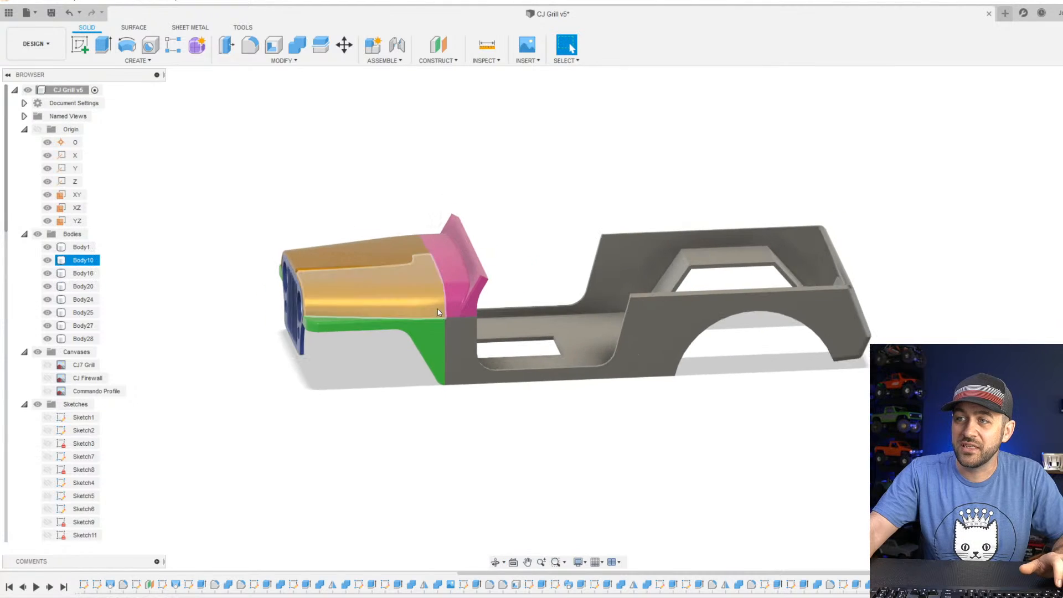
Hide Body1, Body10 and Body20 to examine how the Jeep's front parts separate, checking Body16's visibility as well.
scroll(437, 316, up, 4)
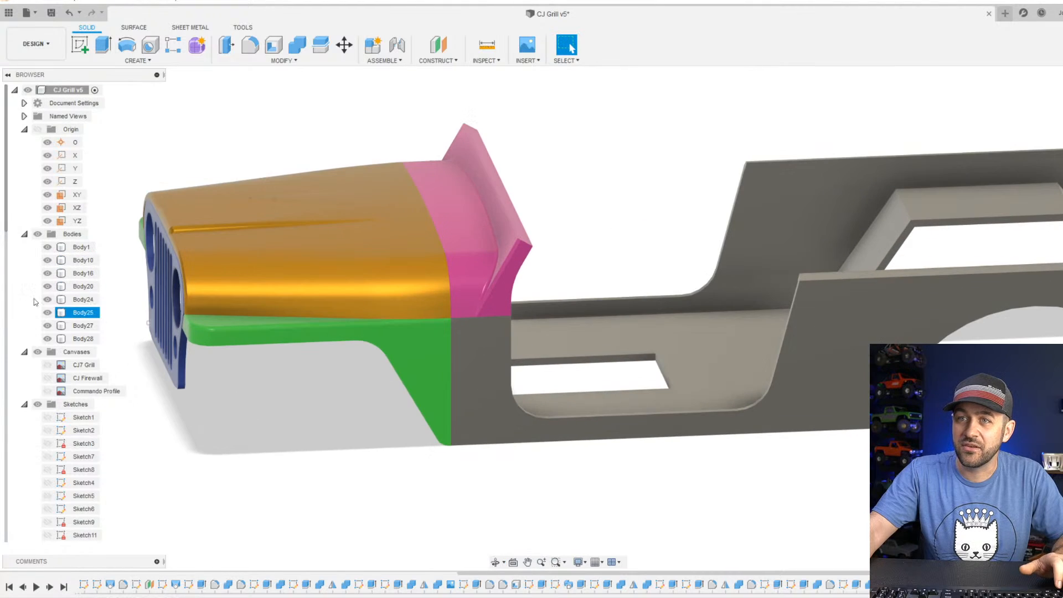
click(48, 247)
click(47, 260)
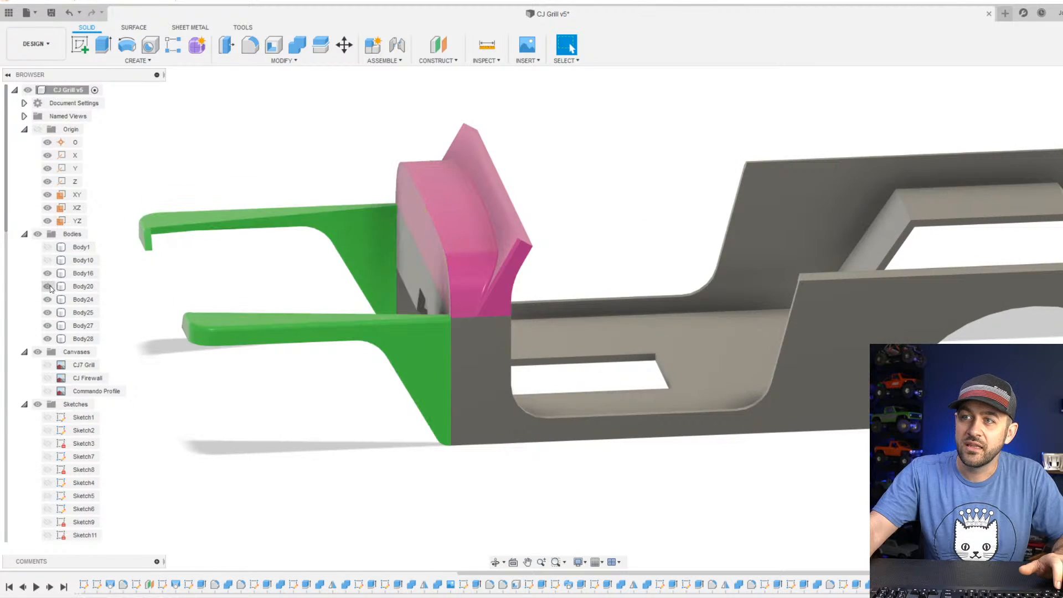
click(48, 286)
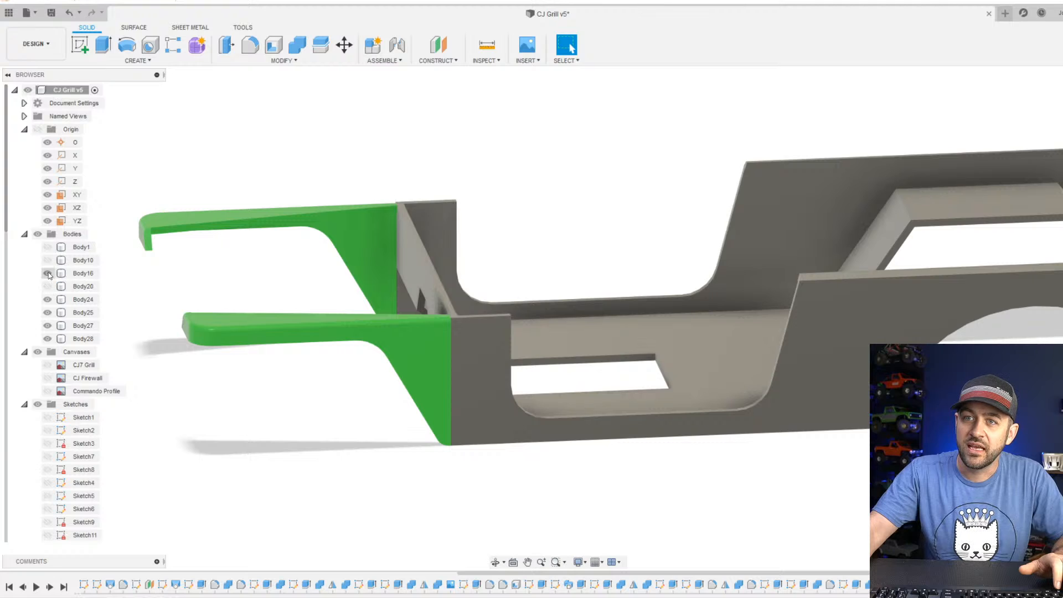
click(47, 273)
click(47, 273)
scroll(672, 305, down, 3)
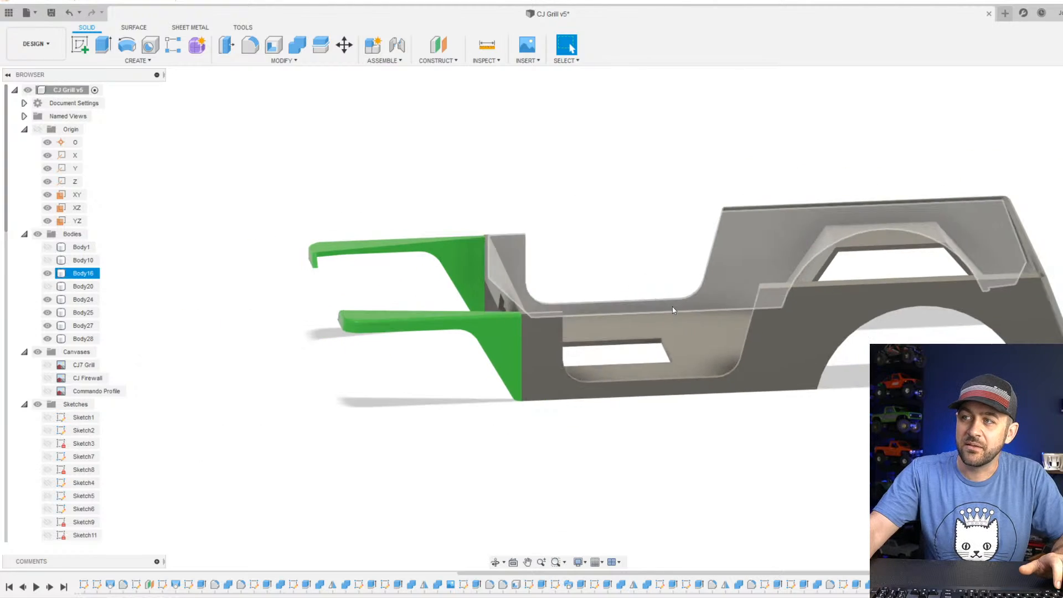
Check which fender is Body25 by toggling it, and show Body20, Body1 and Body10 again to view the whole Jeep.
click(47, 313)
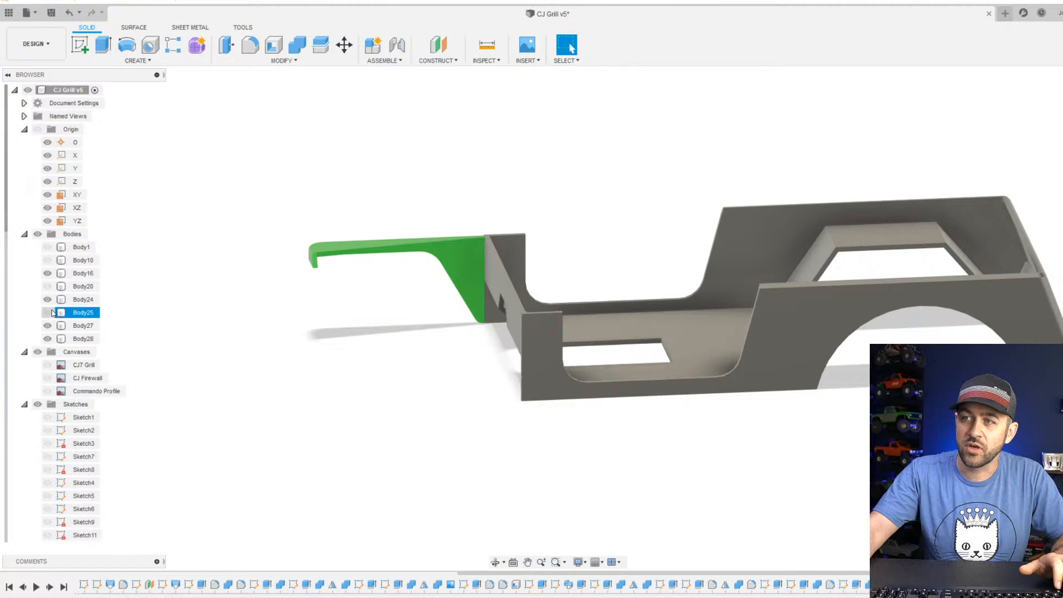
click(47, 313)
click(47, 286)
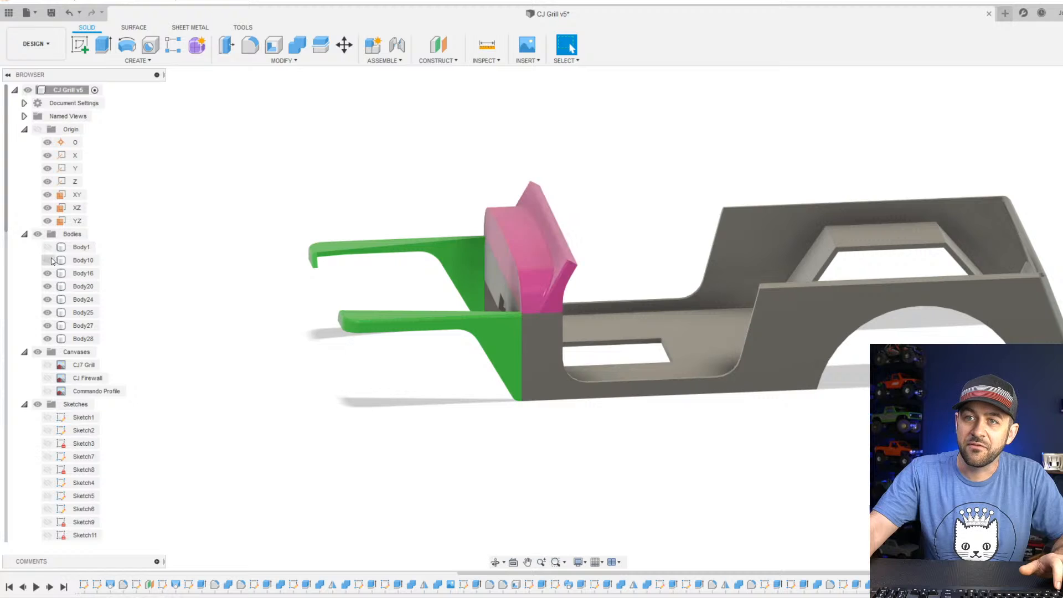
click(47, 247)
click(47, 260)
shift+middle_drag(232, 304, 260, 312)
mouse_move(468, 357)
shift+middle_down()
mouse_move(478, 330)
mouse_move(375, 341)
mouse_move(467, 336)
mouse_move(499, 357)
mouse_move(488, 352)
shift+middle_up()
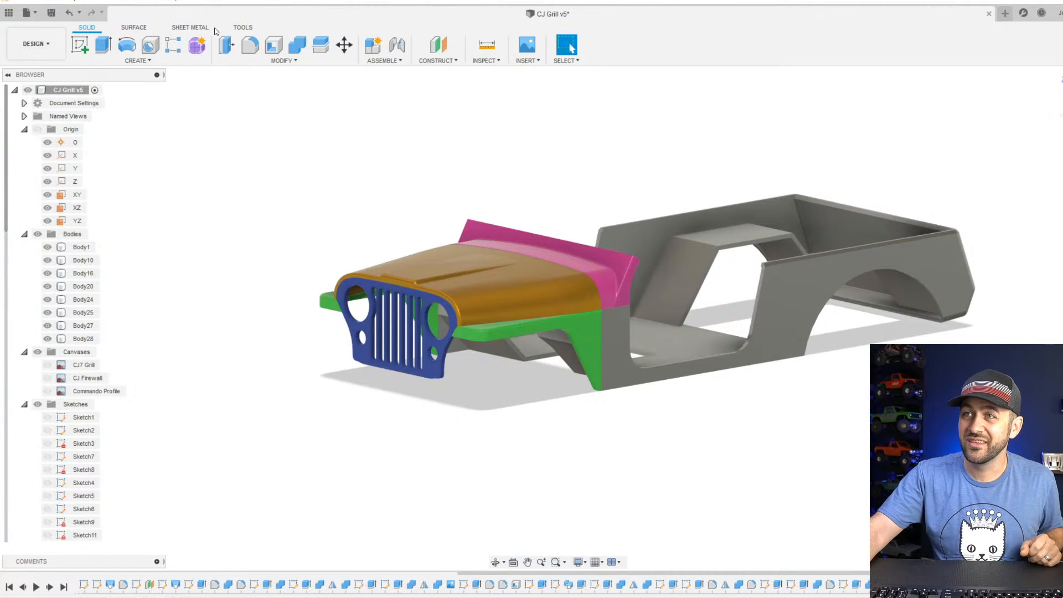
Create a new empty design.
click(27, 12)
click(40, 28)
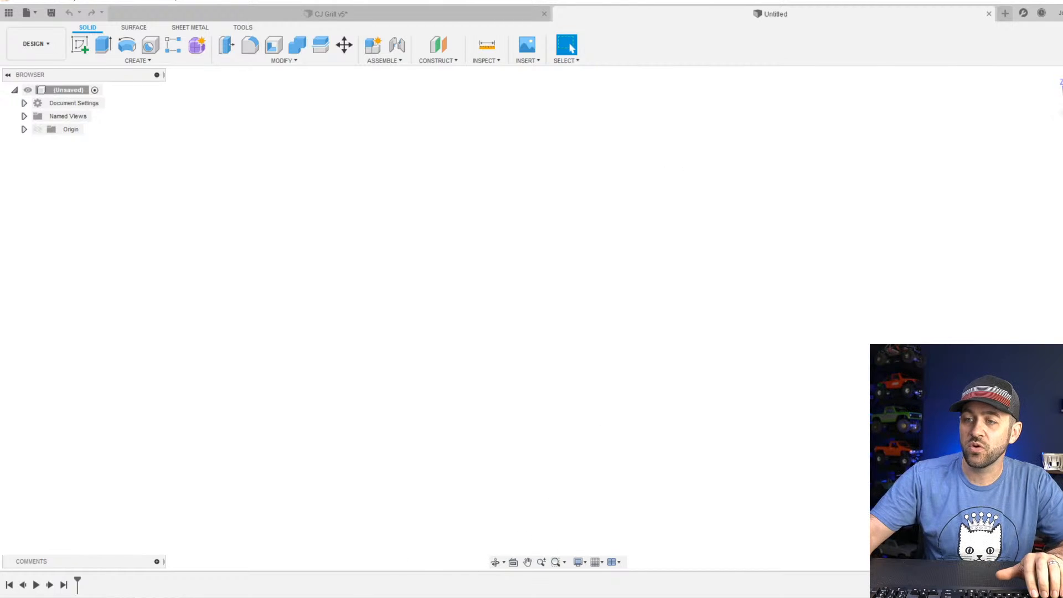
Switch to the browser, place it beside the design and look through the Vulcan OmniPro 220 welder's product photos.
mouse_move(308, 597)
click(295, 565)
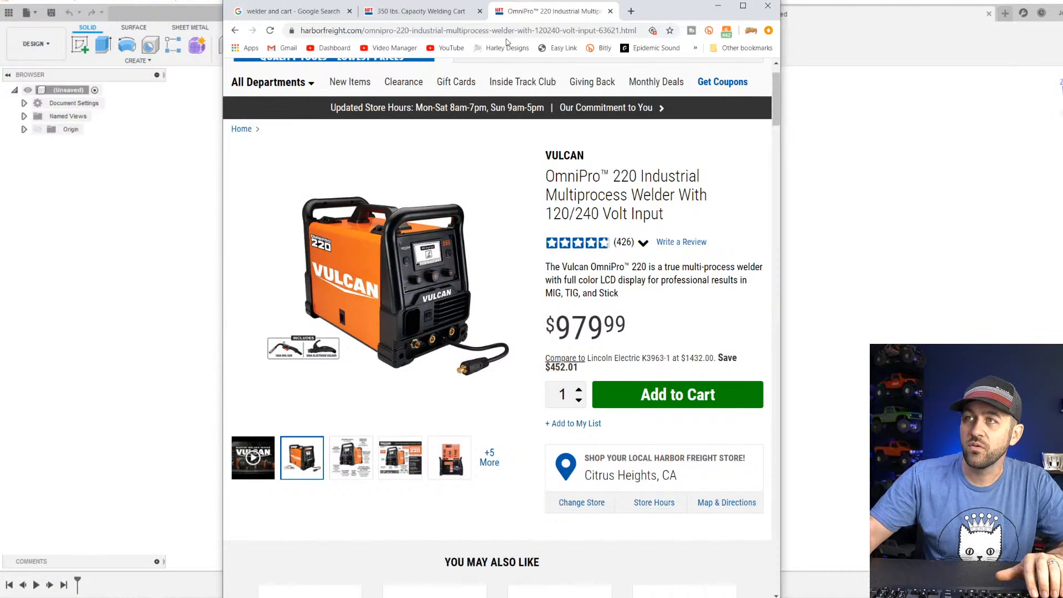
drag(663, 17, 971, 12)
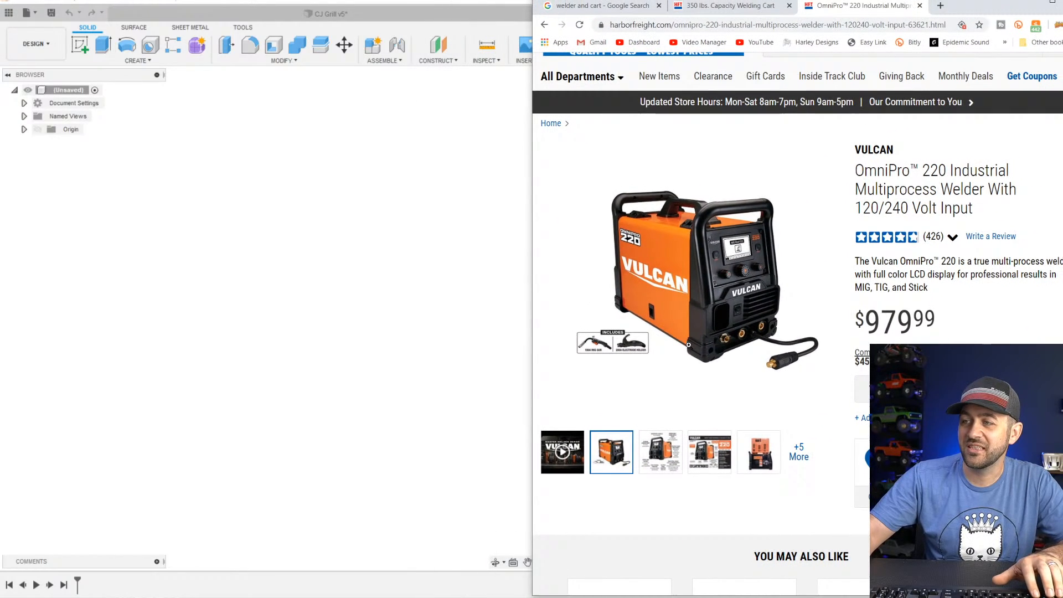
click(672, 462)
click(718, 458)
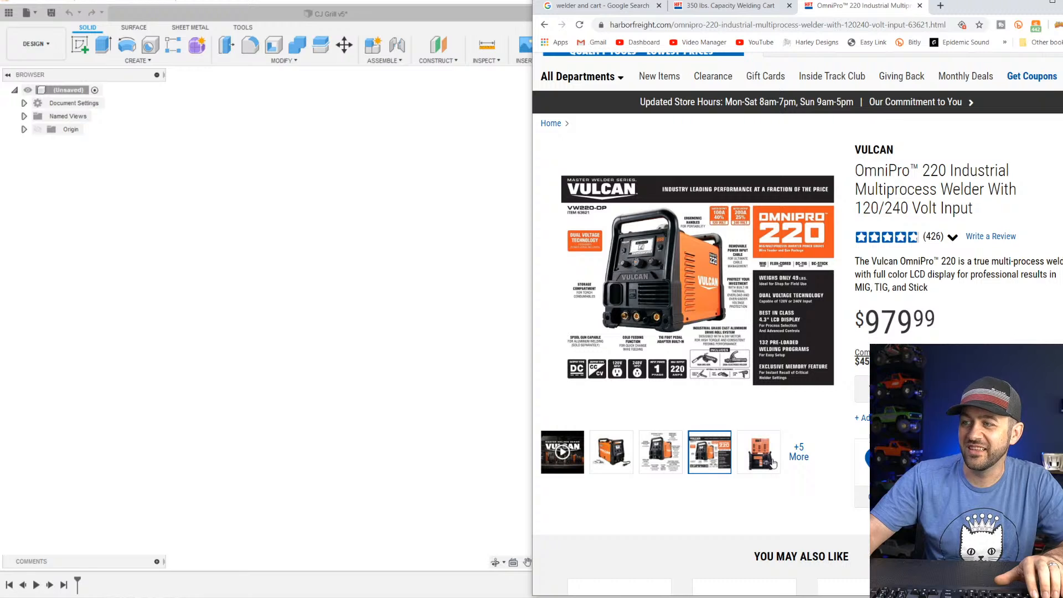
click(774, 463)
click(593, 465)
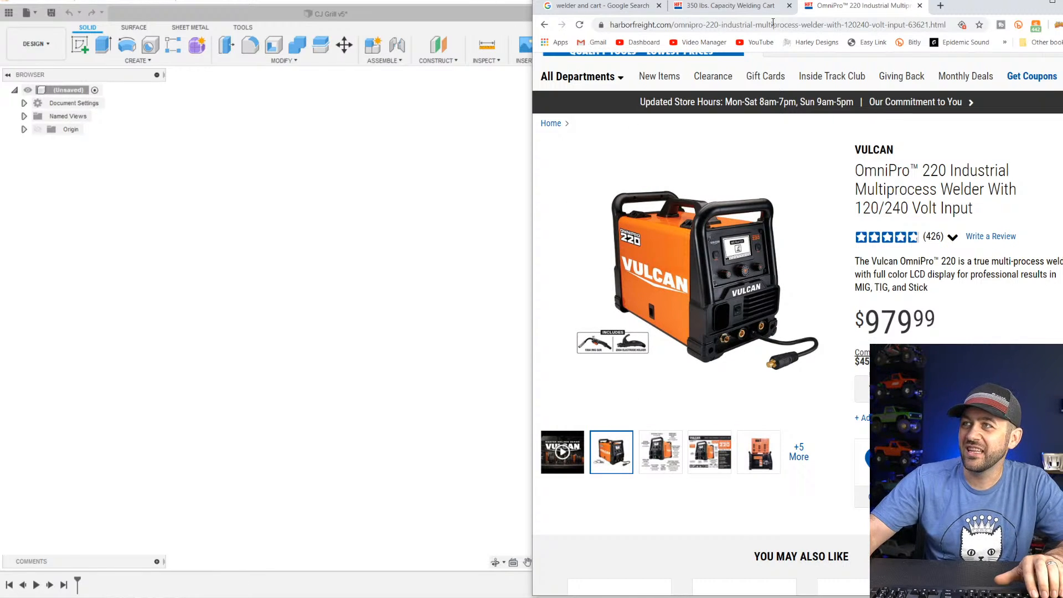
Look through the product photos of the Vulcan 350 lbs. capacity welding cart, including its front and side views.
click(726, 6)
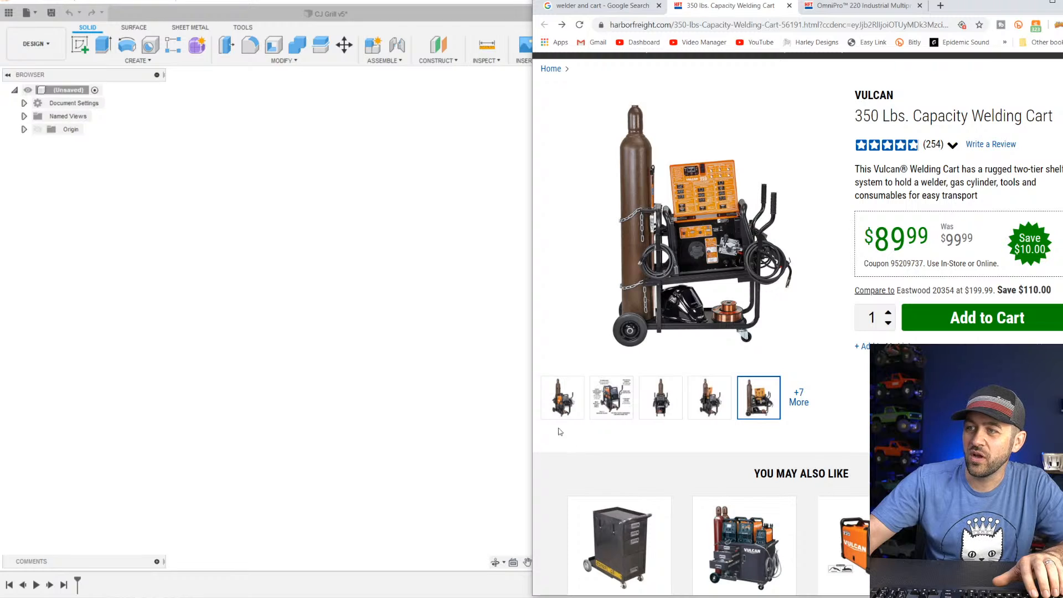
click(562, 396)
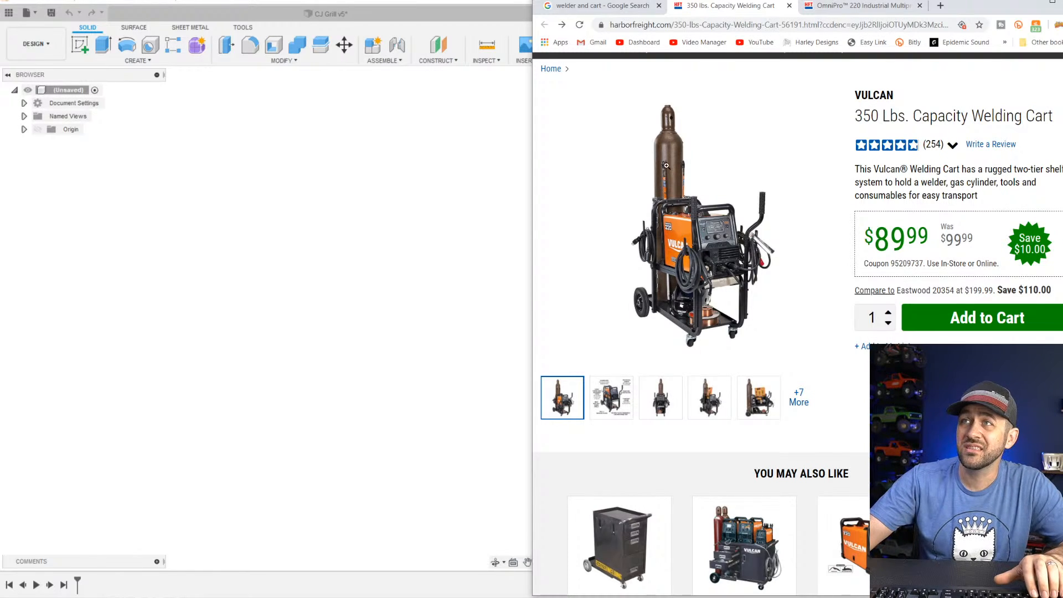
scroll(681, 165, down, 1)
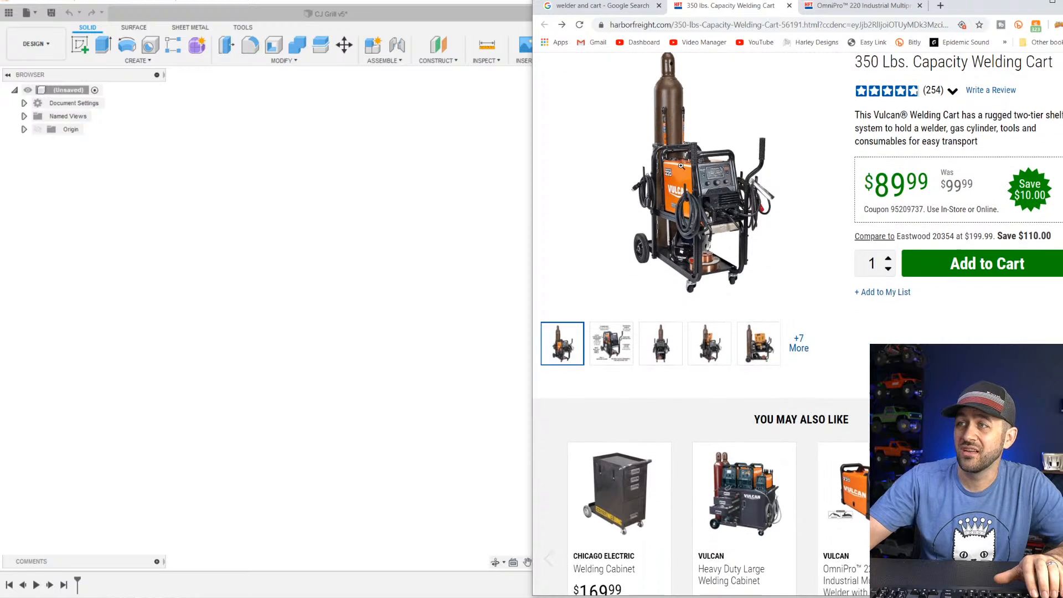
scroll(681, 166, up, 2)
click(663, 454)
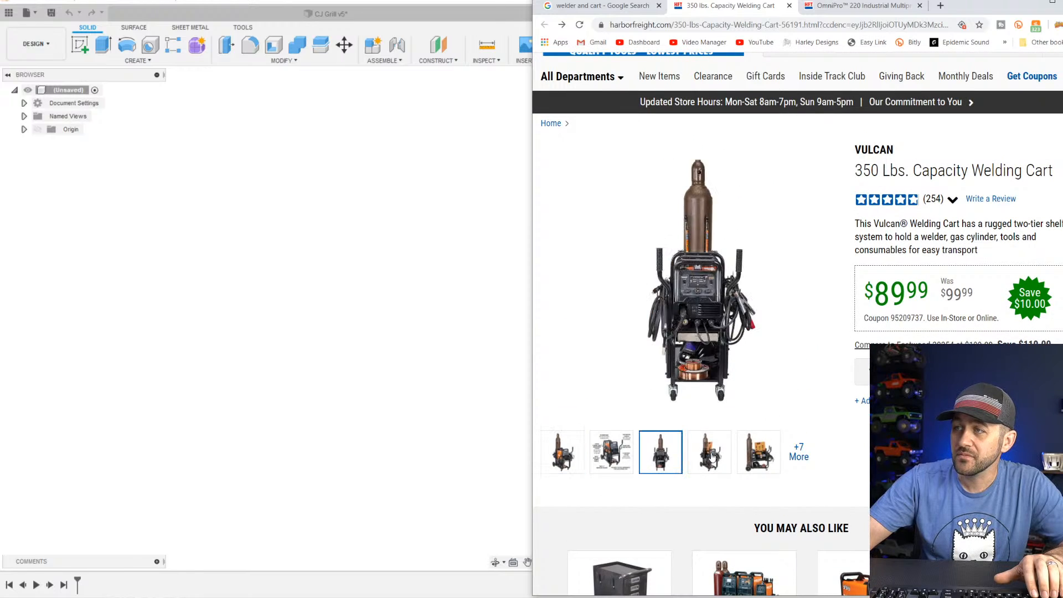
click(711, 457)
click(766, 458)
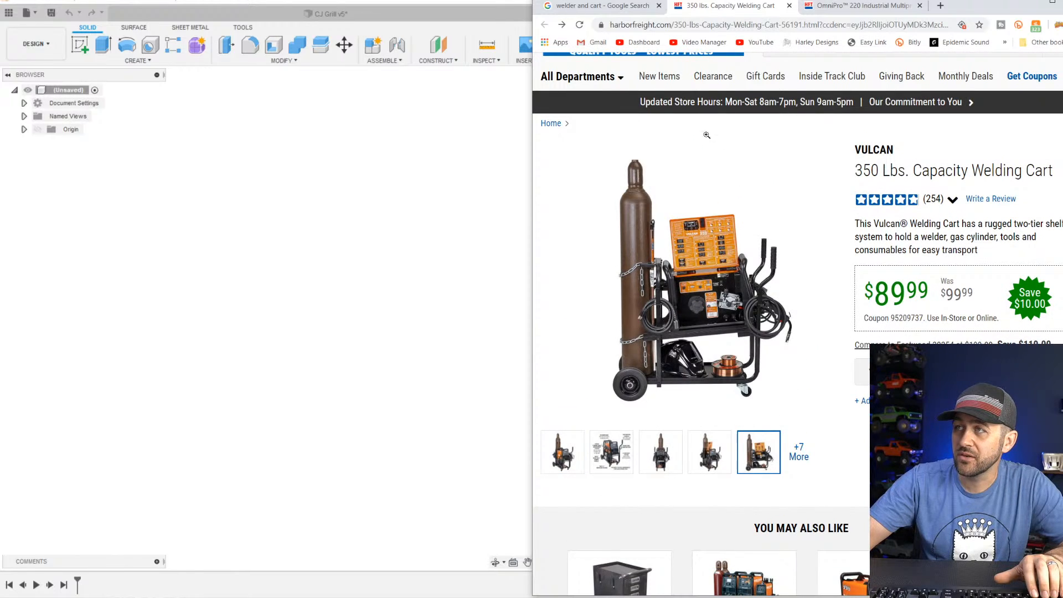
Return to the OmniPro 220 welder page for another look, and clear the browser off the empty design.
click(835, 7)
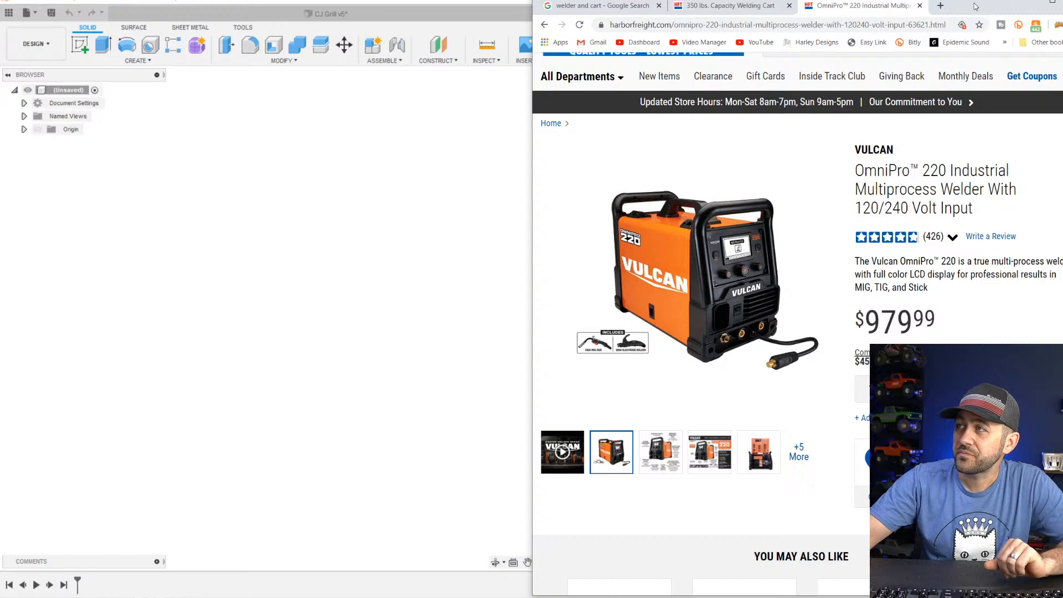
drag(974, 3, 755, 9)
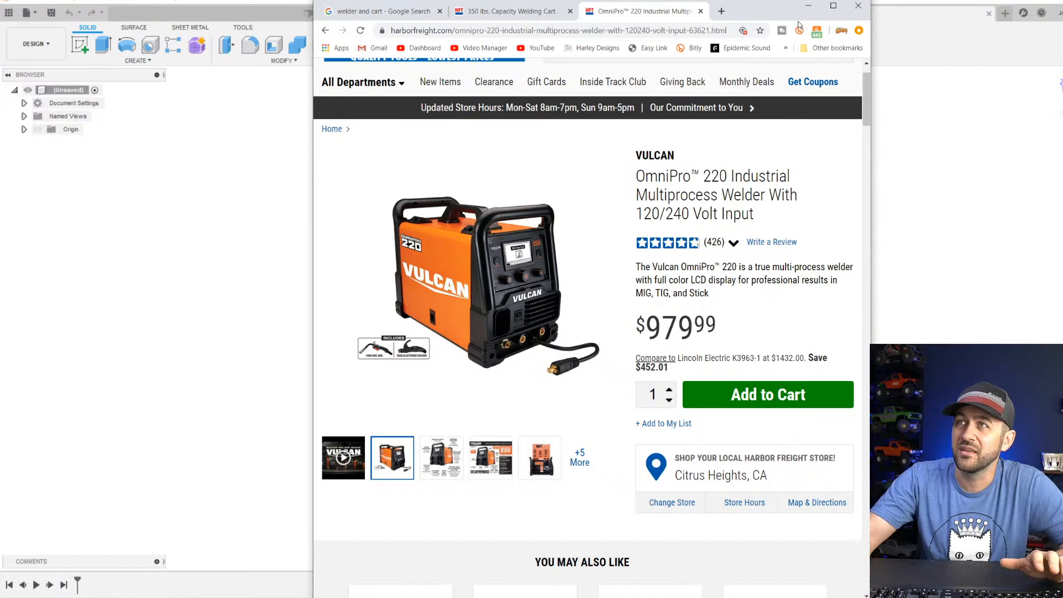
click(808, 6)
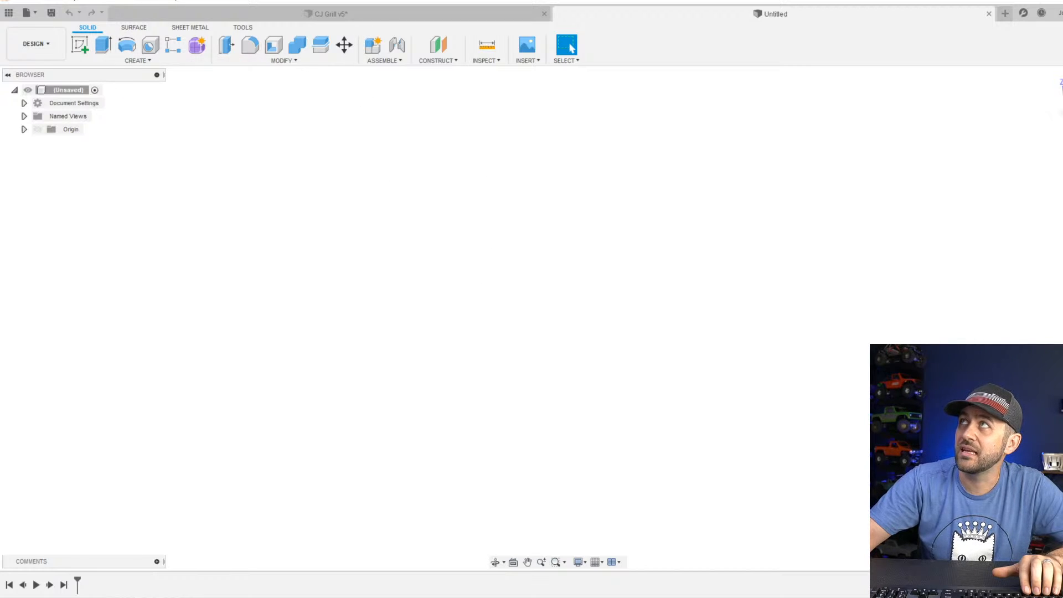
drag(858, 0, 701, 4)
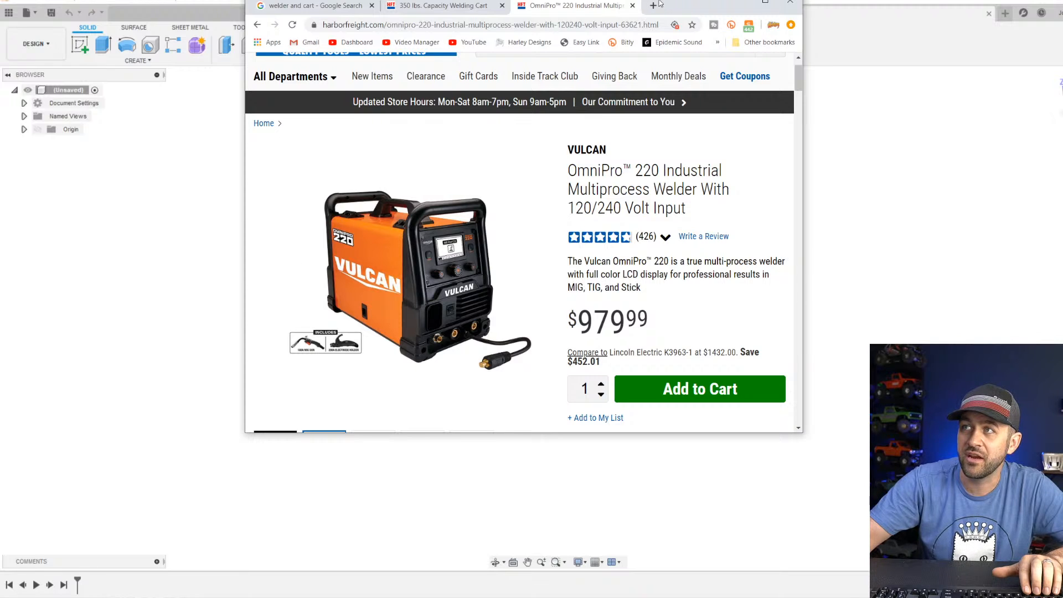
drag(684, 11, 695, 0)
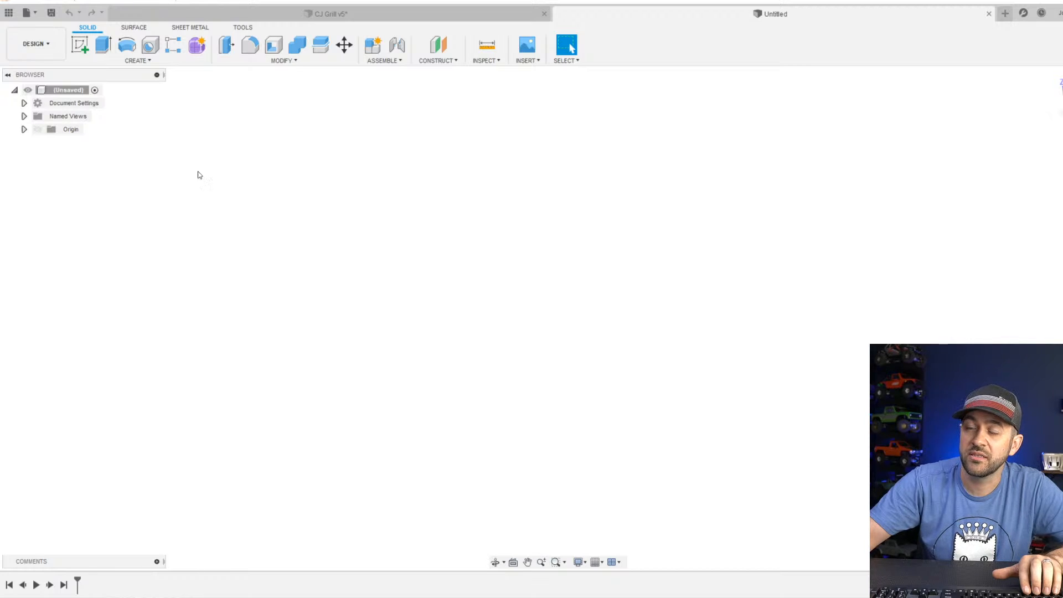
Create a sketch on an origin plane and draw an upright rectangle about 17 by 25 mm around the origin.
click(78, 44)
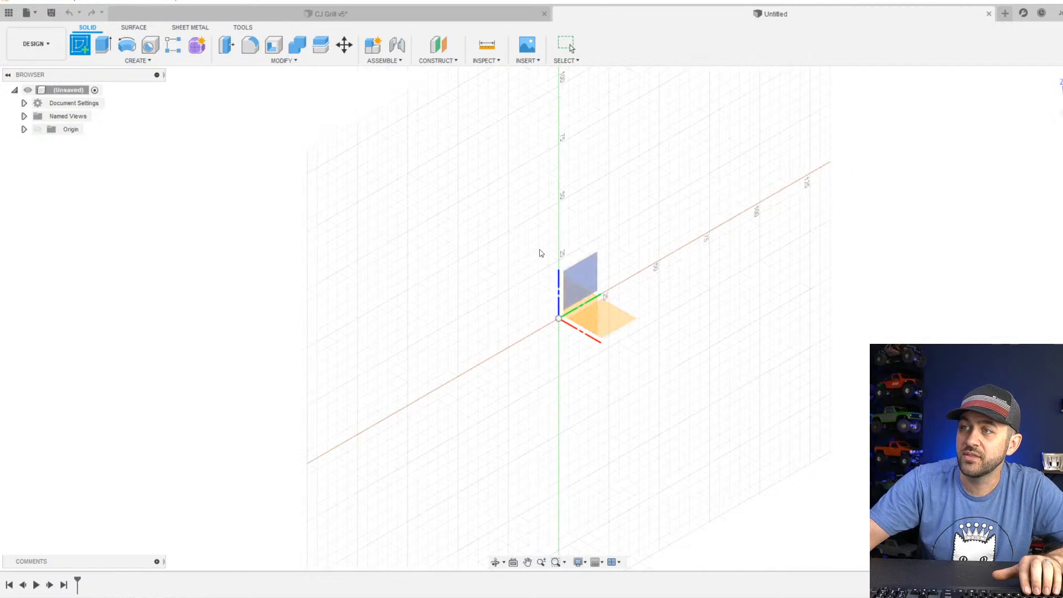
click(607, 343)
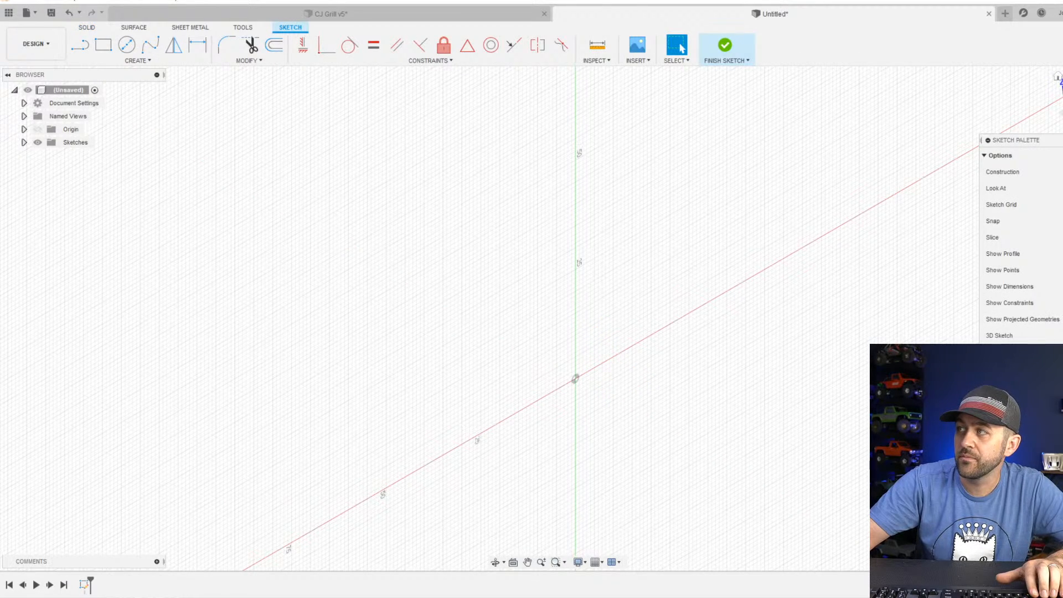
click(109, 53)
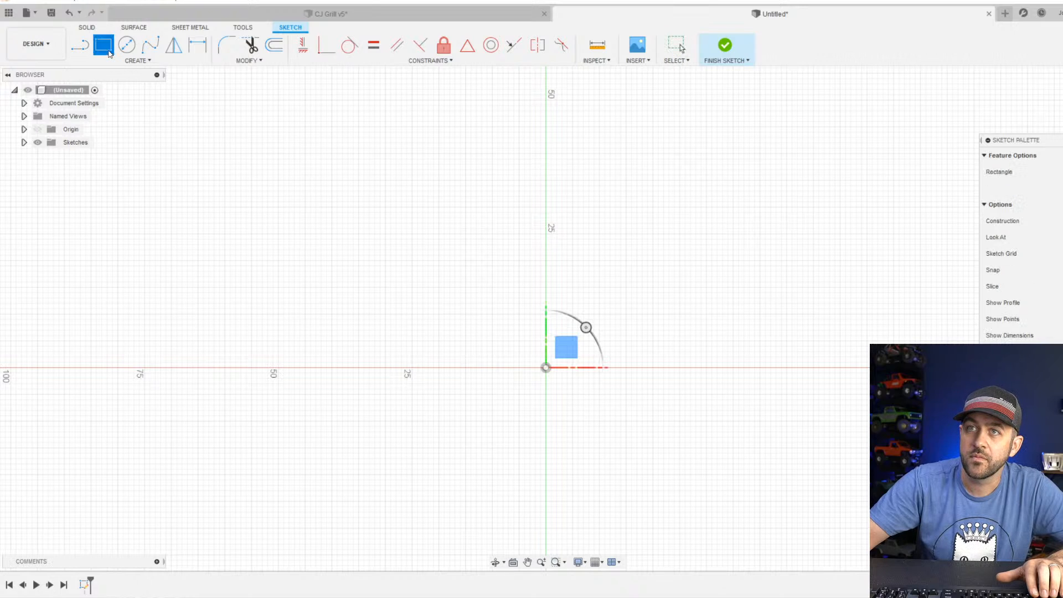
click(503, 314)
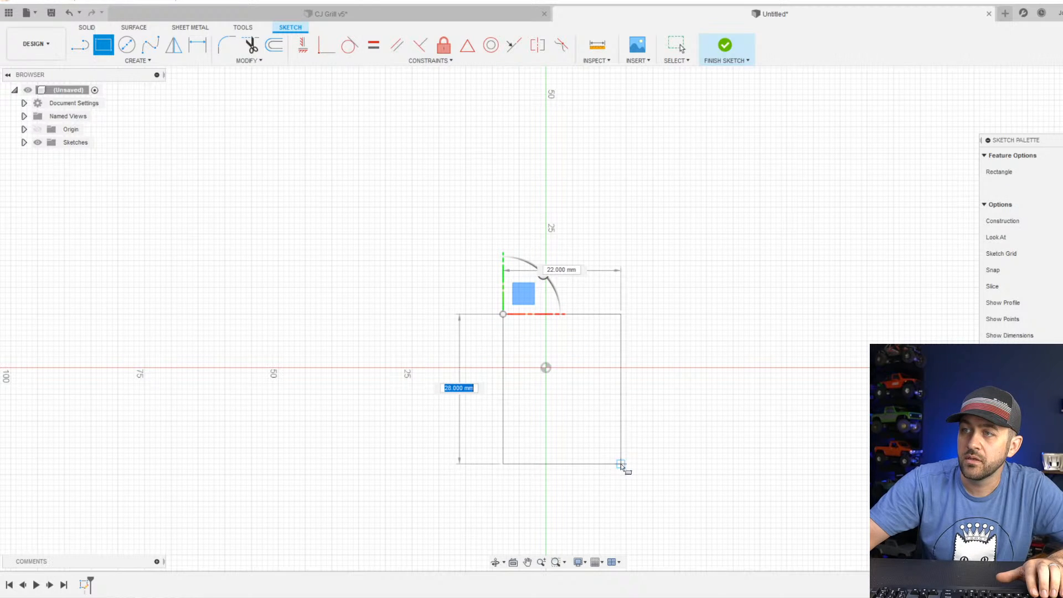
click(588, 441)
key(Escape)
Draw a horizontal construction line joining the midpoints of the rectangle's two vertical sides.
key(l)
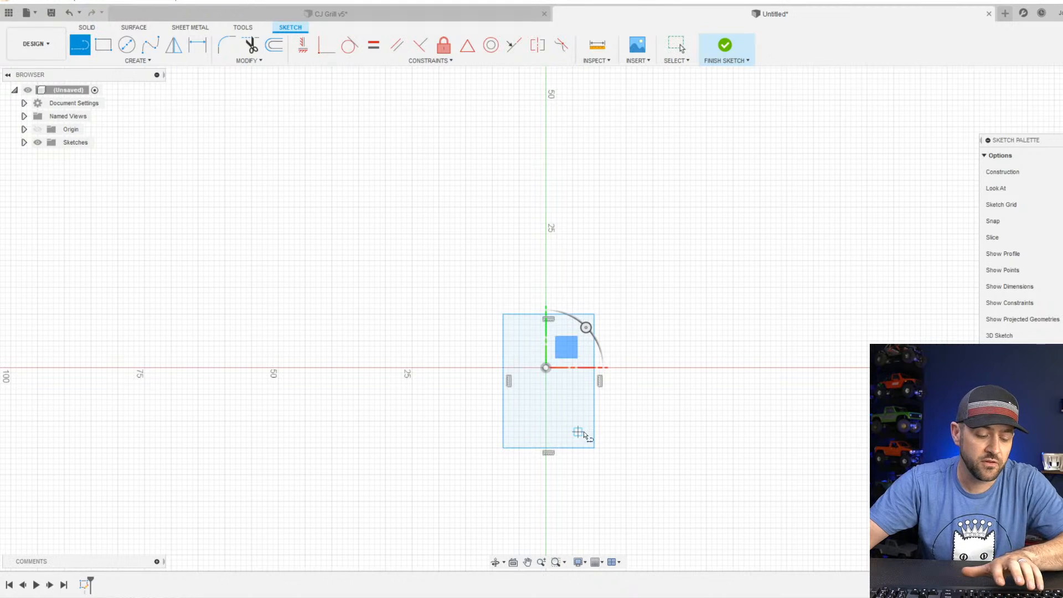
scroll(560, 388, up, 2)
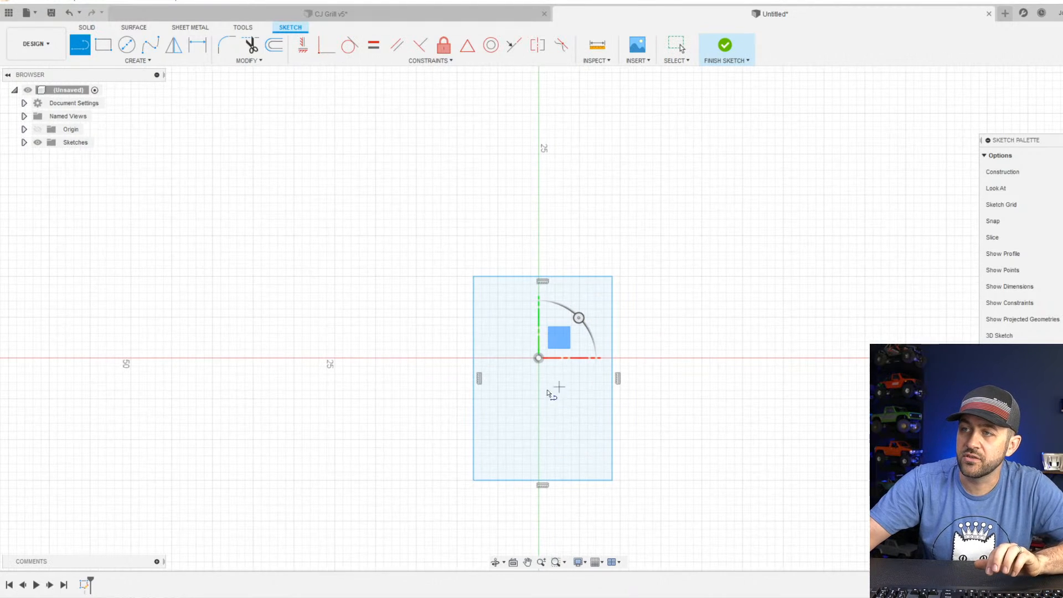
click(477, 377)
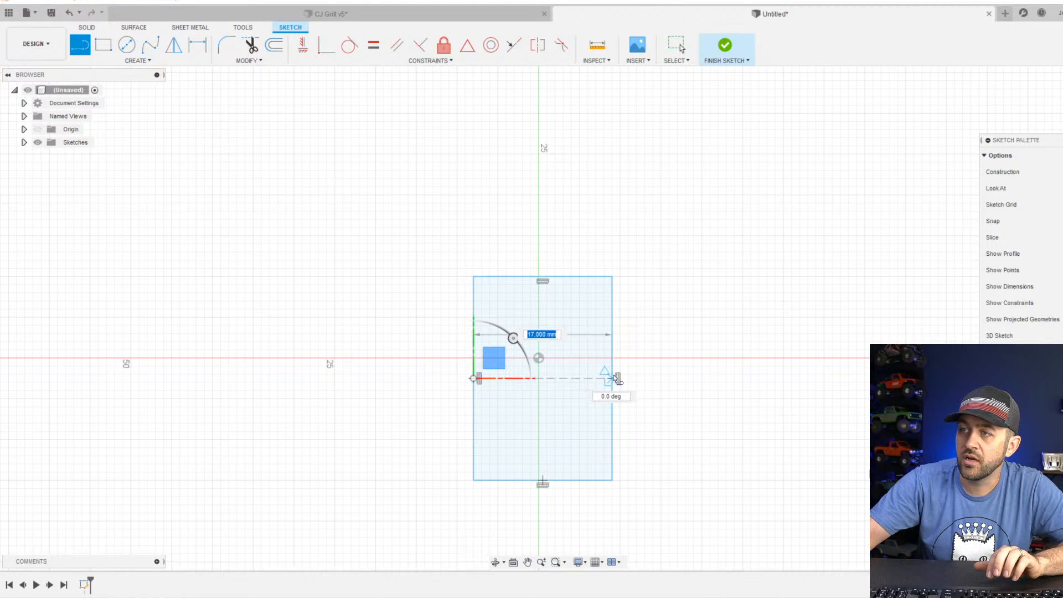
click(612, 378)
key(Escape)
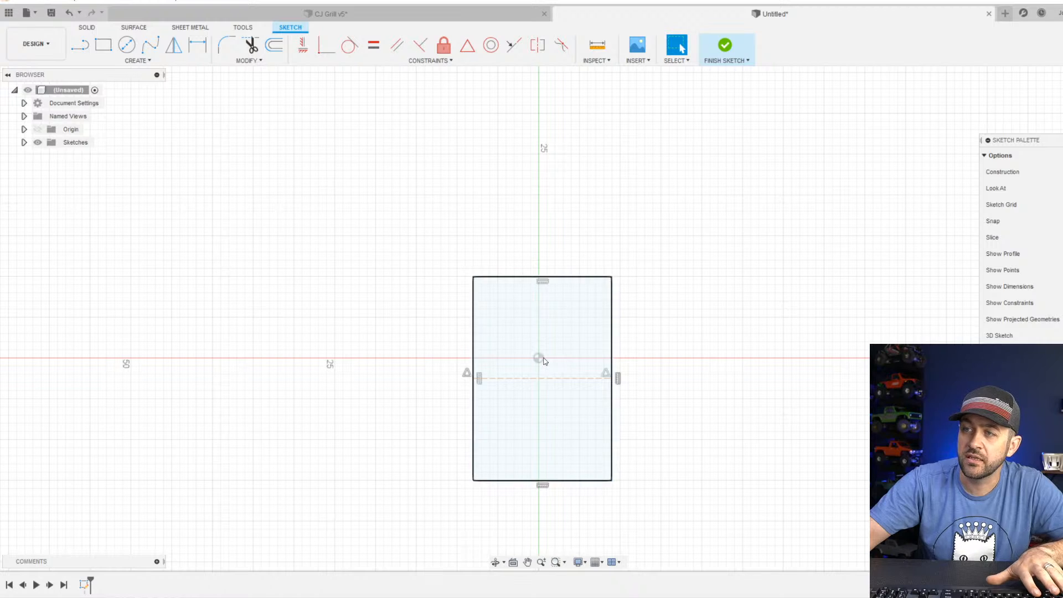
Centre the rectangle on the origin with a Midpoint constraint between the construction line and the origin.
click(550, 379)
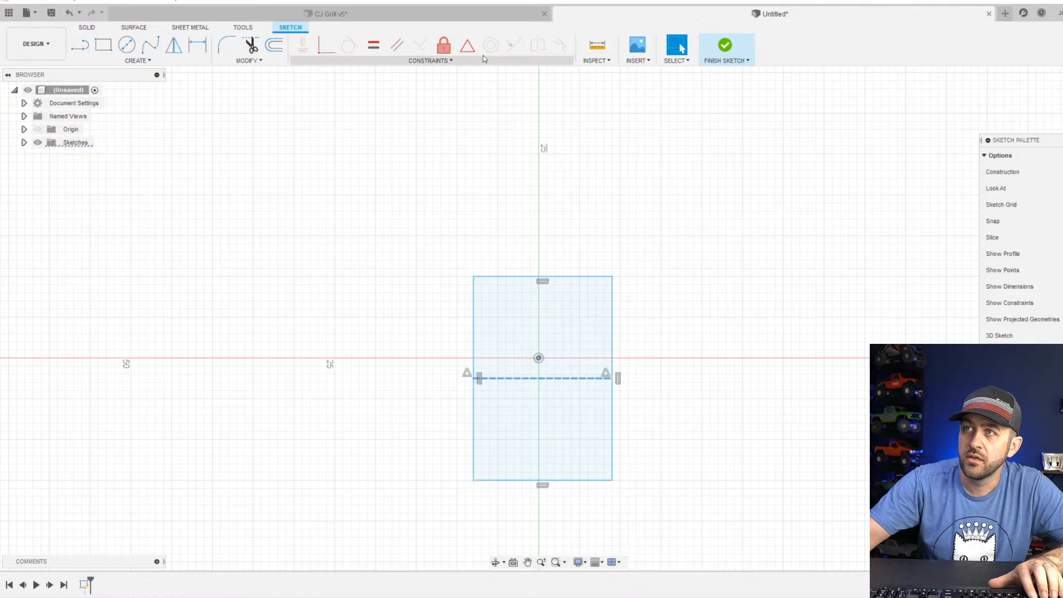
click(467, 45)
click(538, 358)
key(Escape)
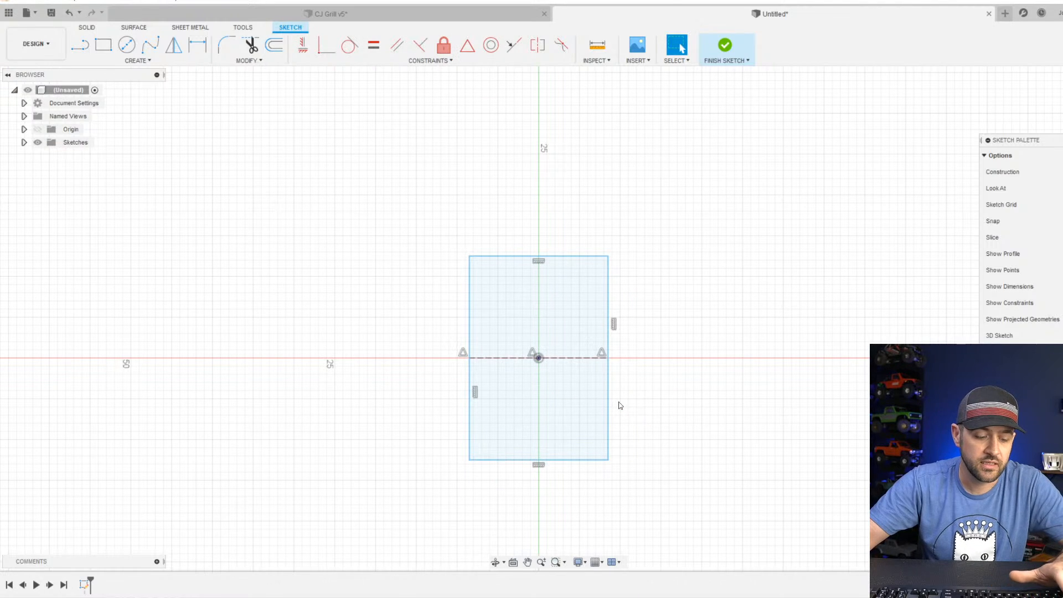
Place a width dimension on the rectangle's top edge.
key(d)
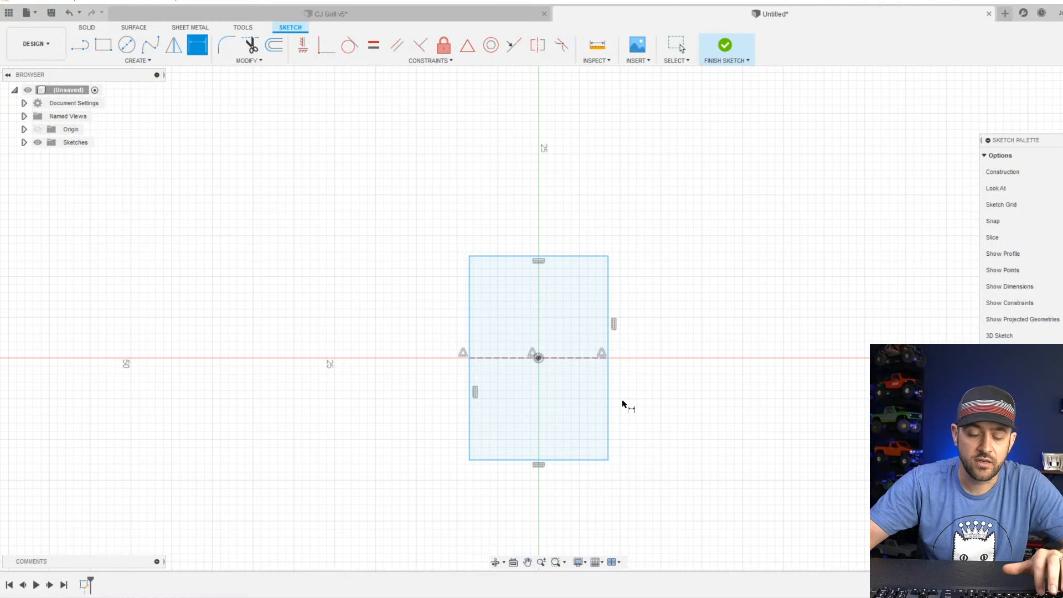
click(579, 256)
click(546, 218)
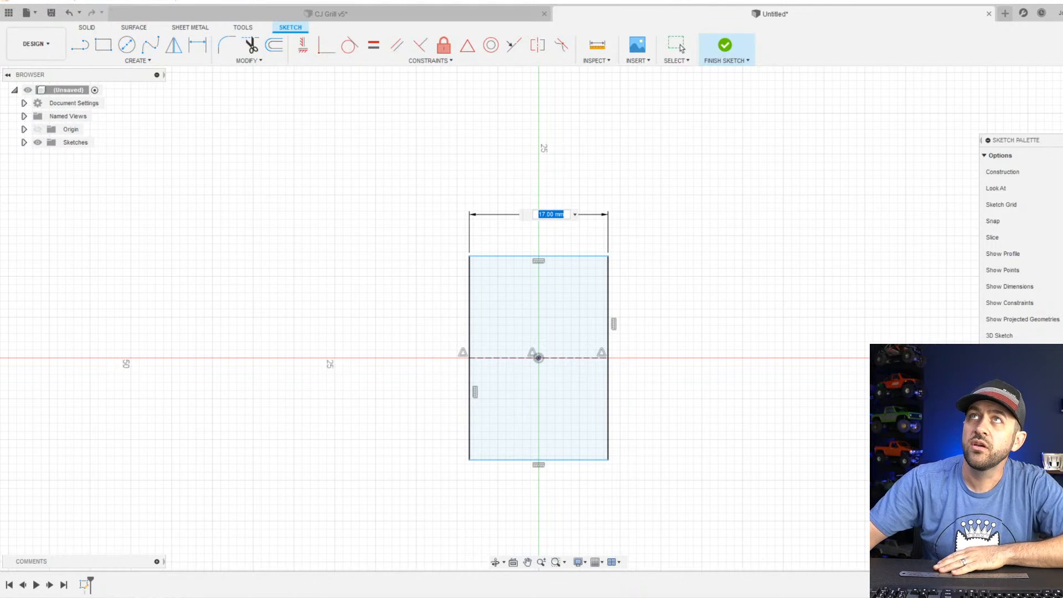
Bring up the OmniPro 220 product page in a wider browser window and look up the welder's length, width and height in the specifications.
mouse_move(393, 0)
mouse_down()
mouse_move(558, 0)
mouse_move(506, 47)
mouse_up()
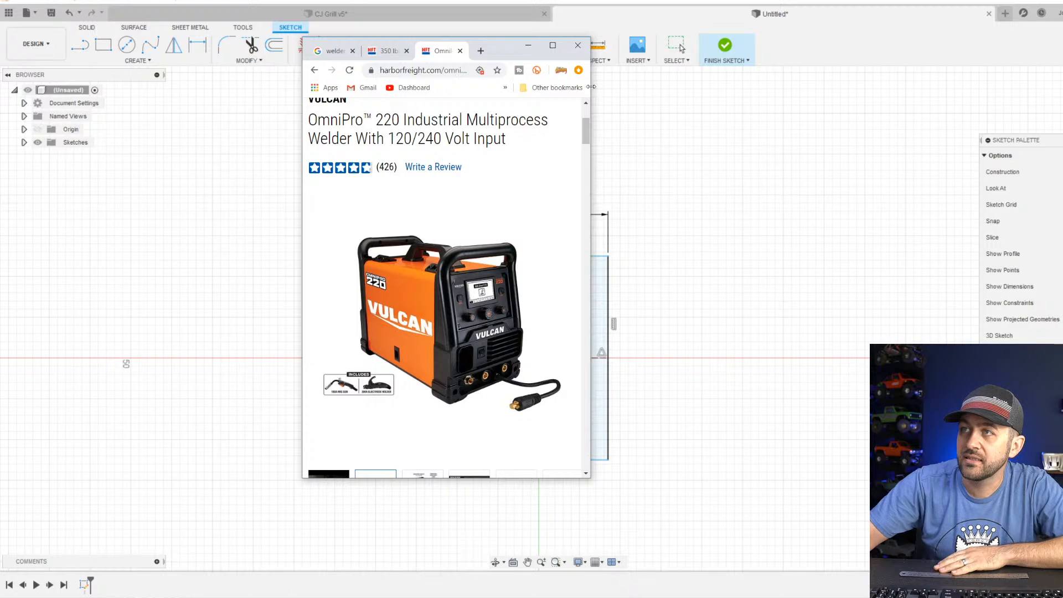
drag(590, 97, 999, 150)
scroll(796, 340, up, 3)
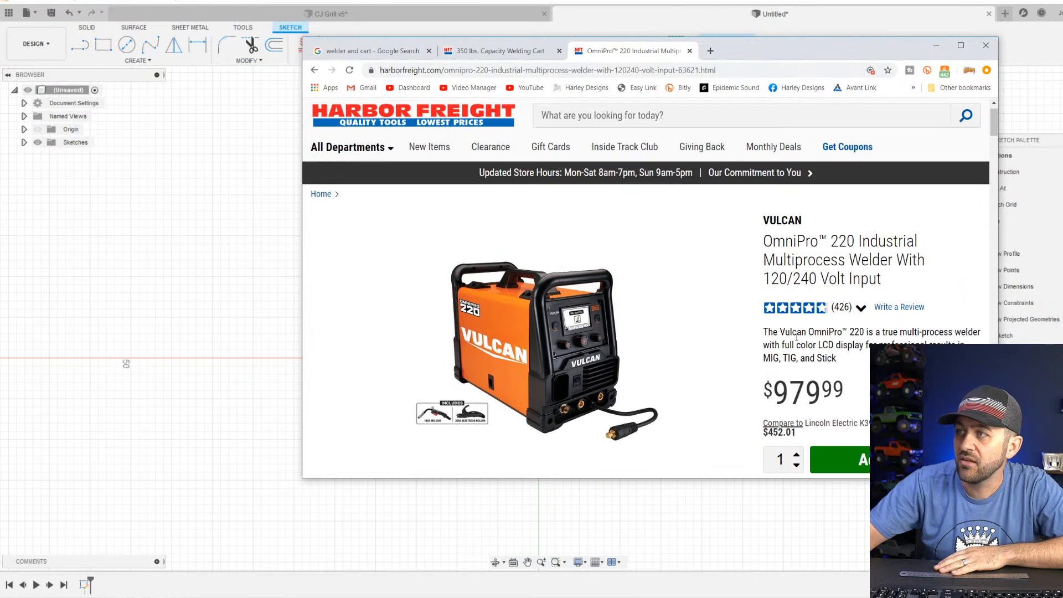
scroll(795, 335, down, 4)
scroll(794, 332, down, 8)
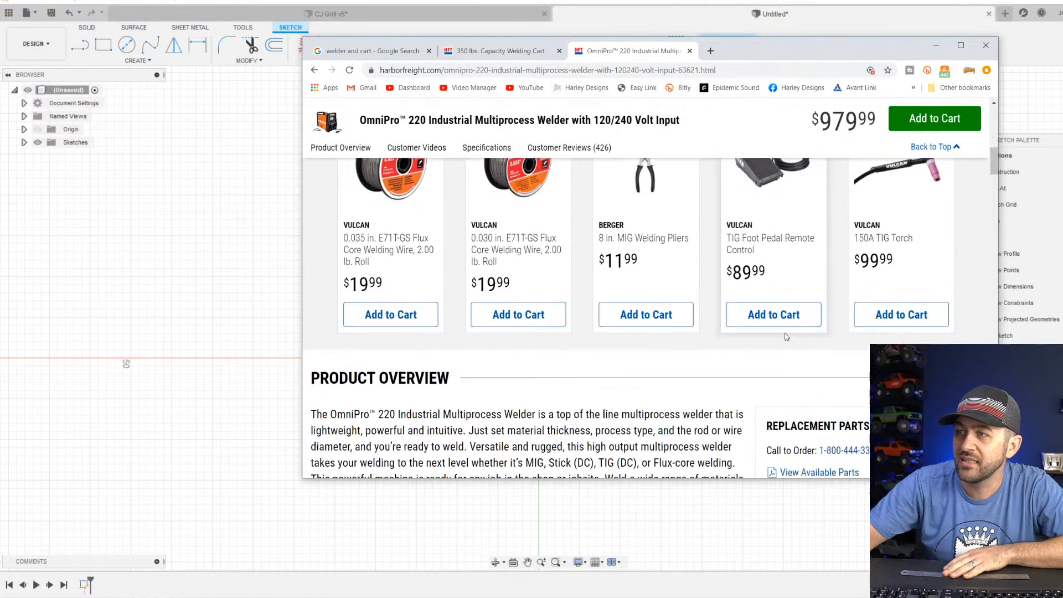
scroll(465, 313, down, 1)
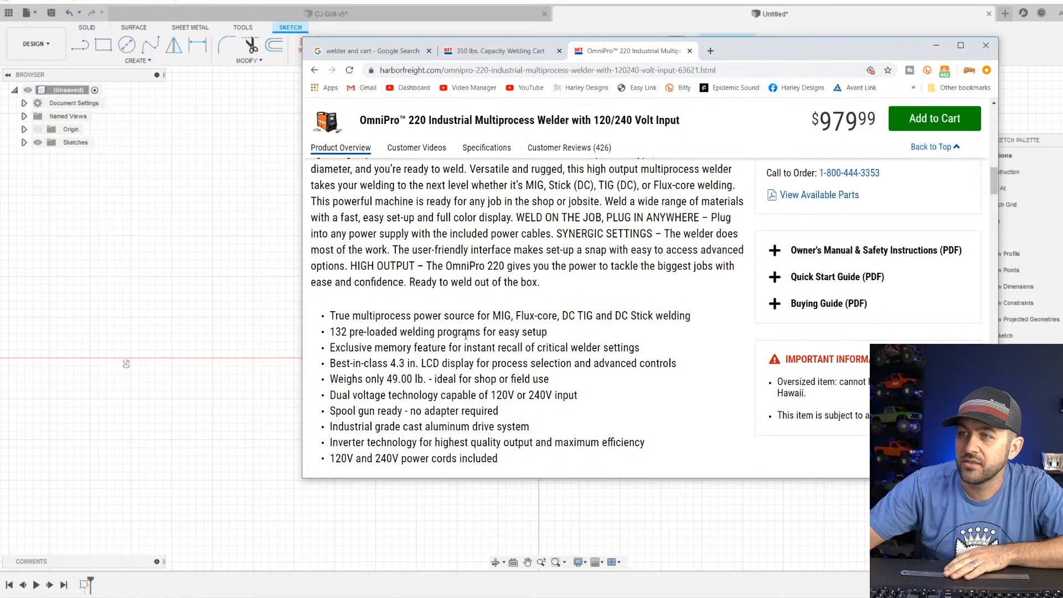
scroll(474, 346, down, 3)
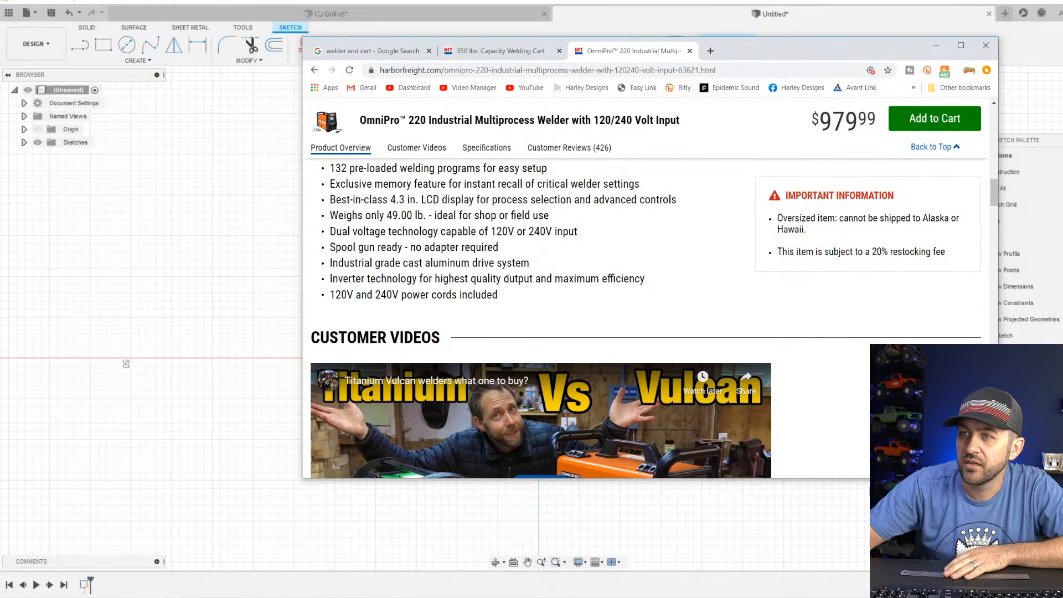
scroll(499, 232, up, 1)
click(487, 147)
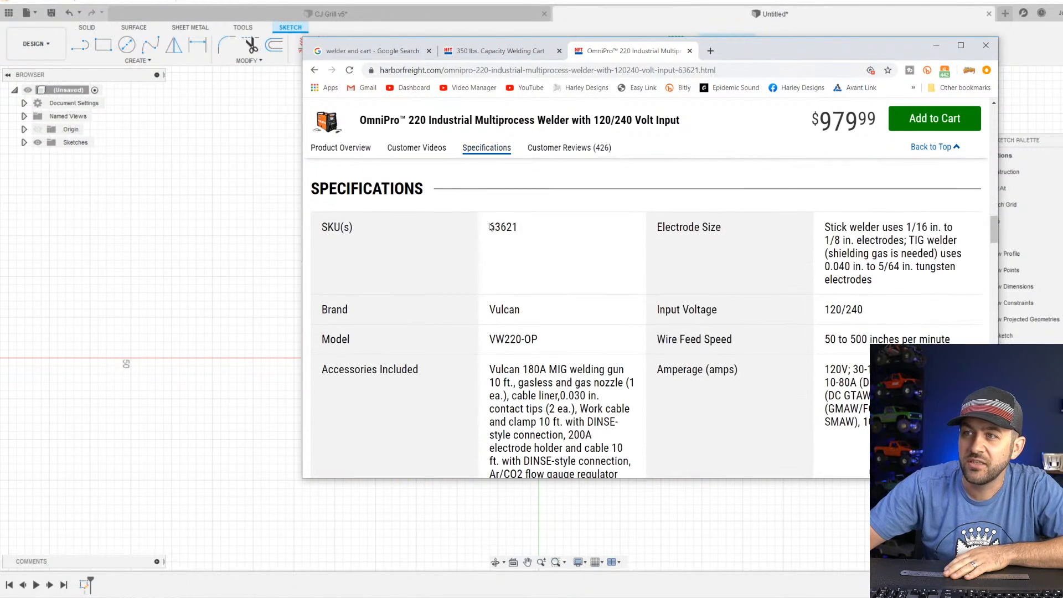
scroll(597, 327, down, 10)
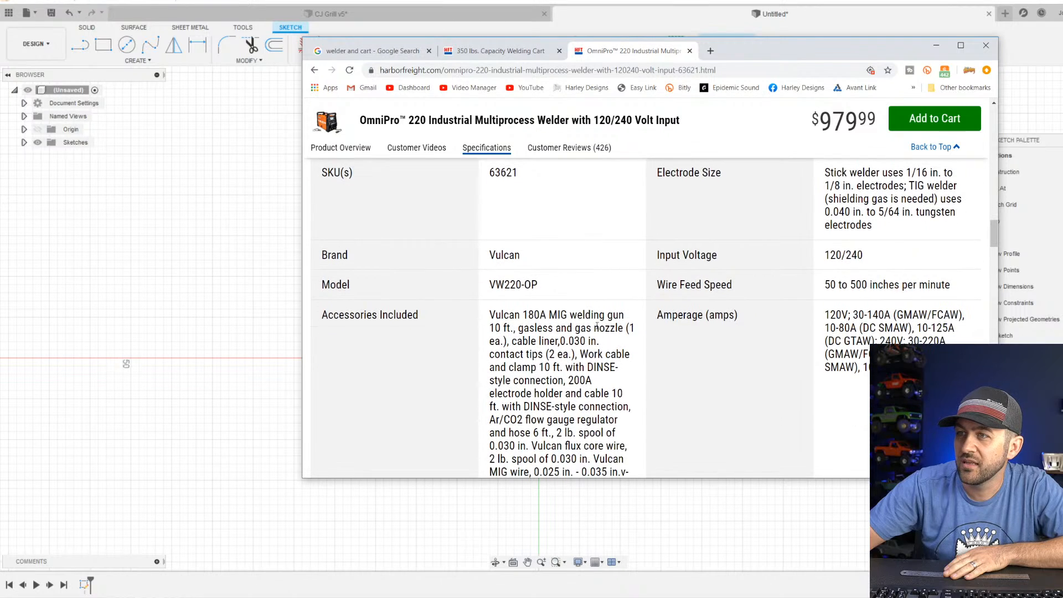
scroll(554, 326, down, 1)
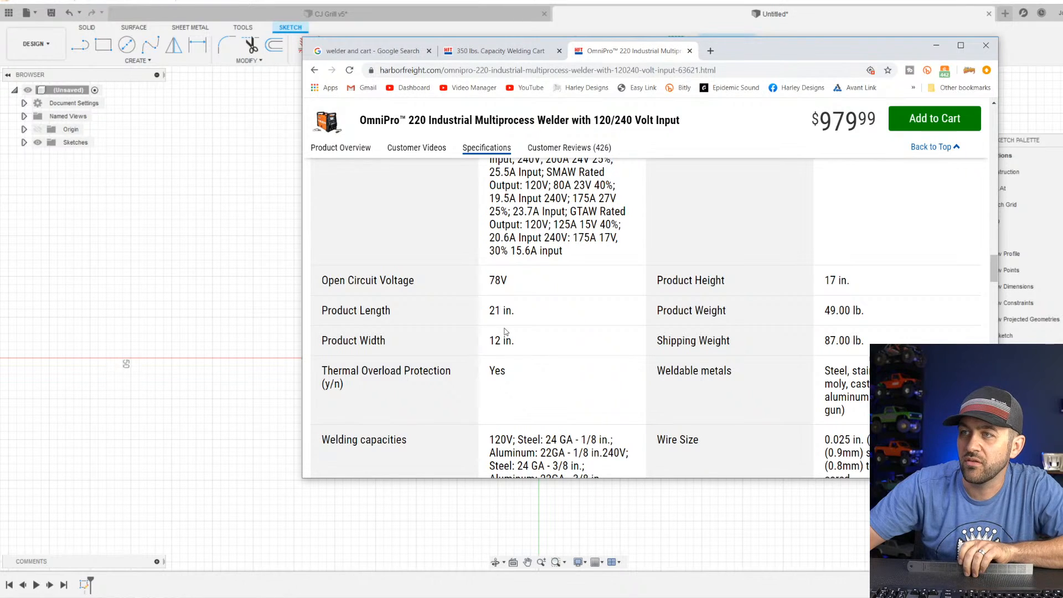
scroll(505, 330, down, 3)
scroll(513, 336, up, 6)
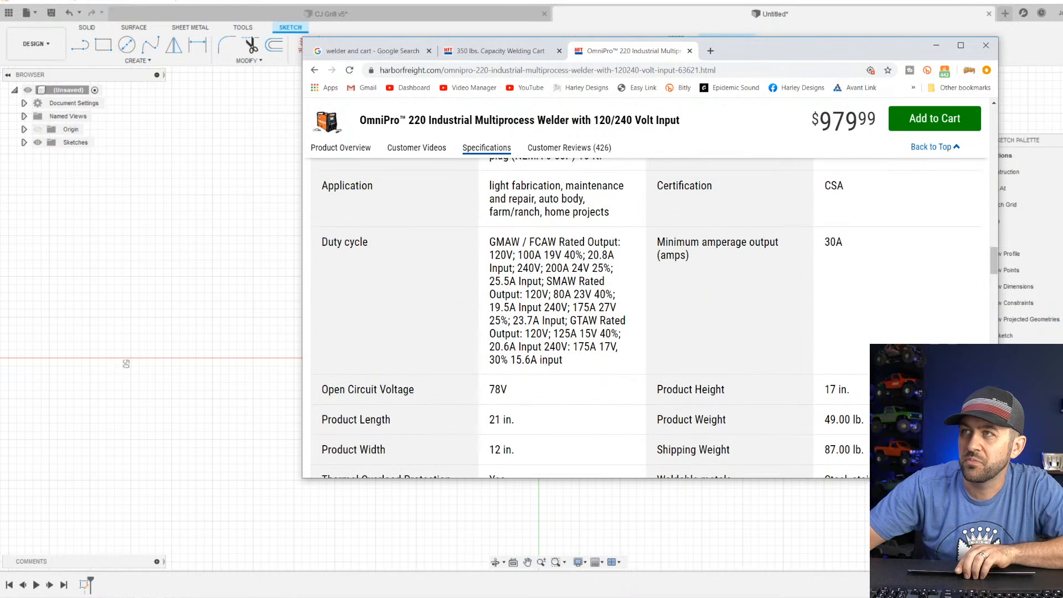
Reread the welder's size specifications in a taller browser window, and clear it off the sketch.
drag(795, 38, 774, 63)
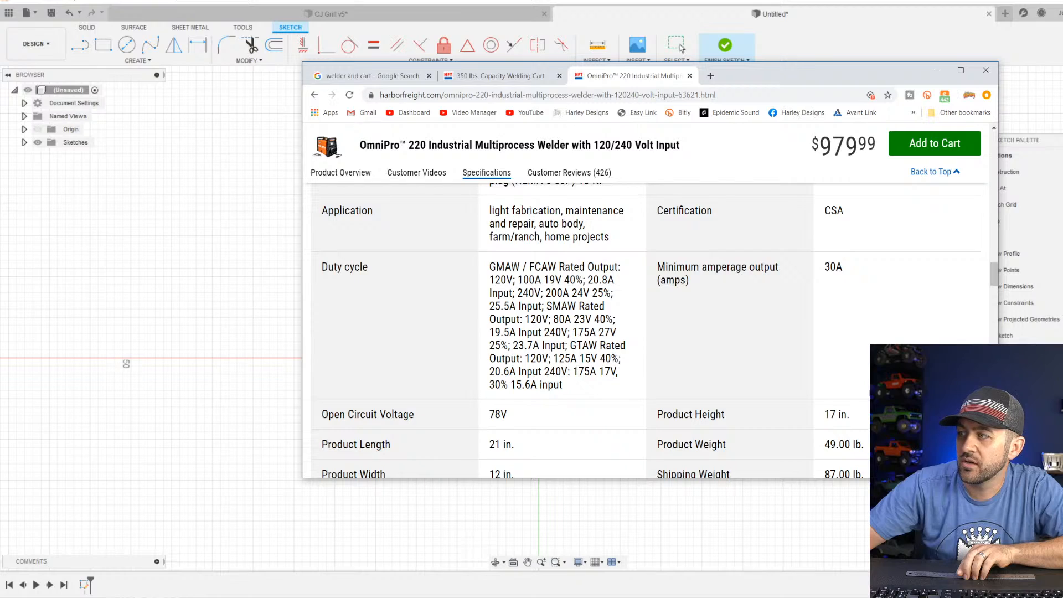
drag(998, 409, 962, 409)
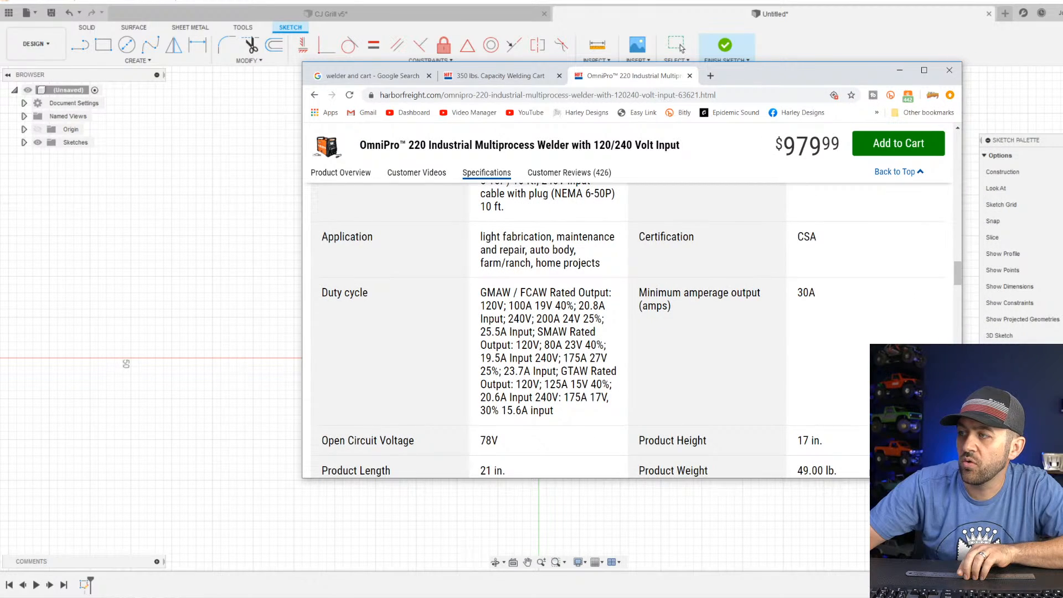
drag(925, 477, 926, 554)
scroll(553, 354, up, 15)
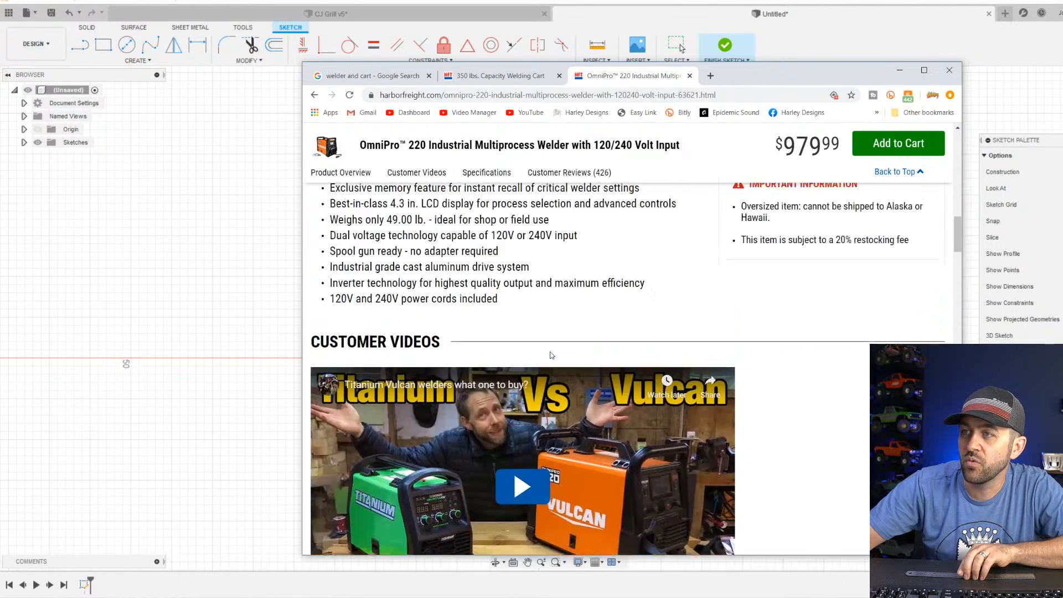
scroll(552, 354, down, 20)
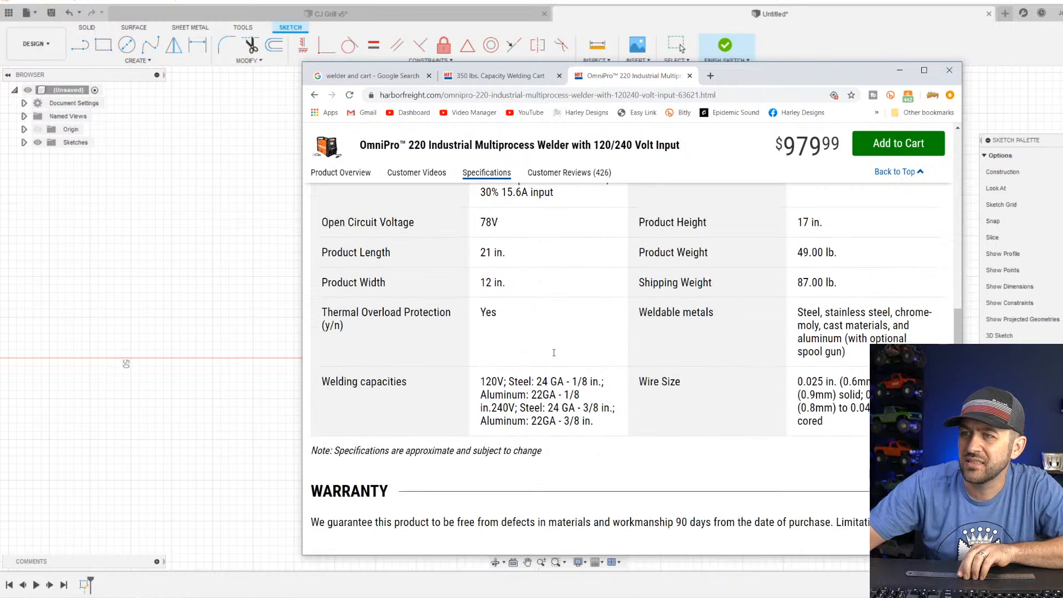
scroll(554, 353, up, 12)
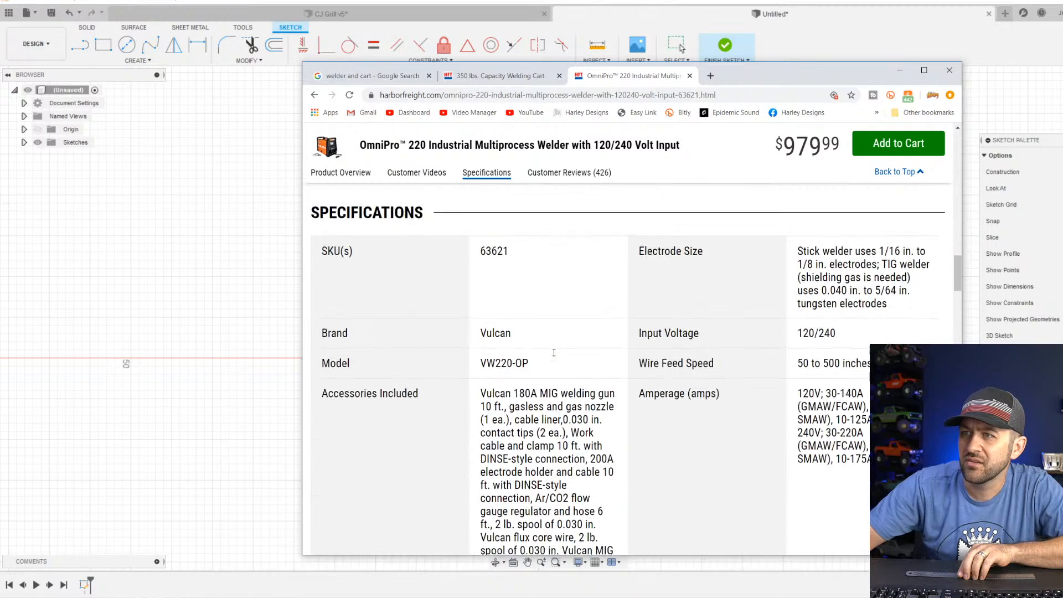
scroll(553, 353, down, 10)
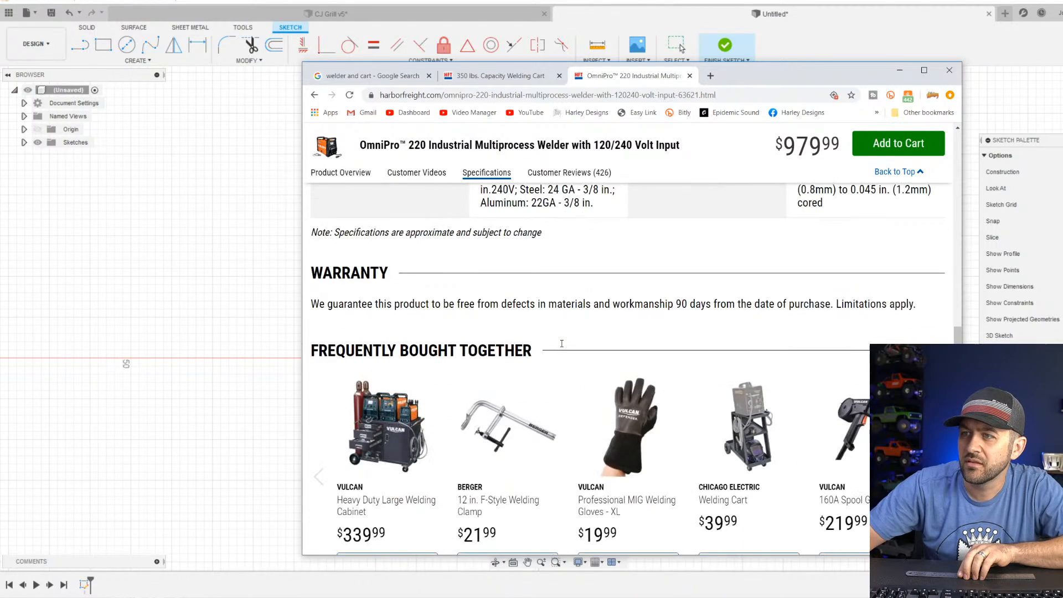
scroll(561, 343, up, 3)
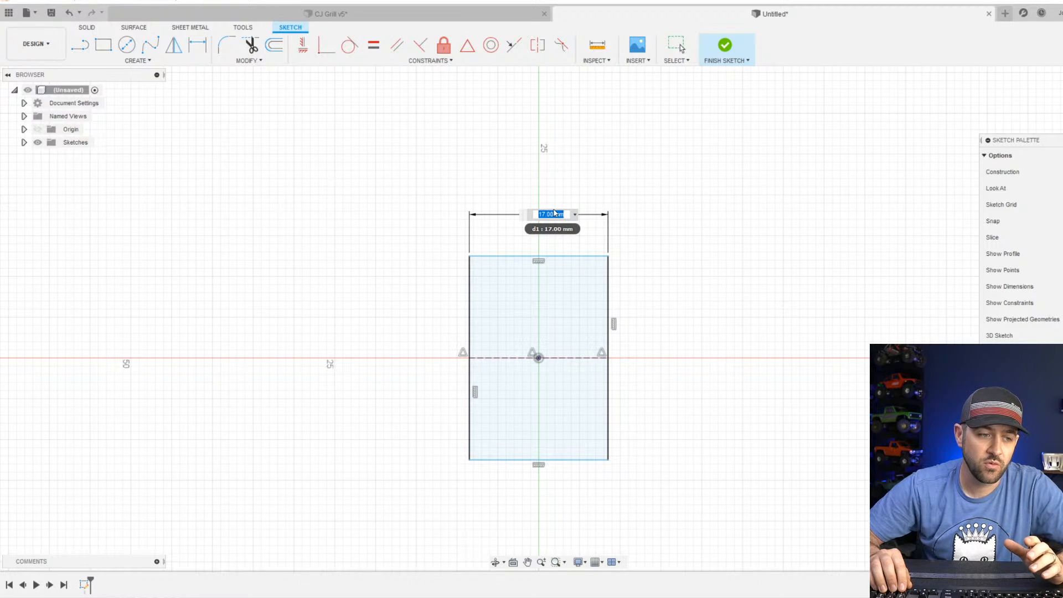
Set the rectangle's width to 30 mm and place a height dimension on its right side.
text(30)
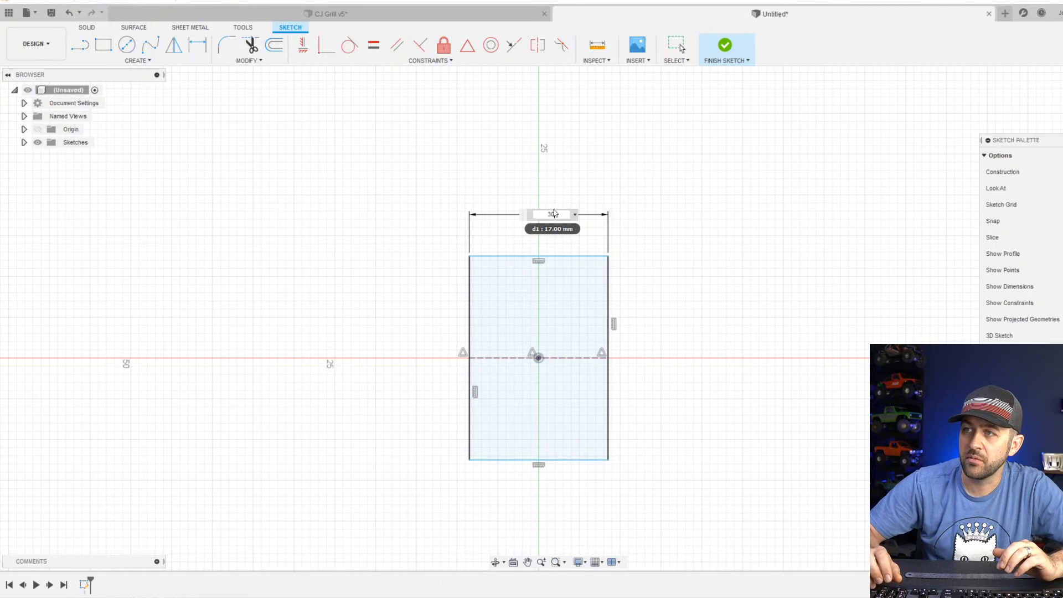
key(Return)
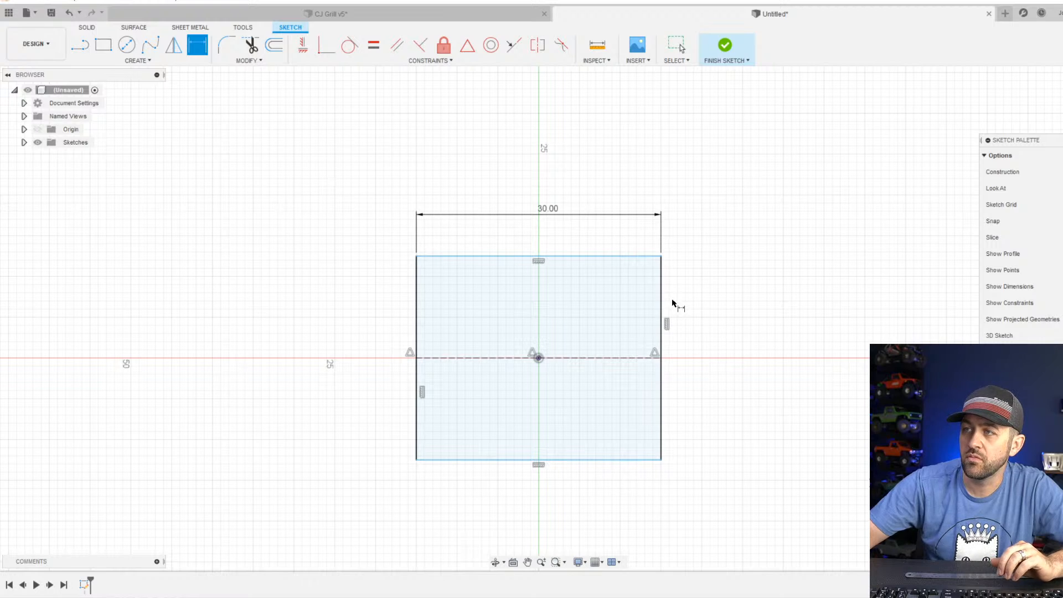
click(660, 285)
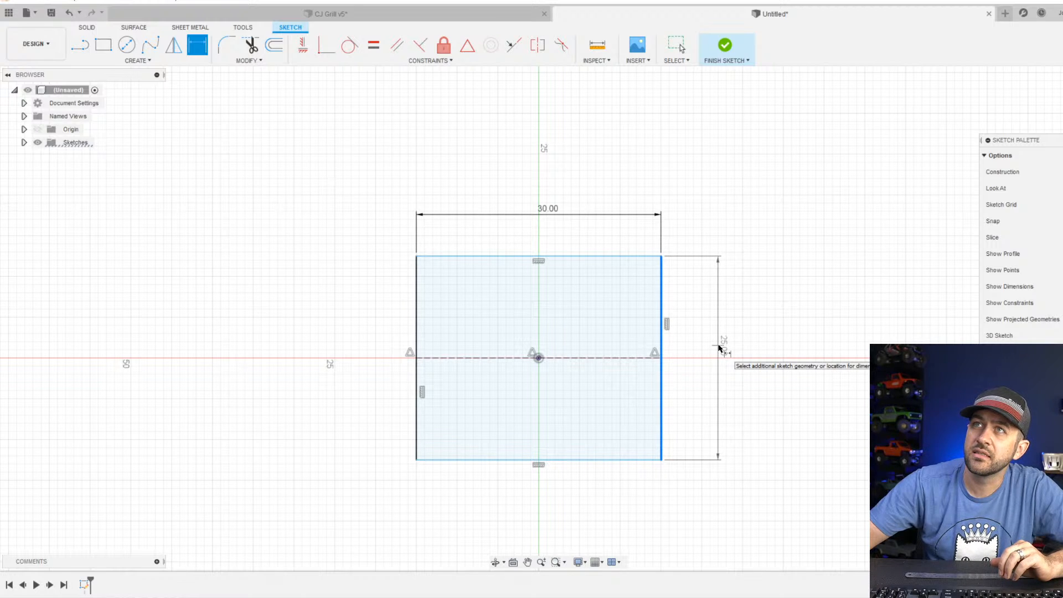
click(718, 348)
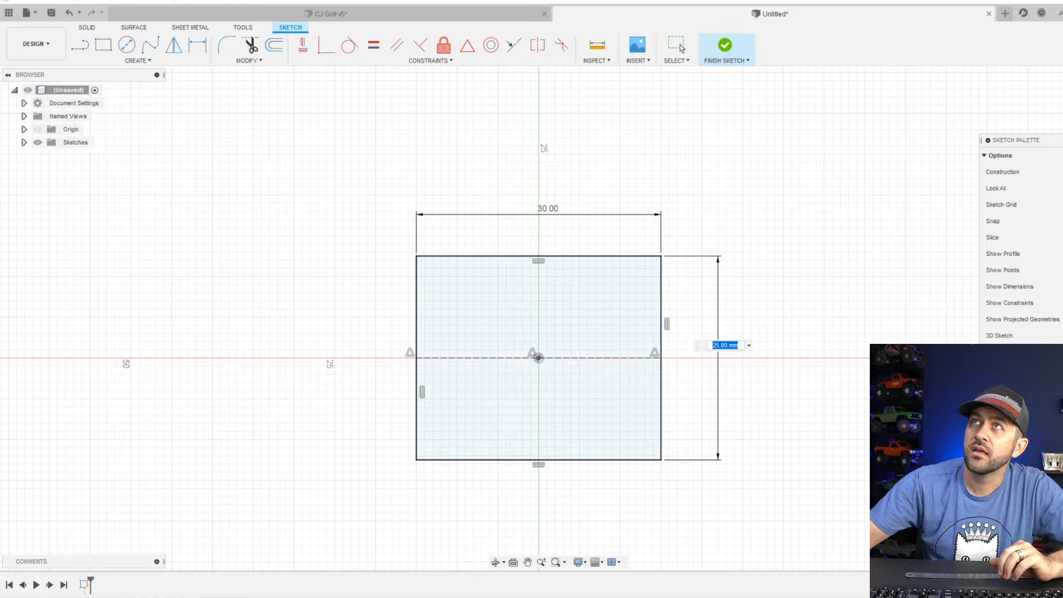
Check the welder's proportions in the OmniPro 220 product photo, and clear the browser off the sketch.
drag(332, 0, 388, 0)
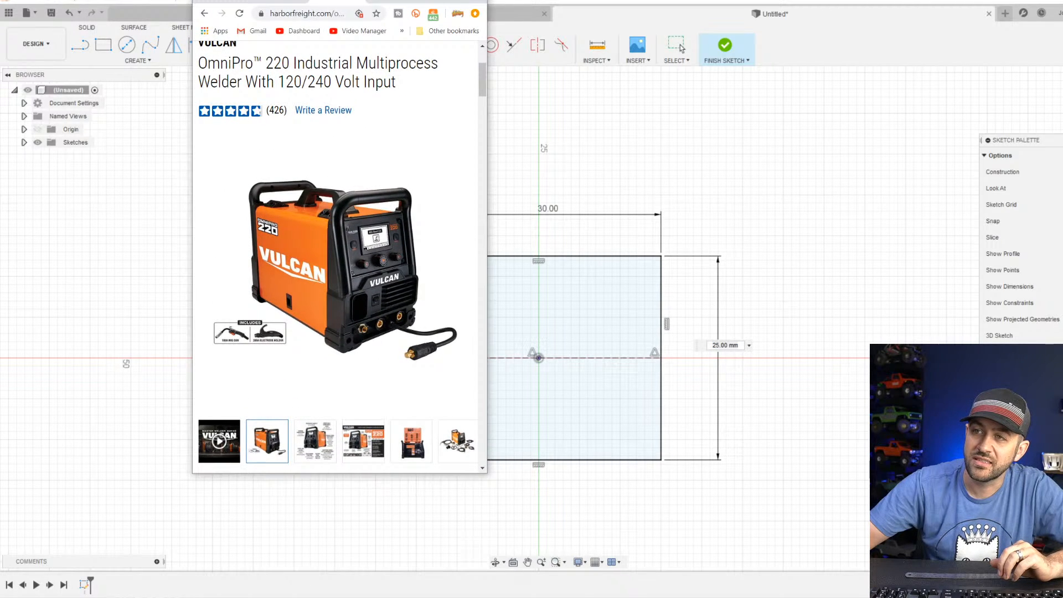
drag(388, 0, 411, 0)
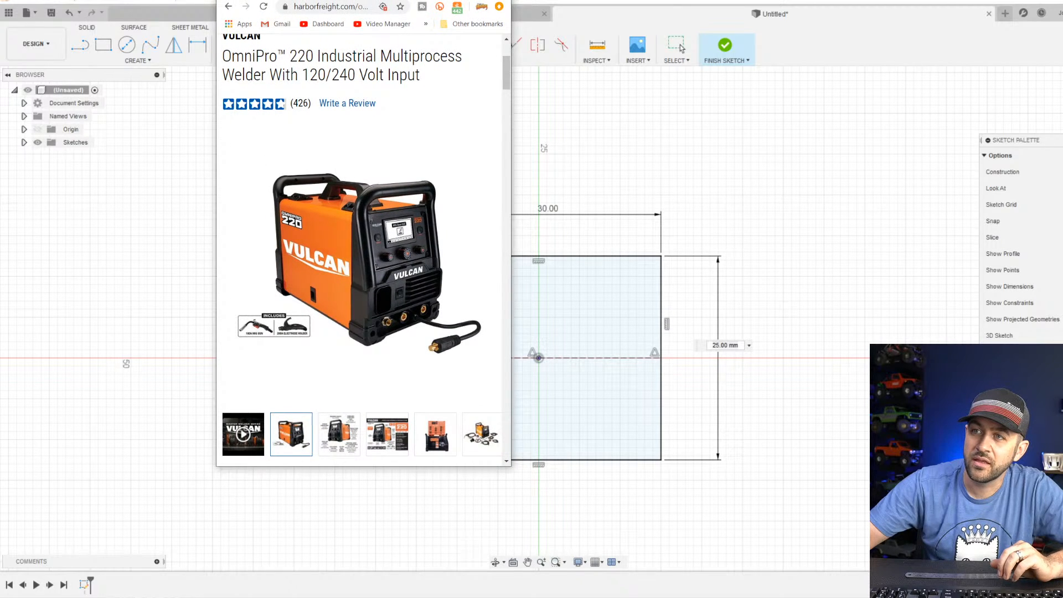
drag(411, 0, 442, 0)
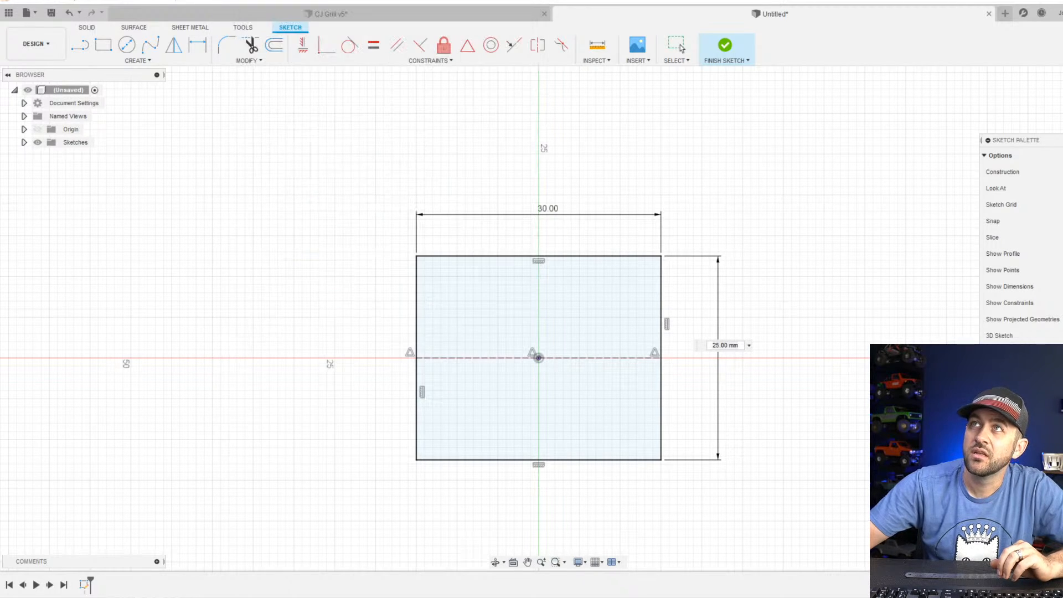
Set the rectangle's height to 35 mm and finish the sketch.
click(747, 346)
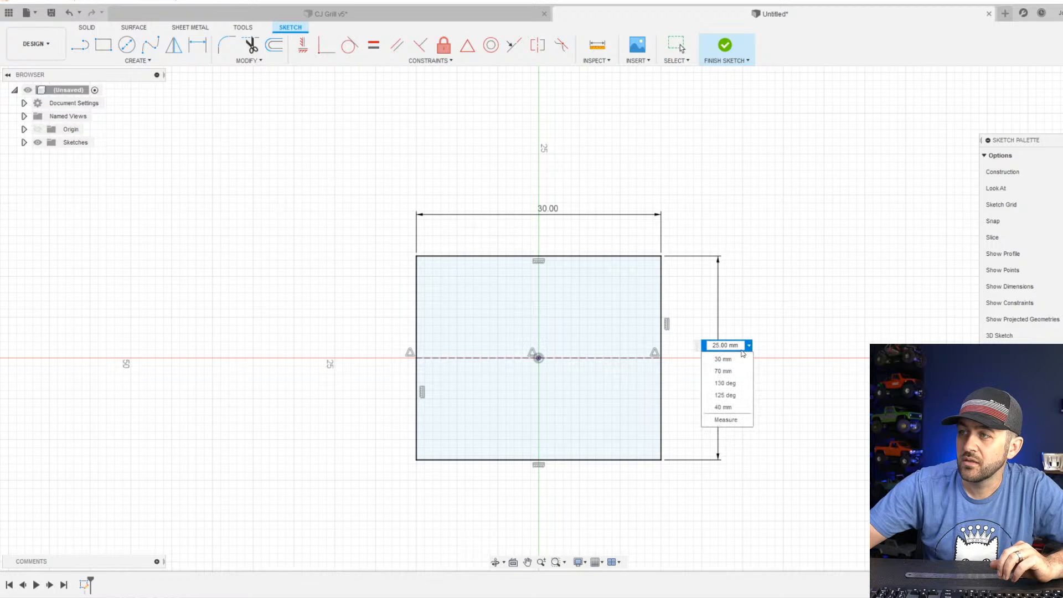
click(740, 348)
text(35)
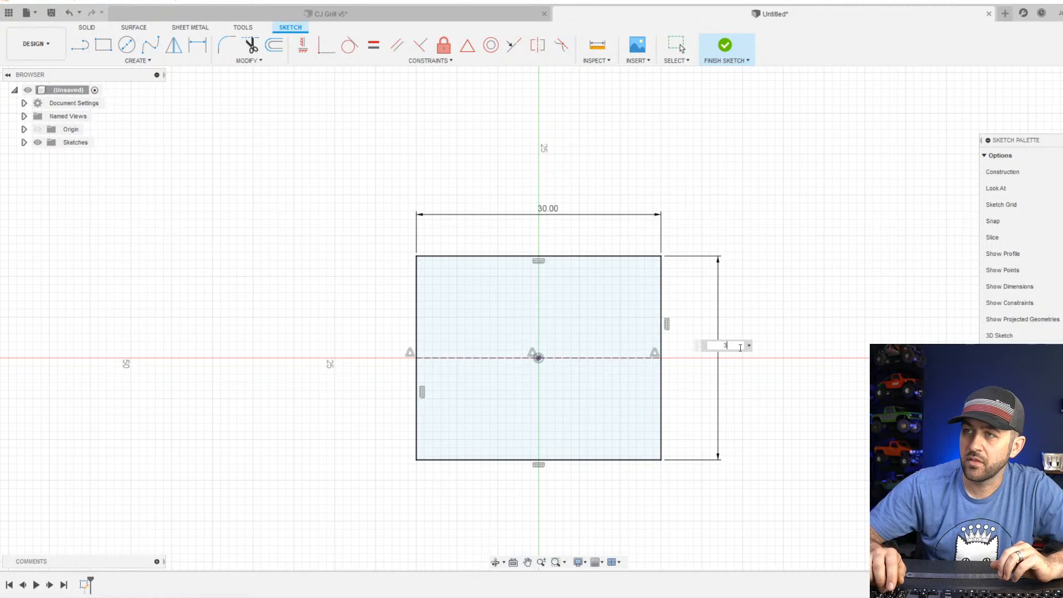
key(Return)
scroll(791, 306, down, 2)
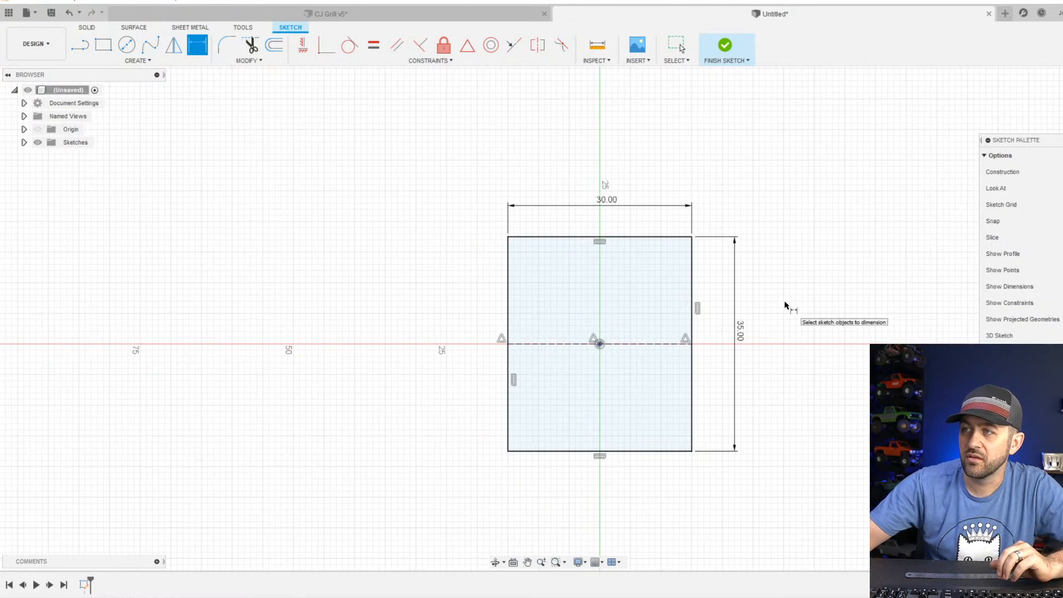
click(724, 45)
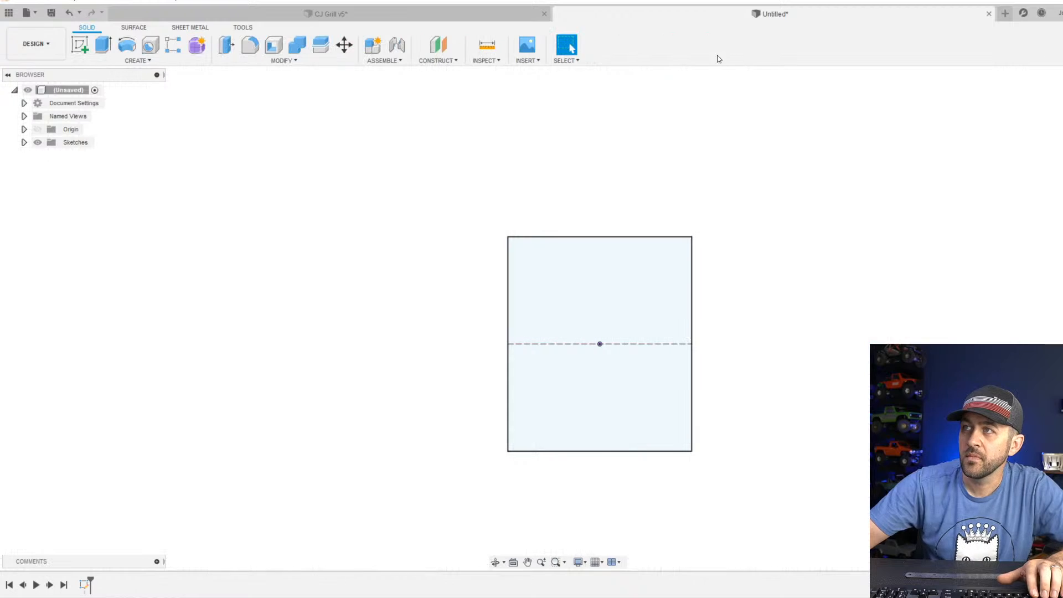
Set up a symmetric extrusion of the rectangle profile as a new body, with its distance measured by whole length.
click(104, 44)
click(576, 325)
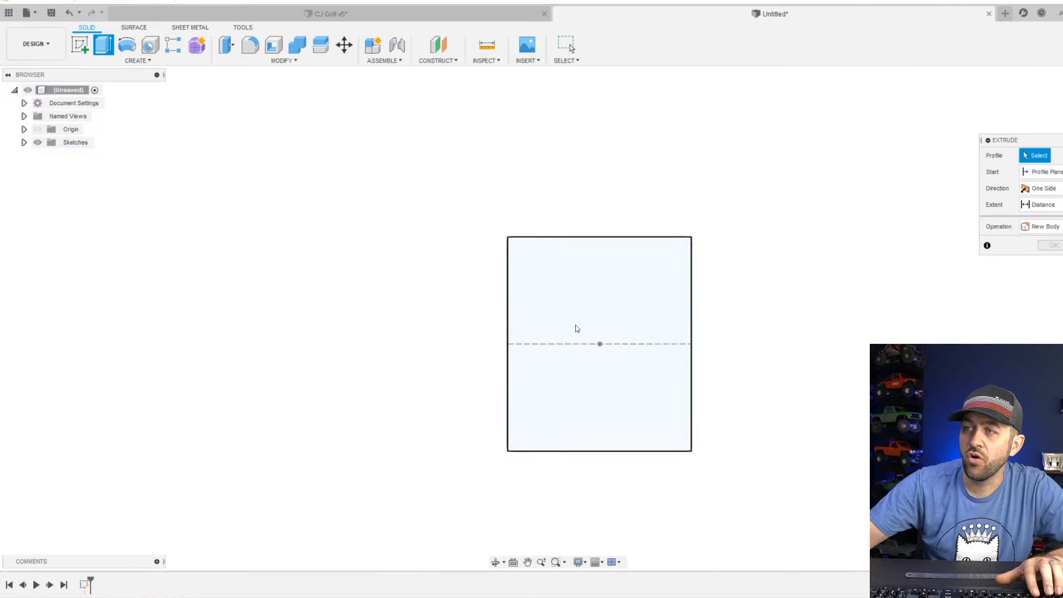
shift+middle_drag(574, 327, 587, 348)
click(591, 325)
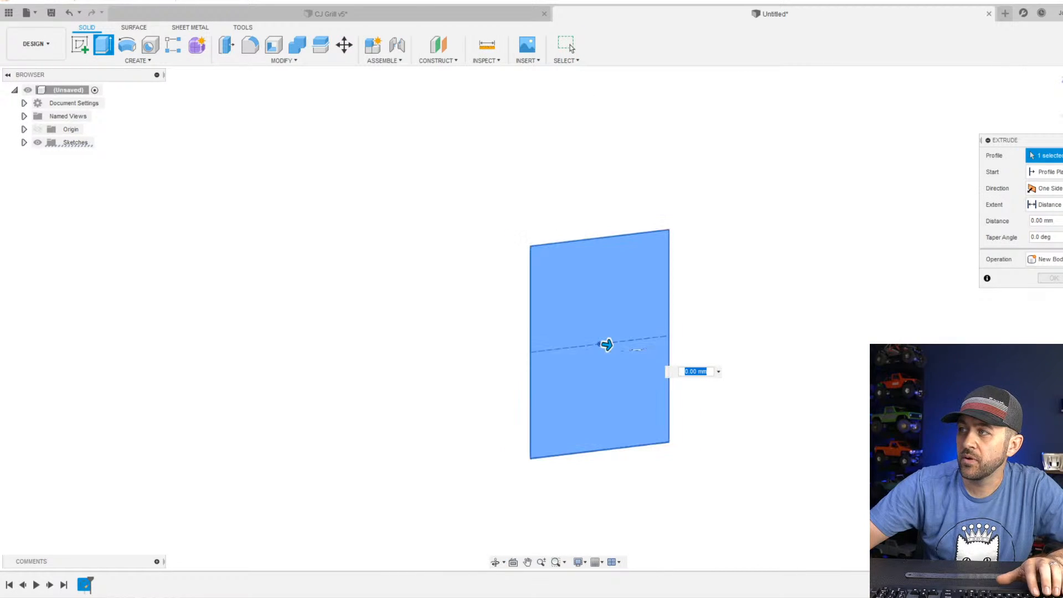
click(1056, 259)
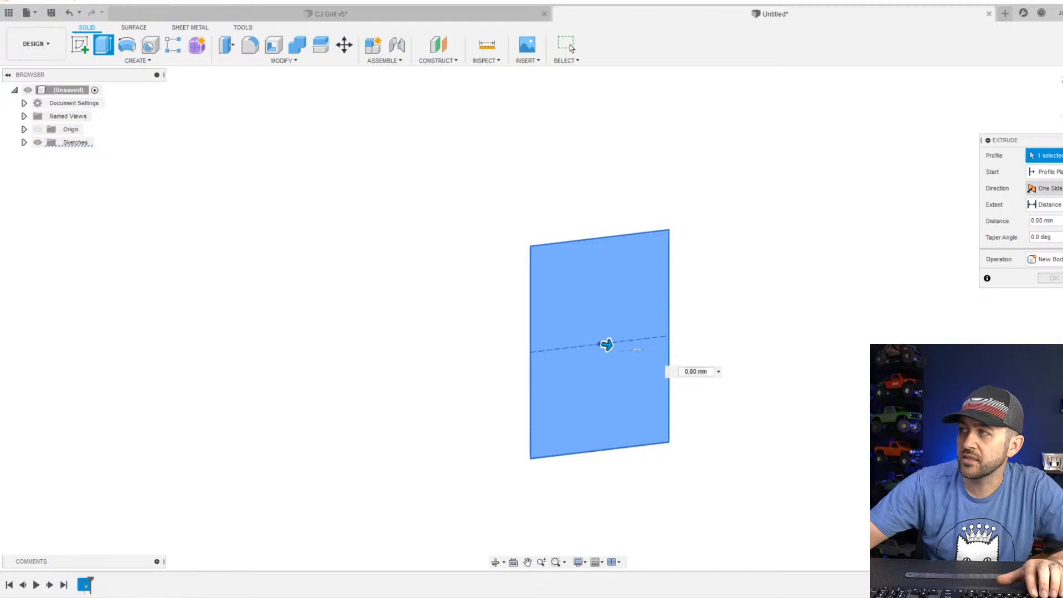
drag(1057, 142, 935, 137)
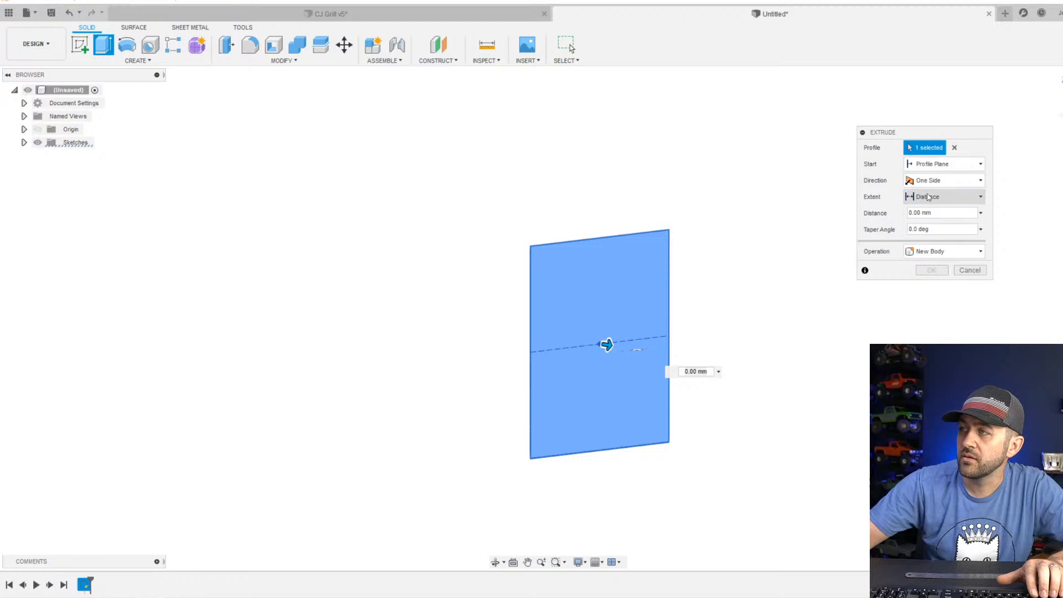
click(944, 180)
click(938, 220)
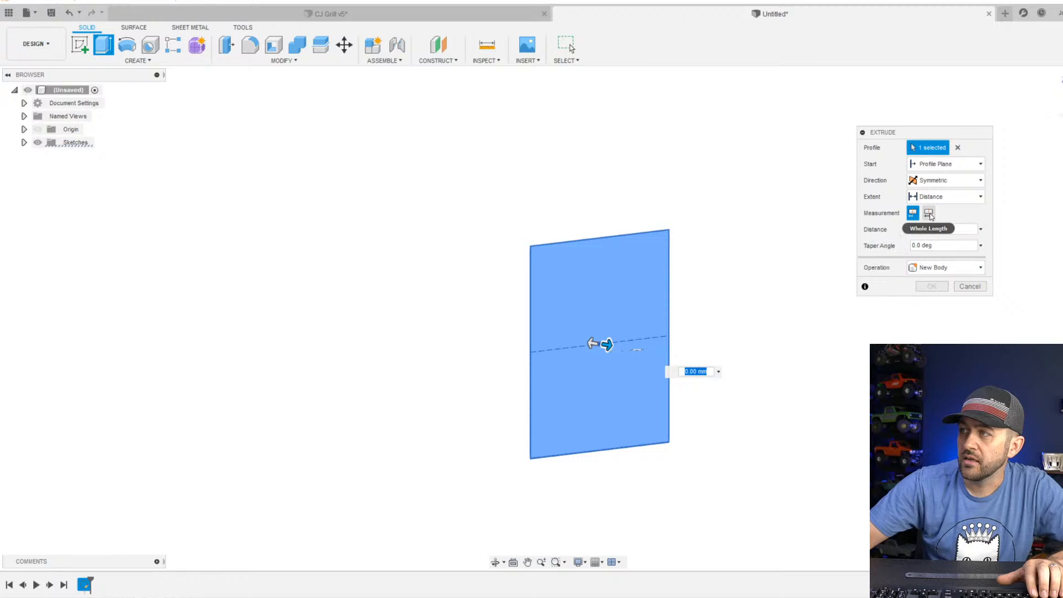
click(926, 214)
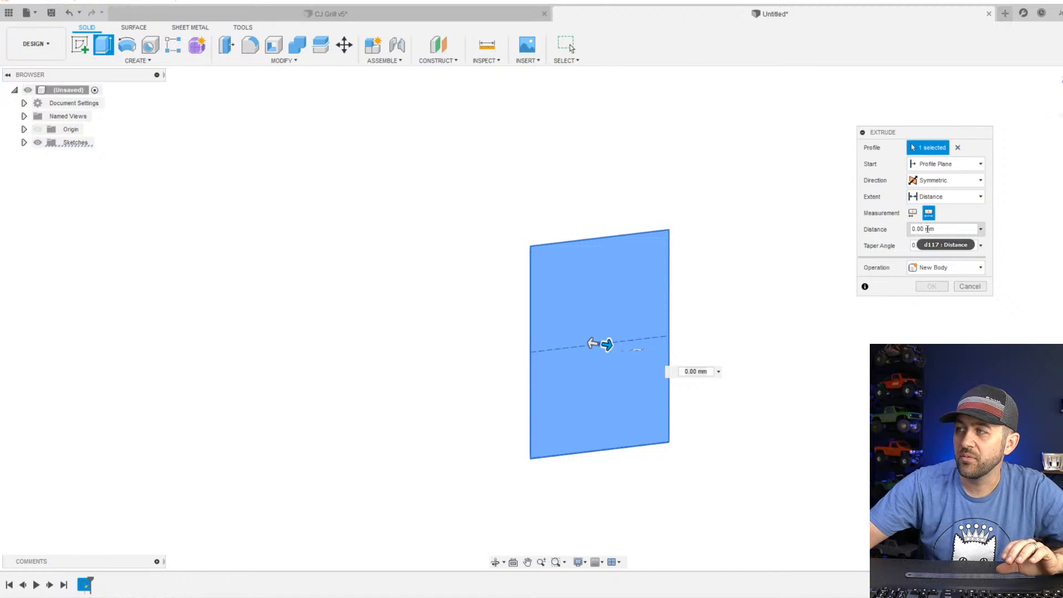
double_click(919, 228)
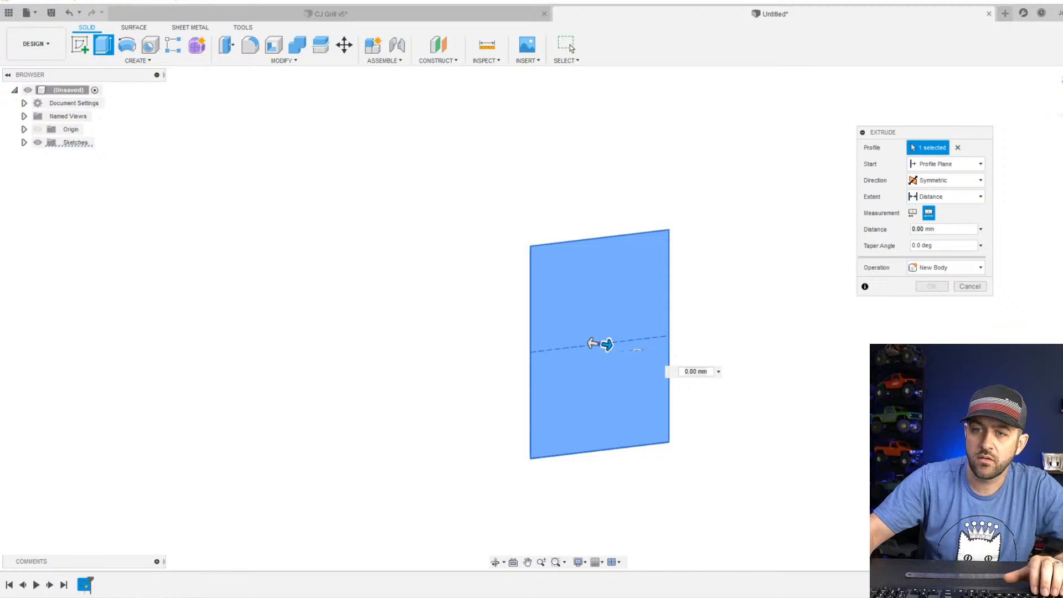
Convert 2.1 inches to millimetres by calculating 2.1 × 25.4 in Calculator, and close it.
key(super)
text(calc)
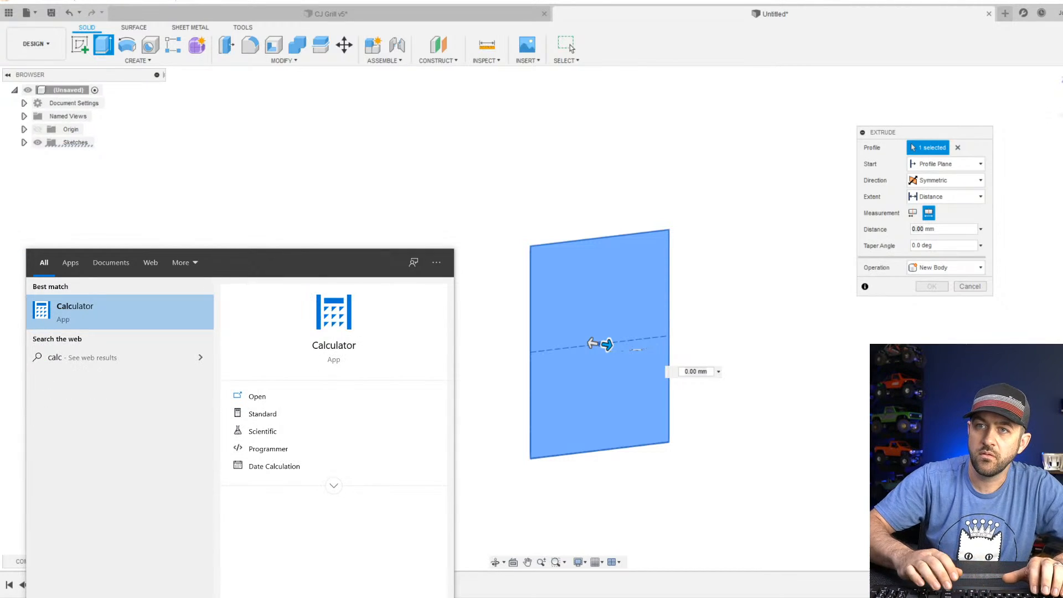
key(Return)
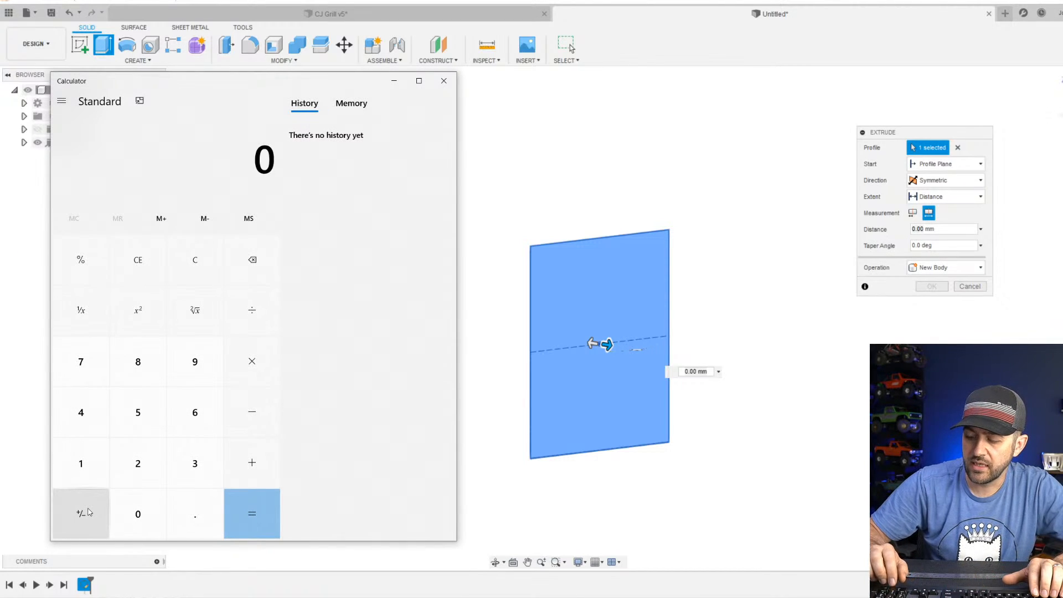
text(2.1*25.4)
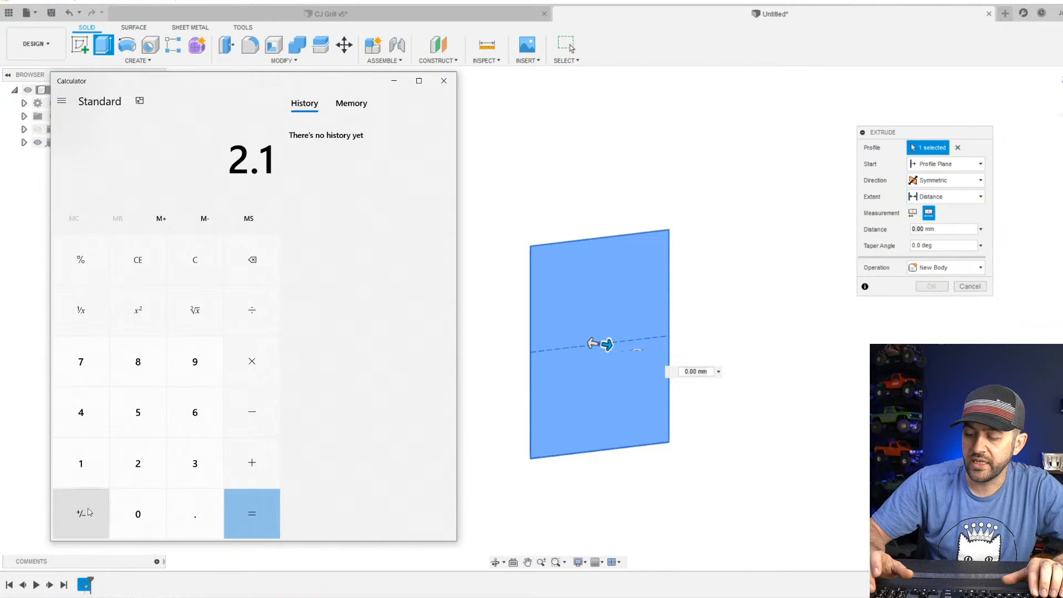
key(Return)
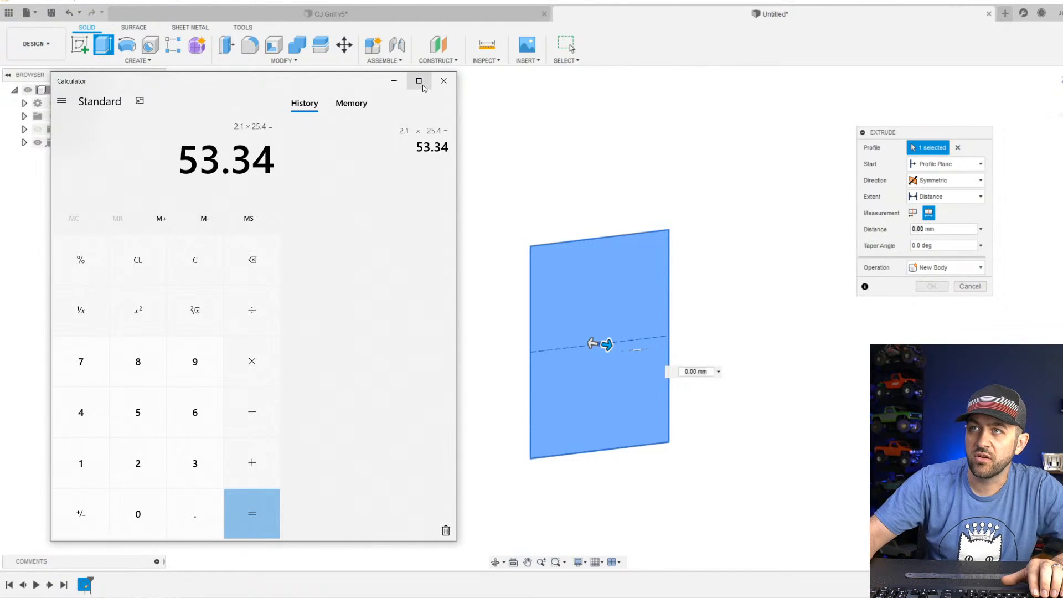
click(443, 82)
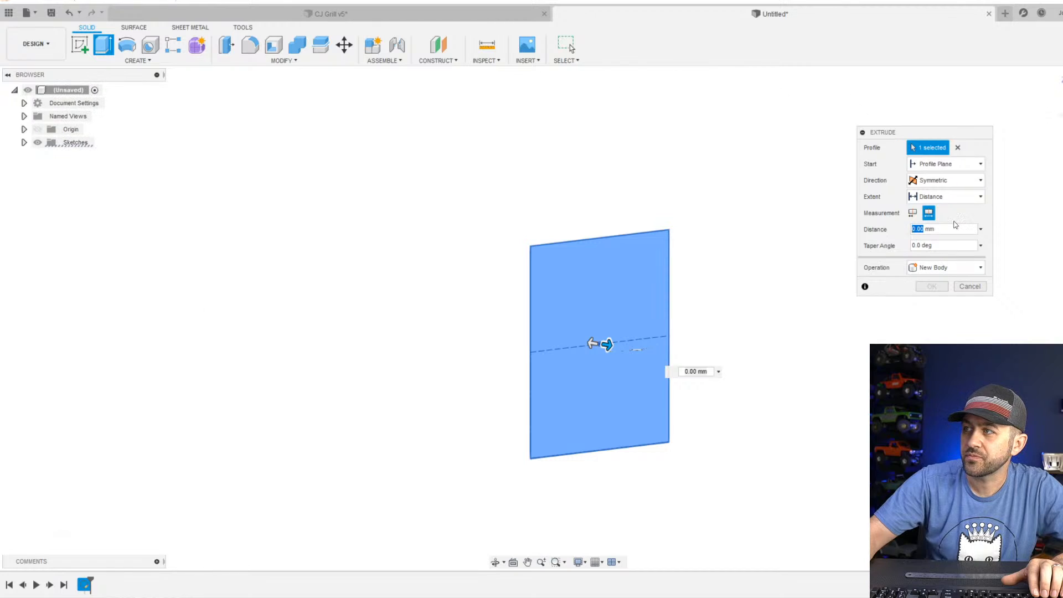
Enter the whole extrusion length as a subtraction from 53 mm and complete the new body.
click(931, 229)
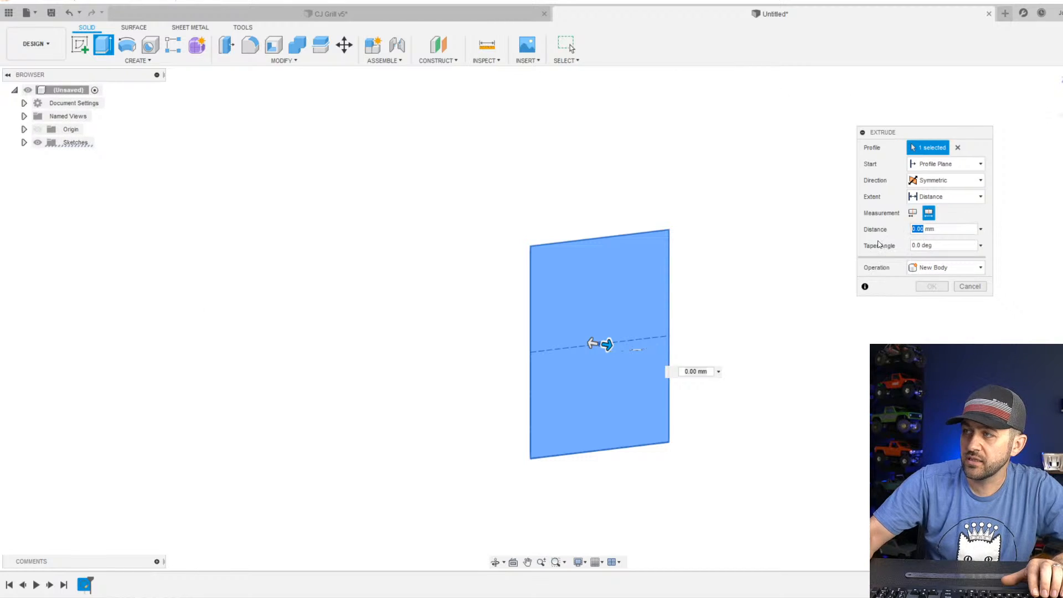
text(53)
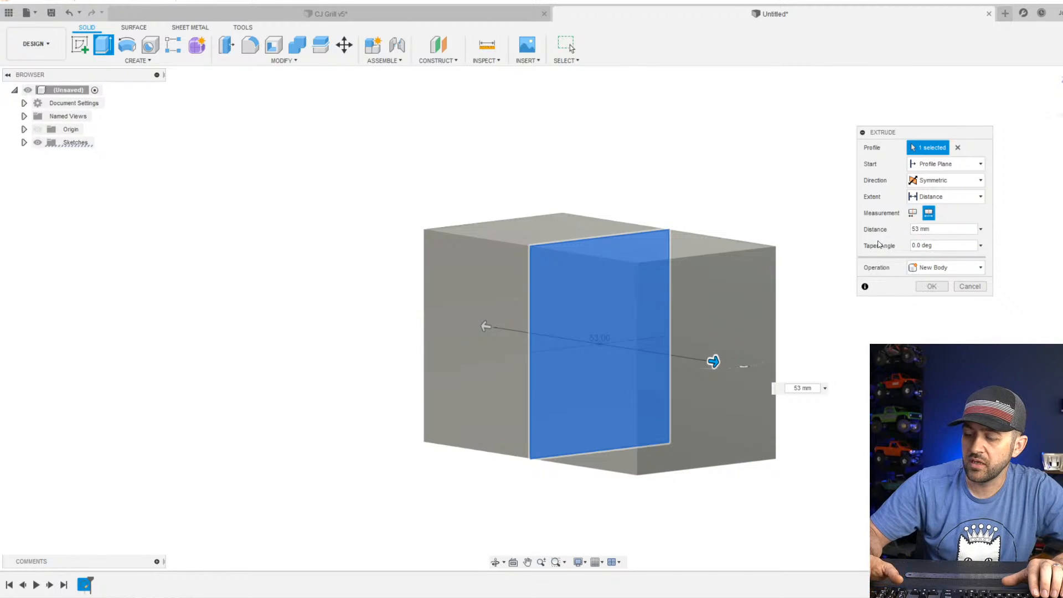
text(-)
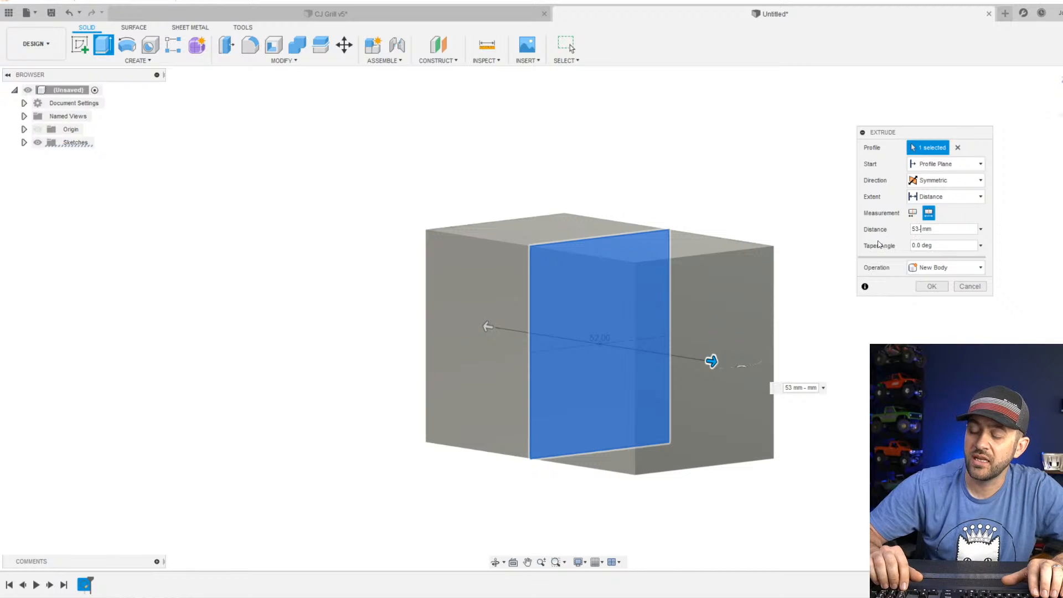
key(Return)
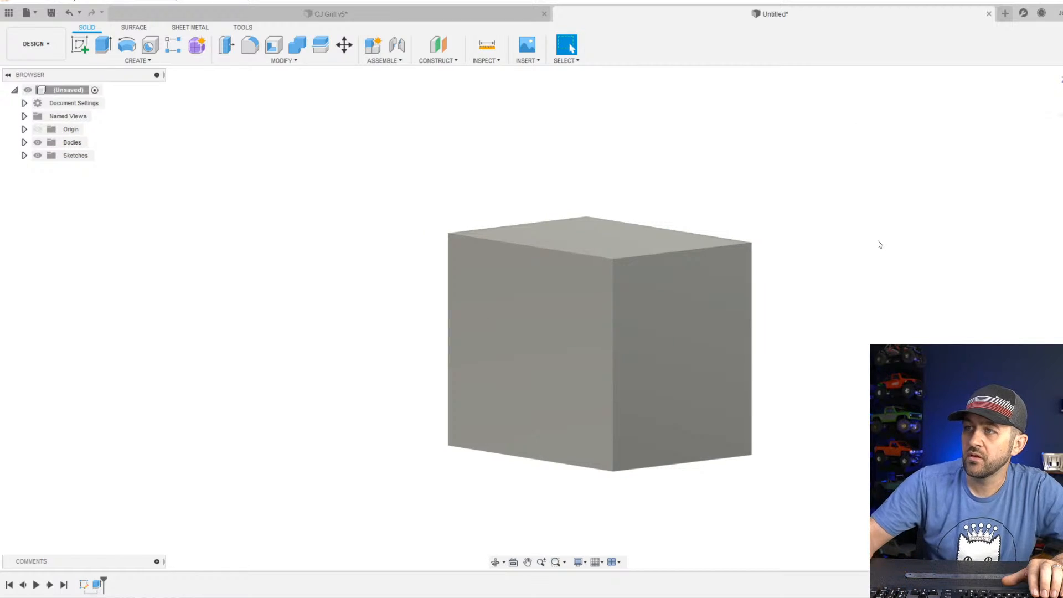
Change the visual style to Shaded with Visible Edges Only.
click(578, 562)
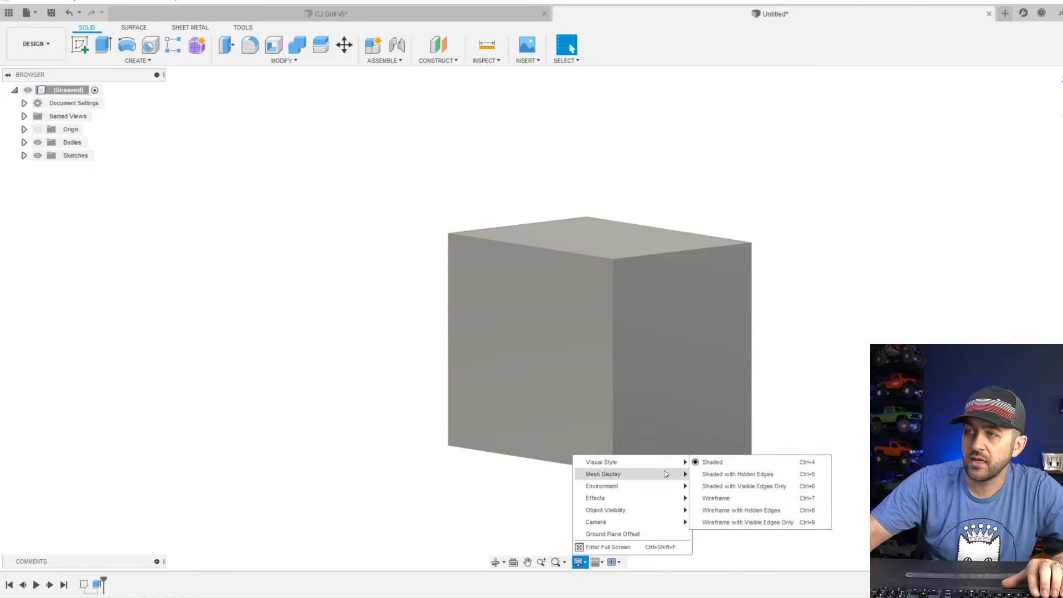
click(756, 486)
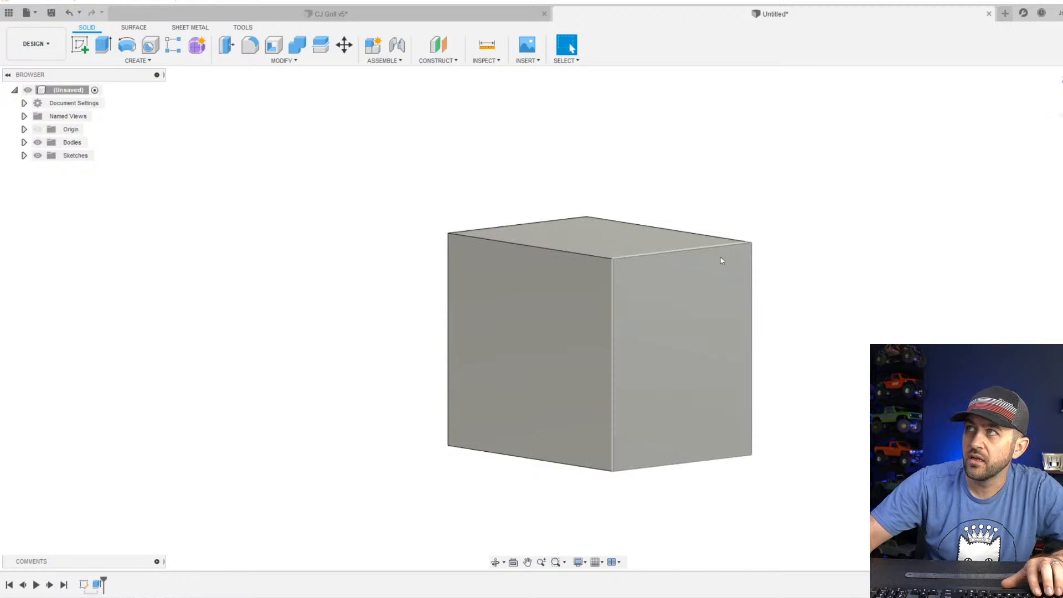
scroll(619, 284, up, 3)
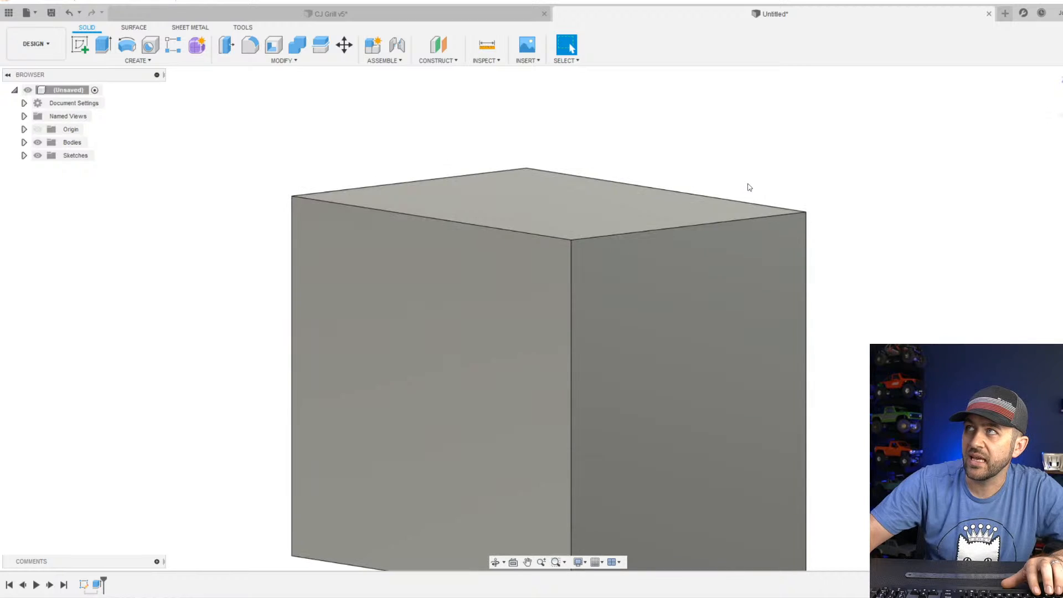
scroll(593, 333, down, 3)
middle_drag(593, 389, 534, 346)
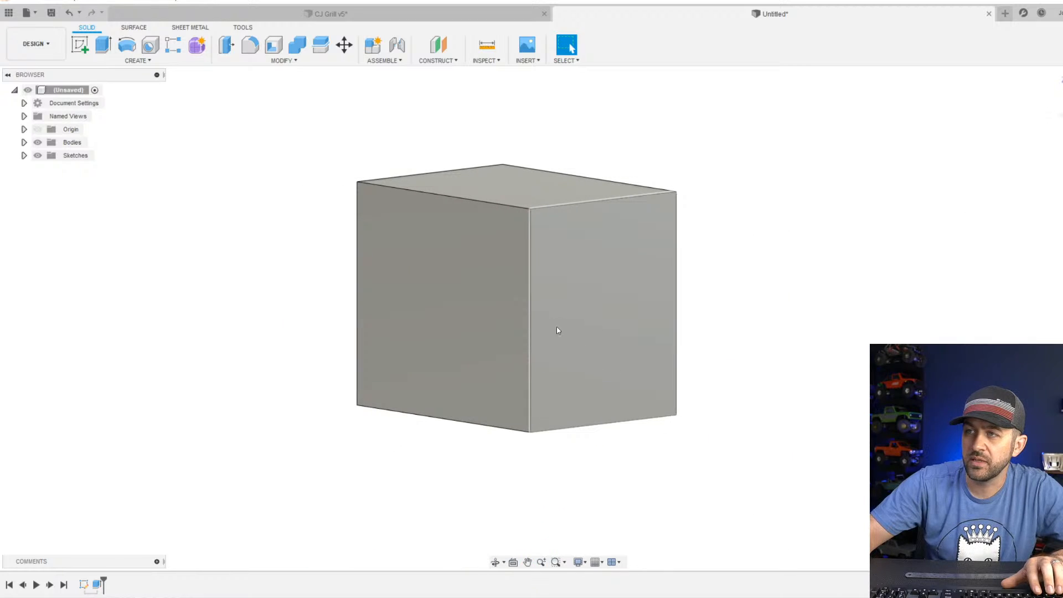
scroll(527, 349, down, 2)
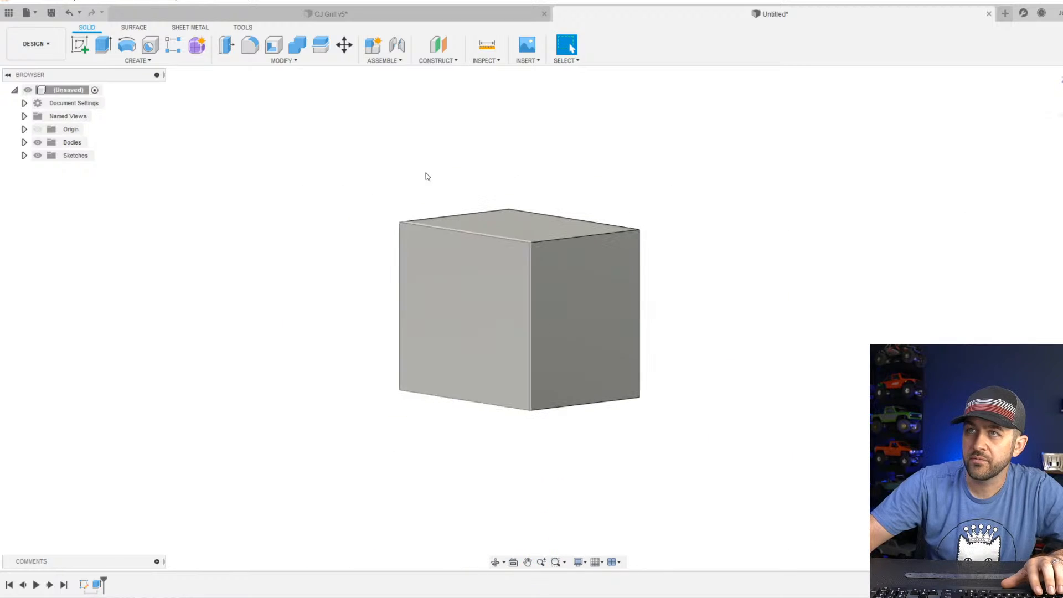
Fillet the two long upper edges of the block with a 3.5 mm radius.
click(250, 46)
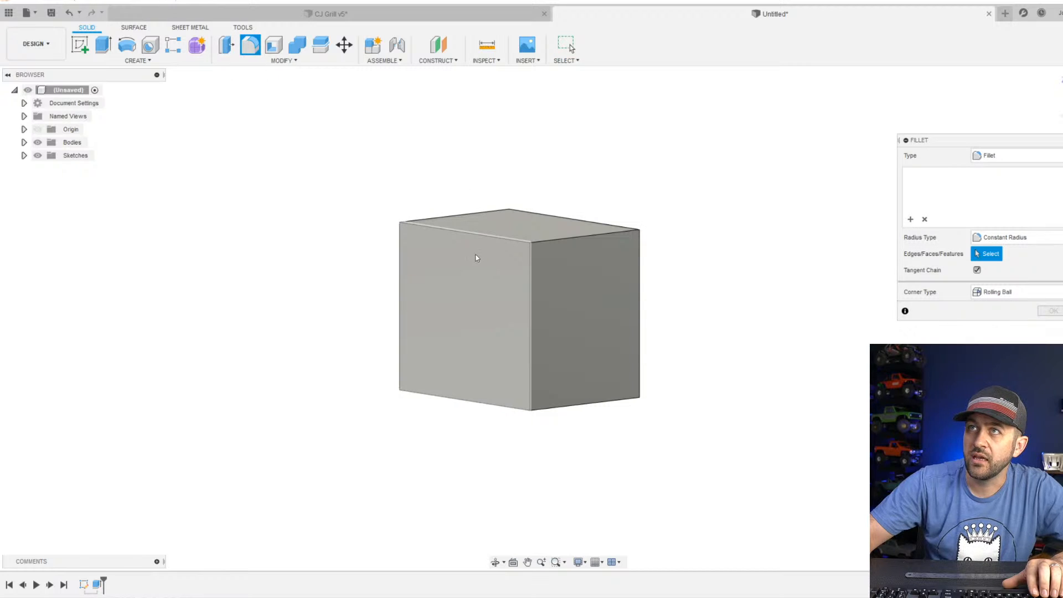
click(481, 235)
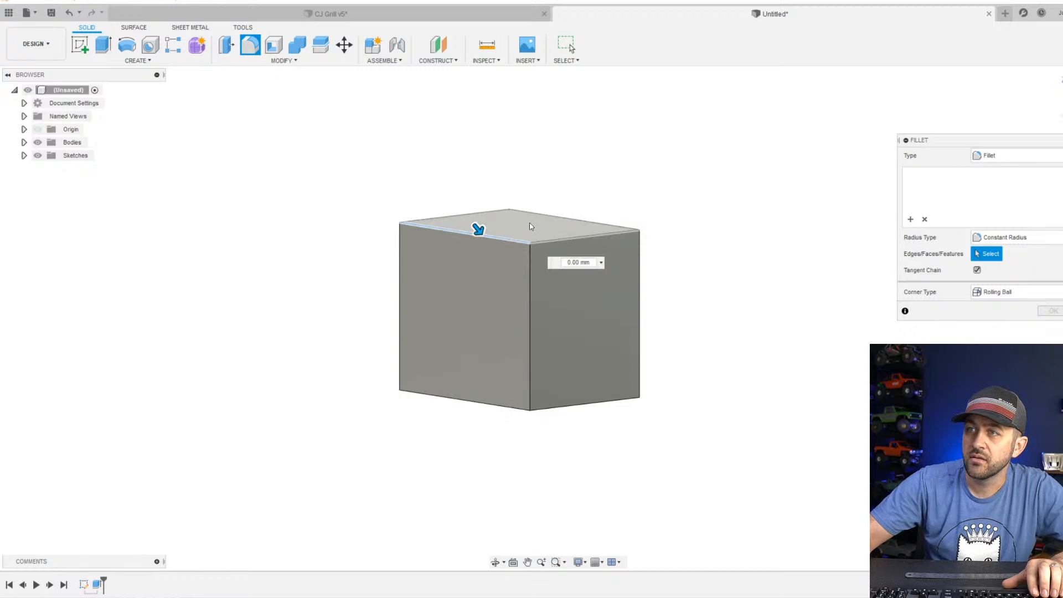
click(591, 222)
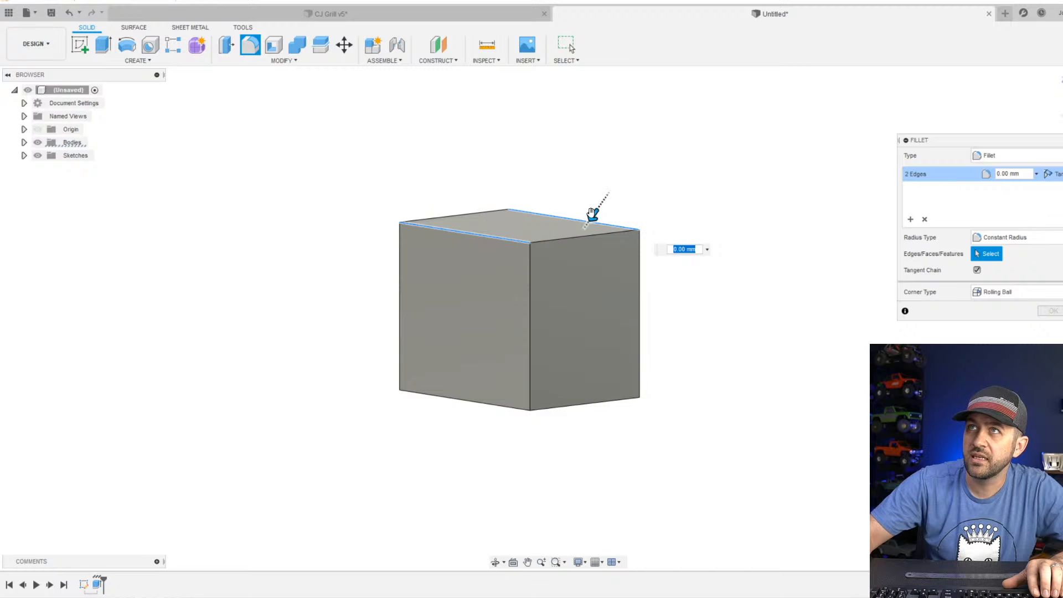
drag(591, 213, 587, 219)
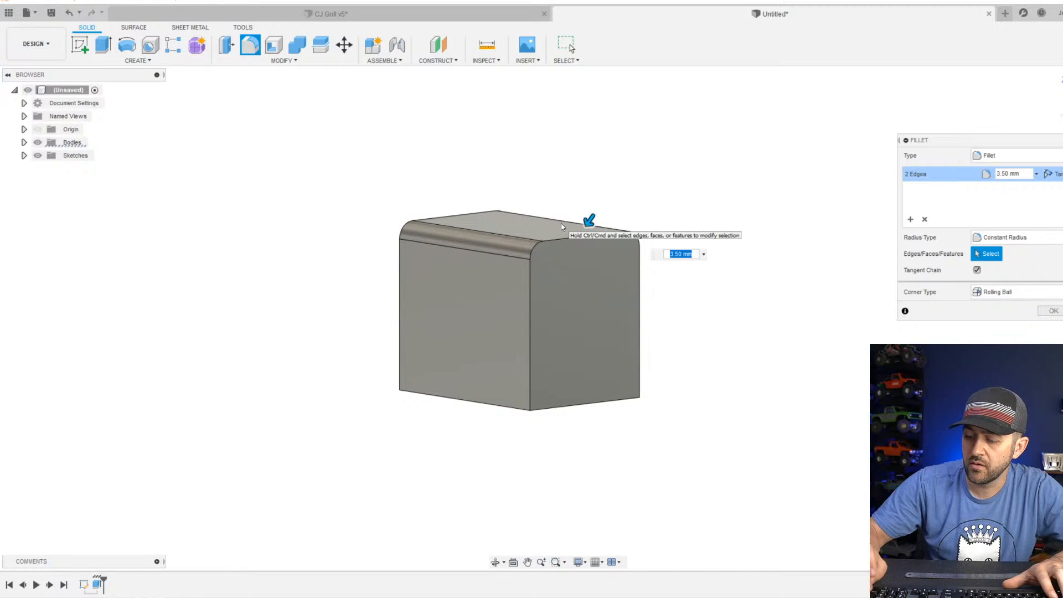
key(Return)
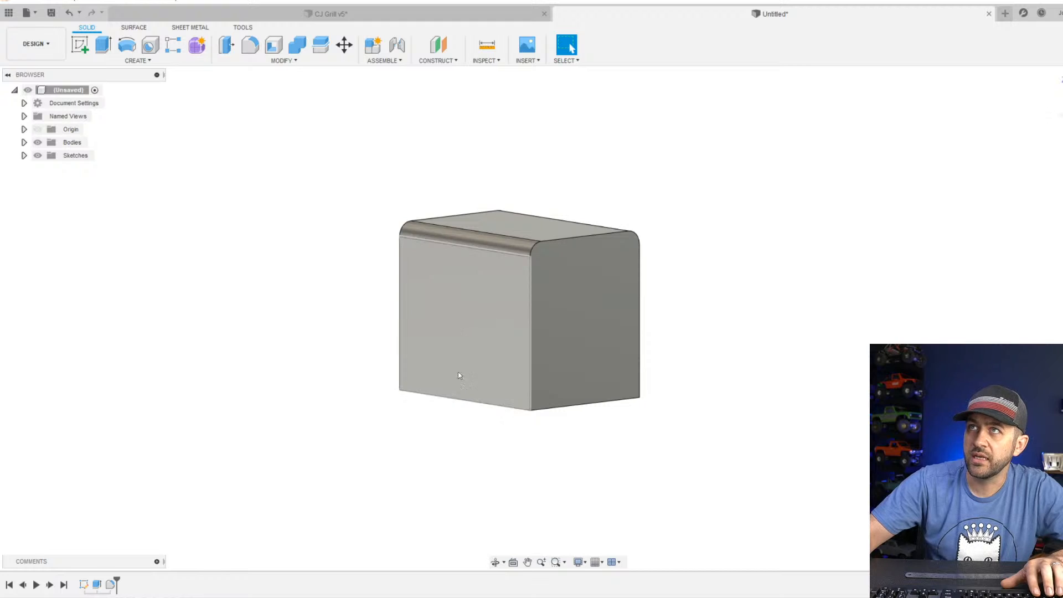
Fillet the two long bottom edges of the block with a 1 mm radius.
scroll(496, 346, up, 2)
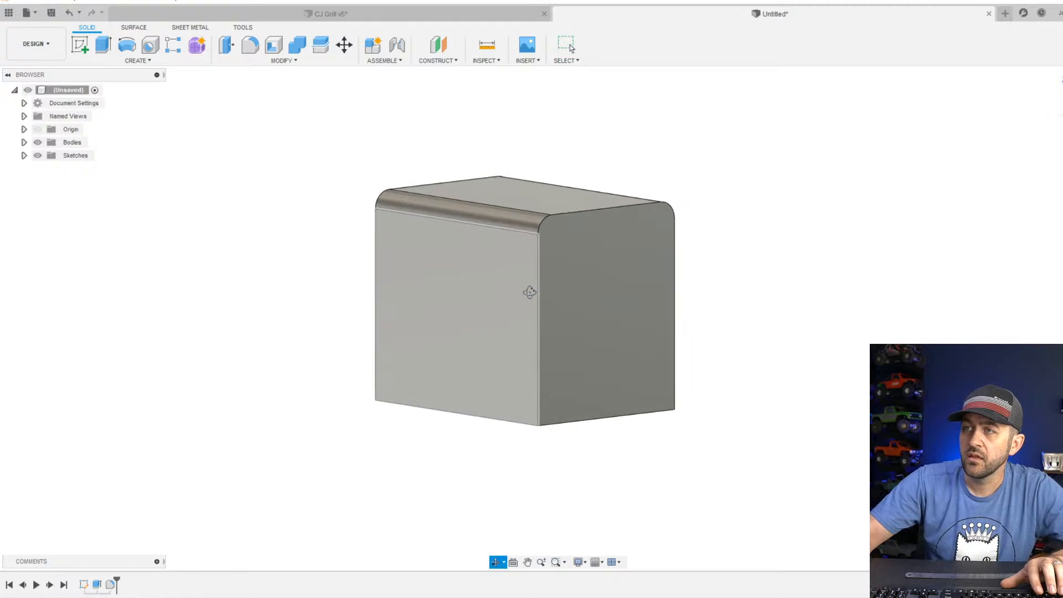
mouse_move(530, 292)
shift+middle_down()
mouse_move(509, 295)
mouse_move(544, 295)
mouse_move(525, 292)
mouse_move(526, 301)
shift+middle_up()
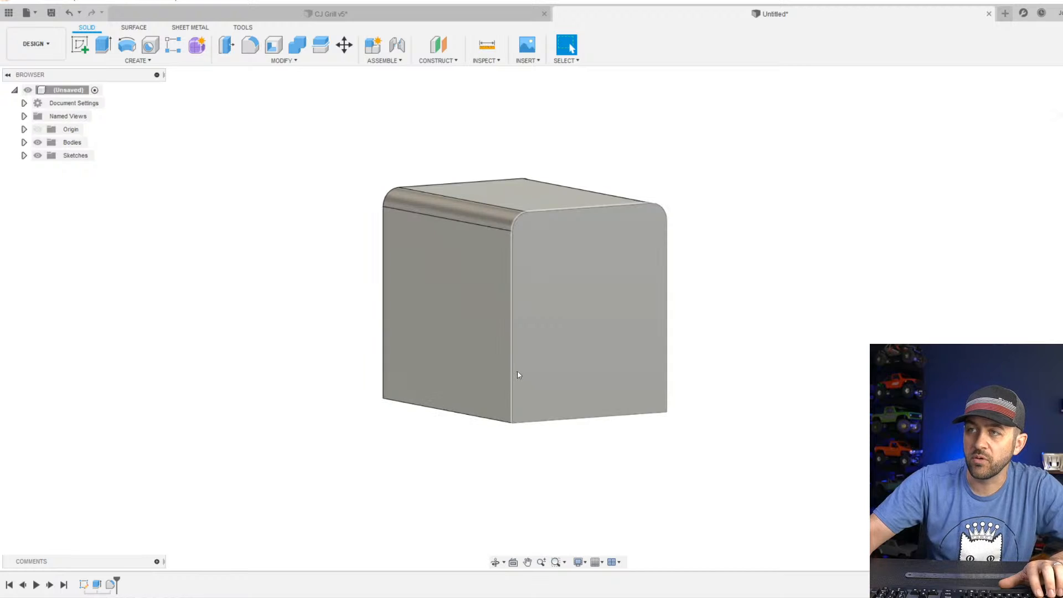
click(251, 45)
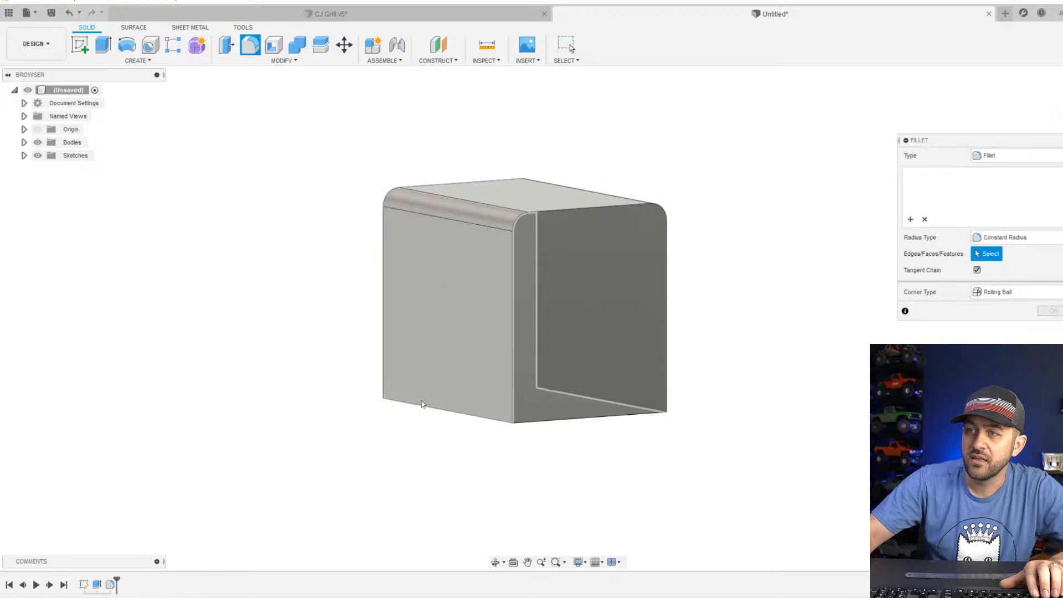
click(435, 409)
shift+middle_drag(734, 462, 600, 431)
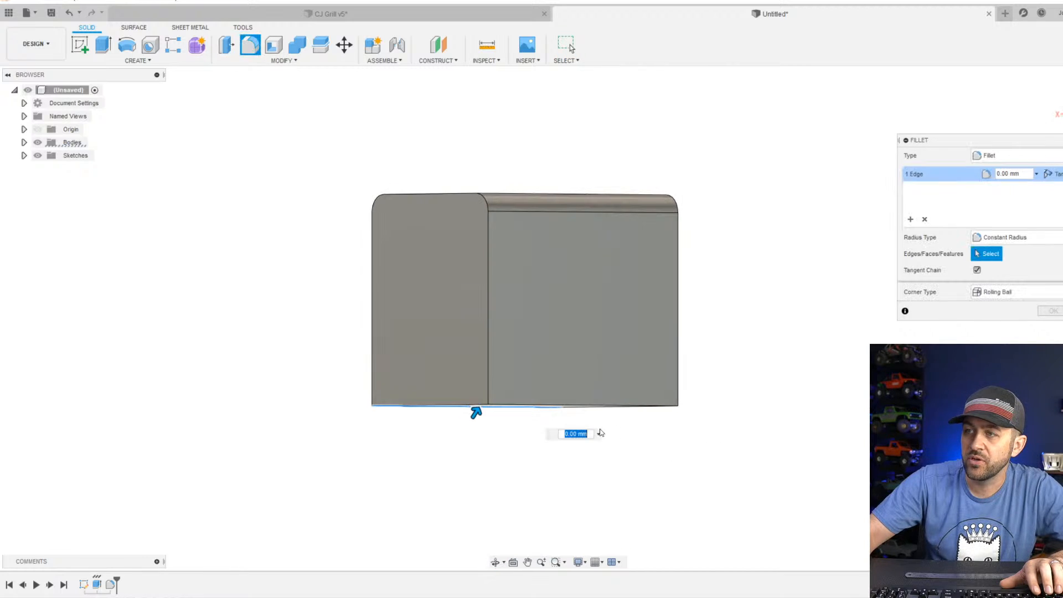
click(603, 408)
text(1)
key(Return)
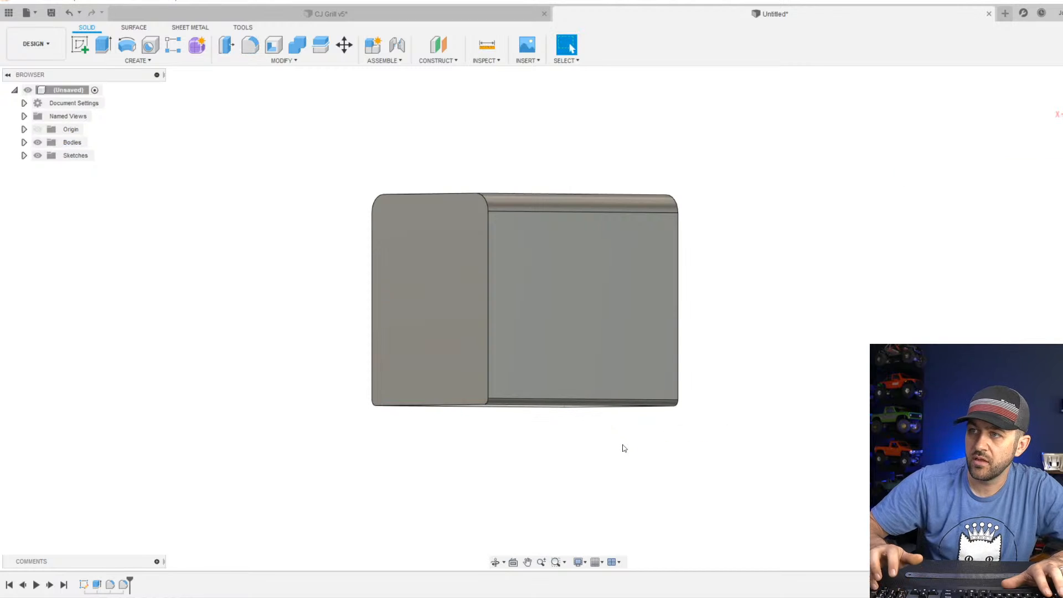
Examine the filleted block's proportions and rounded edges from above, the end and underneath.
shift+middle_drag(341, 319, 422, 315)
shift+middle_drag(446, 312, 434, 330)
scroll(589, 334, down, 2)
scroll(593, 310, up, 2)
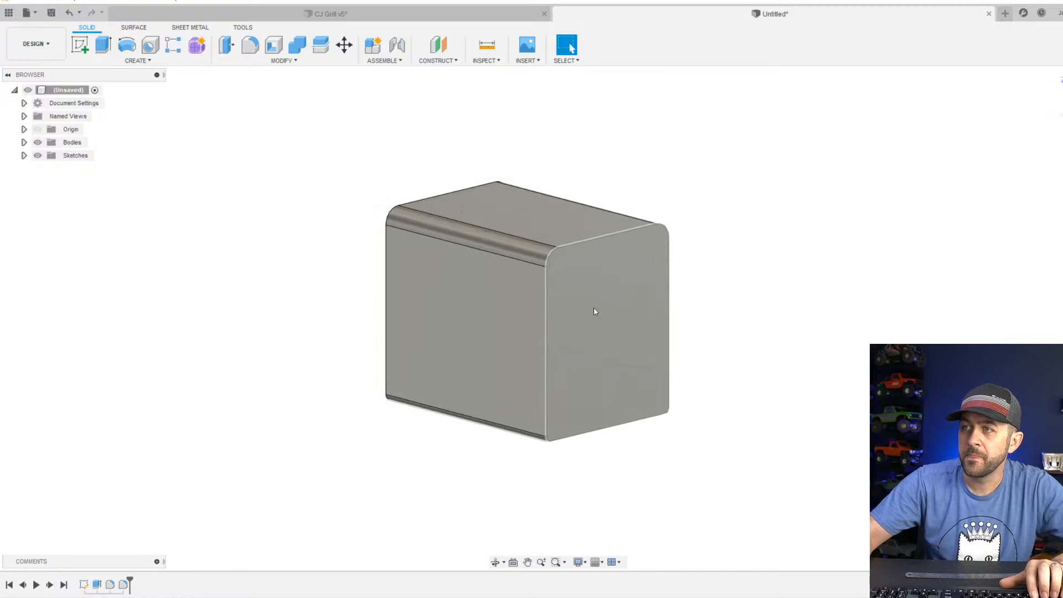
shift+middle_drag(600, 330, 554, 363)
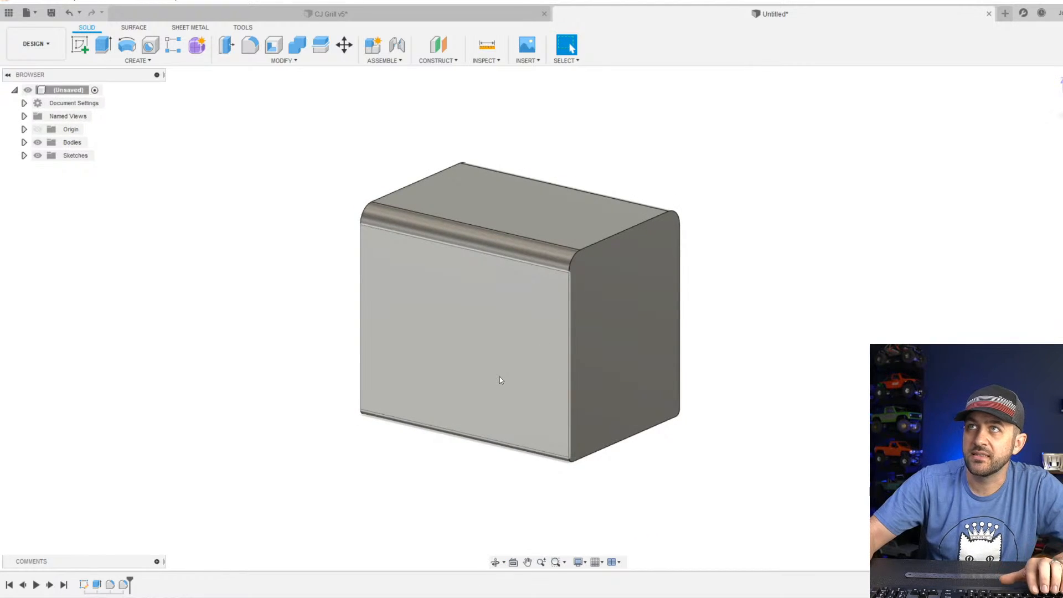
shift+middle_drag(543, 413, 543, 389)
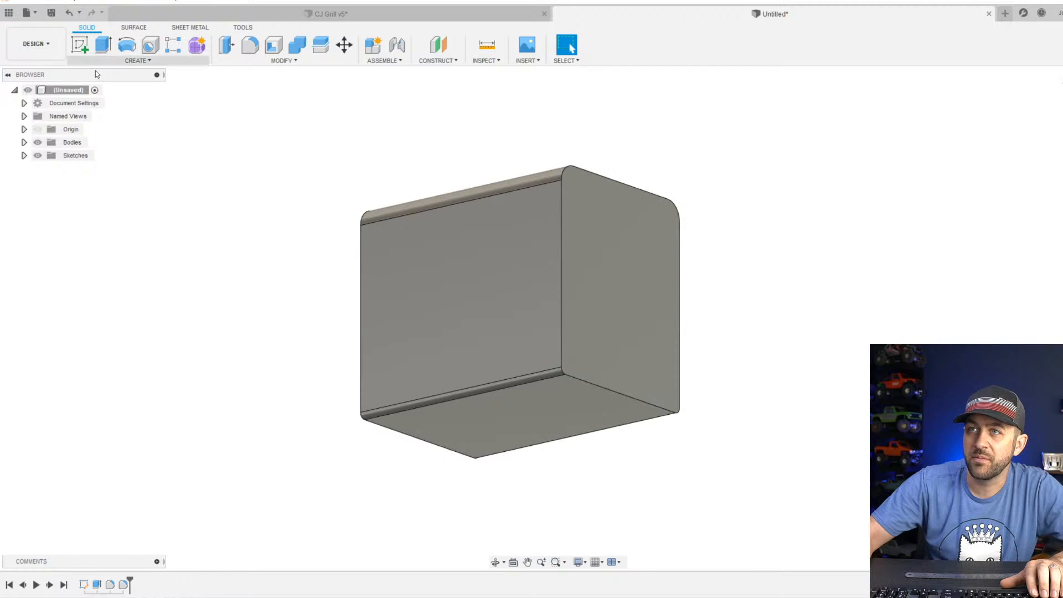
scroll(619, 306, down, 3)
shift+middle_drag(635, 309, 650, 341)
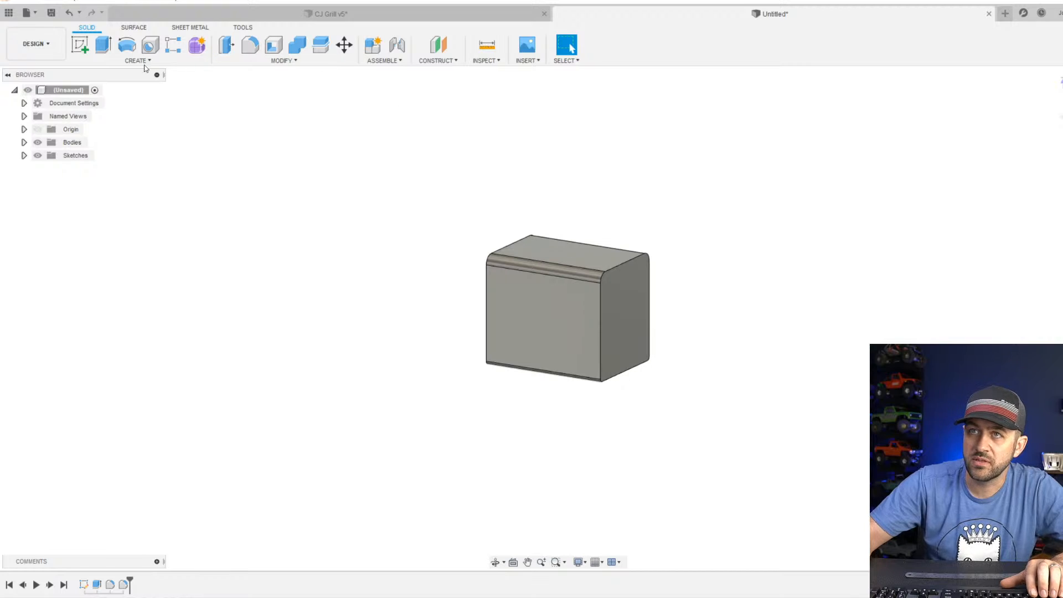
Sketch on the block's end face by projecting the face's rounded outline, and finish the sketch.
click(80, 45)
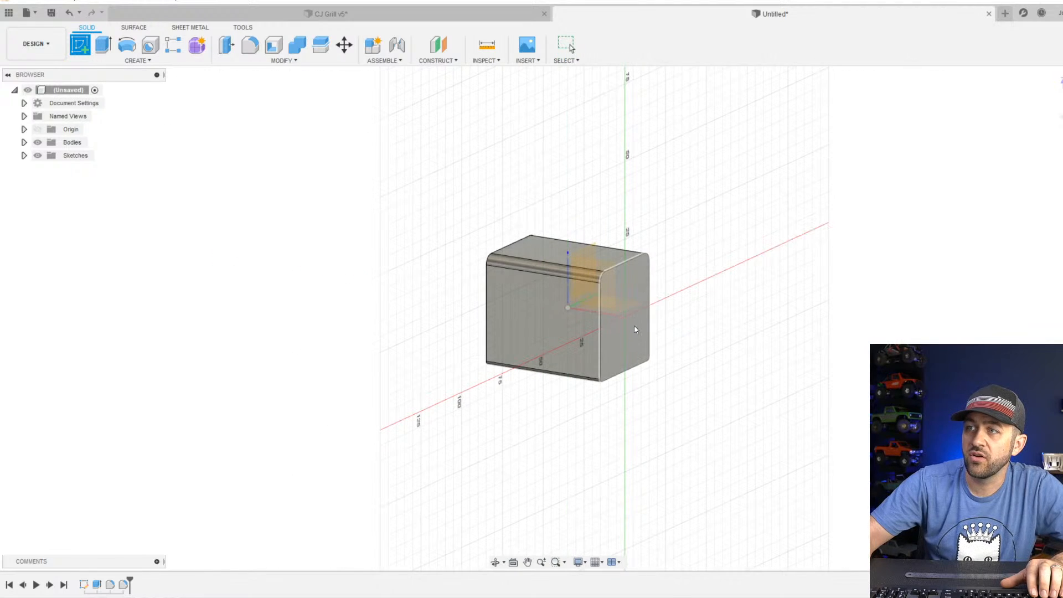
scroll(640, 366, up, 5)
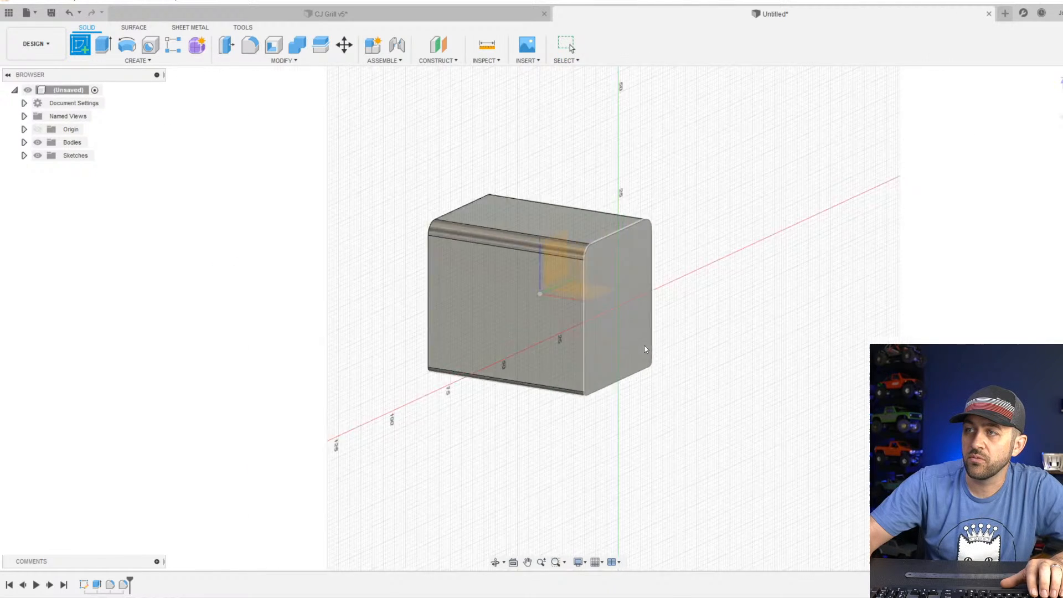
click(616, 351)
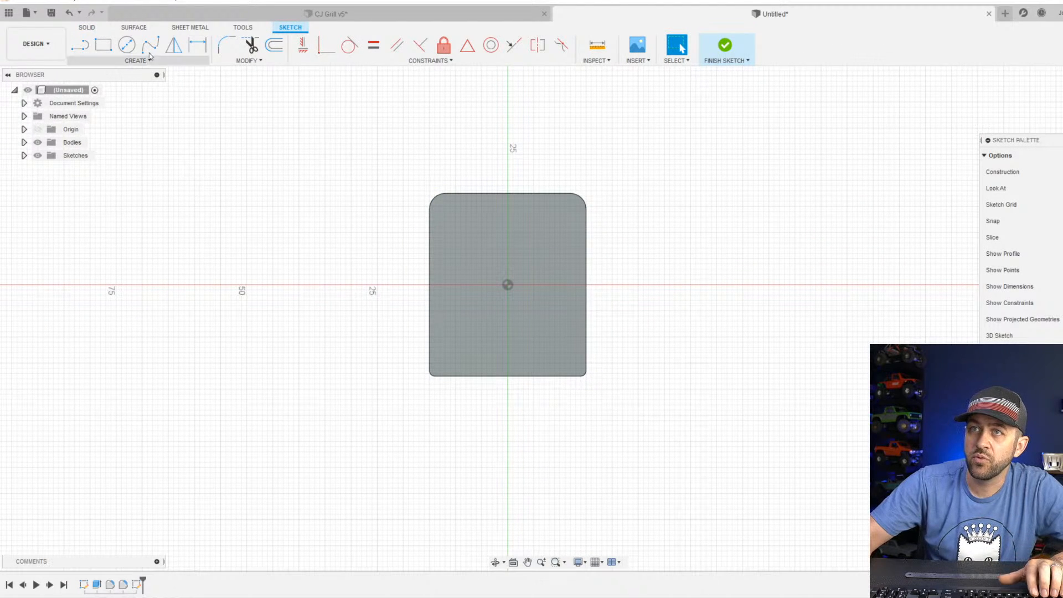
key(p)
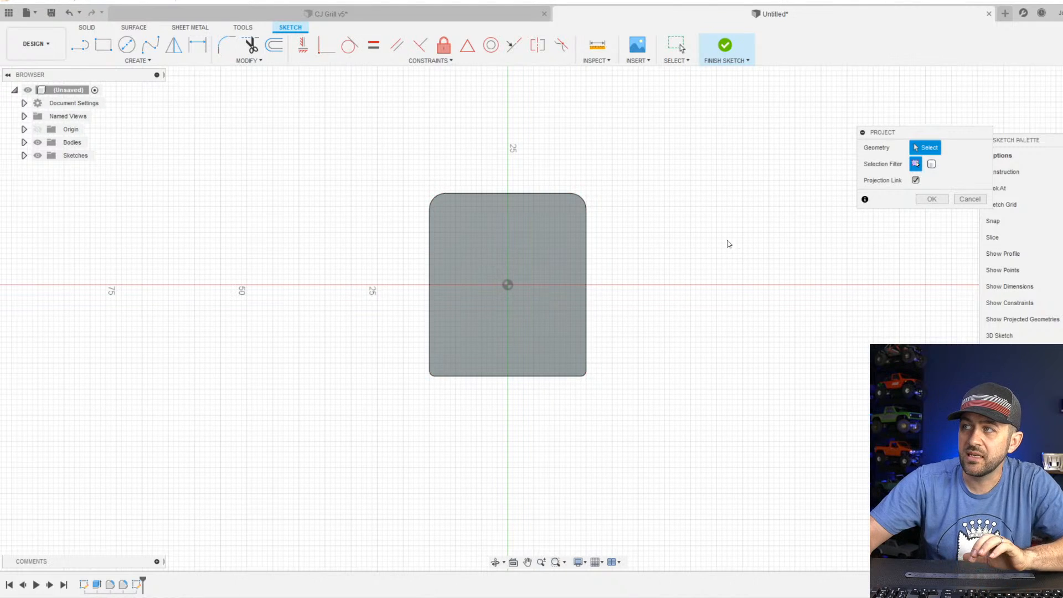
drag(937, 137, 729, 205)
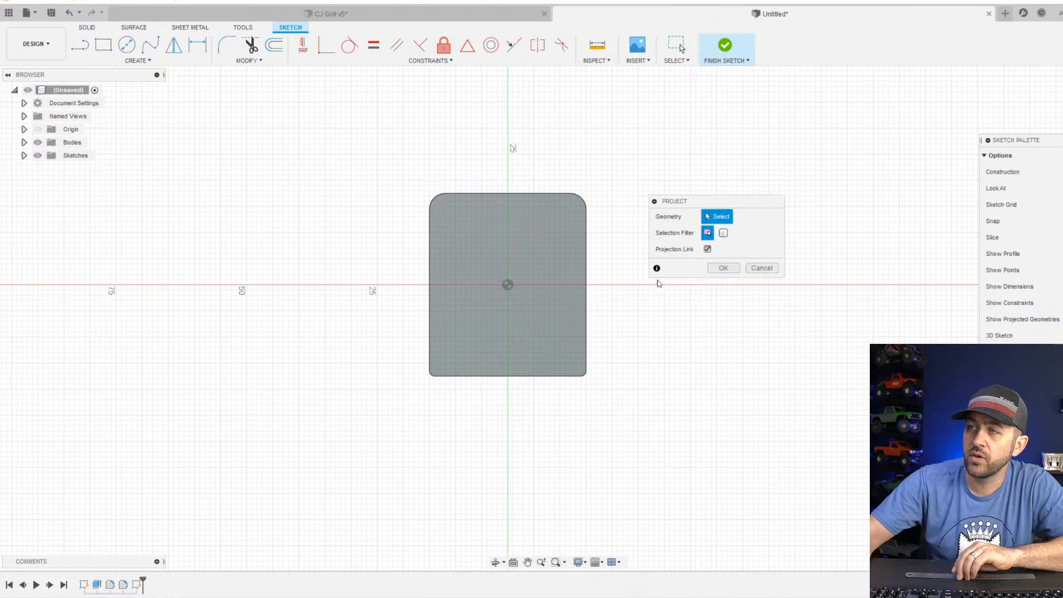
click(517, 254)
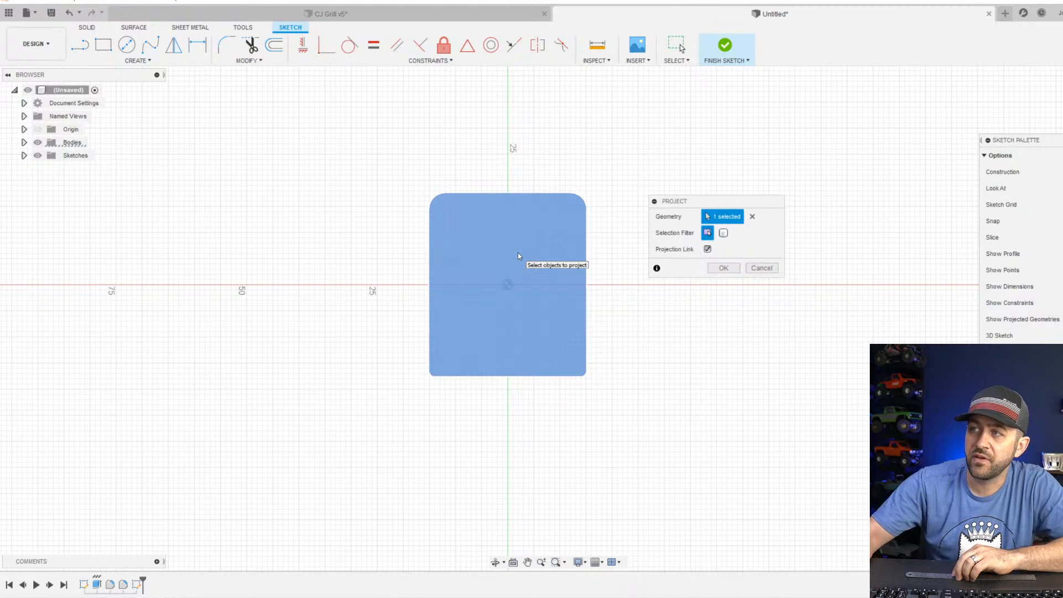
key(Return)
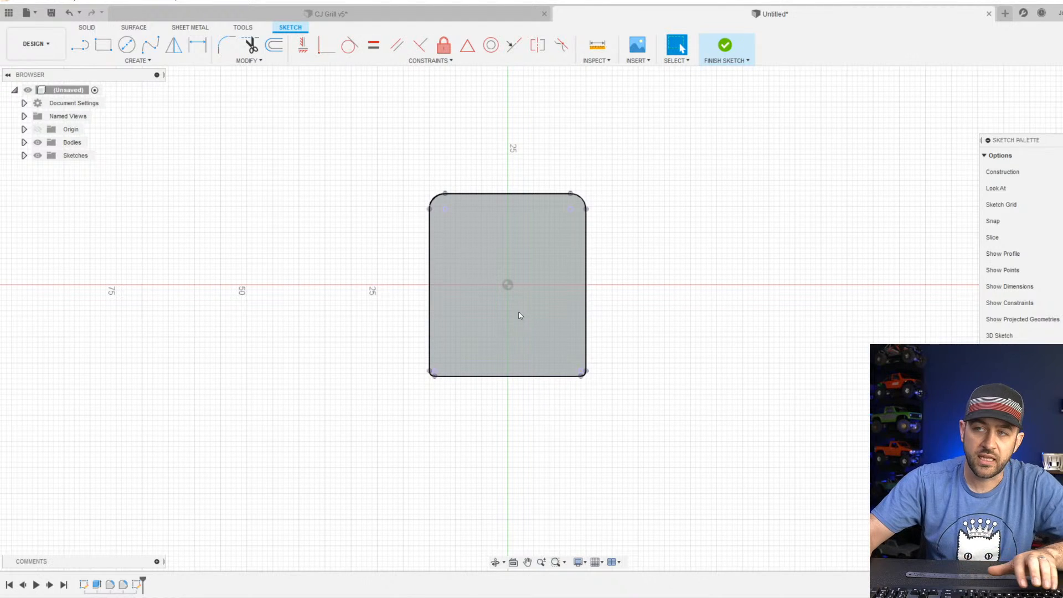
shift+middle_drag(483, 228, 548, 251)
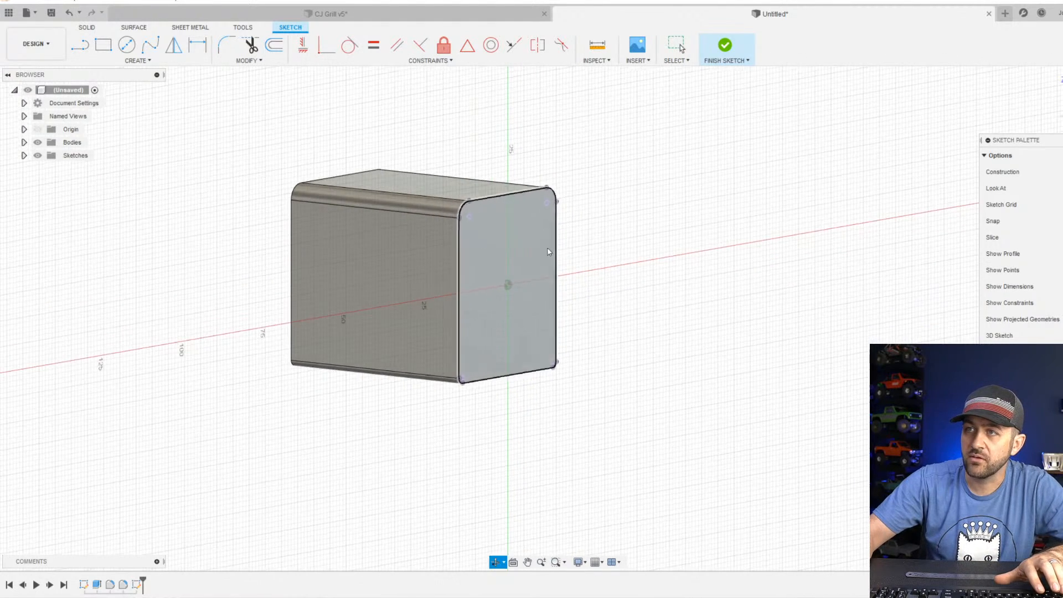
scroll(524, 298, up, 4)
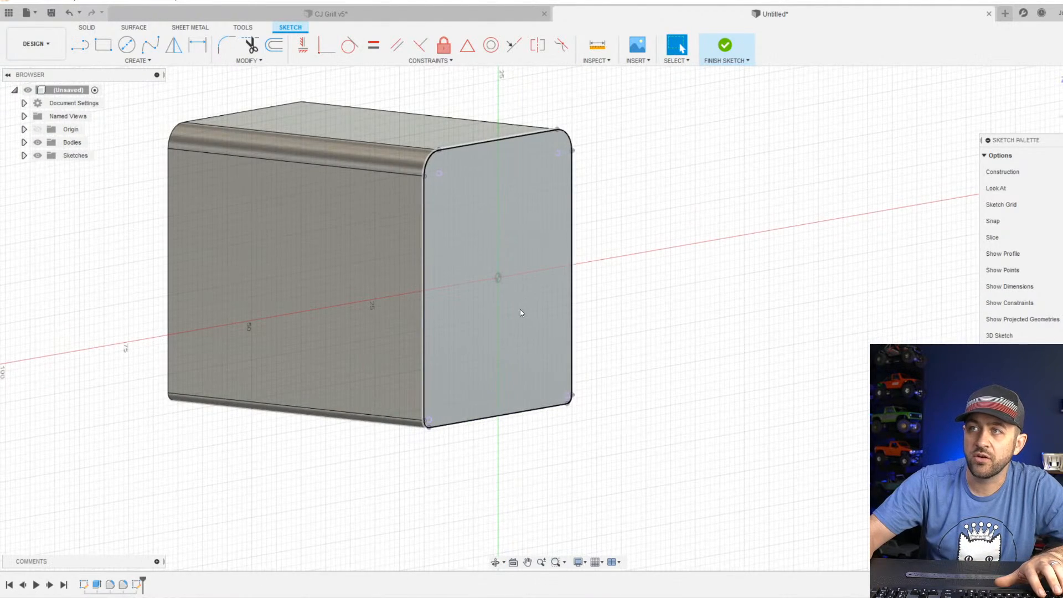
click(561, 240)
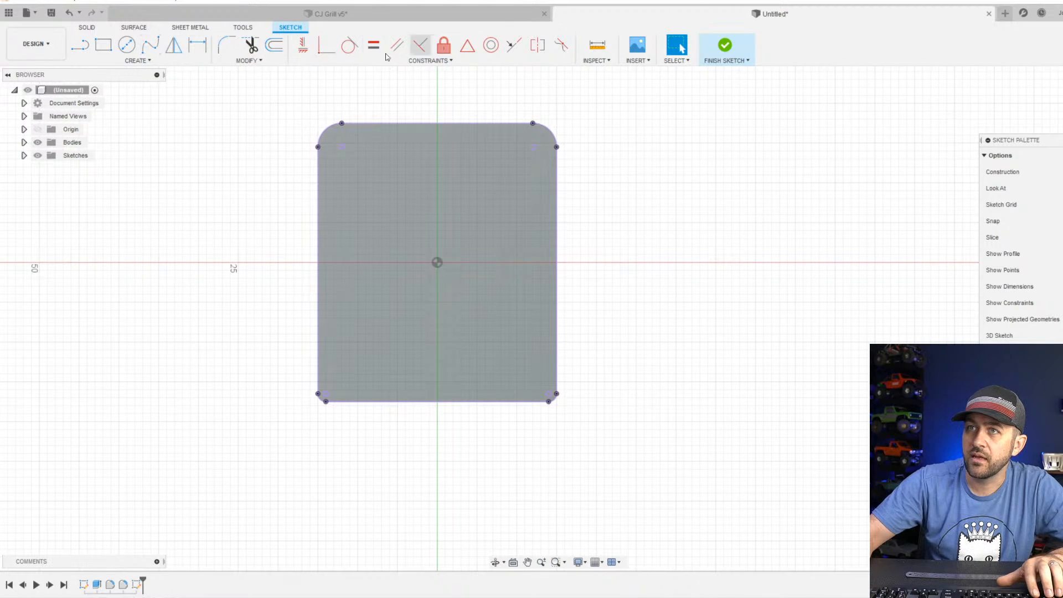
click(720, 44)
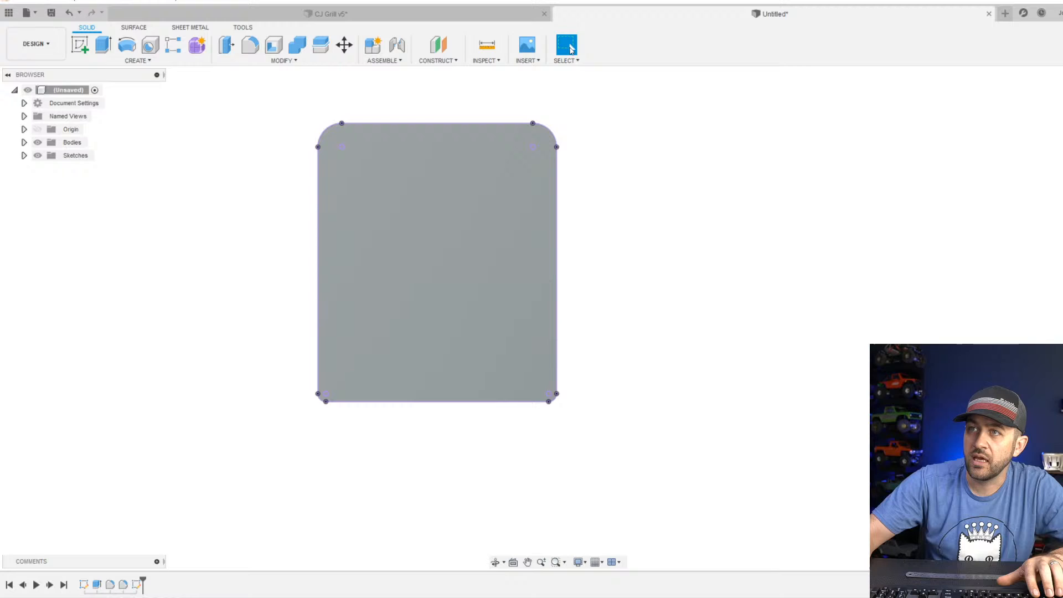
Extrude the projected end profile 6 mm outward as a new body.
click(103, 44)
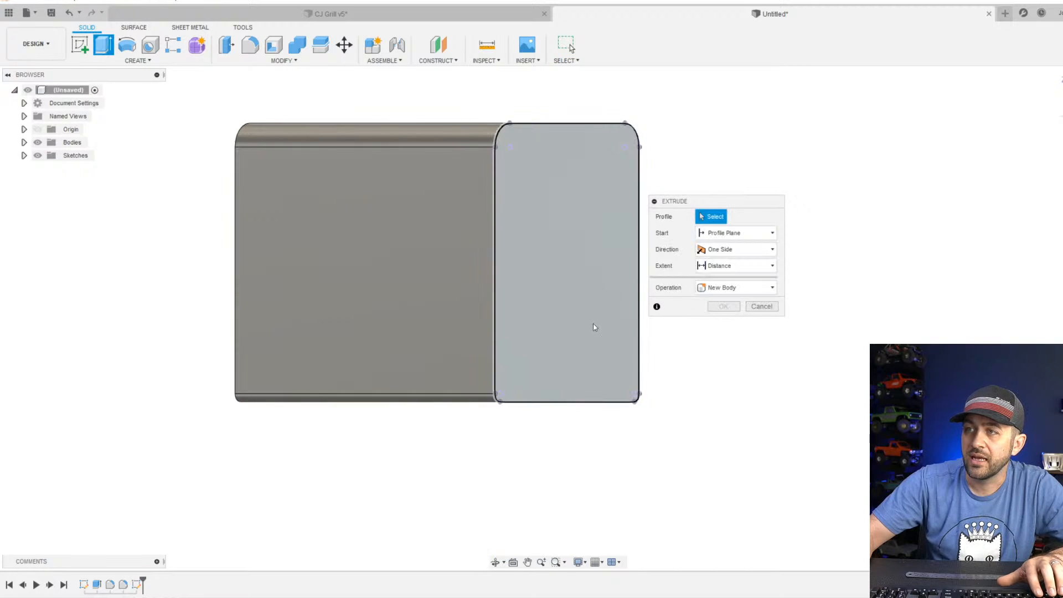
click(542, 281)
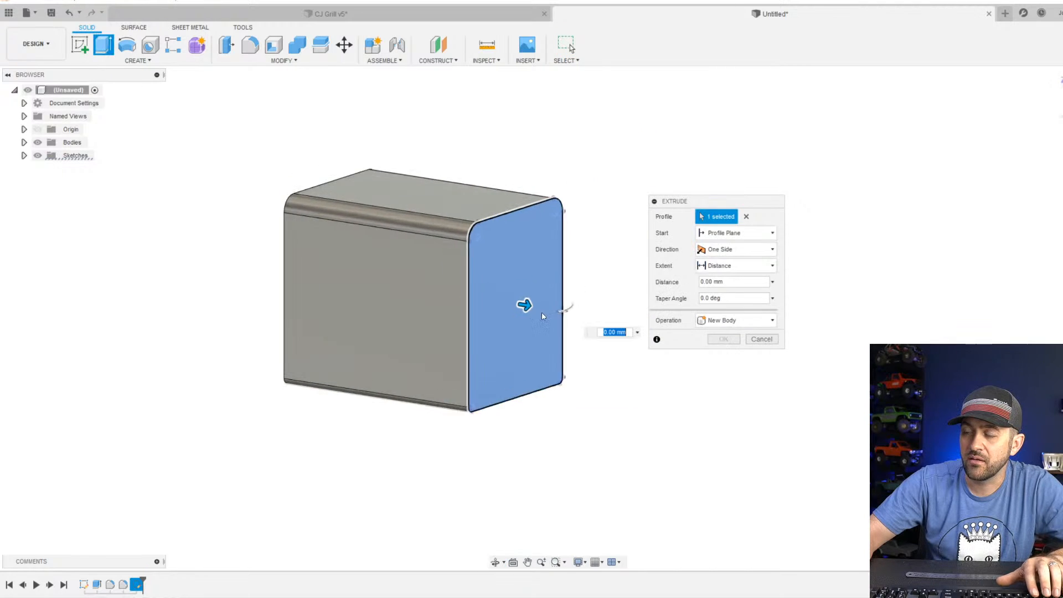
drag(513, 300, 551, 305)
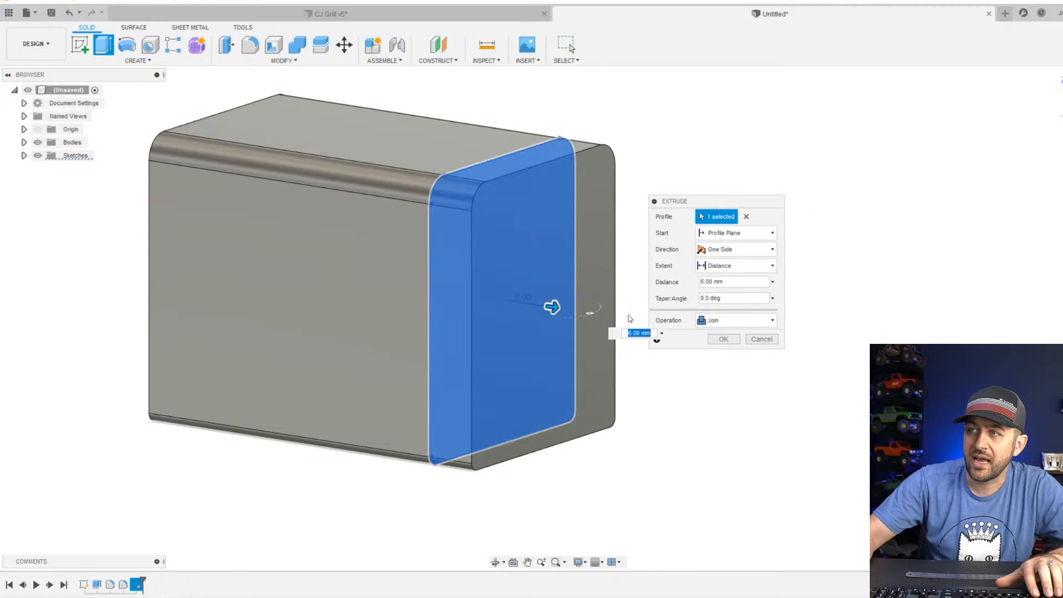
click(738, 321)
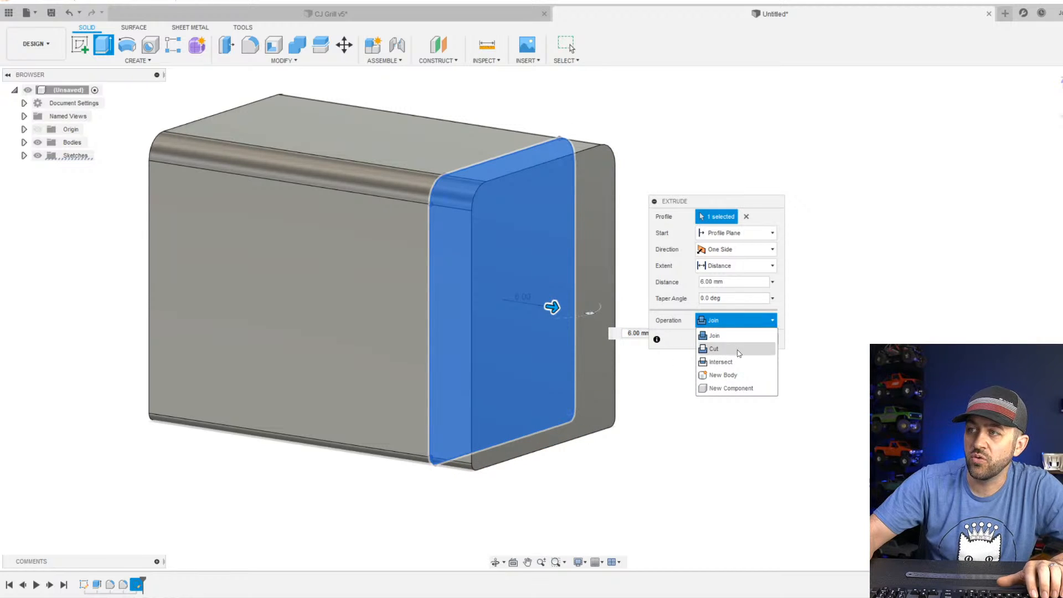
click(733, 376)
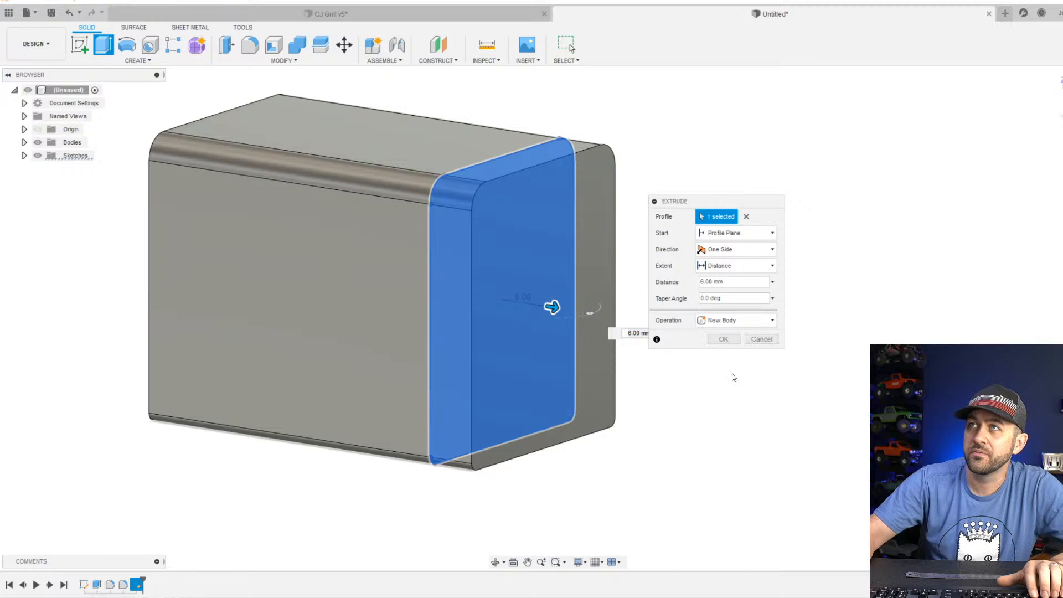
click(723, 338)
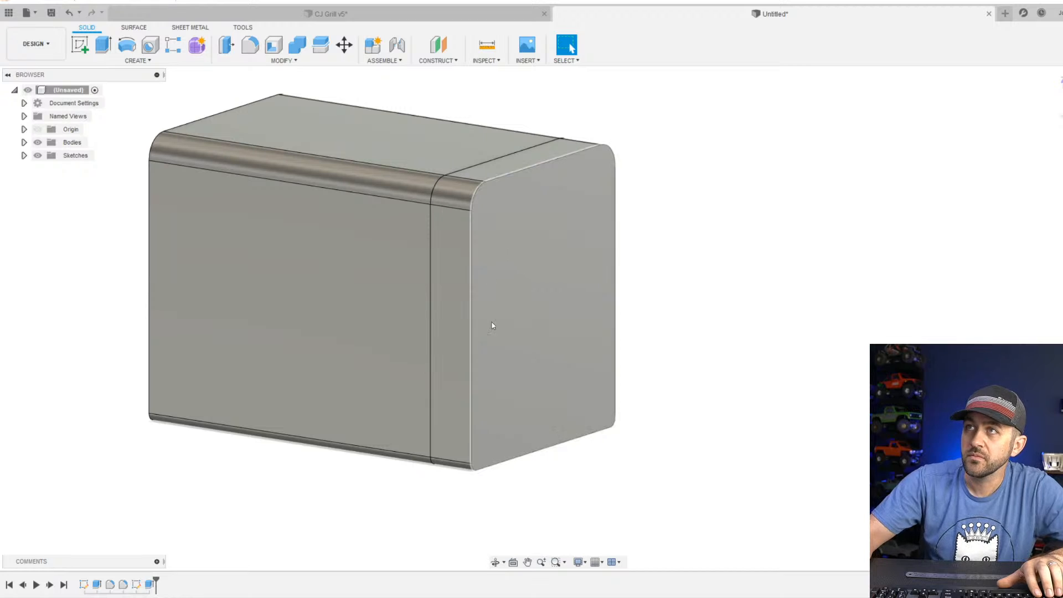
Apply the glossy paint appearance Paint - Enamel Glossy (Yellow) to the main block body only.
scroll(528, 309, up, 1)
scroll(664, 299, down, 4)
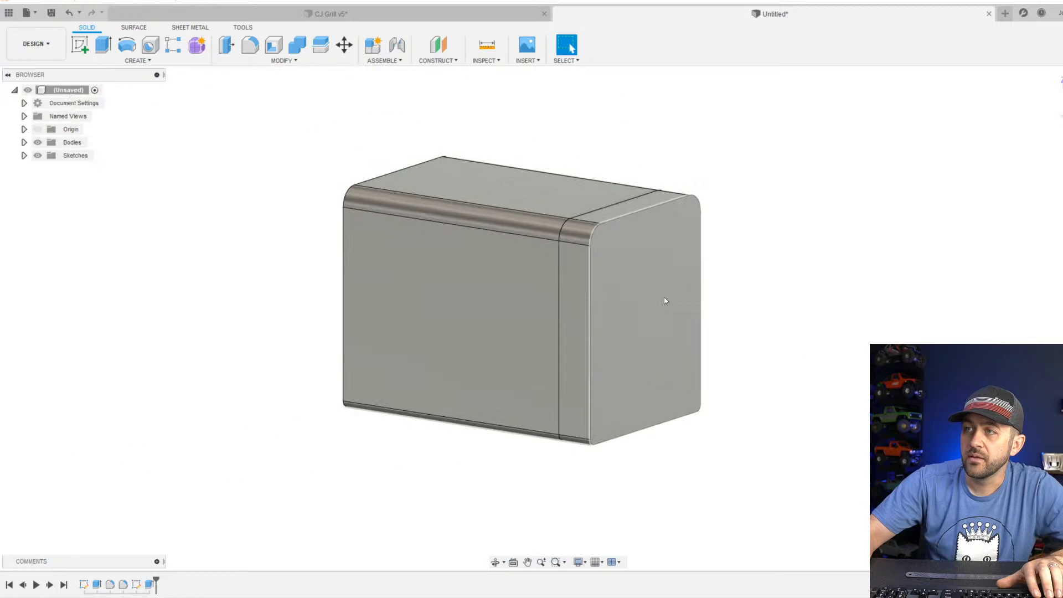
scroll(457, 306, up, 4)
scroll(803, 354, down, 3)
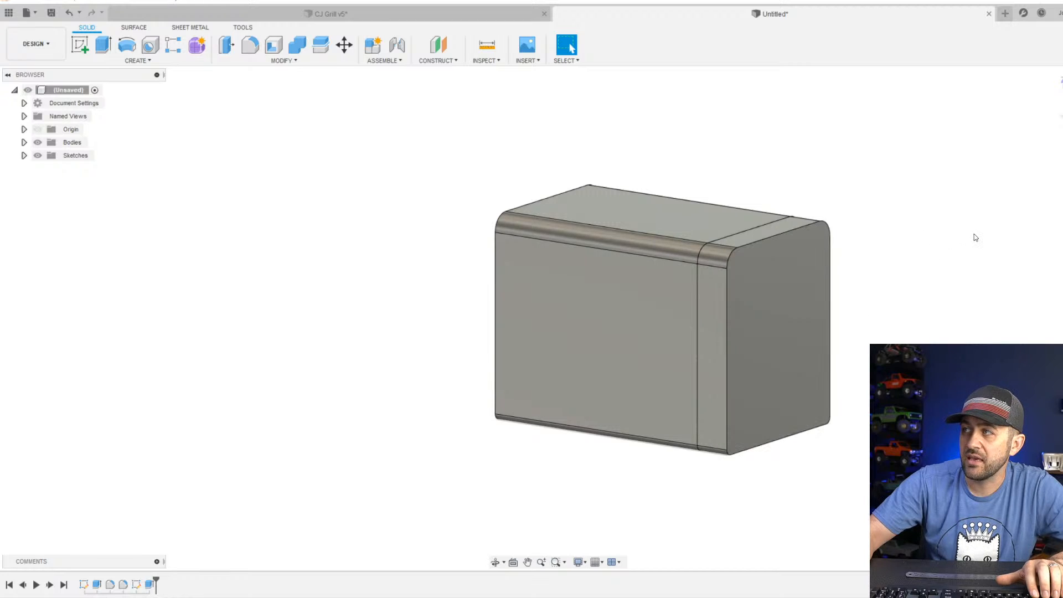
key(f)
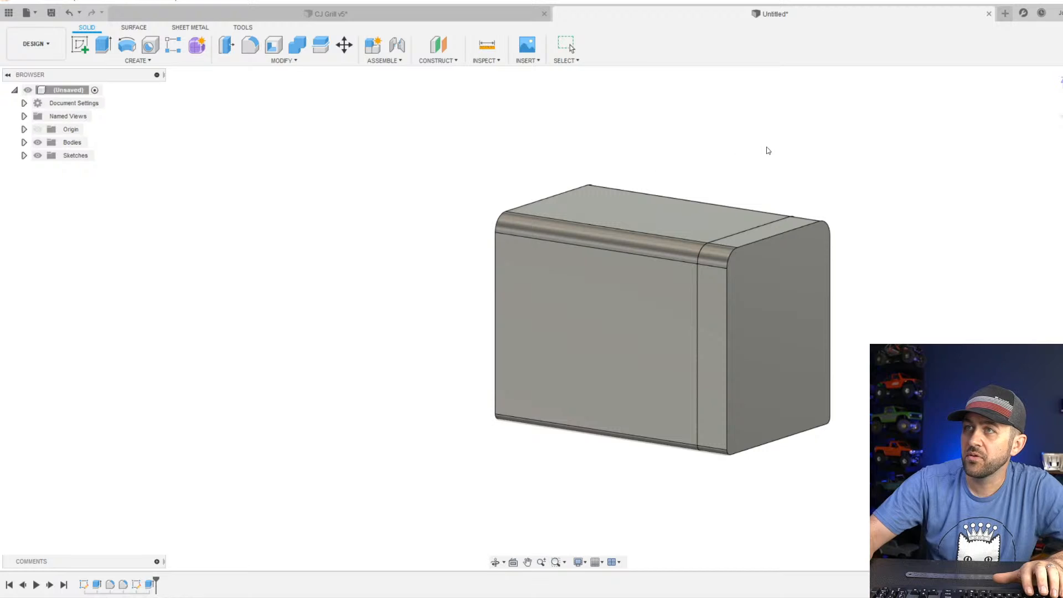
key(a)
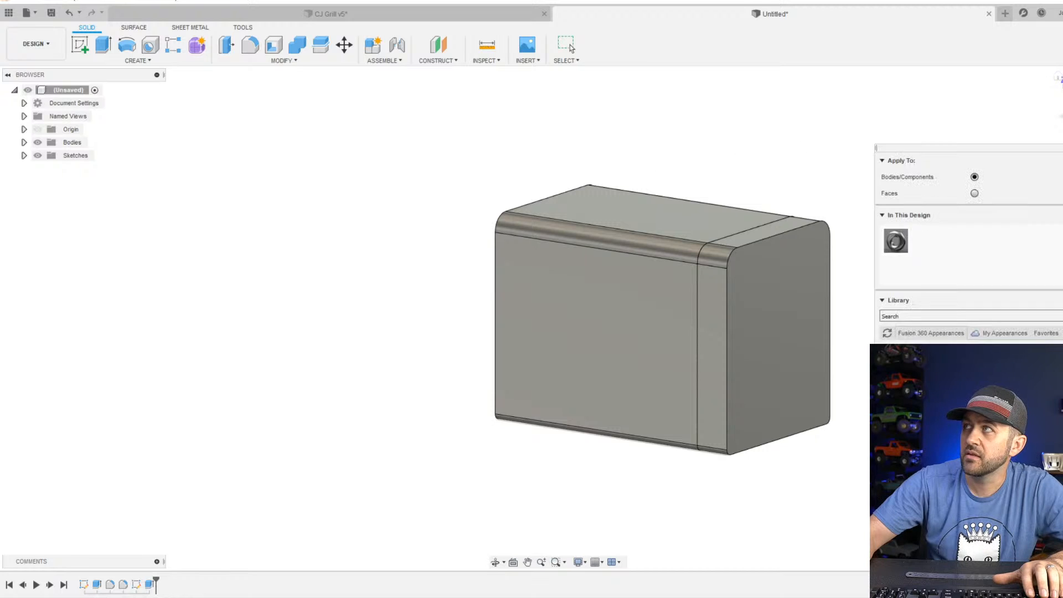
drag(1043, 148, 330, 134)
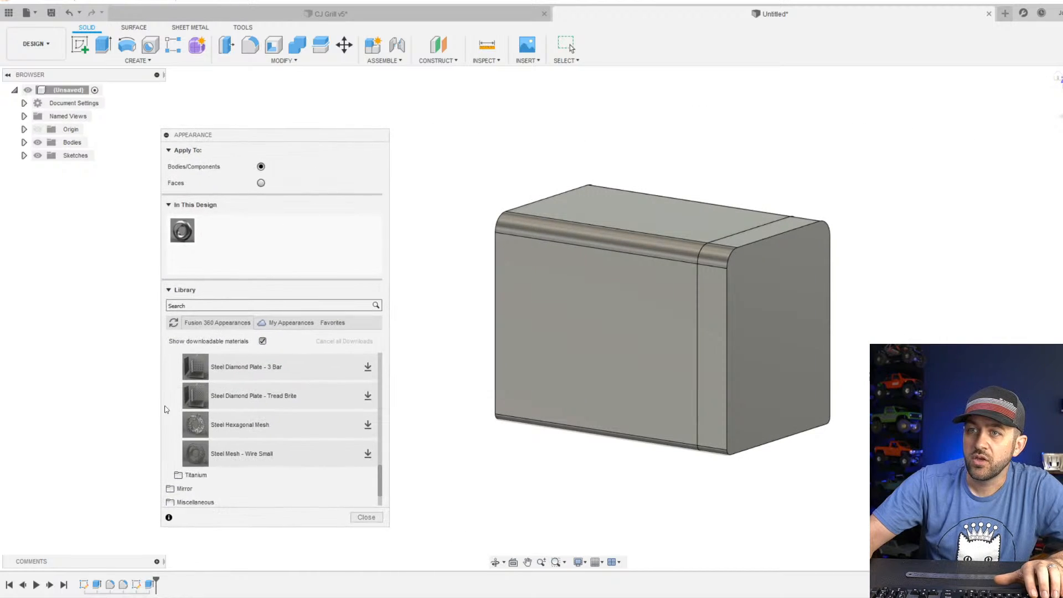
scroll(244, 420, down, 3)
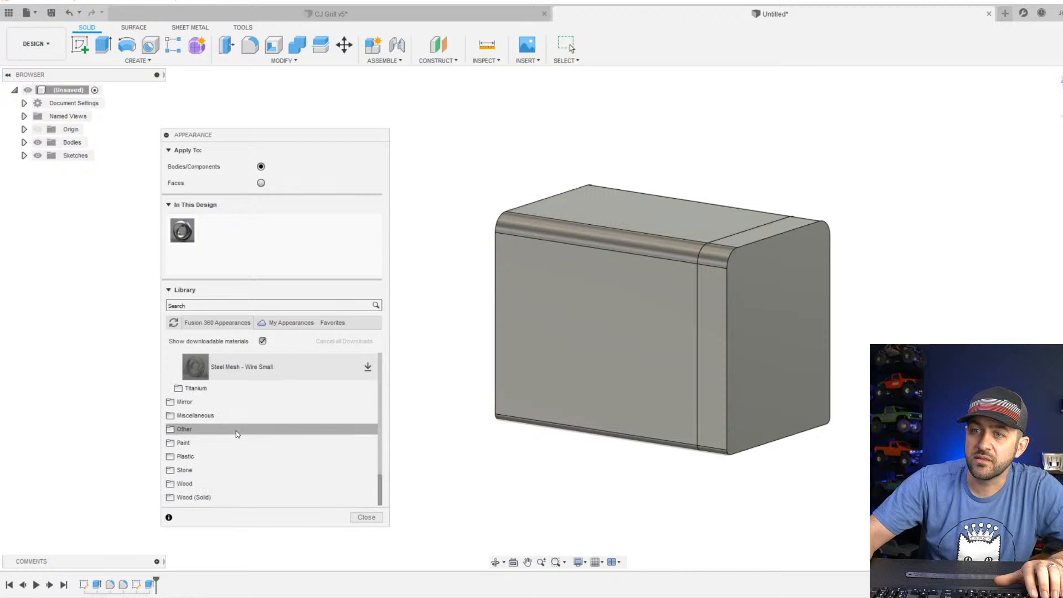
click(181, 444)
scroll(218, 452, down, 1)
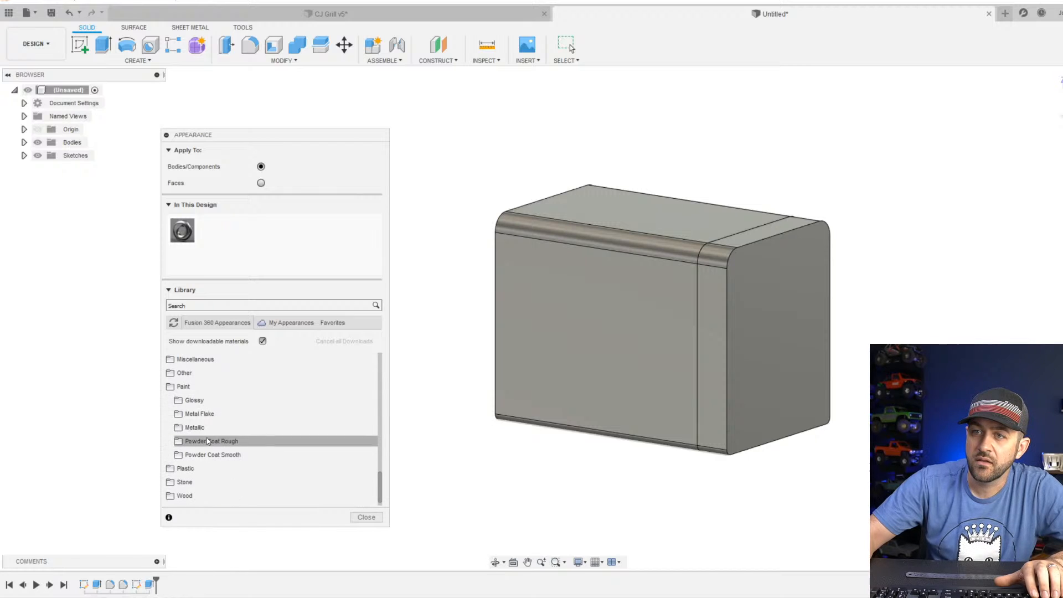
click(209, 401)
scroll(241, 445, down, 3)
scroll(242, 445, down, 3)
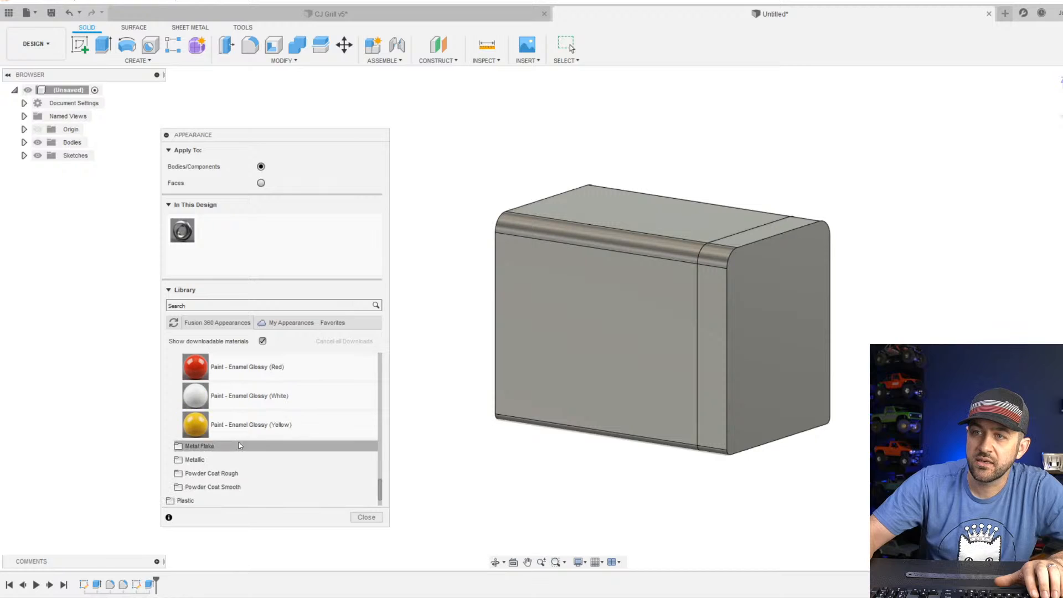
drag(194, 425, 596, 271)
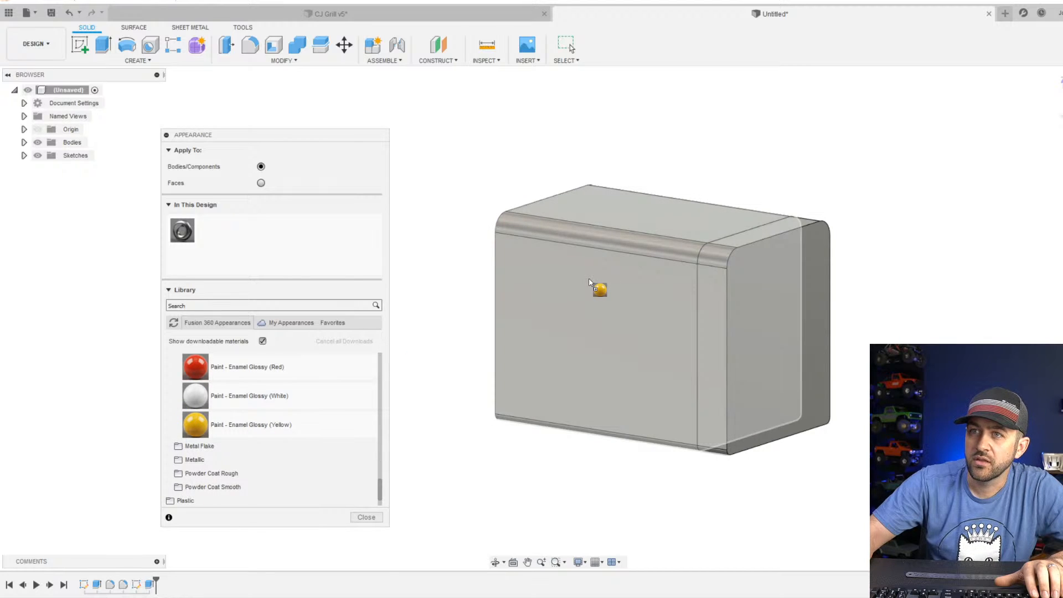
drag(589, 282, 590, 283)
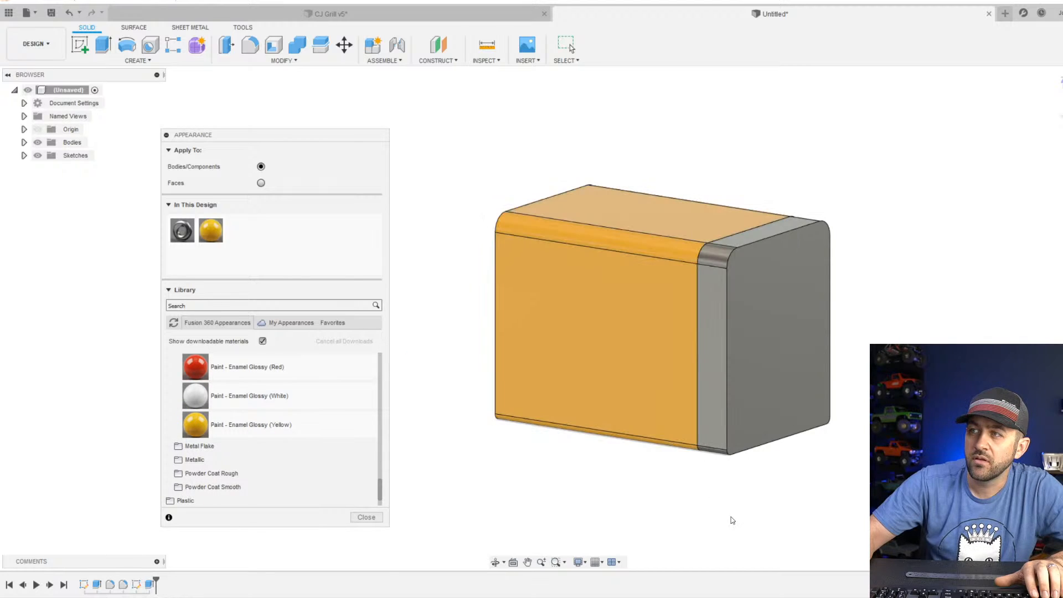
click(365, 517)
Examine the proportions of the painted block and its end section from the side and at an angle.
scroll(730, 353, down, 3)
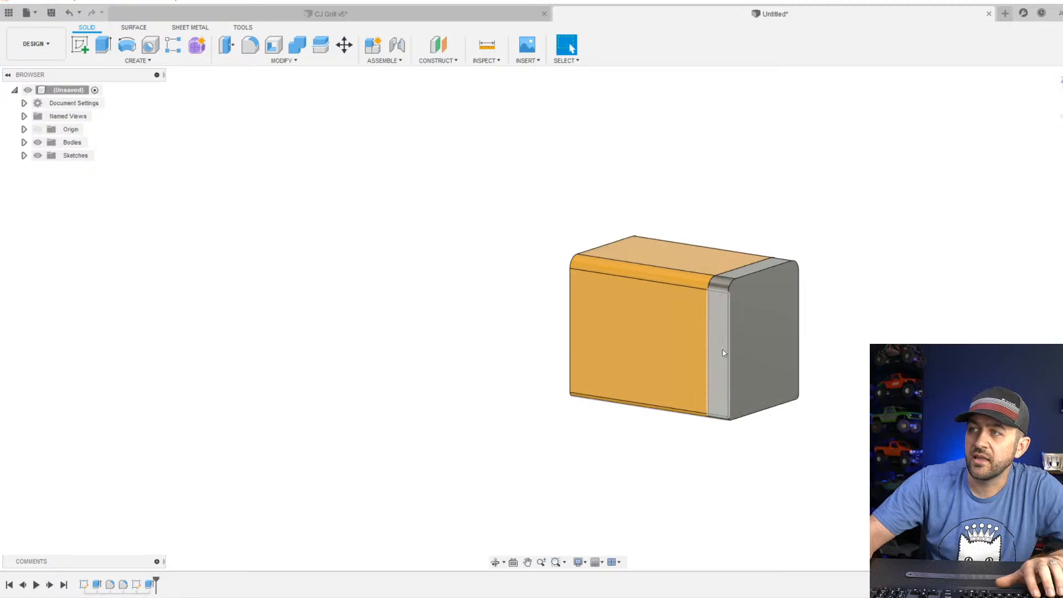
shift+middle_drag(726, 350, 609, 340)
scroll(695, 336, up, 3)
scroll(697, 308, up, 1)
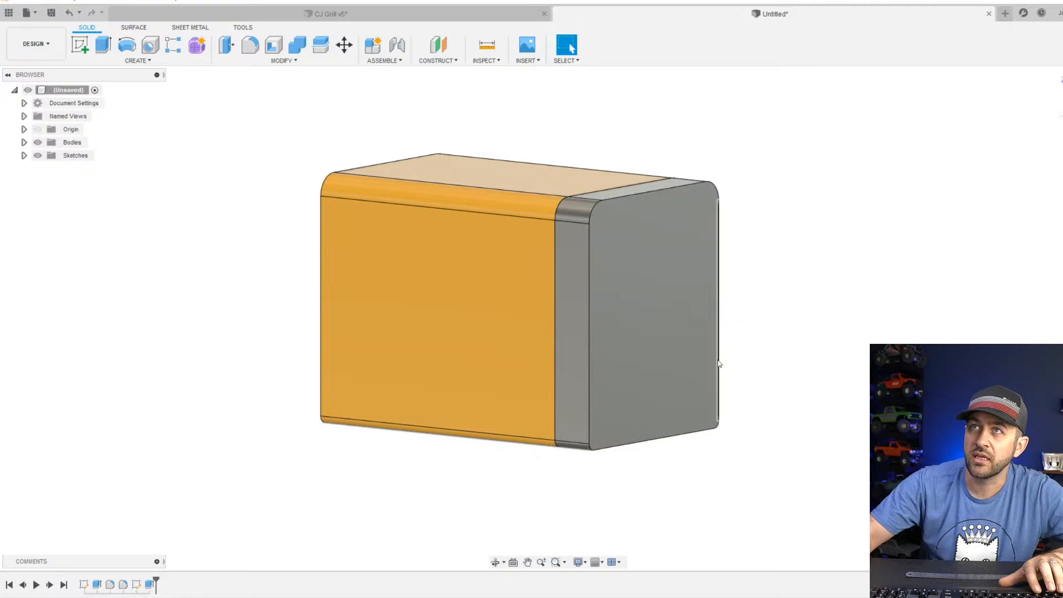
scroll(590, 365, down, 2)
scroll(604, 353, up, 1)
scroll(604, 353, up, 2)
middle_drag(576, 385, 621, 362)
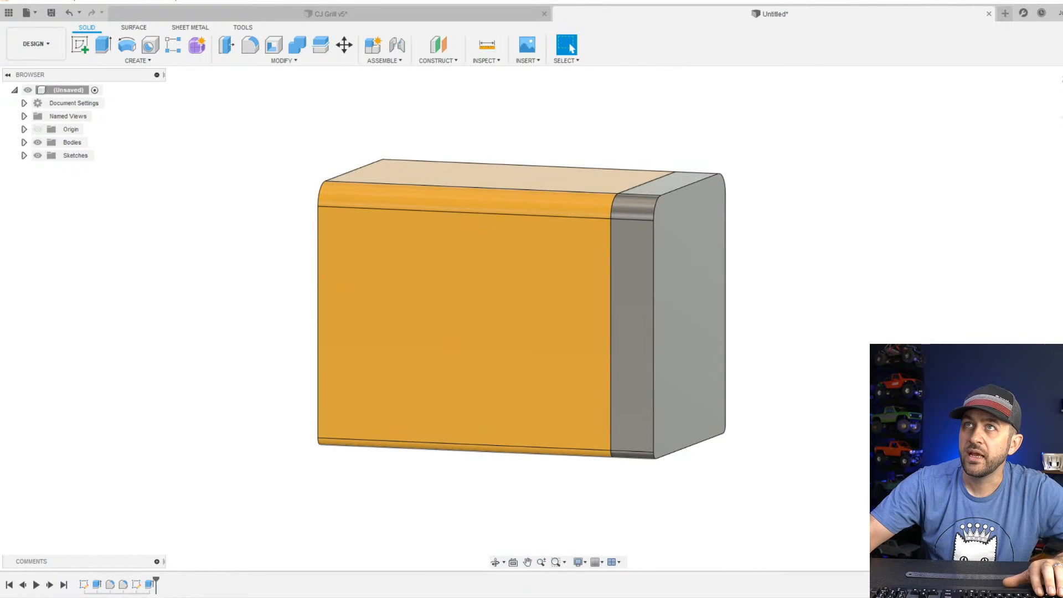
Switch to the OmniPro 220 product page in the browser, widen the window and enlarge the welder photo.
drag(355, 0, 276, 3)
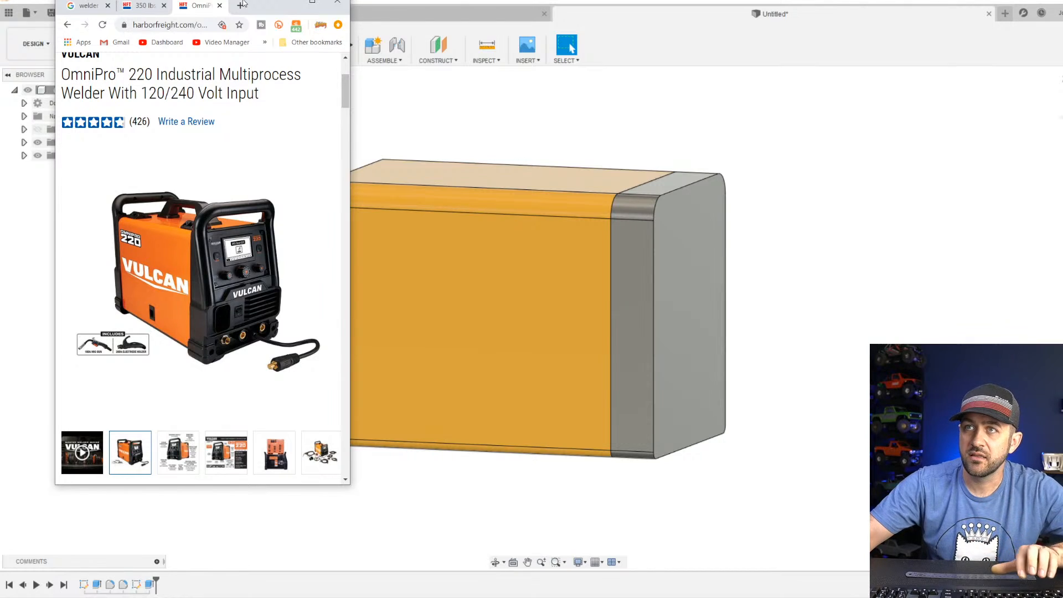
drag(262, 3, 228, 0)
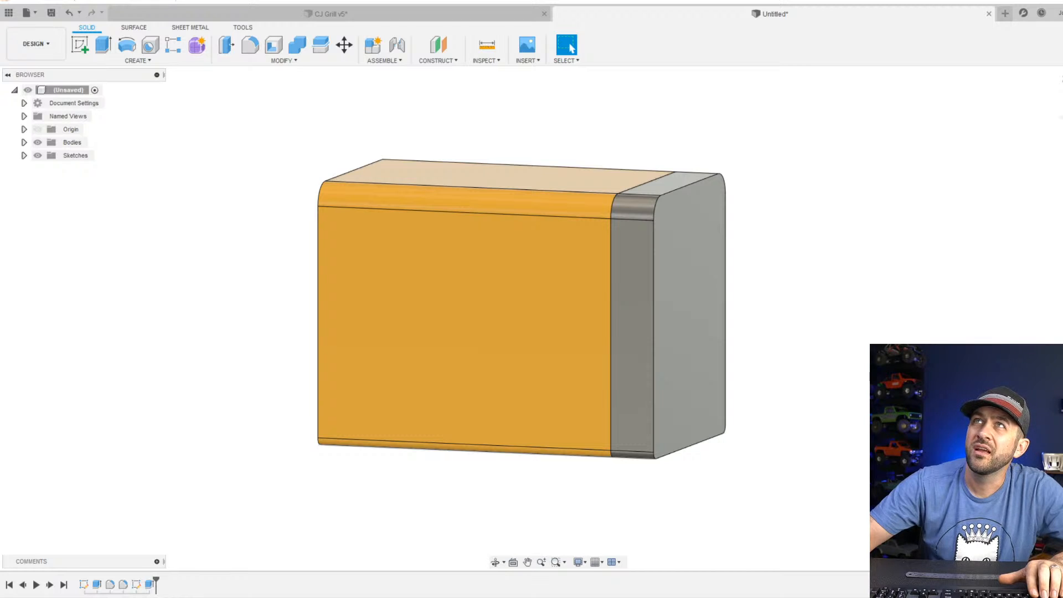
drag(210, 0, 338, 0)
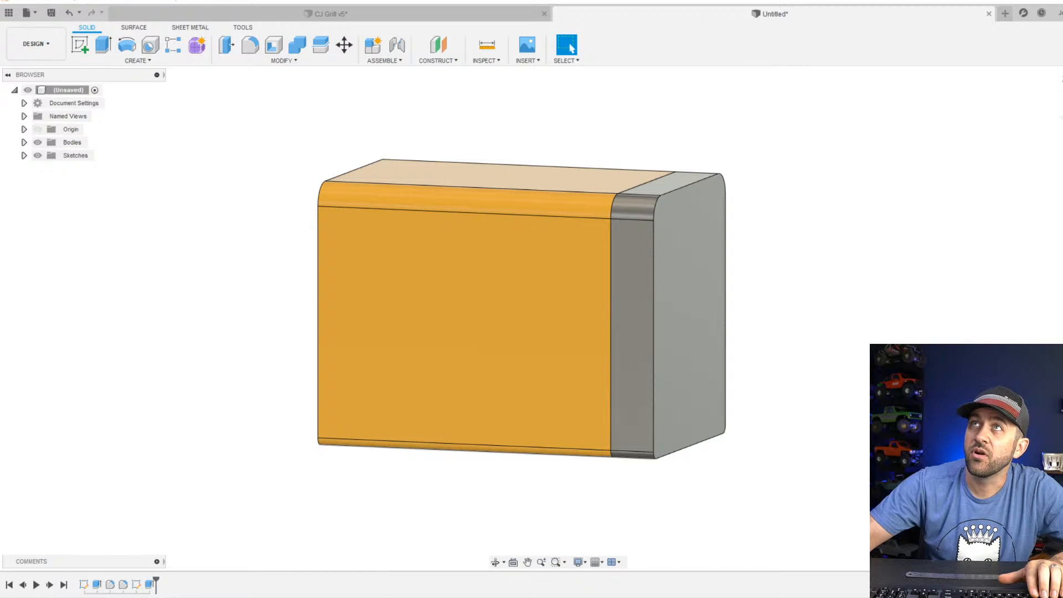
drag(449, 0, 382, 2)
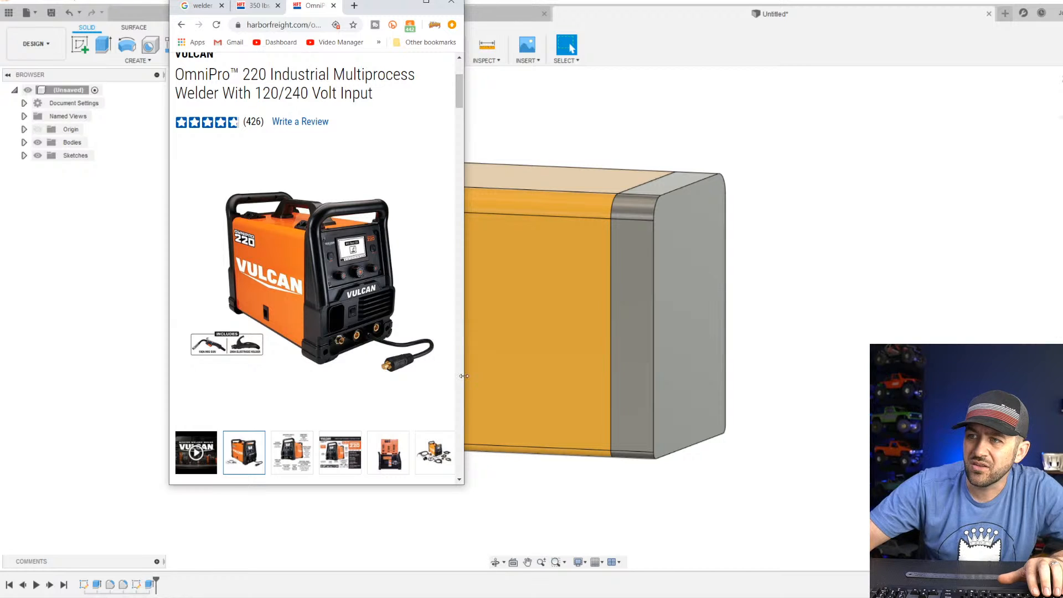
drag(463, 376, 791, 387)
click(382, 154)
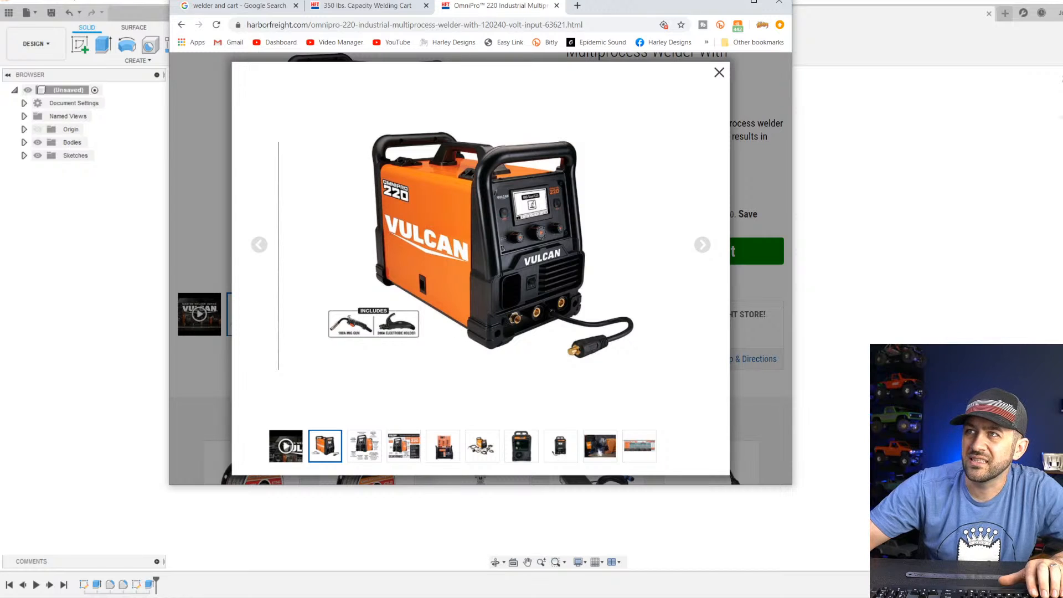
Return from the browser to the CAD model and increase the extrusion distance of the end section.
drag(606, 6, 476, 0)
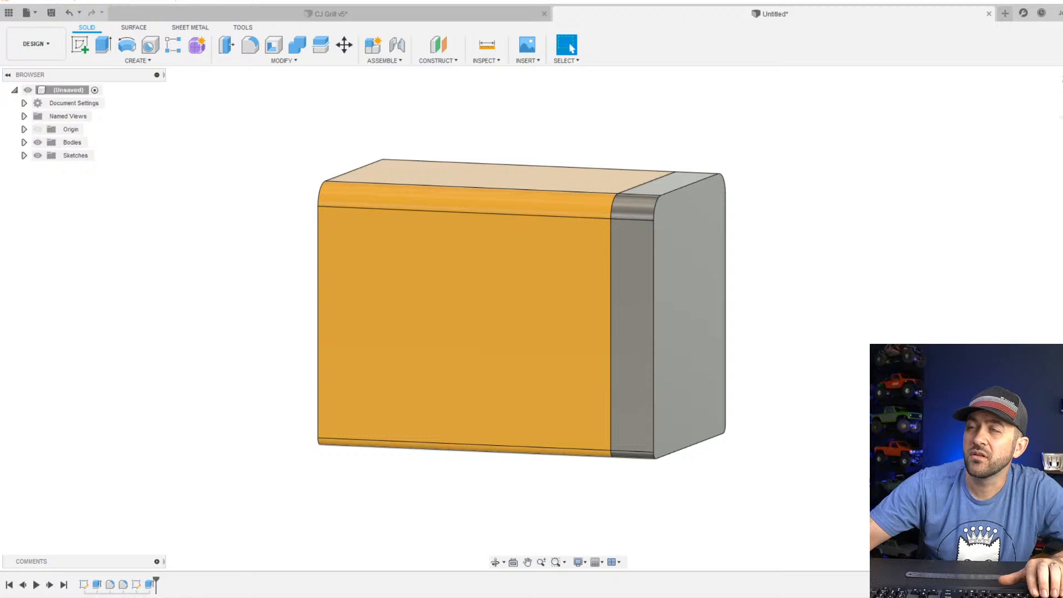
scroll(480, 155, down, 3)
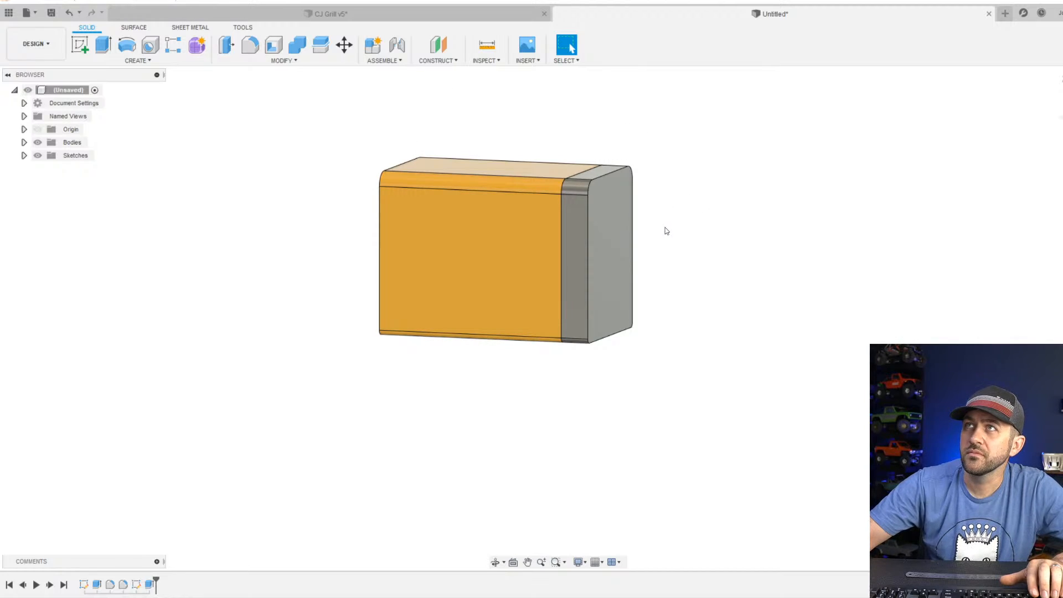
scroll(609, 228, up, 3)
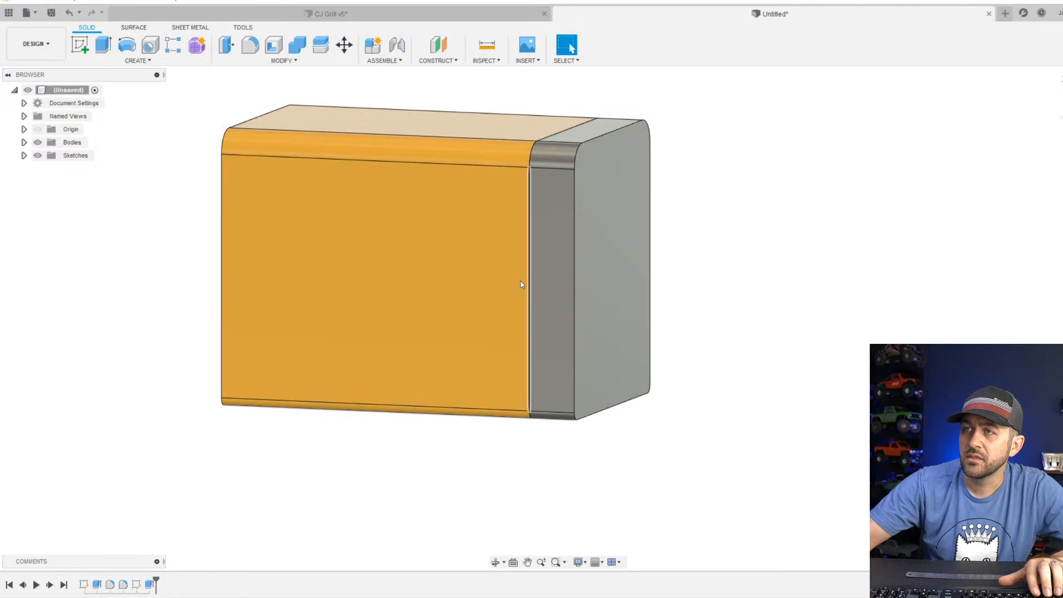
right_click(150, 585)
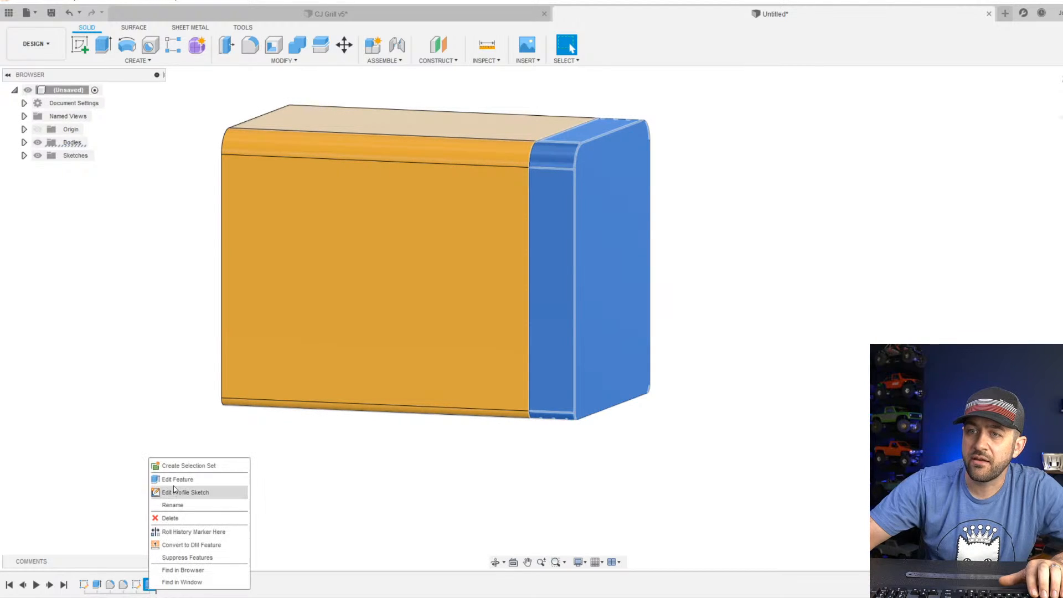
click(194, 476)
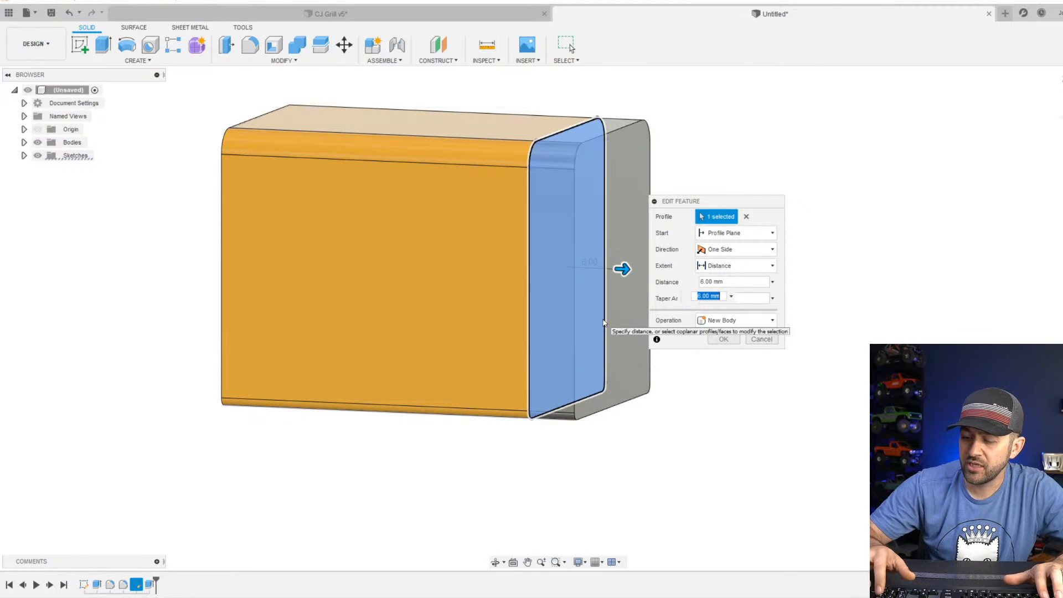
key(Return)
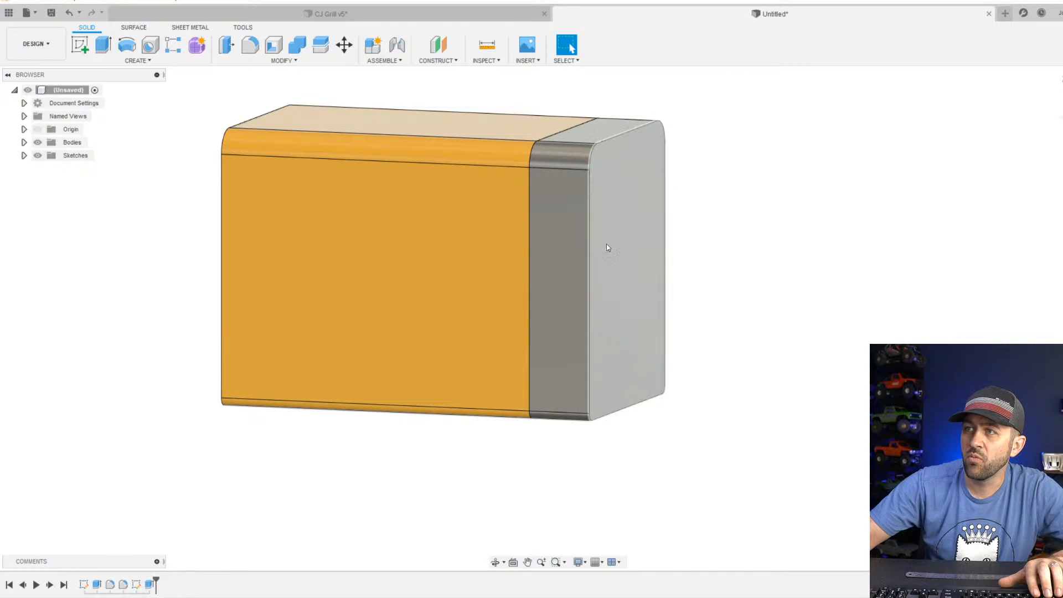
Create a sketch on the end section's flat side face and project that face and its upper and lower rounded faces into it.
scroll(581, 189, up, 1)
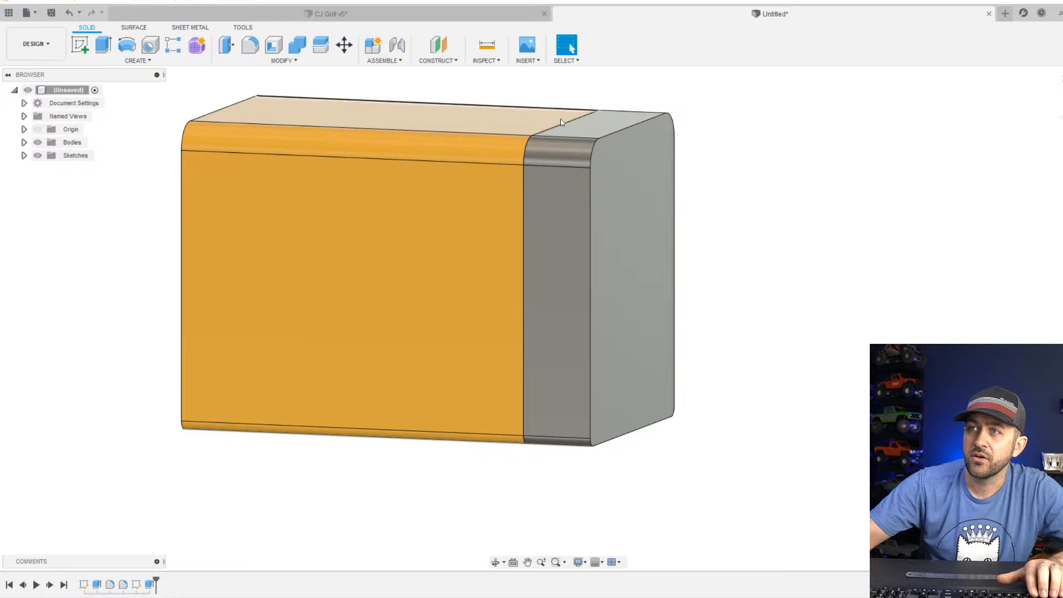
click(86, 51)
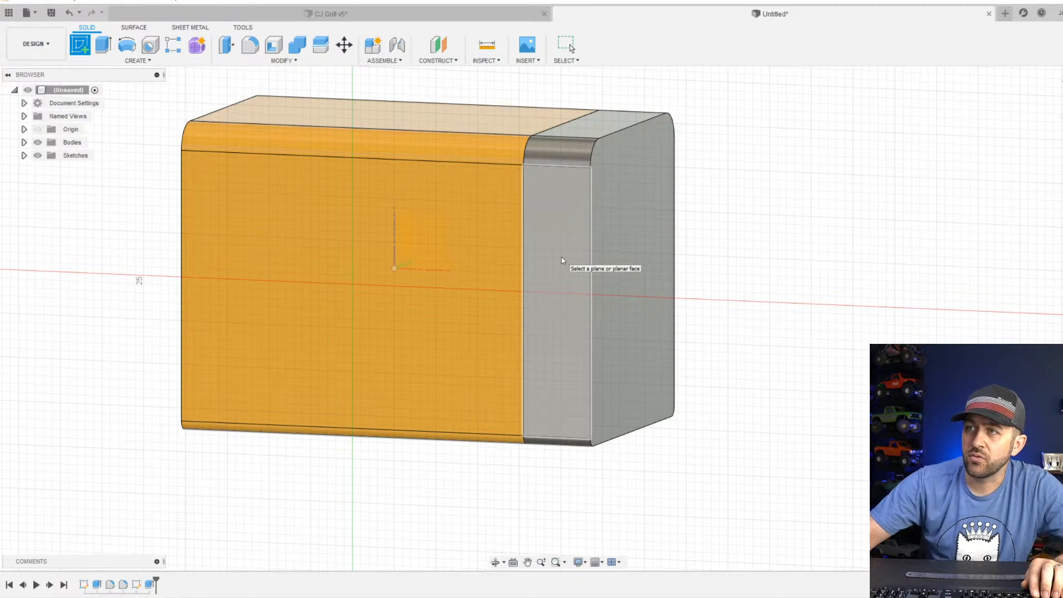
click(566, 264)
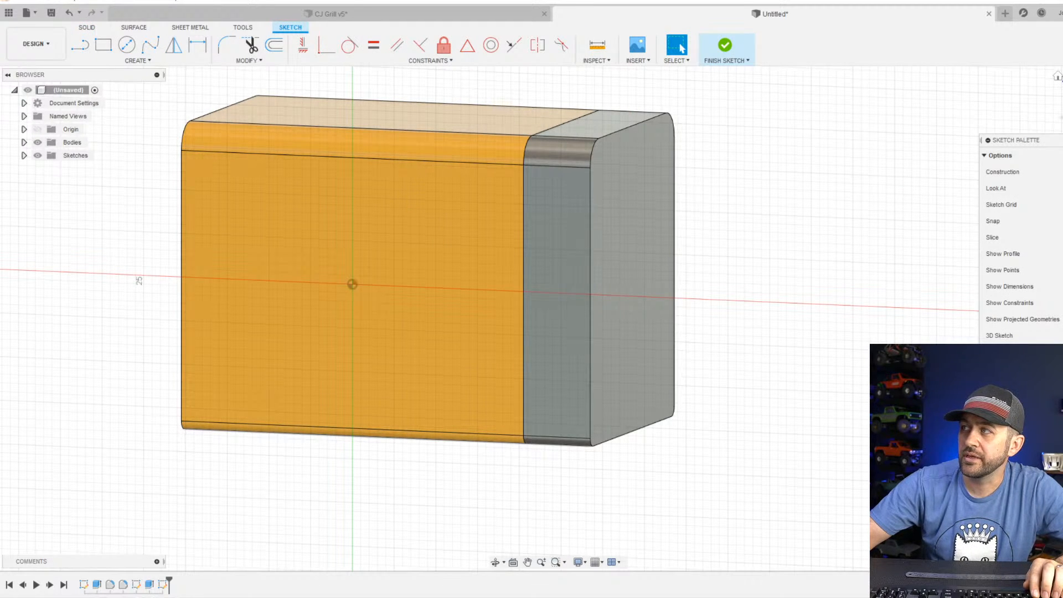
click(87, 46)
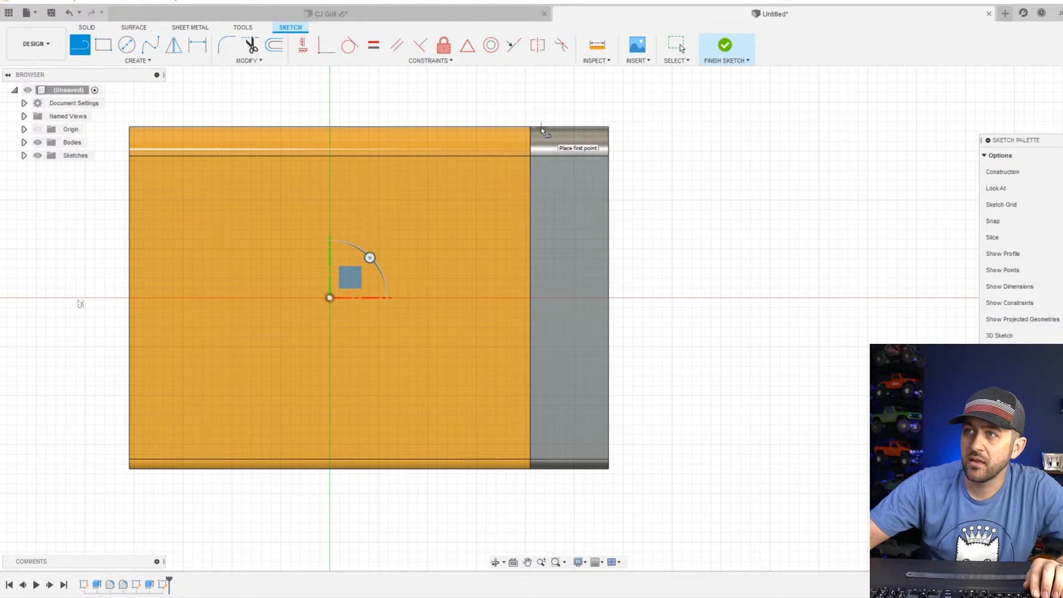
key(Escape)
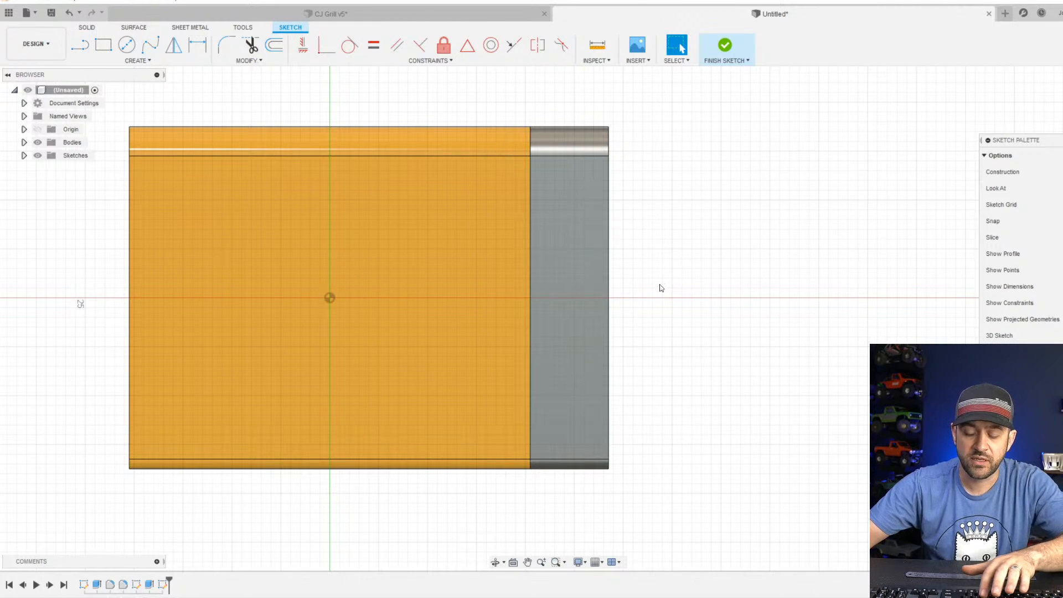
scroll(603, 119, up, 3)
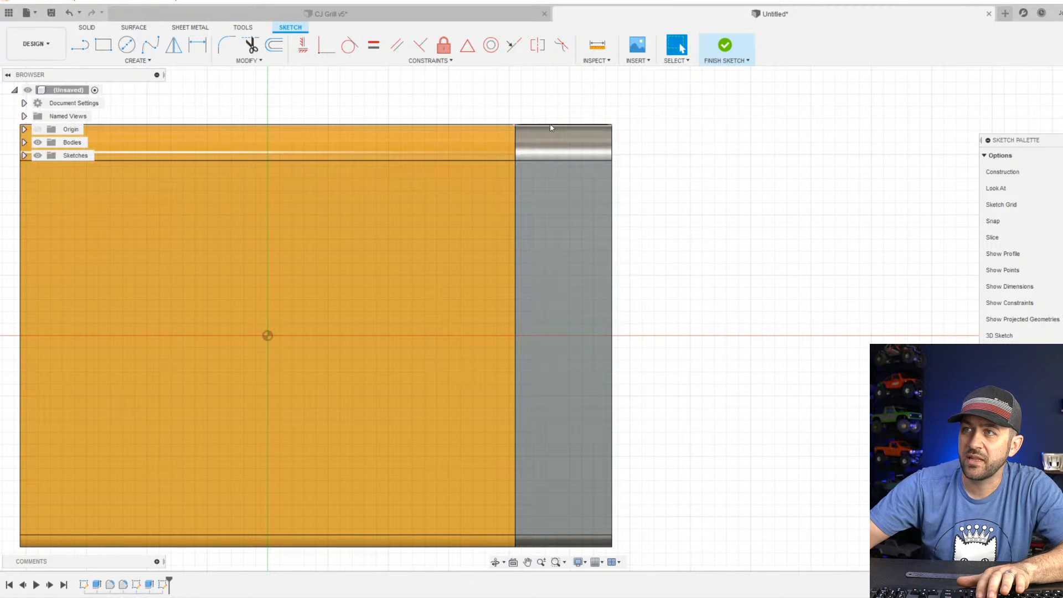
key(p)
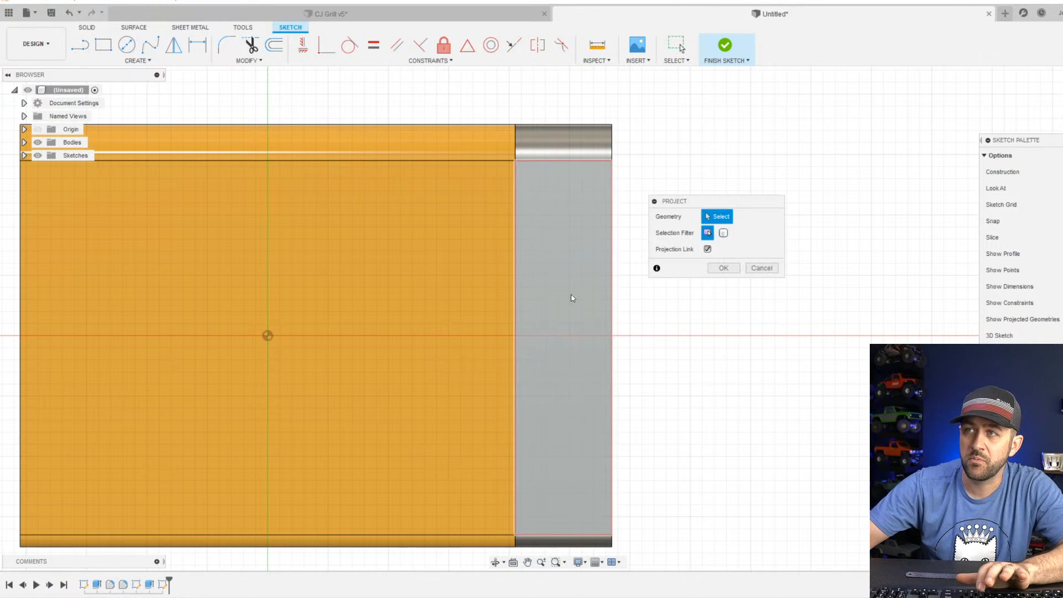
click(541, 138)
click(563, 243)
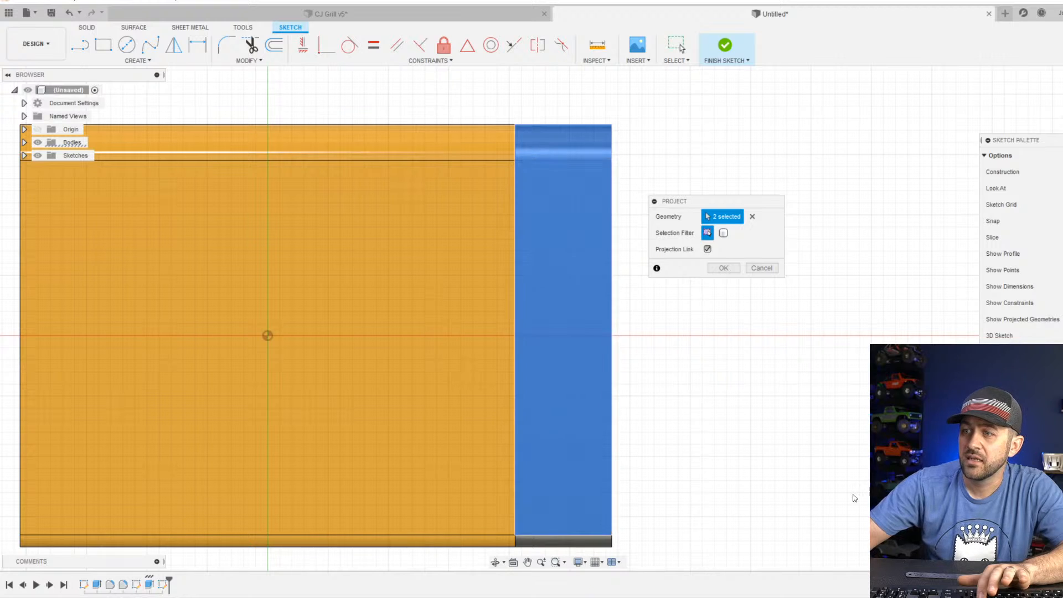
scroll(563, 360, down, 2)
scroll(548, 388, up, 1)
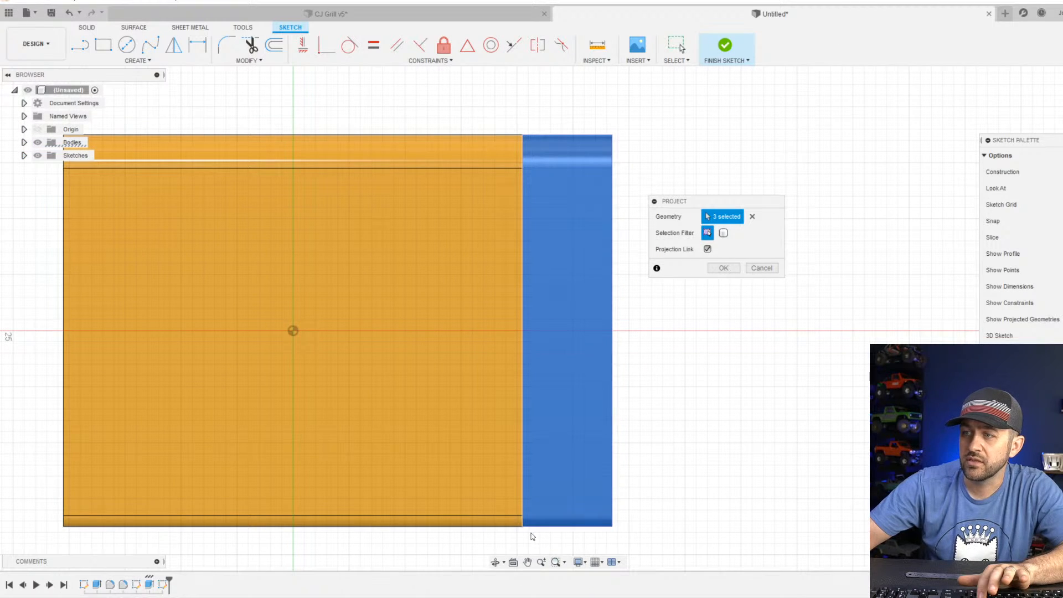
key(Return)
Examine the projected outlines against the rounded upper and lower edges of the end section, at an angle and straight on.
scroll(620, 194, up, 2)
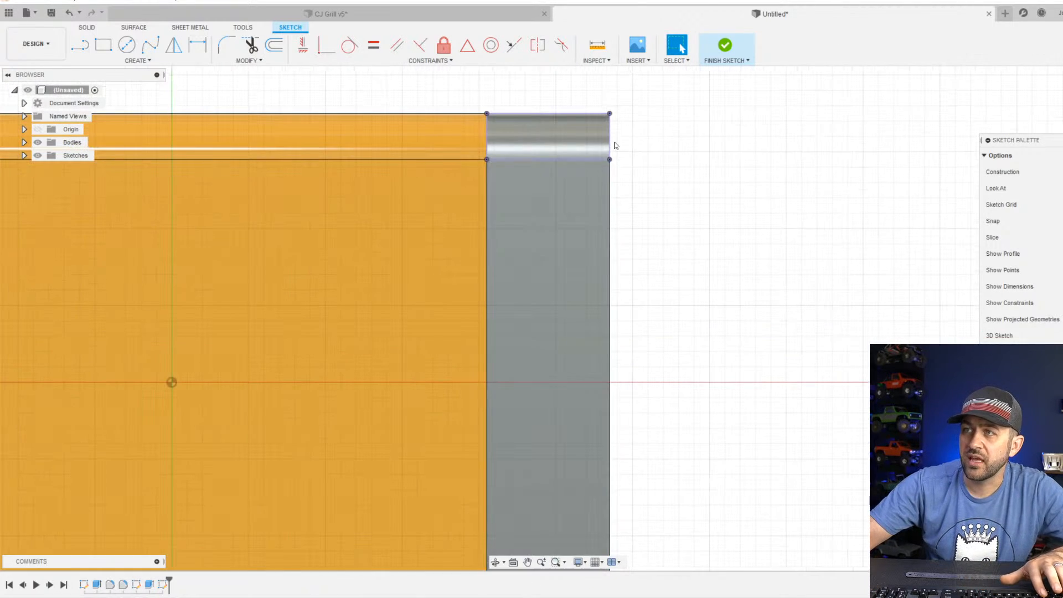
shift+middle_drag(591, 197, 564, 202)
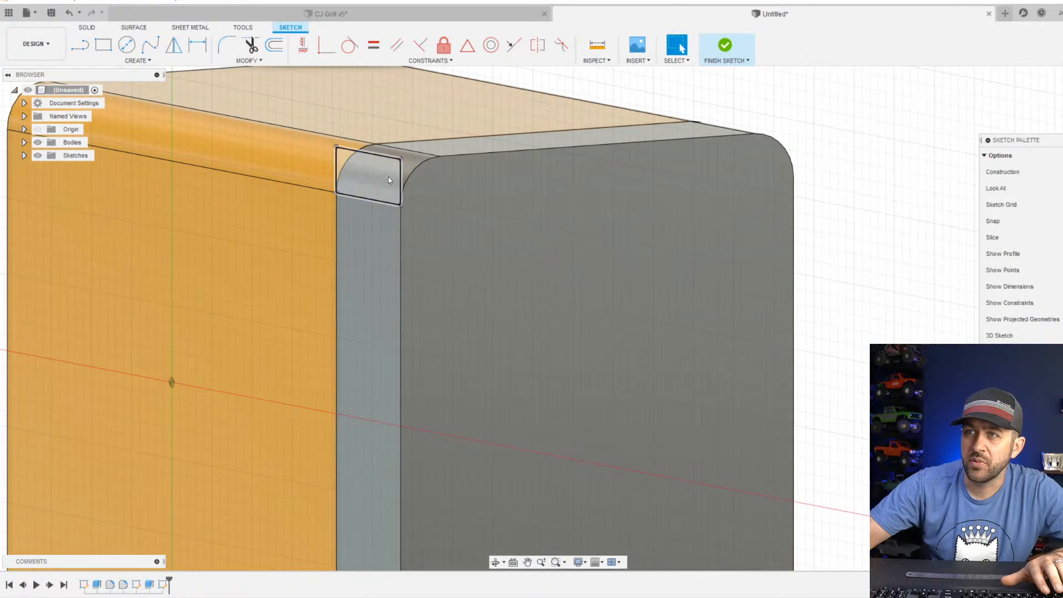
scroll(357, 155, up, 6)
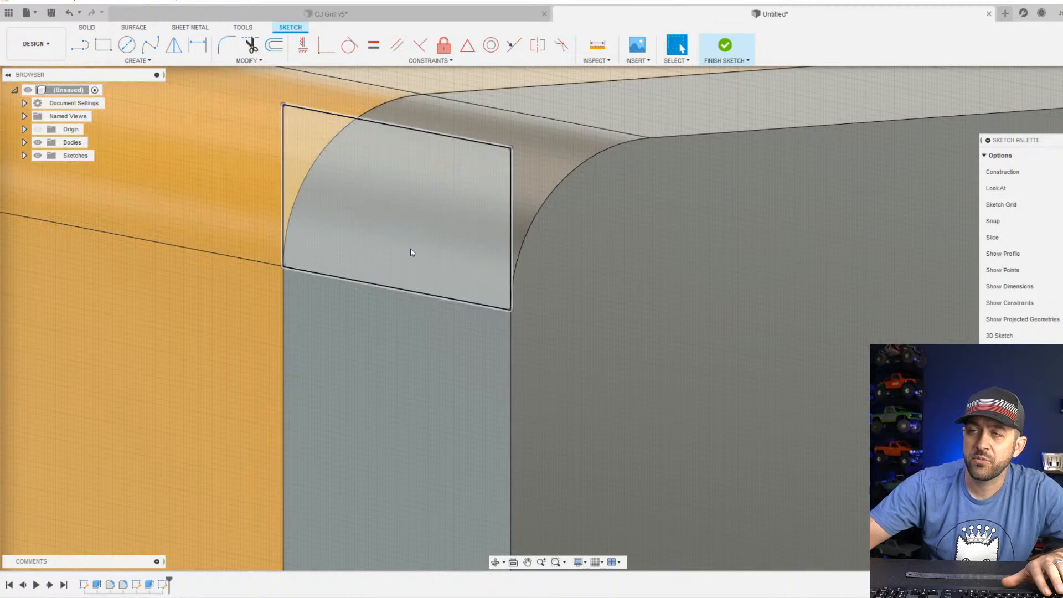
scroll(410, 254, down, 3)
middle_drag(406, 380, 417, 236)
scroll(417, 236, down, 2)
scroll(459, 387, down, 1)
middle_drag(455, 389, 454, 64)
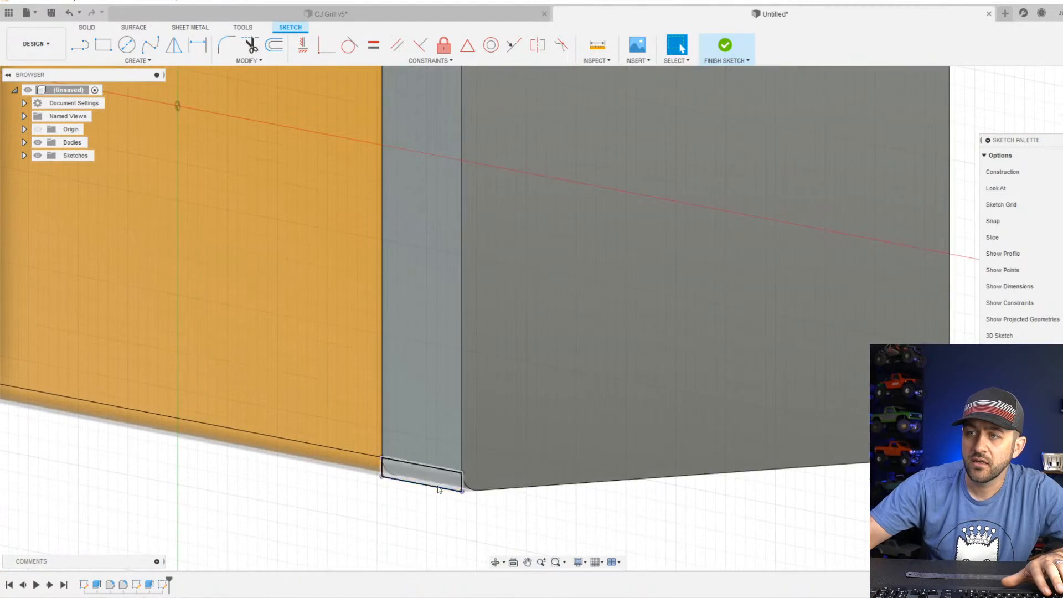
scroll(454, 484, up, 5)
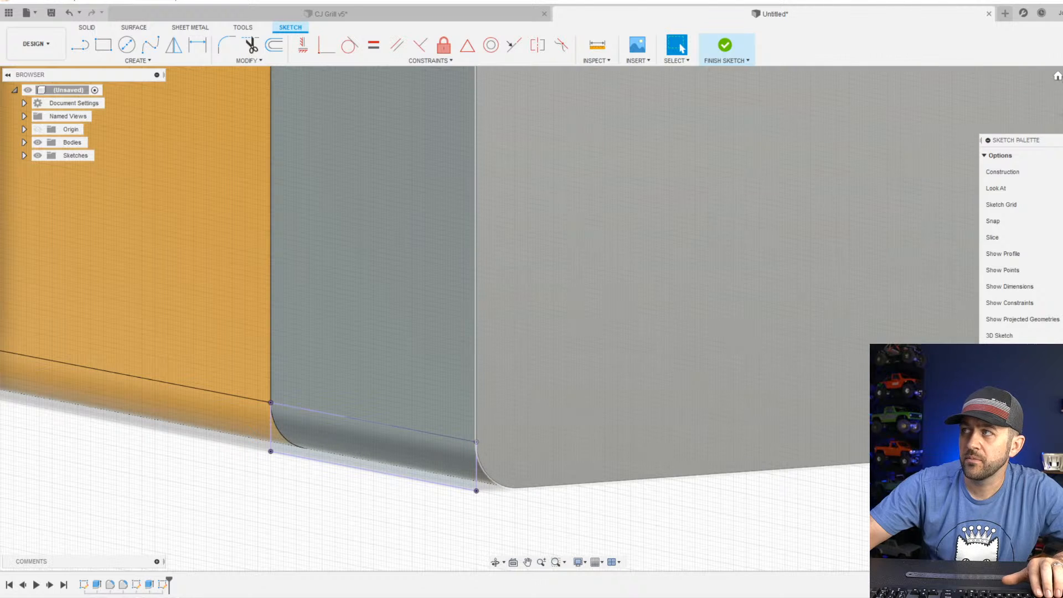
scroll(659, 336, down, 5)
middle_drag(745, 238, 511, 484)
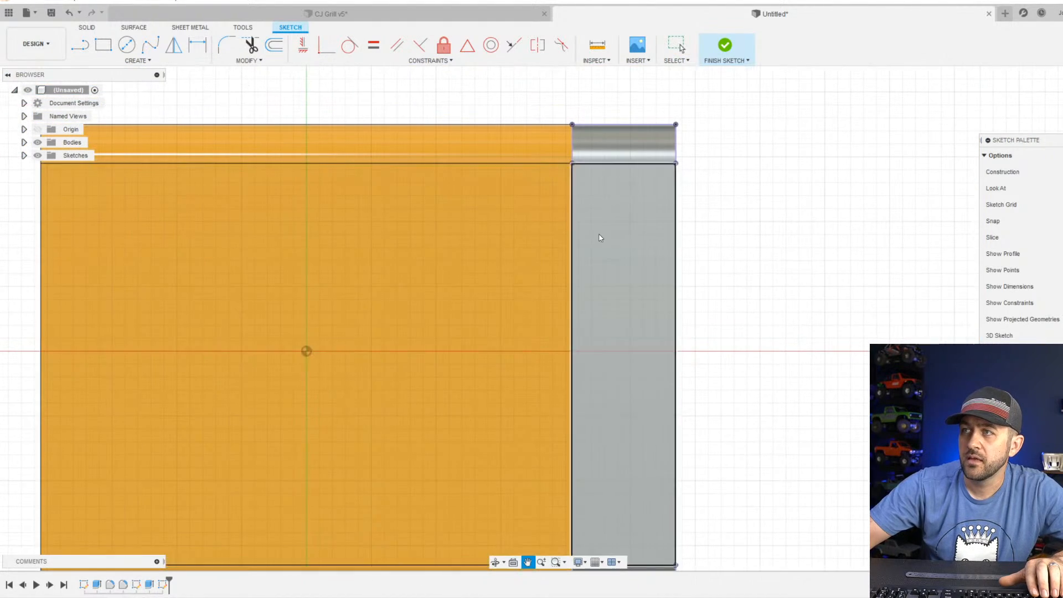
scroll(633, 163, up, 3)
scroll(615, 227, up, 2)
scroll(614, 227, down, 2)
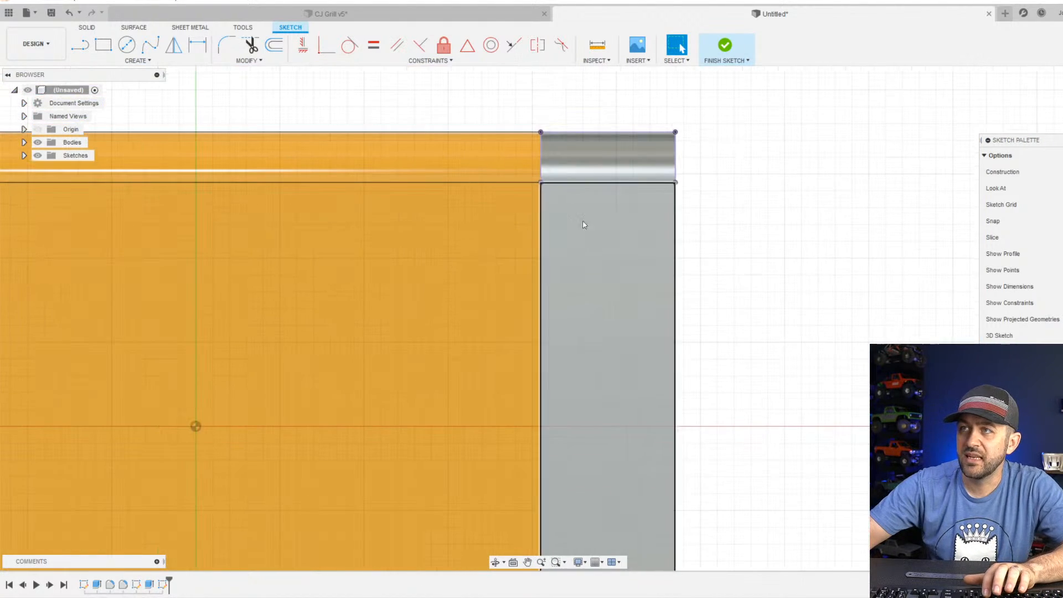
Sketch a triangle with a line sloping from the end section's upper edge to its outer edge, closed along both edges at the outer corner.
key(l)
click(563, 133)
scroll(593, 261, down, 2)
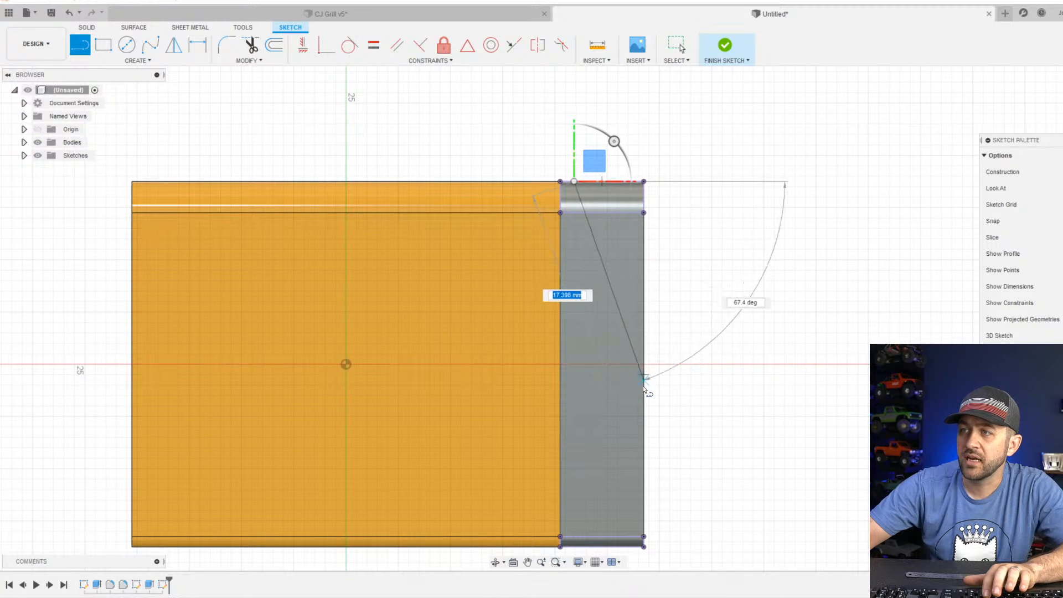
click(643, 404)
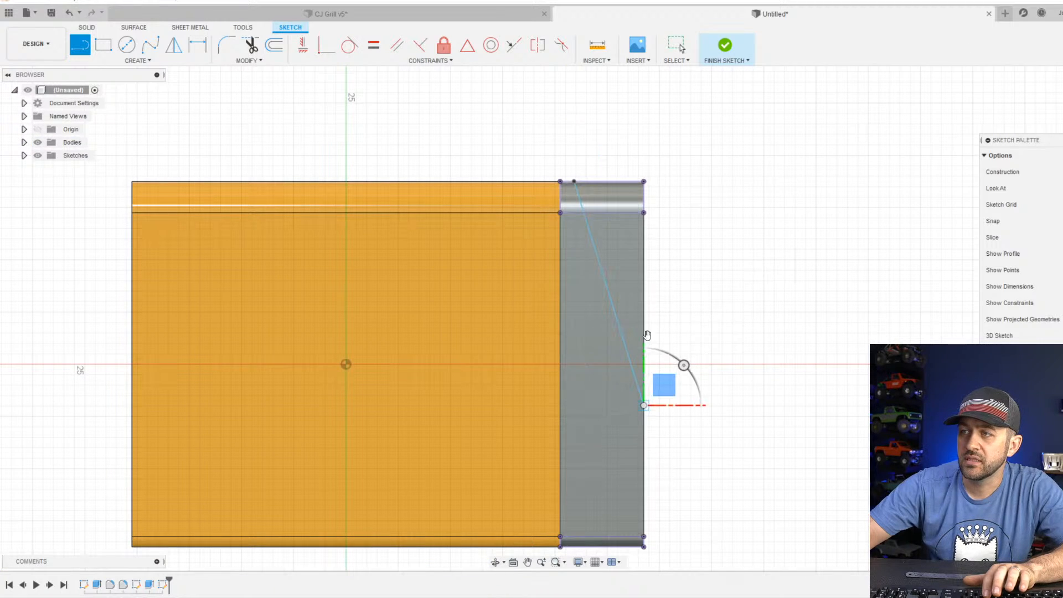
scroll(614, 169, up, 1)
click(564, 185)
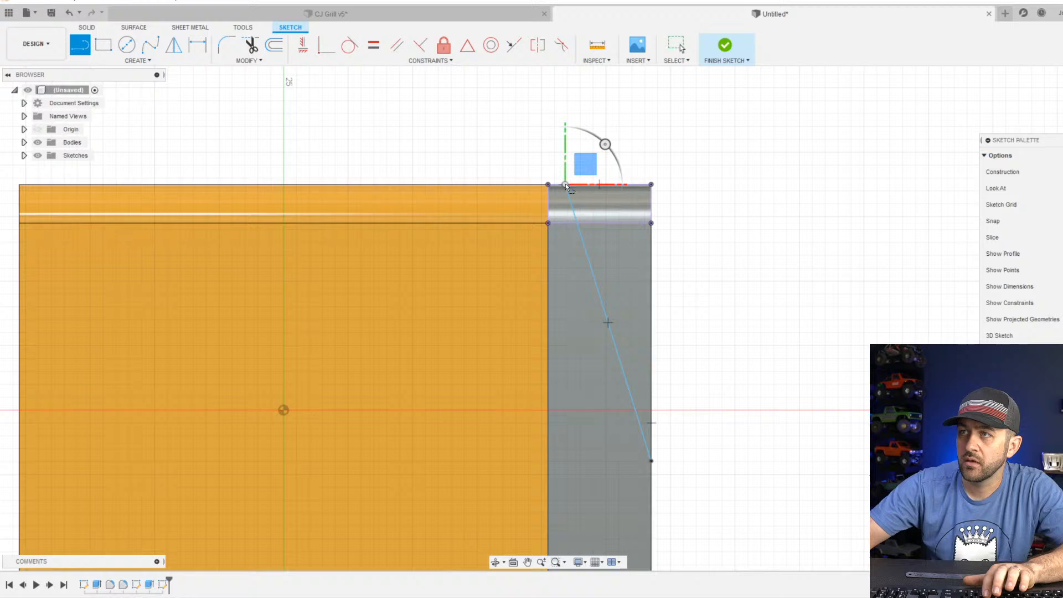
click(651, 184)
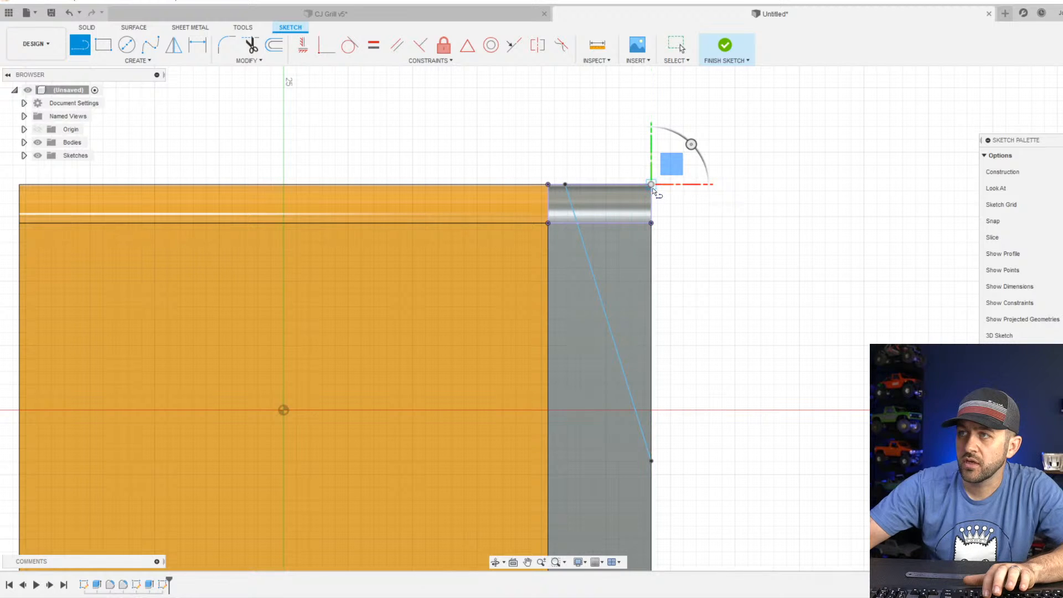
click(651, 461)
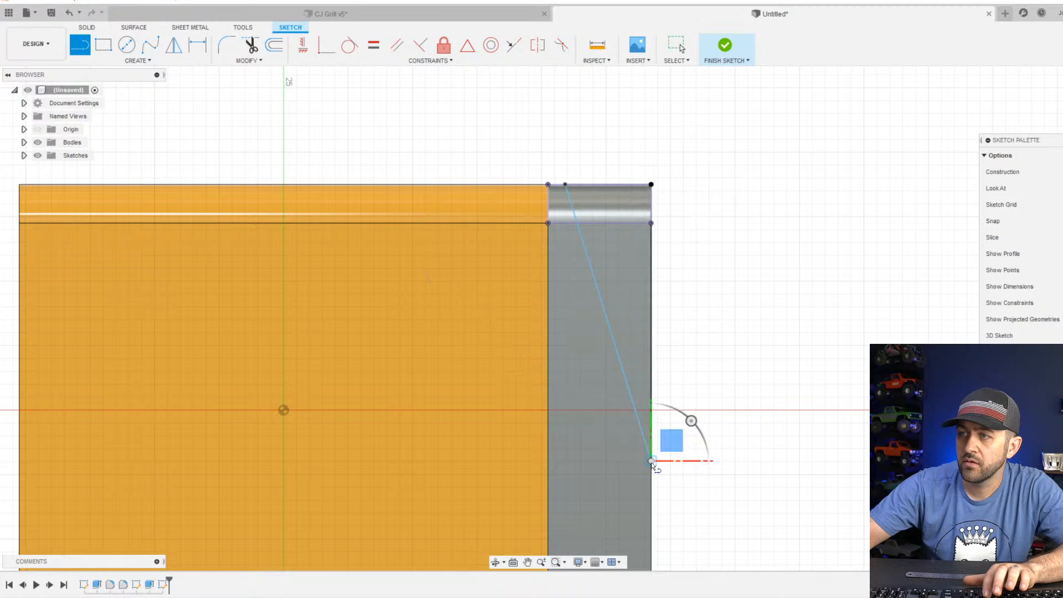
scroll(656, 465, down, 1)
middle_drag(672, 468, 672, 354)
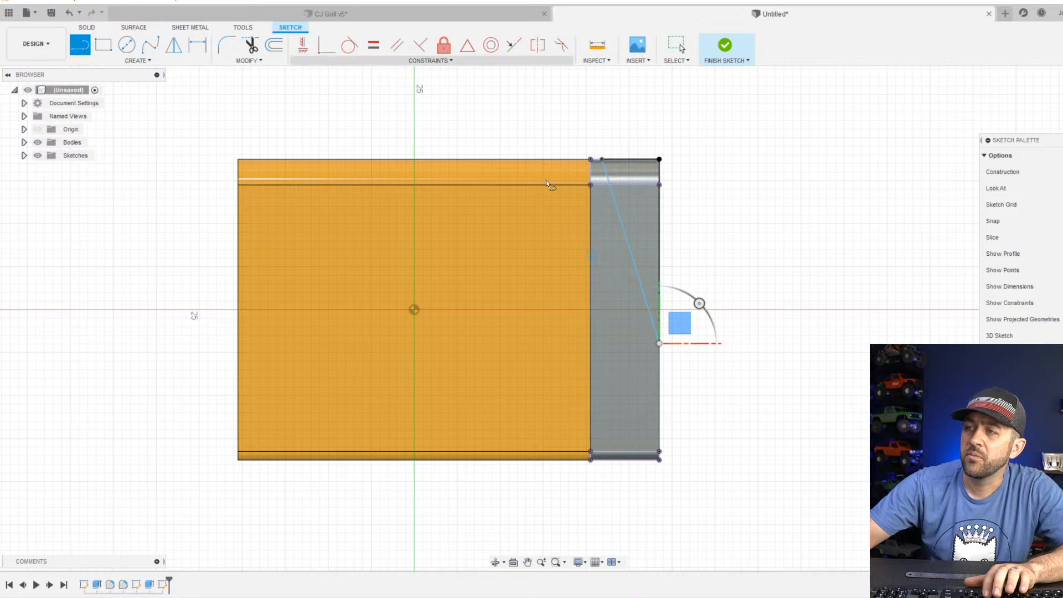
Check the welder photo in the browser and sketch a rectangle about 2 × 5 mm at the end section's lower outer corner.
key(alt+Tab)
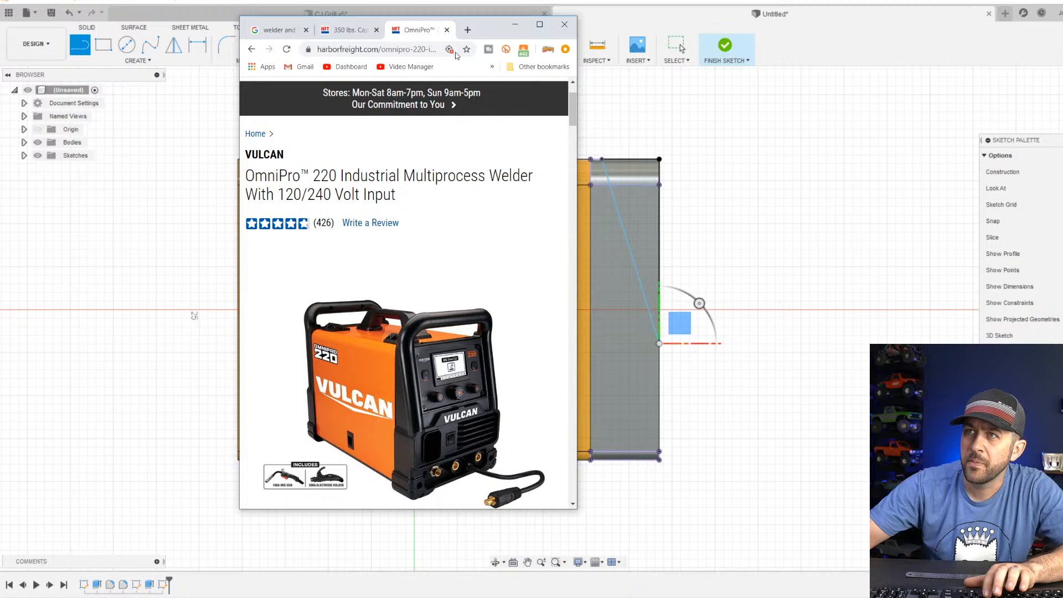
mouse_move(484, 26)
mouse_down()
mouse_move(481, 1)
mouse_move(435, 0)
mouse_up()
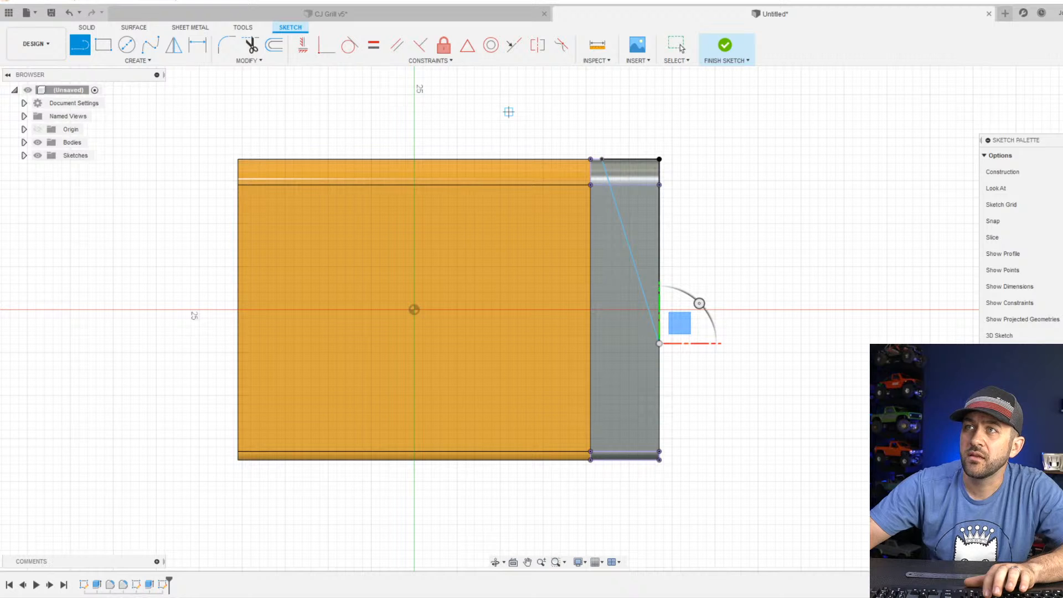
click(103, 44)
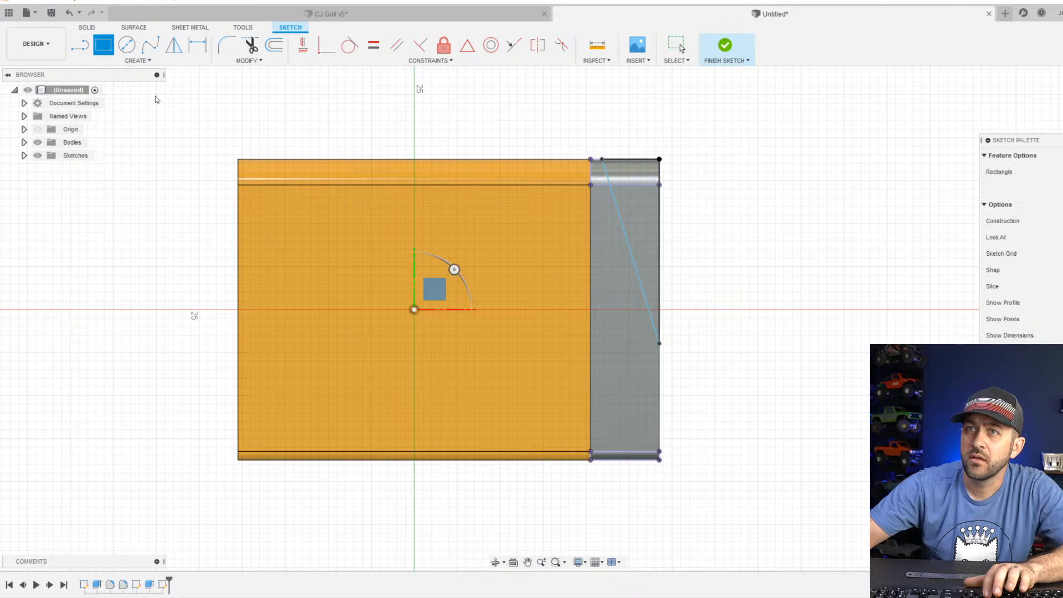
click(658, 417)
scroll(642, 460, up, 3)
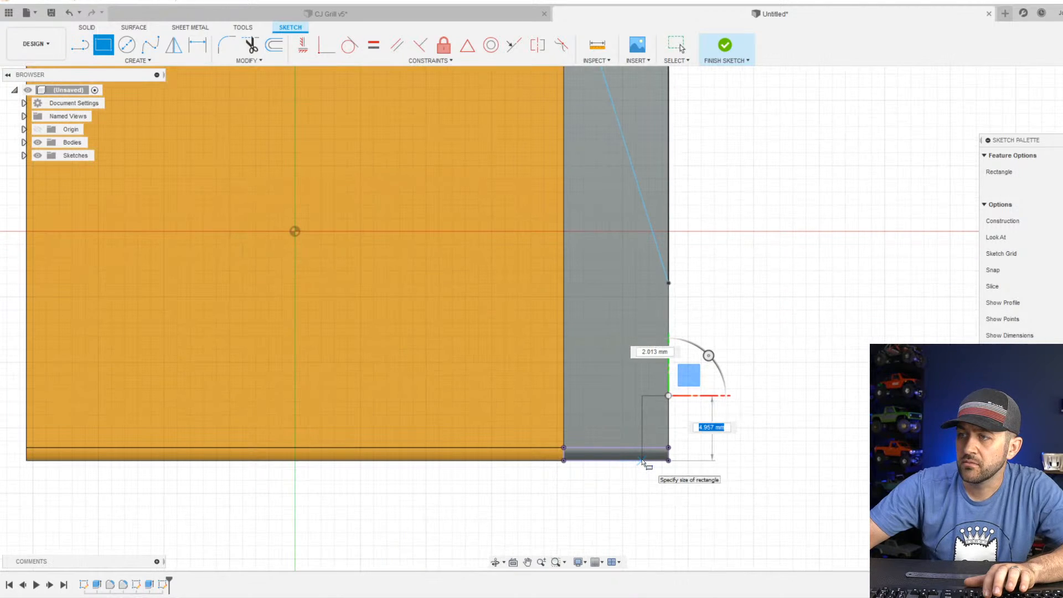
click(642, 461)
key(Escape)
Dimension the width of the lower corner rectangle and set it to 21 mm.
key(d)
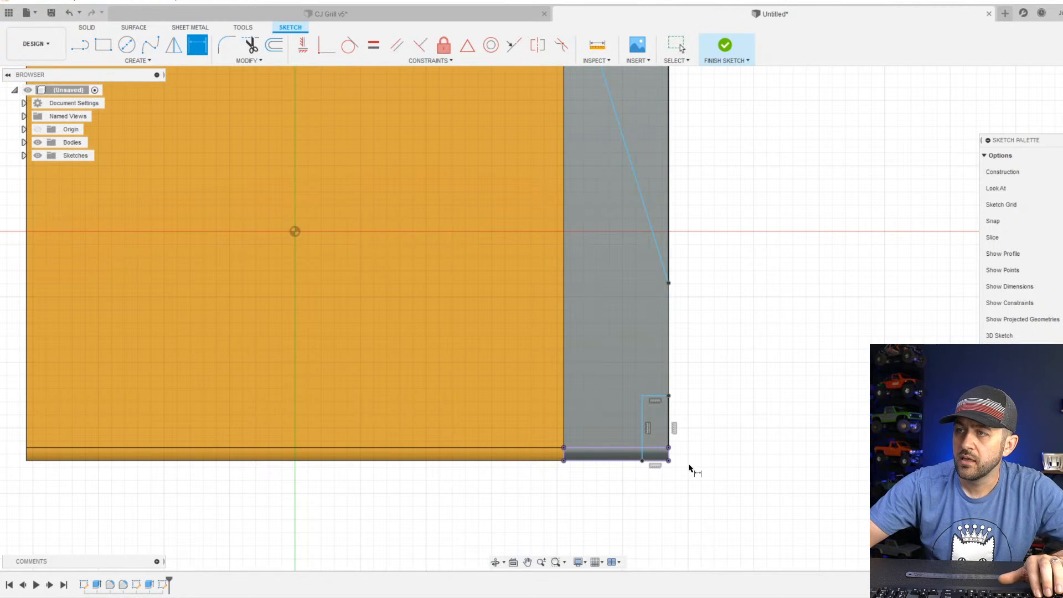
click(656, 396)
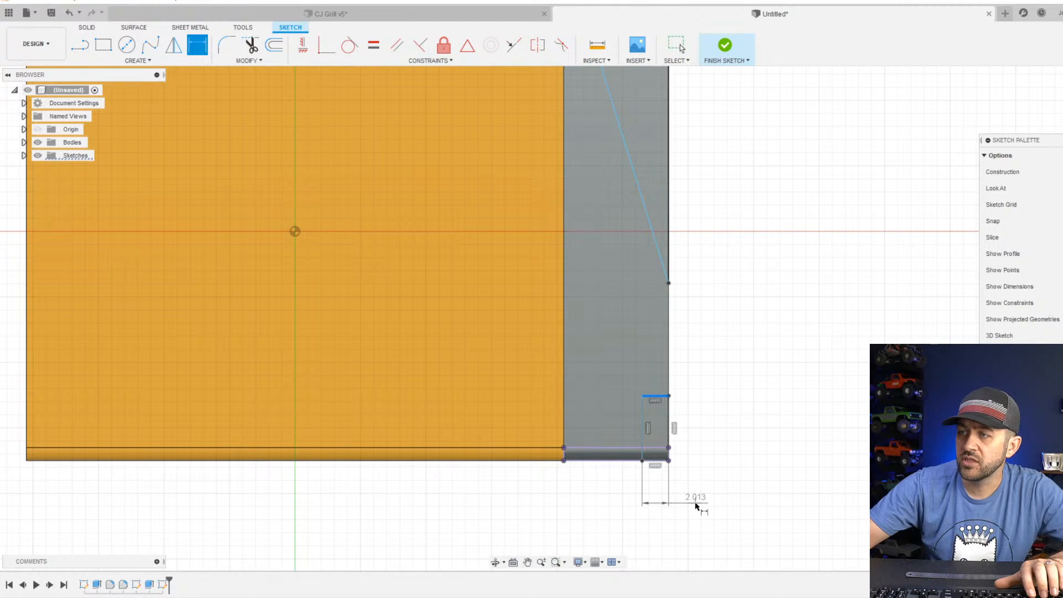
click(695, 501)
text(21)
key(Return)
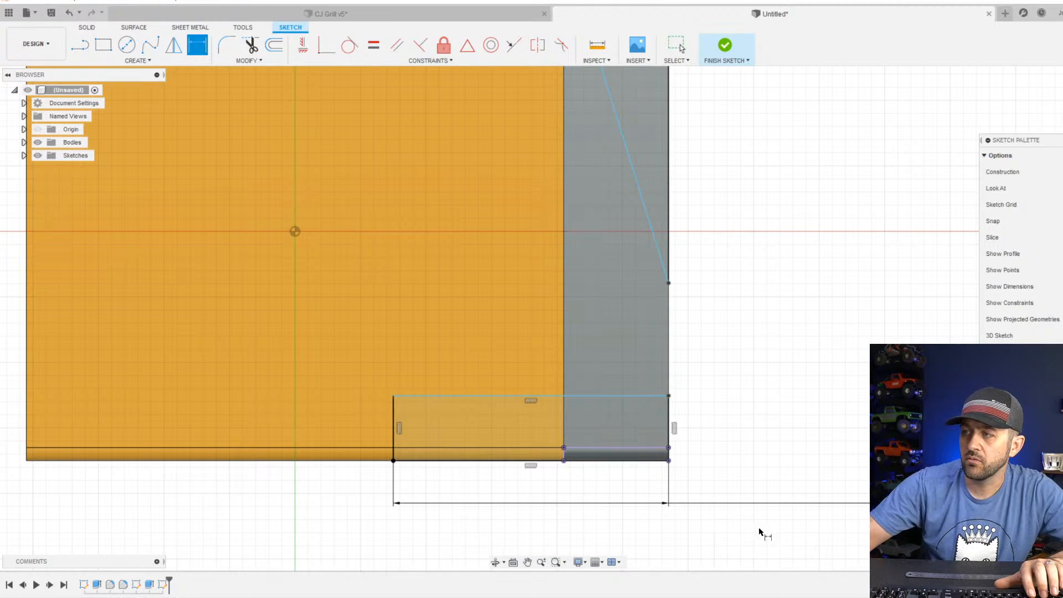
Undo the 21 mm width of the lower corner rectangle and dimension its height as 5 mm.
key(Escape)
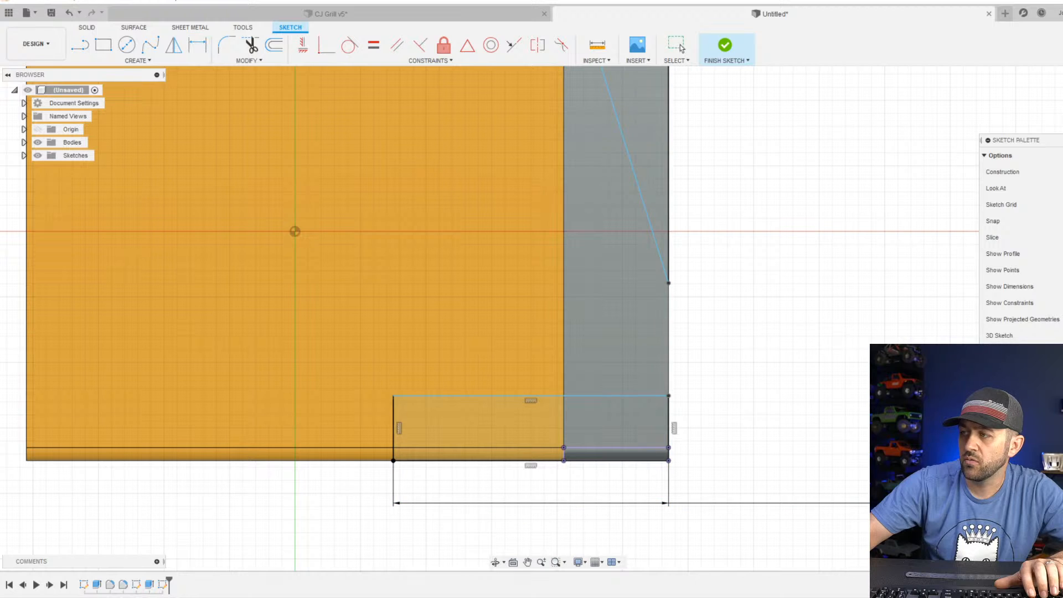
key(ctrl+z)
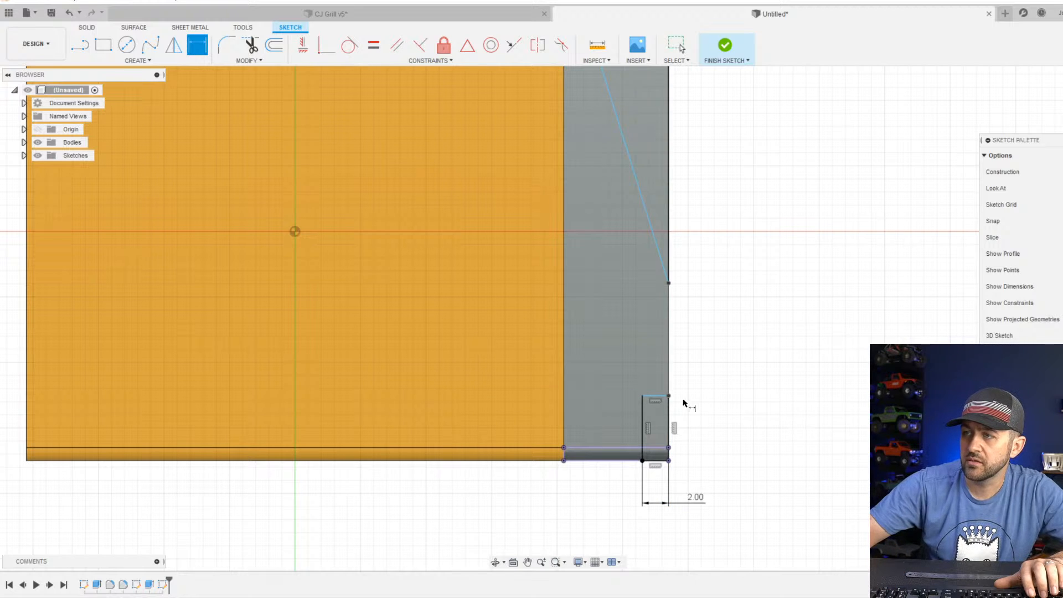
click(668, 422)
click(742, 434)
text(5)
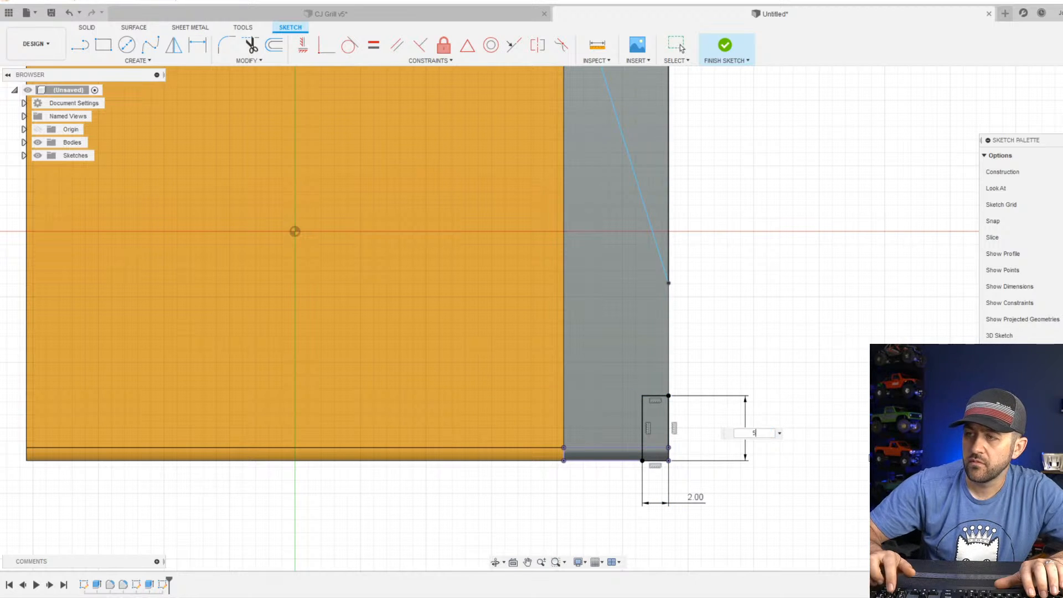
key(Return)
Dimension the triangle's vertical side along the end section's outer edge and set it to 20 mm.
scroll(752, 340, down, 2)
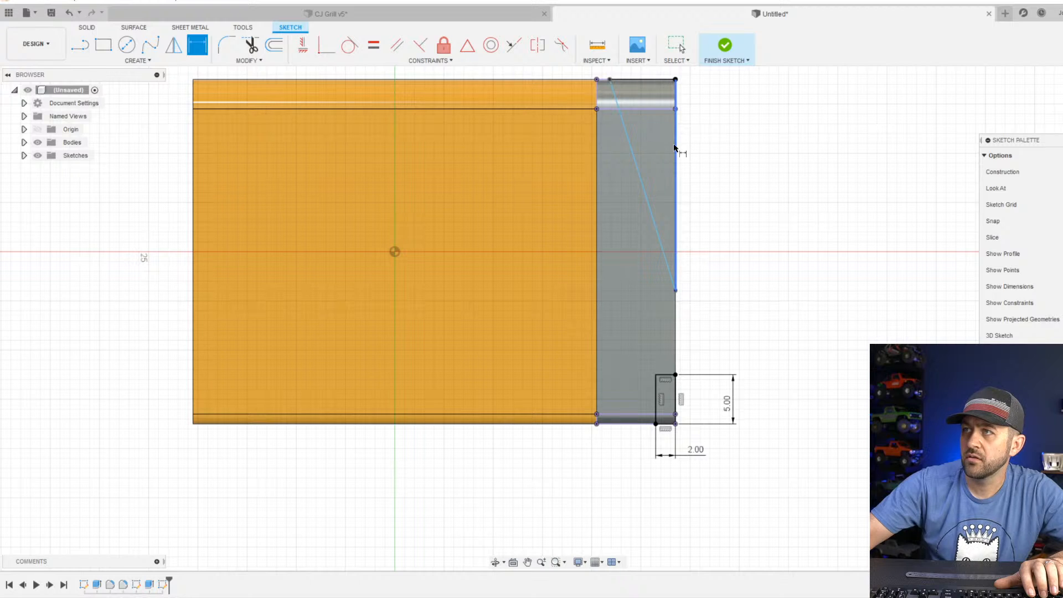
click(675, 149)
click(744, 173)
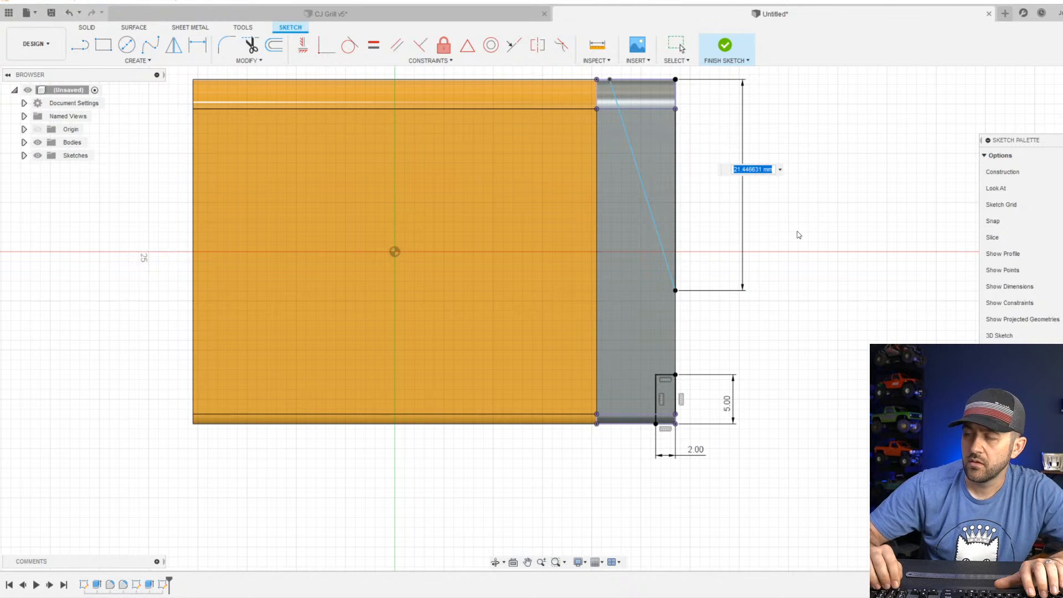
text(20)
key(Return)
Dimension the triangle's upper side and set it to 6 mm.
middle_drag(672, 232, 650, 363)
click(626, 214)
click(689, 157)
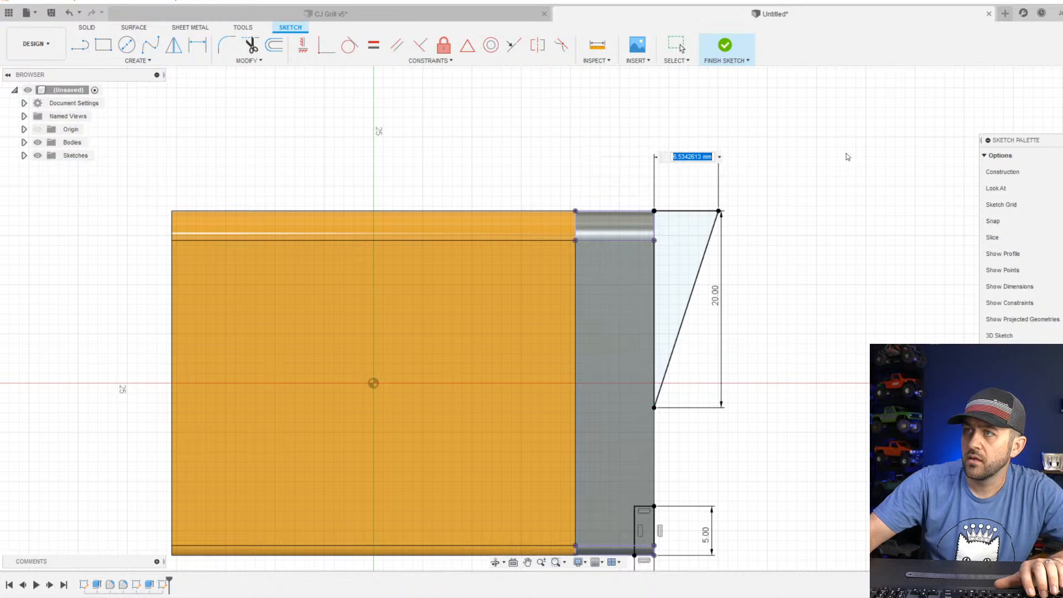
text(6)
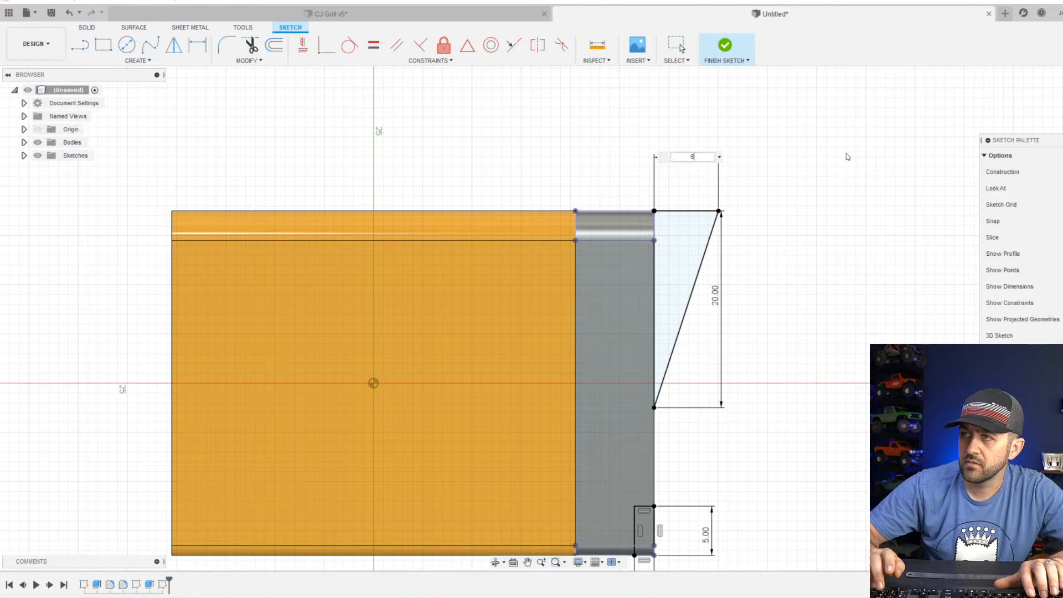
key(Return)
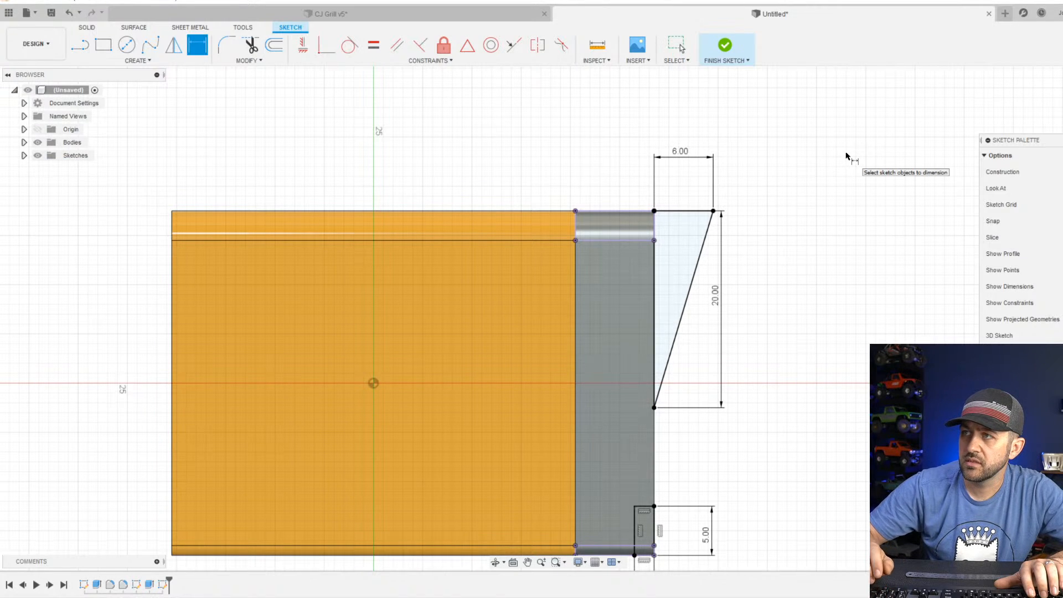
Try to change the triangle's upper side to 5m, and undo both that change and the dimension itself.
double_click(680, 157)
text(5mm)
key(Return)
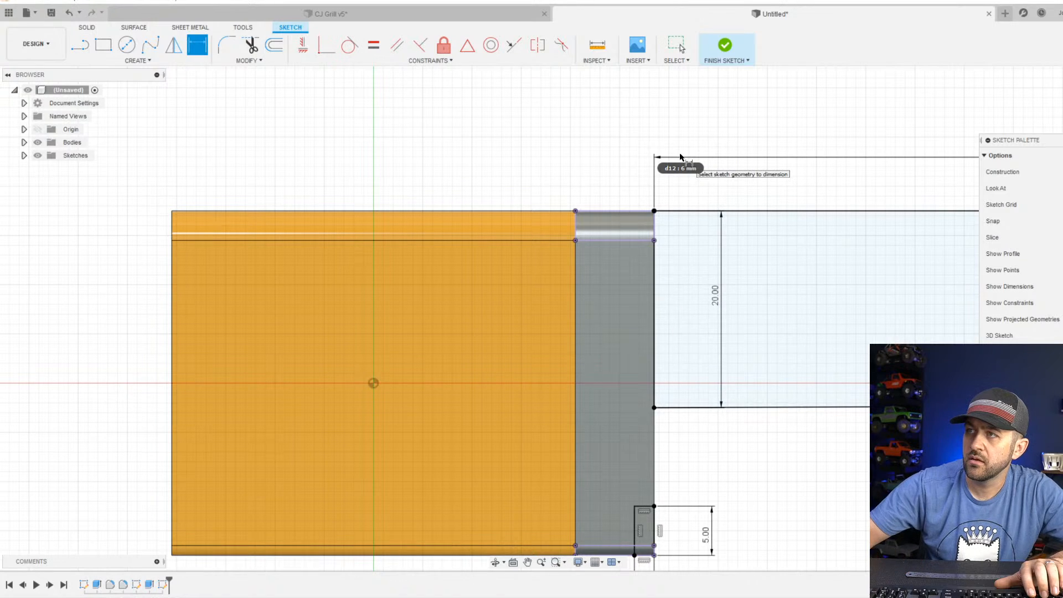
key(Escape)
scroll(664, 238, down, 6)
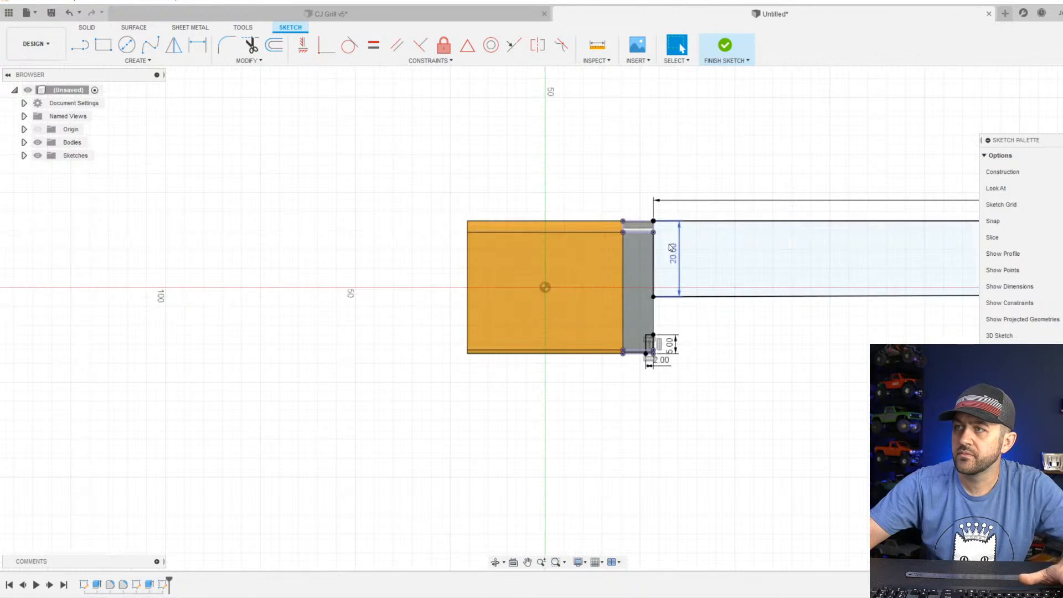
scroll(696, 249, down, 10)
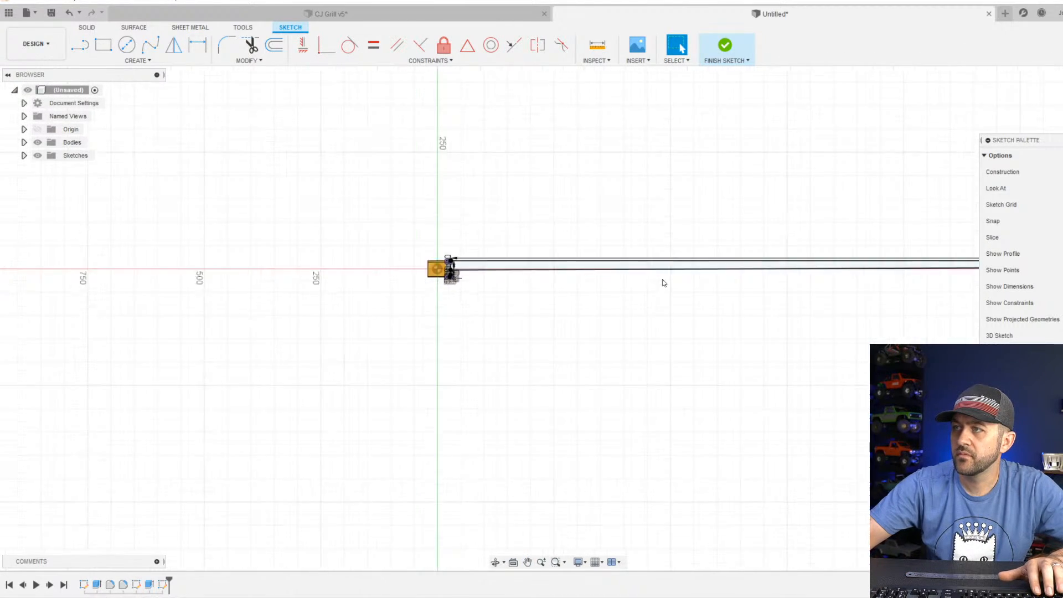
scroll(499, 315, up, 8)
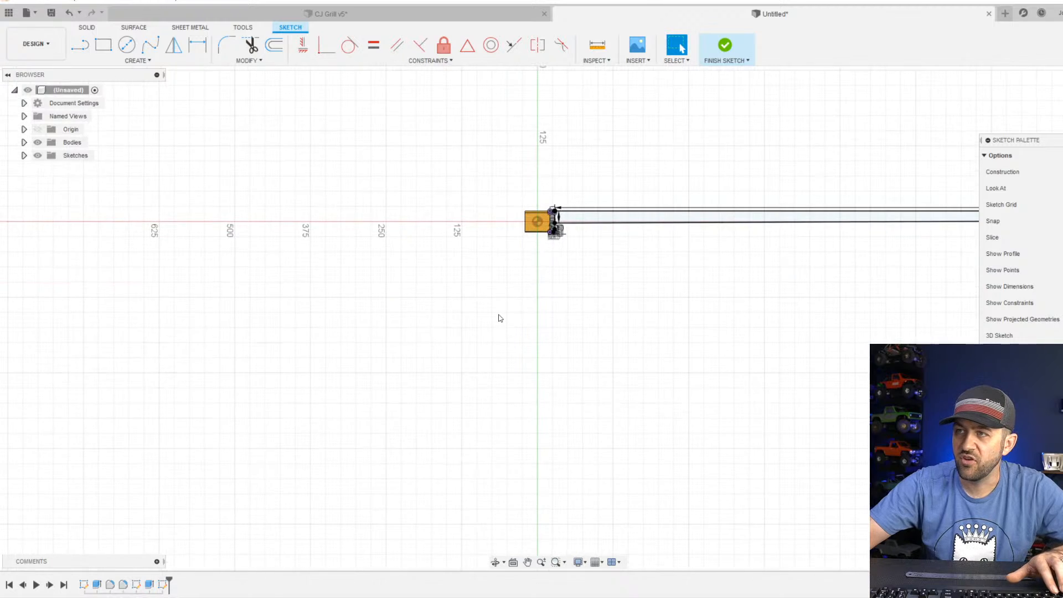
scroll(569, 266, up, 6)
key(ctrl+z)
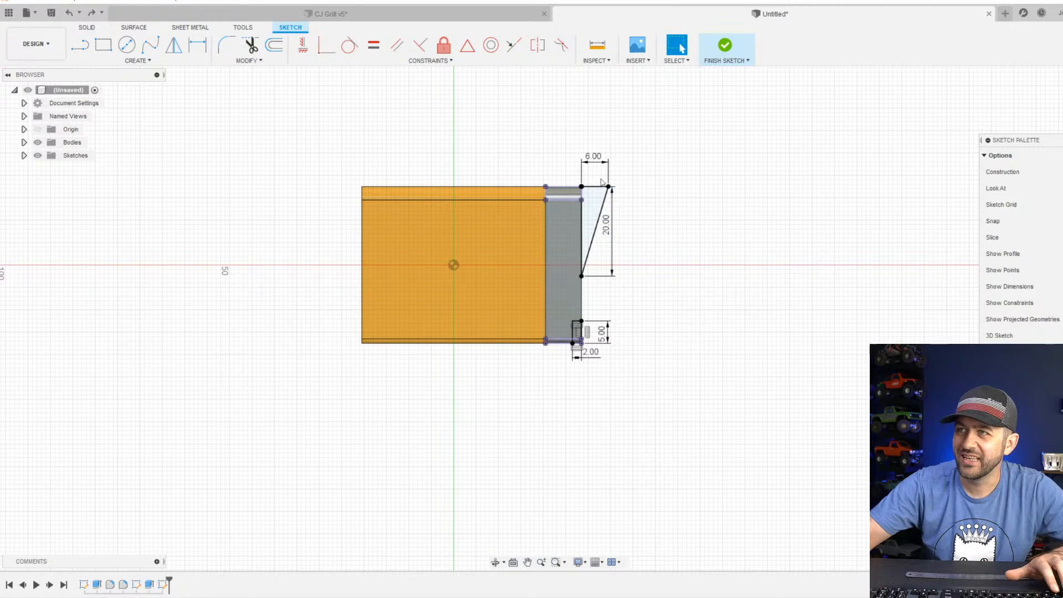
scroll(597, 178, up, 3)
key(ctrl+z)
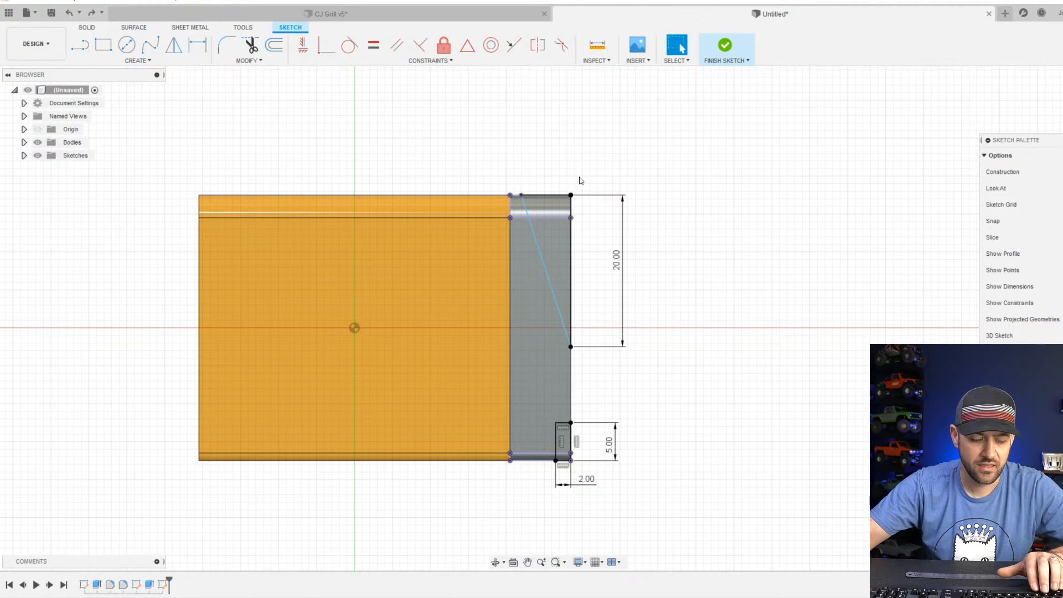
Try dimensioning the triangle's upper side again at its default length, and delete that dimension.
key(d)
click(546, 195)
click(547, 158)
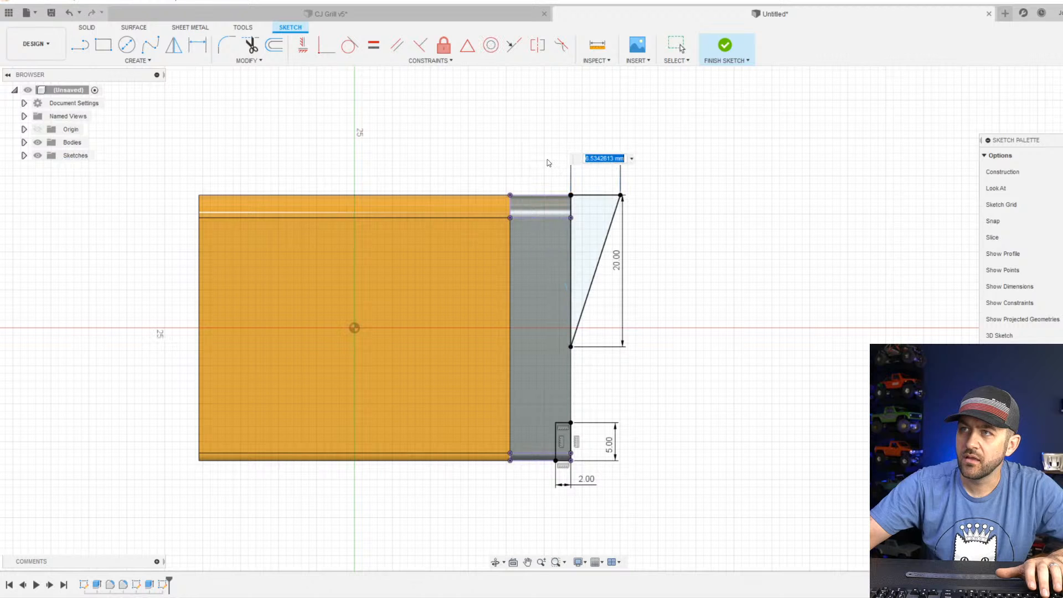
scroll(537, 197, up, 2)
scroll(537, 197, up, 2)
key(Return)
key(Escape)
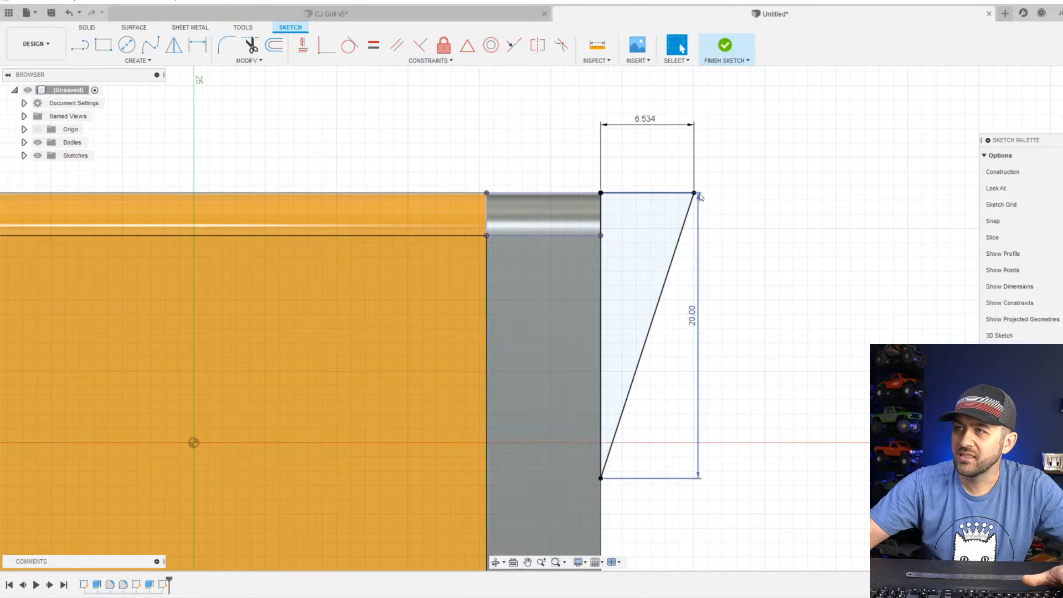
click(654, 123)
key(Delete)
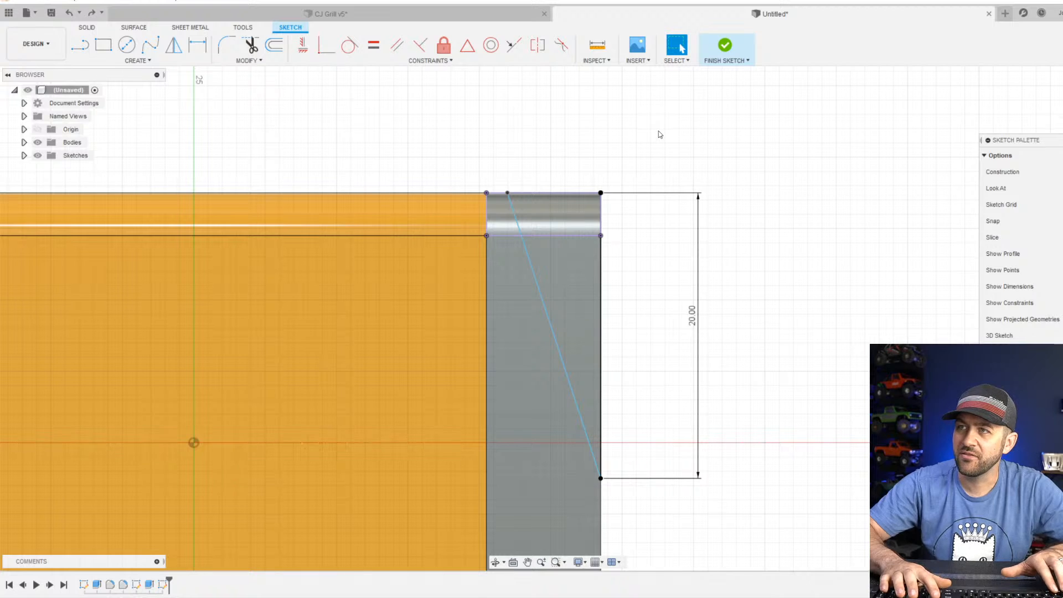
Dimension from the end section's upper outer corner to the sloping line's upper endpoint as 6 mm and finish the sketch.
key(d)
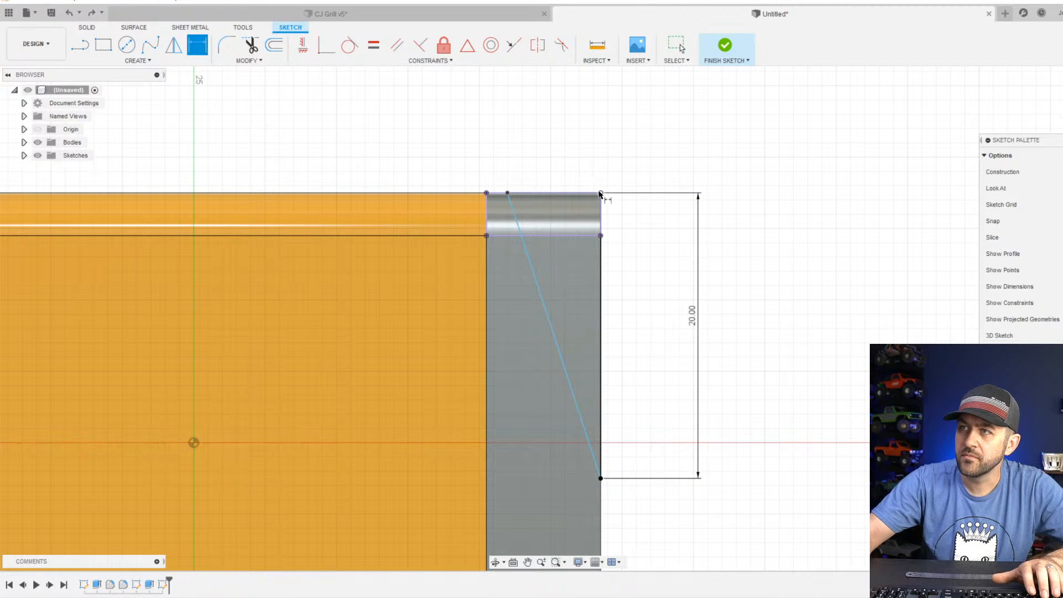
click(600, 193)
click(507, 193)
click(520, 176)
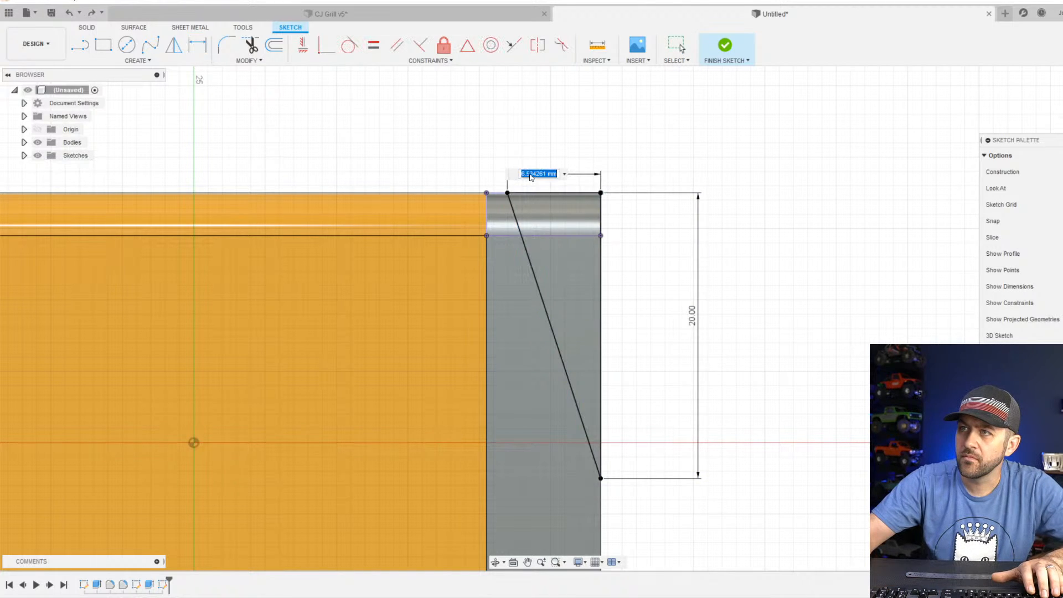
text(6)
key(Return)
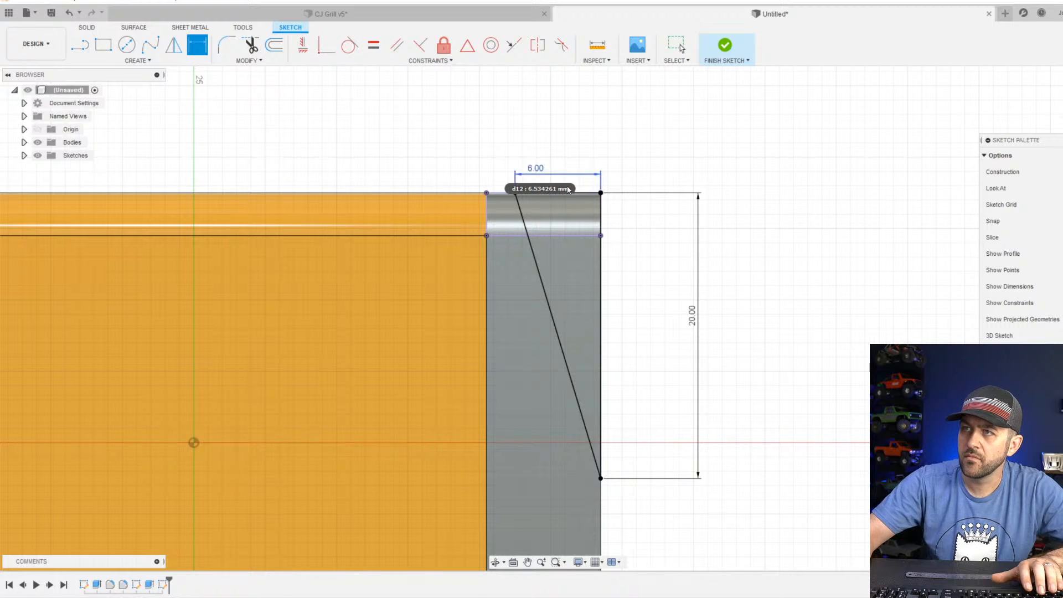
key(F6)
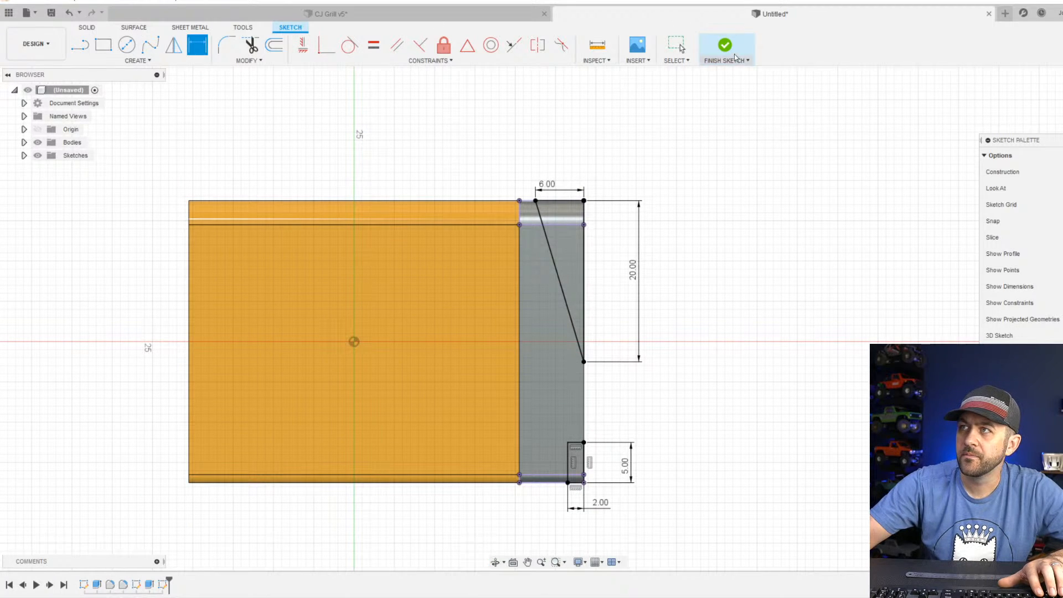
click(736, 58)
Extrude the triangle and lower corner rectangle profiles -37 mm as a cut across the full width of the end section.
click(103, 45)
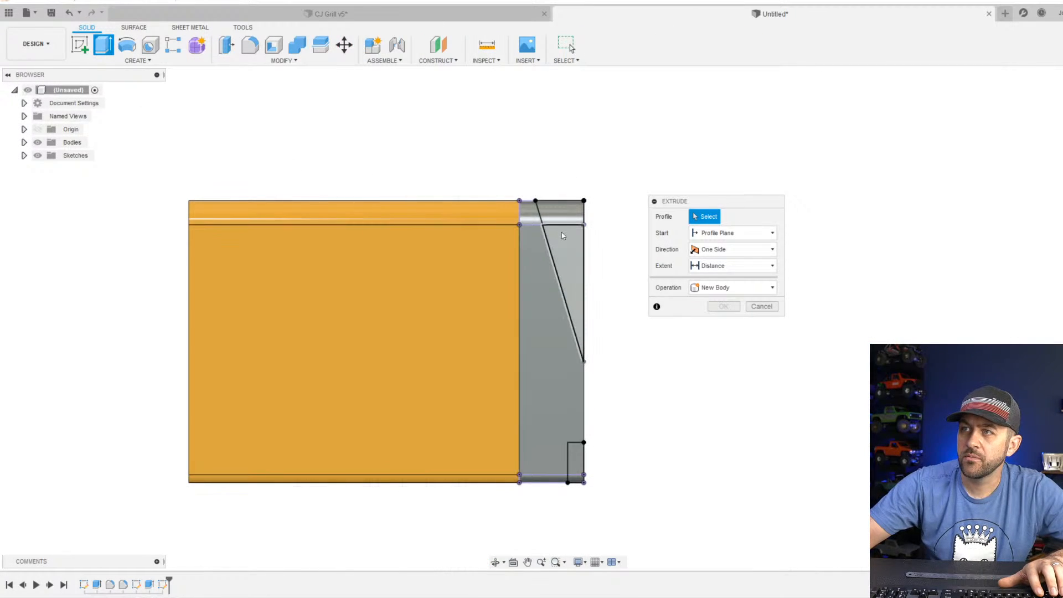
click(561, 238)
click(564, 219)
click(576, 470)
scroll(580, 487, up, 3)
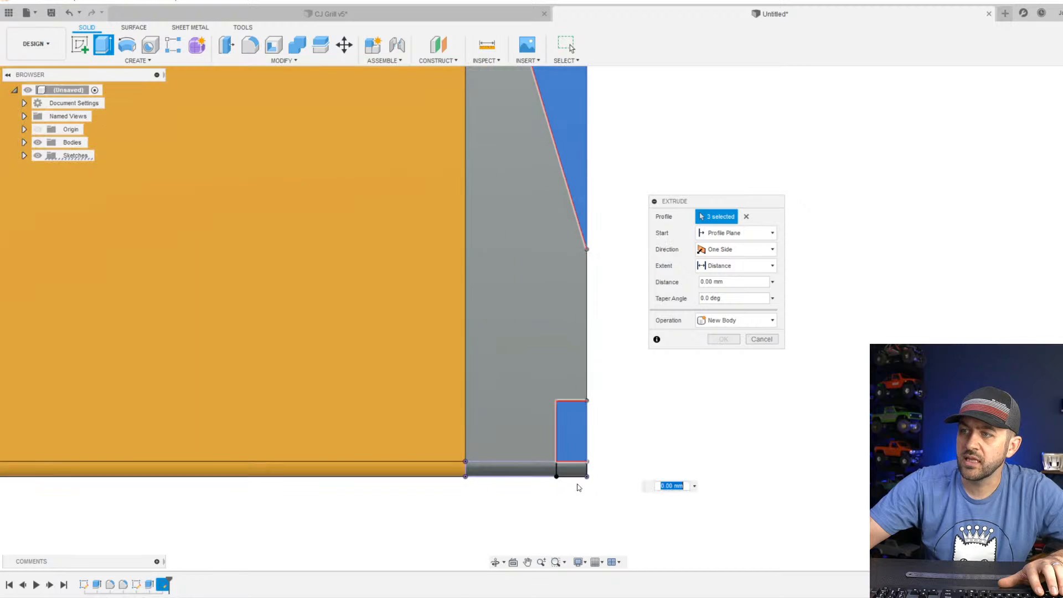
click(571, 470)
scroll(545, 430, down, 3)
shift+middle_drag(563, 367, 373, 378)
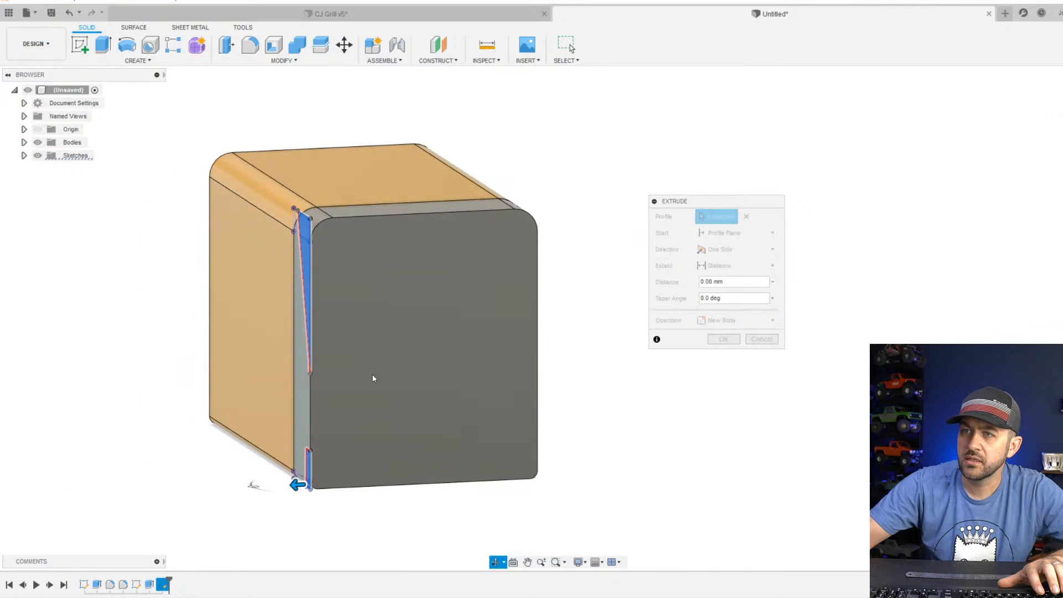
drag(296, 485, 571, 492)
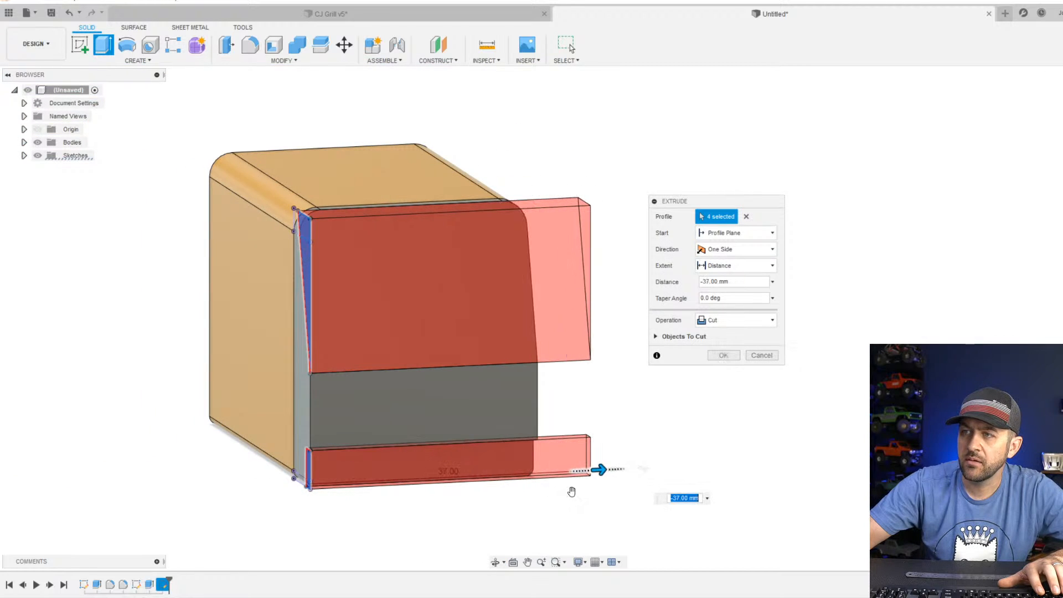
click(722, 356)
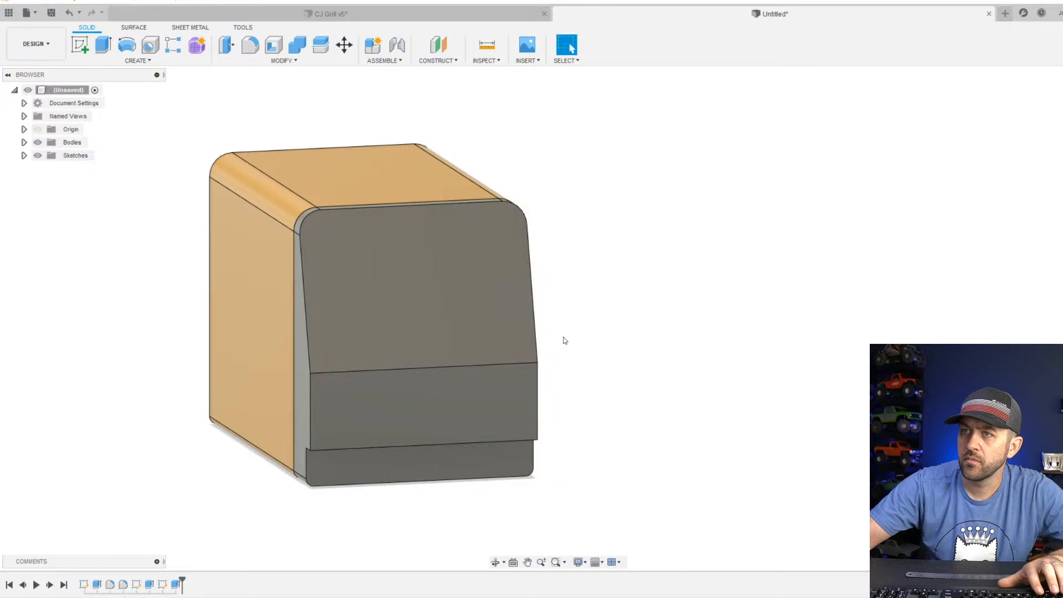
Examine the cut end section from an angle and compare it with the OmniPro 220 welder photo in the browser.
shift+middle_drag(562, 339, 494, 401)
scroll(471, 341, up, 3)
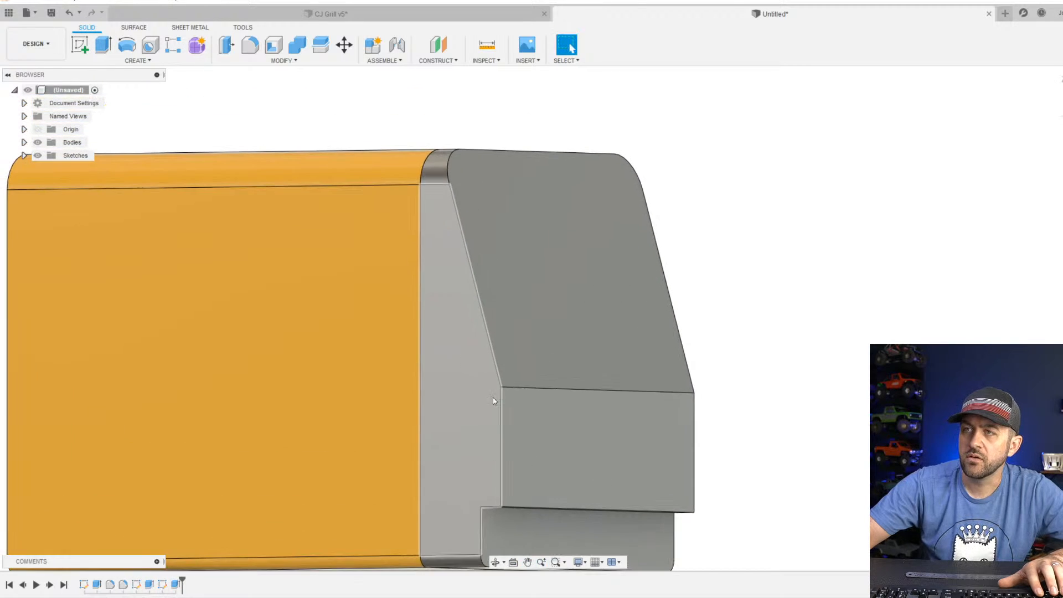
scroll(482, 313, down, 3)
scroll(478, 241, up, 2)
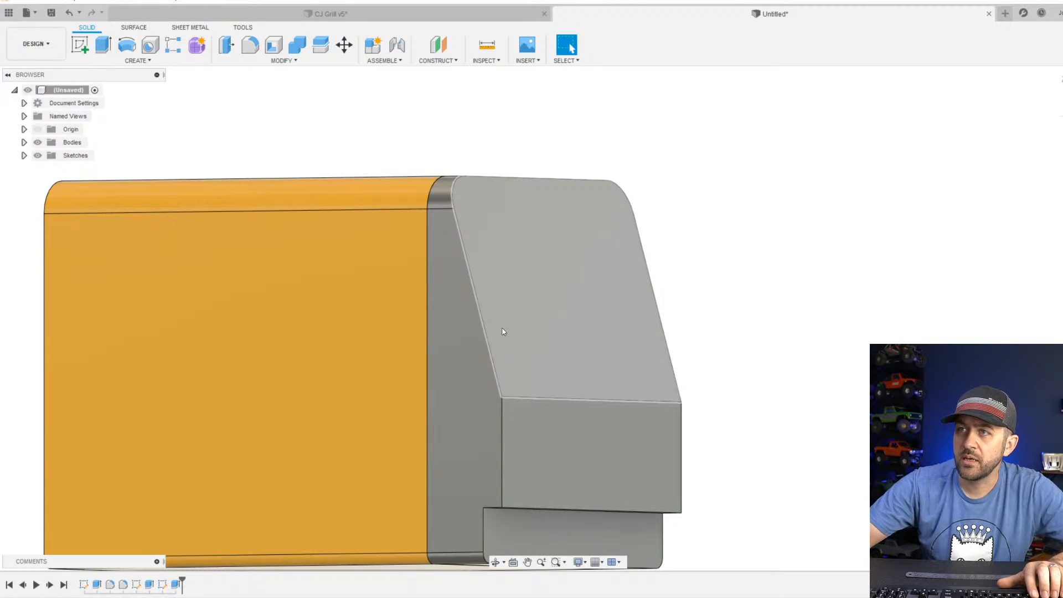
scroll(503, 331, down, 2)
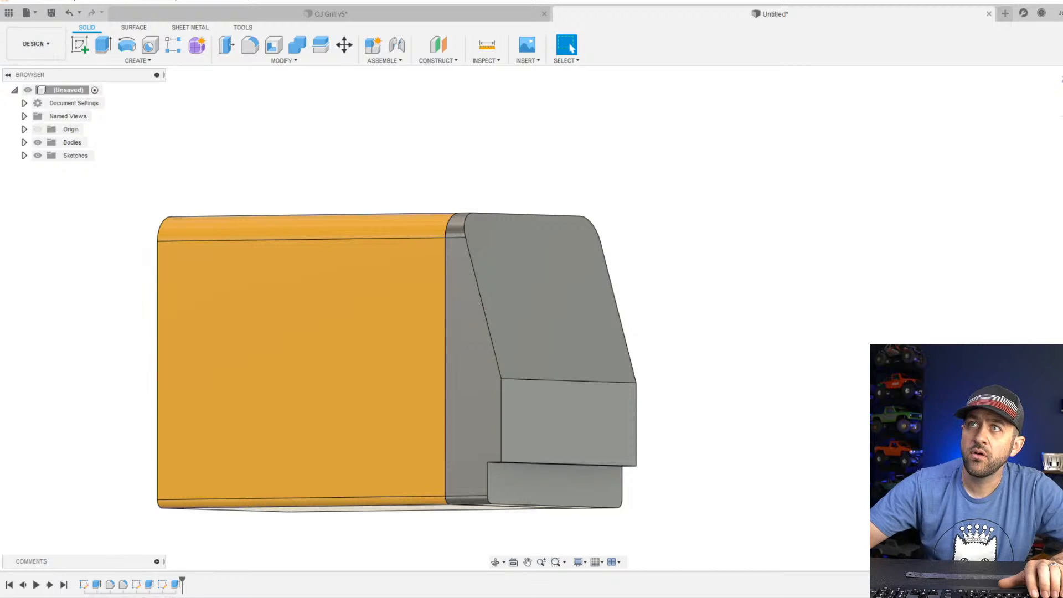
drag(276, 0, 355, 0)
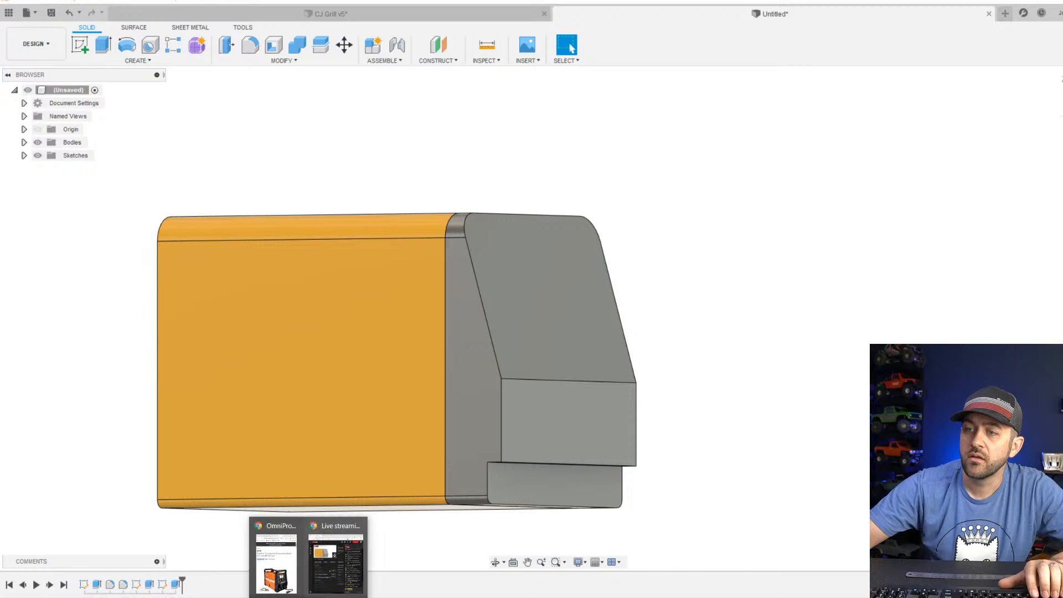
drag(409, 0, 449, 25)
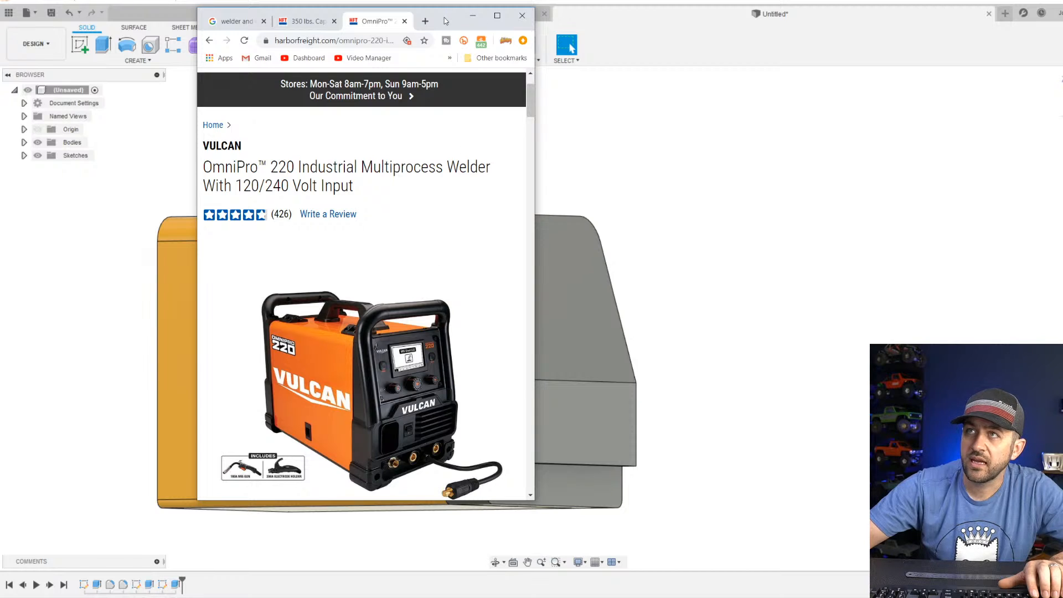
drag(446, 21, 410, 0)
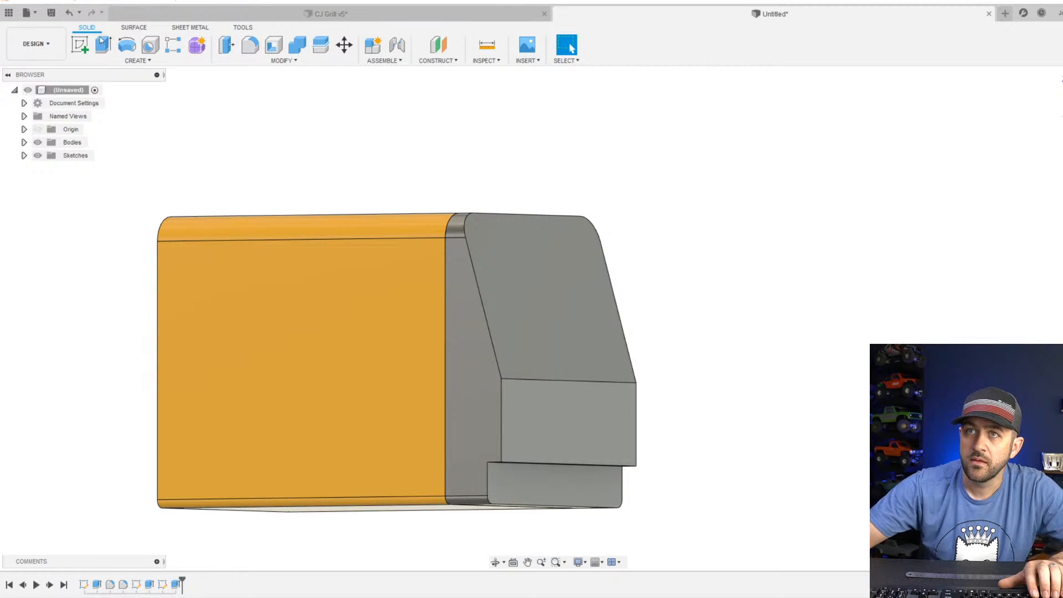
Create a sketch on the end section's sloping face and project the face's two side edges into it.
click(80, 45)
click(392, 328)
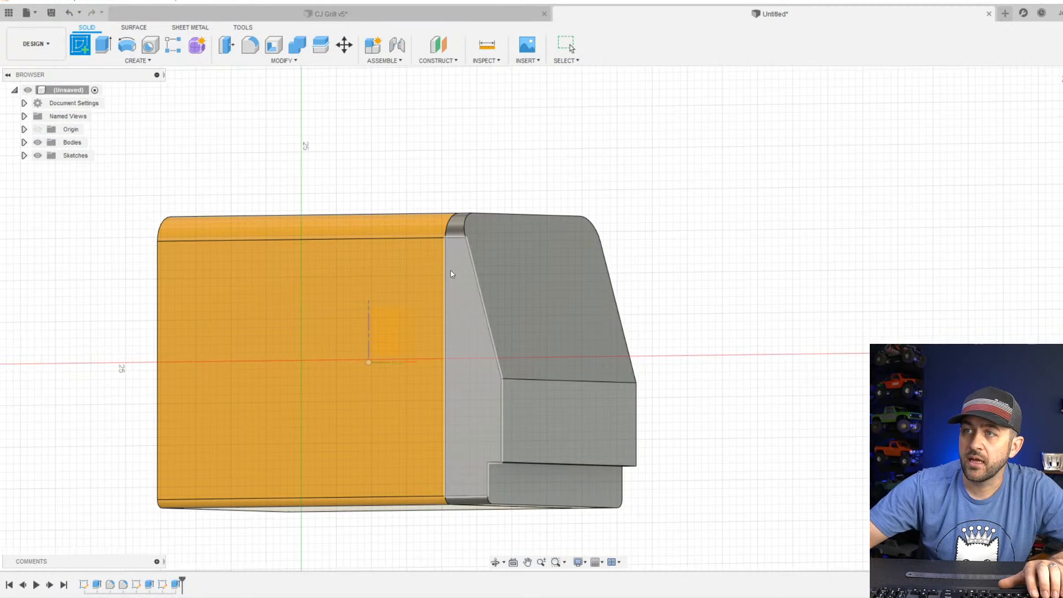
click(534, 290)
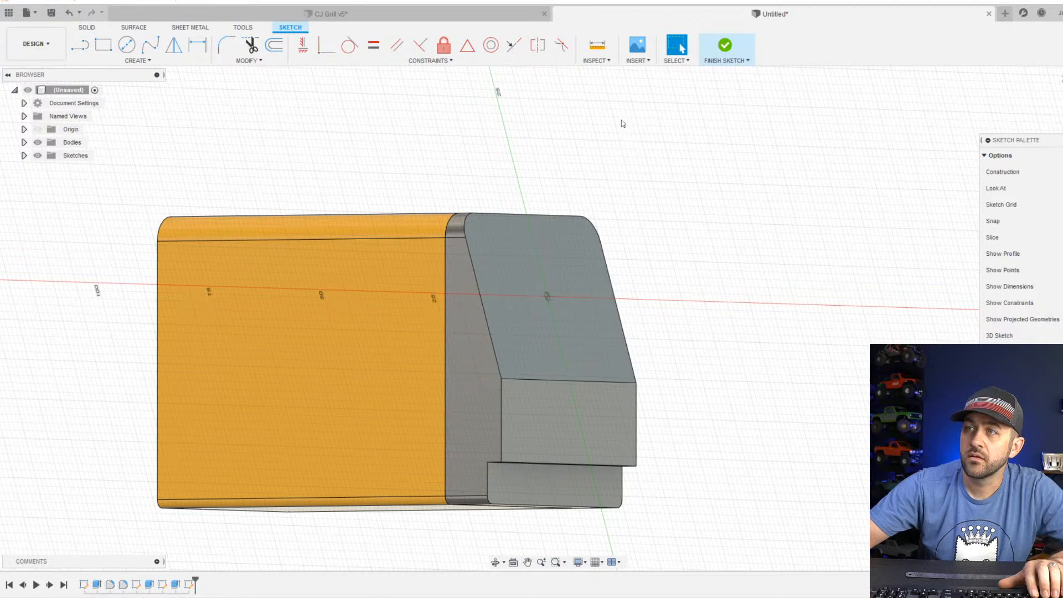
scroll(556, 217, up, 3)
scroll(476, 341, down, 3)
mouse_move(490, 344)
middle_down()
mouse_move(480, 355)
mouse_move(494, 352)
middle_up()
key(p)
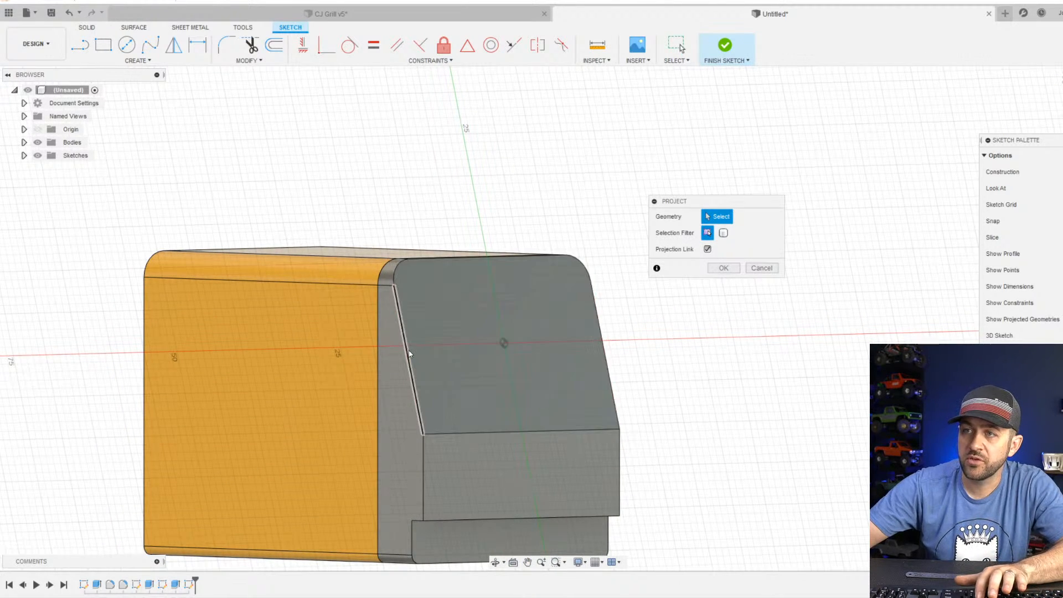
click(409, 352)
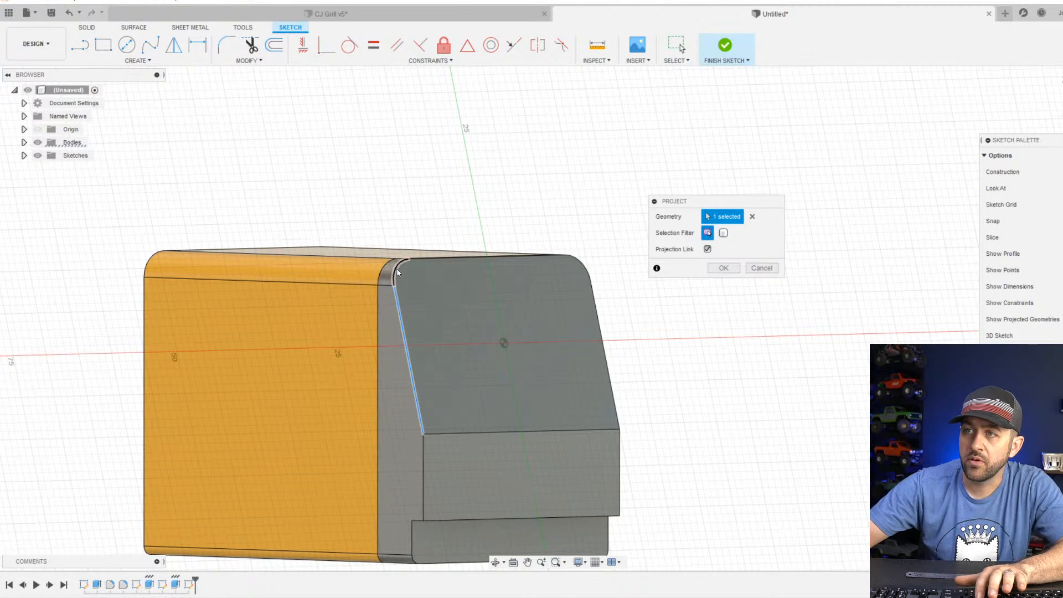
click(605, 364)
key(Return)
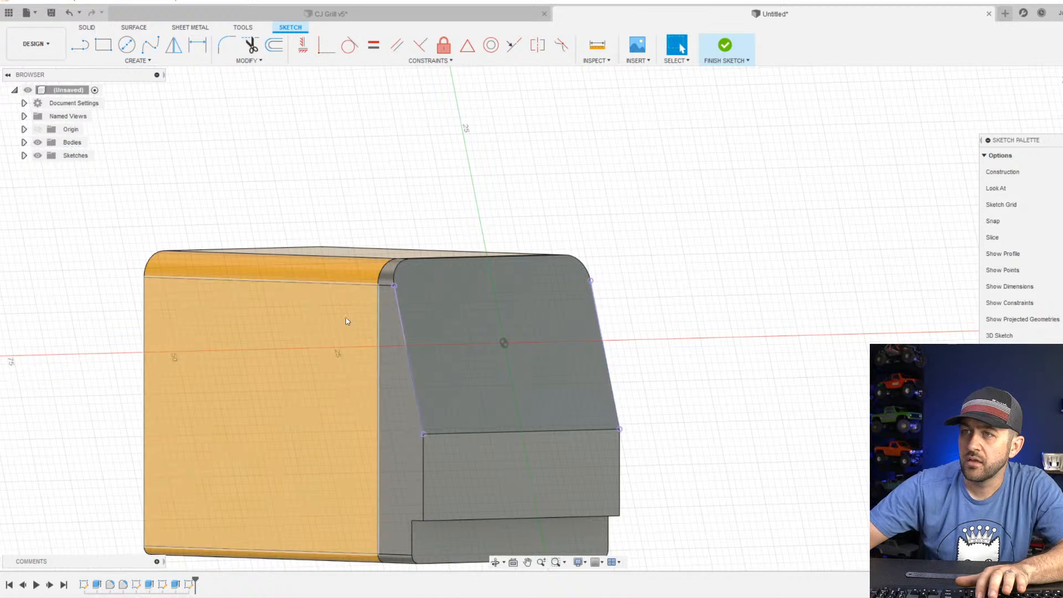
Draw a three-sided line outline from one lower corner of the sloping face past its upper edge to the other, about 23.6 mm tall.
scroll(420, 321, up, 3)
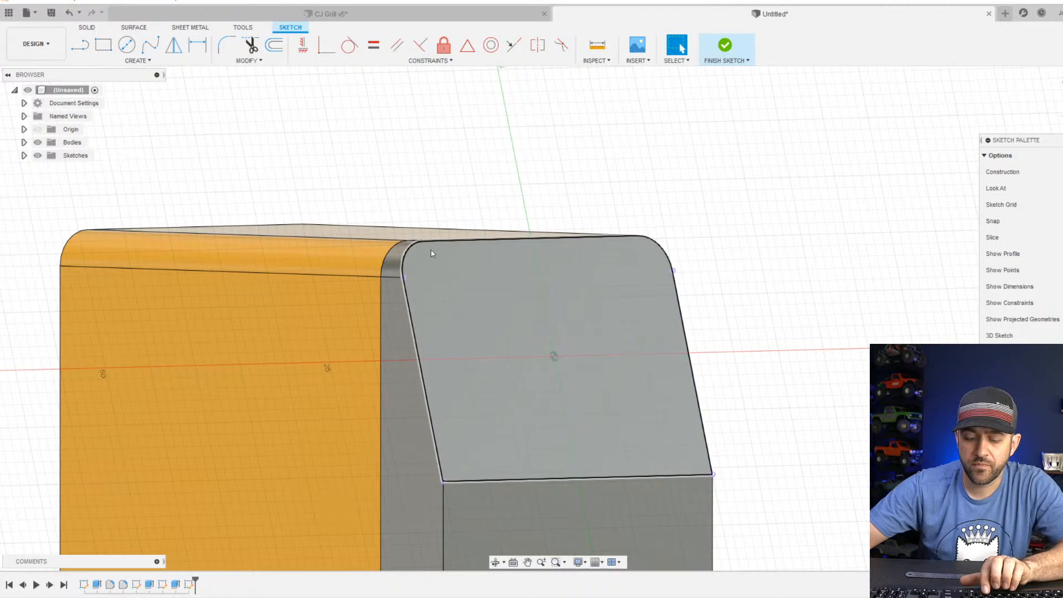
key(l)
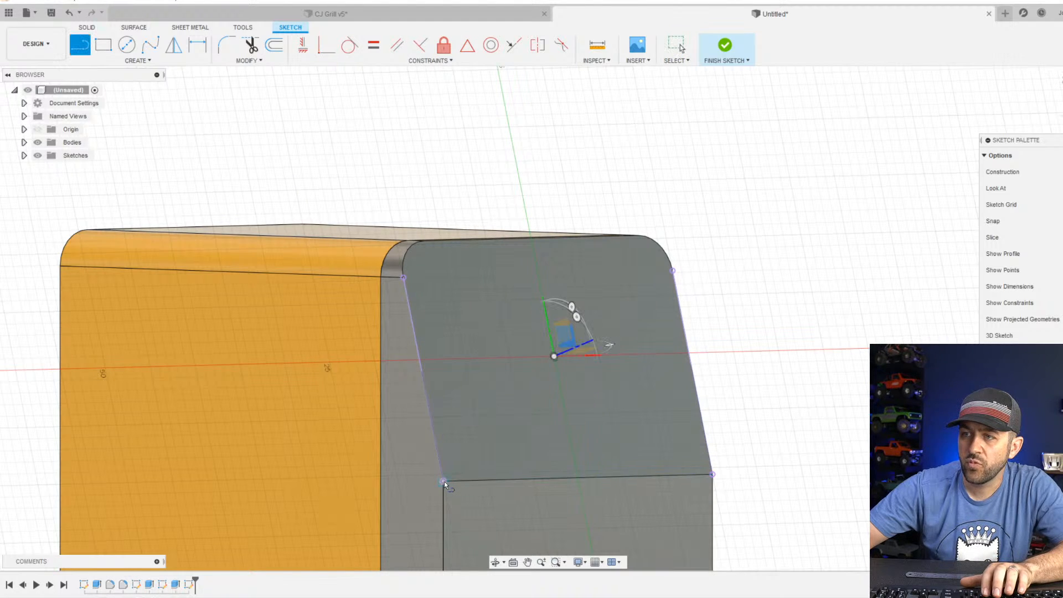
click(443, 480)
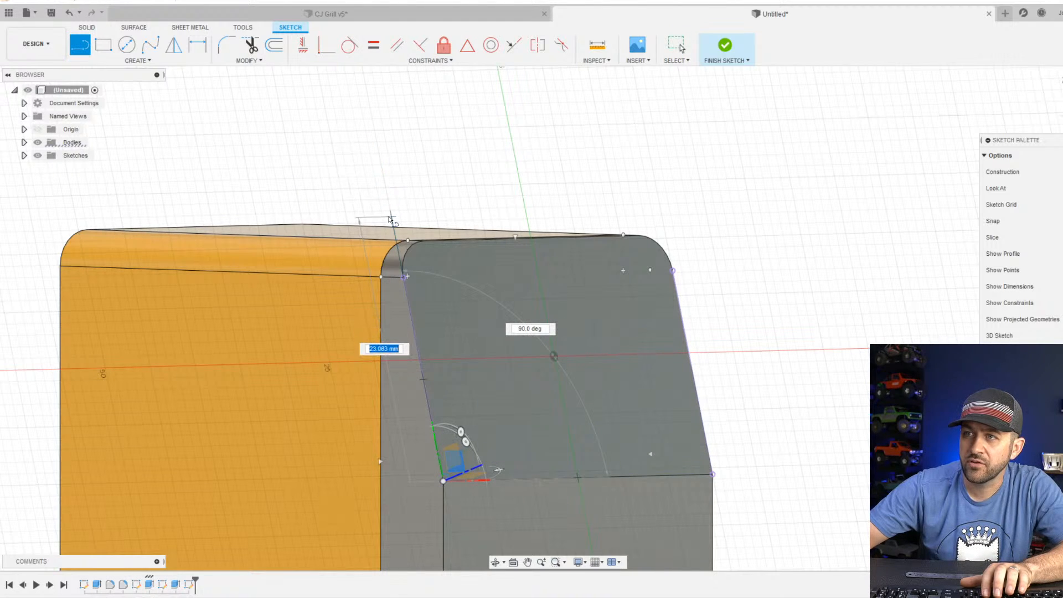
click(390, 210)
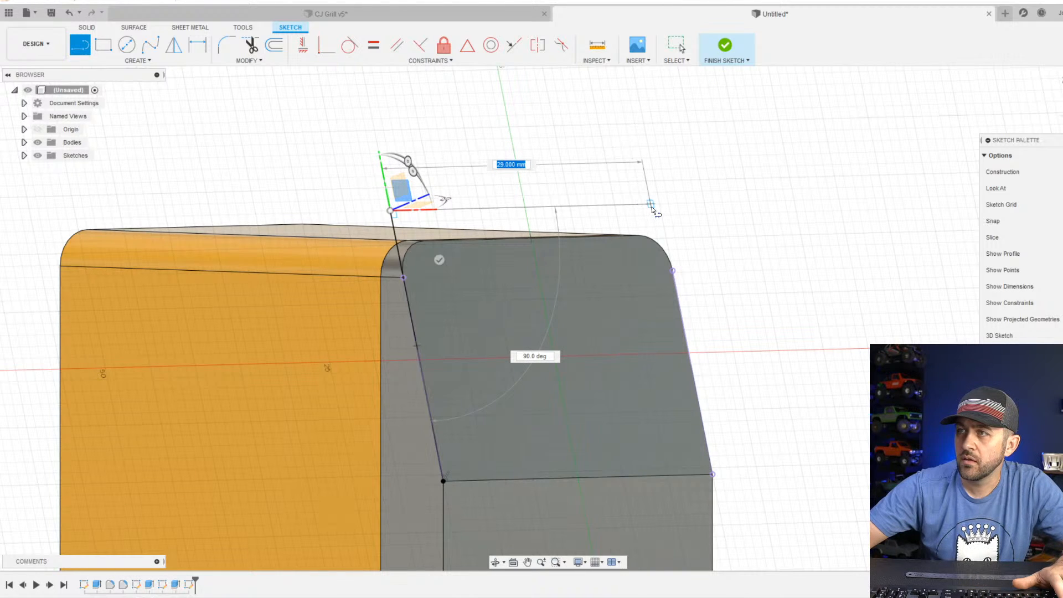
click(659, 204)
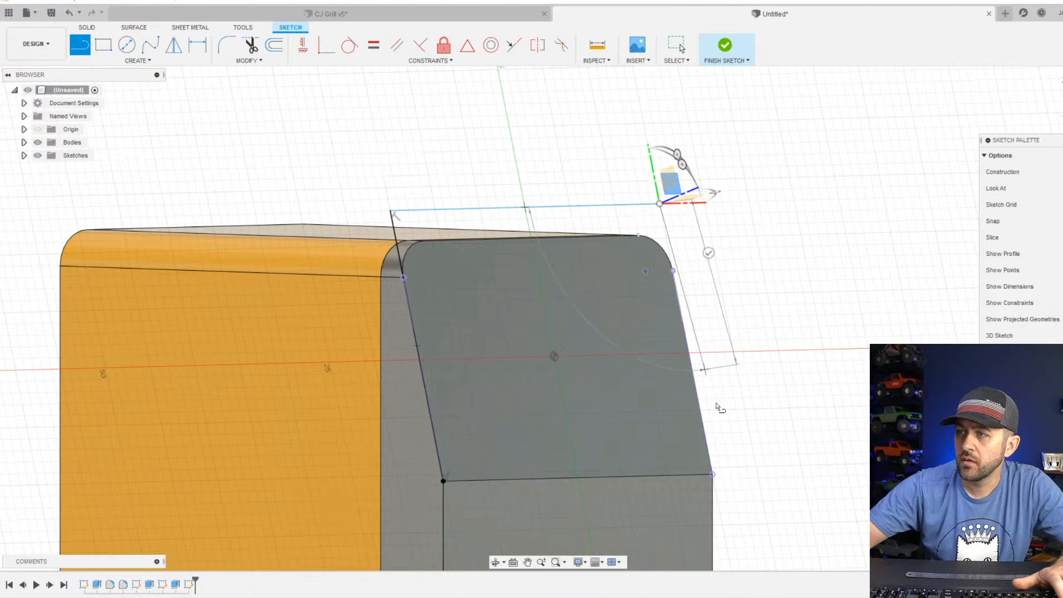
click(713, 475)
scroll(686, 315, up, 3)
key(Escape)
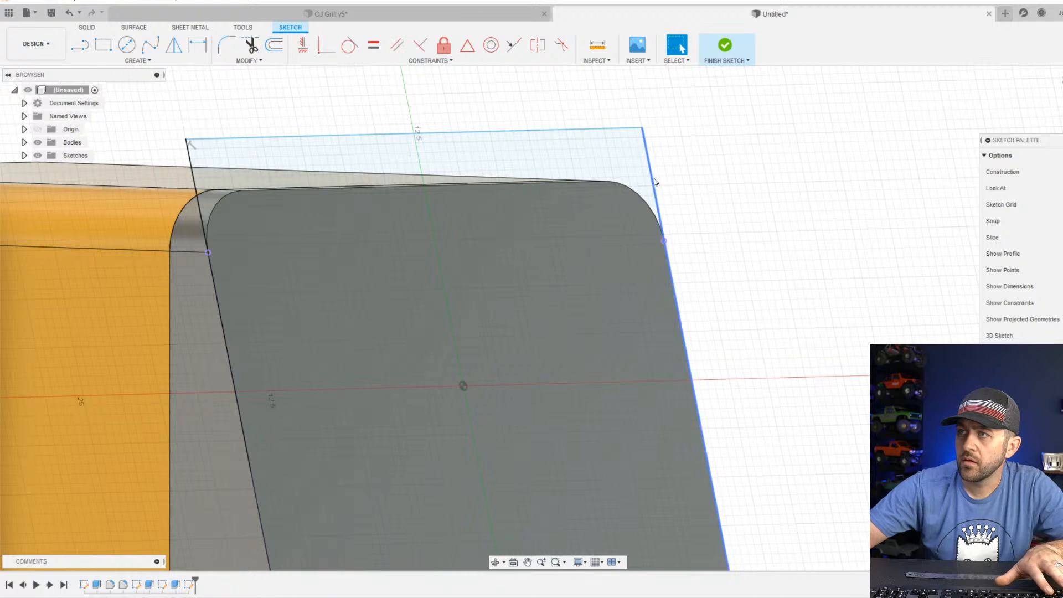
Try pulling one side of the outline outward and making it collinear with the projected edge, and undo the whole outline.
drag(652, 178, 685, 203)
click(672, 277)
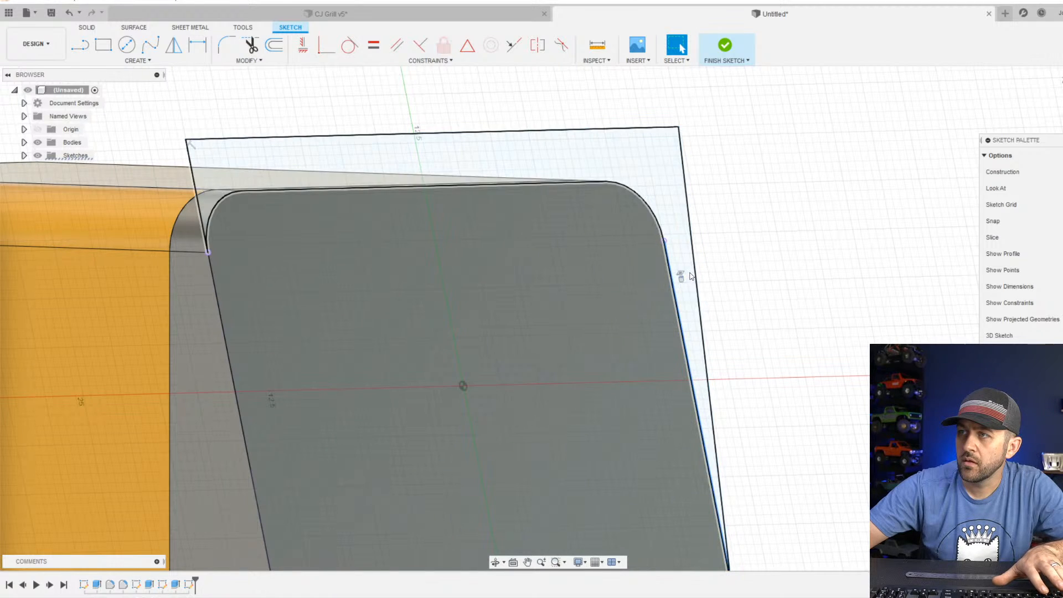
shift+click(695, 274)
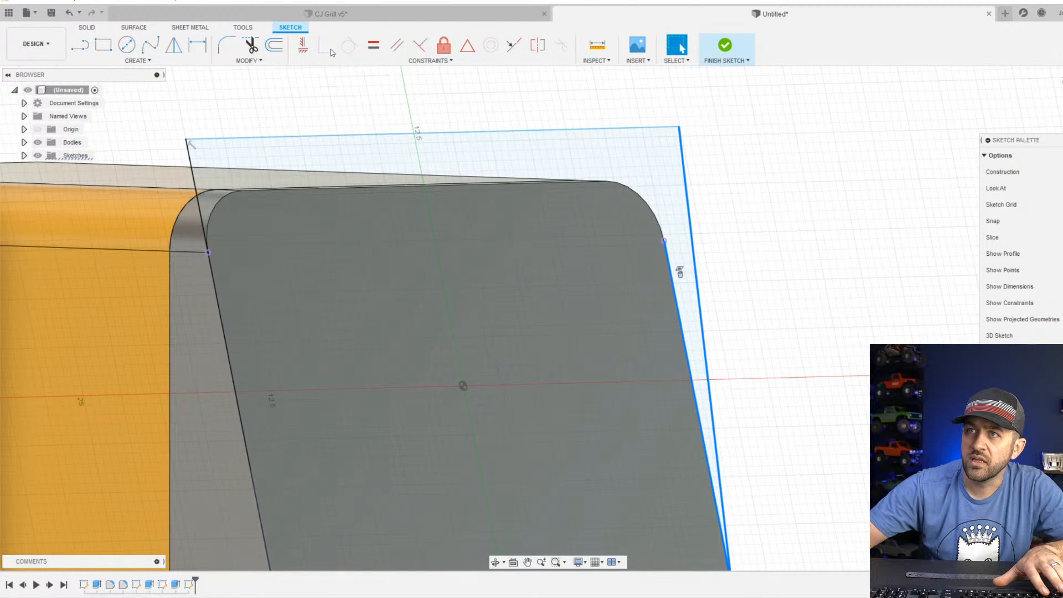
click(515, 44)
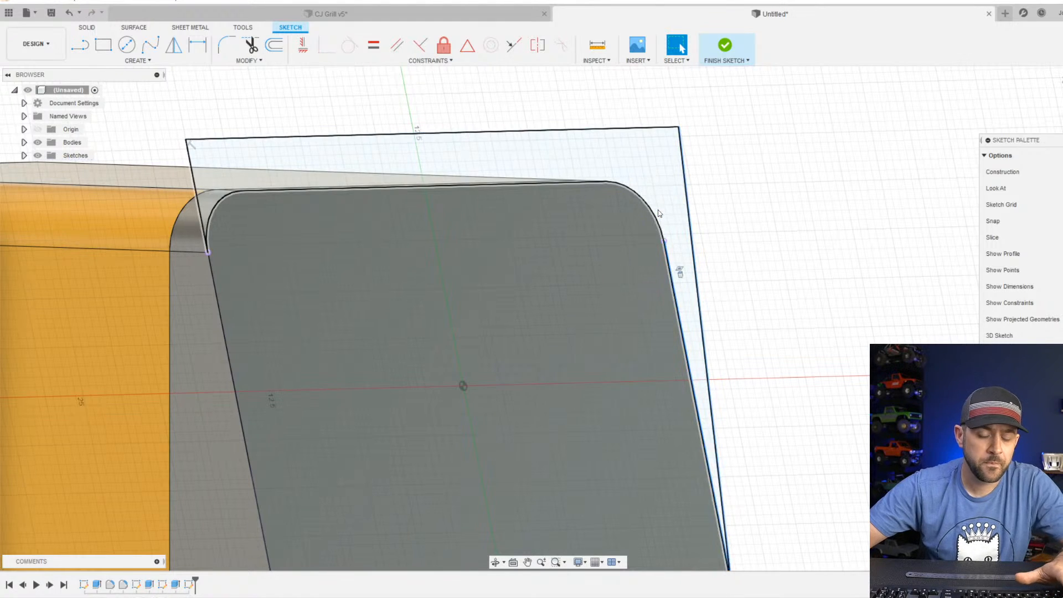
scroll(738, 281, down, 3)
middle_drag(502, 426, 468, 398)
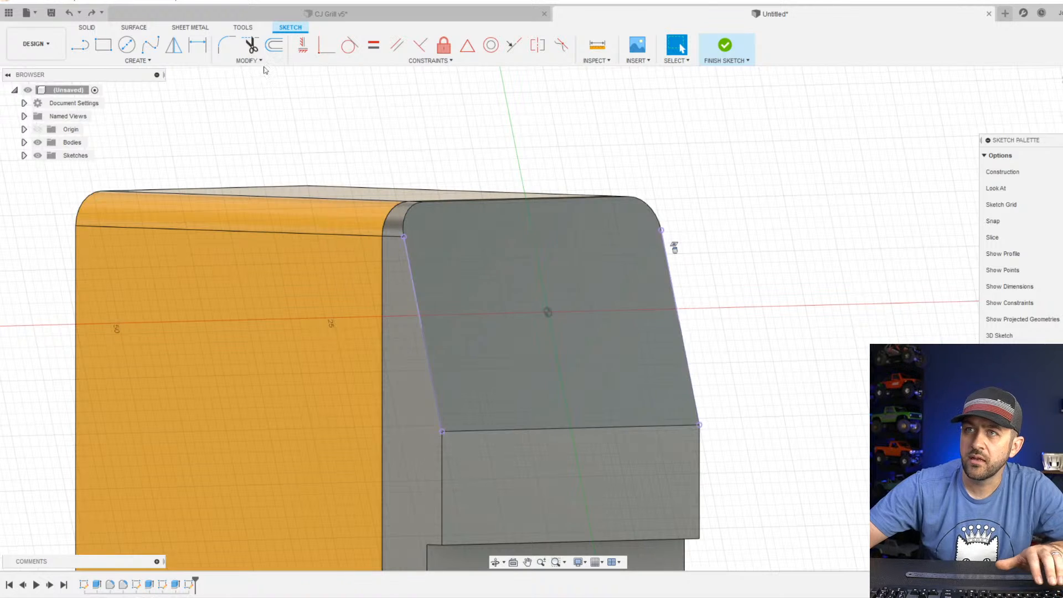
Draw a three-sided line outline inset from both side edges, about 24 mm wide and 24 mm tall, starting and ending on the face's lower edge.
key(l)
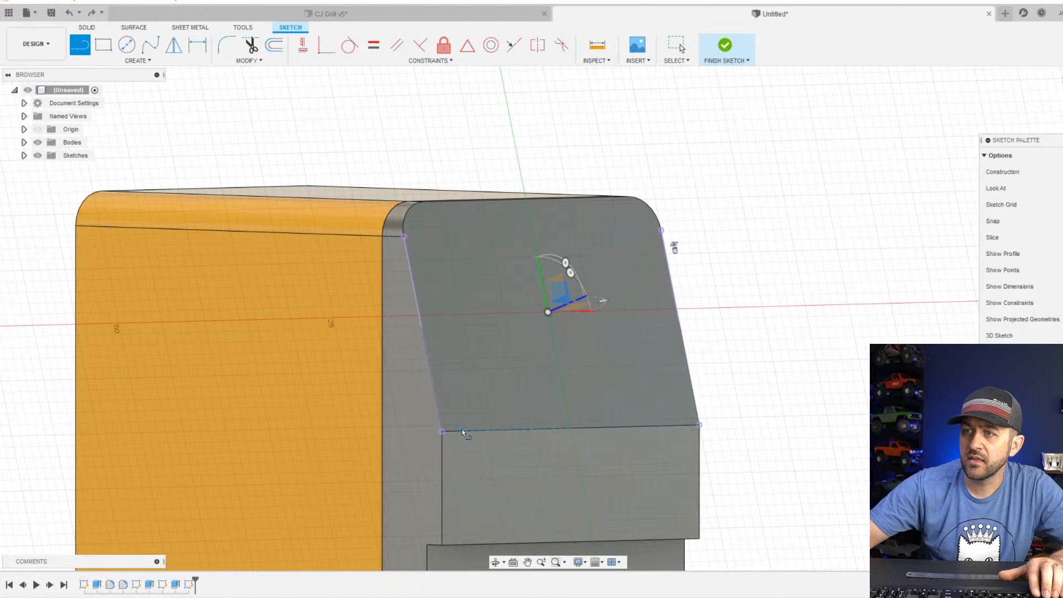
click(463, 430)
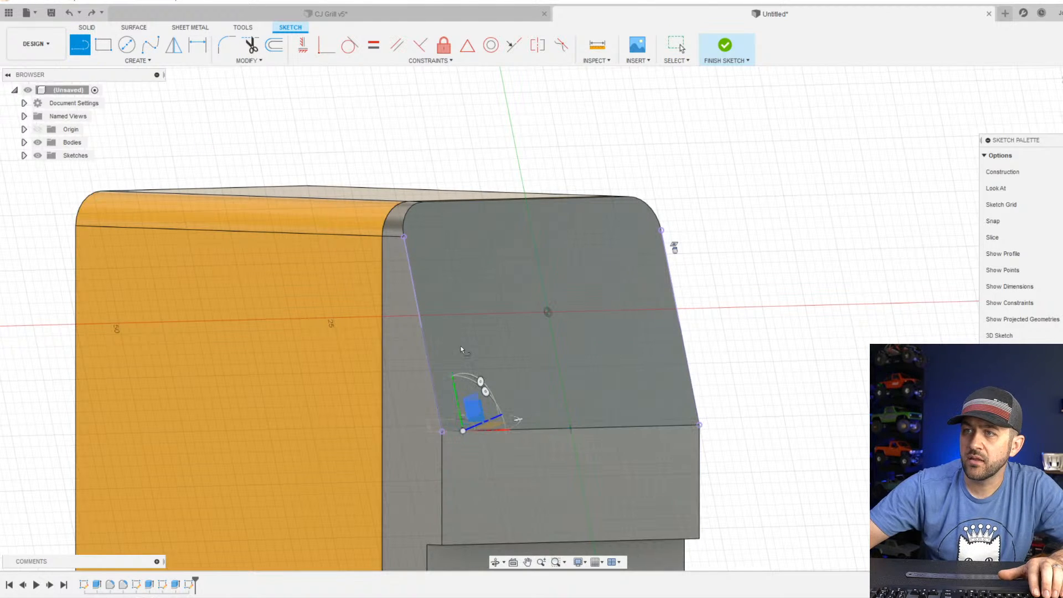
click(420, 167)
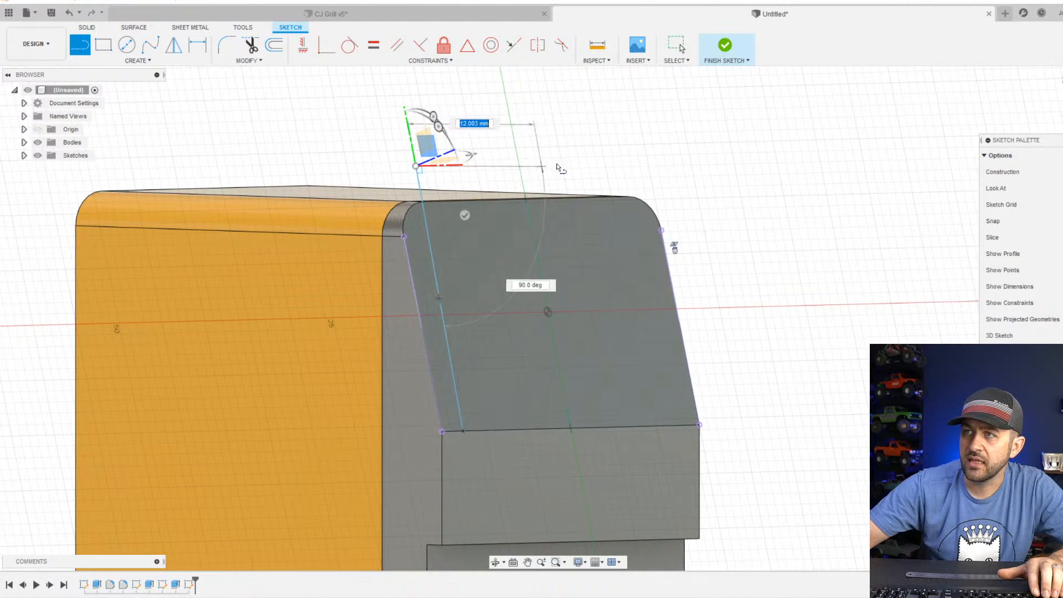
click(623, 164)
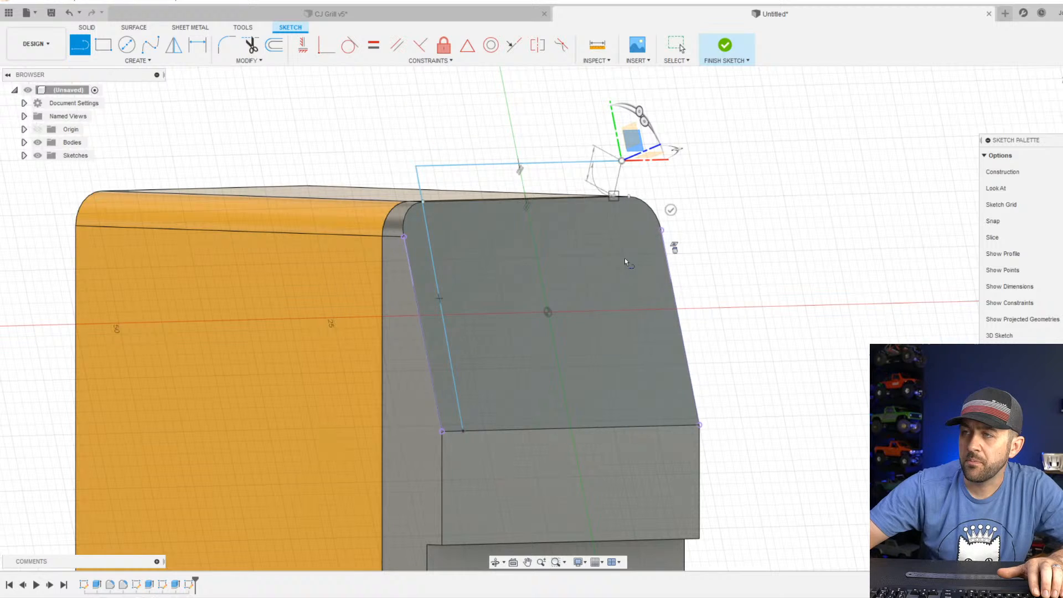
click(671, 426)
key(Escape)
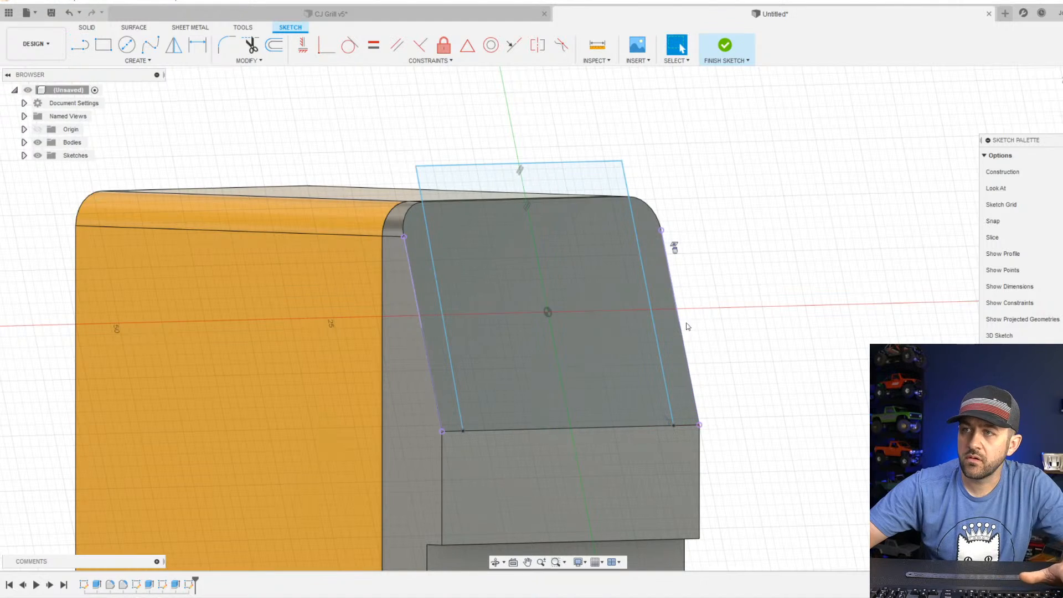
Compare the inset outline with the OmniPro 220 product photo in the browser, and close the browser window.
scroll(609, 354, down, 5)
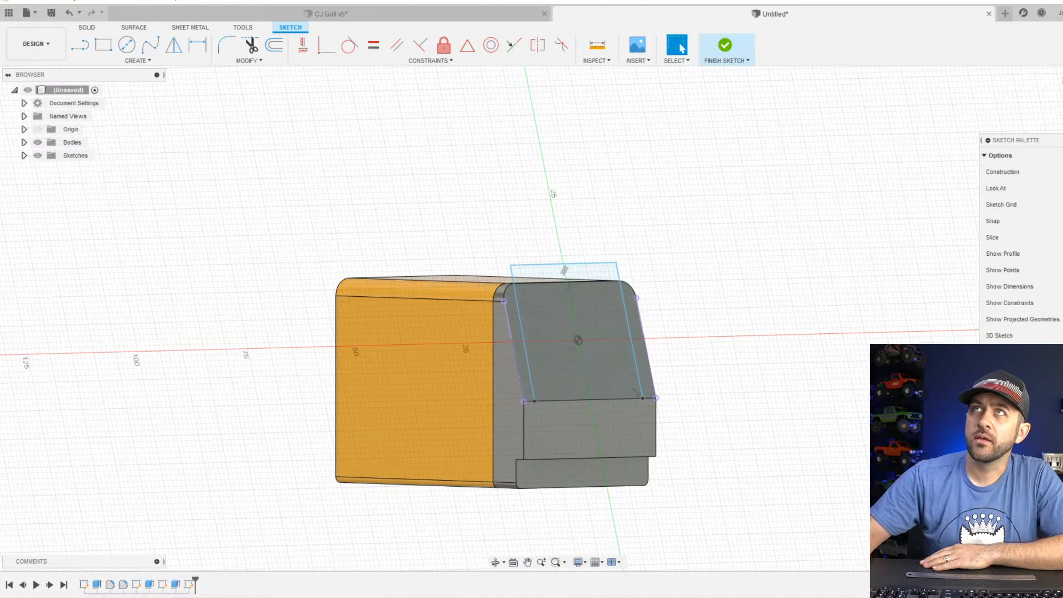
drag(286, 0, 334, 27)
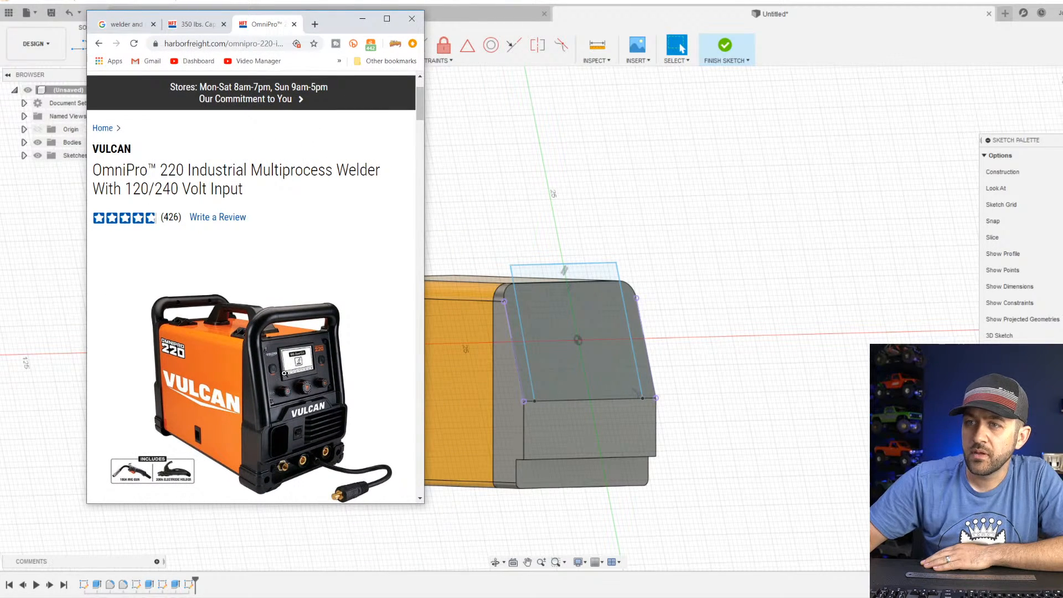
scroll(265, 434, down, 4)
scroll(259, 340, up, 3)
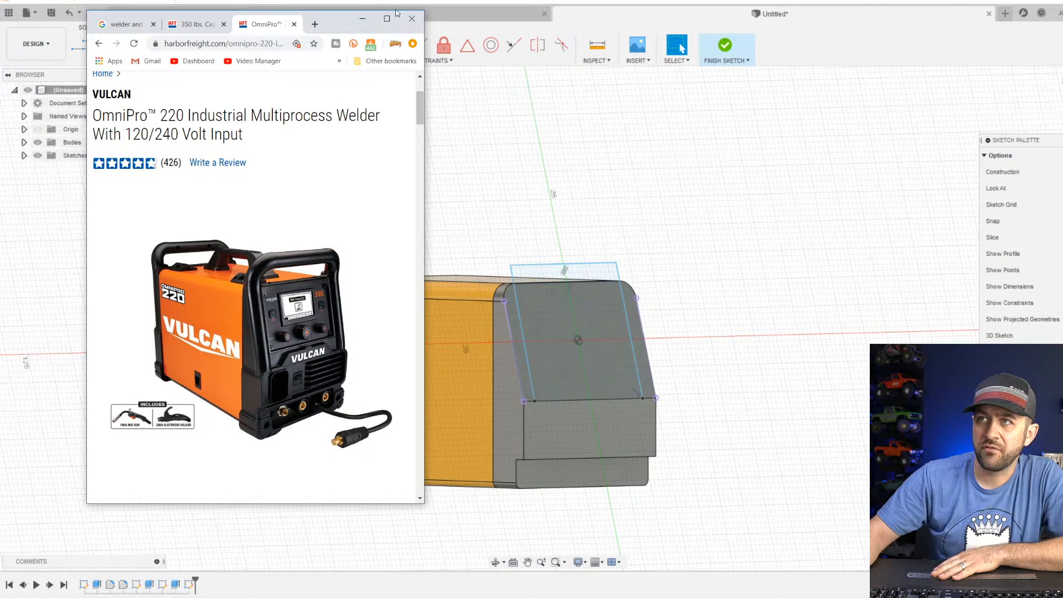
click(411, 18)
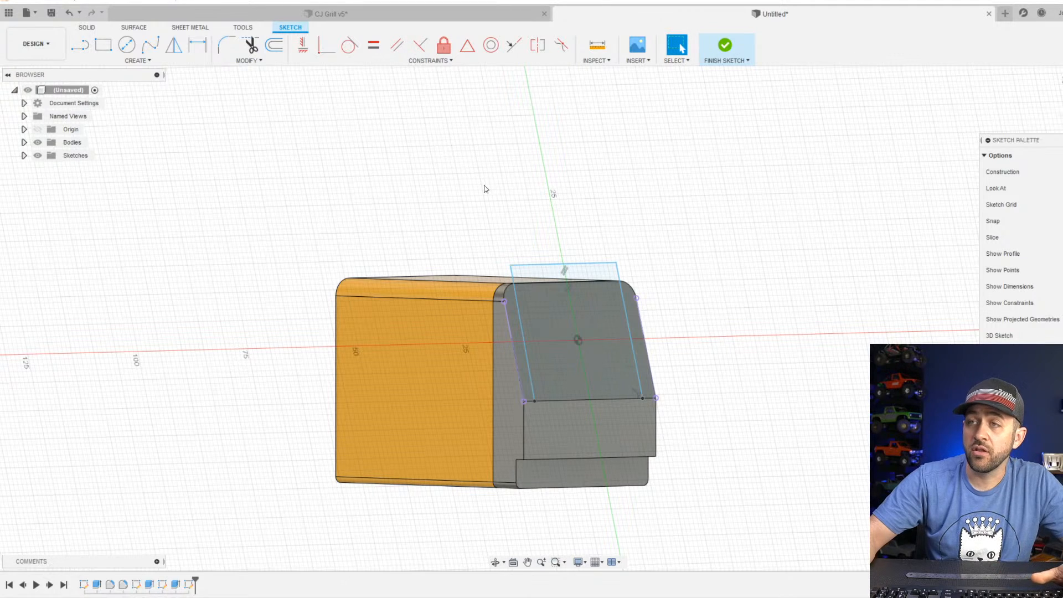
Delete the three lines of the inset outline, finish the sketch and delete that sketch from the model.
scroll(526, 304, up, 3)
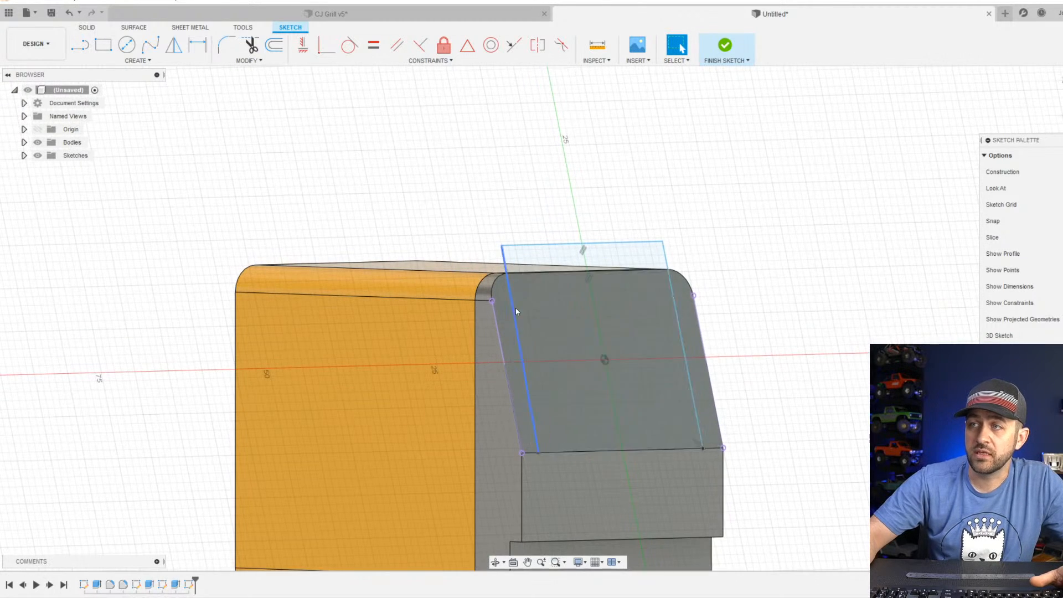
click(666, 263)
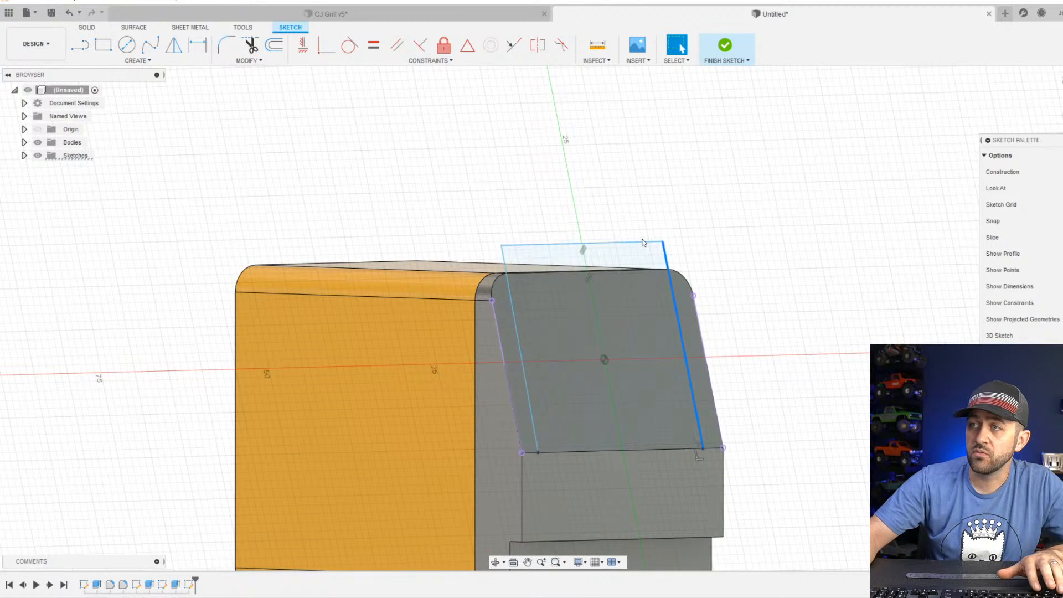
ctrl+click(641, 242)
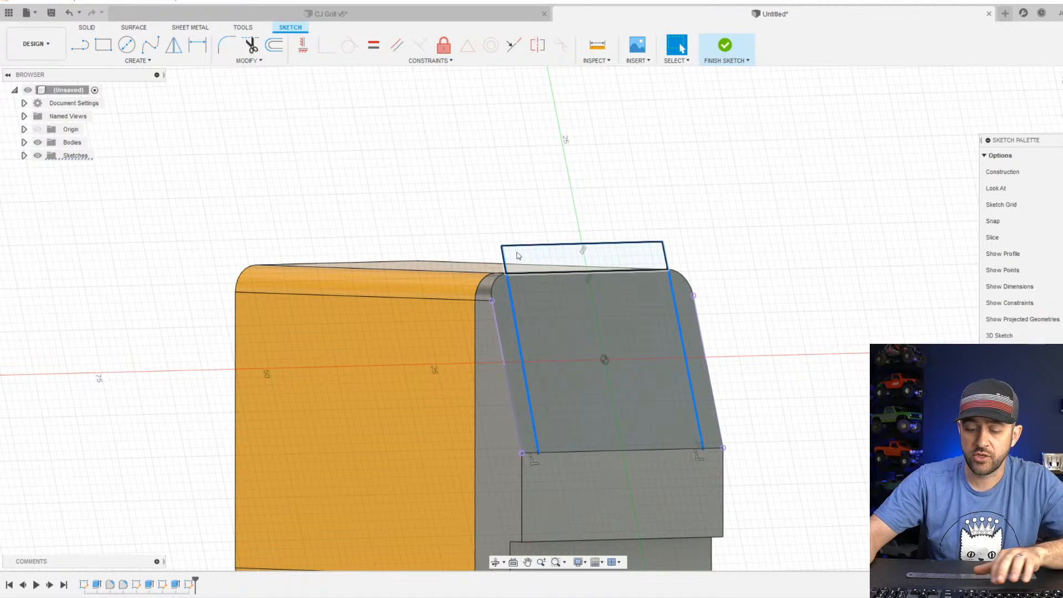
key(Escape)
click(725, 45)
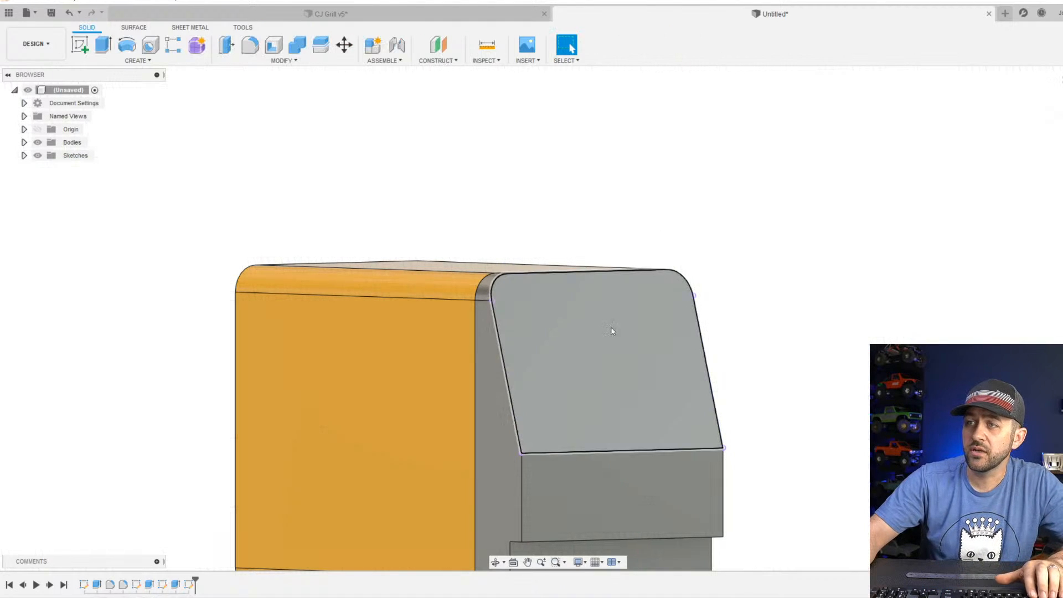
scroll(572, 327, down, 2)
click(191, 585)
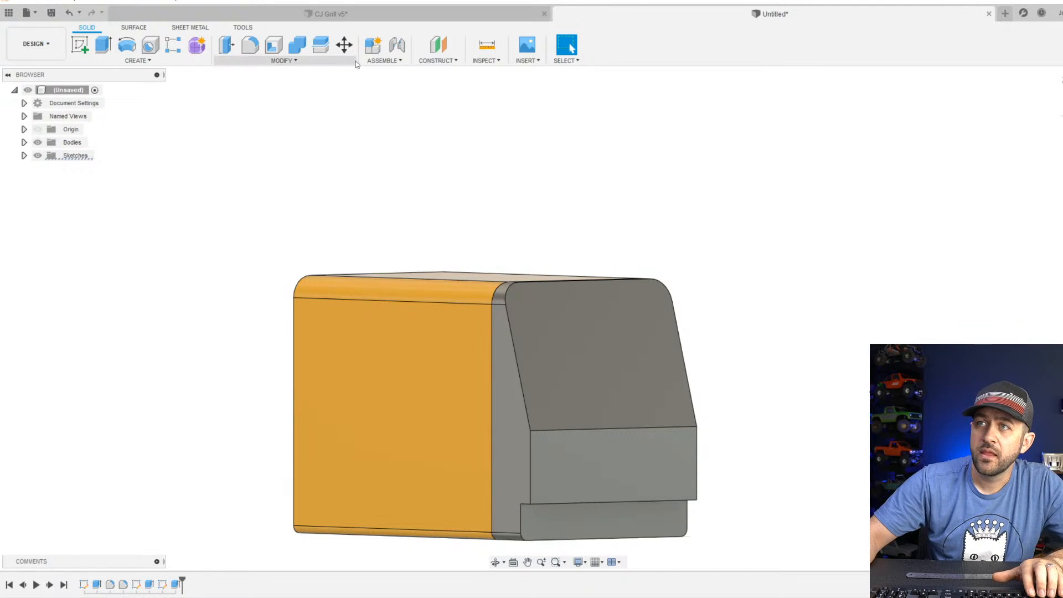
Create a construction plane offset -1 mm from the sloping front face, into the end section.
click(438, 45)
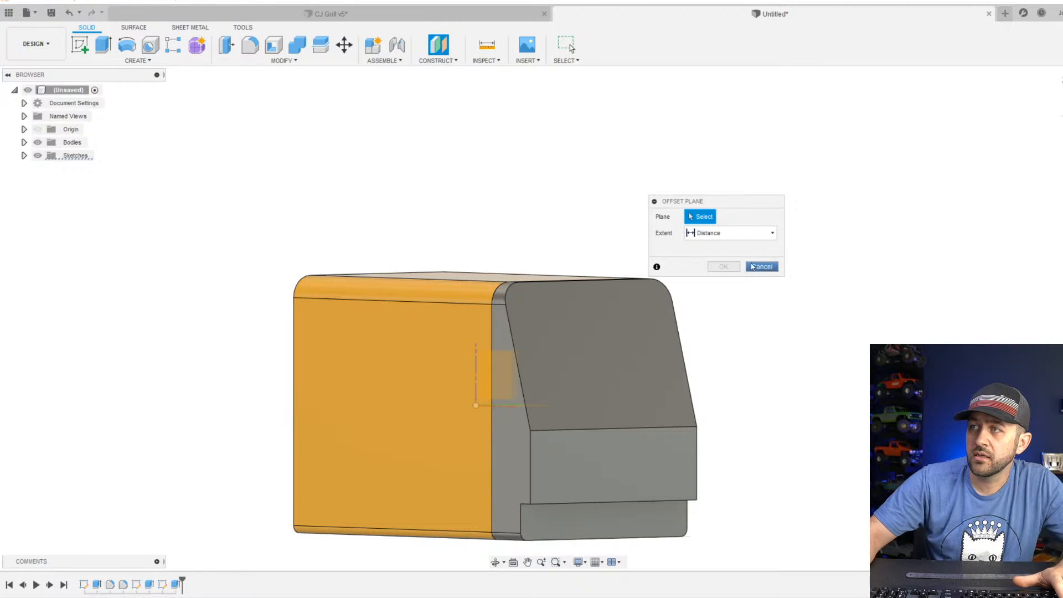
click(591, 348)
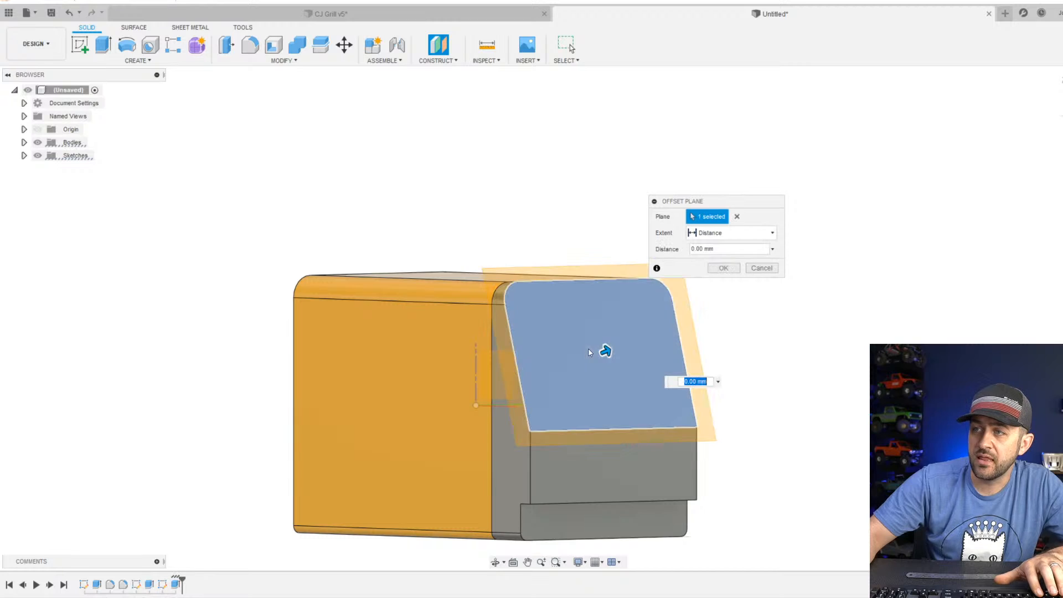
shift+middle_drag(538, 358, 594, 357)
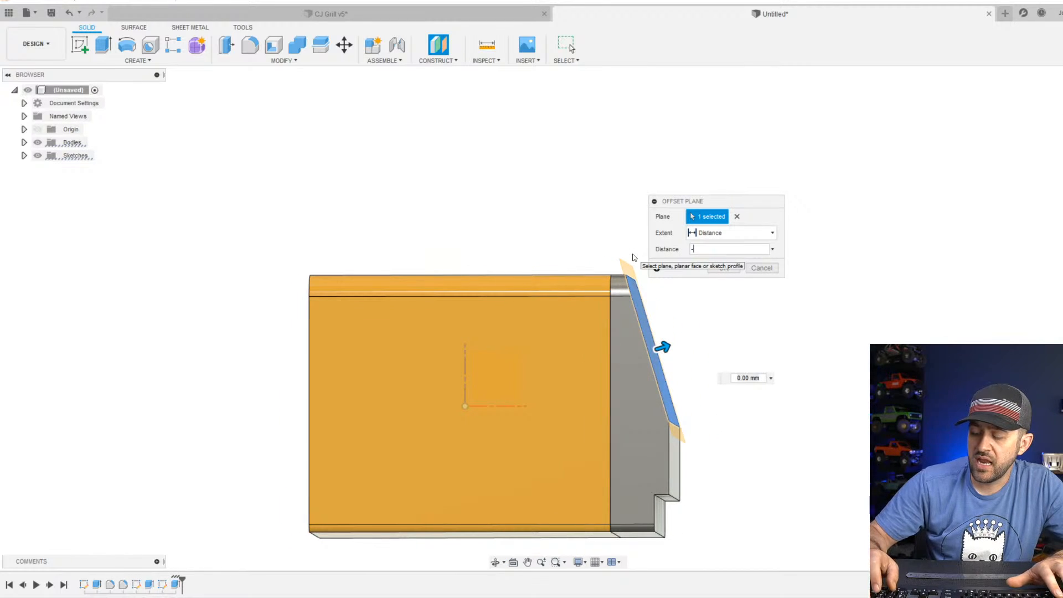
key(Return)
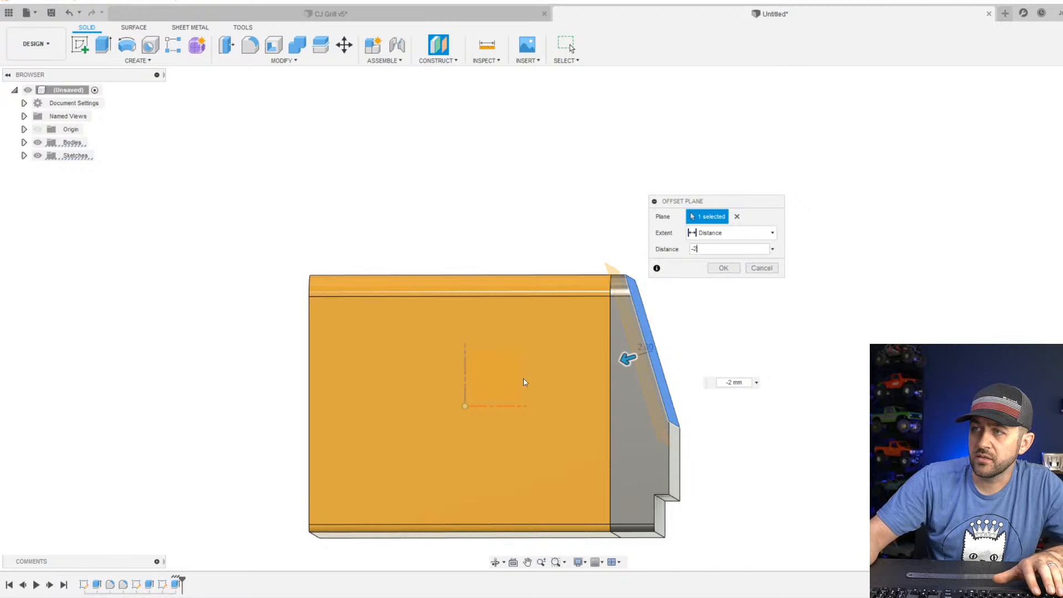
scroll(649, 354, up, 4)
shift+middle_drag(657, 373, 629, 289)
scroll(644, 299, down, 3)
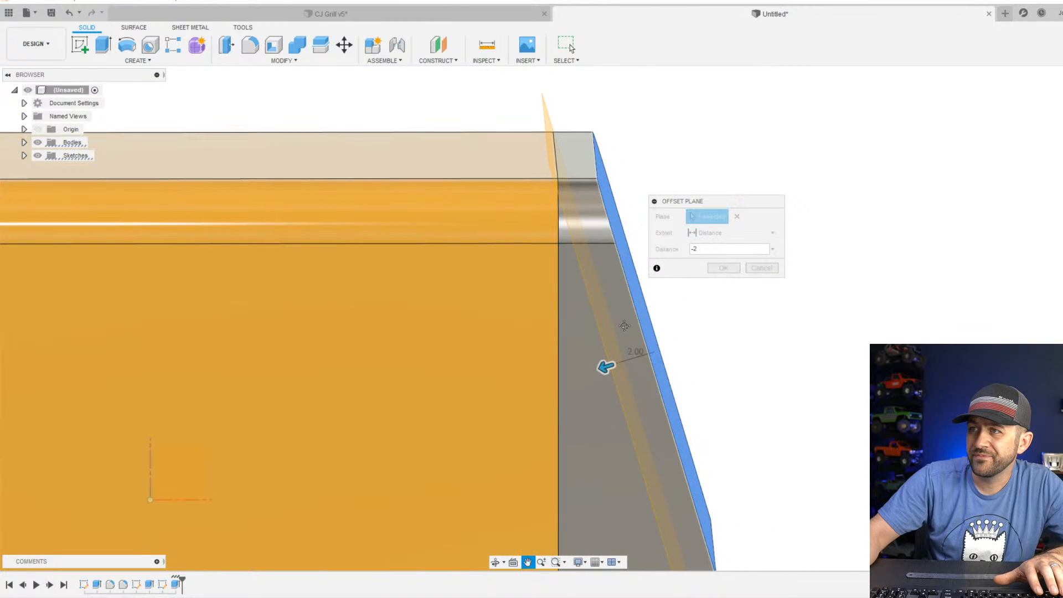
click(697, 253)
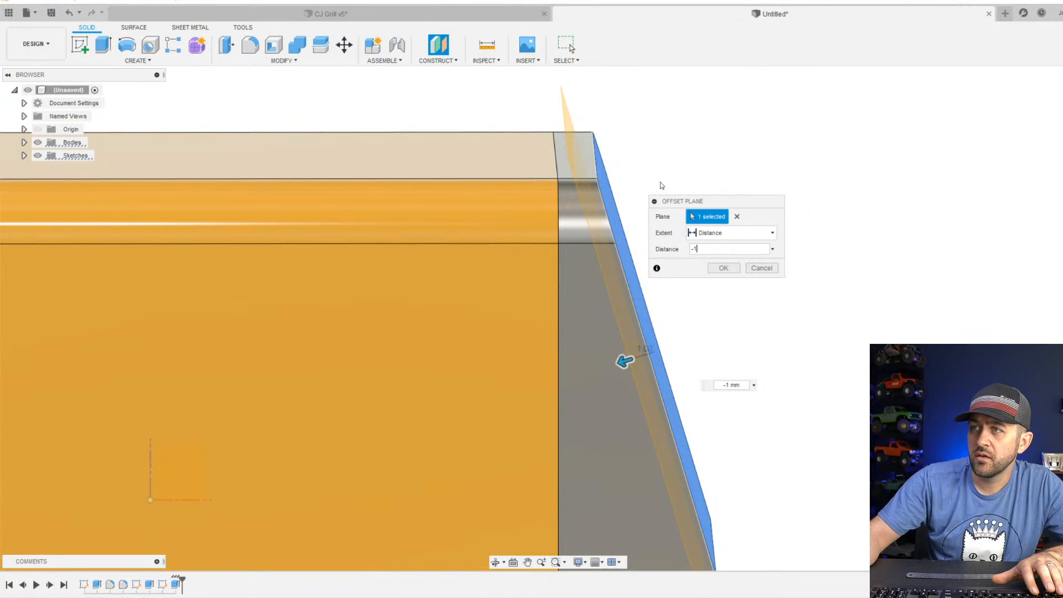
shift+middle_drag(634, 347, 596, 210)
shift+middle_drag(554, 148, 552, 152)
shift+middle_drag(550, 281, 560, 216)
click(709, 267)
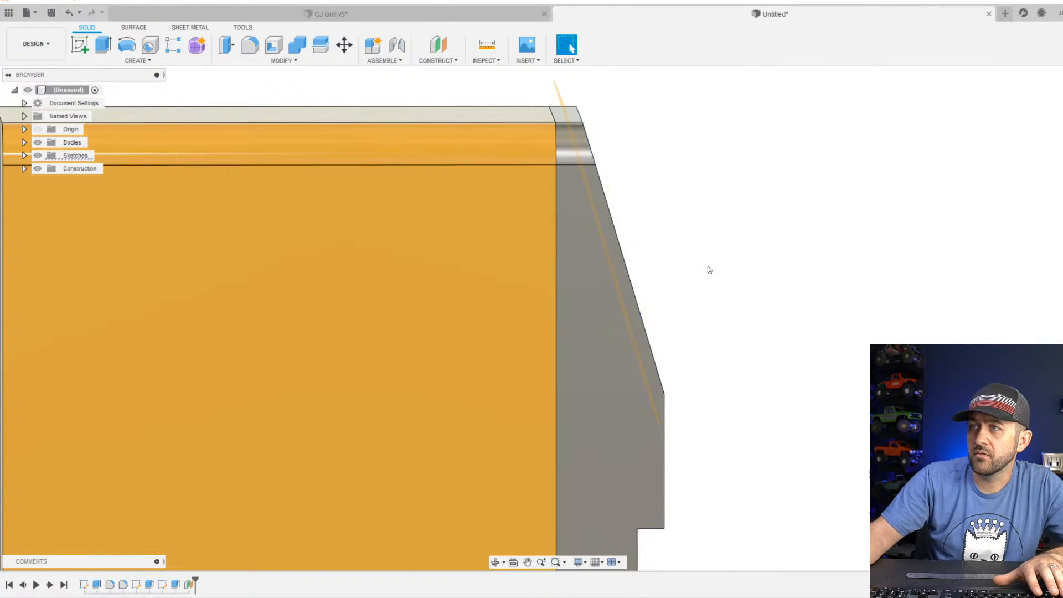
Examine how the offset plane runs through the end section behind the sloping face, from the side and the front.
scroll(697, 273, down, 3)
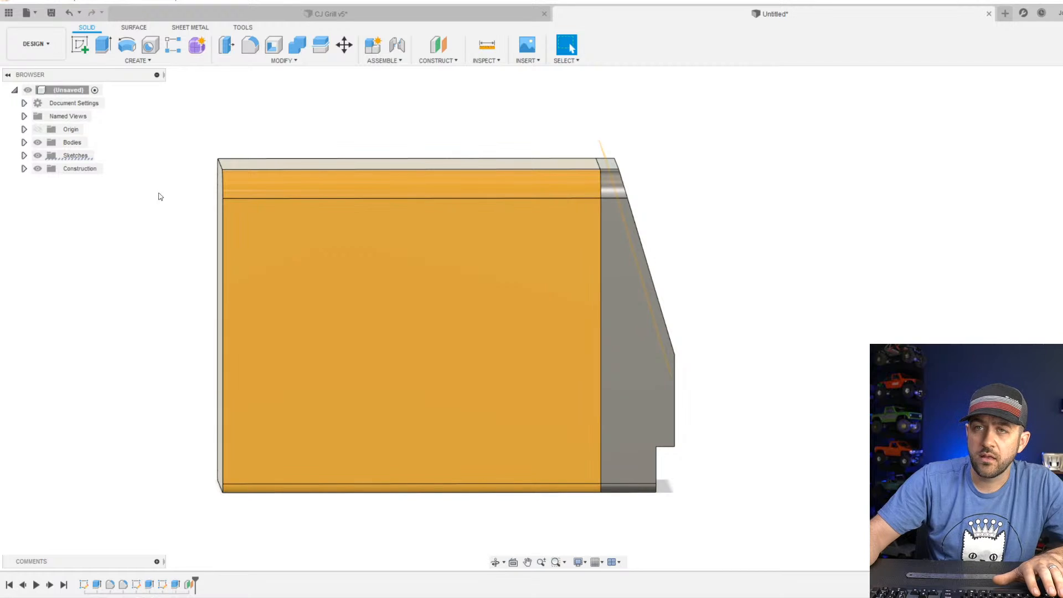
scroll(627, 228, up, 3)
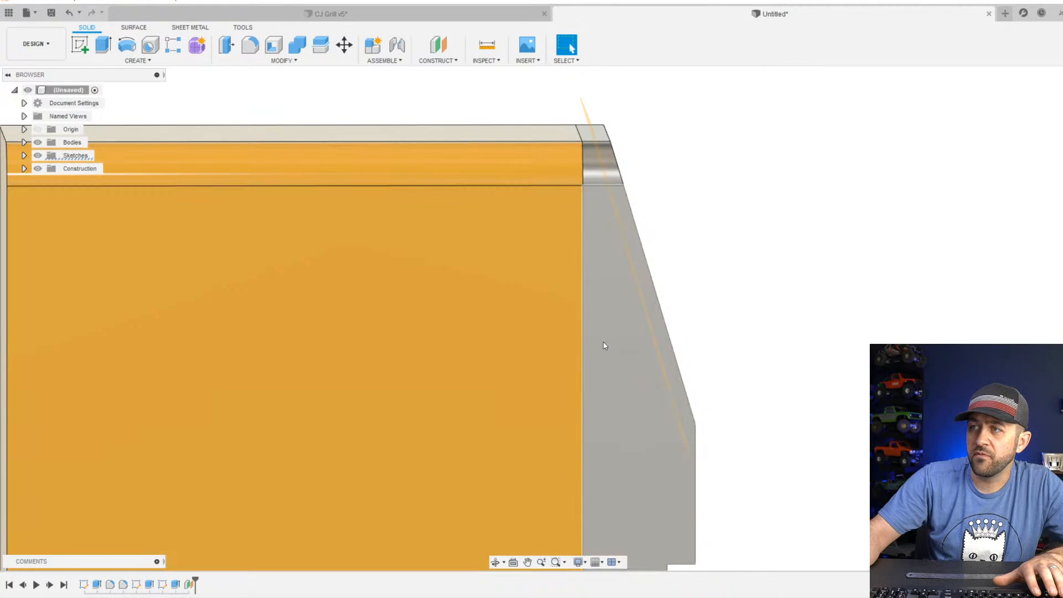
click(606, 347)
scroll(606, 347, down, 3)
middle_drag(656, 393, 646, 392)
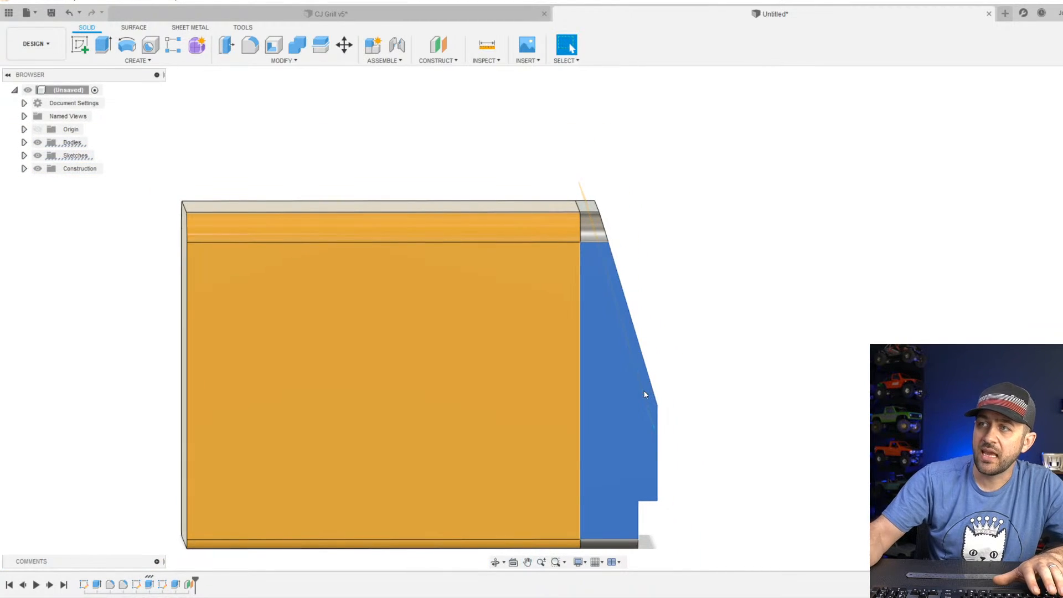
shift+middle_drag(603, 243, 595, 358)
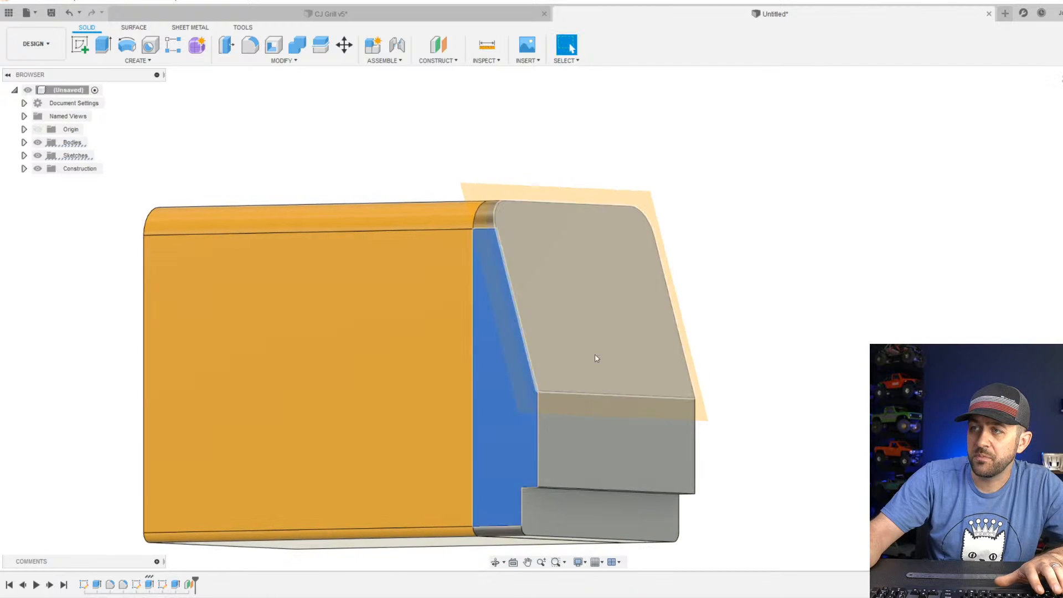
shift+middle_drag(553, 405, 565, 427)
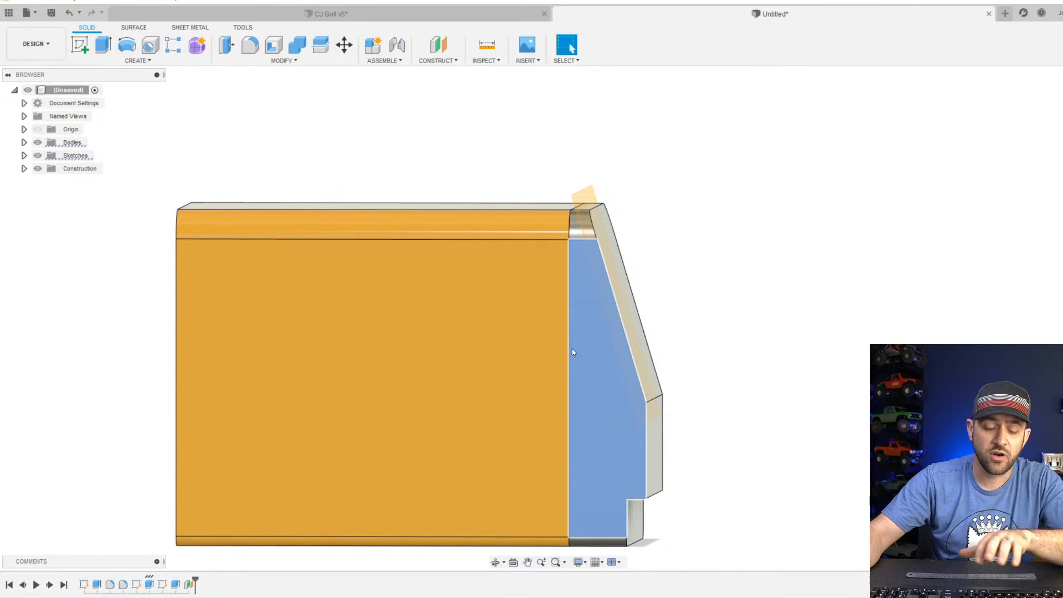
shift+middle_drag(589, 323, 596, 261)
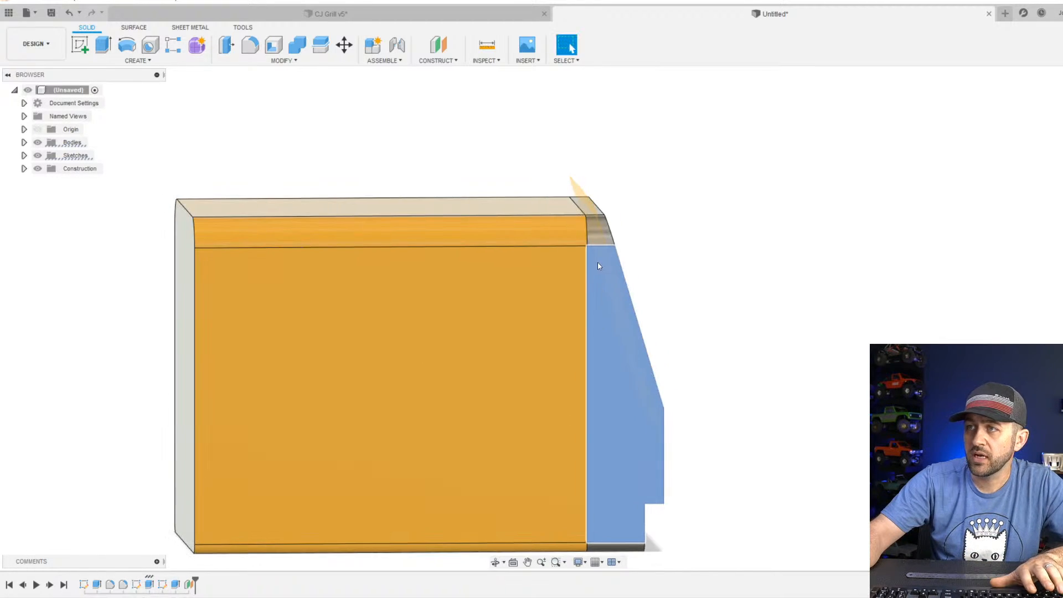
scroll(609, 288, up, 3)
shift+middle_drag(627, 321, 603, 306)
click(602, 305)
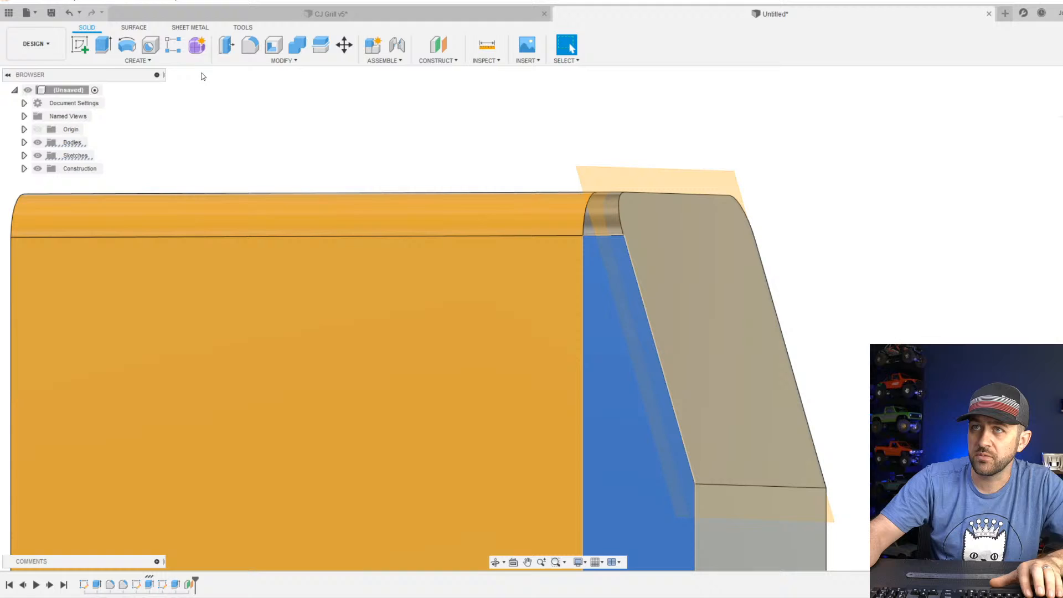
click(88, 51)
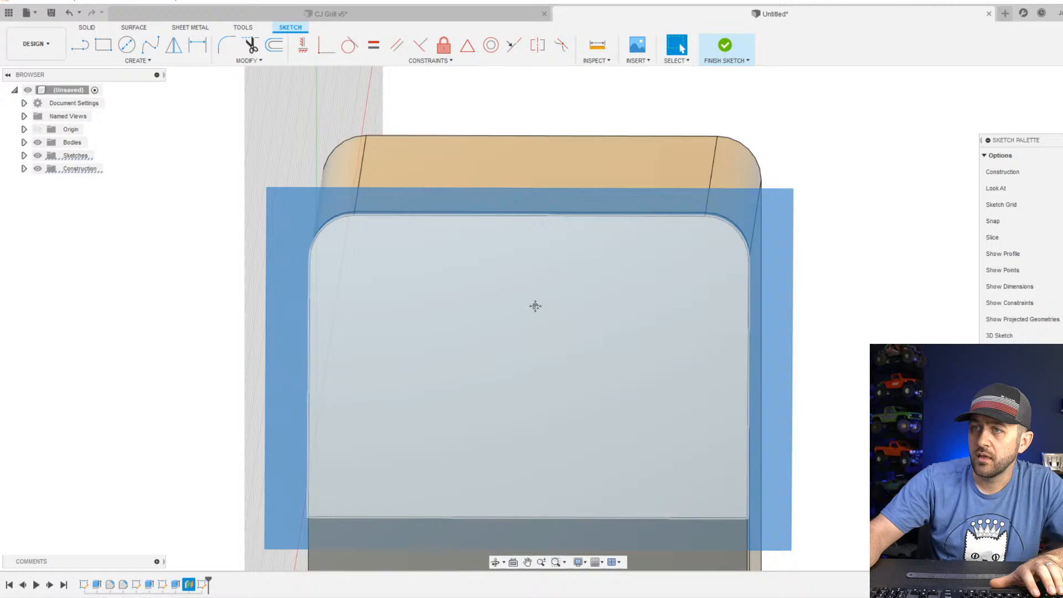
middle_drag(535, 306, 584, 261)
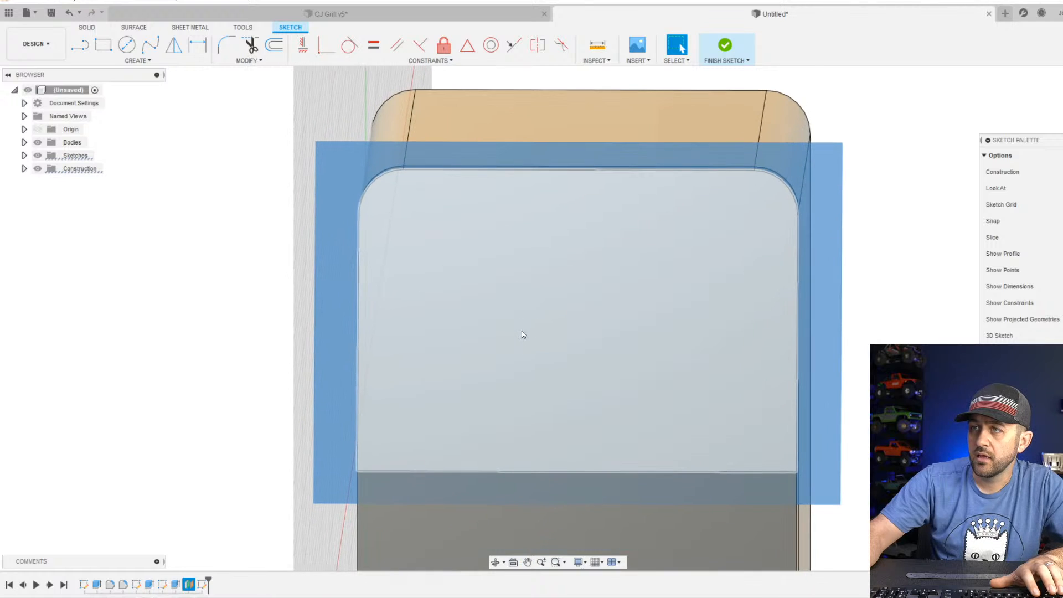
shift+middle_drag(521, 332, 614, 264)
scroll(544, 314, down, 3)
click(724, 55)
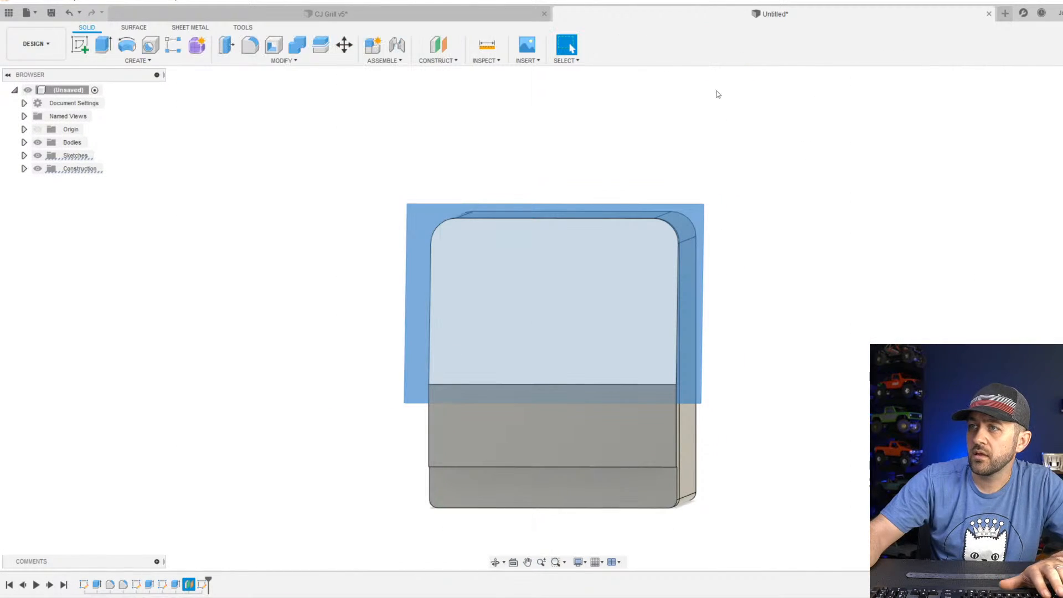
Start a sketch on the offset plane and project the sloping front face's outline into it with the projection link on.
click(80, 44)
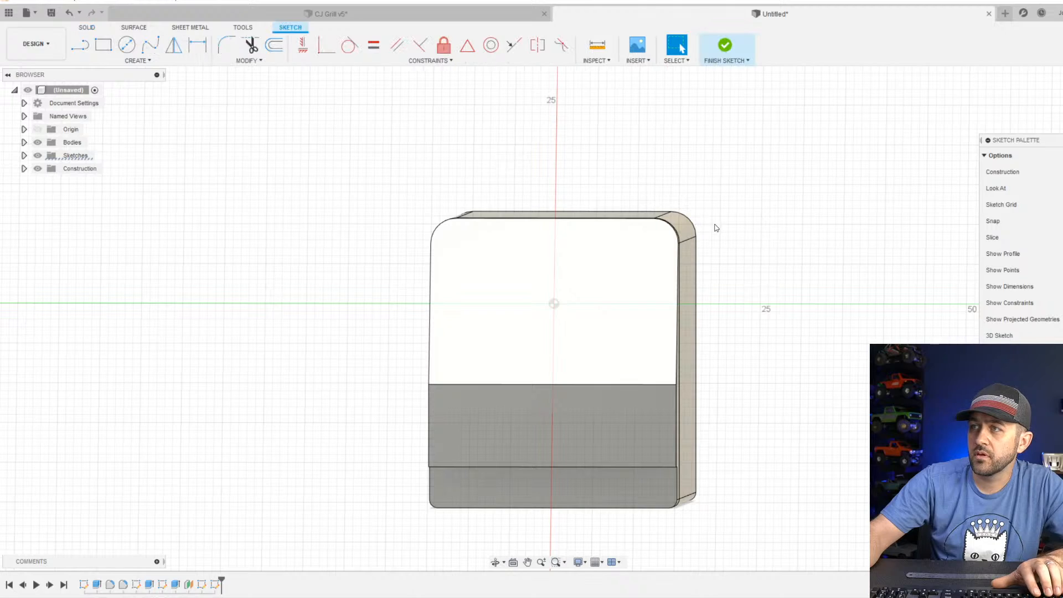
mouse_move(706, 254)
shift+middle_down()
mouse_move(792, 251)
mouse_move(707, 256)
shift+middle_up()
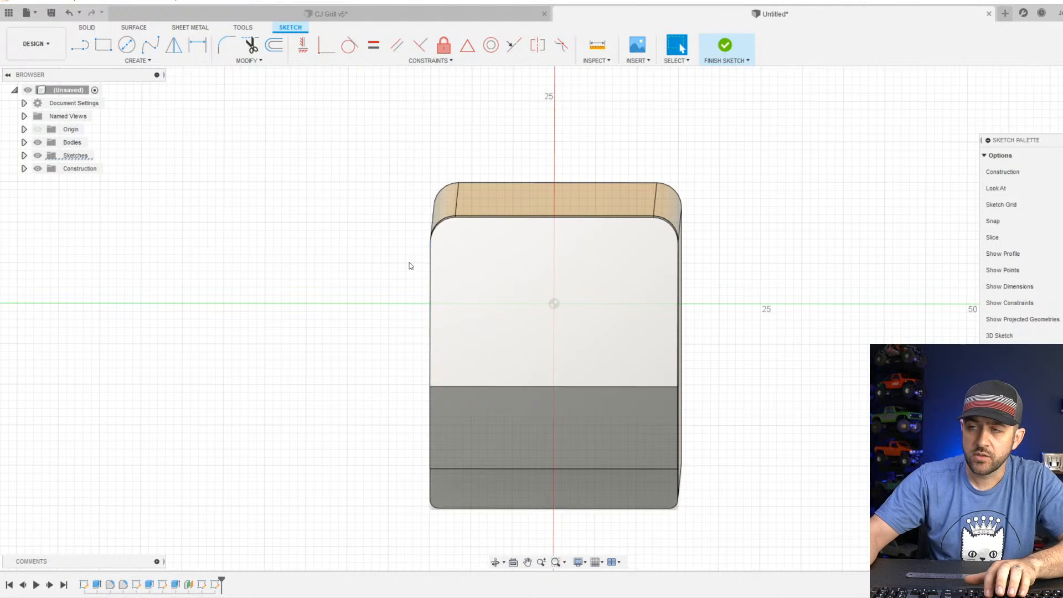
key(l)
key(Escape)
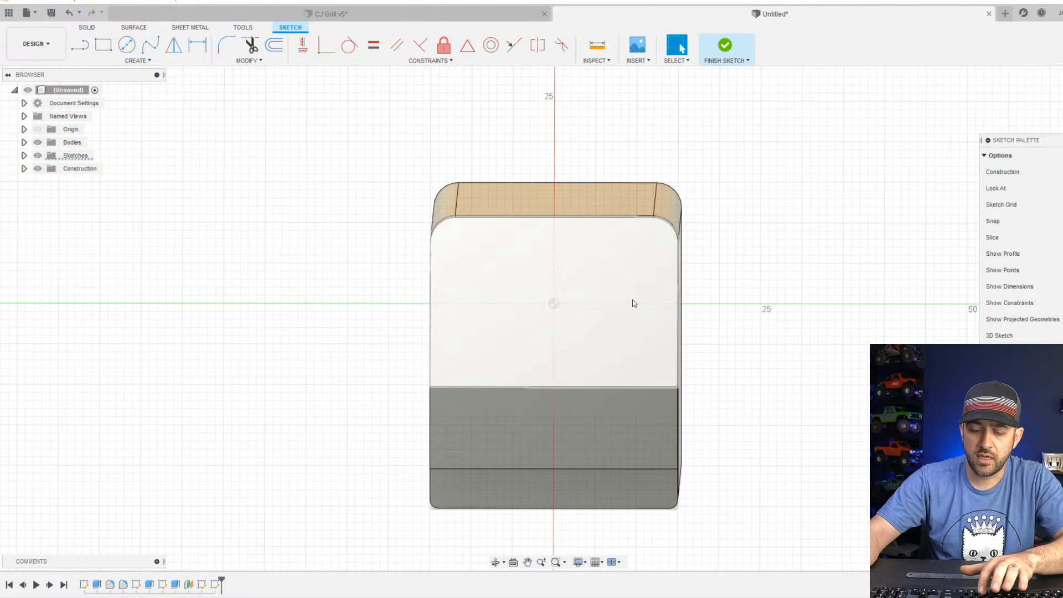
key(p)
click(479, 350)
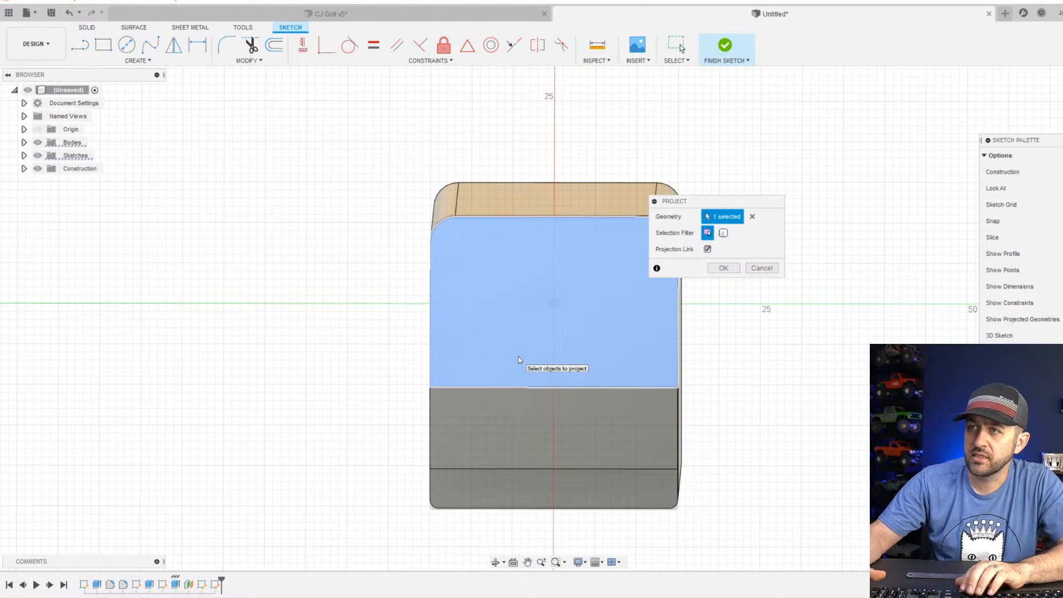
key(Return)
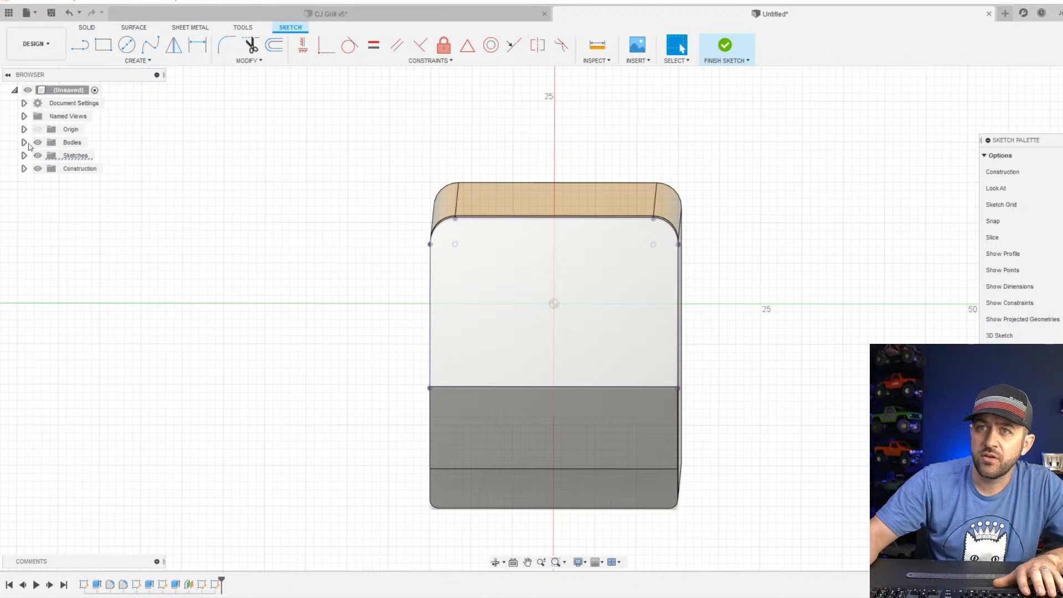
Hide Body2, the profiled end section, so only the main body and the projected outline are shown.
click(23, 143)
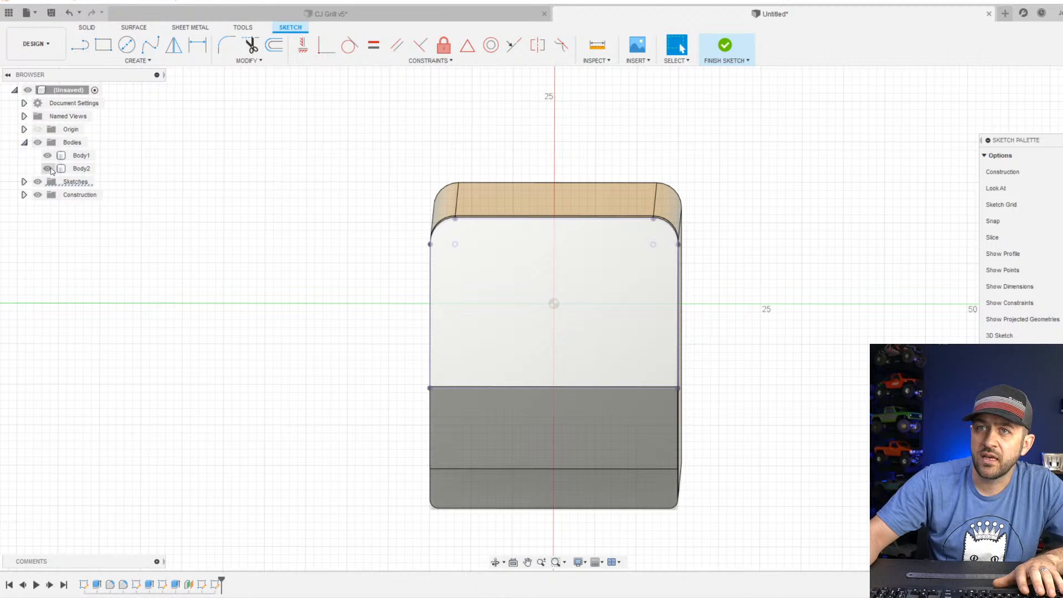
click(48, 168)
mouse_move(500, 341)
shift+middle_down()
mouse_move(531, 325)
mouse_move(582, 328)
mouse_move(507, 339)
shift+middle_up()
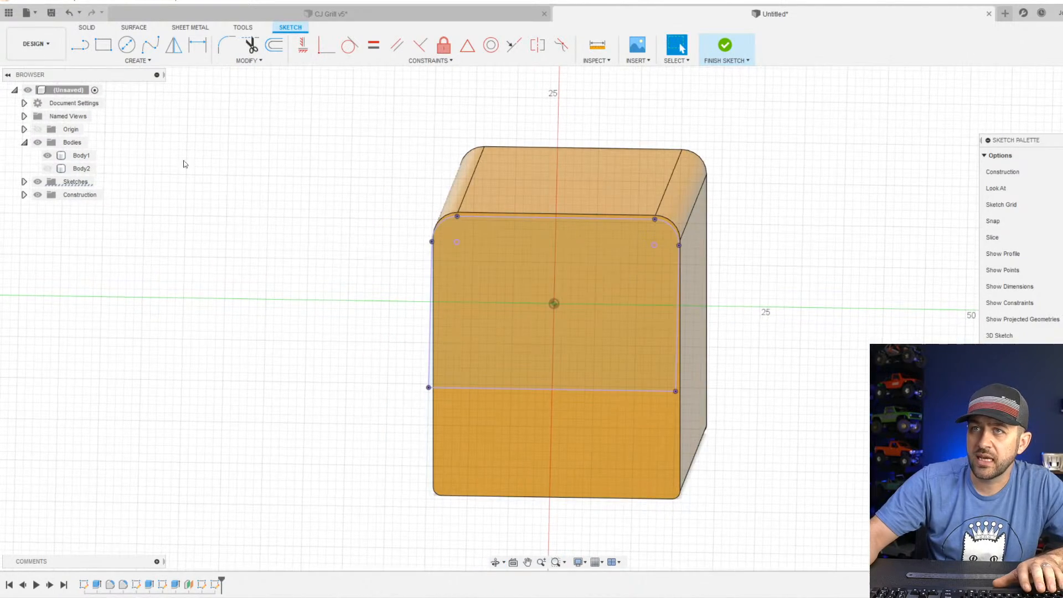
click(80, 44)
click(552, 303)
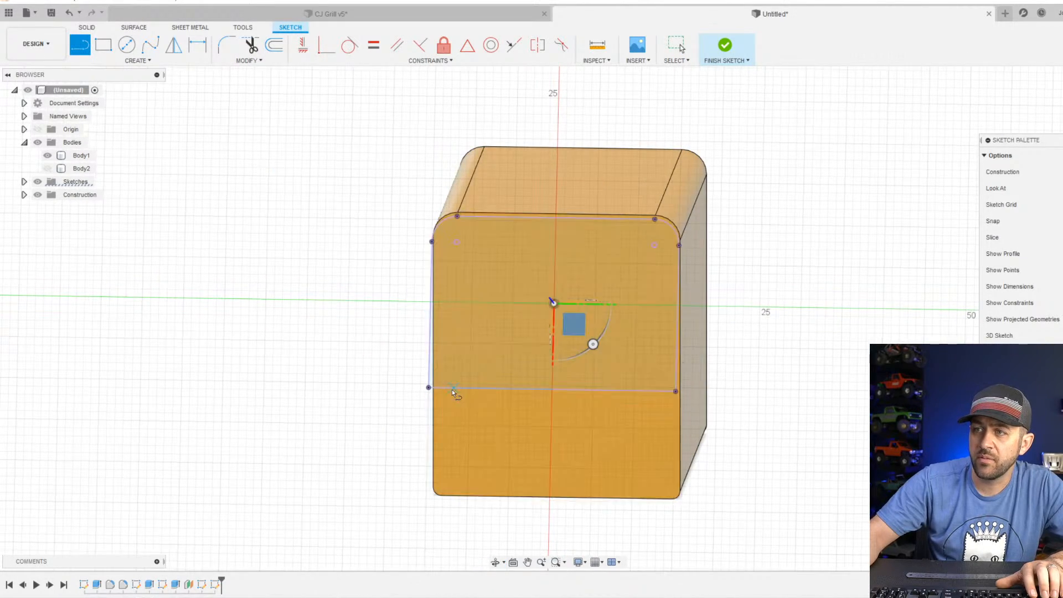
click(448, 389)
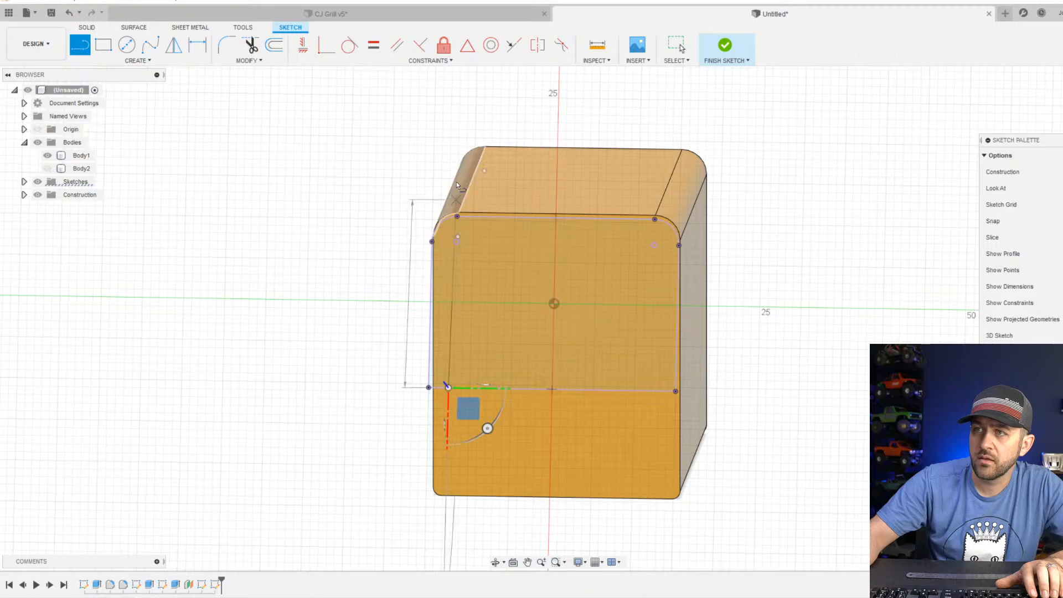
key(Escape)
mouse_move(463, 178)
shift+middle_down()
mouse_move(524, 177)
mouse_move(503, 166)
mouse_move(482, 173)
mouse_move(465, 220)
shift+middle_up()
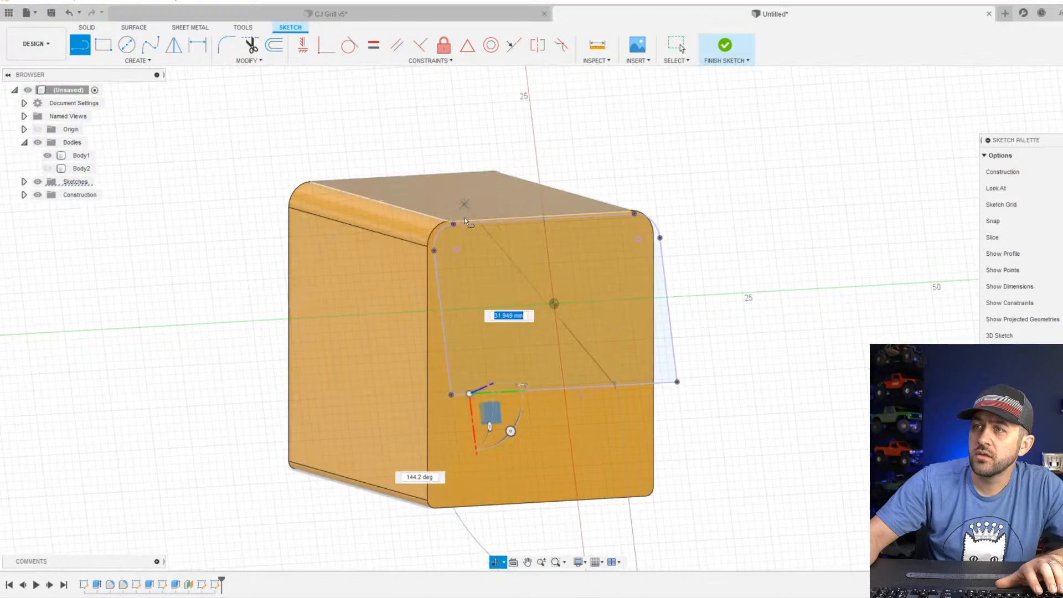
scroll(465, 221, up, 3)
mouse_move(649, 275)
shift+middle_down()
mouse_move(688, 268)
mouse_move(584, 273)
mouse_move(646, 231)
shift+middle_up()
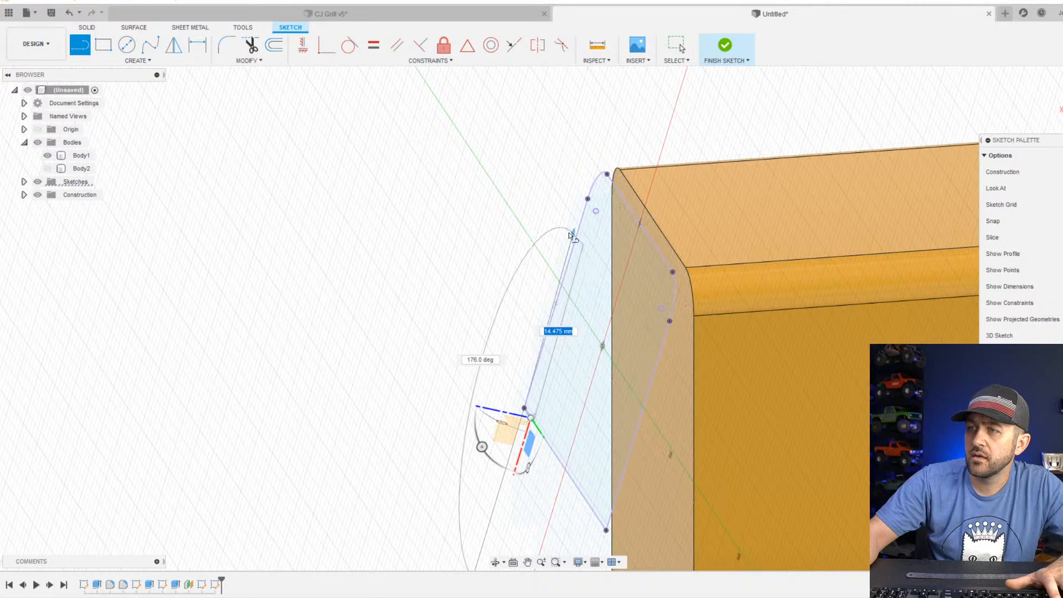
key(Escape)
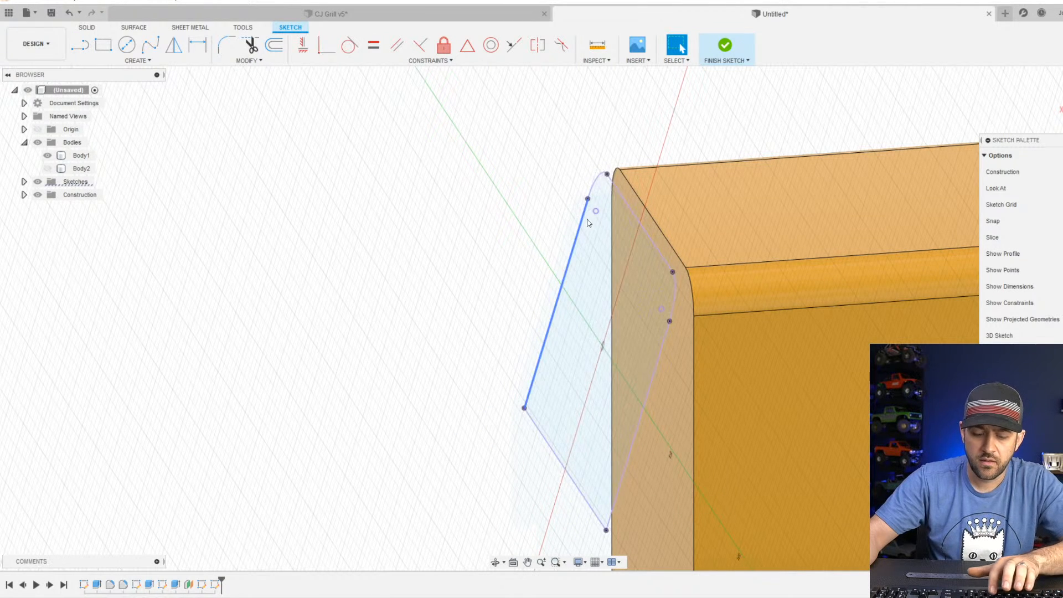
Draw a line about 24 mm long from the projected lower edge, near one corner, up past the projected top edge.
key(l)
click(535, 421)
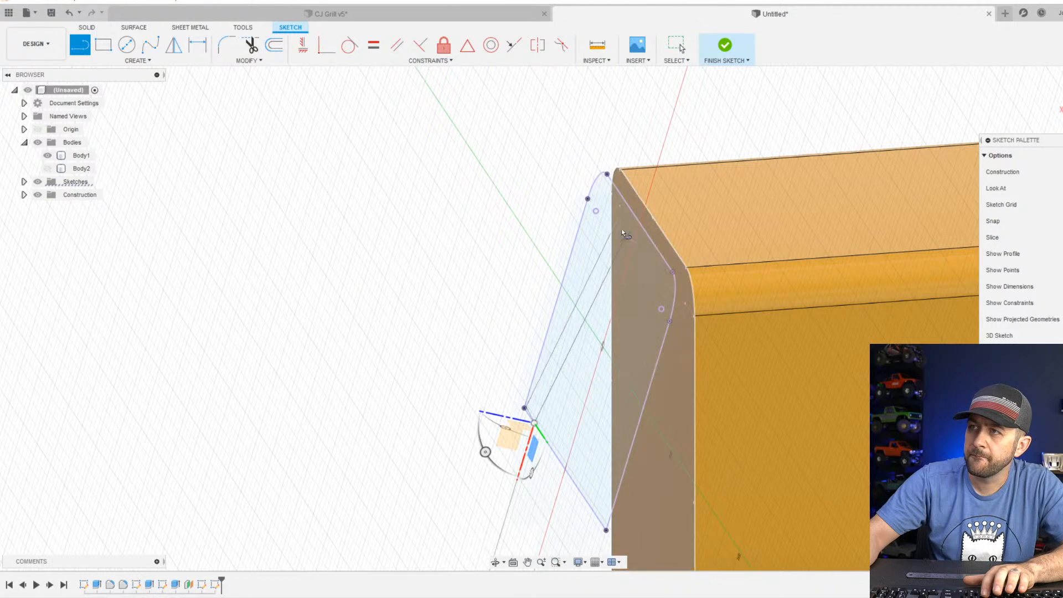
shift+middle_drag(623, 233, 626, 131)
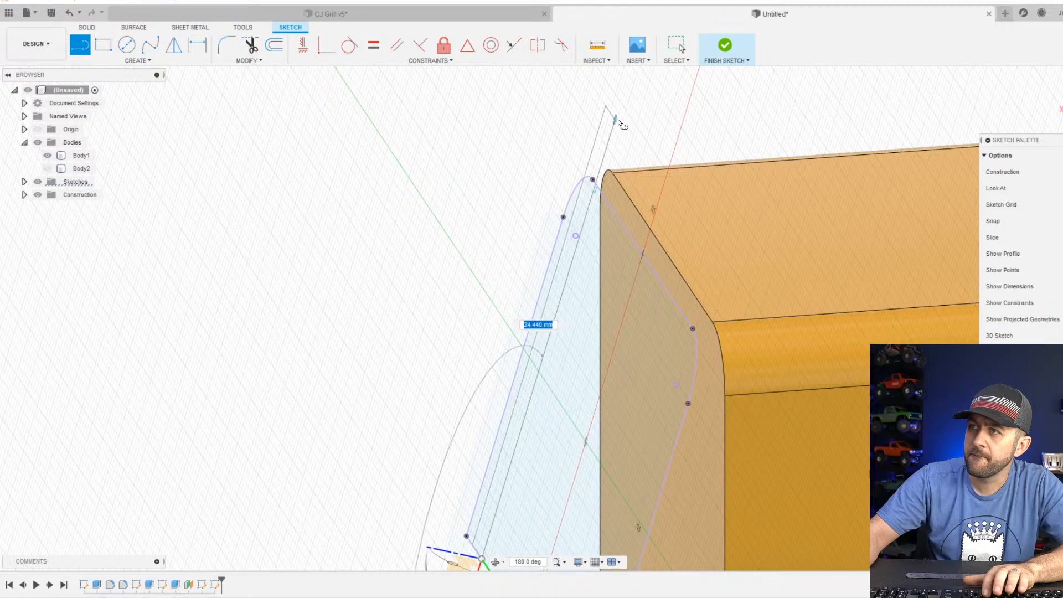
click(620, 121)
scroll(604, 167, down, 5)
scroll(626, 162, up, 6)
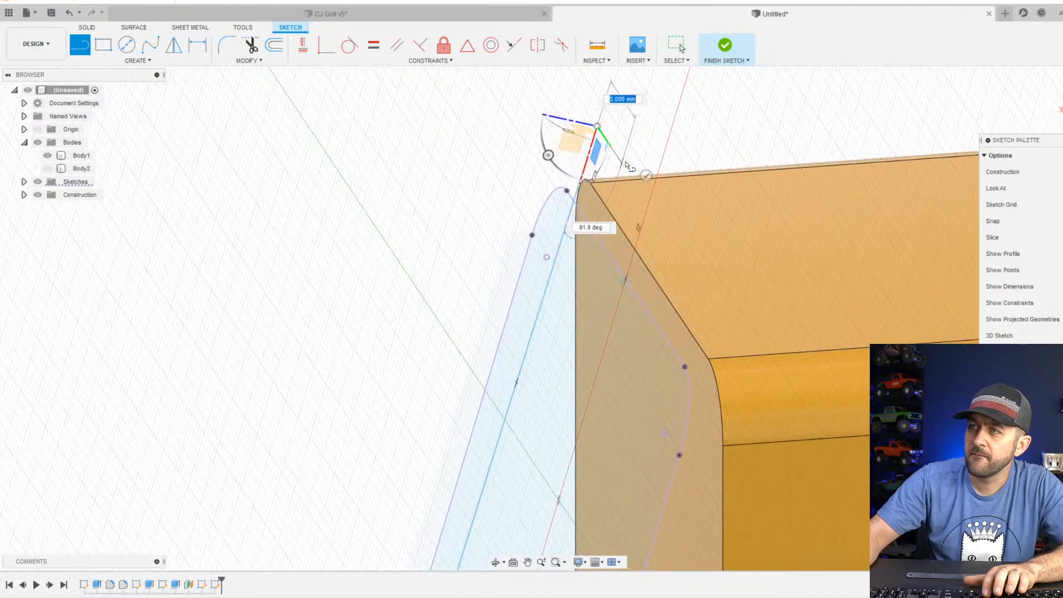
Continue with a short line across above the top edge and a long line back down to the projected lower edge.
scroll(626, 165, up, 5)
click(630, 176)
scroll(603, 230, down, 5)
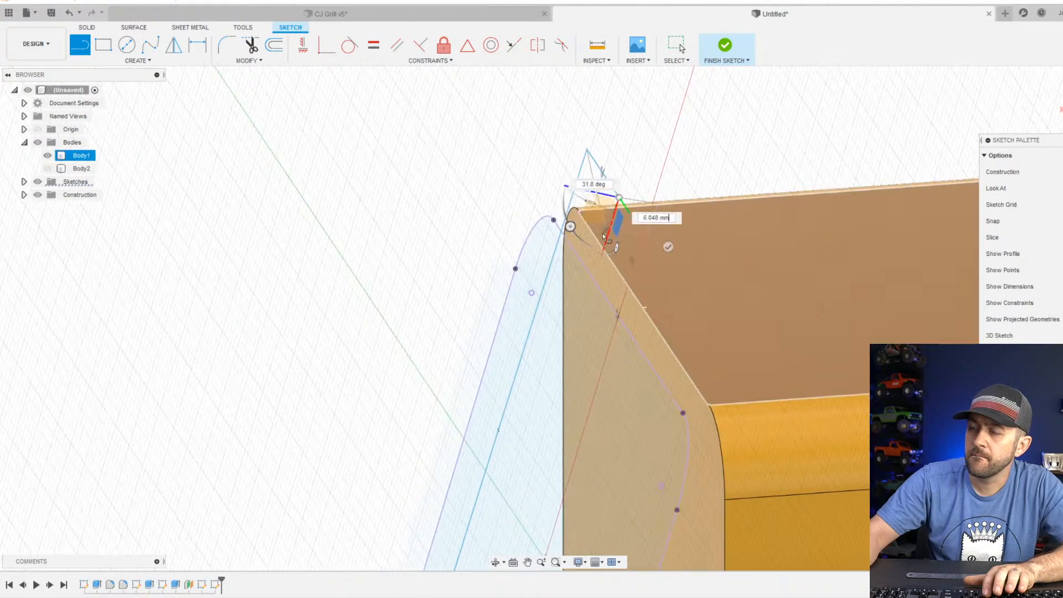
middle_drag(600, 503, 690, 208)
scroll(577, 442, down, 4)
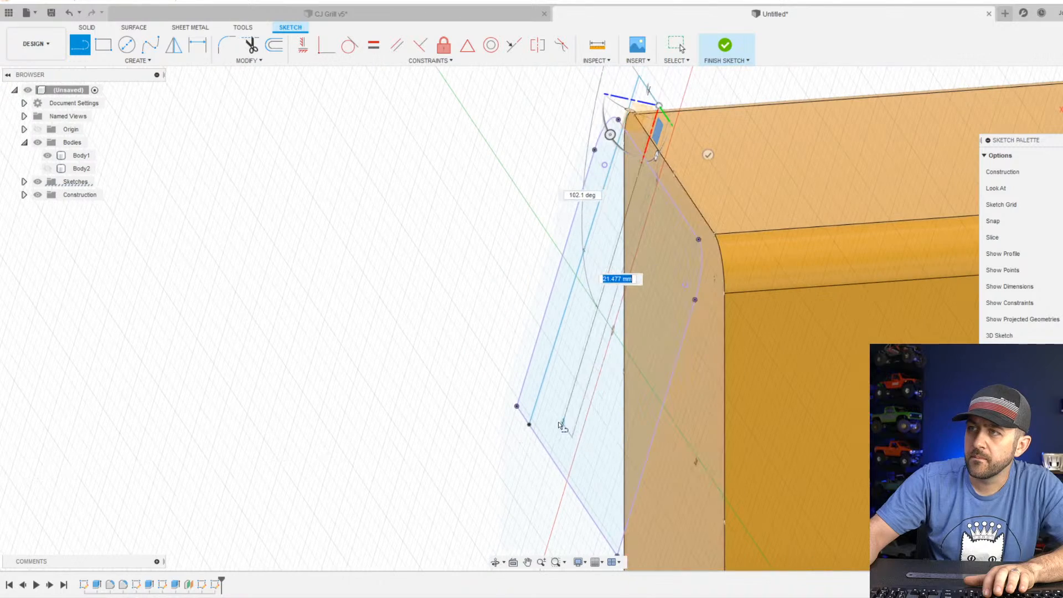
click(552, 460)
scroll(554, 459, down, 4)
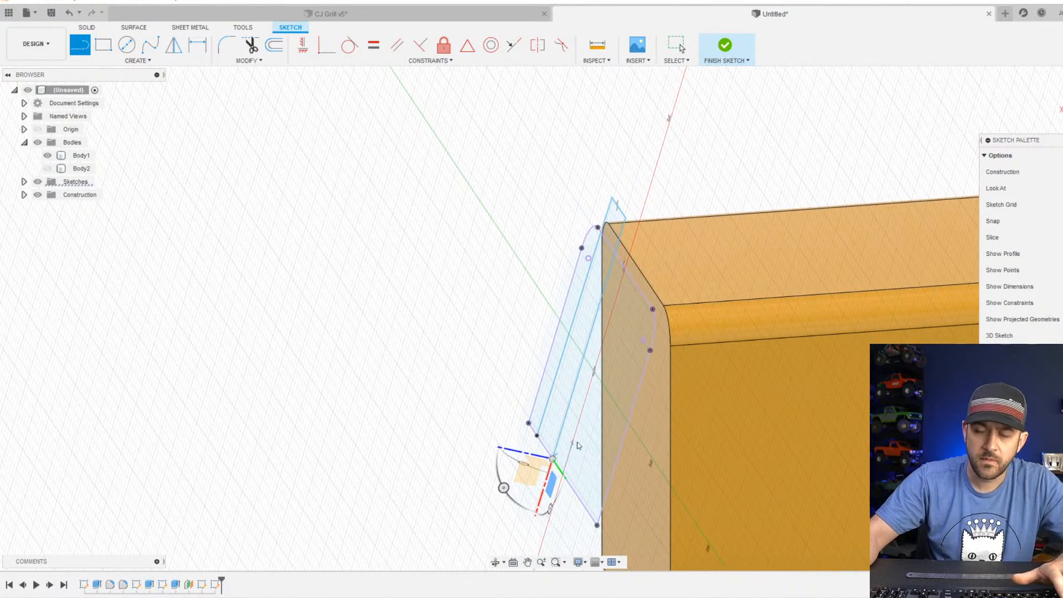
key(Escape)
Widen the three-line outline by moving its second long line across toward the opposite side edge of the projected face.
shift+middle_drag(578, 444, 563, 476)
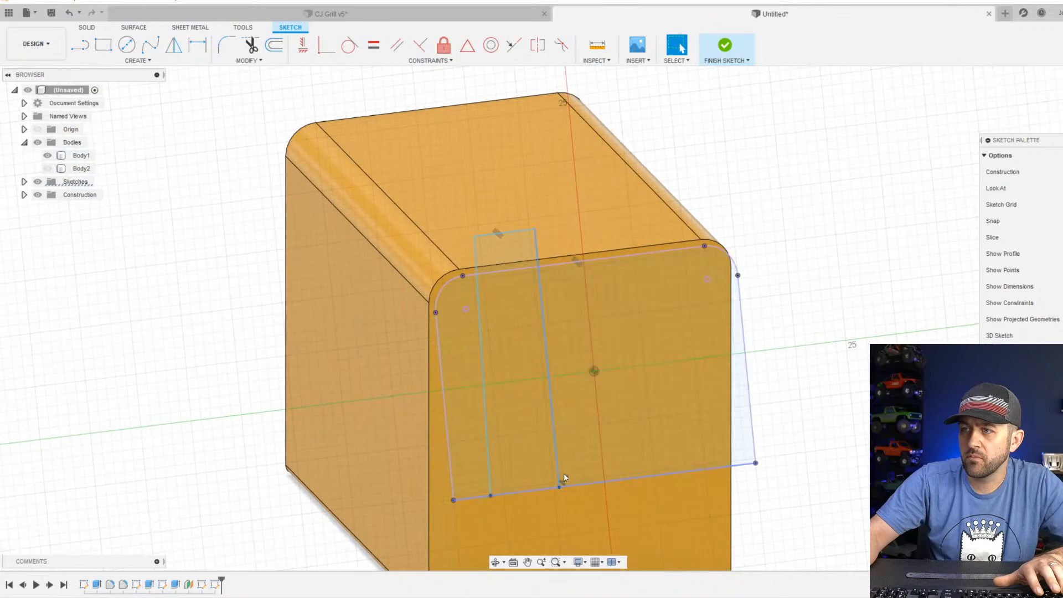
drag(559, 468, 714, 457)
mouse_move(577, 439)
shift+middle_down()
mouse_move(579, 396)
mouse_move(605, 394)
mouse_move(553, 395)
mouse_move(531, 255)
mouse_move(439, 249)
mouse_move(532, 277)
mouse_move(675, 296)
mouse_move(659, 299)
shift+middle_up()
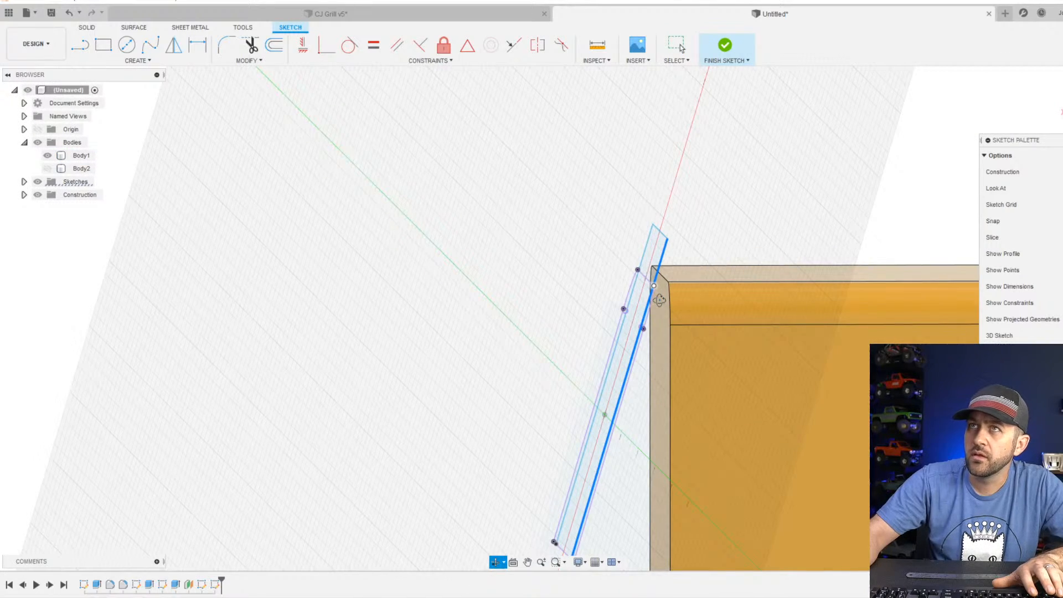
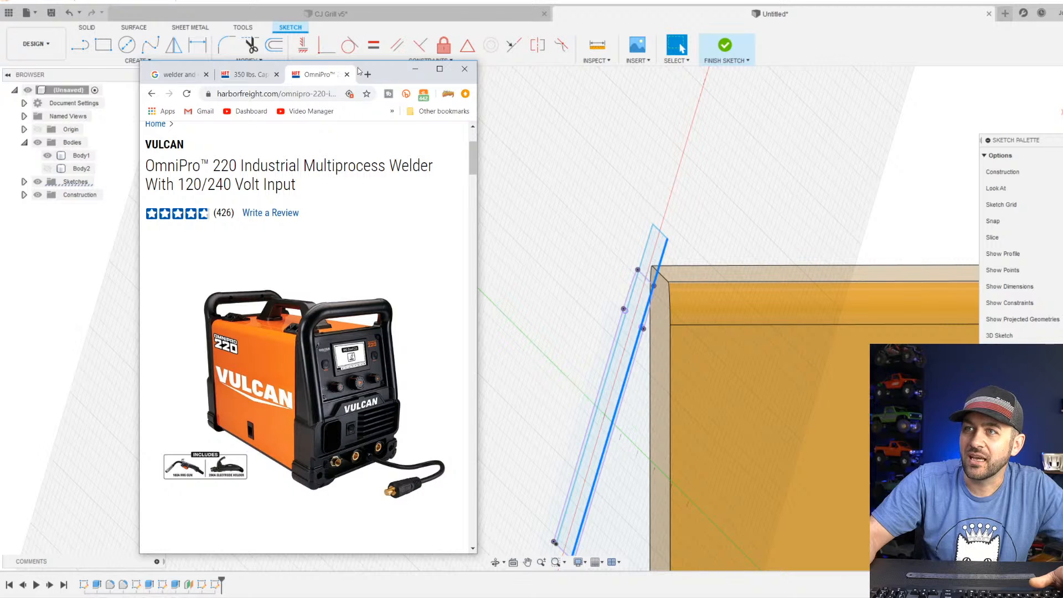
Move the welder reference photo out of the way and finish the three-line outline sketch.
drag(381, 80, 381, 0)
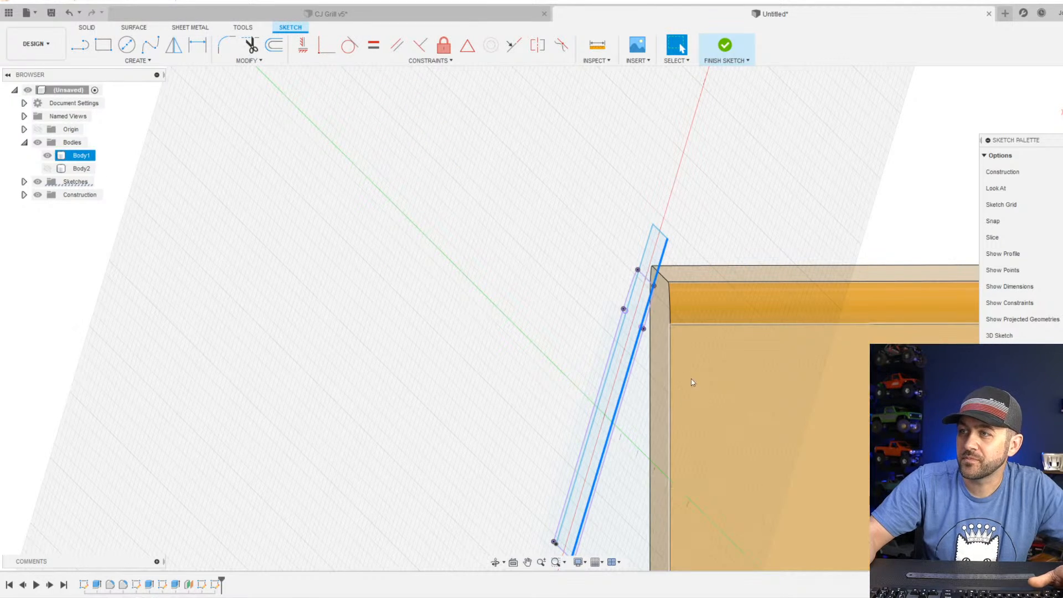
click(705, 200)
scroll(664, 301, down, 3)
mouse_move(647, 394)
shift+middle_down()
mouse_move(636, 372)
mouse_move(629, 386)
shift+middle_up()
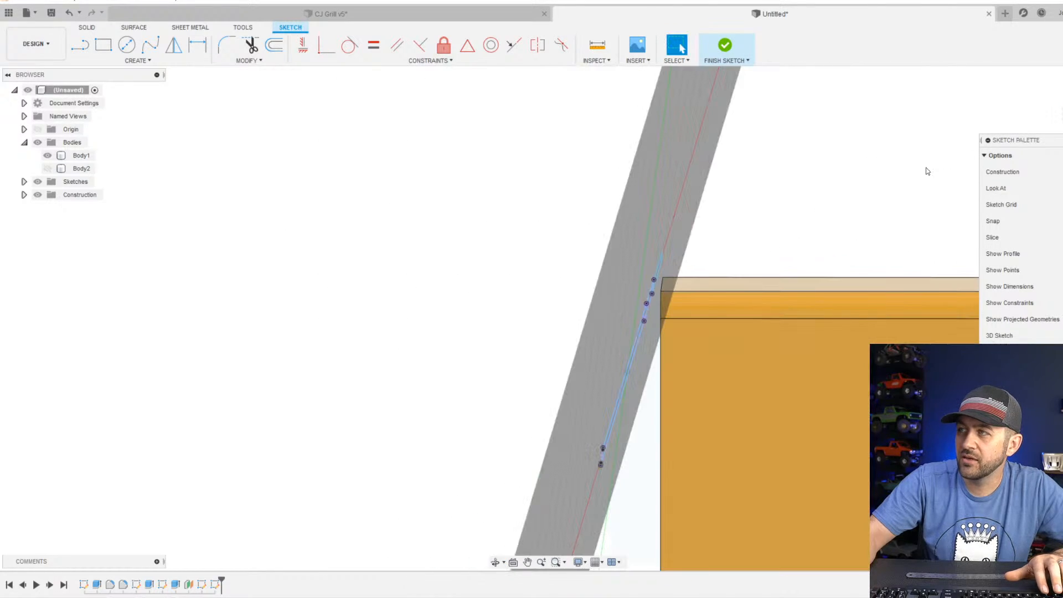
scroll(686, 256, up, 3)
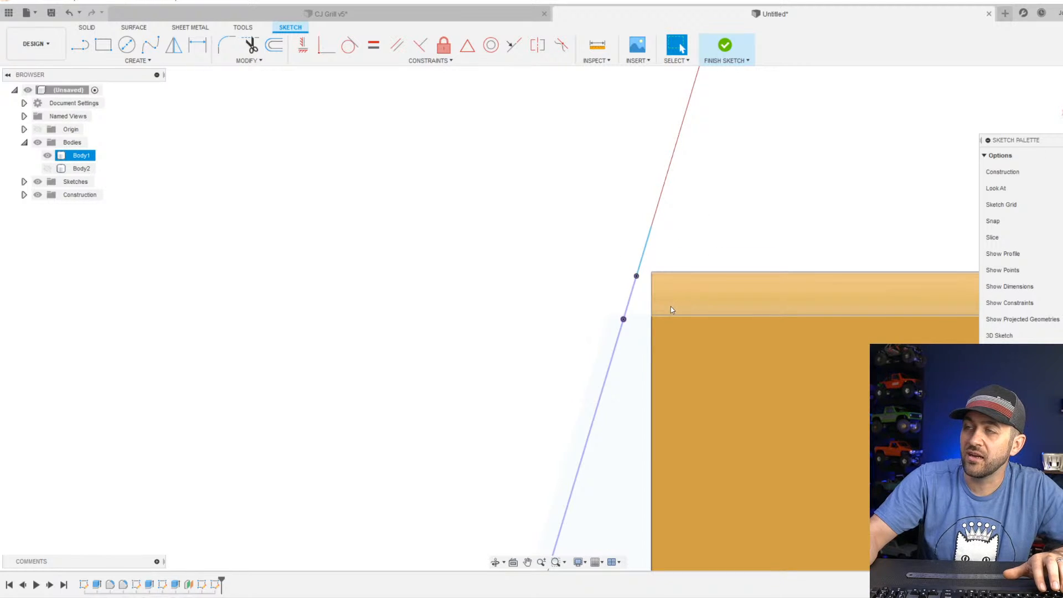
scroll(332, 222, down, 2)
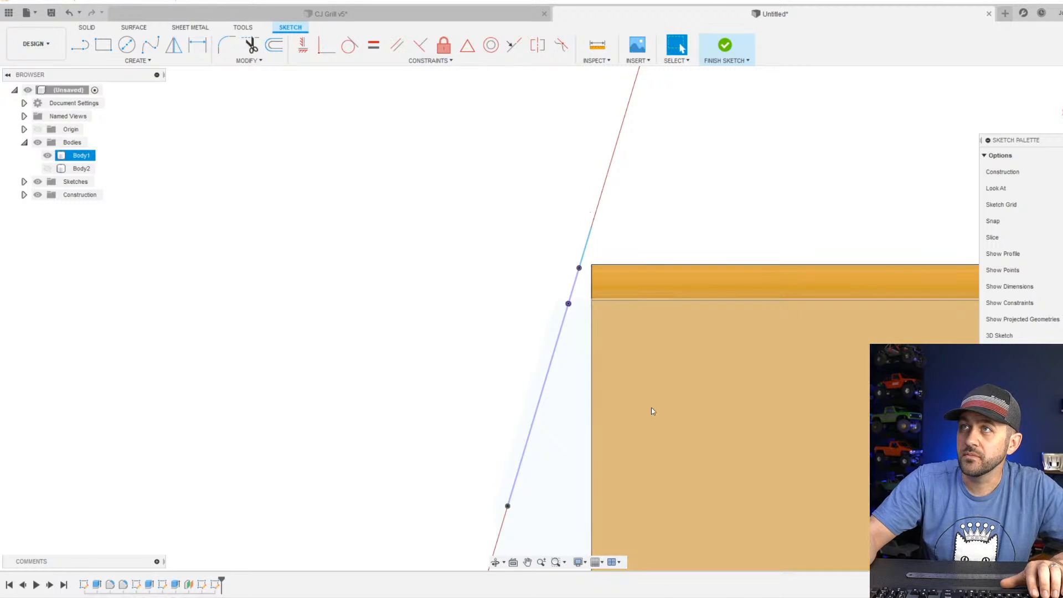
mouse_move(653, 413)
shift+middle_down()
mouse_move(600, 273)
mouse_move(567, 370)
mouse_move(598, 364)
mouse_move(578, 355)
mouse_move(565, 366)
mouse_move(547, 408)
mouse_move(557, 410)
shift+middle_up()
scroll(477, 222, up, 3)
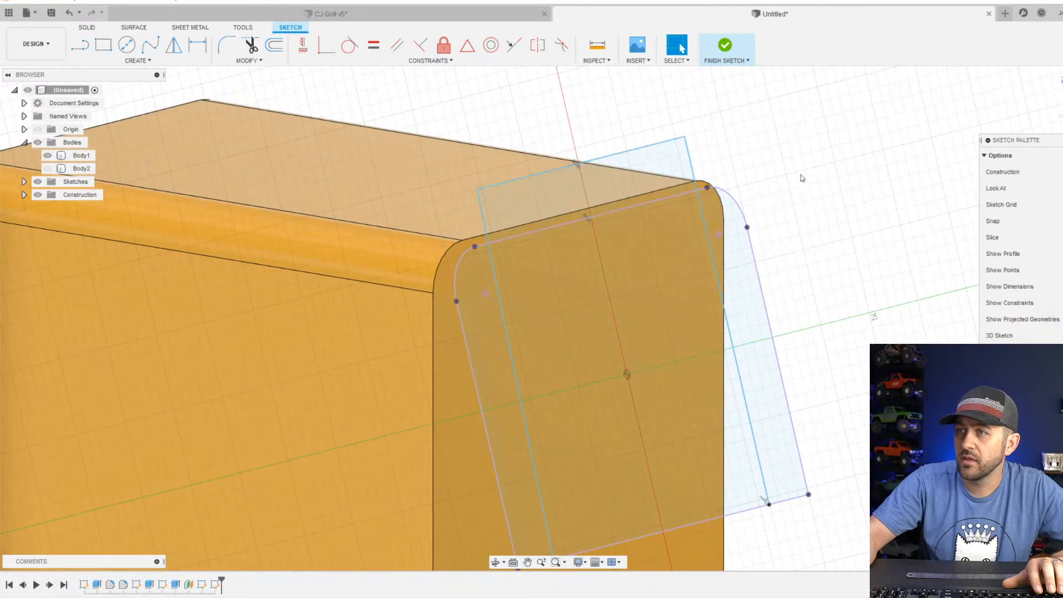
click(723, 51)
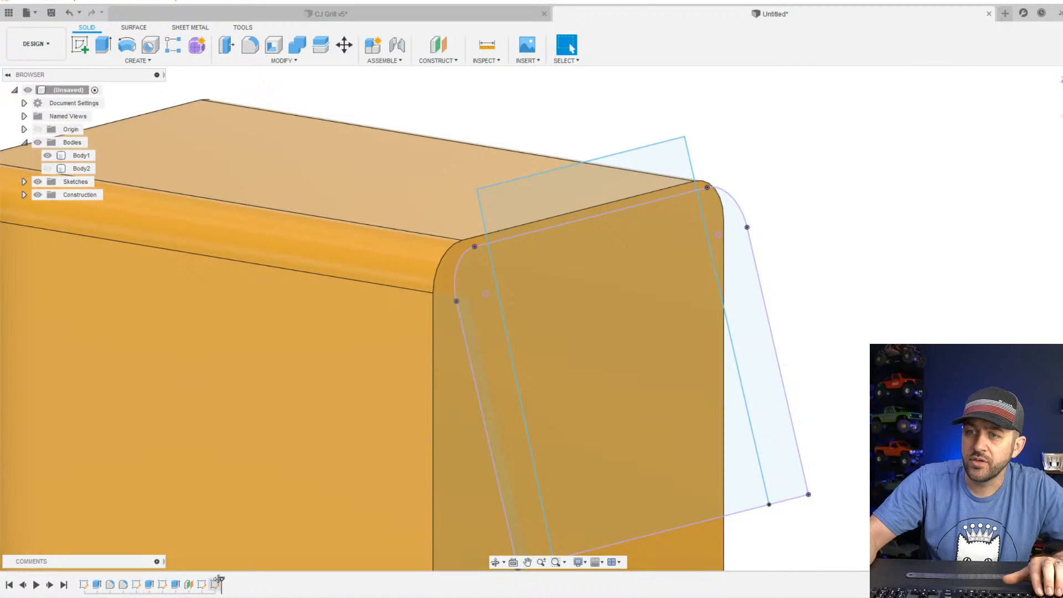
drag(220, 579, 199, 579)
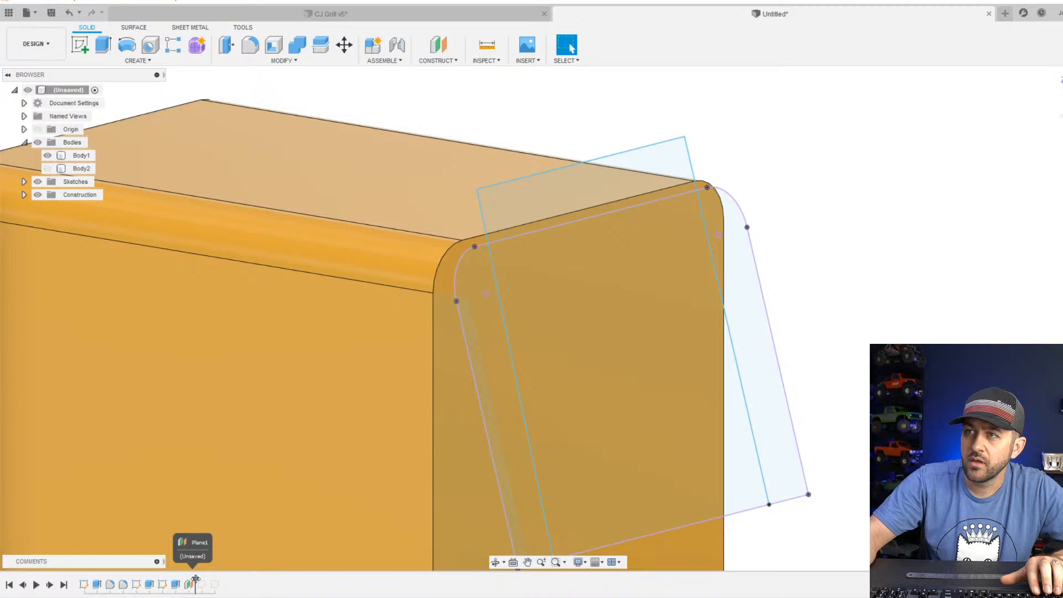
click(252, 463)
drag(194, 577, 221, 579)
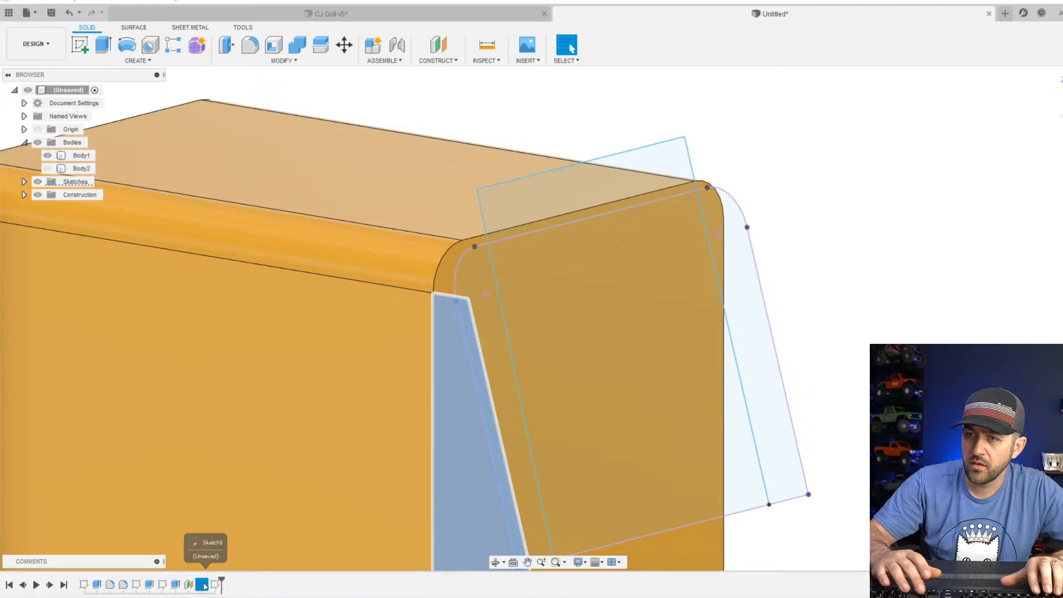
scroll(271, 461, down, 3)
click(270, 463)
shift+middle_drag(269, 460, 283, 449)
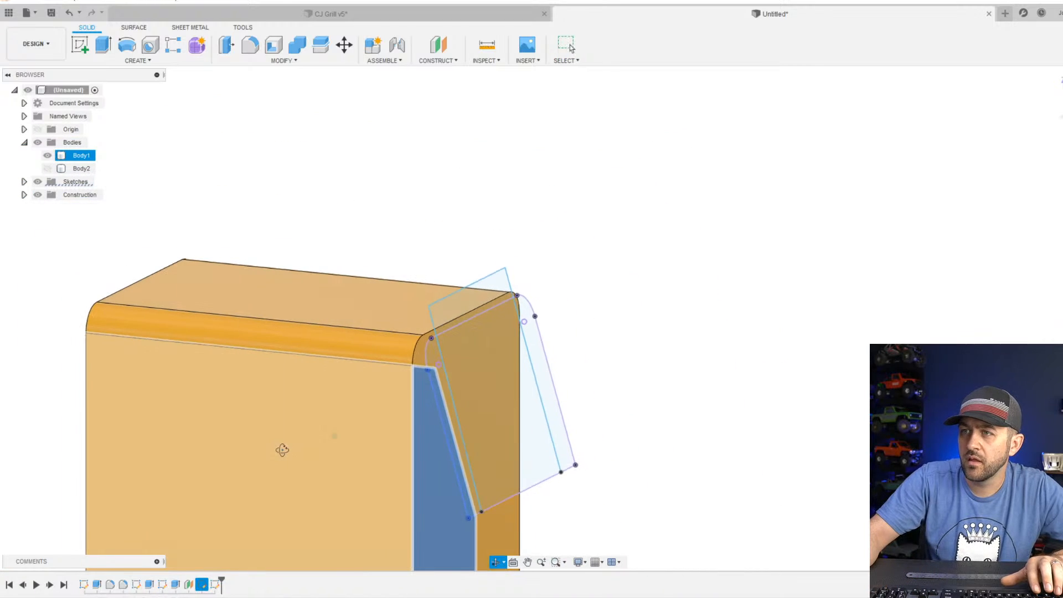
scroll(504, 302, up, 3)
click(504, 197)
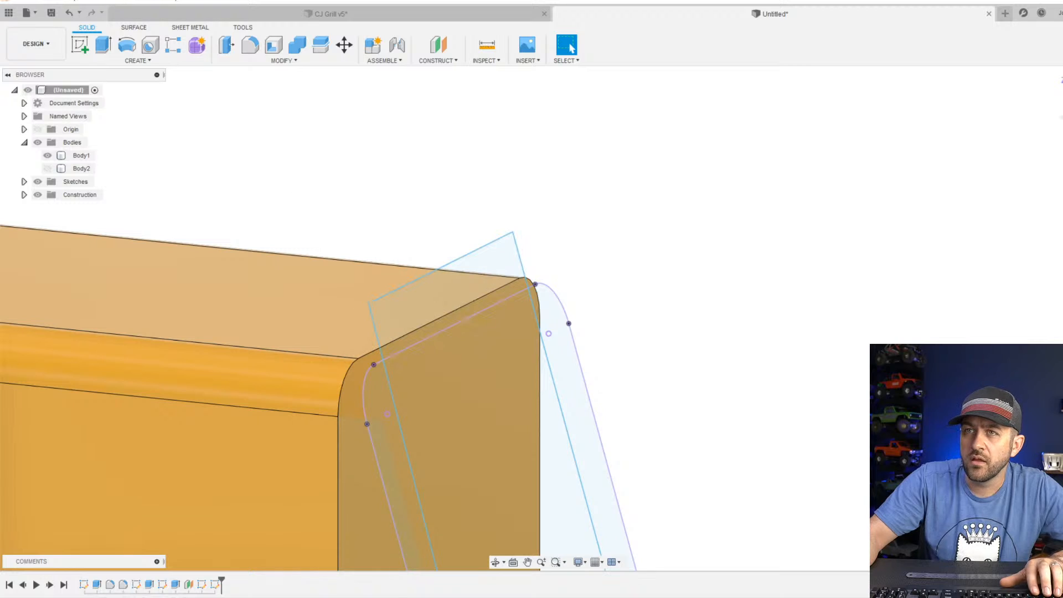
Create a construction plane offset 1 mm outward from the main body's flat end face.
click(438, 45)
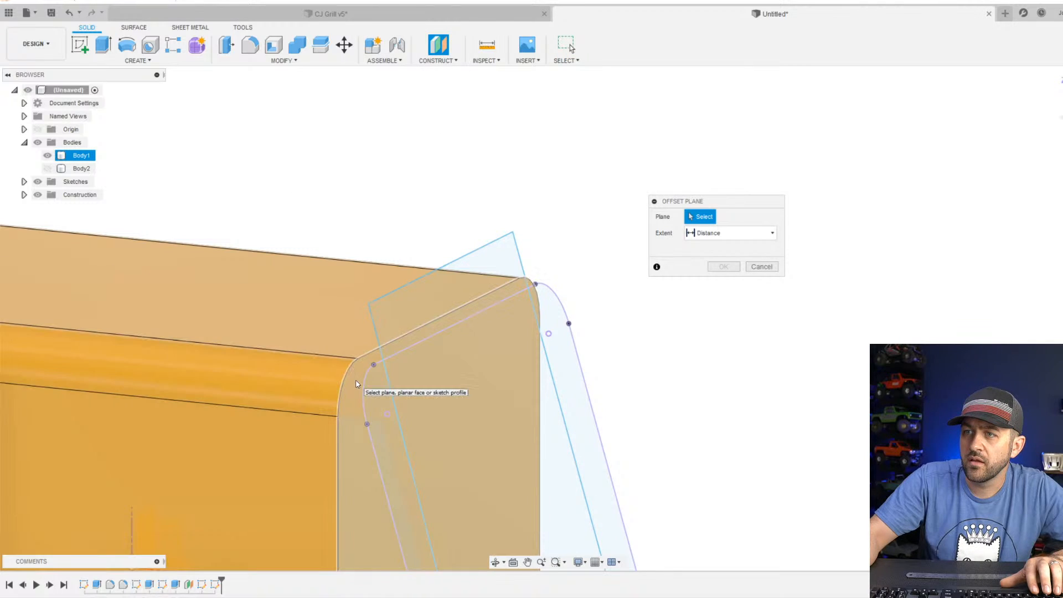
click(410, 344)
scroll(410, 343, up, 3)
shift+middle_drag(365, 377, 401, 355)
scroll(364, 363, up, 2)
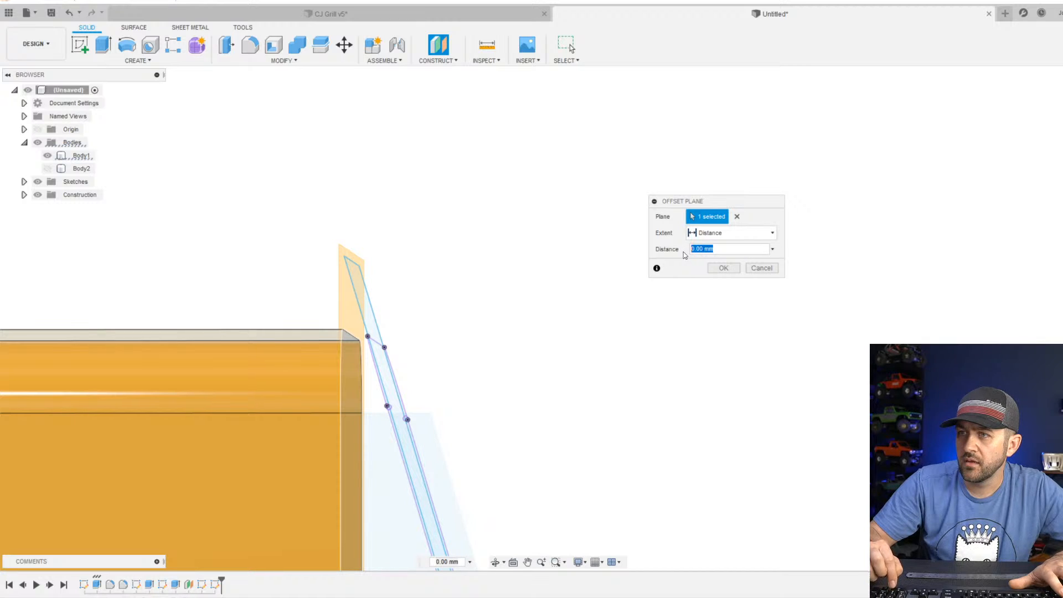
text(2)
shift+middle_drag(653, 305, 670, 323)
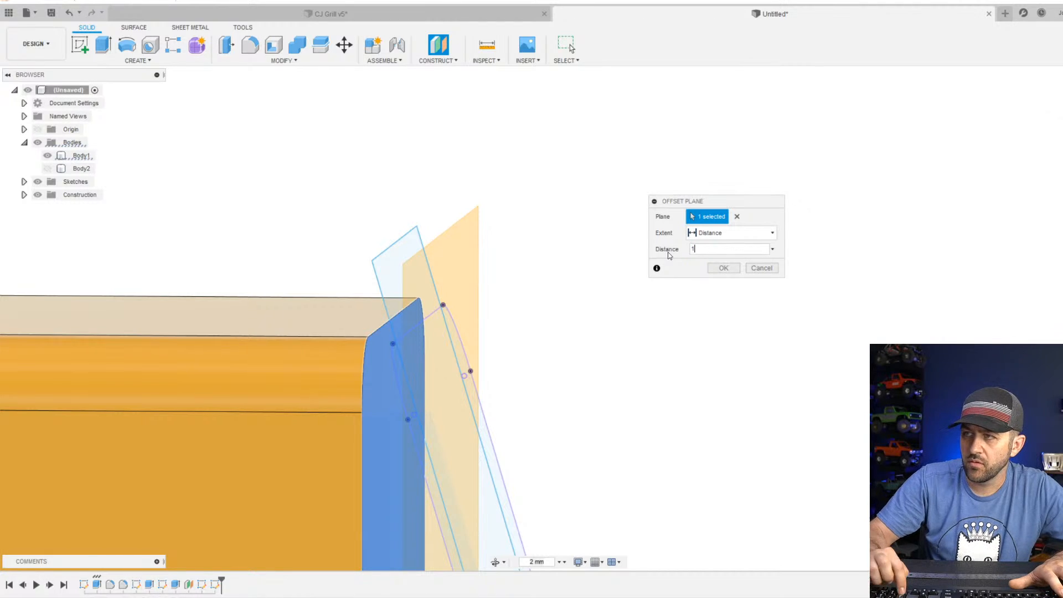
key(Return)
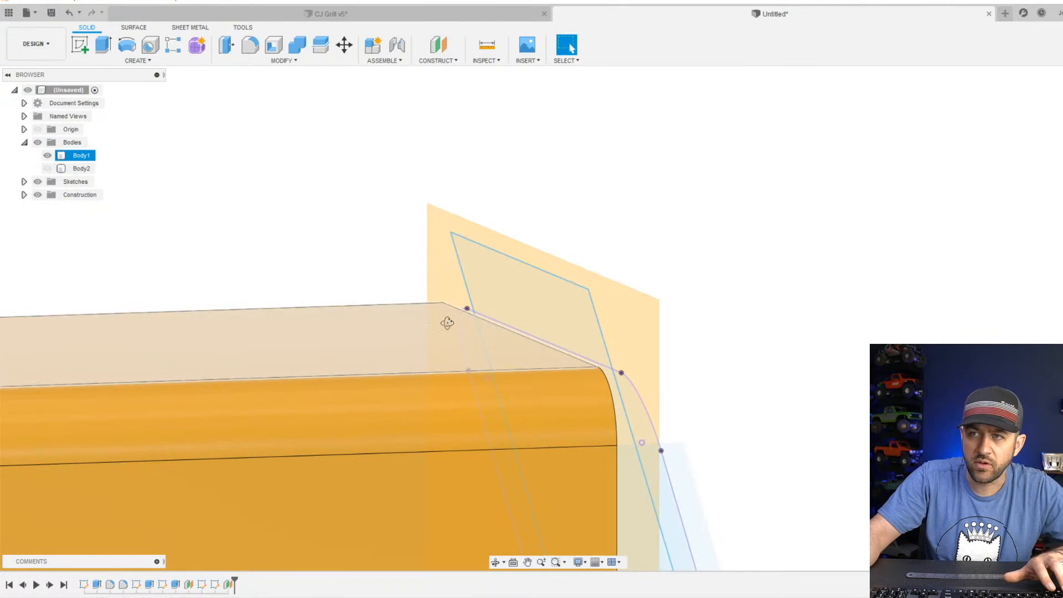
Reorder the outline sketch to follow the new offset plane in the timeline, and open that sketch for editing.
shift+middle_drag(447, 323, 540, 328)
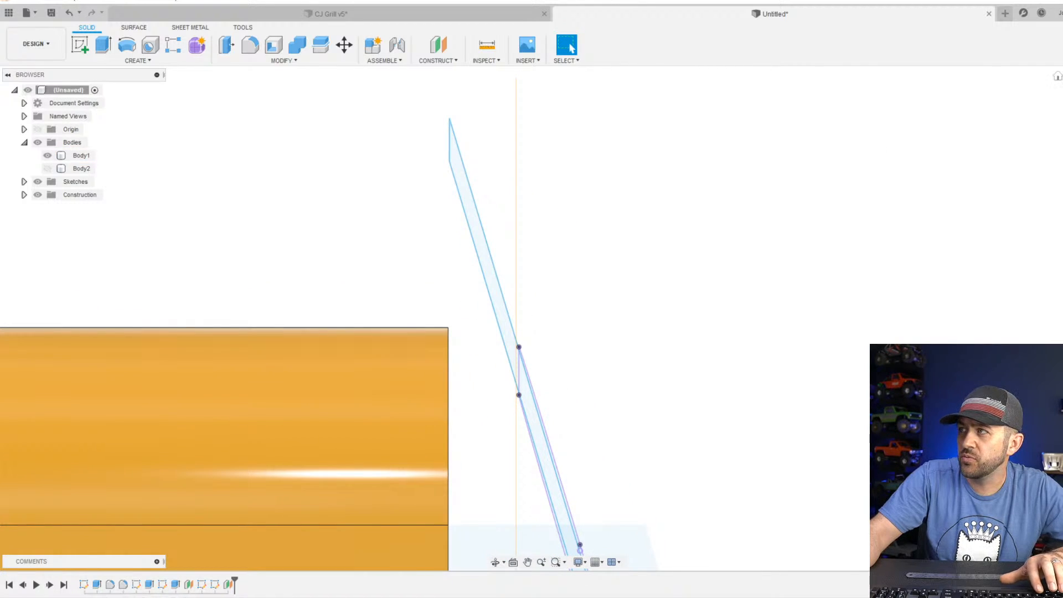
mouse_move(540, 432)
middle_down()
mouse_move(534, 395)
mouse_move(496, 347)
mouse_move(426, 333)
middle_up()
scroll(512, 390, up, 5)
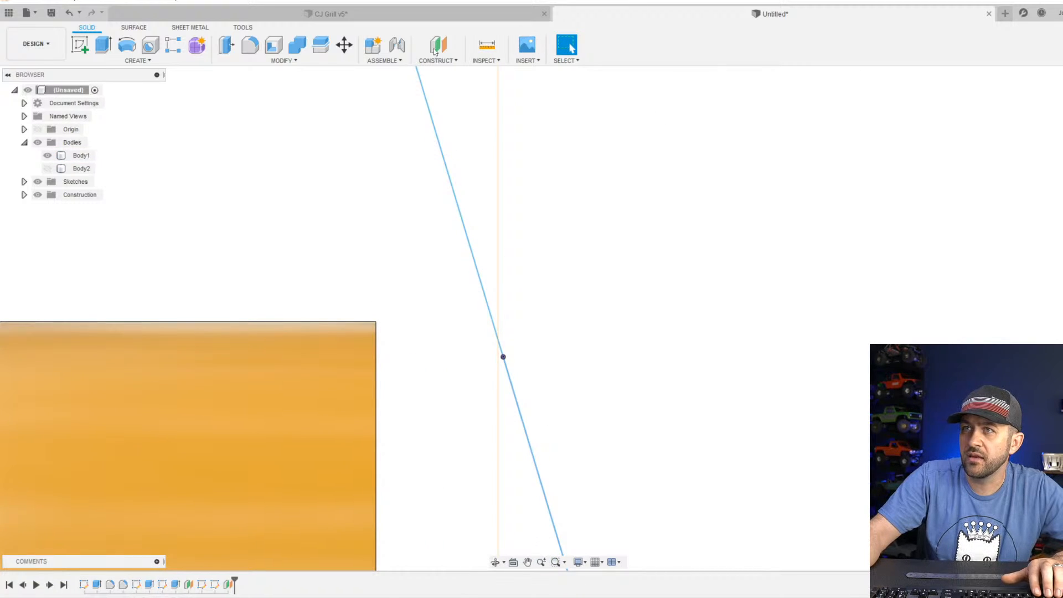
mouse_move(676, 159)
shift+middle_down()
mouse_move(721, 309)
mouse_move(600, 111)
shift+middle_up()
mouse_move(331, 101)
shift+middle_down()
mouse_move(652, 218)
mouse_move(509, 248)
shift+middle_up()
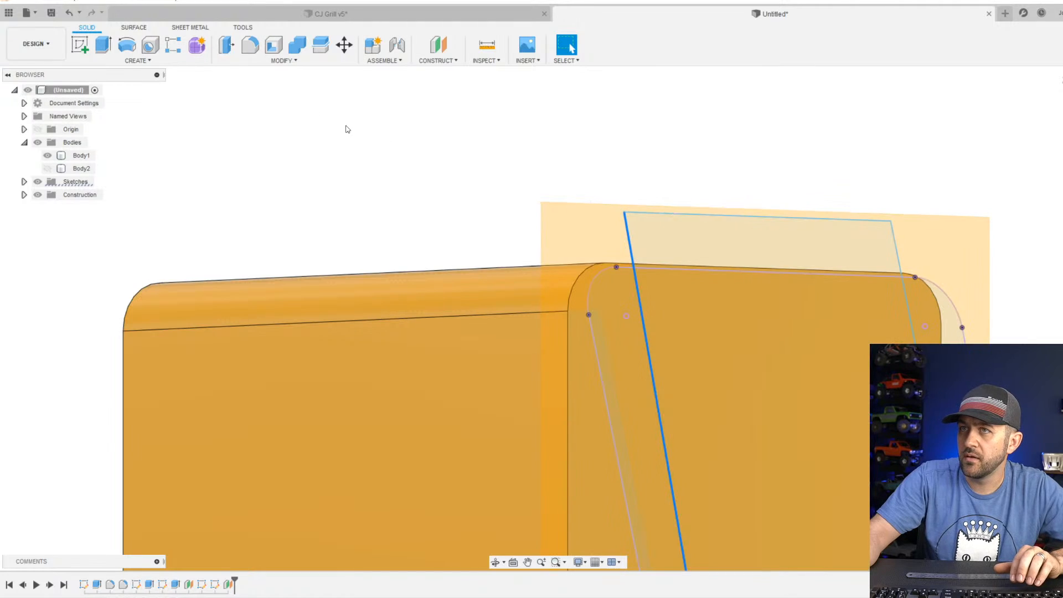
click(217, 588)
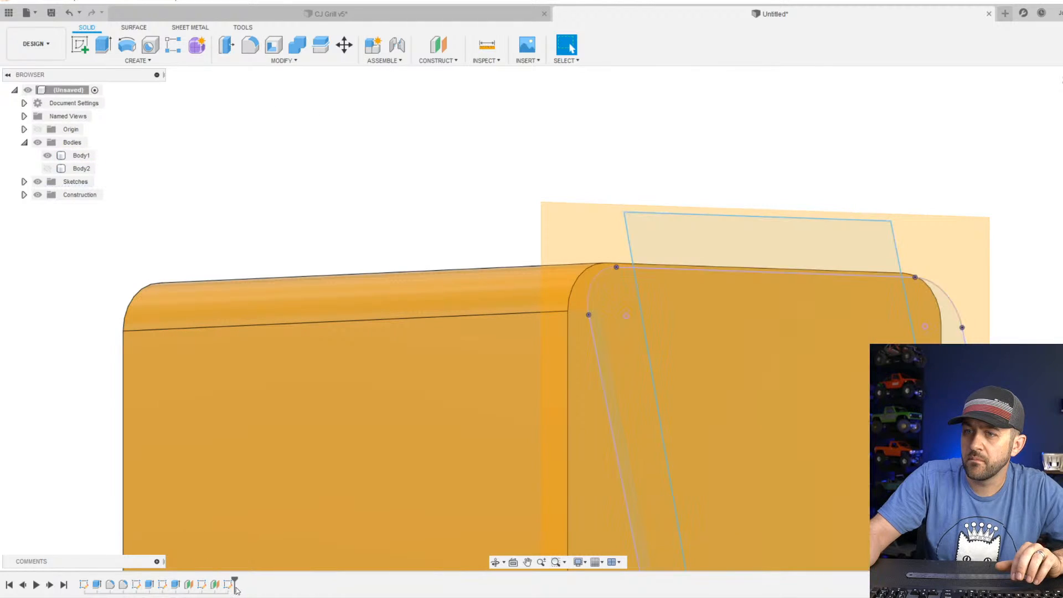
right_click(227, 584)
click(248, 478)
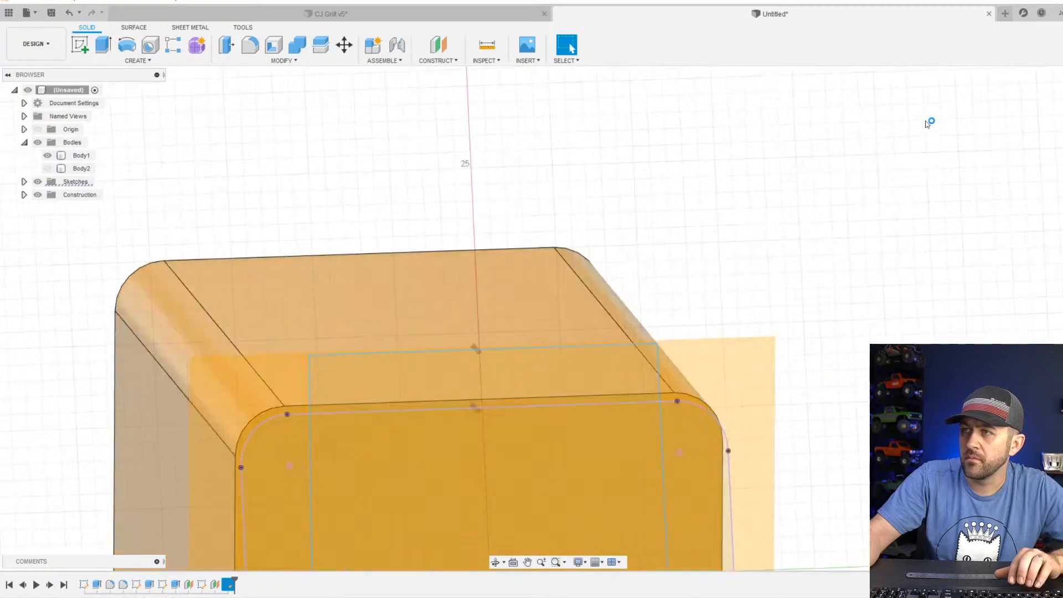
Try to project the main body's flat end face into the outline sketch.
mouse_move(378, 417)
shift+middle_down()
mouse_move(370, 444)
mouse_move(269, 404)
mouse_move(327, 438)
mouse_move(360, 427)
mouse_move(318, 425)
shift+middle_up()
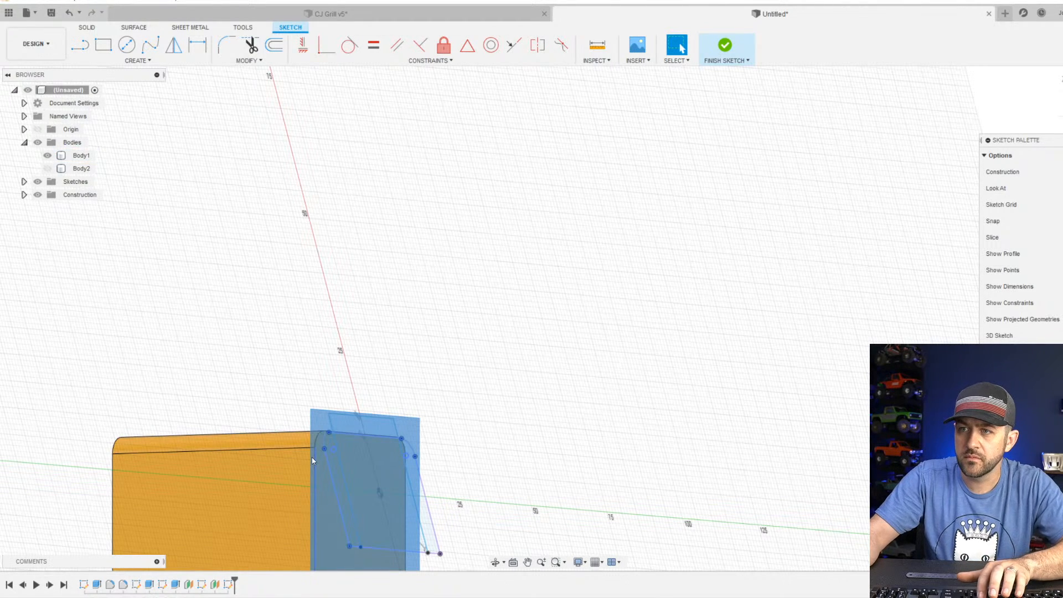
key(p)
scroll(314, 461, up, 3)
click(322, 468)
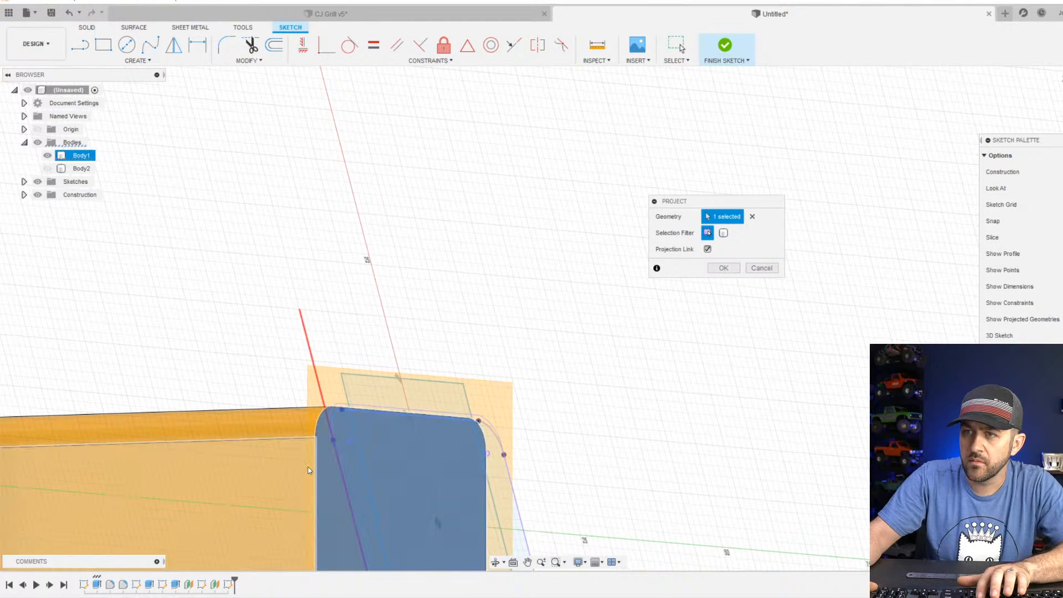
key(Return)
scroll(381, 419, up, 3)
scroll(382, 419, up, 3)
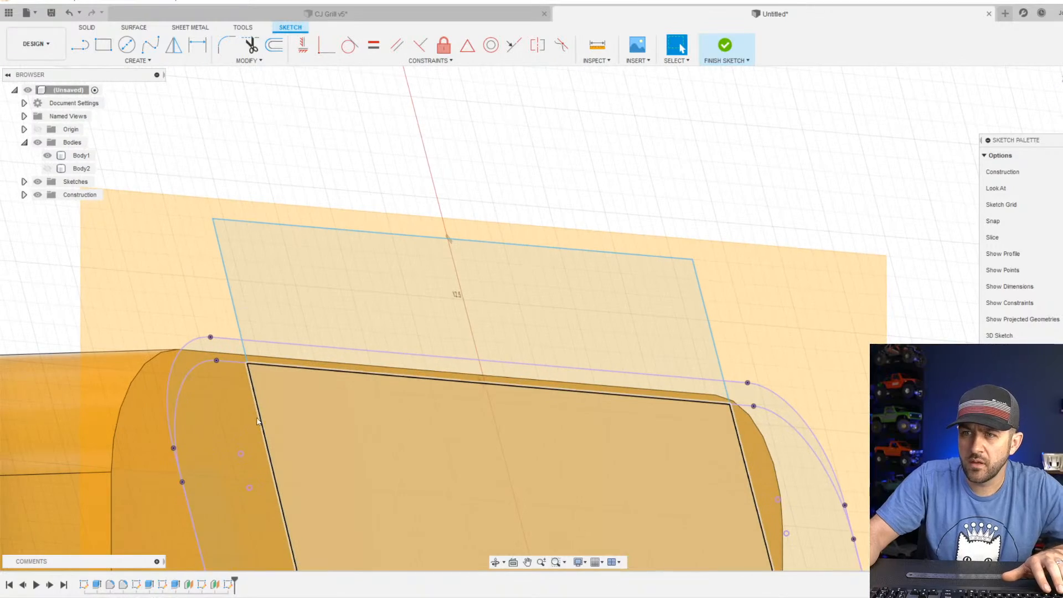
mouse_move(221, 399)
shift+middle_down()
mouse_move(281, 432)
mouse_move(371, 271)
mouse_move(349, 334)
mouse_move(378, 312)
mouse_move(360, 335)
mouse_move(539, 326)
mouse_move(548, 304)
mouse_move(396, 306)
mouse_move(543, 308)
mouse_move(537, 332)
shift+middle_up()
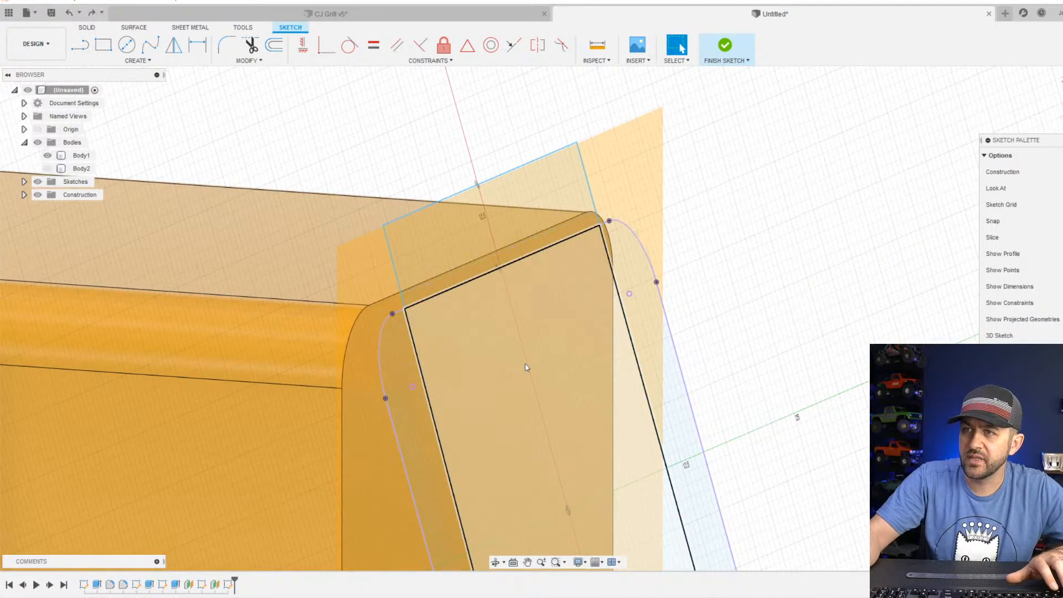
shift+middle_drag(401, 370, 437, 362)
scroll(458, 340, down, 3)
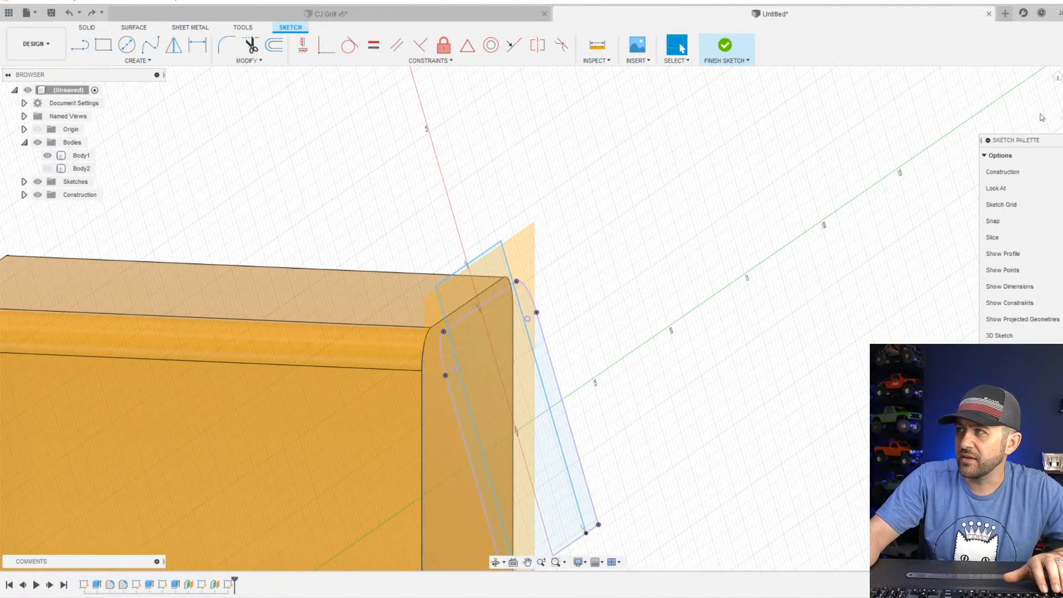
scroll(476, 368, down, 3)
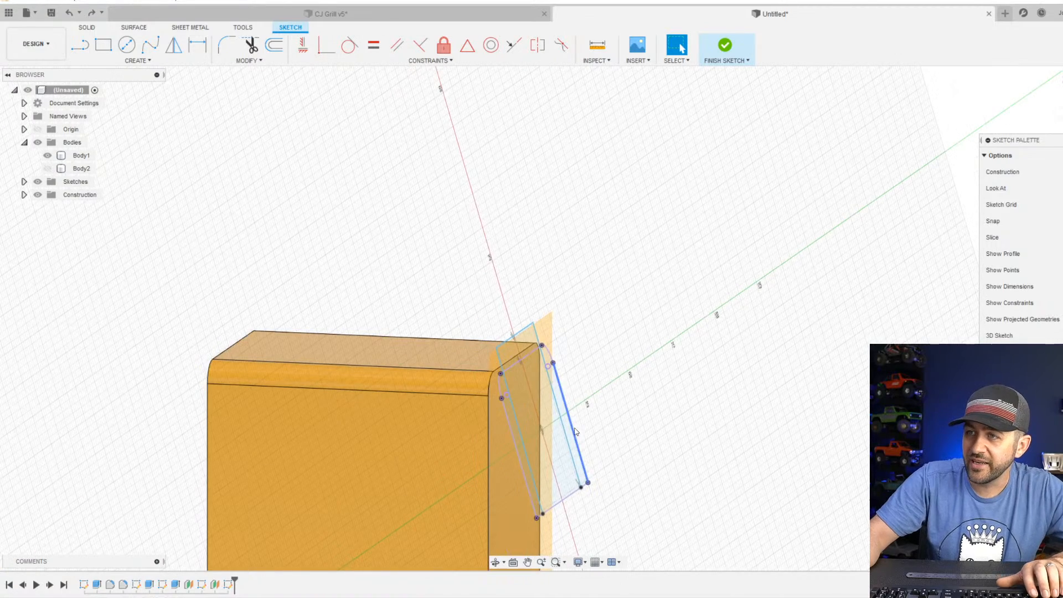
scroll(516, 387, up, 1)
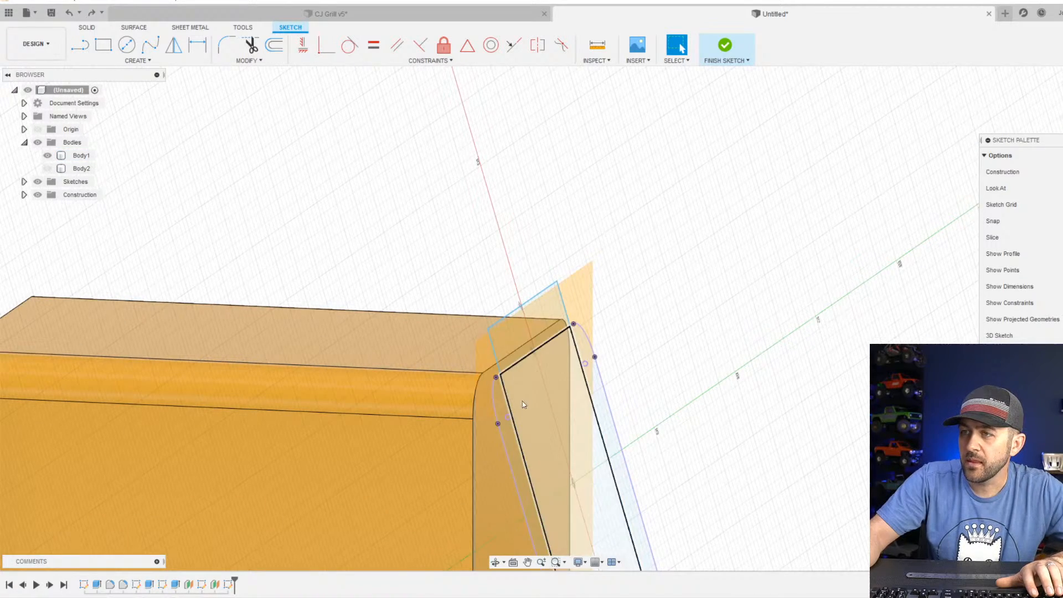
scroll(522, 401, up, 3)
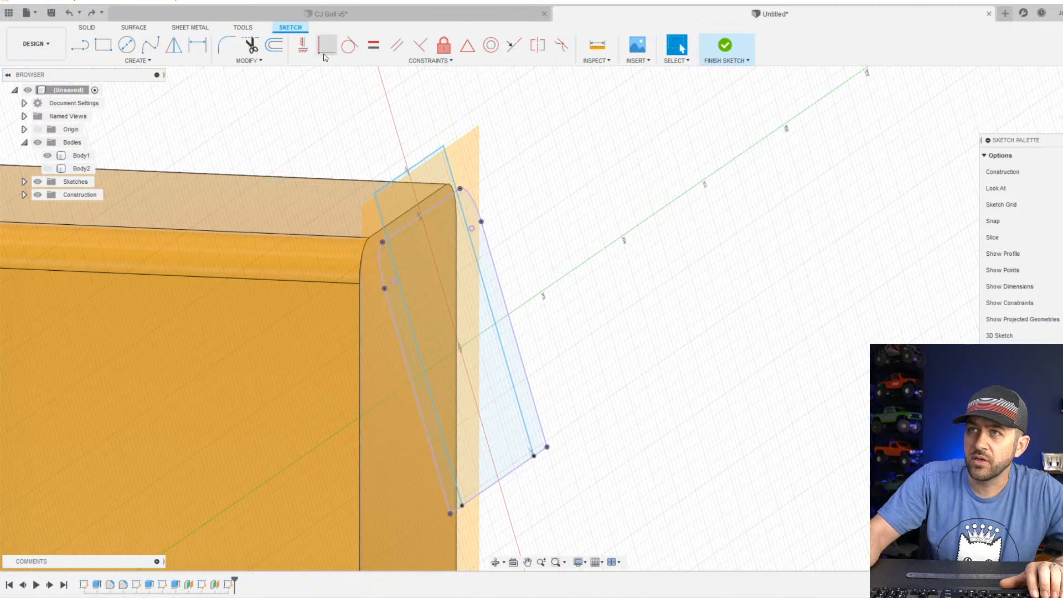
Fillet both top corners of the three-line outline and finish the sketch.
scroll(334, 167, up, 3)
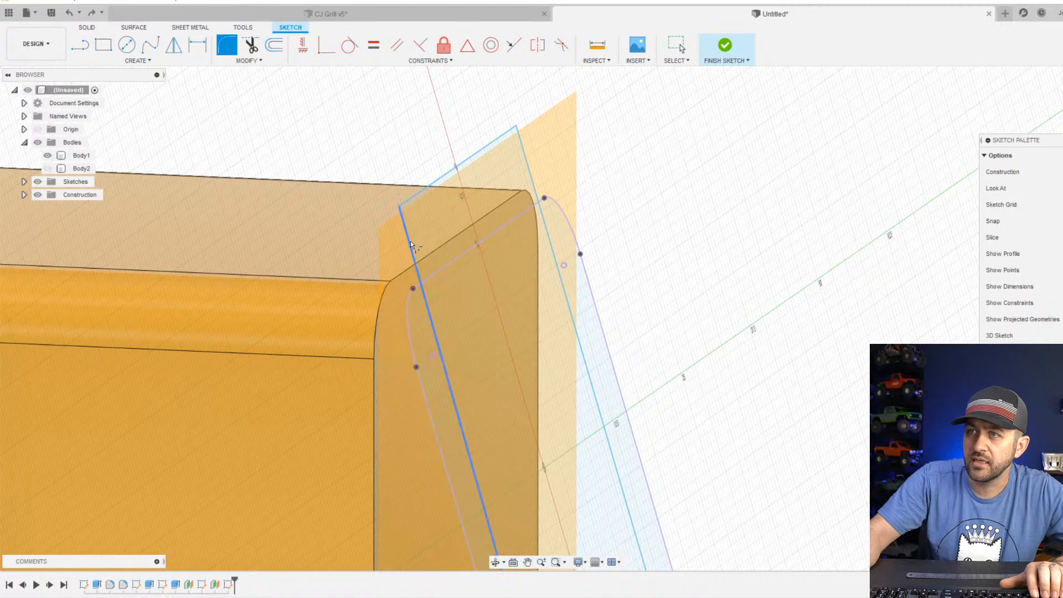
click(410, 241)
click(413, 192)
click(501, 136)
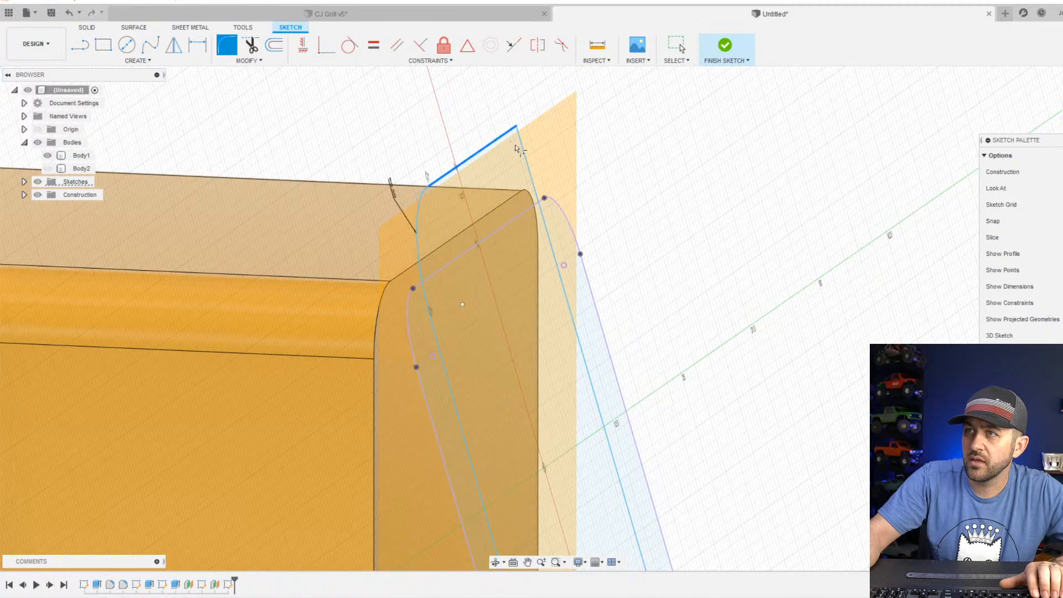
click(524, 148)
key(Escape)
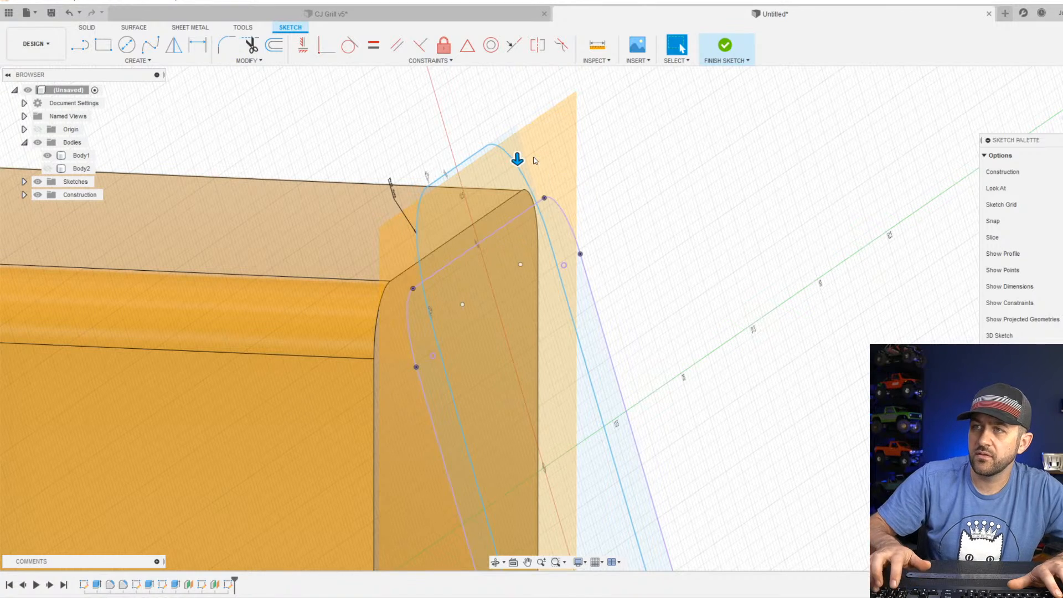
scroll(533, 200, down, 4)
shift+middle_drag(584, 316, 576, 268)
click(724, 45)
scroll(531, 437, down, 5)
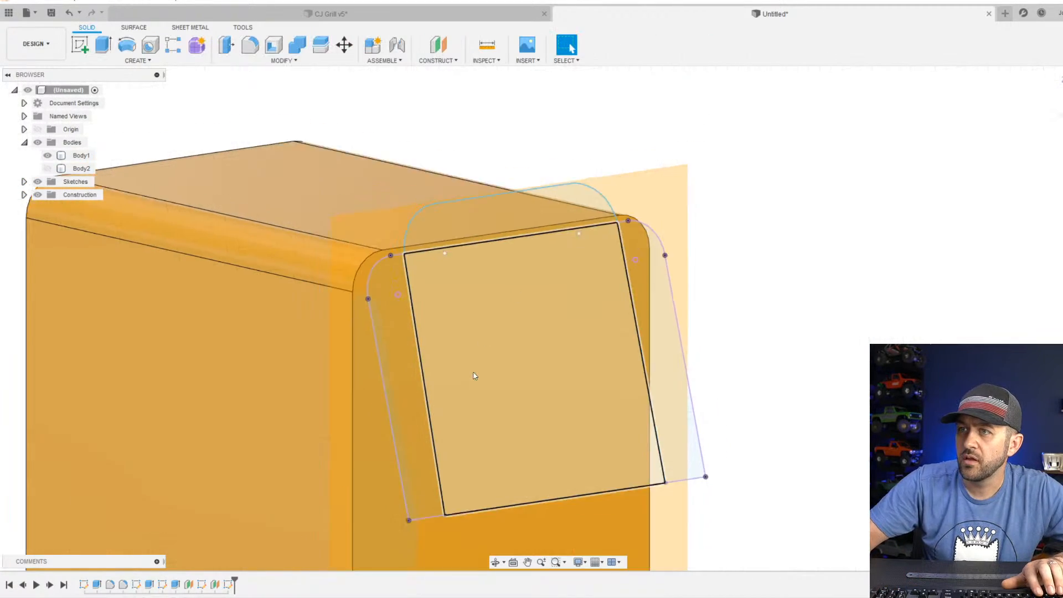
Open the rounded outline sketch on the body's tilted end for editing.
scroll(410, 487, up, 5)
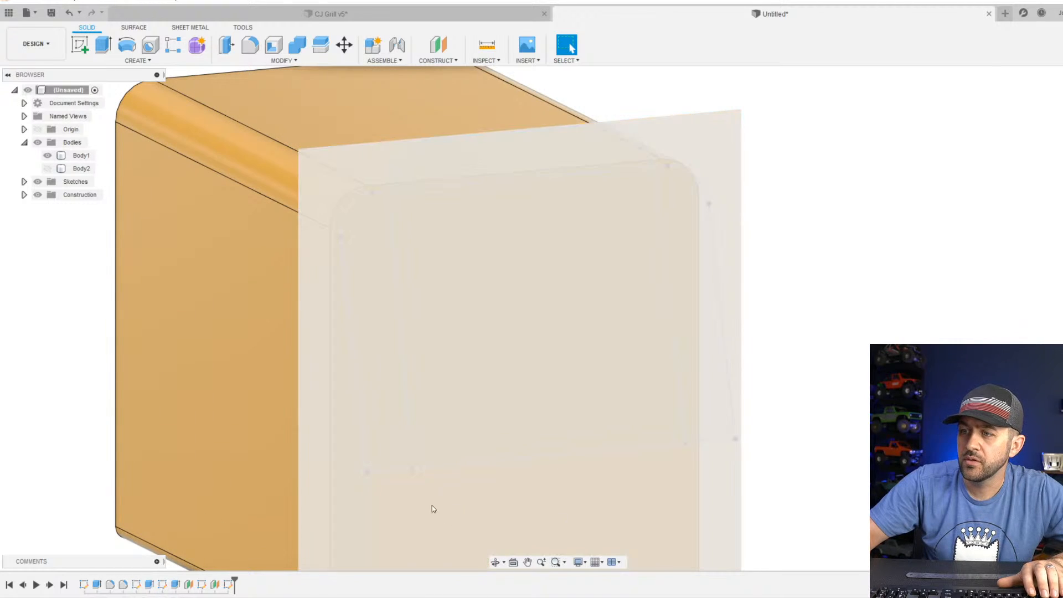
right_click(234, 585)
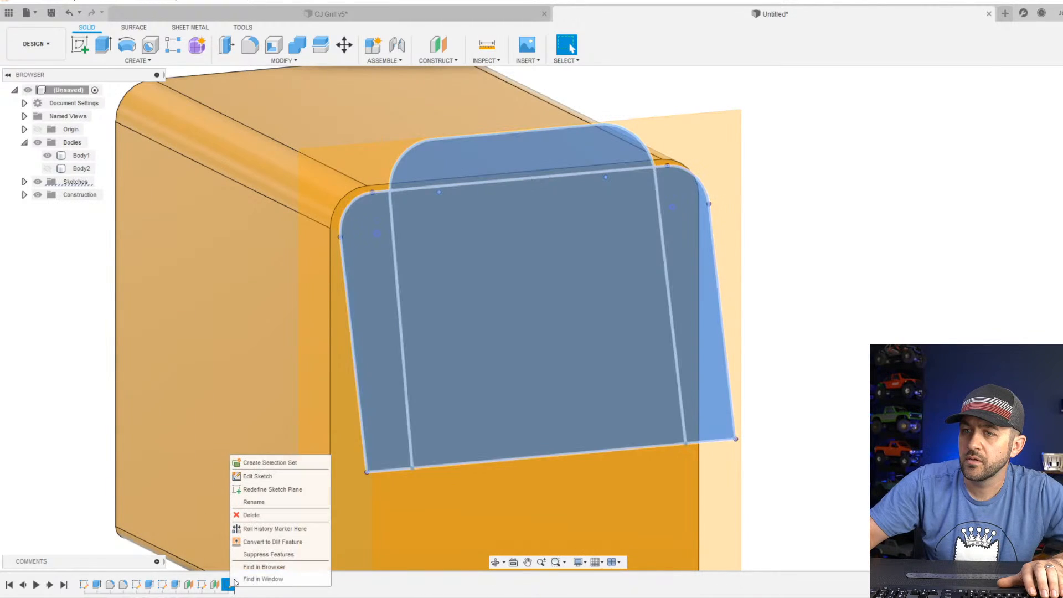
click(266, 475)
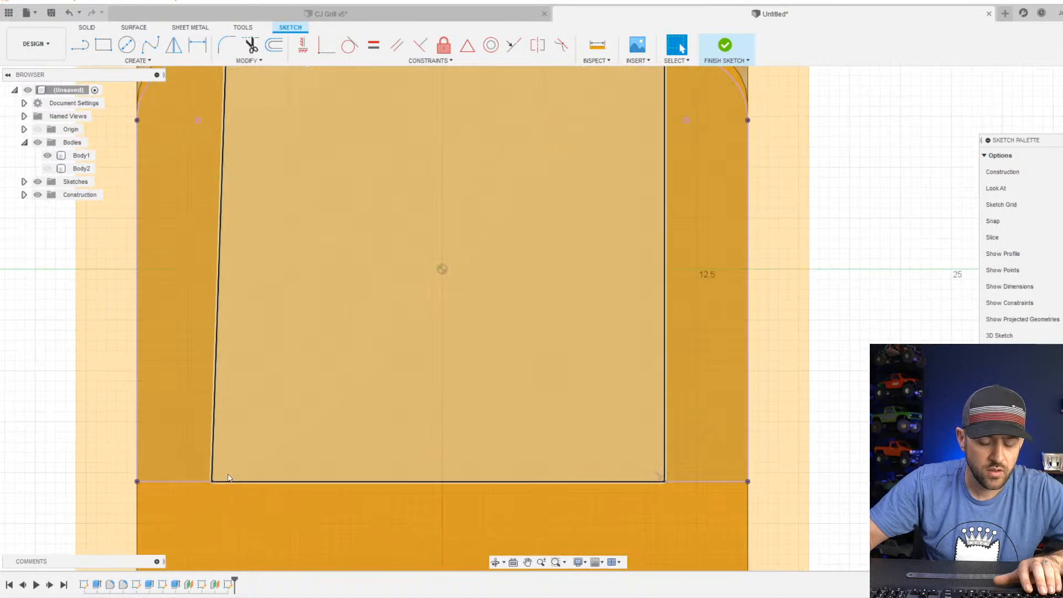
key(p)
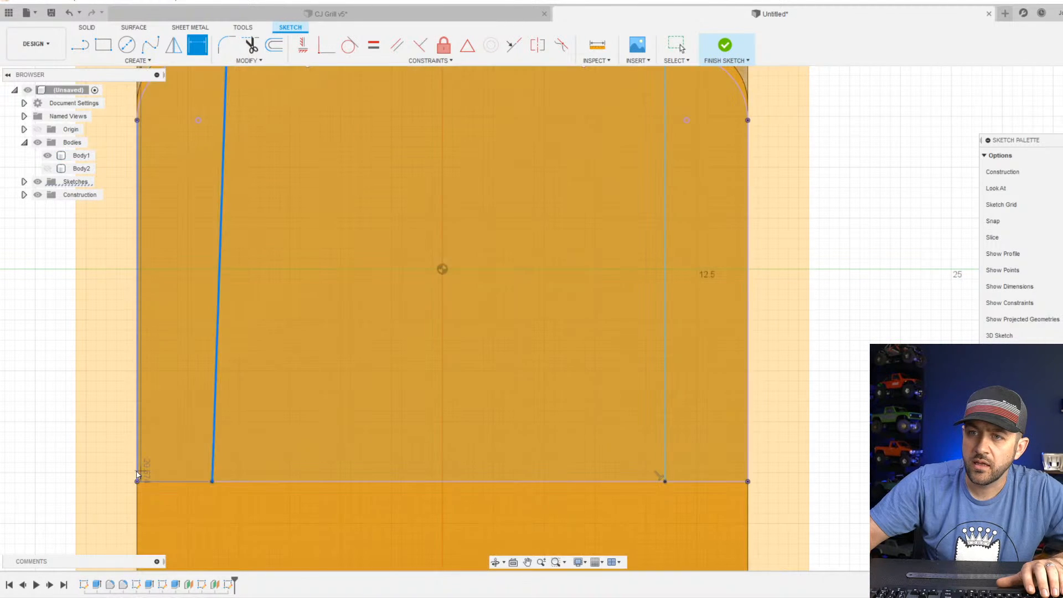
scroll(133, 475, down, 3)
middle_drag(143, 475, 405, 445)
key(Escape)
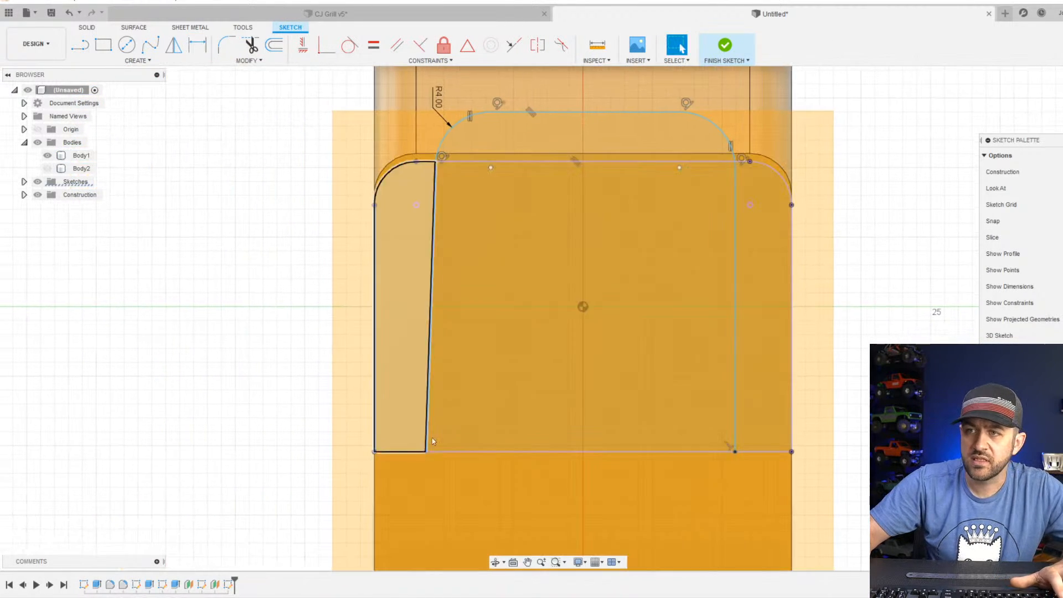
Constrain the outline's slanted left side line to be vertical.
click(431, 280)
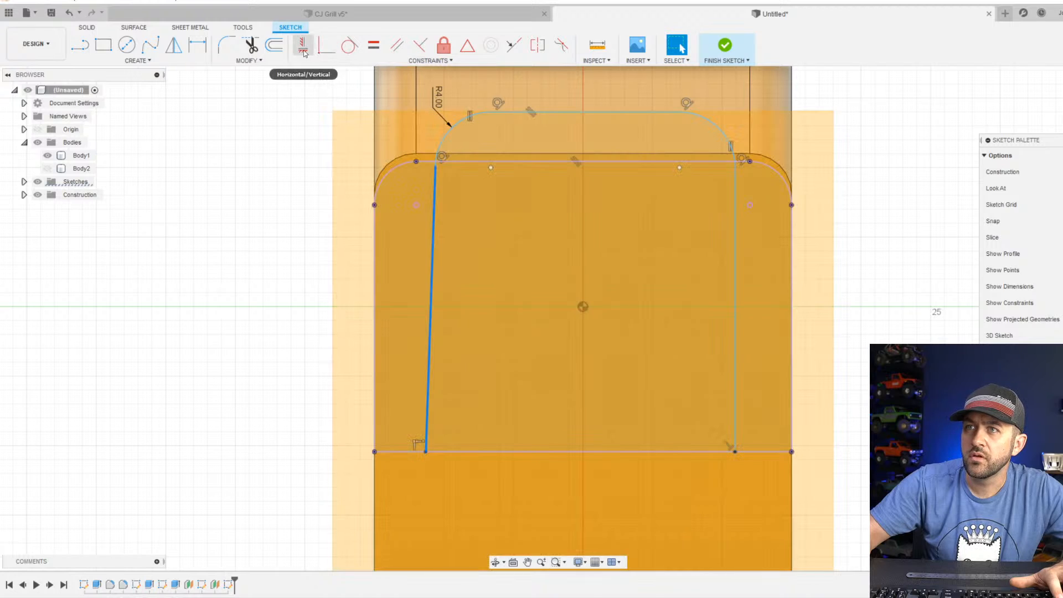
click(302, 47)
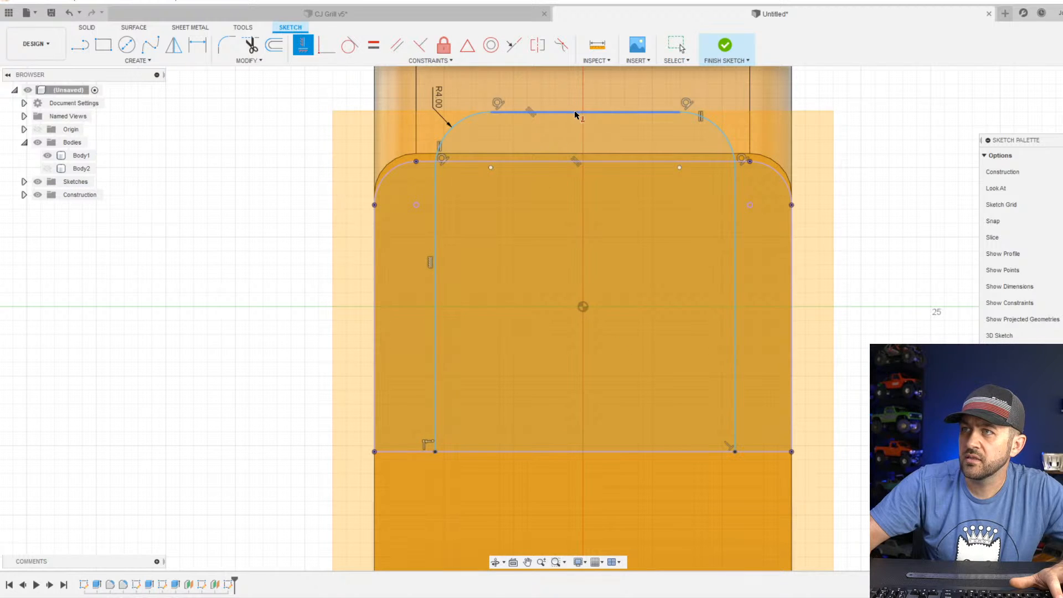
key(Escape)
Dimension both vertical side lines of the outline 1.5 mm inward from the projected outer side edges.
key(d)
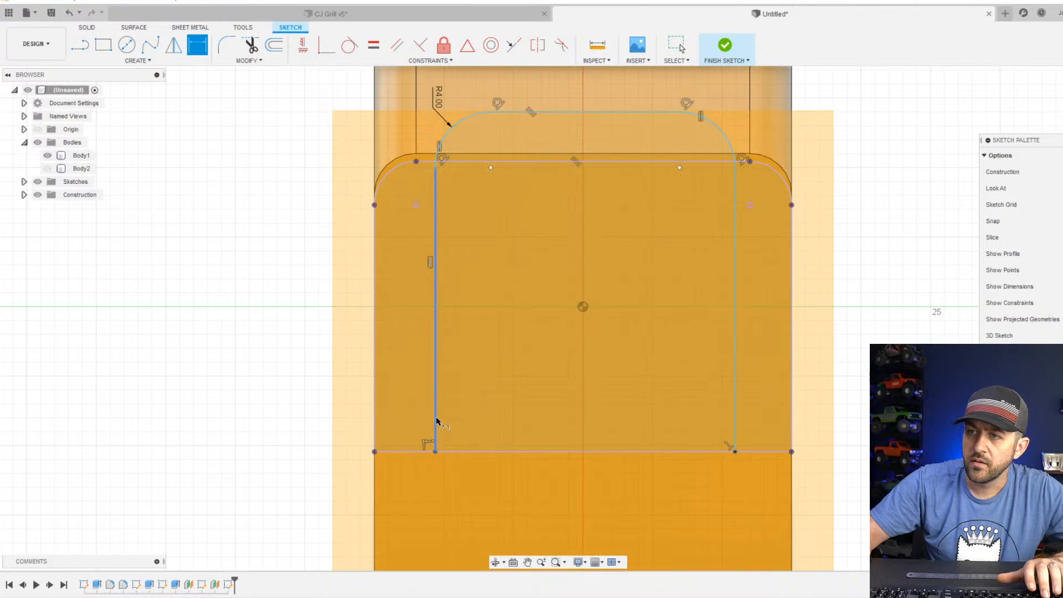
click(435, 418)
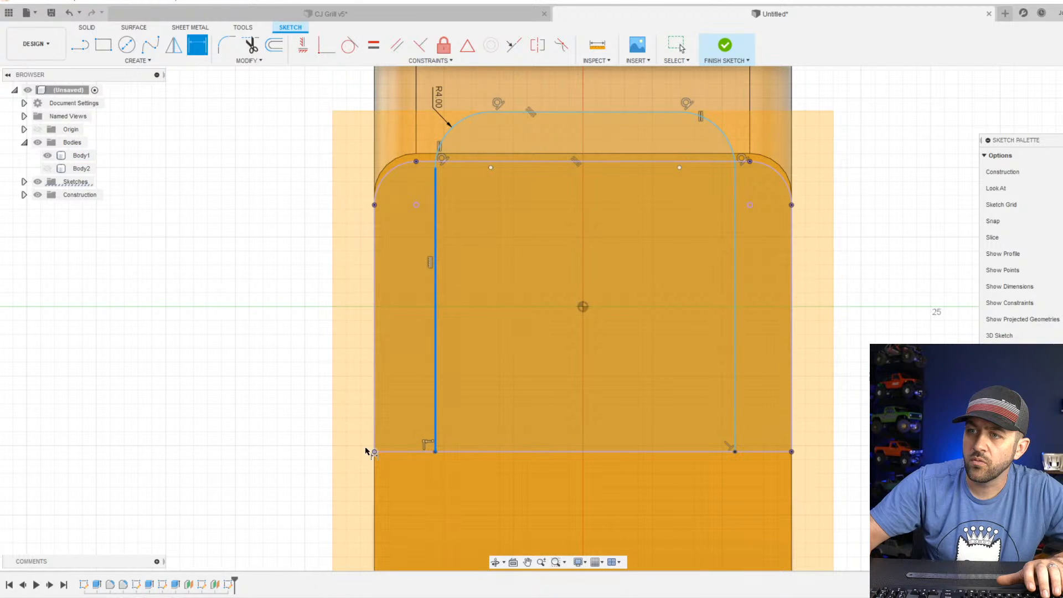
click(252, 443)
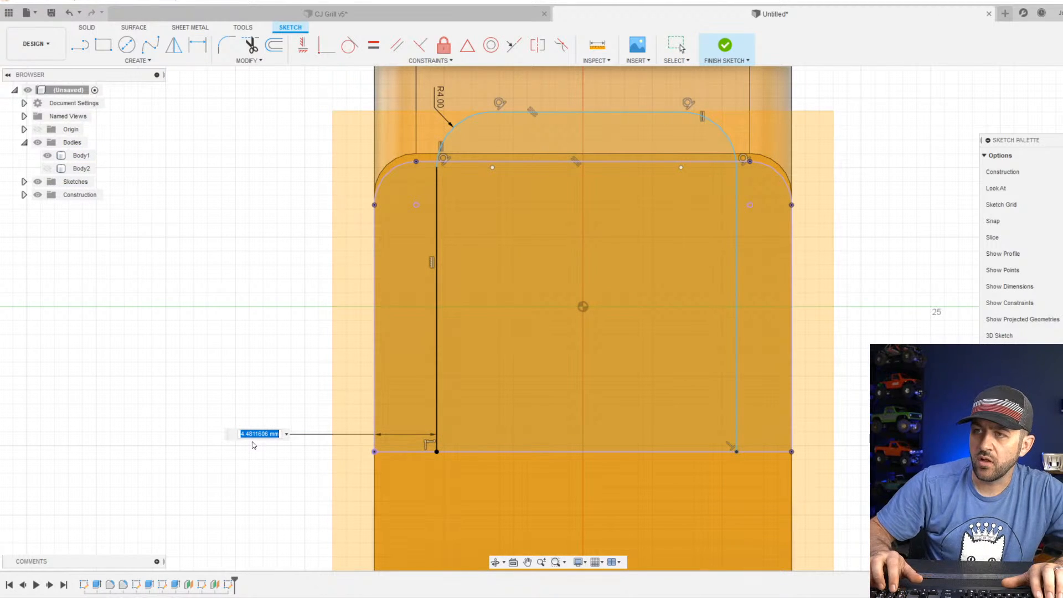
text(1.5)
key(Return)
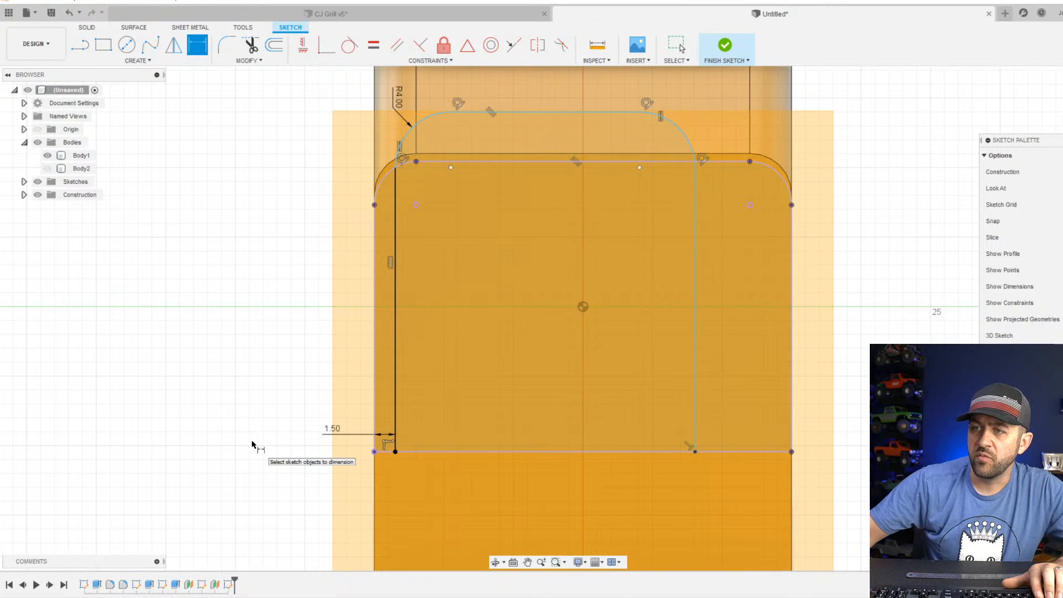
click(696, 409)
click(791, 414)
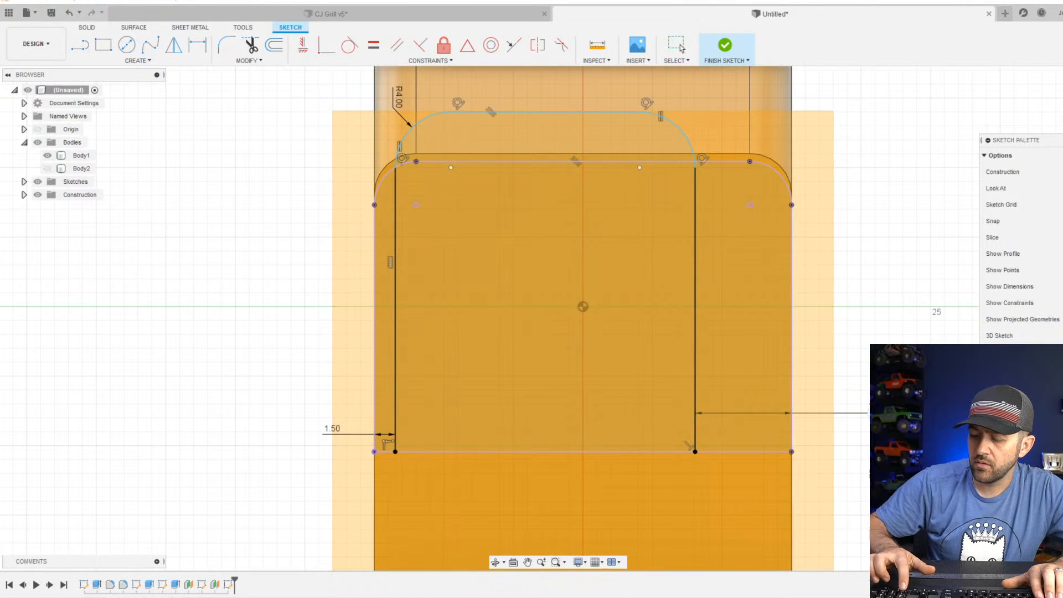
text(1.5)
key(Return)
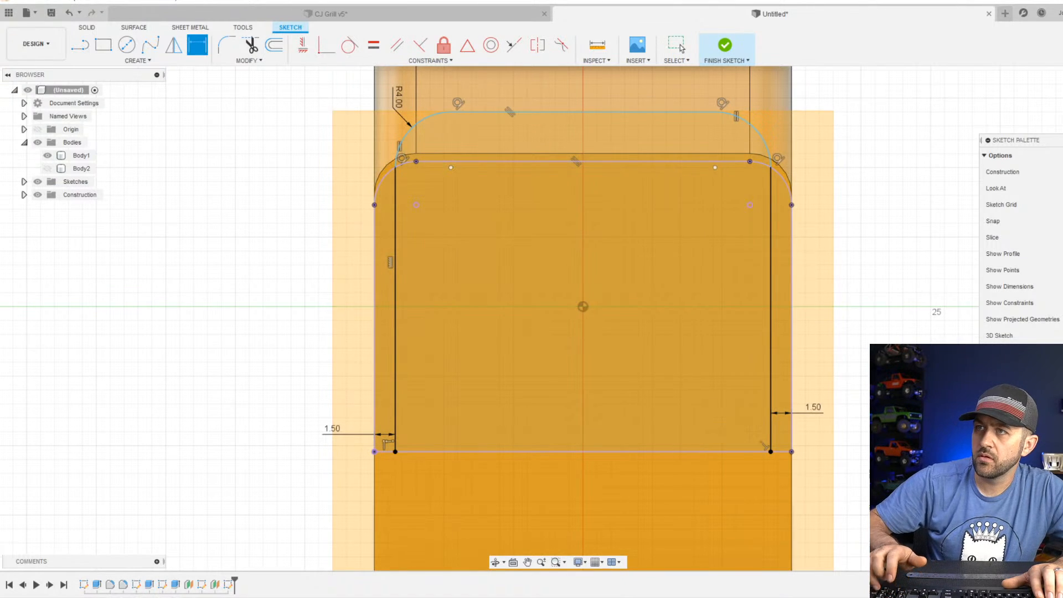
Dimension the outline's top line 4 mm above the projected top edge and finish the sketch.
click(621, 114)
click(632, 162)
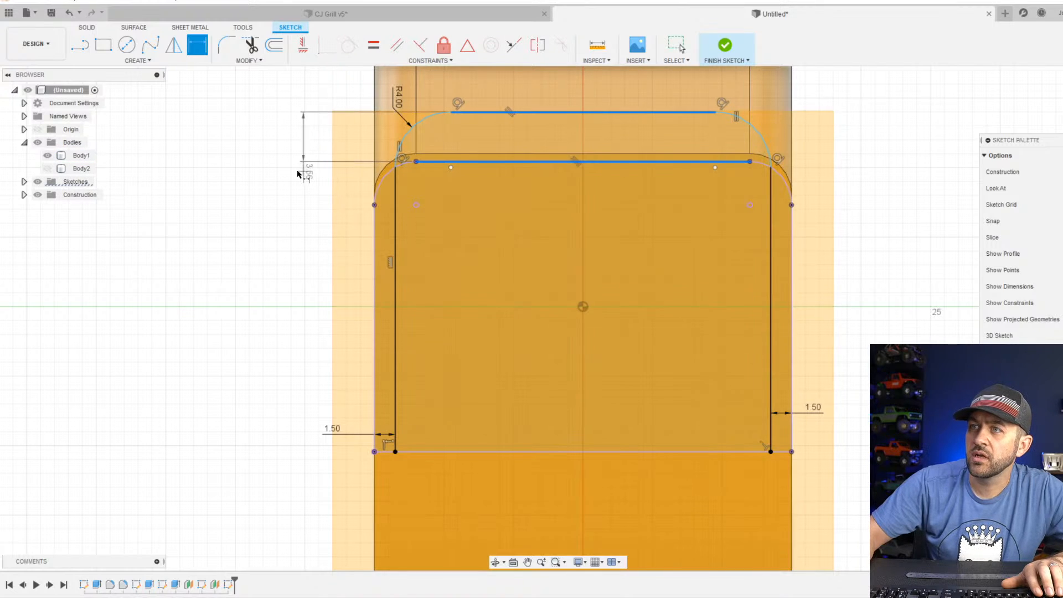
click(250, 137)
text(4)
key(Return)
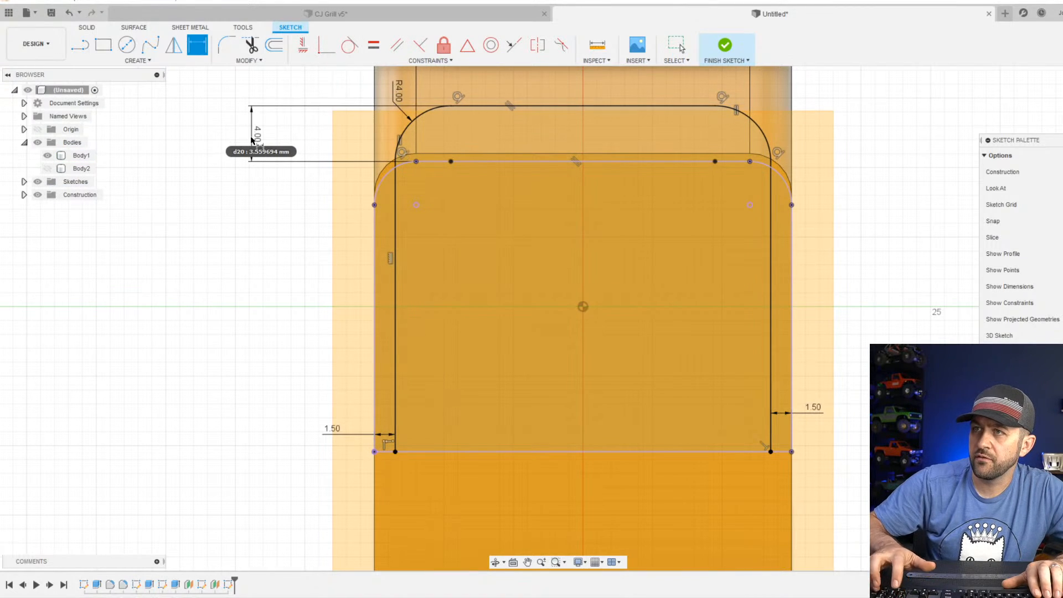
scroll(540, 182, down, 2)
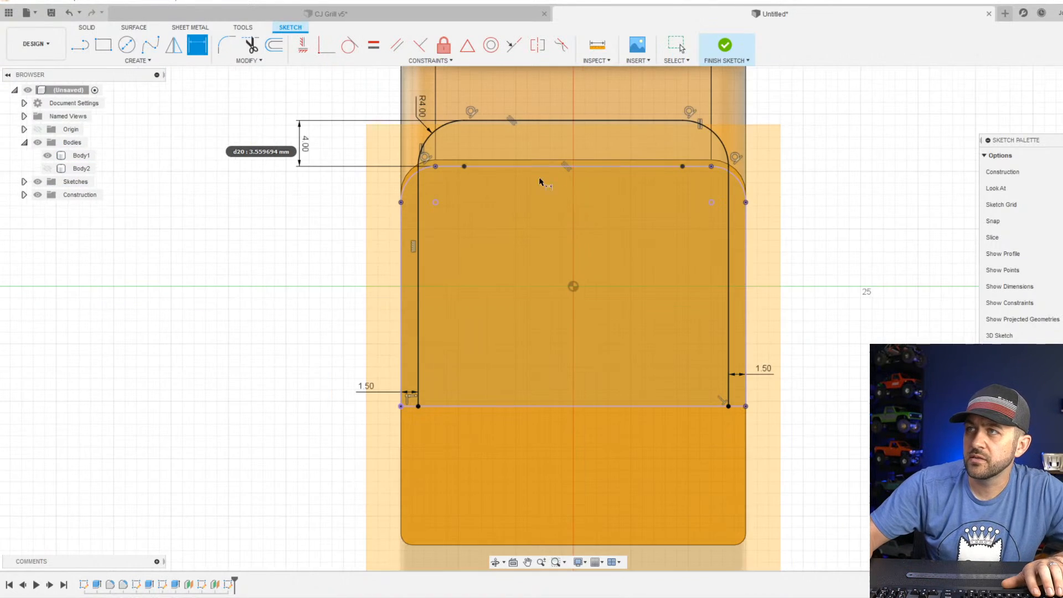
click(724, 47)
Delete the offset construction plane in front of the main body's flat end face.
shift+middle_drag(333, 345, 413, 356)
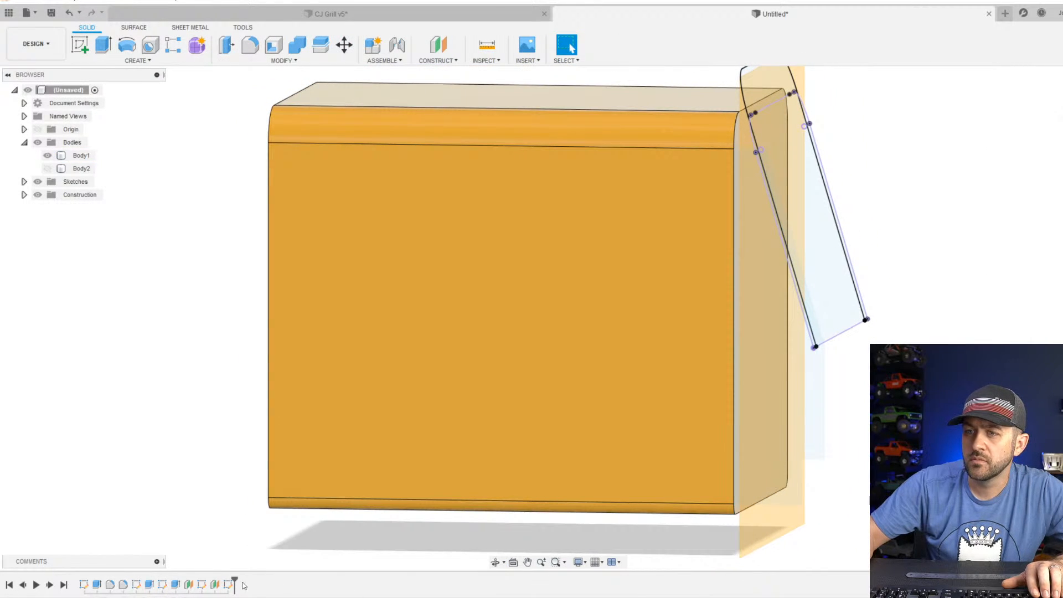
click(214, 584)
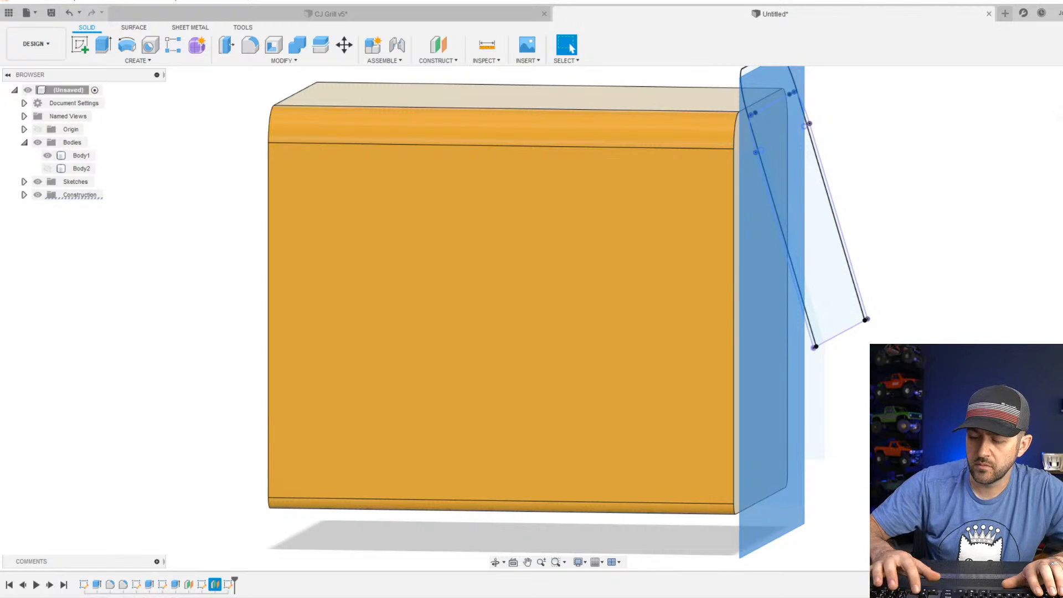
key(Delete)
scroll(762, 403, down, 2)
scroll(763, 403, down, 1)
shift+middle_drag(877, 321, 873, 335)
scroll(873, 334, up, 4)
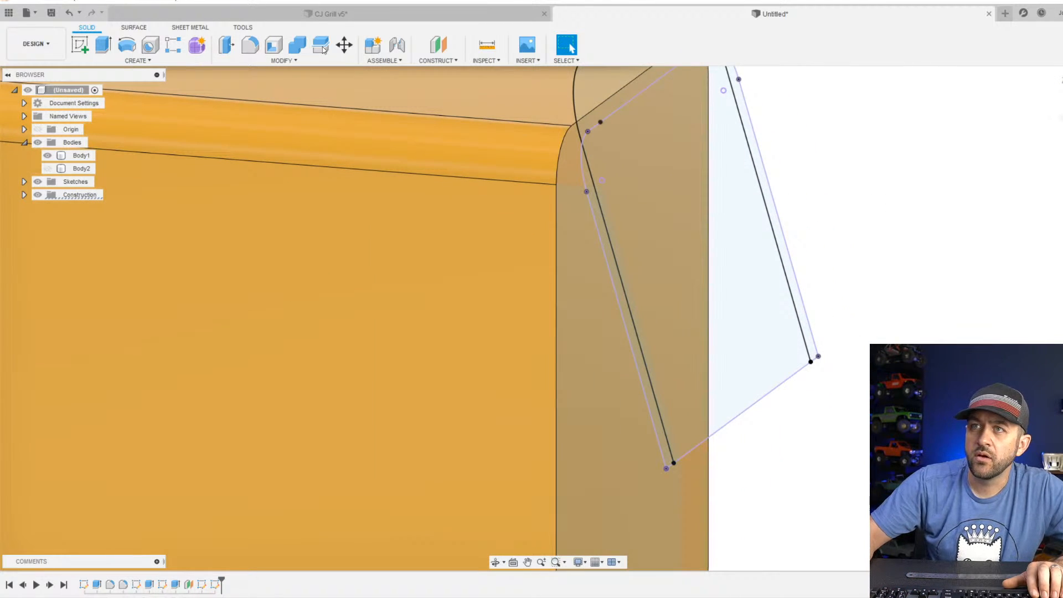
click(443, 61)
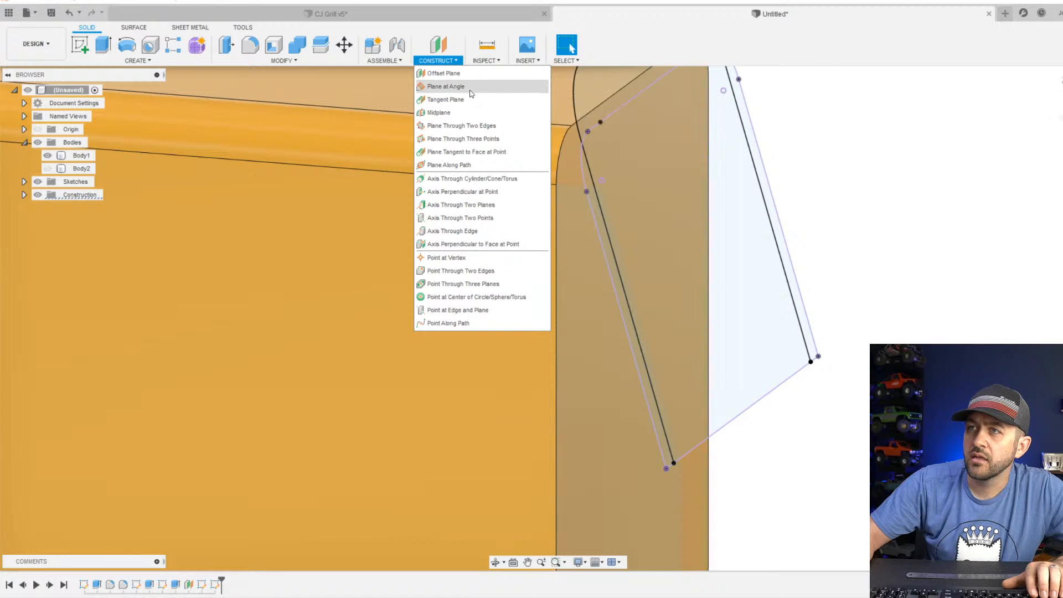
click(469, 87)
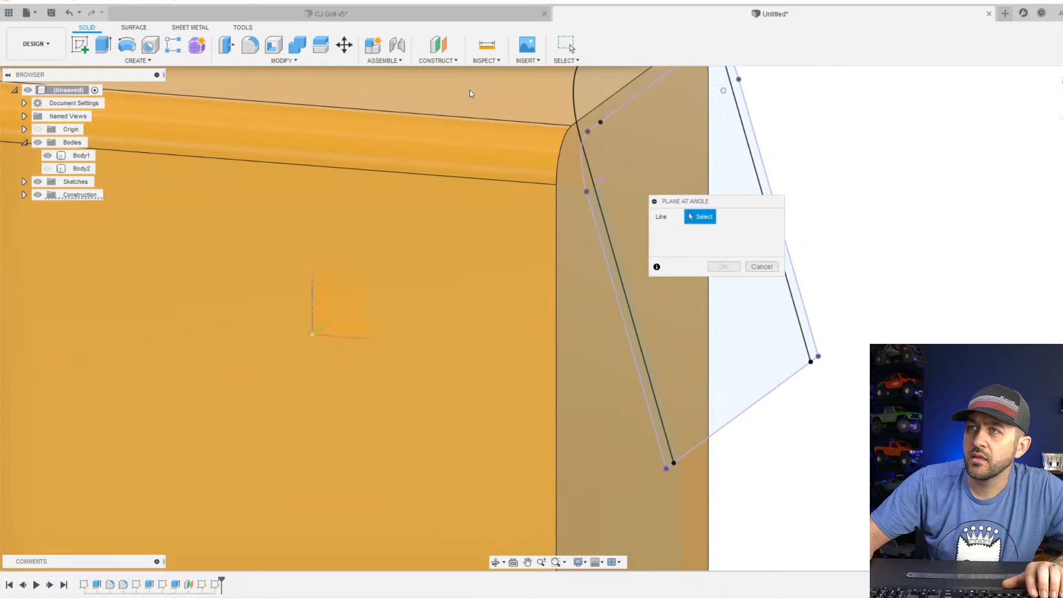
click(812, 368)
scroll(813, 370, down, 5)
click(760, 268)
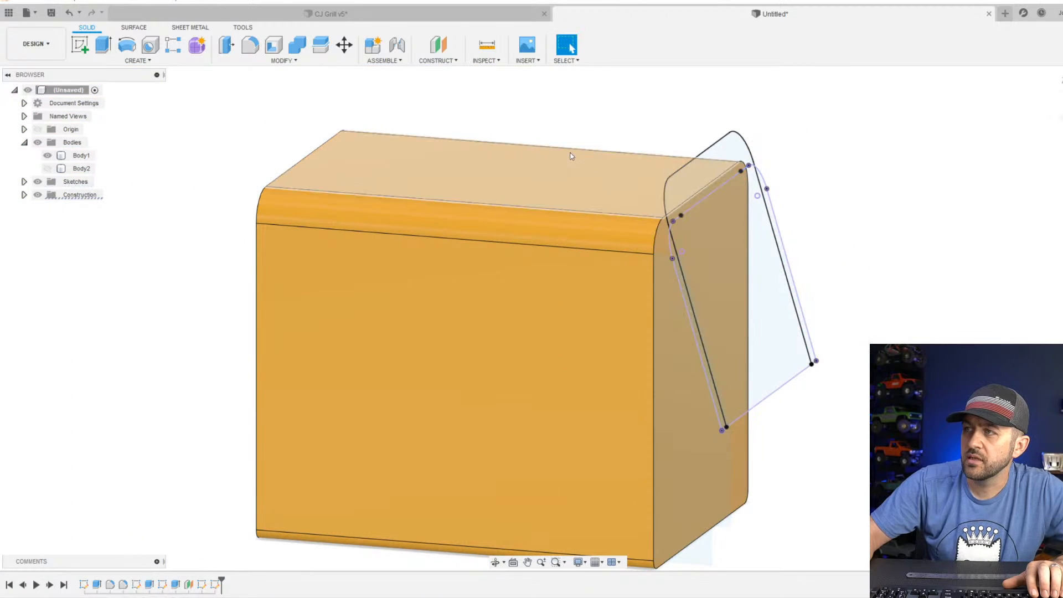
Try to create an angled construction plane through the outline's bottom line, tilted to -20 degrees.
click(435, 61)
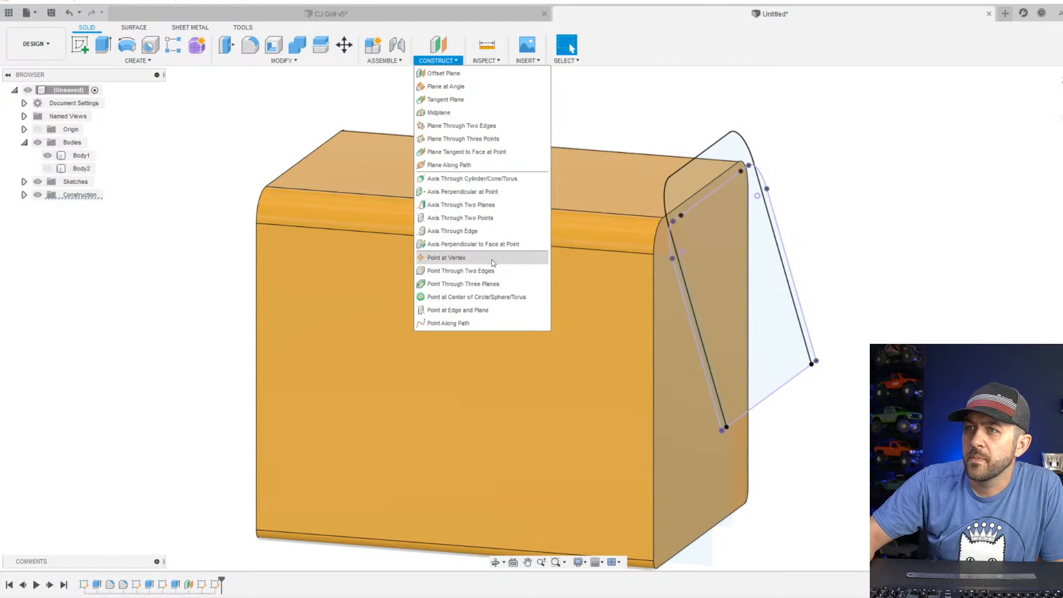
click(492, 86)
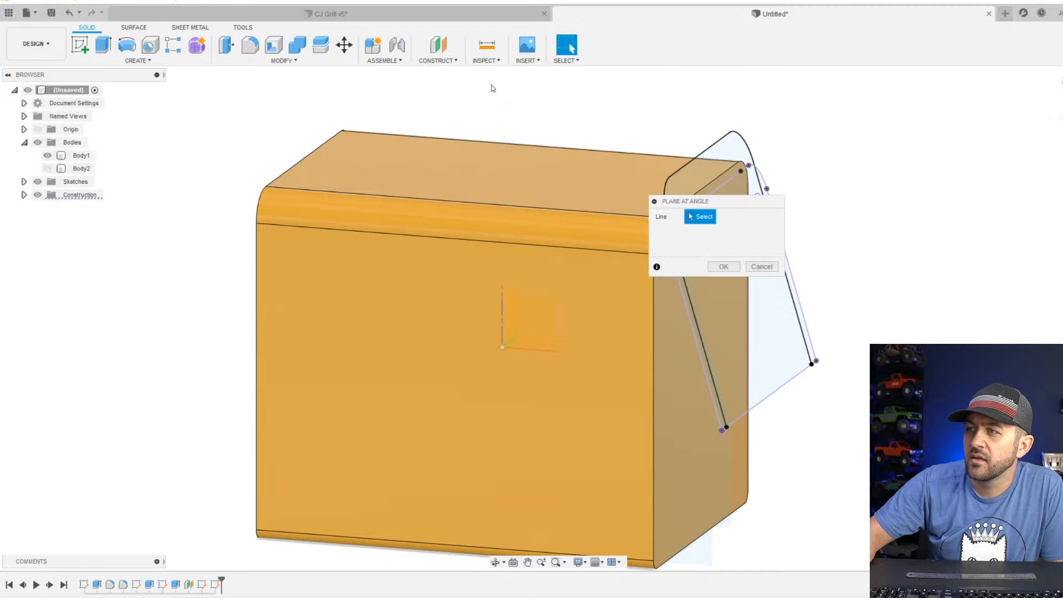
click(799, 382)
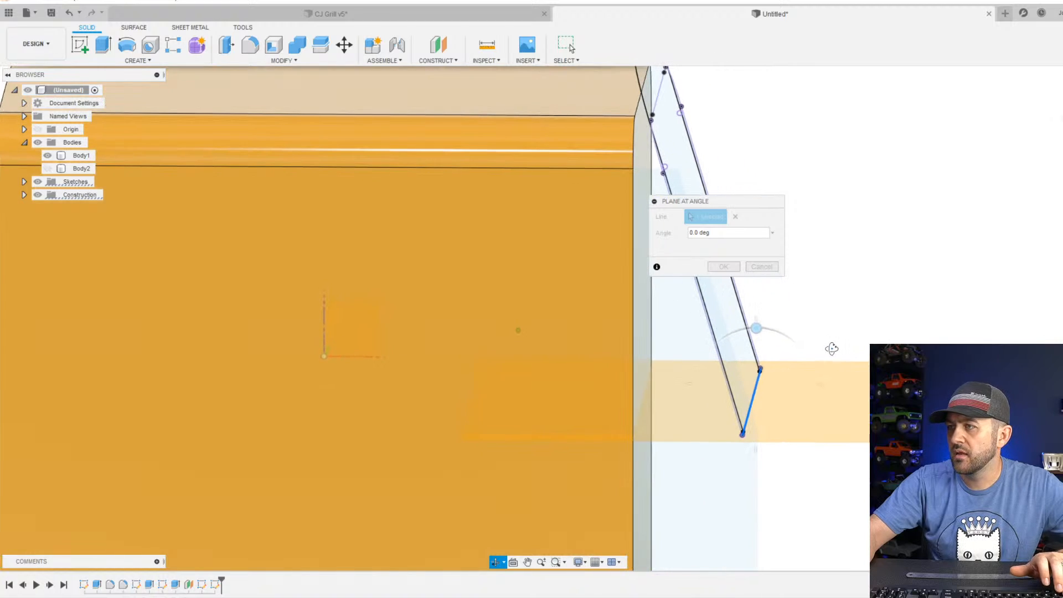
drag(754, 327, 736, 331)
scroll(741, 363, down, 4)
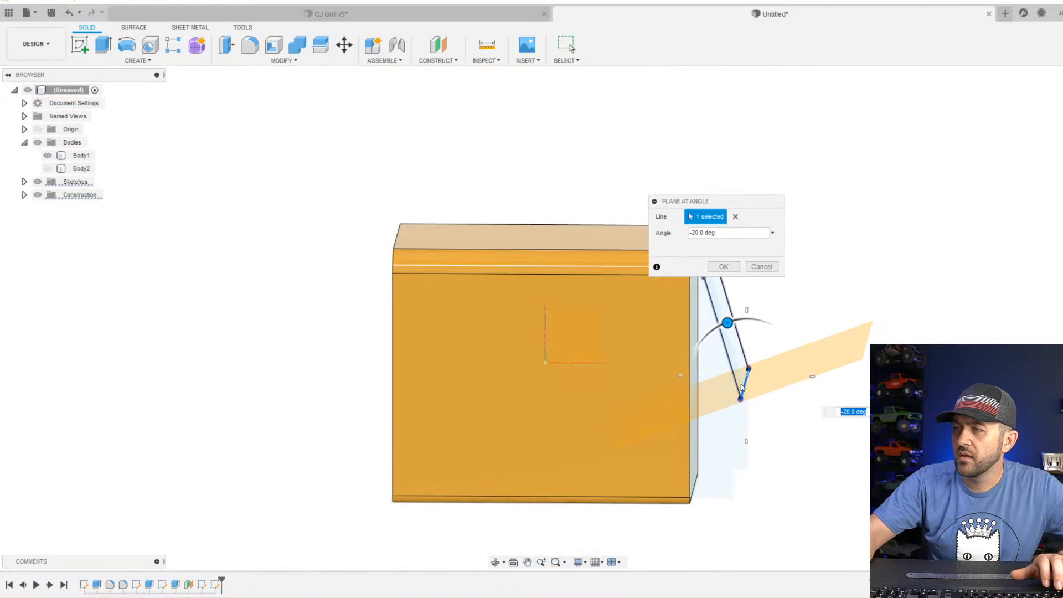
mouse_move(744, 407)
shift+middle_down()
mouse_move(744, 384)
mouse_move(735, 418)
shift+middle_up()
key(Return)
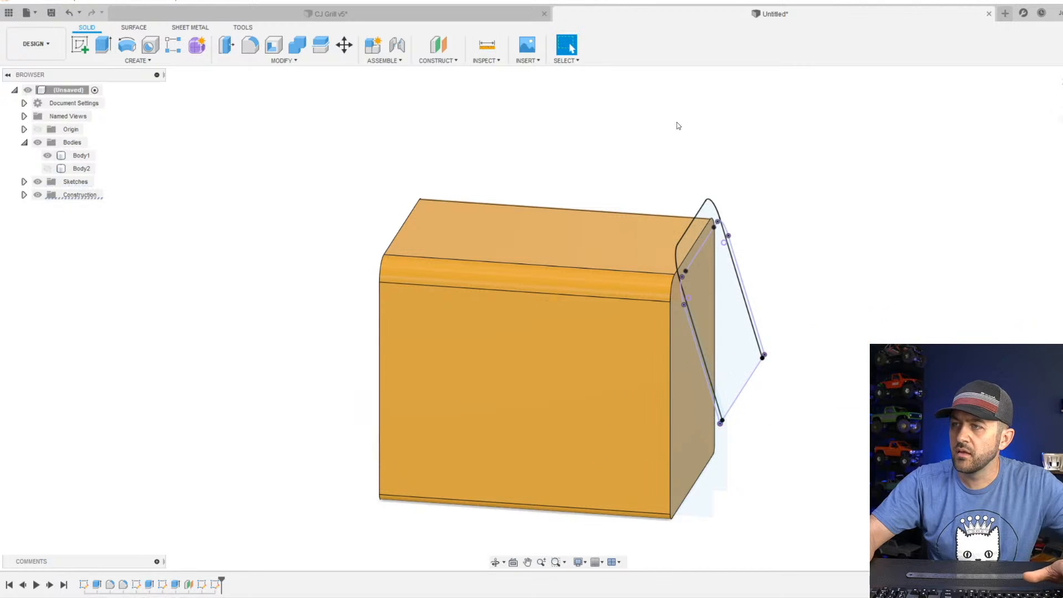
Measure the angle between the outline's slanted side line and the vertical edge of the main body's end face.
click(477, 47)
click(693, 410)
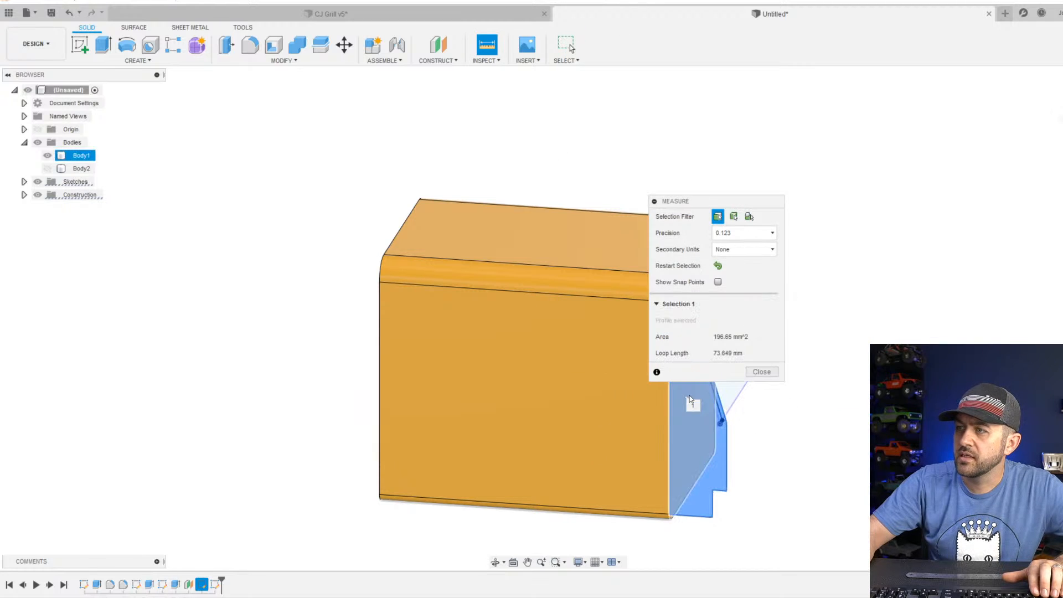
click(754, 373)
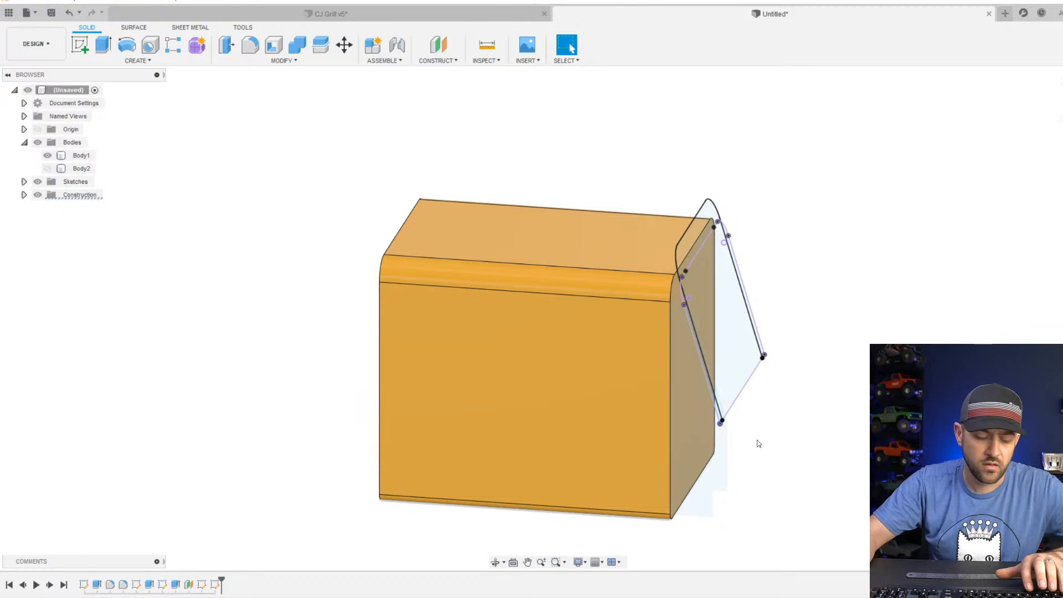
shift+middle_drag(756, 440, 723, 443)
click(723, 443)
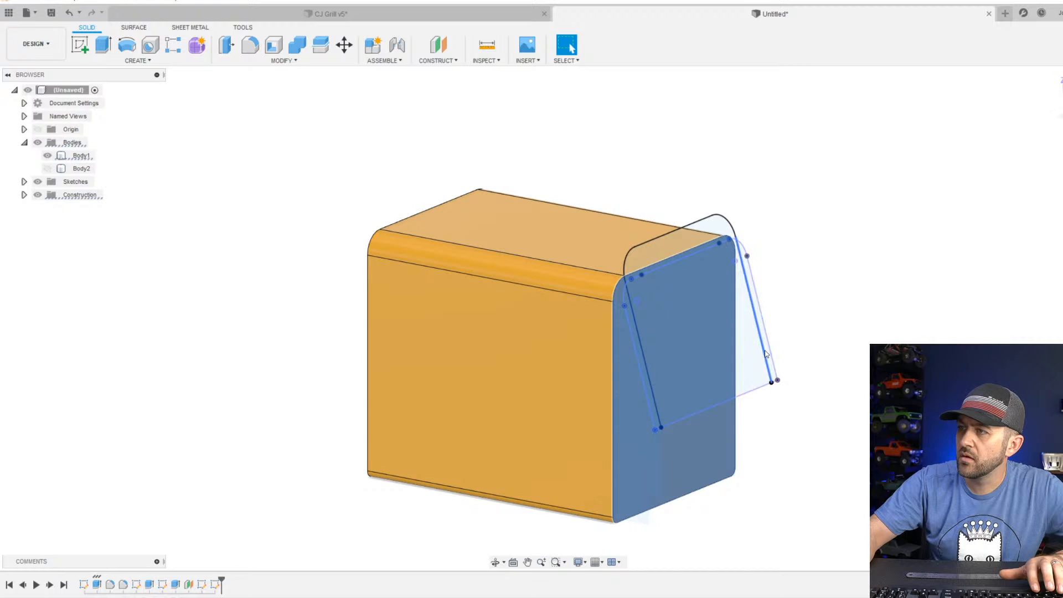
click(763, 355)
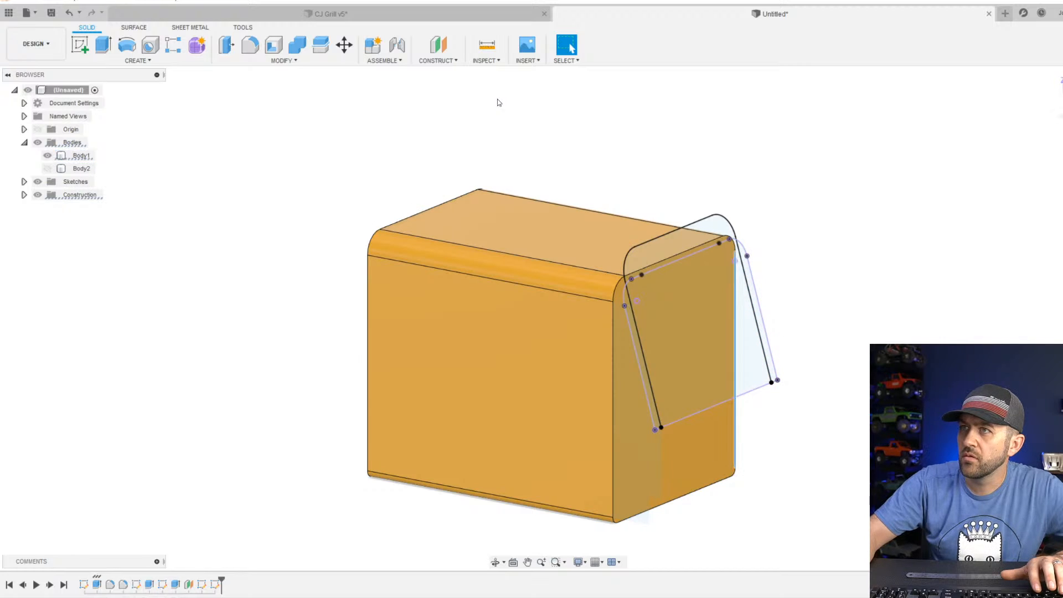
click(488, 47)
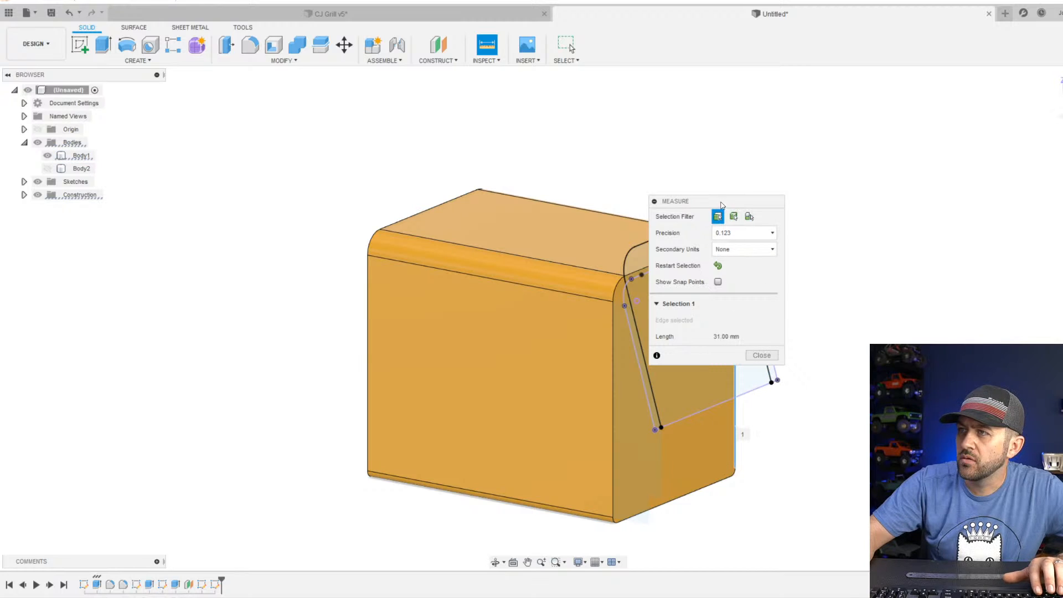
drag(721, 205, 495, 148)
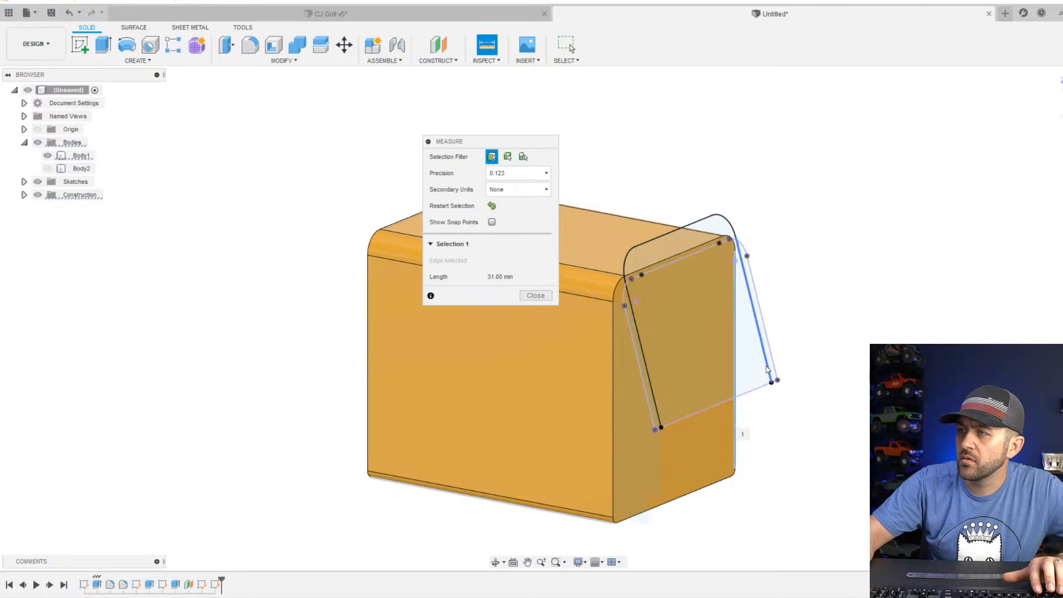
click(735, 438)
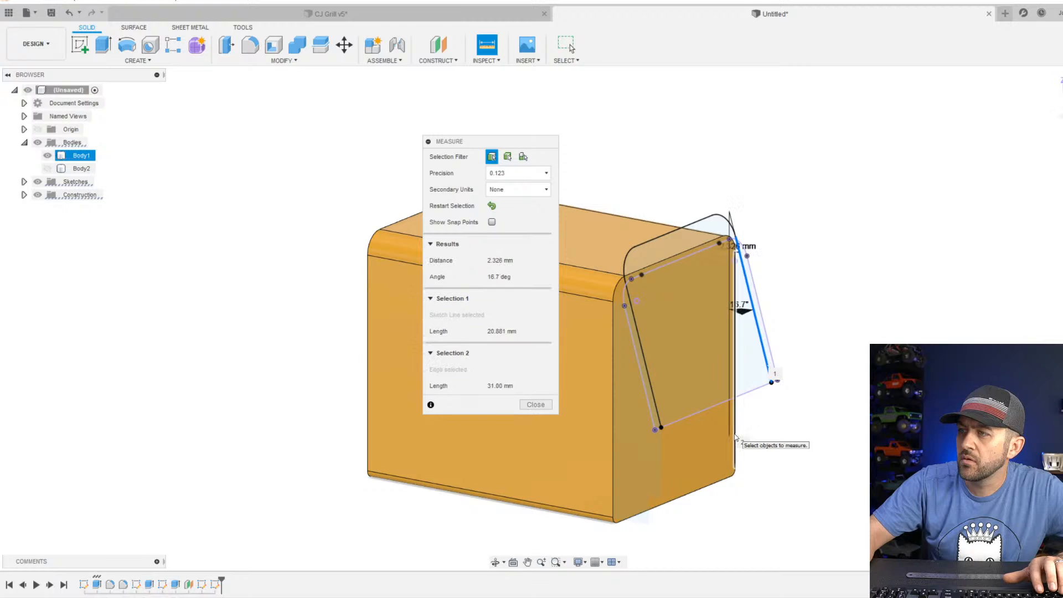
scroll(761, 305, up, 6)
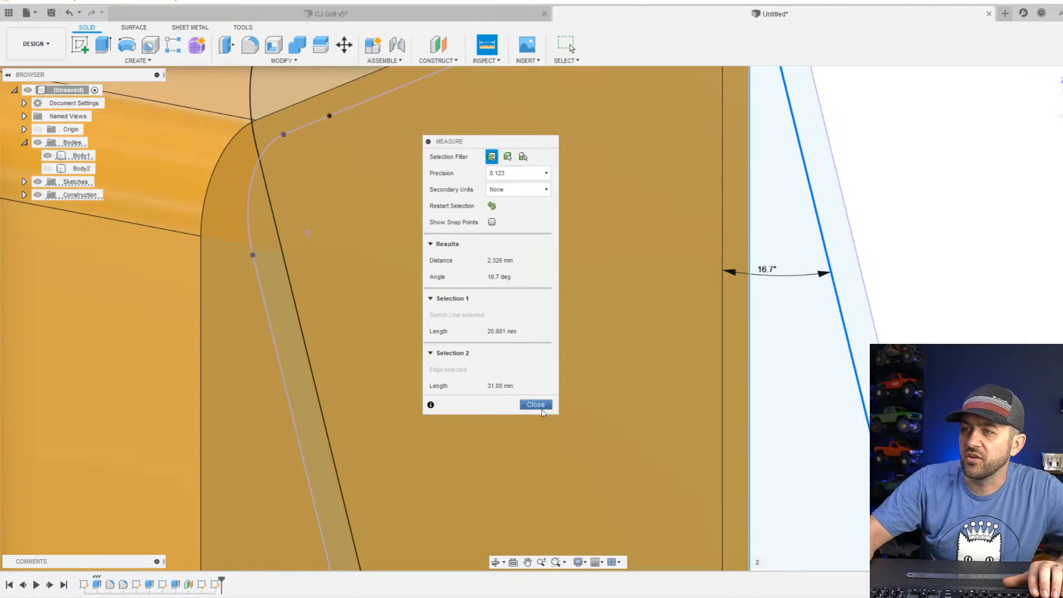
Create an angled construction plane through the outline's bottom line with a tilt of 16.7 degrees.
click(438, 61)
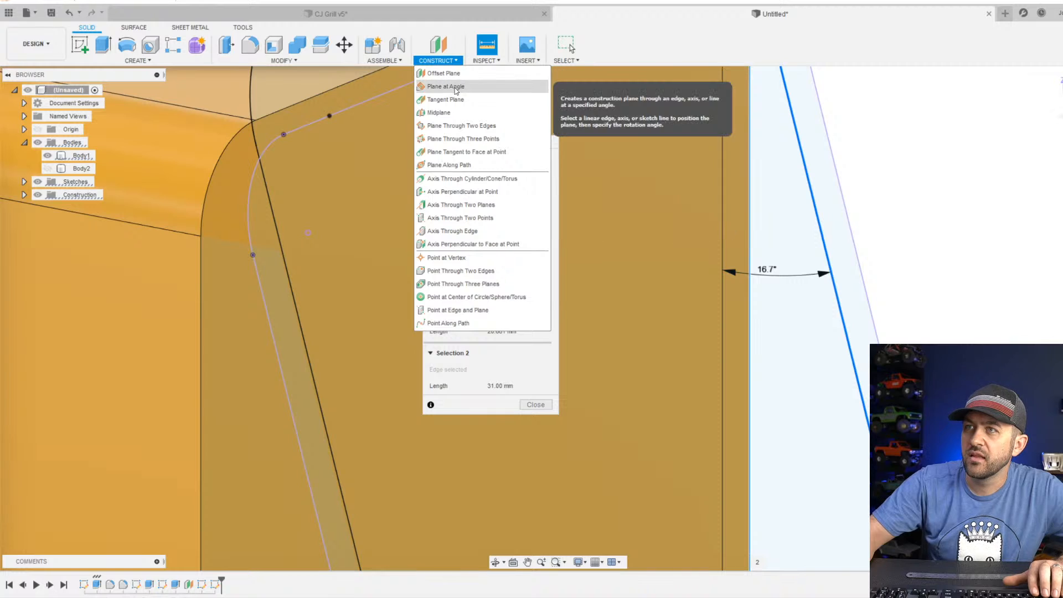
click(446, 87)
scroll(705, 403, down, 5)
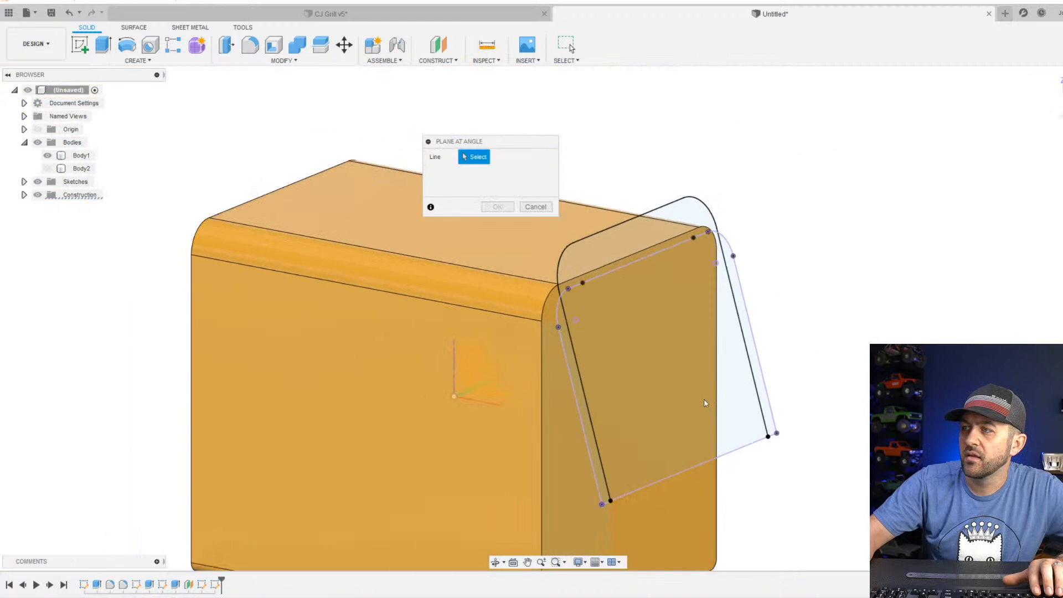
click(753, 444)
text(16)
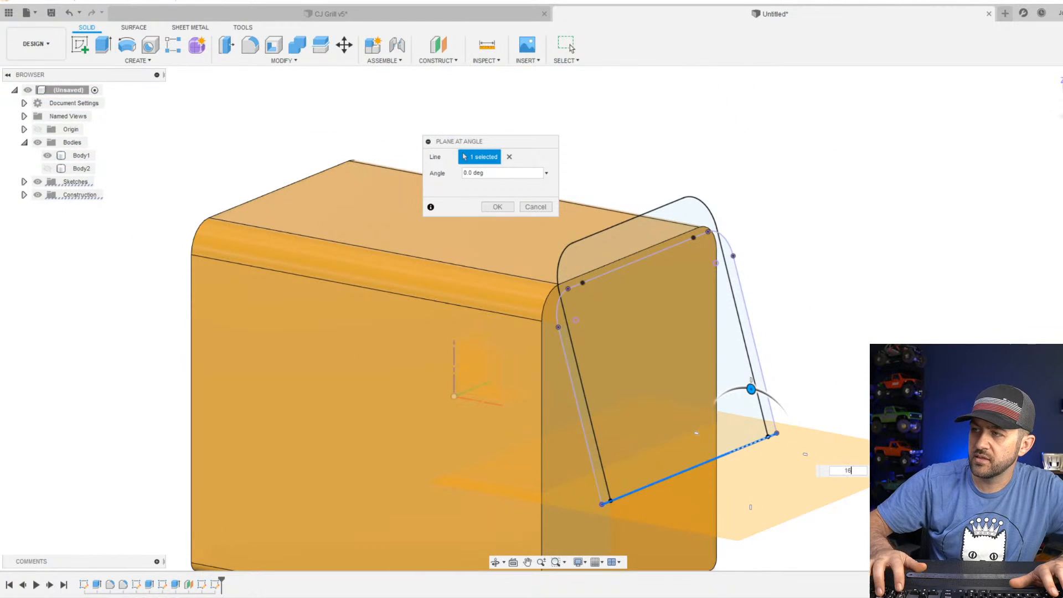
key(Return)
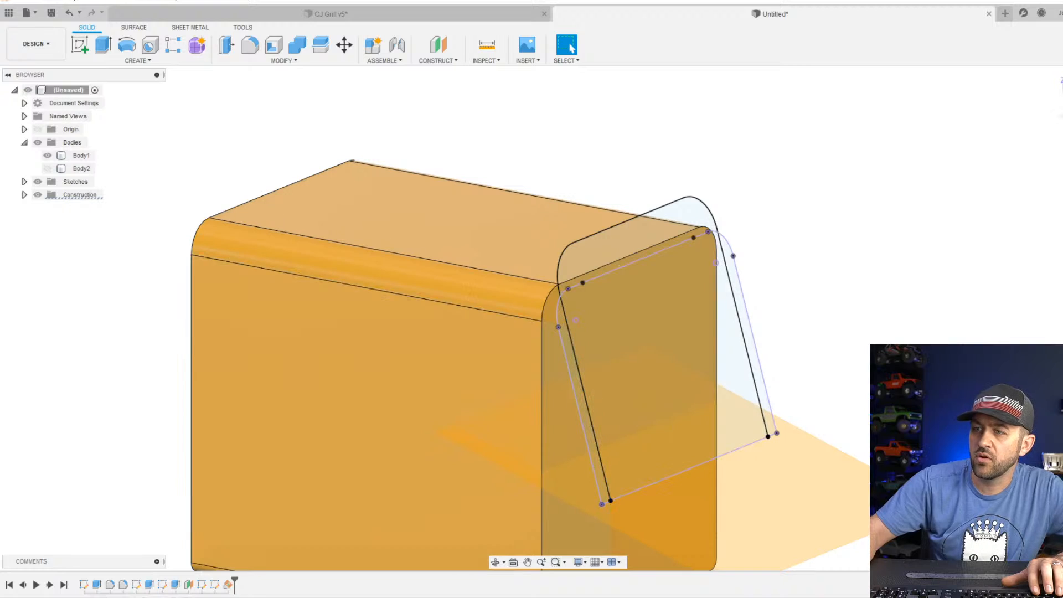
Edit the angled construction plane so it tilts the opposite way about the outline's bottom line.
right_click(229, 584)
click(252, 521)
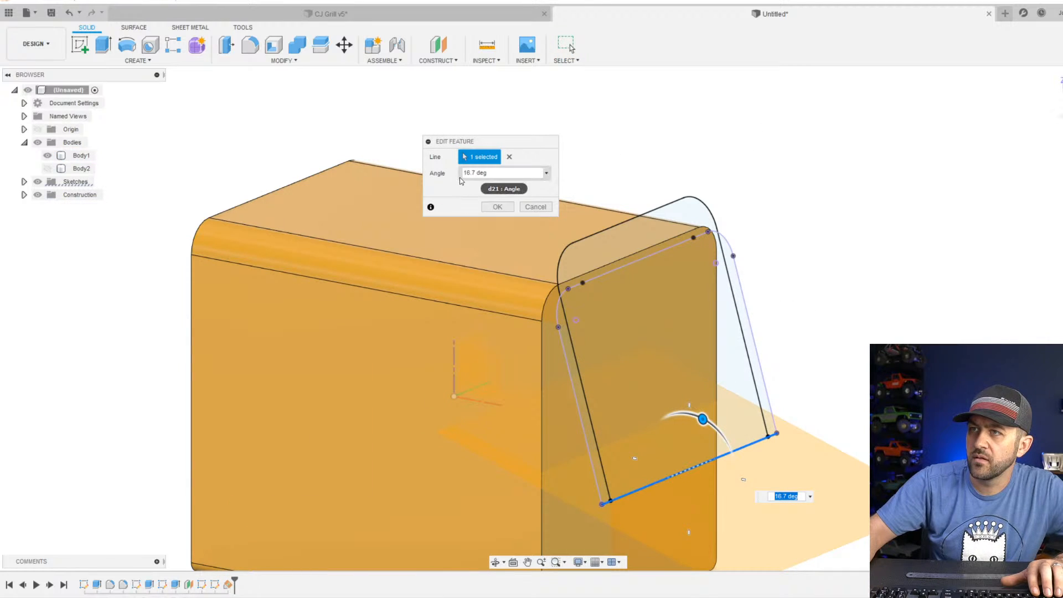
click(527, 210)
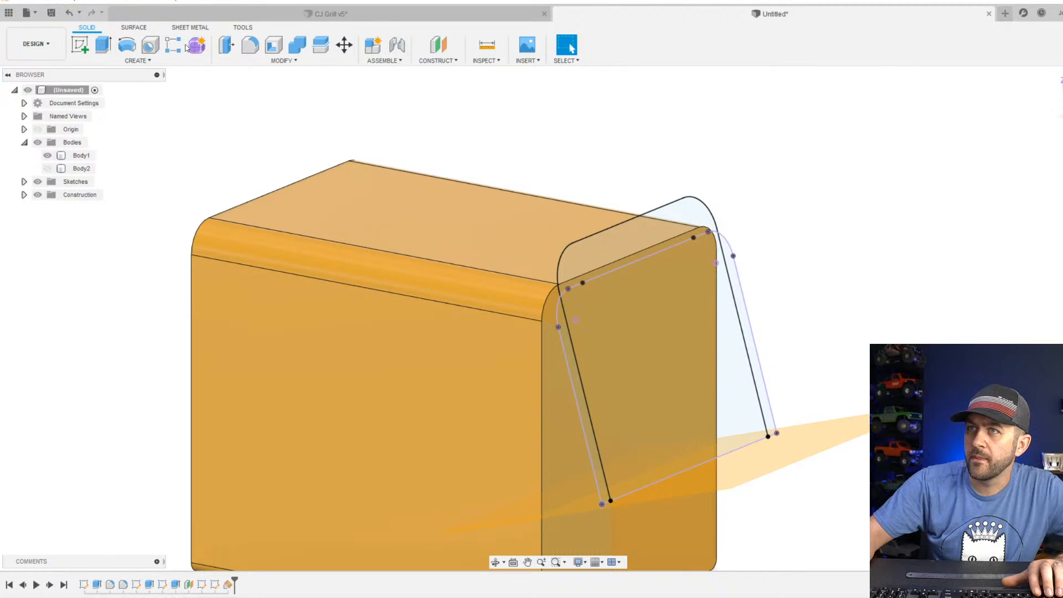
Sketch a circle about 2.8 mm in diameter on the angled plane, centred on the lower end of the outline's slanted side line.
click(79, 44)
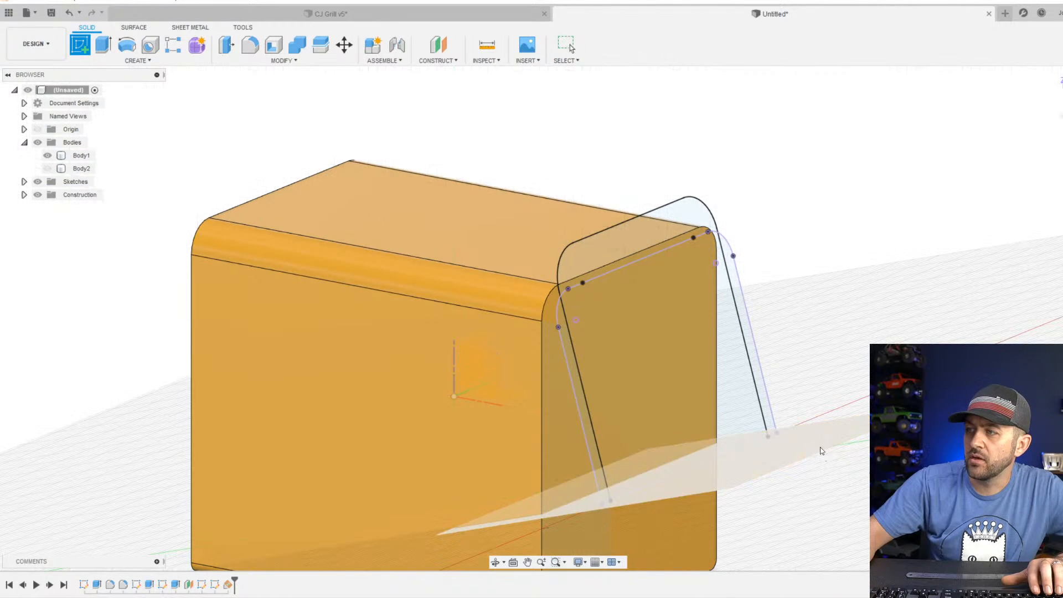
click(819, 447)
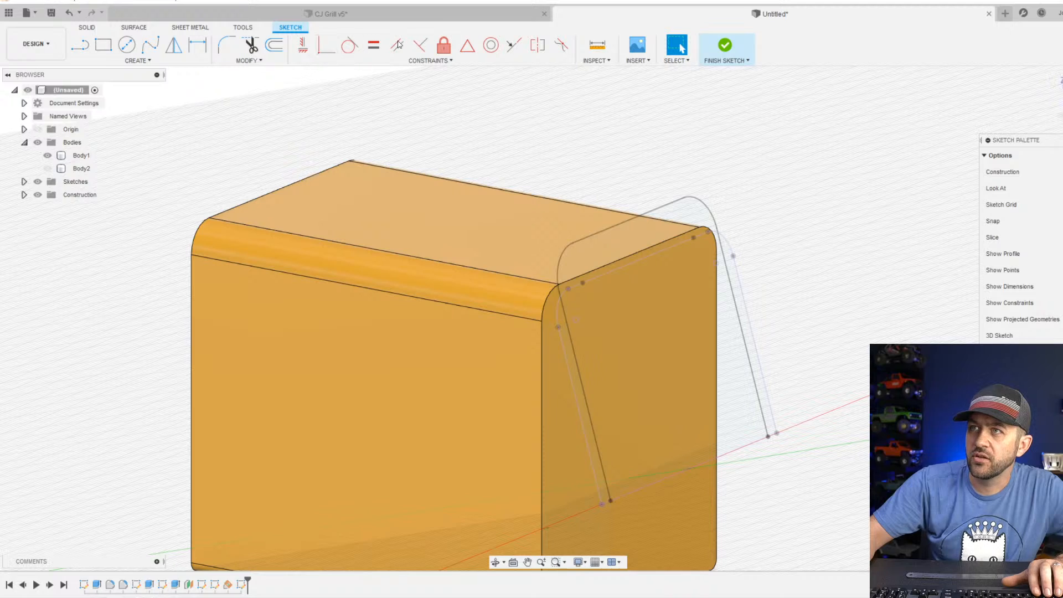
click(127, 44)
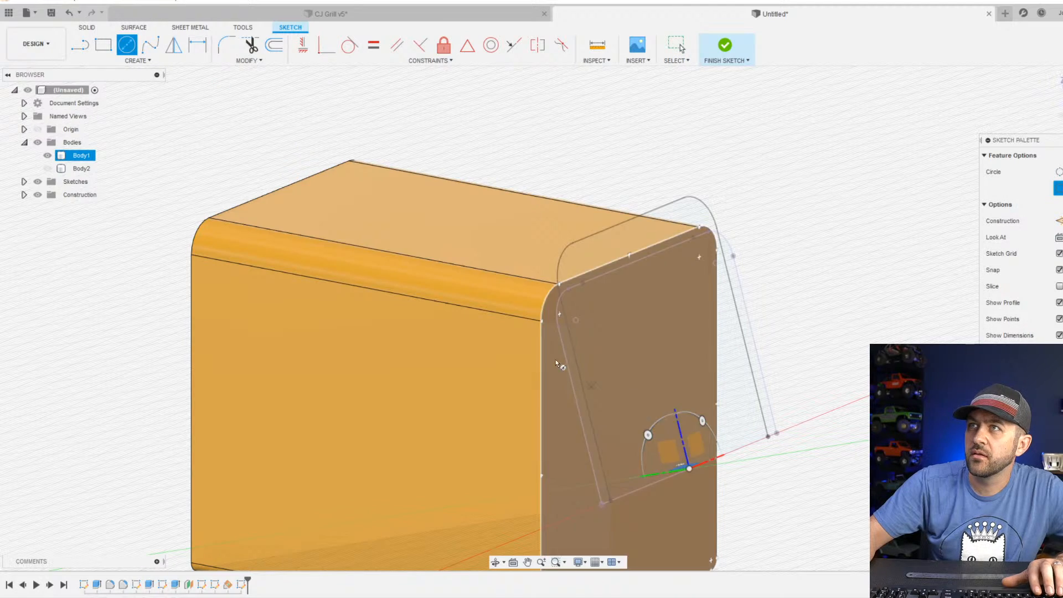
shift+middle_drag(556, 360, 608, 383)
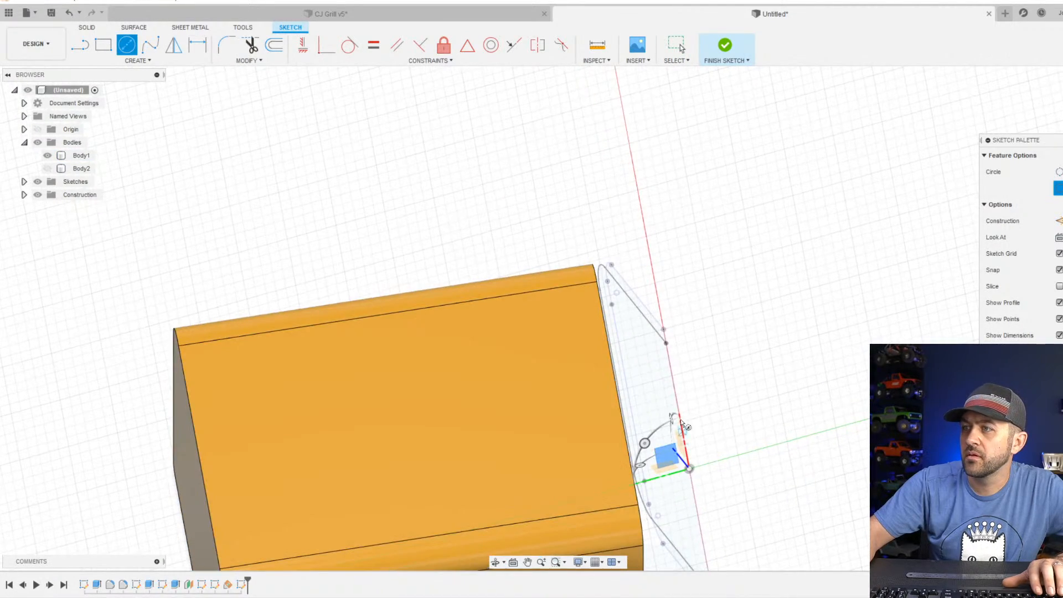
scroll(678, 351, up, 4)
click(671, 330)
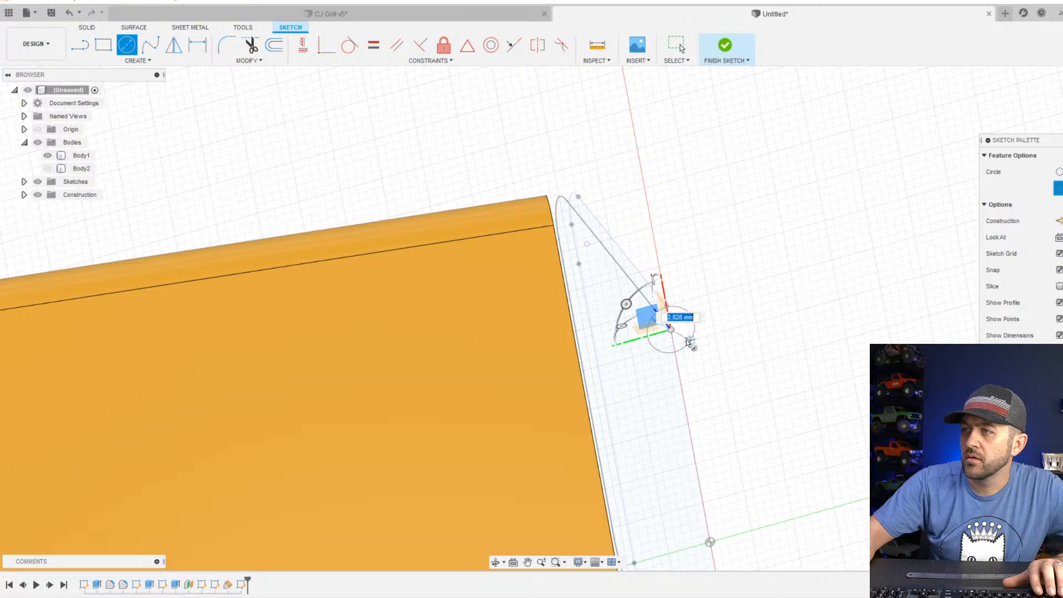
click(682, 351)
key(Escape)
Dimension the circle's diameter to 3 mm and finish the sketch.
key(d)
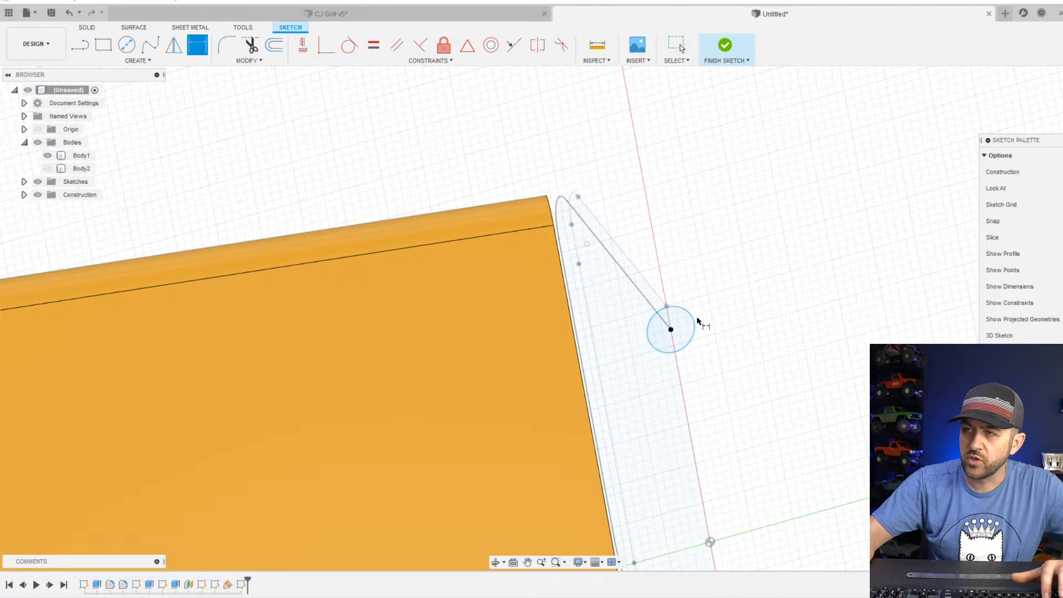
click(695, 335)
click(741, 332)
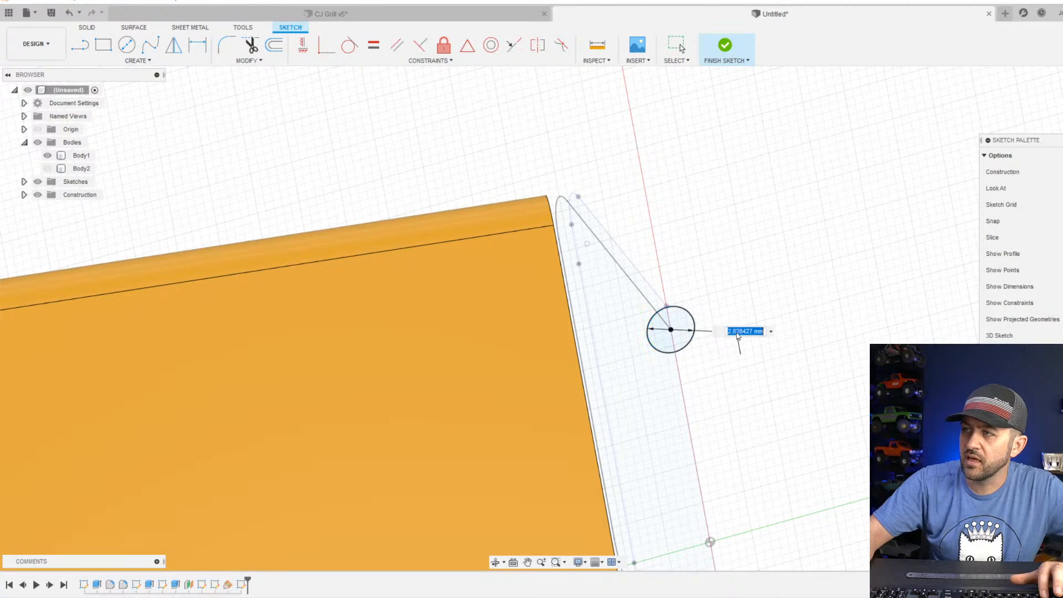
text(3)
key(Return)
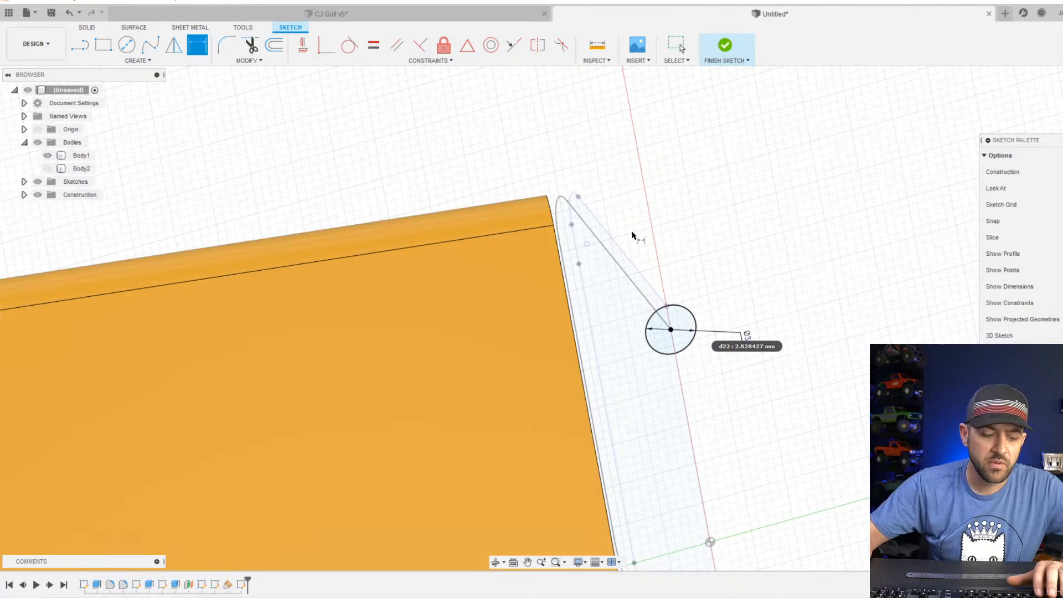
click(725, 46)
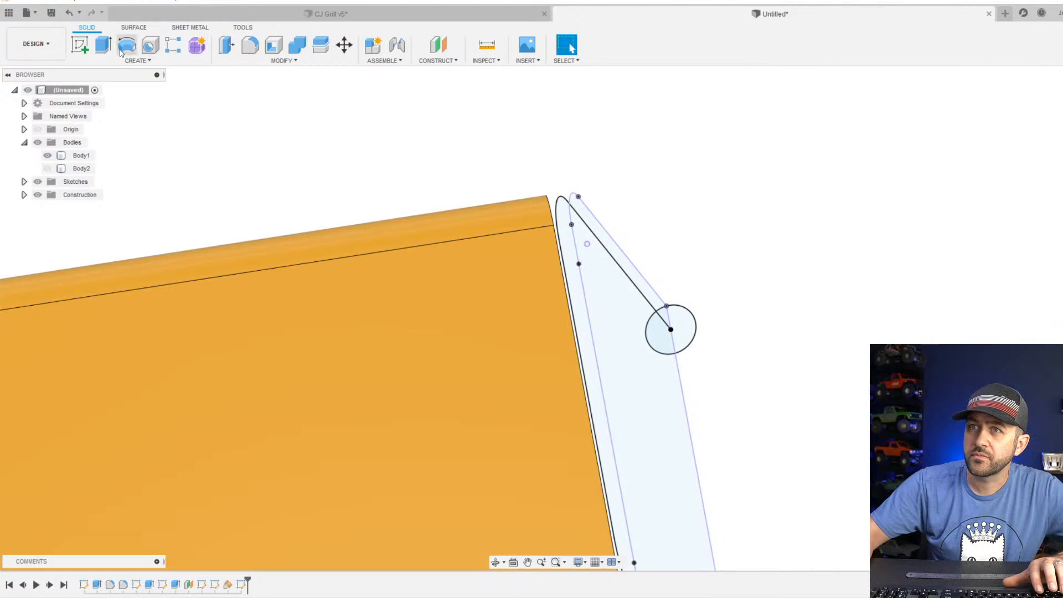
Sweep the 3 mm circle along the whole rounded outline as a new body to form the tubular handle.
click(149, 61)
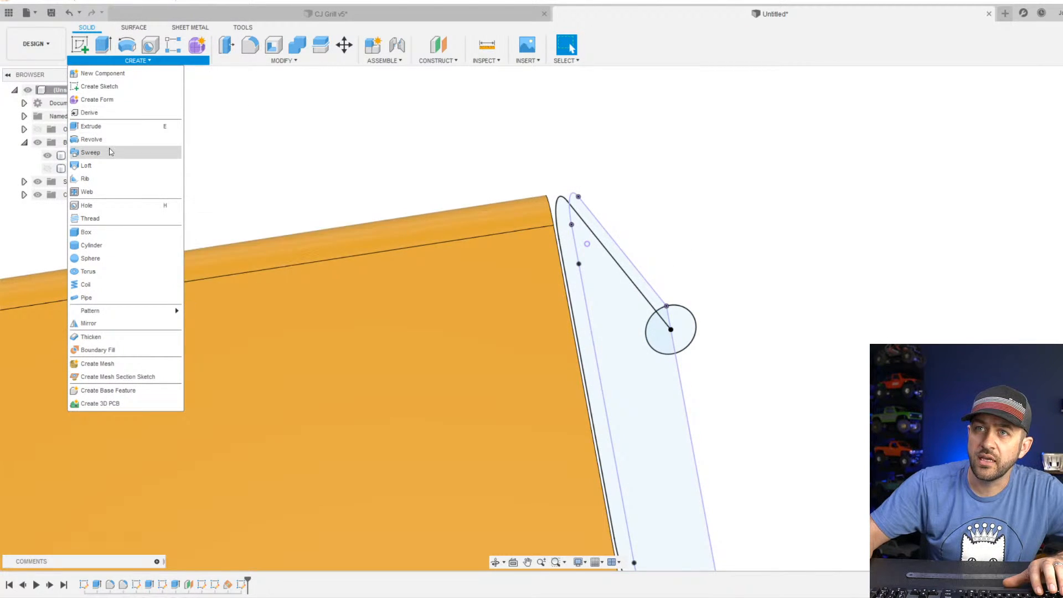
click(90, 152)
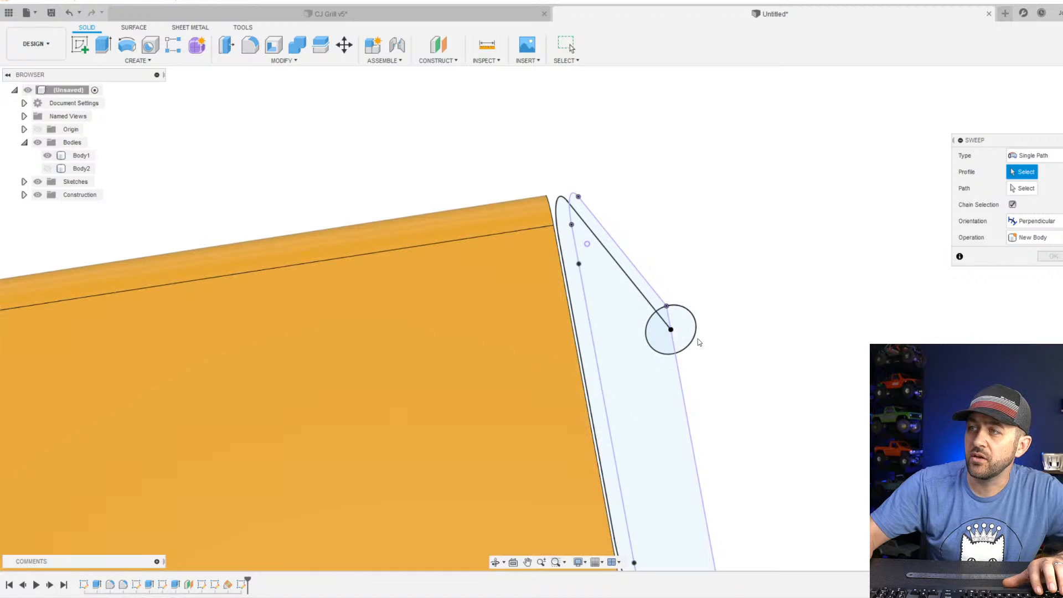
click(692, 340)
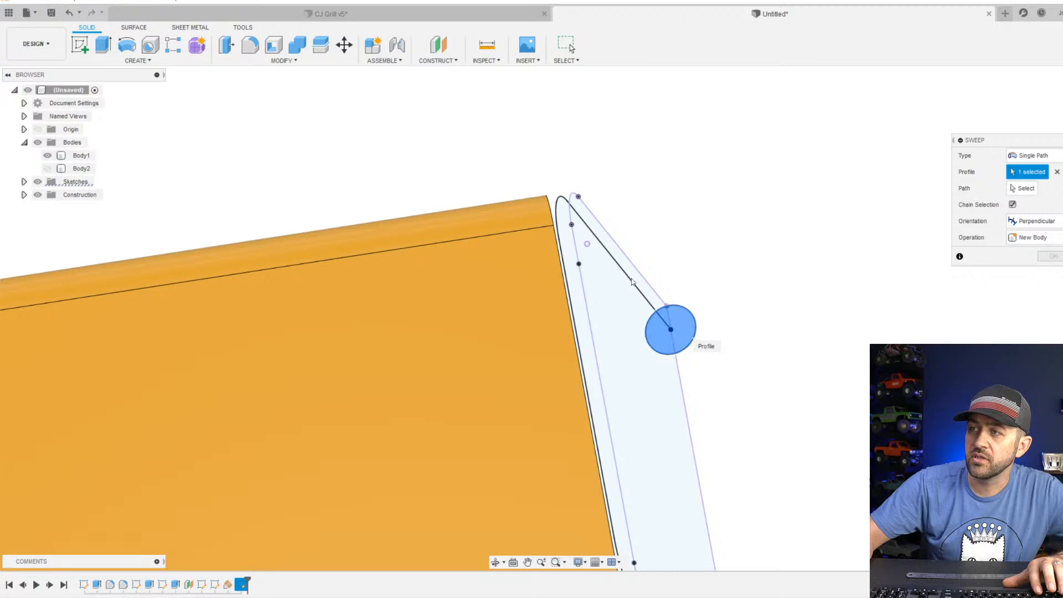
shift+middle_drag(601, 236, 543, 216)
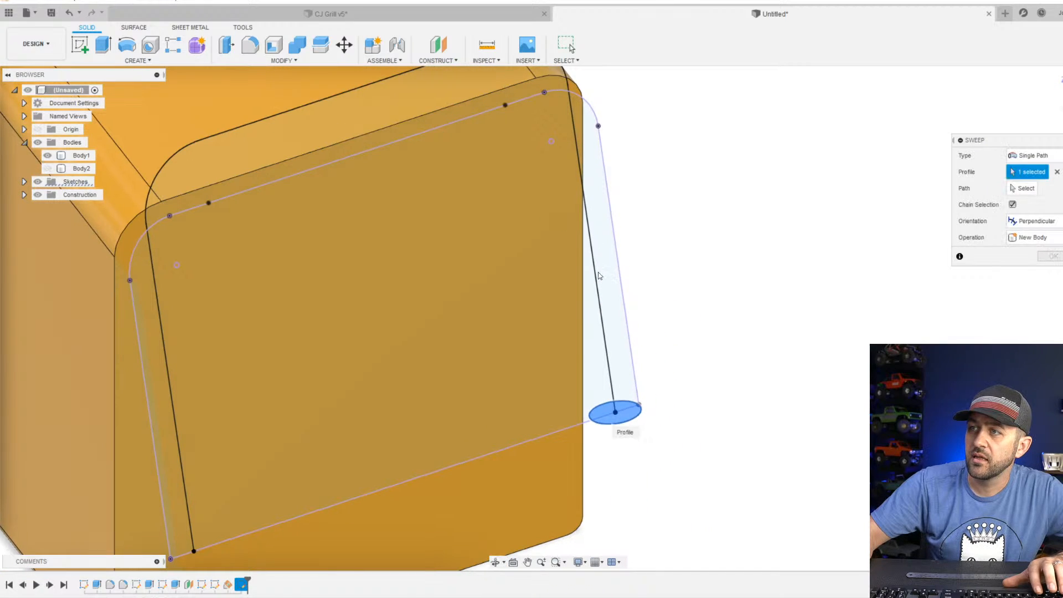
scroll(600, 276, down, 4)
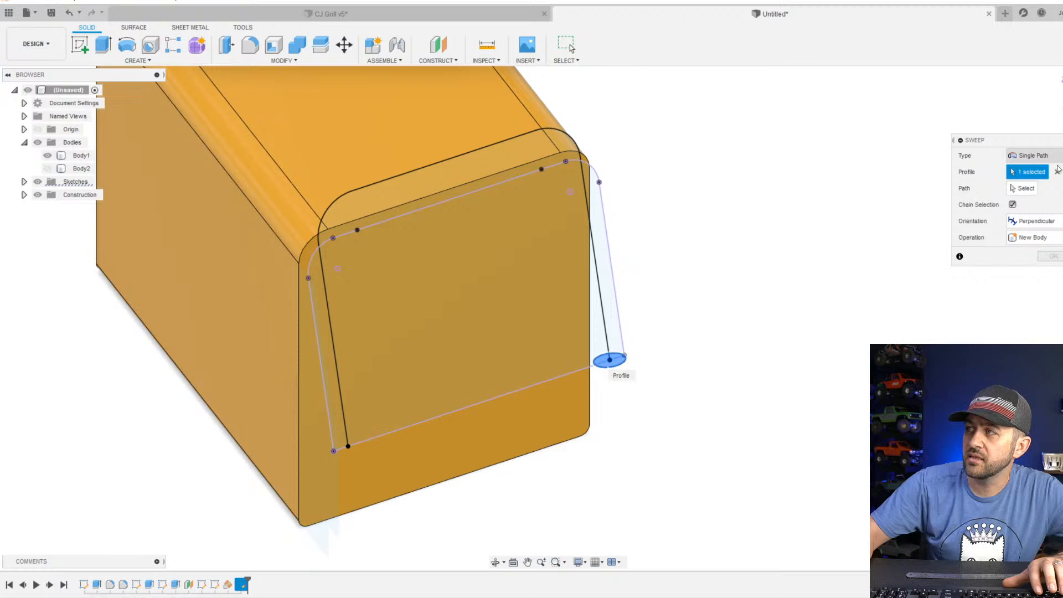
click(1022, 188)
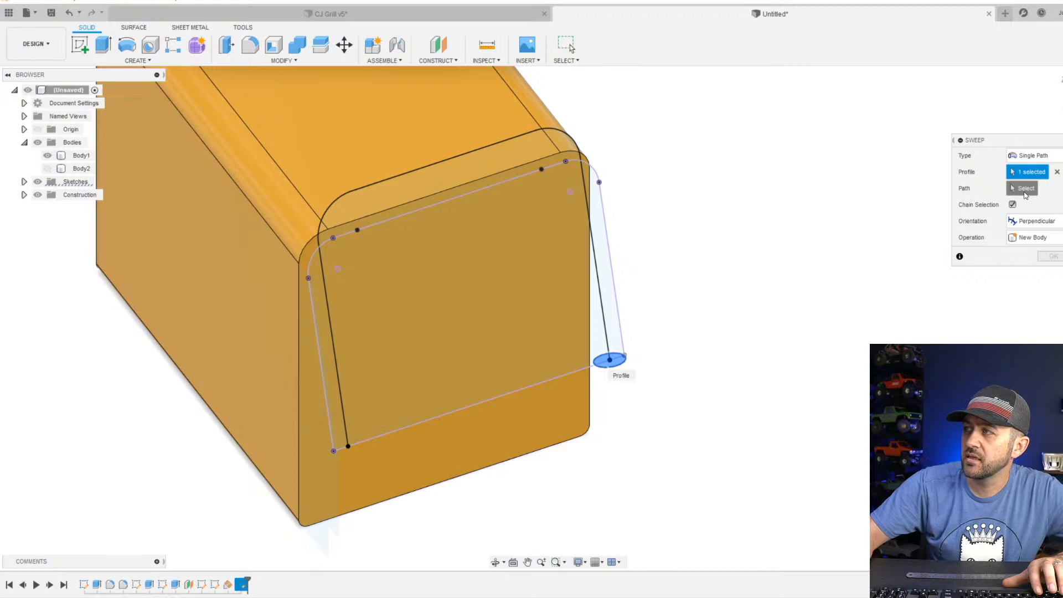
click(600, 281)
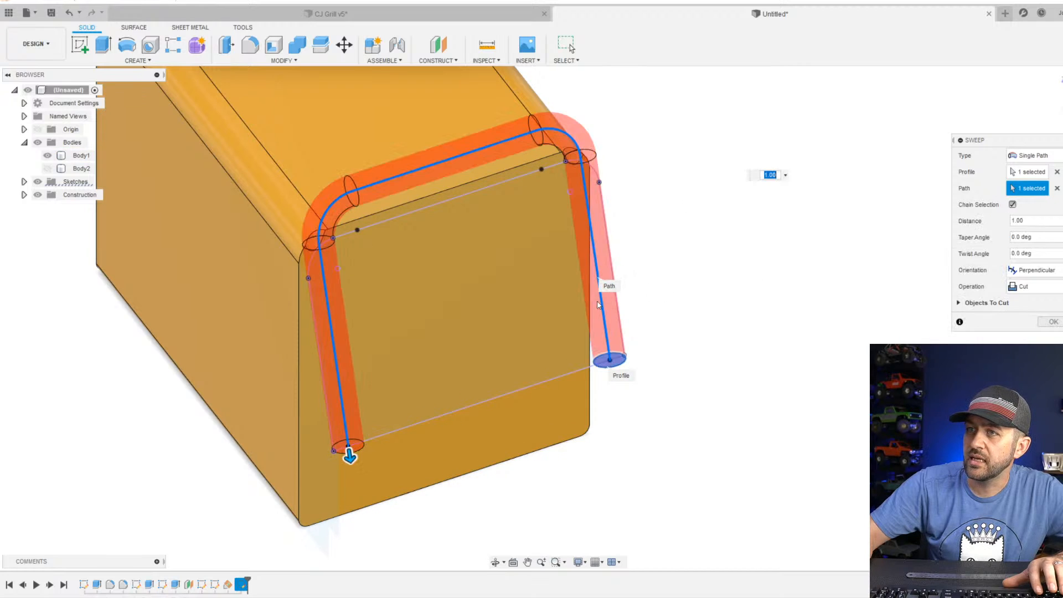
click(1035, 288)
click(1045, 343)
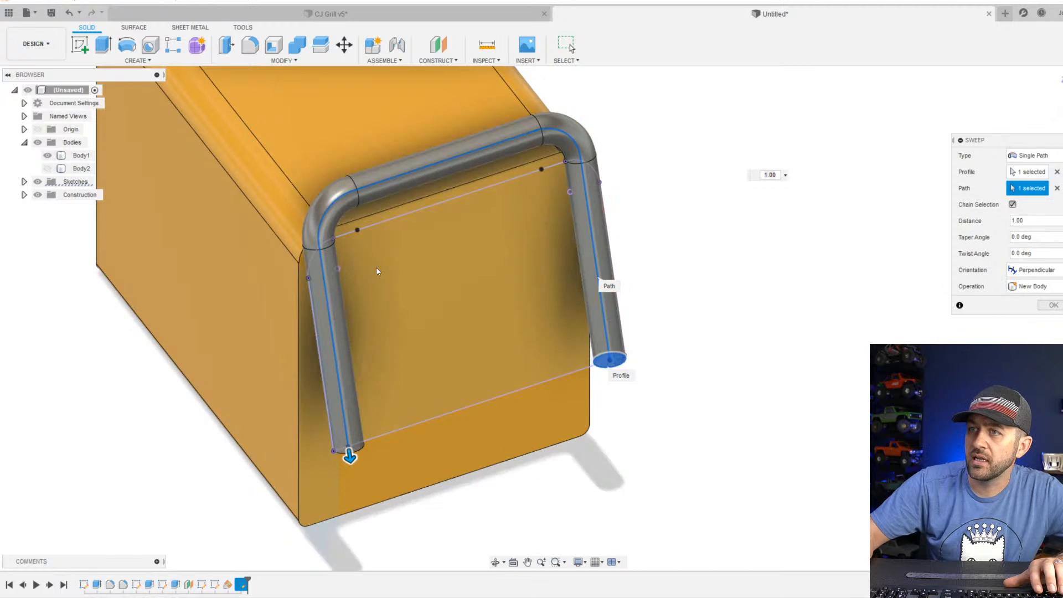
shift+middle_drag(400, 292, 370, 259)
click(1055, 306)
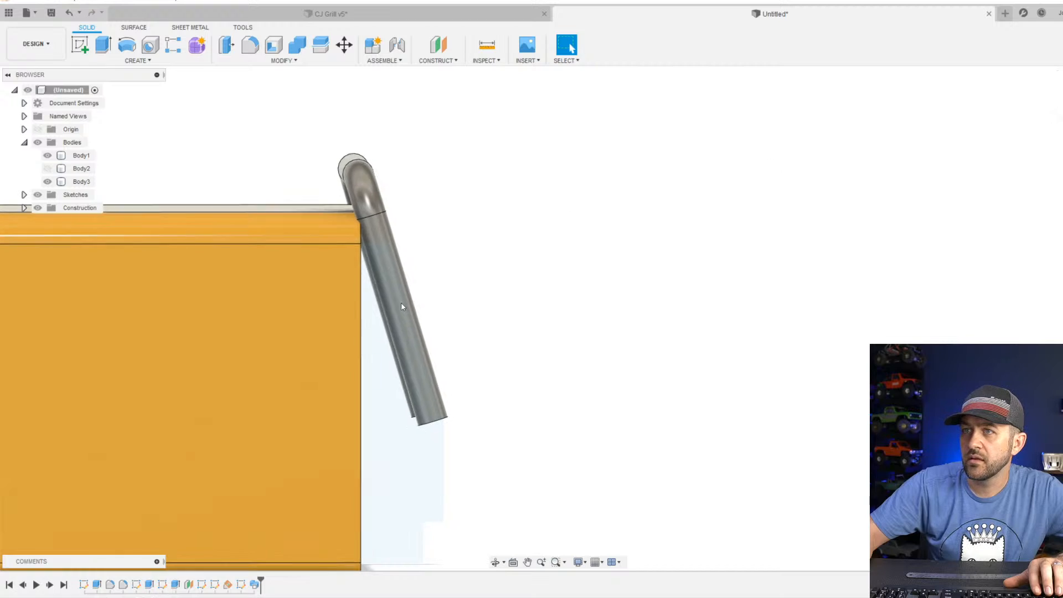
Examine from the side how the swept handle tube tilts against the main body's end face.
click(313, 330)
scroll(310, 303, down, 4)
scroll(308, 303, up, 2)
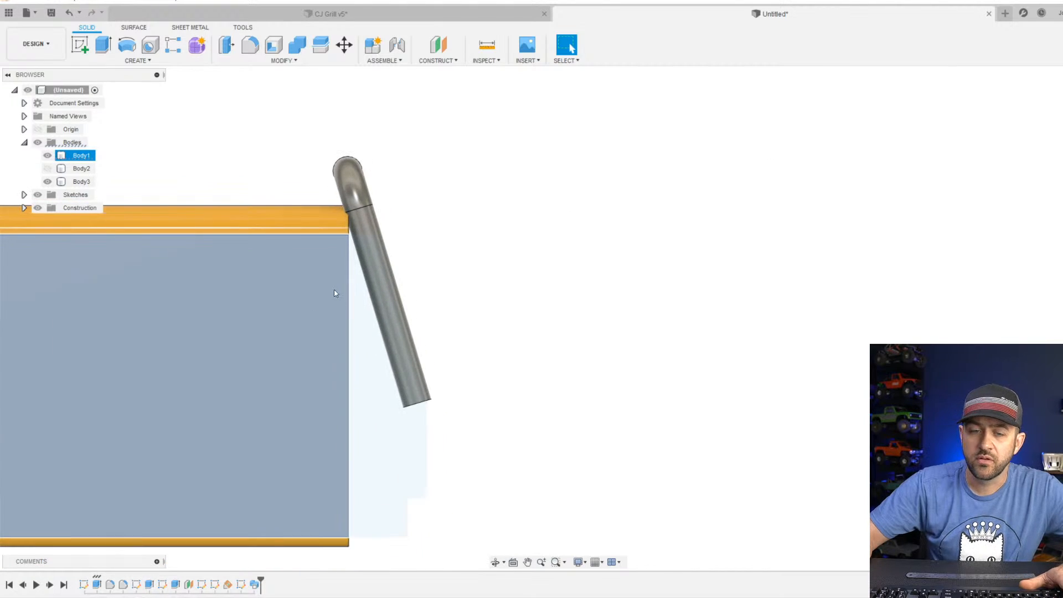
scroll(315, 242, down, 2)
scroll(317, 284, up, 4)
scroll(307, 275, up, 2)
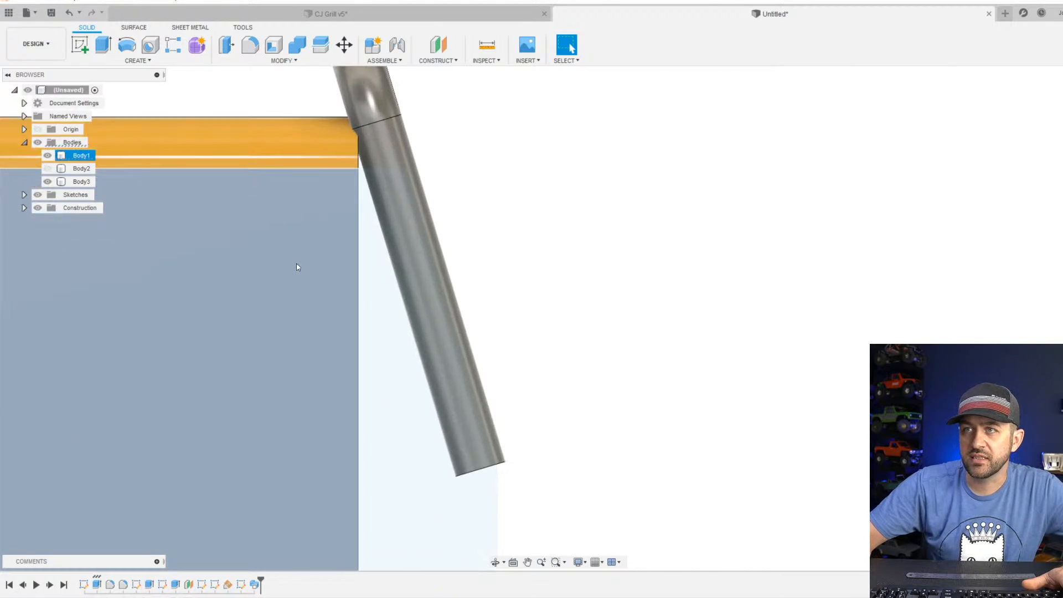
scroll(301, 266, down, 3)
click(380, 261)
scroll(338, 195, up, 2)
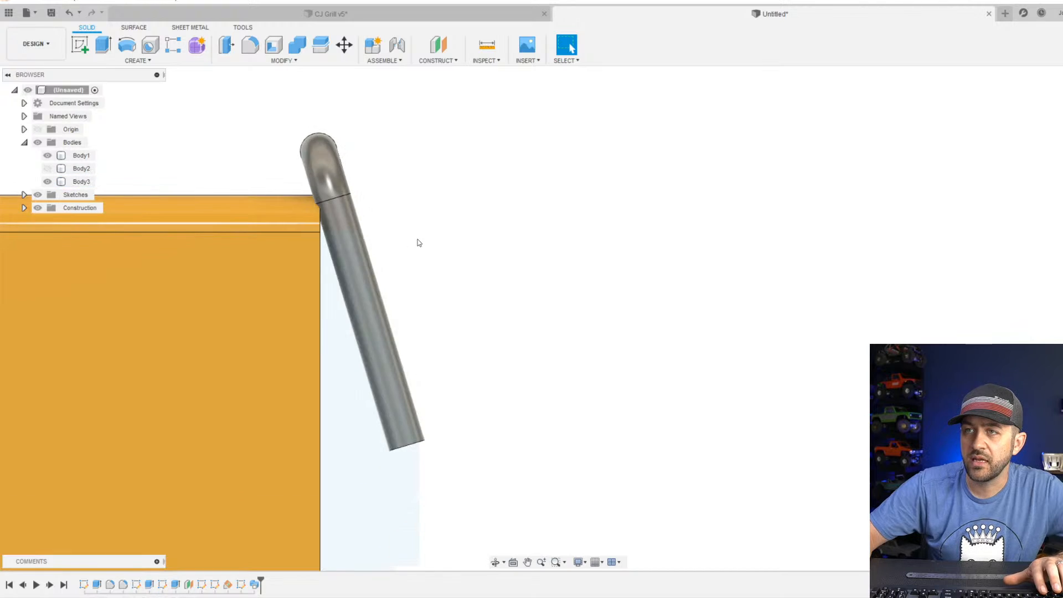
shift+middle_drag(417, 239, 348, 252)
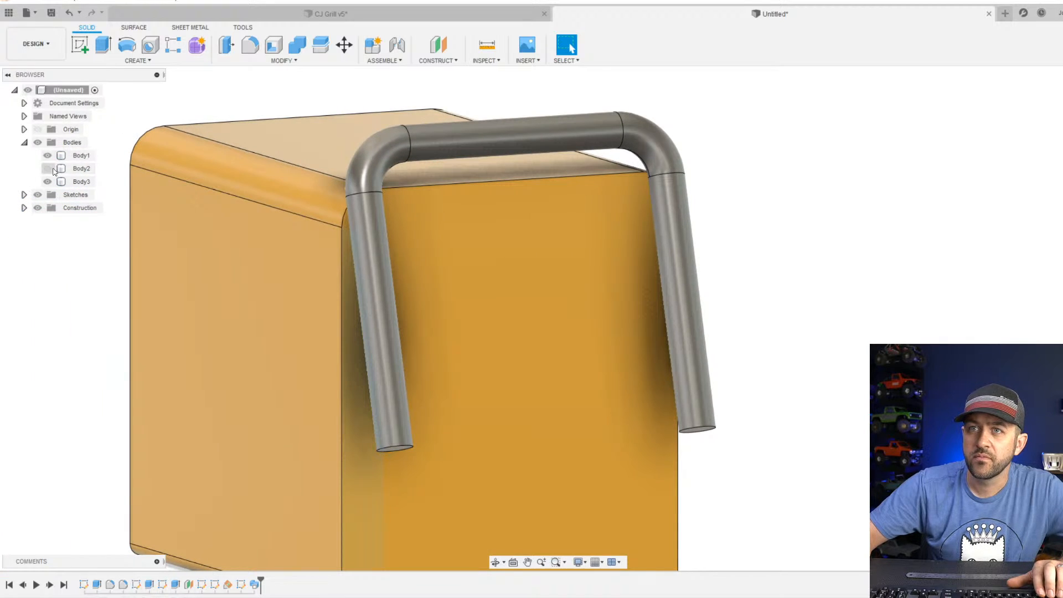
Show the hidden Body2 and inspect where the handle tube meets its slanted front face.
click(53, 169)
scroll(417, 349, down, 3)
shift+middle_drag(418, 349, 503, 352)
scroll(483, 363, up, 3)
middle_drag(313, 270, 387, 277)
scroll(281, 250, up, 3)
middle_drag(244, 320, 491, 444)
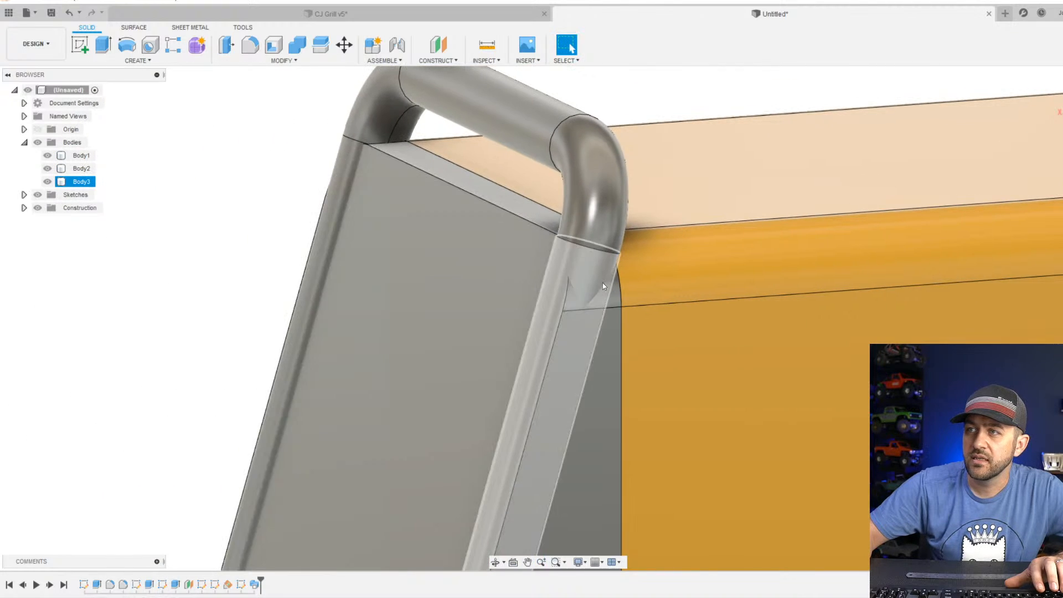
shift+middle_drag(603, 285, 555, 352)
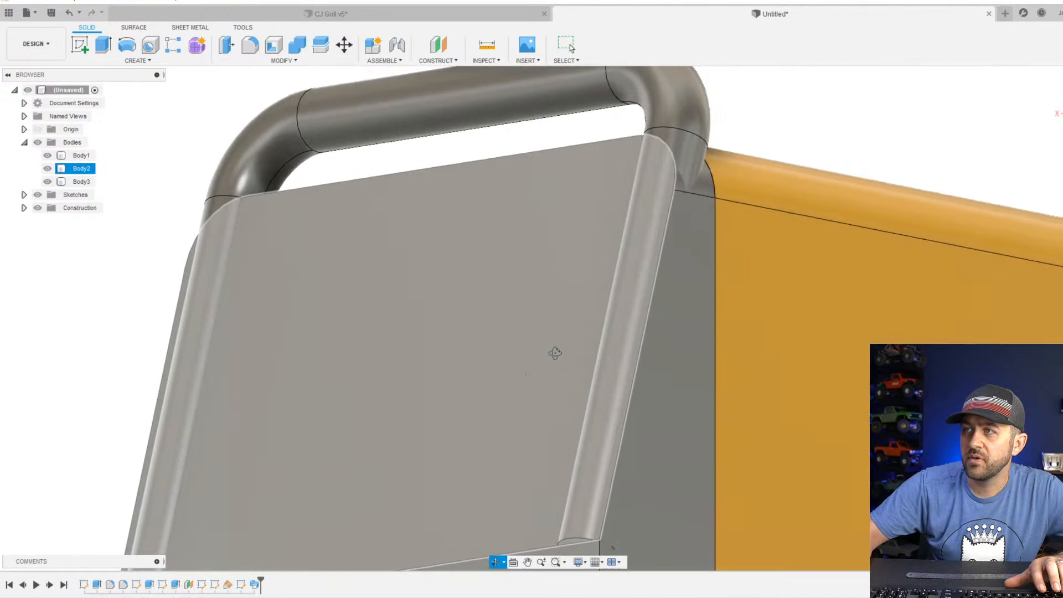
scroll(701, 287, down, 5)
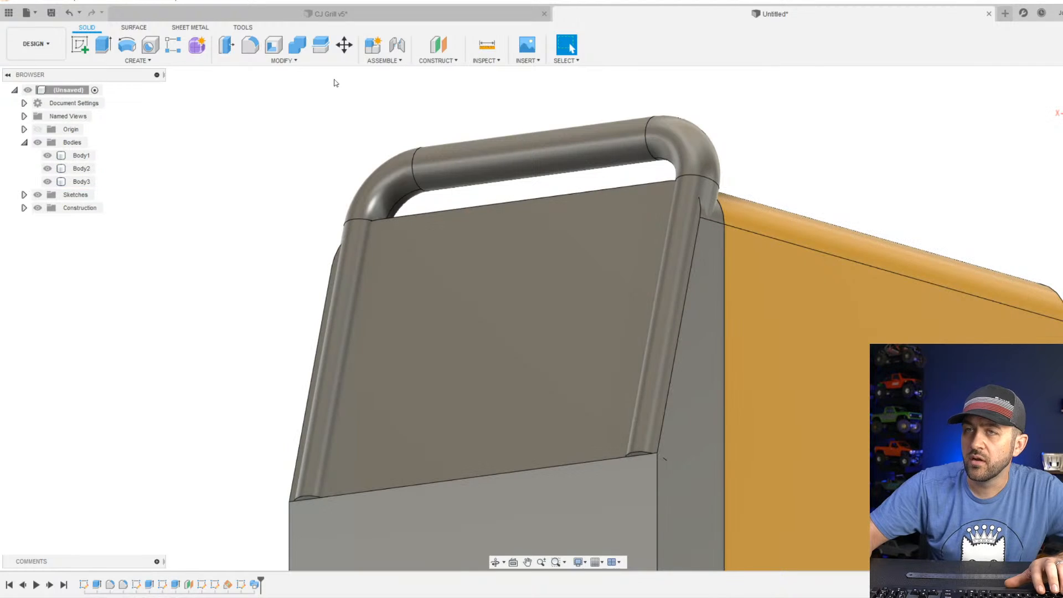
Fillet the tangent chain of side and top edges around Body2's slanted front face with a 1.5 mm radius.
click(250, 44)
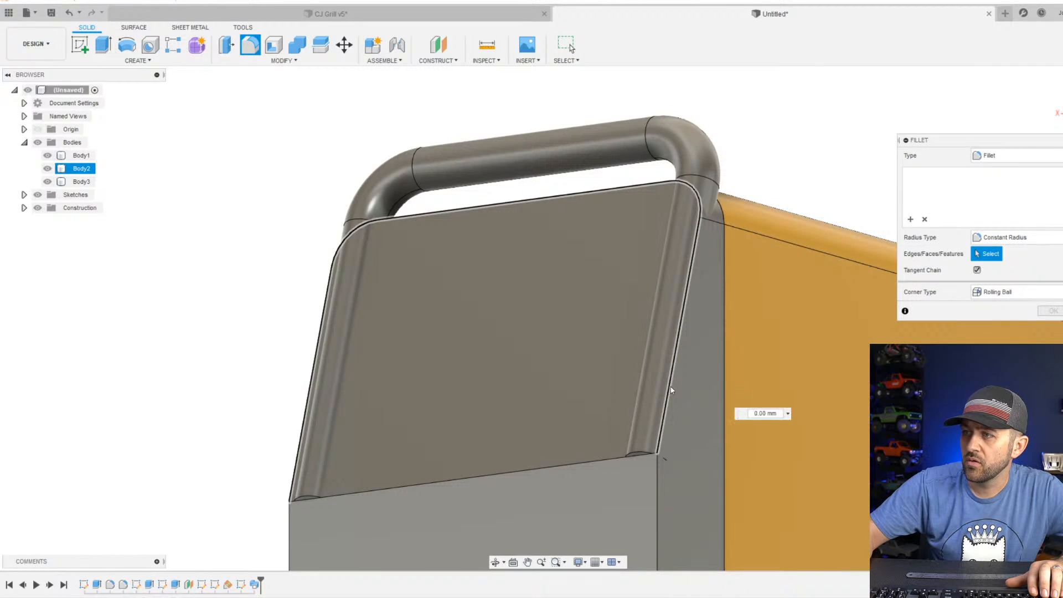
click(672, 391)
text(1.5)
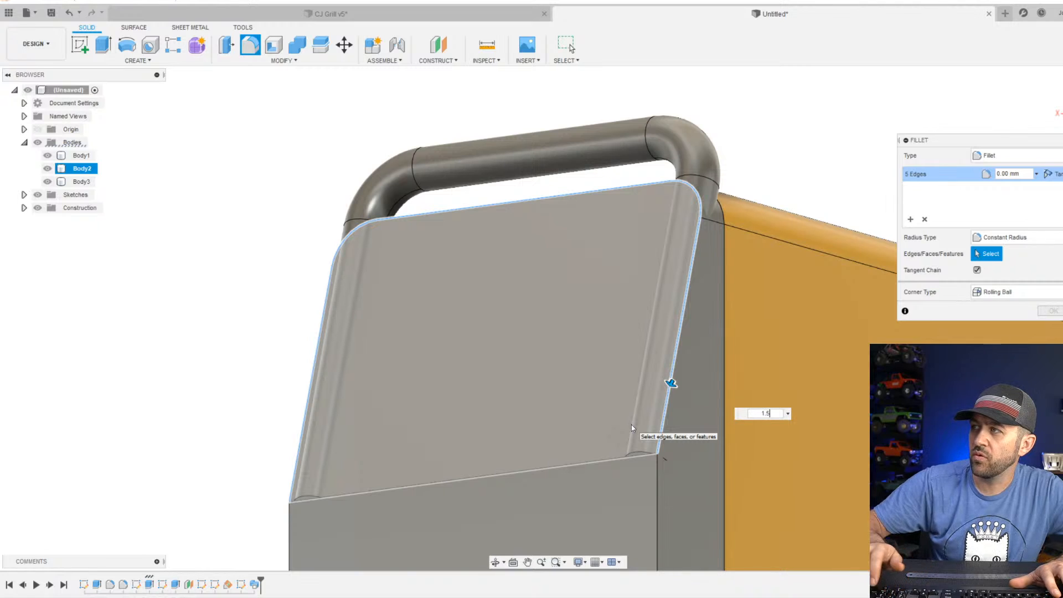
scroll(711, 458, up, 3)
shift+middle_drag(674, 408, 713, 311)
scroll(713, 311, down, 3)
shift+middle_drag(548, 176, 469, 264)
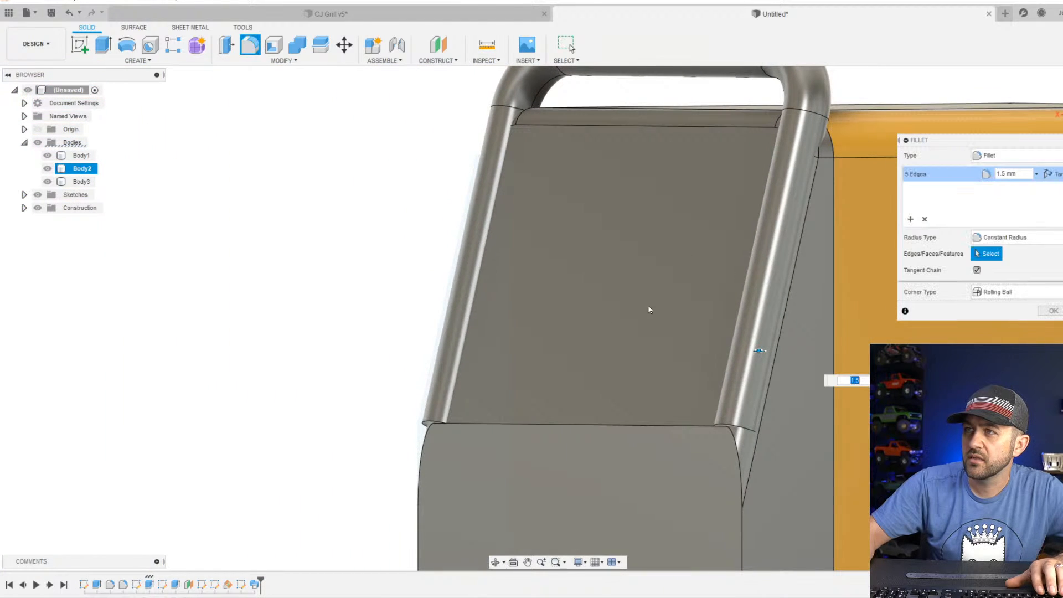
scroll(648, 308, down, 3)
click(1048, 311)
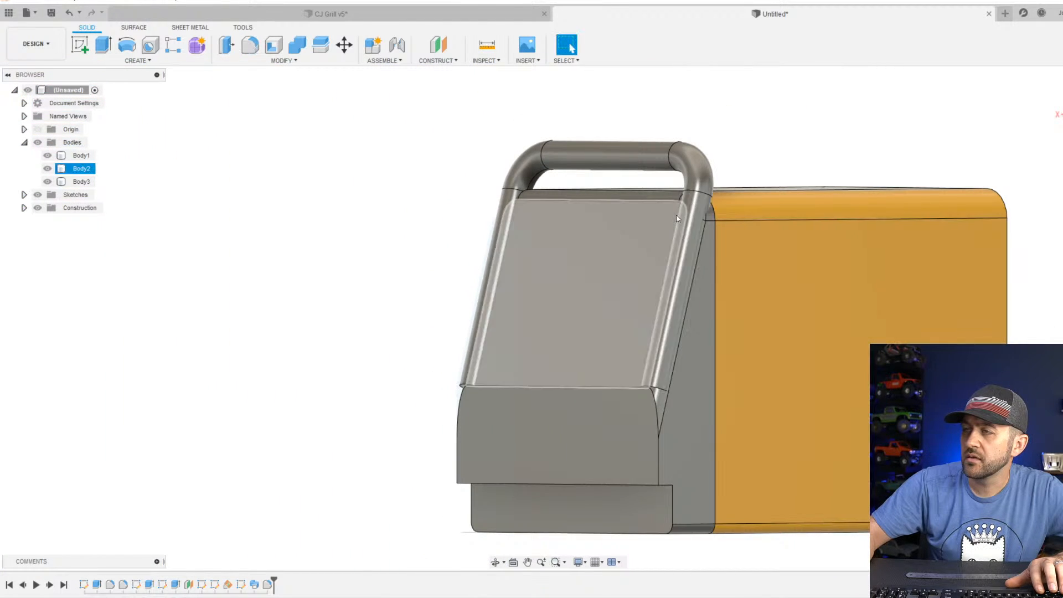
Examine from both sides how the handle tube fits against the rounded slanted front section and the main body.
scroll(676, 214, up, 3)
shift+middle_drag(675, 257, 825, 262)
scroll(649, 318, down, 3)
scroll(666, 348, up, 3)
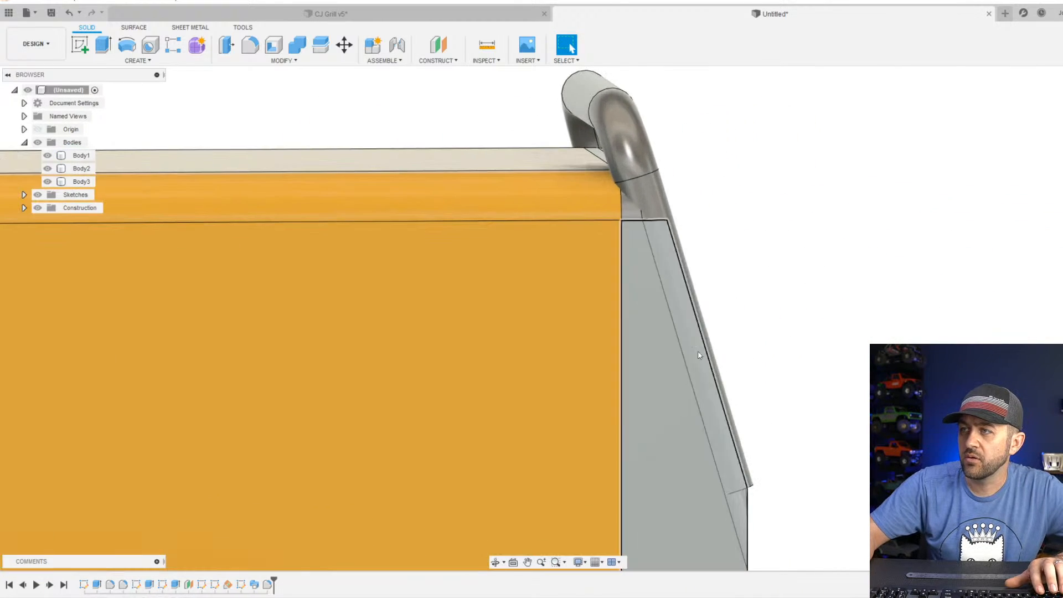
mouse_move(705, 340)
shift+middle_down()
mouse_move(661, 345)
mouse_move(680, 329)
mouse_move(657, 323)
mouse_move(676, 332)
mouse_move(733, 325)
mouse_move(722, 342)
shift+middle_up()
scroll(667, 347, down, 3)
scroll(720, 277, up, 4)
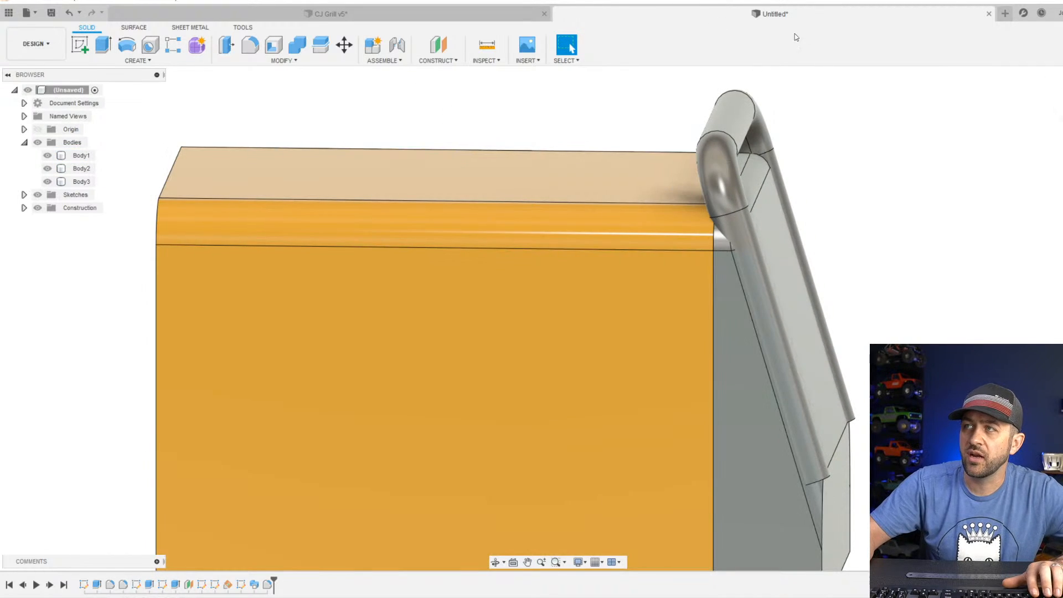
scroll(1027, 240, down, 5)
shift+middle_drag(845, 420, 797, 411)
scroll(679, 400, down, 3)
shift+middle_drag(522, 414, 560, 404)
scroll(755, 400, up, 4)
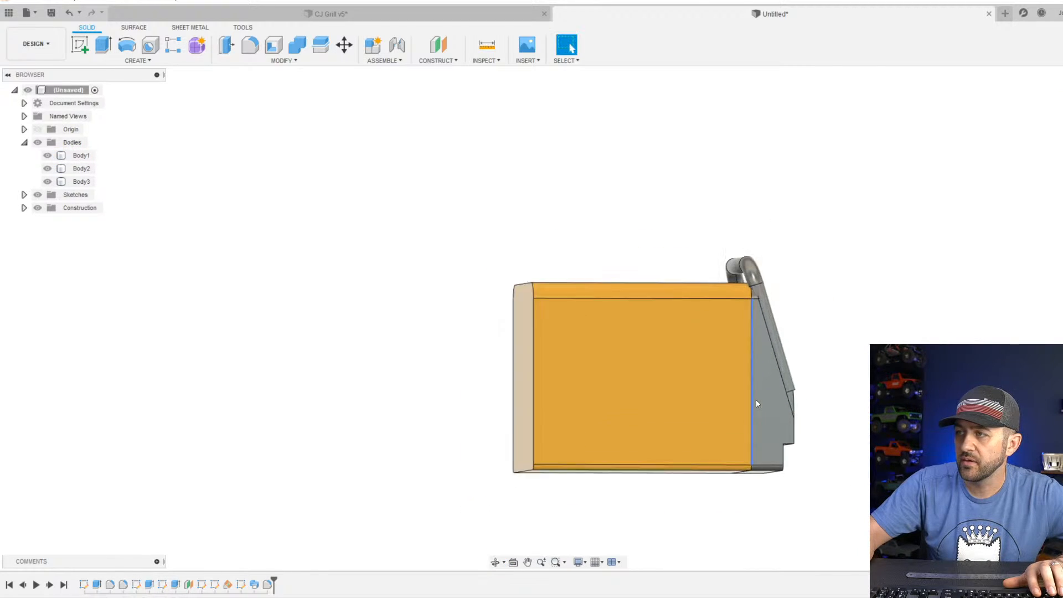
shift+middle_drag(877, 404, 767, 410)
scroll(699, 386, down, 3)
scroll(700, 385, up, 4)
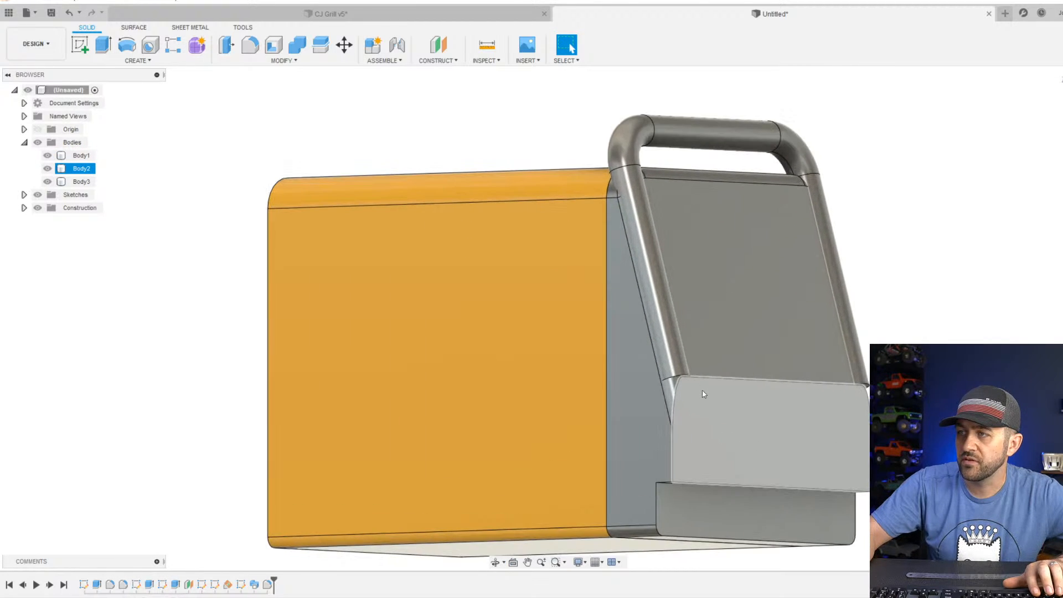
Combine the handle tube with the front section Body2 using a Join operation, with the handle as the target body.
scroll(685, 429, up, 5)
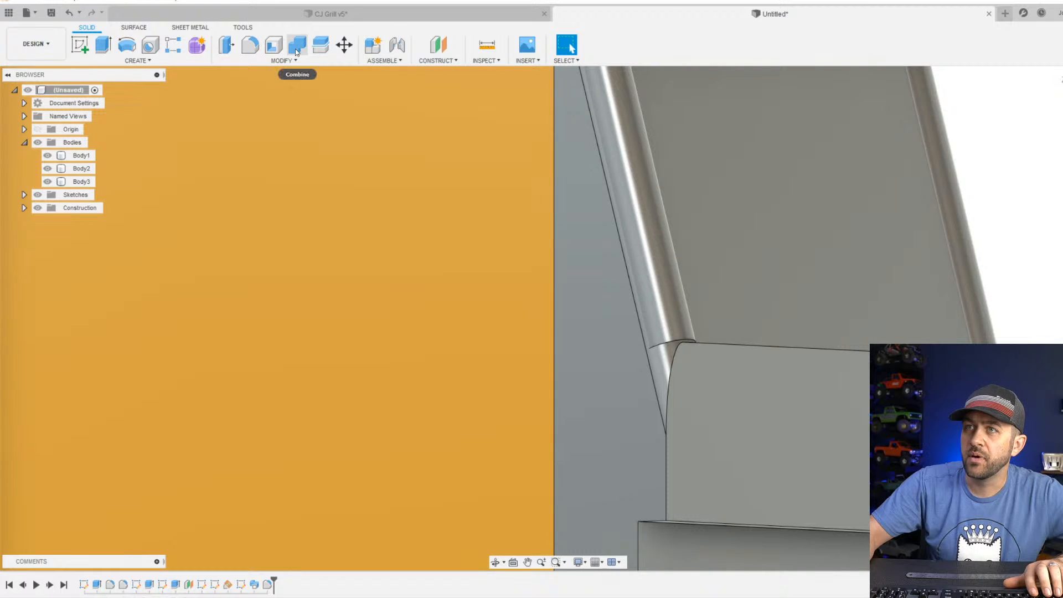
click(295, 49)
click(654, 238)
scroll(745, 403, down, 2)
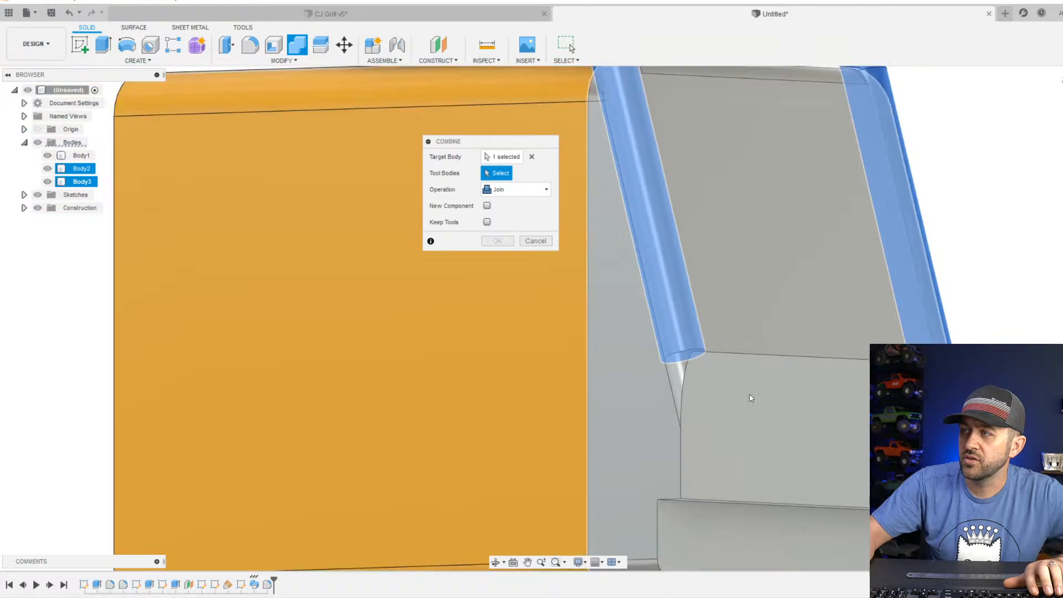
scroll(751, 398, down, 3)
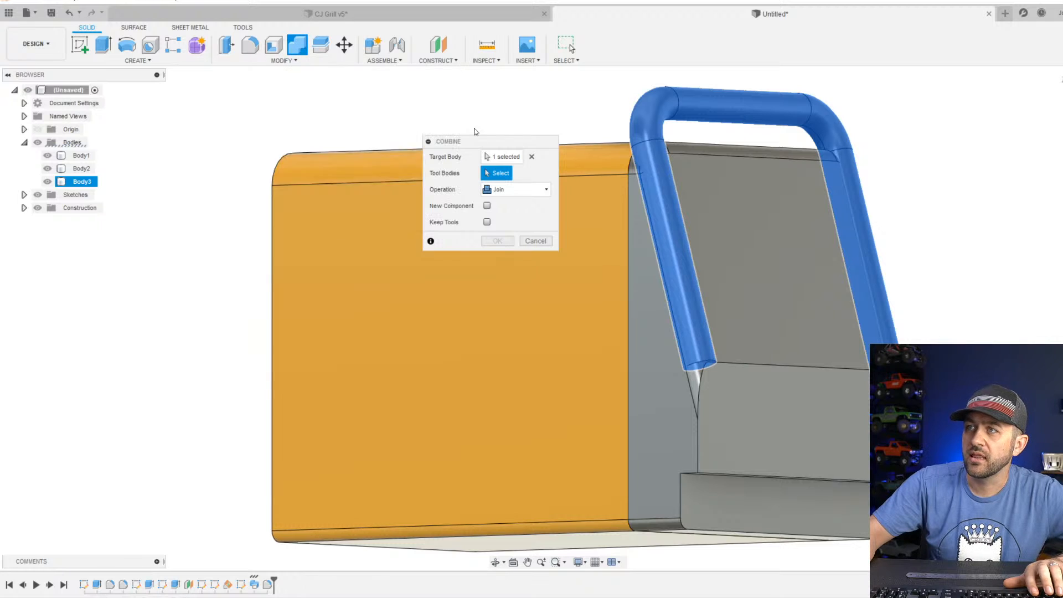
click(778, 259)
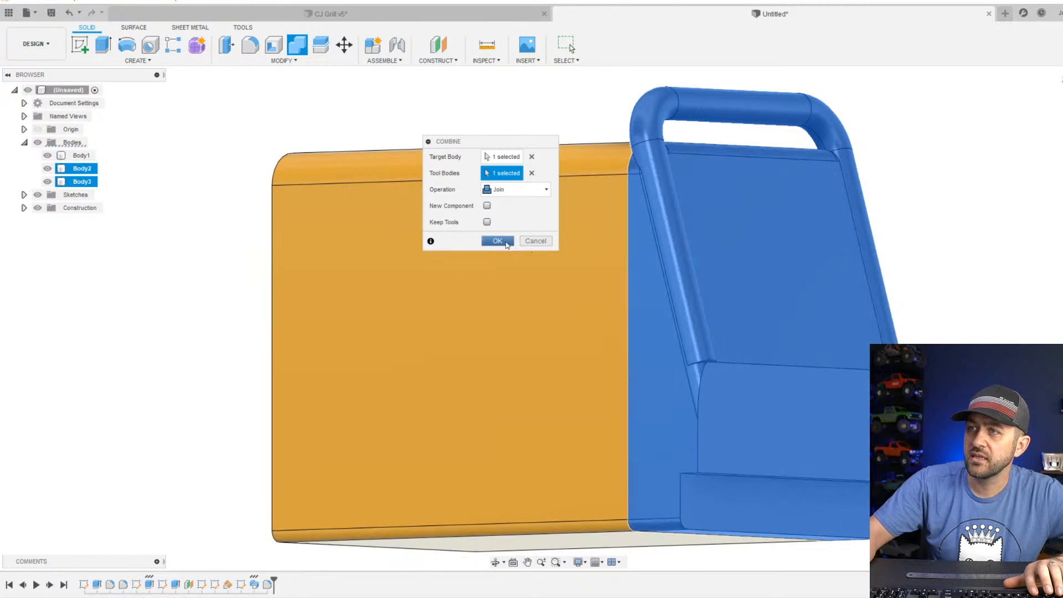
click(501, 241)
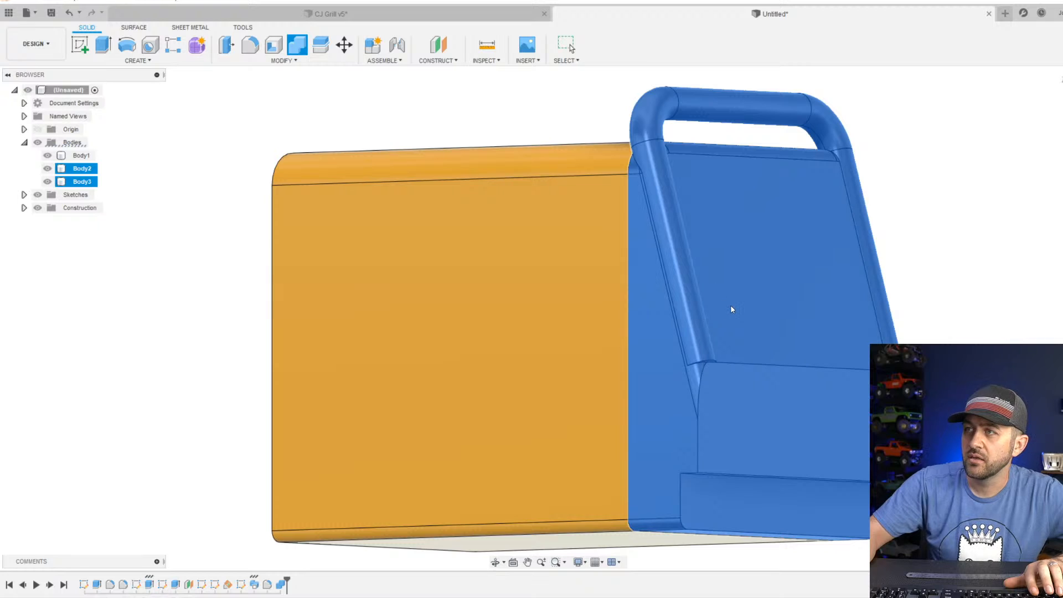
Try to fillet the lower end edge of the left handle leg with a 1.5 mm radius.
scroll(719, 331, down, 2)
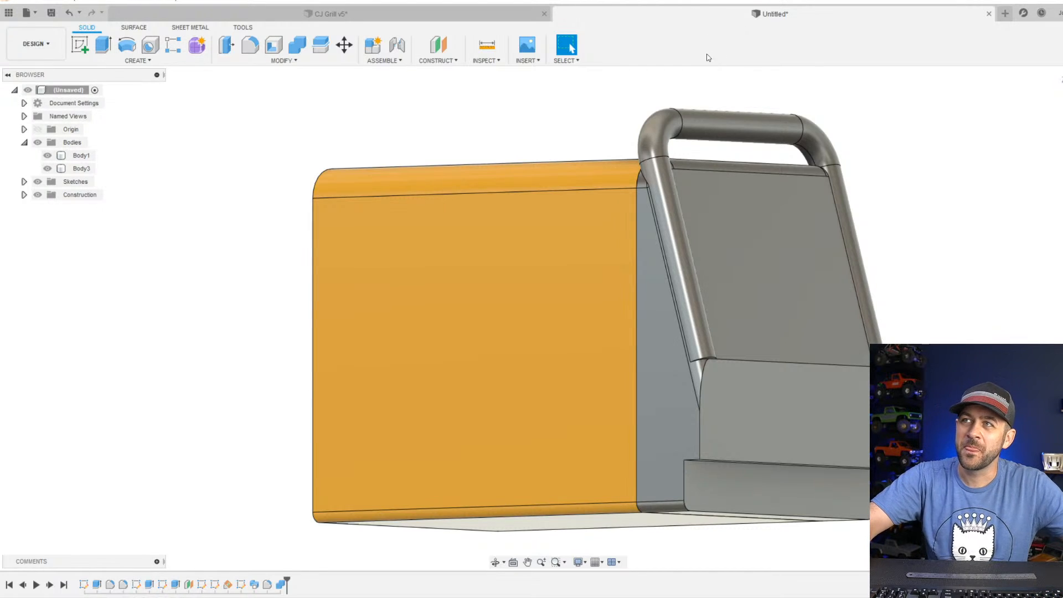
click(741, 176)
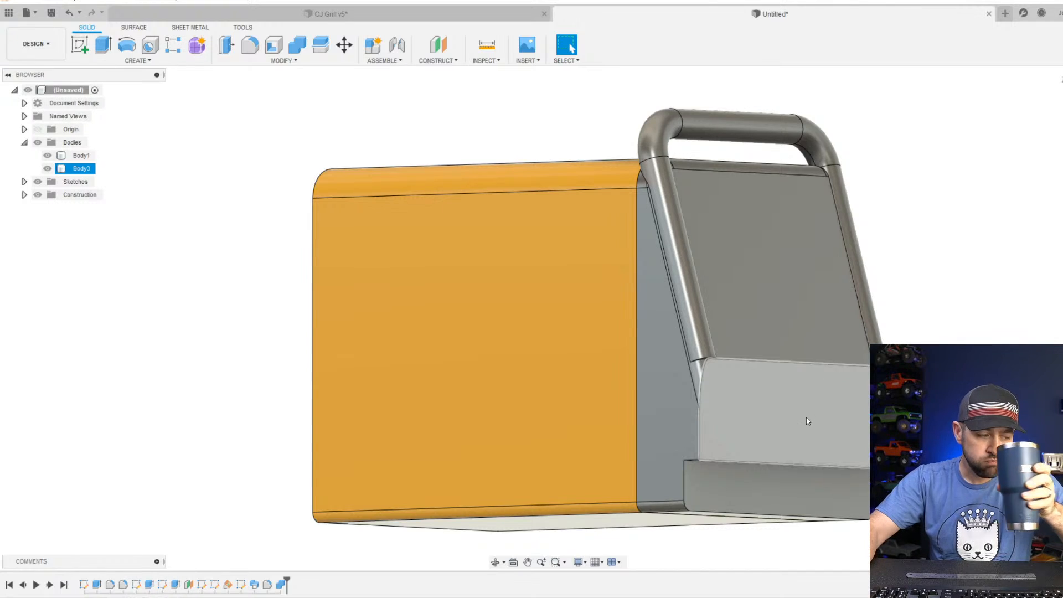
scroll(763, 432, up, 5)
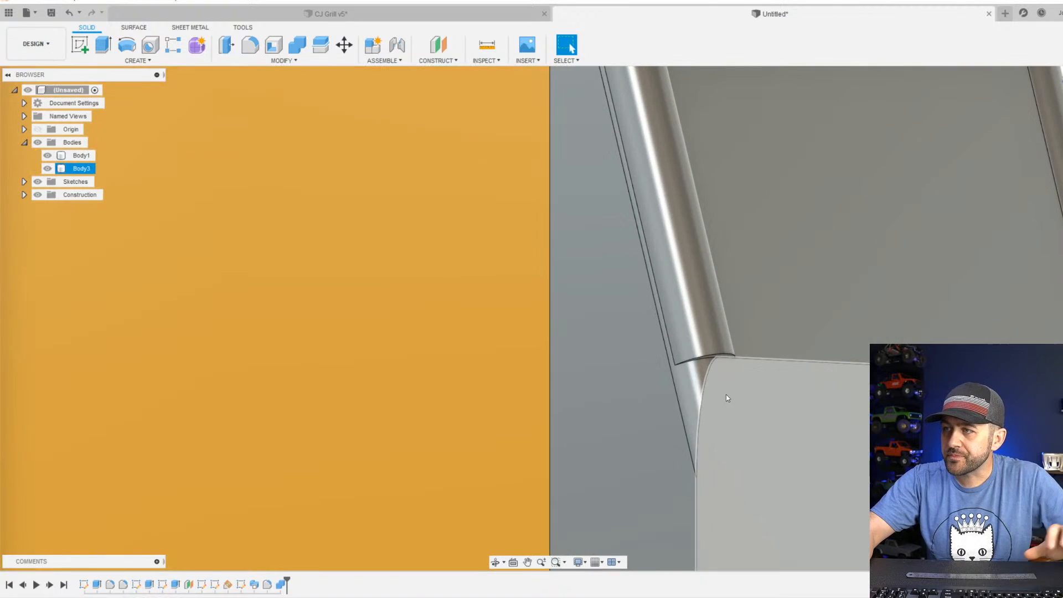
scroll(726, 394, down, 2)
scroll(714, 406, up, 3)
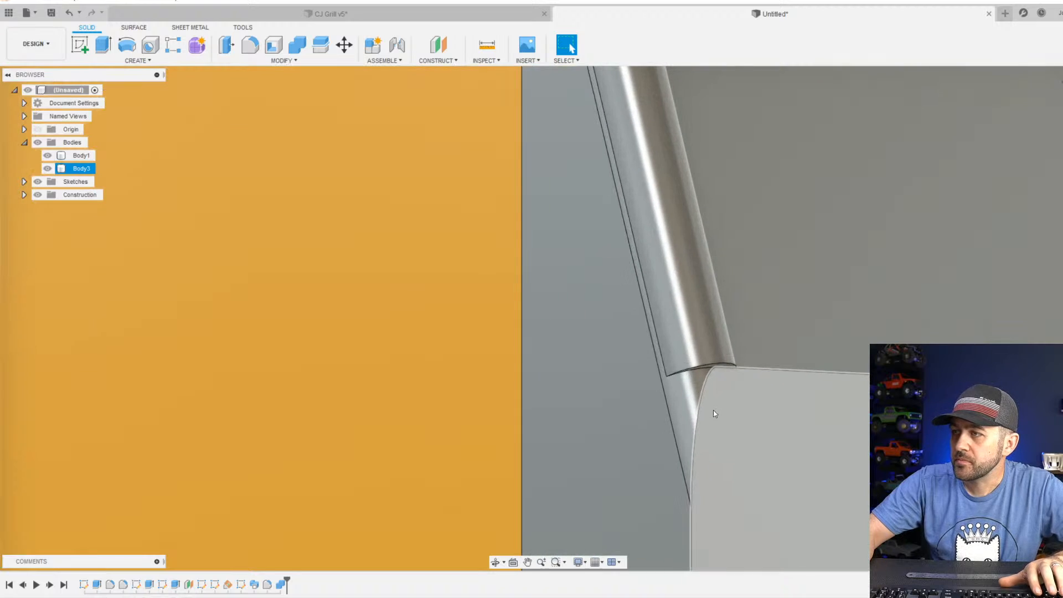
scroll(713, 409, down, 1)
click(250, 44)
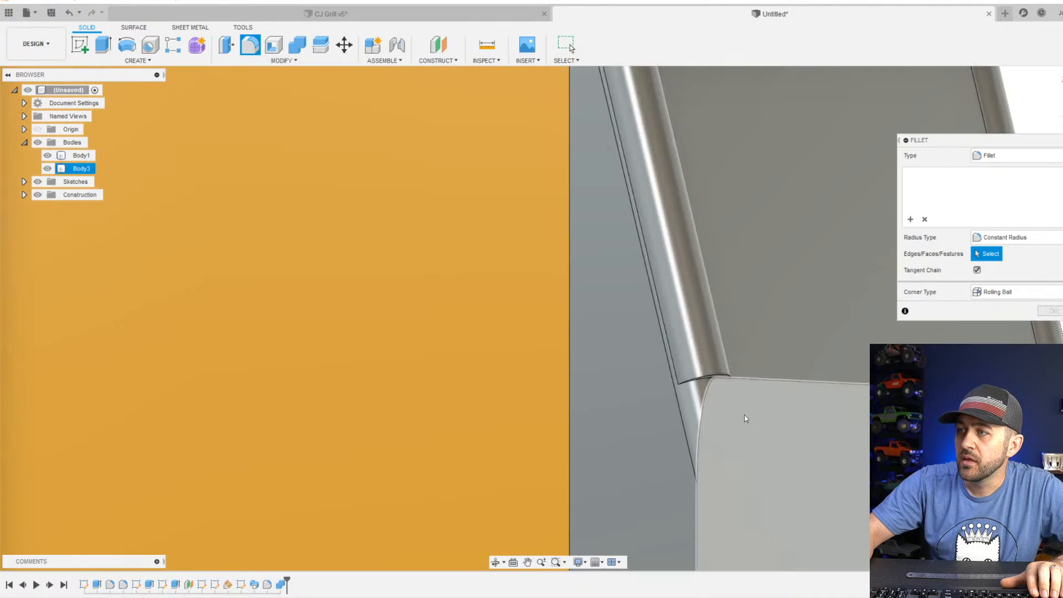
click(713, 377)
scroll(709, 384, down, 5)
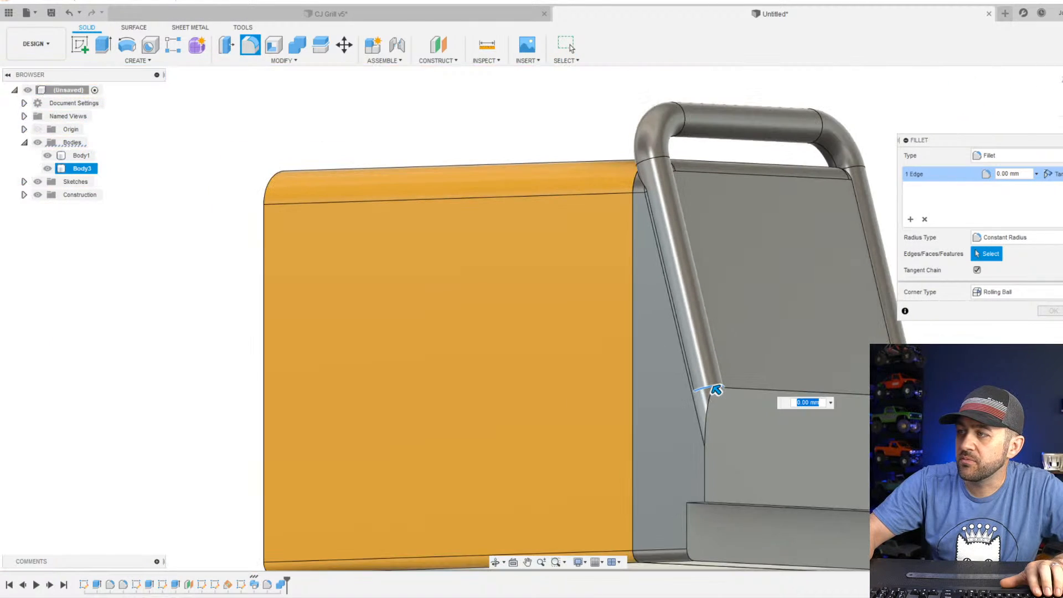
scroll(603, 375, up, 6)
mouse_move(625, 374)
mouse_down()
mouse_move(603, 347)
mouse_move(623, 376)
mouse_move(618, 366)
mouse_up()
shift+middle_drag(619, 368, 814, 454)
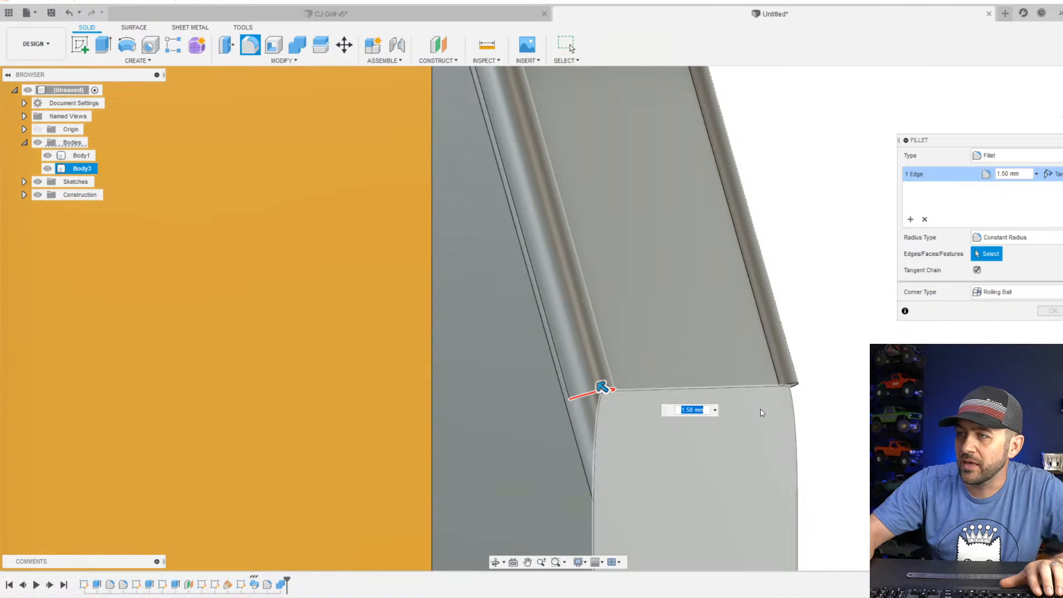
Try to fillet the lower end edges of both handle legs together, using a 0.5 mm radius and a fresh edge selection.
click(797, 385)
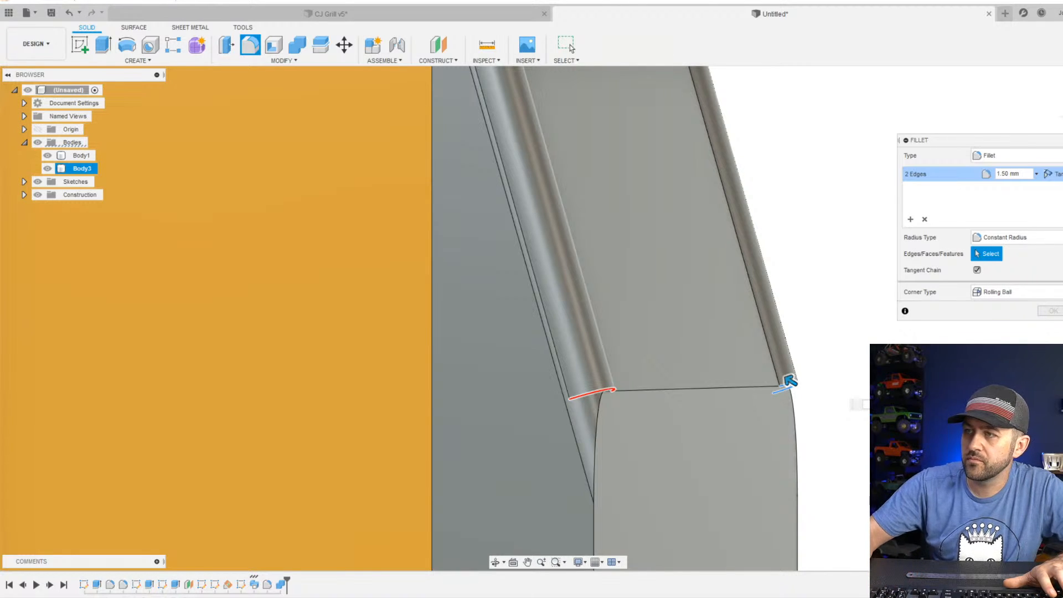
drag(848, 394, 856, 398)
shift+middle_drag(856, 400, 789, 388)
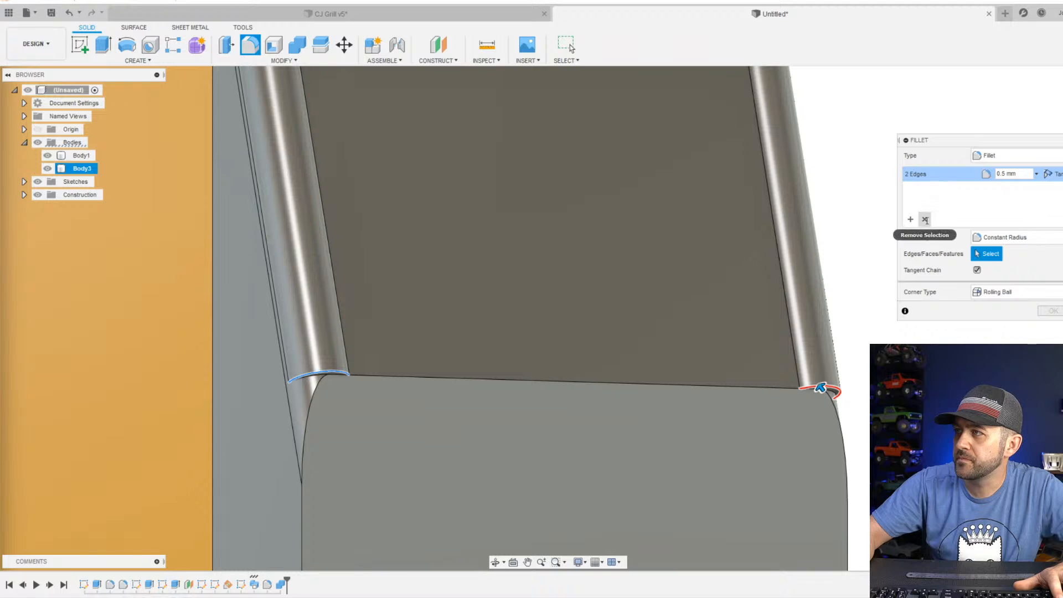
click(925, 219)
click(310, 375)
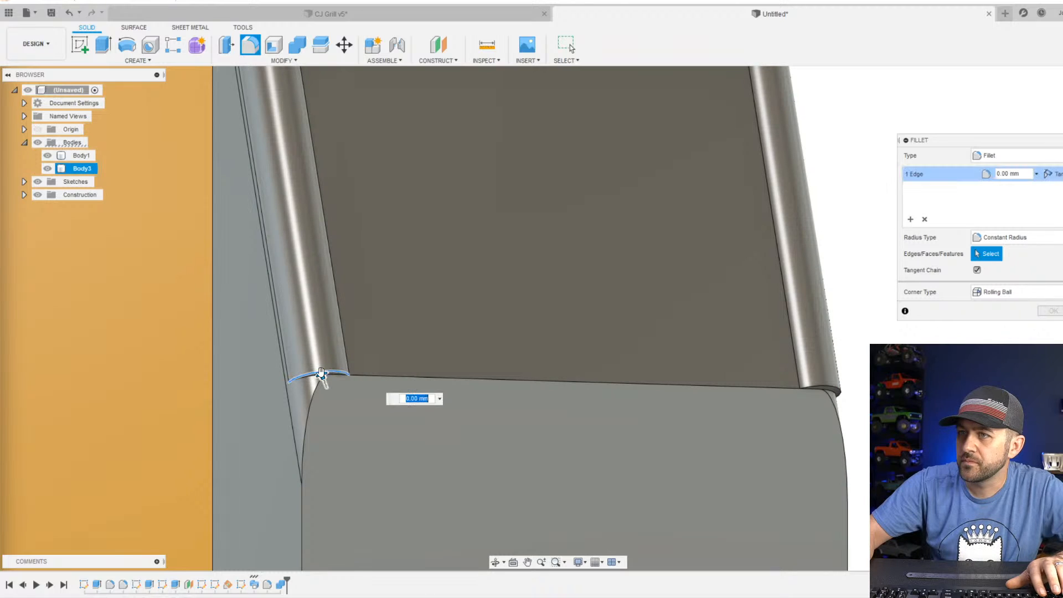
shift+middle_drag(724, 423, 667, 405)
click(855, 386)
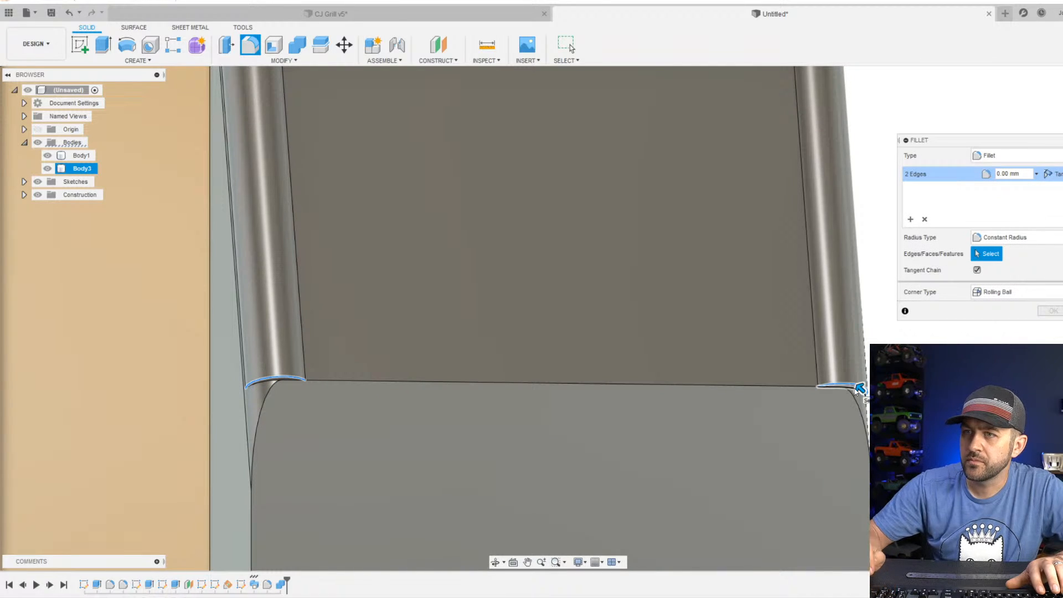
key(Return)
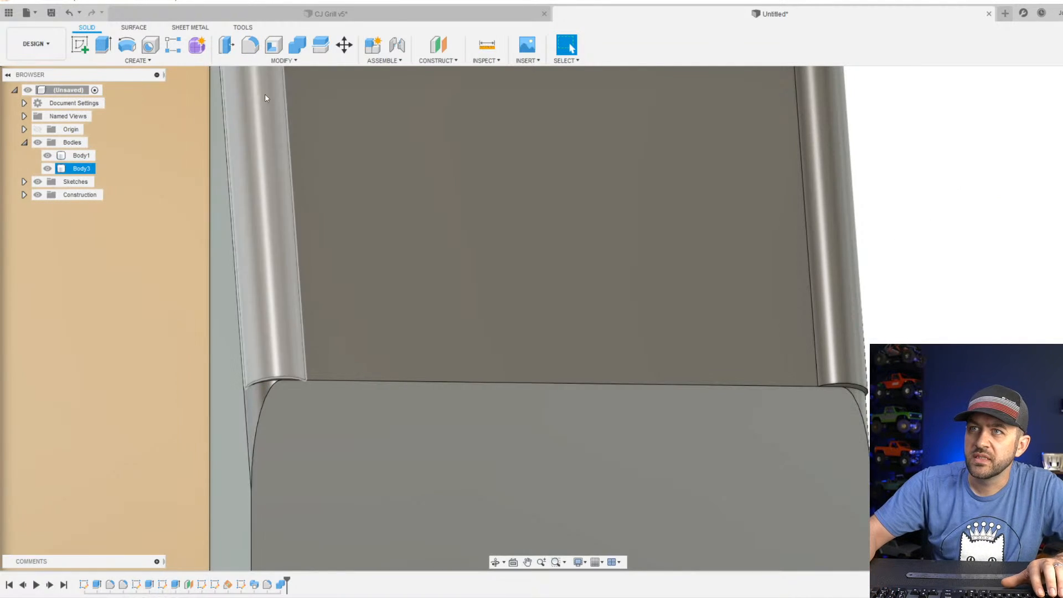
Fillet only the lower end edge of the left handle leg with a 0.5 mm radius.
click(255, 52)
click(270, 379)
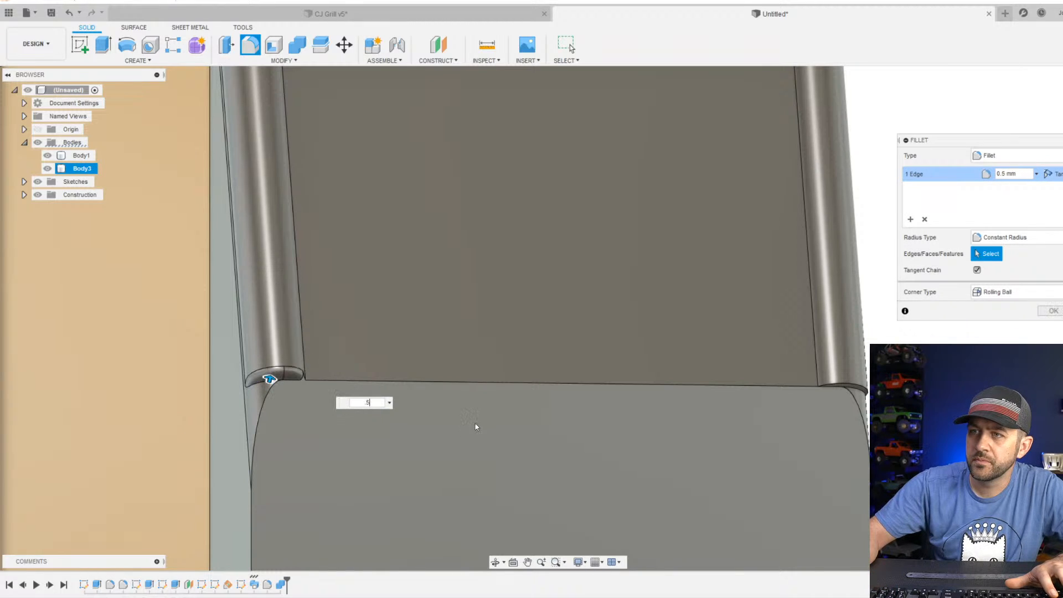
key(Return)
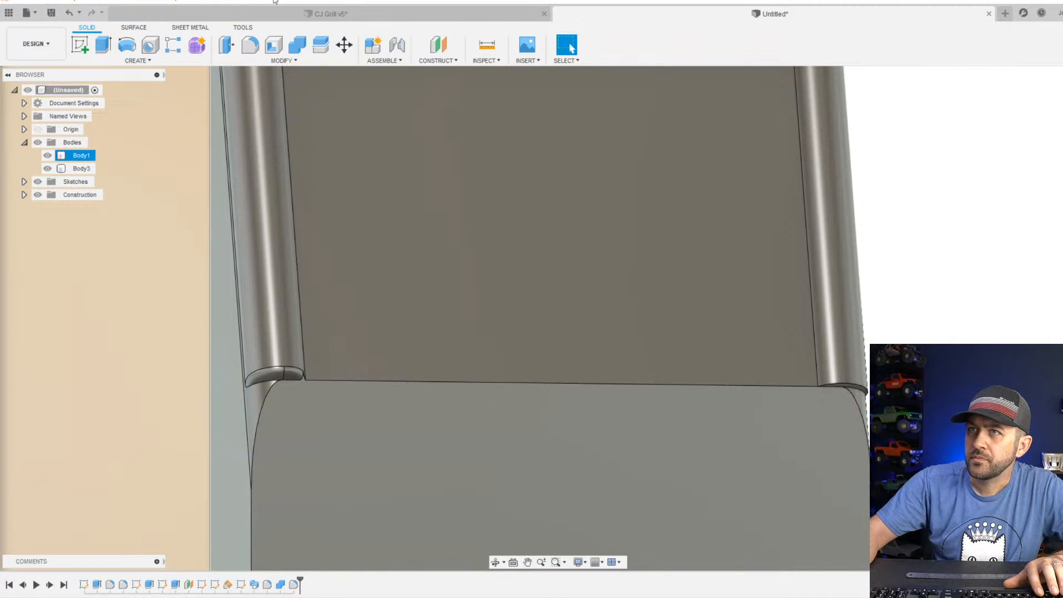
Try to fillet the lower end edge of the right handle leg with a 0.45 mm radius.
click(250, 45)
click(864, 389)
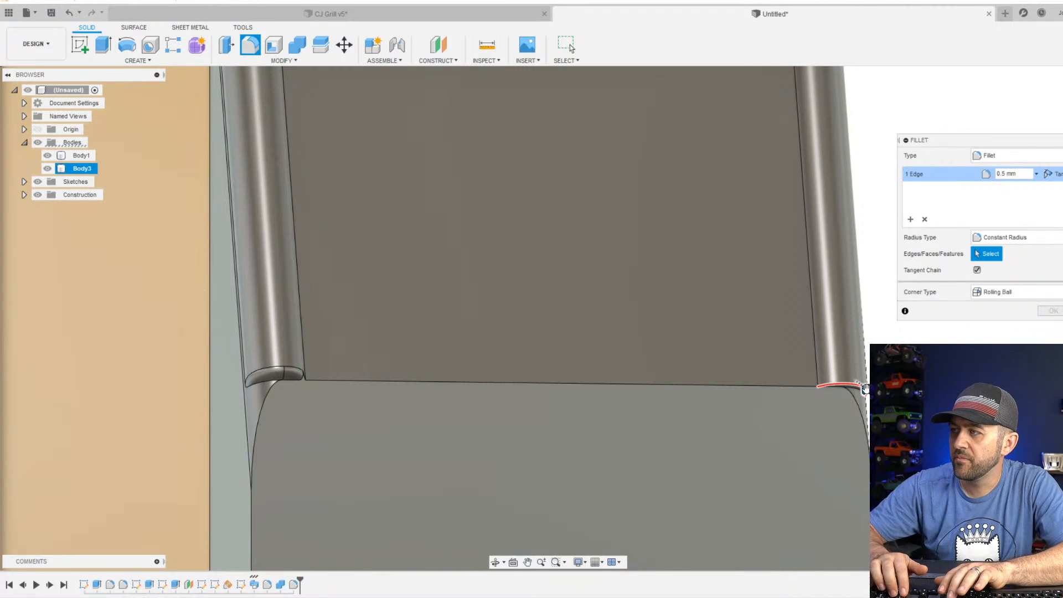
key(BackSpace)
text(45)
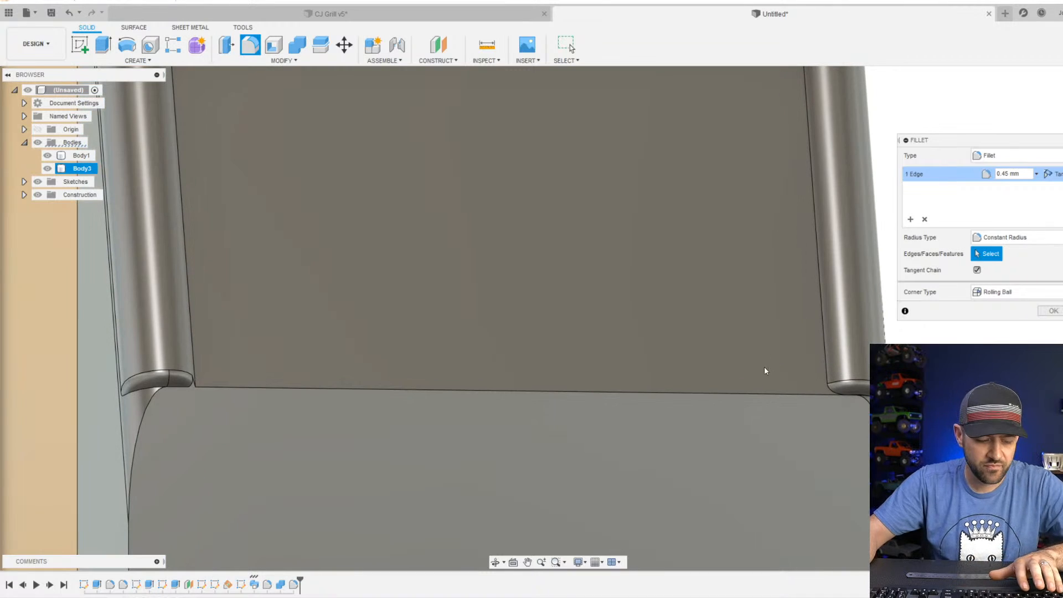
shift+middle_drag(764, 366, 766, 339)
scroll(427, 387, up, 2)
scroll(427, 388, down, 4)
scroll(540, 425, down, 2)
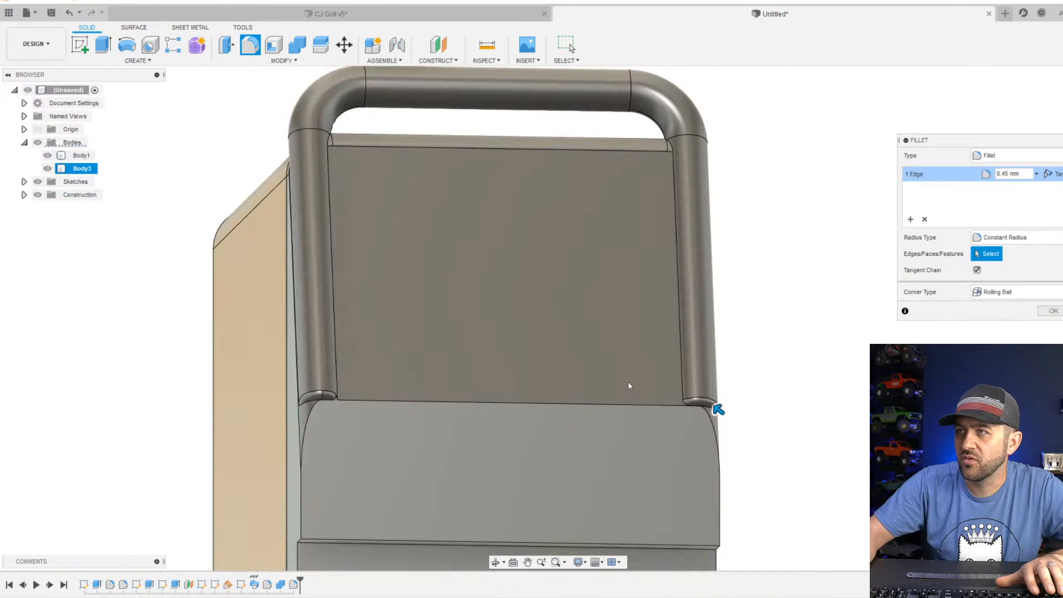
key(Escape)
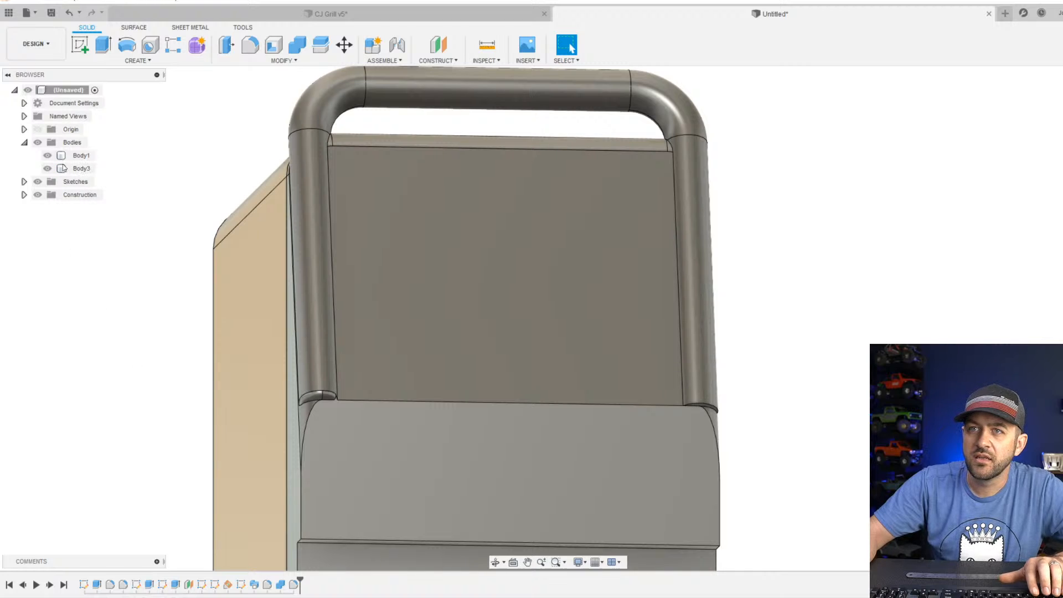
Open the handle's path sketch on the slanted face for editing.
click(241, 586)
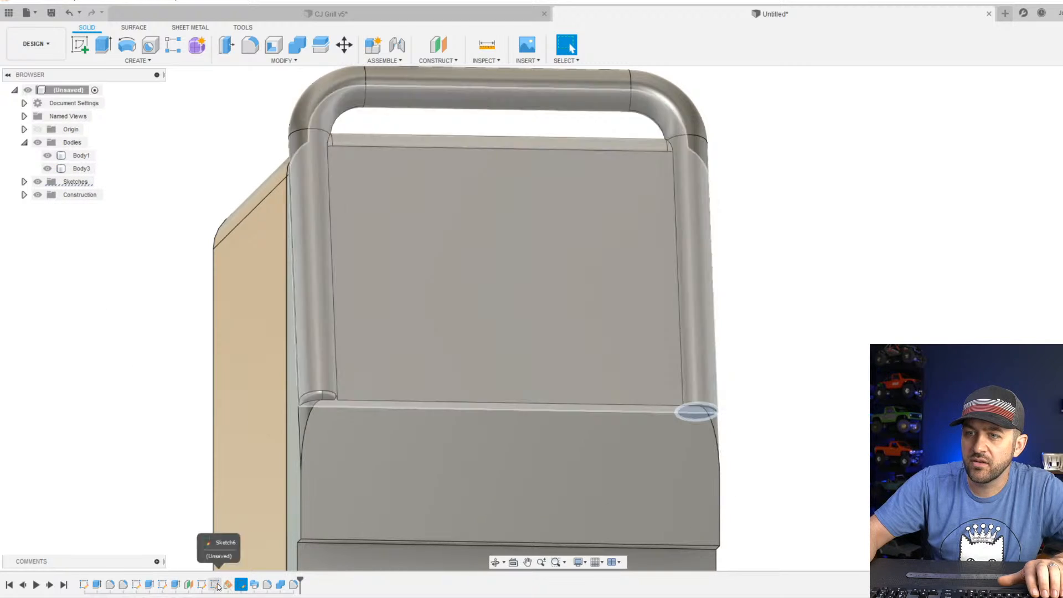
right_click(215, 585)
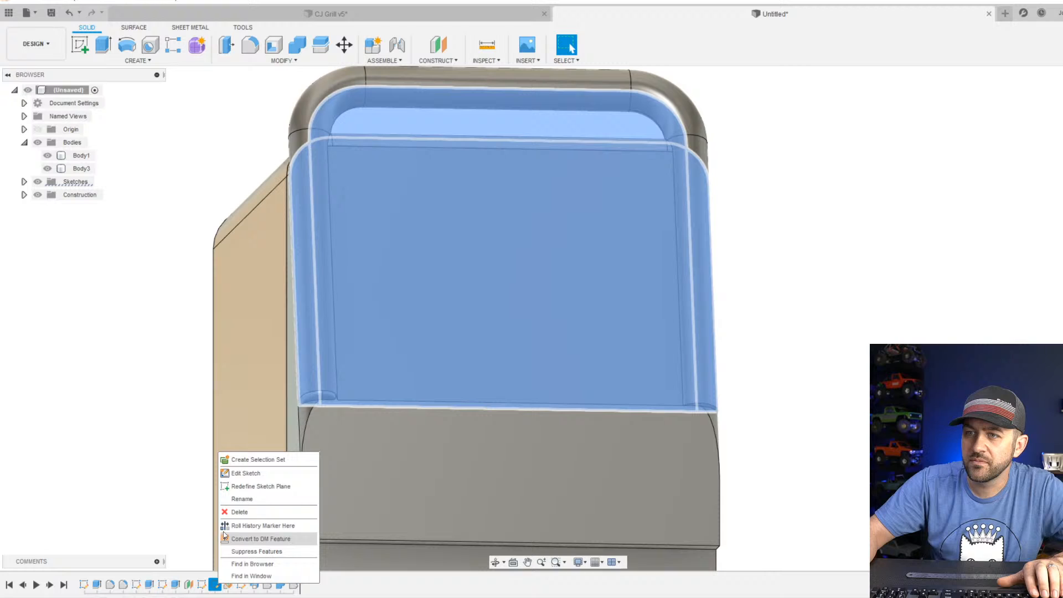
click(244, 473)
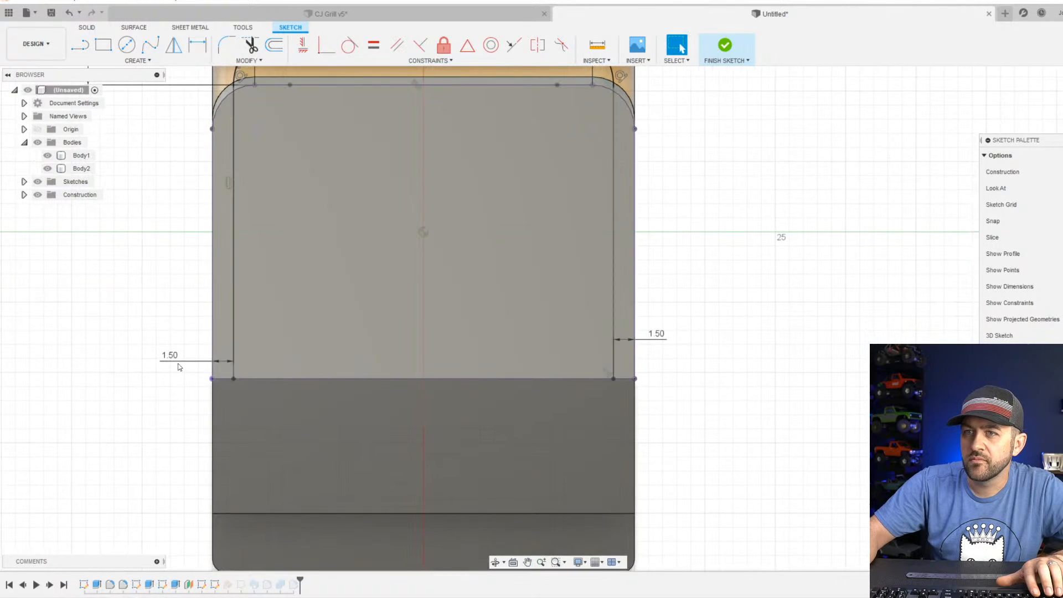
Examine the lower endpoints, corner arcs and constraints of both leg lines in the handle's path sketch.
scroll(608, 368, down, 1)
scroll(309, 372, up, 4)
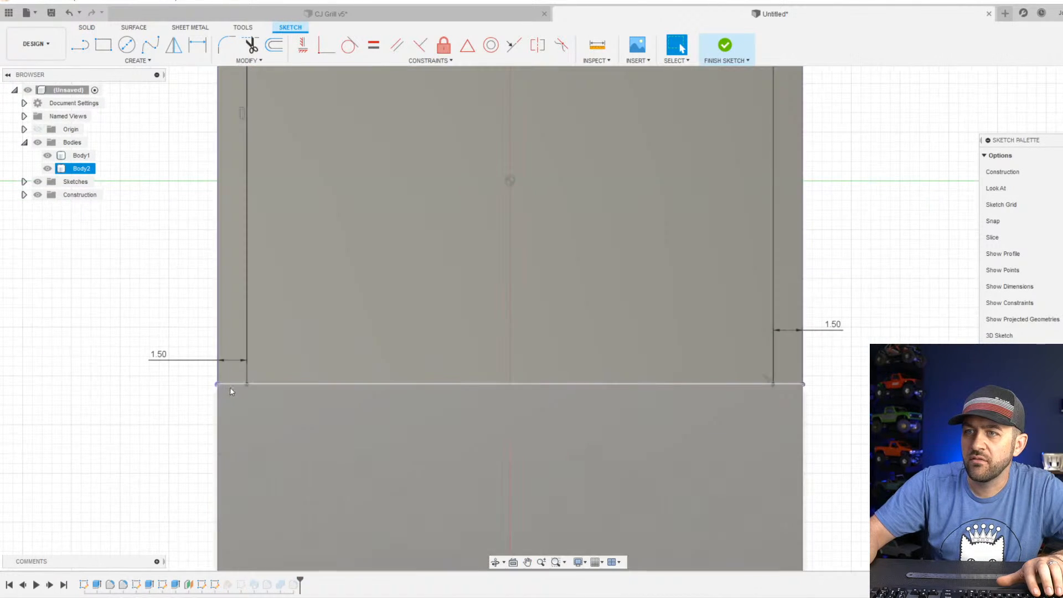
drag(247, 384, 258, 361)
scroll(248, 384, up, 4)
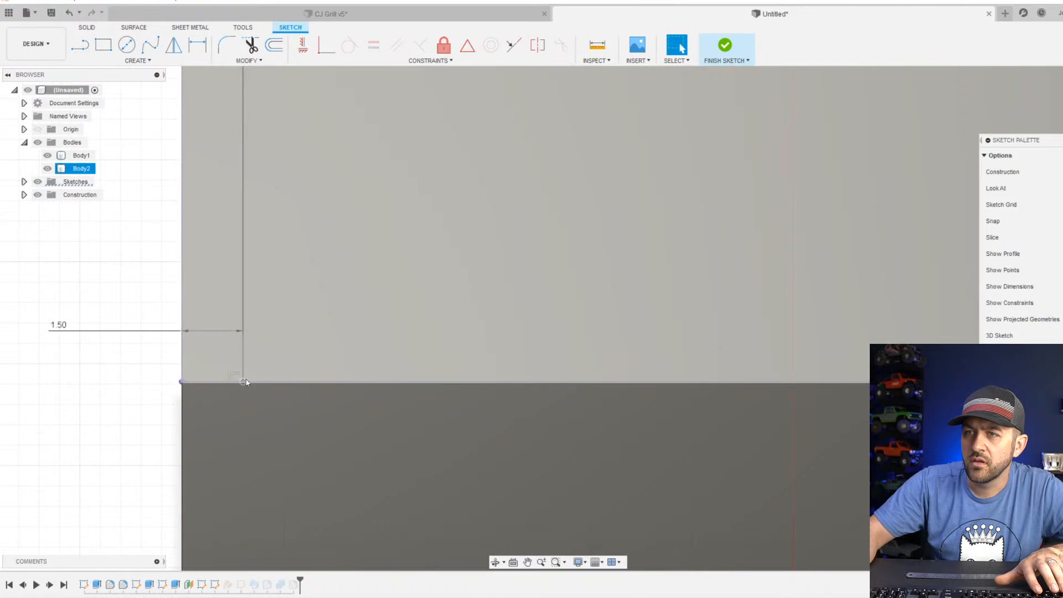
scroll(243, 383, down, 3)
scroll(781, 395, up, 3)
scroll(821, 382, up, 3)
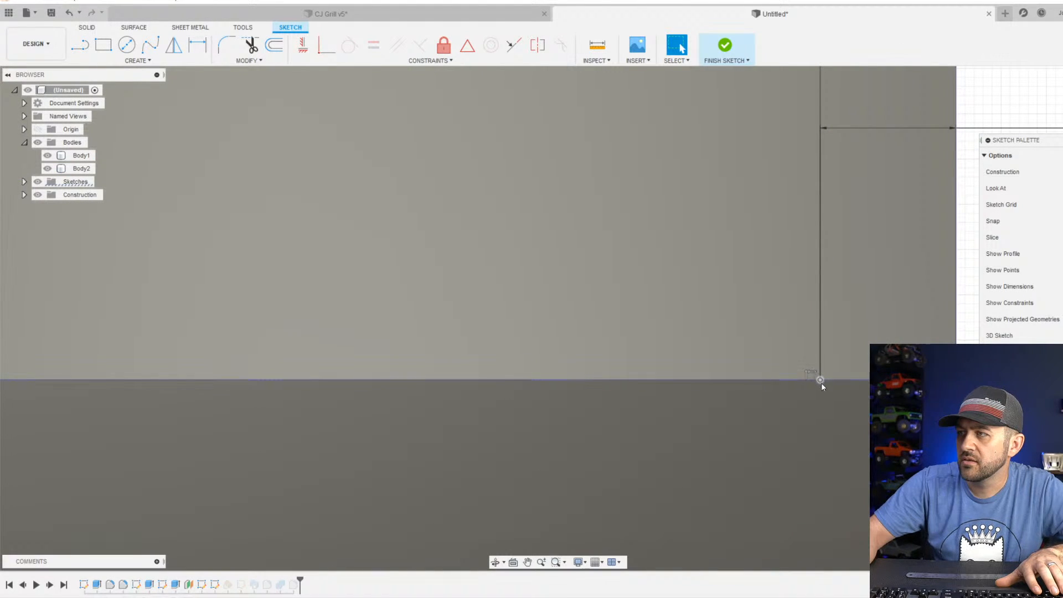
scroll(797, 399, down, 5)
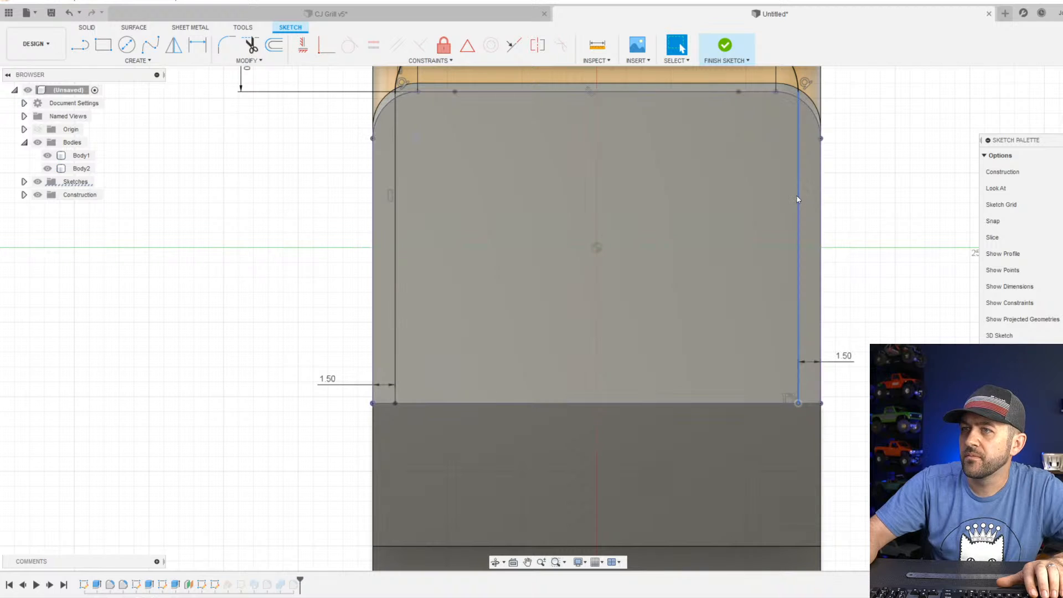
click(798, 203)
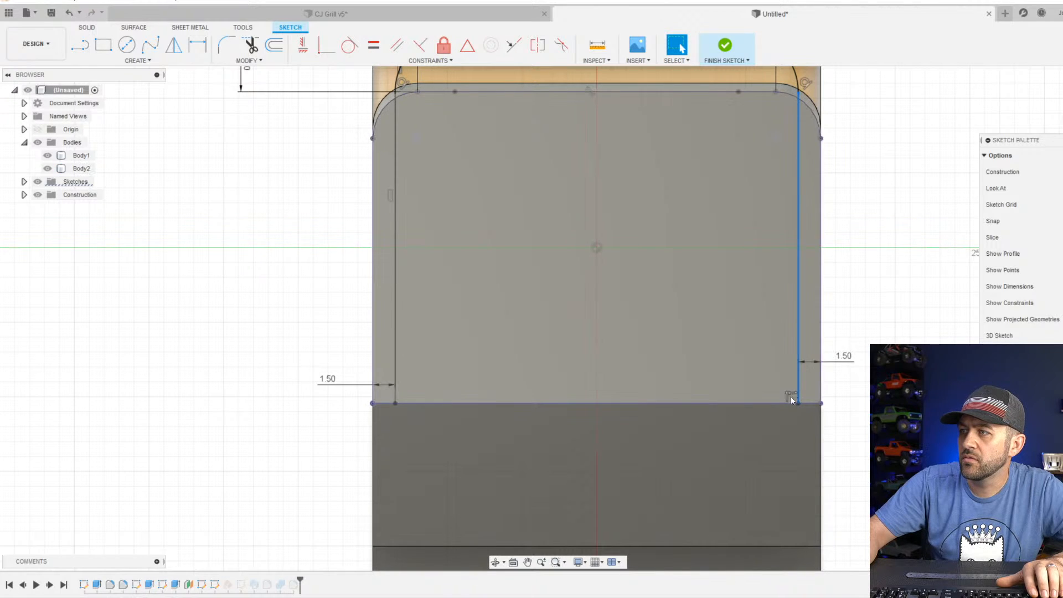
scroll(791, 285, down, 2)
scroll(781, 99, up, 2)
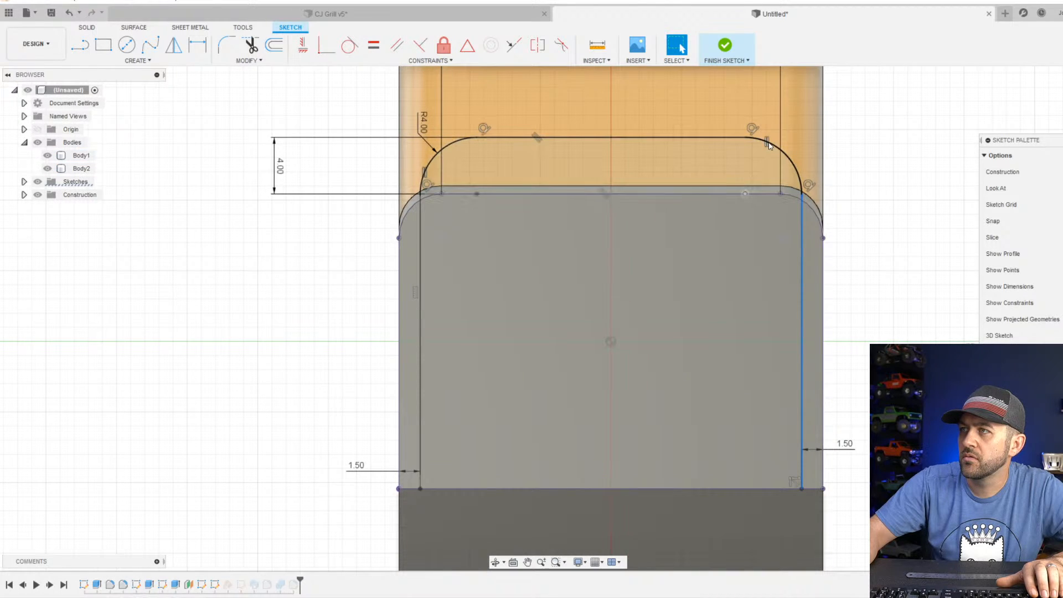
click(768, 142)
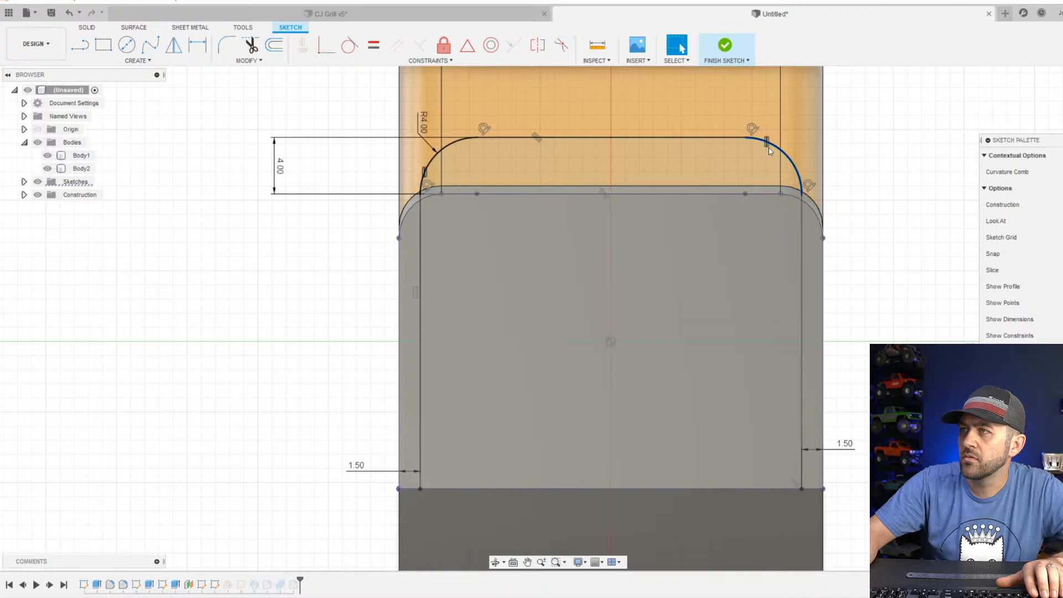
click(688, 194)
click(609, 130)
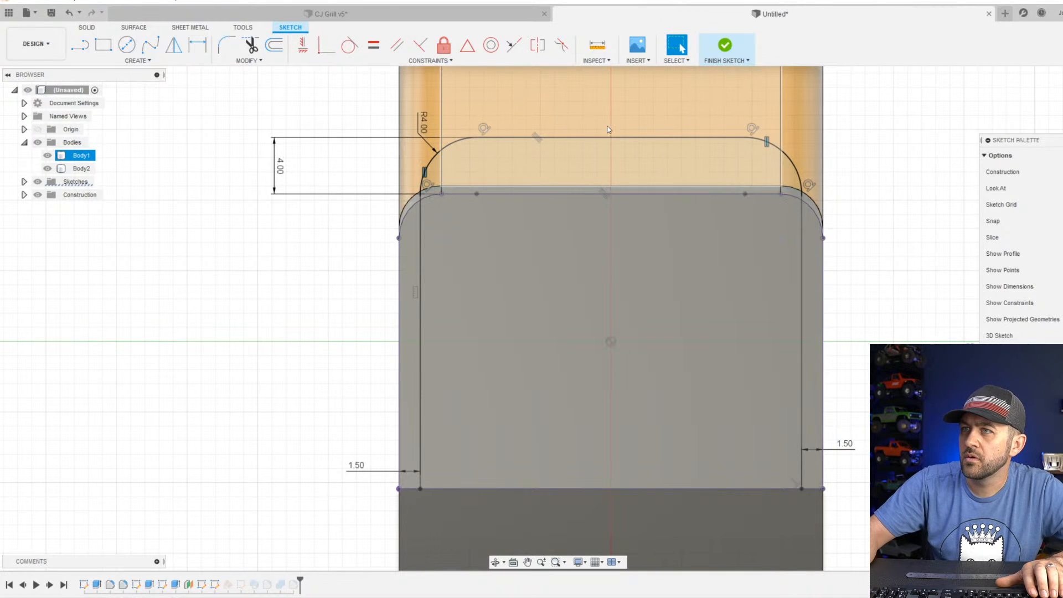
click(806, 260)
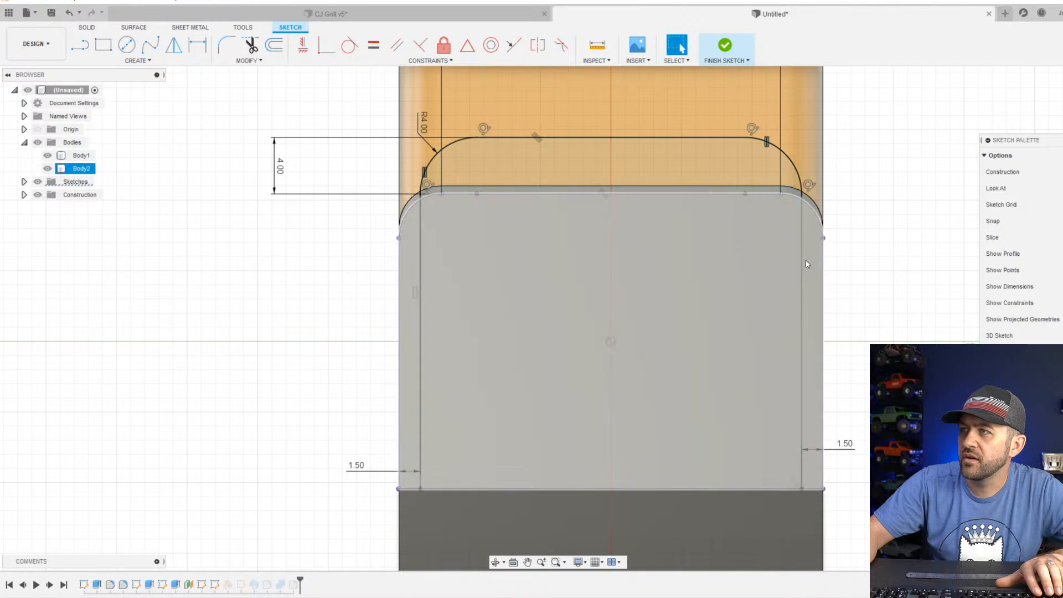
scroll(792, 368, down, 3)
scroll(808, 395, up, 2)
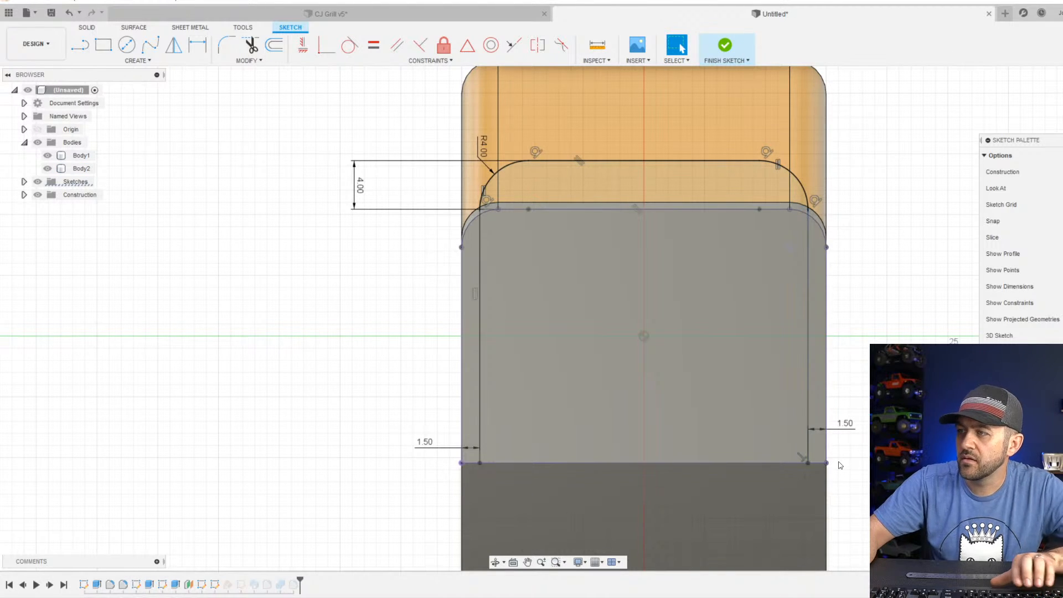
Try to apply a Horizontal/Vertical constraint to the right leg line of the handle path.
click(840, 465)
click(303, 45)
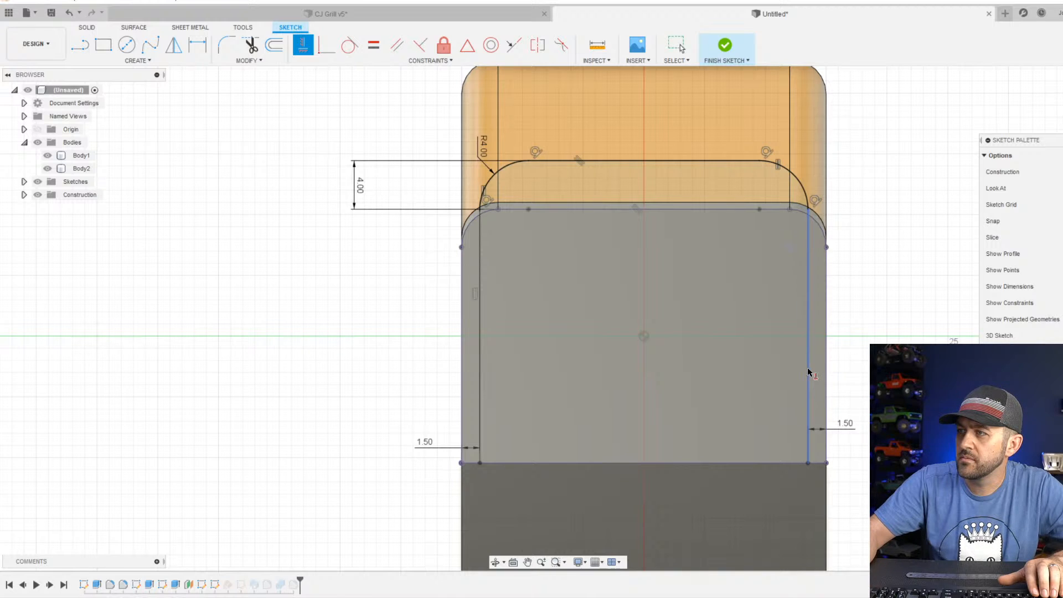
scroll(802, 471, up, 6)
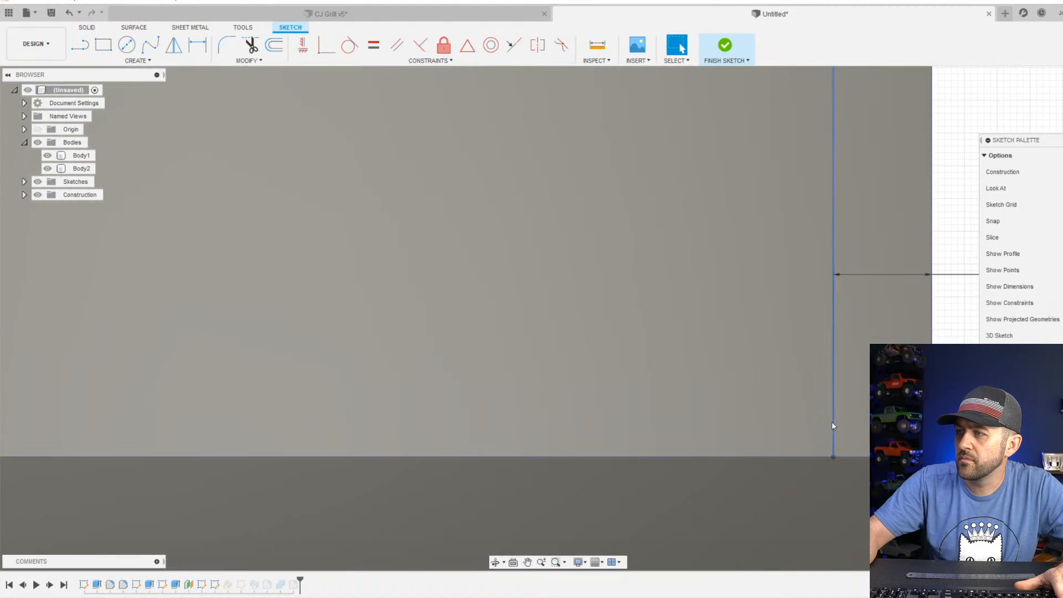
click(832, 420)
key(Escape)
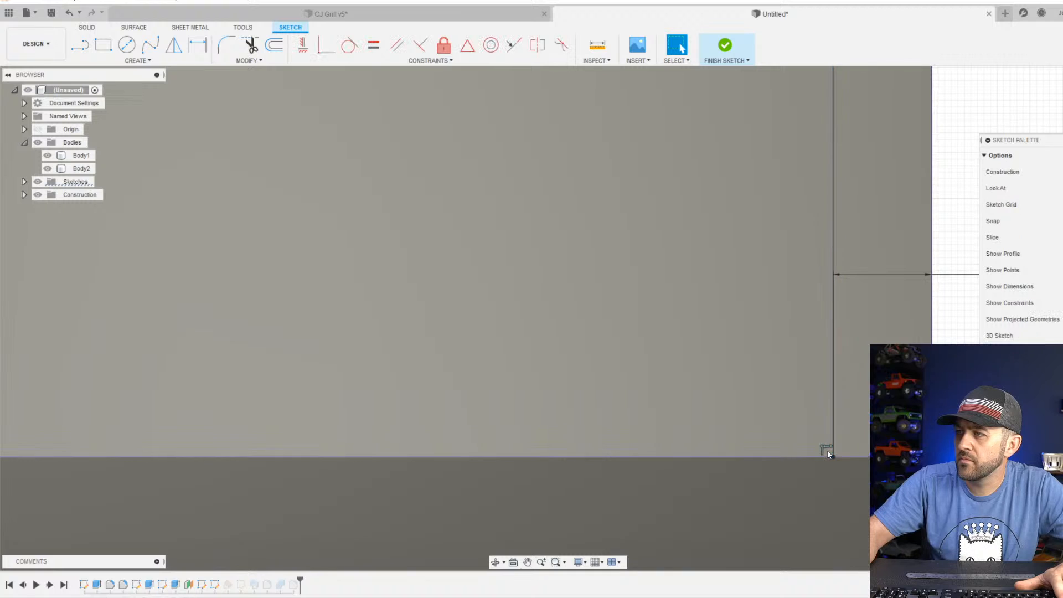
Detach the right leg line's lower endpoint from the slanted face's bottom edge and pull it slightly upward.
drag(833, 456, 788, 398)
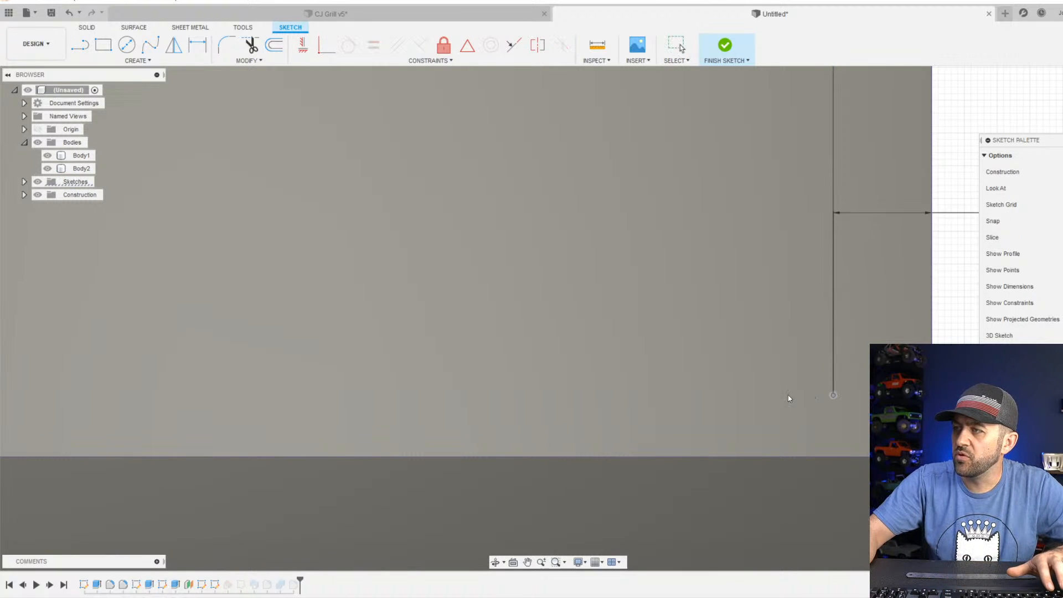
scroll(788, 398, down, 8)
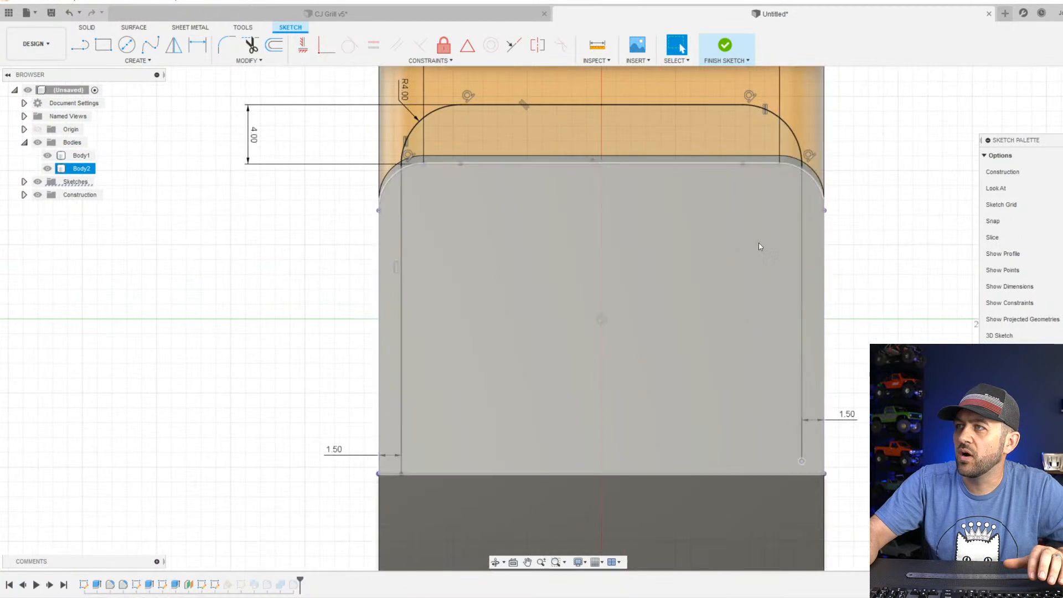
scroll(760, 247, down, 5)
scroll(747, 221, up, 2)
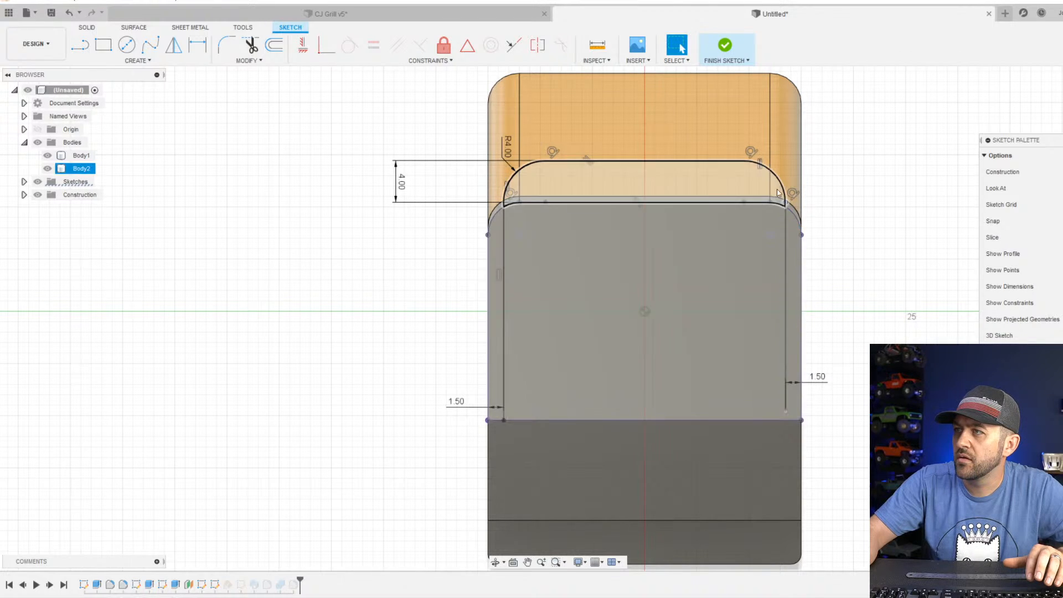
scroll(766, 177, up, 3)
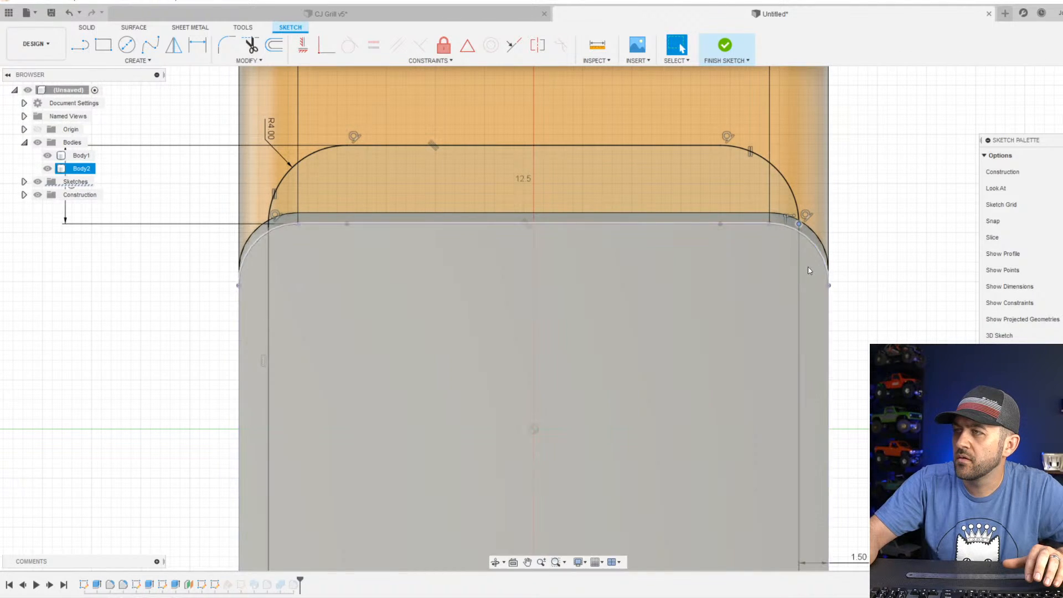
scroll(789, 279, down, 3)
Try removing the parallel constraint from the handle path's upper line and check the connected chain of segments.
click(688, 197)
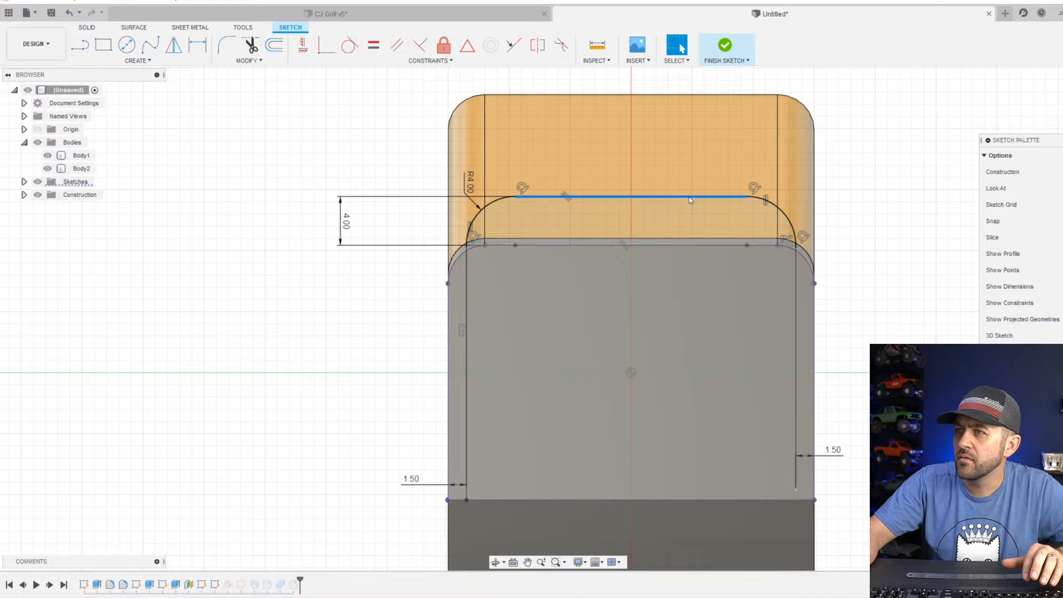
click(568, 201)
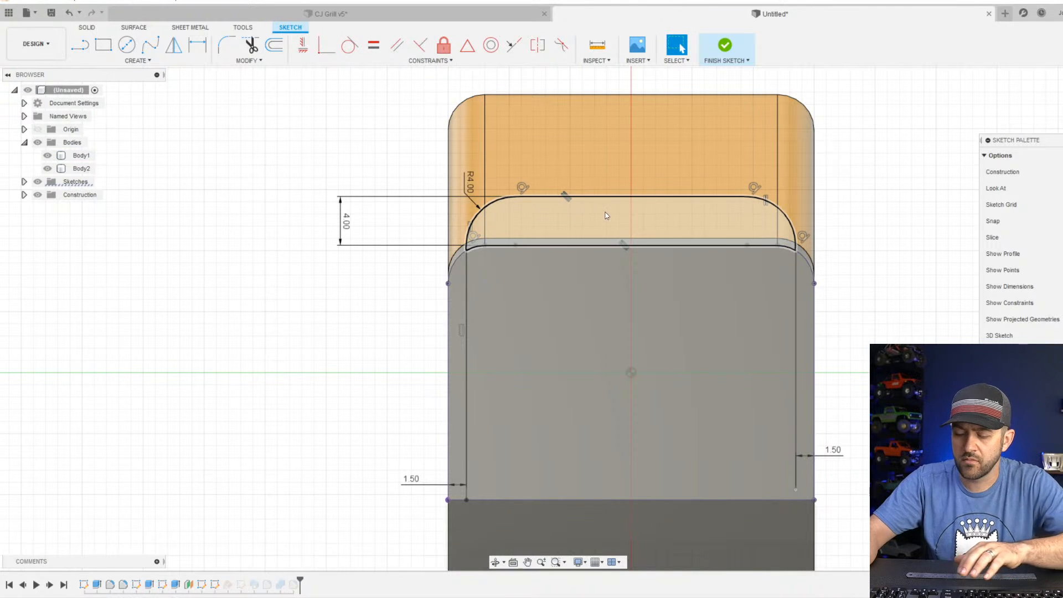
click(797, 265)
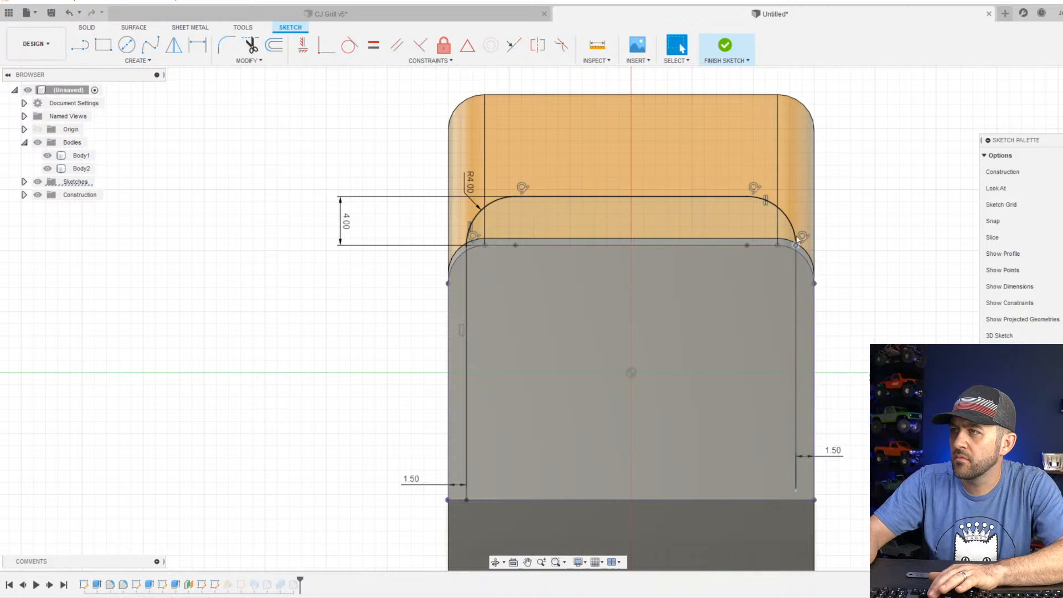
click(706, 189)
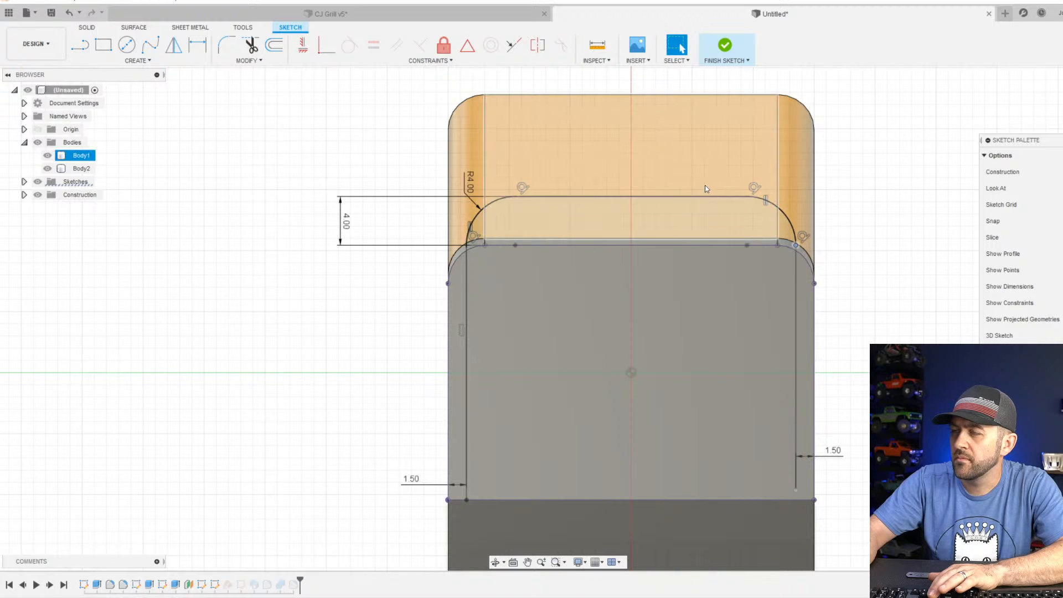
double_click(688, 196)
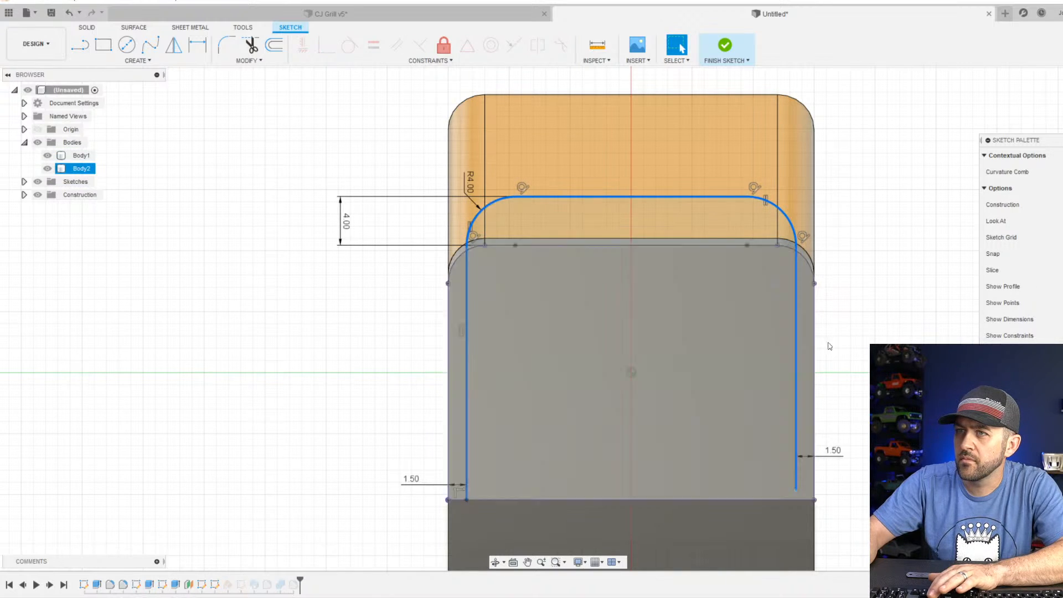
click(814, 288)
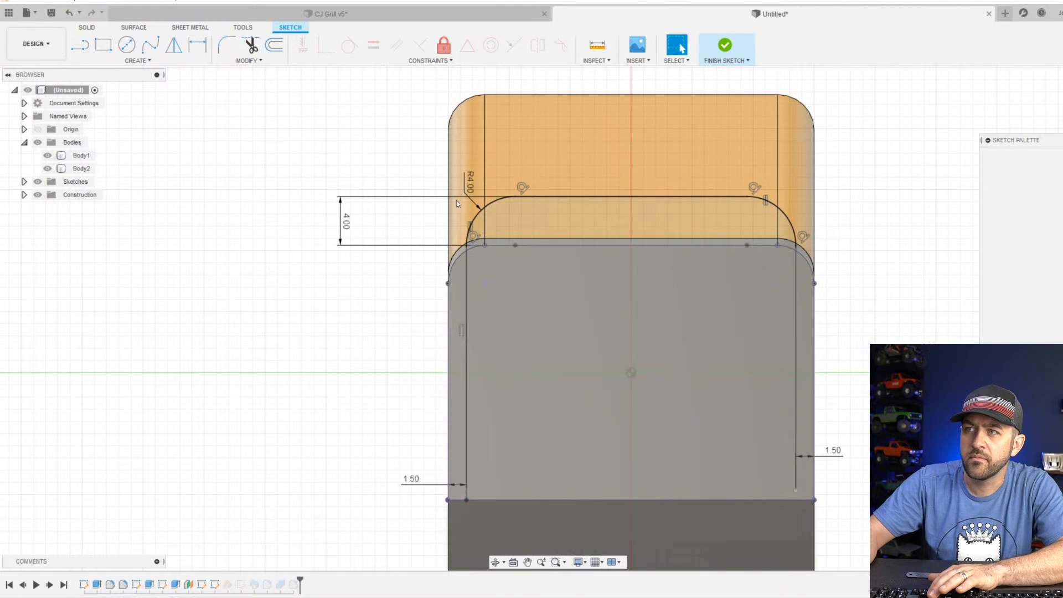
click(754, 416)
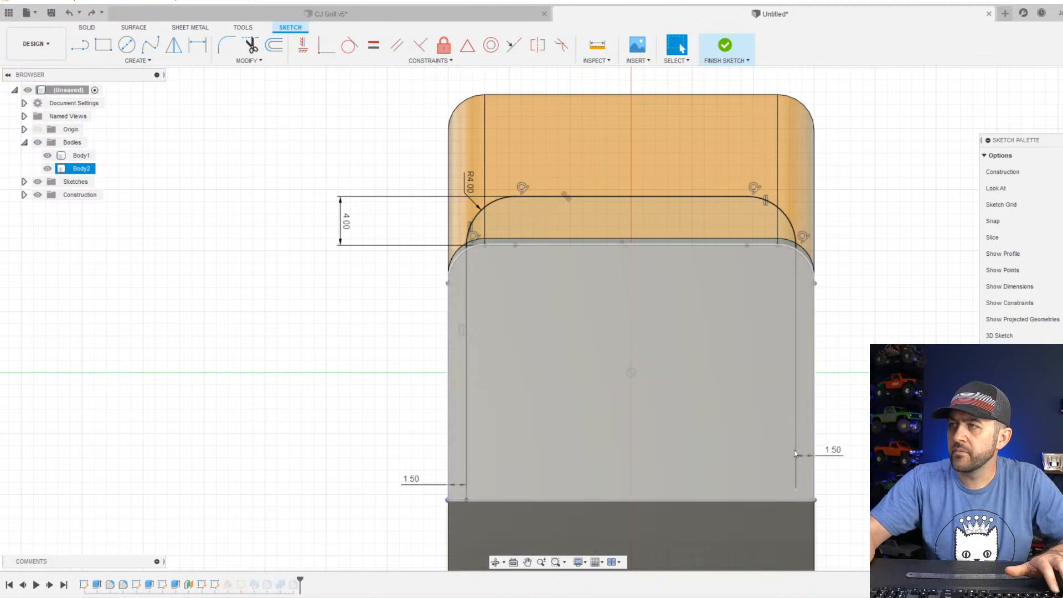
Reattach the right leg line's lower endpoint to the slanted face's bottom edge and finish the sketch.
drag(794, 453, 795, 464)
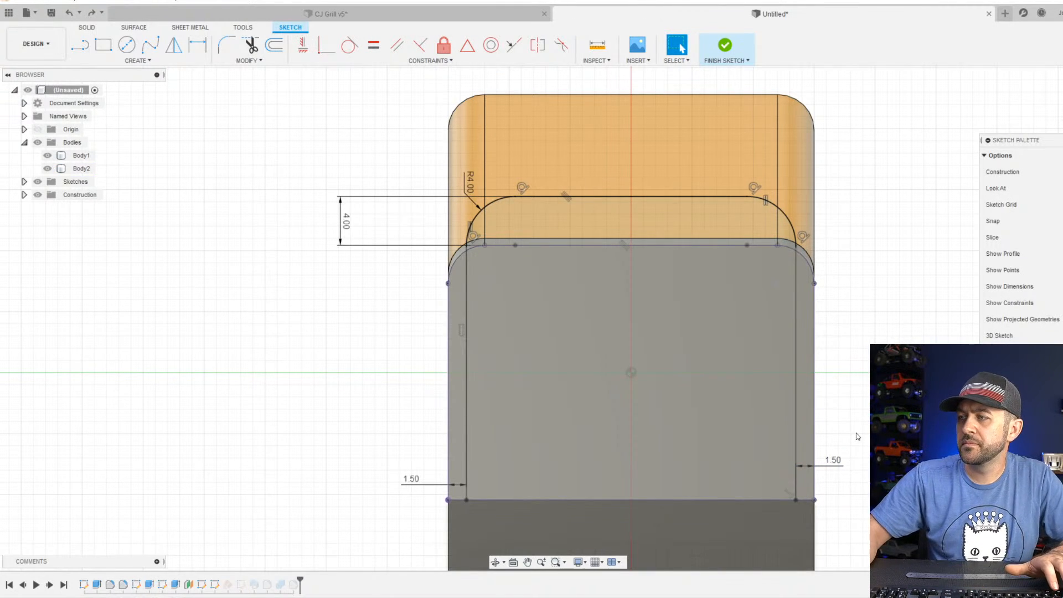
click(727, 45)
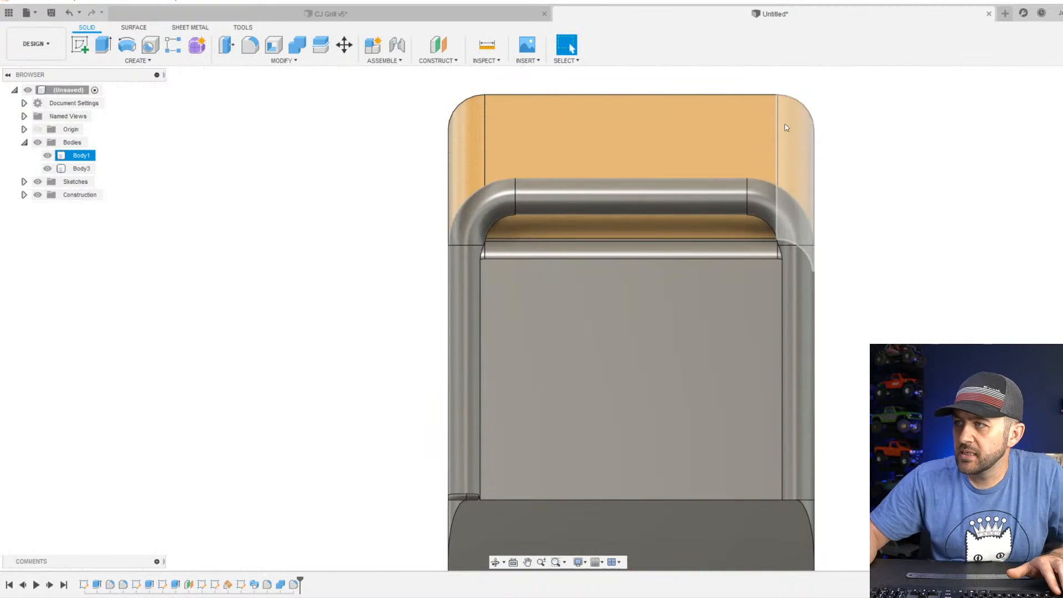
scroll(639, 416, down, 3)
click(562, 415)
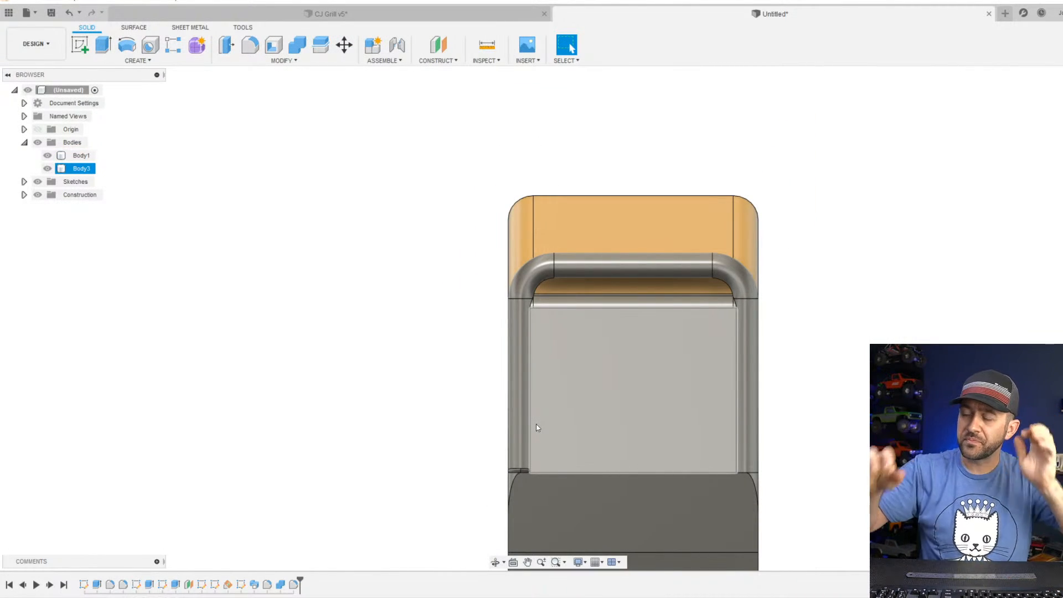
key(Escape)
Fillet the lower end edge of the right handle leg with a 0.5 mm radius.
click(250, 44)
scroll(729, 448, up, 3)
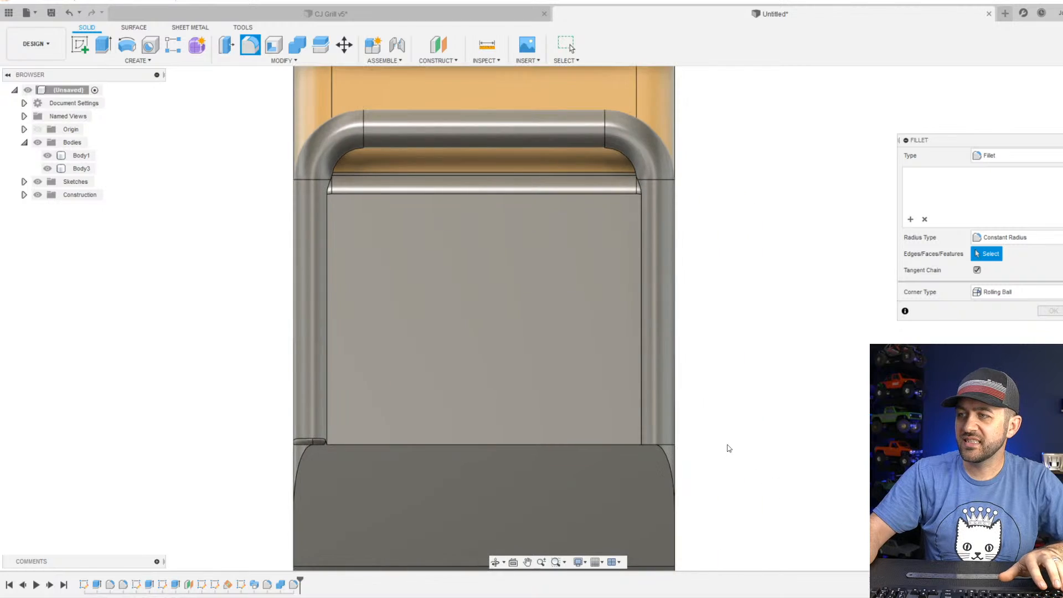
scroll(720, 448, up, 3)
middle_drag(602, 439, 670, 431)
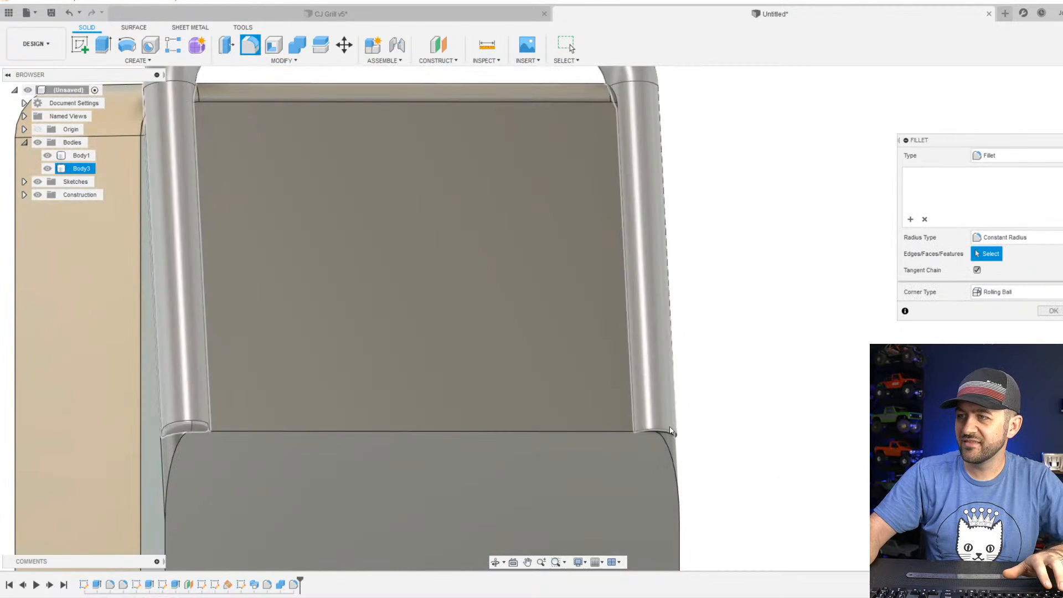
click(670, 430)
scroll(685, 435, up, 3)
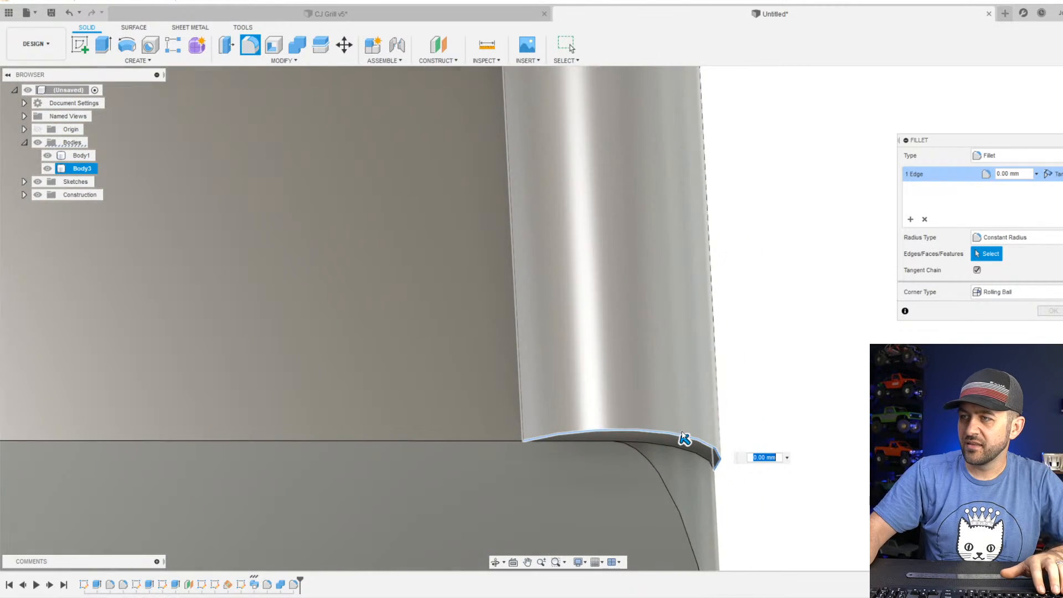
scroll(682, 435, up, 3)
drag(687, 445, 677, 424)
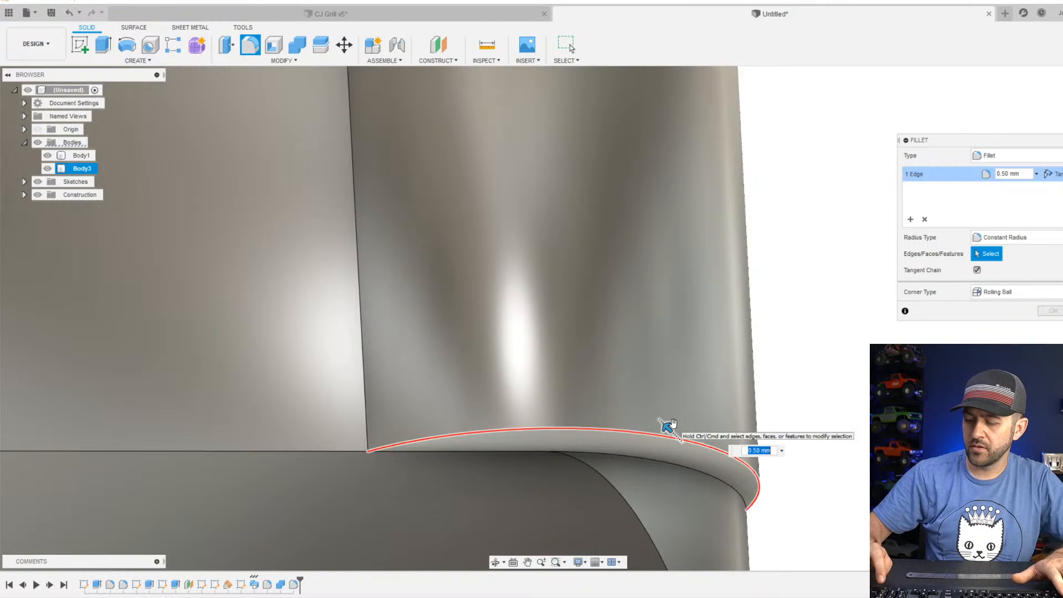
key(Return)
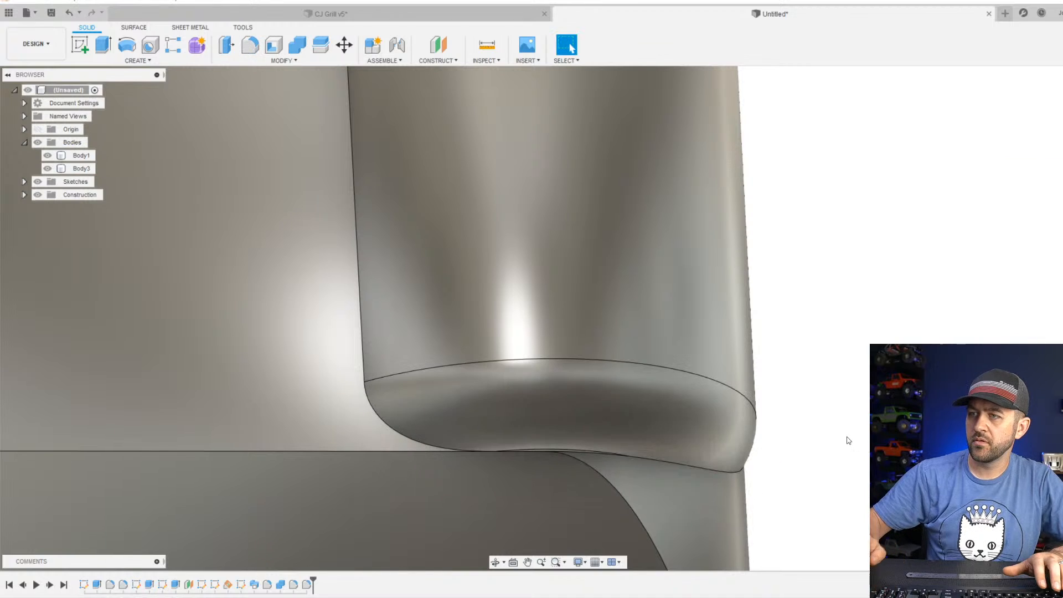
Examine the rounded lower ends of both handle legs and the front section of the welder from several angles.
scroll(813, 435, down, 5)
scroll(382, 457, down, 10)
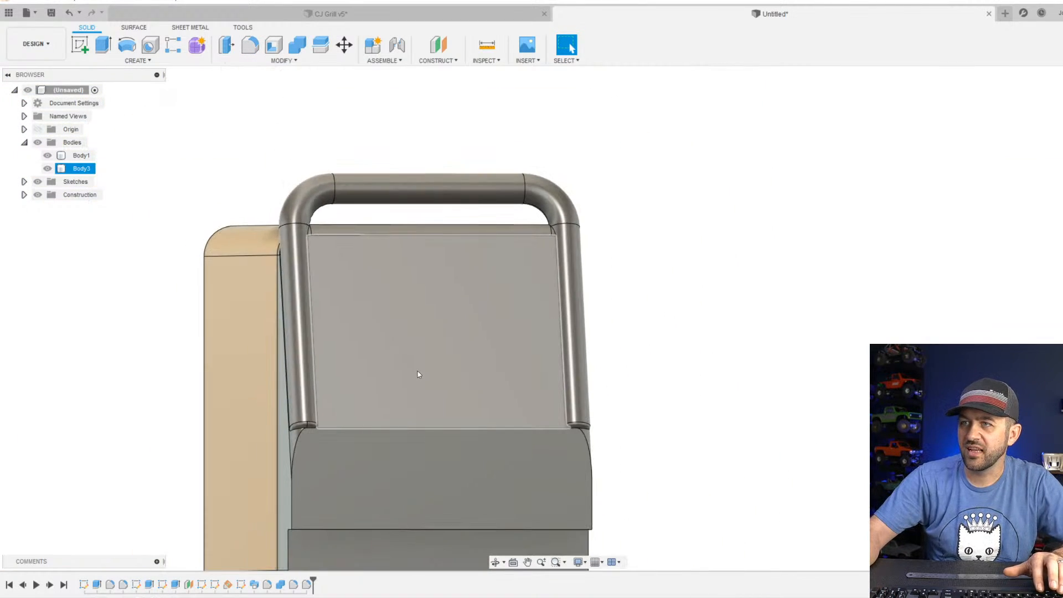
shift+middle_drag(417, 372, 368, 383)
scroll(321, 413, down, 5)
scroll(317, 419, up, 6)
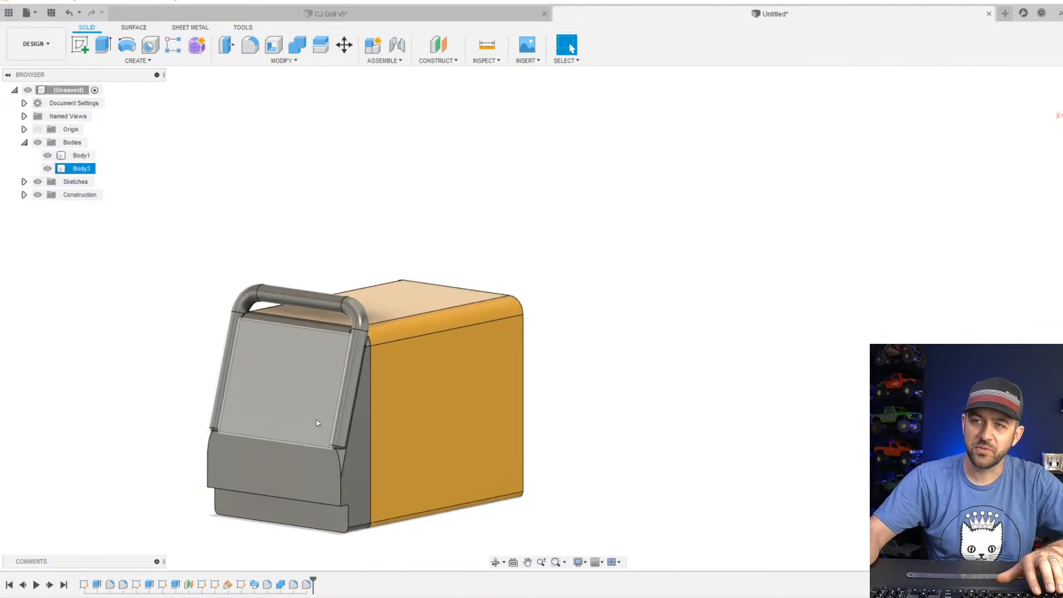
middle_drag(317, 421, 385, 339)
scroll(386, 339, up, 3)
key(Escape)
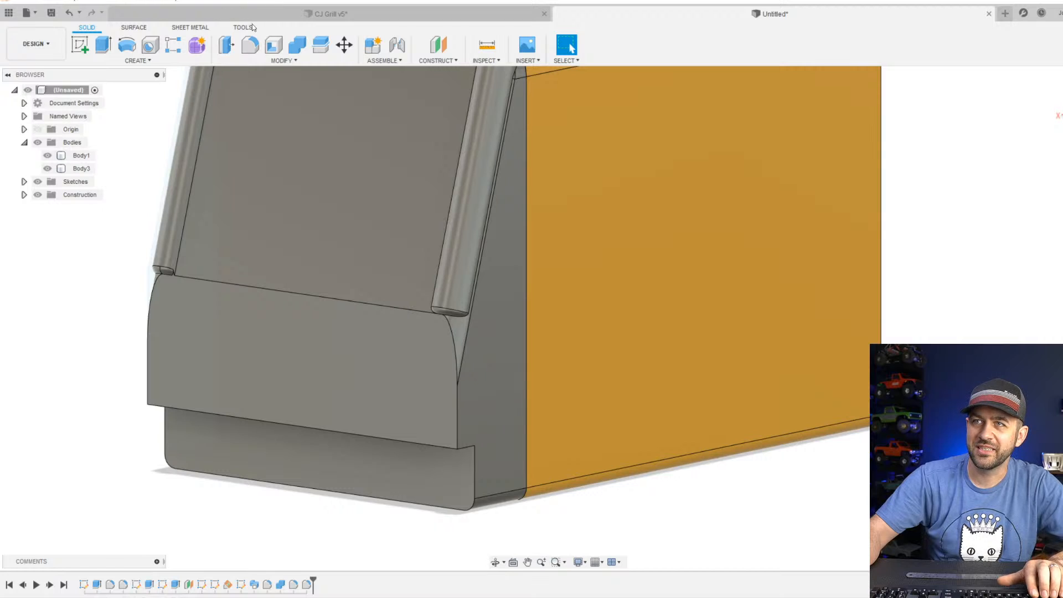
click(249, 44)
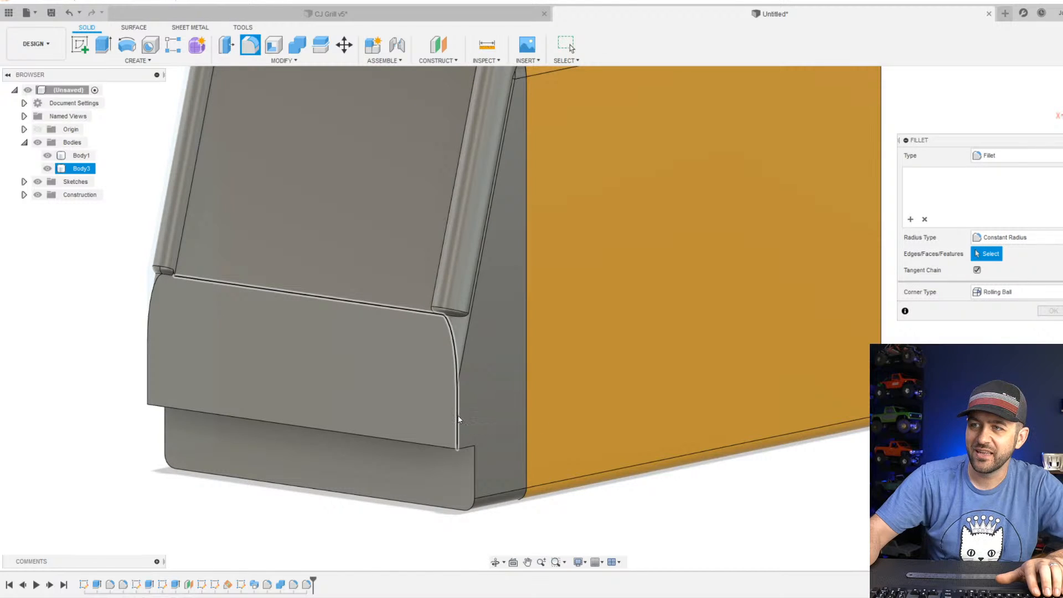
click(458, 419)
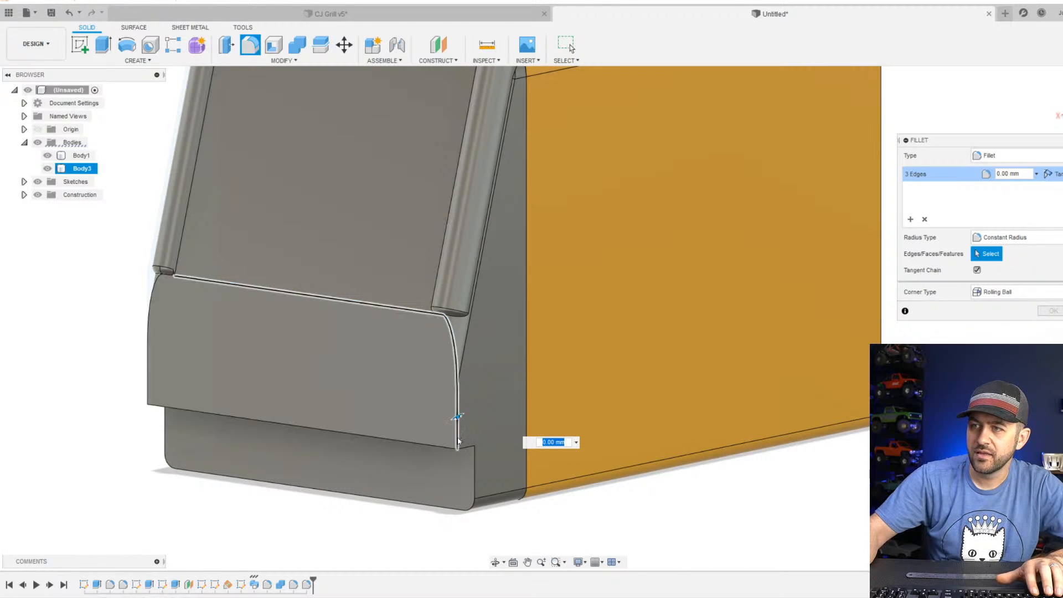
drag(458, 417, 453, 399)
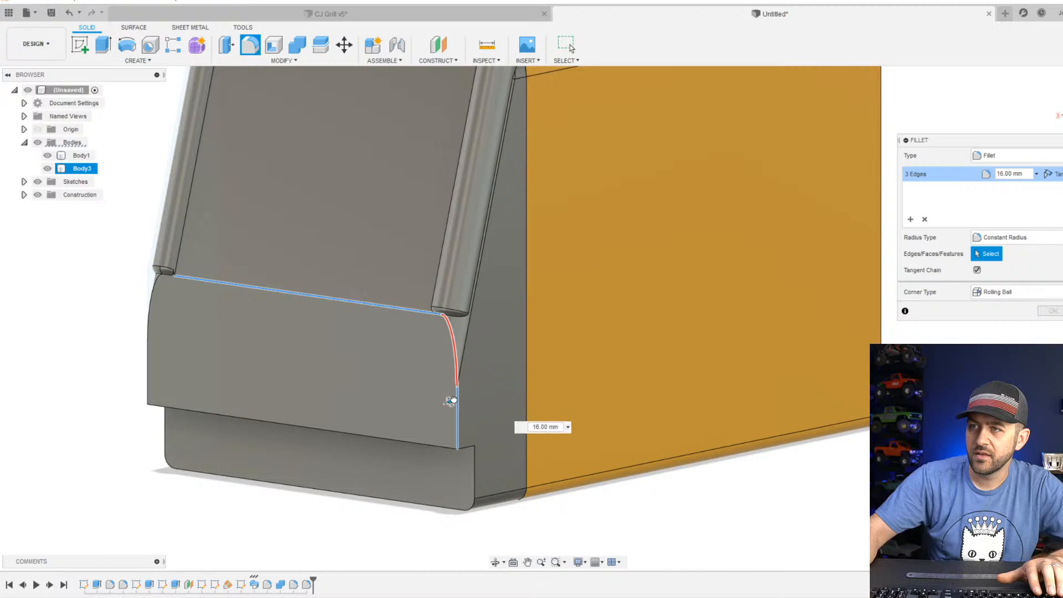
key(Return)
Switch to the browser's Harbor Freight OmniPro 220 page, examine the product photo's front panel, and return to the model.
shift+middle_drag(324, 398, 356, 371)
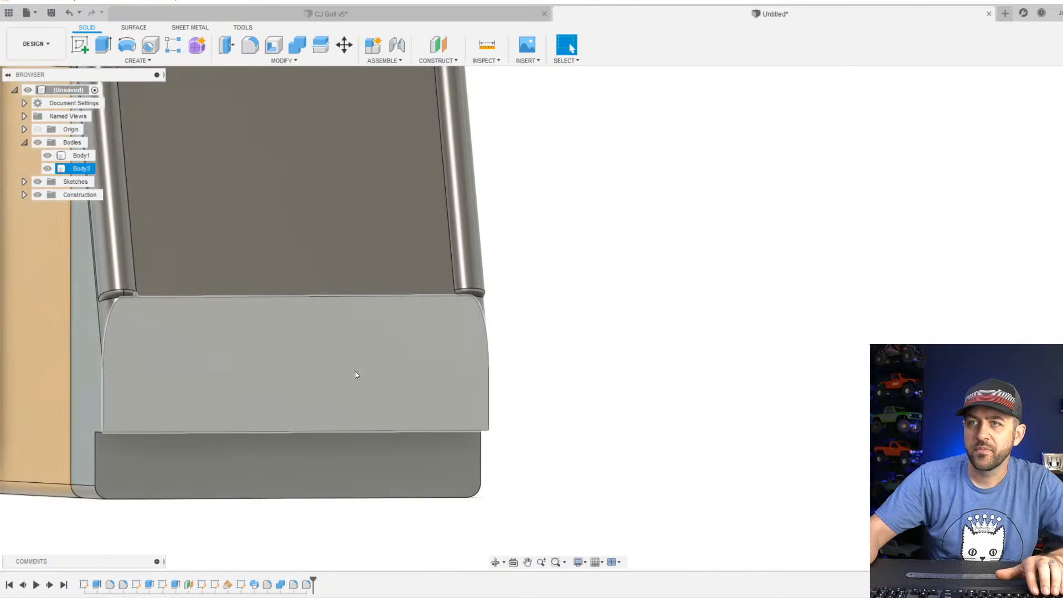
scroll(356, 371, down, 3)
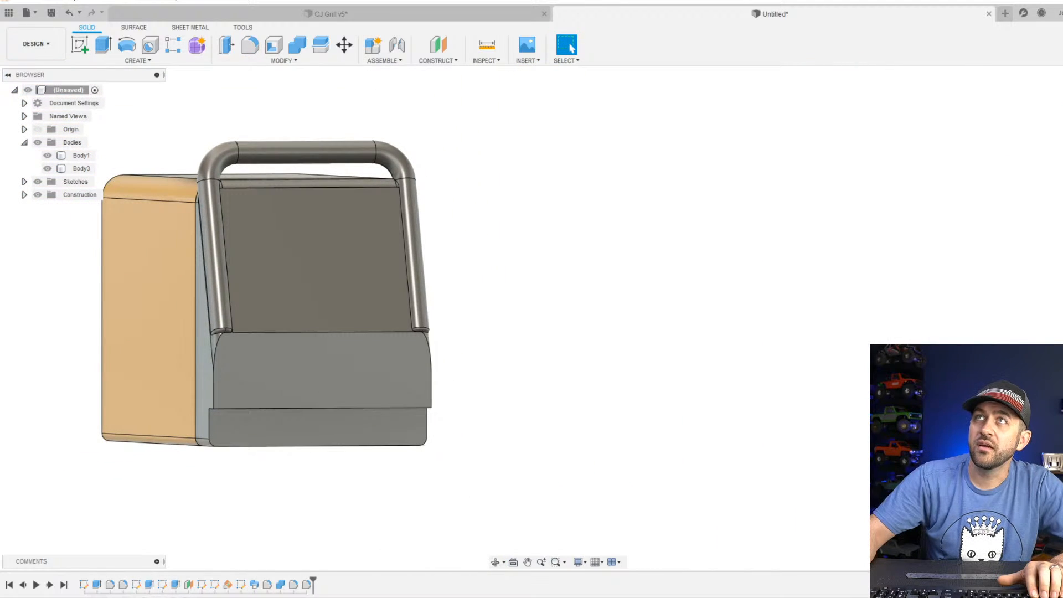
drag(312, 0, 543, 55)
scroll(466, 310, down, 5)
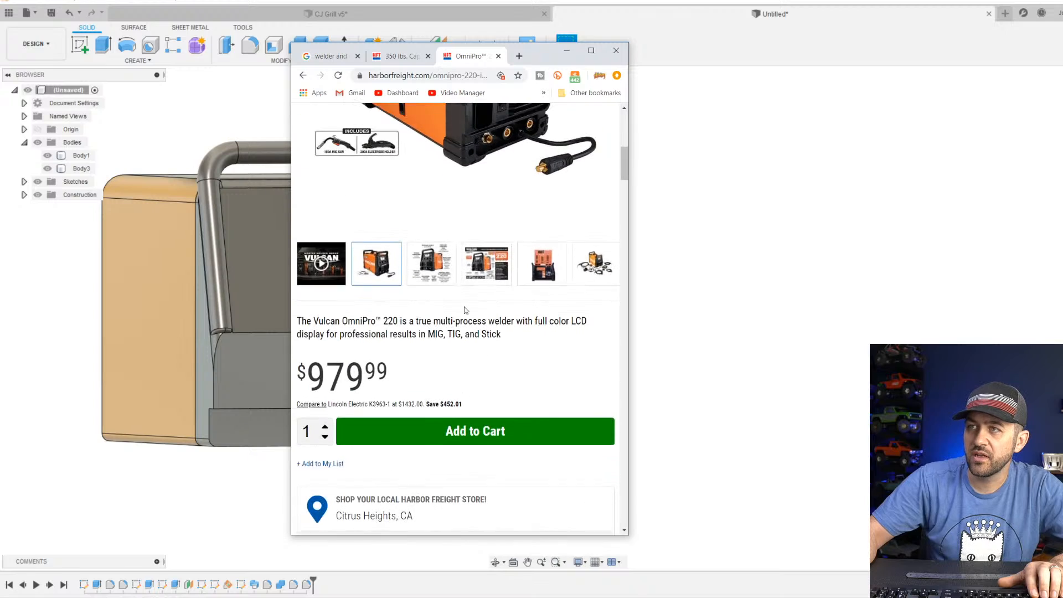
scroll(466, 310, up, 5)
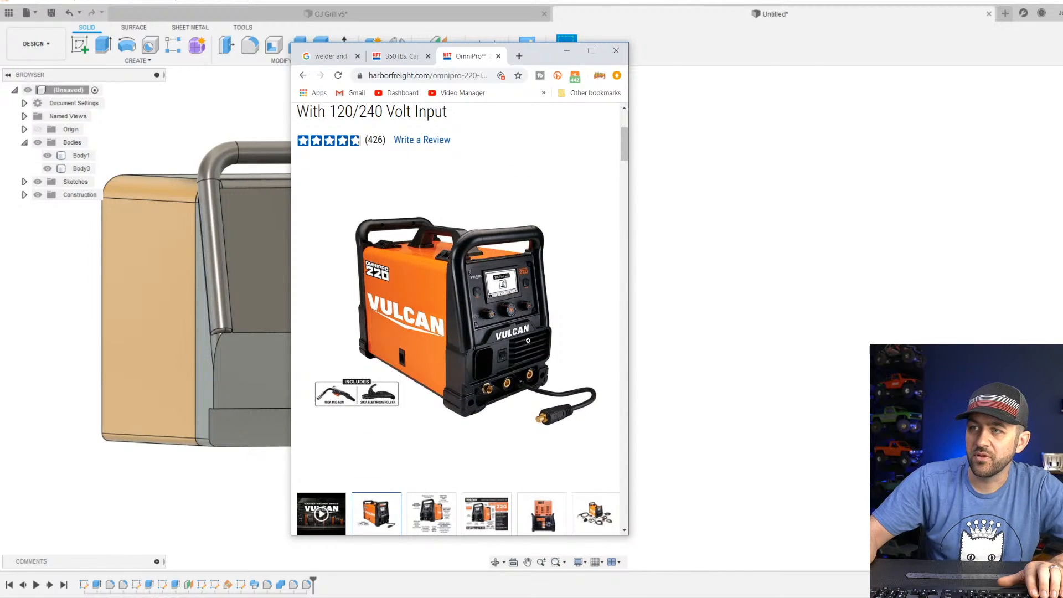
drag(533, 53, 323, 0)
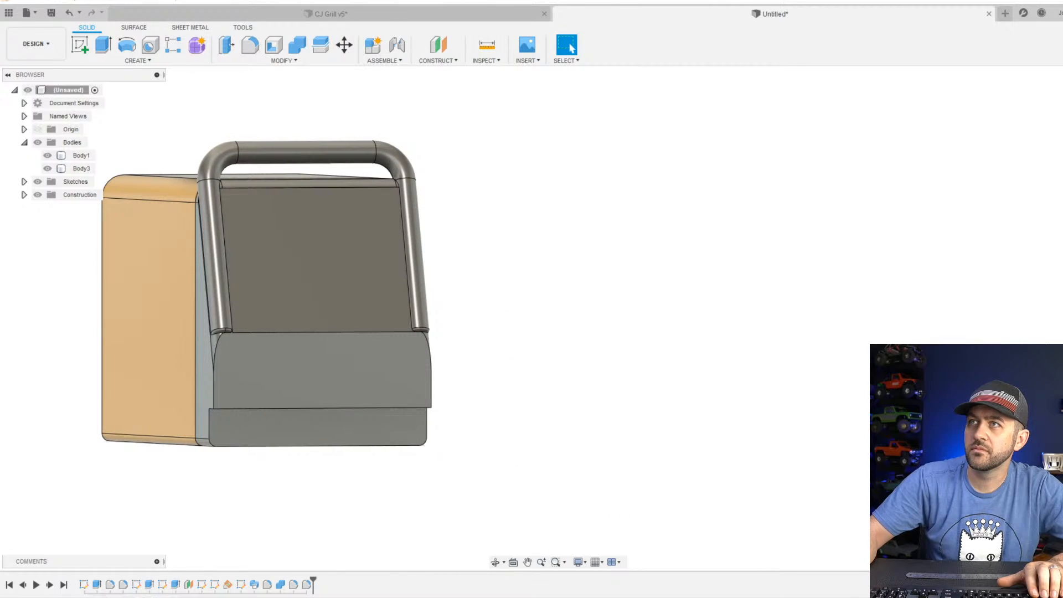
Start a sketch on the slanted front face and draw a rectangle about 15.7 by 9.4 mm in its upper half.
click(341, 316)
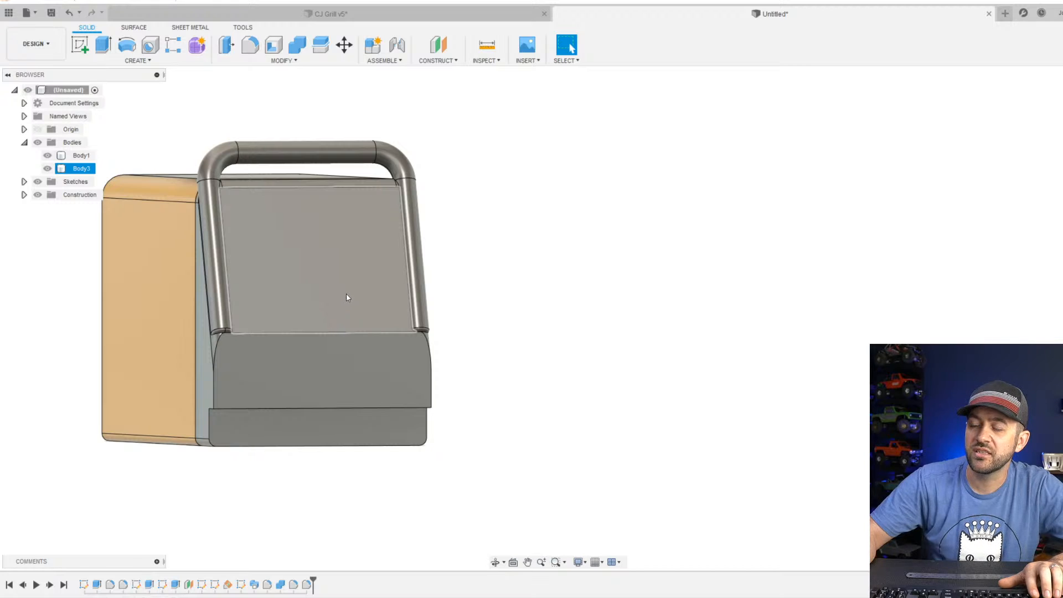
scroll(276, 322, up, 5)
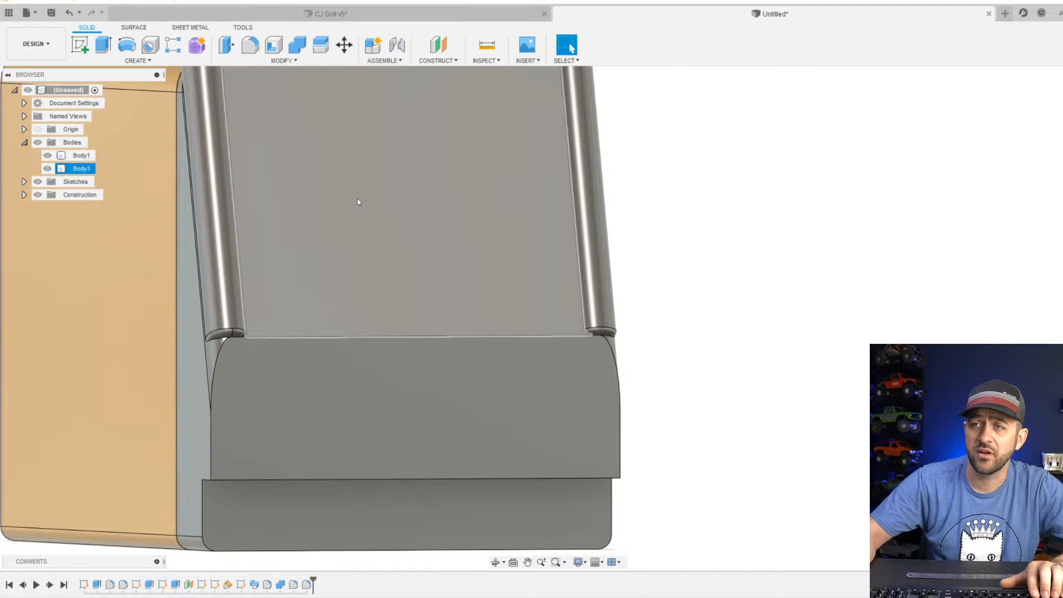
scroll(356, 202, down, 3)
scroll(355, 300, up, 2)
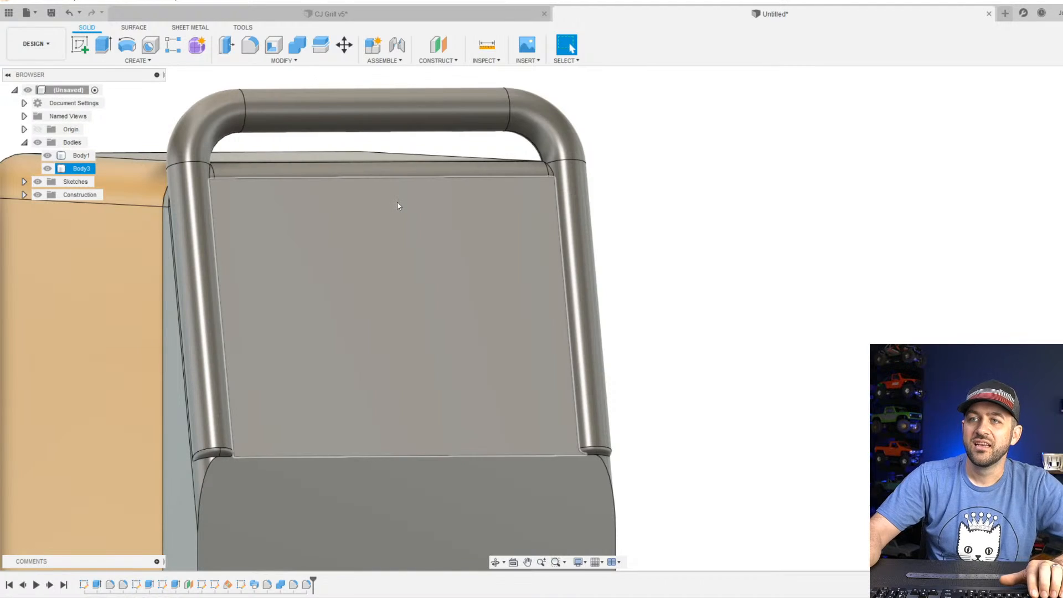
click(80, 44)
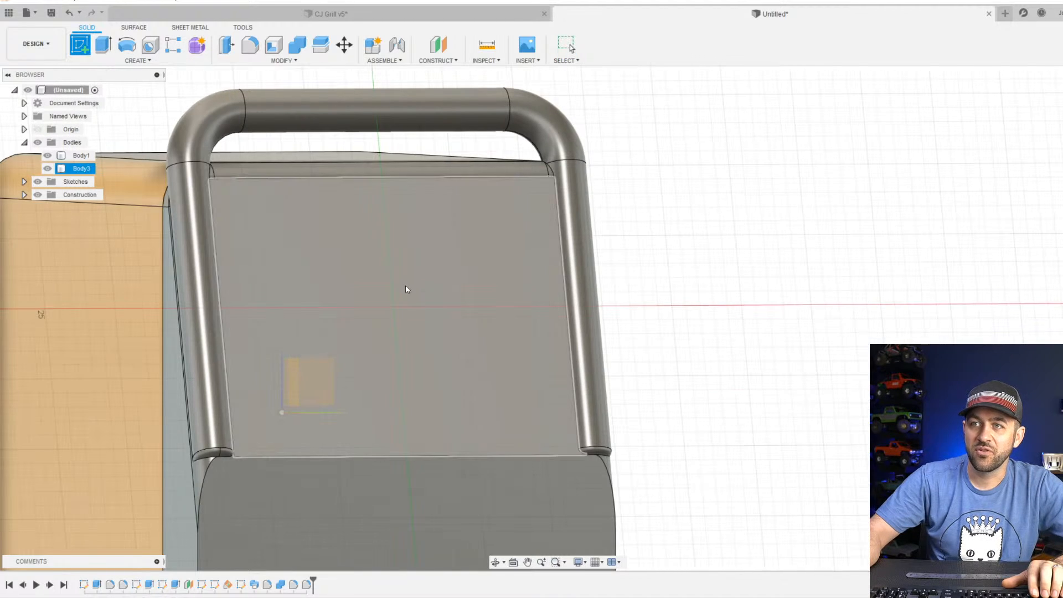
click(390, 291)
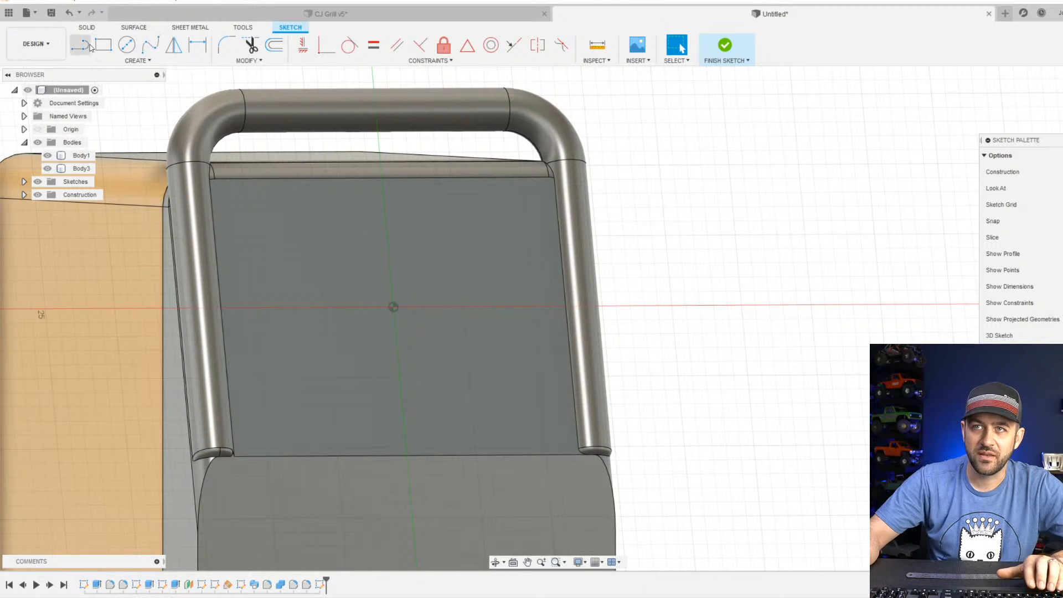
click(127, 43)
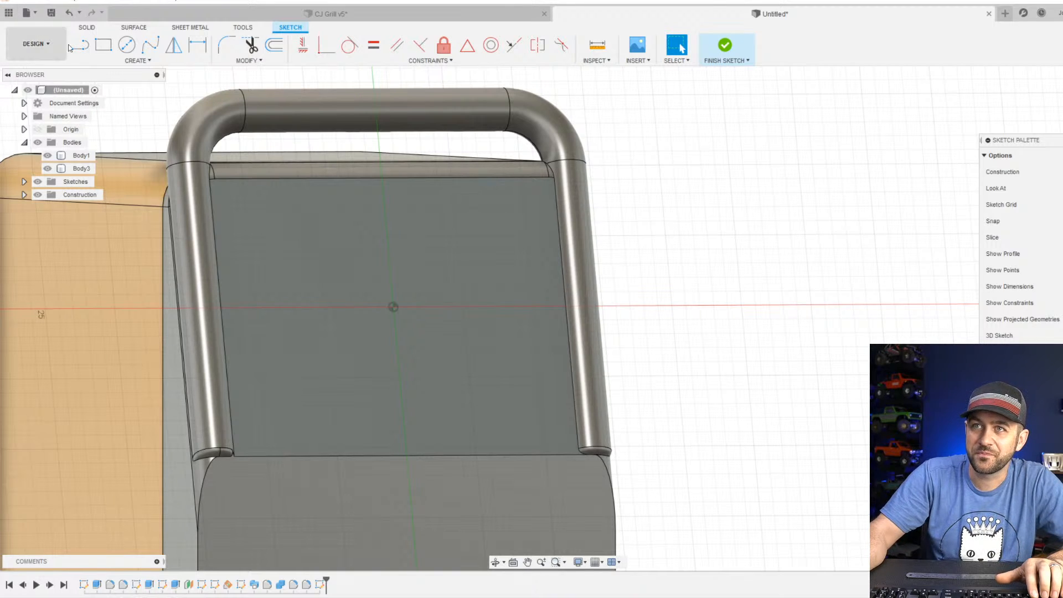
click(103, 44)
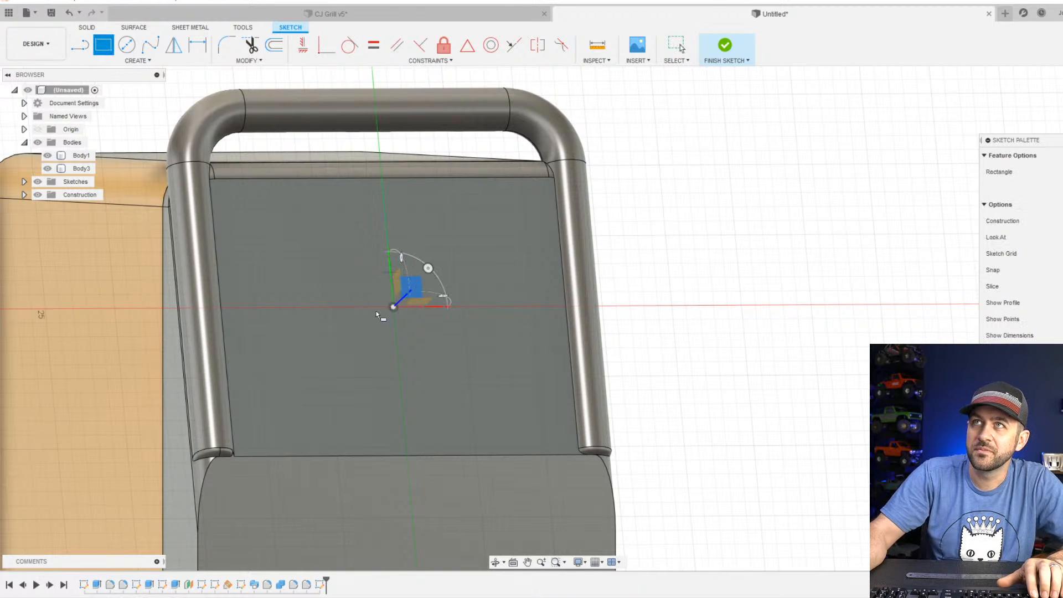
click(278, 217)
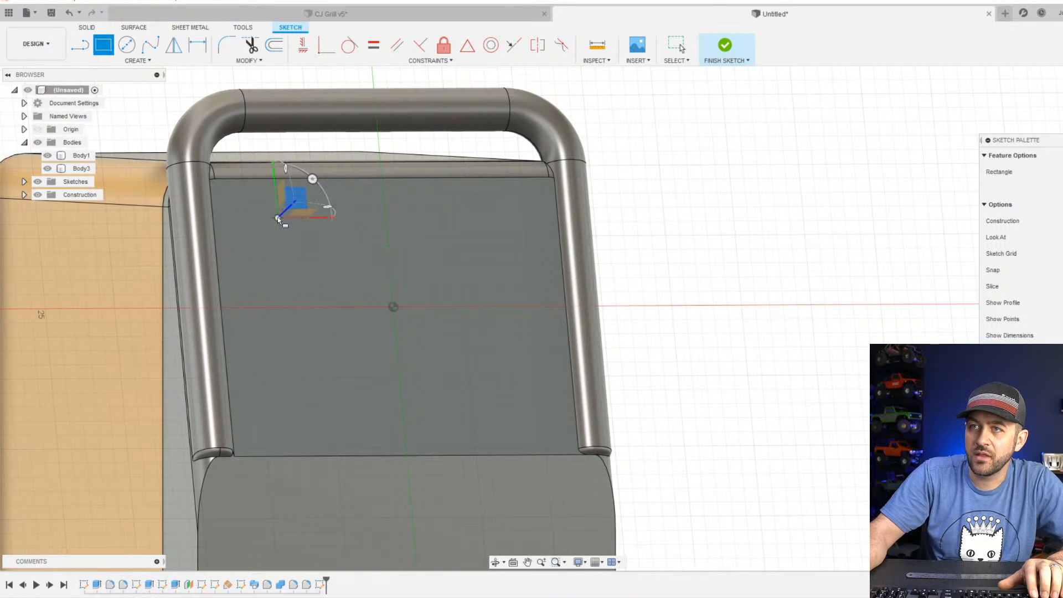
click(508, 348)
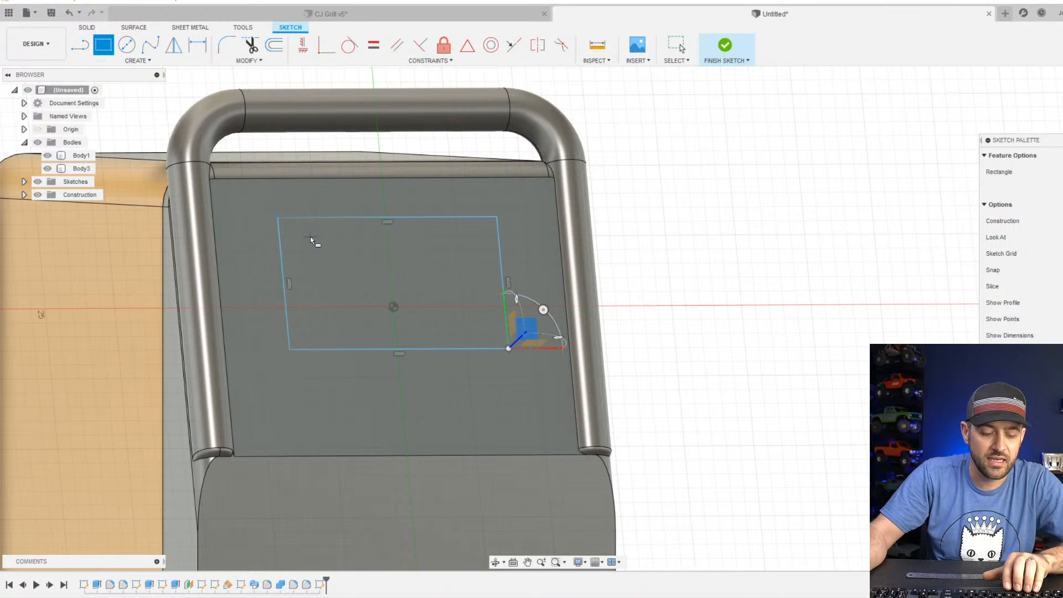
Dimension the rectangle's upper side 3 mm from the top edge of the slanted face.
key(d)
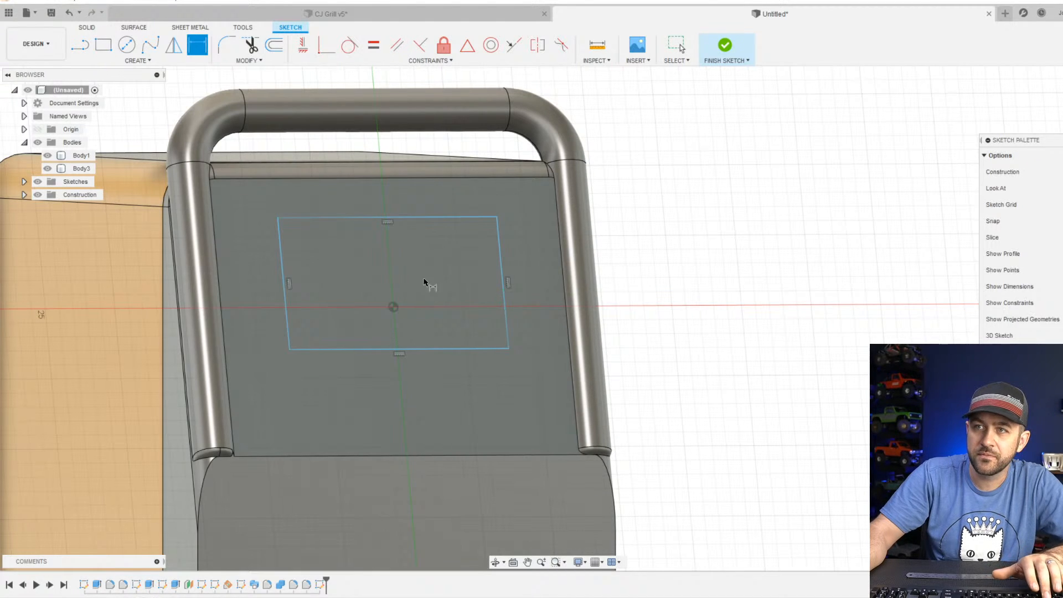
click(393, 178)
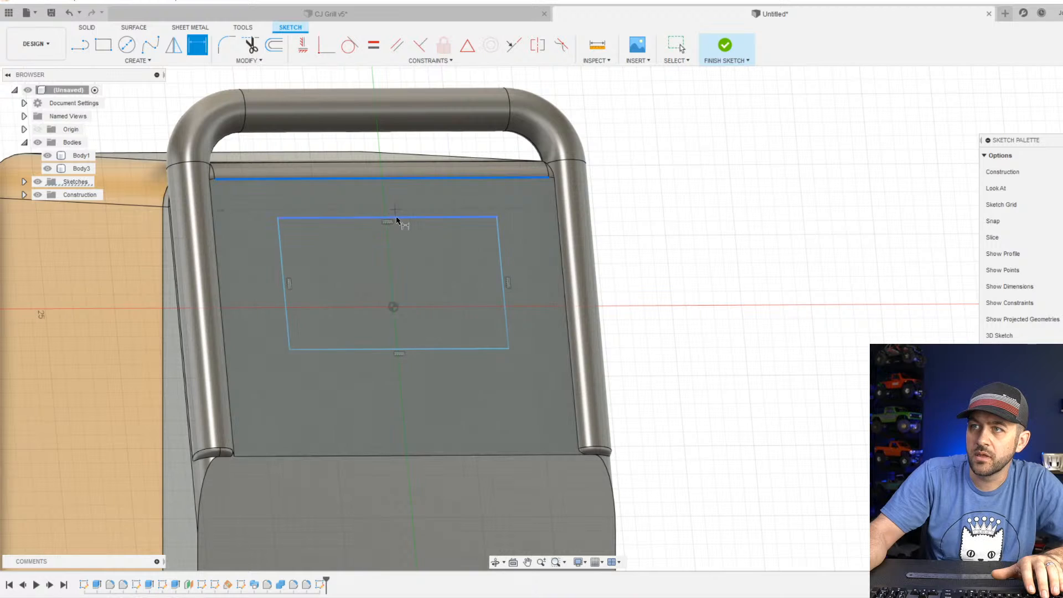
click(396, 219)
click(654, 181)
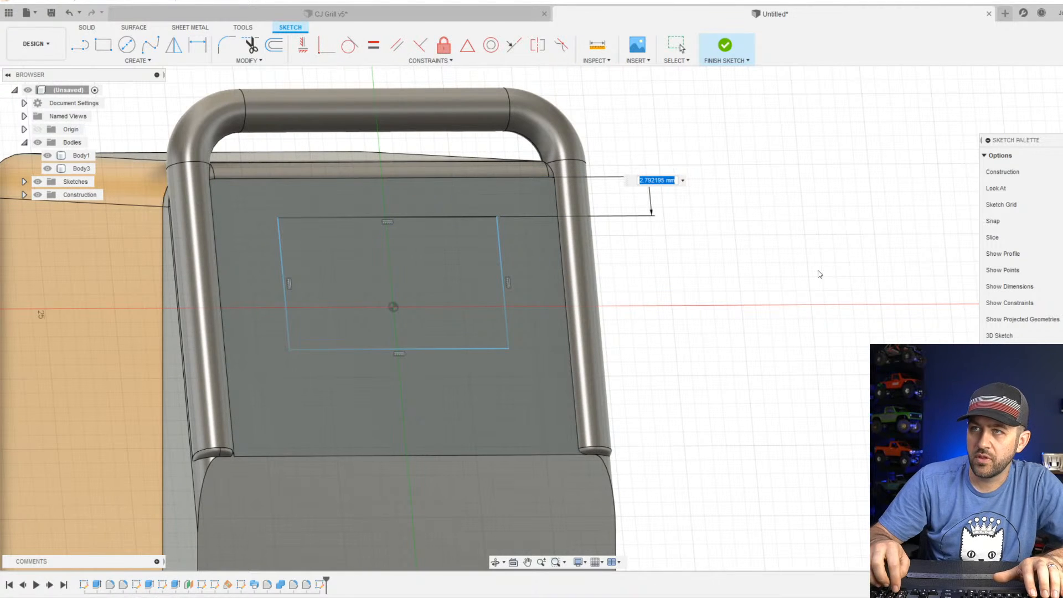
text(3)
key(Return)
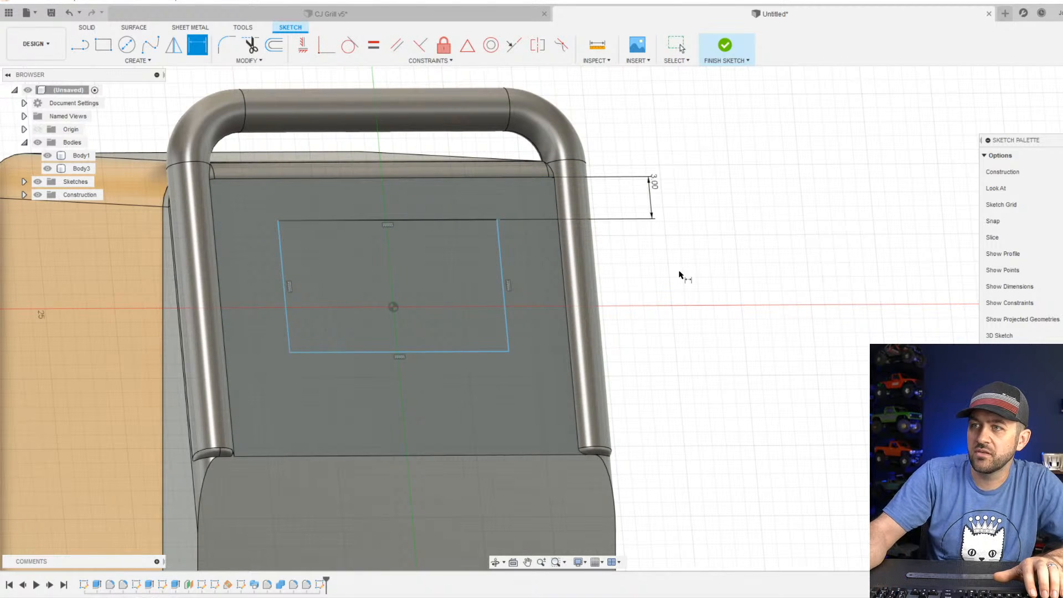
Set the rectangle's height to 9 mm and its width to 15 mm.
click(493, 244)
click(695, 287)
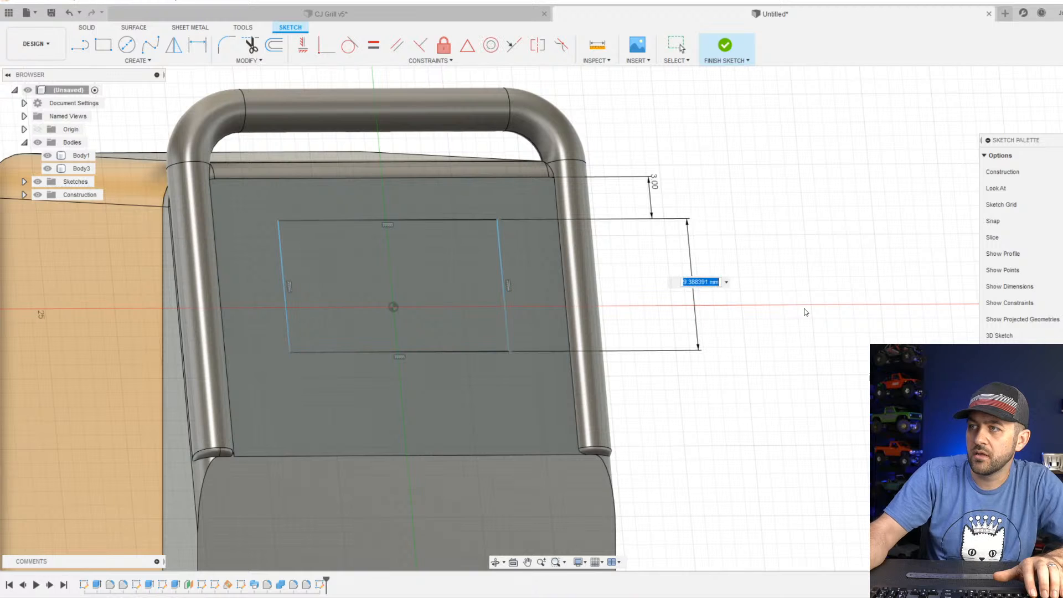
text(9)
key(Return)
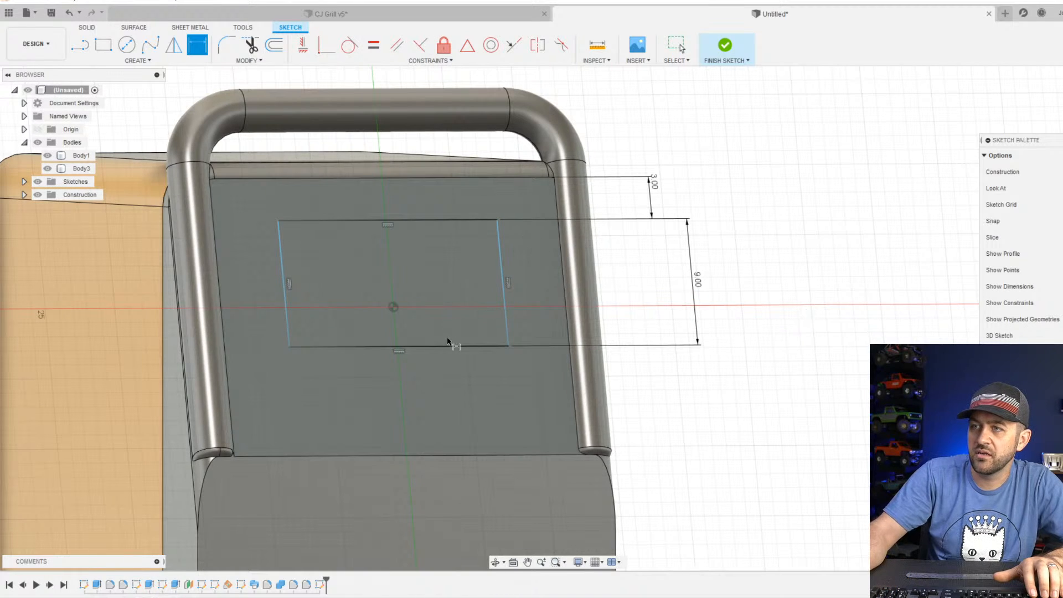
scroll(411, 221, down, 3)
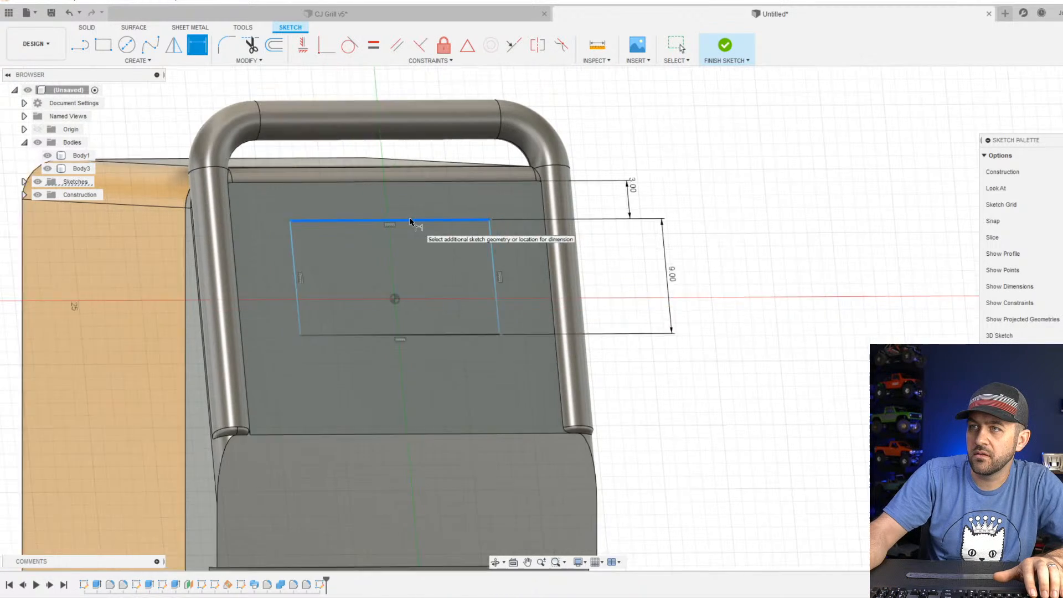
click(410, 220)
click(377, 91)
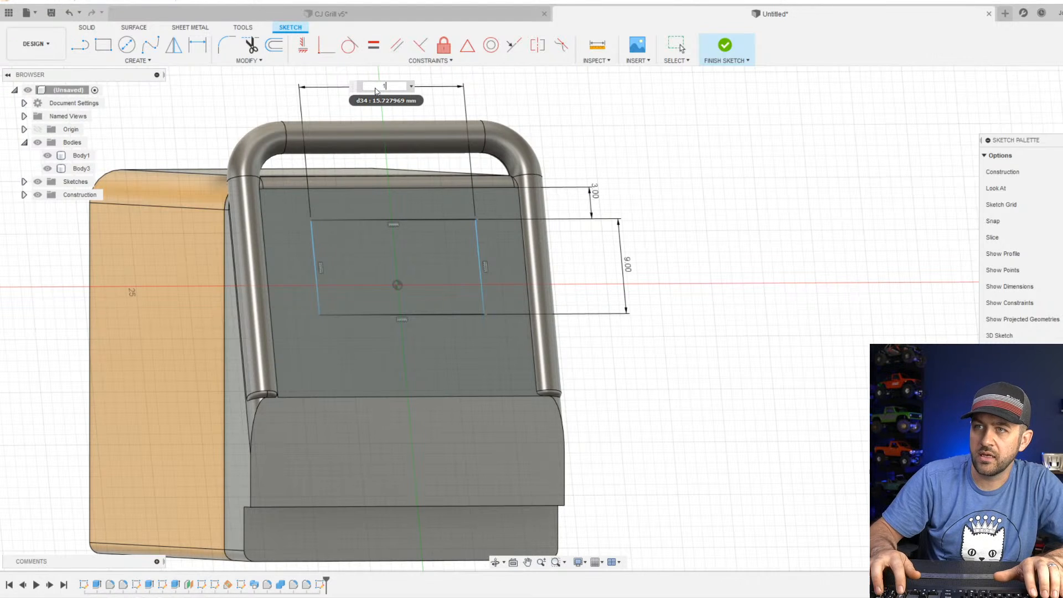
text(15)
key(Return)
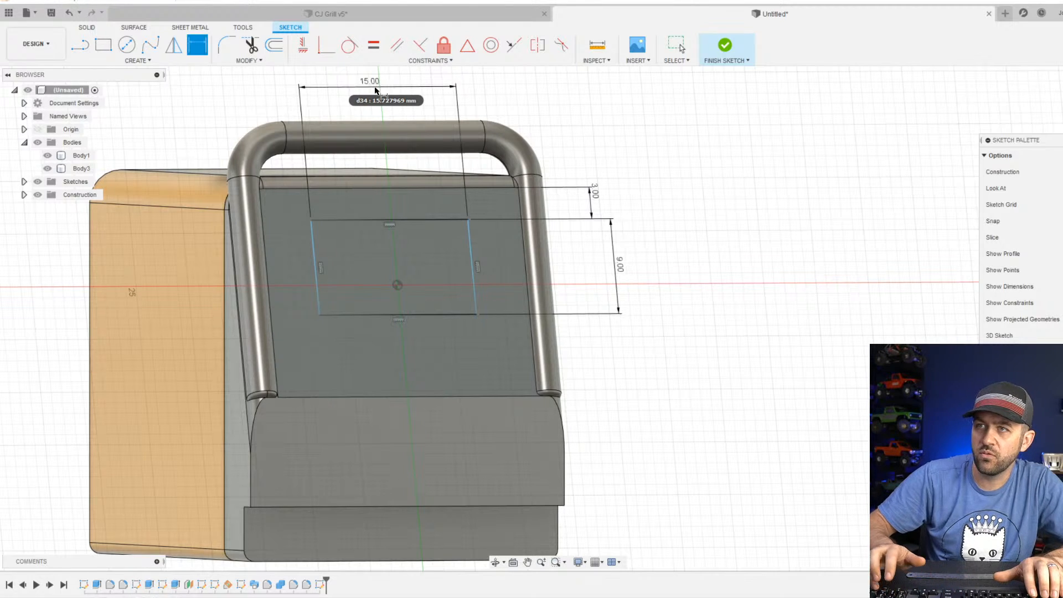
Center the rectangle by dimensioning its left side 7.5 mm from the sketch origin, and finish the sketch.
scroll(357, 325, up, 3)
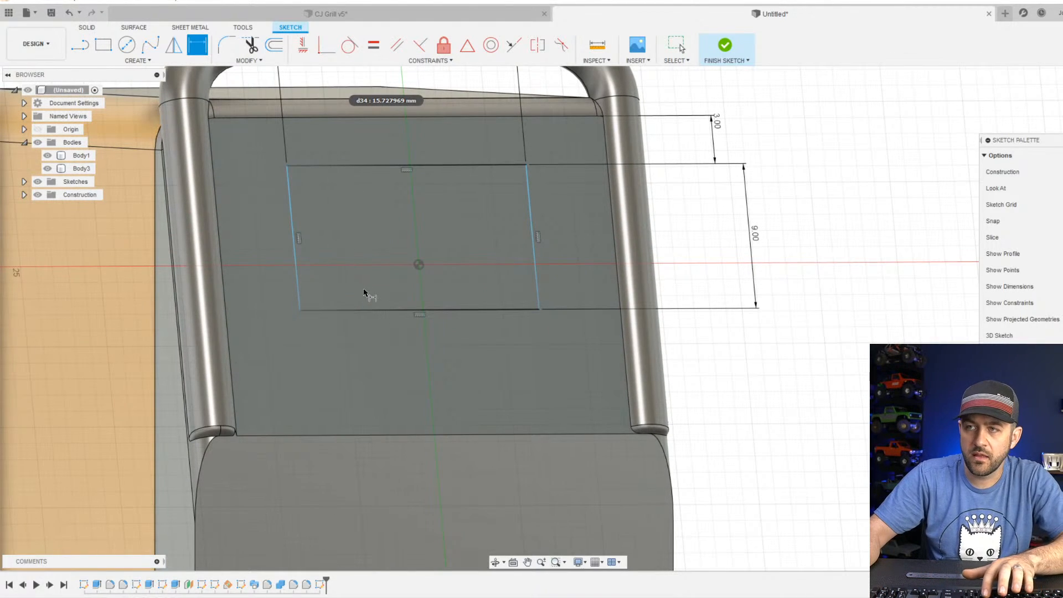
key(l)
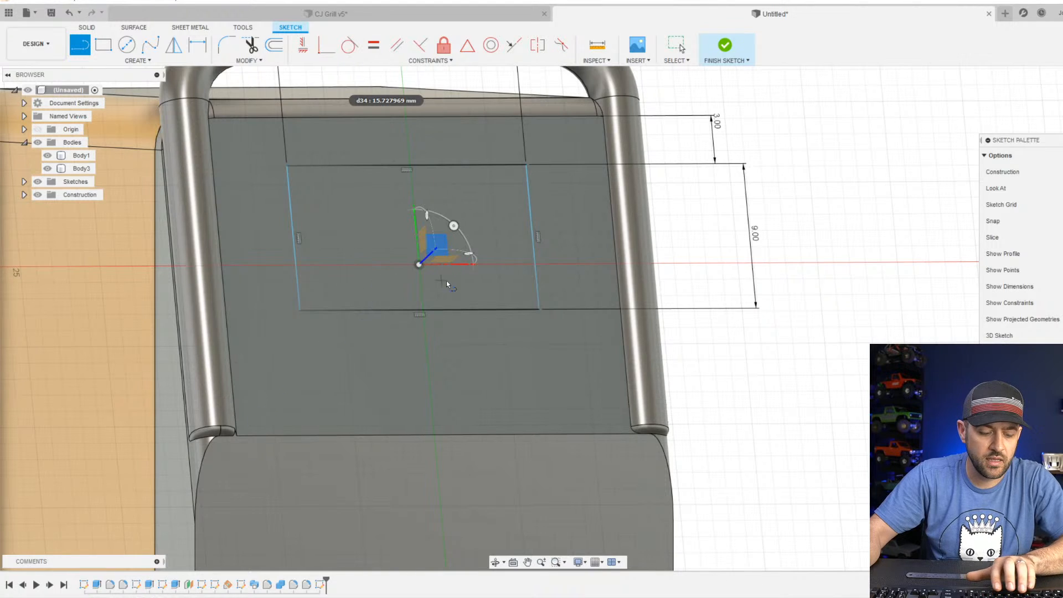
key(d)
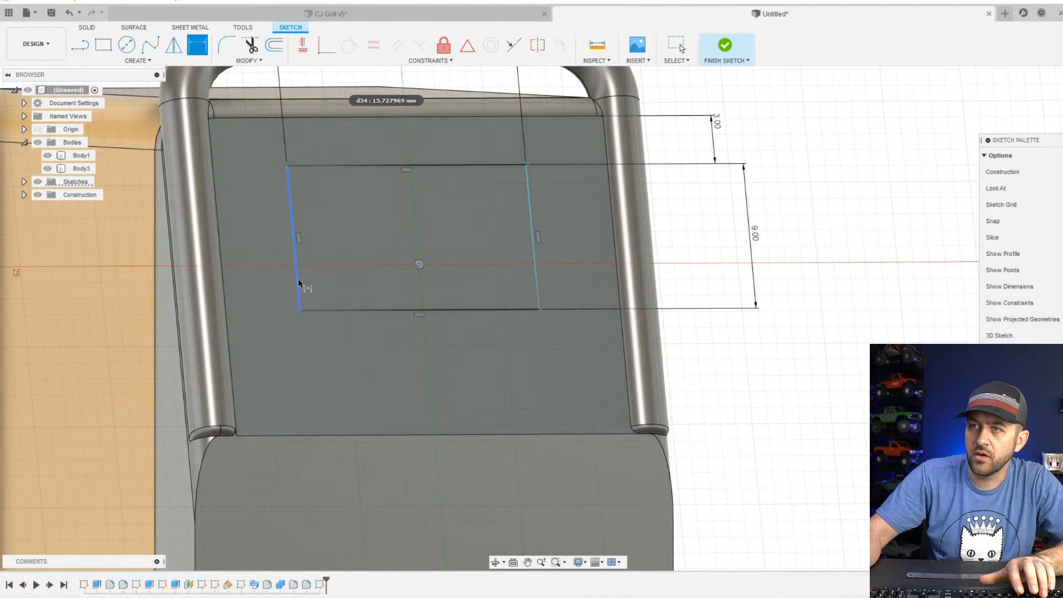
click(298, 279)
scroll(304, 283, down, 3)
scroll(314, 84, up, 4)
click(339, 124)
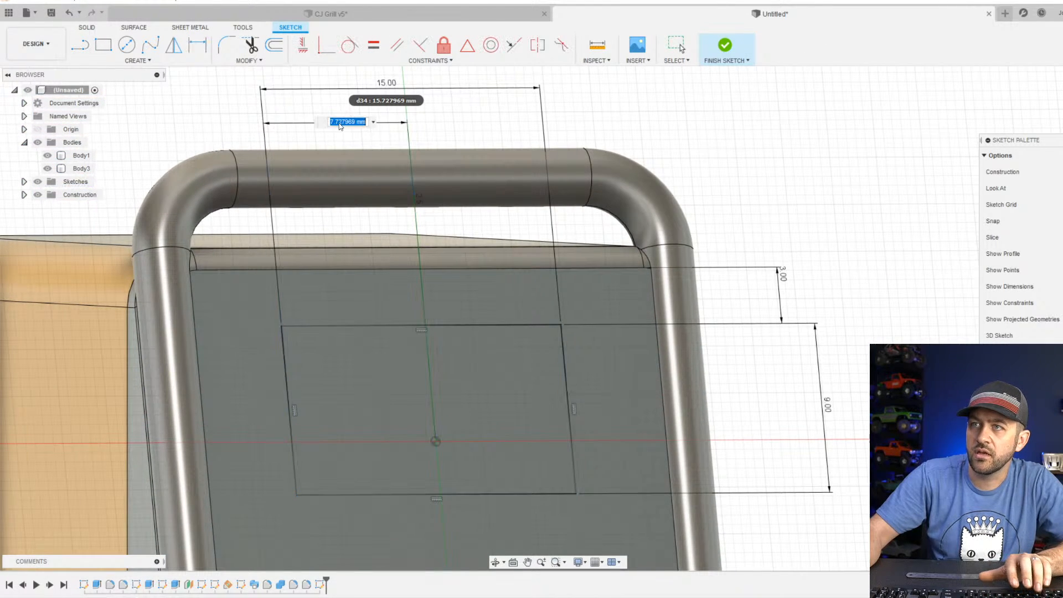
text(7.5)
key(Return)
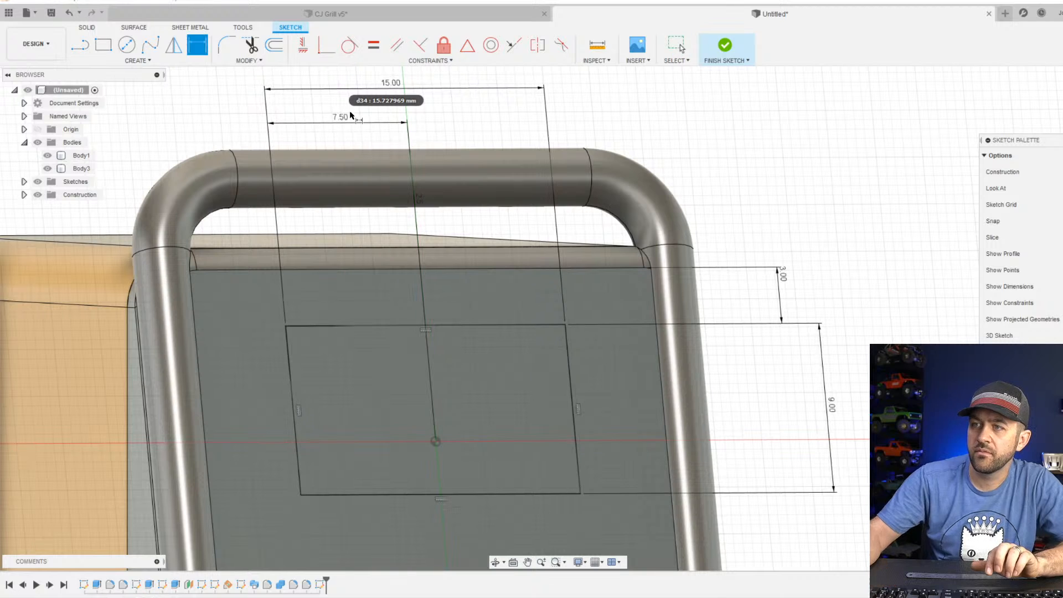
scroll(366, 273, down, 2)
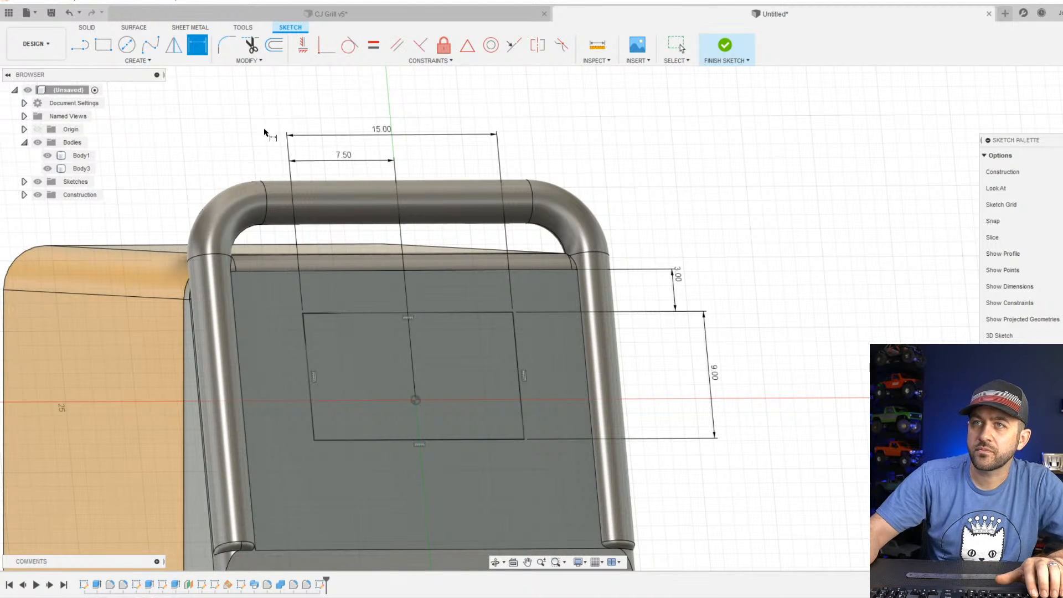
scroll(355, 248, down, 2)
click(724, 42)
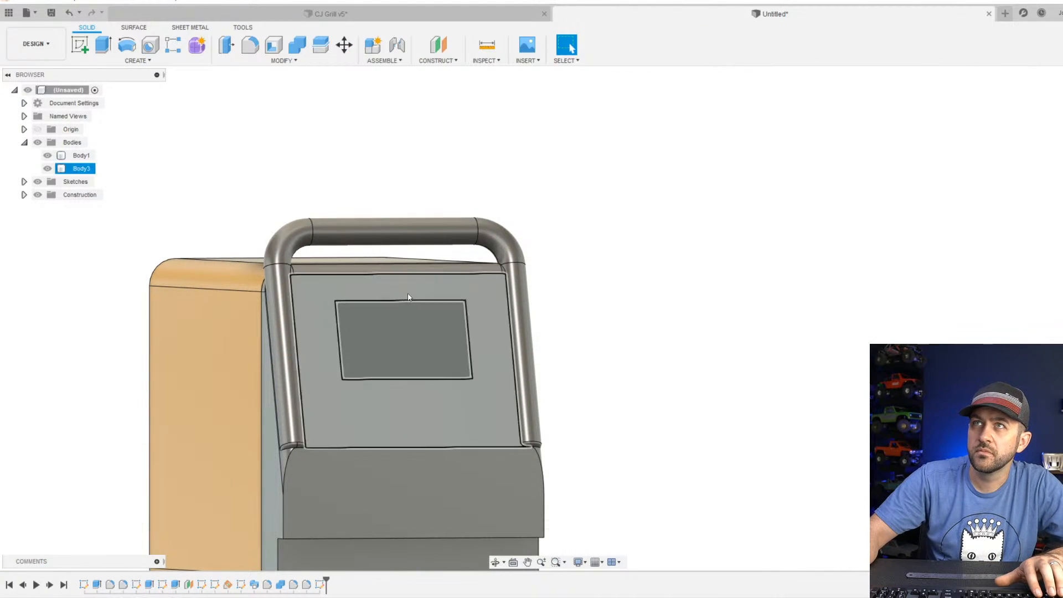
Extrude the screen rectangle on the slanted face as a cut 2 mm deep.
scroll(429, 358, up, 2)
click(451, 328)
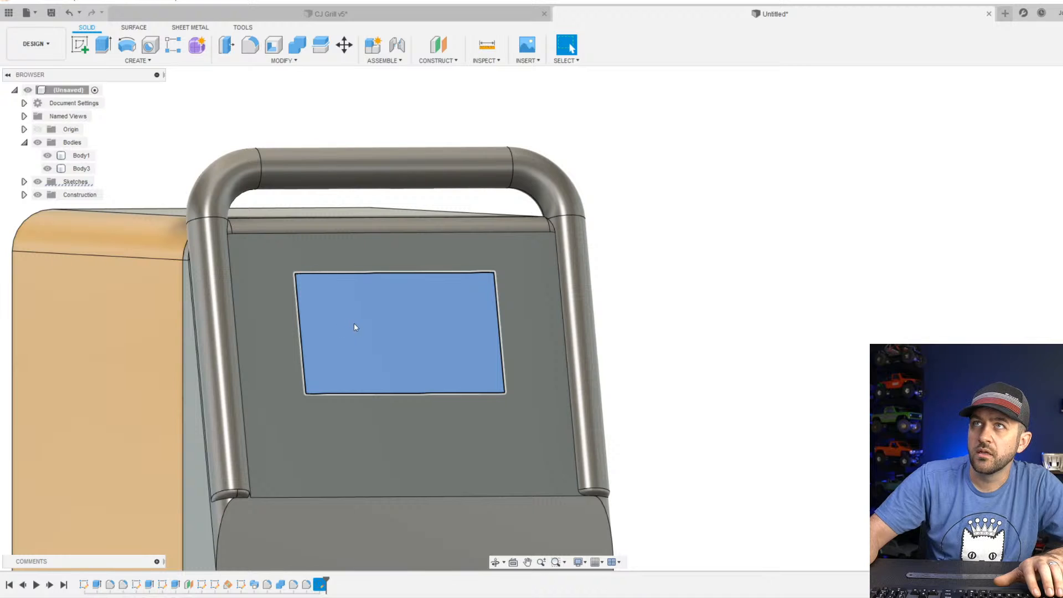
scroll(365, 338, up, 2)
scroll(415, 388, down, 3)
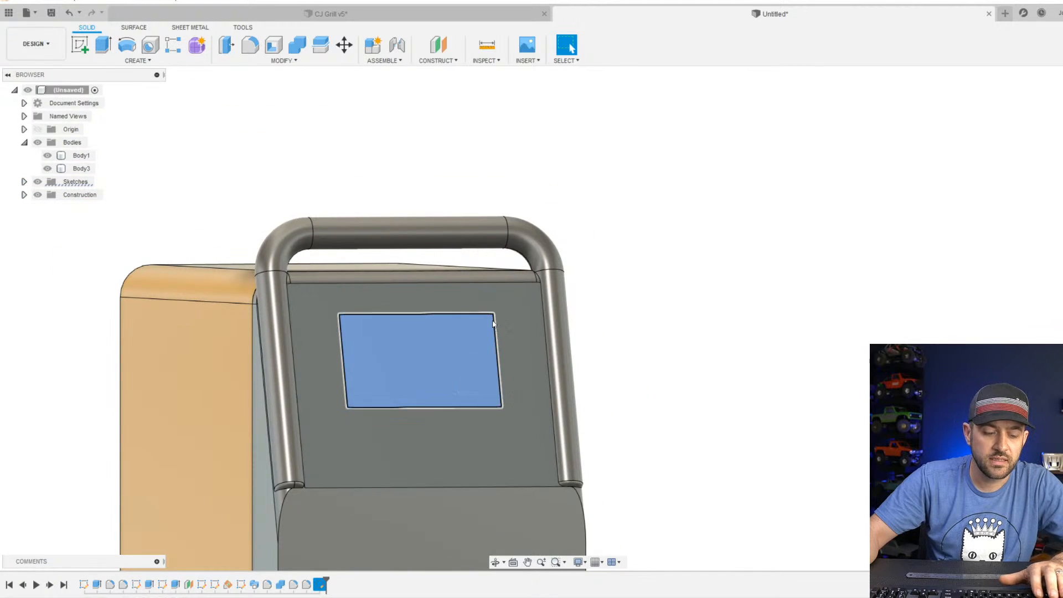
click(102, 45)
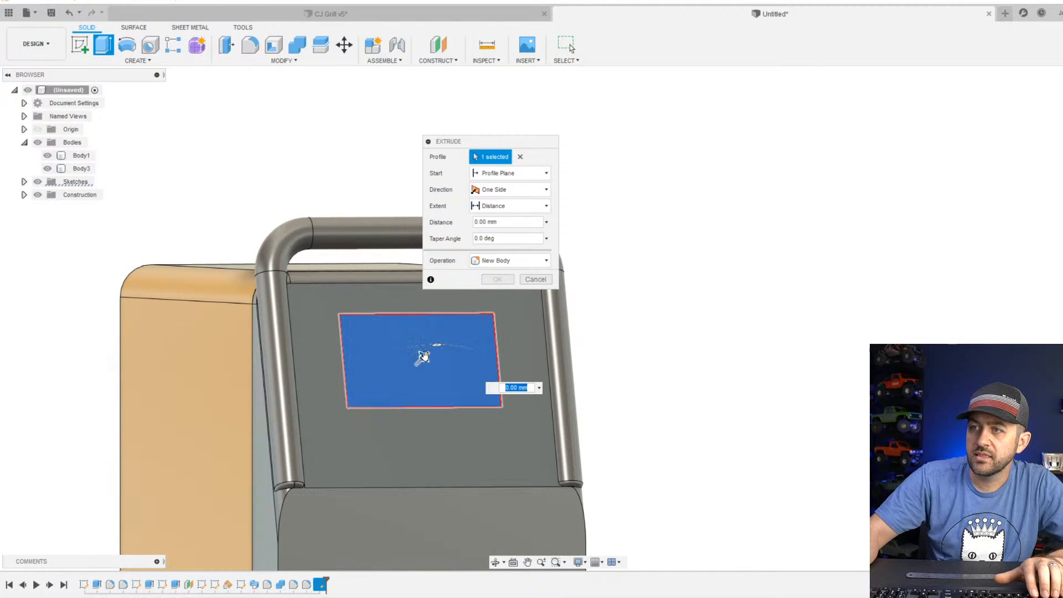
text(-3)
drag(413, 365, 416, 365)
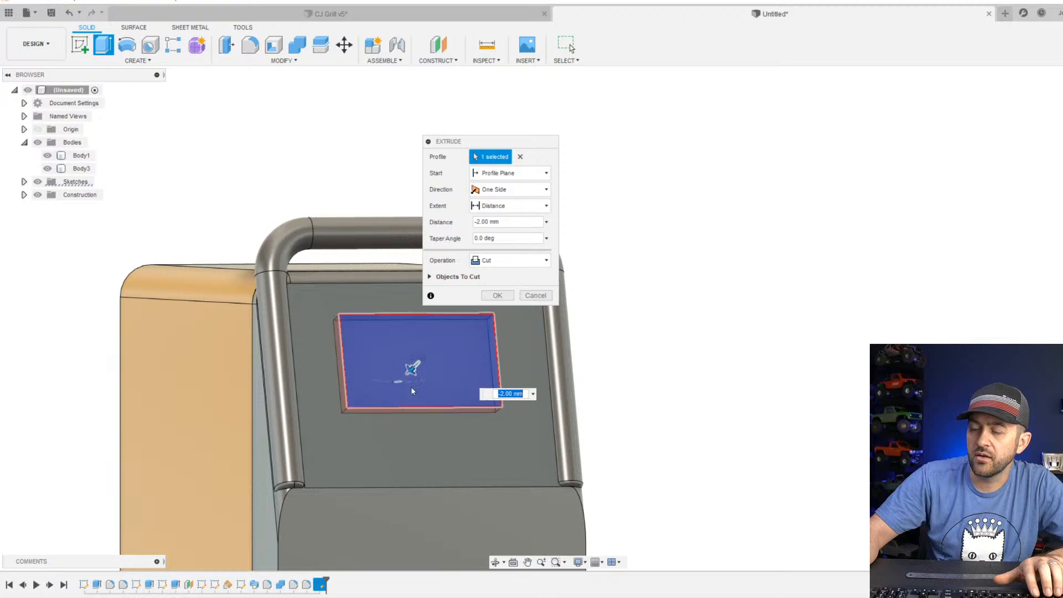
shift+middle_drag(412, 391, 470, 406)
scroll(511, 408, up, 2)
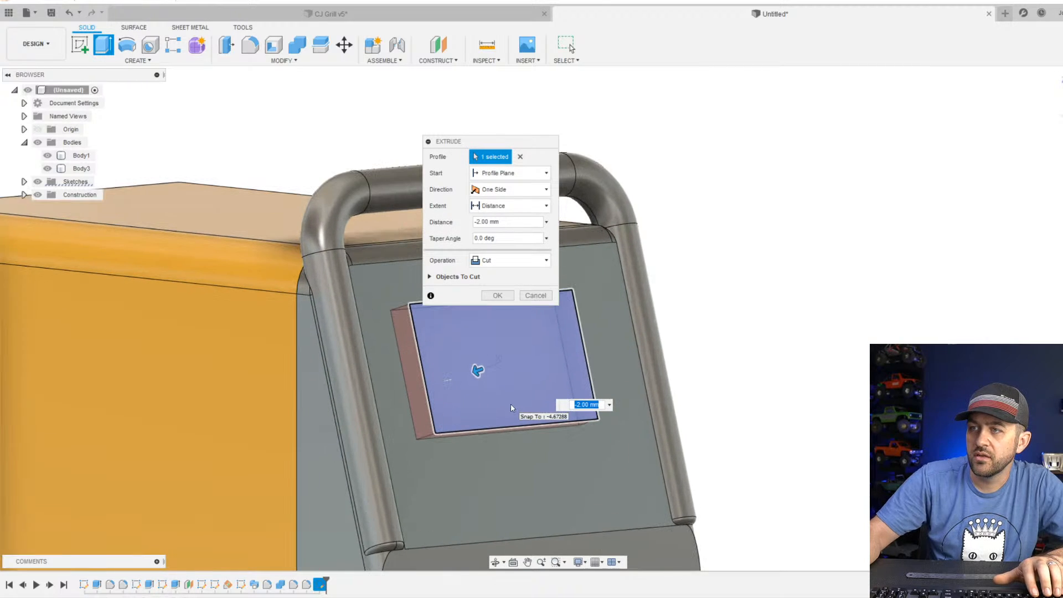
key(Return)
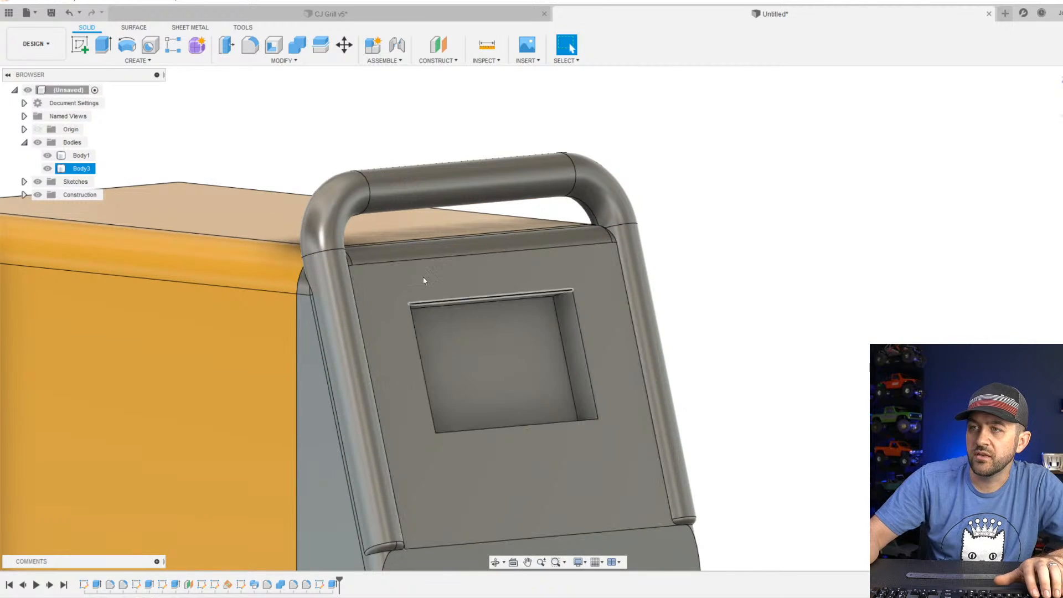
Start a sketch on the slanted front face and draw a rectangle about 24 by 18 mm around the screen recess, just inside the face's edges.
click(79, 47)
click(484, 278)
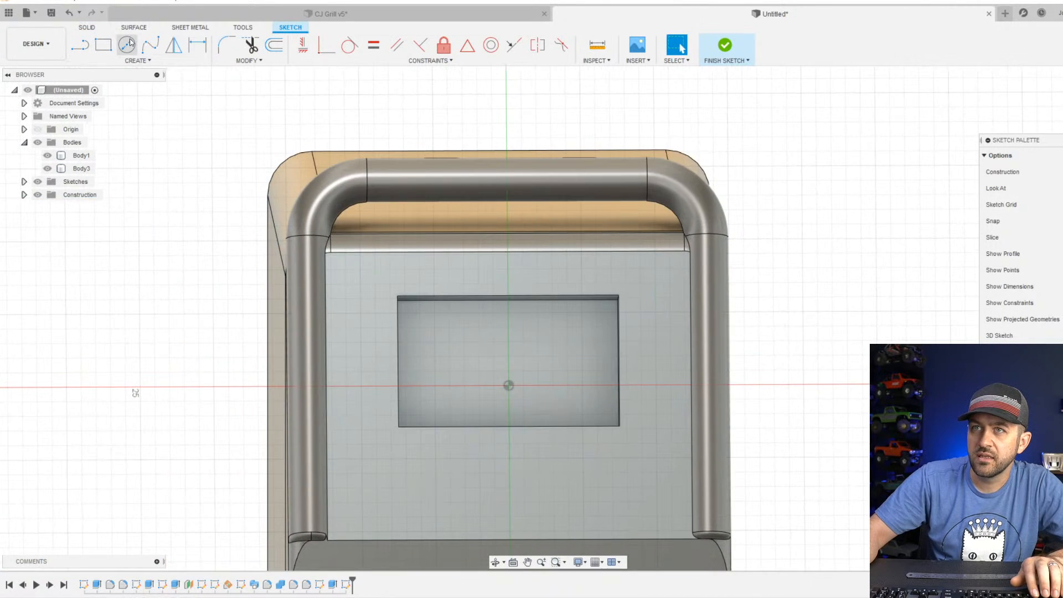
click(103, 44)
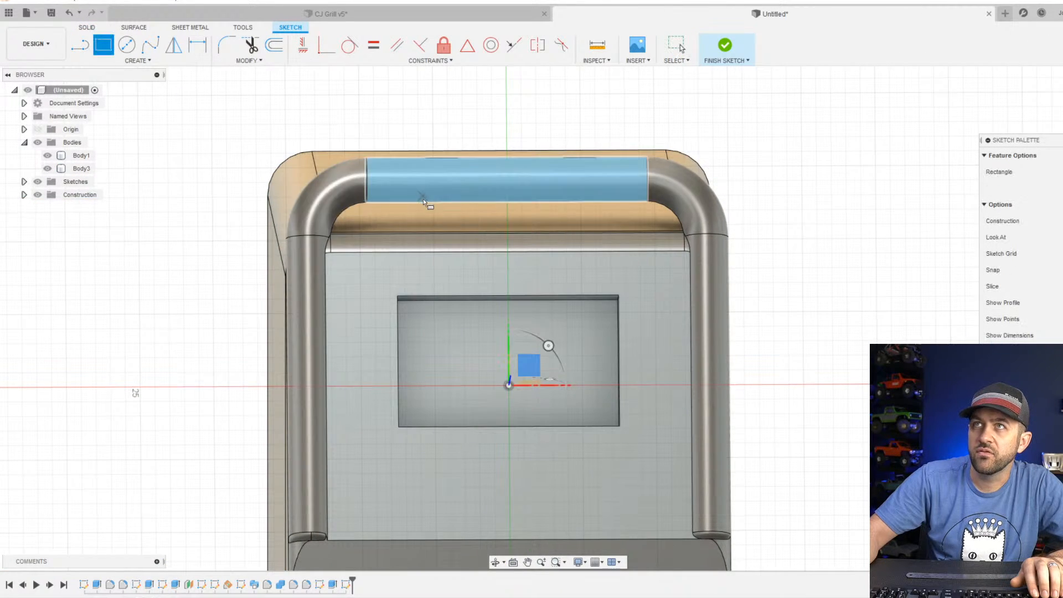
click(331, 259)
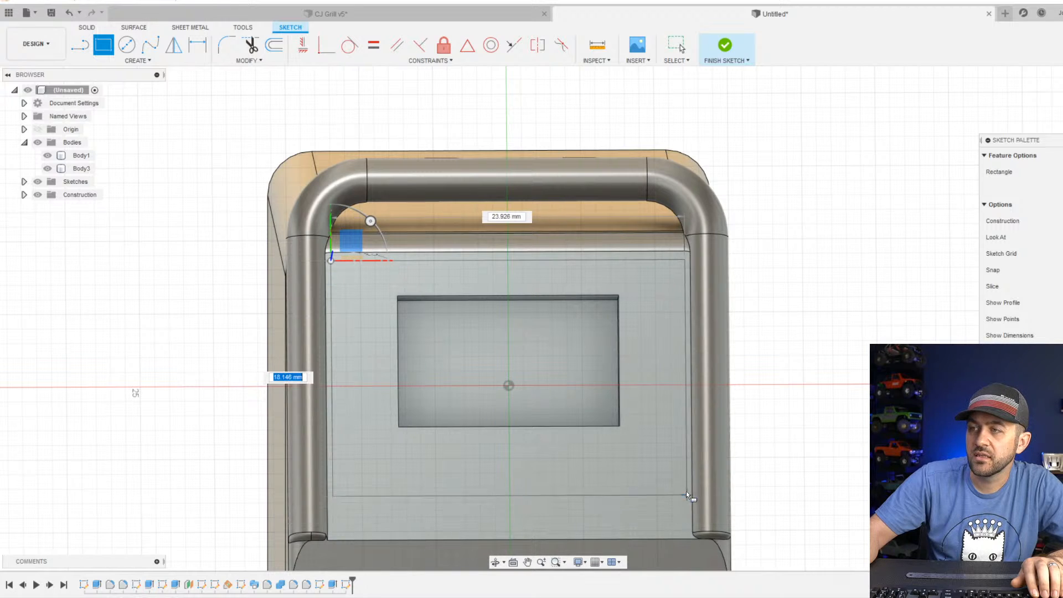
click(684, 526)
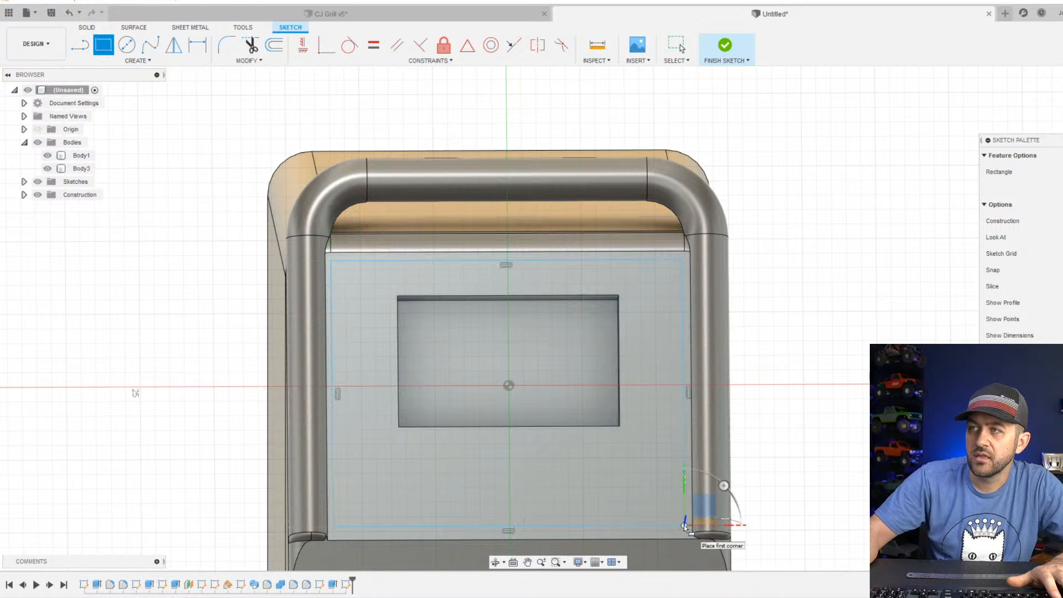
key(Escape)
Dimension the rectangle's left and right sides 0.5 mm from the matching side edges of the slanted face.
key(d)
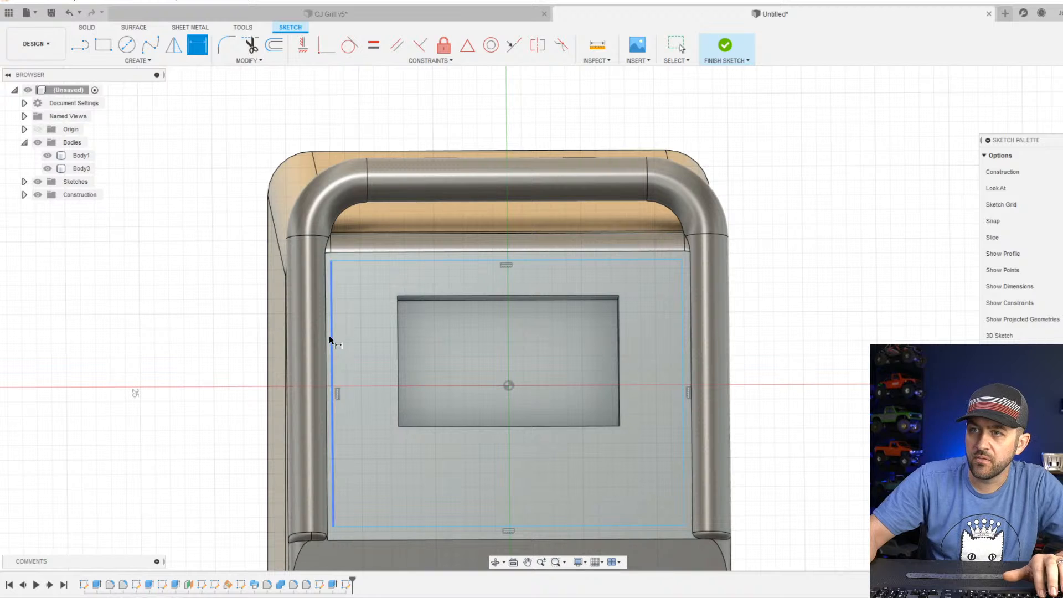
click(327, 335)
click(330, 335)
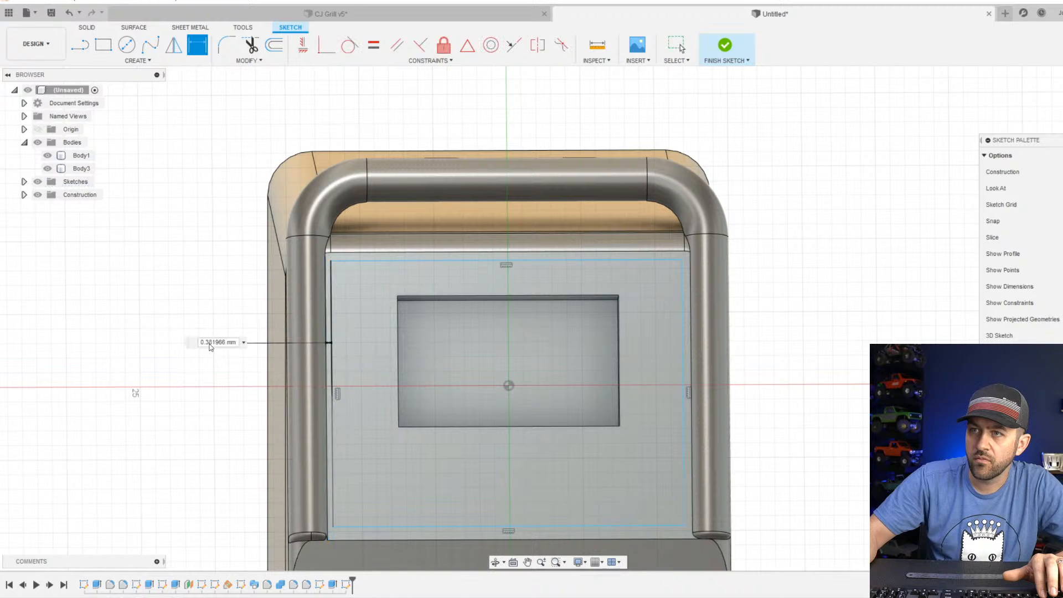
click(210, 343)
text(.5)
key(Return)
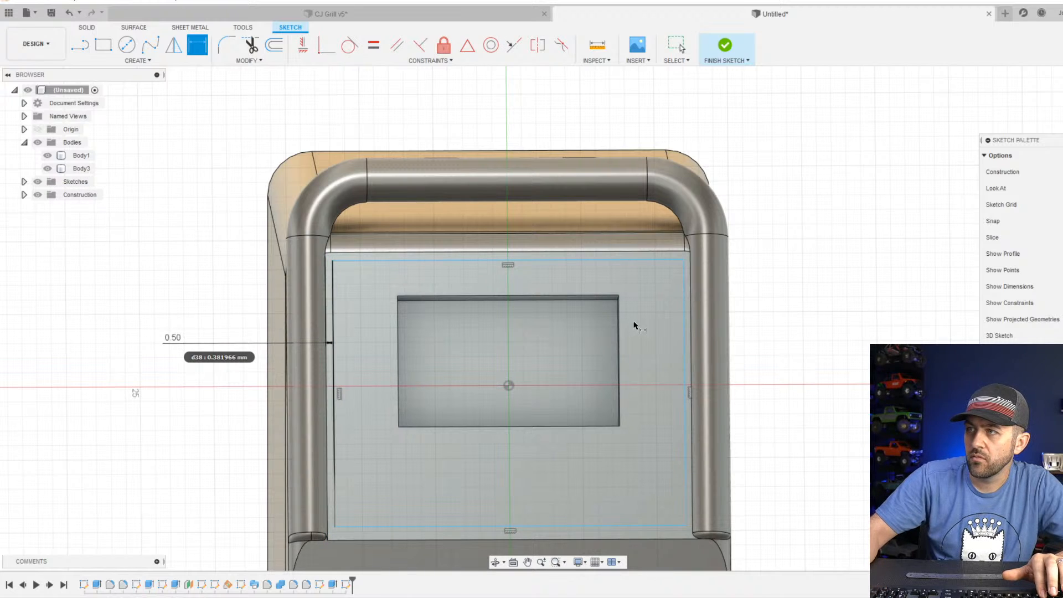
click(691, 302)
click(685, 302)
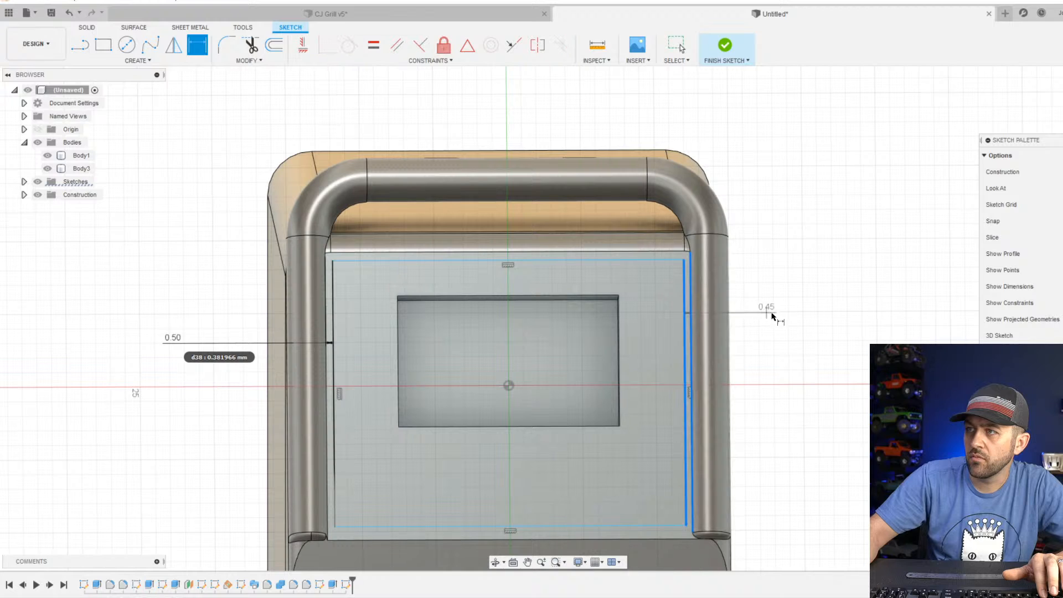
click(774, 314)
text(.5)
key(Return)
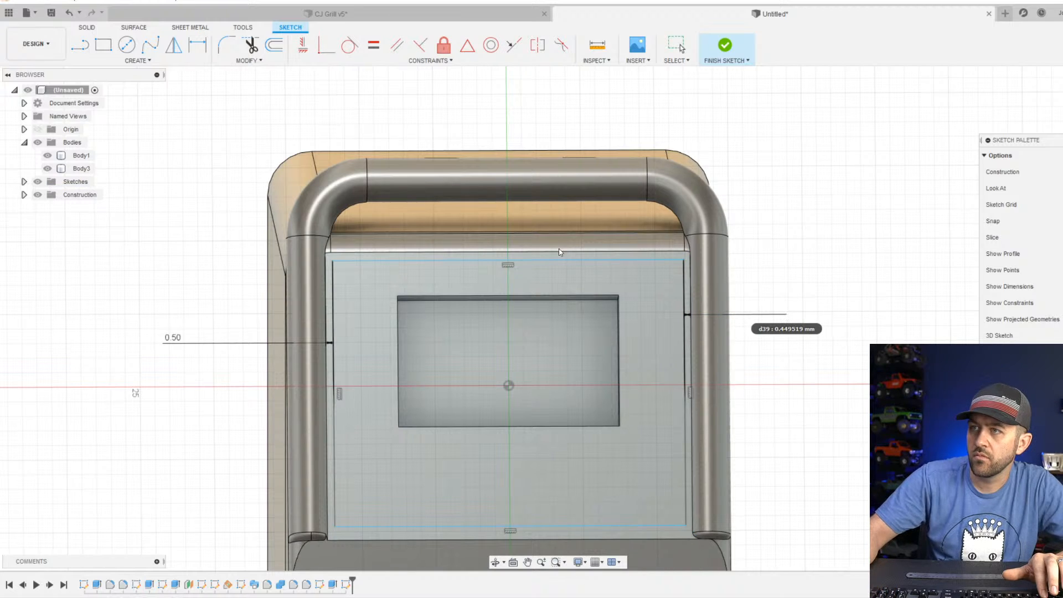
Dimension the rectangle's upper side 0.5 mm from the top edge of the slanted face.
key(d)
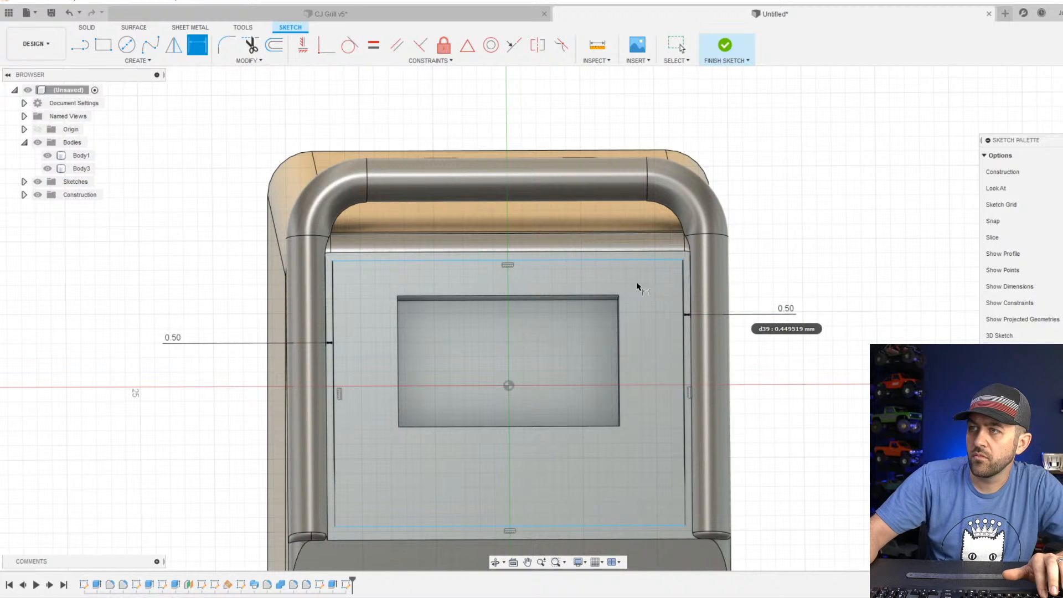
click(583, 254)
click(827, 191)
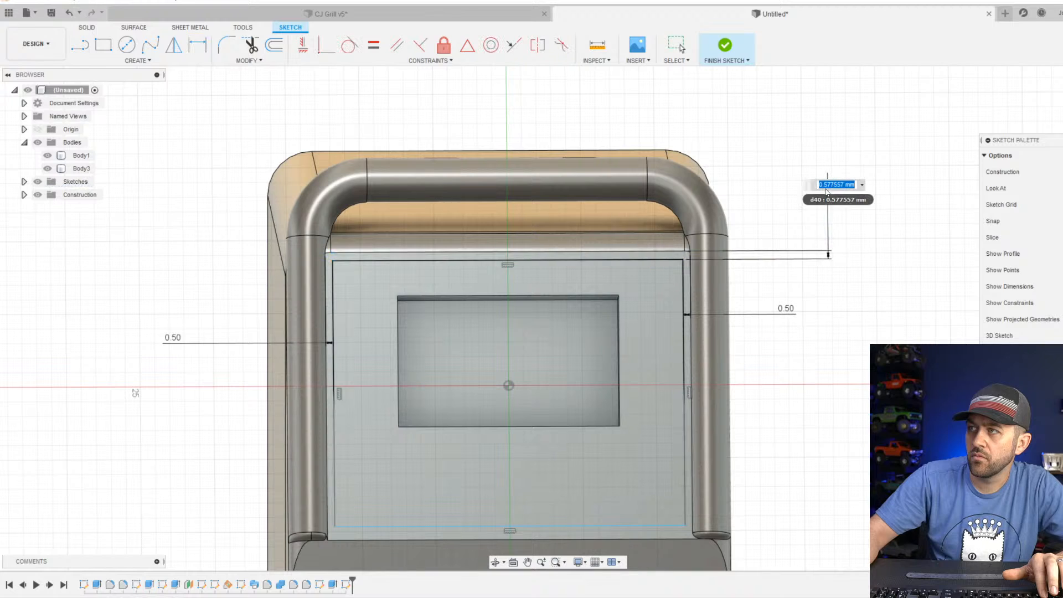
text(.5)
key(Return)
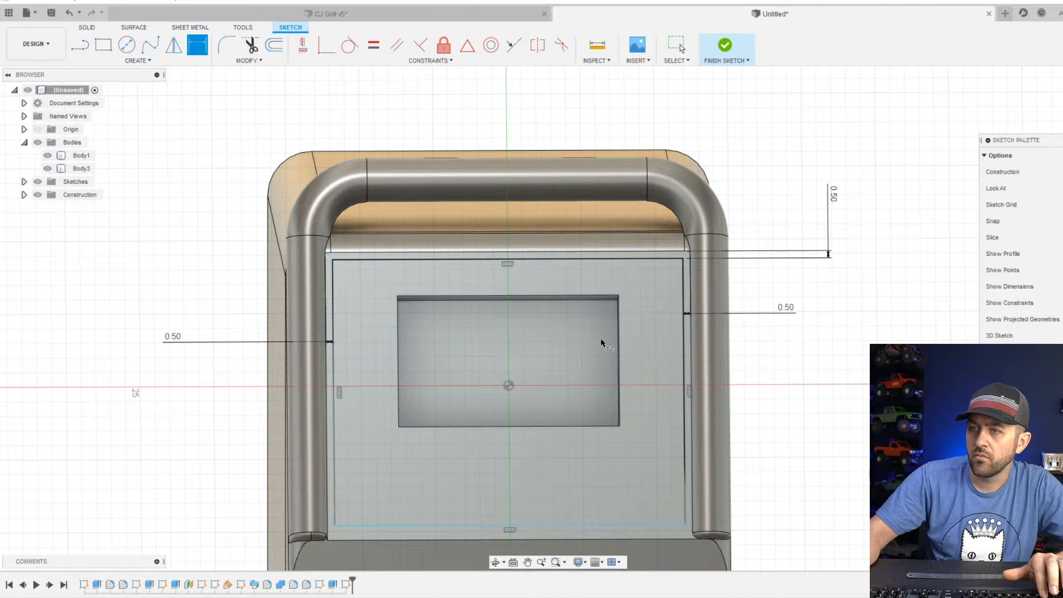
Dimension the rectangle's lower side 1 mm from the bottom edge of the slanted face and finish the sketch.
click(596, 537)
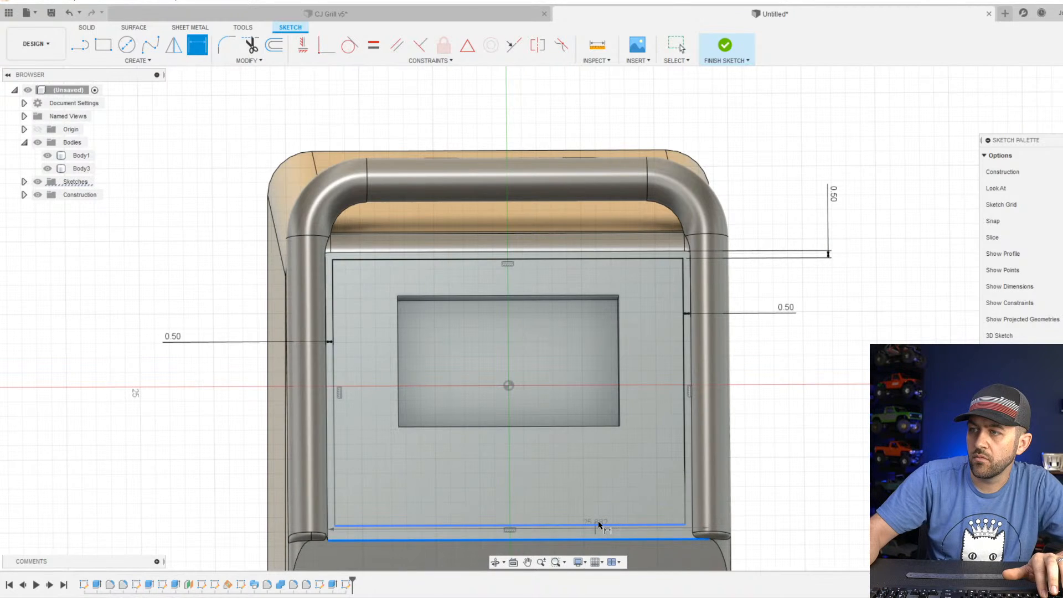
click(598, 524)
click(786, 471)
text(1)
key(Return)
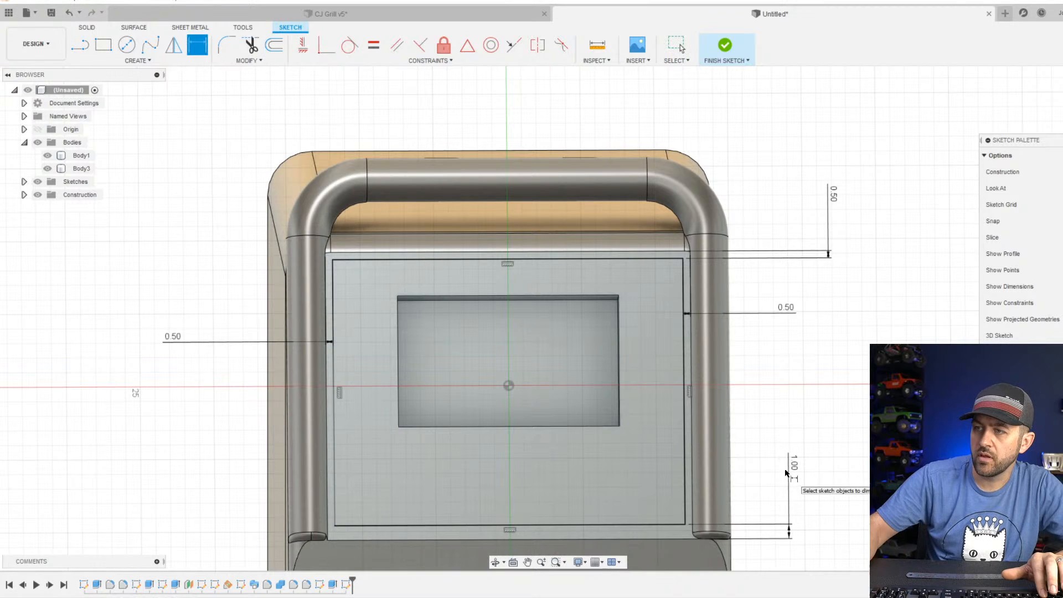
scroll(624, 425, down, 2)
click(724, 45)
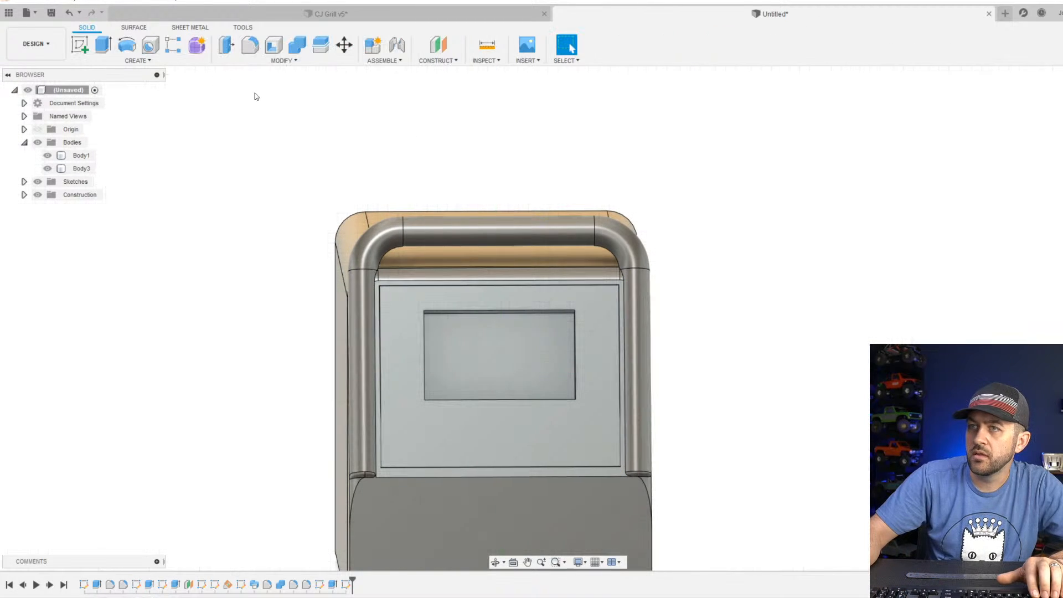
Extrude the area between the outer rectangle and the screen recess inward as a shallow cut, leaving a thin raised border.
click(112, 48)
click(404, 379)
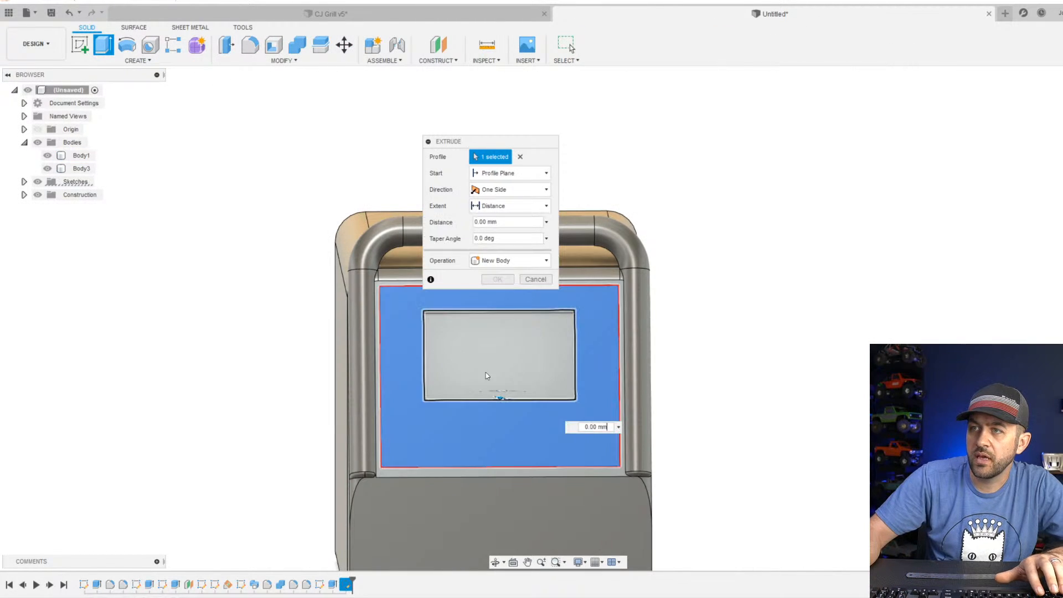
shift+middle_drag(531, 387, 634, 370)
scroll(635, 370, up, 3)
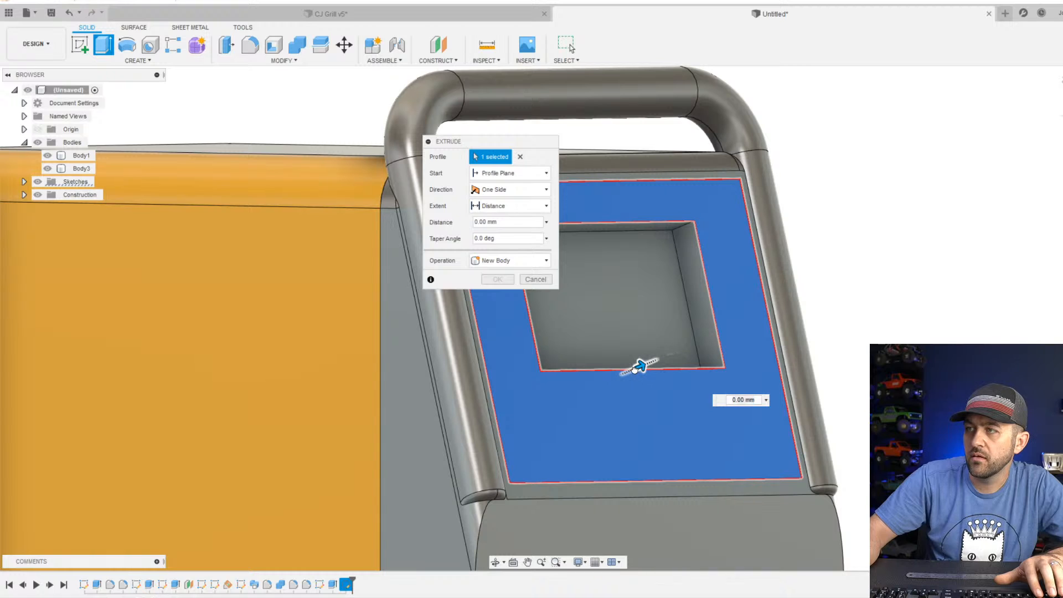
drag(635, 369, 613, 373)
key(Return)
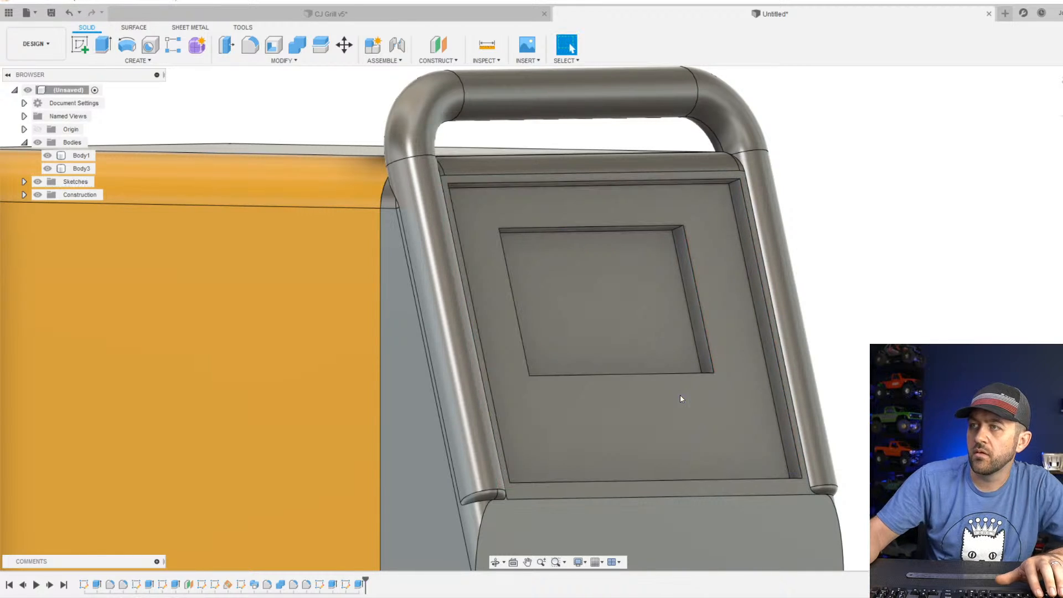
Start a sketch on the recessed panel face and draw a circle about 3 mm in diameter on each side of the screen, level with each other.
scroll(680, 396, down, 3)
shift+middle_drag(735, 316, 705, 325)
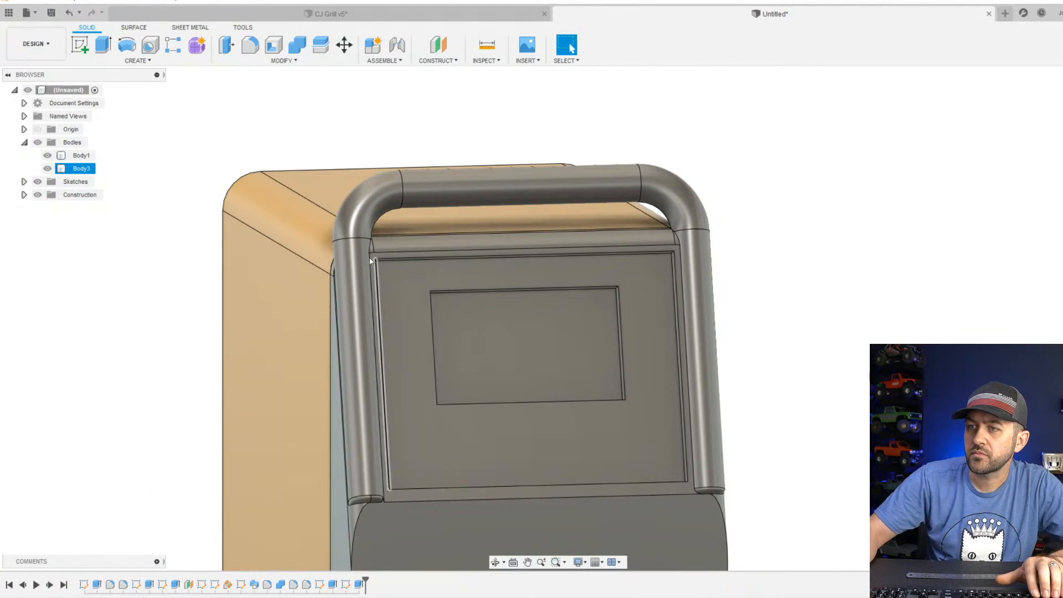
scroll(577, 297, up, 2)
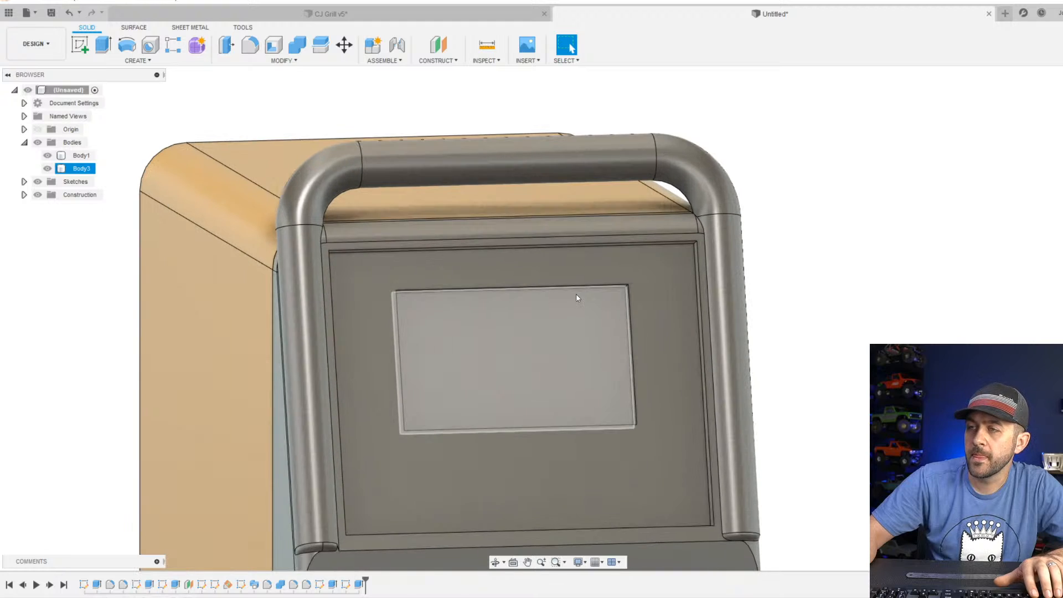
click(84, 47)
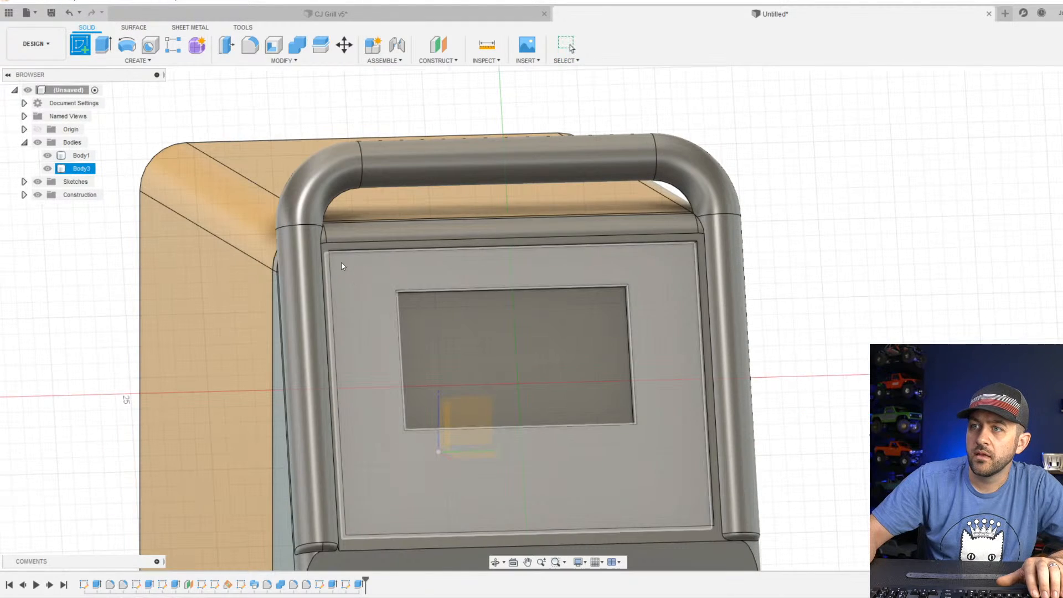
click(384, 300)
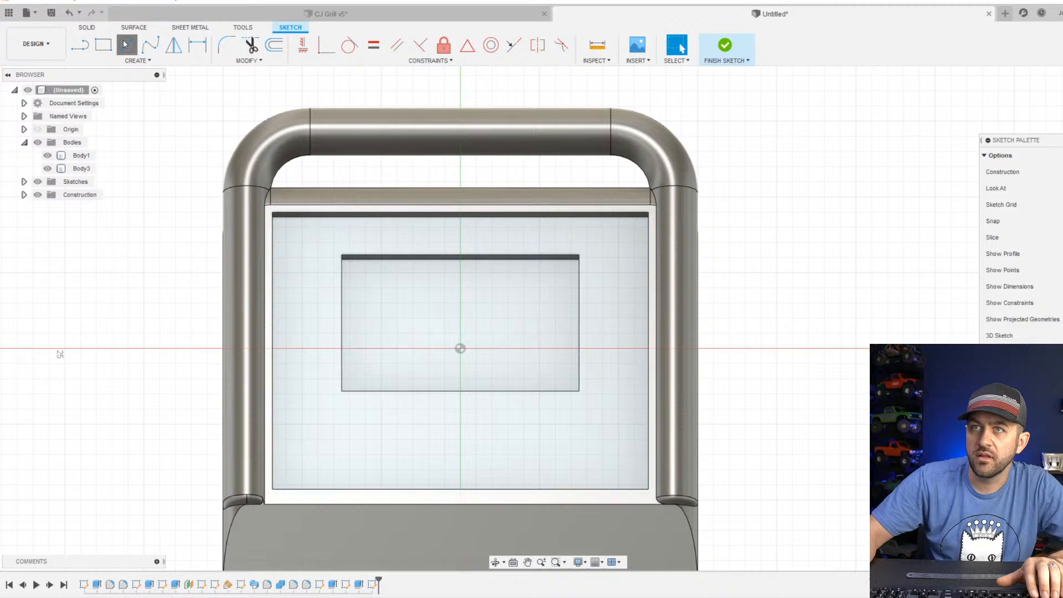
click(125, 44)
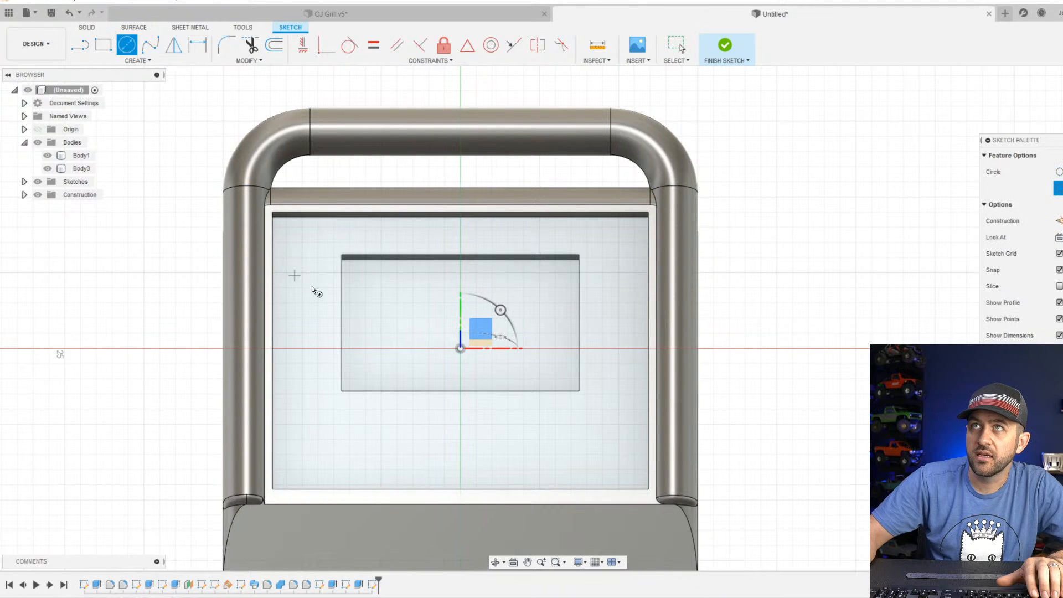
scroll(323, 302, up, 3)
click(287, 331)
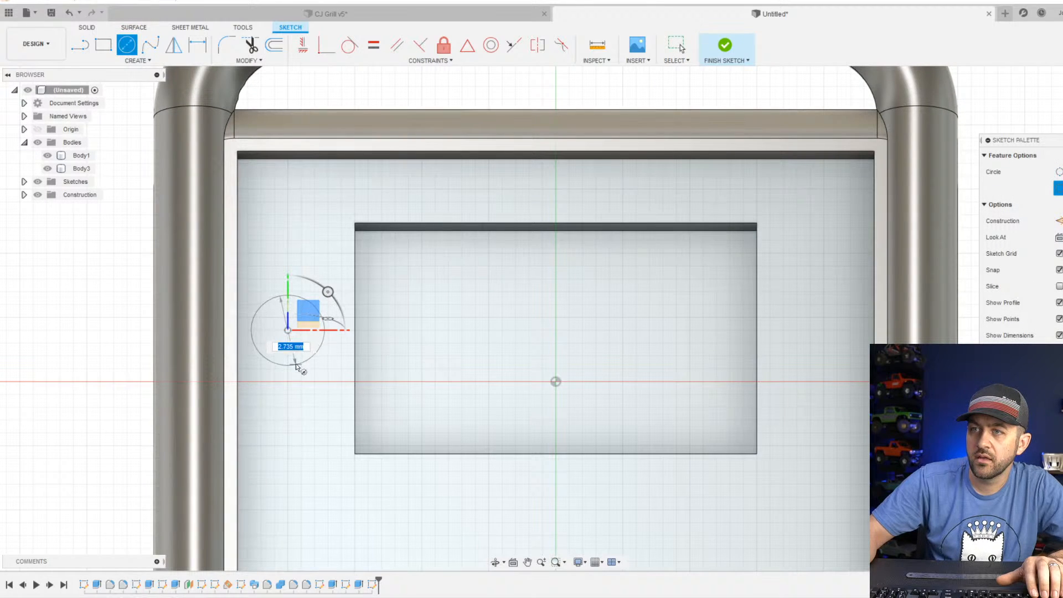
click(296, 362)
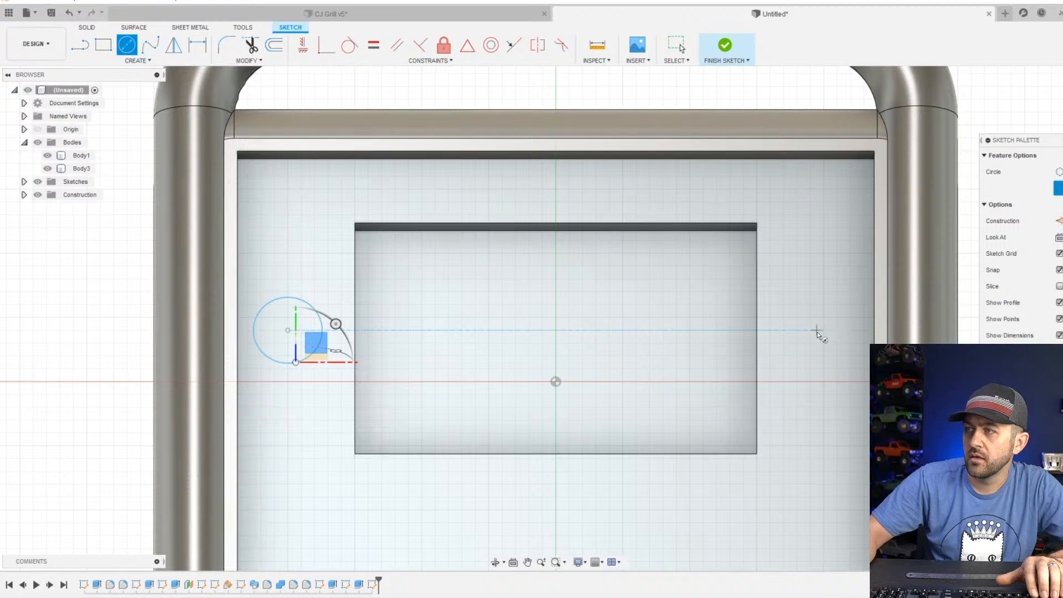
click(823, 330)
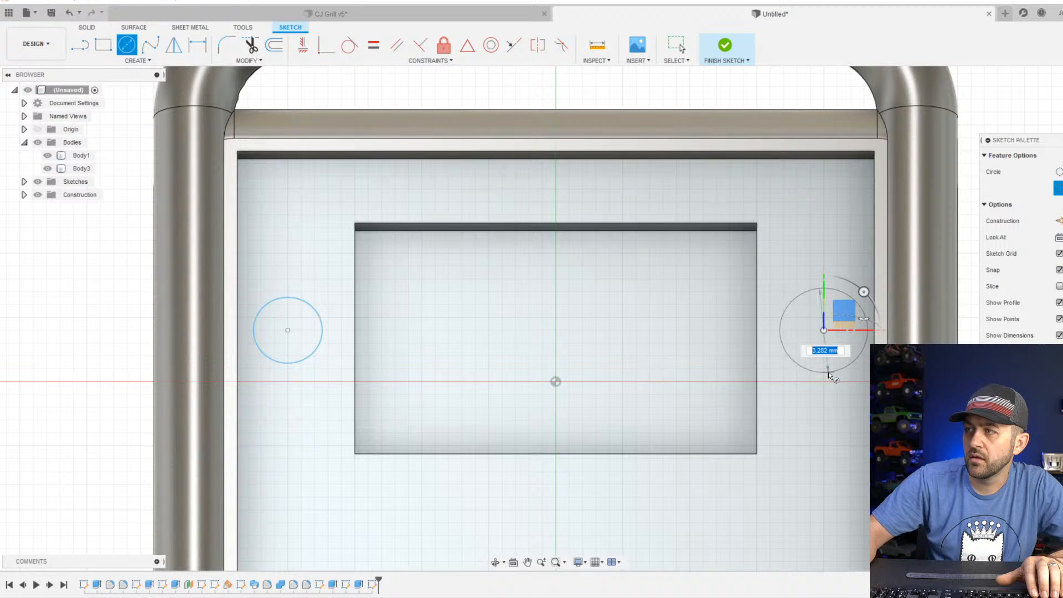
click(824, 375)
Draw a larger circle about 5 mm in diameter below the screen, centered on the vertical sketch axis.
scroll(769, 349, down, 5)
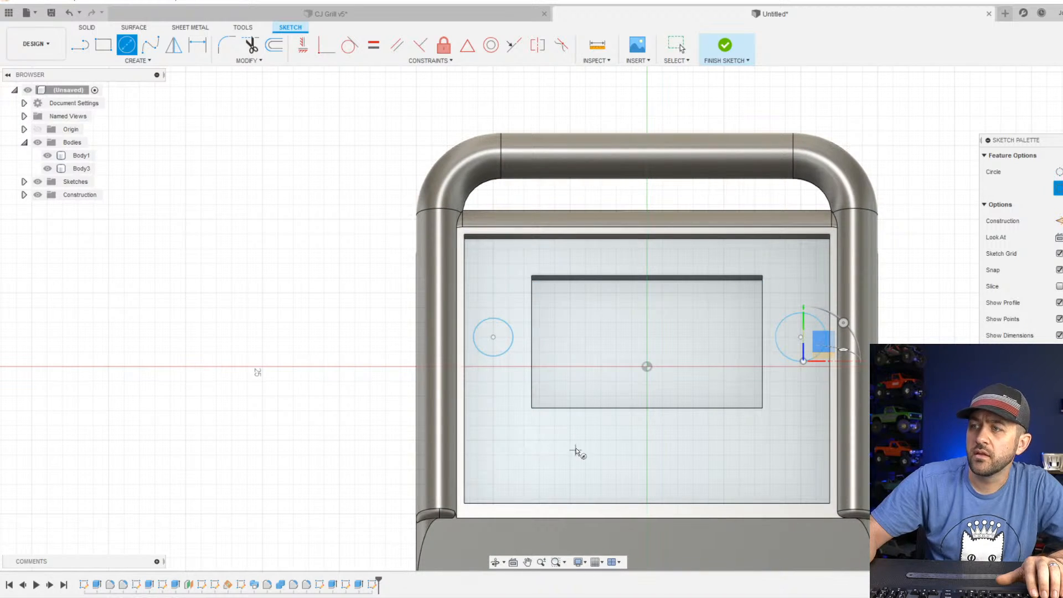
click(645, 455)
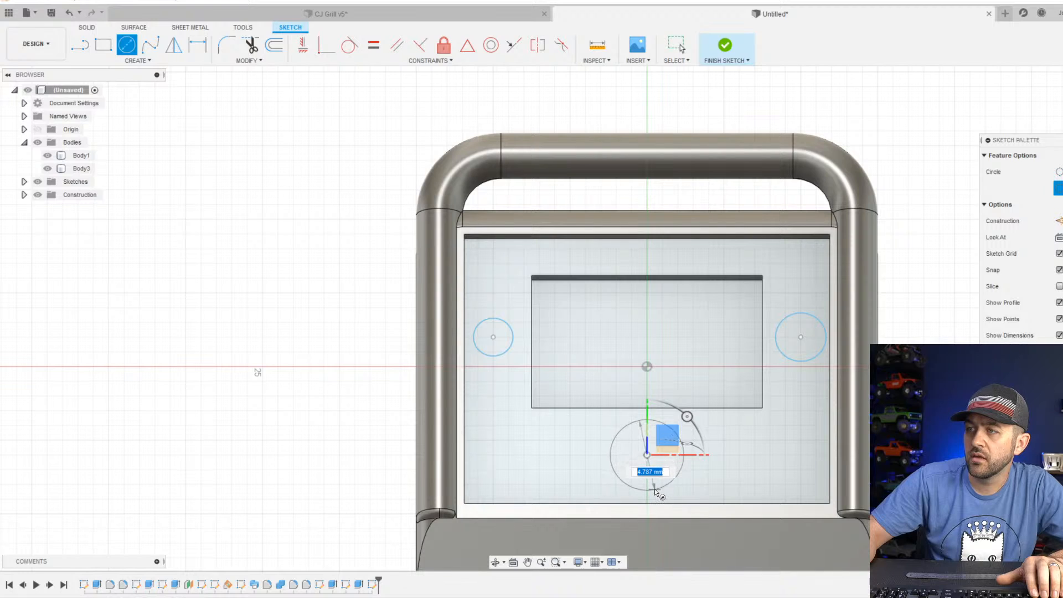
click(657, 491)
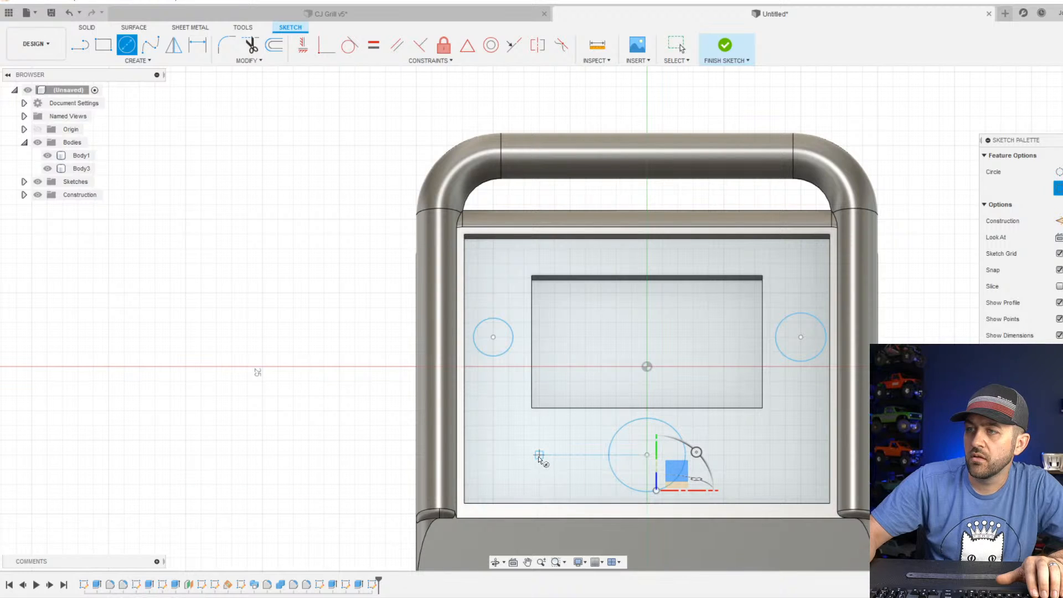
Draw a small circle, roughly 2.5 to 3 mm in diameter, on each side of the large circle, level with its center.
click(539, 455)
click(538, 476)
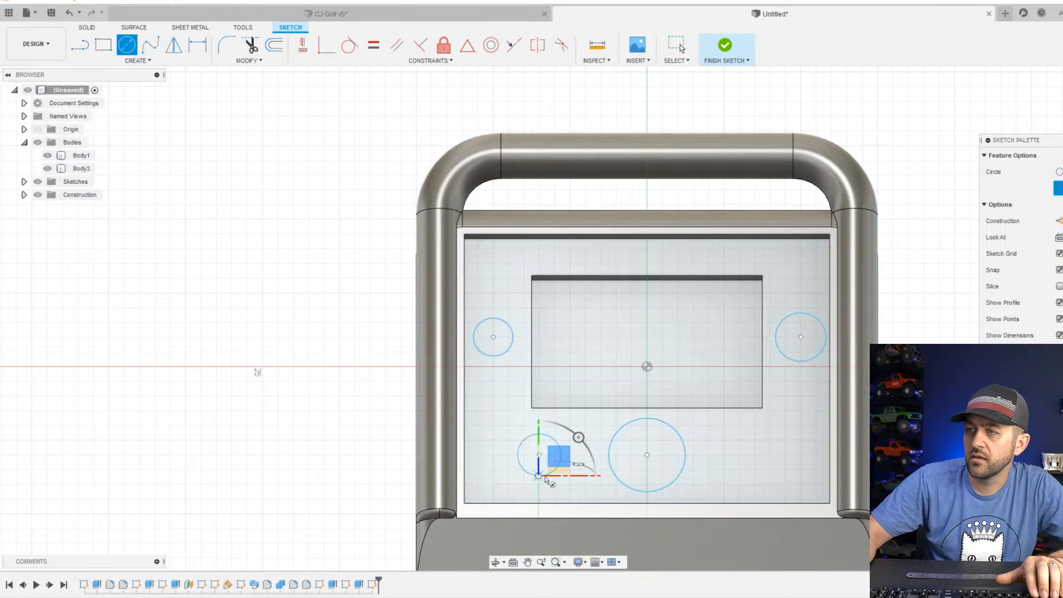
click(755, 455)
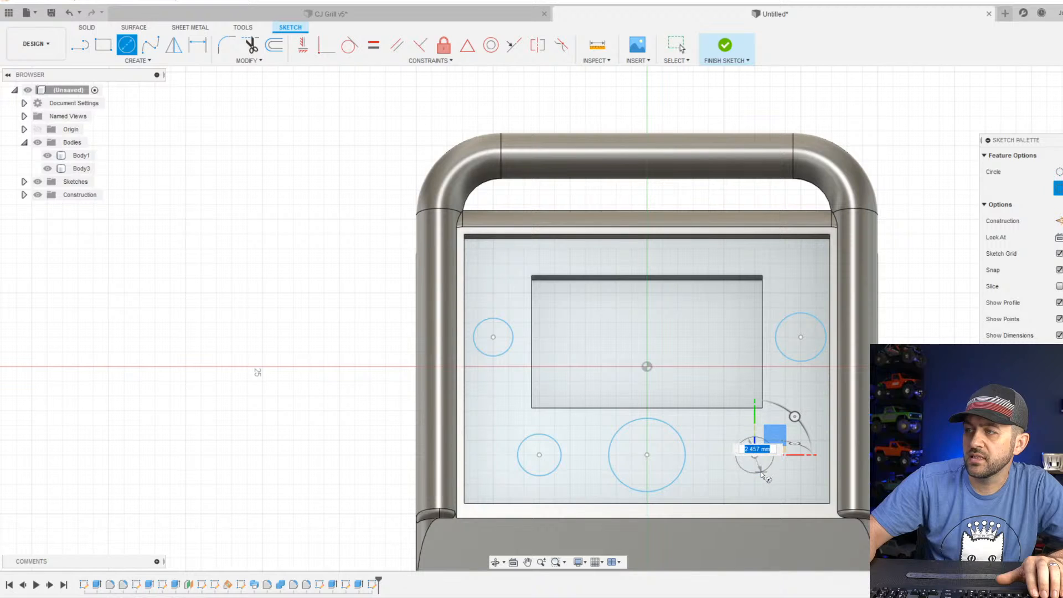
click(761, 473)
Join the two lower small circles' centers with a construction line and constrain its midpoint to the large circle's center.
key(l)
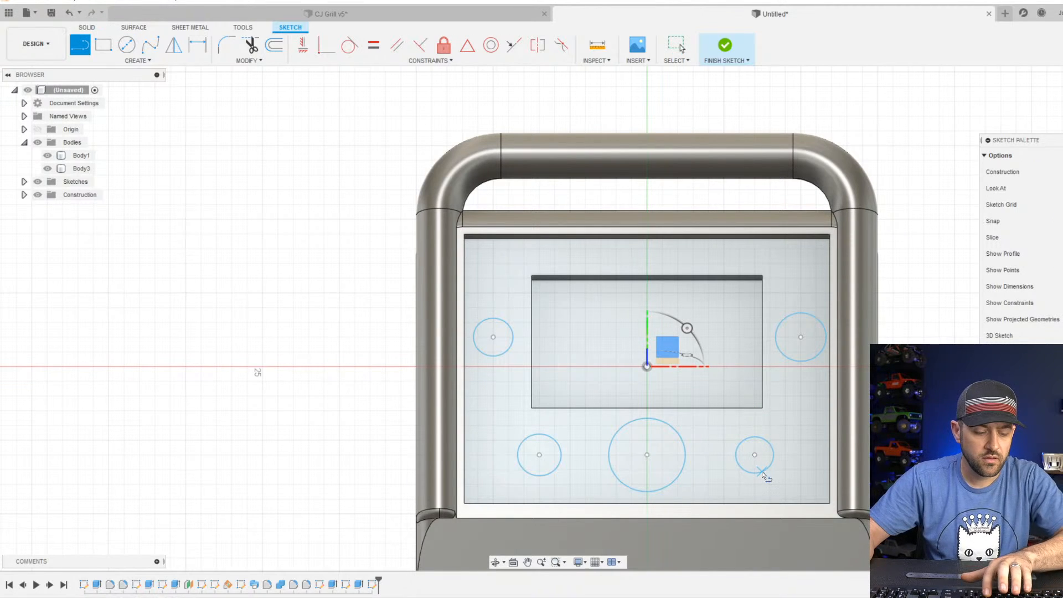
click(539, 455)
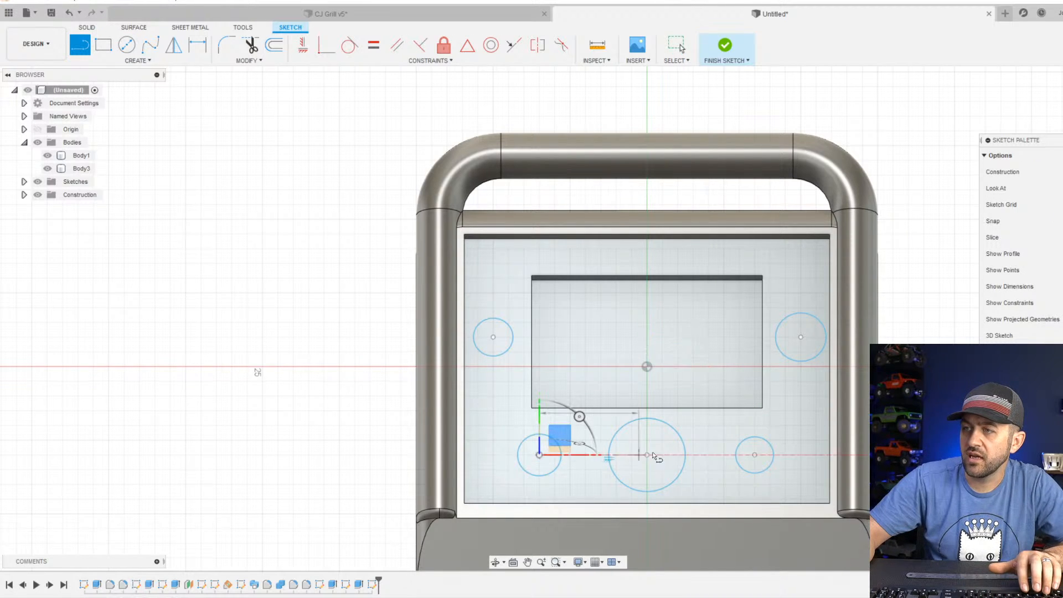
click(755, 454)
scroll(626, 434, up, 3)
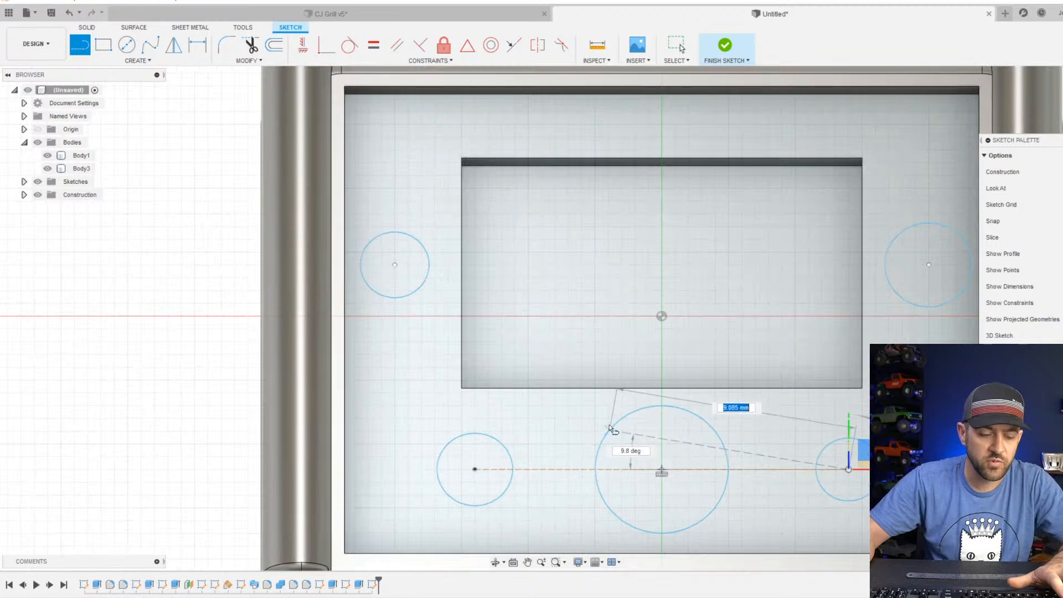
key(Escape)
click(689, 468)
shift+click(662, 470)
shift+click(662, 470)
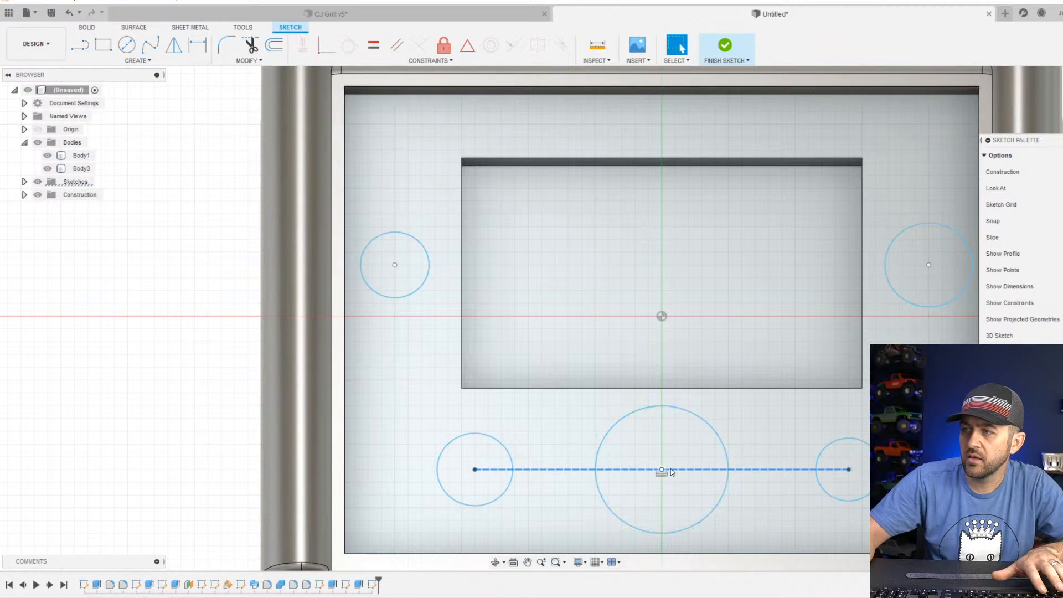
click(468, 51)
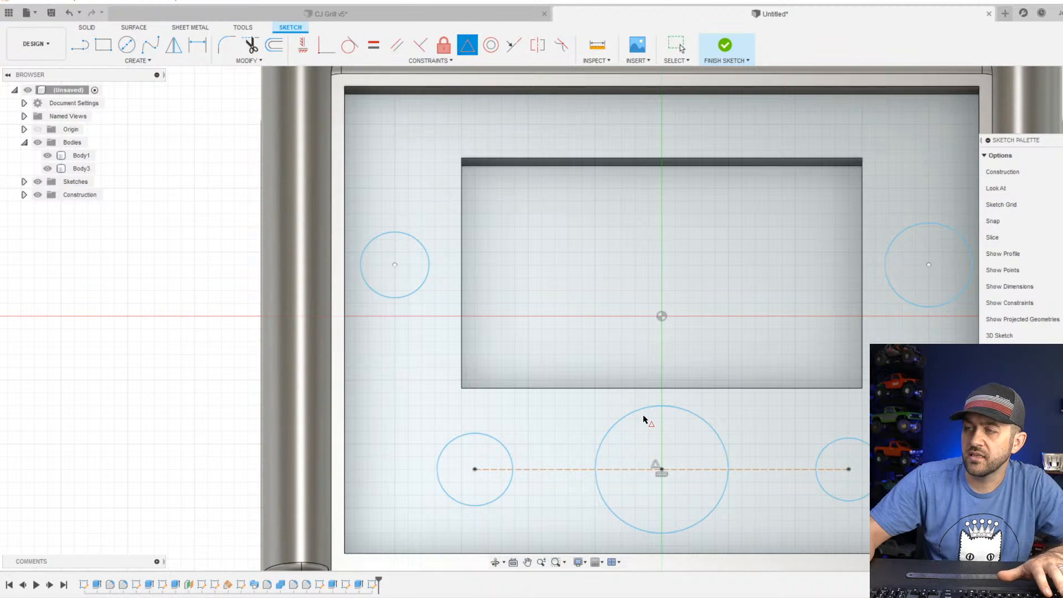
Draw a construction line from the large circle's center up to the sketch origin and constrain it vertical.
key(l)
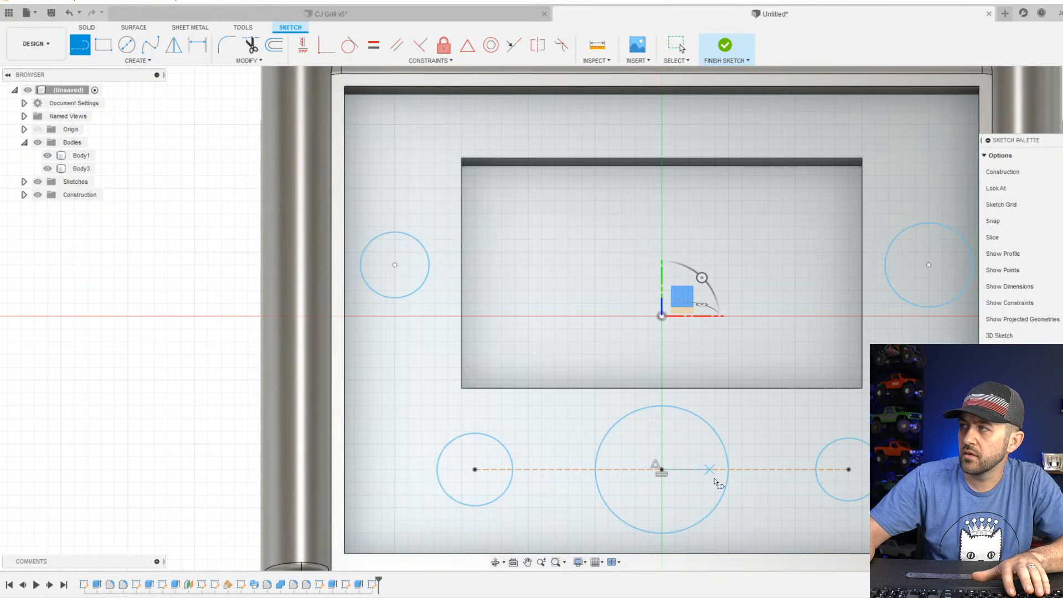
click(662, 470)
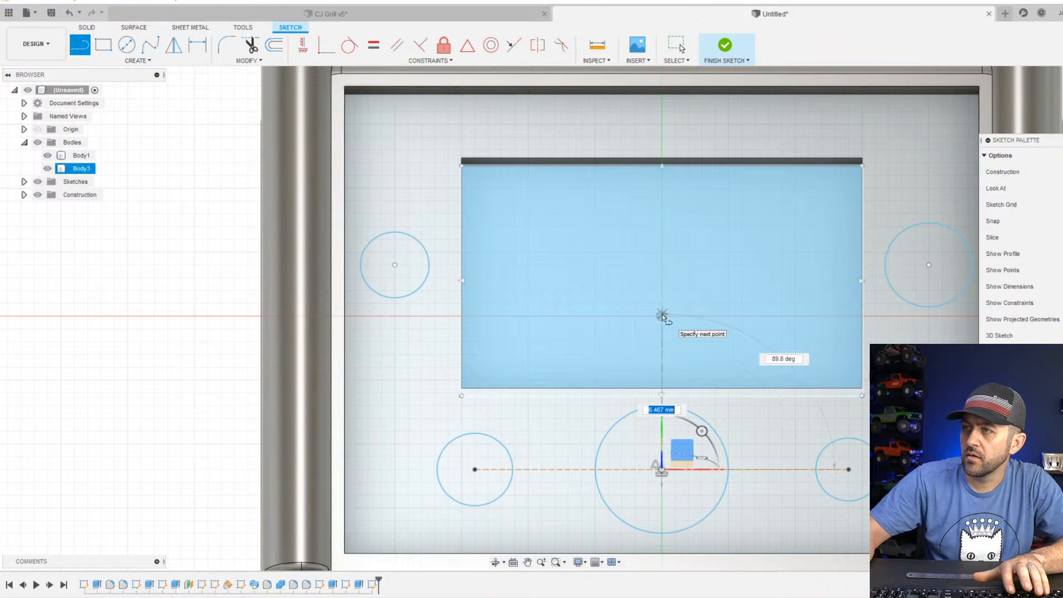
click(662, 315)
key(Escape)
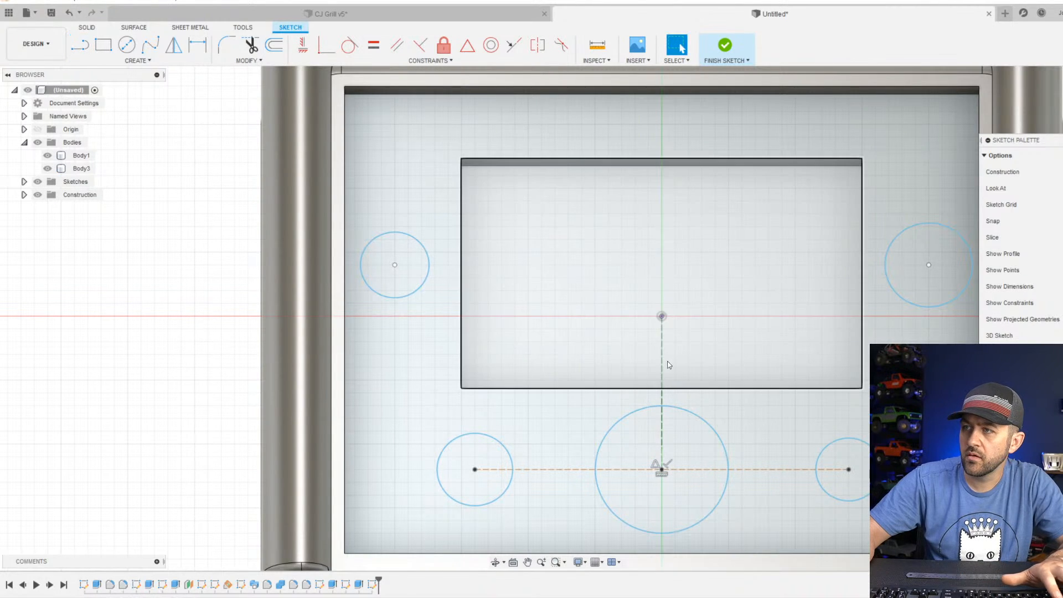
click(662, 355)
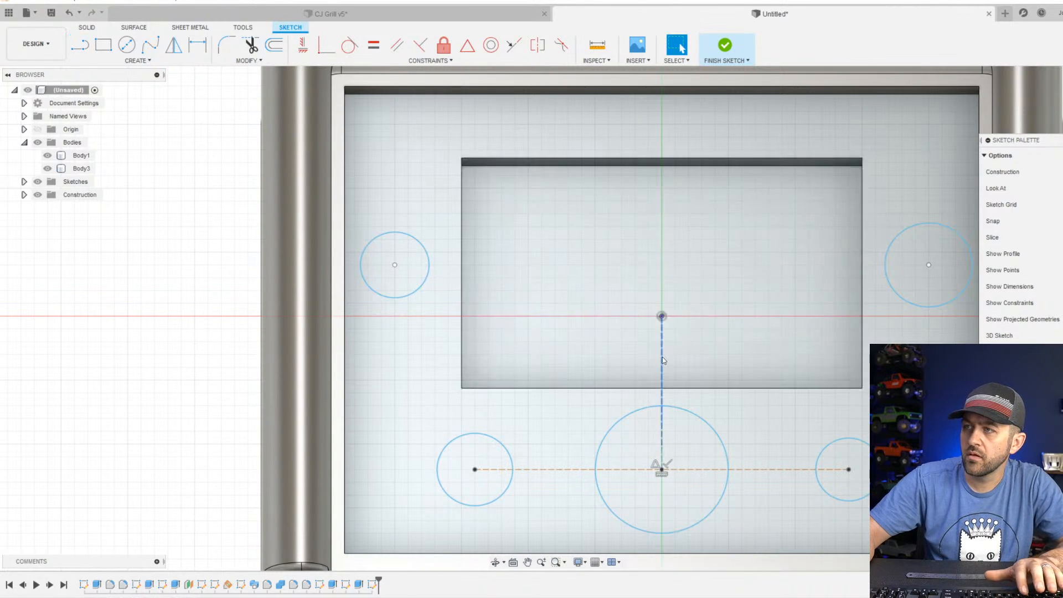
click(302, 45)
scroll(614, 302, down, 2)
scroll(675, 438, down, 2)
scroll(671, 396, up, 4)
key(Escape)
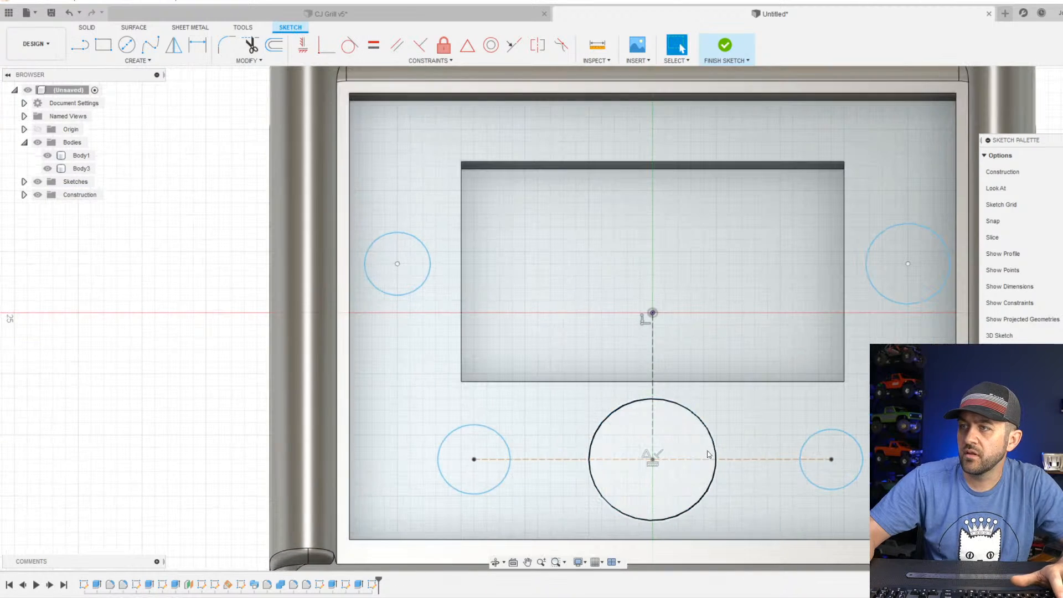
Dimension the vertical construction line so the large circle's center lies 6 mm below the origin.
middle_drag(676, 447, 633, 420)
drag(609, 434, 610, 440)
key(d)
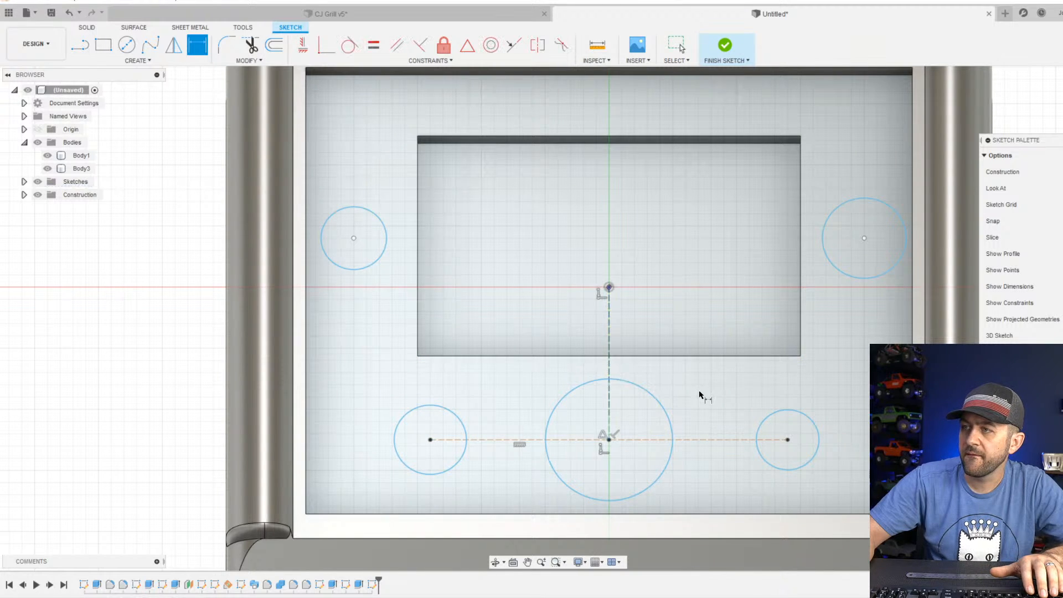
scroll(625, 313, down, 2)
click(614, 326)
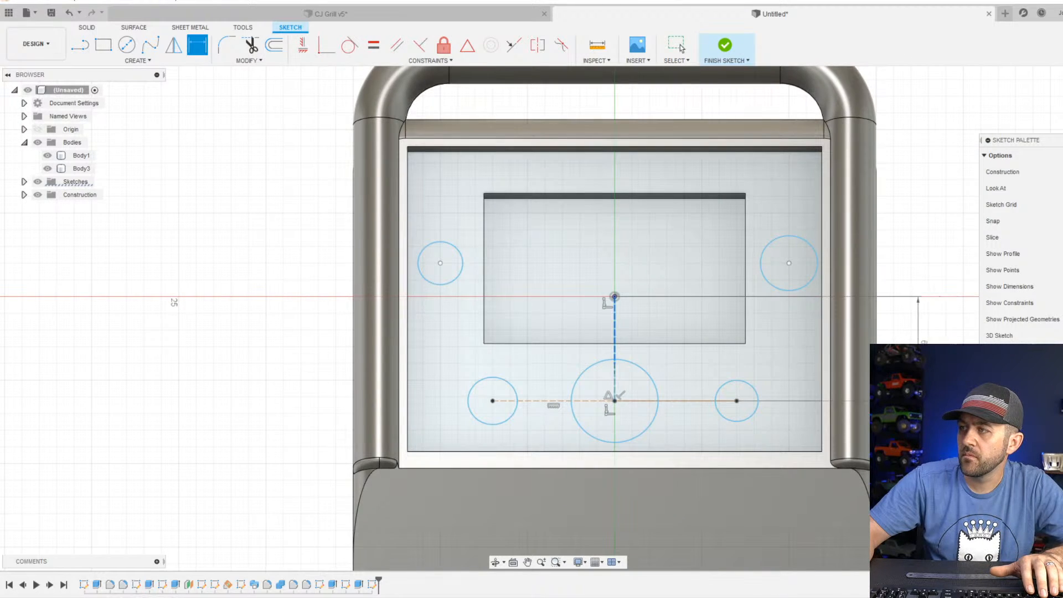
click(918, 349)
text(6)
key(Return)
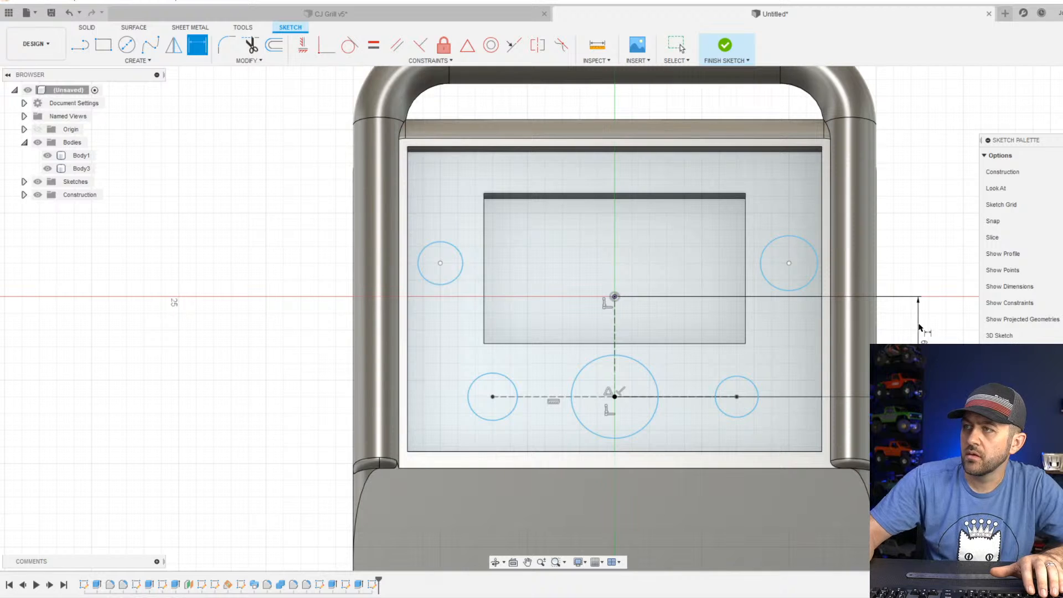
Dimension the centers of both upper circles 10 mm horizontally from the sketch origin.
click(788, 264)
click(615, 297)
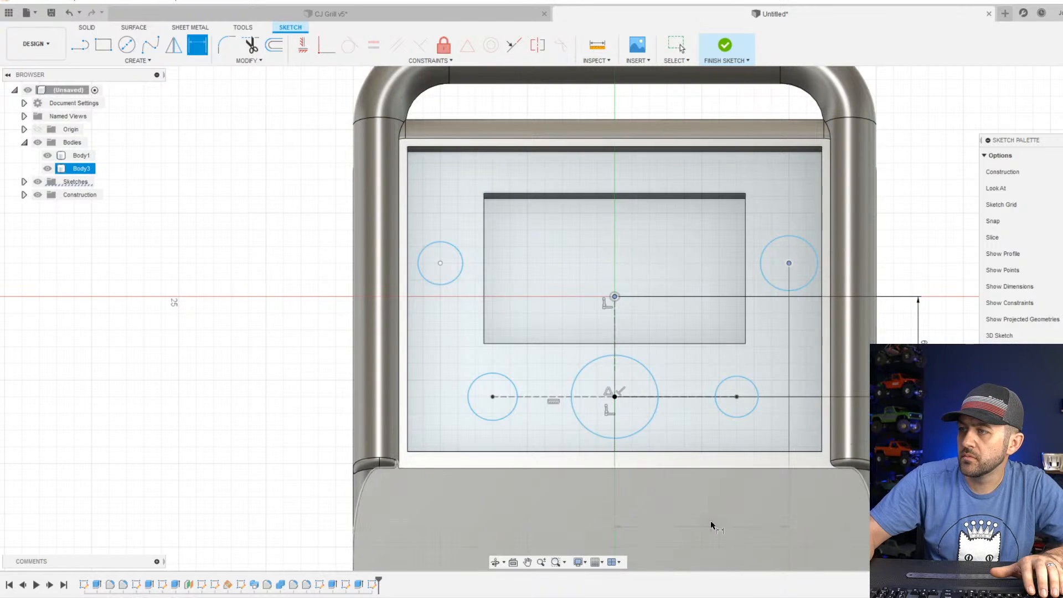
click(719, 176)
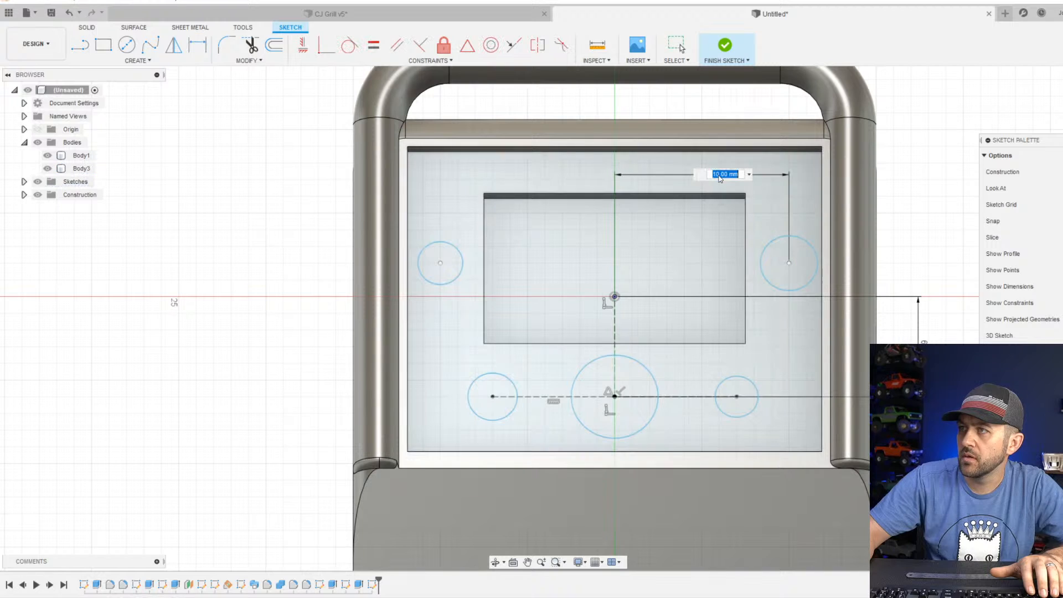
key(Return)
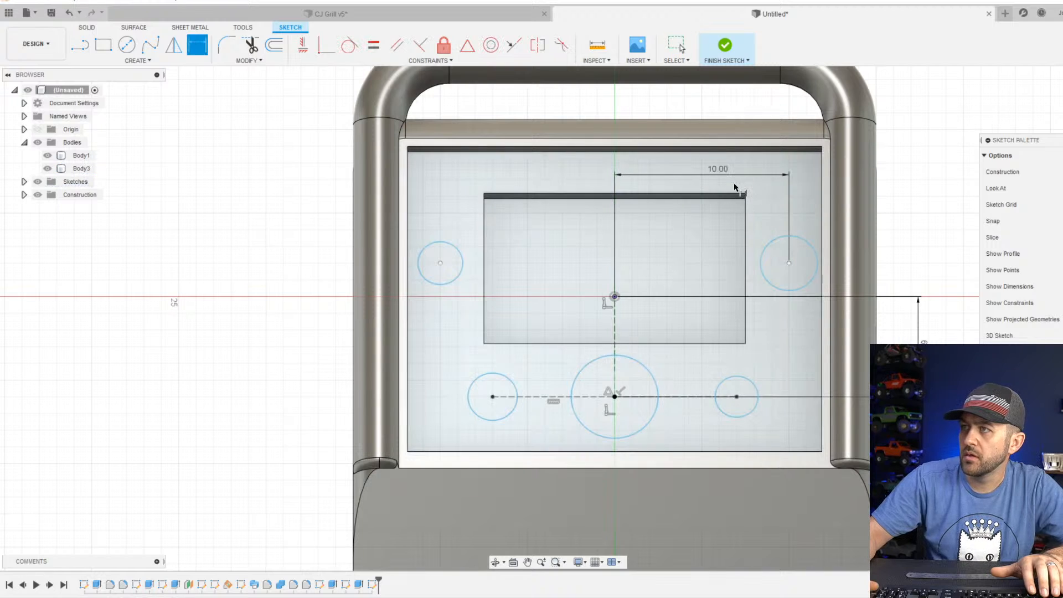
click(440, 263)
click(615, 298)
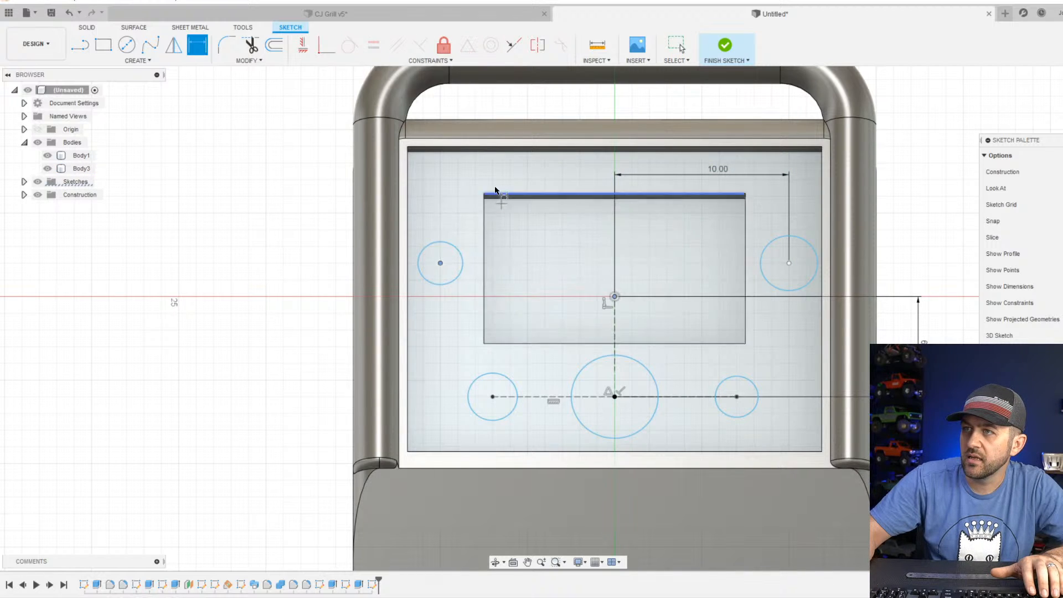
click(511, 173)
key(Return)
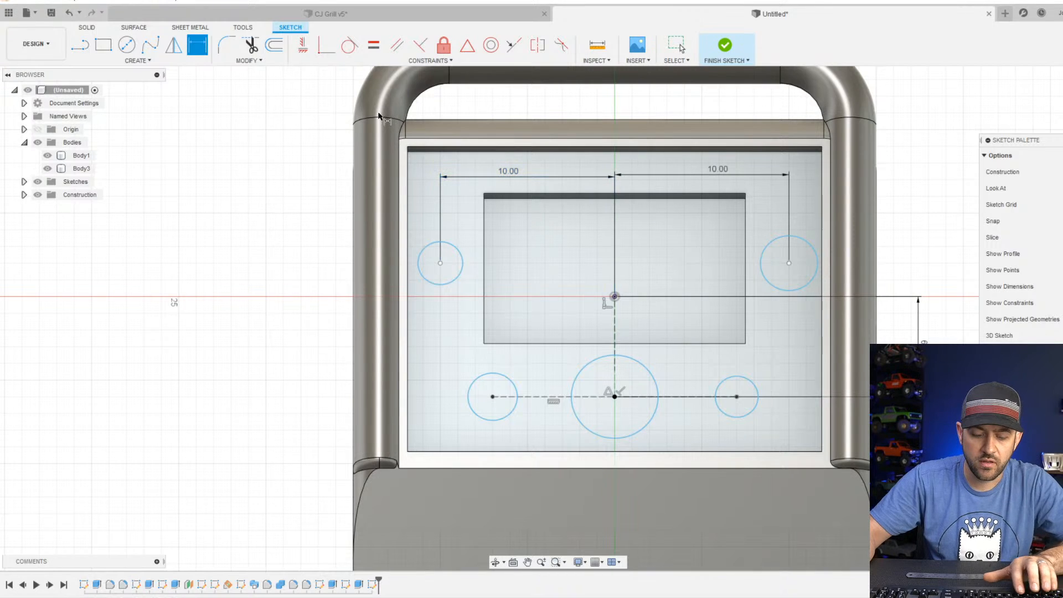
Connect the centers of the two upper circles with a horizontal line and convert it to construction geometry.
key(l)
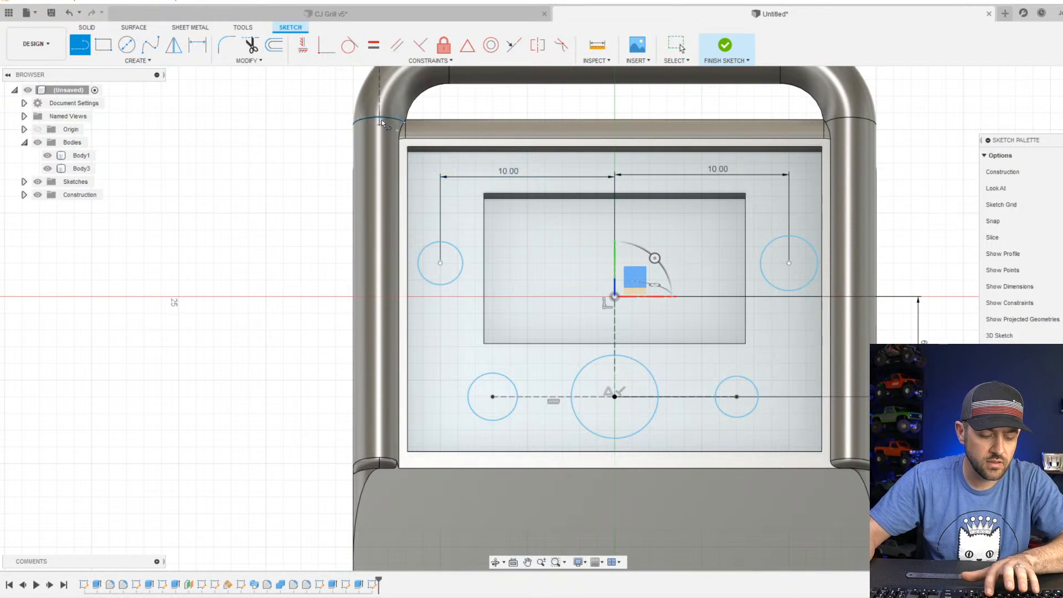
click(440, 264)
click(789, 263)
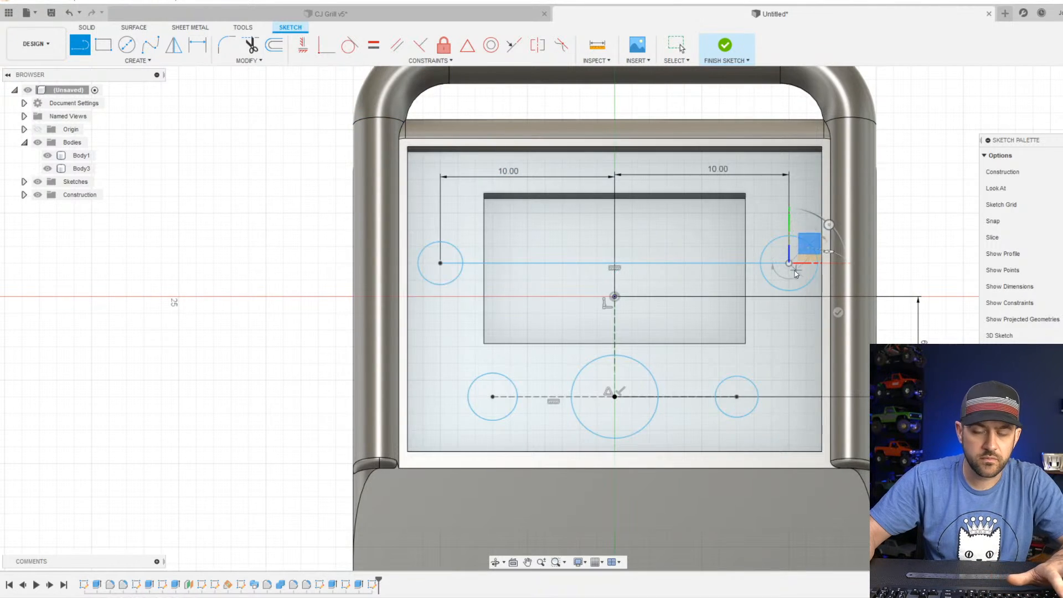
key(Escape)
scroll(486, 321, down, 2)
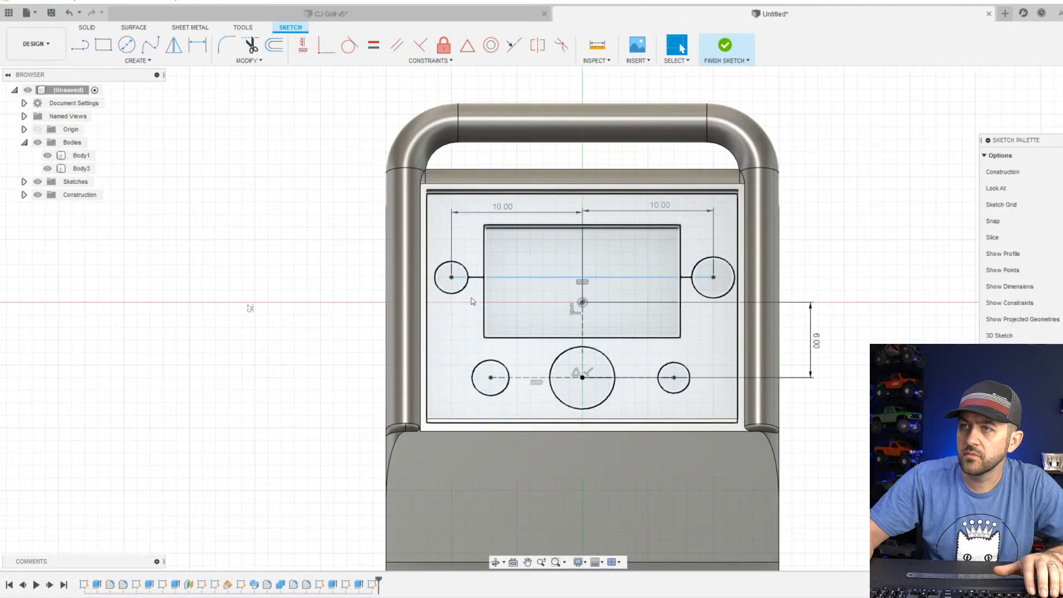
click(479, 282)
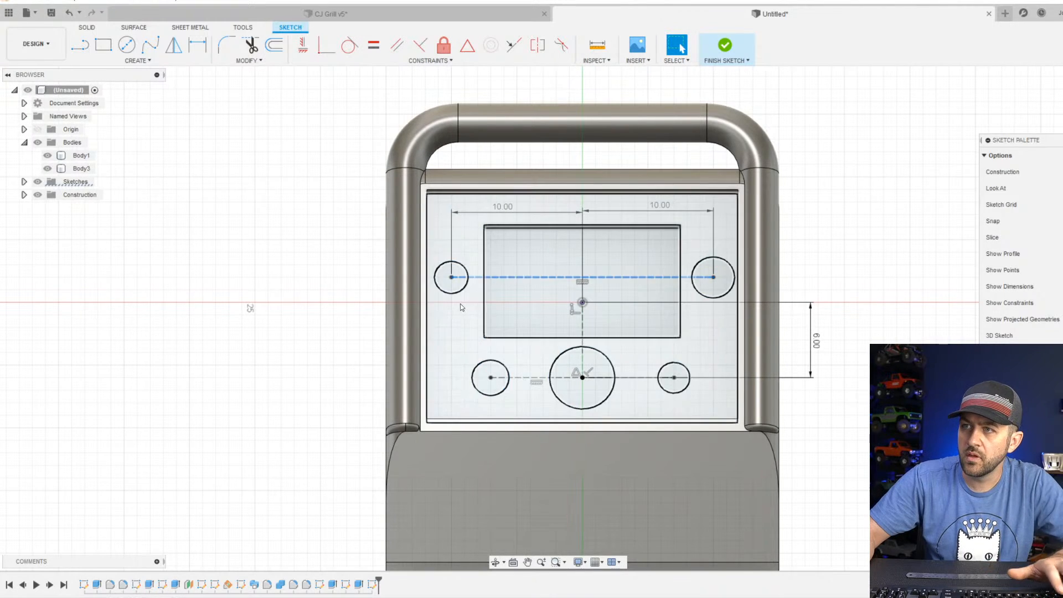
scroll(461, 301, up, 2)
key(x)
Set the diameter of the upper left circle to 2.5 mm and of the upper right circle to 3 mm.
key(d)
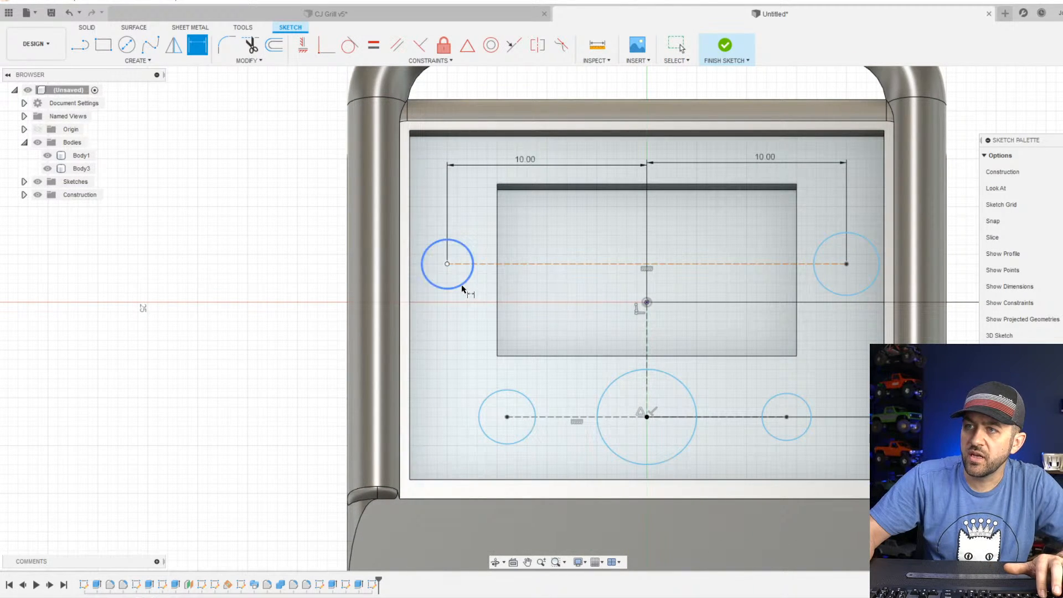
click(462, 289)
click(466, 346)
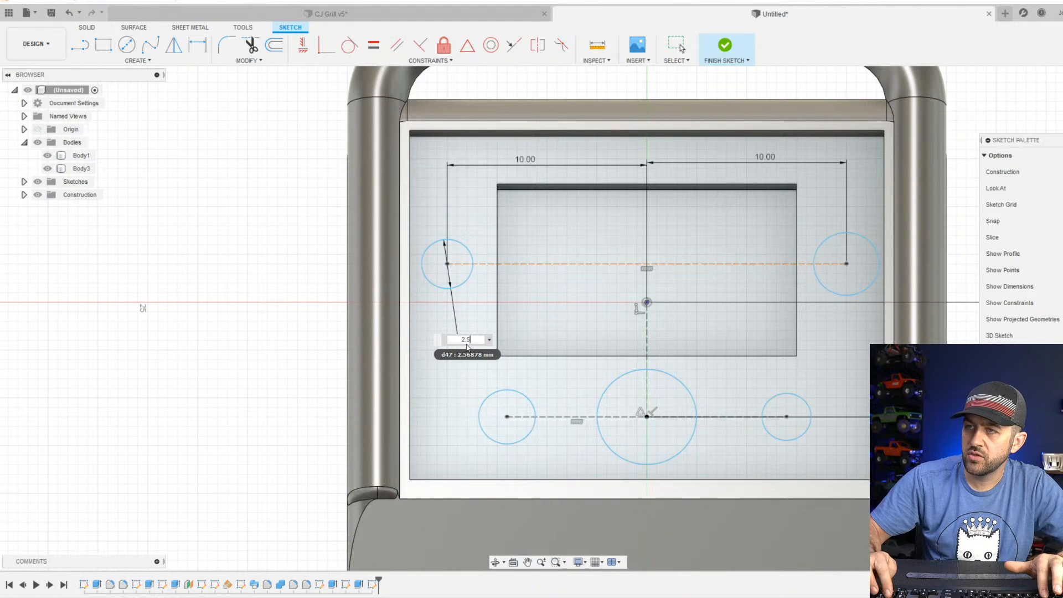
text(2.5)
key(Return)
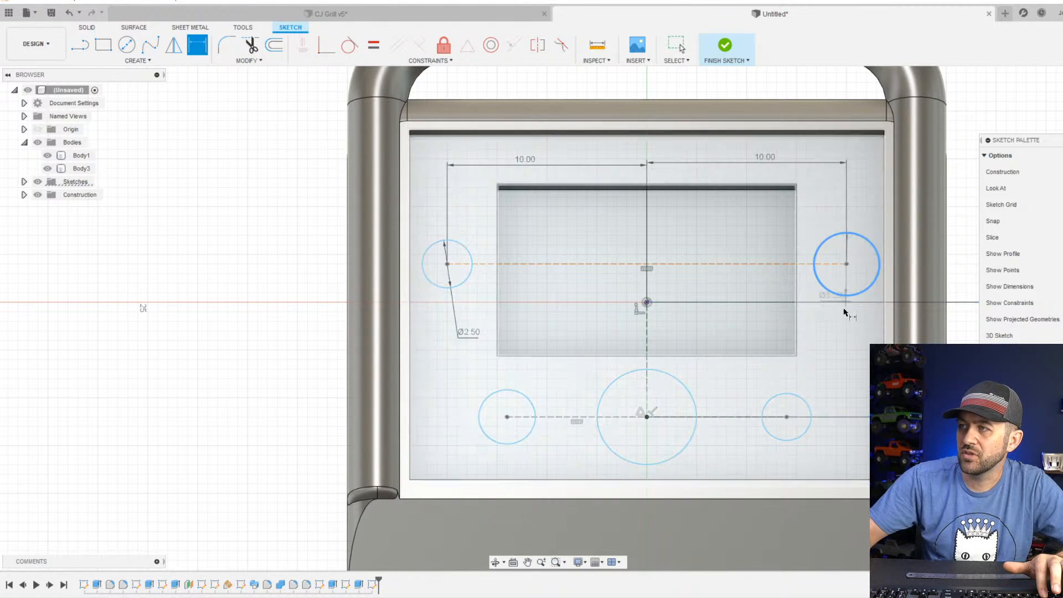
click(843, 302)
click(828, 330)
text(3)
key(Return)
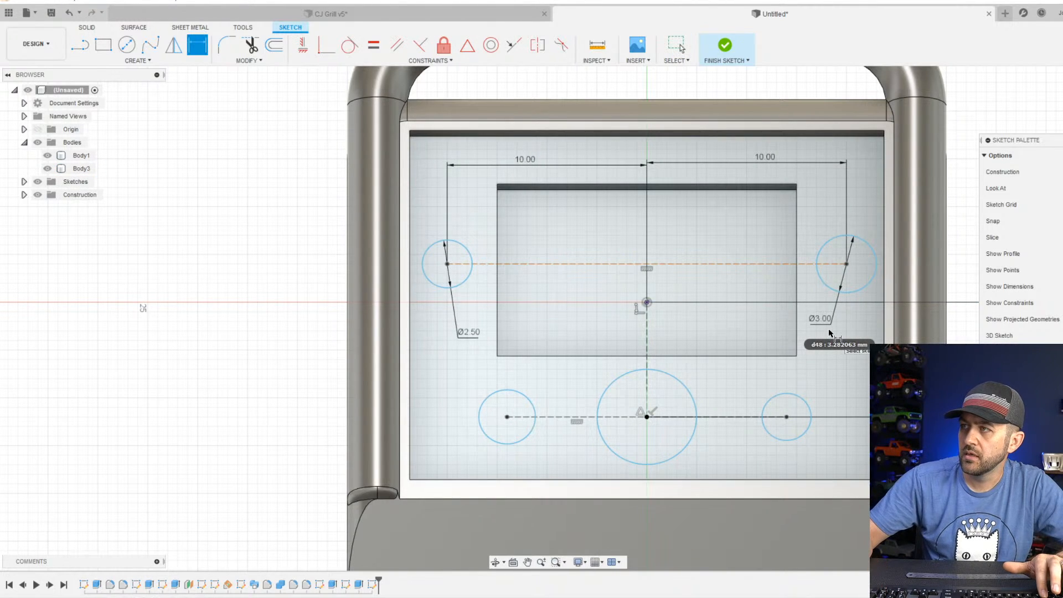
Set the diameter of both small circles beside the large lower circle to 2.5 mm.
click(522, 441)
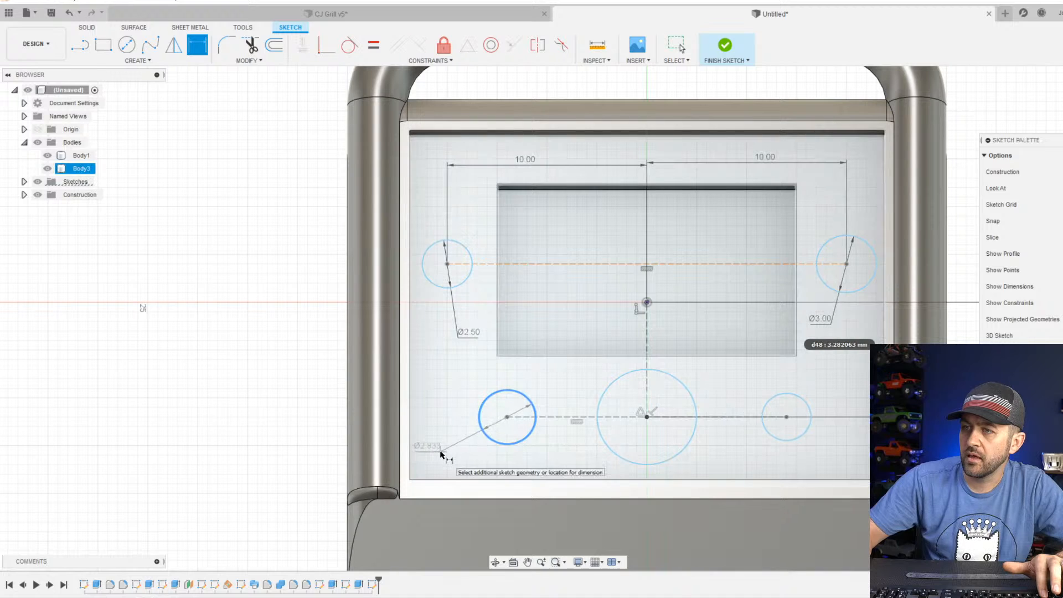
click(412, 463)
text(2.5)
key(Return)
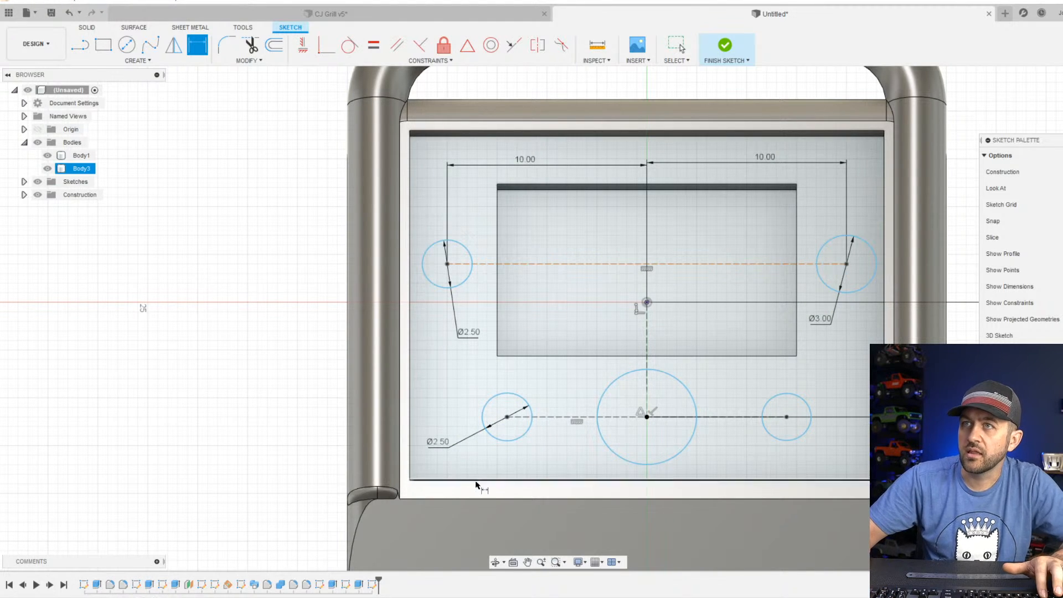
click(806, 440)
click(817, 454)
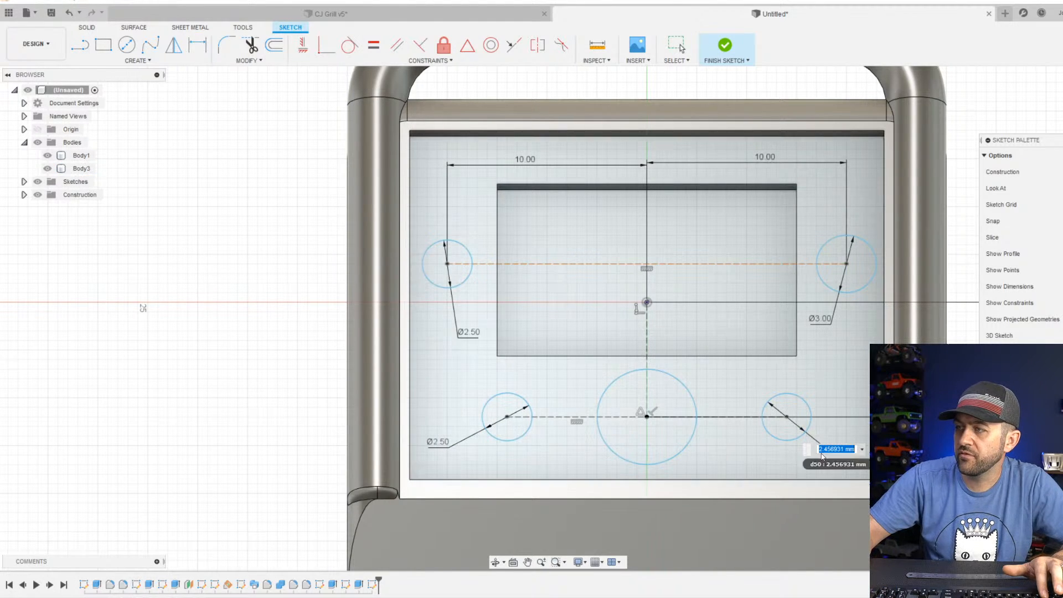
text(2.5)
key(Return)
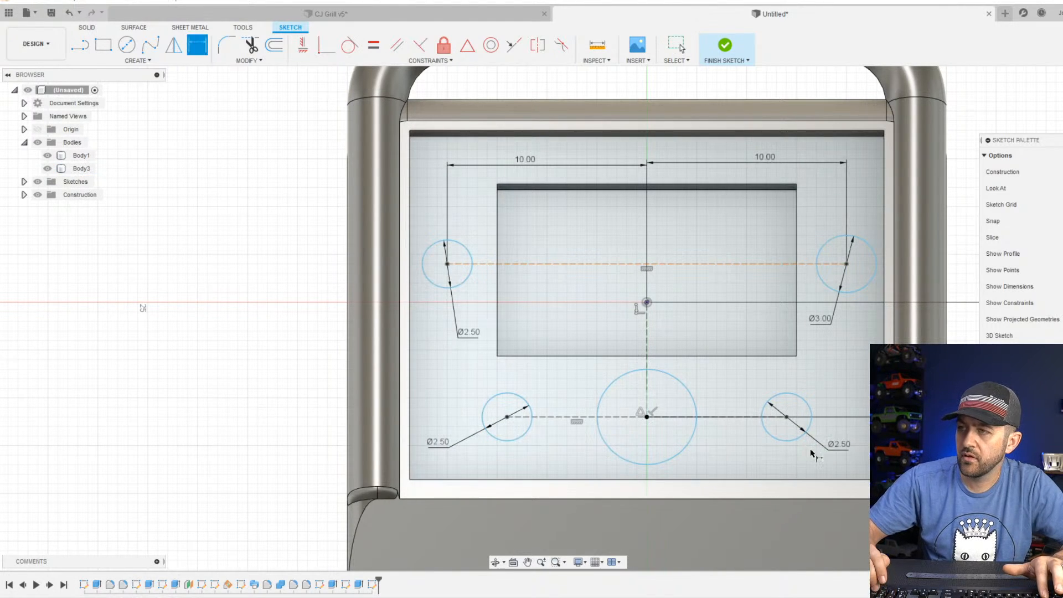
Set the large lower circle's diameter to 5 mm and finish the sketch.
click(688, 449)
click(720, 453)
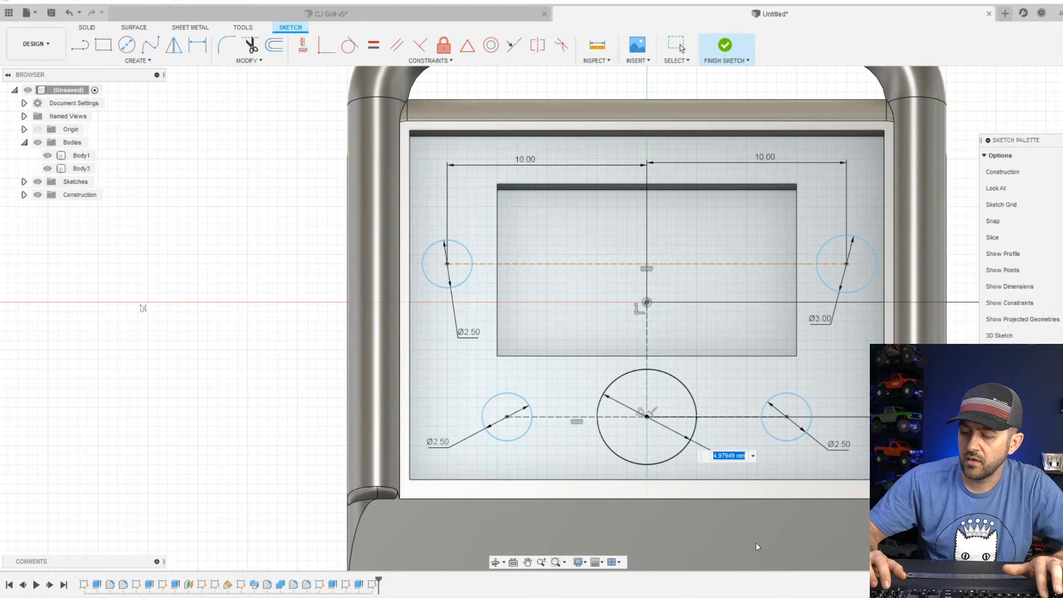
text(5)
key(Return)
click(722, 56)
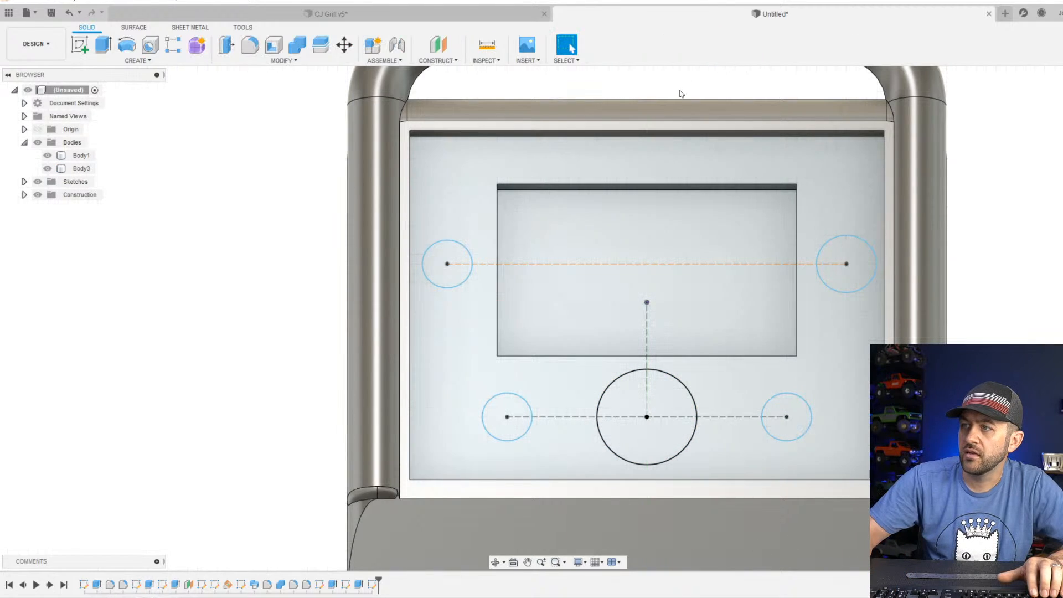
Extrude all five knob circles outward 2 mm from the control panel, joining them to the front body.
click(103, 44)
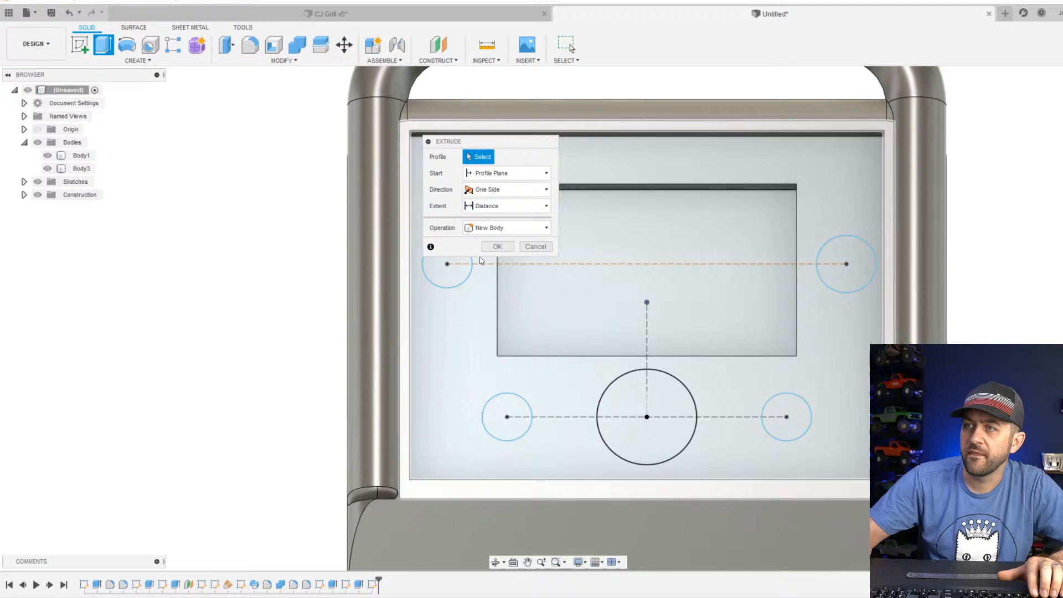
click(452, 271)
click(845, 280)
scroll(719, 327, down, 2)
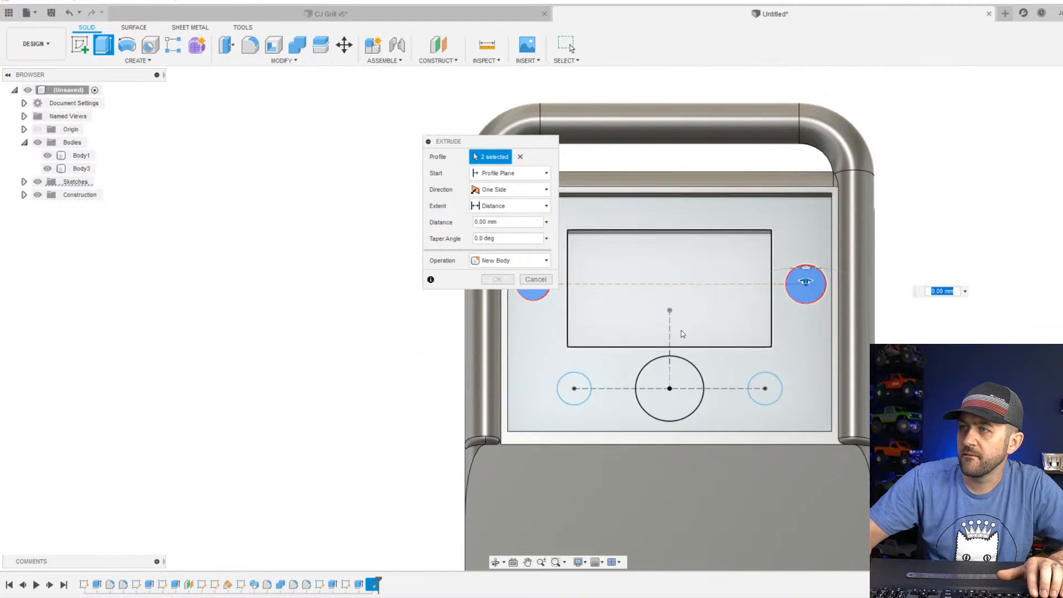
middle_drag(681, 330, 781, 343)
scroll(756, 382, up, 1)
click(657, 415)
click(760, 418)
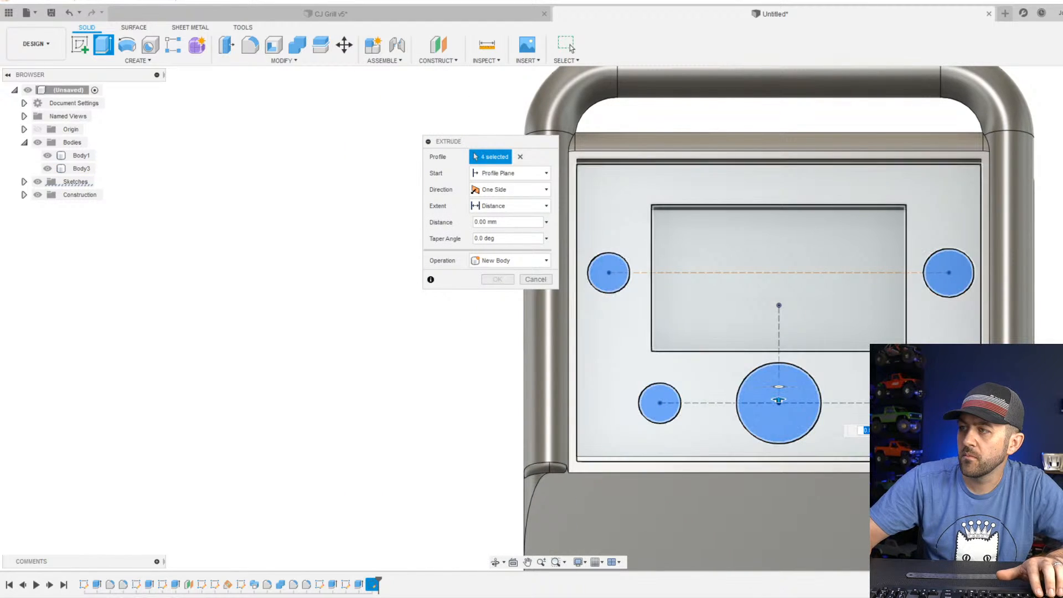
click(898, 409)
shift+middle_drag(898, 410, 759, 363)
scroll(760, 363, up, 2)
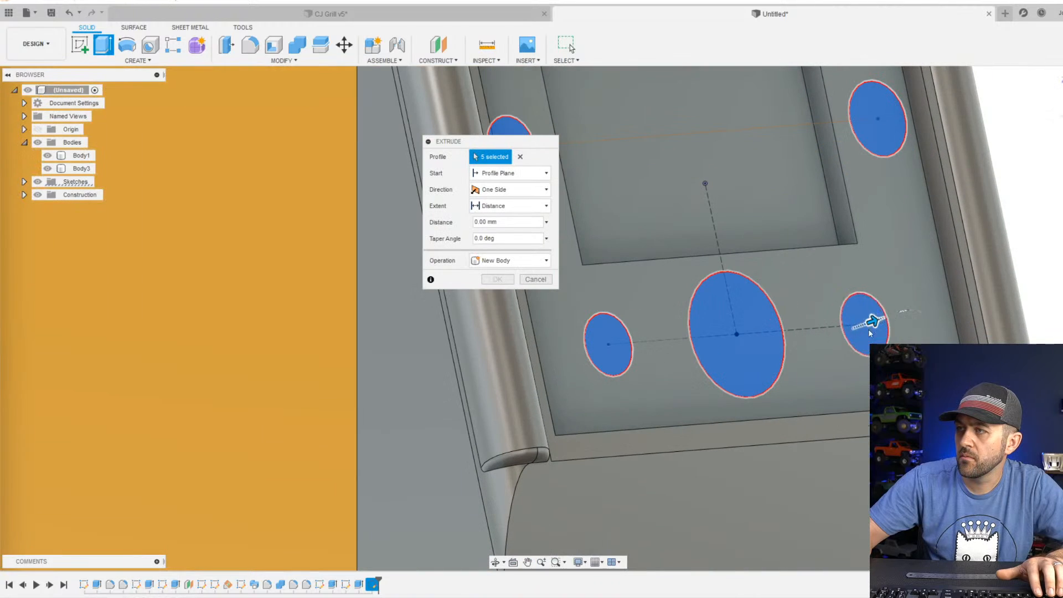
drag(873, 328, 906, 318)
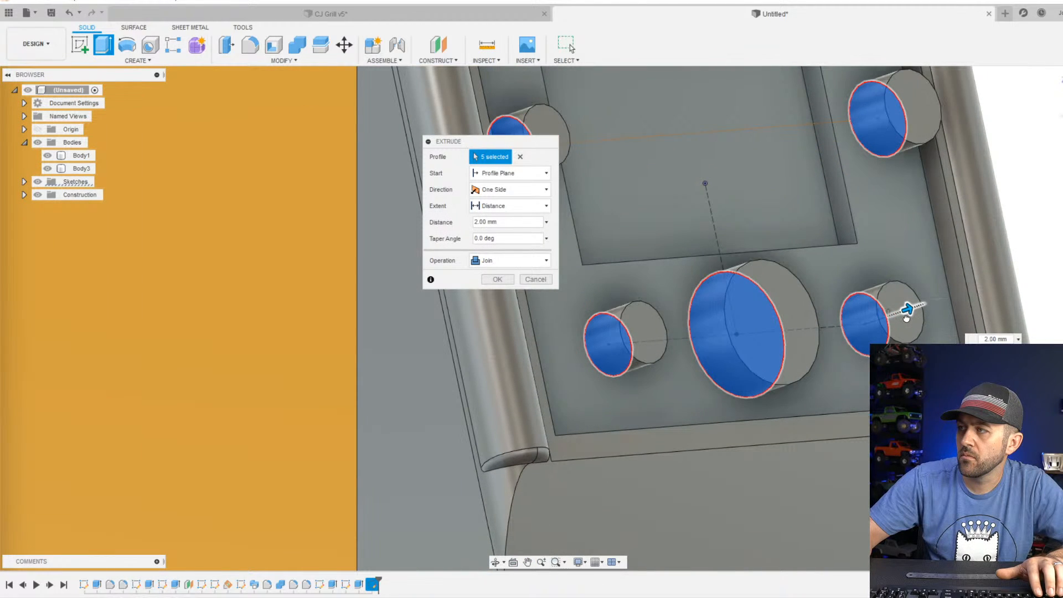
scroll(869, 333, down, 5)
key(Return)
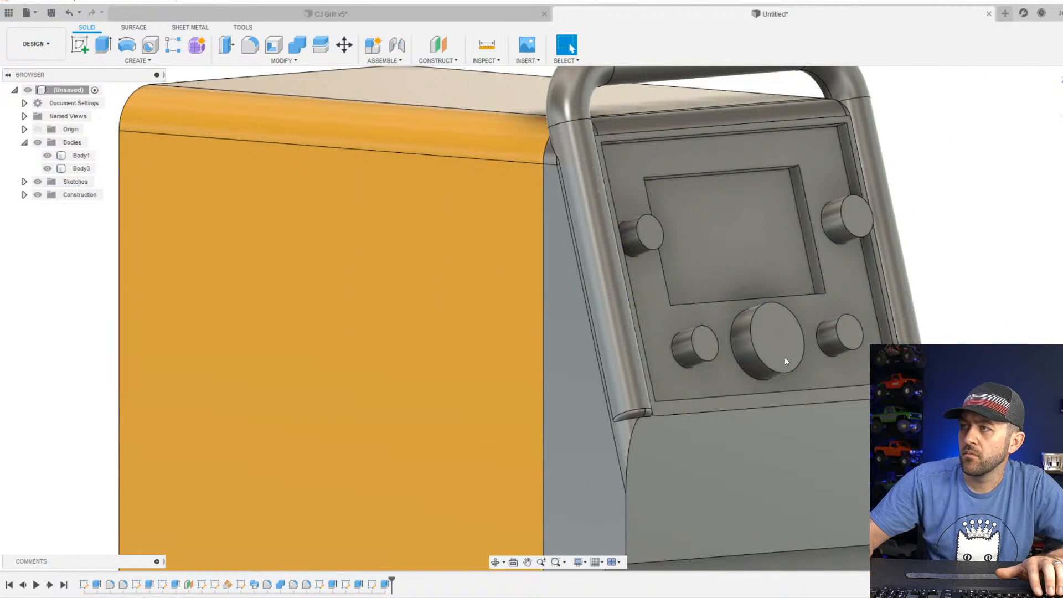
Fillet the outer front edges of all five knobs with a 0.55 mm radius.
shift+middle_drag(773, 311, 715, 299)
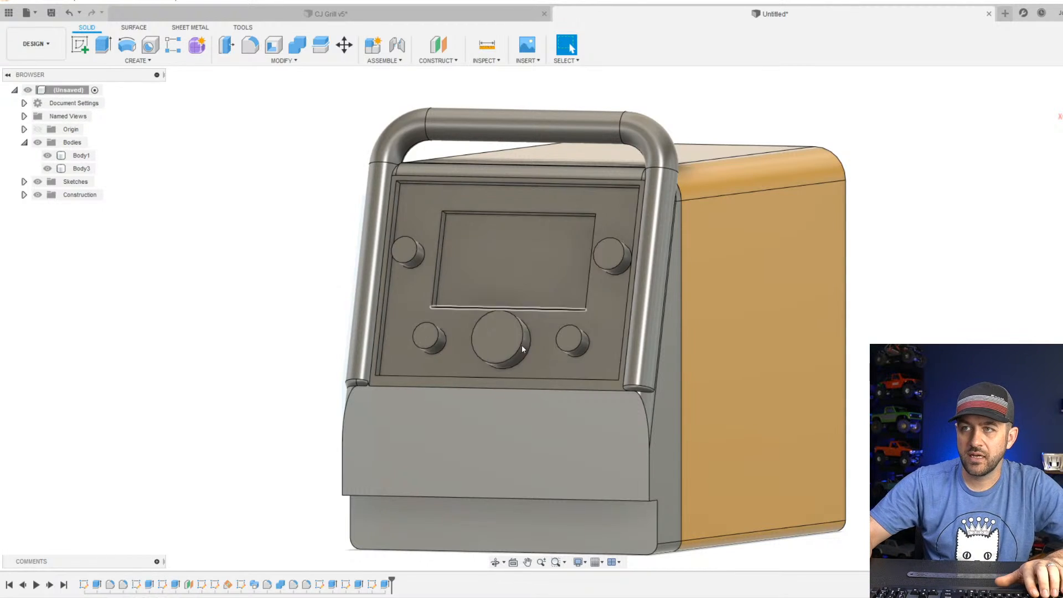
click(250, 45)
scroll(360, 220, up, 3)
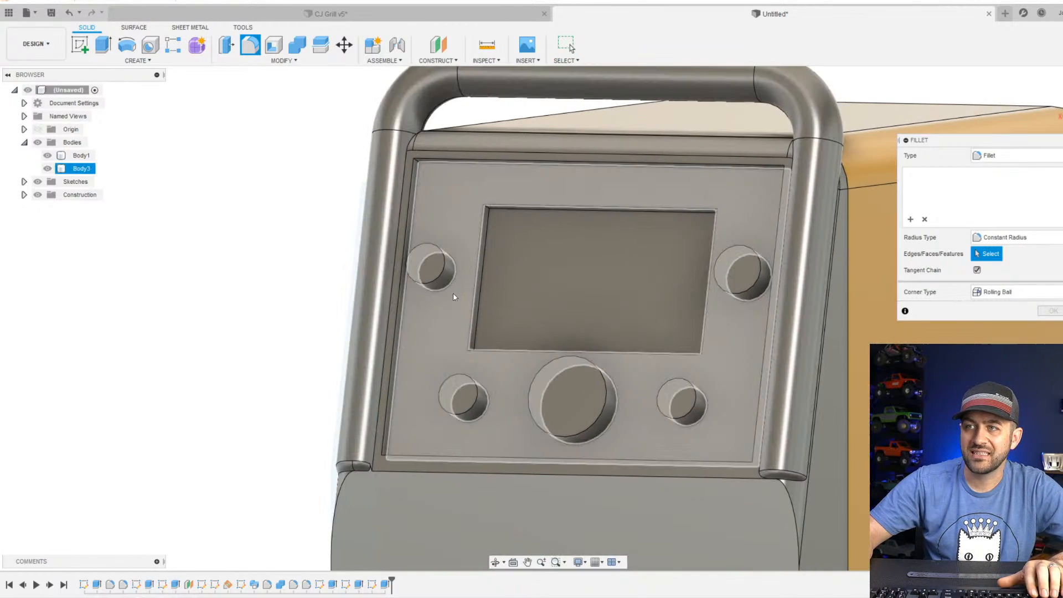
click(426, 281)
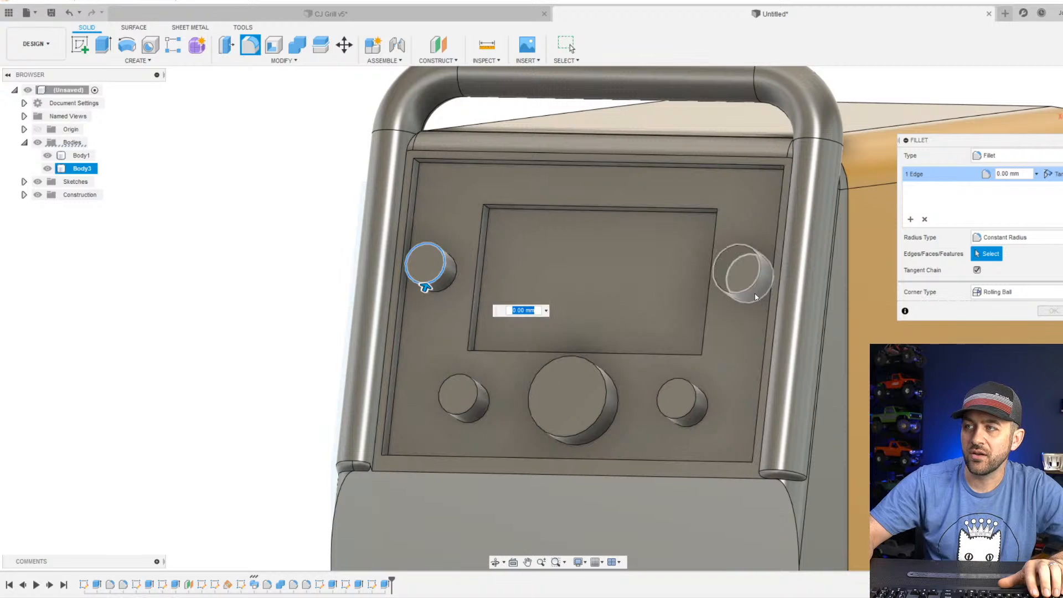
click(748, 291)
click(692, 413)
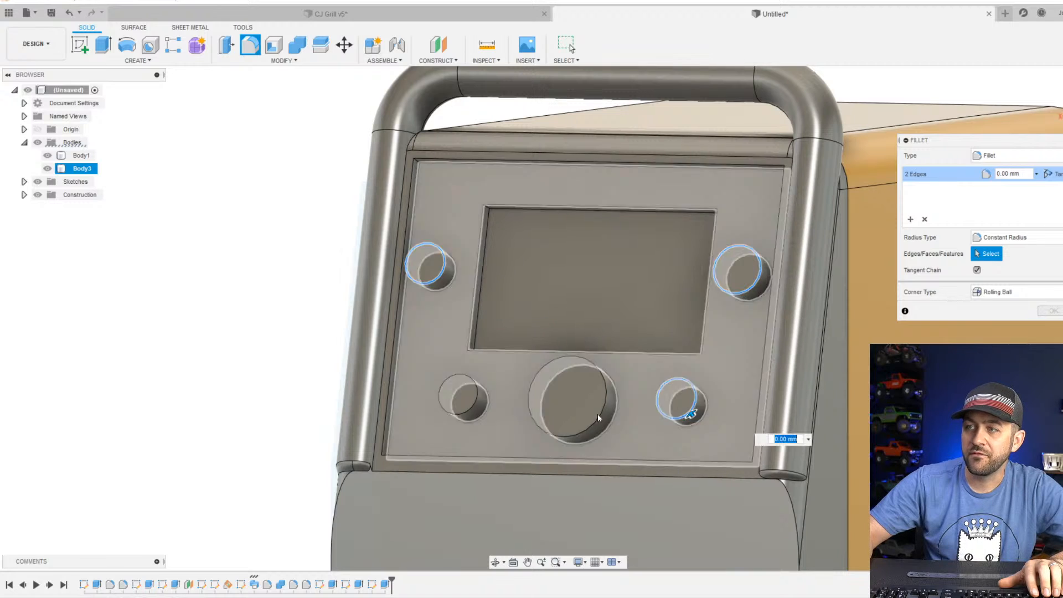
click(578, 435)
click(452, 413)
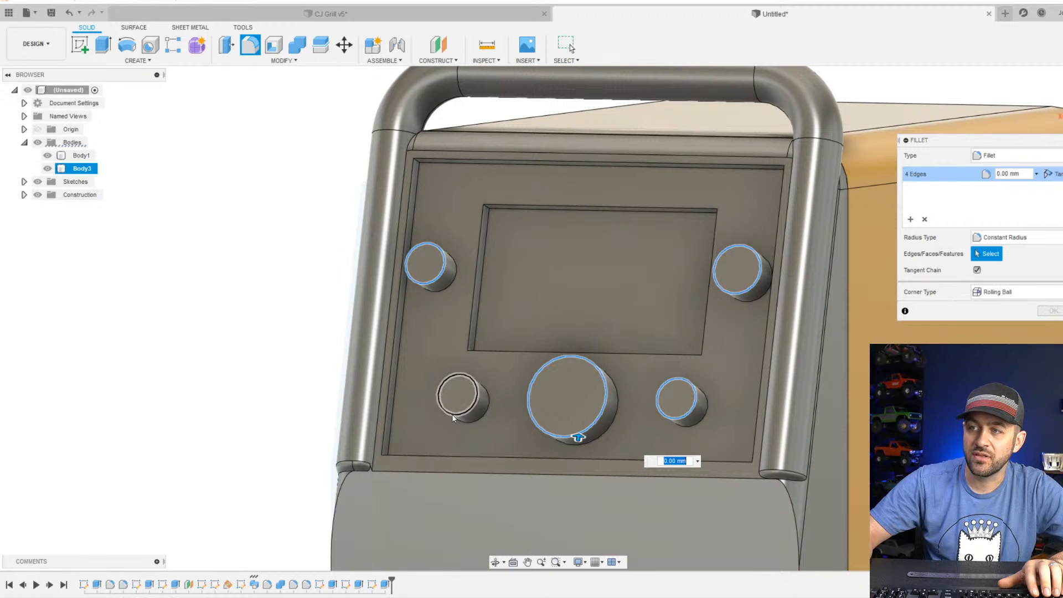
text(.55)
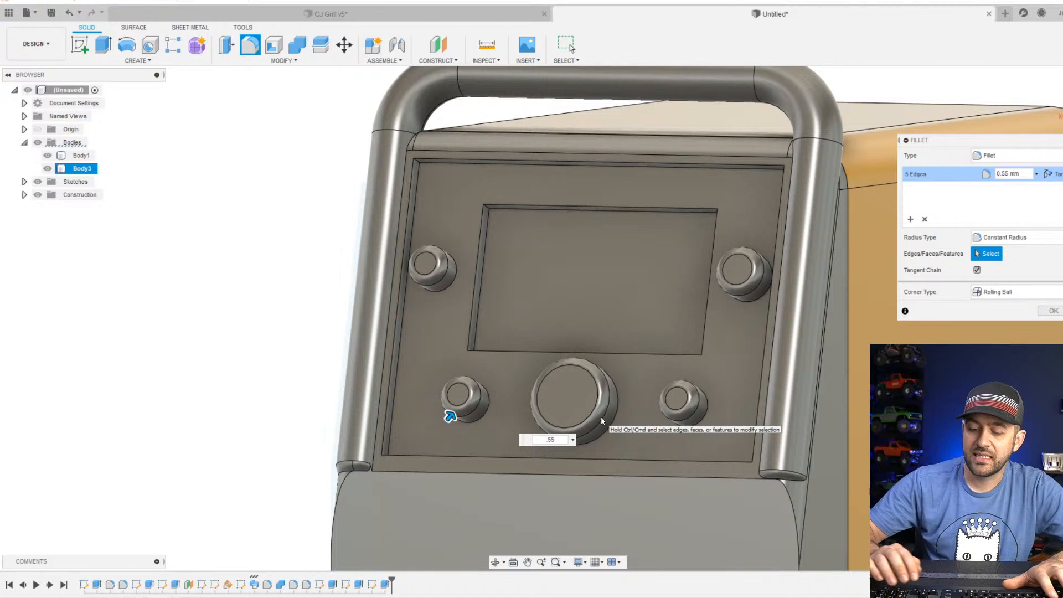
key(Return)
Round the four inner corners of the recessed screen with a 0.5 mm fillet.
shift+middle_drag(446, 231, 513, 310)
scroll(514, 314, down, 6)
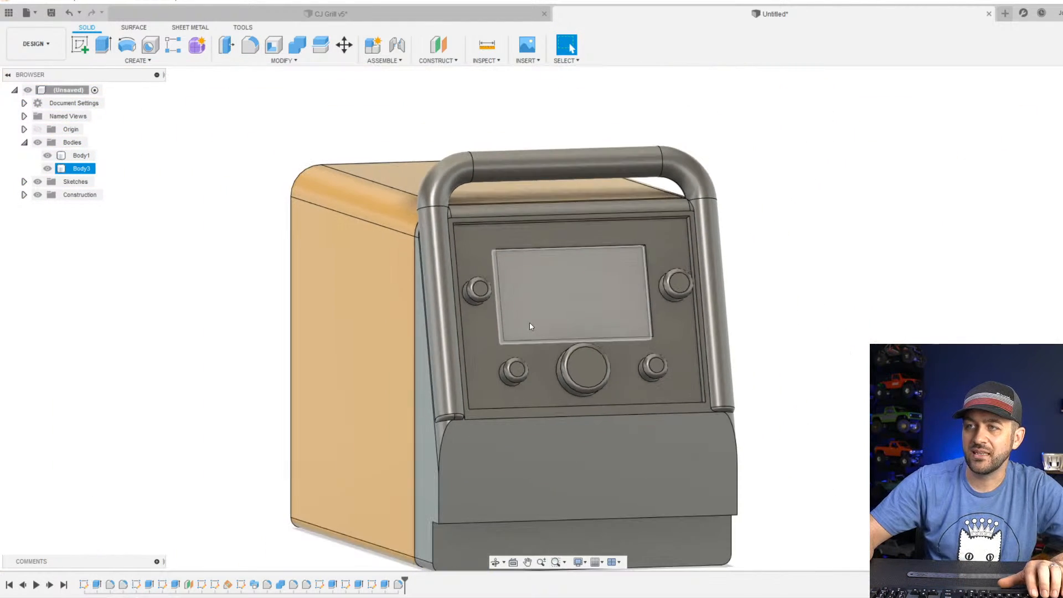
scroll(579, 317, up, 4)
shift+middle_drag(594, 381, 391, 360)
click(252, 47)
scroll(375, 315, up, 5)
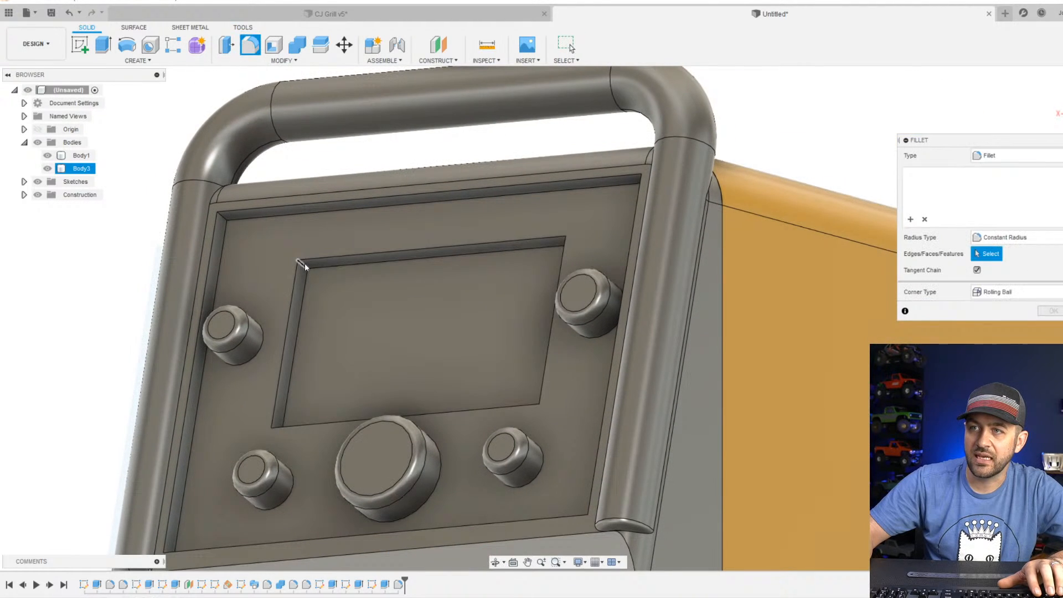
click(305, 264)
shift+middle_drag(304, 264, 396, 338)
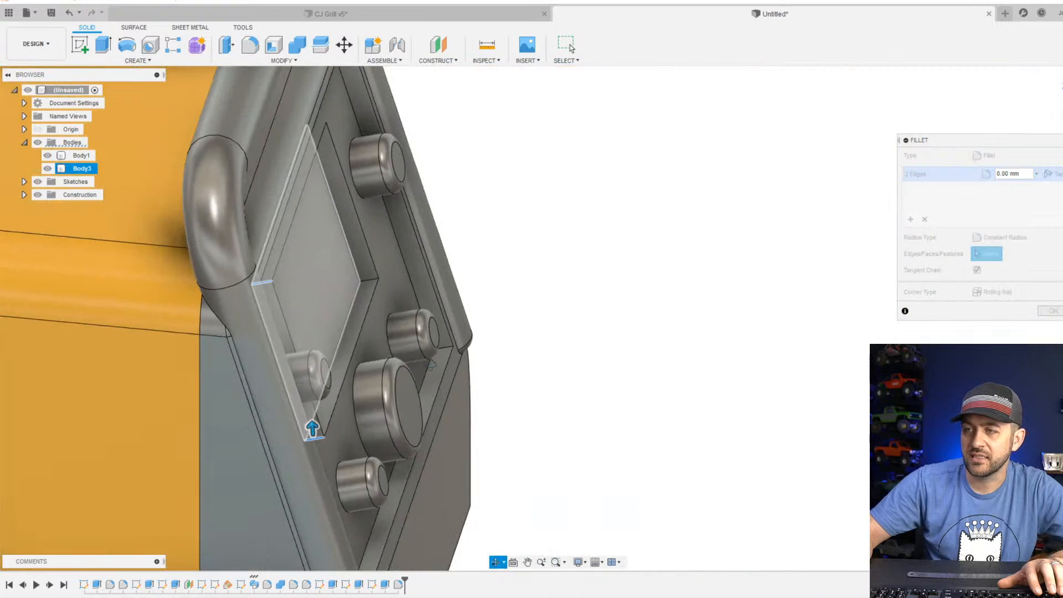
click(370, 281)
shift+middle_drag(370, 281, 330, 223)
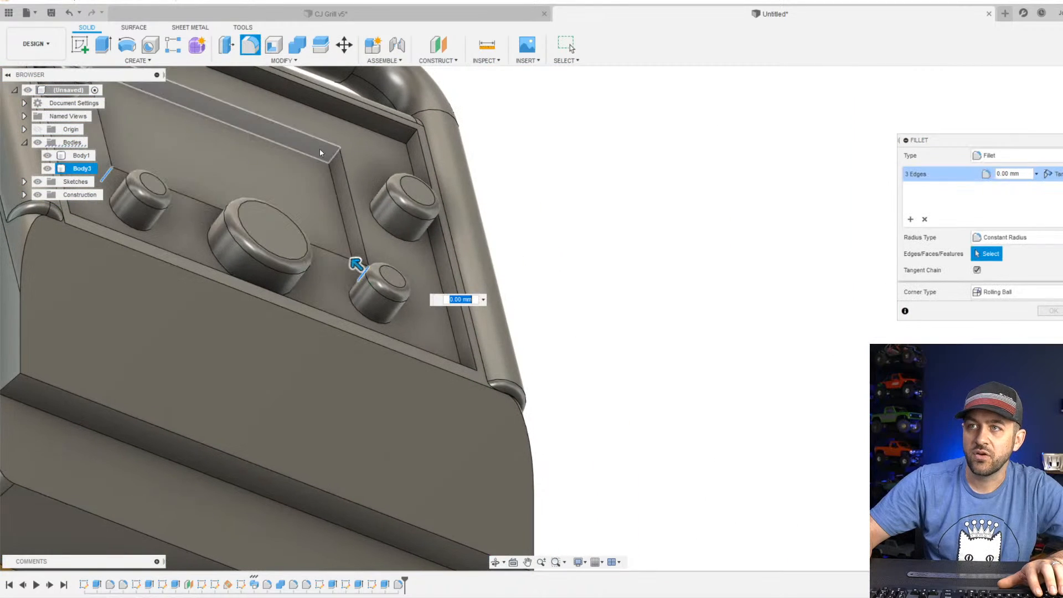
click(329, 157)
middle_drag(330, 157, 437, 242)
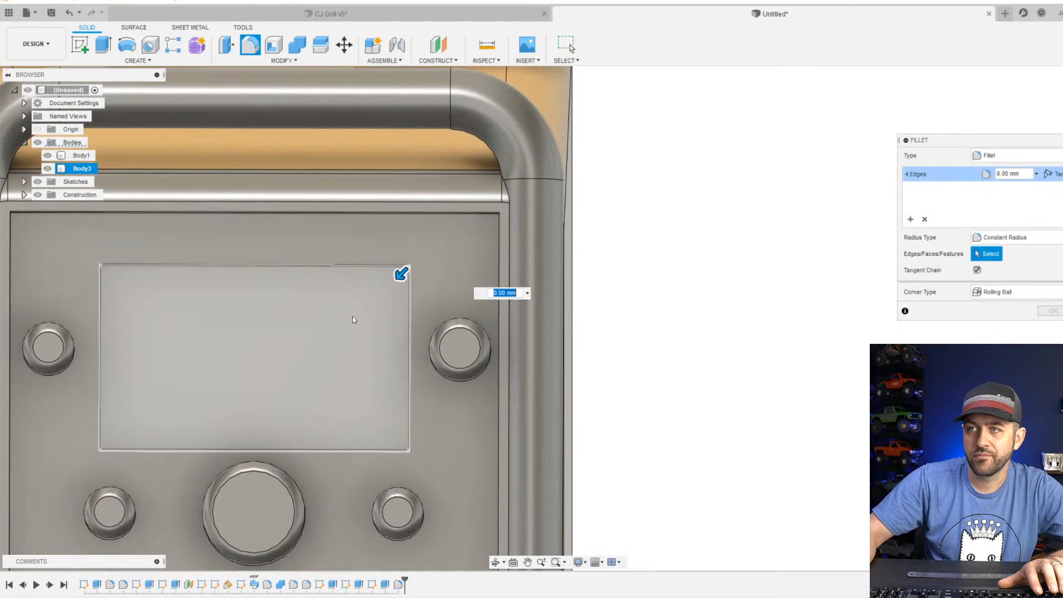
text(.5)
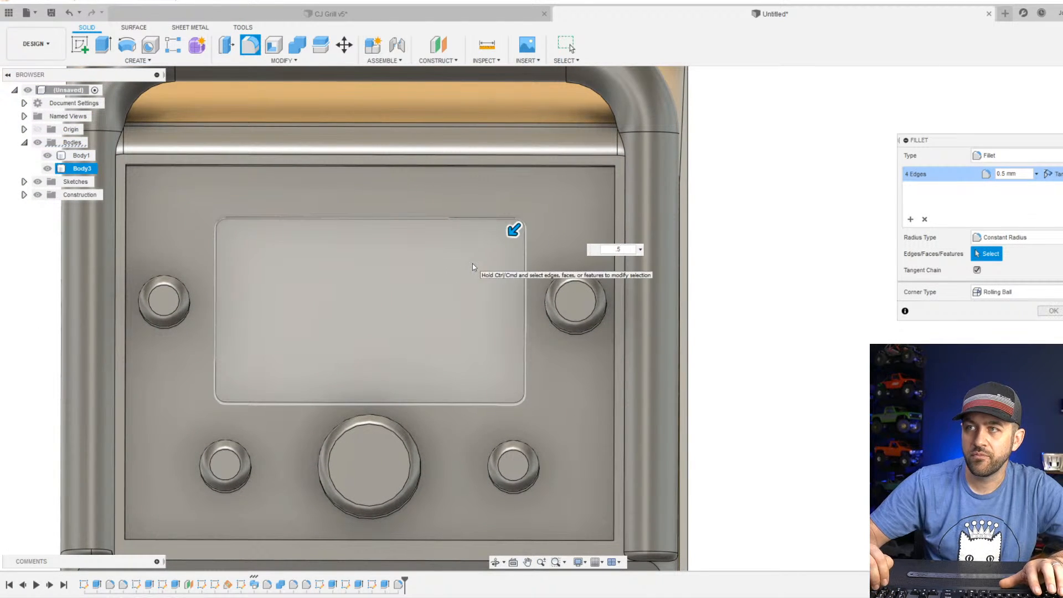
key(Return)
Fillet the four corner edges of the recessed control panel's outer border.
scroll(380, 420, down, 1)
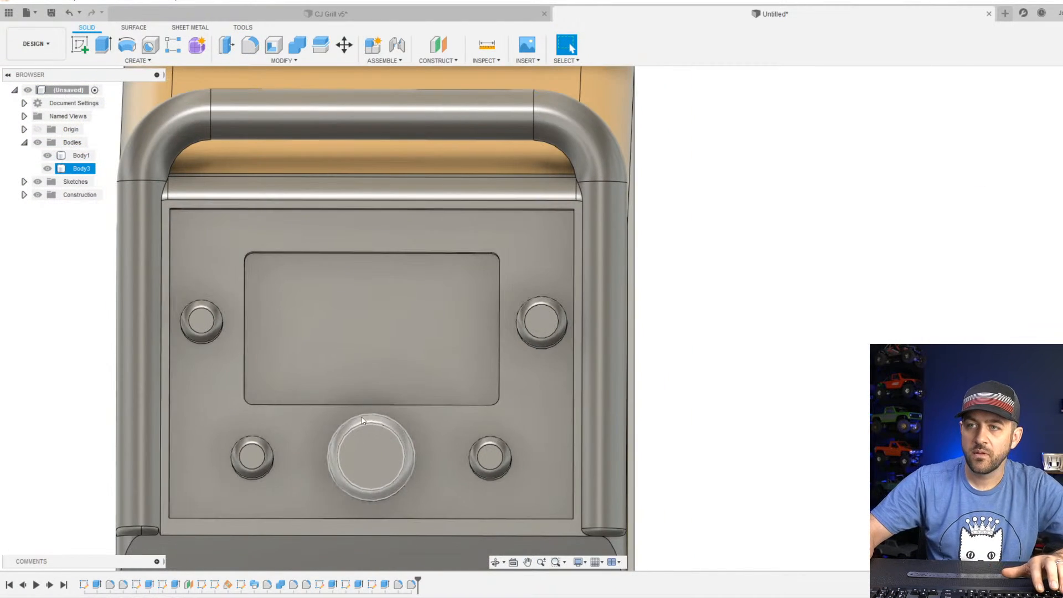
click(250, 45)
shift+middle_drag(190, 218, 244, 161)
click(174, 215)
click(432, 304)
shift+middle_drag(435, 308, 653, 410)
click(555, 339)
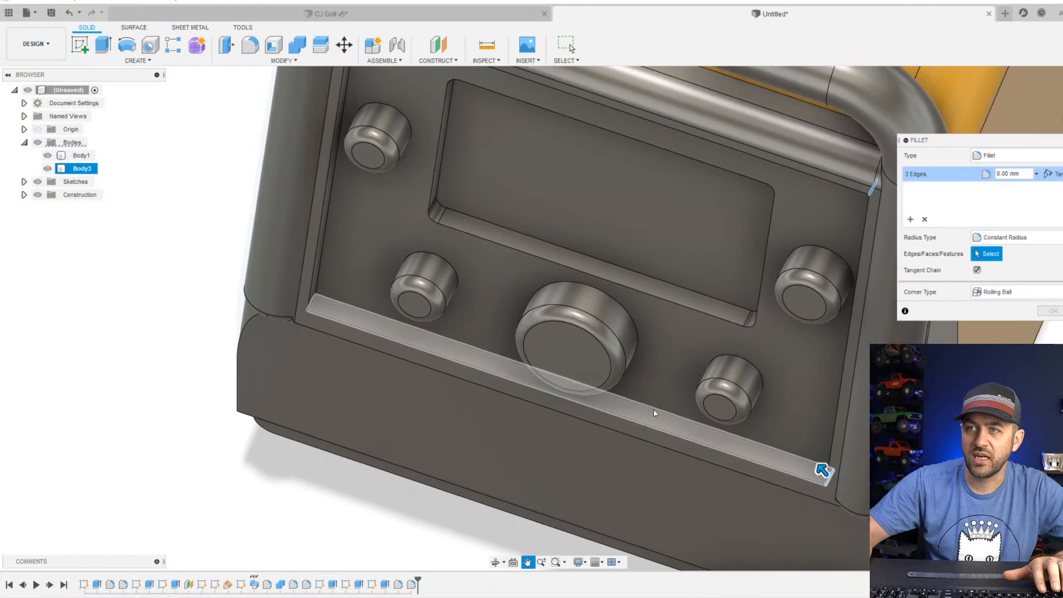
scroll(276, 304, up, 3)
click(347, 300)
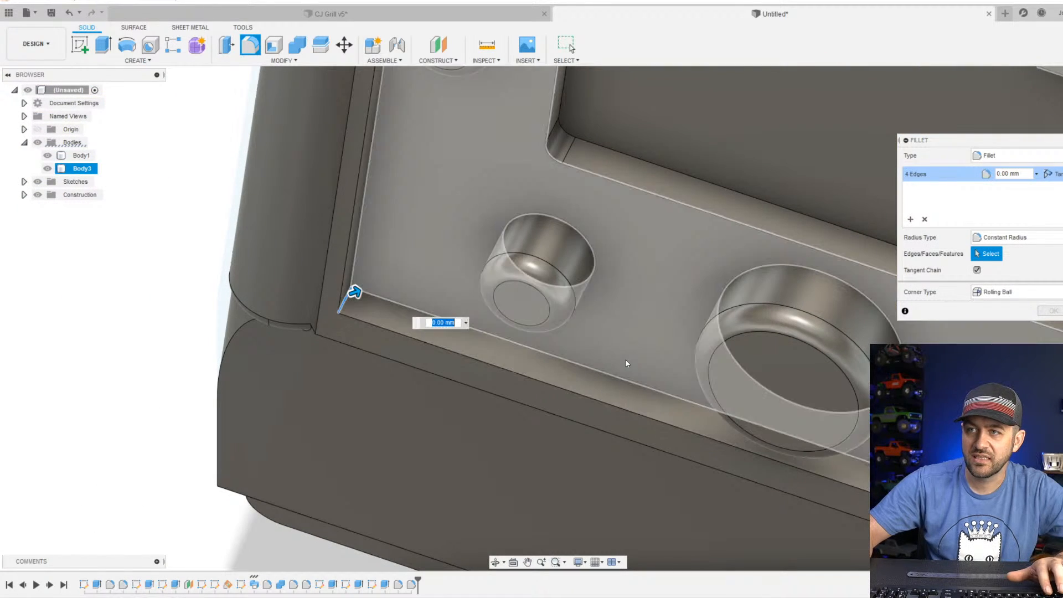
key(Return)
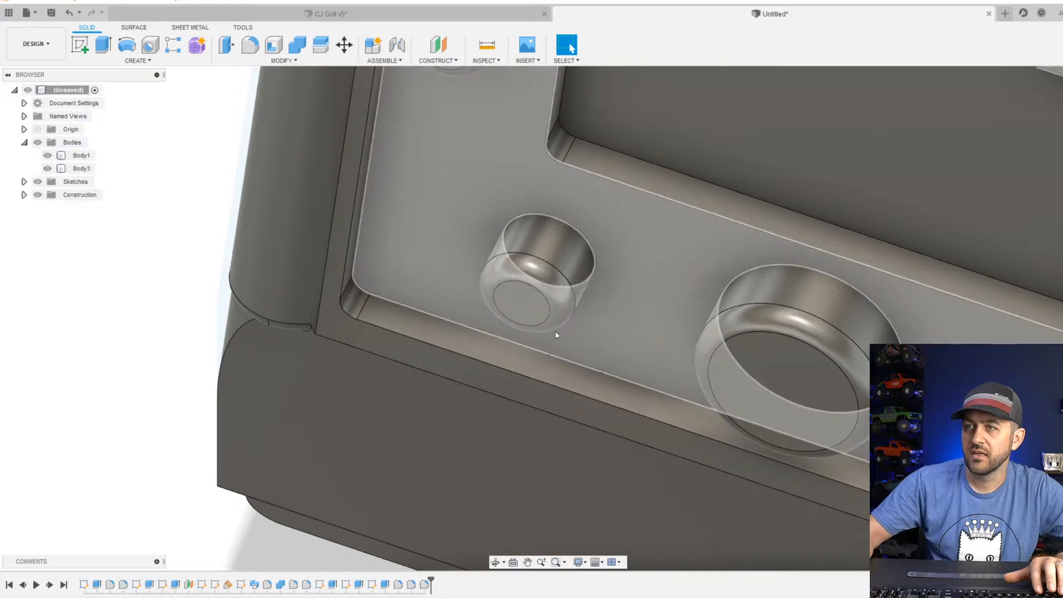
Inspect the filleted front panel and compare the welder's lower front faces with the OmniPro 220 product photo in the browser.
scroll(499, 307, down, 4)
shift+middle_drag(434, 311, 458, 308)
scroll(514, 247, down, 3)
middle_drag(582, 245, 519, 352)
scroll(563, 304, up, 2)
scroll(519, 352, up, 3)
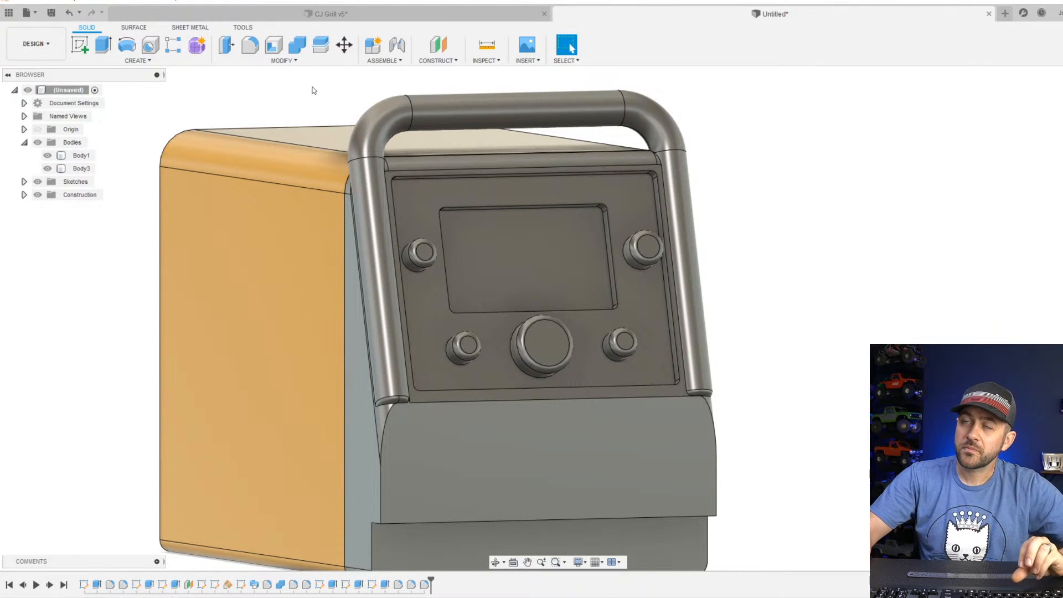
middle_drag(495, 180, 484, 103)
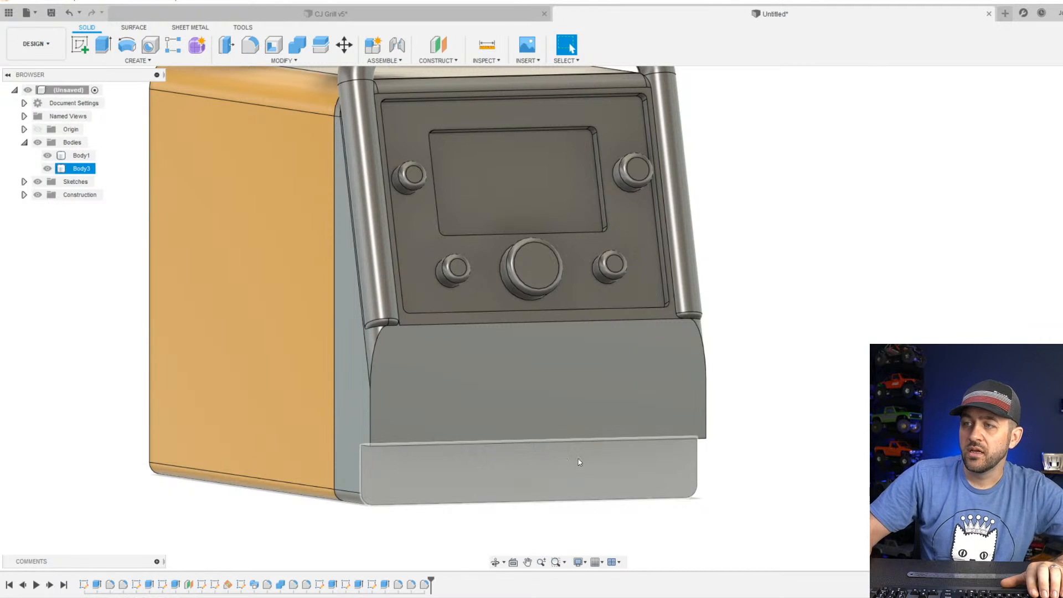
click(456, 523)
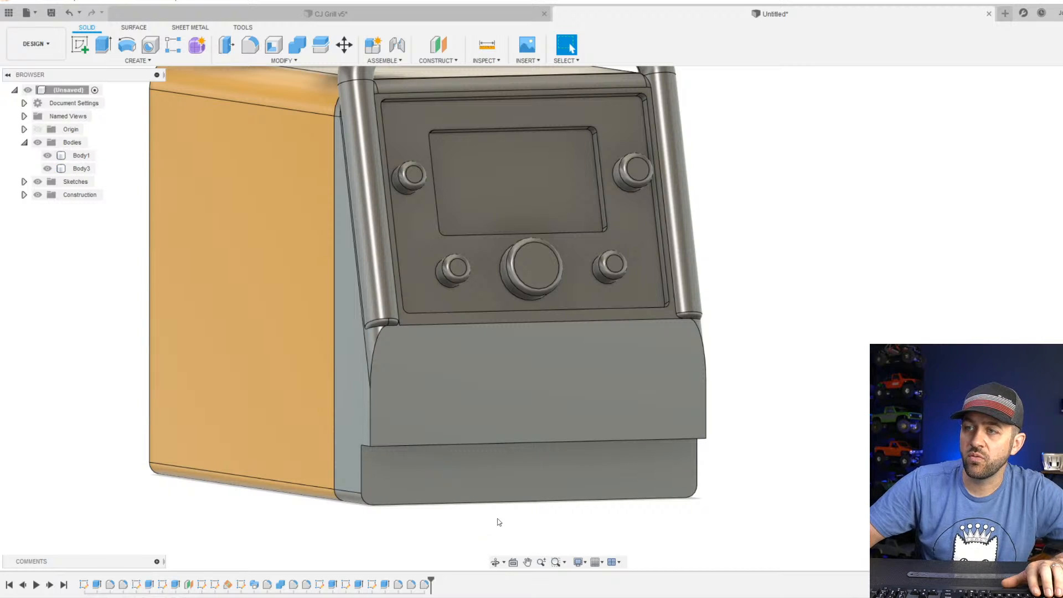
click(496, 477)
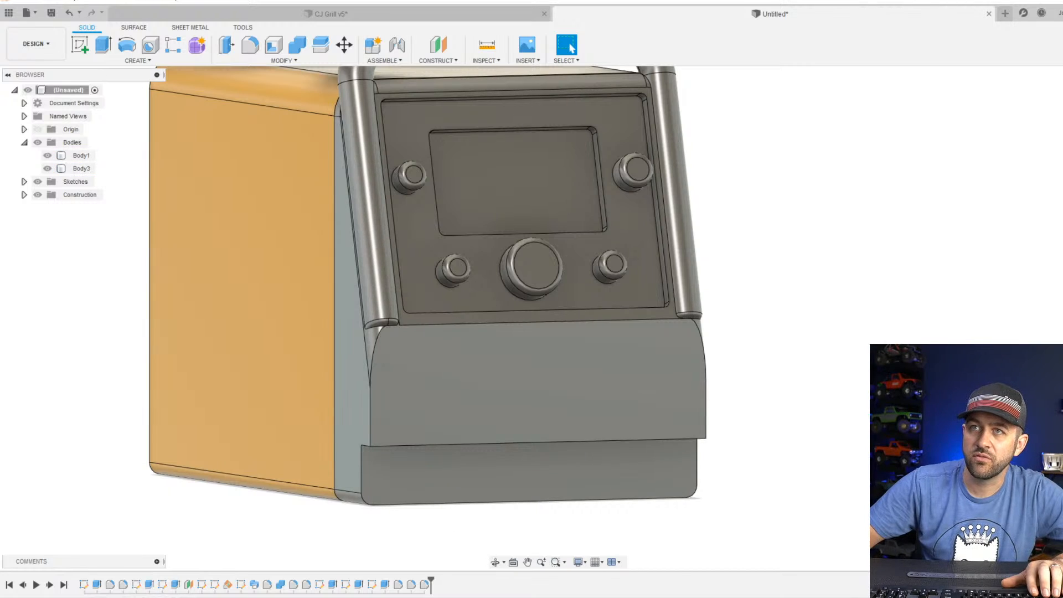
click(463, 471)
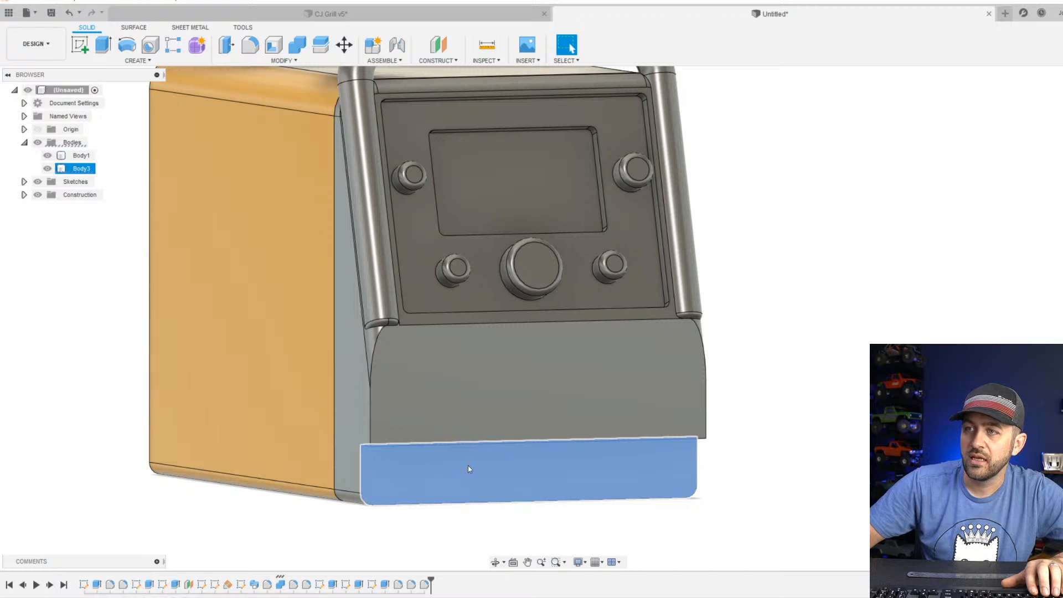
drag(365, 0, 337, 3)
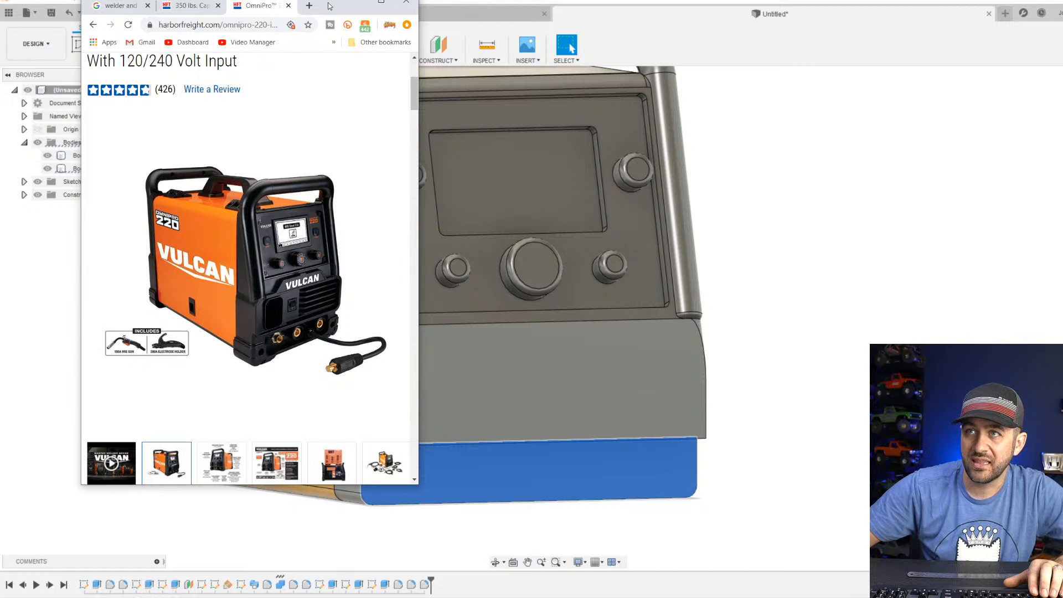
mouse_move(335, 7)
mouse_down()
mouse_move(351, 0)
mouse_move(339, 0)
mouse_up()
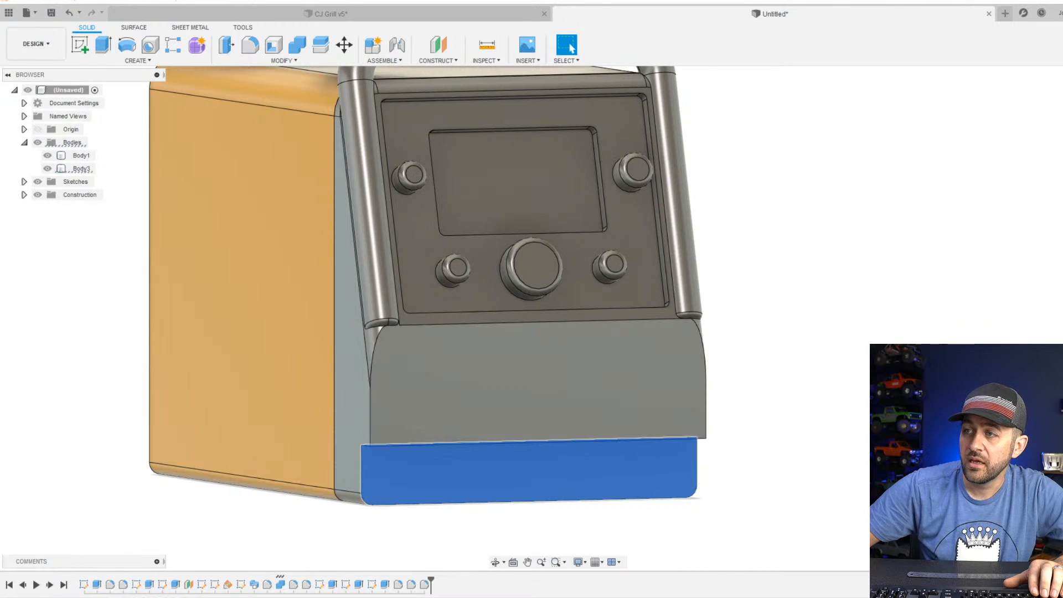
click(421, 525)
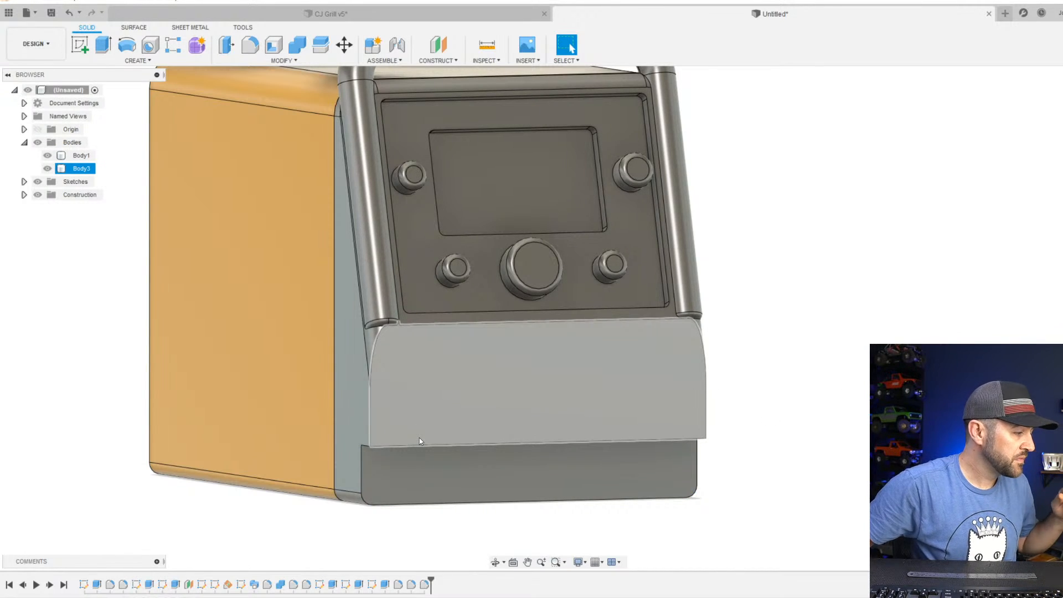
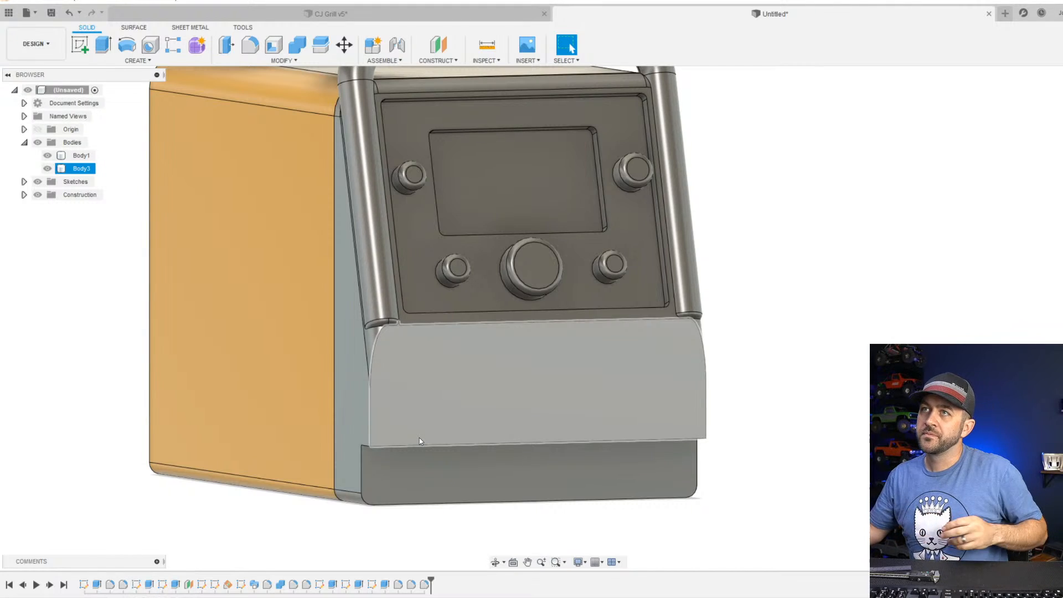
Start a sketch on the lower front face below the control panel and draw two level circles, each 4 mm in diameter.
click(828, 550)
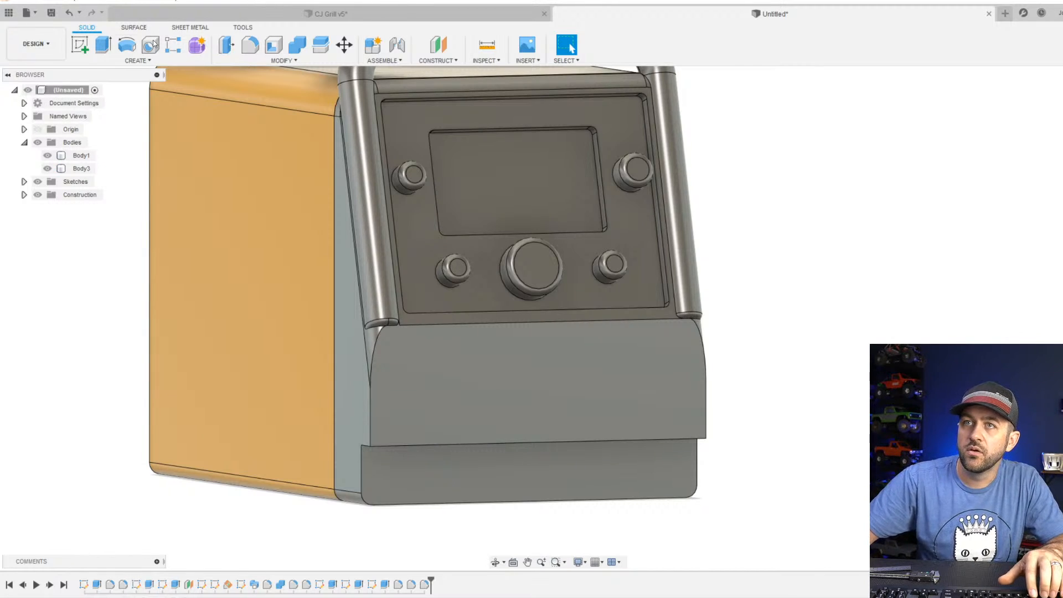
click(80, 45)
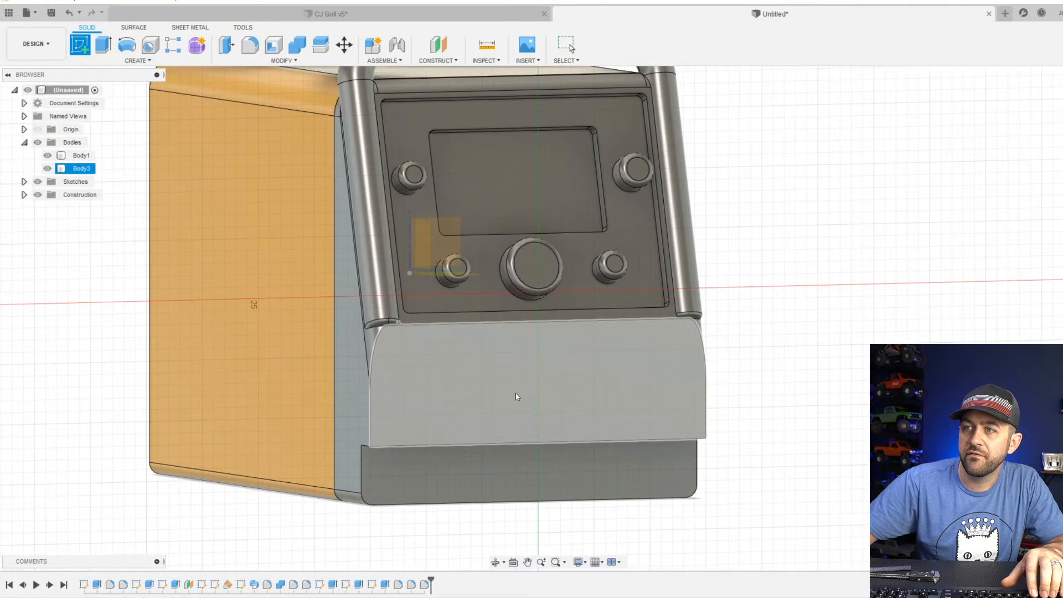
click(510, 397)
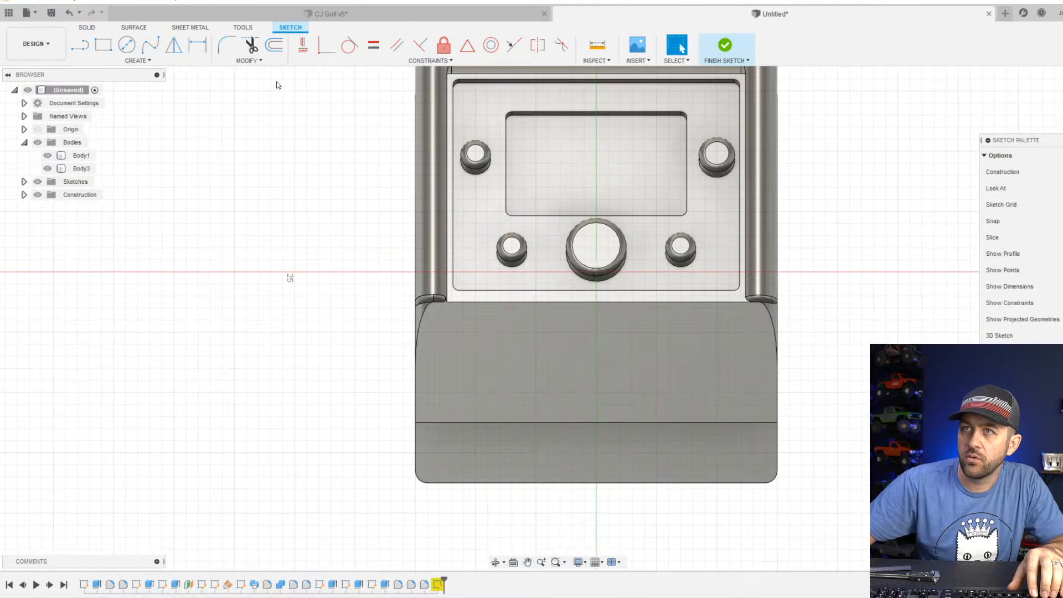
click(126, 45)
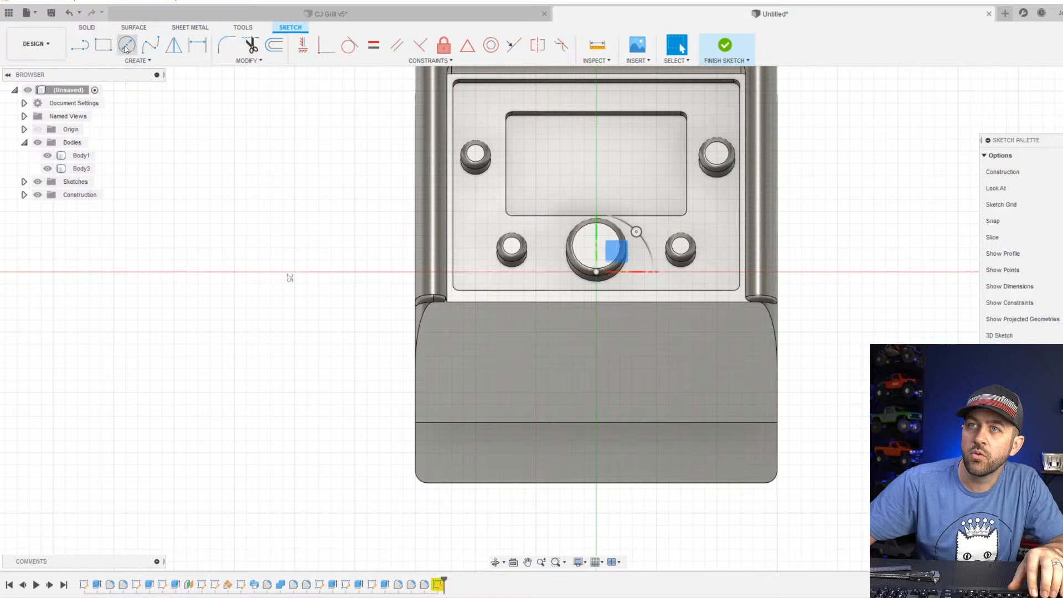
click(499, 367)
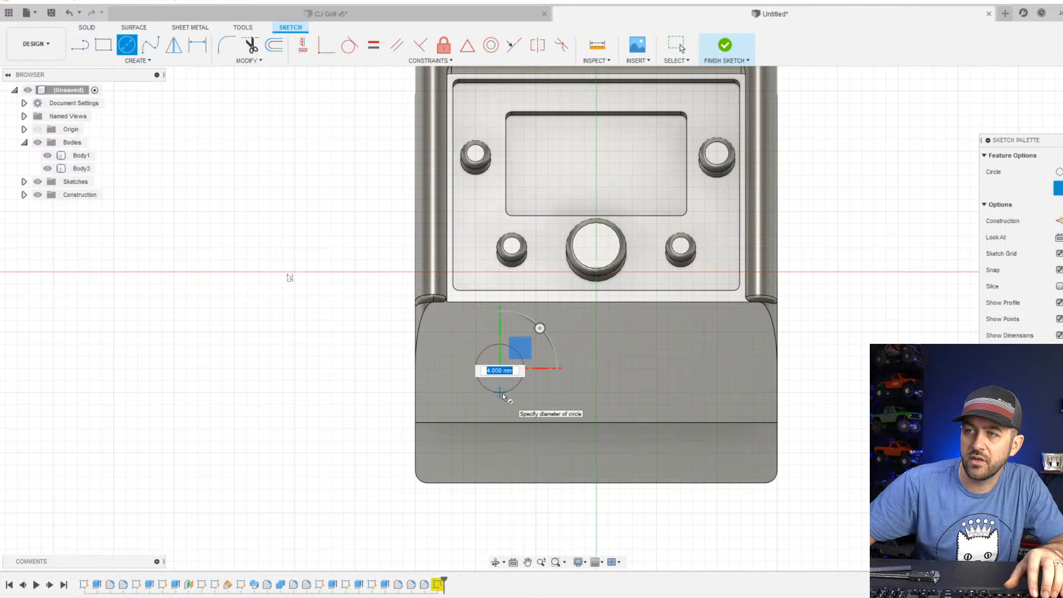
click(501, 393)
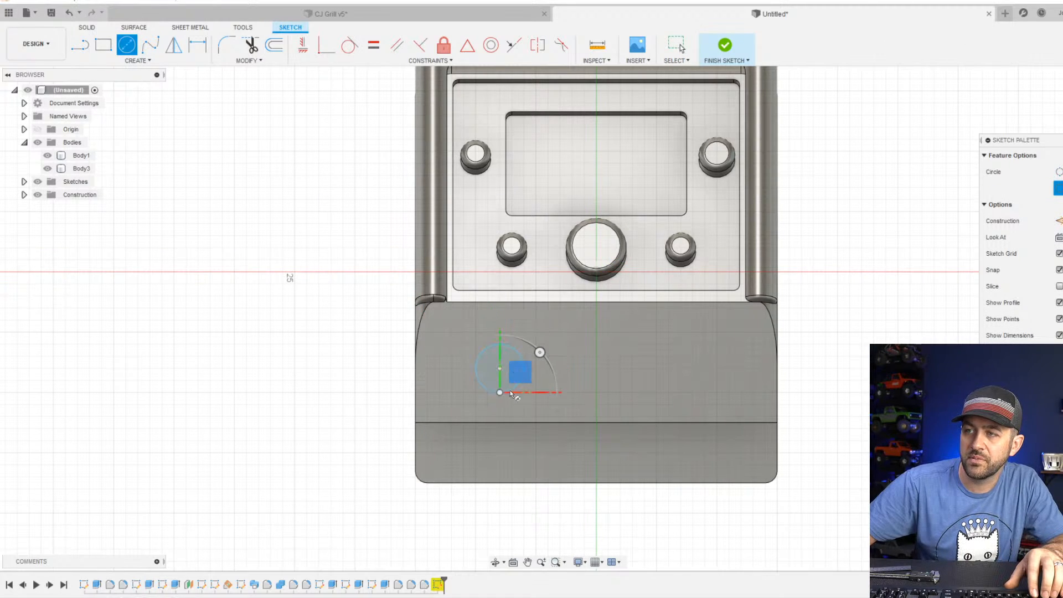
click(681, 368)
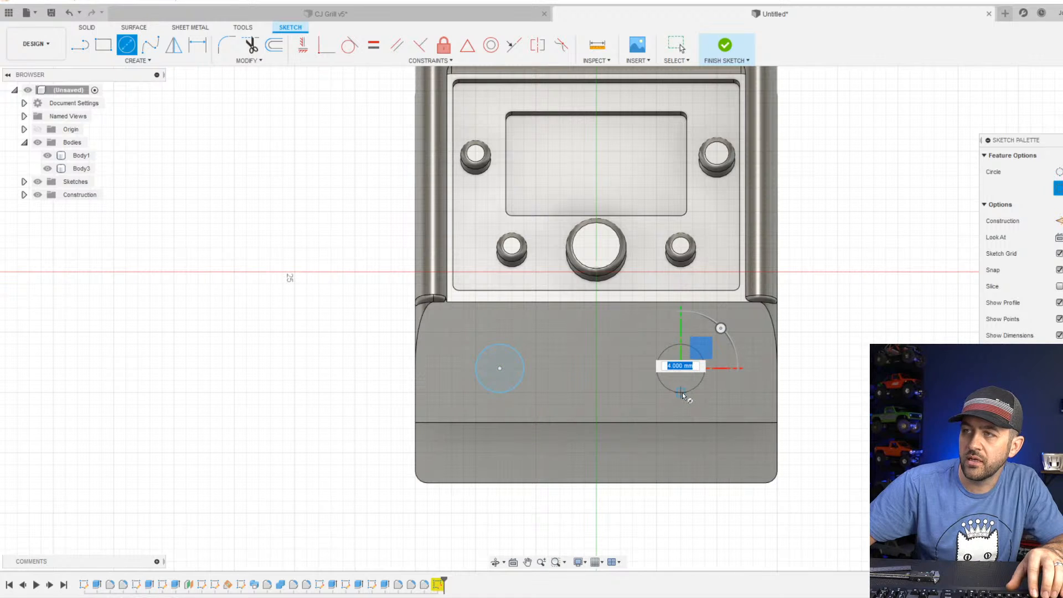
click(682, 393)
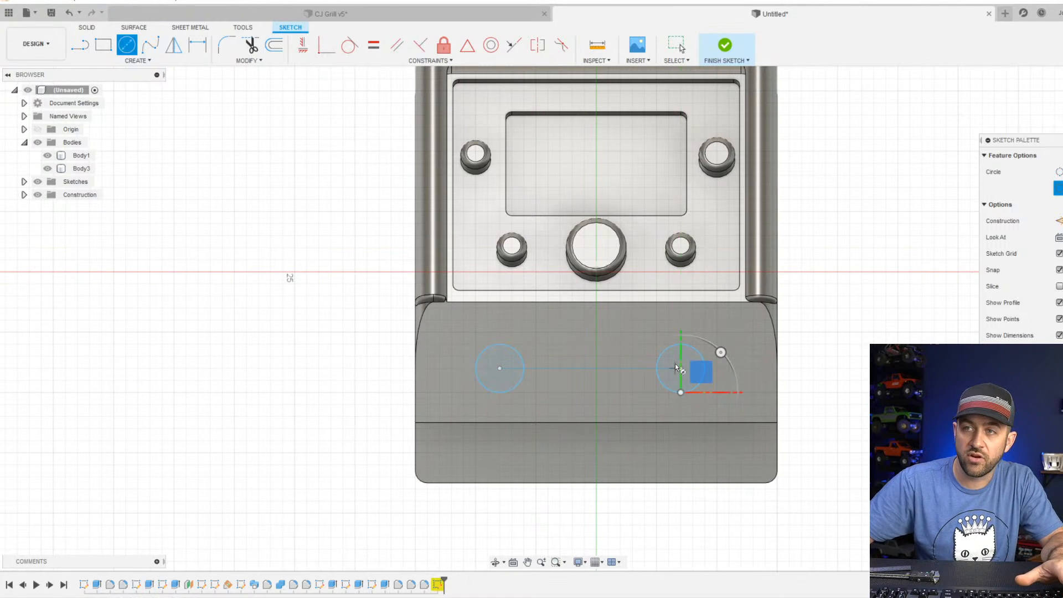
key(Escape)
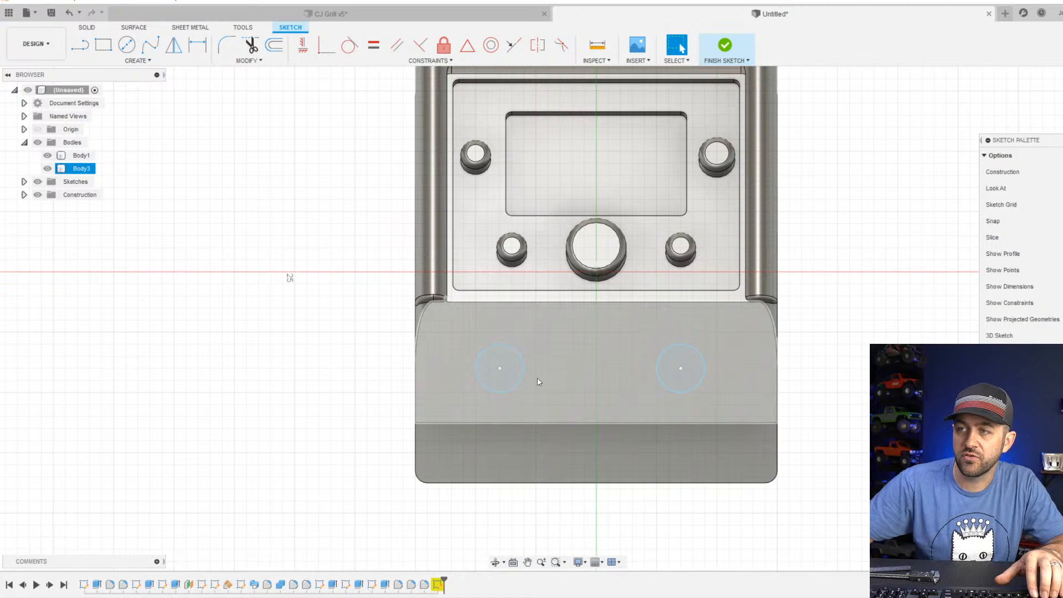
Dimension the left circle's diameter as 3 mm.
key(d)
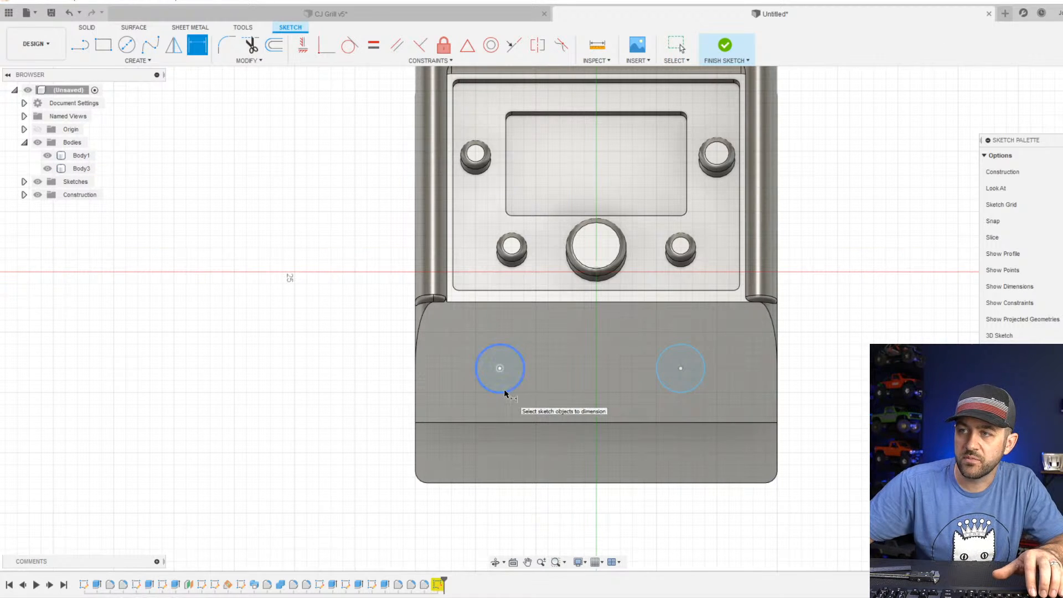
click(505, 392)
click(361, 432)
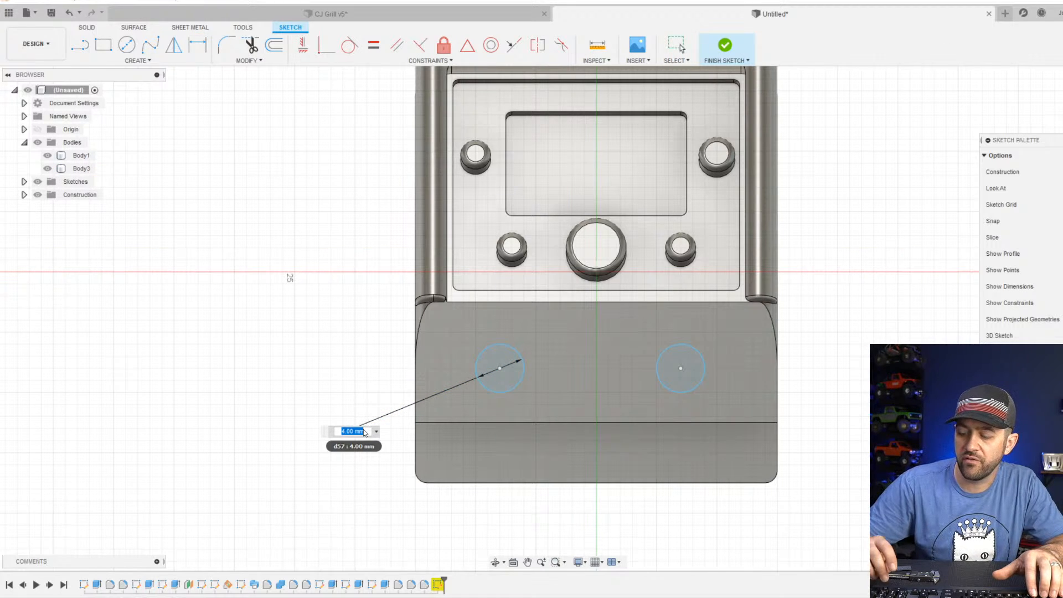
key(Return)
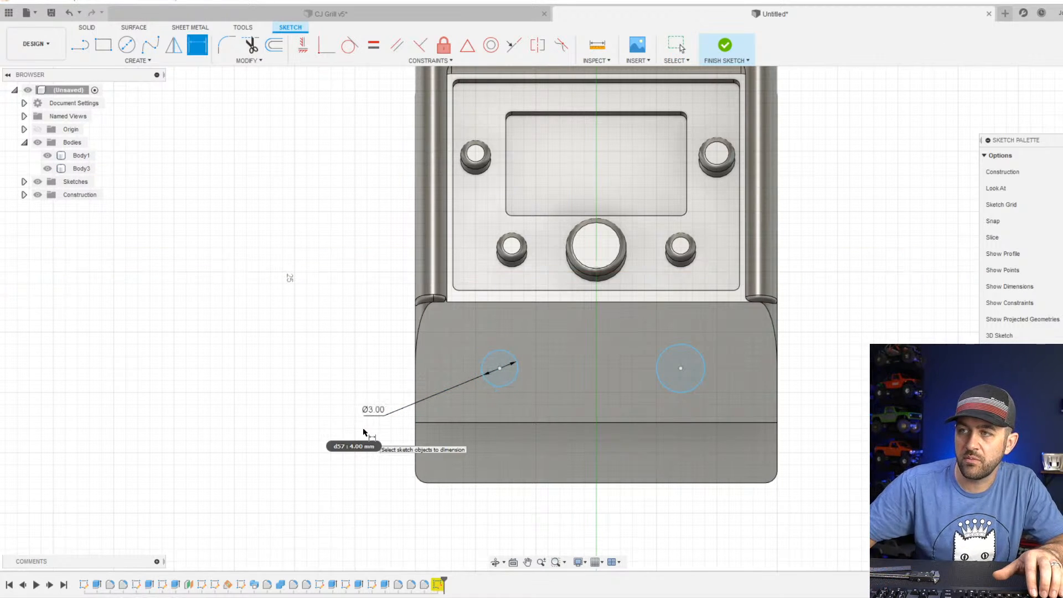
click(686, 394)
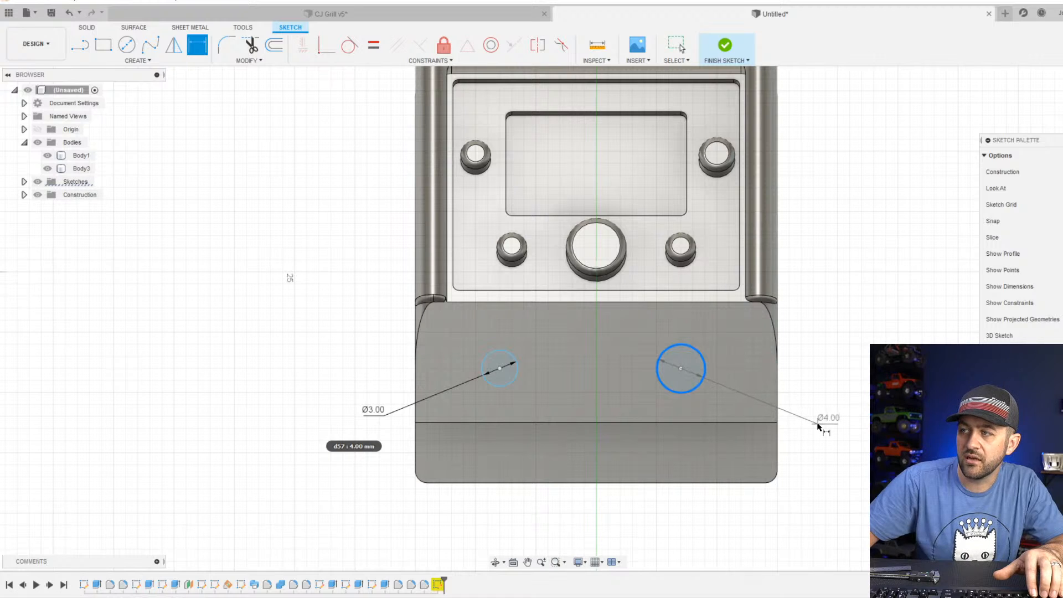
key(Escape)
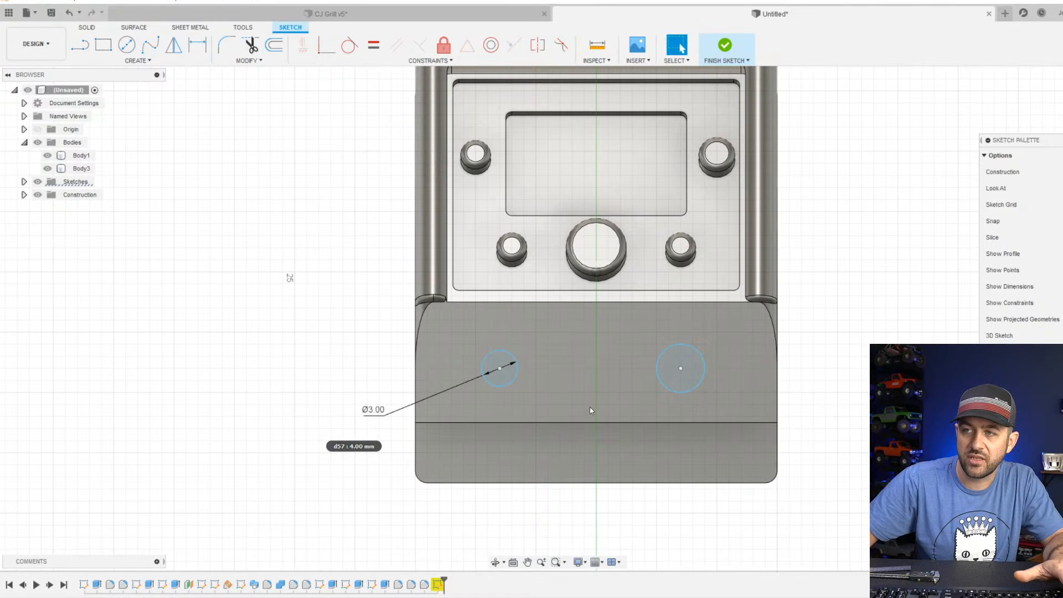
Change the left circle's diameter to 3.5 mm and dimension the right circle's diameter as 3.5 mm.
double_click(380, 414)
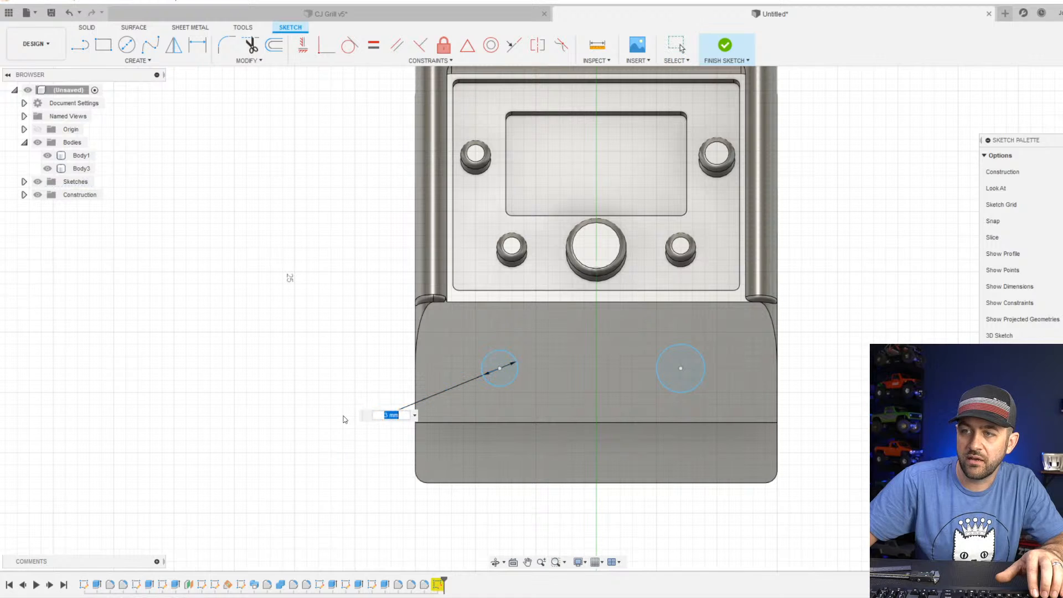
text(3.5)
key(Return)
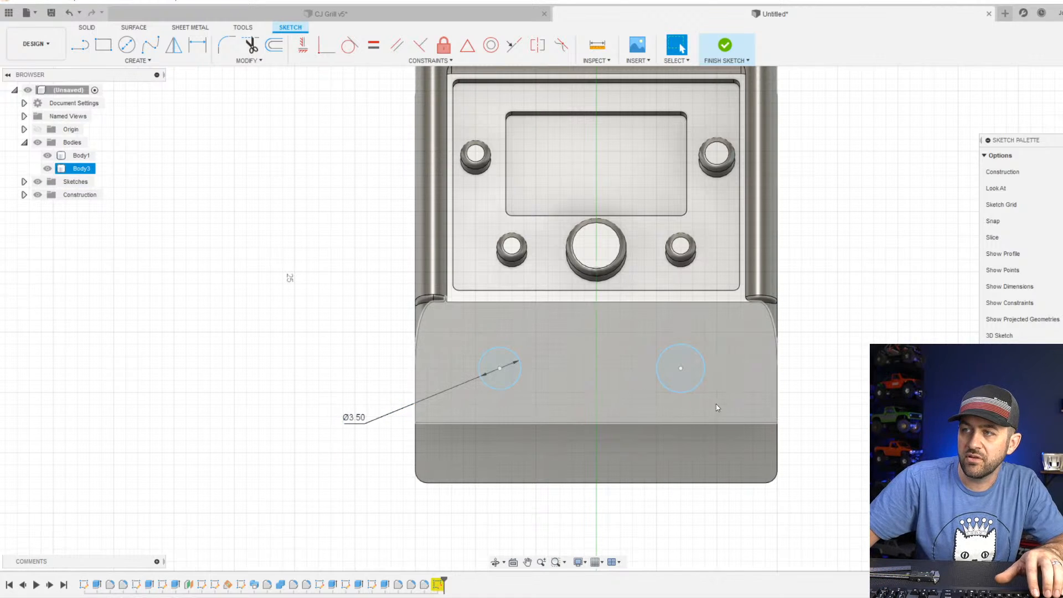
key(d)
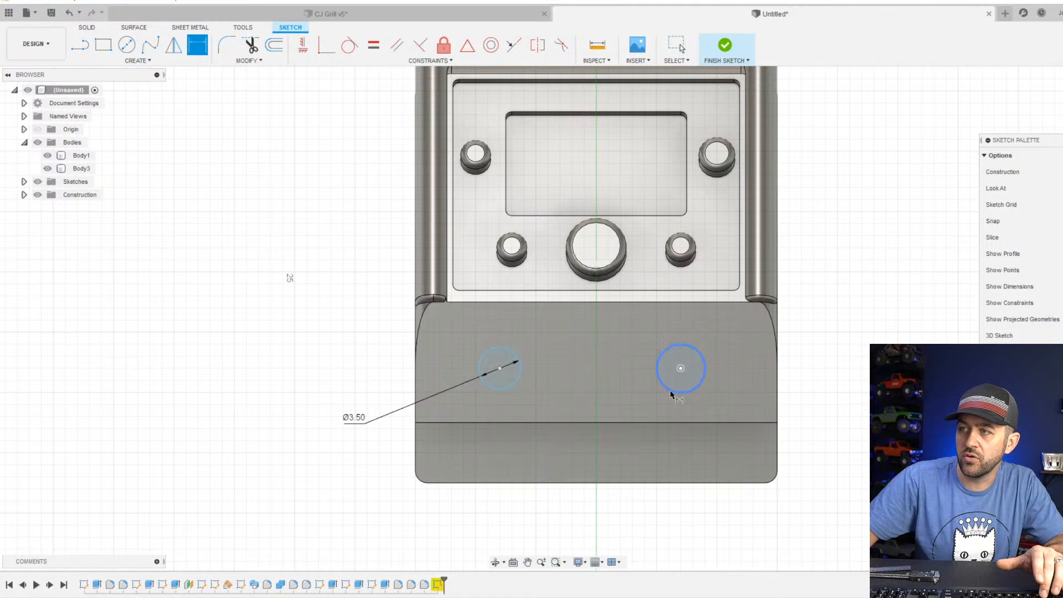
click(679, 394)
click(842, 433)
text(3.5)
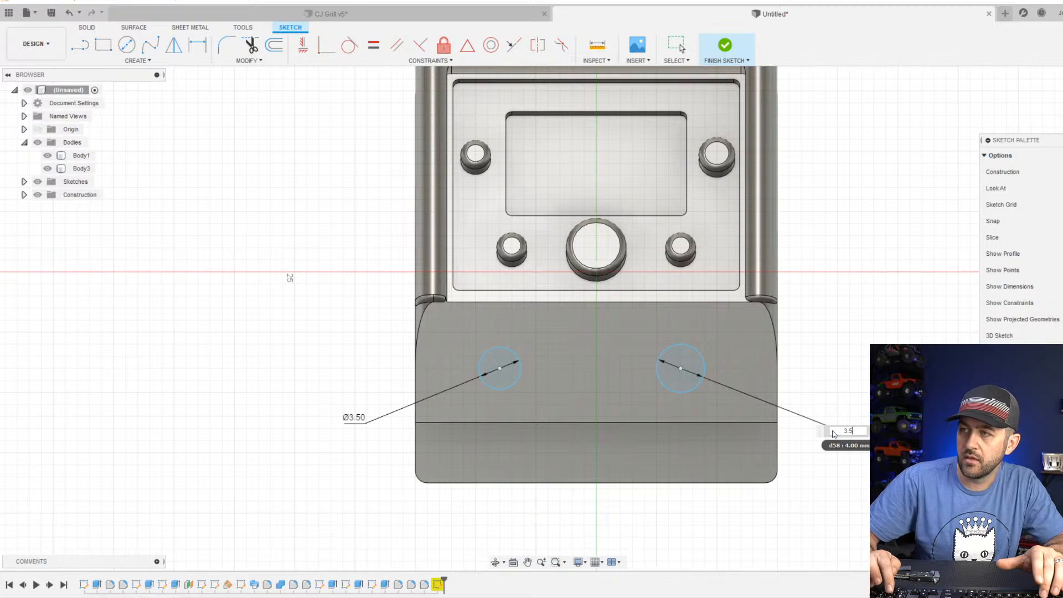
key(Return)
key(Escape)
Connect the centres of the two circles with a horizontal construction line.
key(l)
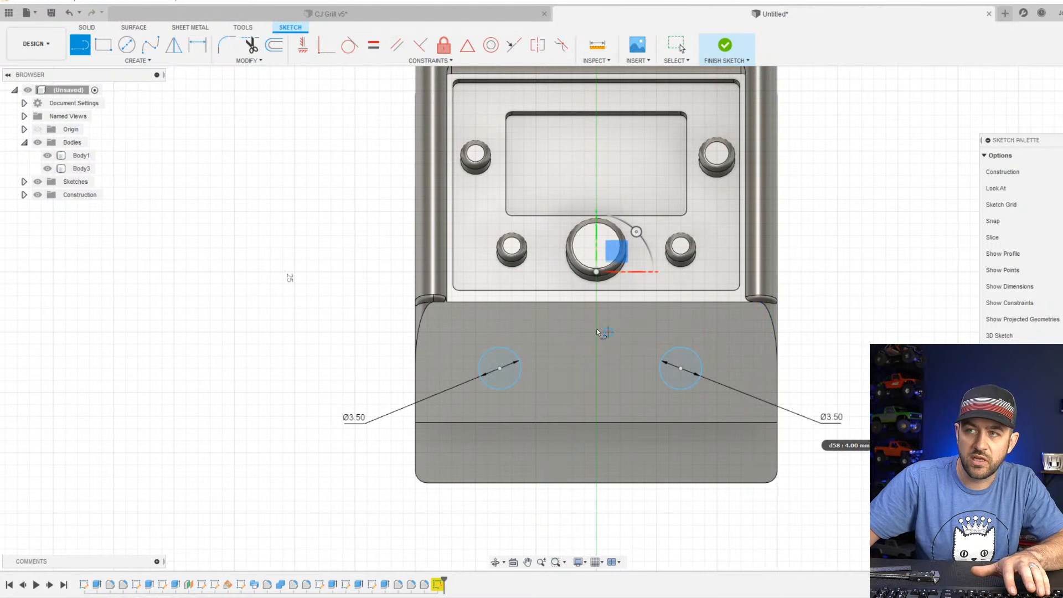
click(500, 368)
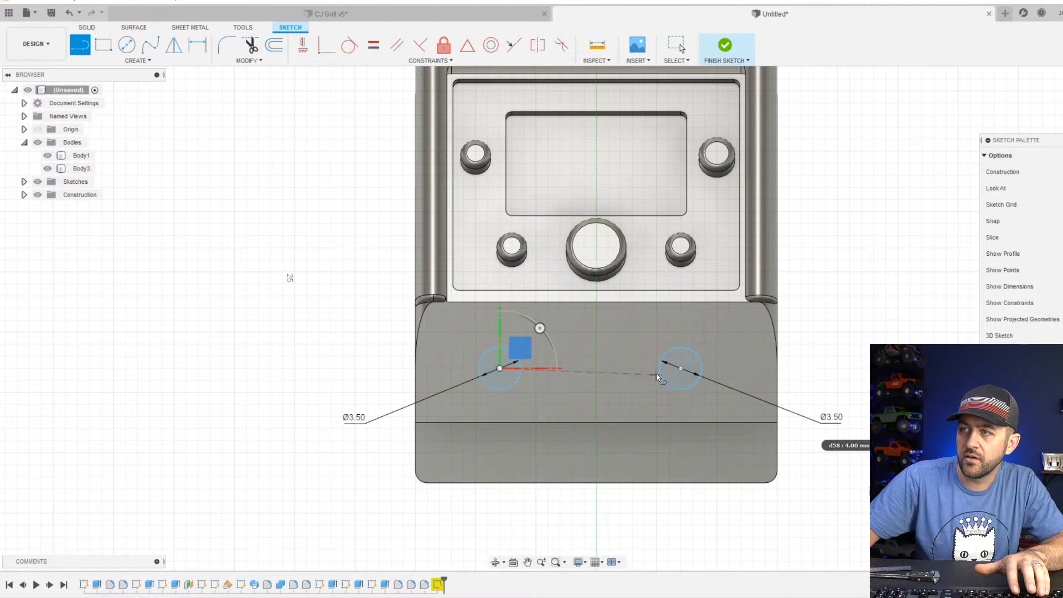
click(680, 368)
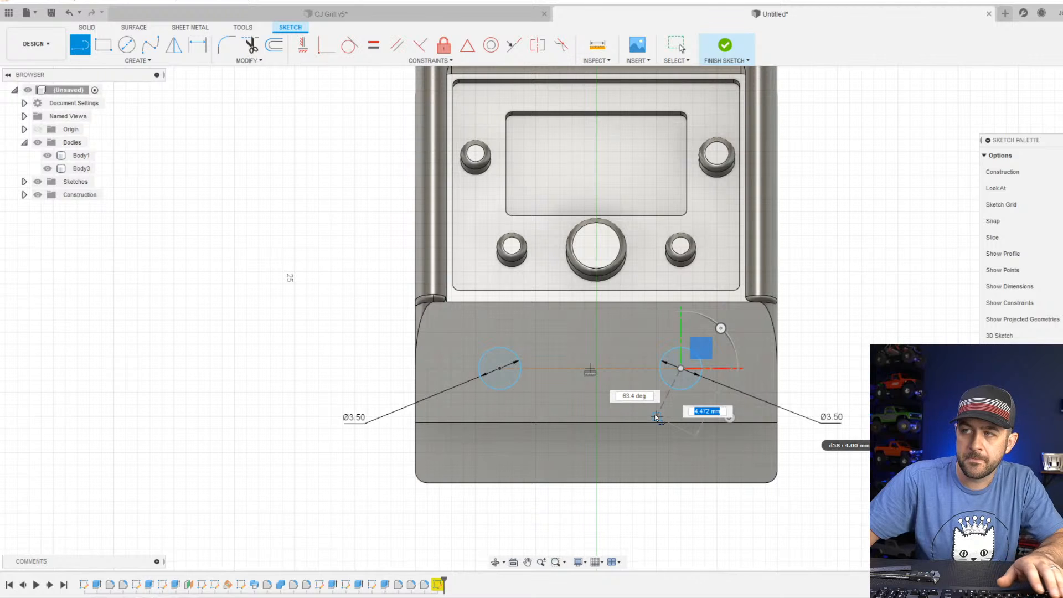
key(Escape)
Draw a vertical construction line from the middle of the connecting line up to the sketch origin and apply a horizontal/vertical constraint.
key(l)
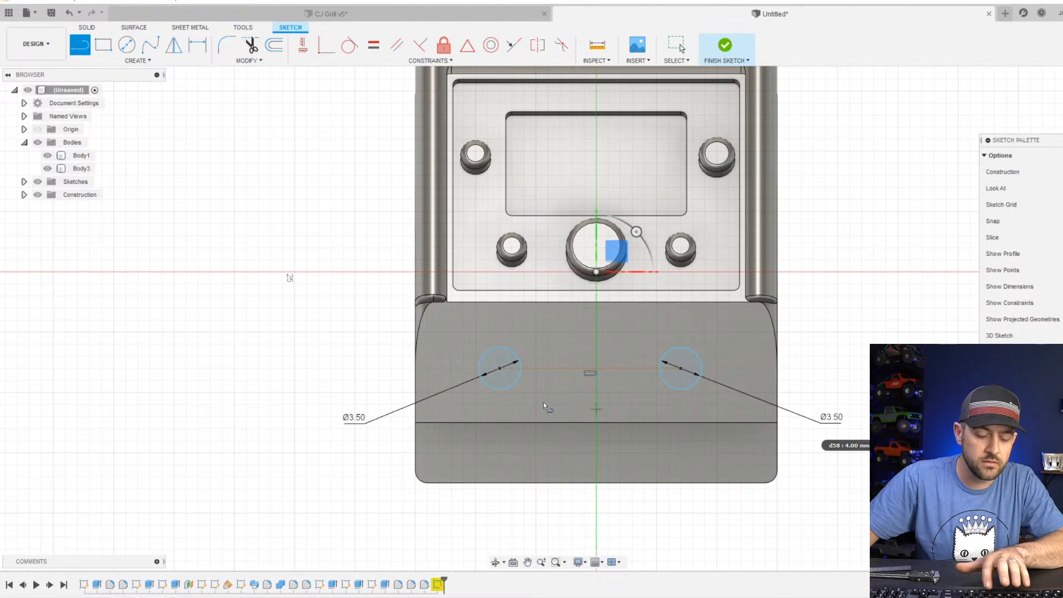
click(597, 369)
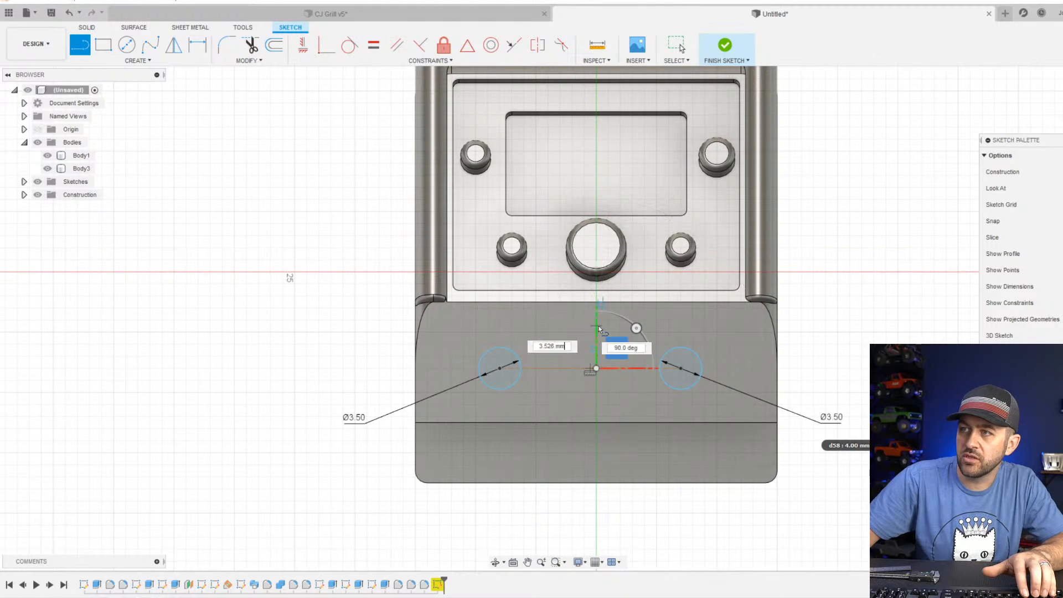
scroll(600, 306, up, 3)
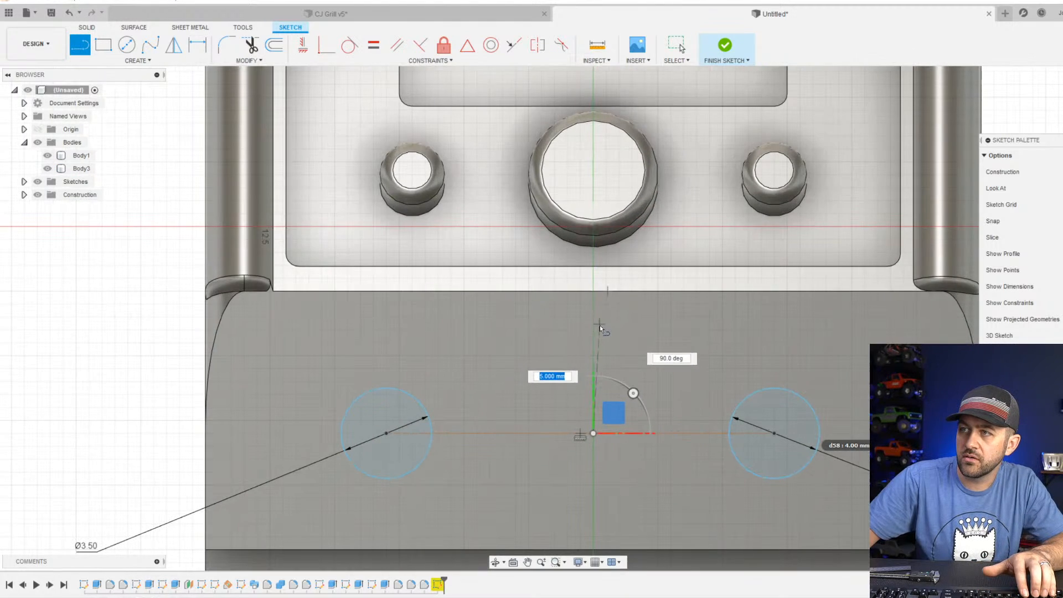
click(593, 228)
key(Escape)
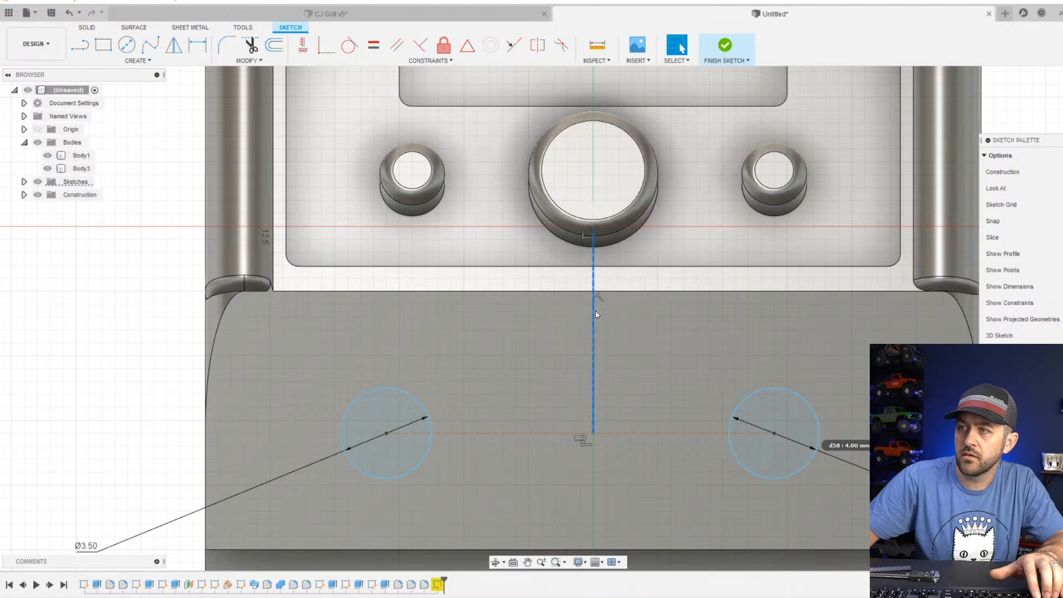
click(303, 45)
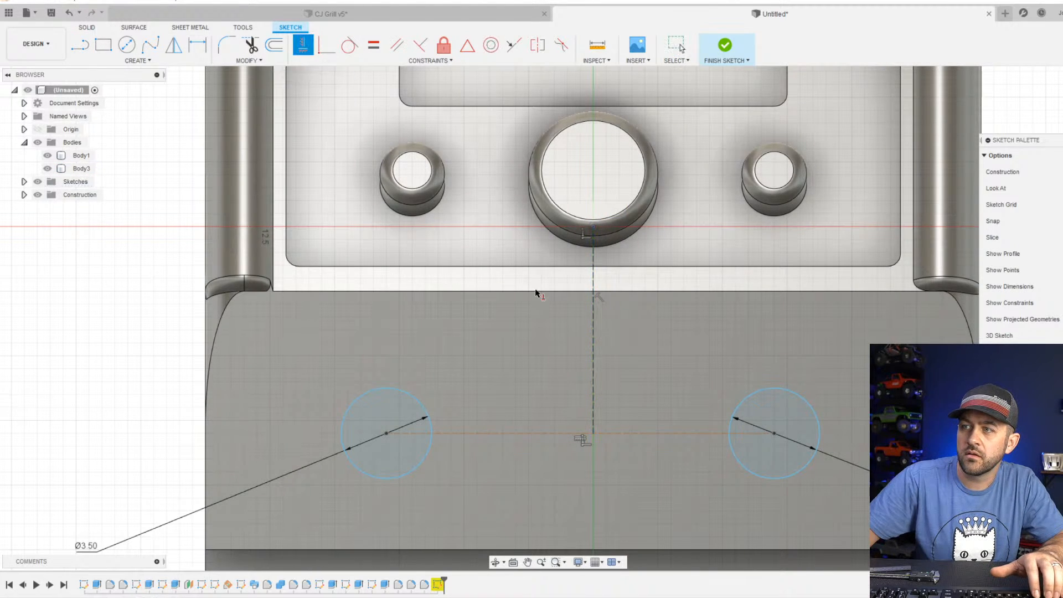
scroll(536, 293, down, 3)
key(Escape)
scroll(717, 446, down, 2)
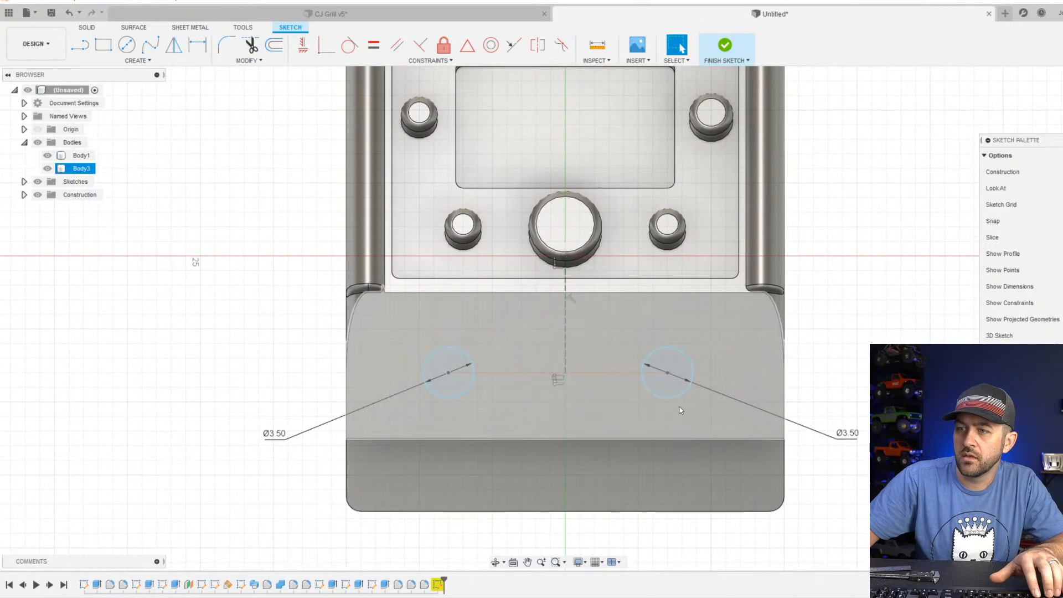
Dimension the construction line between the two circle centres as 15 mm.
scroll(681, 410, up, 2)
scroll(571, 427, down, 1)
shift+middle_drag(526, 423, 579, 417)
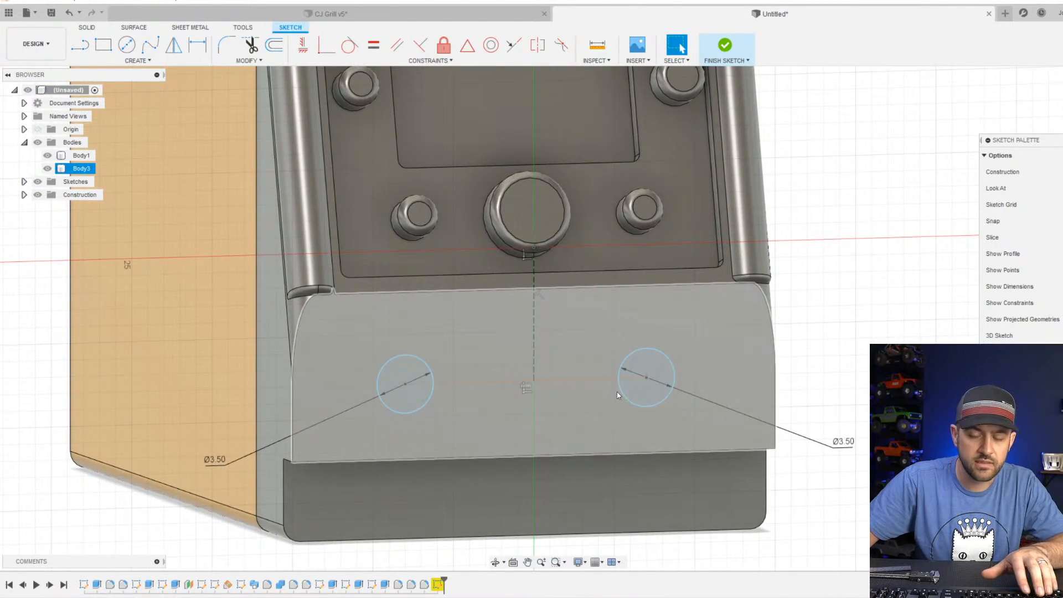
scroll(617, 391, down, 3)
key(d)
click(503, 389)
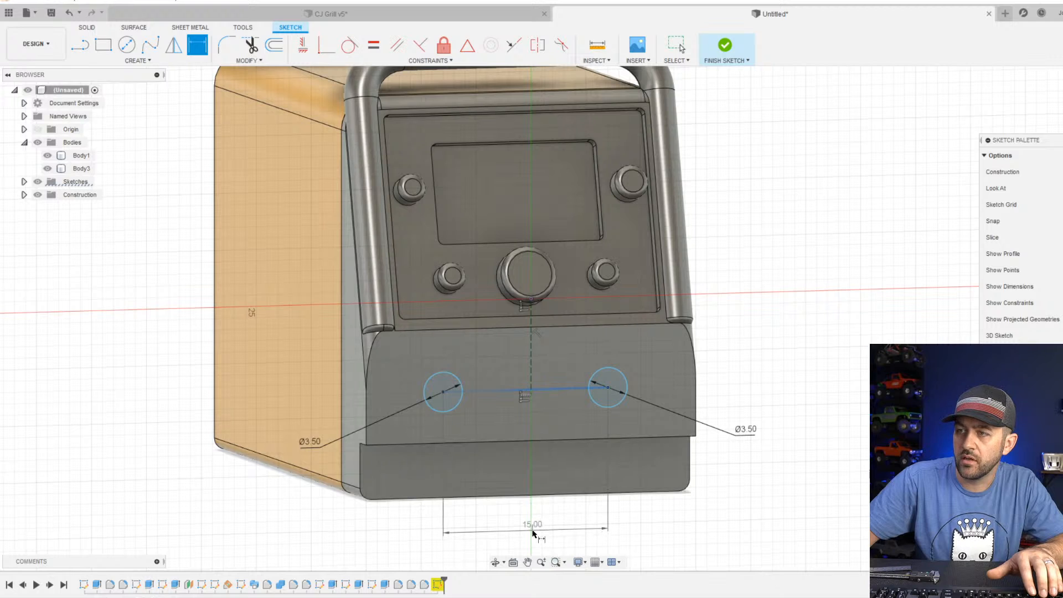
click(532, 533)
key(Return)
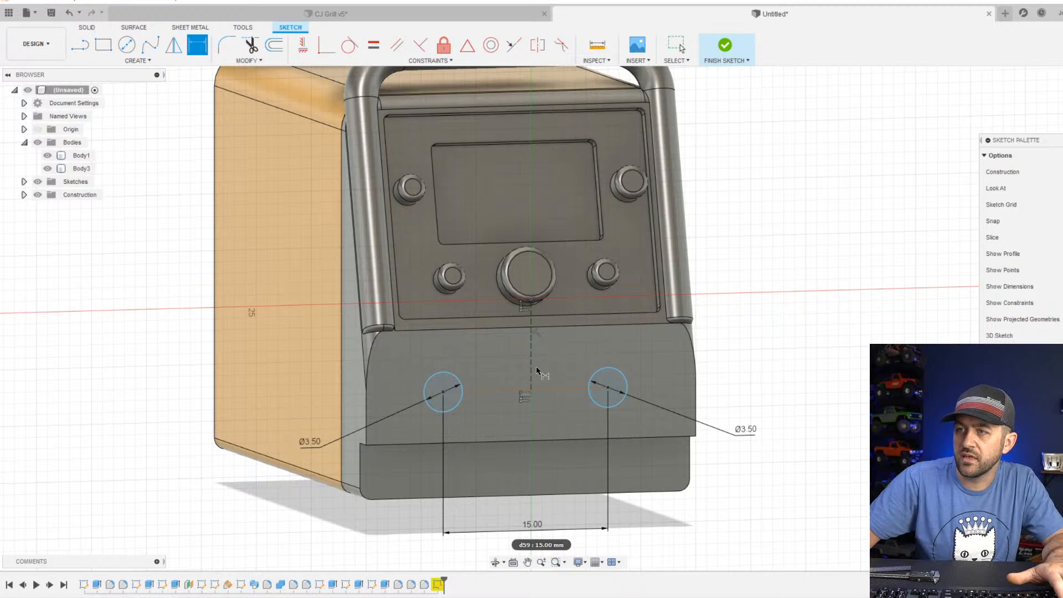
key(Escape)
Shift the pair of circles slightly to the right and upward on the lower front face.
mouse_move(610, 389)
mouse_down()
mouse_move(615, 407)
mouse_move(603, 374)
mouse_move(623, 392)
mouse_up()
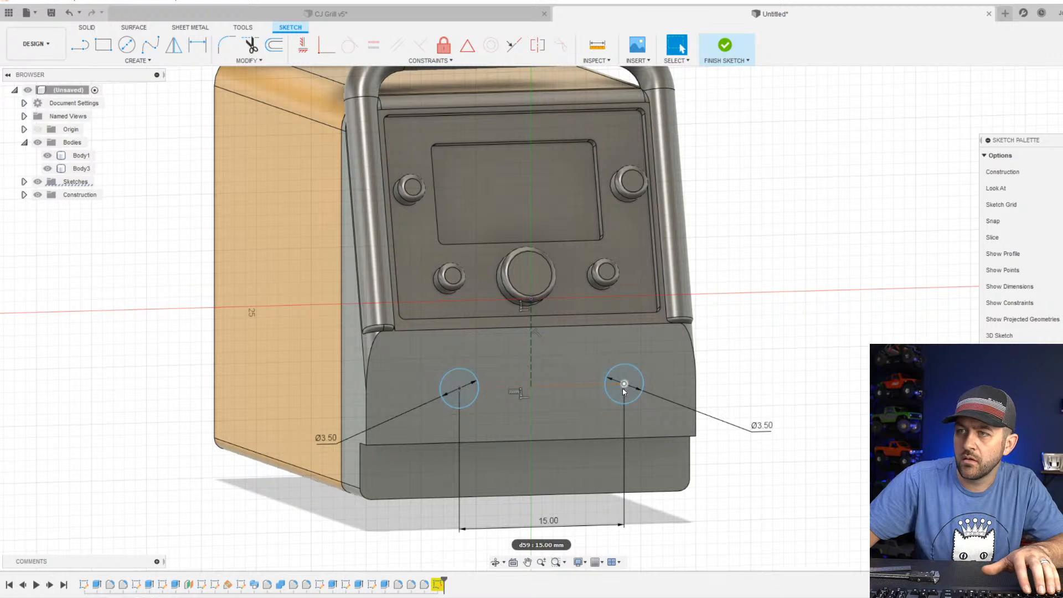
key(d)
click(531, 352)
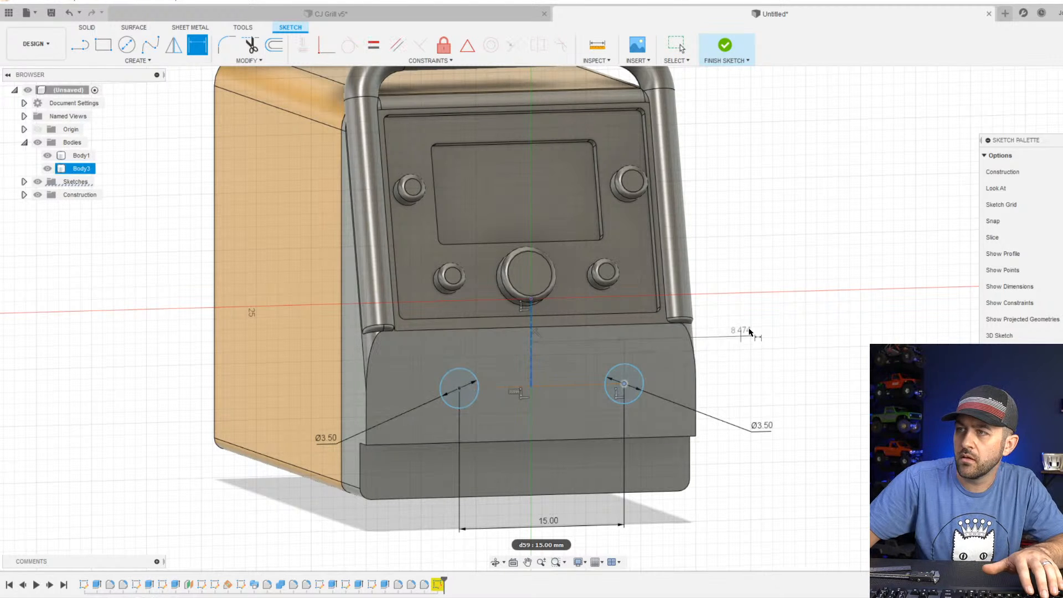
key(Escape)
Dimension the circle pair's centre line 7.5 mm below the sketch origin and finish the sketch.
click(615, 374)
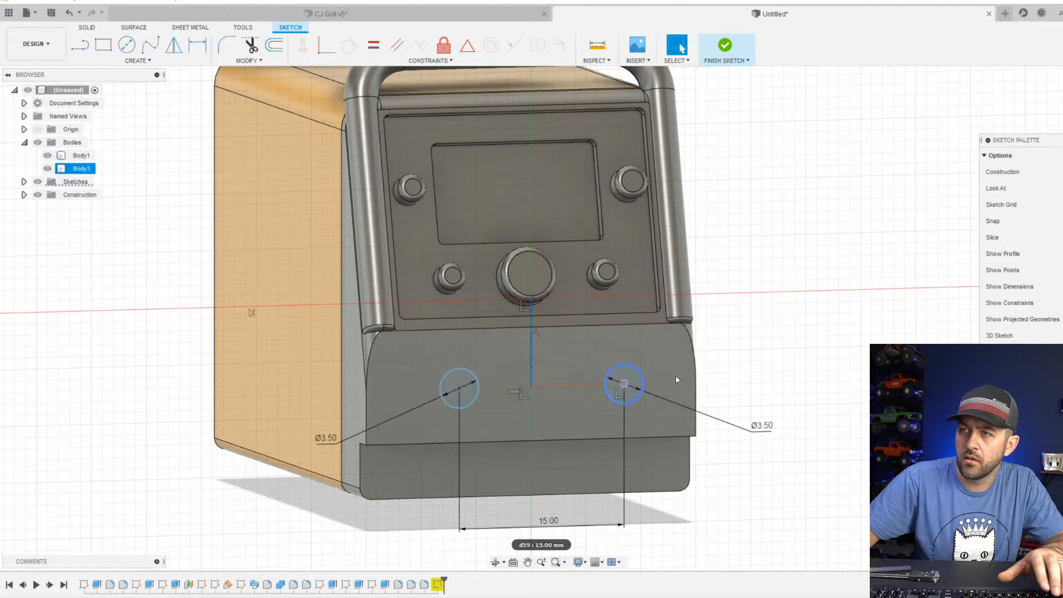
key(d)
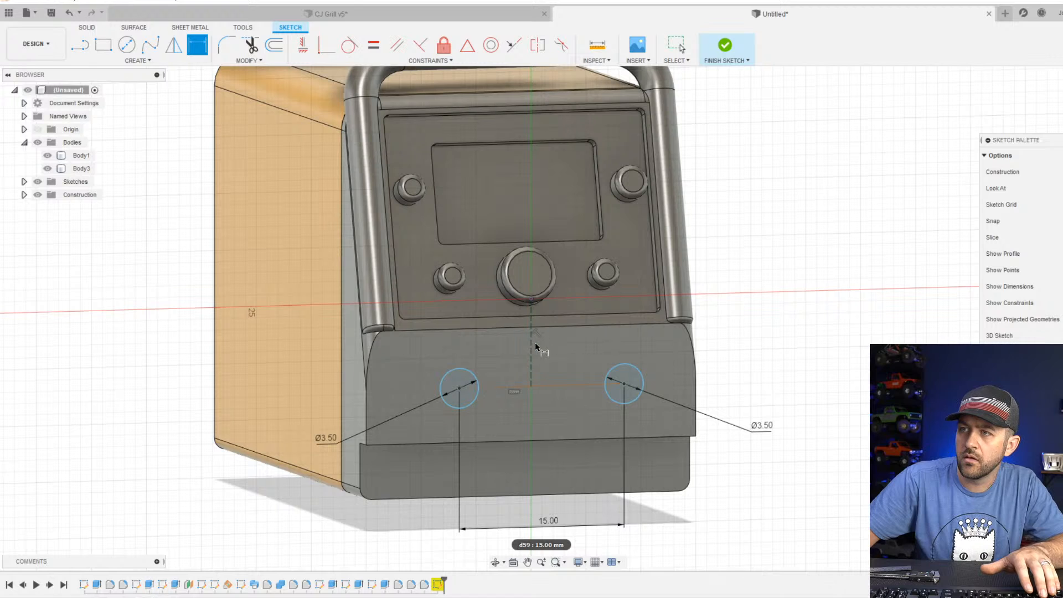
click(748, 342)
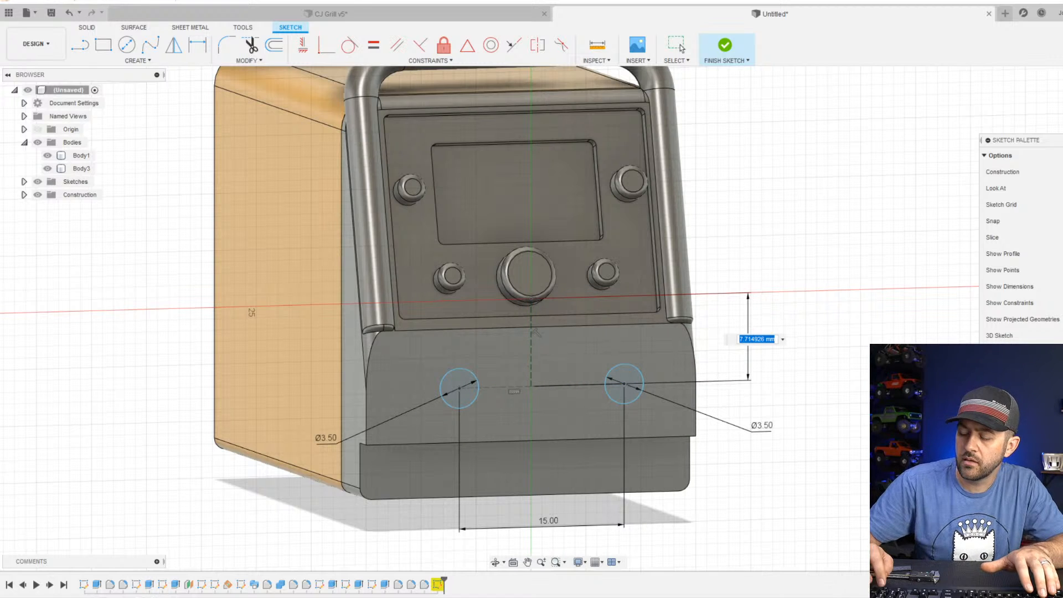
text(7.5)
key(Return)
key(Escape)
key(d)
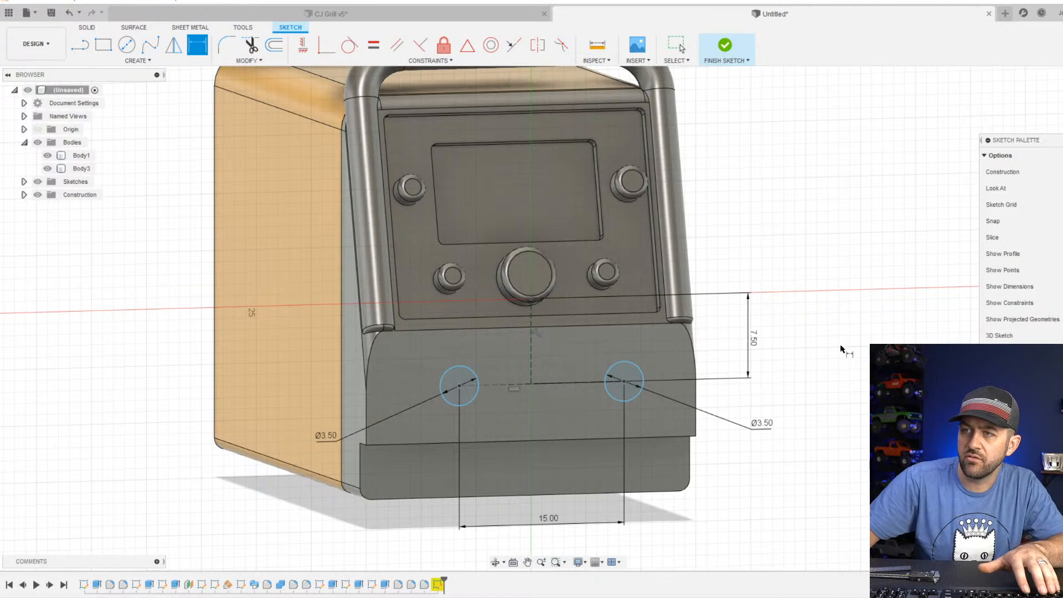
scroll(841, 350, up, 2)
scroll(484, 427, down, 4)
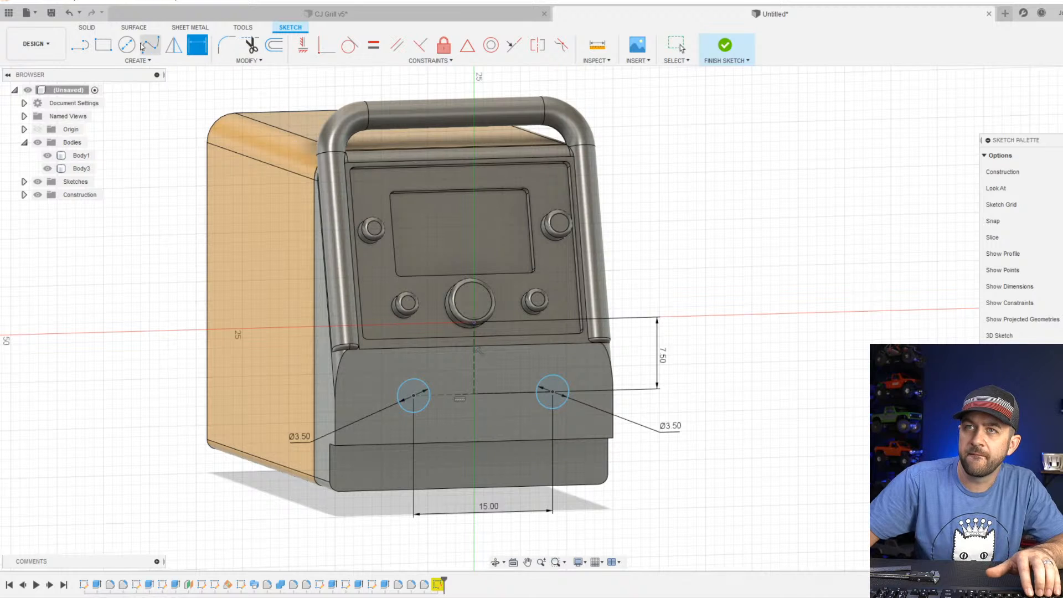
click(721, 59)
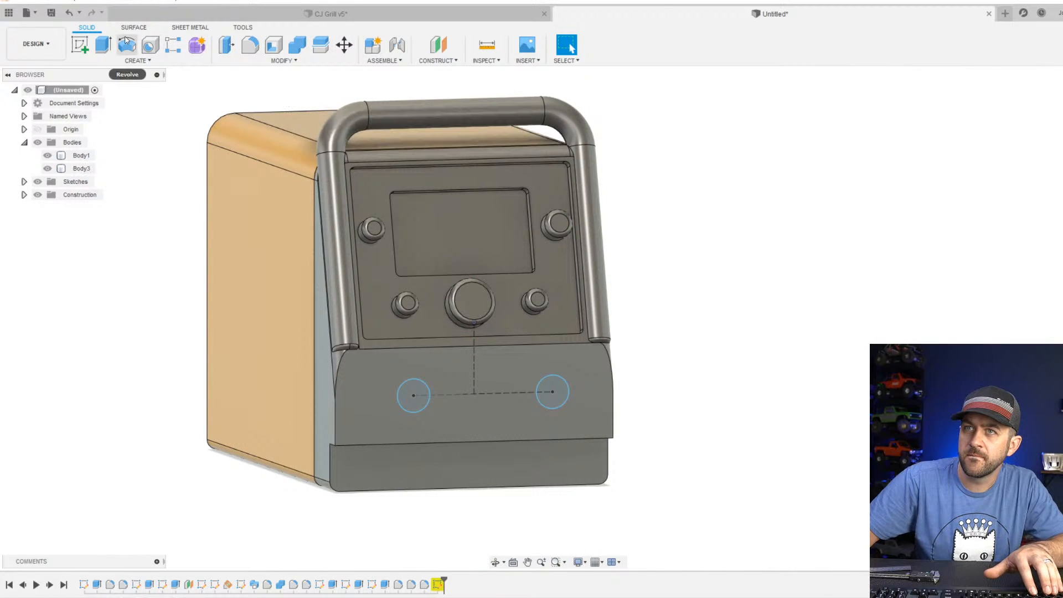
Set up an Extrude cut of both circles to a distance of -17 mm into the welder.
click(103, 44)
scroll(420, 388, up, 3)
click(403, 414)
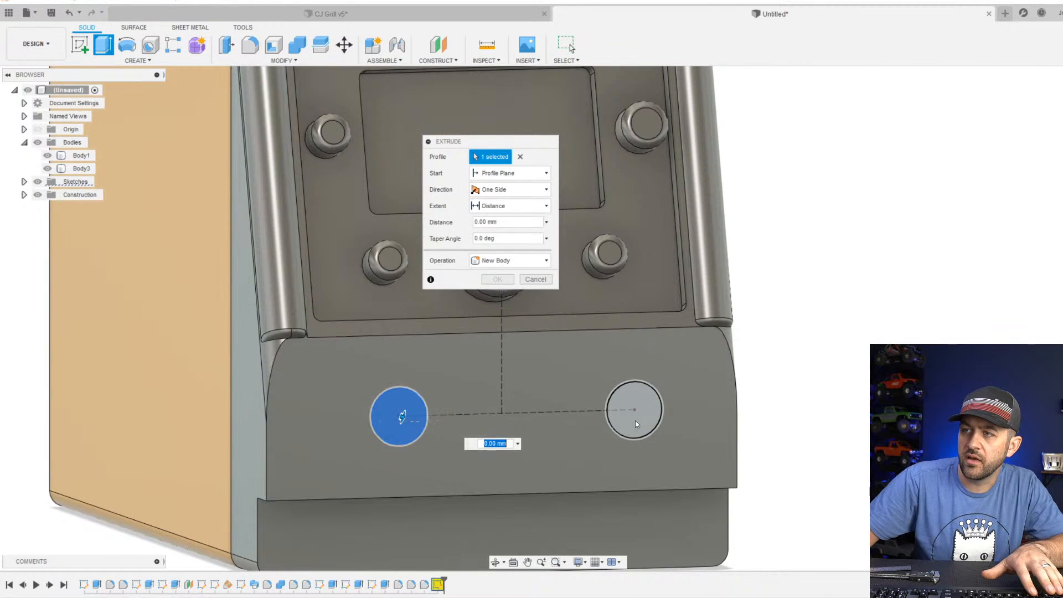
click(635, 417)
scroll(457, 397, down, 4)
shift+middle_drag(457, 398, 638, 443)
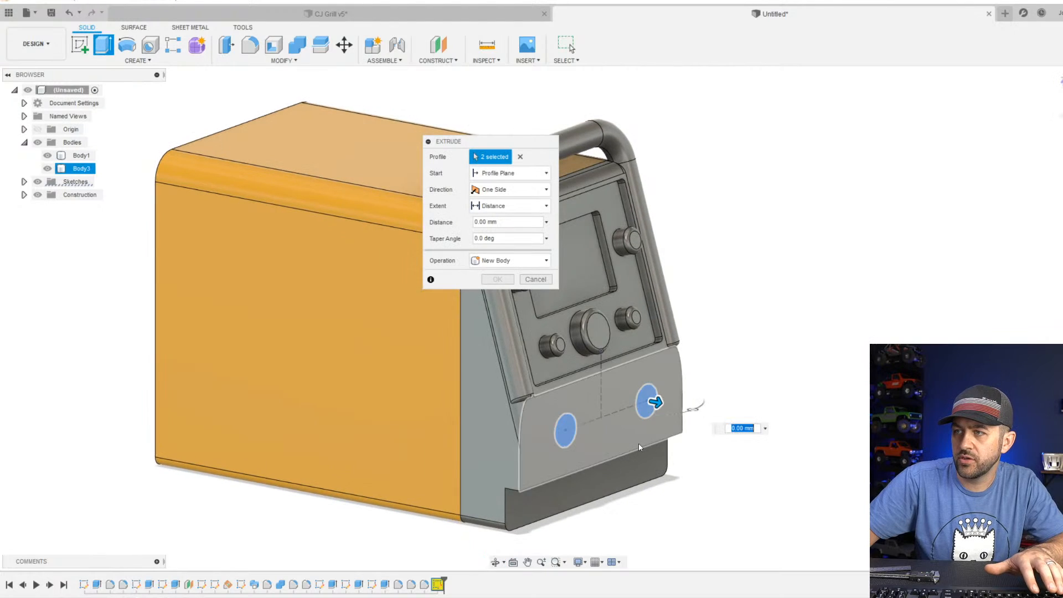
scroll(645, 440, down, 1)
drag(657, 406, 530, 384)
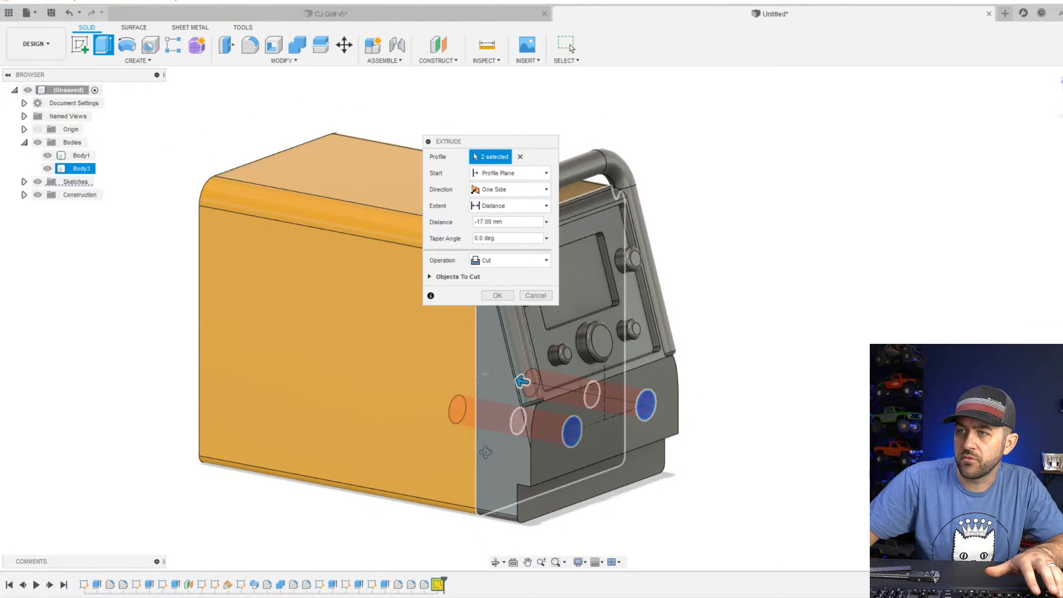
Exclude Body1 from the objects to cut, keep Body3, and complete the extrusion.
shift+middle_drag(483, 449, 598, 414)
scroll(597, 414, up, 4)
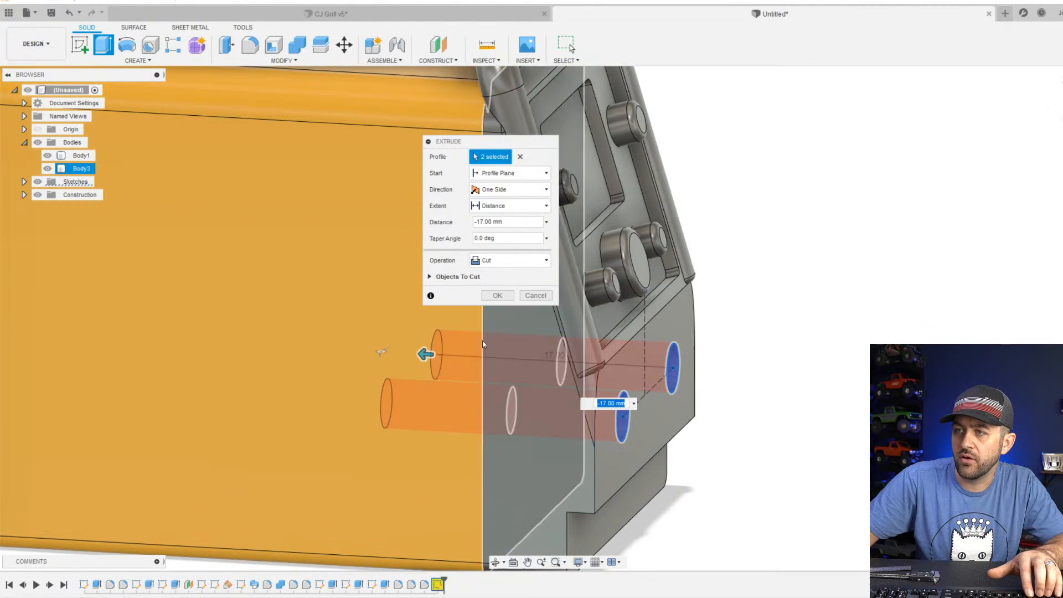
click(437, 277)
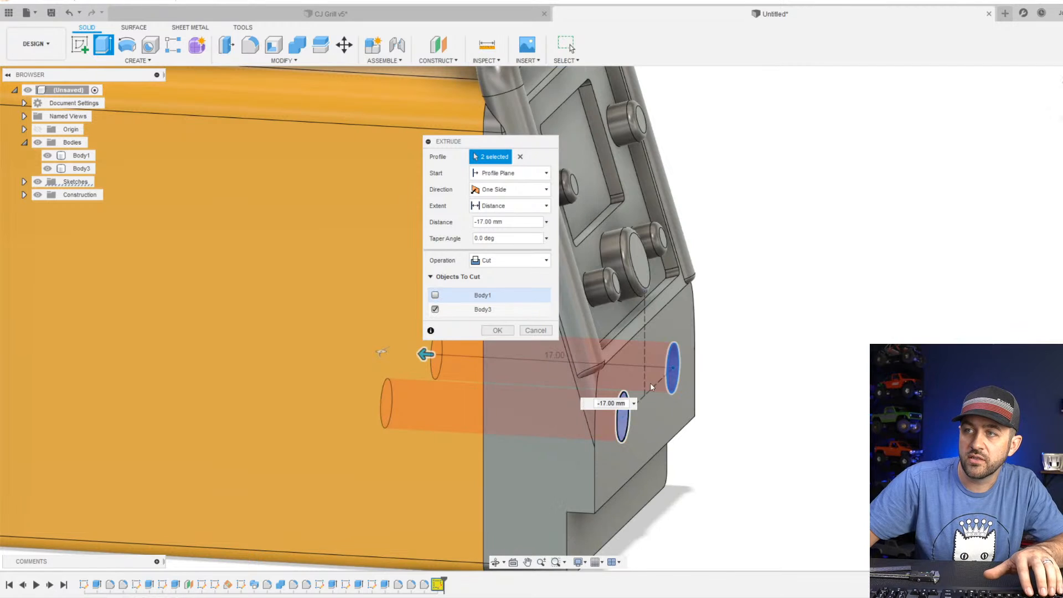
scroll(642, 324, down, 3)
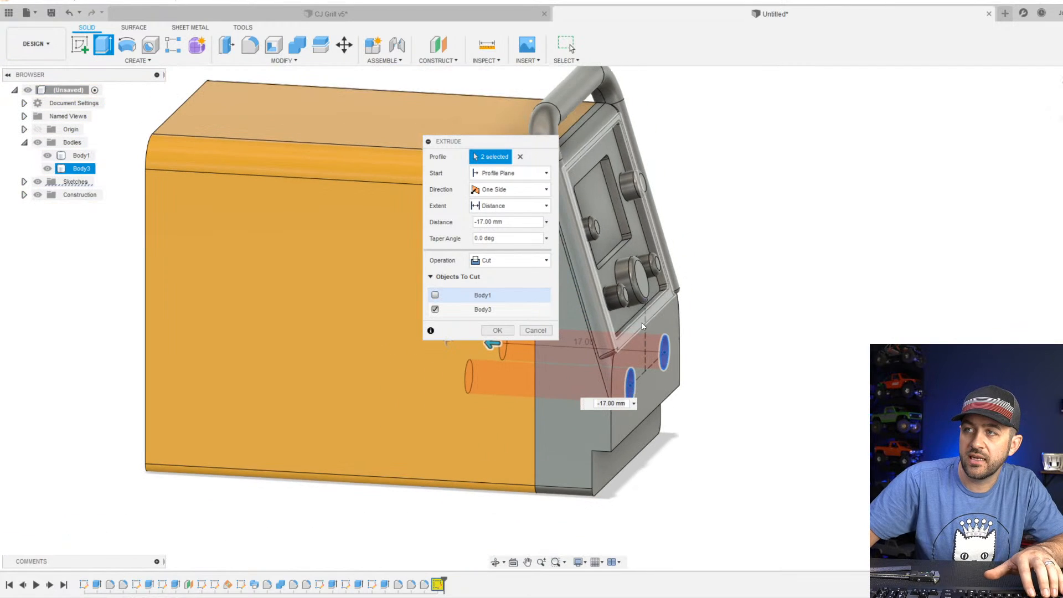
click(504, 331)
Inspect the two holes in the lower front face from the front and from an angle.
scroll(613, 392, up, 3)
shift+middle_drag(615, 392, 507, 382)
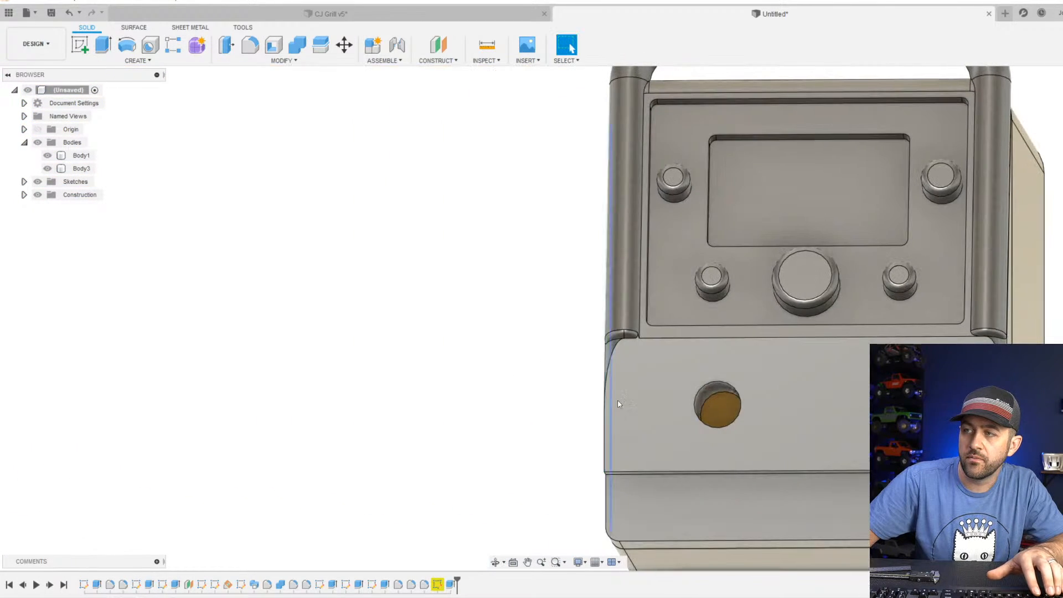
click(714, 407)
shift+middle_drag(714, 406, 703, 323)
scroll(769, 412, down, 3)
click(751, 424)
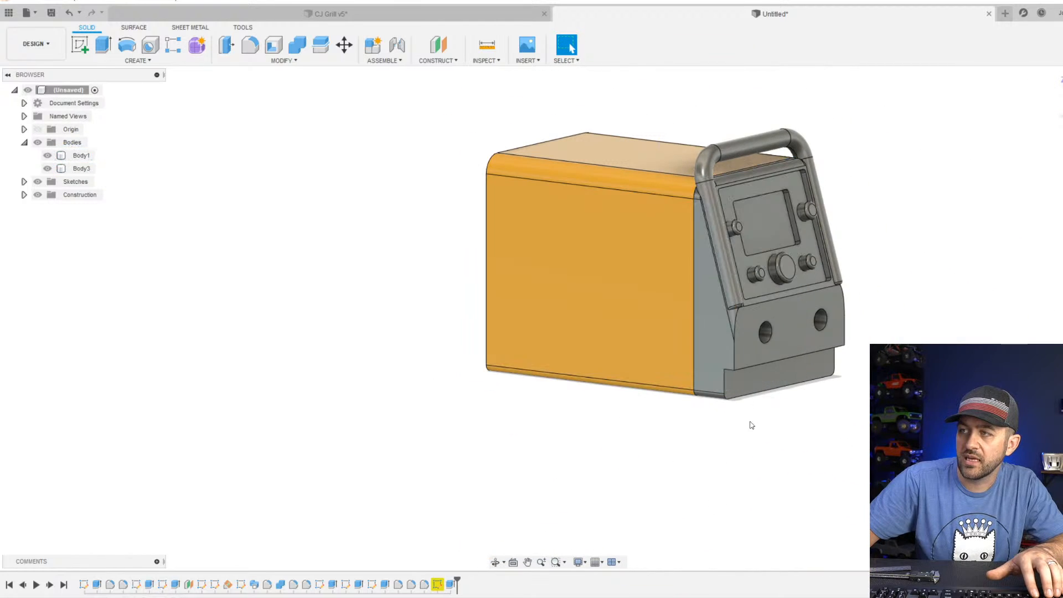
scroll(753, 343, up, 3)
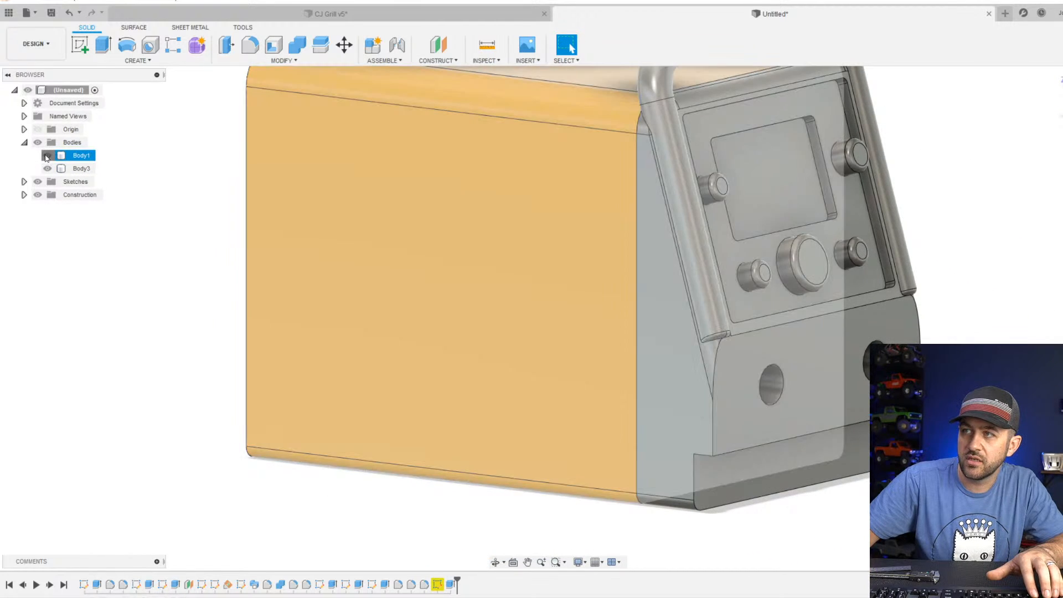
Hide and show Body1 and Body3 in turn to check how the cut affects each body.
click(47, 155)
click(47, 155)
click(47, 169)
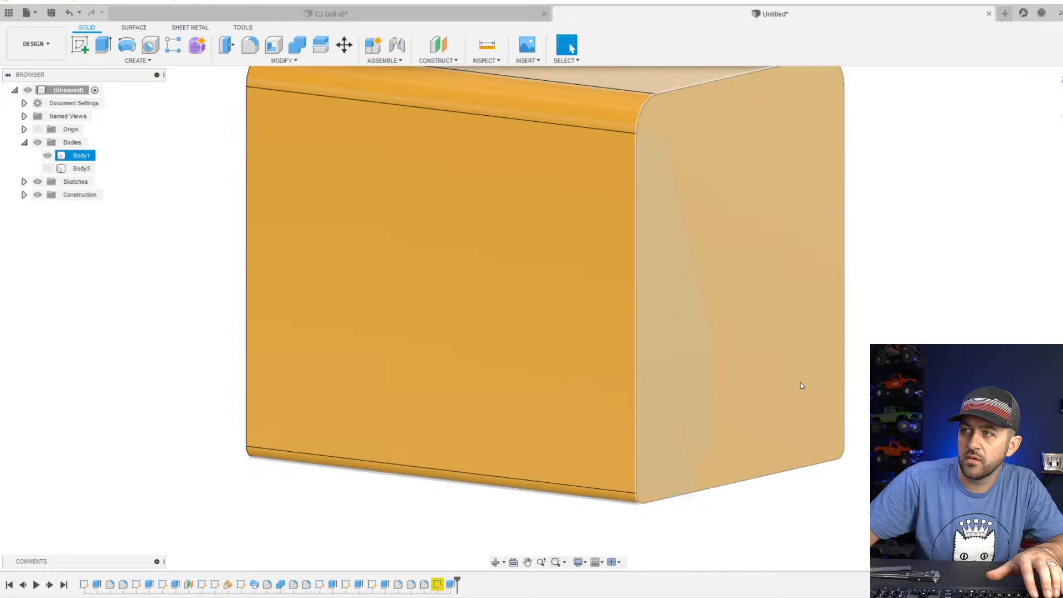
click(48, 168)
scroll(548, 301, down, 3)
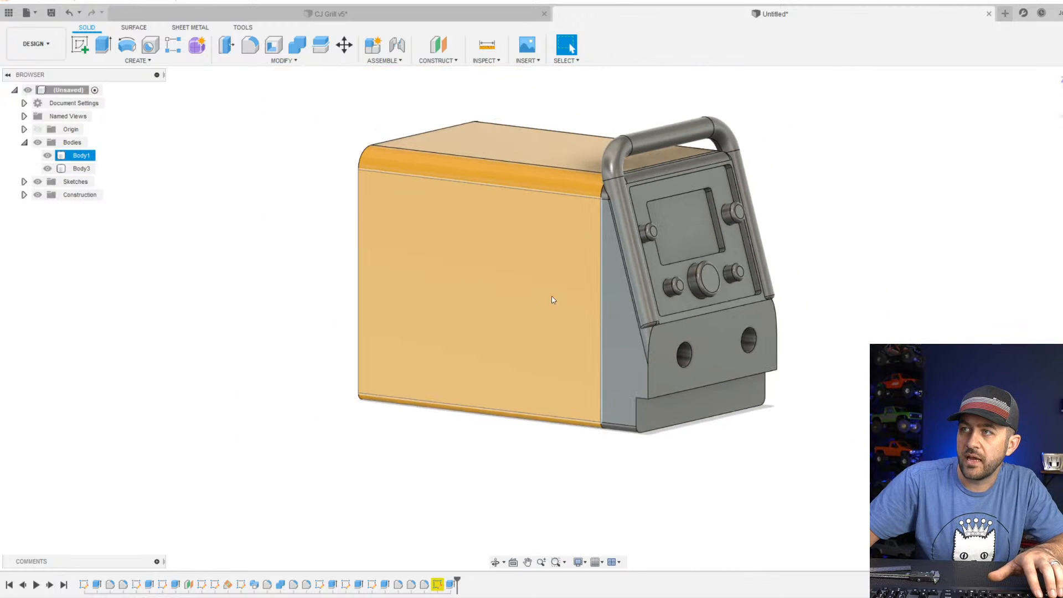
Examine the welder from the front and side, especially where the handle's top bend overhangs the orange housing.
shift+middle_drag(780, 293, 725, 280)
scroll(619, 224, up, 3)
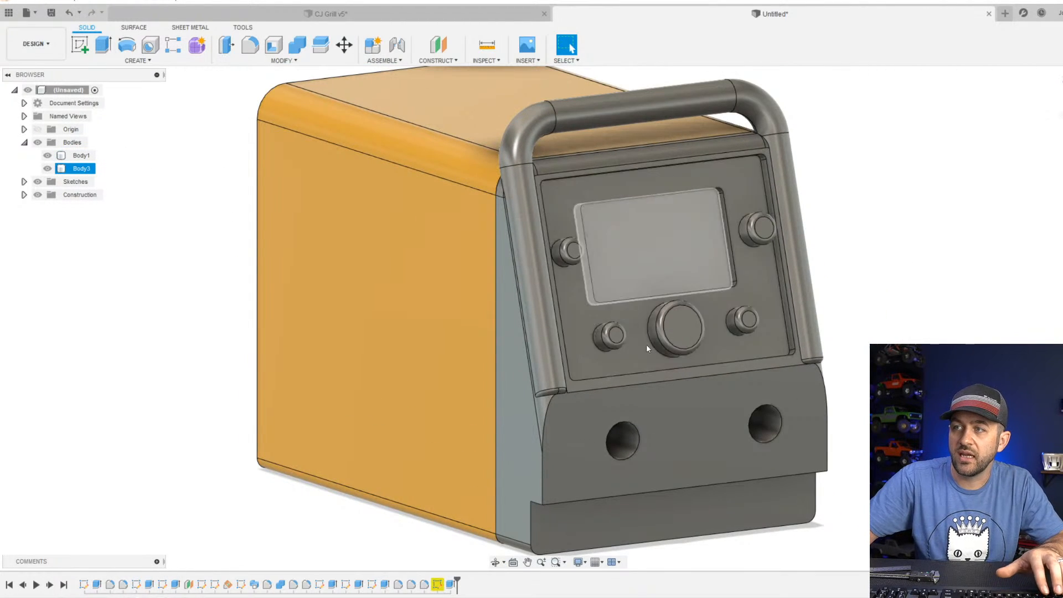
scroll(636, 243, down, 3)
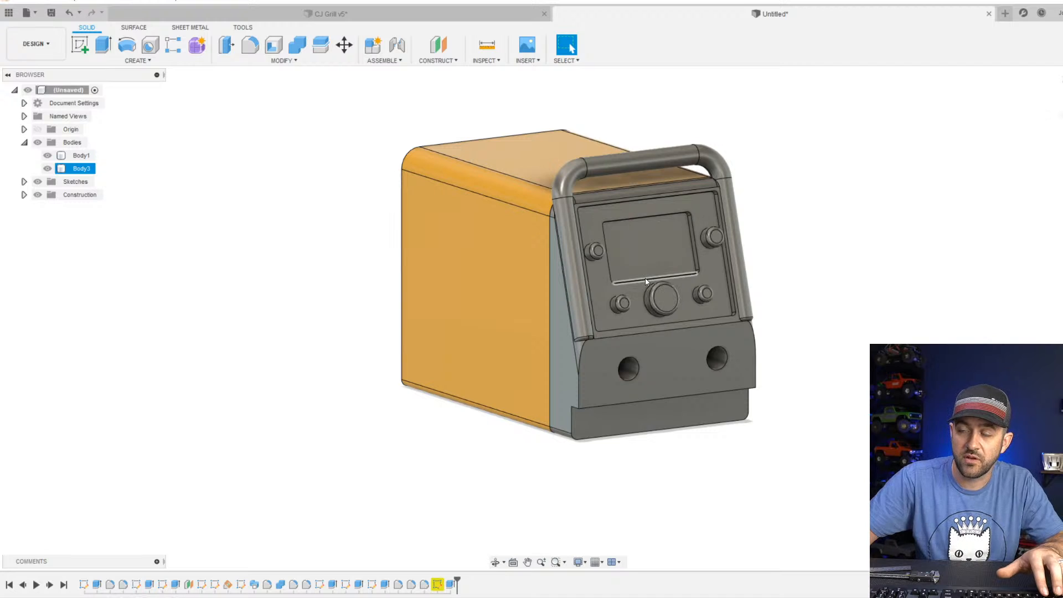
click(531, 264)
scroll(531, 264, down, 3)
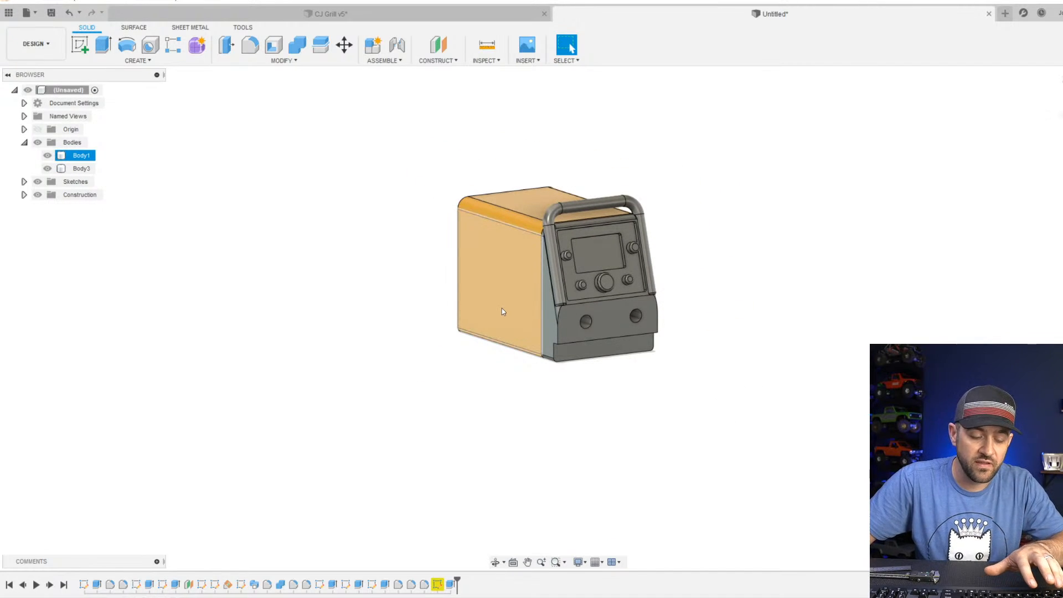
shift+middle_drag(501, 308, 603, 255)
scroll(586, 256, up, 5)
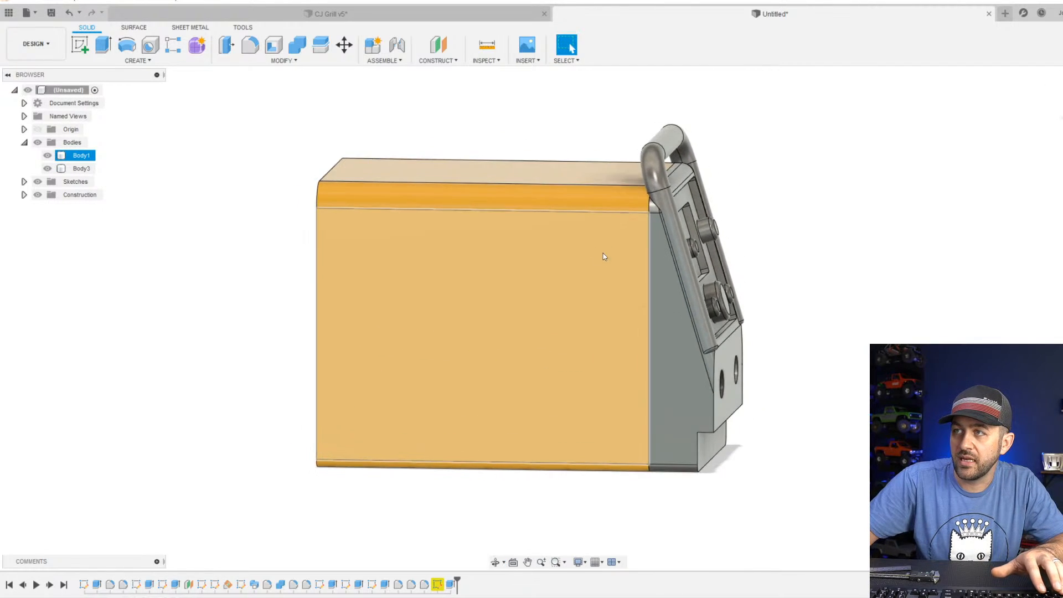
scroll(665, 171, up, 5)
shift+middle_drag(665, 171, 641, 188)
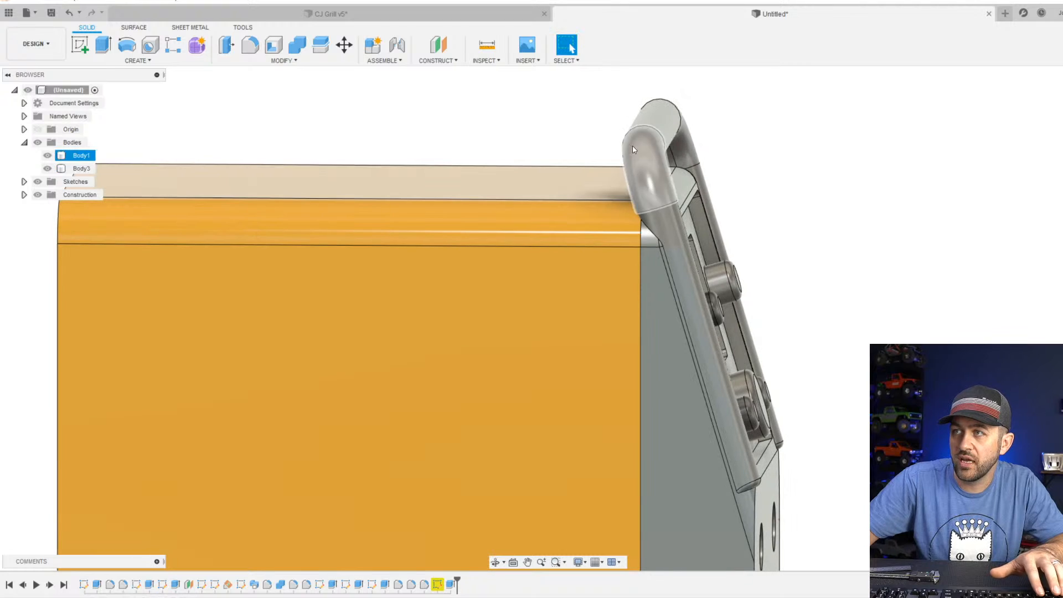
scroll(640, 183, down, 5)
scroll(612, 298, up, 5)
scroll(561, 279, down, 3)
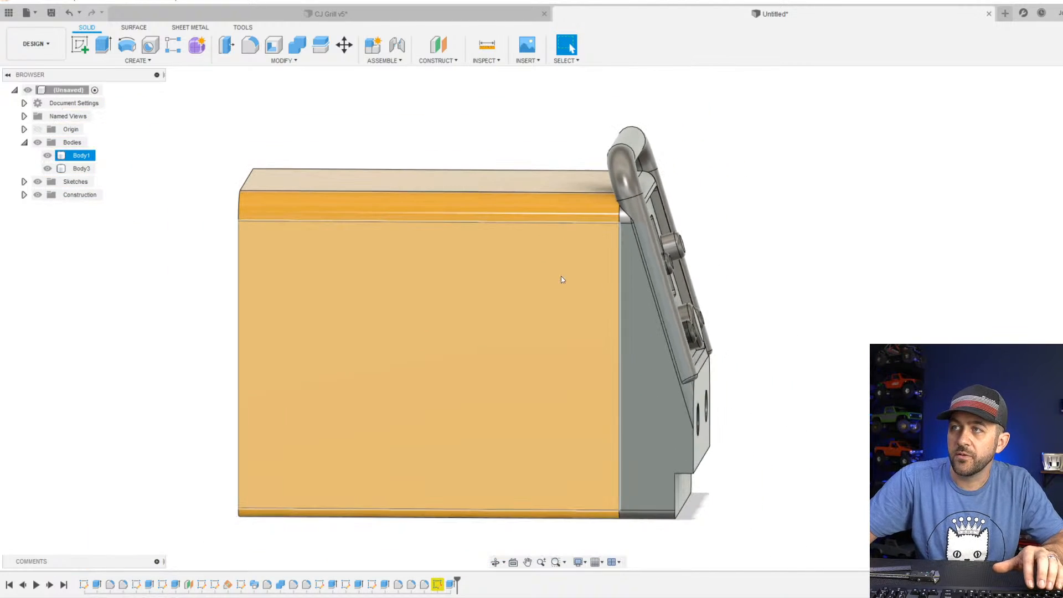
scroll(600, 220, up, 4)
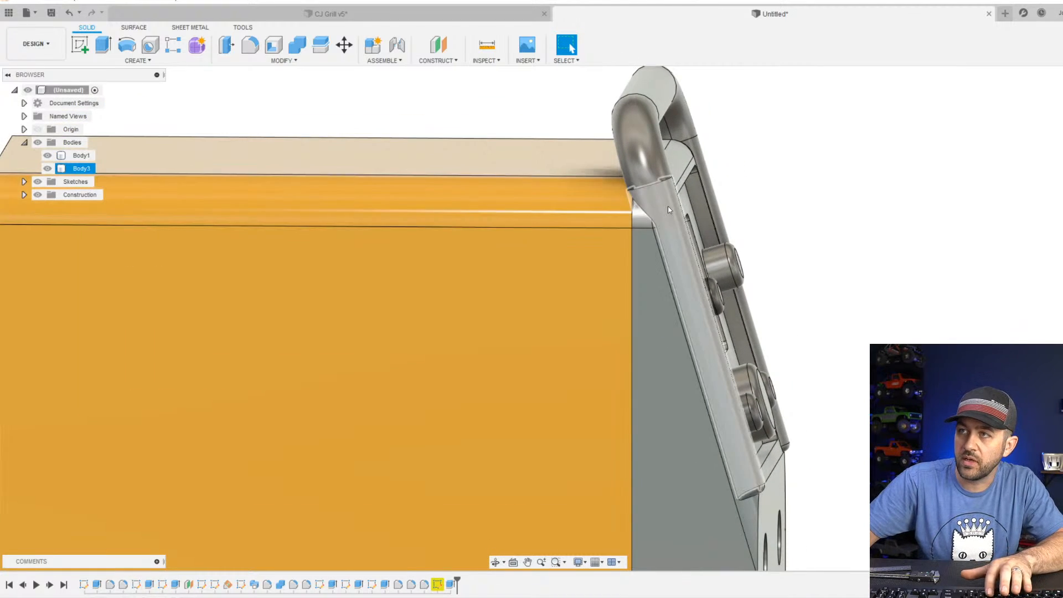
scroll(667, 206, down, 3)
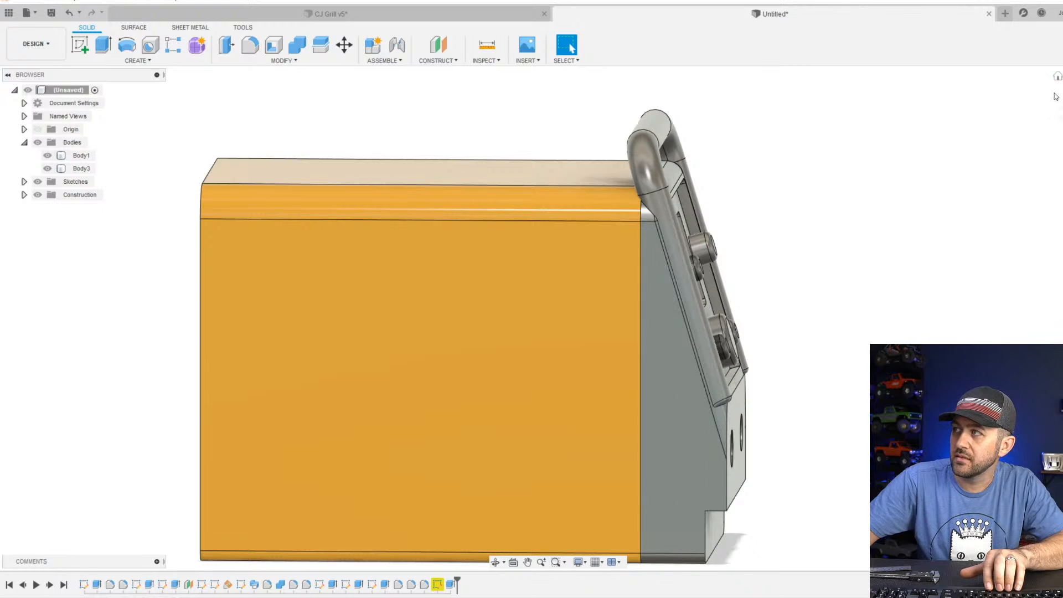
scroll(599, 317, up, 4)
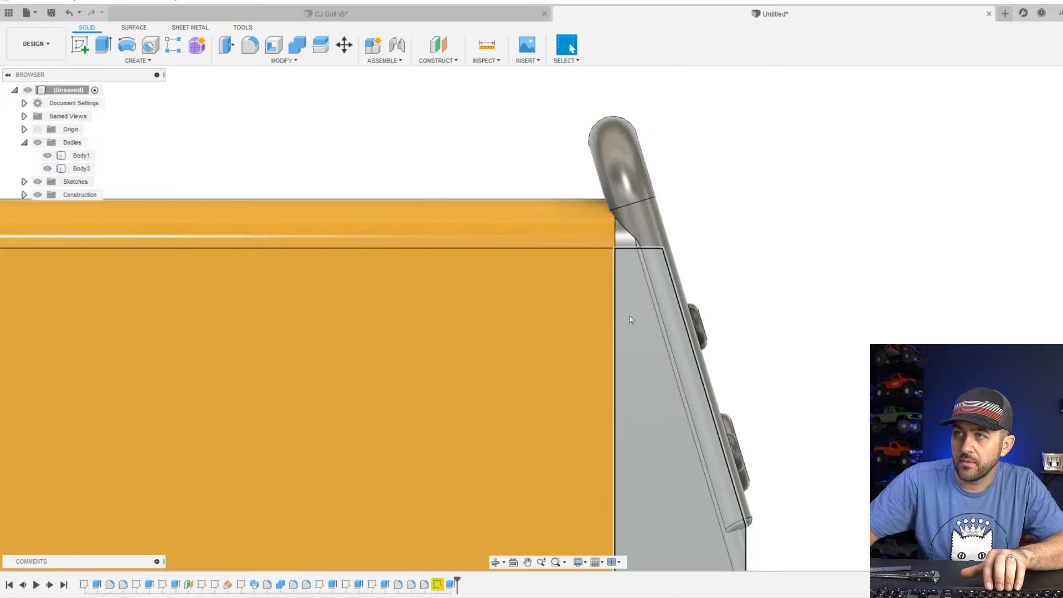
scroll(629, 315, down, 2)
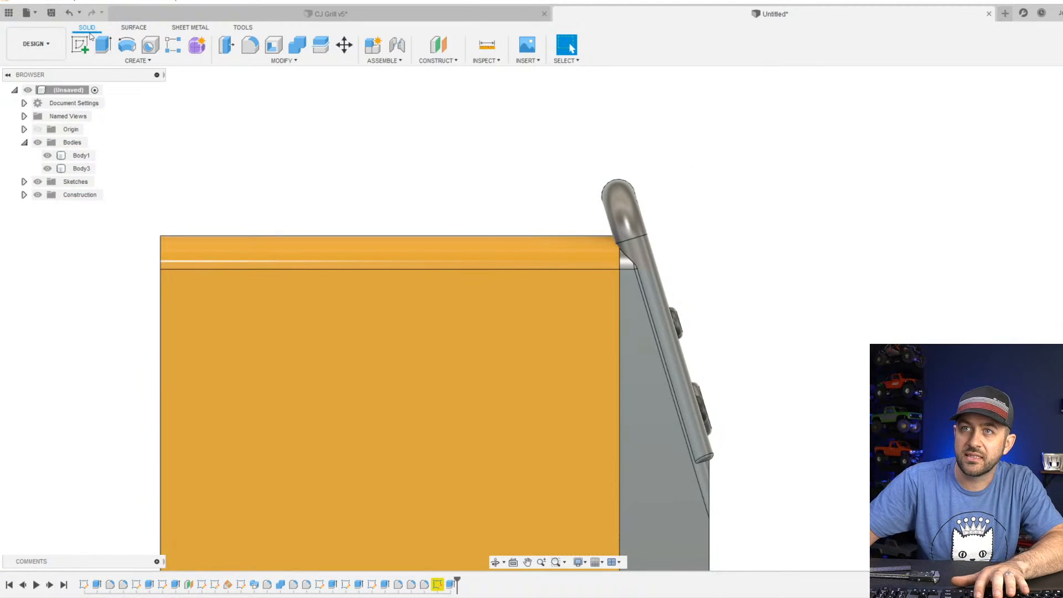
Start a sketch on the front section's side face and project the circular edge of the handle's top bend.
click(83, 45)
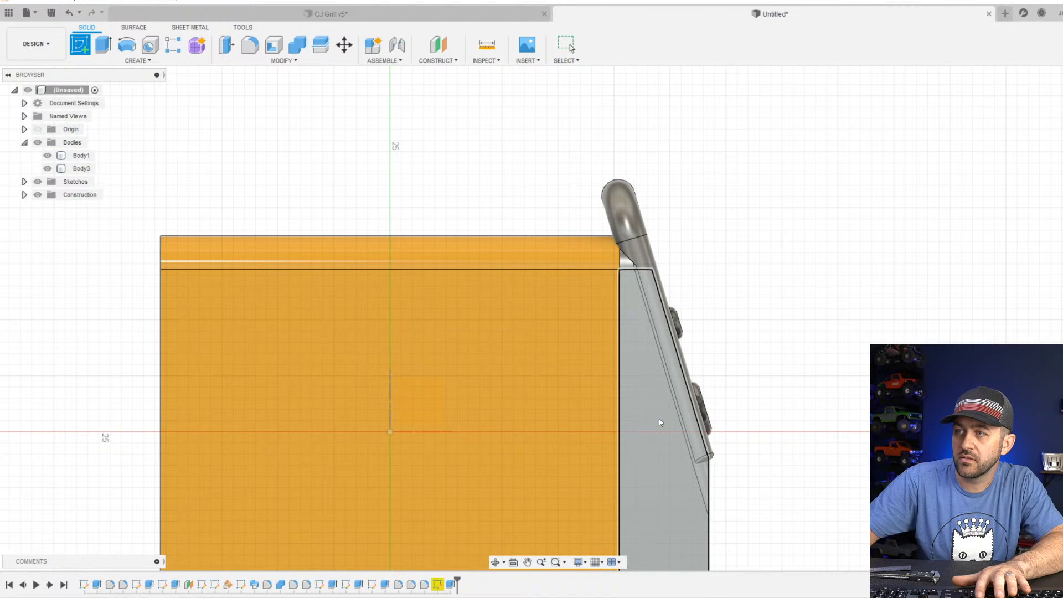
click(654, 421)
scroll(590, 200, up, 4)
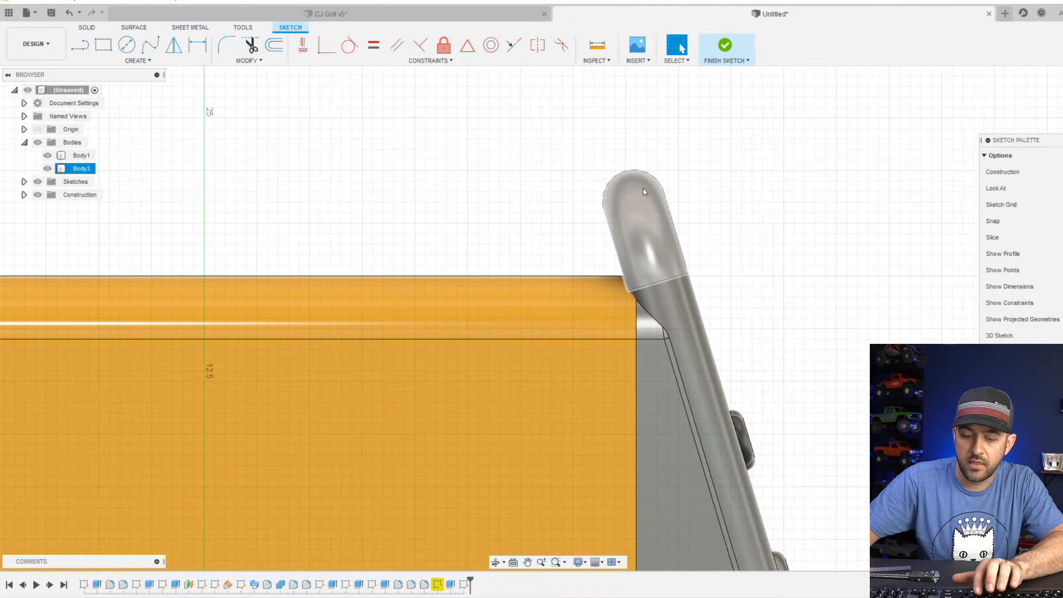
key(p)
click(636, 173)
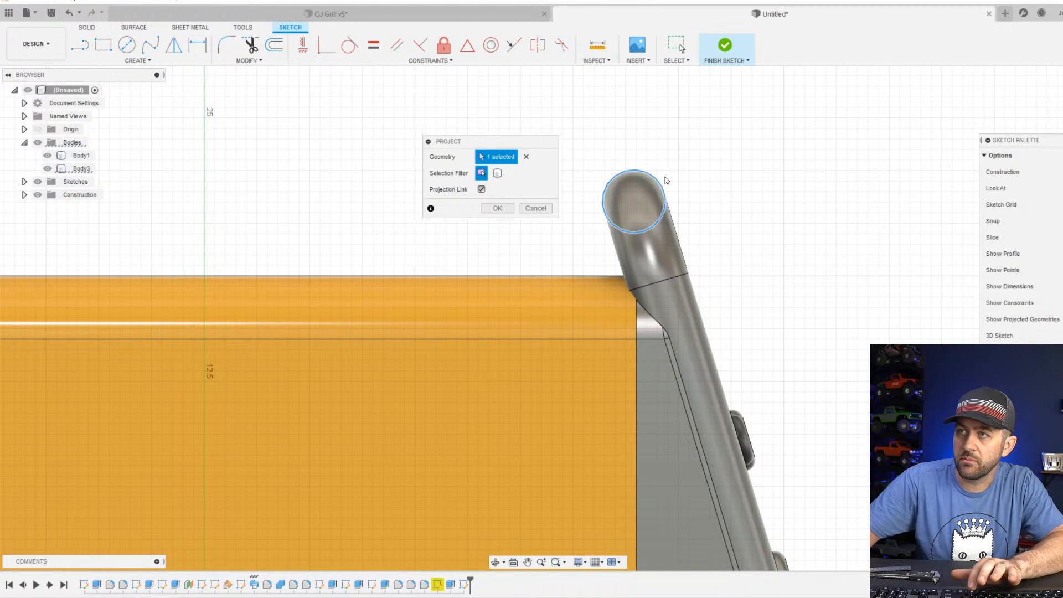
key(Return)
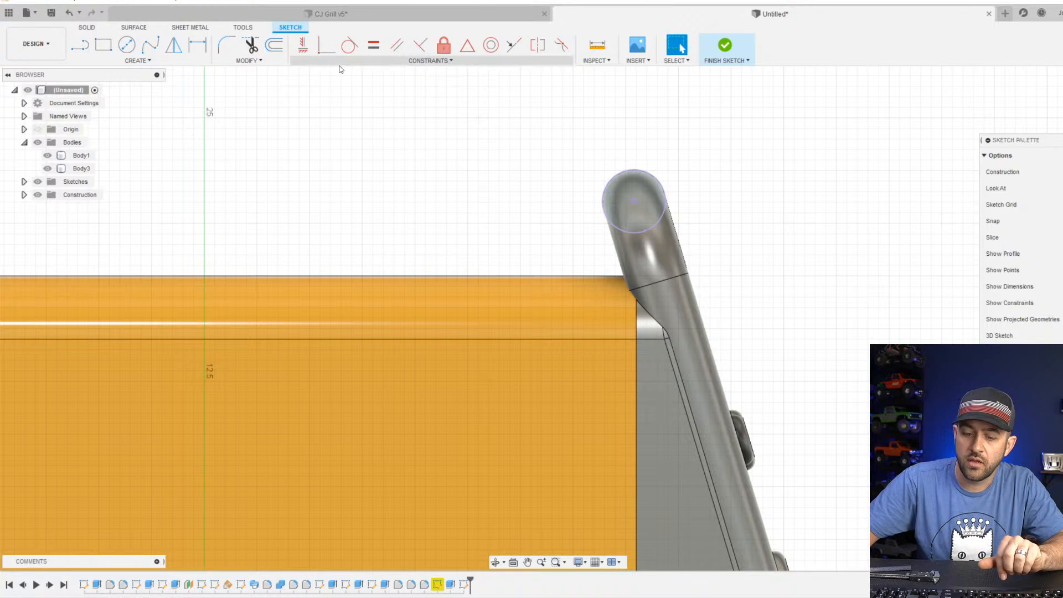
Draw a vertical line from the rear side of the projected handle circle down to just below the welder body.
key(l)
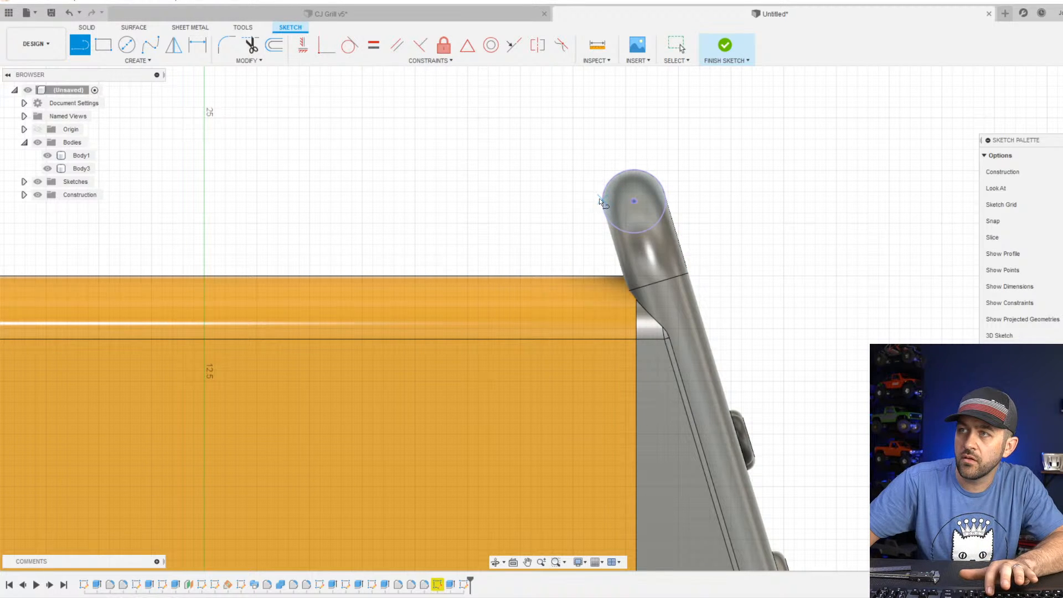
click(602, 188)
scroll(598, 286, down, 3)
middle_drag(619, 326, 638, 87)
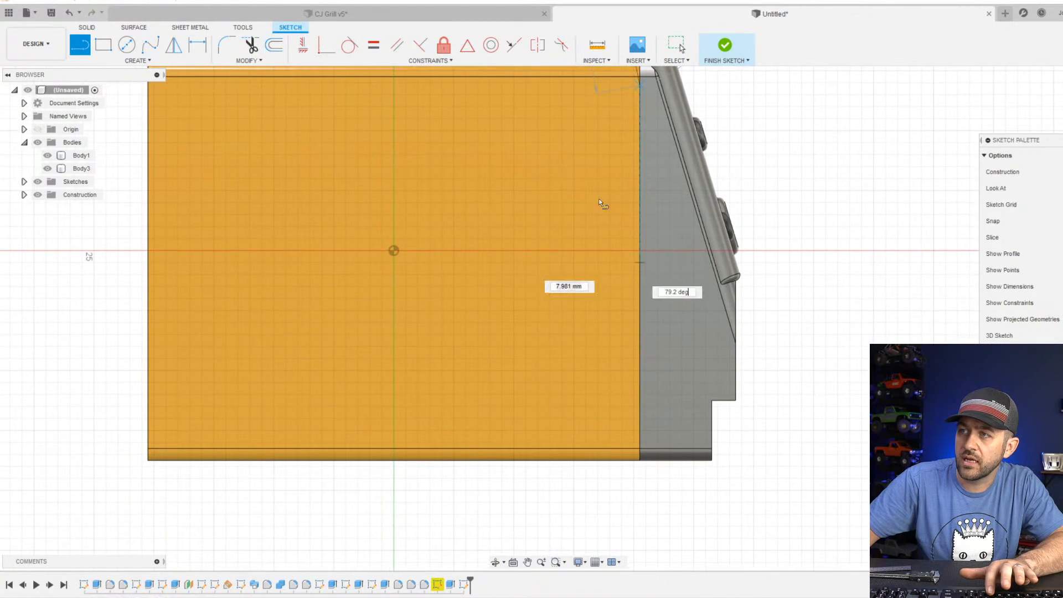
click(622, 470)
scroll(623, 469, down, 4)
key(Escape)
Apply a vertical constraint to the reference line running down beside the handle circle.
scroll(701, 254, up, 6)
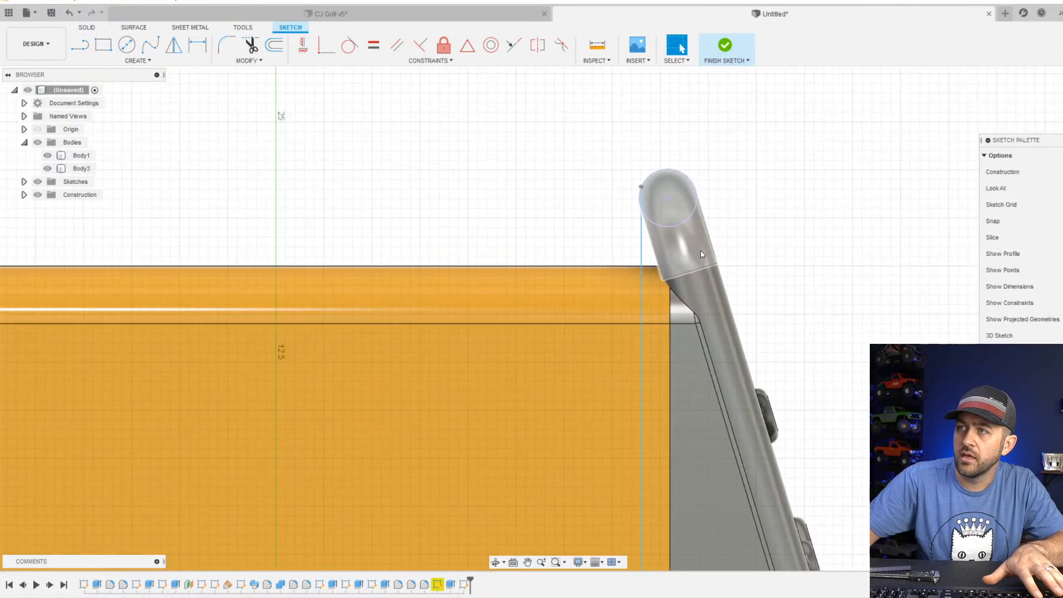
scroll(701, 254, up, 2)
click(620, 195)
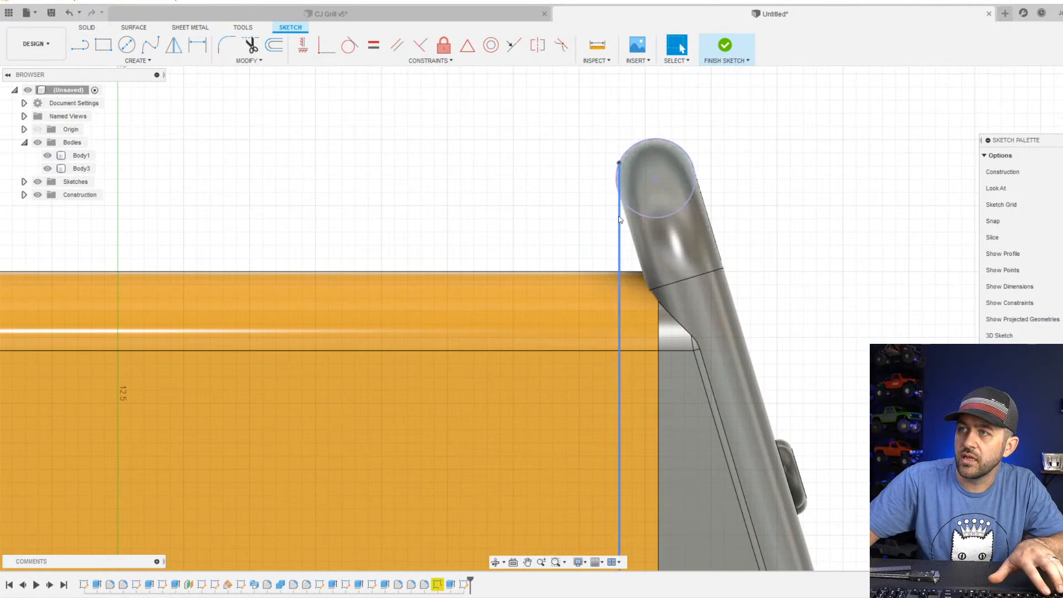
click(302, 49)
key(Escape)
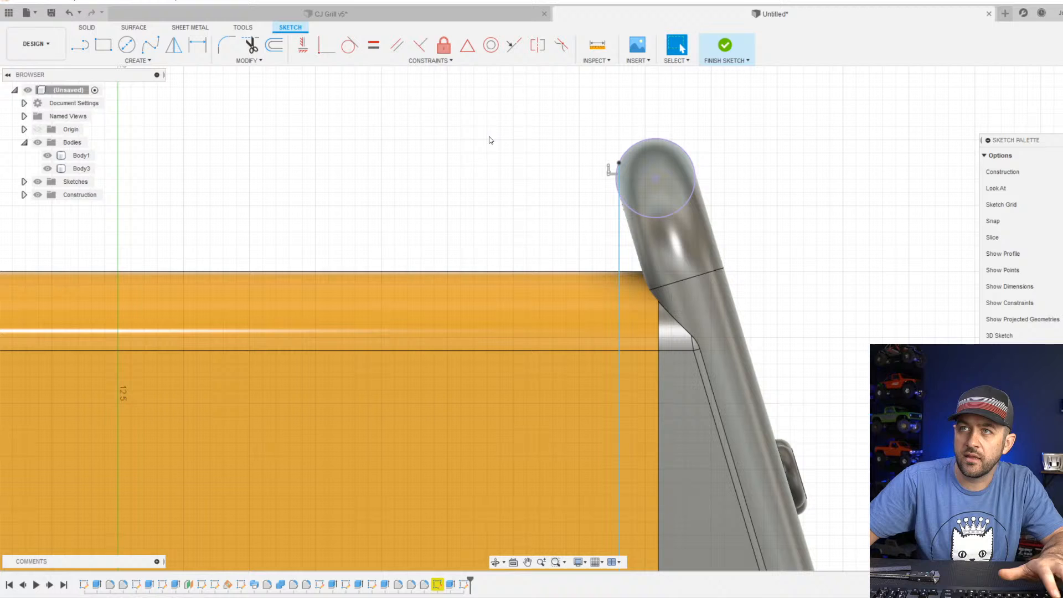
Make the vertical reference line tangent to the projected handle circle.
click(349, 46)
click(633, 146)
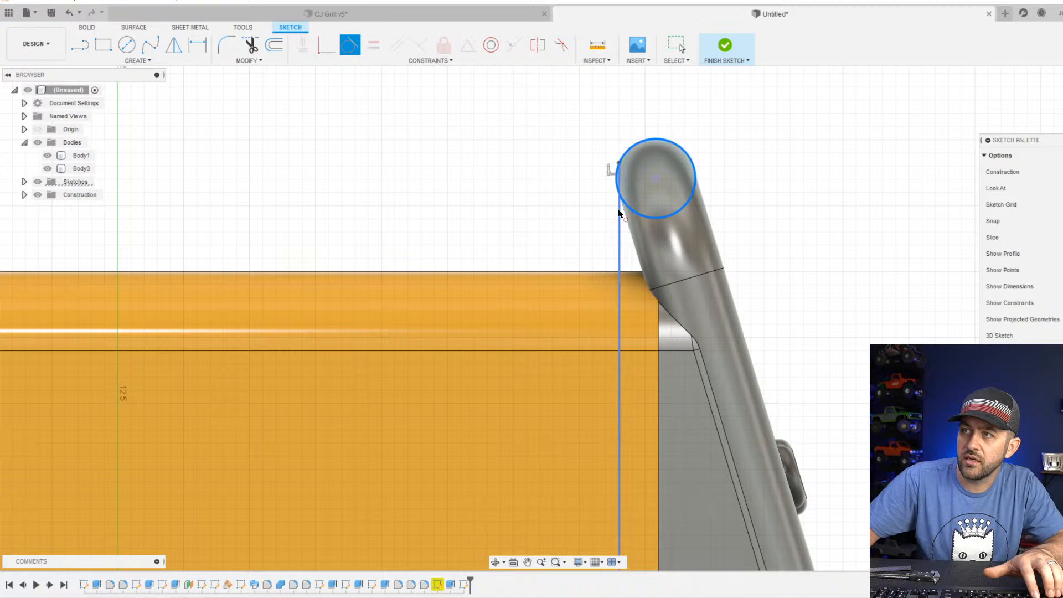
click(619, 216)
scroll(613, 261, up, 3)
scroll(629, 325, down, 4)
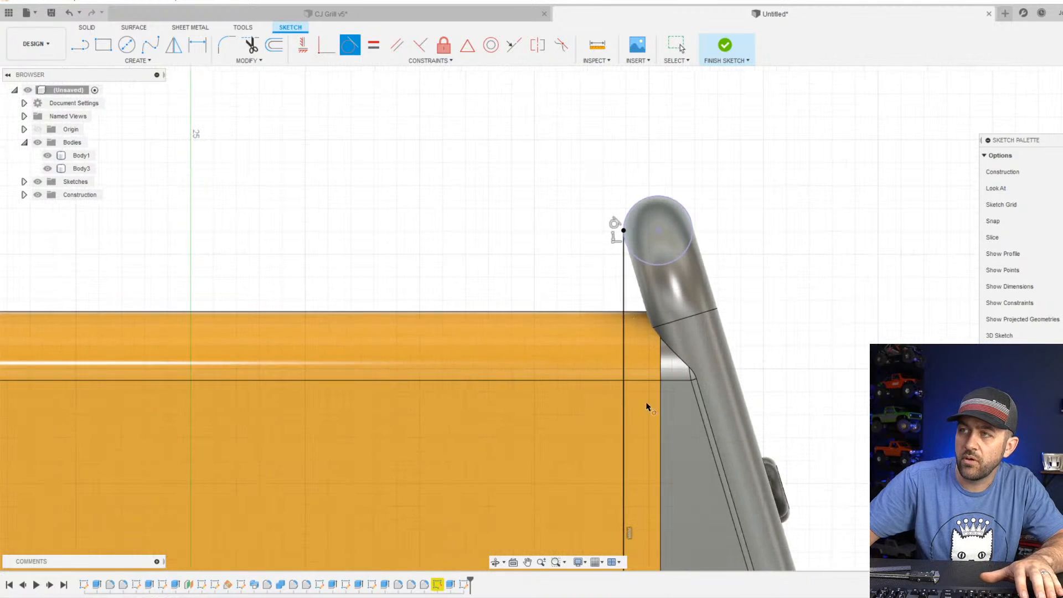
scroll(613, 276, down, 5)
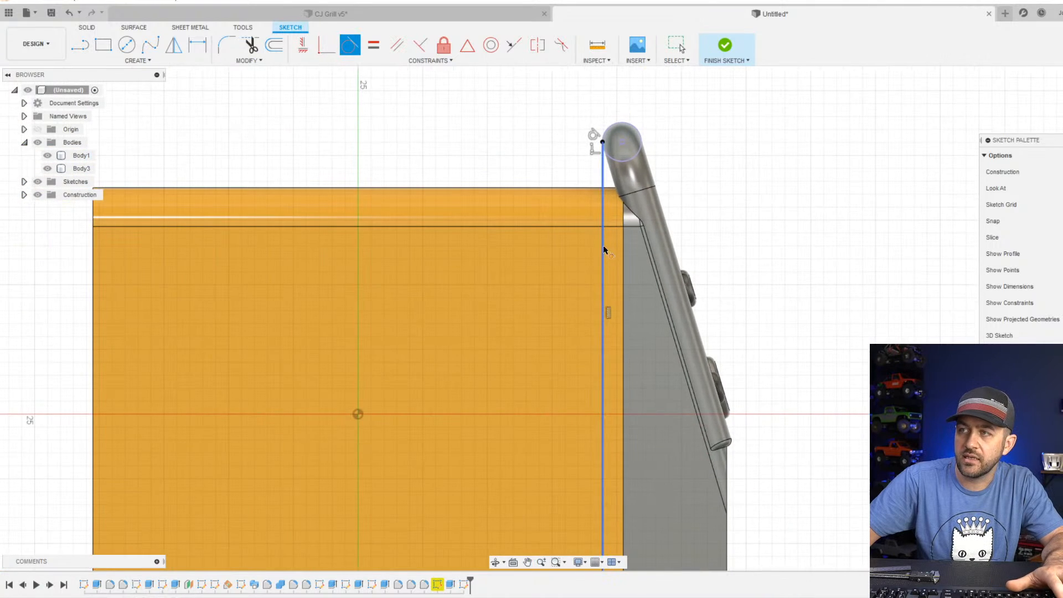
scroll(630, 386, up, 3)
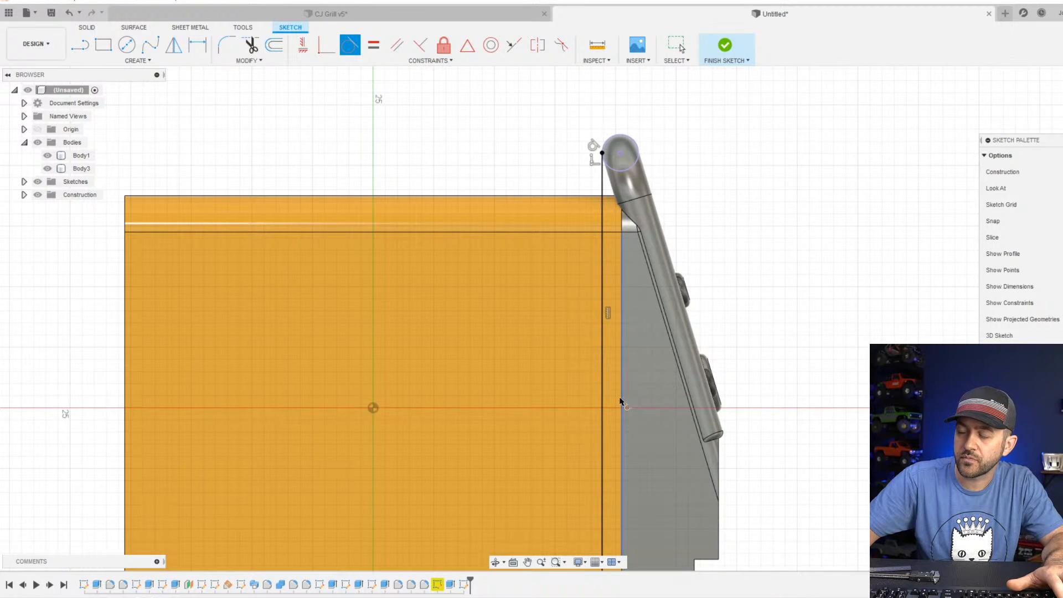
scroll(622, 398, up, 2)
middle_drag(615, 412, 631, 244)
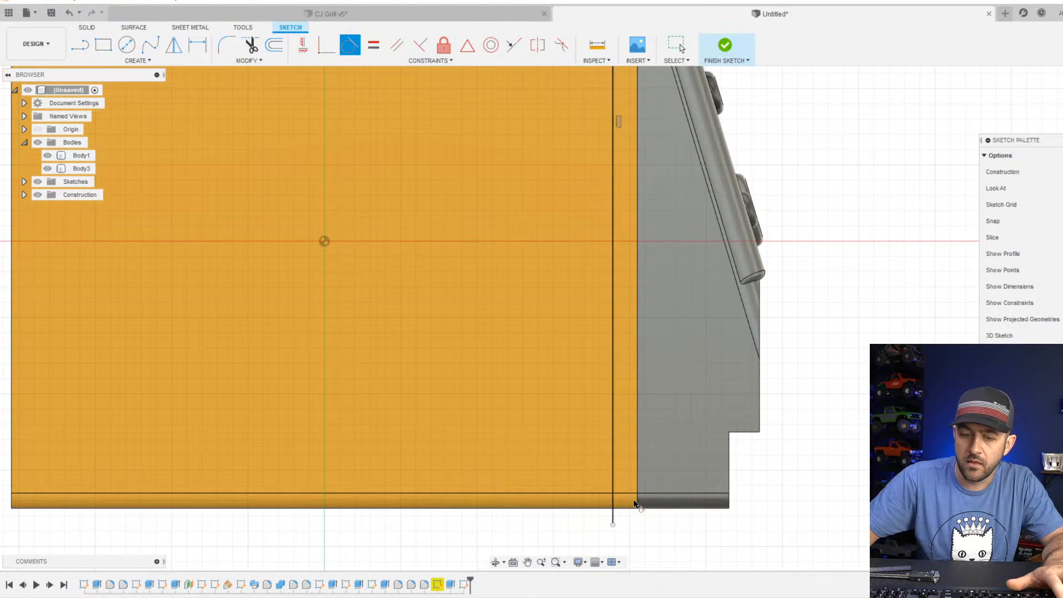
key(Escape)
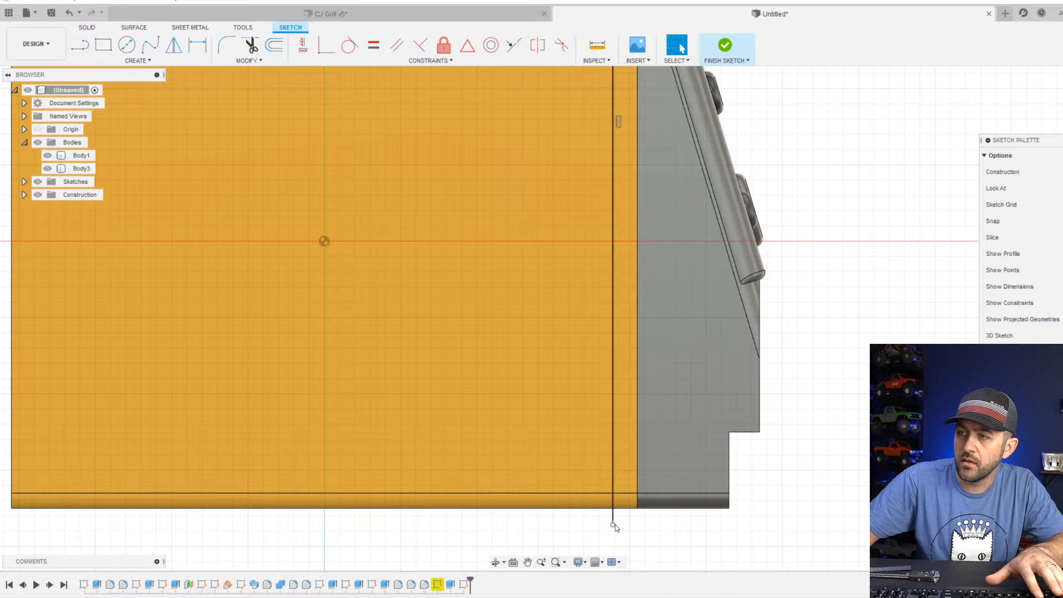
Measure the distance between the vertical reference line and the seam where the grey front section meets the orange housing.
scroll(630, 525, down, 3)
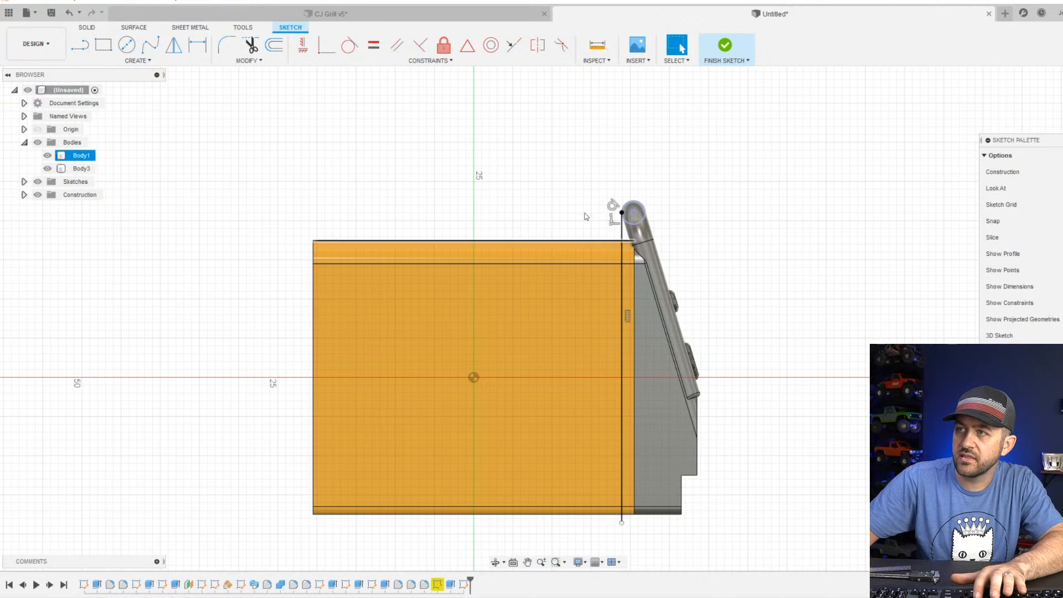
click(598, 45)
scroll(624, 299, up, 4)
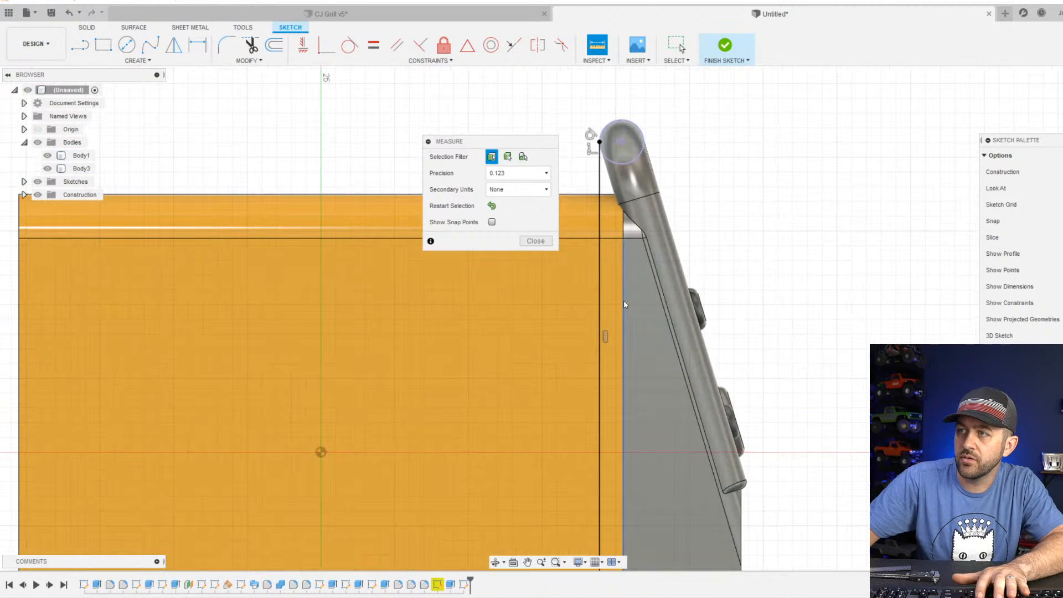
click(600, 303)
click(600, 303)
scroll(631, 237, up, 5)
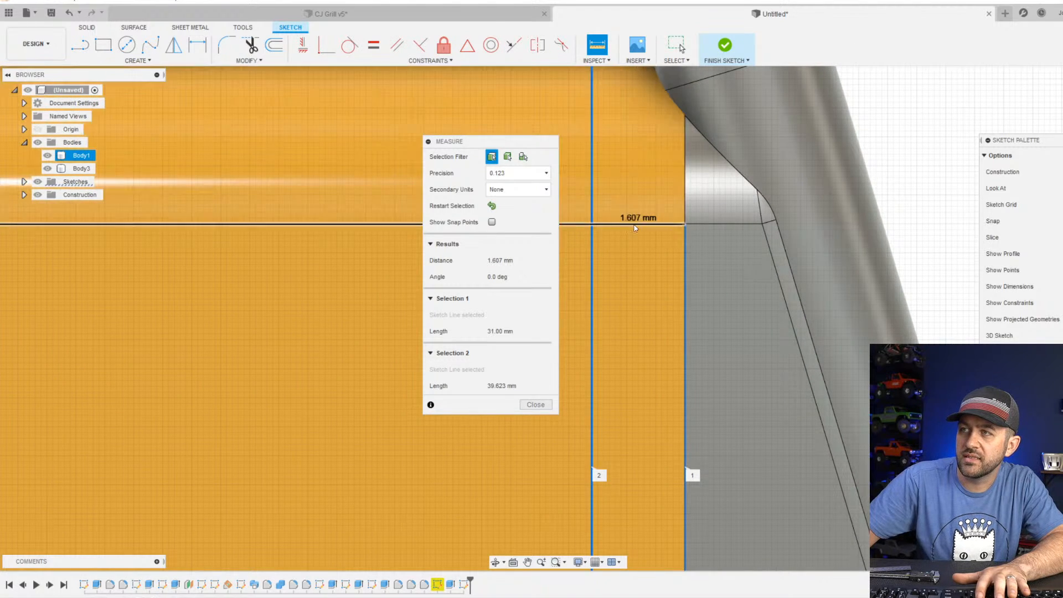
scroll(635, 294, down, 3)
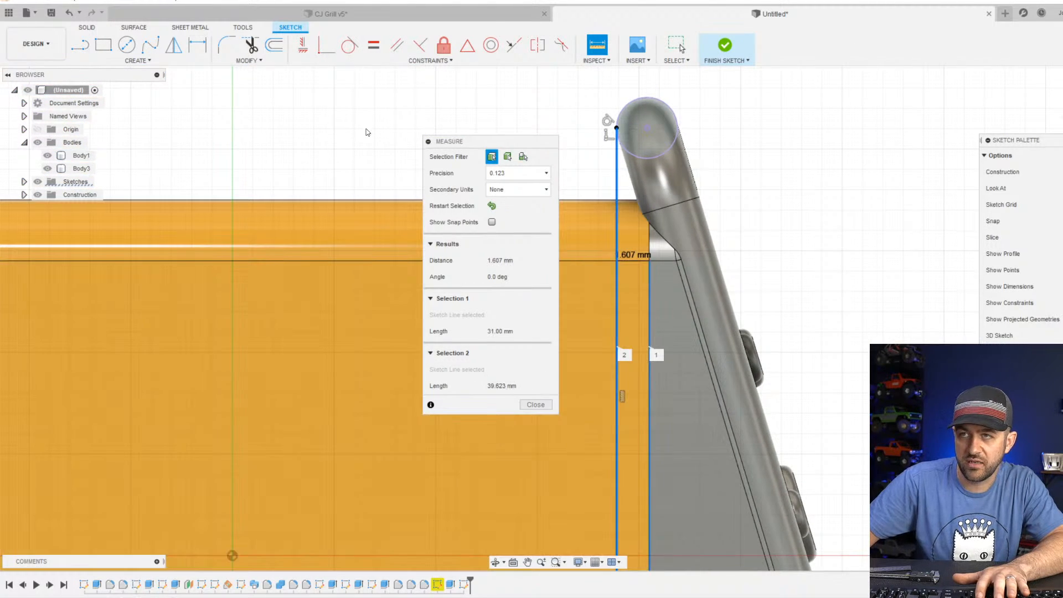
key(Escape)
Hide the orange housing Body1 and finish the side sketch containing the tangent reference line.
scroll(302, 187, down, 3)
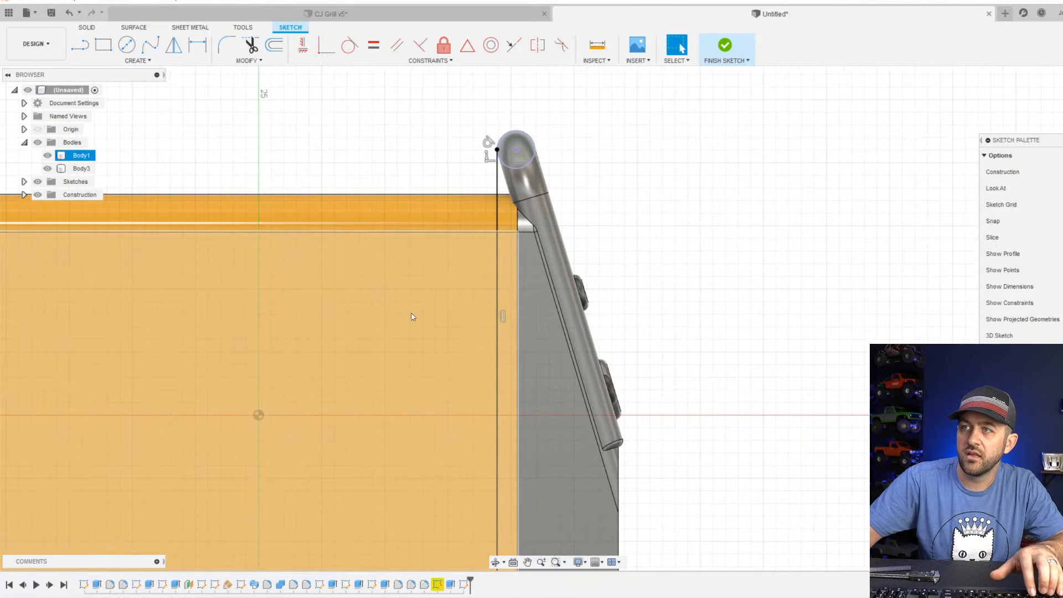
click(48, 155)
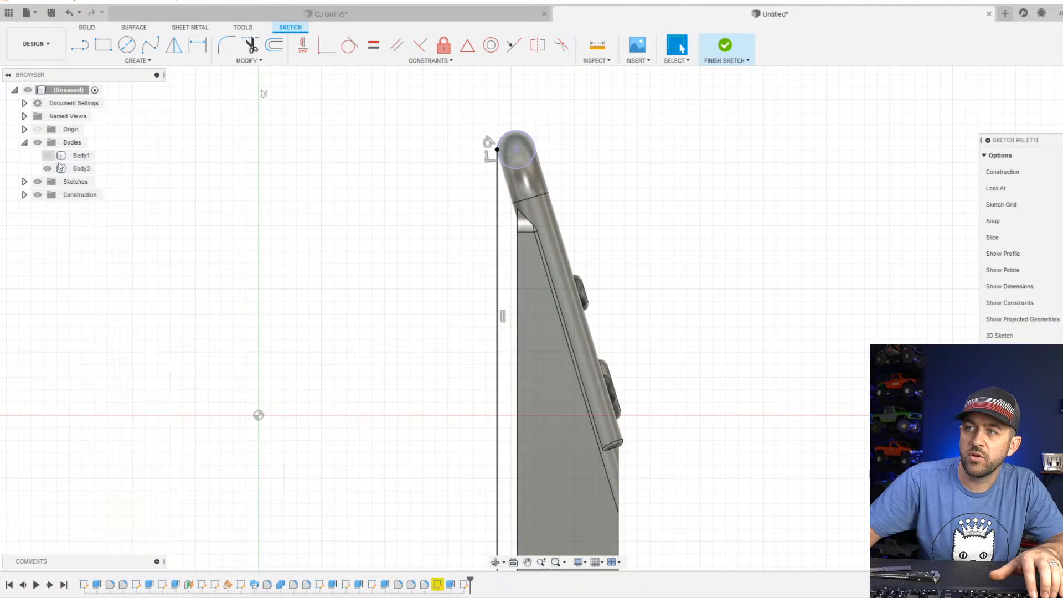
scroll(581, 341, down, 2)
shift+middle_drag(514, 374, 542, 373)
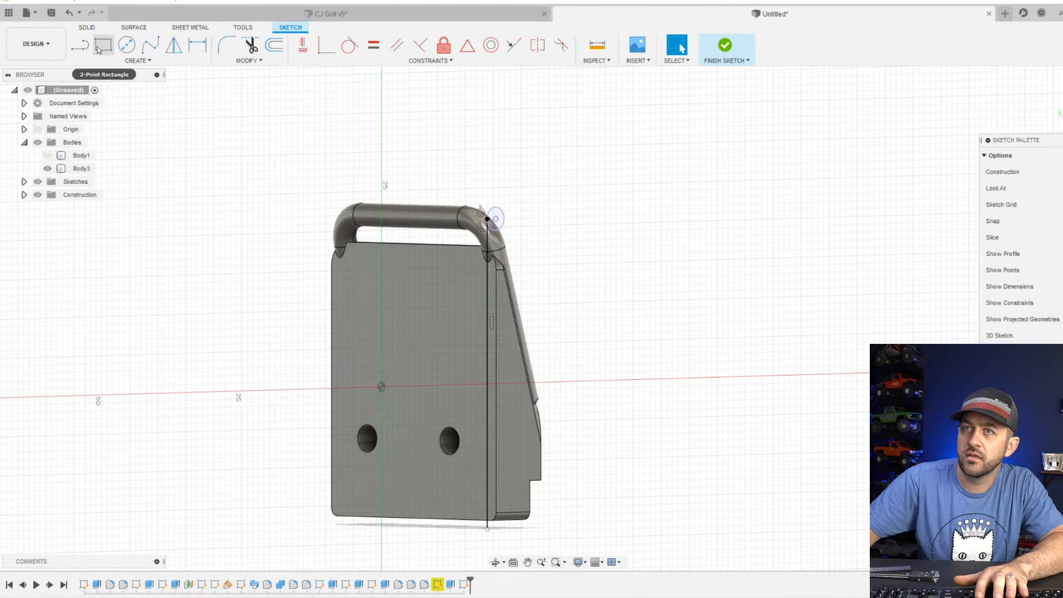
click(704, 56)
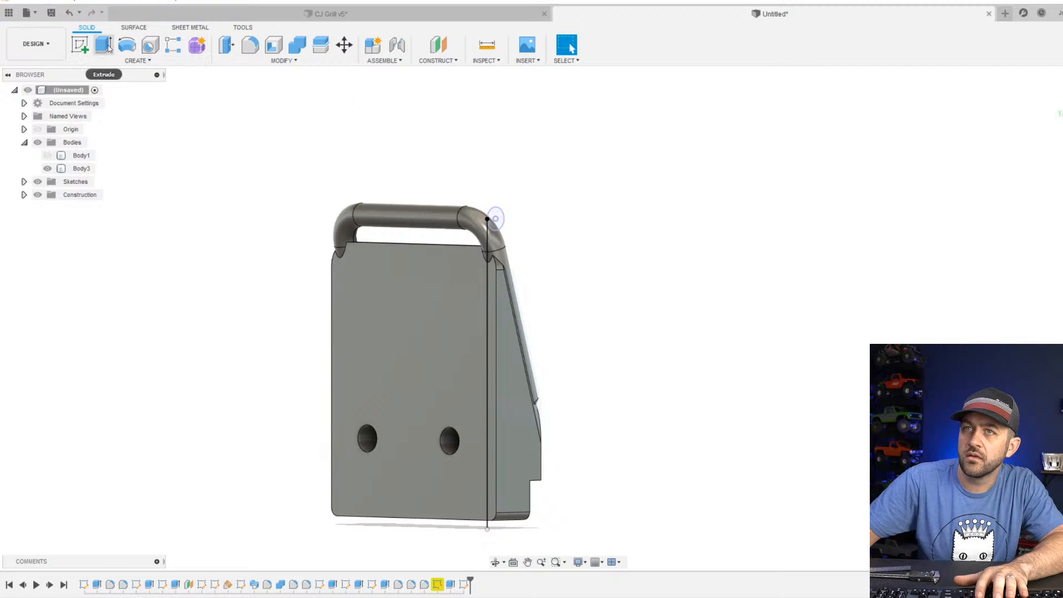
Start a sketch on the flat back face of the front section and view it straight on.
click(79, 44)
click(392, 304)
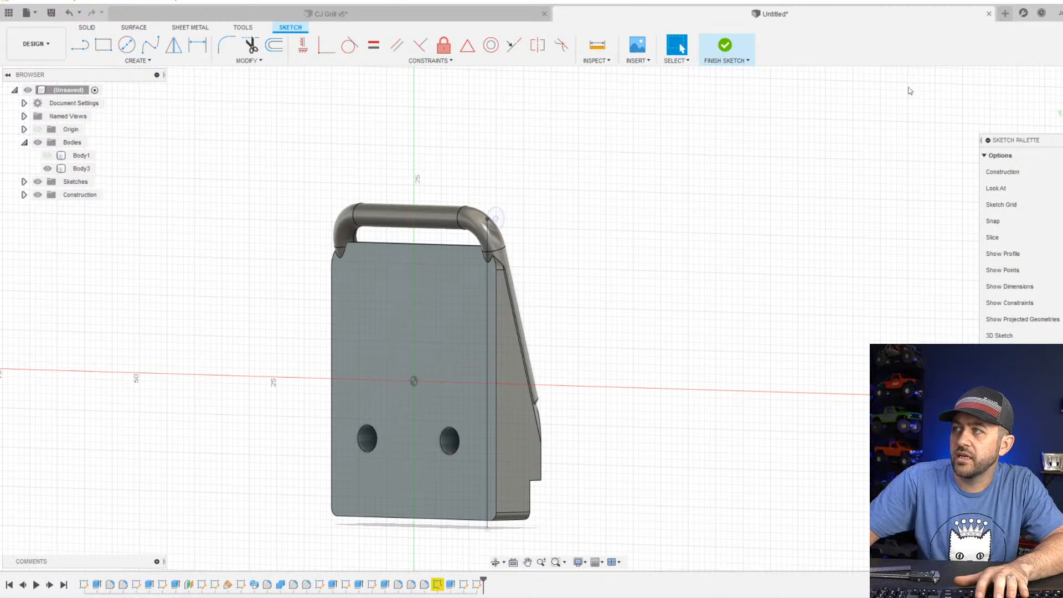
middle_drag(238, 418, 633, 332)
scroll(395, 240, up, 3)
middle_drag(408, 266, 454, 257)
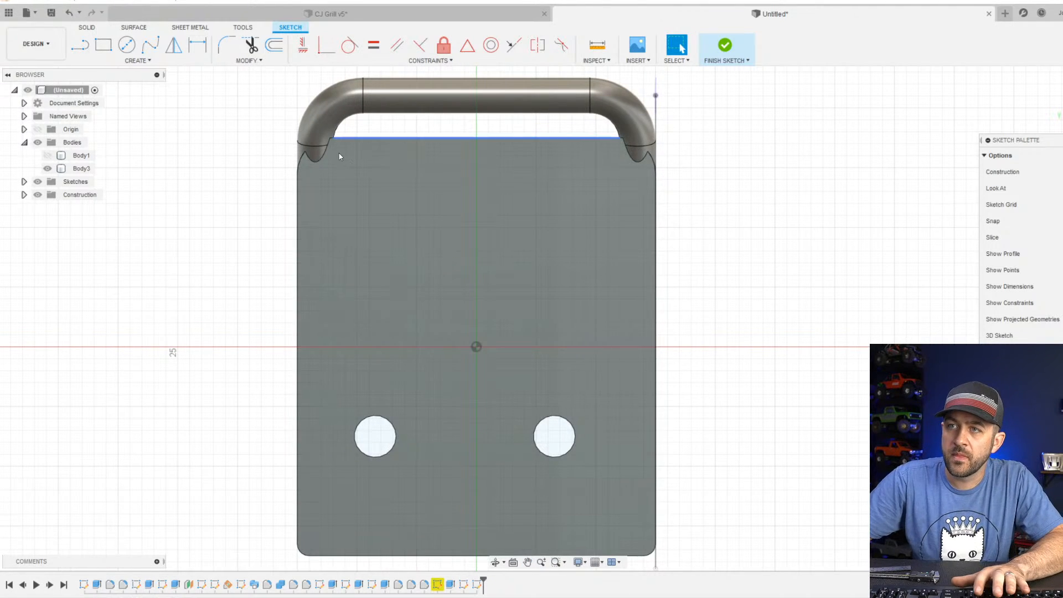
Project the back face's left vertical edge and the vertical reference line on the opposite side into the sketch.
key(p)
click(397, 234)
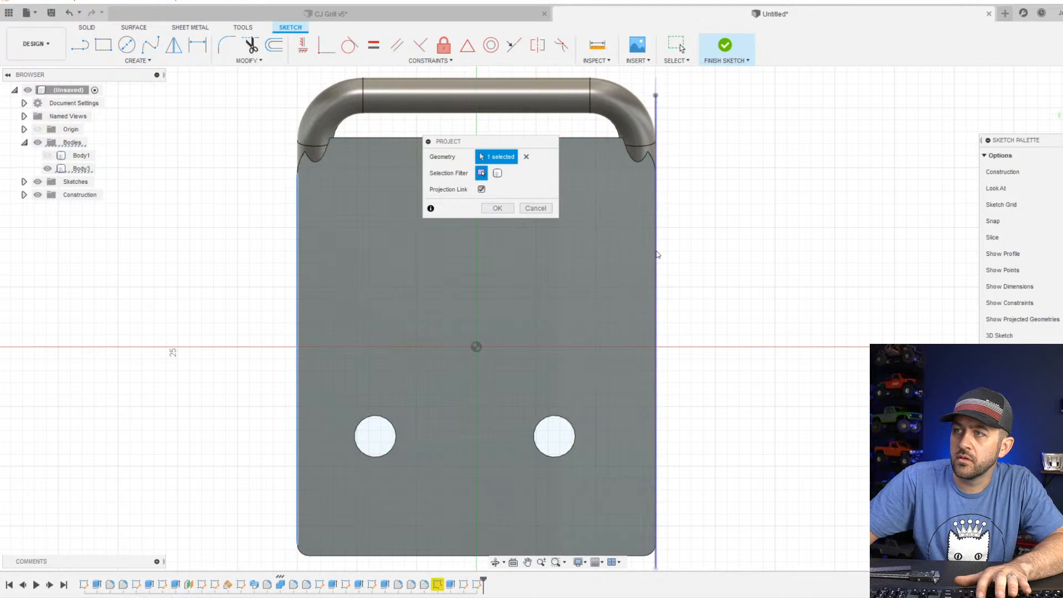
click(655, 253)
scroll(643, 208, down, 2)
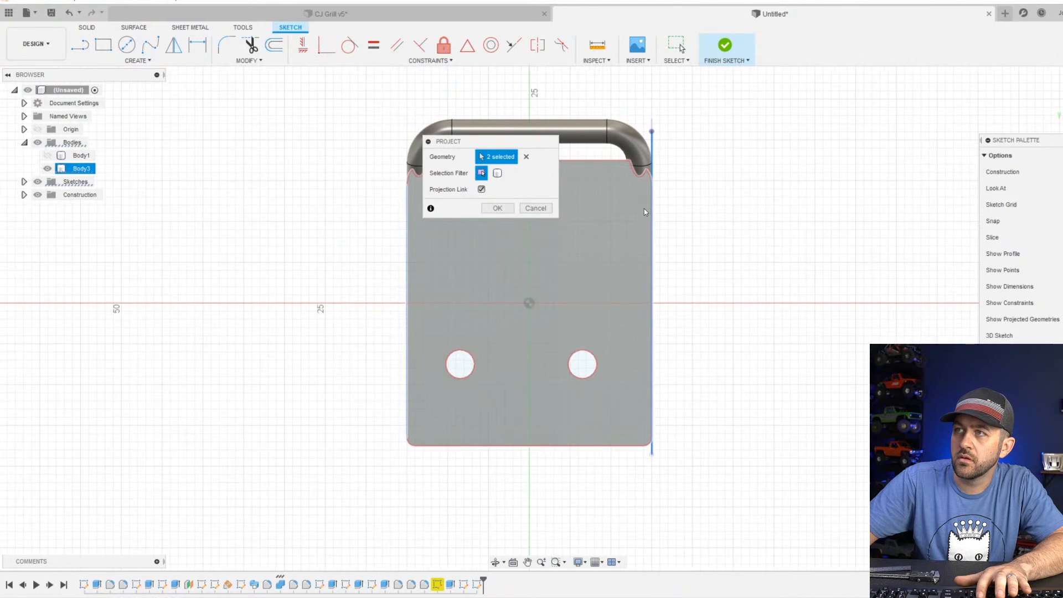
key(Return)
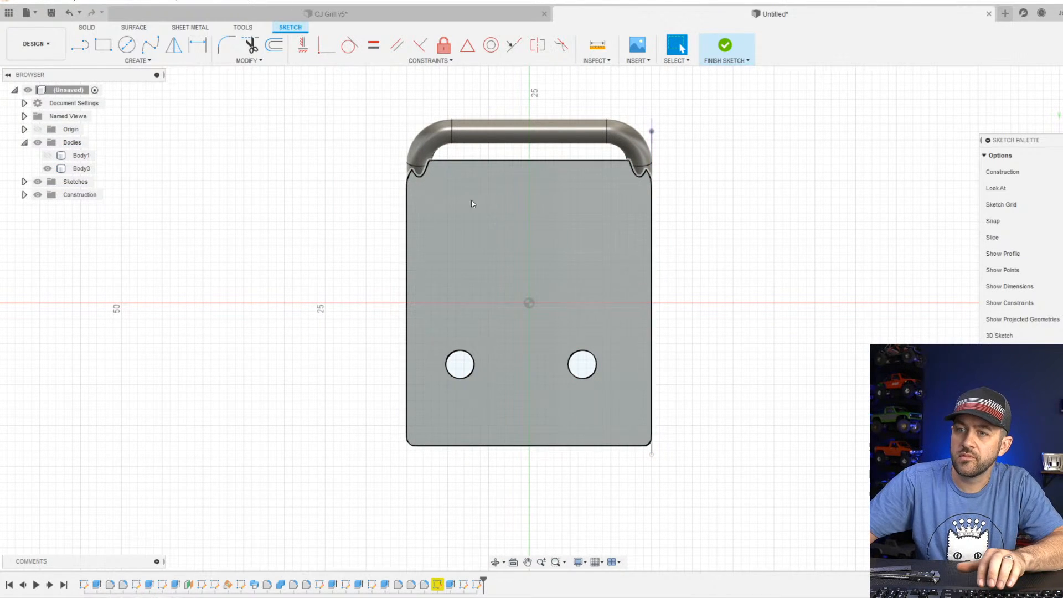
Project the entire back face outline, including its two round holes, into the sketch.
key(p)
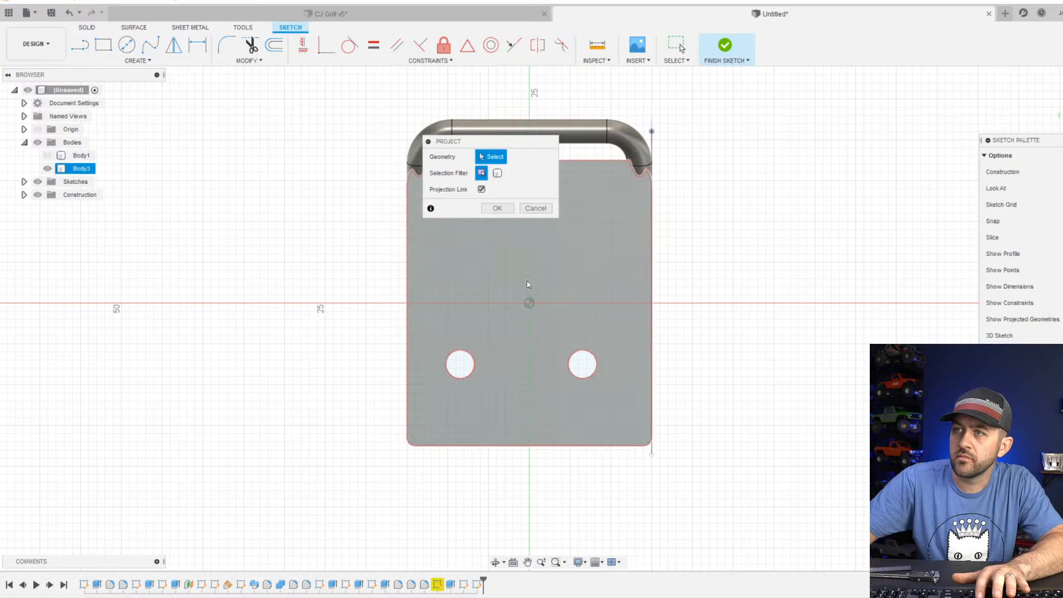
click(502, 286)
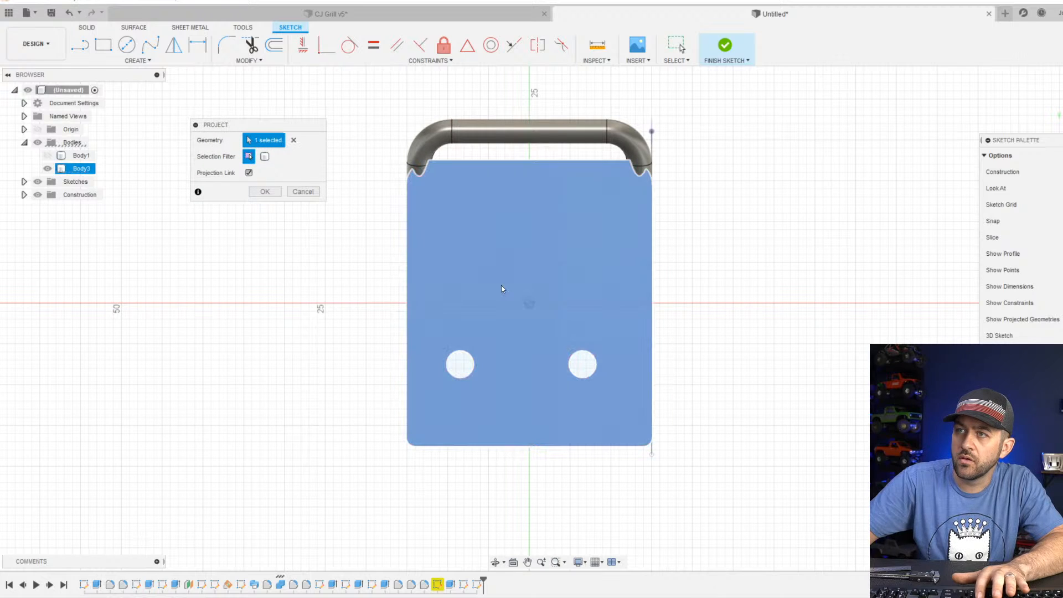
key(Return)
scroll(526, 278, up, 5)
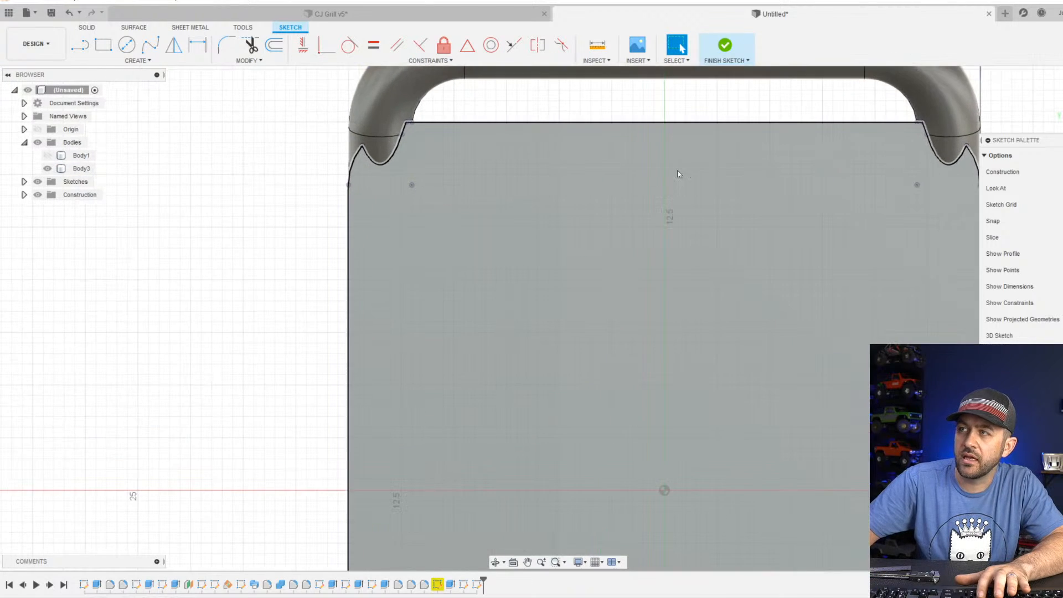
scroll(679, 173, down, 3)
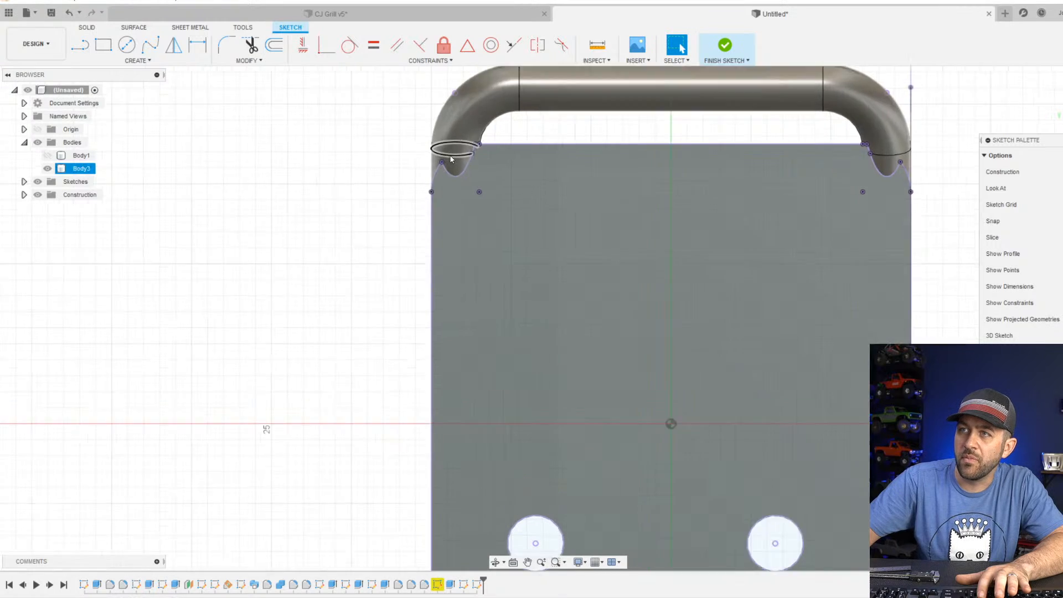
Delete the projected curves of the handle notch at the back face's upper left corner.
scroll(449, 155, up, 4)
click(467, 181)
key(Delete)
scroll(480, 155, up, 4)
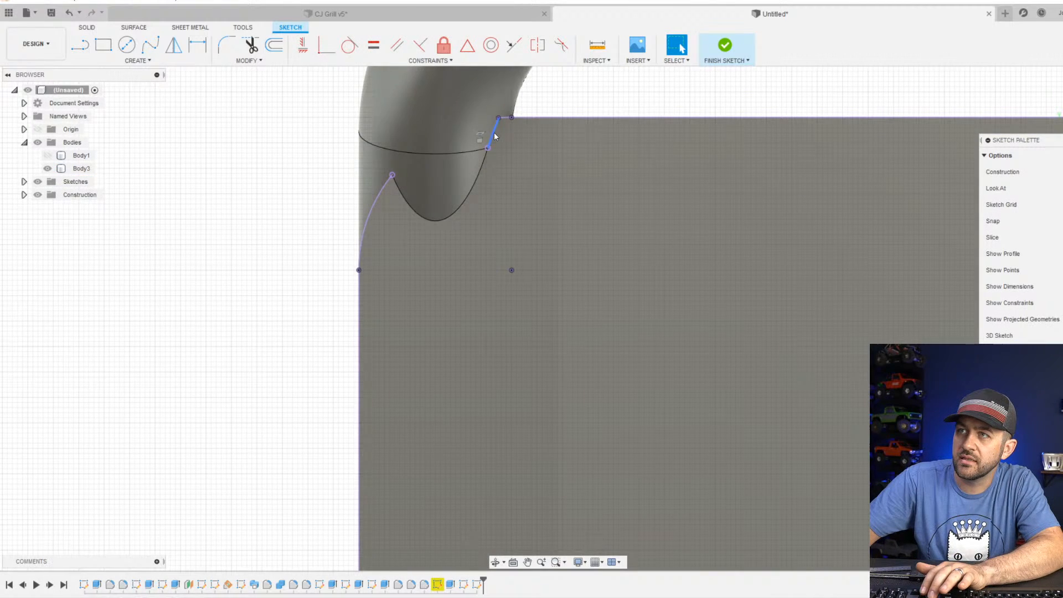
click(494, 135)
scroll(441, 172, down, 5)
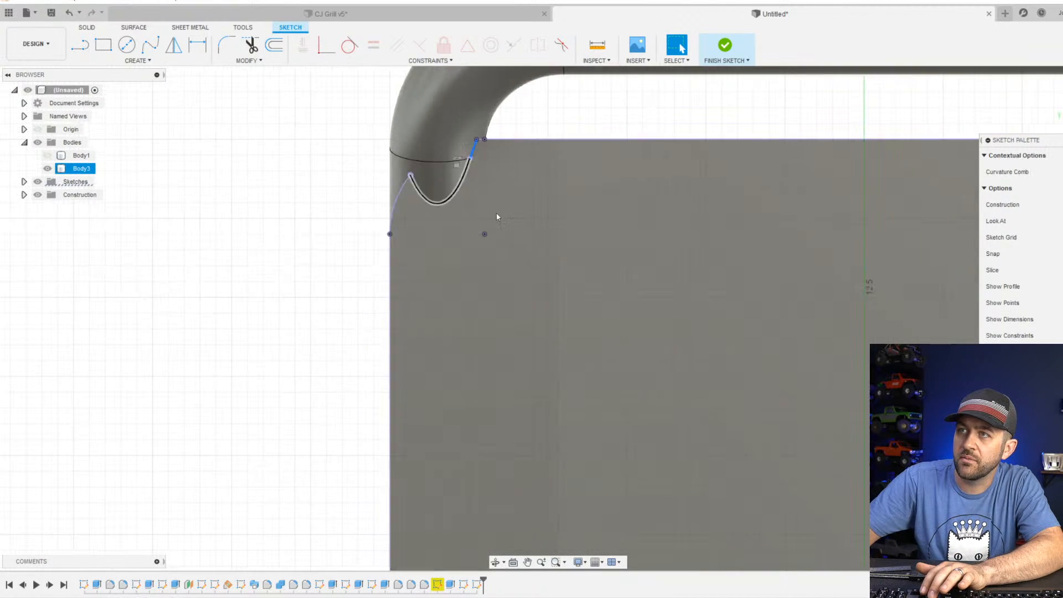
key(Delete)
Delete the projected curves of the handle notch at the back face's upper right corner.
middle_drag(494, 284, 216, 251)
scroll(880, 237, down, 2)
scroll(748, 270, up, 2)
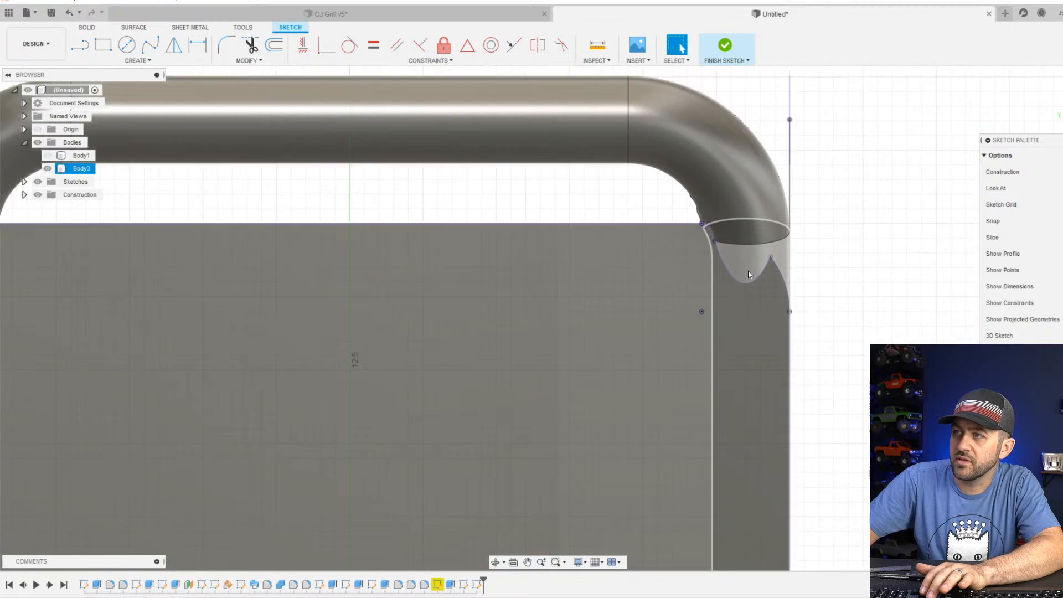
click(711, 249)
key(Delete)
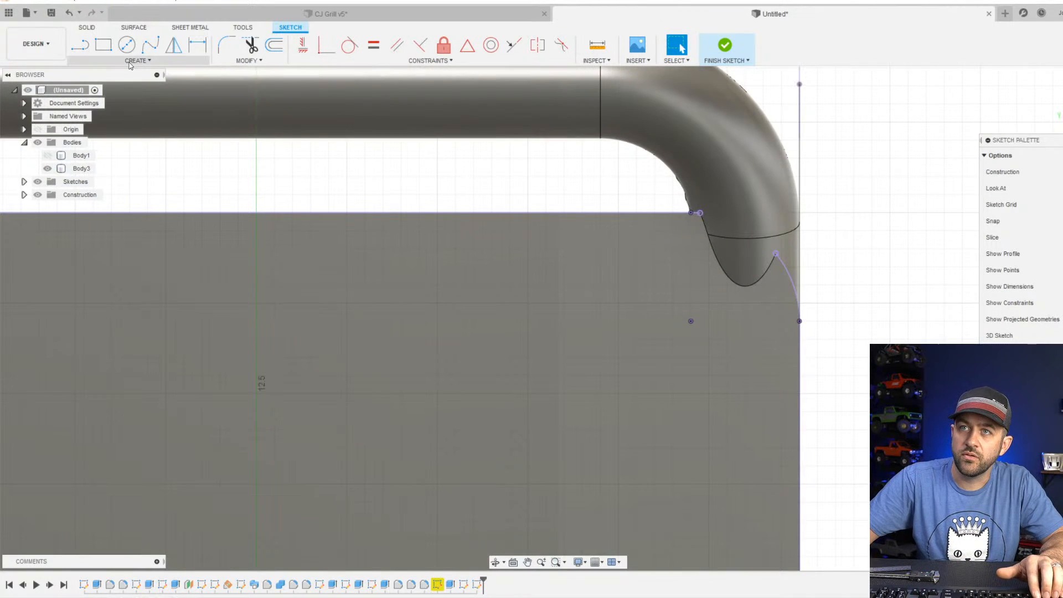
Bridge the upper right notch with a three-point arc from the top edge's end to the corner curve's end.
click(138, 60)
mouse_move(108, 115)
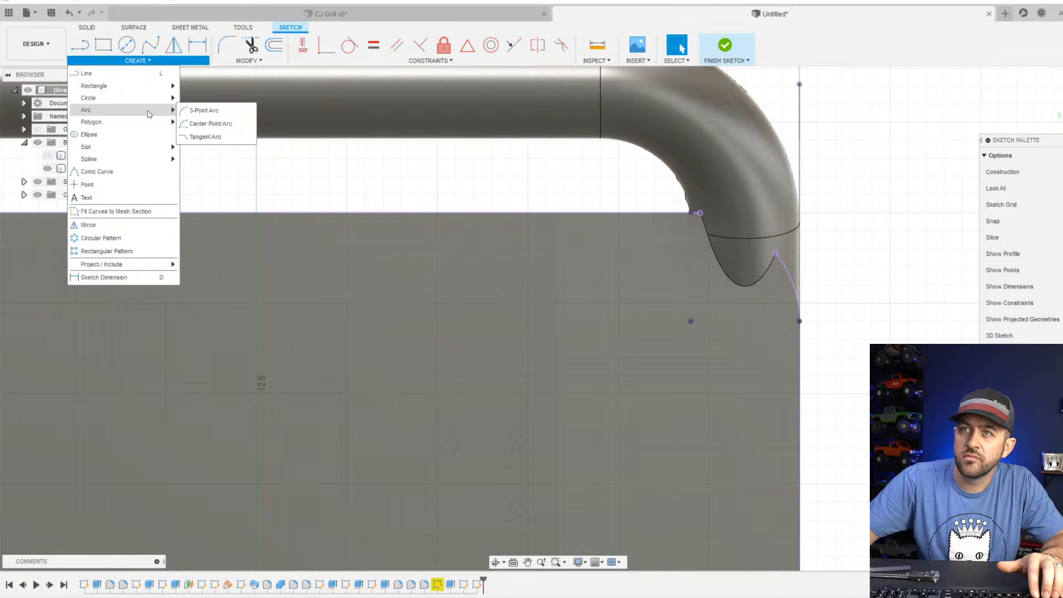
click(204, 111)
scroll(714, 213, up, 3)
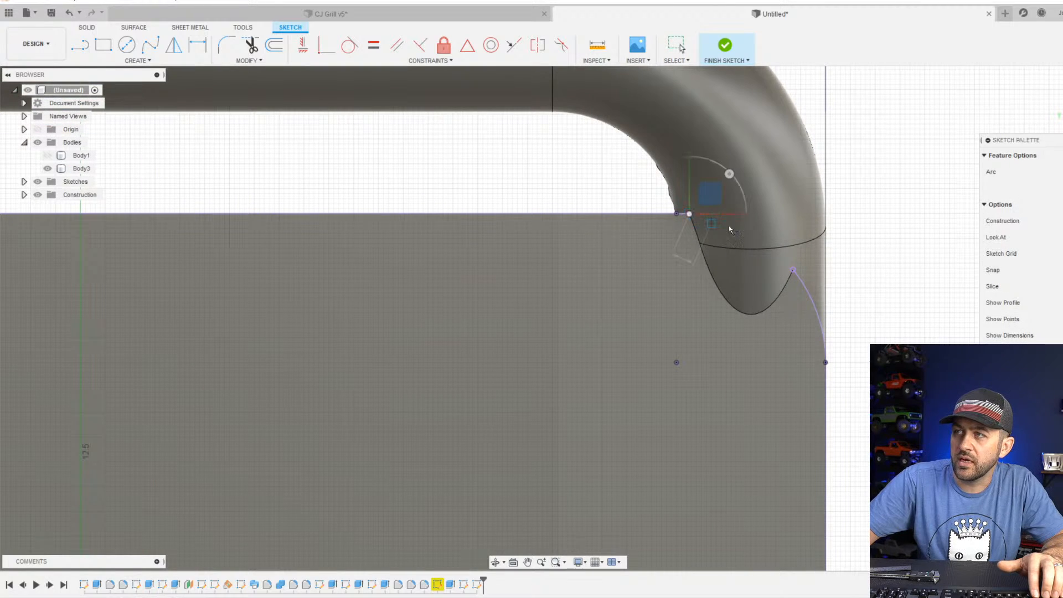
click(793, 270)
click(746, 243)
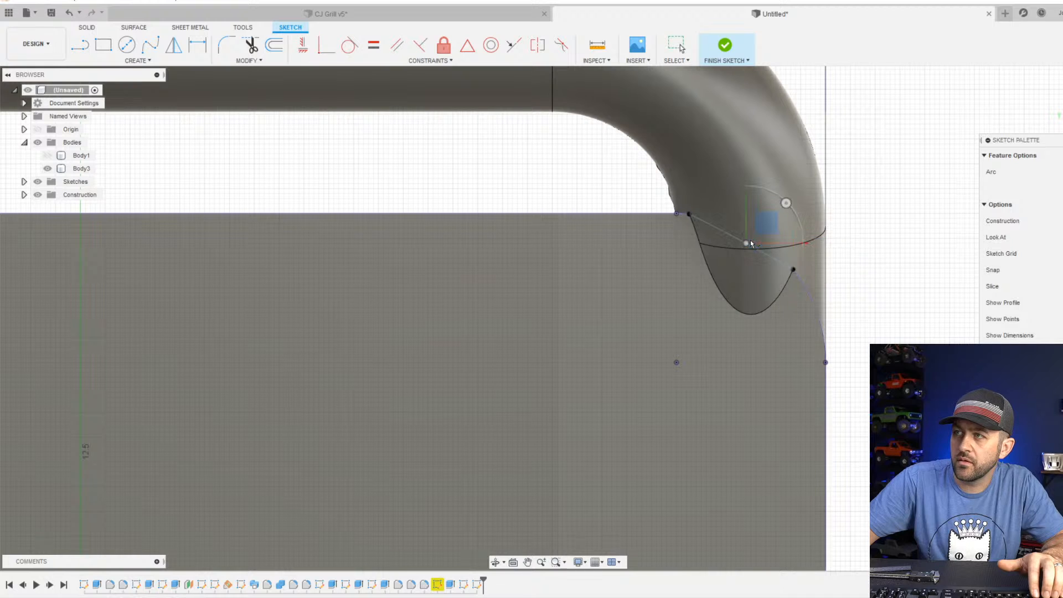
Bridge the upper left notch with a three-point arc from the corner curve's end to the top edge's end.
scroll(752, 243, down, 5)
middle_drag(399, 294, 617, 306)
scroll(443, 287, up, 4)
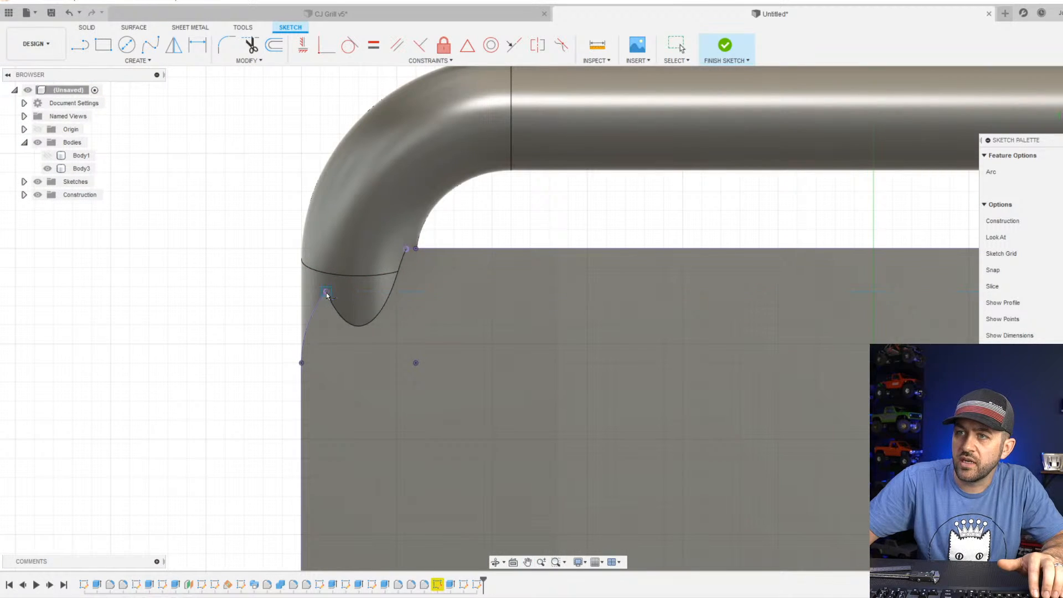
click(407, 248)
scroll(357, 270, up, 3)
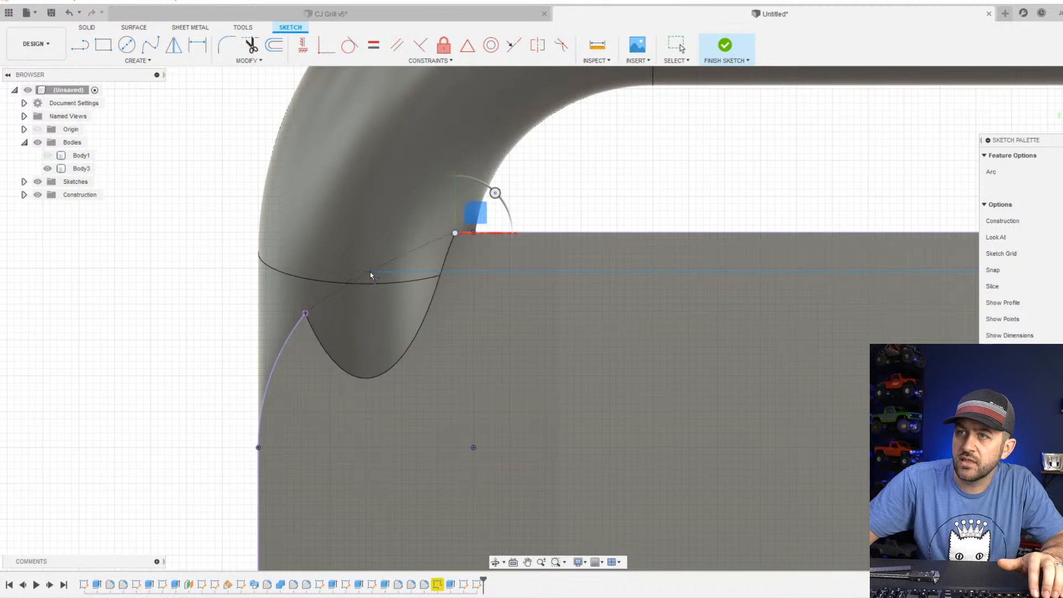
click(370, 271)
scroll(369, 270, down, 3)
key(Escape)
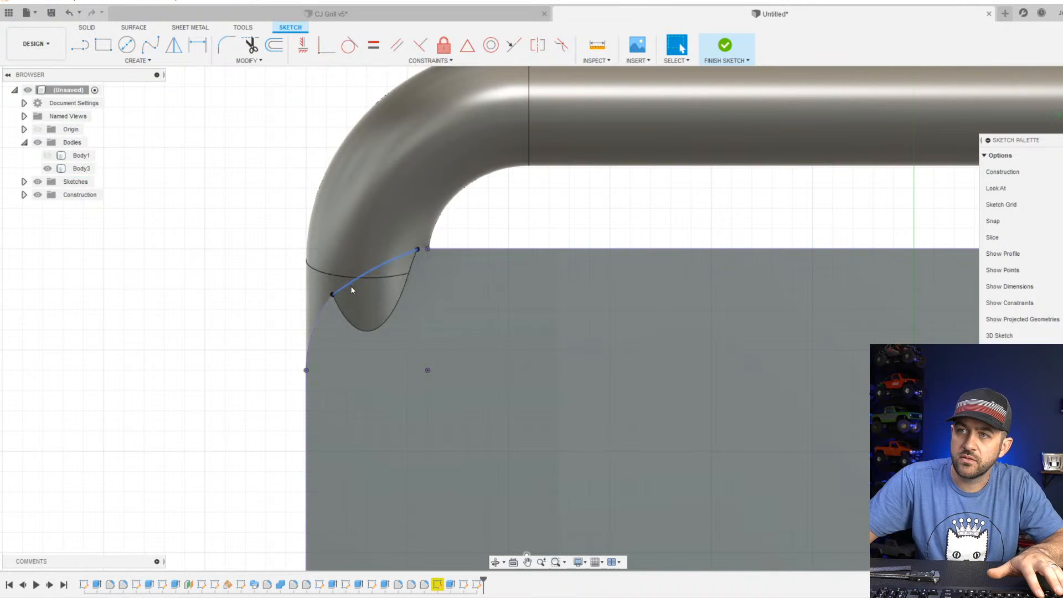
Make the upper left bridging arc tangent to the adjoining corner curve and the short top edge segment.
click(351, 287)
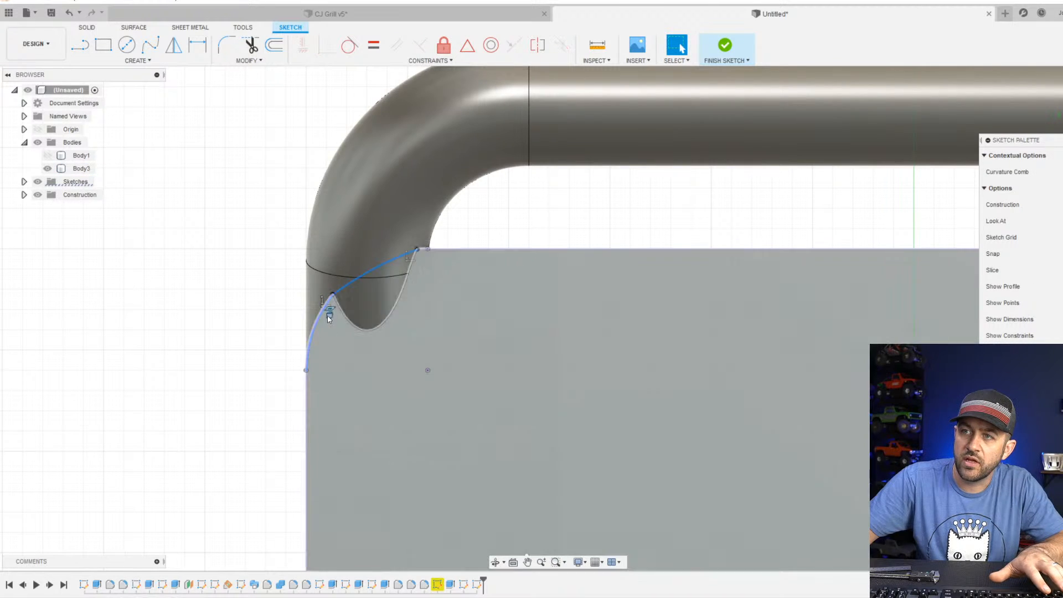
click(350, 46)
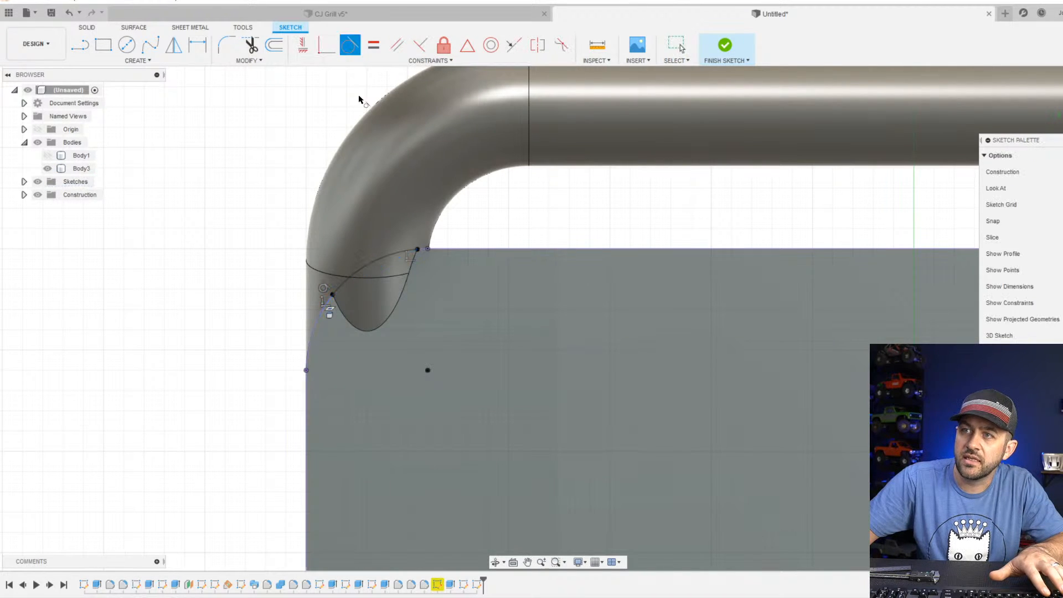
scroll(410, 261, up, 3)
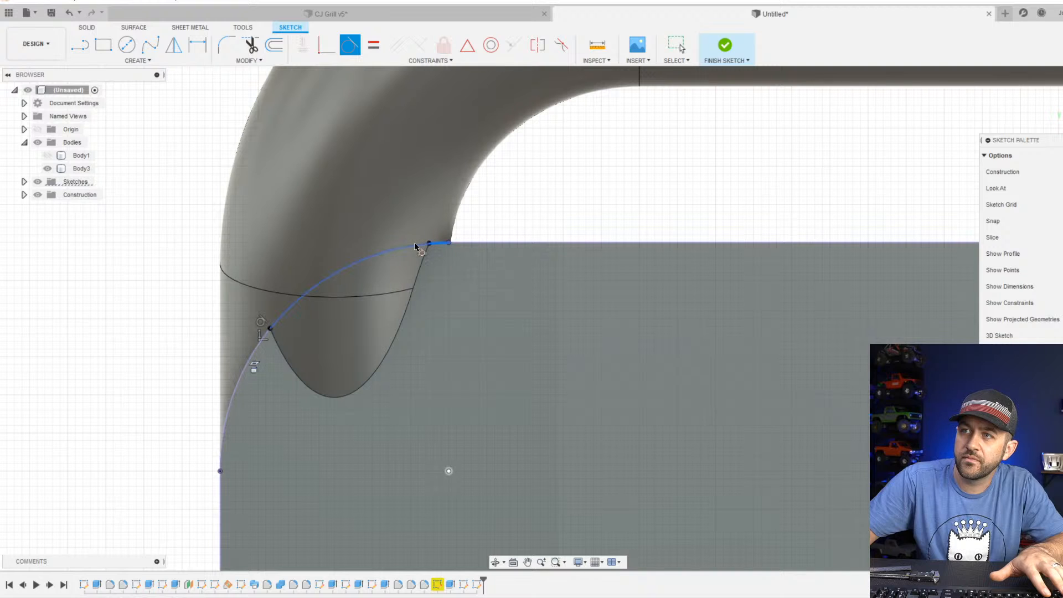
scroll(445, 281, down, 3)
Make the upper right bridging arc tangent to the adjoining projected corner curve.
scroll(513, 338, down, 3)
middle_drag(639, 374, 180, 318)
scroll(678, 282, up, 4)
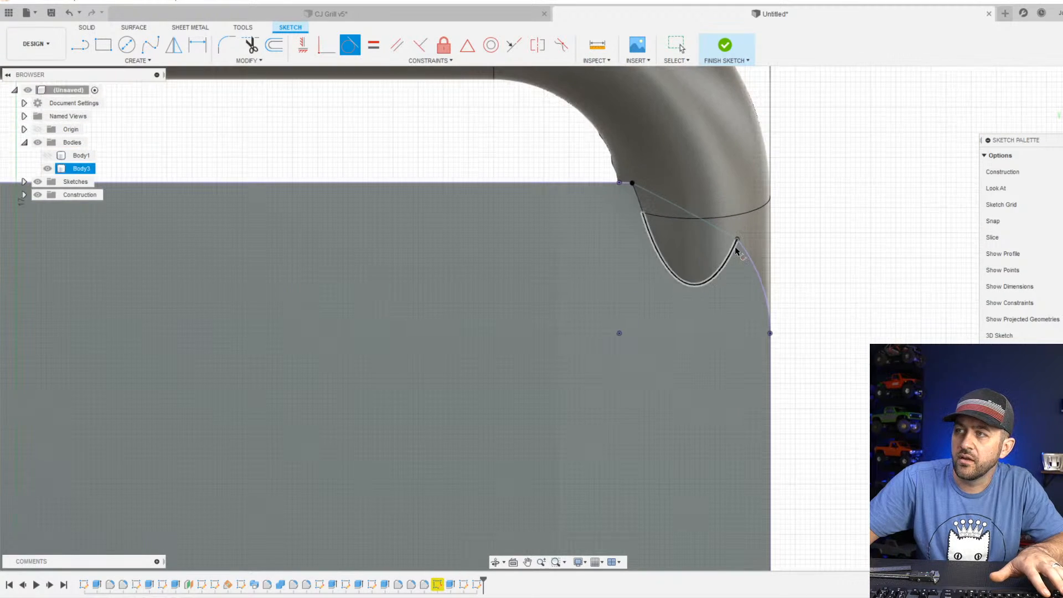
click(742, 250)
click(725, 234)
scroll(723, 256, down, 2)
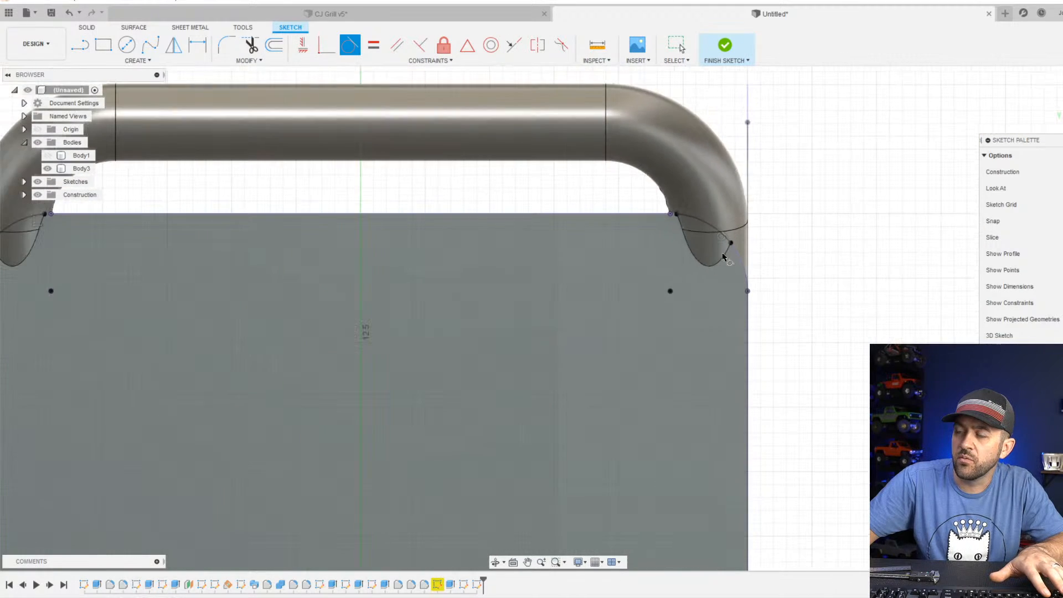
scroll(698, 319, down, 4)
middle_drag(646, 390, 702, 289)
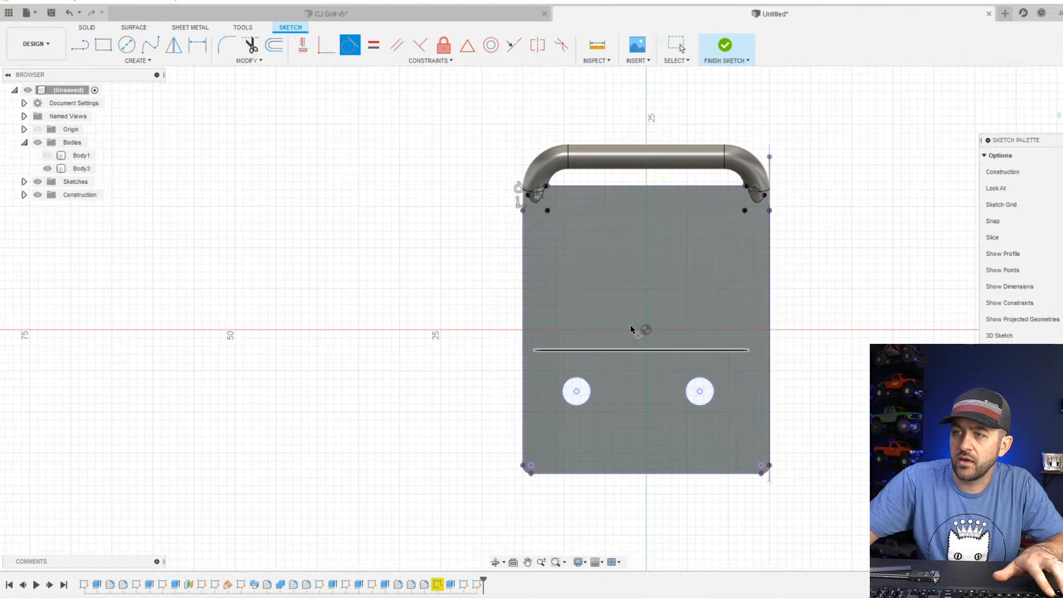
key(Escape)
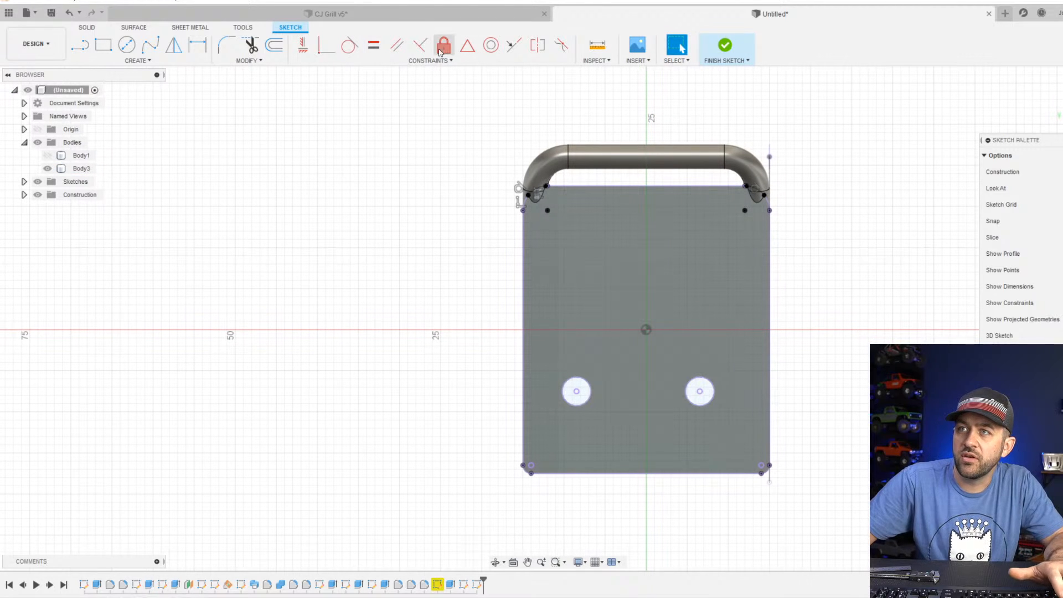
Start an Offset and pick the outline's left edge, upper left corner curves, top edge segments and upper right corner curves.
click(272, 47)
scroll(470, 216, up, 3)
click(564, 272)
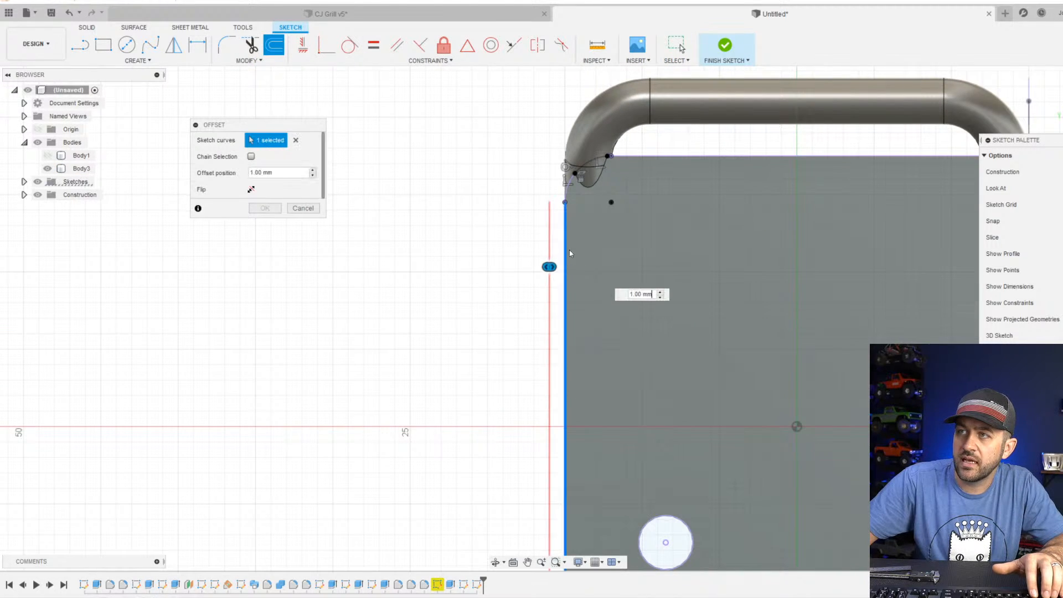
click(570, 181)
click(592, 162)
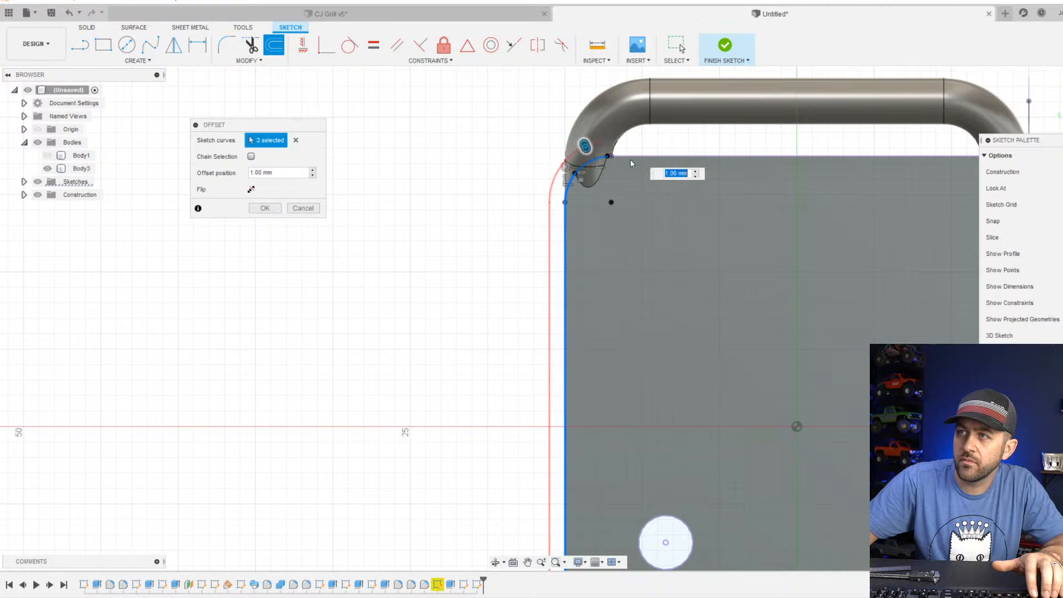
scroll(612, 159, up, 6)
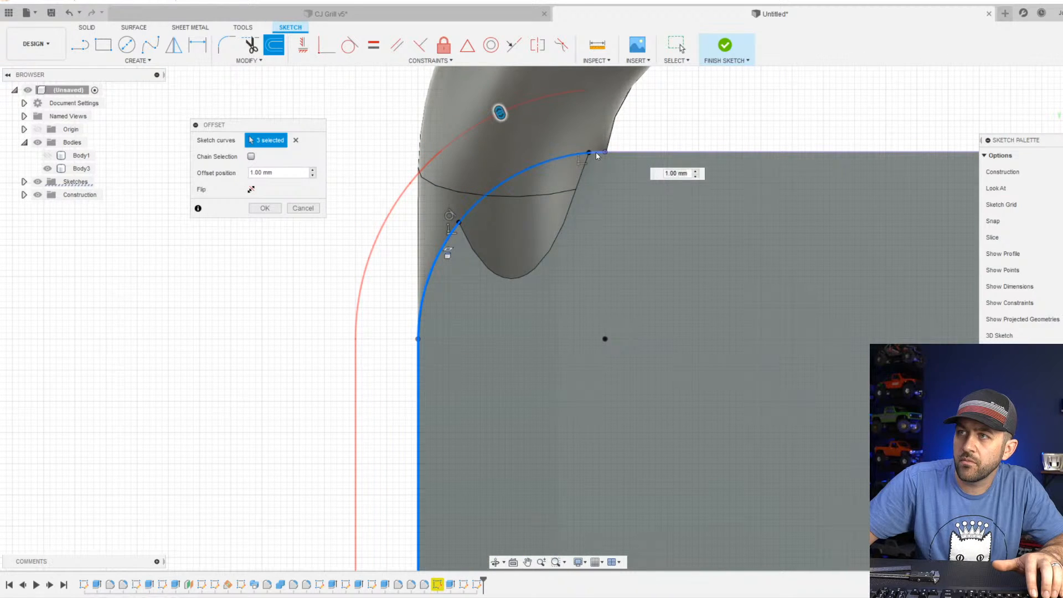
click(596, 152)
click(629, 151)
scroll(538, 199, down, 3)
middle_drag(745, 279, 188, 268)
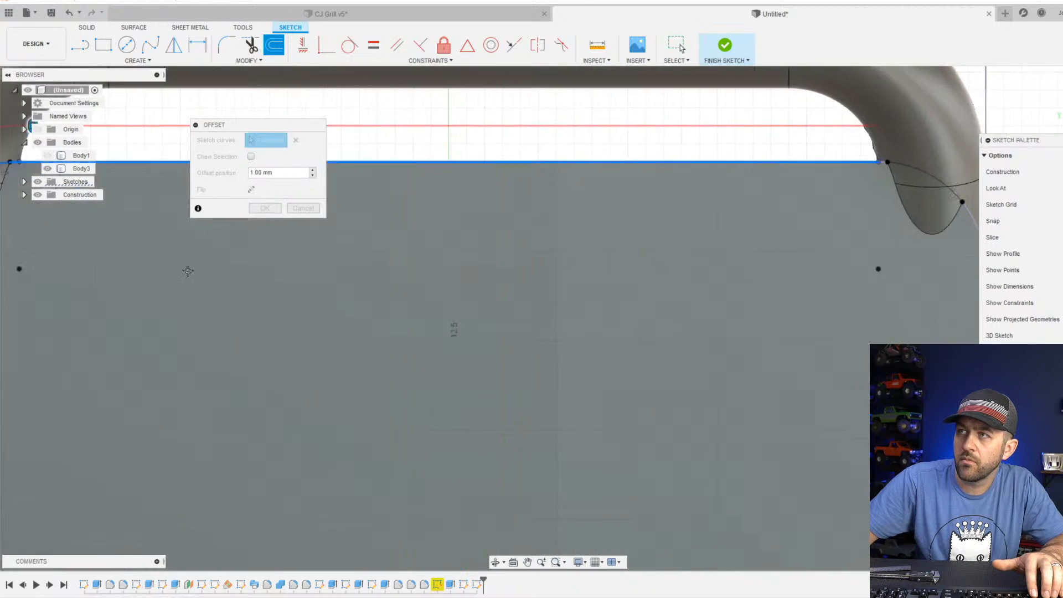
scroll(191, 270, down, 1)
scroll(791, 172, up, 7)
click(742, 209)
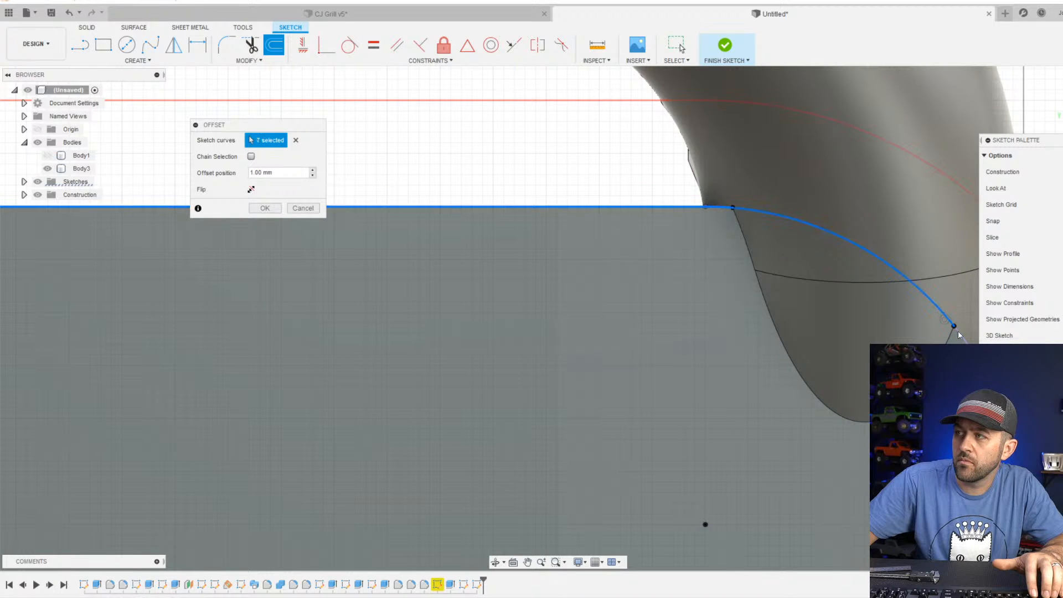
middle_drag(830, 327, 656, 270)
scroll(775, 326, down, 3)
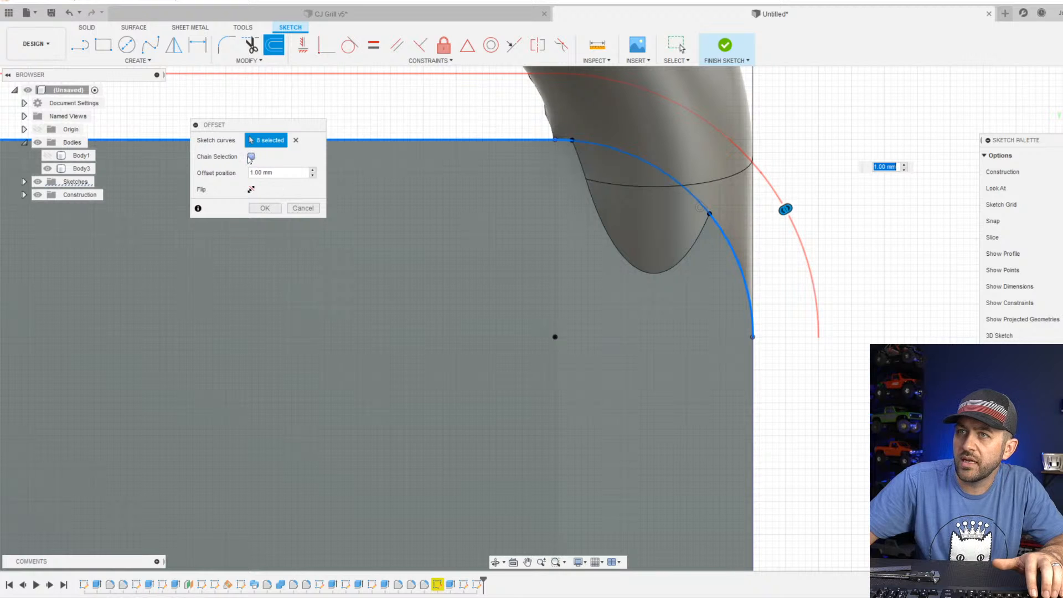
Extend the offset selection to the whole outline with chain selection and offset it 2 mm inward.
click(252, 158)
scroll(676, 352, down, 5)
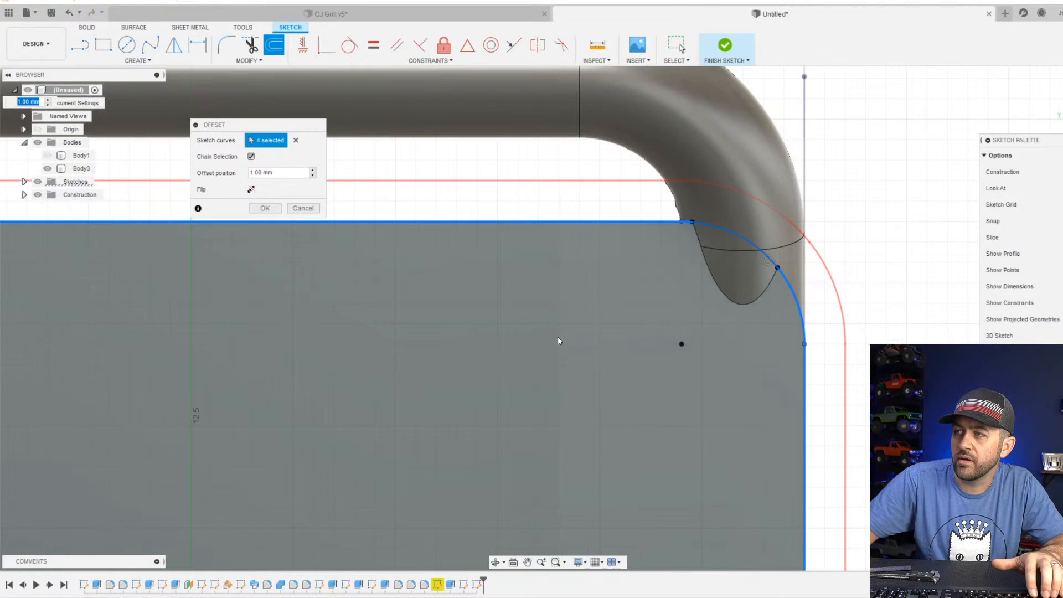
middle_drag(613, 404, 653, 231)
scroll(653, 231, down, 4)
middle_drag(624, 310, 702, 244)
scroll(702, 245, down, 2)
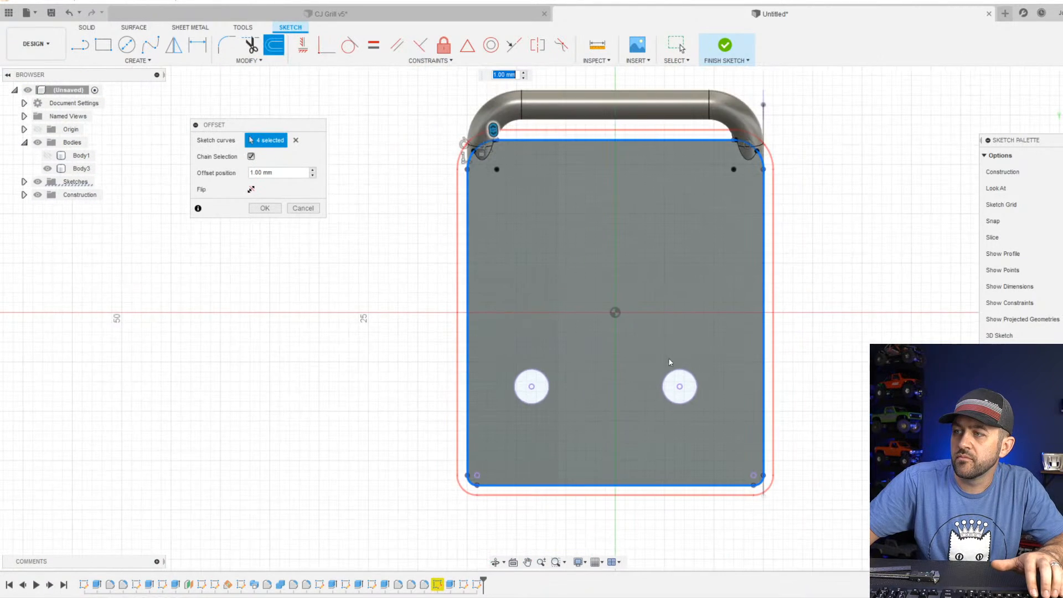
double_click(263, 172)
text(2)
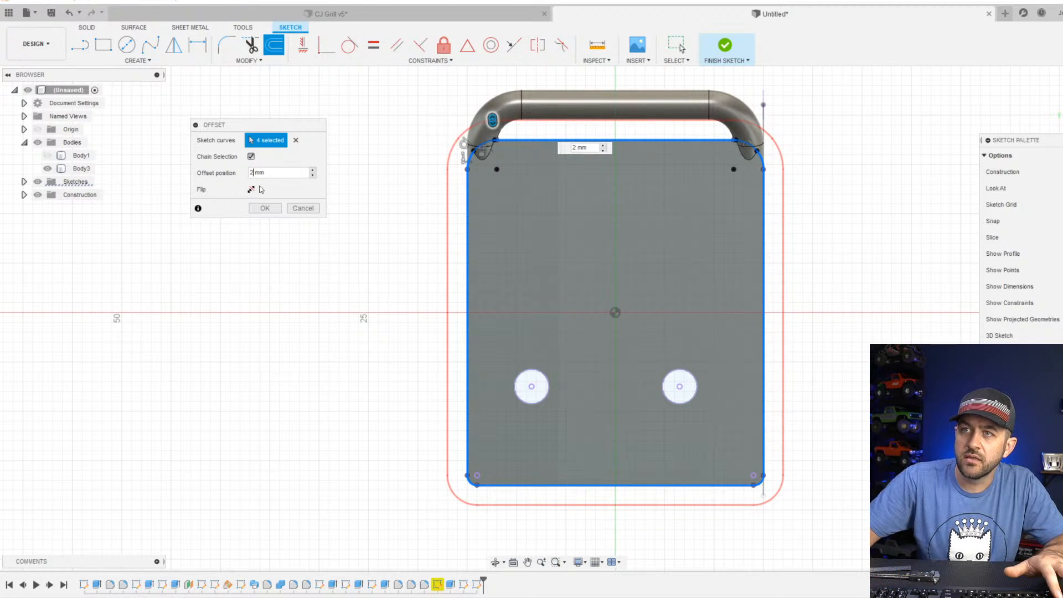
click(252, 189)
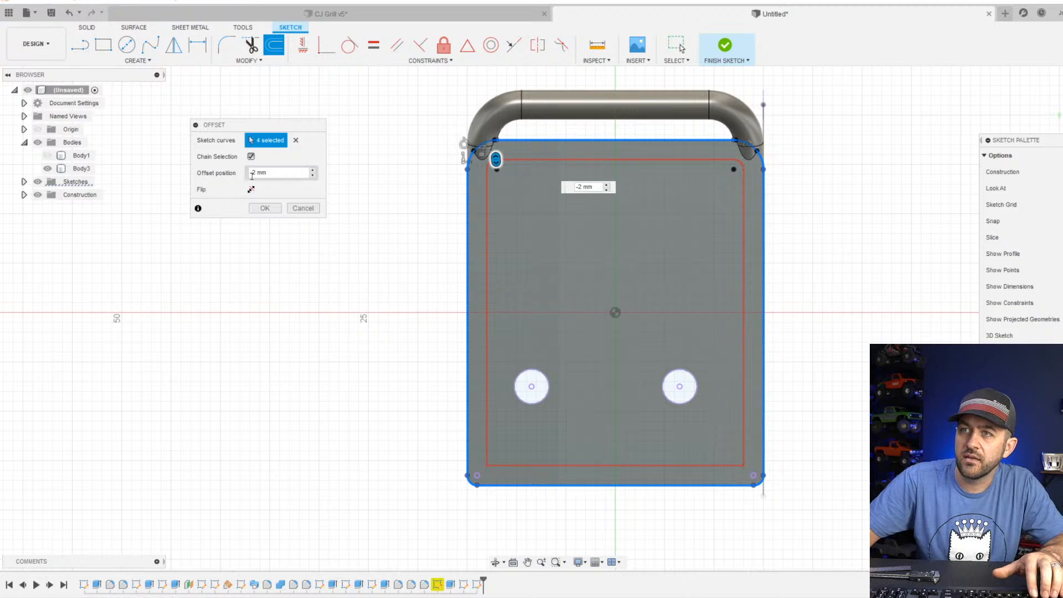
click(266, 209)
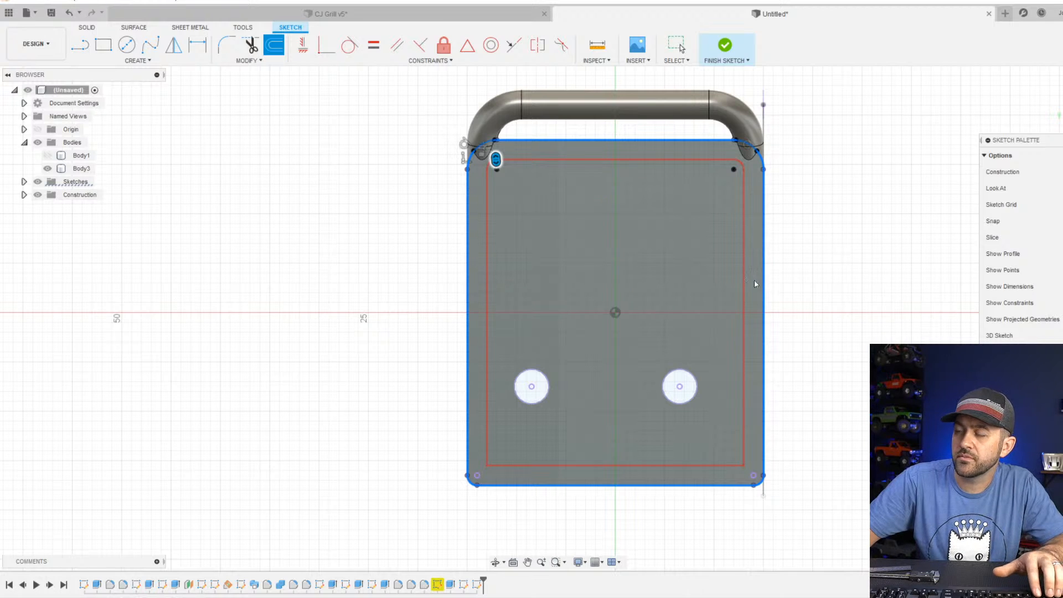
Finish the sketch and extrude the rim profile between the two outlines 1.607 mm backward as a new body.
scroll(626, 325, down, 3)
shift+middle_drag(626, 325, 598, 313)
scroll(666, 255, up, 4)
scroll(666, 255, up, 1)
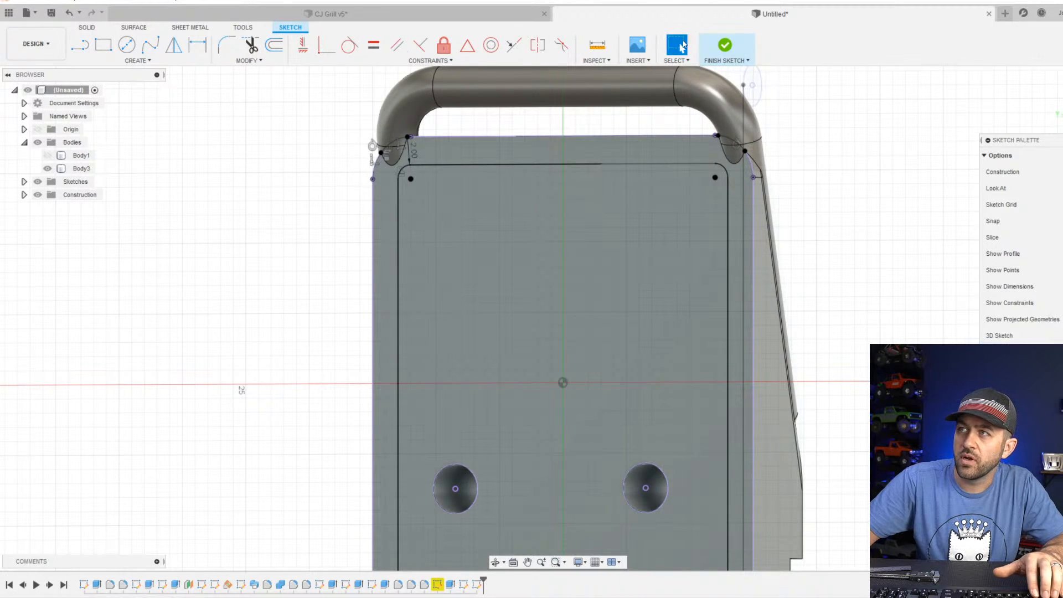
click(724, 46)
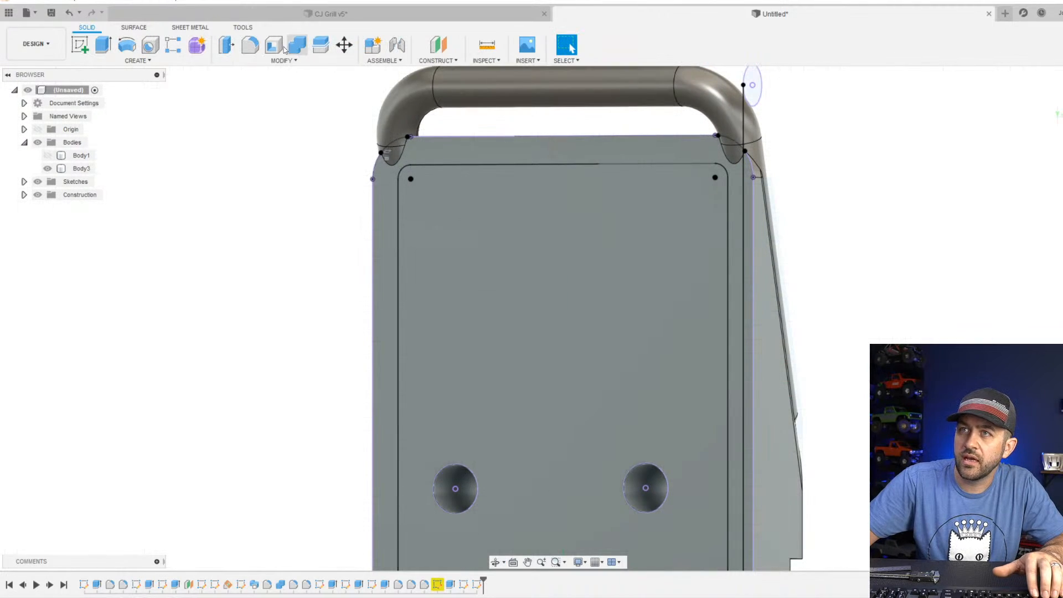
click(102, 44)
click(430, 151)
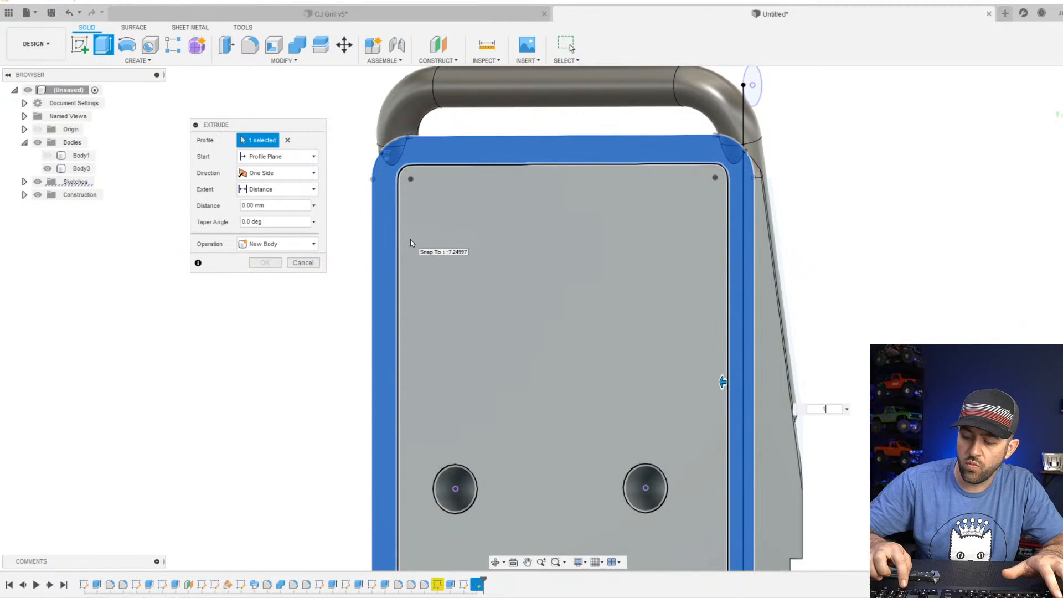
text(1.607)
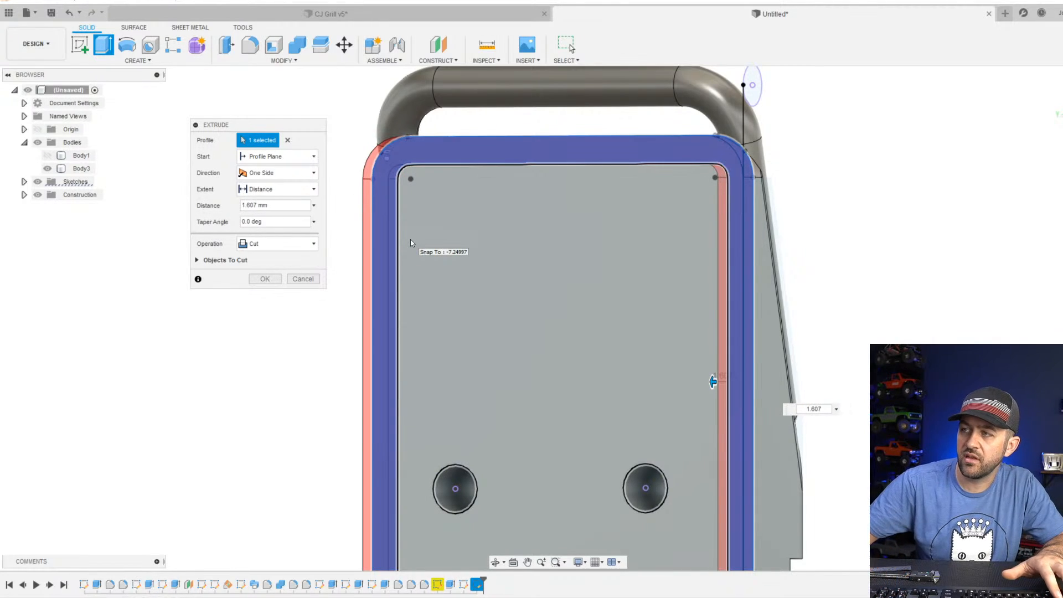
click(277, 244)
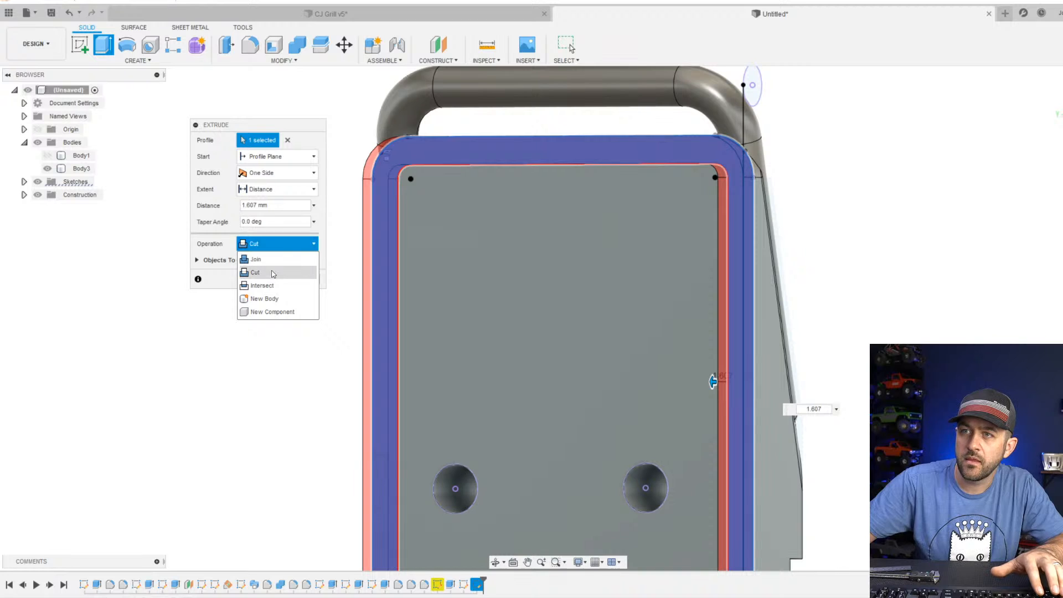
click(273, 297)
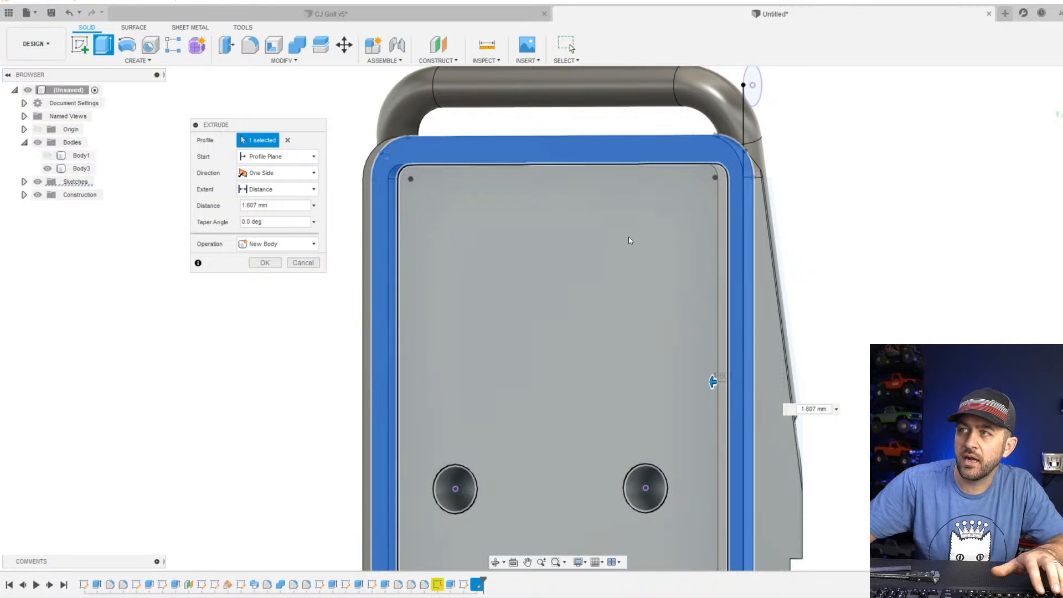
shift+middle_drag(628, 236, 604, 193)
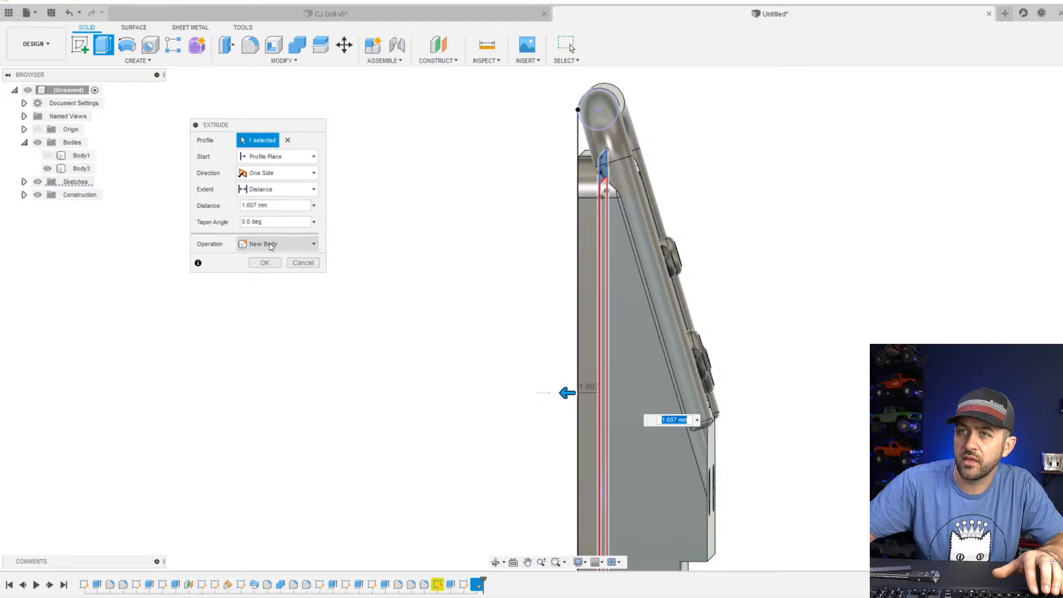
click(270, 264)
Inspect the new rim body against the front section from the side and the back.
shift+middle_drag(610, 262, 730, 232)
click(1061, 106)
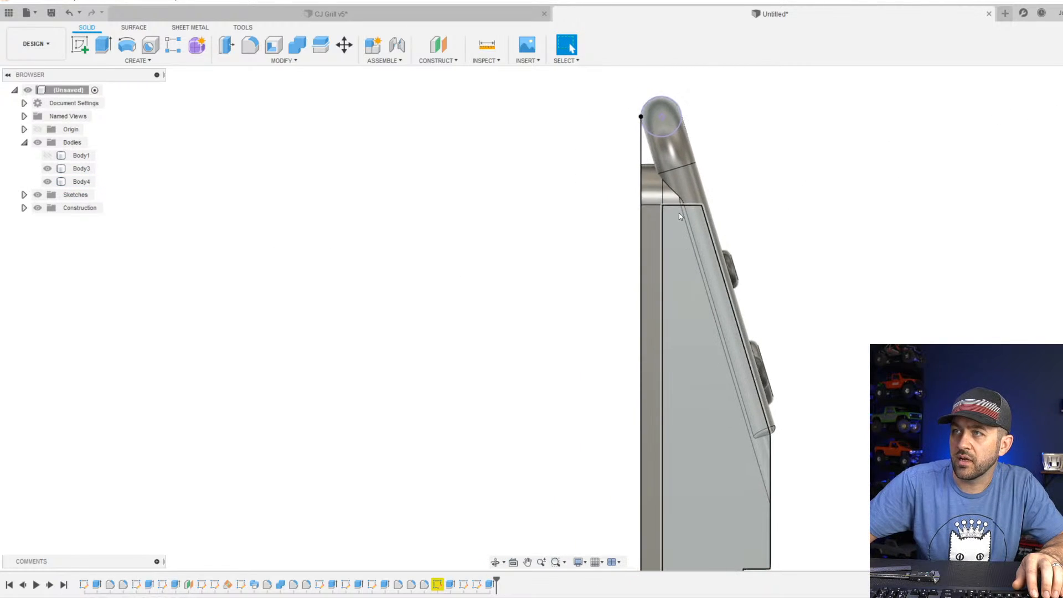
scroll(629, 213, up, 5)
scroll(649, 331, down, 5)
middle_drag(660, 349, 639, 244)
scroll(641, 252, down, 3)
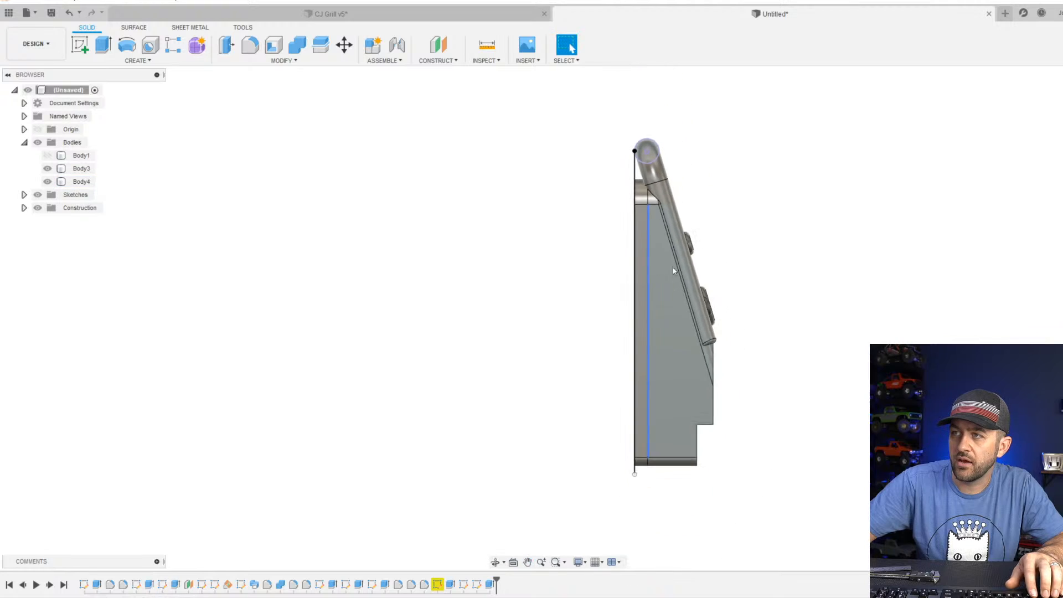
scroll(649, 181, up, 4)
scroll(649, 183, up, 4)
middle_drag(604, 310, 599, 427)
scroll(605, 219, down, 1)
scroll(604, 218, down, 3)
shift+middle_drag(600, 265, 643, 290)
scroll(600, 292, down, 3)
click(581, 295)
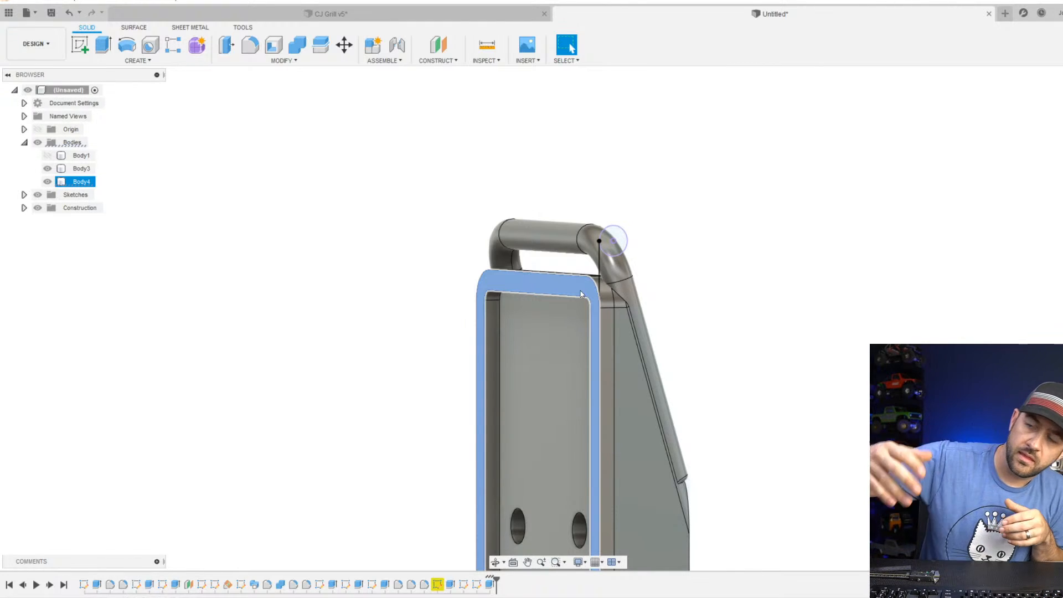
scroll(653, 311, down, 3)
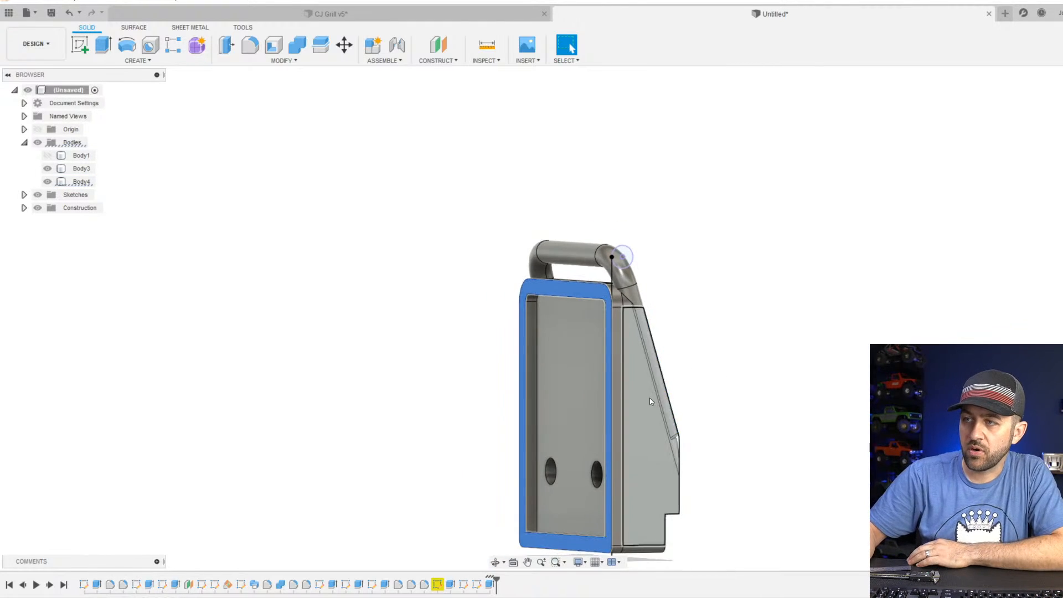
middle_drag(653, 400, 651, 315)
scroll(592, 285, up, 3)
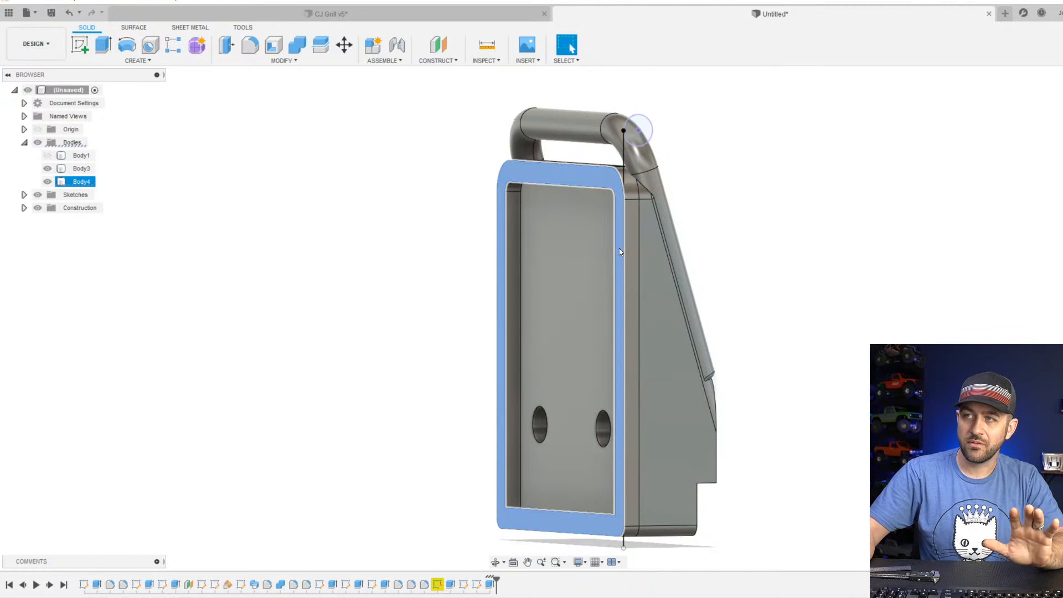
Join the rim body to the front section body with Combine, using the front section as the target.
scroll(587, 293, down, 2)
shift+middle_drag(586, 296, 626, 271)
scroll(626, 271, up, 3)
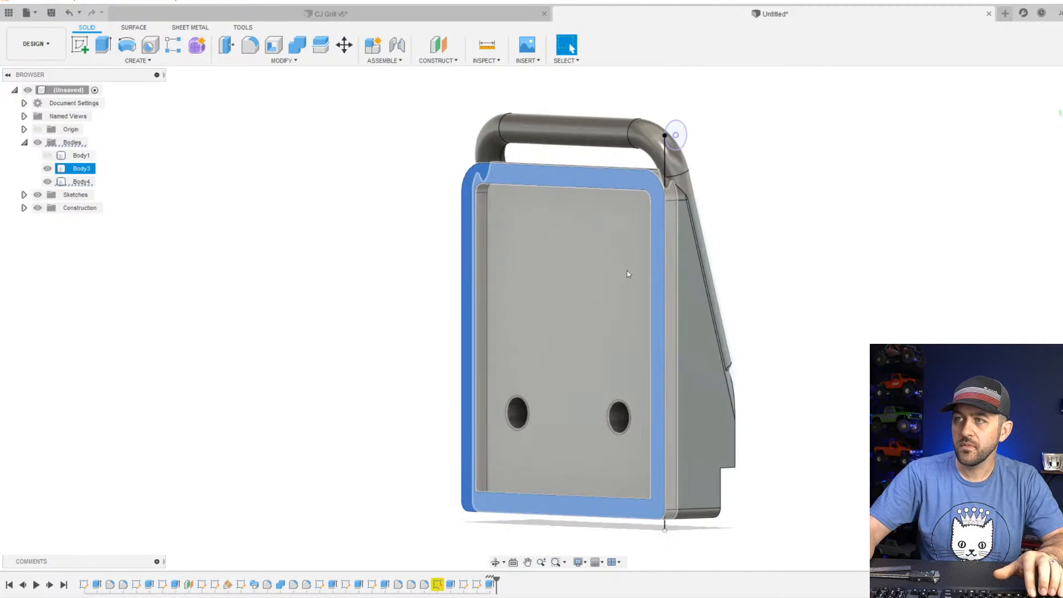
click(298, 49)
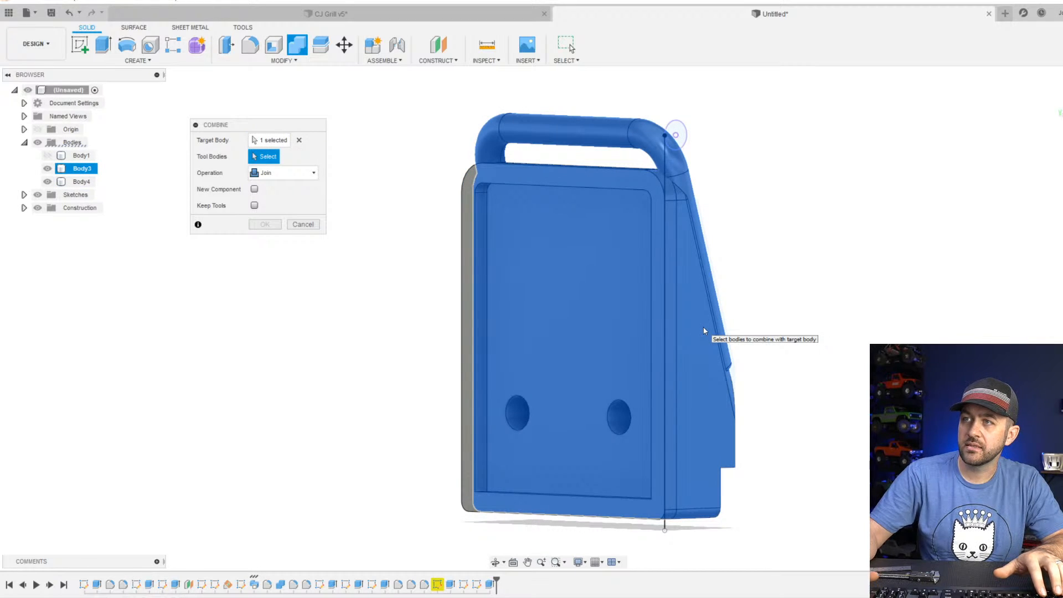
click(462, 197)
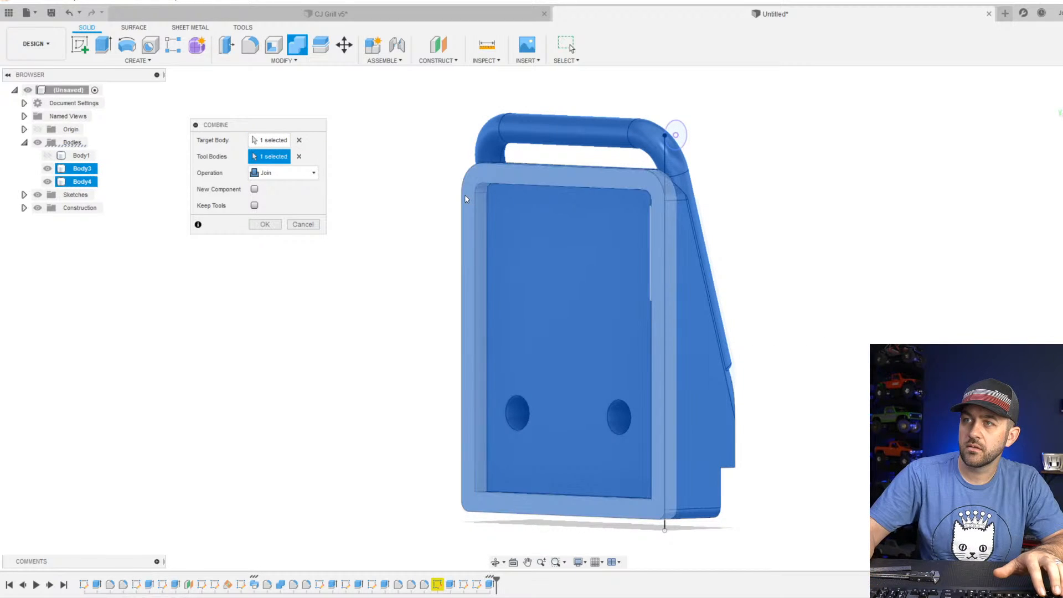
key(Return)
Hide the leftover rim profile sketch, Sketch12.
scroll(545, 238, down, 3)
shift+middle_drag(650, 236, 611, 237)
scroll(148, 349, up, 1)
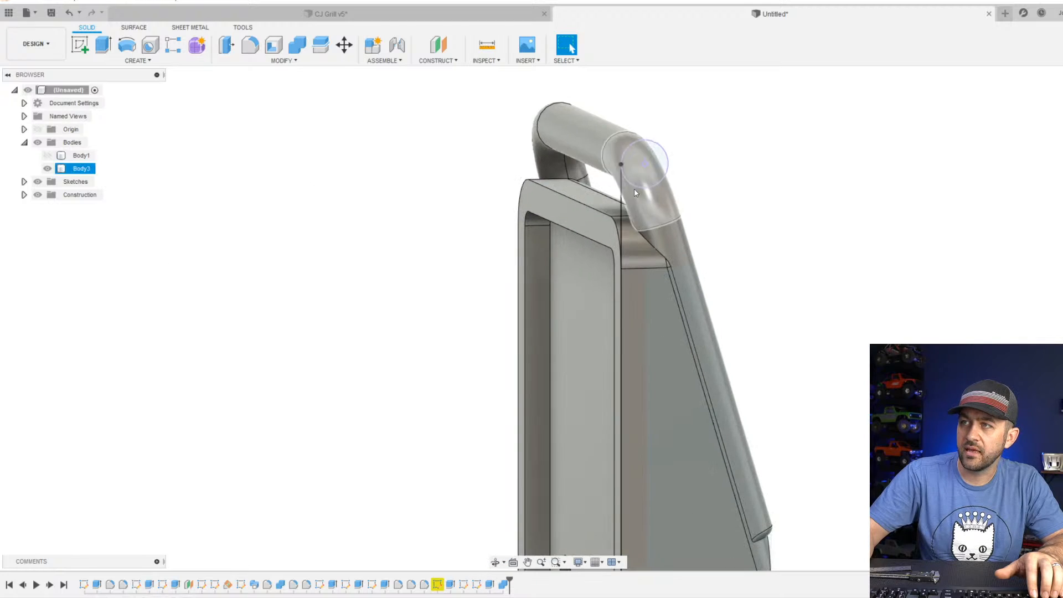
scroll(603, 173, up, 3)
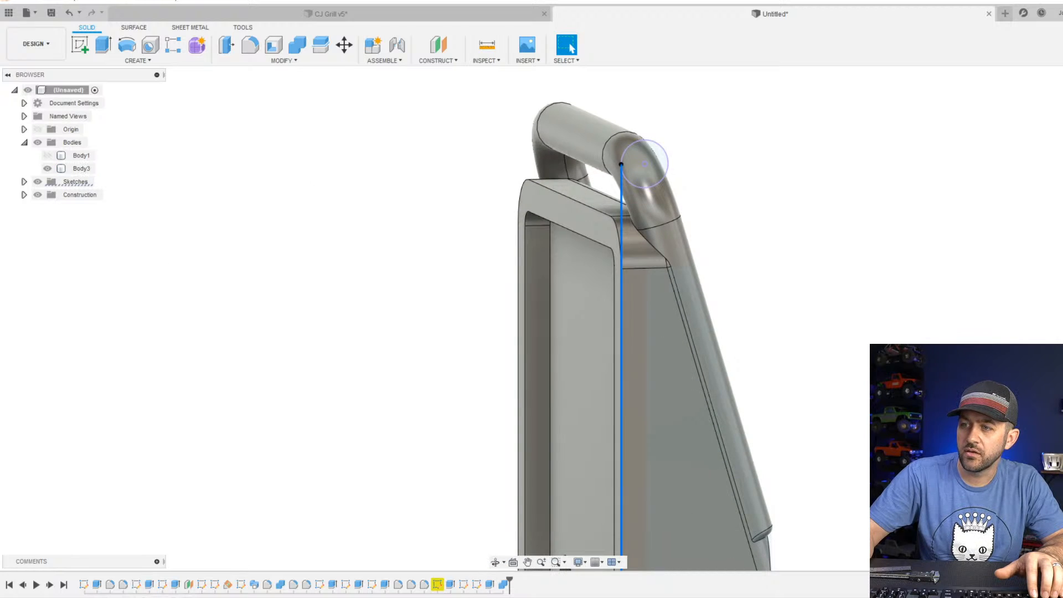
click(476, 584)
click(24, 182)
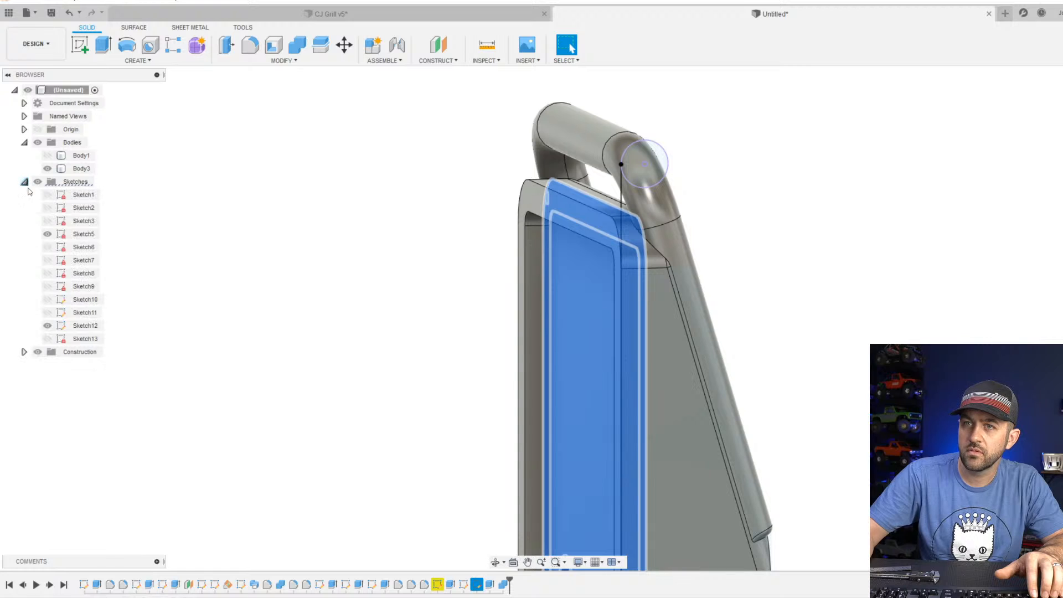
click(51, 325)
scroll(396, 251, down, 3)
click(398, 251)
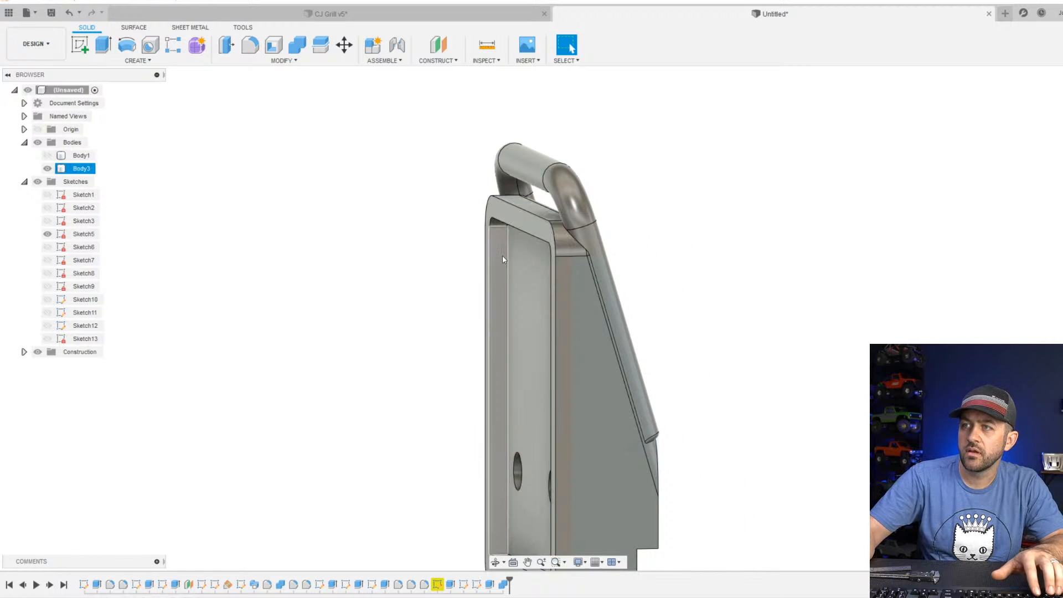
Hide the front section body and show the main case body.
scroll(503, 259, up, 5)
shift+middle_drag(615, 298, 487, 327)
scroll(648, 379, down, 3)
shift+middle_drag(648, 380, 596, 383)
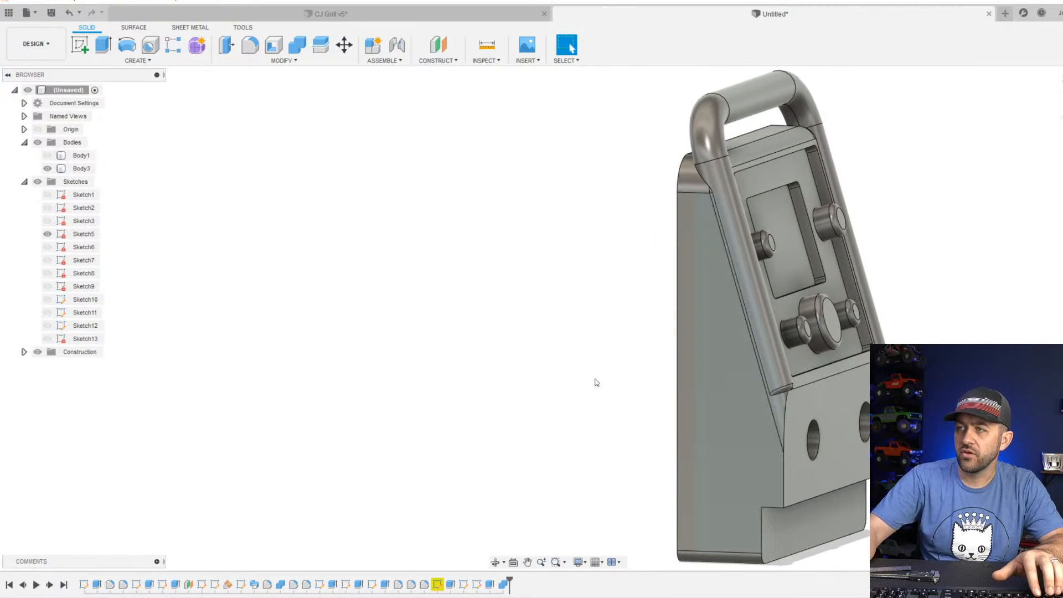
click(48, 169)
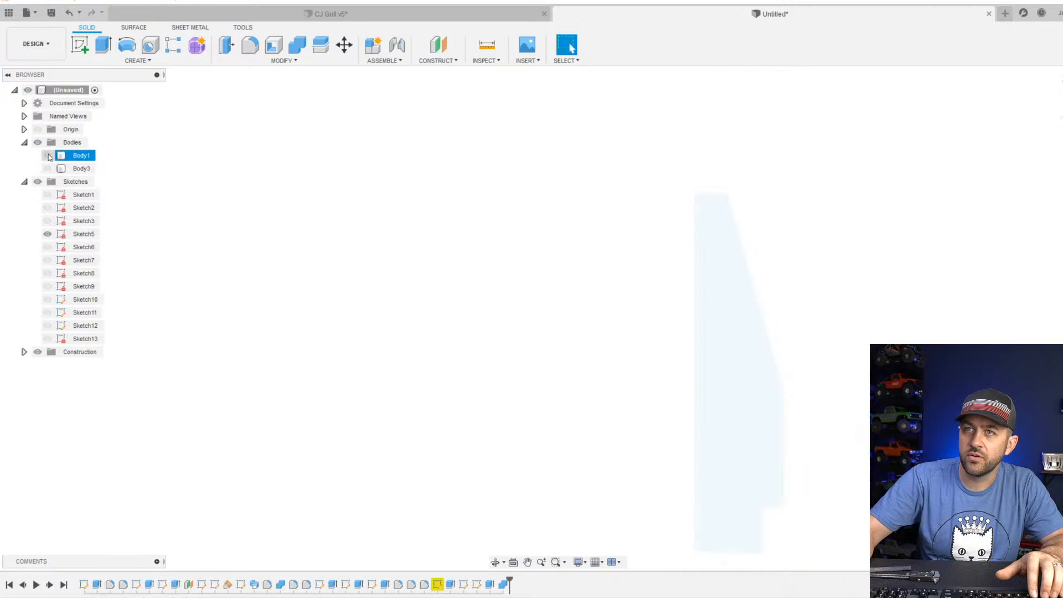
click(48, 156)
scroll(535, 247, down, 3)
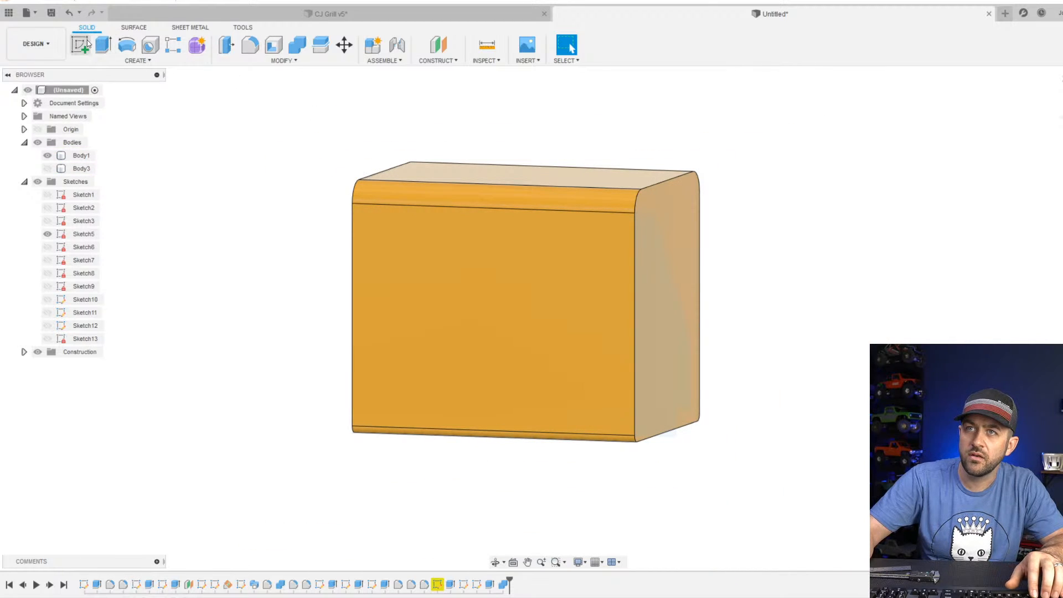
Start a sketch on the case's front face and project the face's outline into it.
click(84, 43)
click(548, 265)
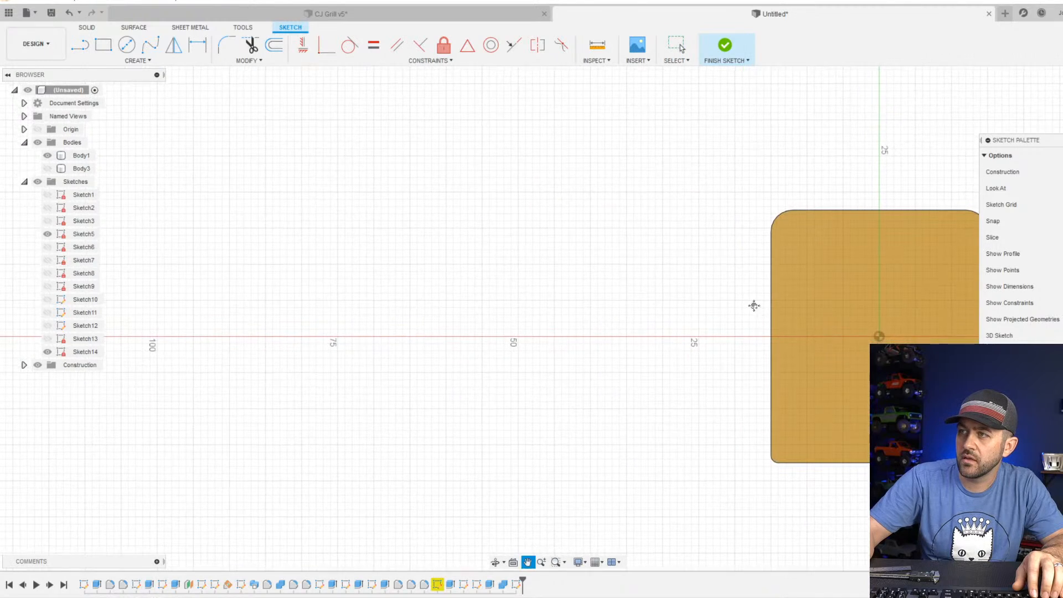
key(p)
click(635, 231)
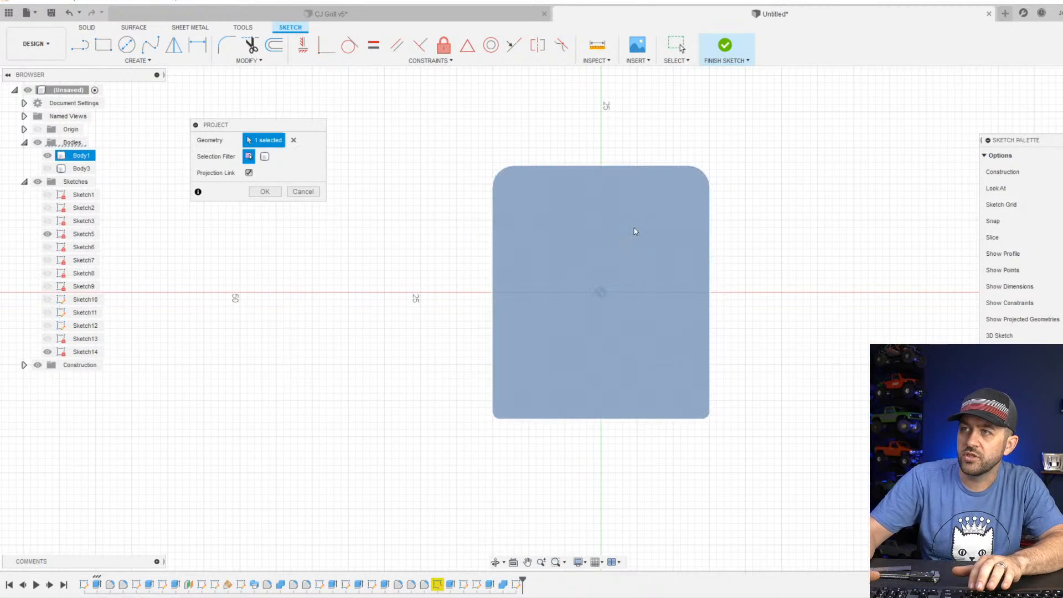
key(Return)
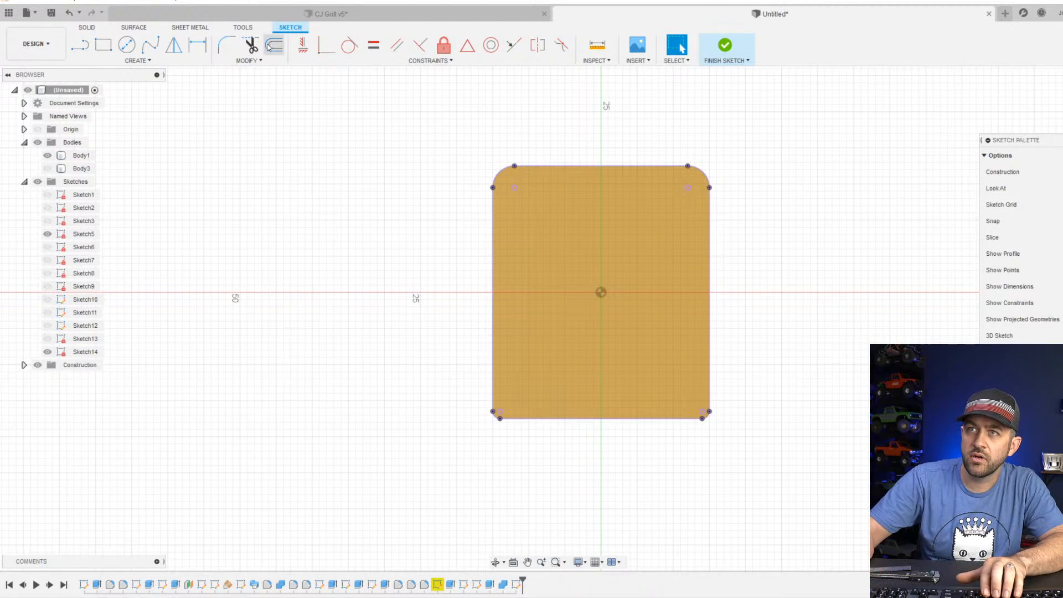
Offset the whole projected outline 2.5 mm inward using chain selection.
click(268, 47)
click(561, 165)
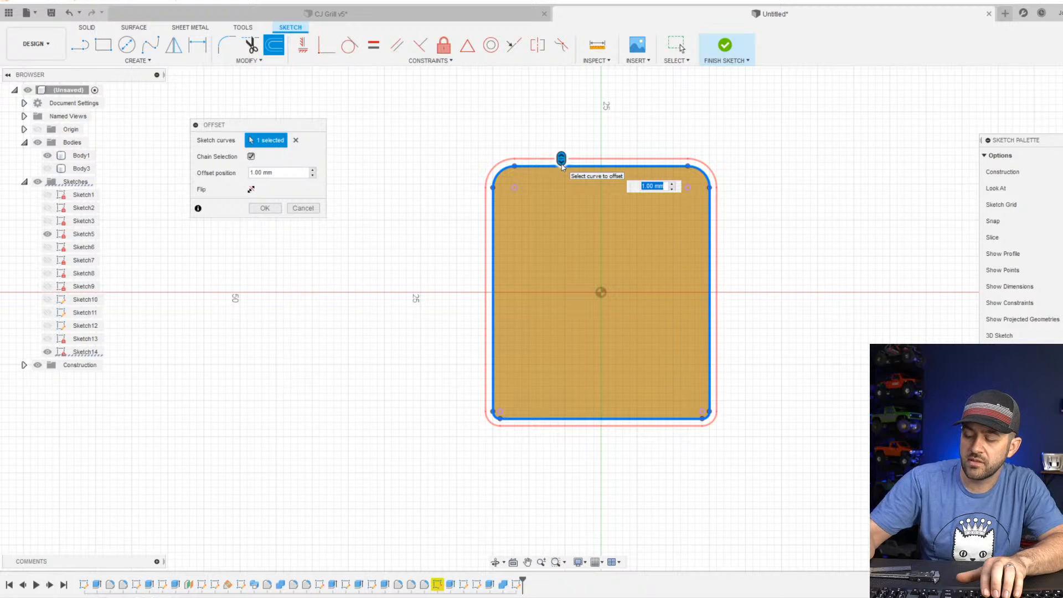
text(2)
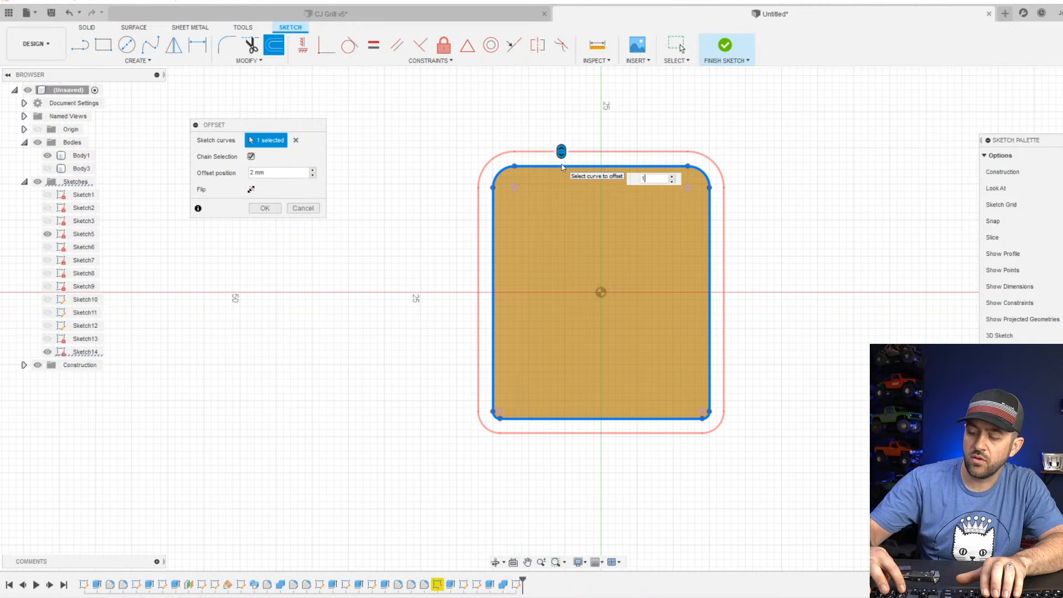
text(1.5)
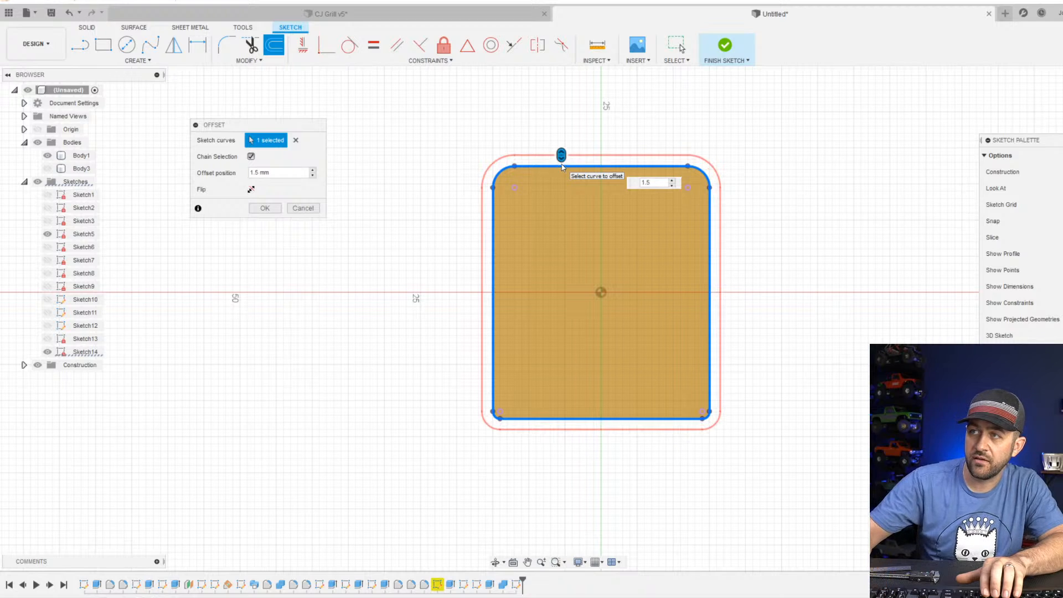
click(250, 190)
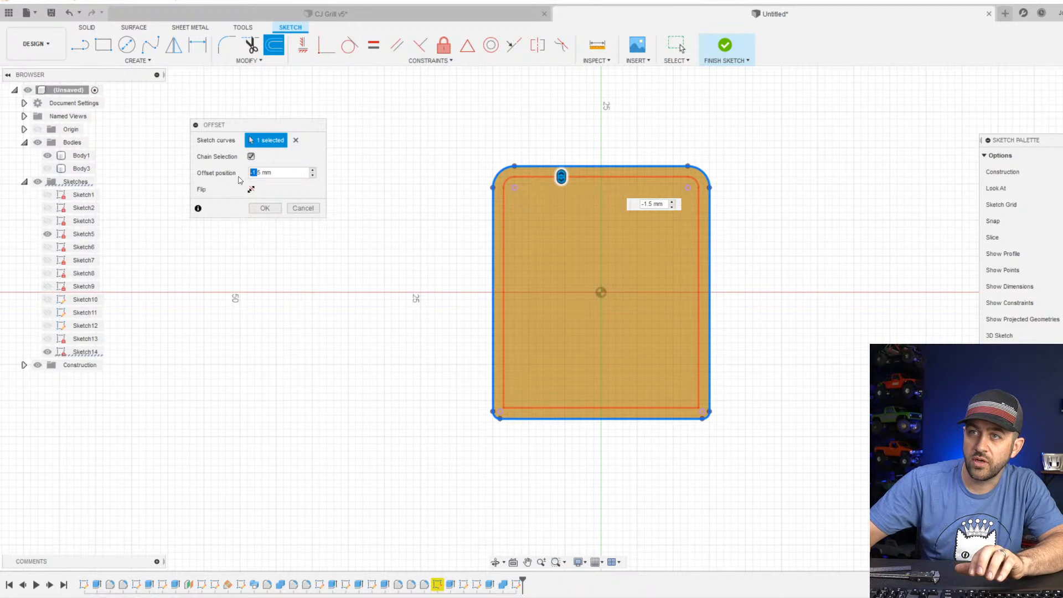
click(280, 206)
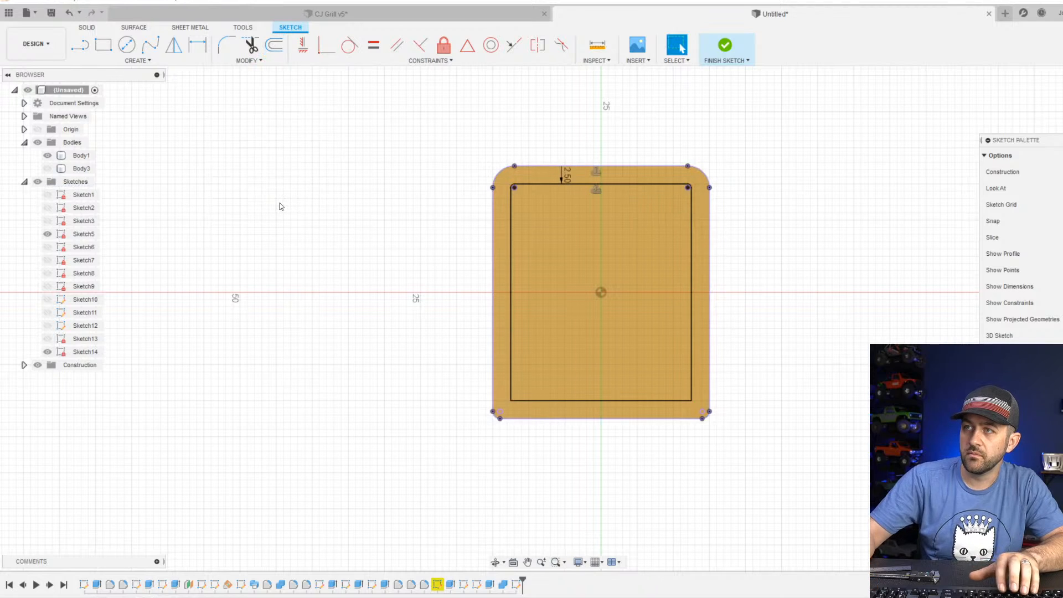
Finish the sketch and cut the border between the two outlines 1.607 mm deep into the case's front end.
click(725, 44)
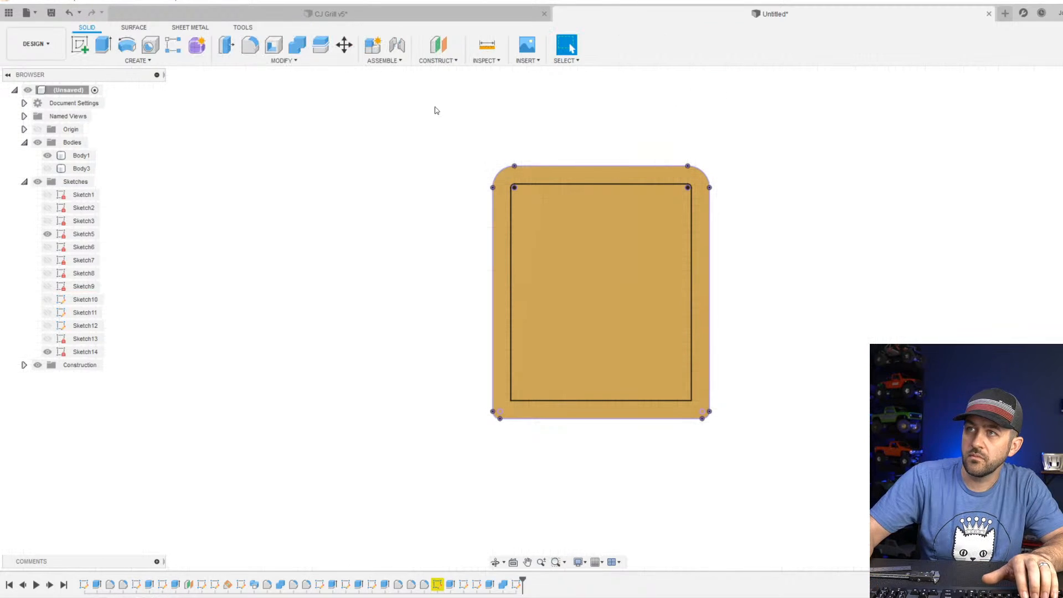
click(105, 41)
click(504, 213)
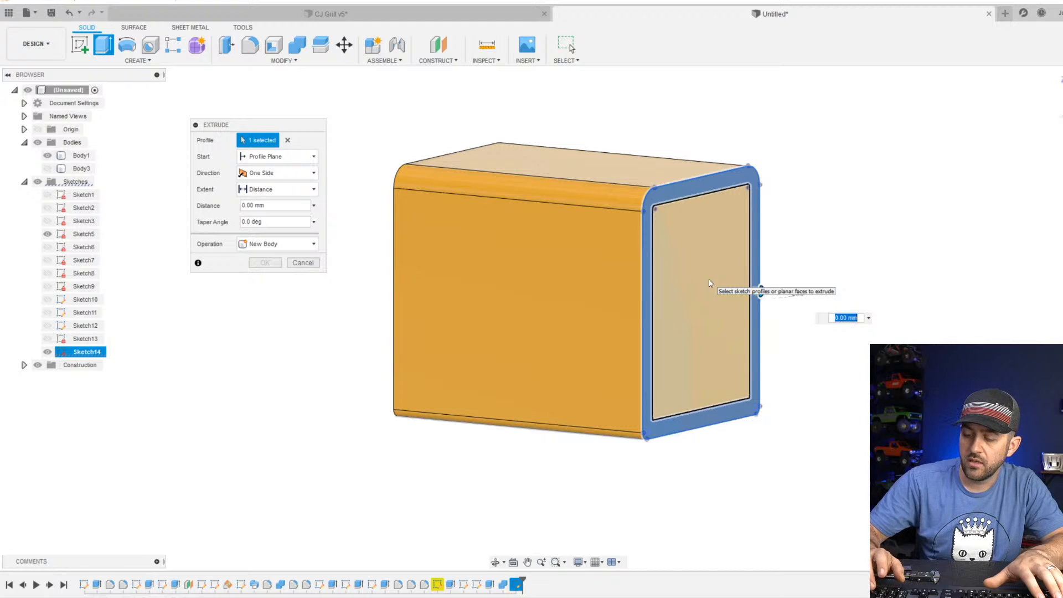
key(Return)
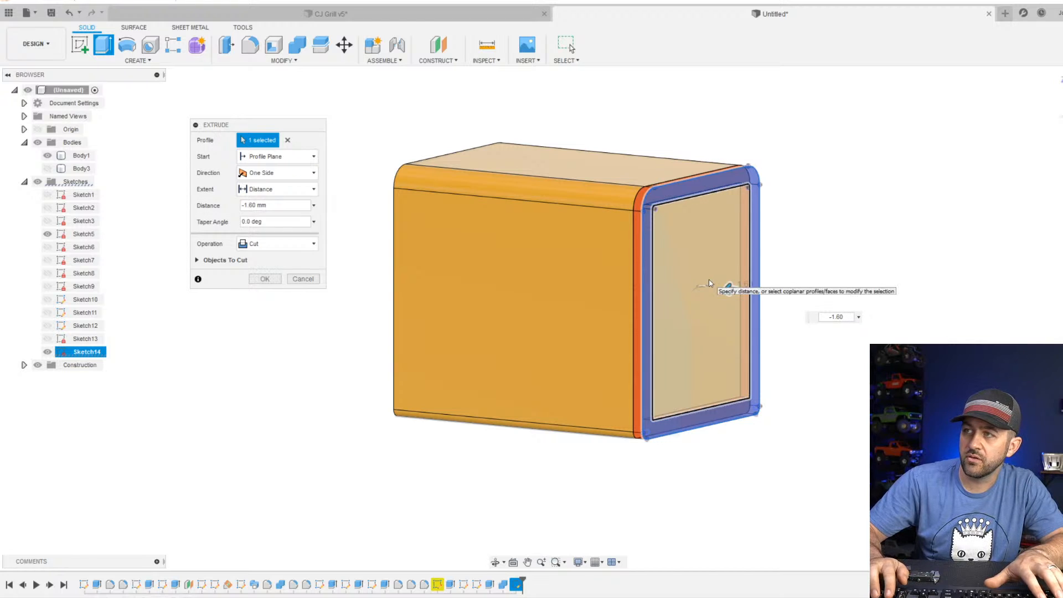
text(7)
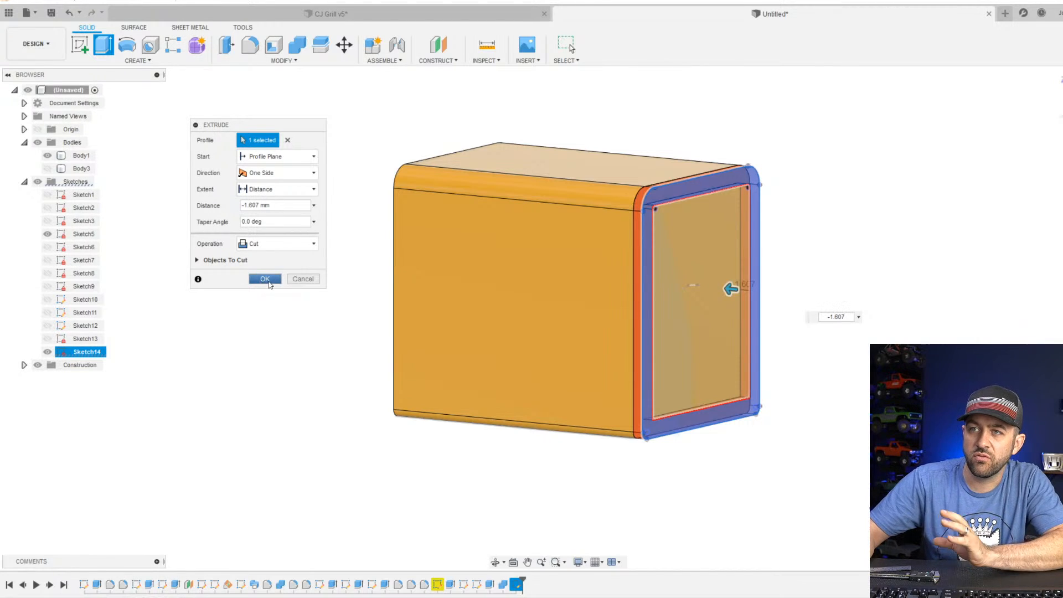
click(265, 279)
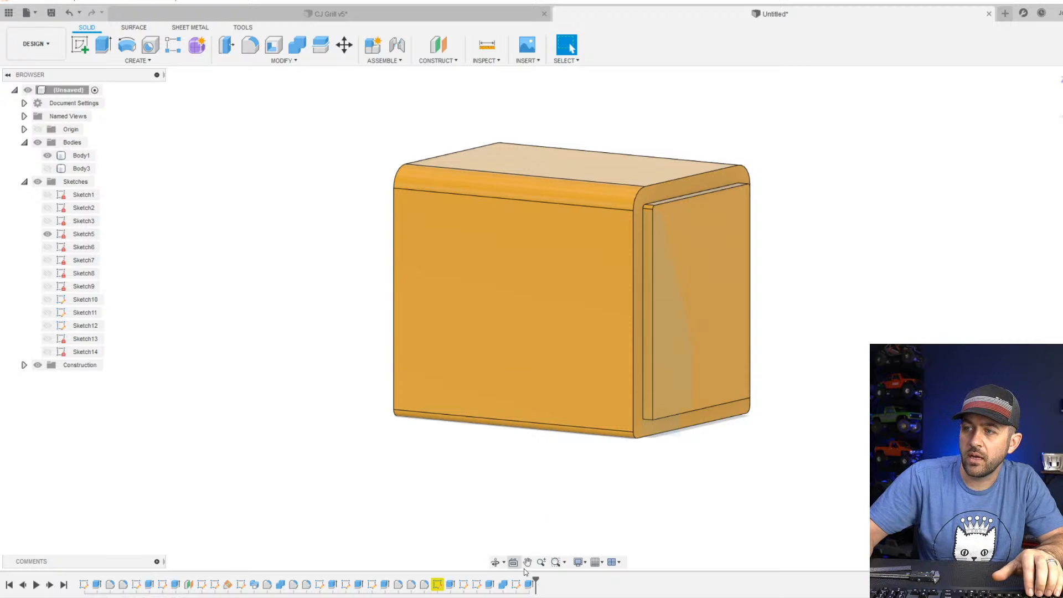
Reopen the border cut feature and check which bodies are set as objects to cut.
right_click(533, 584)
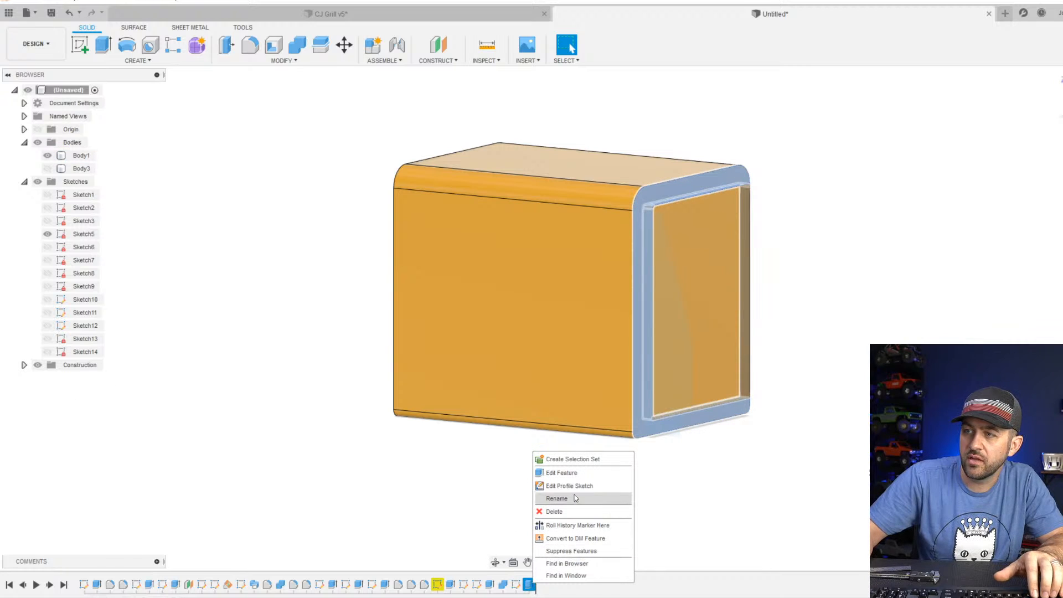
click(575, 474)
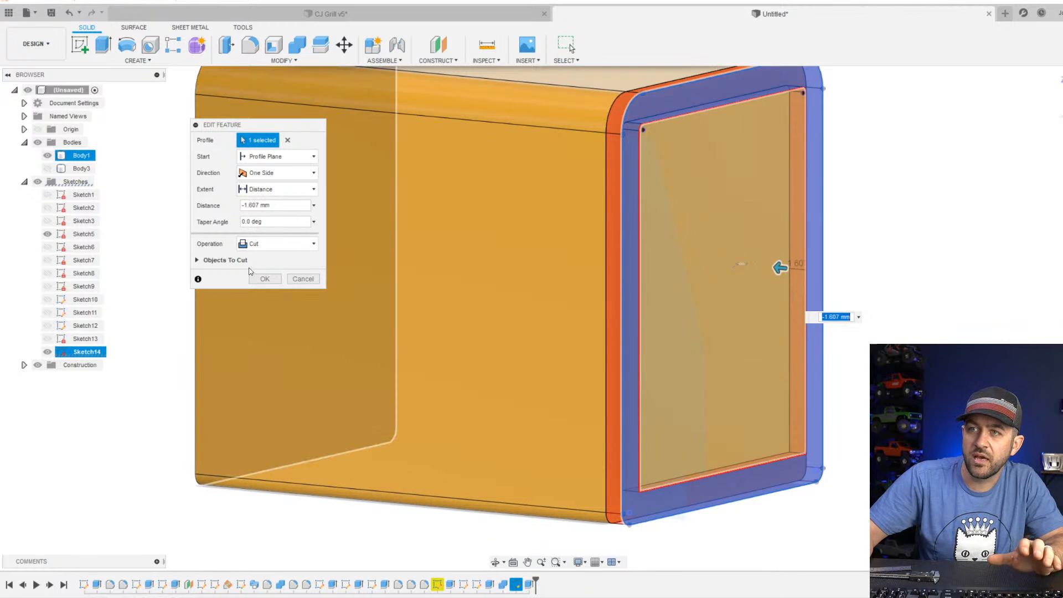
click(197, 260)
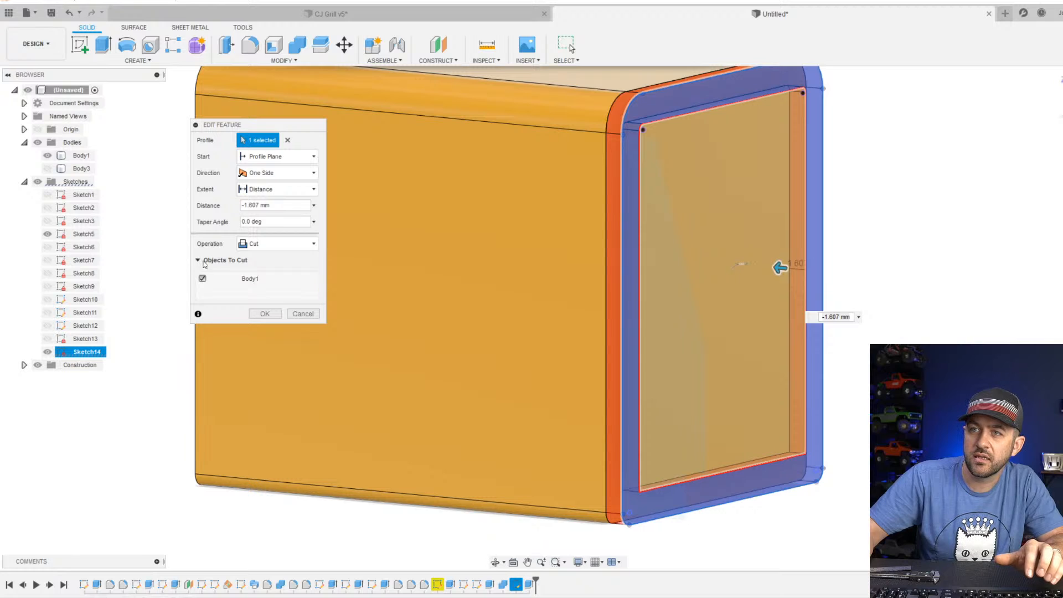
click(264, 313)
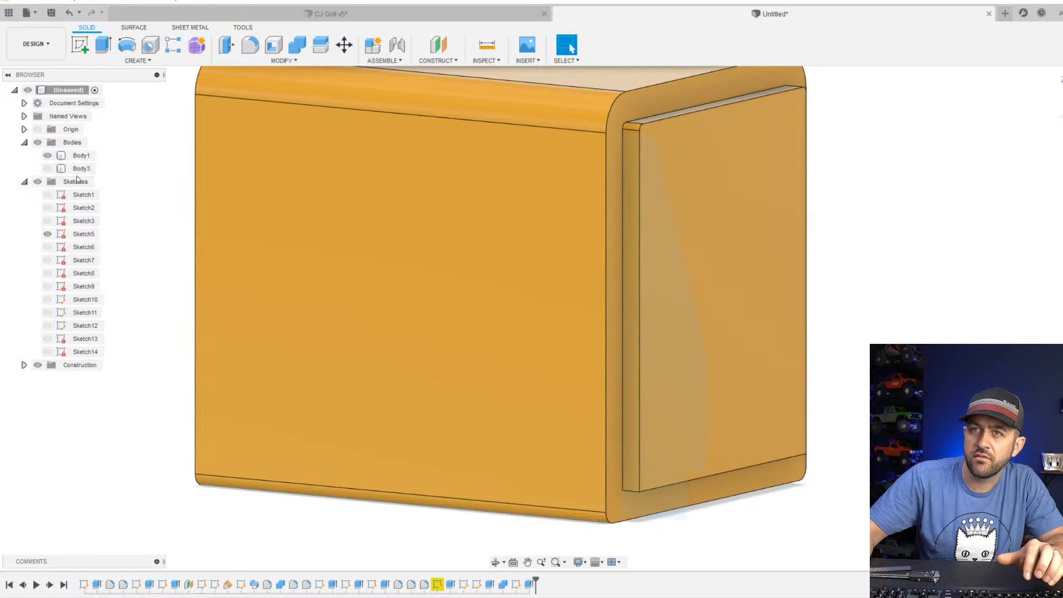
Show the front section body again and examine its seam with the main case.
click(49, 171)
scroll(317, 228, down, 3)
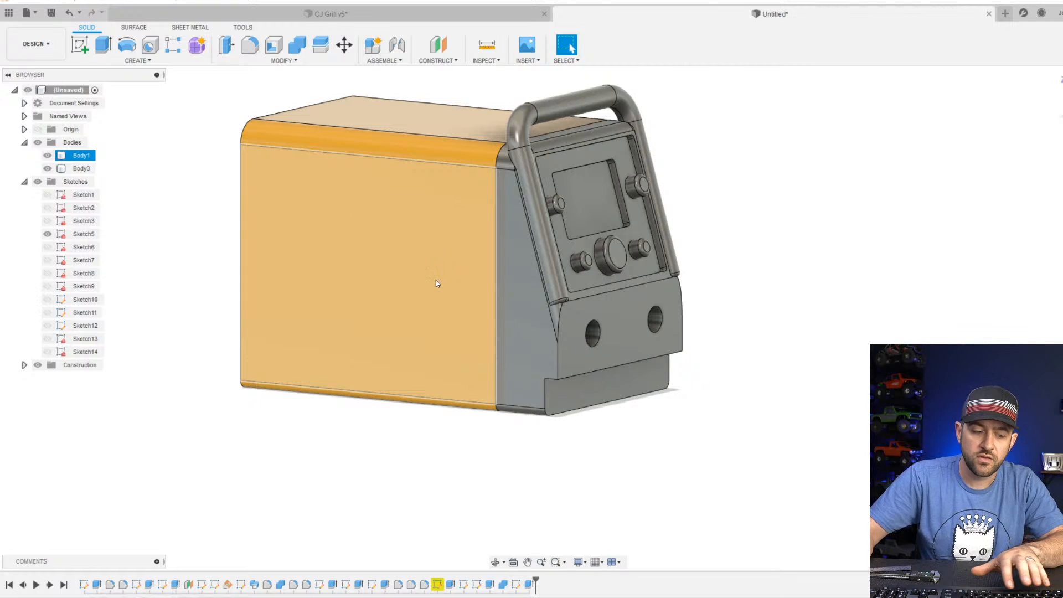
scroll(437, 283, up, 3)
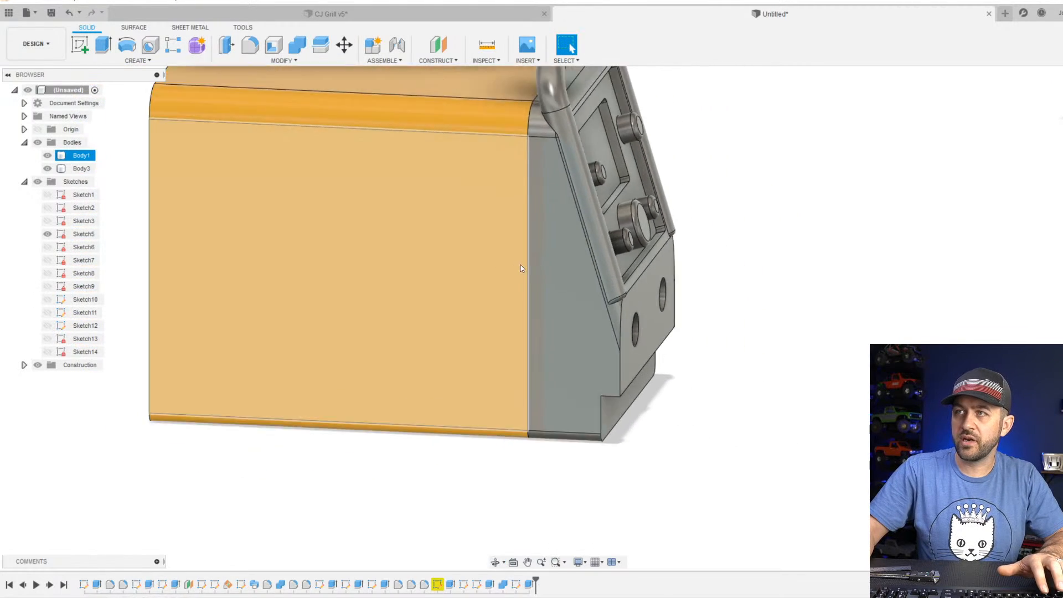
scroll(521, 265, down, 3)
middle_drag(519, 183, 570, 186)
scroll(575, 174, up, 4)
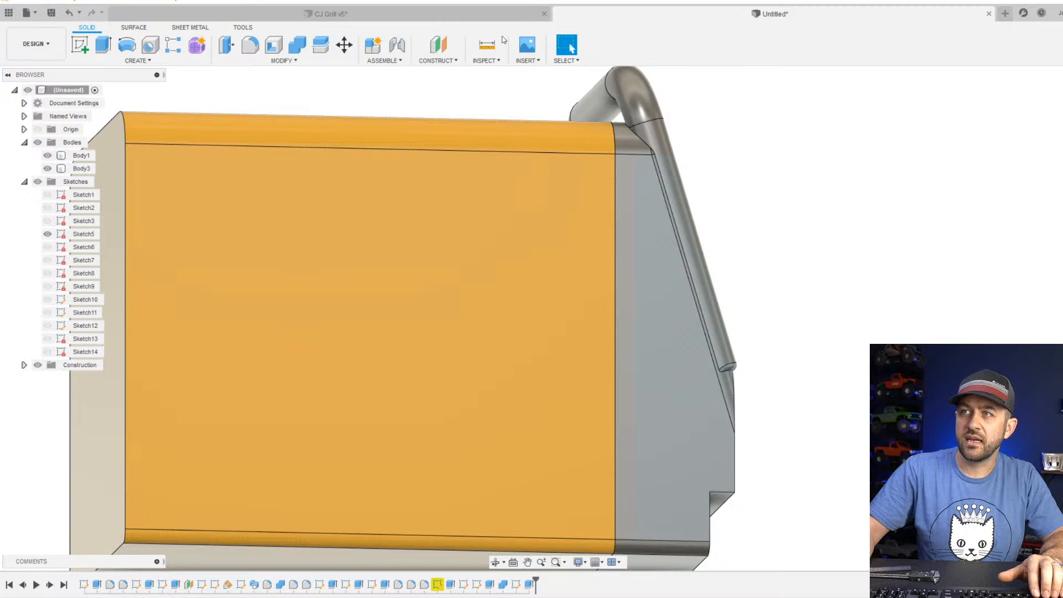
Run a Section Analysis from the main case's side face, offset -12 mm into the model.
click(490, 56)
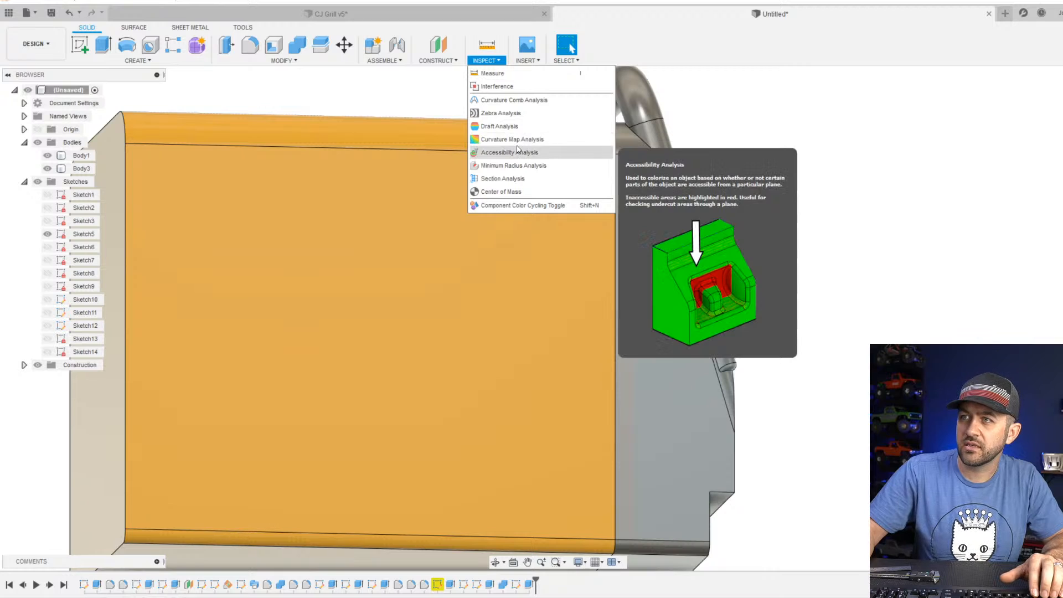
click(511, 179)
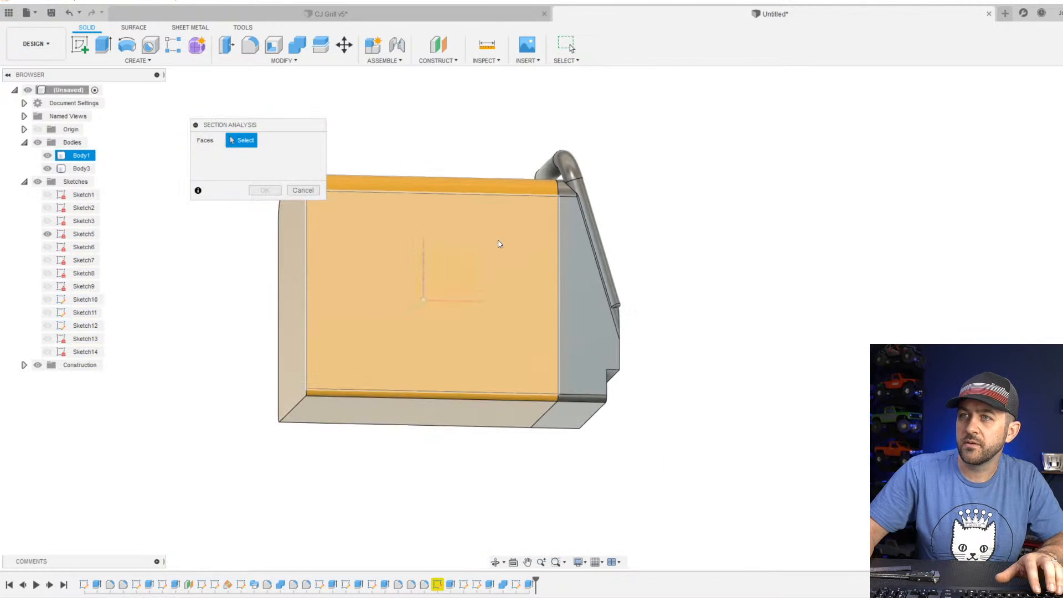
click(508, 261)
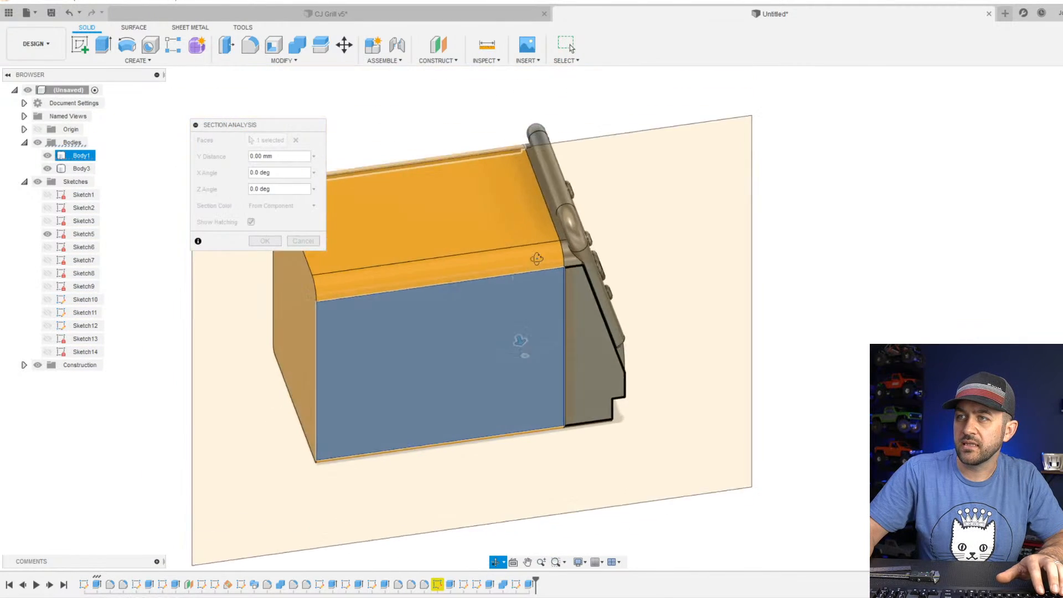
drag(558, 311, 513, 278)
scroll(558, 231, up, 10)
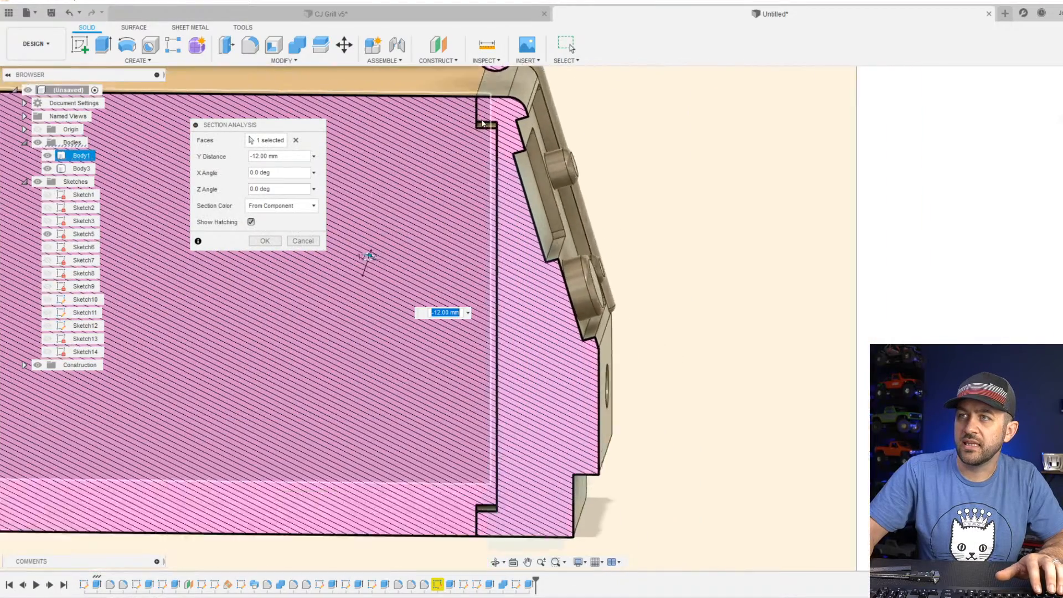
Examine the clearance at the upper and lower ends of the rim joint in the section view, and close the analysis.
middle_drag(498, 145, 576, 284)
scroll(601, 247, up, 2)
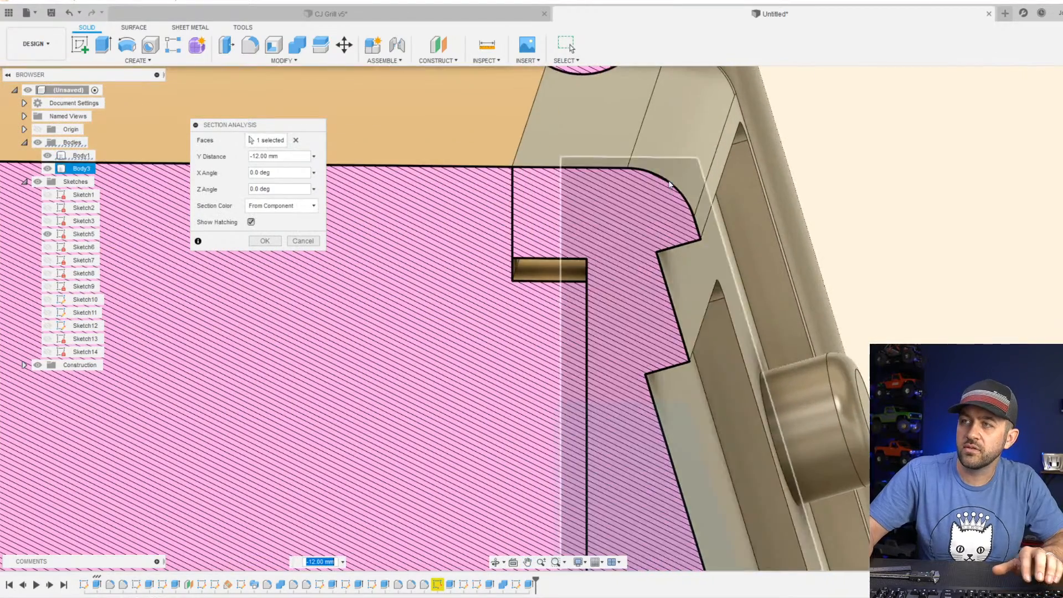
scroll(671, 184, down, 4)
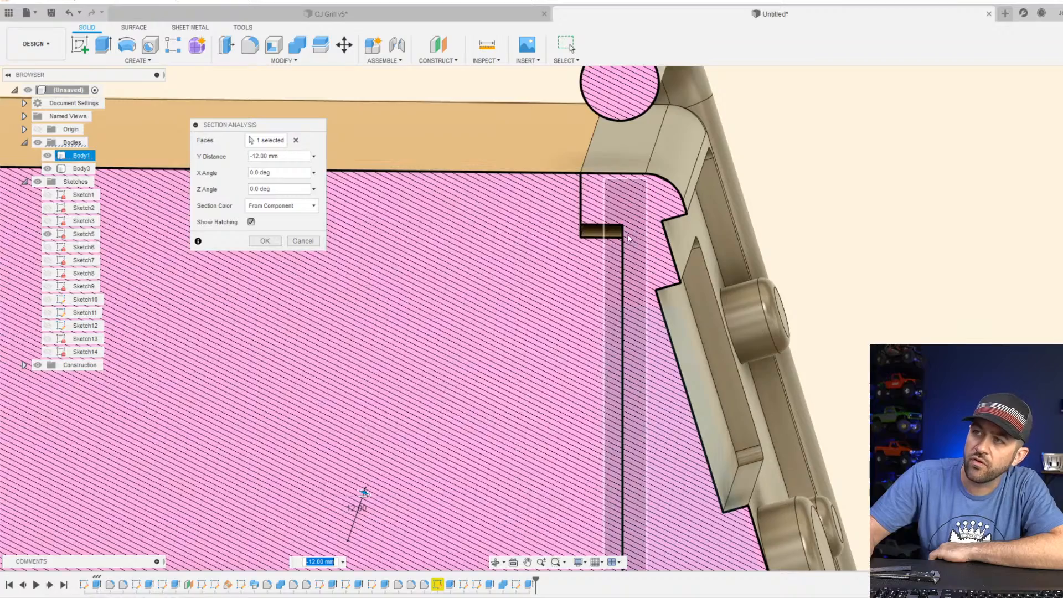
scroll(592, 281, down, 3)
scroll(592, 282, down, 4)
scroll(631, 395, up, 7)
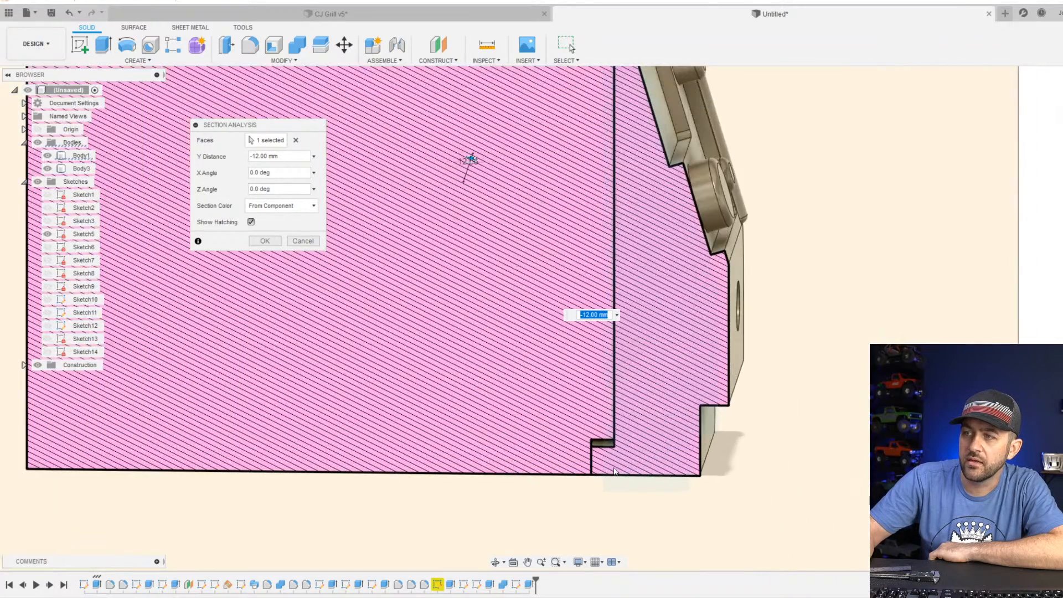
middle_drag(605, 456, 589, 587)
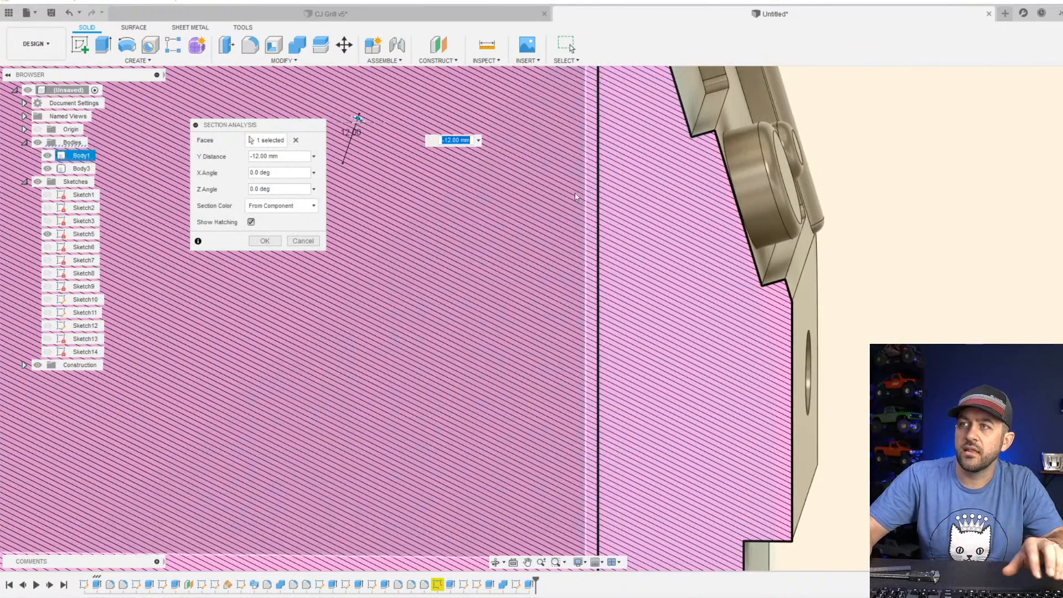
scroll(598, 185, down, 1)
middle_drag(597, 185, 622, 400)
scroll(597, 138, up, 5)
middle_drag(606, 117, 611, 205)
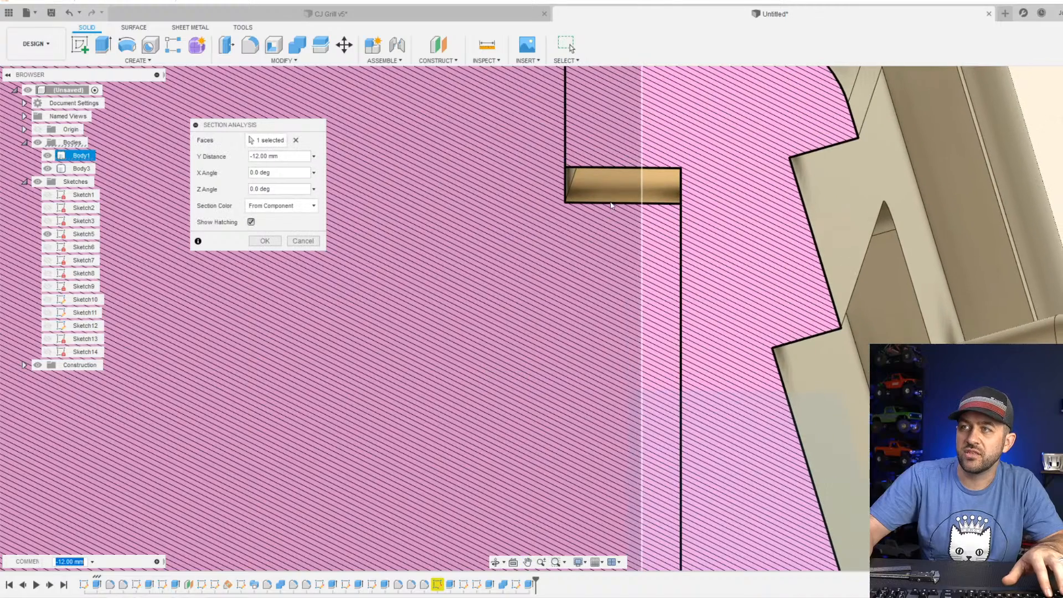
scroll(642, 219, down, 9)
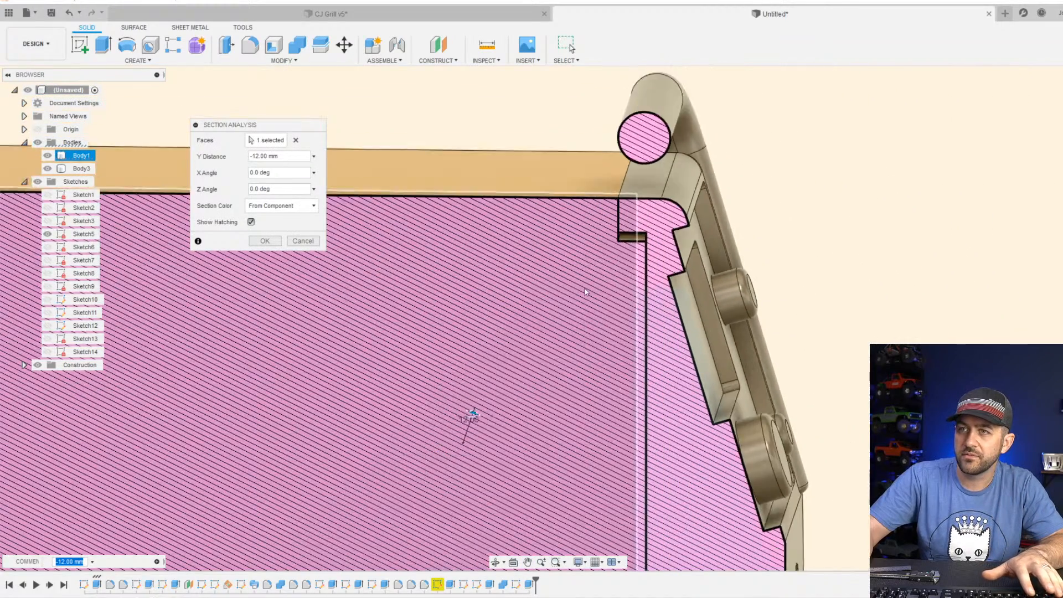
click(265, 241)
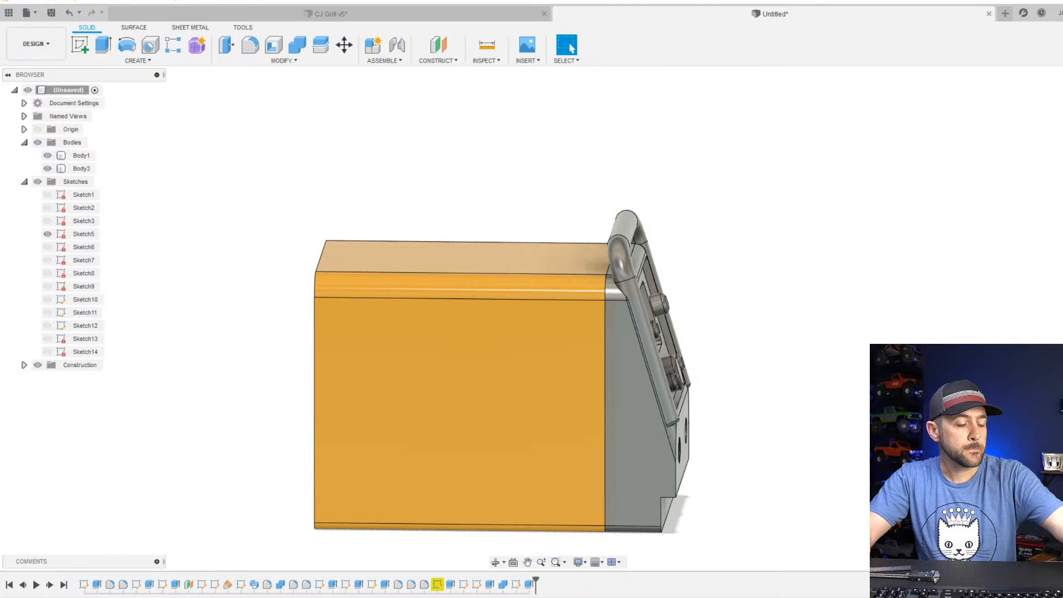
Find the sketch behind the two 3.5 mm holes in the lower front face and open it for editing.
scroll(619, 460, down, 3)
shift+middle_drag(606, 456, 536, 426)
scroll(602, 429, up, 4)
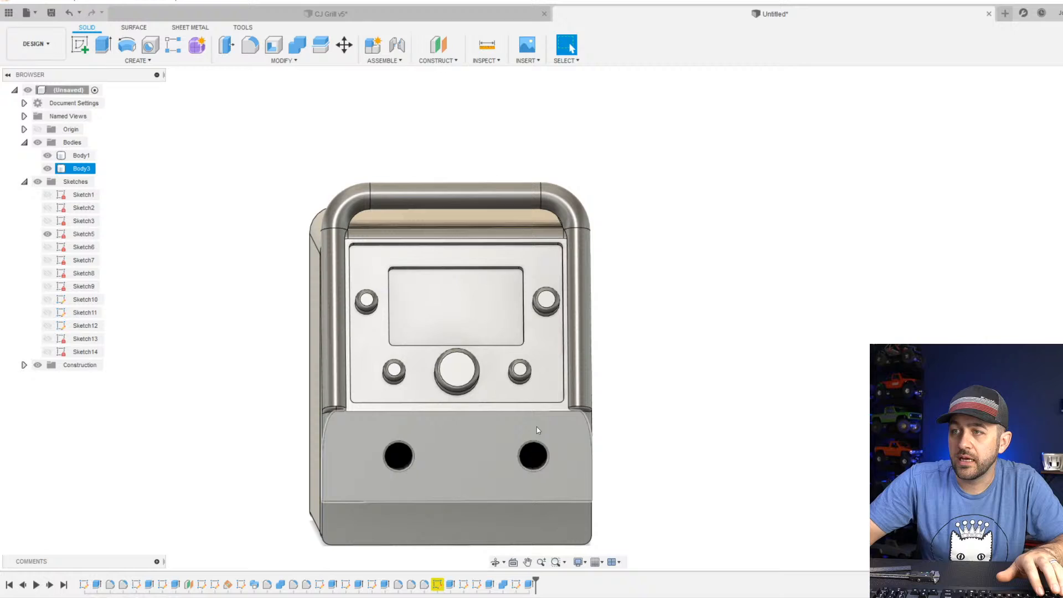
scroll(481, 462, down, 2)
click(480, 462)
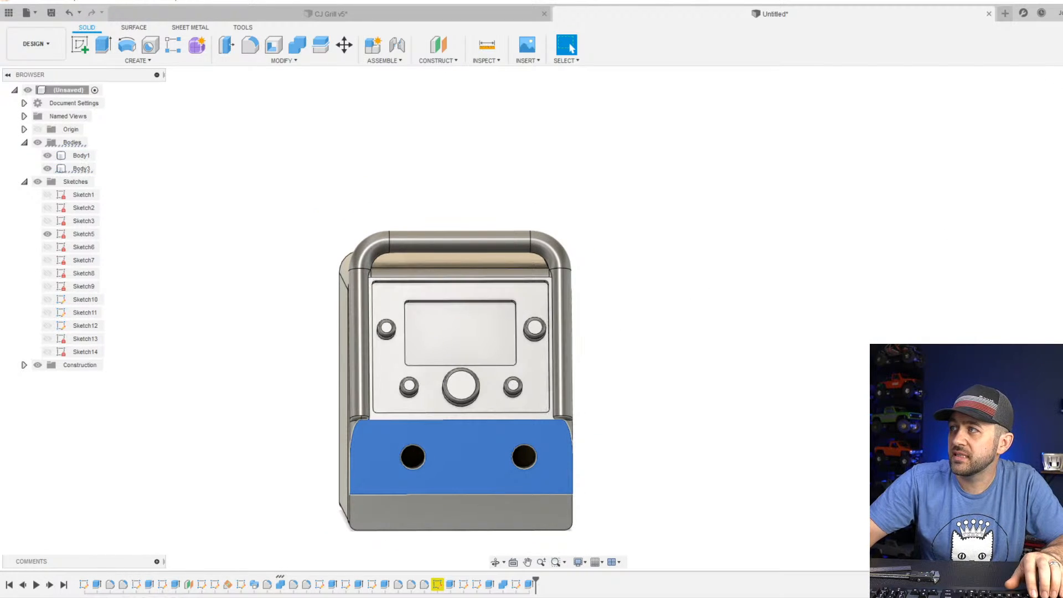
shift+middle_drag(480, 462, 463, 447)
scroll(416, 471, up, 4)
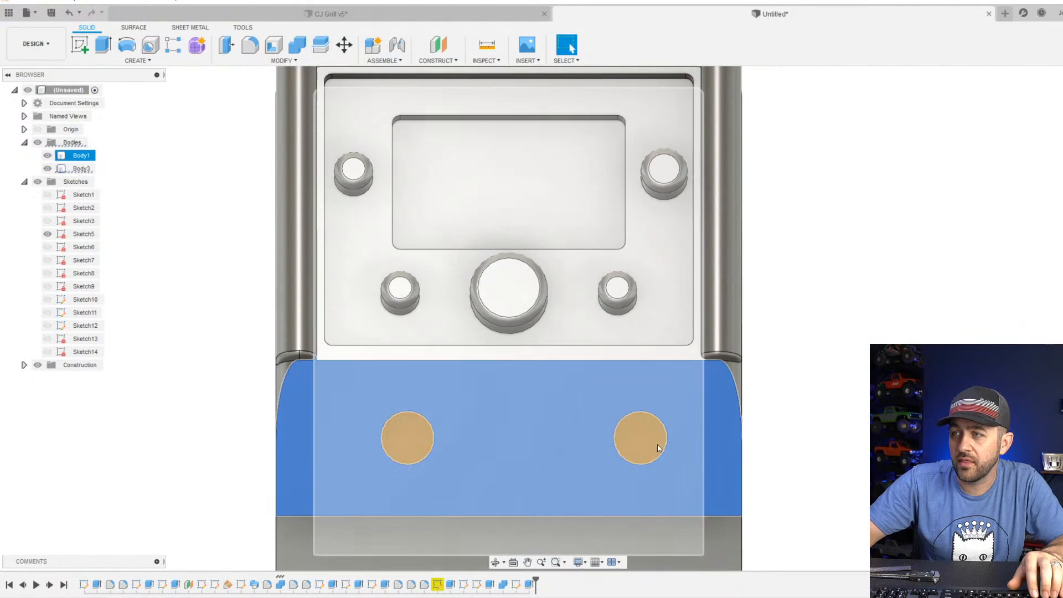
click(490, 584)
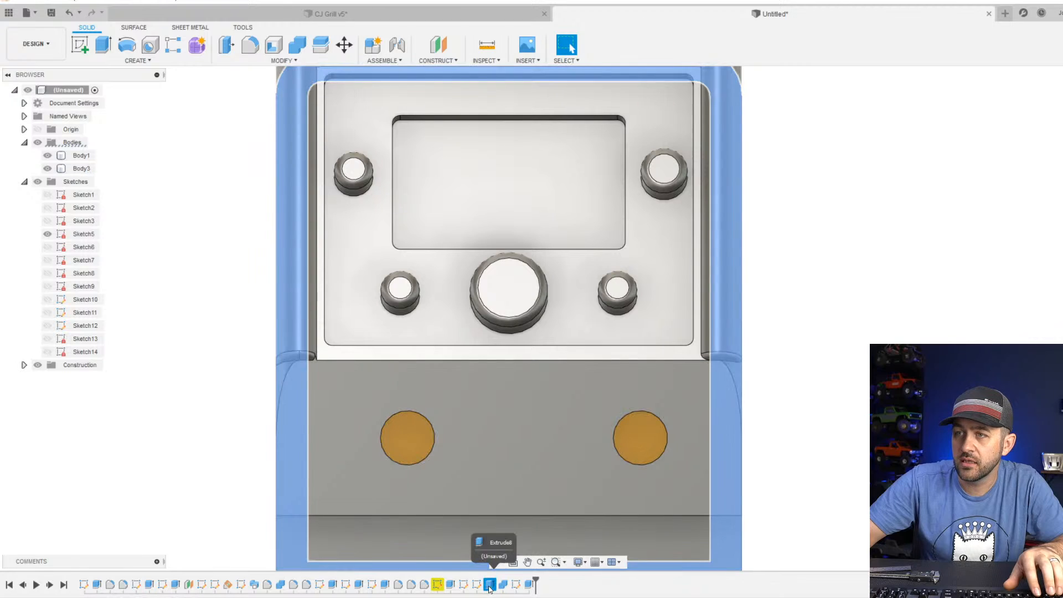
click(440, 586)
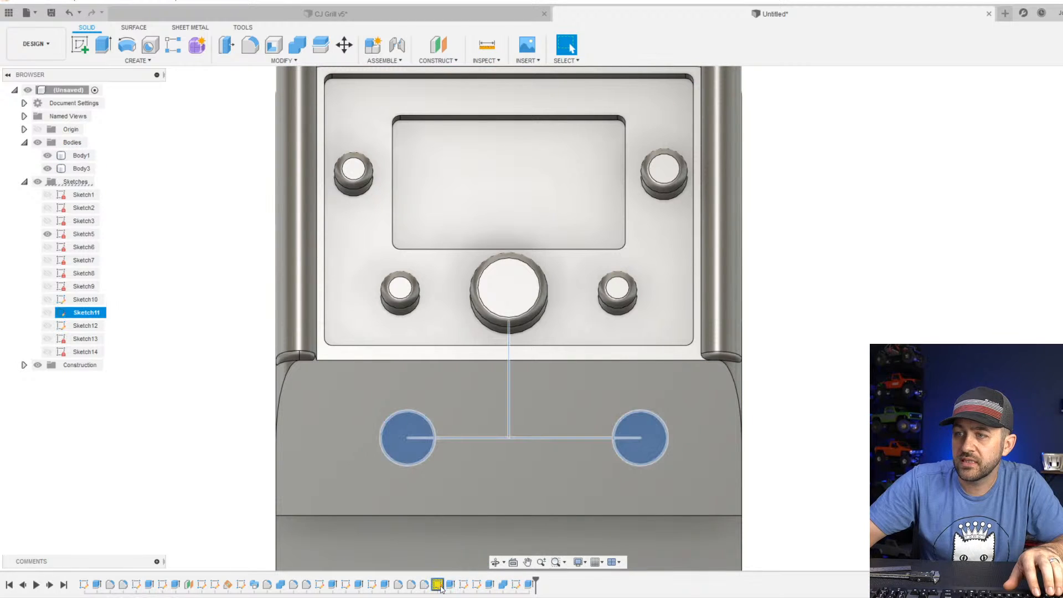
right_click(441, 586)
click(479, 463)
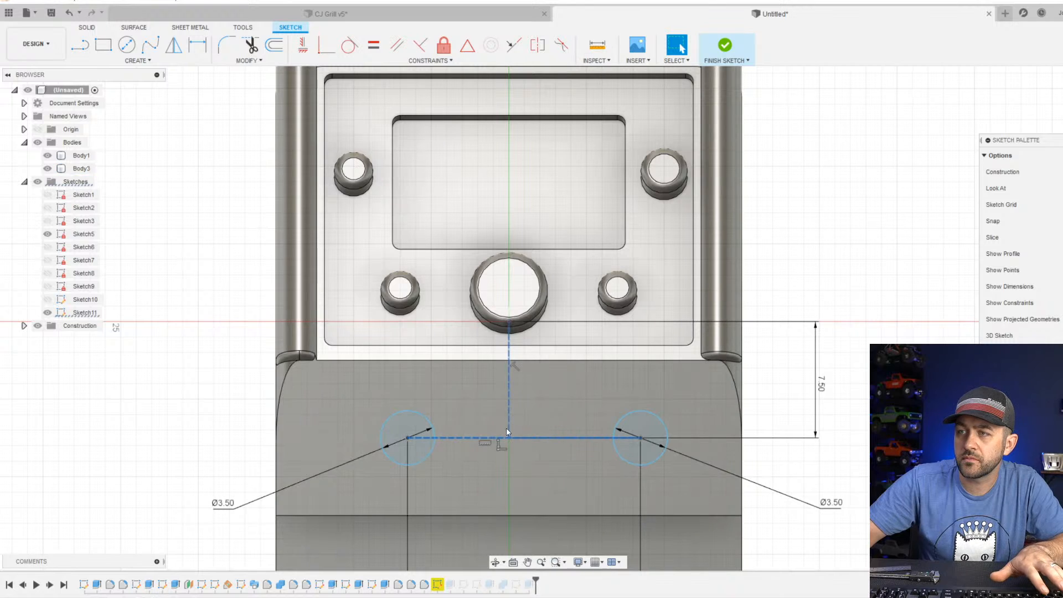
Constrain the vertical construction line's lower endpoint to the midpoint of the line joining the hole centers, and finish the sketch.
shift+click(509, 438)
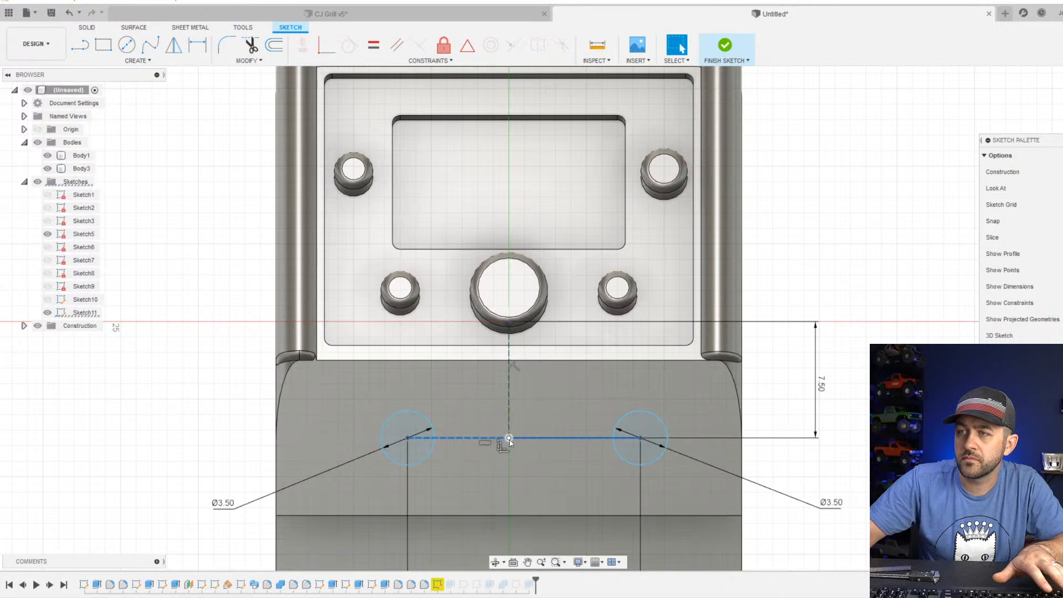
click(467, 45)
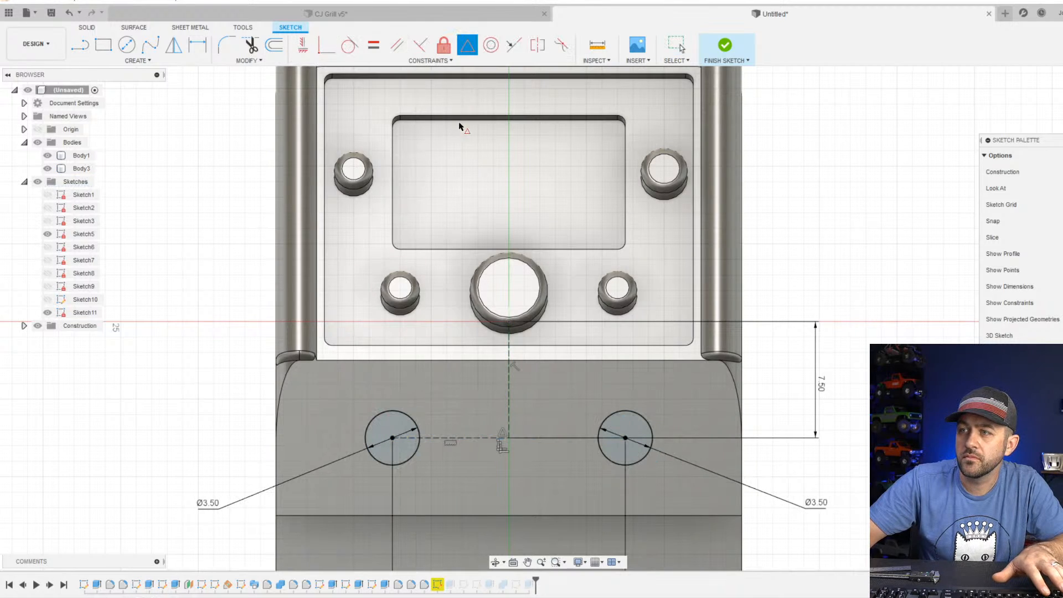
click(725, 46)
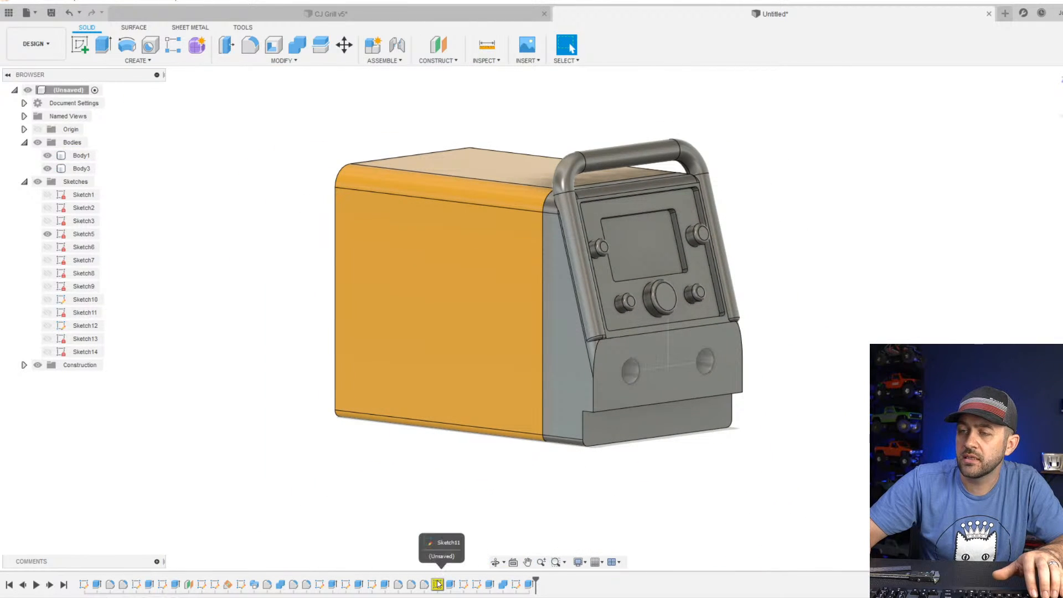
Redefine the hole sketch's plane onto the lower front face of the front section.
right_click(438, 583)
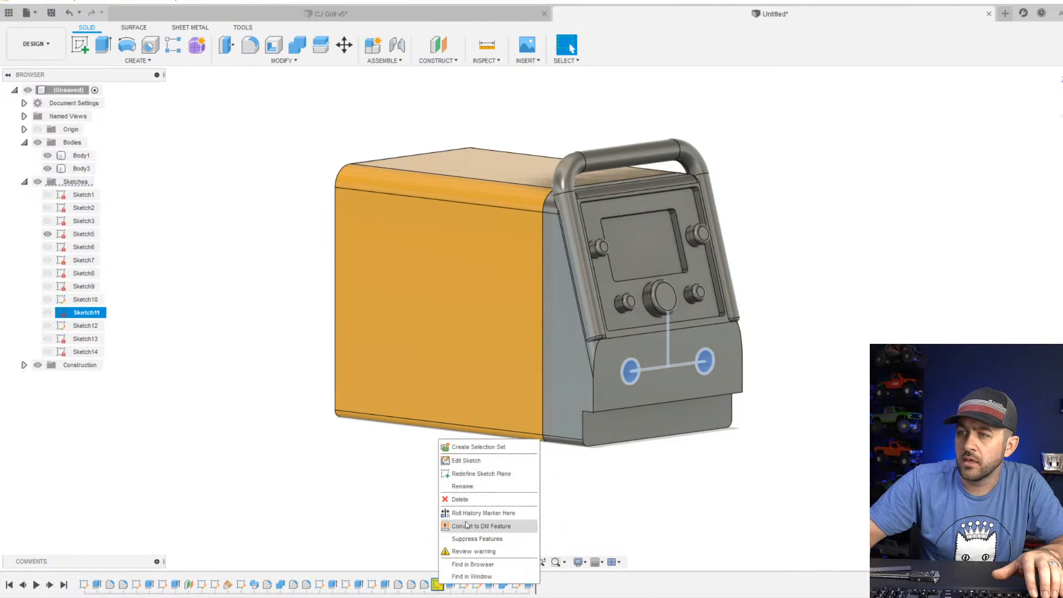
click(481, 473)
click(653, 375)
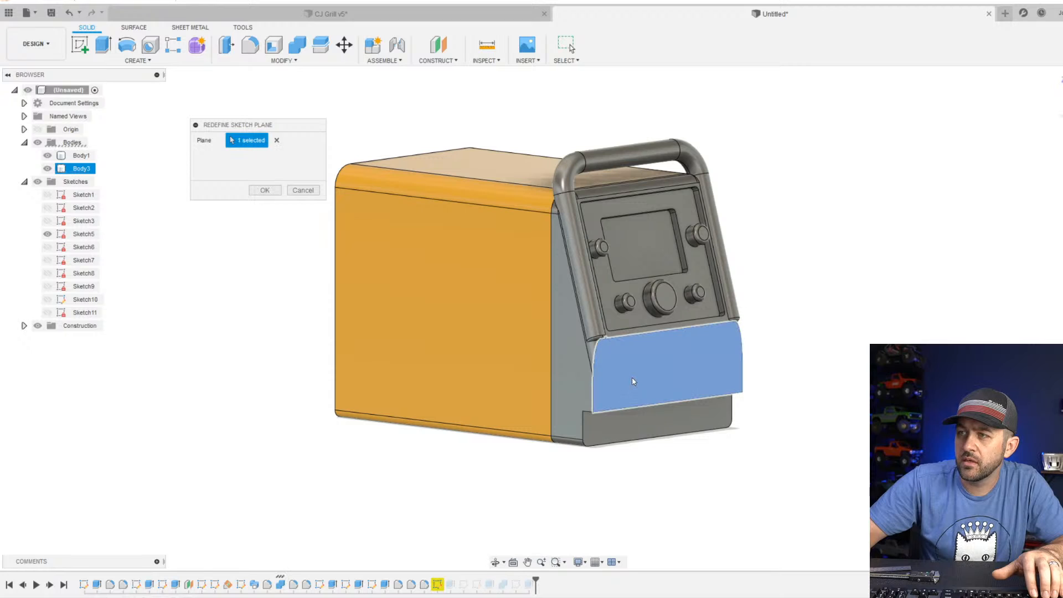
key(Return)
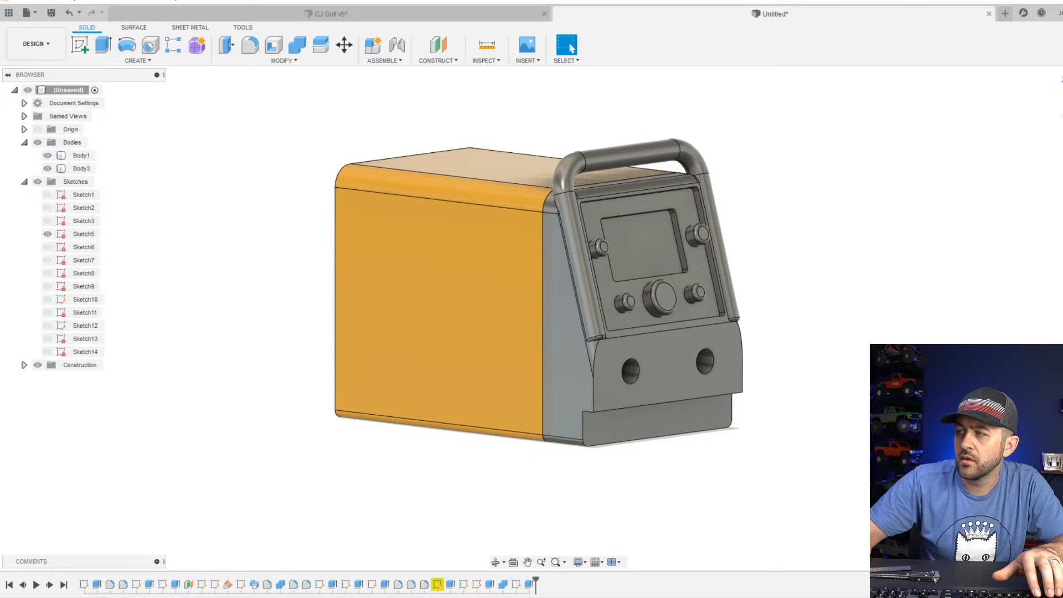
Fillet the two lower corner edges of the front section's protruding hole block with a 2.5 mm radius.
scroll(676, 413, up, 3)
scroll(507, 433, down, 3)
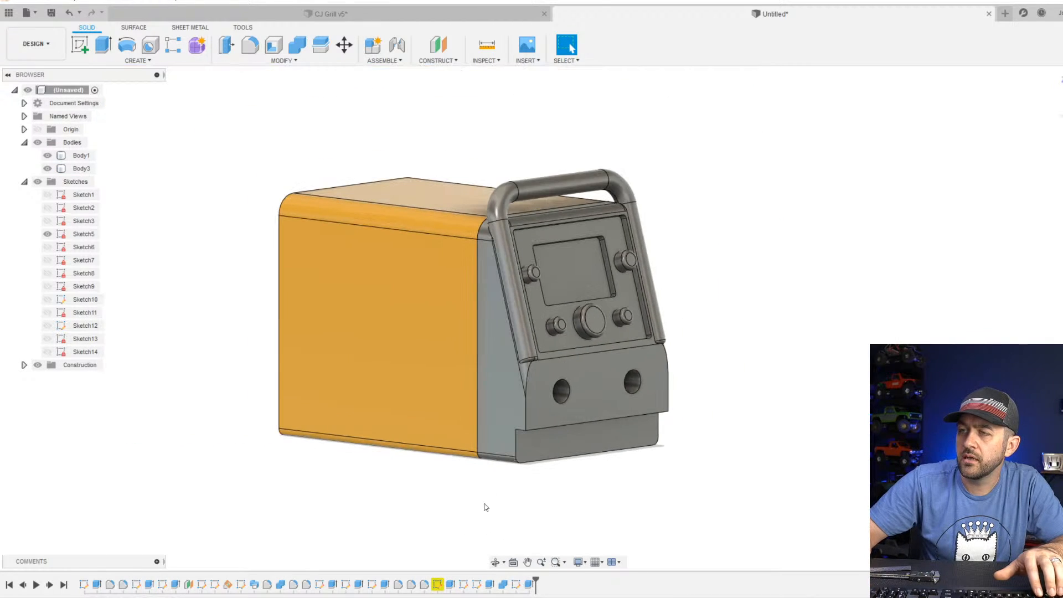
scroll(537, 432, down, 4)
scroll(667, 381, up, 3)
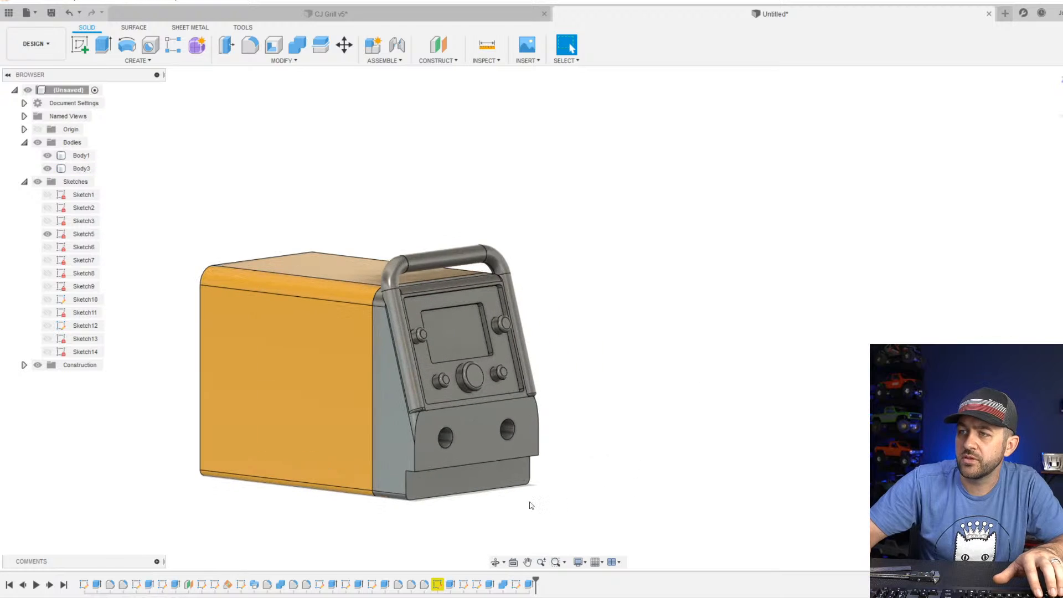
click(250, 45)
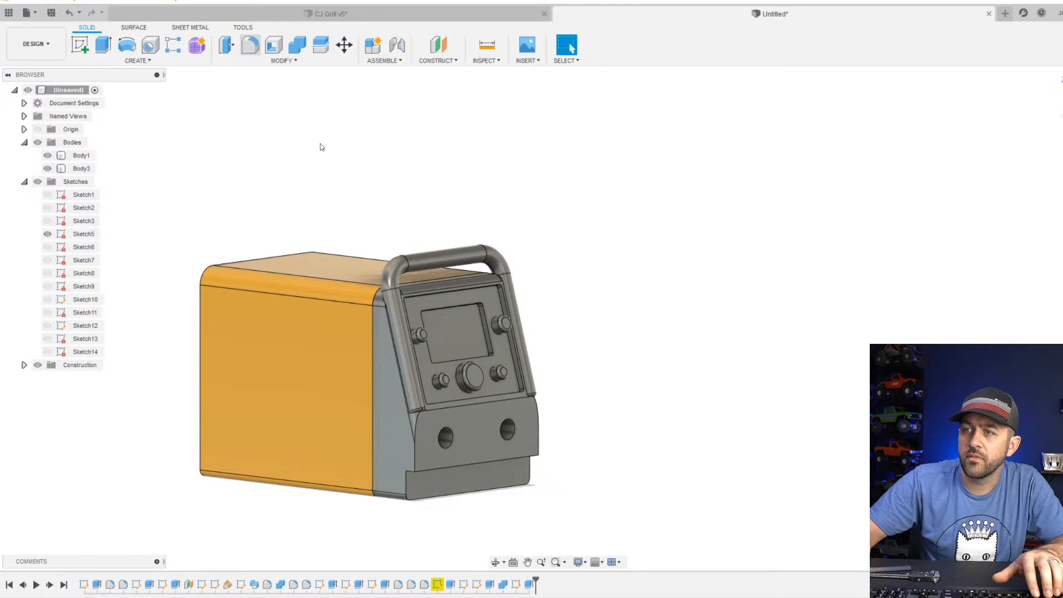
scroll(418, 497, up, 2)
click(382, 480)
shift+middle_drag(576, 506, 352, 379)
click(353, 379)
middle_drag(259, 397, 370, 416)
drag(446, 391, 434, 388)
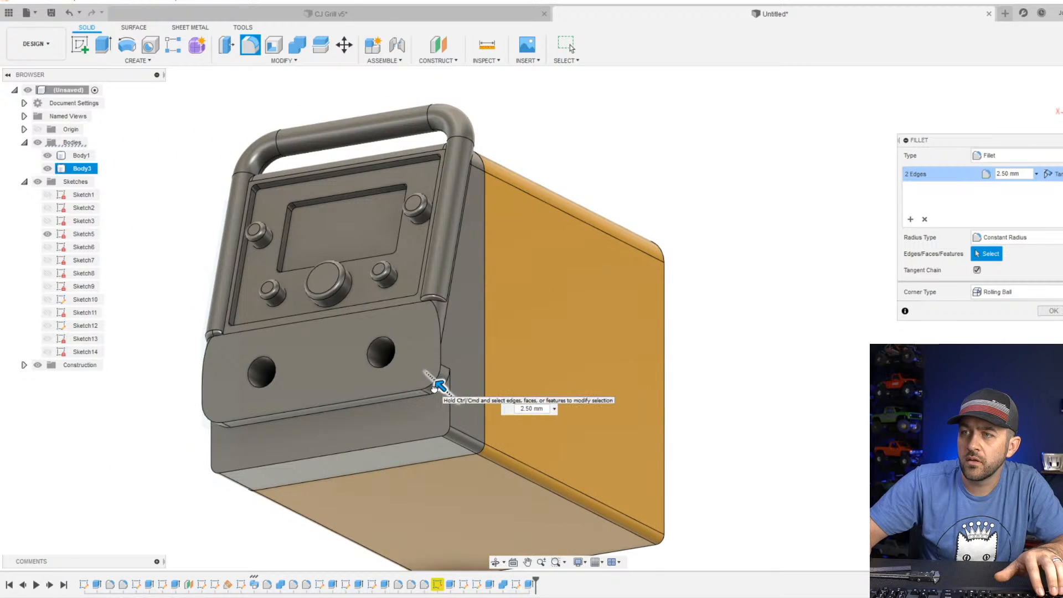
key(Return)
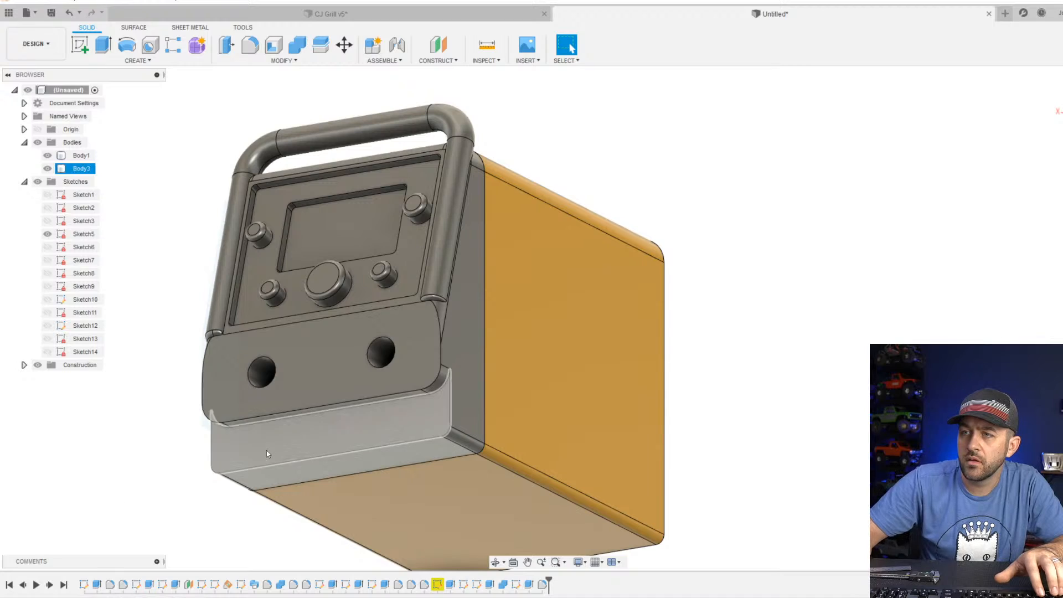
Start a sketch on the lower front face and draw a circle about 2.9 mm in diameter midway between the two holes.
shift+middle_drag(267, 450, 515, 385)
scroll(514, 388, down, 3)
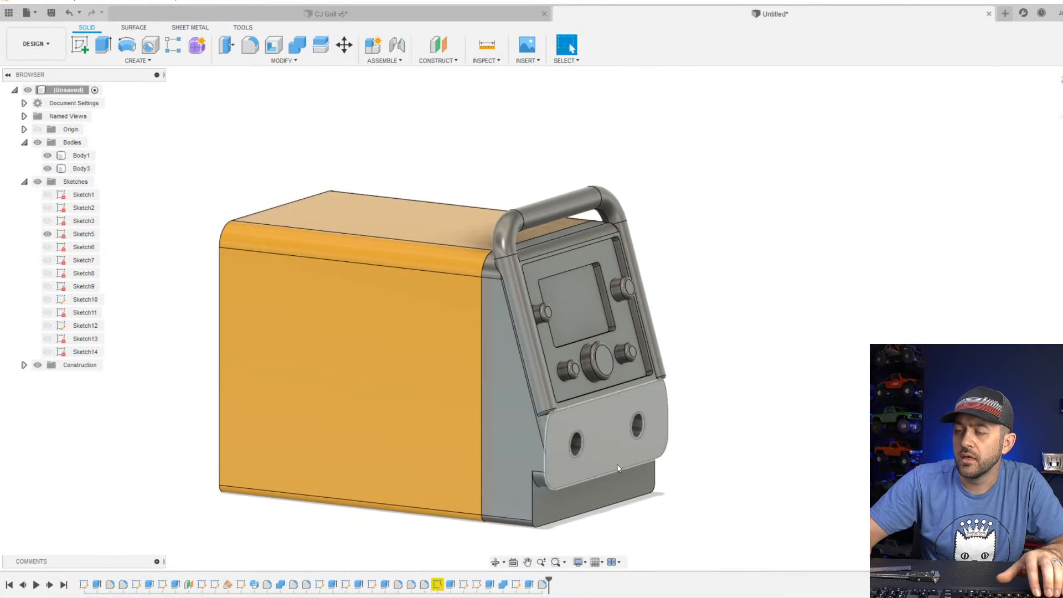
middle_drag(623, 463, 452, 362)
scroll(496, 359, up, 5)
scroll(452, 362, down, 3)
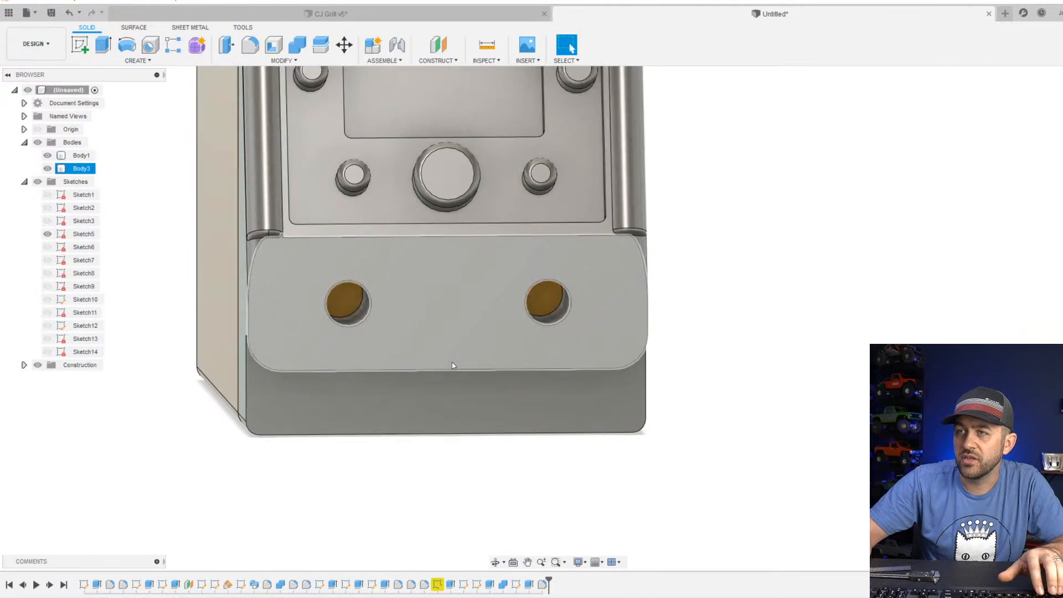
scroll(474, 275, up, 3)
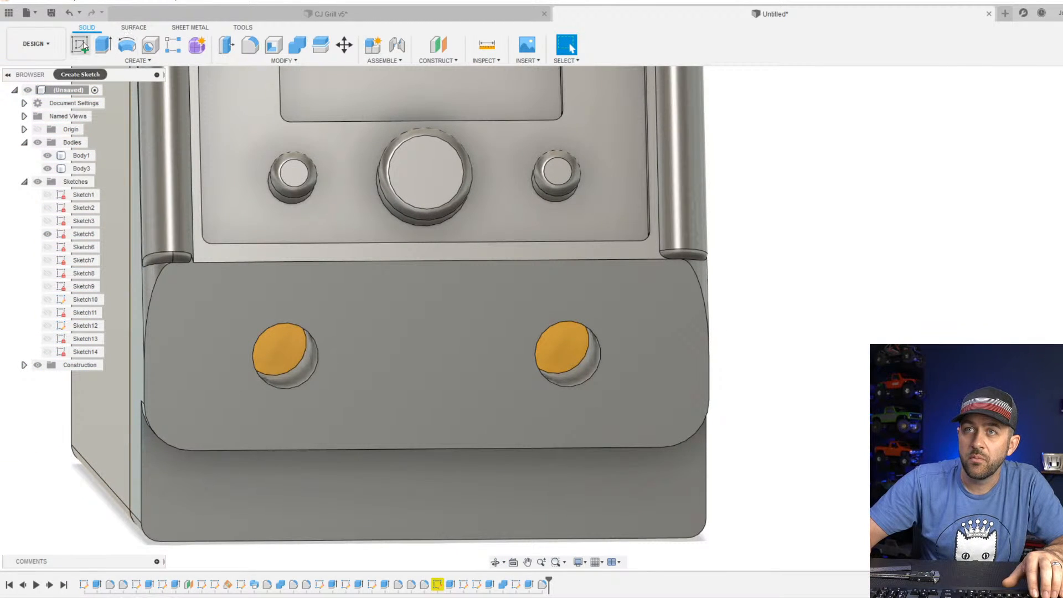
click(82, 46)
click(402, 333)
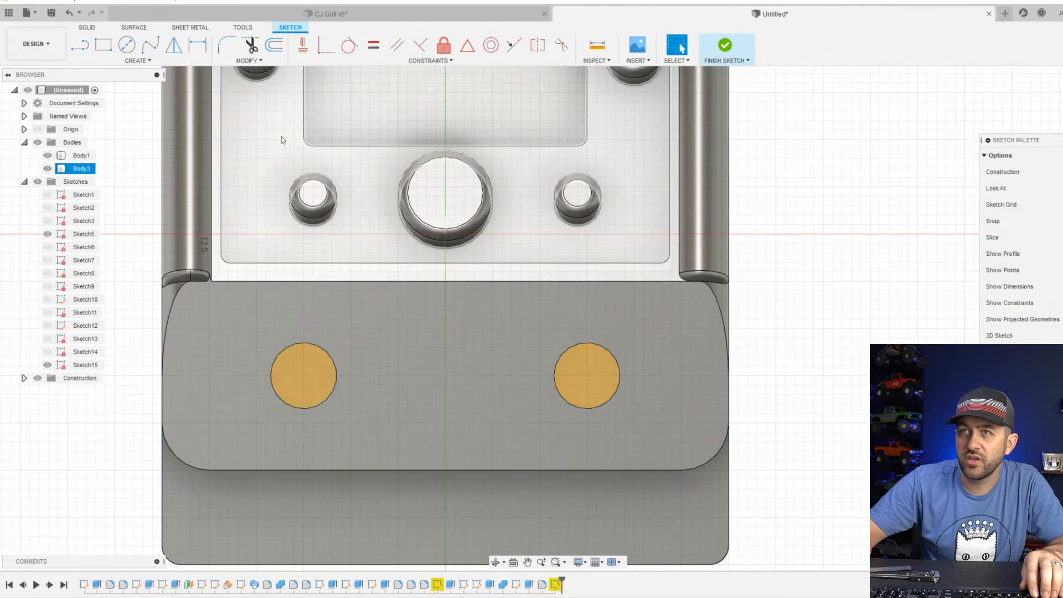
key(c)
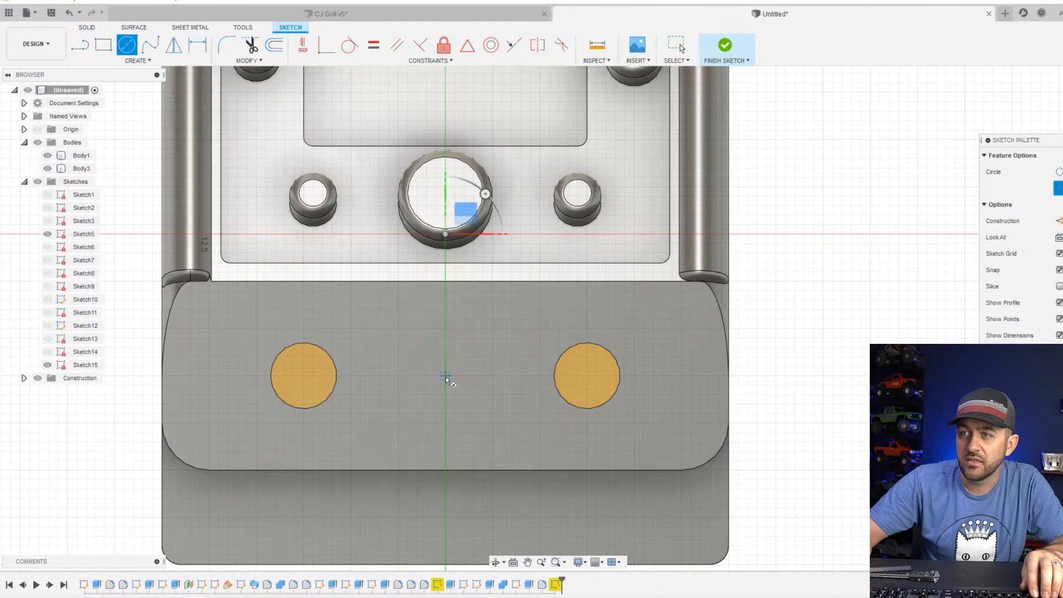
click(445, 376)
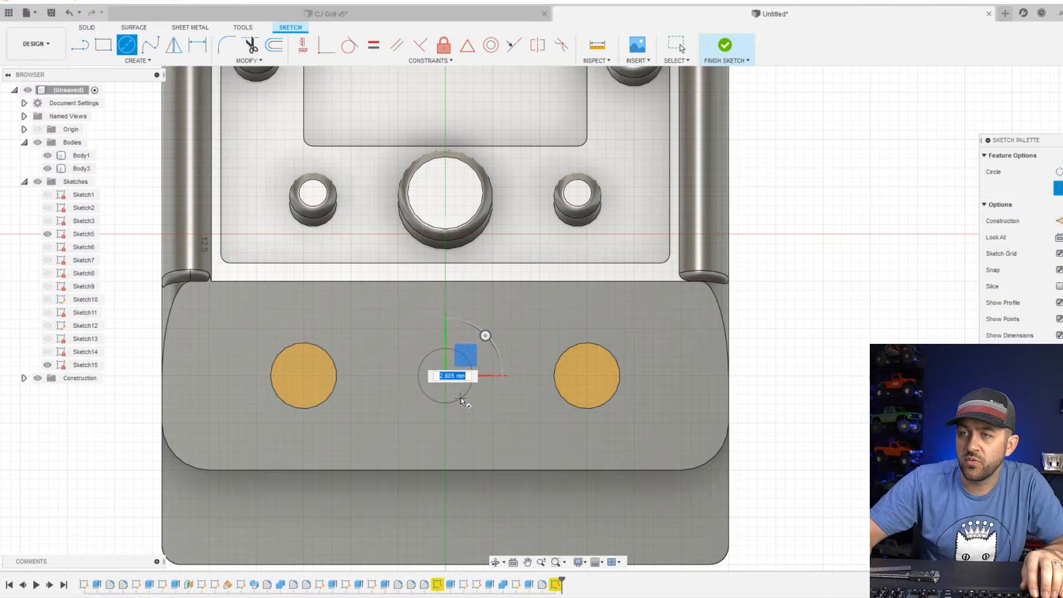
click(465, 400)
Dimension the middle circle's diameter at 3.2 mm and finish the sketch.
key(d)
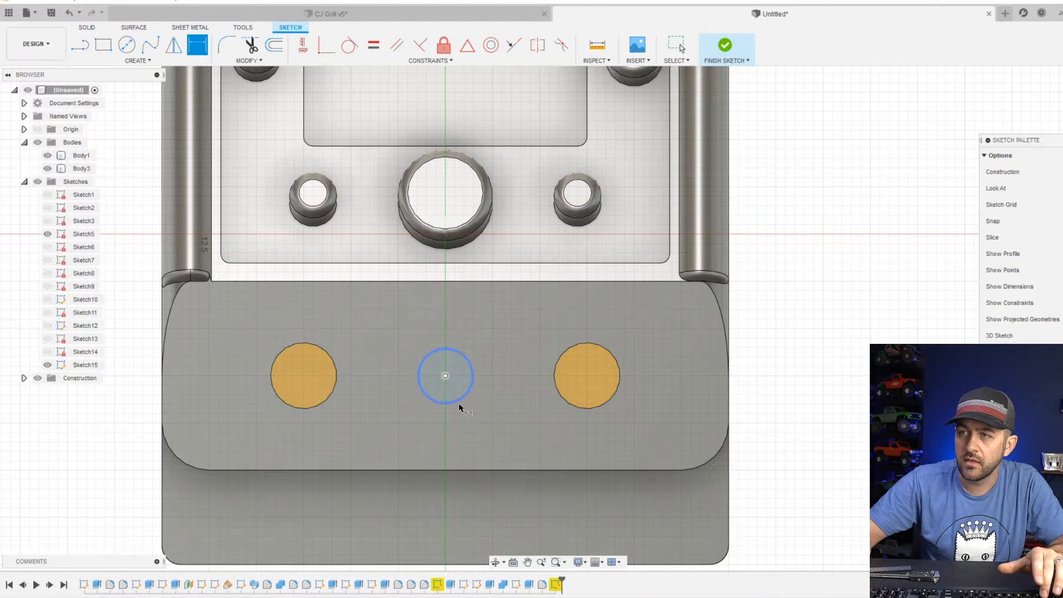
click(459, 408)
click(854, 479)
text(3.2)
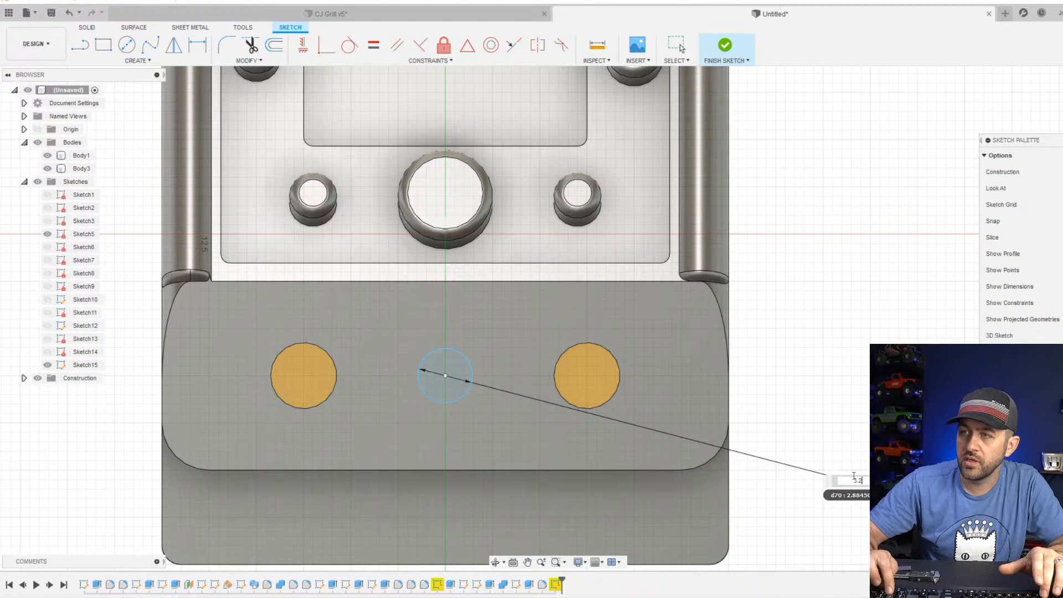
key(Return)
click(723, 45)
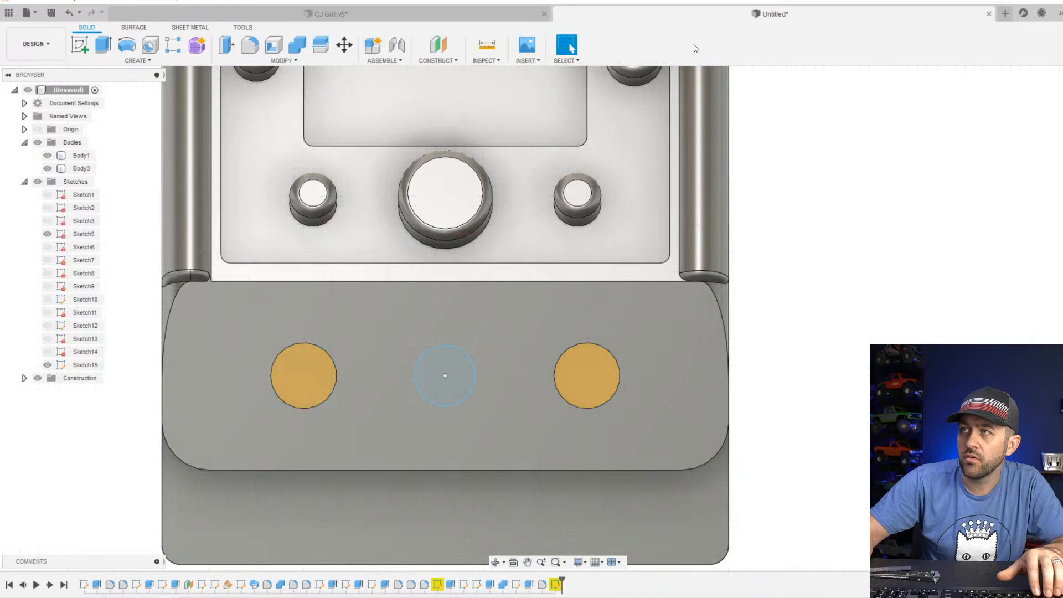
Extrude the middle circle 20 mm into the welder as a cut to form the center hole.
click(104, 44)
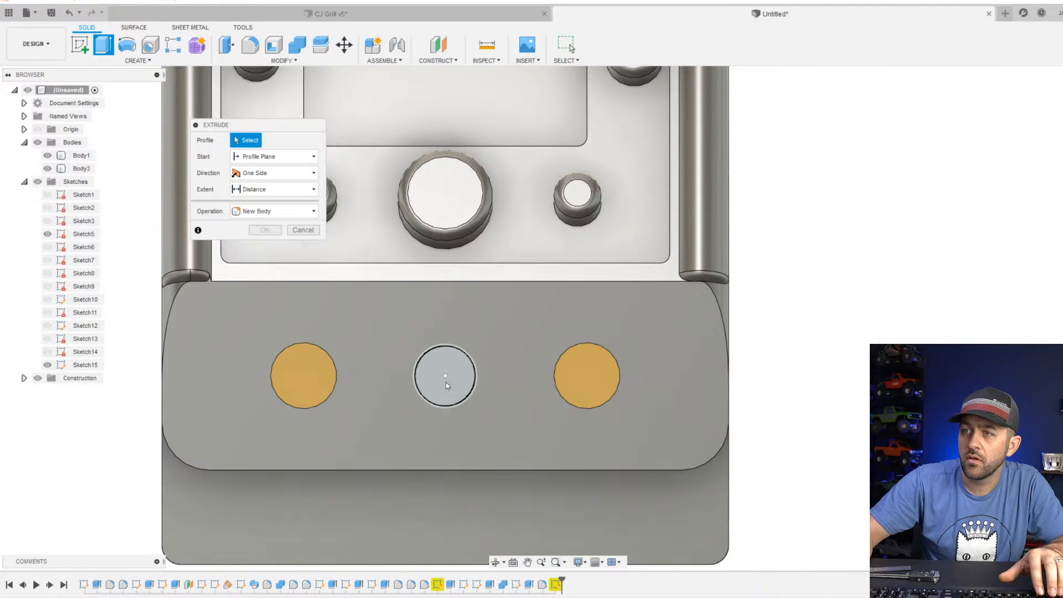
click(446, 380)
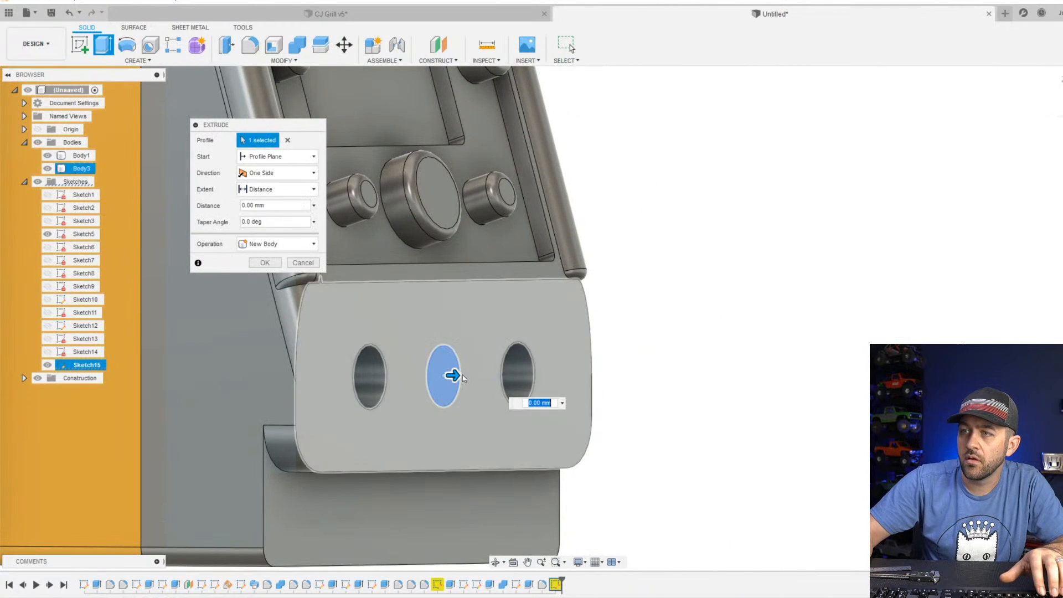
drag(463, 375, 21, 434)
scroll(301, 379, down, 3)
mouse_move(208, 392)
shift+middle_down()
mouse_move(248, 409)
mouse_move(198, 379)
shift+middle_up()
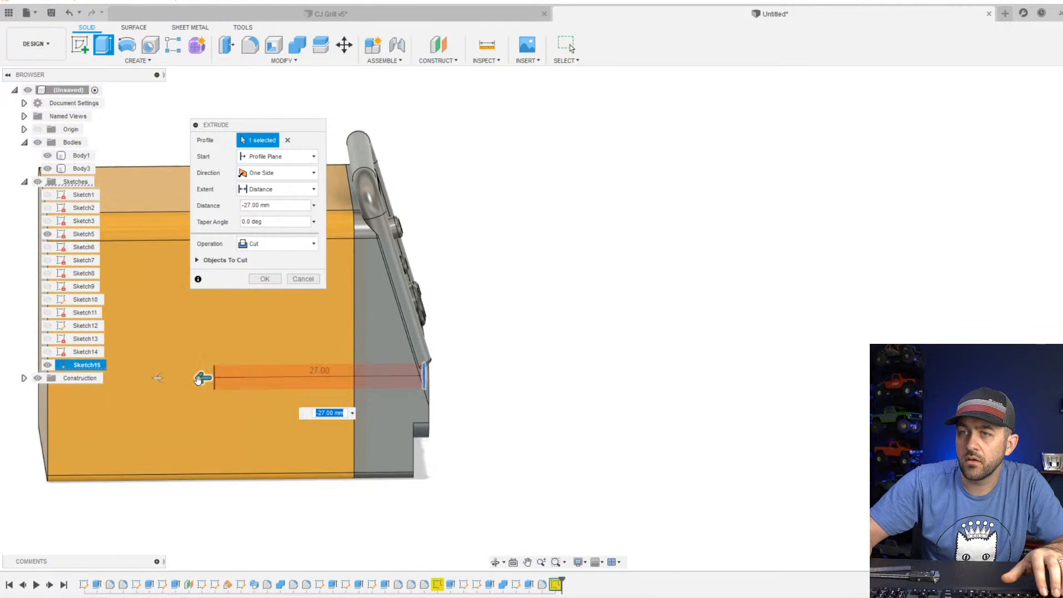
drag(198, 379, 256, 377)
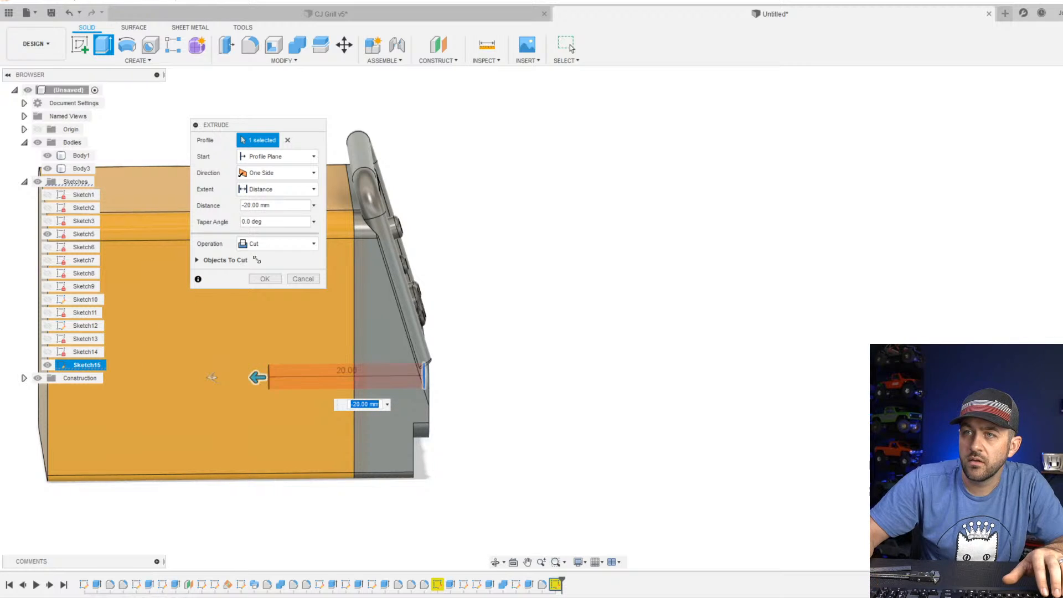
click(265, 278)
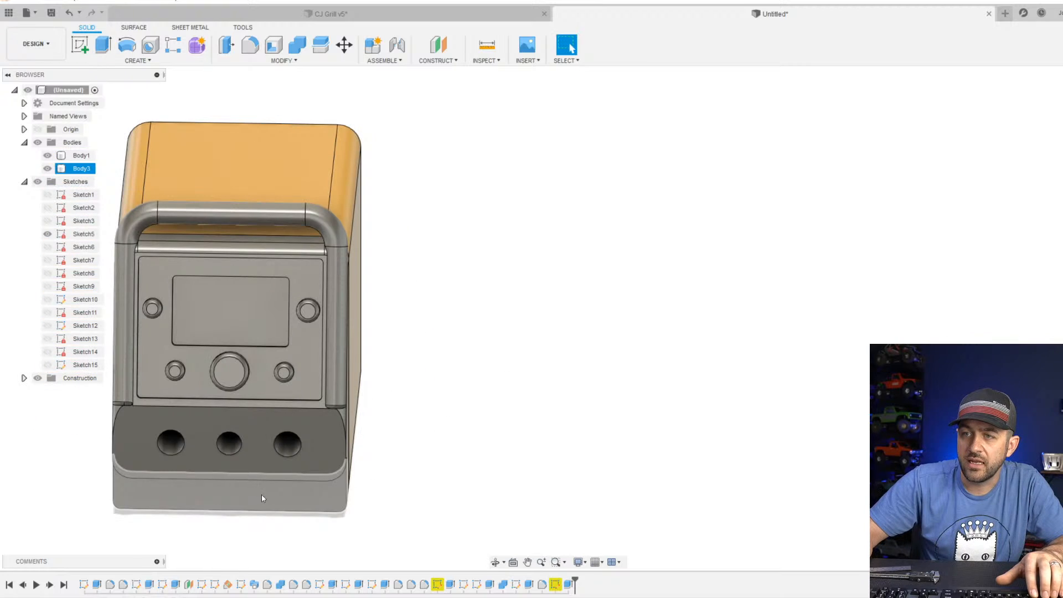
Edit the middle hole's sketch, set the circle's diameter to 2.5 mm and finish the sketch.
scroll(438, 515, up, 3)
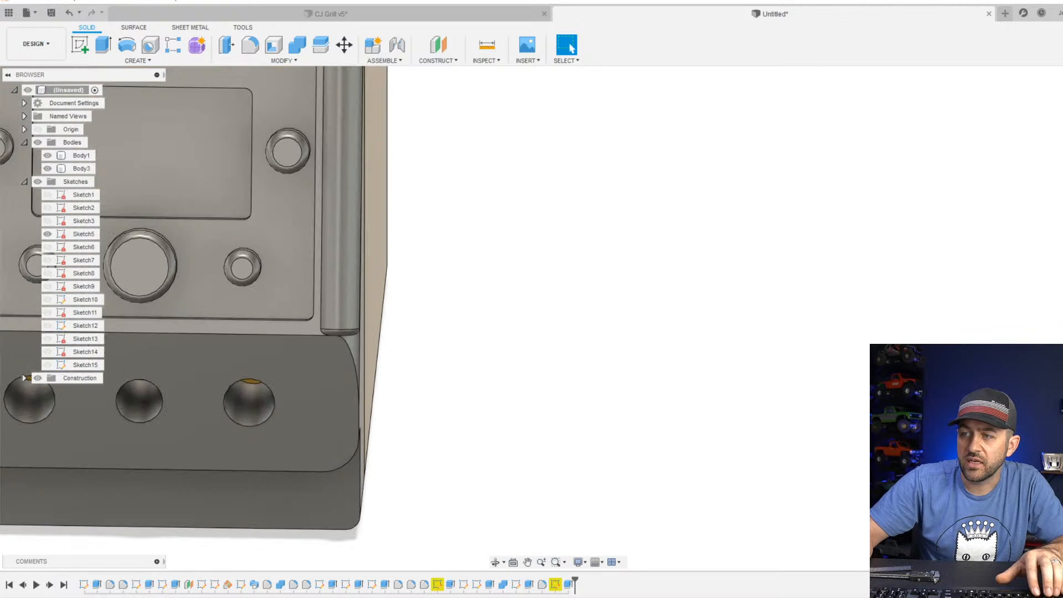
right_click(556, 584)
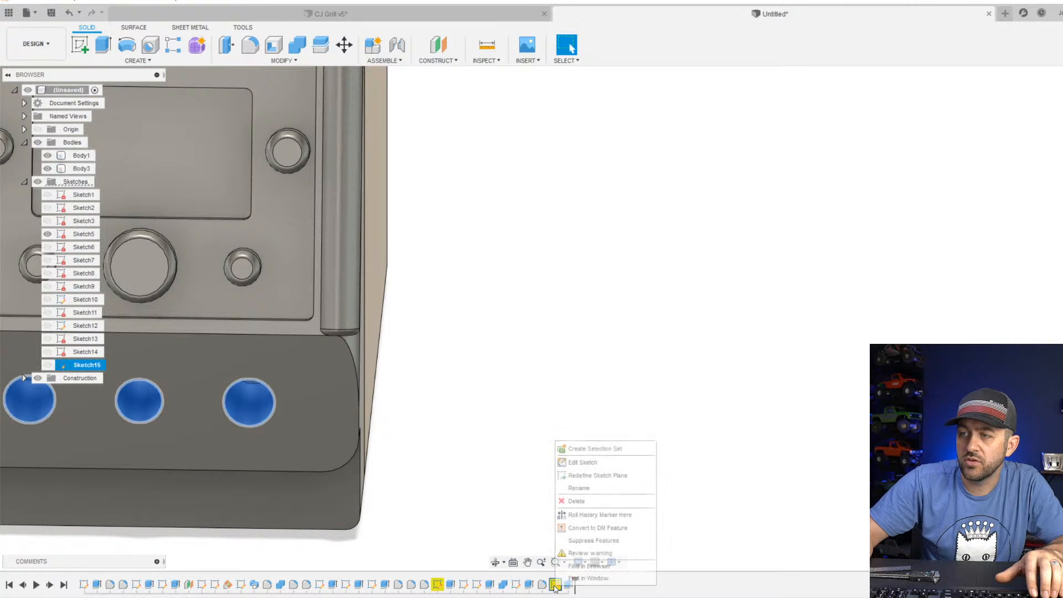
click(581, 462)
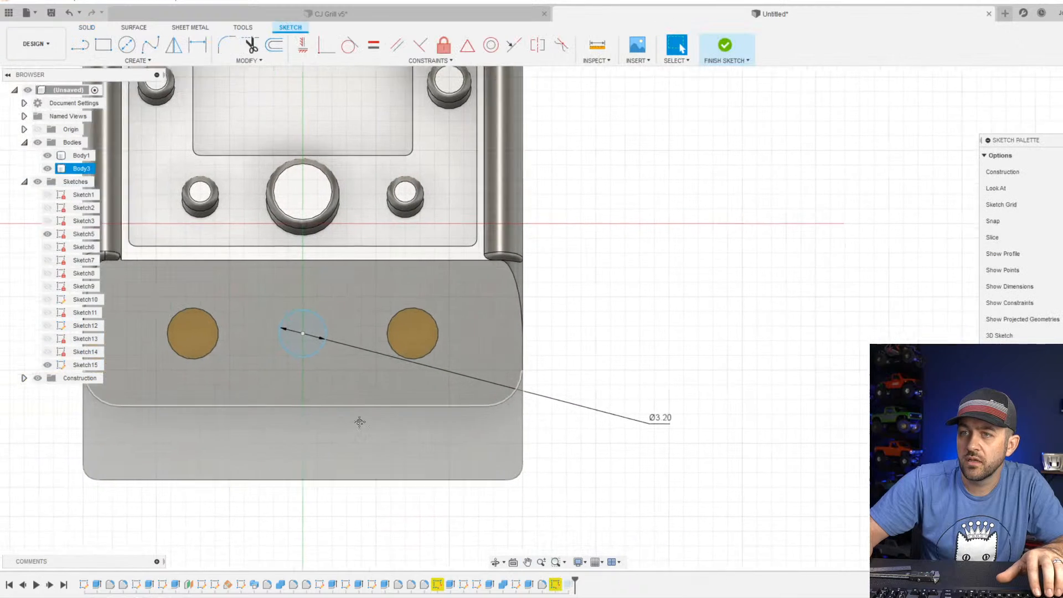
double_click(692, 418)
text(2.5)
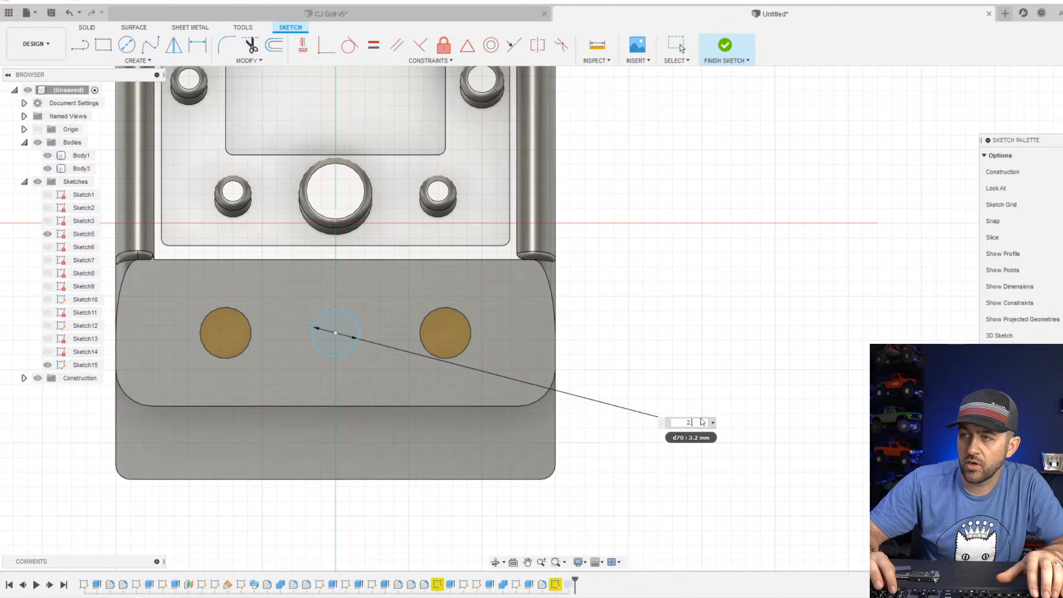
key(Return)
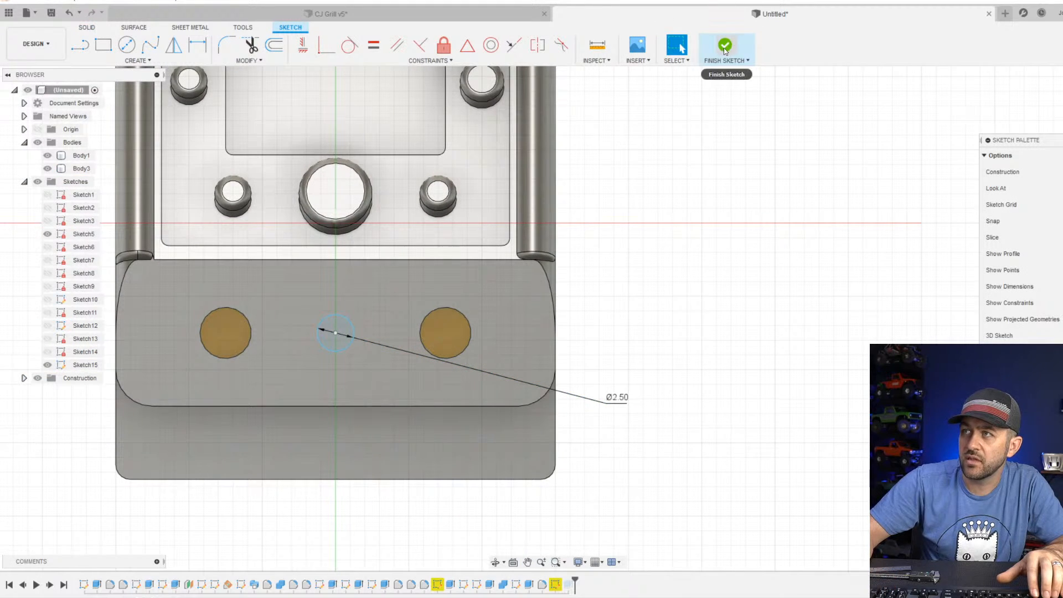
click(706, 64)
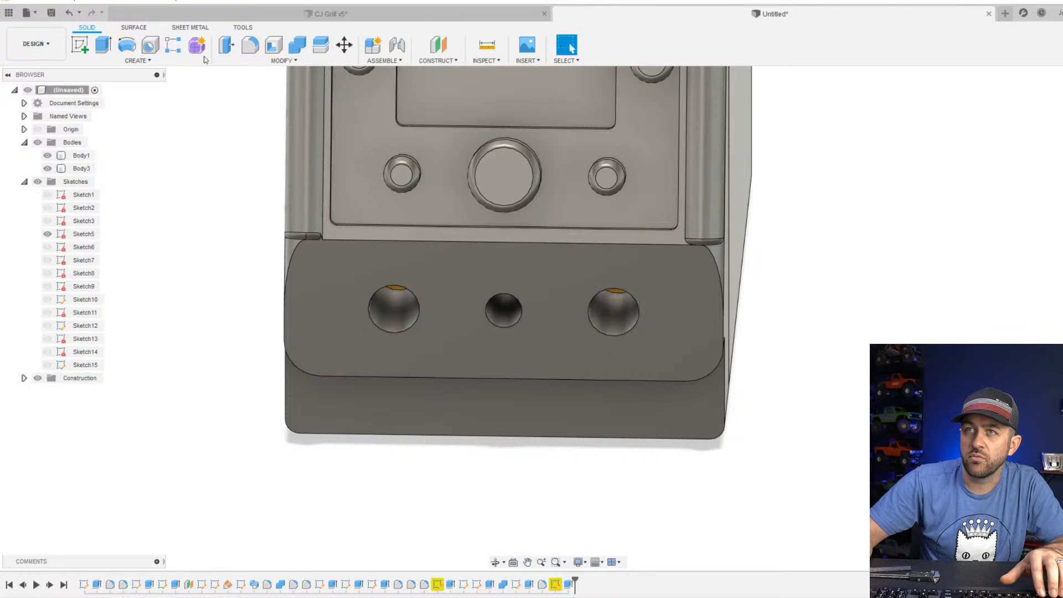
Start a new sketch on the lower front face and draw a circle about 5 mm in diameter concentric with the middle hole.
click(80, 44)
click(514, 346)
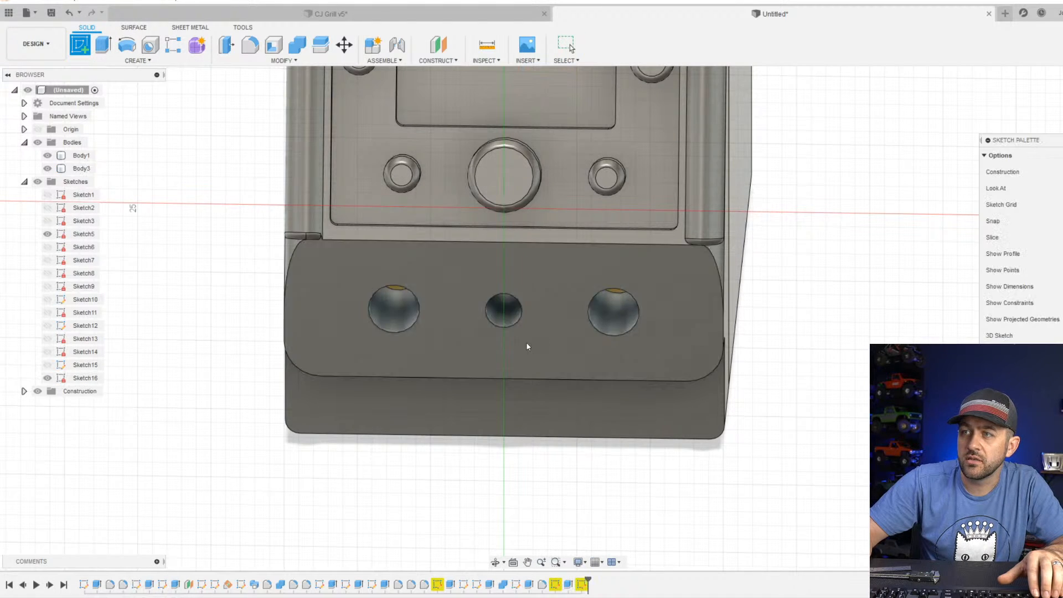
click(127, 44)
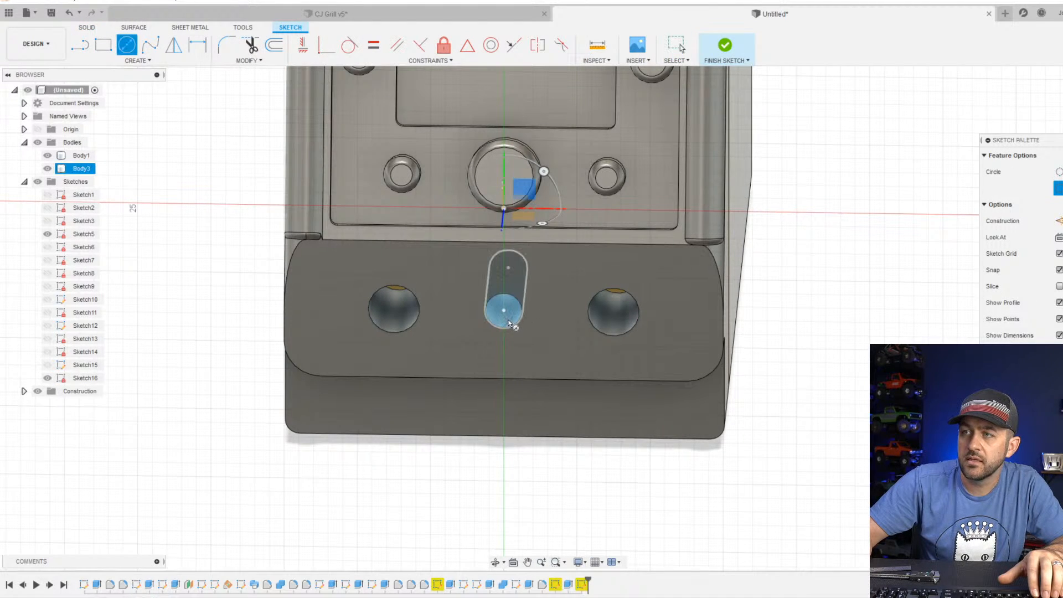
click(504, 312)
click(536, 330)
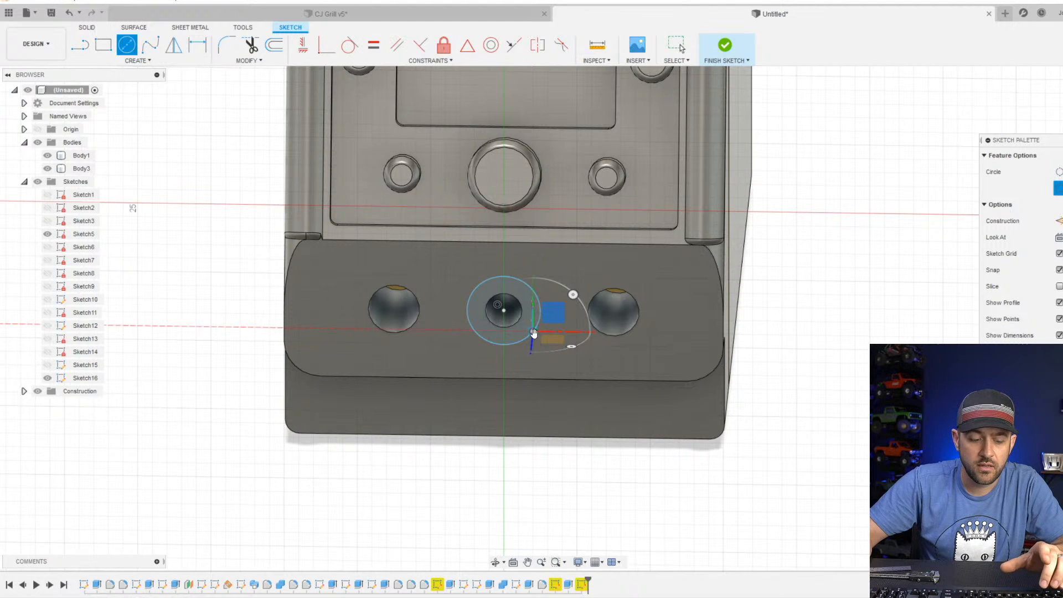
Dimension the new circle to a diameter slightly larger than the middle hole and finish the sketch.
key(d)
click(518, 345)
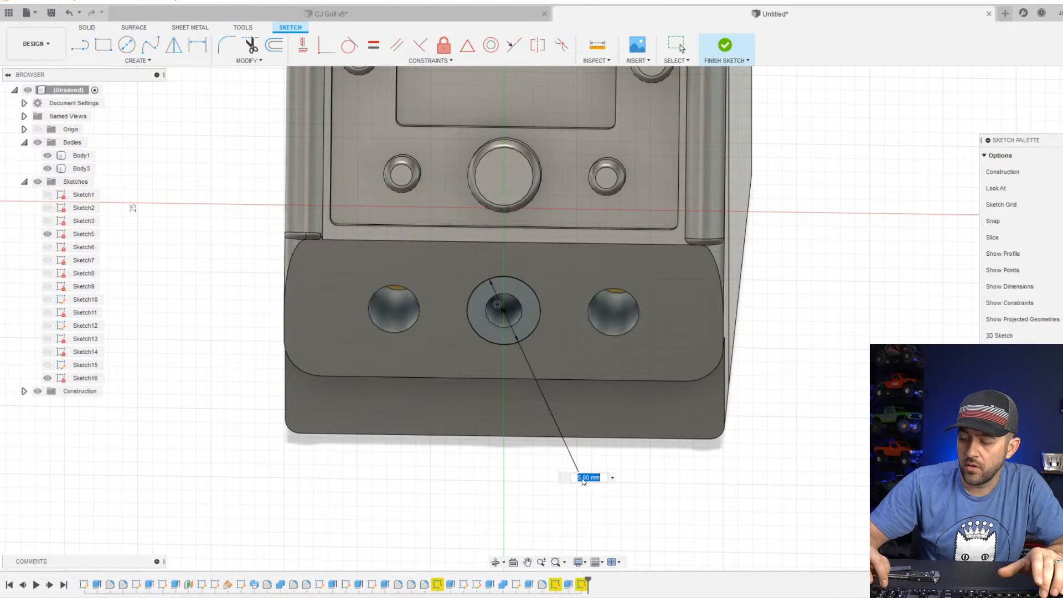
click(582, 480)
click(730, 44)
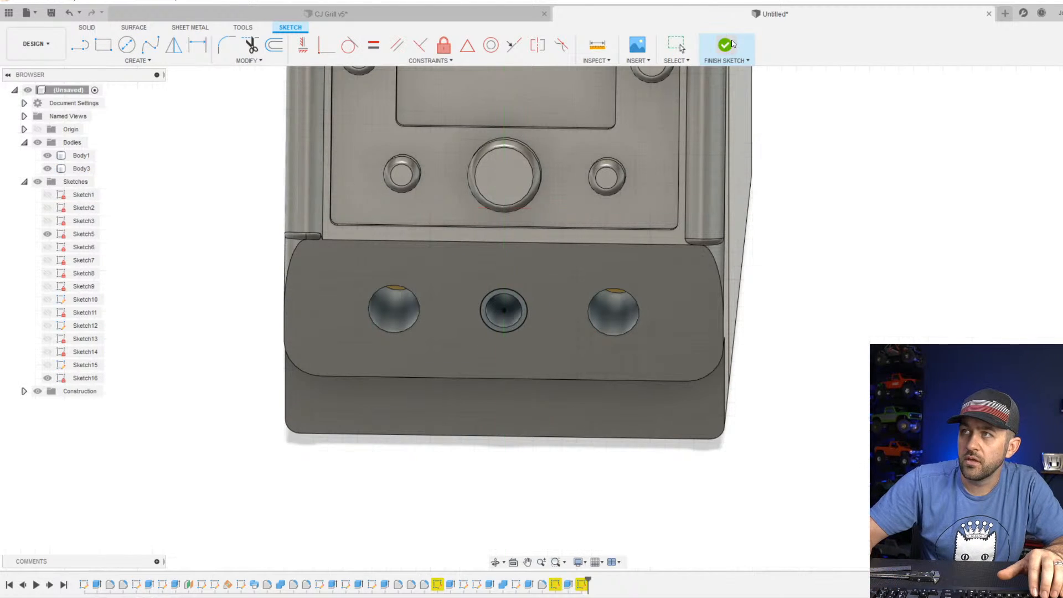
Set up an extruded cut of the ring around the middle hole, about 8 mm into the front section.
click(103, 44)
scroll(472, 274, up, 3)
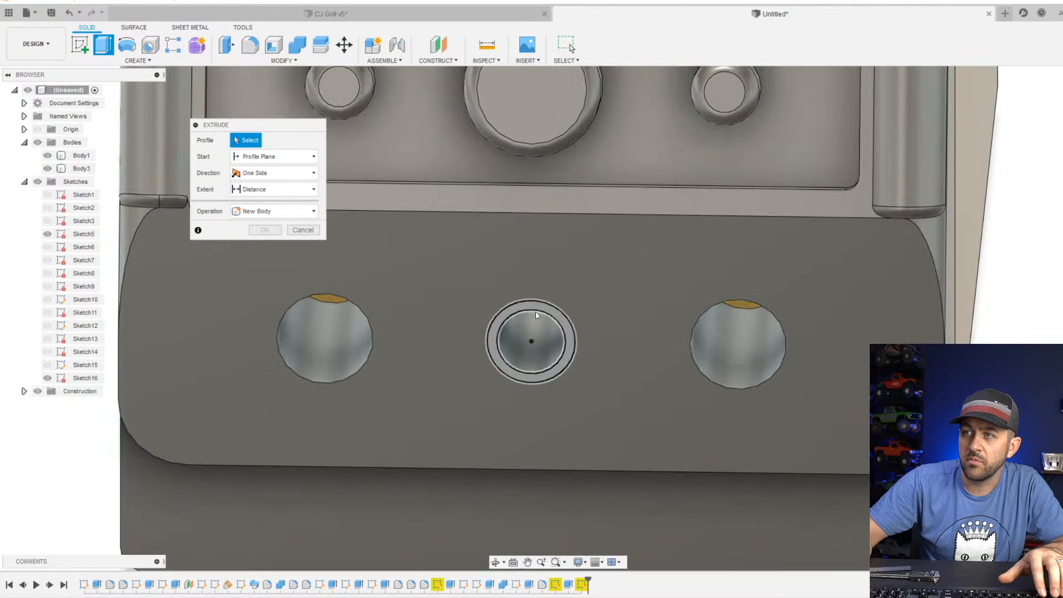
click(522, 349)
shift+middle_drag(578, 332, 590, 334)
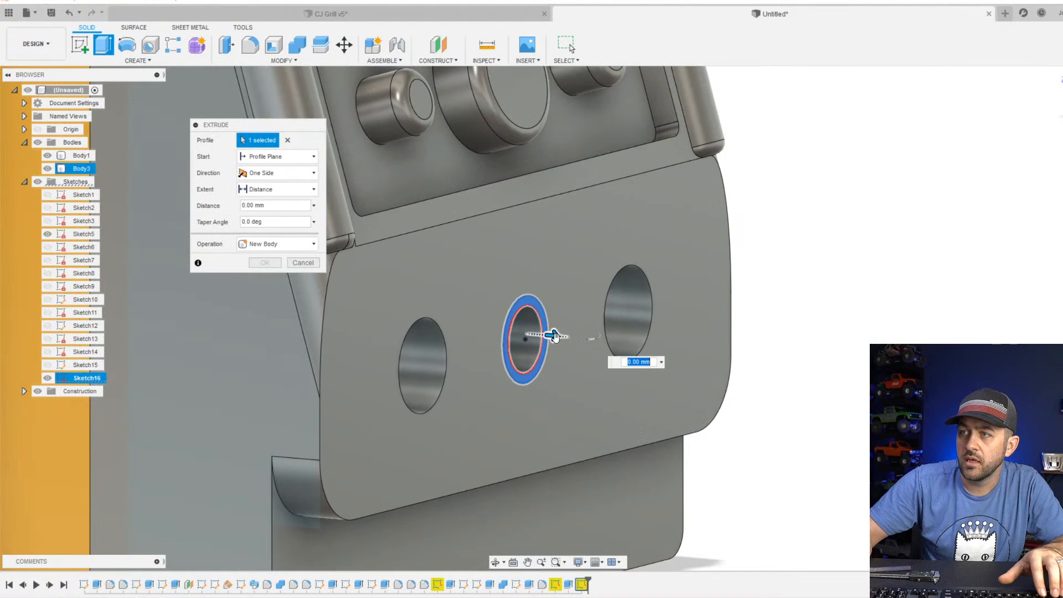
drag(553, 335, 250, 332)
shift+middle_drag(238, 365, 314, 376)
scroll(252, 394, down, 4)
drag(149, 358, 210, 358)
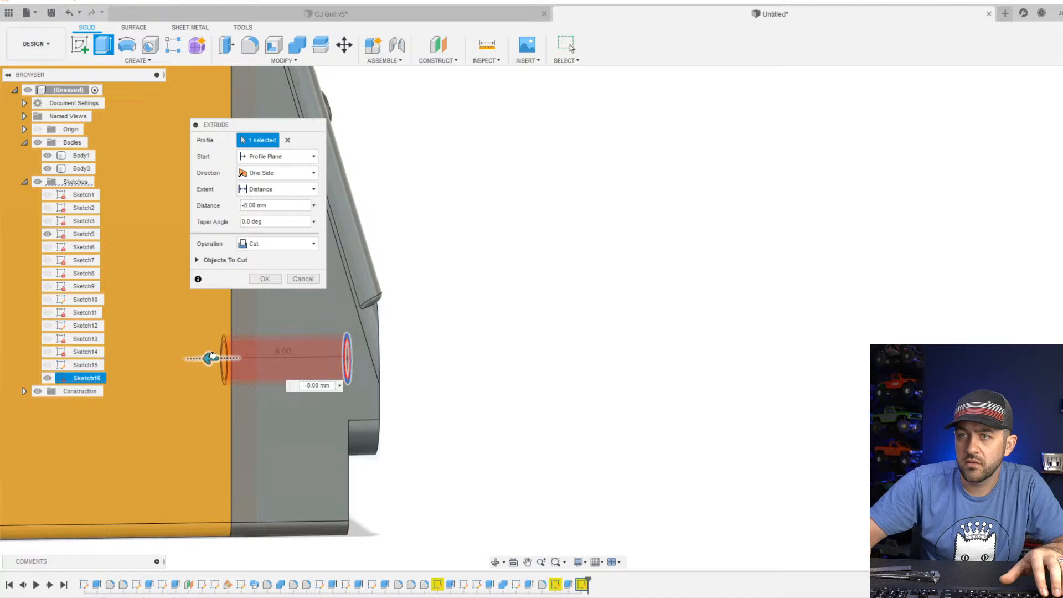
Try distances of -20 mm and 8 mm for the ring's extrusion.
click(340, 386)
click(316, 396)
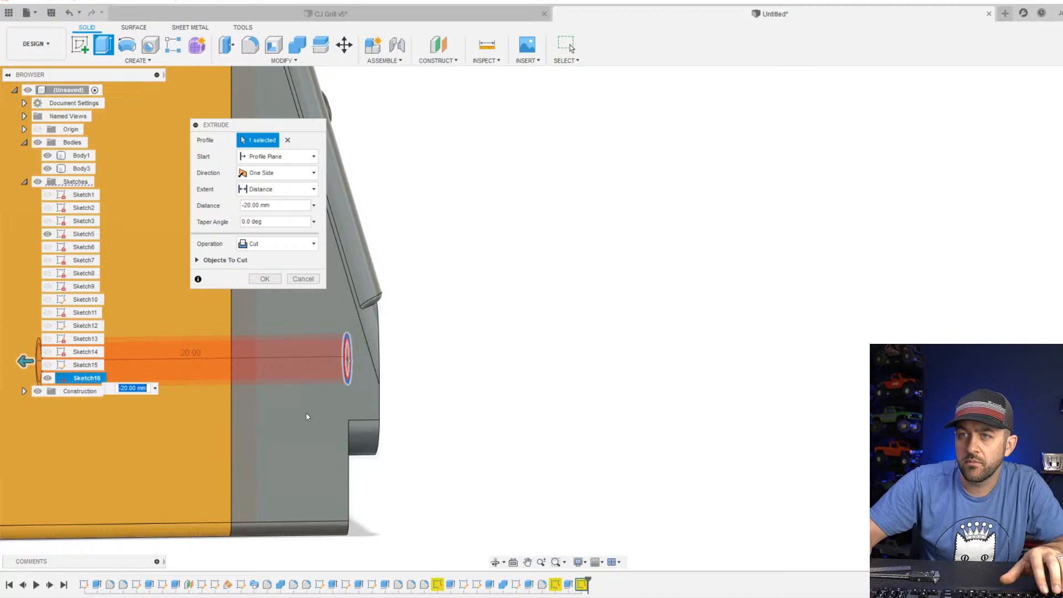
click(277, 205)
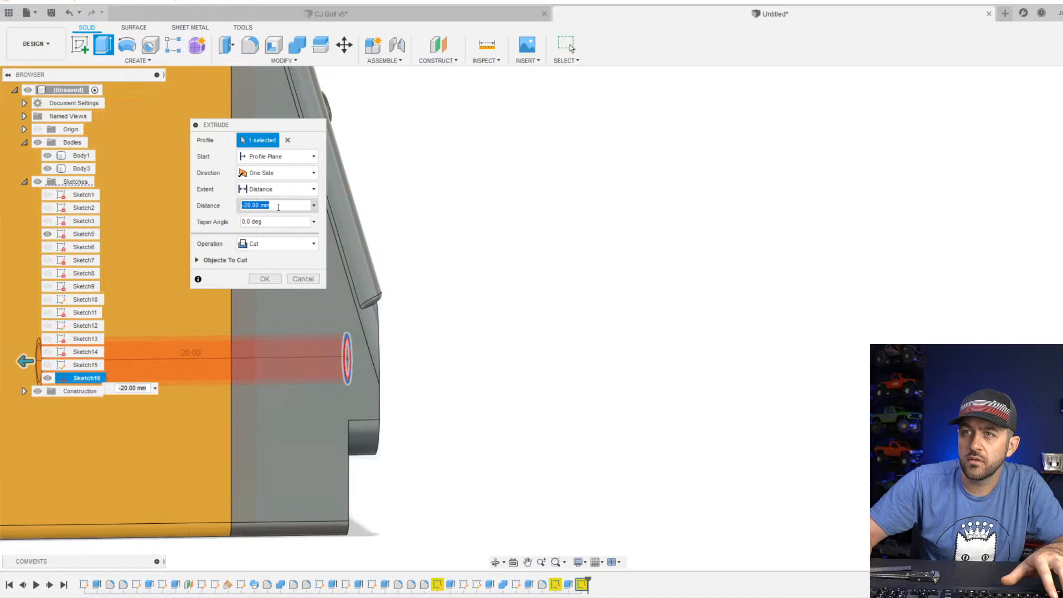
text(8)
key(Tab)
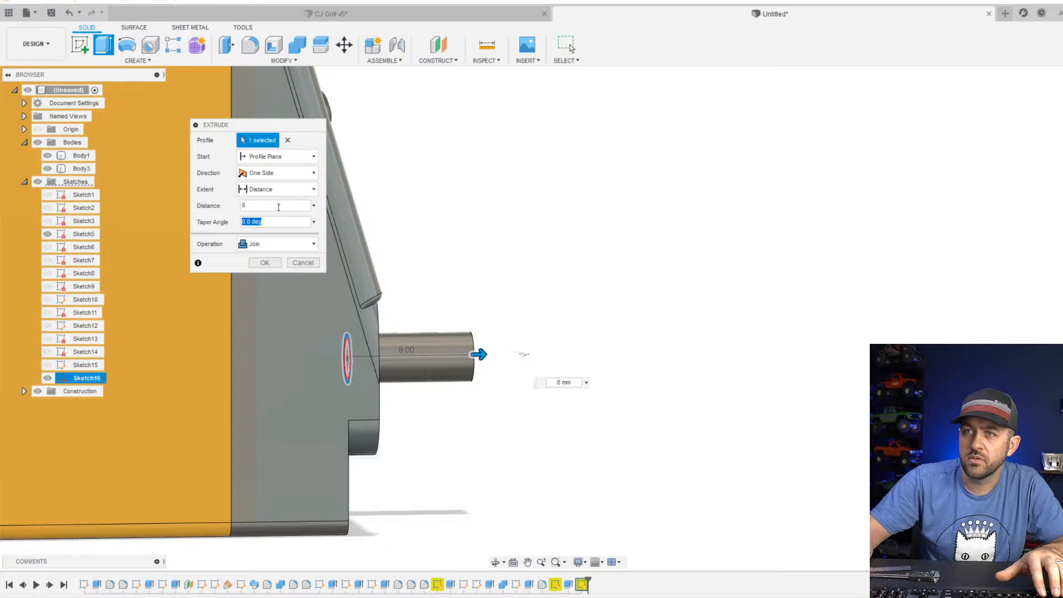
Set the ring's extrusion distance to -8 mm and complete the cut.
double_click(246, 208)
text(-)
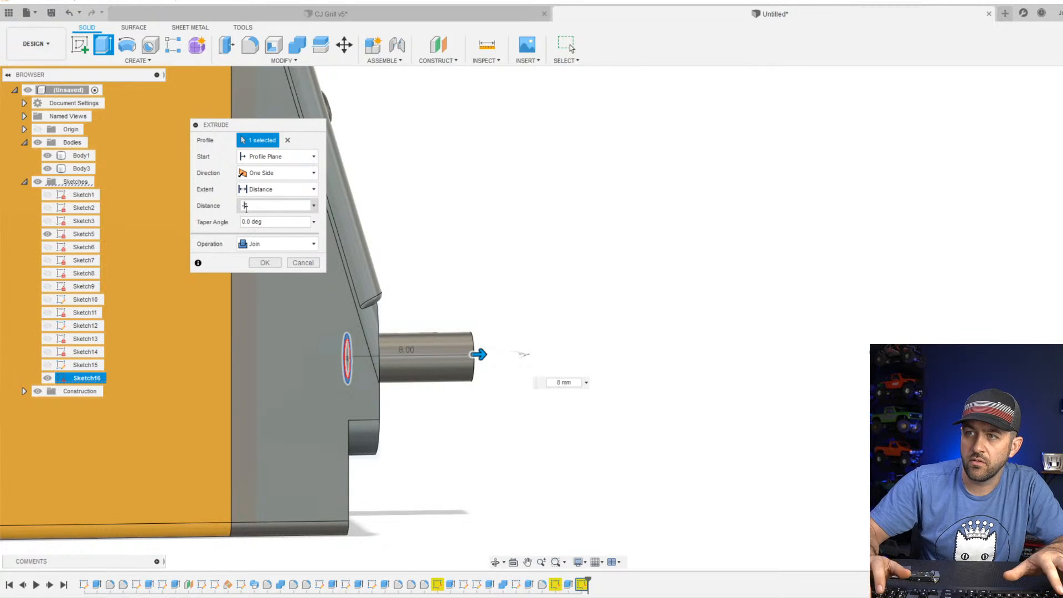
text(8)
key(Tab)
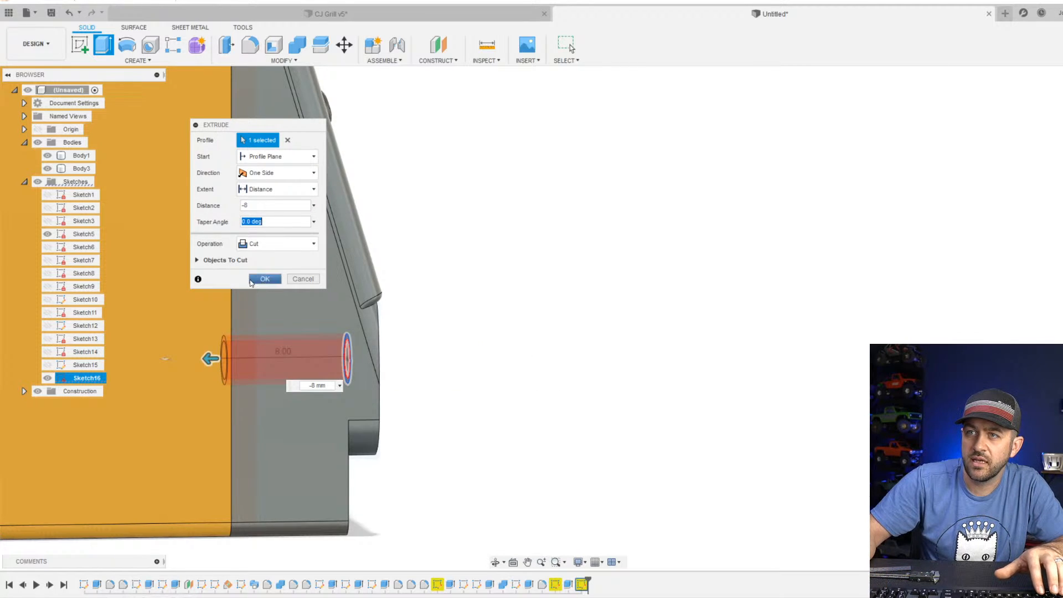
click(252, 282)
shift+middle_drag(332, 310, 590, 361)
scroll(544, 411, up, 3)
scroll(628, 393, down, 3)
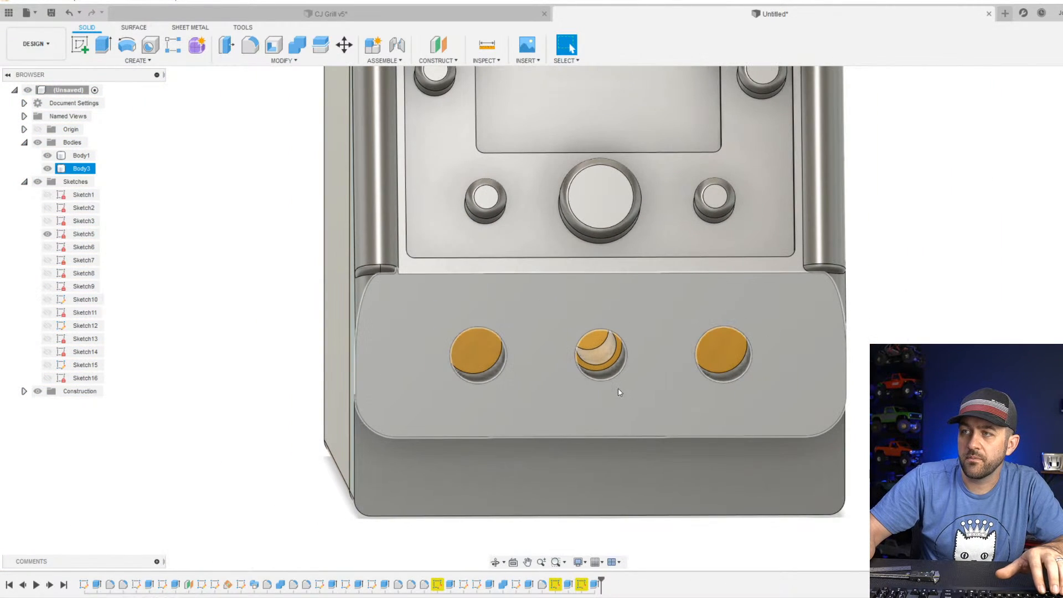
click(625, 393)
scroll(636, 393, down, 3)
scroll(609, 400, up, 1)
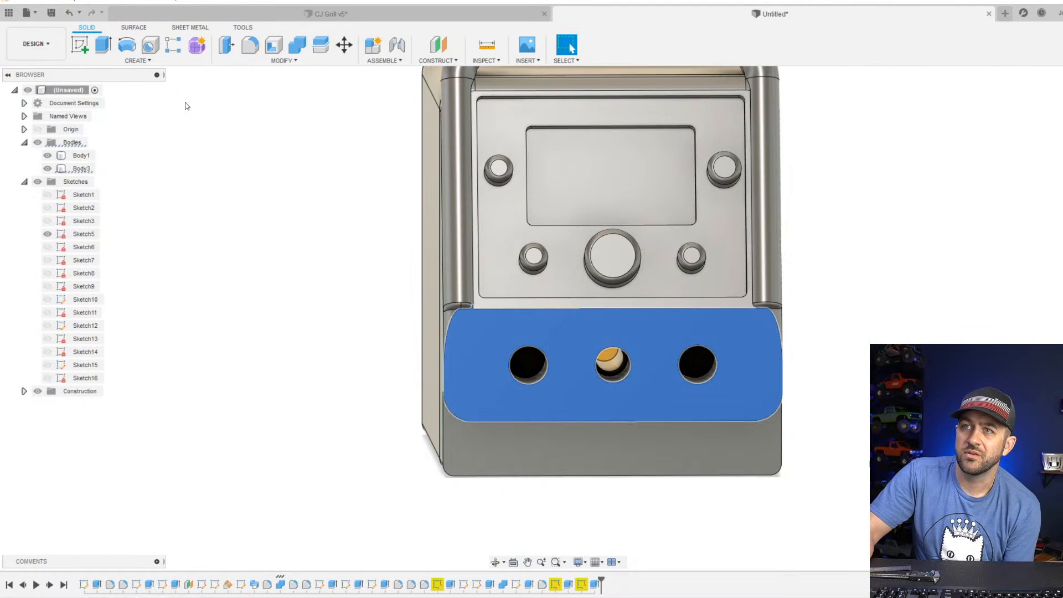
Sketch a circle about 6.9 mm in diameter on the lower front face, centred on the middle hole.
click(80, 44)
click(615, 392)
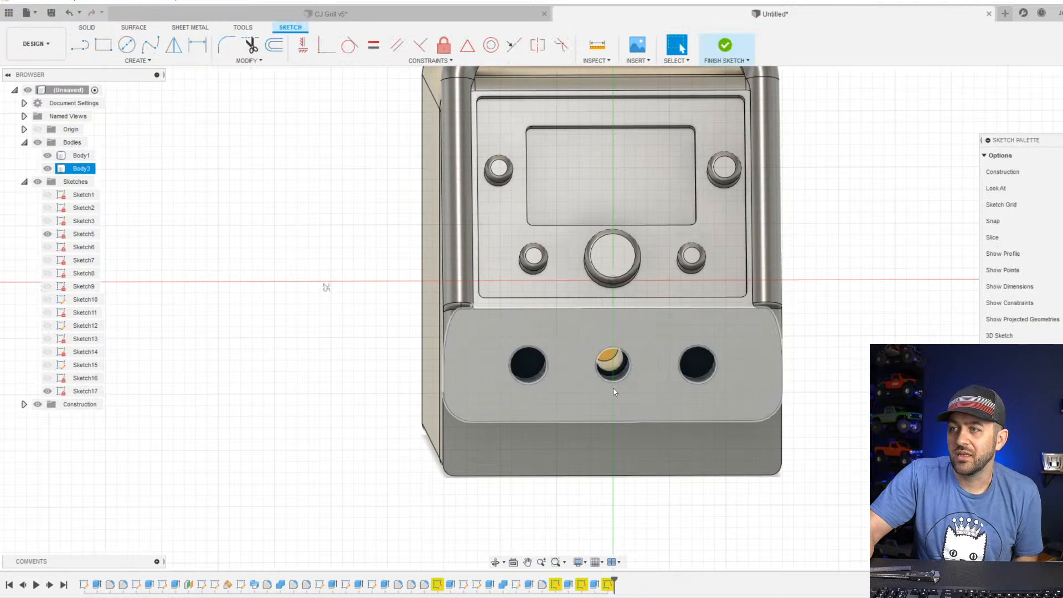
click(624, 377)
click(127, 44)
click(613, 281)
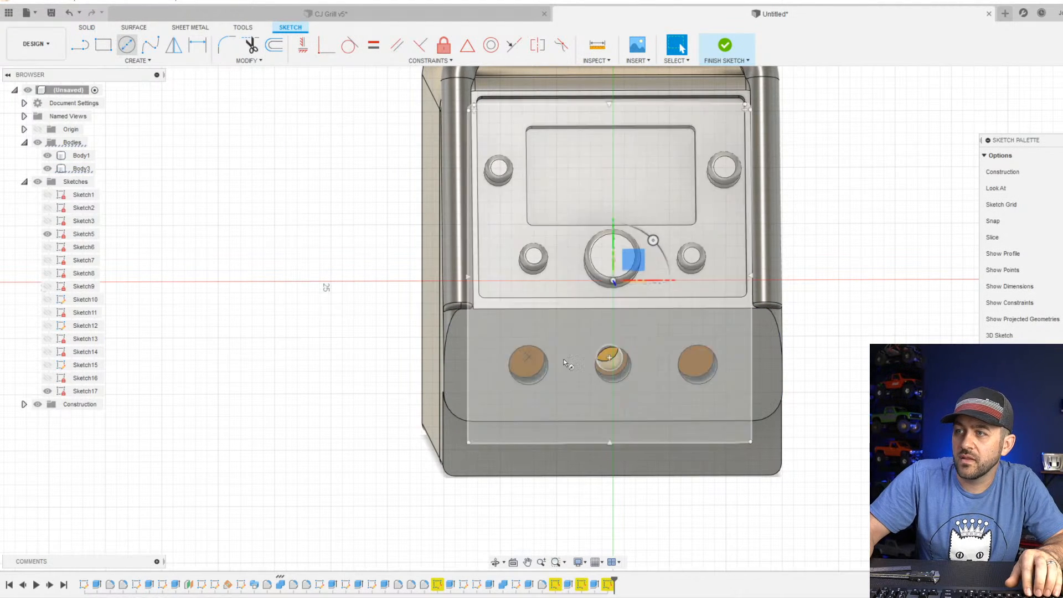
shift+middle_drag(615, 368, 642, 383)
click(613, 361)
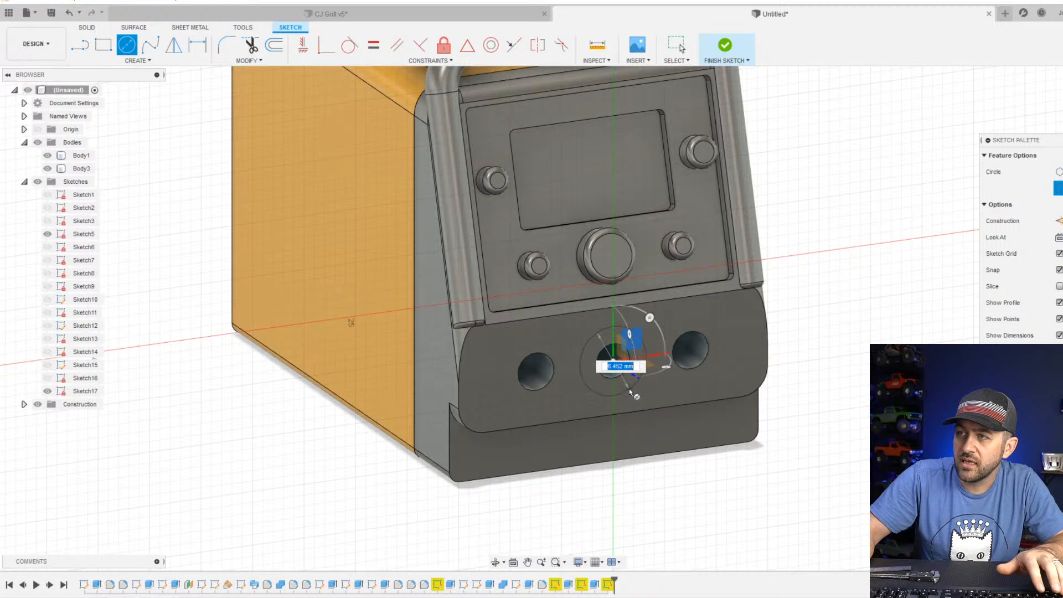
click(625, 392)
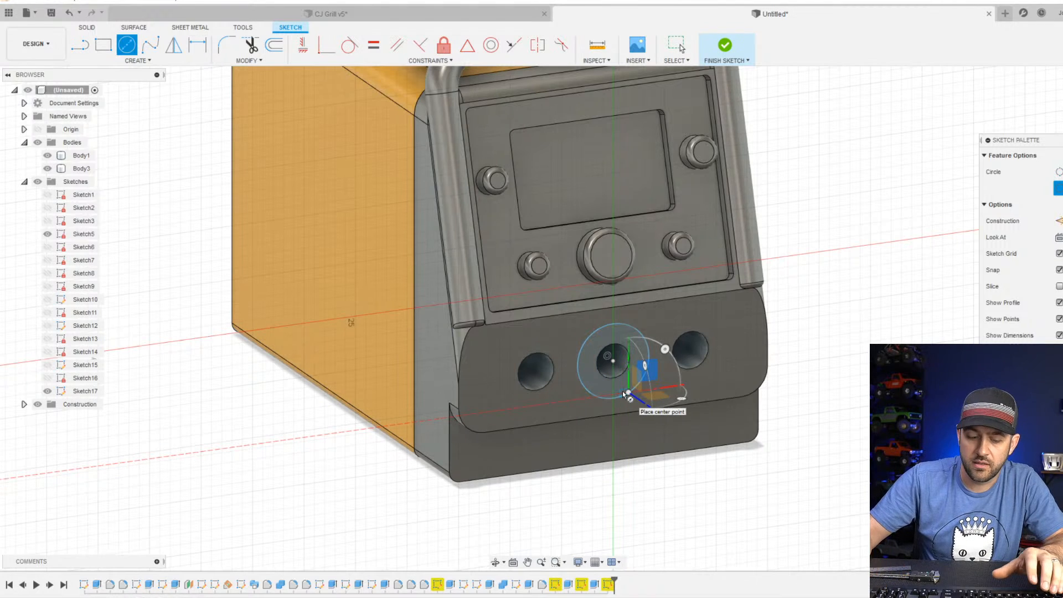
Dimension the circle around the middle hole to a 7 mm diameter and finish the sketch.
key(d)
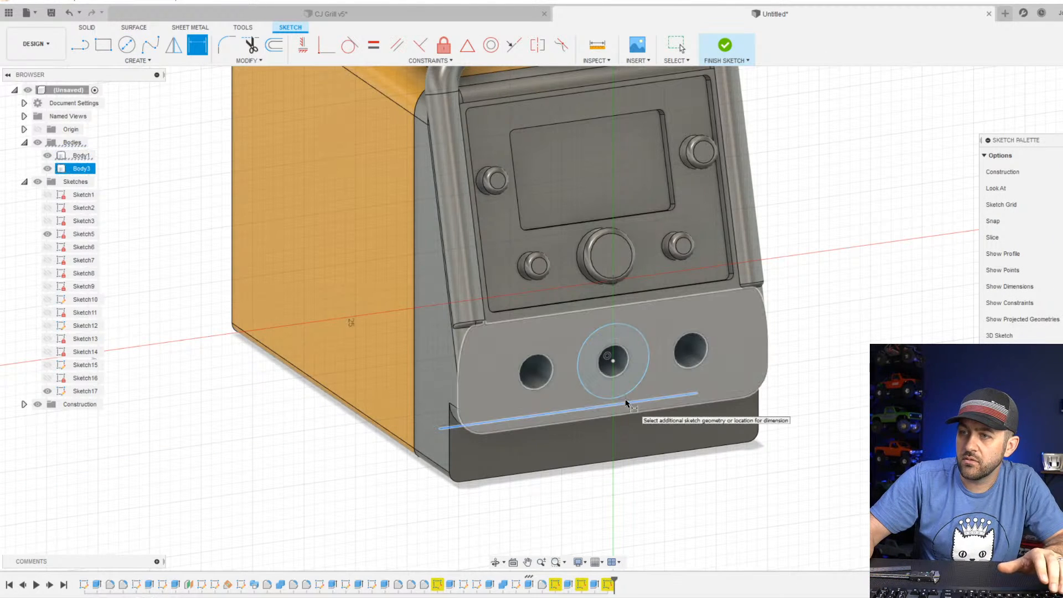
key(Escape)
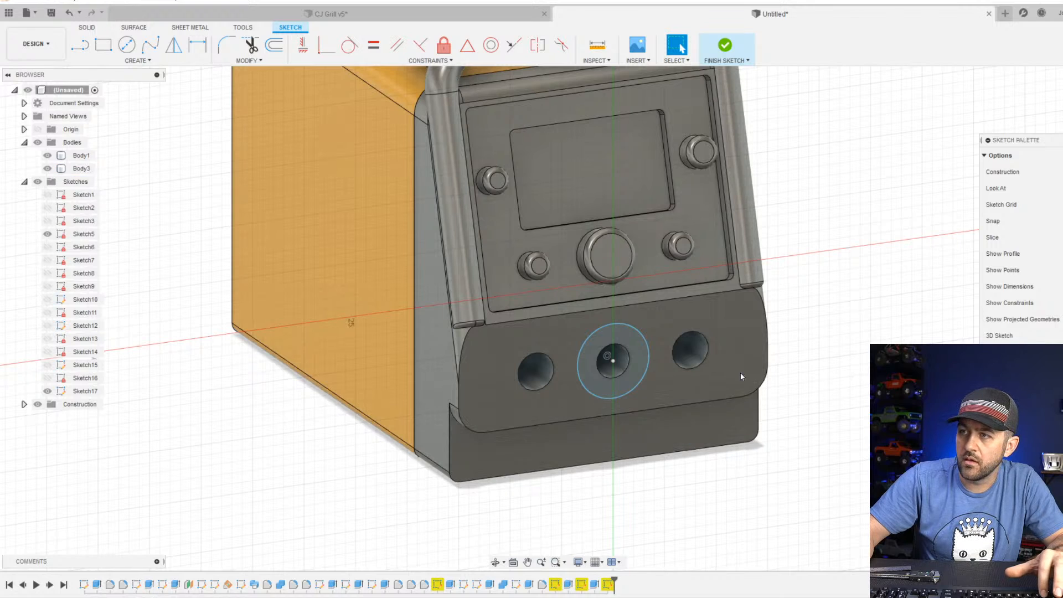
key(d)
click(632, 394)
click(628, 505)
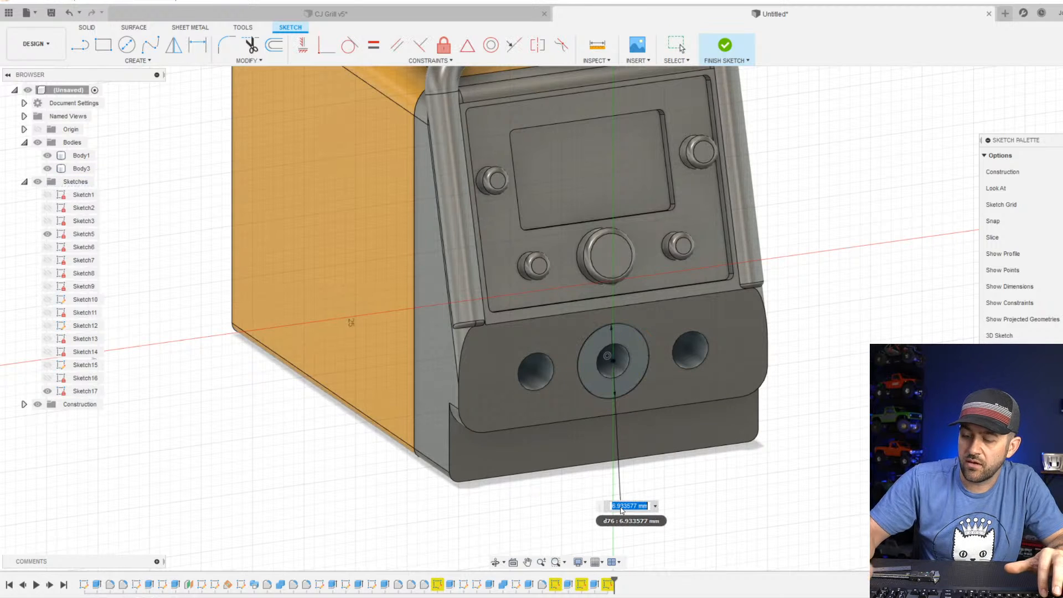
key(Return)
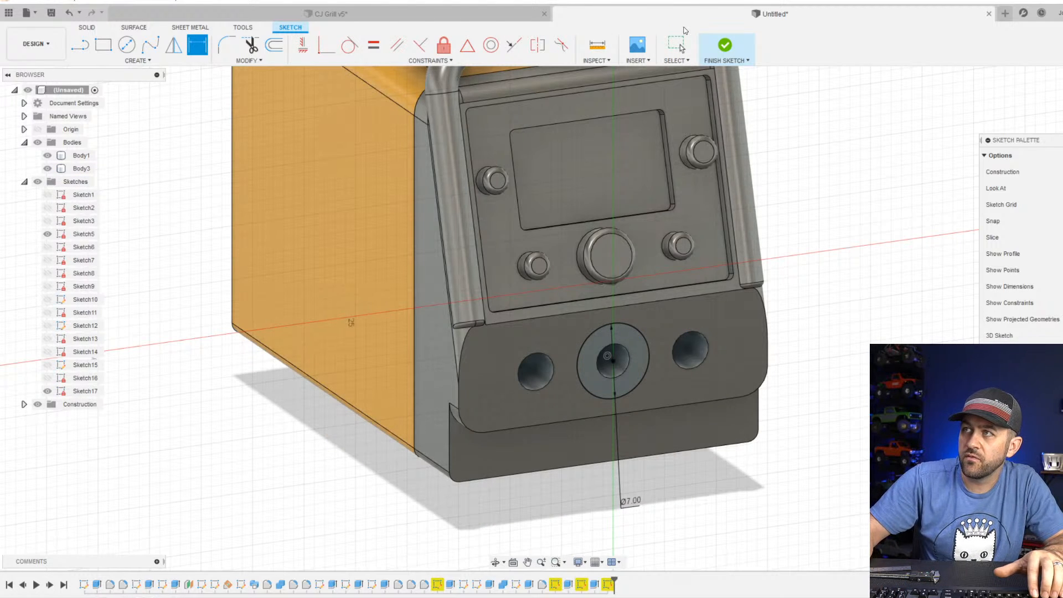
click(725, 47)
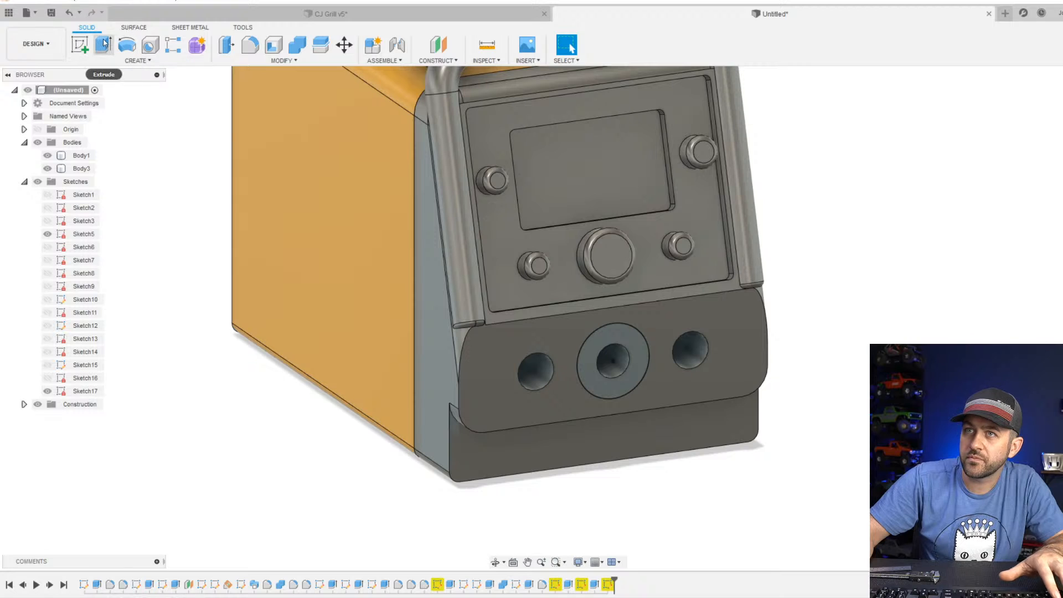
Extrude the ring around the middle hole by -5 mm to cut a wider recess into the front face.
click(104, 44)
click(635, 344)
text(-)
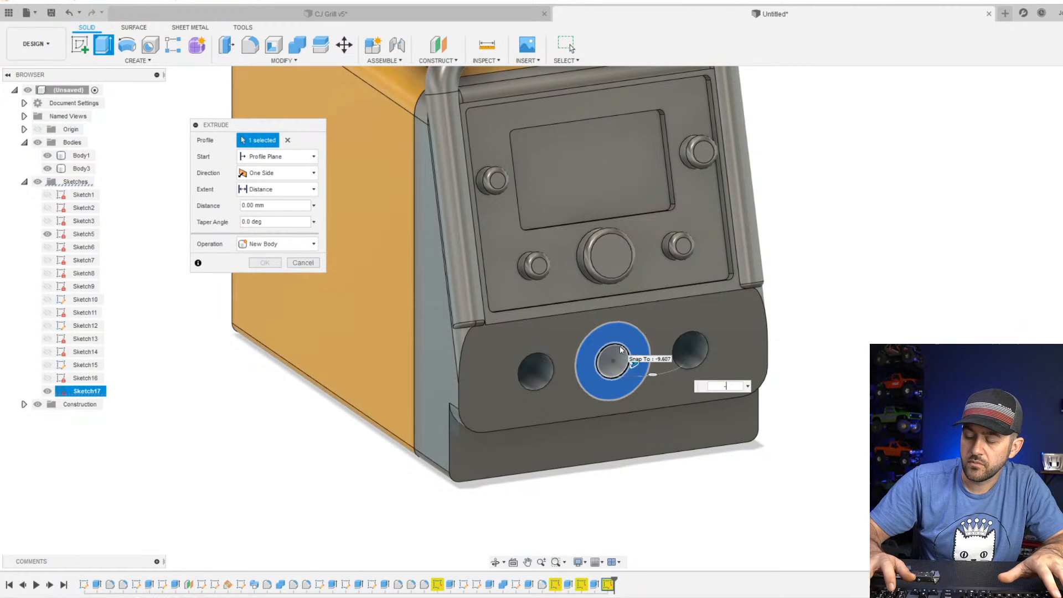
text(5)
key(Return)
Save the design under the name Welder.
scroll(598, 337, up, 1)
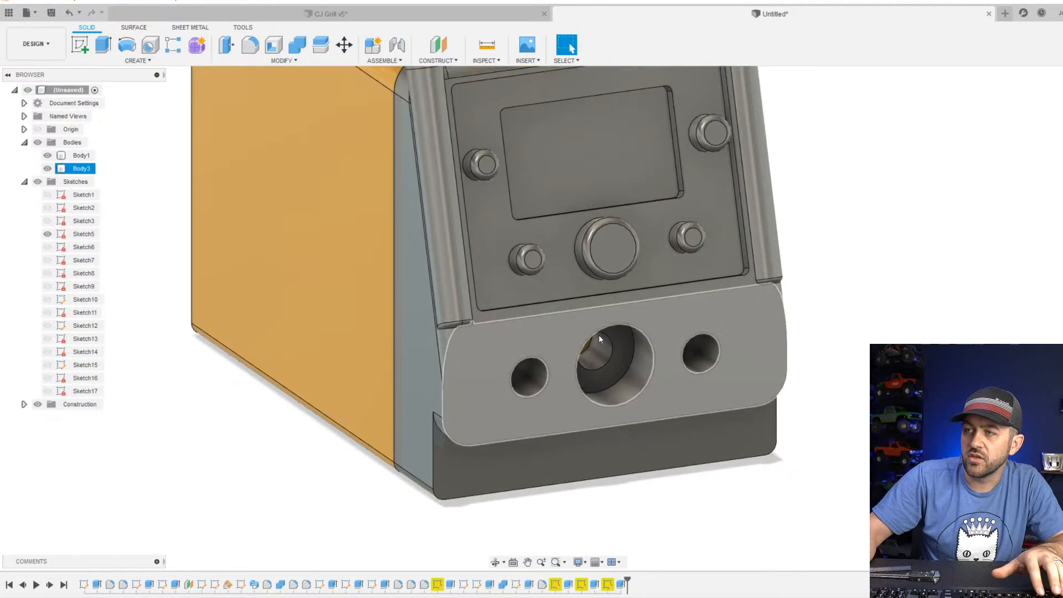
shift+middle_drag(599, 334, 623, 367)
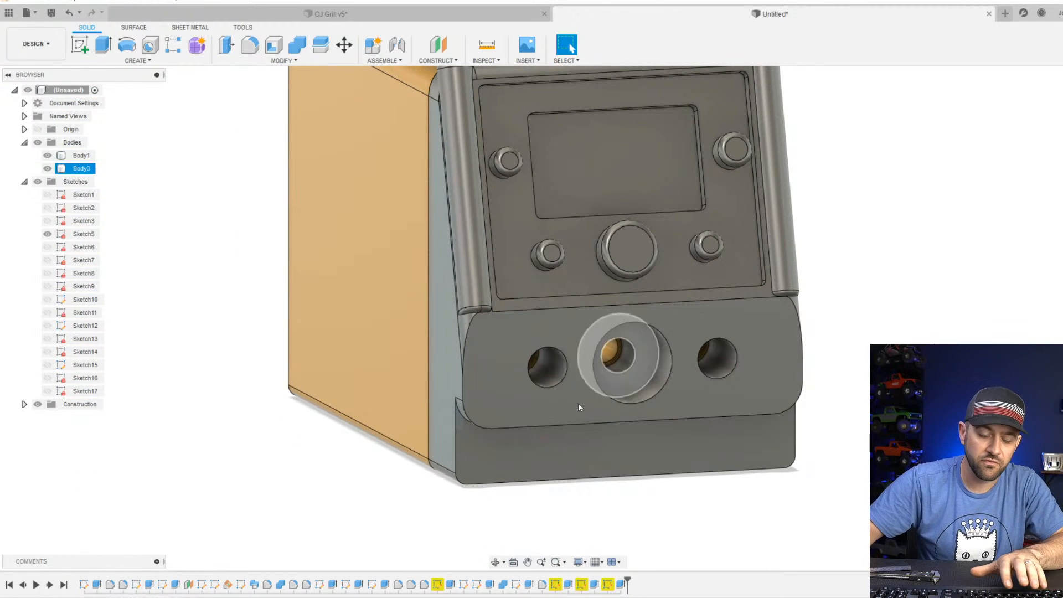
scroll(561, 419, down, 5)
shift+middle_drag(560, 419, 604, 413)
key(Escape)
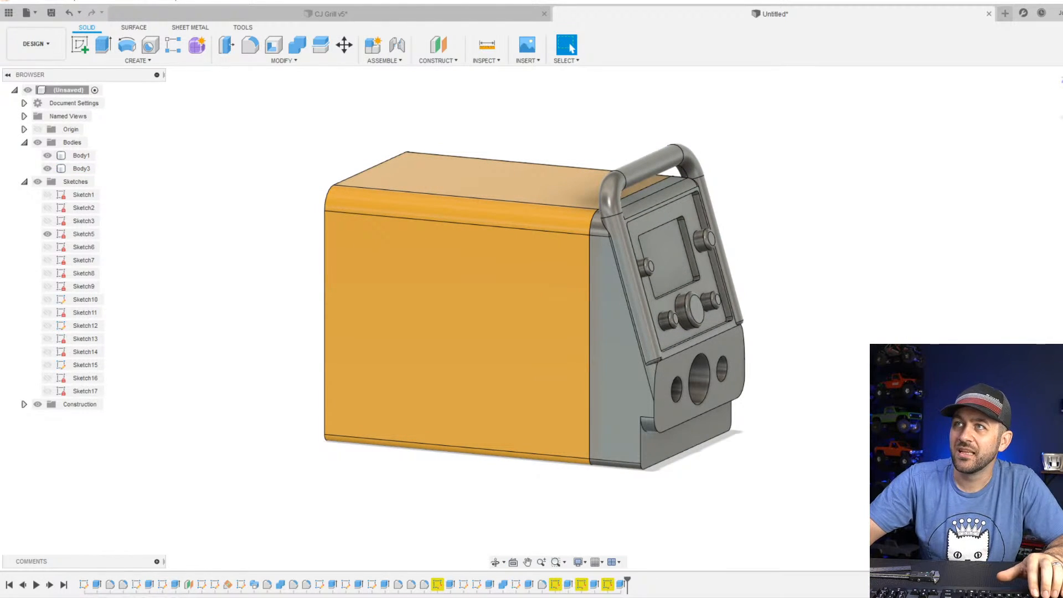
click(35, 17)
click(50, 14)
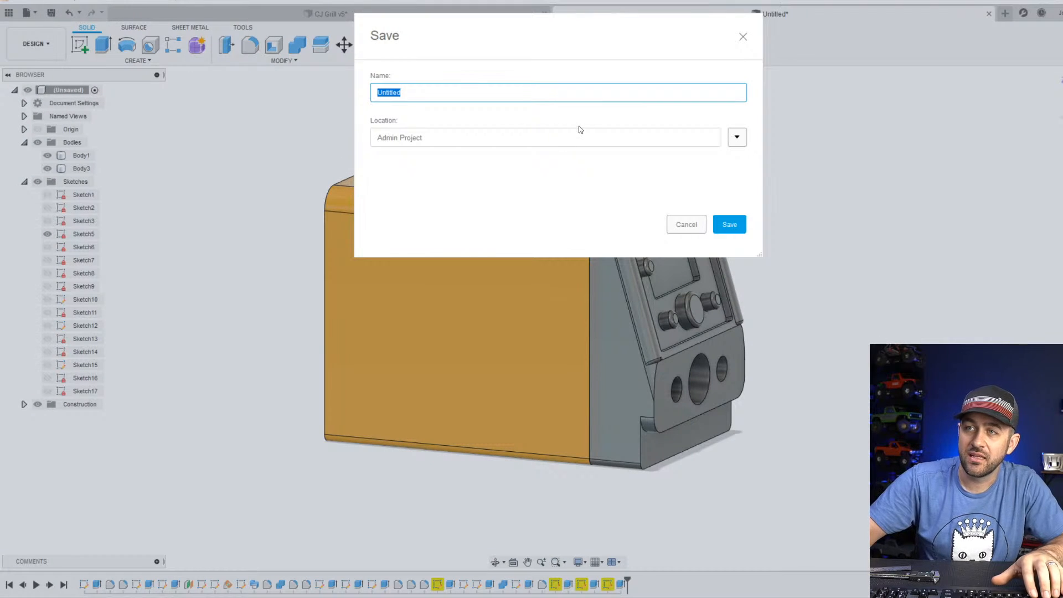
text(Welder)
key(Return)
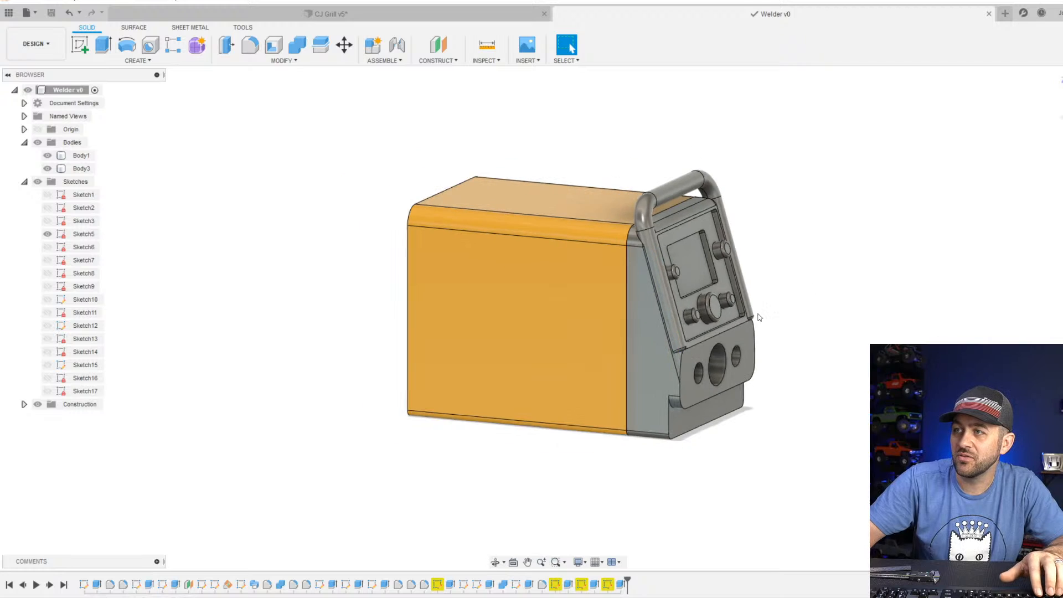
Hide the sketch still showing on the side of the front section, Sketch5.
scroll(758, 310, up, 3)
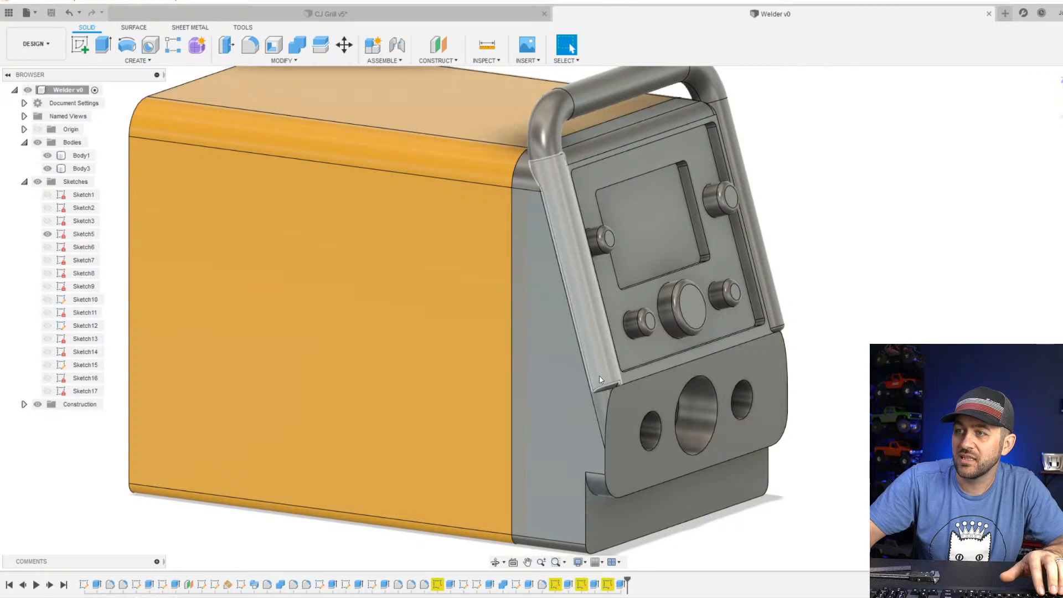
click(553, 422)
click(47, 233)
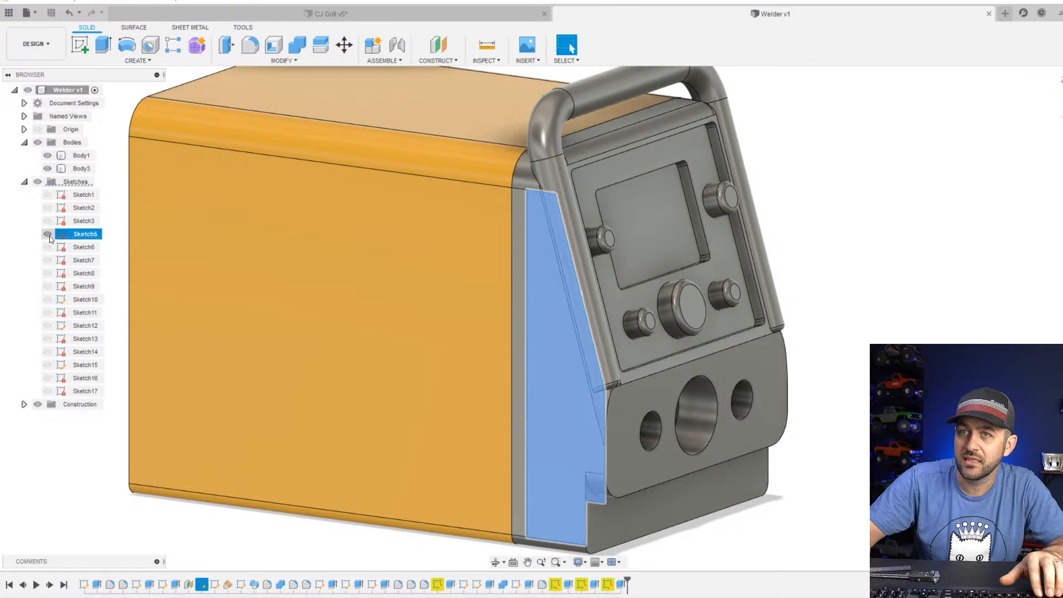
click(988, 258)
scroll(708, 299, down, 3)
shift+middle_drag(734, 370, 524, 364)
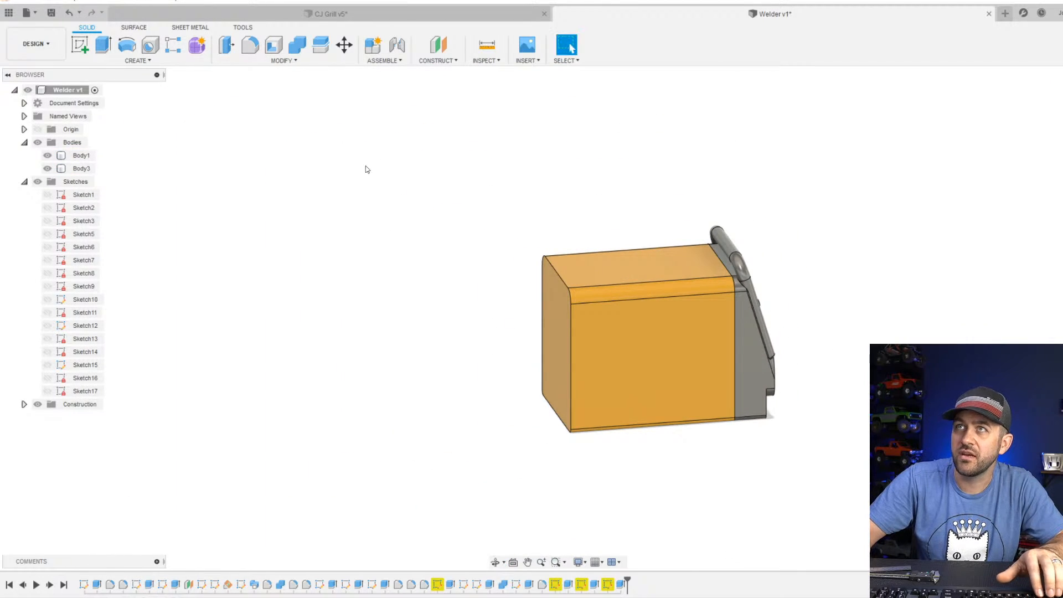
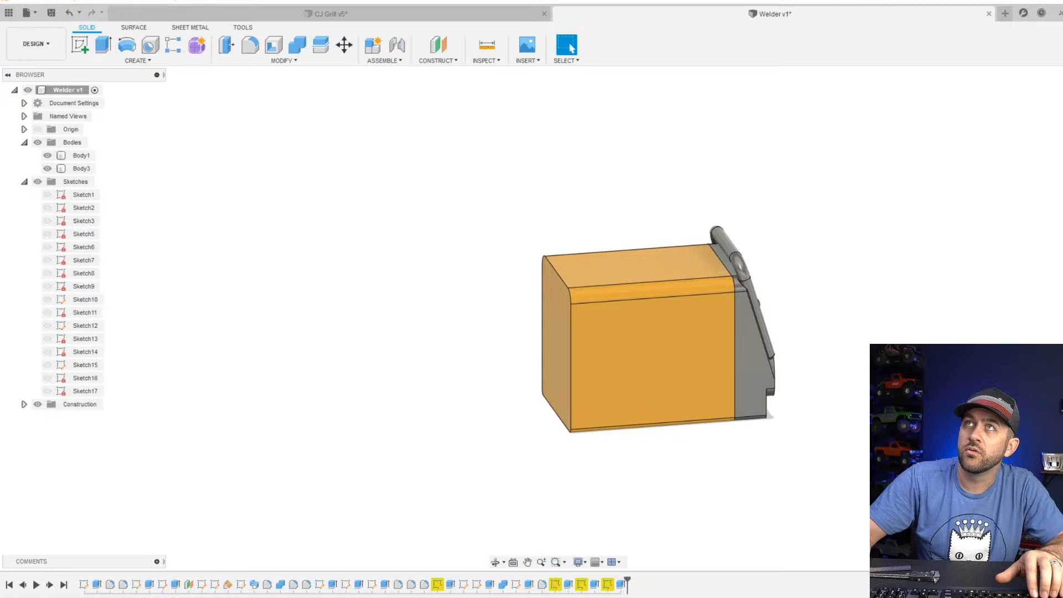
Switch to the web browser and examine the Vulcan OmniPro 220 product photos, especially the rear view with its panel and handle frame.
drag(343, 0, 386, 4)
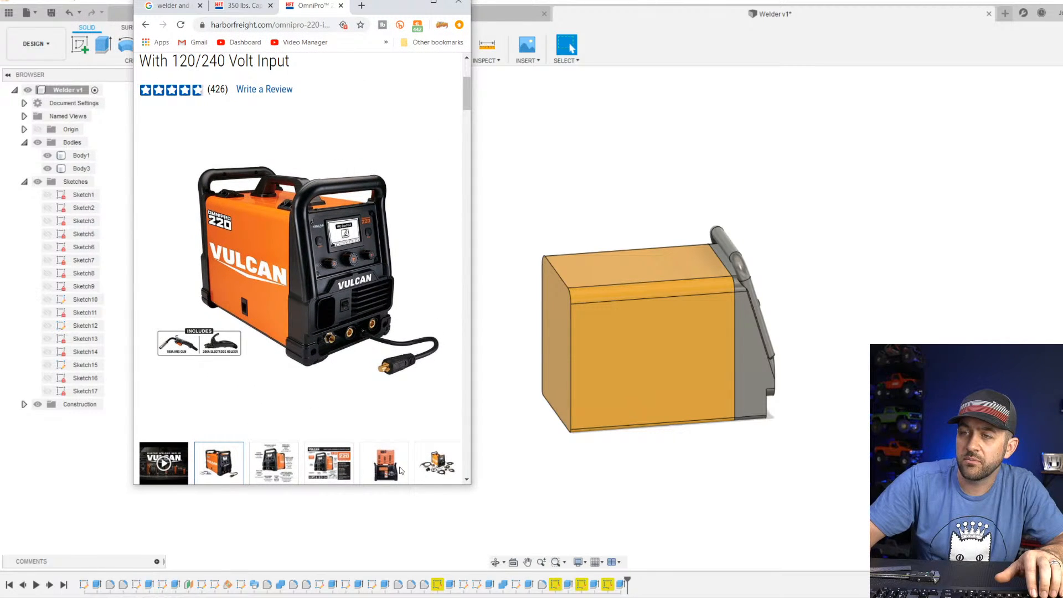
scroll(401, 470, down, 4)
scroll(423, 448, up, 2)
click(401, 354)
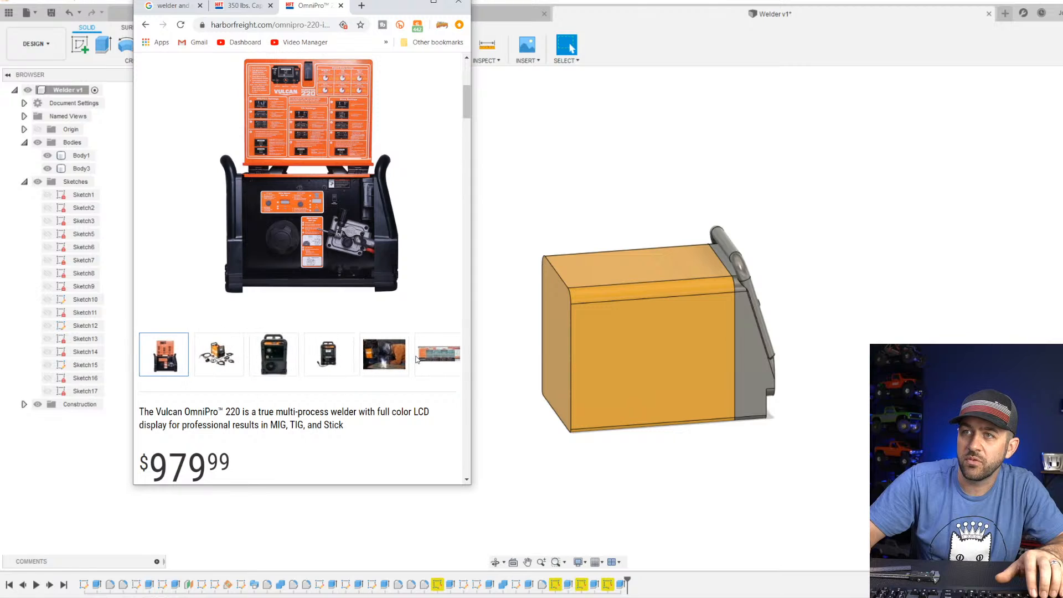
click(435, 352)
click(391, 363)
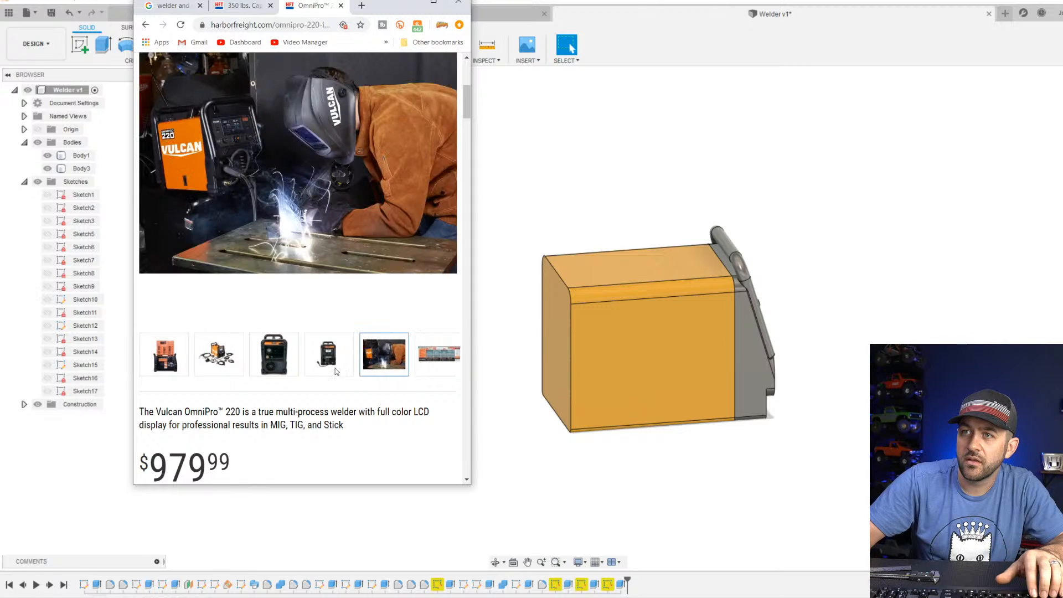
click(320, 370)
click(272, 370)
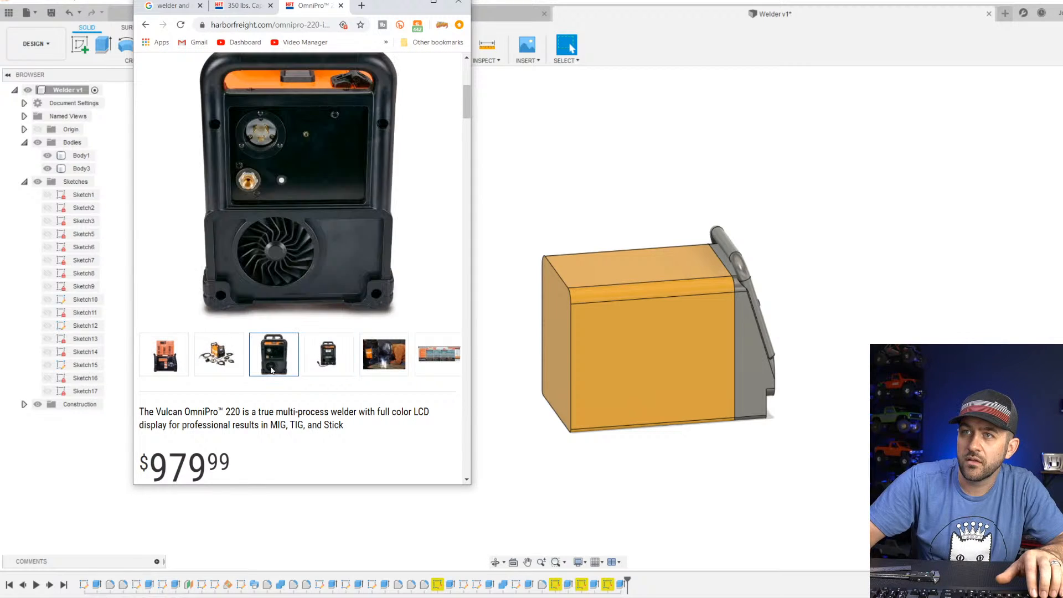
scroll(291, 197, up, 2)
scroll(289, 244, down, 2)
scroll(289, 288, up, 2)
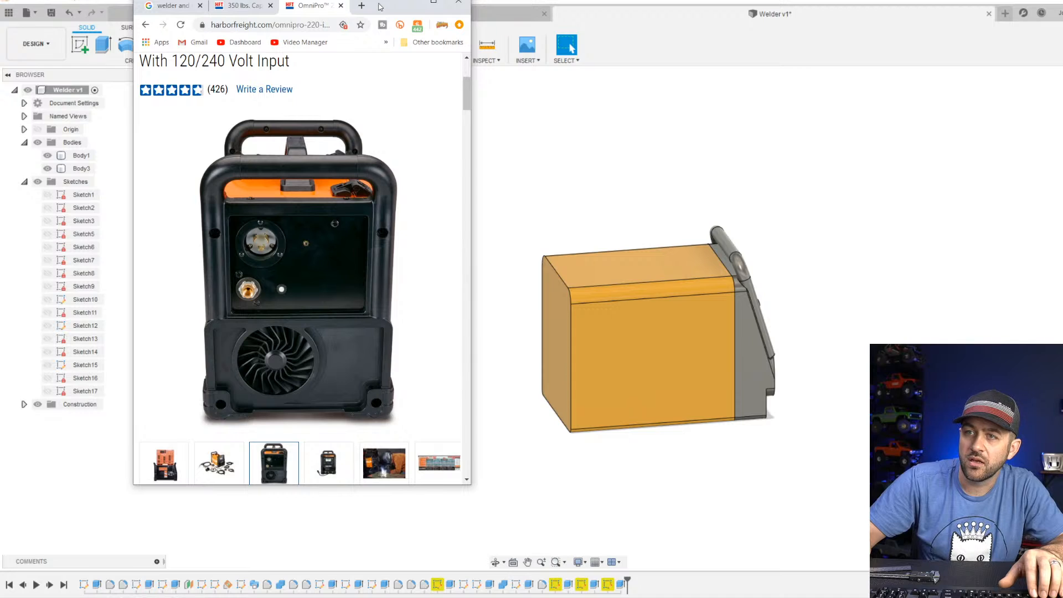
click(408, 2)
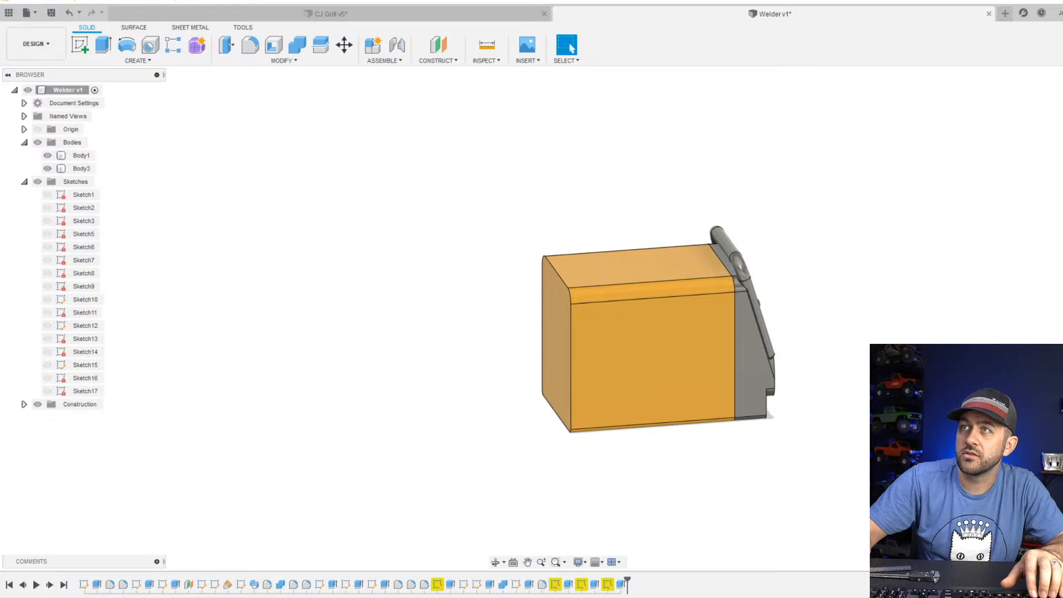
scroll(445, 352, up, 3)
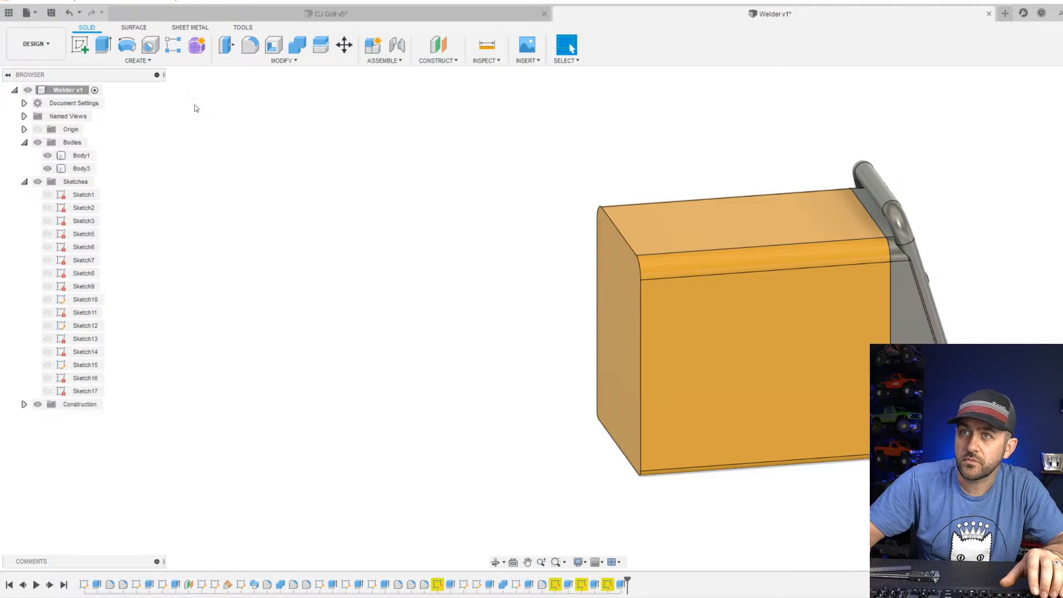
click(80, 44)
click(616, 361)
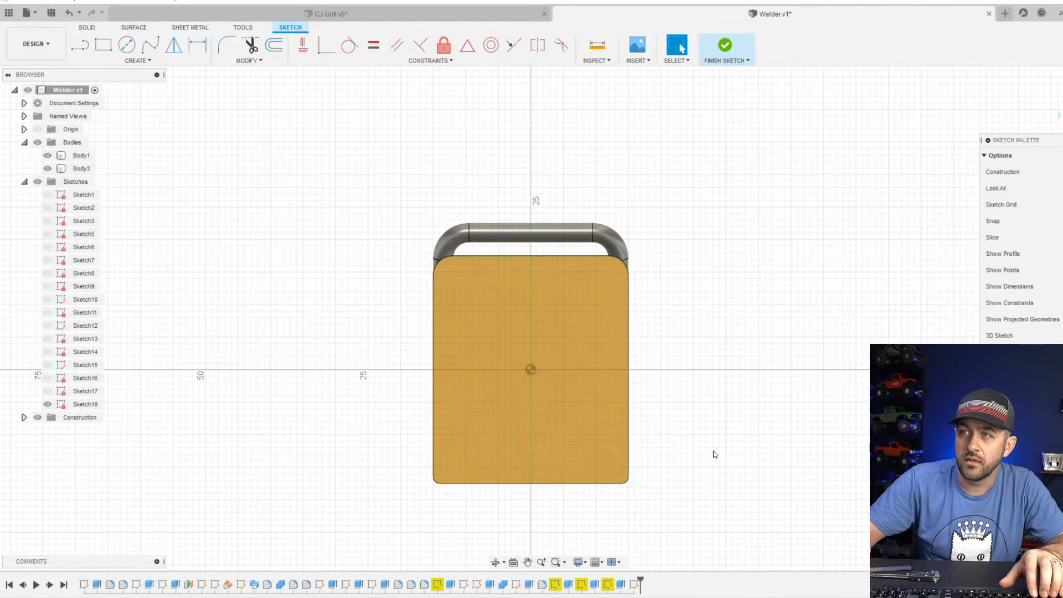
key(p)
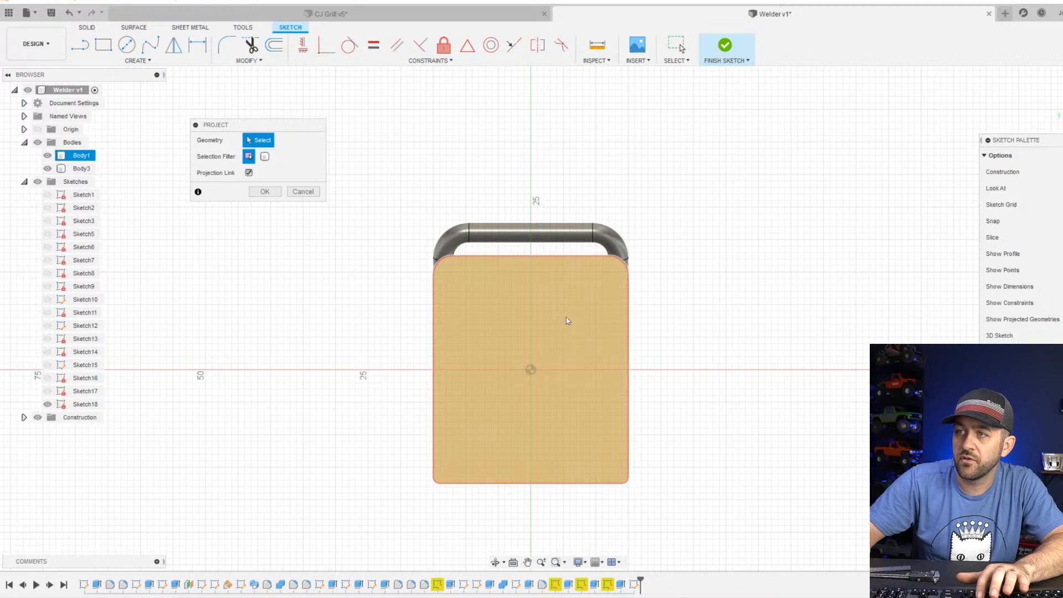
click(566, 321)
key(Return)
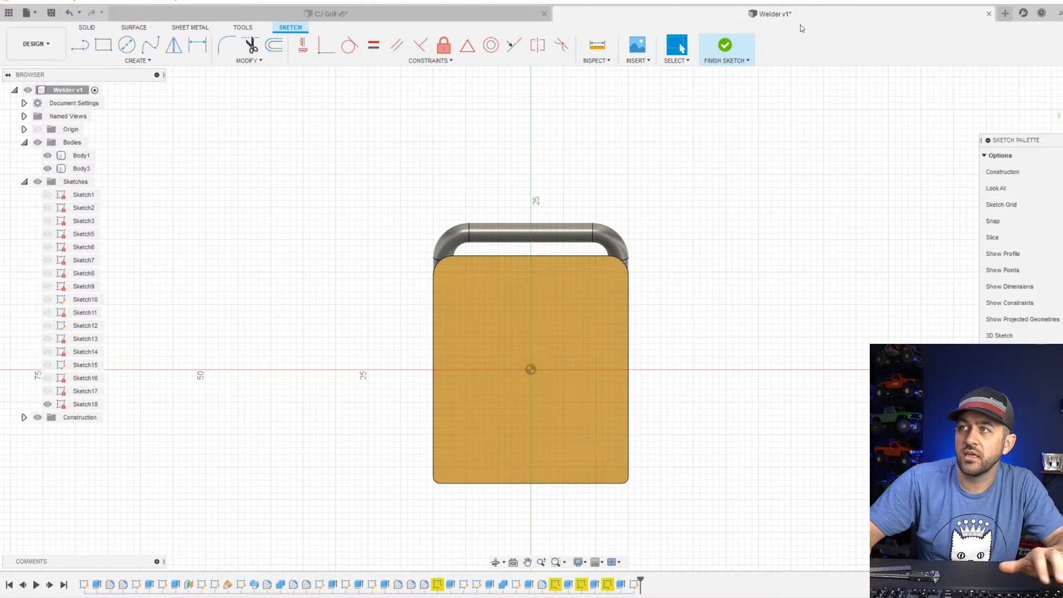
click(725, 47)
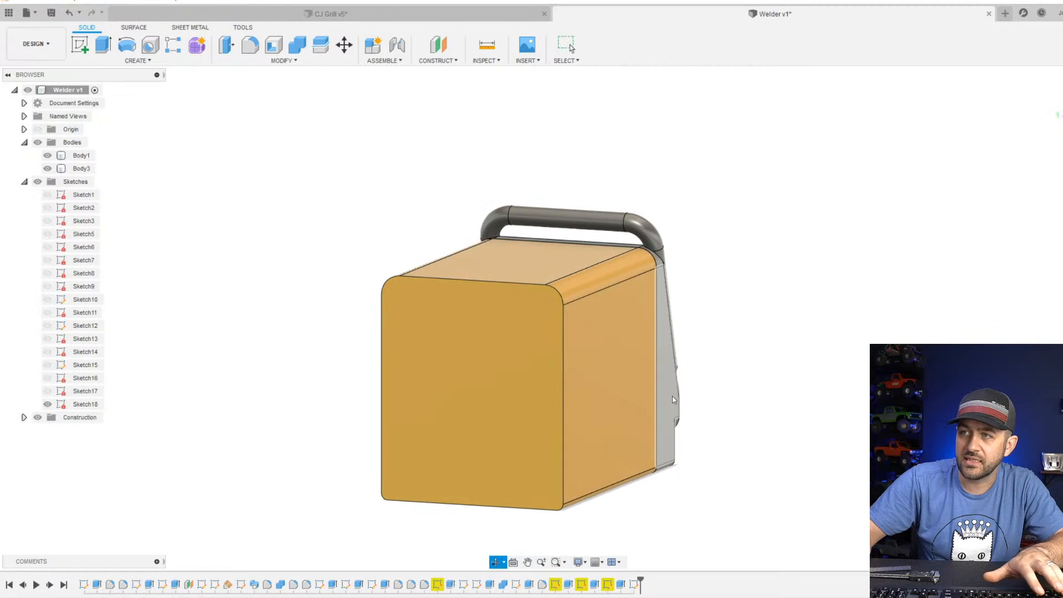
click(634, 584)
key(Delete)
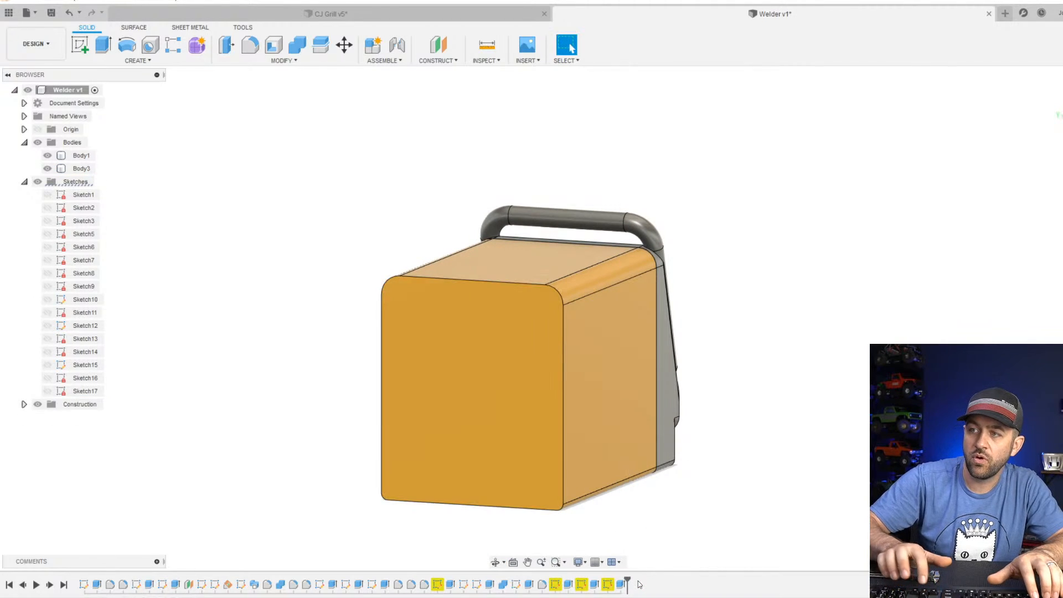
Extrude the orange body's rear face outward 4 mm as a new body.
click(103, 44)
click(500, 420)
drag(490, 428, 361, 443)
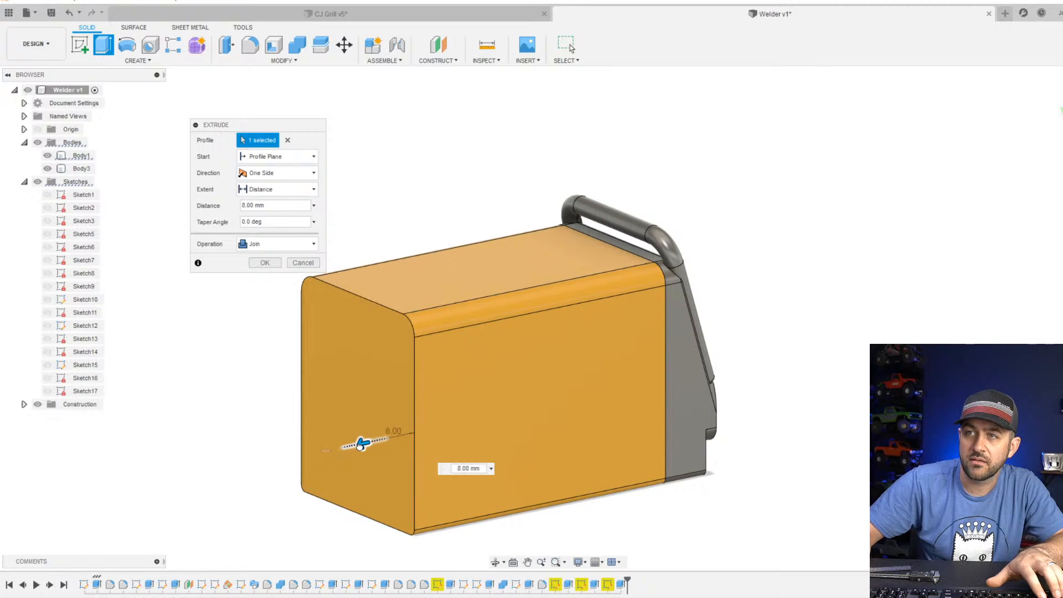
double_click(254, 204)
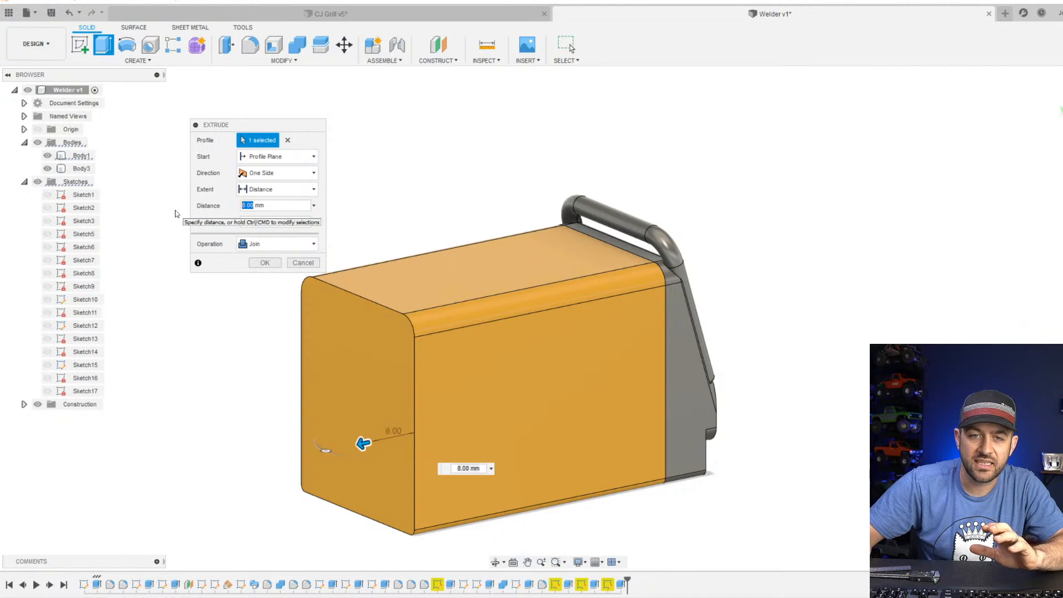
text(4)
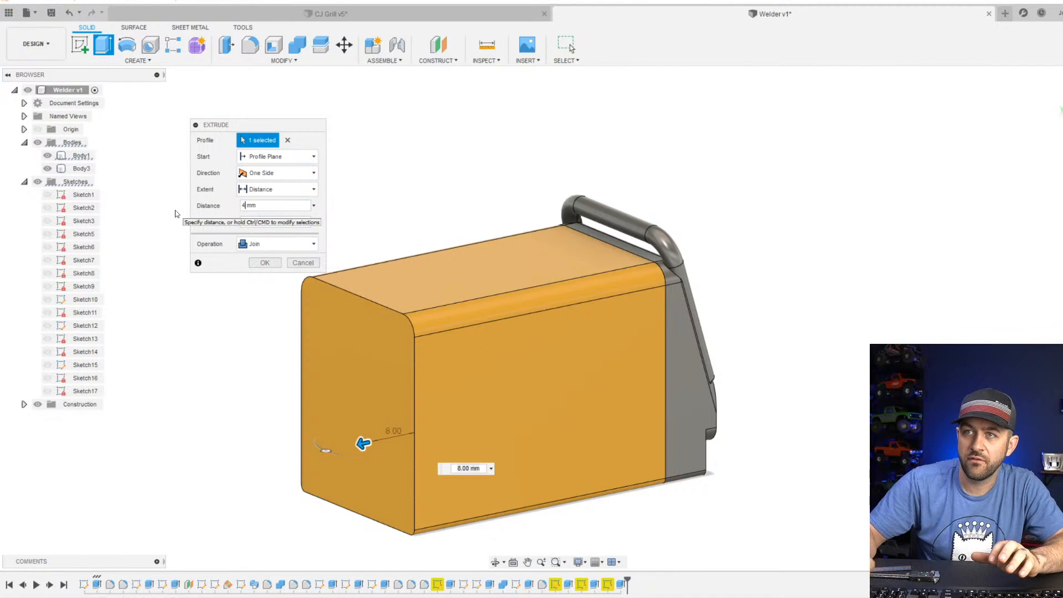
key(Tab)
click(276, 244)
click(273, 299)
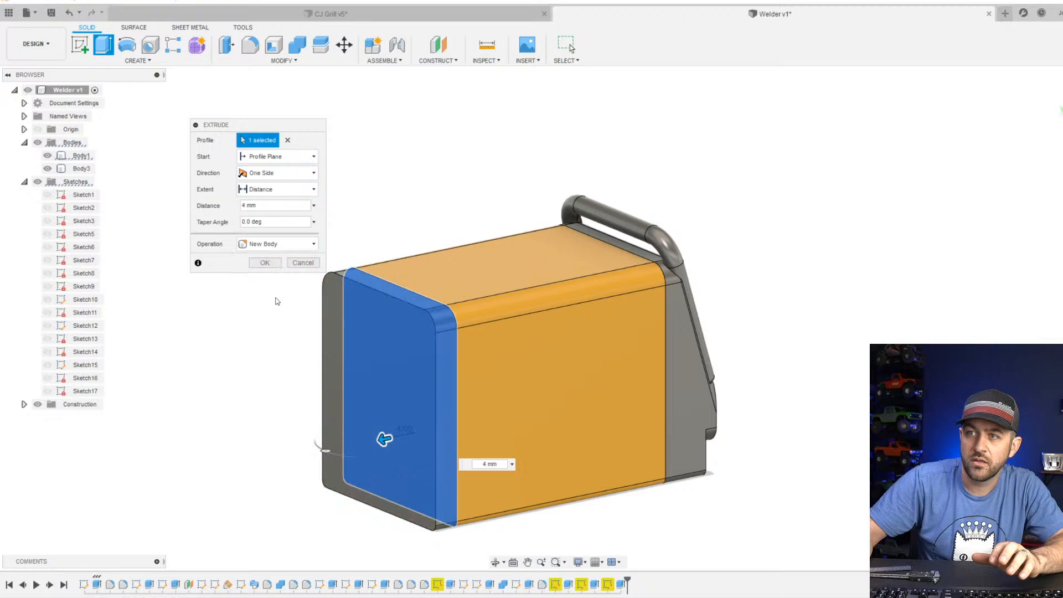
click(258, 264)
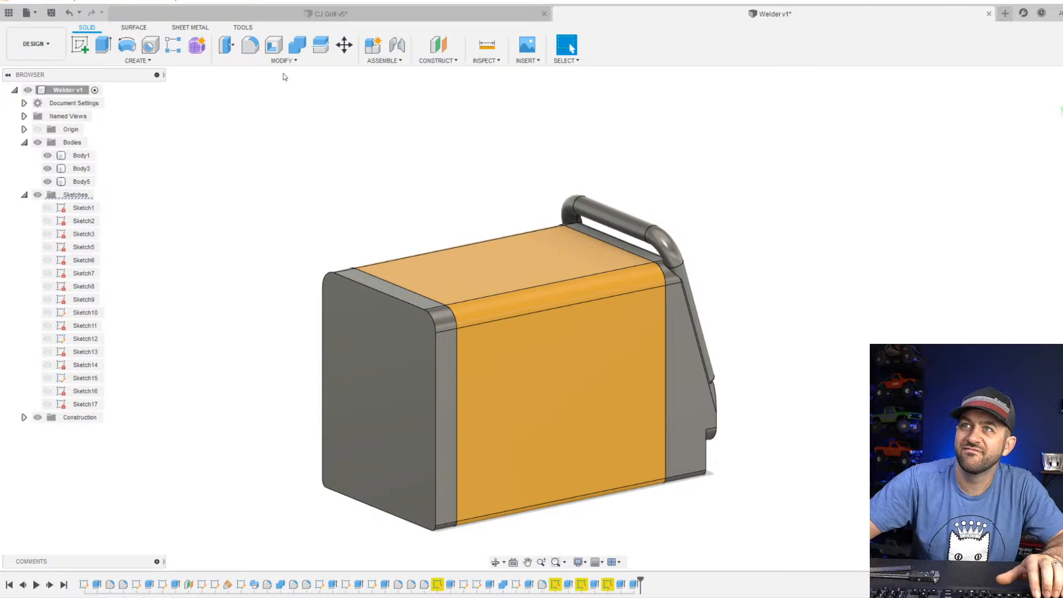
Create a sketch on the new body's rear face and project its two vertical side edges into it.
scroll(442, 373, up, 3)
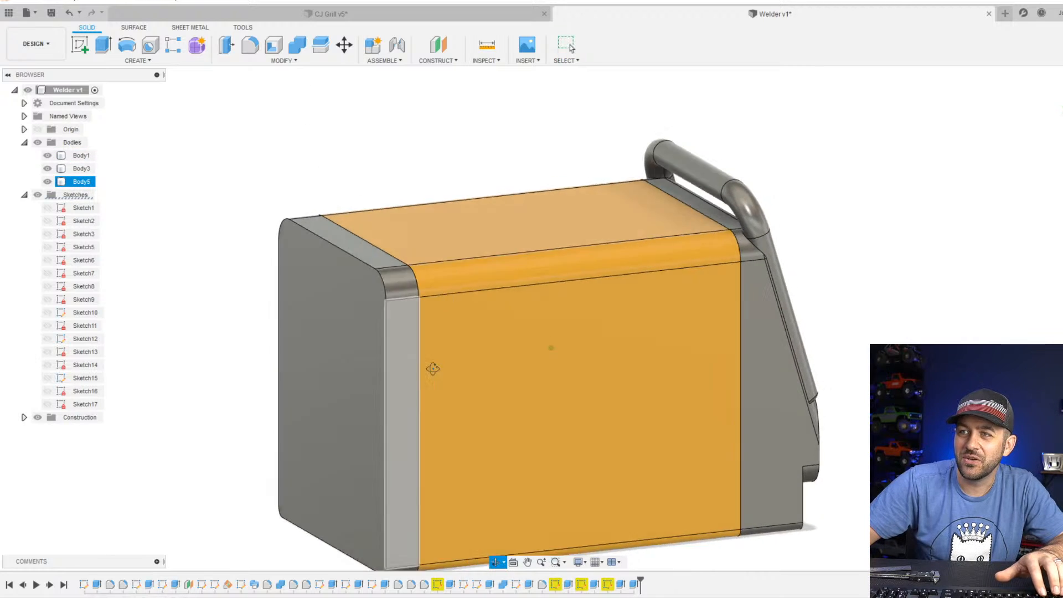
click(433, 372)
click(316, 181)
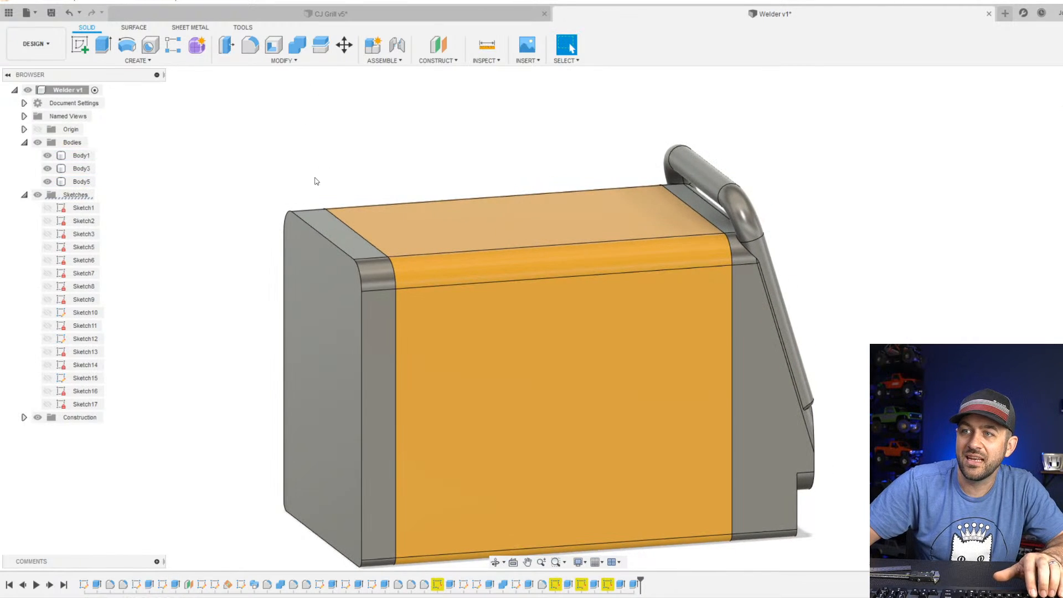
click(85, 46)
click(340, 364)
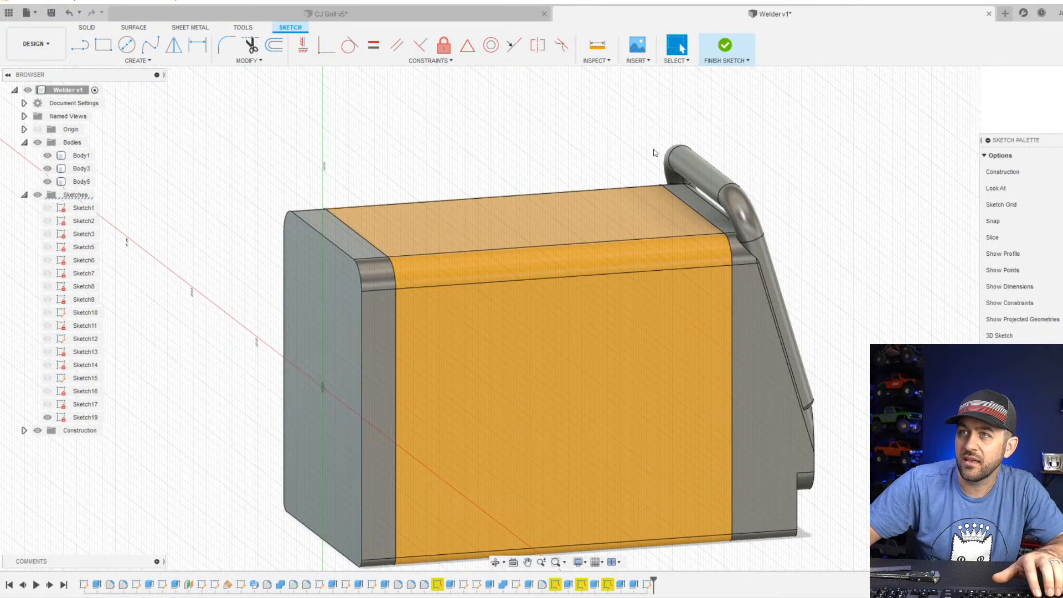
key(p)
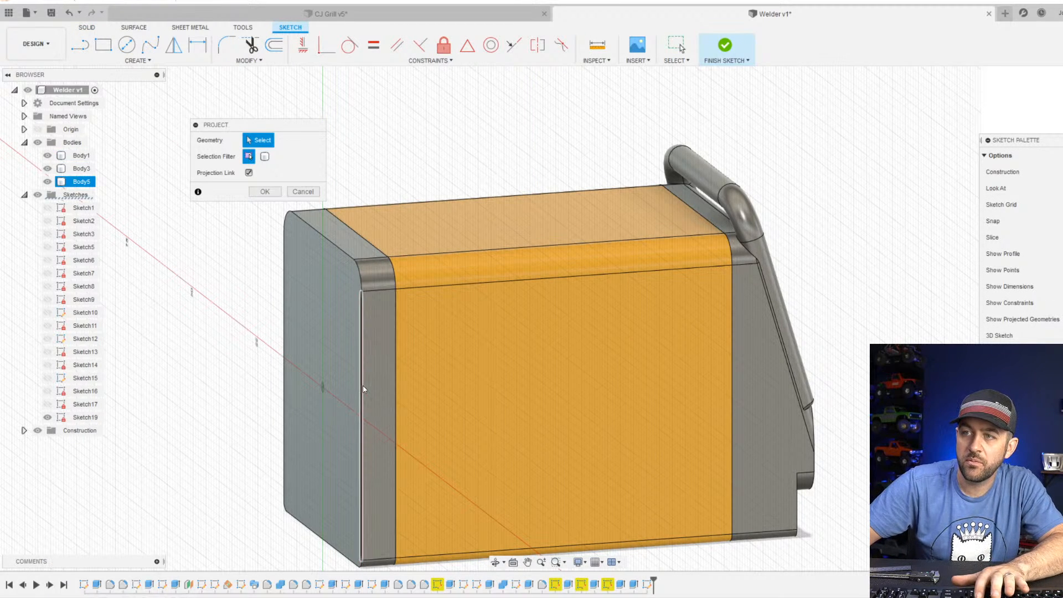
click(364, 385)
click(284, 304)
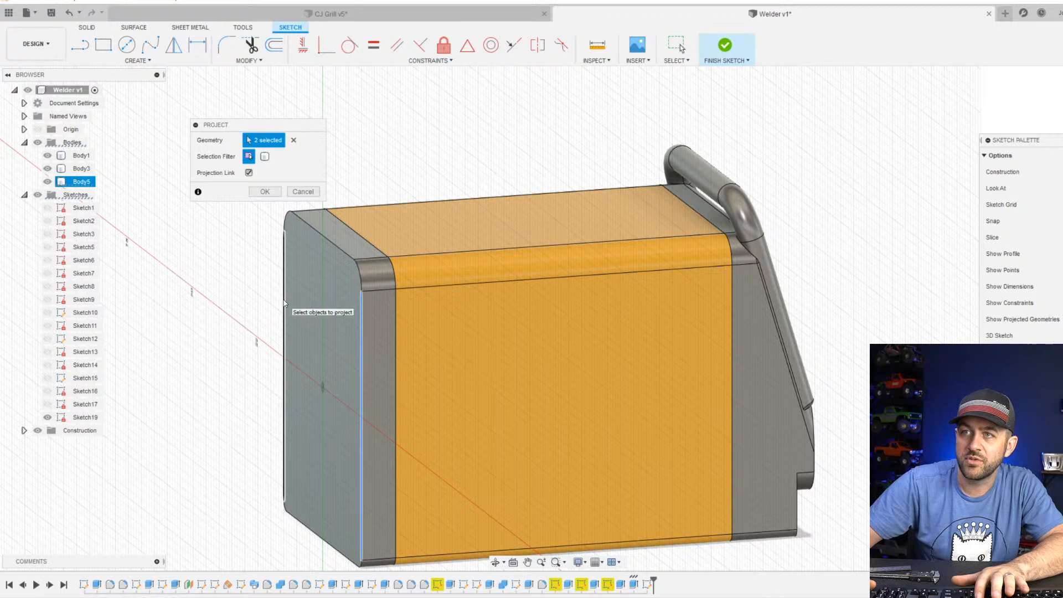
click(263, 191)
Sketch a three-line outline rising about 8 mm from the upper end of one projected edge, across, and down to the other.
click(80, 44)
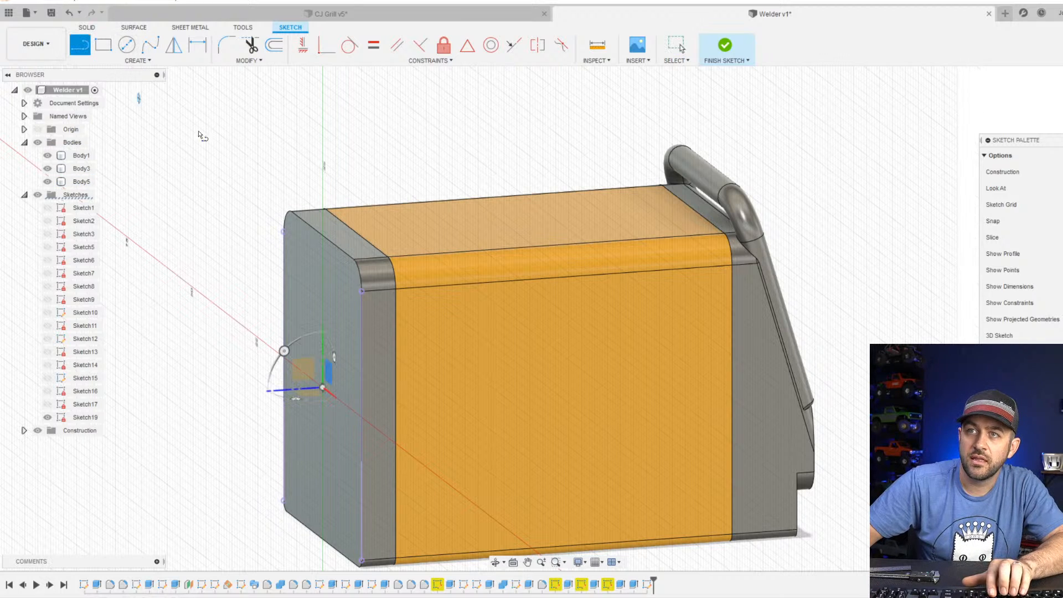
click(282, 232)
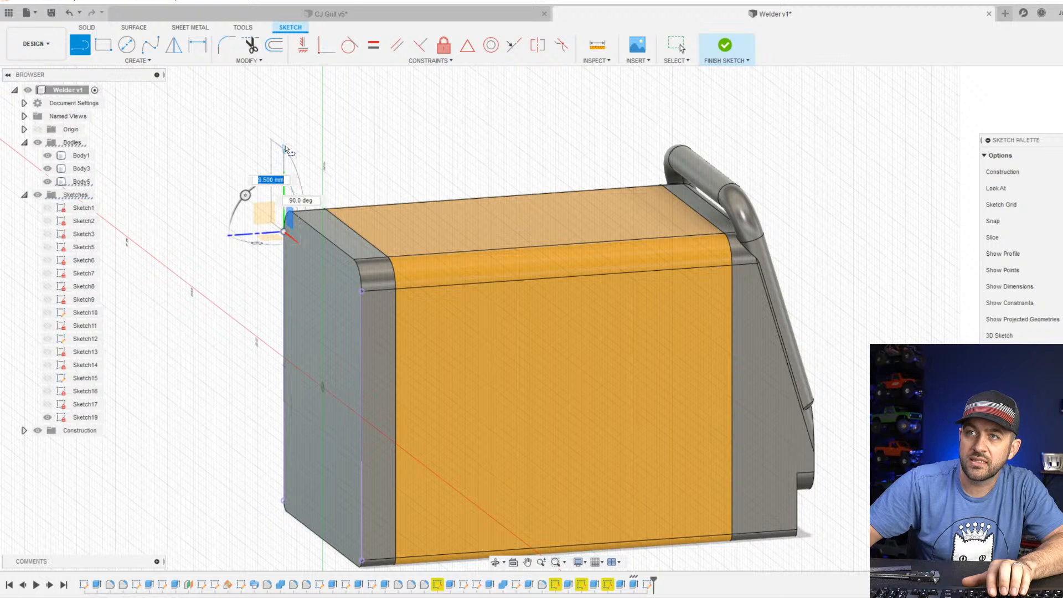
click(283, 158)
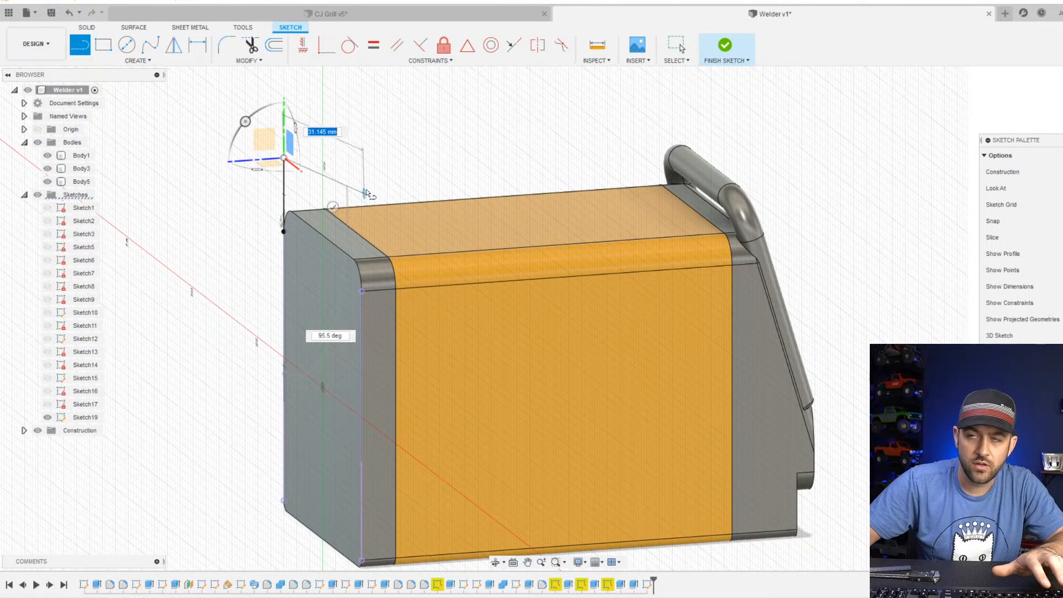
shift+middle_drag(366, 188, 407, 181)
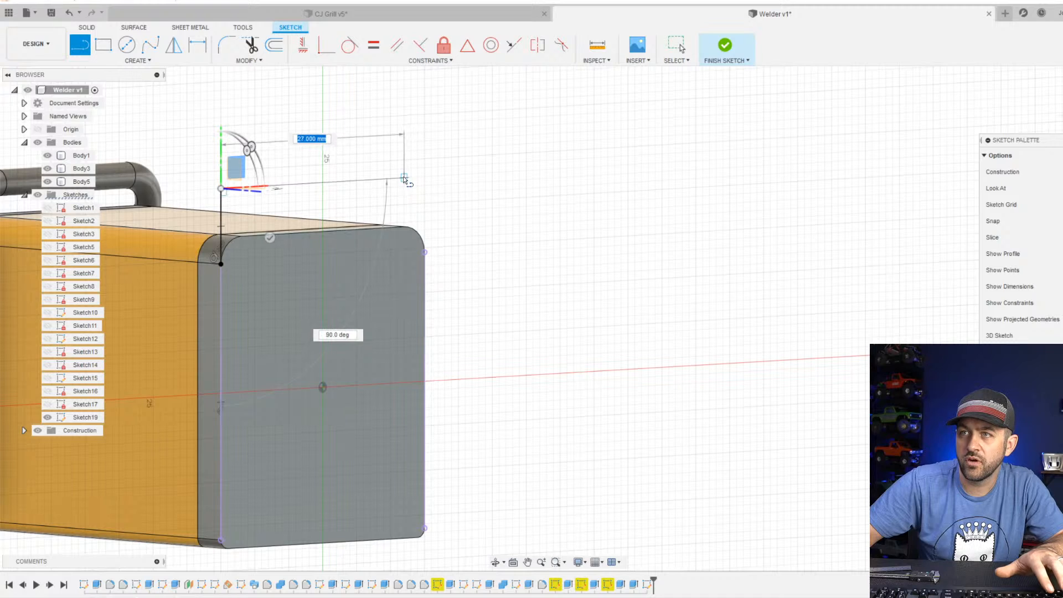
click(421, 177)
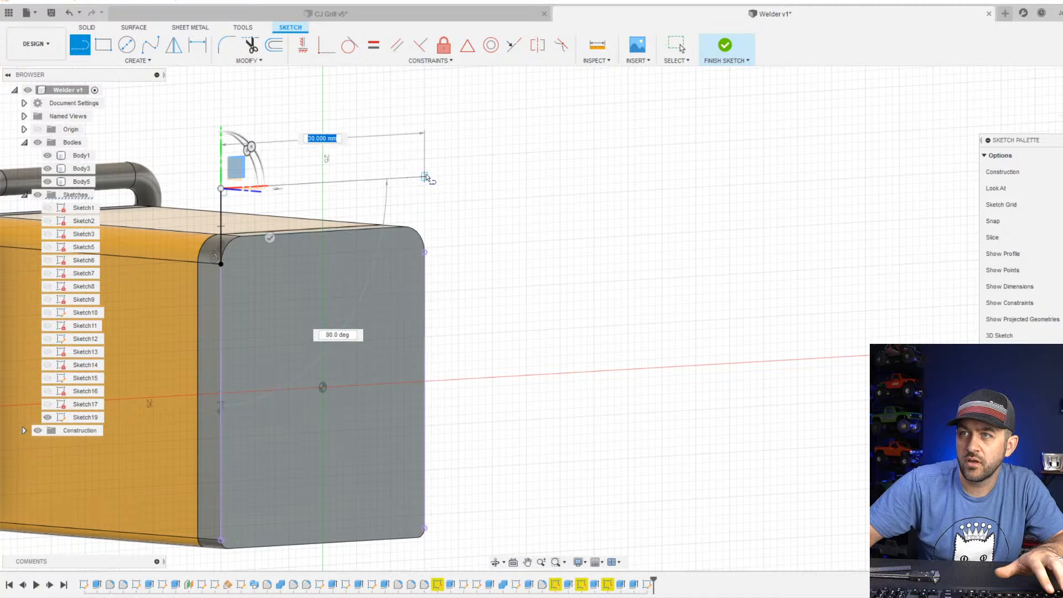
click(424, 253)
key(Escape)
key(Escape)
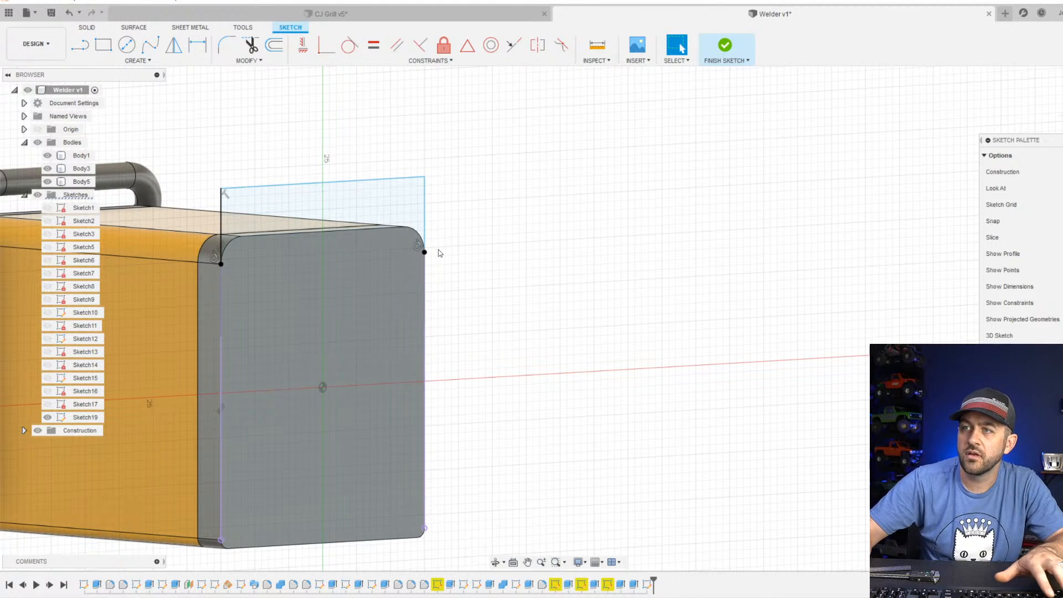
Make the outline's last-drawn vertical line collinear with the projected edge below it.
click(426, 275)
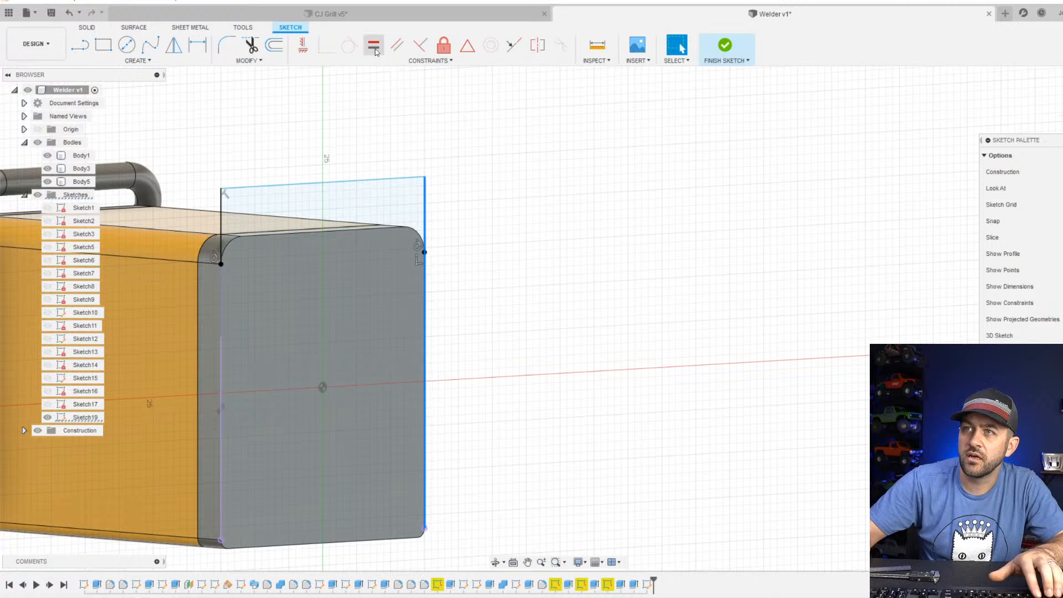
click(513, 44)
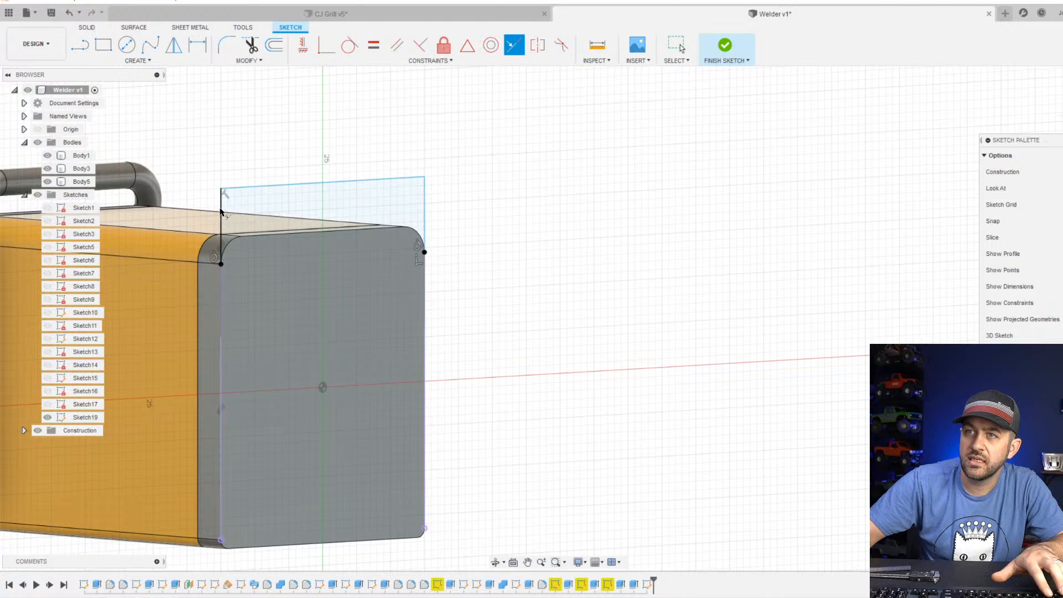
click(302, 46)
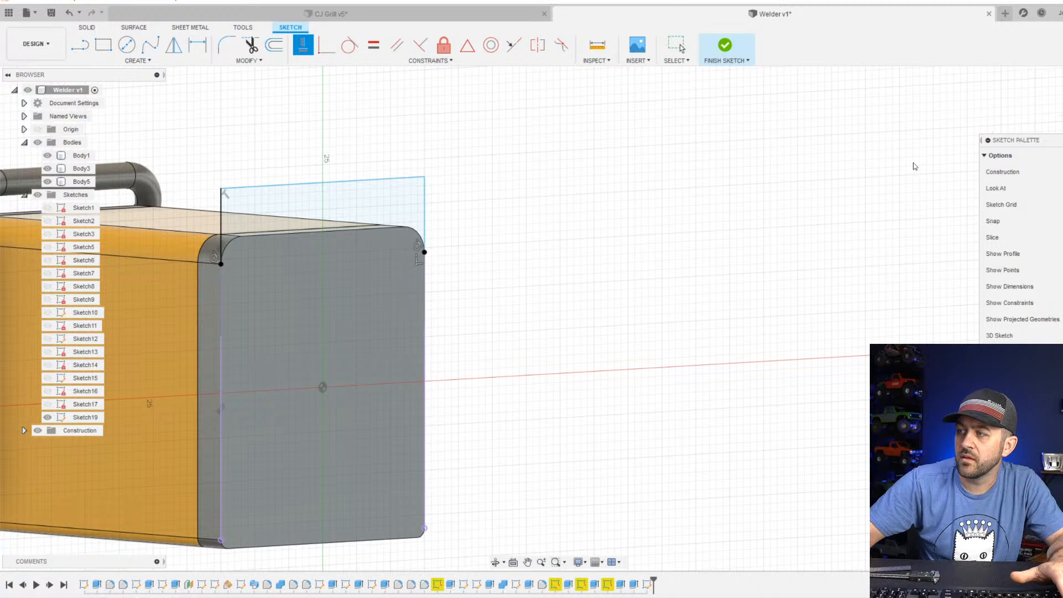
key(Escape)
Examine the front handle's height against the rear outline from the side and from behind.
shift+middle_drag(664, 231, 580, 239)
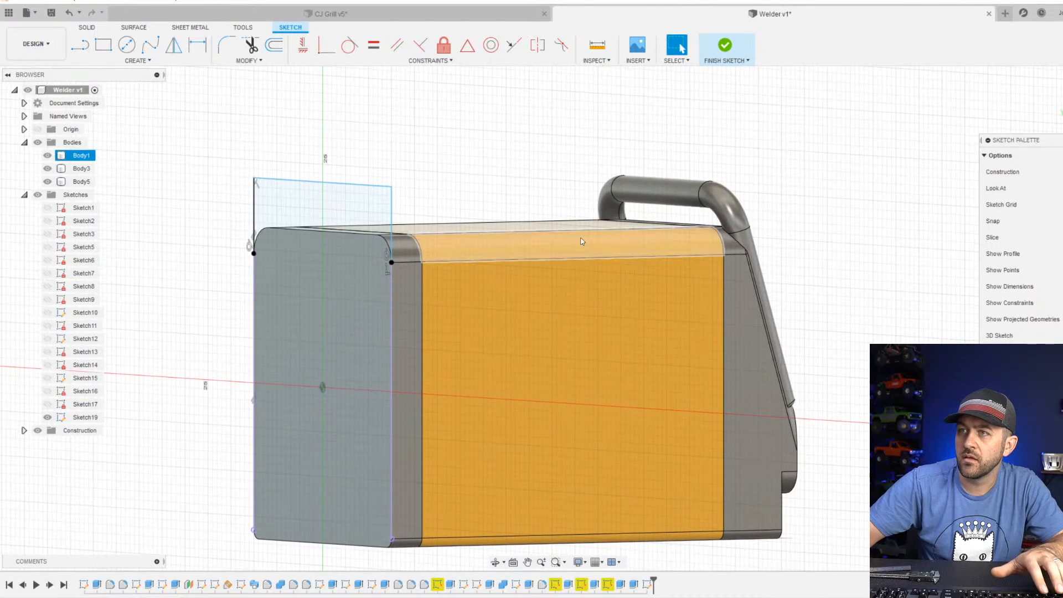
click(1061, 112)
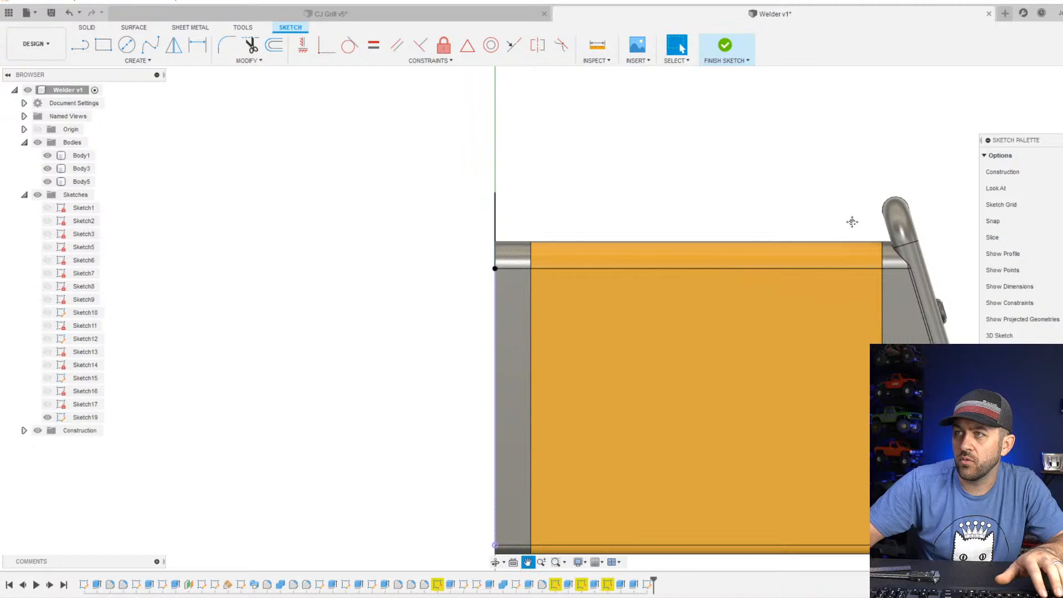
middle_drag(852, 221, 737, 212)
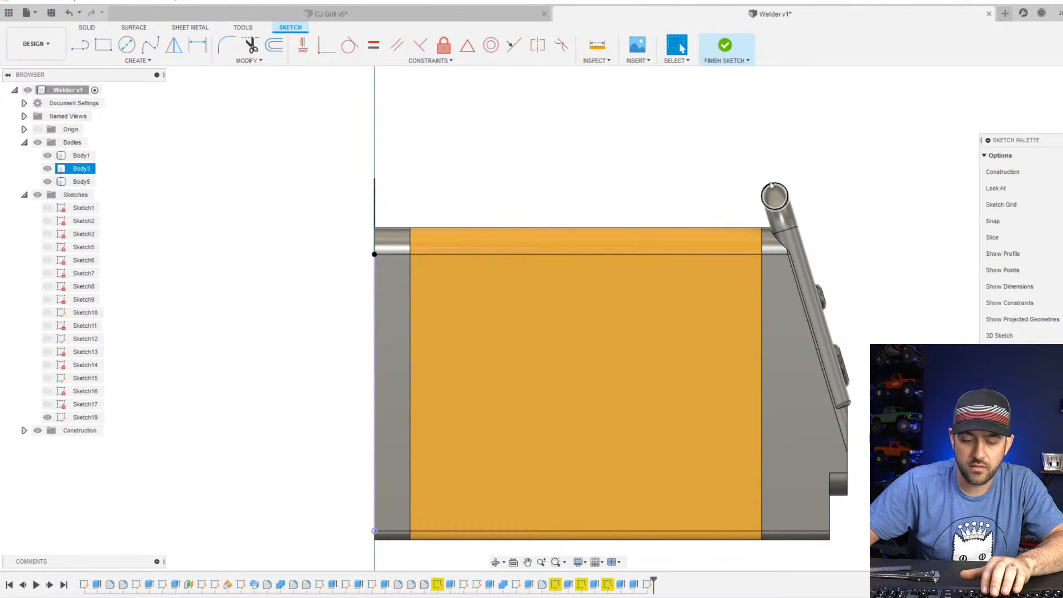
key(l)
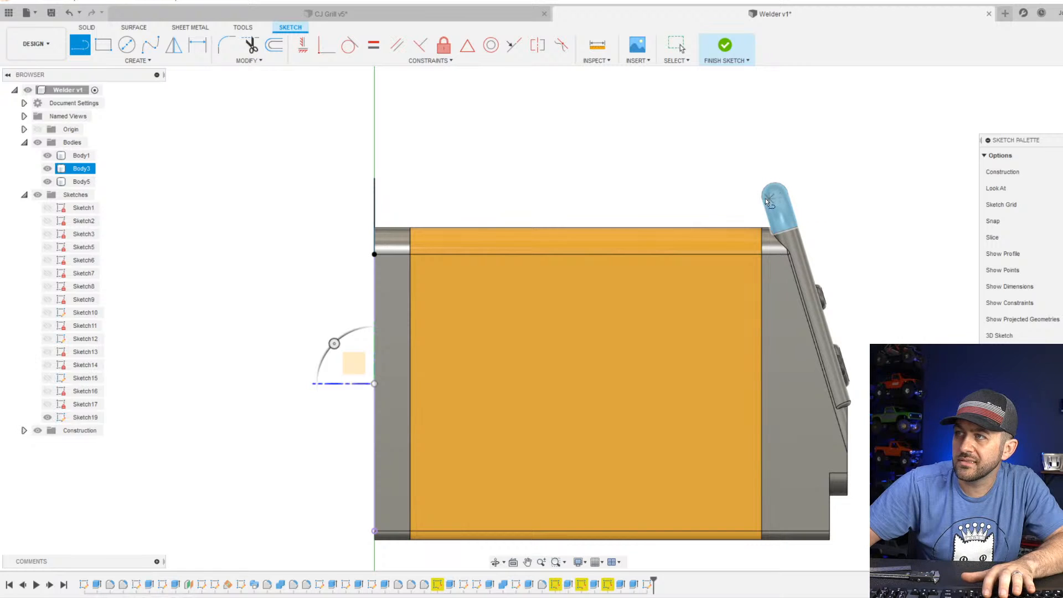
scroll(775, 194, up, 4)
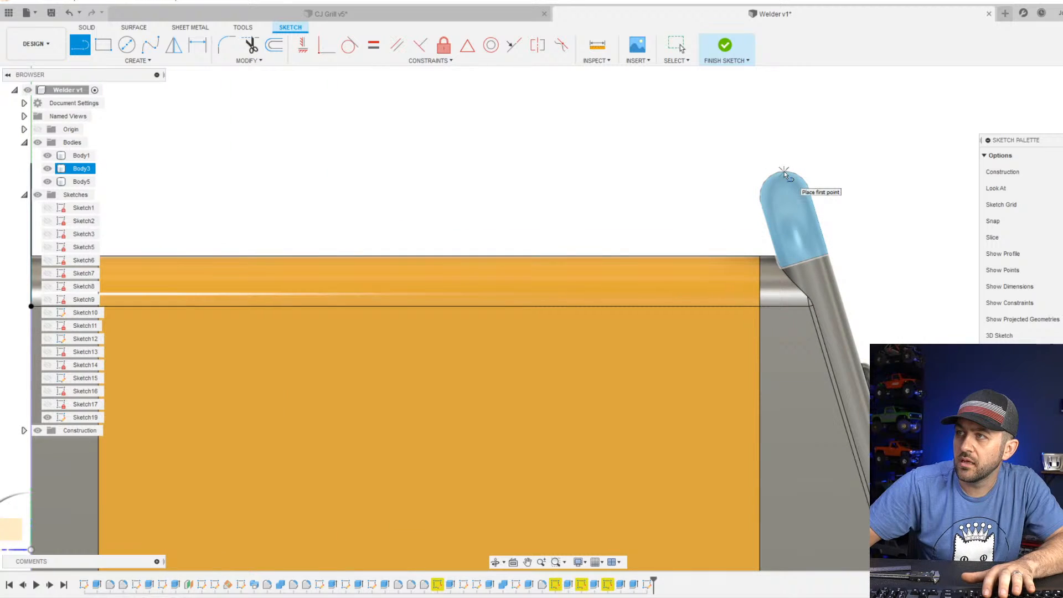
scroll(783, 171, down, 2)
shift+middle_drag(648, 224, 700, 203)
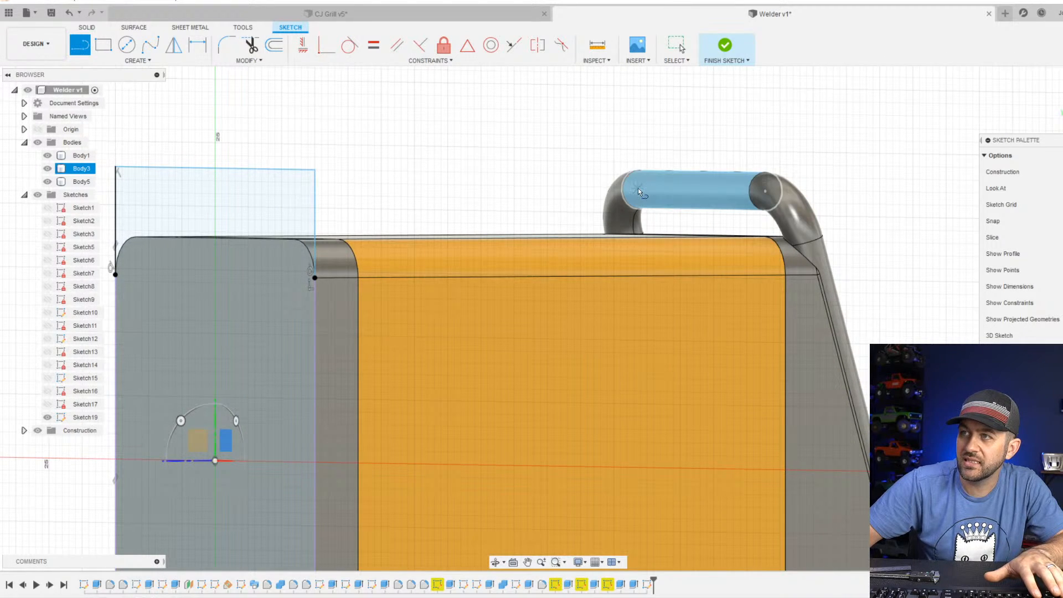
scroll(634, 198, down, 2)
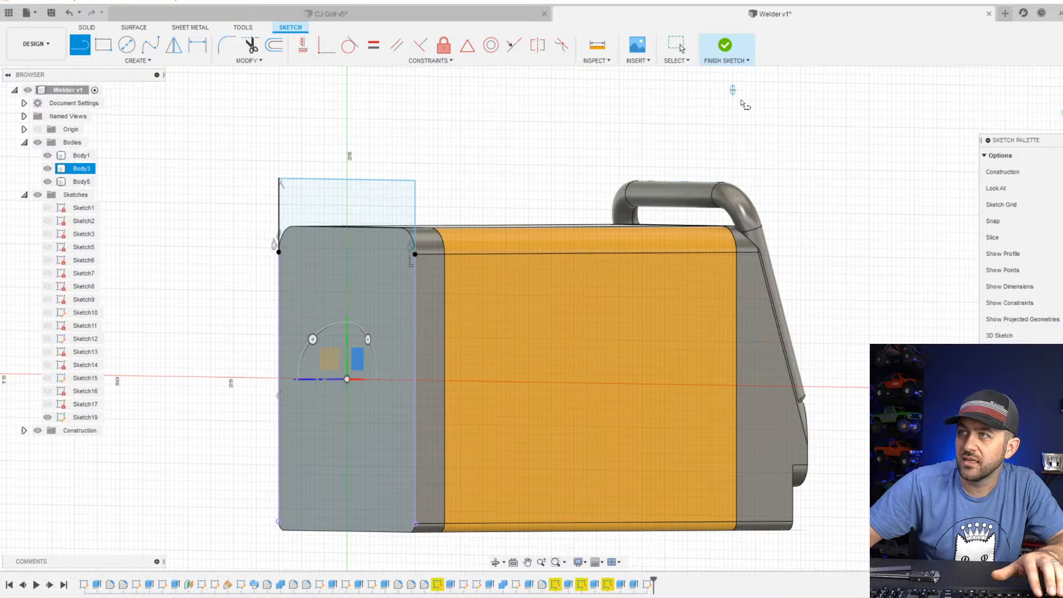
key(Escape)
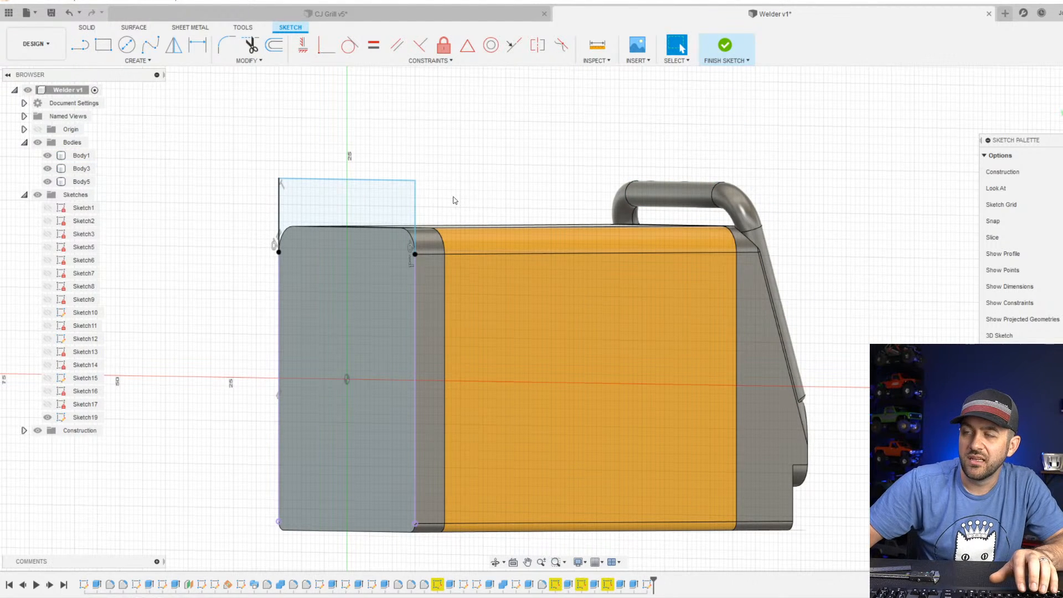
Project the circular edge where the front handle's straight bar meets its left bend, seen from the rear, into the sketch.
click(619, 194)
key(p)
key(Return)
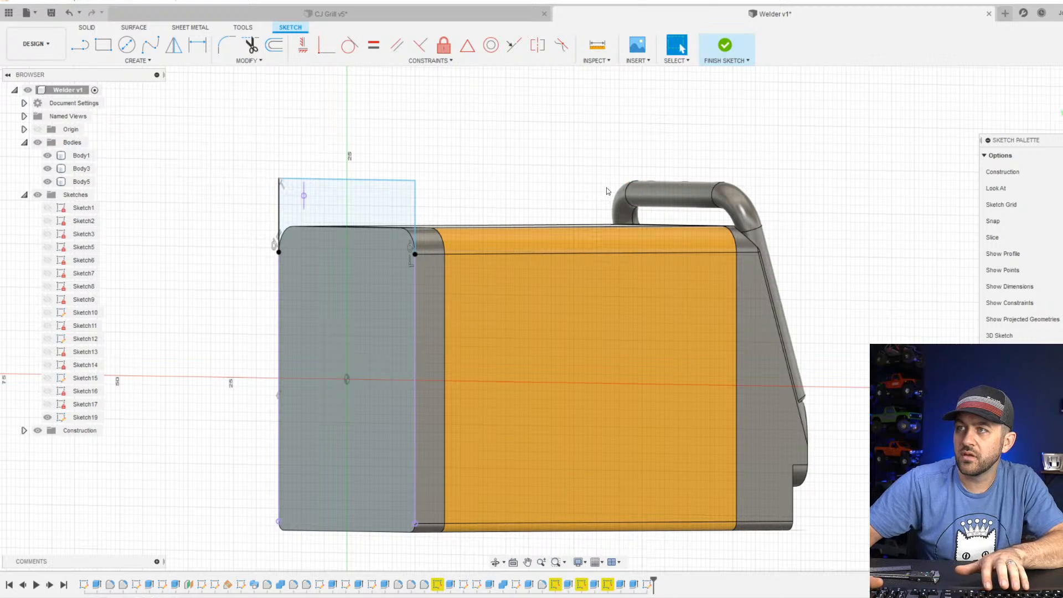
scroll(296, 192, up, 6)
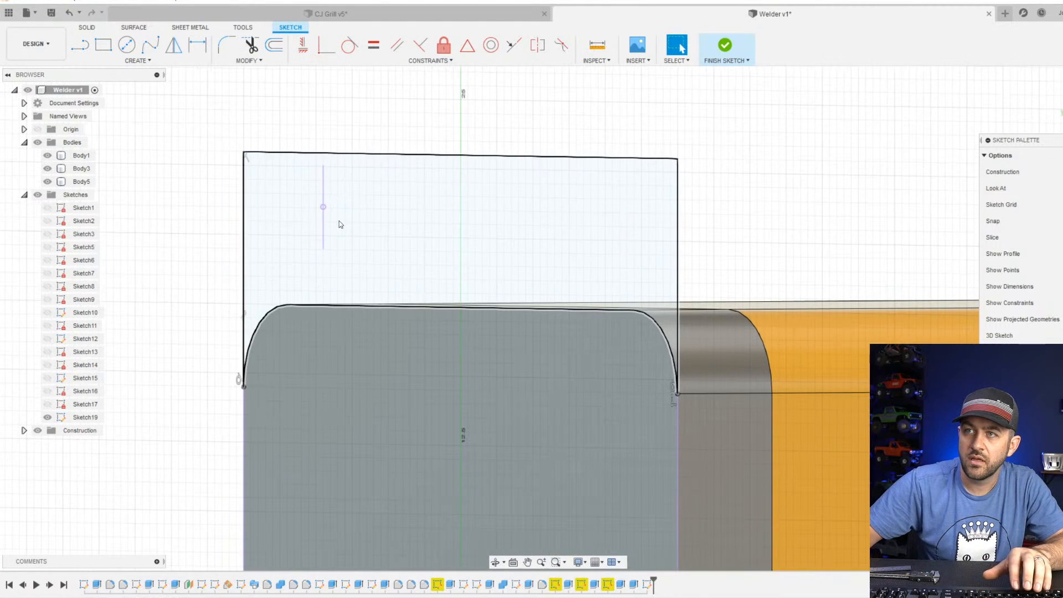
key(p)
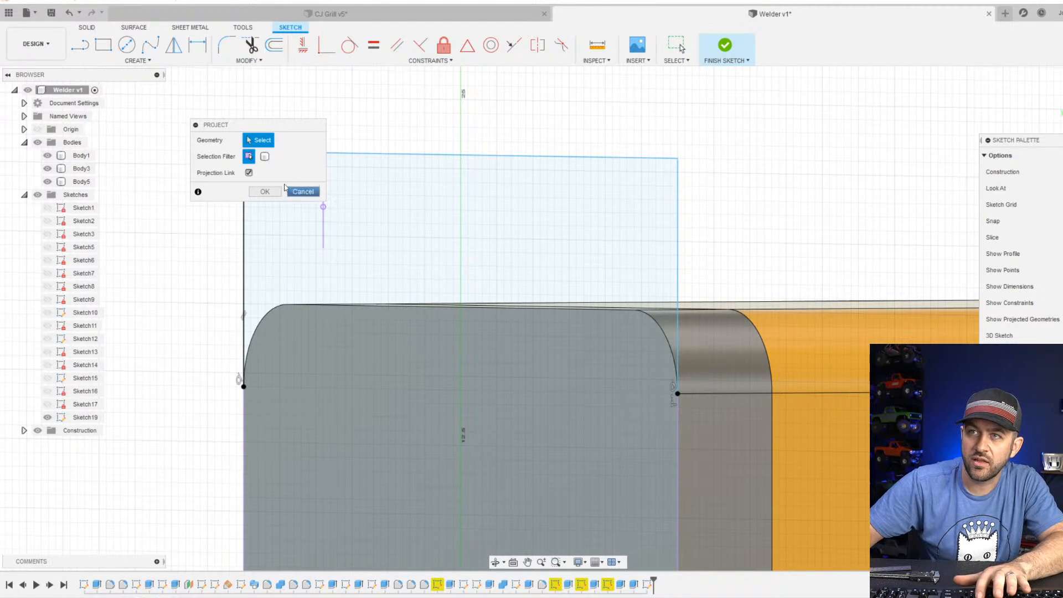
key(Escape)
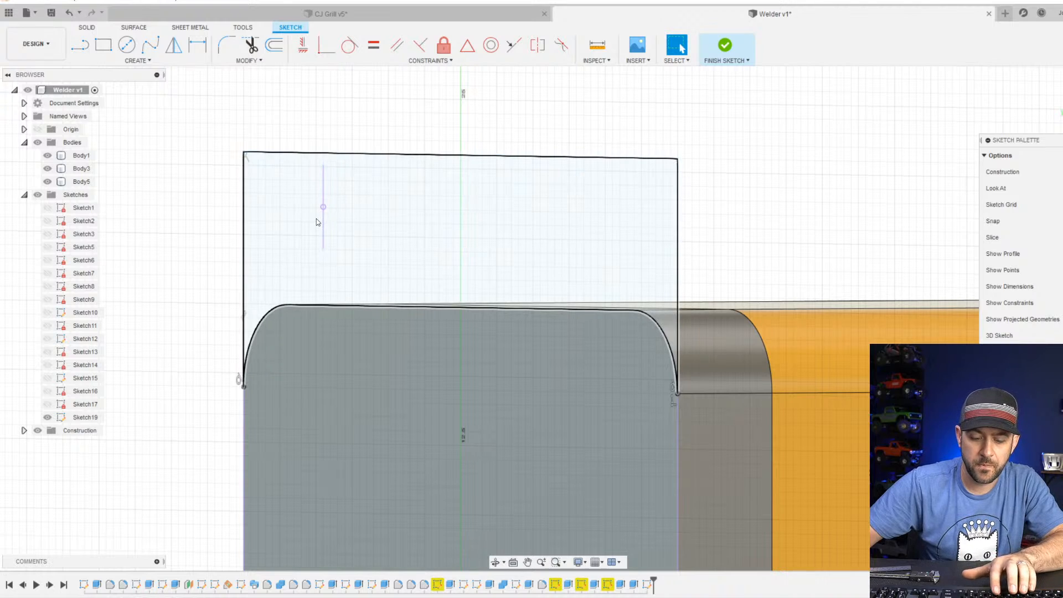
key(l)
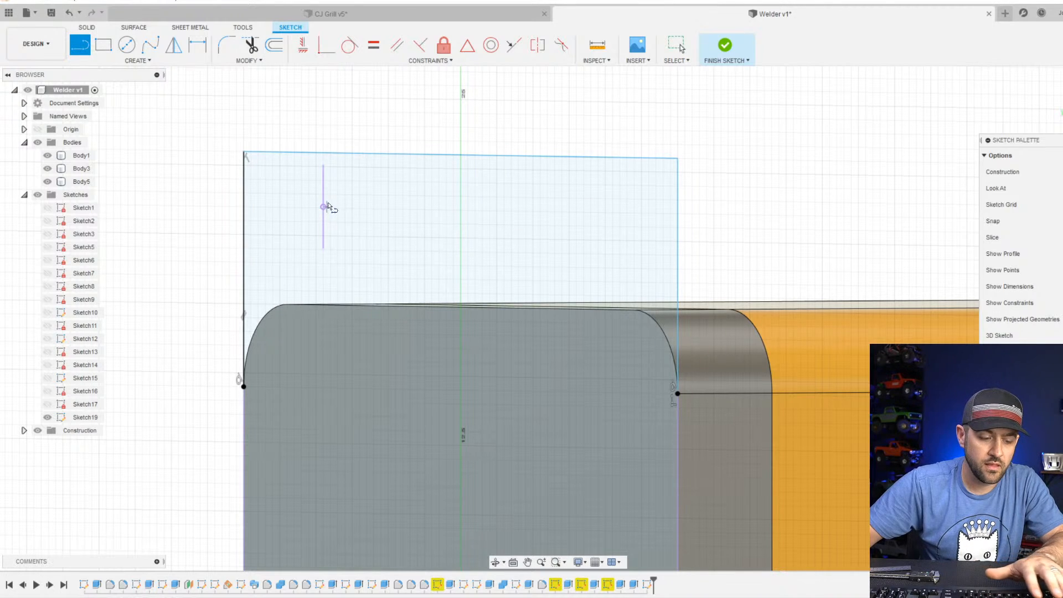
key(Escape)
Lower the outline's top line to the middle of the projected handle edge with a Coincident constraint.
click(344, 154)
ctrl+click(323, 207)
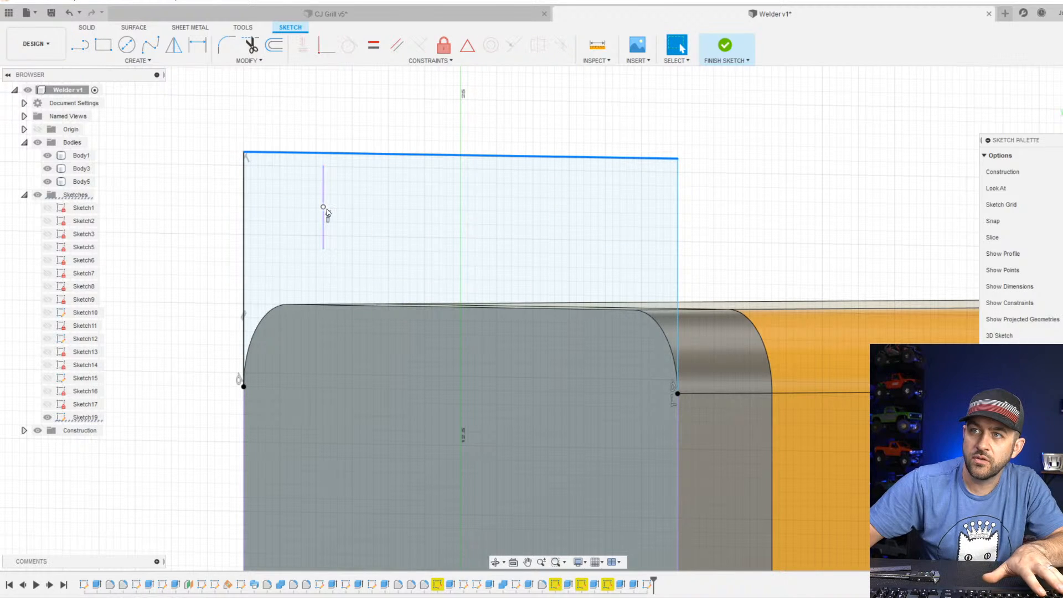
click(326, 51)
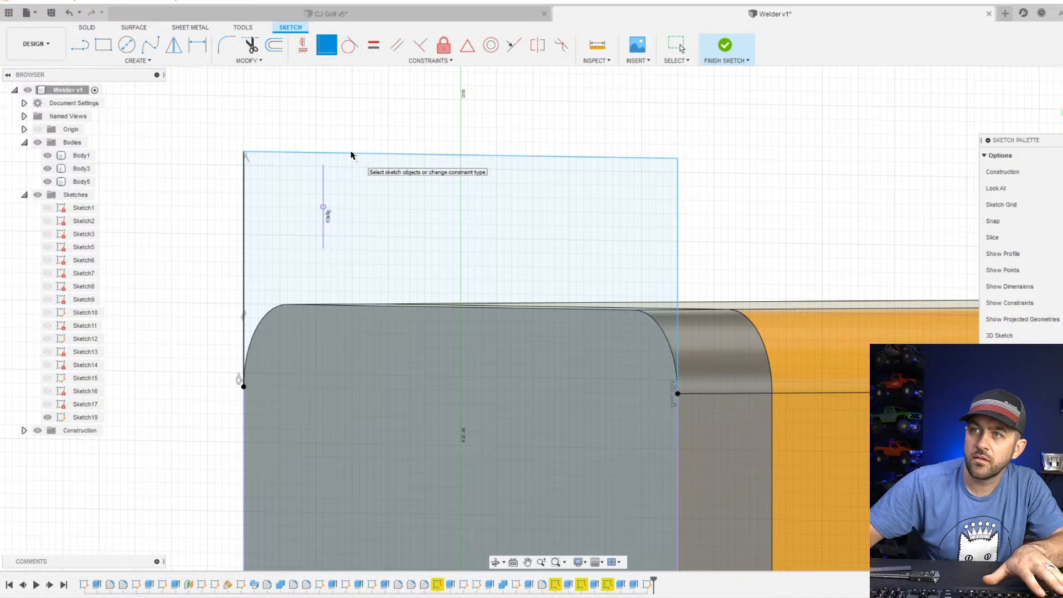
drag(336, 156, 330, 215)
scroll(330, 216, up, 3)
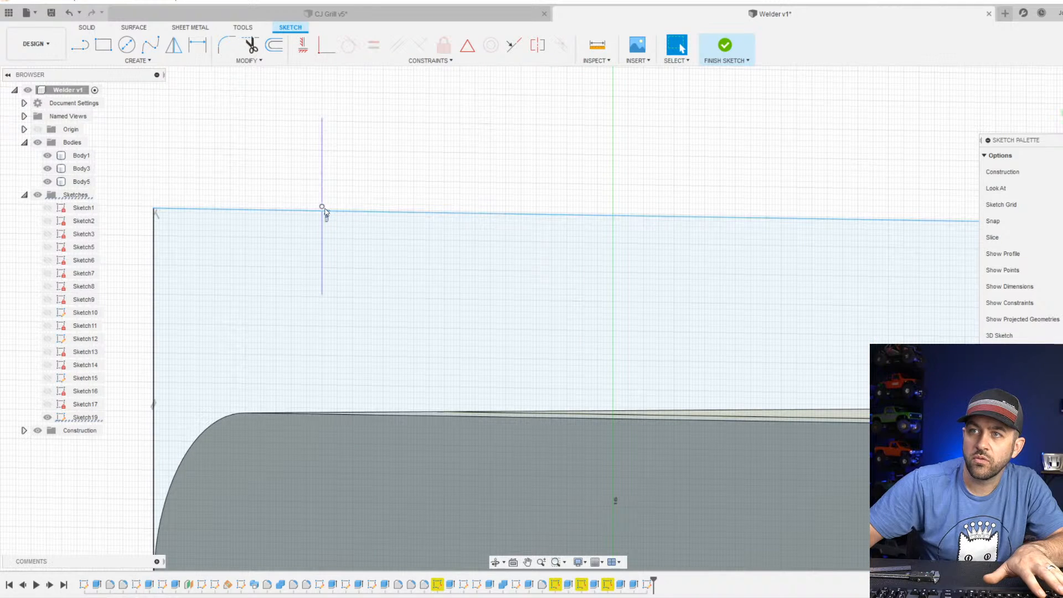
click(329, 212)
click(470, 47)
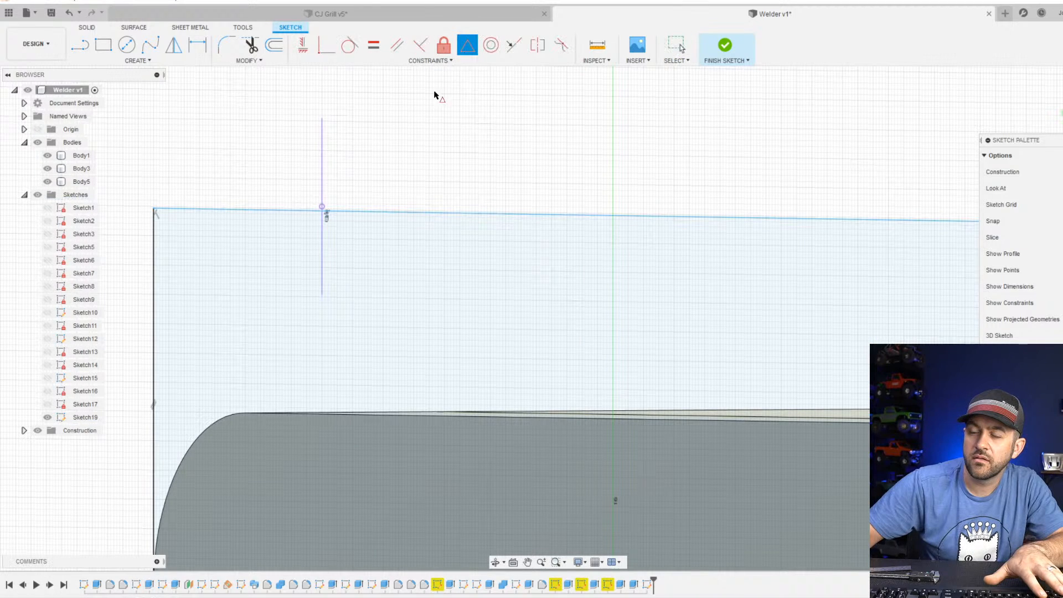
key(Escape)
click(328, 210)
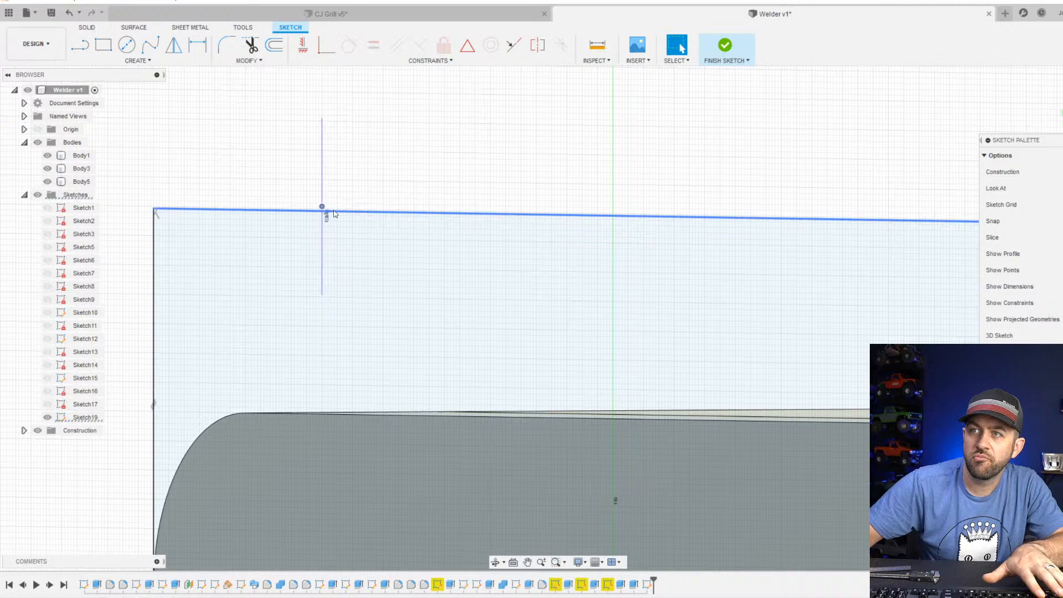
click(328, 52)
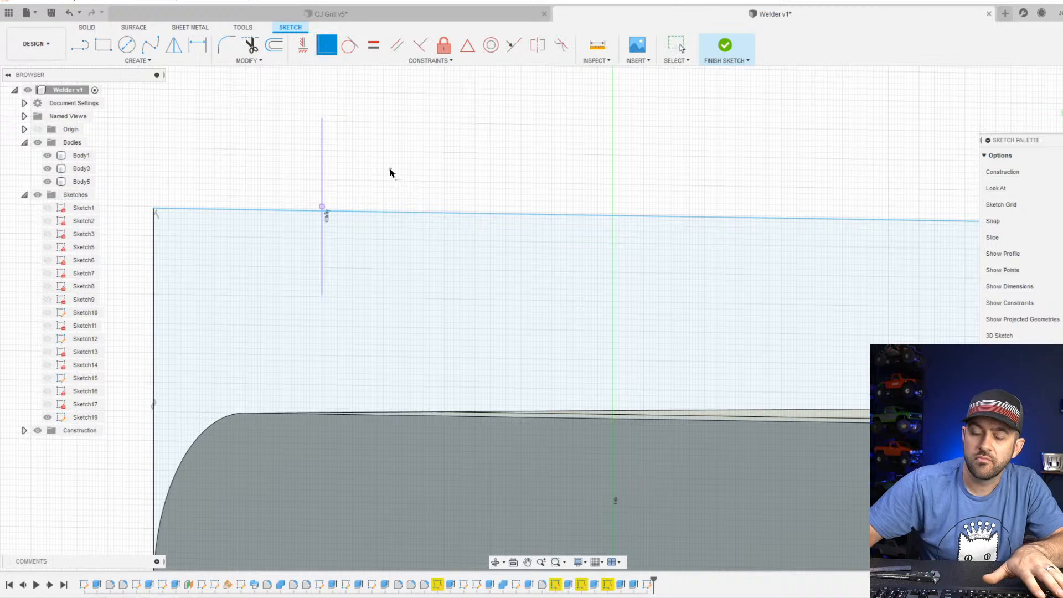
key(Escape)
Place a sketch point at the middle of the projected handle edge.
click(139, 61)
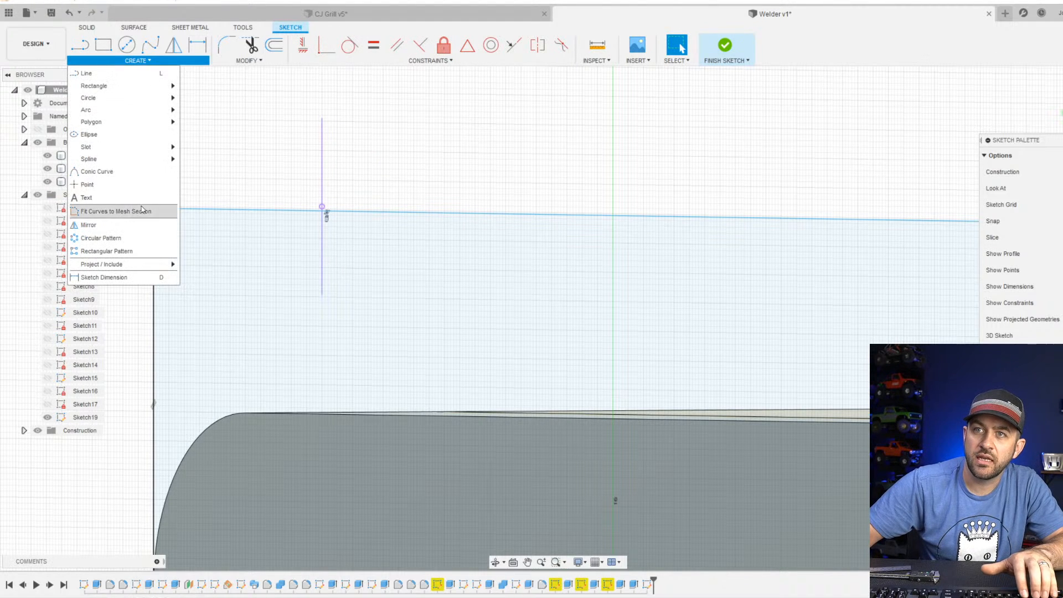
click(139, 184)
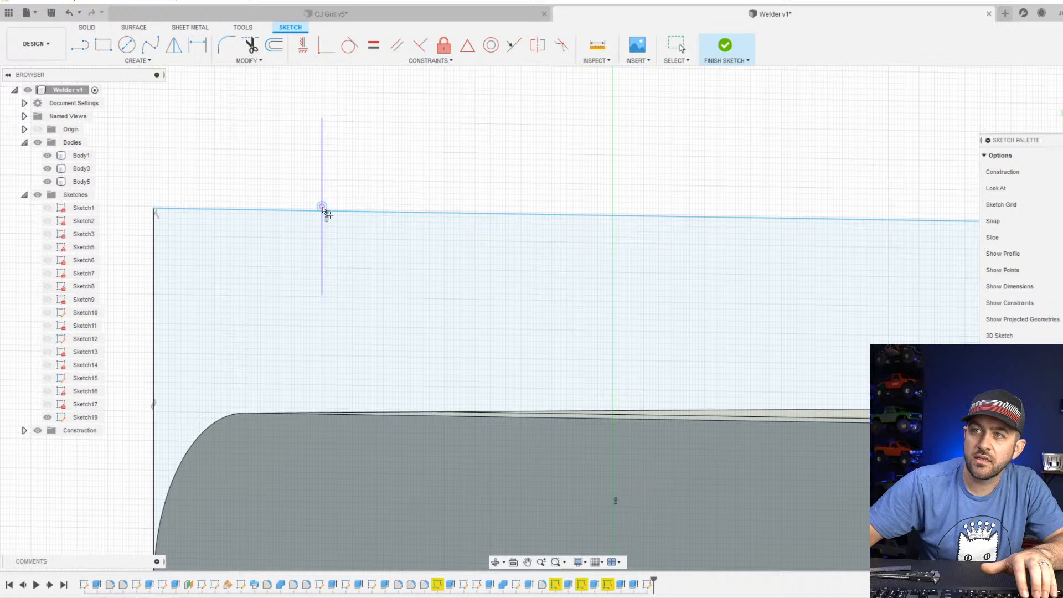
click(323, 207)
key(Escape)
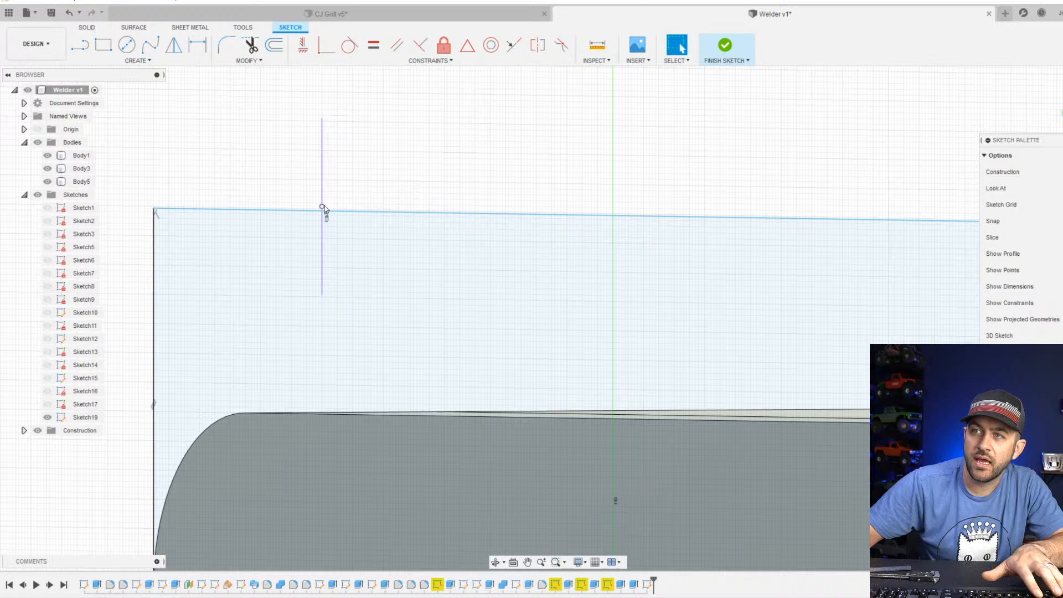
Make the point on the outline's top line coincident with the projected handle edge's centre point.
click(350, 213)
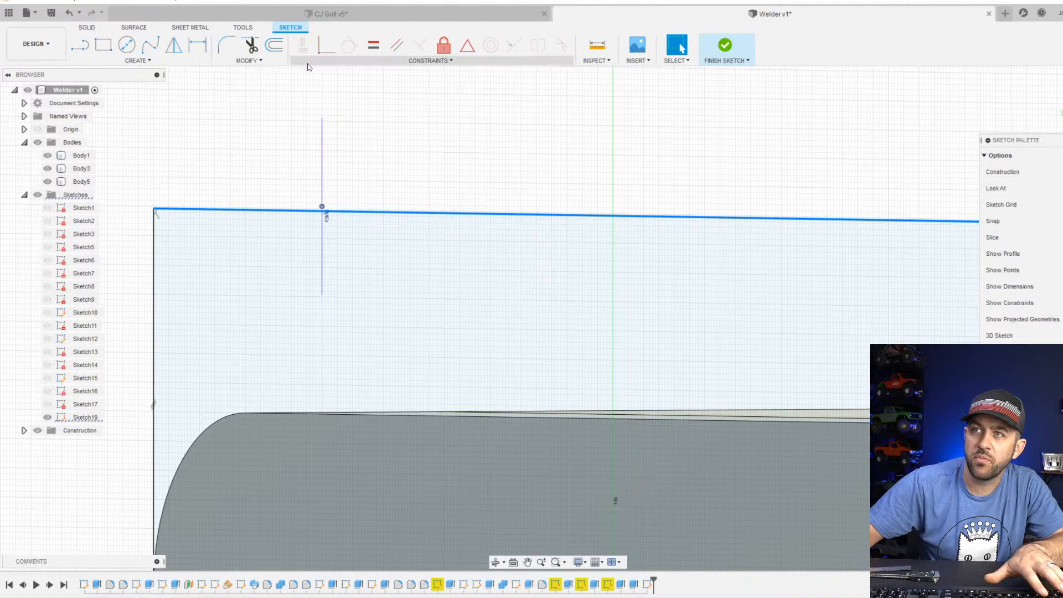
click(322, 50)
scroll(326, 213, up, 3)
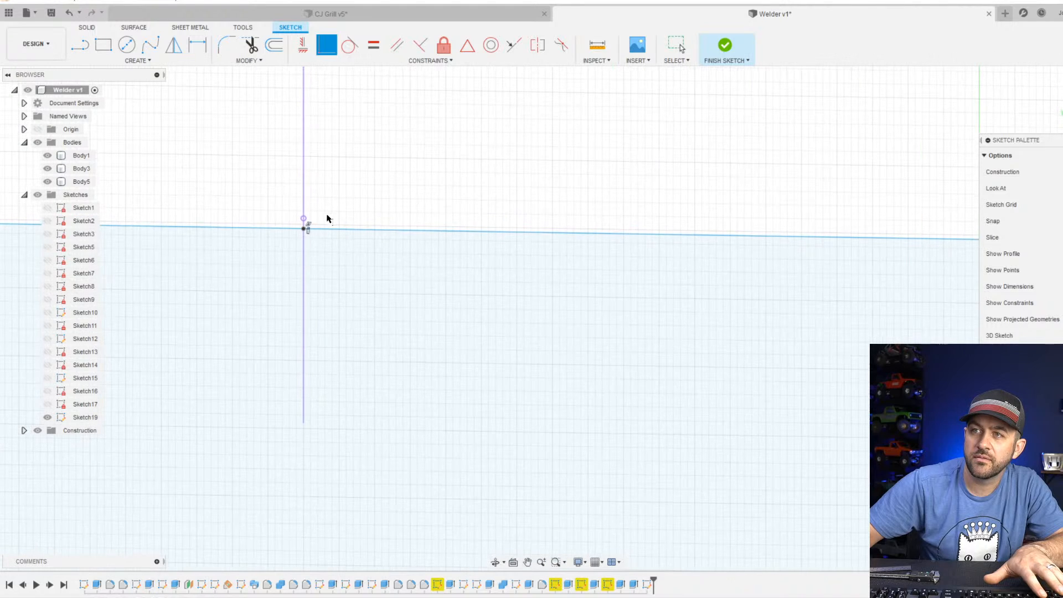
click(303, 231)
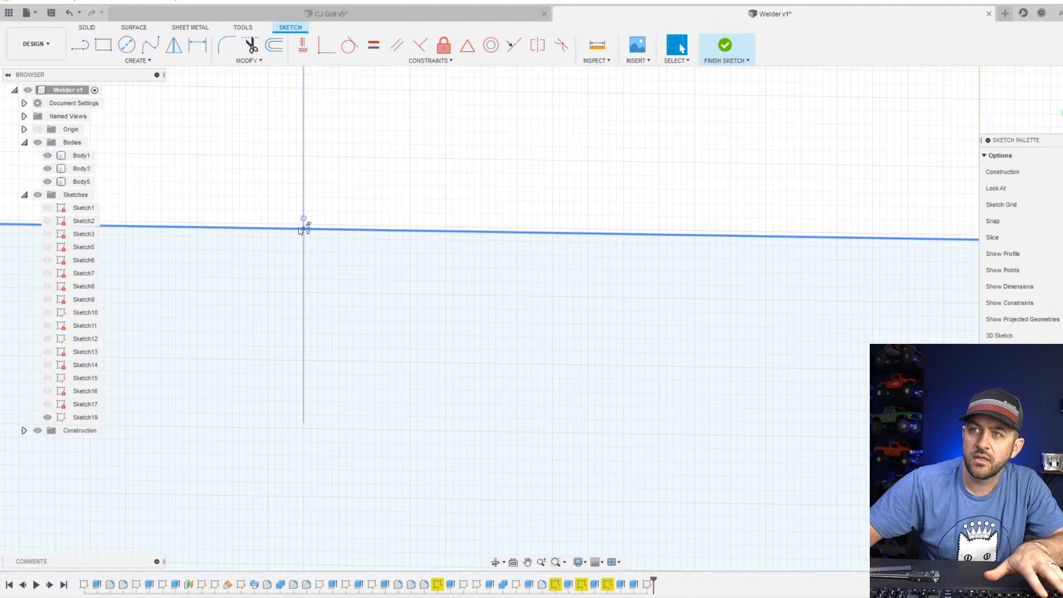
click(303, 219)
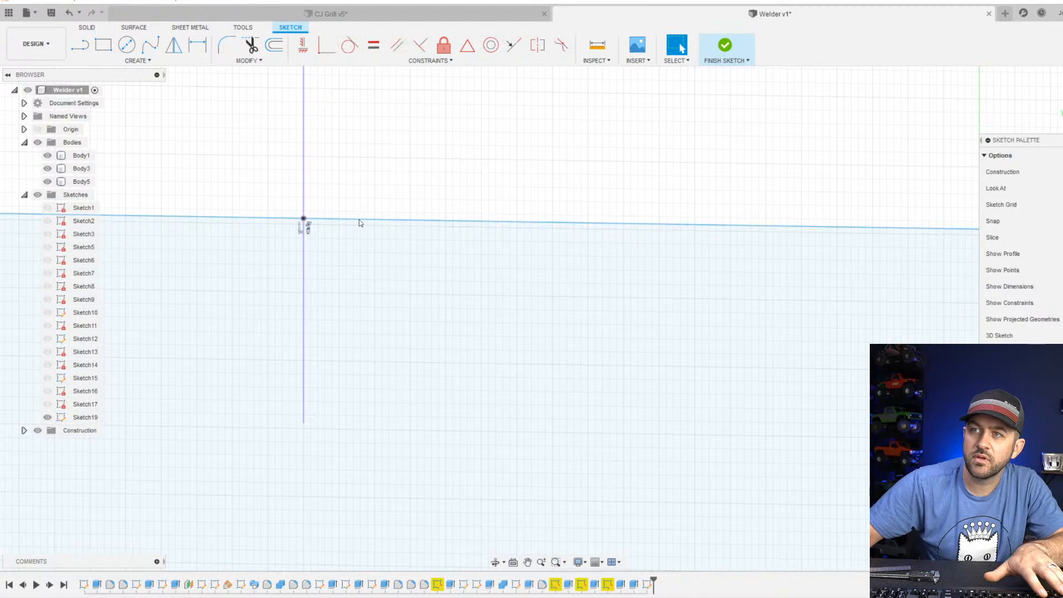
Fillet the outline's upper-left corner, seen from the rear, with a 2 mm radius.
scroll(360, 222, down, 3)
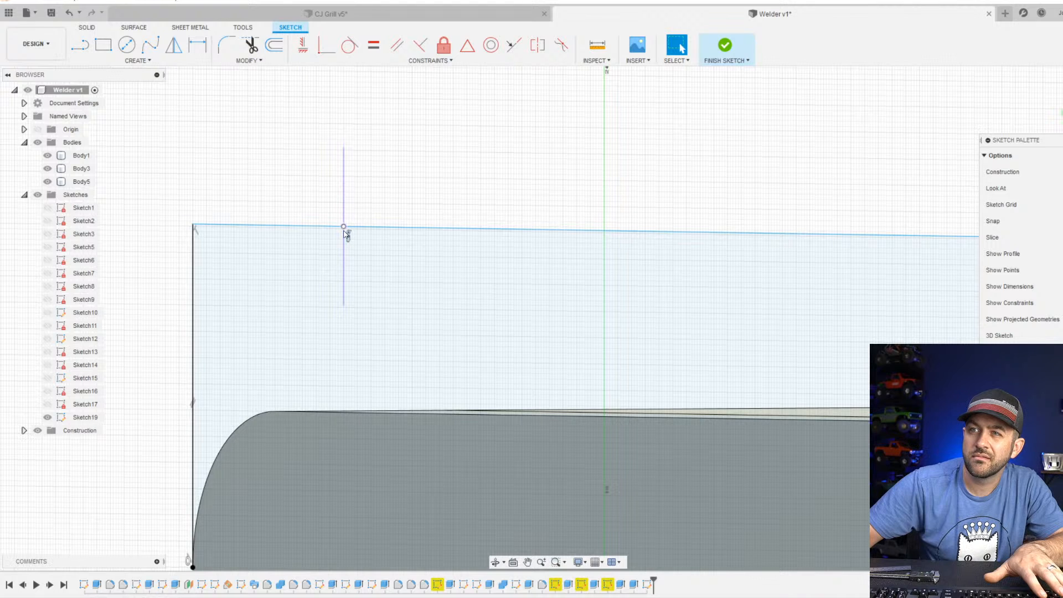
scroll(461, 225, down, 4)
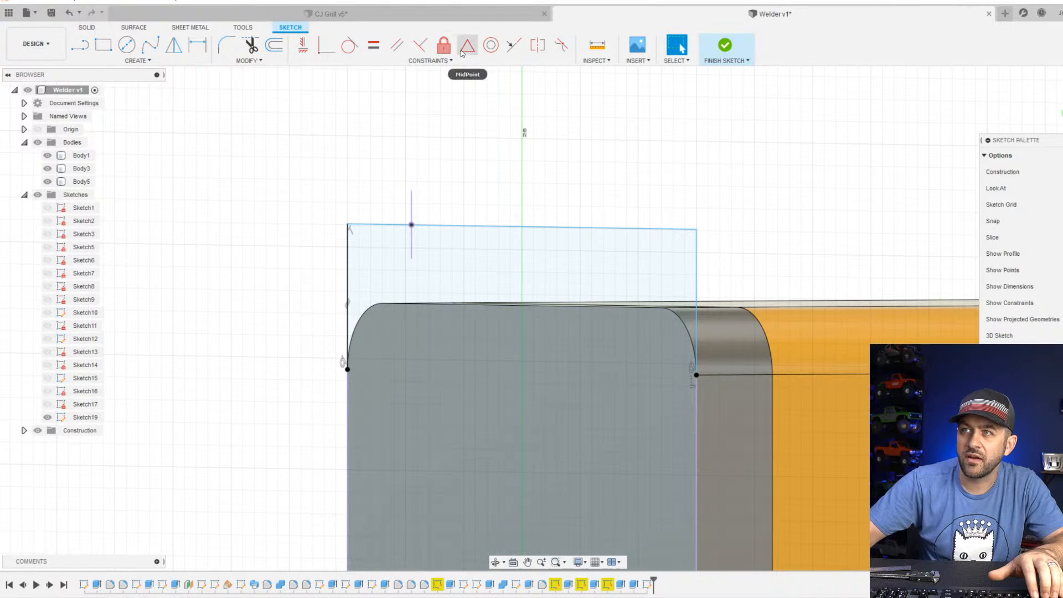
scroll(328, 119, down, 3)
middle_drag(513, 167, 474, 174)
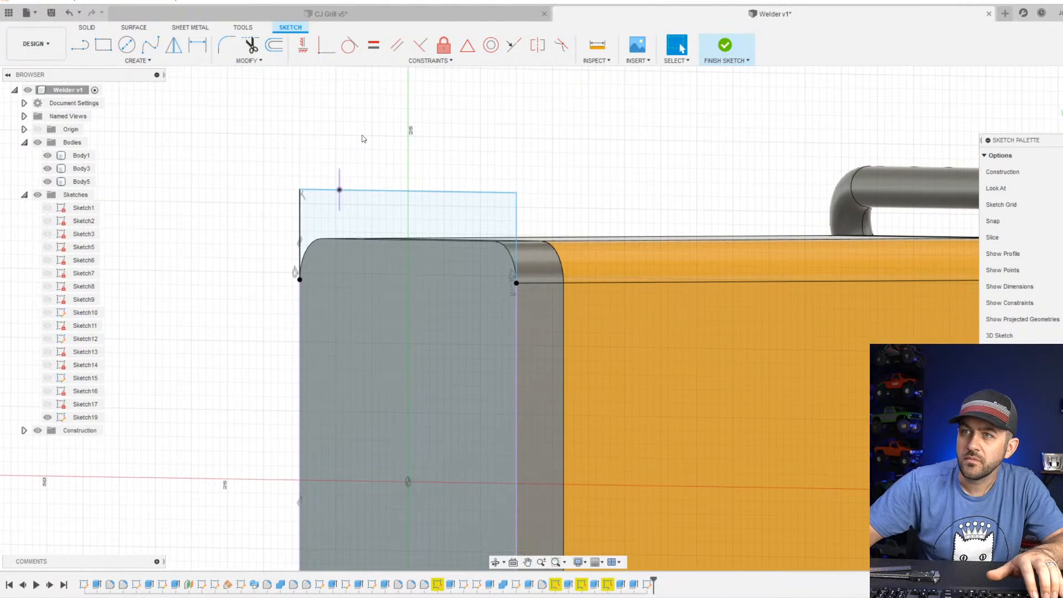
click(226, 45)
click(306, 191)
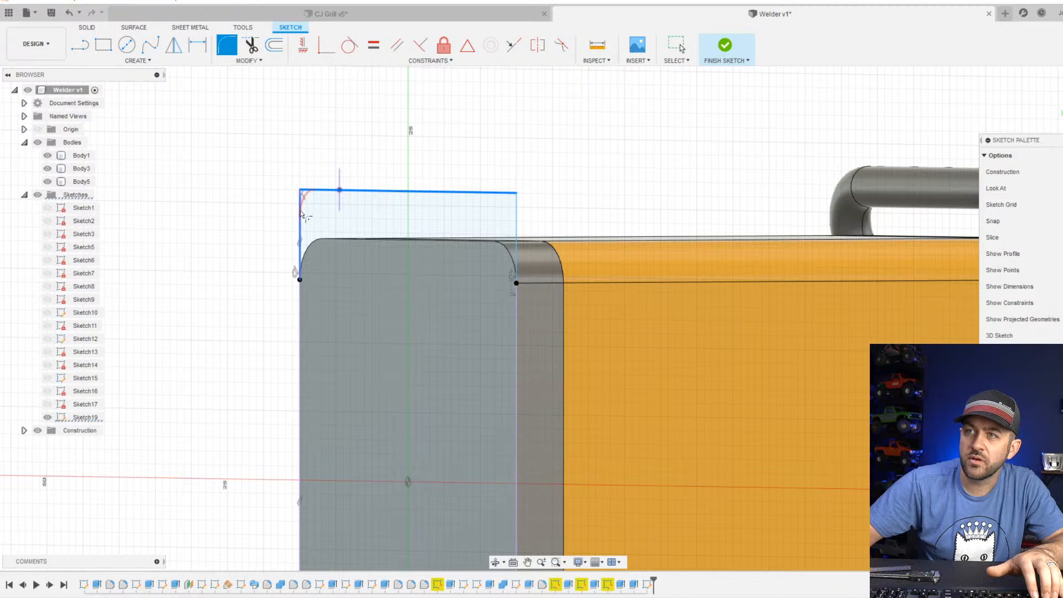
click(301, 214)
key(Return)
click(515, 212)
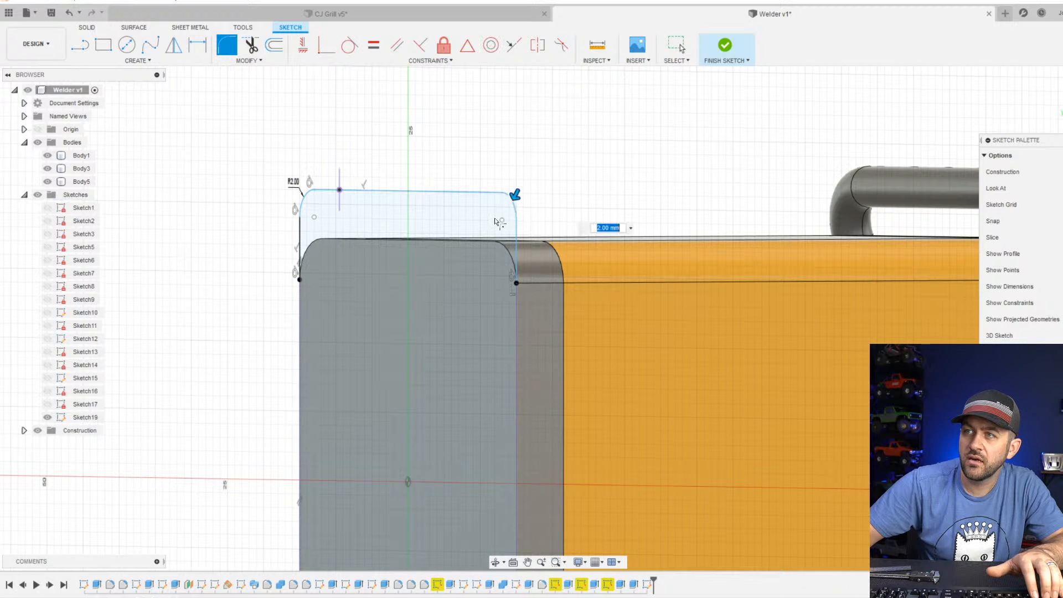
scroll(483, 230, up, 2)
text(3)
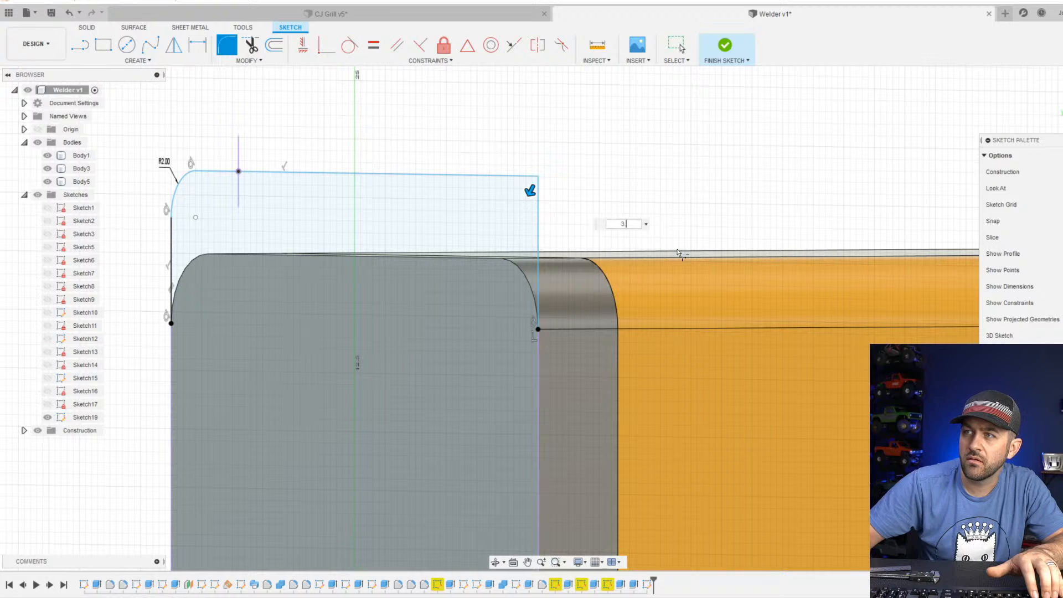
scroll(464, 188, down, 2)
key(Escape)
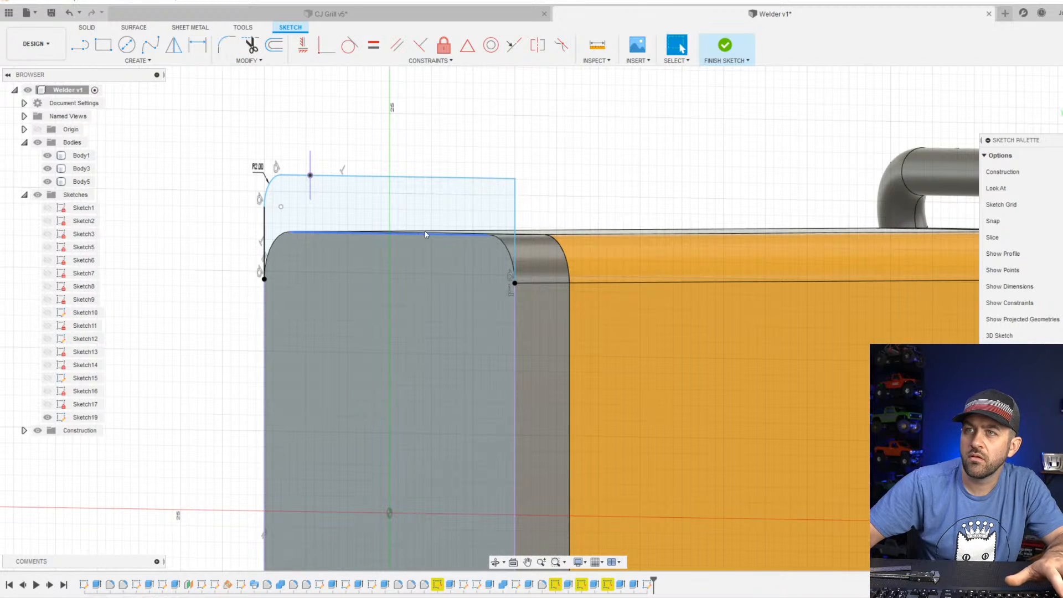
Set the radius of the outline's corner fillet to 3 mm.
middle_drag(431, 229, 524, 217)
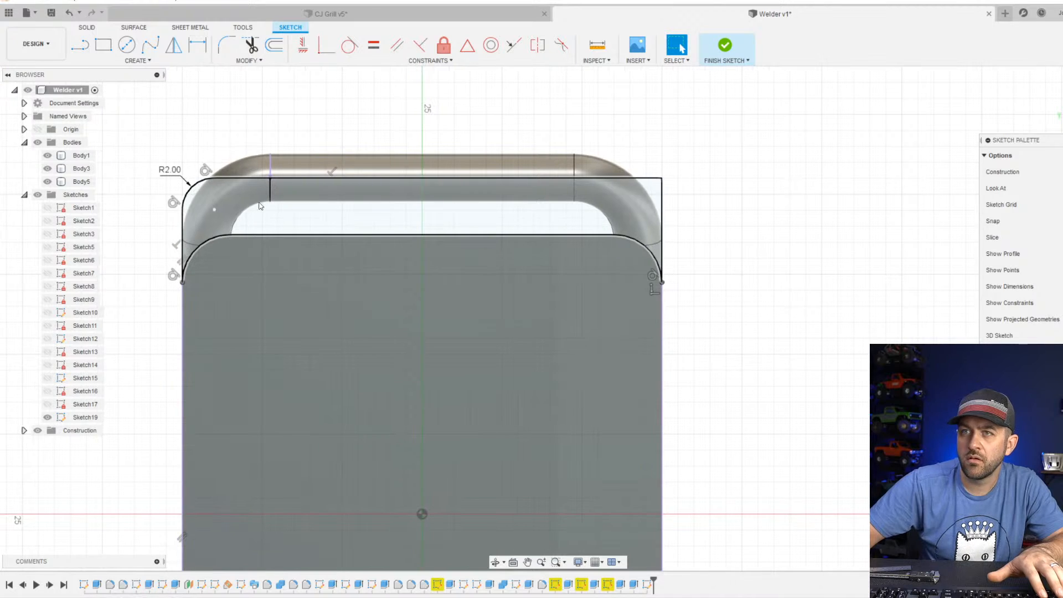
double_click(179, 176)
text(3)
key(Return)
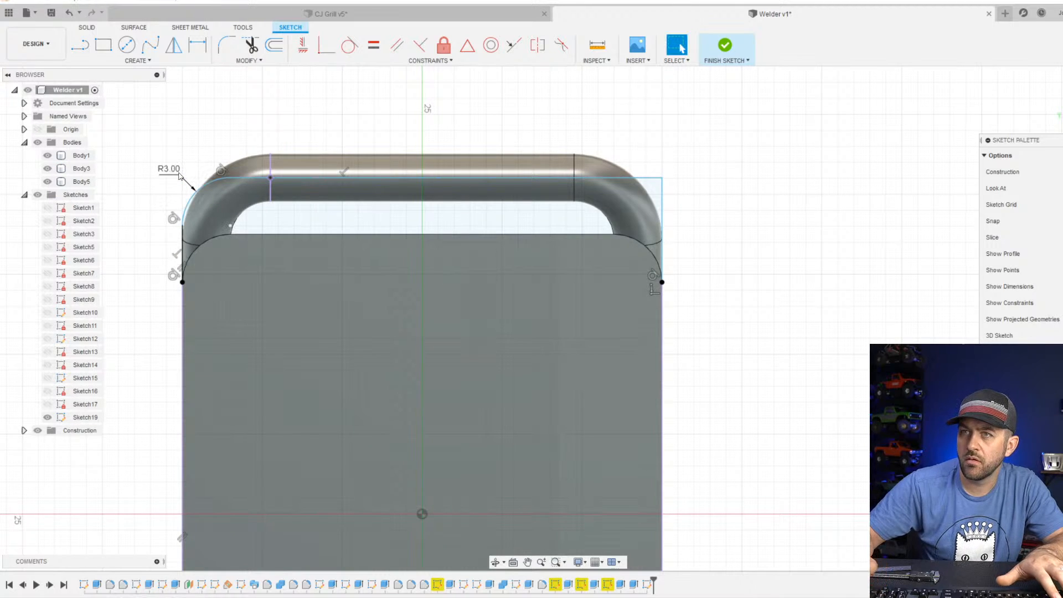
Set the radius of the outline's corner fillet to 4 mm.
double_click(172, 169)
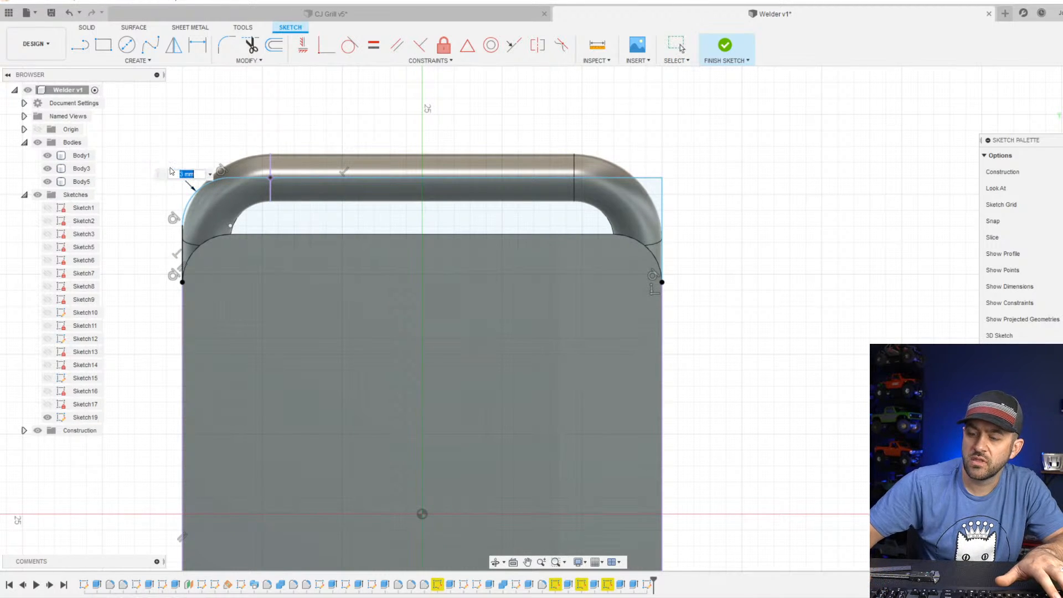
text(4)
key(Return)
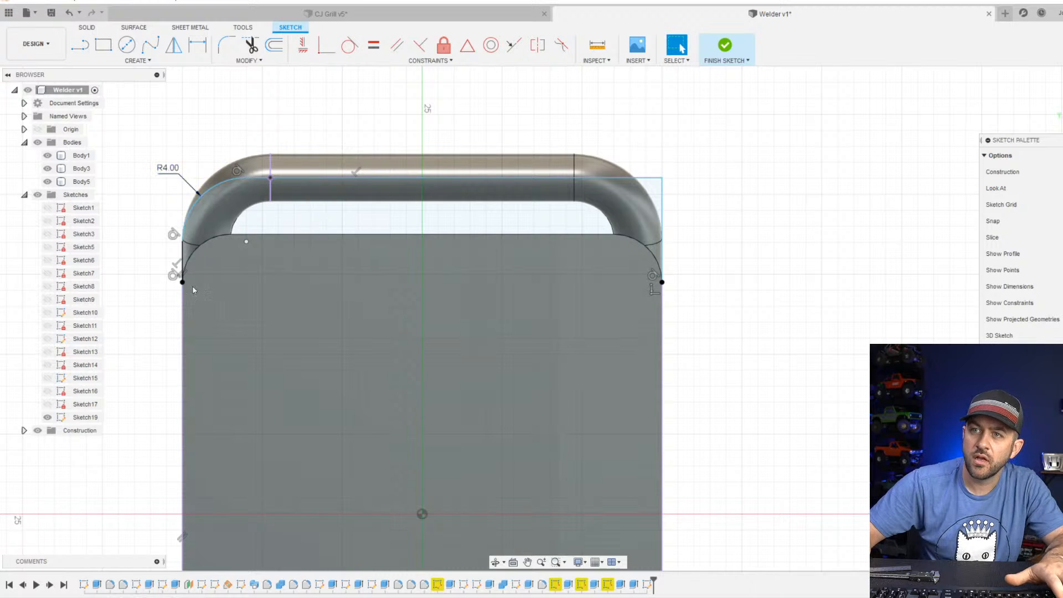
Delete the whole rear handle outline and its projected handle edge from the sketch.
scroll(194, 290, up, 3)
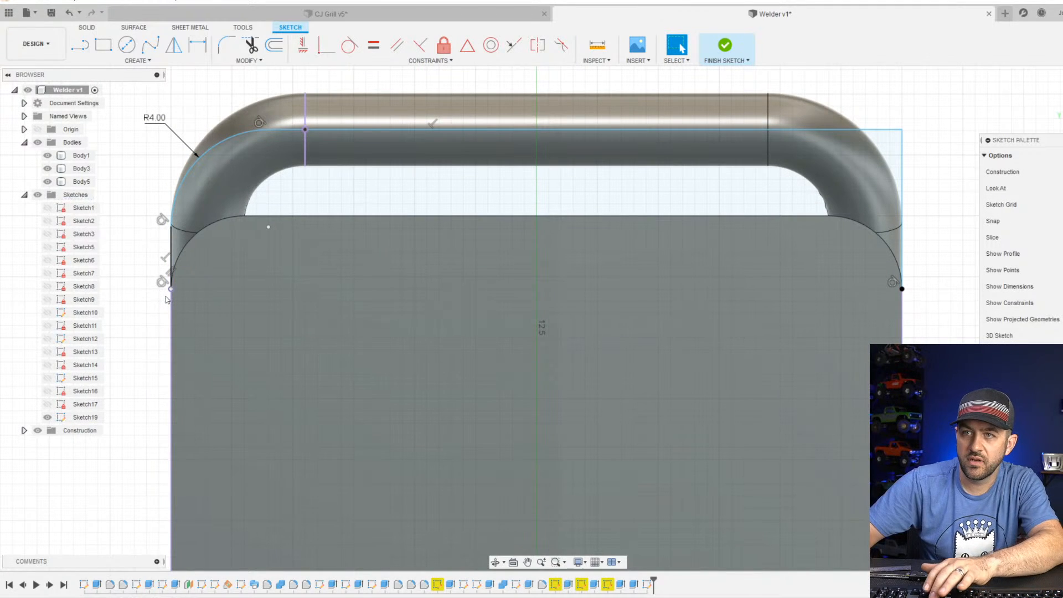
click(171, 286)
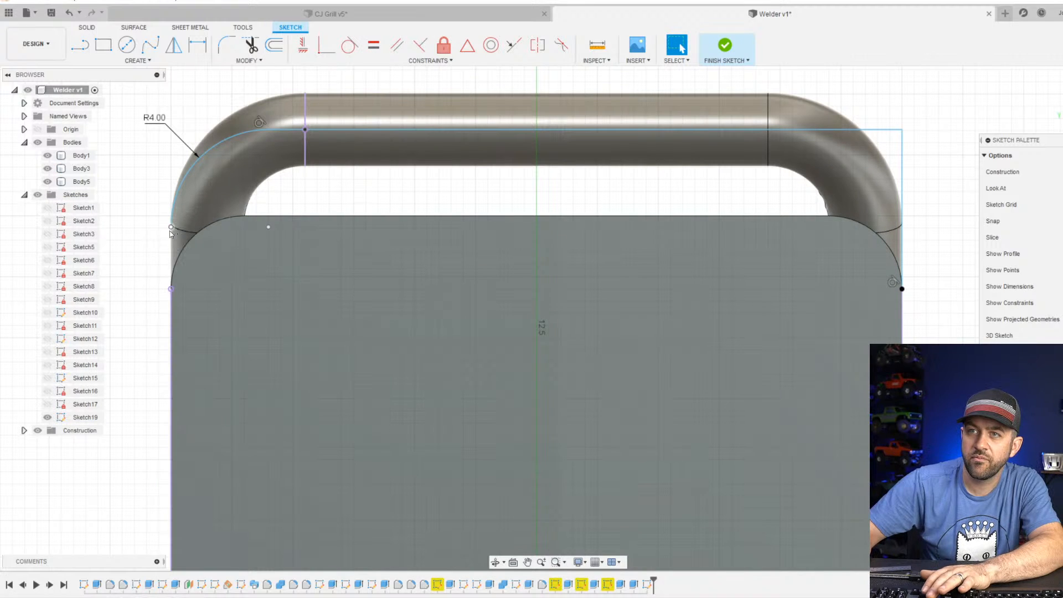
scroll(183, 254, down, 4)
scroll(212, 241, down, 1)
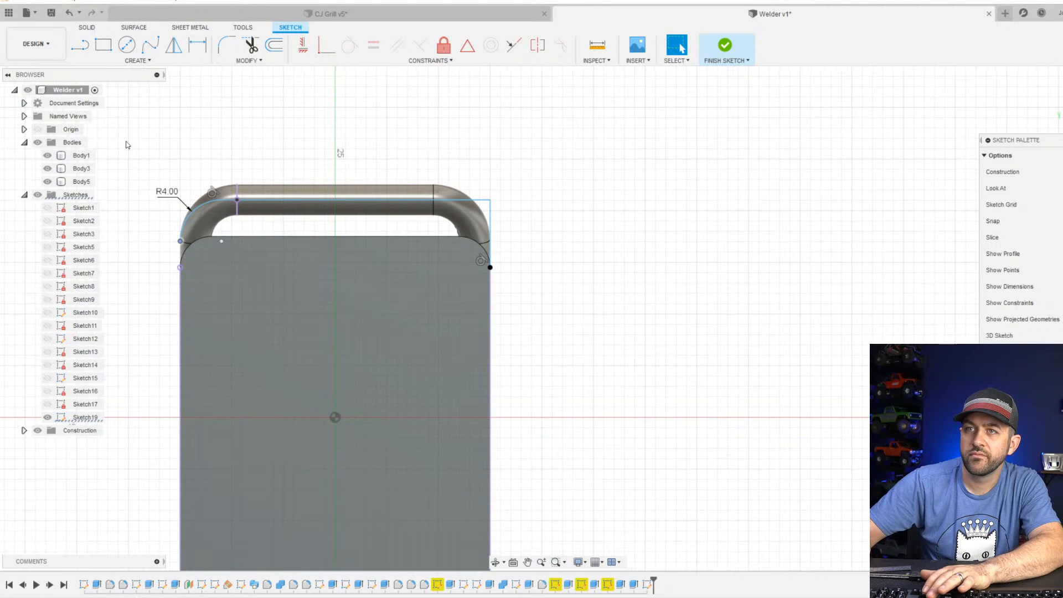
drag(125, 140, 566, 487)
key(Delete)
scroll(496, 377, down, 4)
scroll(496, 380, down, 1)
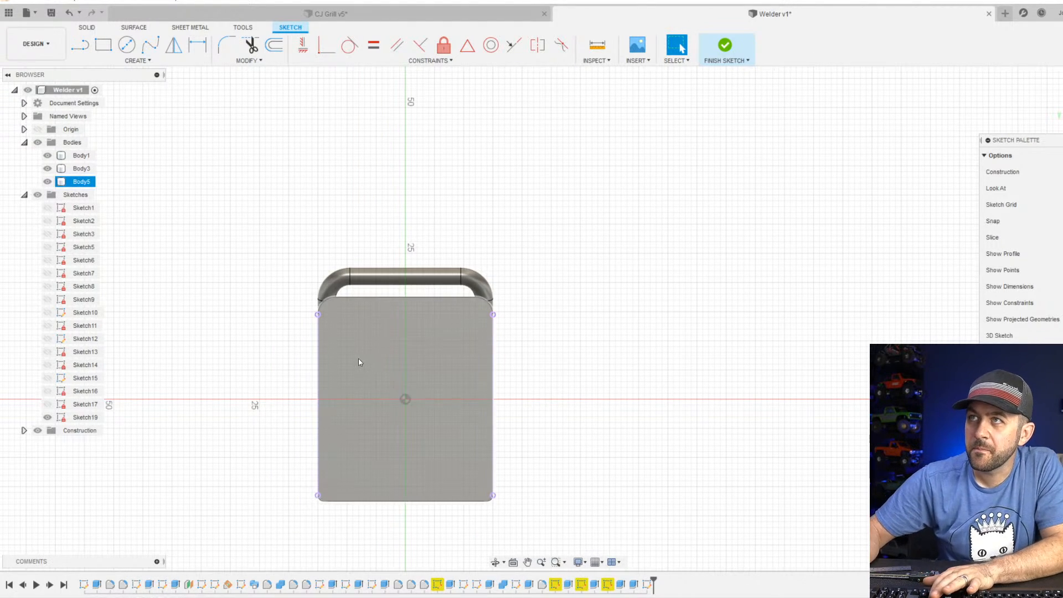
scroll(388, 335, down, 1)
click(295, 246)
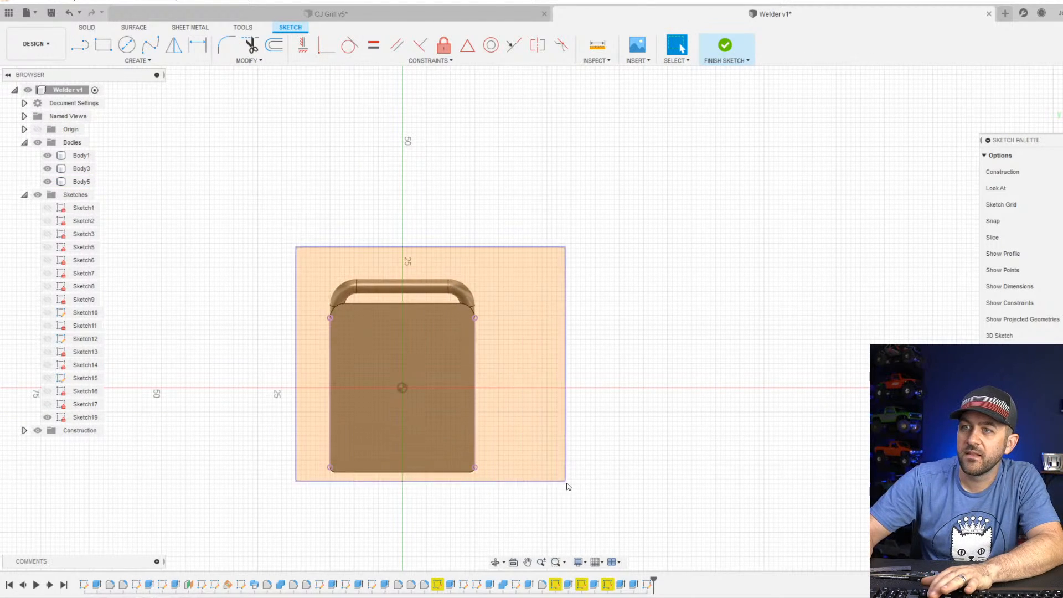
key(Escape)
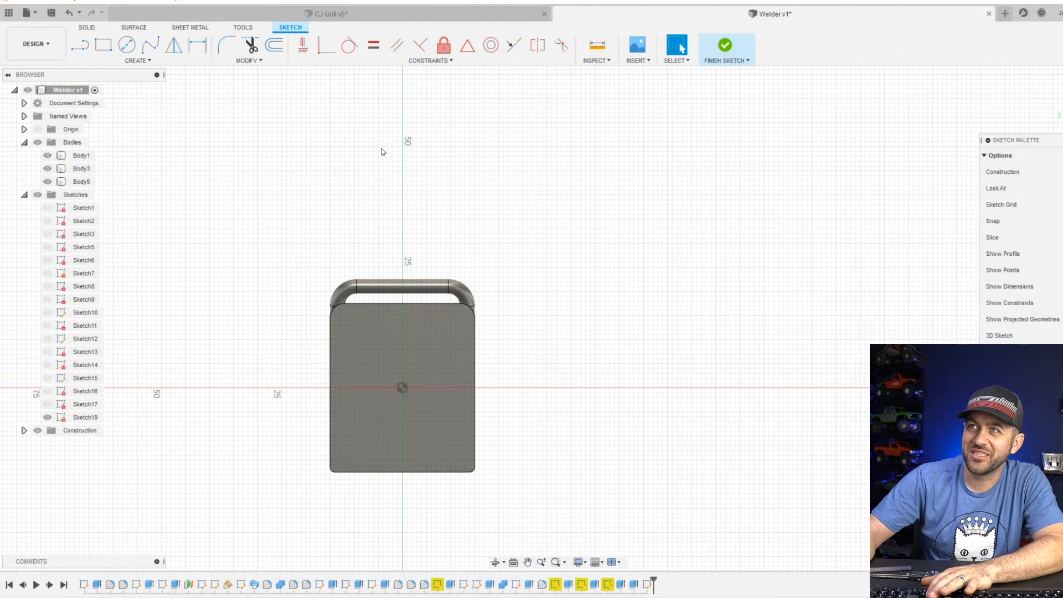
Sketch a three-sided line outline about 25 mm wide and 23 mm tall, from the horizontal axis up over the handle and back down.
scroll(366, 285, up, 2)
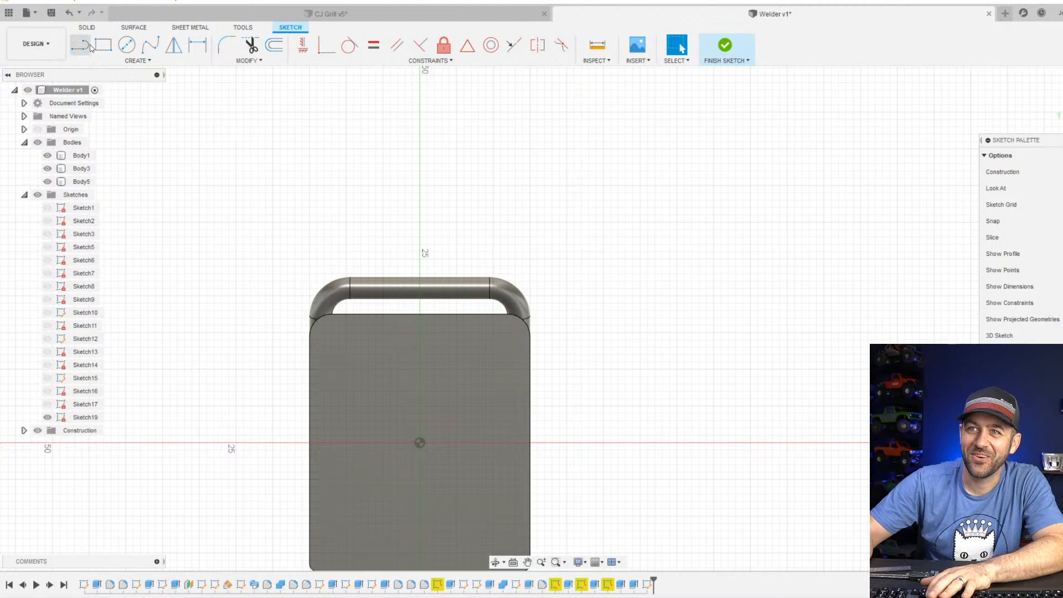
click(87, 47)
click(419, 443)
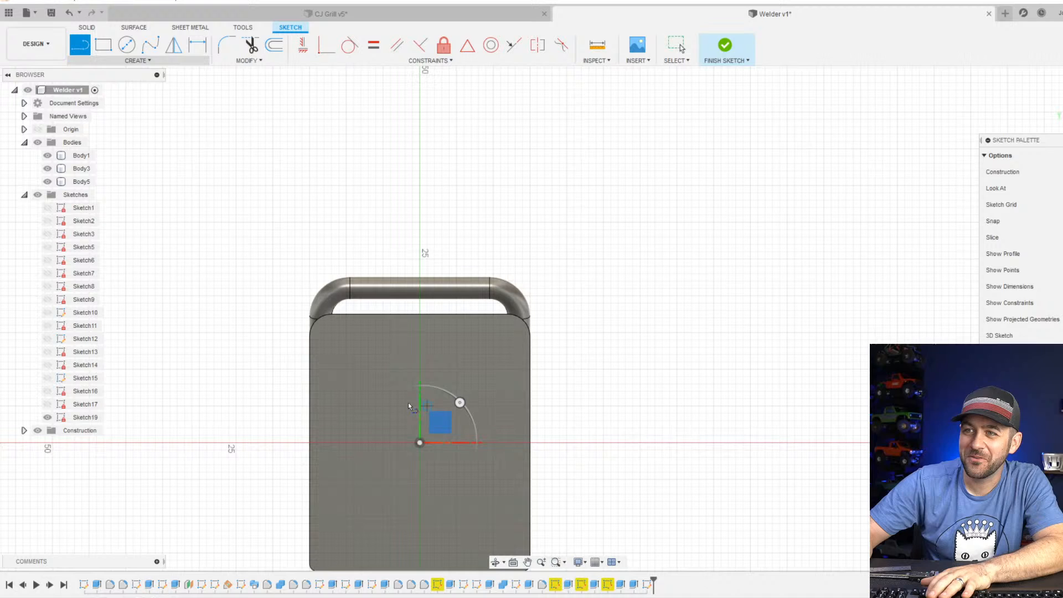
click(324, 442)
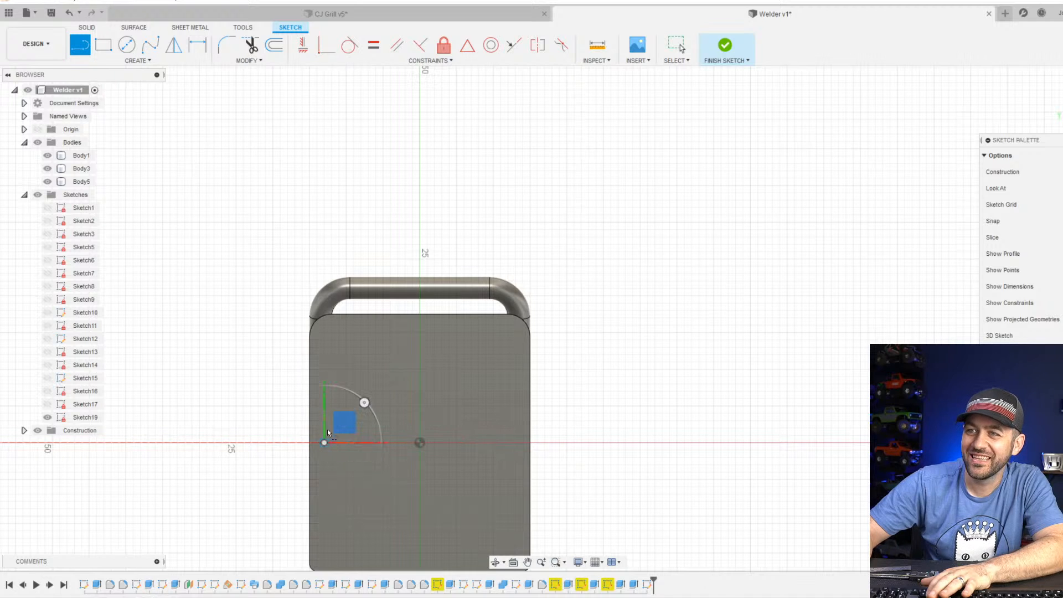
scroll(338, 388, up, 3)
scroll(308, 219, up, 2)
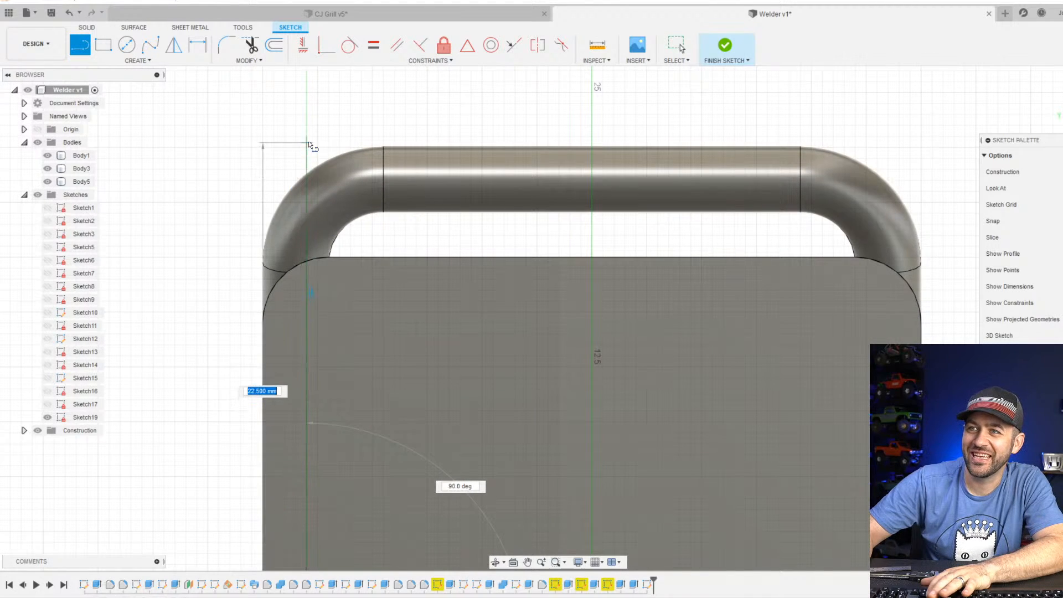
click(308, 131)
scroll(308, 131, down, 2)
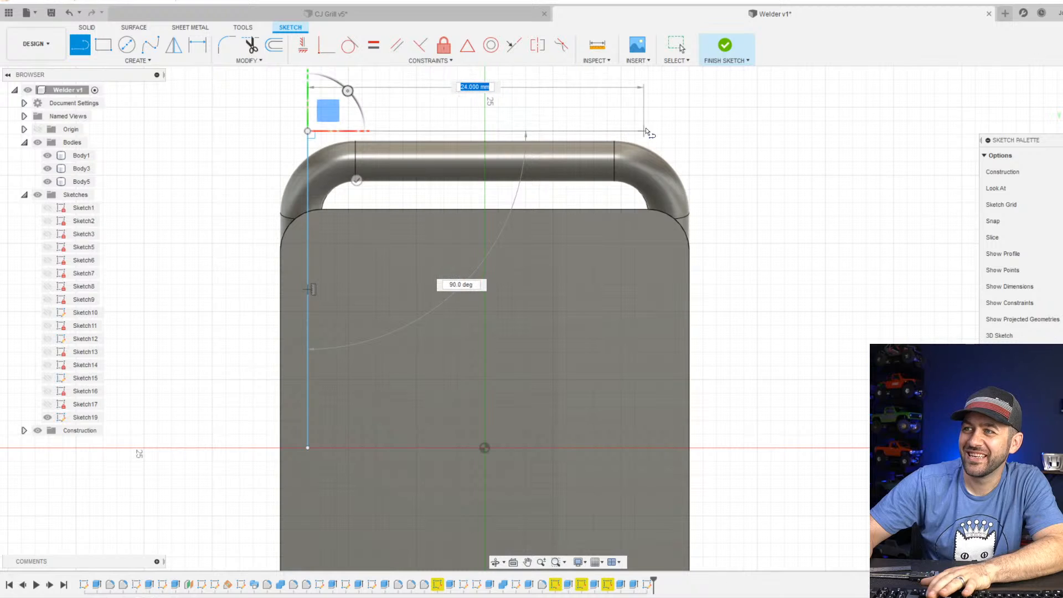
click(654, 131)
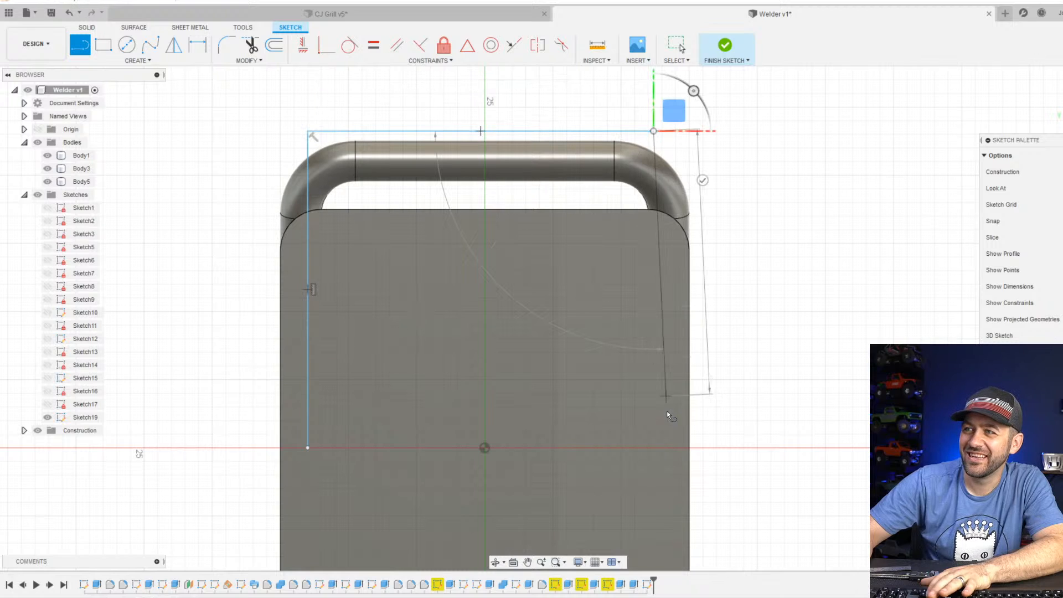
click(654, 448)
Dimension the outline's left vertical line 1.5 mm inward from the welder body's left edge.
key(d)
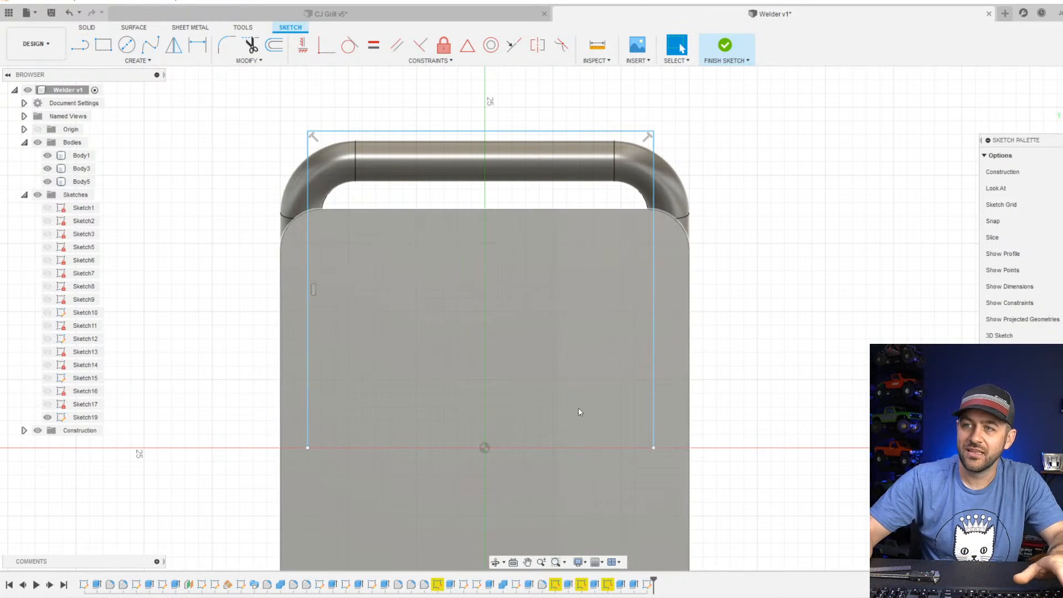
click(280, 331)
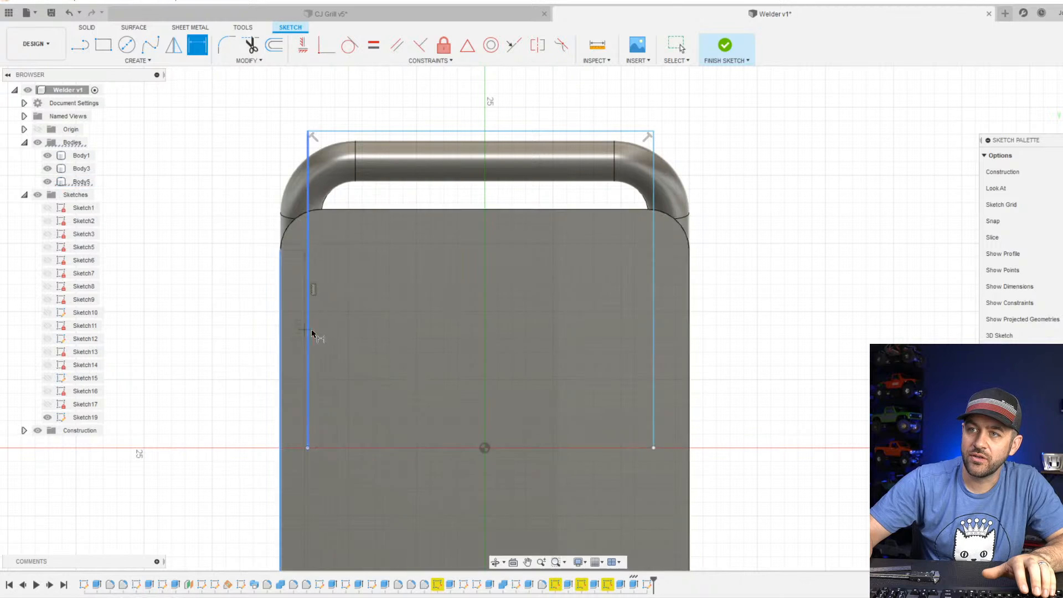
click(308, 334)
click(217, 337)
text(1)
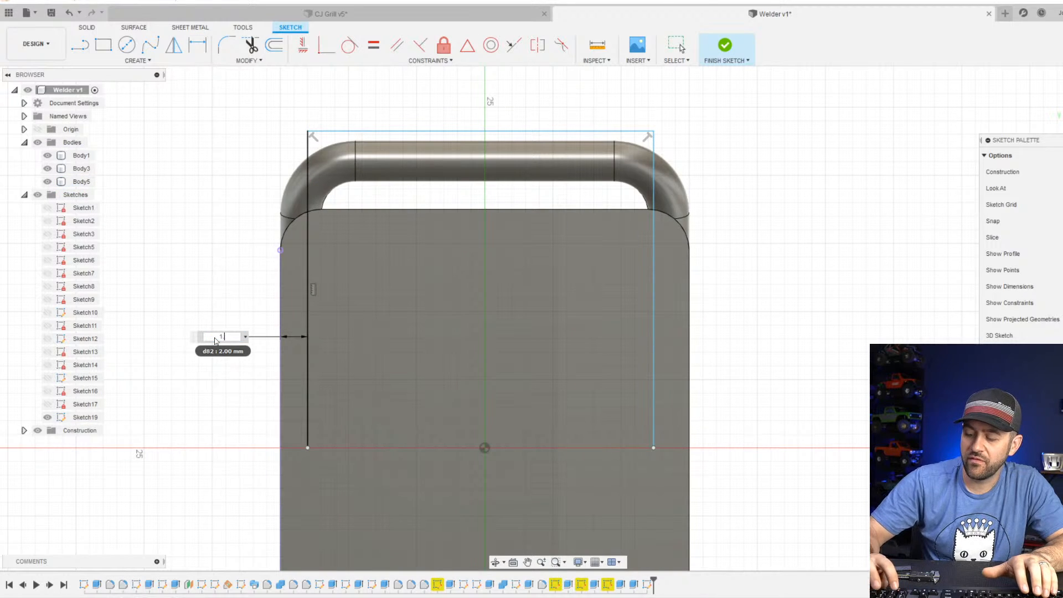
text(.5)
key(Return)
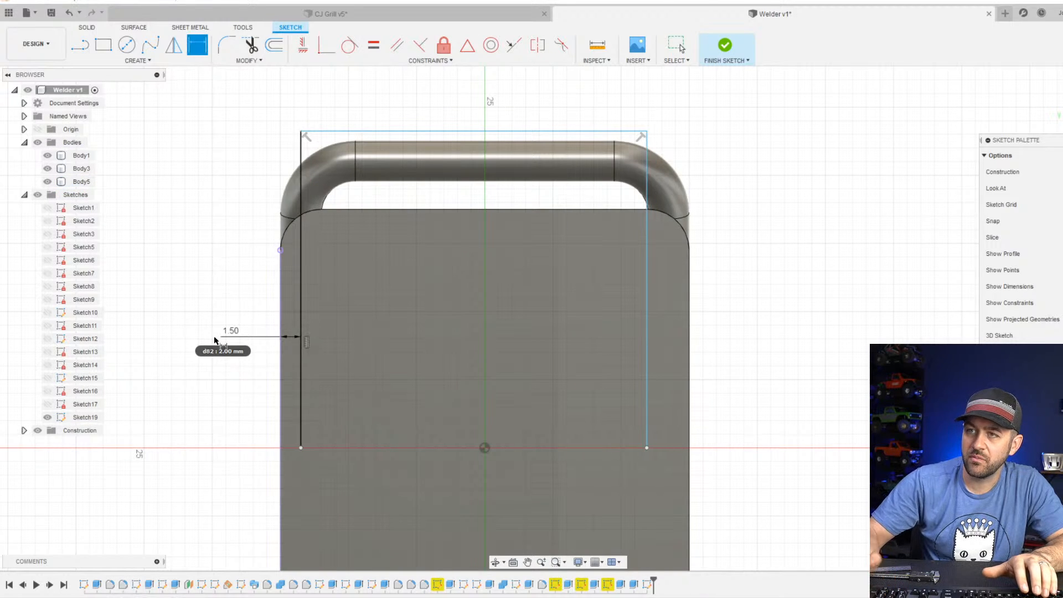
Dimension the outline's right vertical line 1.5 mm inward from the welder body's right edge.
click(649, 366)
click(690, 371)
click(750, 372)
text(1.5)
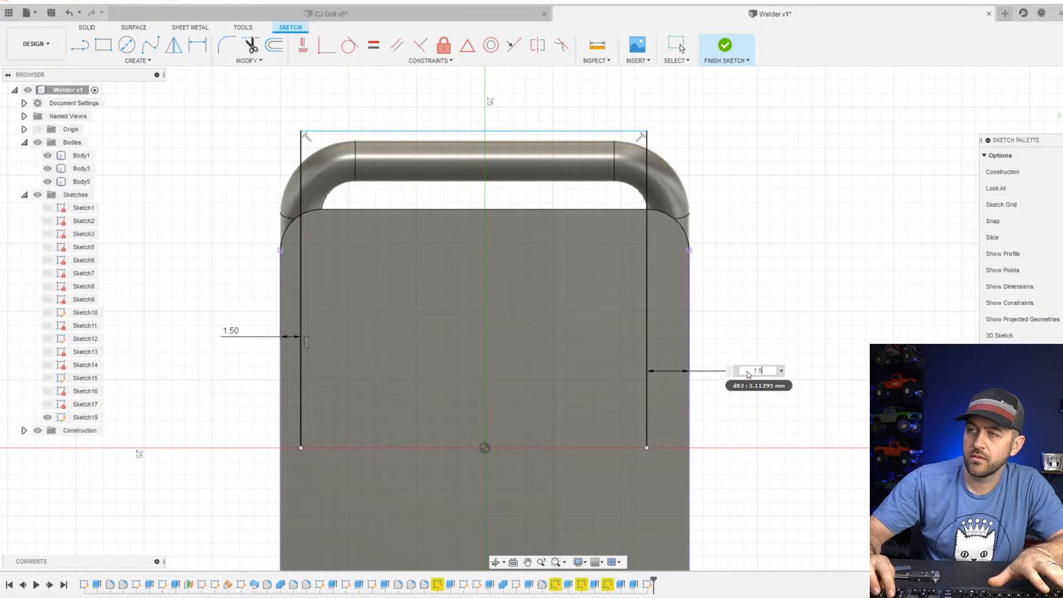
key(Return)
scroll(303, 133, up, 2)
key(Escape)
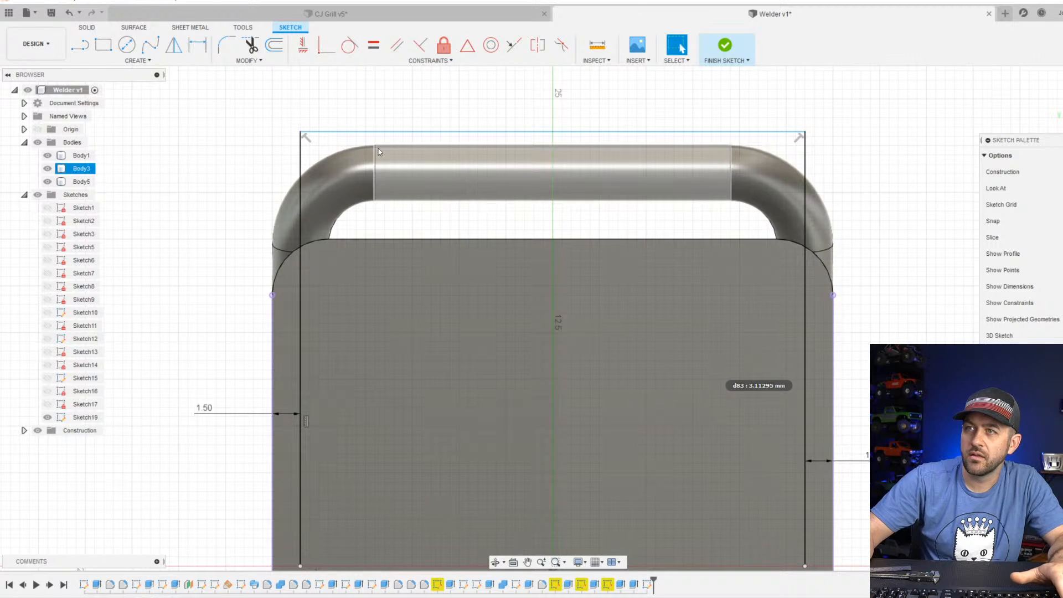
Project the front handle's edge at the left end of its straight section, seen from the rear, into the sketch.
key(p)
click(487, 161)
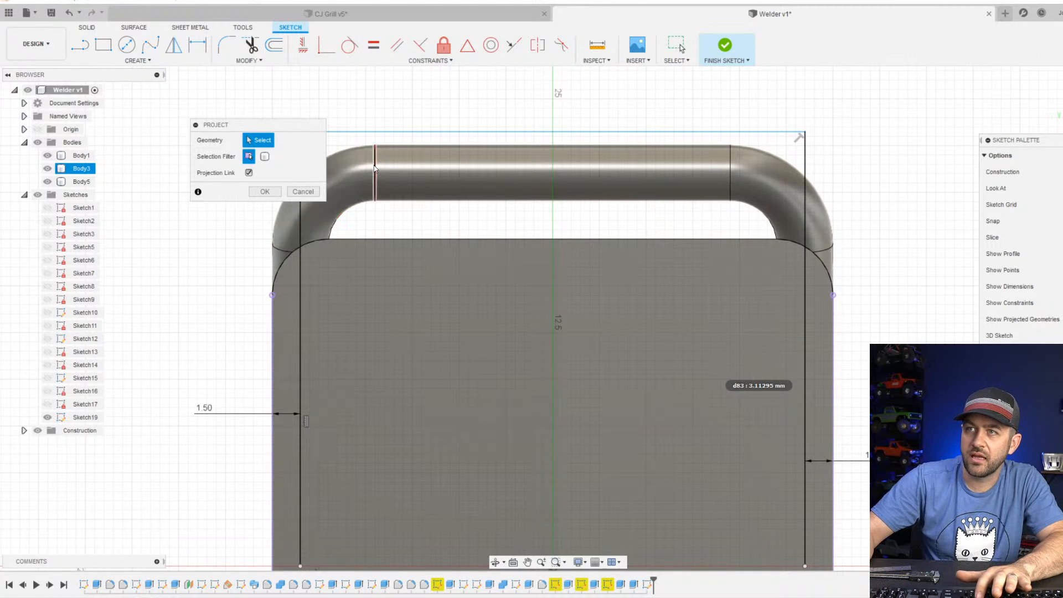
key(Return)
scroll(365, 149, up, 2)
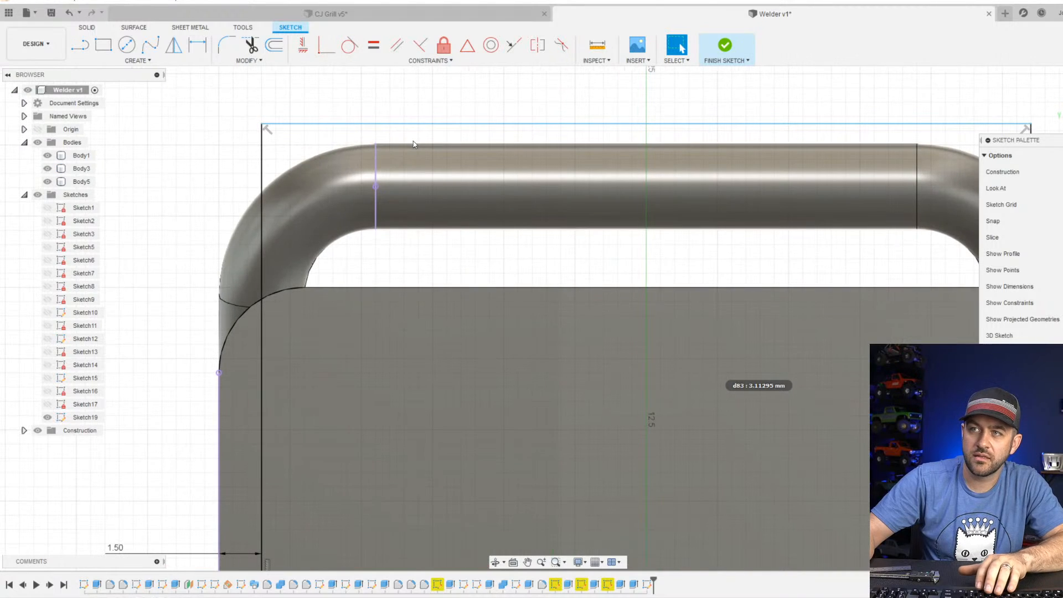
click(344, 178)
key(Escape)
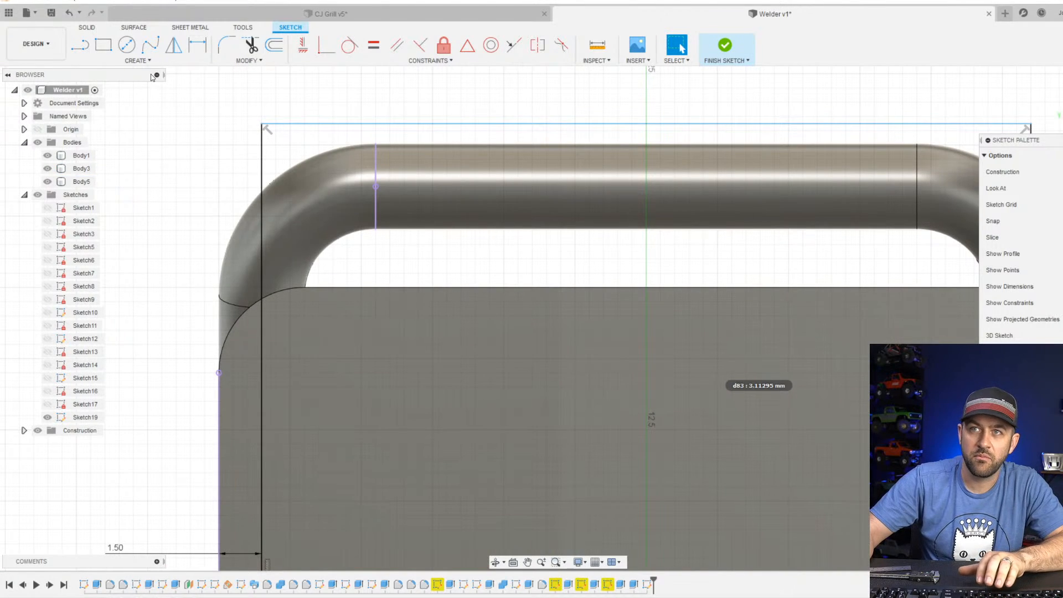
Place a sketch point at the middle of the projected handle edge.
click(137, 61)
click(110, 198)
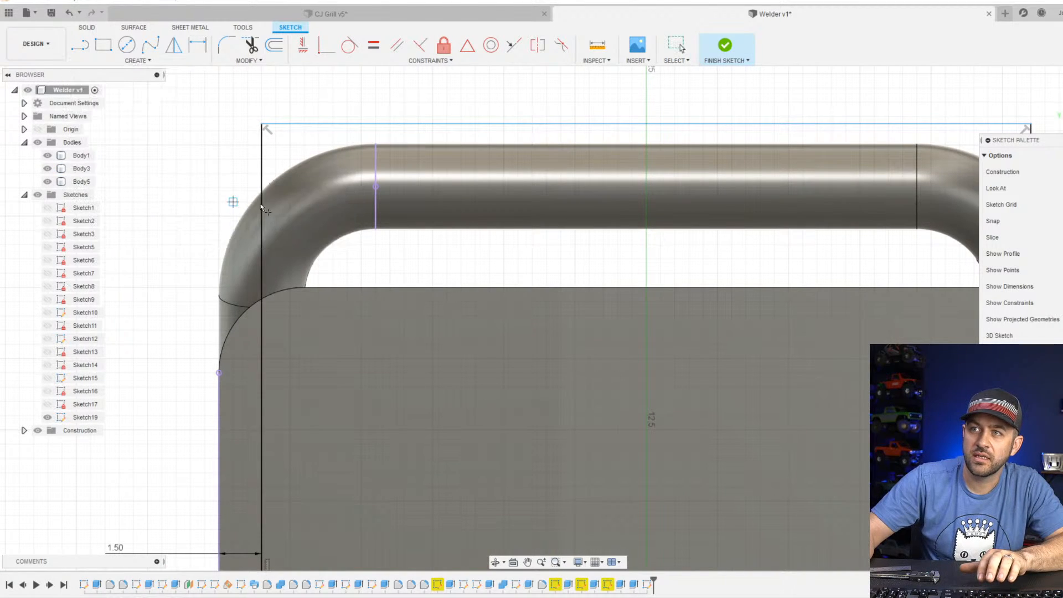
click(375, 187)
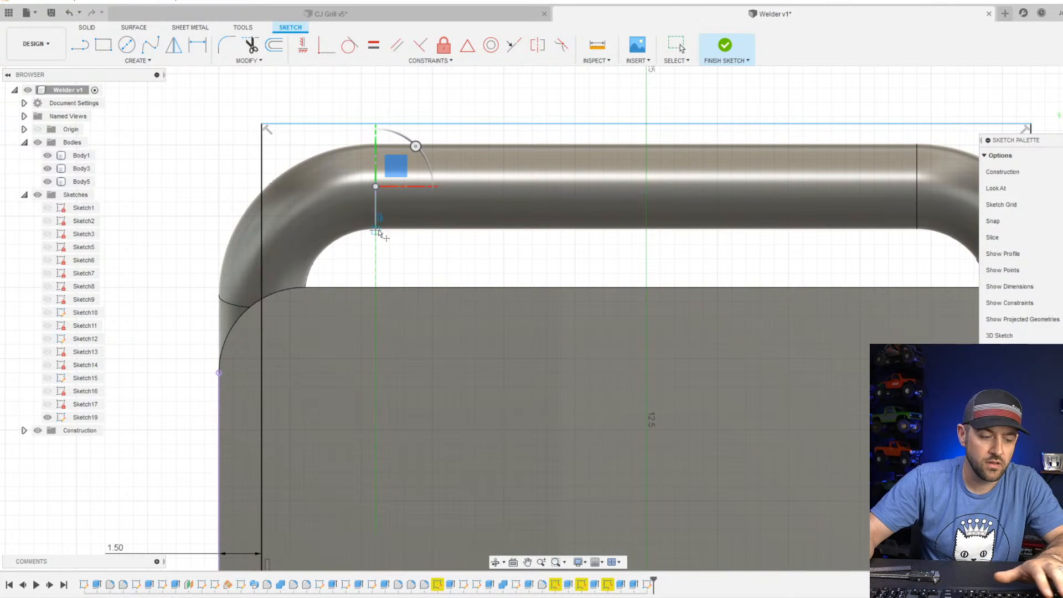
key(Escape)
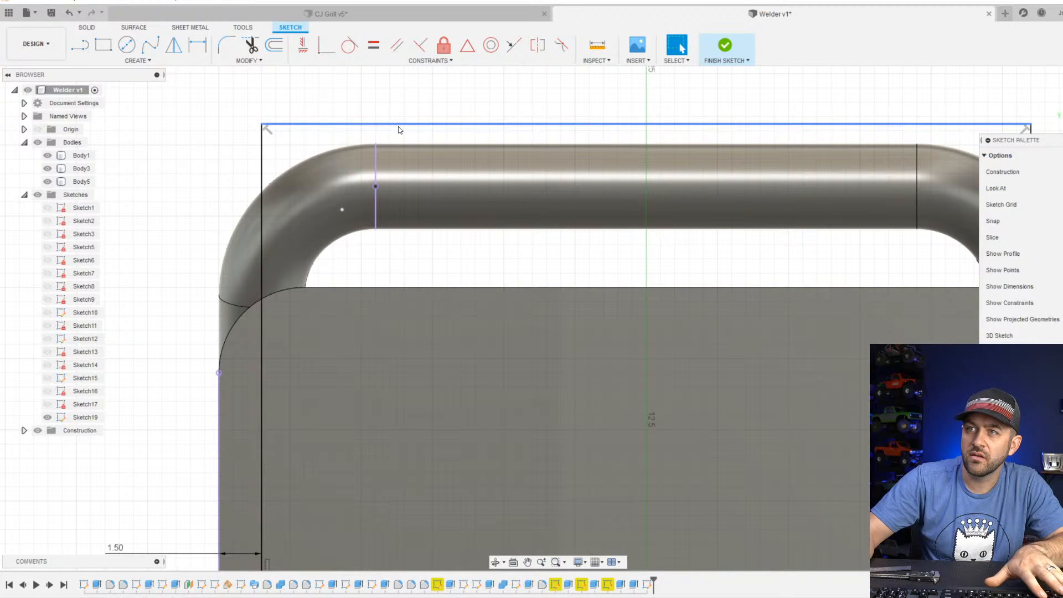
Align the point on the outline's top line vertically with the projected edge's centre and lower the line onto that centre.
click(376, 187)
click(324, 48)
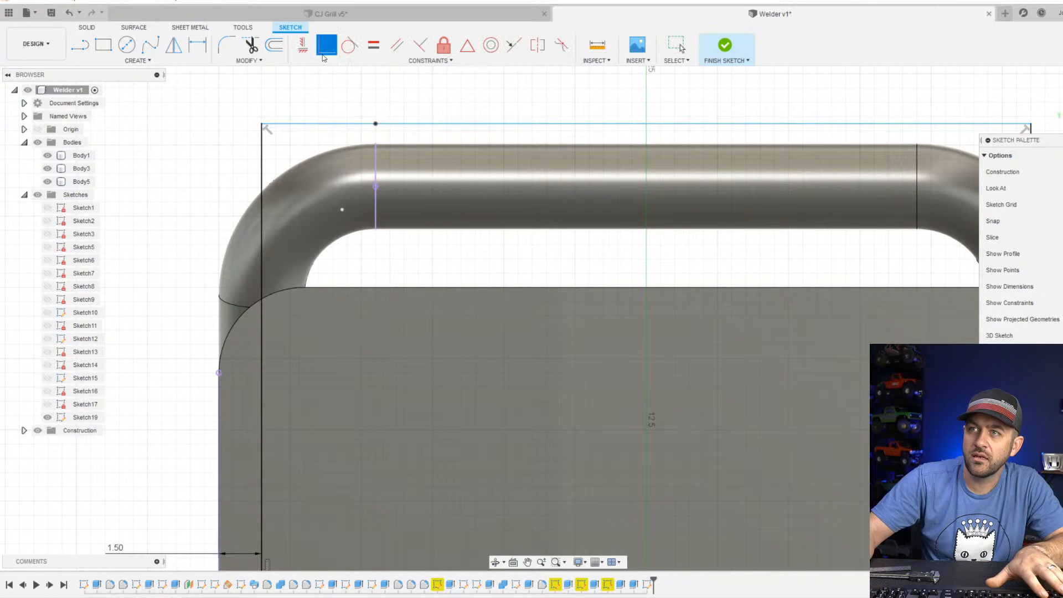
click(376, 126)
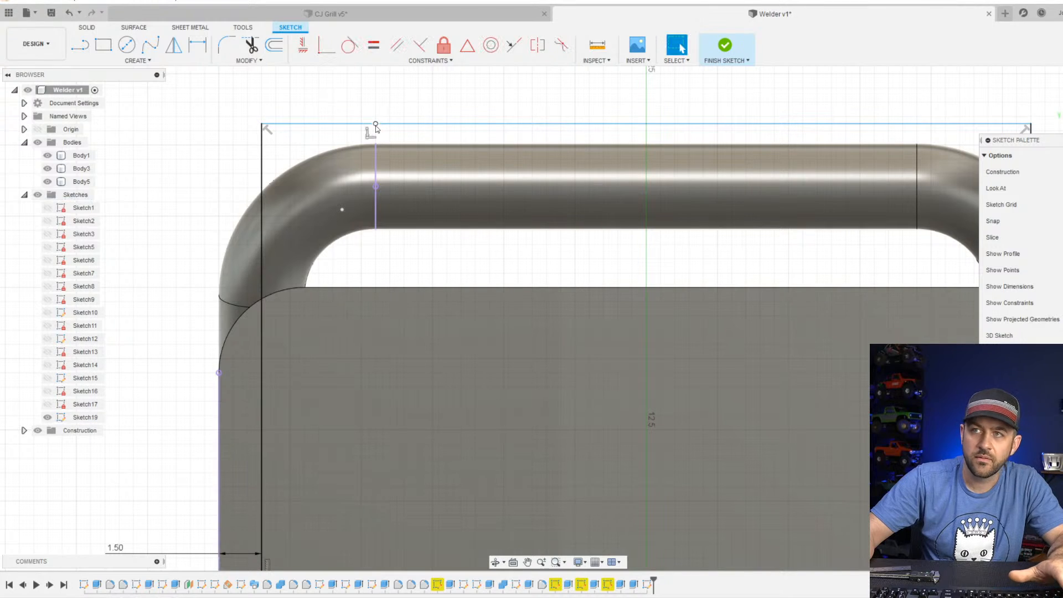
drag(375, 125, 376, 186)
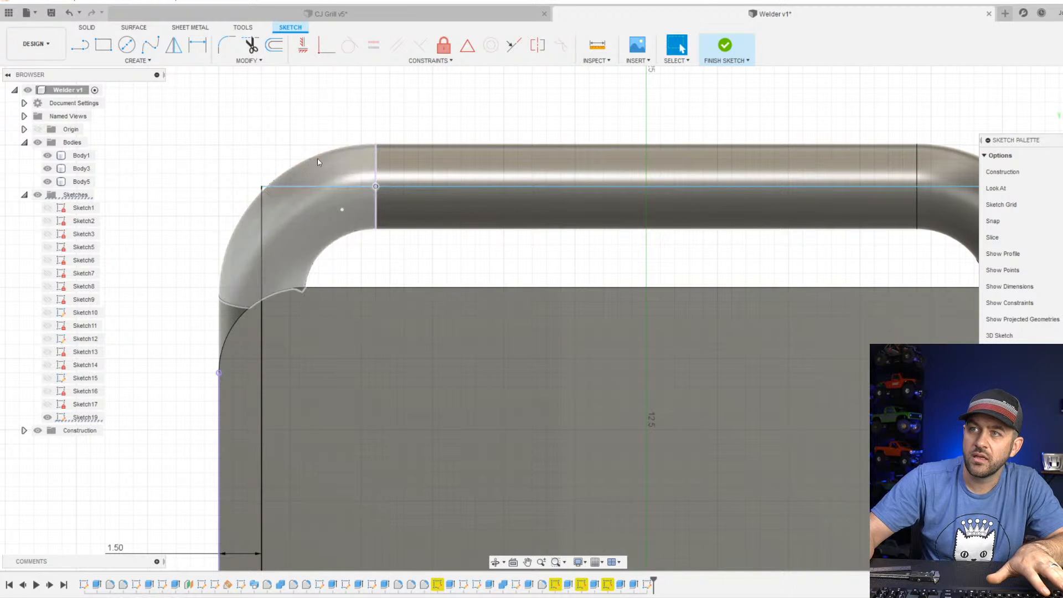
Fillet the outline's upper-left corner, seen from the rear, with a 5 mm radius.
scroll(318, 174, down, 3)
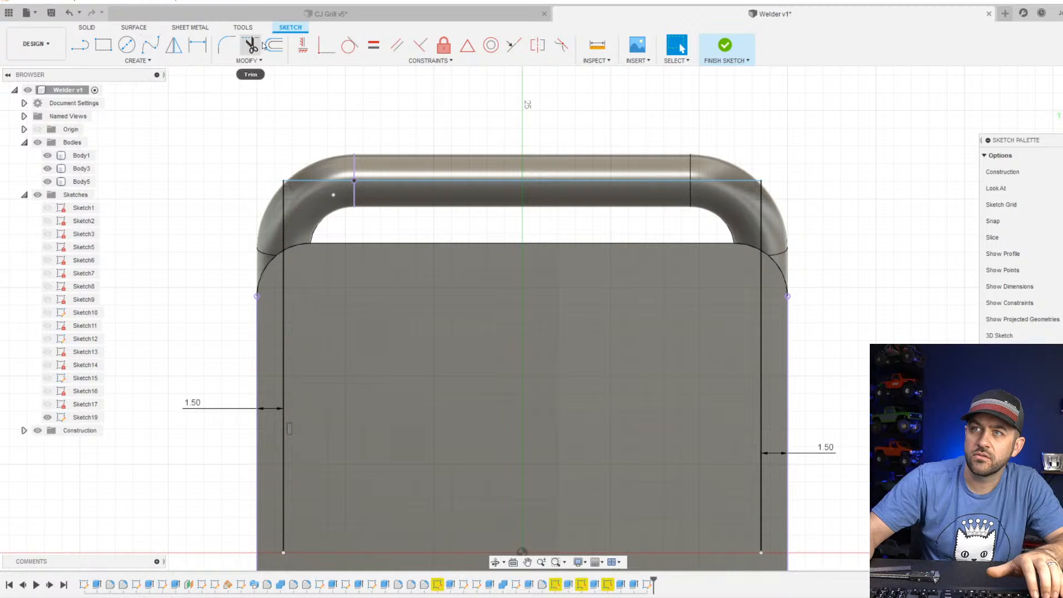
click(228, 47)
click(304, 181)
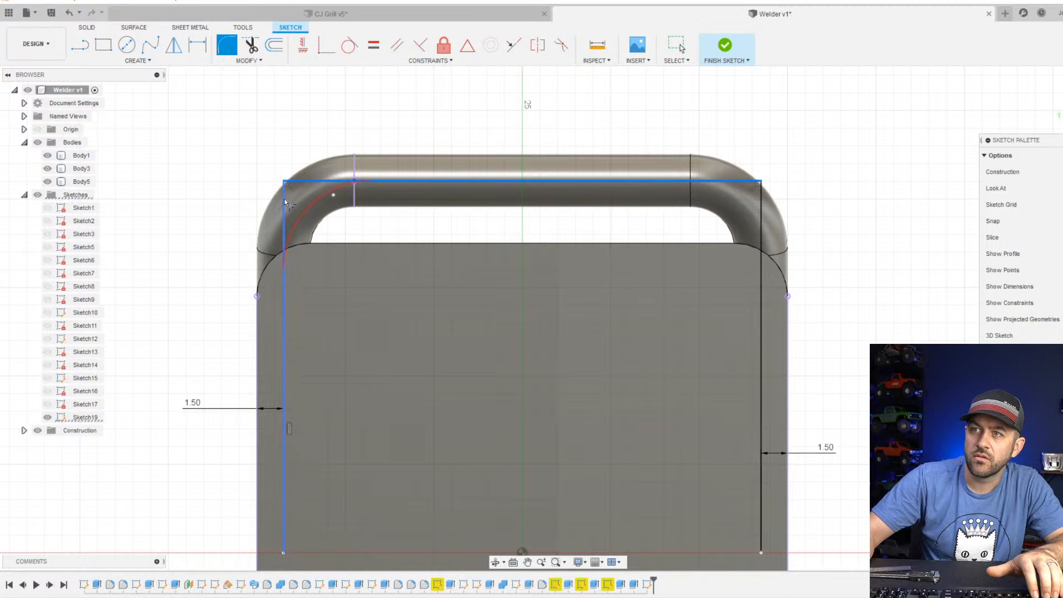
click(284, 202)
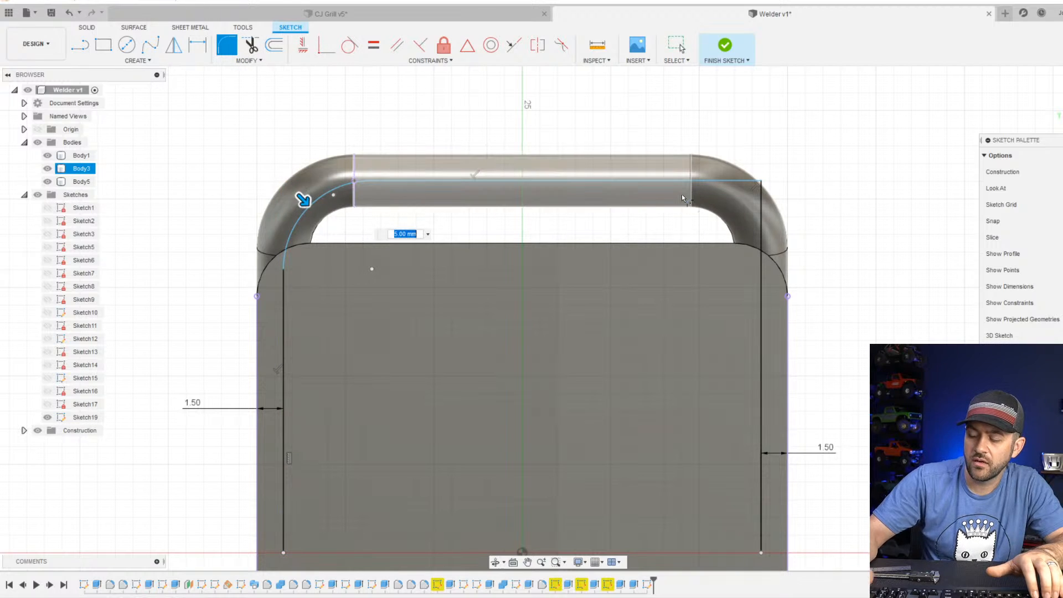
click(723, 180)
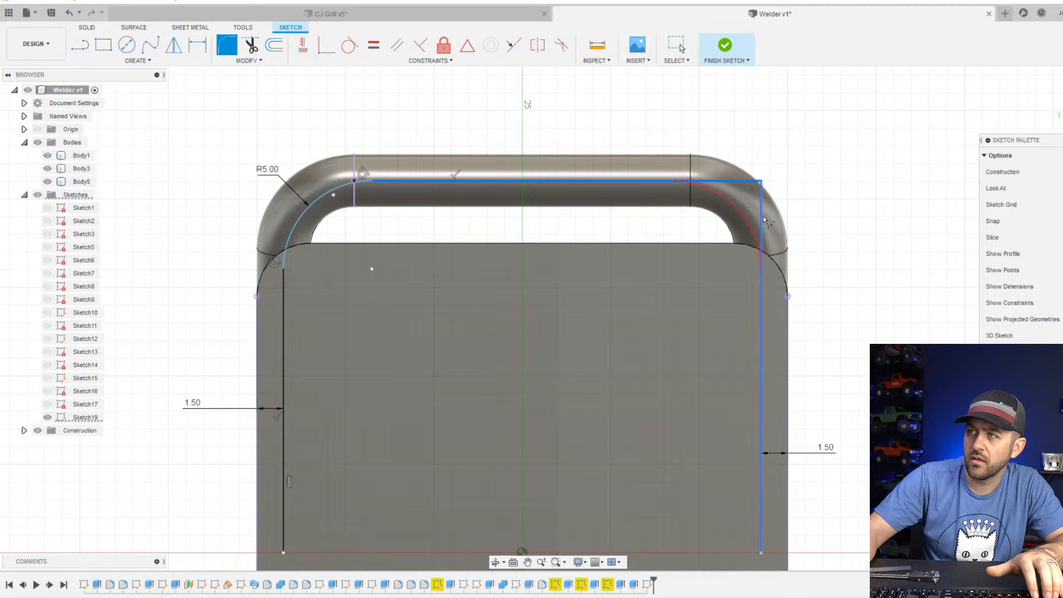
click(761, 216)
text(4)
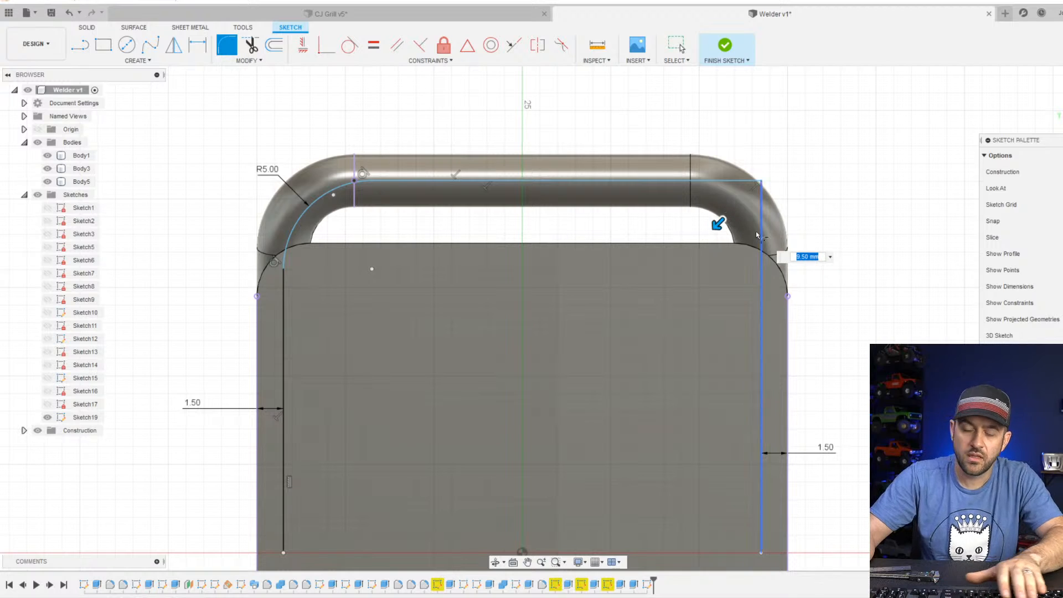
key(Escape)
Set the radius of the outline's upper-left fillet, seen from the rear, to 4 mm.
double_click(270, 171)
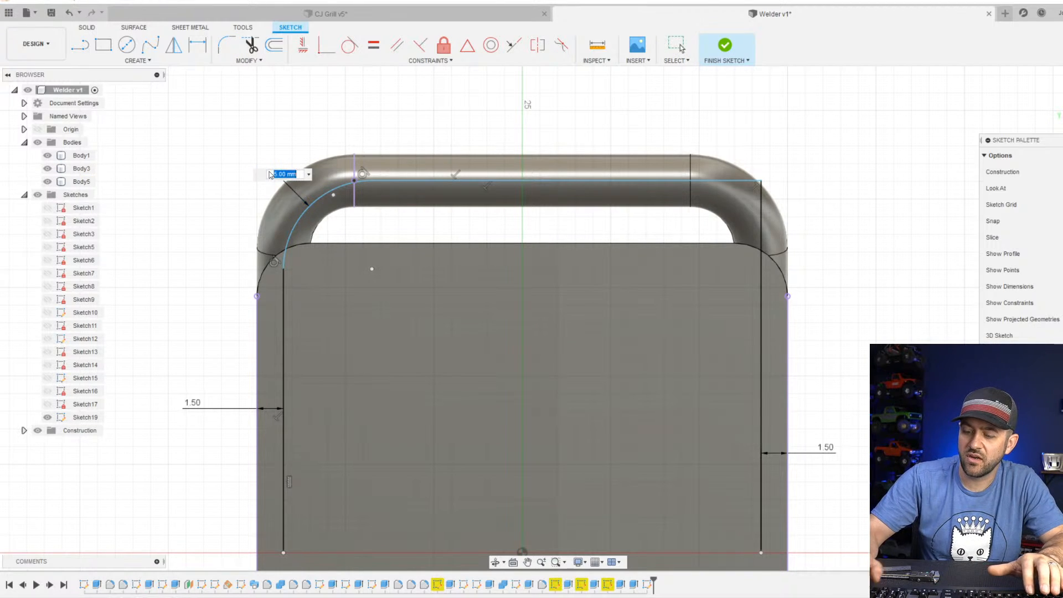
text(4)
key(Return)
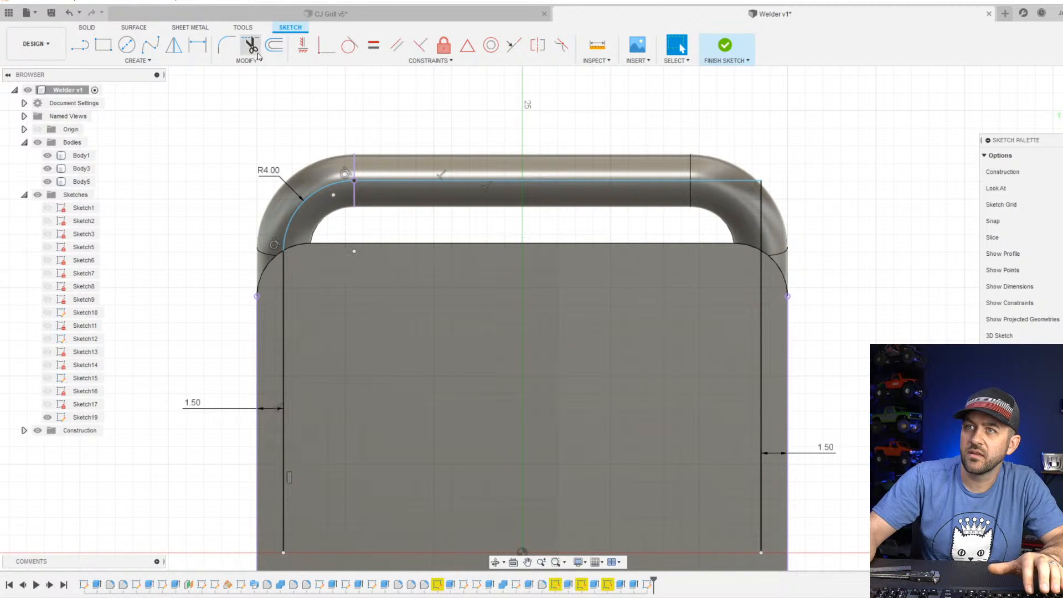
Fillet the outline's upper-right corner, seen from the rear, with a 4 mm radius.
click(226, 44)
click(745, 201)
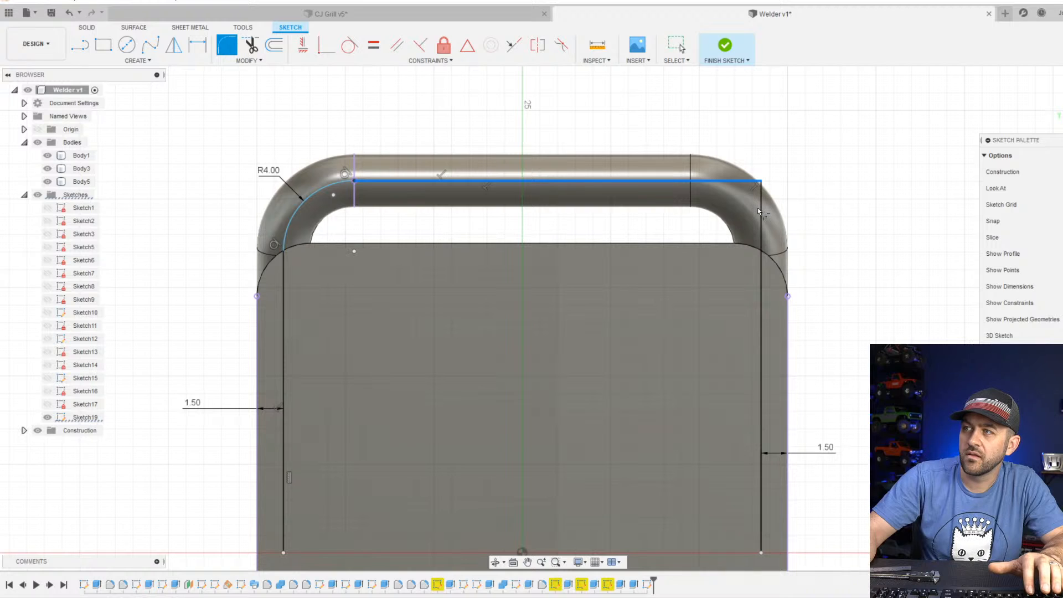
click(760, 214)
text(4)
key(Return)
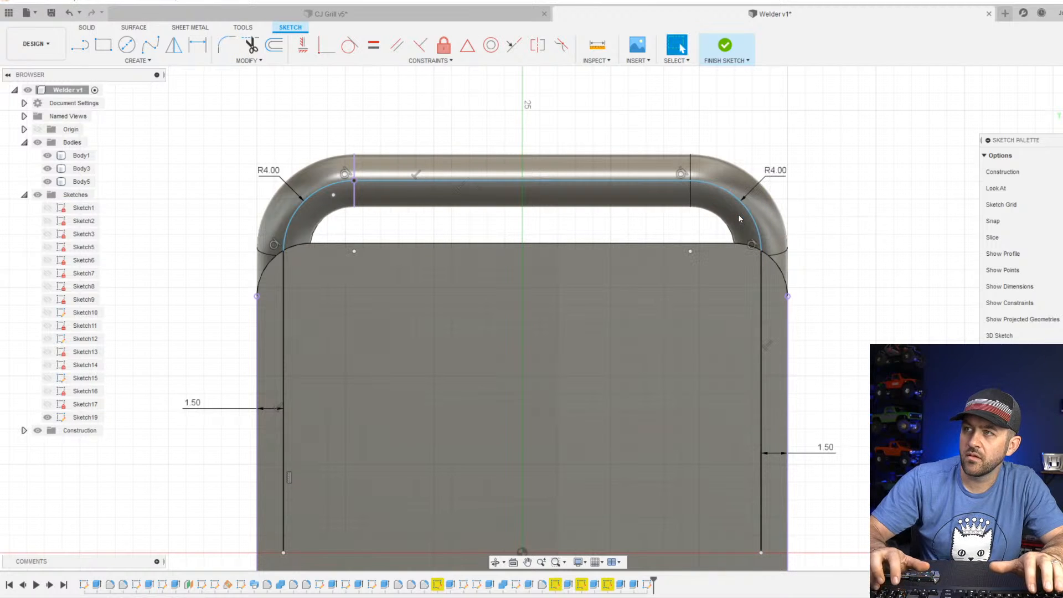
Finish the rear handle outline sketch.
scroll(595, 177, down, 2)
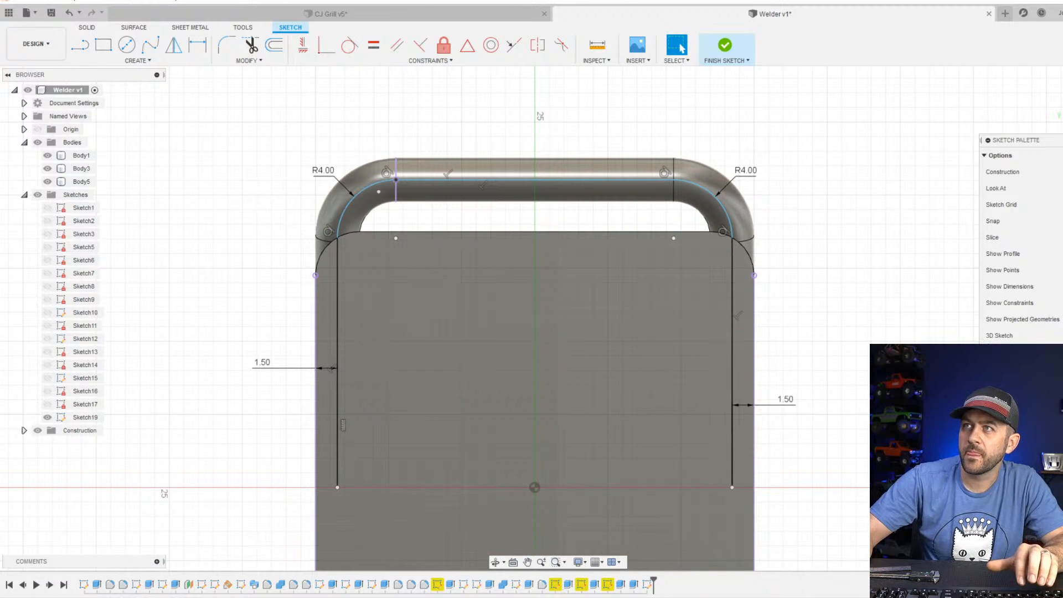
scroll(467, 237, down, 2)
mouse_move(584, 178)
shift+middle_down()
mouse_move(476, 288)
mouse_move(568, 251)
mouse_move(798, 289)
mouse_move(908, 331)
mouse_move(804, 326)
mouse_move(769, 377)
shift+middle_up()
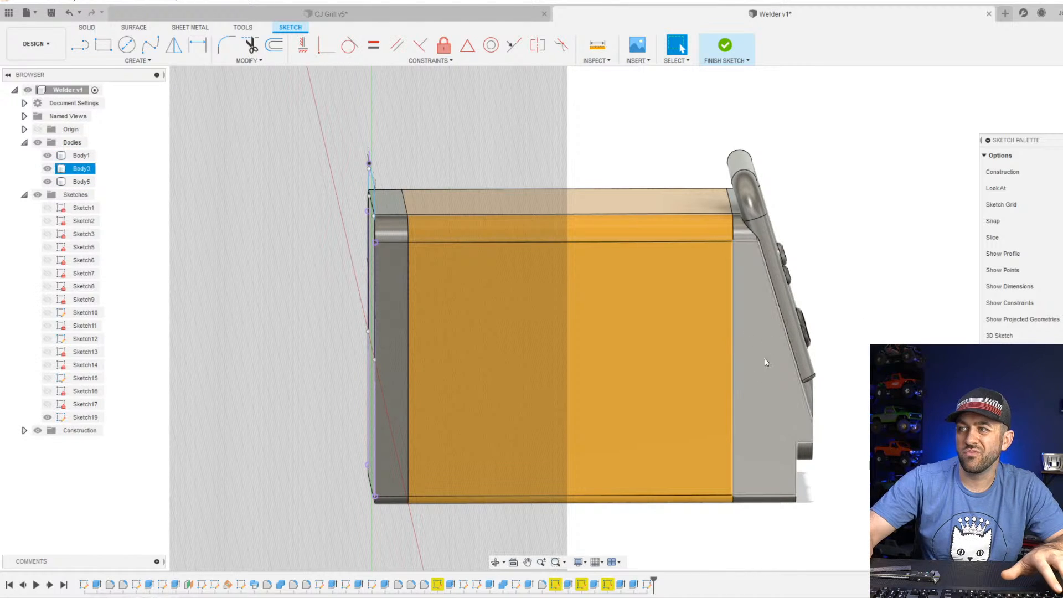
scroll(338, 336, down, 2)
scroll(356, 284, up, 3)
shift+middle_drag(355, 294, 376, 297)
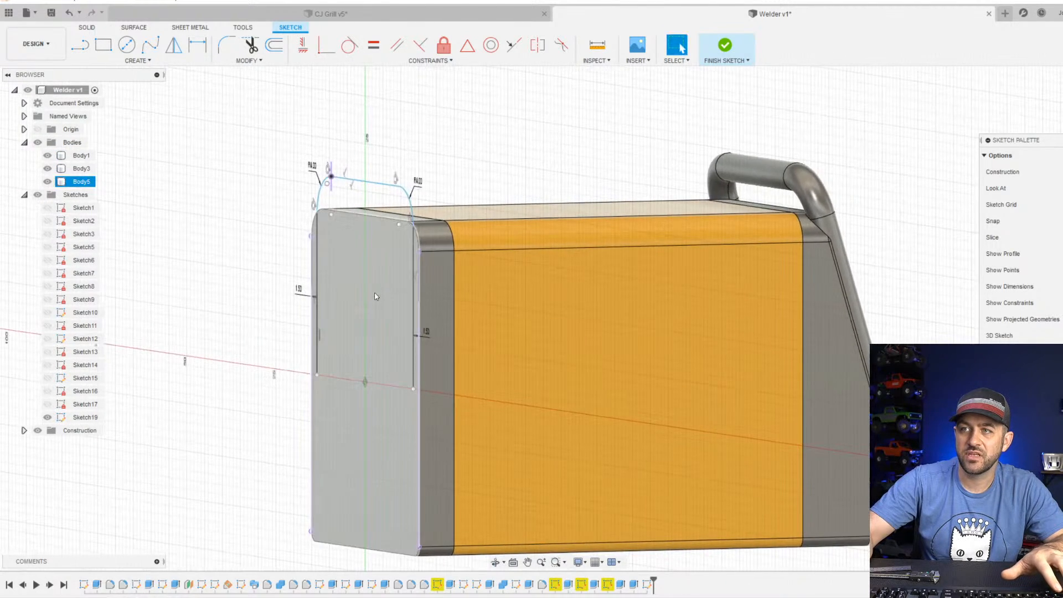
scroll(376, 296, up, 2)
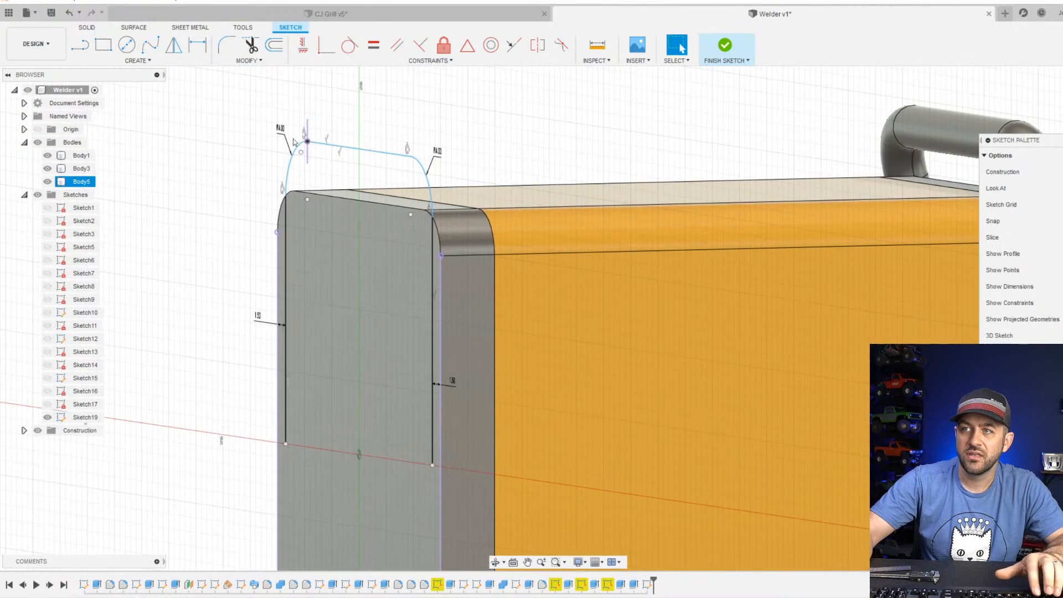
click(723, 48)
Create a construction plane offset -18 mm from the orange body's top face.
scroll(510, 225, down, 2)
scroll(467, 254, up, 3)
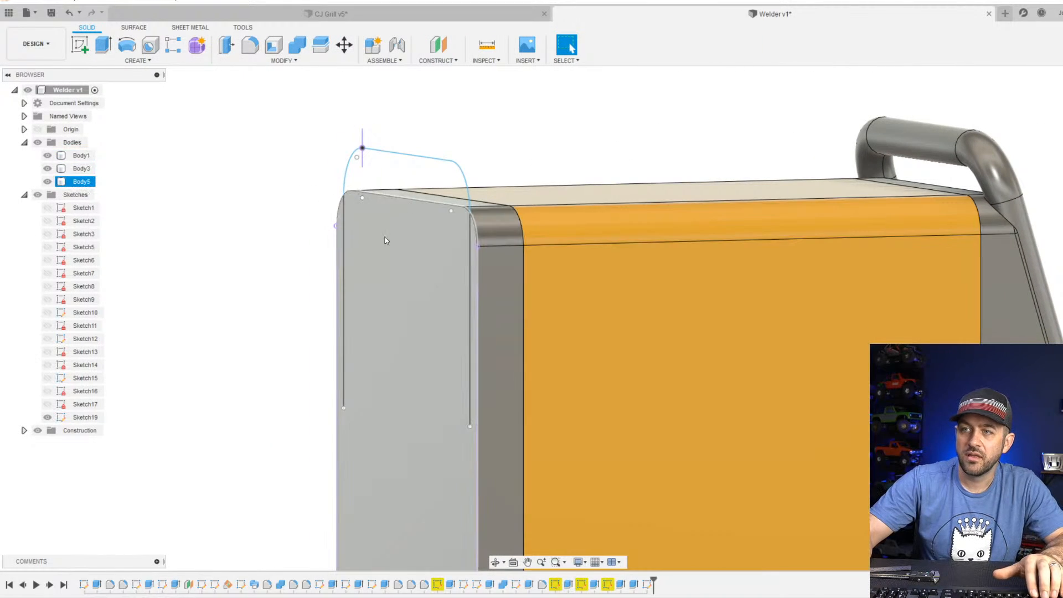
click(438, 61)
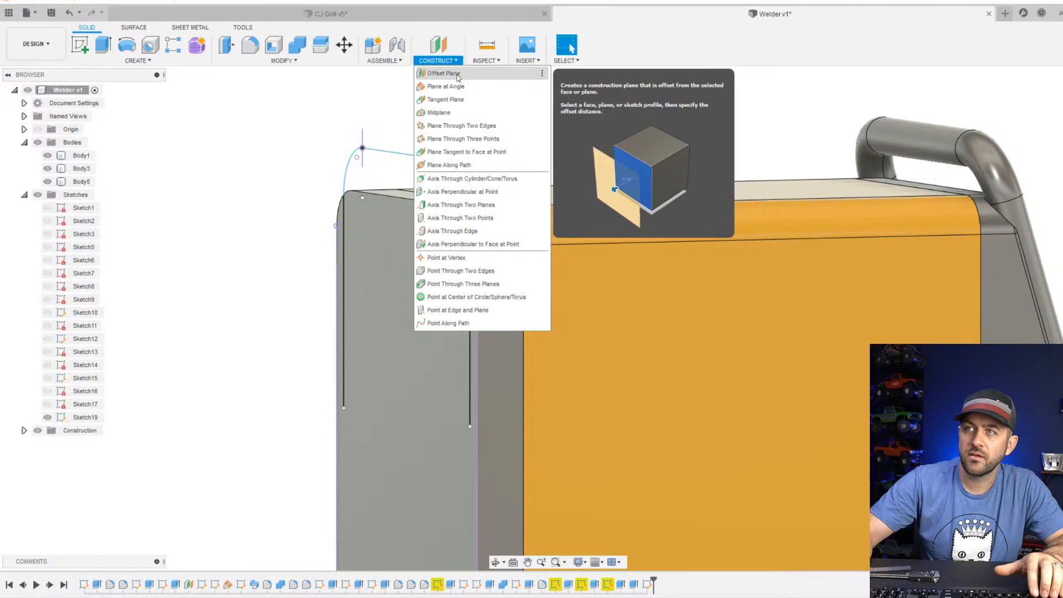
click(457, 75)
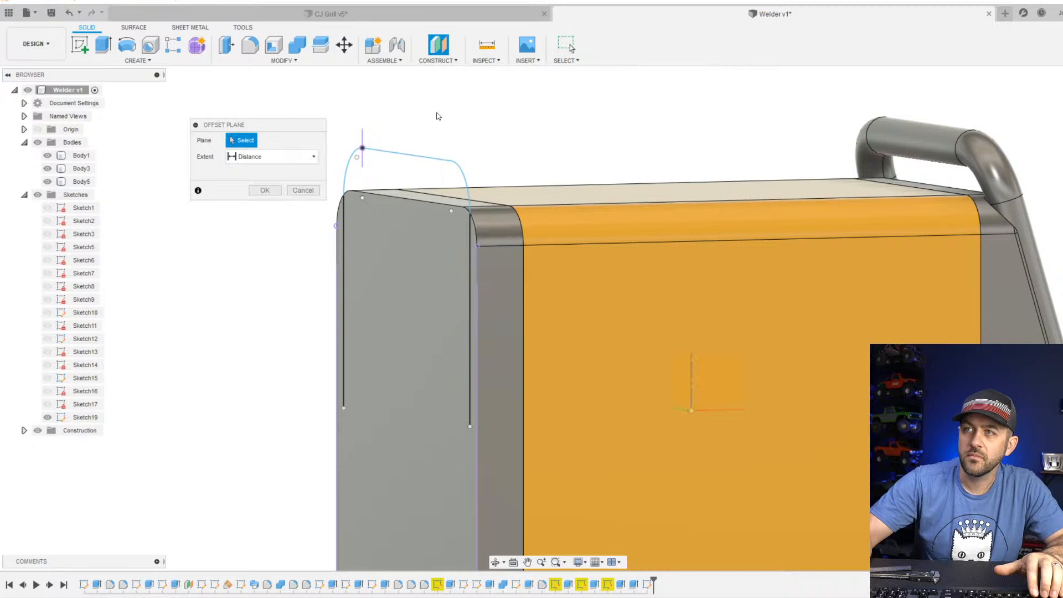
scroll(525, 219, down, 3)
click(525, 220)
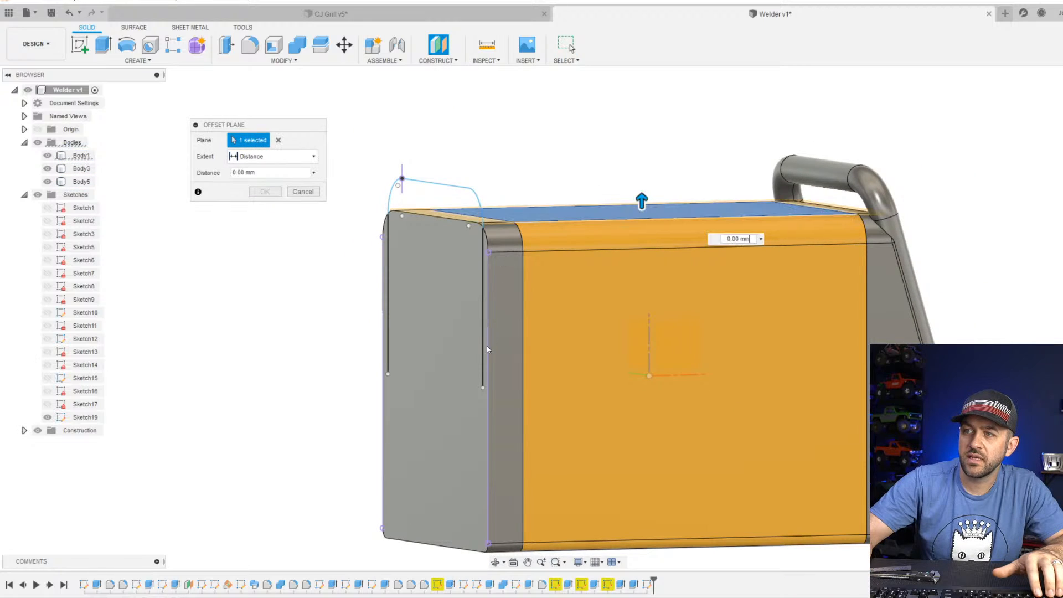
drag(642, 202, 570, 374)
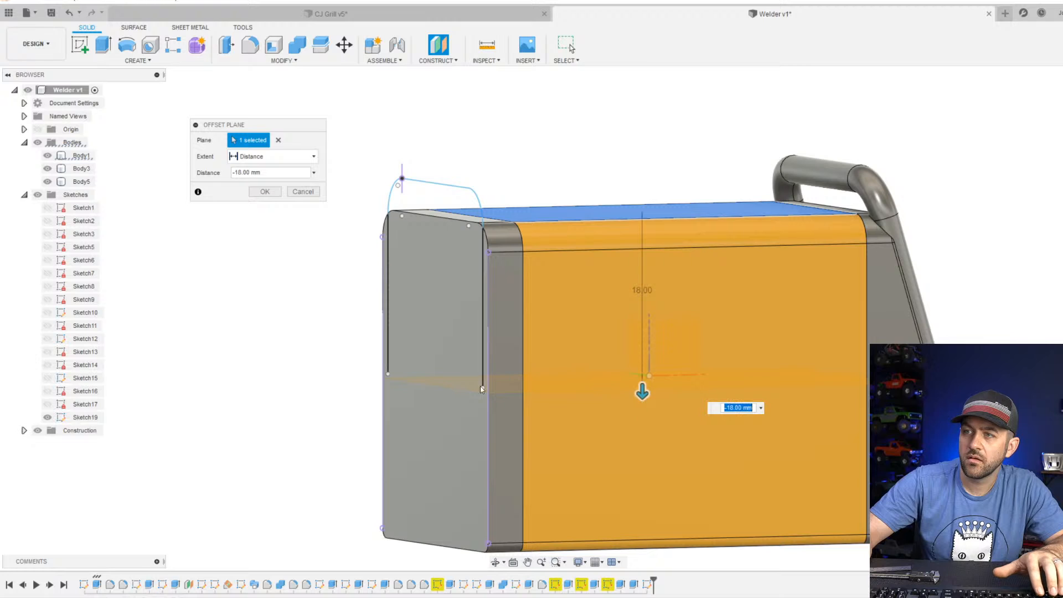
shift+middle_drag(480, 387, 711, 357)
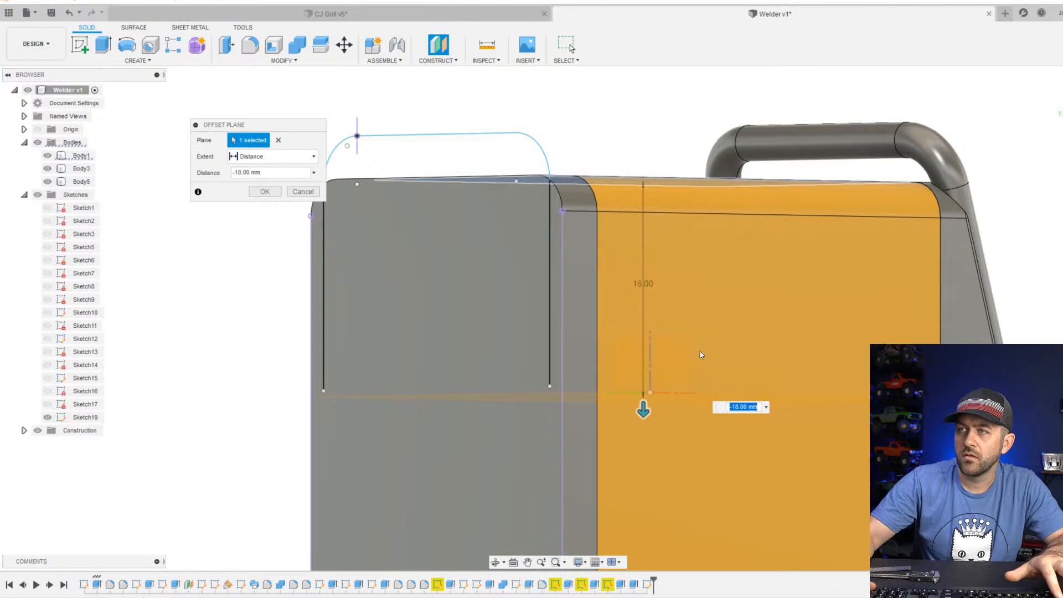
key(Return)
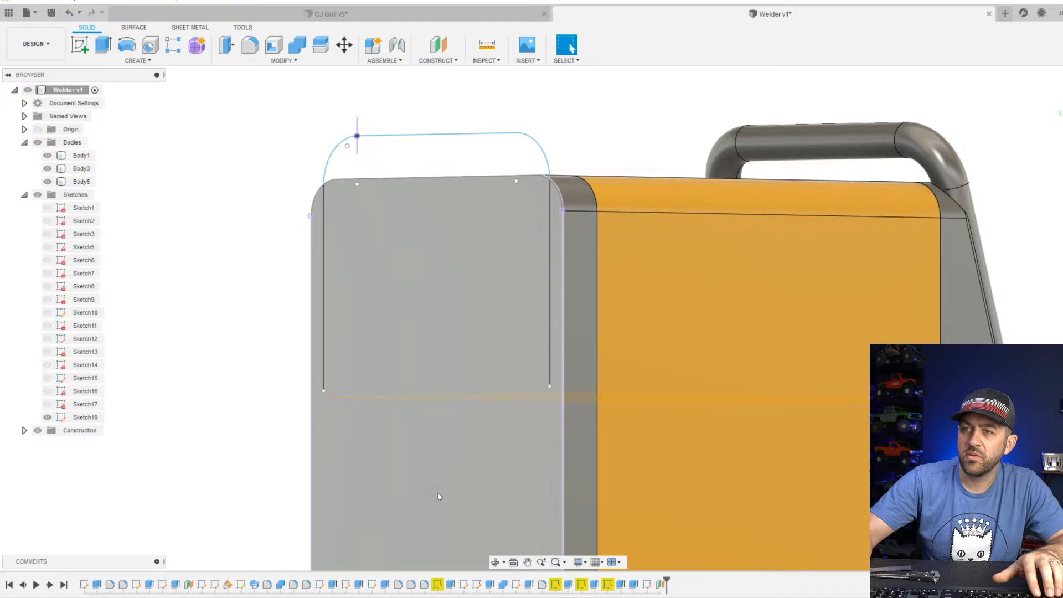
Reopen the rear handle sketch and check the vertical distance from the body's top edge to the outline's lower-right endpoint, seen from the rear.
right_click(647, 584)
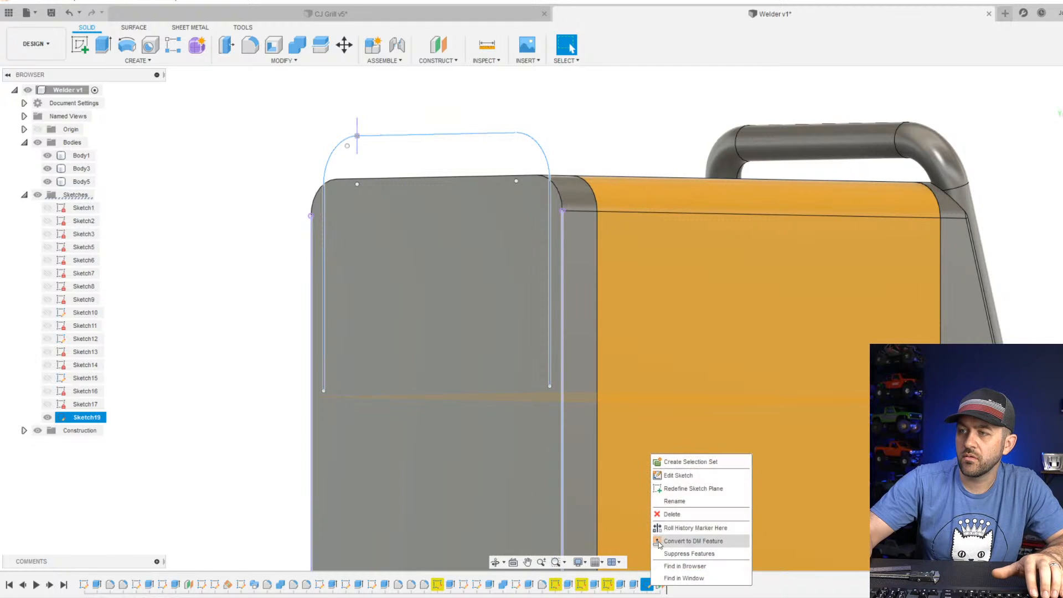
click(672, 475)
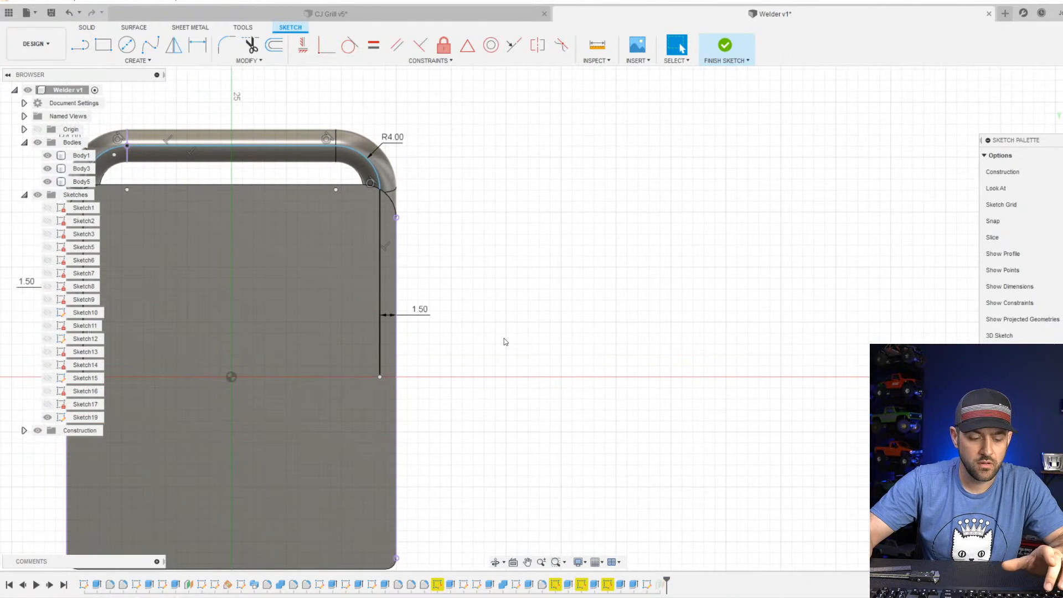
key(p)
click(309, 186)
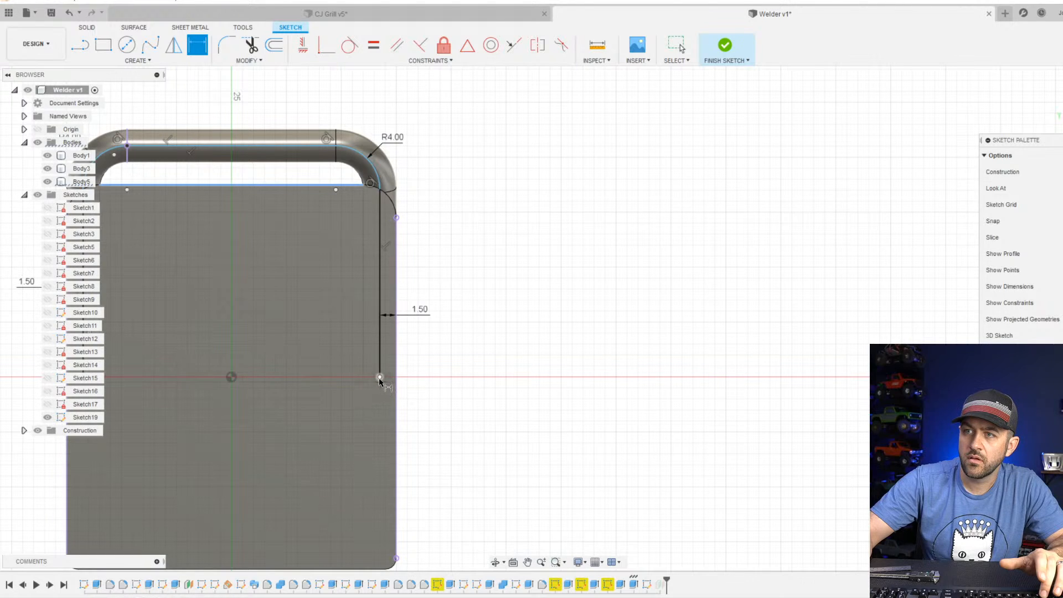
click(380, 378)
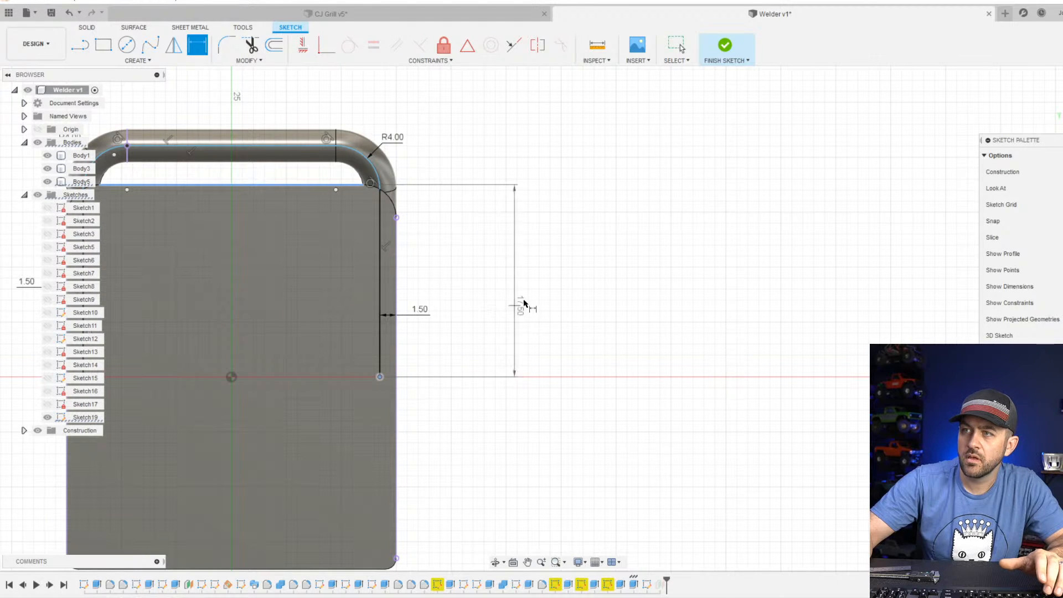
key(Escape)
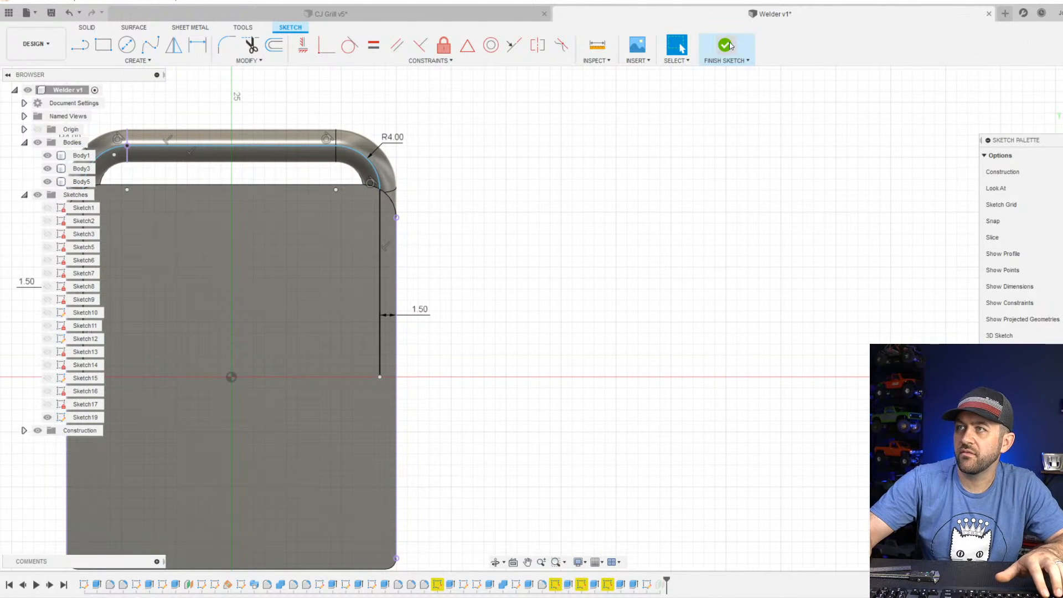
Change the construction plane's offset distance so the plane meets the lower ends of the handle outline's vertical lines.
right_click(663, 585)
click(686, 488)
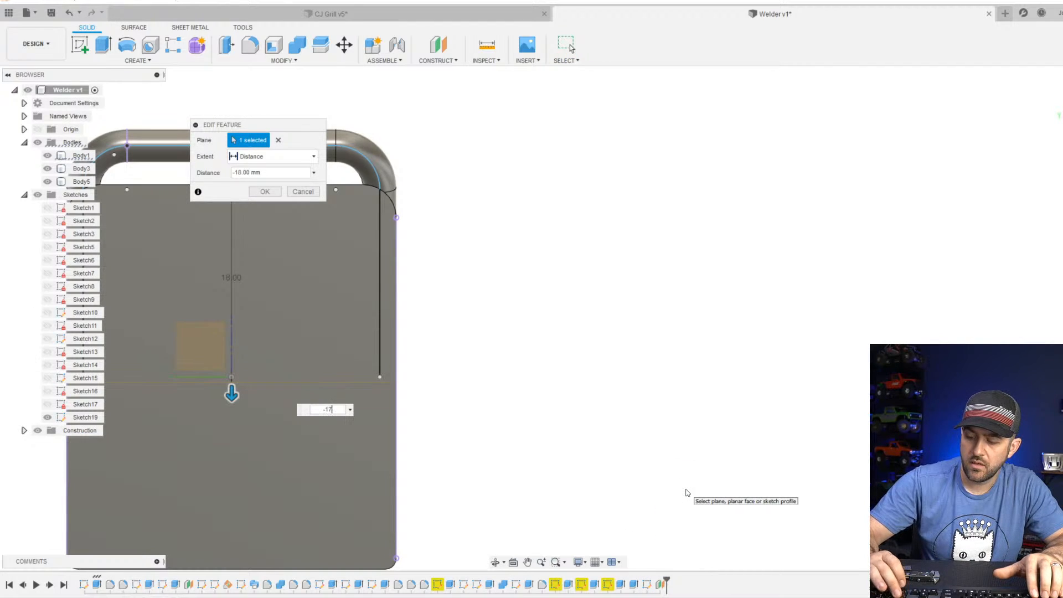
text(-17)
key(Return)
Cancel the new sketch command and remove the offset construction plane from the design.
shift+middle_drag(576, 394, 28, 341)
middle_drag(27, 340, 752, 227)
scroll(744, 228, up, 3)
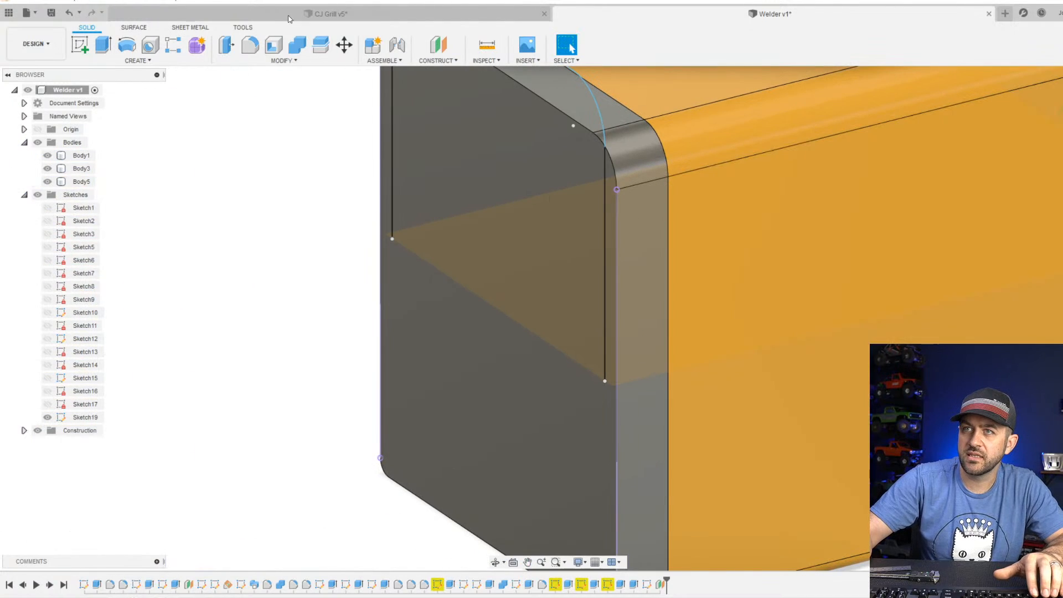
click(82, 49)
scroll(622, 341, down, 3)
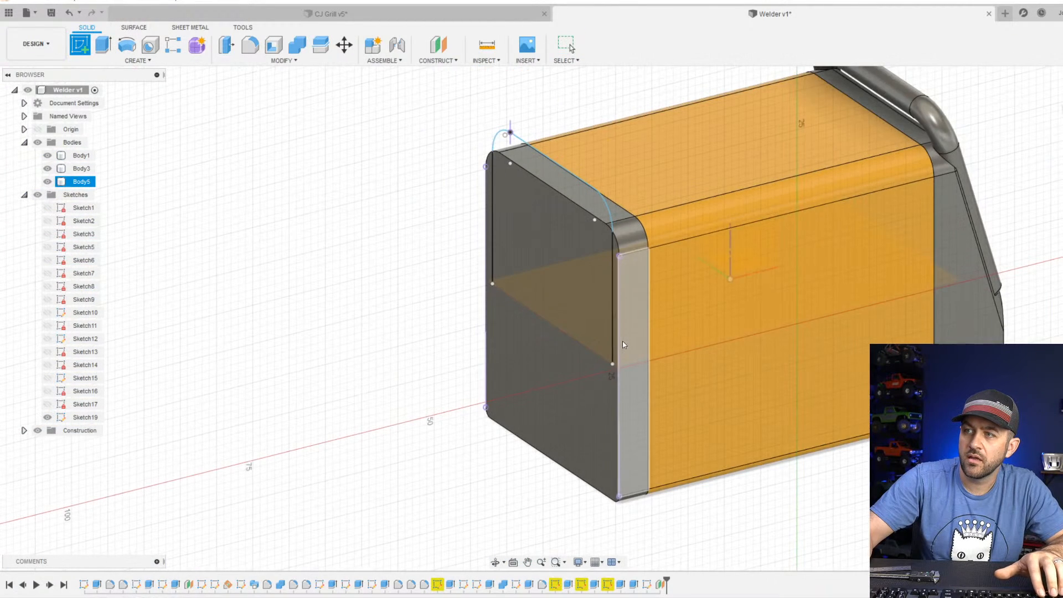
shift+middle_drag(712, 340, 553, 367)
key(Escape)
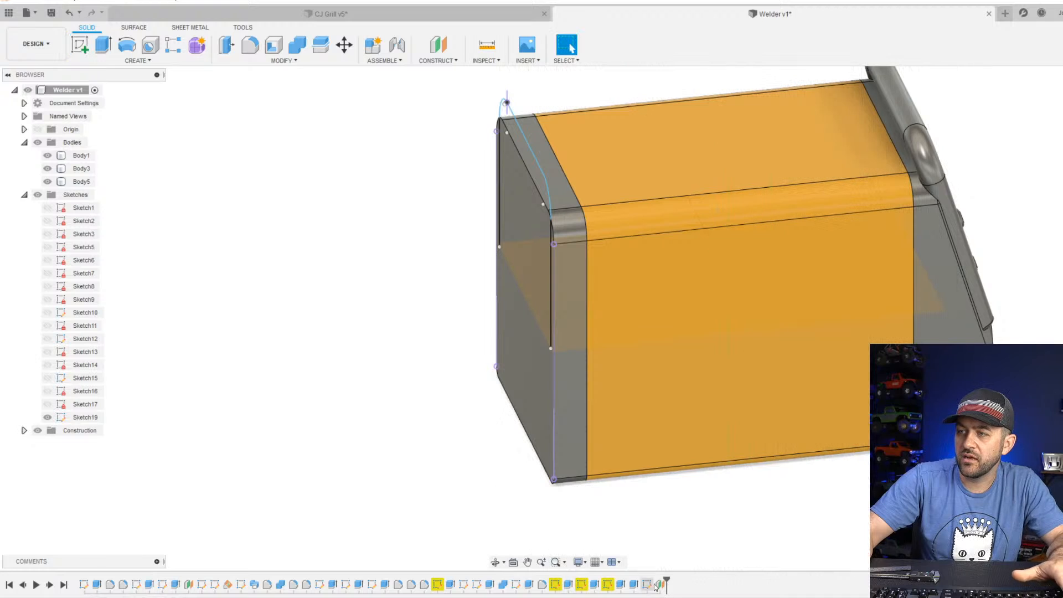
drag(666, 584, 654, 585)
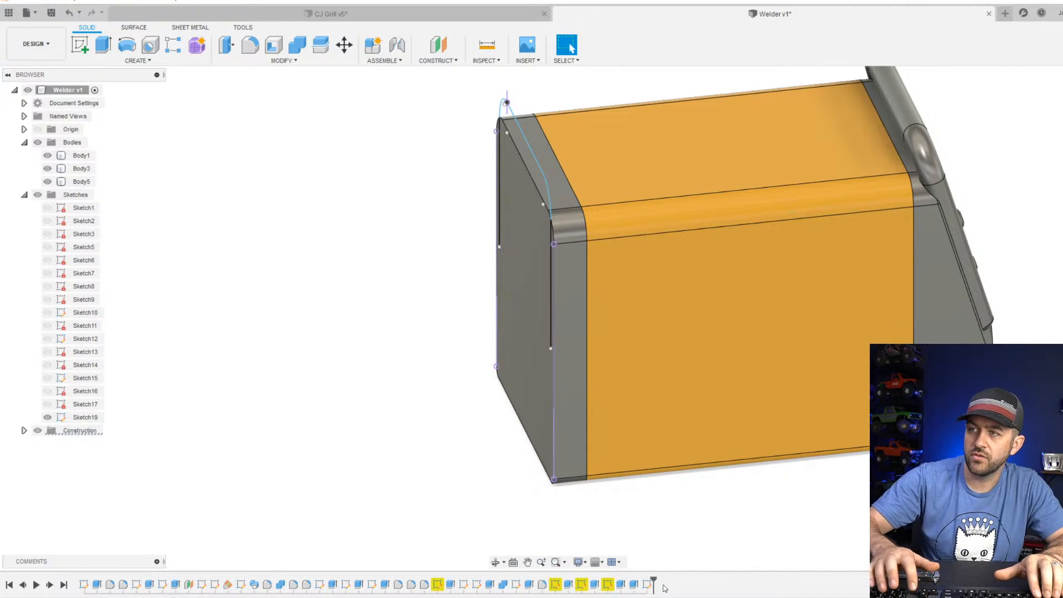
Hide the orange main body (Body1) and start a new sketch on the horizontal origin plane.
click(83, 46)
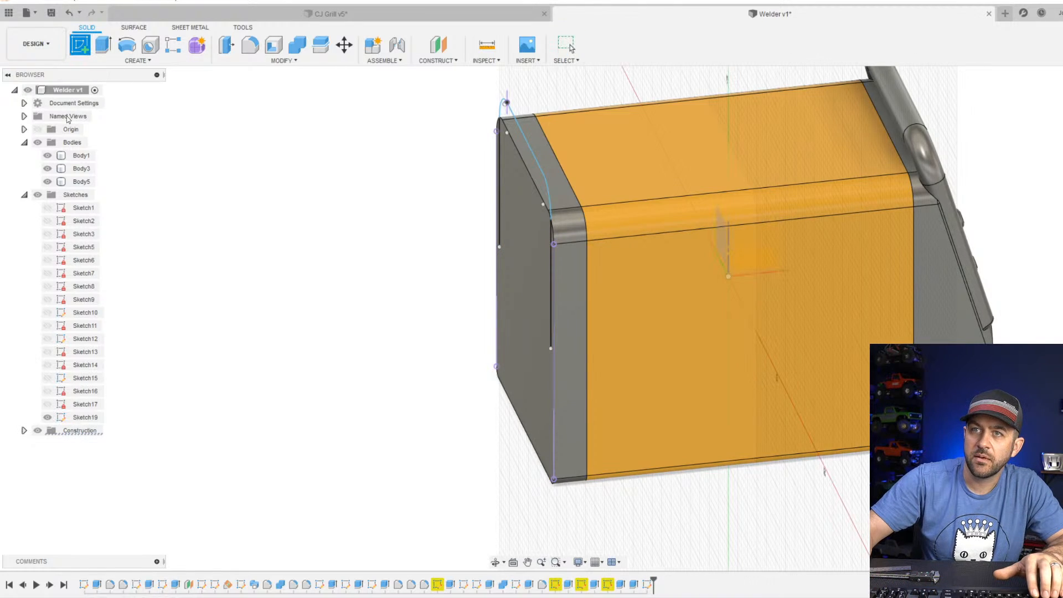
click(817, 278)
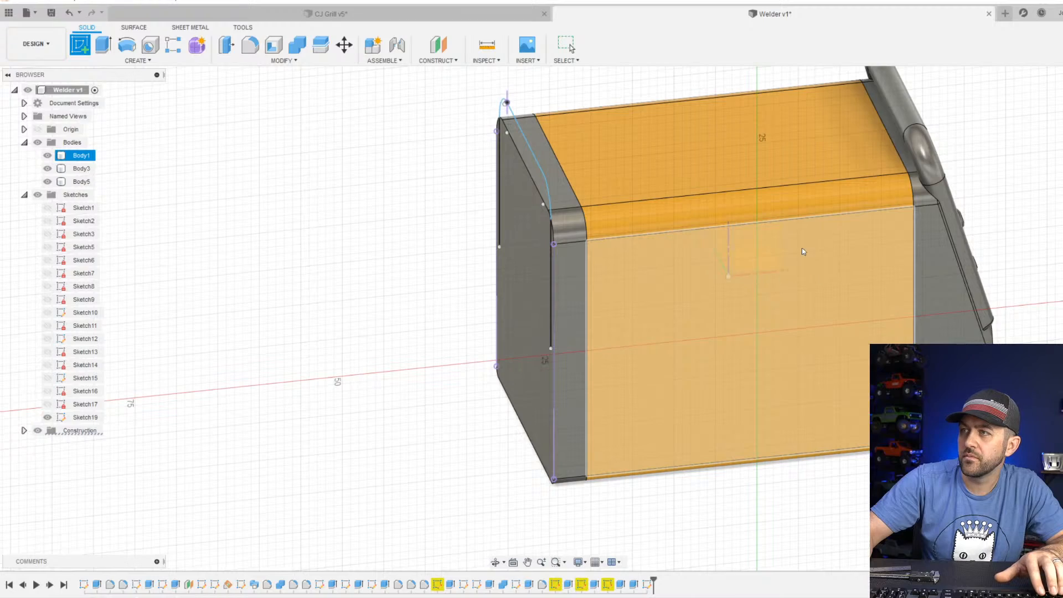
shift+middle_drag(802, 249, 795, 225)
click(49, 156)
click(776, 227)
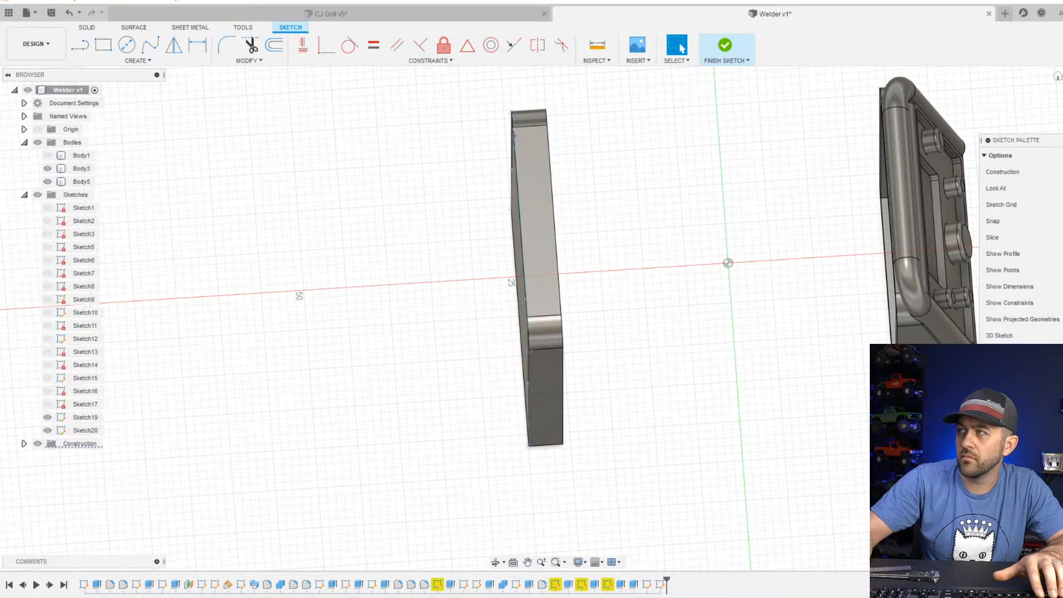
Sketch a circle about 2.6 mm in diameter centred on the lower end of the outline's right vertical line, seen from the rear.
scroll(537, 268, up, 4)
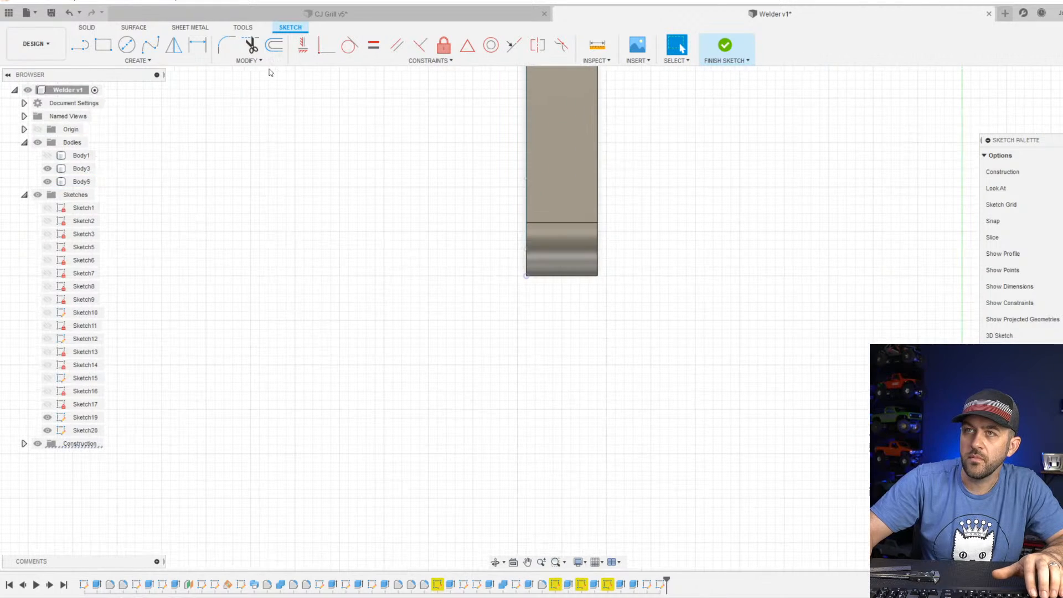
click(126, 48)
scroll(436, 225, up, 2)
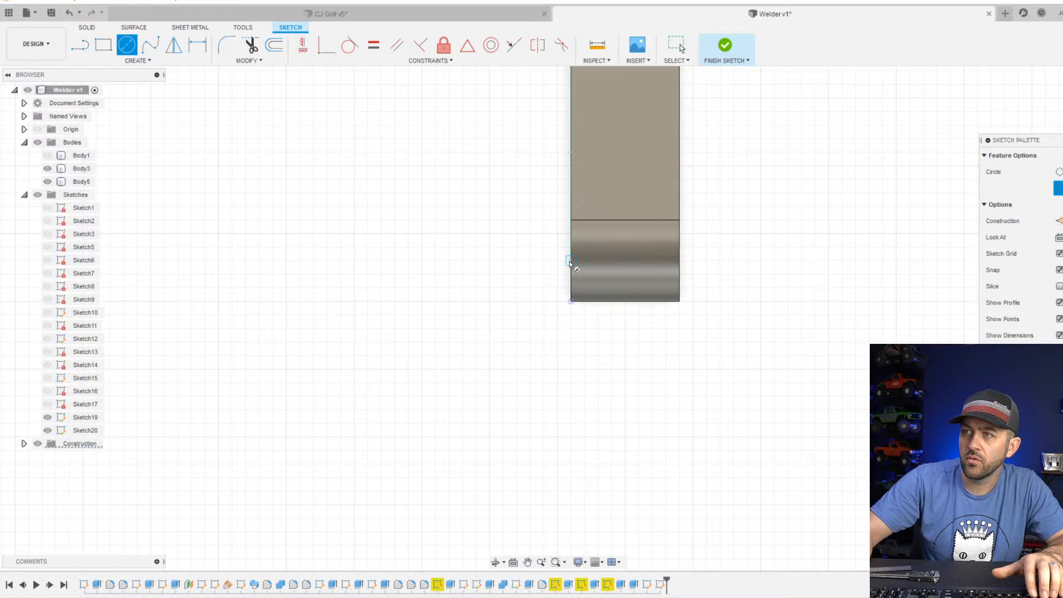
click(538, 269)
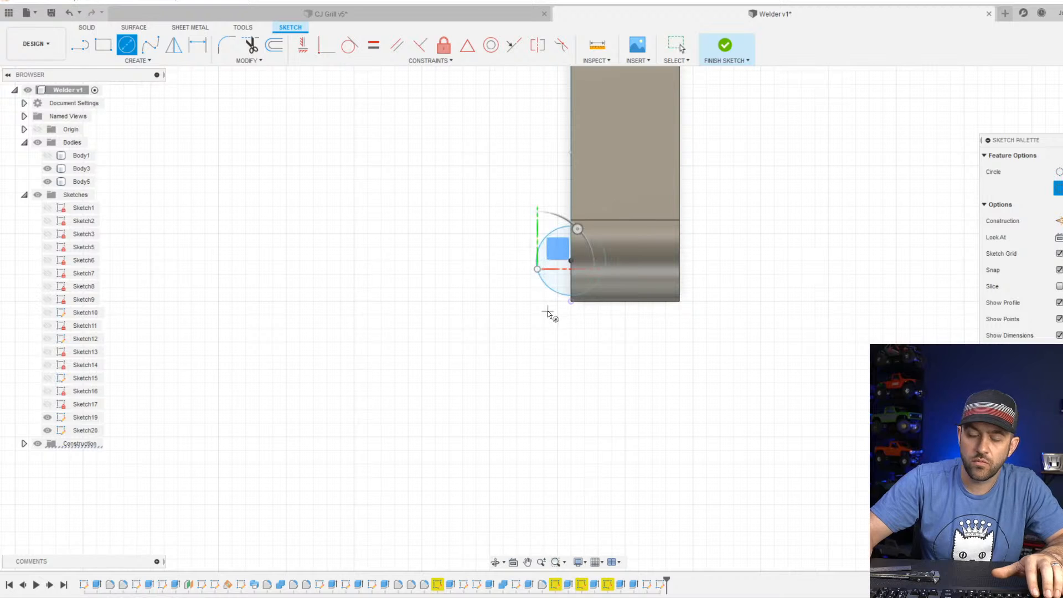
key(Escape)
Set the circle's diameter to 3 mm and finish the sketch.
click(539, 254)
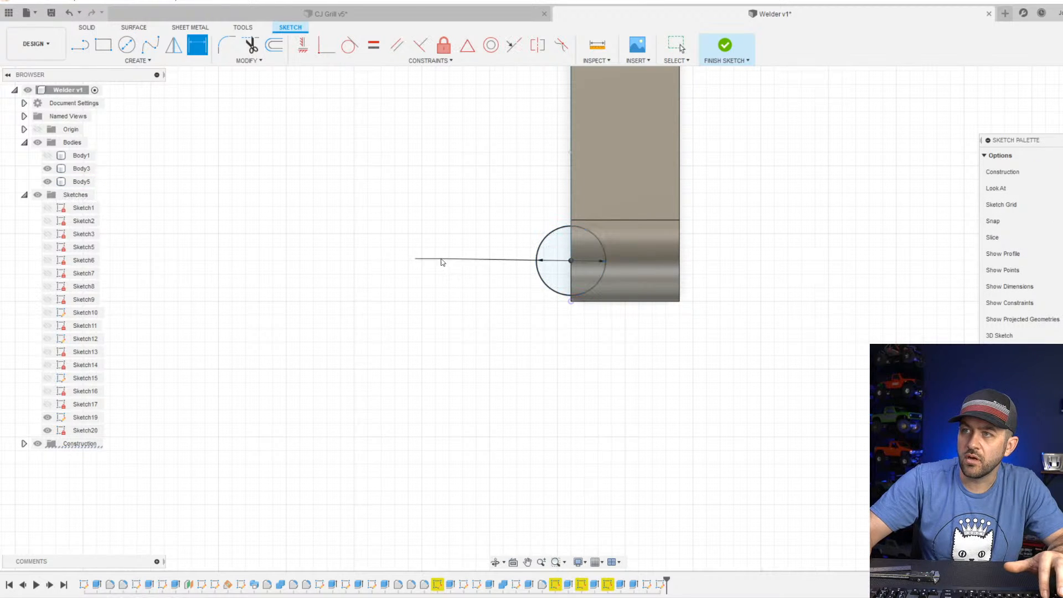
click(446, 256)
text(3)
key(Return)
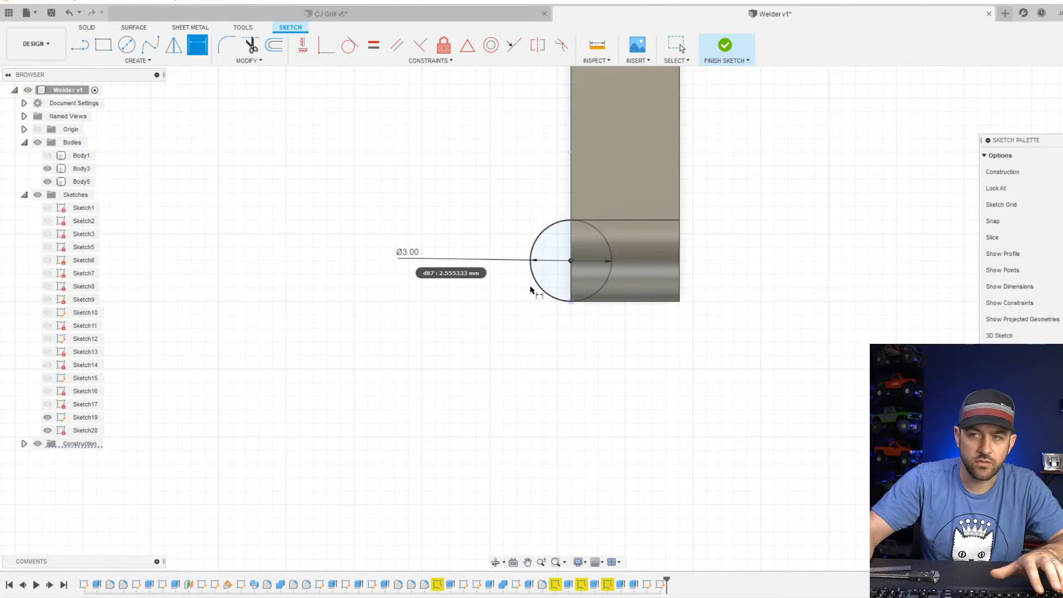
shift+middle_drag(530, 290, 461, 72)
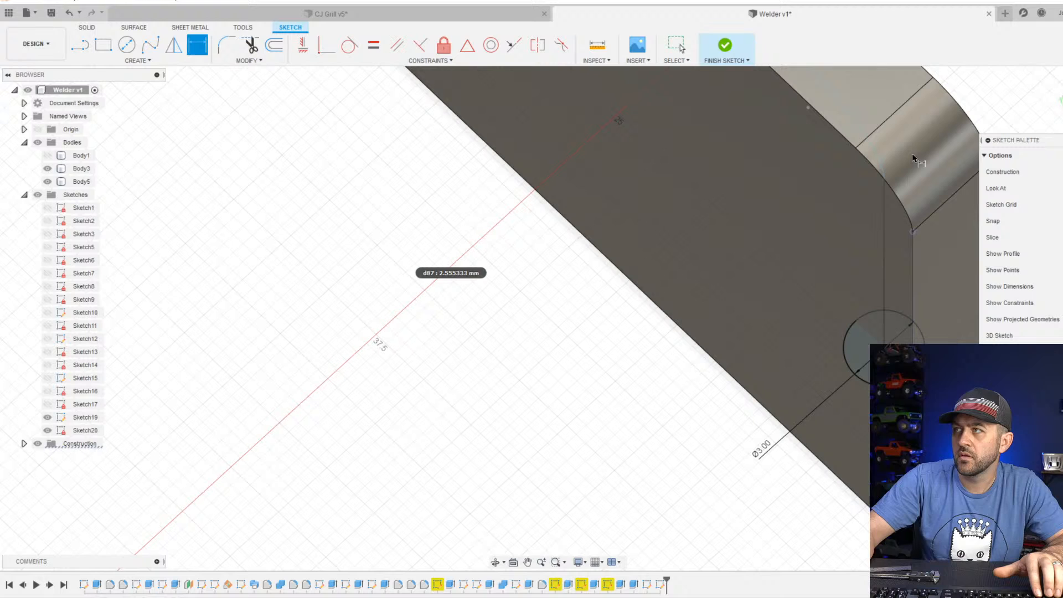
click(718, 44)
scroll(820, 308, up, 4)
middle_drag(838, 281, 843, 293)
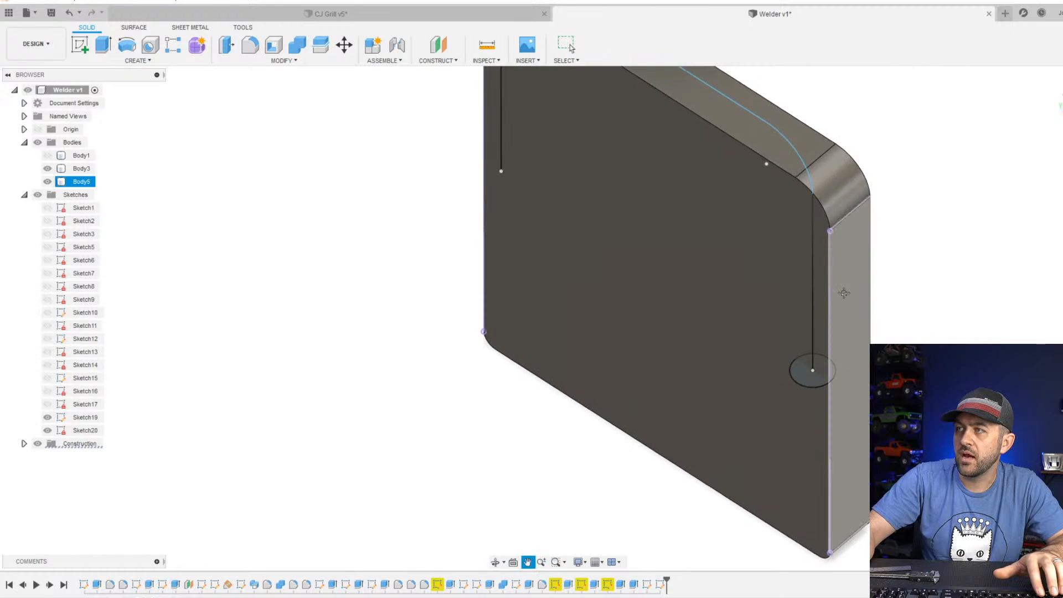
Sweep the 3 mm circle along the rear handle's filleted outline as a new body.
scroll(825, 344, down, 4)
shift+middle_drag(825, 343, 786, 457)
scroll(800, 428, up, 4)
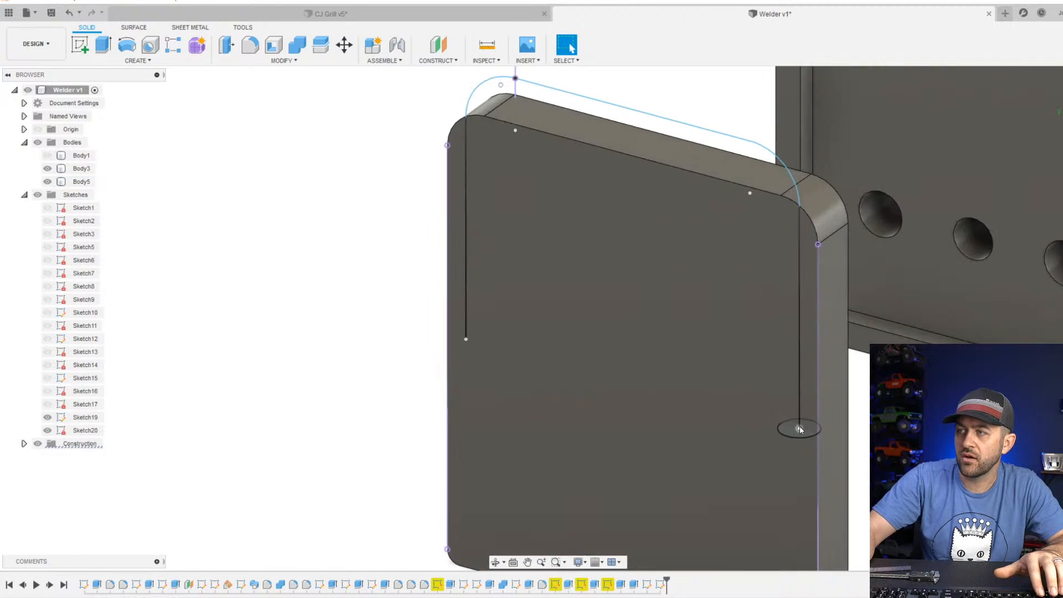
click(138, 60)
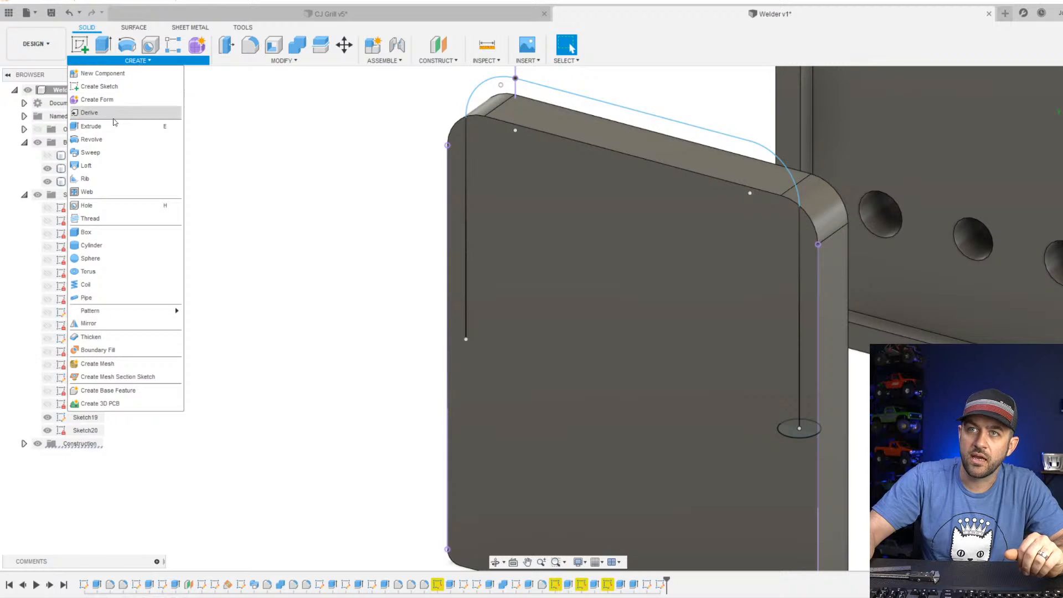
click(105, 152)
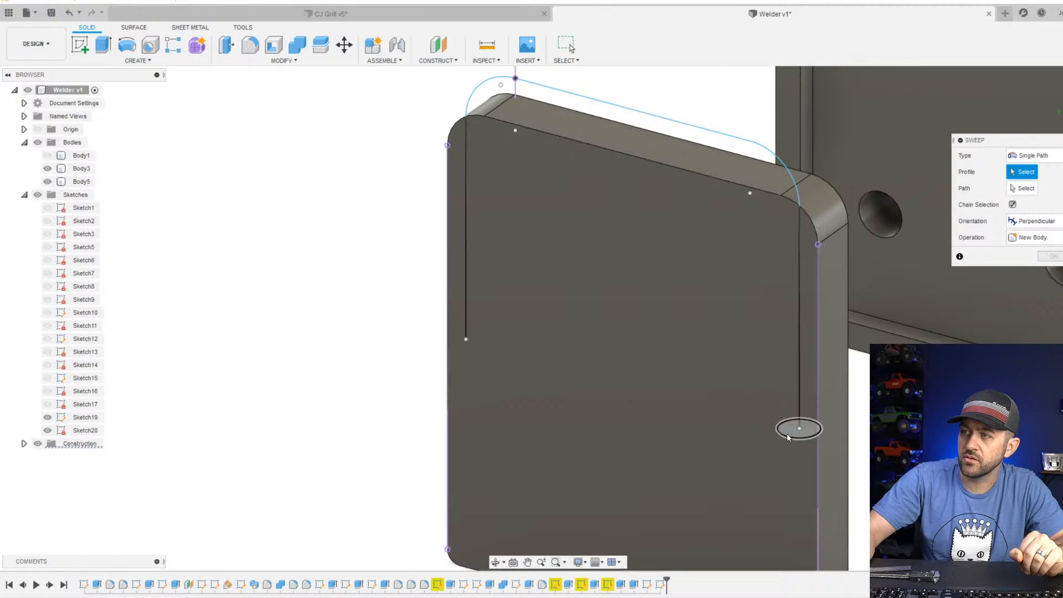
click(788, 435)
click(1017, 189)
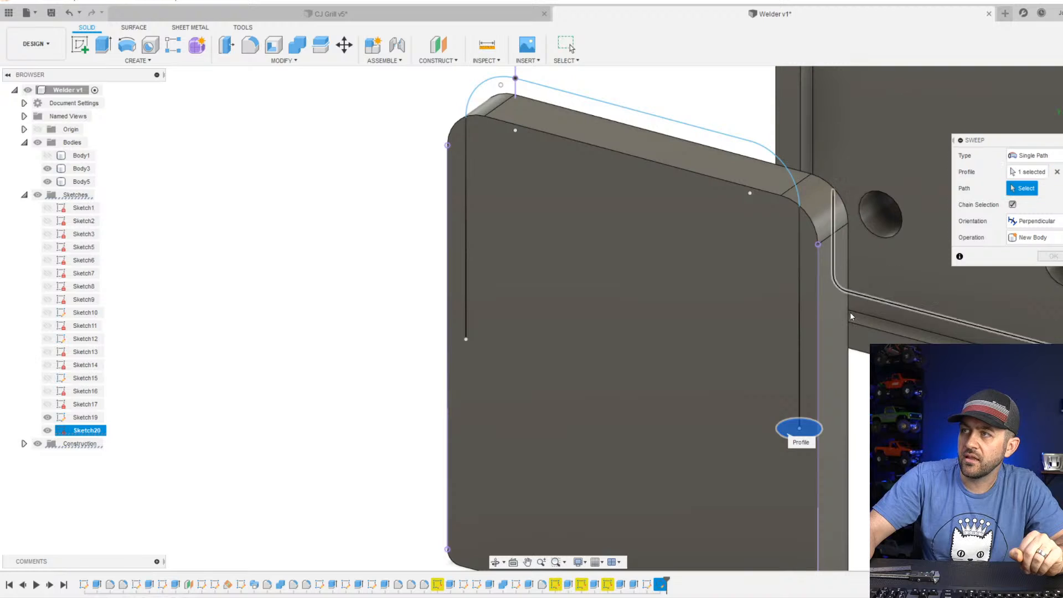
click(802, 348)
scroll(707, 357, down, 3)
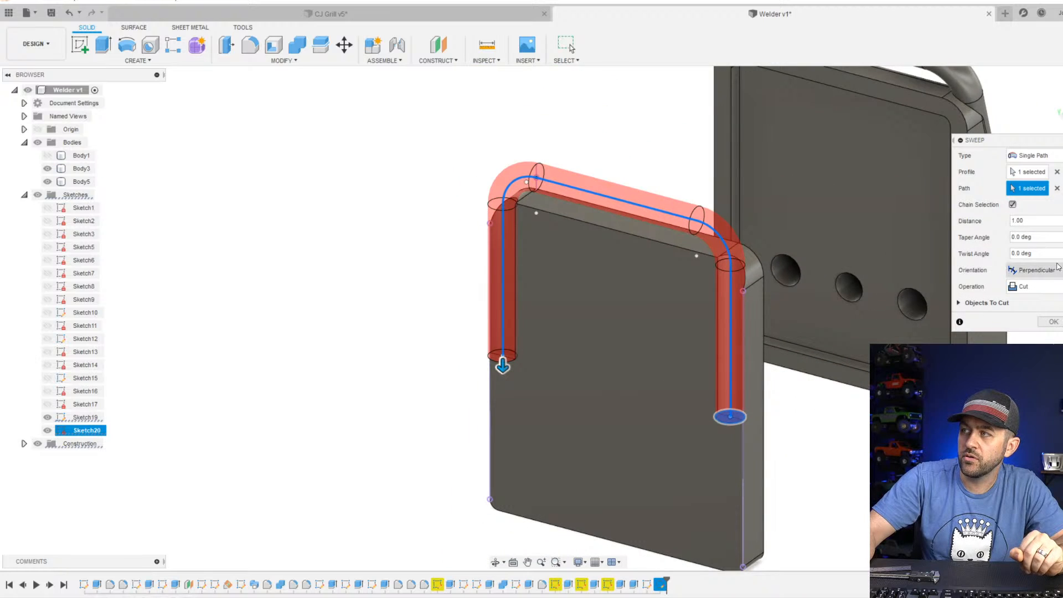
click(1038, 286)
click(1046, 341)
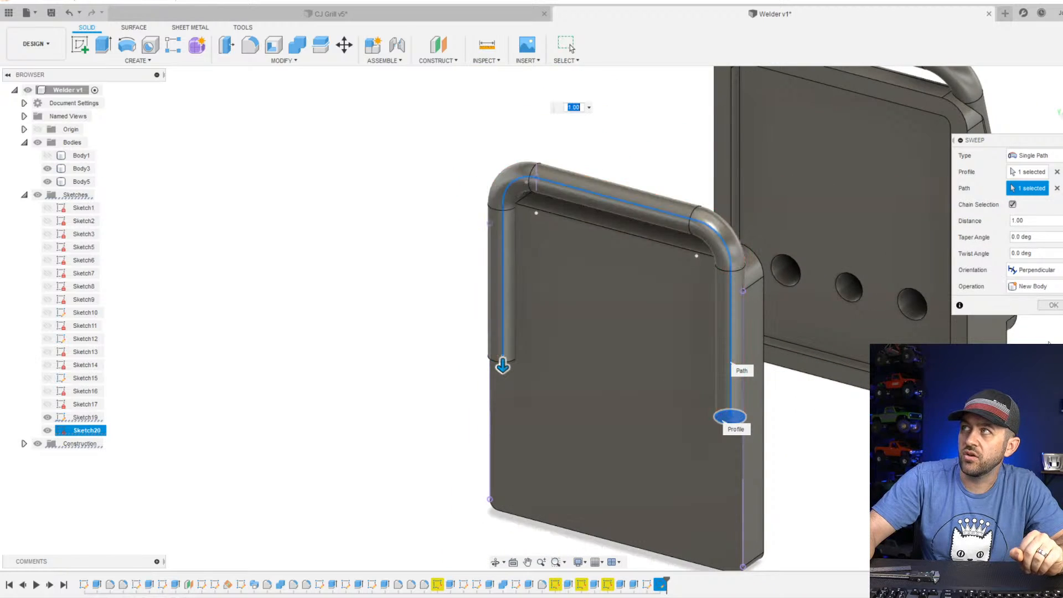
click(1052, 306)
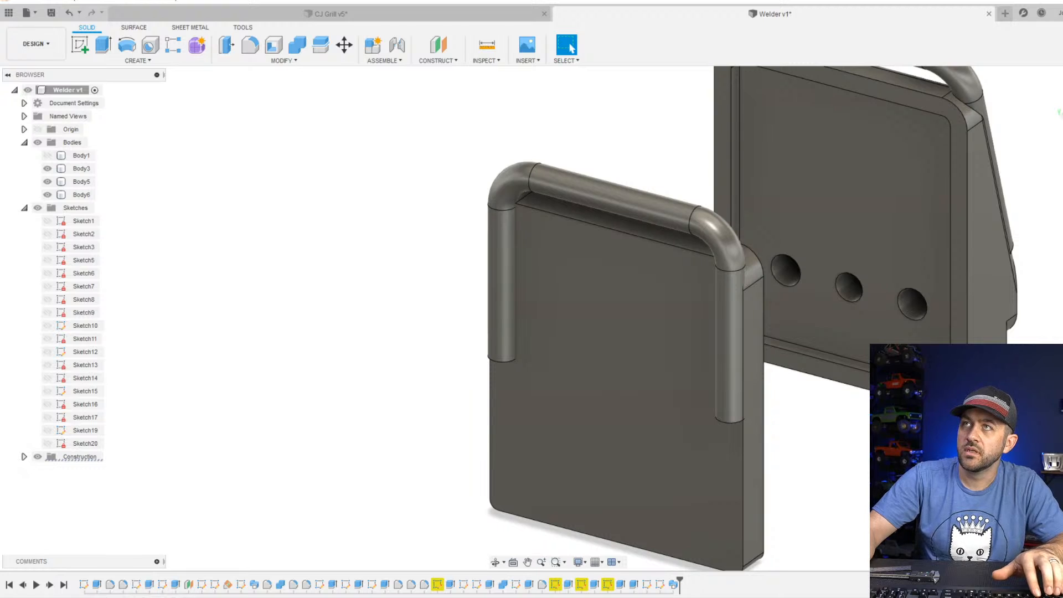
Fillet the perimeter edges of the rear panel's outer face, behind the new handle.
click(671, 226)
shift+middle_drag(672, 226, 693, 268)
click(489, 389)
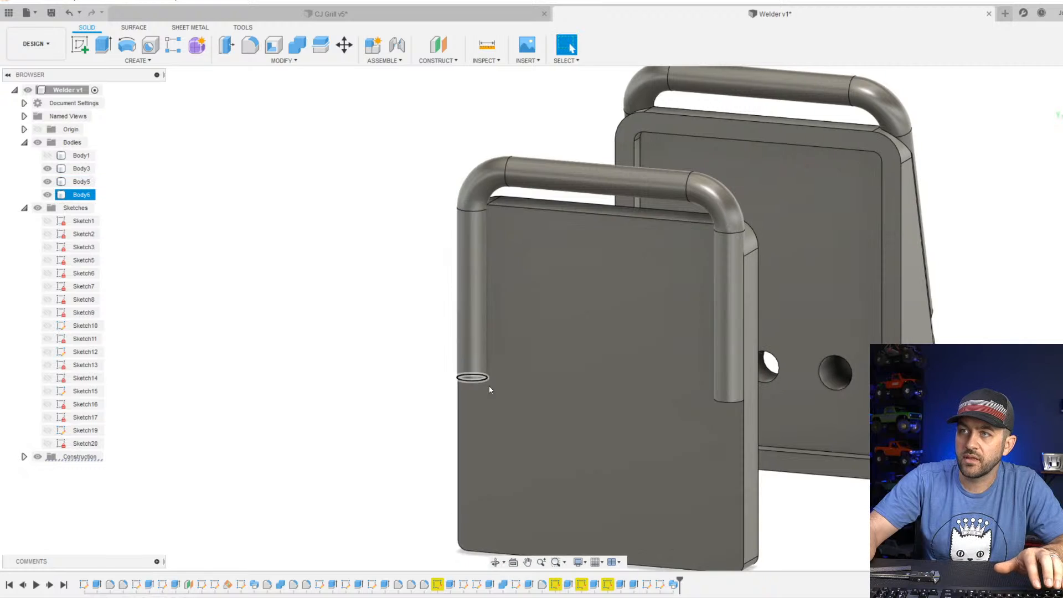
scroll(490, 389, down, 1)
scroll(695, 392, up, 3)
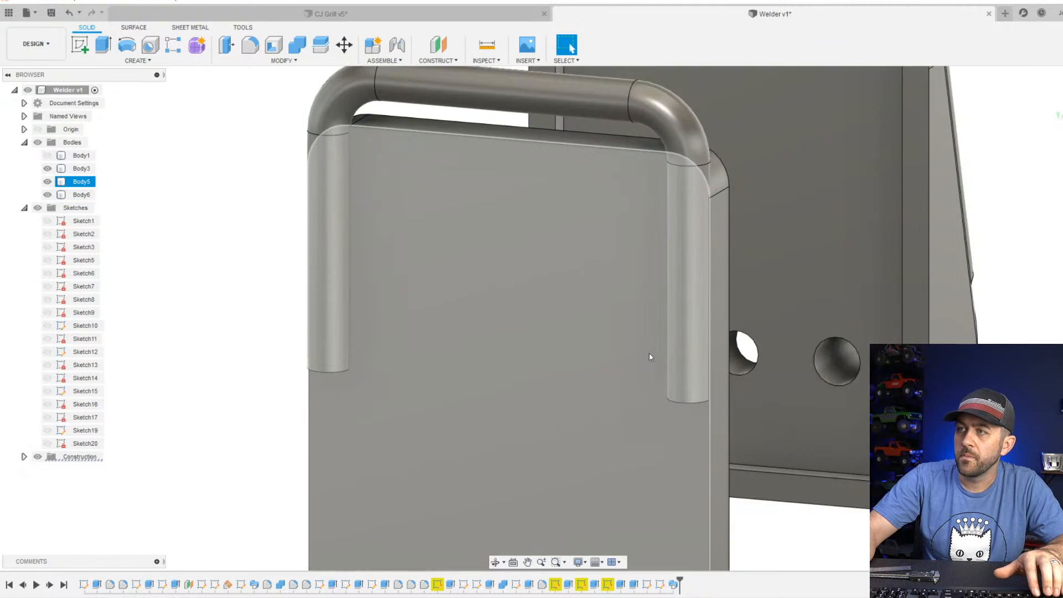
scroll(649, 355, down, 3)
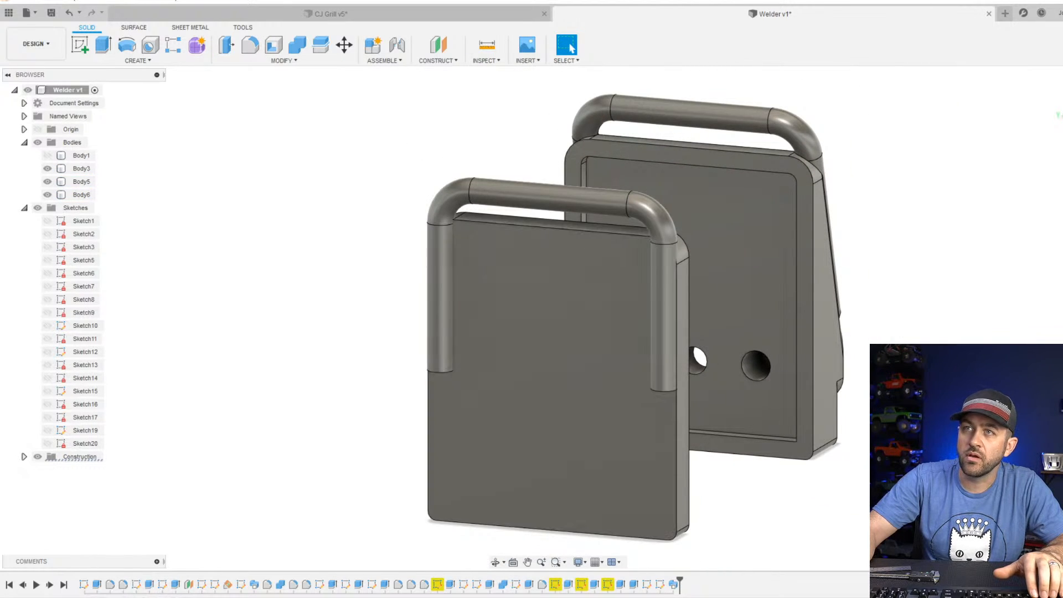
click(250, 49)
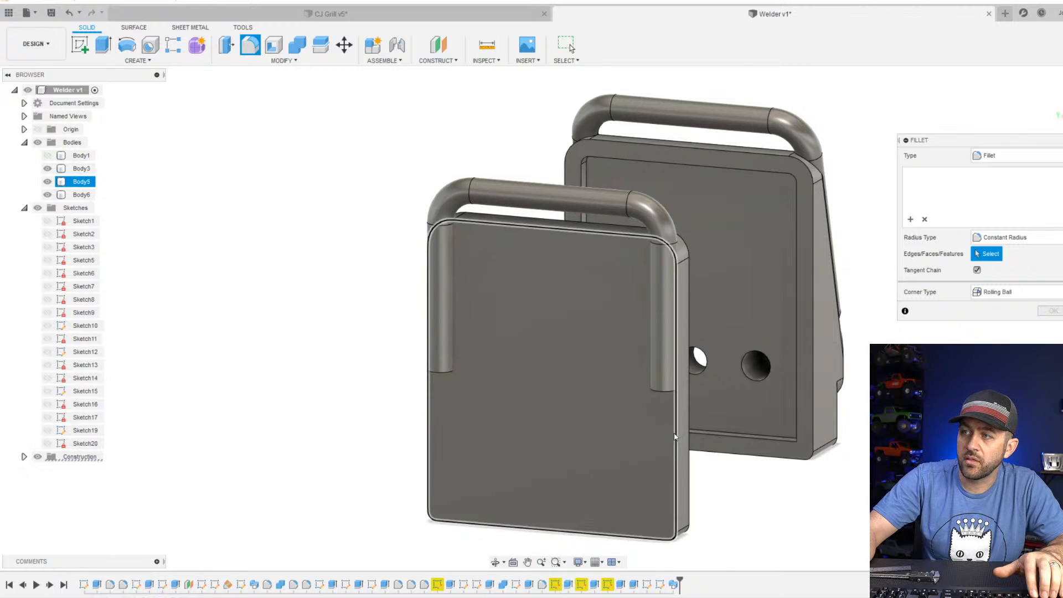
click(666, 438)
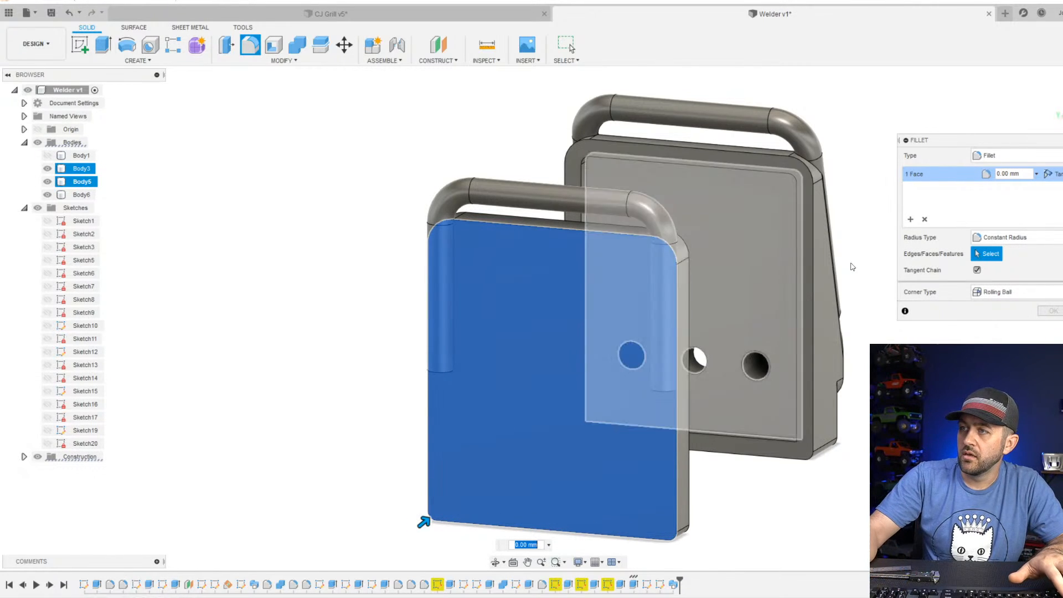
drag(424, 522, 429, 524)
key(Escape)
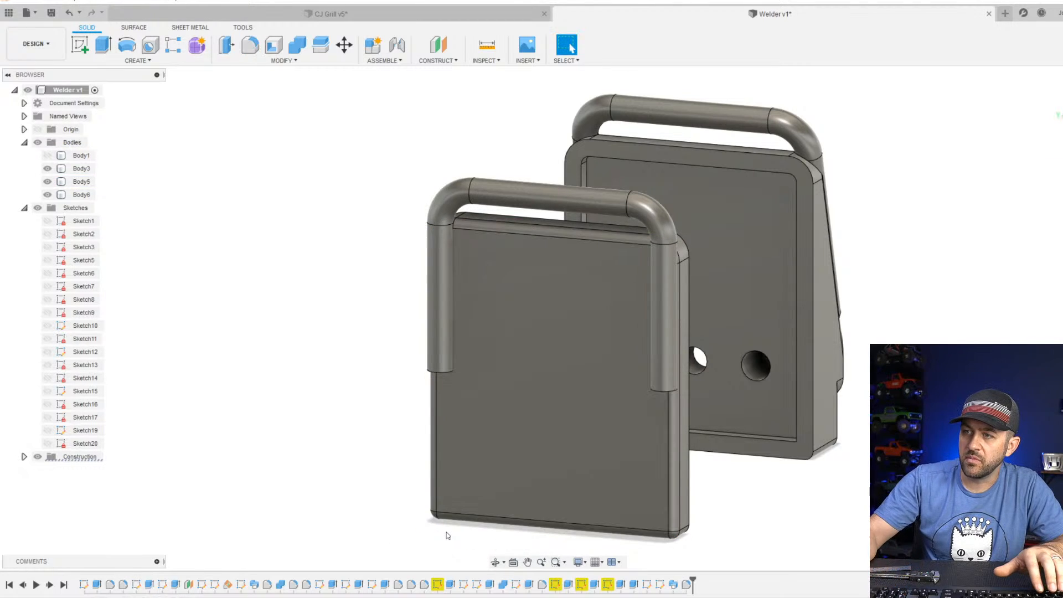
Try to combine the rear panel (Body5) with the swept handle (Body6), and undo the combination.
scroll(575, 310, up, 3)
shift+middle_drag(681, 363, 562, 332)
scroll(627, 297, down, 3)
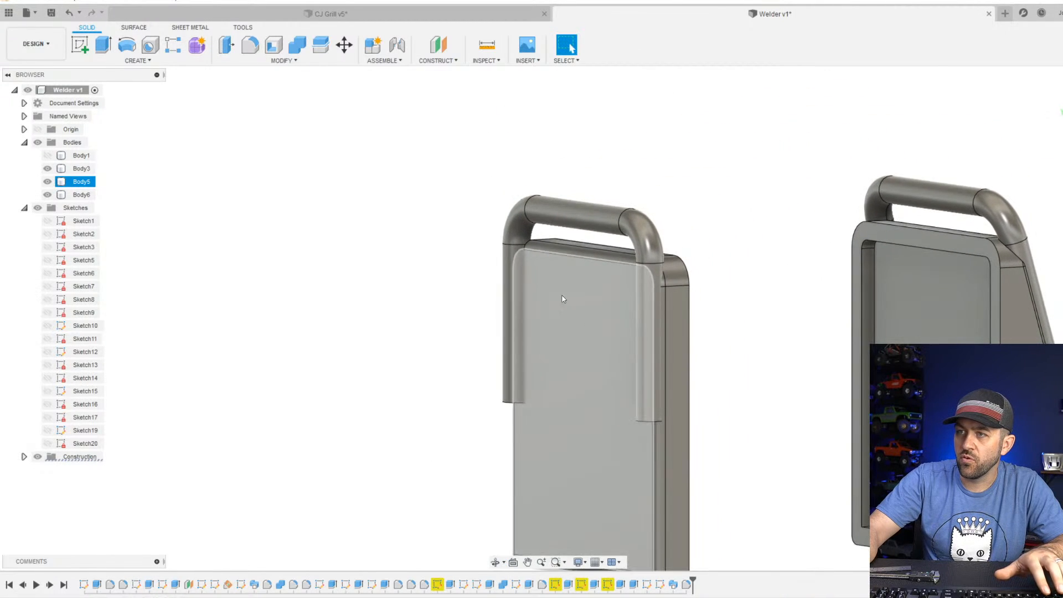
click(308, 48)
click(81, 182)
click(565, 225)
key(Return)
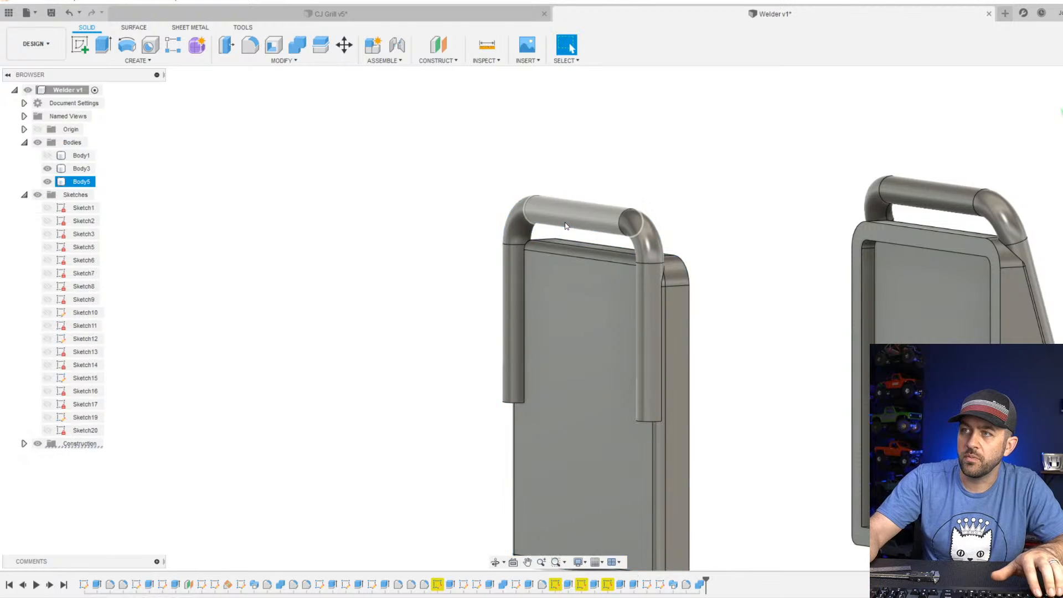
scroll(673, 386, up, 4)
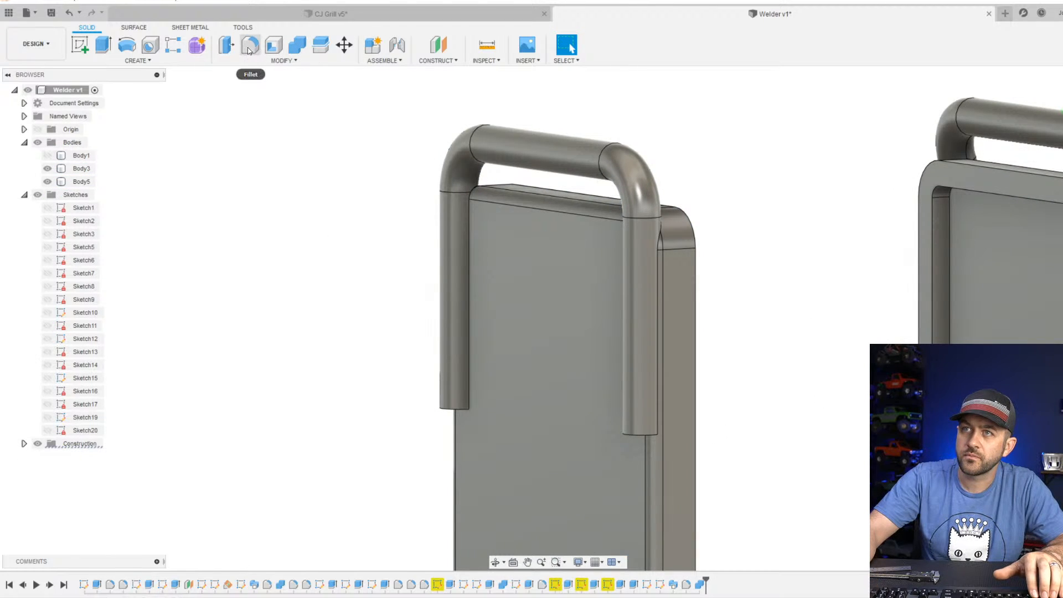
key(ctrl+z)
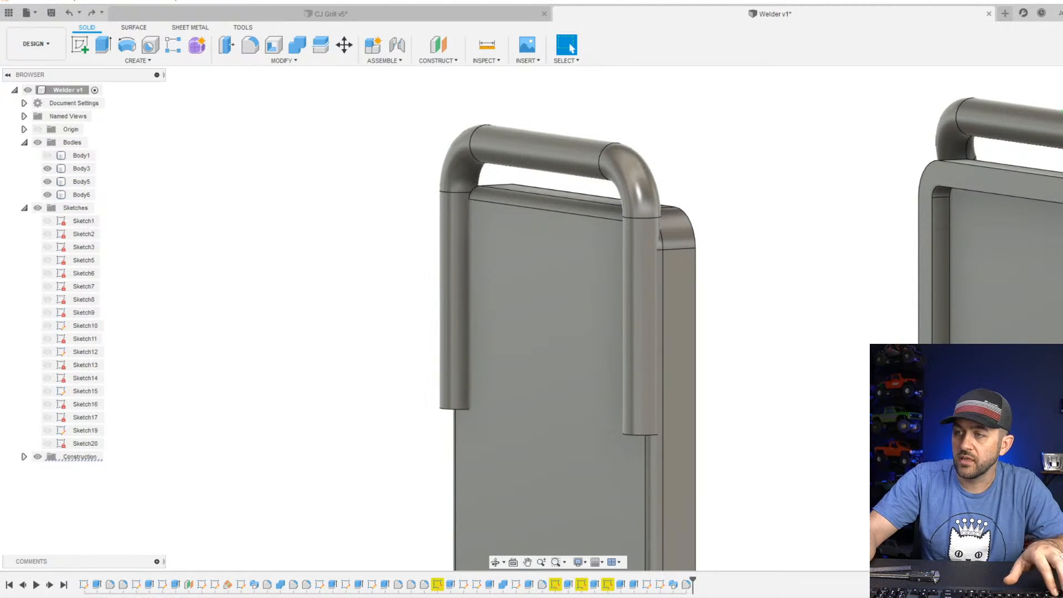
Fillet the circular end edges at the bottoms of both handle legs with a 1 mm radius.
key(f)
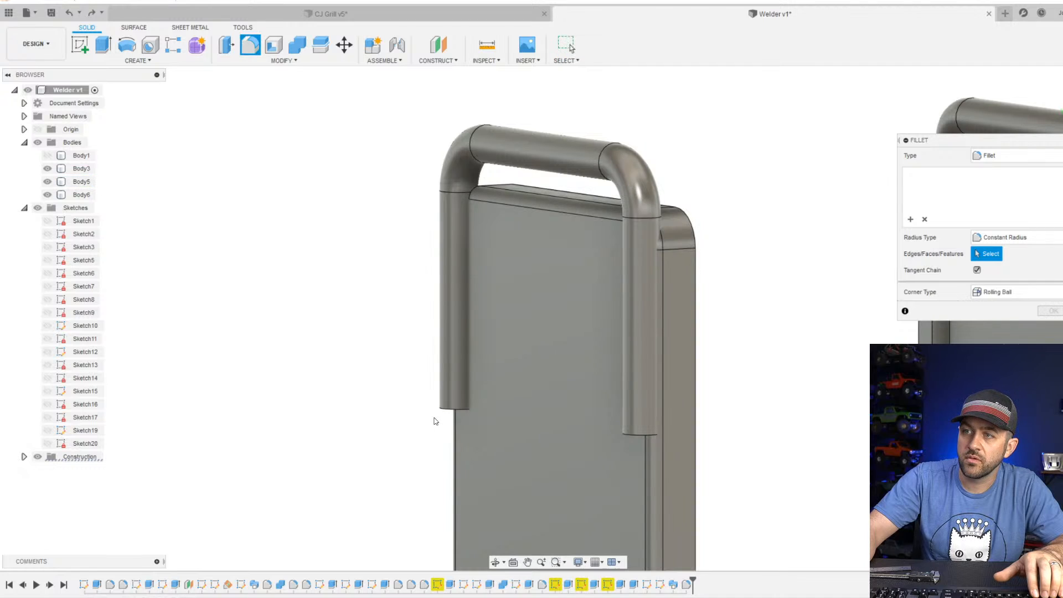
click(447, 410)
click(623, 435)
shift+middle_drag(614, 436, 622, 317)
drag(623, 317, 621, 317)
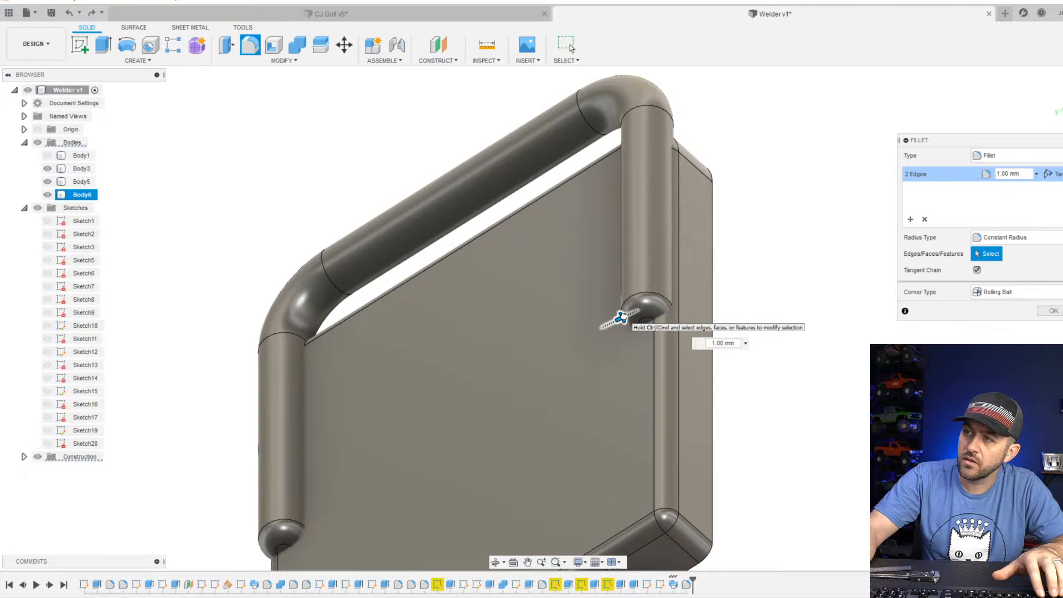
key(Return)
Combine the rear panel (Body5) and the rounded handle (Body6) into one body.
scroll(370, 236, down, 3)
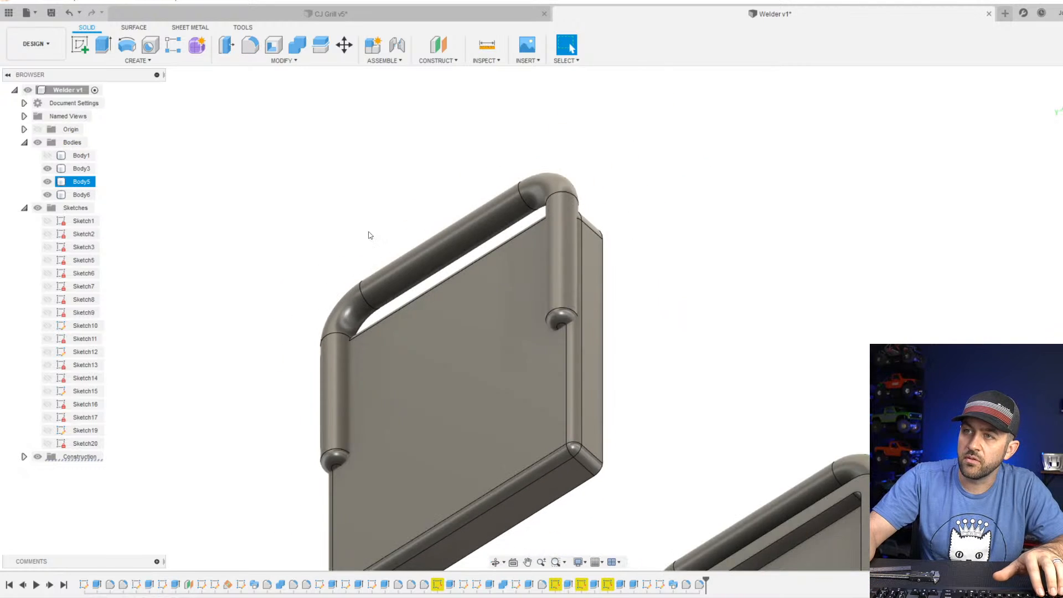
click(297, 48)
click(510, 354)
click(528, 212)
key(Return)
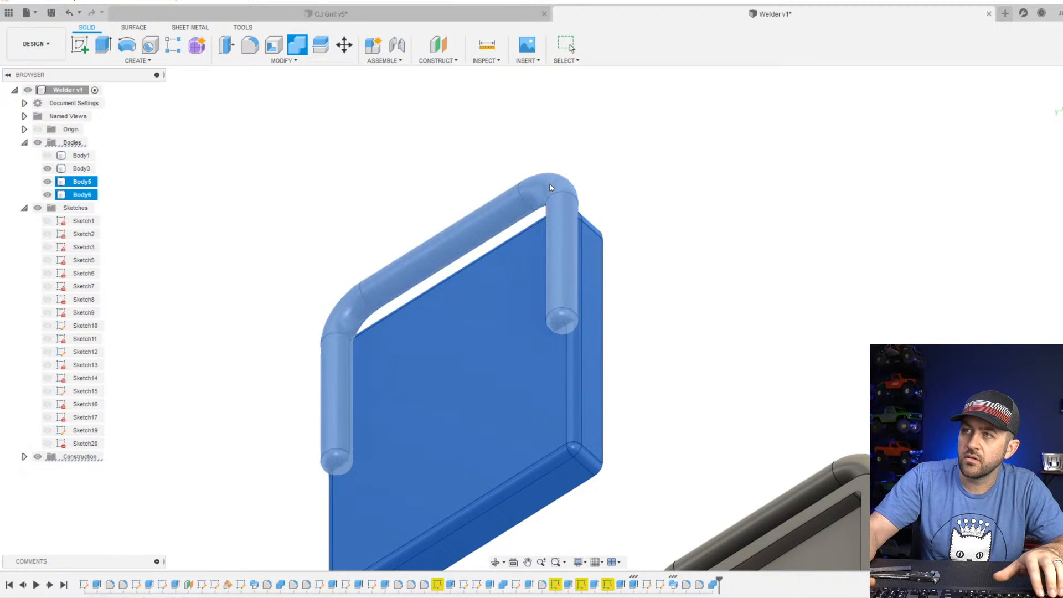
Examine the rear panel with its joined handle from several sides and compare it with the front section's handle.
shift+middle_drag(529, 212, 448, 323)
scroll(500, 230, up, 4)
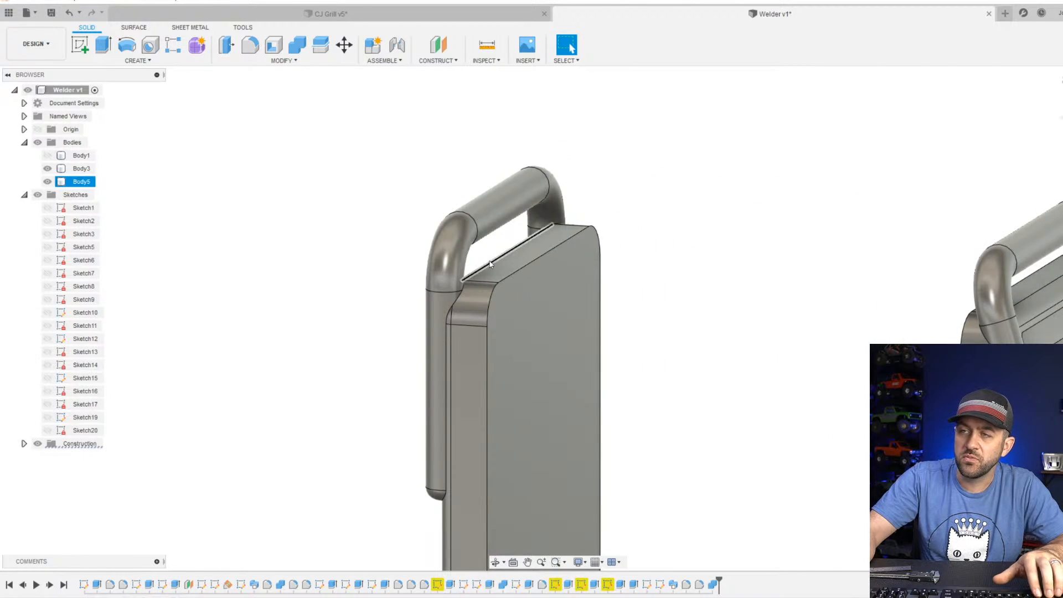
shift+middle_drag(460, 282, 498, 271)
click(1024, 244)
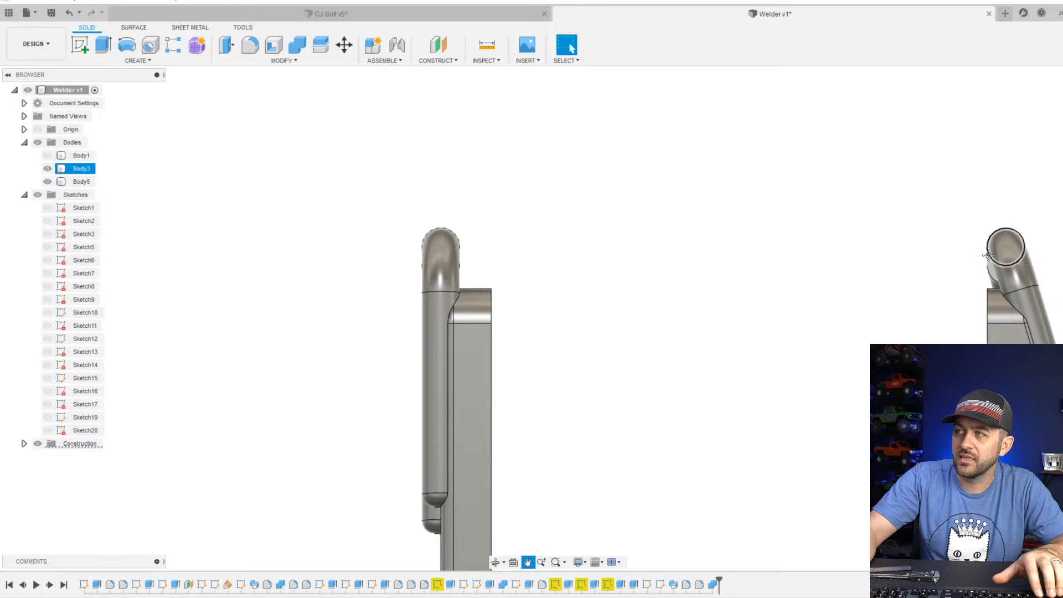
shift+middle_drag(1024, 243, 998, 275)
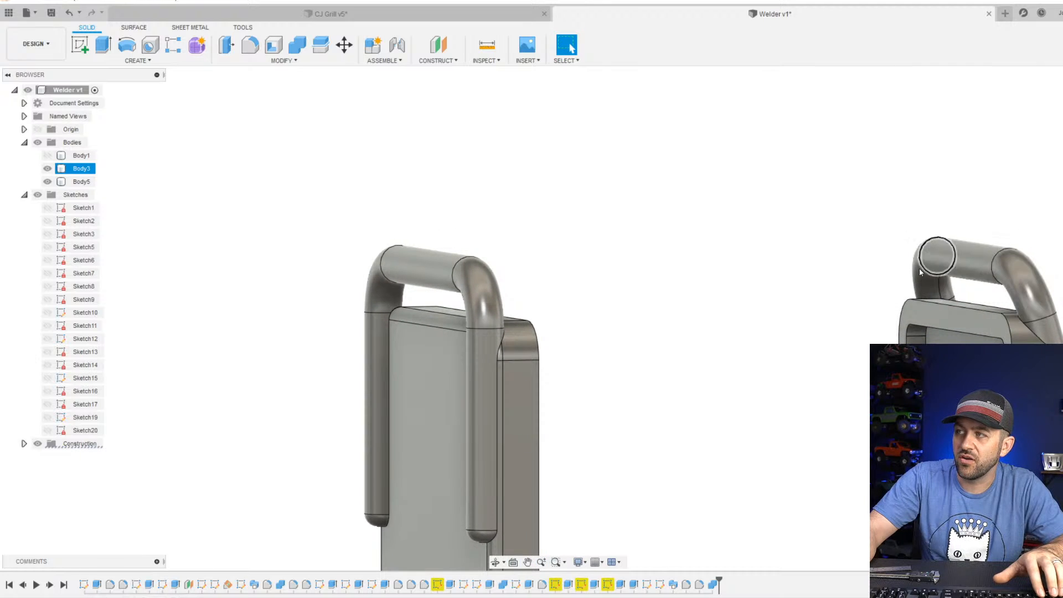
scroll(555, 363, down, 4)
shift+middle_drag(539, 357, 483, 310)
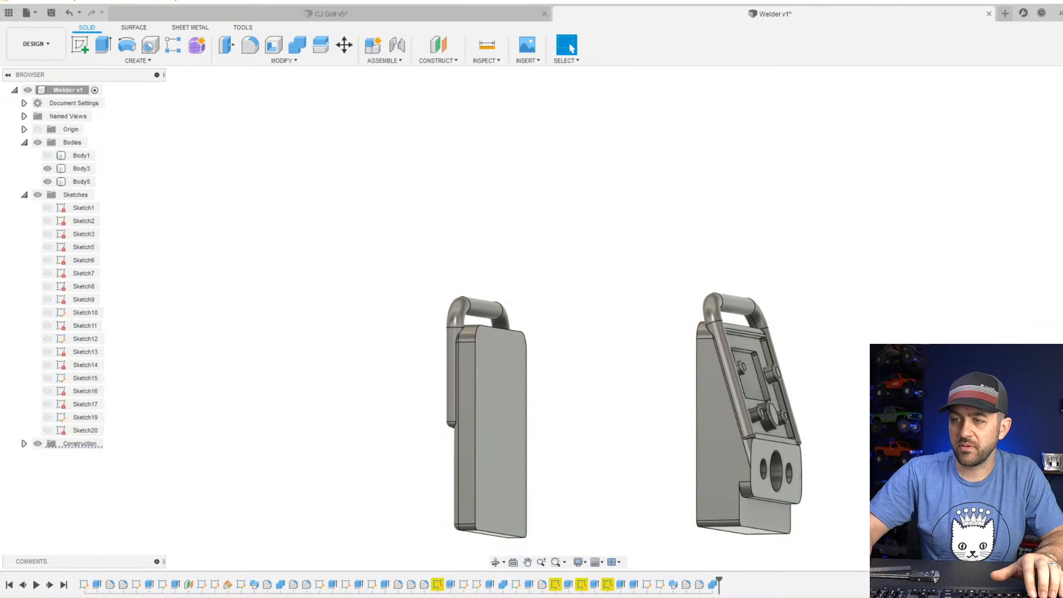
scroll(474, 333, up, 5)
click(481, 183)
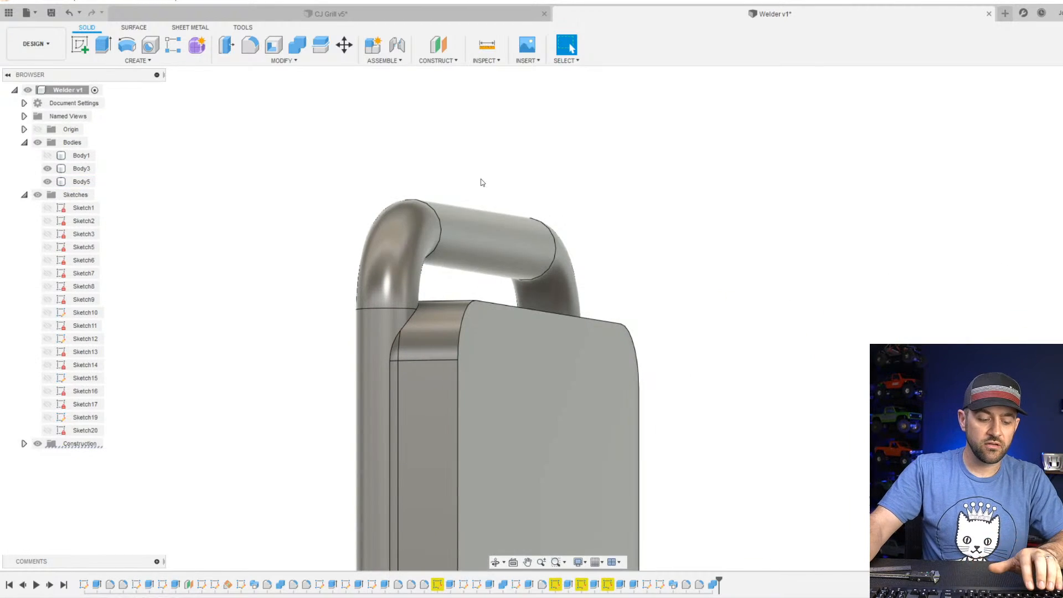
scroll(493, 354, down, 4)
shift+middle_drag(503, 355, 510, 382)
scroll(581, 395, down, 3)
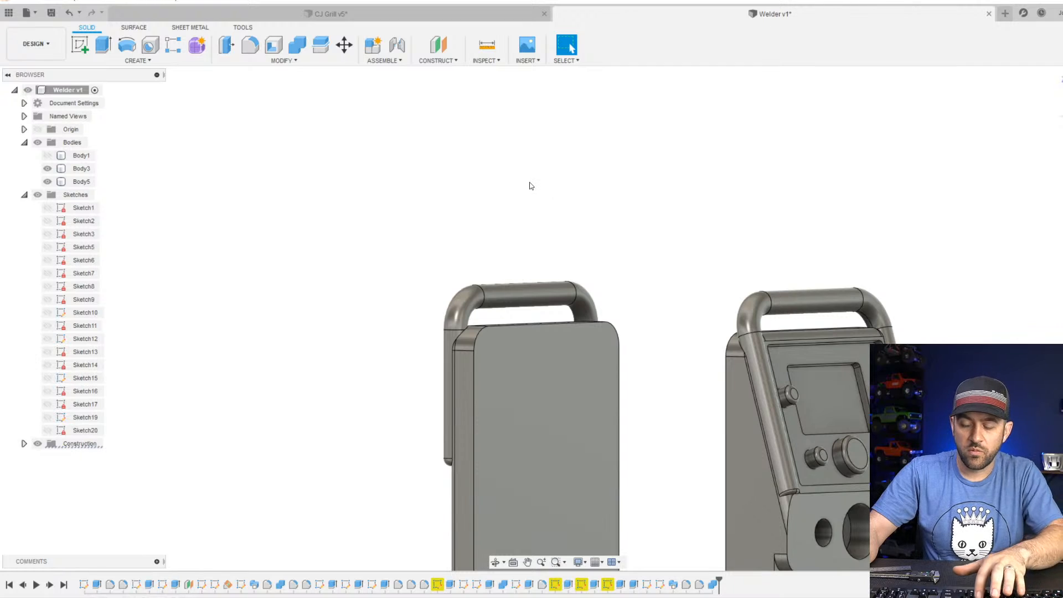
Start a sketch on the rear panel's inner face, facing the front section, and project the face's outline into it.
click(80, 45)
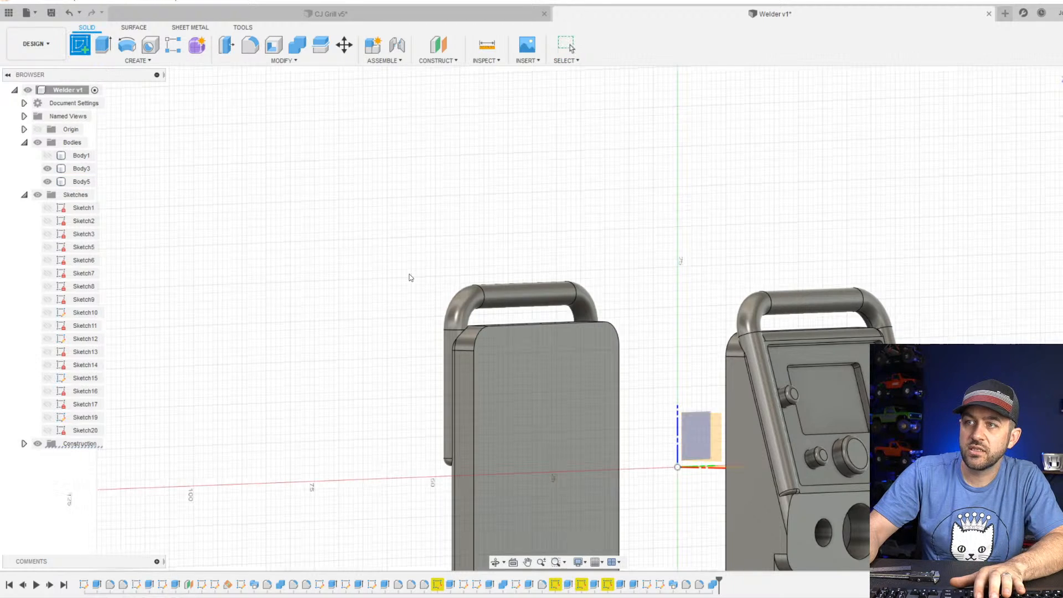
click(529, 397)
key(p)
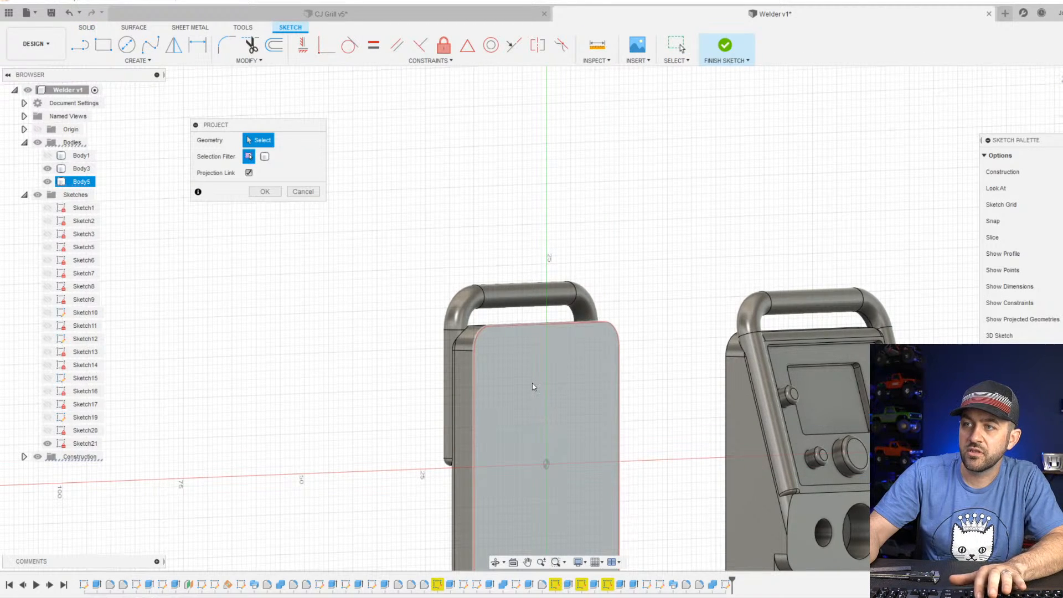
click(528, 384)
key(Return)
Offset the projected panel outline 2 mm inward and finish the sketch.
scroll(457, 377, down, 2)
middle_drag(520, 369, 479, 243)
scroll(479, 243, up, 1)
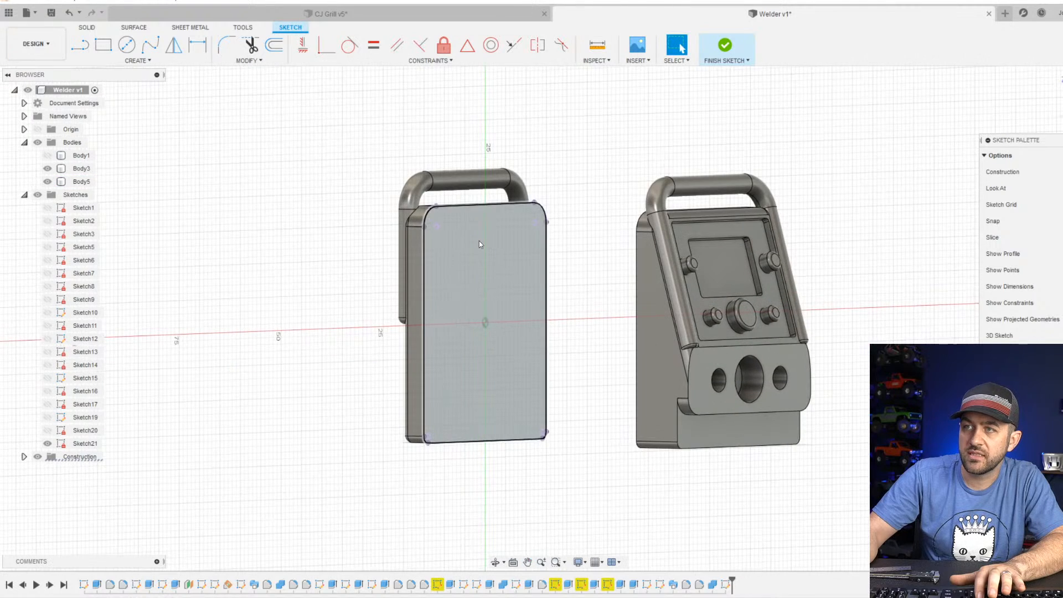
scroll(480, 244, up, 1)
click(277, 46)
click(418, 209)
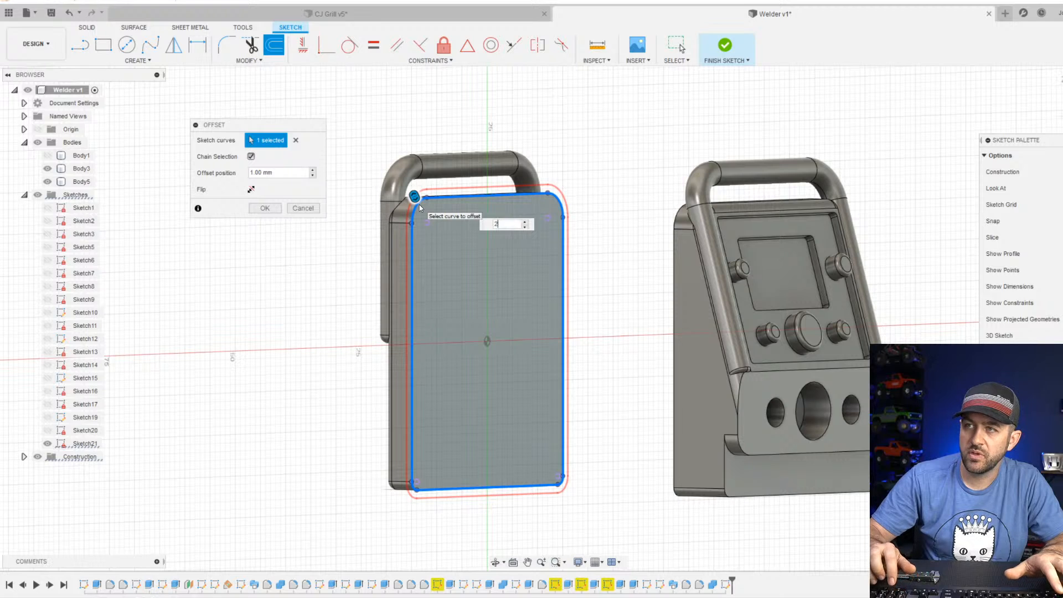
click(252, 190)
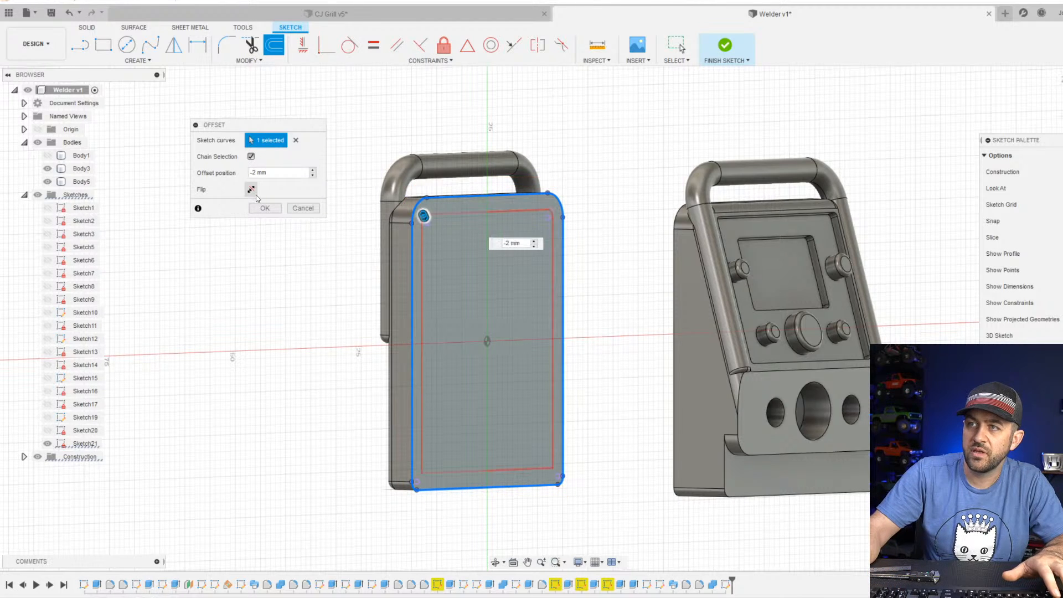
click(266, 207)
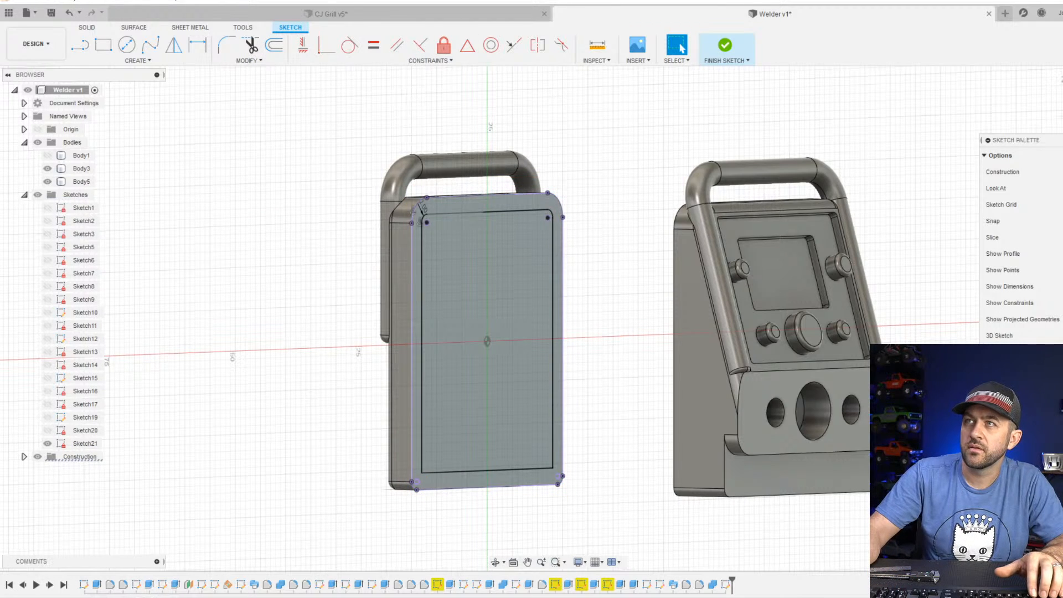
click(725, 46)
Extrude the rim profile between the rear panel's outline and its offset 2 mm toward the front section as a new body.
click(101, 45)
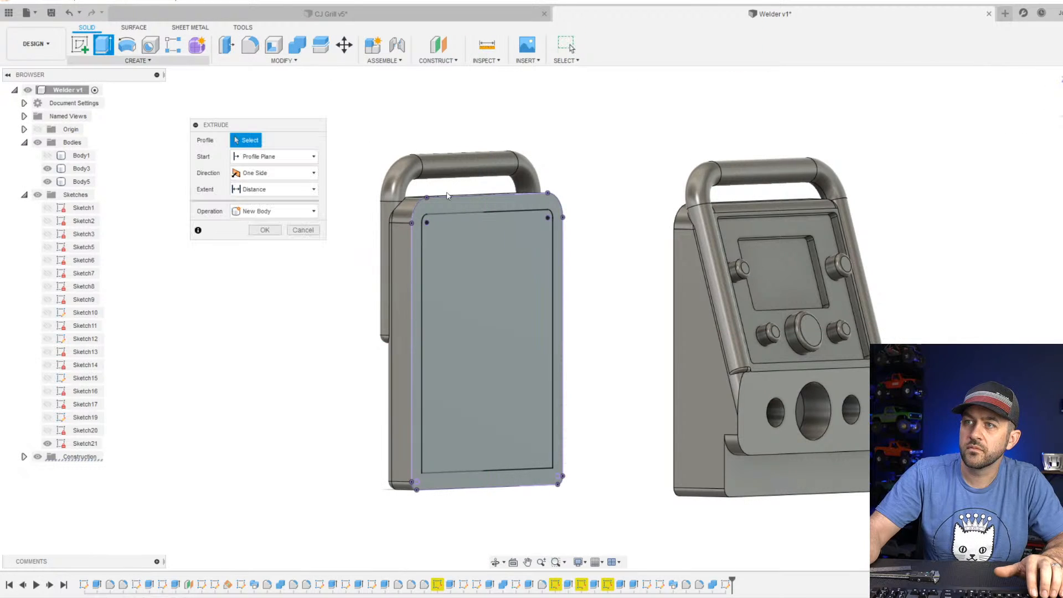
click(464, 245)
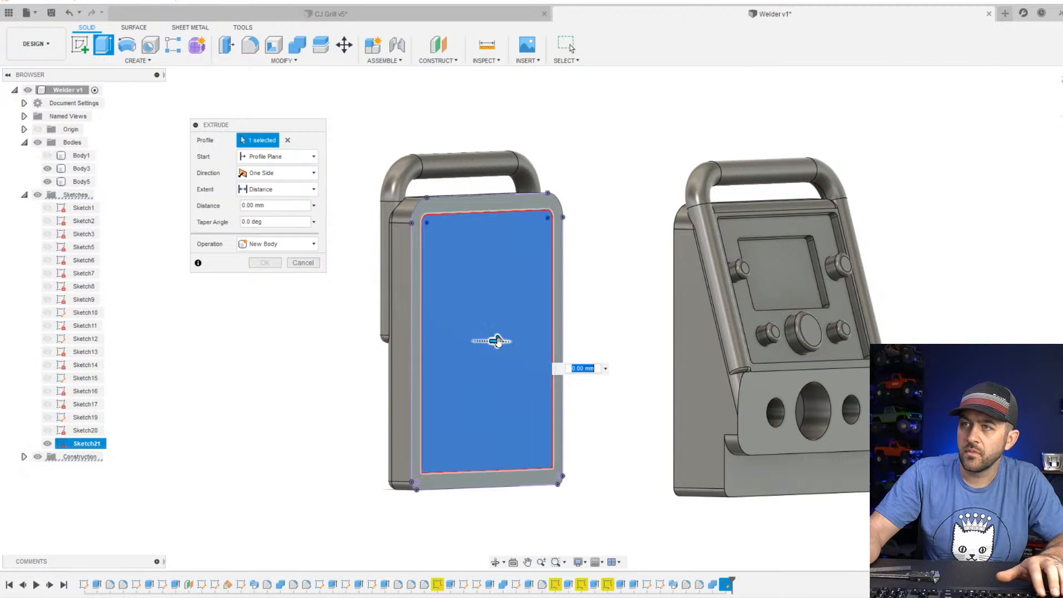
click(499, 208)
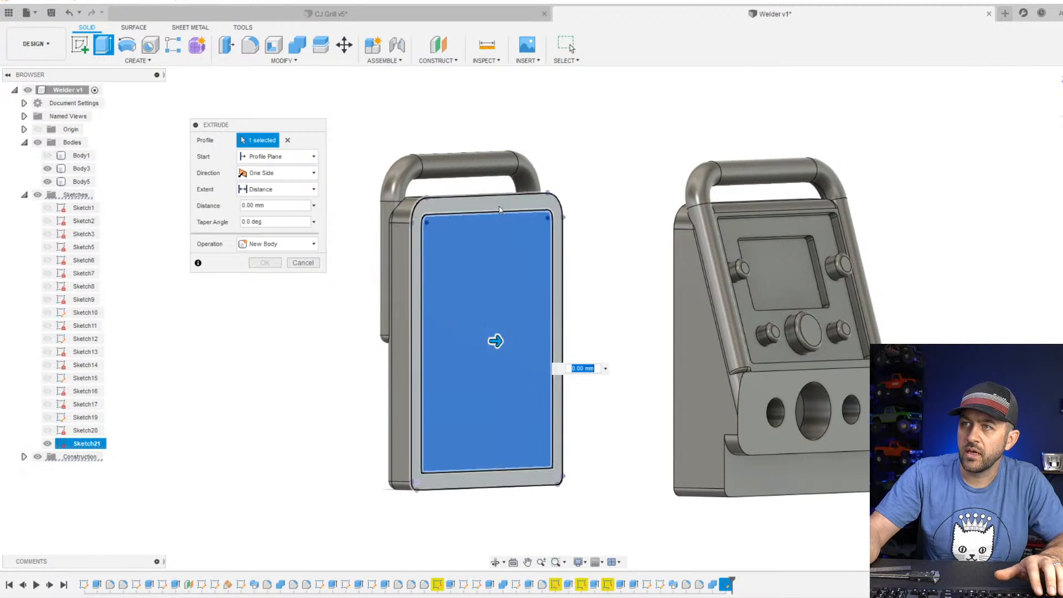
click(486, 332)
drag(431, 344, 446, 344)
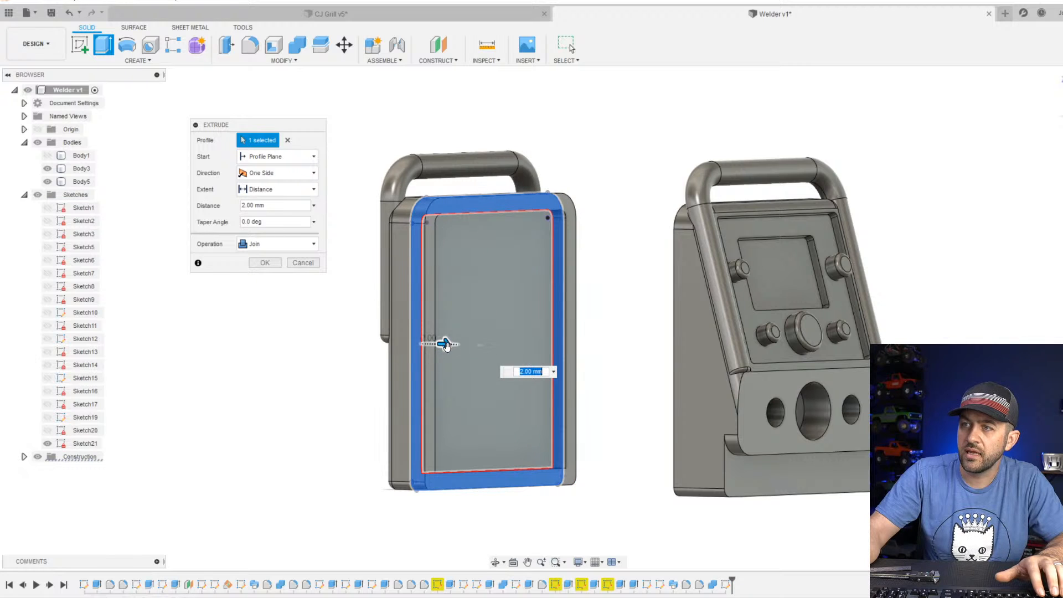
shift+middle_drag(445, 344, 476, 365)
click(277, 244)
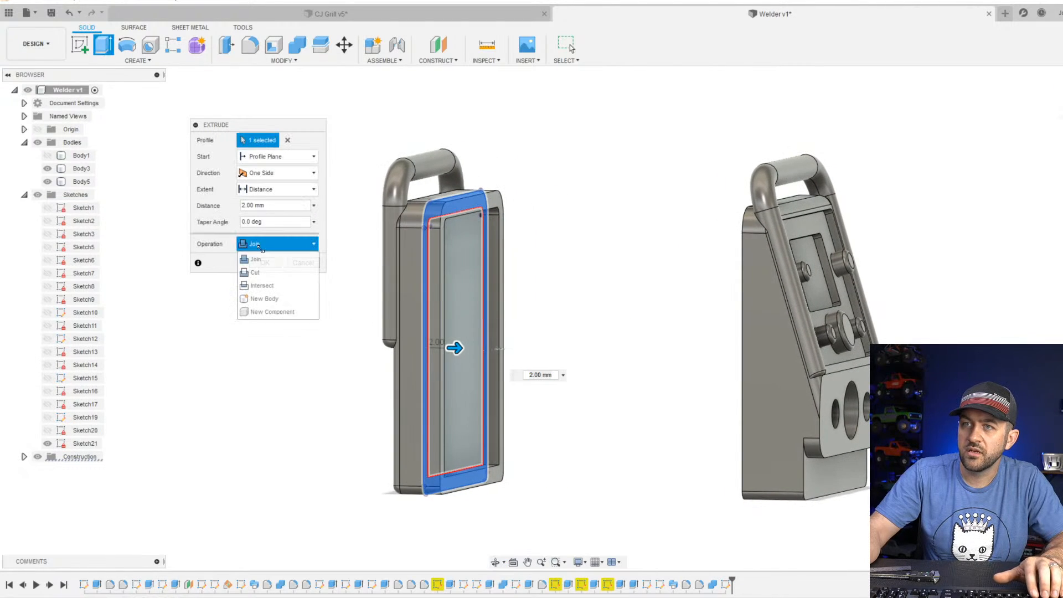
click(277, 299)
key(Return)
scroll(451, 280, up, 5)
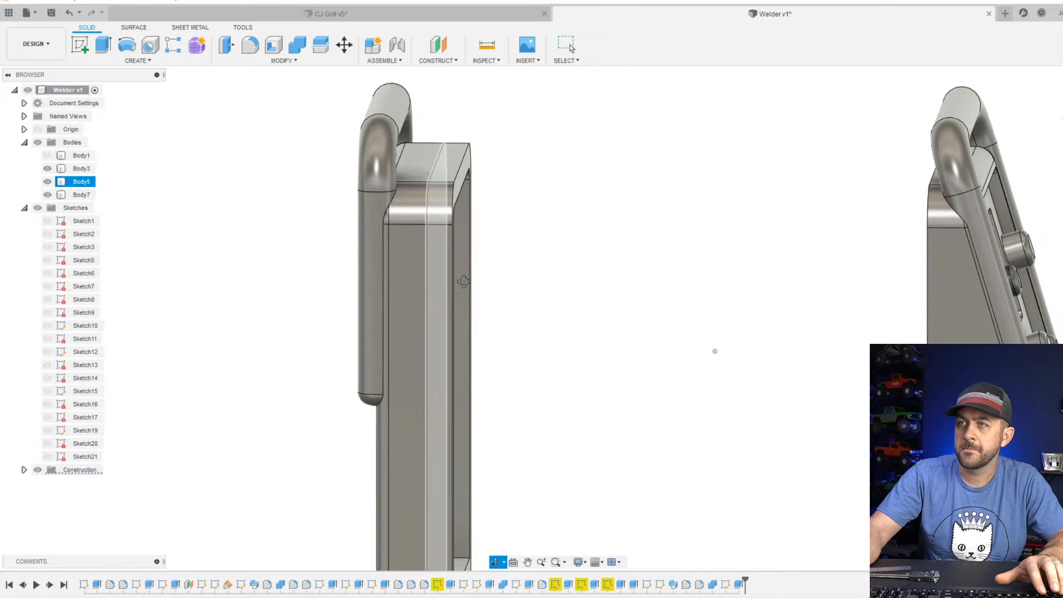
shift+middle_drag(463, 281, 438, 268)
Combine the rear panel with its handle (Body5) and the new rim (Body7) into one body using Join.
click(297, 45)
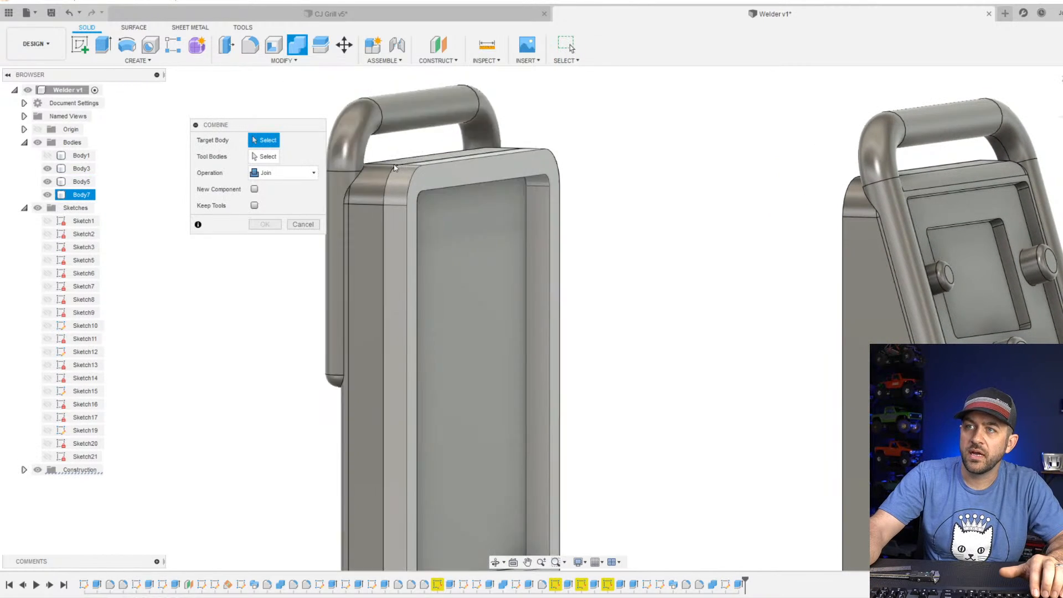
click(379, 178)
click(401, 177)
shift+middle_drag(506, 198, 352, 360)
key(Return)
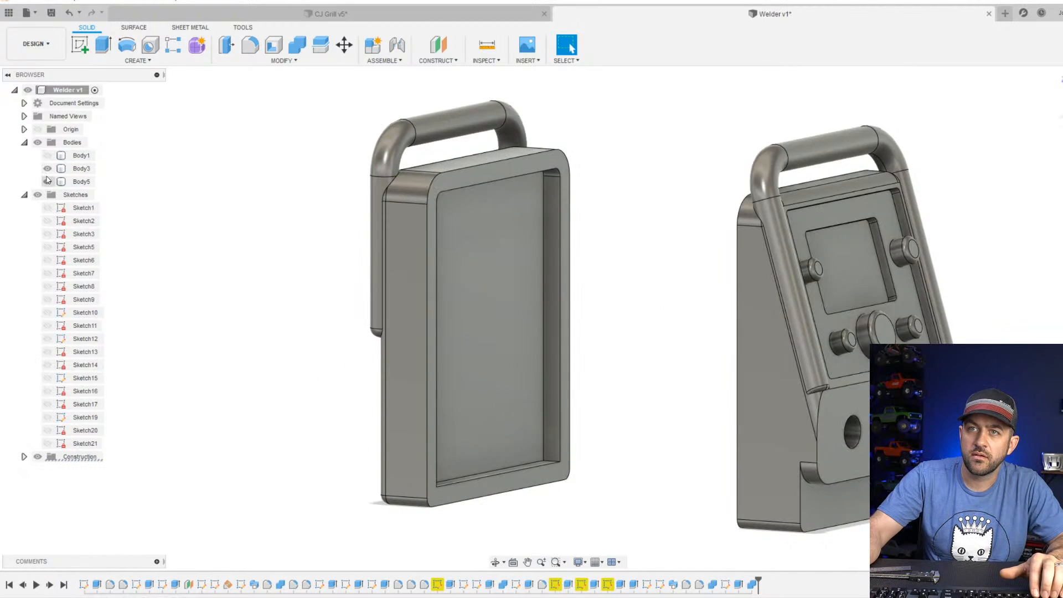
Hide the rear panel (Body5), show the yellow main housing (Body1) and start a sketch on the housing's rear end face.
click(48, 156)
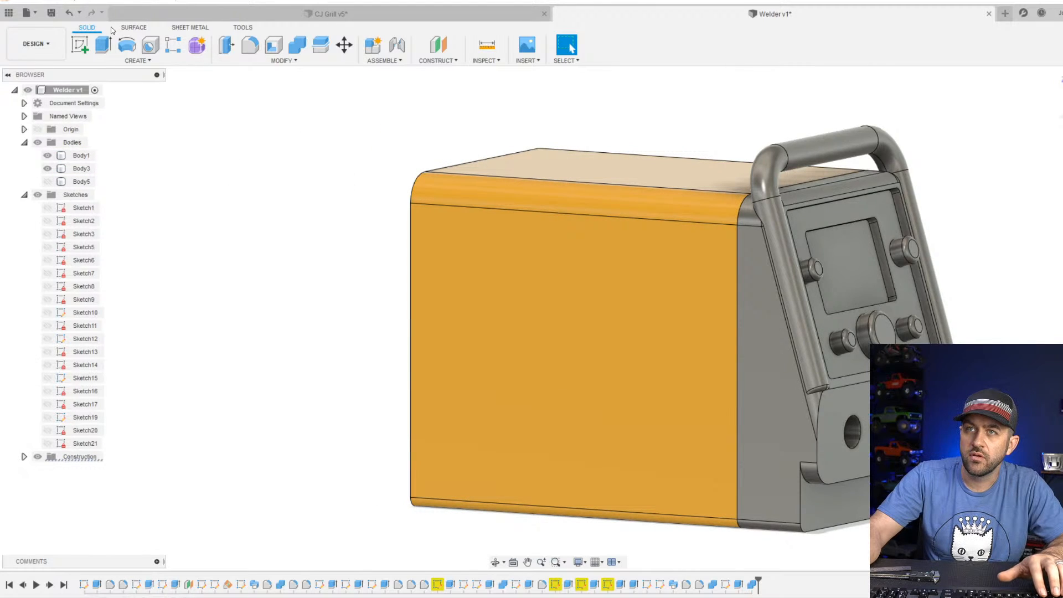
click(89, 47)
shift+middle_drag(310, 223, 448, 243)
click(479, 276)
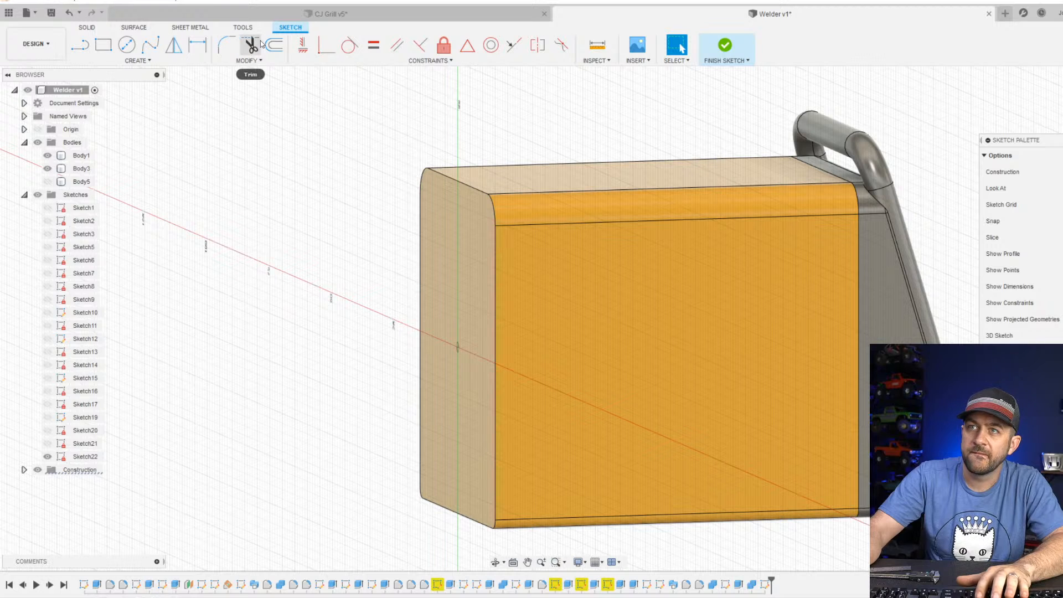
Offset the outline of the housing's rear end face 2.5 mm inward and finish the sketch.
click(274, 45)
click(493, 208)
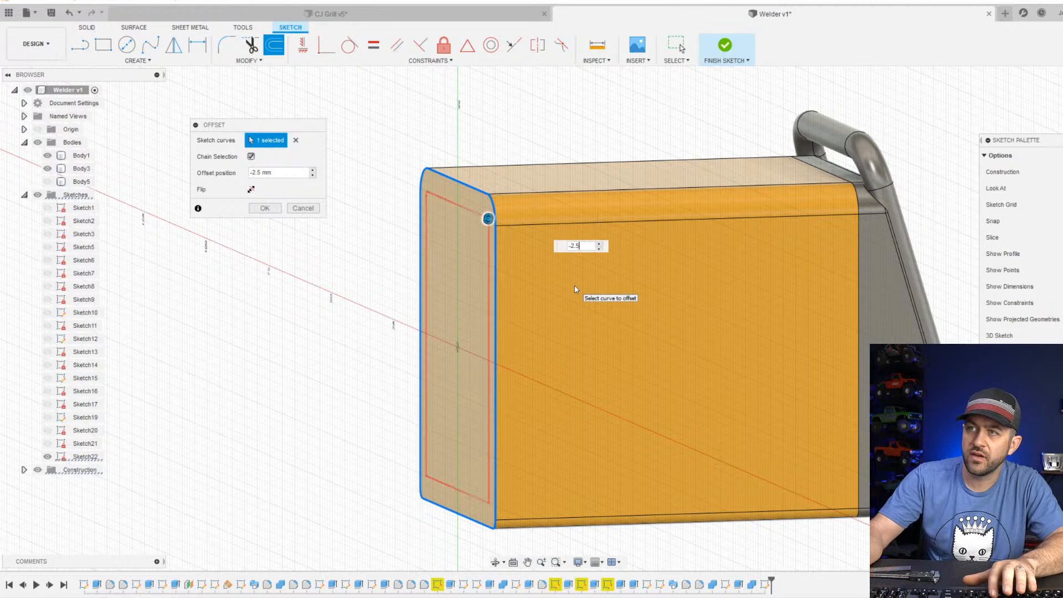
key(Return)
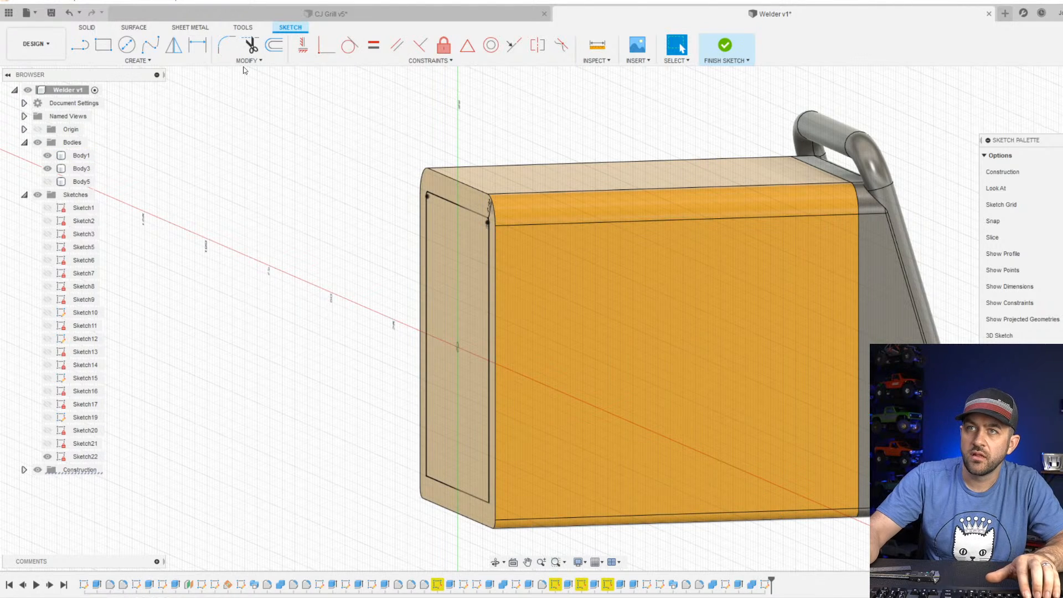
click(726, 55)
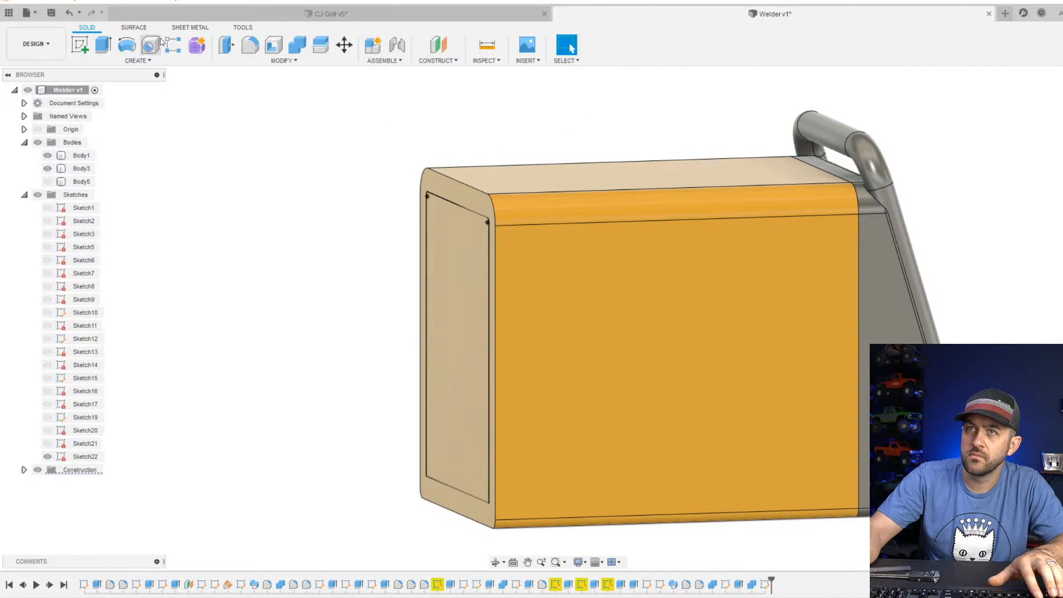
Cut the rim between the housing's outer edge and the offset 2 mm deep into Body1, and show the rear panel (Body5) again.
click(101, 44)
click(490, 369)
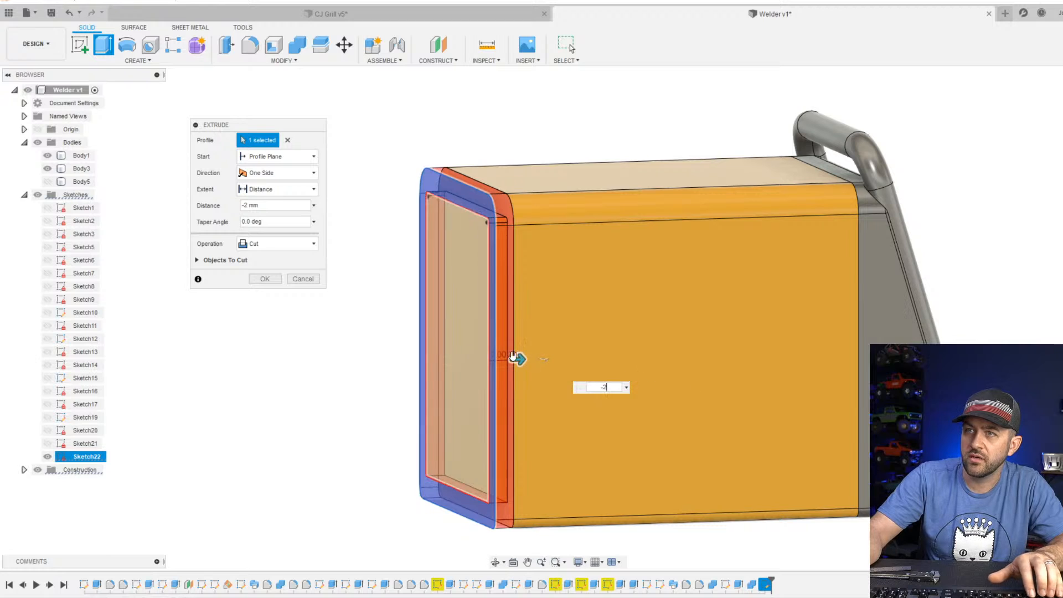
click(203, 262)
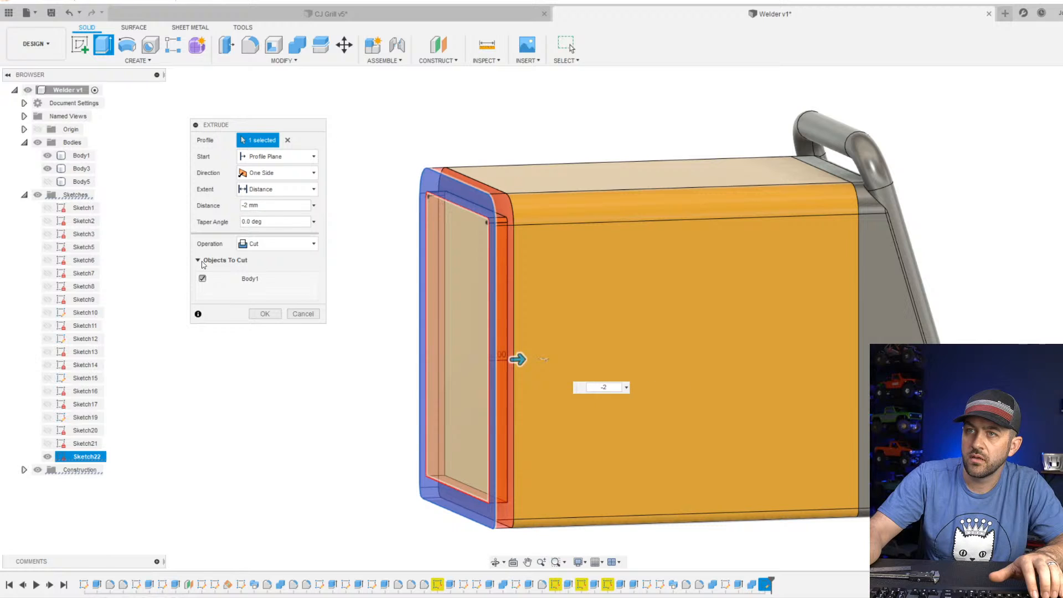
click(265, 313)
shift+middle_drag(484, 275, 389, 244)
scroll(310, 431, up, 3)
scroll(309, 432, down, 4)
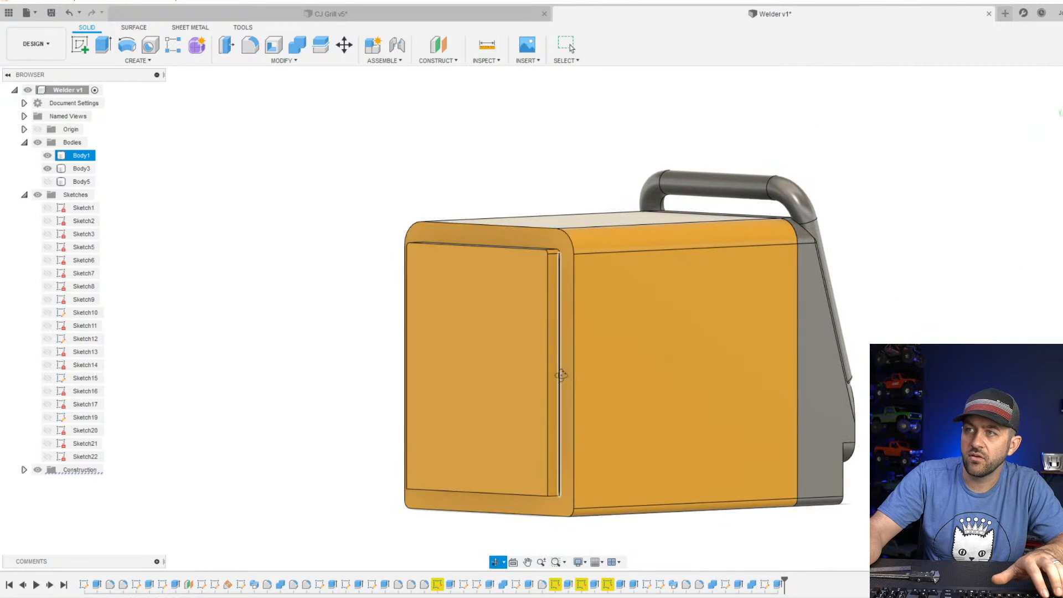
shift+middle_drag(562, 373, 501, 413)
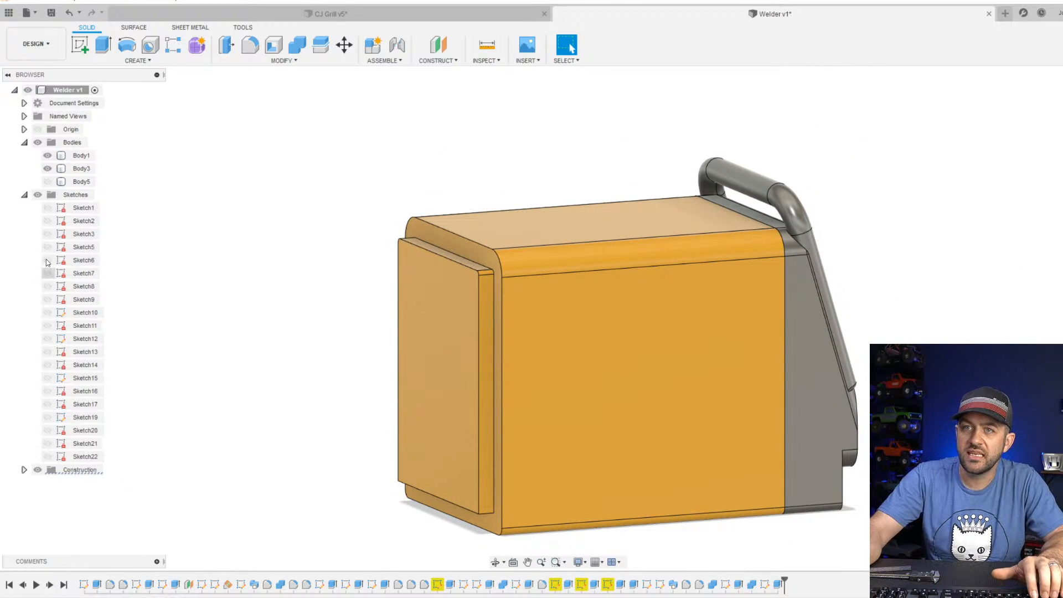
click(47, 182)
scroll(522, 351, down, 2)
shift+middle_drag(593, 342, 512, 334)
Examine how both end panels seat on the housing with a section analysis from its side face at a Y distance of -10 mm.
click(453, 61)
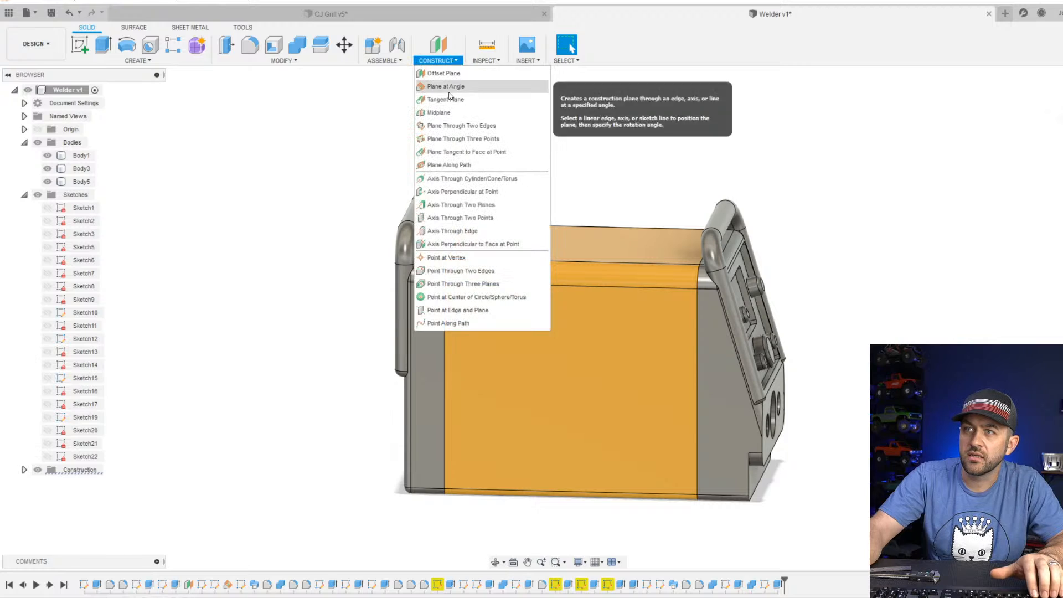
click(486, 60)
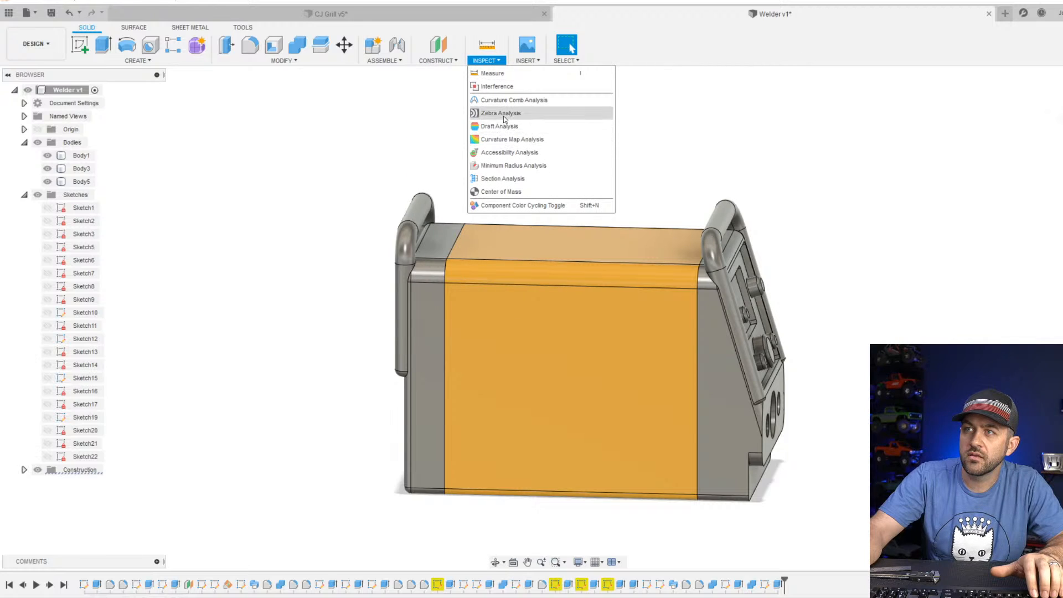
click(515, 177)
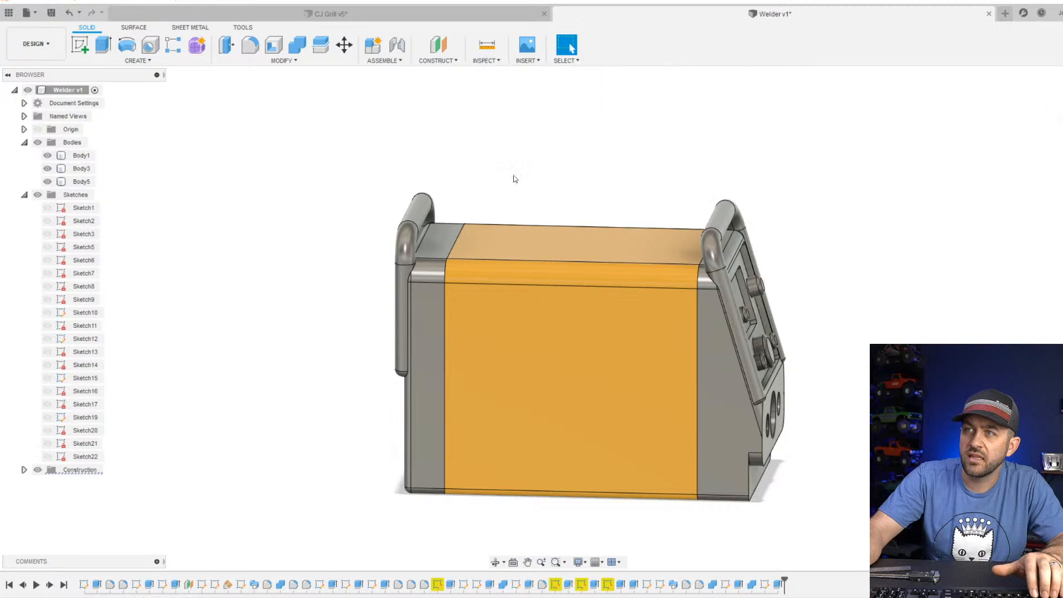
click(578, 344)
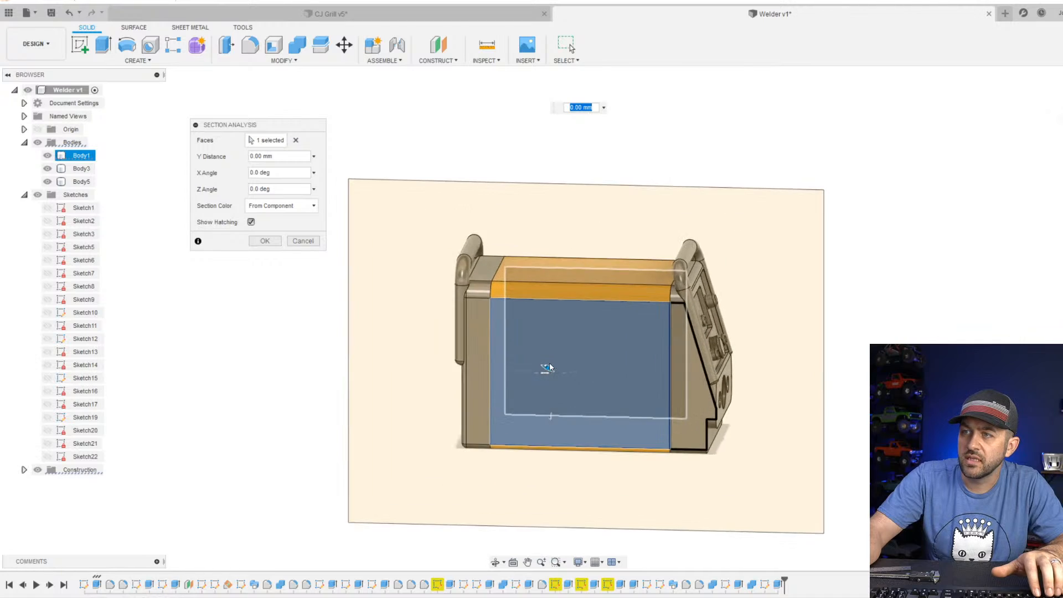
scroll(554, 365, up, 5)
drag(548, 365, 553, 350)
scroll(445, 270, up, 3)
scroll(445, 269, up, 1)
middle_drag(534, 346, 473, 91)
middle_drag(482, 444, 403, 526)
scroll(494, 412, down, 3)
scroll(779, 359, up, 2)
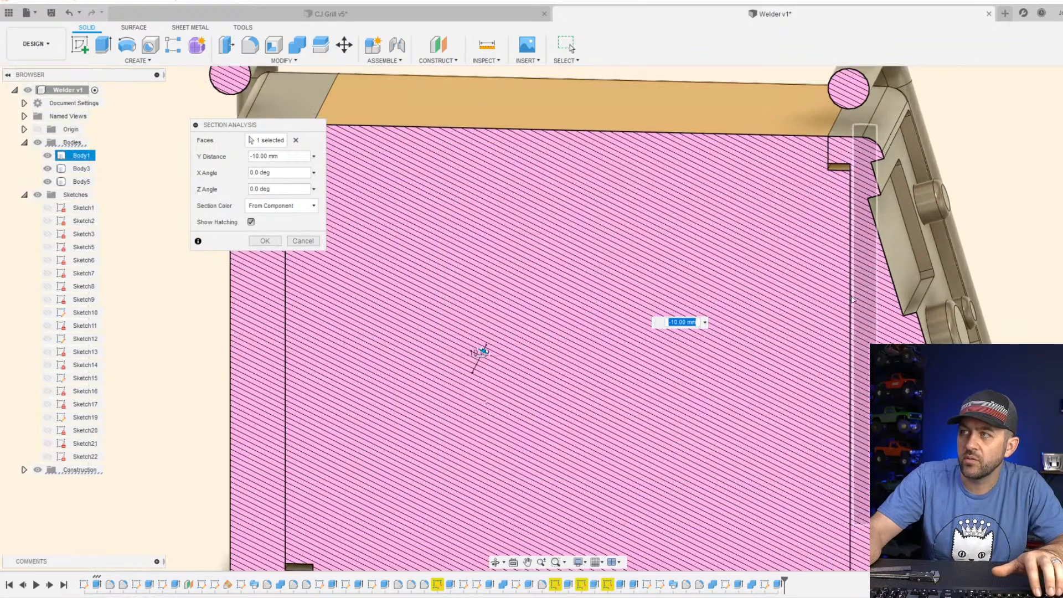
shift+middle_drag(780, 359, 821, 396)
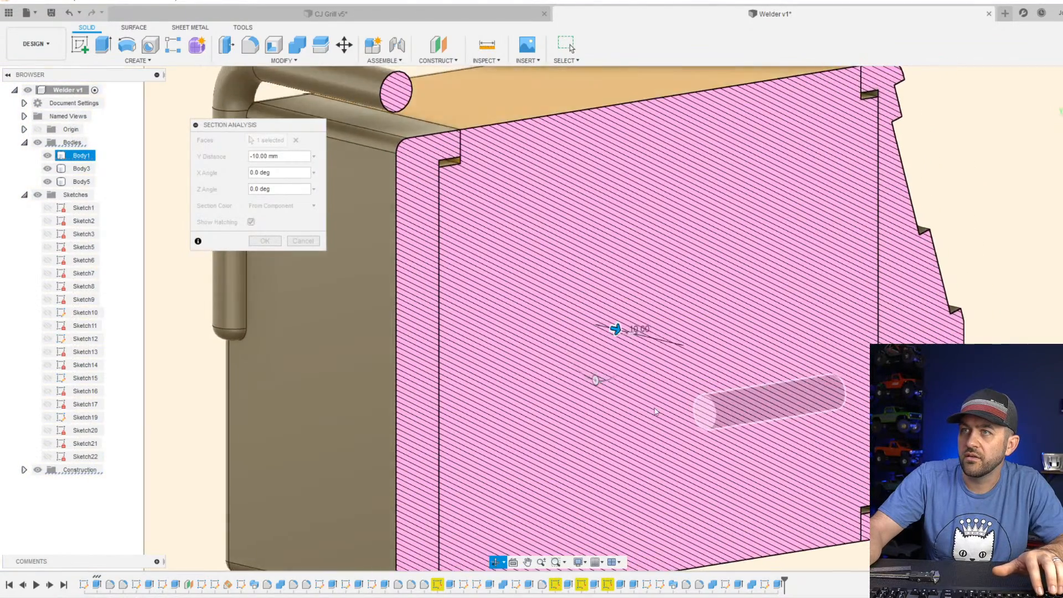
scroll(606, 379, down, 3)
shift+middle_drag(645, 366, 574, 353)
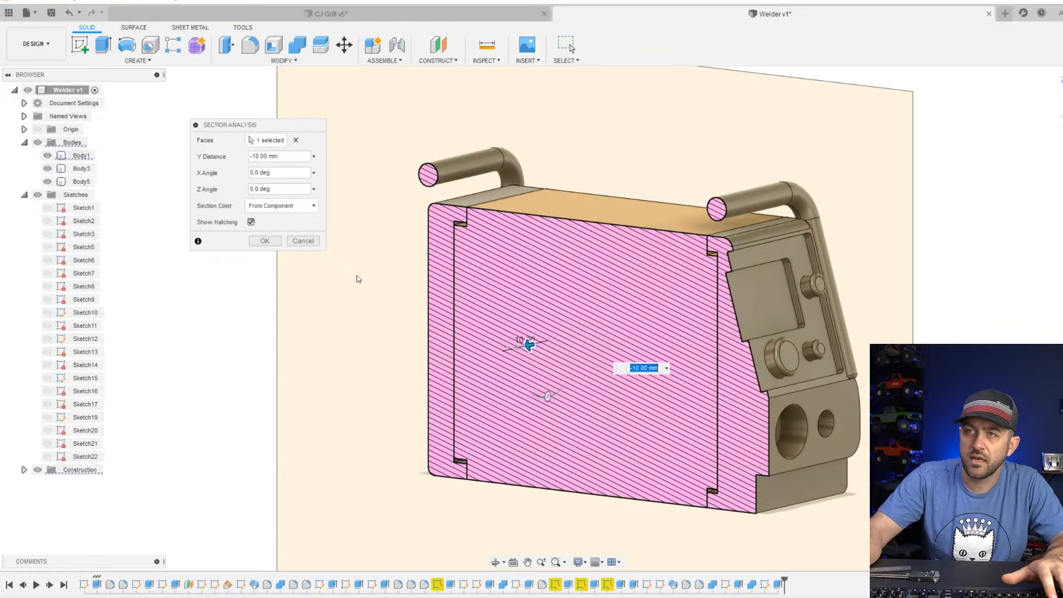
click(303, 241)
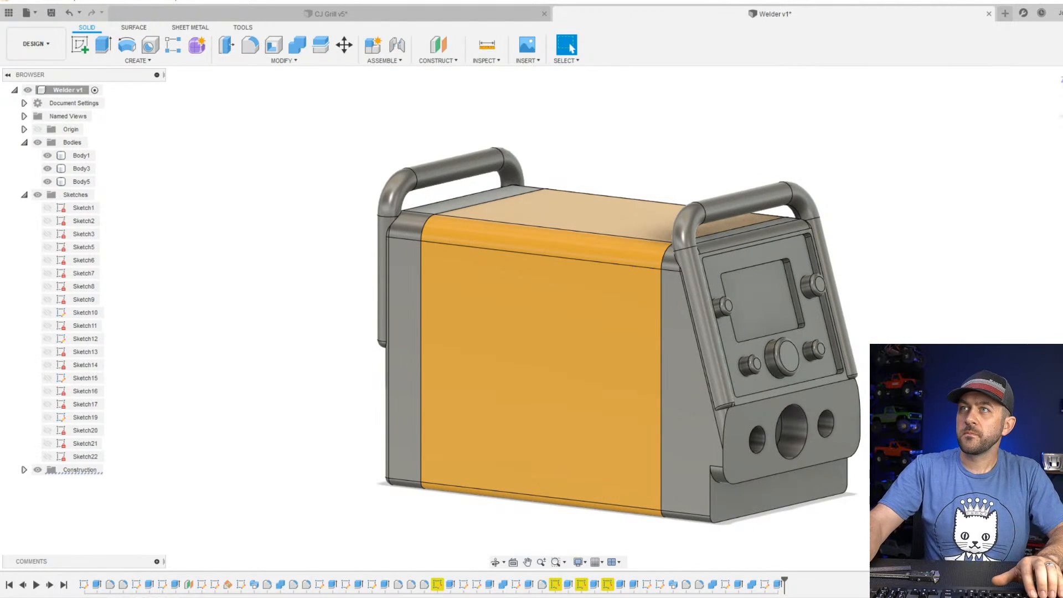
Start a sketch on the rear panel's outer face and draw a two-point rectangle about 22 by 17 mm around its centre.
shift+middle_drag(392, 264, 364, 369)
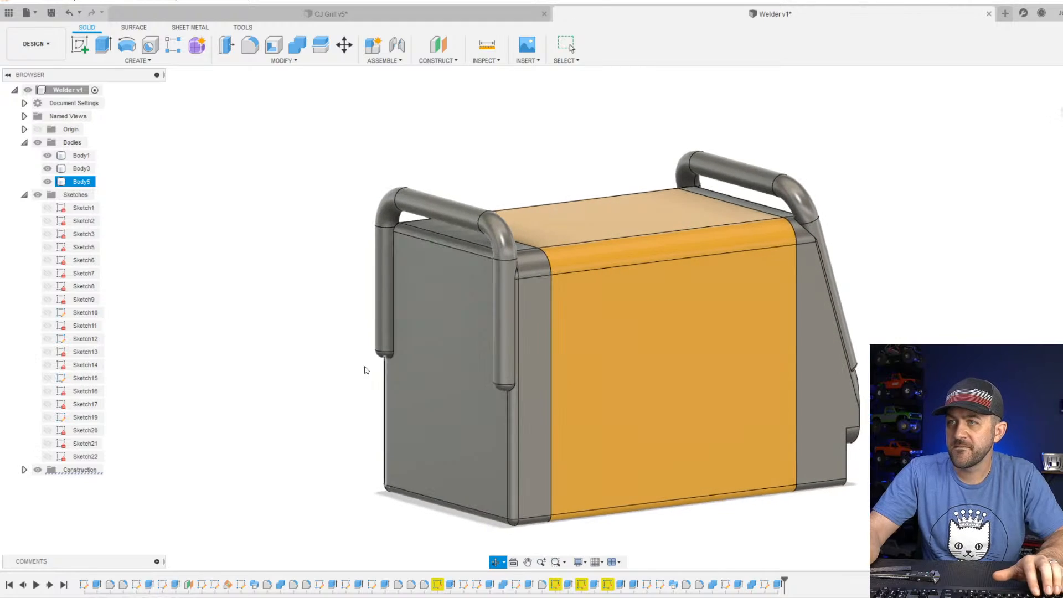
scroll(365, 370, down, 2)
scroll(490, 327, up, 4)
click(188, 87)
click(83, 50)
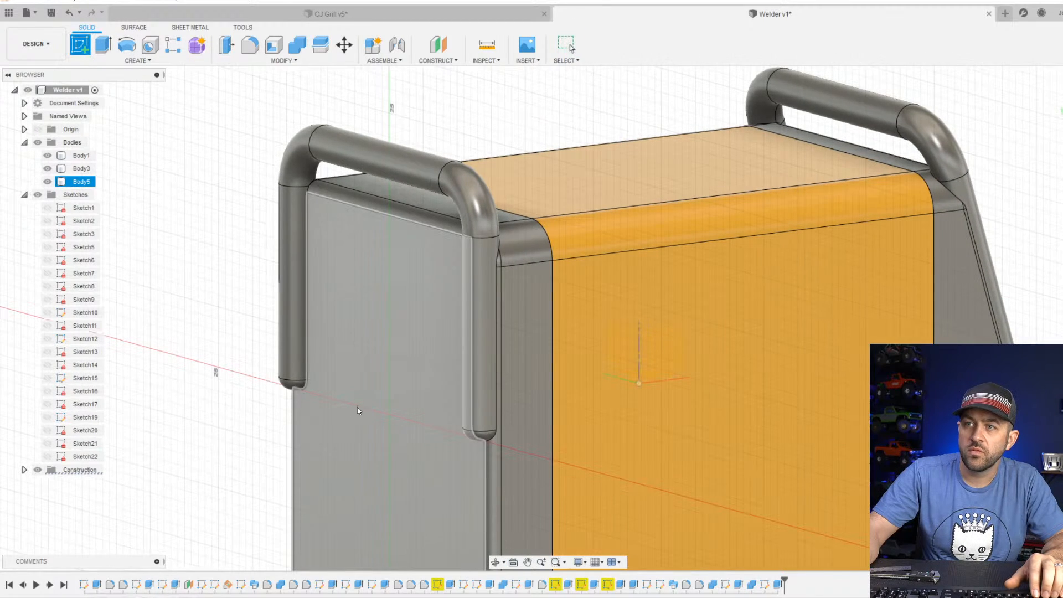
click(373, 394)
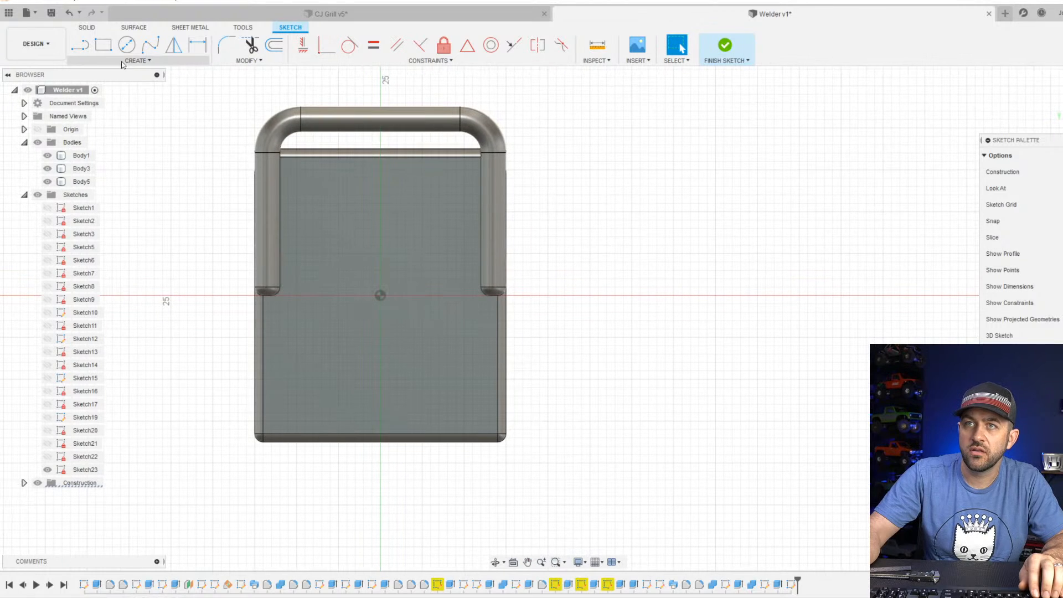
key(r)
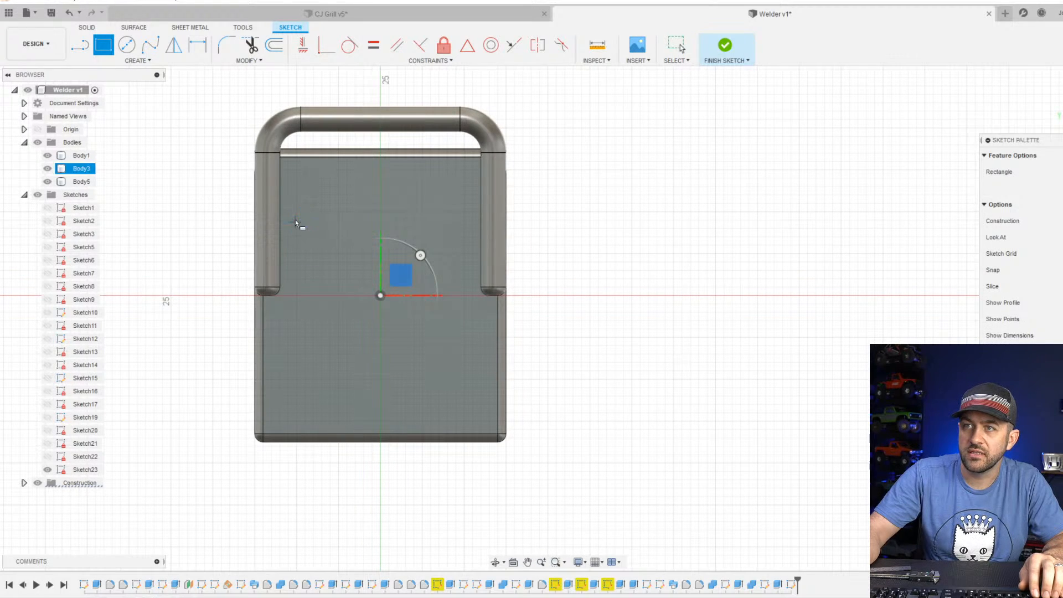
click(294, 221)
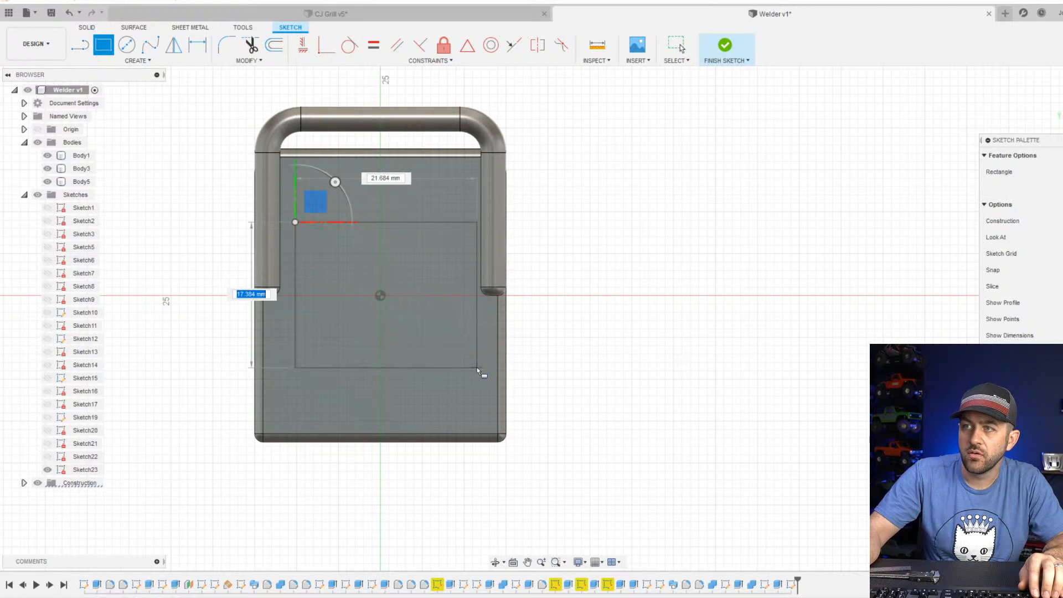
click(476, 367)
key(Escape)
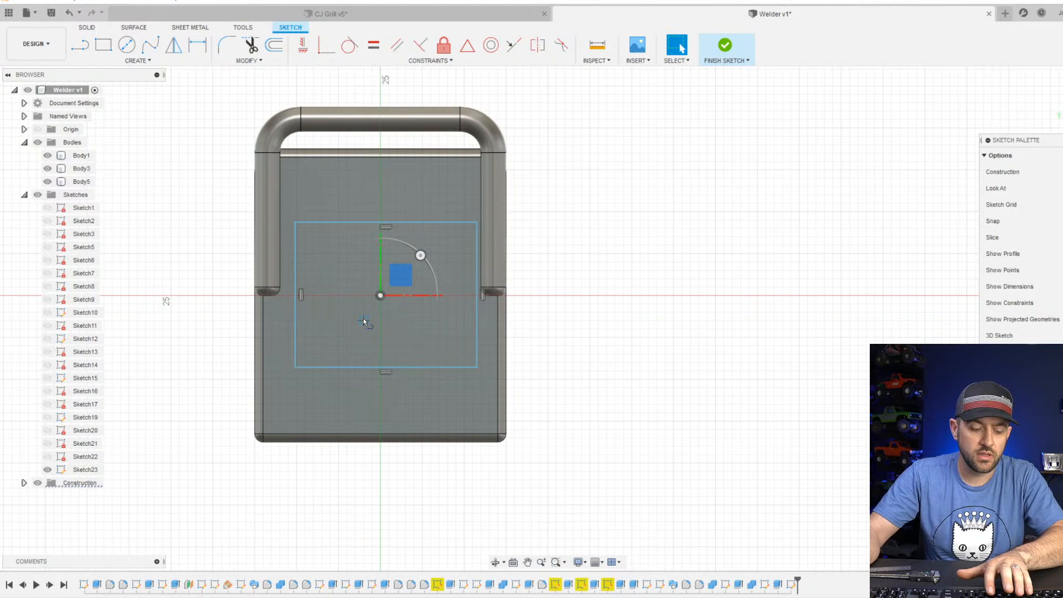
Draw a horizontal construction line between the midpoints of the rectangle's vertical sides and constrain the line's midpoint to the origin.
click(297, 294)
scroll(364, 290, up, 4)
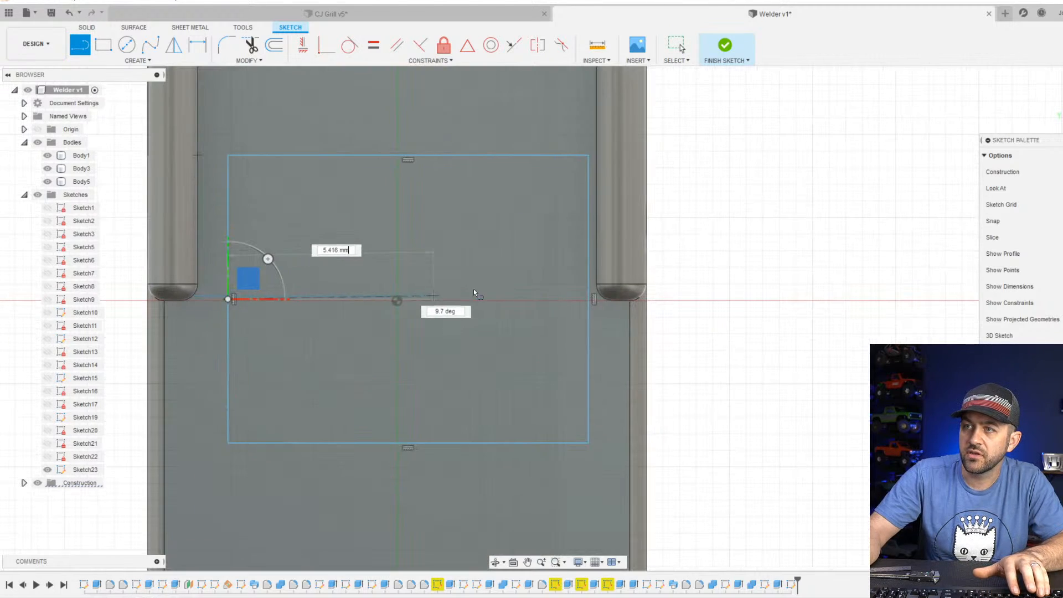
click(590, 300)
scroll(489, 312, up, 3)
key(Escape)
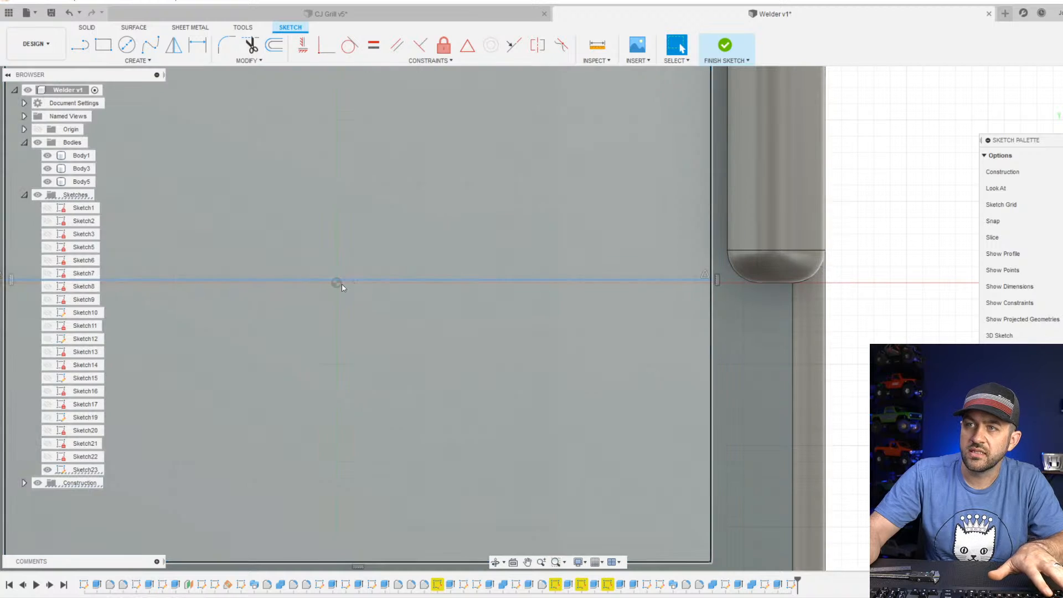
shift+click(337, 282)
click(468, 45)
scroll(454, 210, down, 2)
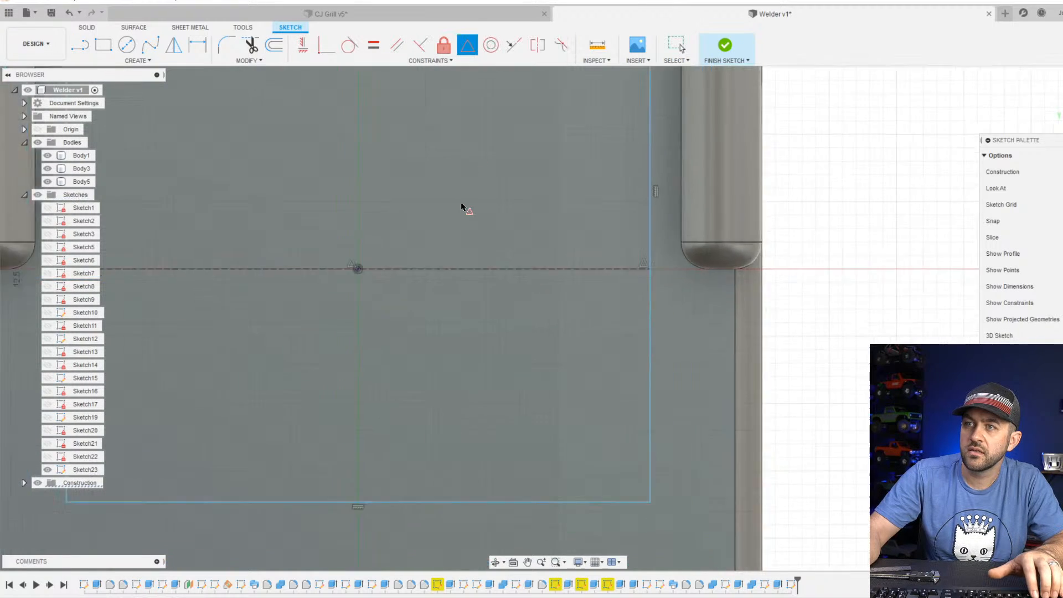
scroll(461, 206, down, 3)
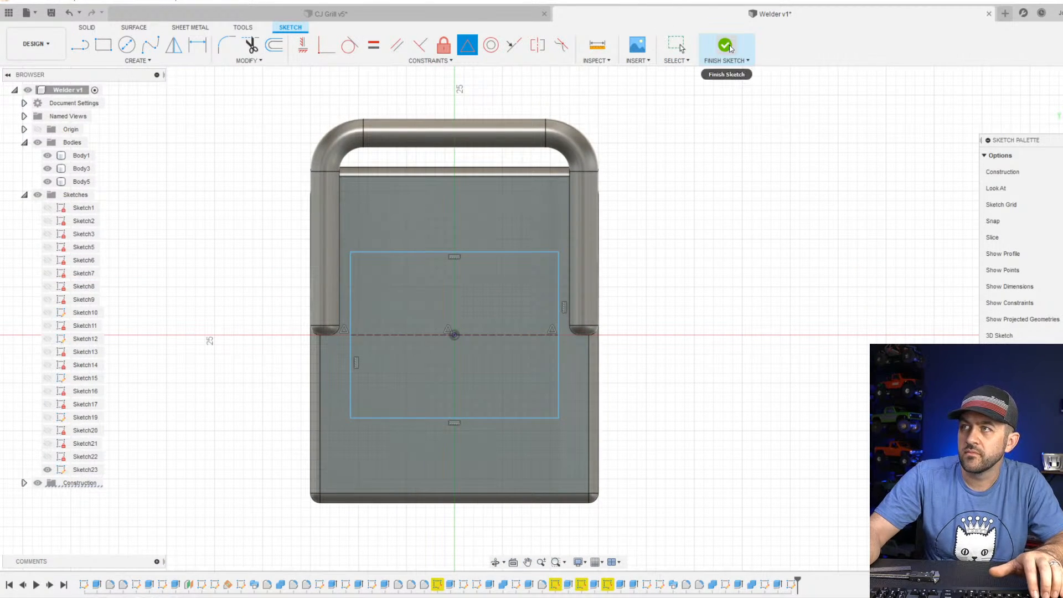
Finish the sketch and extrude its rectangle as a -1 mm cut into the rear panel's outer face.
click(729, 46)
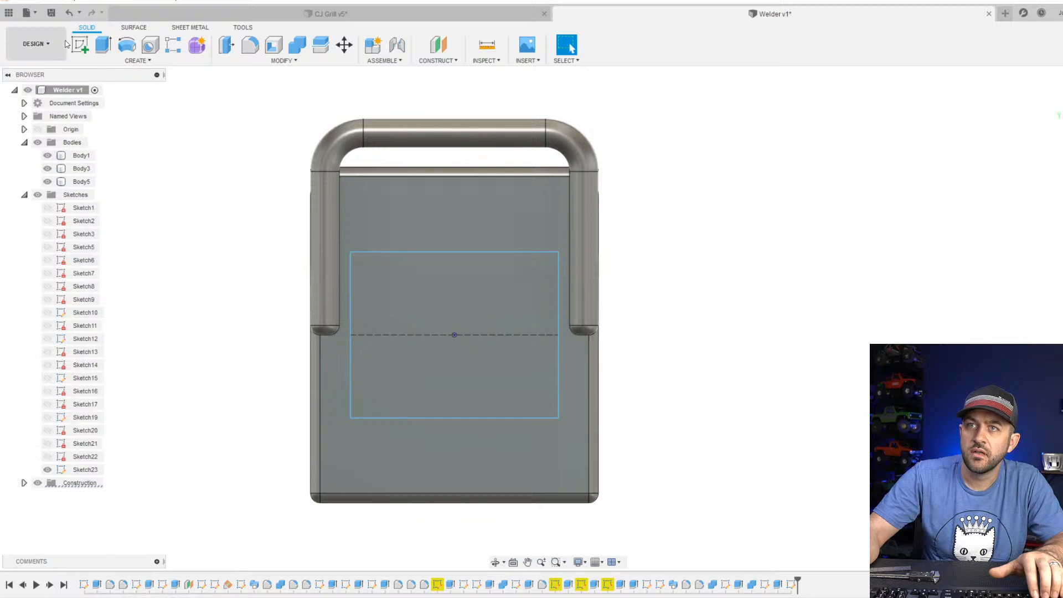
click(103, 44)
click(430, 290)
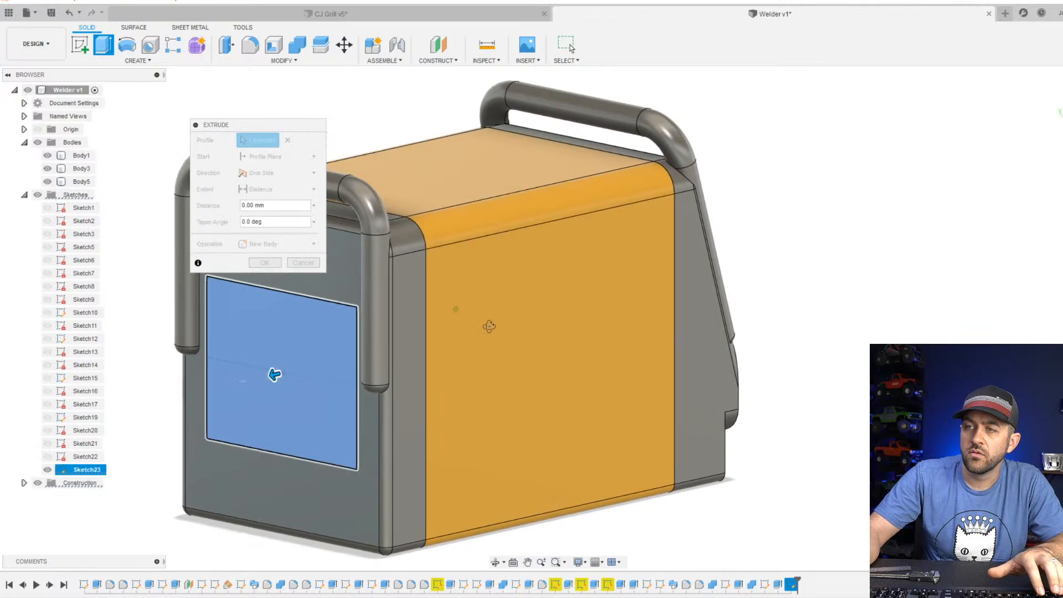
drag(244, 384, 257, 379)
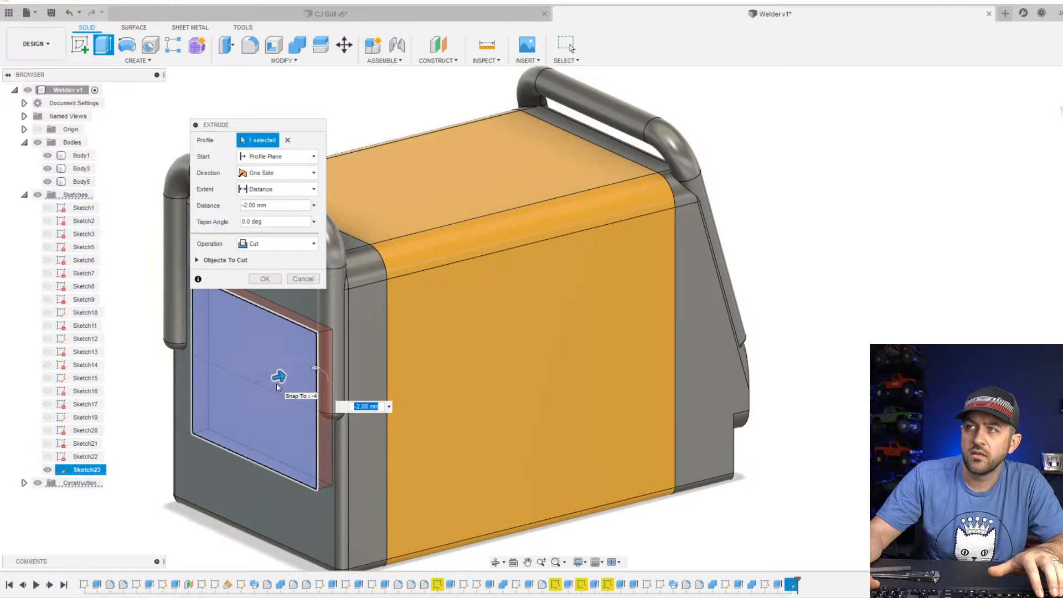
shift+middle_drag(446, 355, 486, 397)
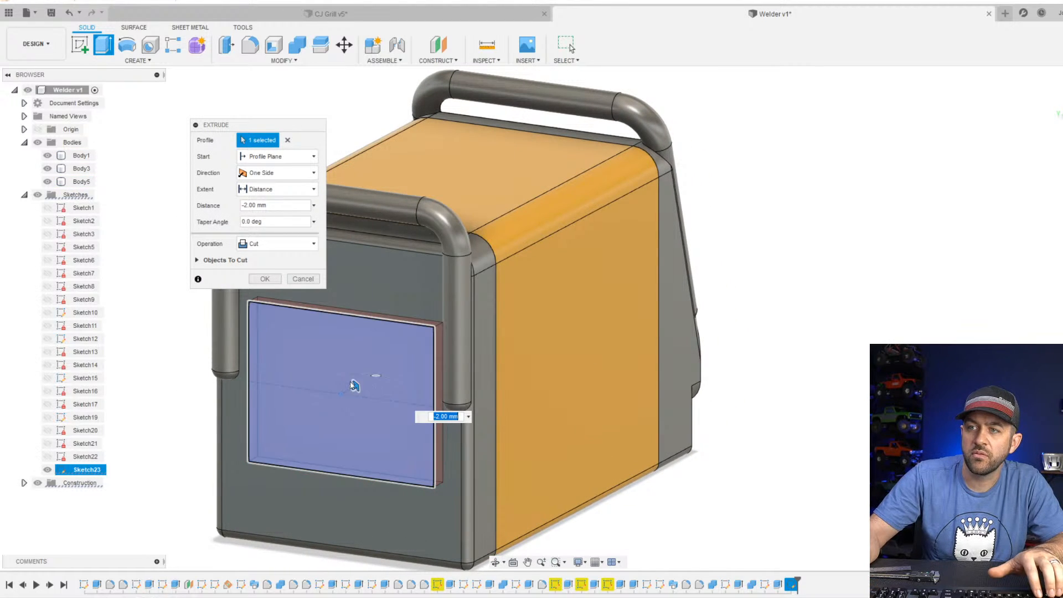
shift+middle_drag(470, 328, 740, 405)
scroll(574, 352, up, 3)
shift+middle_drag(574, 352, 594, 399)
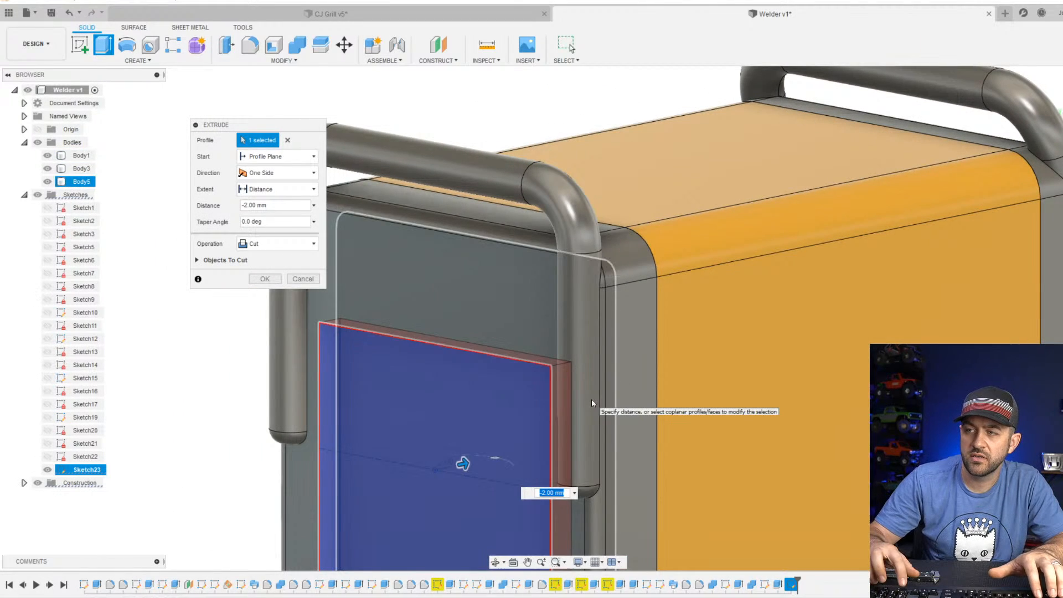
text(-1)
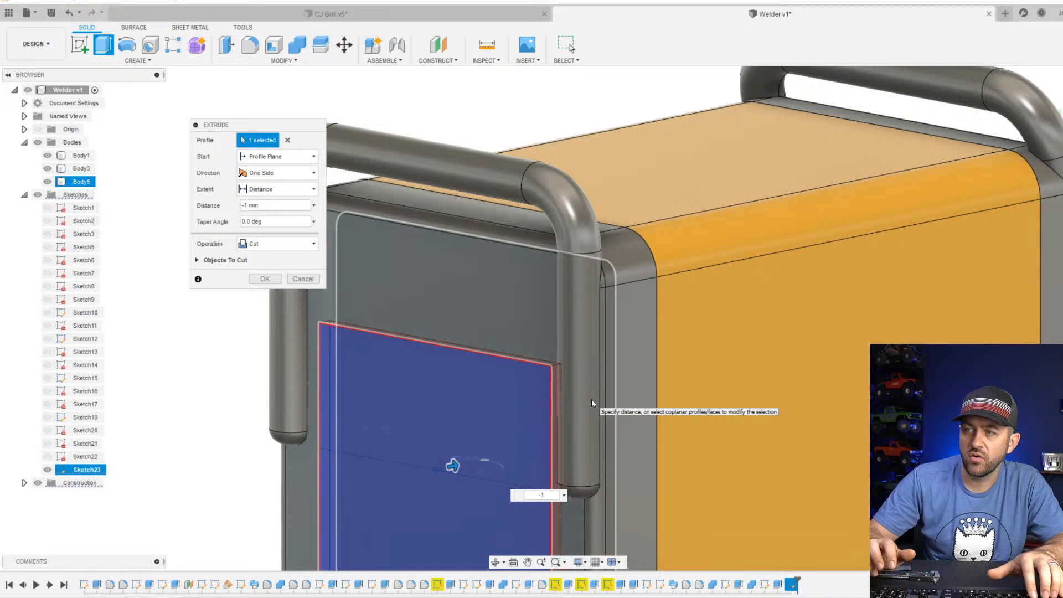
key(Return)
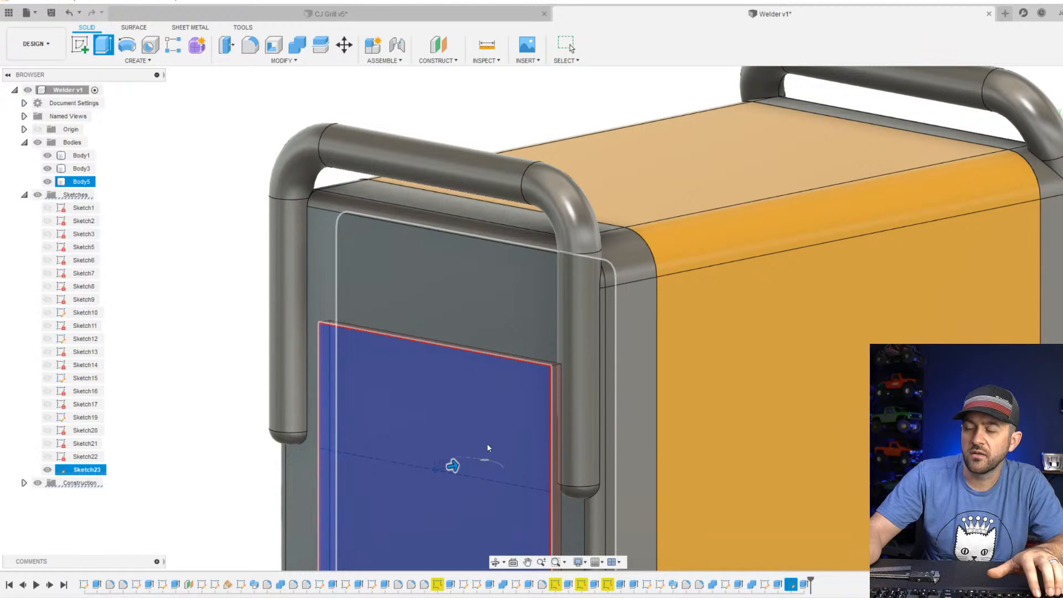
Start a sketch on the rear panel's recessed face and draw a centre-point circle about 4.5 mm in diameter at the origin.
scroll(485, 419, down, 3)
shift+middle_drag(444, 460, 433, 388)
scroll(464, 300, down, 3)
middle_drag(470, 262, 471, 315)
shift+middle_drag(472, 274, 488, 331)
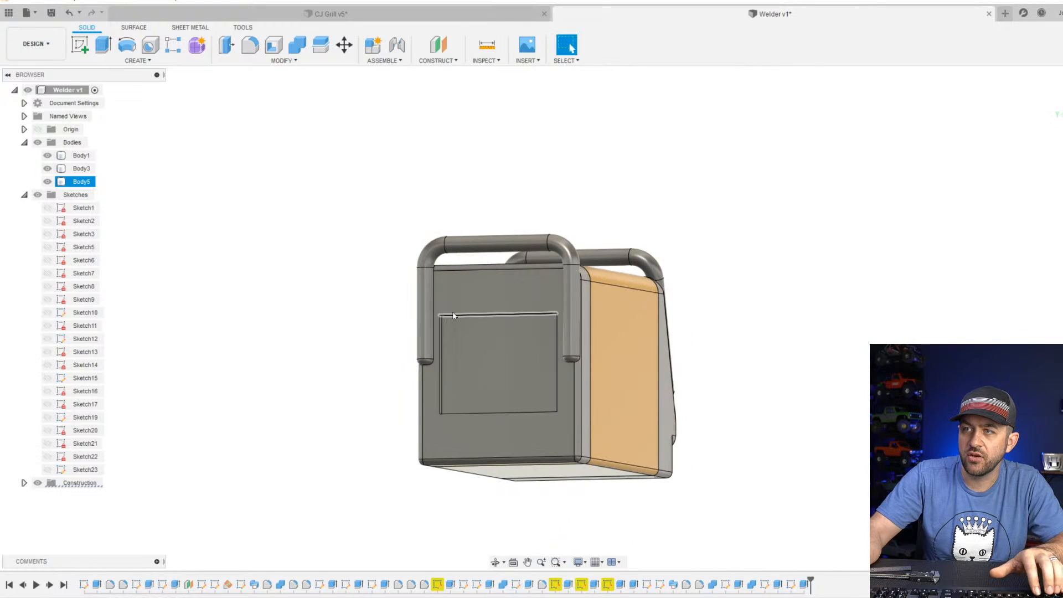
scroll(487, 284, up, 3)
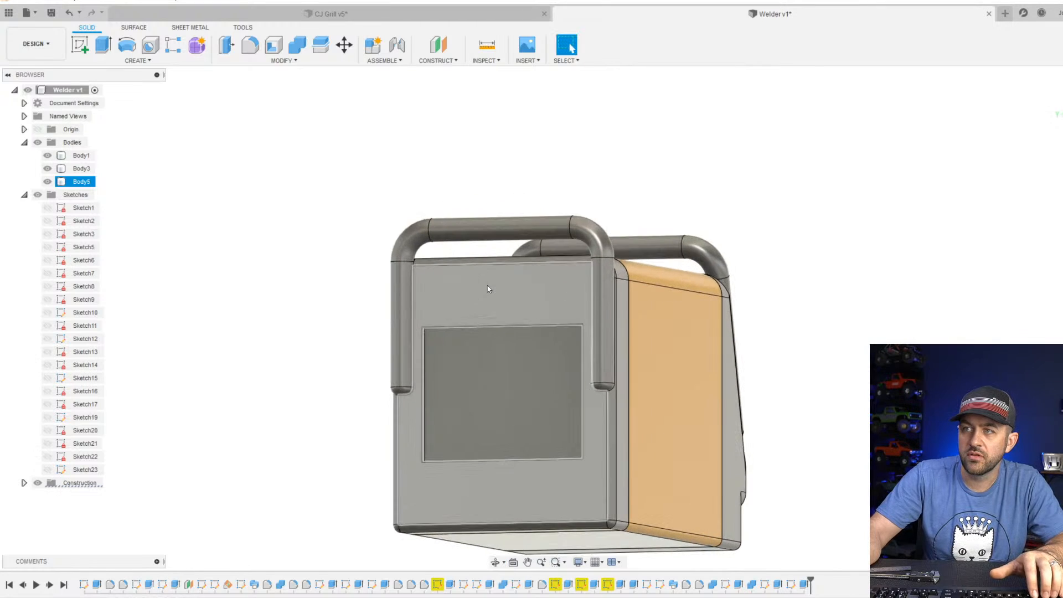
click(104, 50)
click(81, 45)
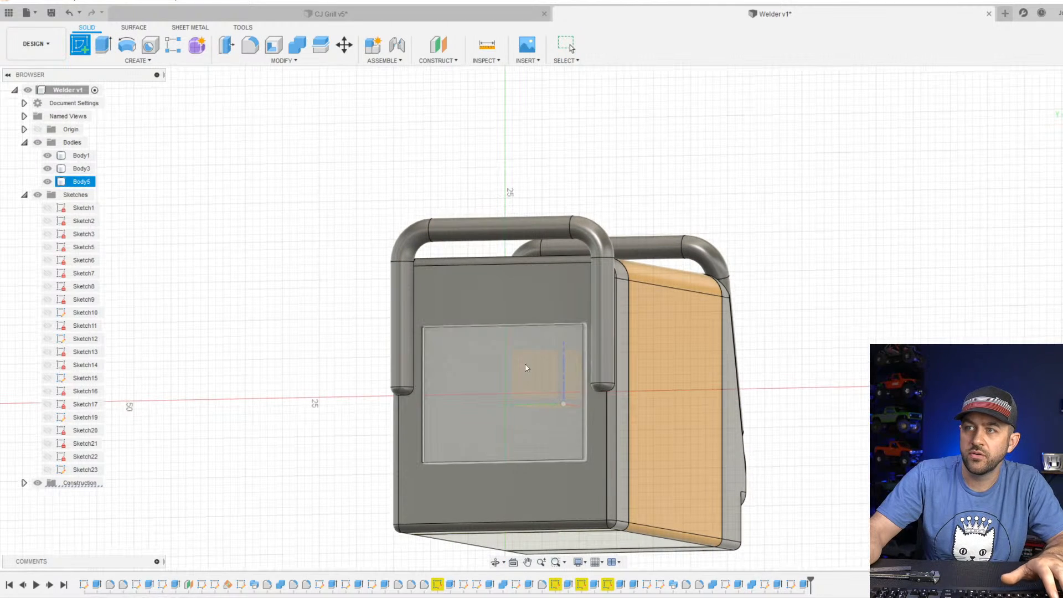
click(520, 367)
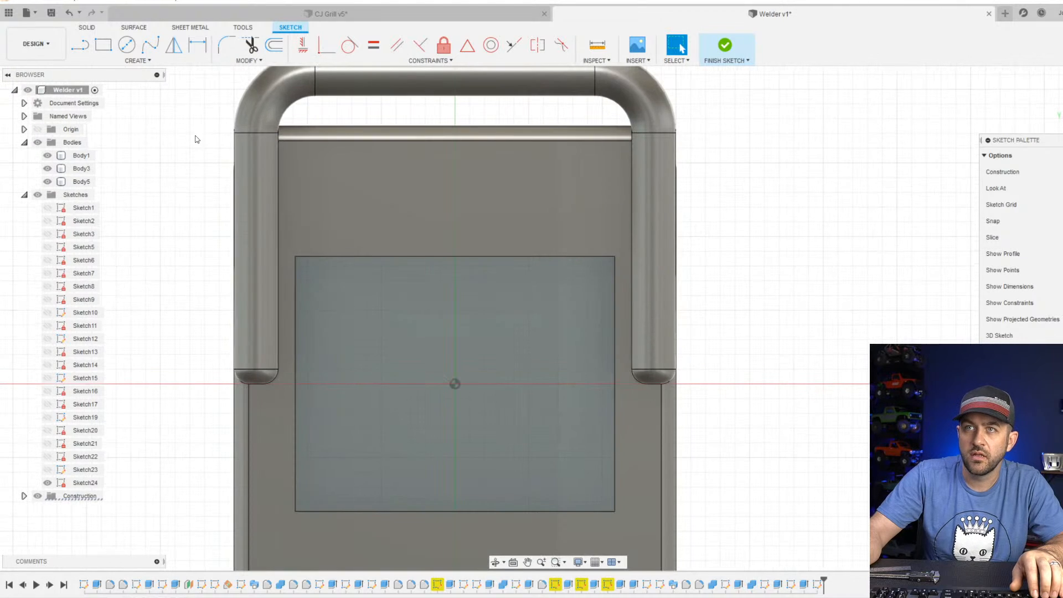
click(127, 44)
click(454, 383)
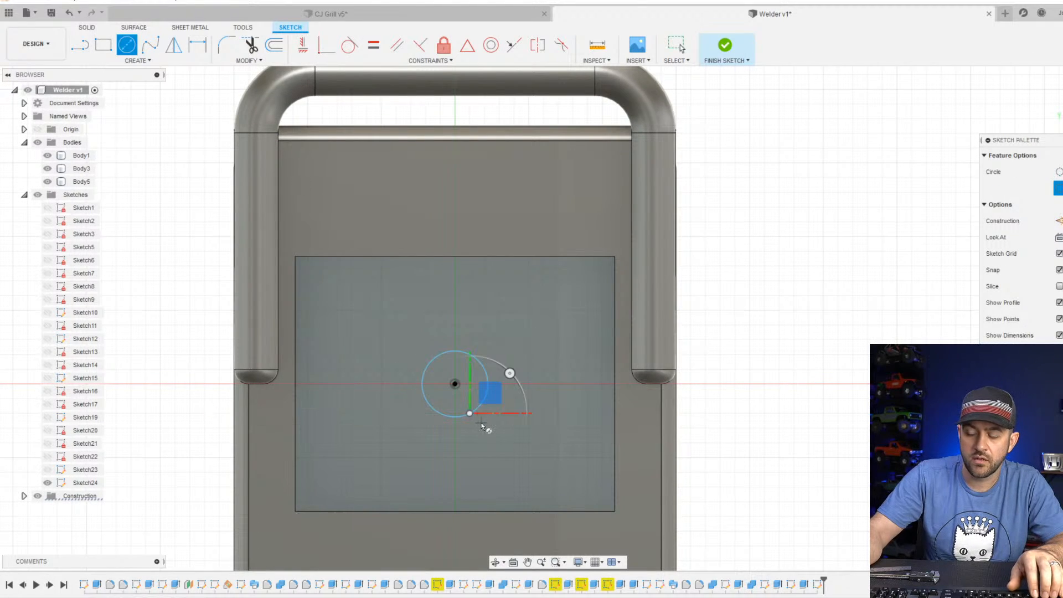
click(501, 413)
Dimension the centre circle's diameter as 2.5 mm and finish the sketch.
key(d)
click(477, 412)
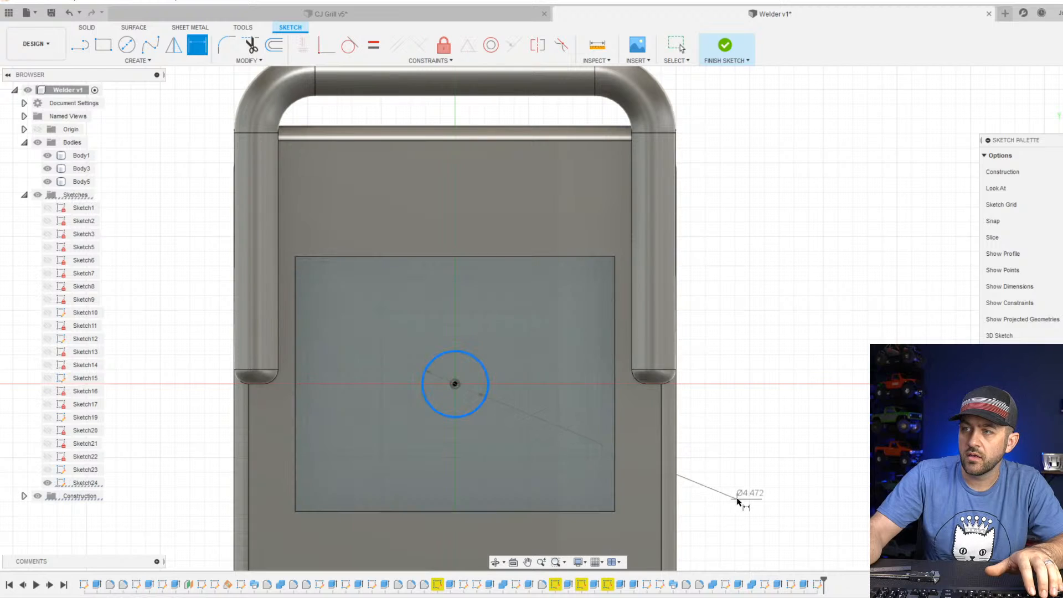
click(746, 484)
text(2)
key(Return)
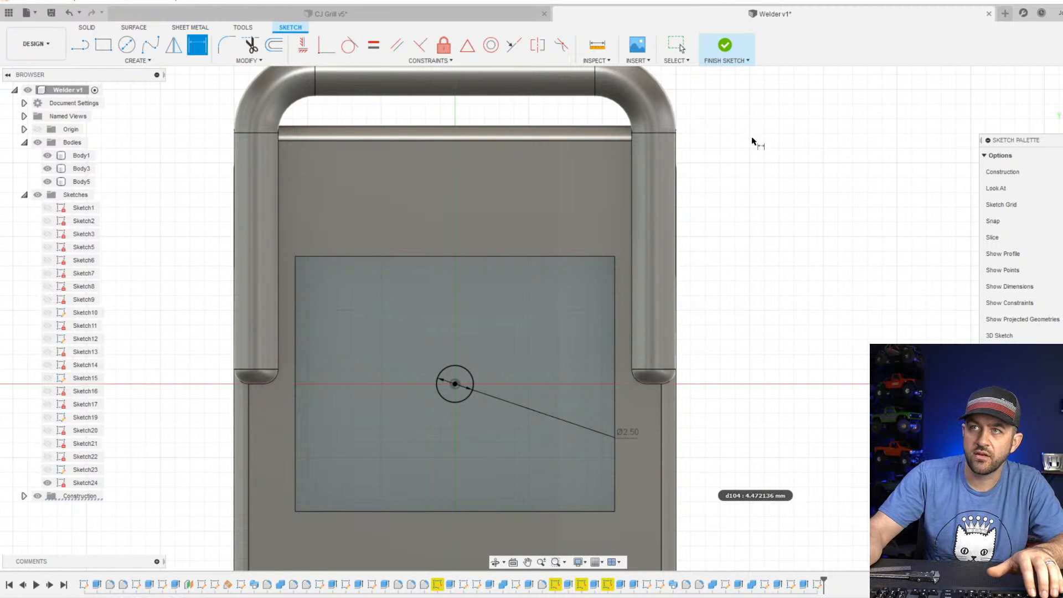
click(725, 44)
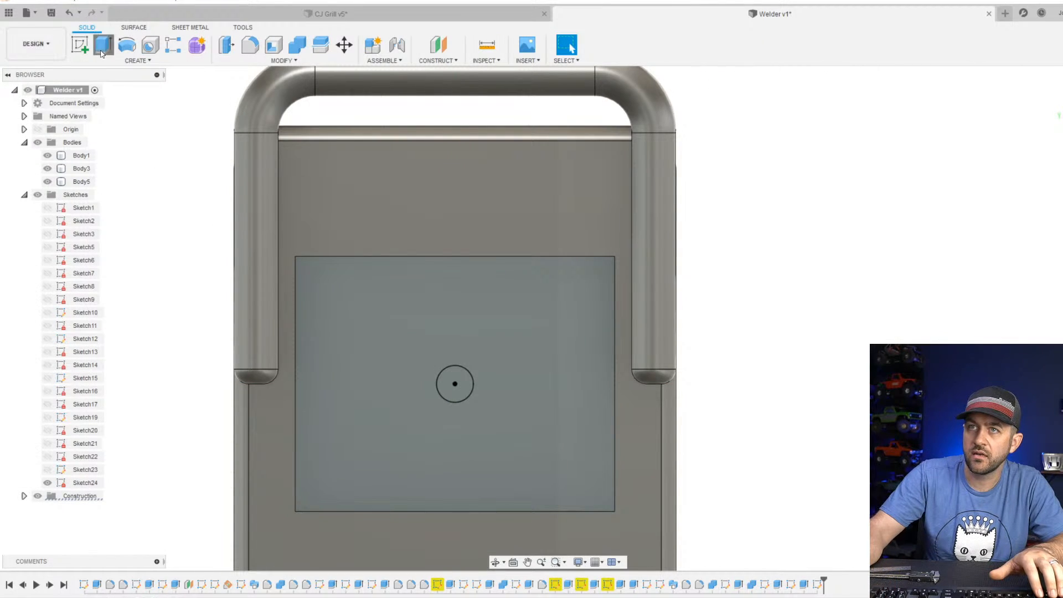
key(e)
click(467, 396)
shift+middle_drag(515, 382, 479, 385)
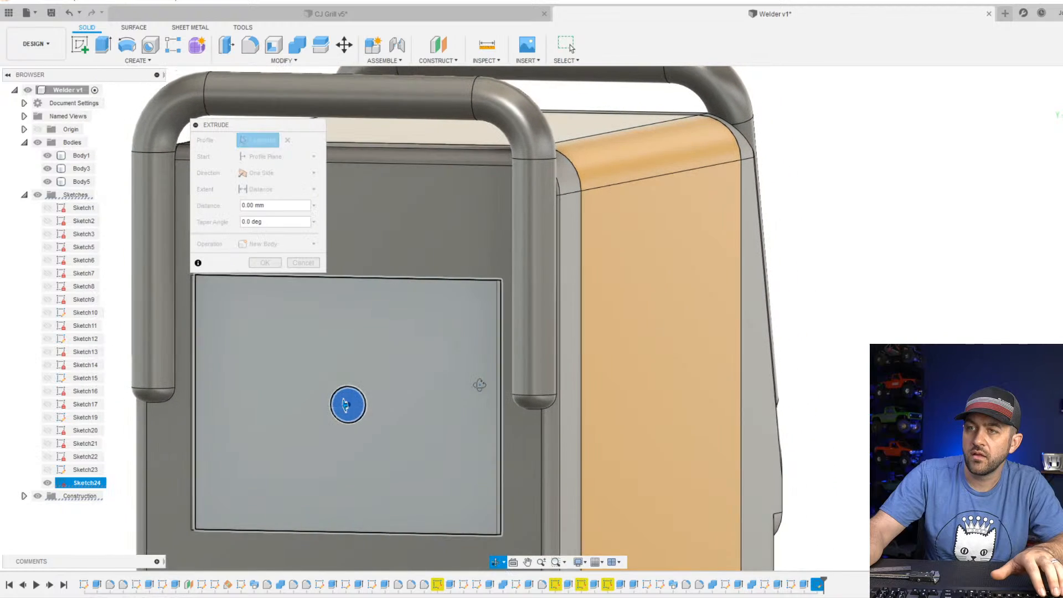
key(Escape)
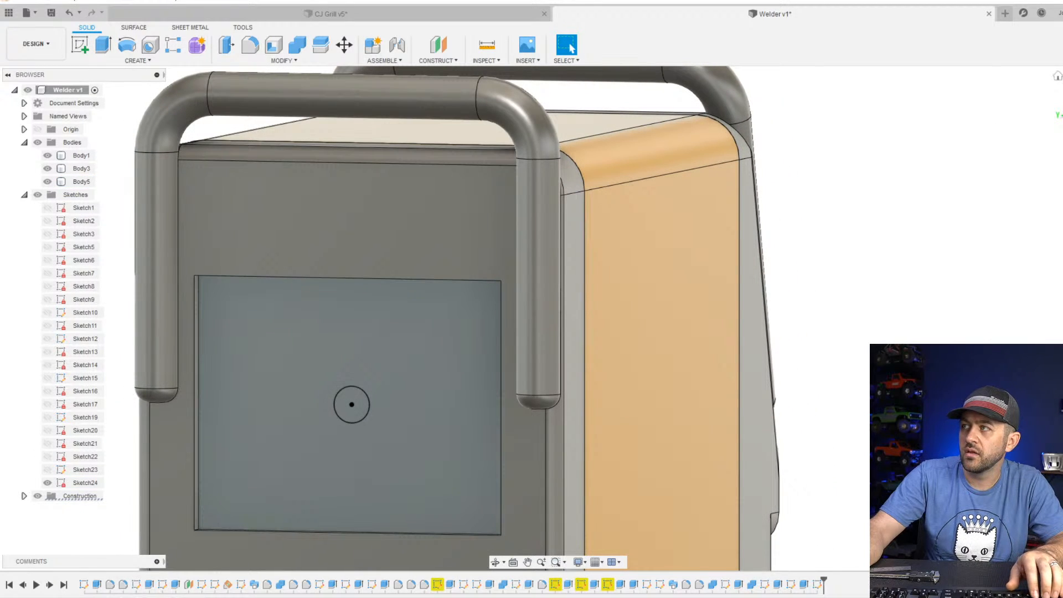
click(1061, 99)
click(103, 46)
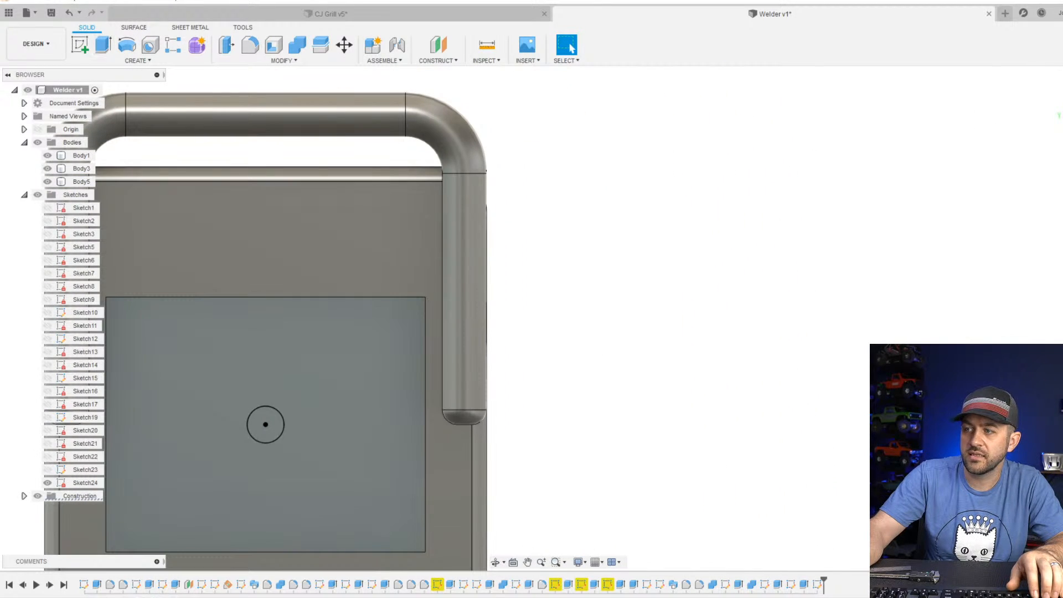
Reopen the recess sketch and draw a second circle about 4 mm in diameter on the horizontal axis, left of the centre circle.
right_click(819, 585)
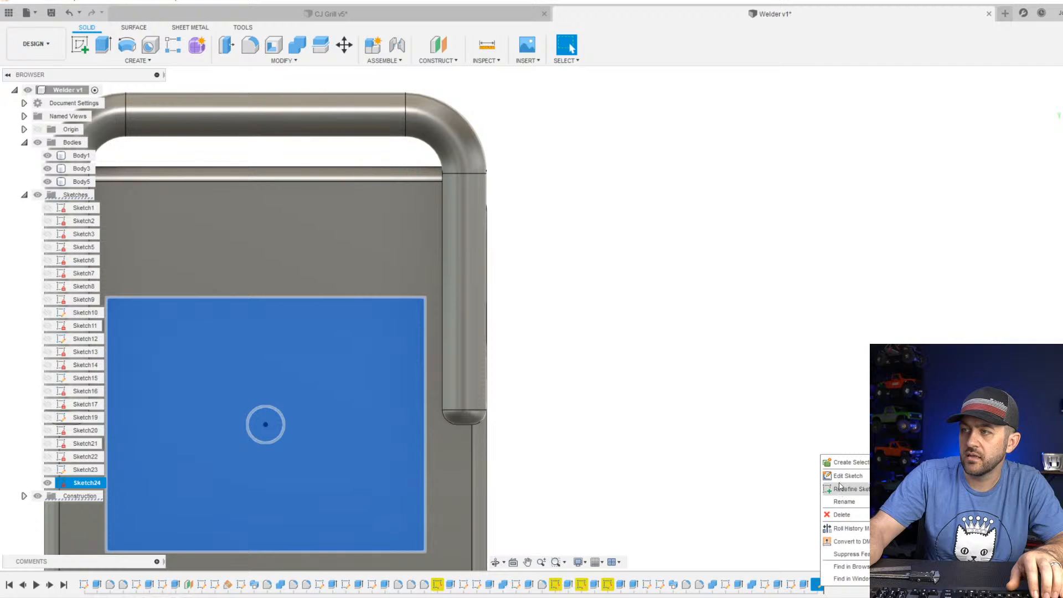
click(846, 475)
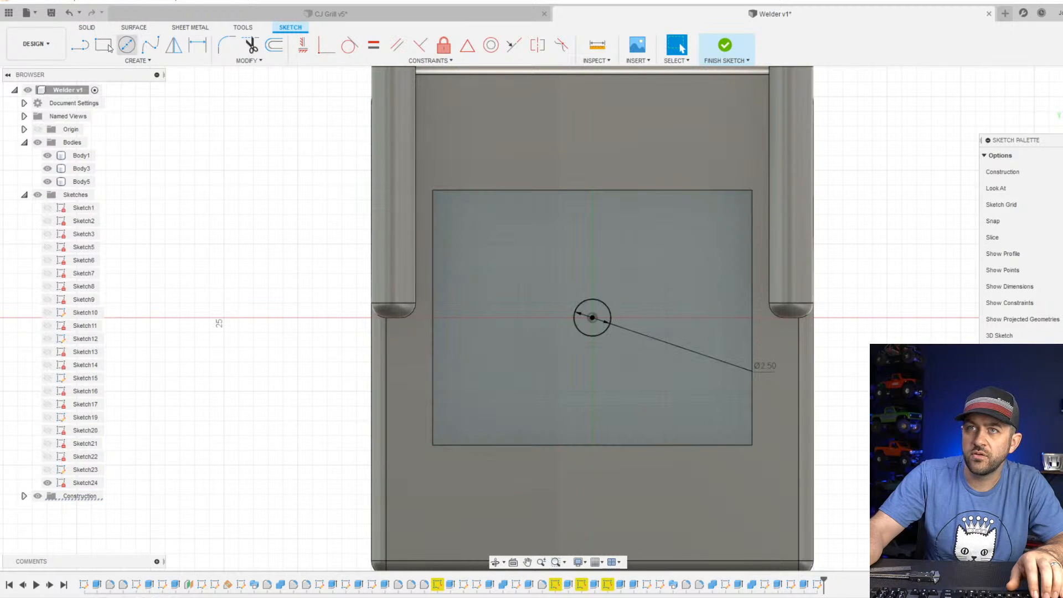
click(126, 44)
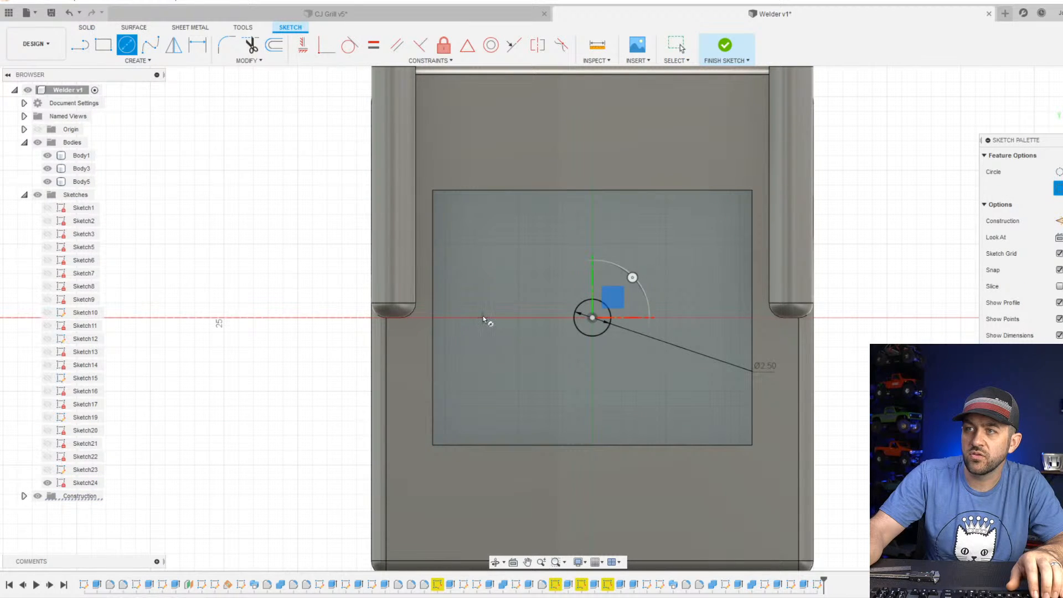
click(489, 318)
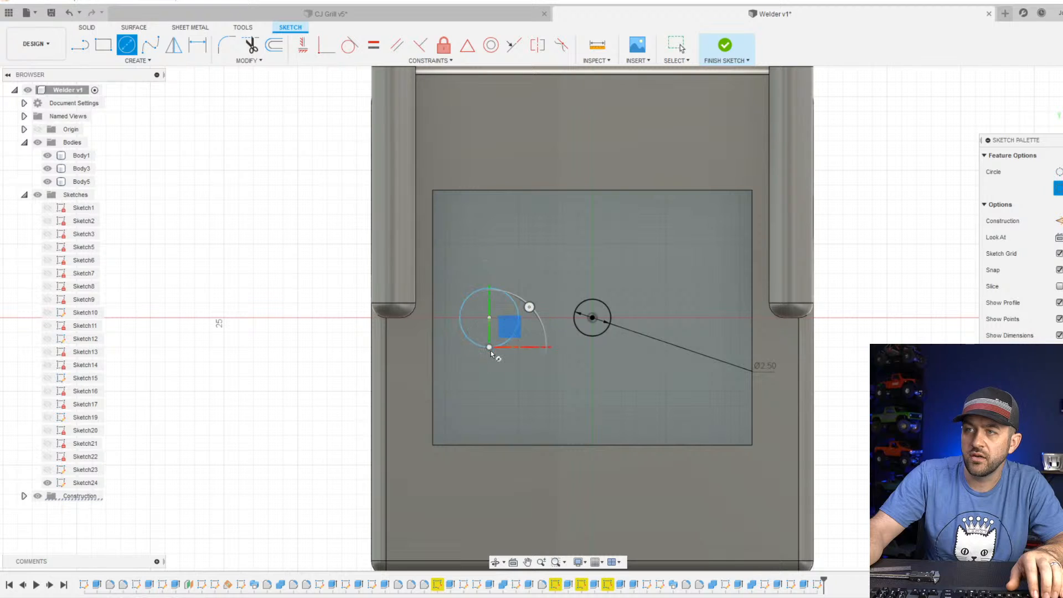
click(489, 348)
Dimension the second circle and set its diameter to 3.5 mm.
key(d)
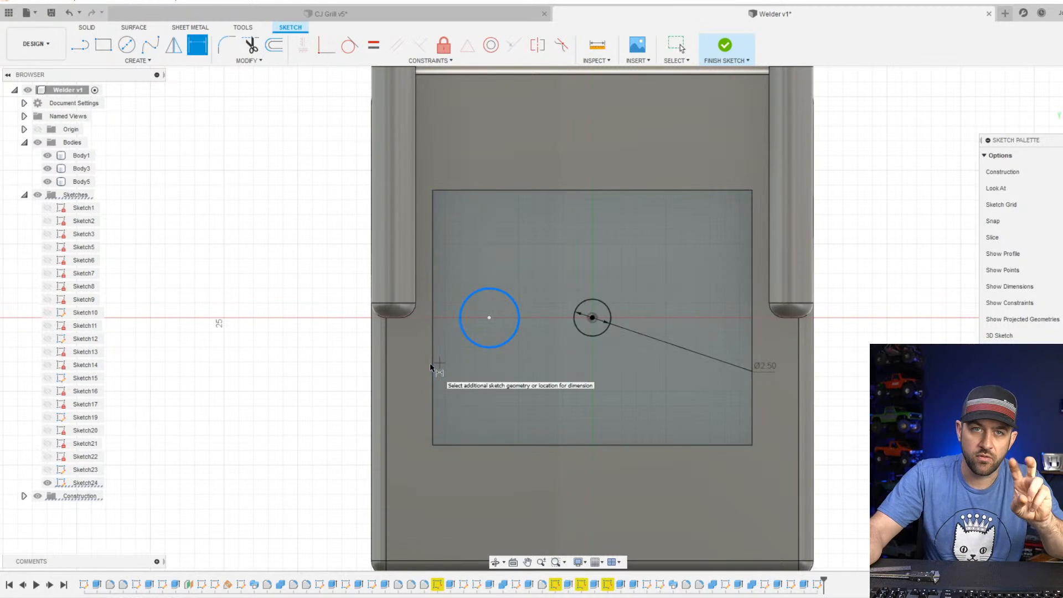
click(275, 386)
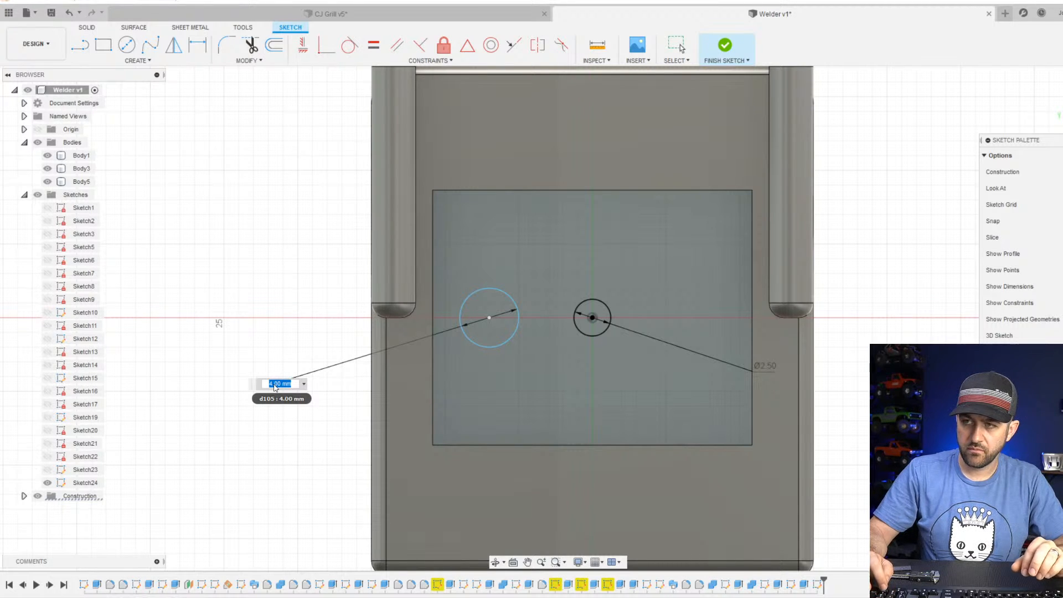
key(Return)
key(Escape)
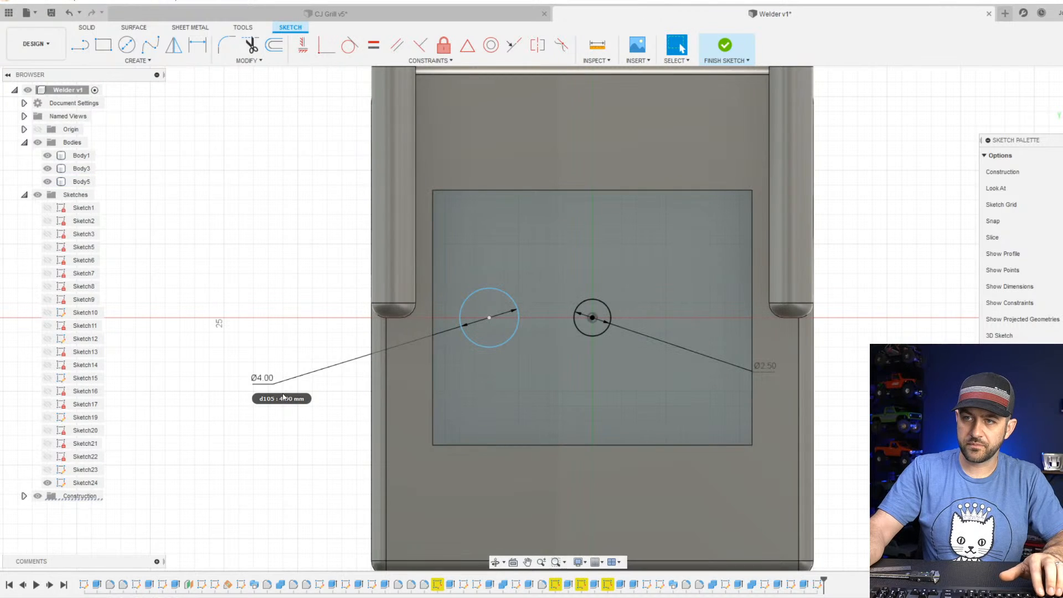
double_click(263, 384)
text(3.5)
key(Return)
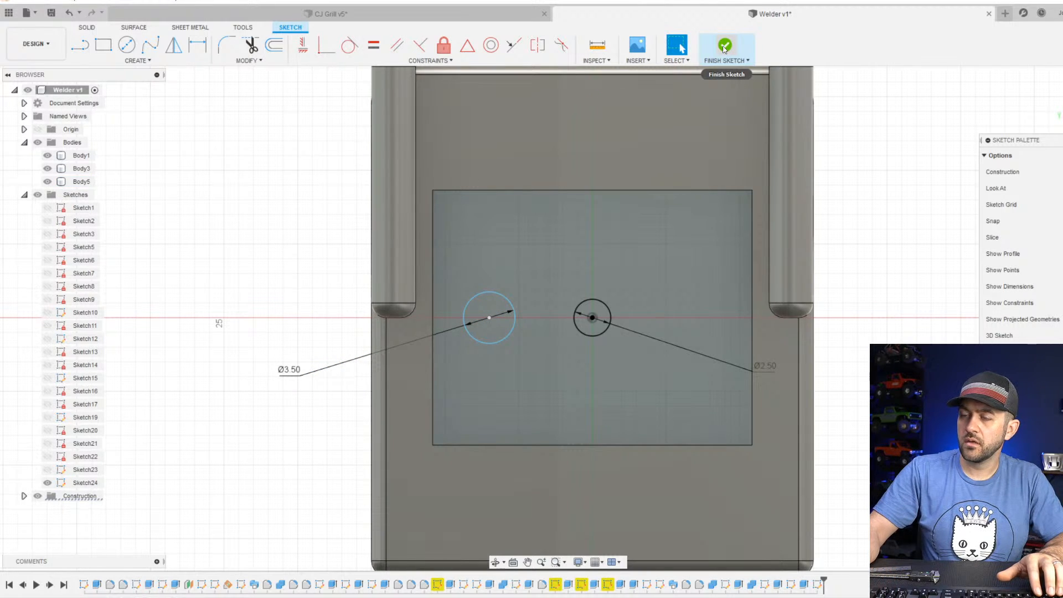
Measure the diameter of the small hole left of the large socket hole on the welder's front panel.
mouse_move(697, 226)
shift+middle_down()
mouse_move(624, 228)
mouse_move(588, 252)
shift+middle_up()
scroll(822, 383, down, 4)
middle_drag(822, 383, 499, 297)
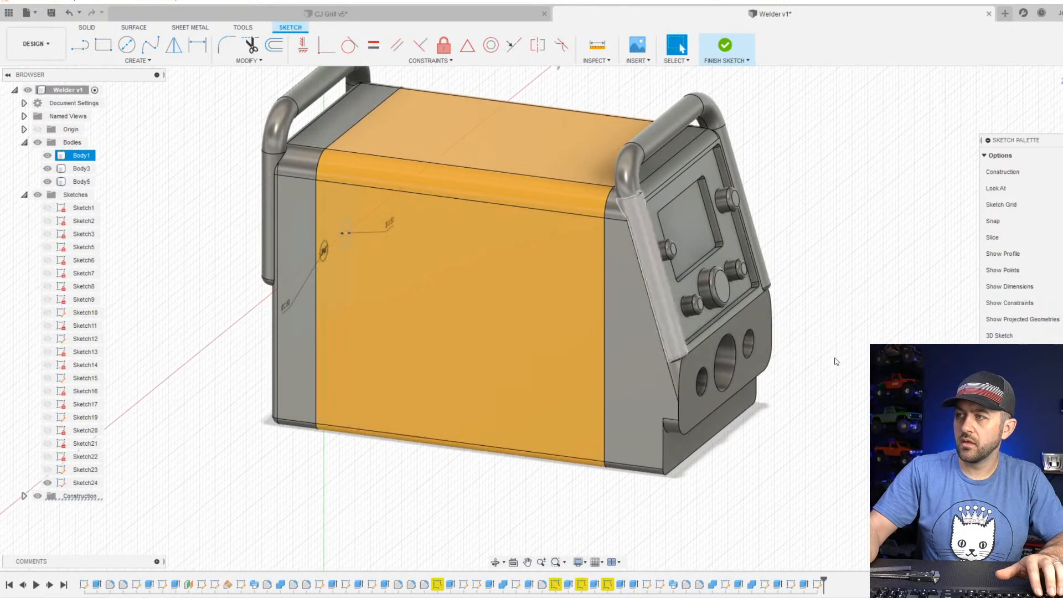
scroll(836, 361, up, 6)
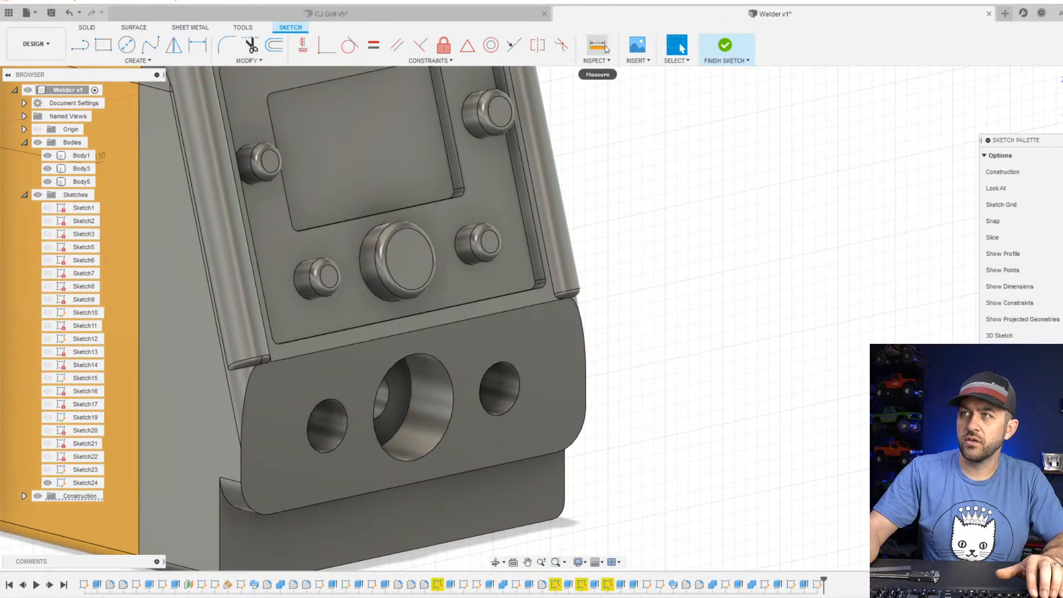
click(605, 58)
middle_drag(318, 437, 481, 317)
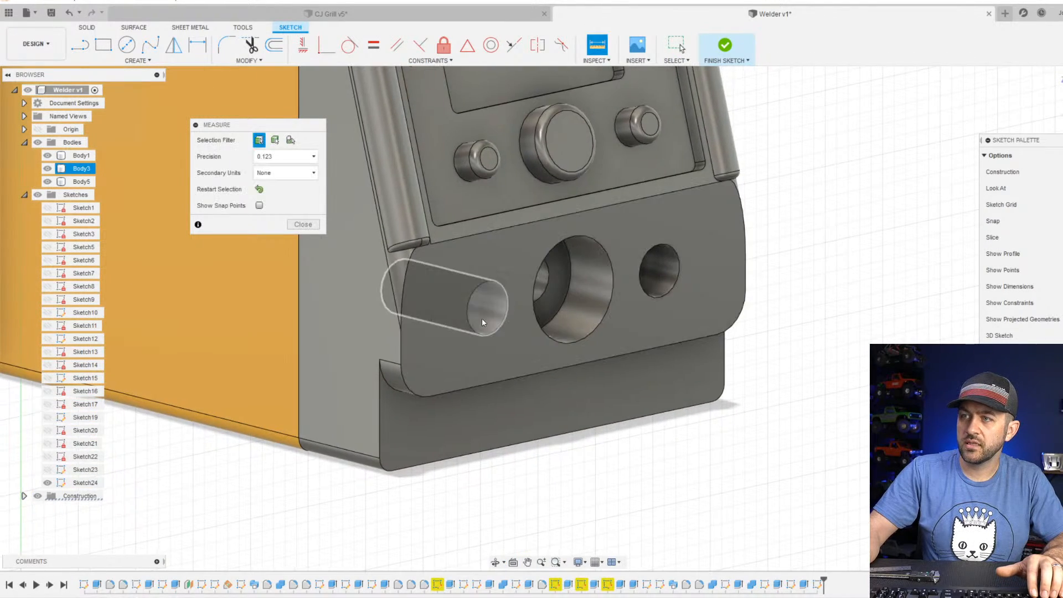
click(497, 324)
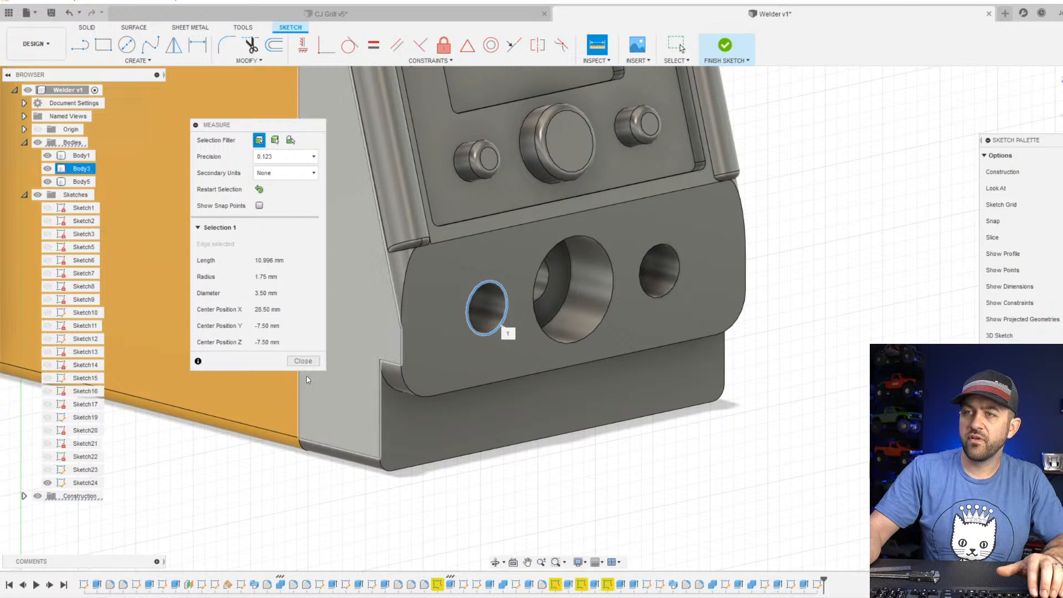
click(303, 360)
Finish the recess sketch and extrude both circles -14 mm as a cut through the rear panel.
middle_drag(364, 322, 654, 510)
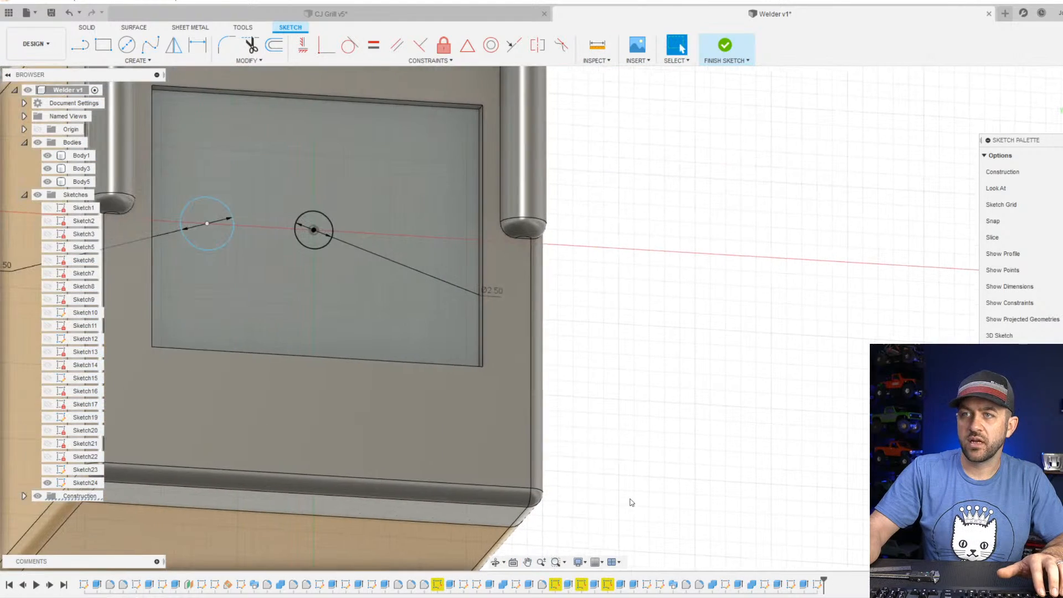
mouse_move(257, 235)
middle_down()
mouse_move(354, 317)
mouse_move(437, 351)
middle_up()
scroll(437, 351, up, 1)
middle_drag(241, 373, 419, 271)
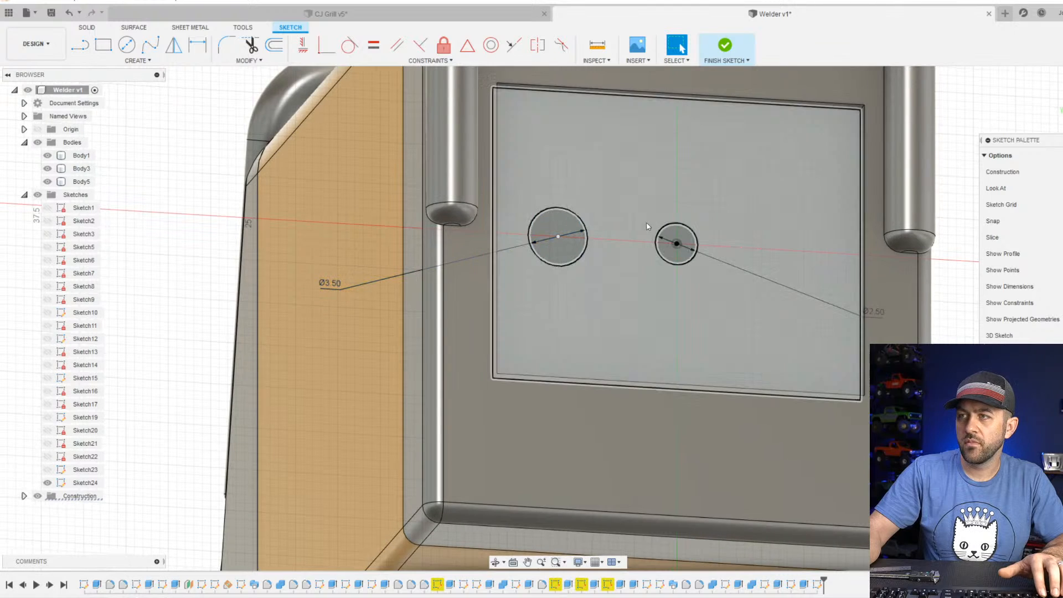
mouse_move(635, 240)
shift+middle_down()
mouse_move(609, 250)
mouse_move(681, 68)
shift+middle_up()
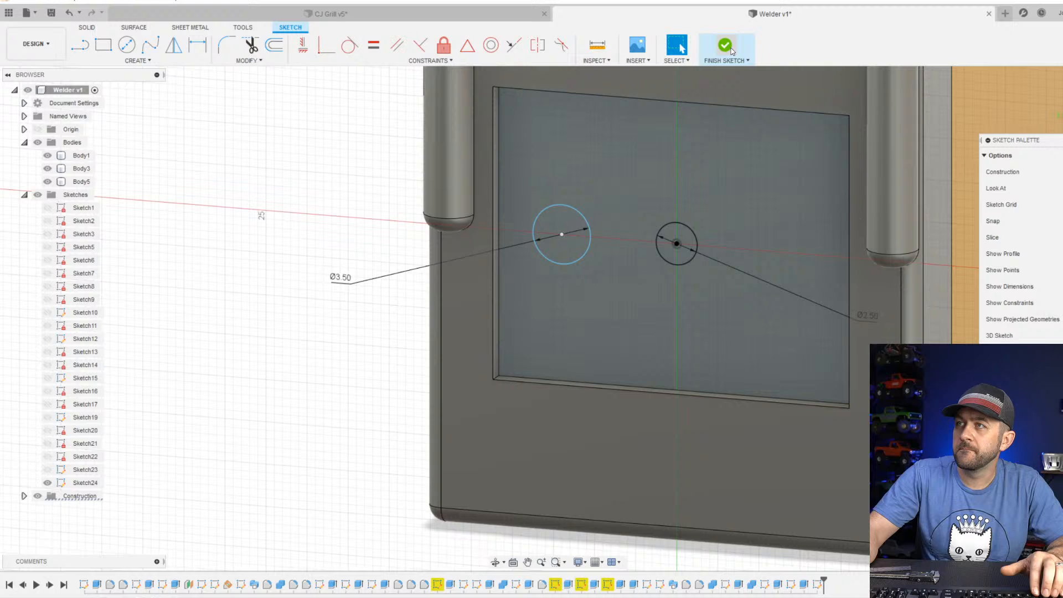
click(725, 45)
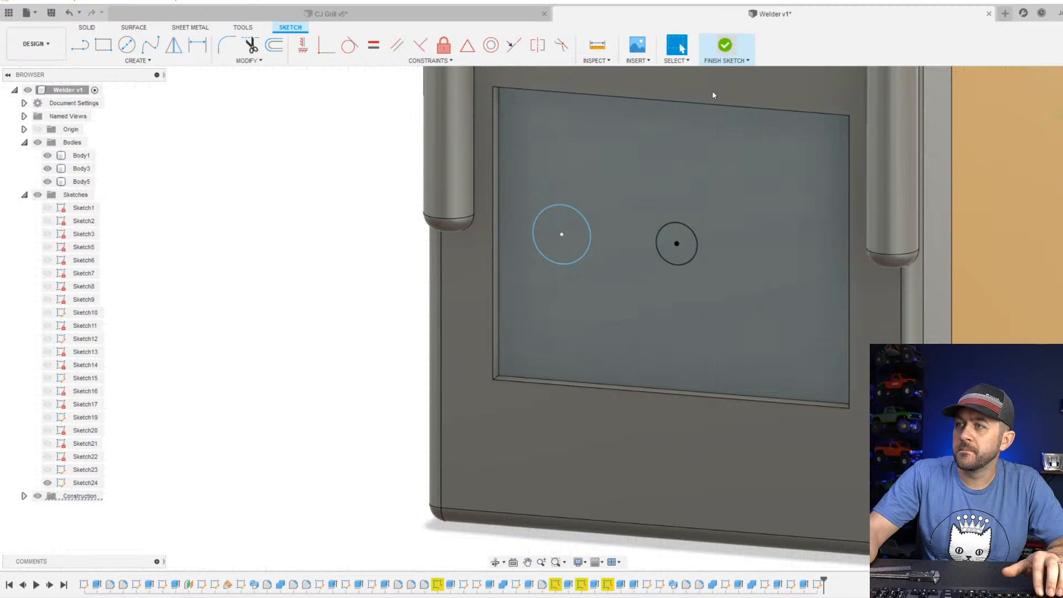
click(103, 44)
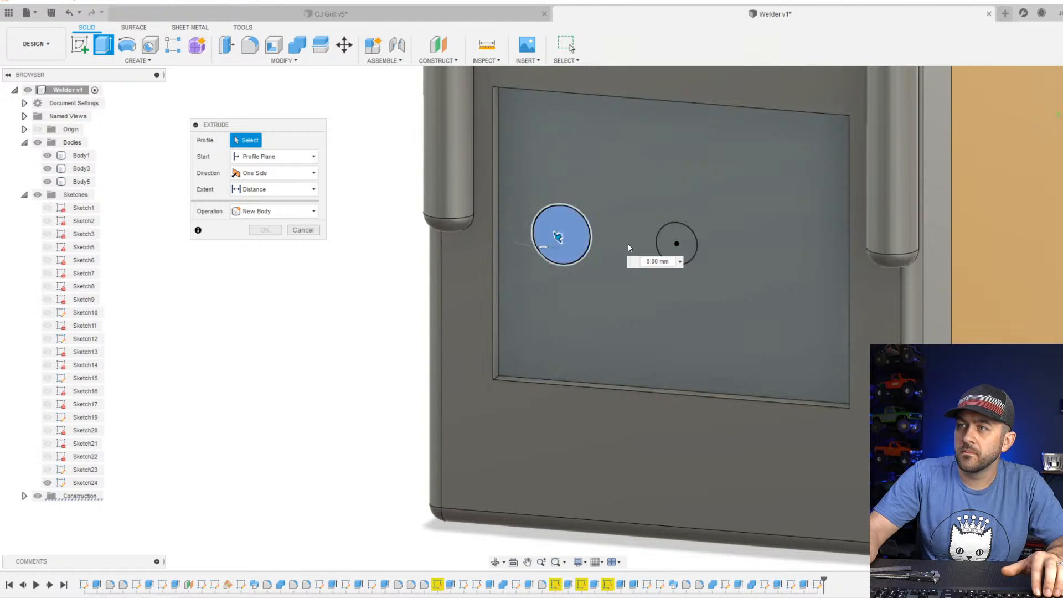
click(559, 237)
click(675, 243)
shift+middle_drag(706, 264, 661, 242)
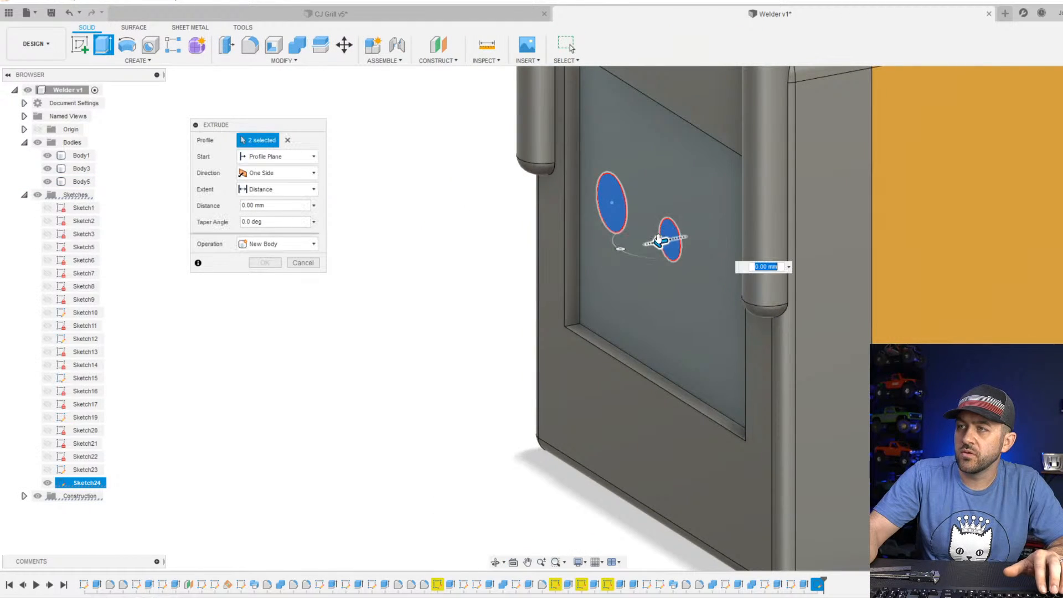
drag(658, 240, 873, 202)
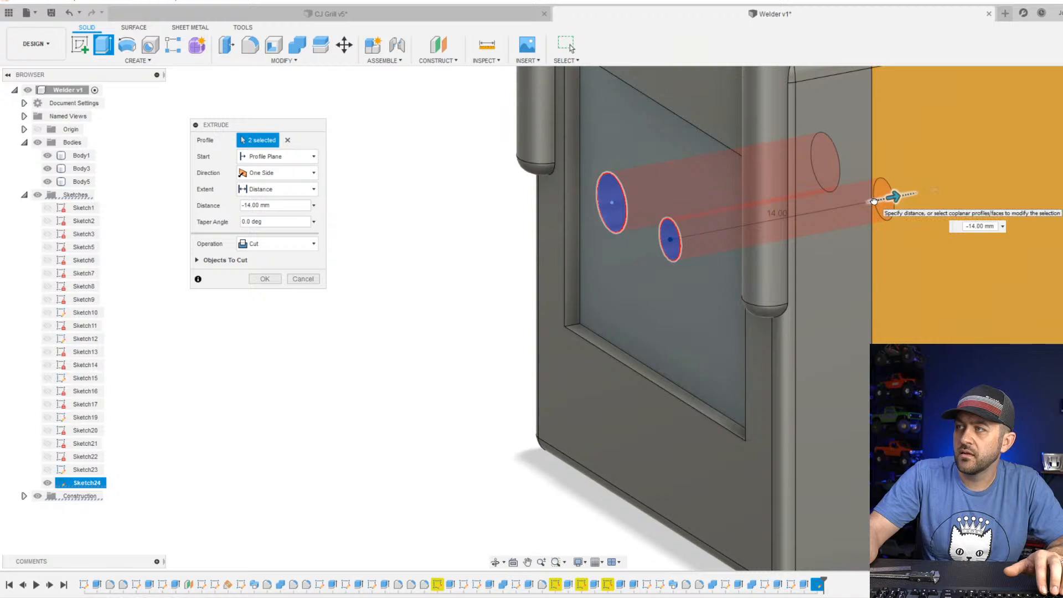
key(Return)
Examine the two holes in the rear recess and how deep they run into the welder body.
click(643, 274)
shift+middle_drag(644, 275, 709, 266)
scroll(614, 237, up, 4)
scroll(613, 237, up, 1)
scroll(729, 334, down, 3)
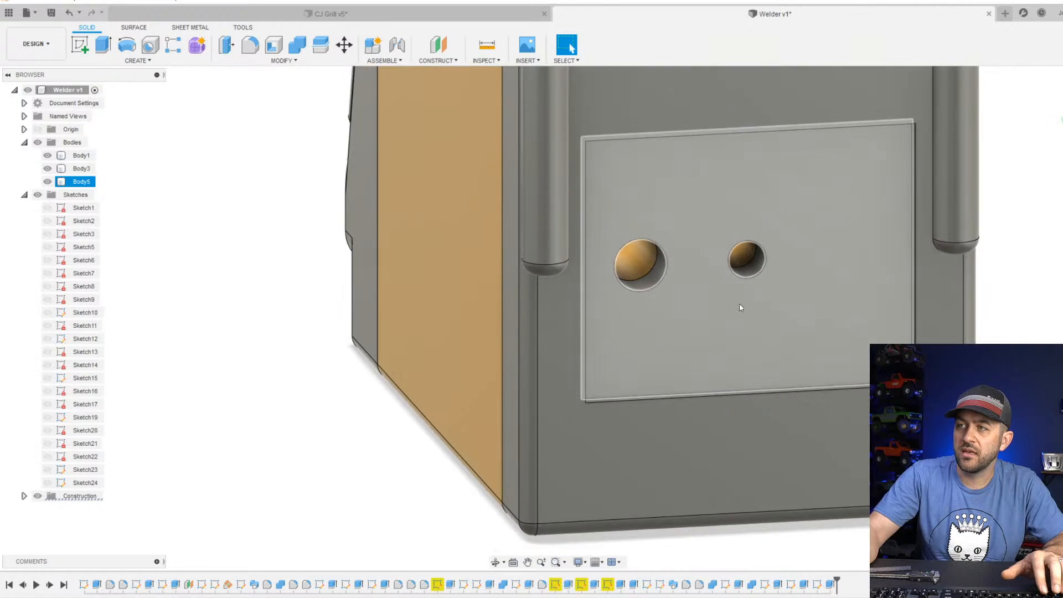
shift+middle_drag(740, 305, 612, 320)
middle_drag(830, 382, 506, 254)
scroll(793, 424, up, 2)
shift+middle_drag(797, 434, 772, 447)
middle_drag(692, 434, 626, 435)
scroll(625, 441, down, 2)
shift+middle_drag(503, 417, 614, 413)
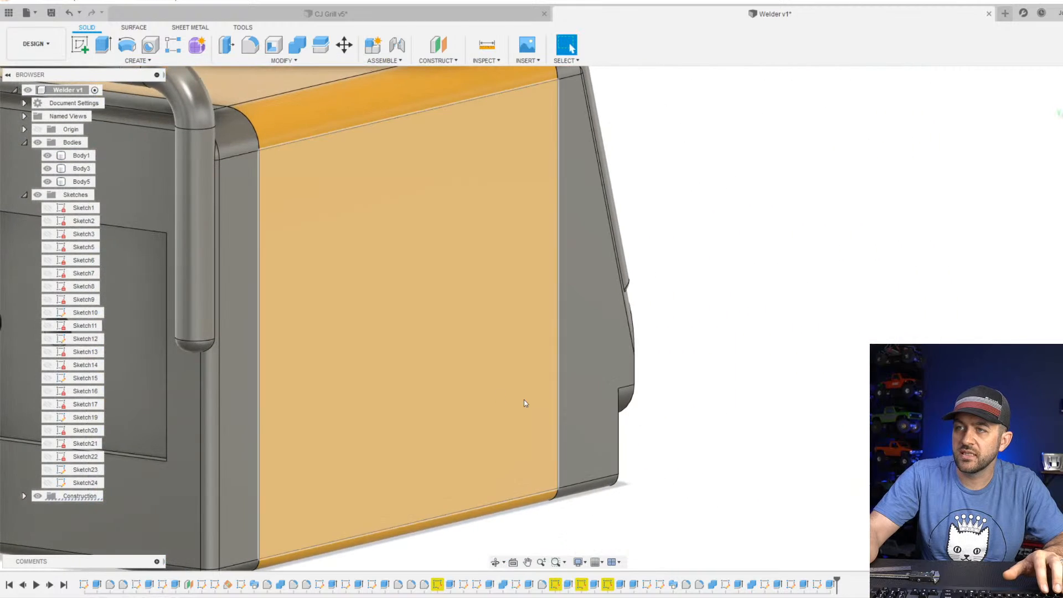
middle_drag(487, 394, 922, 363)
scroll(462, 284, up, 3)
shift+middle_drag(397, 288, 435, 290)
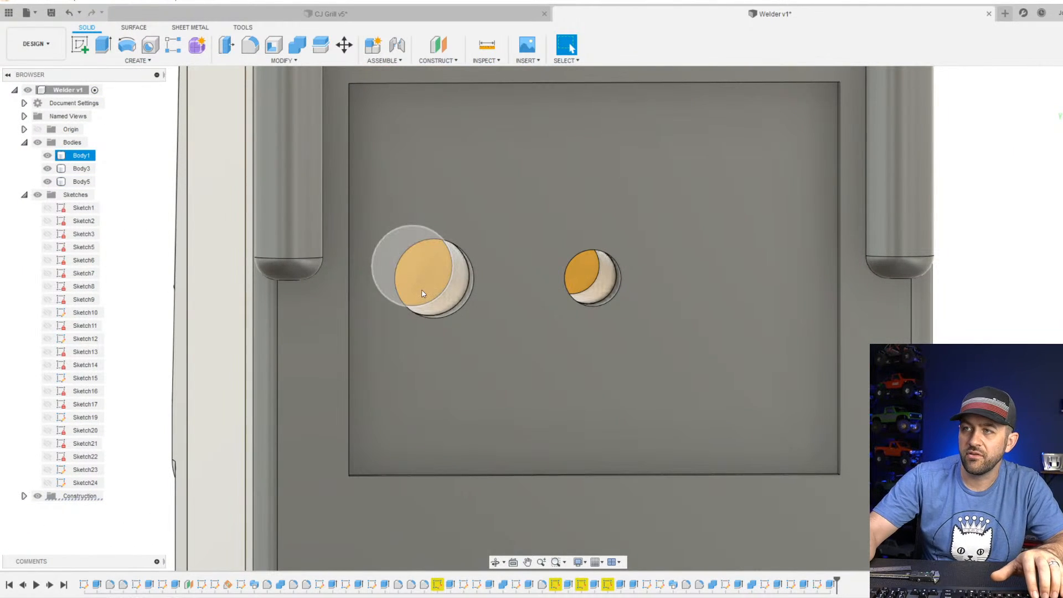
scroll(576, 269, up, 3)
shift+middle_drag(605, 288, 617, 327)
scroll(617, 327, down, 2)
scroll(643, 313, down, 3)
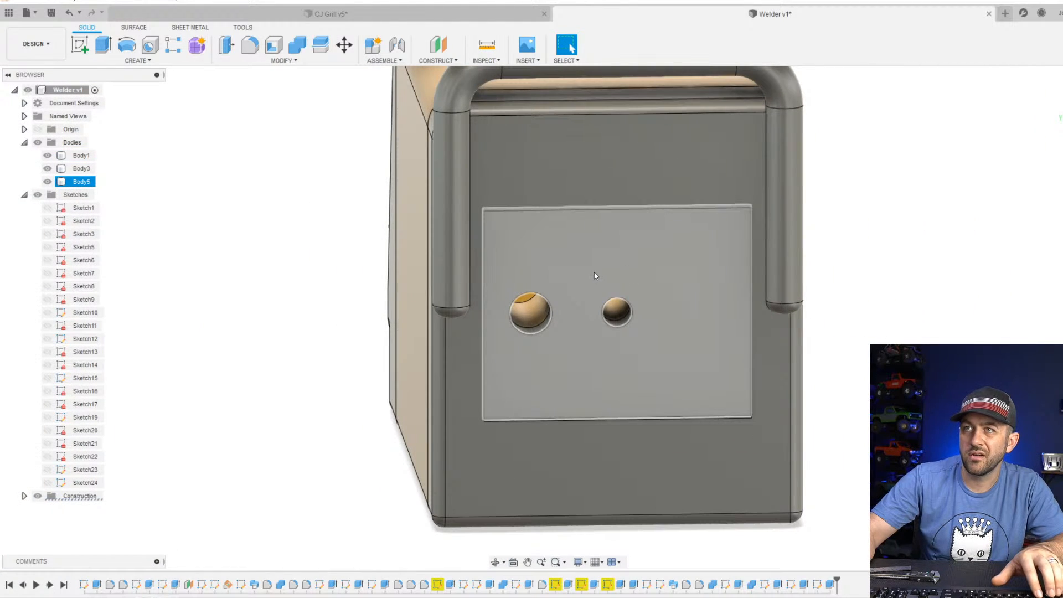
scroll(547, 229, down, 5)
shift+middle_drag(593, 277, 729, 232)
scroll(619, 263, up, 3)
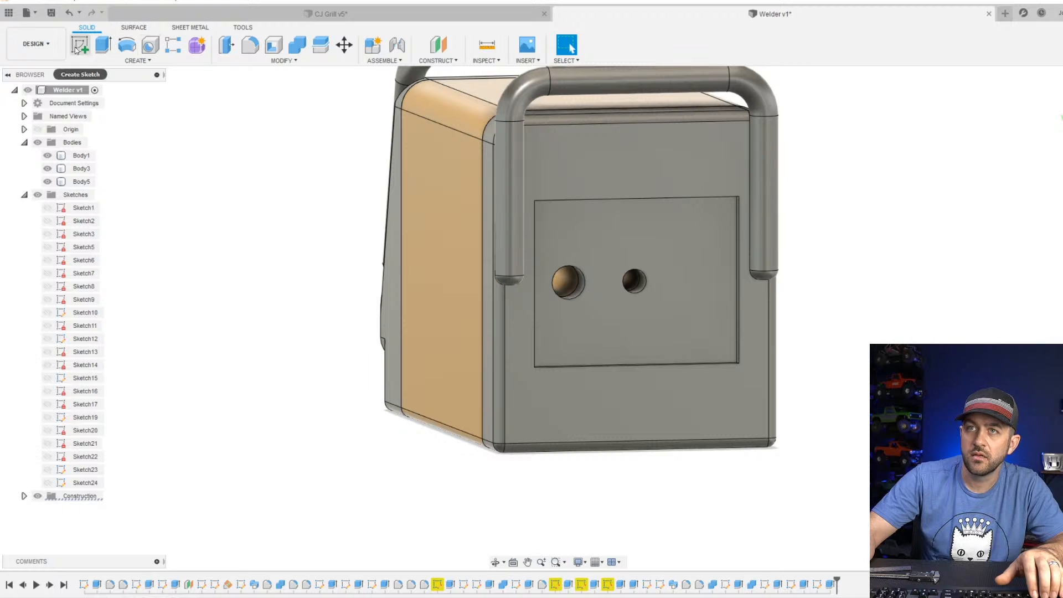
Start a sketch on the recess face and draw a circle about 4 mm in diameter centred on the middle hole.
click(78, 46)
click(681, 250)
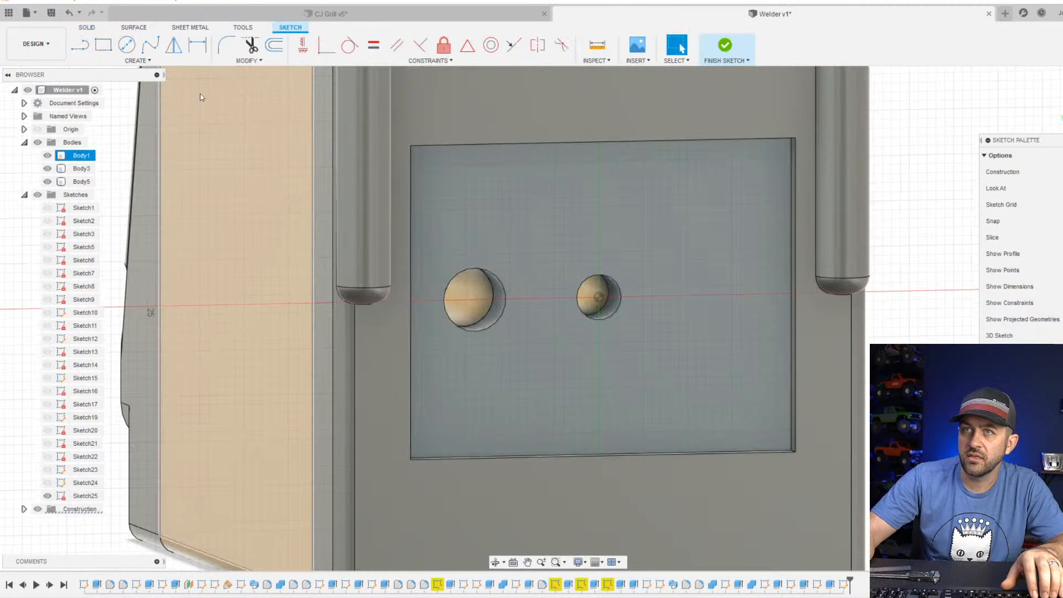
key(c)
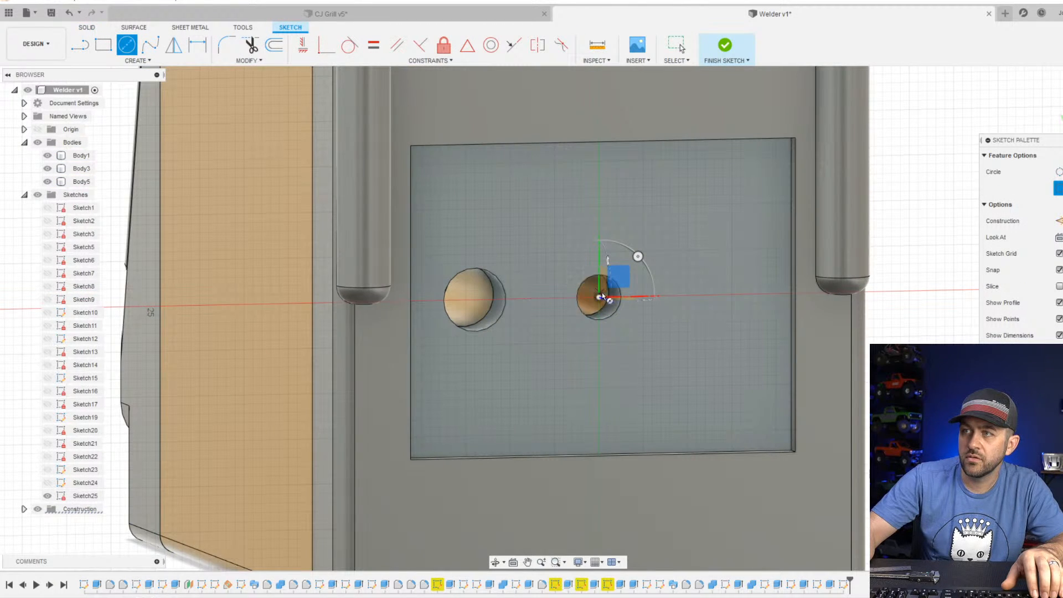
click(598, 298)
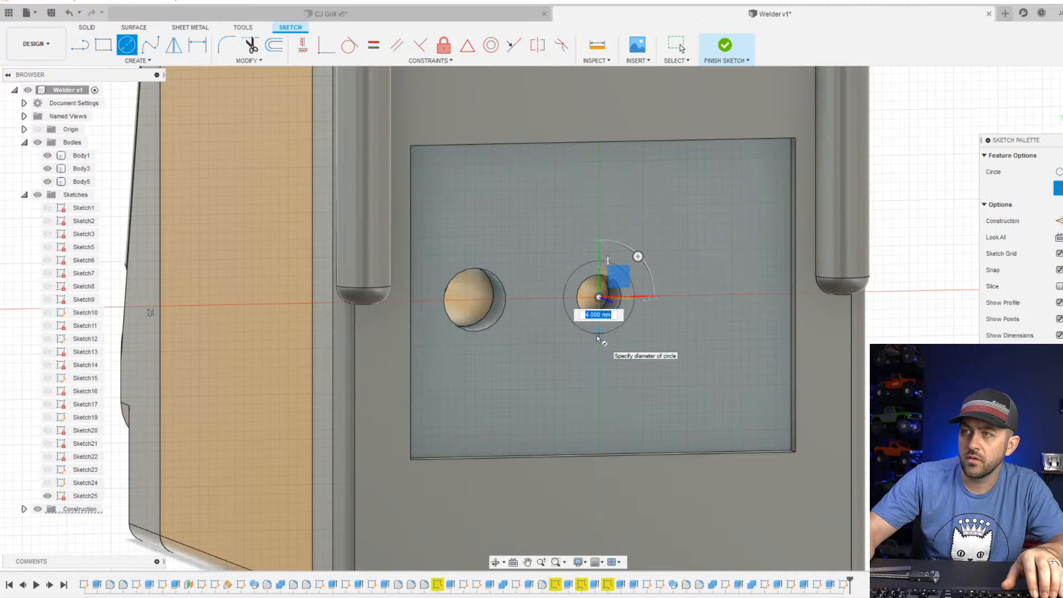
click(596, 335)
Dimension the new circle's diameter to make it slightly smaller, keeping it larger than the middle hole, and finish the sketch.
key(d)
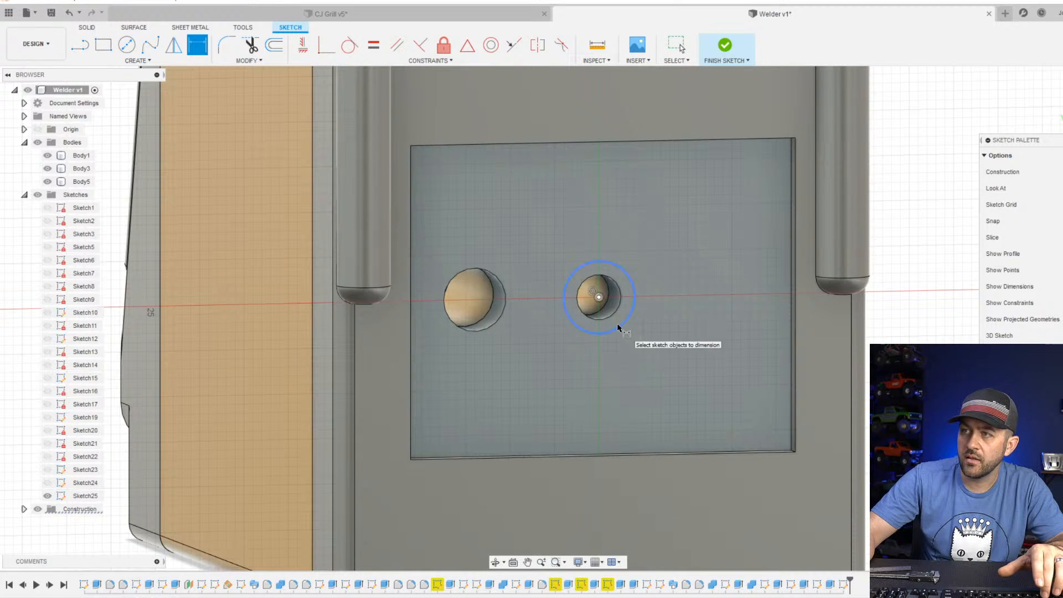
click(620, 326)
key(Return)
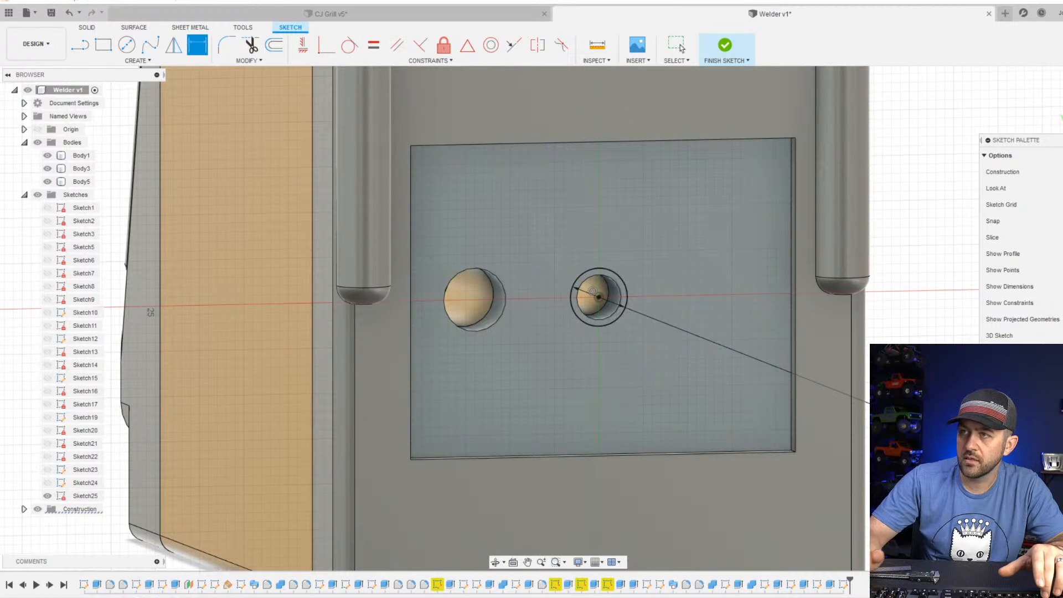
click(721, 49)
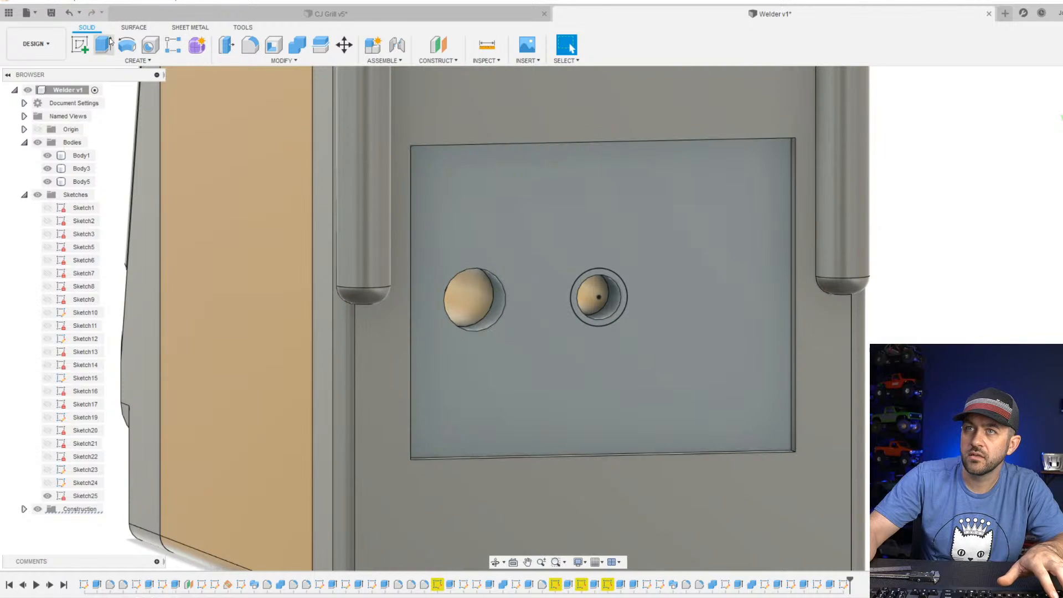
Extrude the ring around the middle hole -2 mm as a cut.
key(e)
scroll(576, 266, up, 3)
click(618, 292)
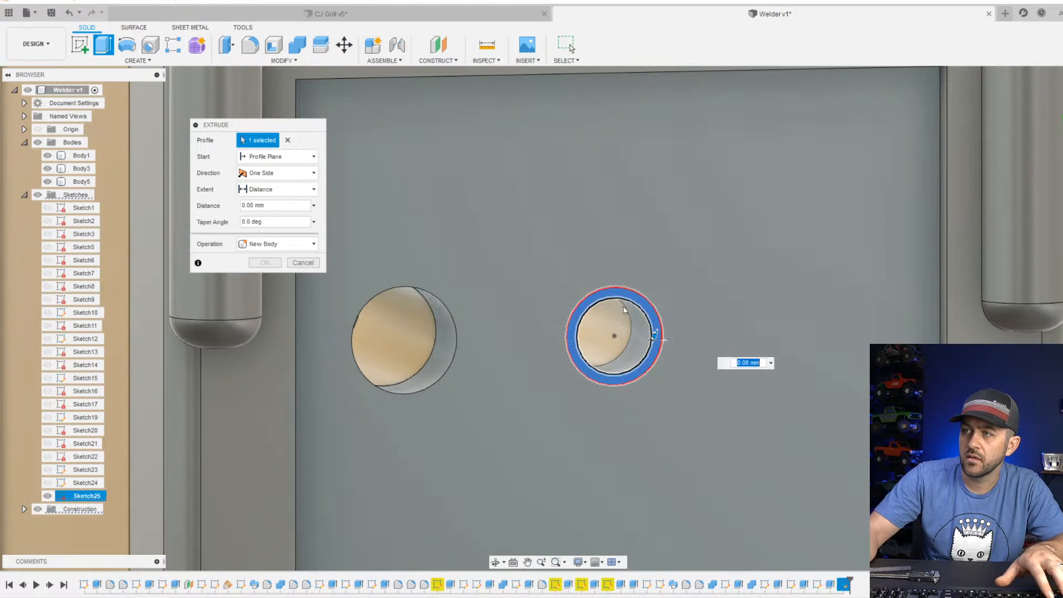
text(-2)
key(Return)
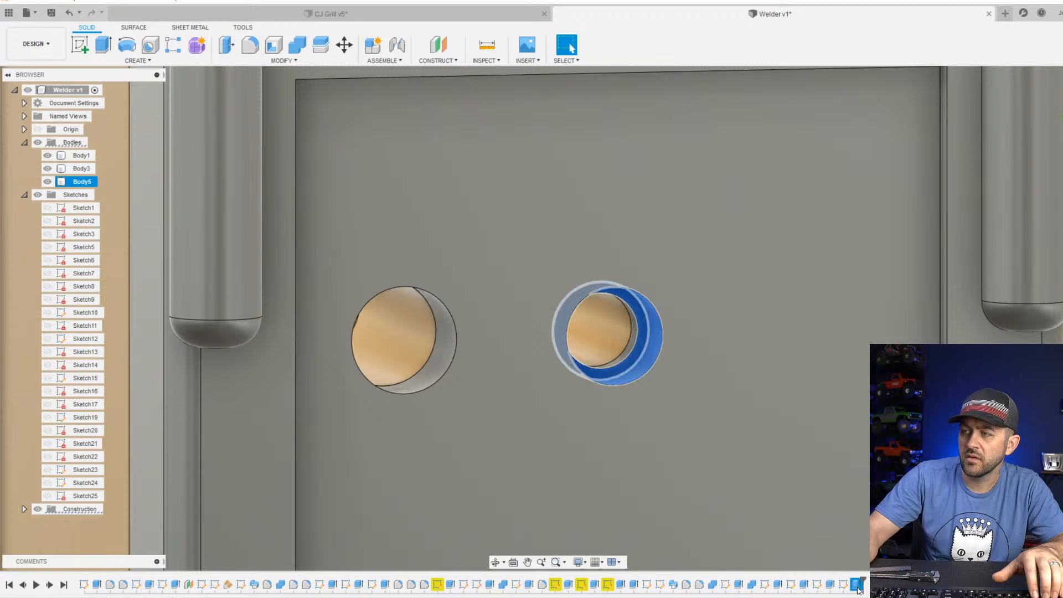
Edit the ring cut around the middle hole so it reaches deeper into the body.
right_click(855, 585)
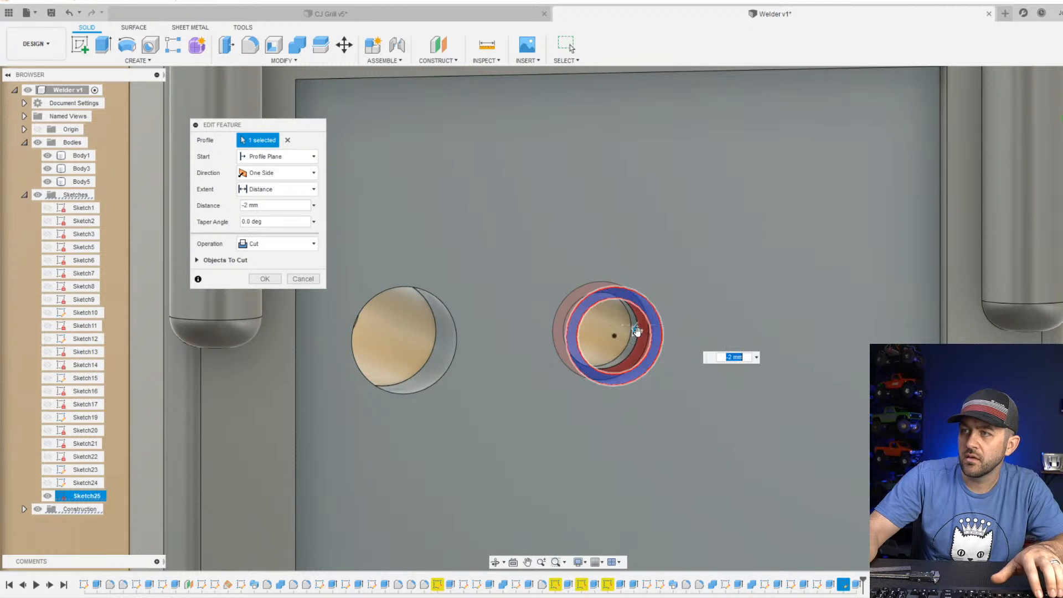
drag(636, 330, 629, 328)
key(Return)
scroll(647, 338, up, 4)
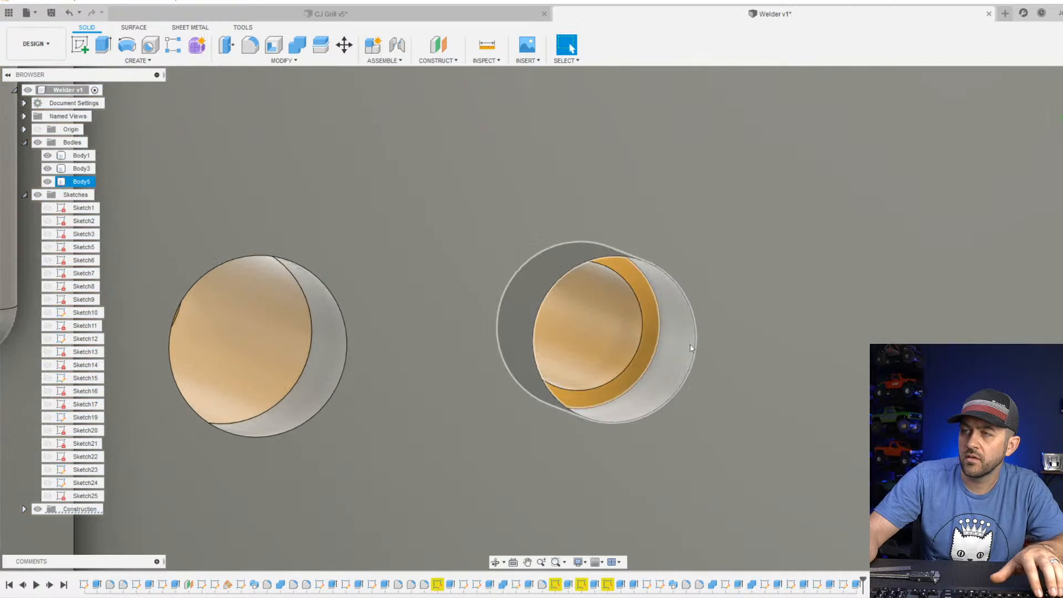
shift+middle_drag(690, 346, 631, 332)
key(Escape)
scroll(631, 332, down, 5)
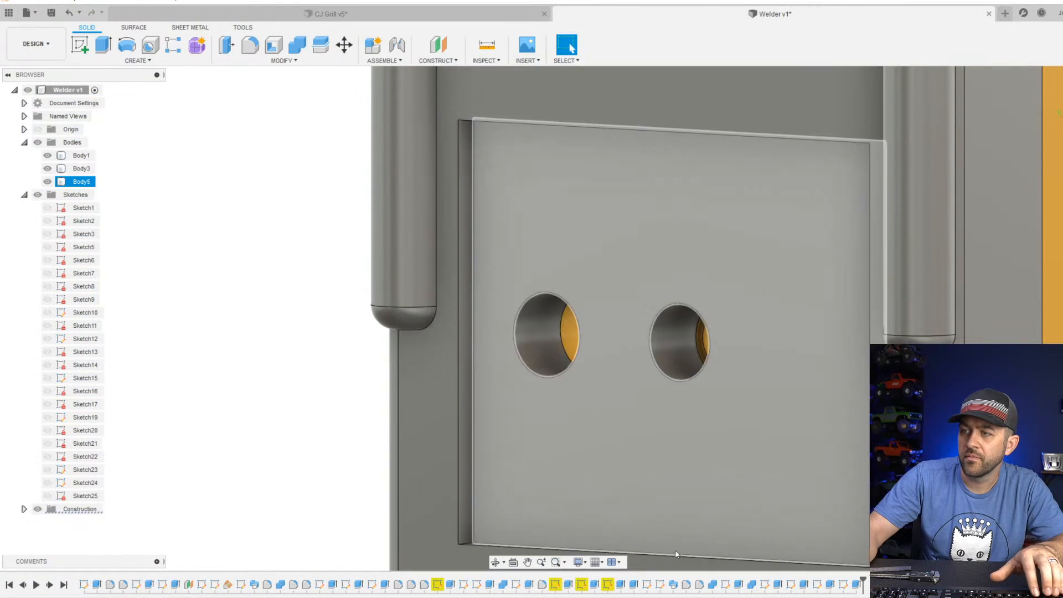
Edit the rectangular recess cut on the rear panel and set its distance to -1.5 mm.
click(804, 584)
right_click(805, 584)
click(833, 475)
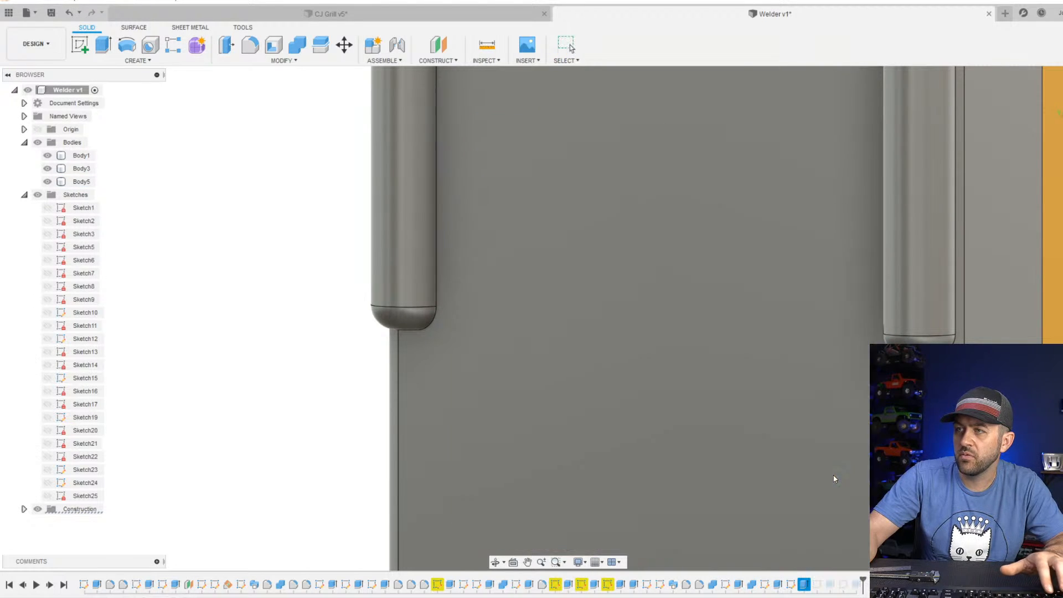
text(-1.5)
key(Return)
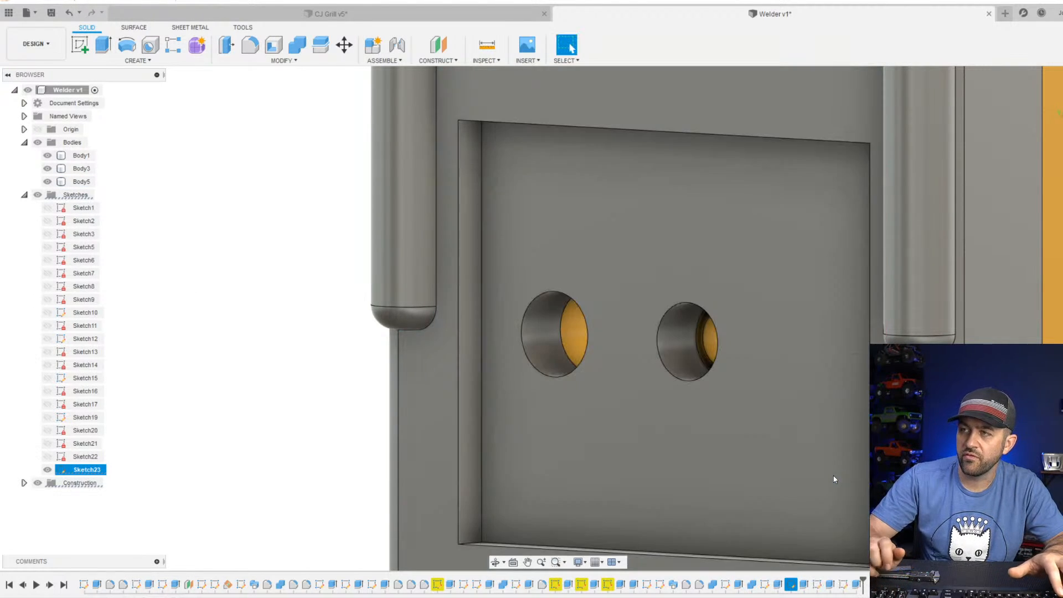
scroll(819, 471, down, 3)
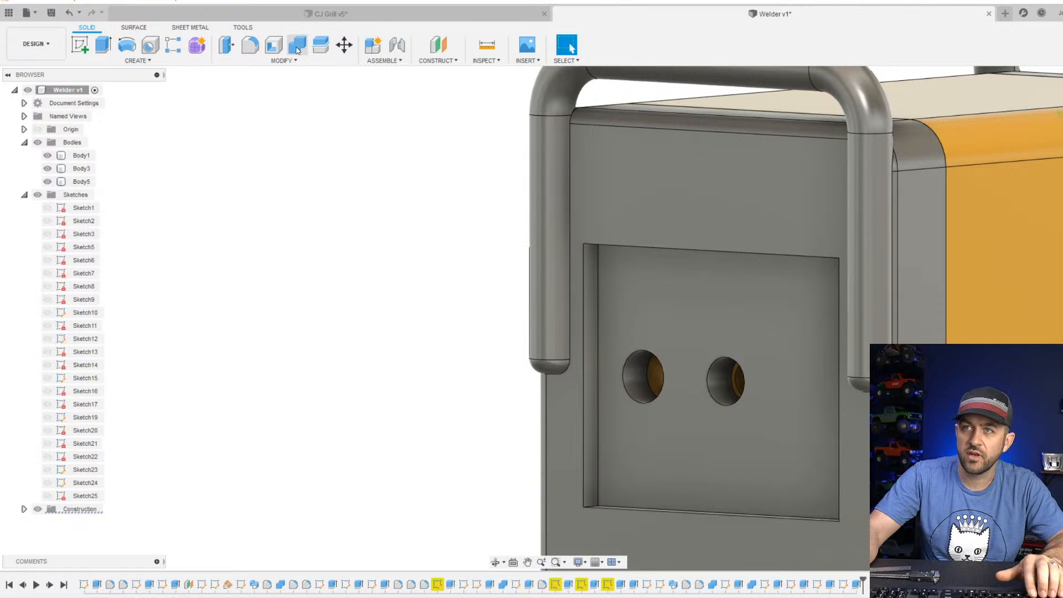
Fillet the four corner edges of the rear panel recess with a 1 mm radius.
click(250, 45)
shift+middle_drag(719, 310, 662, 330)
click(639, 331)
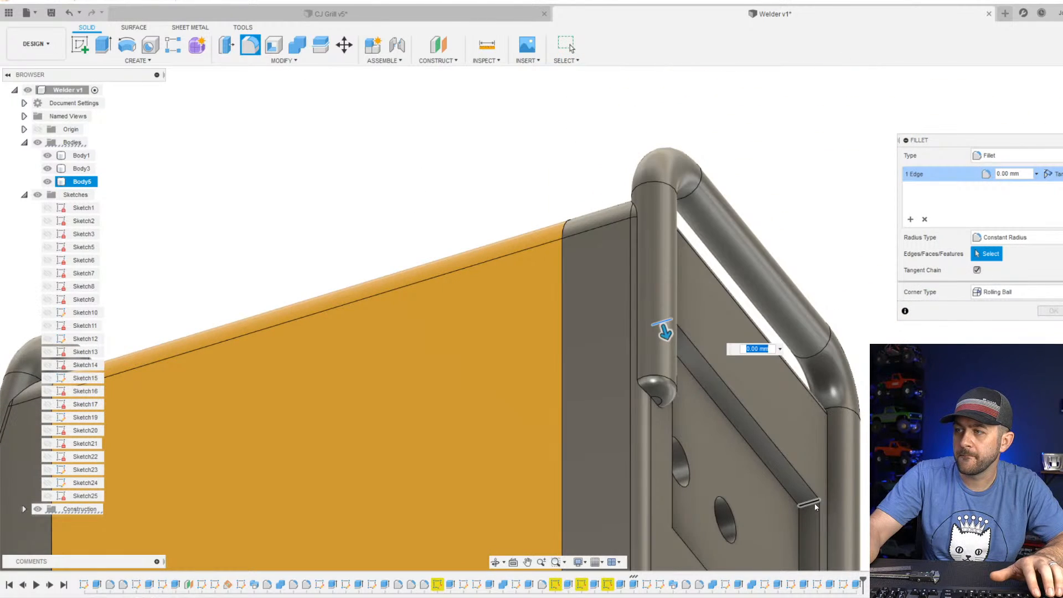
click(807, 503)
shift+middle_drag(745, 455, 776, 447)
click(496, 435)
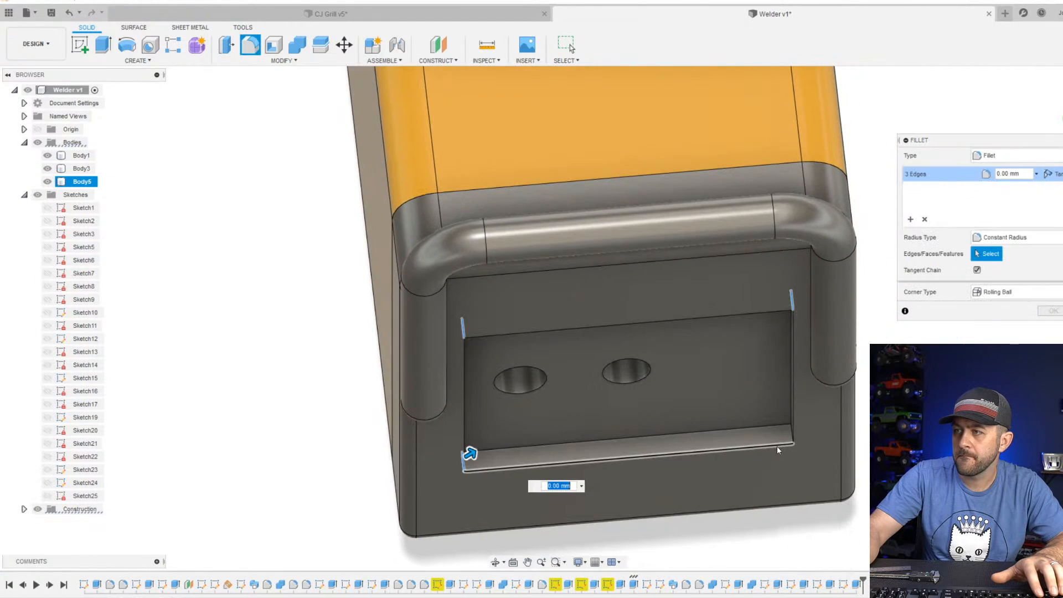
click(792, 435)
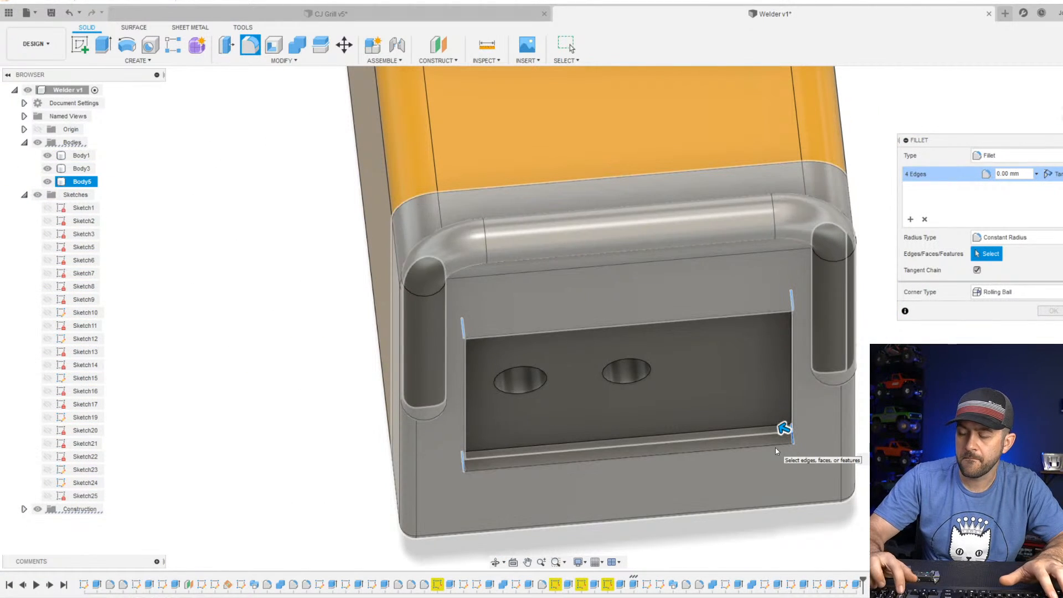
text(1)
key(Return)
Examine the whole welder model from the side and front.
click(774, 447)
shift+middle_drag(775, 448, 713, 365)
scroll(714, 363, down, 2)
shift+middle_drag(864, 326, 636, 101)
click(636, 102)
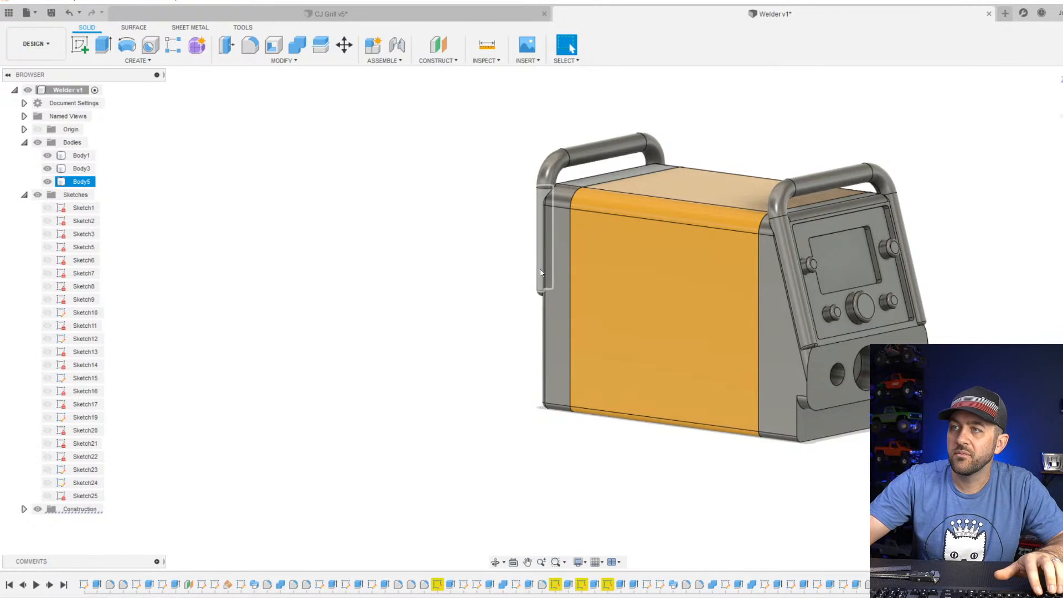
shift+drag(545, 244, 612, 263)
shift+middle_drag(612, 263, 557, 280)
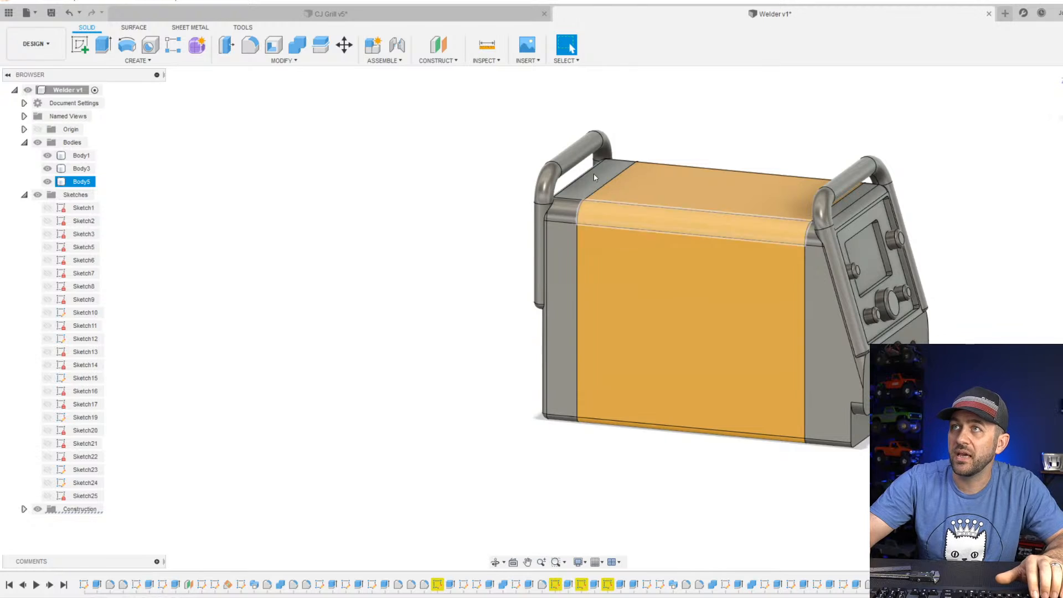
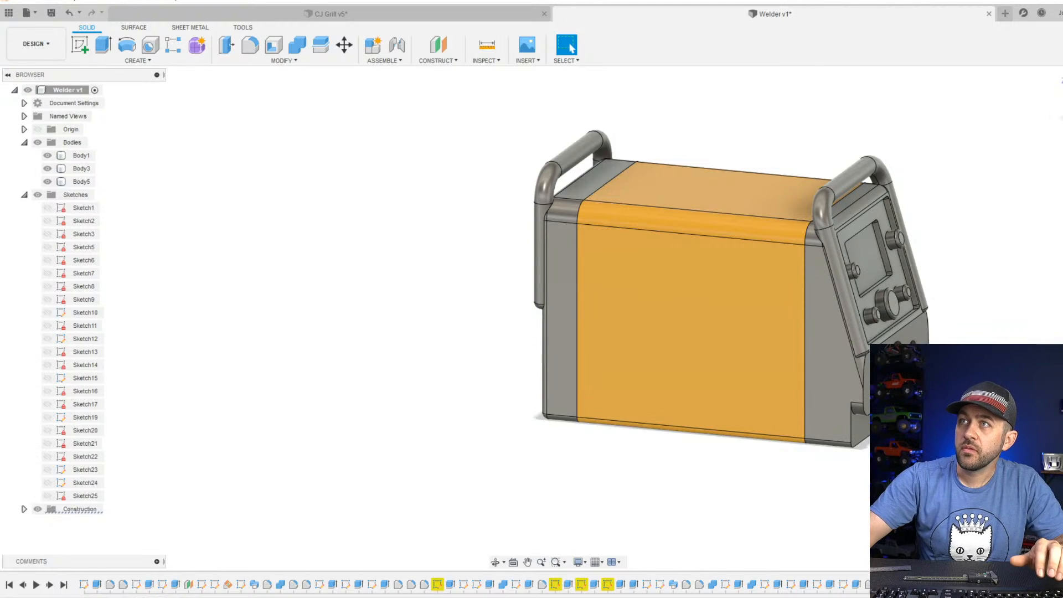
Start a sketch on the yellow side panel and add the text "HD".
click(696, 304)
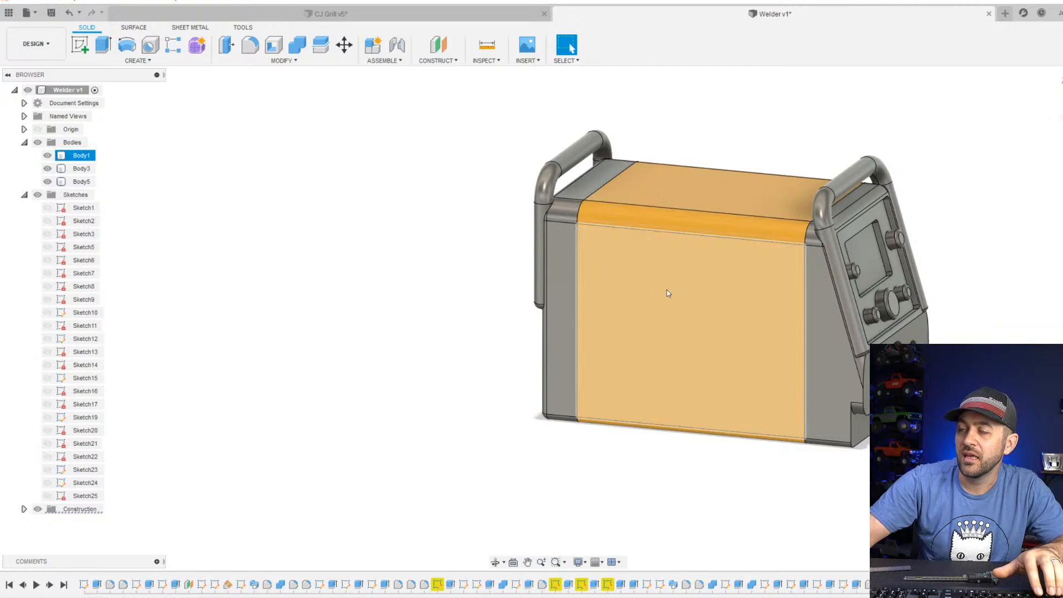
mouse_move(666, 292)
shift+middle_down()
mouse_move(764, 282)
mouse_move(641, 278)
mouse_move(698, 284)
shift+middle_up()
click(80, 45)
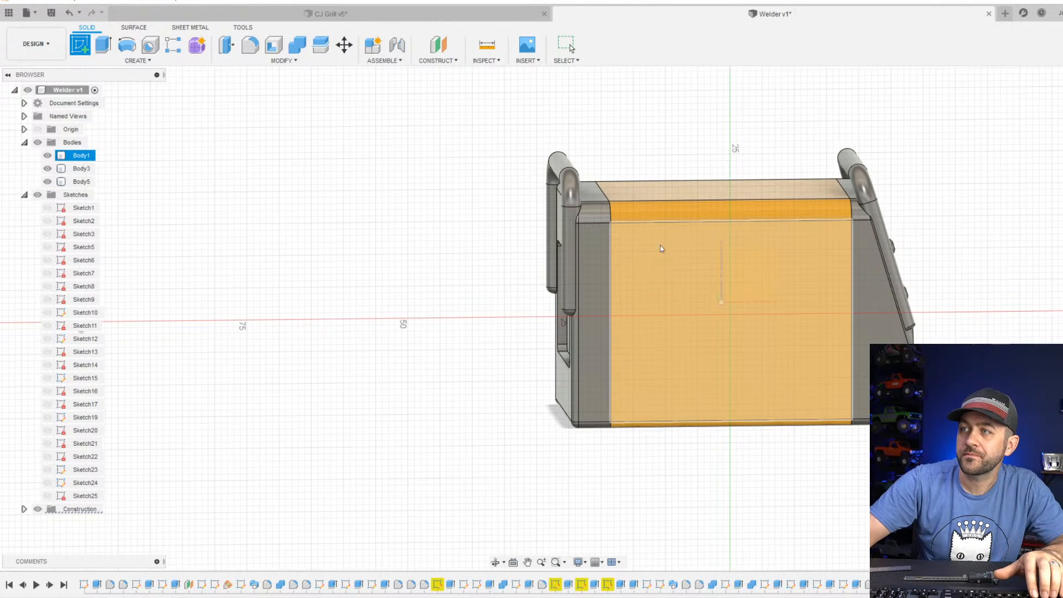
click(715, 253)
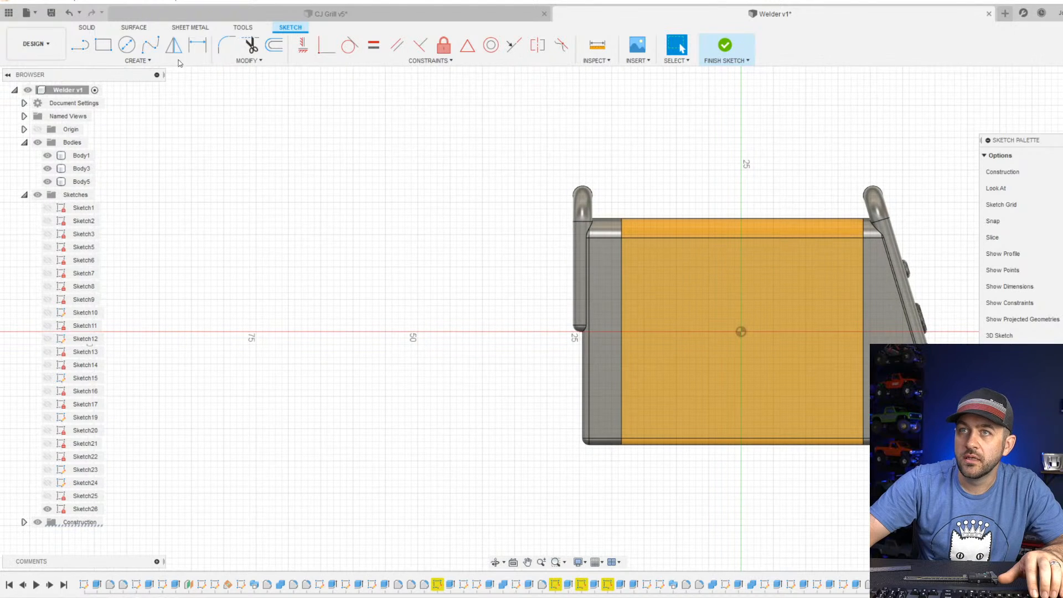
click(136, 61)
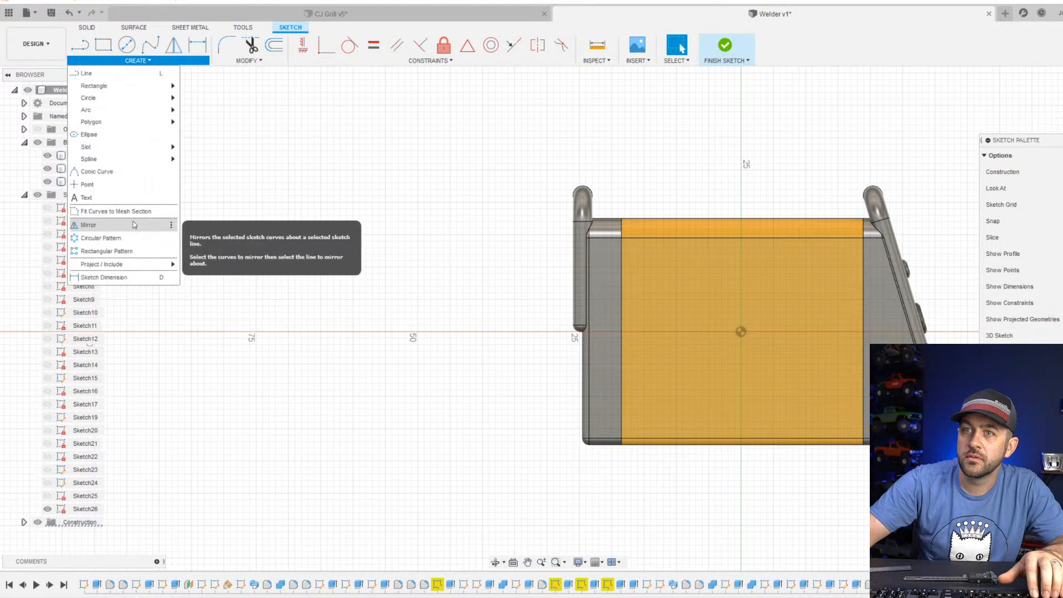
click(126, 198)
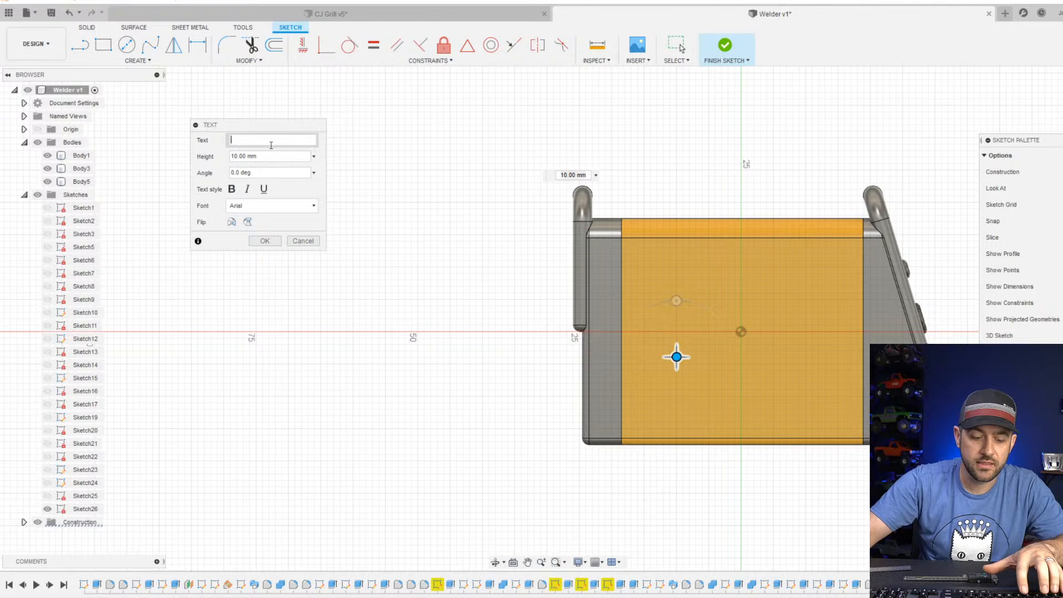
text(HD)
Set the HD text's font to Impact and its height to 16 mm.
click(272, 206)
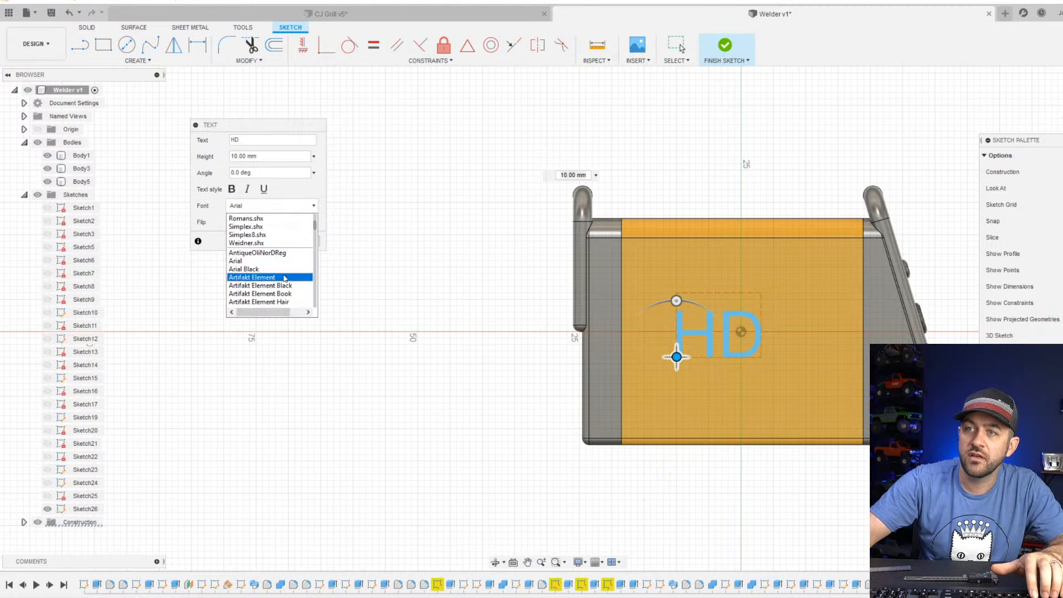
scroll(285, 278, down, 4)
key(i)
key(Return)
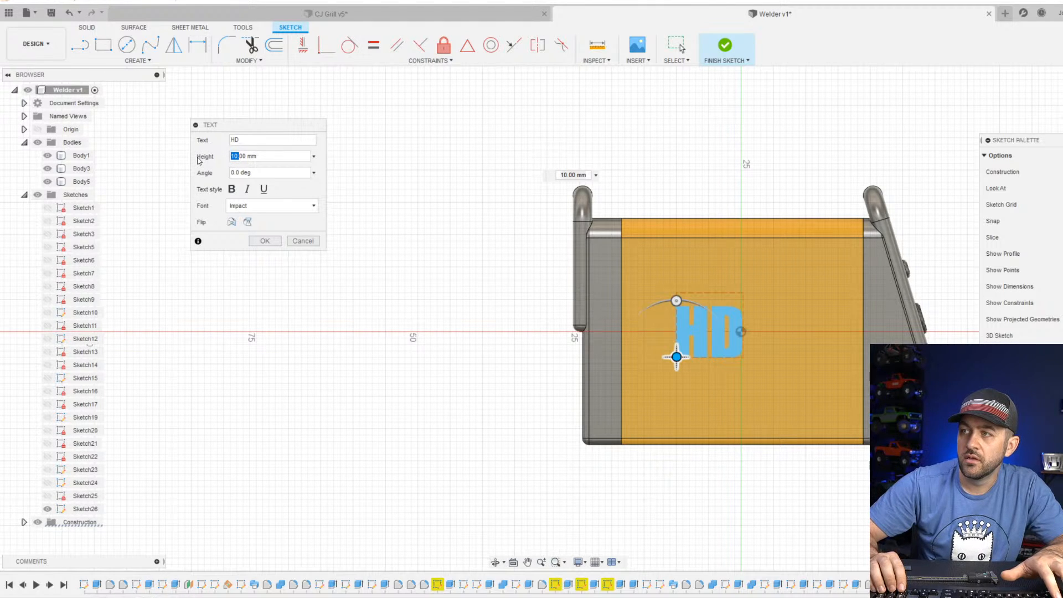
text(16)
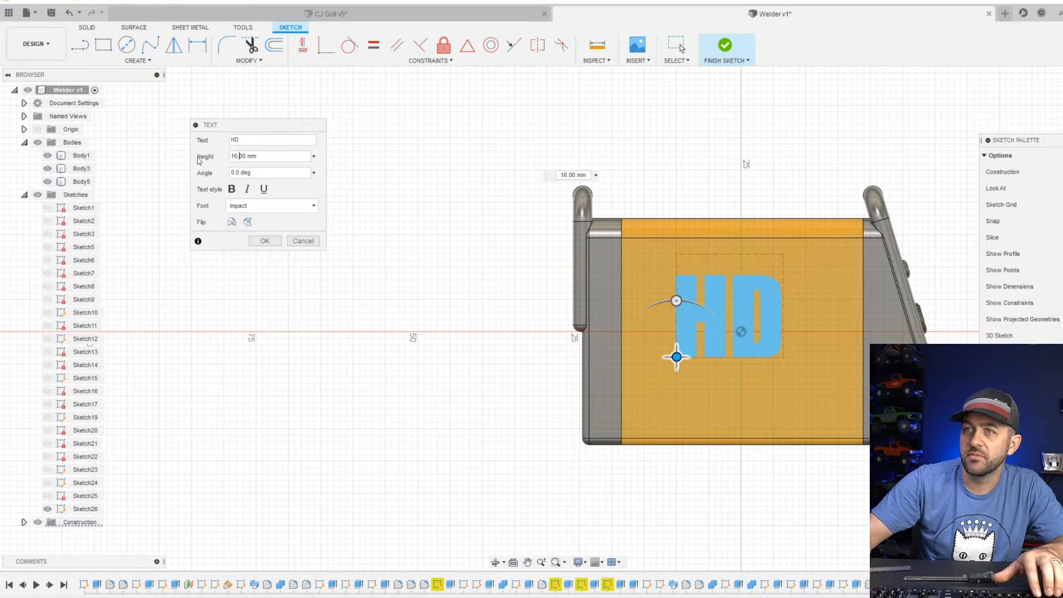
click(254, 241)
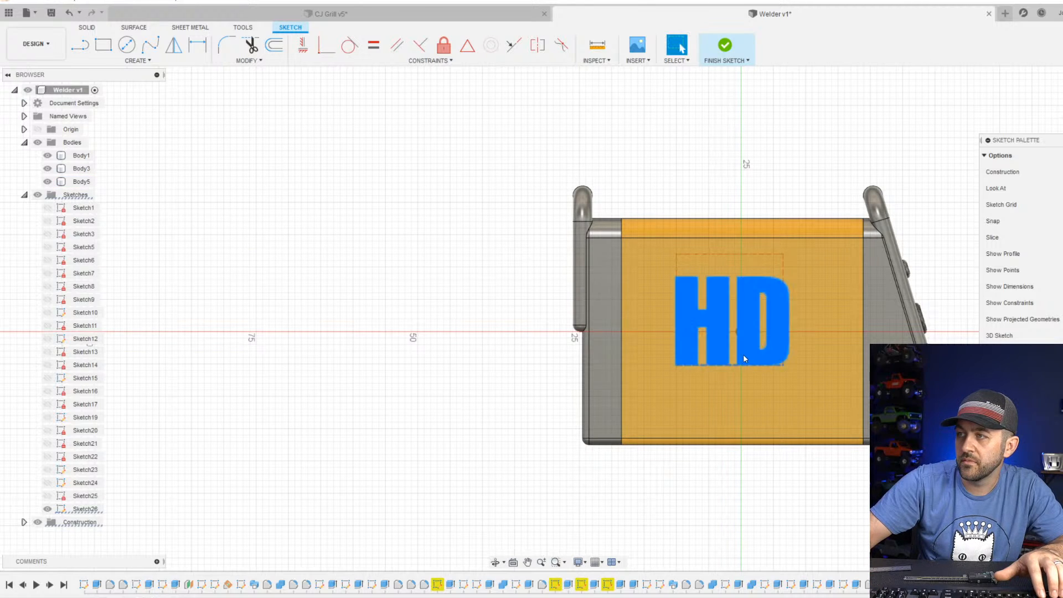
Move the HD text to the side panel's lower rear corner and extrude it outward as raised lettering.
mouse_move(743, 354)
mouse_down()
mouse_move(756, 368)
mouse_move(700, 418)
mouse_up()
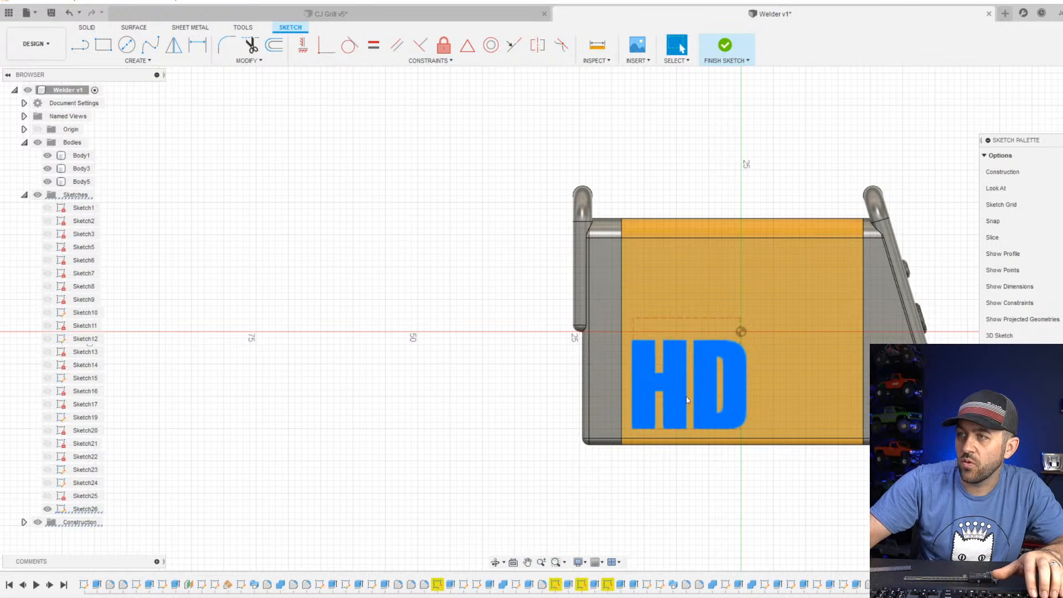
click(722, 52)
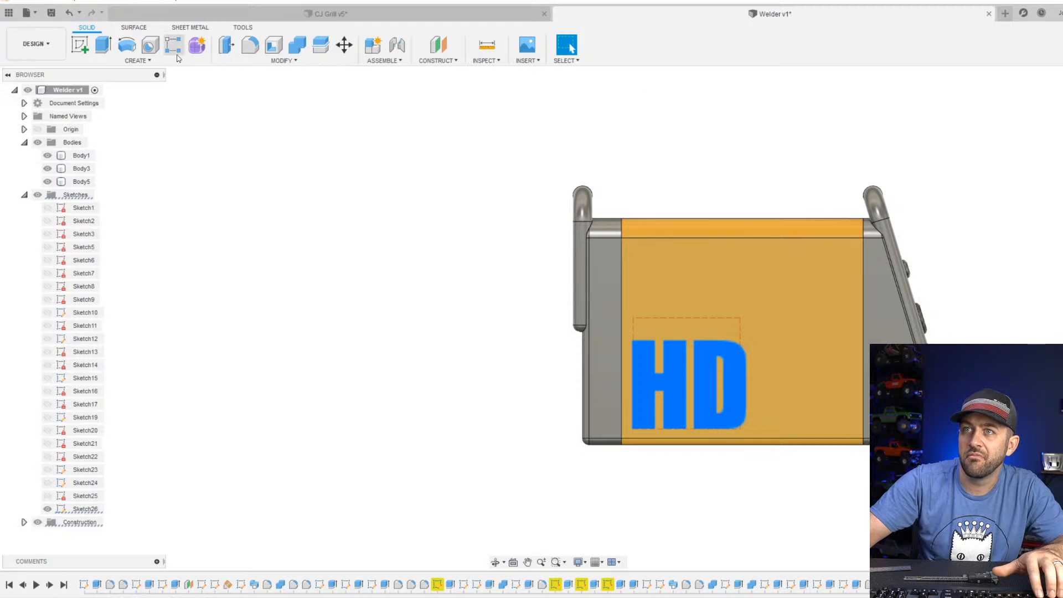
click(103, 51)
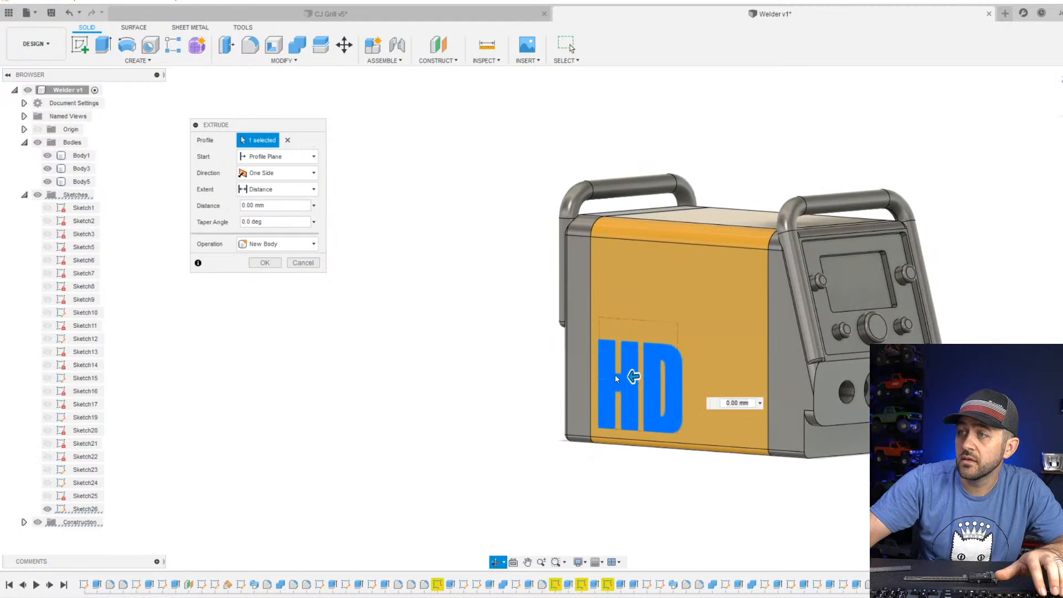
scroll(625, 355, up, 3)
text(1)
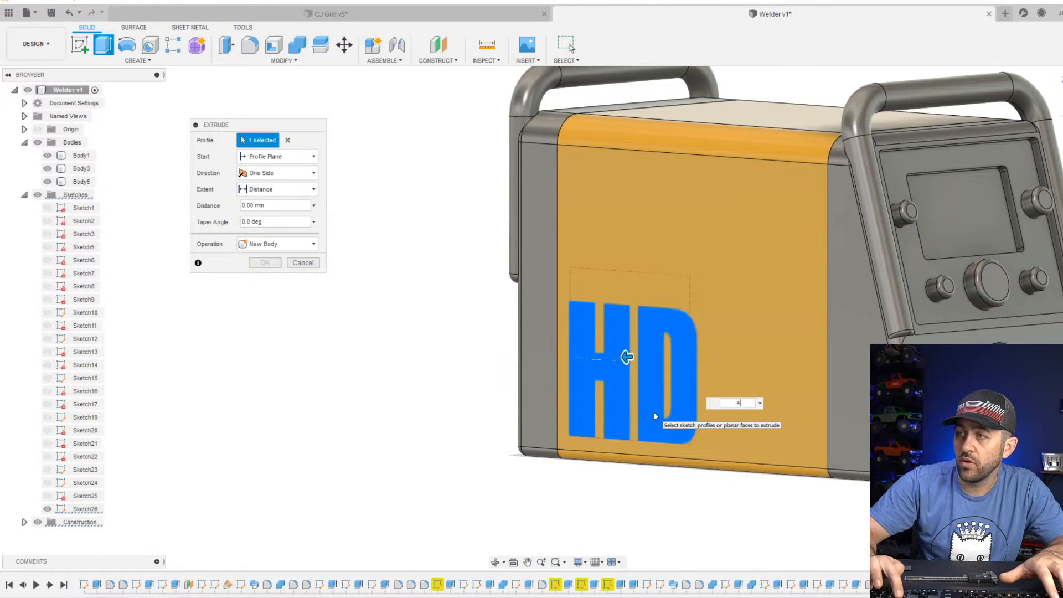
key(Return)
scroll(672, 333, up, 3)
scroll(697, 363, down, 3)
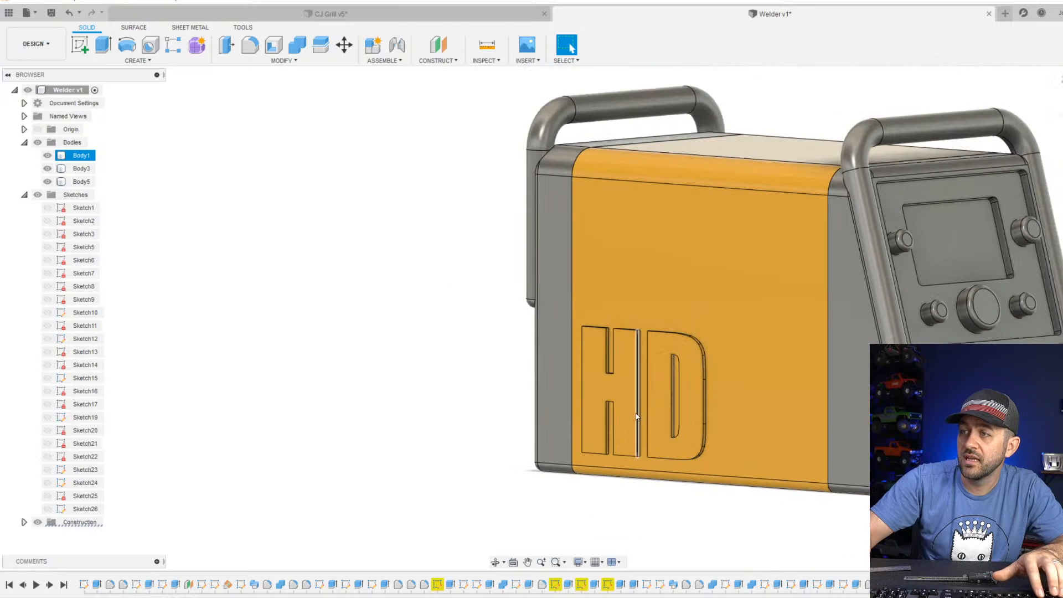
shift+middle_drag(637, 416, 577, 379)
scroll(577, 375, down, 2)
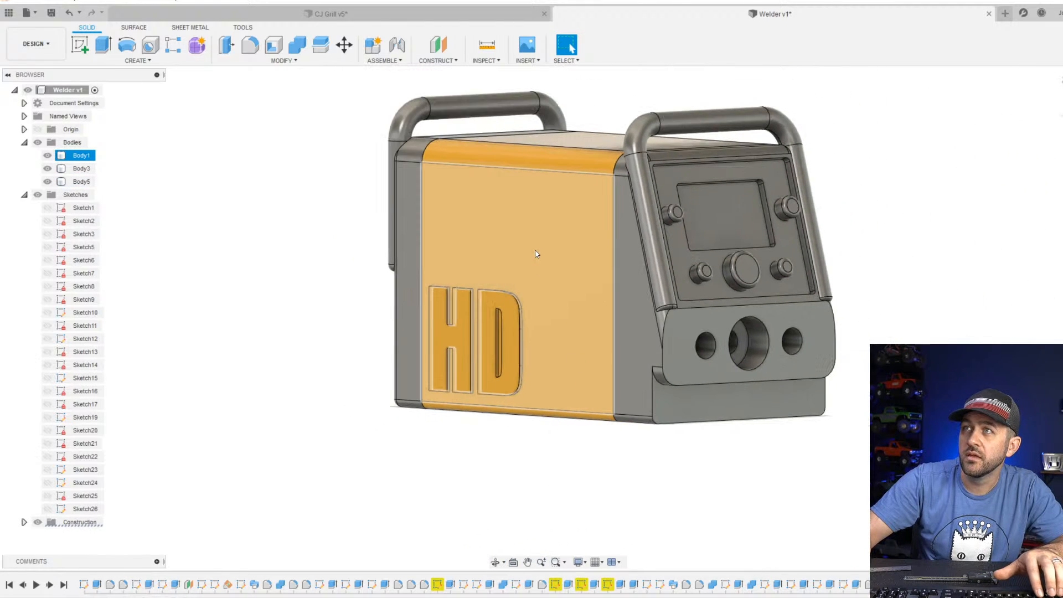
Sketch a circle on the yellow bottom face, centred on the lengthwise axis between the origin and the rear end.
shift+middle_drag(555, 291, 603, 125)
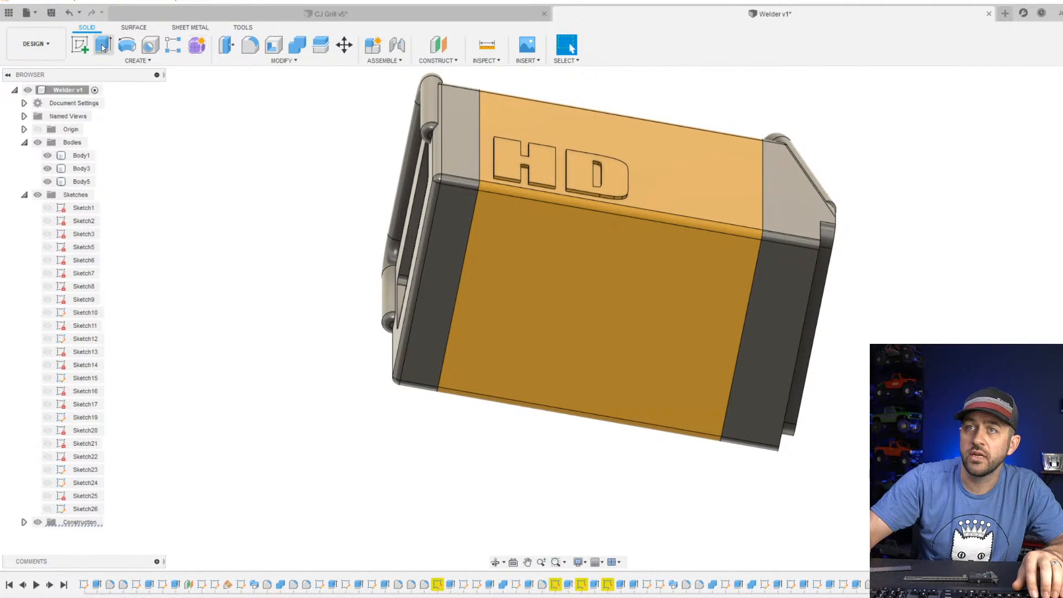
click(81, 45)
click(507, 294)
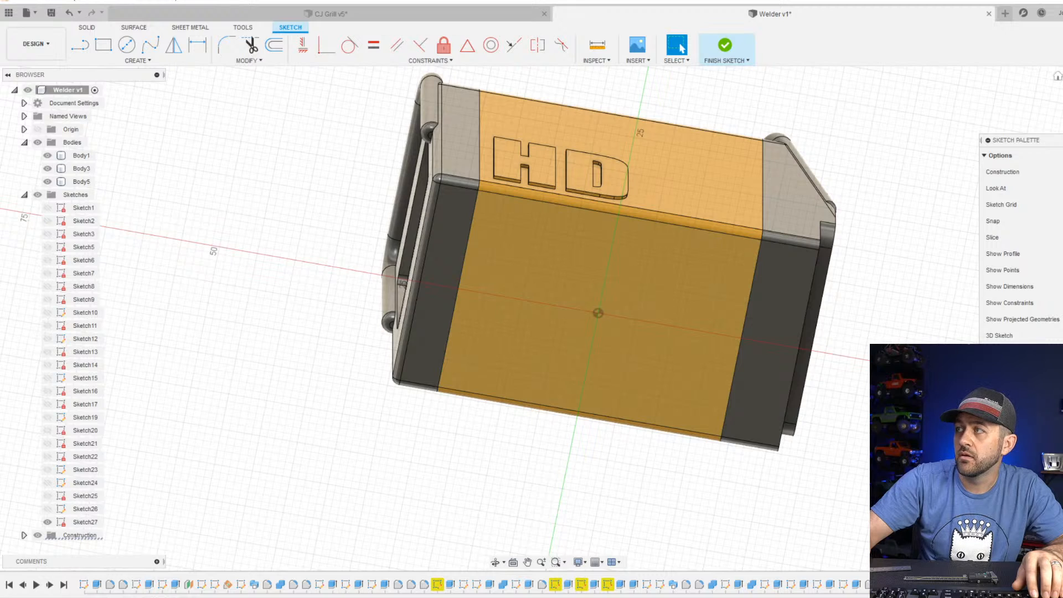
click(127, 47)
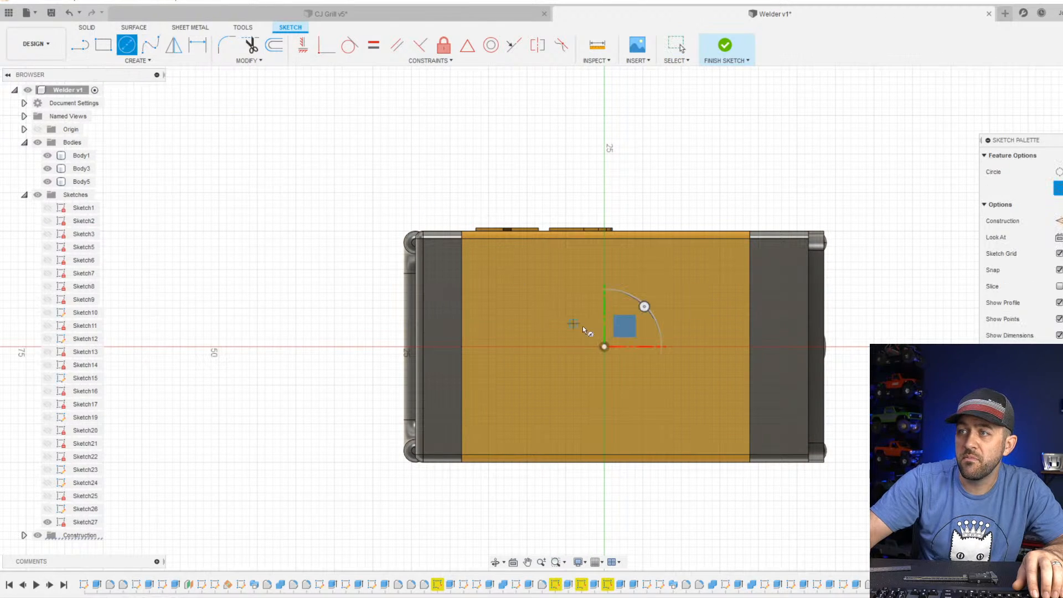
click(527, 346)
click(527, 378)
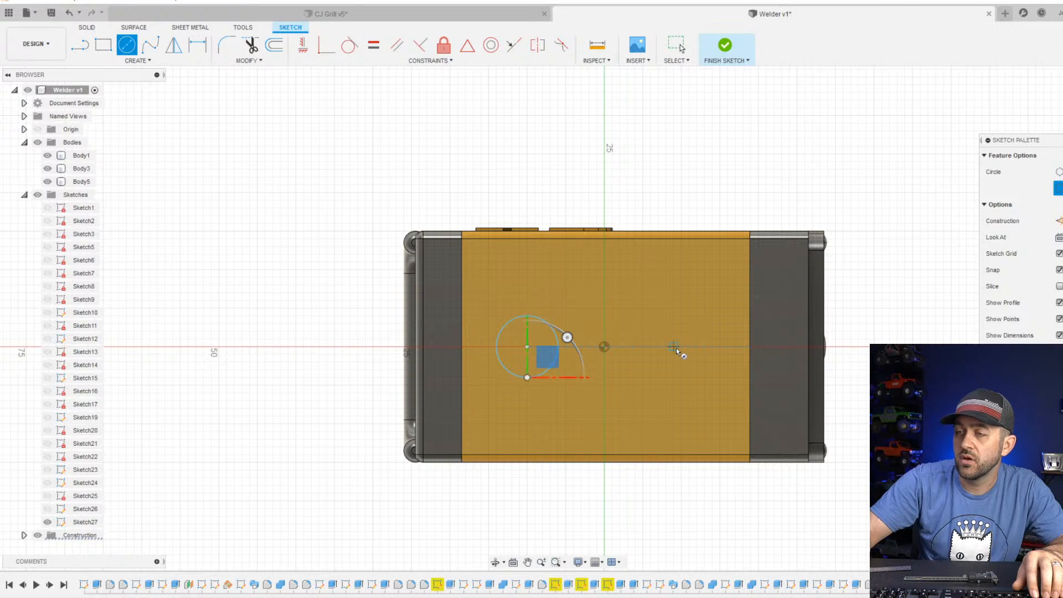
key(Escape)
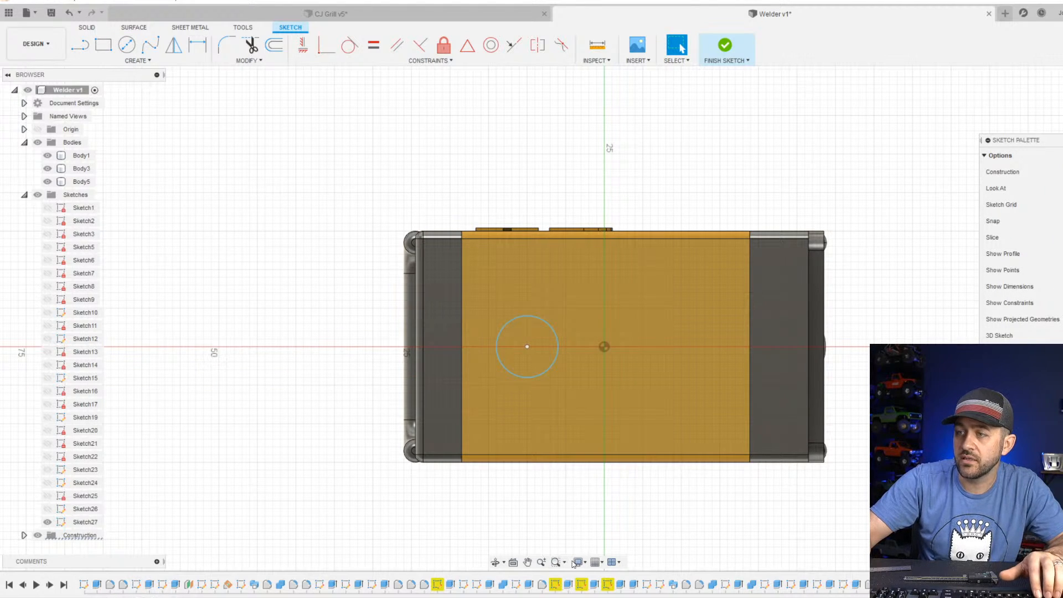
Change the visual style to Shaded with Hidden Edges and view the bottom face straight on.
click(586, 563)
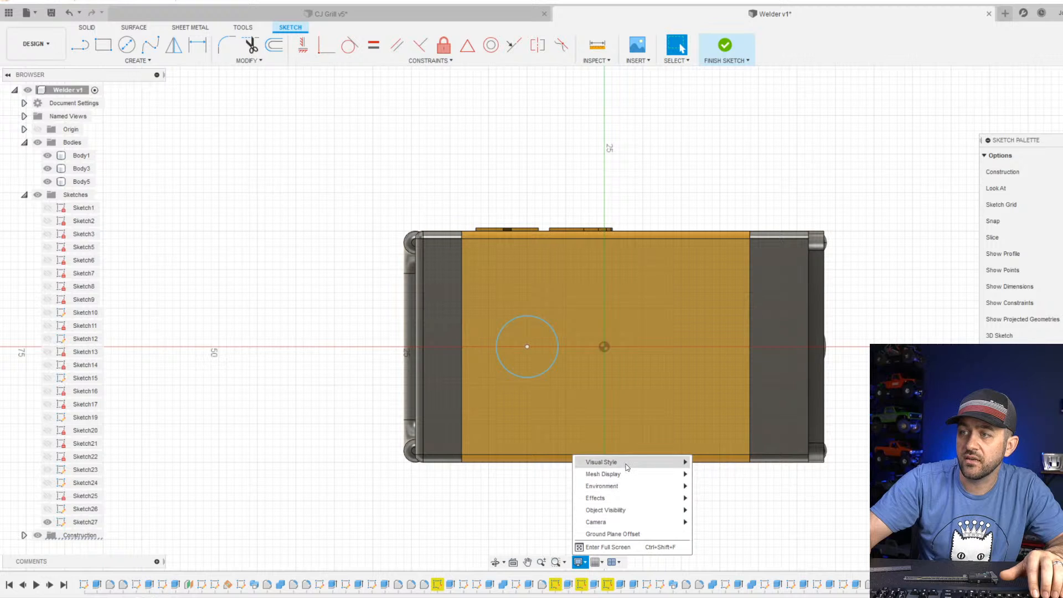
mouse_move(626, 462)
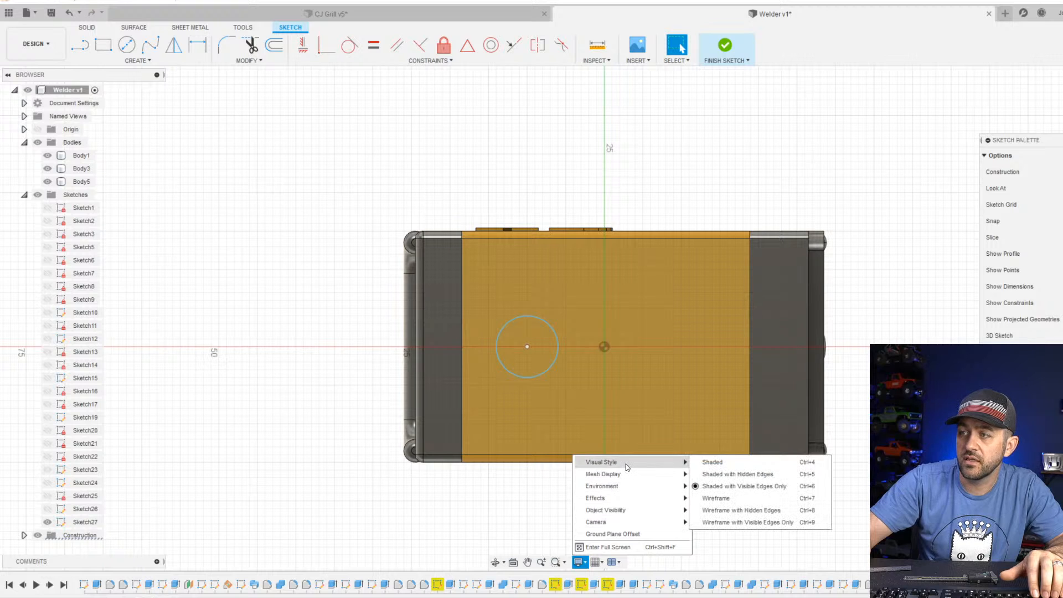
click(732, 476)
scroll(517, 351, up, 5)
scroll(598, 387, down, 4)
mouse_move(740, 425)
middle_down()
mouse_move(714, 388)
mouse_move(698, 405)
mouse_move(680, 403)
mouse_move(695, 379)
middle_up()
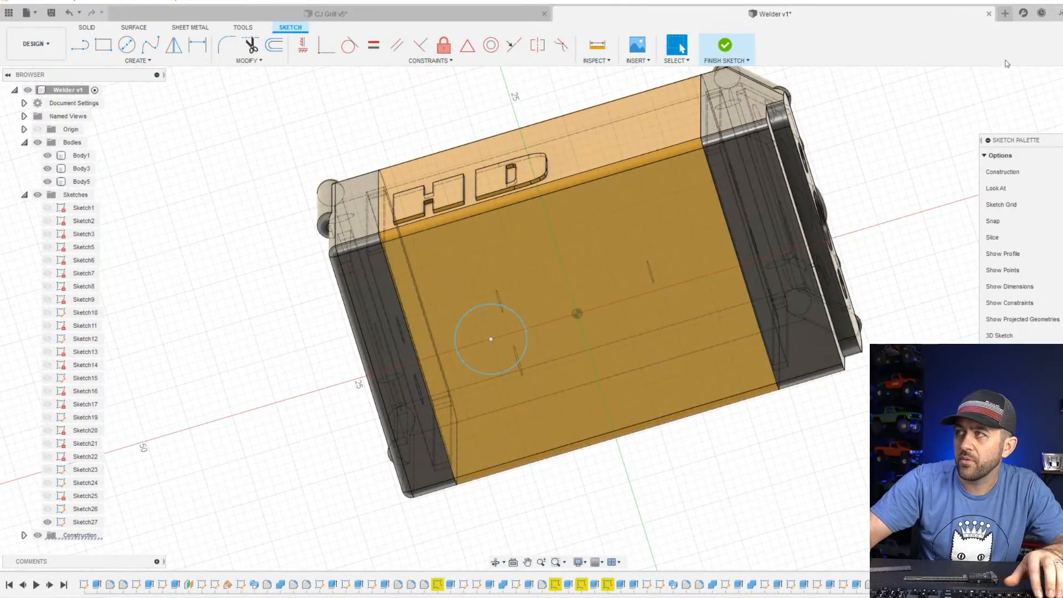
click(1062, 103)
scroll(553, 373, up, 4)
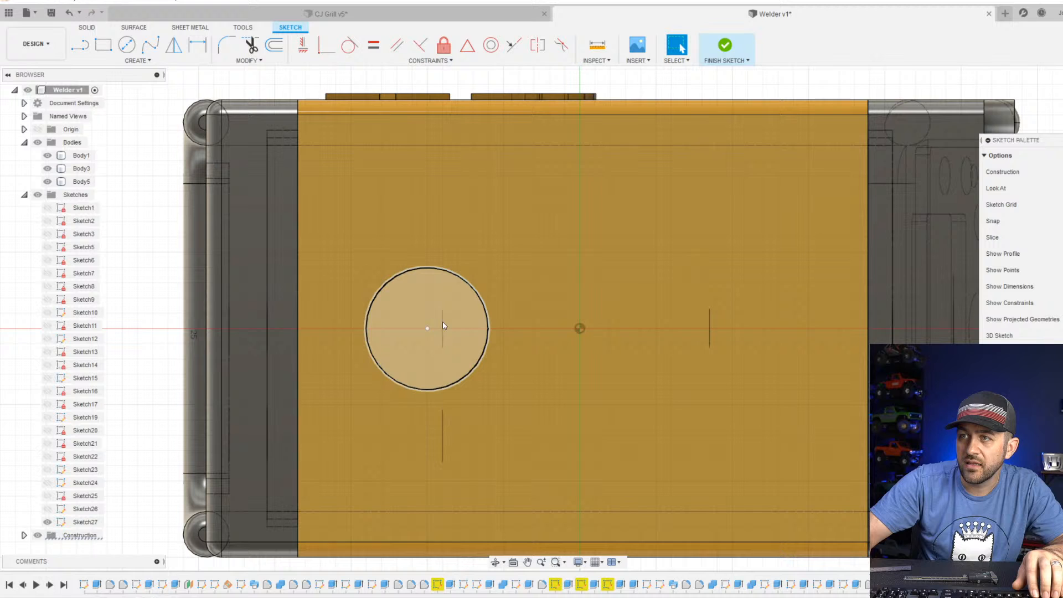
Move the circle aside and examine how far the front and rear panel holes reach inside the body.
click(467, 373)
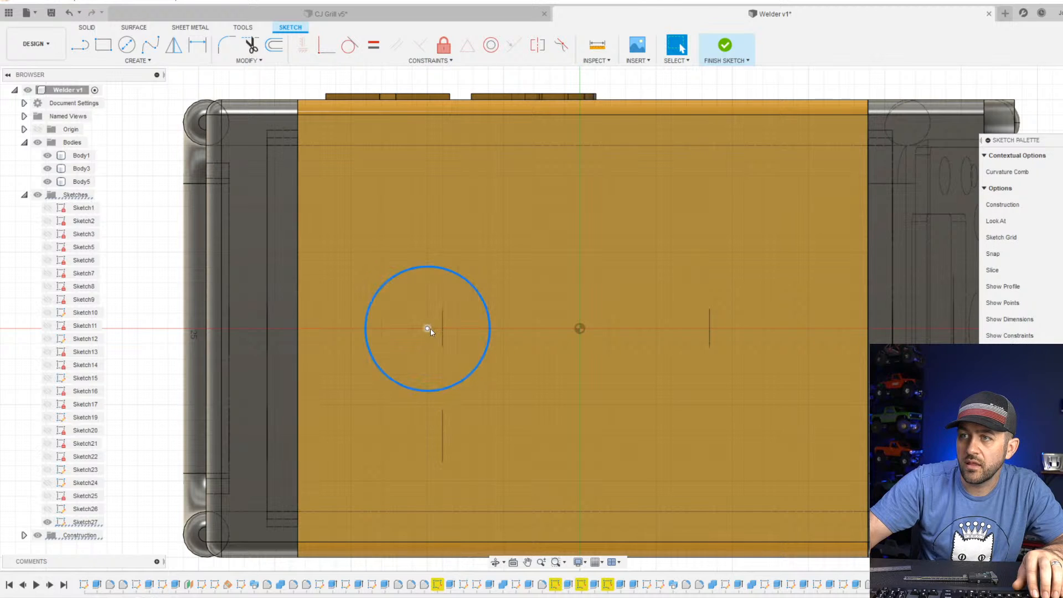
drag(430, 327, 419, 223)
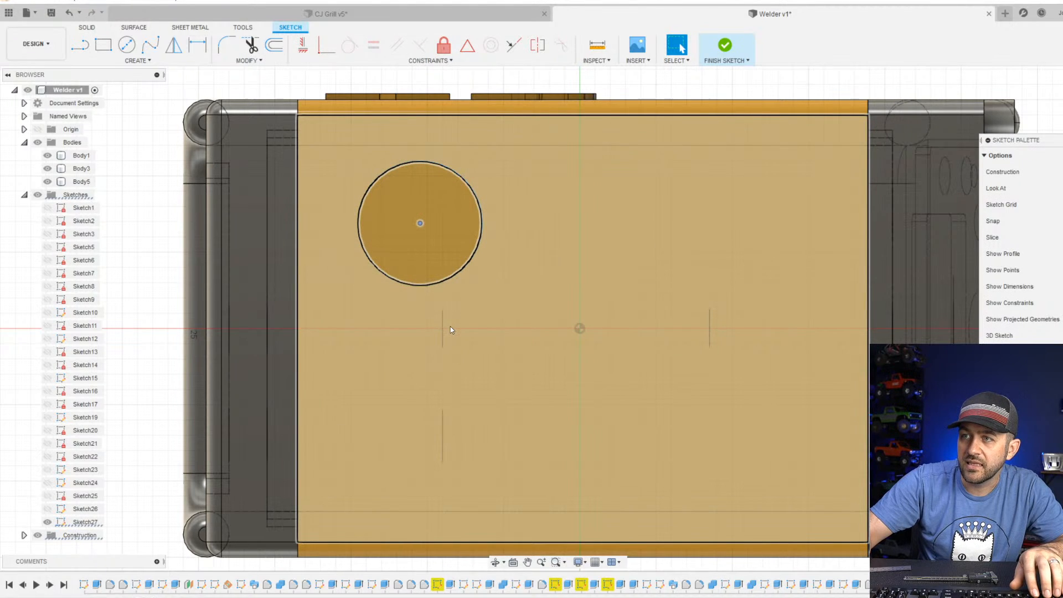
scroll(433, 372, up, 6)
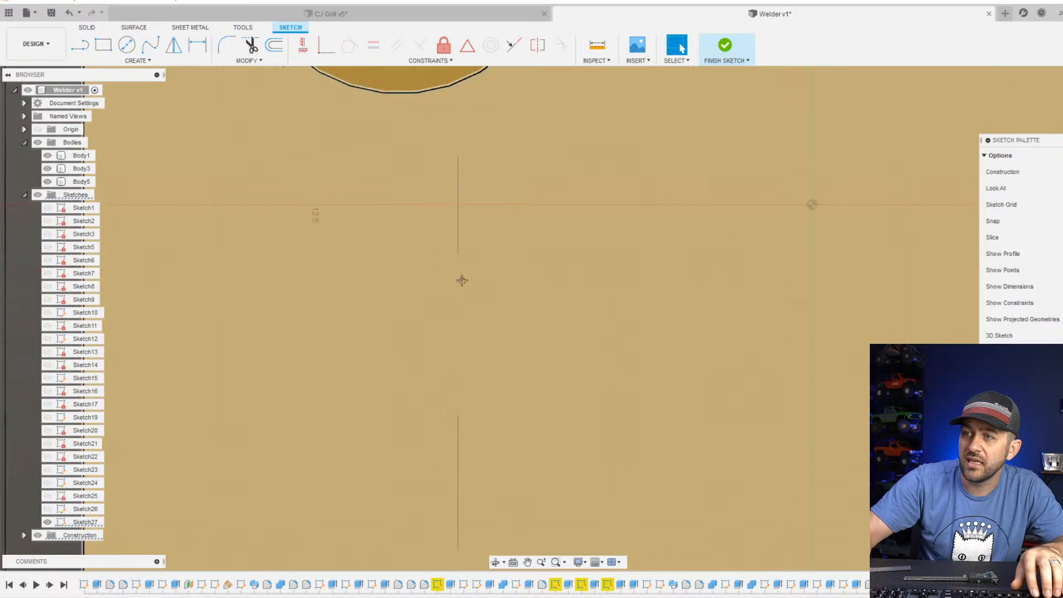
scroll(469, 429, down, 3)
middle_drag(747, 351, 289, 398)
scroll(548, 226, down, 1)
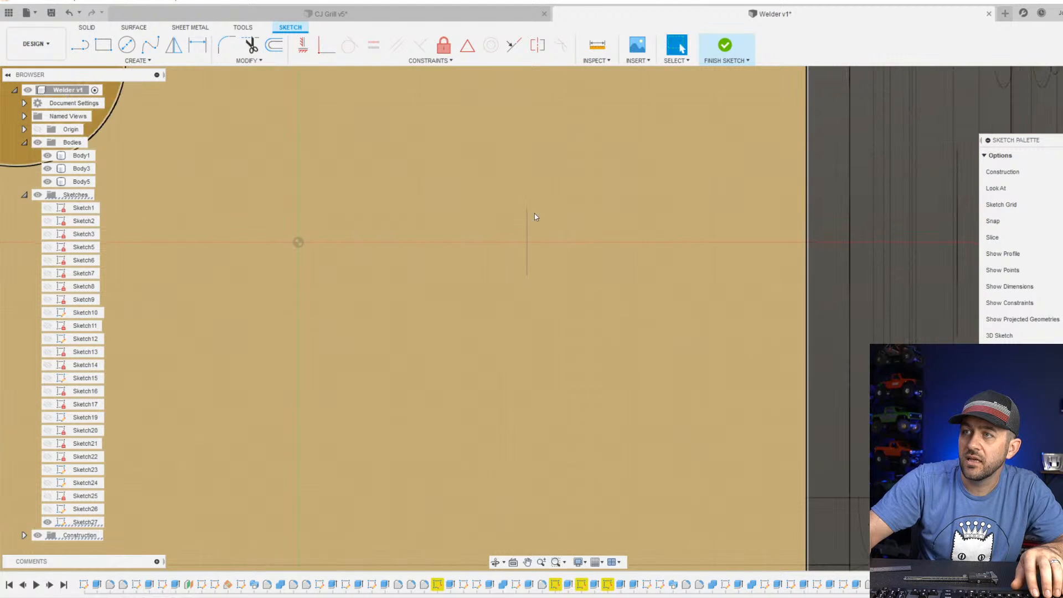
scroll(524, 252, down, 5)
scroll(486, 280, up, 3)
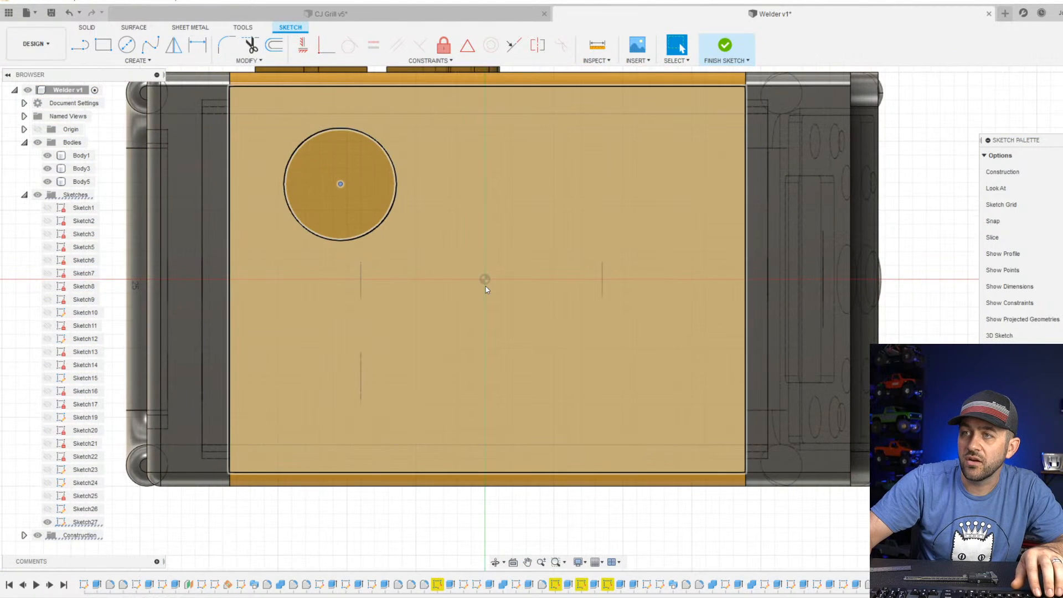
scroll(460, 301, down, 2)
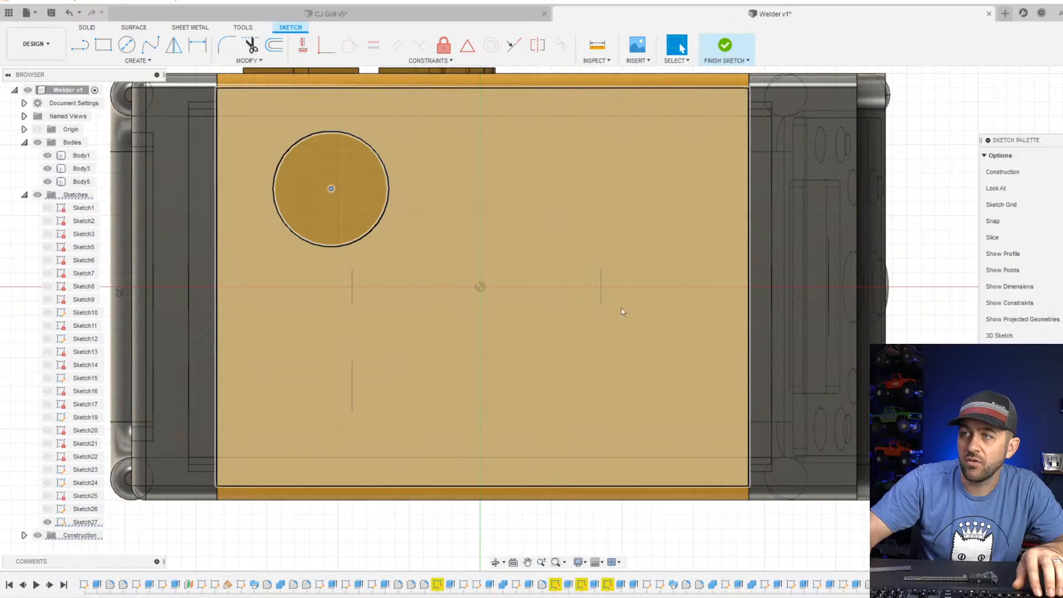
mouse_move(622, 312)
shift+middle_down()
mouse_move(681, 268)
mouse_move(689, 293)
shift+middle_up()
scroll(695, 255, up, 3)
shift+middle_drag(717, 371, 623, 373)
click(483, 360)
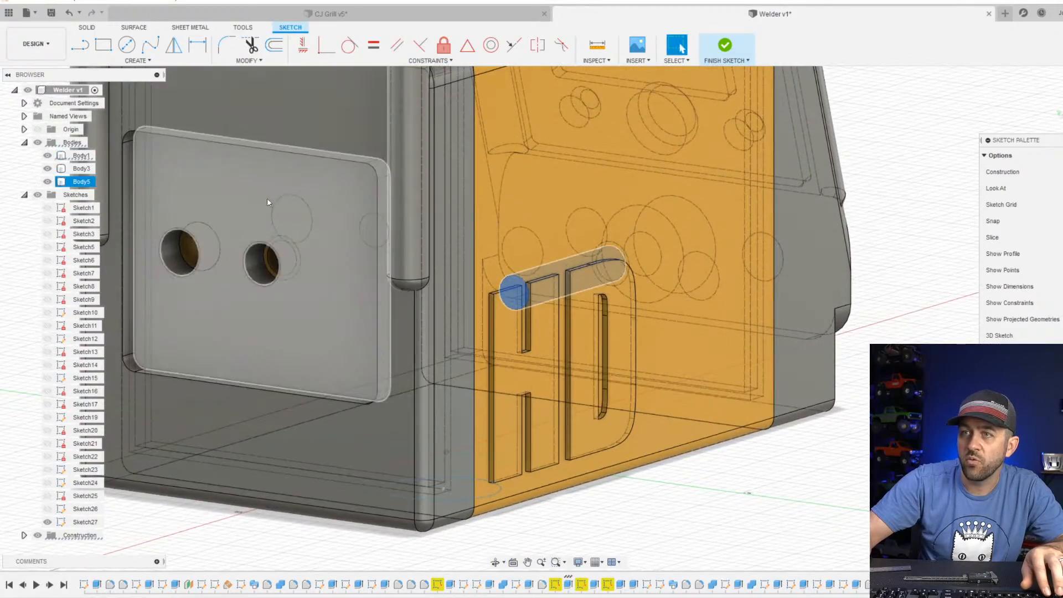
click(292, 262)
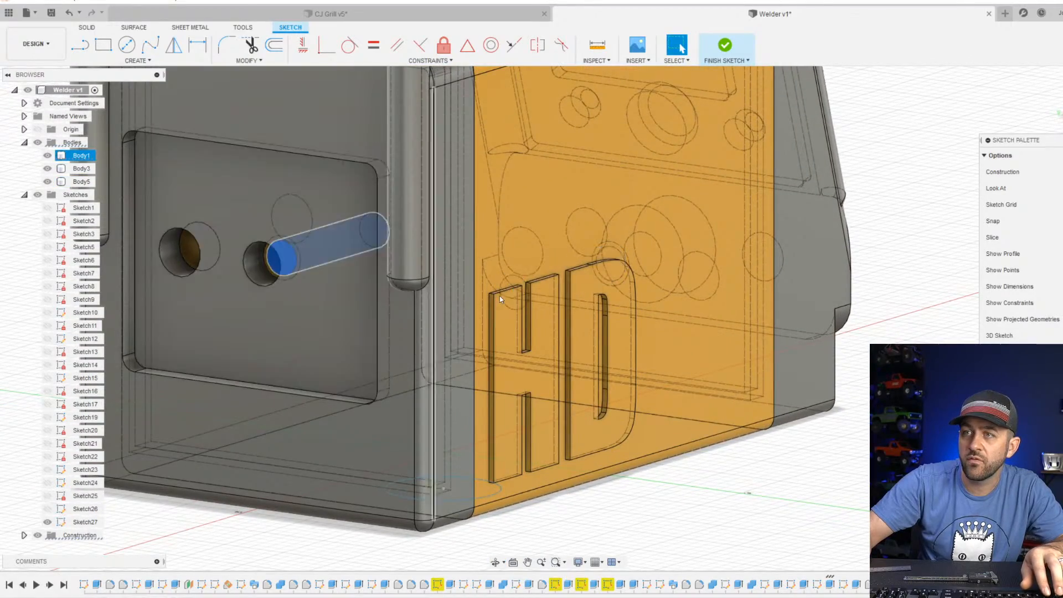
shift+middle_drag(292, 262, 439, 276)
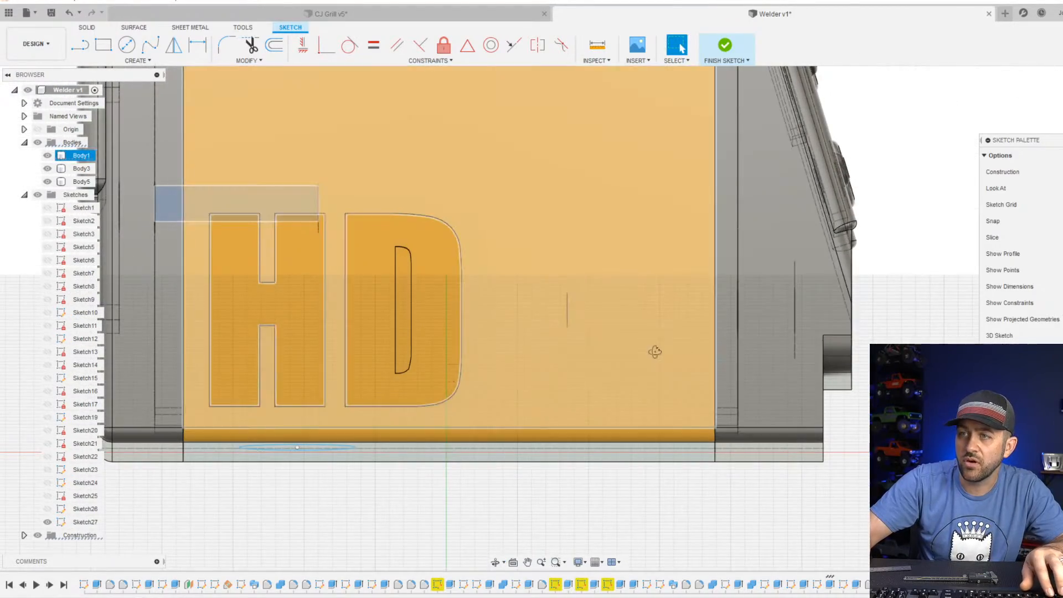
shift+middle_drag(655, 350, 657, 291)
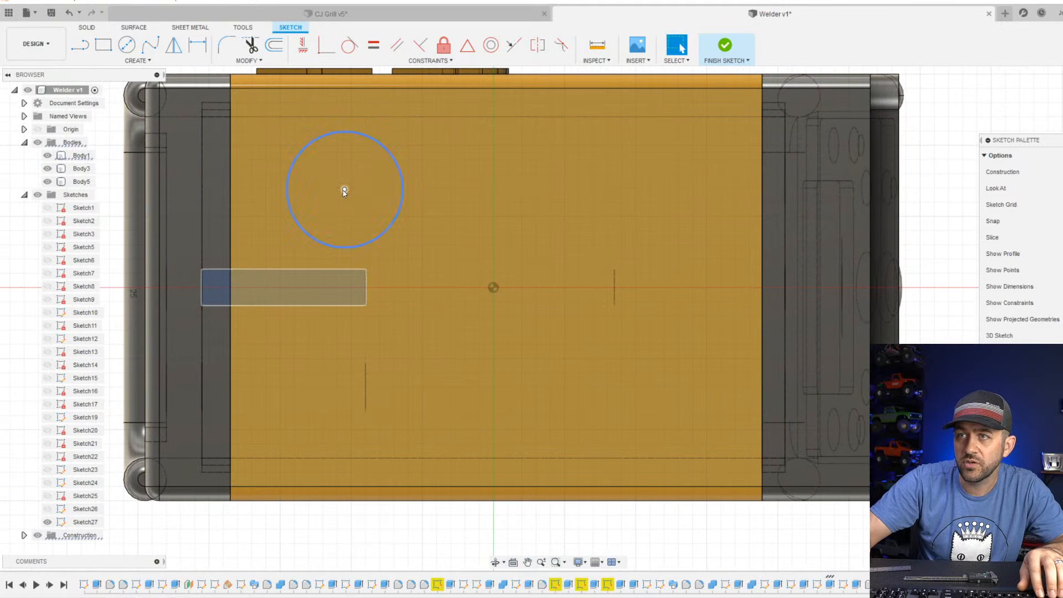
Centre the bottom-face circle on the origin and set its diameter to 2.5 mm.
mouse_move(343, 191)
mouse_down()
mouse_move(415, 274)
mouse_move(493, 288)
mouse_up()
scroll(534, 339, up, 2)
key(d)
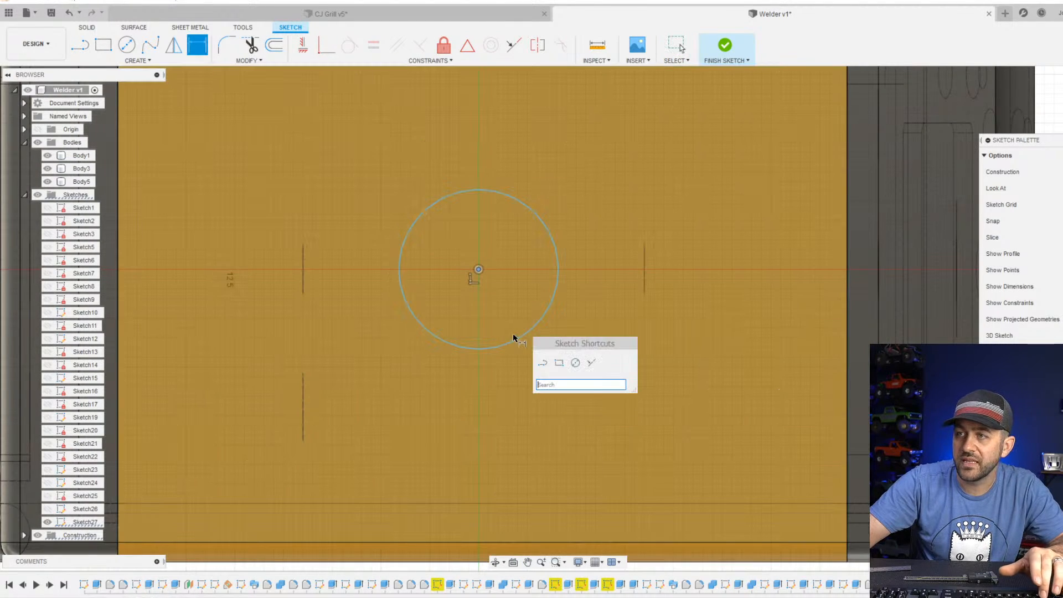
scroll(512, 346, down, 4)
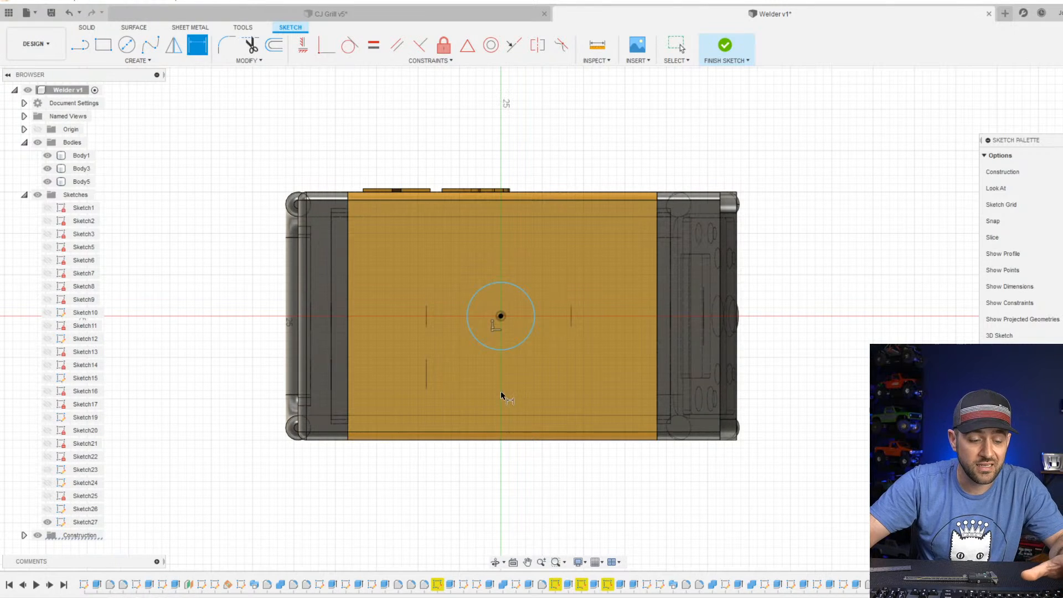
click(513, 350)
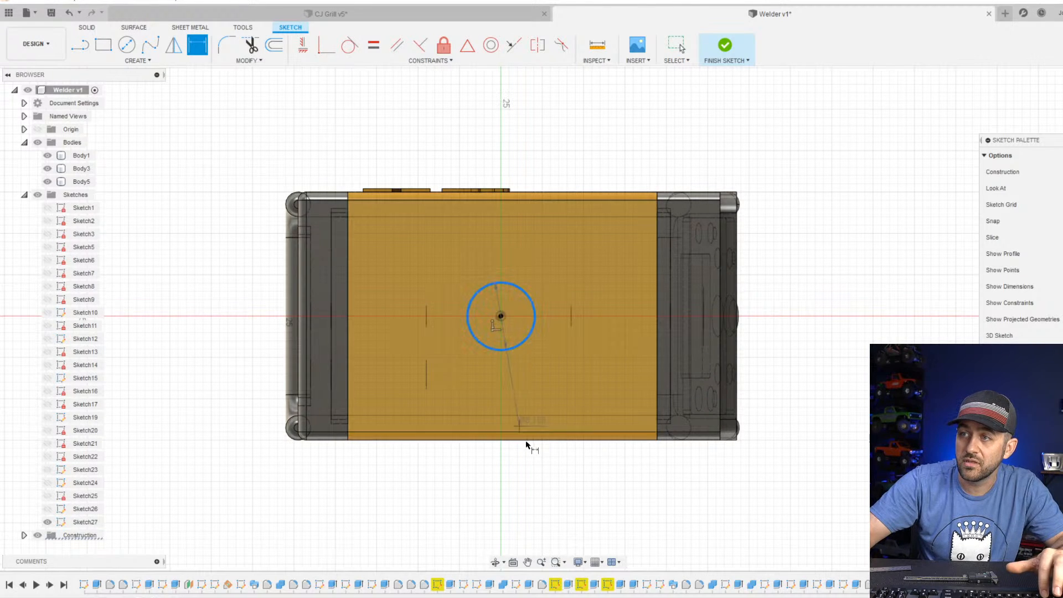
click(547, 479)
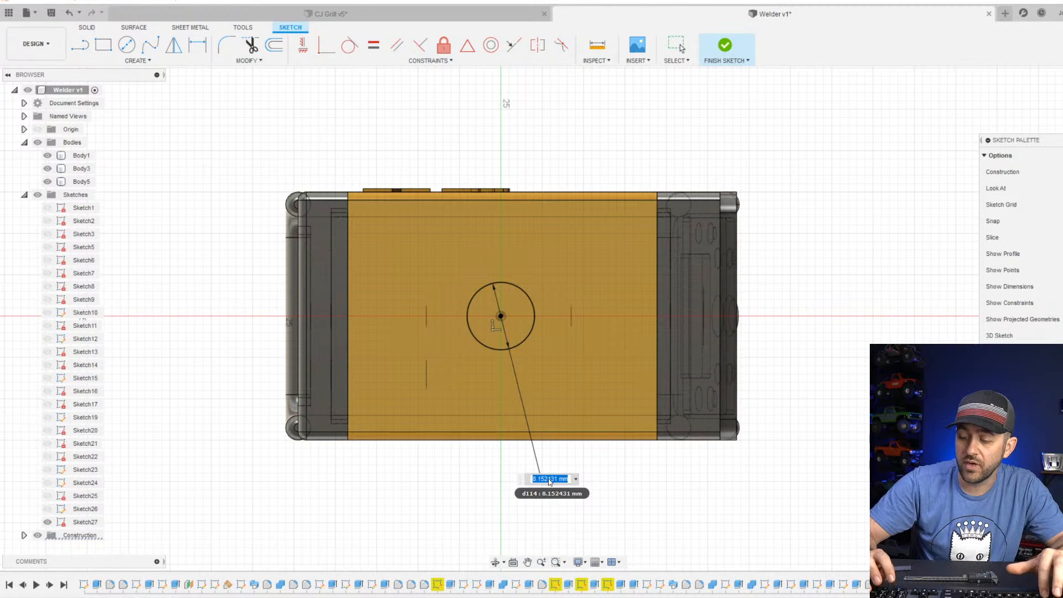
text(2.5)
key(Return)
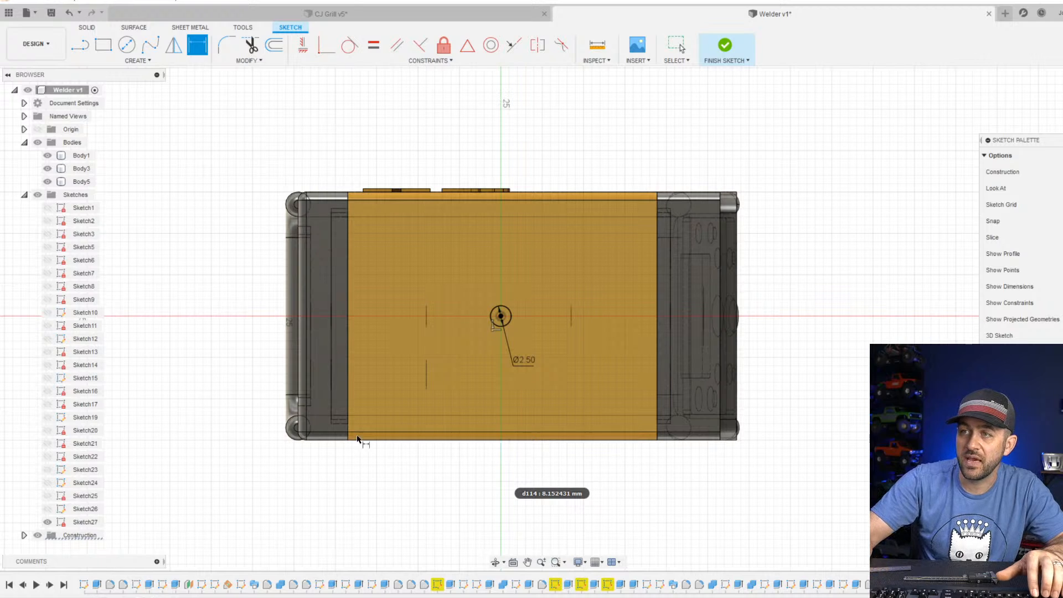
Extrude the circle 13 mm into the welder body as a cut, making a mounting hole in the bottom.
click(725, 47)
click(103, 46)
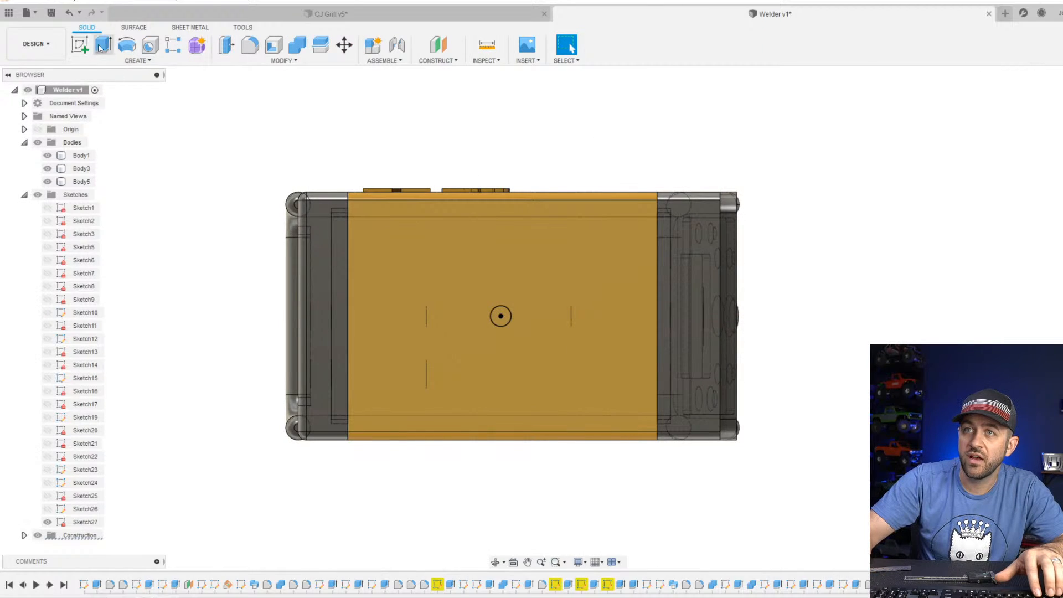
scroll(534, 345, up, 4)
click(445, 272)
shift+middle_drag(456, 274, 389, 439)
shift+middle_drag(386, 496, 369, 521)
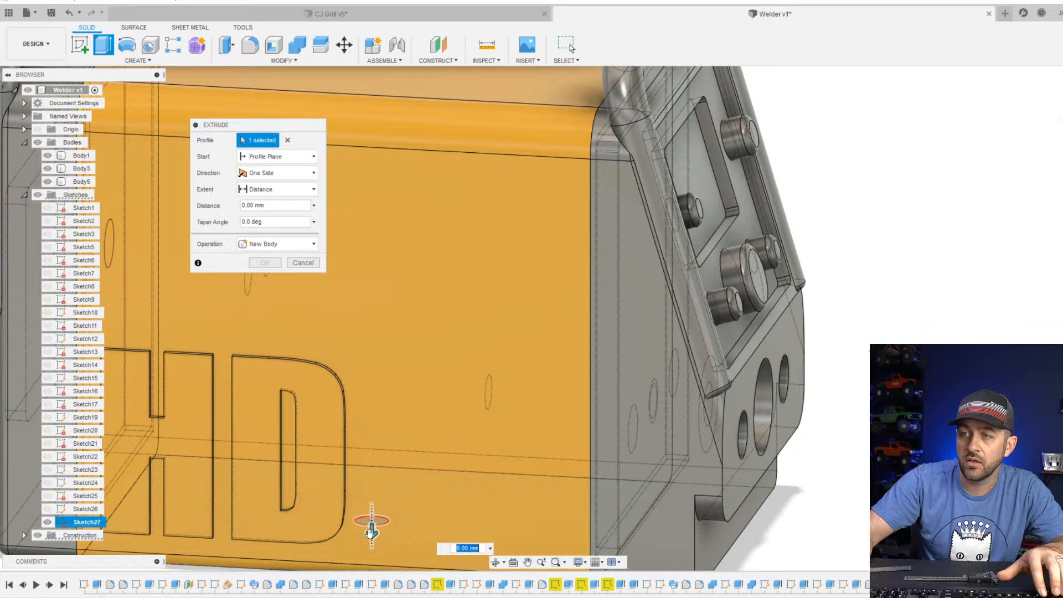
drag(368, 519, 365, 353)
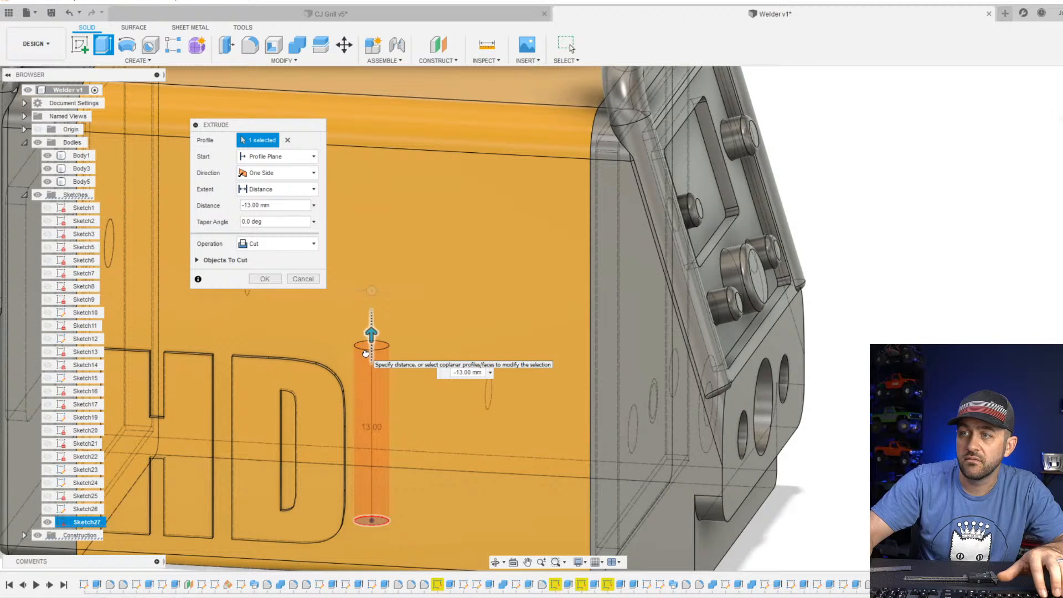
key(Return)
Examine the new bottom hole and its depth inside the welder body from below and from the sides.
scroll(406, 379, down, 5)
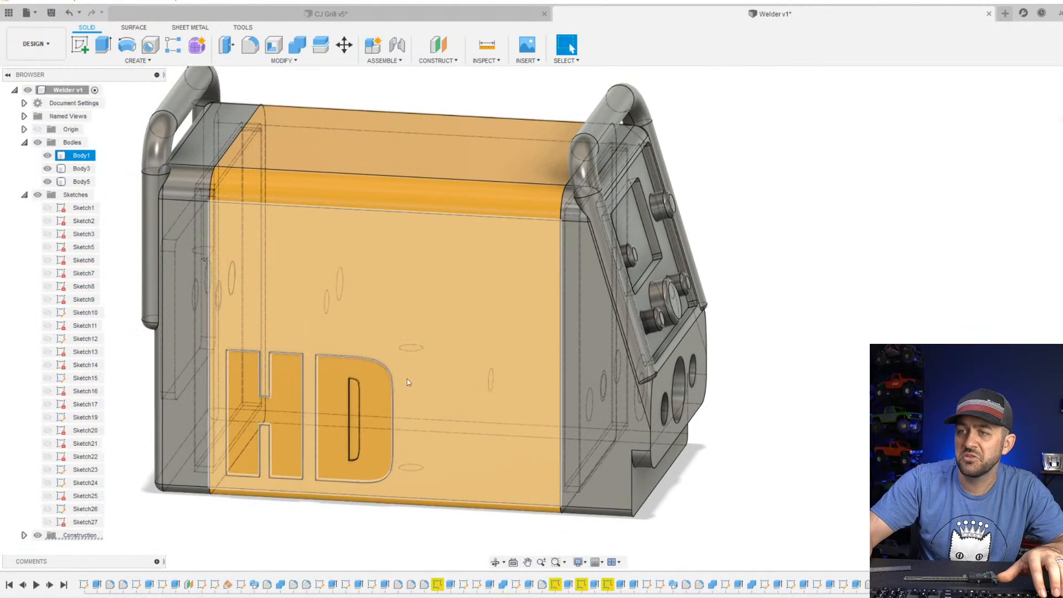
shift+middle_drag(432, 470, 412, 443)
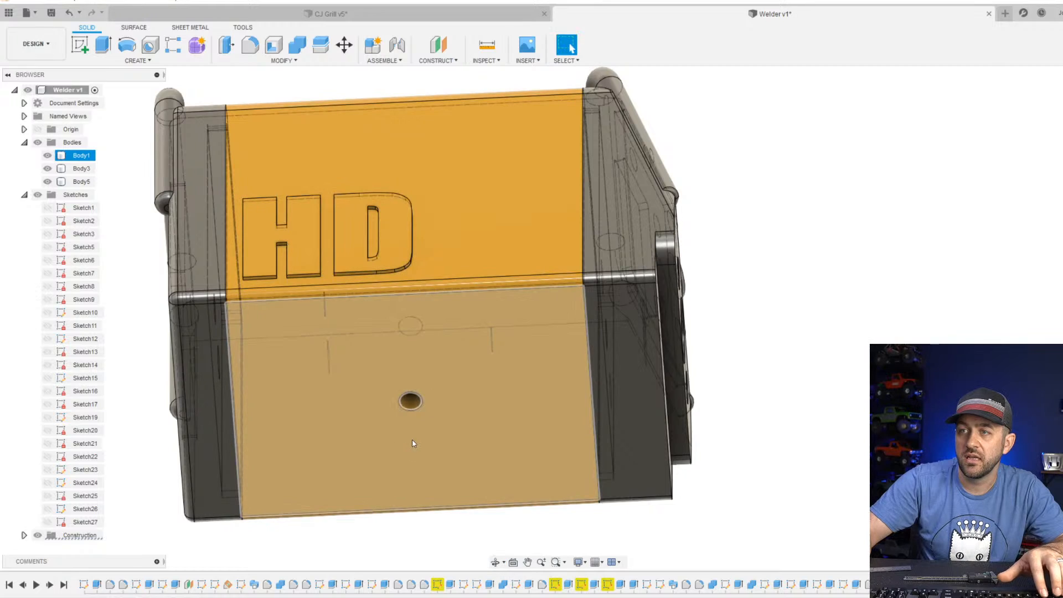
scroll(419, 434, down, 2)
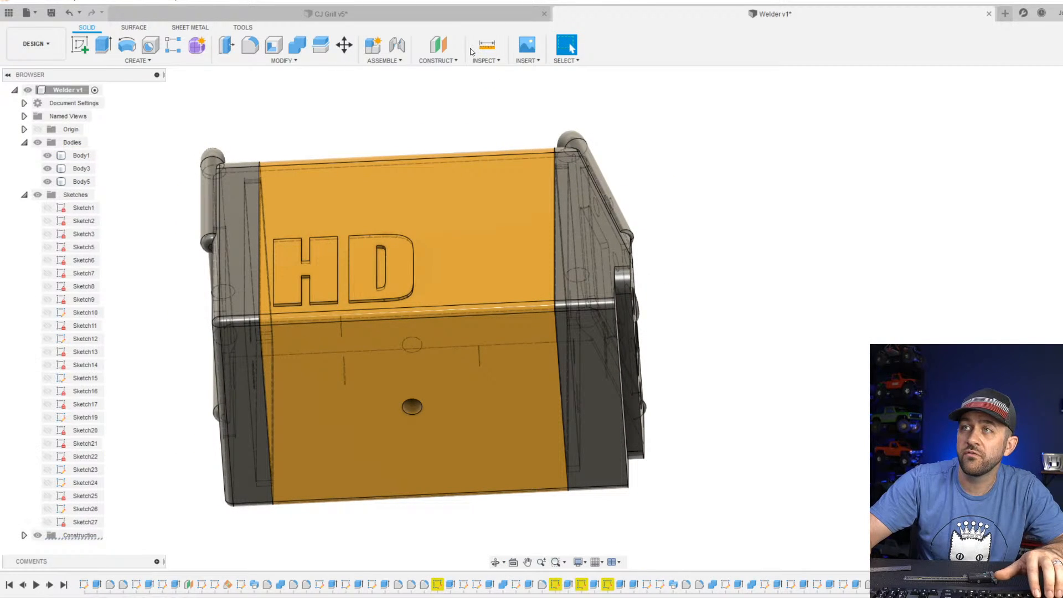
scroll(465, 295, down, 2)
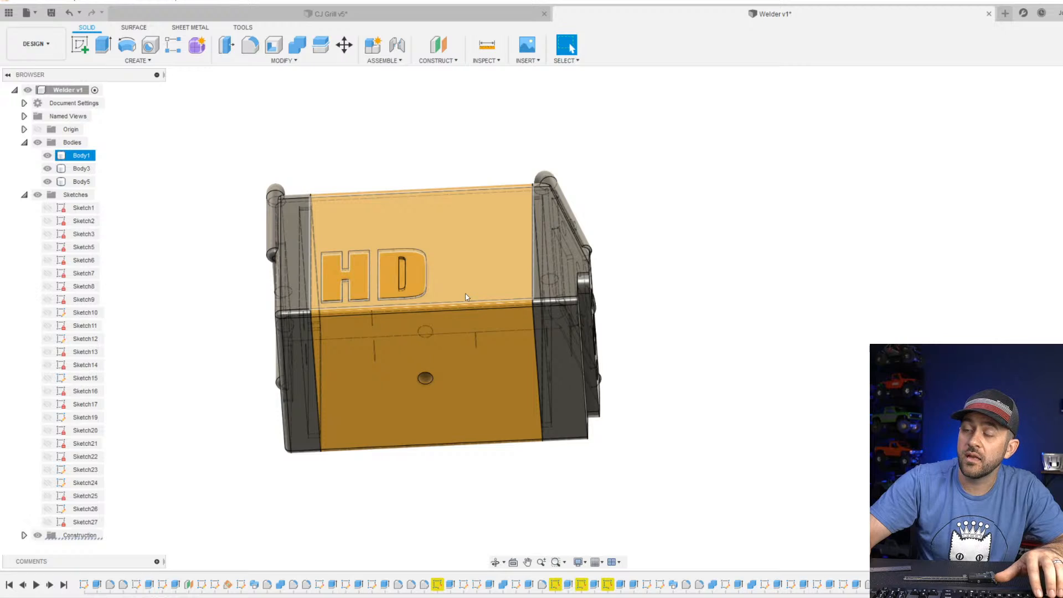
shift+middle_drag(465, 293, 456, 326)
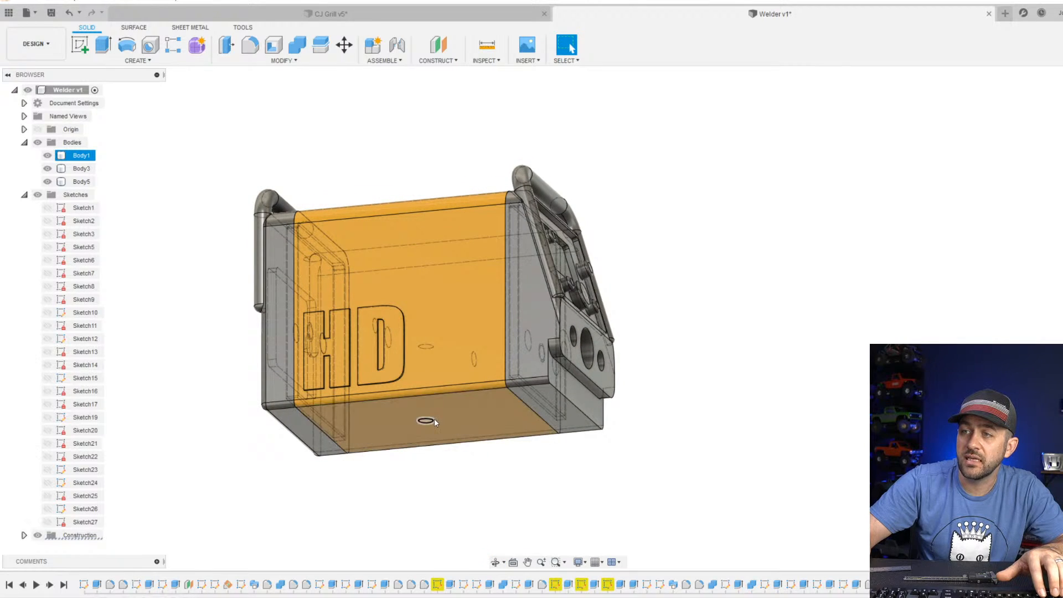
mouse_move(434, 419)
shift+middle_down()
mouse_move(465, 443)
mouse_move(434, 483)
mouse_move(484, 454)
mouse_move(427, 454)
mouse_move(451, 441)
mouse_move(443, 421)
shift+middle_up()
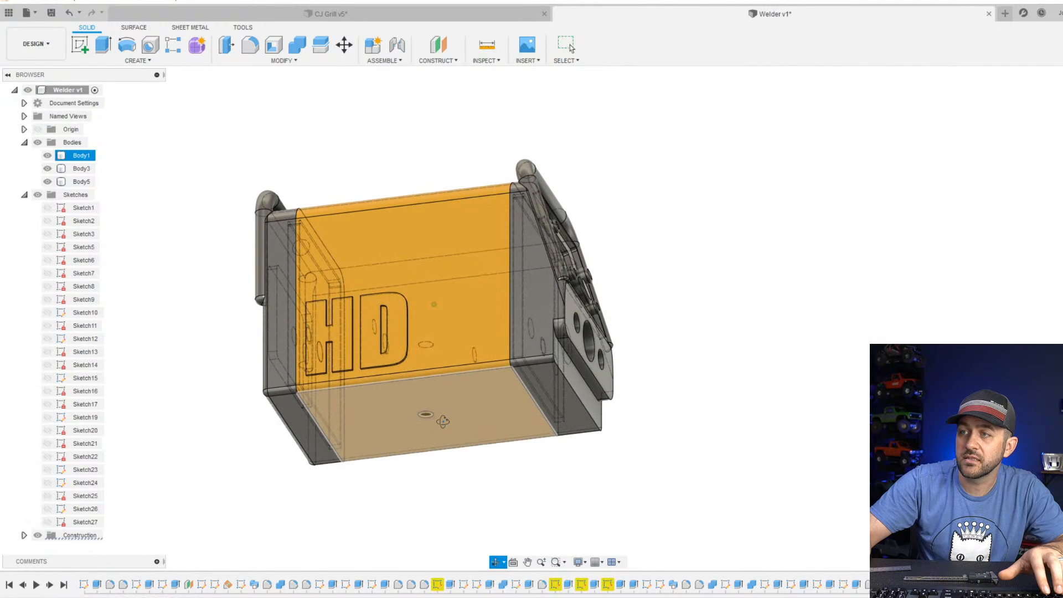
click(578, 431)
shift+middle_drag(545, 433, 572, 450)
mouse_move(360, 396)
shift+middle_down()
mouse_move(336, 399)
mouse_move(365, 387)
shift+middle_up()
scroll(519, 442, up, 5)
click(660, 482)
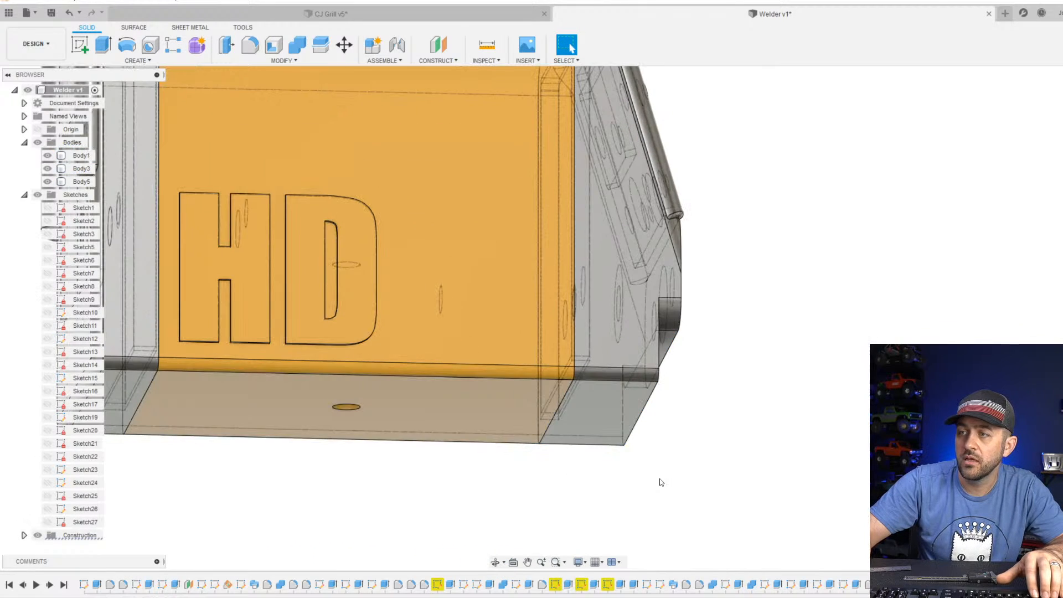
scroll(501, 400, down, 4)
shift+middle_drag(480, 380, 566, 404)
scroll(502, 401, down, 3)
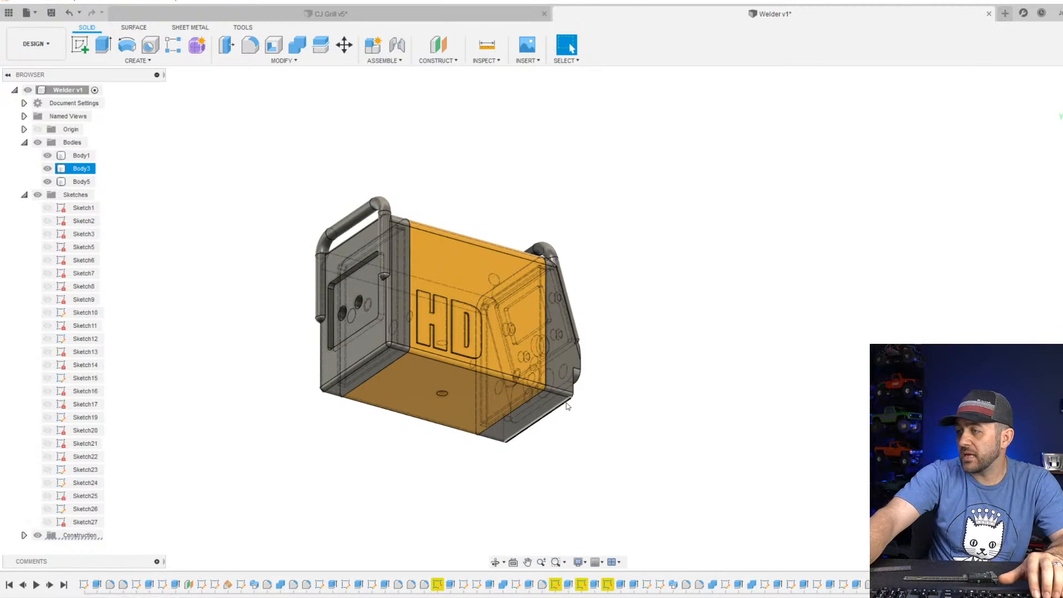
scroll(520, 397, down, 3)
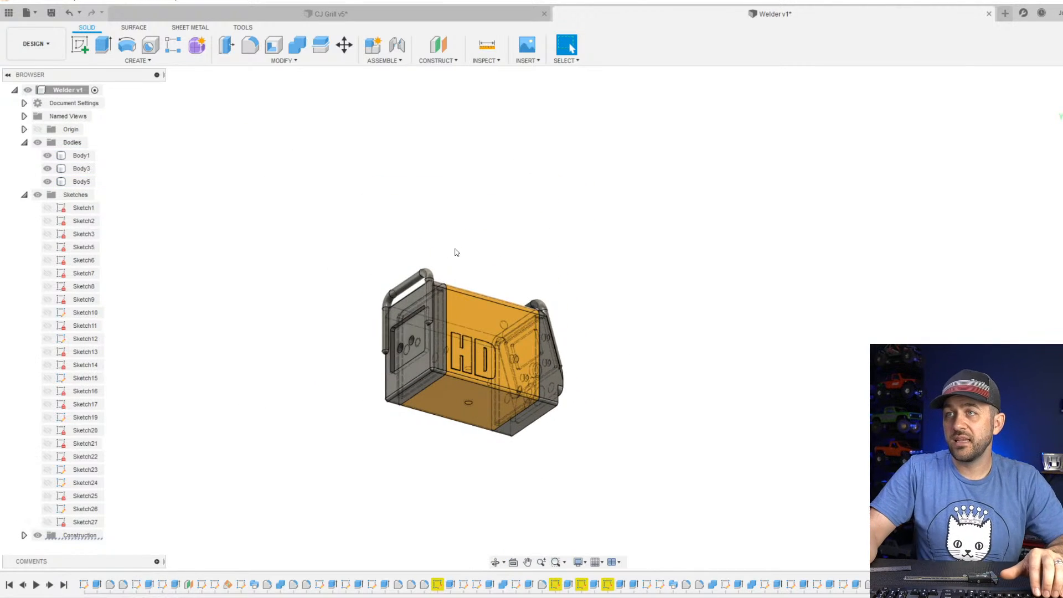
scroll(457, 253, down, 3)
shift+middle_drag(501, 335, 481, 379)
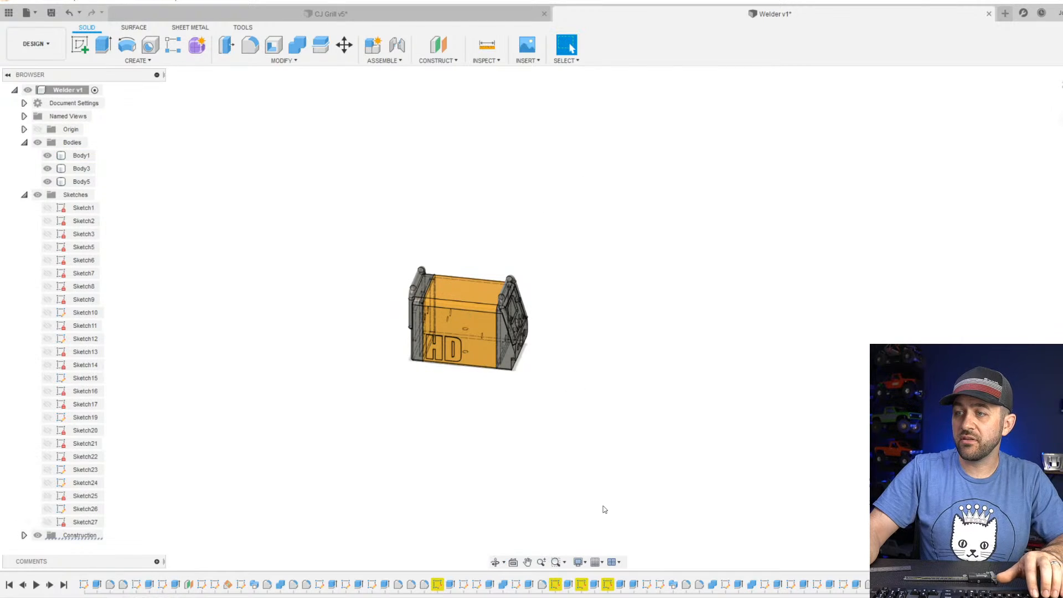
Change the visual style to Shaded with Visible Edges Only and view the welder from its front corner.
click(577, 562)
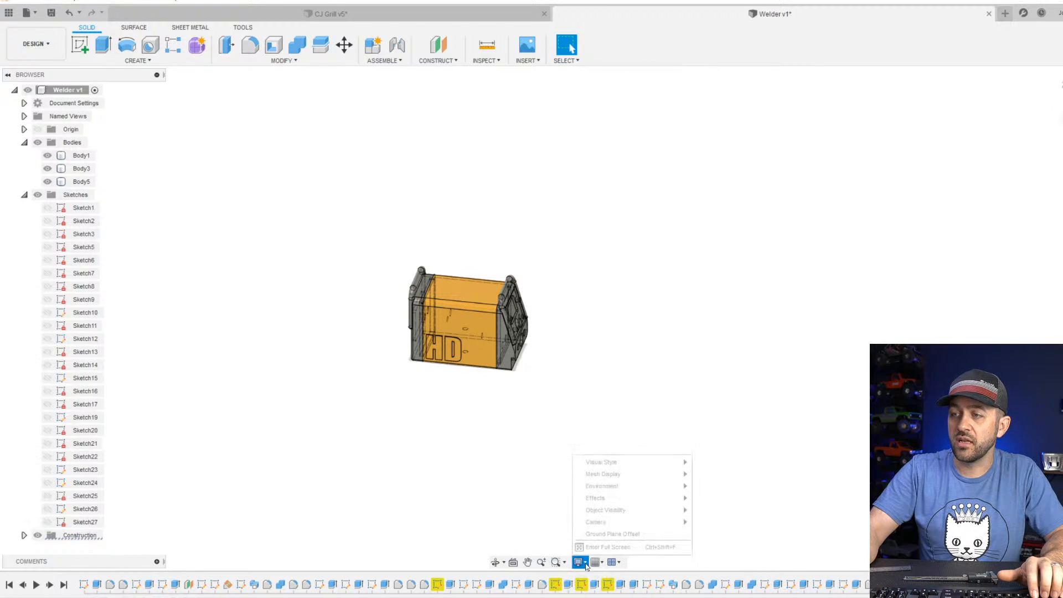
mouse_move(614, 463)
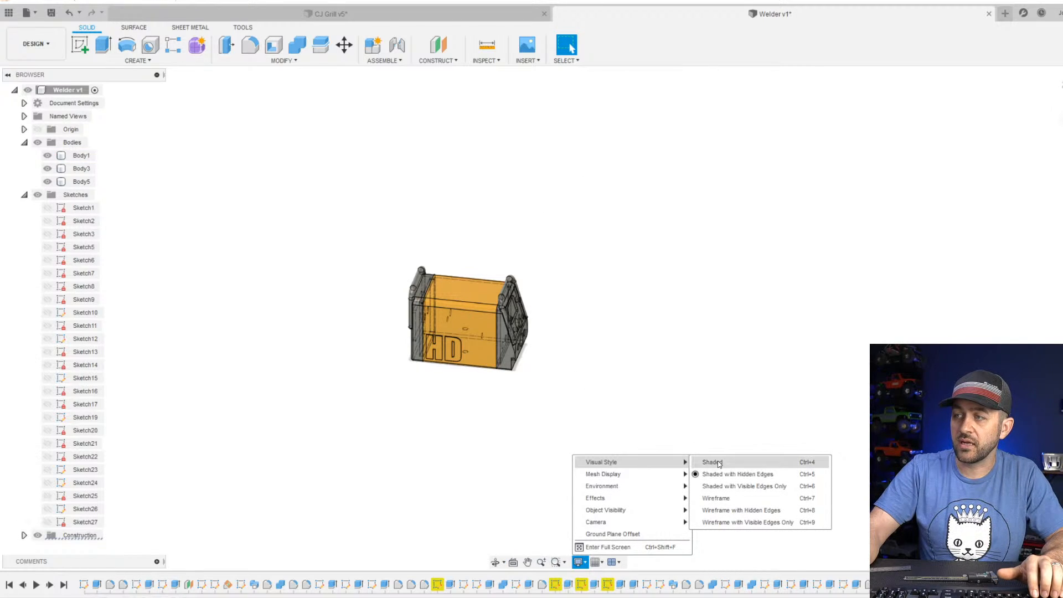
click(726, 485)
scroll(500, 394, up, 4)
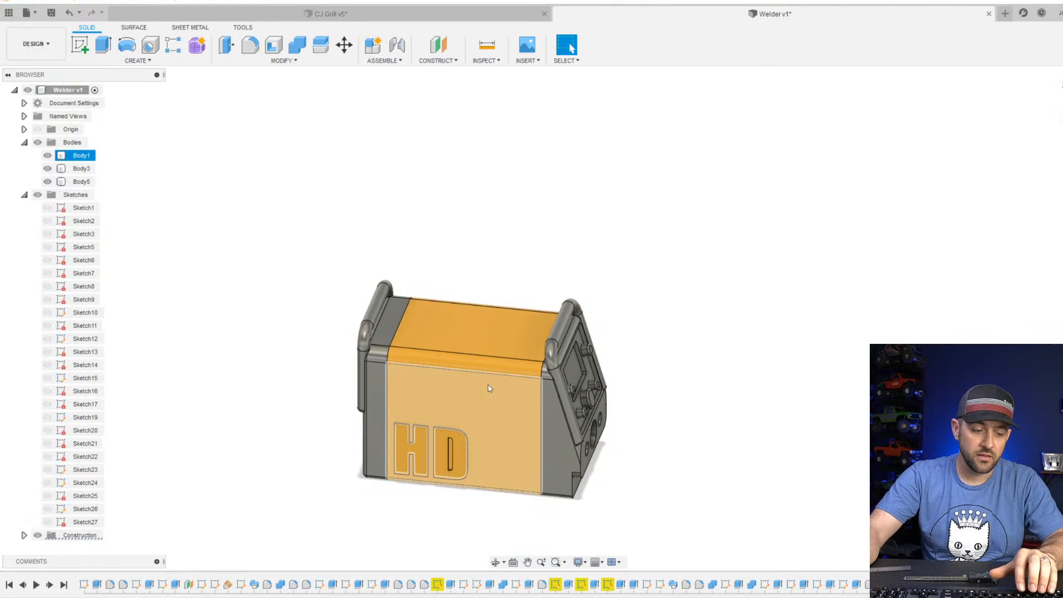
scroll(485, 471, down, 3)
middle_drag(484, 469, 521, 312)
scroll(516, 255, up, 5)
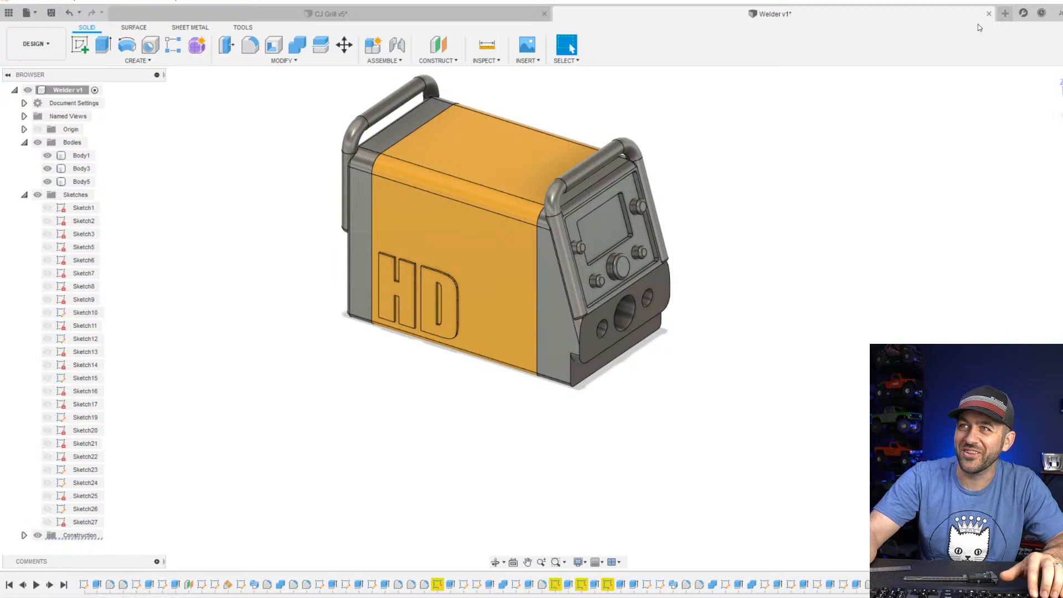
Create a new empty design and look through the Vulcan 350 Lbs. Capacity Welding Cart product photos in the web browser.
click(1005, 14)
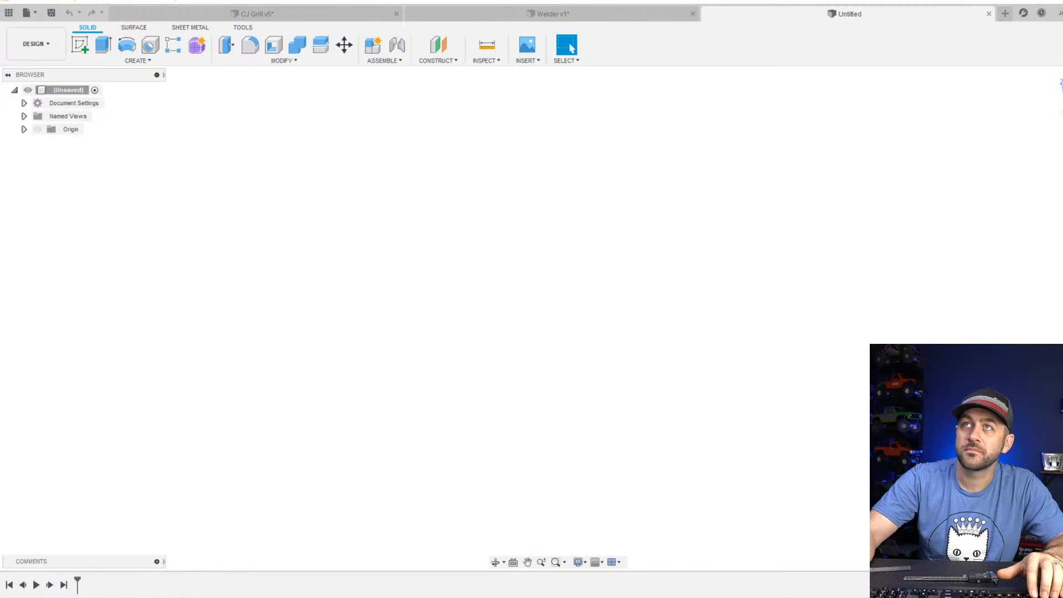
drag(576, 0, 513, 10)
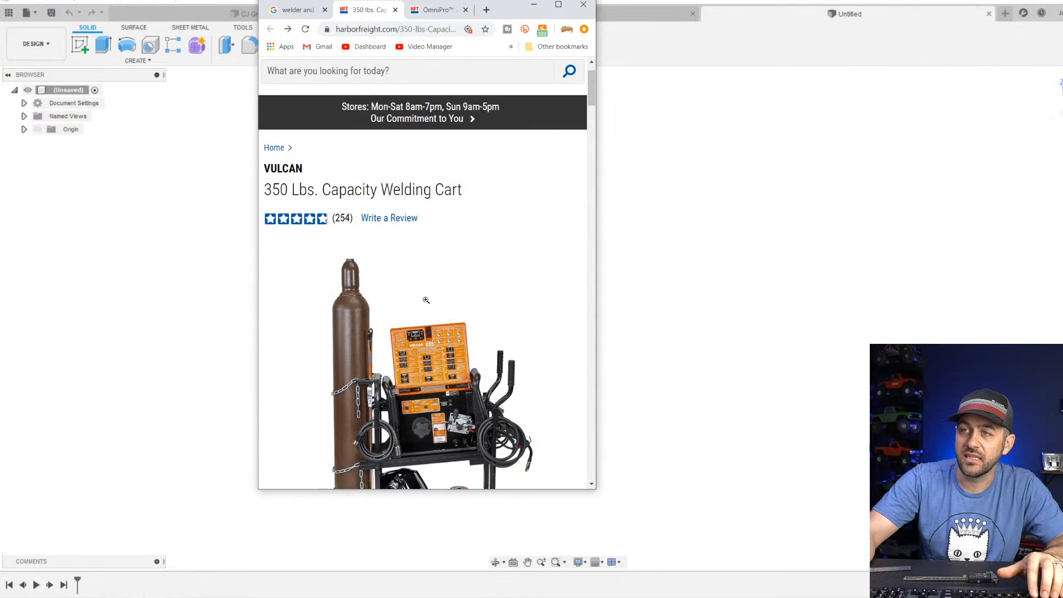
scroll(403, 387, down, 1)
scroll(403, 387, down, 4)
click(288, 271)
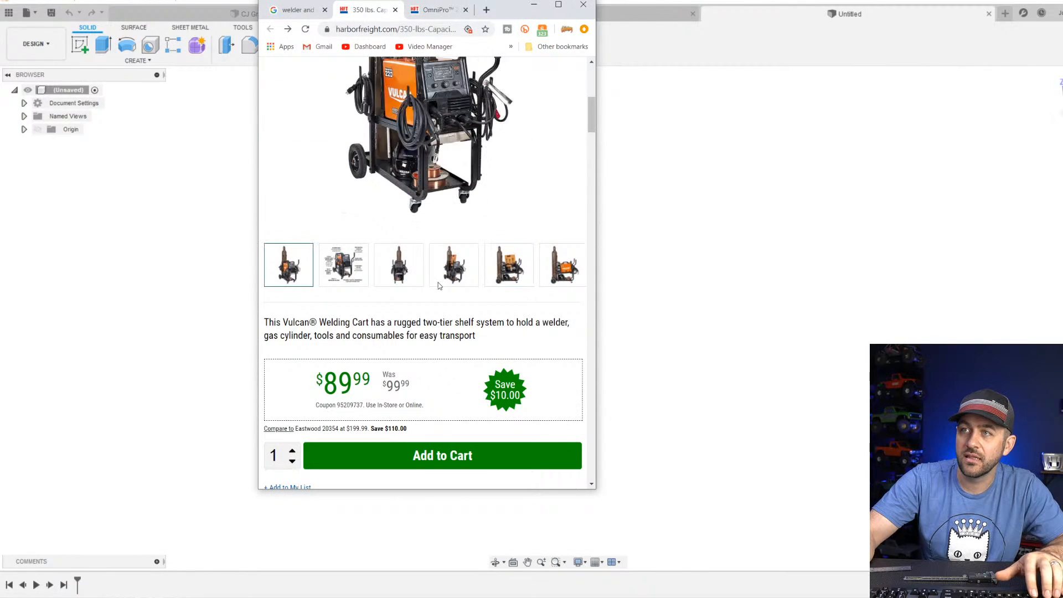
scroll(431, 223, up, 1)
scroll(430, 223, up, 2)
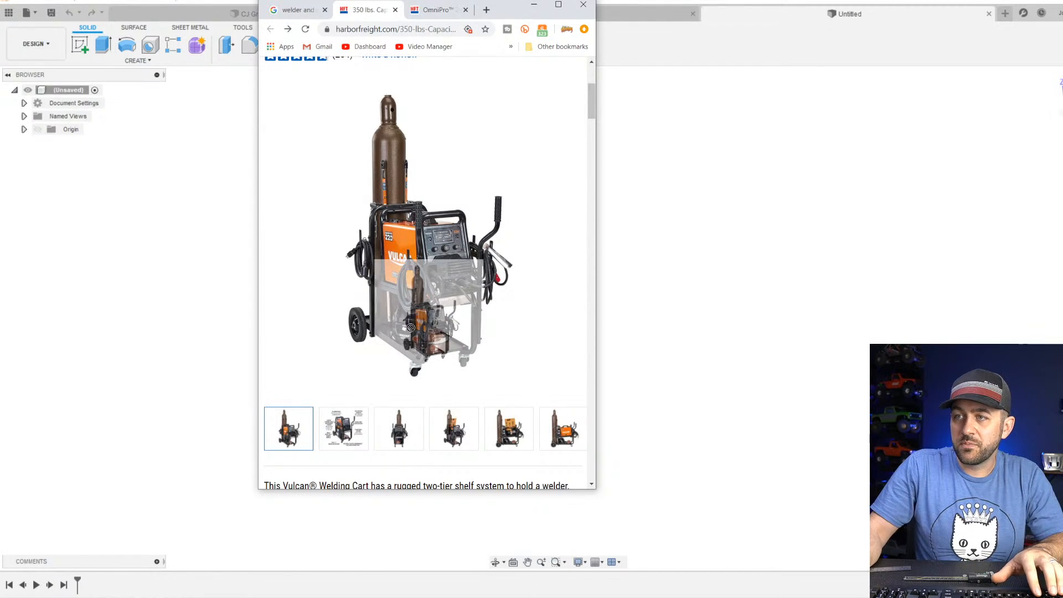
click(474, 430)
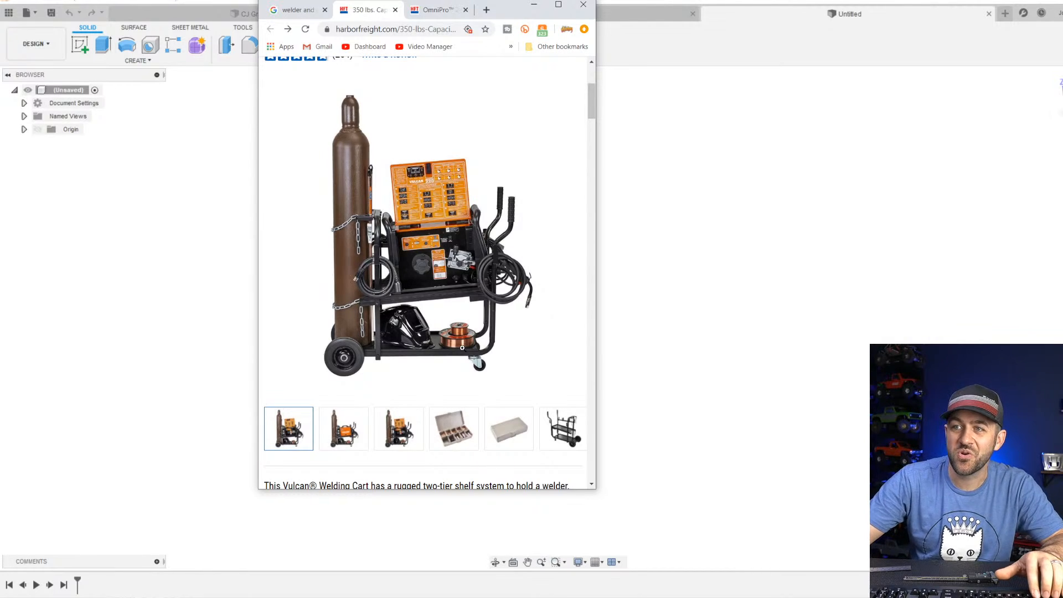
Return to the Welder design and save it as a new version with the description User Saved.
click(686, 35)
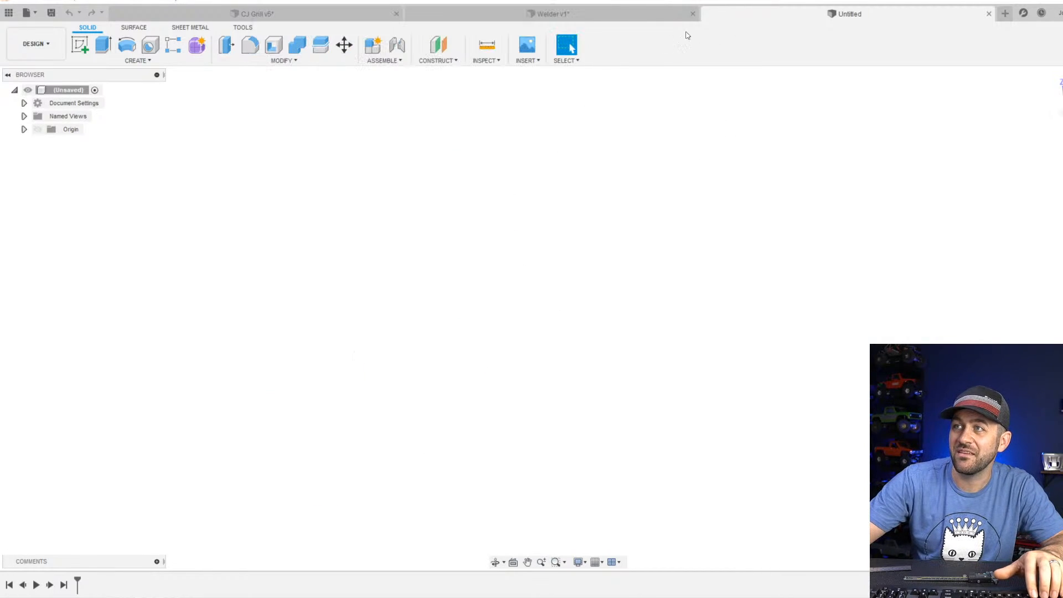
click(581, 16)
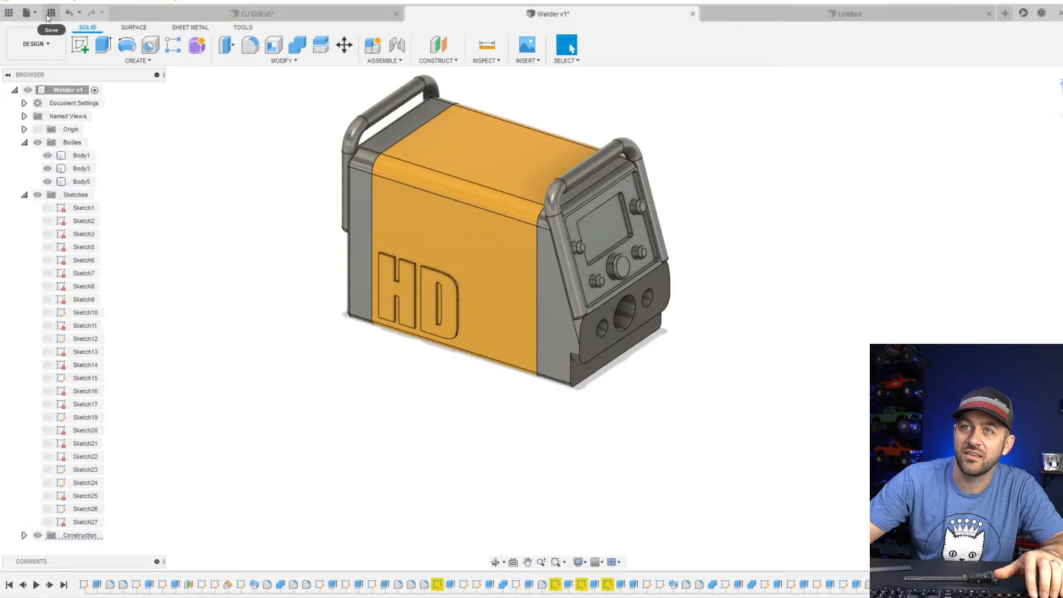
click(50, 13)
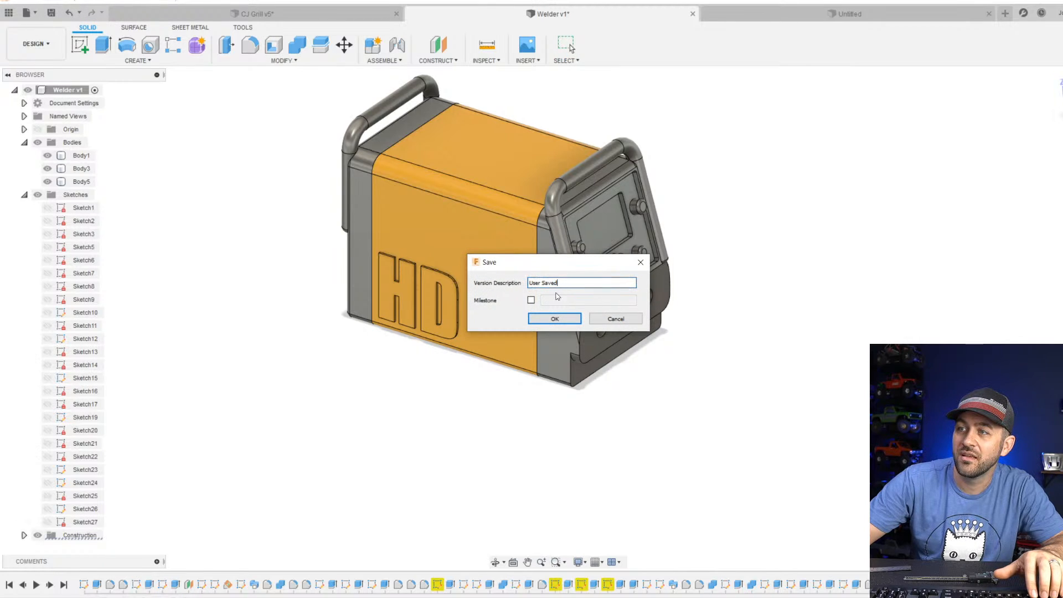
click(555, 318)
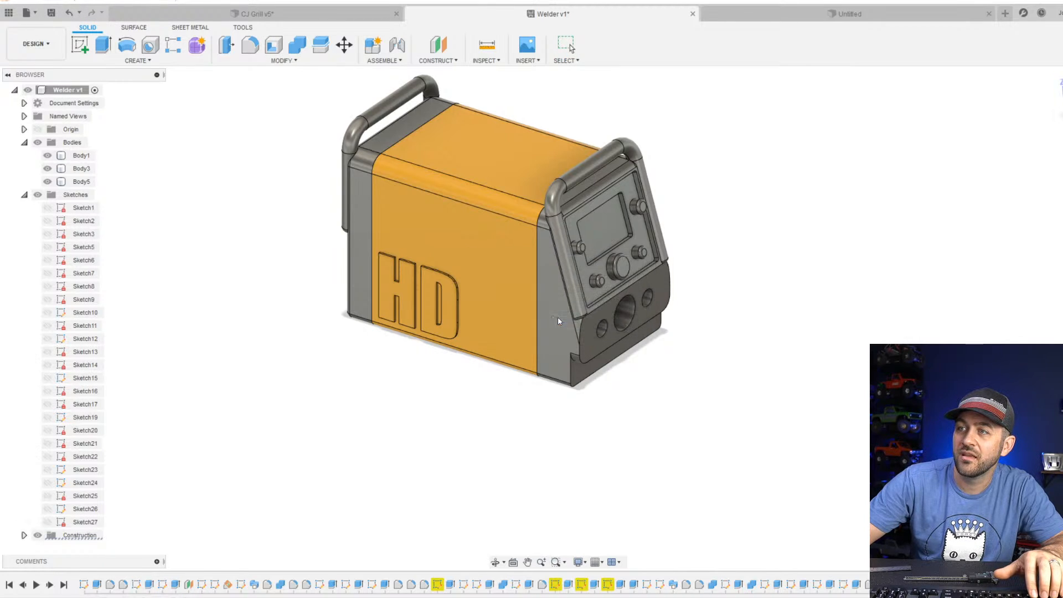
Check the welding cart photo in the web browser and start a sketch on the horizontal origin plane of the untitled design.
click(767, 16)
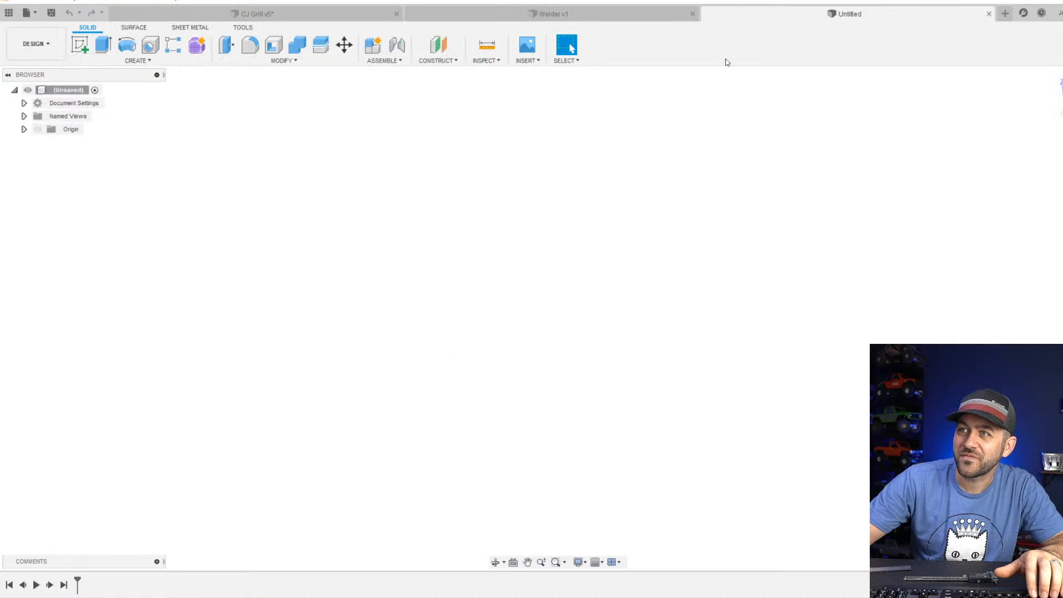
click(80, 45)
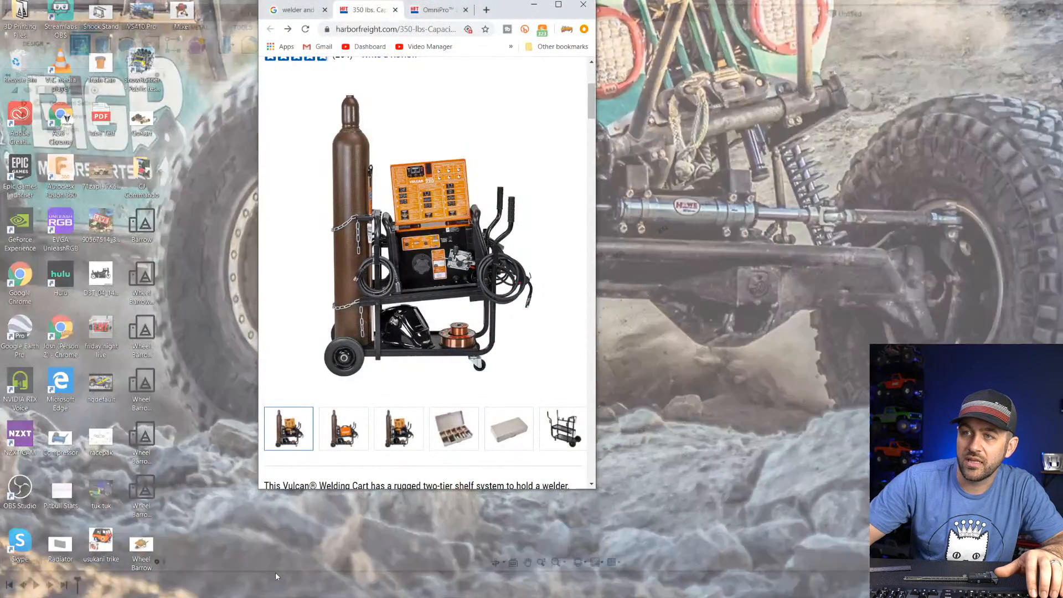
click(280, 547)
drag(510, 11, 509, 65)
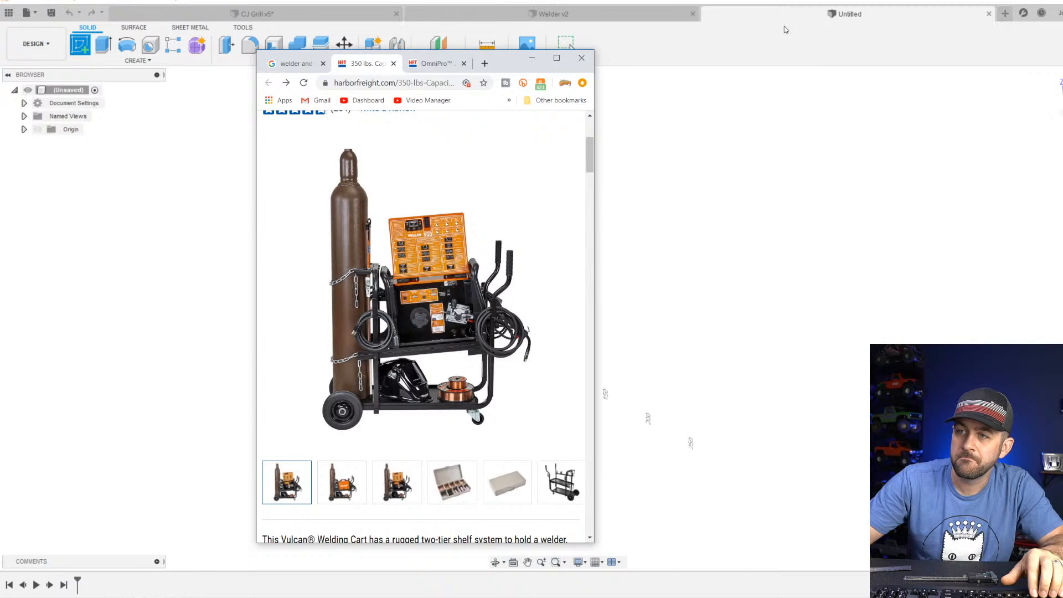
click(784, 29)
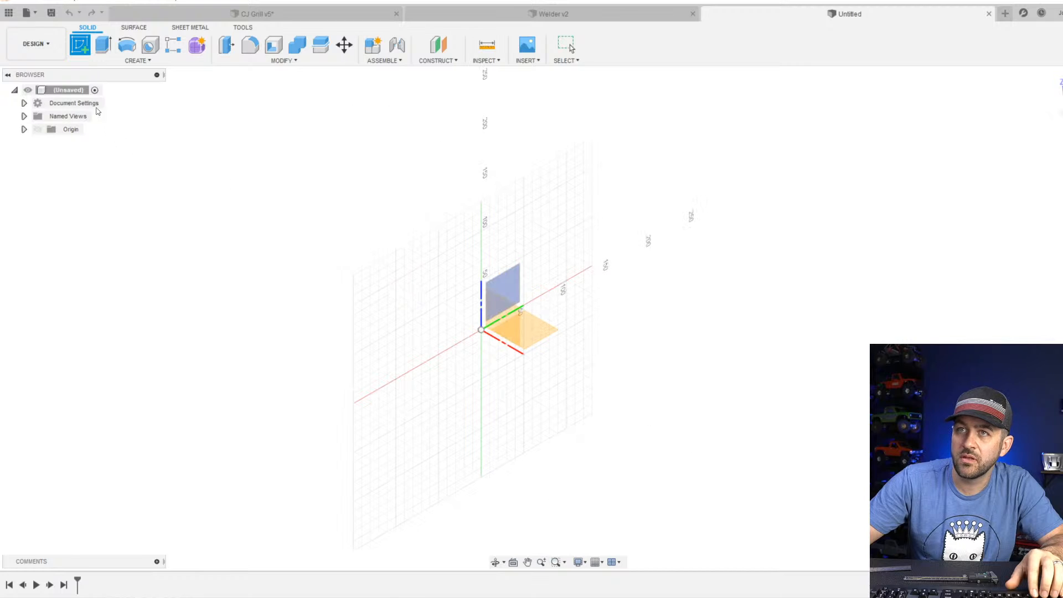
click(540, 333)
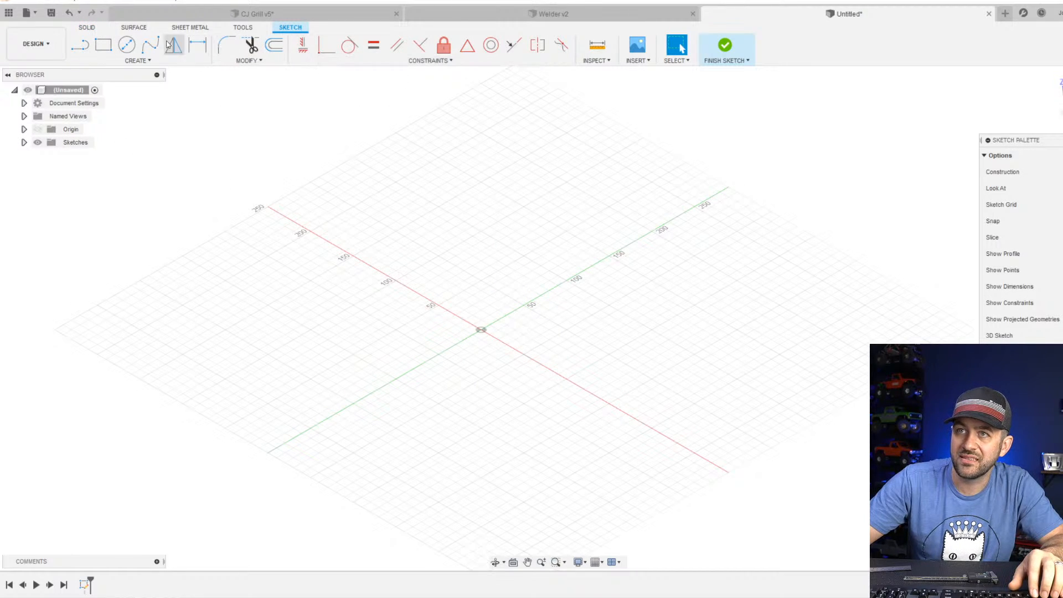
Sketch an upright rectangle around the origin, about 80 mm wide and about 170 mm long.
click(103, 44)
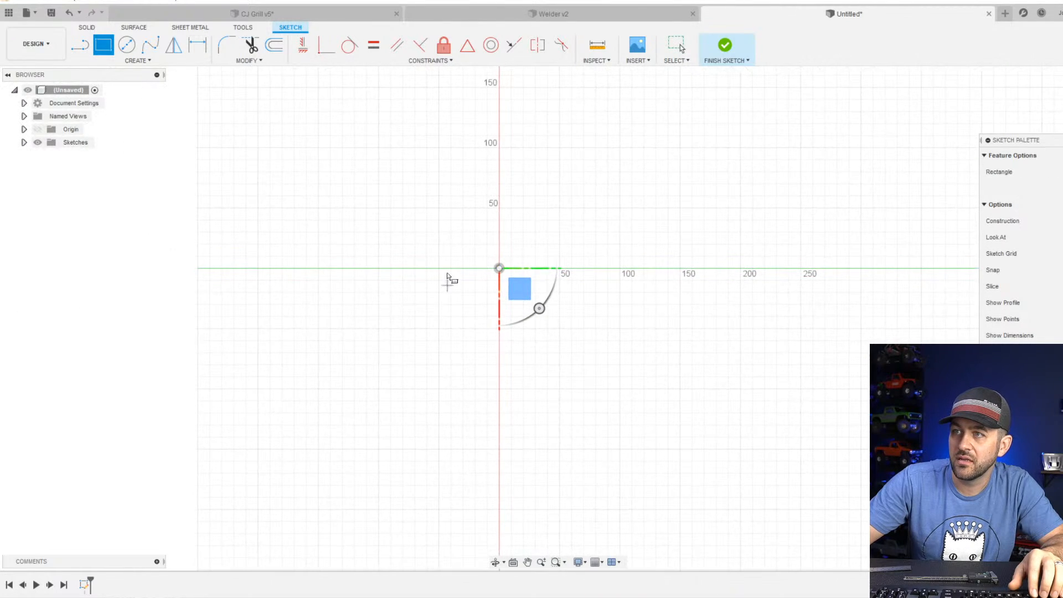
click(451, 208)
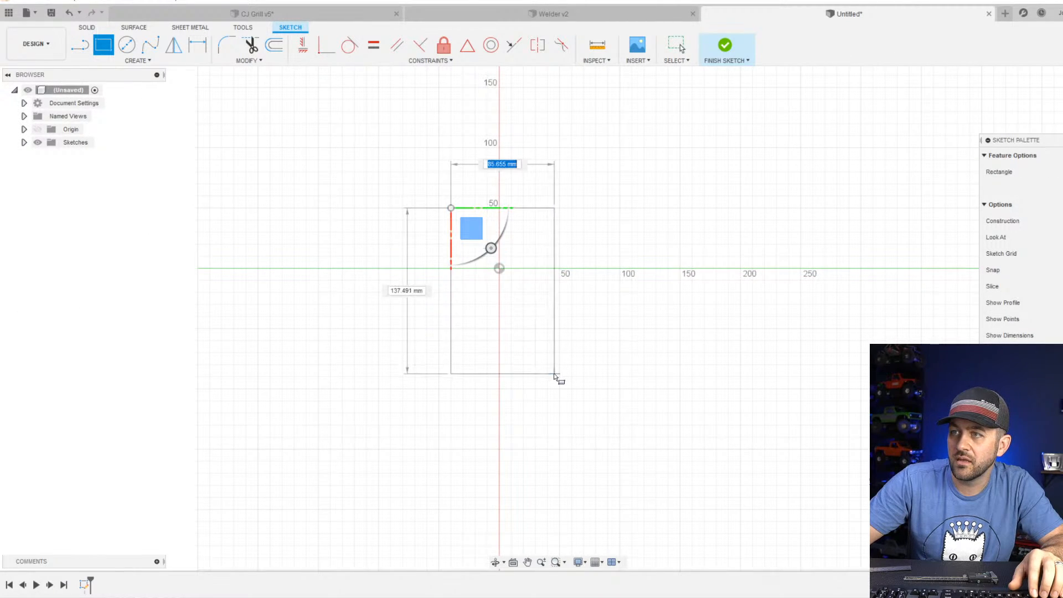
click(548, 413)
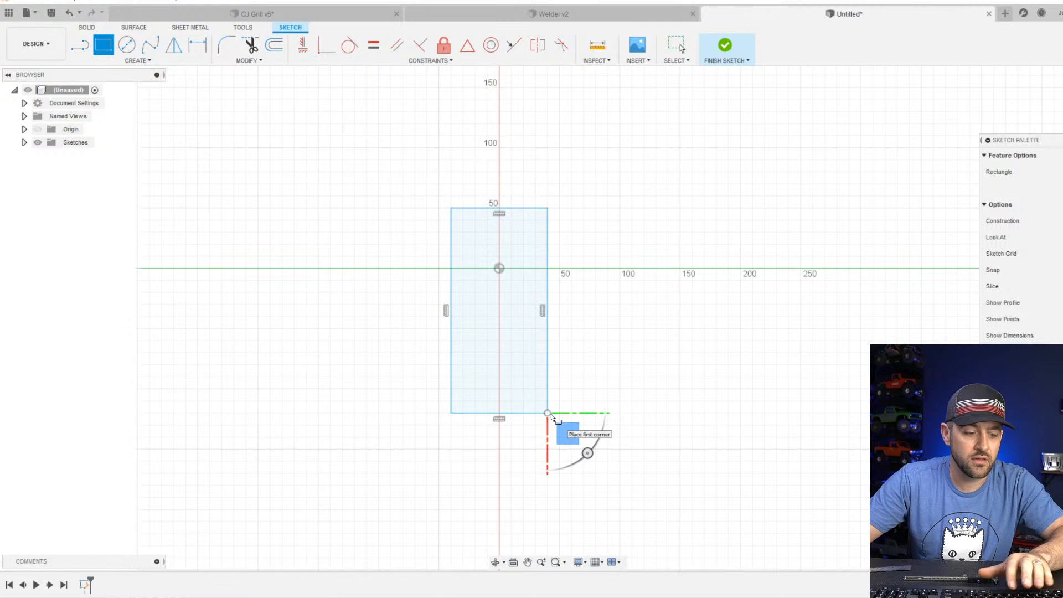
key(Escape)
scroll(481, 226, up, 2)
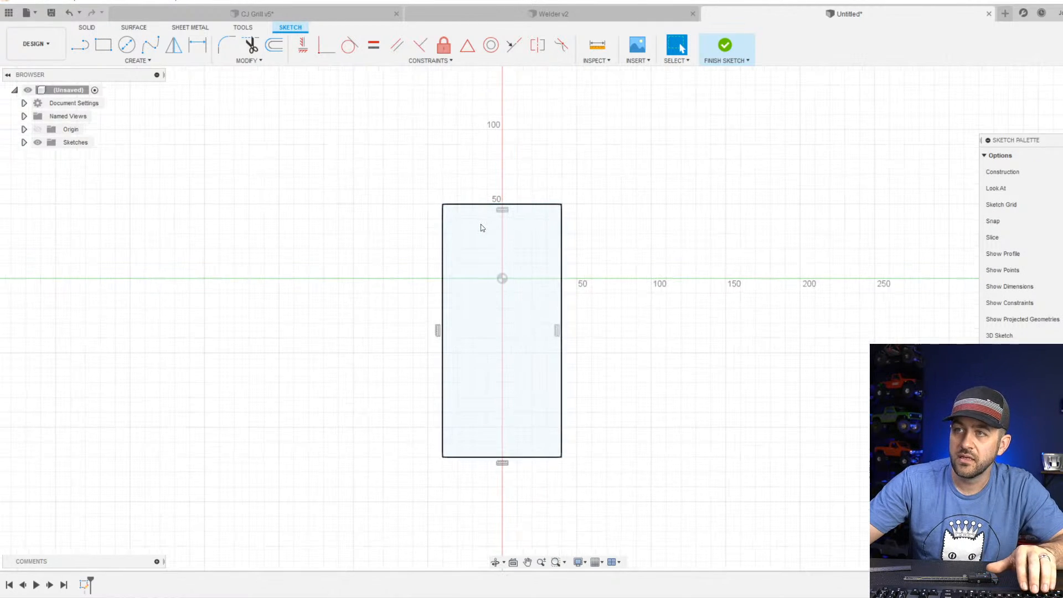
click(480, 224)
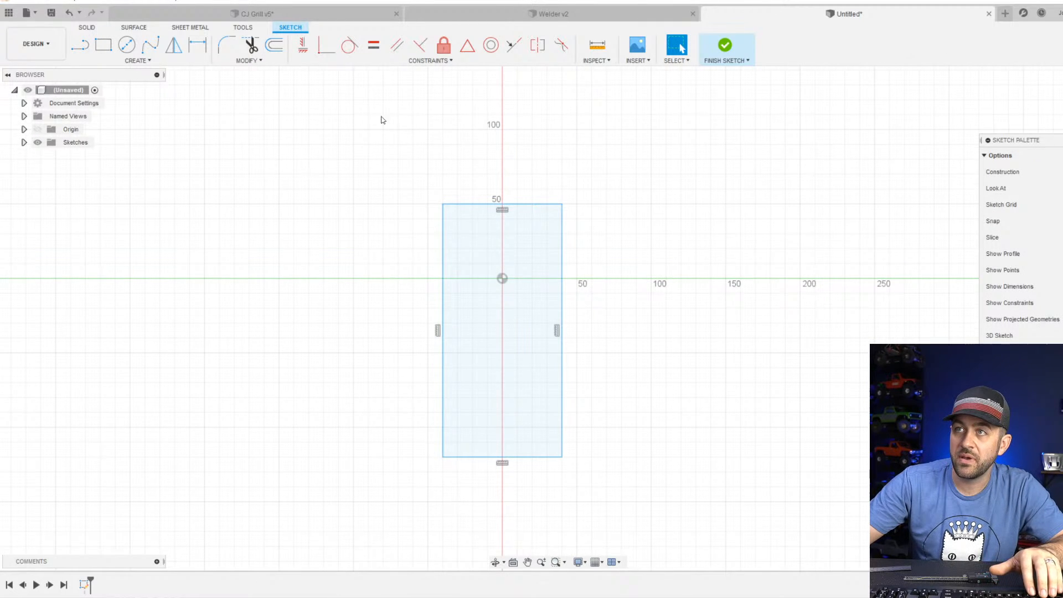
Switch to the Welder design and measure the body's width between its two orange side faces.
click(490, 13)
click(490, 47)
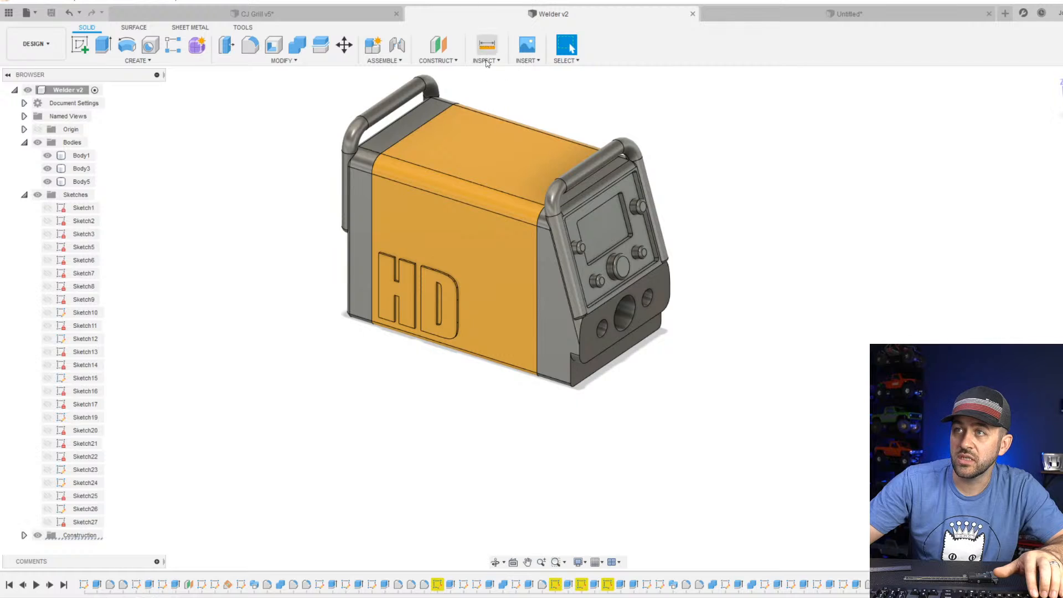
click(492, 231)
shift+middle_drag(648, 227, 560, 240)
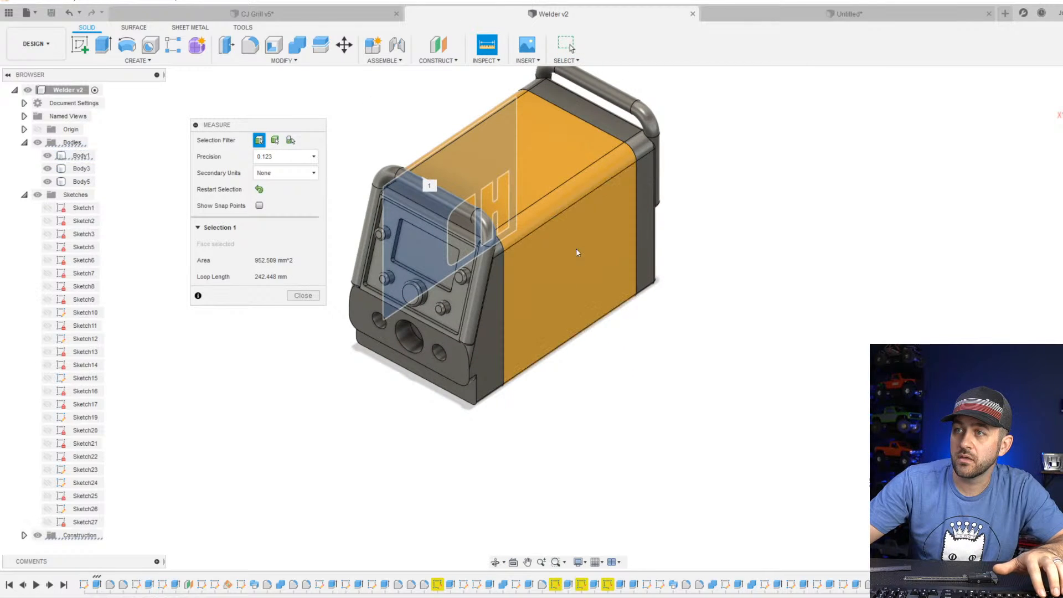
click(579, 283)
shift+middle_drag(504, 315, 544, 275)
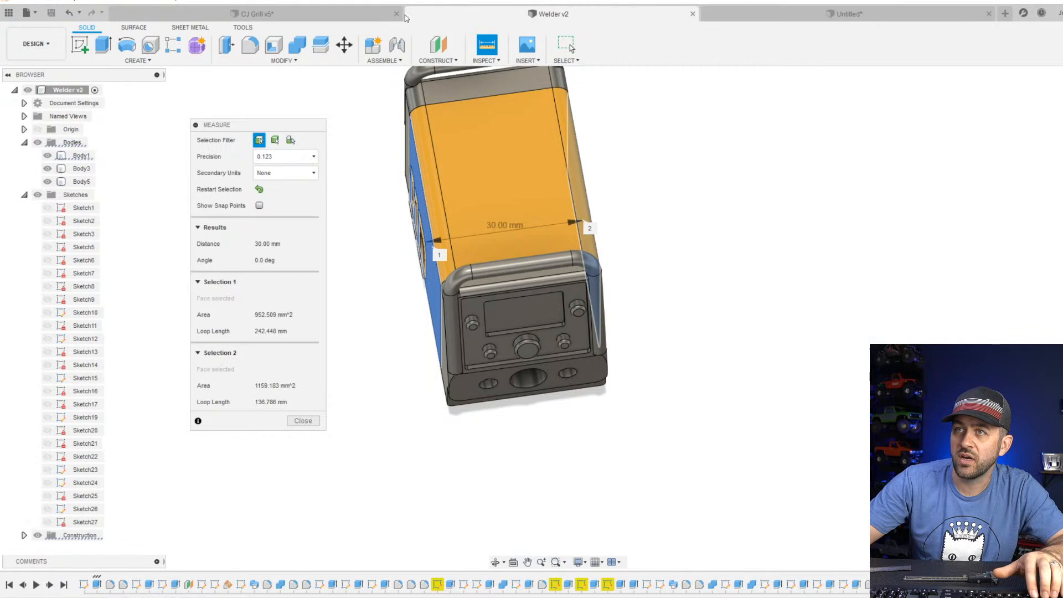
Return to the untitled cart sketch and dimension the rectangle's short side to 35 mm.
click(797, 14)
shift+middle_drag(485, 420, 498, 399)
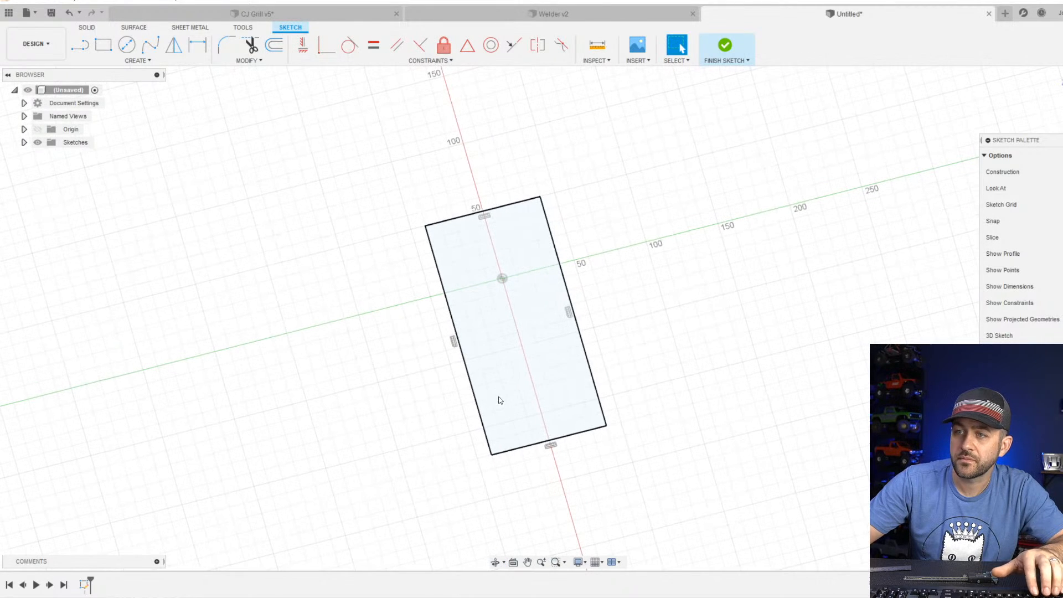
key(d)
click(582, 435)
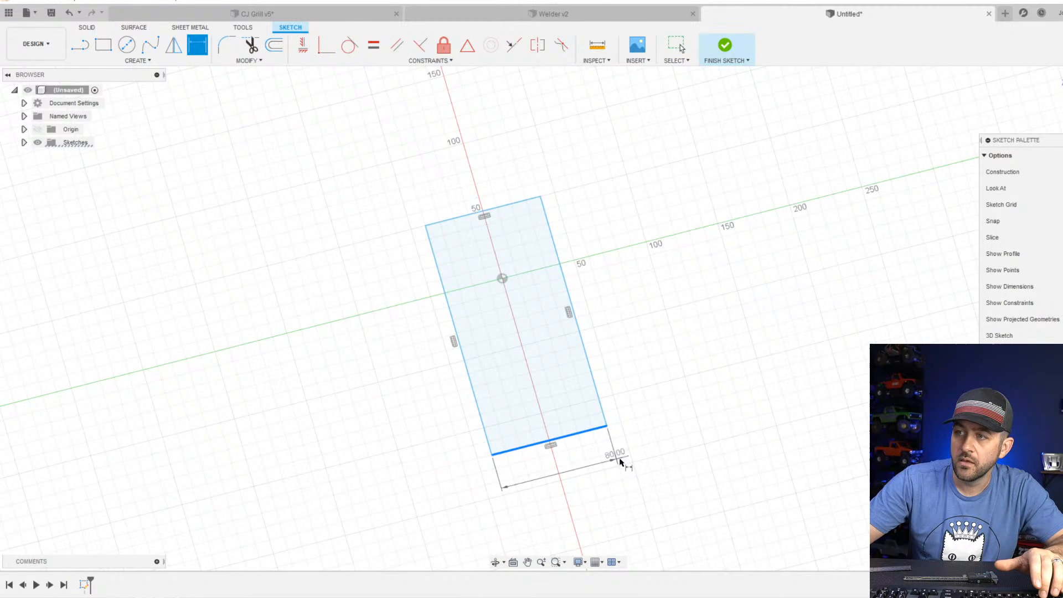
click(677, 443)
text(35)
key(Return)
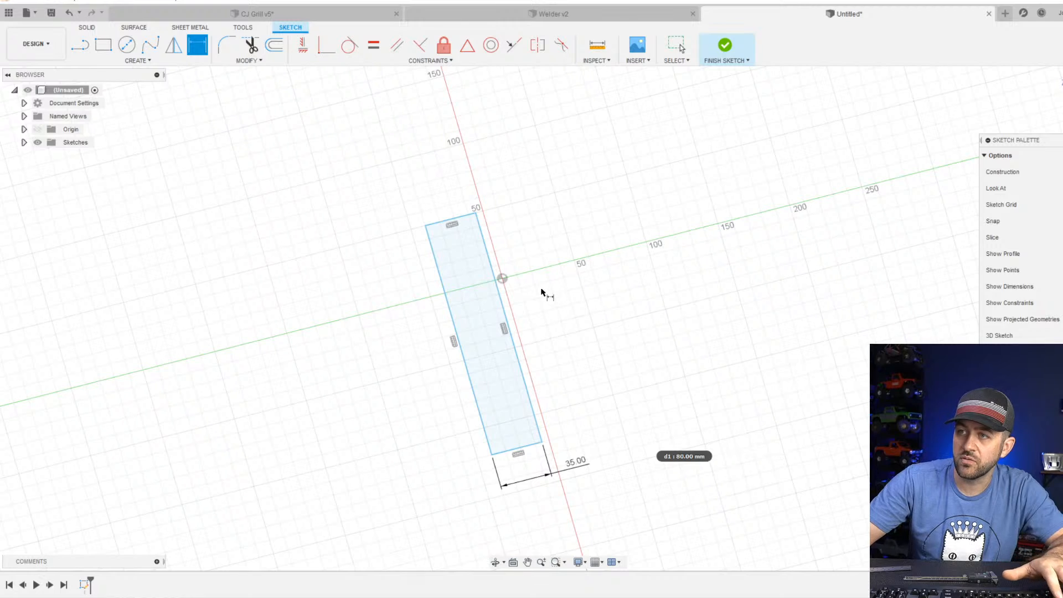
Go back to the Welder design and examine its front and rear faces for a length measurement.
click(586, 14)
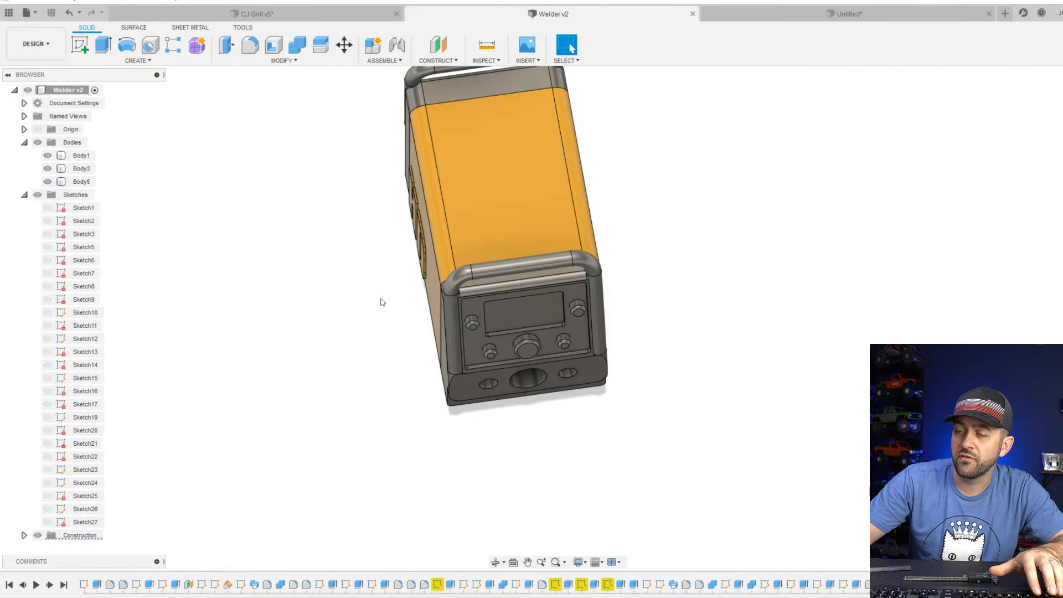
shift+middle_drag(382, 301, 446, 282)
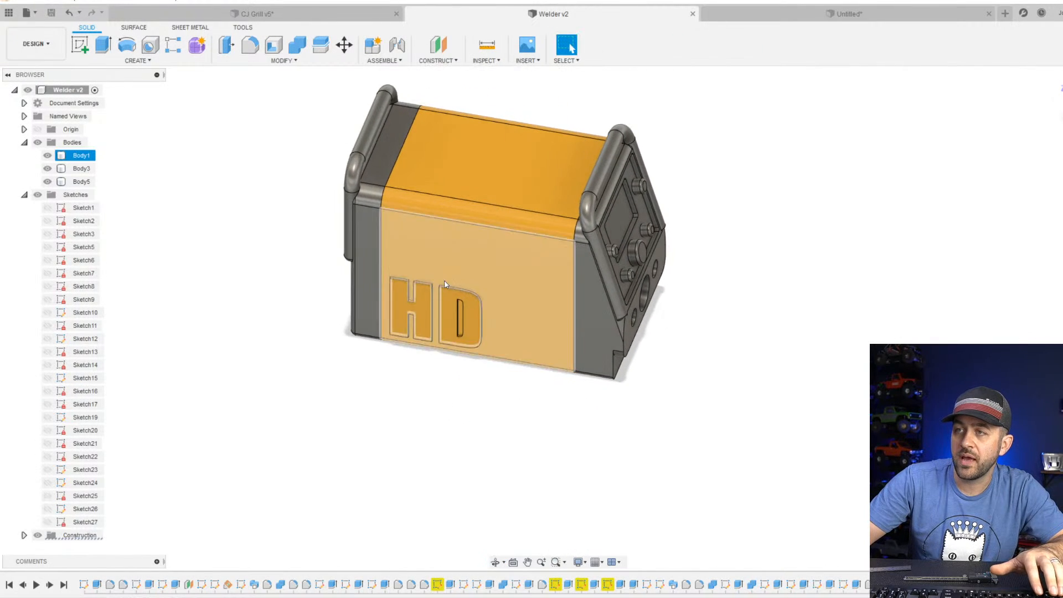
click(630, 341)
shift+middle_drag(361, 334, 395, 234)
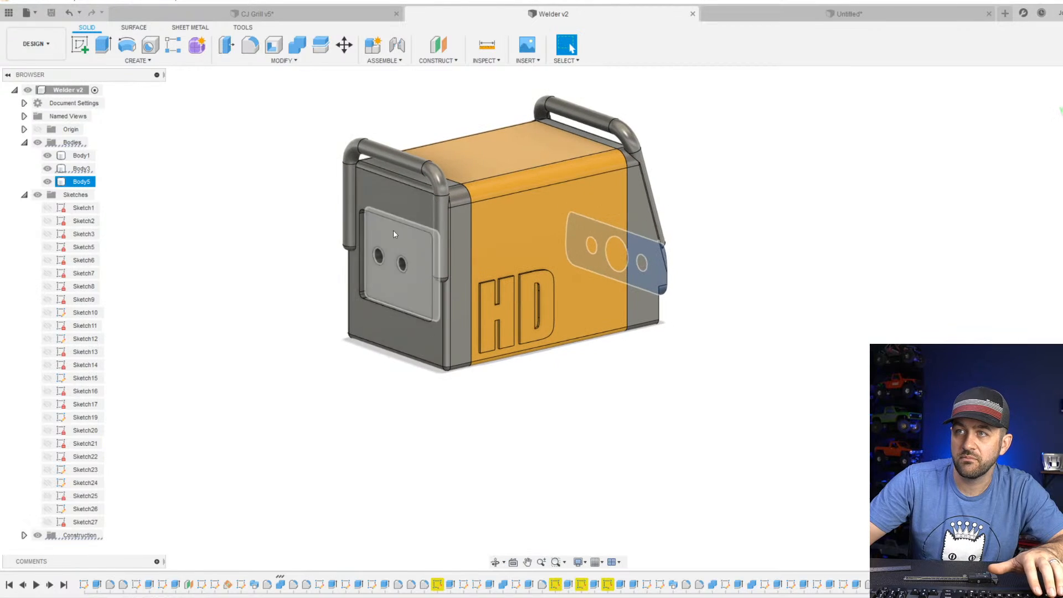
click(394, 203)
click(667, 213)
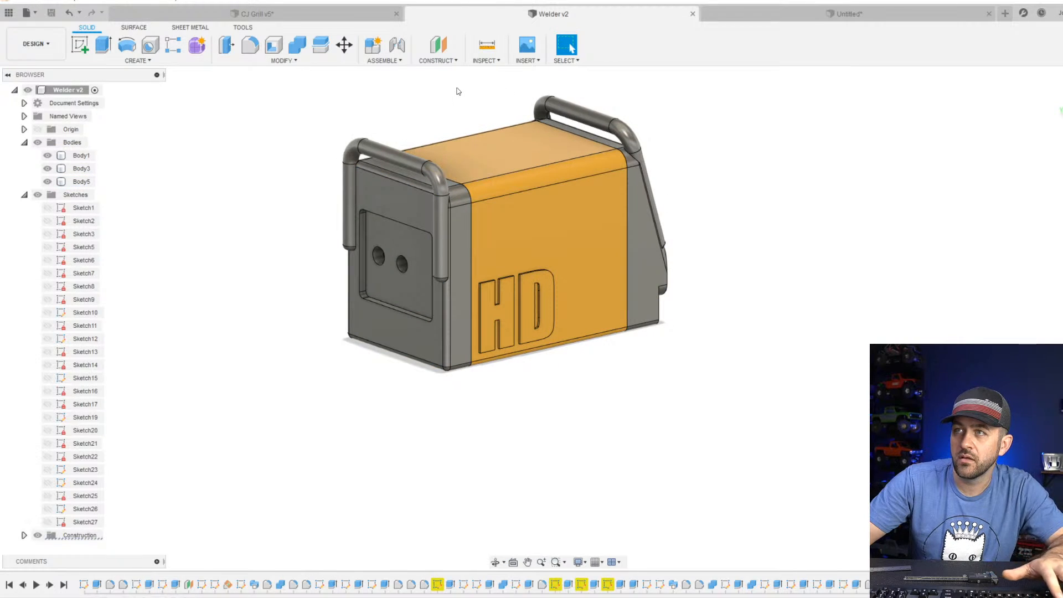
Measure from the recessed rear panel to the surrounding rear face, and clear the selections.
click(486, 45)
click(397, 276)
click(390, 199)
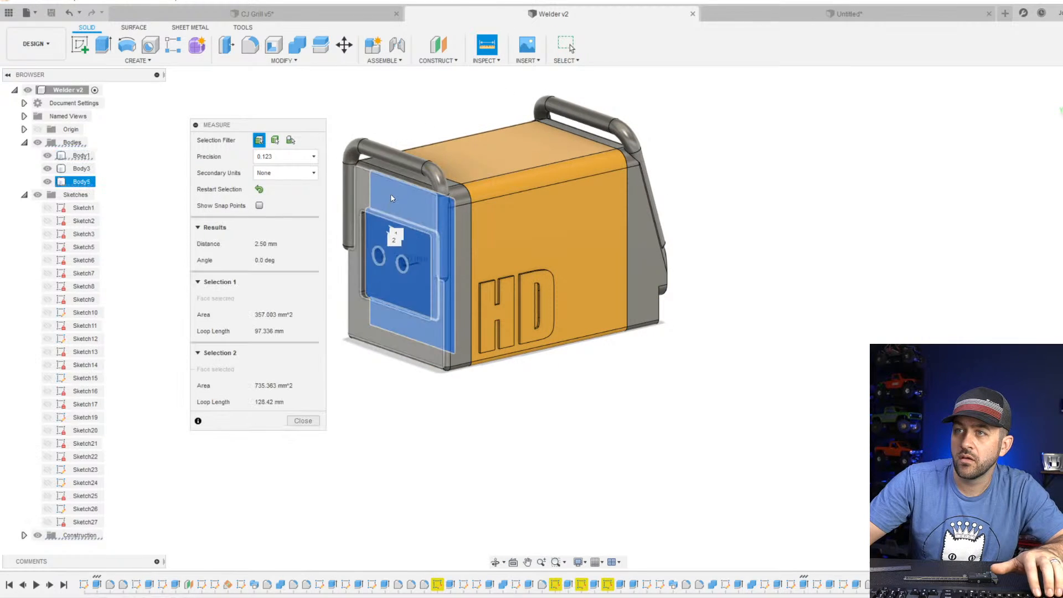
click(390, 197)
click(390, 198)
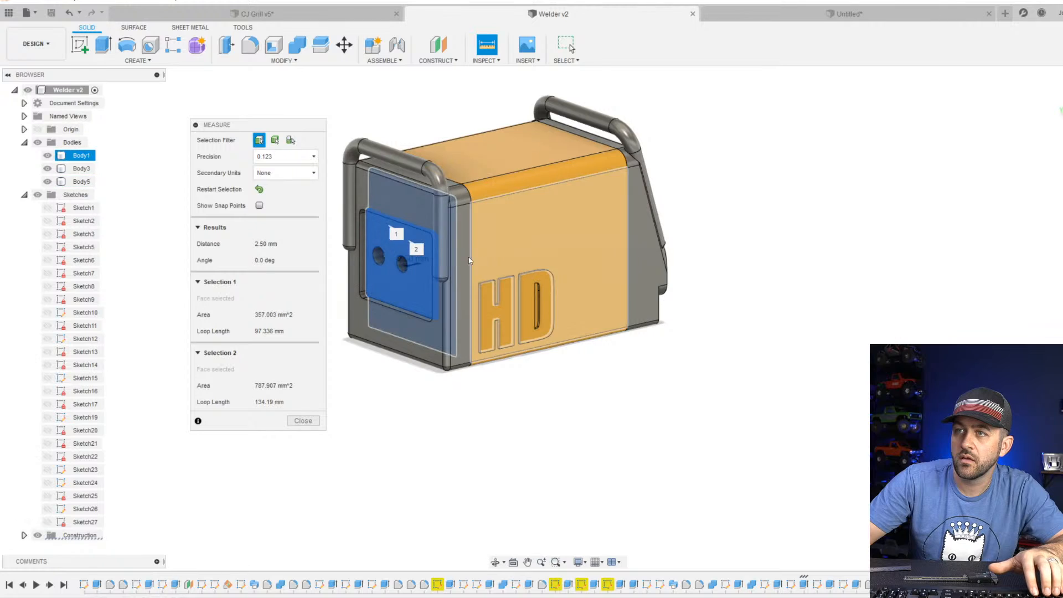
click(409, 239)
click(733, 203)
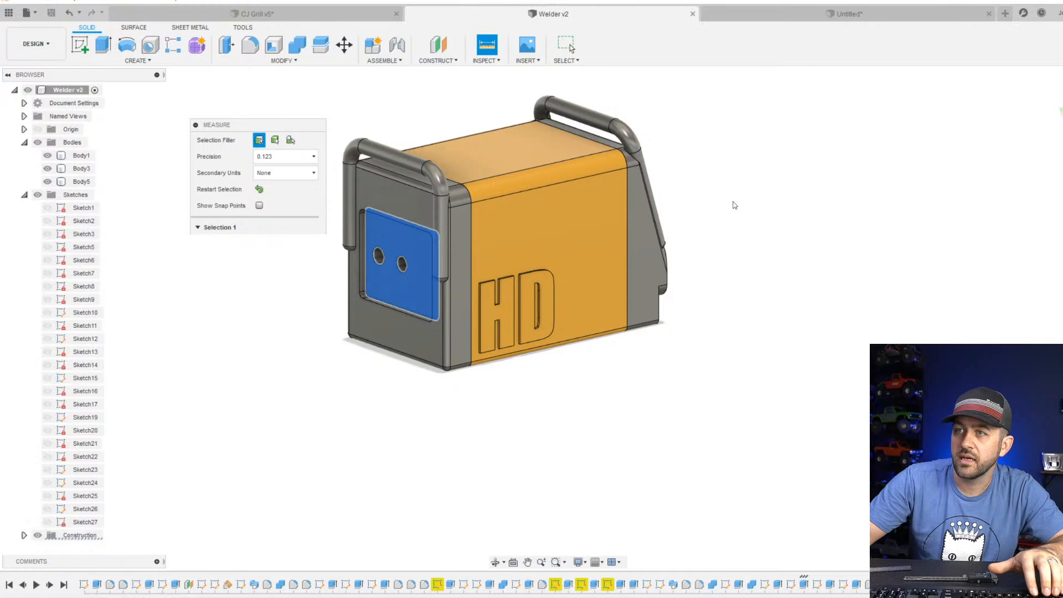
Measure the welder's length from the outer rear face to the lower front panel, and close the measurement.
click(394, 192)
shift+middle_drag(650, 215, 487, 227)
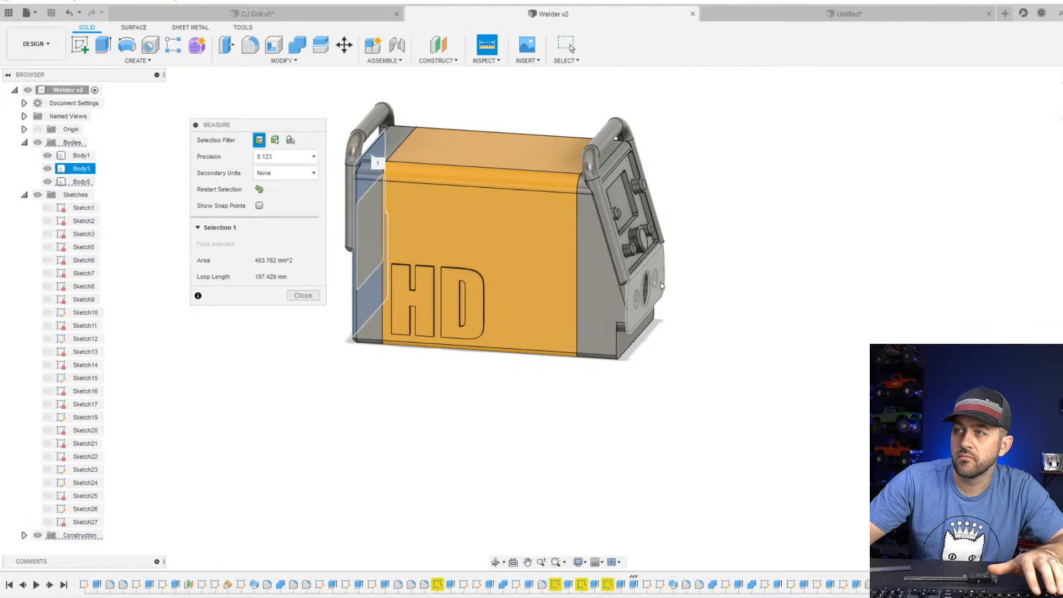
click(659, 266)
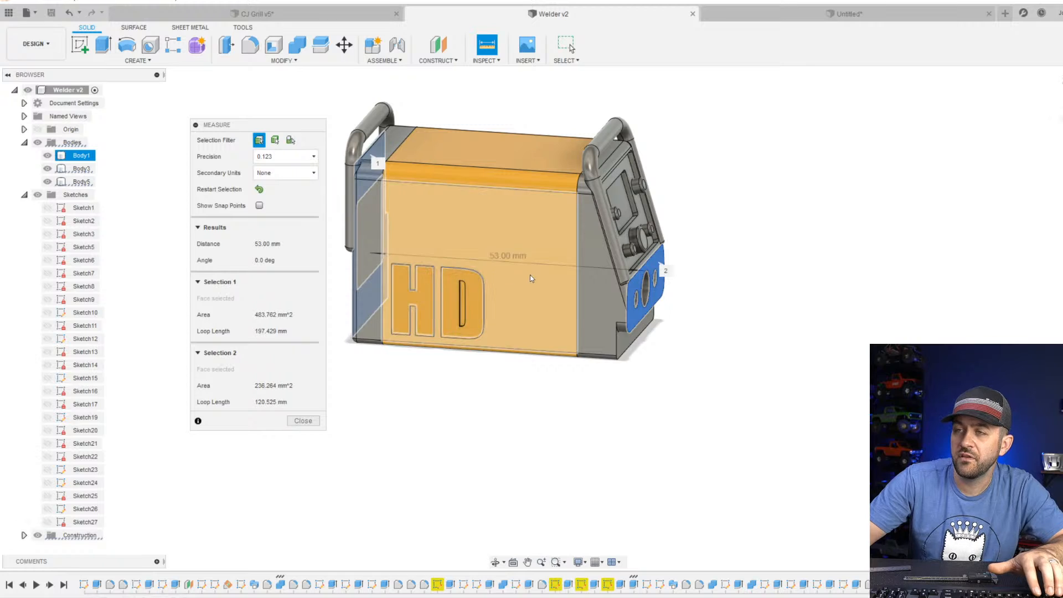
shift+middle_drag(477, 264, 498, 292)
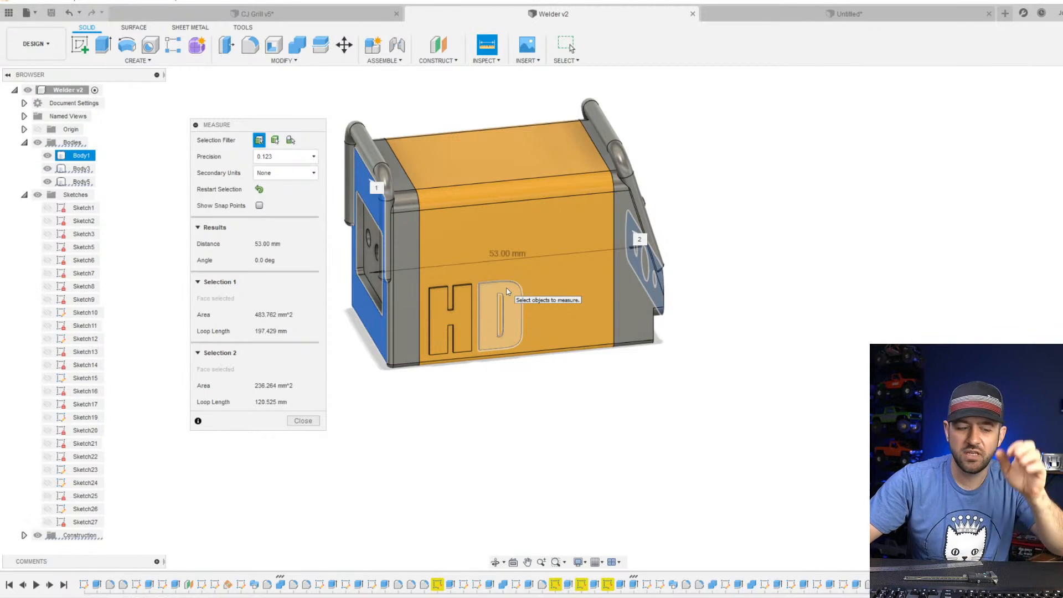
key(Escape)
click(507, 248)
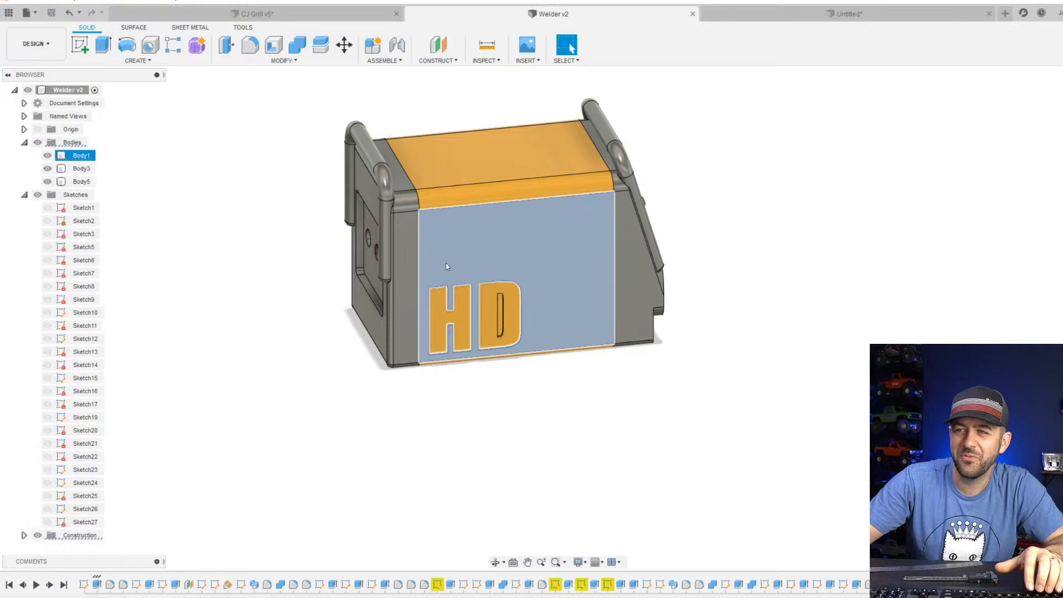
click(245, 314)
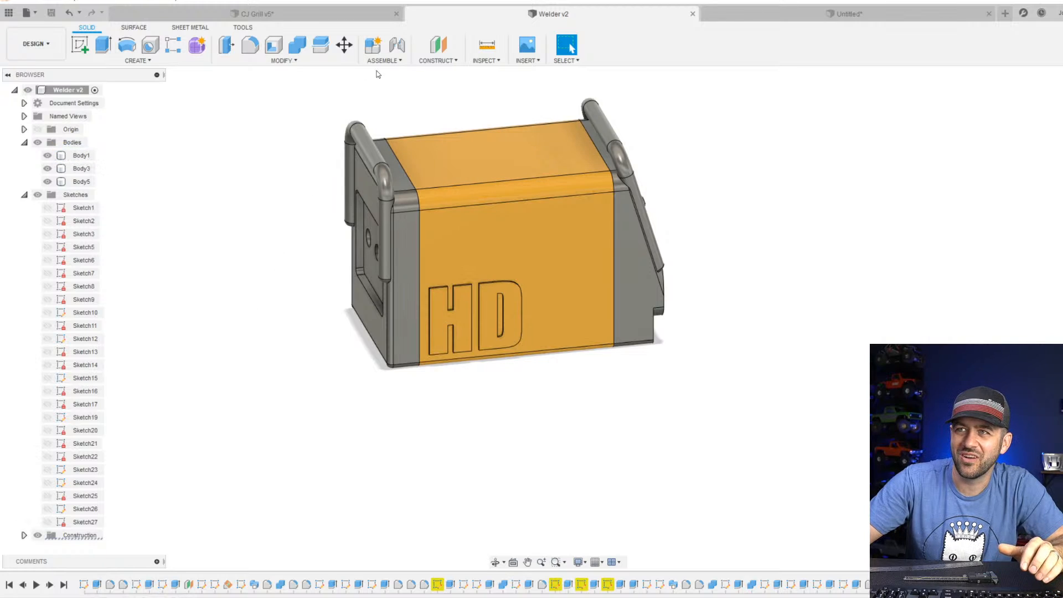
Repeat the length measurement between the welder's rear face and the front panel with the three round openings.
click(487, 44)
click(367, 199)
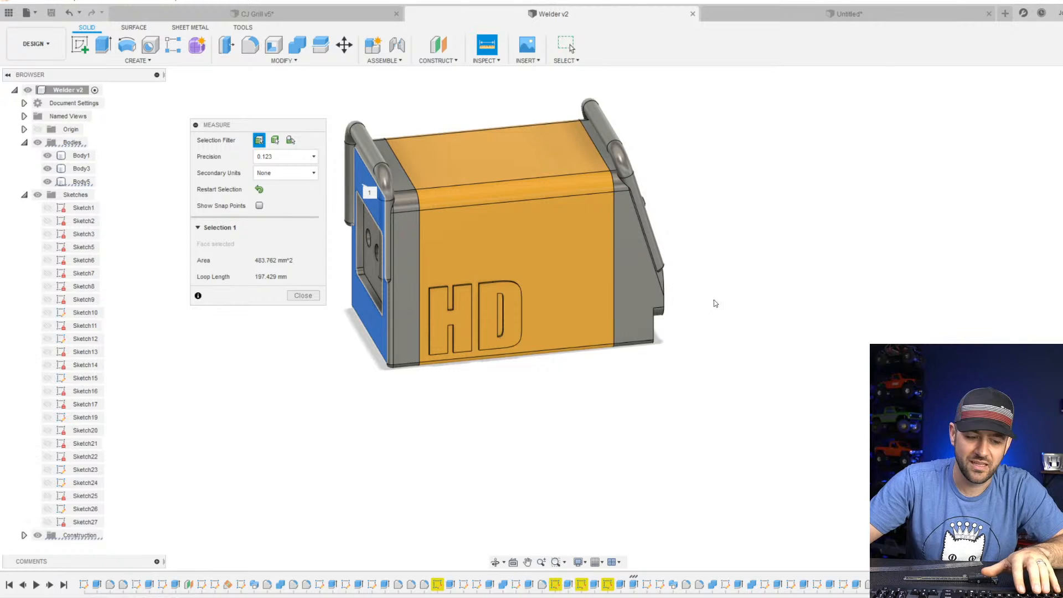
shift+middle_drag(712, 301, 666, 277)
click(664, 274)
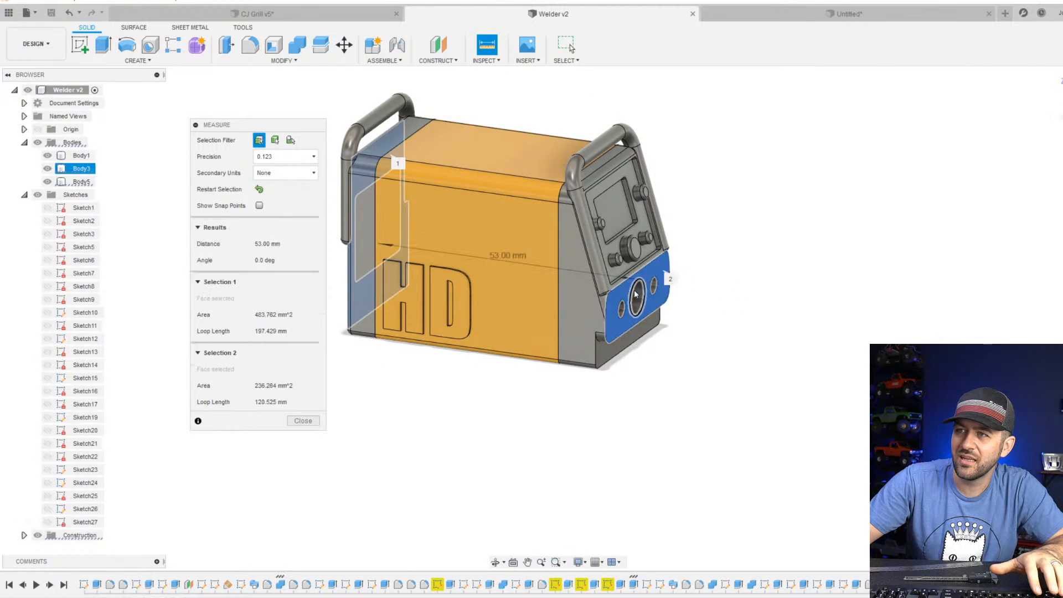
scroll(494, 262, up, 2)
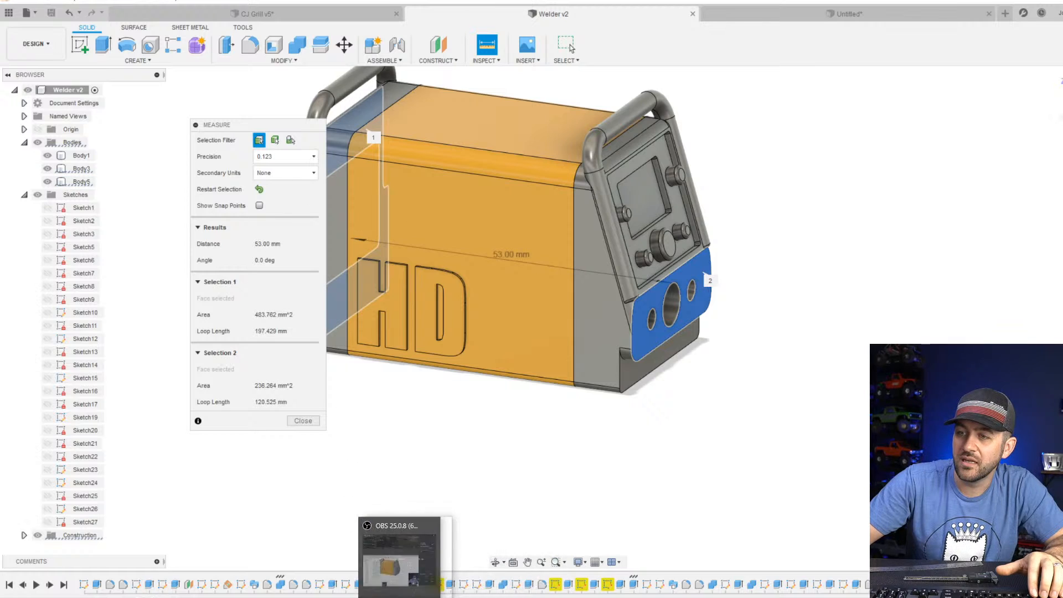
Switch to the browser and look through the OmniPro 220 product page for the welder's dimensions.
mouse_move(313, 597)
click(288, 563)
scroll(384, 244, down, 5)
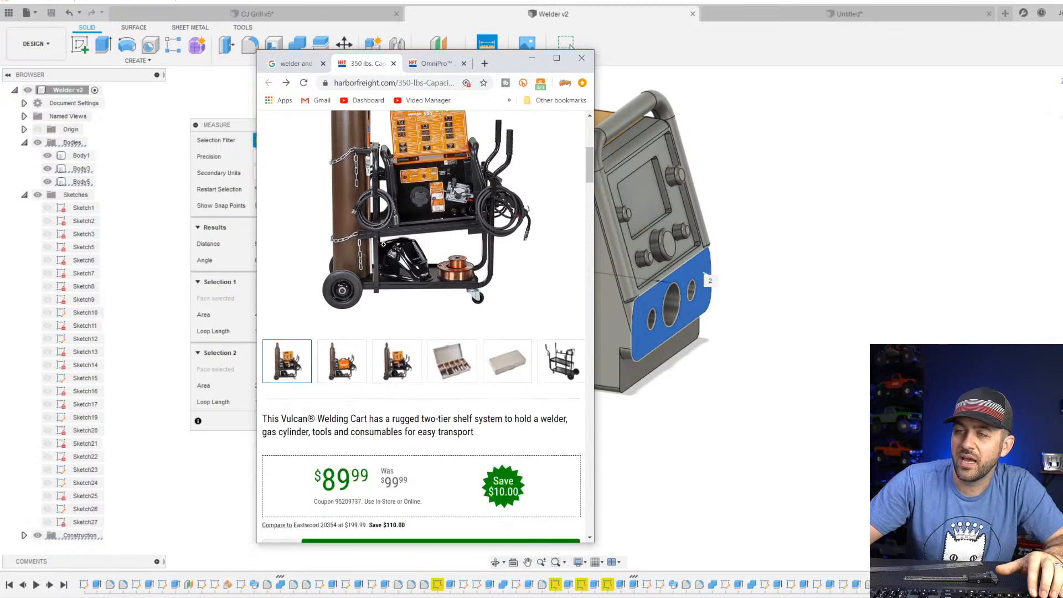
scroll(410, 199, up, 6)
click(434, 63)
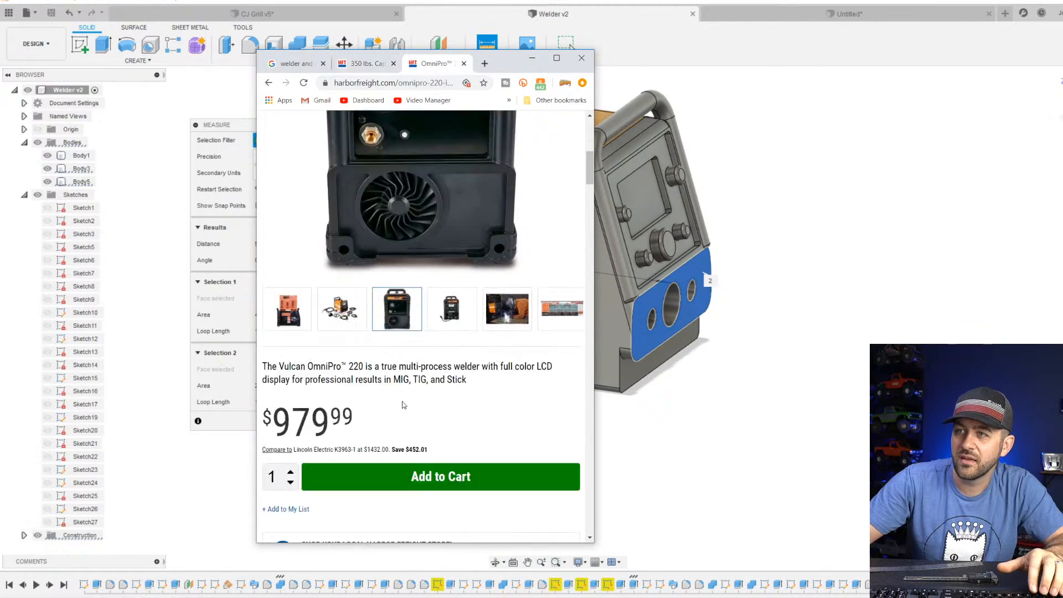
scroll(401, 407, down, 3)
scroll(394, 400, down, 15)
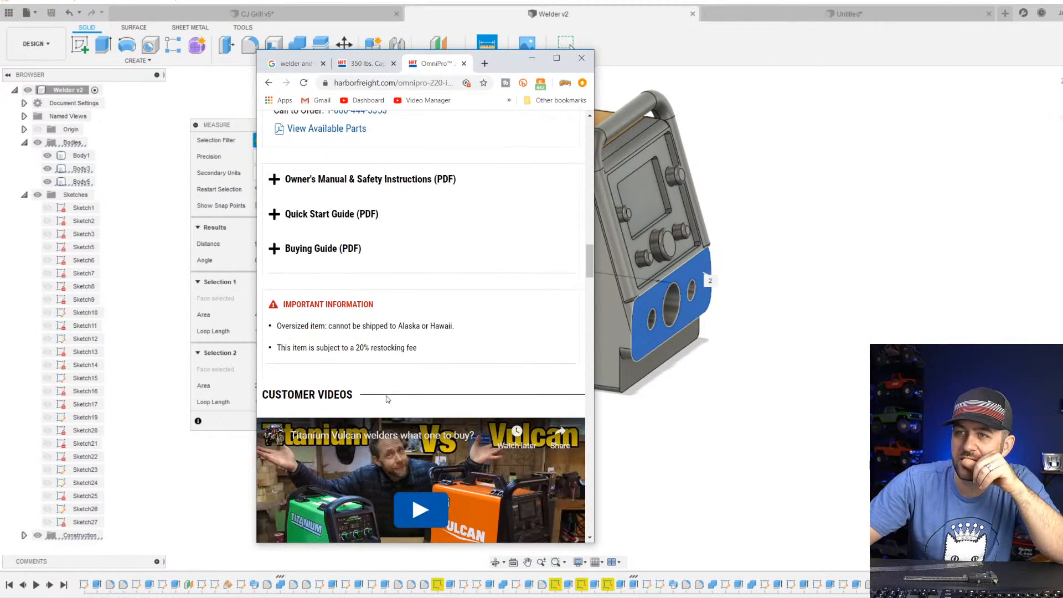
scroll(381, 403, down, 18)
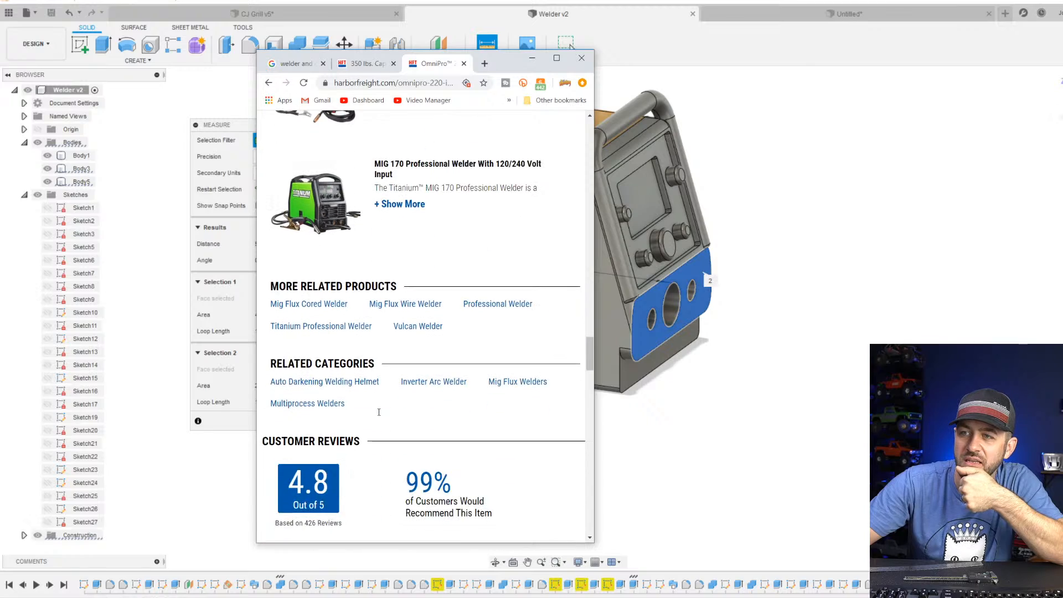
scroll(378, 412, down, 10)
scroll(379, 413, up, 16)
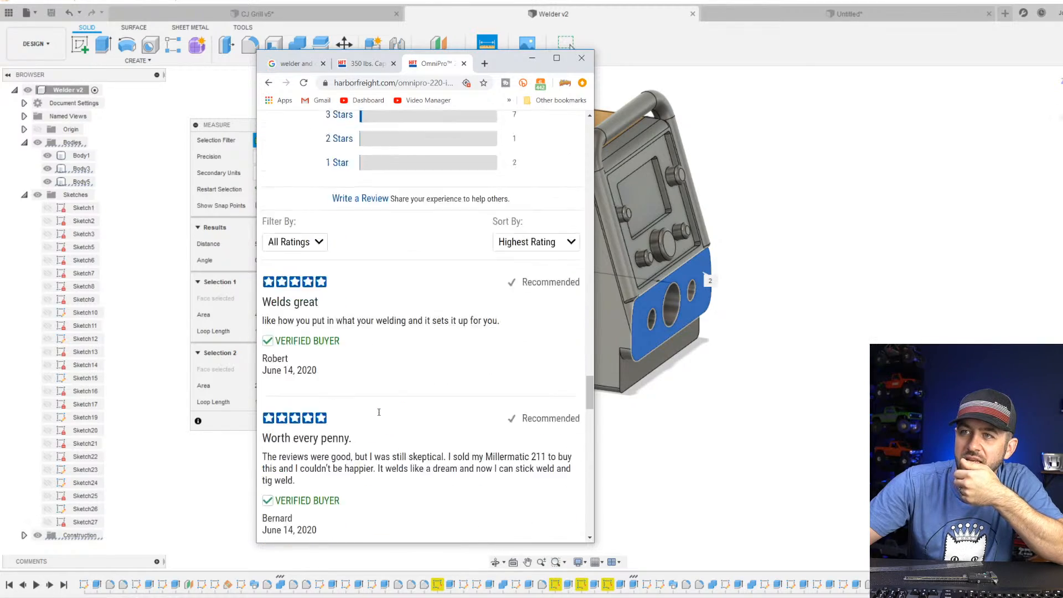
scroll(379, 413, up, 10)
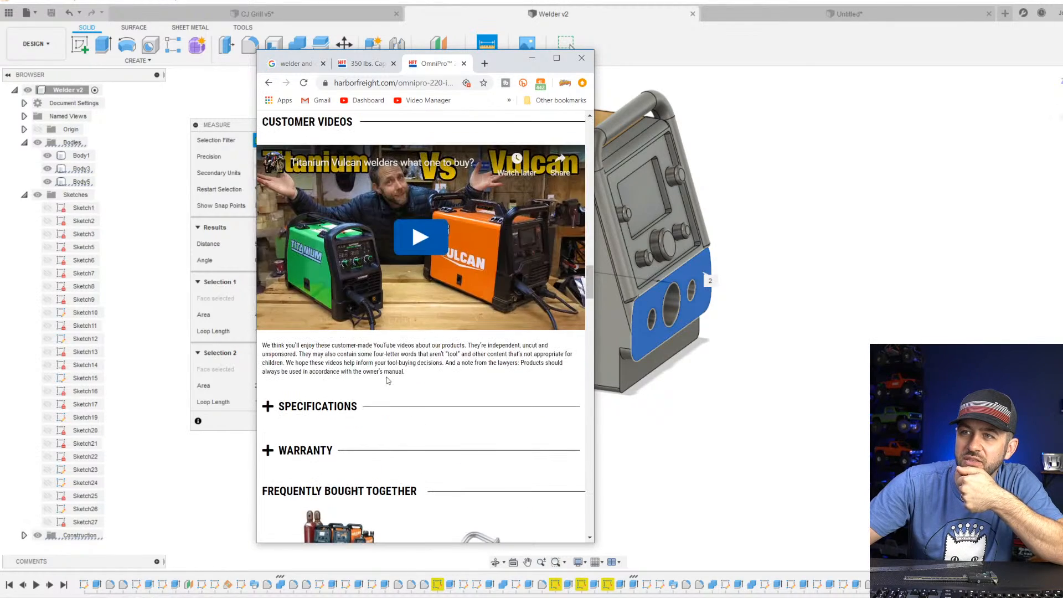
scroll(371, 386, up, 12)
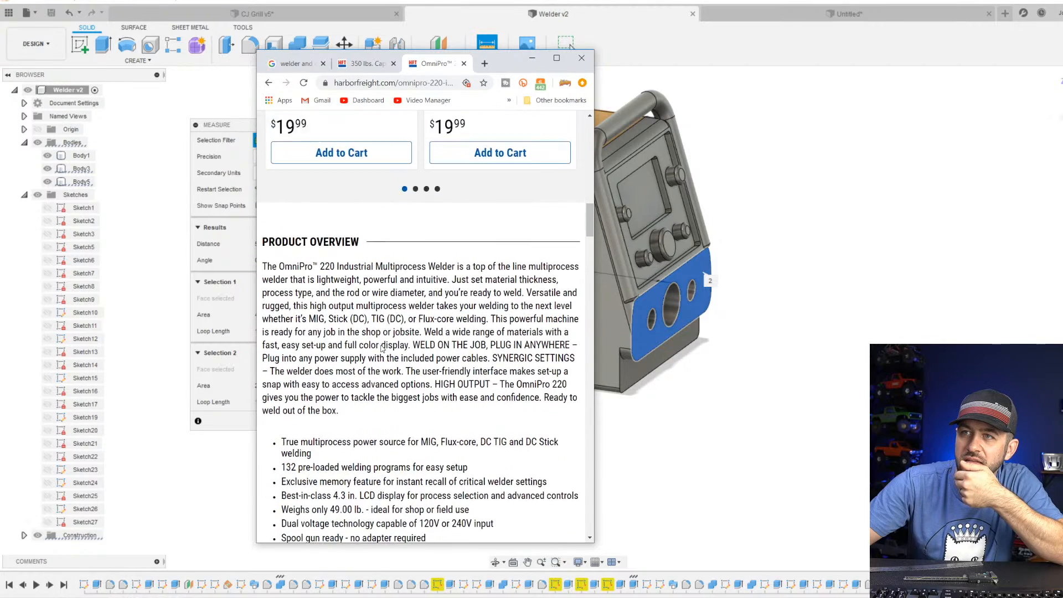
scroll(386, 363, down, 2)
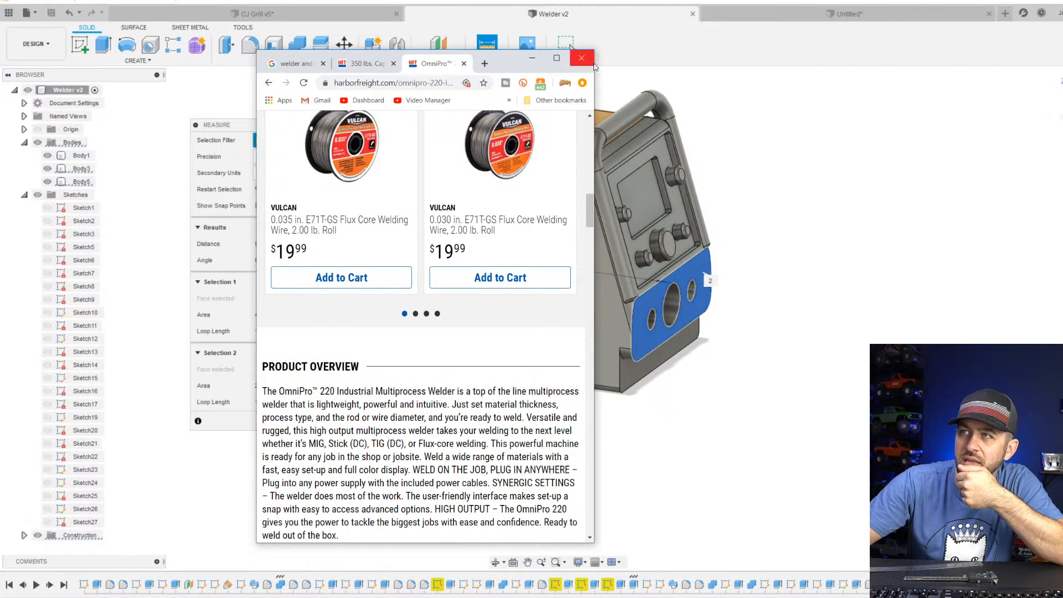
Widen the browser window, go to the OmniPro 220 specifications and read the product length.
drag(594, 75, 841, 76)
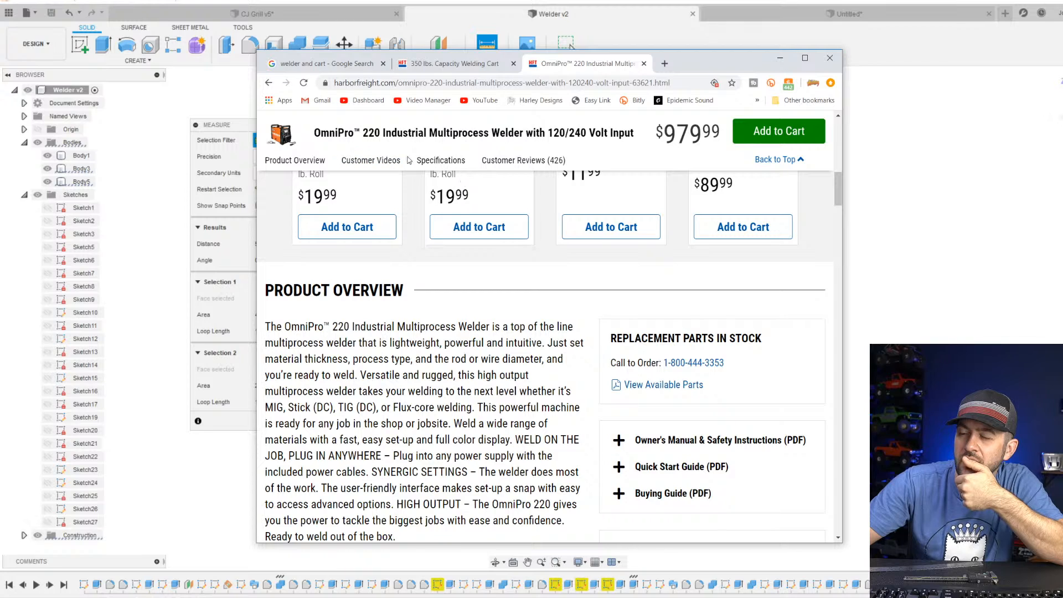
click(440, 159)
scroll(438, 410, down, 9)
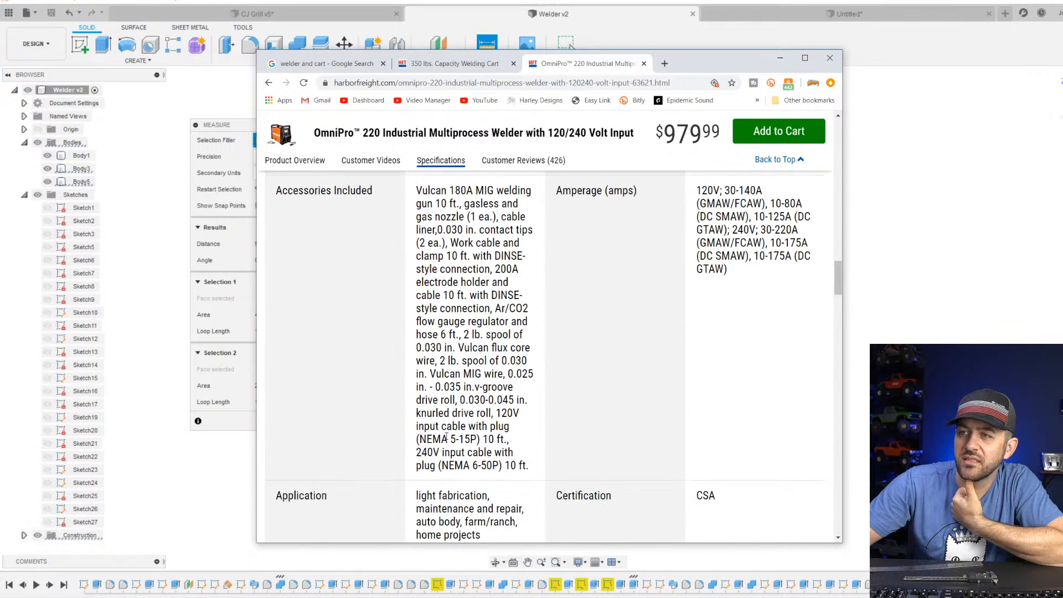
scroll(446, 435, down, 2)
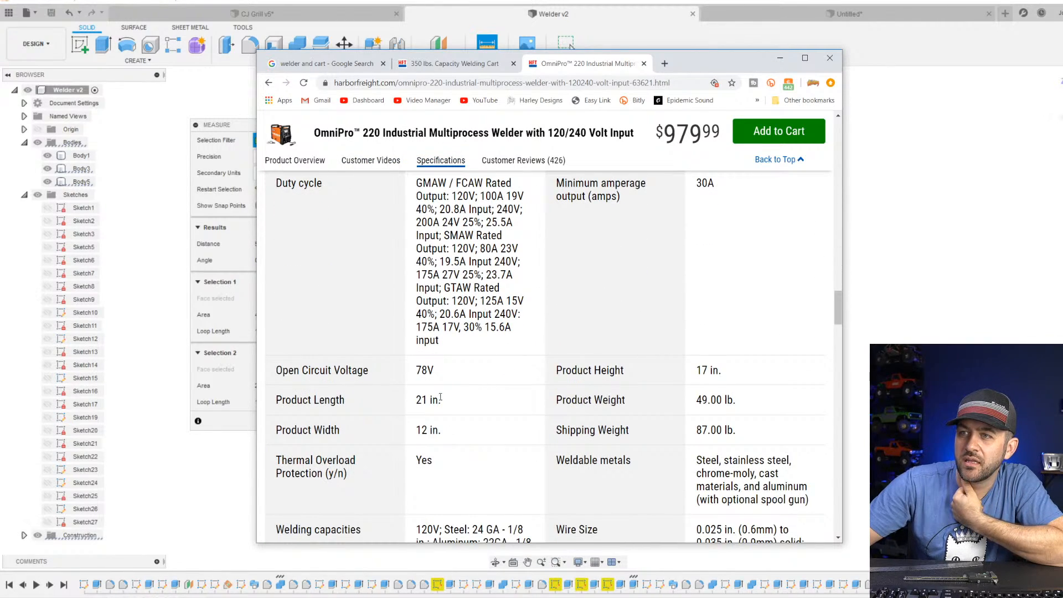
scroll(439, 395, down, 1)
drag(438, 345, 410, 358)
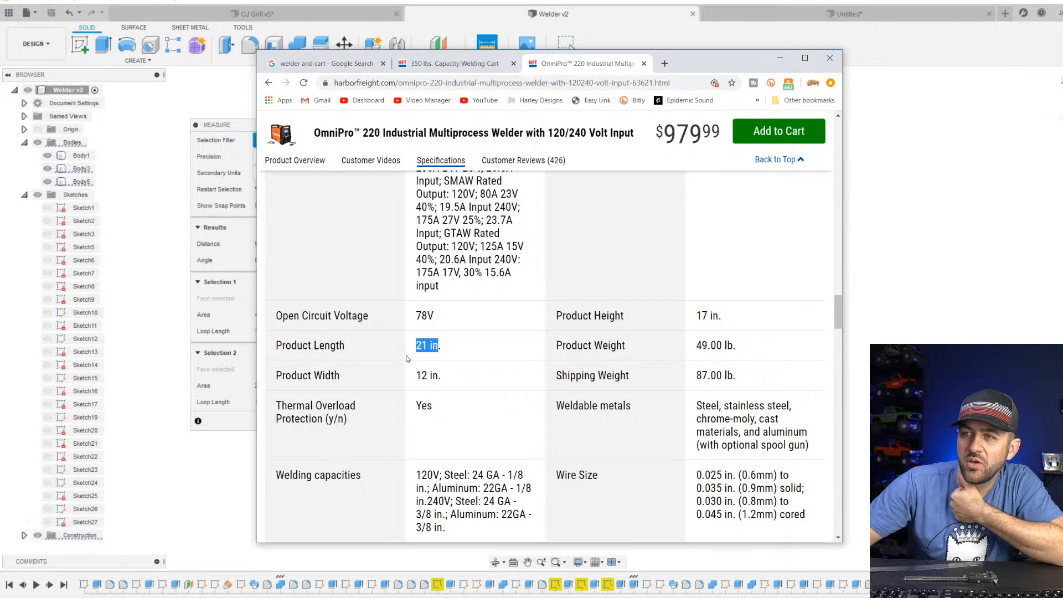
click(428, 349)
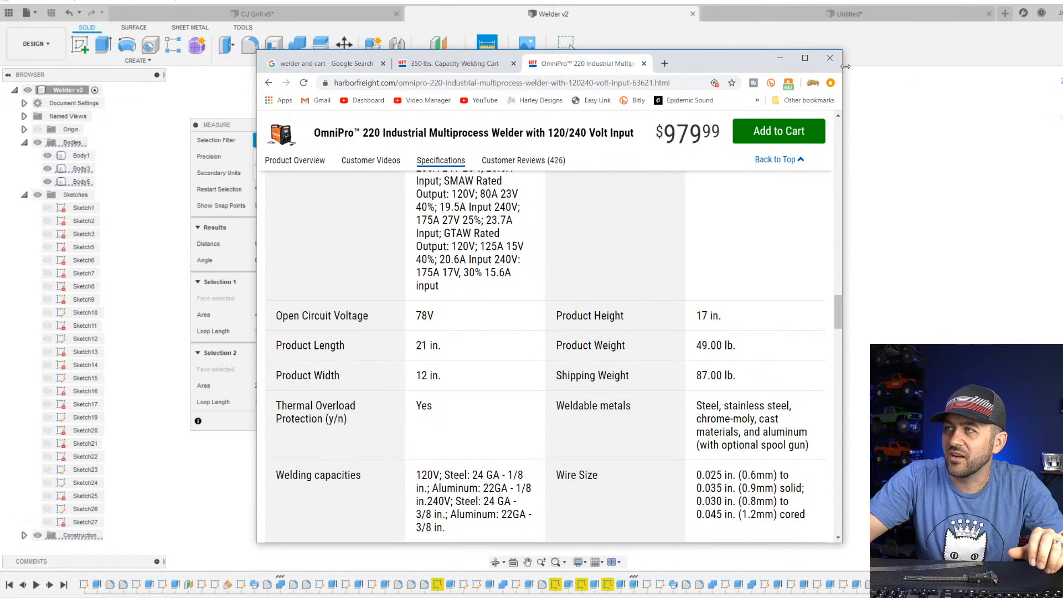
Narrow the browser window and move it away, clear the measured welder faces, and return to the untitled cart sketch.
drag(845, 67, 621, 85)
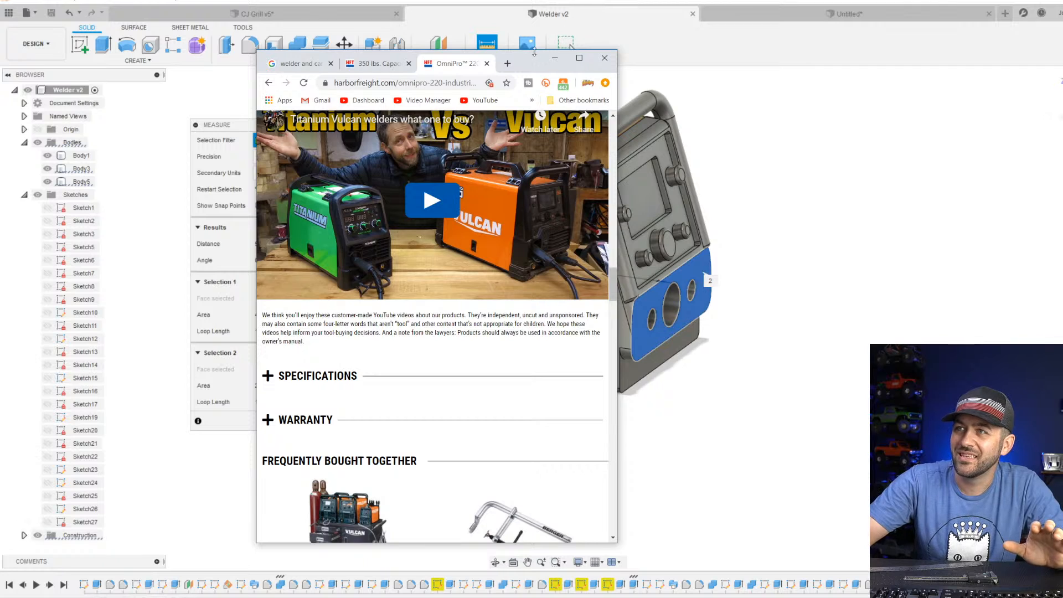
drag(530, 62, 382, 0)
click(271, 70)
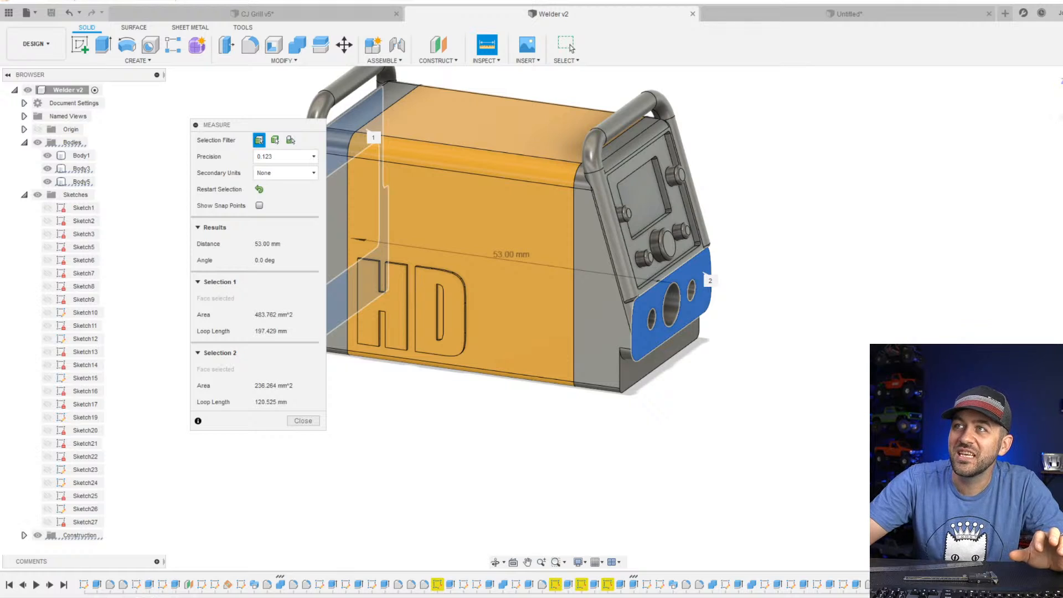
click(767, 189)
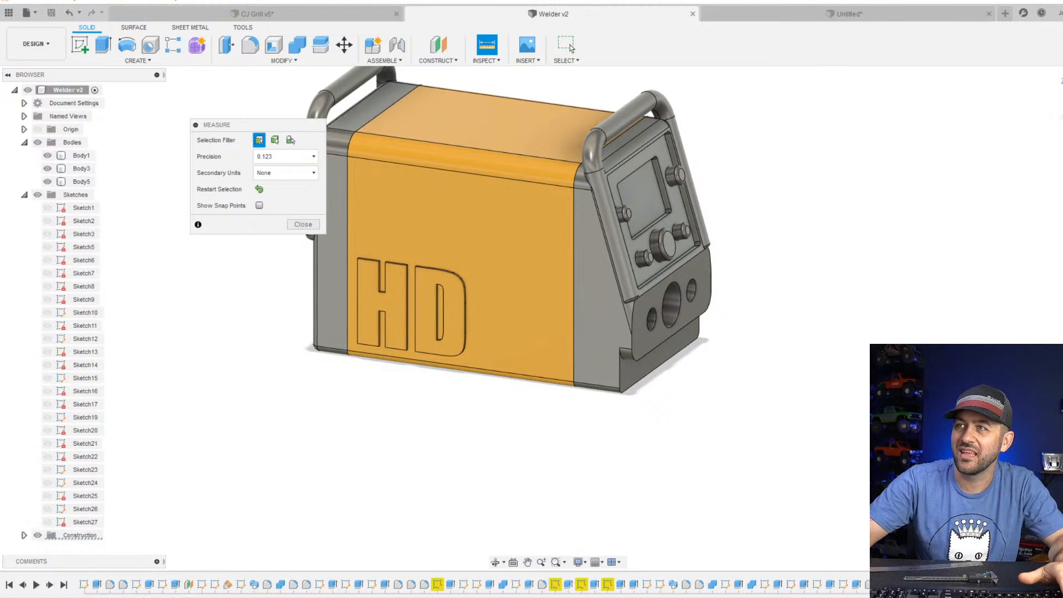
click(764, 13)
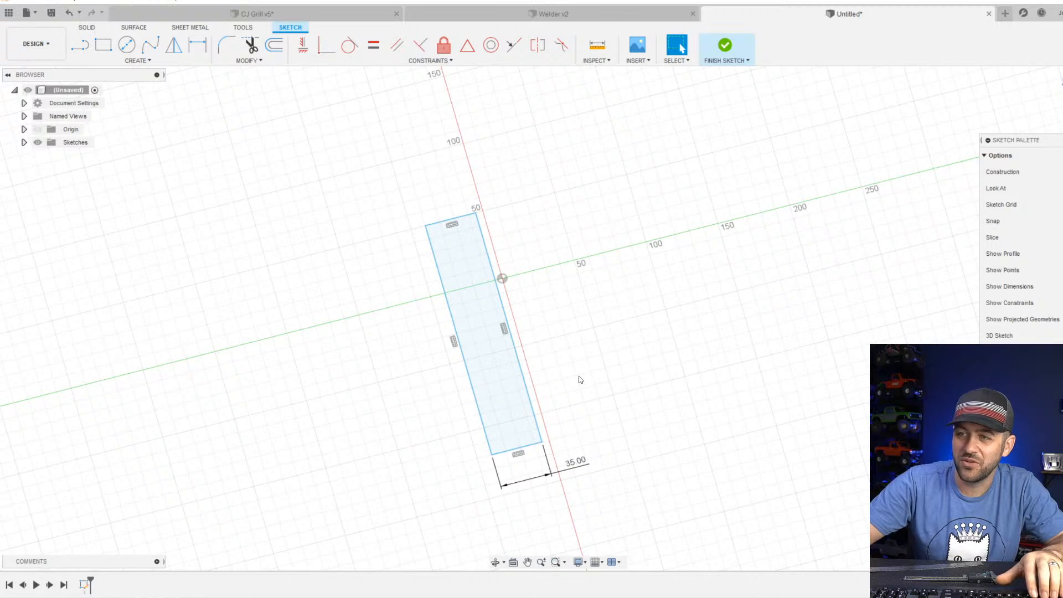
Bring back the cart photo and use Calculator to convert 8 inches at 1/12 scale to millimetres (8 / 12 * 25.4).
key(d)
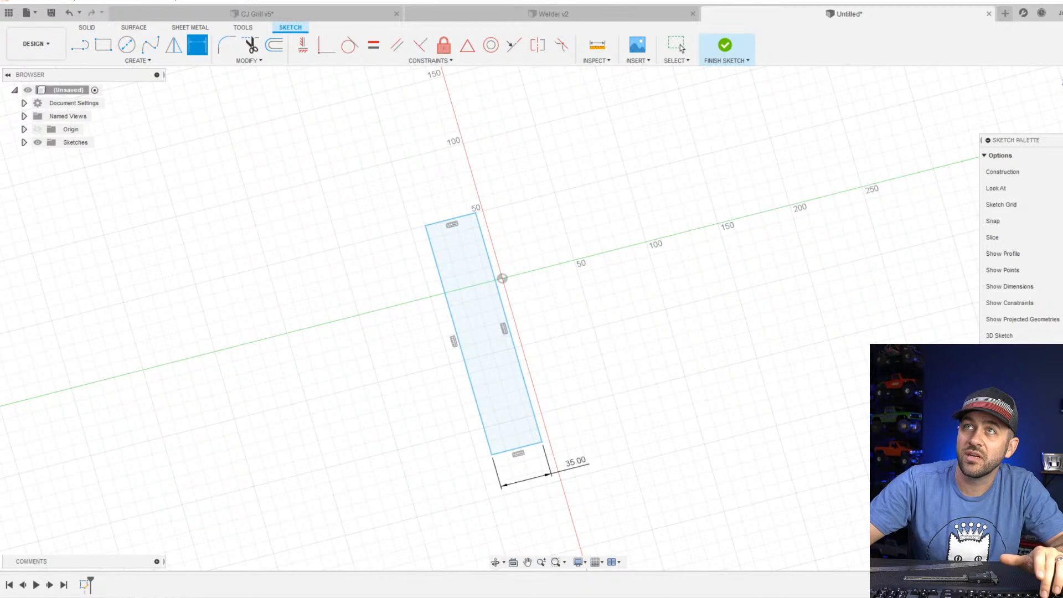
mouse_move(423, 0)
mouse_down()
mouse_move(498, 17)
mouse_move(481, 99)
mouse_move(467, 63)
mouse_up()
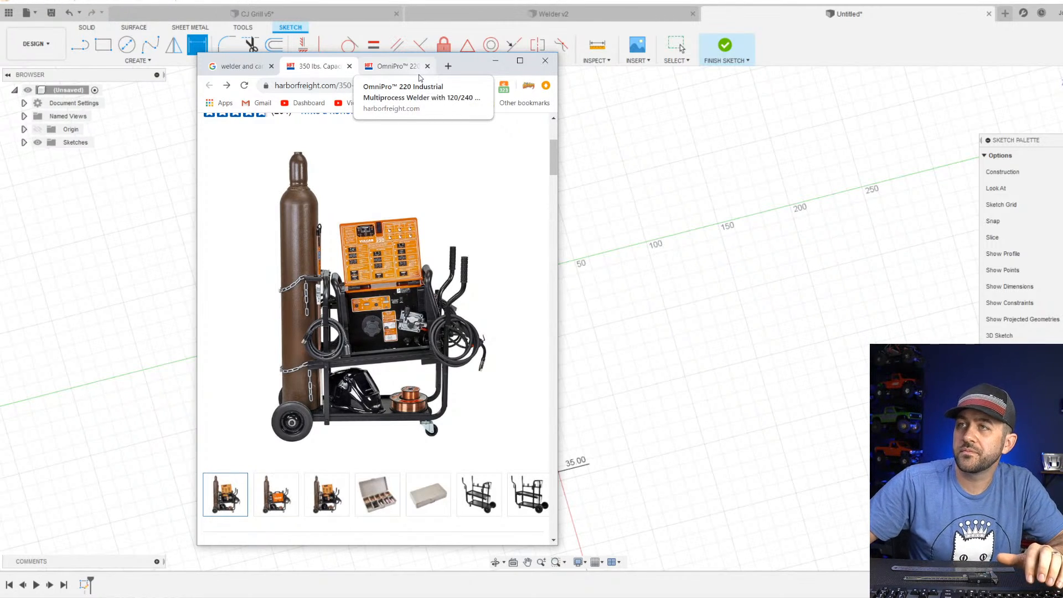
key(super)
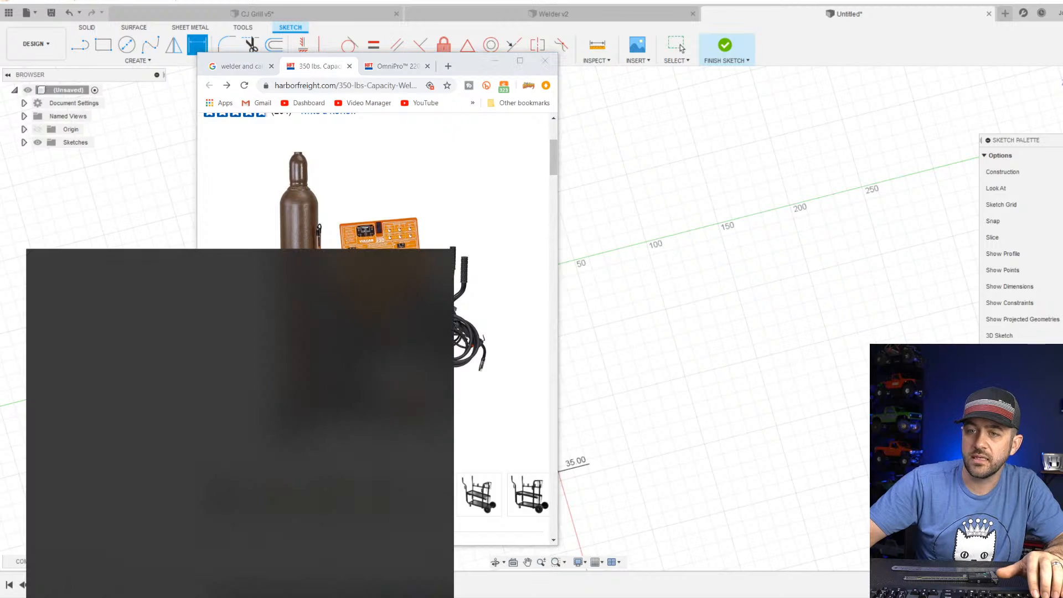
text(calc)
key(Return)
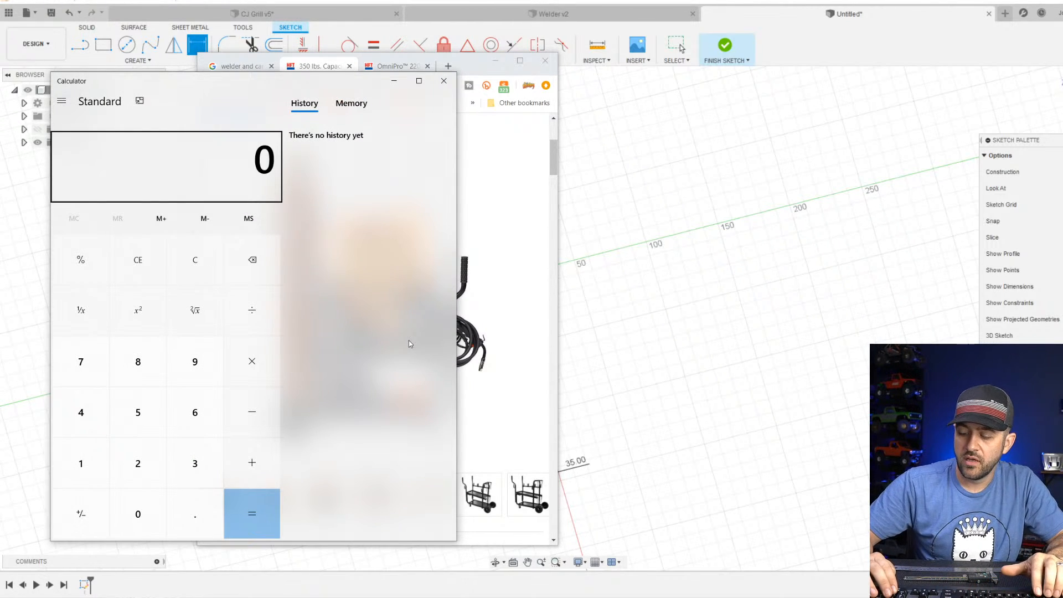
text(8/12)
key(Return)
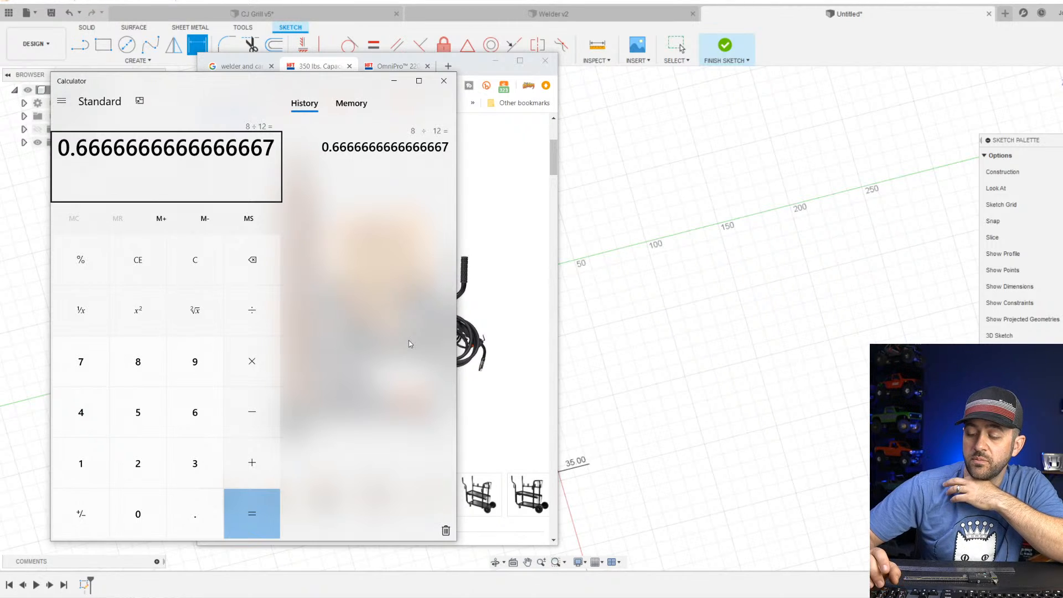
text(*25.4)
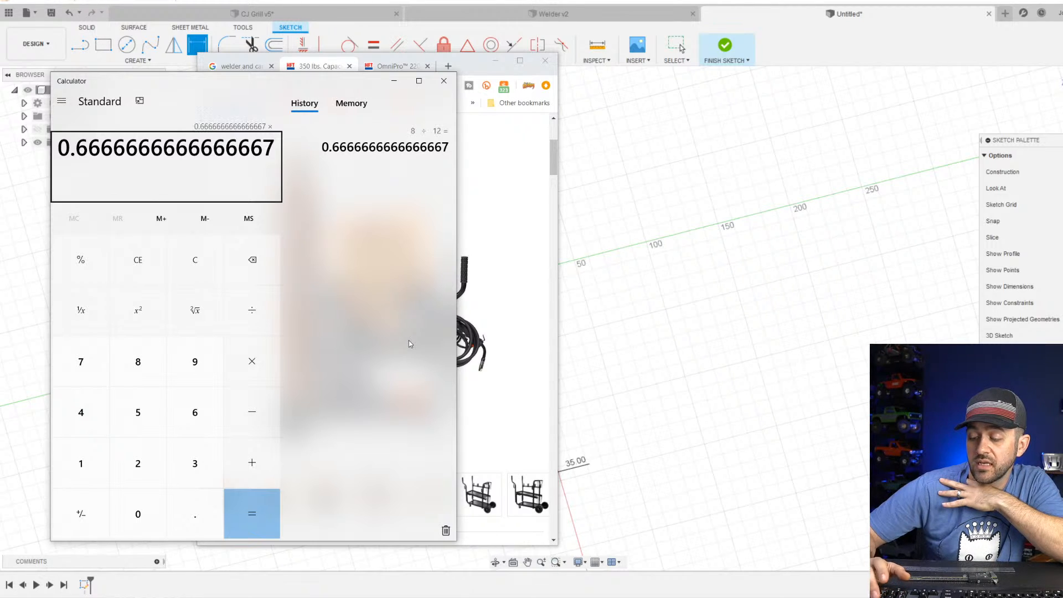
key(Return)
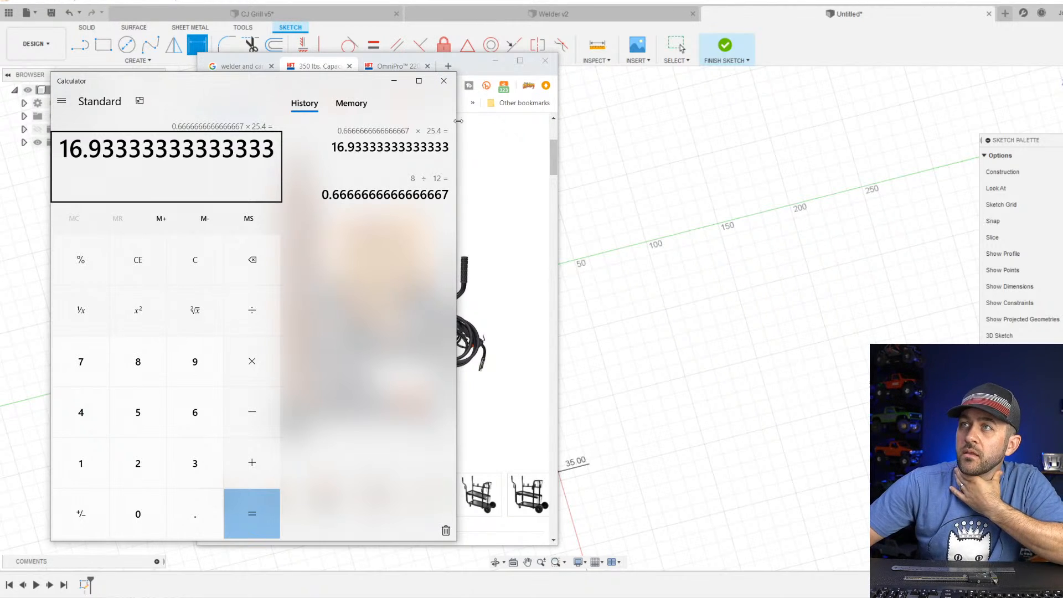
click(443, 81)
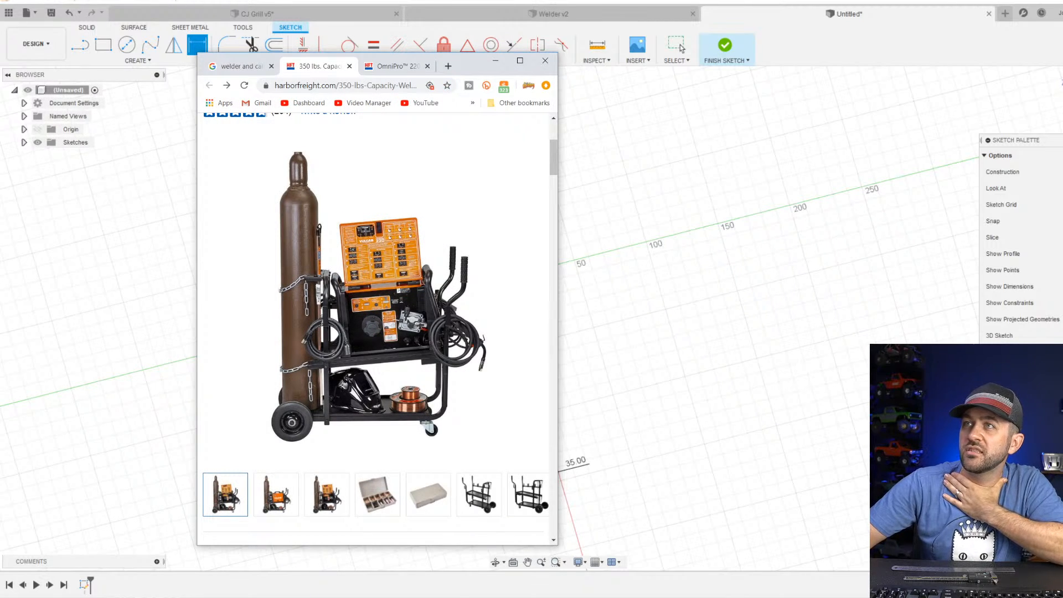
click(496, 61)
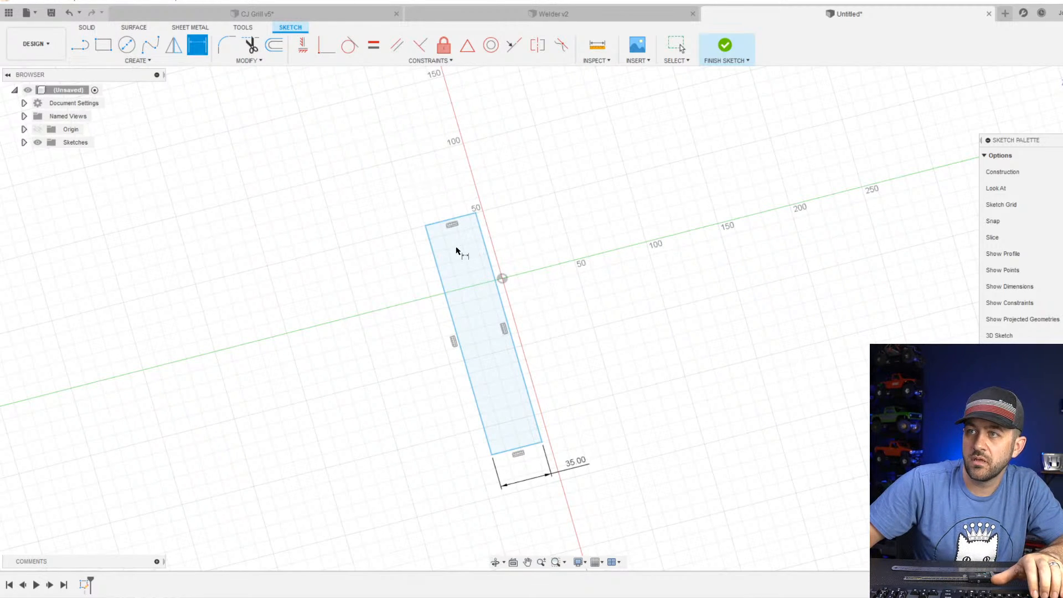
Sketch a circle inside one end of the 35 mm wide rectangle and set its diameter to 18 mm.
key(Escape)
click(126, 45)
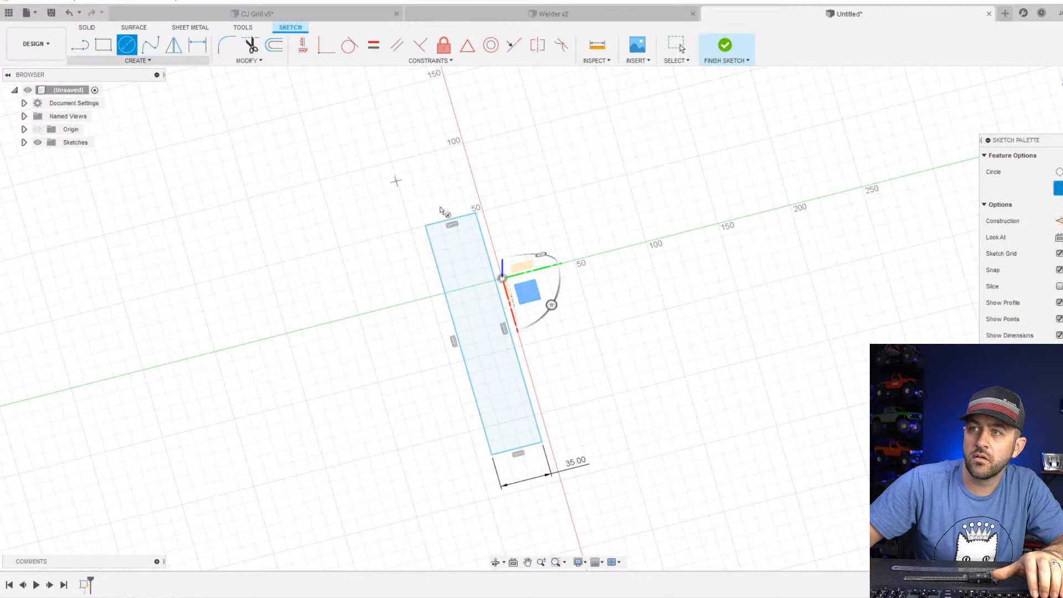
click(459, 251)
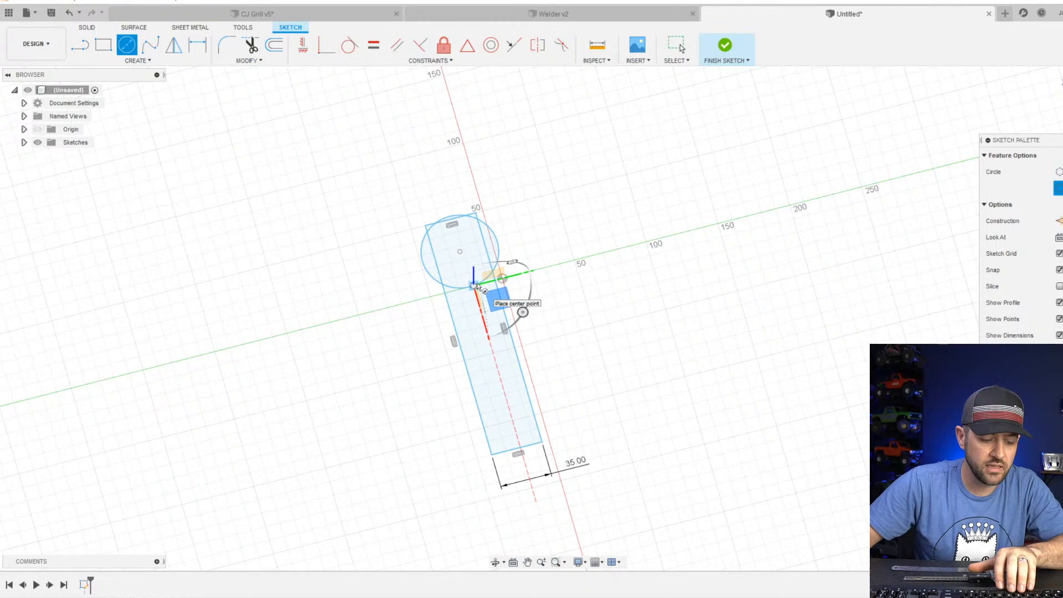
click(477, 286)
key(d)
click(486, 280)
click(576, 216)
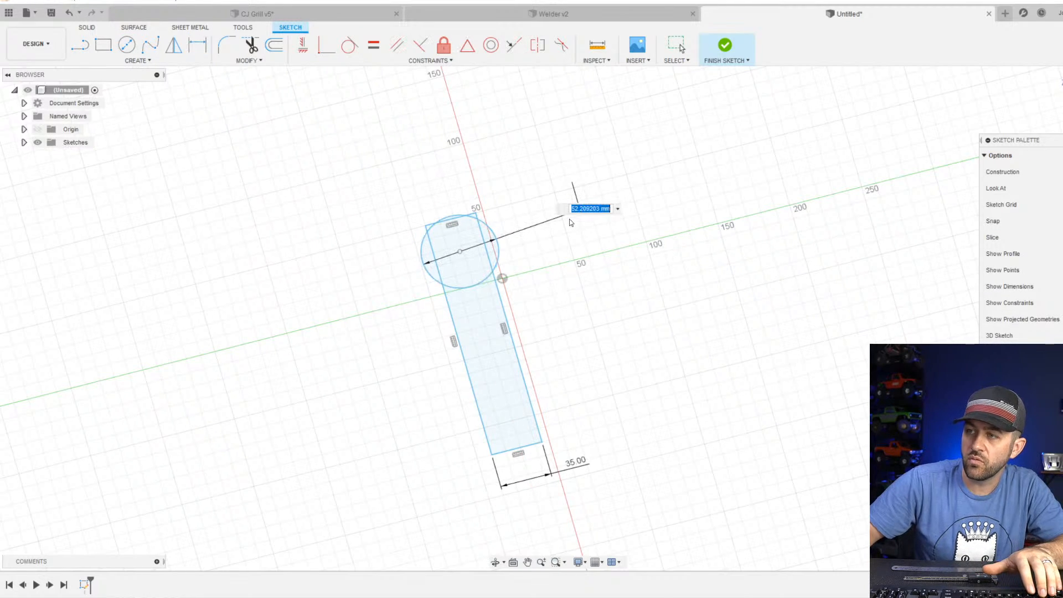
text(18)
key(Return)
Sketch a smaller rectangle about 21 mm wide inside the 35 mm wide outline, below the circle.
scroll(533, 288, up, 1)
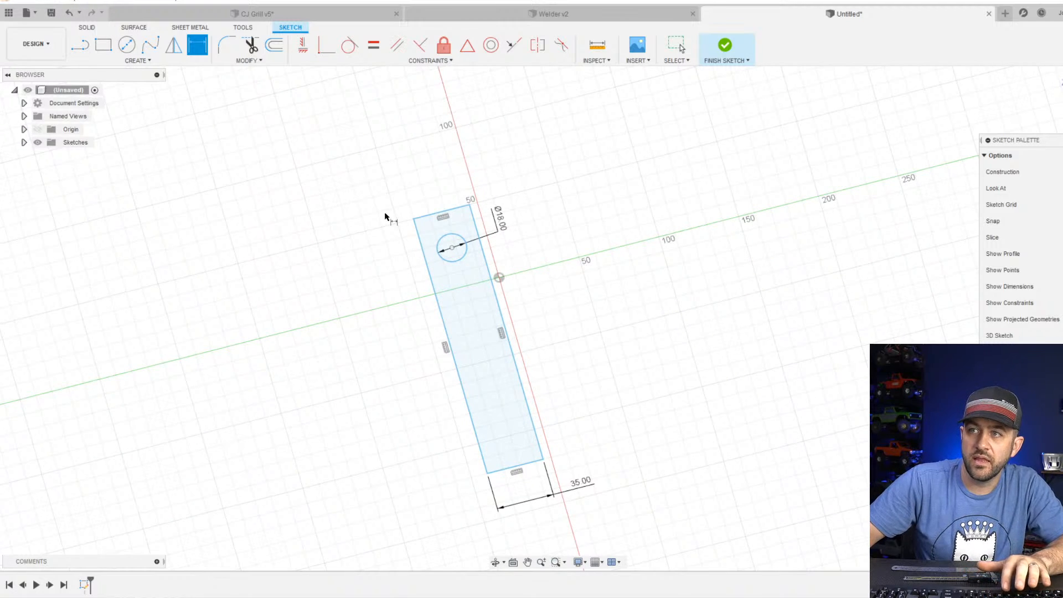
click(105, 47)
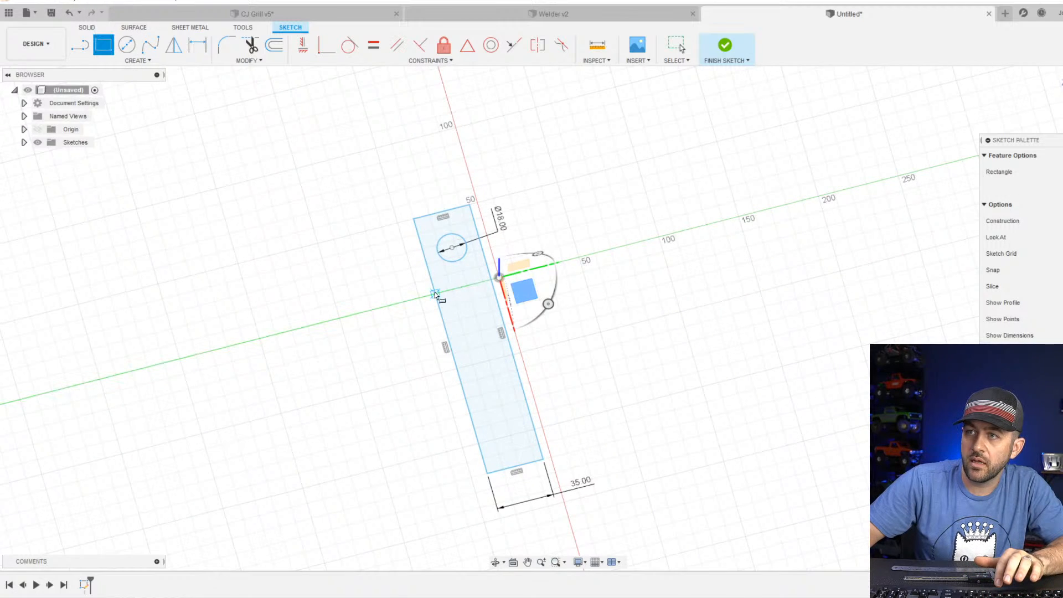
click(445, 286)
click(517, 420)
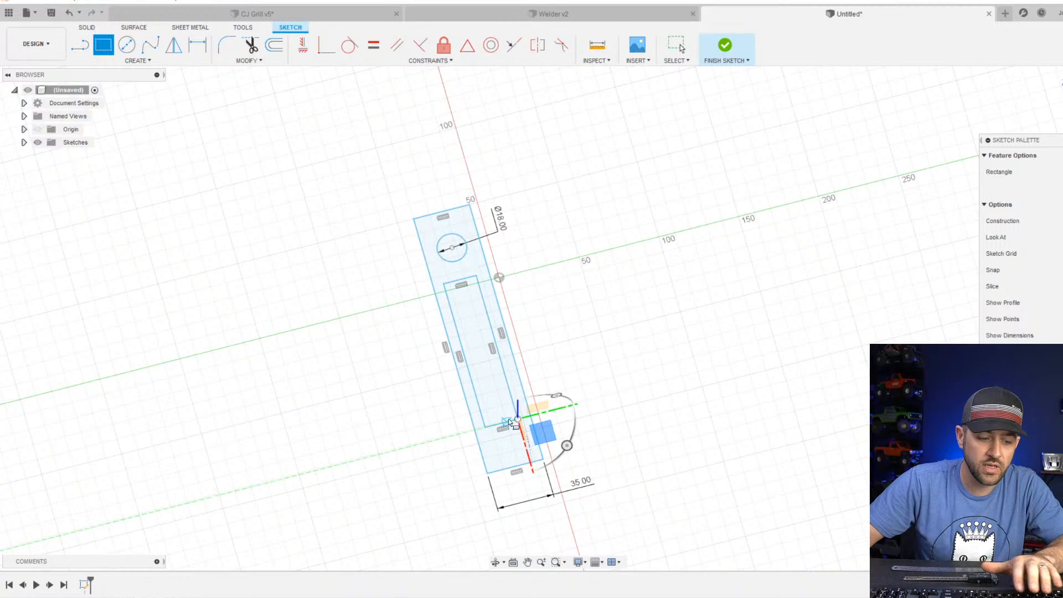
key(Escape)
Dimension the inner rectangle to 30 mm wide and 53 mm long.
key(d)
click(505, 425)
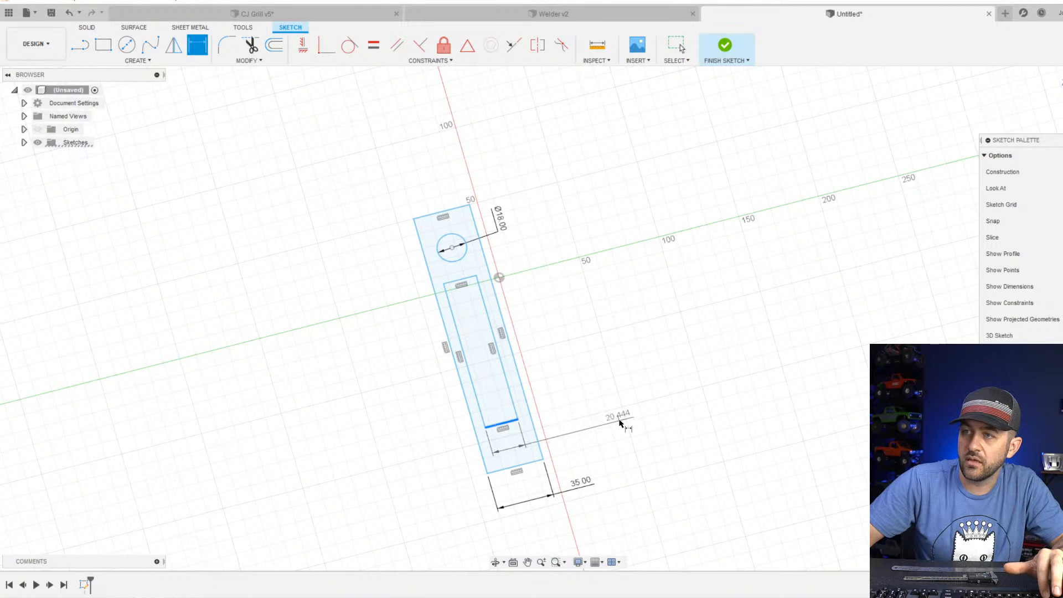
click(621, 425)
text(30)
key(Return)
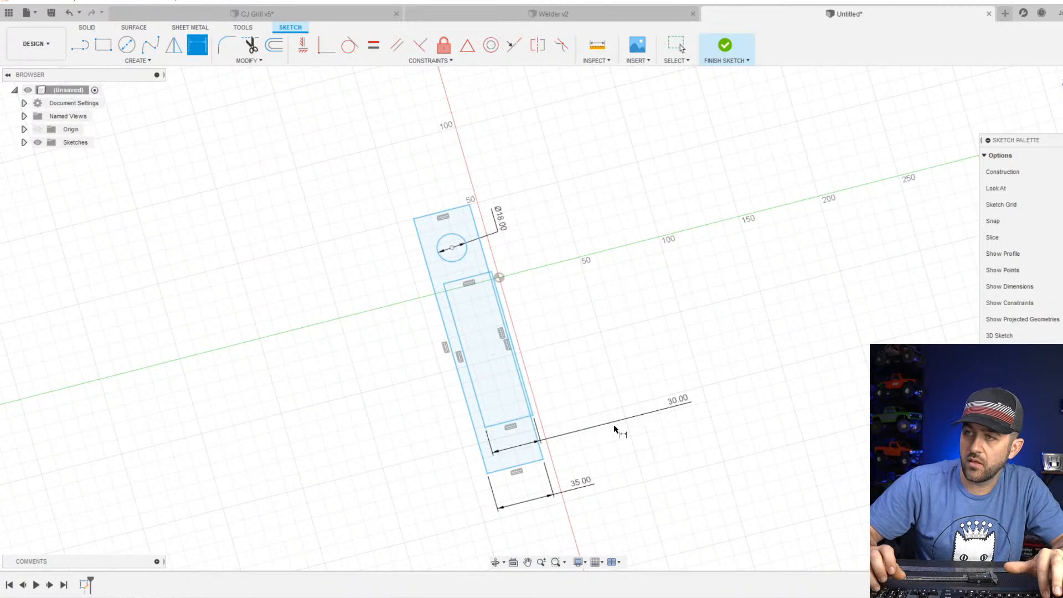
click(463, 345)
click(355, 386)
text(53)
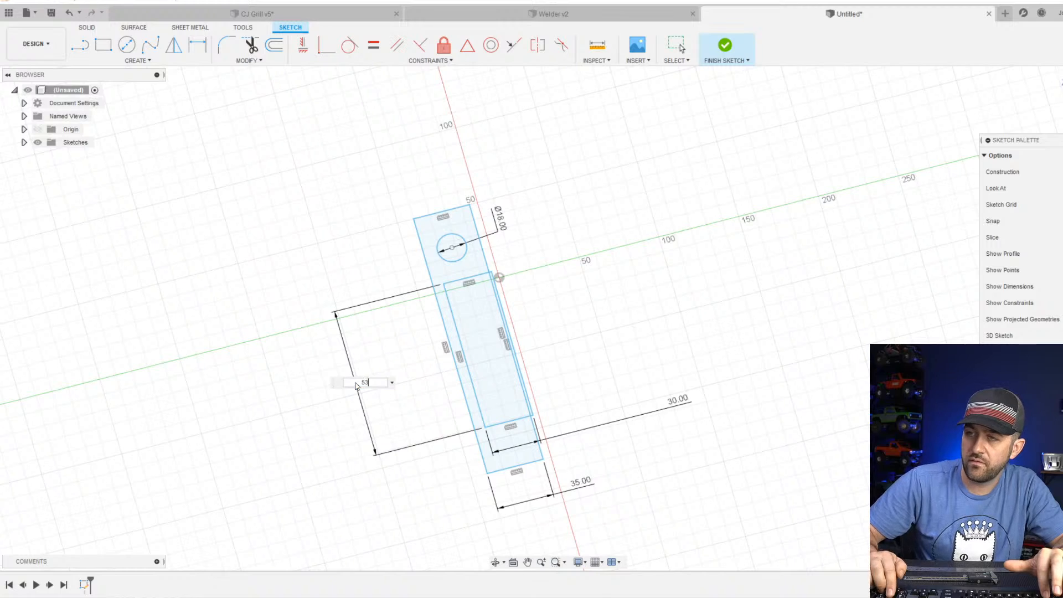
key(Return)
scroll(534, 274, up, 3)
key(Escape)
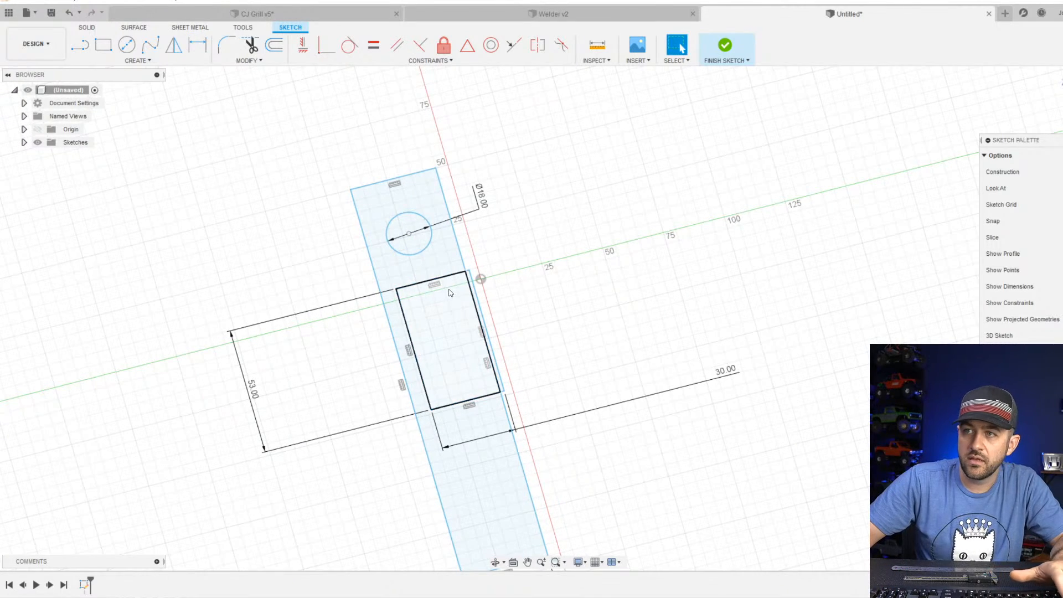
Convert the 18 mm circle and all four sides of the inner rectangle to construction geometry.
shift+middle_drag(533, 353, 560, 350)
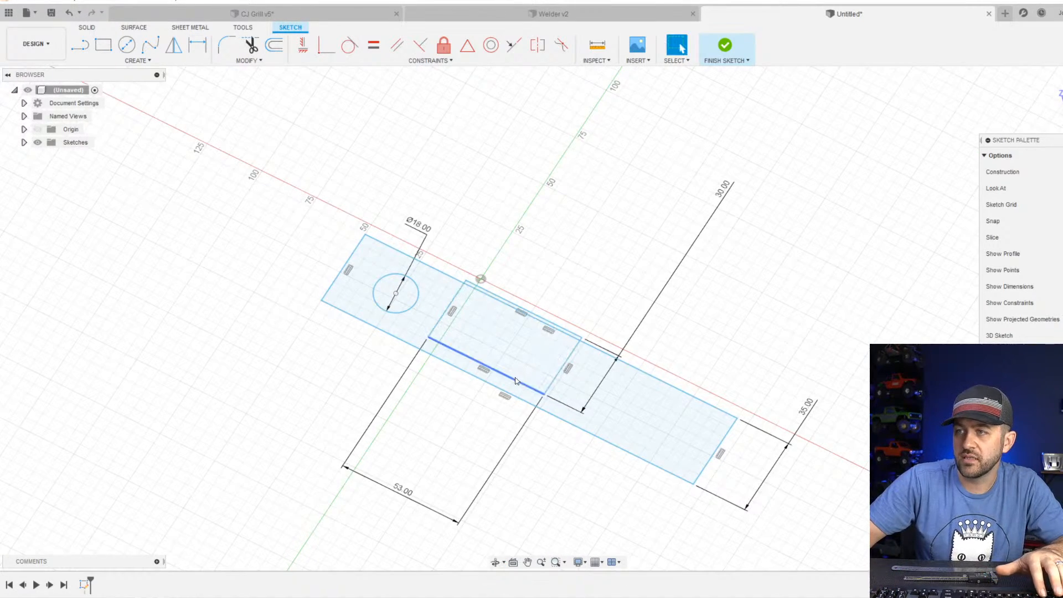
click(541, 373)
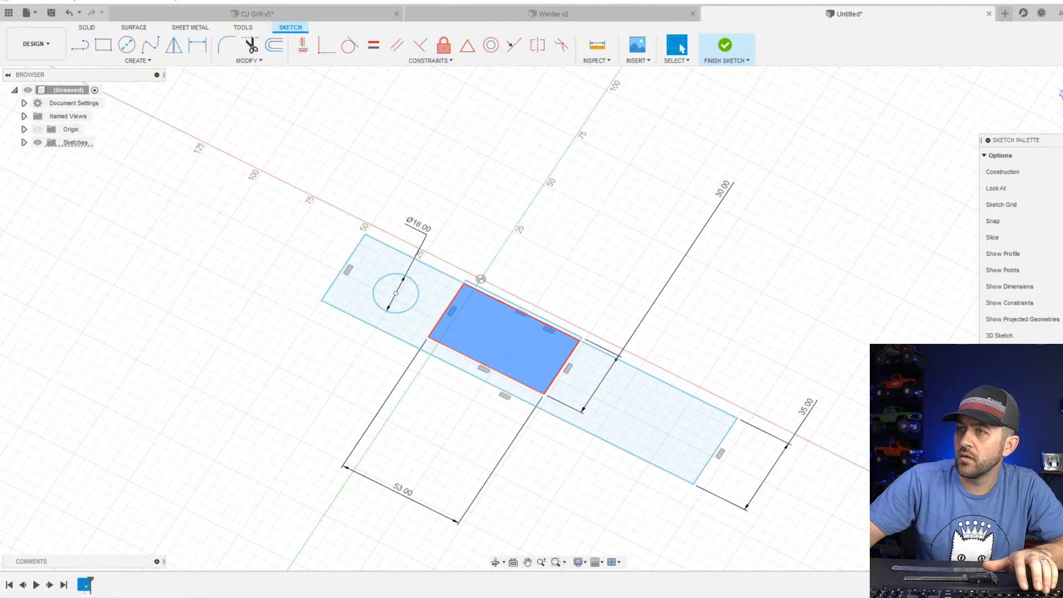
click(376, 303)
key(x)
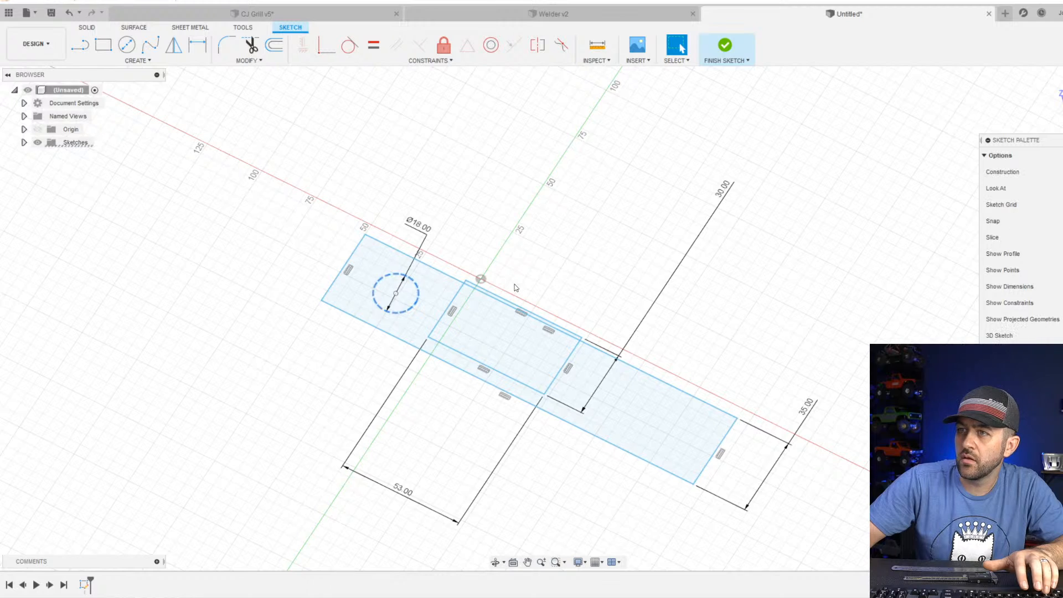
click(443, 321)
click(442, 319)
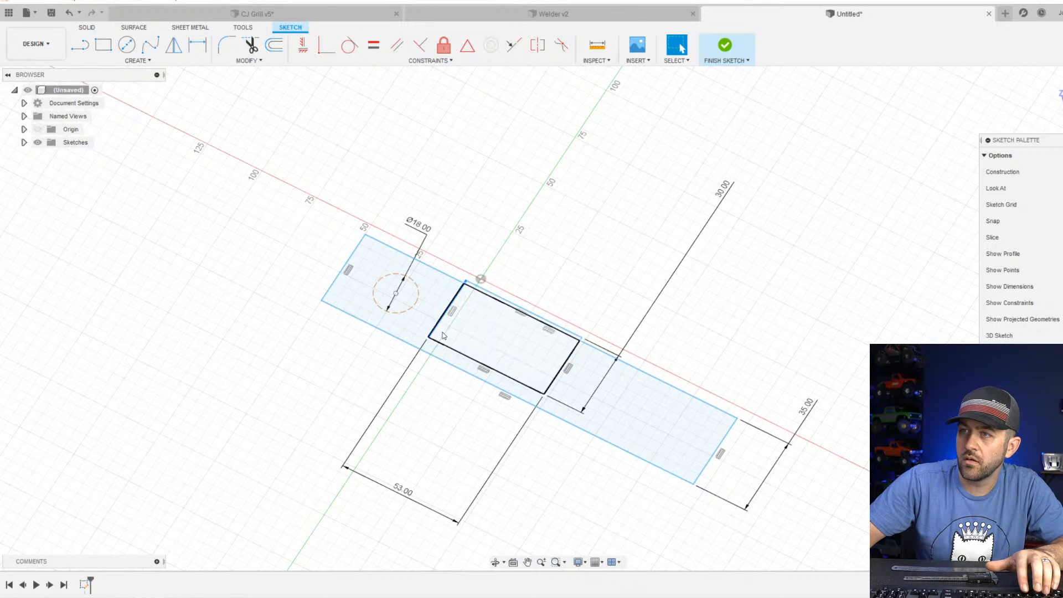
key(x)
click(450, 350)
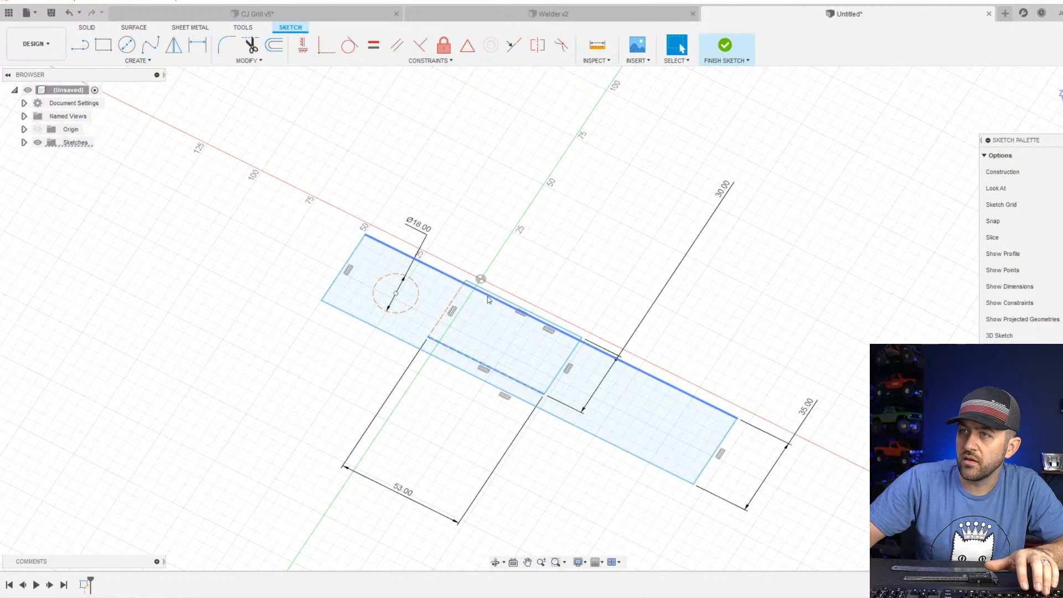
key(x)
click(494, 285)
key(x)
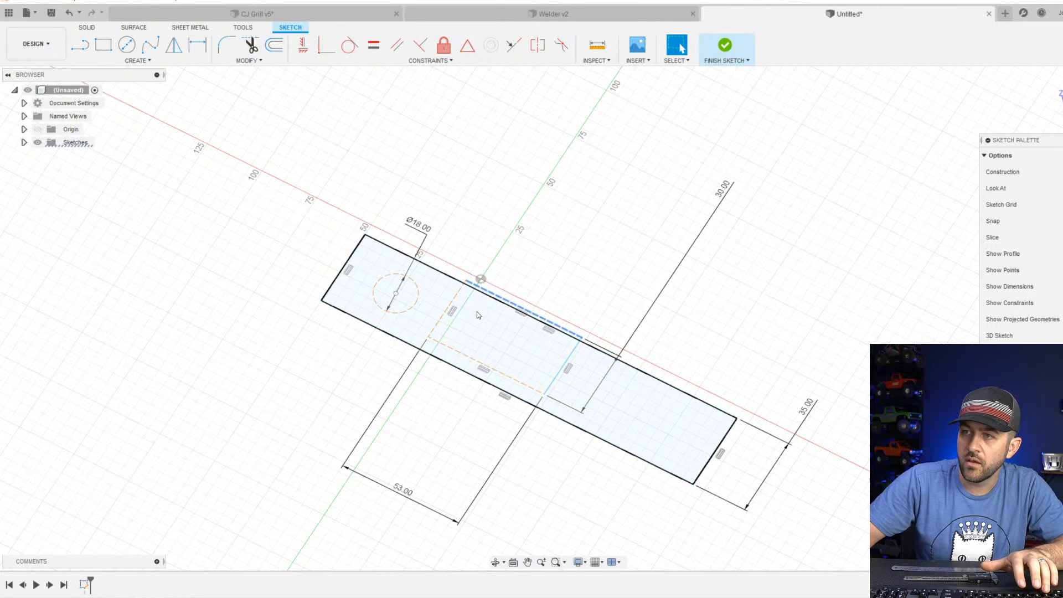
click(543, 375)
key(x)
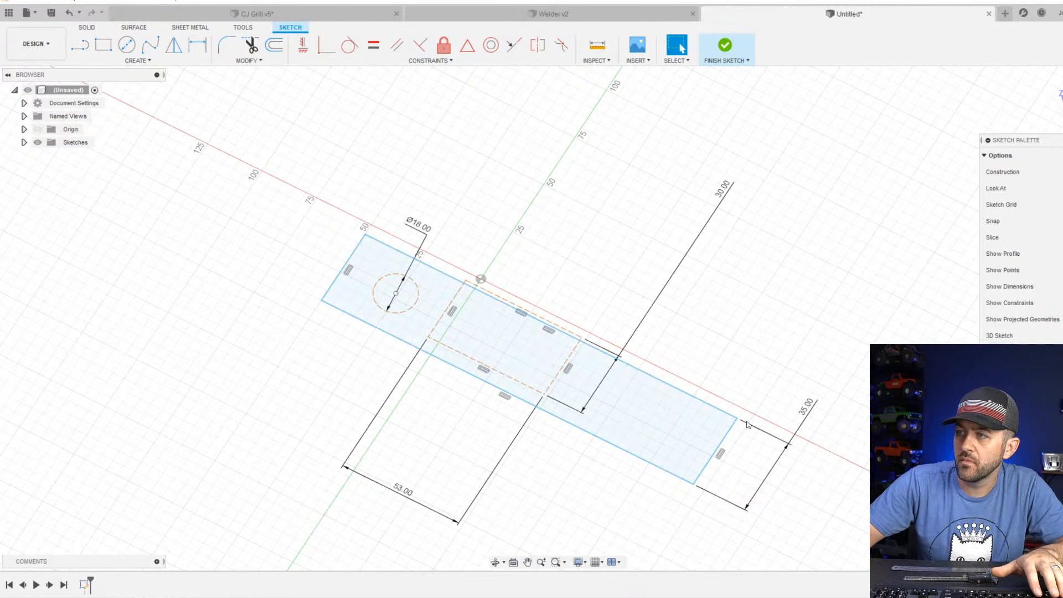
Shorten the outer rectangle to about 90 mm and draw a construction line straight across its width.
mouse_move(737, 418)
mouse_down()
mouse_move(705, 299)
mouse_move(636, 288)
mouse_move(586, 231)
mouse_move(650, 197)
mouse_move(567, 237)
mouse_up()
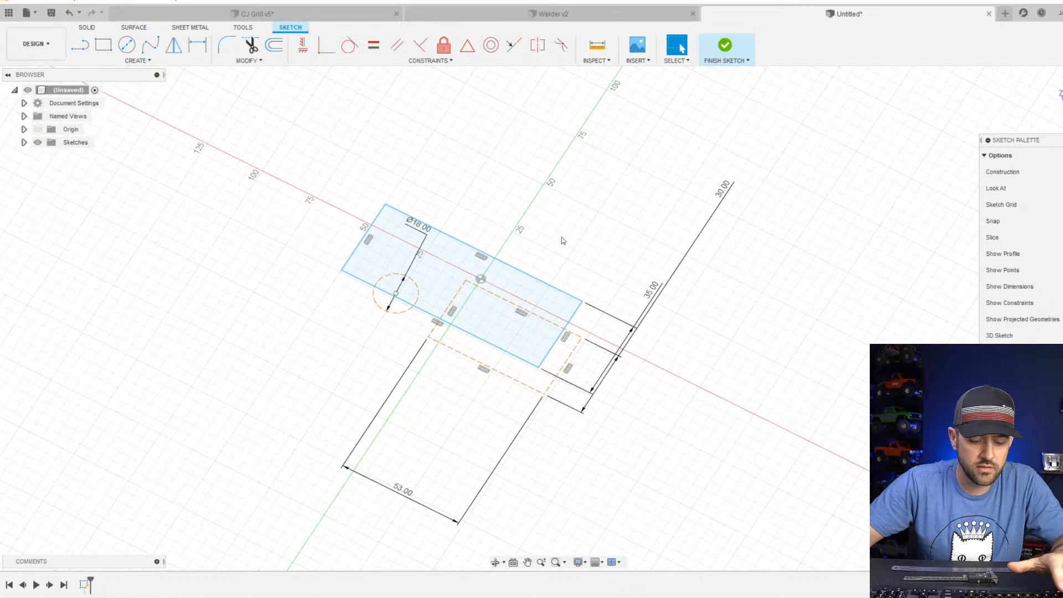
key(l)
scroll(444, 334, up, 4)
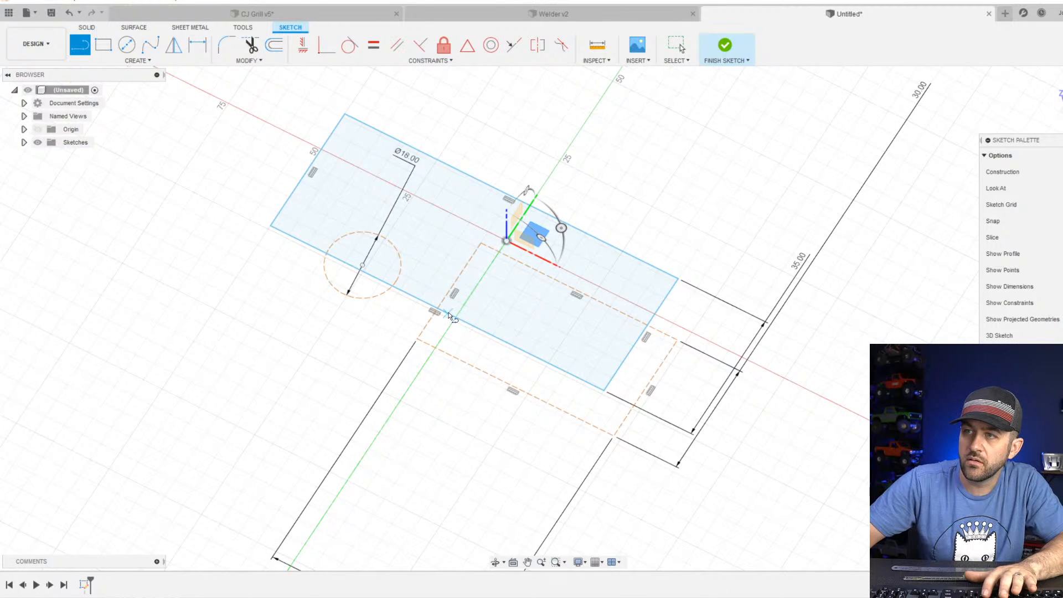
click(488, 333)
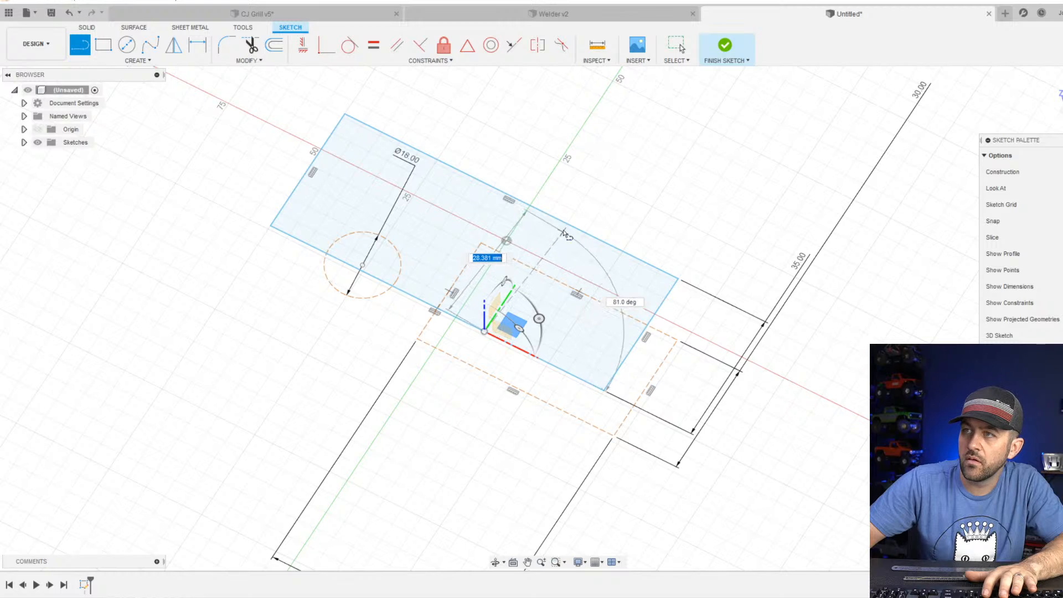
click(557, 217)
scroll(555, 221, up, 2)
key(Escape)
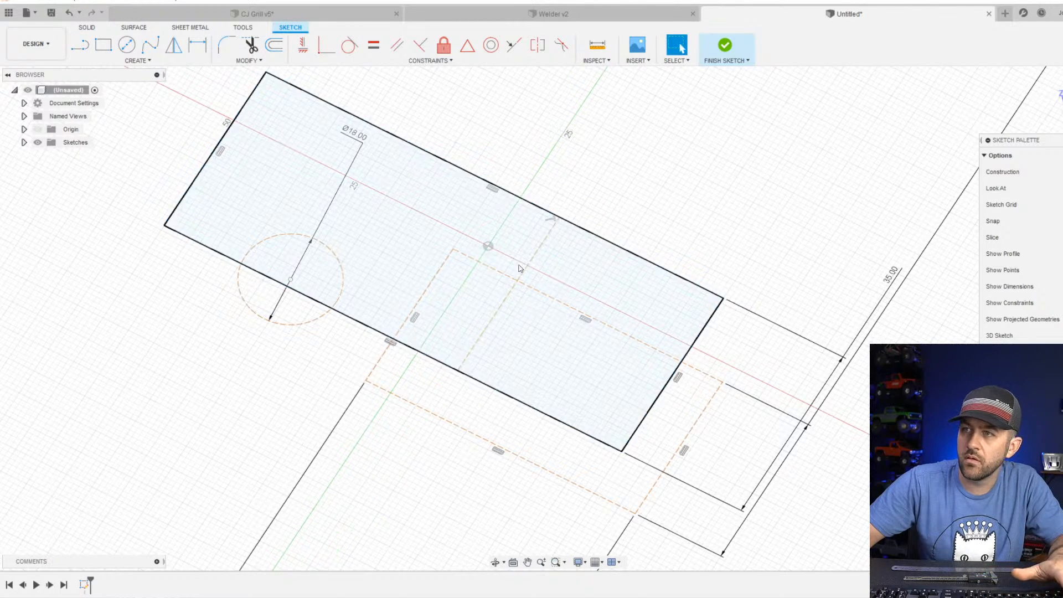
Centre the outer rectangle on the origin with midpoint constraints on the cross line and on the long edge.
shift+click(488, 246)
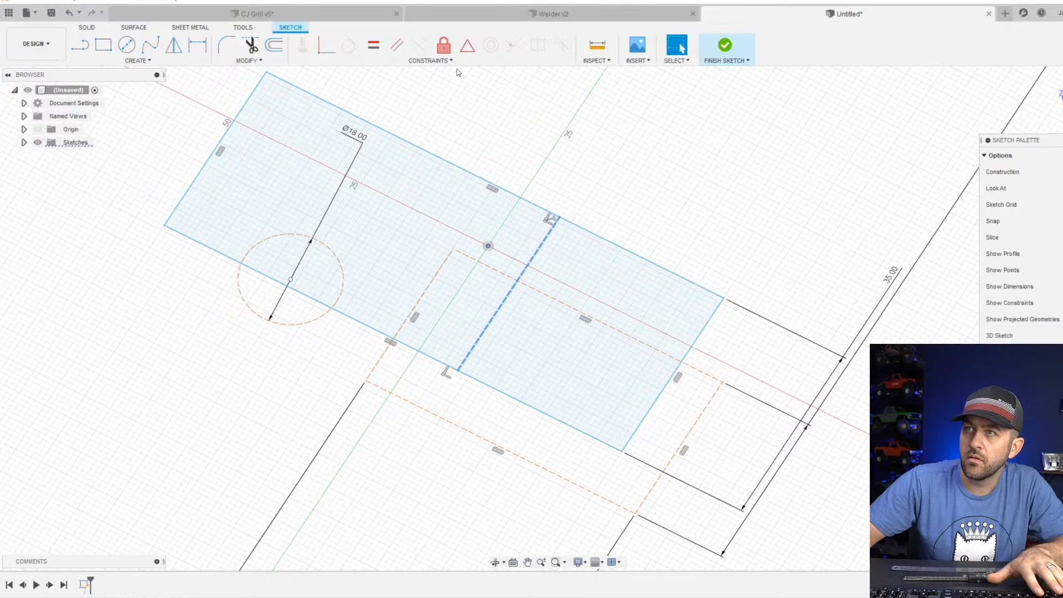
click(468, 45)
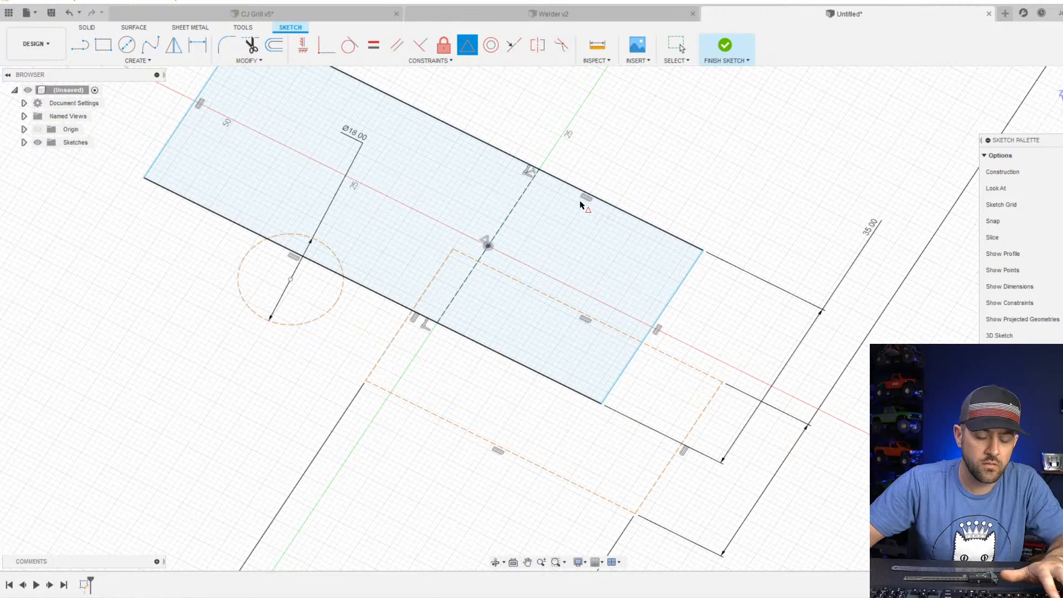
key(Escape)
click(540, 170)
shift+click(559, 179)
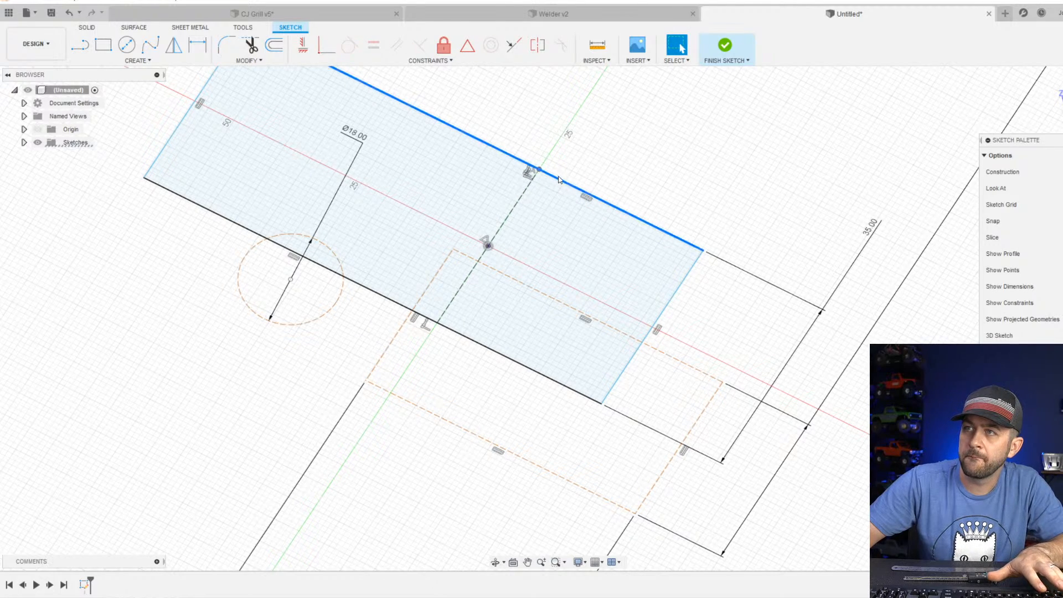
click(467, 45)
scroll(543, 171, down, 3)
scroll(423, 189, up, 3)
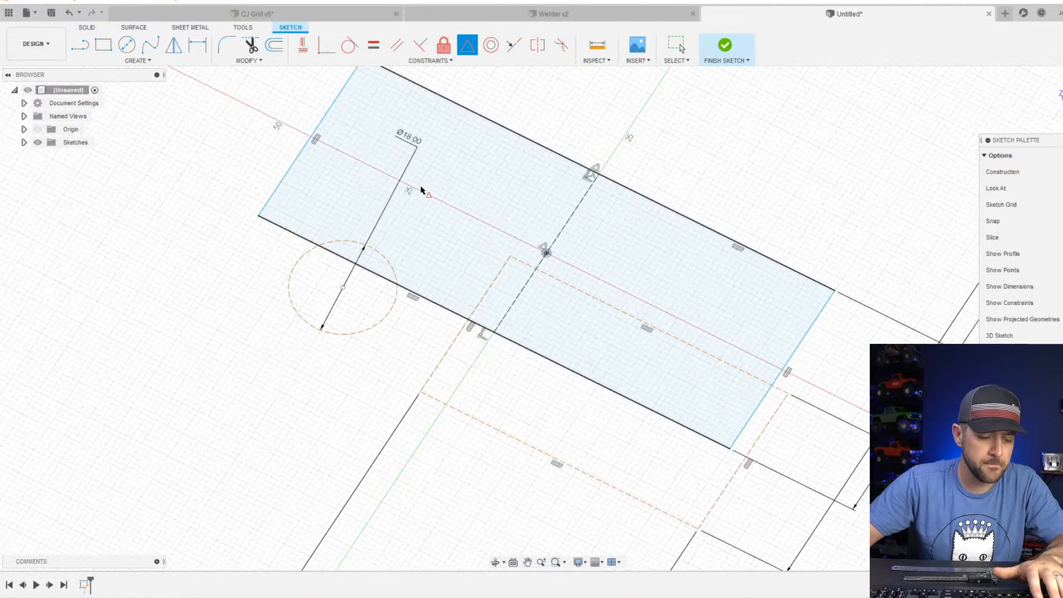
Move the construction circle and the construction rectangle back inside the outer rectangle, roughly centred across its width.
key(Escape)
drag(347, 290, 394, 178)
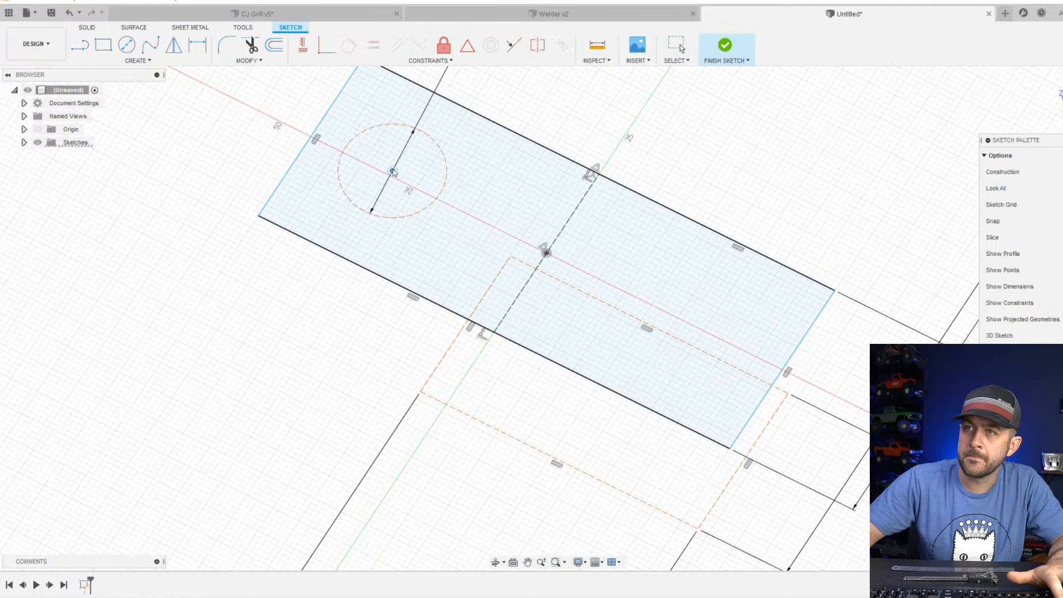
drag(520, 441, 537, 340)
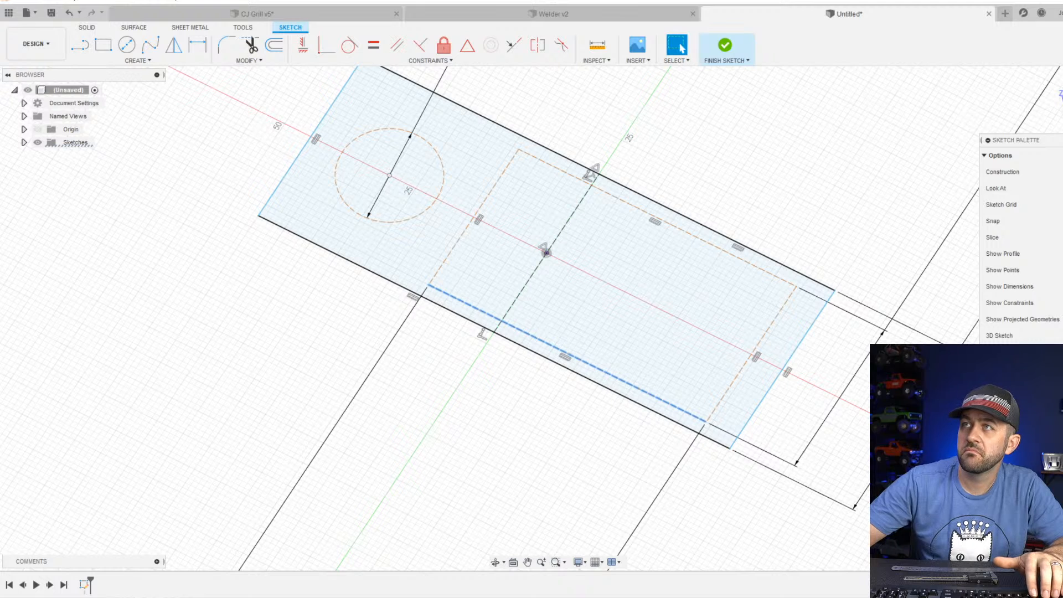
click(430, 145)
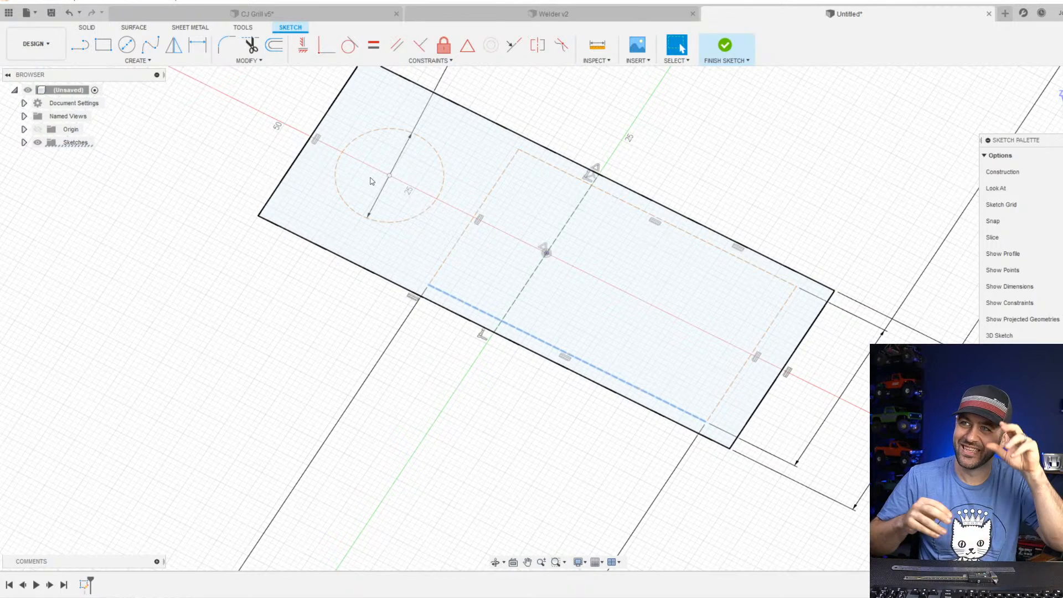
Dimension the long side of the outer rectangle to 80 mm.
scroll(570, 324, down, 1)
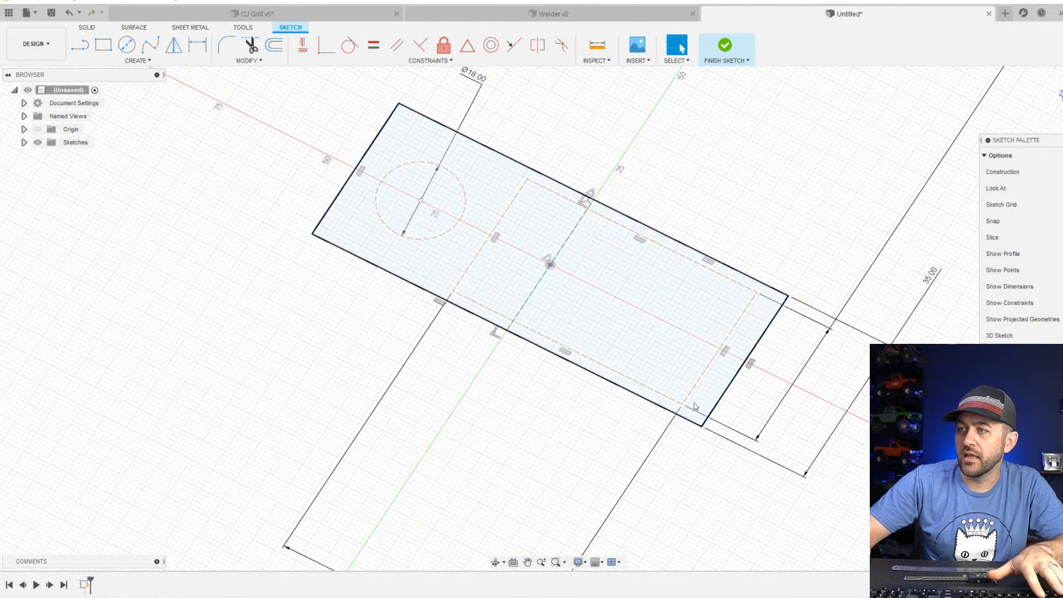
scroll(709, 367, down, 1)
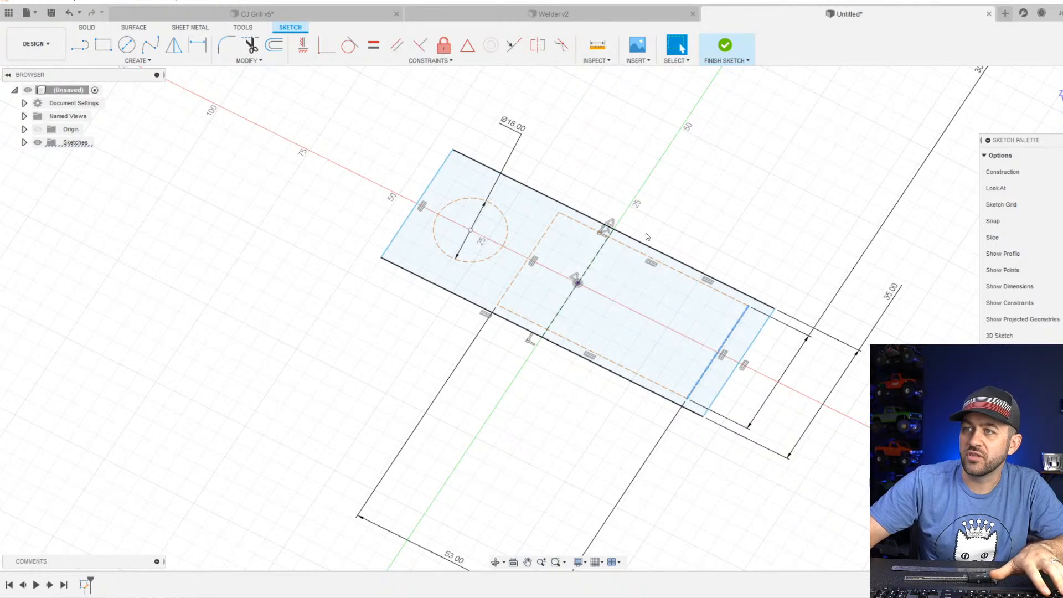
middle_drag(665, 231, 582, 271)
scroll(572, 344, up, 1)
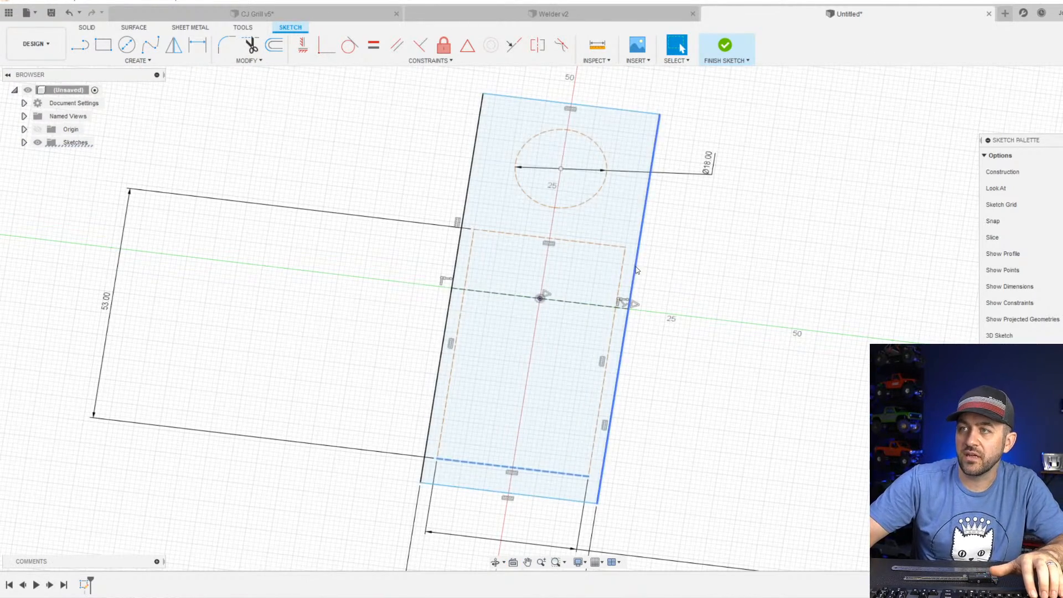
scroll(634, 321, down, 2)
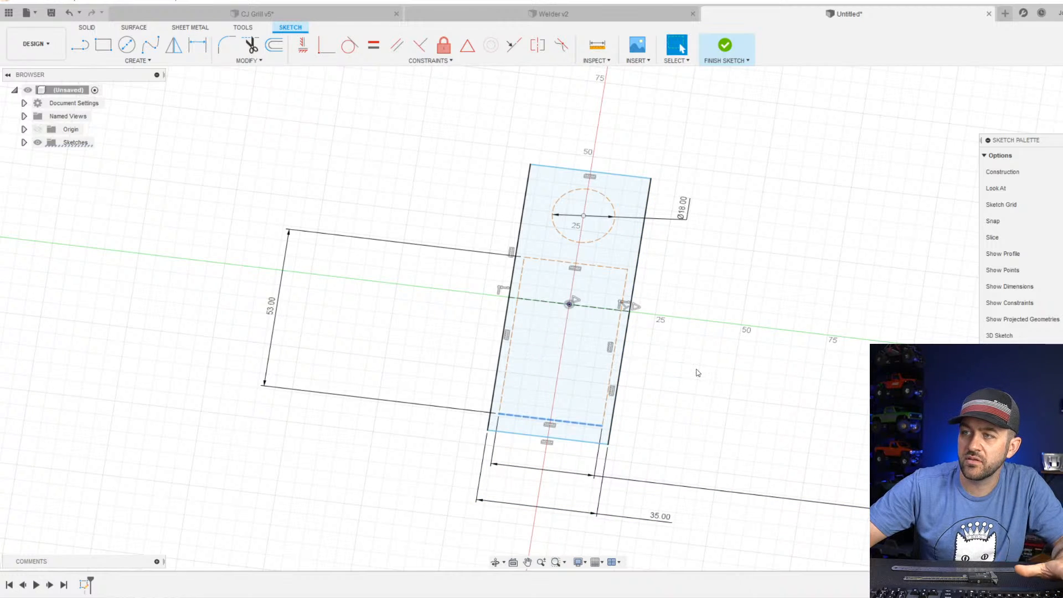
key(d)
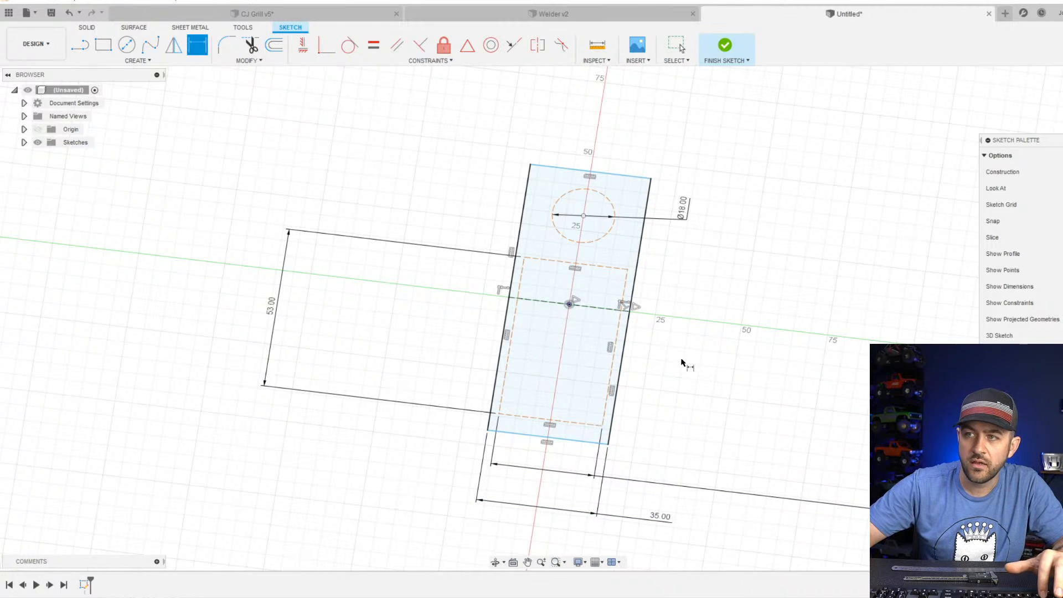
click(631, 330)
click(674, 314)
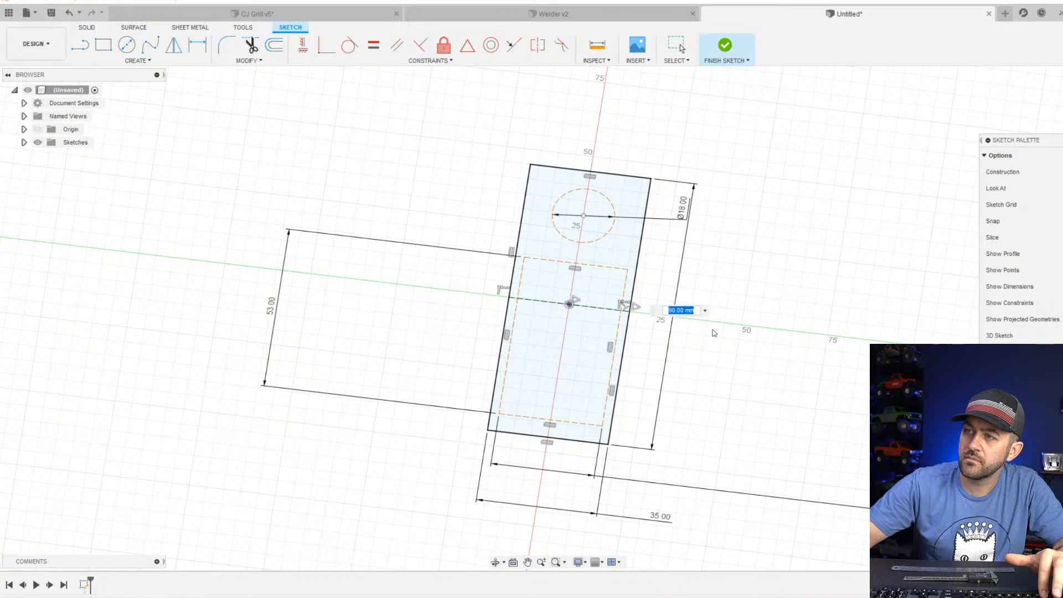
text(80)
key(Return)
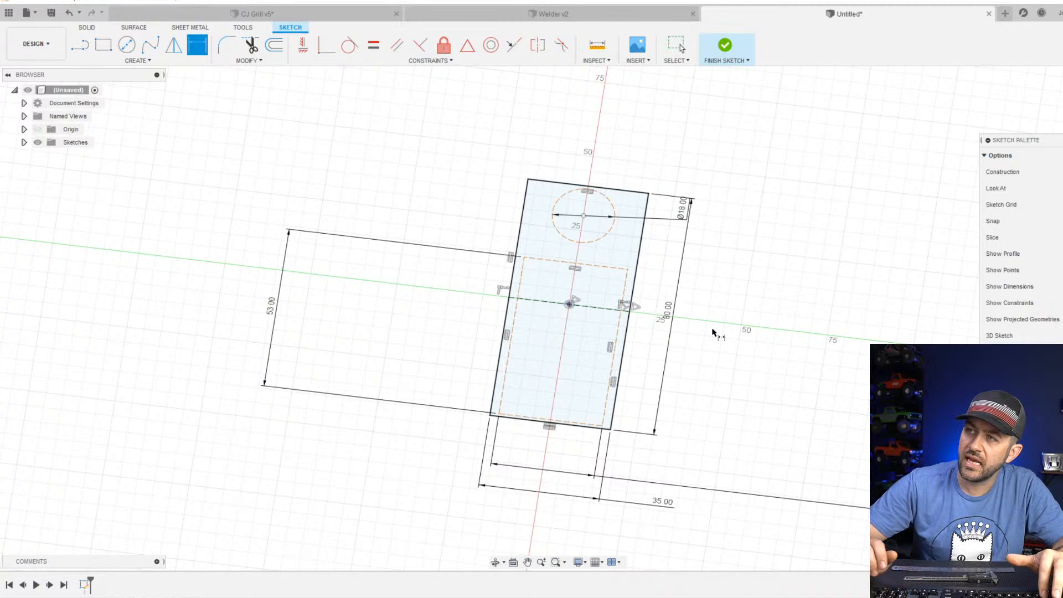
Move the construction circle inward from the end edge and nudge the construction rectangle slightly toward it.
scroll(586, 255, up, 2)
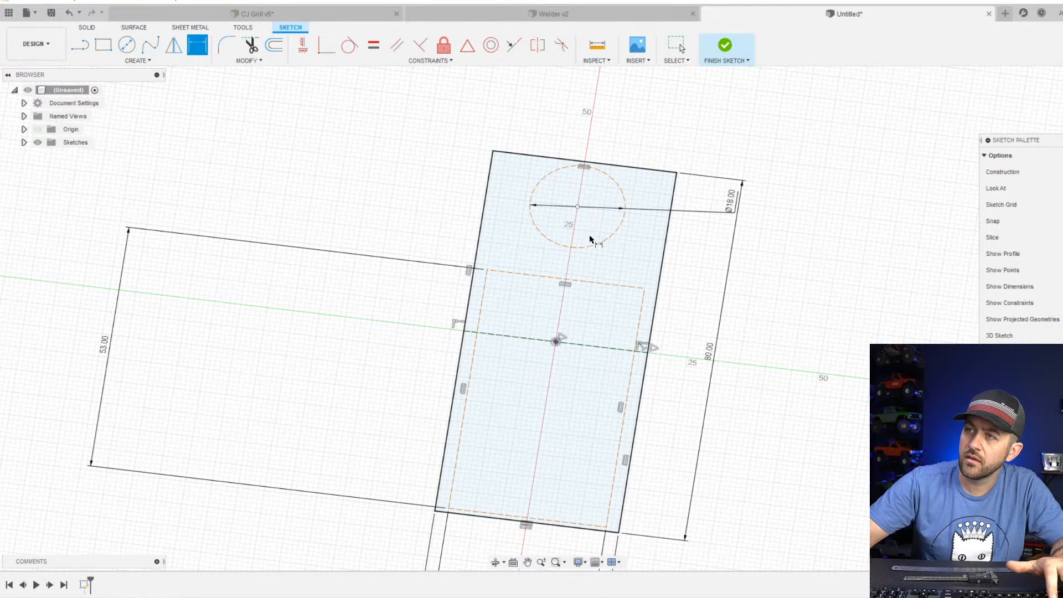
key(Escape)
drag(577, 207, 579, 229)
scroll(579, 276, down, 2)
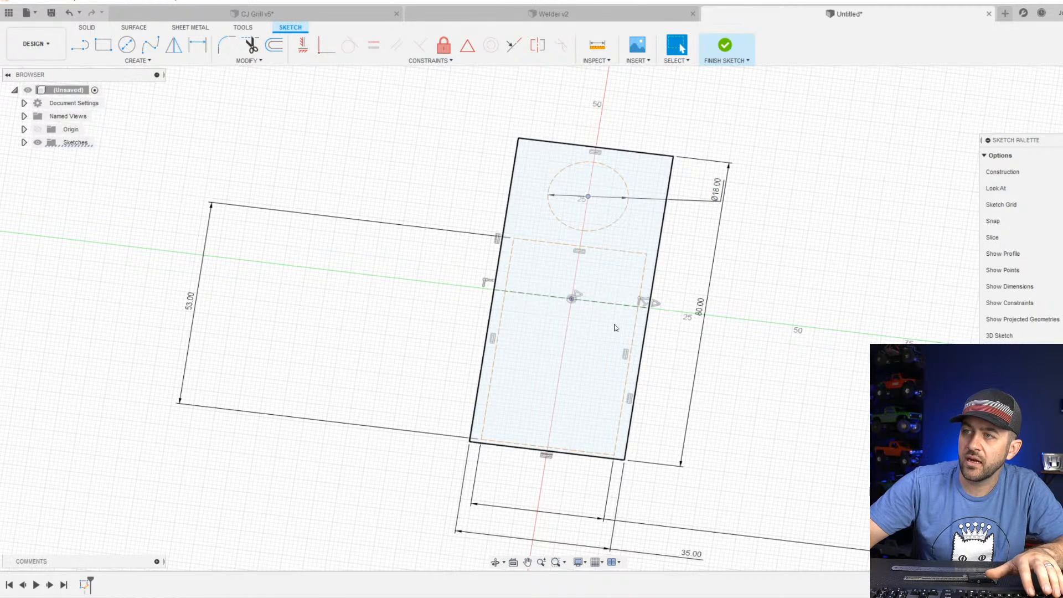
scroll(613, 324, up, 3)
scroll(626, 310, down, 3)
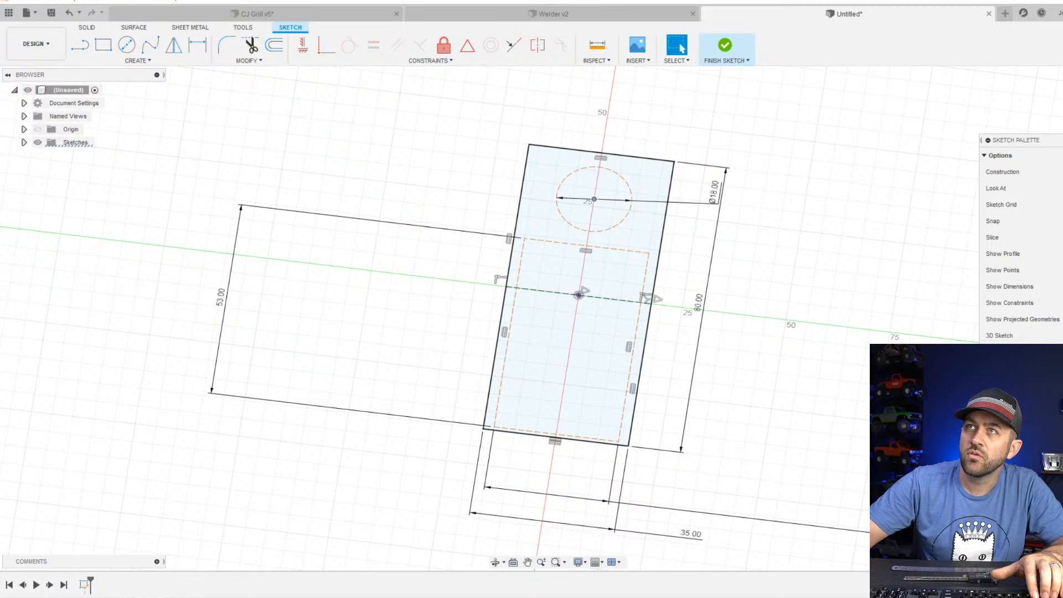
mouse_move(612, 249)
mouse_down()
mouse_move(613, 238)
mouse_move(613, 247)
mouse_up()
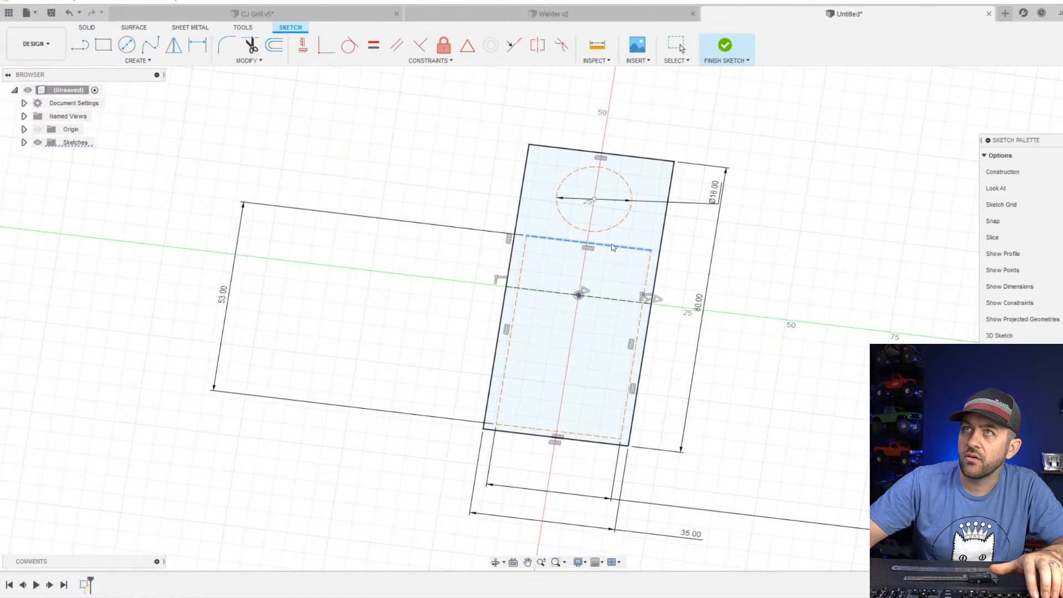
Set the outer rectangle's length to 85 mm.
double_click(696, 301)
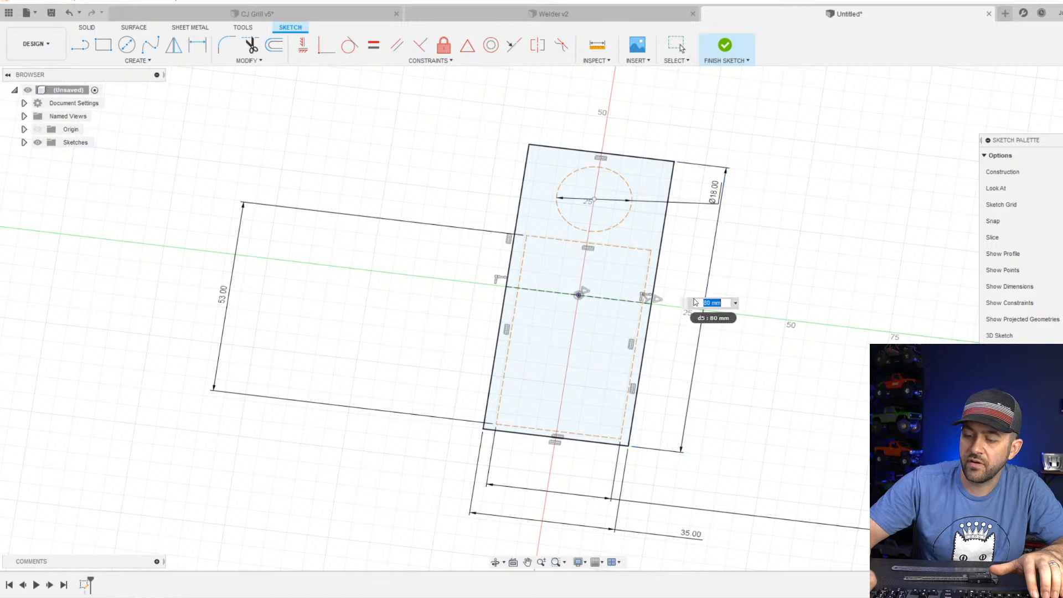
text(85)
key(Return)
scroll(697, 304, down, 2)
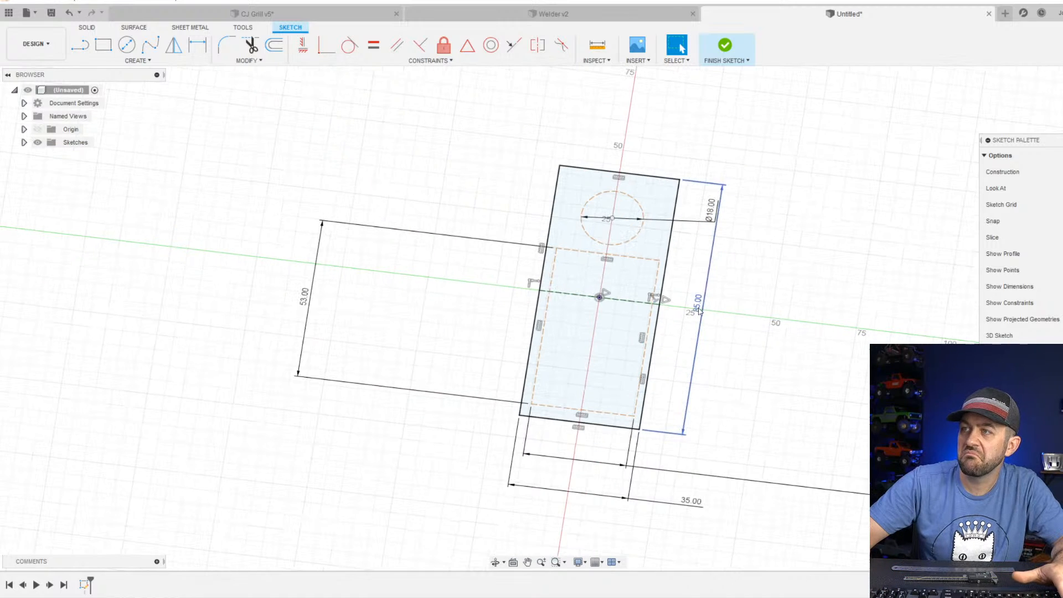
Nudge the construction rectangle slightly away from the construction circle and finish the base sketch.
scroll(634, 380, up, 1)
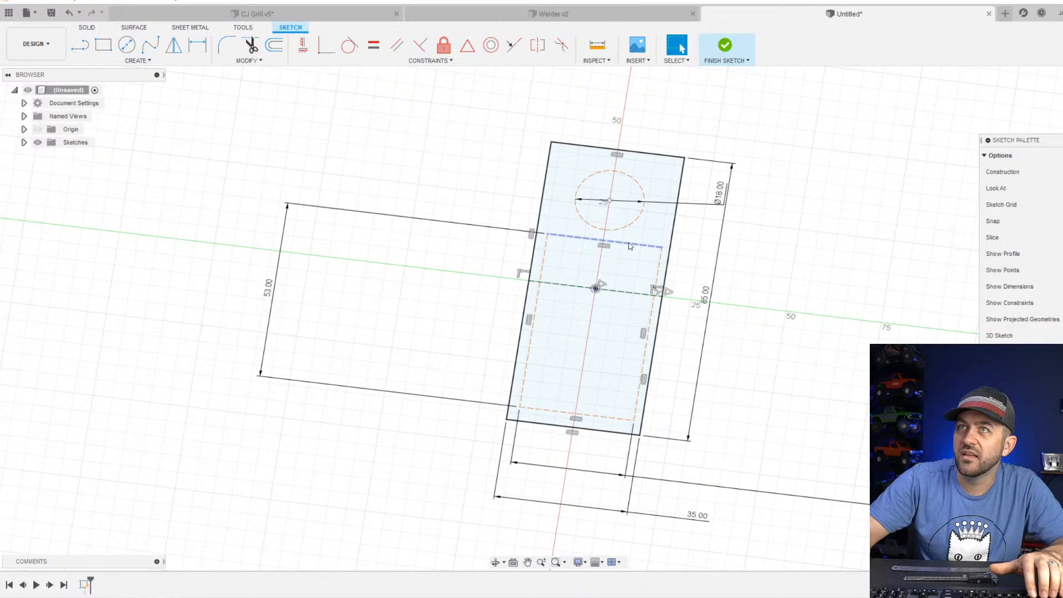
drag(631, 247, 632, 251)
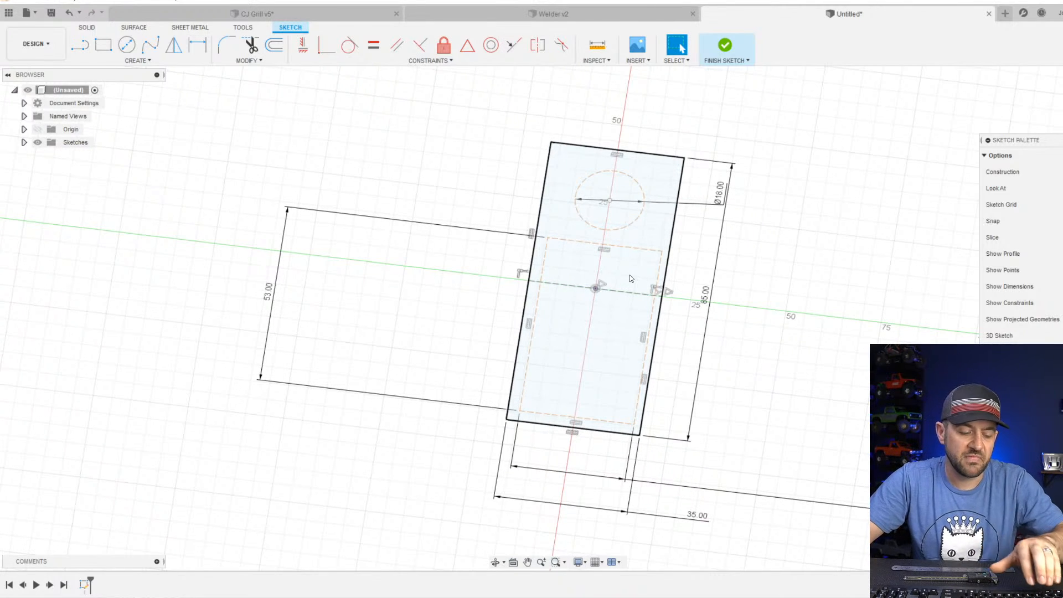
mouse_move(630, 274)
shift+middle_down()
mouse_move(590, 286)
mouse_move(606, 289)
shift+middle_up()
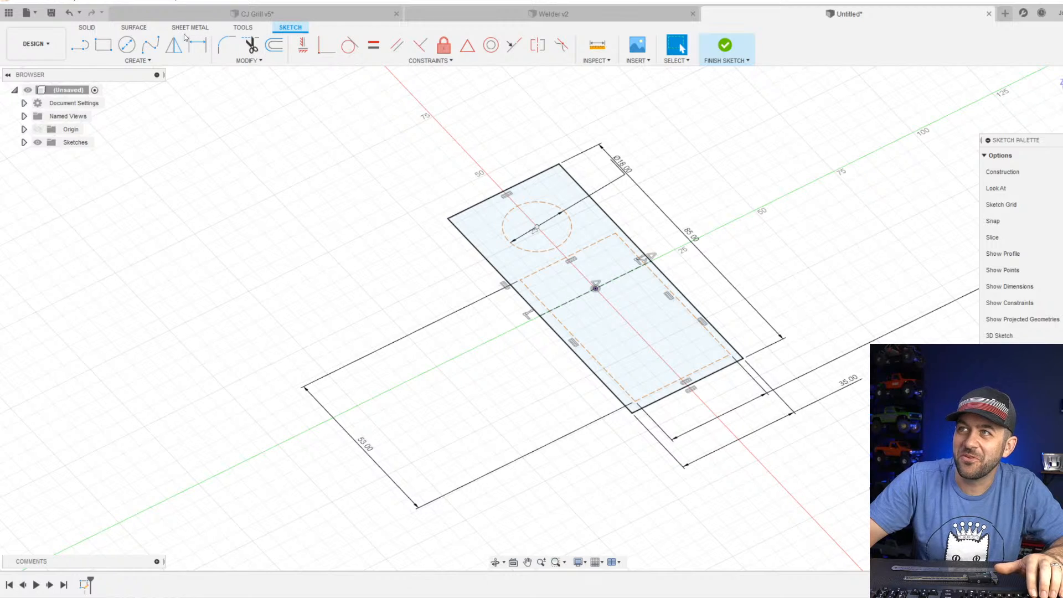
click(724, 47)
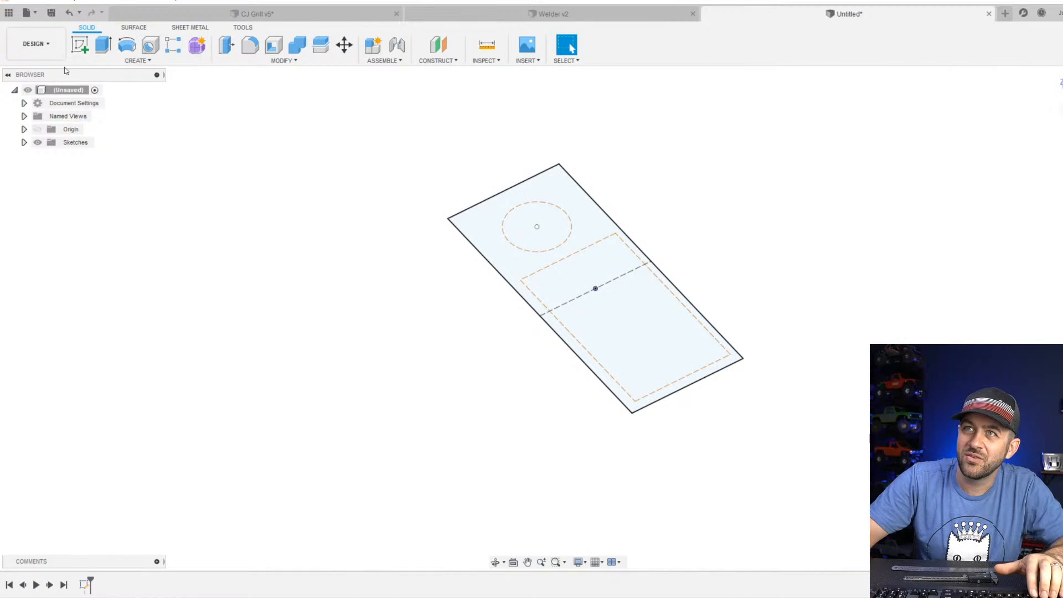
Extrude the base profile 5 mm downward as a new body.
key(e)
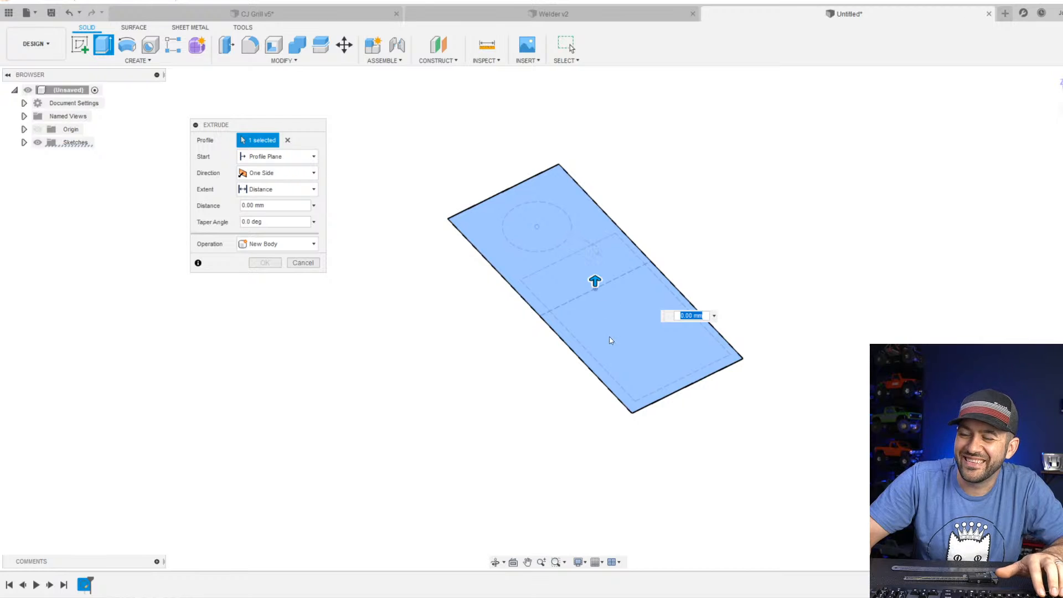
drag(596, 277, 598, 296)
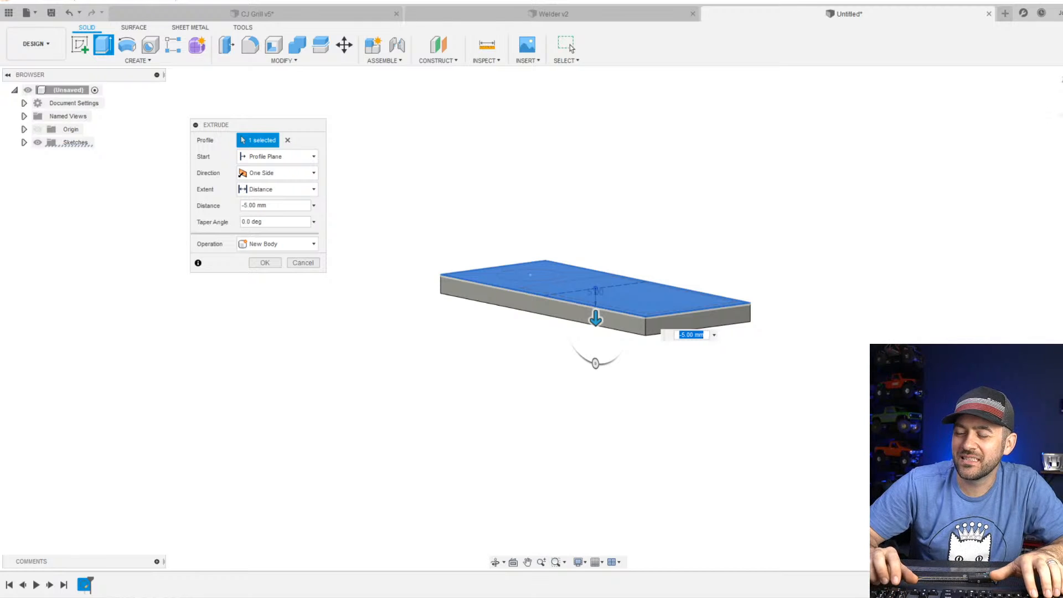
key(Return)
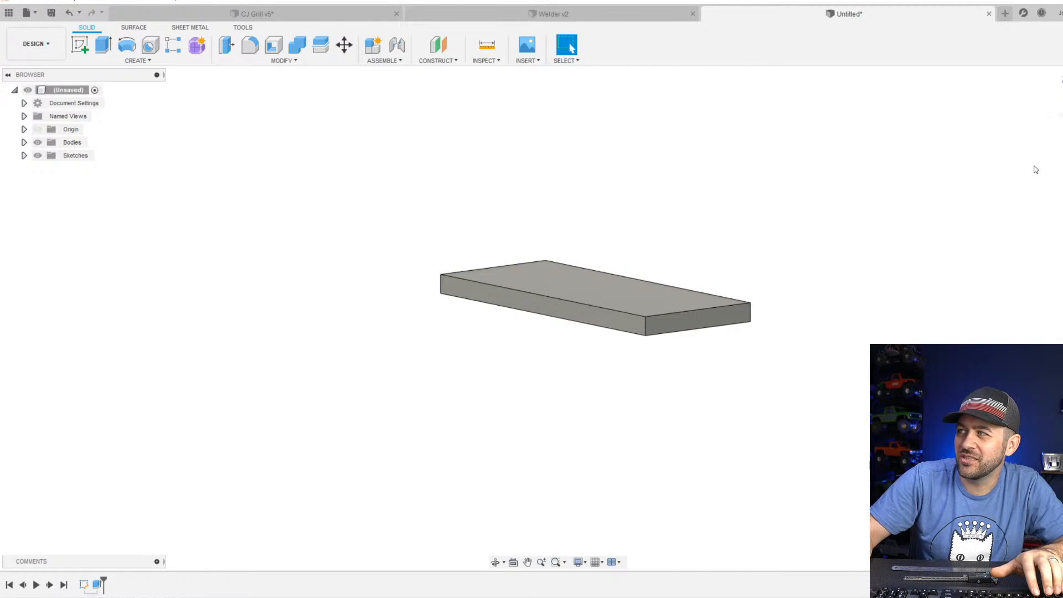
Open the GoKart_Front Wheel design from the Admin Project.
click(1061, 115)
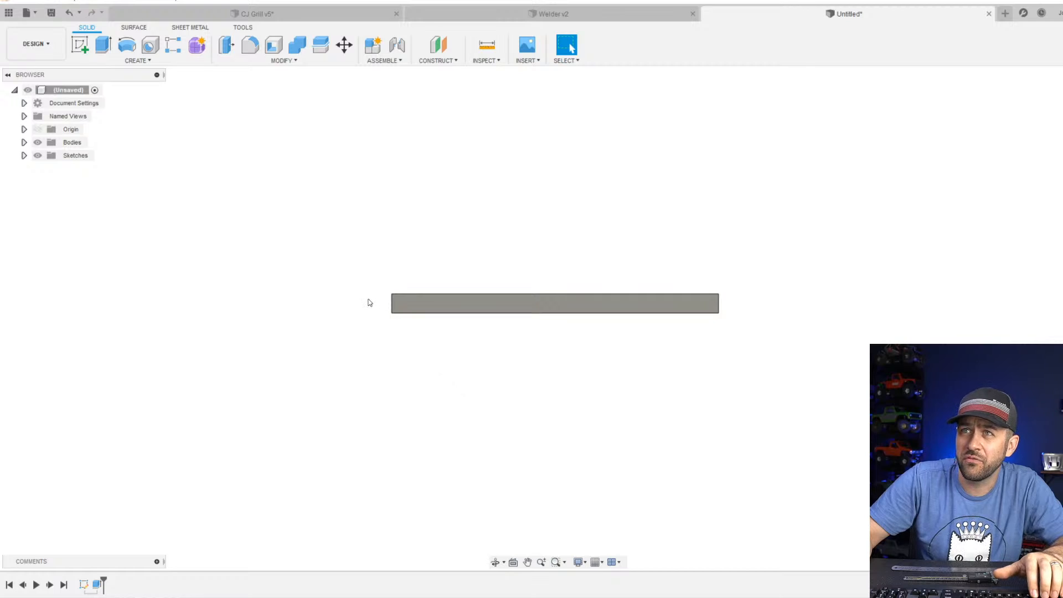
scroll(370, 303, up, 2)
scroll(363, 300, down, 1)
scroll(418, 332, down, 3)
scroll(420, 332, up, 3)
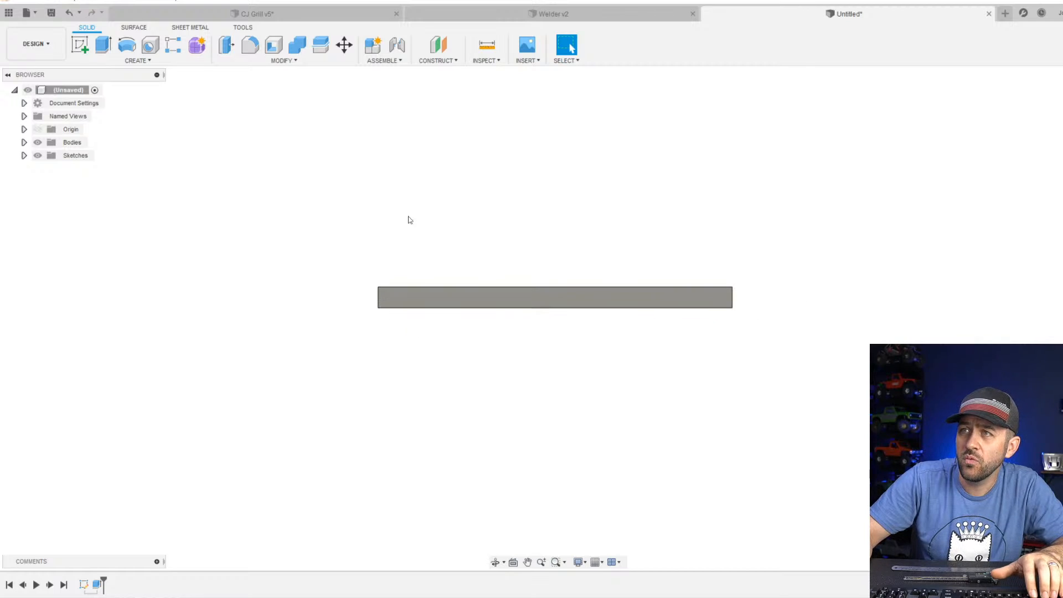
click(36, 12)
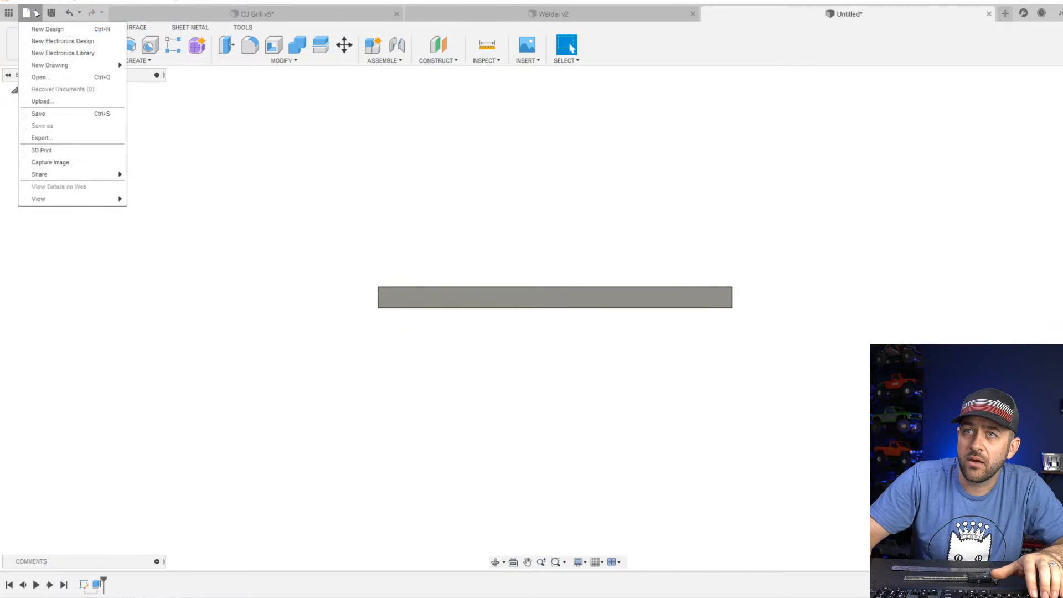
click(40, 77)
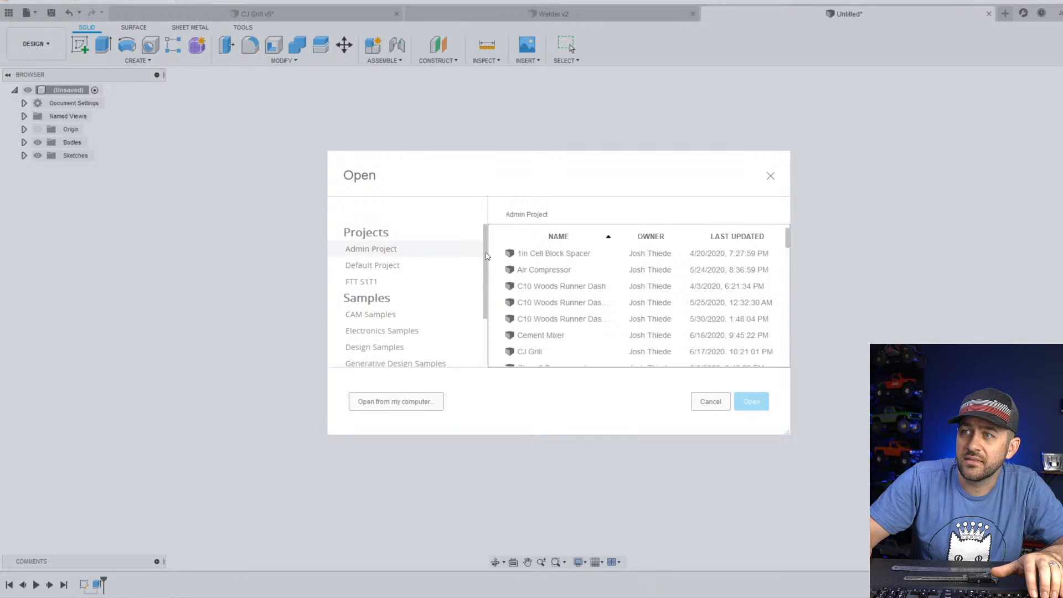
scroll(559, 280, down, 6)
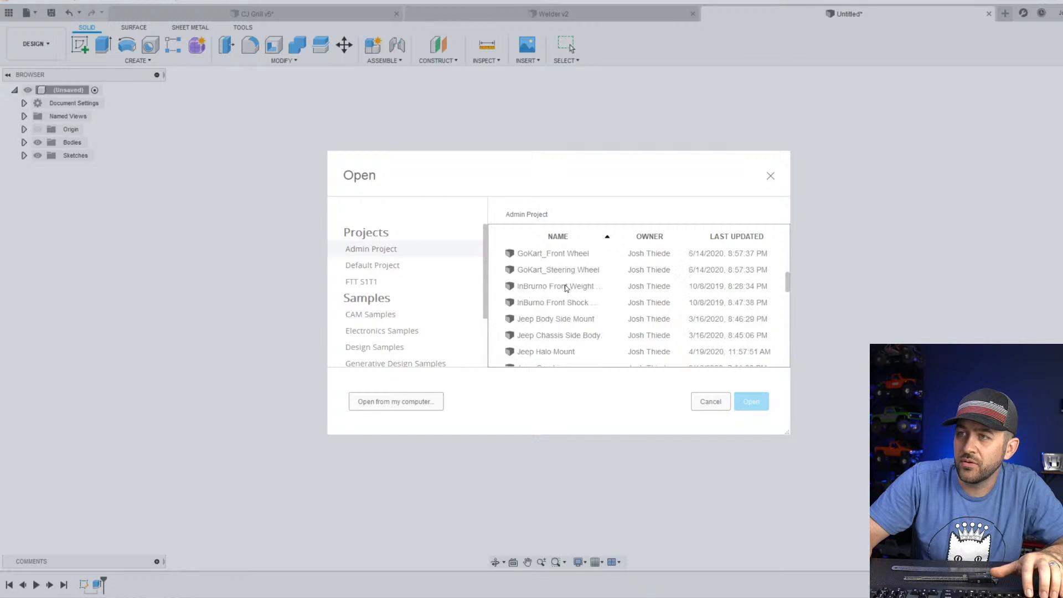
click(531, 258)
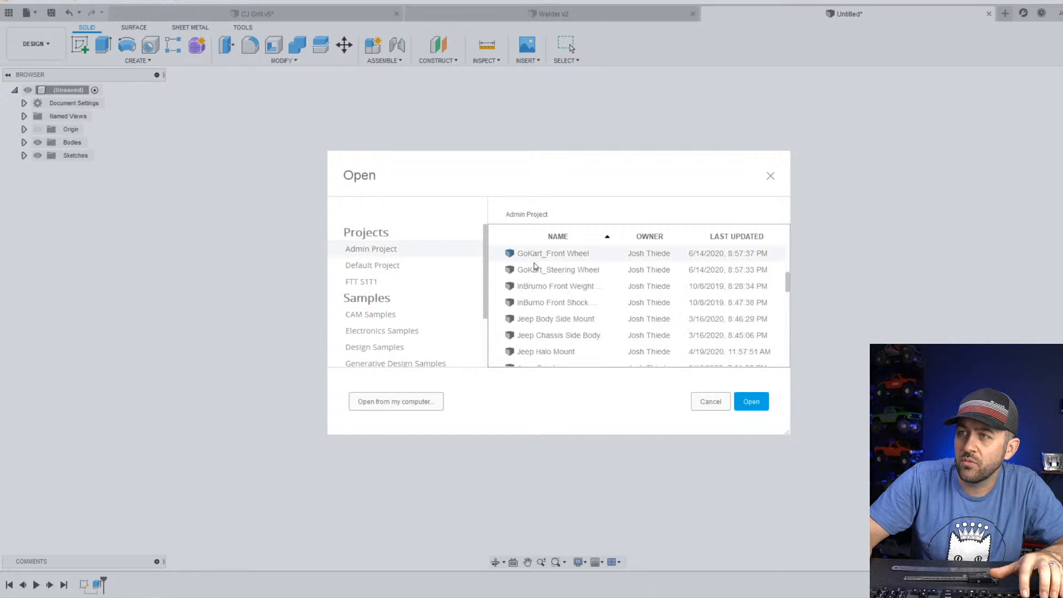
click(749, 401)
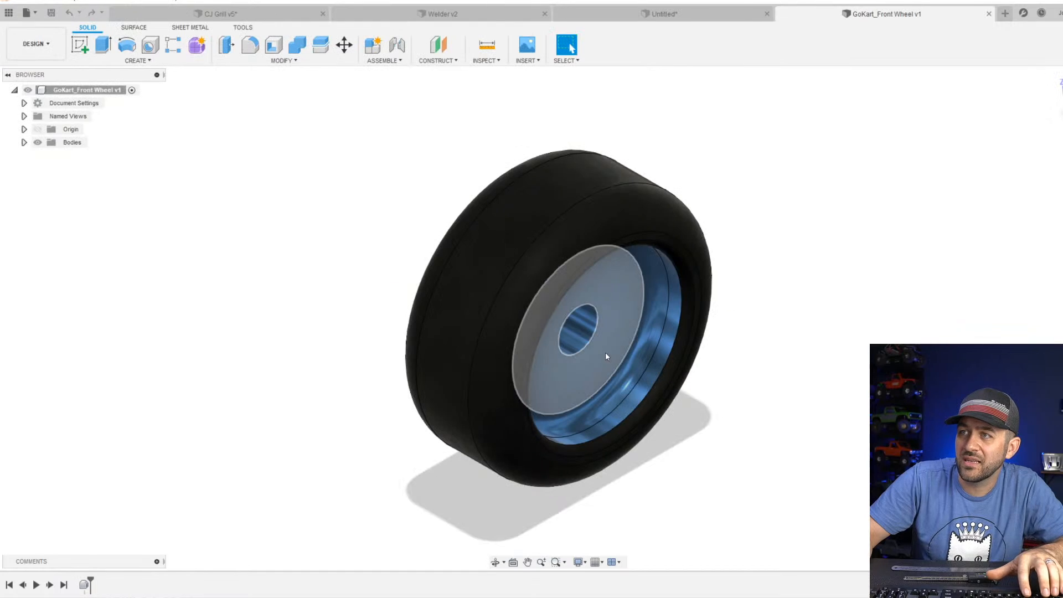
Measure the diameter of the wheel's outer tread face.
click(522, 231)
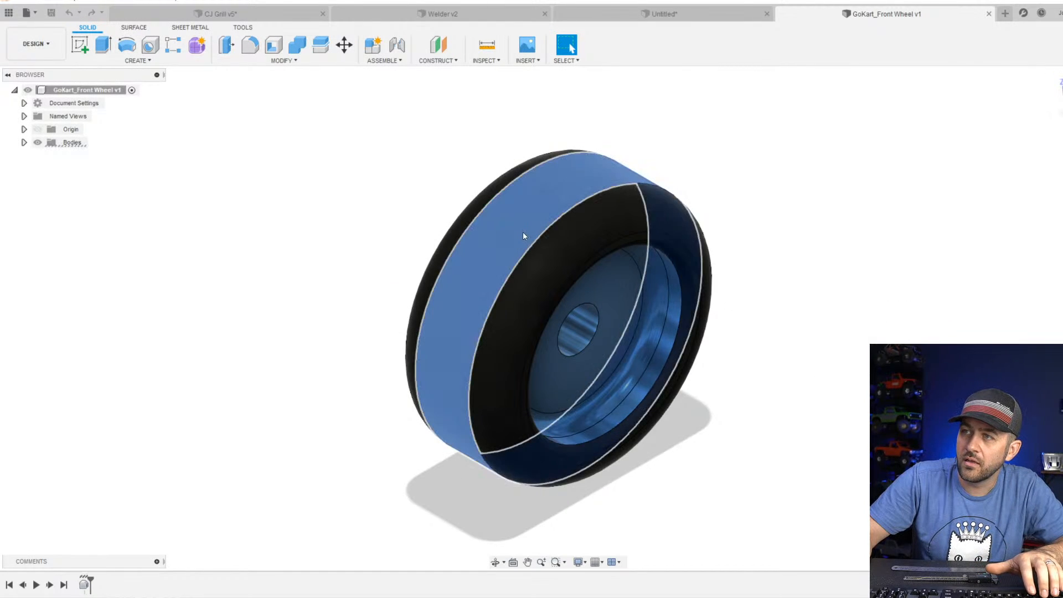
click(478, 44)
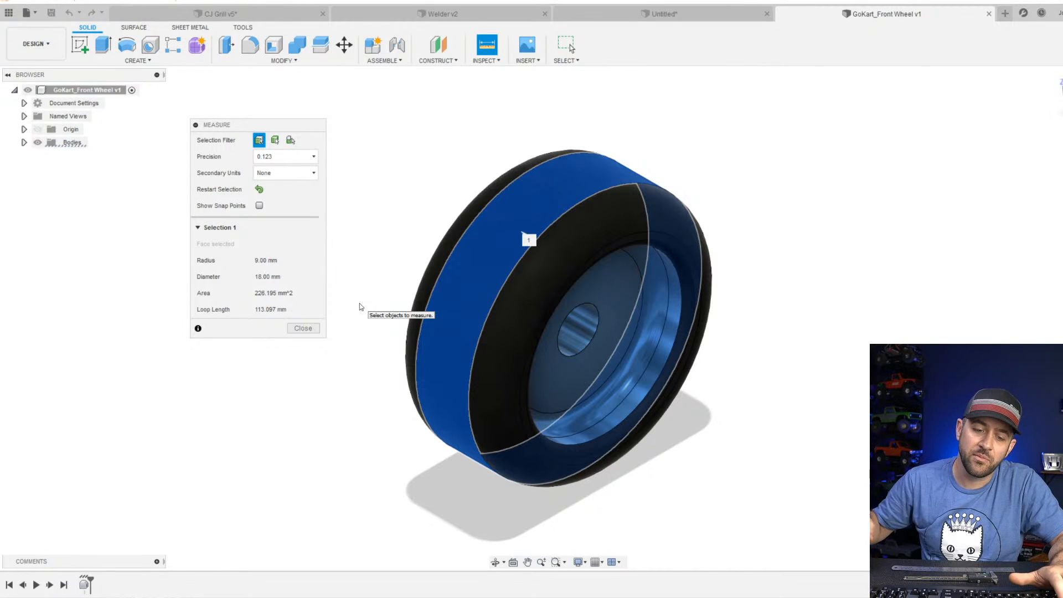
key(Escape)
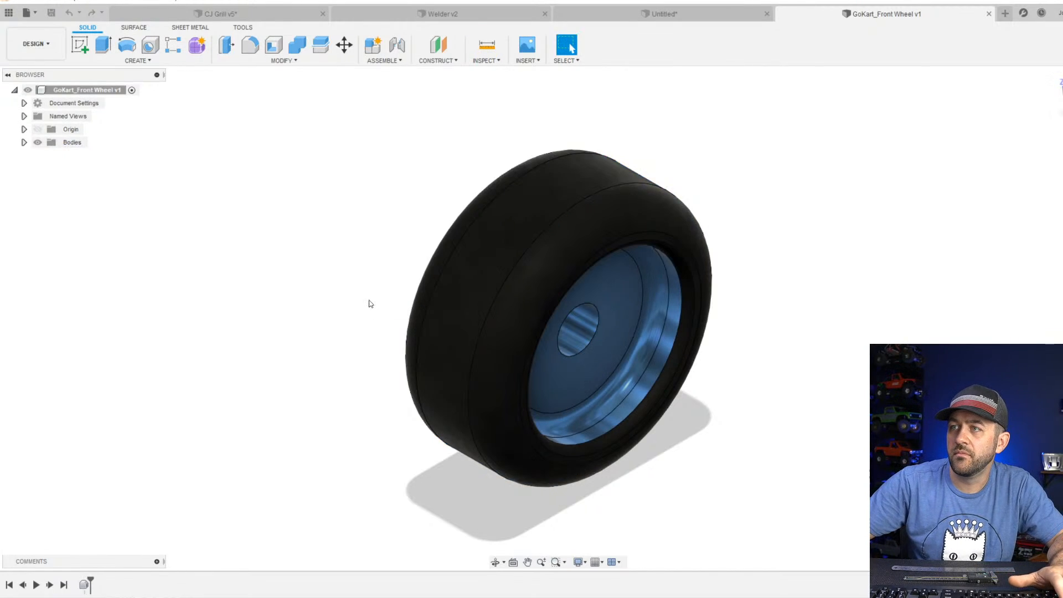
Return to the untitled cart design and start a sketch on the plate's long side face.
click(627, 18)
scroll(657, 267, down, 2)
click(87, 52)
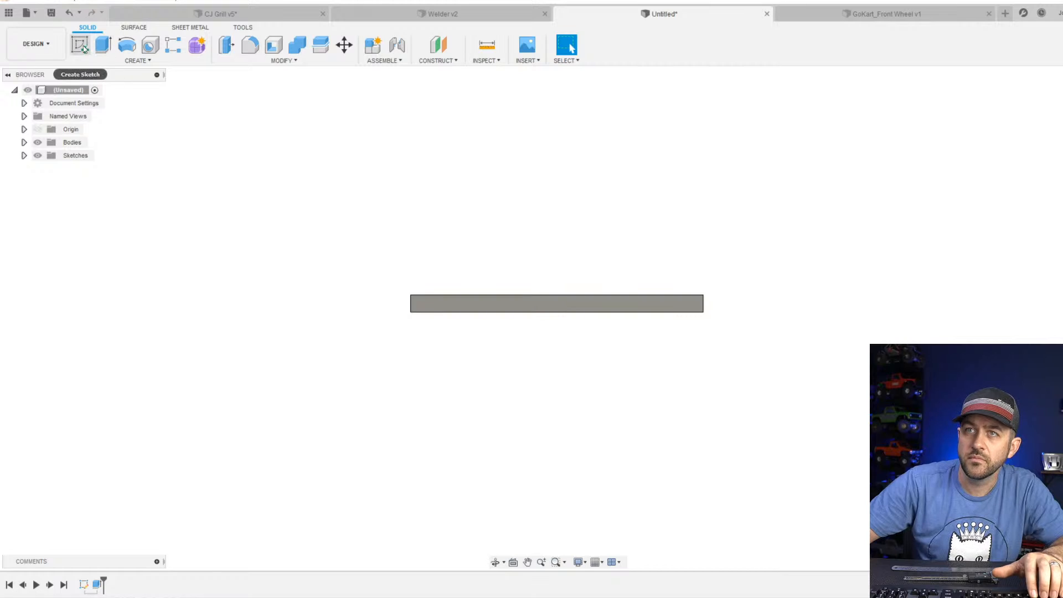
click(441, 309)
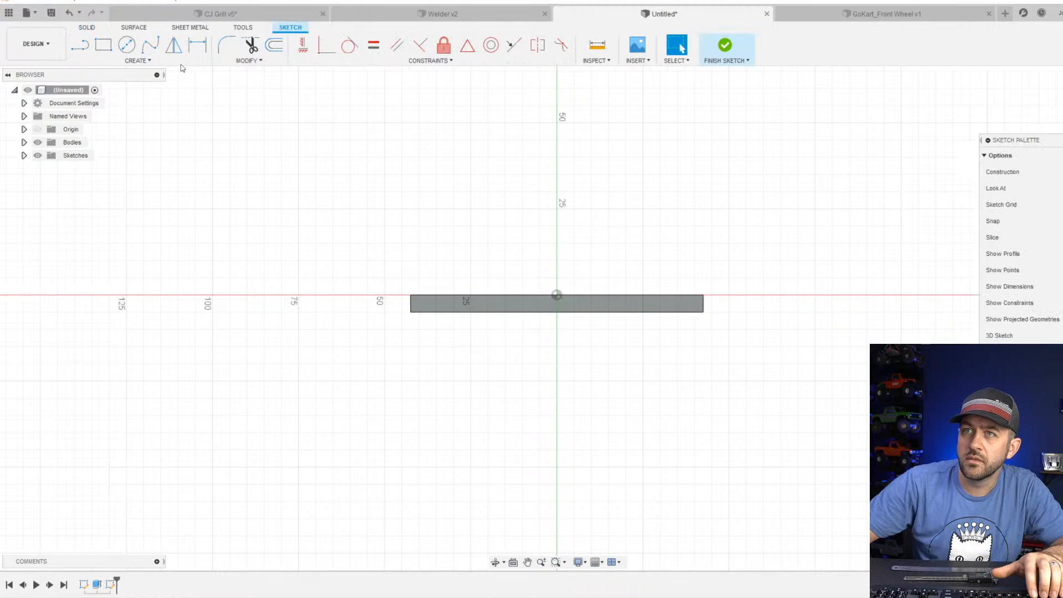
Sketch a circle just beyond the plate's end, overlapping it slightly, and dimension its diameter to 18 mm.
click(127, 44)
click(409, 322)
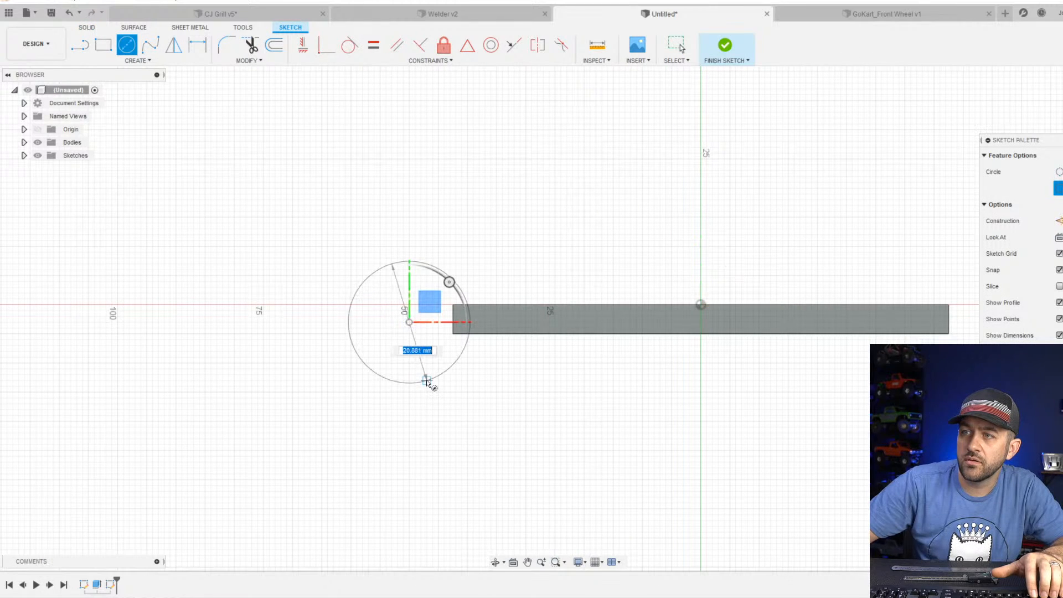
click(427, 380)
key(d)
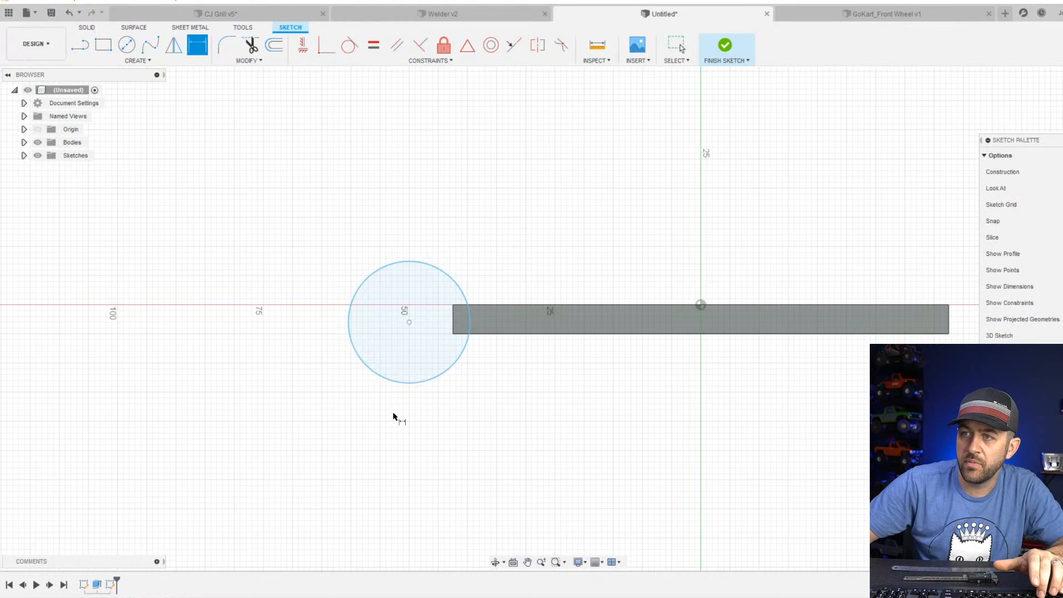
click(398, 383)
click(327, 431)
text(18)
key(Return)
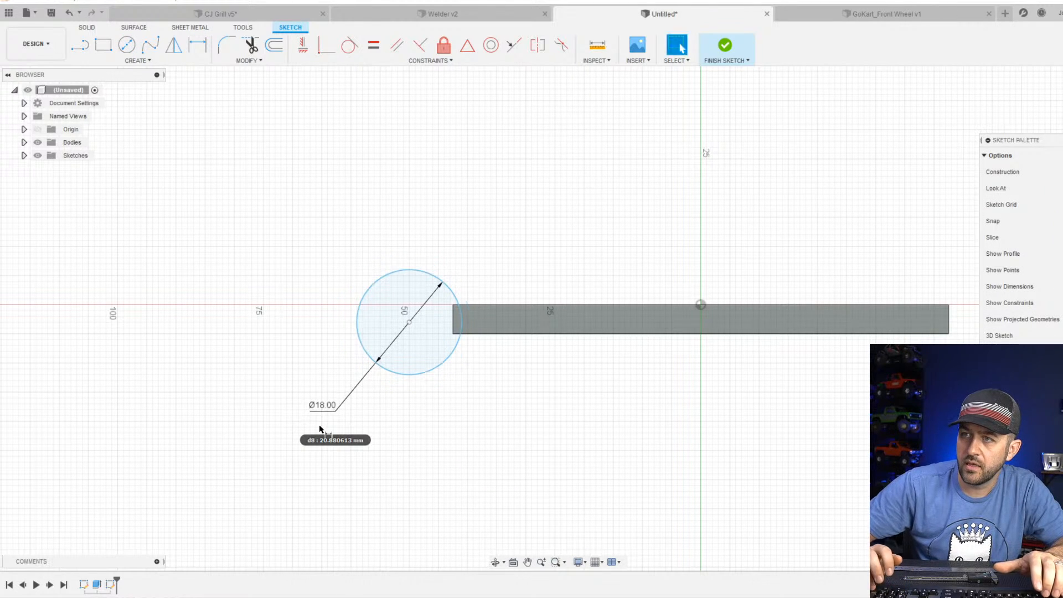
key(Escape)
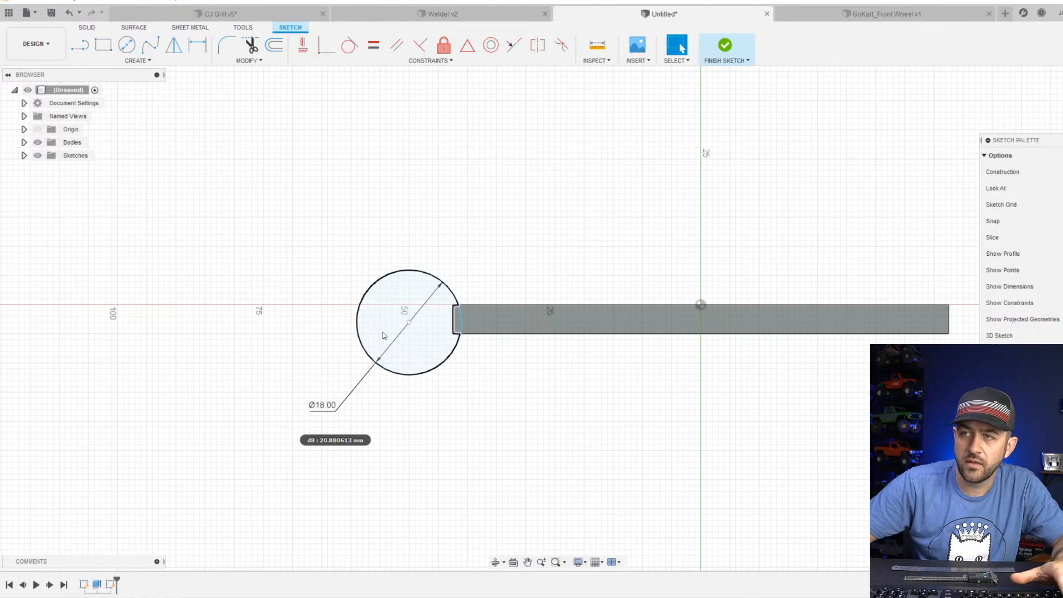
Convert the 18 mm circle to construction geometry and move its centre onto the plate's lower edge near the end.
click(406, 376)
key(x)
click(448, 426)
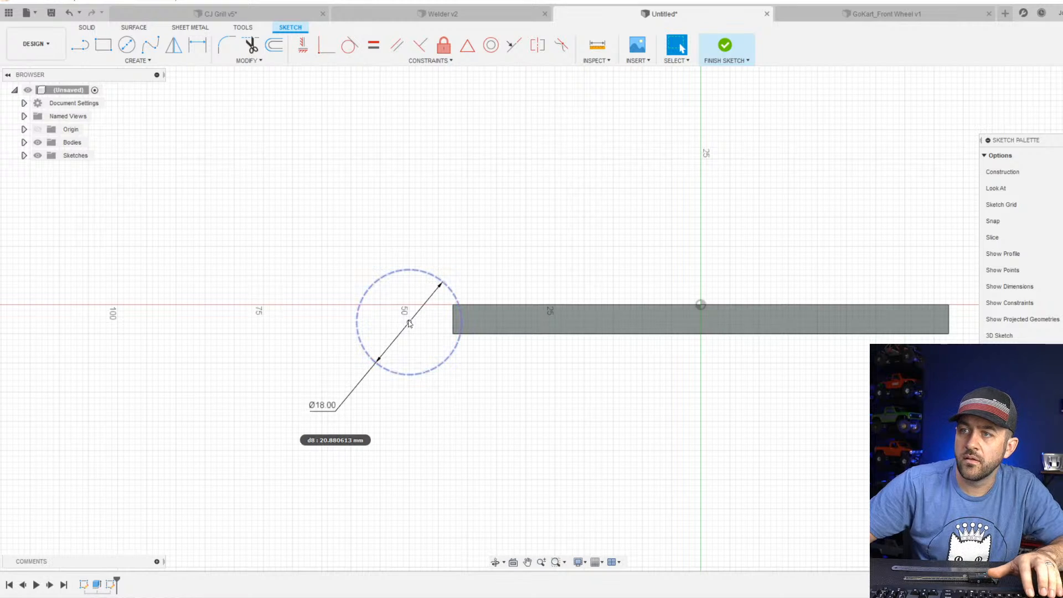
mouse_move(410, 324)
mouse_down()
mouse_move(503, 337)
mouse_move(476, 341)
mouse_up()
key(d)
scroll(501, 373, up, 3)
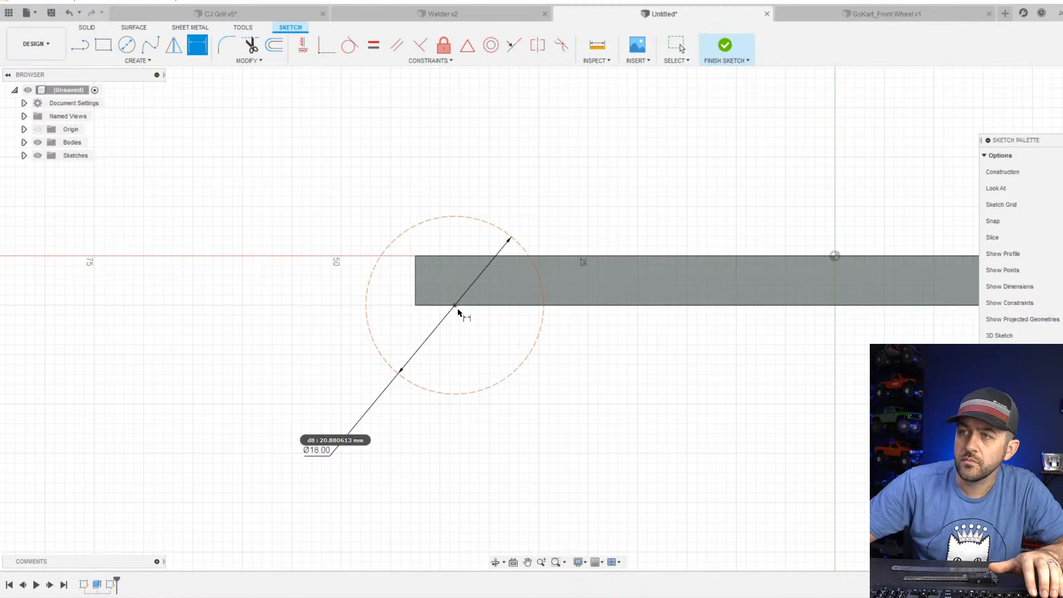
key(Escape)
Draw two circles about 8.3 mm and 3.6 mm in diameter, concentric with the construction circle, the larger reaching the plate's lower corner.
key(c)
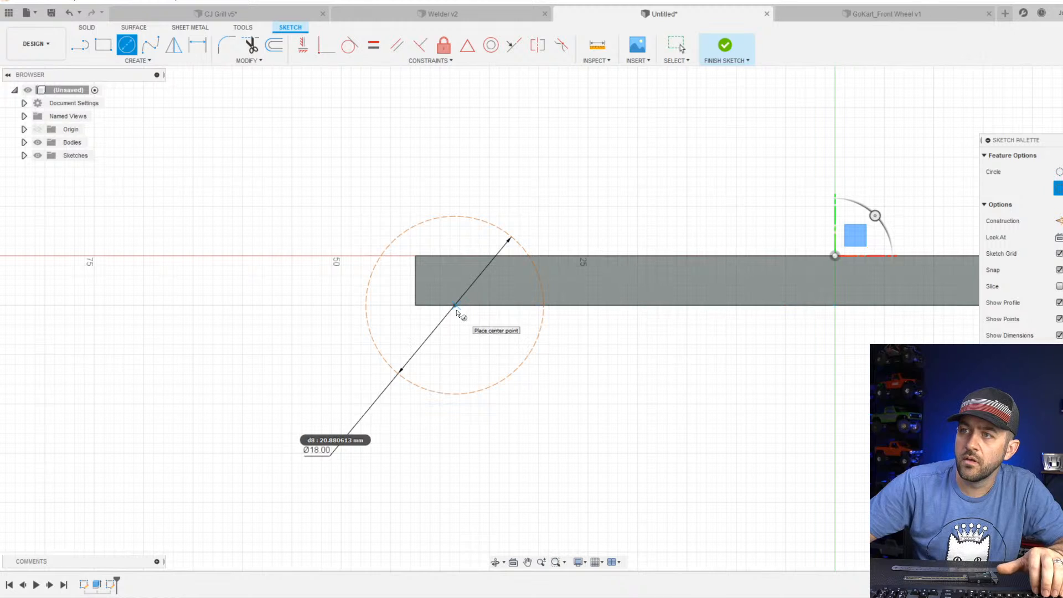
click(455, 306)
click(416, 306)
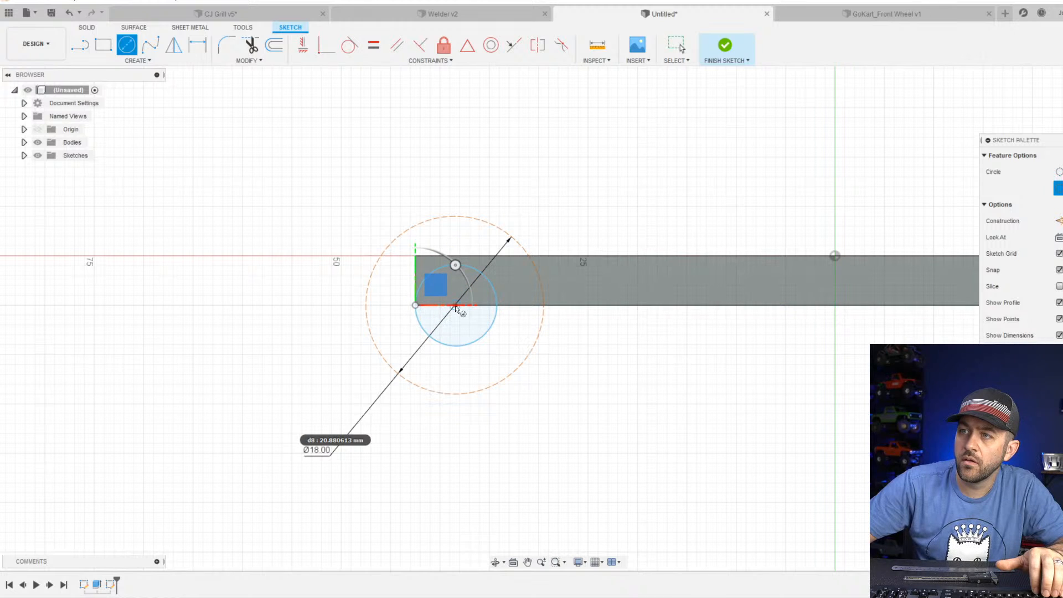
scroll(462, 318, up, 2)
key(Escape)
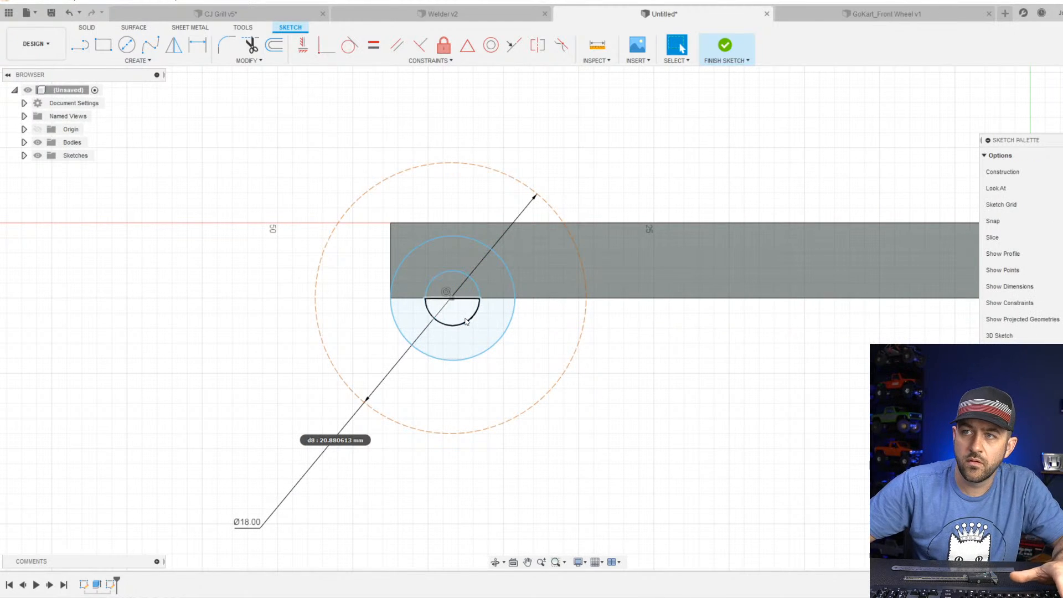
Dimension the larger solid circle's diameter to 8 mm.
key(d)
click(442, 359)
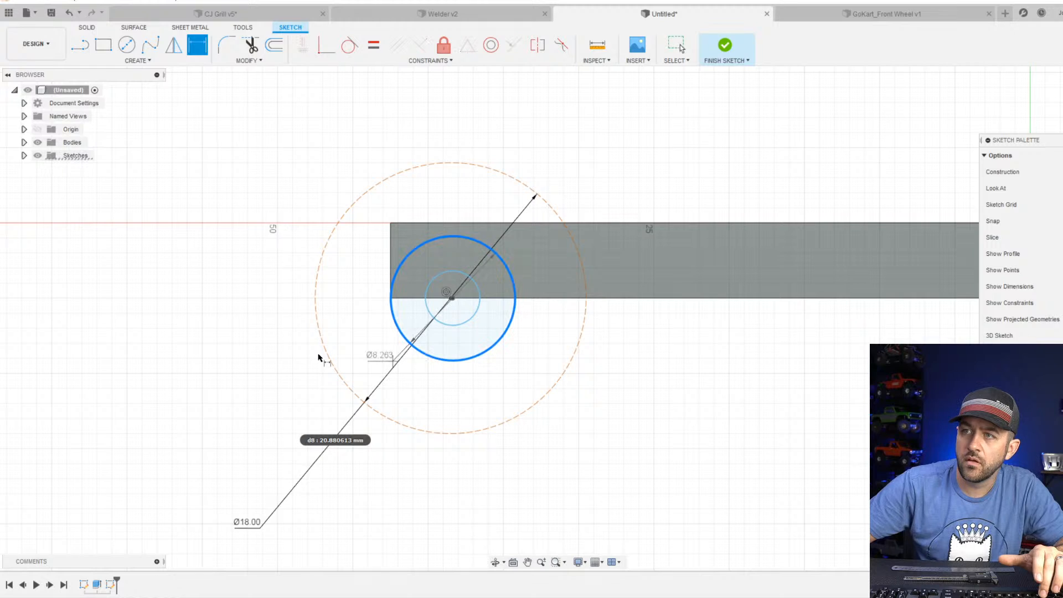
click(238, 363)
text(8)
key(Return)
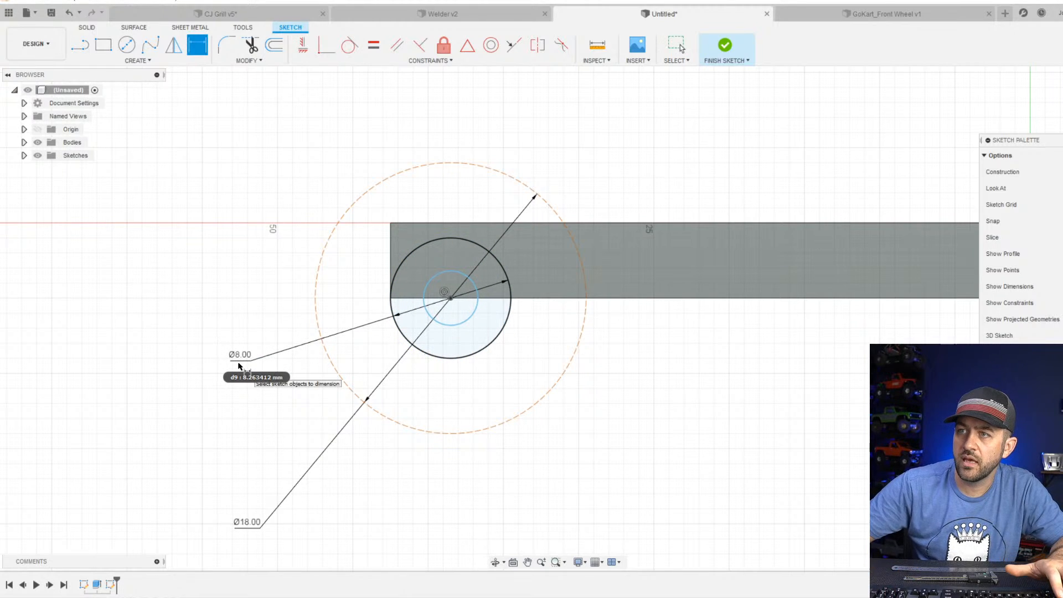
key(Escape)
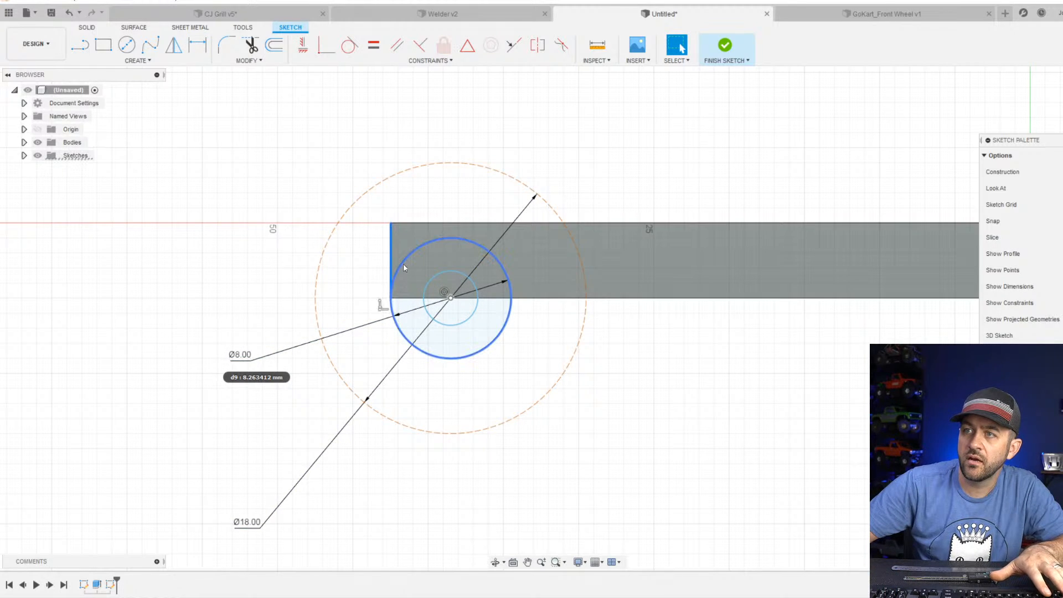
Make the 8 mm circle tangent to the plate's vertical end edge.
click(403, 264)
click(350, 45)
key(Escape)
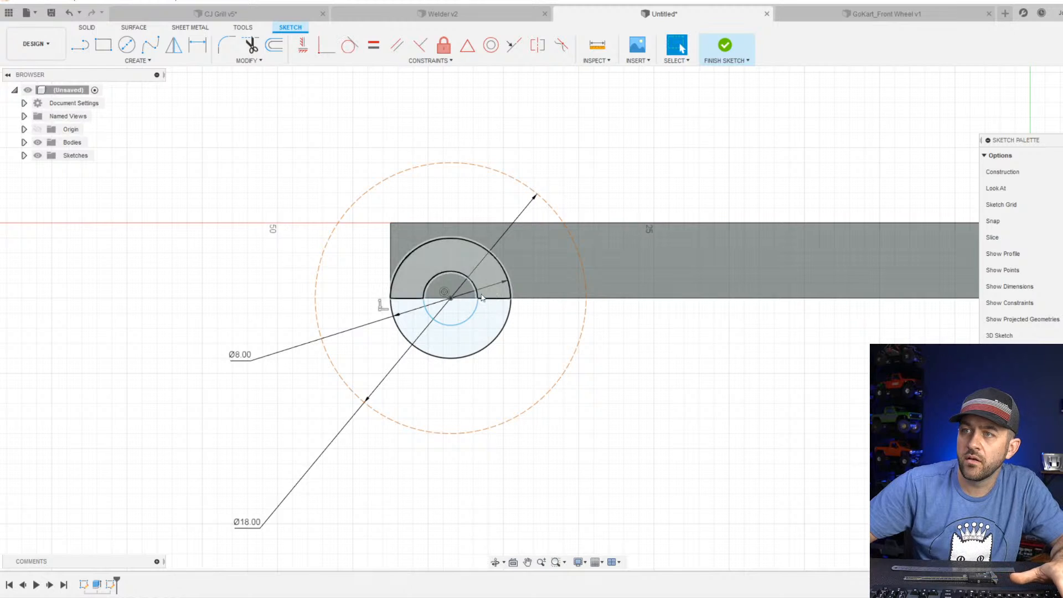
Dimension the inner circle's diameter to 2.5 mm.
key(d)
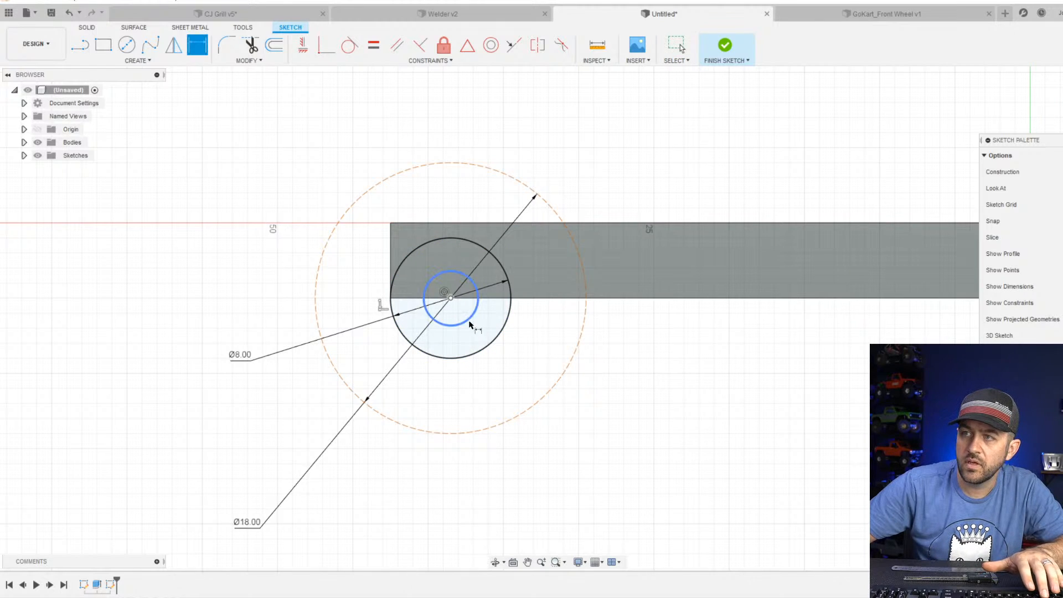
click(470, 317)
click(527, 354)
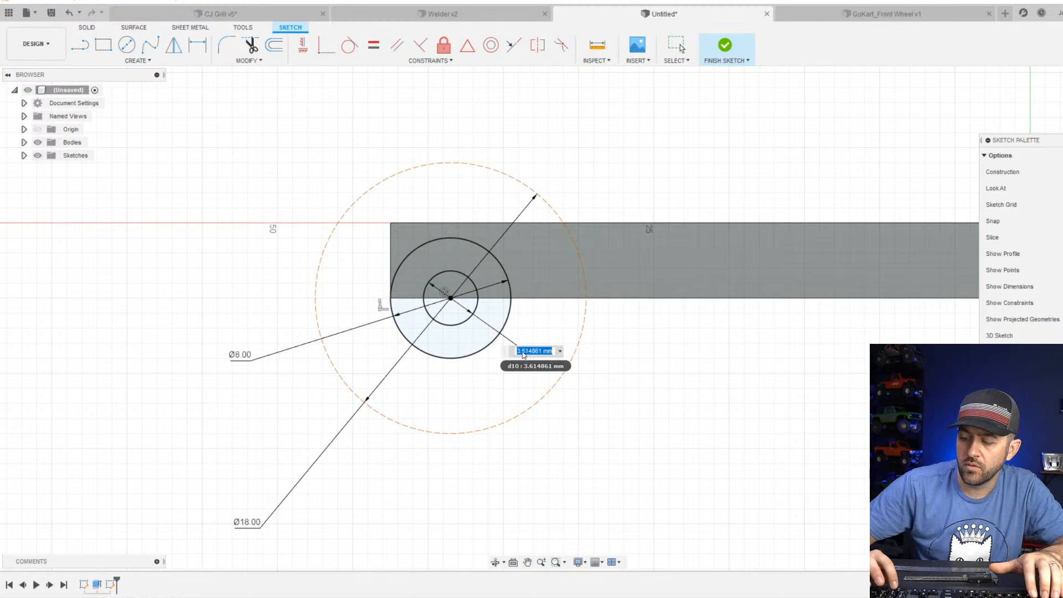
text(2.5)
key(Return)
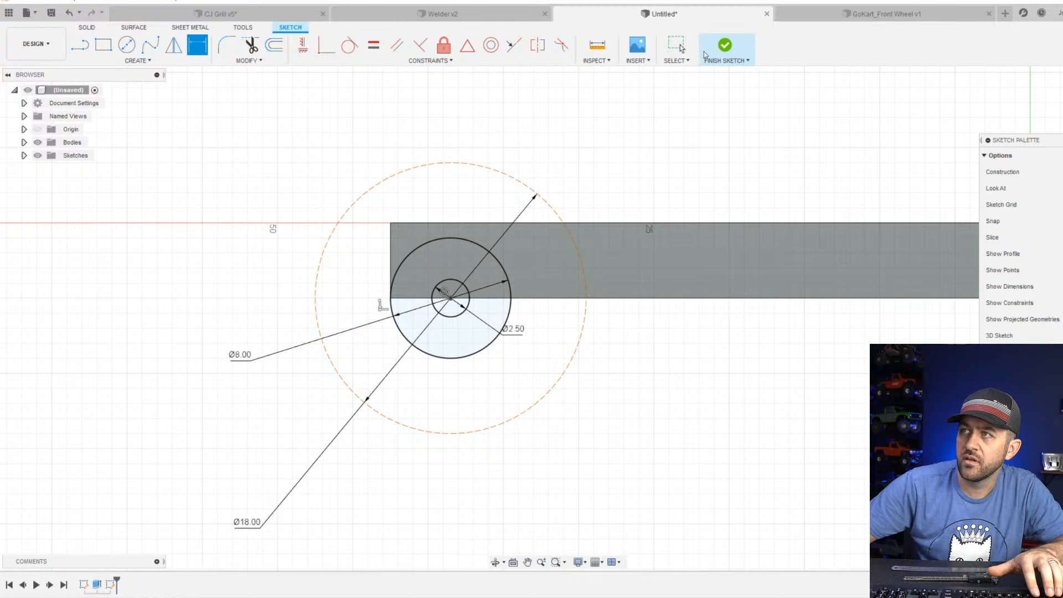
Extrude both halves of the ring between the 8 mm and 2.5 mm circles by -35 mm across the plate, joined to it.
click(724, 45)
click(97, 44)
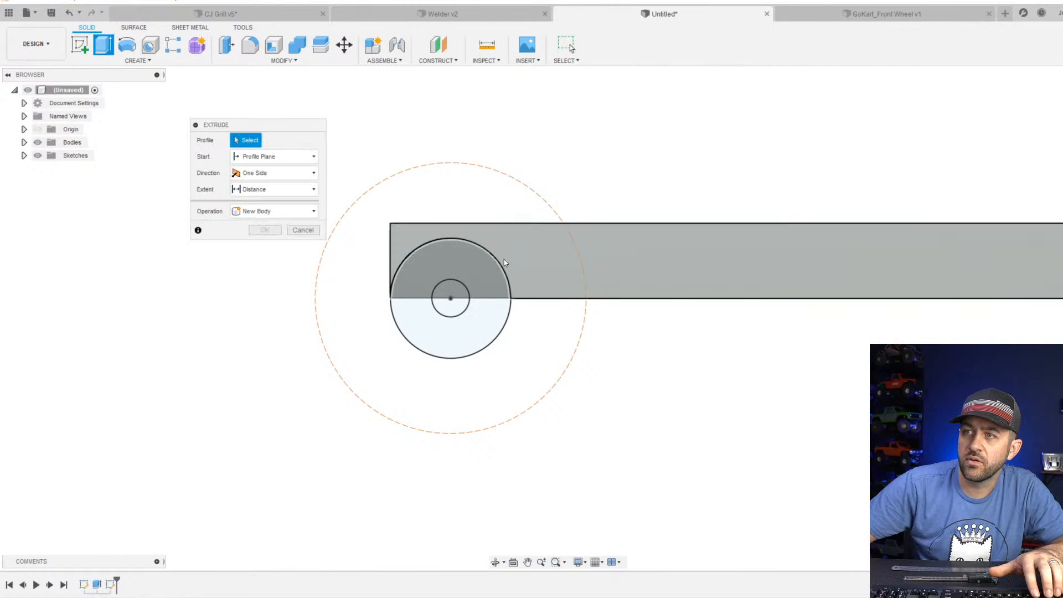
click(481, 277)
click(467, 326)
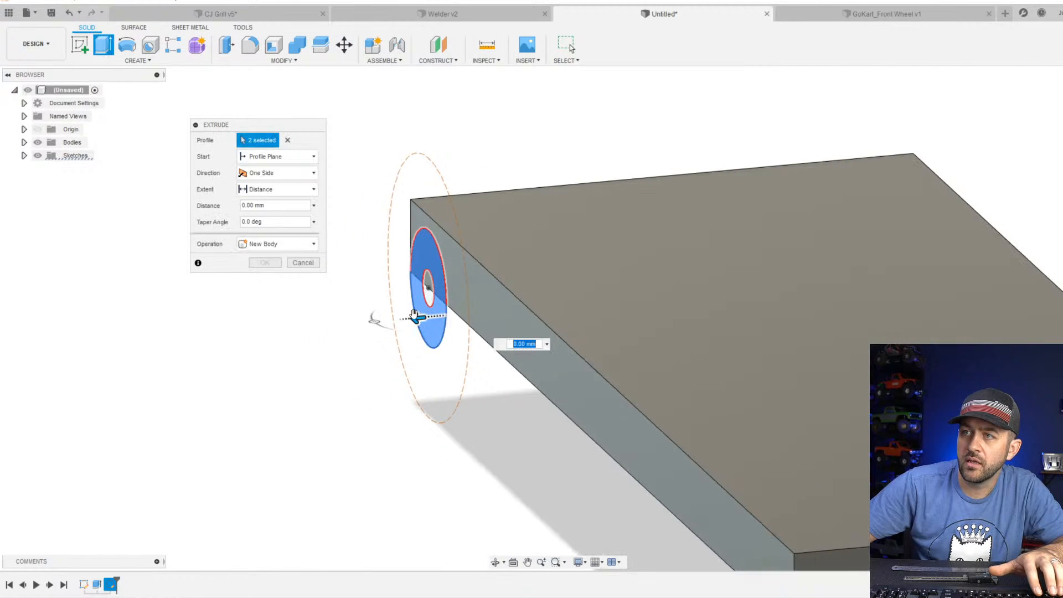
drag(418, 318, 917, 277)
shift+middle_drag(917, 278, 862, 287)
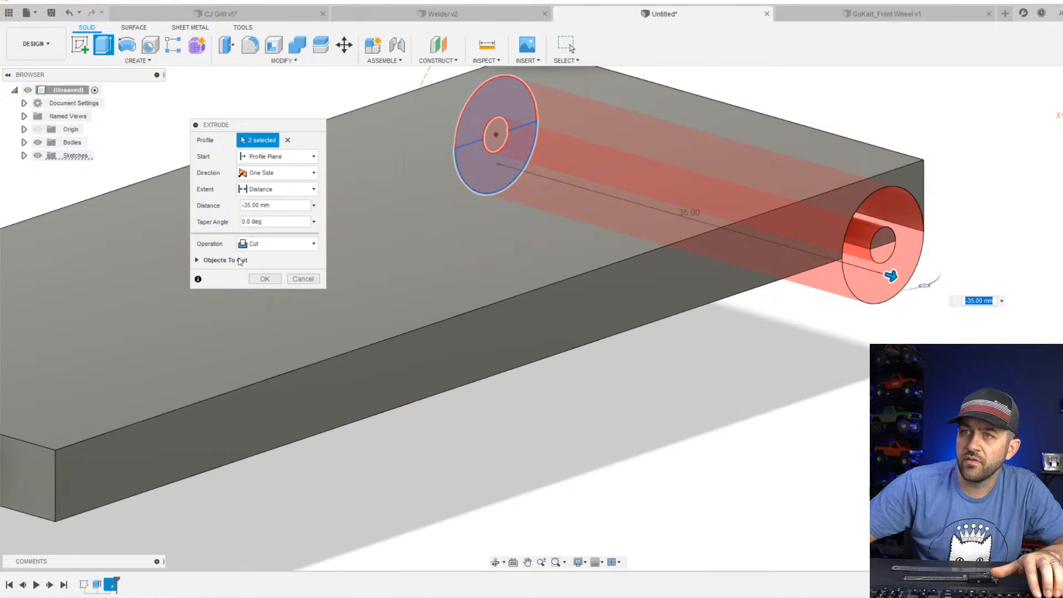
click(275, 244)
click(275, 260)
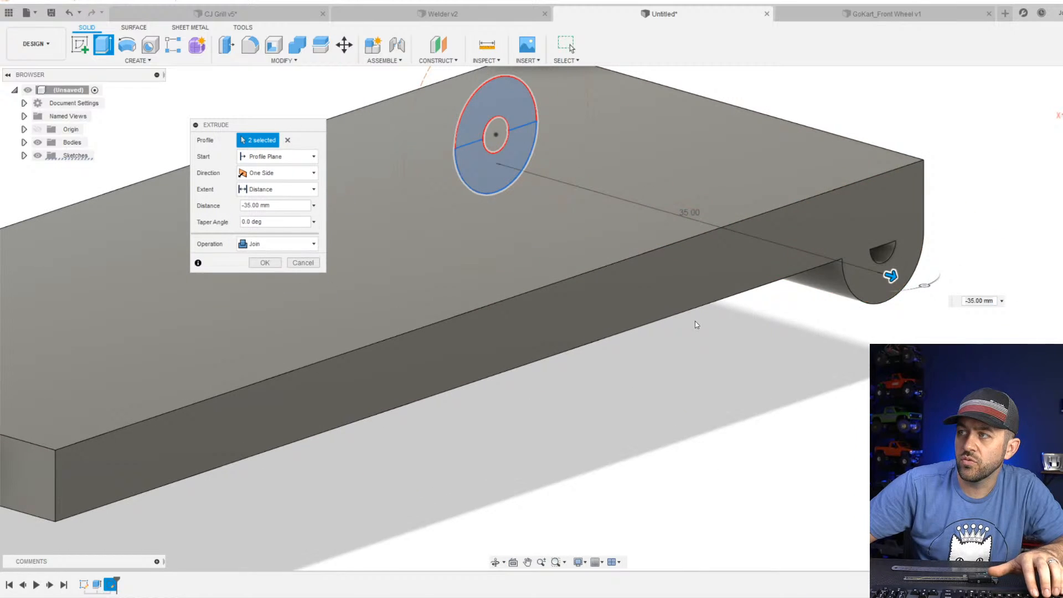
click(266, 263)
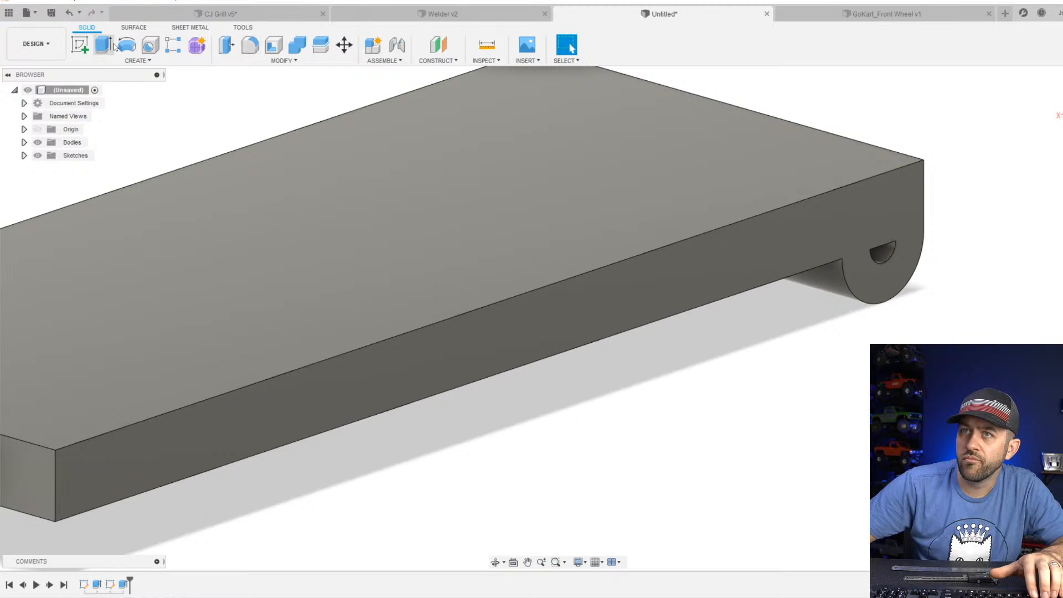
Sketch a circle on the plate's long side face, centred on the half-round axle opening and matching its edge.
click(80, 44)
click(859, 247)
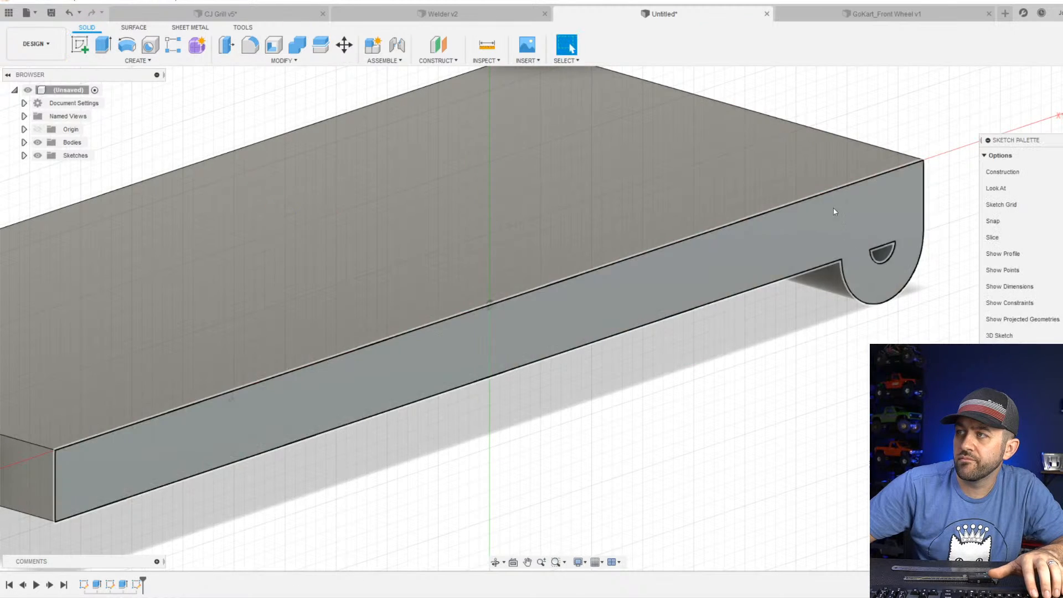
click(127, 44)
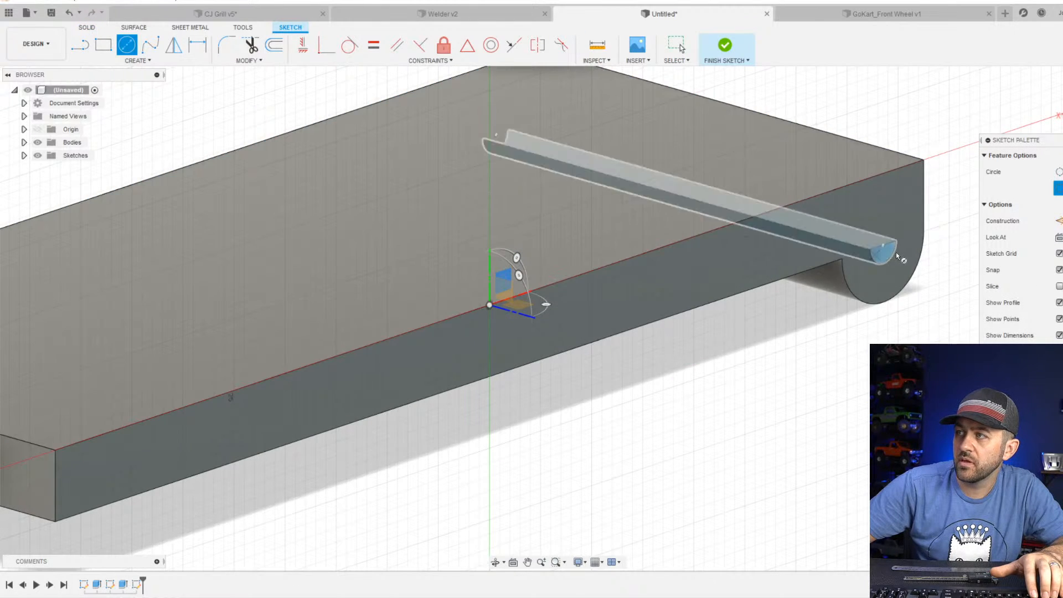
click(882, 244)
click(870, 250)
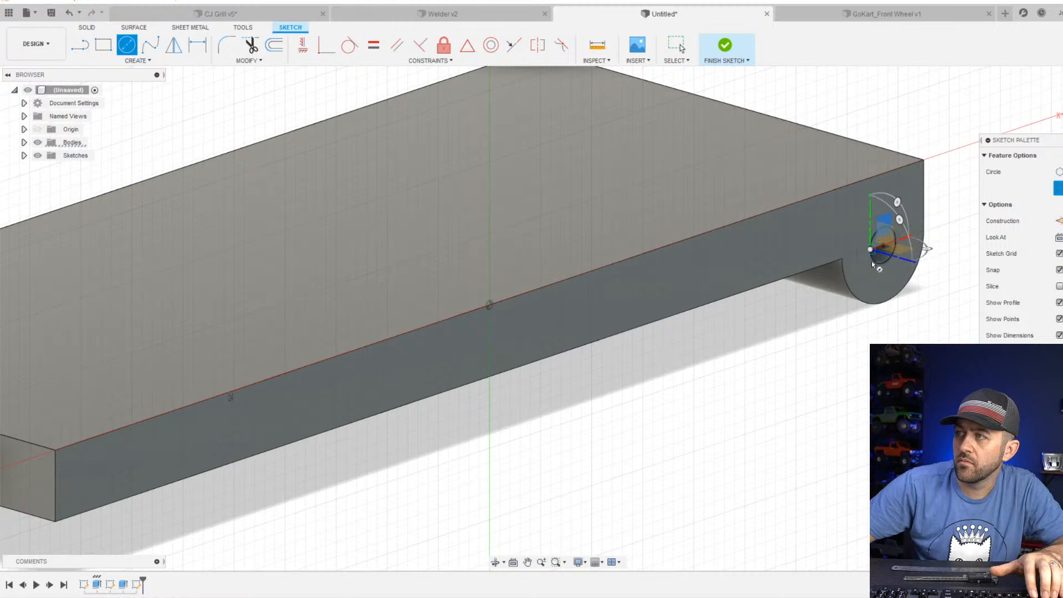
key(Escape)
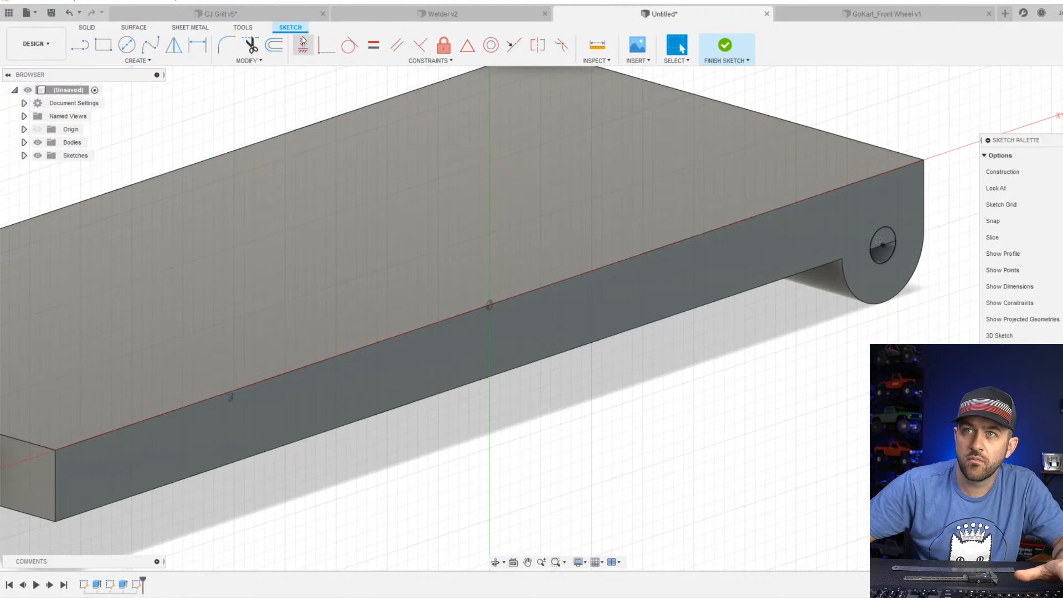
click(714, 53)
Cut the upper half of the axle-hole circle through the plate with a -63 mm extrusion.
click(103, 44)
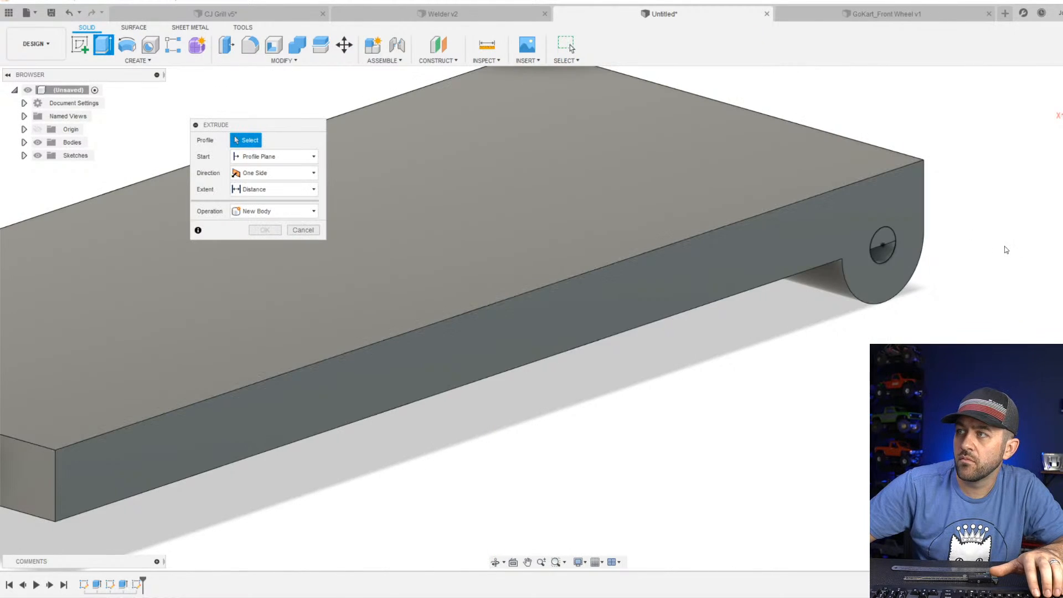
click(880, 235)
drag(880, 235, 181, 114)
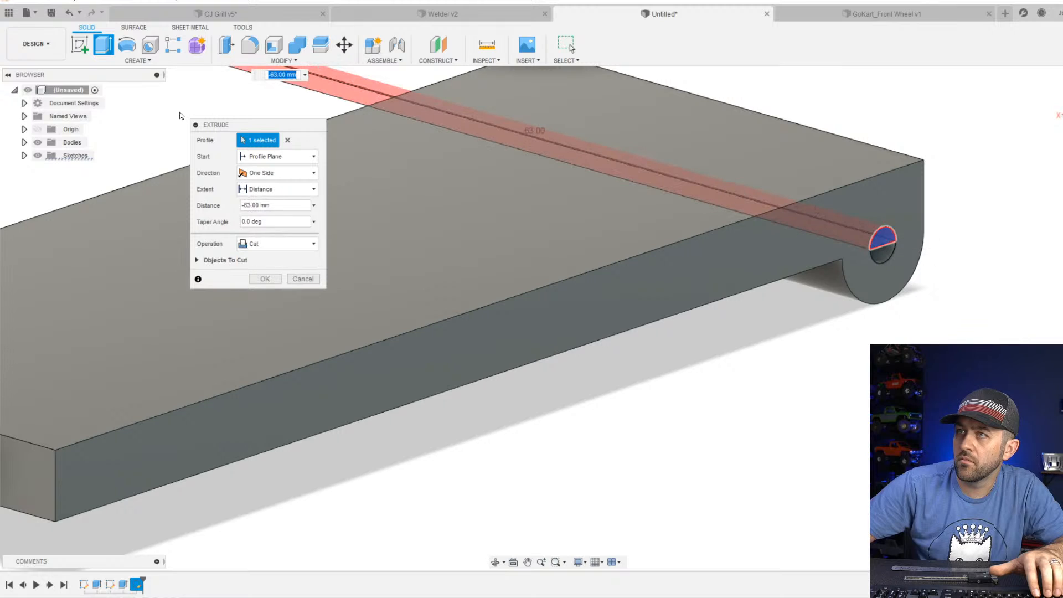
key(Return)
Examine the base plate and its axle mount from the side, above and underneath.
scroll(553, 254, down, 3)
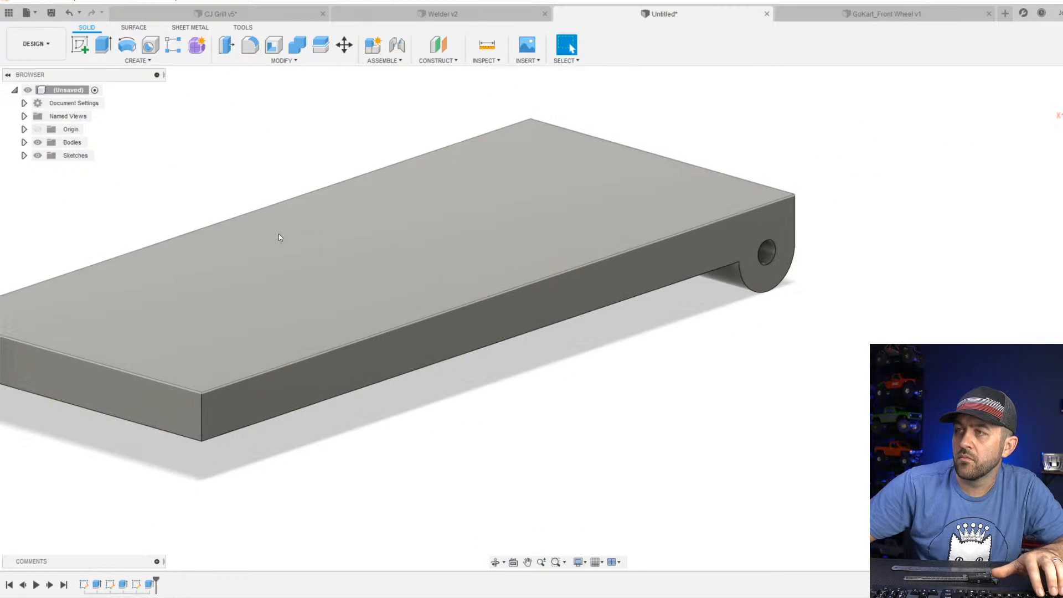
shift+middle_drag(278, 234, 391, 238)
middle_drag(365, 282, 449, 292)
scroll(371, 262, down, 2)
scroll(450, 292, down, 2)
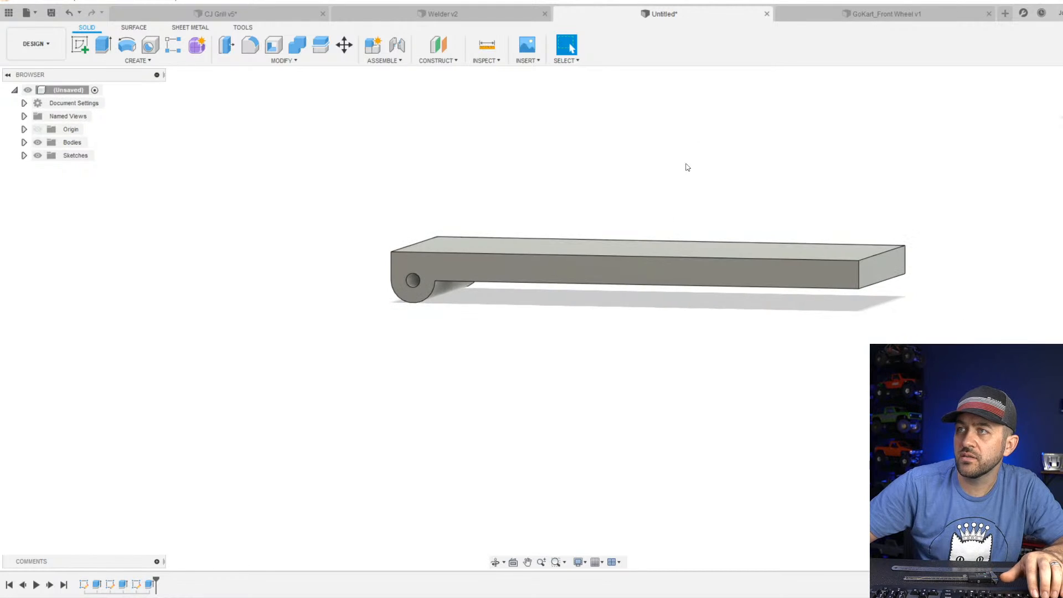
click(1061, 113)
scroll(808, 290, up, 3)
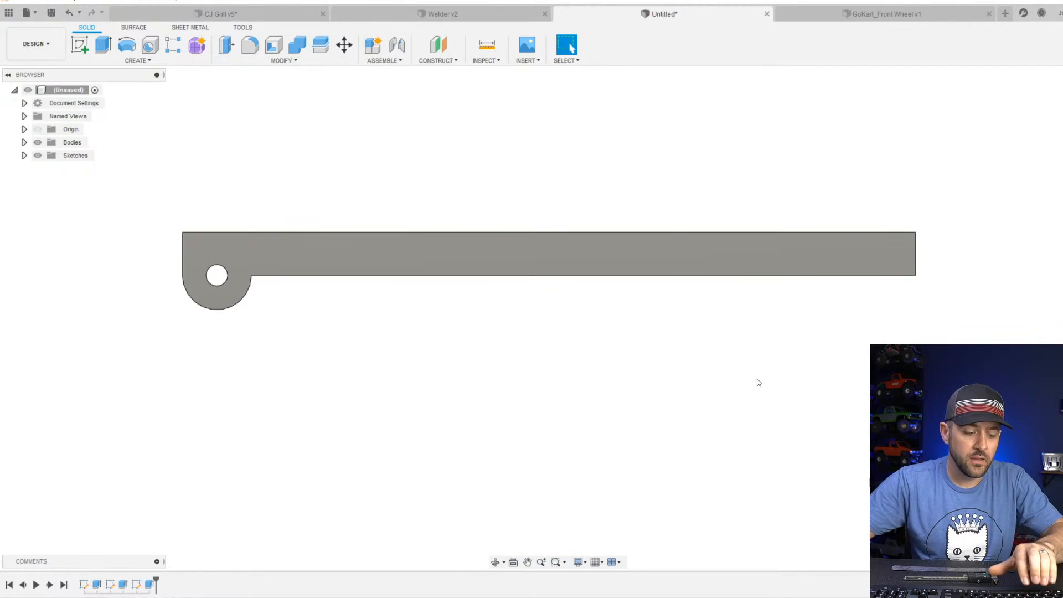
shift+middle_drag(896, 335, 375, 281)
click(337, 244)
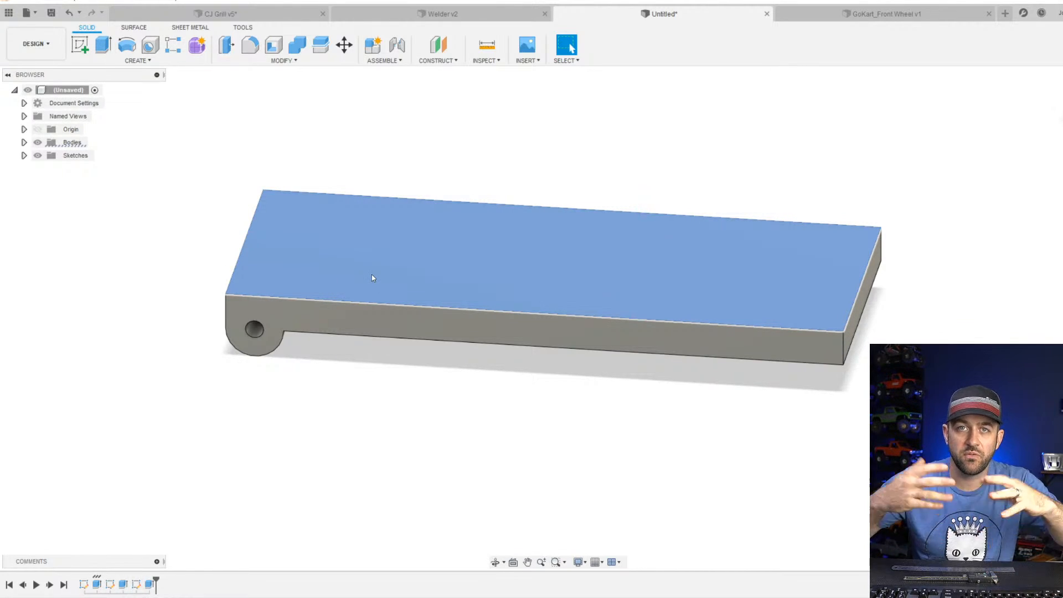
shift+middle_drag(729, 436, 824, 308)
click(823, 306)
click(830, 359)
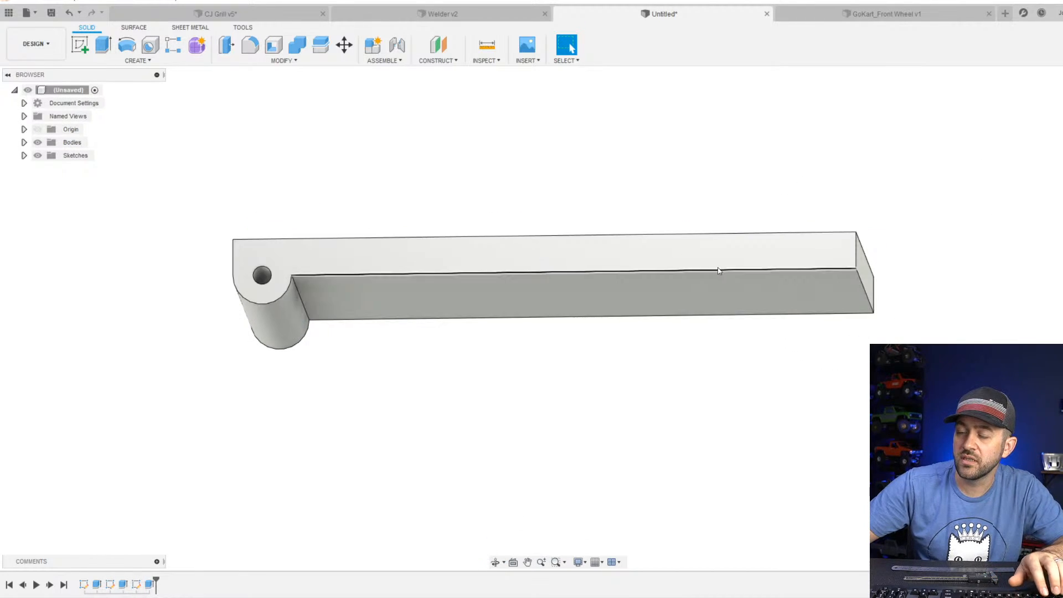
shift+middle_drag(719, 270, 717, 283)
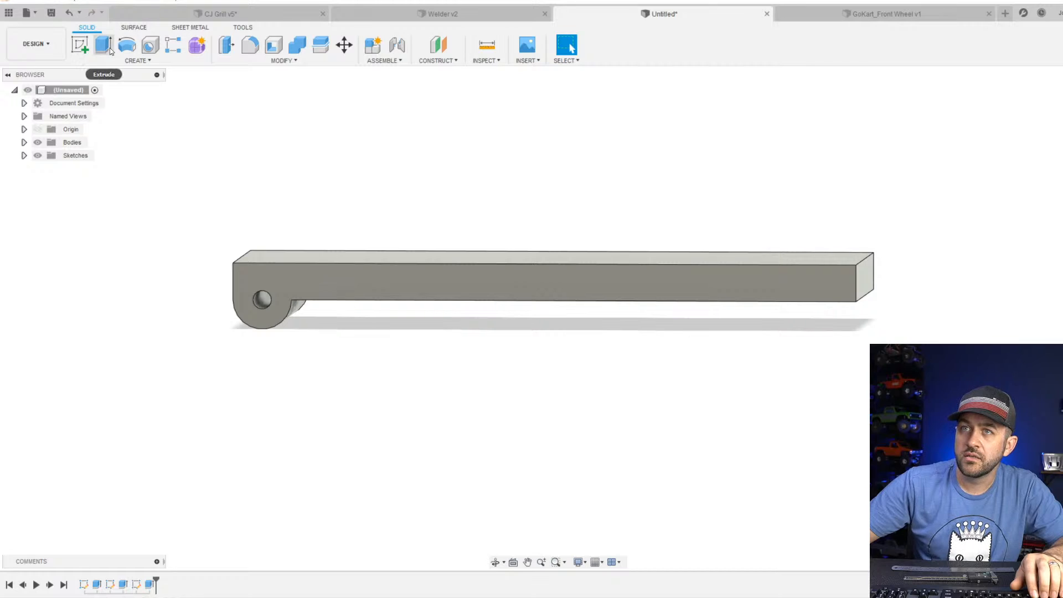
On the plate's side face, sketch connected vertical, diagonal and horizontal lines down from the lower corner opposite the axle mount.
click(81, 46)
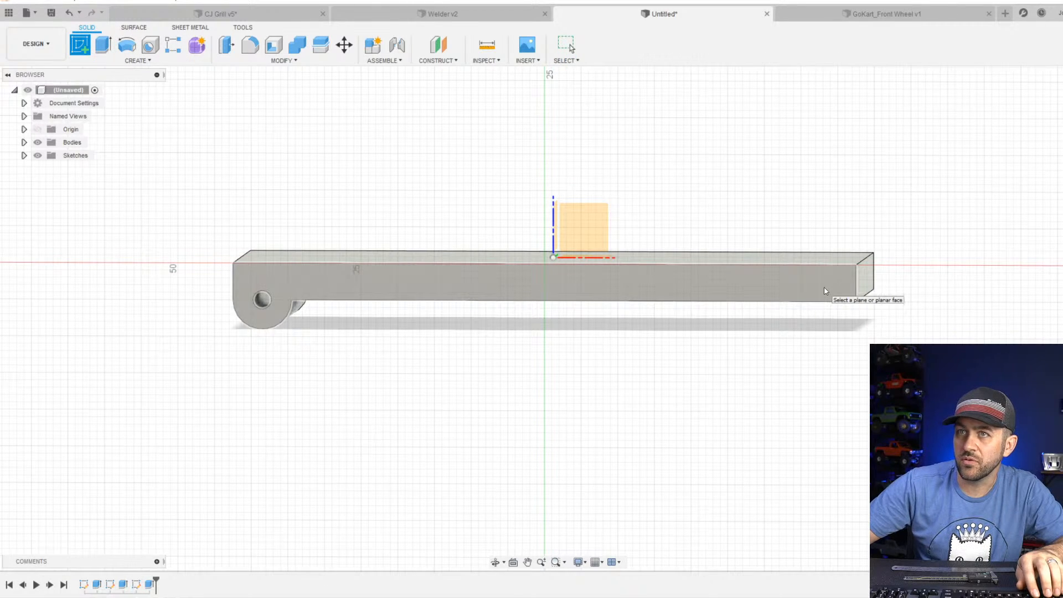
click(824, 291)
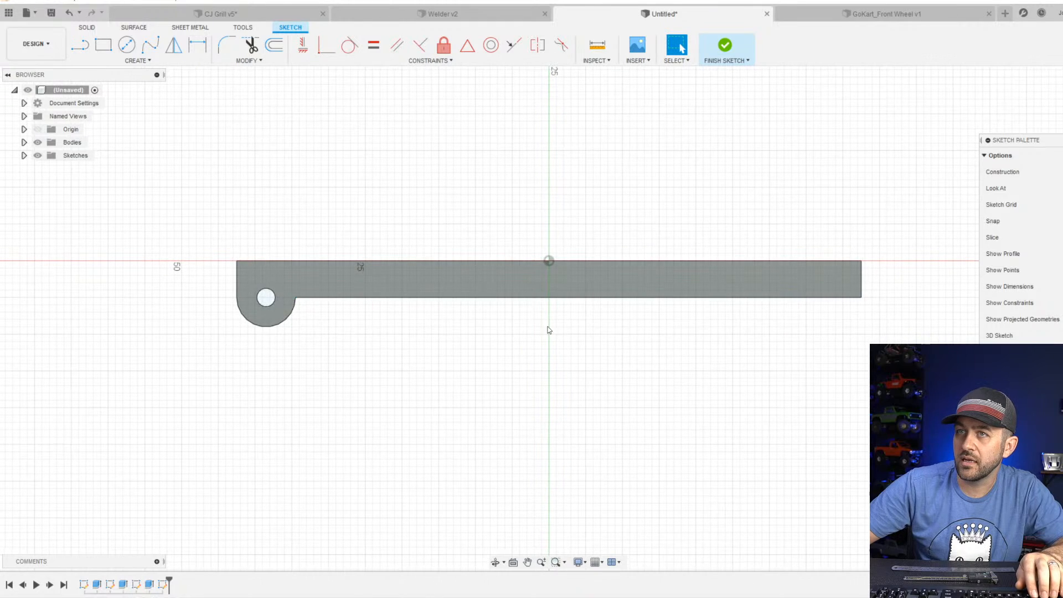
click(80, 45)
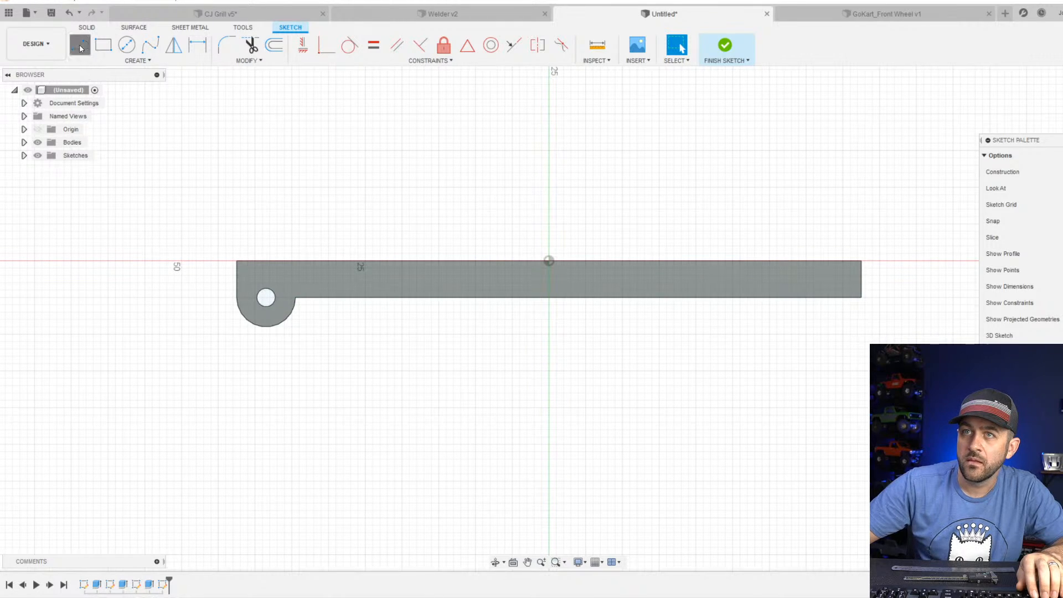
click(861, 298)
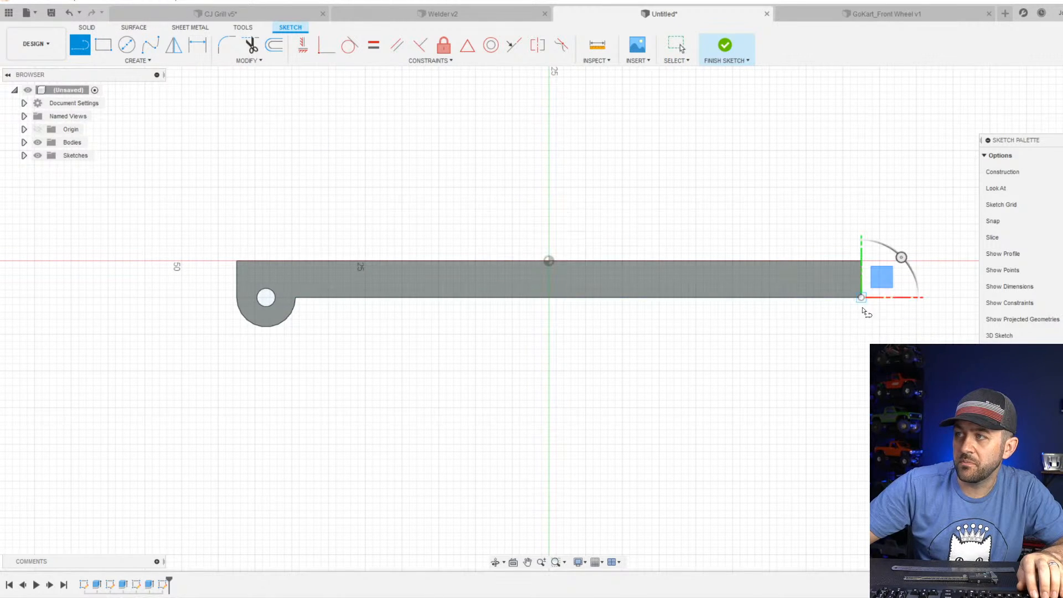
click(843, 342)
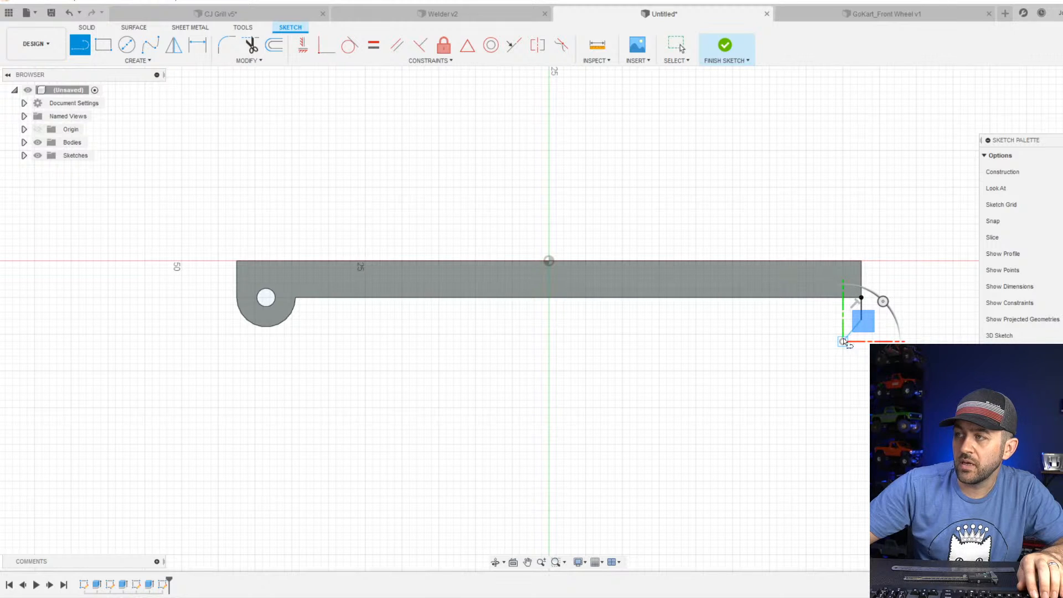
click(815, 343)
scroll(814, 343, up, 2)
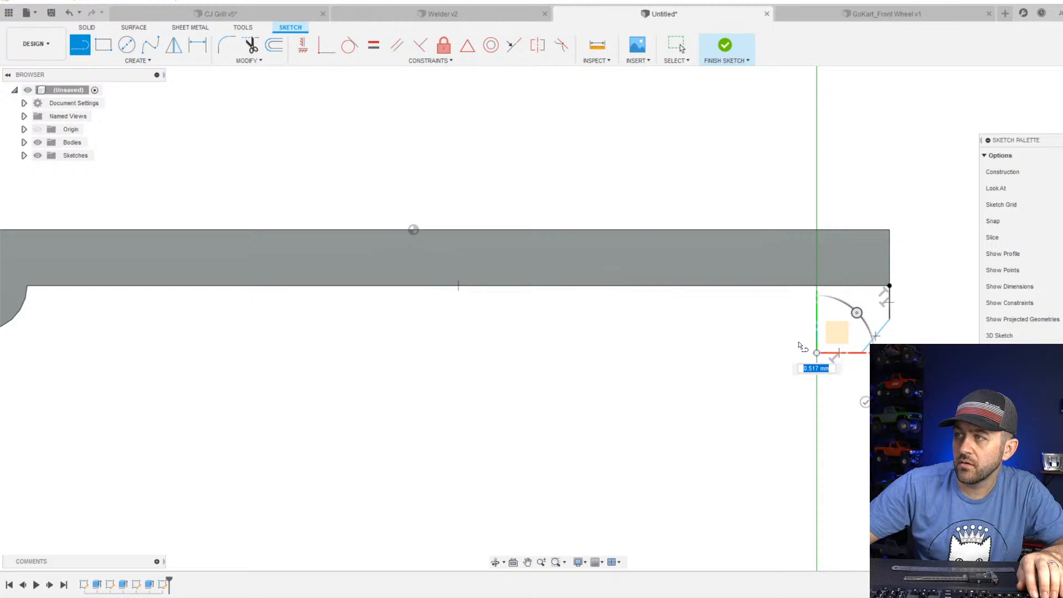
key(Escape)
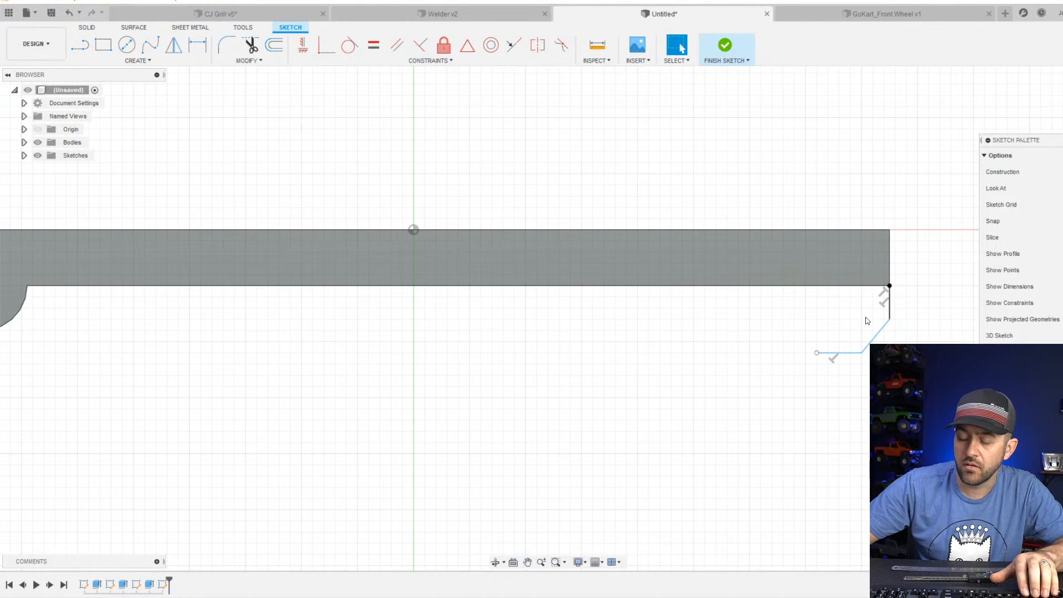
Close the foot profile with a short vertical line, a diagonal up to the plate's underside and a line along it to the corner.
key(l)
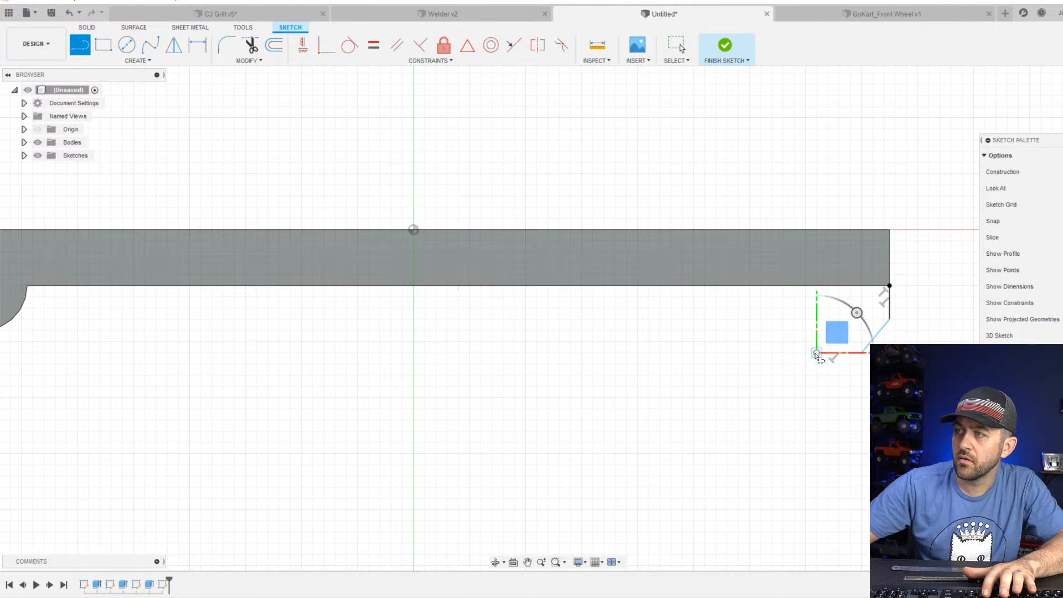
click(817, 355)
click(817, 314)
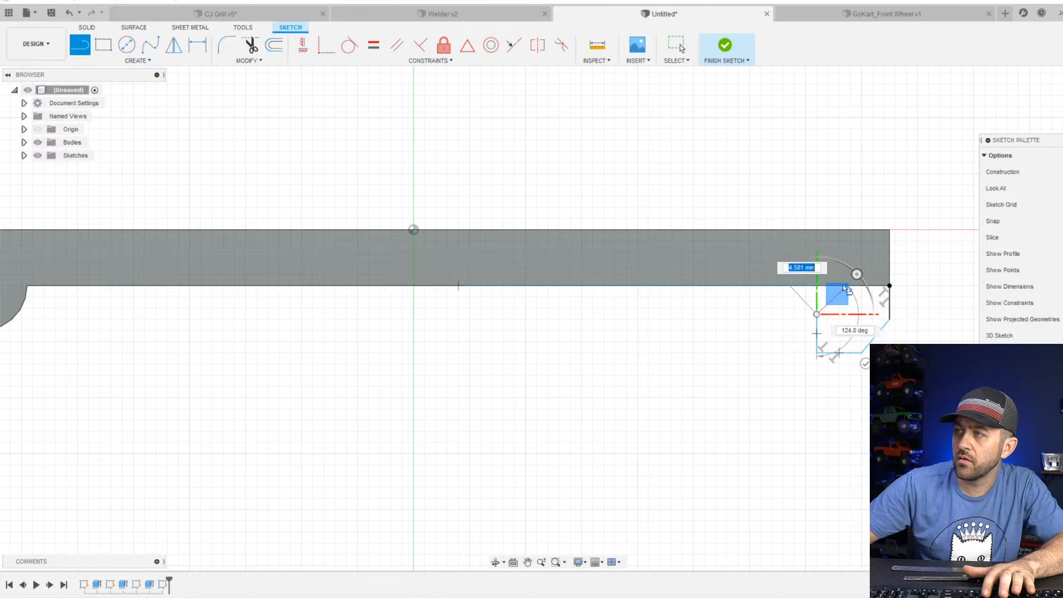
click(889, 286)
scroll(855, 360, down, 1)
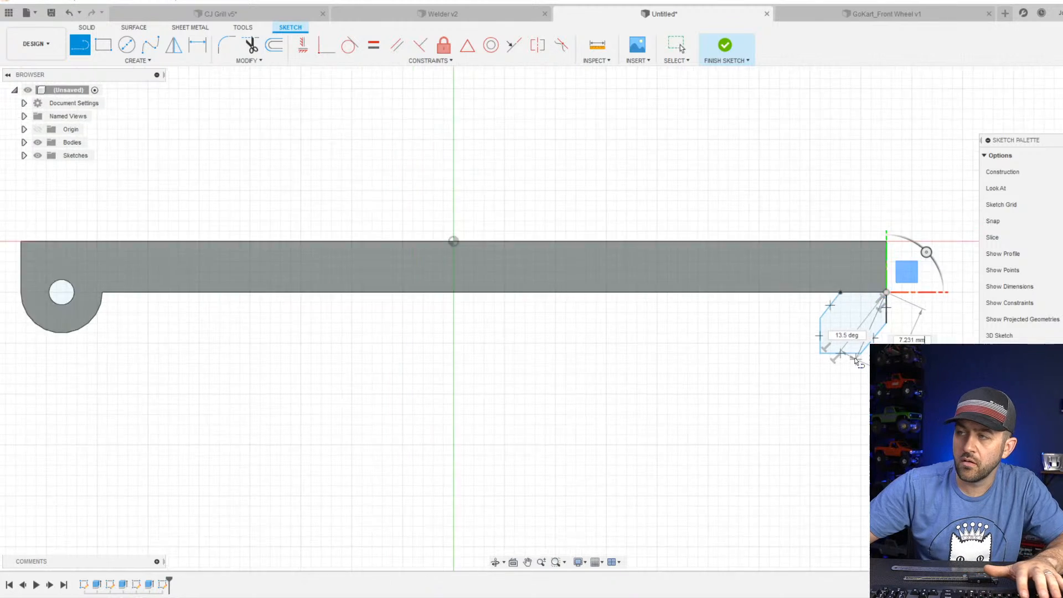
scroll(856, 361, down, 1)
key(Escape)
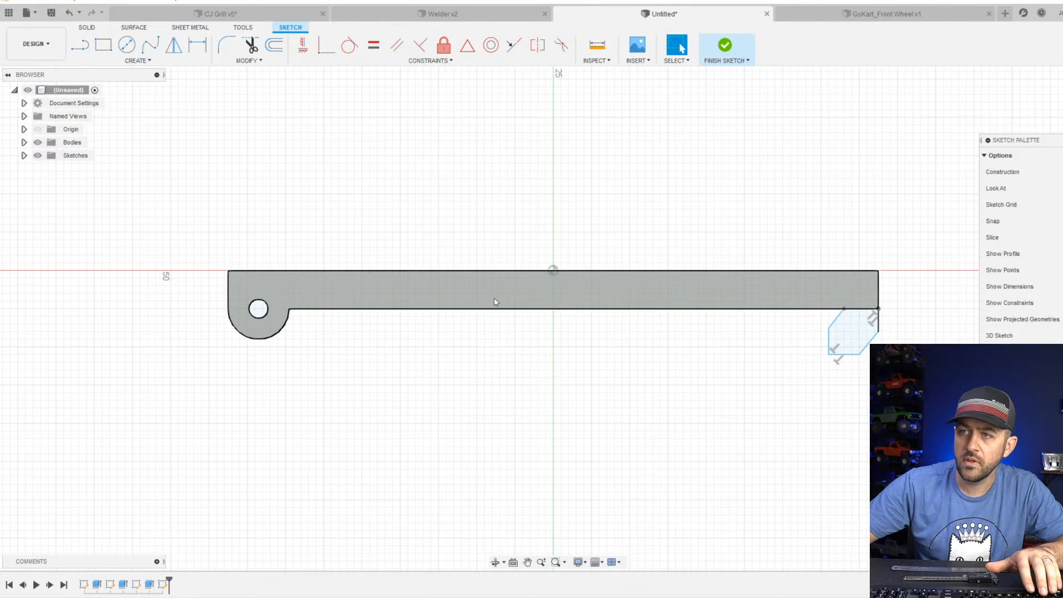
Draw a circle about 21 mm in diameter, centred on the axle hole.
key(d)
key(c)
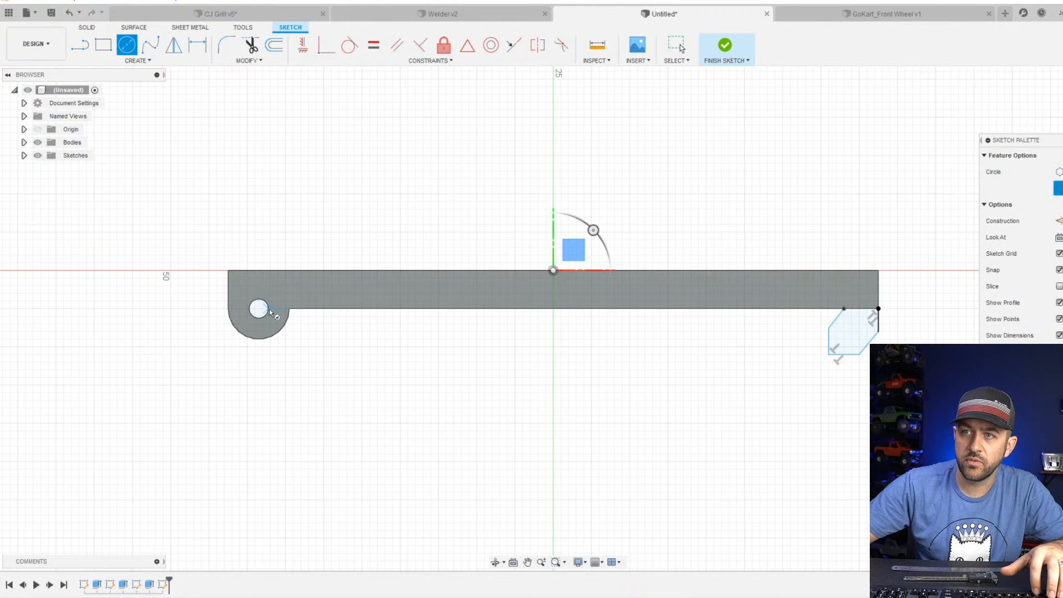
click(259, 308)
click(259, 388)
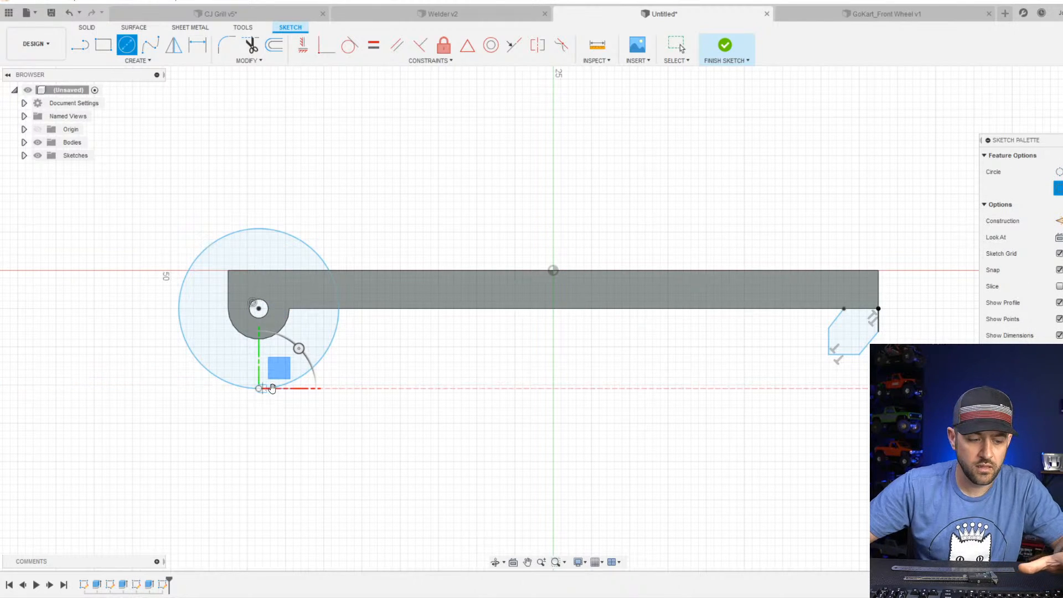
key(Escape)
Set the wheel circle's diameter to 18 mm and convert it to construction geometry.
key(d)
click(276, 391)
click(132, 341)
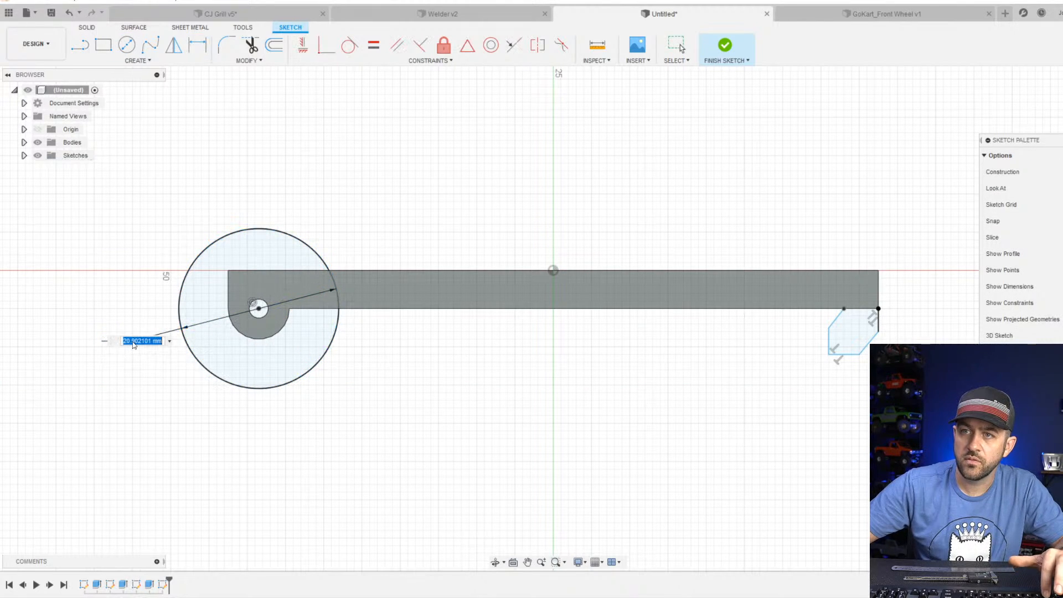
text(18)
key(Return)
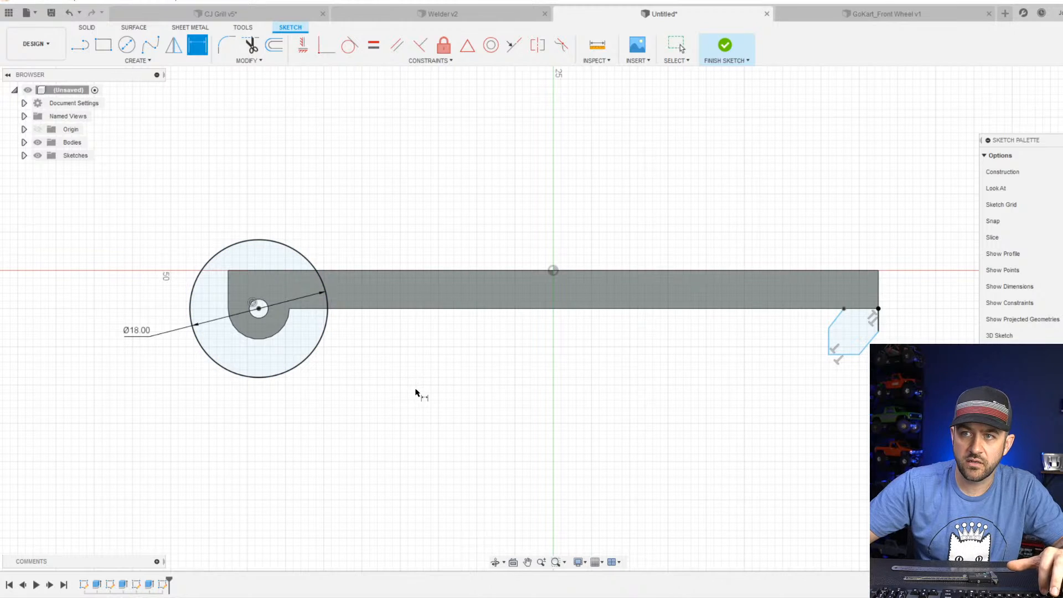
key(Escape)
click(268, 379)
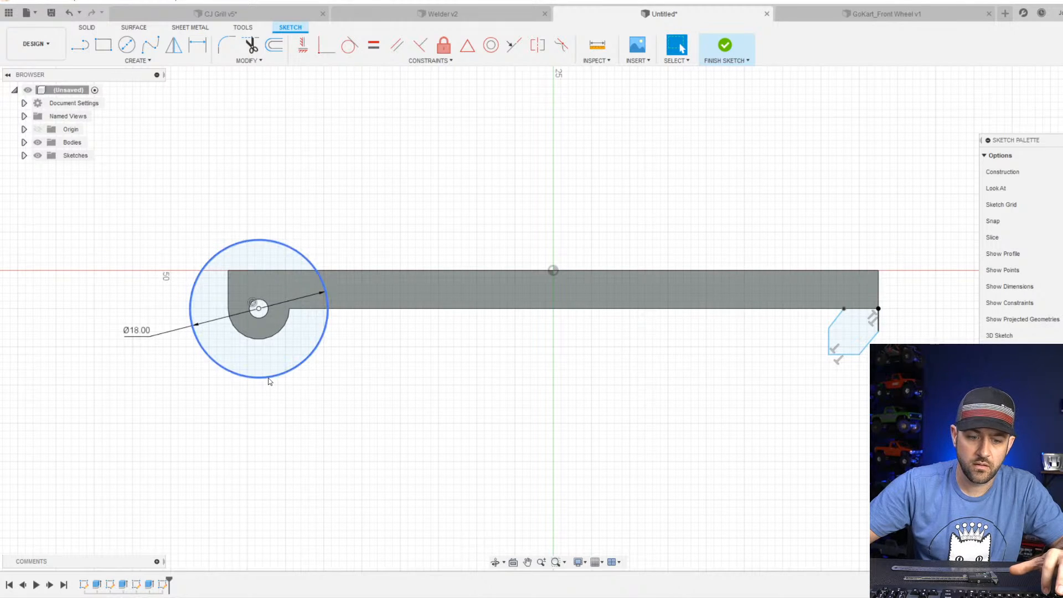
key(Escape)
Draw a horizontal ground line about 86 mm long from the lowest point of the wheel circle, passing below and beyond the foot profile.
key(l)
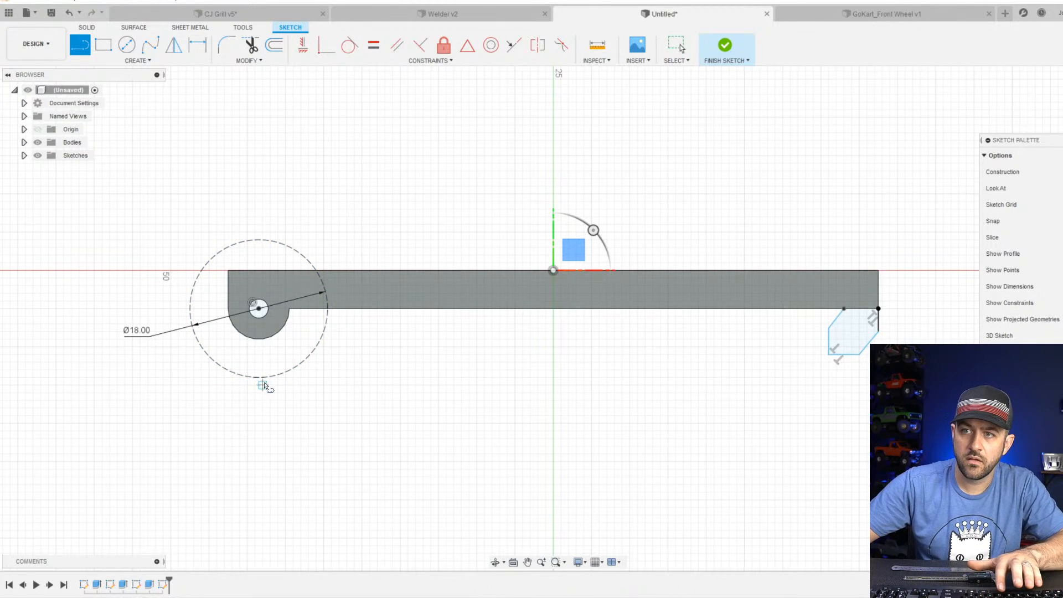
click(257, 376)
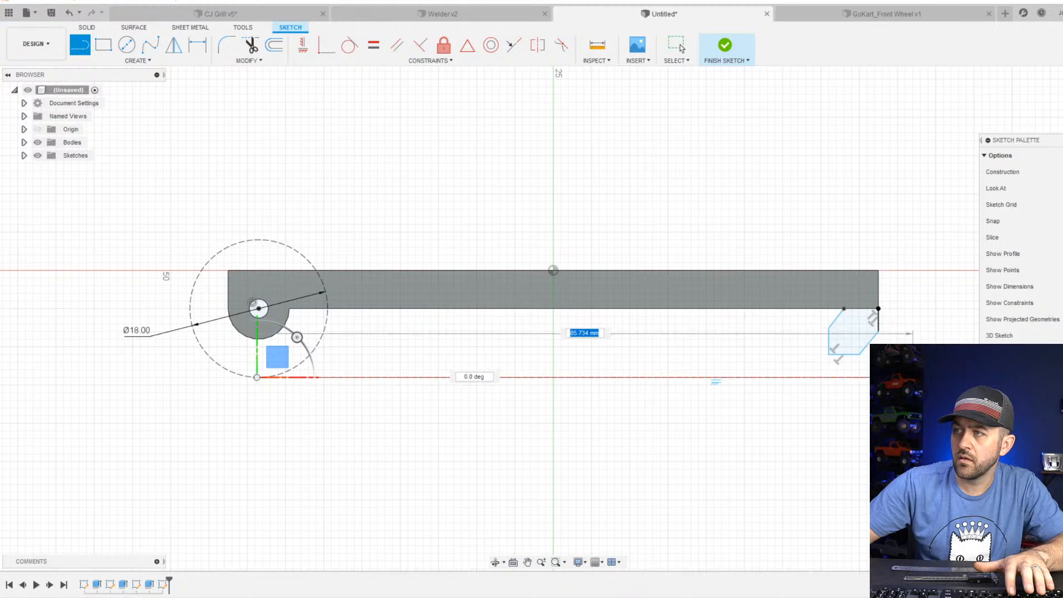
click(912, 377)
key(Escape)
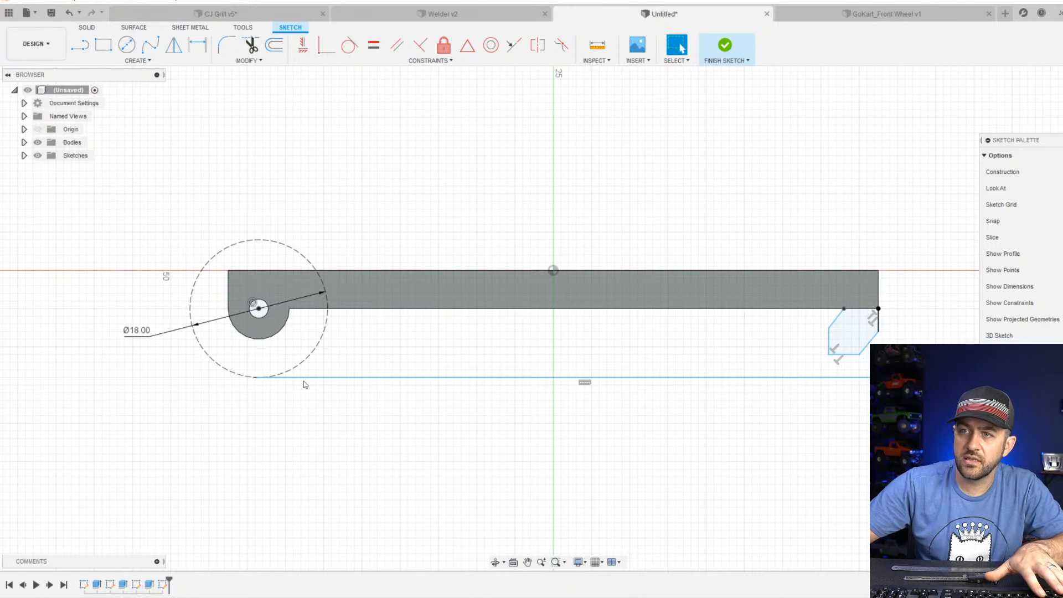
Make the ground line tangent to the wheel circle and convert the line to construction geometry.
click(304, 378)
shift+click(305, 360)
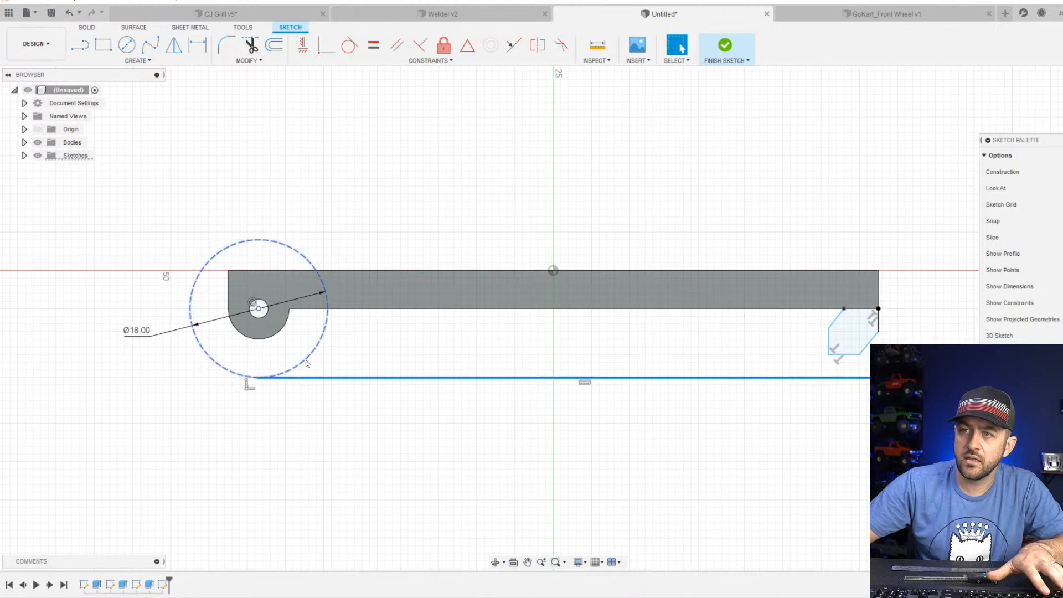
click(350, 48)
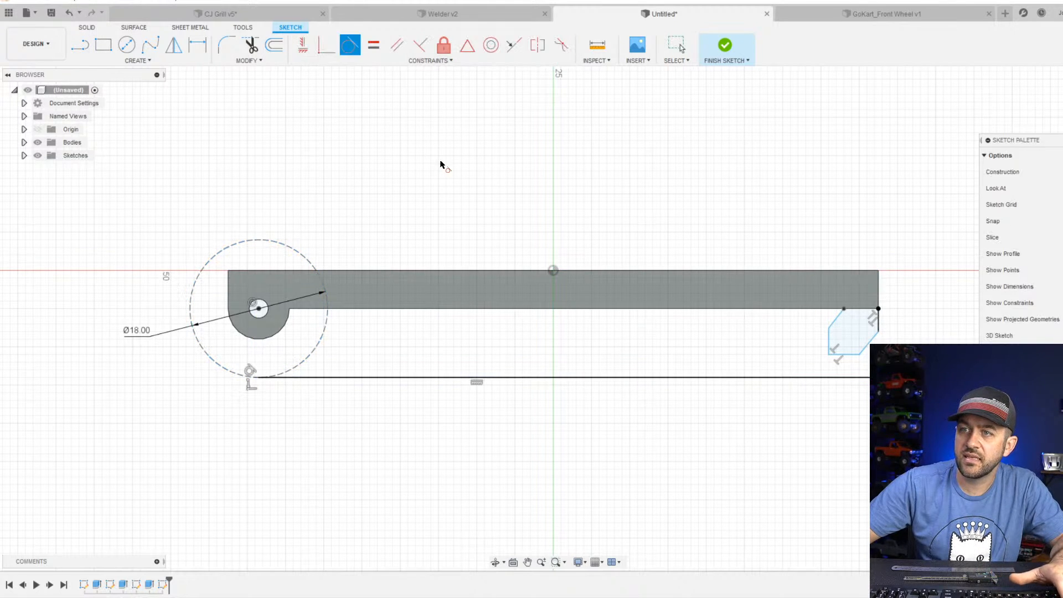
click(504, 378)
key(x)
key(Escape)
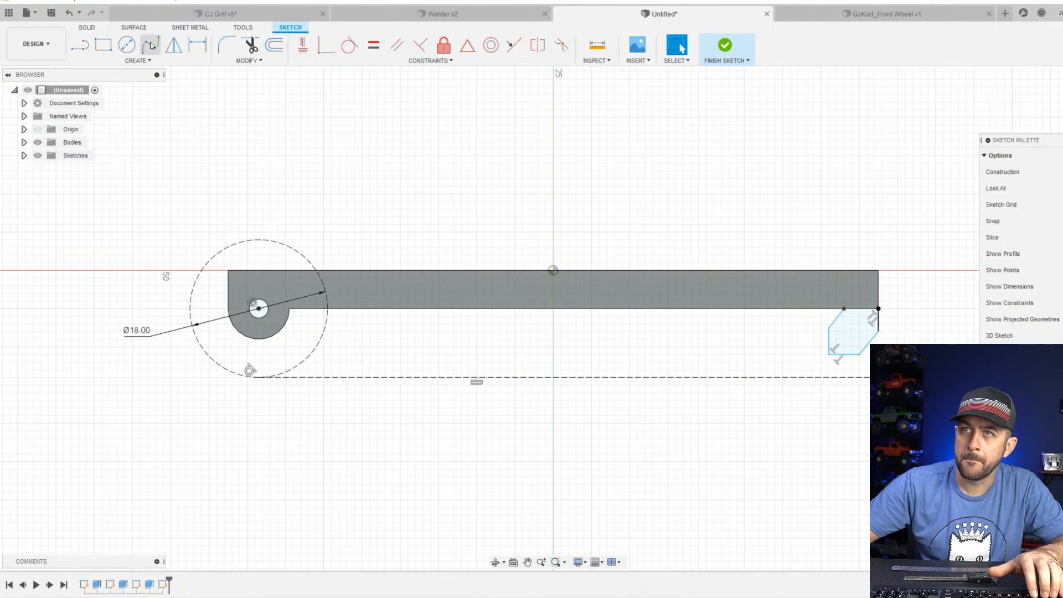
Draw a circle centred inside the foot profile with its lowest point on the construction ground line.
key(c)
scroll(814, 361, up, 3)
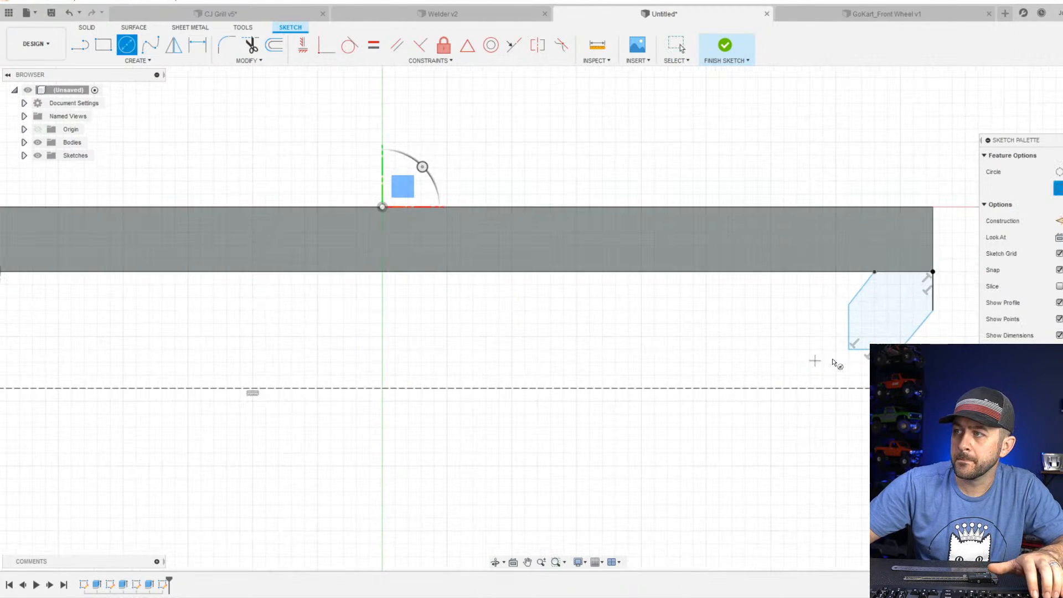
click(864, 327)
click(866, 390)
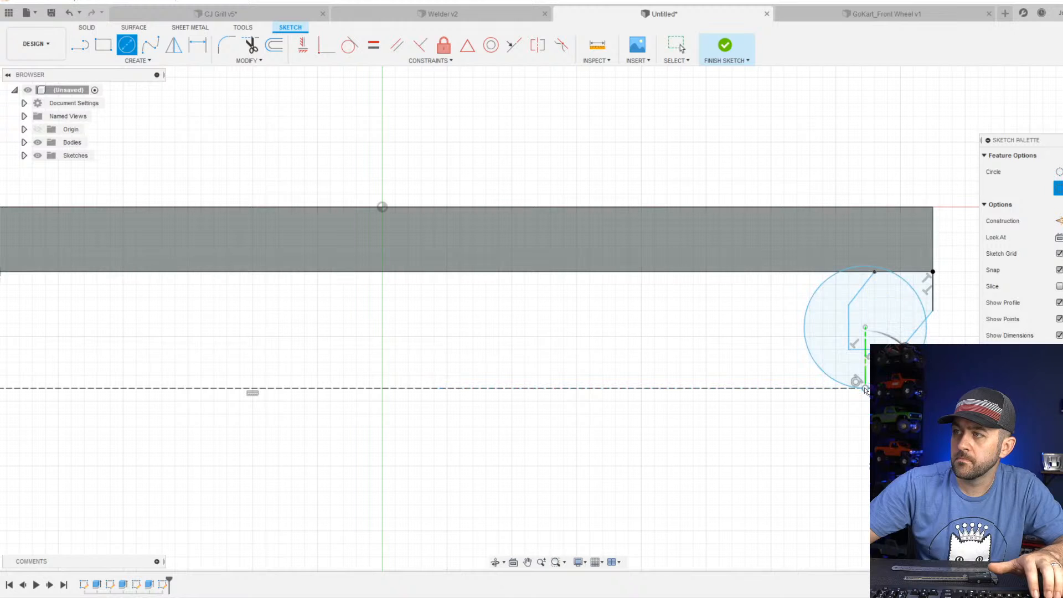
scroll(866, 390, up, 3)
key(Escape)
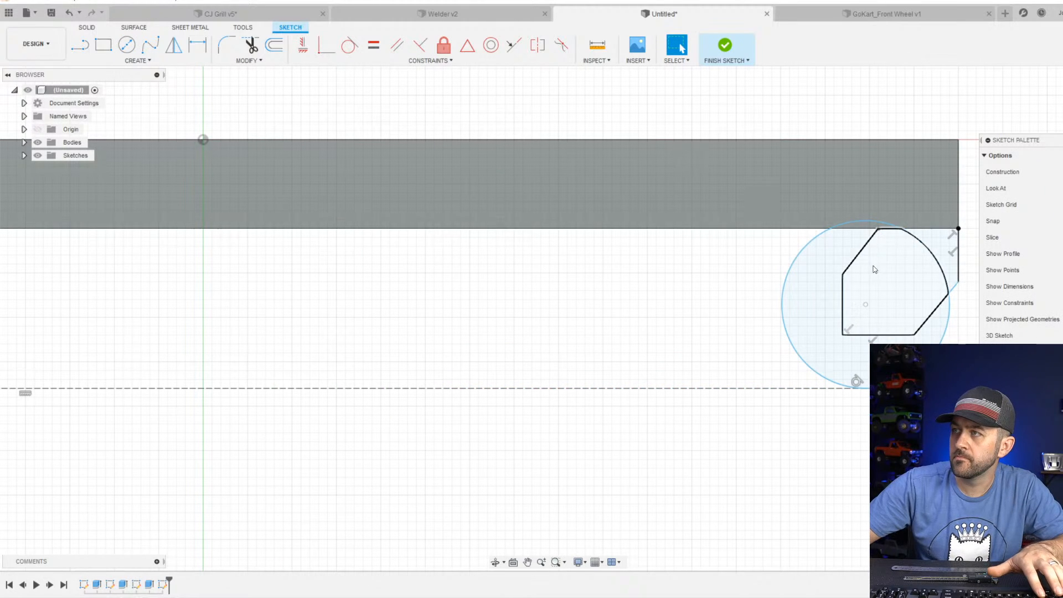
Shrink the circle over the foot profile so its uppermost point sits just below the plate's underside.
click(869, 222)
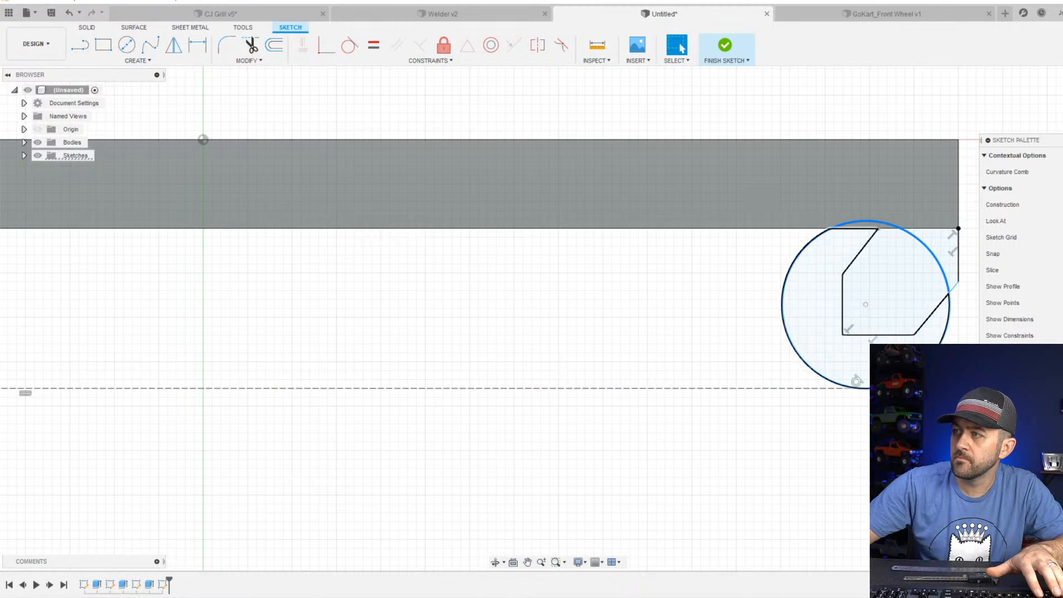
scroll(847, 288, down, 3)
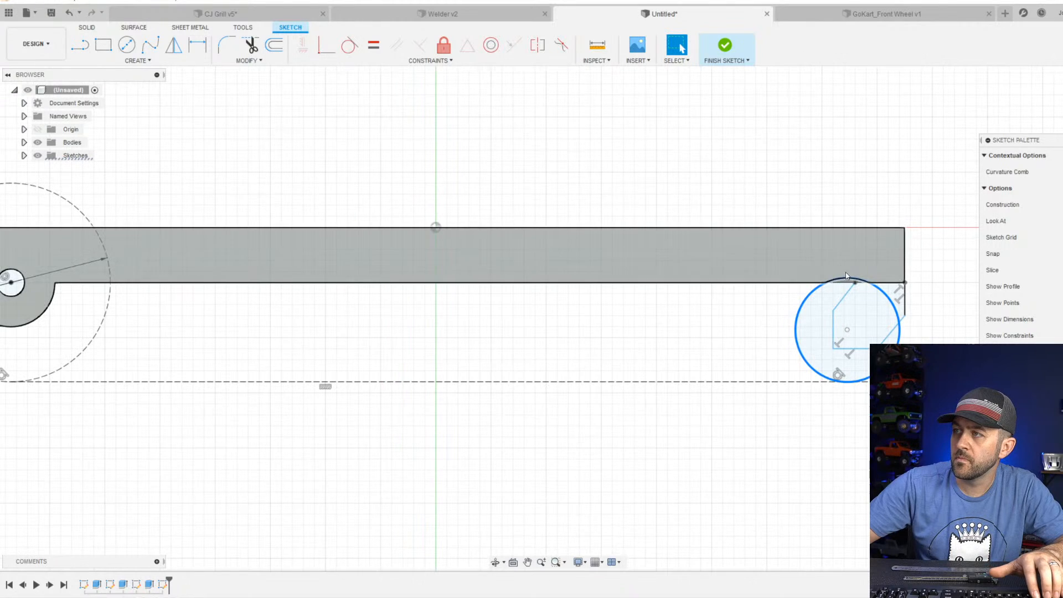
mouse_move(850, 282)
mouse_down()
mouse_move(852, 308)
mouse_move(839, 291)
mouse_up()
scroll(839, 290, up, 3)
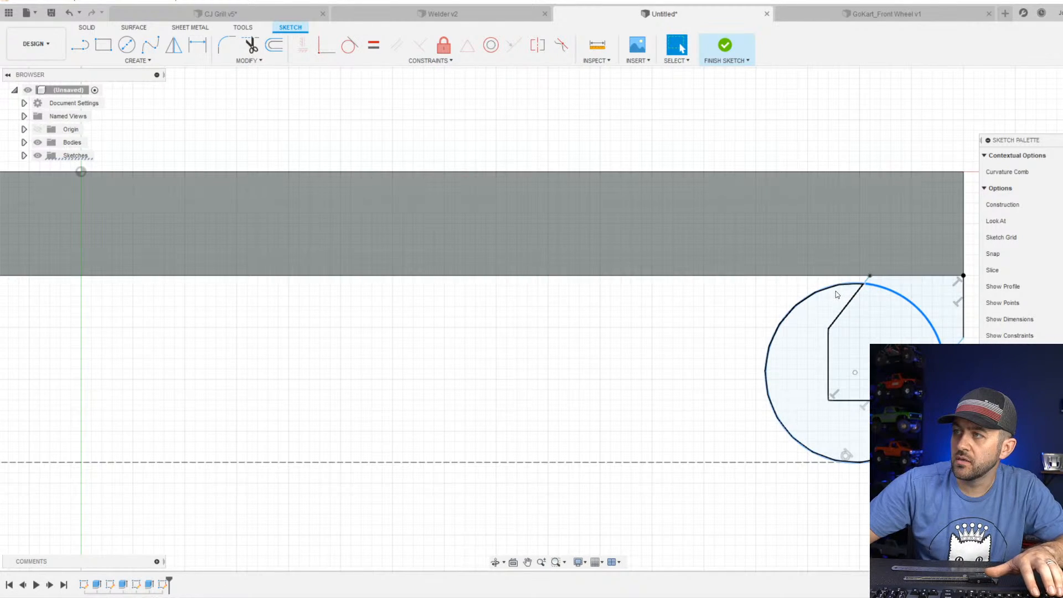
Apply a Tangent constraint between the circle over the foot profile and the plate's underside edge.
shift+click(838, 275)
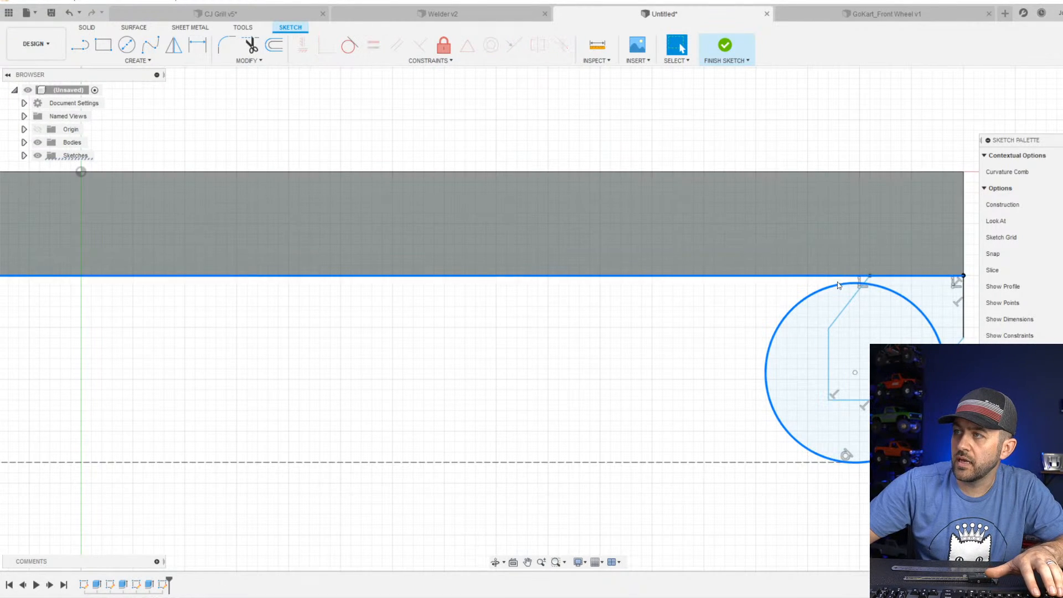
click(350, 44)
scroll(769, 356, down, 3)
scroll(771, 364, up, 2)
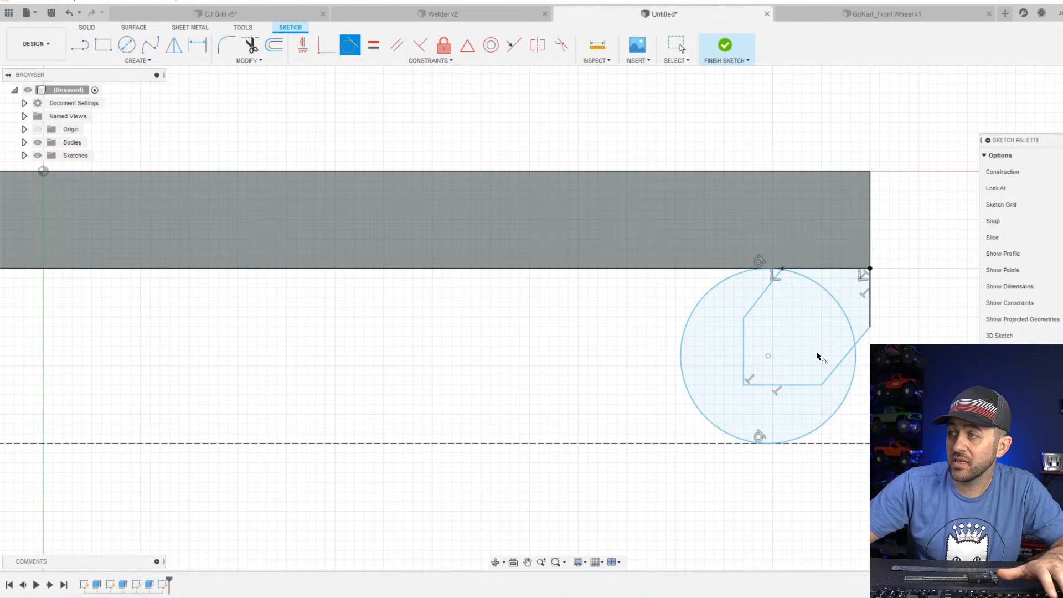
scroll(855, 357, up, 3)
scroll(854, 360, down, 3)
scroll(782, 303, up, 3)
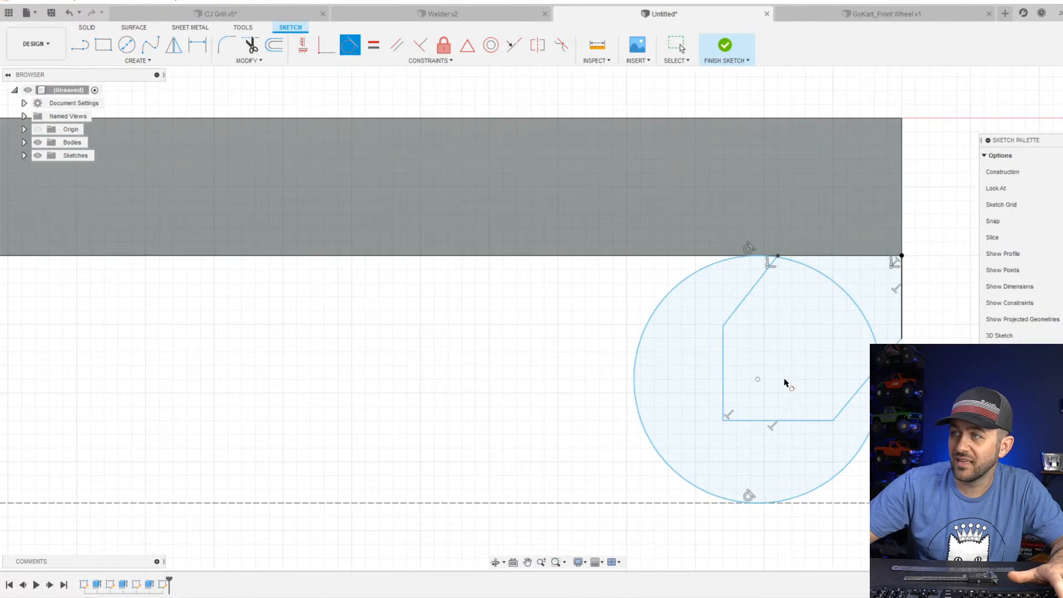
scroll(823, 456, down, 2)
key(Escape)
scroll(787, 388, down, 2)
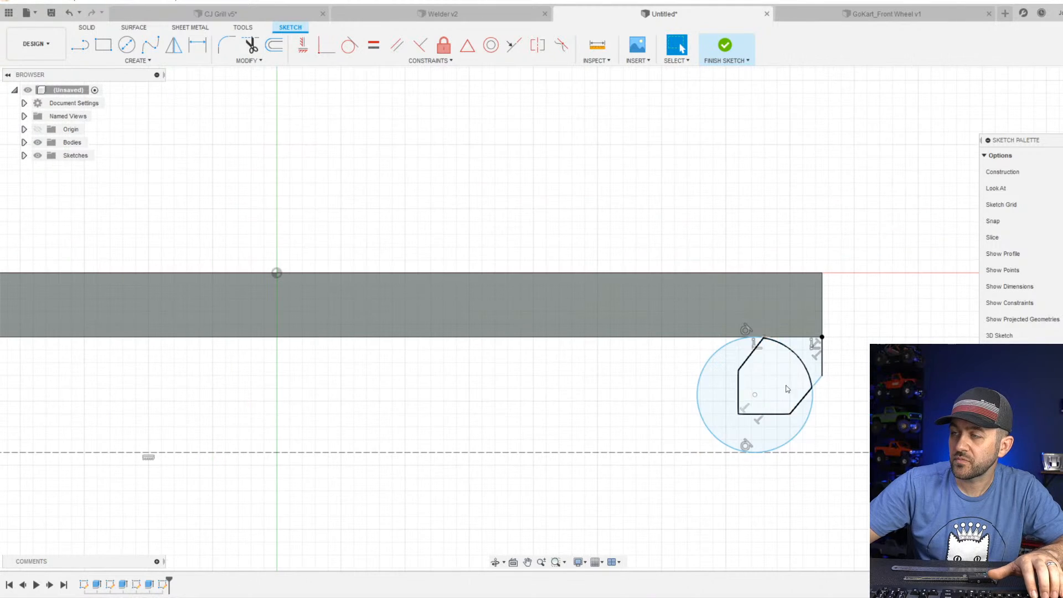
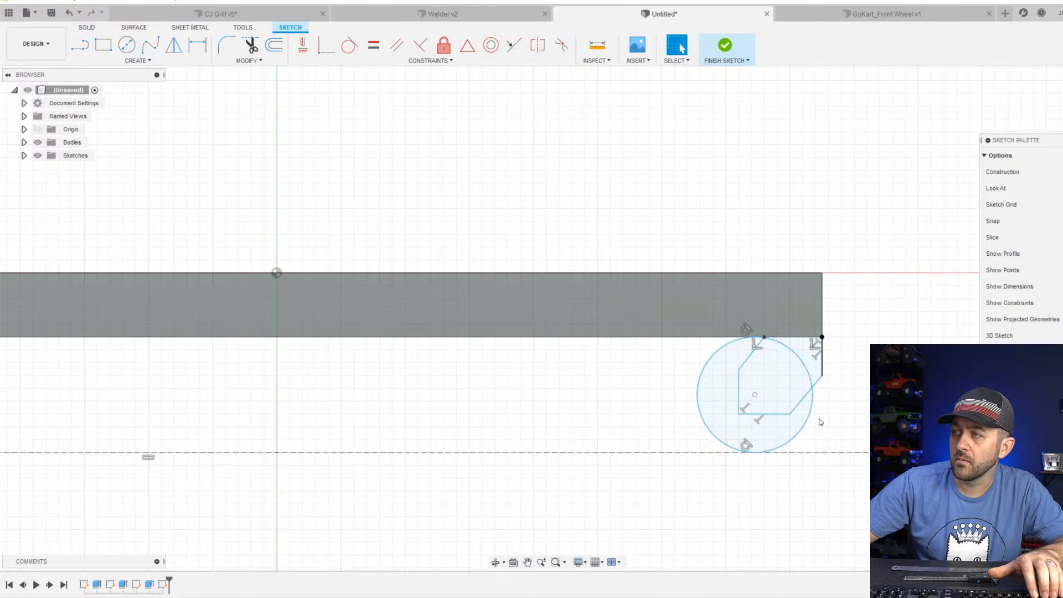
Finish the sketch and extrude the circle and foot profile regions by -5 mm as a new body.
scroll(820, 422, up, 1)
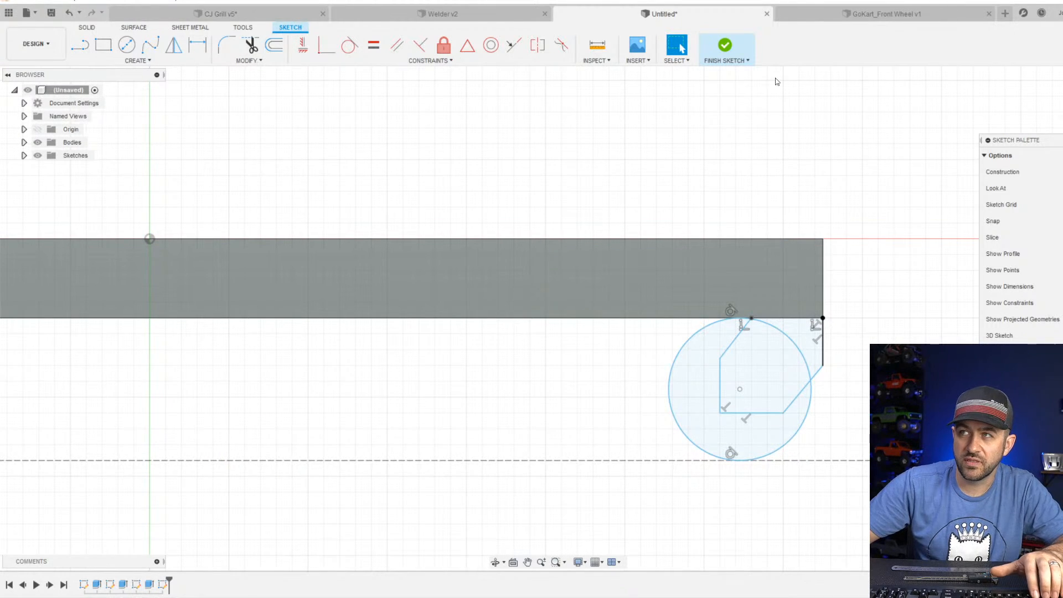
click(724, 45)
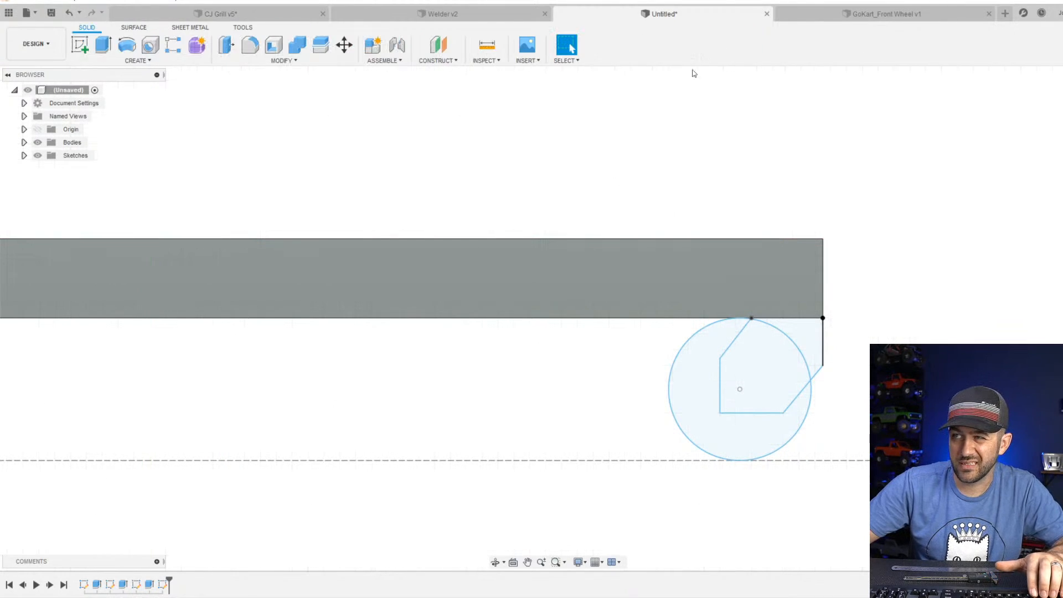
click(103, 45)
click(690, 379)
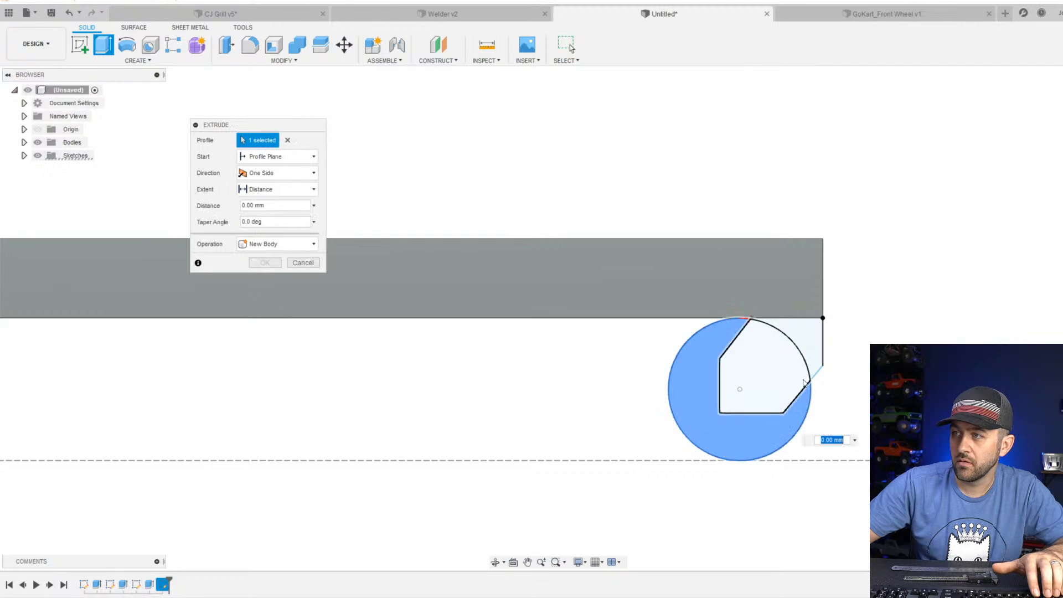
click(778, 381)
click(815, 347)
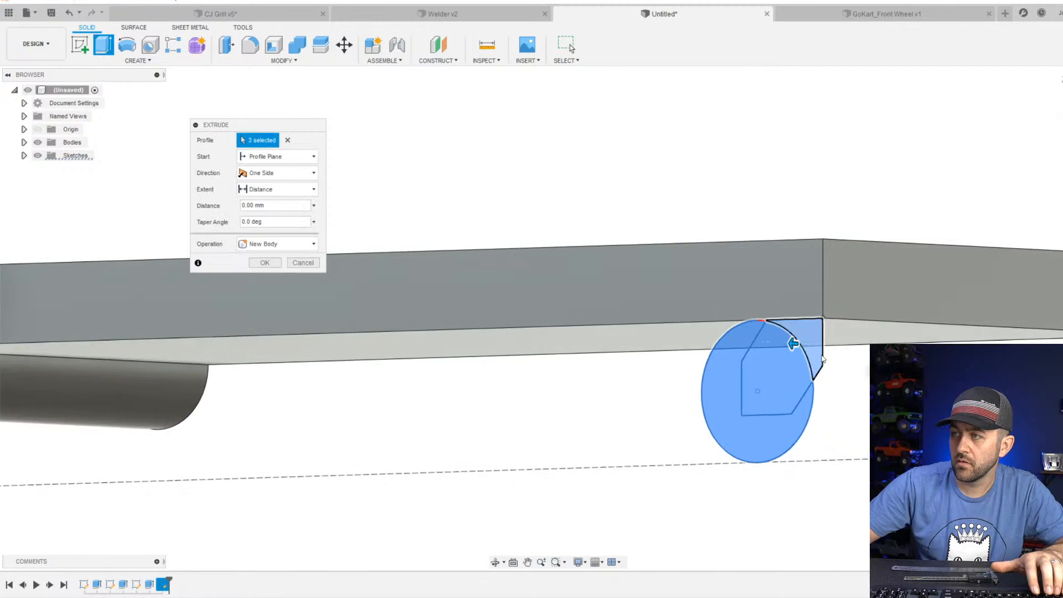
drag(793, 344, 838, 348)
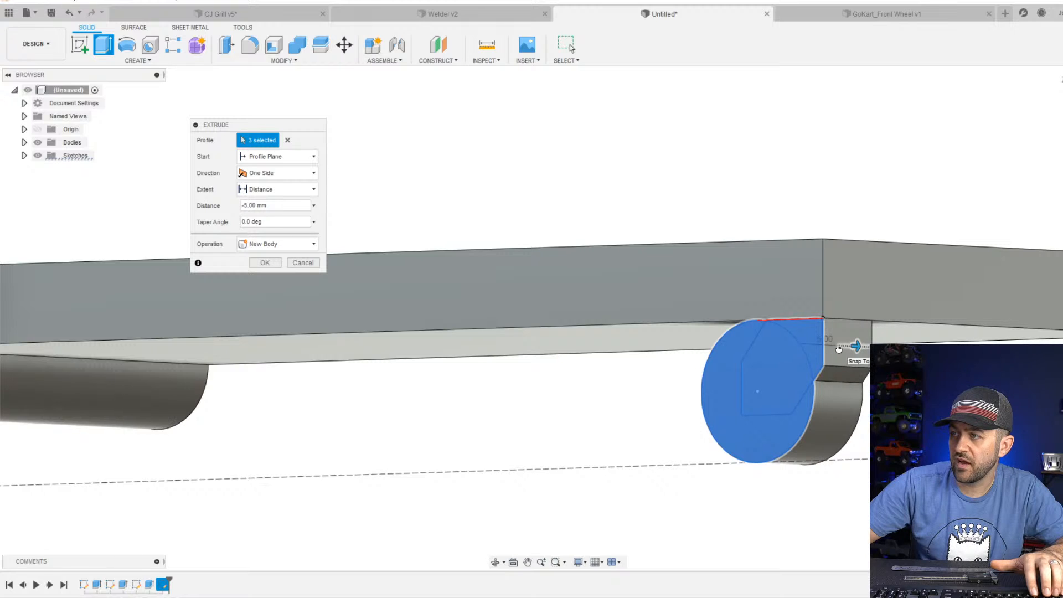
scroll(839, 349, down, 5)
shift+middle_drag(723, 405, 767, 390)
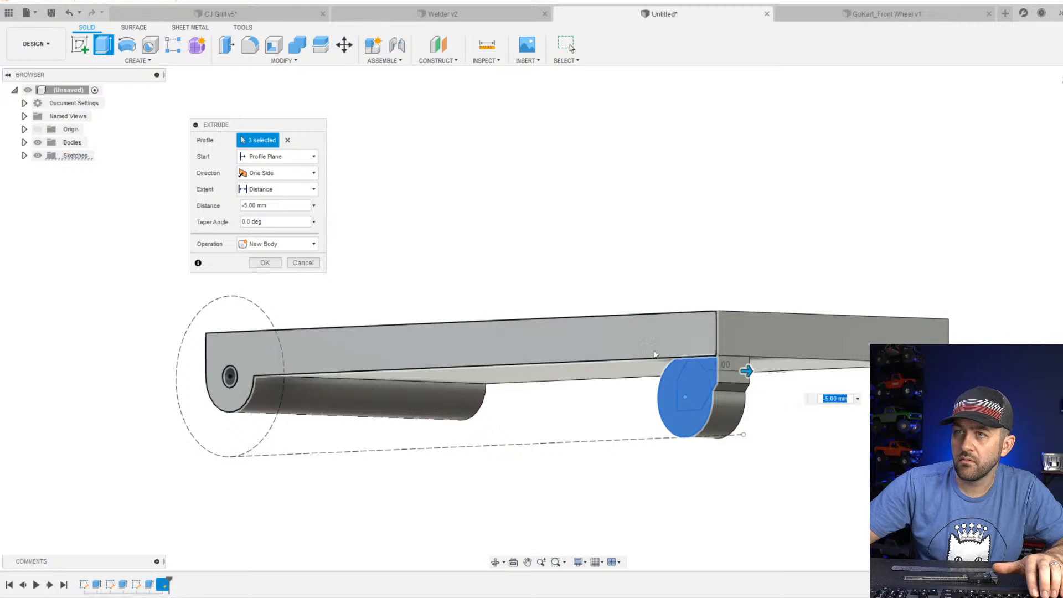
click(265, 262)
scroll(807, 396, down, 4)
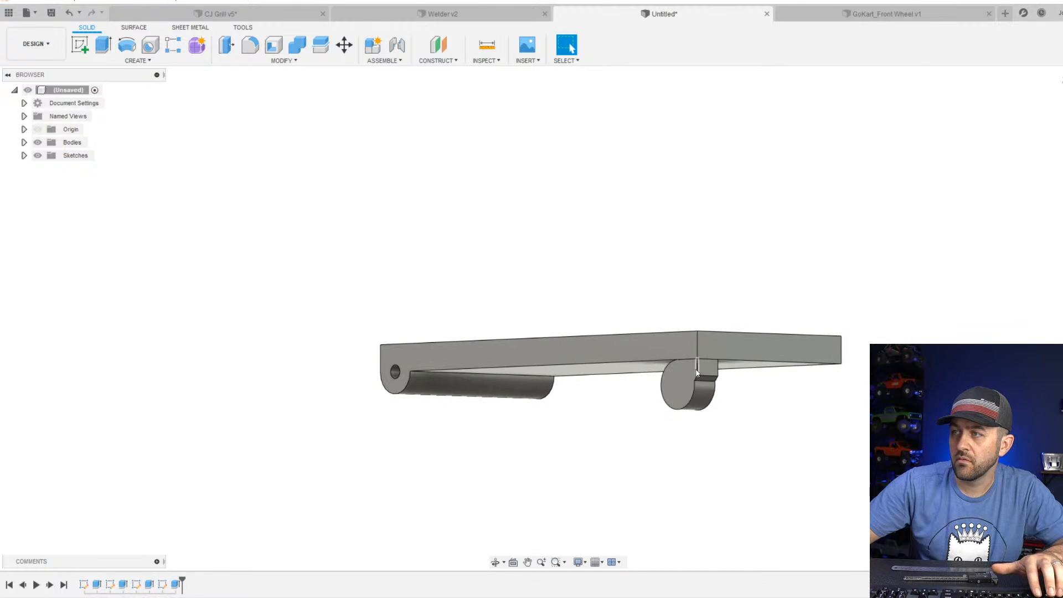
In the foot sketch, pull the outer vertical edge about 0.5 mm inside the plate's end and reshape the profile and circle slightly inboard.
scroll(807, 396, up, 7)
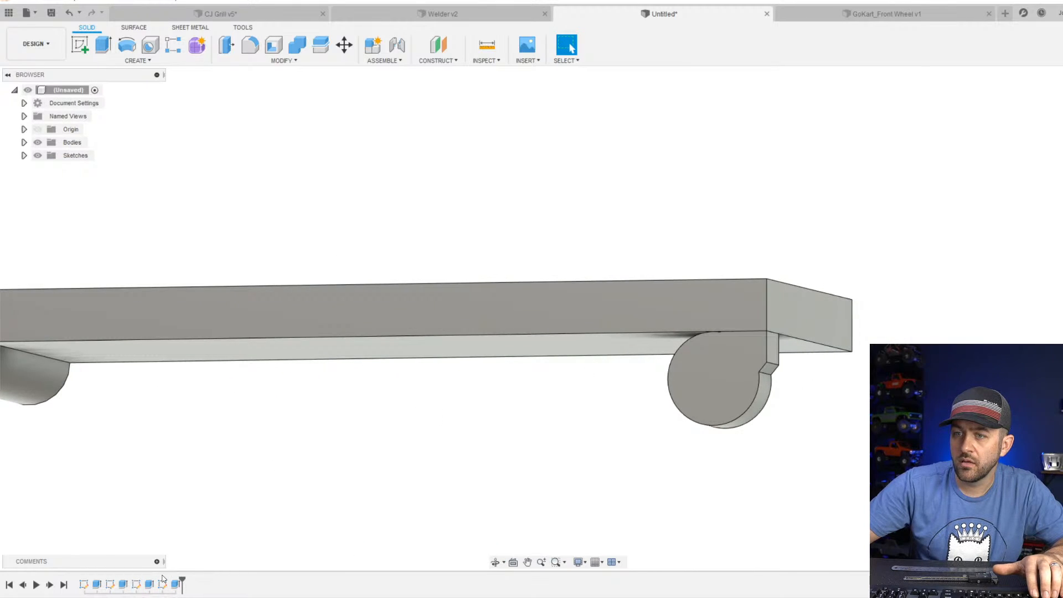
right_click(164, 580)
click(214, 470)
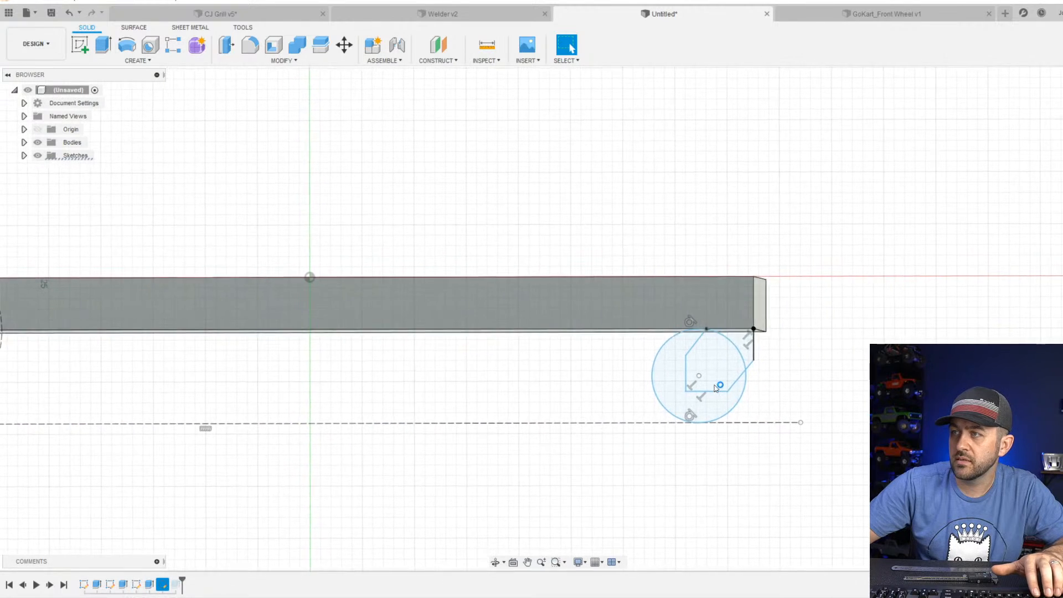
scroll(747, 345, up, 3)
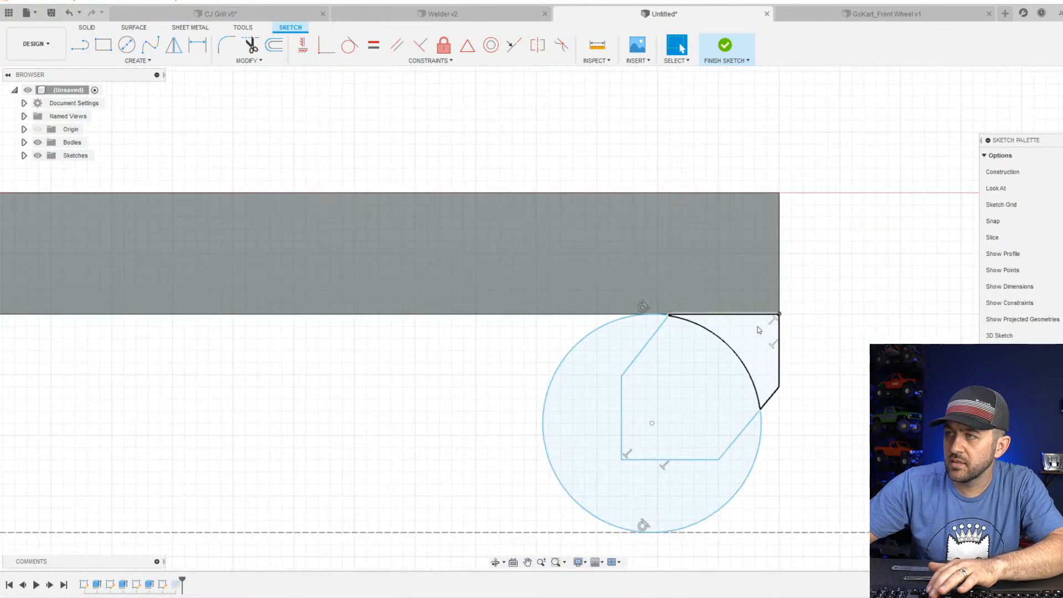
scroll(756, 331, up, 3)
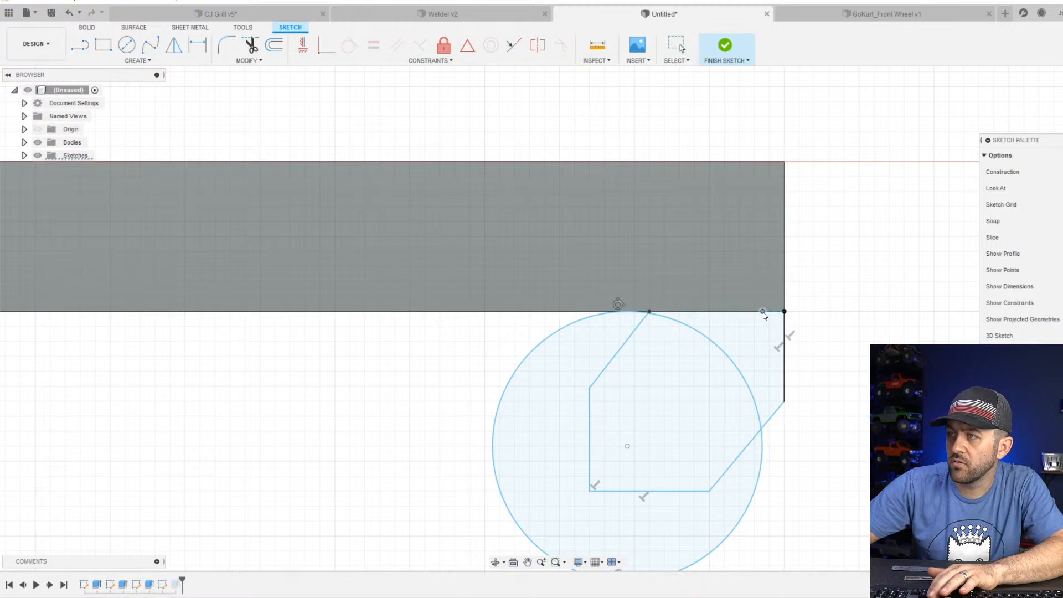
click(781, 327)
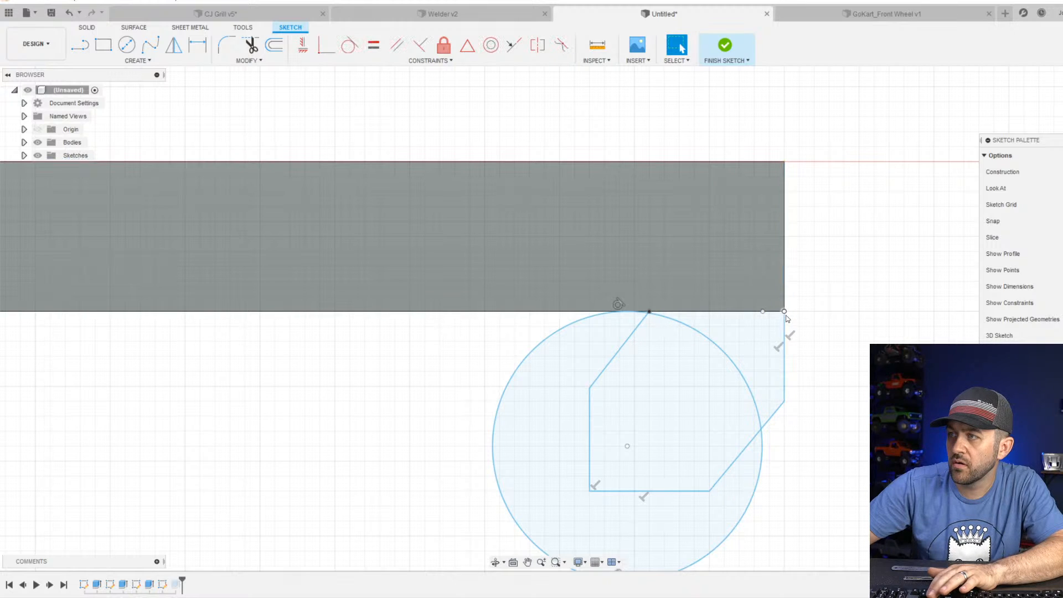
scroll(761, 382, down, 2)
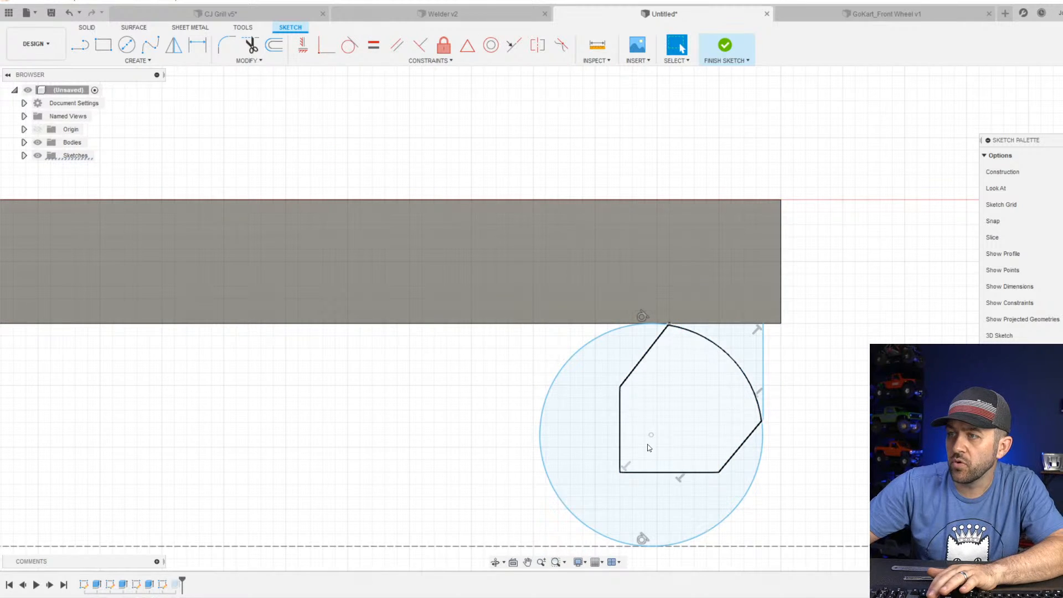
mouse_move(651, 434)
mouse_down()
mouse_move(613, 435)
mouse_move(616, 462)
mouse_move(600, 457)
mouse_up()
drag(762, 419, 756, 414)
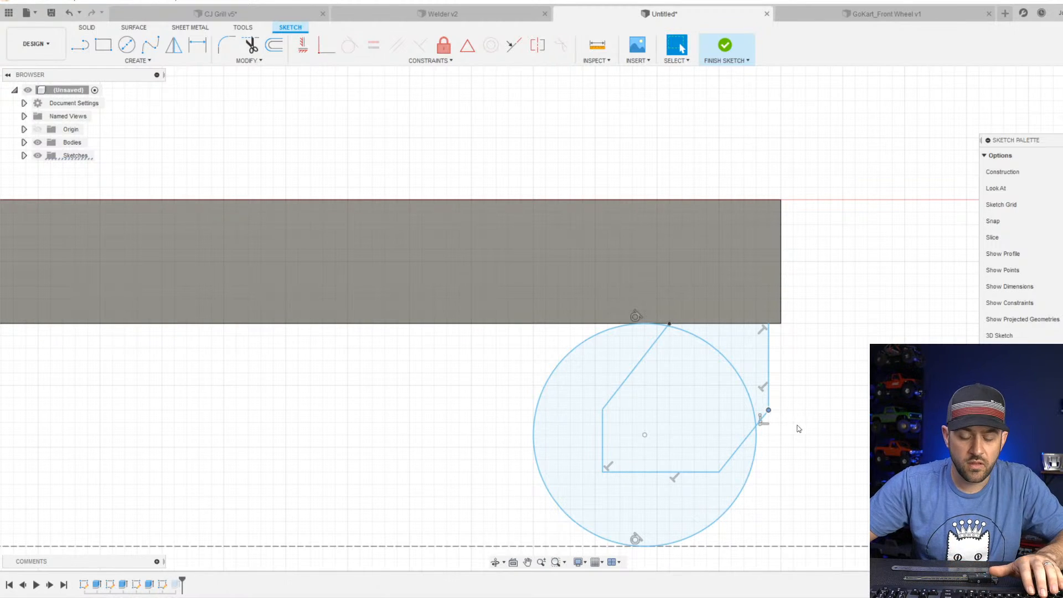
Dimension the gap between the foot's outer vertical edge and the plate's end at 0.5 mm, and finish the sketch.
key(d)
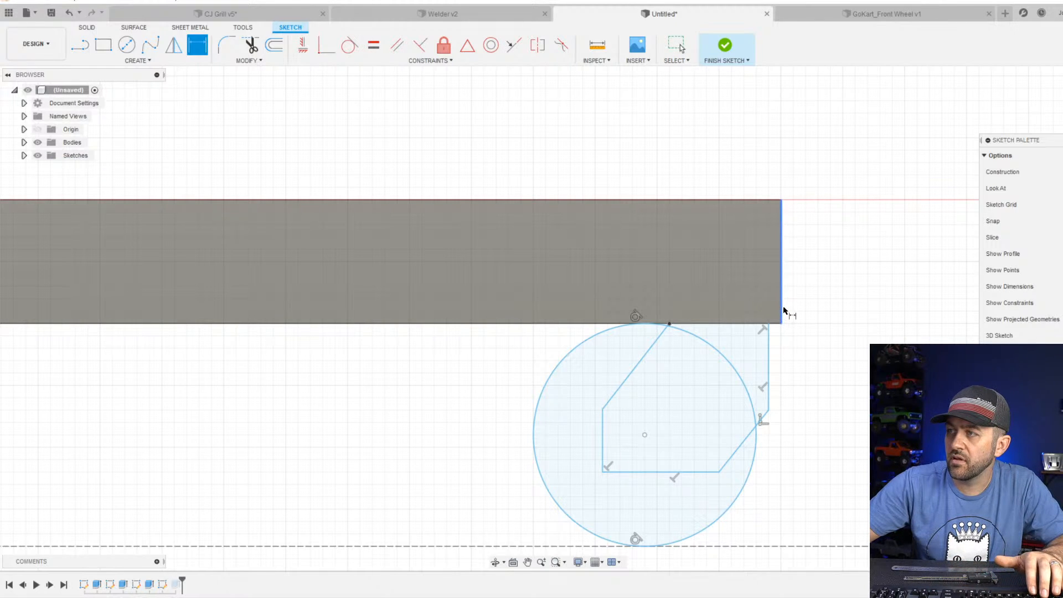
click(833, 370)
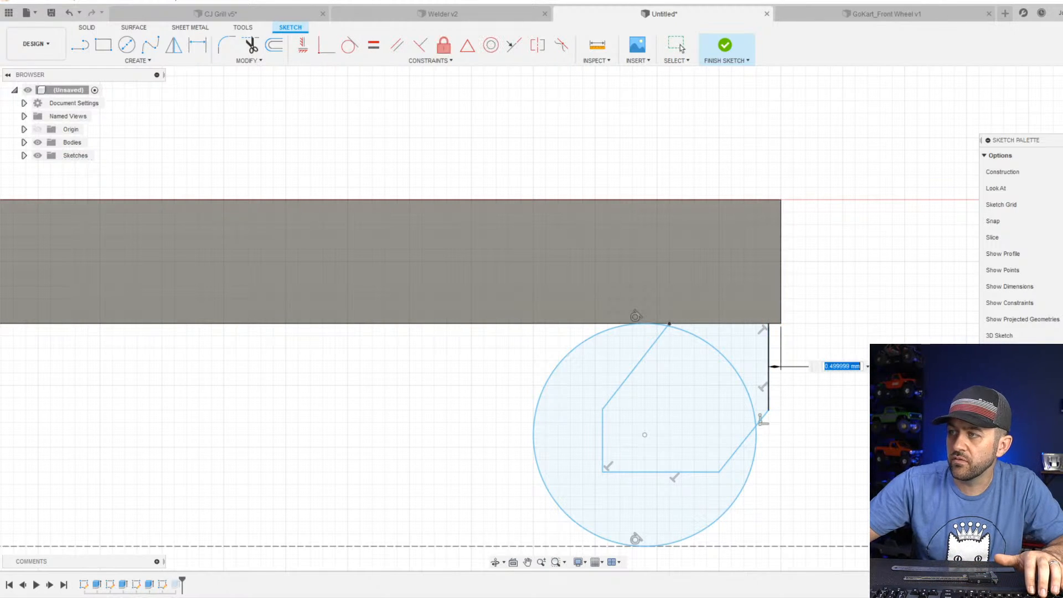
text(.5)
key(Return)
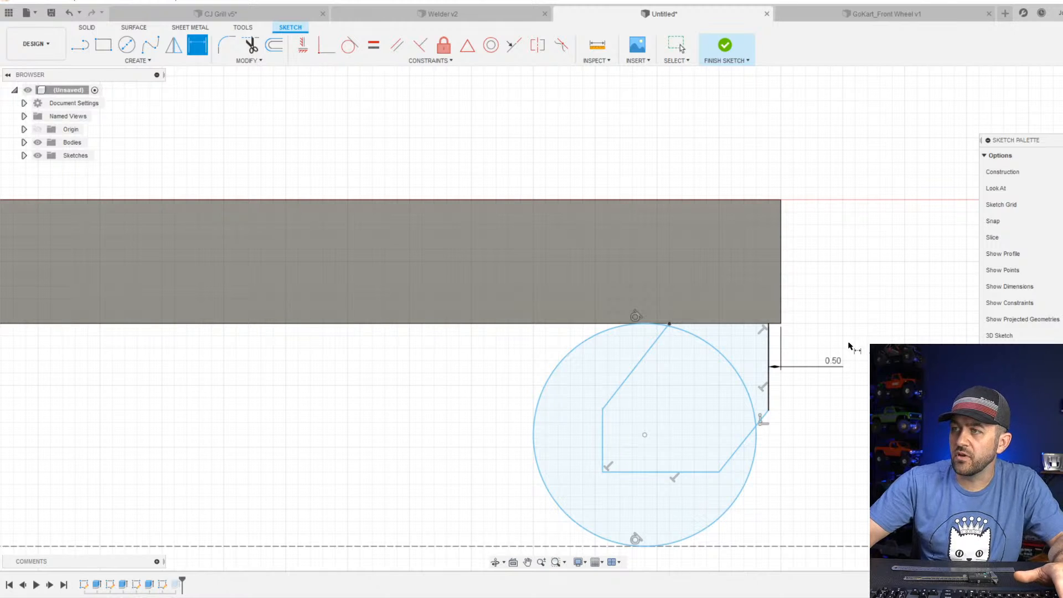
scroll(748, 362, up, 3)
scroll(701, 415, down, 3)
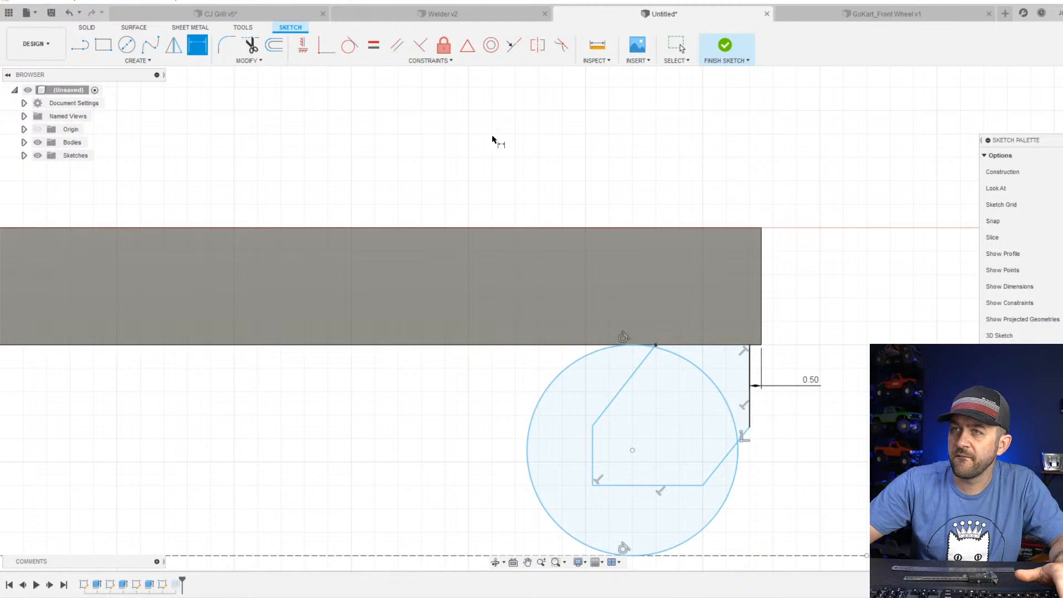
click(724, 47)
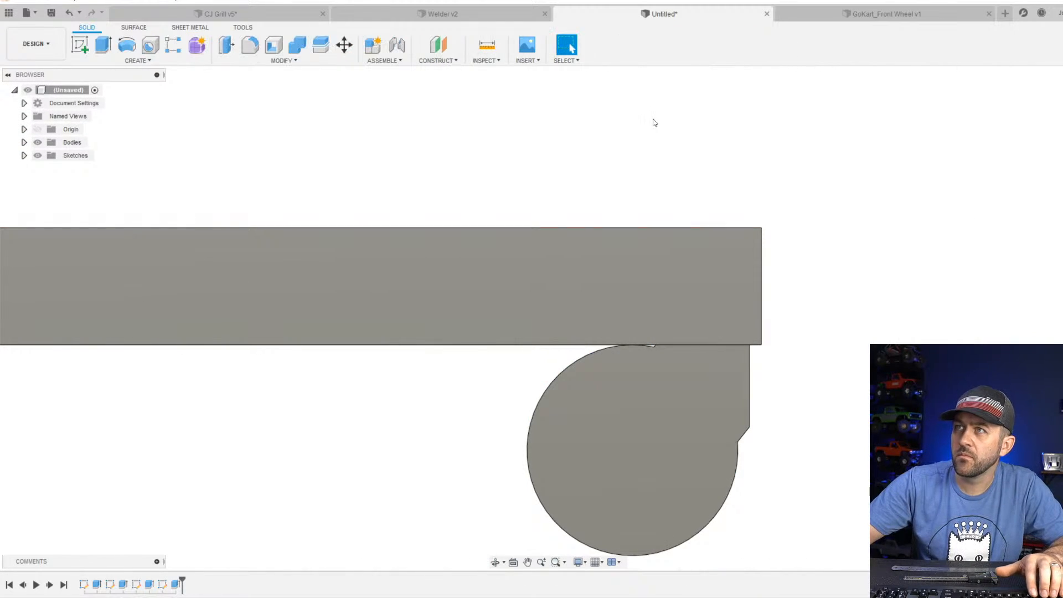
click(103, 44)
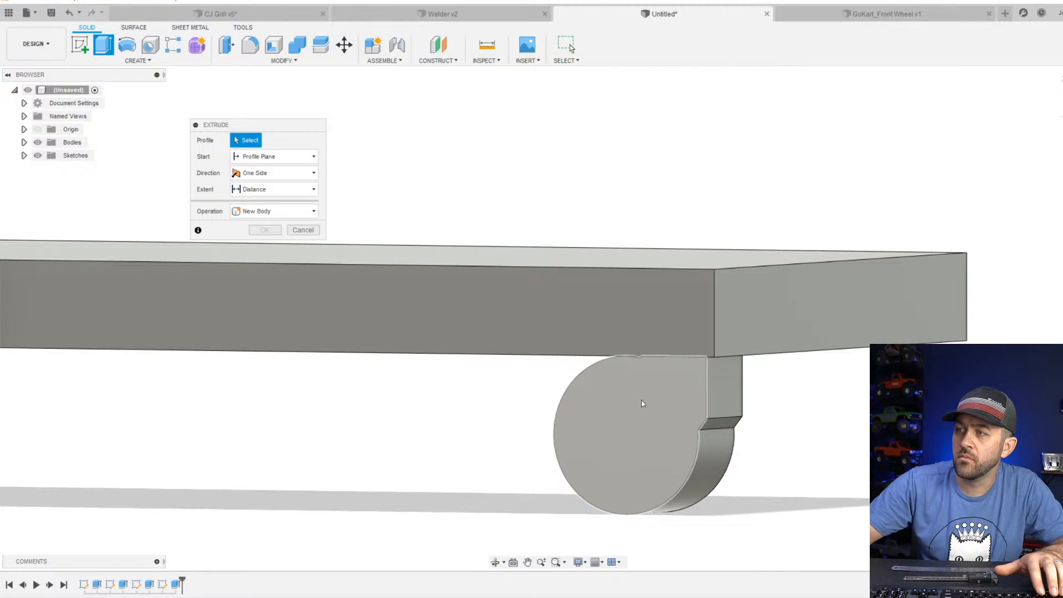
scroll(647, 363, up, 3)
shift+middle_drag(650, 363, 633, 376)
scroll(627, 381, up, 3)
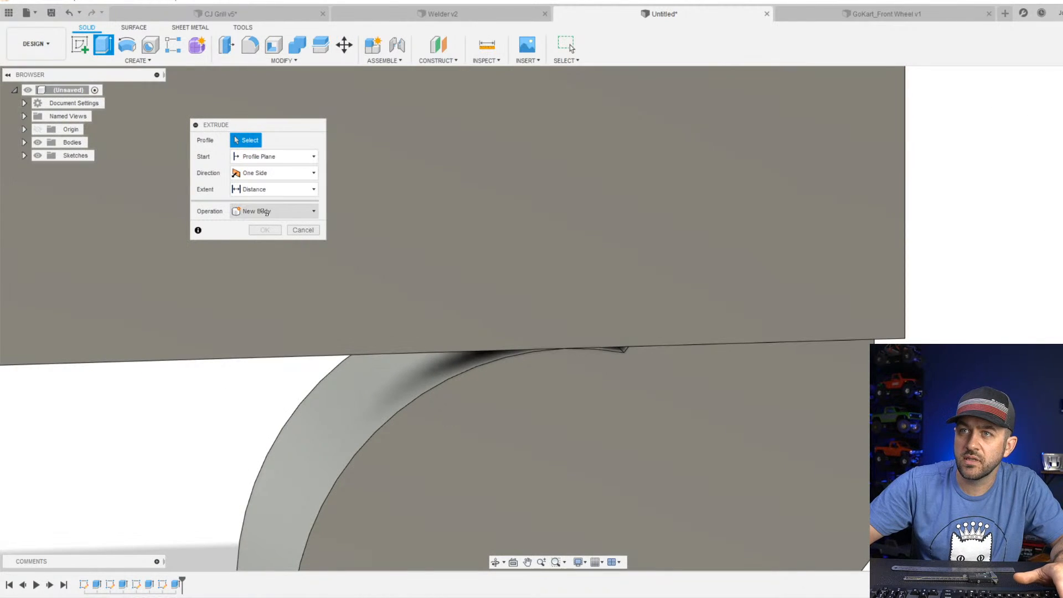
click(297, 230)
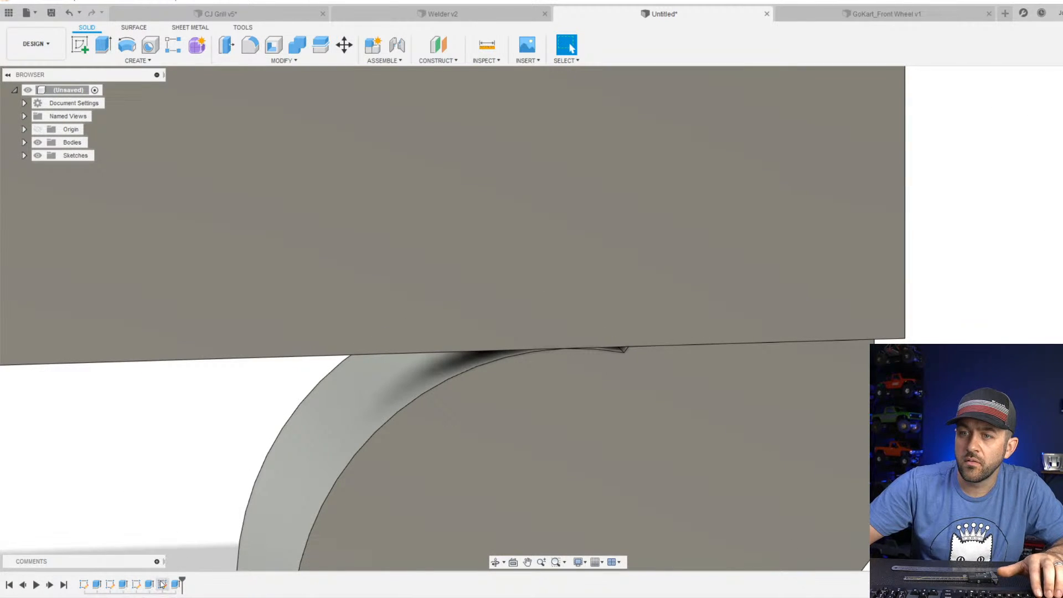
Edit the foot extrusion to include the small sliver region between the circle and the plate's underside.
right_click(162, 584)
click(191, 472)
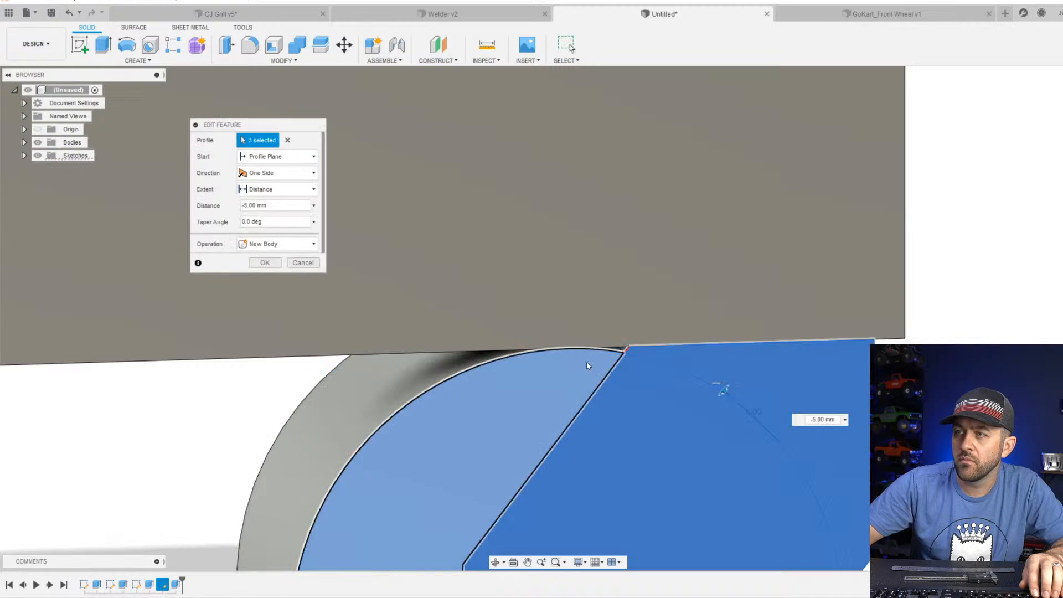
scroll(588, 365, up, 3)
scroll(626, 387, down, 5)
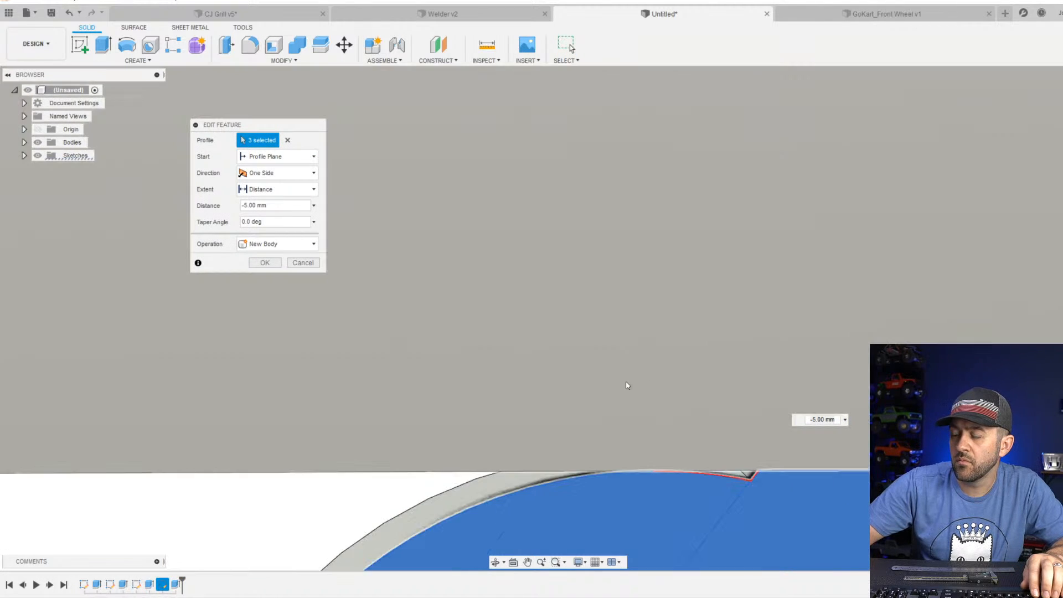
scroll(553, 220, up, 6)
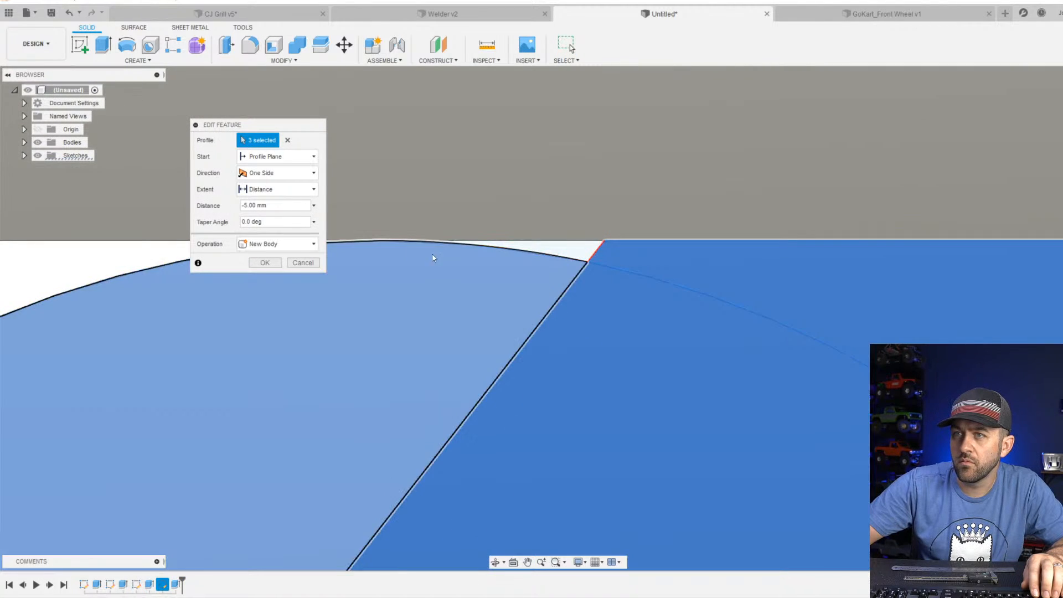
click(548, 264)
key(Return)
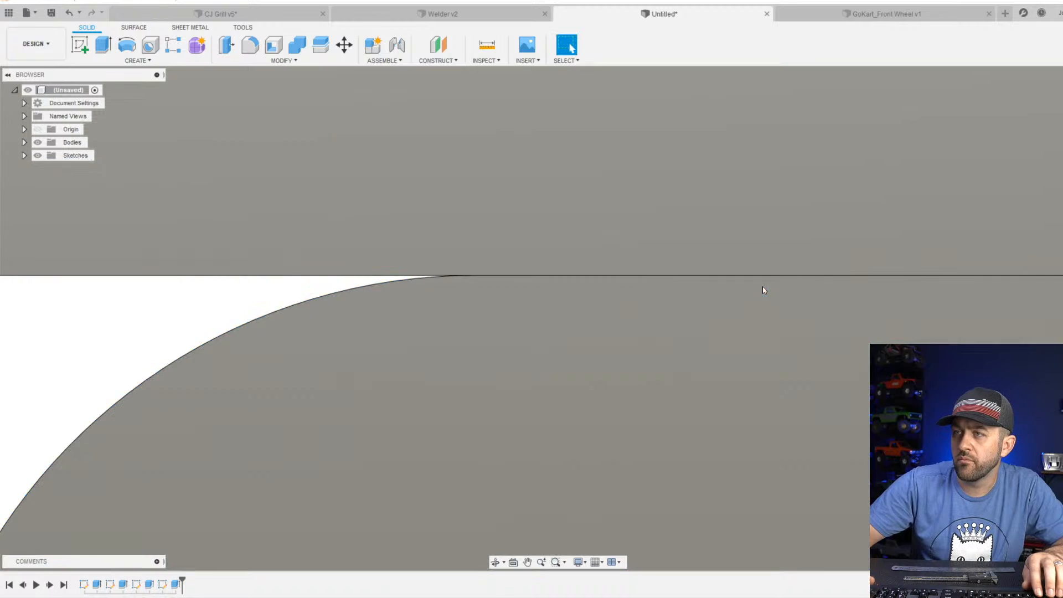
scroll(570, 406, down, 5)
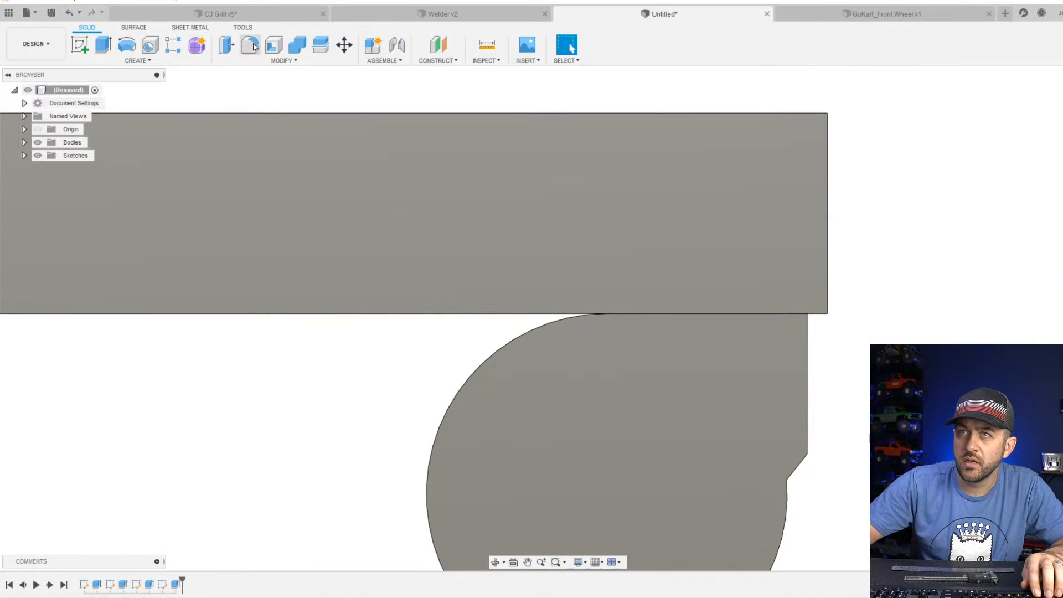
click(250, 45)
shift+middle_drag(410, 210, 394, 280)
click(388, 281)
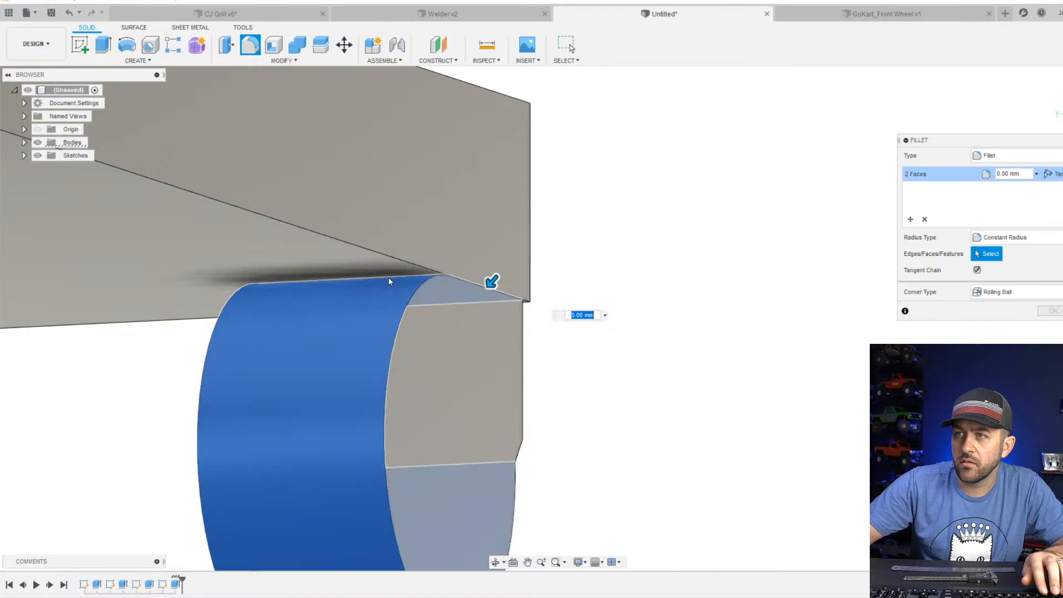
key(Escape)
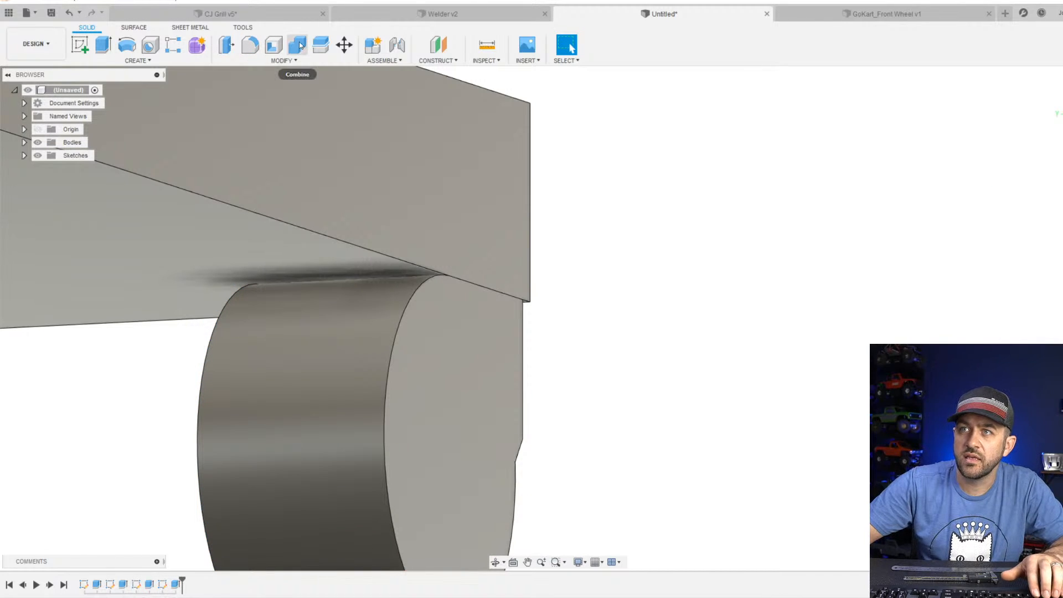
scroll(450, 304, down, 5)
shift+middle_drag(450, 304, 453, 349)
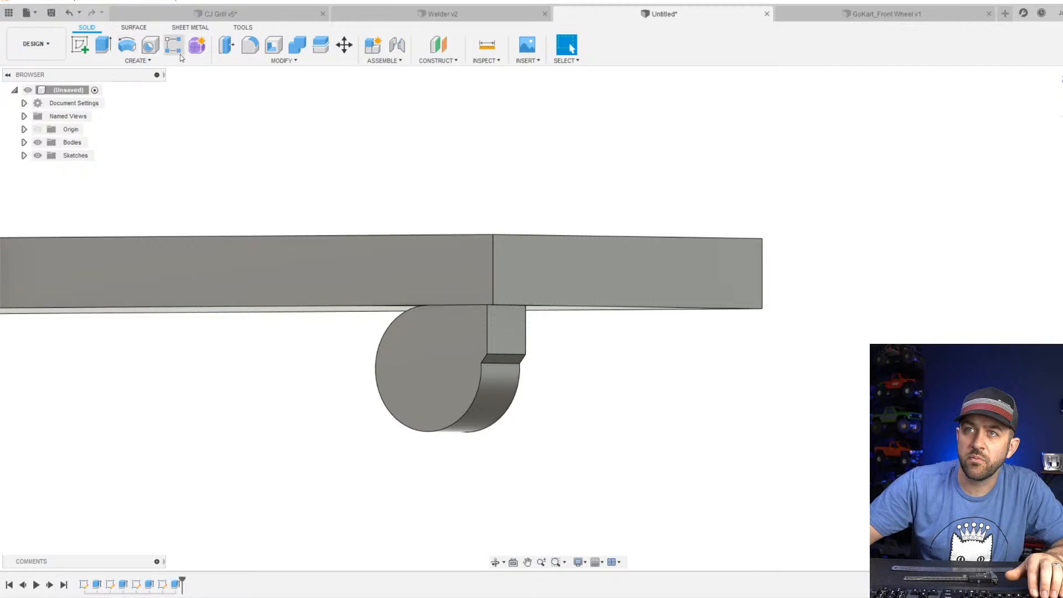
click(148, 61)
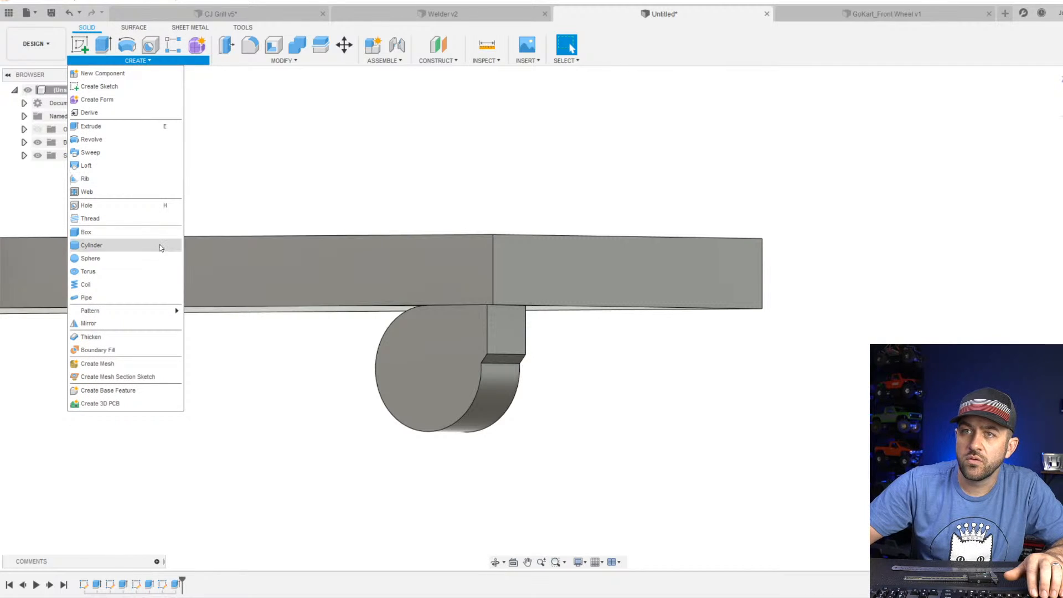
click(295, 155)
scroll(462, 324, down, 3)
shift+middle_drag(488, 351, 441, 364)
click(325, 358)
scroll(353, 284, up, 3)
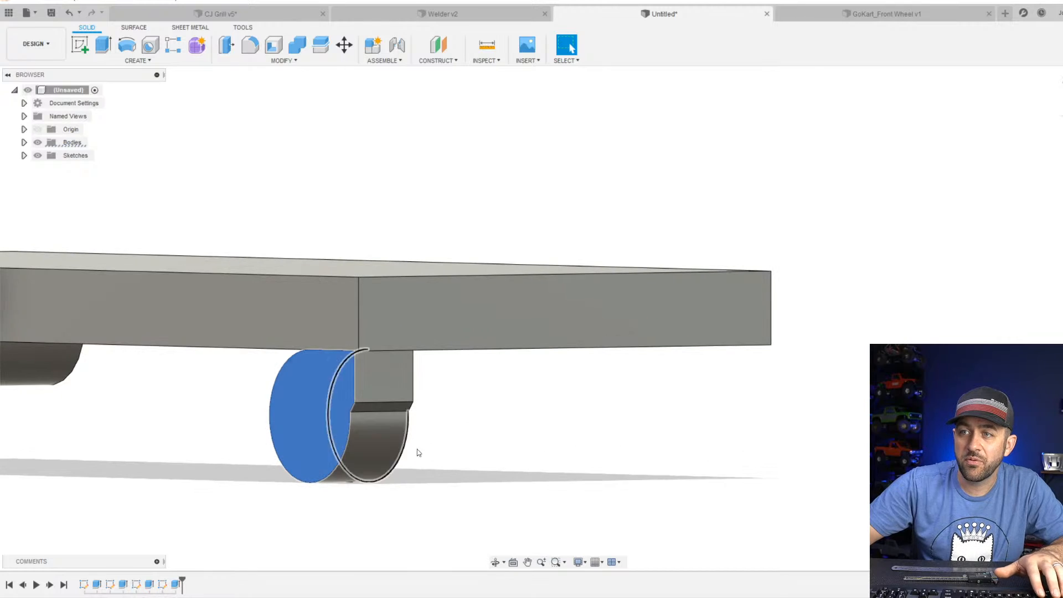
Move the front foot body sideways slightly inboard from the plate's side face.
shift+middle_drag(417, 450, 413, 387)
click(1062, 110)
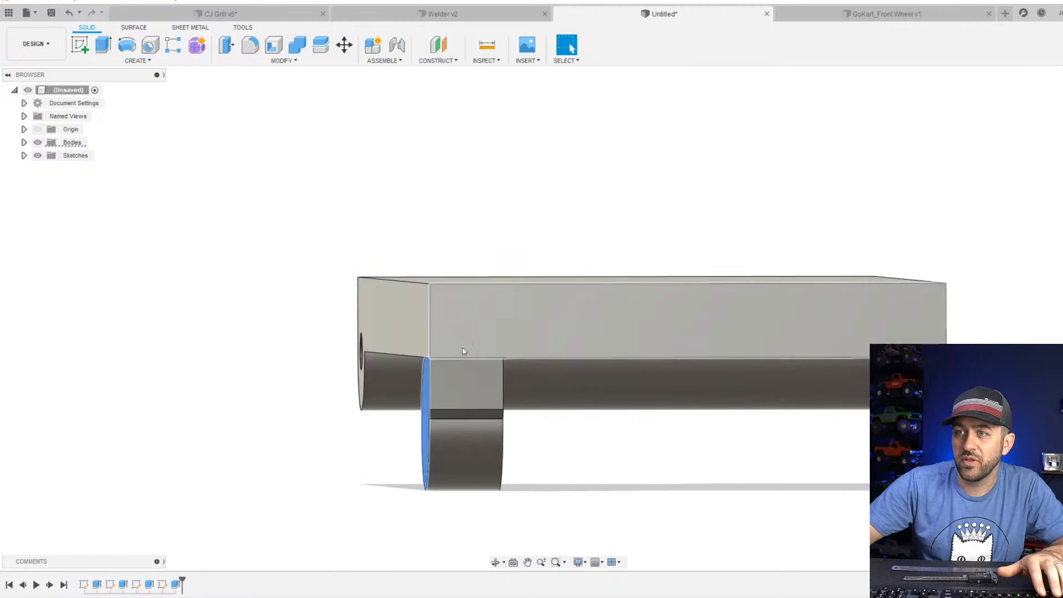
scroll(463, 348, up, 3)
click(344, 44)
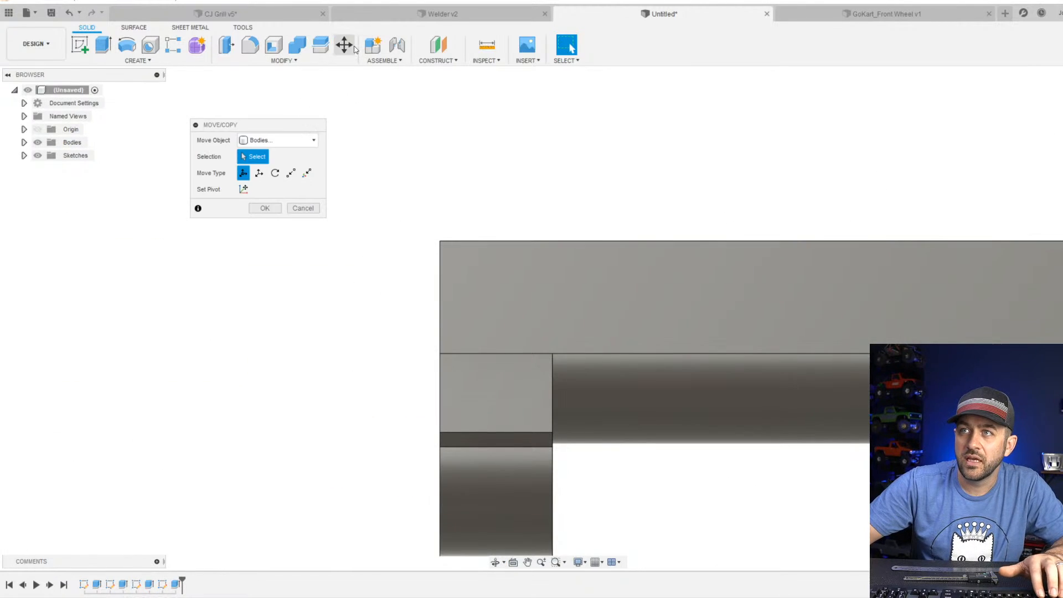
click(496, 399)
scroll(483, 407, down, 1)
shift+middle_drag(483, 409, 541, 399)
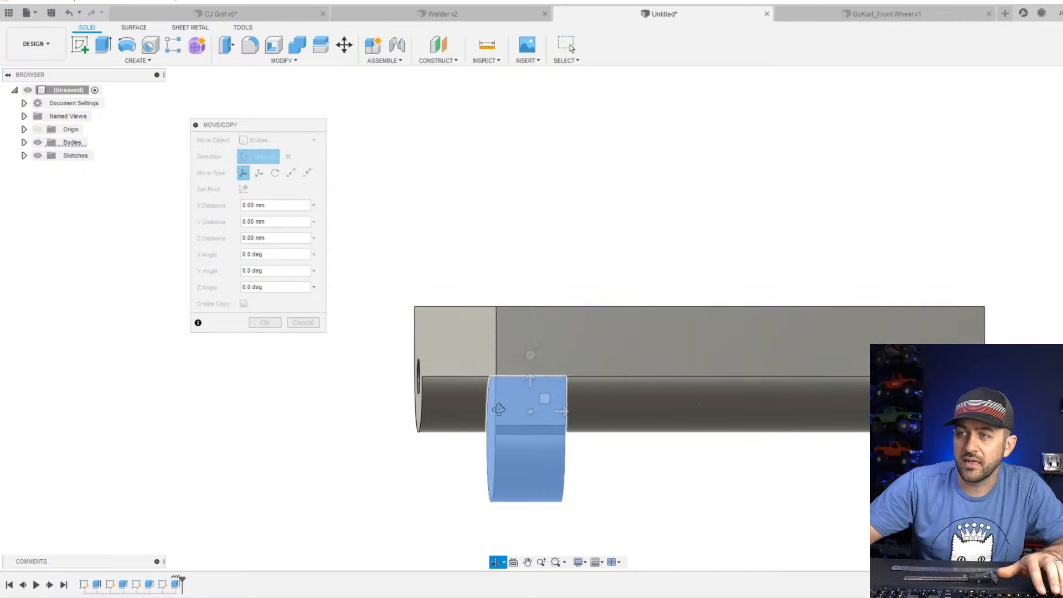
scroll(539, 397, up, 3)
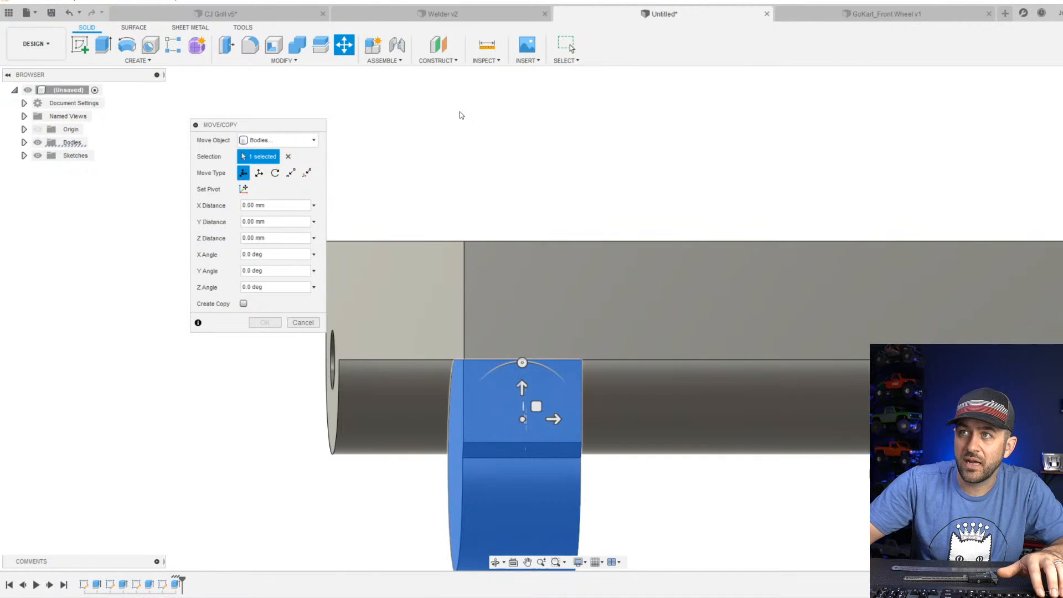
drag(554, 419, 561, 419)
key(Return)
scroll(663, 430, down, 3)
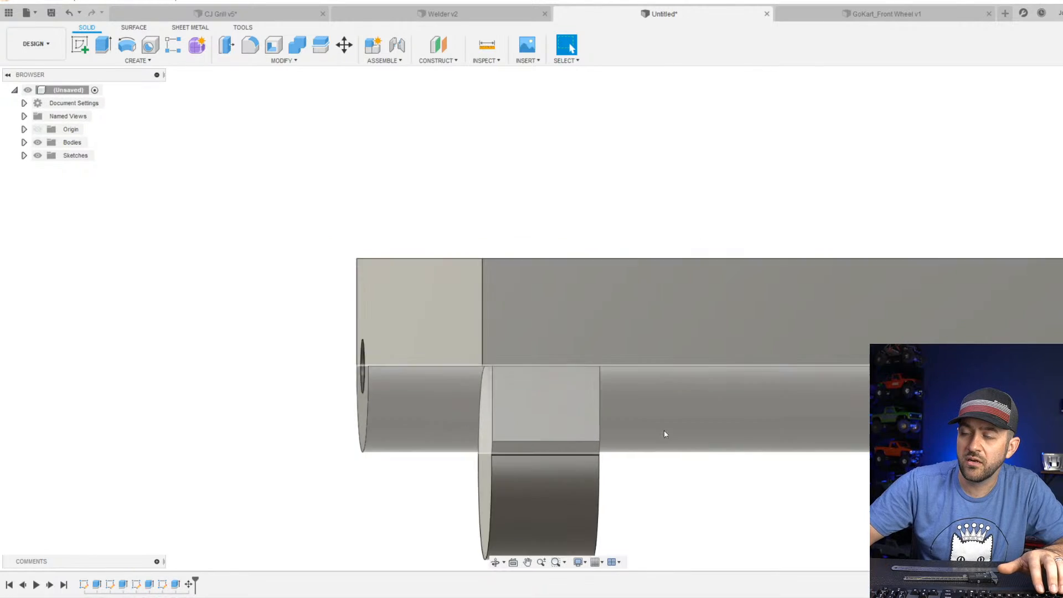
Mirror the foot's extrude feature across the origin plane through the plate's centre to create the opposite front foot.
shift+middle_drag(531, 396, 799, 519)
scroll(799, 519, down, 3)
middle_drag(997, 476, 631, 238)
scroll(703, 247, up, 3)
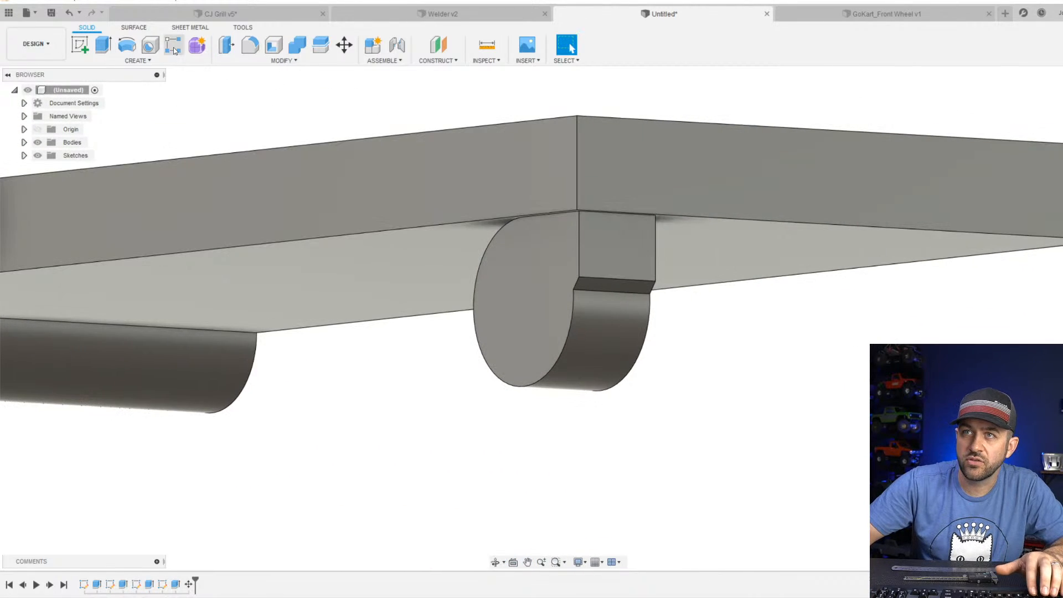
click(138, 60)
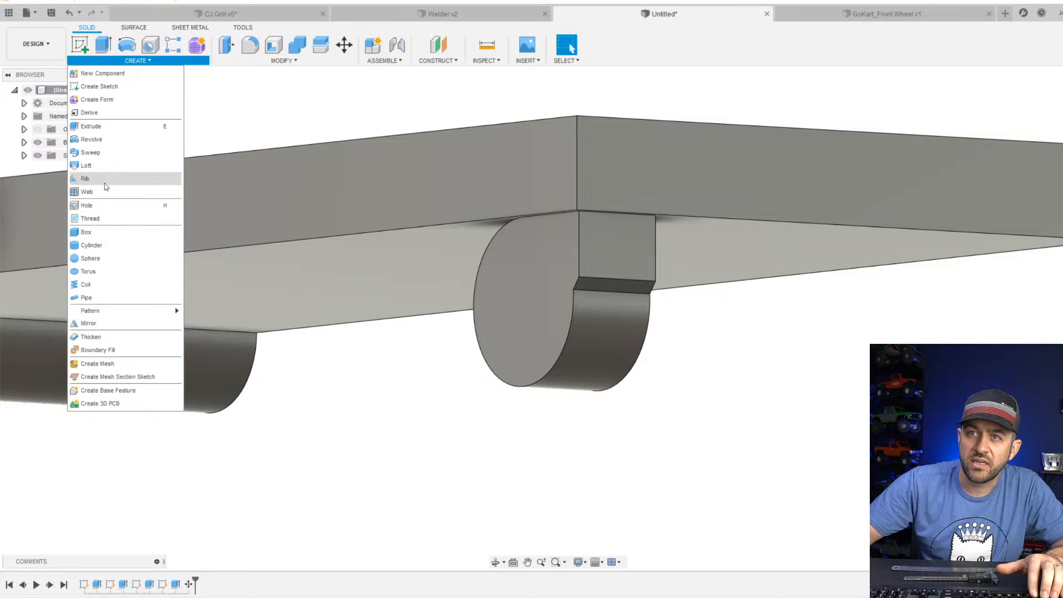
click(88, 323)
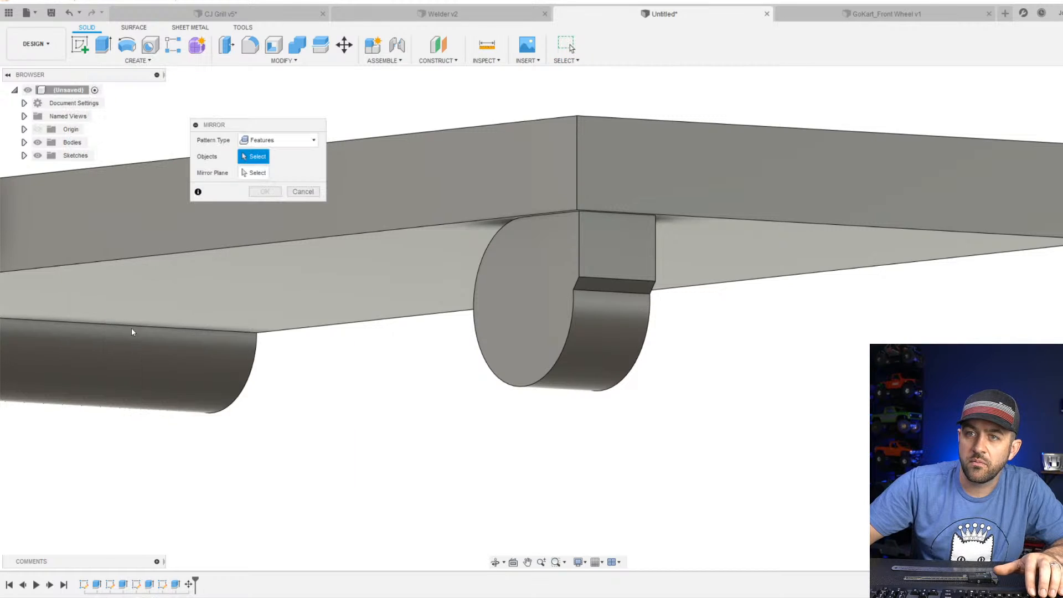
scroll(354, 244, down, 2)
click(424, 283)
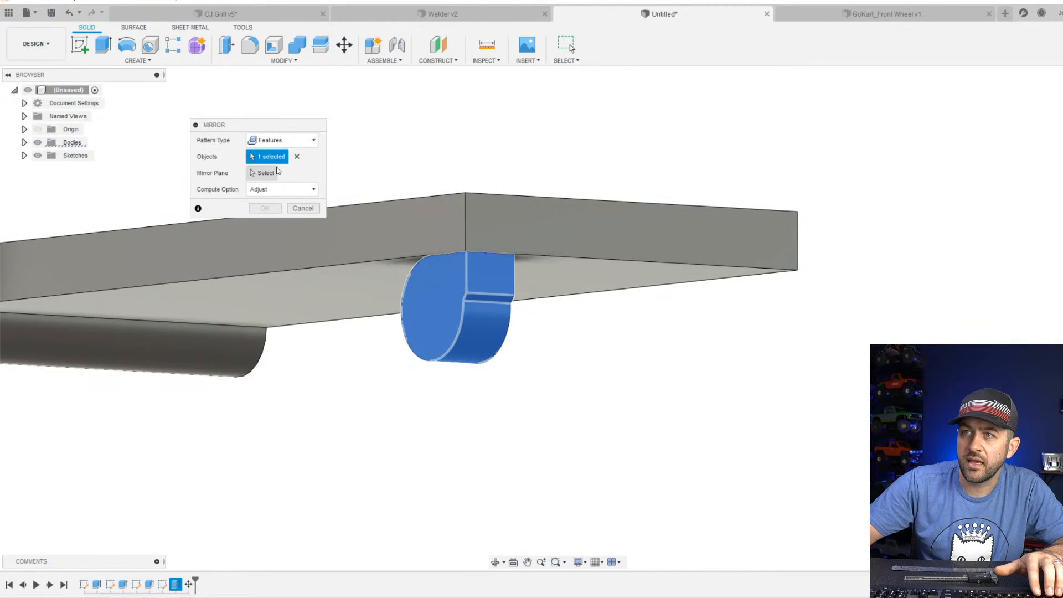
click(266, 173)
click(351, 186)
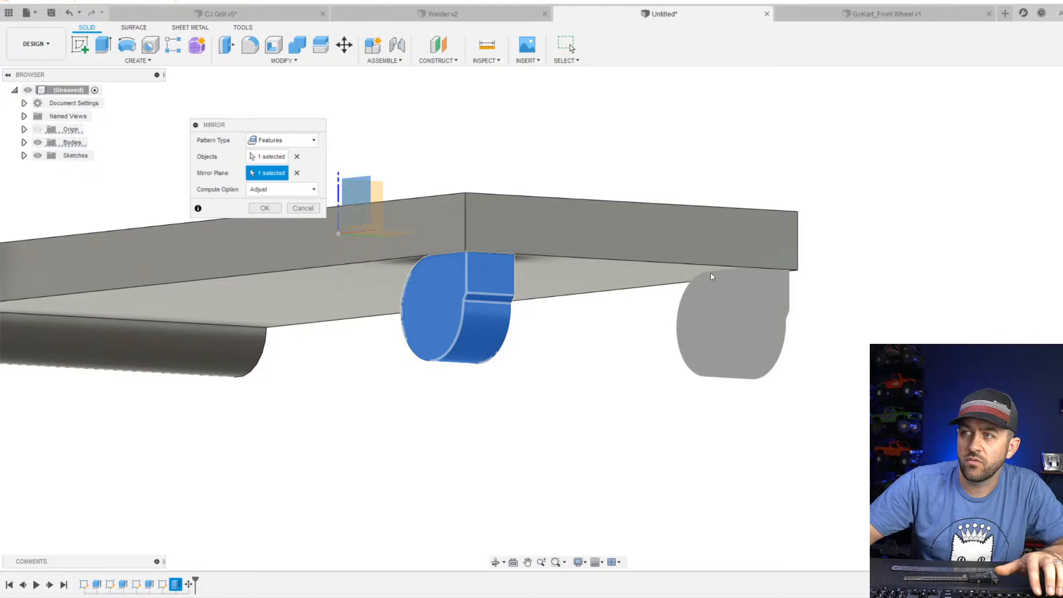
shift+middle_drag(753, 277, 625, 281)
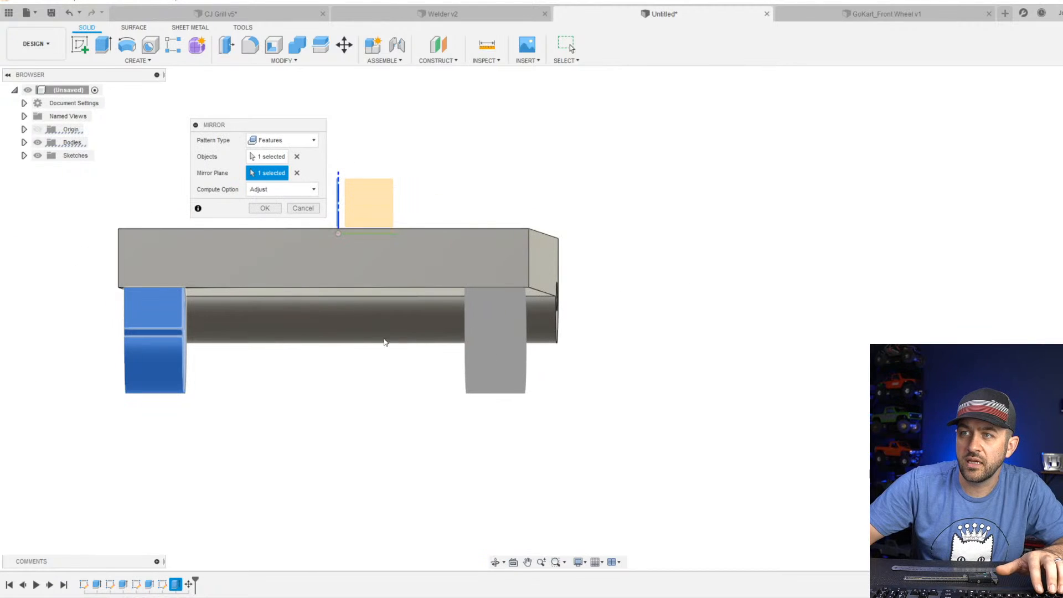
click(263, 209)
shift+middle_drag(266, 220, 441, 283)
scroll(478, 333, up, 3)
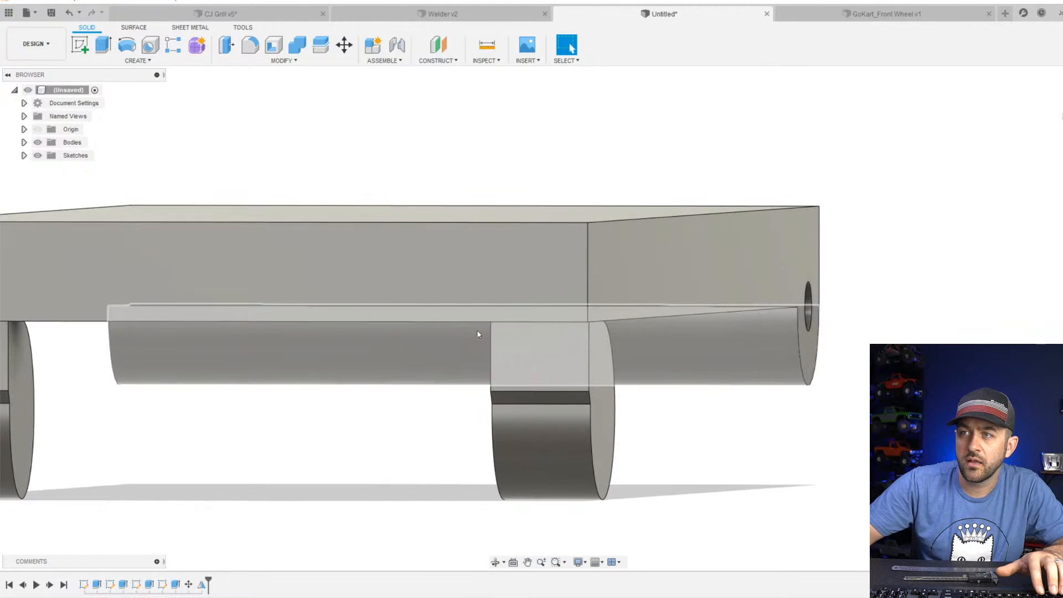
Move the mirrored foot body -1 mm in X, inboard from the plate's side face.
shift+middle_drag(479, 334, 523, 324)
scroll(707, 293, up, 3)
shift+middle_drag(752, 320, 718, 312)
scroll(790, 268, up, 3)
shift+middle_drag(776, 279, 770, 266)
scroll(764, 271, down, 3)
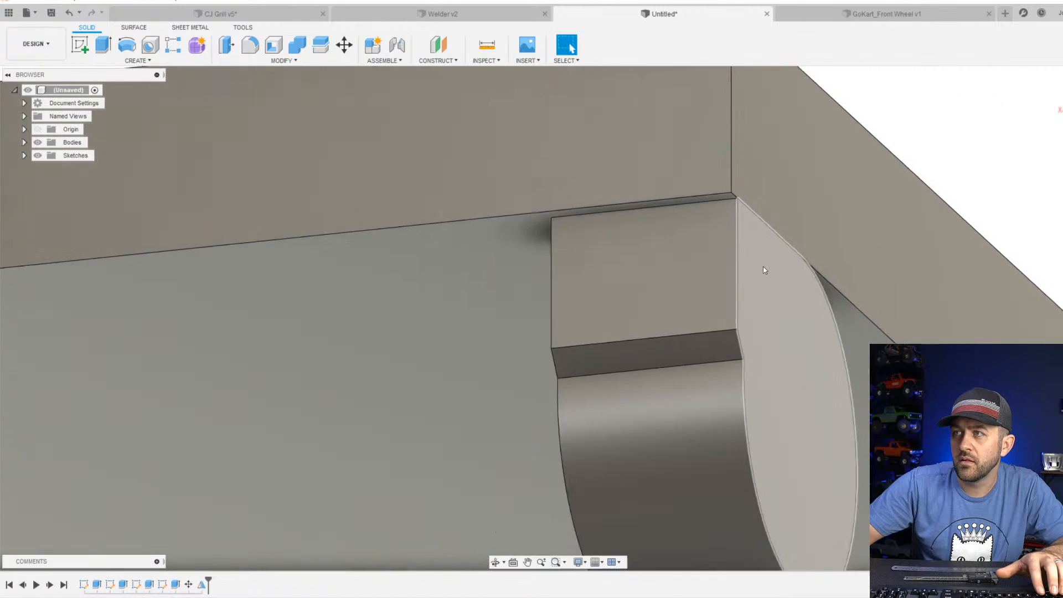
scroll(763, 266, down, 5)
shift+middle_drag(669, 308, 382, 177)
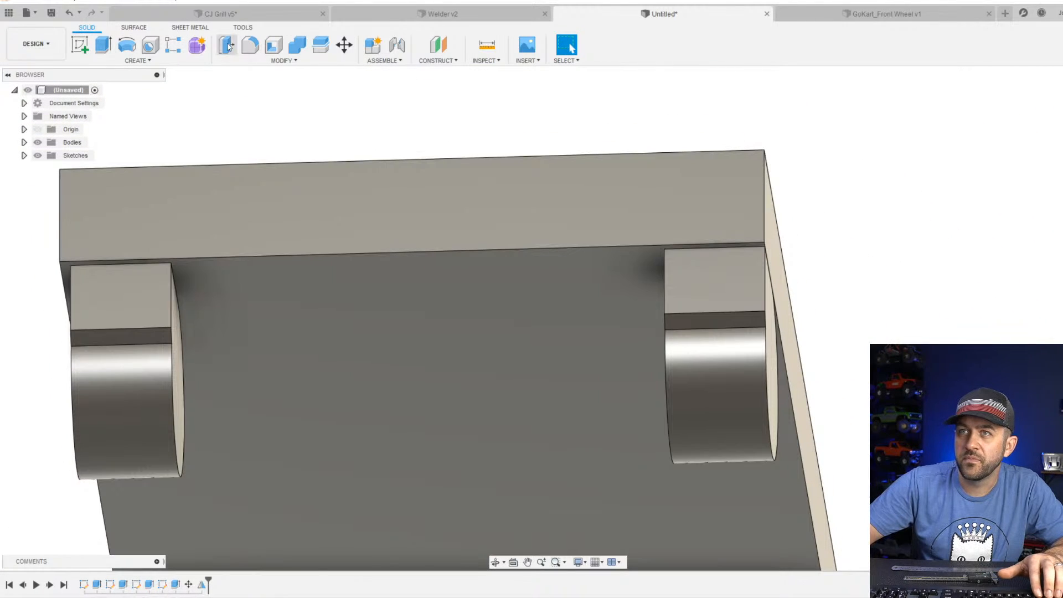
click(342, 49)
click(716, 299)
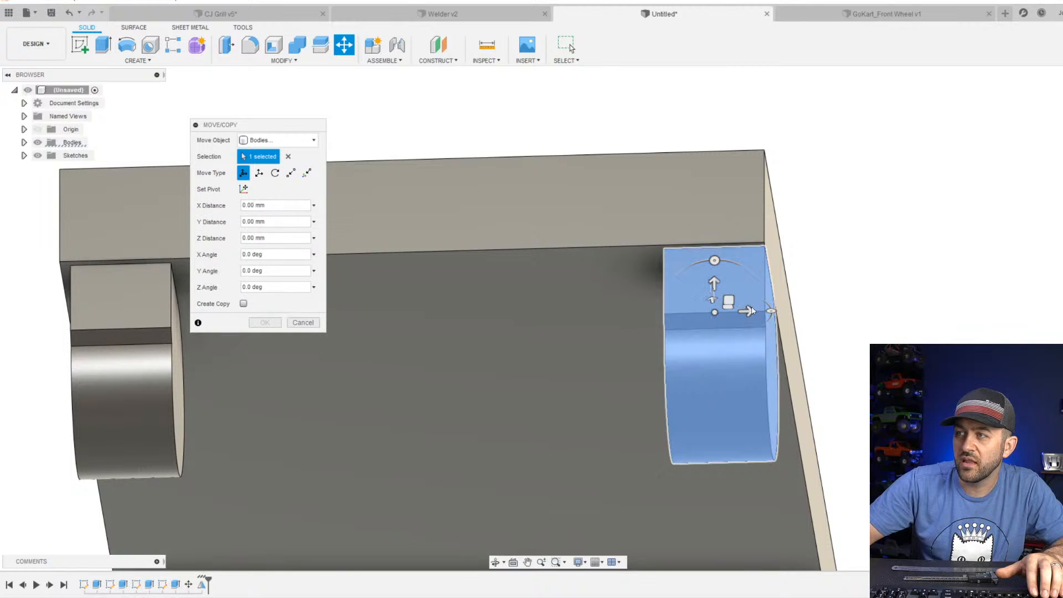
drag(748, 311, 737, 308)
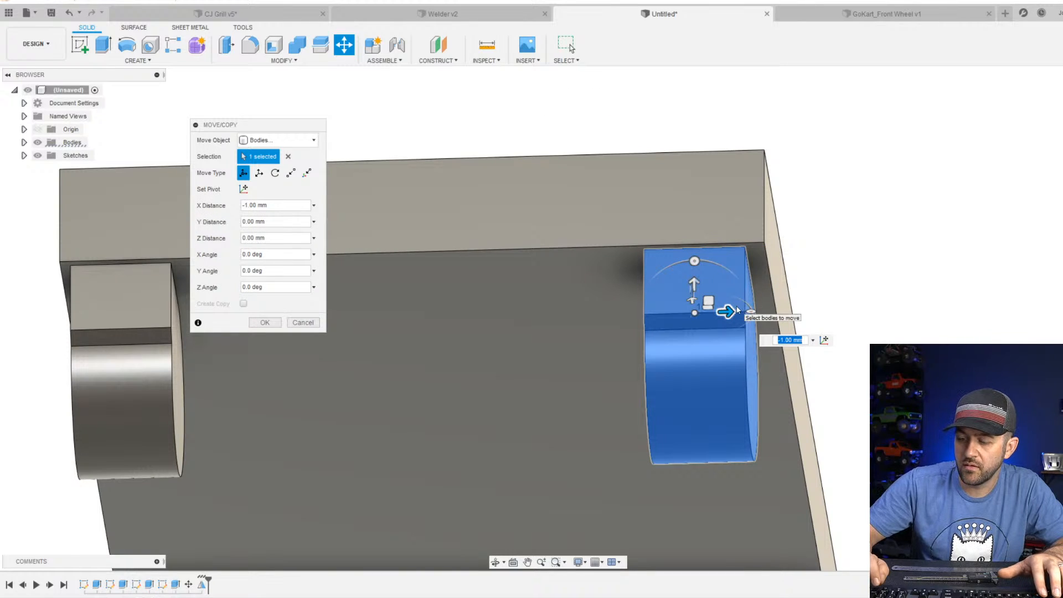
key(Return)
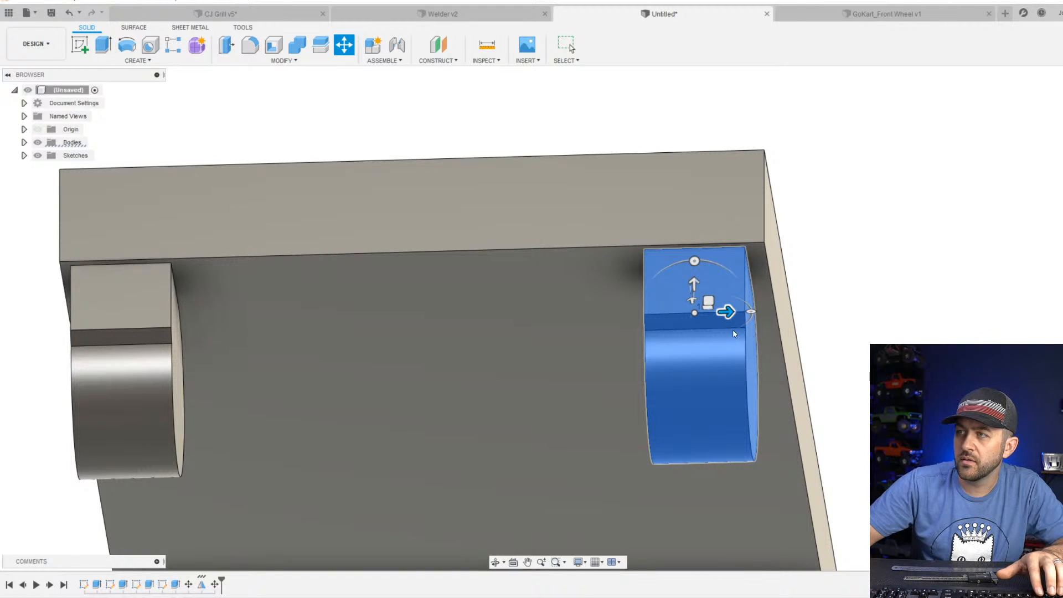
Join the plate and both front feet into a single body with Combine.
scroll(733, 325, down, 3)
scroll(680, 344, up, 2)
shift+middle_drag(509, 327, 626, 372)
click(301, 49)
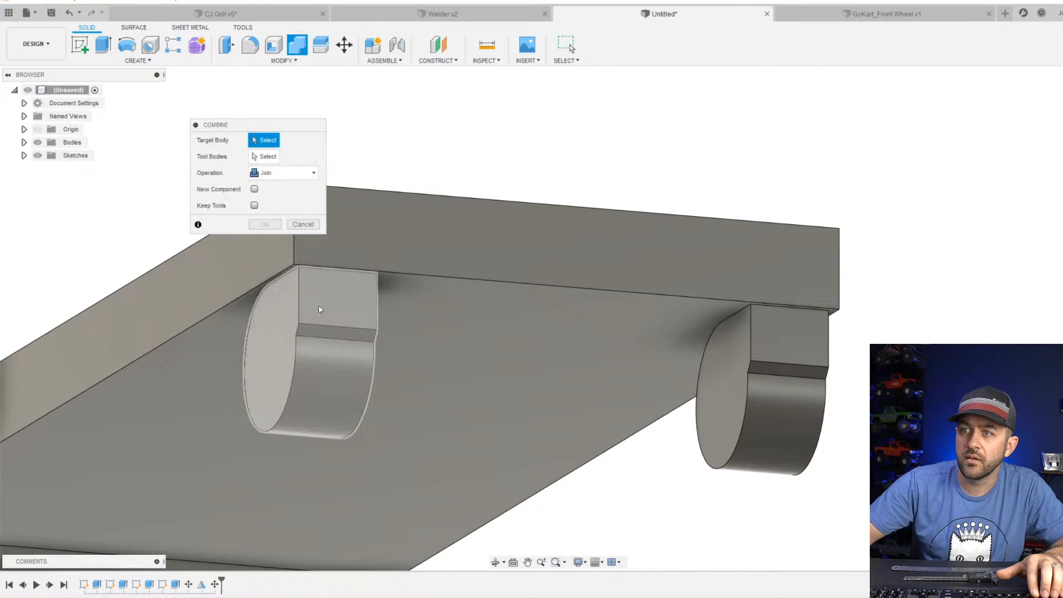
click(702, 356)
click(745, 384)
key(Return)
scroll(454, 380, down, 3)
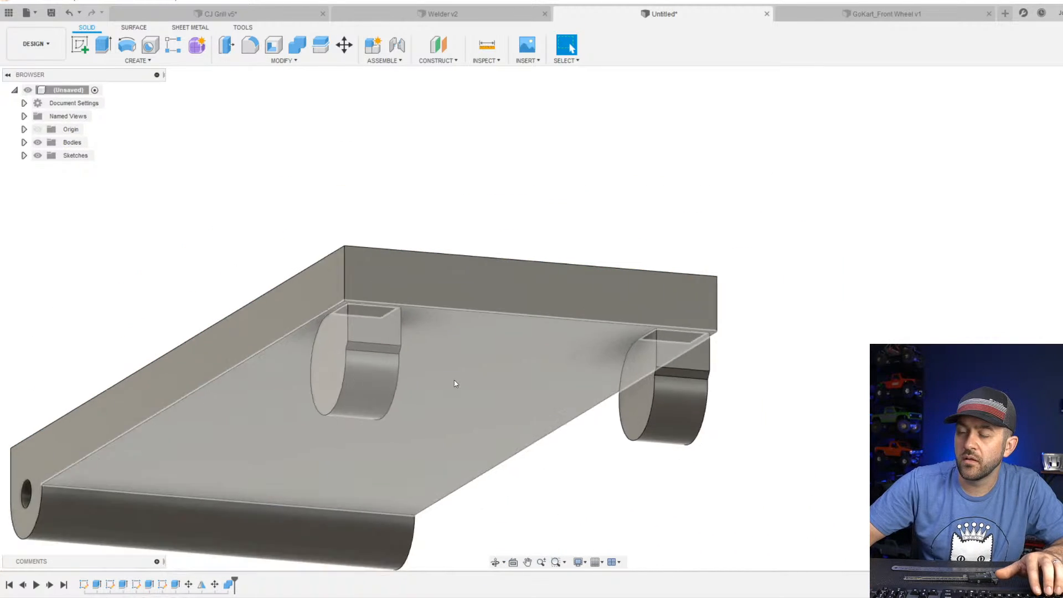
Fillet the two edges where the feet's rounded backs meet the plate's underside with a 0.5 mm radius.
shift+middle_drag(454, 380, 555, 449)
scroll(556, 449, down, 1)
shift+middle_drag(686, 481, 591, 404)
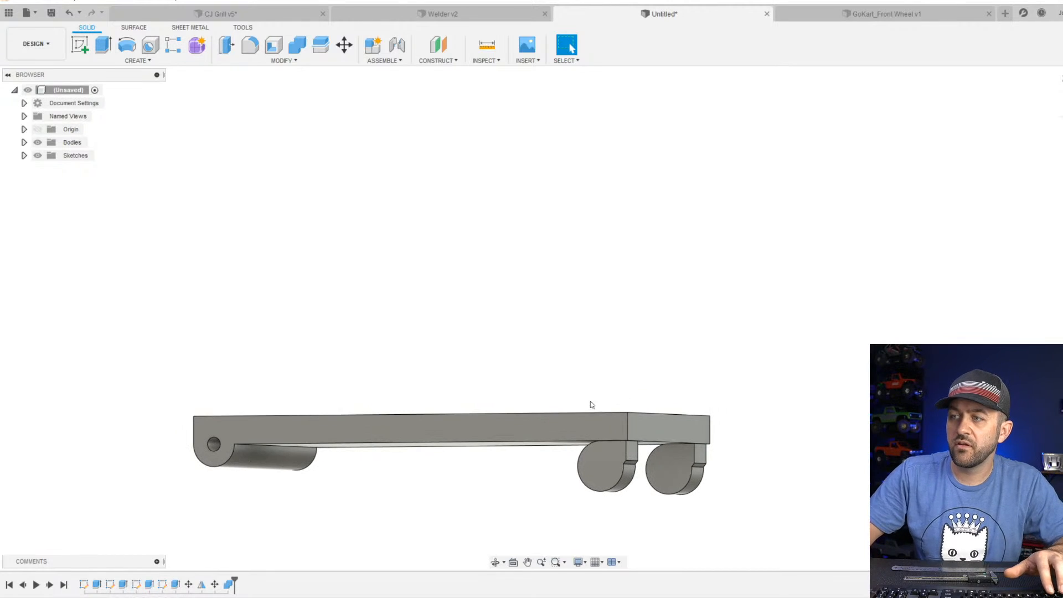
click(250, 45)
scroll(572, 453, up, 4)
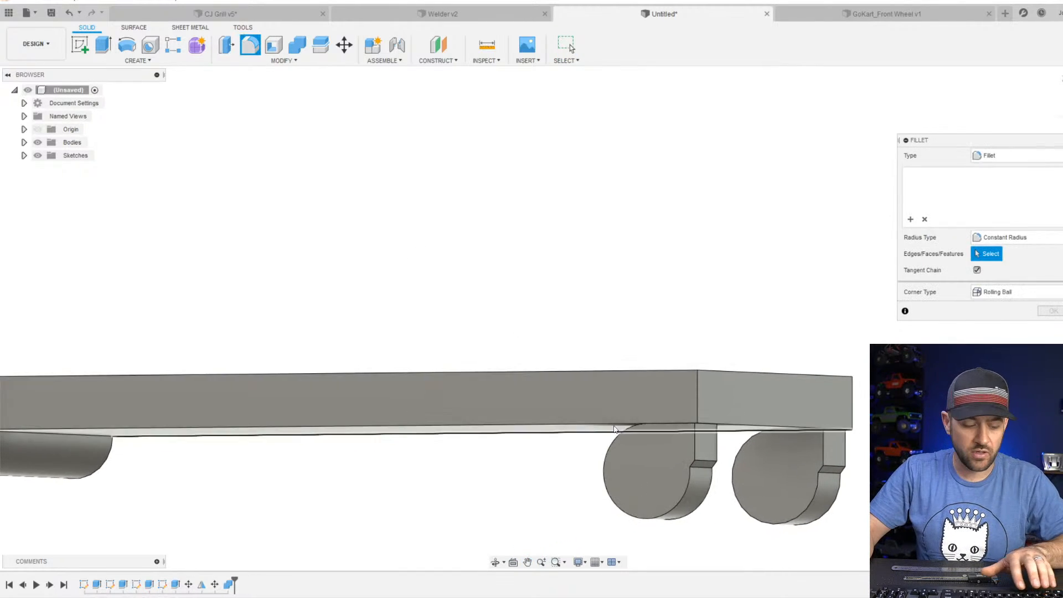
shift+middle_drag(613, 429, 709, 444)
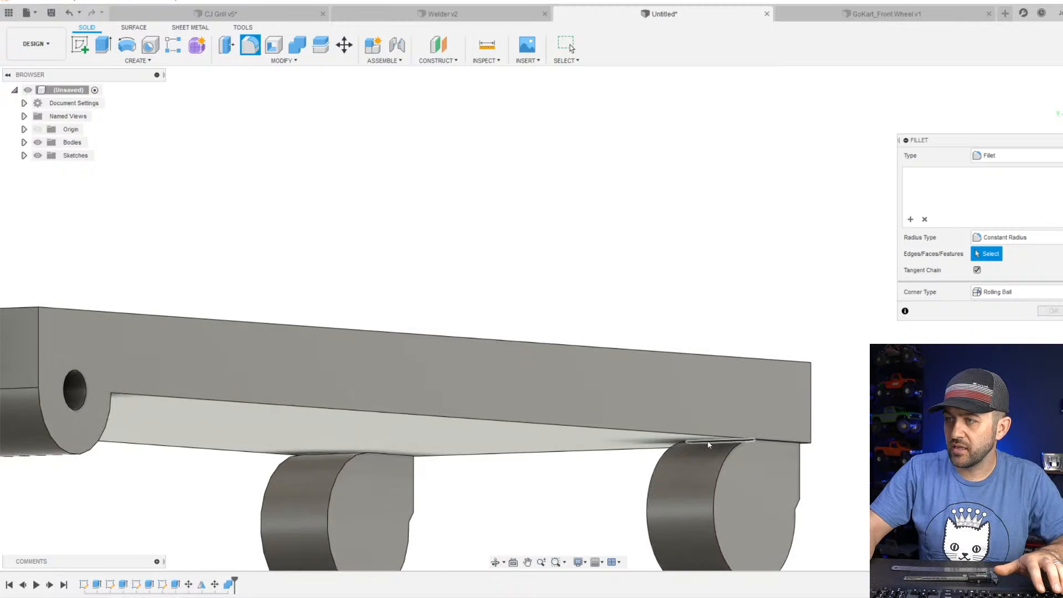
click(711, 442)
click(340, 452)
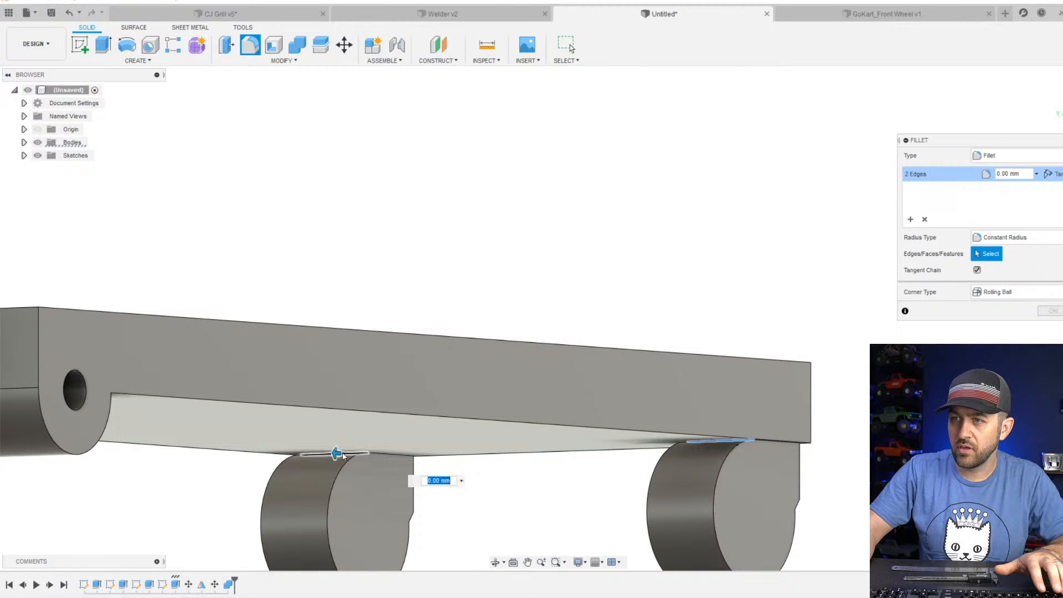
text(.)
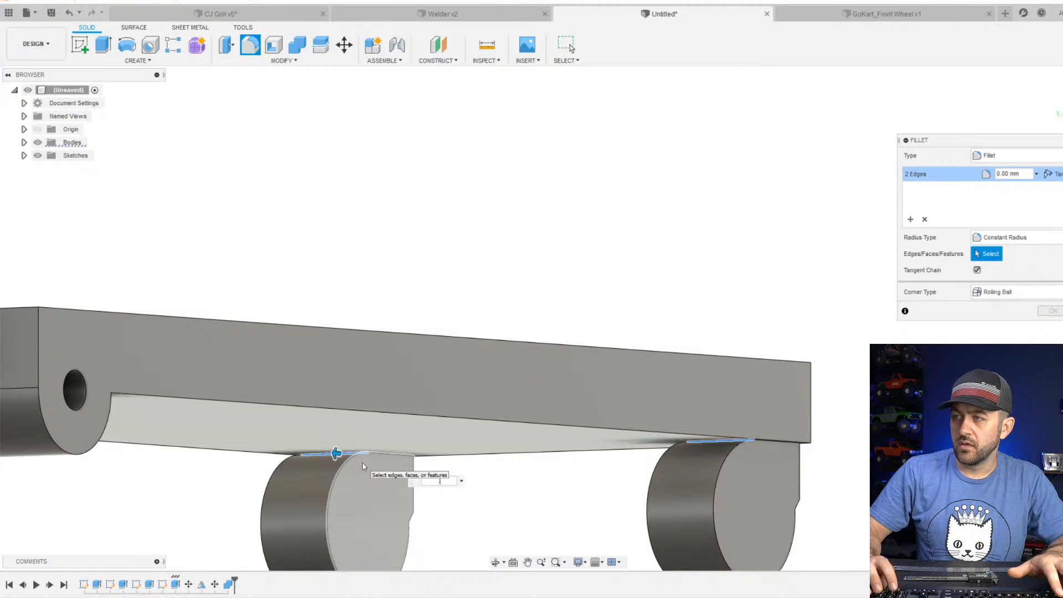
text(5)
key(Return)
scroll(649, 476, down, 3)
shift+middle_drag(641, 430, 734, 459)
scroll(734, 463, down, 4)
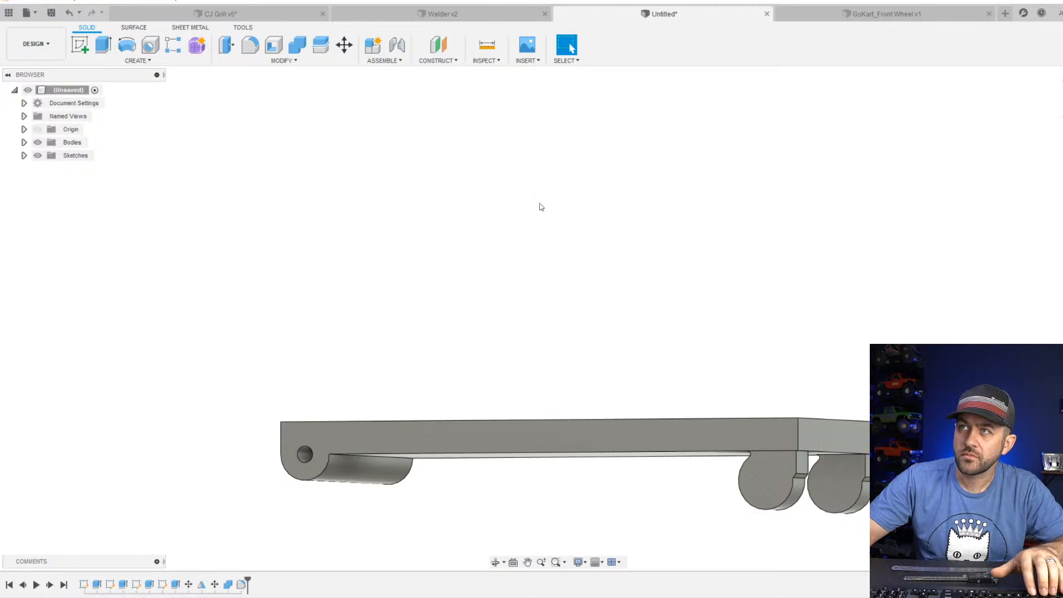
Examine the cart base from below, above and the side, comparing the rear axle housing with the front feet.
scroll(637, 401, down, 3)
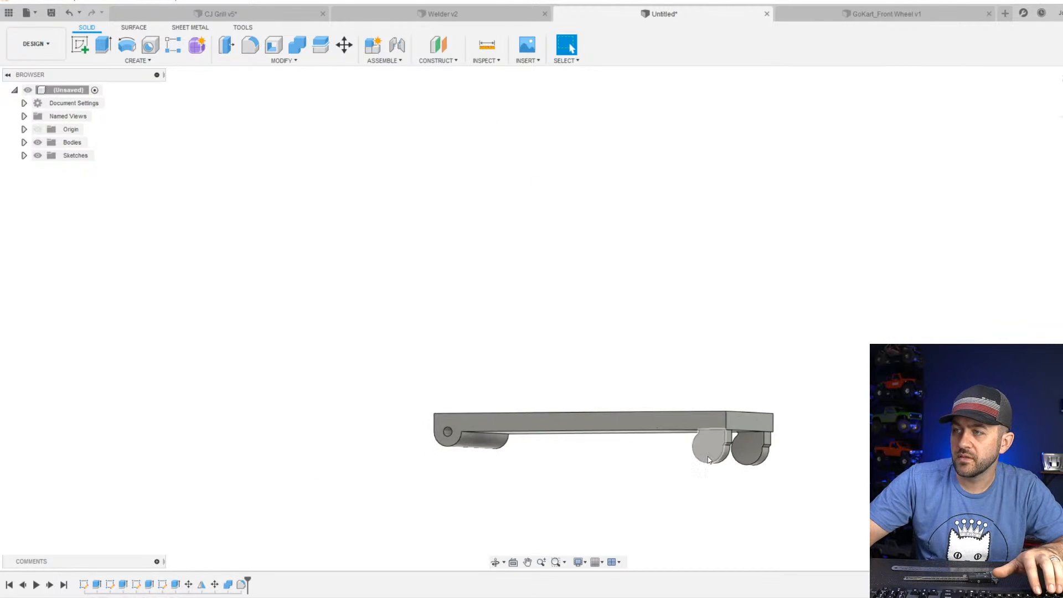
scroll(708, 456, up, 3)
shift+middle_drag(695, 408, 533, 480)
scroll(527, 451, down, 3)
scroll(527, 451, up, 4)
scroll(643, 463, down, 3)
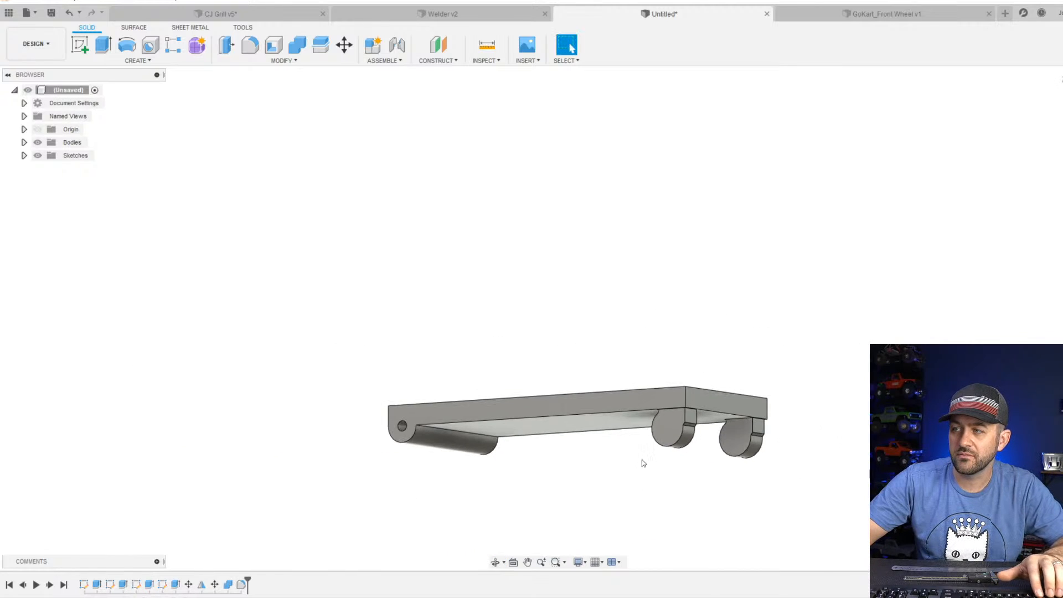
shift+middle_drag(641, 447, 699, 469)
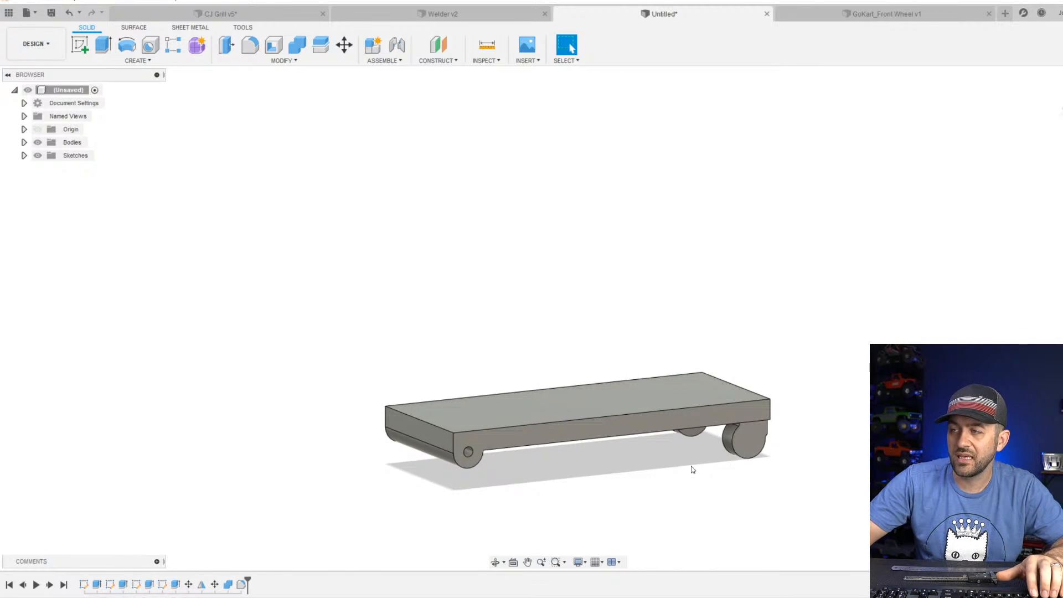
scroll(607, 439, down, 3)
scroll(621, 441, up, 4)
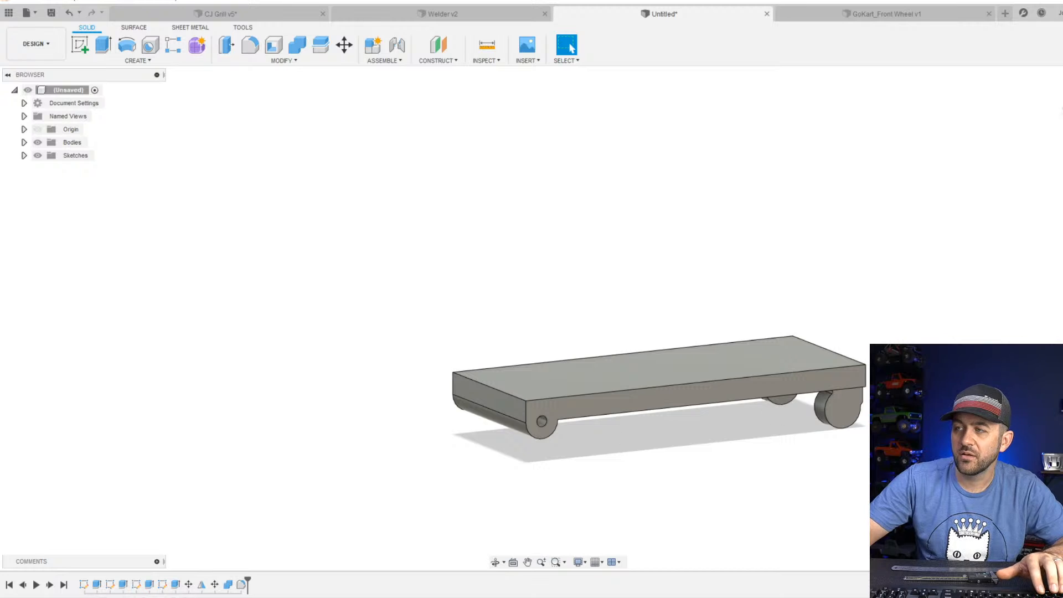
shift+middle_drag(636, 437, 573, 465)
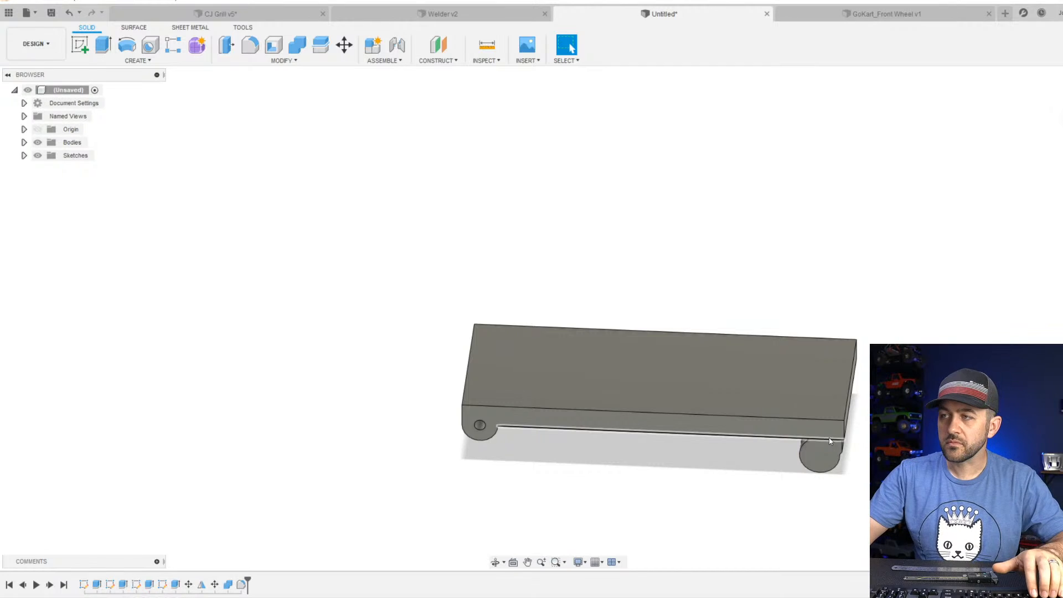
scroll(565, 344, down, 3)
scroll(597, 357, up, 2)
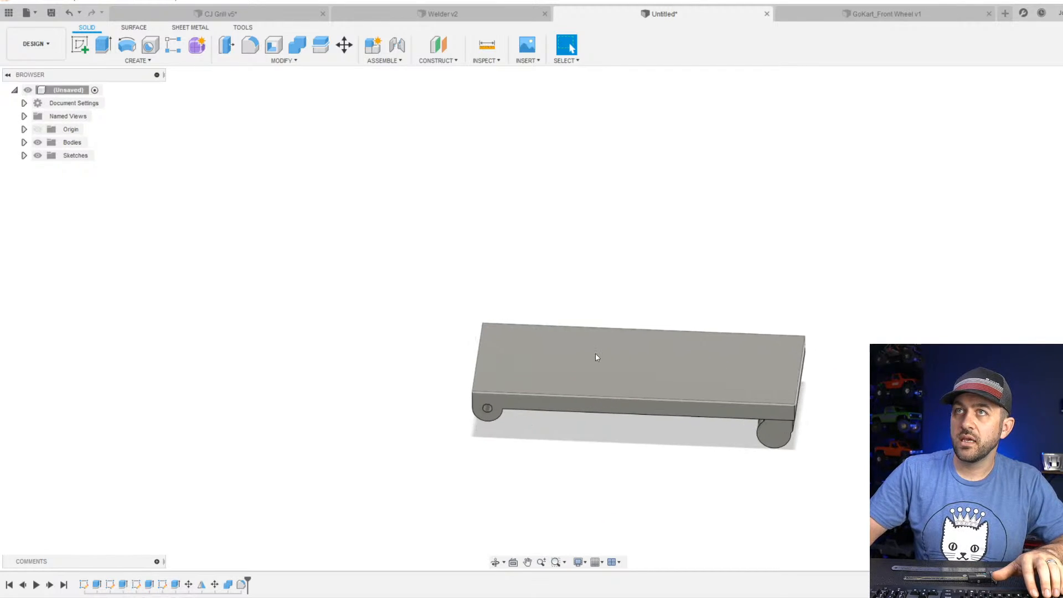
scroll(596, 391, down, 1)
scroll(577, 385, up, 4)
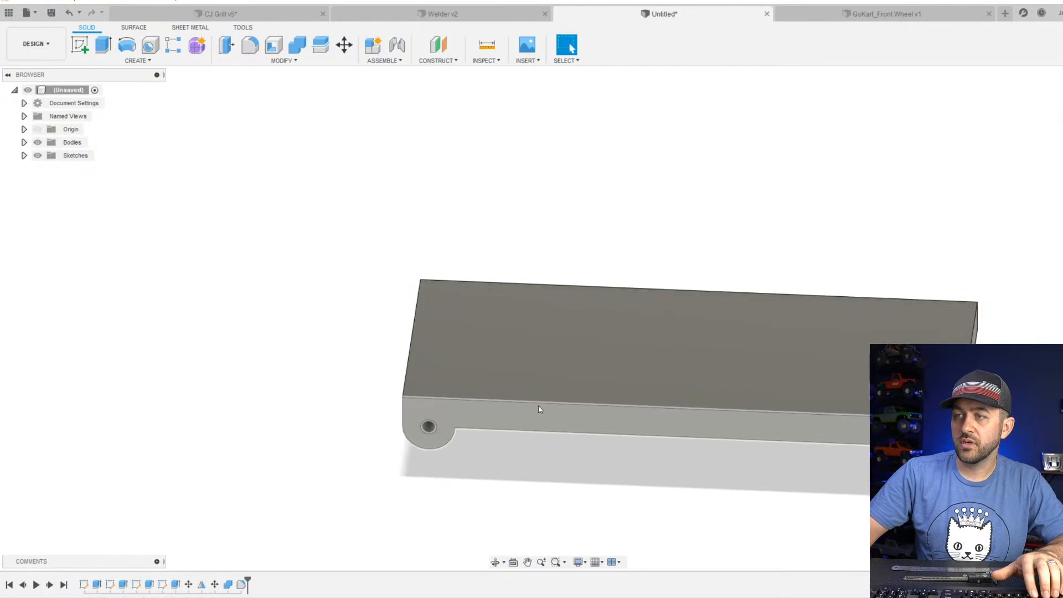
click(1061, 110)
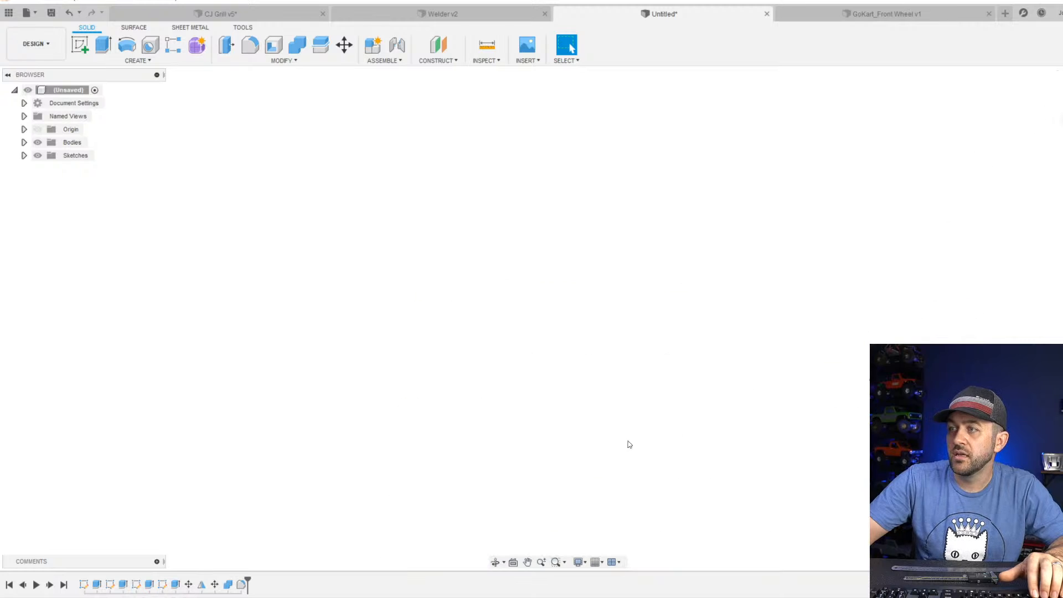
middle_drag(629, 445, 631, 164)
scroll(498, 421, down, 2)
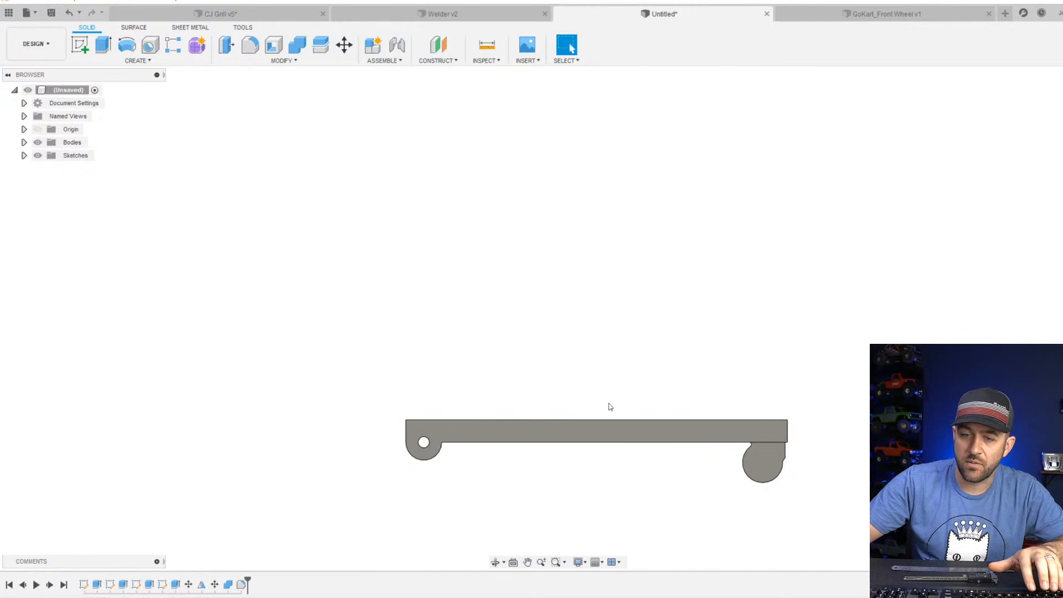
Examine the cart base from the side and the tyre and blue rim in the GoKart_Front Wheel document.
scroll(608, 410, down, 3)
scroll(622, 415, up, 4)
middle_drag(460, 429, 478, 238)
click(790, 12)
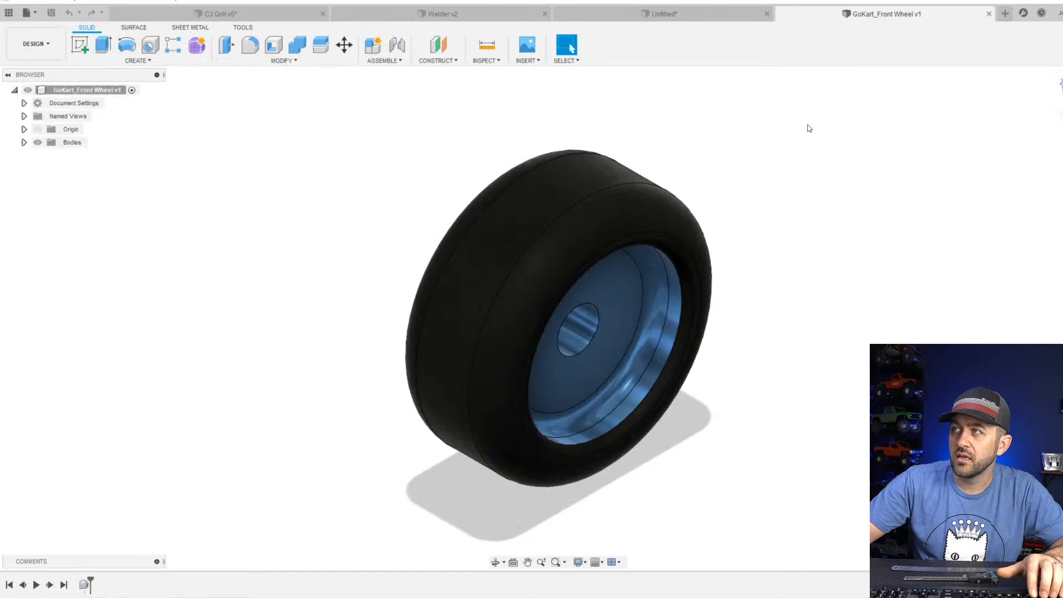
click(678, 13)
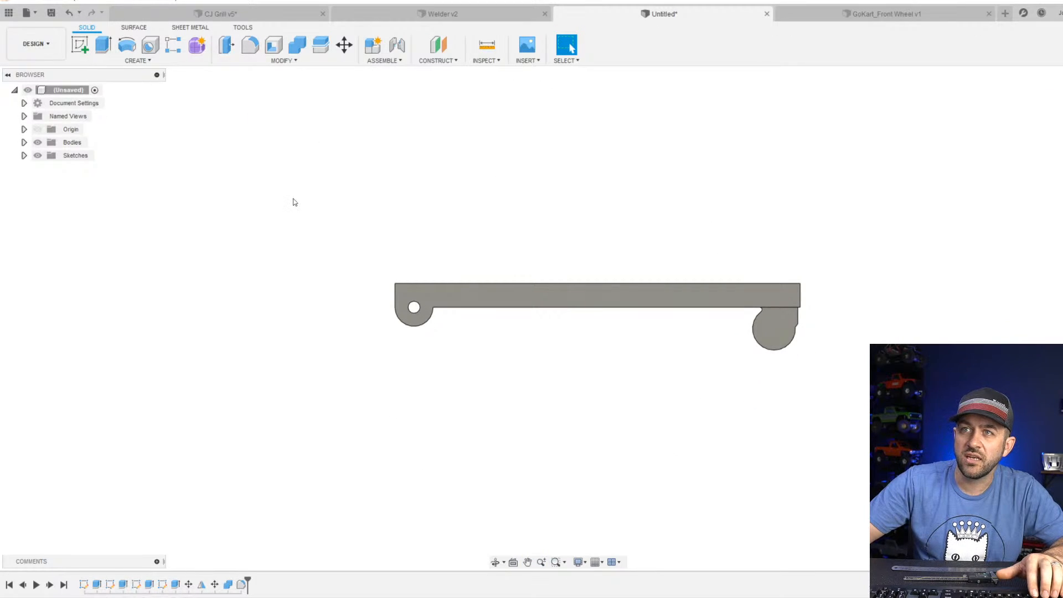
Start inserting a derived design and save the current design as "Welding Cart" in the Admin Project.
click(390, 62)
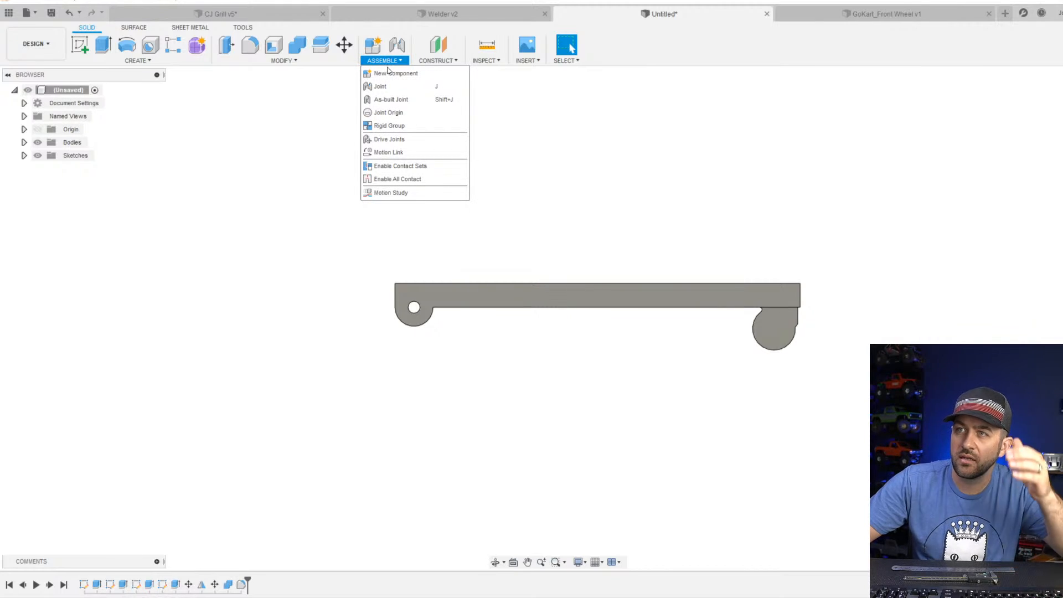
click(529, 62)
click(537, 62)
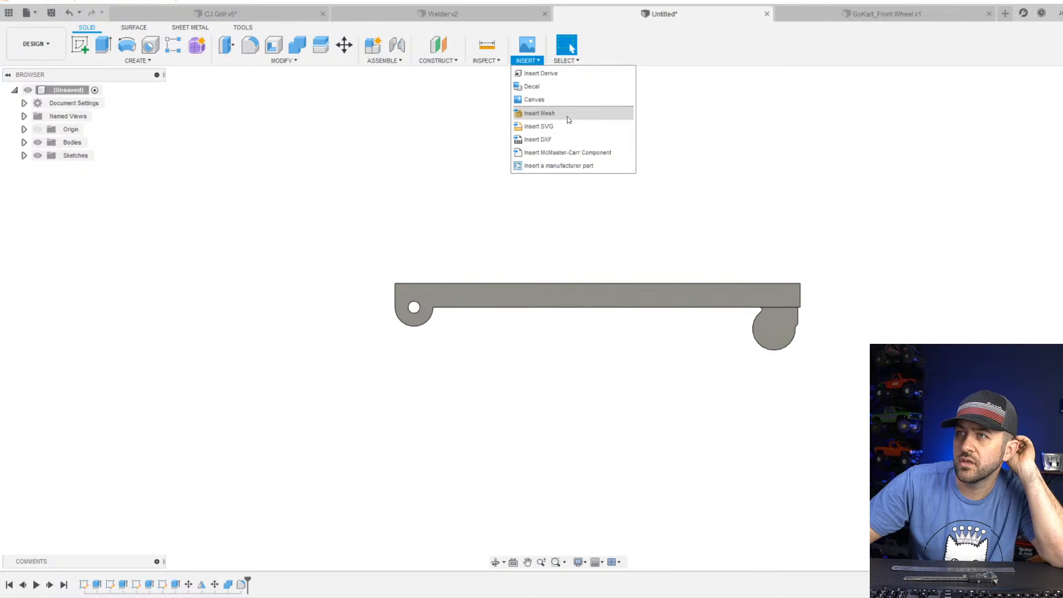
click(557, 76)
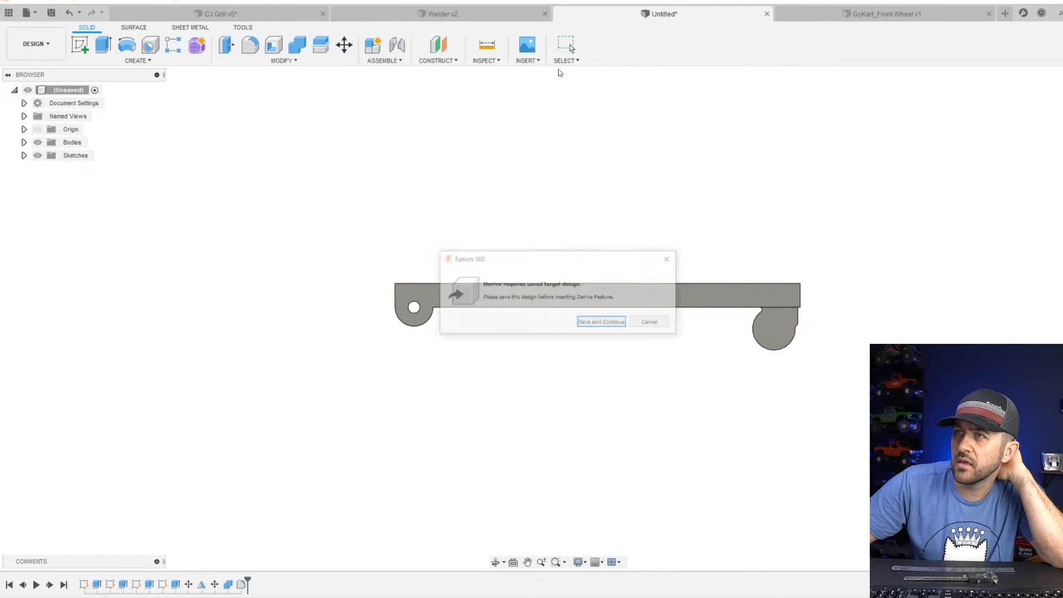
click(603, 323)
text(Weld)
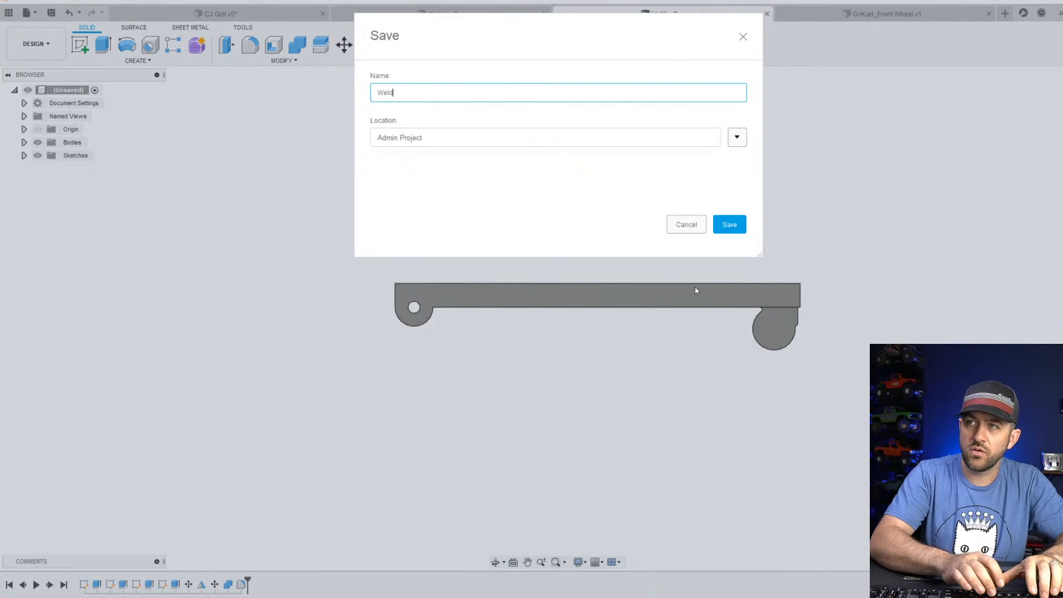
text(ing Cart)
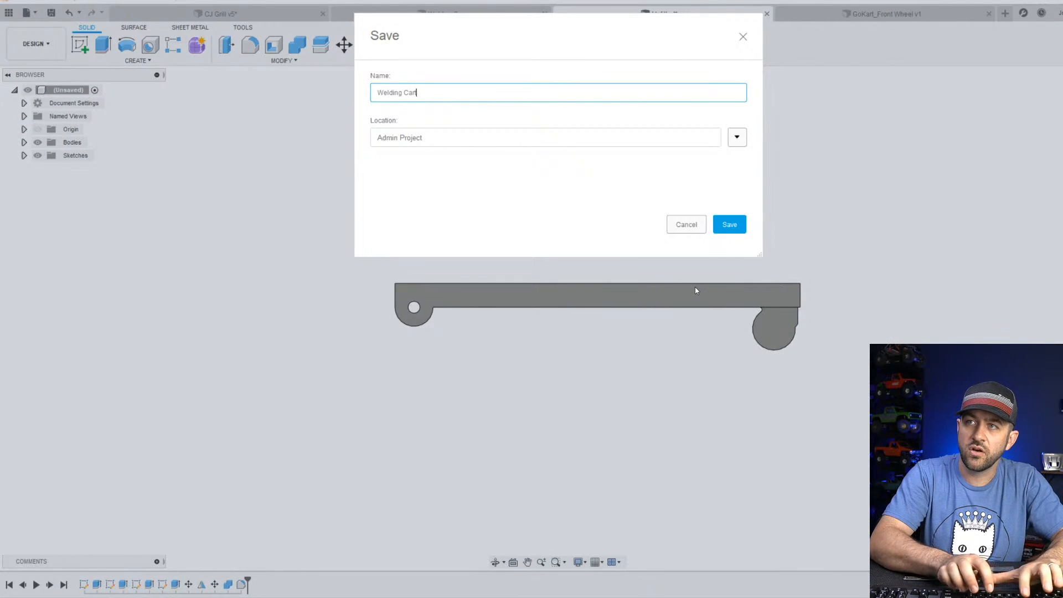
key(Return)
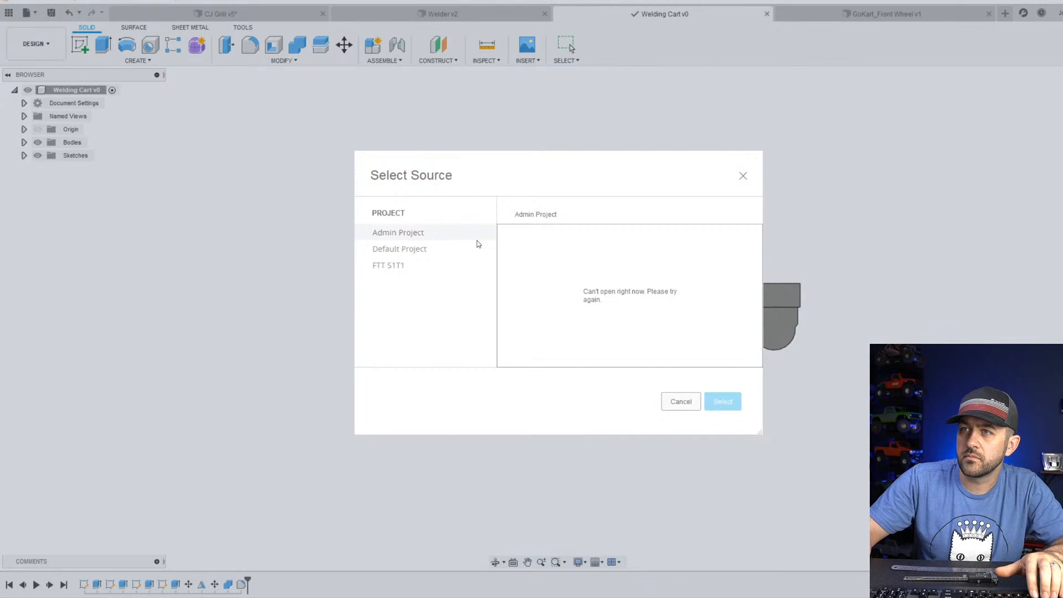
Try to find a source design for the derive in the Admin Project and Default Project folders.
click(418, 251)
click(429, 235)
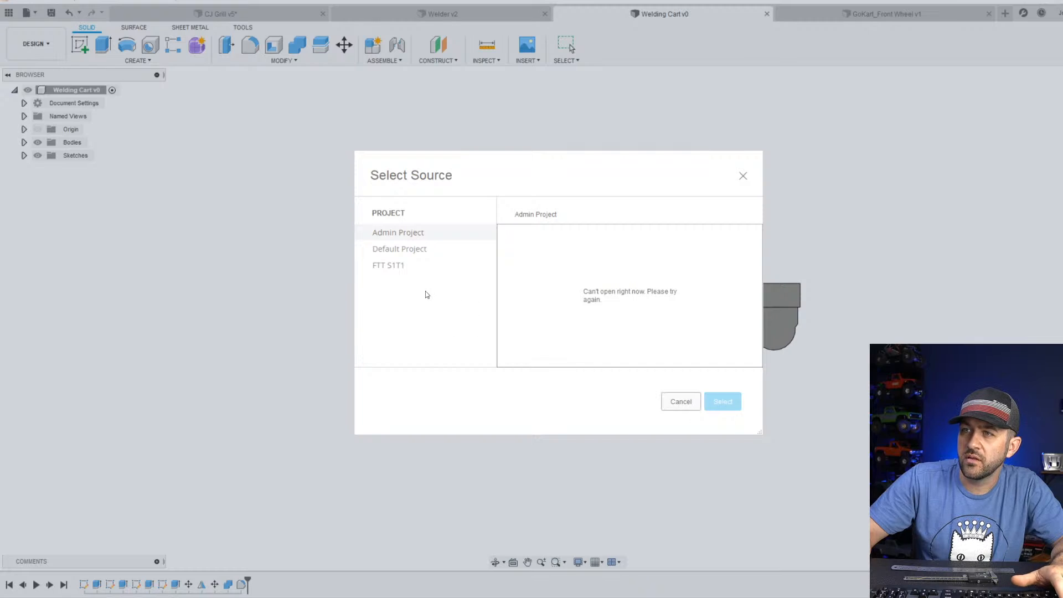
click(402, 232)
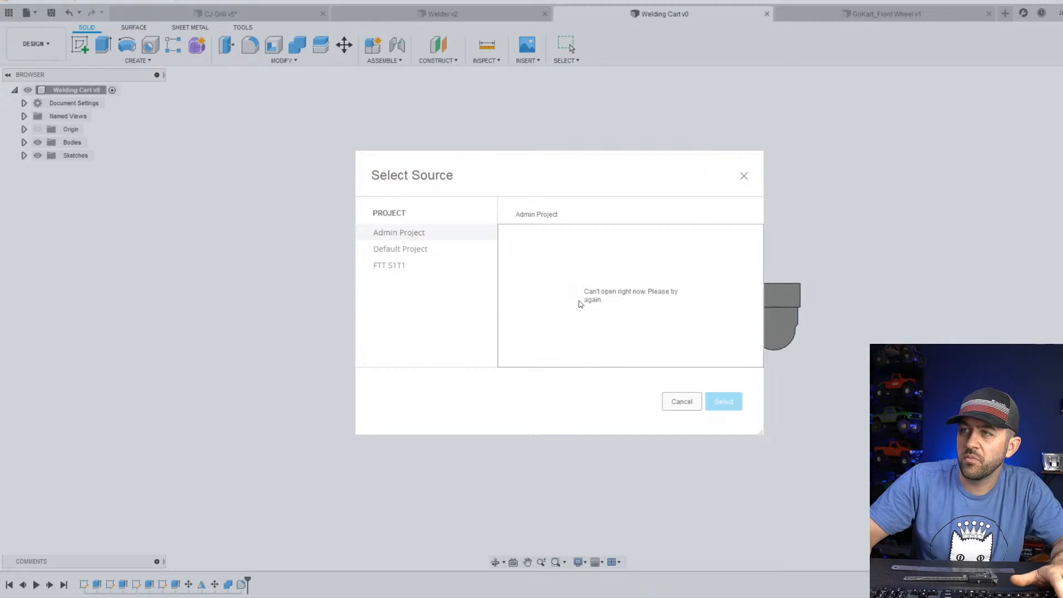
click(412, 252)
click(414, 238)
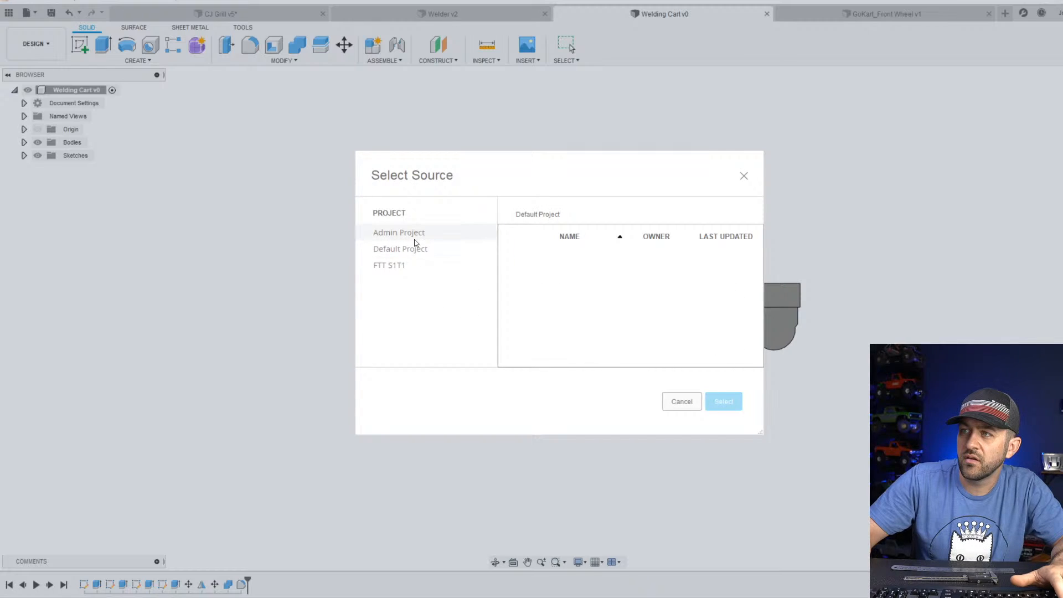
click(681, 405)
Show Sketch1 with the cylinder and welder outlines on the plate's top face.
scroll(508, 264, down, 4)
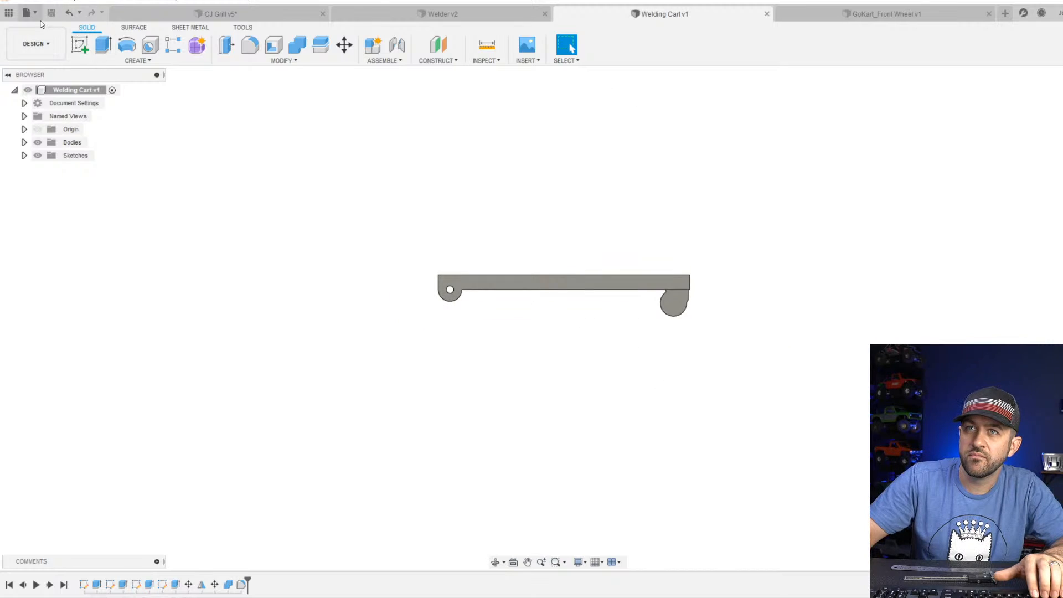
shift+middle_drag(532, 230, 463, 271)
scroll(464, 271, up, 3)
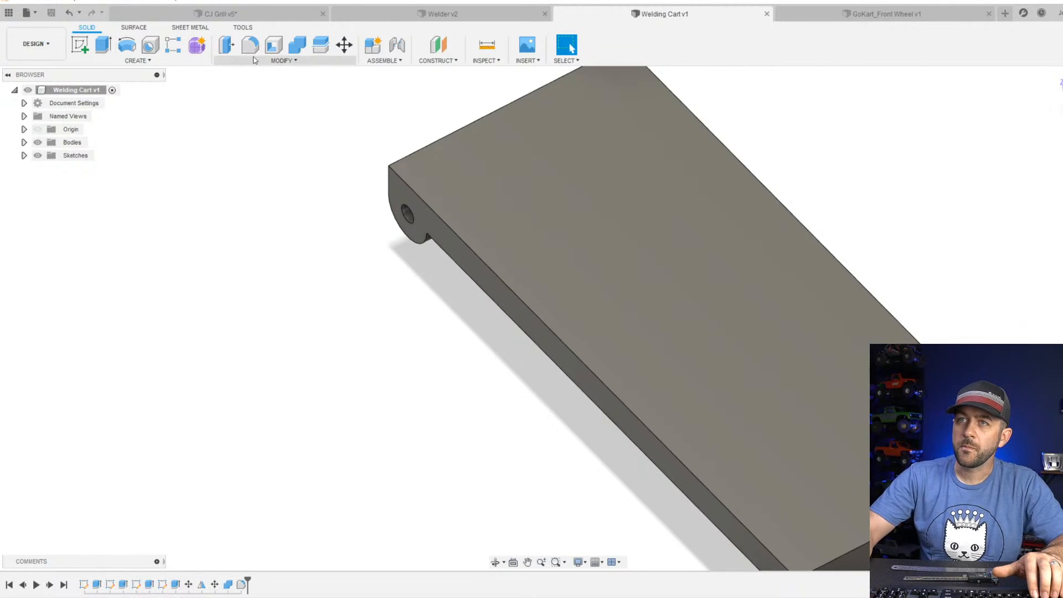
shift+middle_drag(372, 191, 491, 225)
scroll(491, 222, up, 1)
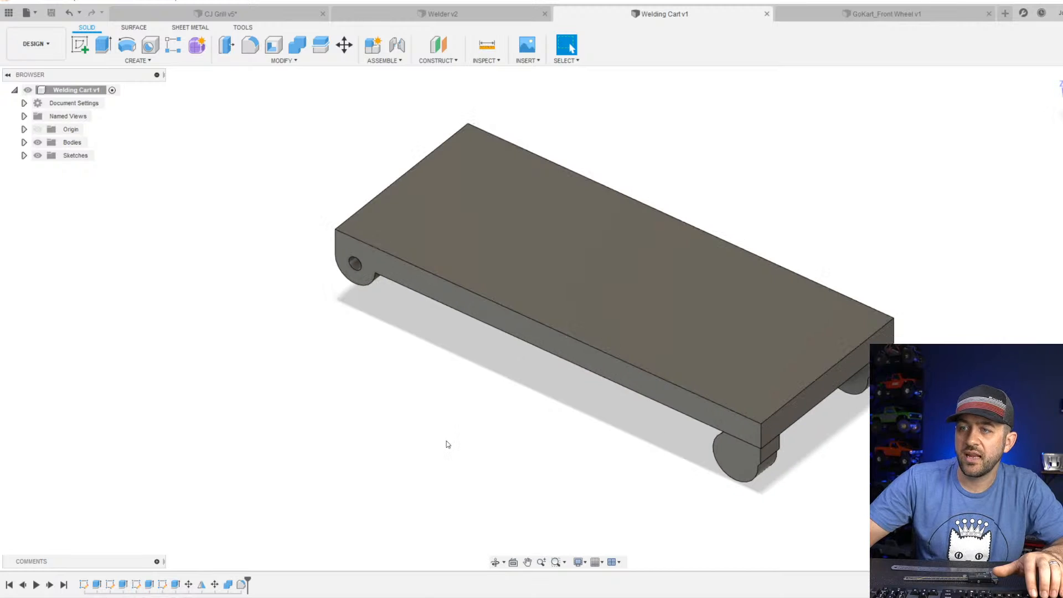
click(24, 155)
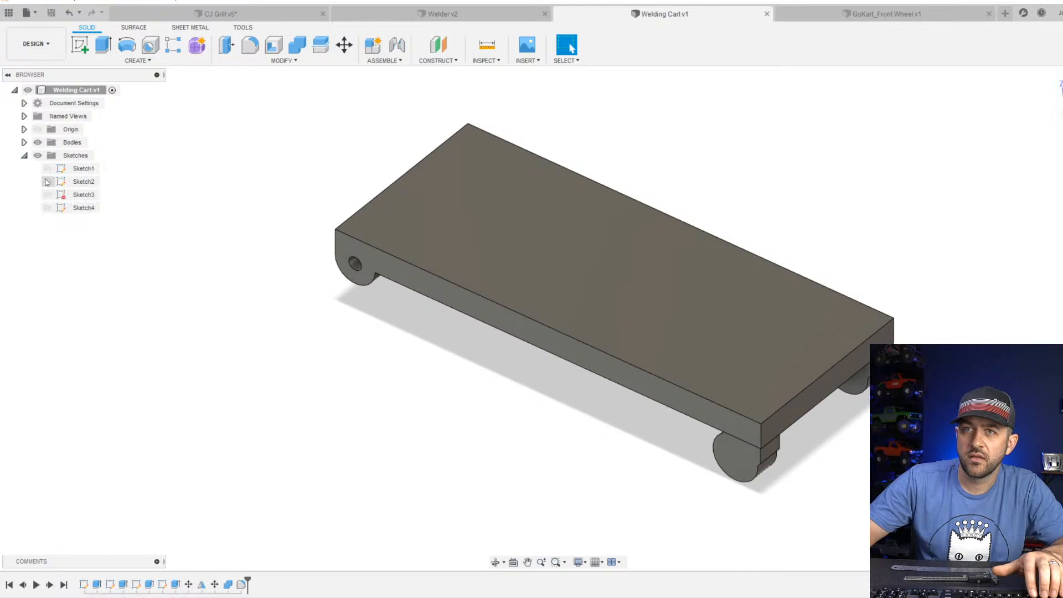
click(47, 168)
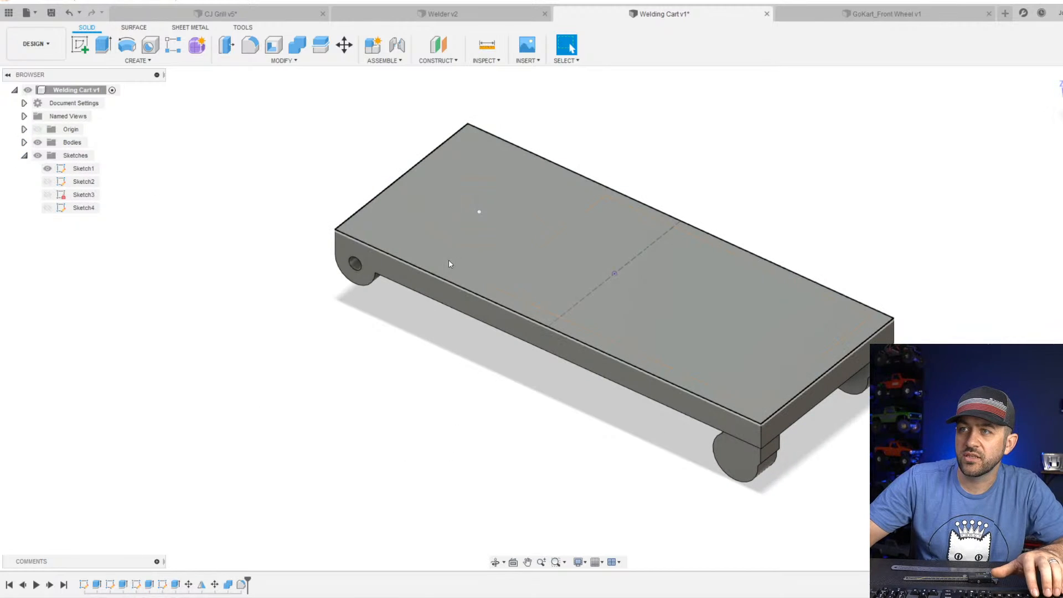
mouse_move(449, 259)
shift+middle_down()
mouse_move(541, 254)
mouse_move(521, 283)
mouse_move(527, 238)
mouse_move(609, 209)
mouse_move(578, 264)
shift+middle_up()
scroll(554, 303, up, 3)
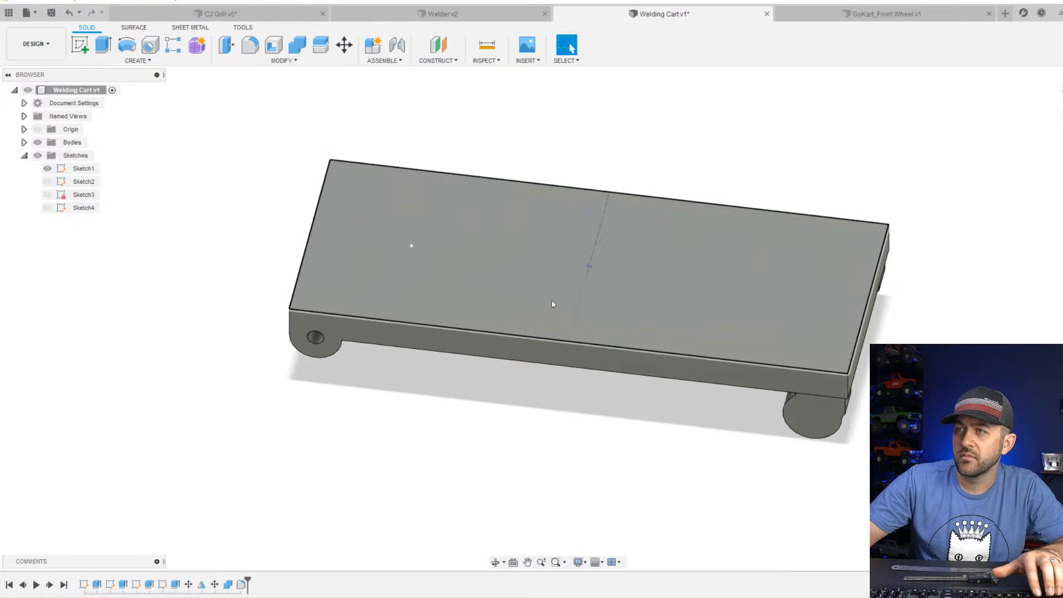
mouse_move(541, 314)
shift+middle_down()
mouse_move(572, 360)
mouse_move(634, 344)
mouse_move(581, 328)
mouse_move(543, 331)
shift+middle_up()
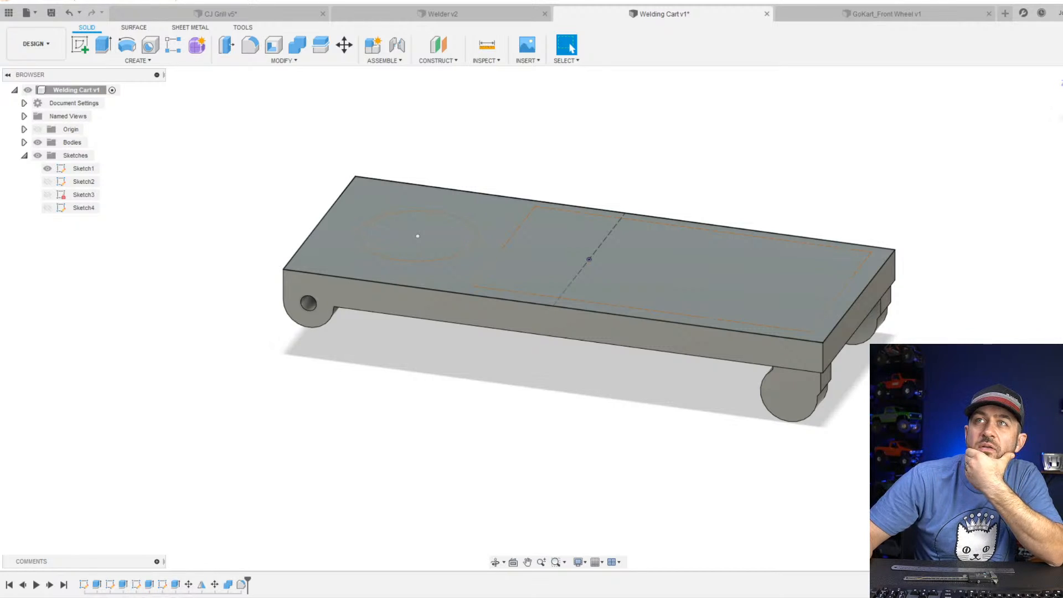
Switch to the browser to check the product photo of the 350 lbs. capacity welding cart's upright frame.
drag(421, 0, 584, 65)
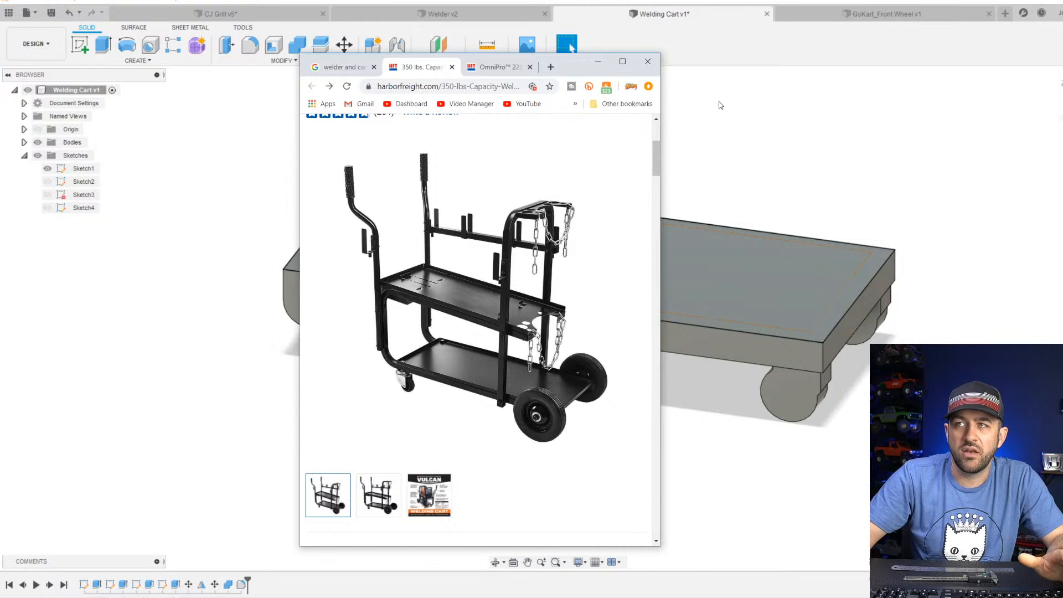
drag(565, 68, 387, 0)
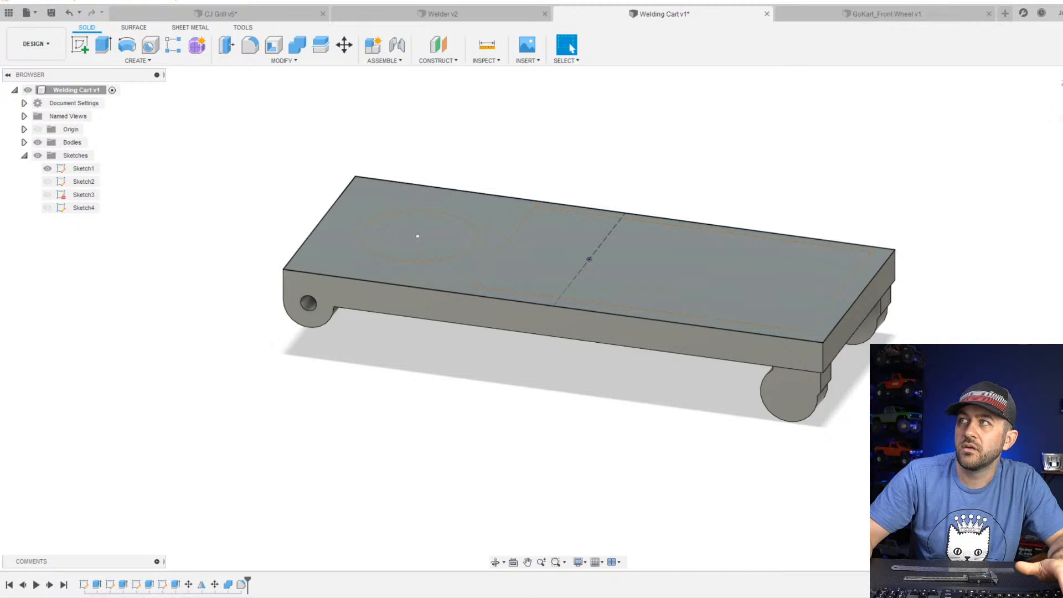
scroll(641, 296, down, 4)
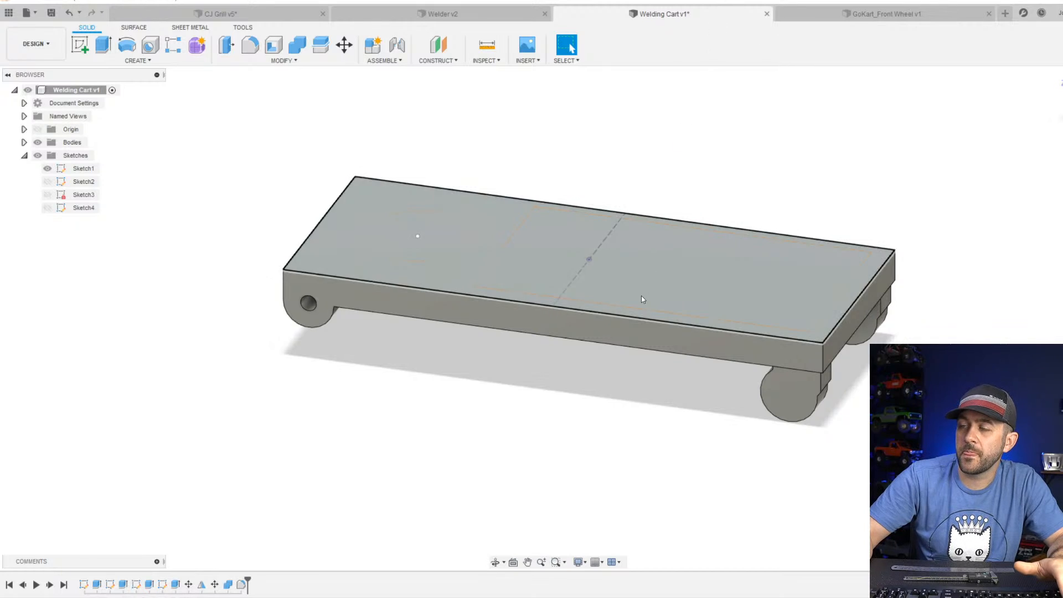
Create an offset plane -13 mm from the vertical origin plane crossing the plate, near the welder outline's end facing the cylinder circle.
click(80, 49)
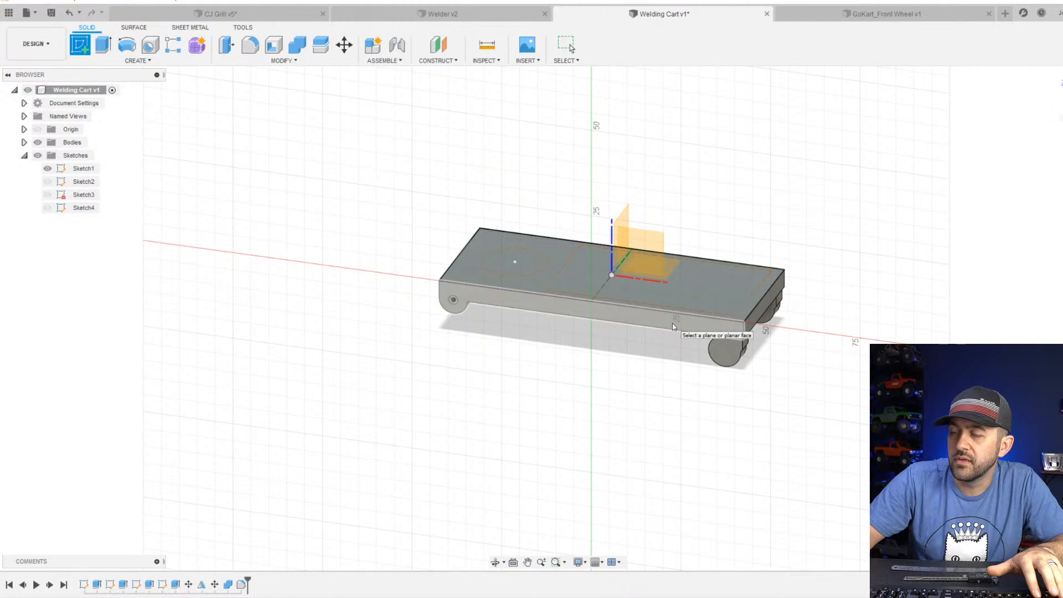
key(Escape)
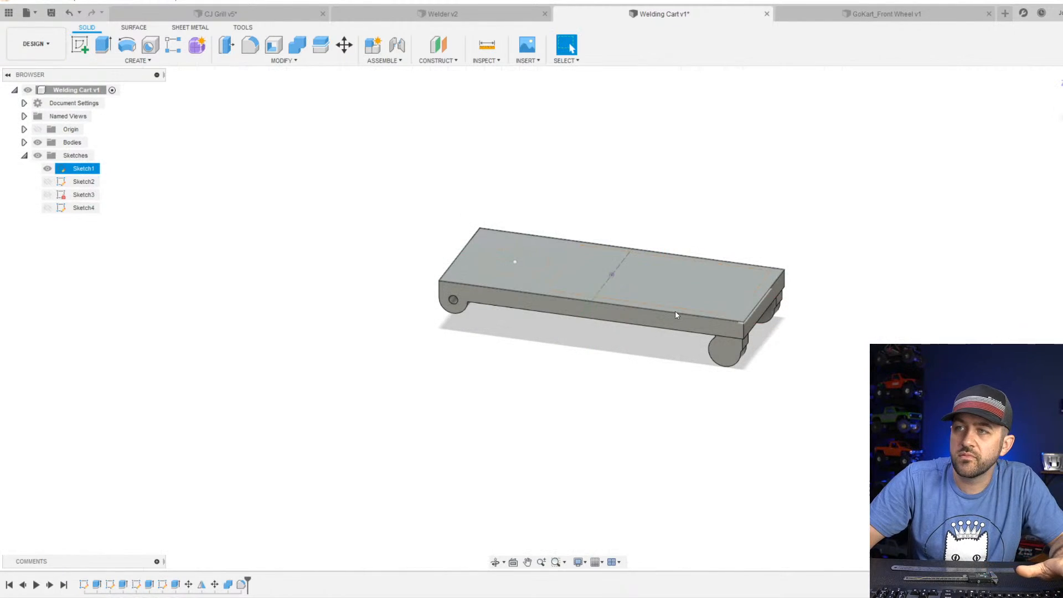
click(439, 51)
shift+middle_drag(556, 219, 582, 252)
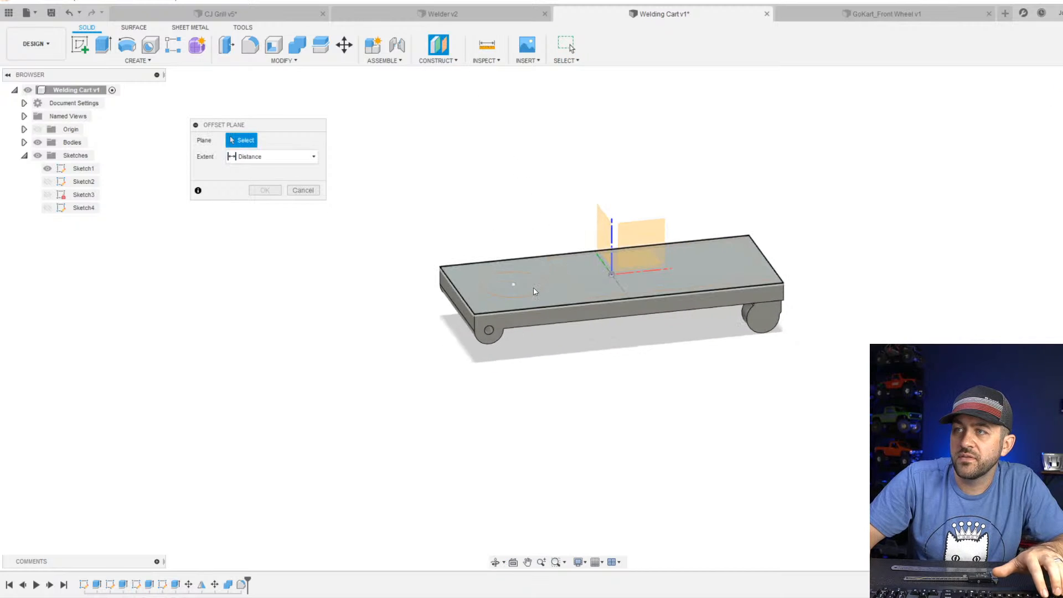
scroll(539, 289, up, 3)
click(667, 209)
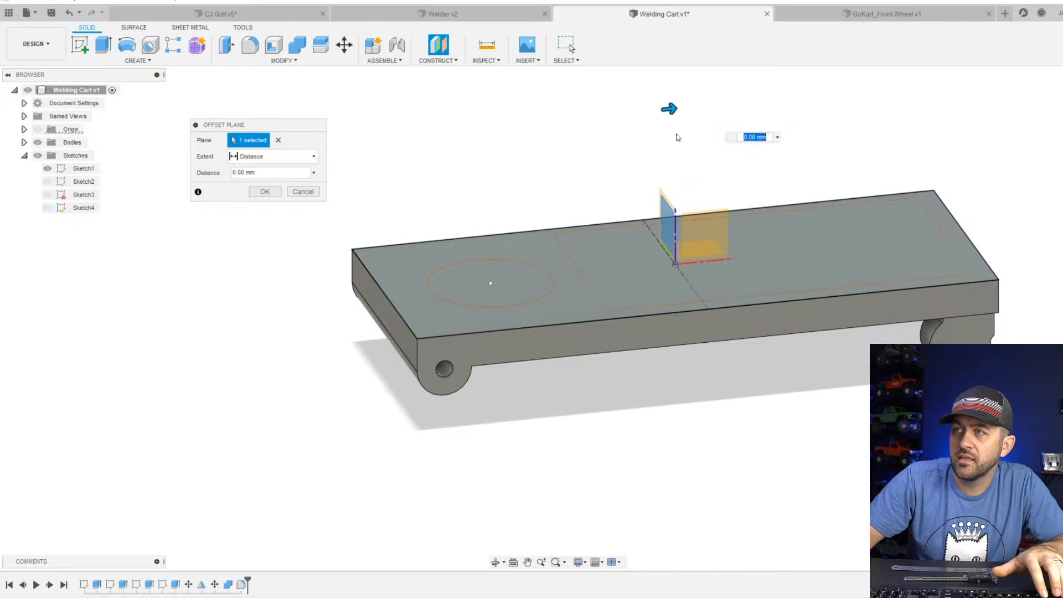
drag(676, 107, 581, 124)
shift+middle_drag(581, 161, 588, 190)
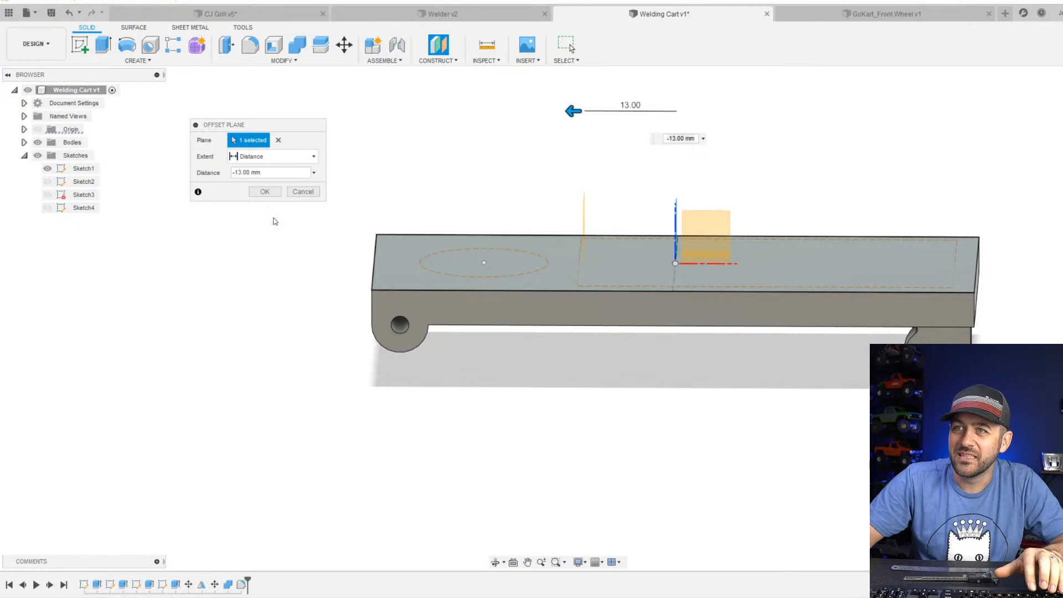
click(264, 192)
Start a sketch on the new offset plane and view the cart base squarely from its rear end.
shift+middle_drag(592, 298, 643, 276)
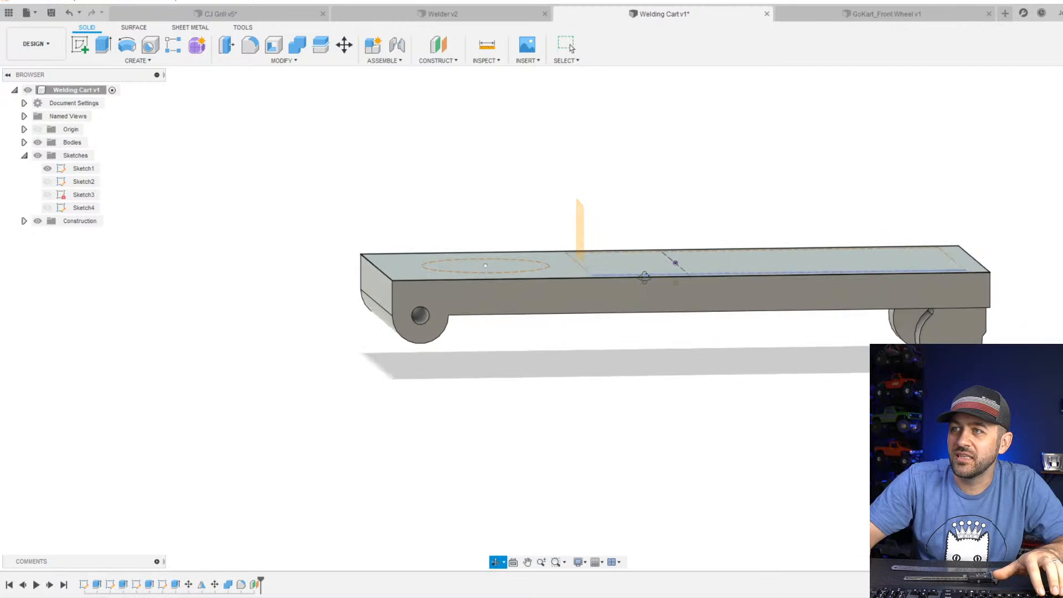
click(80, 44)
click(585, 221)
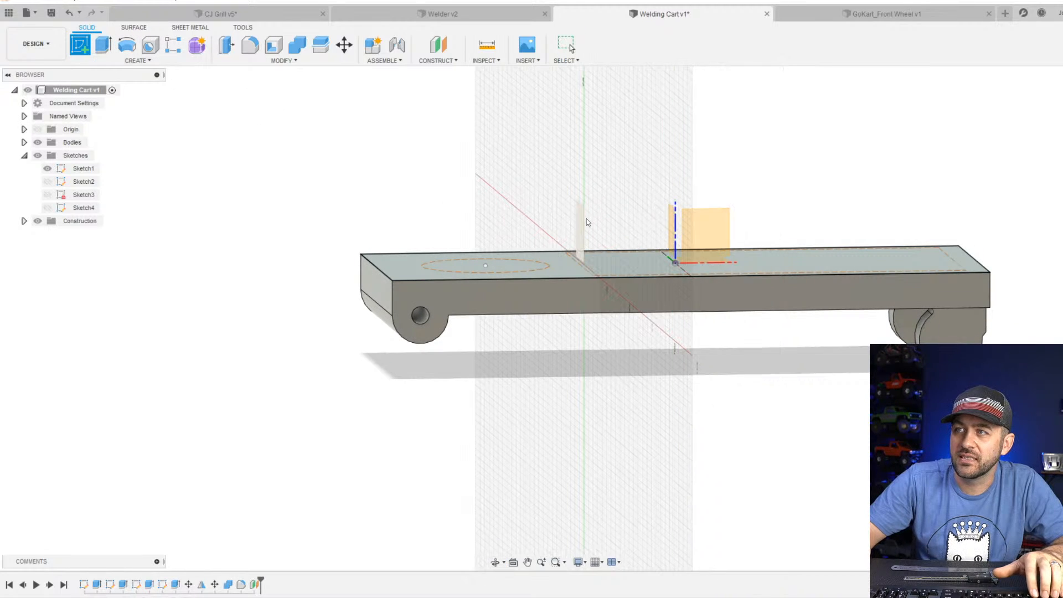
click(583, 220)
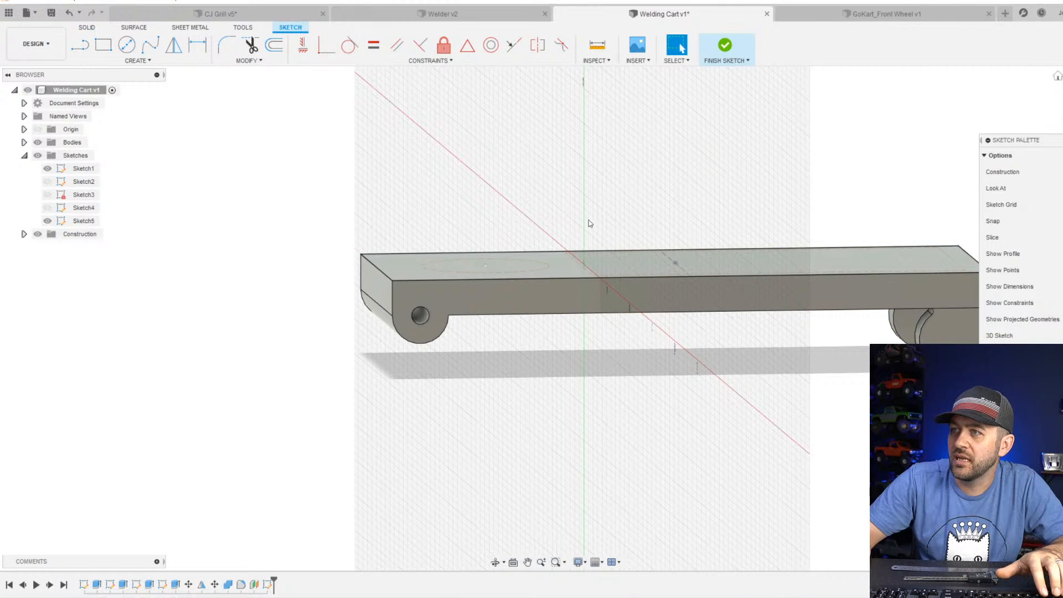
shift+middle_drag(591, 224, 614, 218)
click(1060, 110)
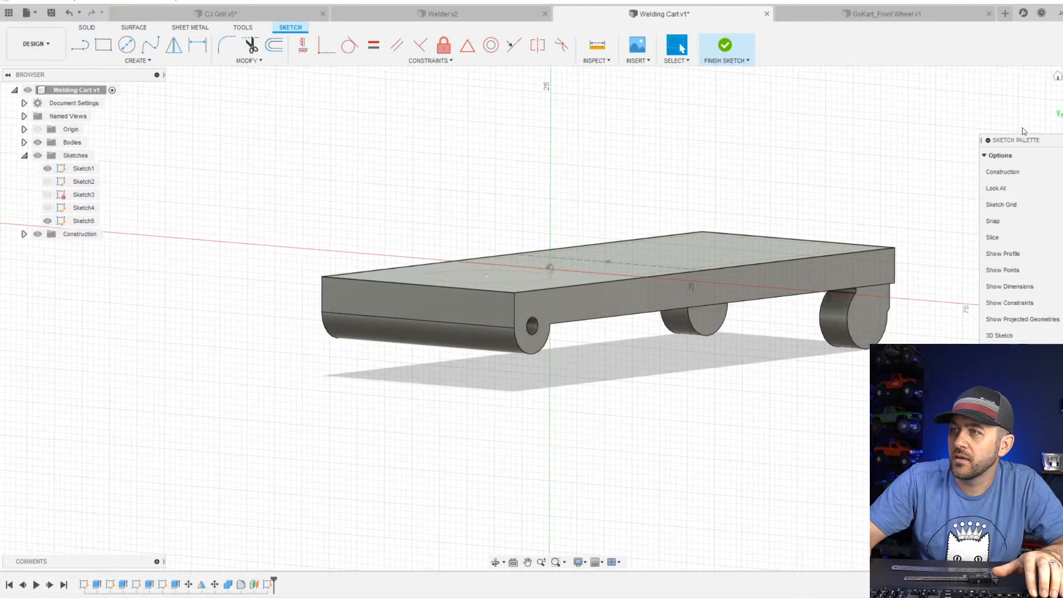
middle_drag(199, 315, 413, 330)
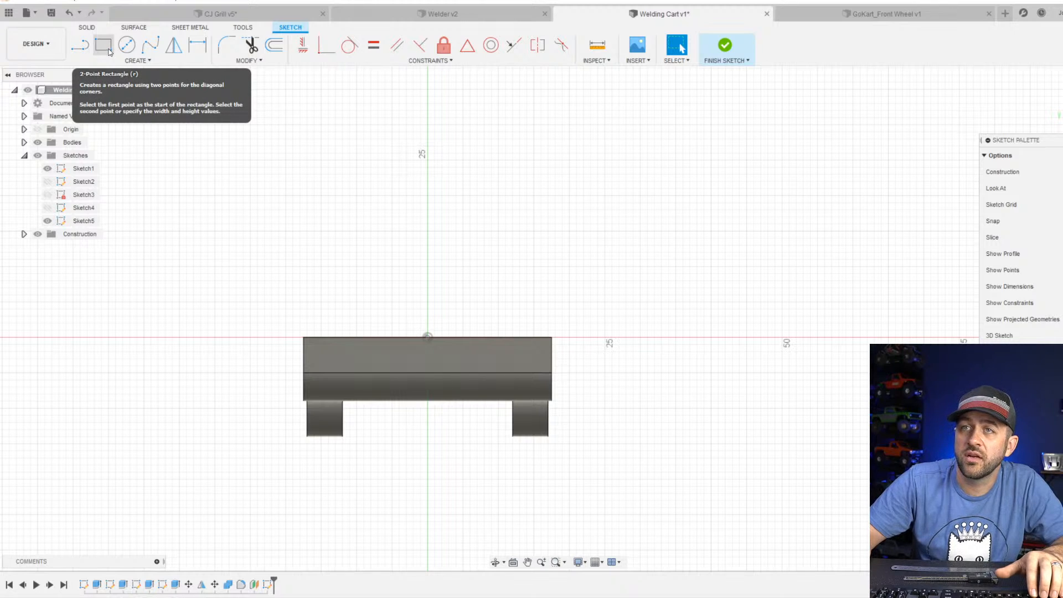
Sketch a three-sided upright frame of two vertical lines and a horizontal top line, with its open lower ends level just outside the plate's sides.
click(80, 47)
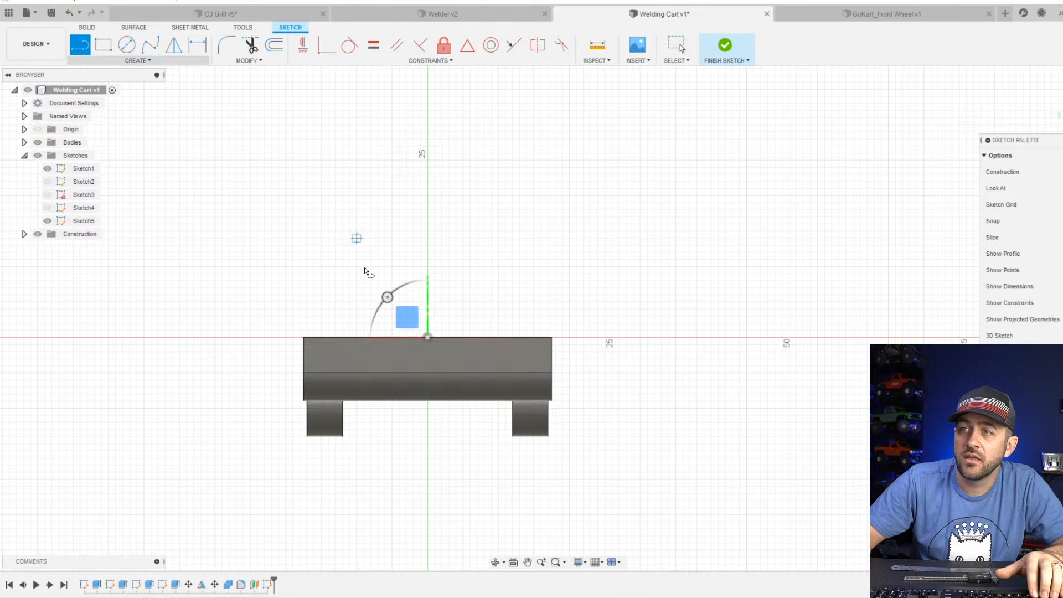
click(286, 372)
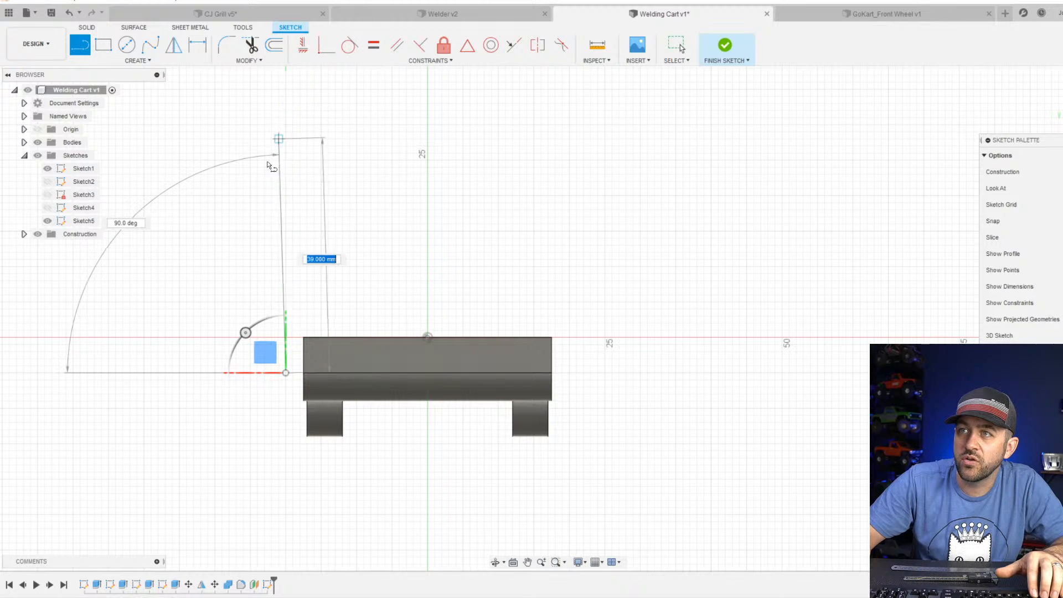
scroll(269, 174, down, 3)
middle_drag(281, 187, 303, 284)
click(302, 184)
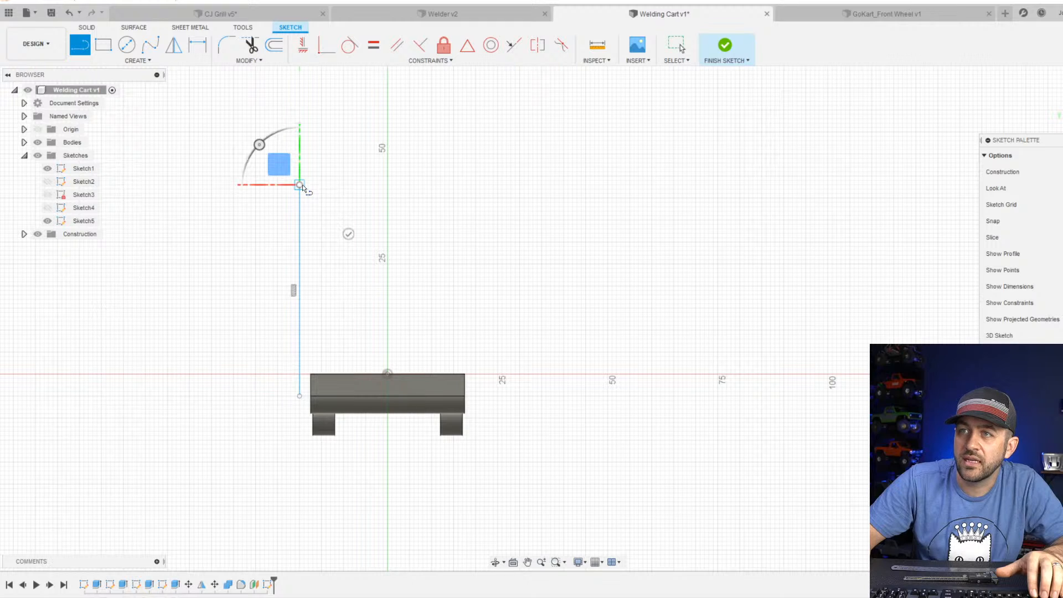
click(470, 184)
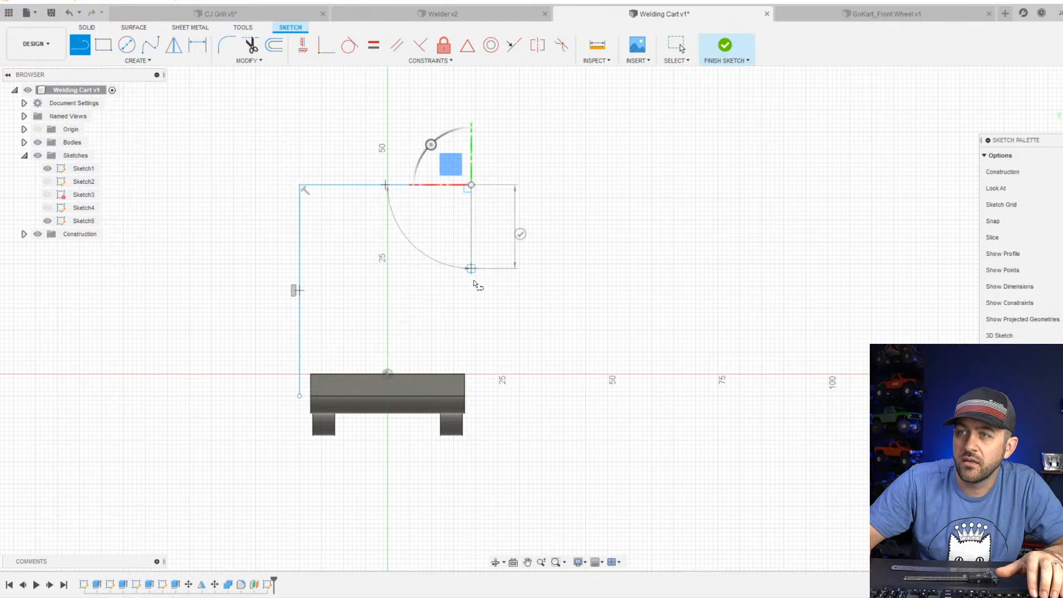
scroll(475, 388, up, 4)
click(472, 395)
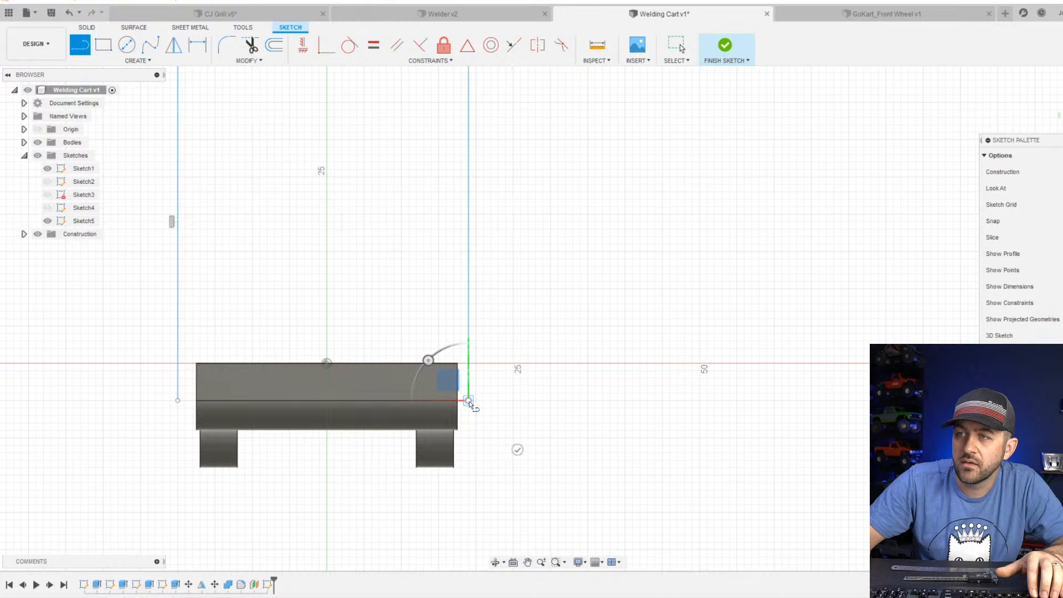
key(Escape)
Draw a horizontal construction line joining the open lower ends of the frame's two uprights.
key(l)
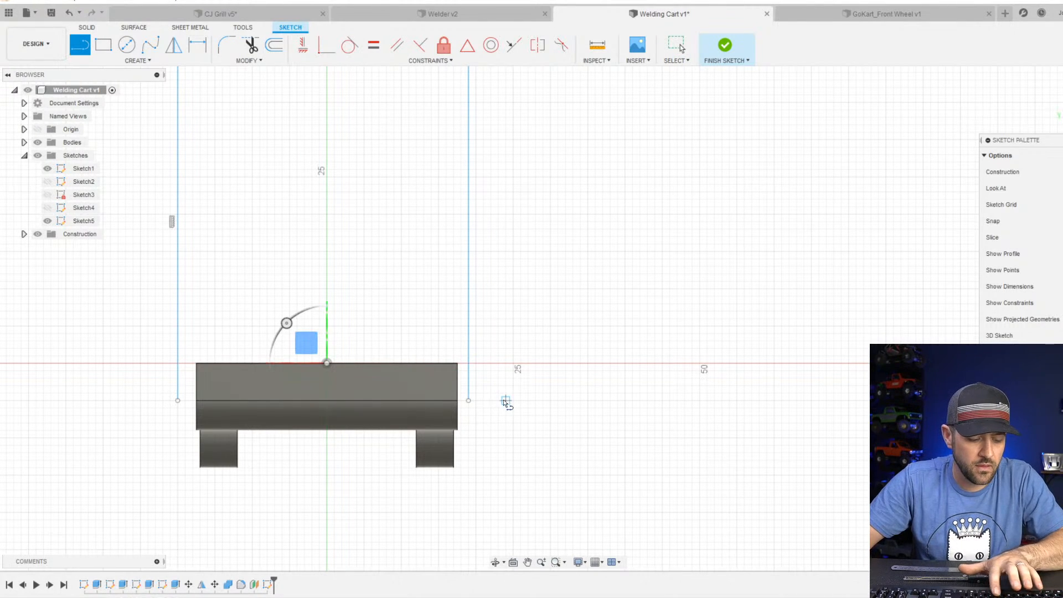
click(185, 401)
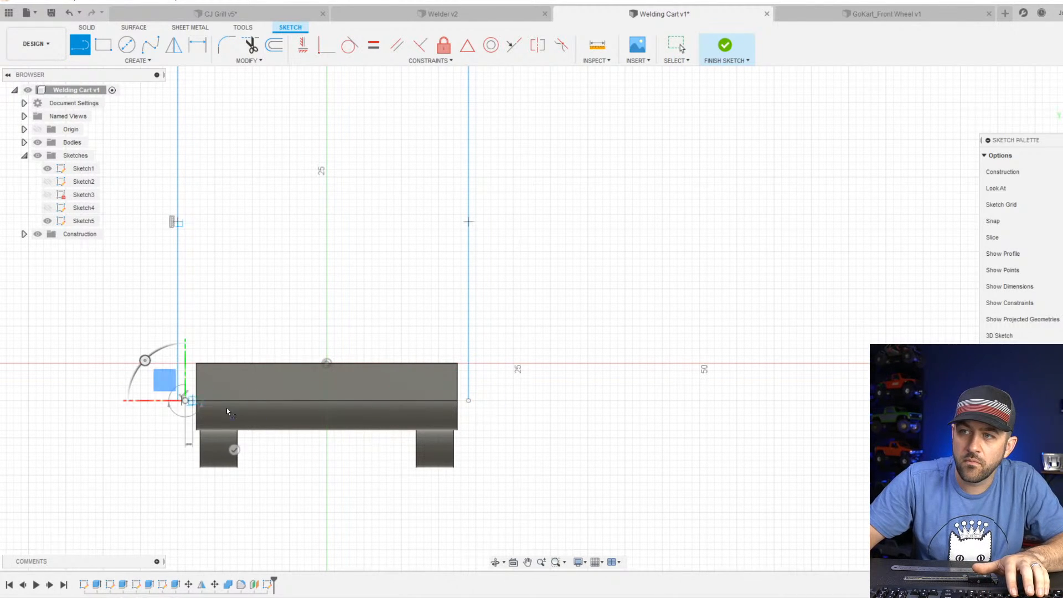
click(468, 400)
scroll(466, 401, up, 4)
key(Escape)
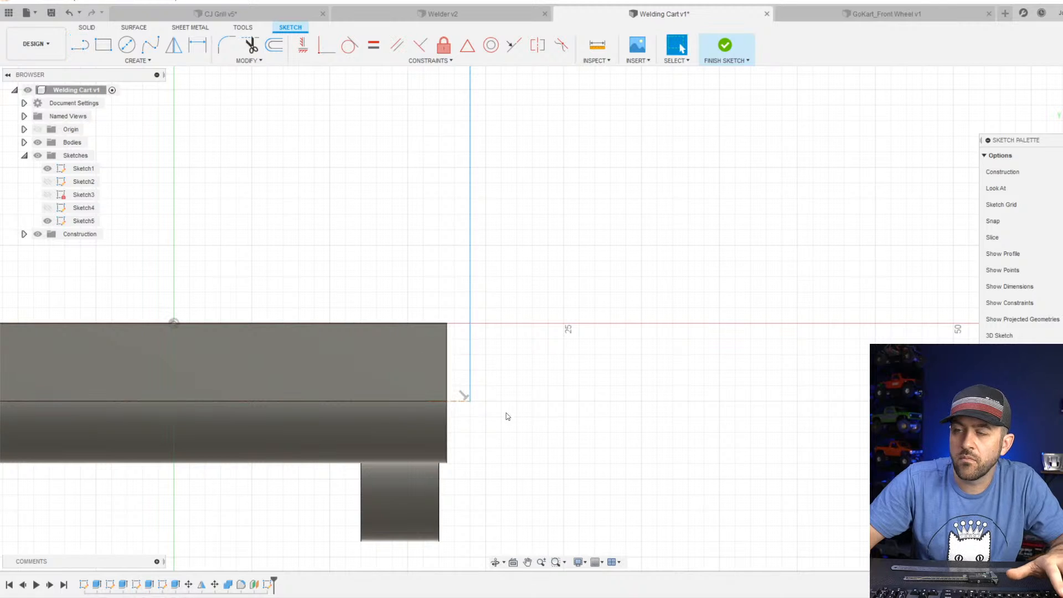
scroll(508, 417, down, 3)
scroll(310, 413, up, 3)
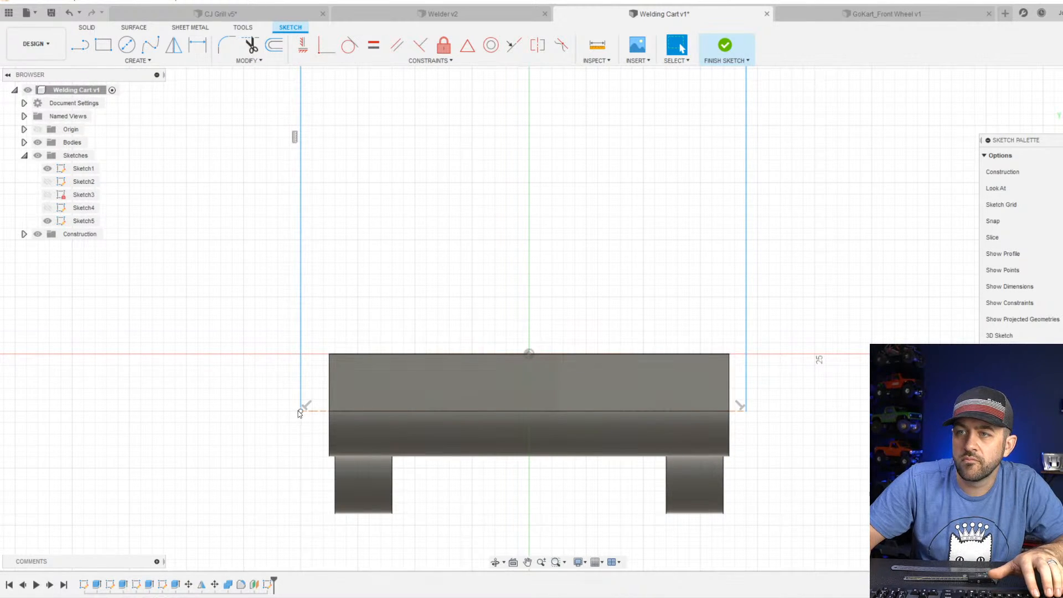
Move the horizontal construction line off the base edge and constrain it collinear with the plate's lower horizontal edge.
drag(300, 412, 303, 396)
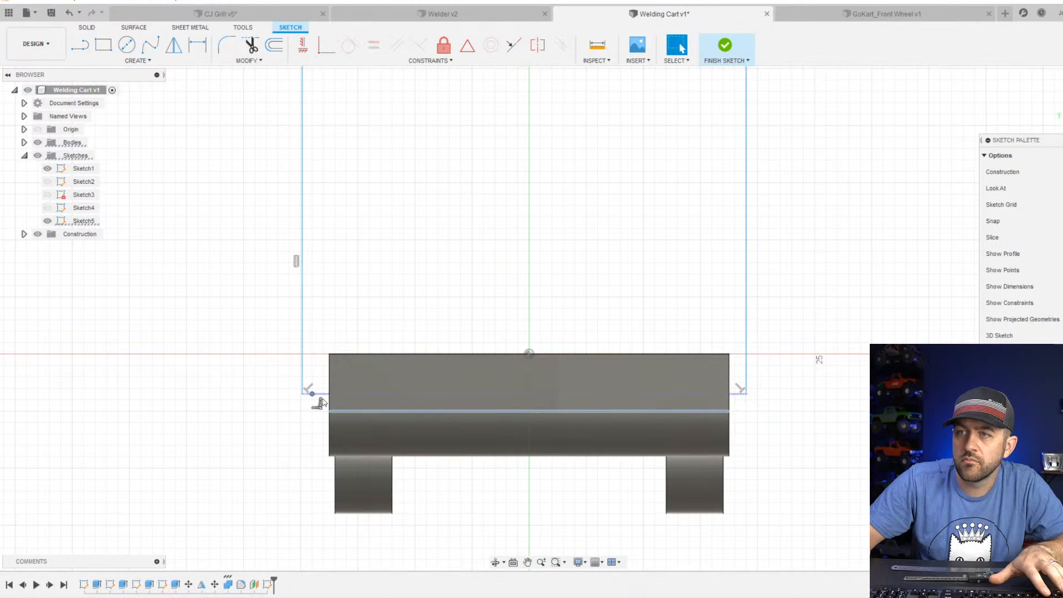
click(321, 395)
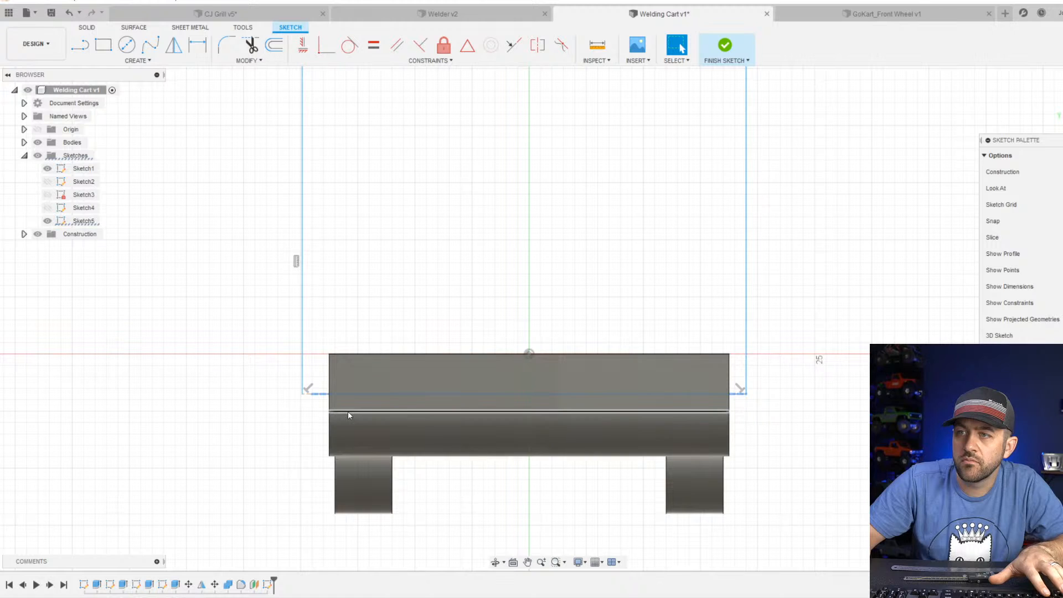
click(514, 45)
click(554, 410)
scroll(562, 271, down, 2)
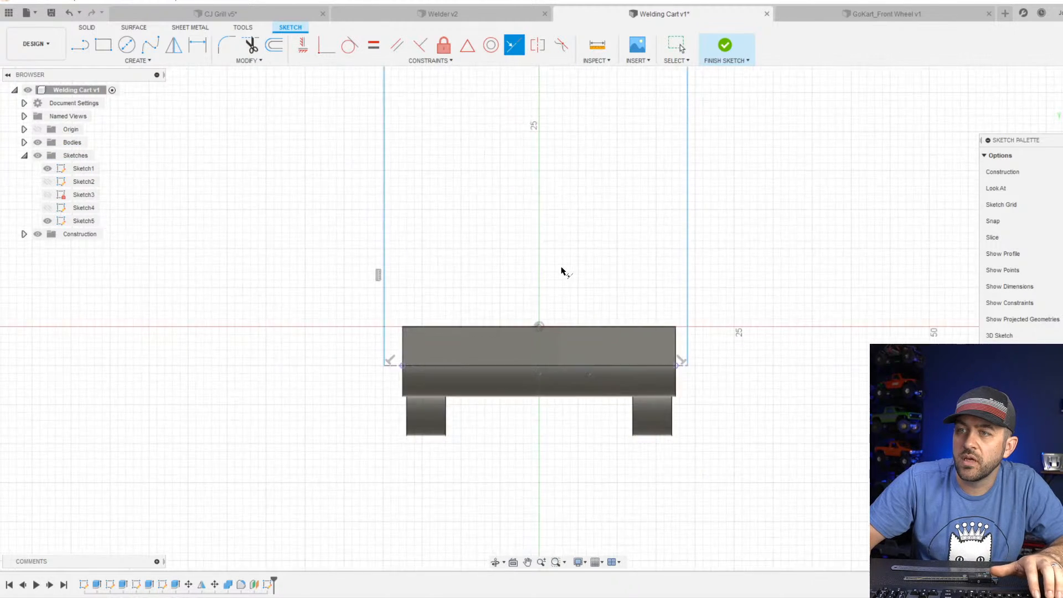
scroll(706, 339, down, 1)
scroll(693, 344, up, 3)
key(Escape)
Draw a construction centerline from the origin to the midpoint of the frame's top line and constrain it vertical.
scroll(668, 340, down, 2)
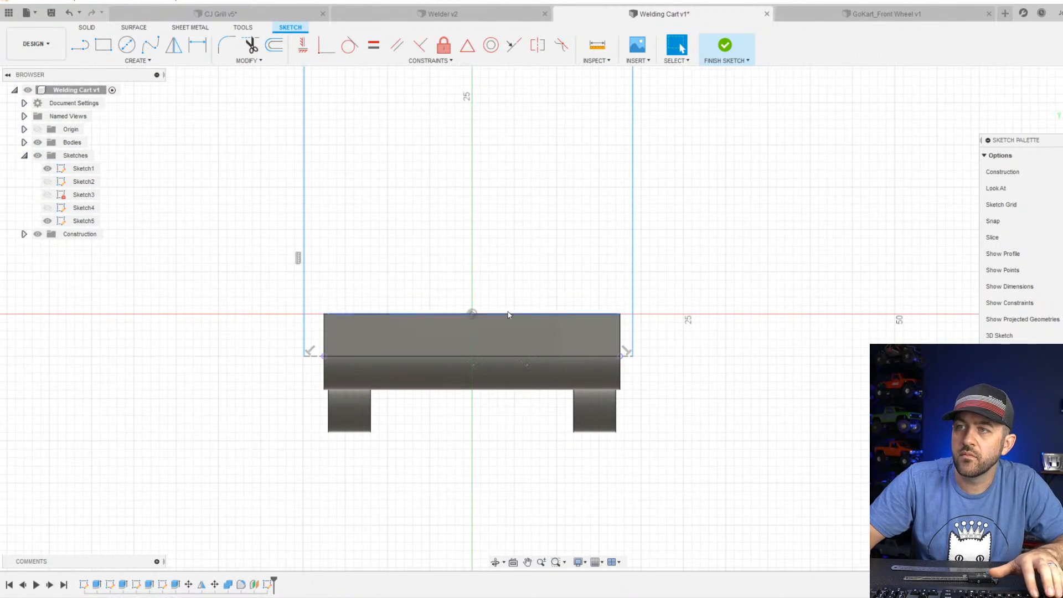
key(l)
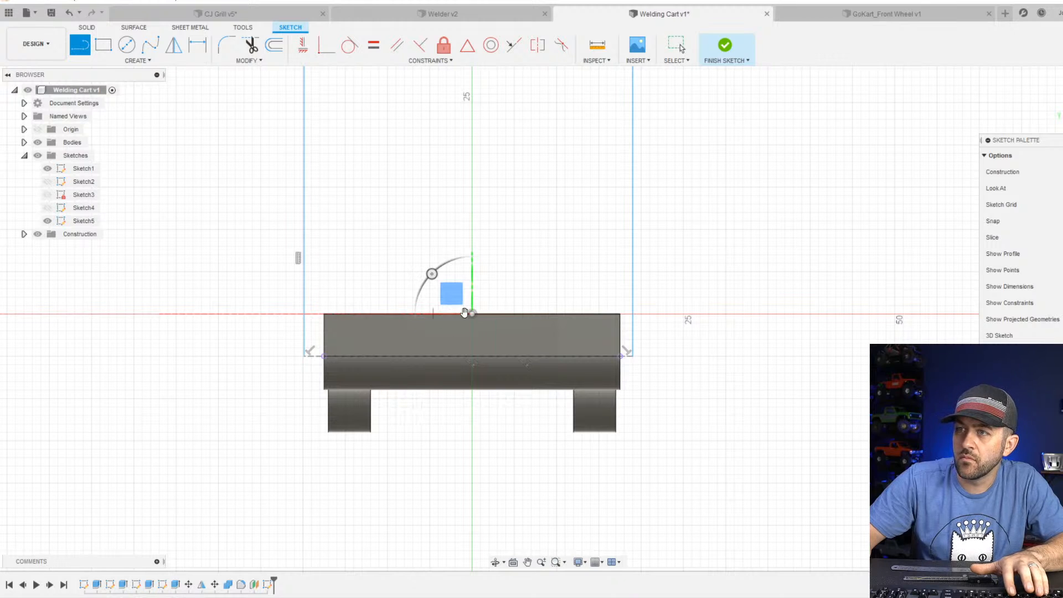
click(471, 313)
scroll(471, 312, down, 2)
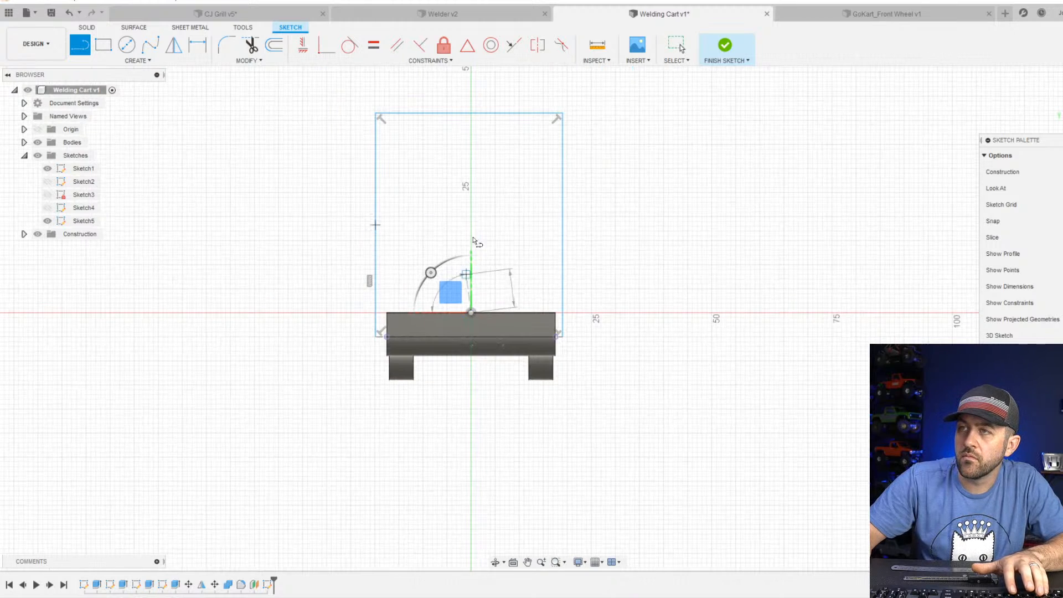
click(471, 114)
key(Escape)
click(470, 145)
key(x)
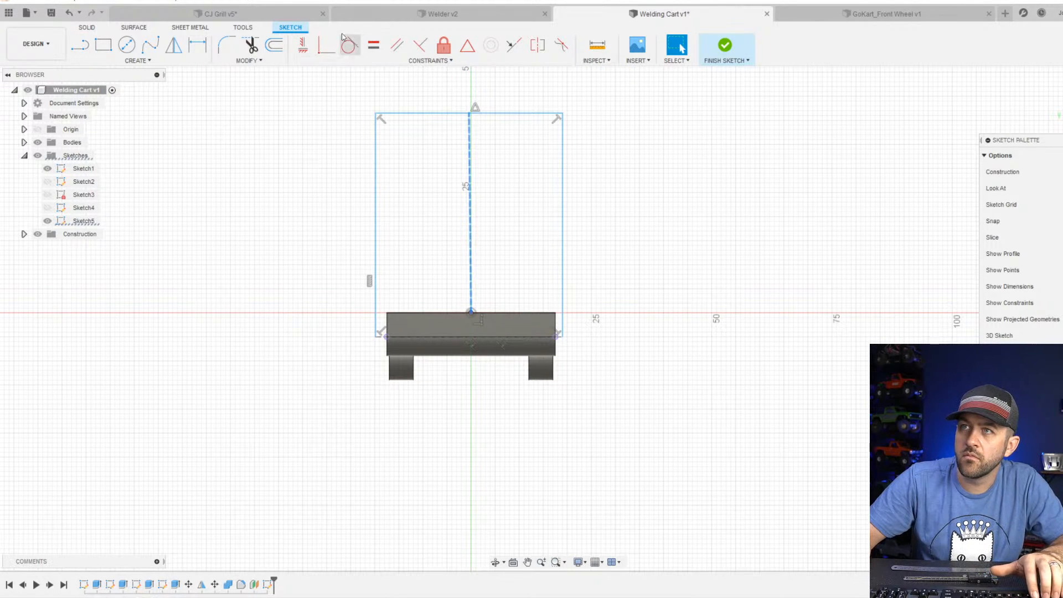
click(302, 45)
key(Escape)
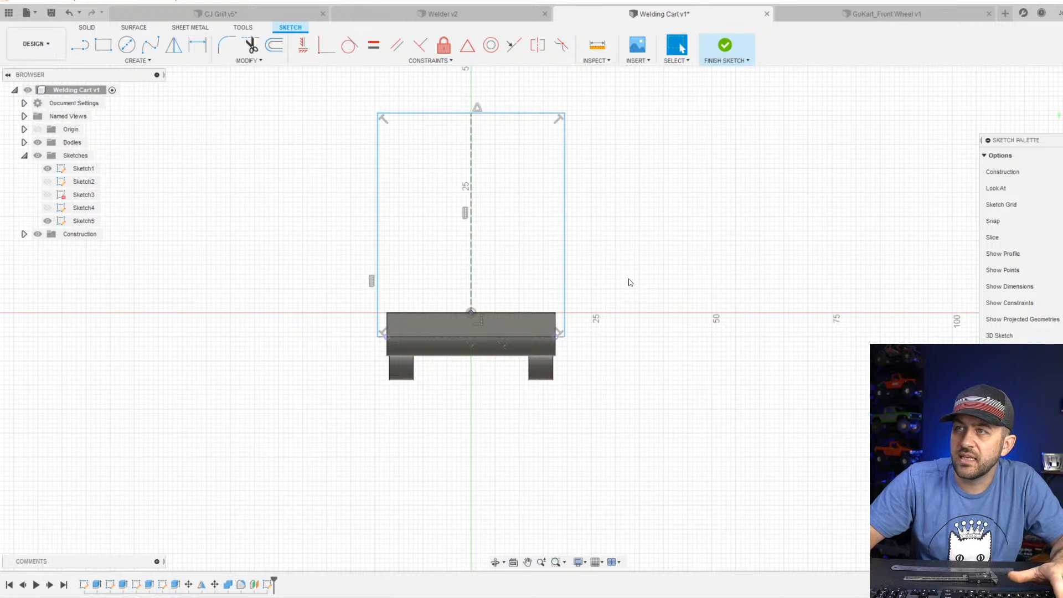
Dimension the gap between the plate's side edge and the adjacent frame upright to 1.5 mm.
scroll(554, 332, up, 3)
key(d)
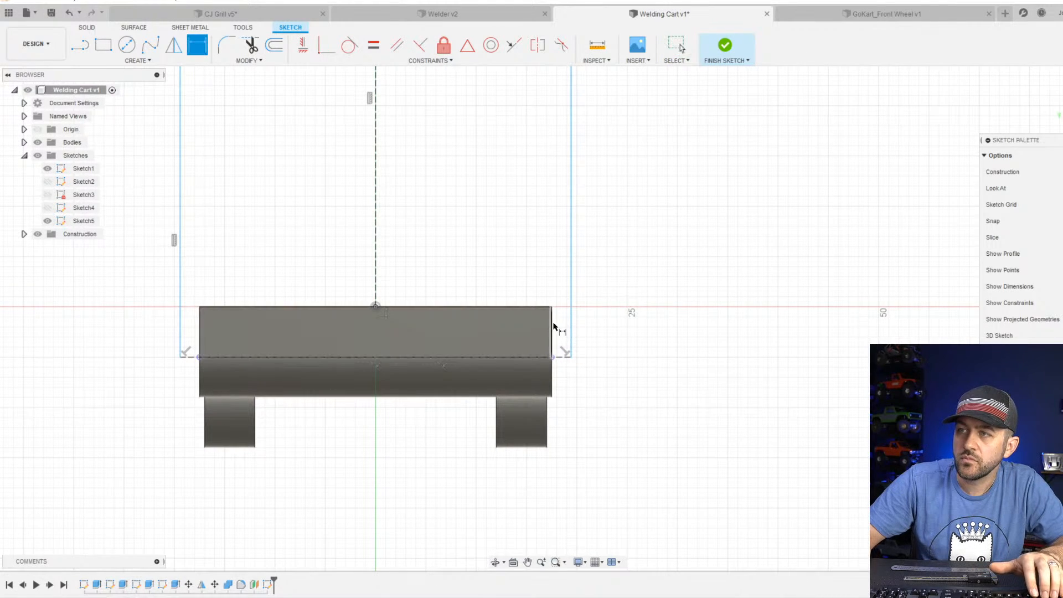
click(552, 329)
click(570, 329)
scroll(603, 341, up, 4)
click(602, 343)
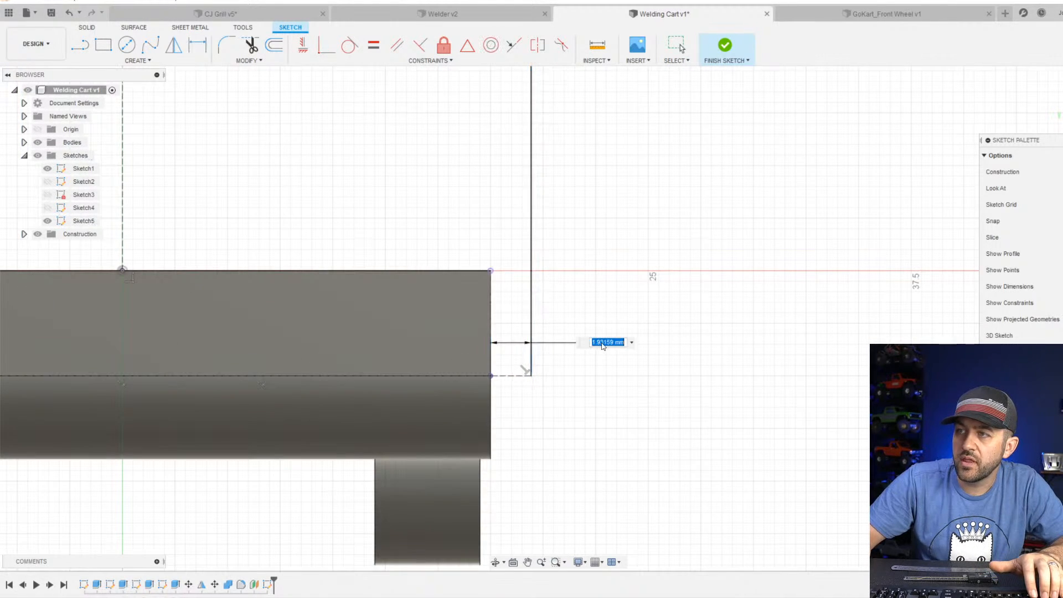
text(1.5)
key(Return)
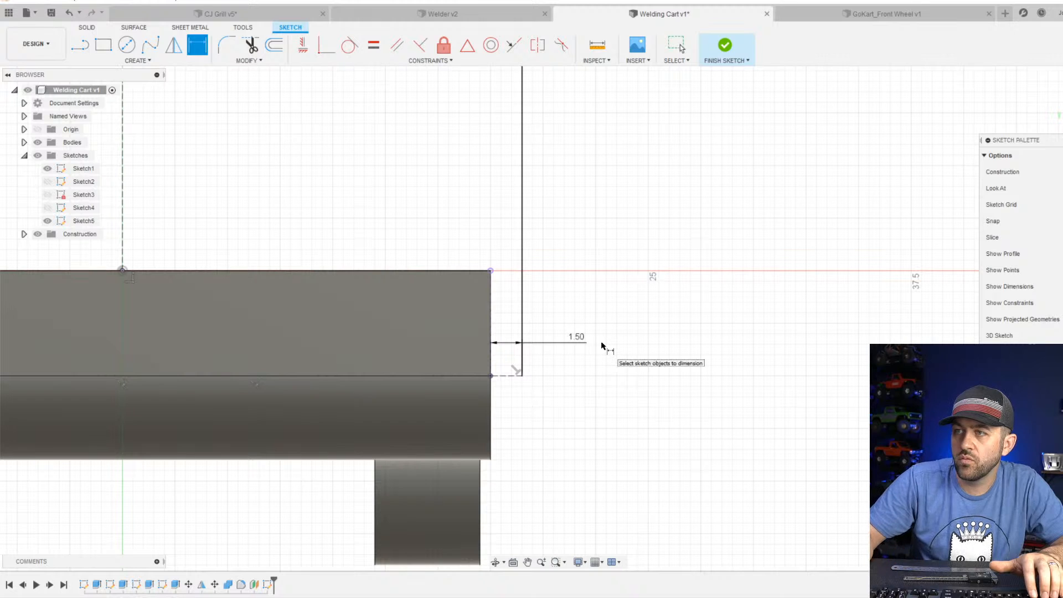
click(578, 342)
key(Return)
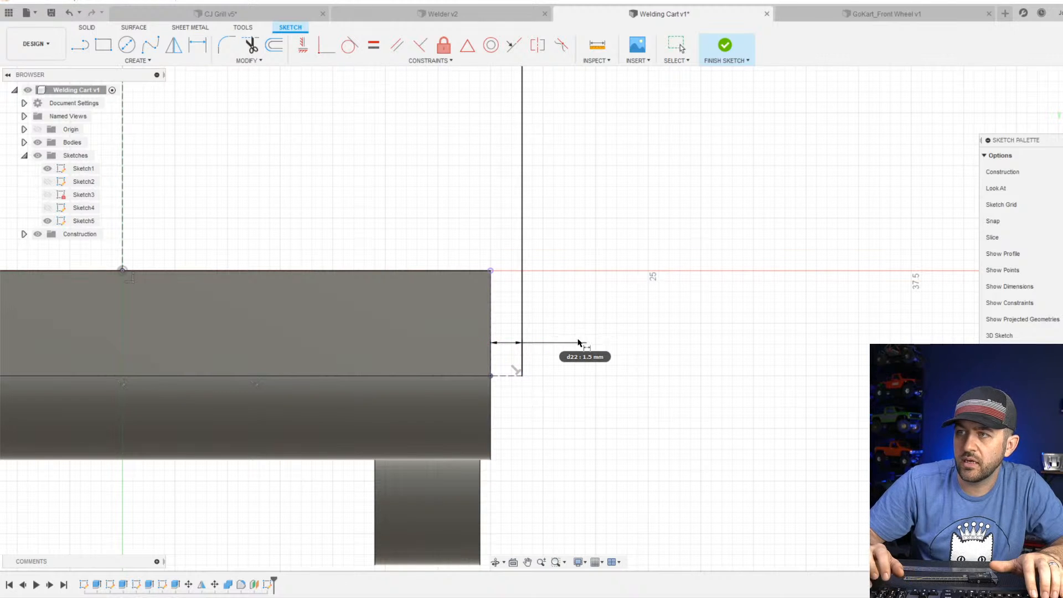
Fillet both upper corners of the frame outline with a 4 mm radius.
scroll(575, 340, down, 5)
scroll(443, 337, up, 2)
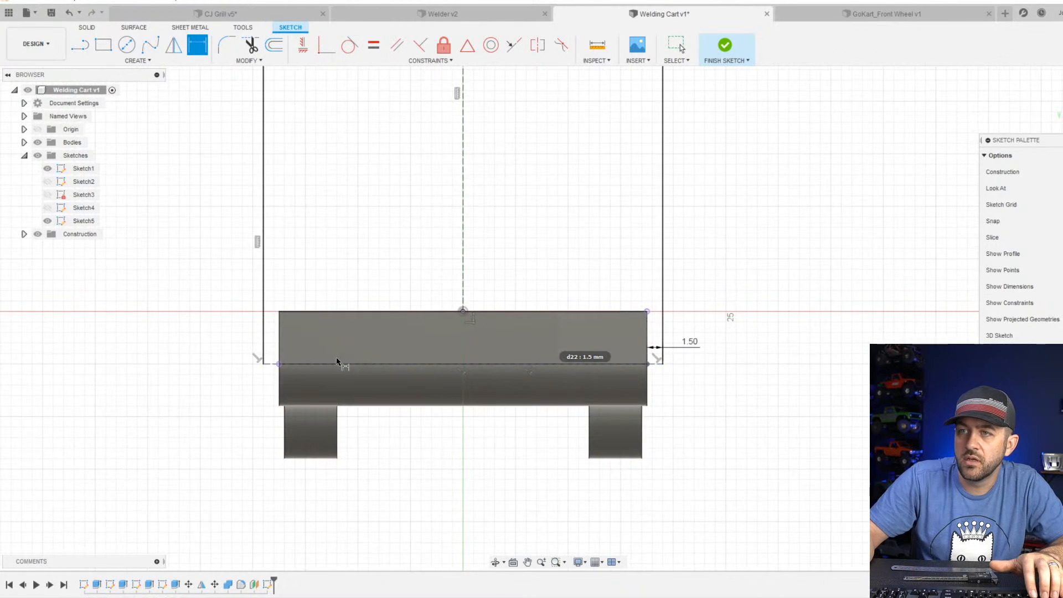
scroll(349, 344, down, 2)
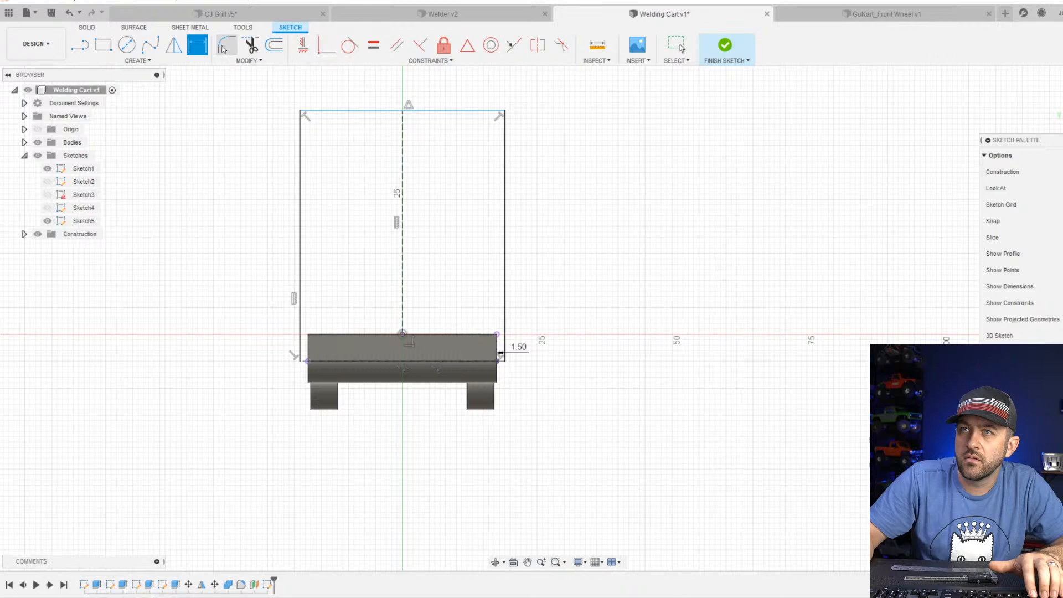
click(226, 44)
click(319, 110)
click(300, 133)
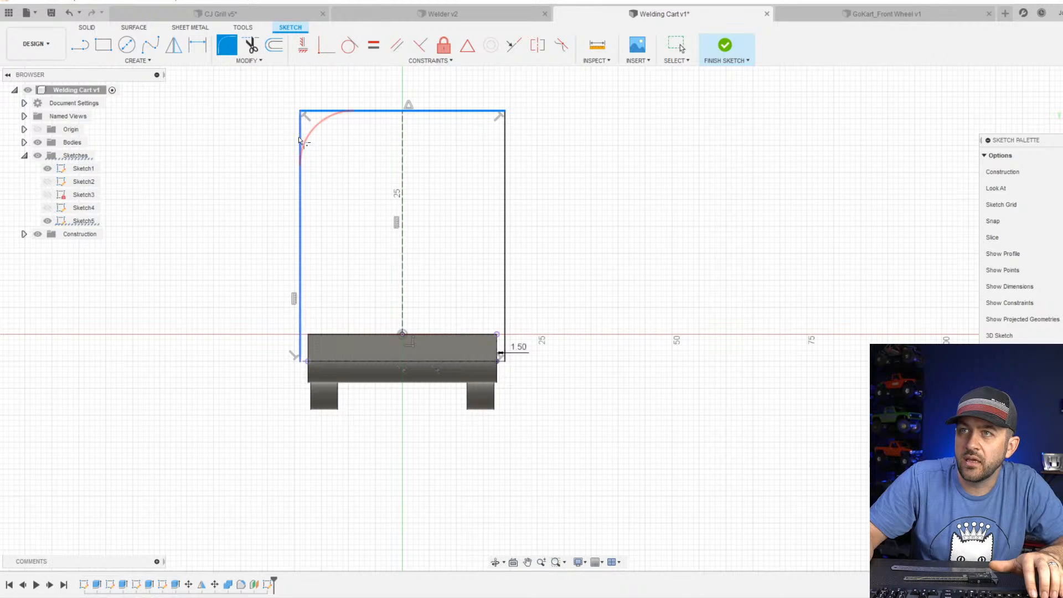
key(Return)
click(502, 139)
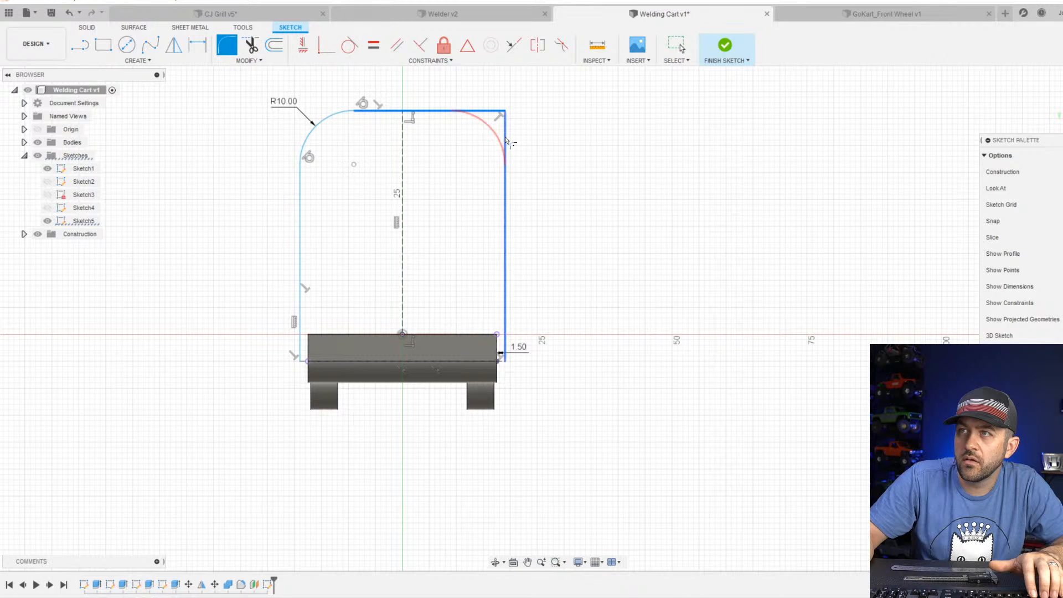
scroll(479, 131, up, 1)
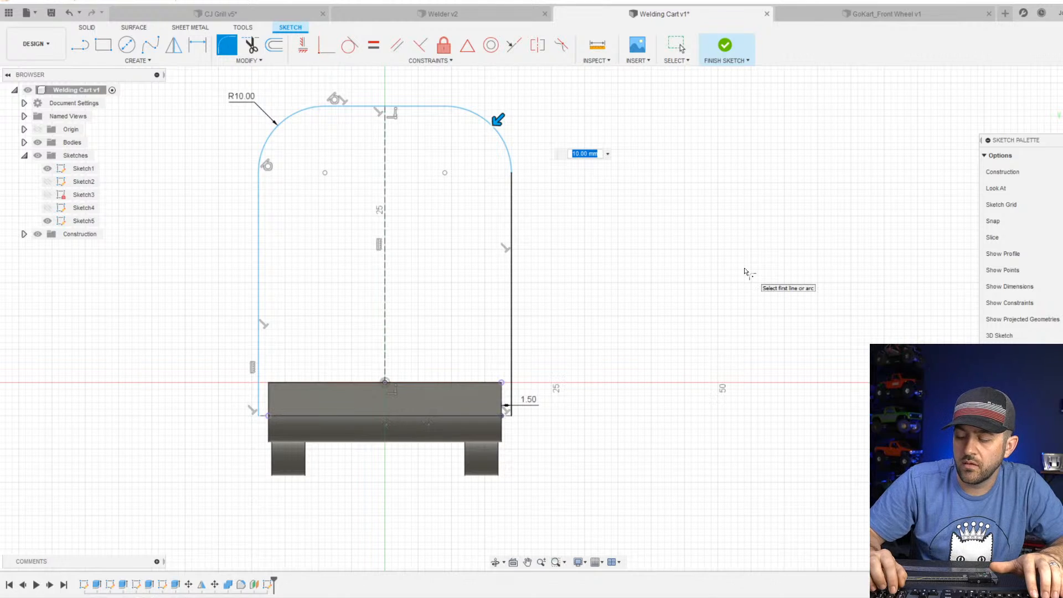
text(4)
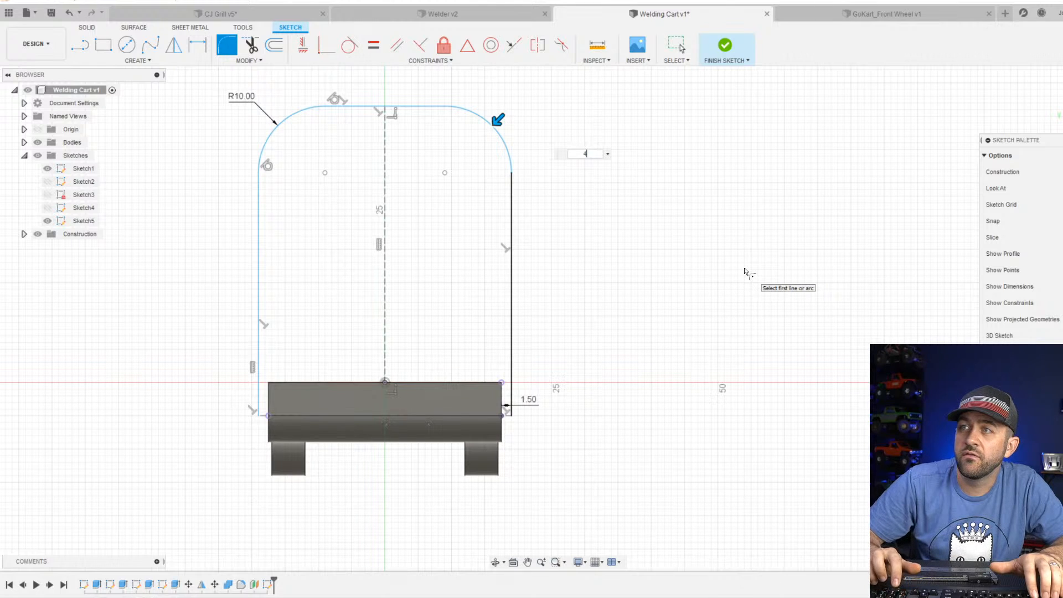
key(Return)
scroll(426, 309, down, 2)
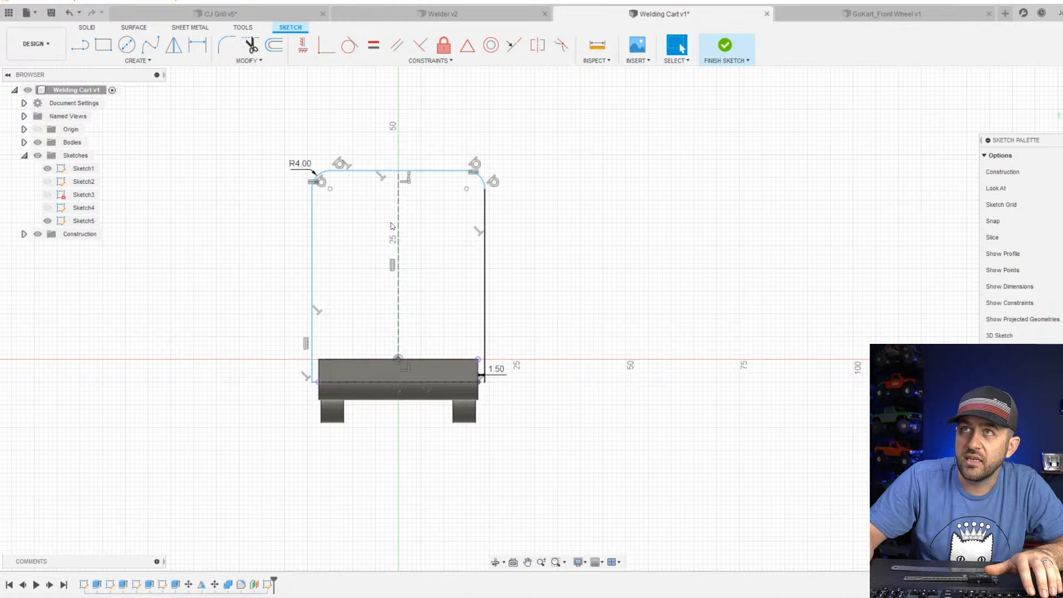
Switch to the browser and examine the enlarged product photos of the 350 lbs. capacity welding cart for the frame's height relative to the welder.
key(d)
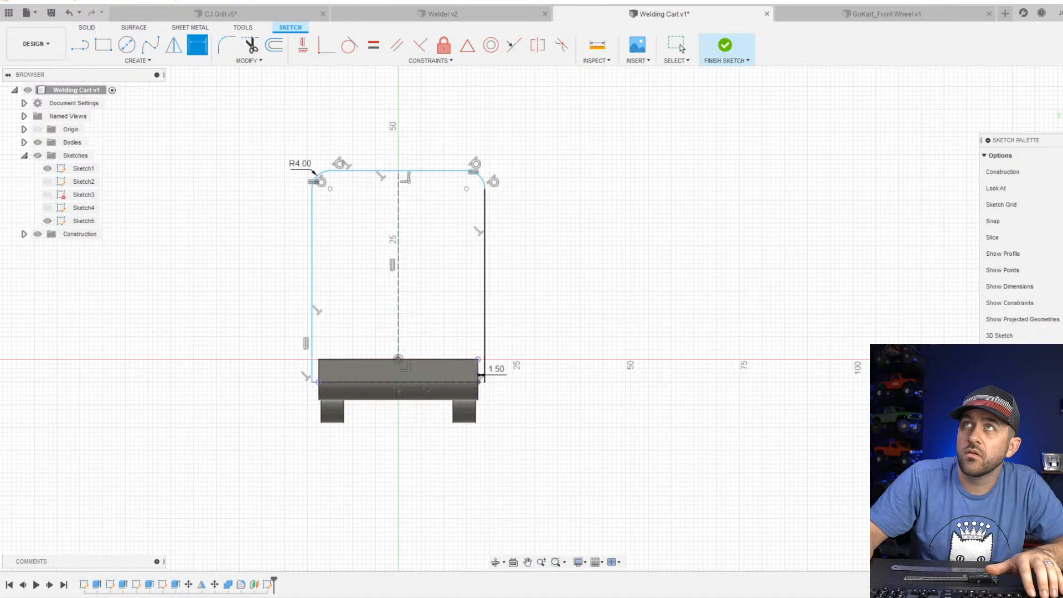
drag(507, 0, 542, 100)
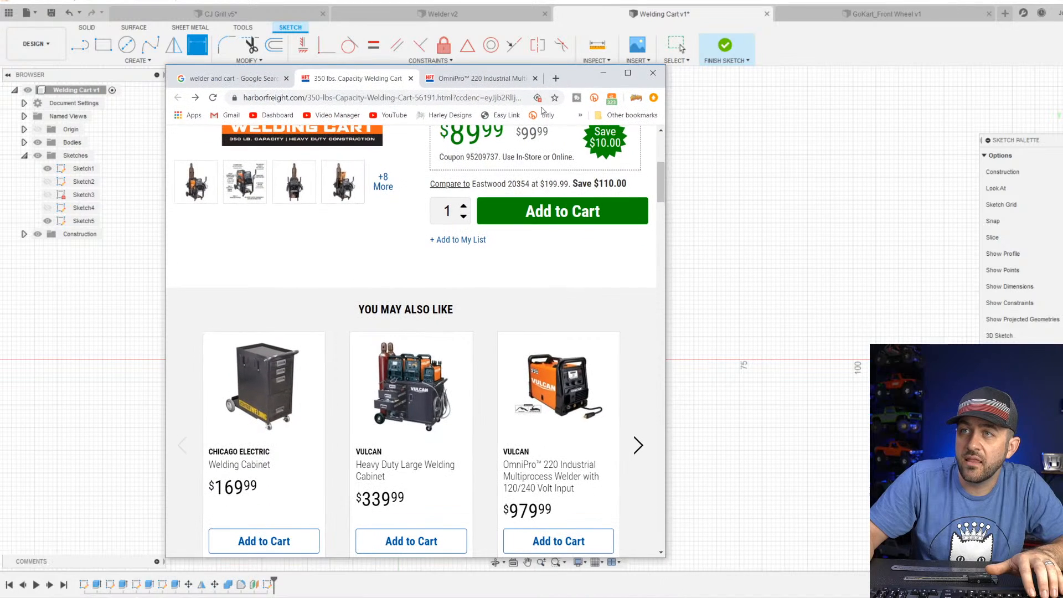
scroll(295, 227, up, 5)
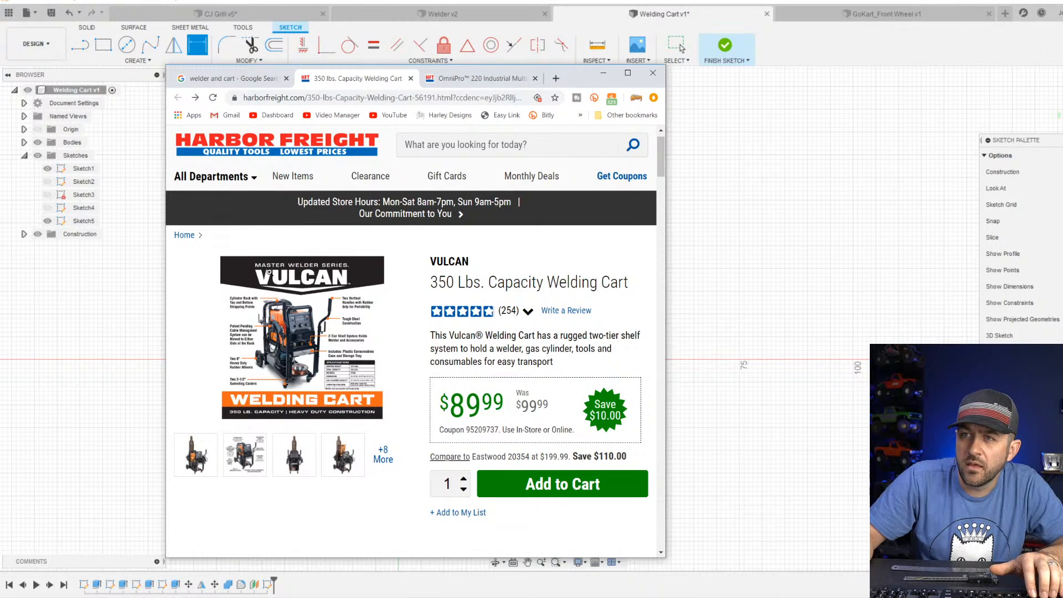
click(275, 320)
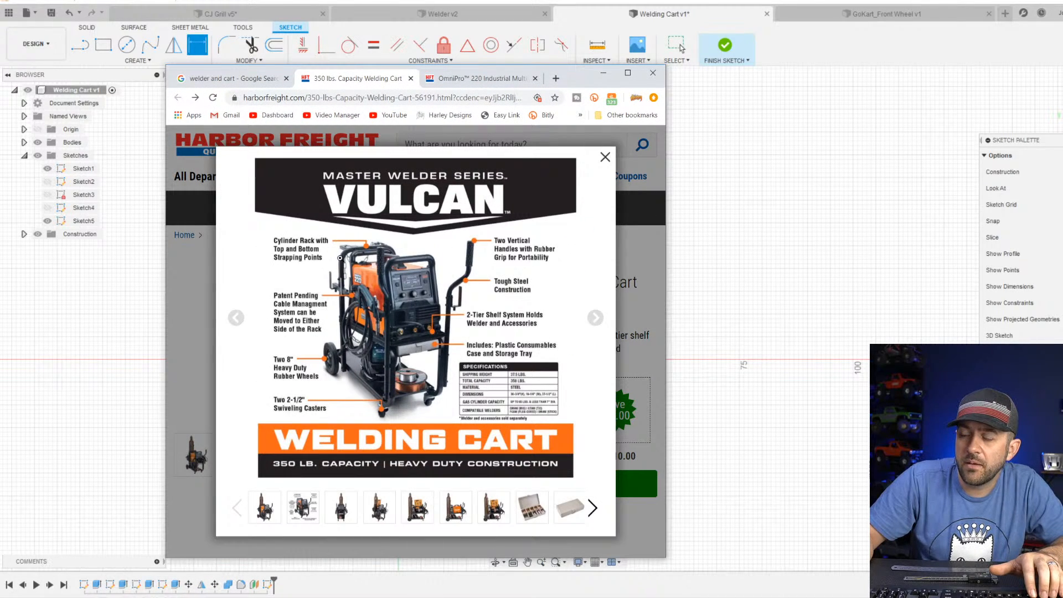
click(270, 508)
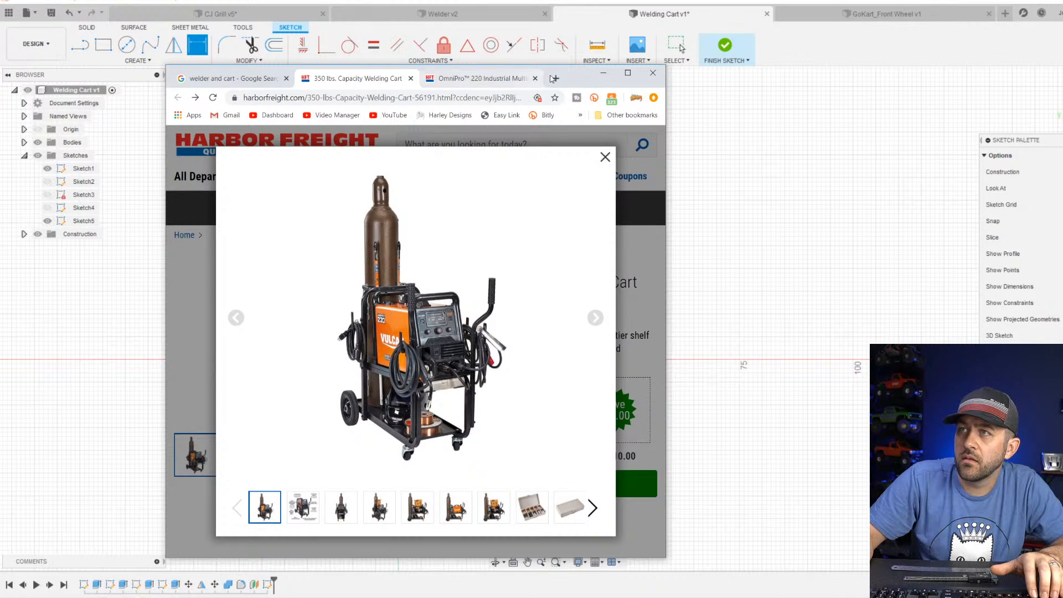
mouse_move(573, 78)
mouse_down()
mouse_move(548, 7)
mouse_move(583, 167)
mouse_move(552, 0)
mouse_up()
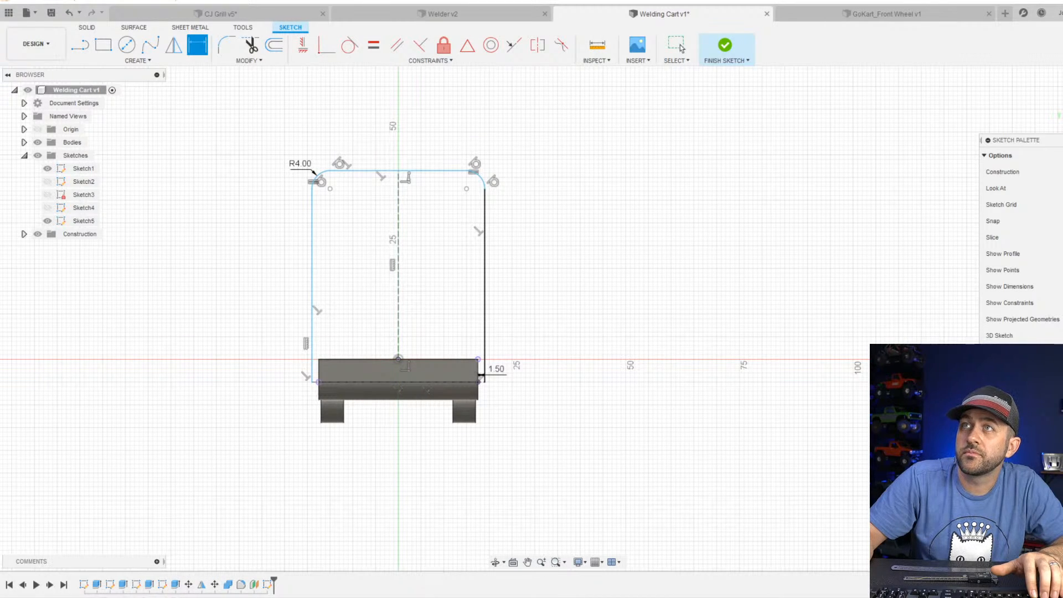
Switch to the Welder v2 design and measure the distance from the rear handle's round edge to the welder's bottom face.
click(440, 13)
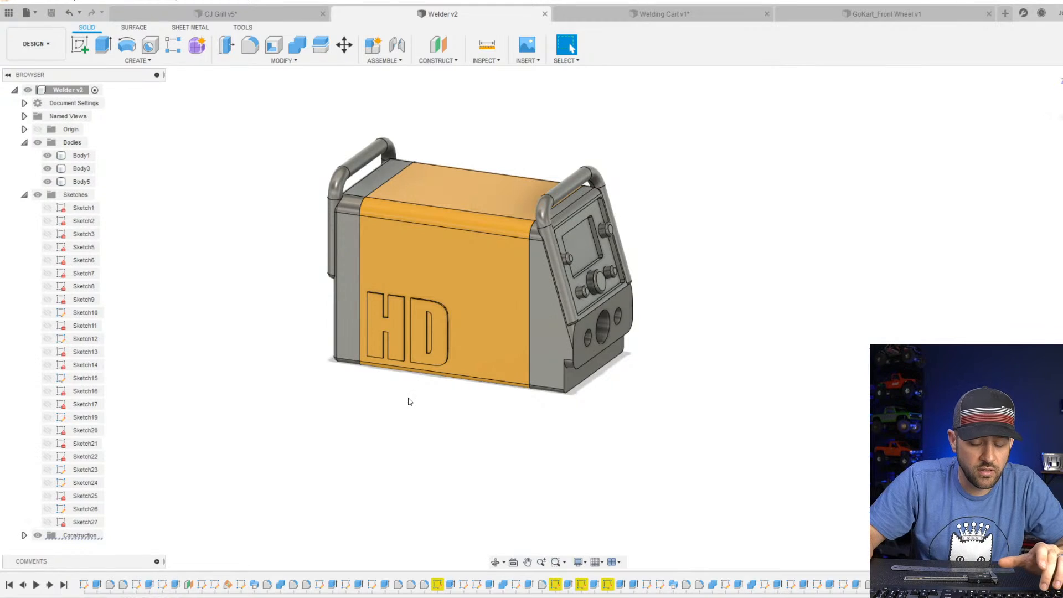
click(382, 145)
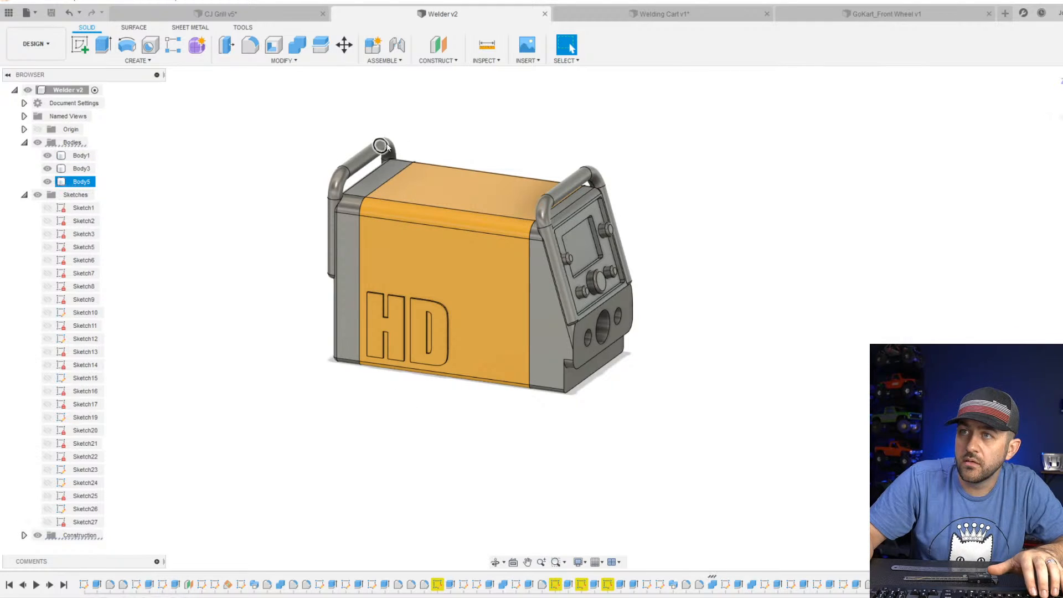
key(i)
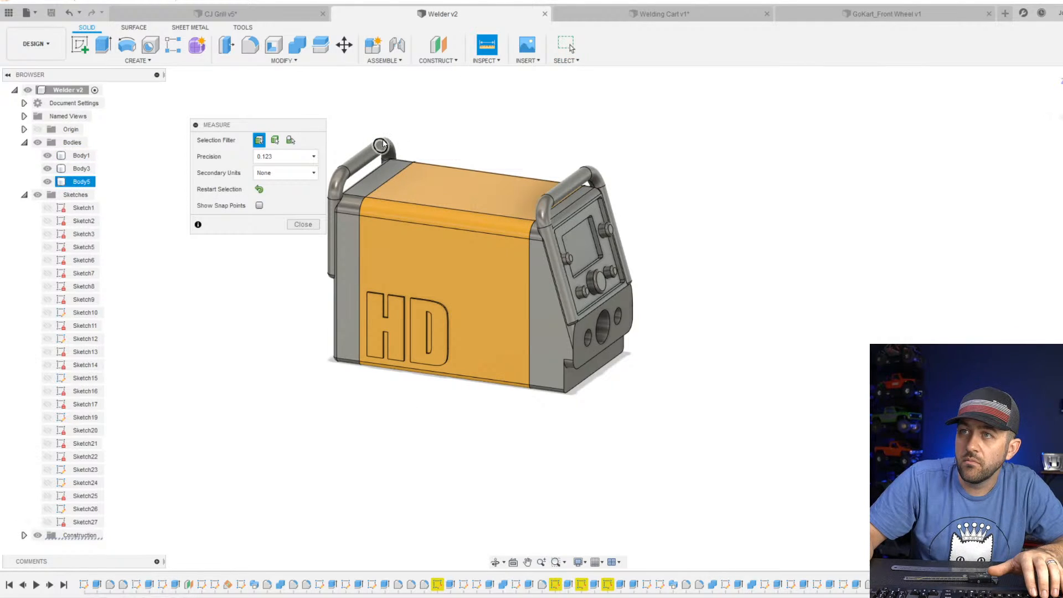
click(383, 144)
shift+middle_drag(443, 315, 451, 233)
click(472, 350)
shift+middle_drag(455, 271, 608, 321)
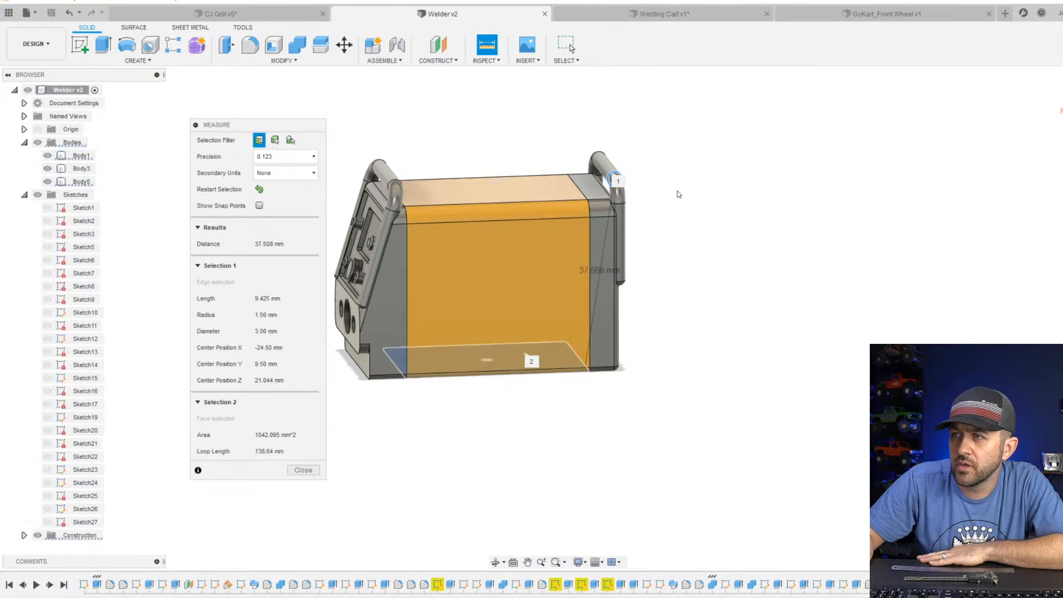
scroll(548, 300, up, 5)
scroll(601, 300, down, 2)
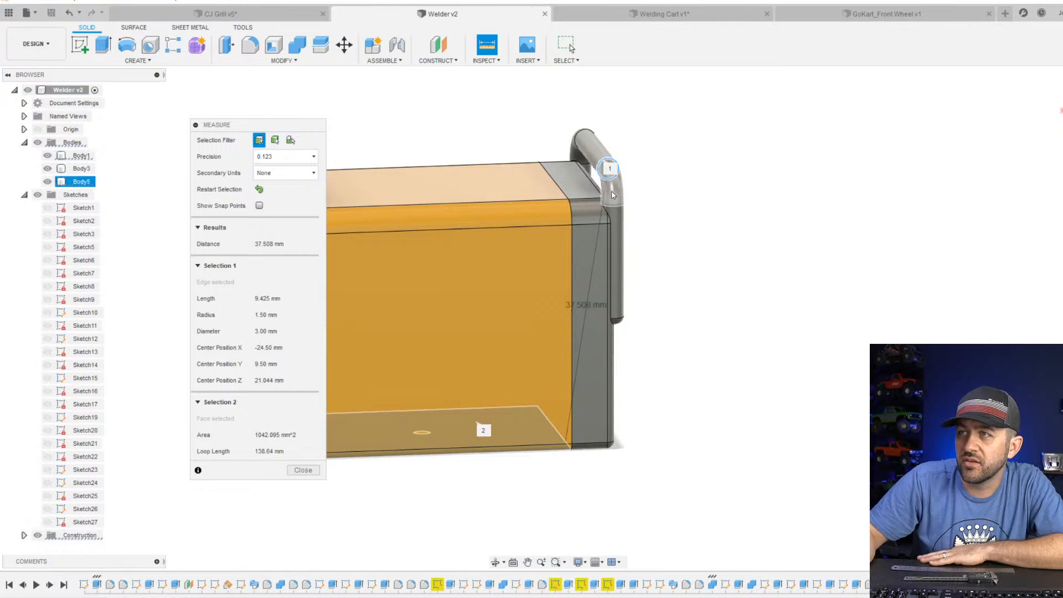
scroll(612, 195, up, 4)
scroll(602, 388, down, 5)
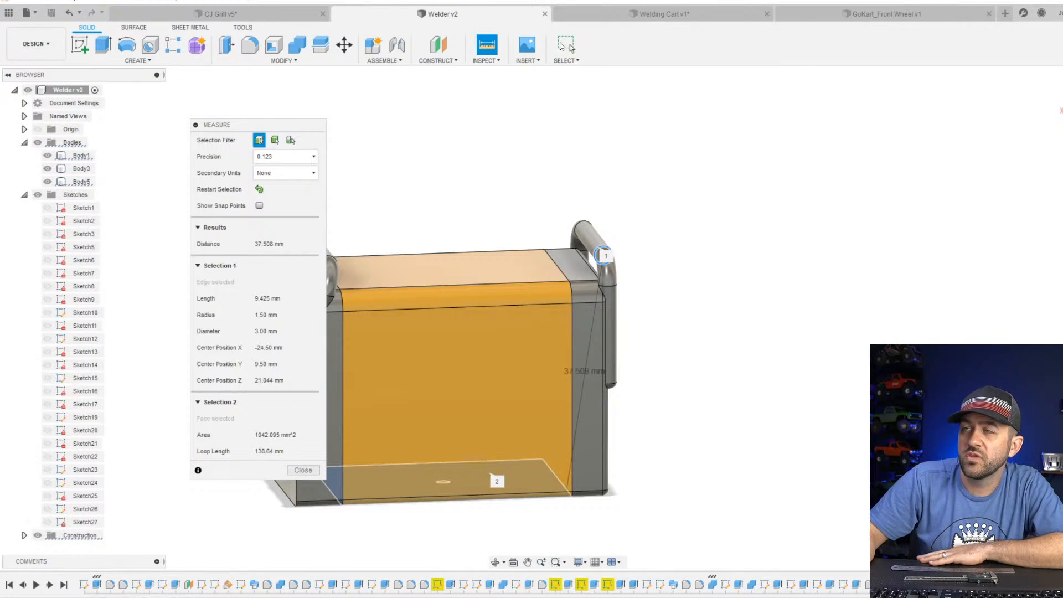
click(303, 470)
Return to the Welding Cart design and dimension the frame's top line to 60 mm above the plate's top edge.
click(669, 14)
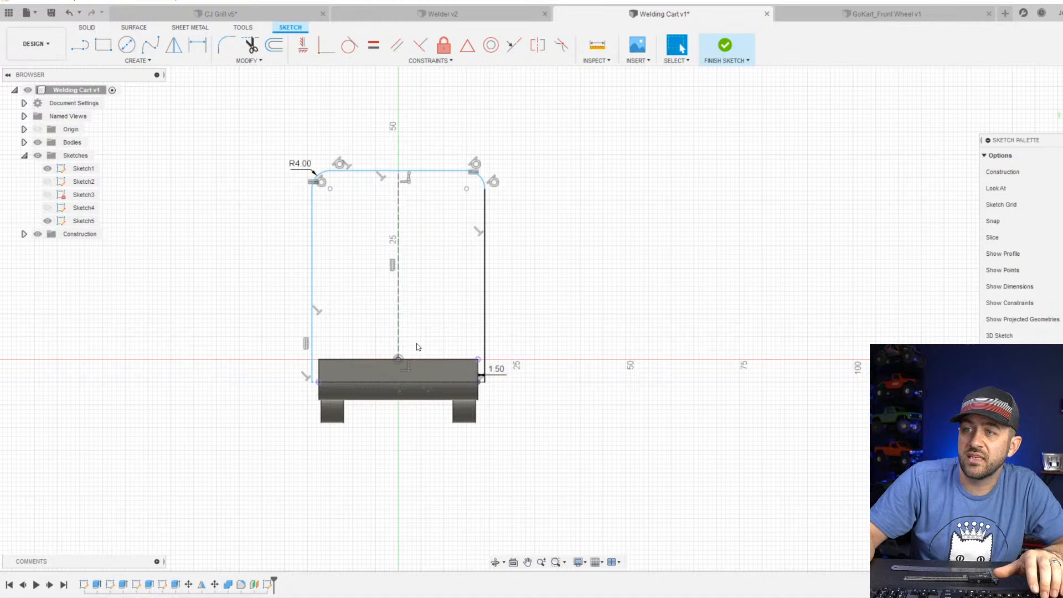
key(d)
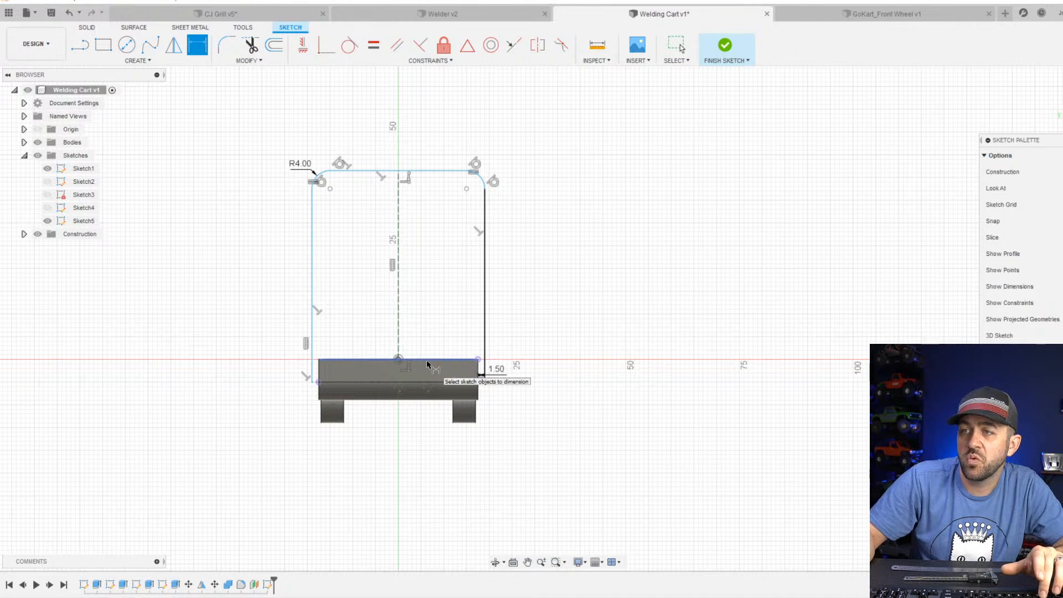
click(424, 359)
click(421, 171)
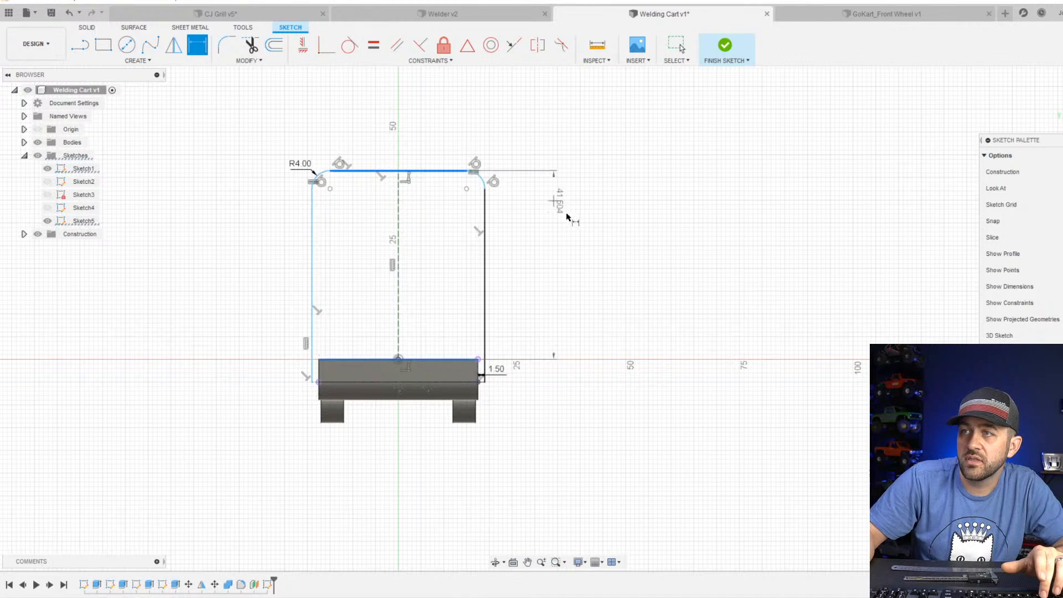
click(560, 239)
text(60+)
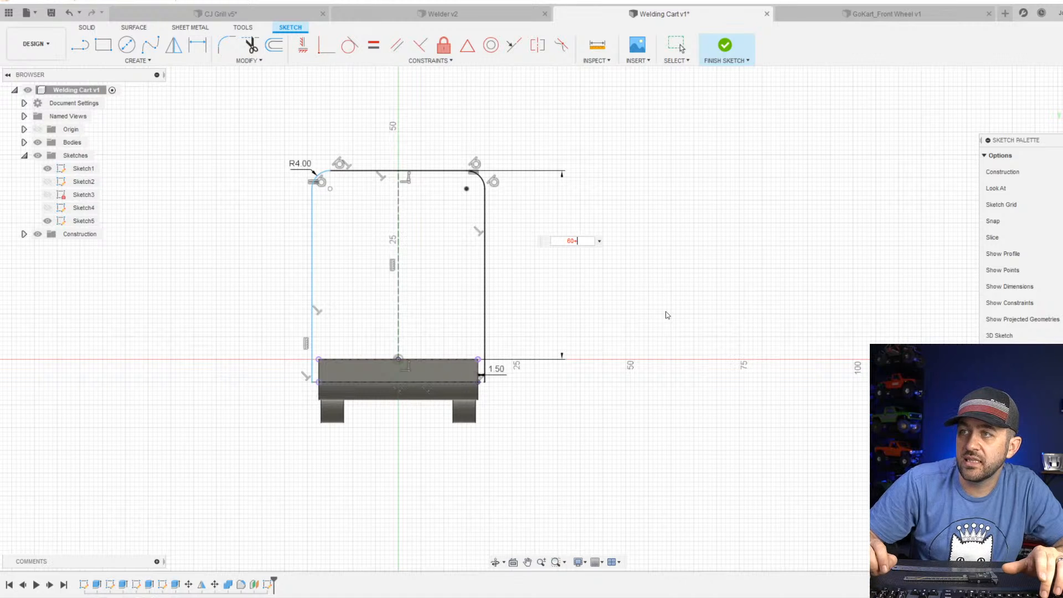
key(Return)
scroll(637, 310, down, 3)
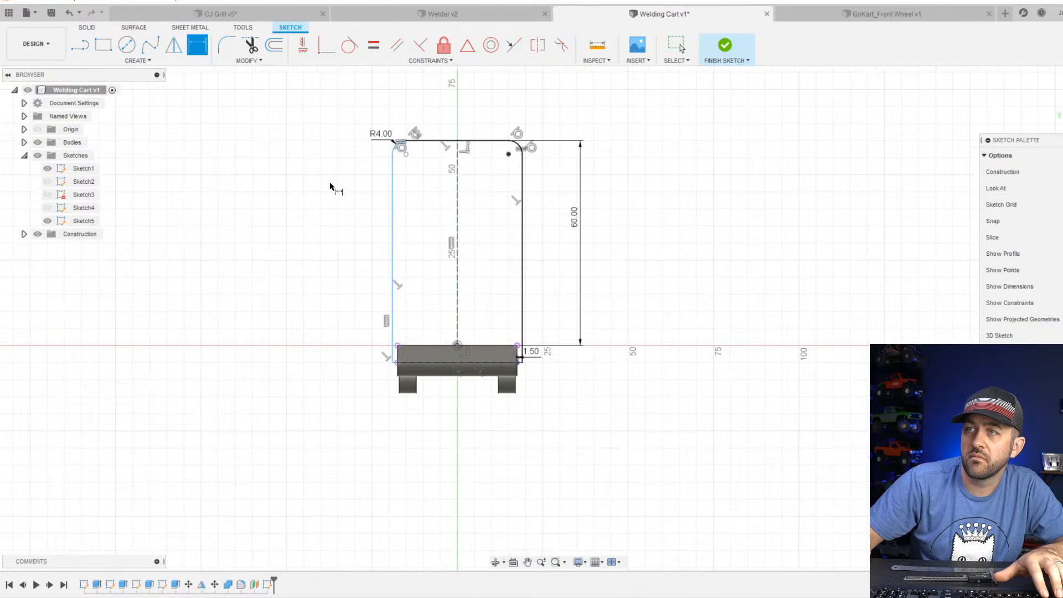
key(Escape)
Dimension the gap between the plate's left side edge and the left frame upright to 1.5 mm.
scroll(413, 374, up, 3)
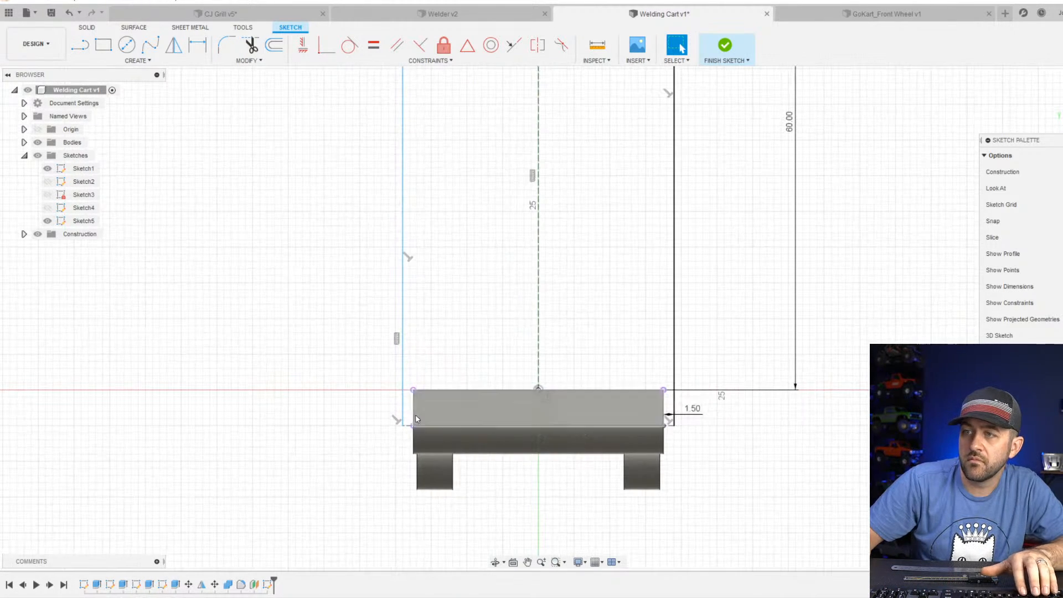
key(d)
click(403, 414)
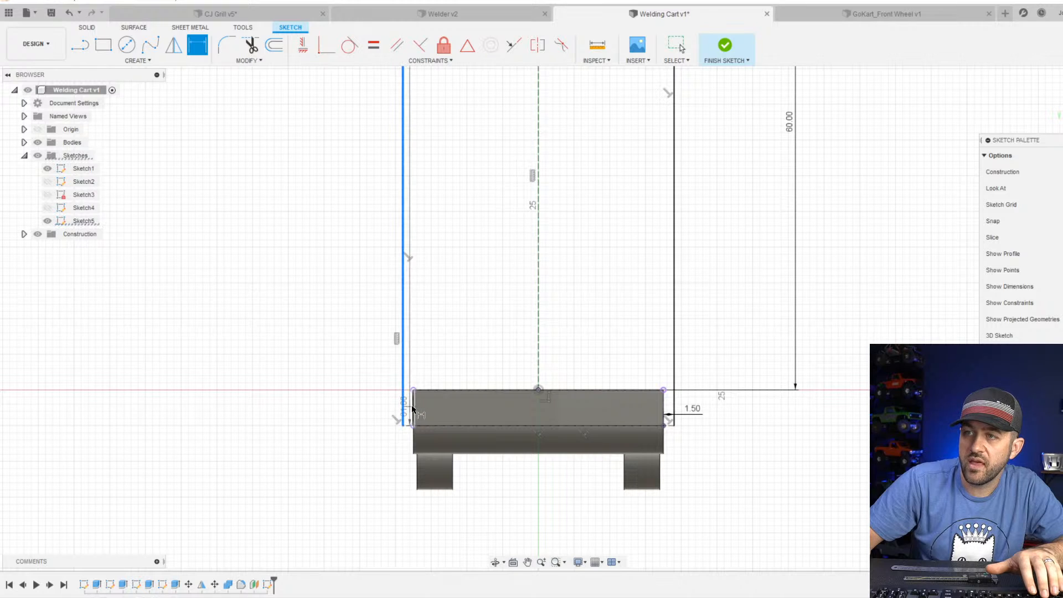
click(350, 406)
key(Return)
scroll(349, 410, down, 2)
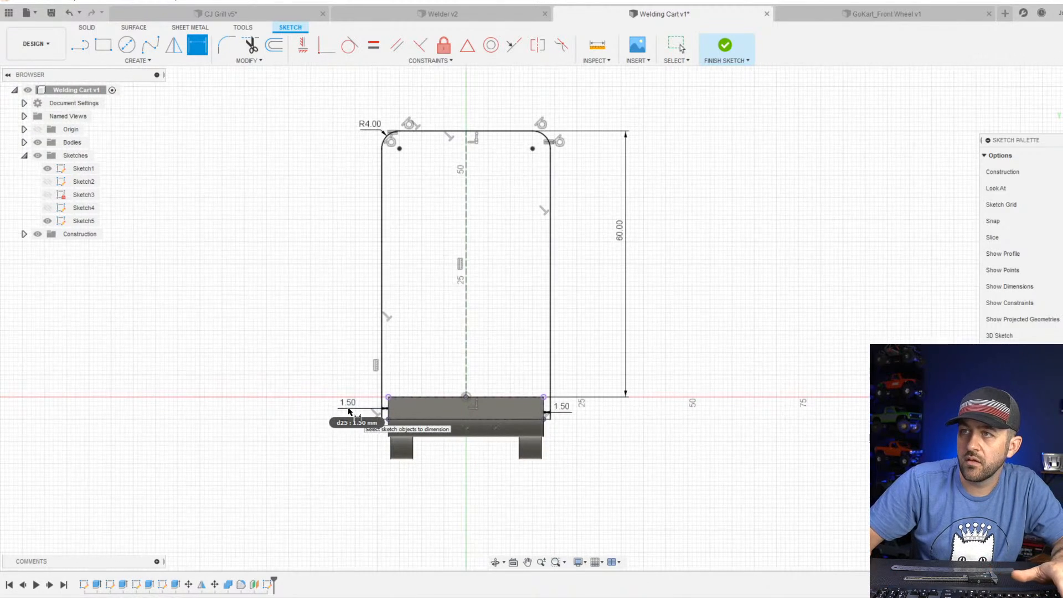
scroll(472, 155, up, 2)
key(Escape)
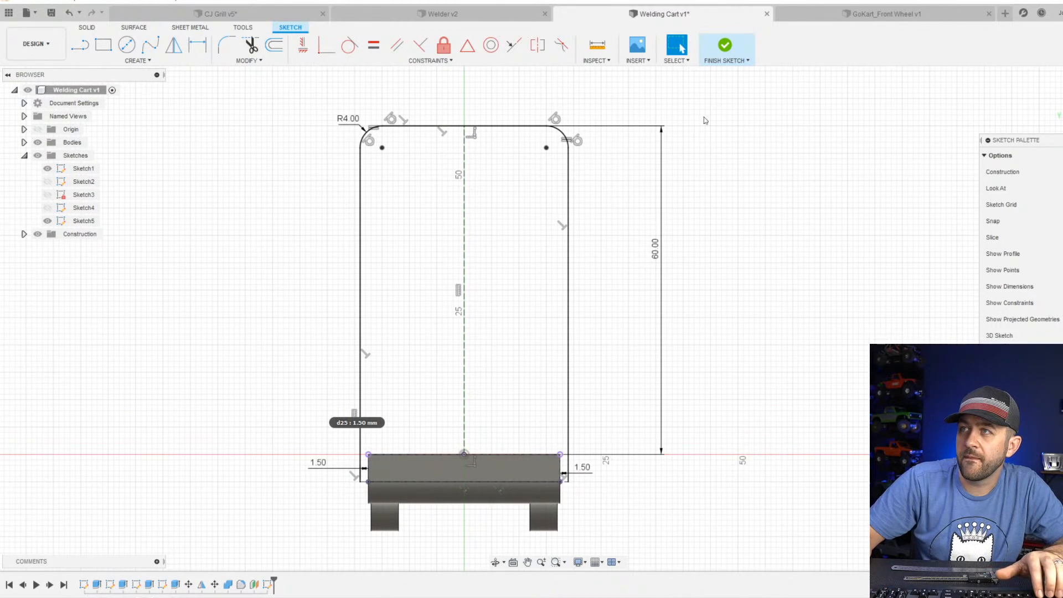
Finish the frame sketch and start a new sketch on the underside of the cart's base plate.
click(725, 47)
scroll(642, 290, down, 2)
mouse_move(640, 294)
shift+middle_down()
mouse_move(555, 315)
mouse_move(520, 302)
shift+middle_up()
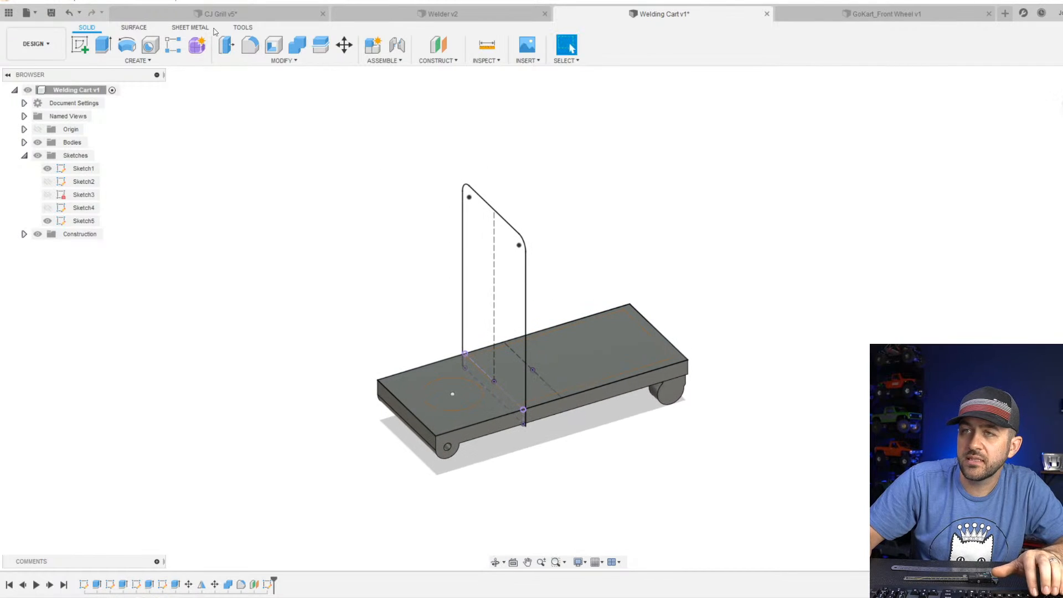
click(81, 48)
shift+middle_drag(420, 310, 465, 262)
click(465, 262)
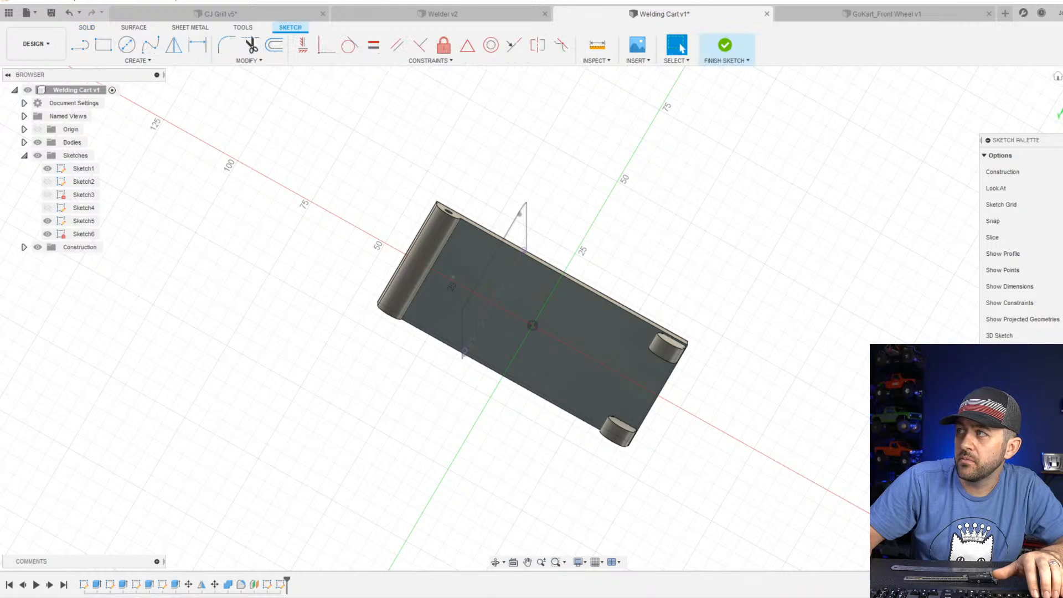
scroll(477, 342, up, 10)
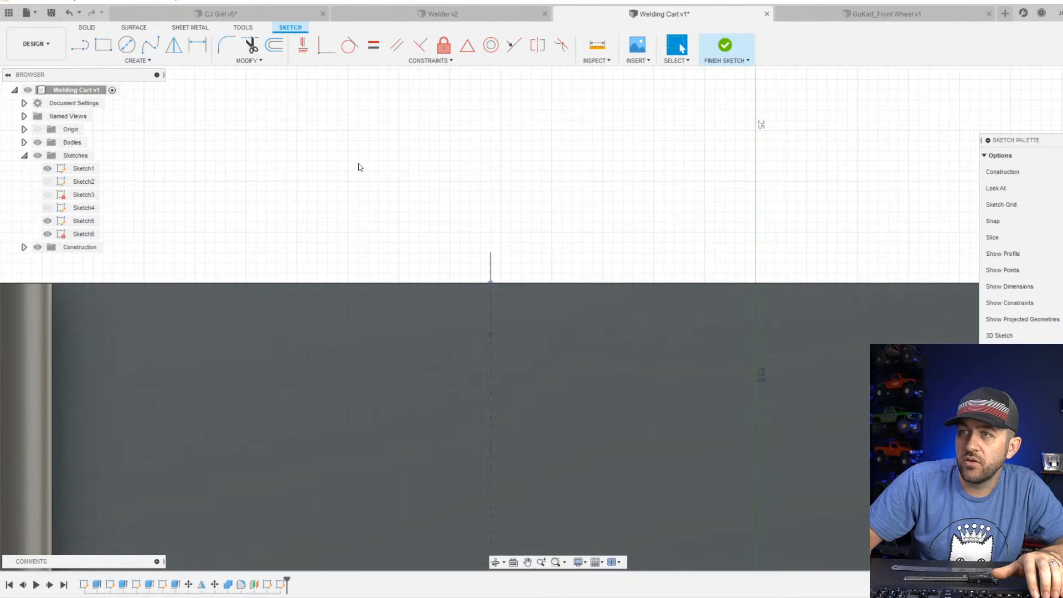
Draw a rectangle about 3.7 by 4 mm outward from the plate's side edge, around the lower end of the frame upright.
click(104, 44)
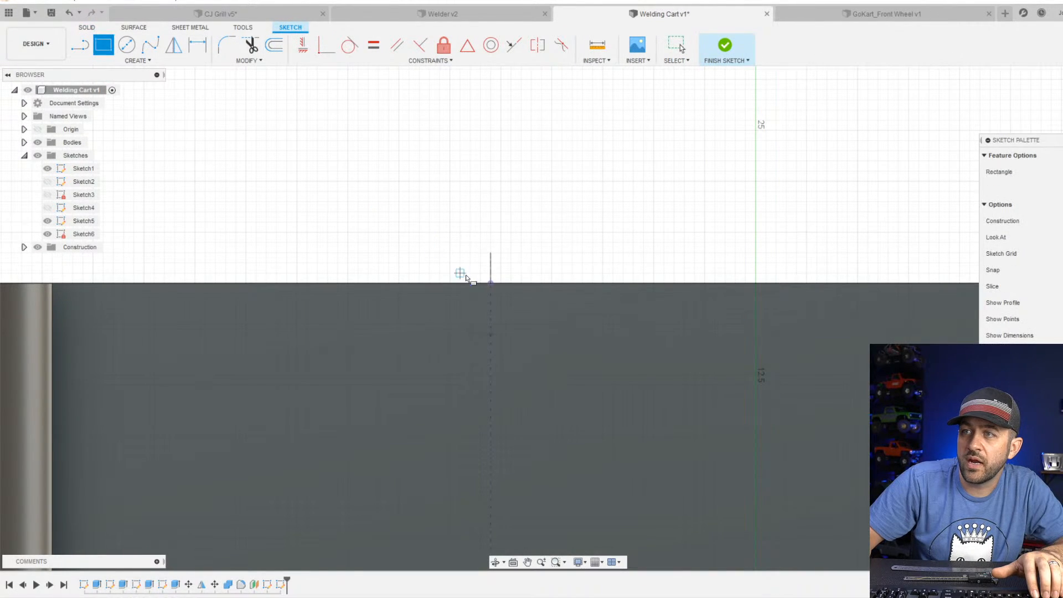
click(456, 281)
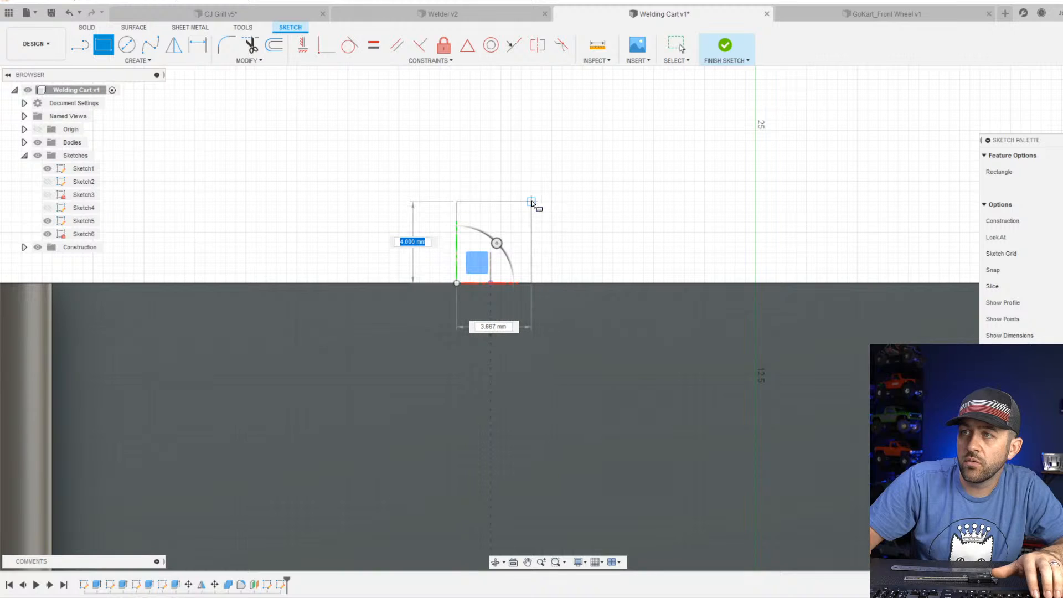
click(532, 203)
key(Escape)
Dimension the rectangle to 3 mm wide and 3 mm high.
key(d)
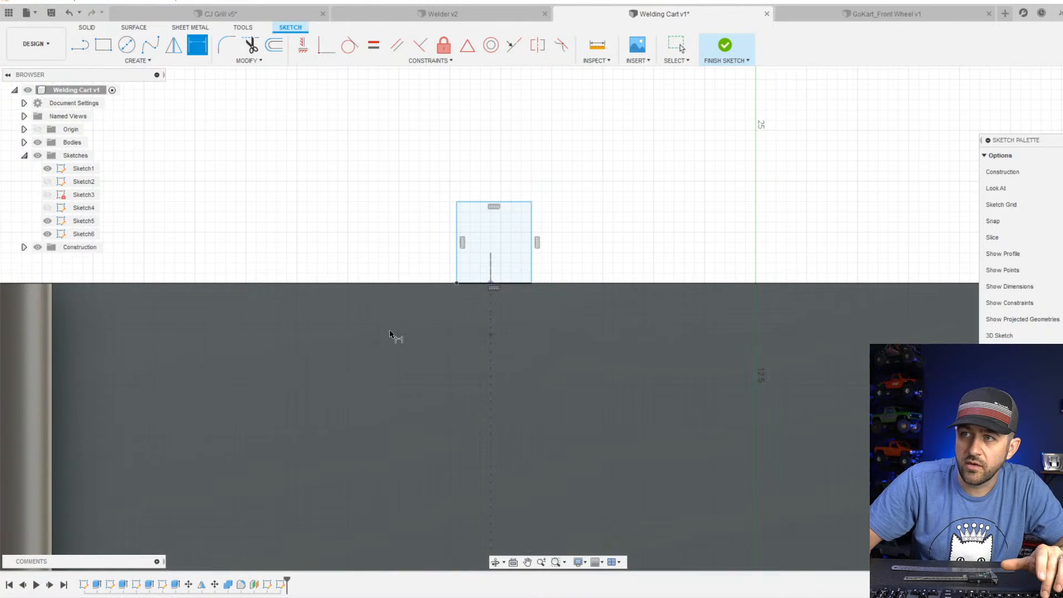
click(504, 202)
click(508, 148)
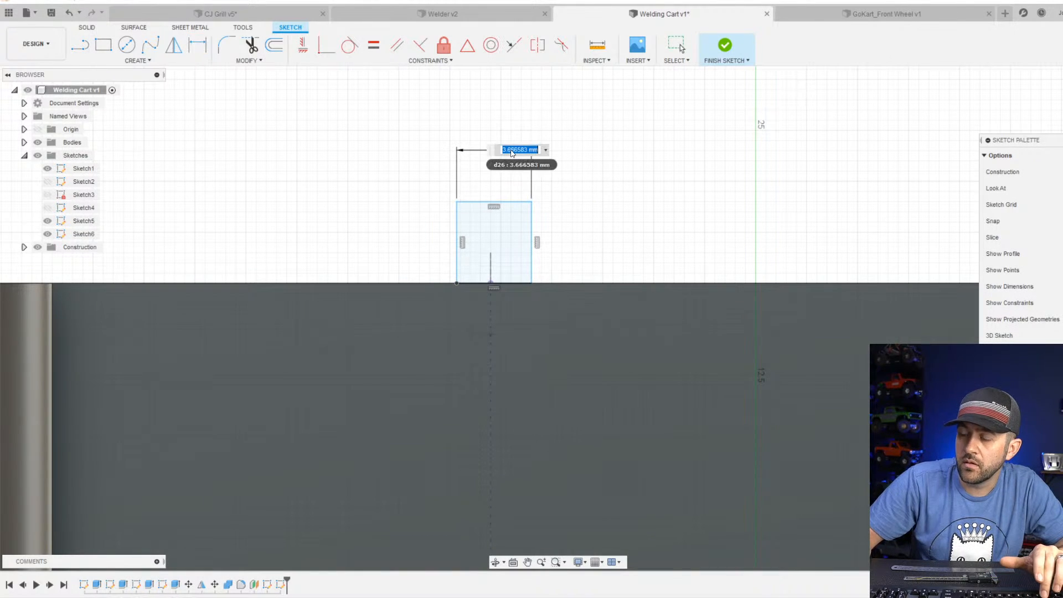
text(3)
key(Return)
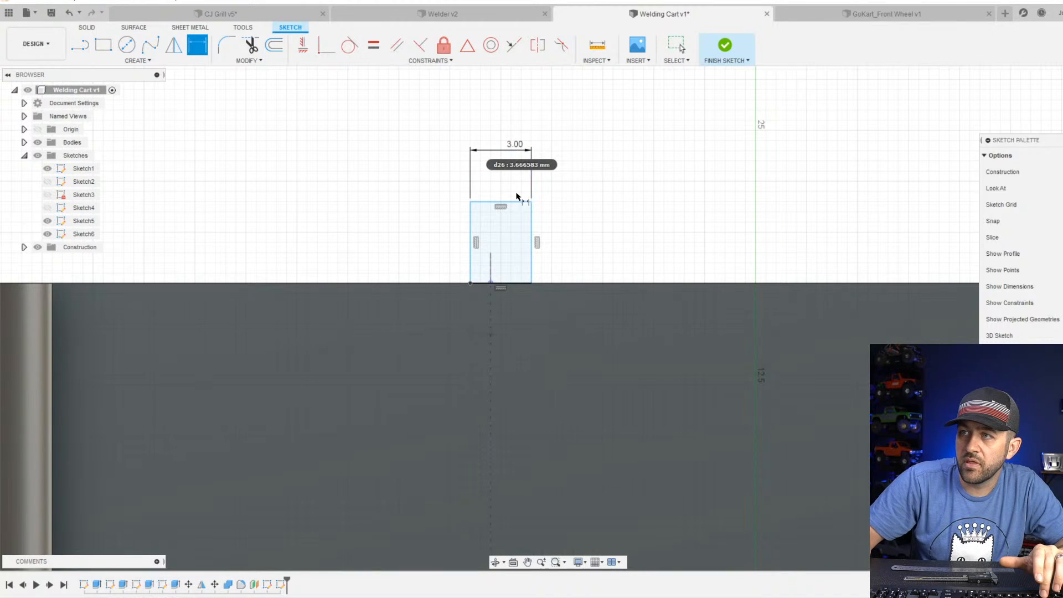
click(531, 220)
click(600, 243)
text(3)
key(Return)
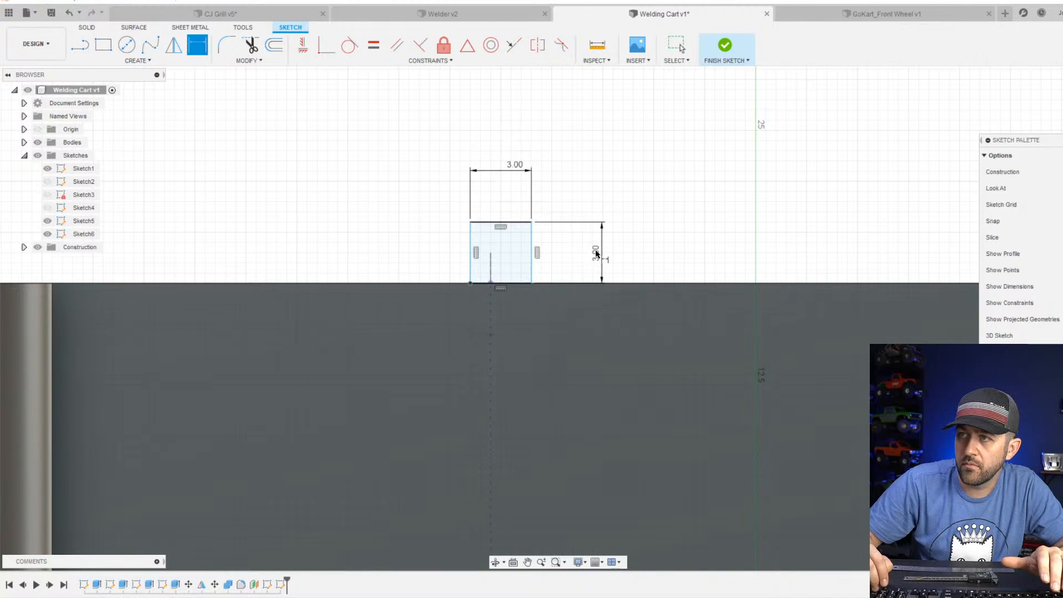
key(Escape)
Draw a horizontal construction line across the square between the midpoints of its two side edges.
scroll(459, 265, up, 2)
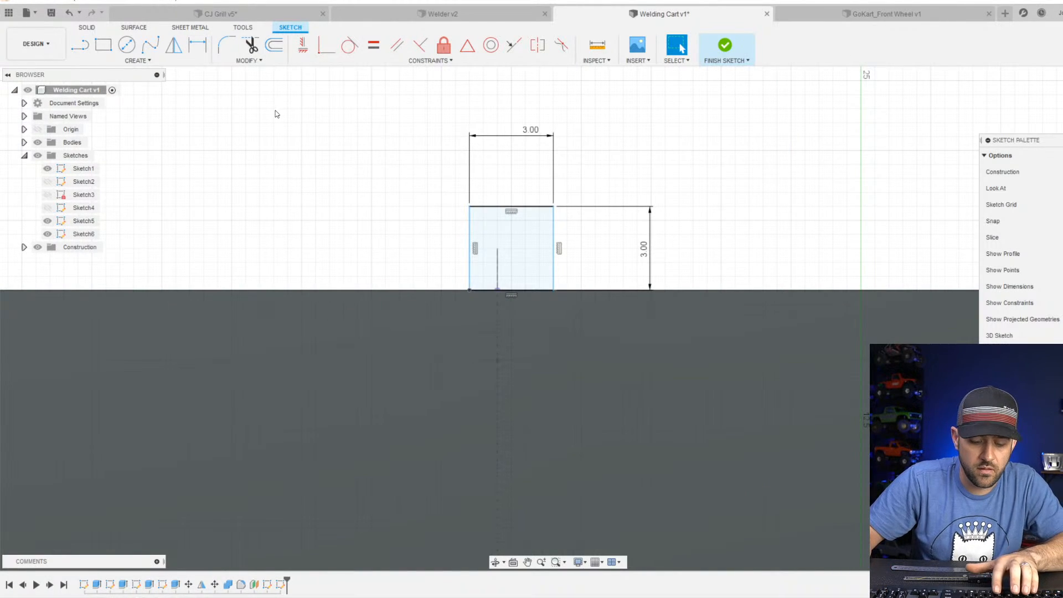
key(l)
click(470, 250)
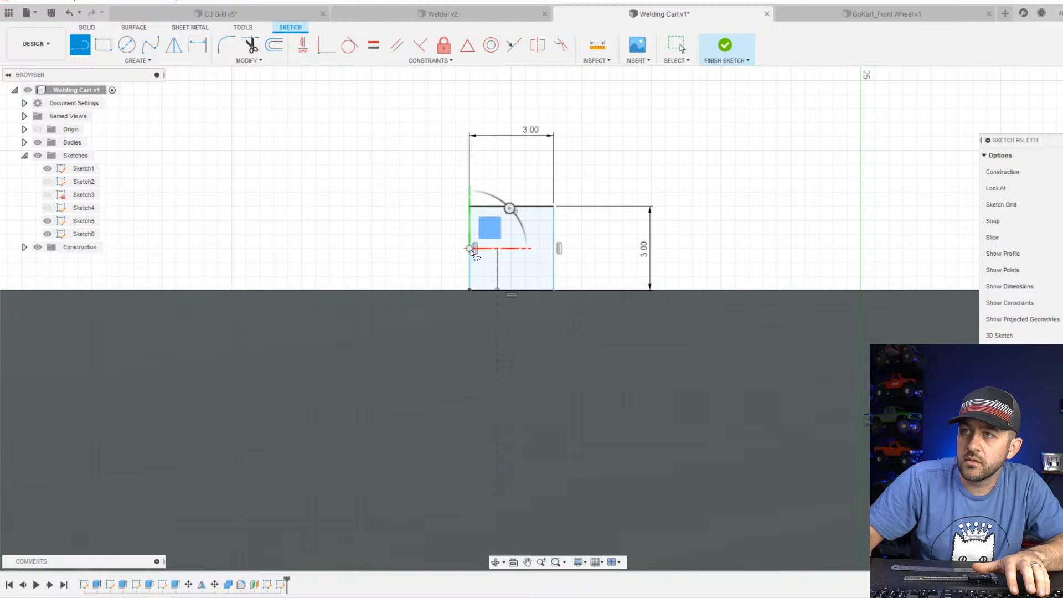
click(552, 248)
key(Escape)
click(506, 248)
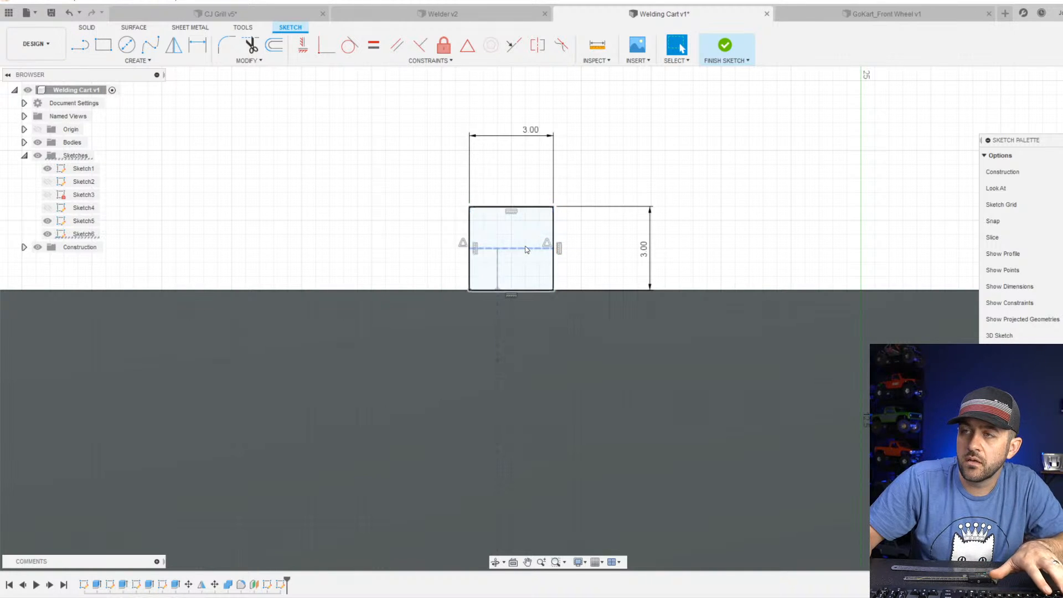
Constrain the midpoint of the square's construction line to the frame upright's lower endpoint and finish the sketch.
shift+middle_drag(506, 248, 579, 311)
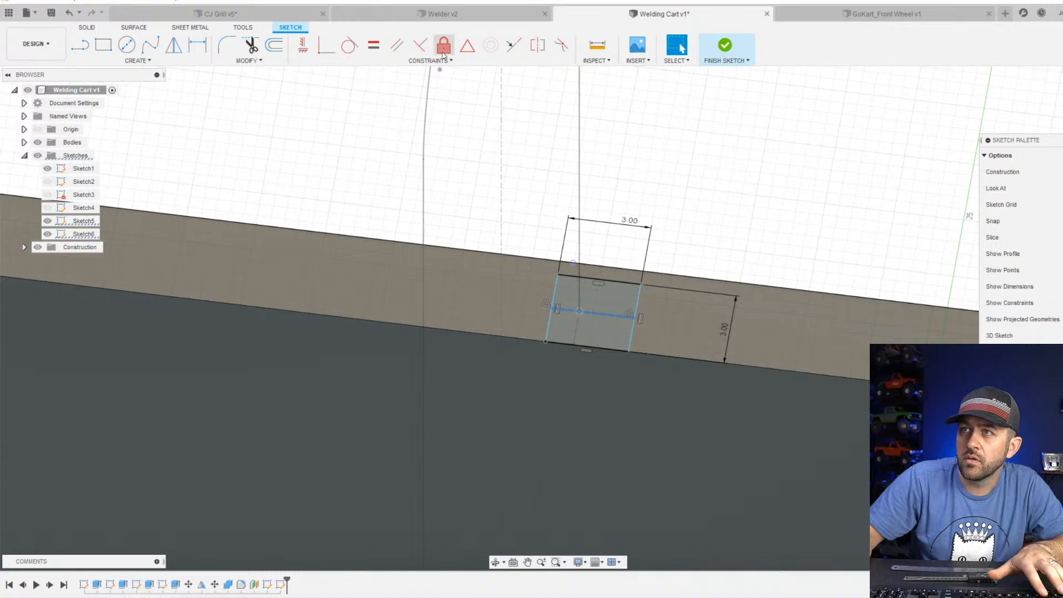
click(467, 51)
scroll(545, 151, down, 3)
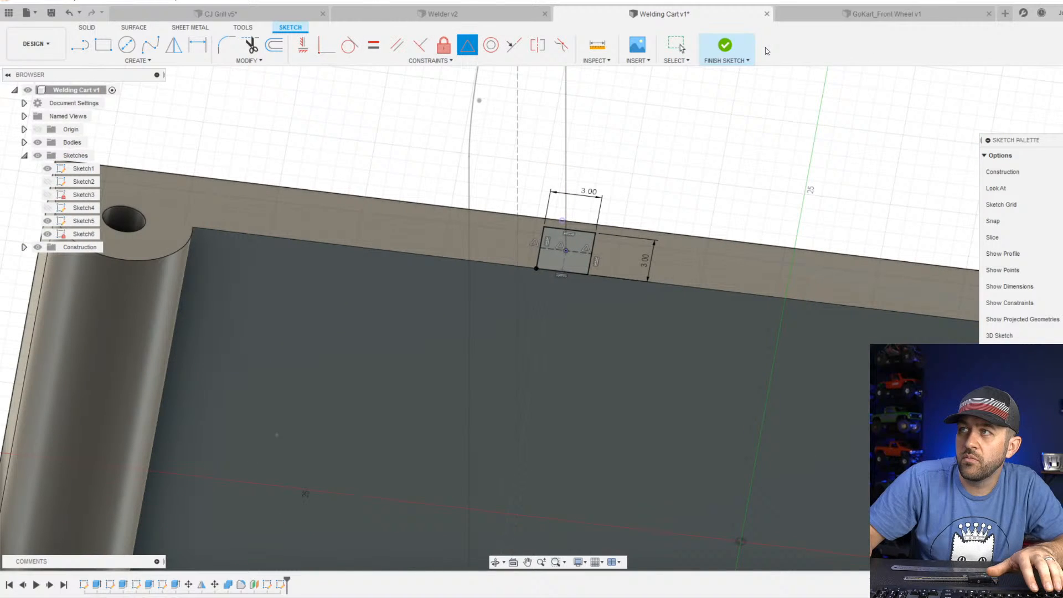
click(723, 51)
Set up a sweep using the 3 mm square as the profile and the upright frame outline as the path.
scroll(574, 236, down, 4)
mouse_move(574, 237)
shift+middle_down()
mouse_move(615, 310)
mouse_move(531, 297)
mouse_move(528, 324)
shift+middle_up()
scroll(530, 297, down, 4)
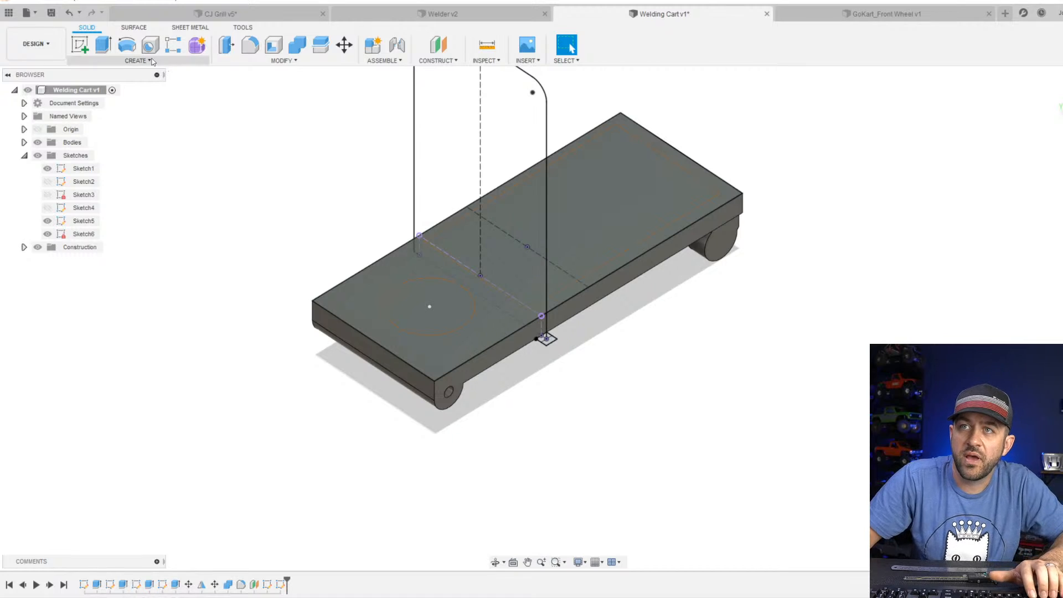
click(149, 61)
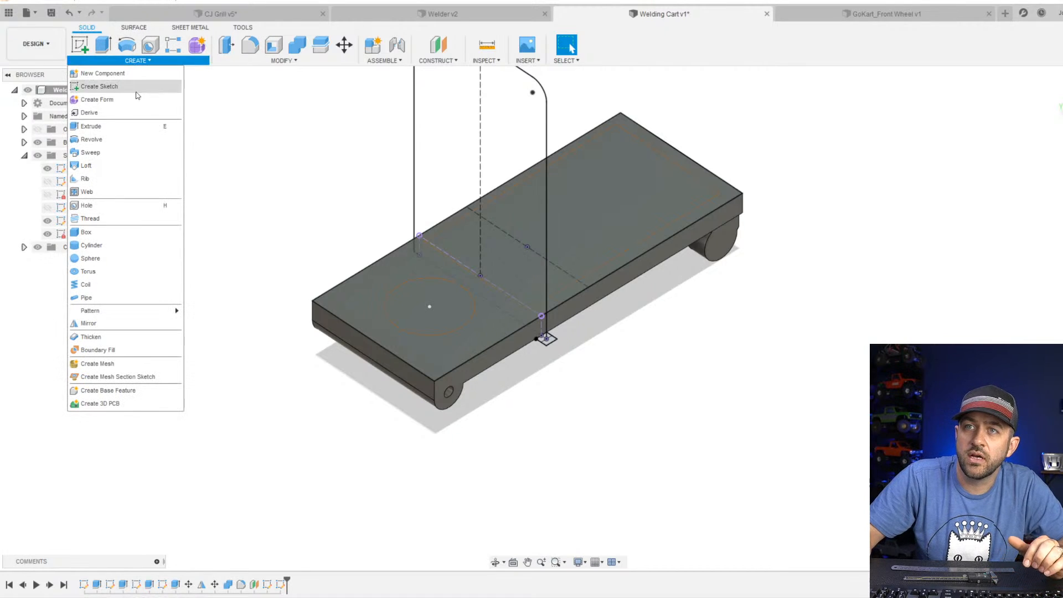
click(119, 154)
scroll(609, 303, up, 5)
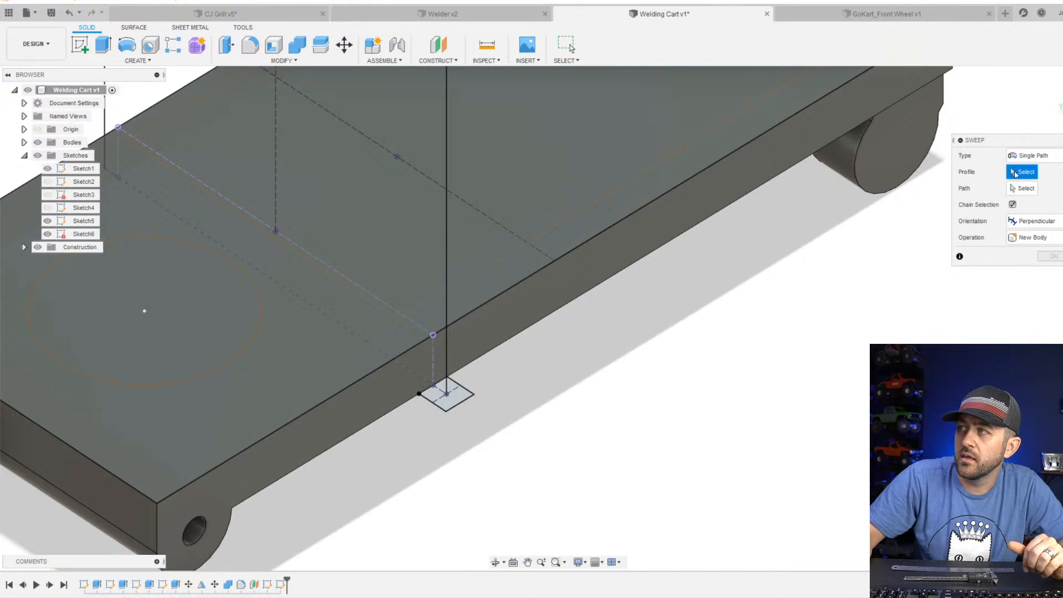
drag(1022, 142, 689, 278)
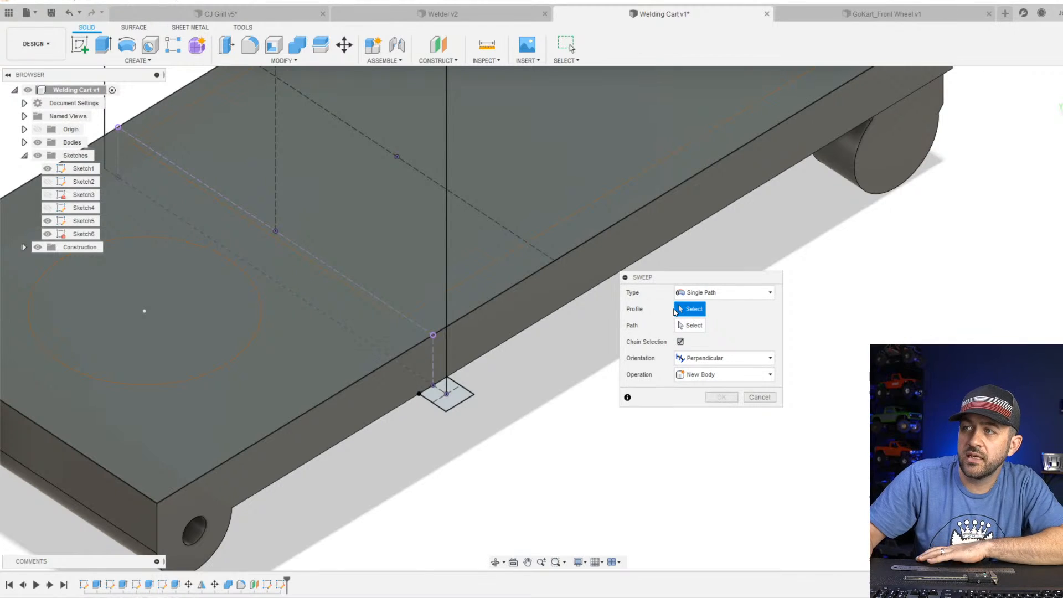
click(454, 406)
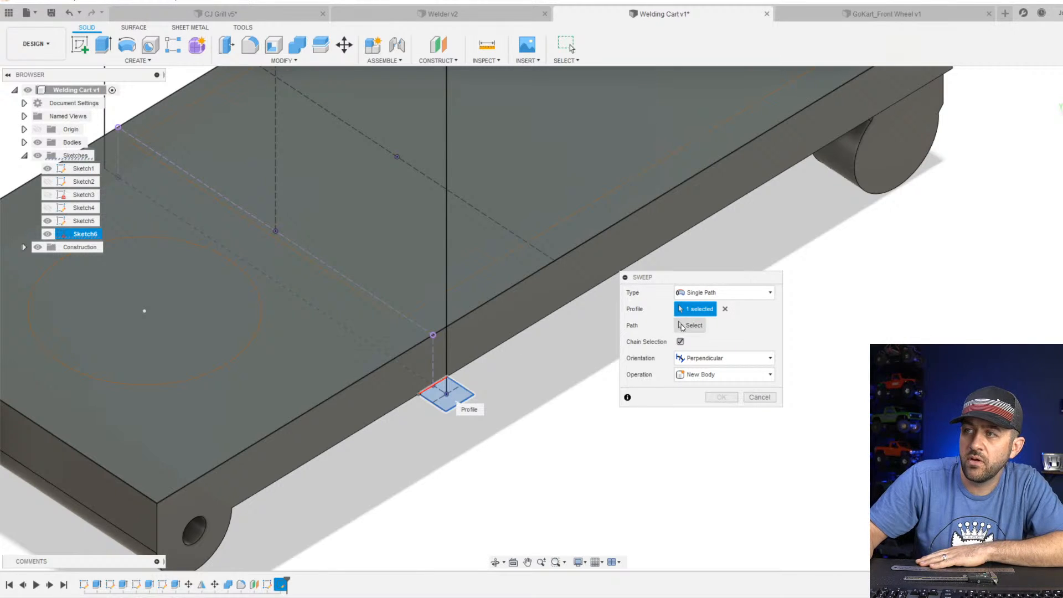
click(447, 348)
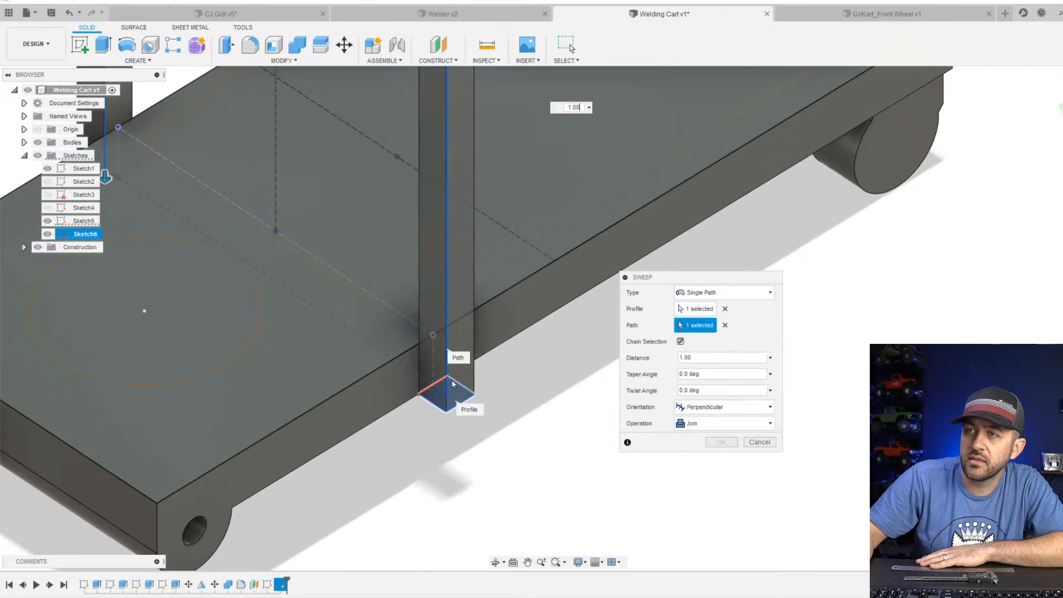
Make the swept frame tube a new body, complete the sweep, and save the design.
scroll(450, 382, down, 4)
mouse_move(424, 286)
middle_down()
mouse_move(435, 476)
mouse_move(406, 410)
mouse_move(491, 413)
middle_up()
scroll(440, 487, down, 4)
click(719, 423)
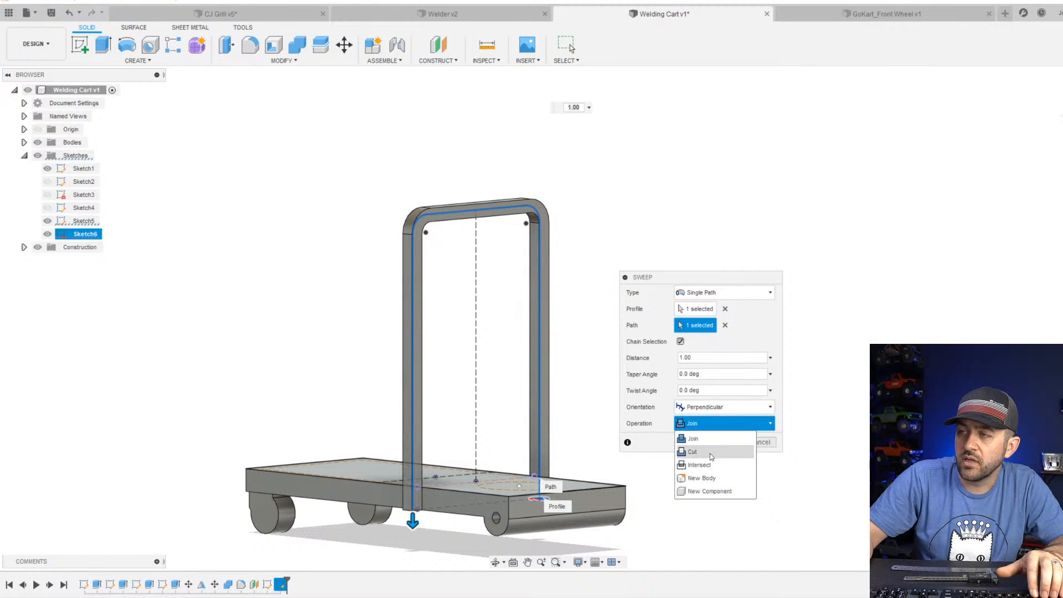
click(714, 480)
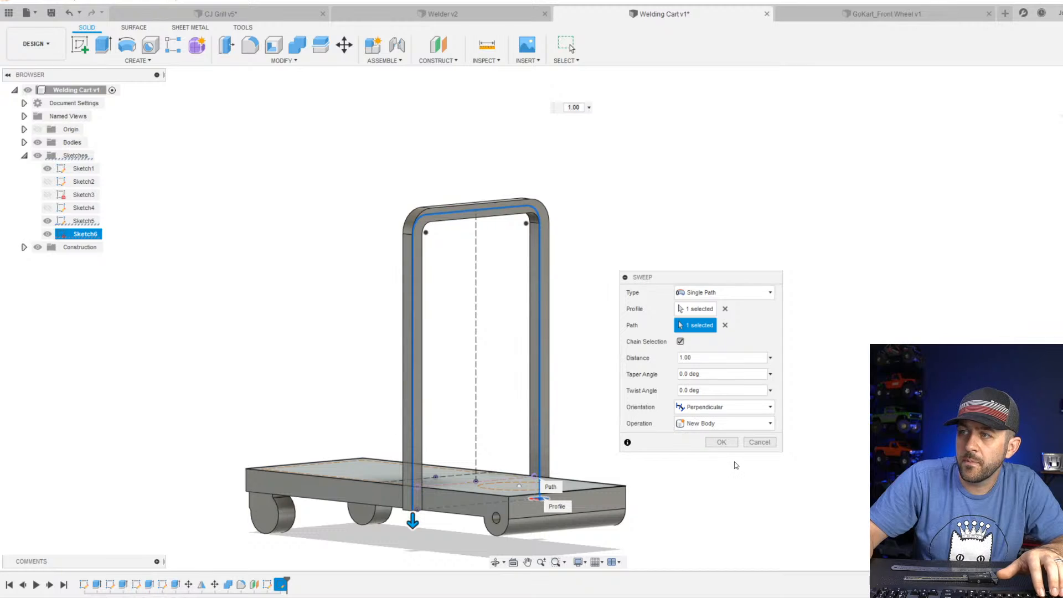
click(721, 442)
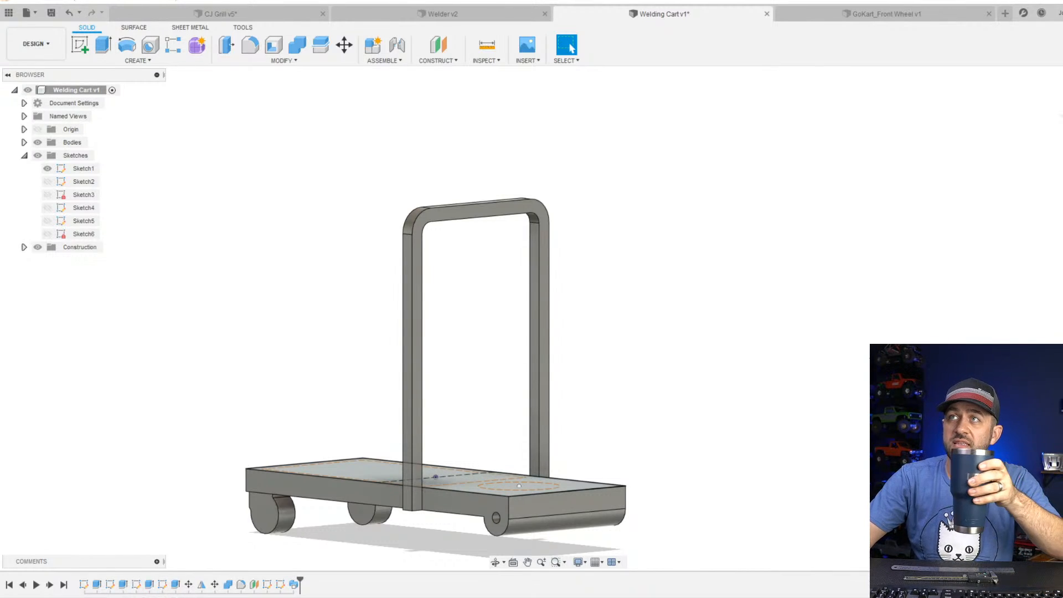
click(51, 12)
click(551, 320)
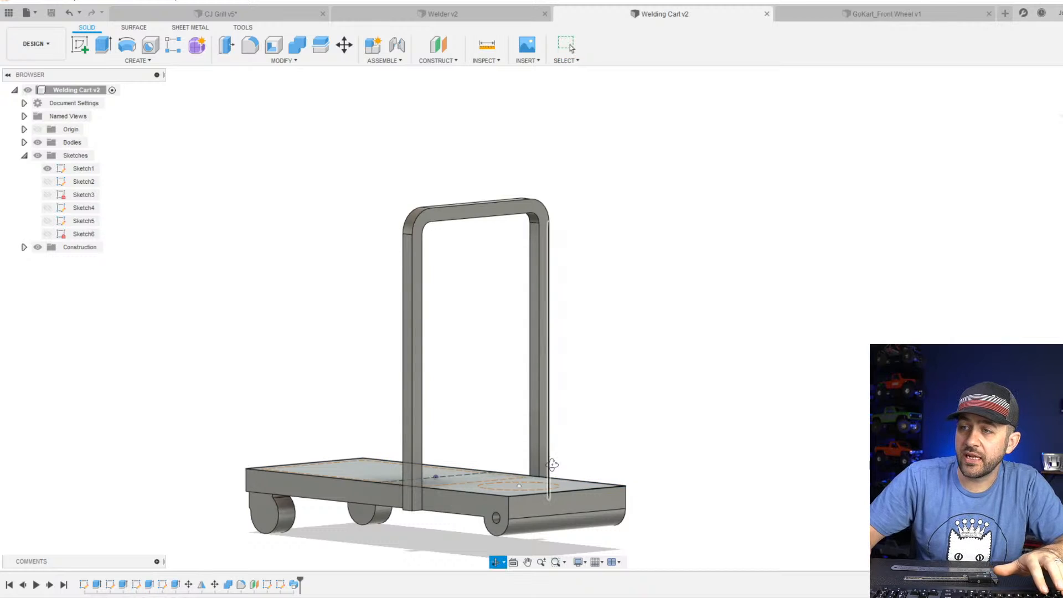
Start a sketch on the plate's top face and draw a circle on its centerline near the short end beyond the frame.
shift+middle_drag(553, 466, 567, 366)
scroll(553, 372, up, 3)
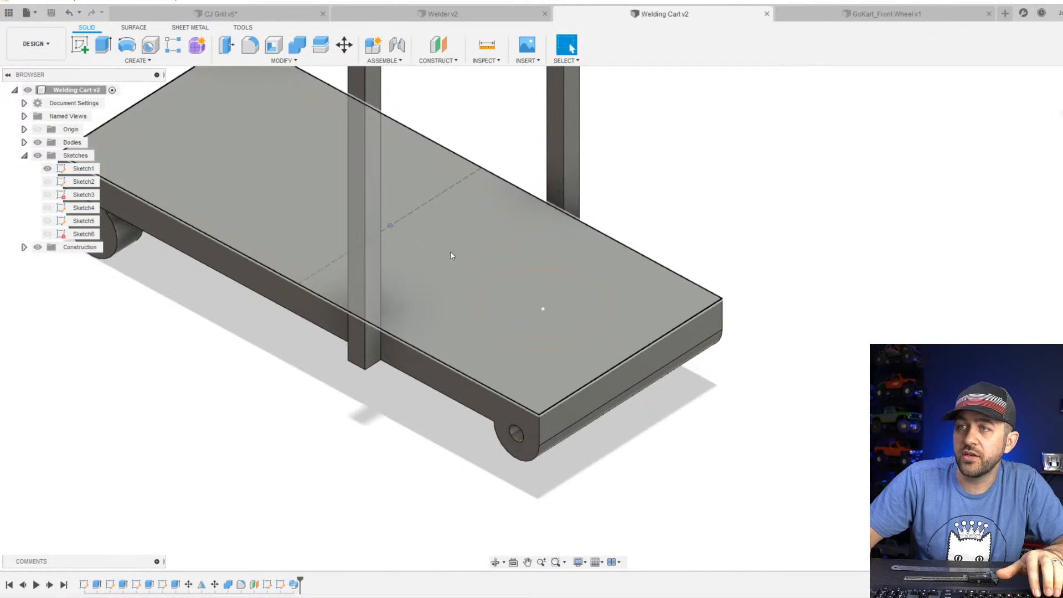
click(81, 46)
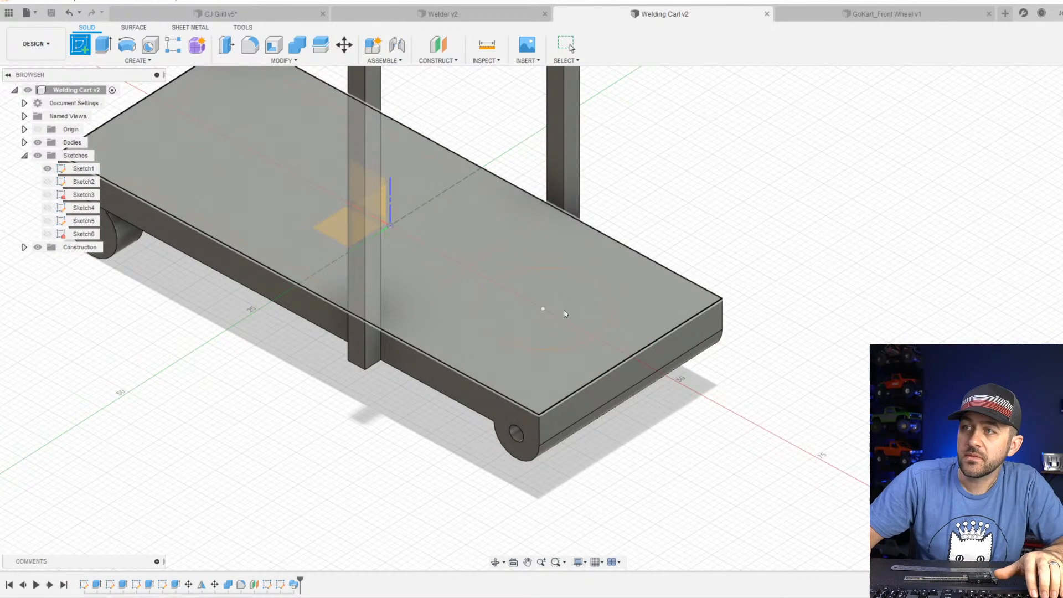
click(637, 293)
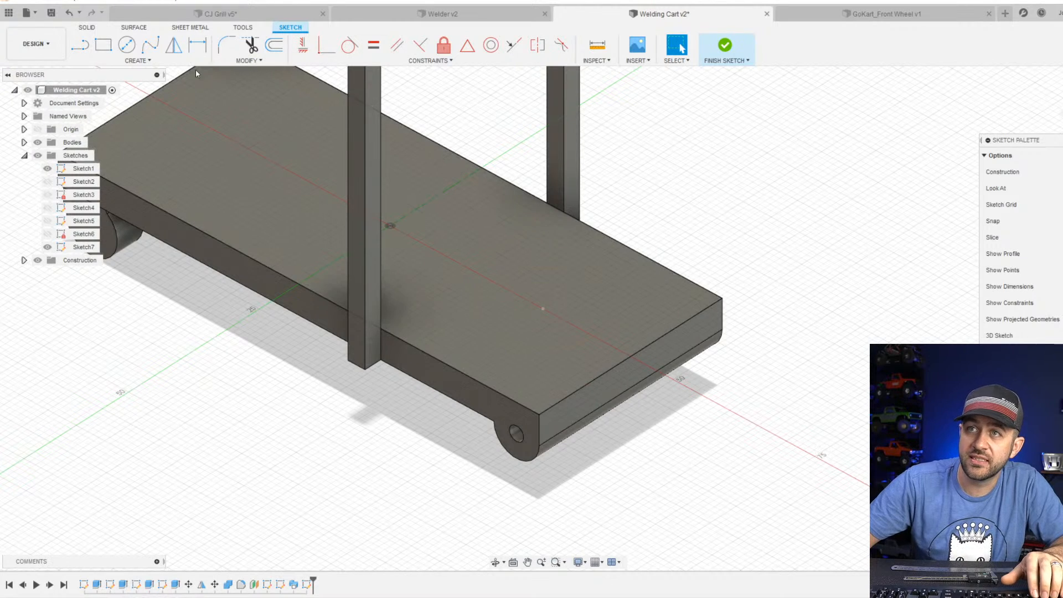
key(c)
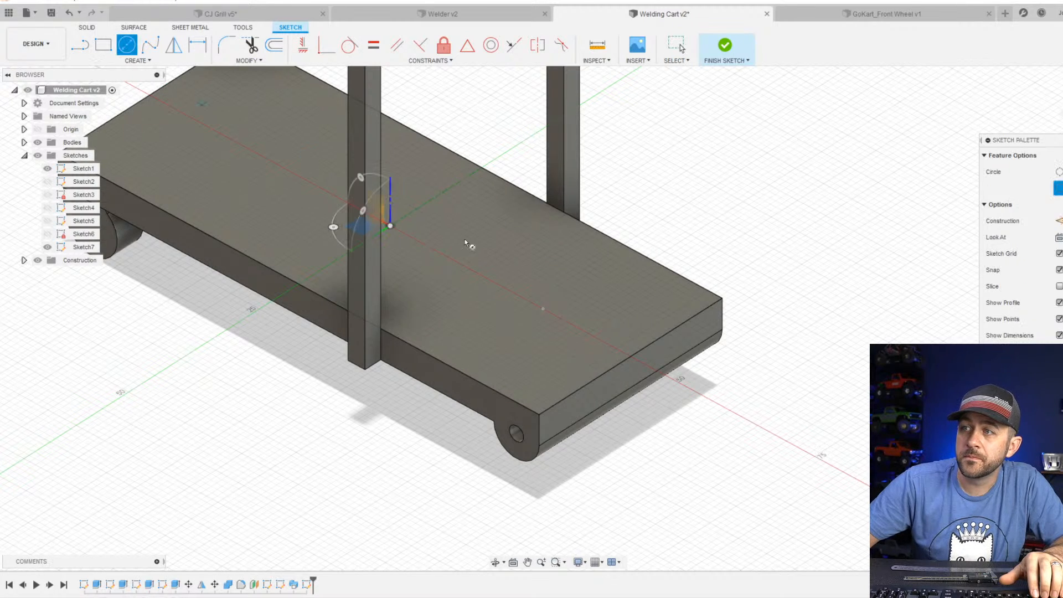
click(561, 318)
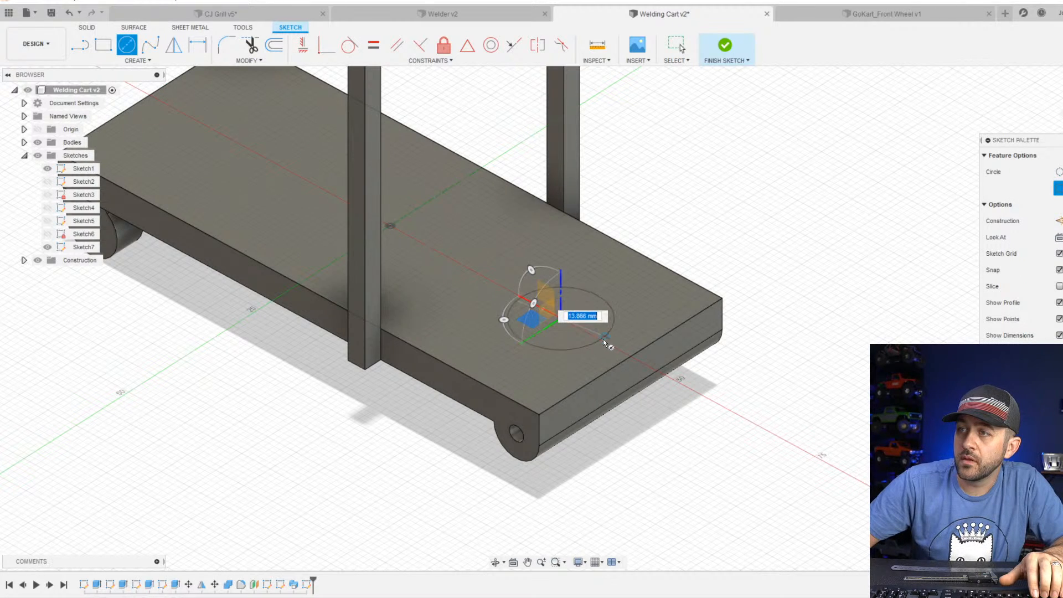
click(621, 343)
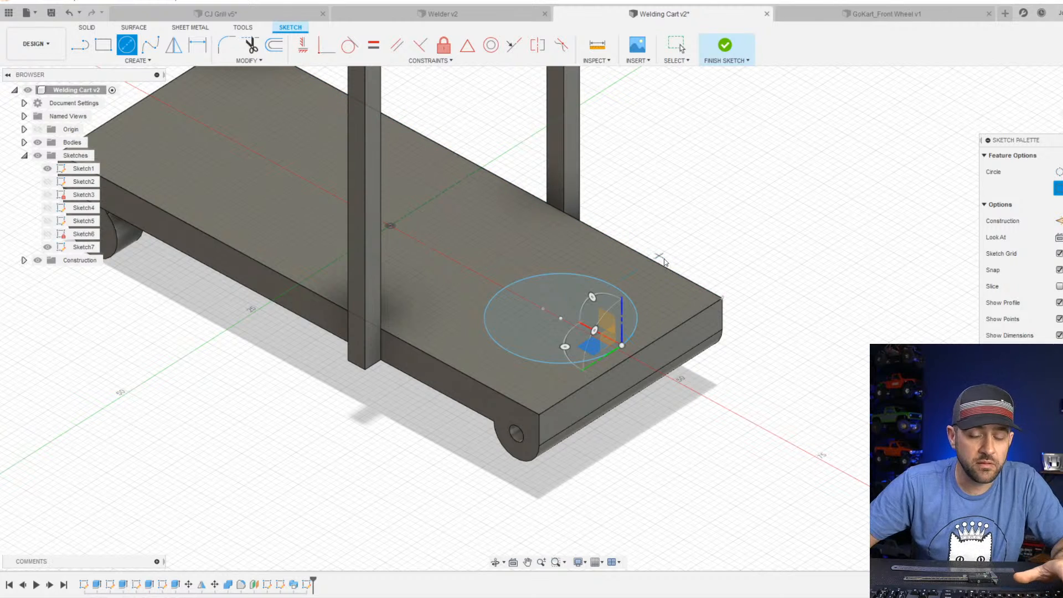
Dimension the circle's diameter to 20 mm.
key(Escape)
key(d)
click(634, 346)
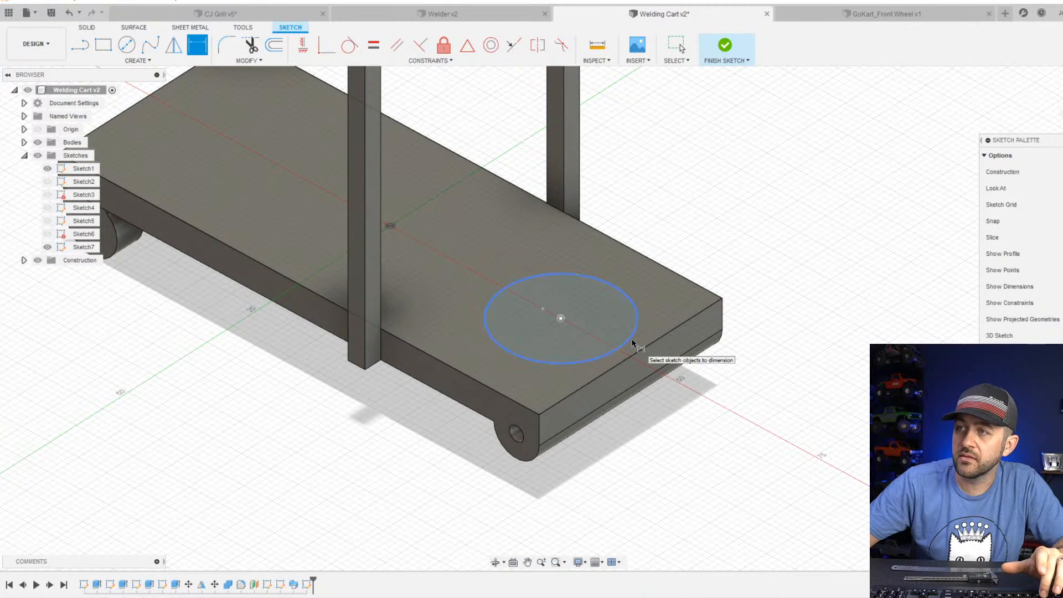
click(752, 231)
text(20)
key(Return)
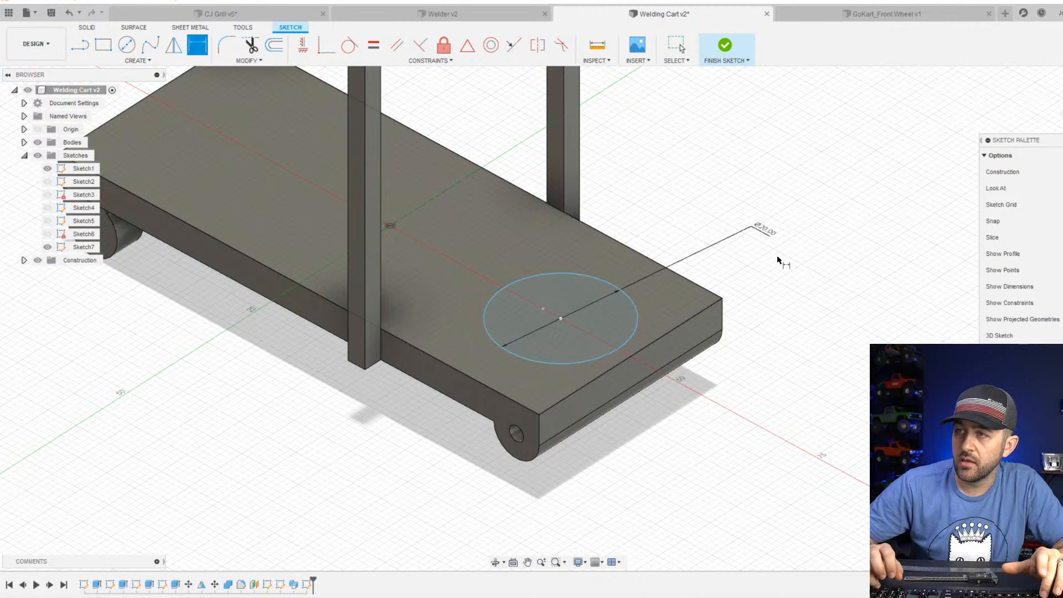
key(Escape)
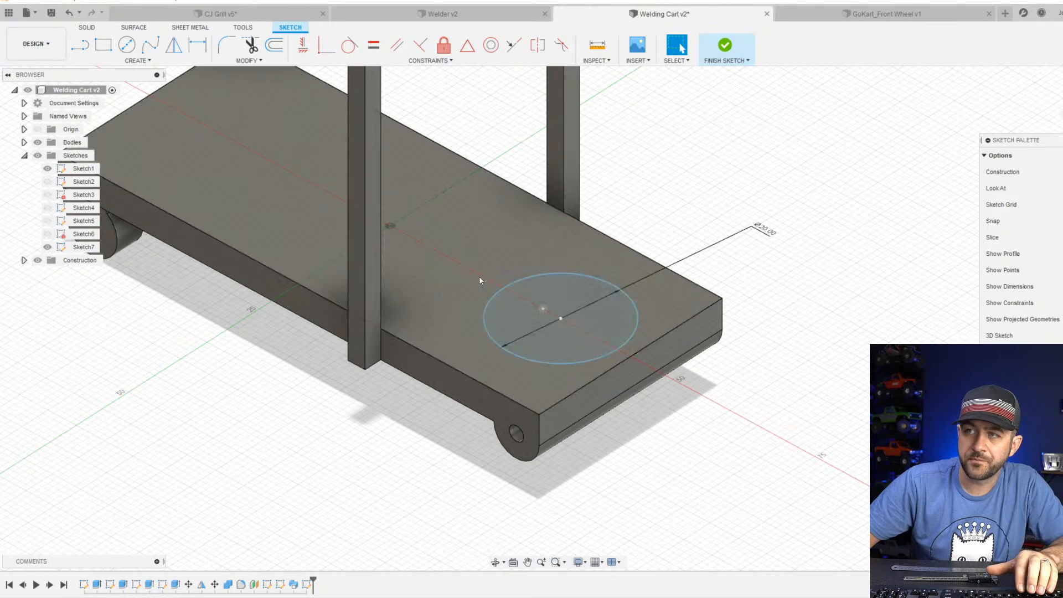
Draw a line along the plate's centerline from the origin to the circle's center.
key(l)
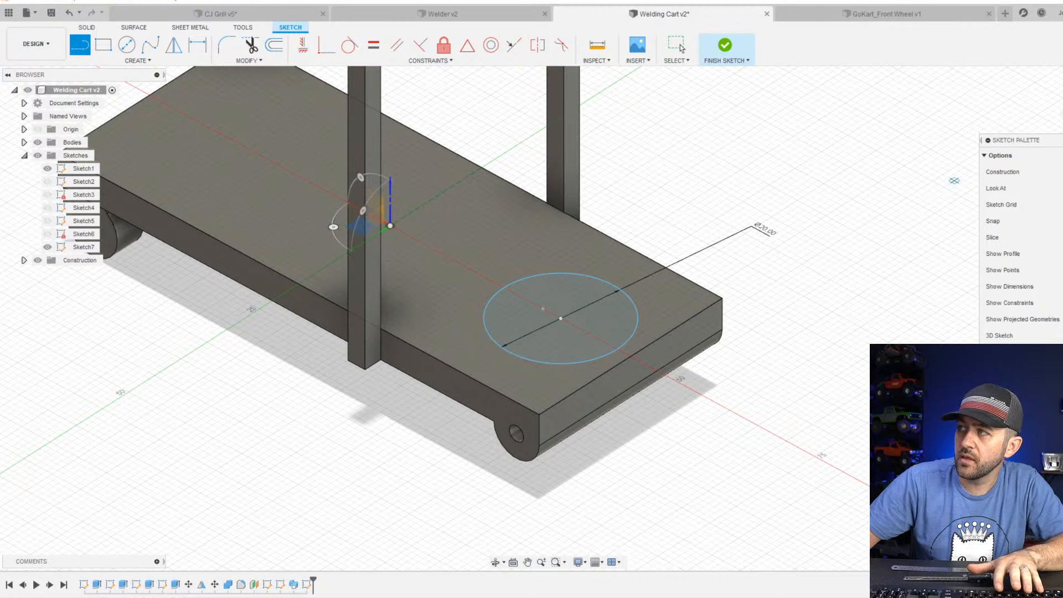
click(391, 225)
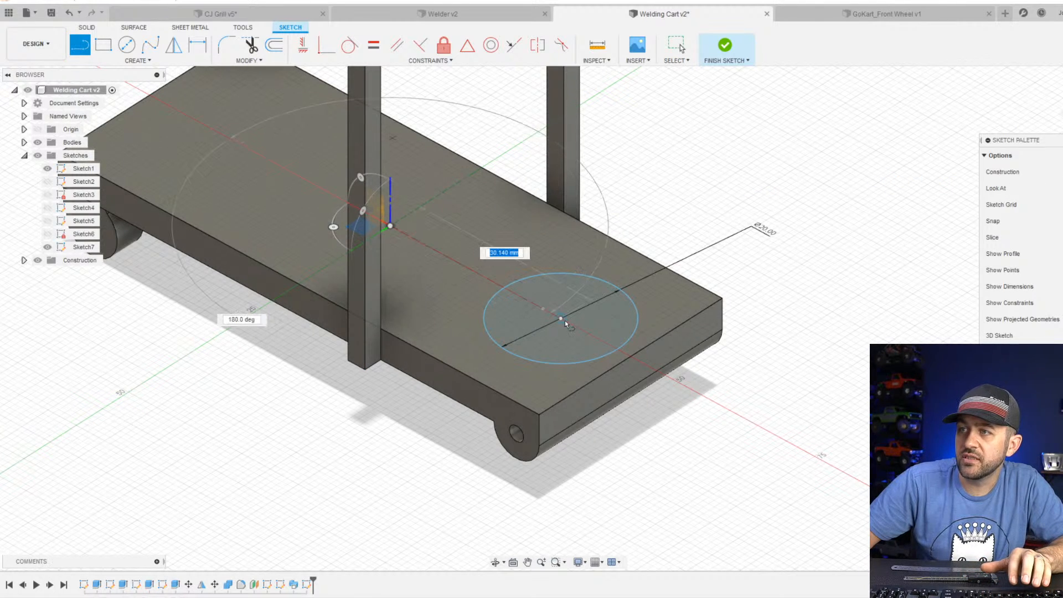
click(561, 319)
key(Escape)
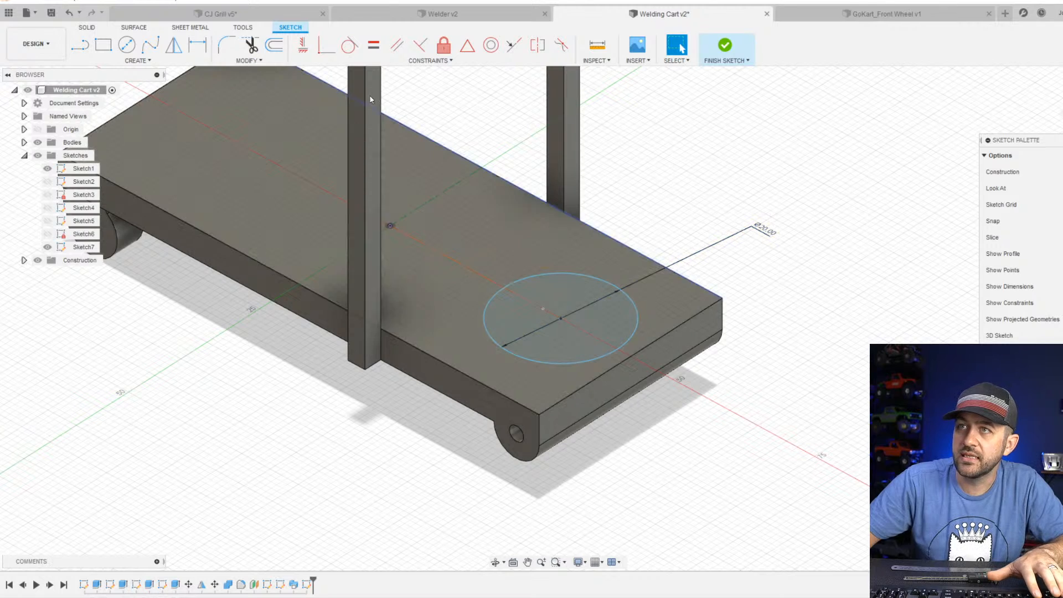
click(299, 45)
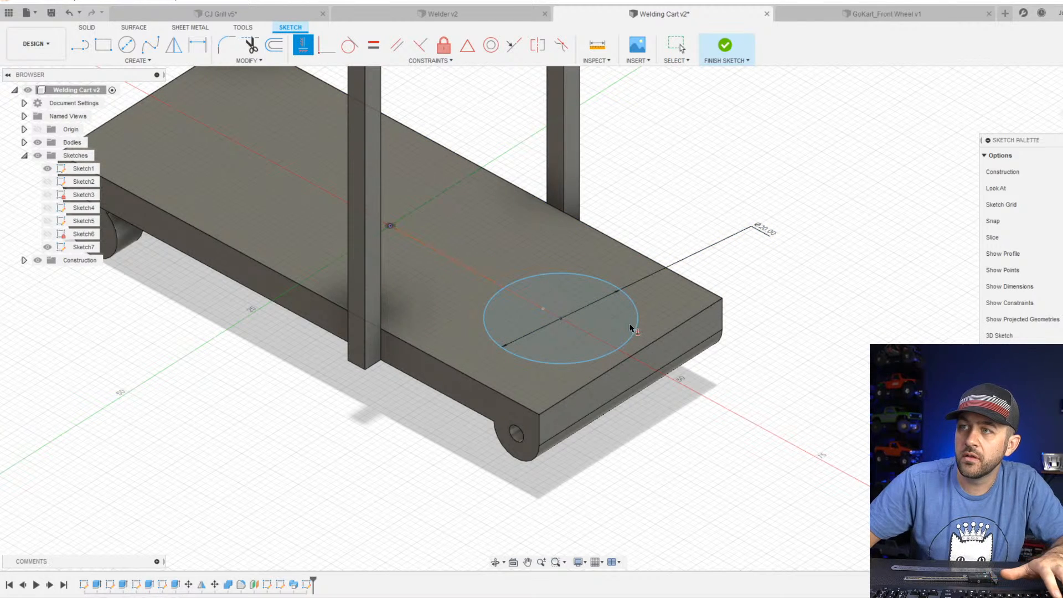
key(Escape)
Dimension the line between the origin and the circle's center to 30 mm and finish the sketch.
key(d)
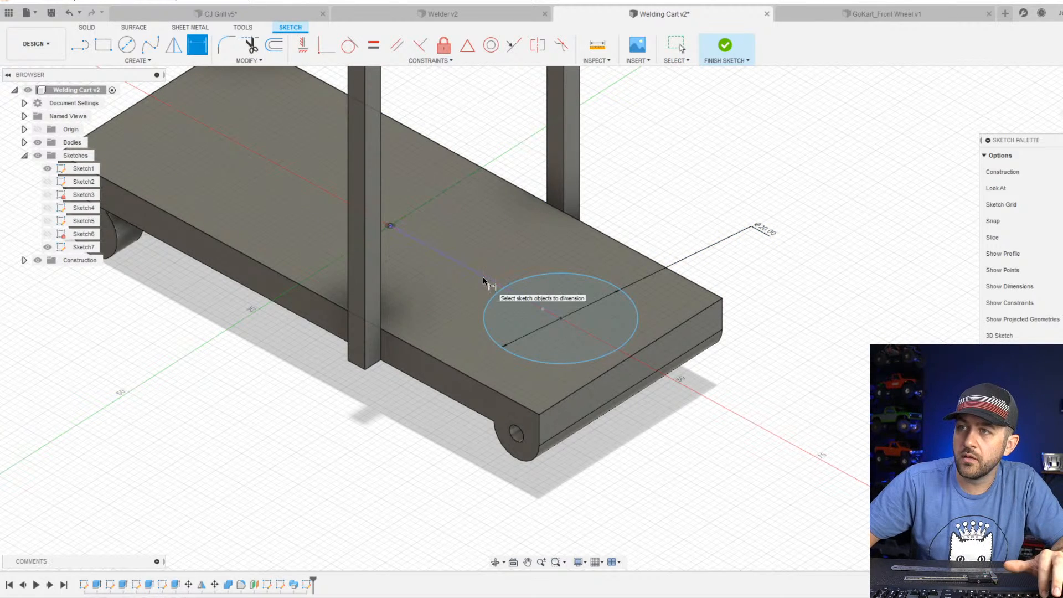
click(487, 279)
click(635, 192)
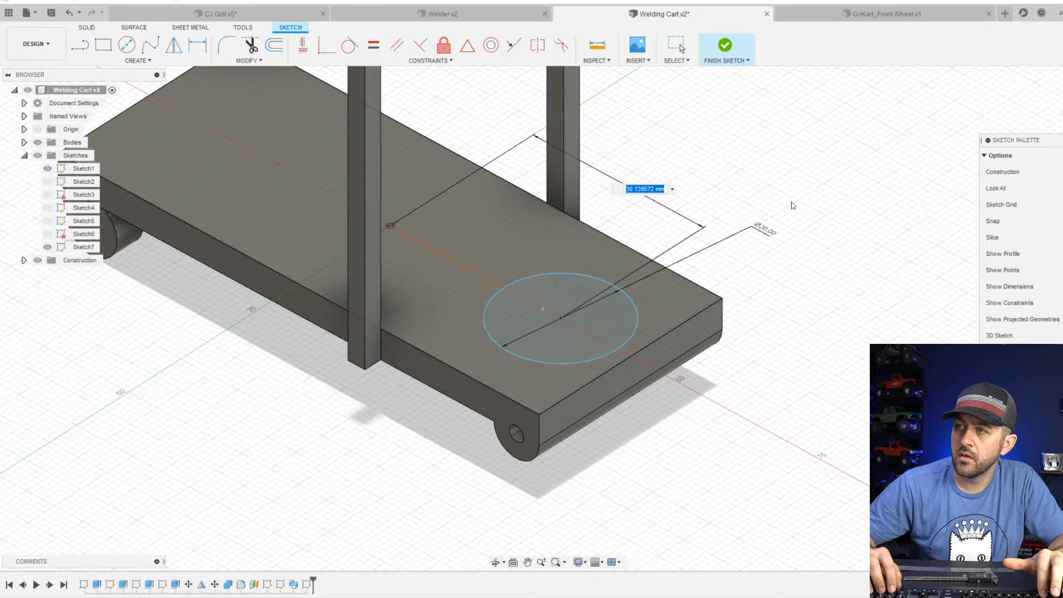
text(30)
key(Return)
scroll(581, 254, down, 2)
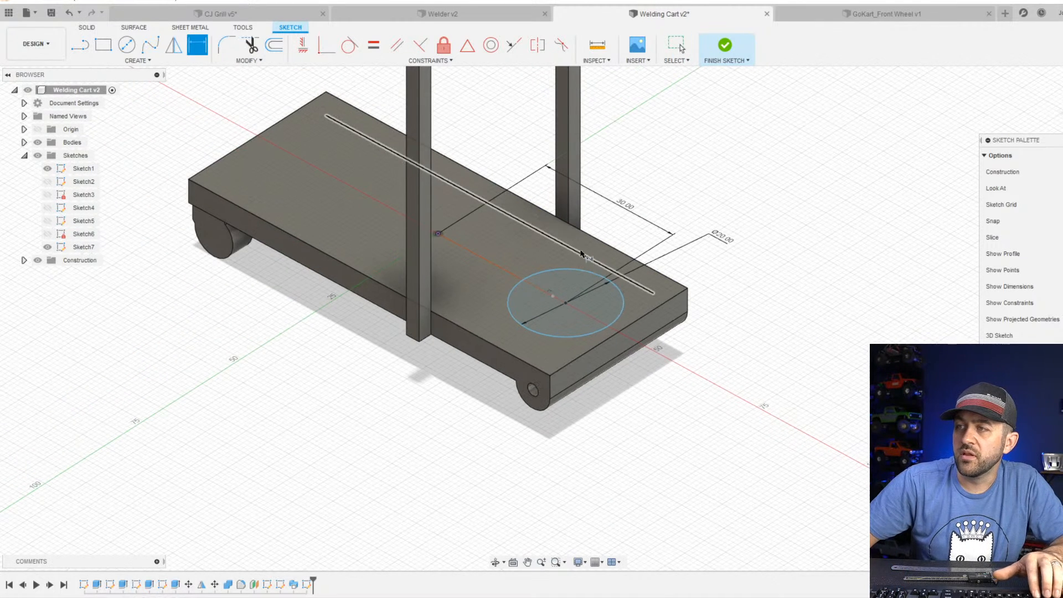
click(729, 47)
shift+middle_drag(549, 254, 576, 256)
scroll(574, 285, up, 3)
scroll(547, 289, up, 2)
shift+middle_drag(555, 292, 571, 320)
shift+middle_drag(555, 302, 544, 293)
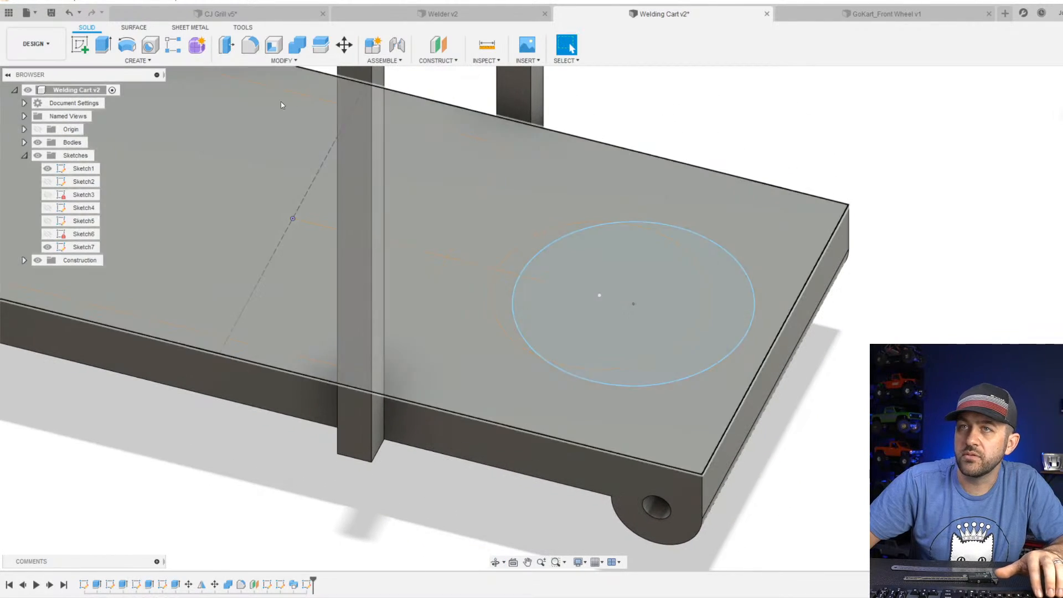
click(103, 46)
click(688, 305)
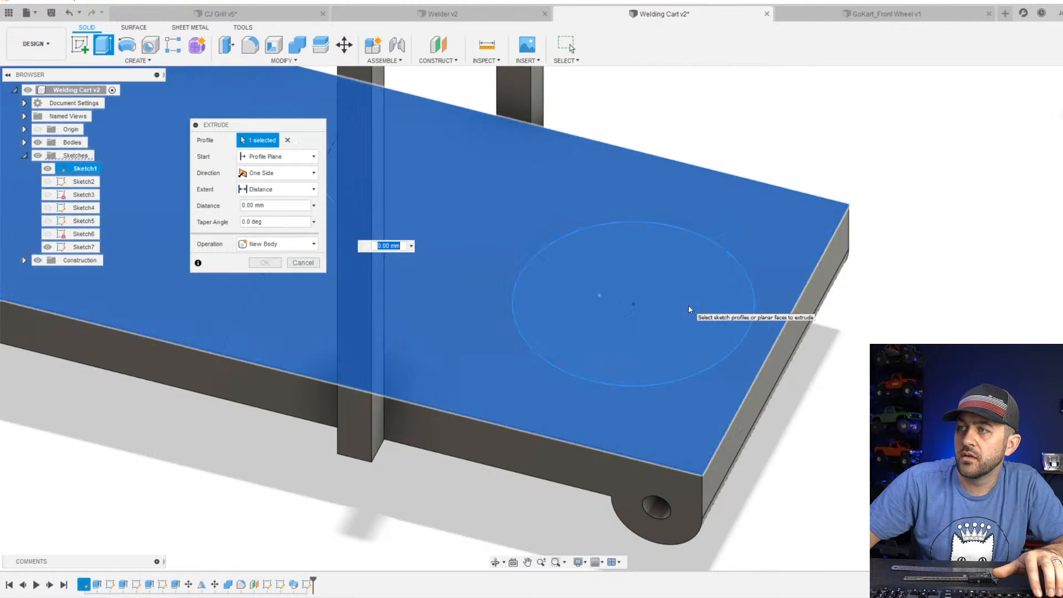
click(732, 319)
key(Escape)
Extrude the 20 mm circle 2 mm down into the plate as a cut, forming a round pocket.
click(749, 327)
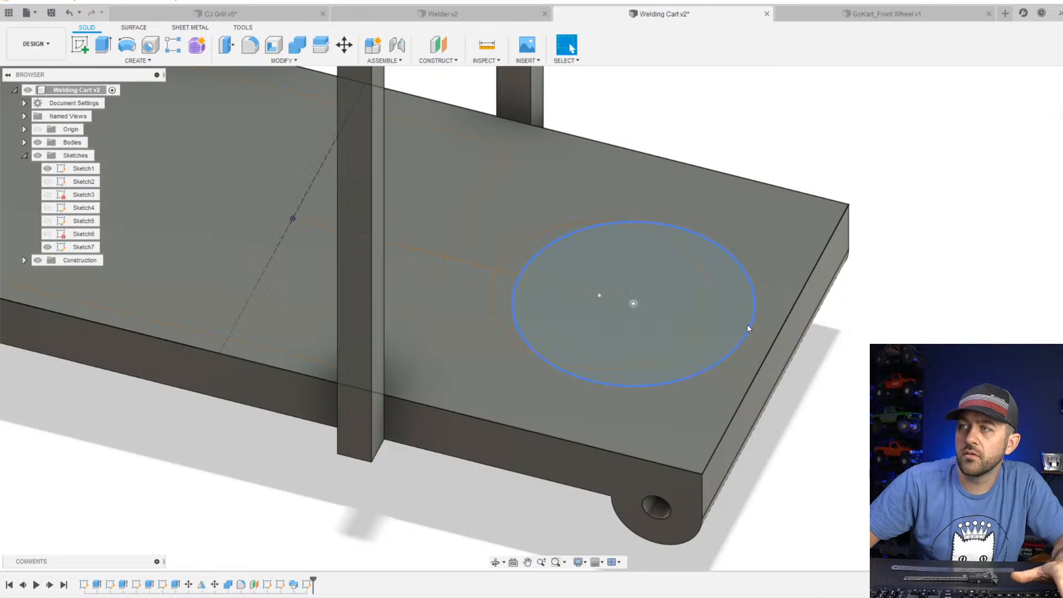
key(e)
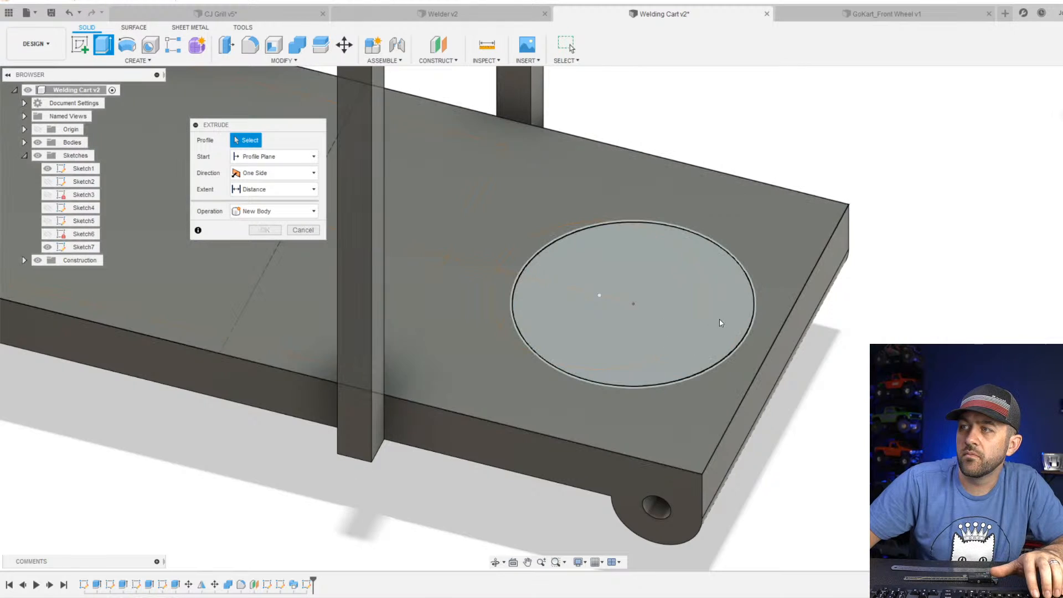
click(725, 314)
click(725, 318)
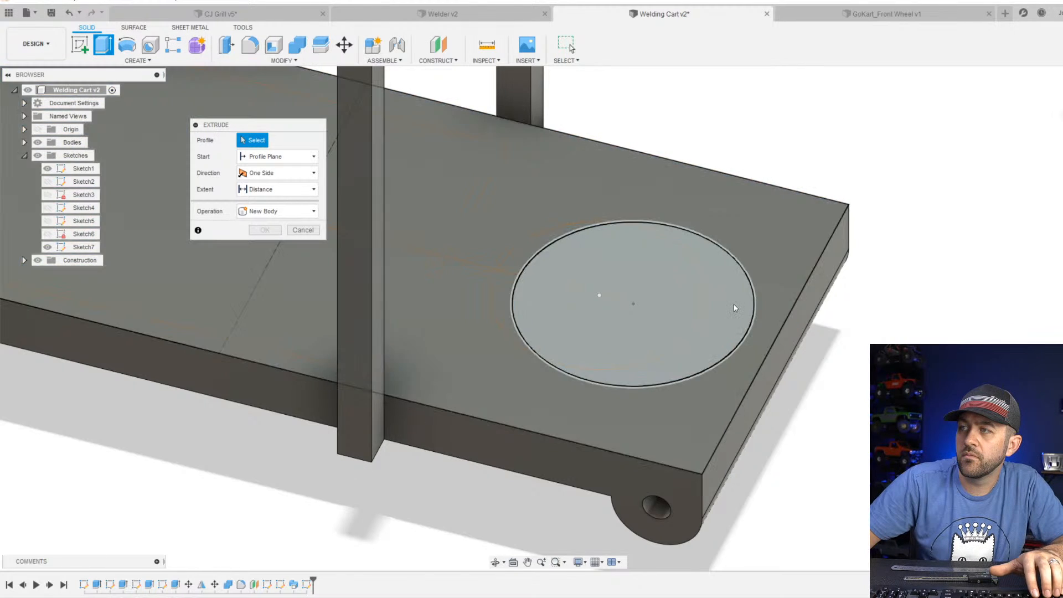
click(731, 303)
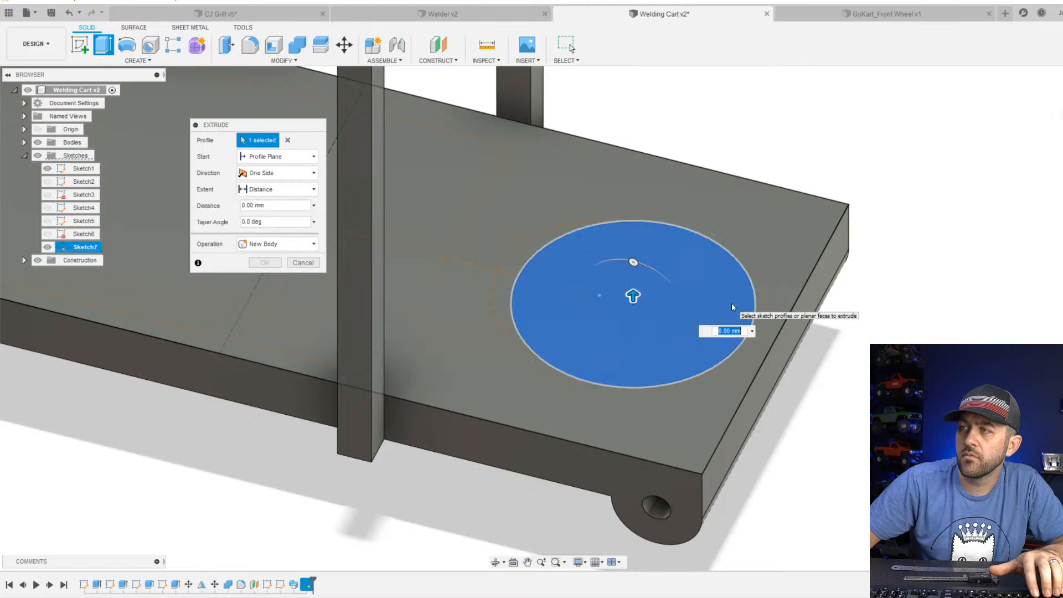
scroll(693, 324, down, 3)
drag(633, 285, 631, 312)
shift+middle_drag(616, 319, 629, 363)
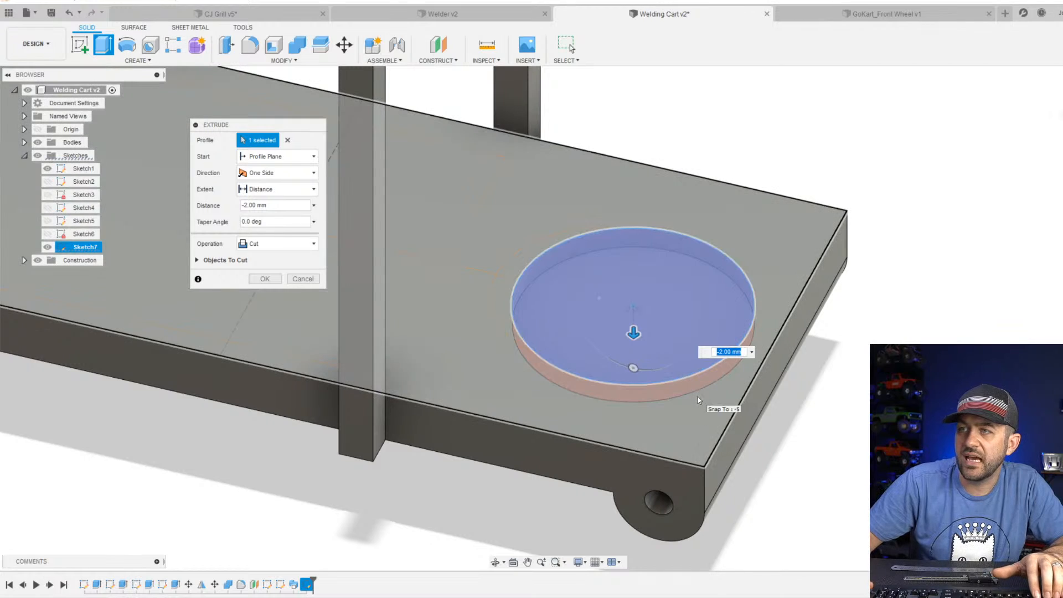
key(Return)
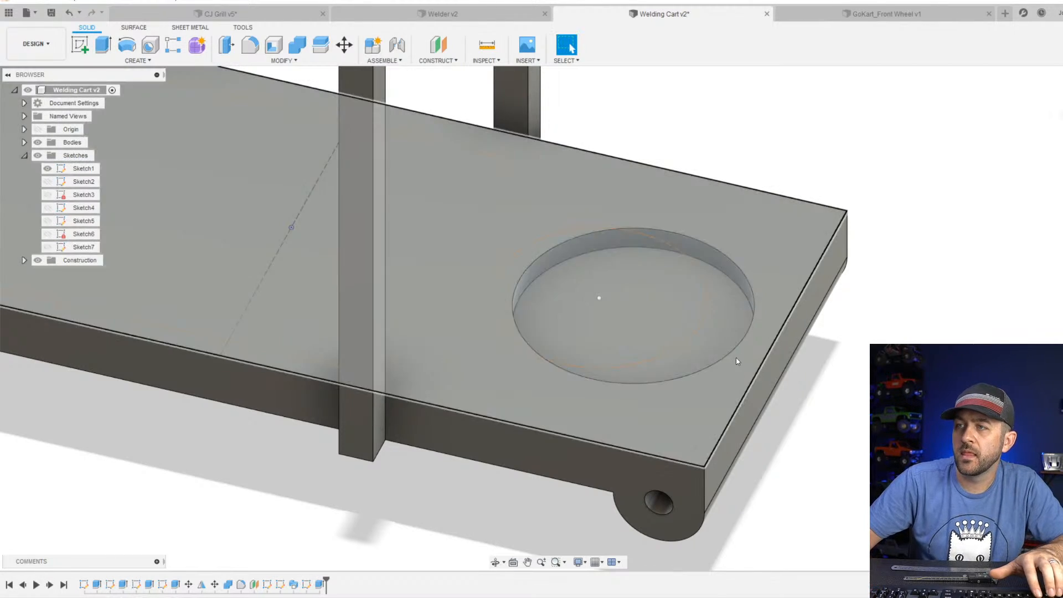
Fillet the bottom inner edge of the round pocket.
scroll(684, 329, down, 3)
click(251, 44)
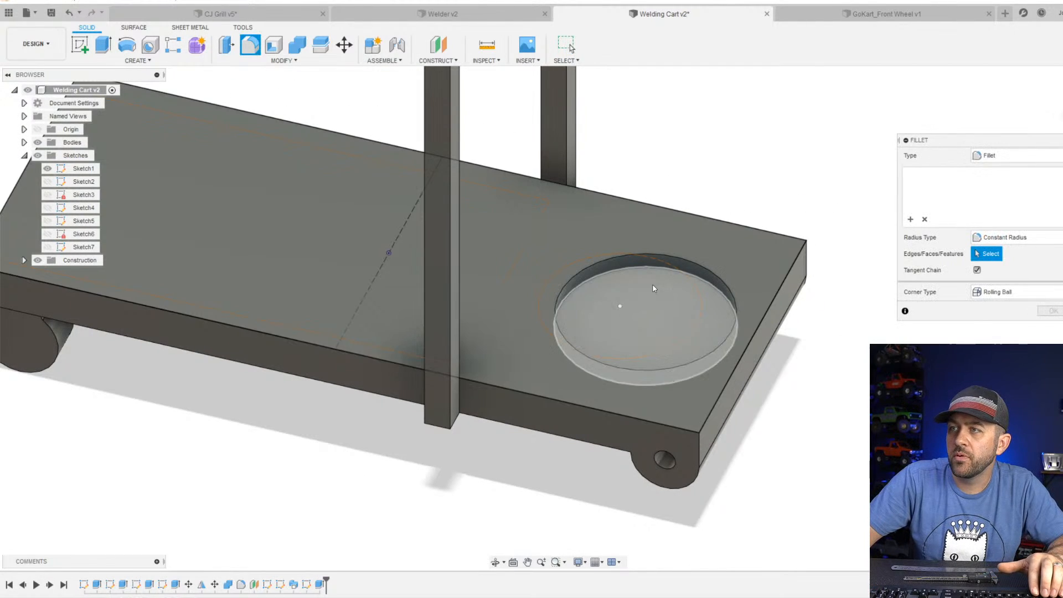
click(616, 270)
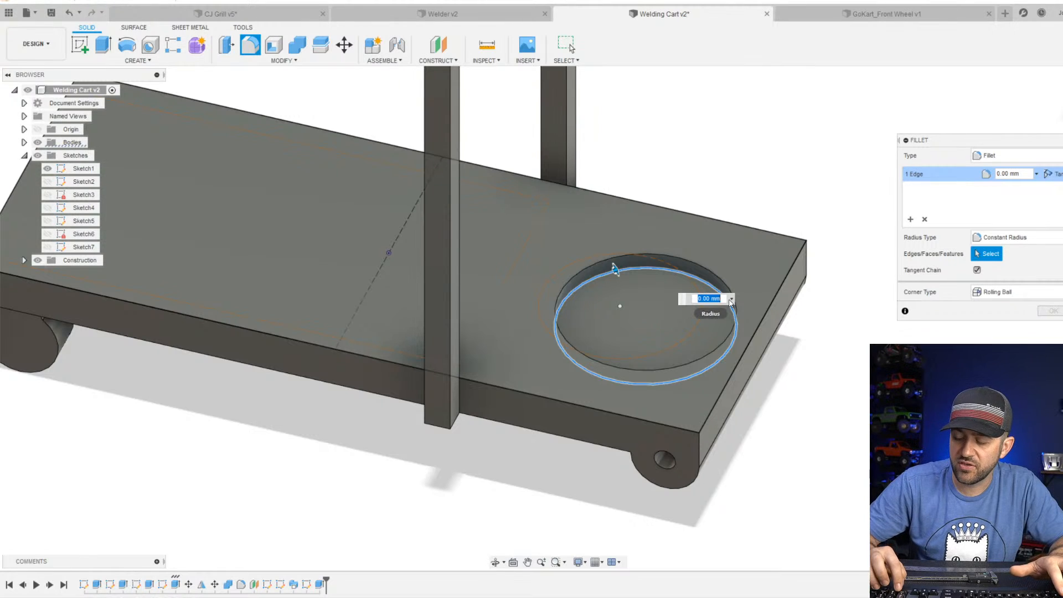
key(Return)
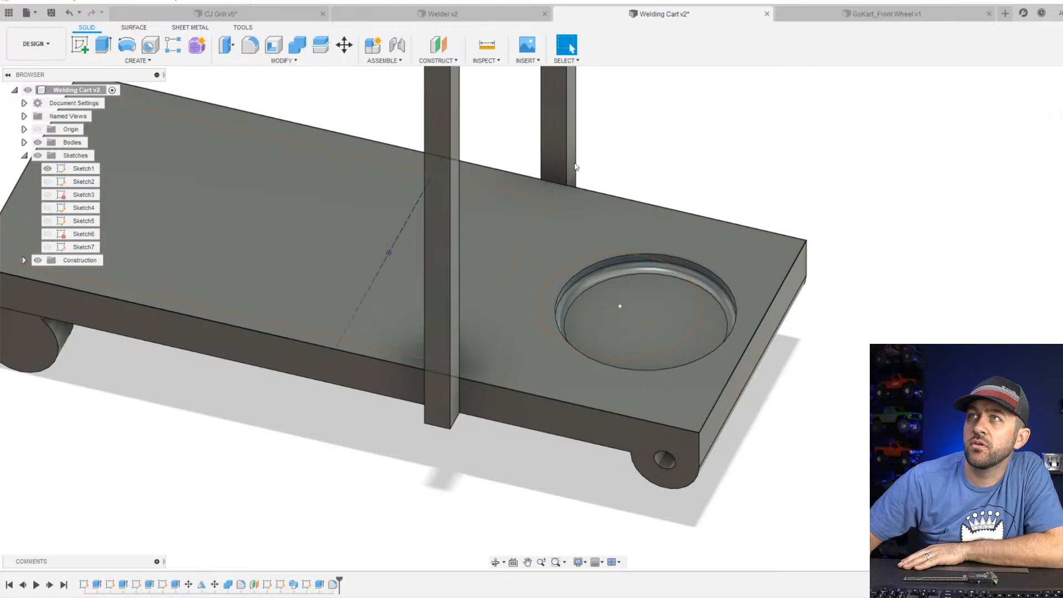
Examine the whole cart from several angles, checking the upright frame, the wheel mounts and the filleted pocket.
click(670, 325)
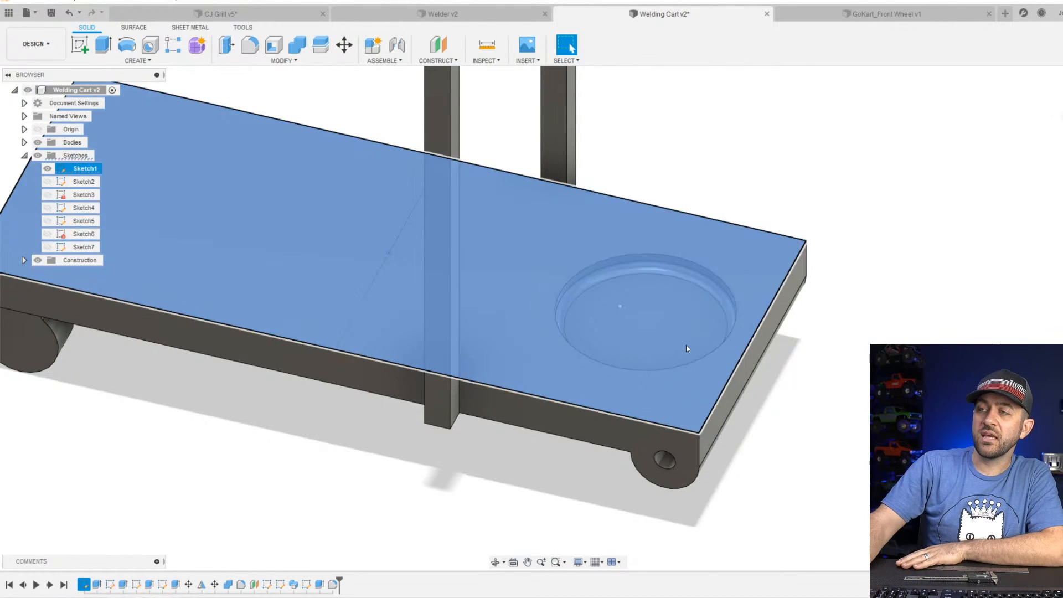
scroll(686, 349, down, 5)
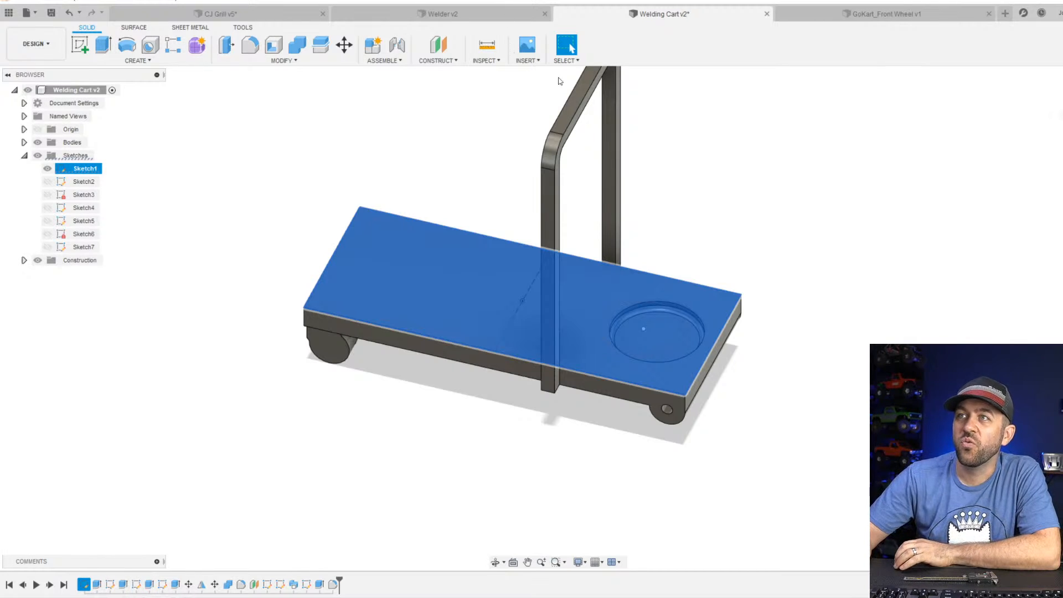
click(730, 169)
scroll(460, 539, down, 3)
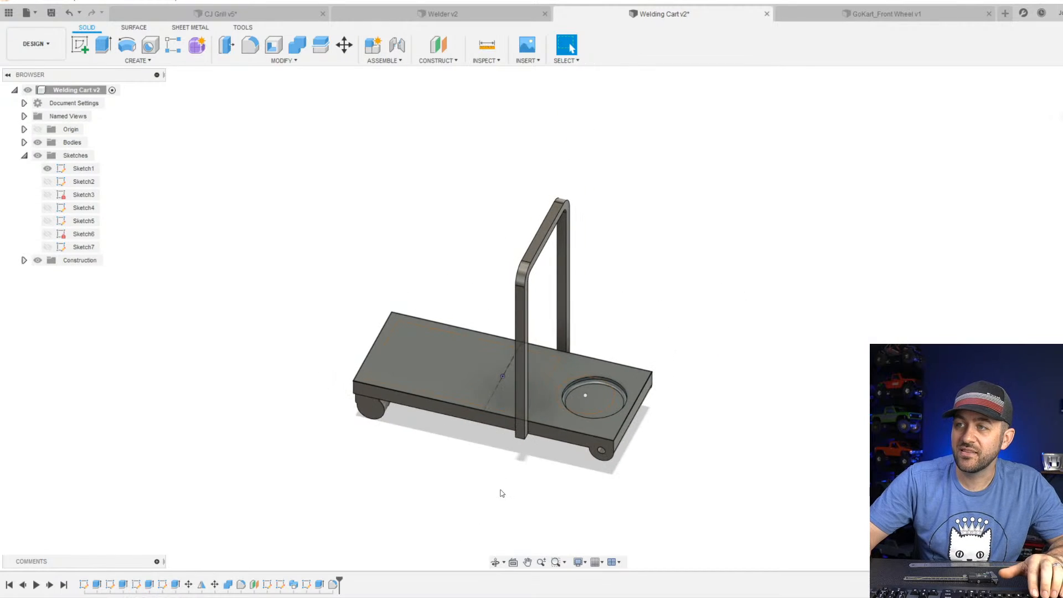
scroll(500, 488, up, 3)
middle_drag(615, 329, 588, 246)
scroll(589, 245, down, 3)
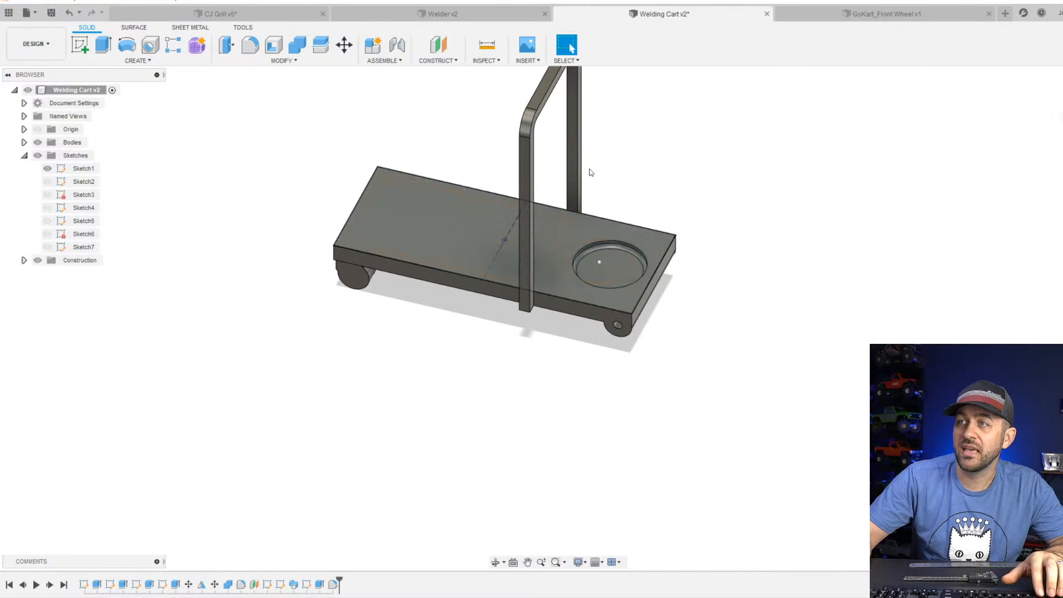
middle_drag(581, 178, 547, 265)
shift+middle_drag(544, 164, 495, 237)
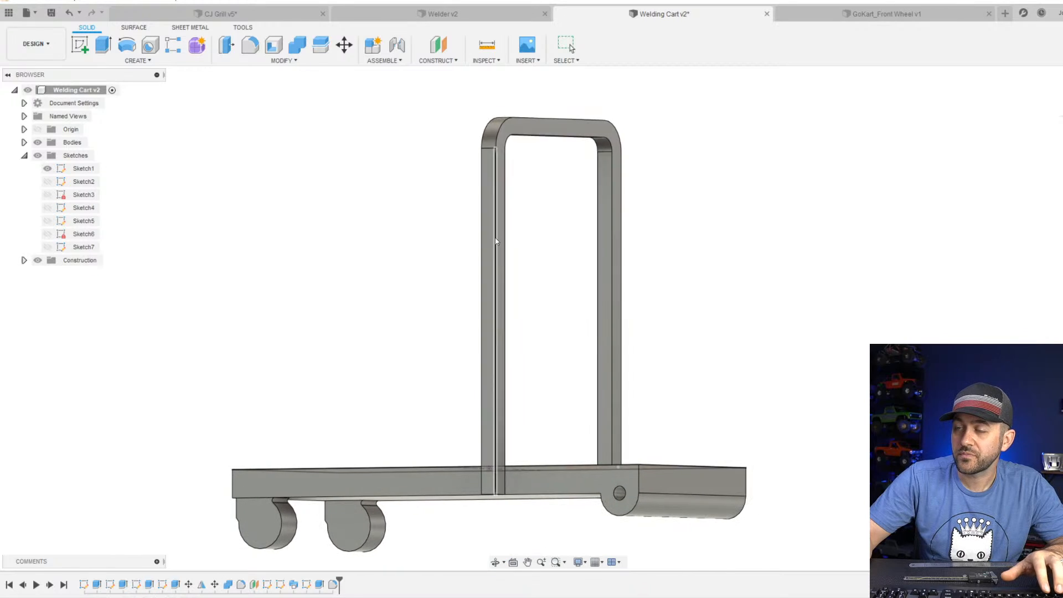
scroll(598, 374, down, 3)
shift+middle_drag(611, 343, 525, 430)
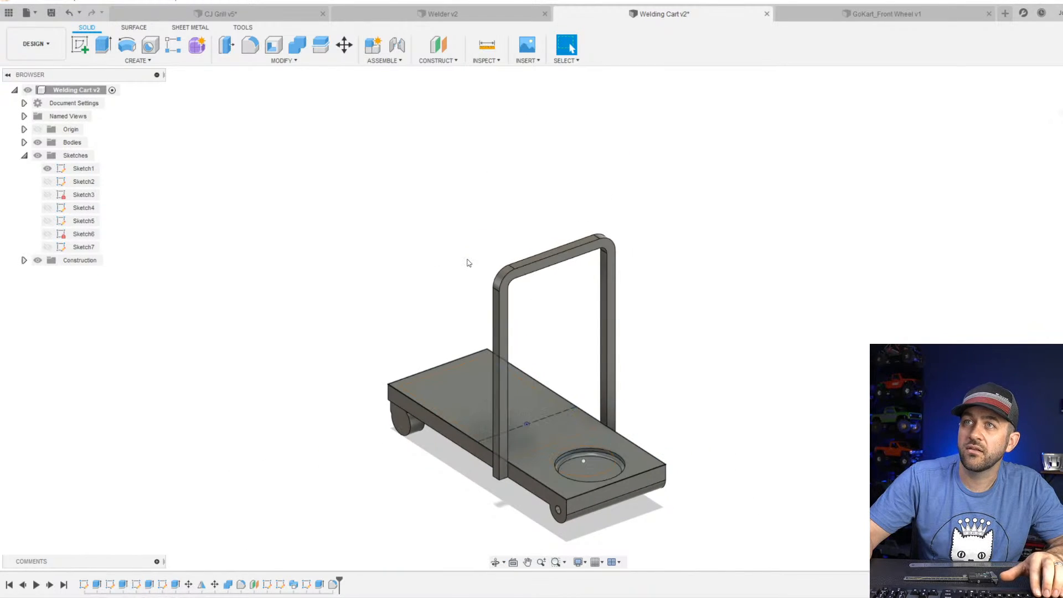
shift+middle_drag(599, 473, 485, 473)
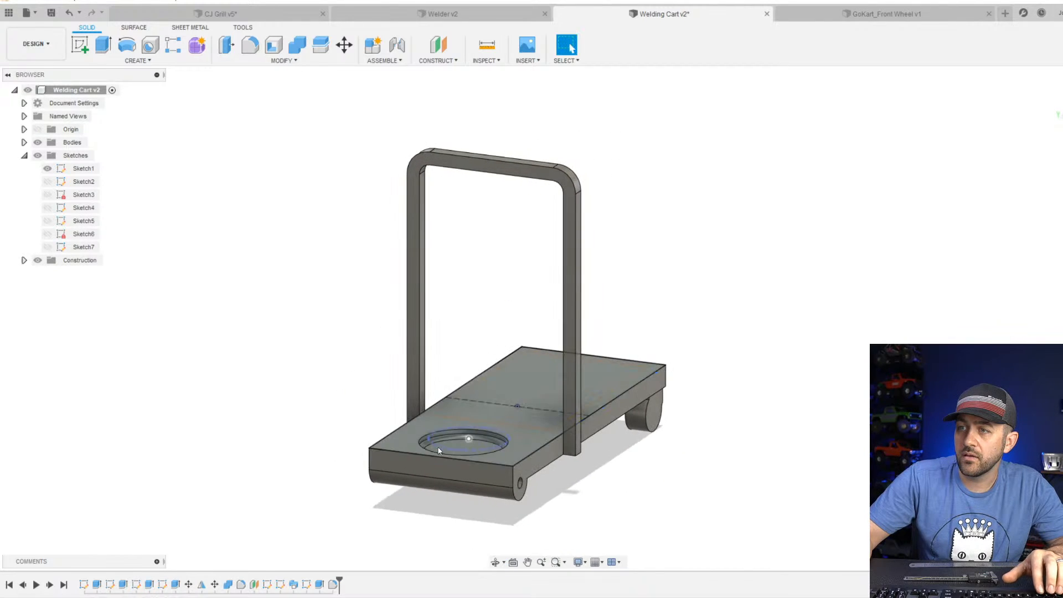
On the far upright's inner face, sketch a rectangle about 9.5 by 4 mm from the corner where the post meets the plate's top.
scroll(440, 421, up, 5)
shift+middle_drag(553, 415, 509, 418)
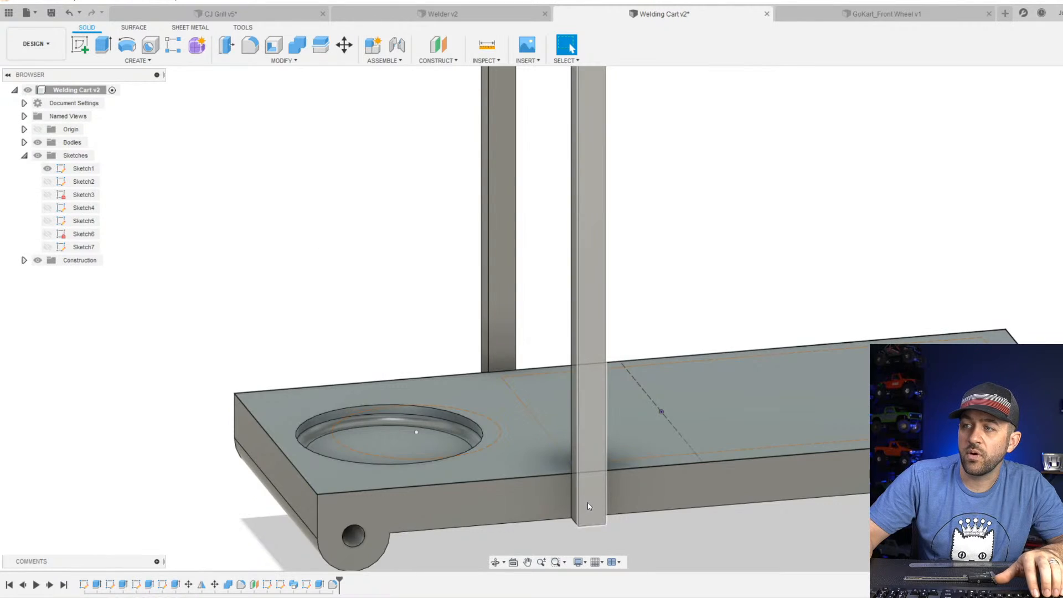
click(80, 44)
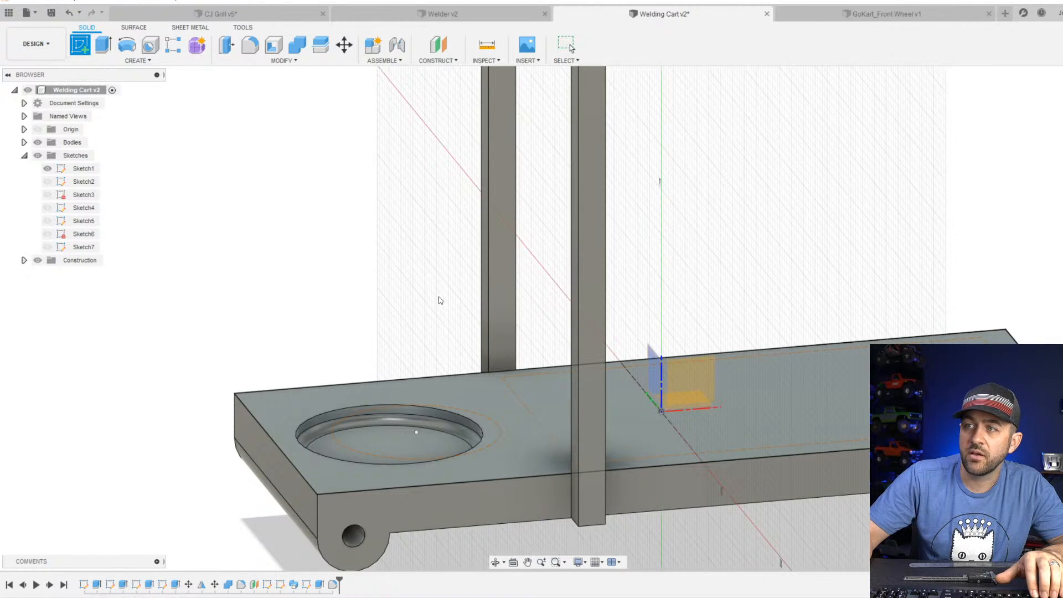
click(503, 337)
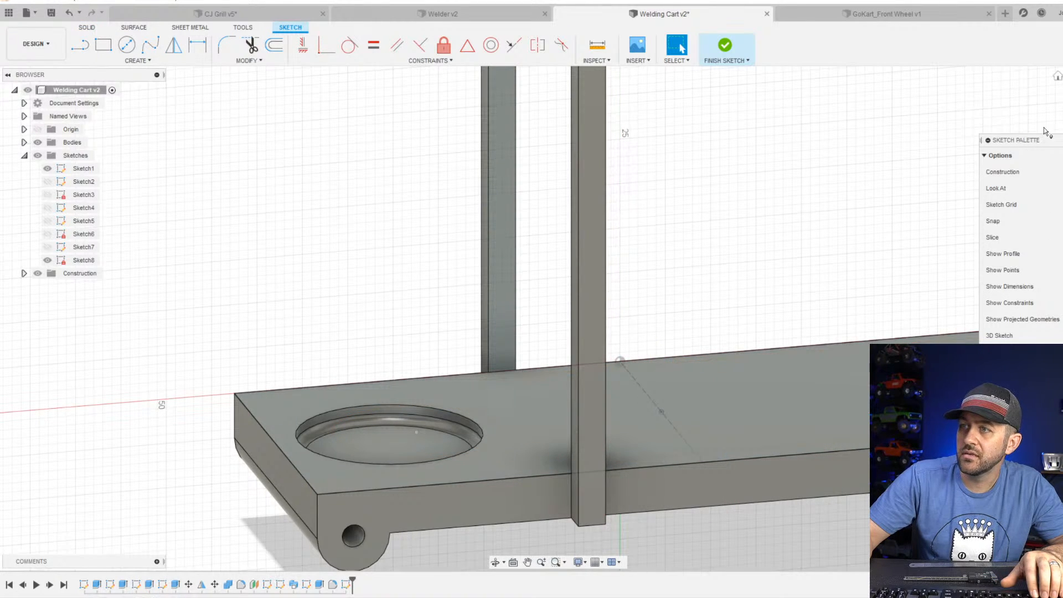
click(102, 53)
click(557, 464)
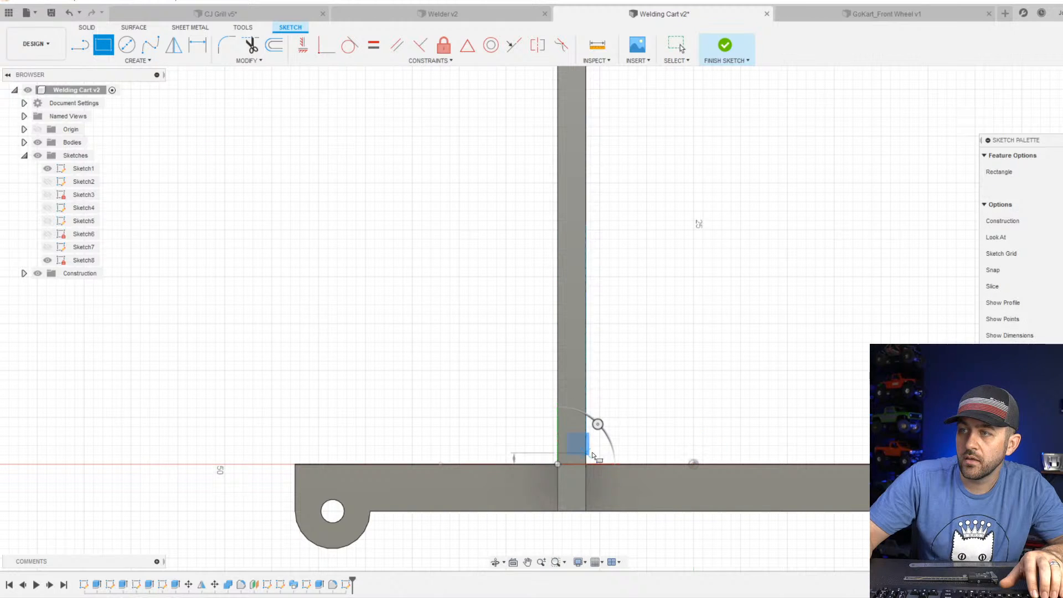
click(645, 433)
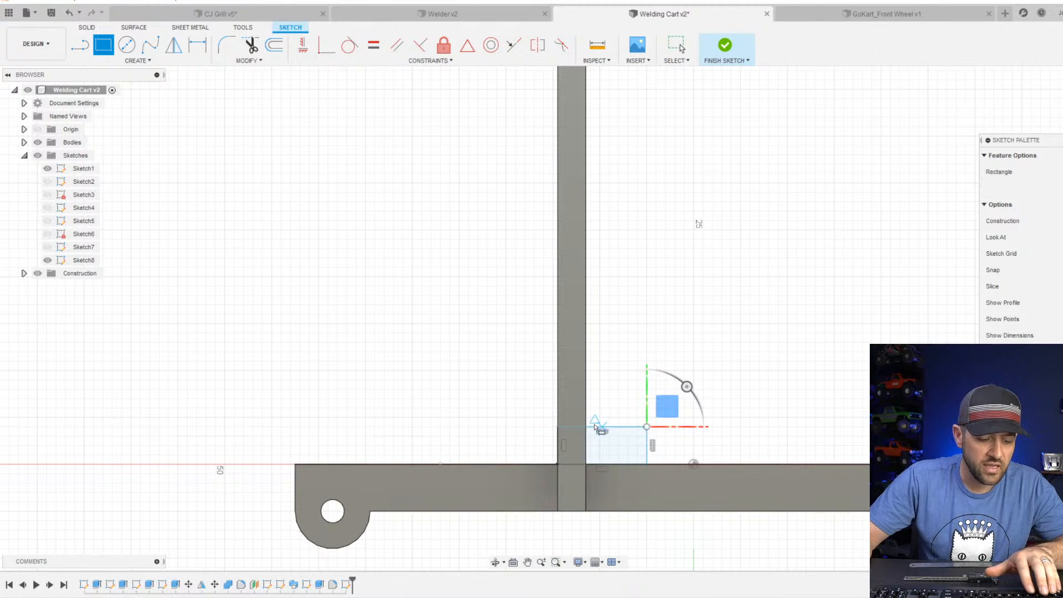
Dimension the rectangle at the foot of the upright to 4 mm high and 8 mm wide.
key(d)
click(558, 441)
click(529, 441)
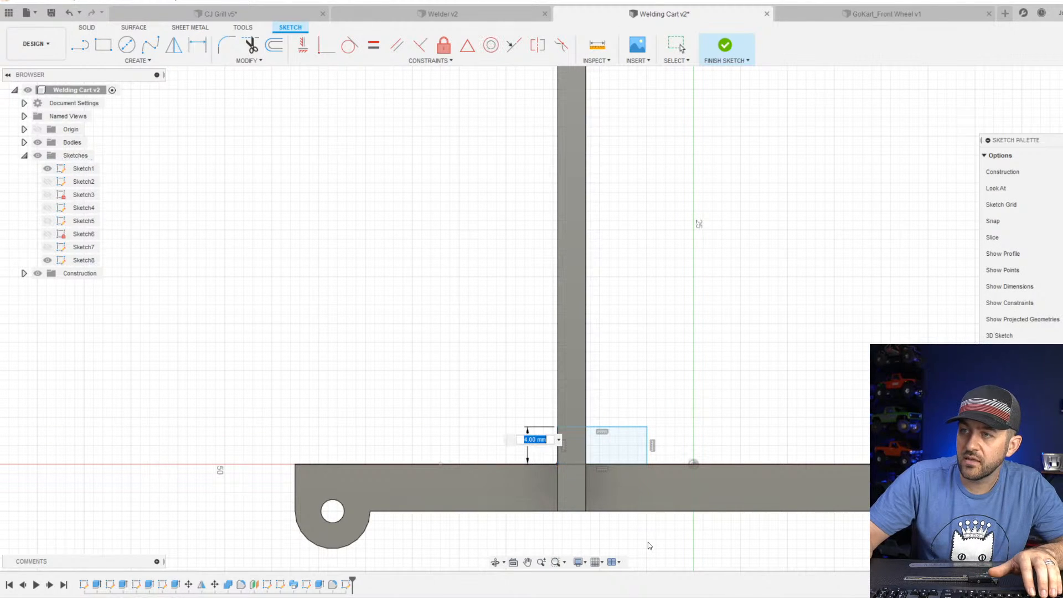
key(Return)
scroll(623, 432, up, 2)
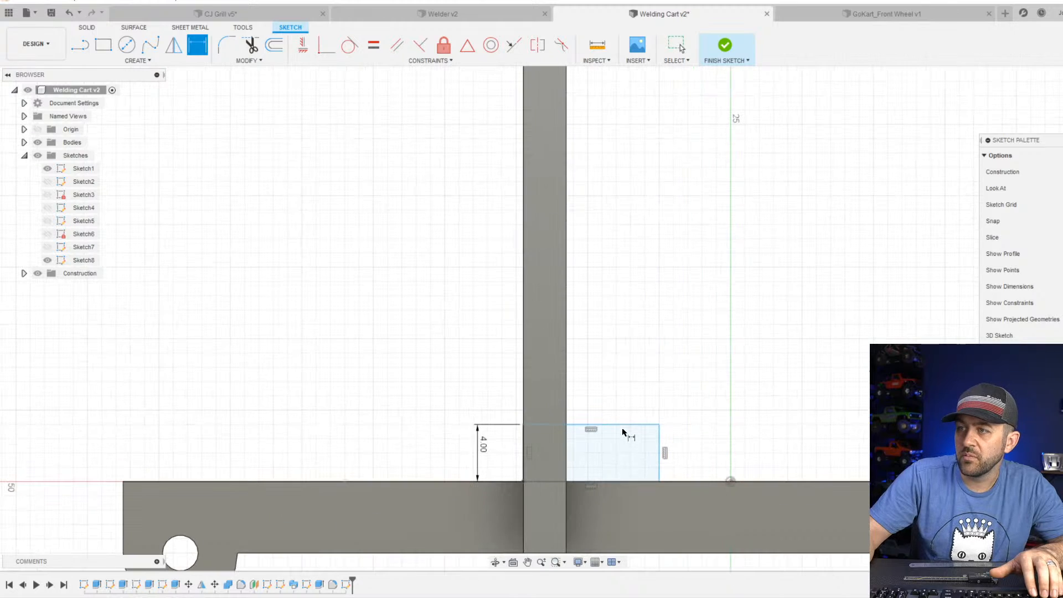
click(621, 425)
click(620, 395)
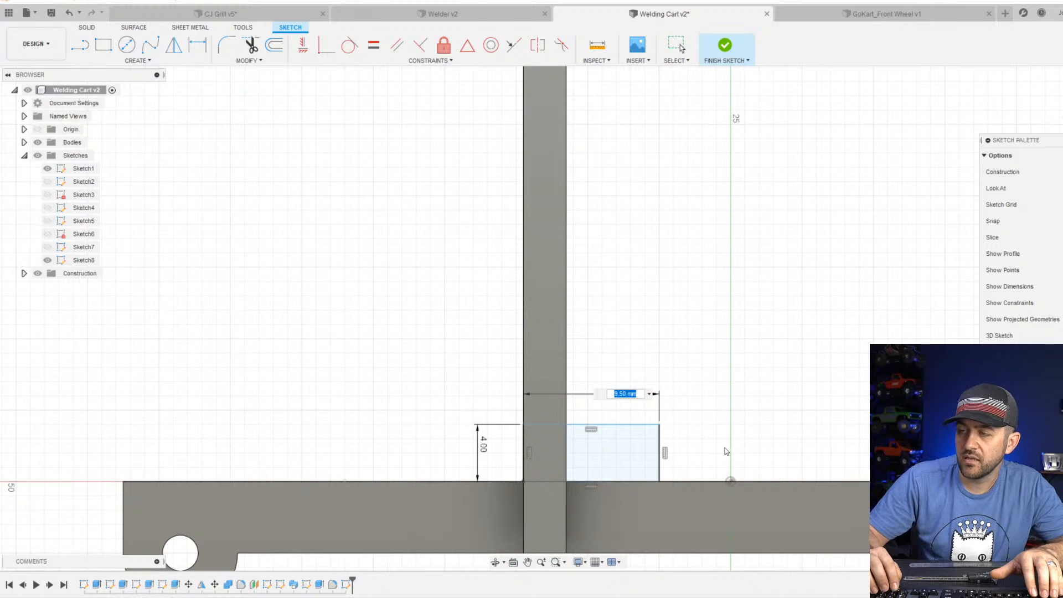
text(8)
key(Return)
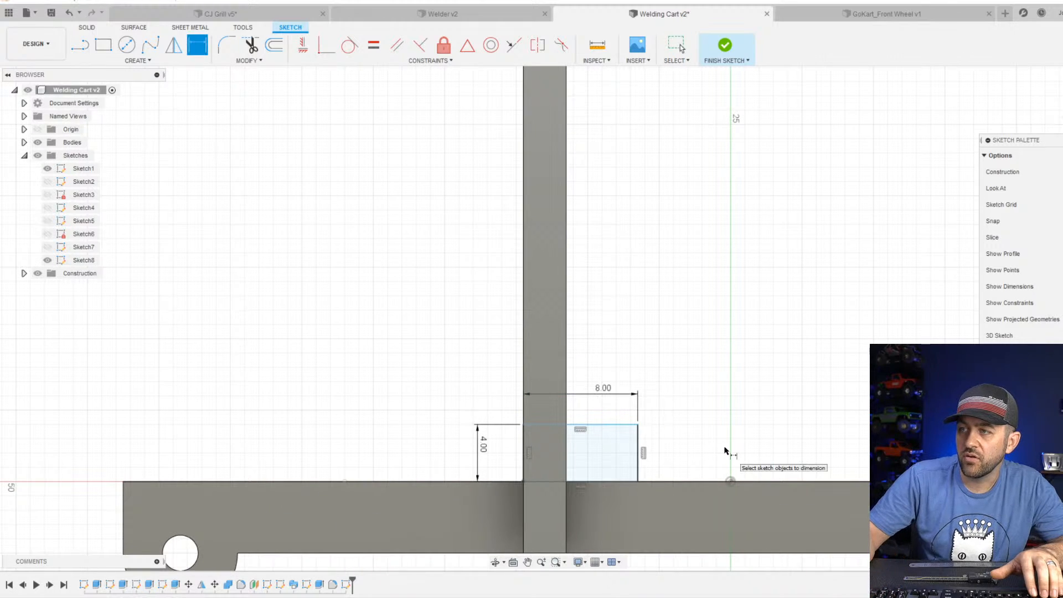
scroll(572, 435, up, 2)
scroll(572, 435, down, 2)
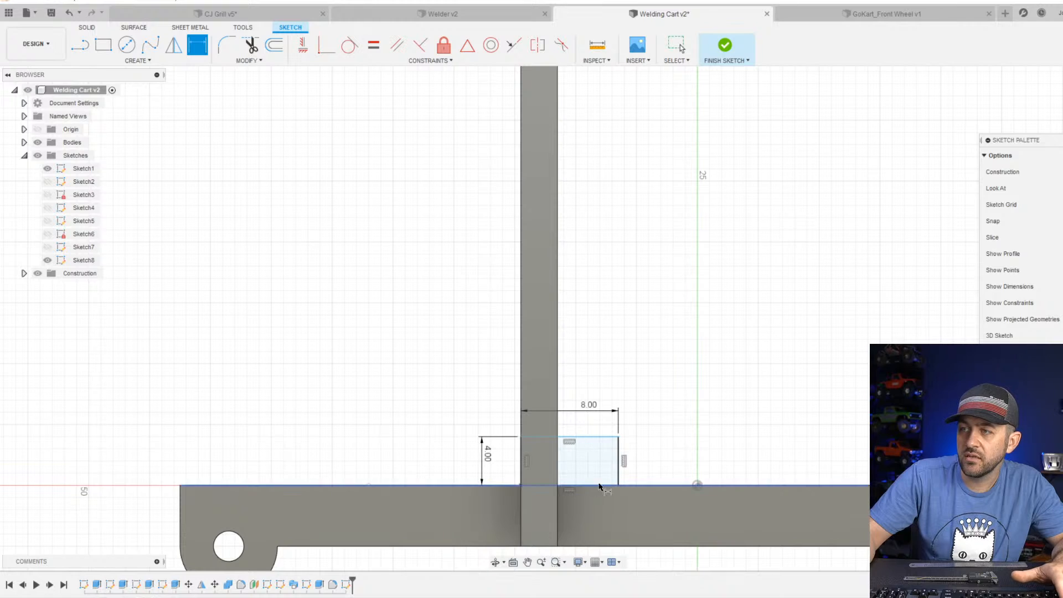
key(Escape)
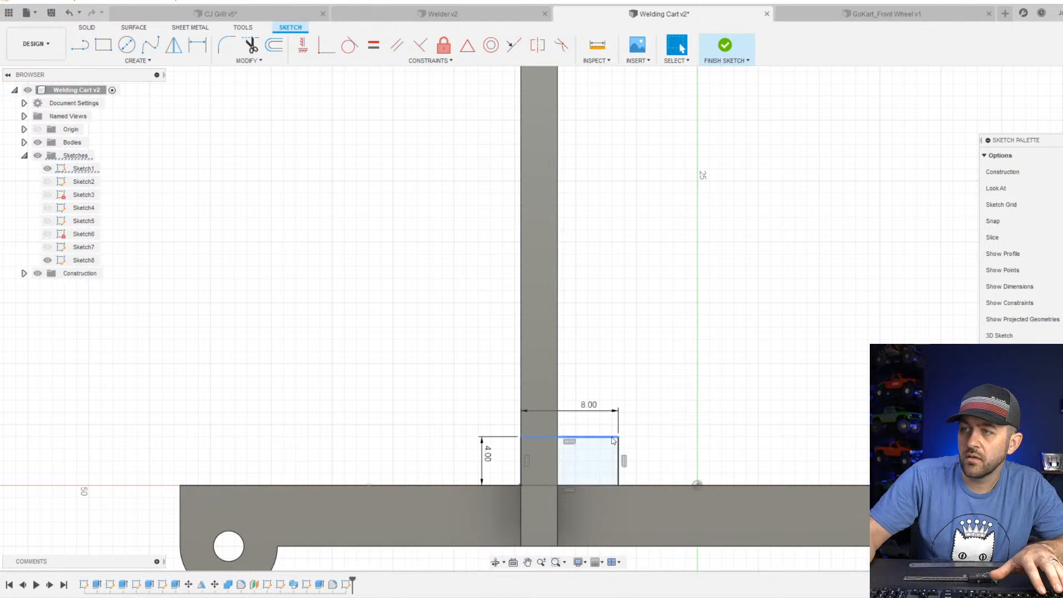
Move the rectangle up off the plate to test its constraints, and project the plate's side face into the sketch.
mouse_move(611, 437)
mouse_down()
mouse_move(611, 405)
mouse_move(611, 416)
mouse_up()
click(607, 465)
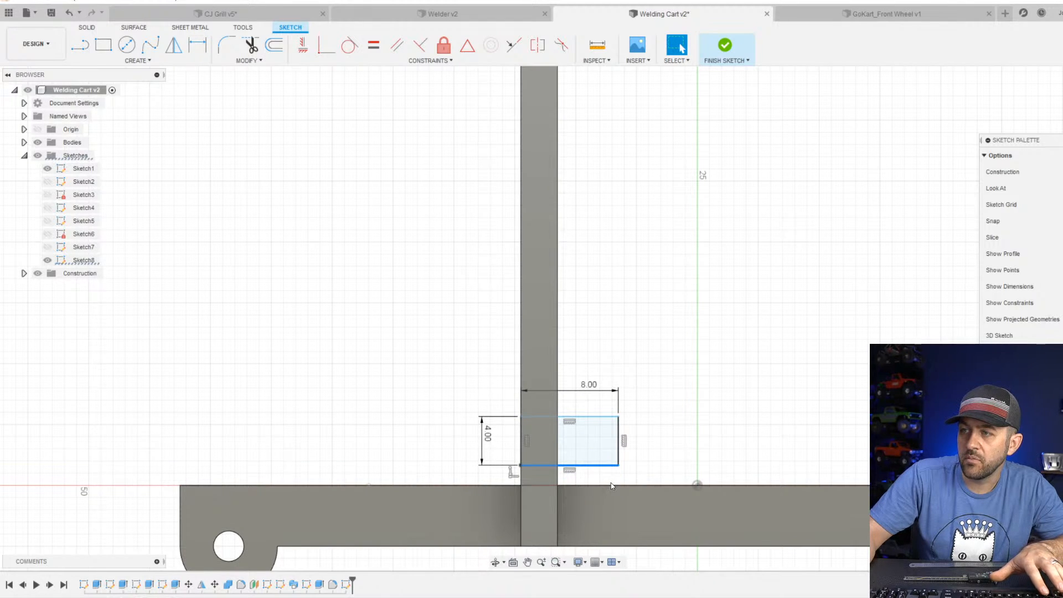
key(Escape)
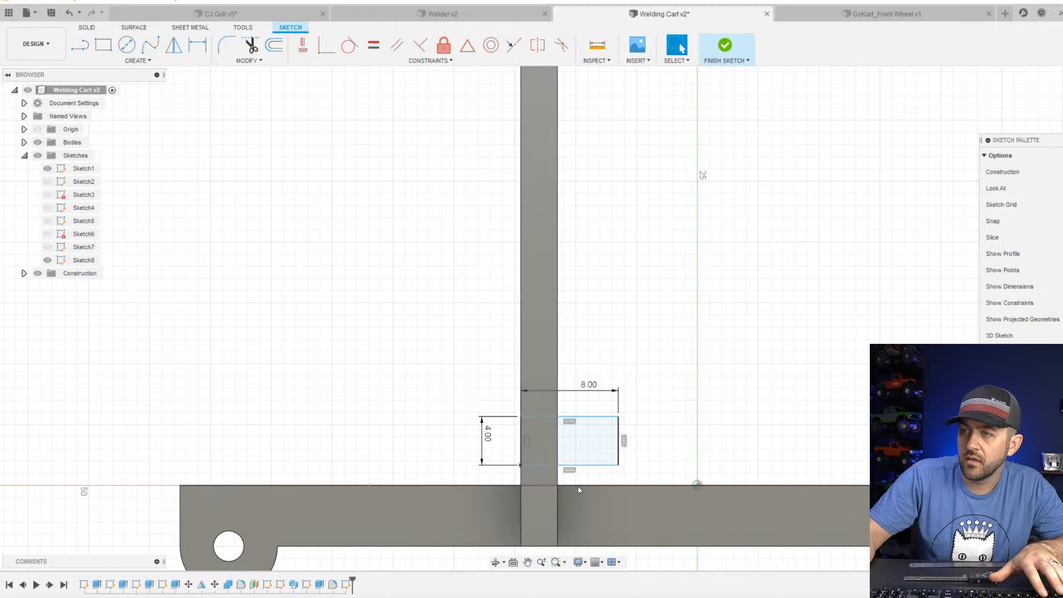
key(p)
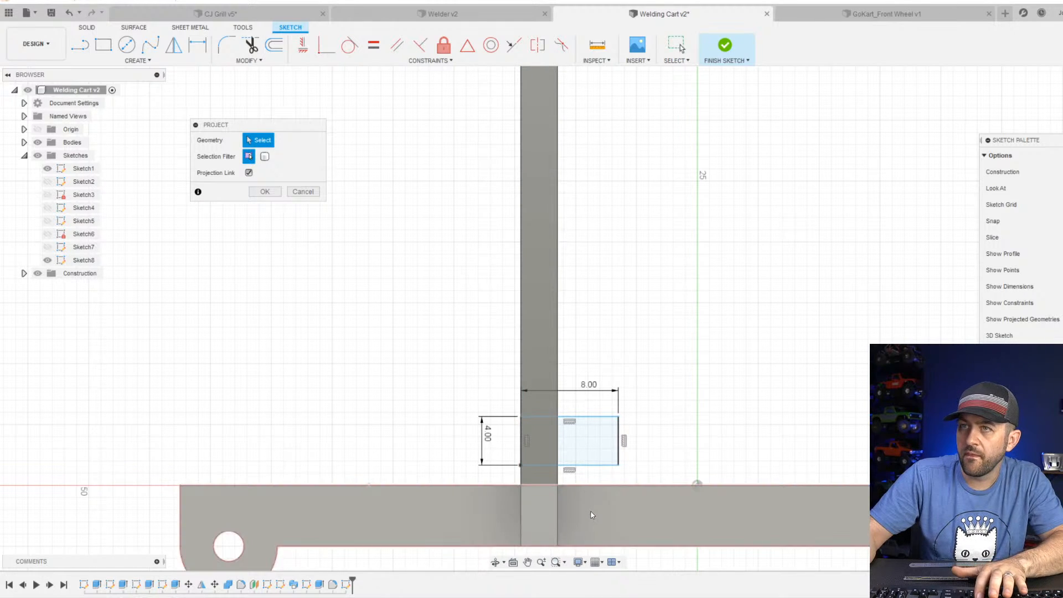
click(590, 516)
key(Return)
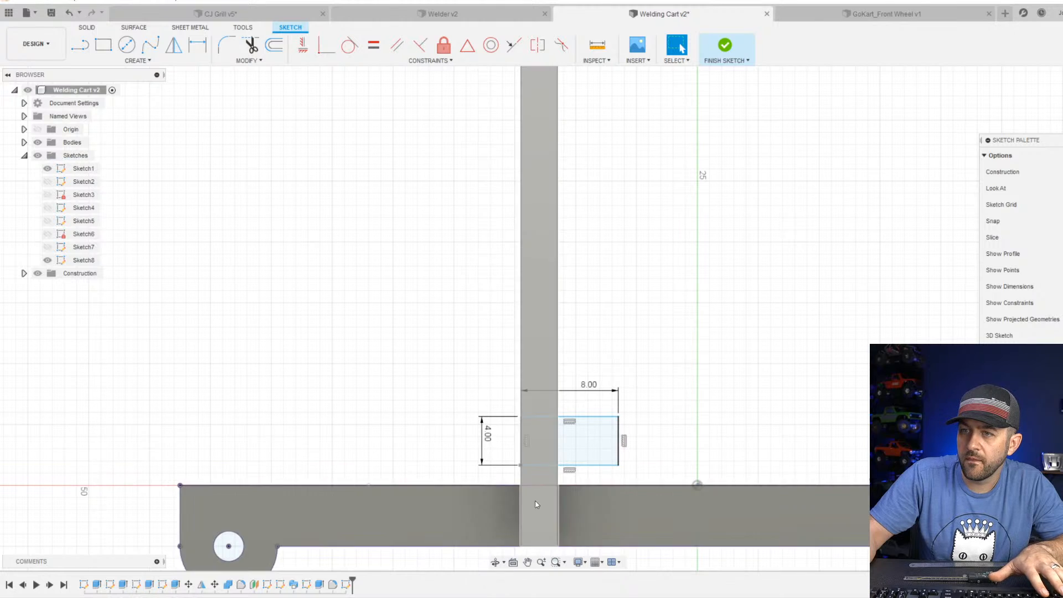
Constrain the rectangle's bottom coincident with the projected top edge of the plate and finish the sketch.
scroll(496, 494, down, 2)
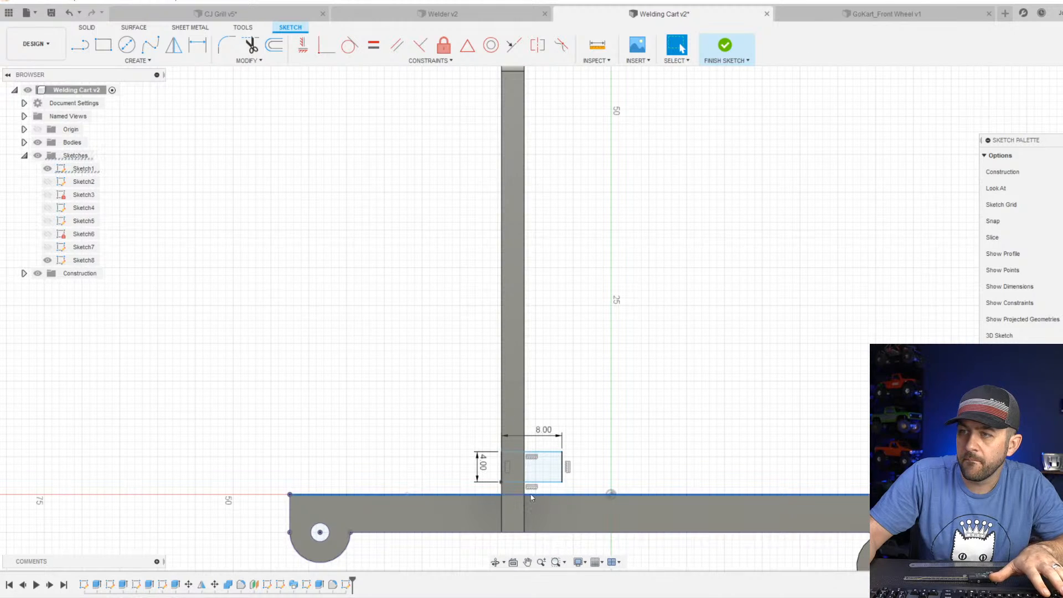
click(514, 44)
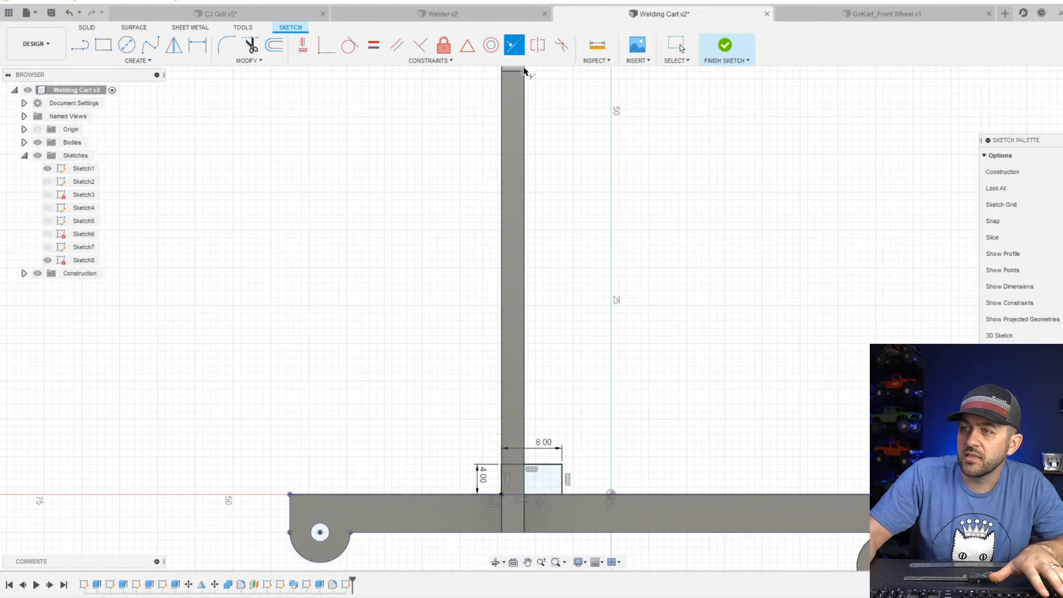
click(725, 46)
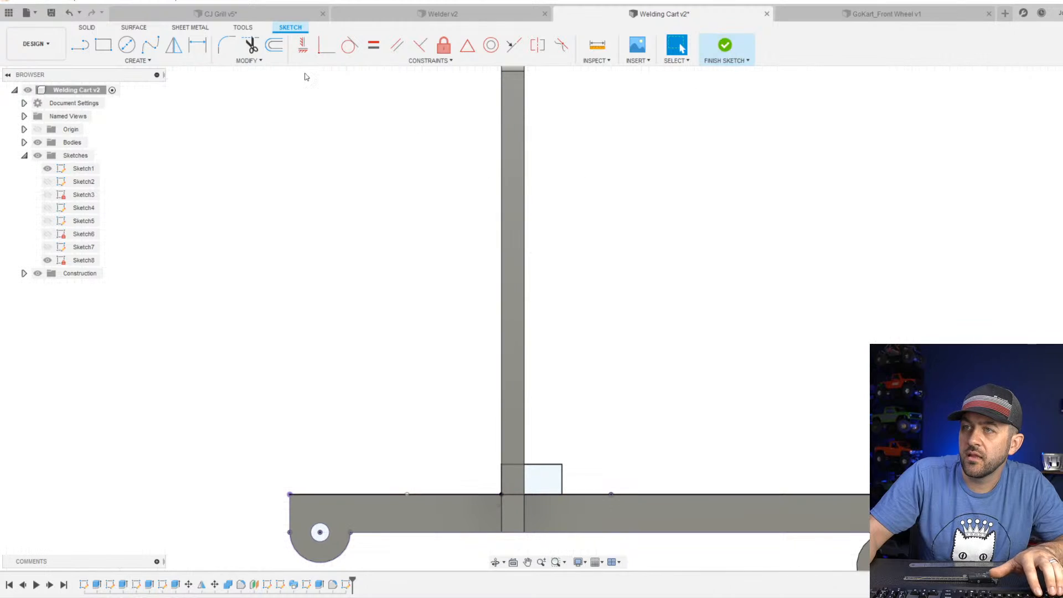
Extrude both rectangle regions 35 mm across to the opposite upright as a new body.
click(103, 45)
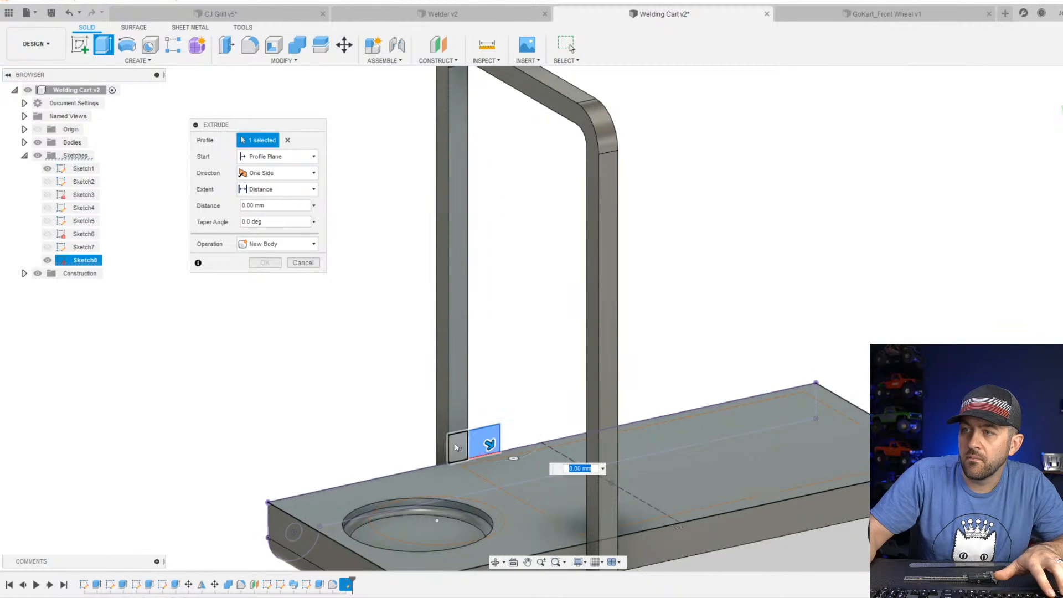
click(455, 447)
drag(489, 444, 595, 550)
shift+middle_drag(591, 526, 661, 530)
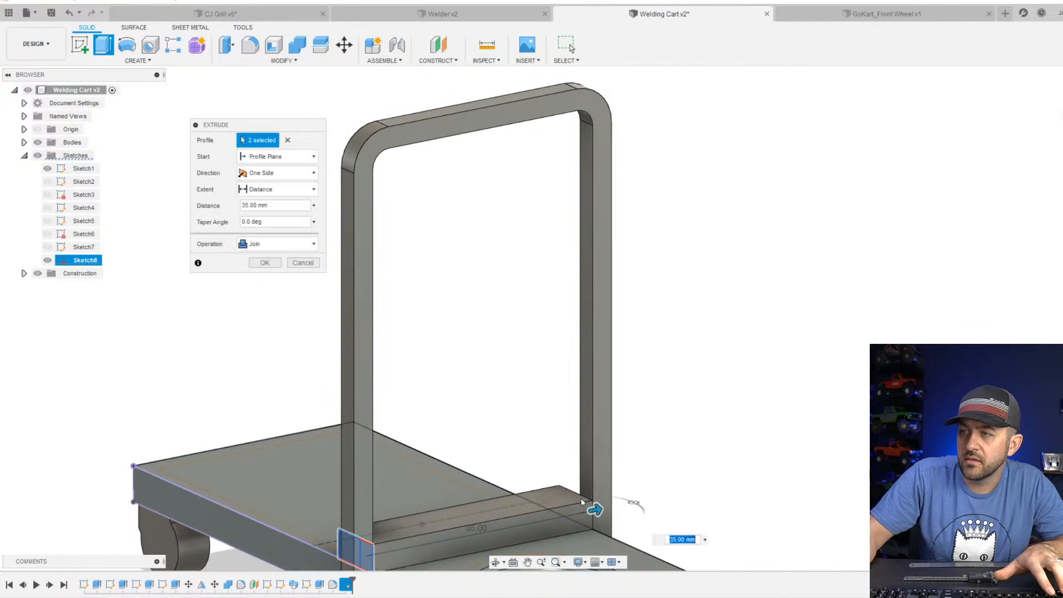
scroll(591, 499, up, 3)
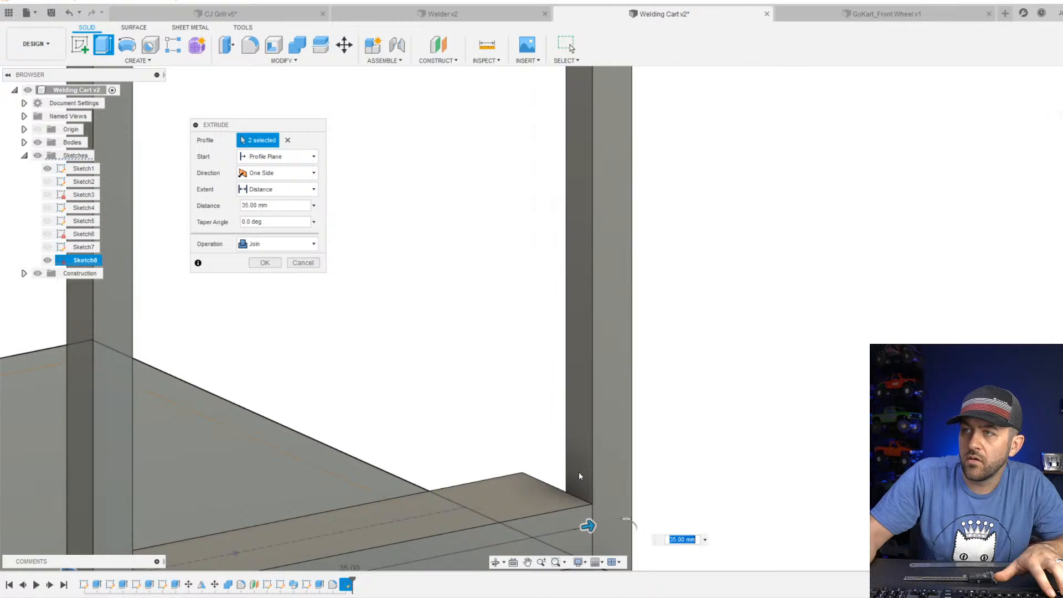
scroll(579, 475, down, 5)
scroll(587, 382, up, 6)
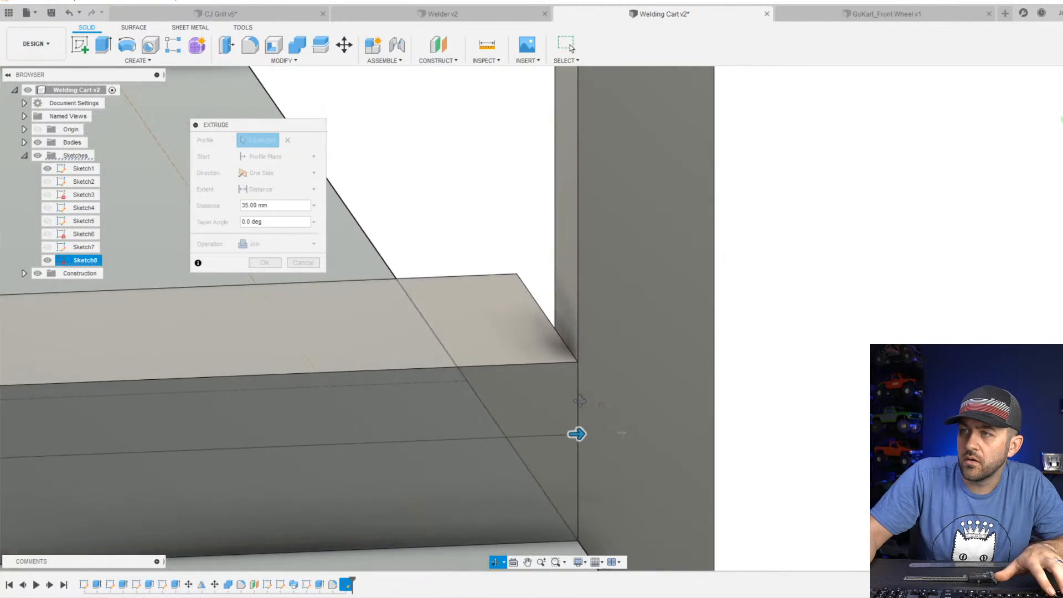
scroll(576, 402, up, 2)
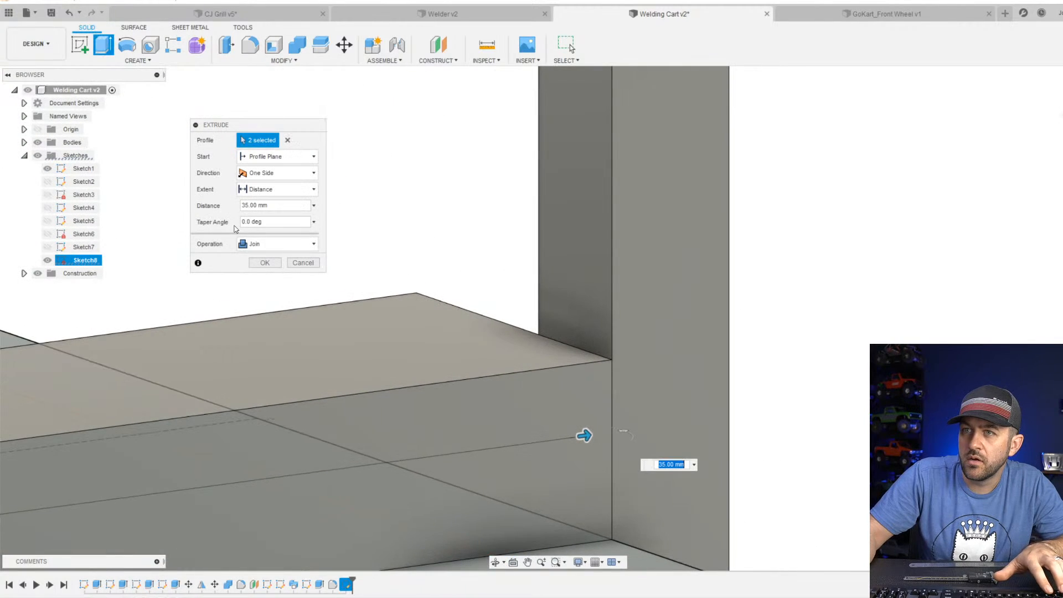
click(308, 251)
click(273, 285)
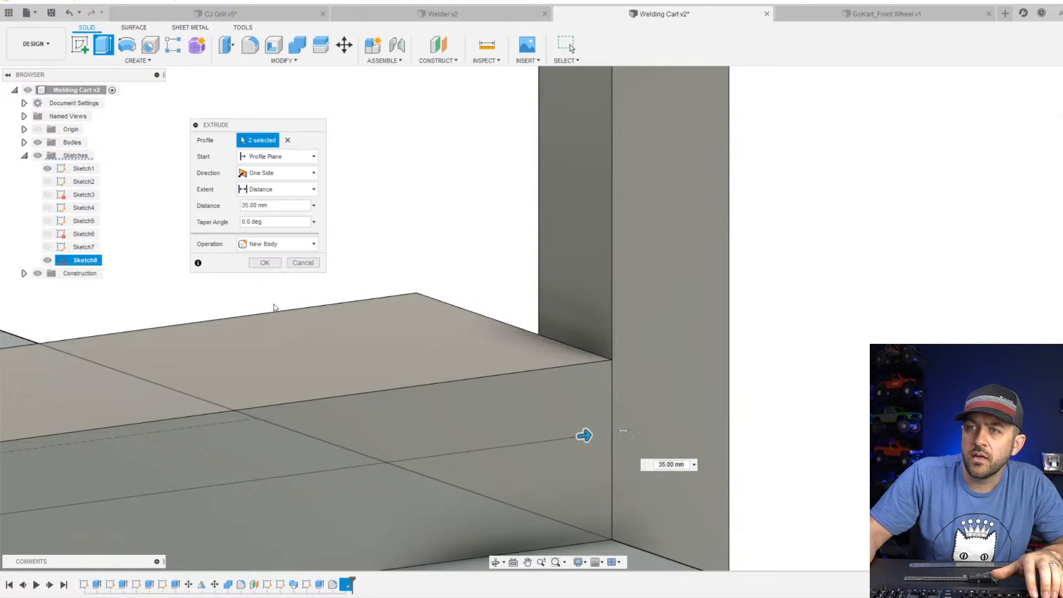
click(262, 263)
scroll(509, 384, down, 5)
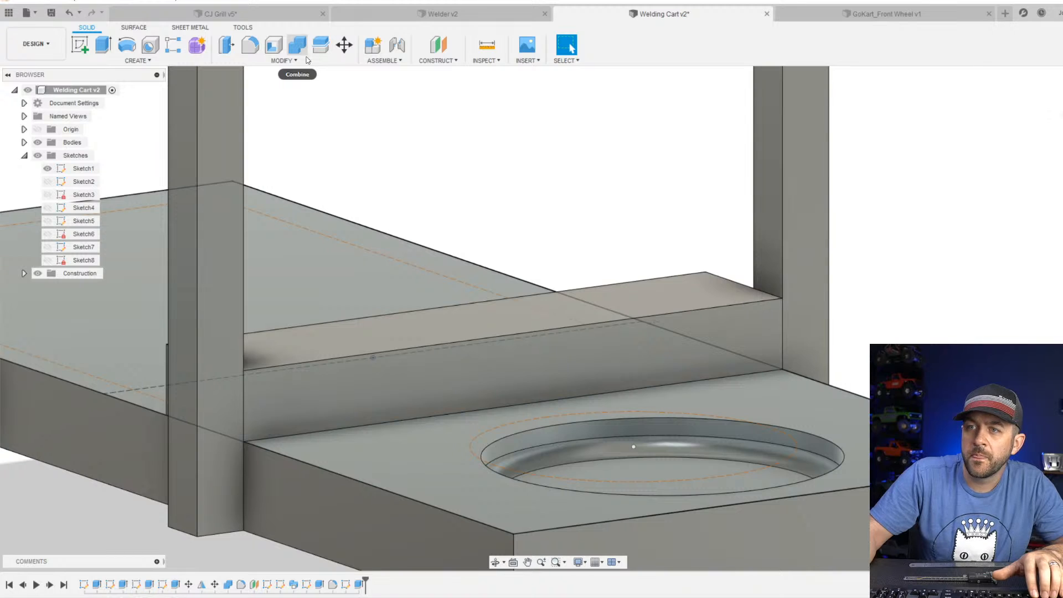
Examine the new crossbar between the uprights and its seating on the plate from several angles, including below.
shift+middle_drag(354, 395, 407, 351)
scroll(408, 351, down, 3)
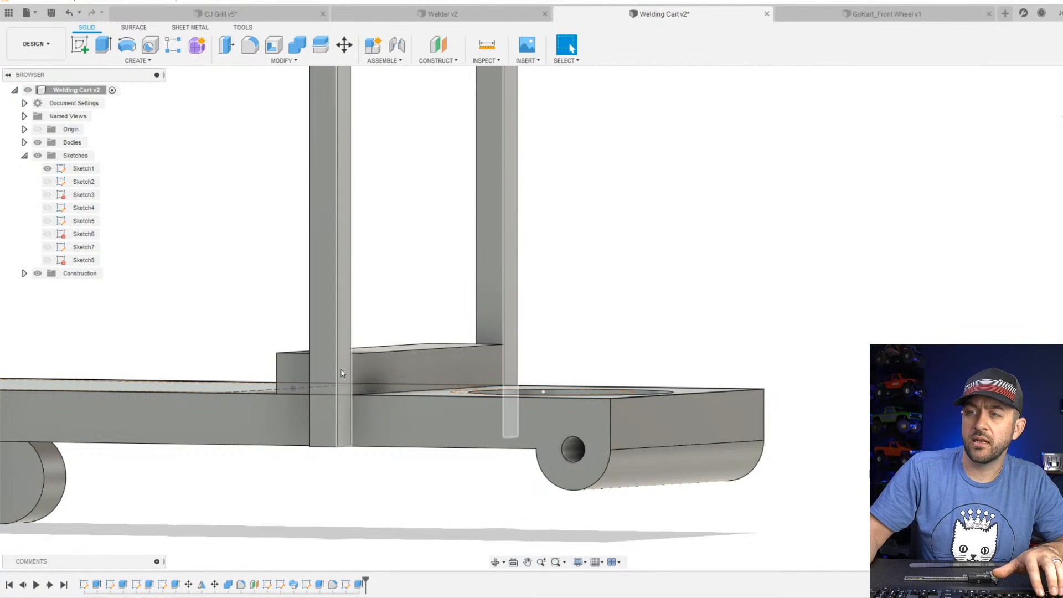
scroll(427, 374, up, 2)
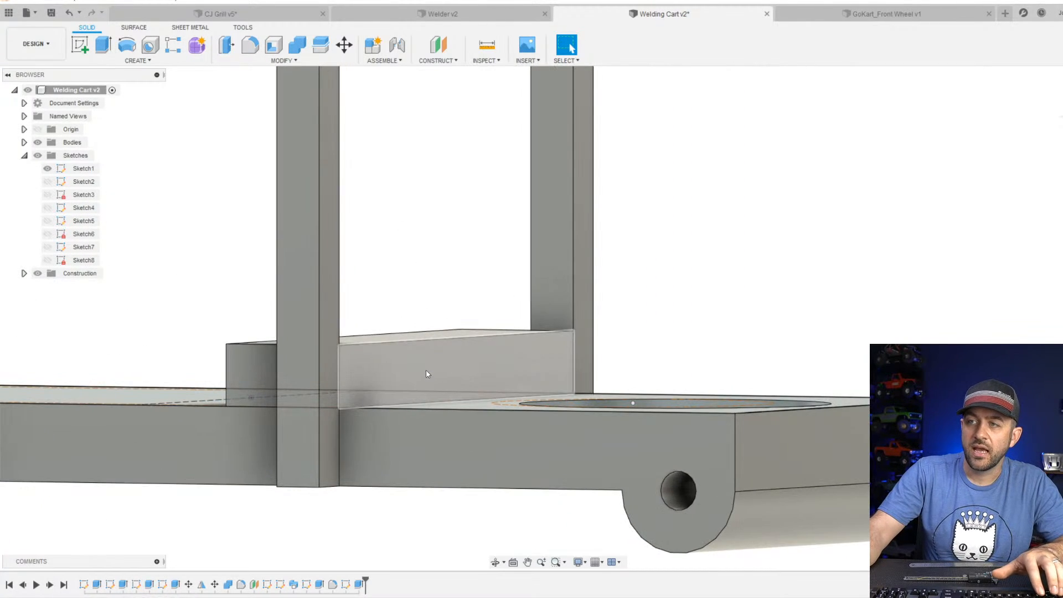
shift+middle_drag(427, 374, 374, 442)
scroll(374, 442, down, 2)
scroll(287, 461, down, 1)
scroll(286, 465, up, 2)
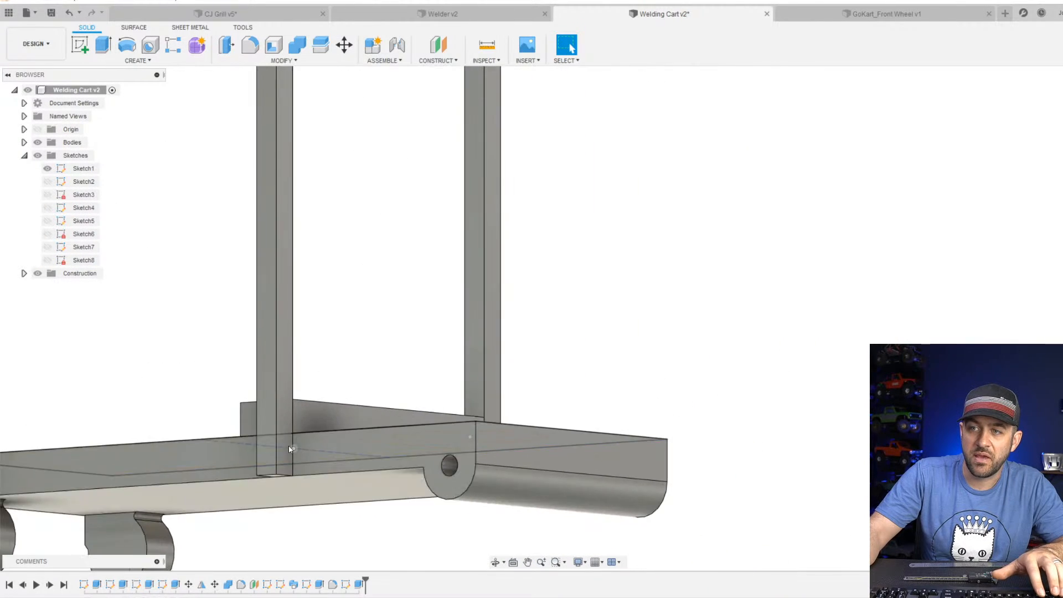
scroll(288, 448, up, 2)
shift+middle_drag(266, 450, 266, 458)
scroll(251, 460, down, 2)
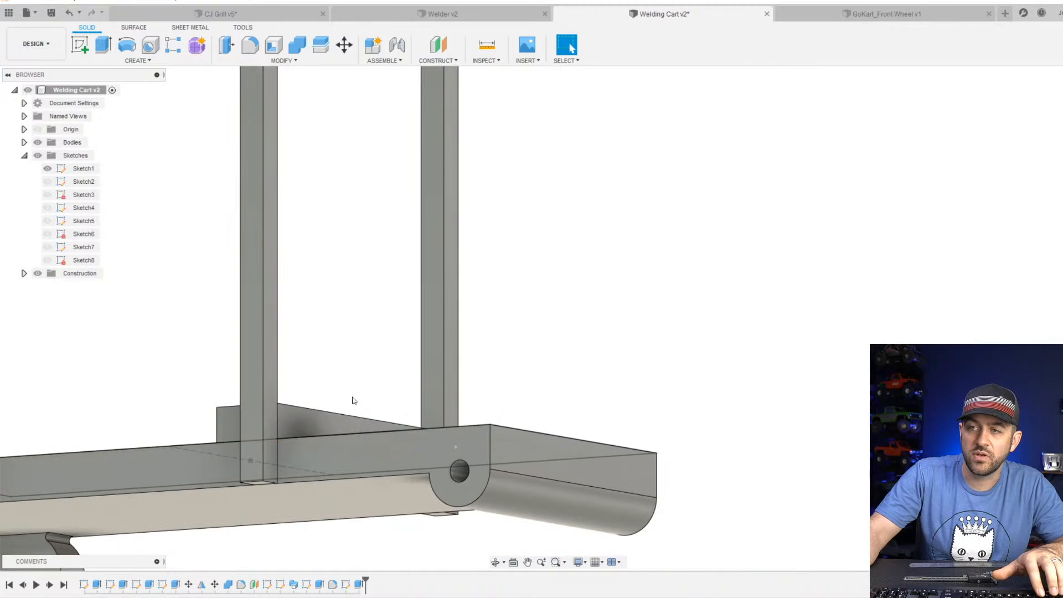
Chamfer the two vertical corner edges of the crossbar facing away from the cylinder pocket with a 5 mm equal distance.
mouse_move(354, 401)
shift+middle_down()
mouse_move(240, 446)
mouse_move(363, 430)
mouse_move(343, 388)
shift+middle_up()
click(271, 61)
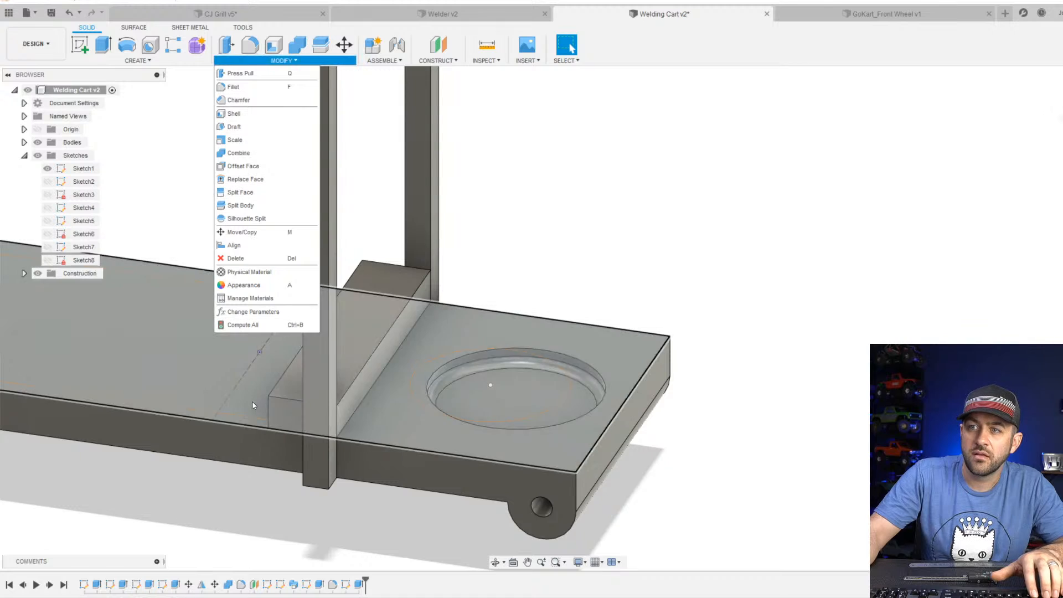
click(241, 100)
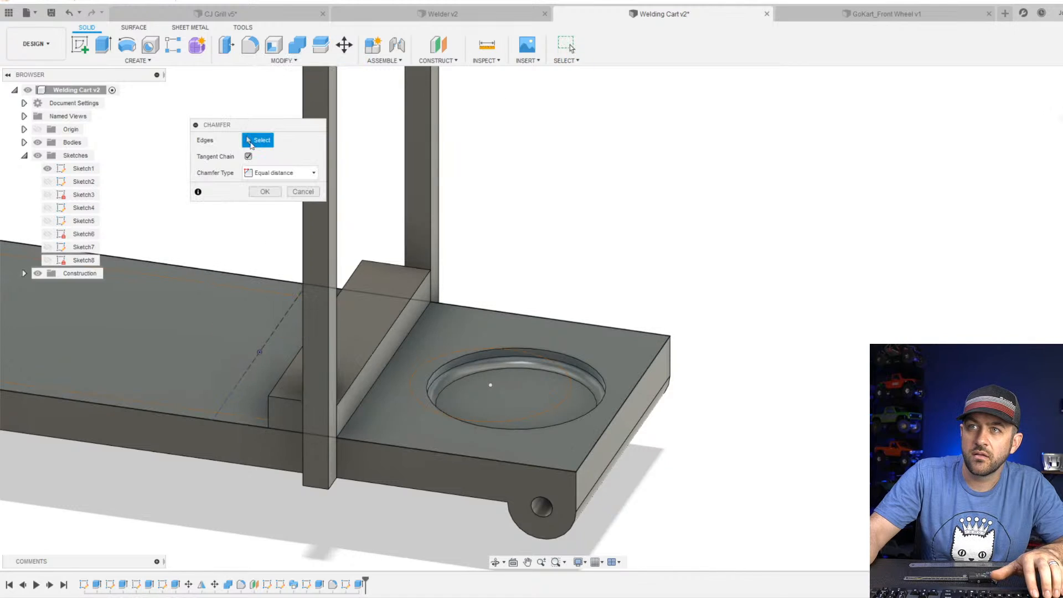
click(267, 417)
shift+middle_drag(281, 284, 408, 428)
click(310, 242)
scroll(378, 418, up, 3)
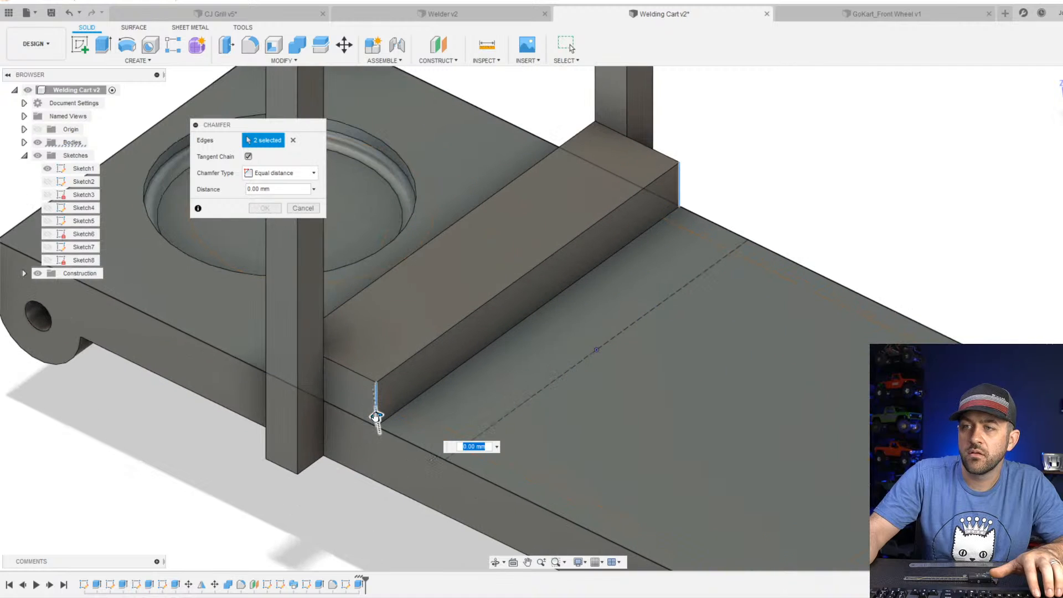
drag(375, 416, 371, 387)
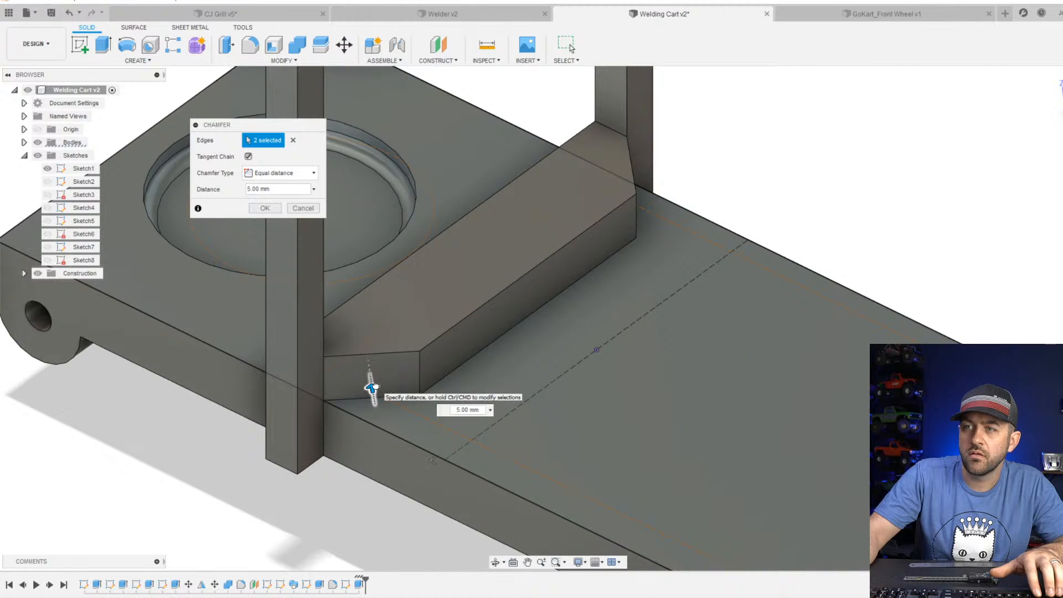
scroll(454, 319, down, 2)
scroll(459, 261, up, 3)
shift+middle_drag(413, 359, 450, 339)
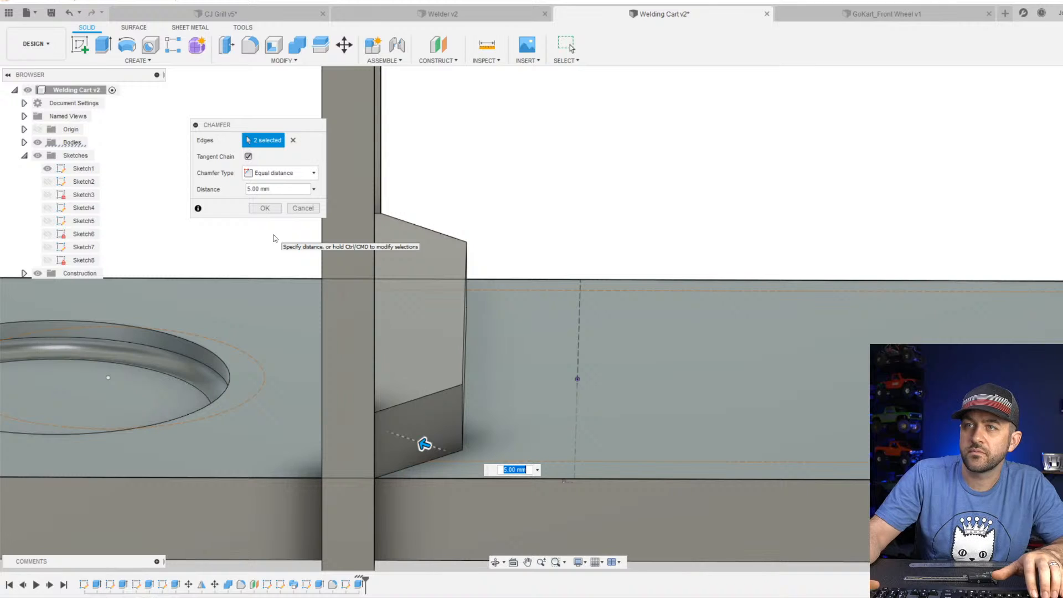
key(Return)
Fillet the two vertical edges between the crossbar's chamfers and its long face with a radius of about 9.5 mm.
key(f)
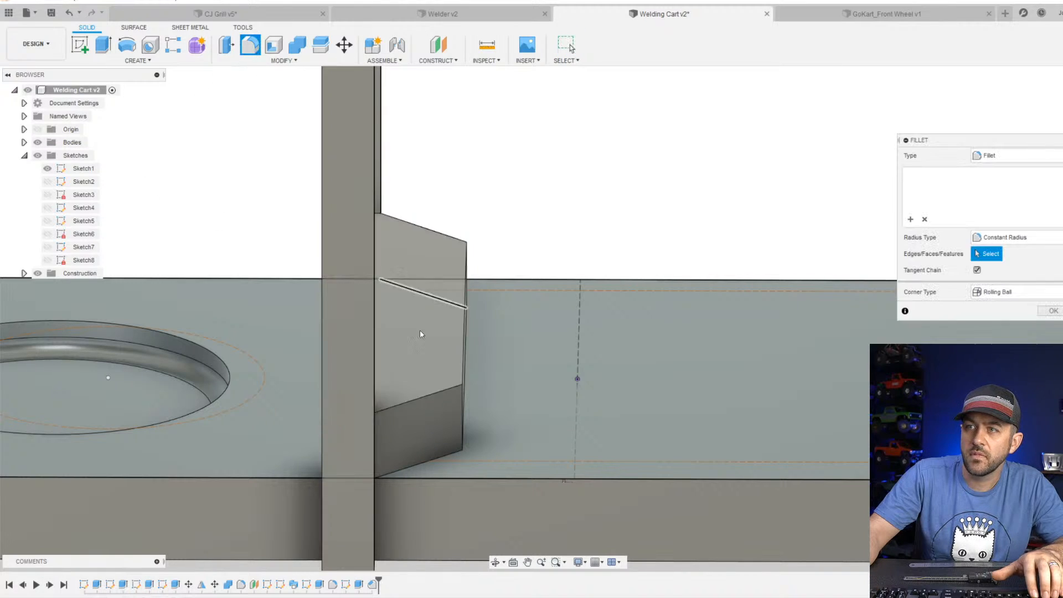
click(463, 414)
shift+middle_drag(464, 413, 432, 363)
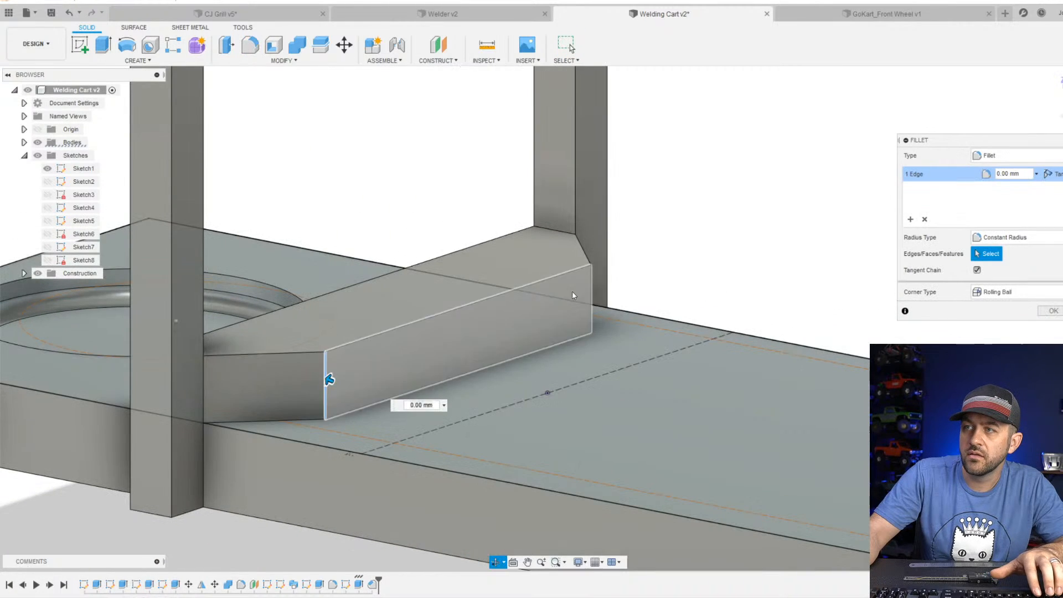
click(592, 283)
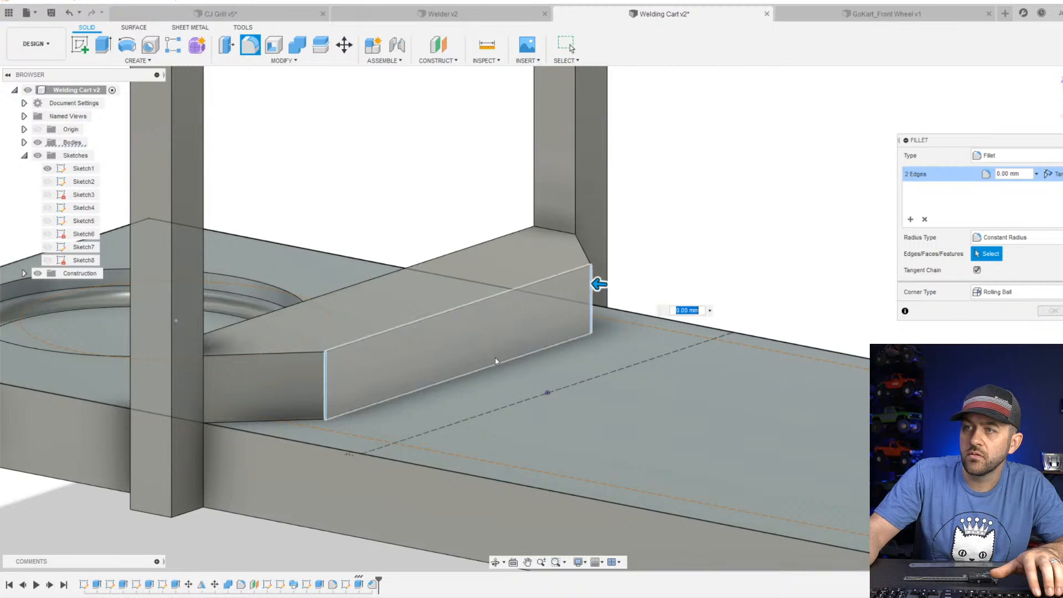
drag(598, 282, 580, 285)
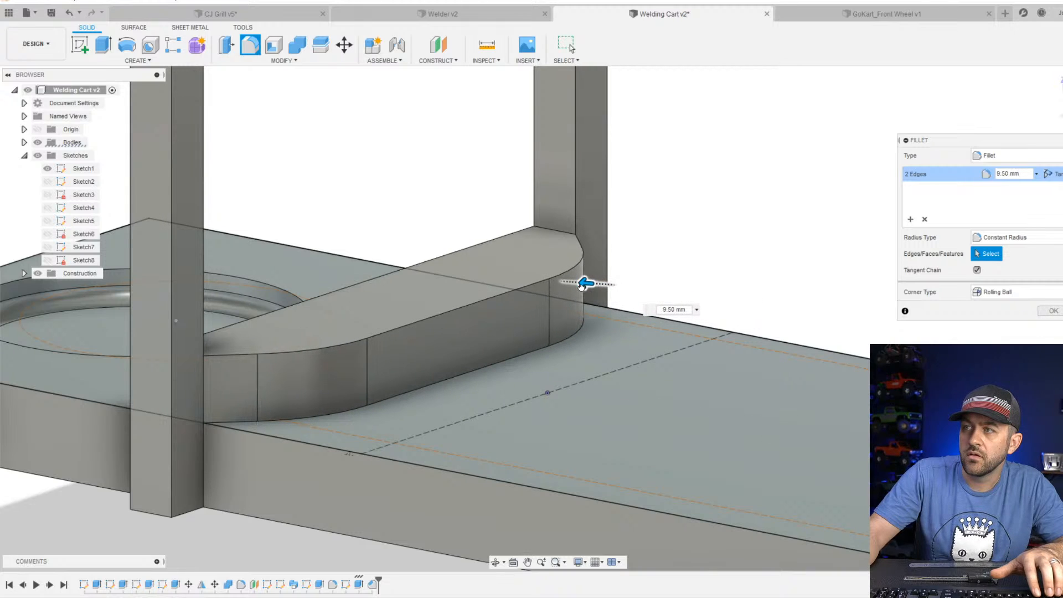
key(Return)
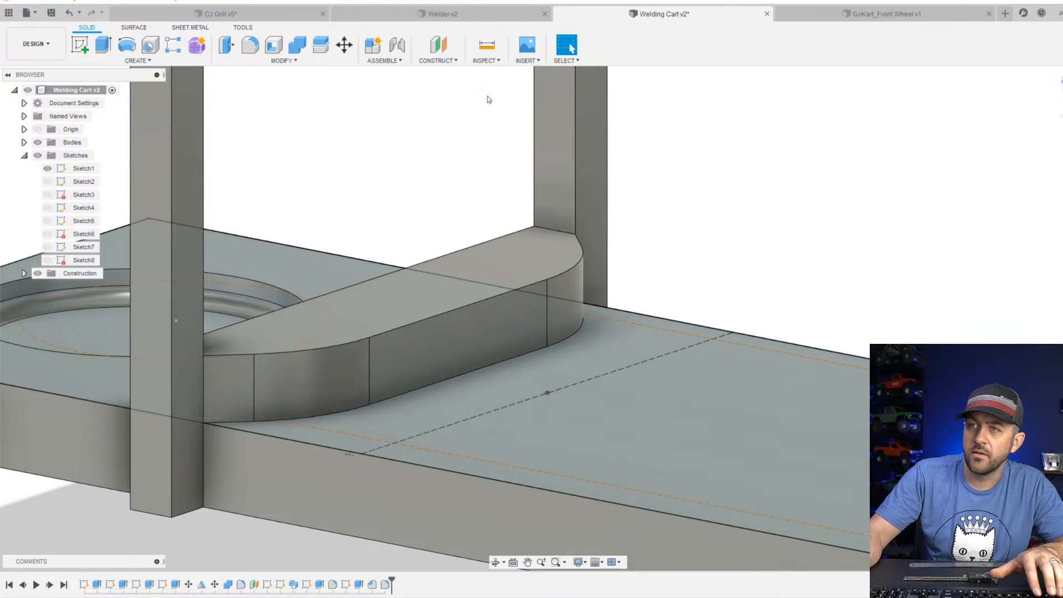
shift+middle_drag(564, 301, 579, 403)
scroll(575, 334, down, 3)
scroll(557, 232, up, 3)
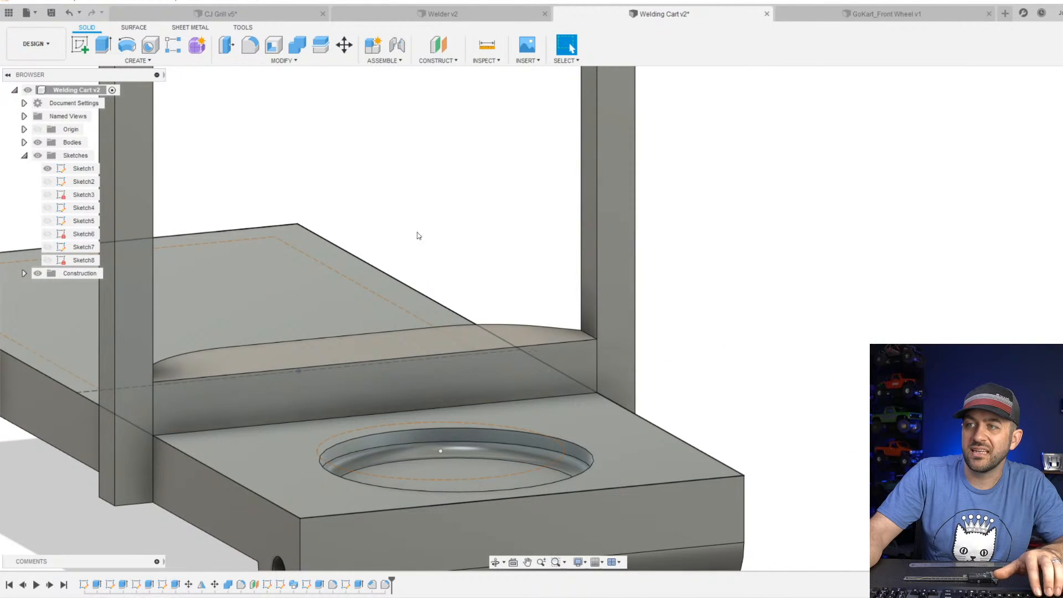
click(246, 54)
click(529, 359)
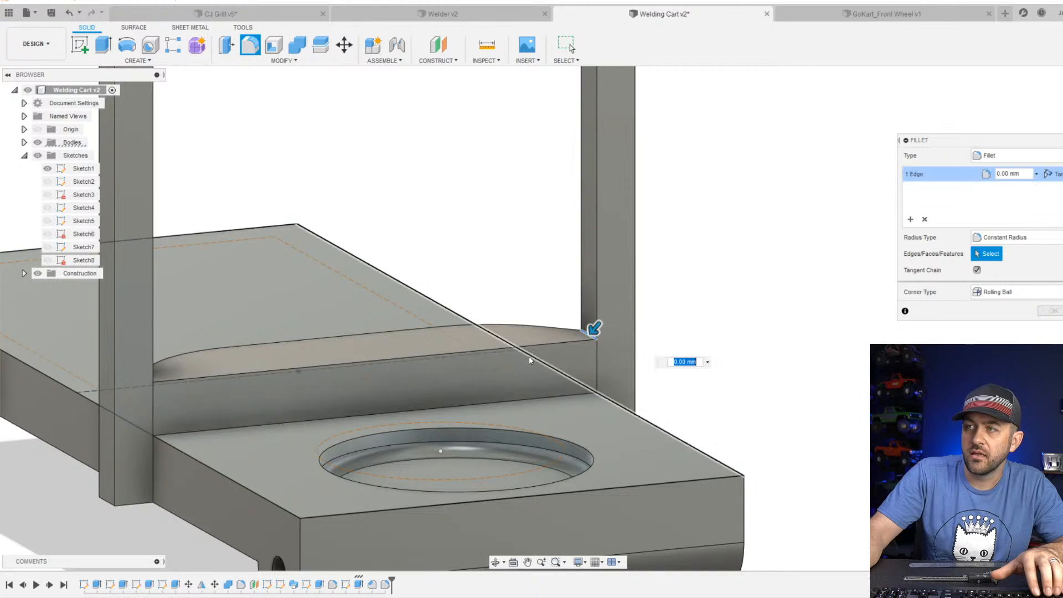
key(Escape)
Combine the crossbar with the upright frame into a single body.
click(296, 45)
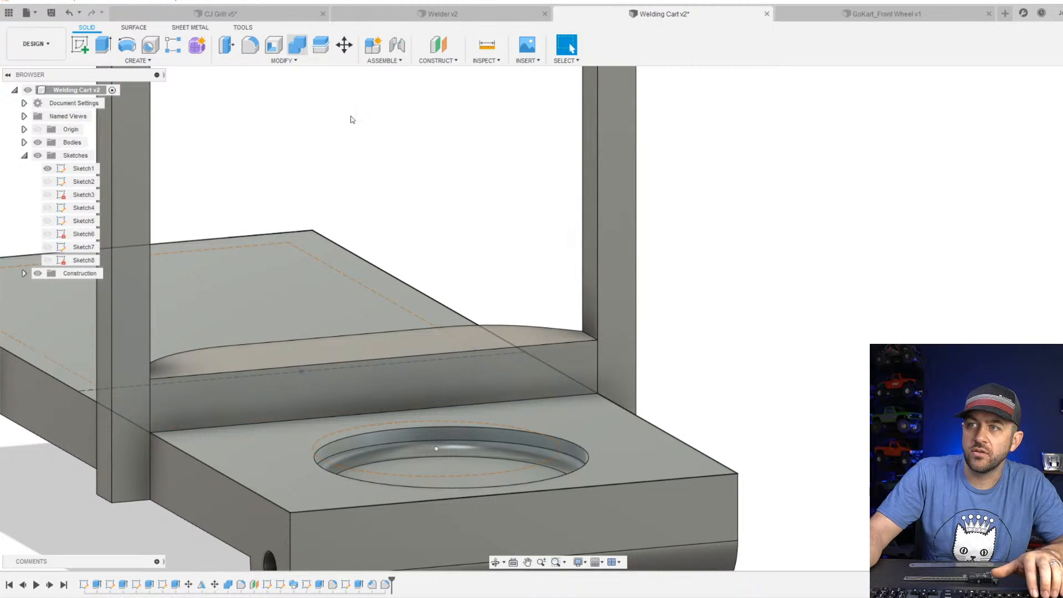
click(579, 356)
click(611, 326)
key(Return)
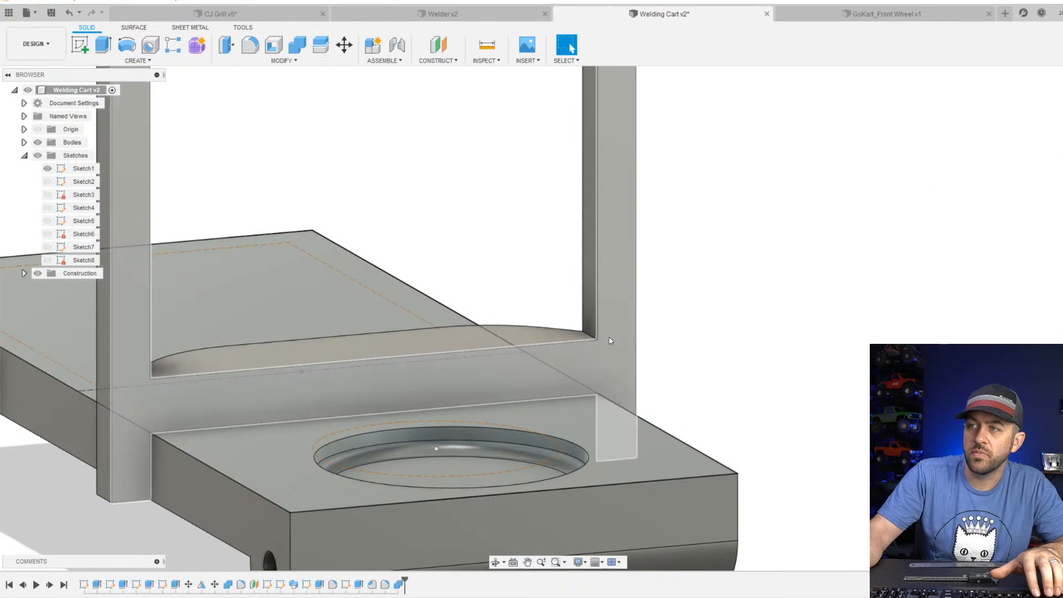
Fillet the two inside corners where the crossbar's top face meets the uprights.
key(f)
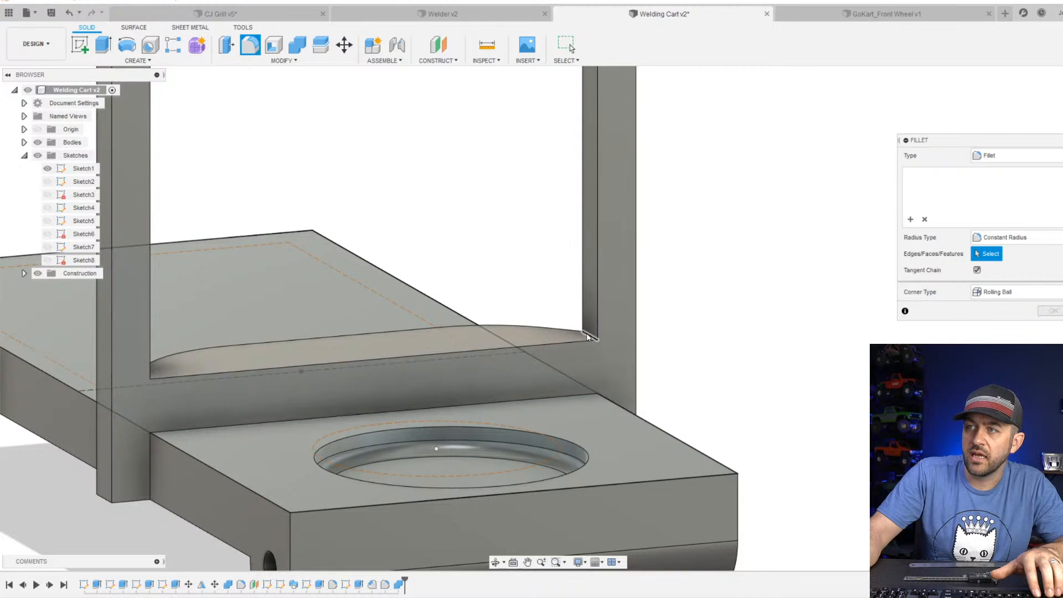
click(586, 332)
shift+middle_drag(586, 332, 209, 290)
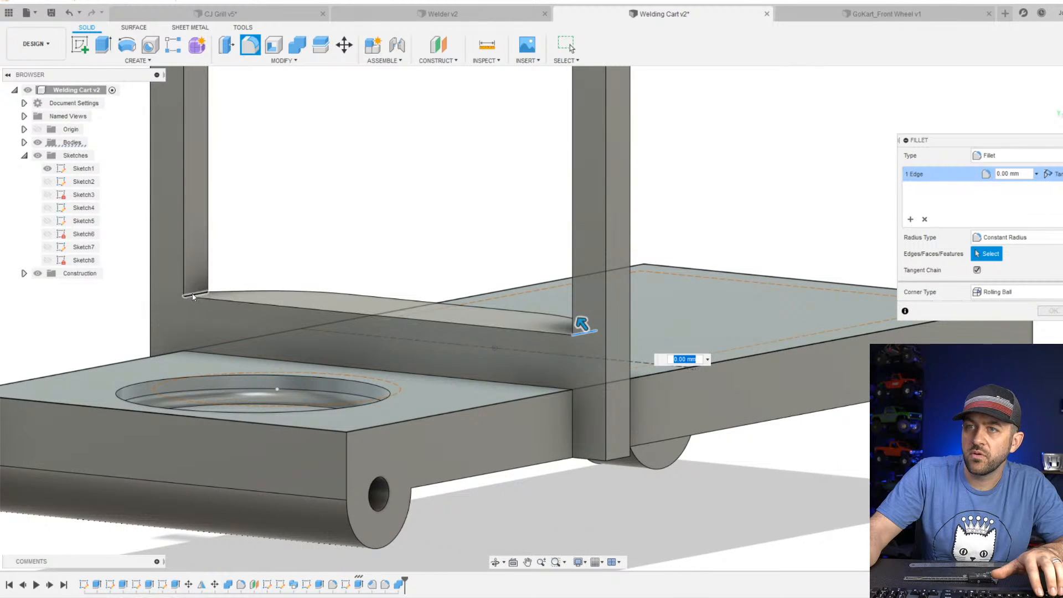
click(195, 293)
drag(201, 285, 228, 278)
key(Return)
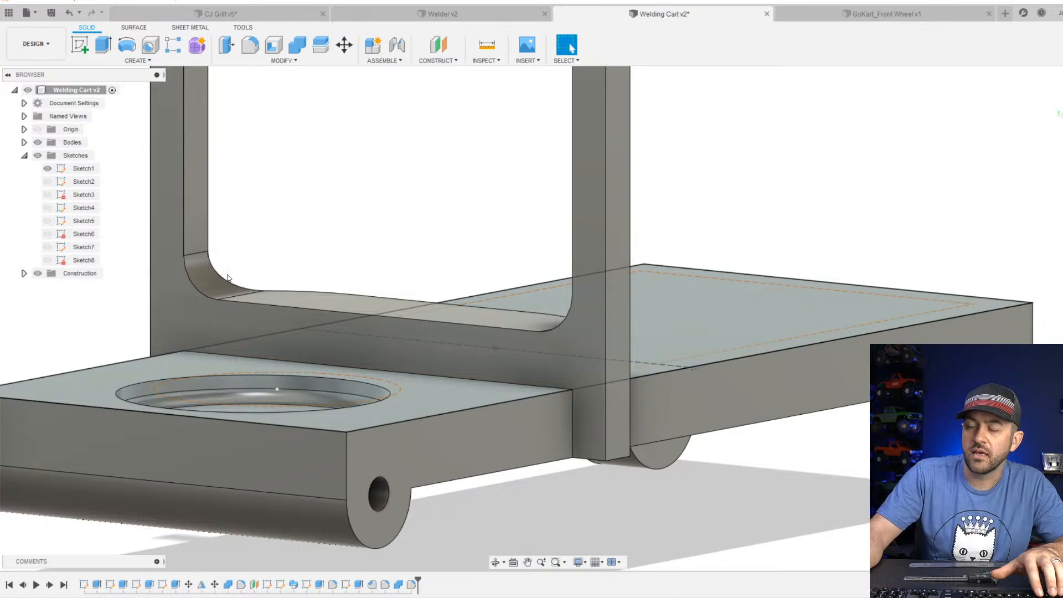
Examine the joined crossbar, the upright frame and the overall proportions of the cart.
shift+middle_drag(228, 278, 364, 490)
scroll(357, 371, up, 4)
click(371, 396)
click(382, 492)
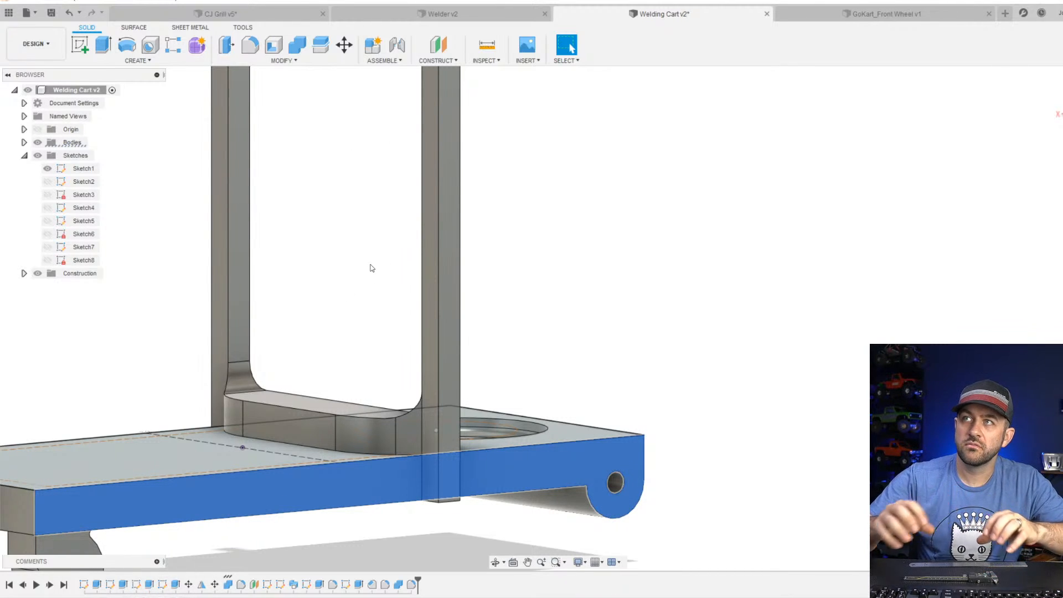
scroll(372, 268, down, 3)
middle_drag(355, 301, 438, 403)
scroll(504, 481, down, 2)
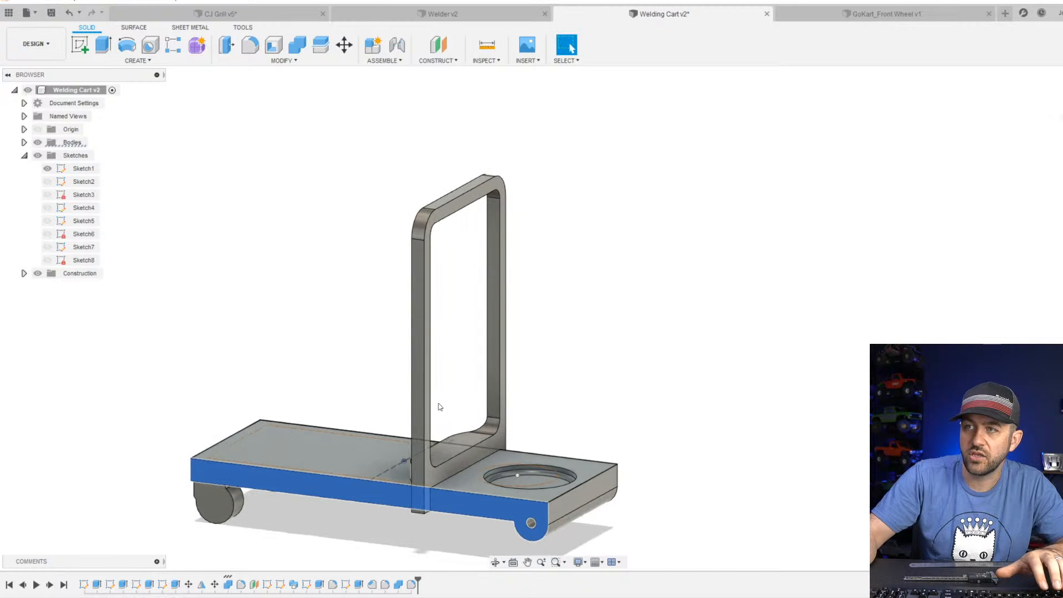
scroll(467, 344, up, 2)
scroll(454, 362, down, 2)
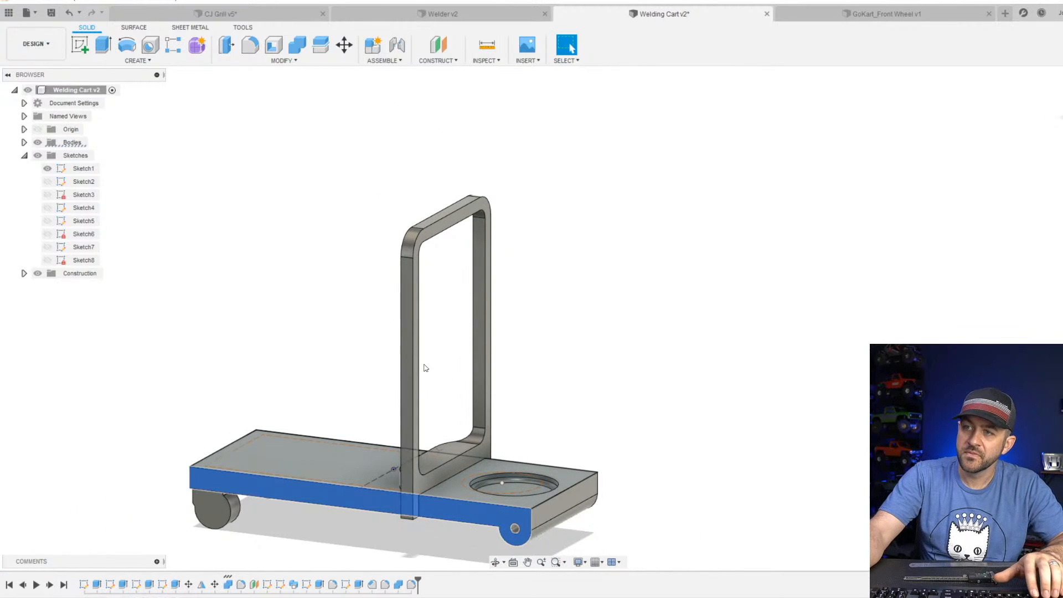
Start a sketch on the outer side face of the upright and project that face into it.
shift+middle_drag(425, 367, 446, 357)
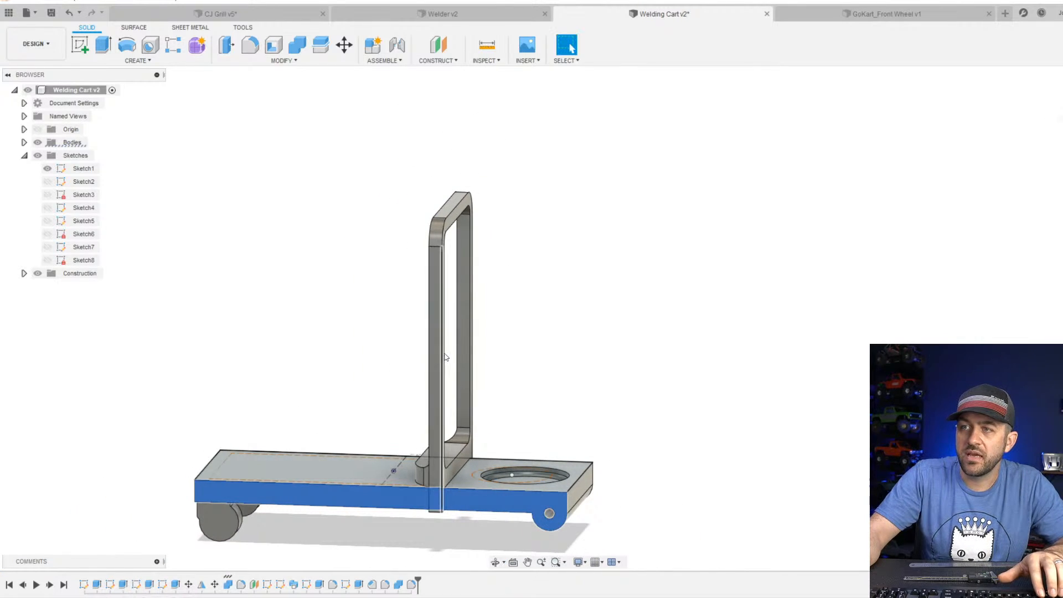
click(82, 45)
click(463, 311)
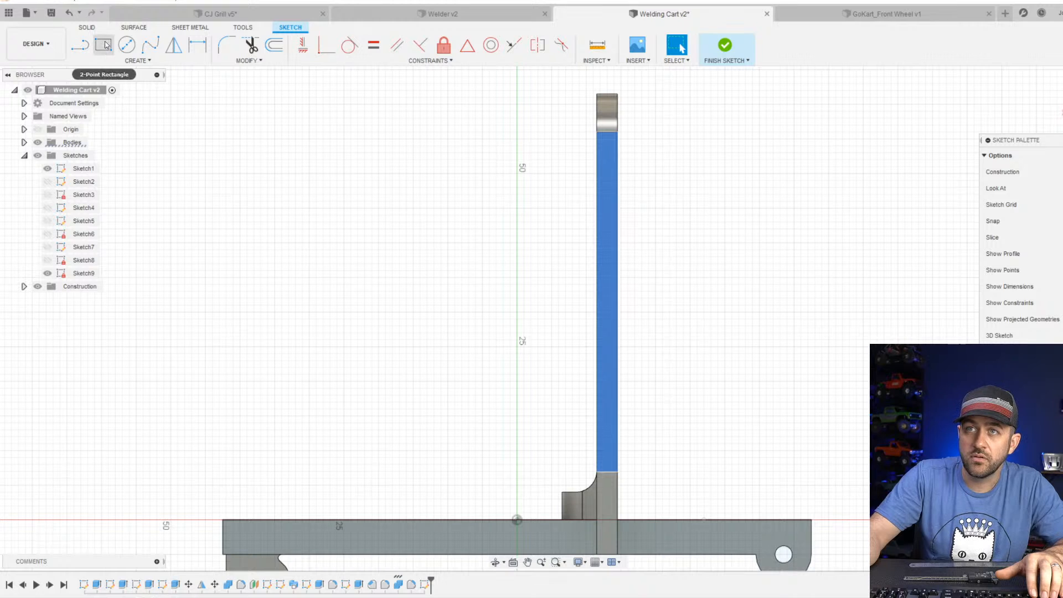
click(80, 45)
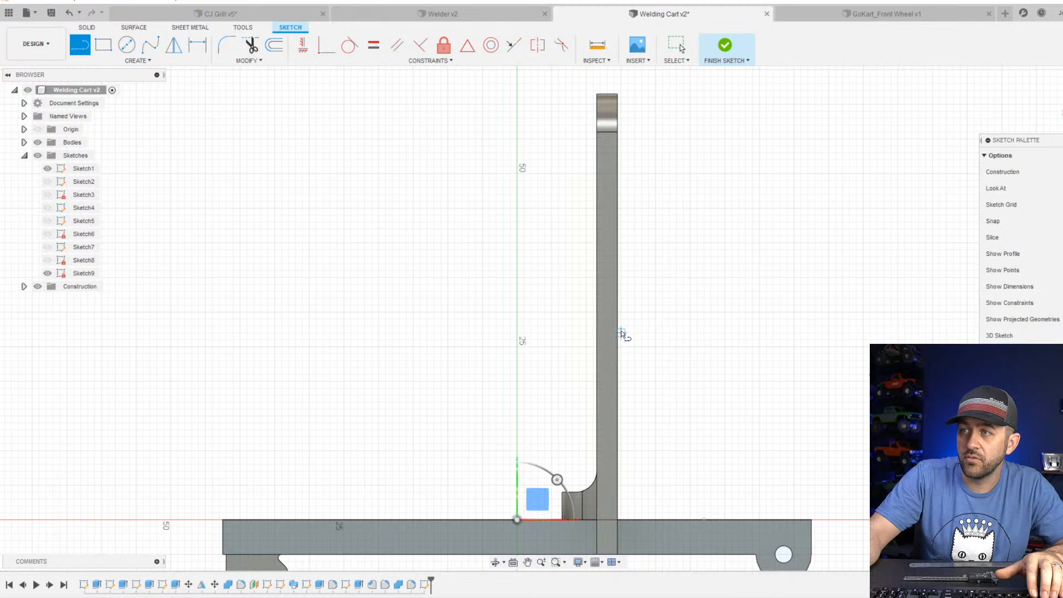
scroll(610, 334, up, 3)
key(p)
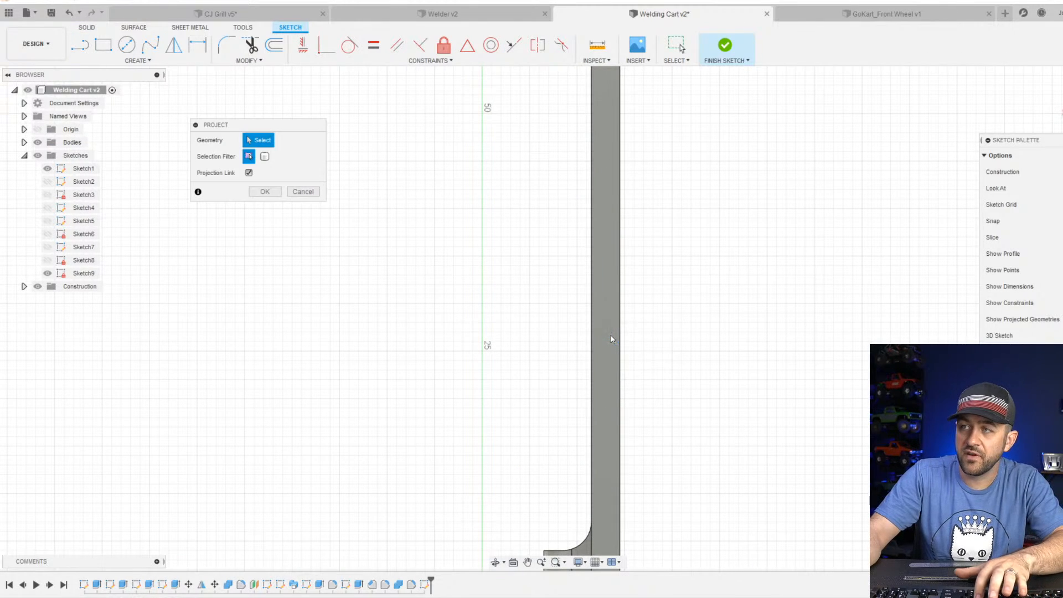
click(604, 319)
scroll(604, 319, down, 3)
key(Return)
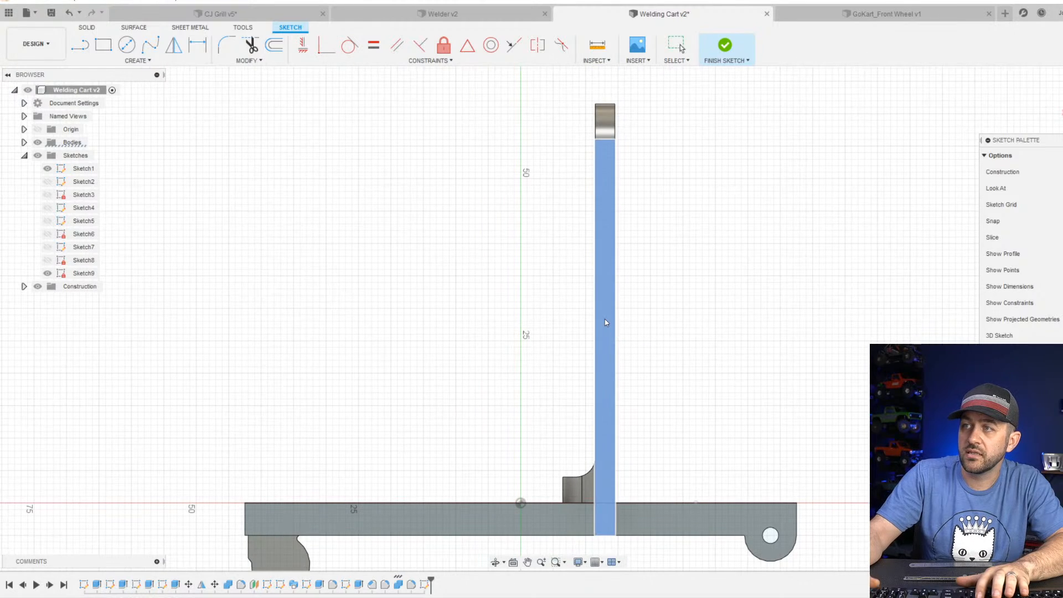
Draw a sloped line from the upright's pocket-side edge to above the caster end, and connect it about 36 mm down to the plate's top corner.
key(l)
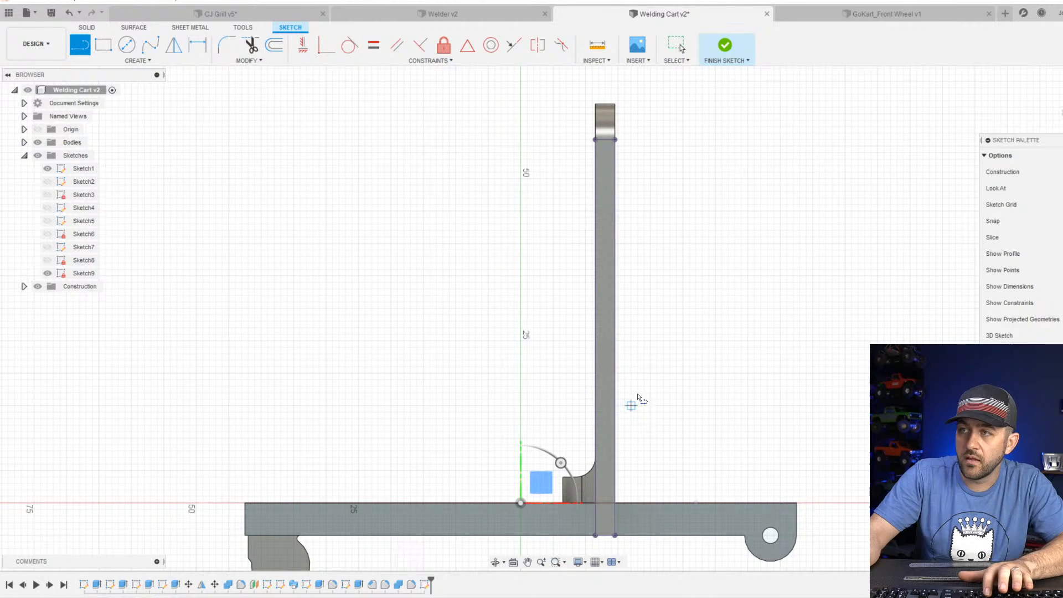
click(615, 321)
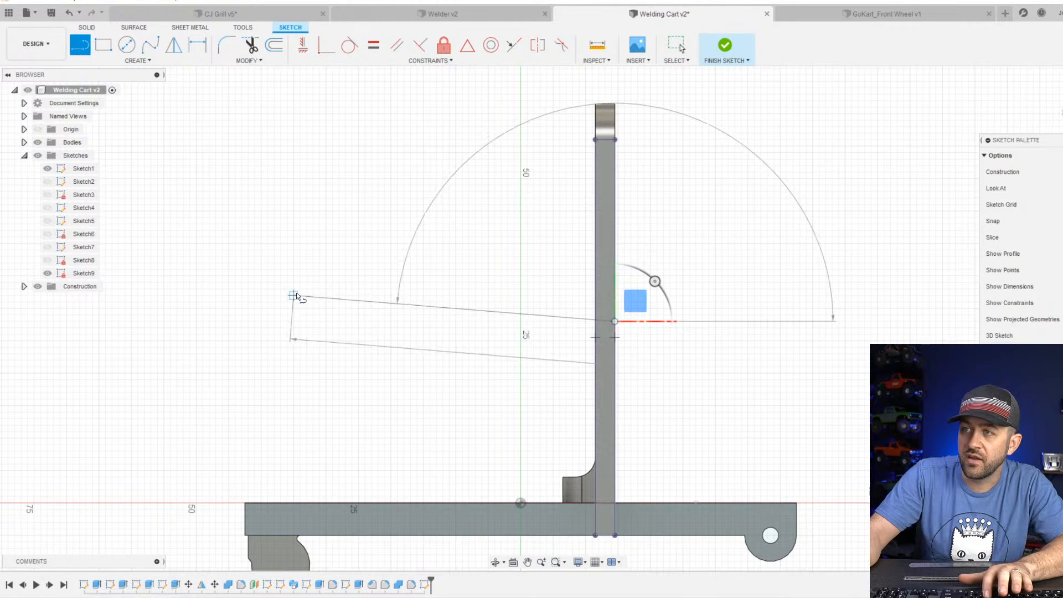
click(255, 269)
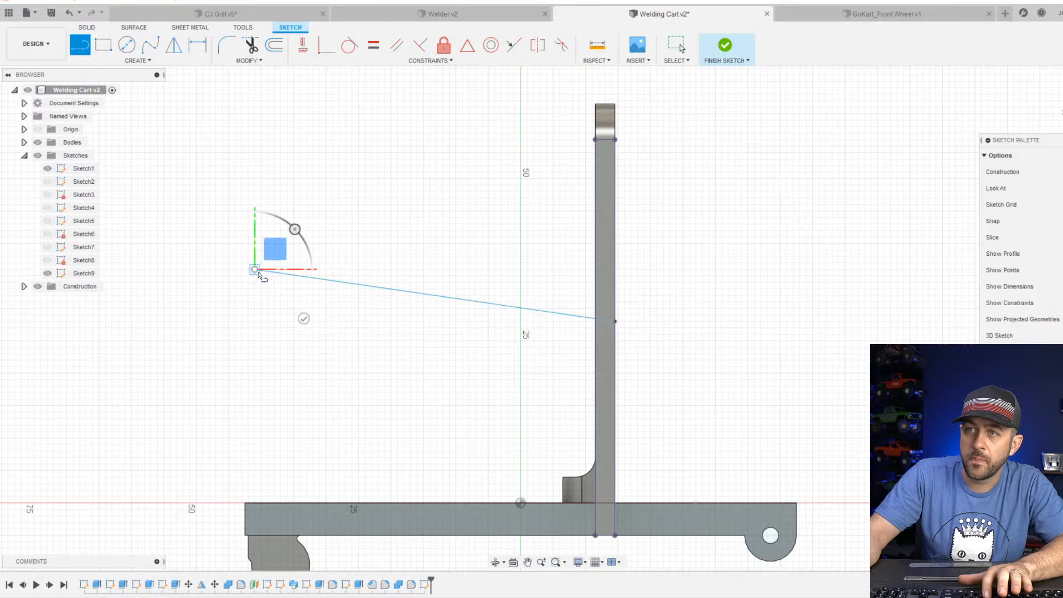
click(245, 503)
key(Escape)
Constrain the line rising from the plate's caster-end corner to vertical and convert it to a construction line.
click(252, 340)
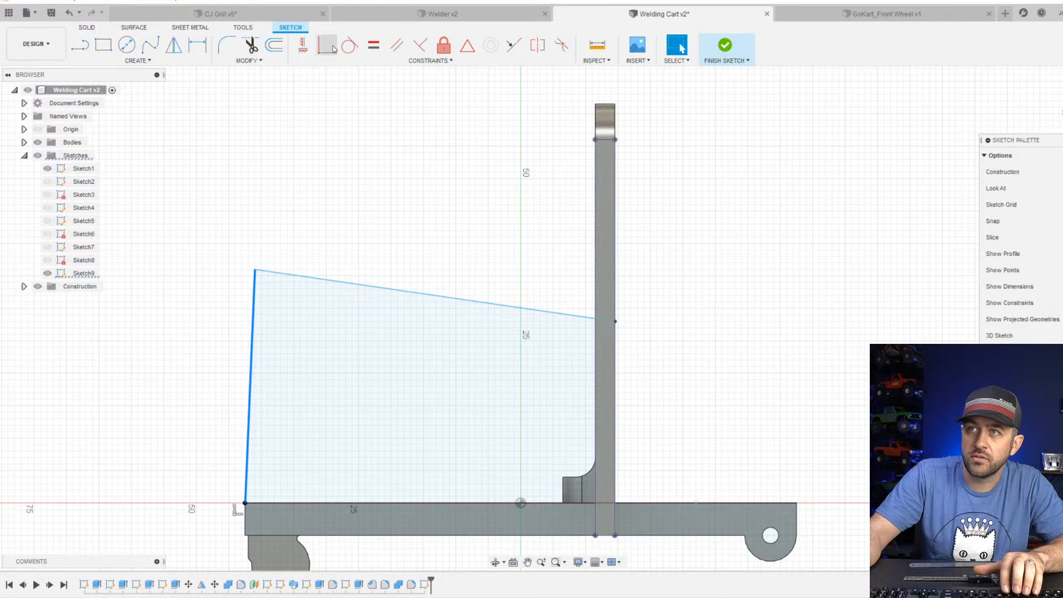
click(303, 45)
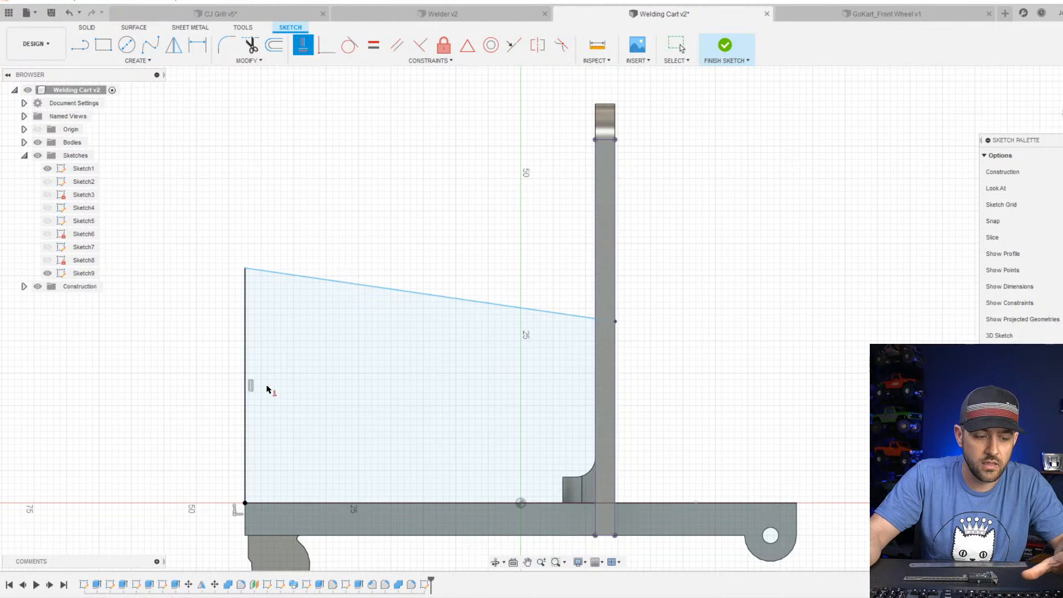
key(Escape)
click(245, 326)
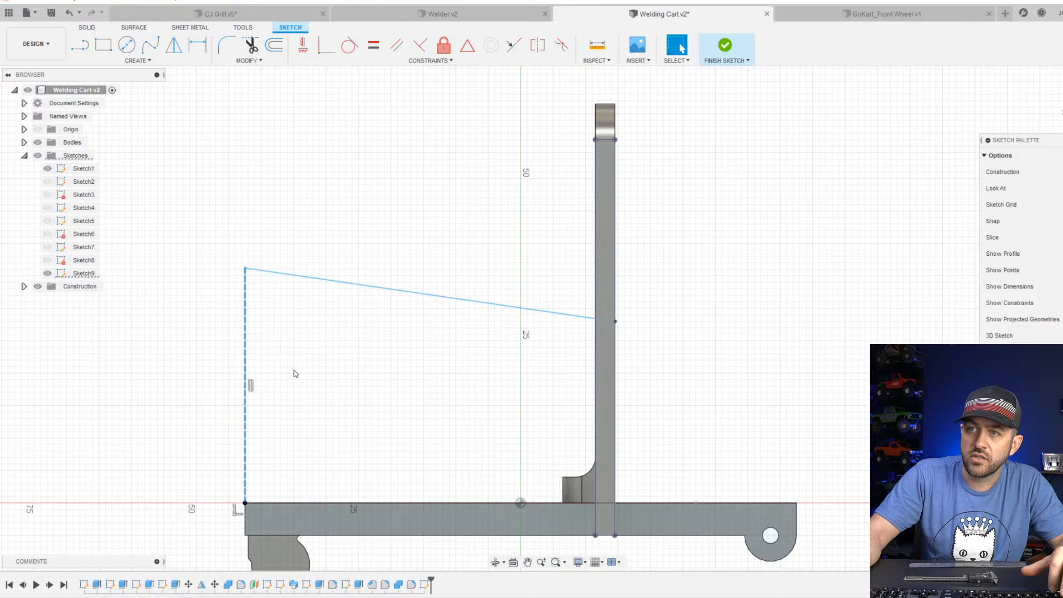
Draw a horizontal construction line about 57 mm long from the sloped line's upright end to the vertical construction line, perpendicular to it.
scroll(288, 294, down, 2)
click(302, 248)
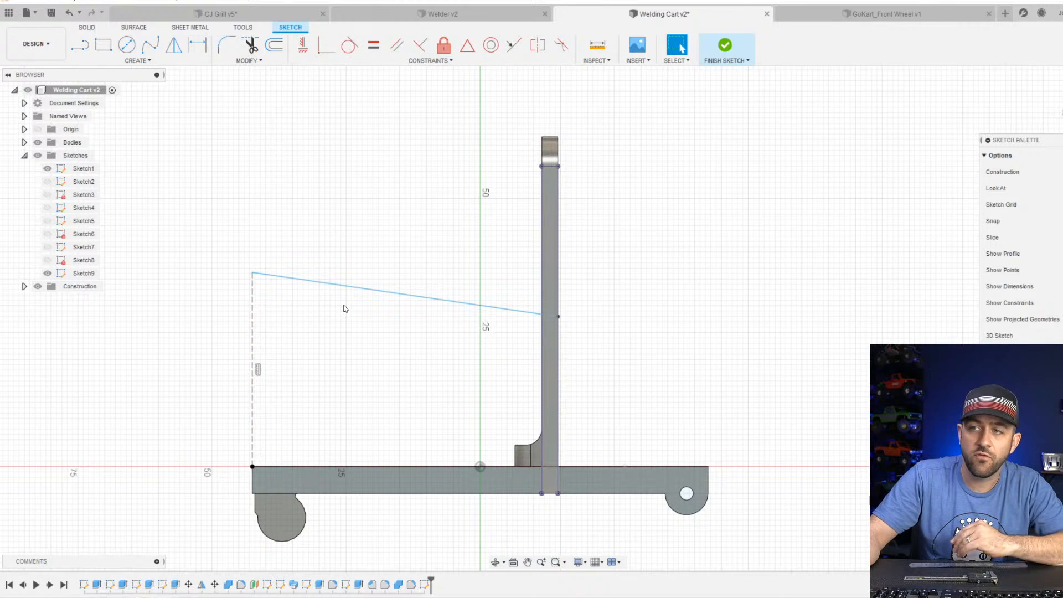
scroll(348, 307, up, 3)
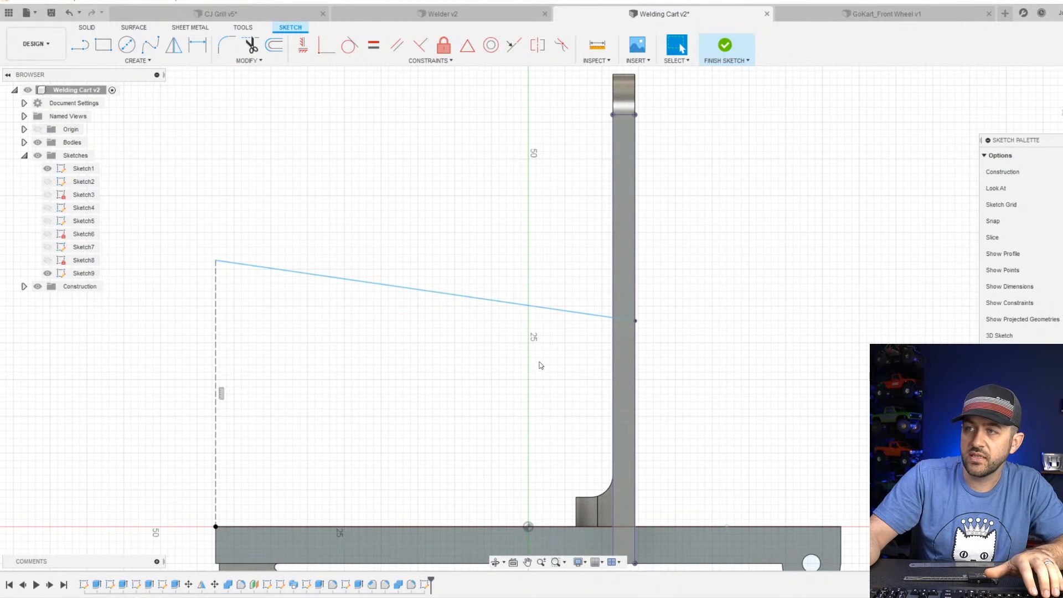
key(l)
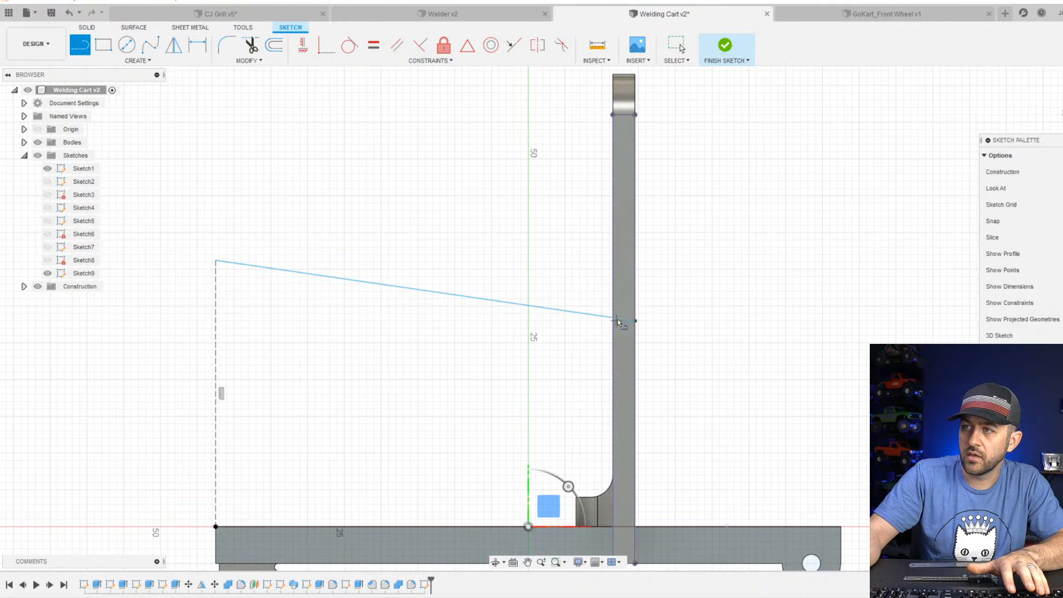
click(634, 321)
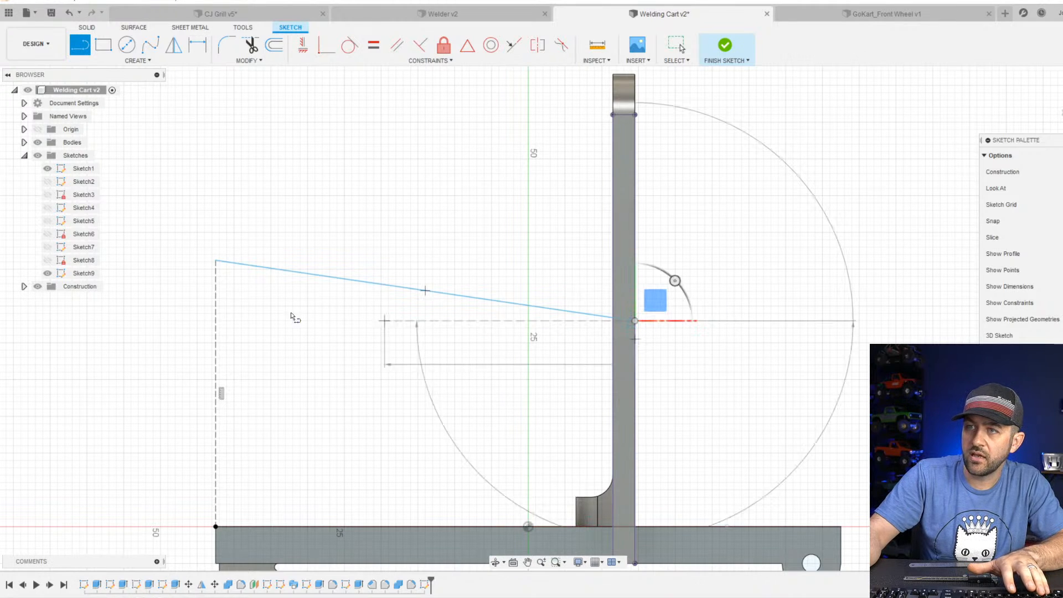
click(215, 319)
key(Escape)
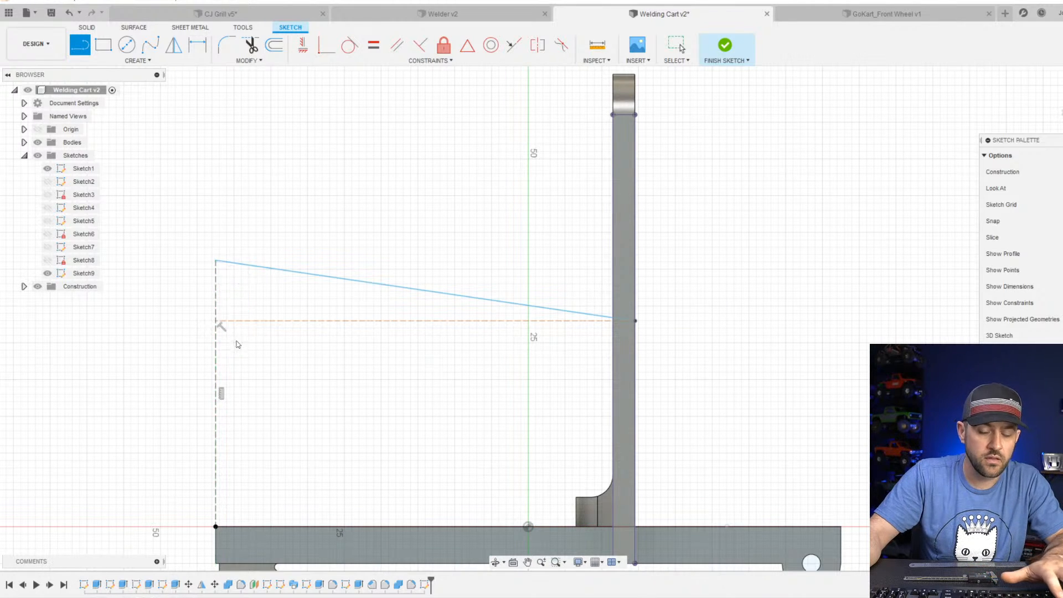
Switch to the browser and examine the Harbor Freight product photos of the Vulcan welding cart for the shelf layout.
drag(382, 0, 465, 73)
scroll(375, 406, down, 4)
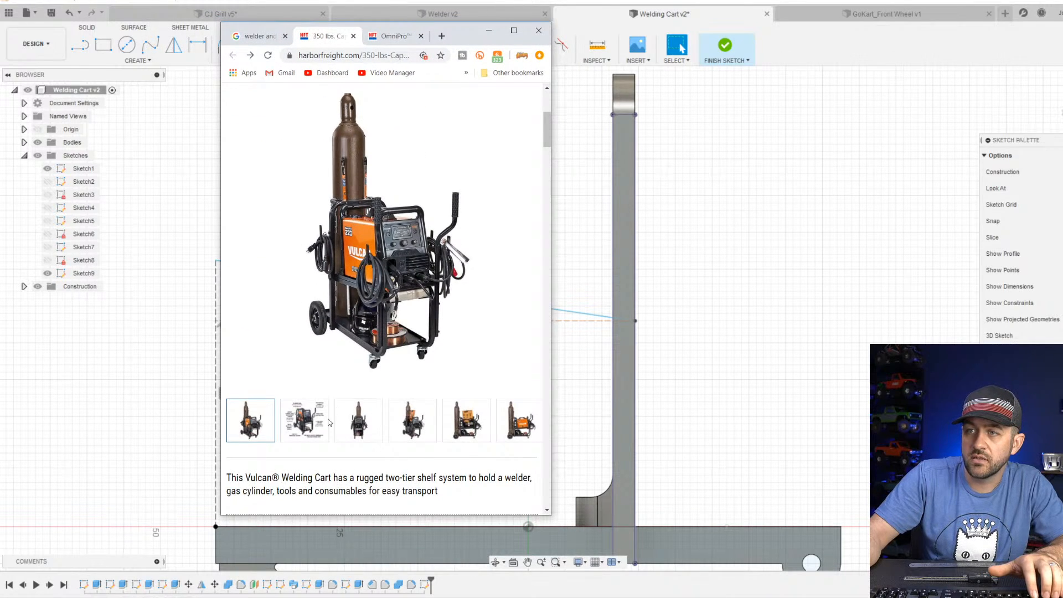
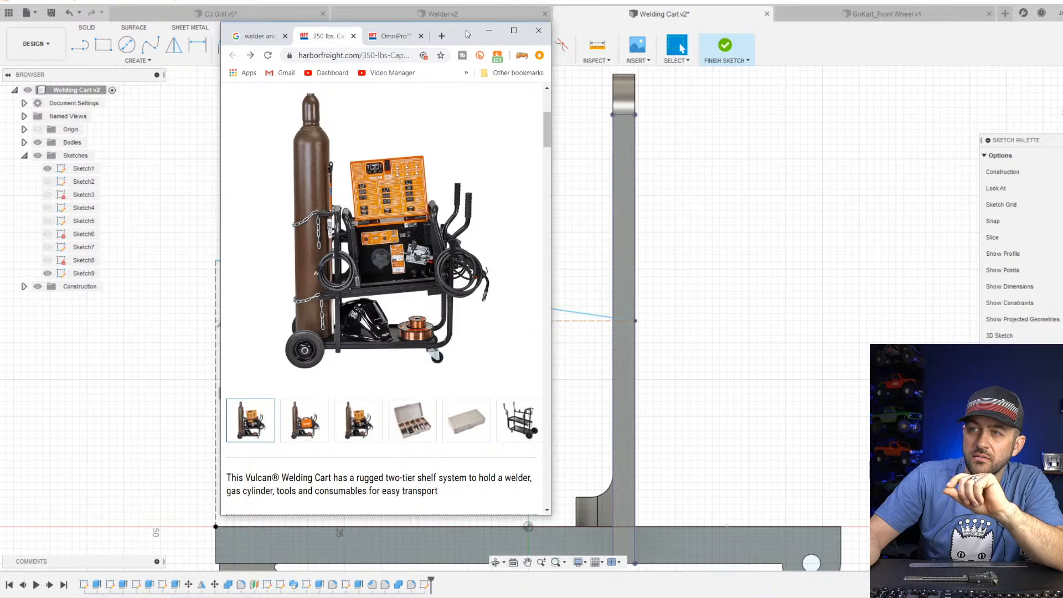
Return to the CAD sketch and set the angle between the sloped line and the horizontal construction line to 5°.
click(489, 30)
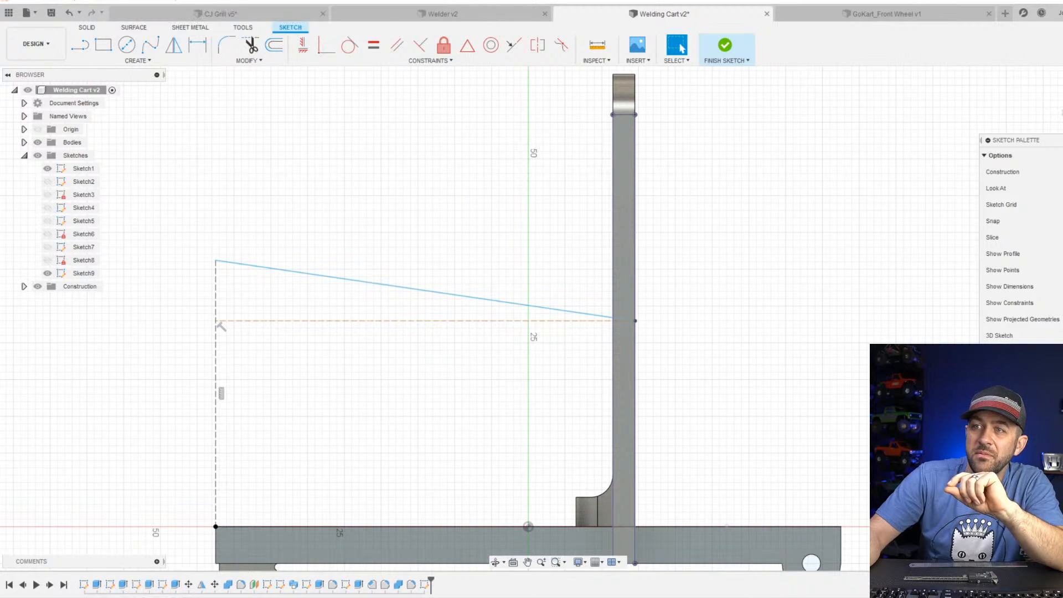
key(d)
click(412, 289)
click(399, 320)
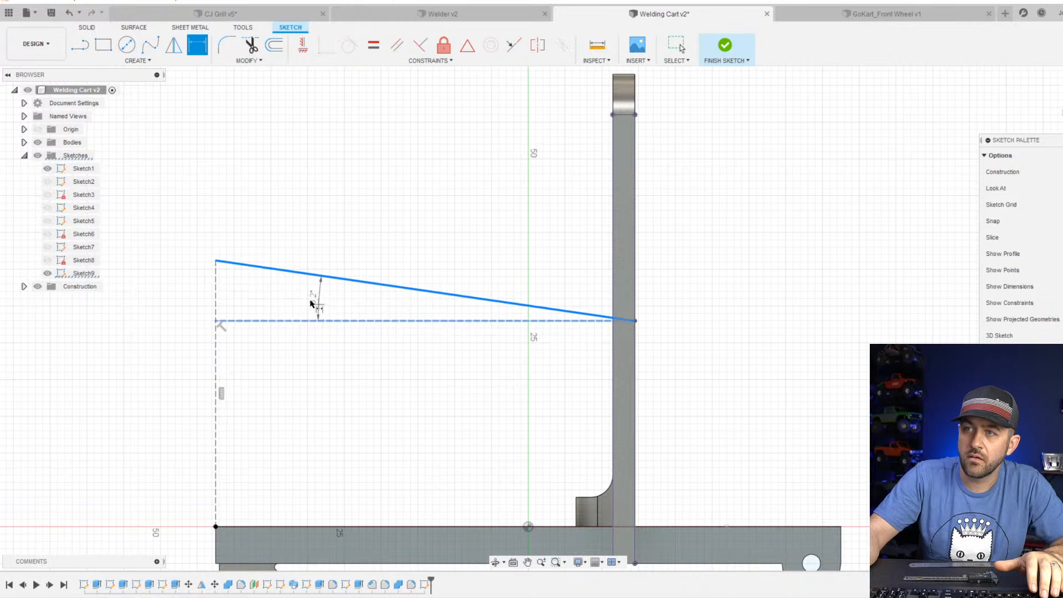
click(186, 303)
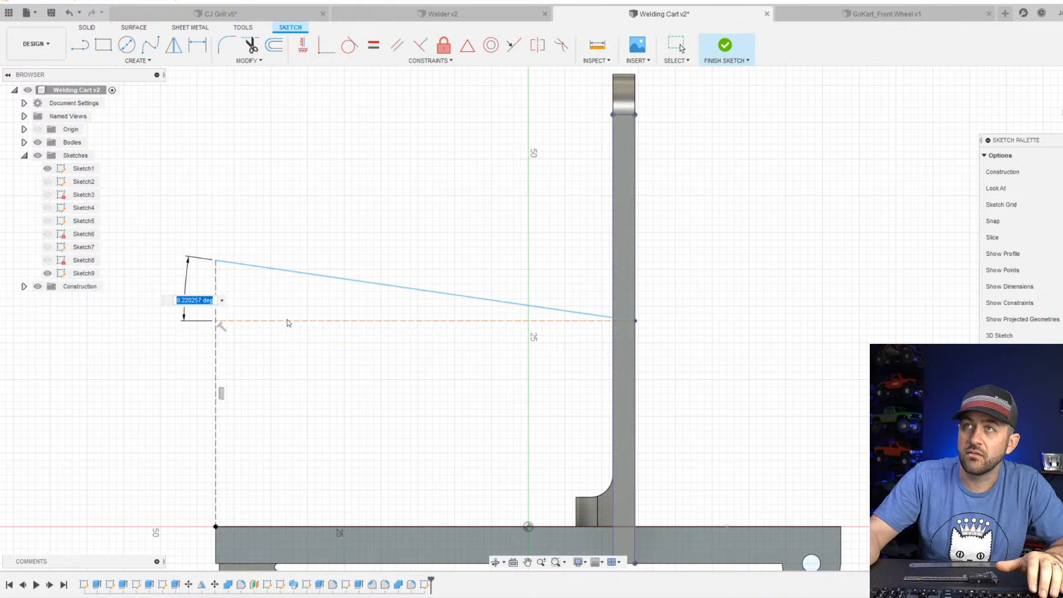
text(5)
key(Return)
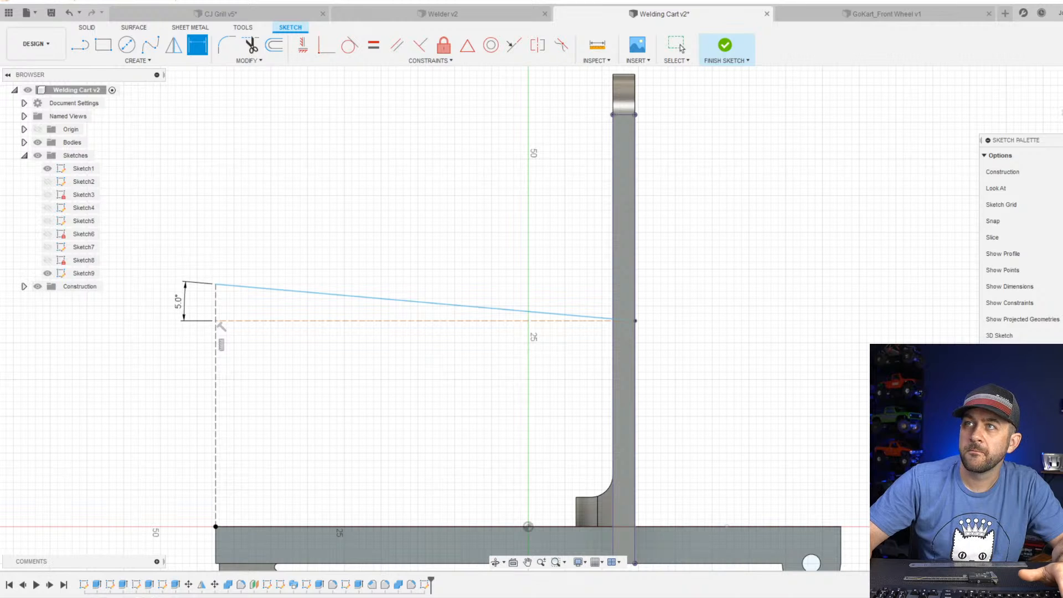
Draw a vertical line about 6 mm long up from the sloped line's outer end and make it a solid profile line.
scroll(342, 286, down, 3)
scroll(360, 347, up, 2)
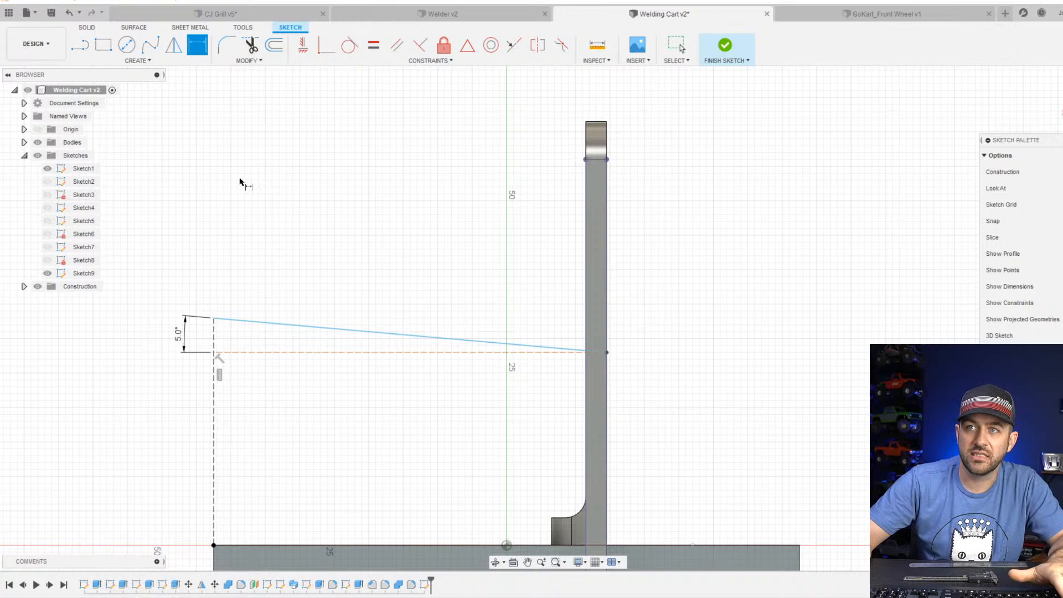
click(79, 44)
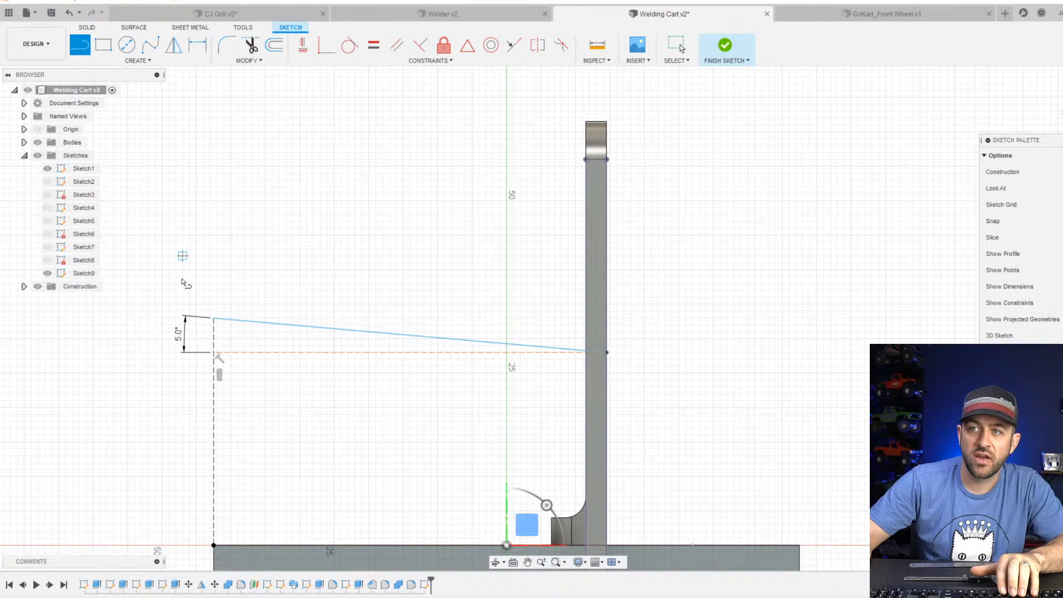
click(213, 318)
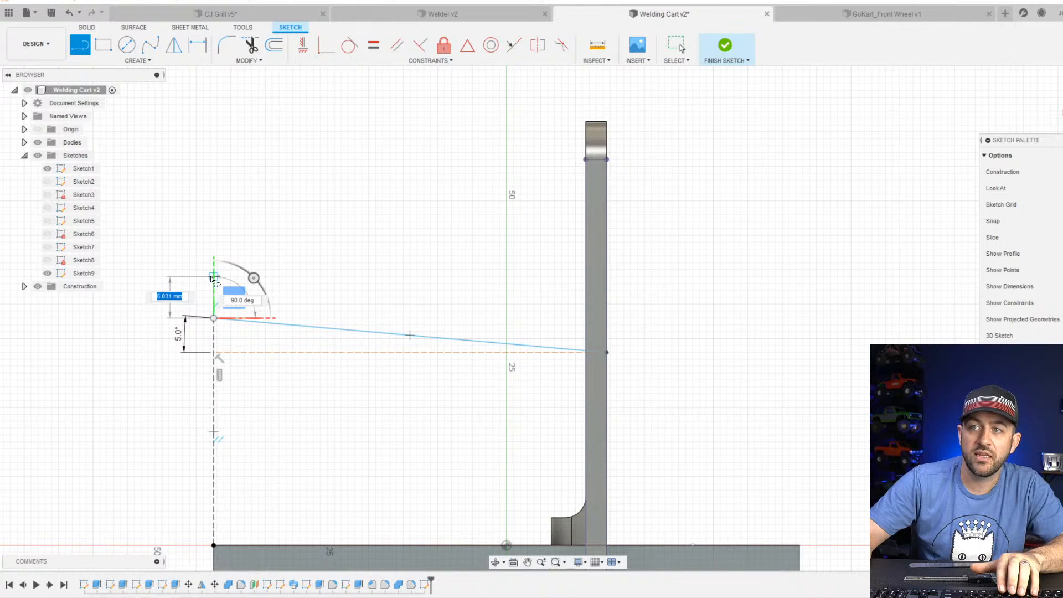
scroll(523, 325, up, 3)
key(Escape)
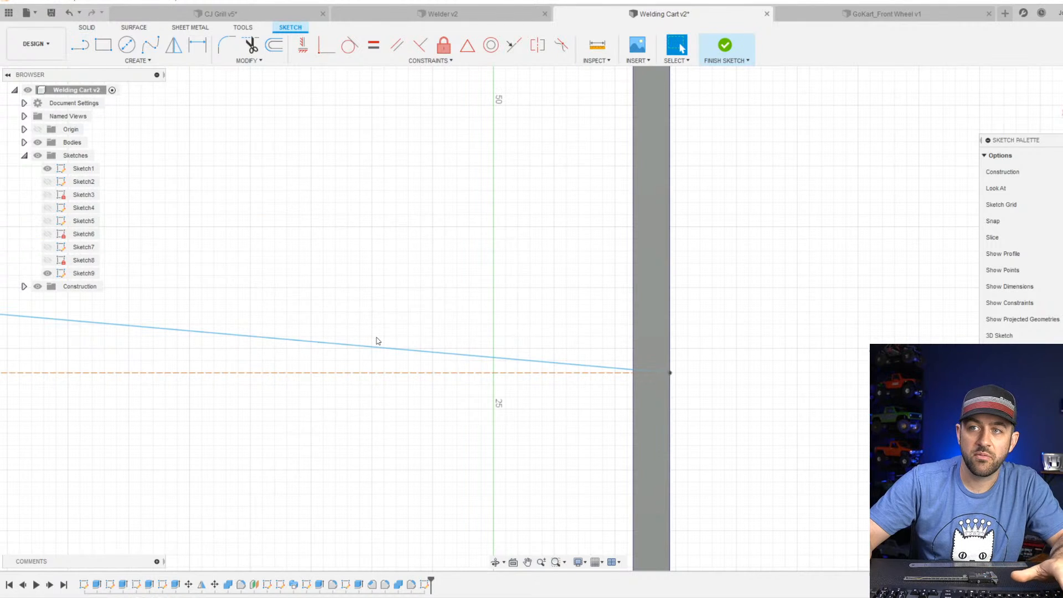
middle_drag(227, 314, 549, 300)
click(299, 245)
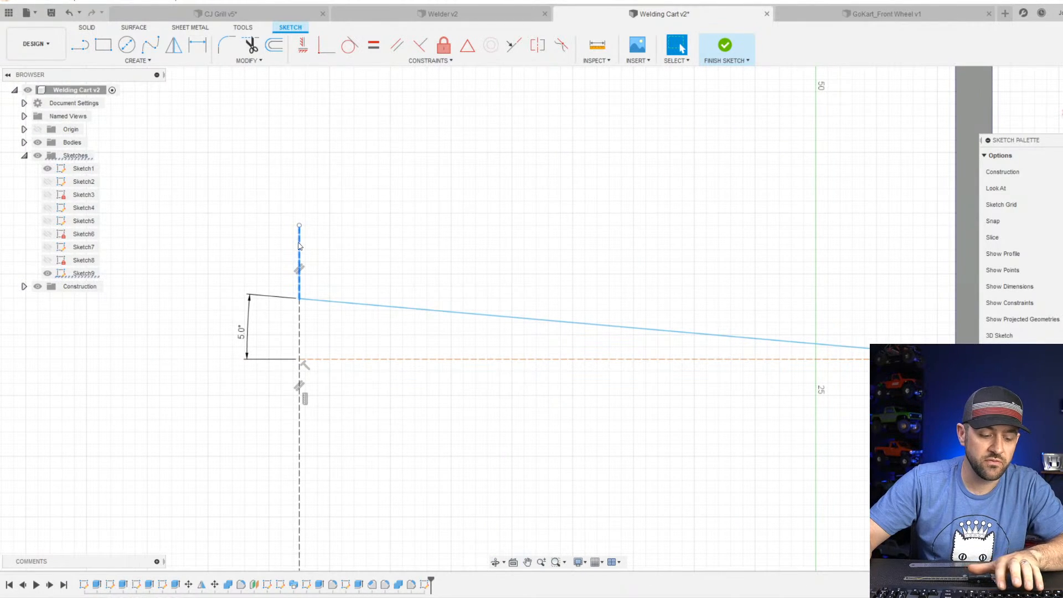
Close the shelf profile with a parallel sloped line from the short vertical line to the upright's pocket-side edge and a vertical edge there.
key(l)
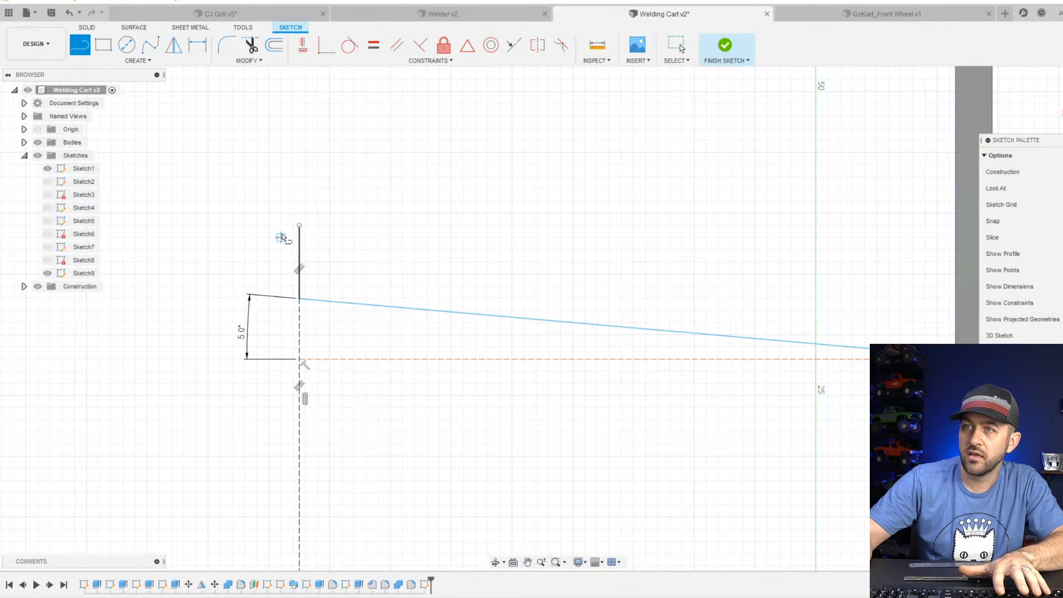
click(299, 226)
scroll(306, 250, down, 4)
scroll(545, 249, up, 3)
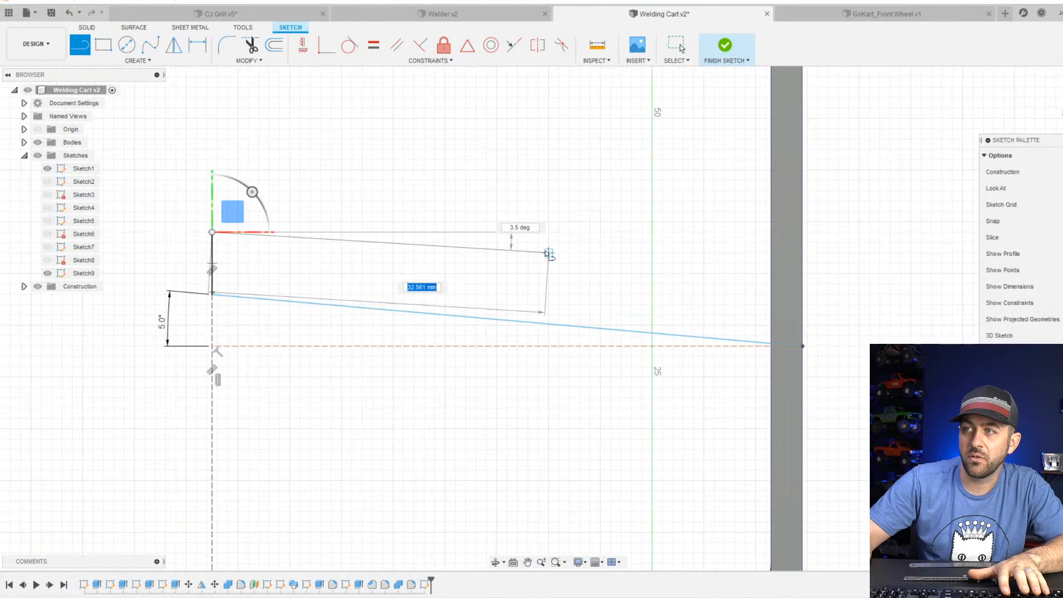
click(800, 284)
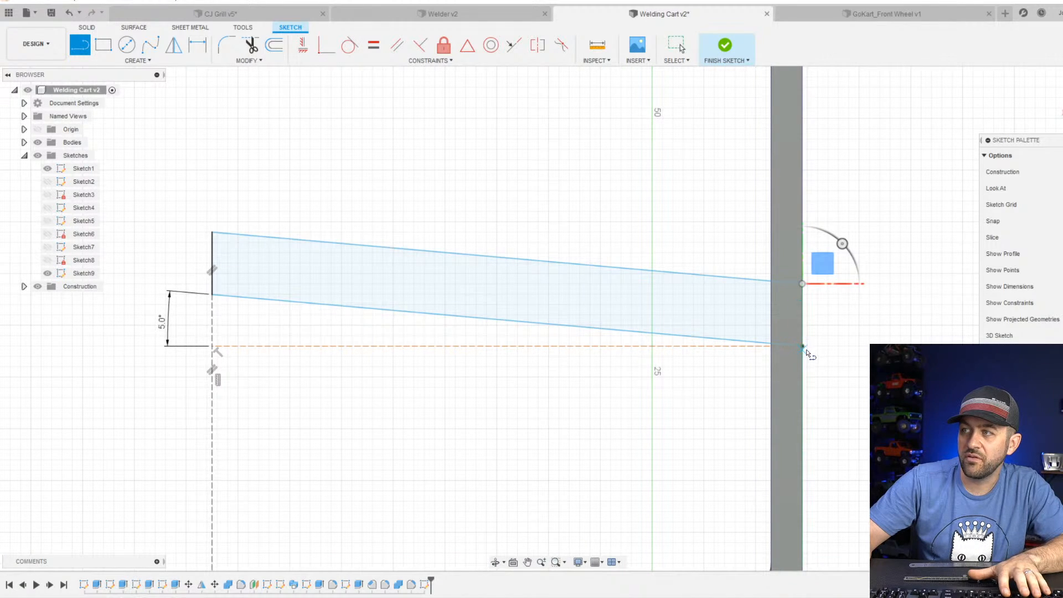
click(802, 346)
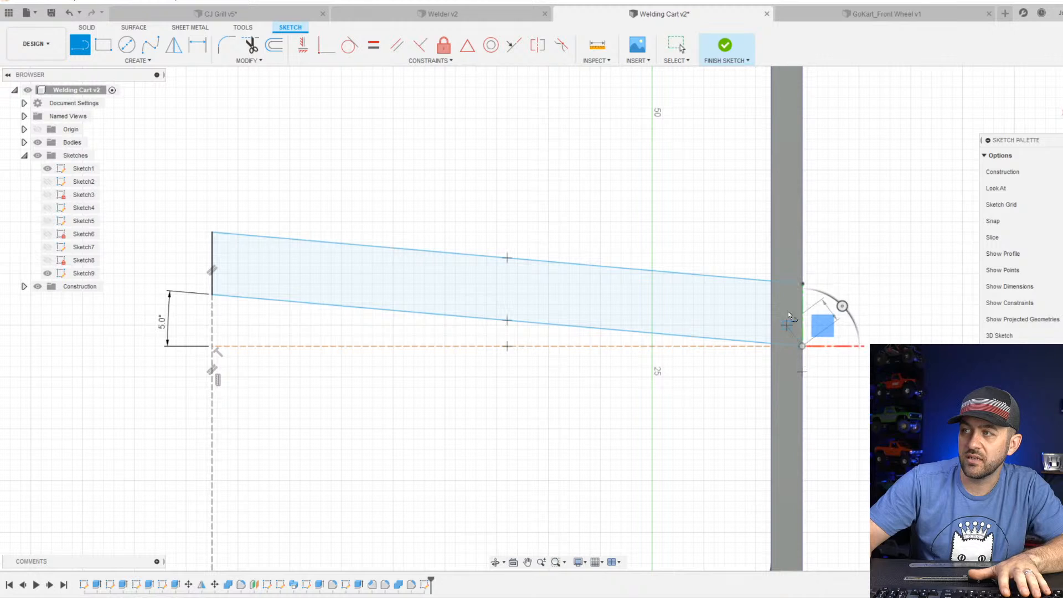
click(801, 285)
key(Escape)
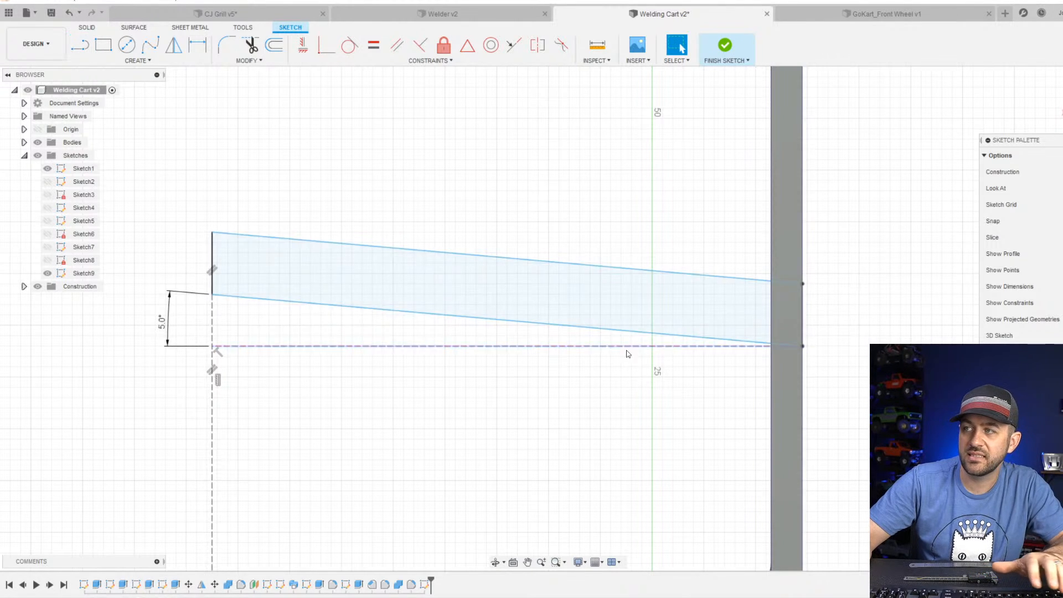
Dimension the shelf profile's short outer vertical edge to 5 mm.
scroll(658, 354, down, 2)
key(d)
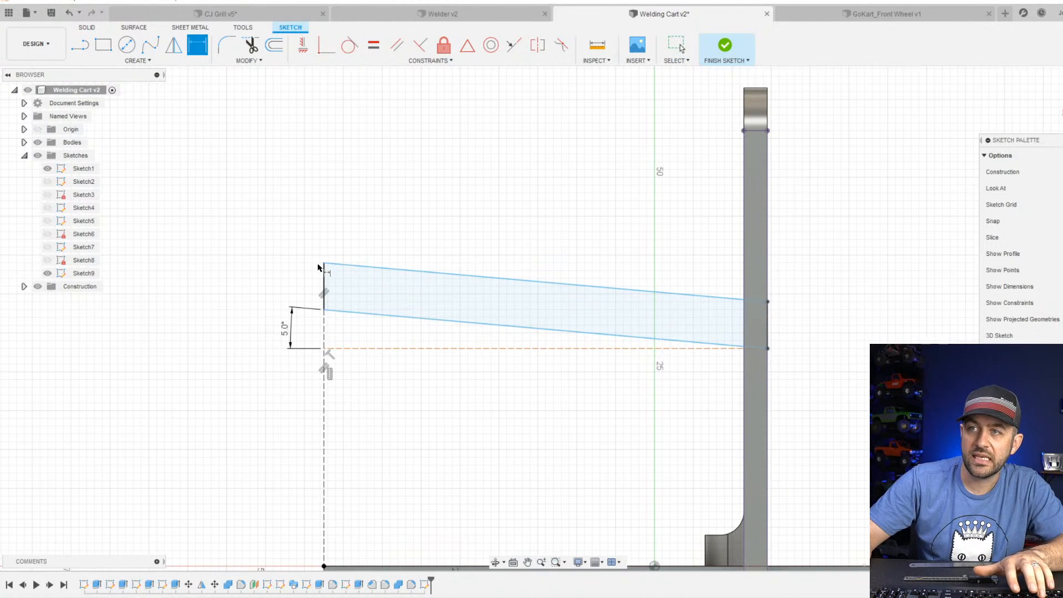
click(324, 275)
click(247, 281)
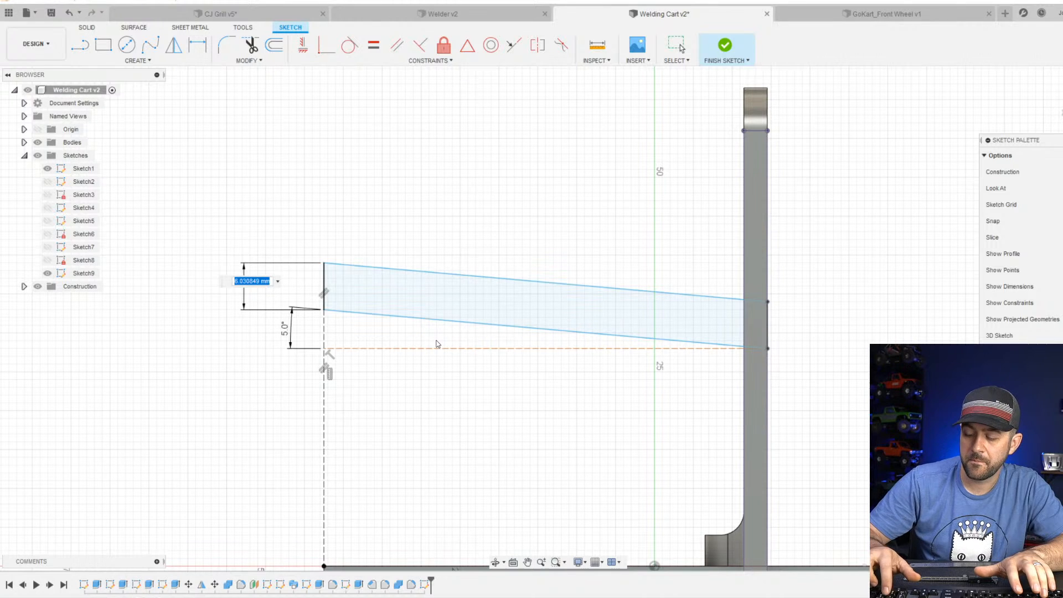
text(5)
key(Return)
scroll(513, 330, down, 2)
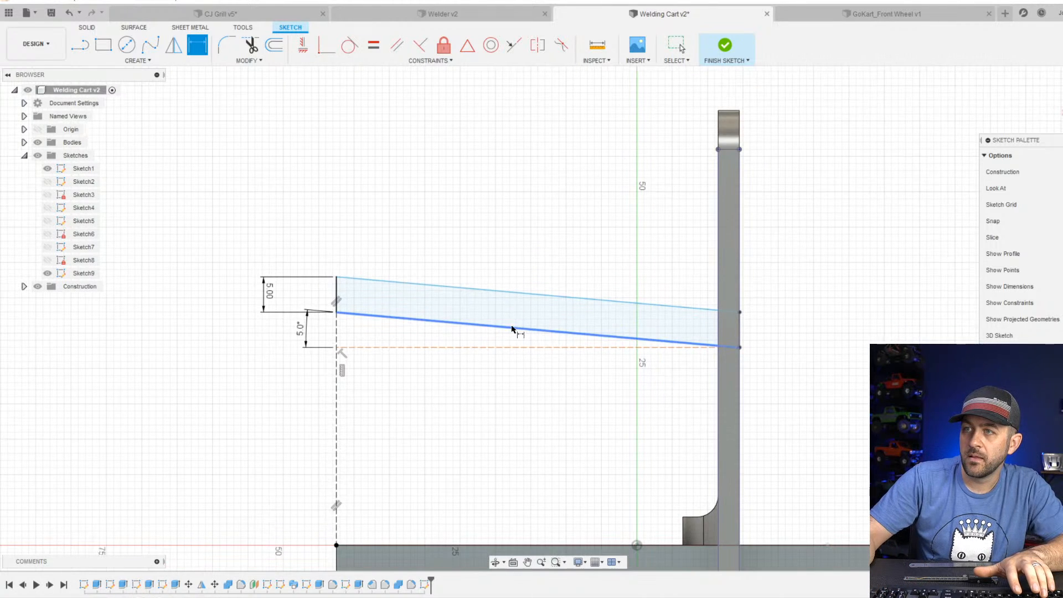
scroll(406, 321, up, 2)
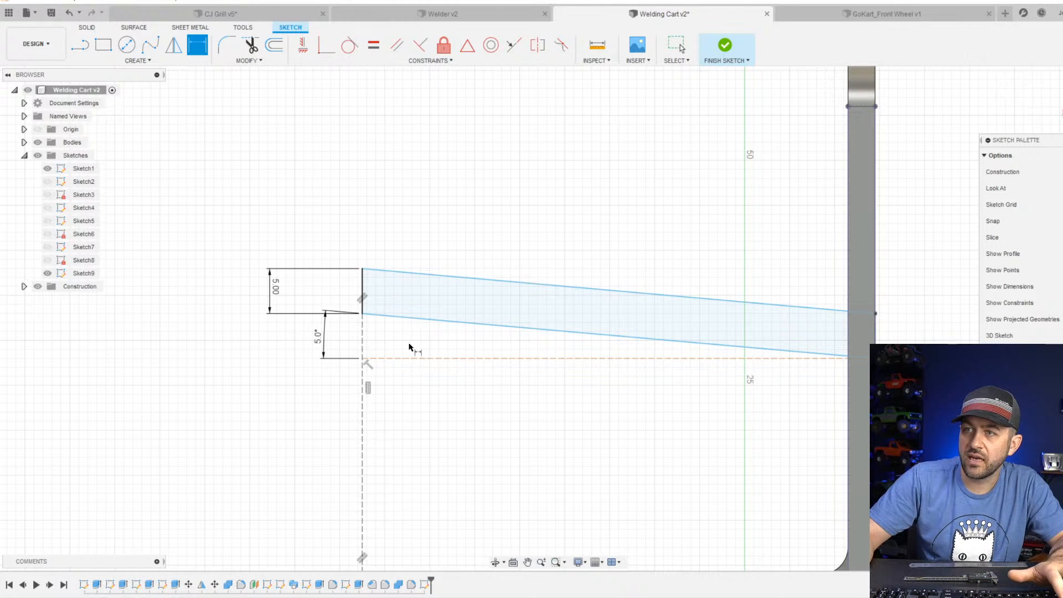
key(Escape)
Lower the shelf profile and dimension its bottom corner at the upright 20 mm above the base plate's top edge.
scroll(389, 331, down, 2)
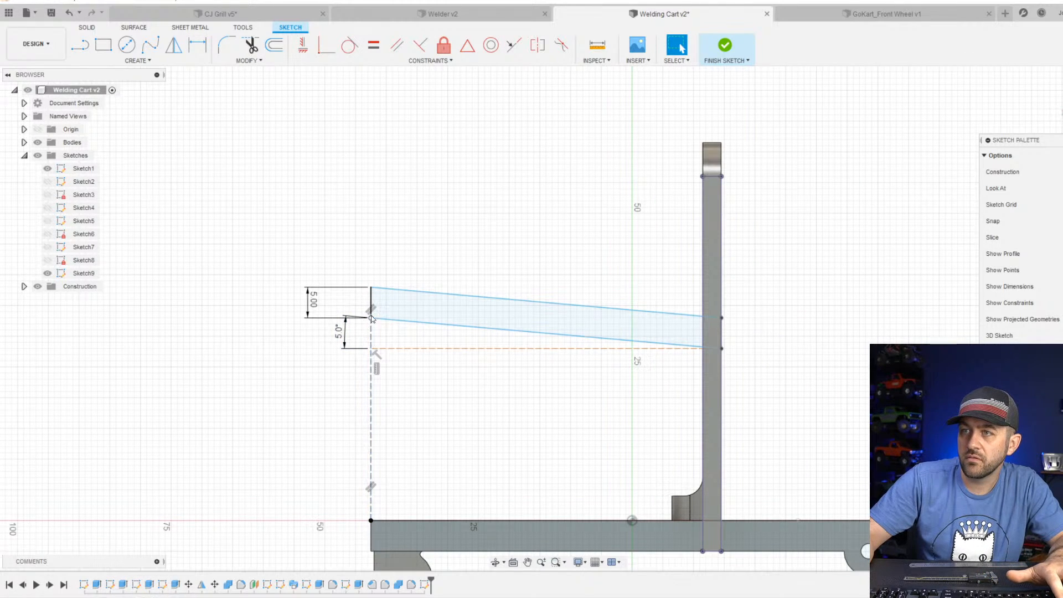
drag(372, 318, 344, 352)
key(d)
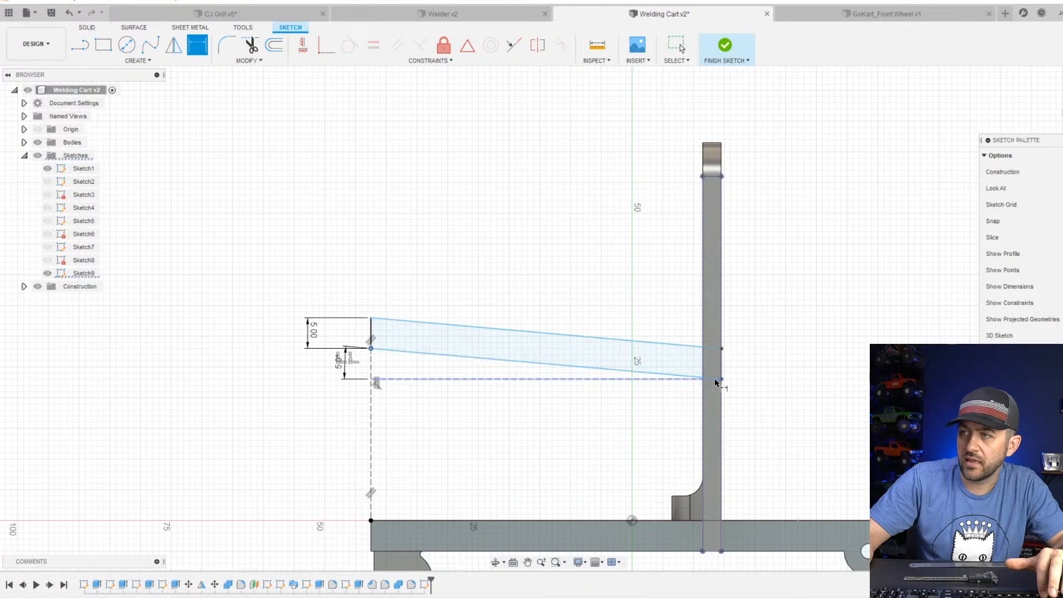
click(716, 381)
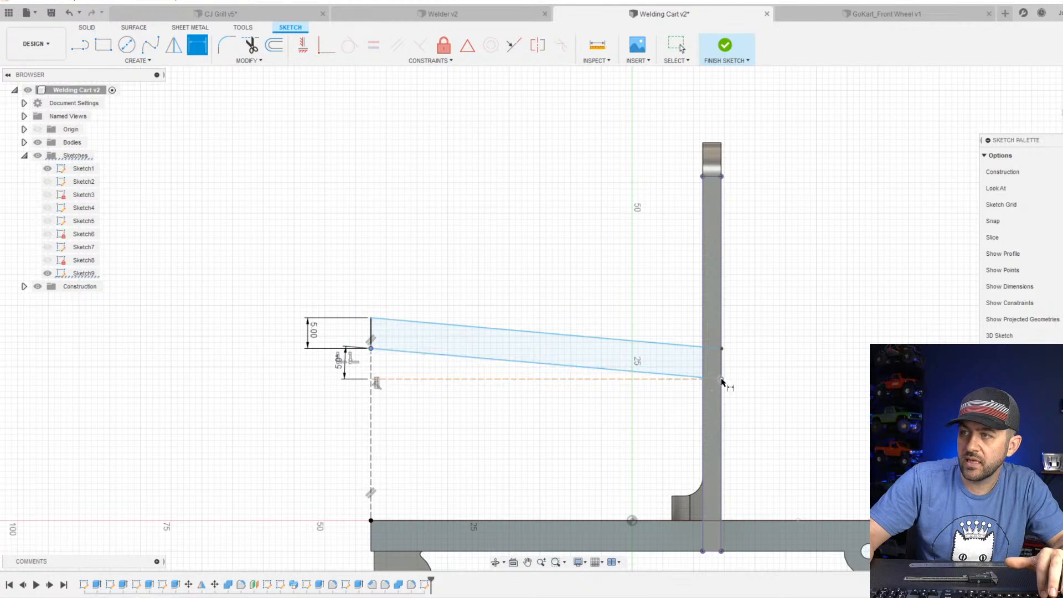
click(727, 522)
click(751, 448)
text(20)
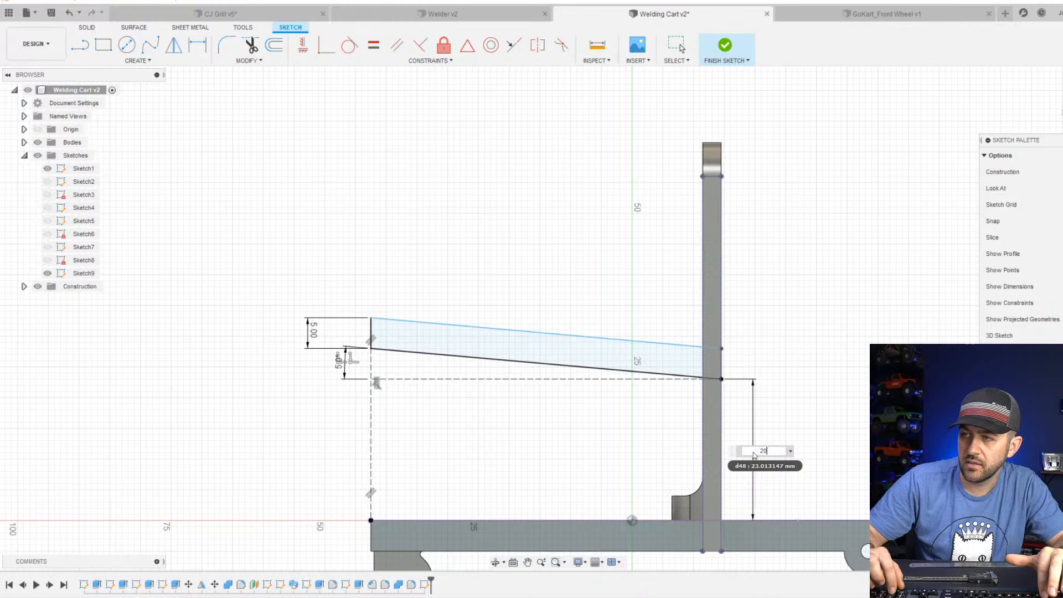
key(Return)
scroll(493, 313, down, 2)
scroll(498, 379, up, 2)
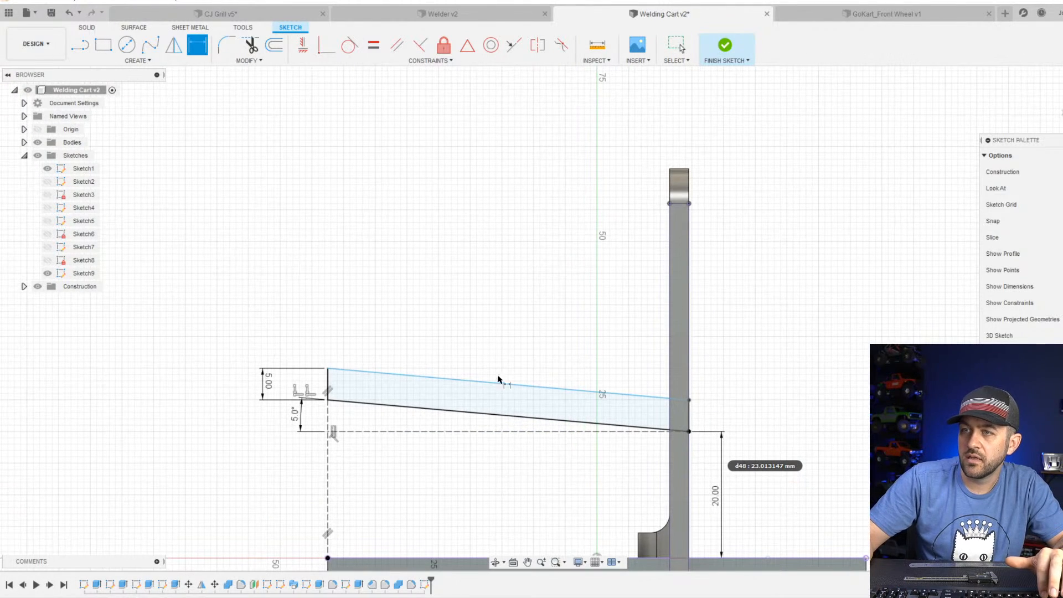
Undo the 20 mm height dimension on the shelf profile's bottom corner.
scroll(613, 351, up, 1)
scroll(631, 388, down, 1)
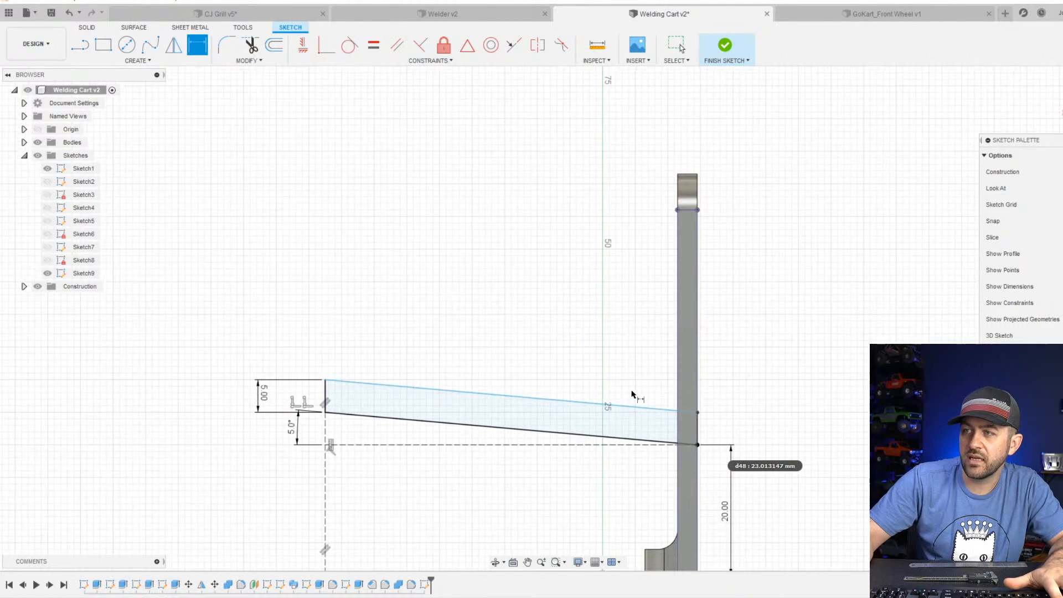
scroll(713, 501, down, 1)
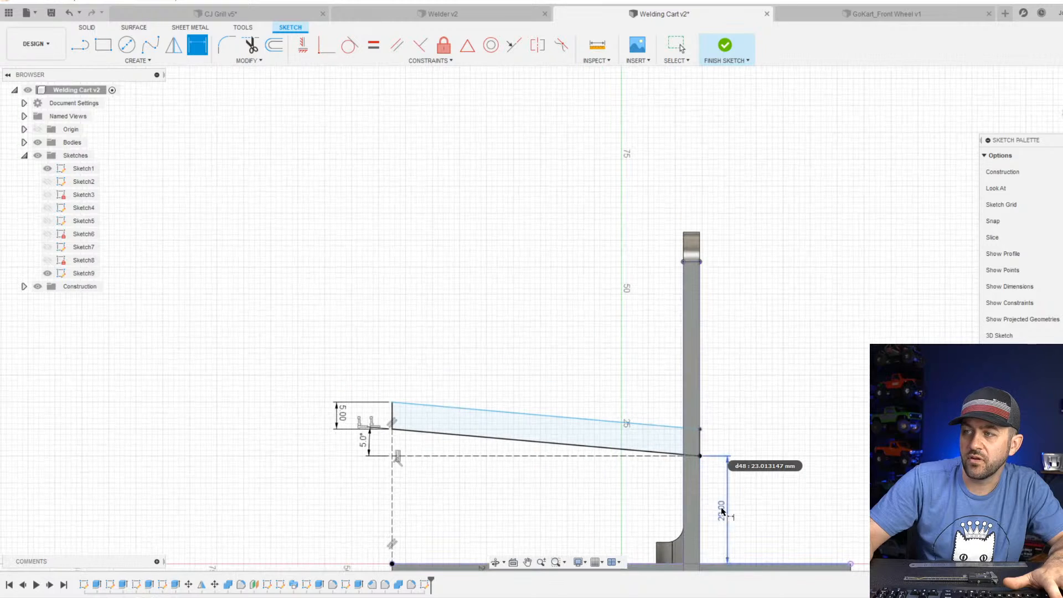
key(Escape)
key(ctrl+z)
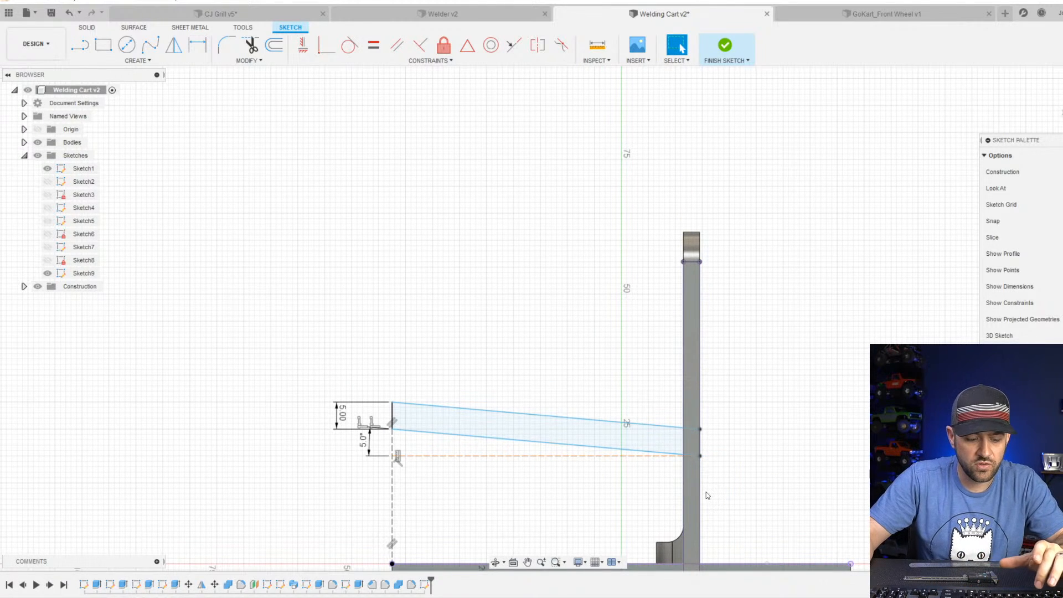
Dimension the shelf profile's top corner at the upright 20 mm above the base plate's top edge.
key(d)
click(699, 430)
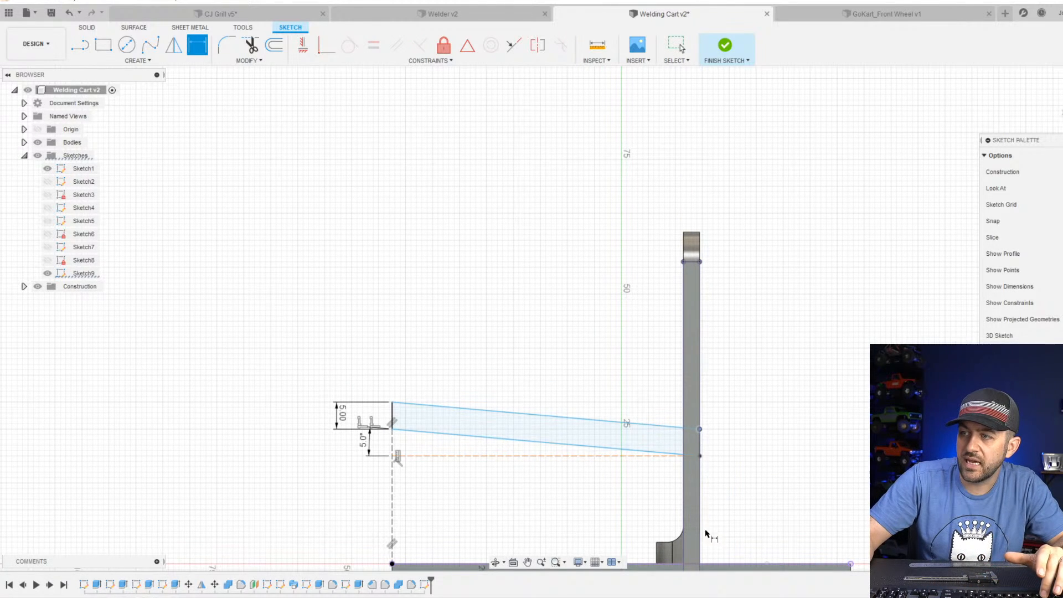
click(702, 566)
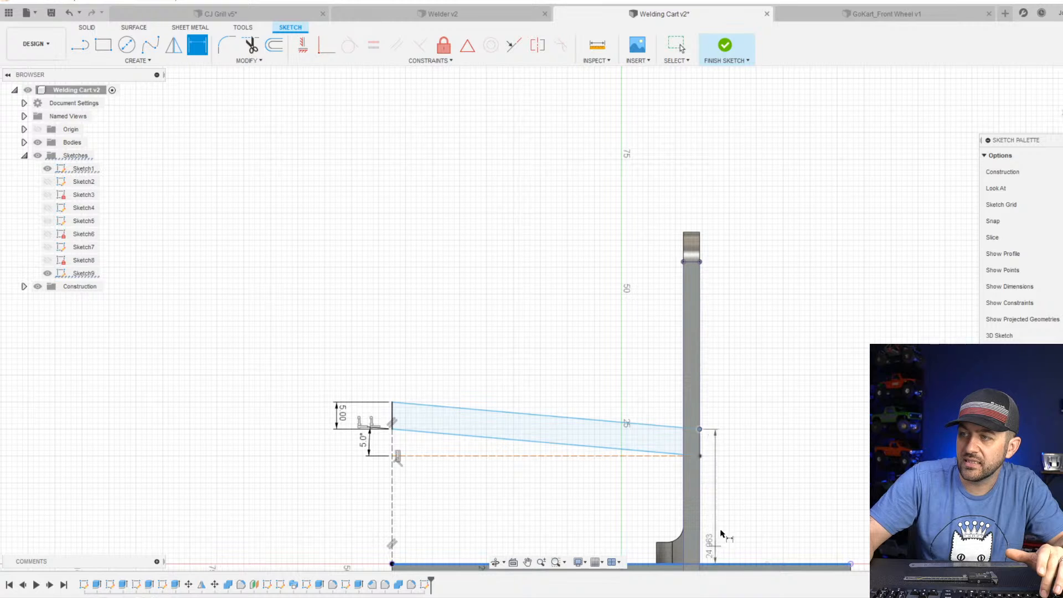
click(725, 500)
text(20)
key(Return)
Finish the sketch of the sloped shelf profile.
scroll(781, 464, down, 2)
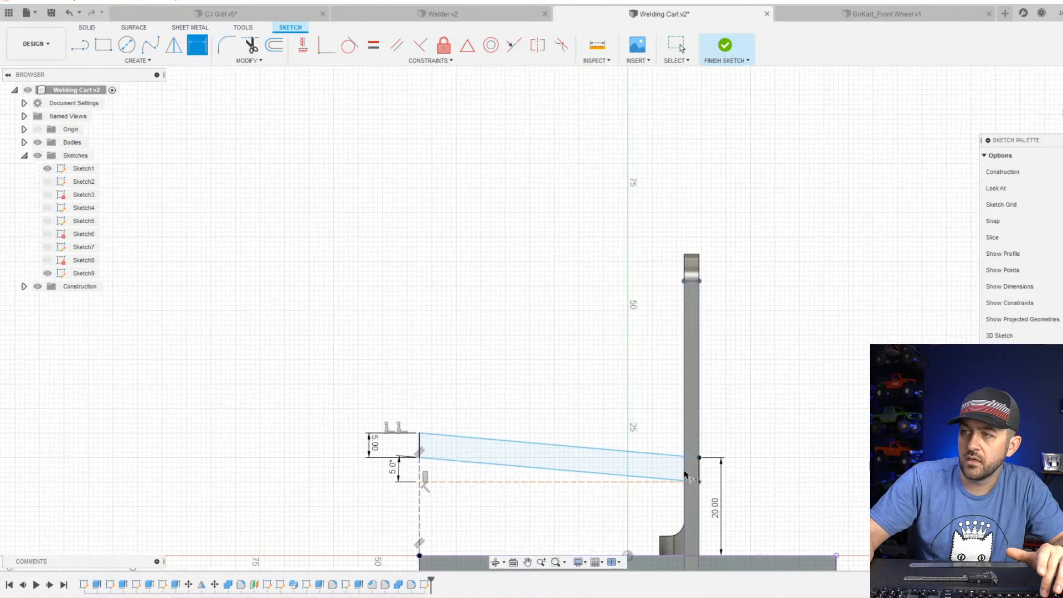
scroll(641, 465, up, 1)
middle_drag(641, 439, 631, 316)
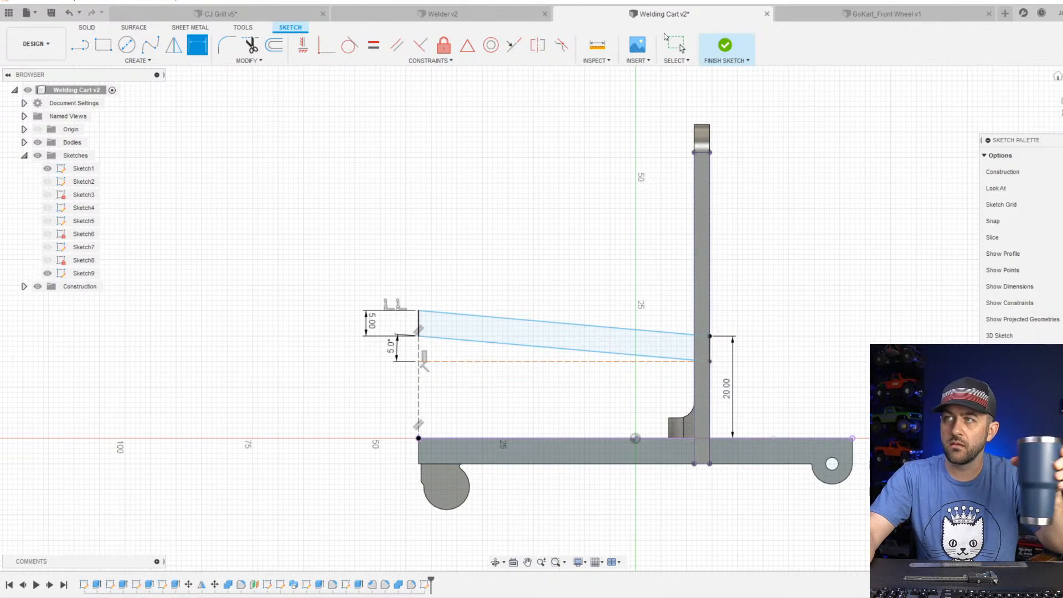
click(725, 46)
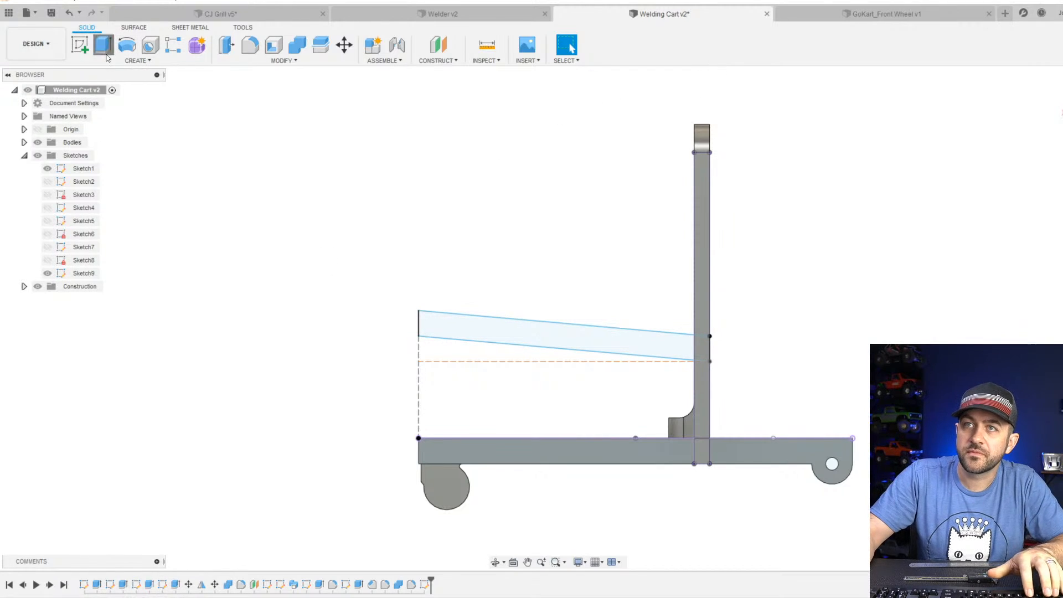
Extrude both regions of the sloped shelf profile -35 mm across to the opposite upright, using the Join operation.
click(103, 44)
click(501, 329)
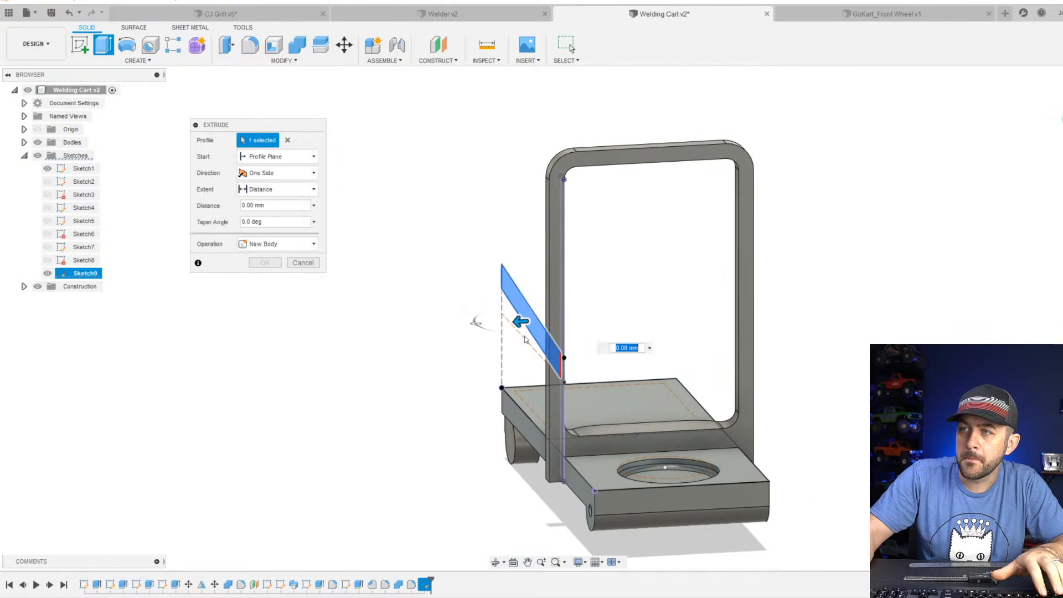
drag(520, 321, 698, 310)
shift+middle_drag(659, 371, 807, 390)
scroll(573, 328, up, 3)
click(555, 334)
shift+middle_drag(736, 382, 803, 346)
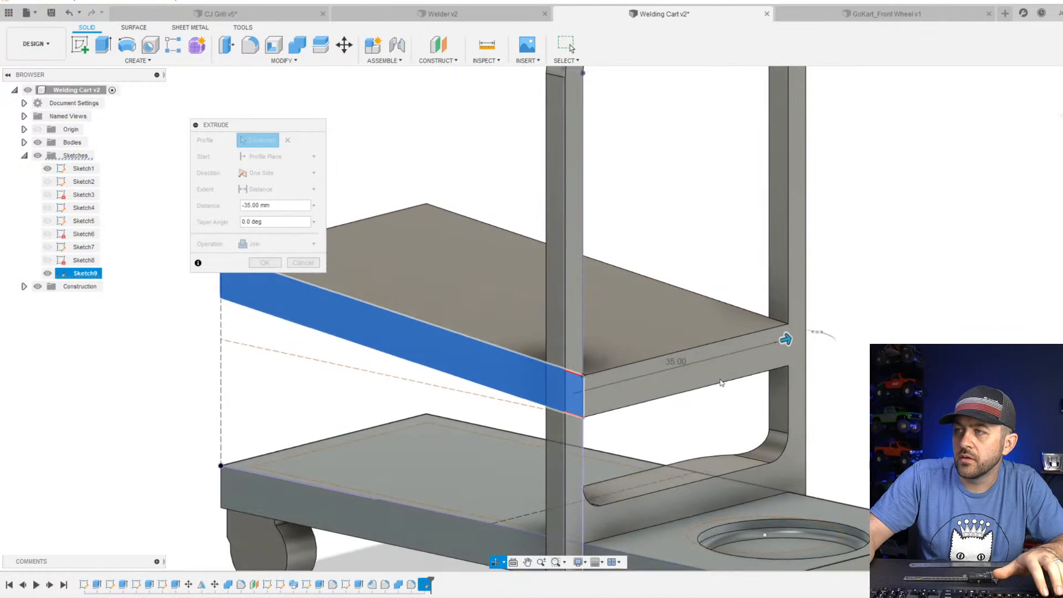
scroll(609, 376, down, 3)
middle_drag(423, 354, 494, 340)
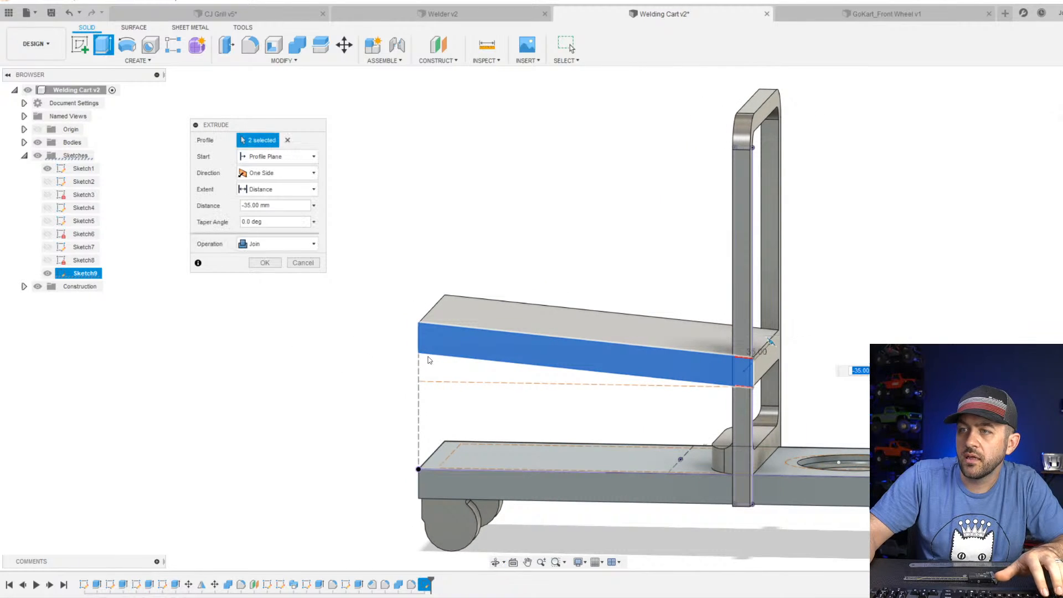
mouse_move(428, 356)
shift+middle_down()
mouse_move(470, 350)
mouse_move(438, 352)
mouse_move(432, 362)
shift+middle_up()
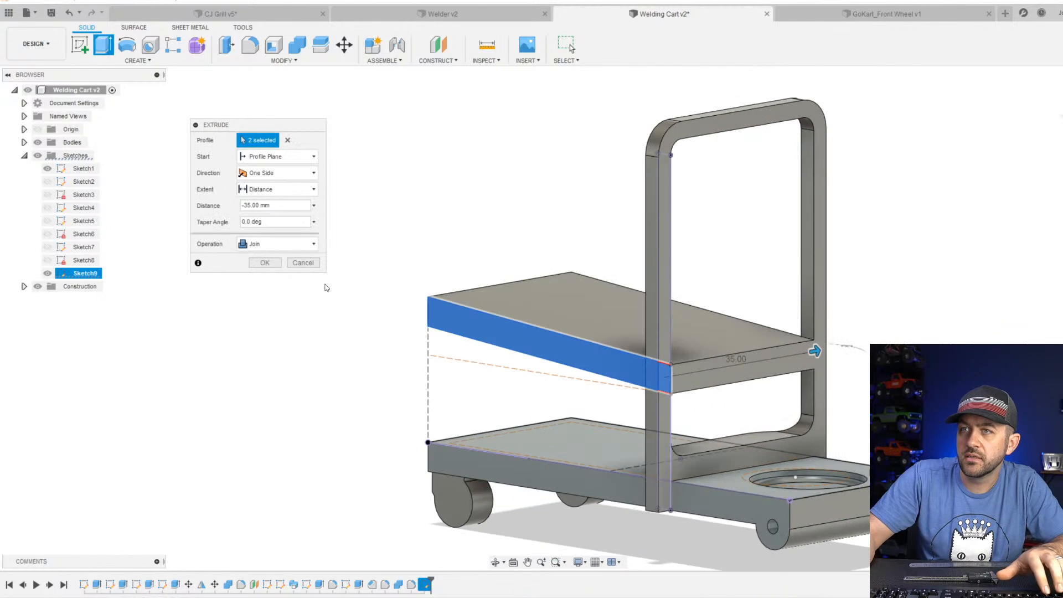
click(277, 243)
click(274, 258)
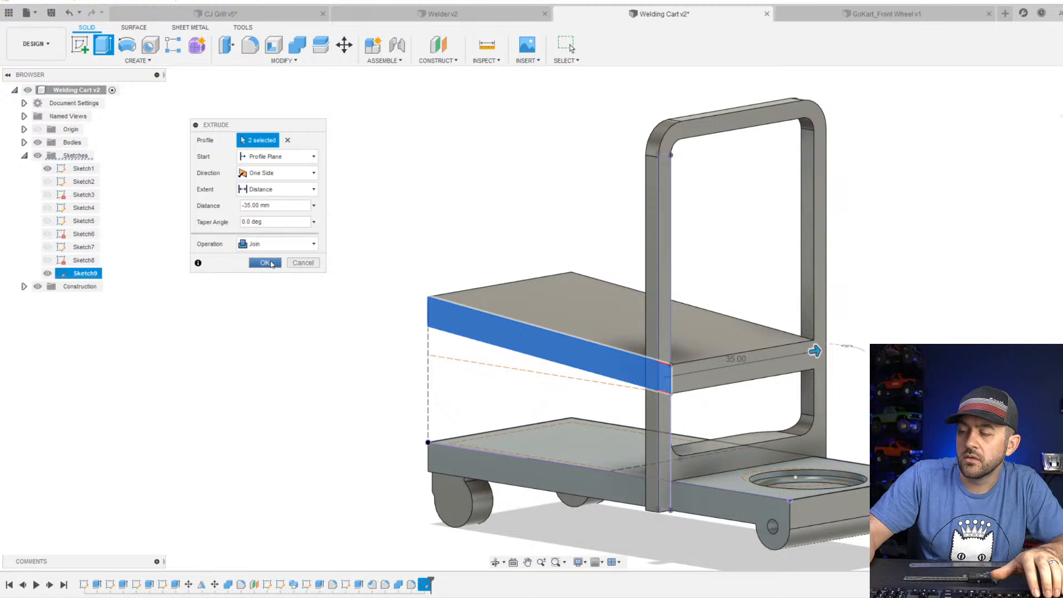
click(265, 262)
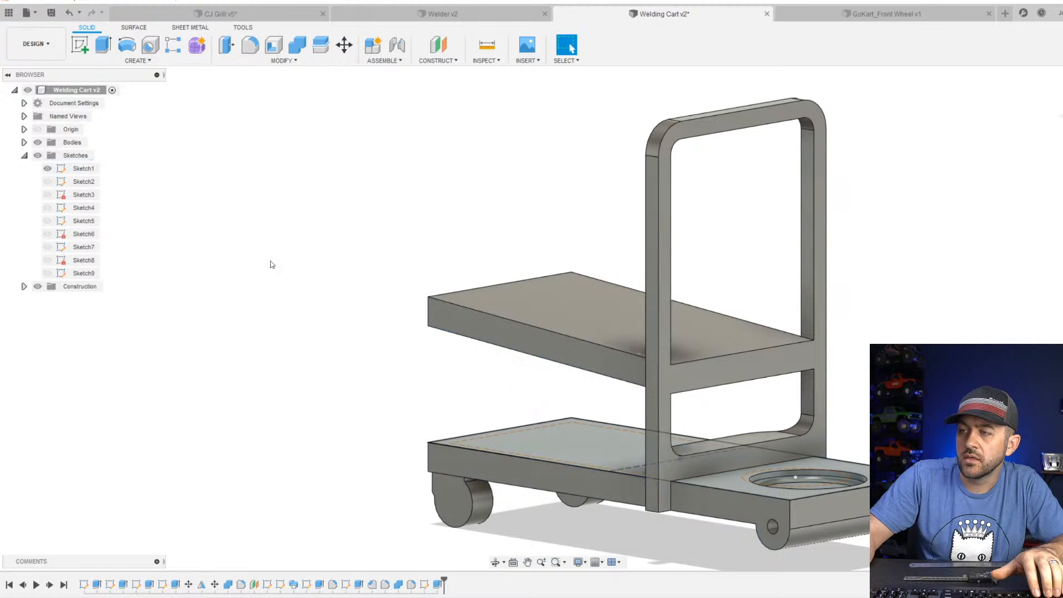
List the bodies and toggle Body5's visibility to check which parts of the cart it includes.
click(24, 143)
click(48, 168)
click(47, 169)
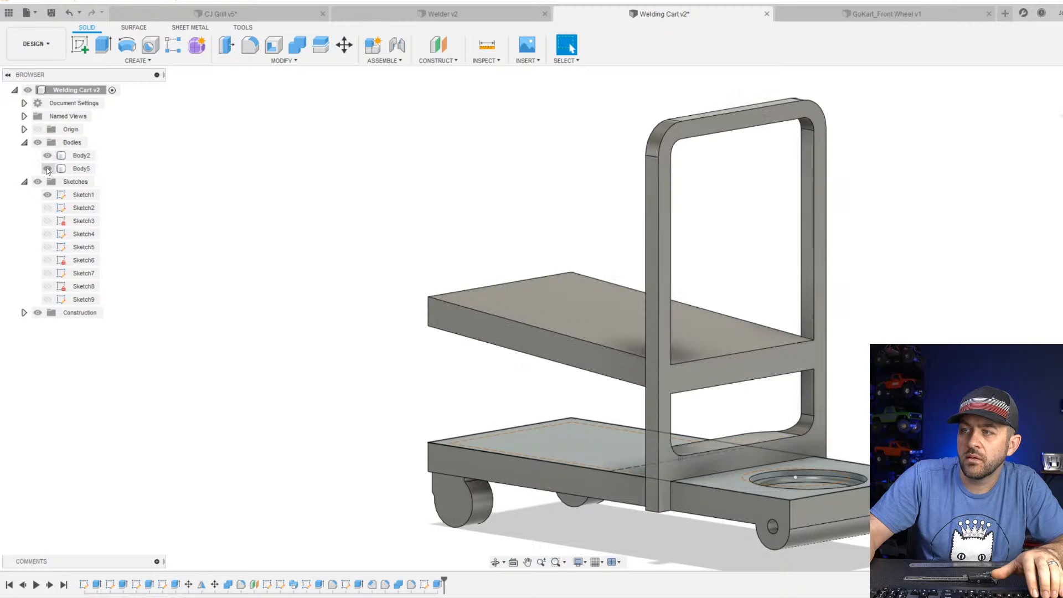
scroll(771, 319, up, 3)
scroll(700, 385, down, 3)
mouse_move(691, 405)
shift+middle_down()
mouse_move(642, 403)
mouse_move(719, 407)
mouse_move(672, 408)
shift+middle_up()
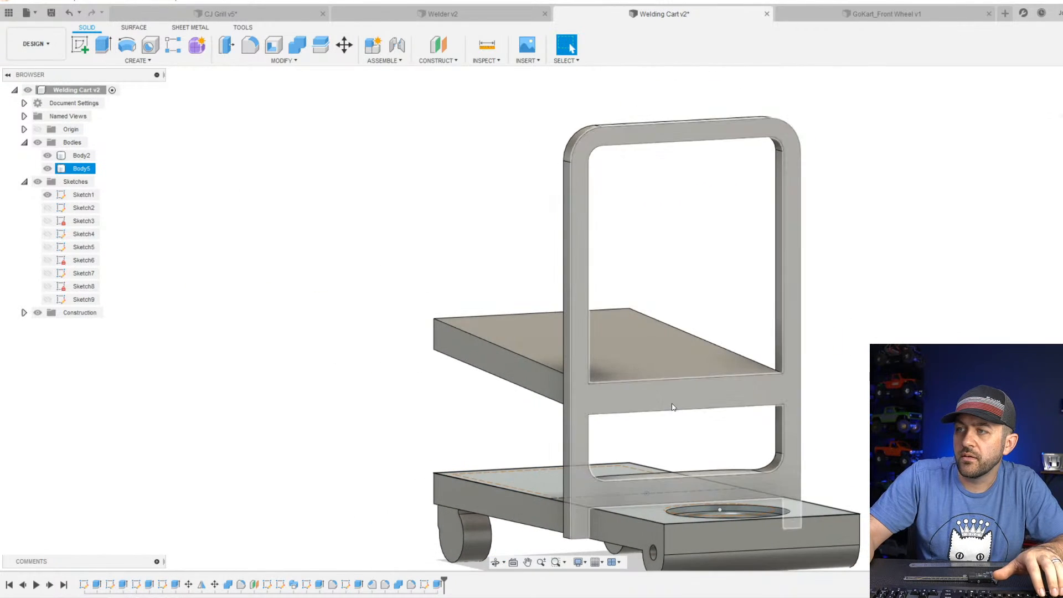
Examine the sloped shelf from several sides, checking its angle, its joint with the uprights and its clearance above the base.
mouse_move(655, 142)
shift+middle_down()
mouse_move(621, 199)
mouse_move(675, 238)
mouse_move(690, 221)
mouse_move(640, 227)
mouse_move(593, 282)
mouse_move(610, 211)
mouse_move(603, 205)
mouse_move(586, 238)
mouse_move(548, 249)
mouse_move(545, 221)
mouse_move(587, 235)
shift+middle_up()
shift+middle_drag(960, 282, 952, 245)
scroll(863, 249, down, 3)
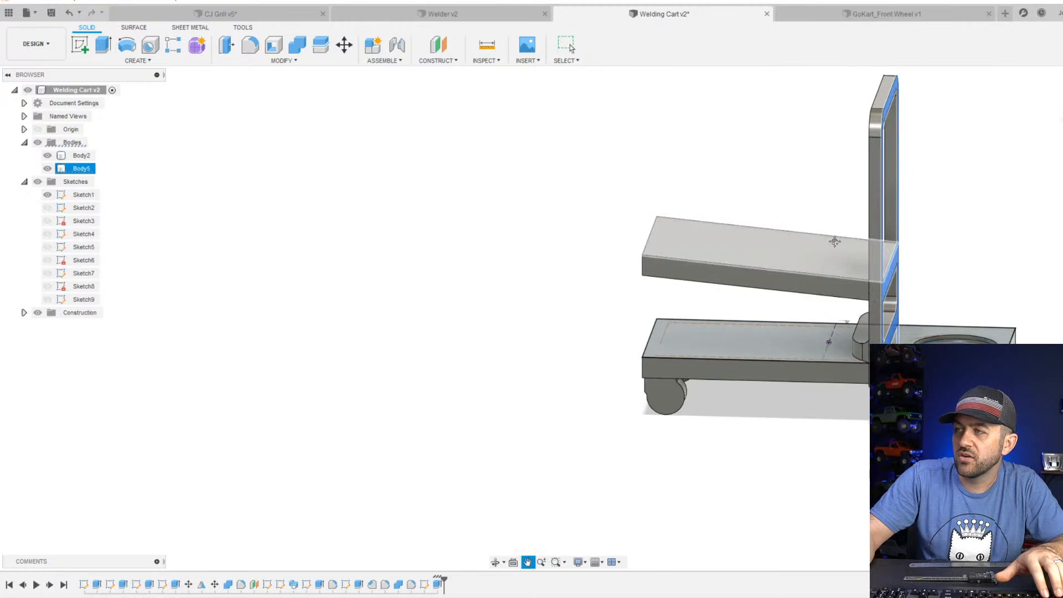
middle_drag(835, 239, 676, 390)
scroll(675, 389, up, 3)
mouse_move(652, 463)
middle_down()
mouse_move(670, 370)
mouse_move(683, 356)
mouse_move(670, 361)
mouse_move(764, 349)
middle_up()
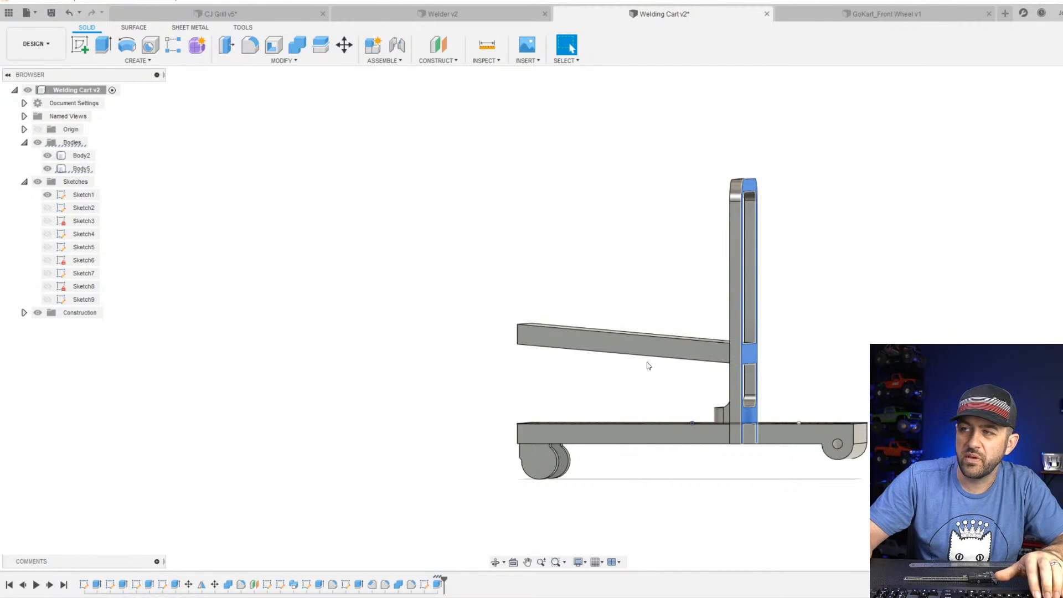
shift+middle_drag(676, 353, 560, 437)
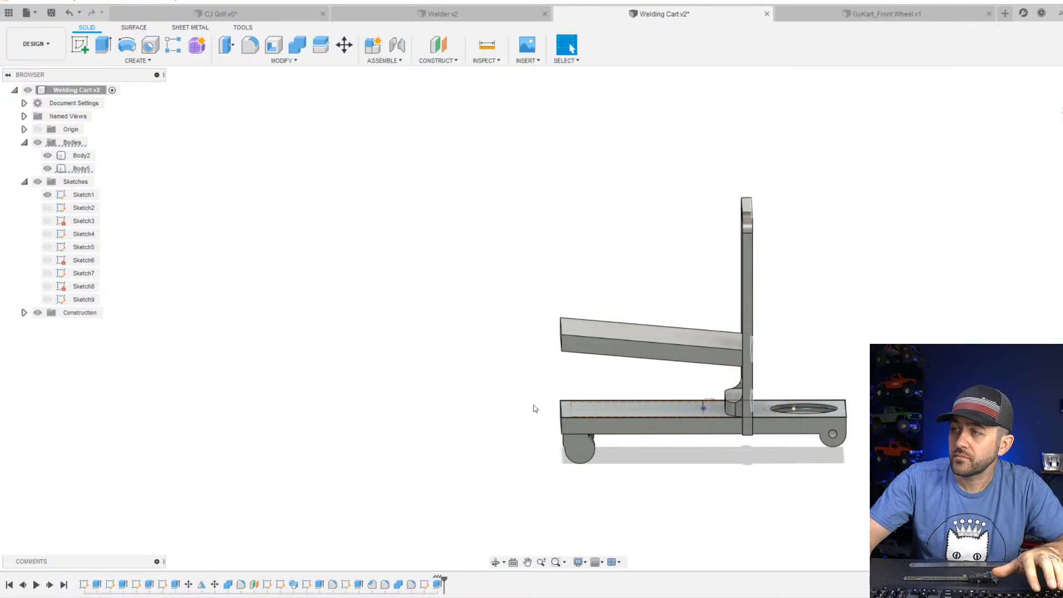
shift+middle_drag(816, 328, 739, 398)
scroll(702, 404, up, 2)
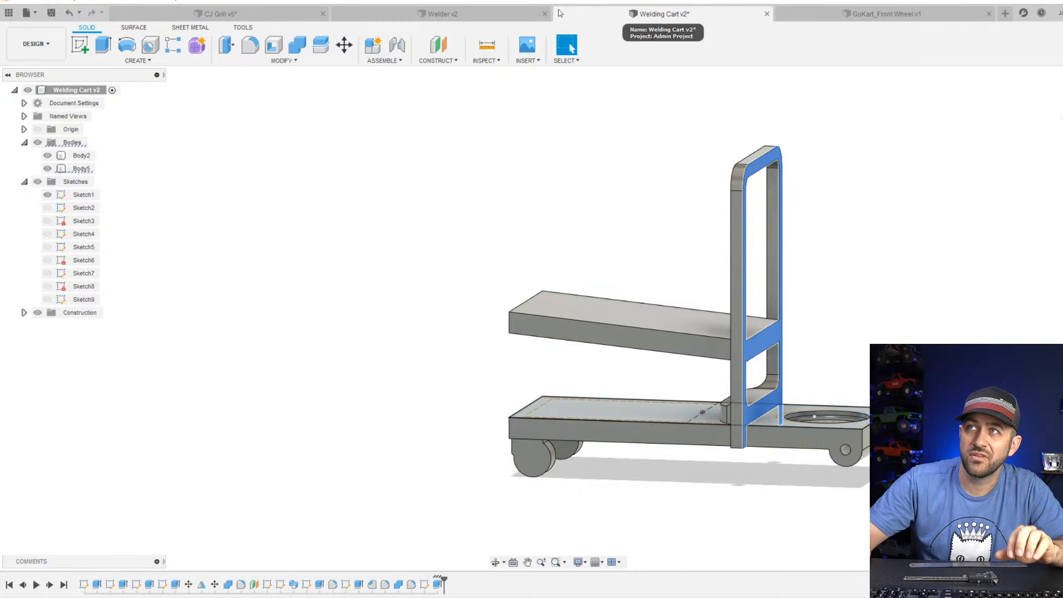
scroll(614, 342, down, 4)
scroll(658, 429, up, 2)
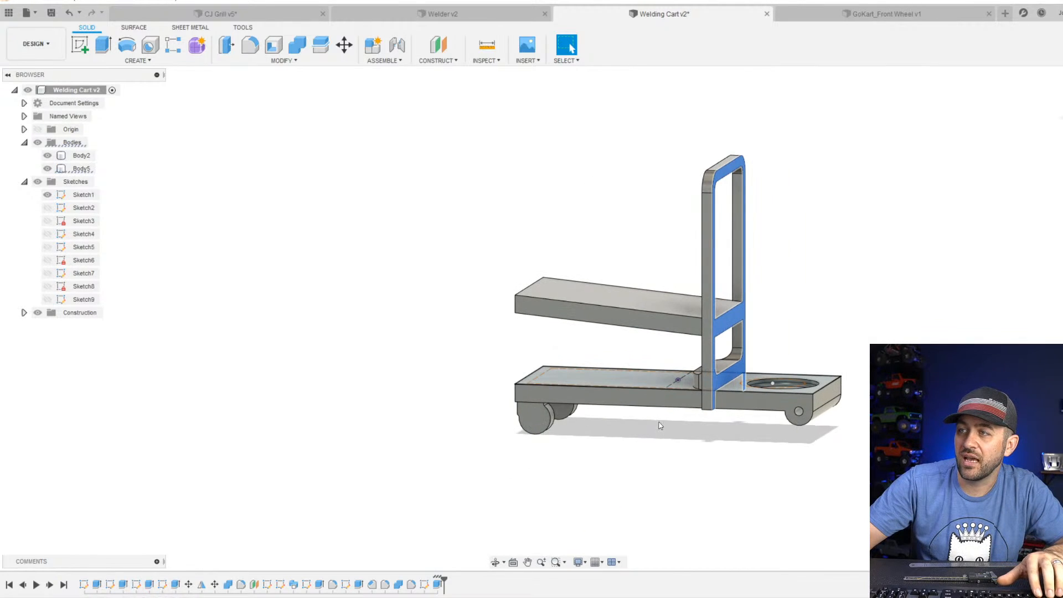
mouse_move(690, 302)
shift+middle_down()
mouse_move(686, 271)
mouse_move(674, 269)
mouse_move(707, 273)
mouse_move(683, 285)
shift+middle_up()
scroll(611, 398, down, 2)
scroll(553, 347, up, 5)
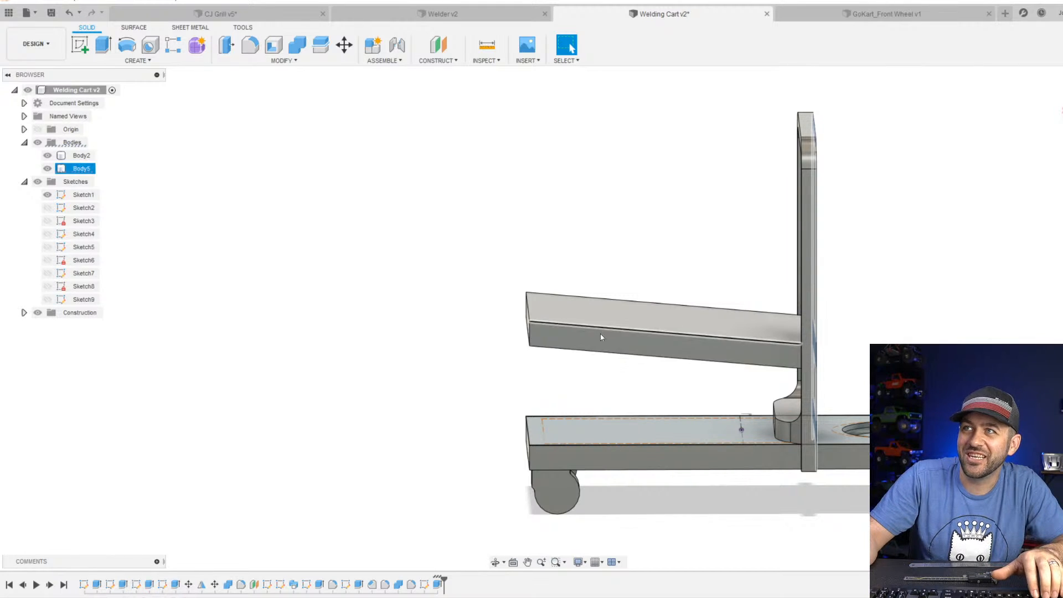
mouse_move(603, 337)
shift+middle_down()
mouse_move(590, 320)
mouse_move(610, 326)
mouse_move(606, 340)
shift+middle_up()
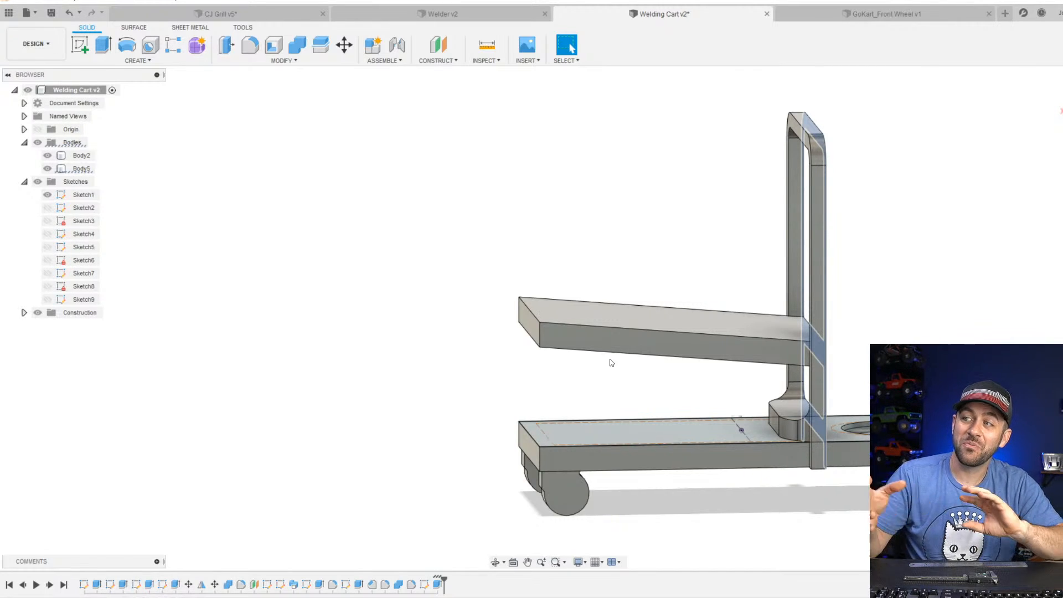
scroll(611, 362, down, 3)
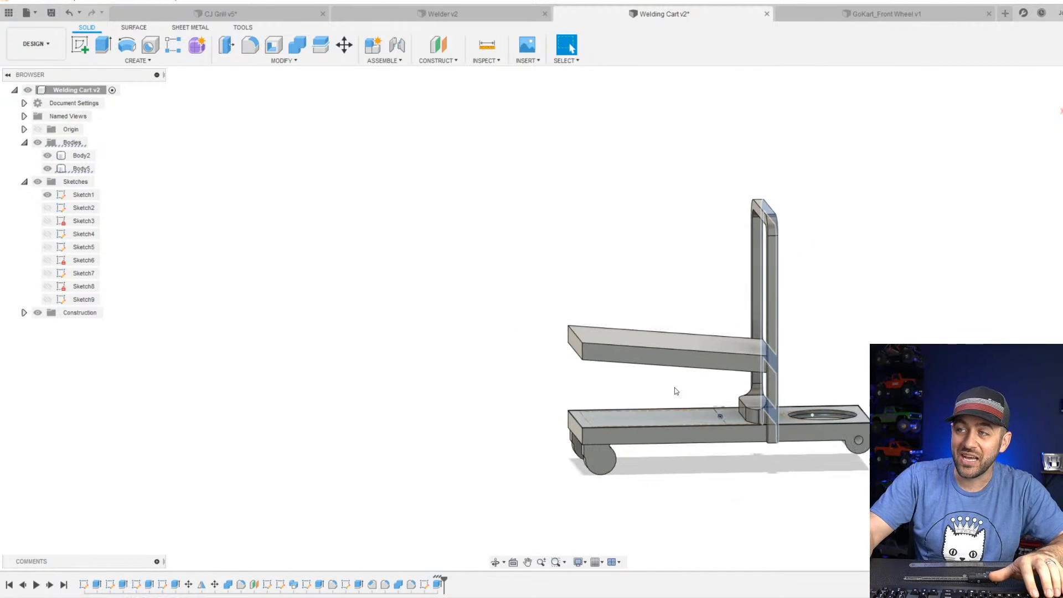
scroll(675, 392, up, 4)
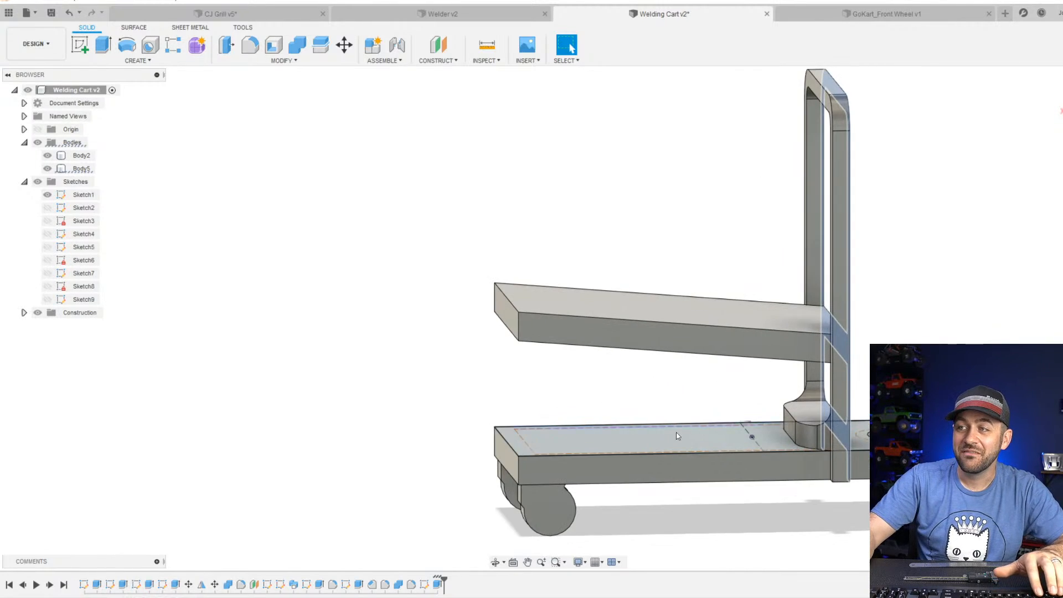
click(753, 447)
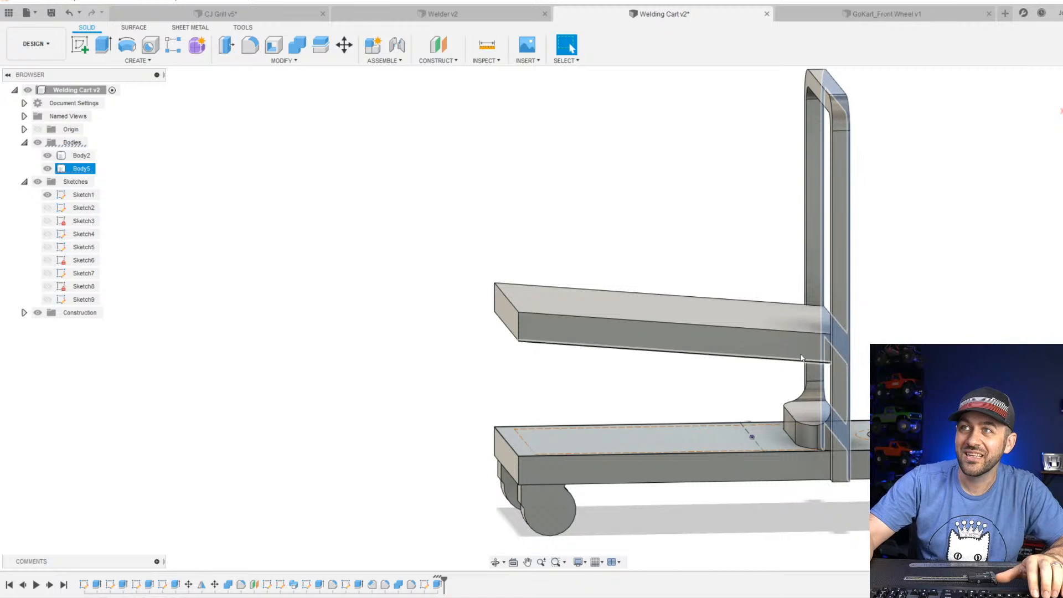
scroll(576, 421, down, 1)
scroll(532, 406, up, 5)
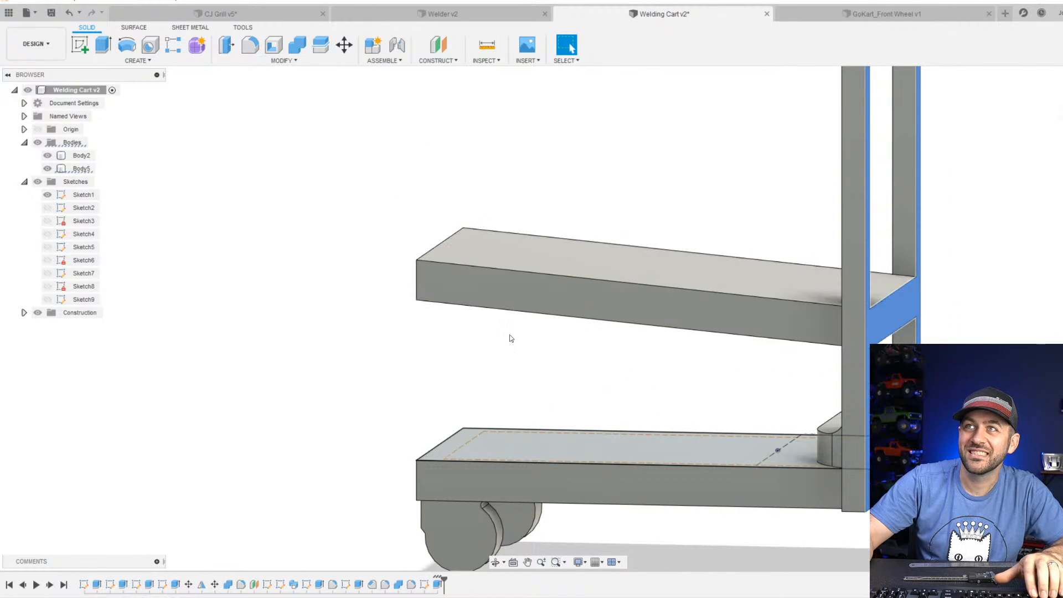
scroll(505, 345, up, 2)
scroll(505, 346, down, 3)
shift+middle_drag(512, 341, 495, 390)
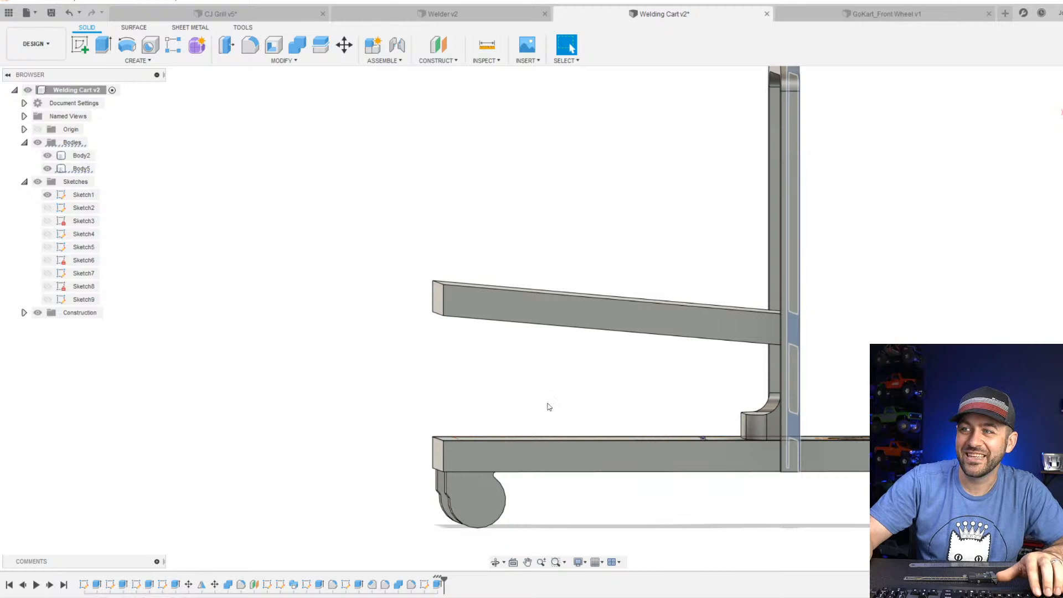
Bring up the Harbor Freight welding cart page in the web browser and compare its product photo with the modelled cart.
click(87, 49)
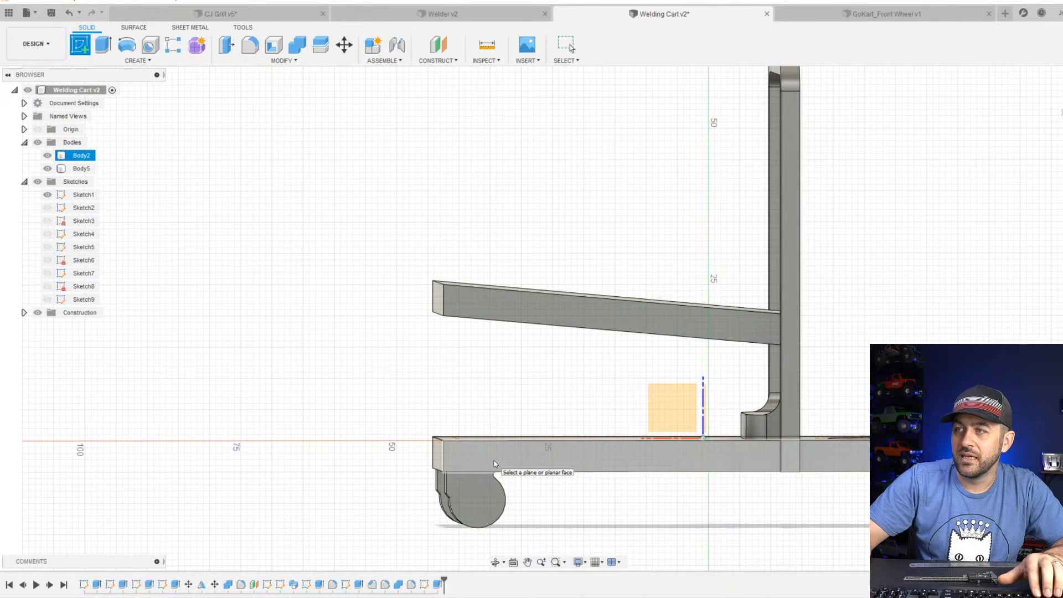
shift+middle_drag(494, 464, 862, 430)
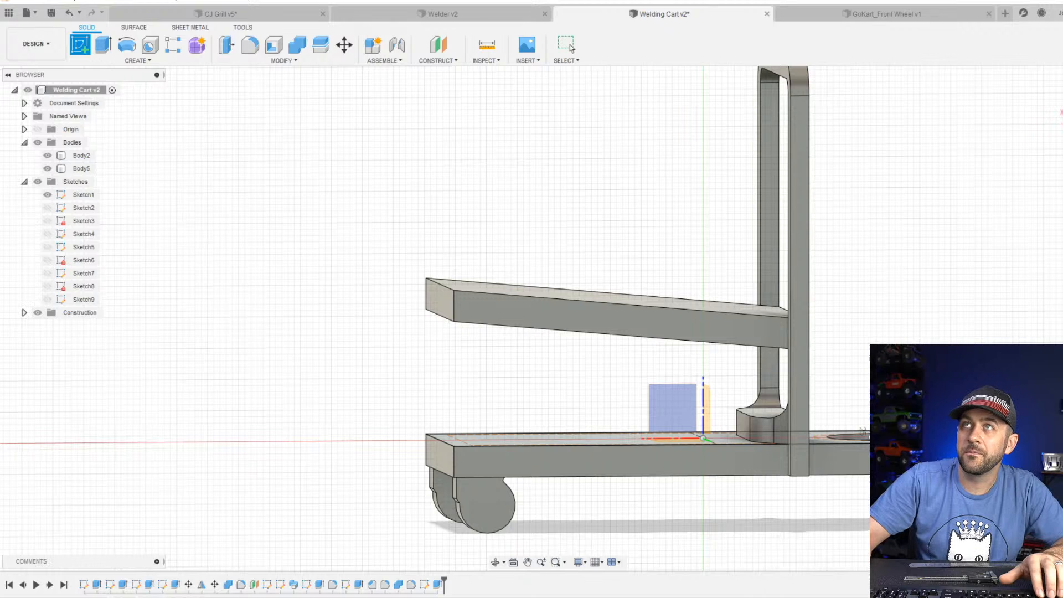
drag(332, 0, 425, 58)
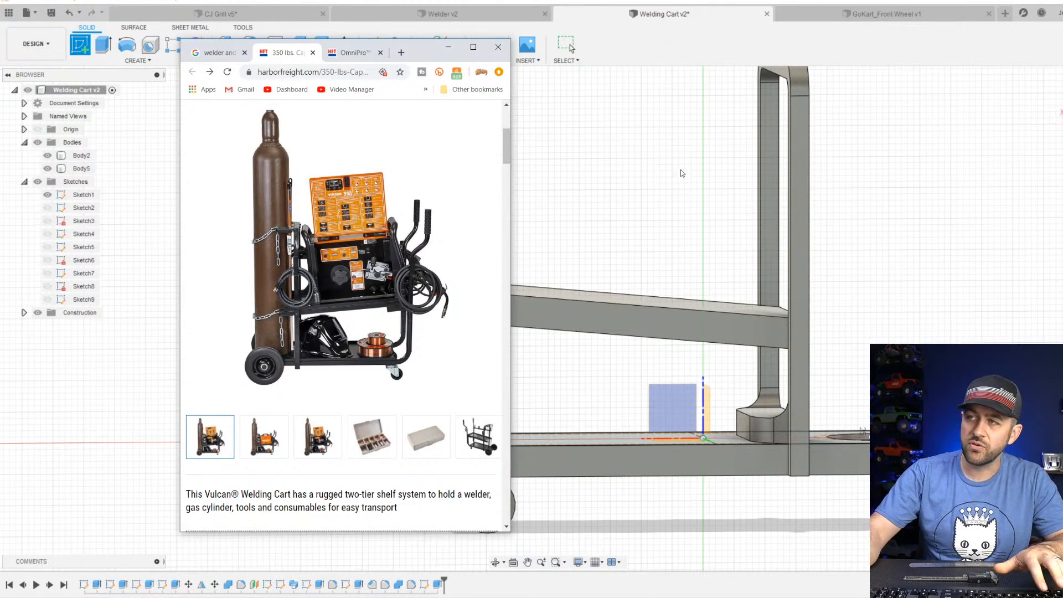
shift+middle_drag(755, 170, 692, 191)
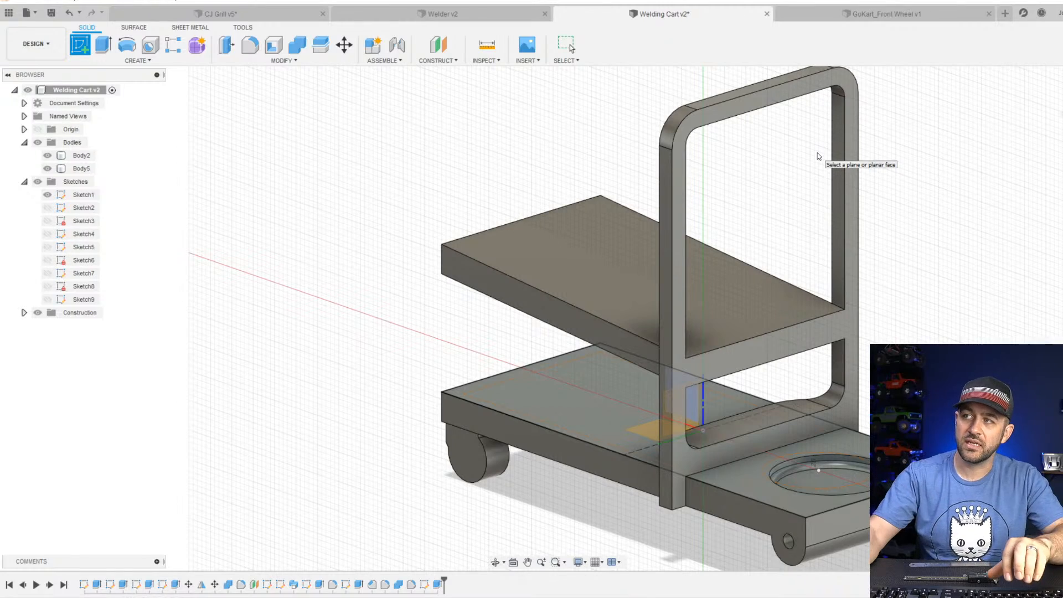
scroll(759, 188, down, 3)
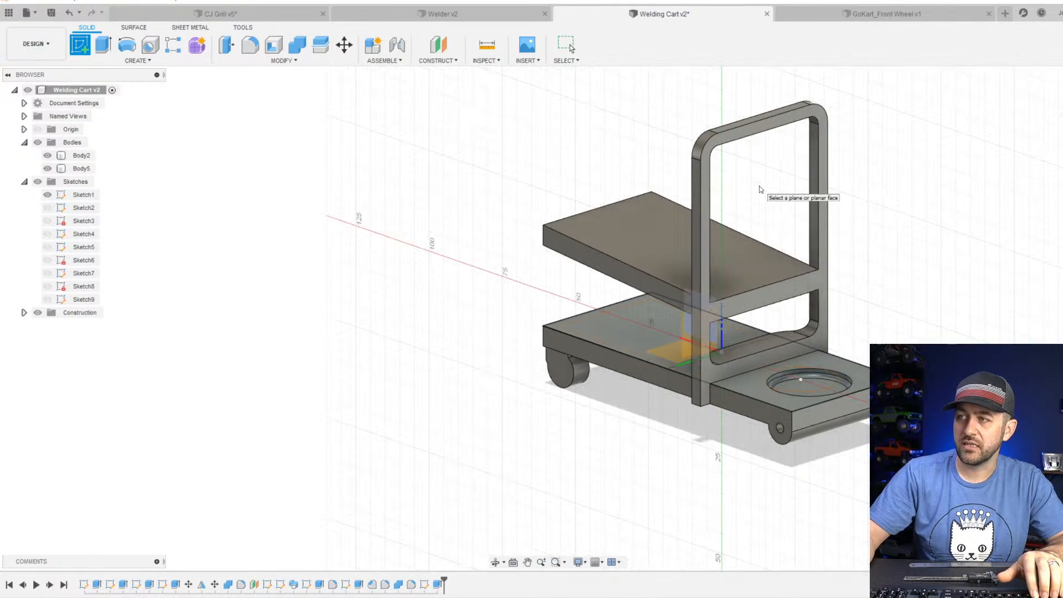
mouse_move(675, 293)
shift+middle_down()
mouse_move(659, 279)
mouse_move(752, 287)
mouse_move(678, 347)
shift+middle_up()
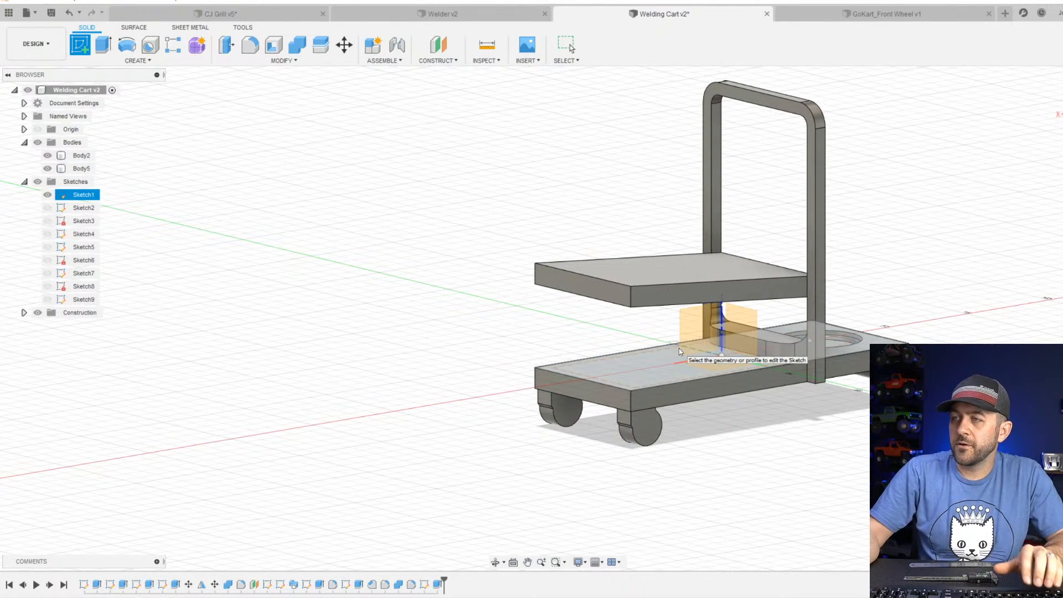
double_click(679, 348)
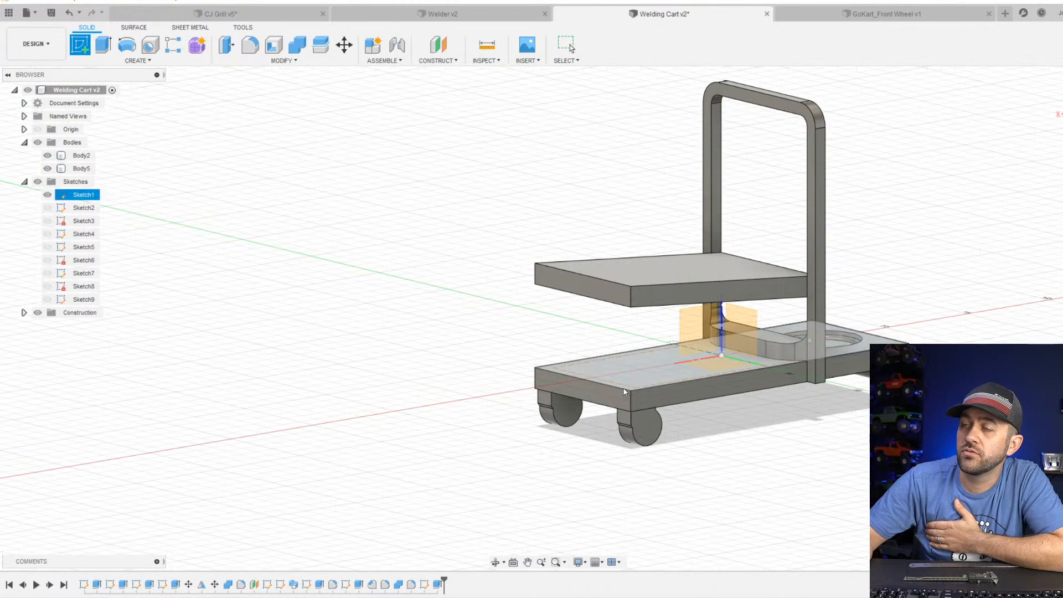
scroll(629, 295, down, 2)
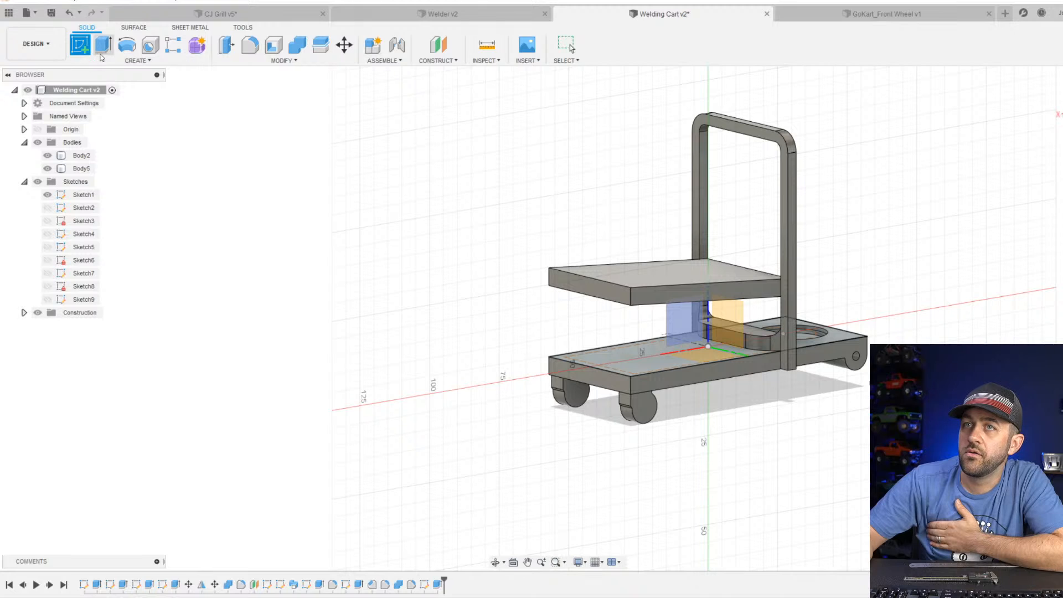
click(81, 52)
right_click(84, 48)
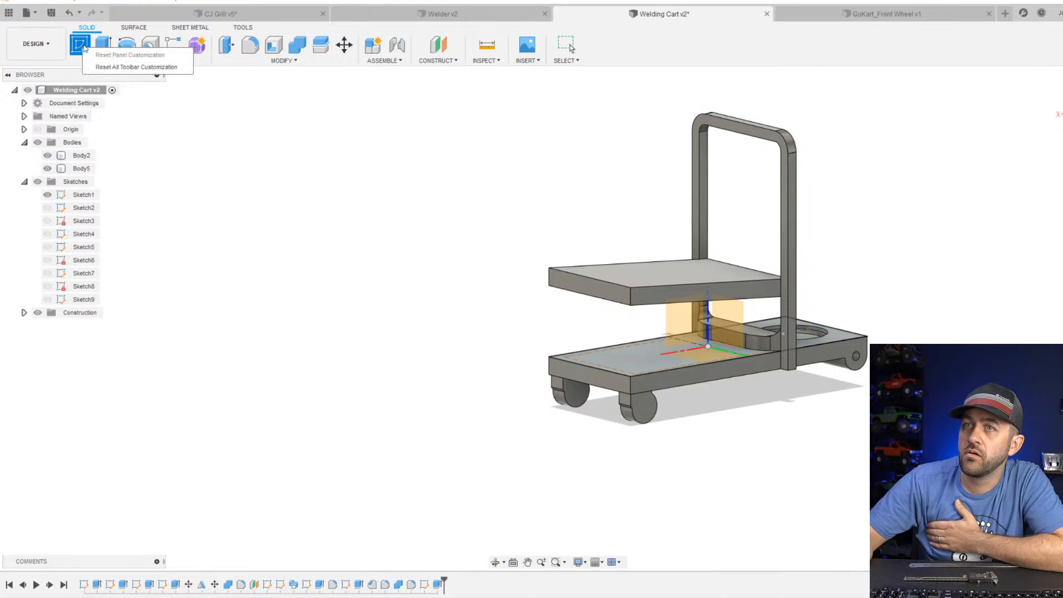
click(83, 47)
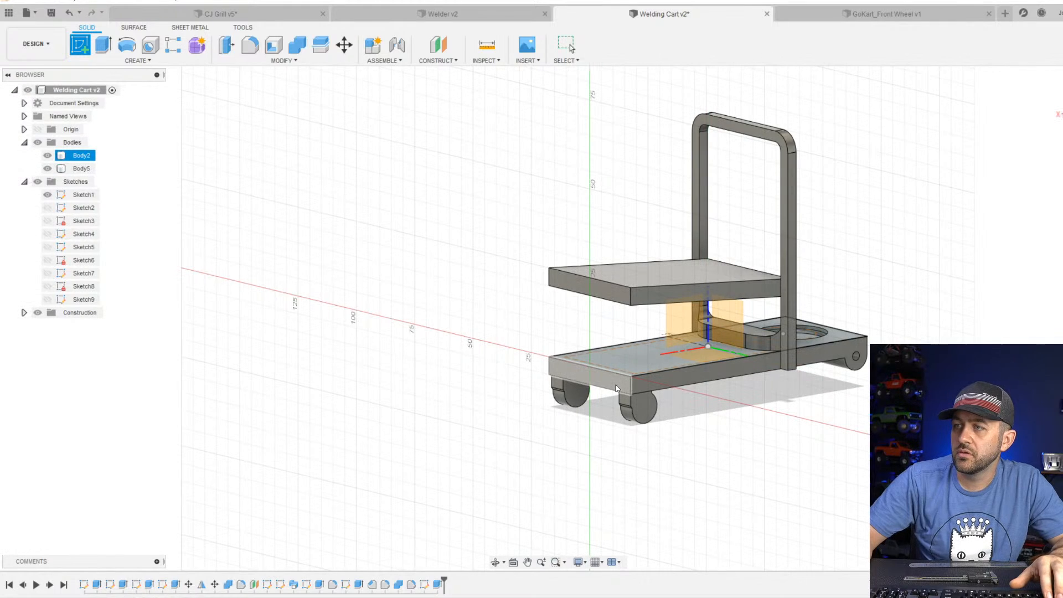
scroll(614, 364, up, 4)
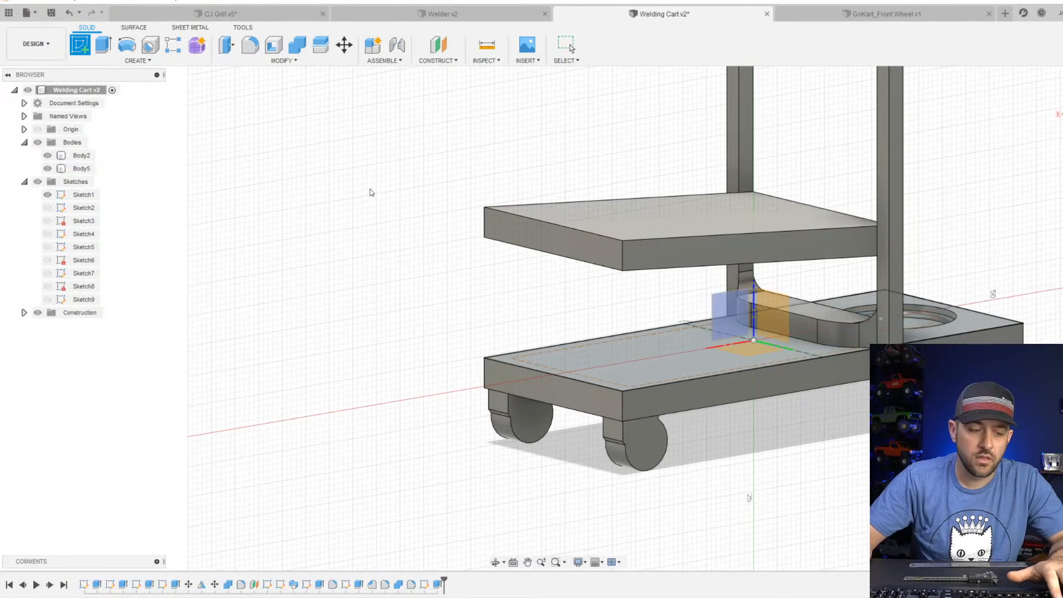
key(Escape)
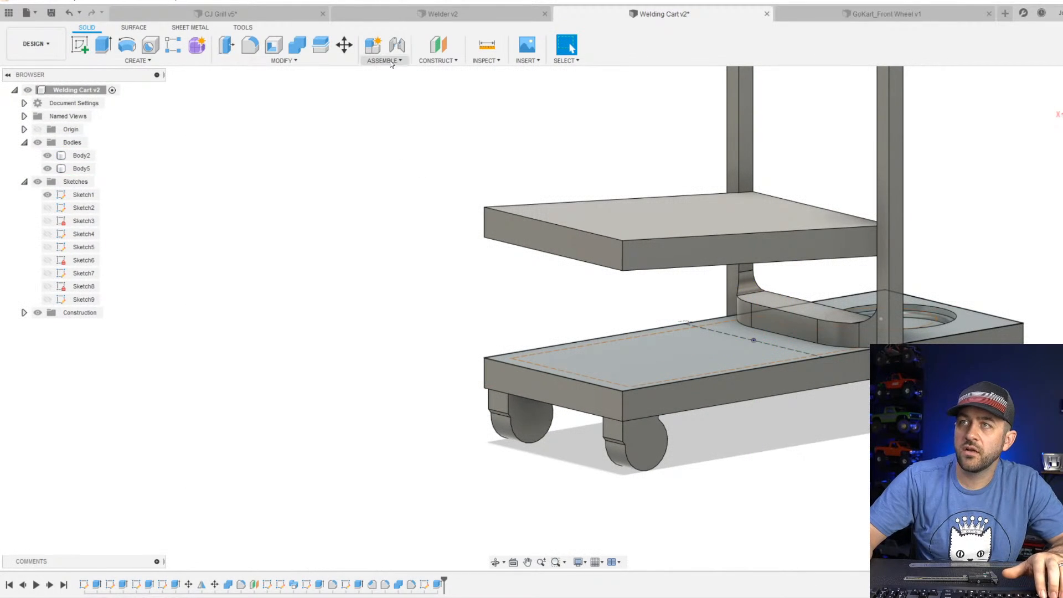
Create an offset plane -1.5 mm inward from the base's end face on the caster side.
click(438, 46)
click(584, 392)
shift+middle_drag(587, 391, 531, 385)
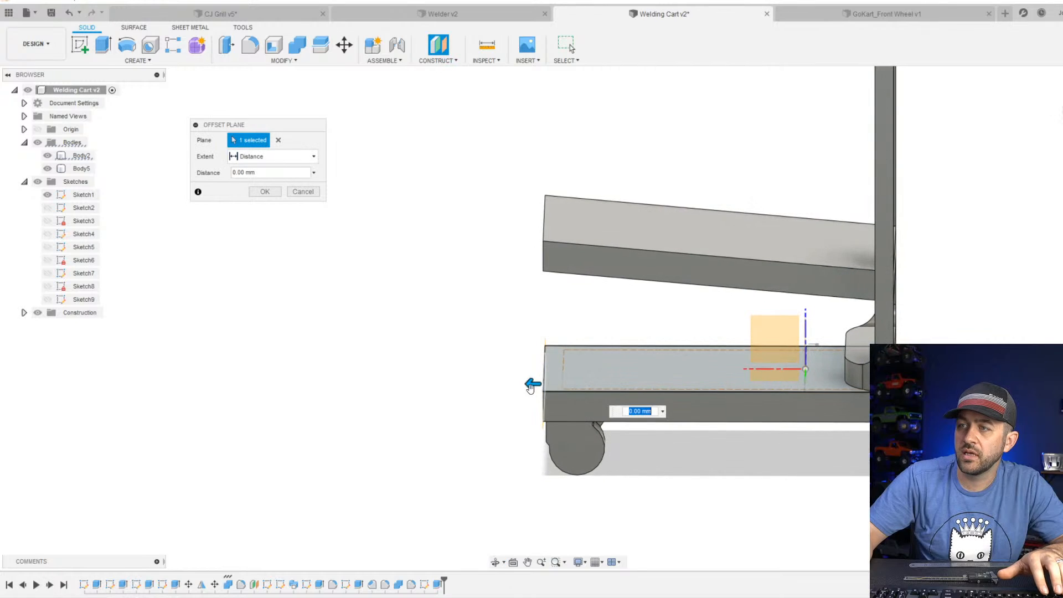
mouse_move(530, 383)
mouse_down()
mouse_move(555, 382)
mouse_move(541, 384)
mouse_up()
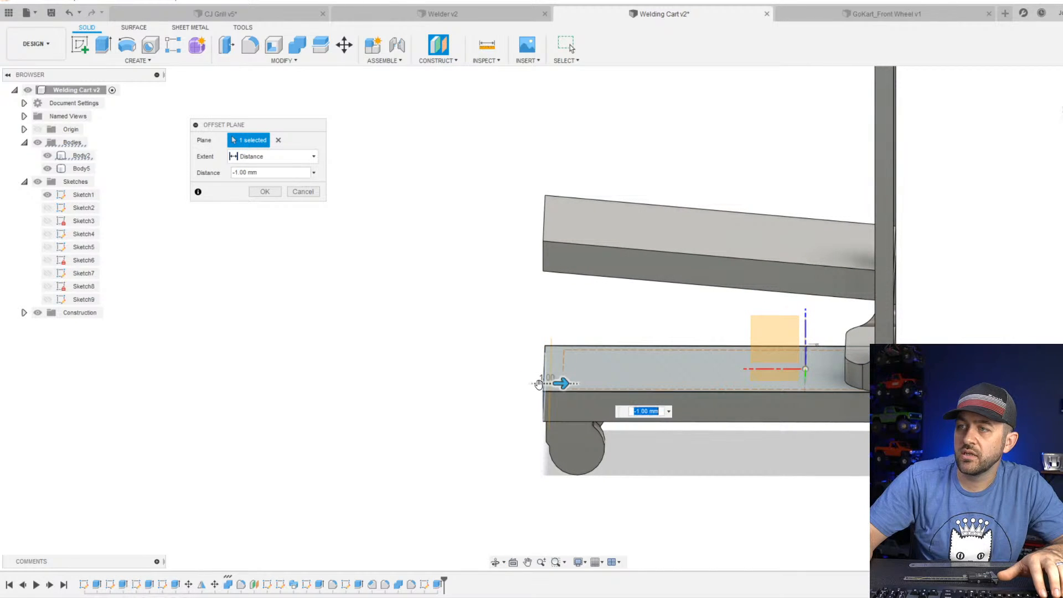
text(-1.5)
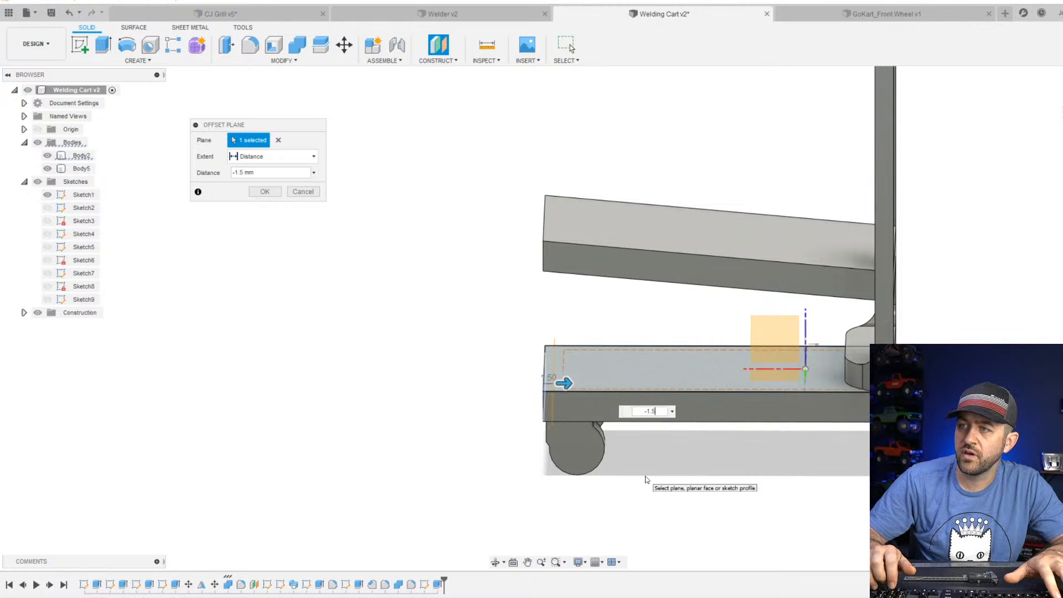
key(Return)
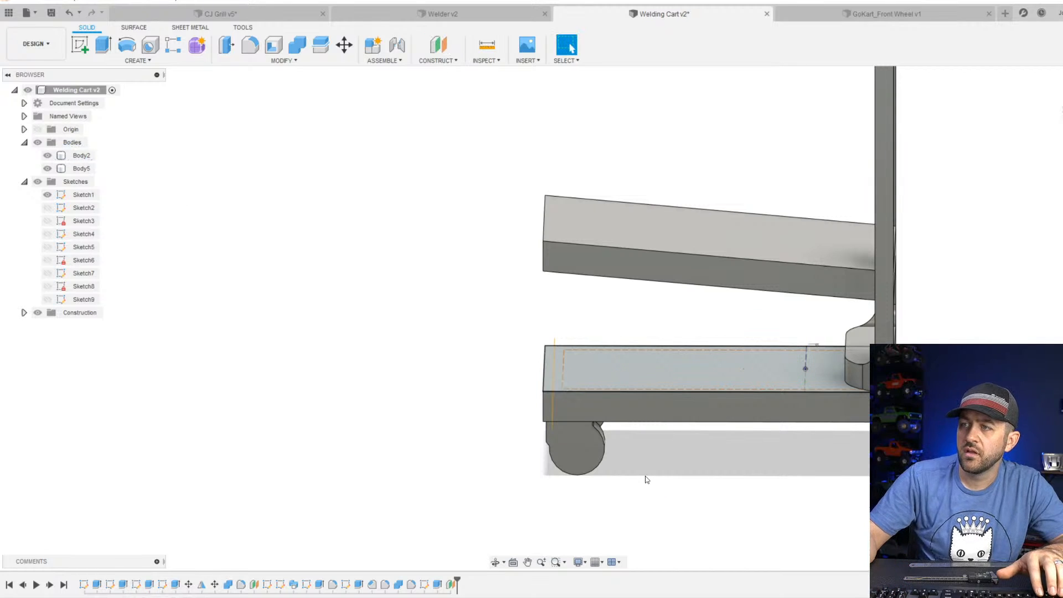
Start a sketch on the new offset plane and project the face of the existing upright frame into it.
shift+middle_drag(387, 330, 369, 167)
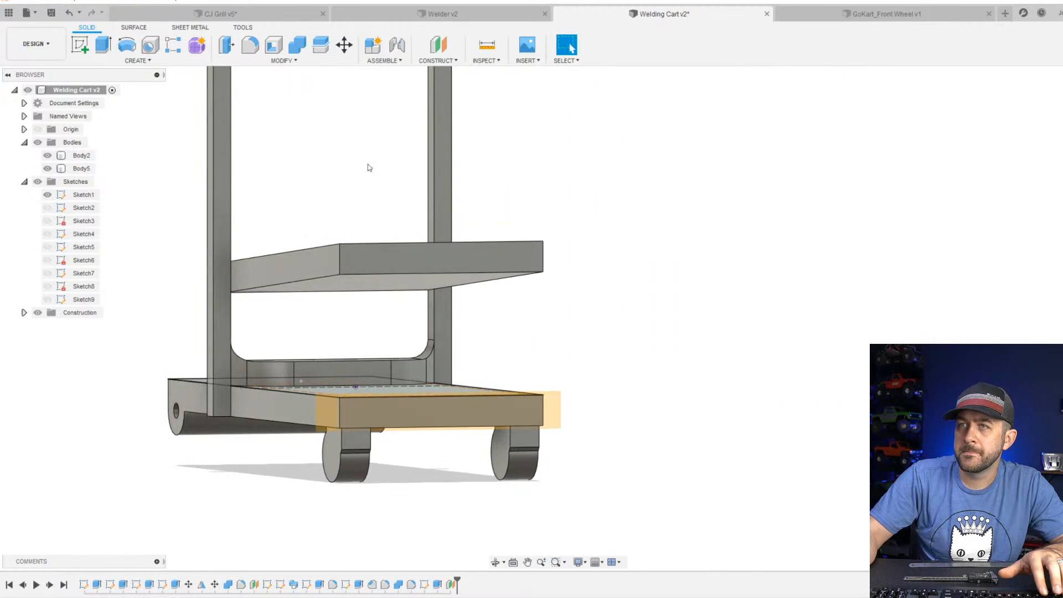
click(80, 44)
click(558, 397)
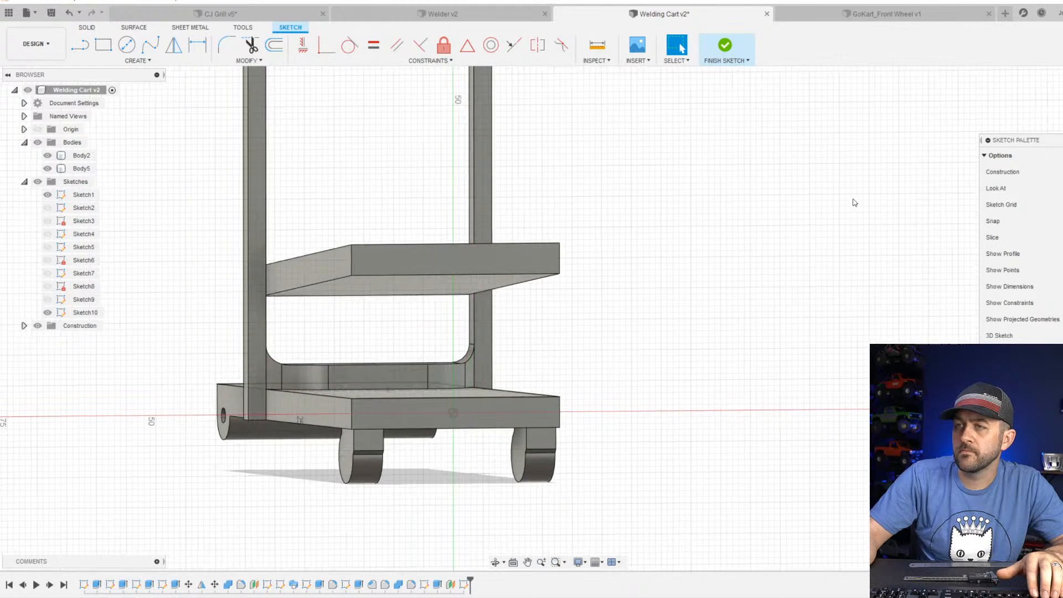
click(82, 44)
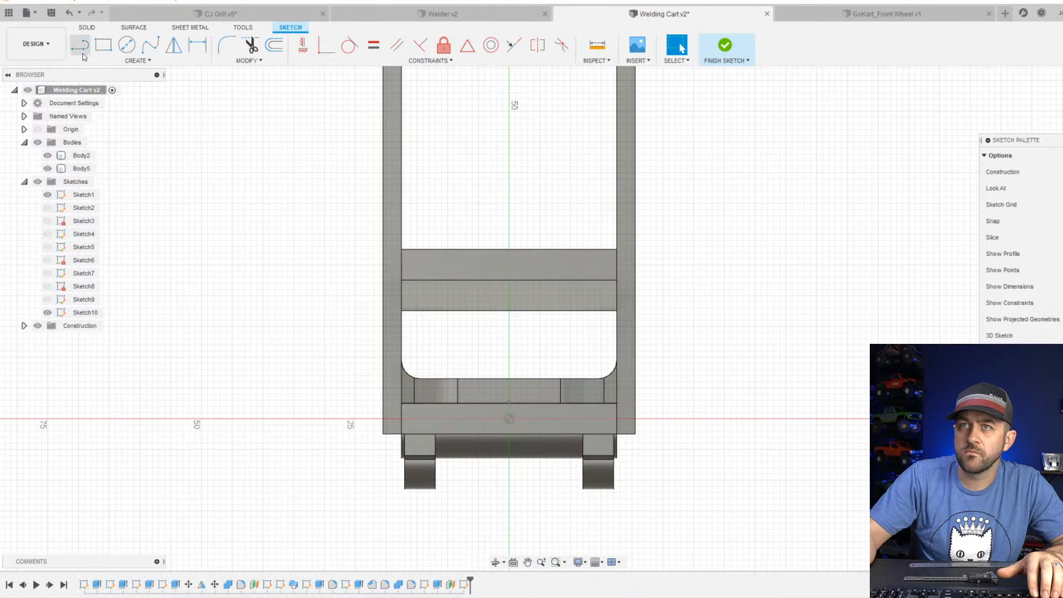
scroll(477, 364, up, 2)
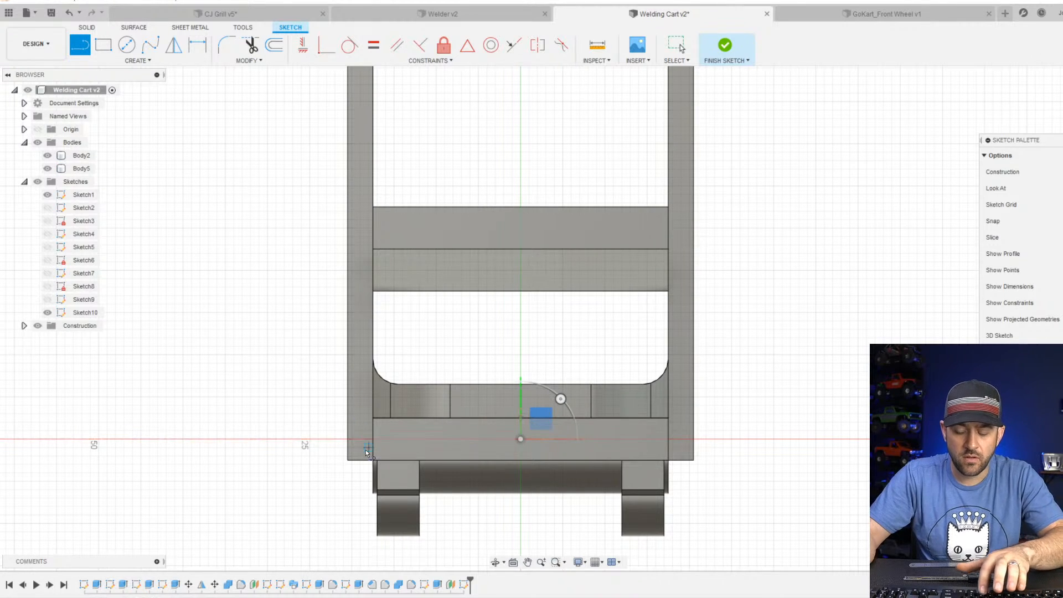
key(p)
click(354, 361)
scroll(424, 399, down, 2)
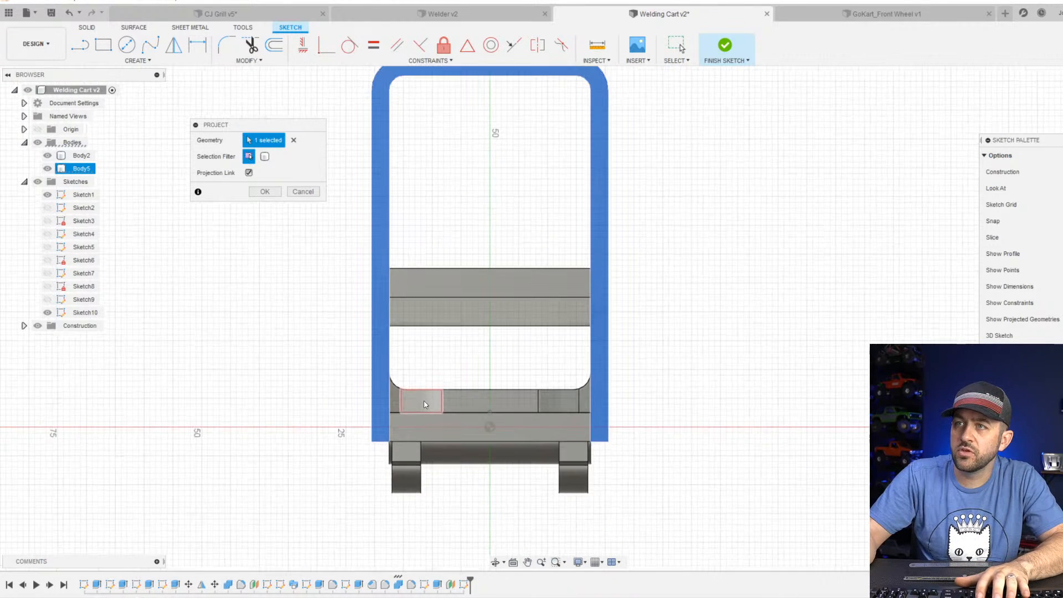
key(Return)
scroll(446, 432, up, 2)
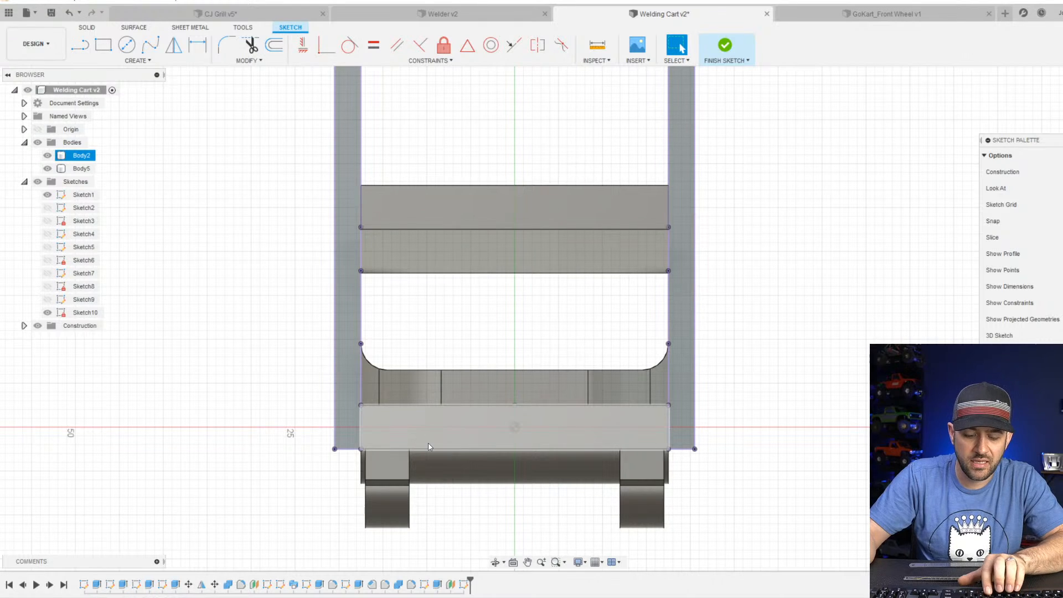
Sketch a three-line handle path between the bottom midpoints of the projected uprights, about 69.5 mm tall and 38 mm wide, checking the Harbor Freight cart photo.
key(l)
click(344, 450)
scroll(341, 277, down, 2)
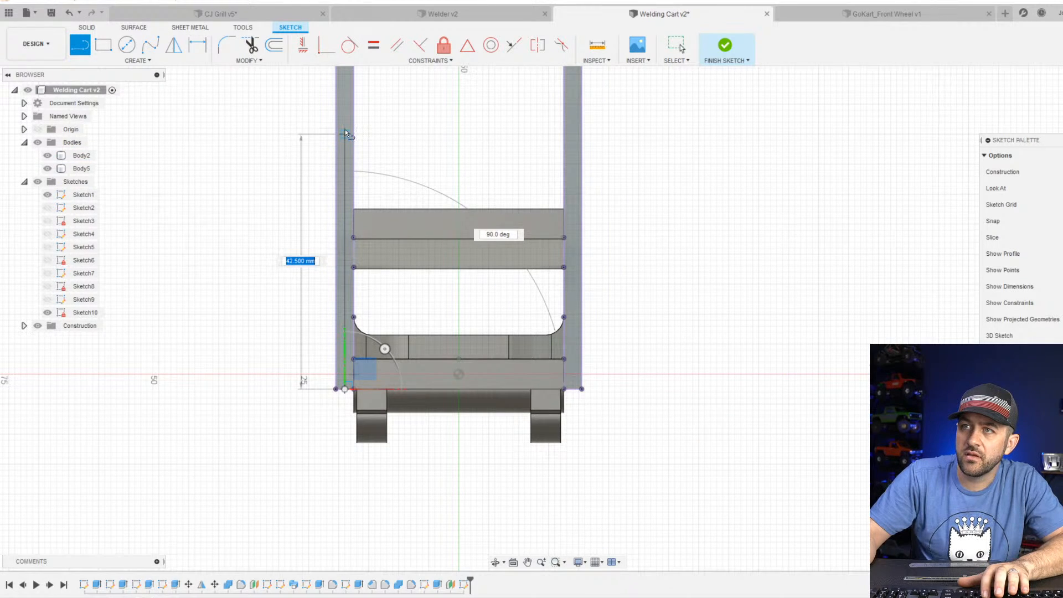
scroll(347, 130, down, 2)
middle_drag(347, 130, 357, 319)
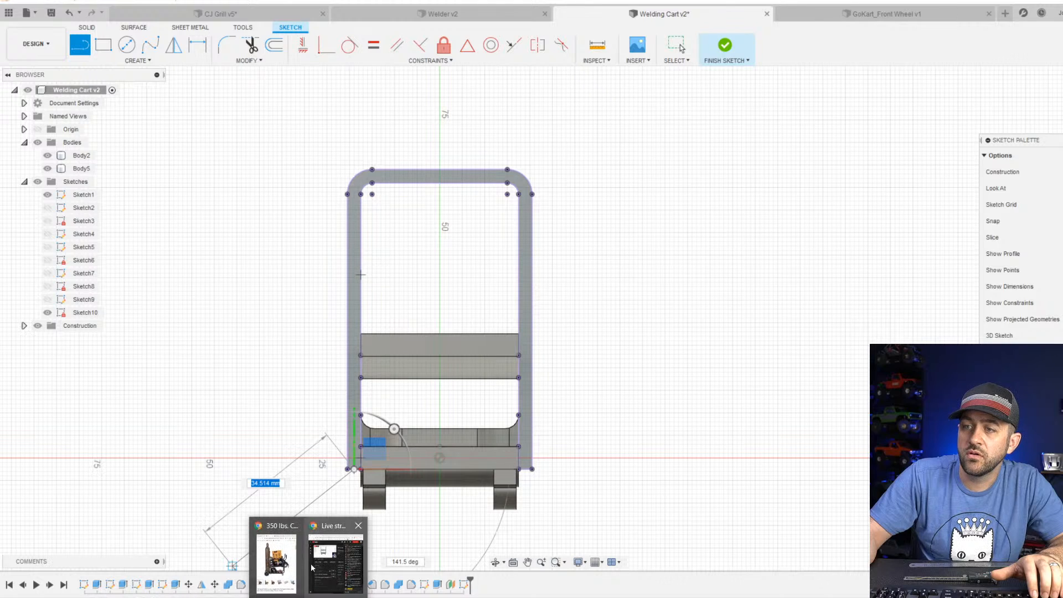
click(282, 546)
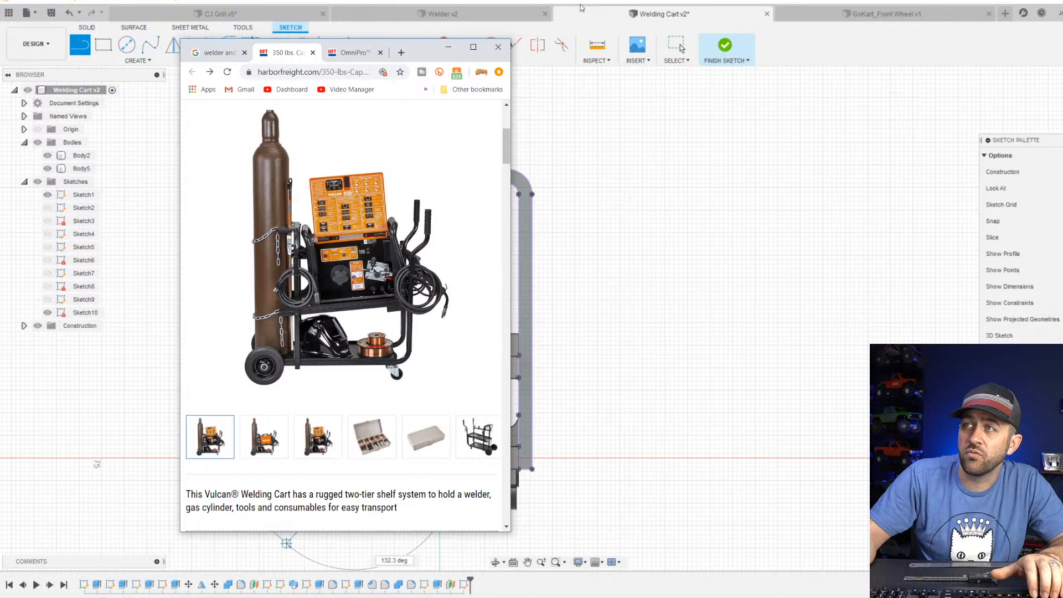
click(598, 18)
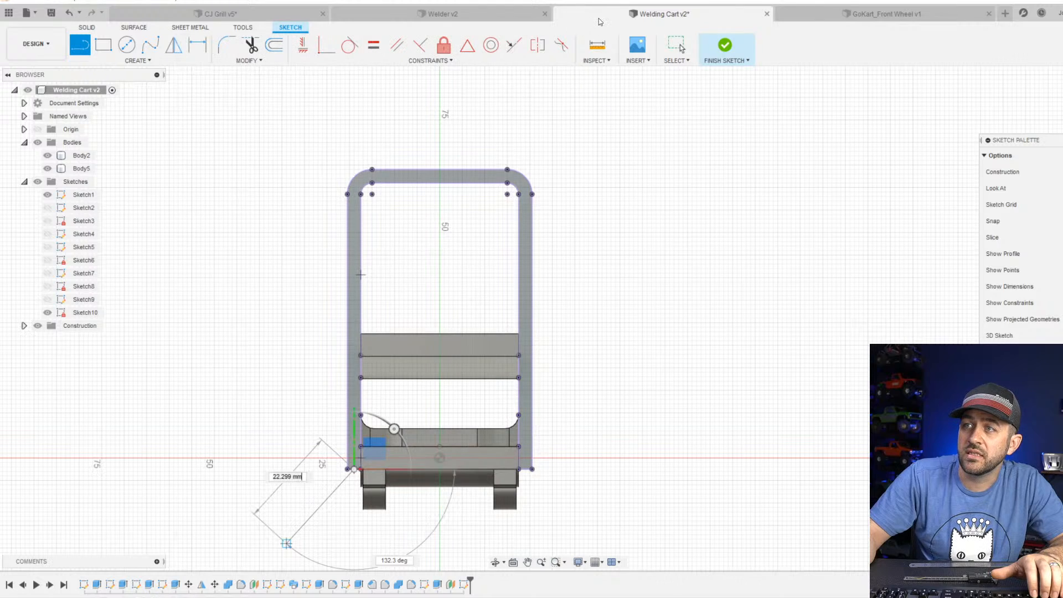
click(354, 155)
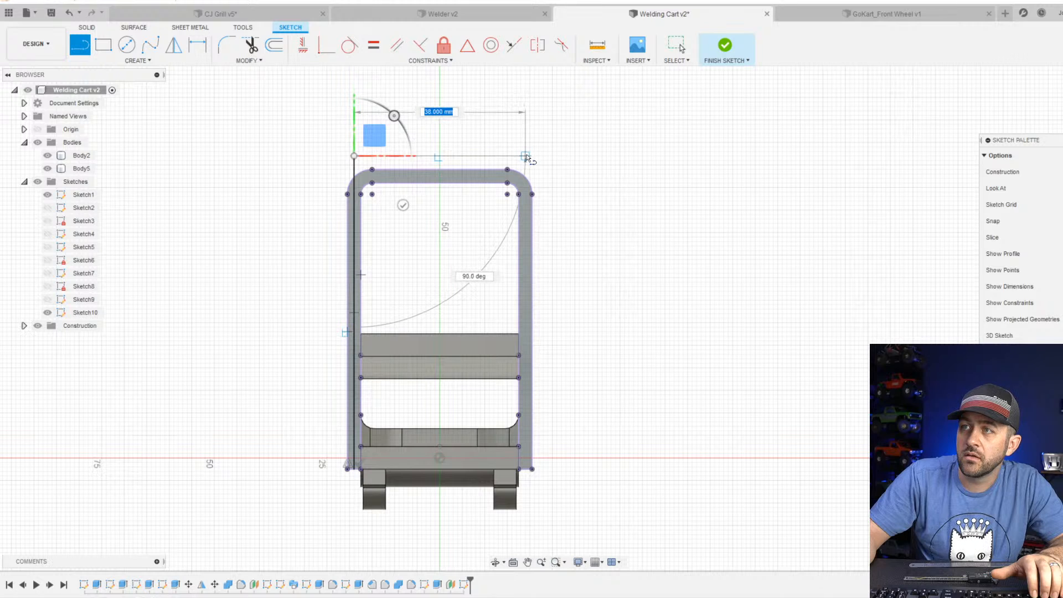
click(525, 155)
scroll(530, 427, up, 3)
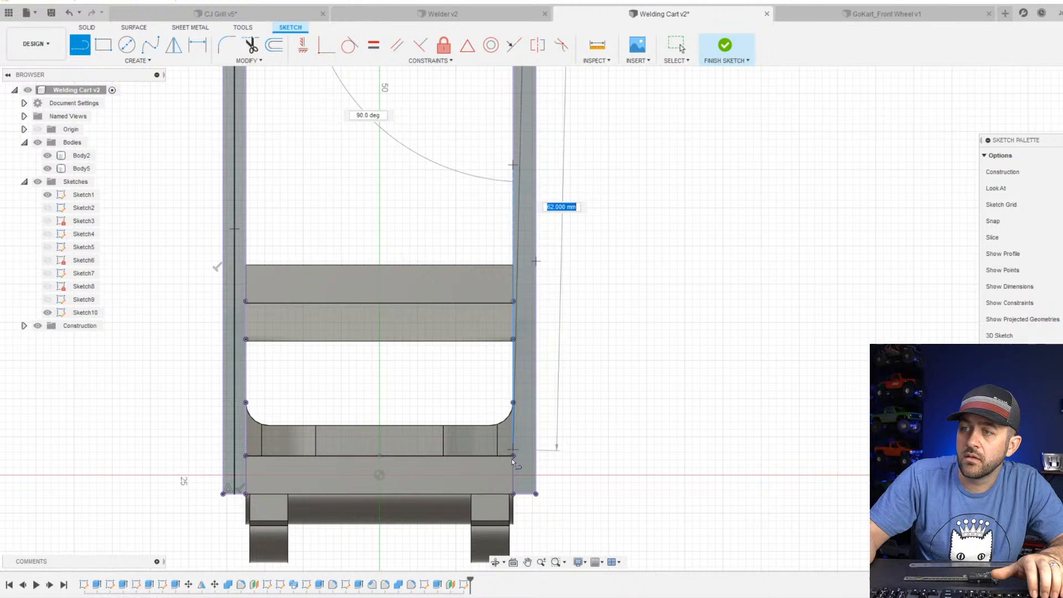
click(526, 493)
scroll(526, 493, down, 5)
key(Escape)
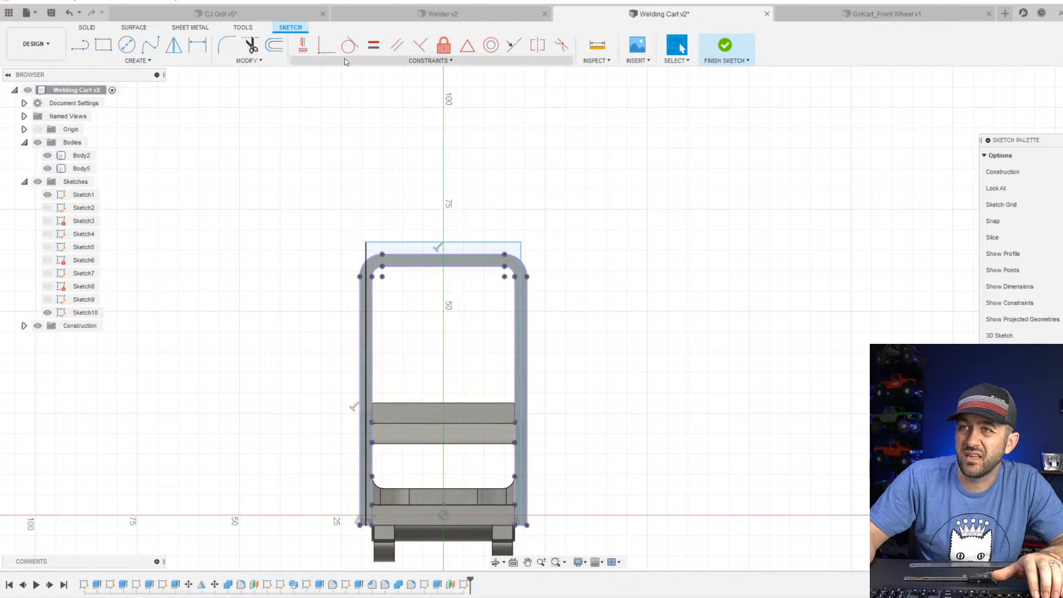
Fillet both upper corners of the handle path with a 4 mm radius.
click(225, 48)
scroll(344, 217, up, 4)
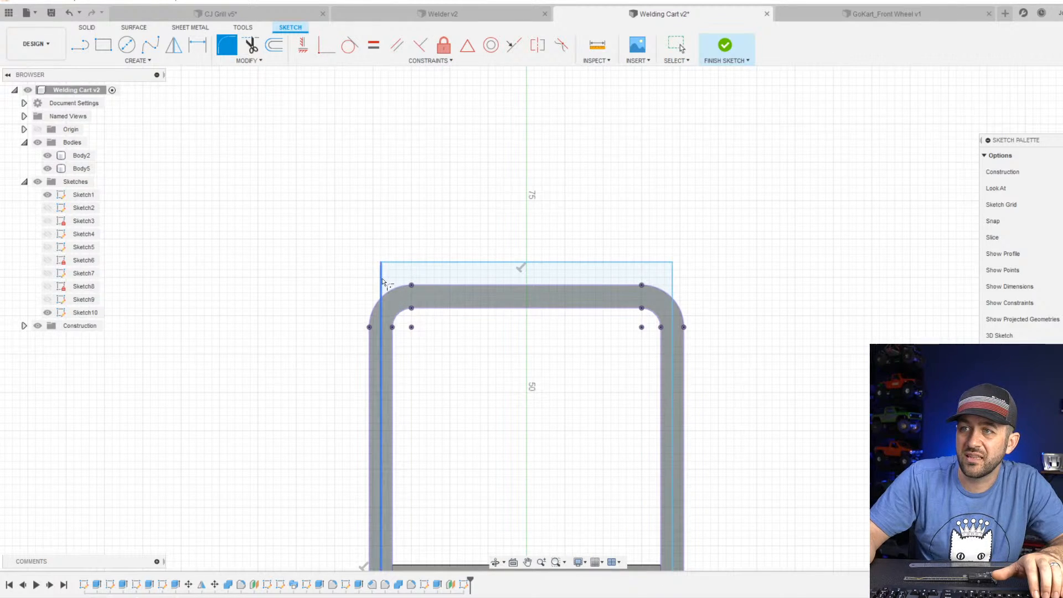
click(402, 268)
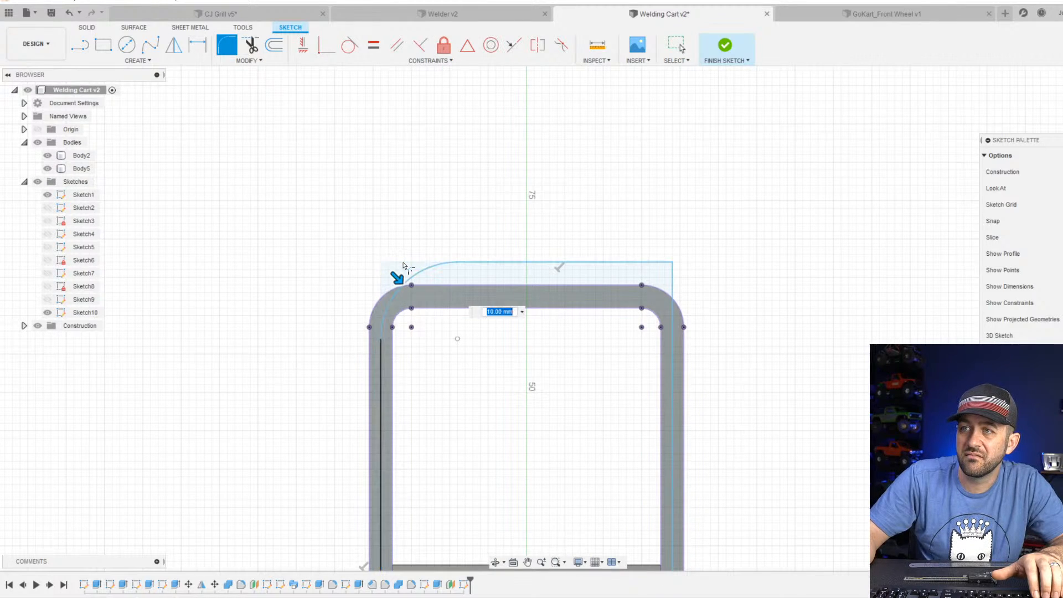
key(Return)
click(666, 277)
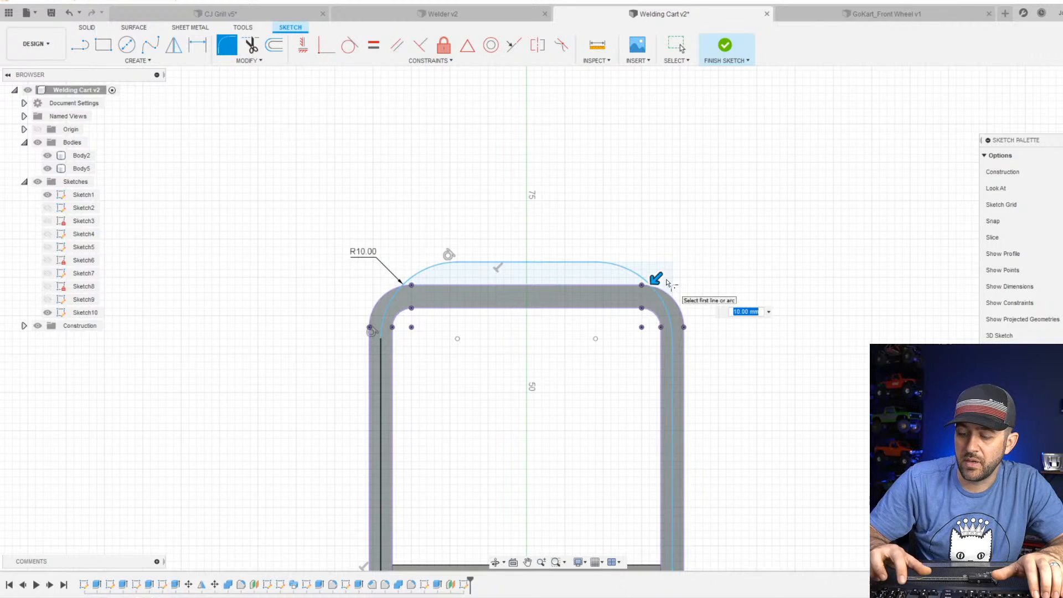
text(4)
key(Return)
scroll(478, 229, down, 3)
Dimension the handle path's height from the base's lower edge to the upper line as 69 mm and finish the sketch.
shift+middle_drag(435, 277, 503, 278)
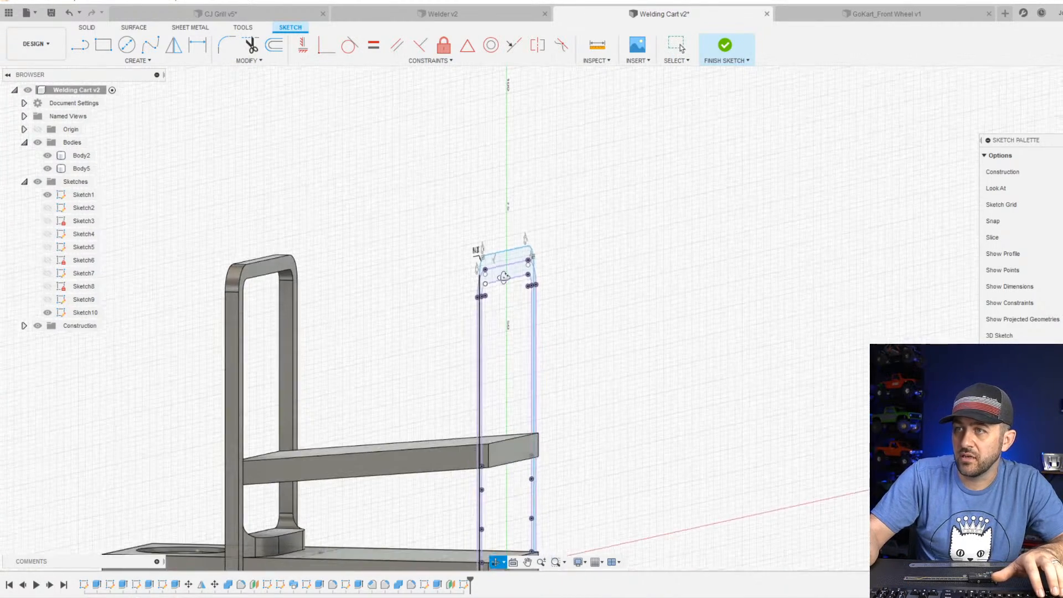
scroll(523, 297, down, 2)
scroll(523, 297, up, 3)
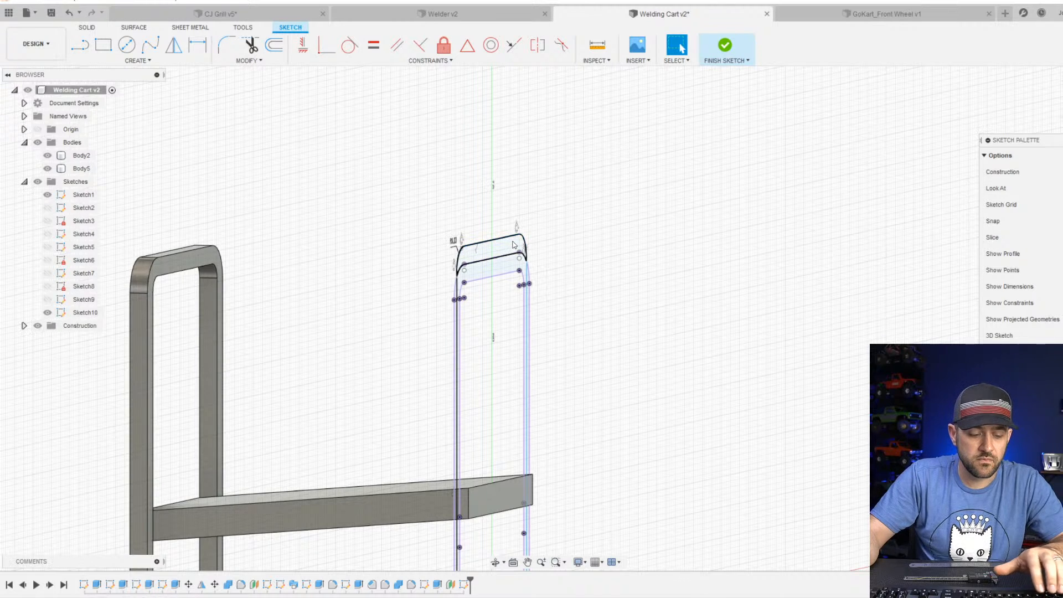
key(d)
scroll(490, 244, down, 3)
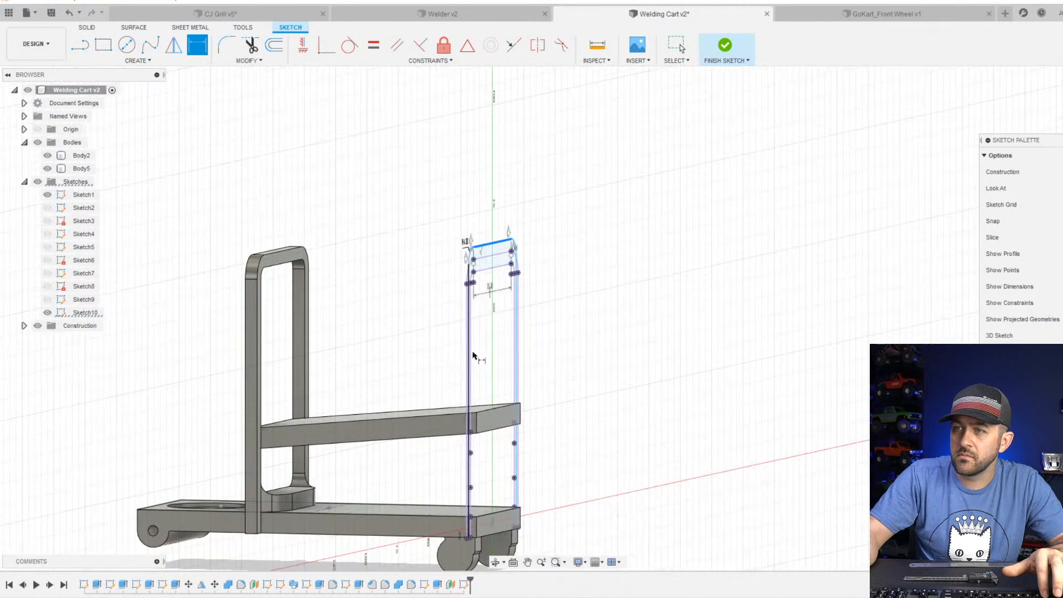
click(492, 535)
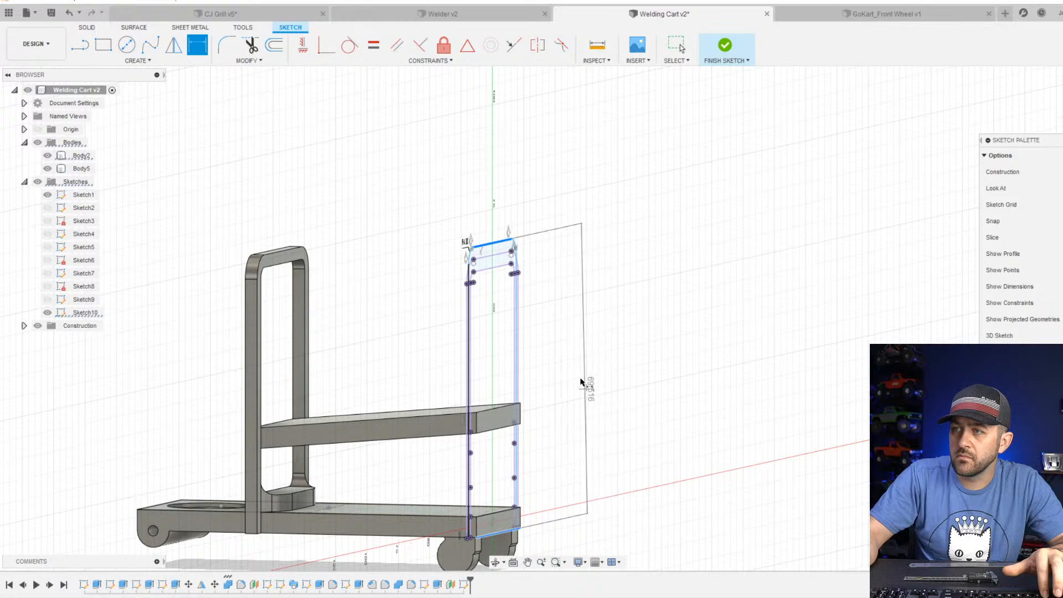
click(585, 383)
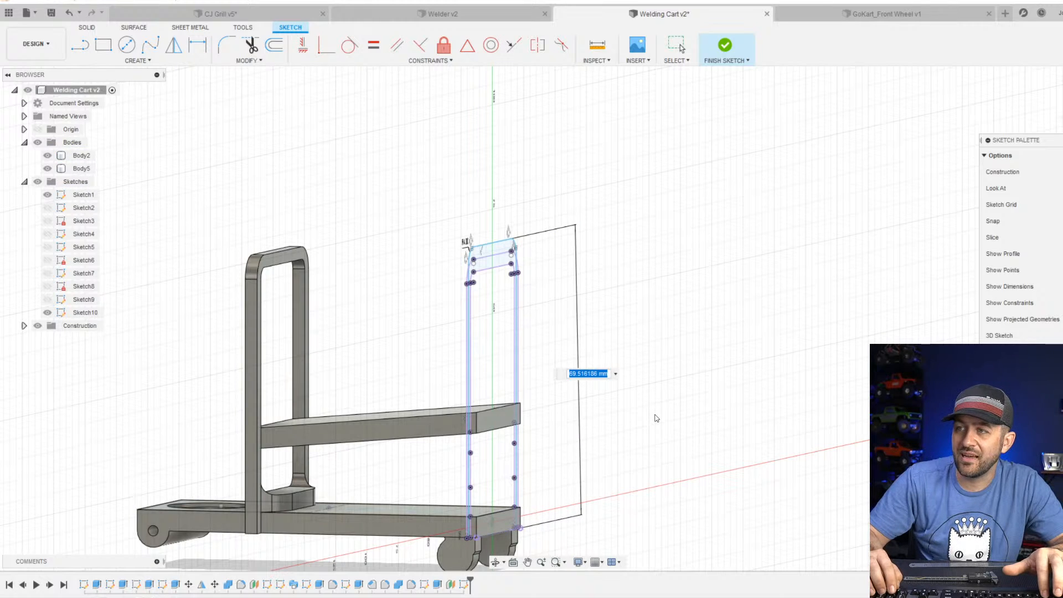
text(69)
key(Return)
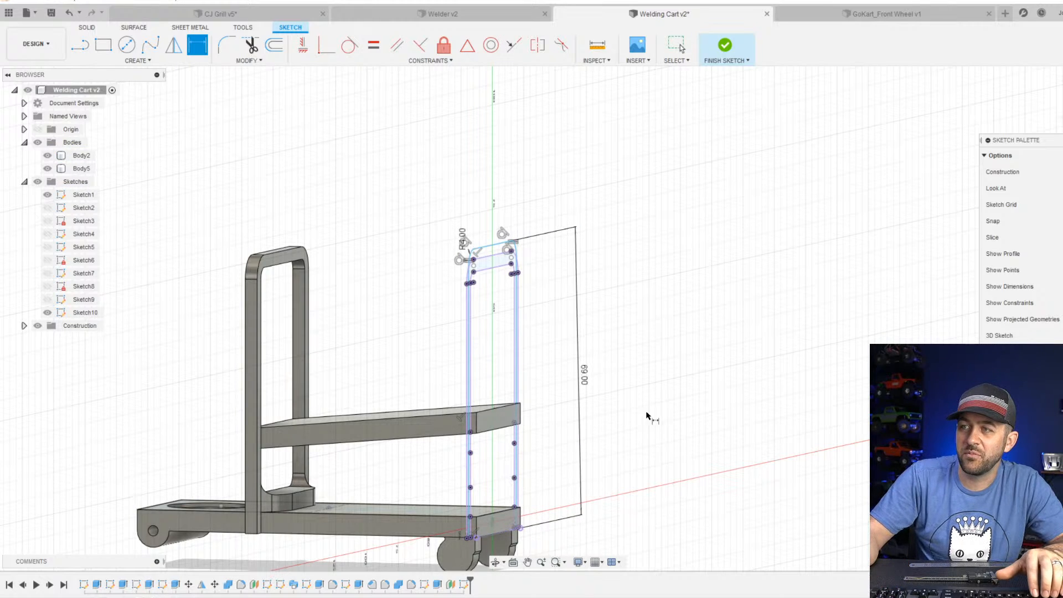
scroll(503, 411, up, 2)
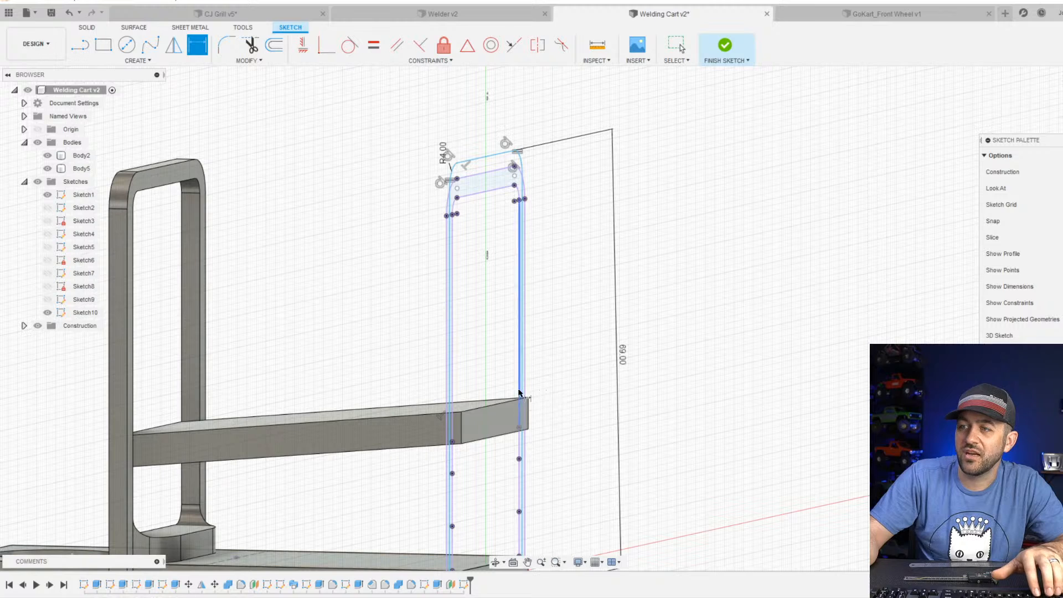
scroll(519, 394, down, 2)
click(725, 46)
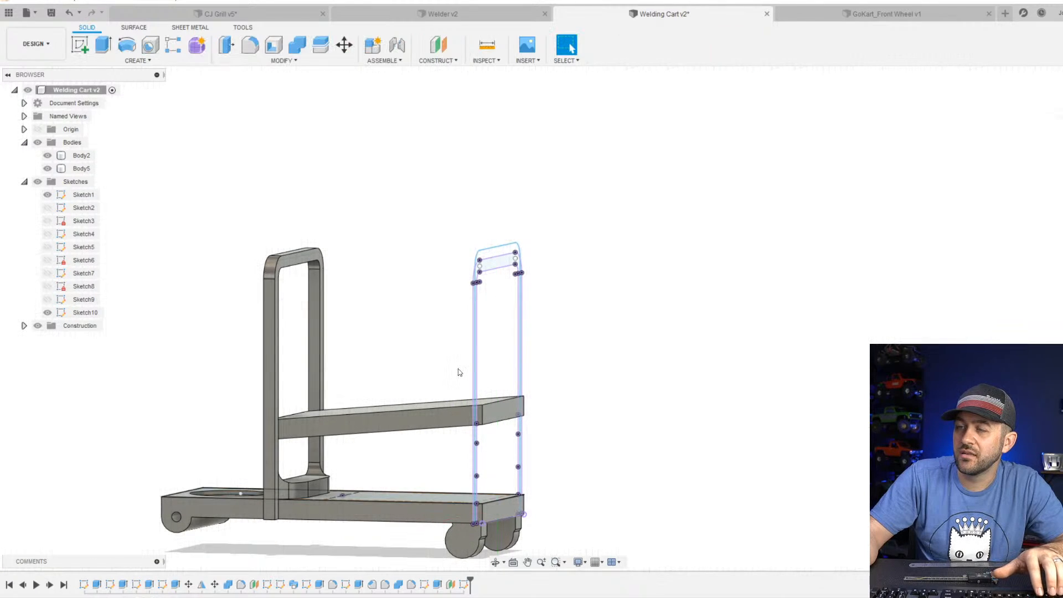
Examine the handle path sketch from several sides, comparing its height and position with the existing upright frame and the sloped shelf.
scroll(460, 371, up, 3)
mouse_move(524, 329)
shift+middle_down()
mouse_move(472, 317)
mouse_move(341, 337)
shift+middle_up()
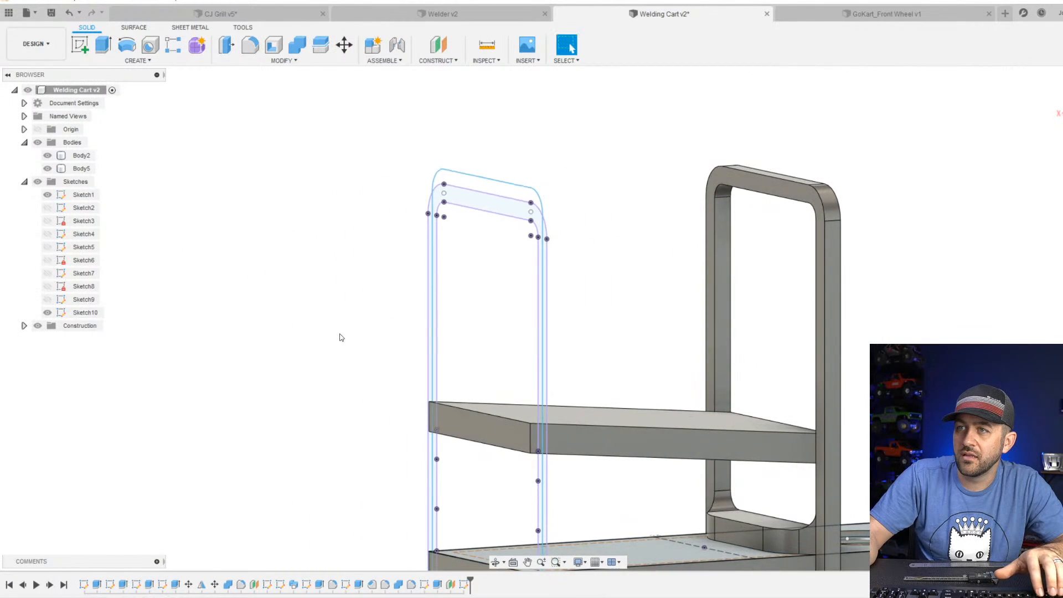
scroll(437, 265, down, 3)
mouse_move(498, 285)
shift+middle_down()
mouse_move(526, 280)
mouse_move(530, 289)
shift+middle_up()
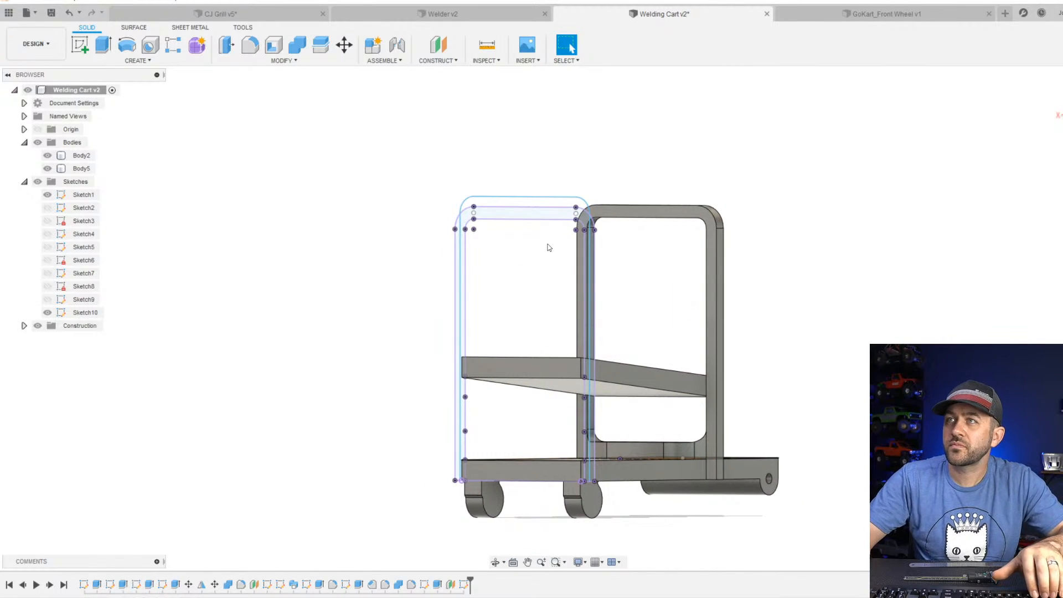
click(490, 220)
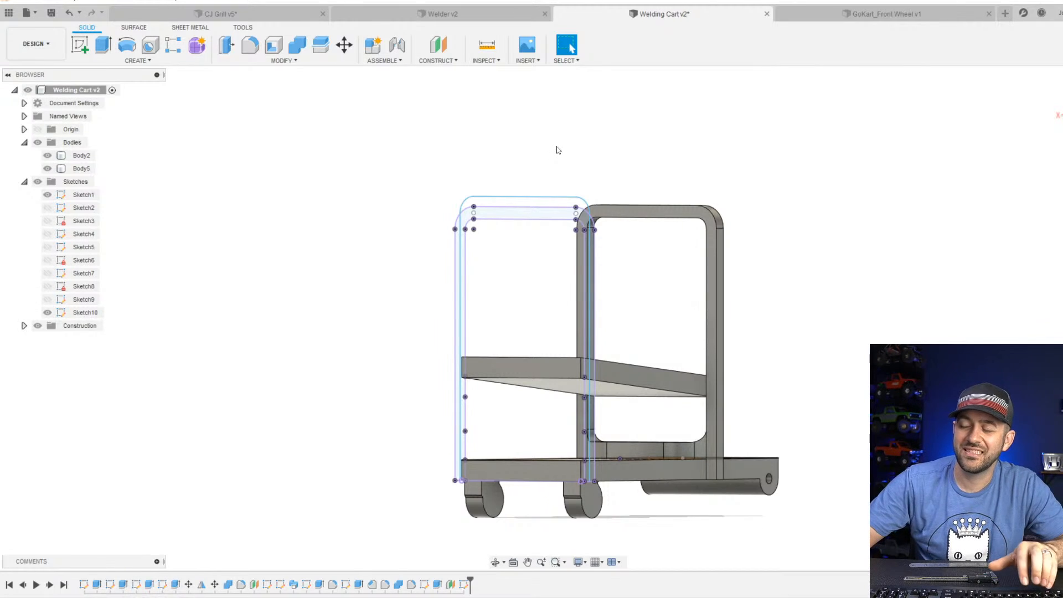
scroll(454, 210, up, 3)
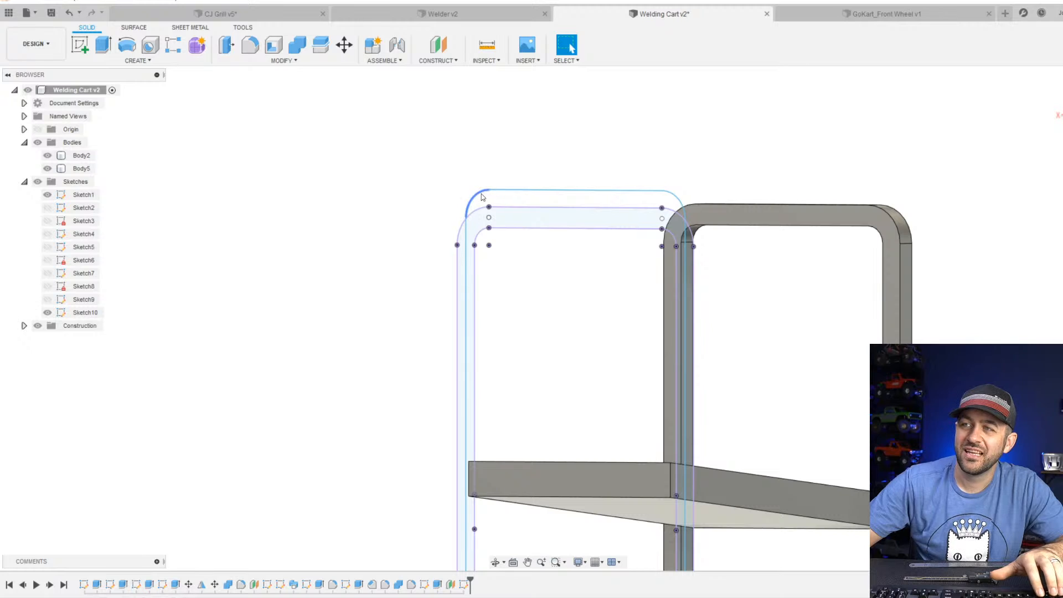
shift+middle_drag(482, 196, 441, 206)
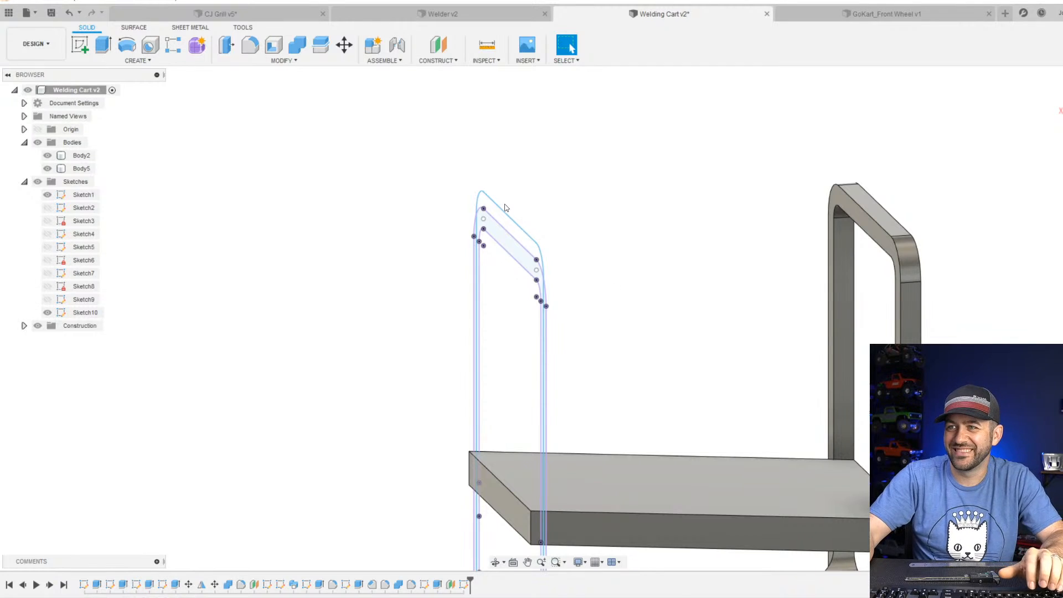
mouse_move(505, 208)
shift+middle_down()
mouse_move(496, 299)
mouse_move(515, 327)
mouse_move(534, 285)
shift+middle_up()
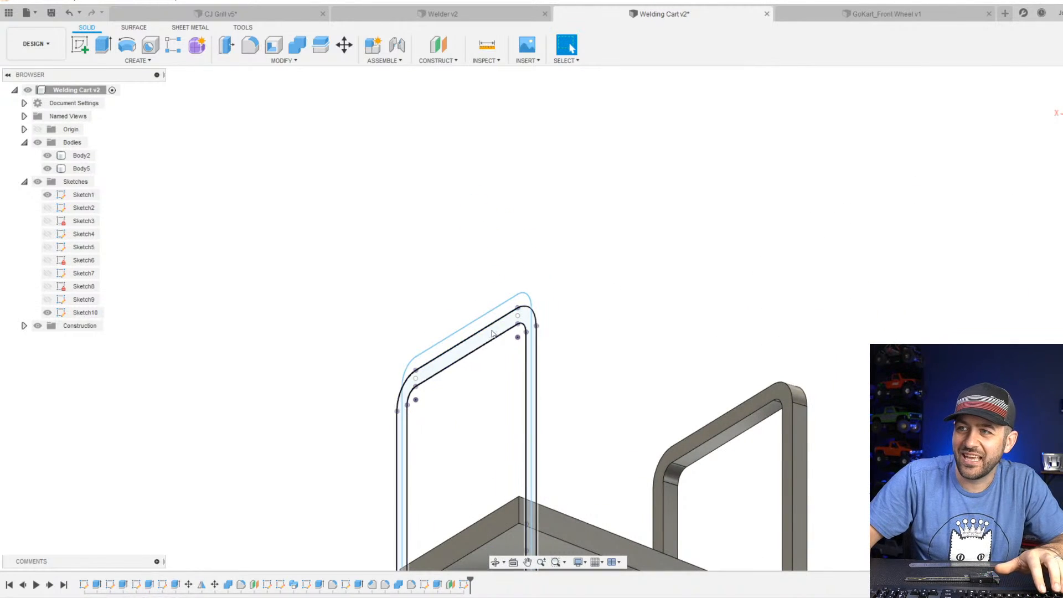
mouse_move(492, 334)
shift+middle_down()
mouse_move(612, 340)
mouse_move(608, 361)
mouse_move(450, 339)
mouse_move(472, 268)
mouse_move(481, 296)
mouse_move(504, 298)
mouse_move(484, 299)
shift+middle_up()
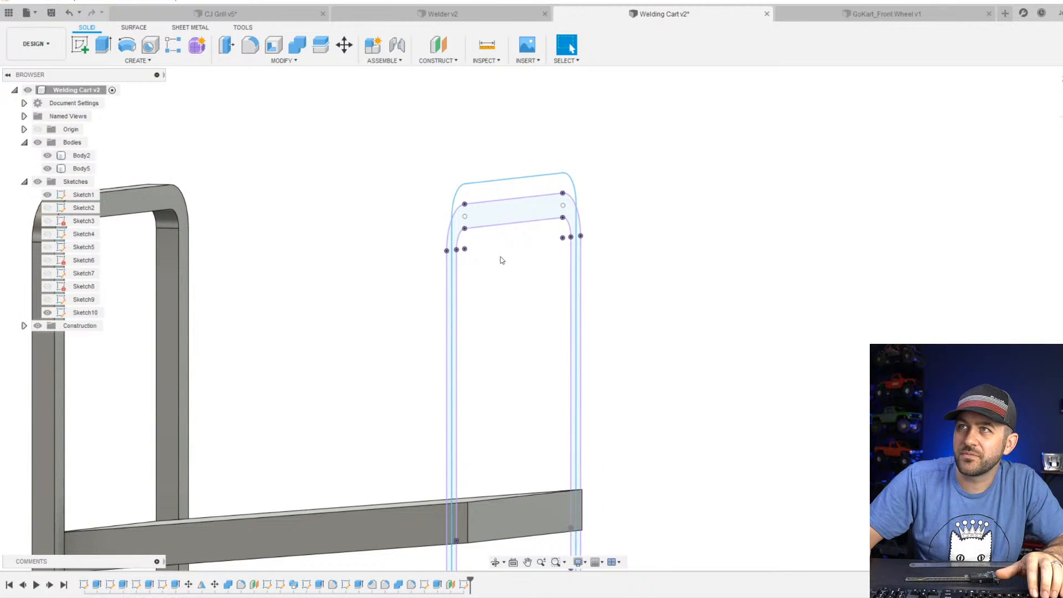
Delete the handle path sketch at the caster end of the cart.
middle_drag(508, 252, 474, 256)
scroll(498, 244, down, 3)
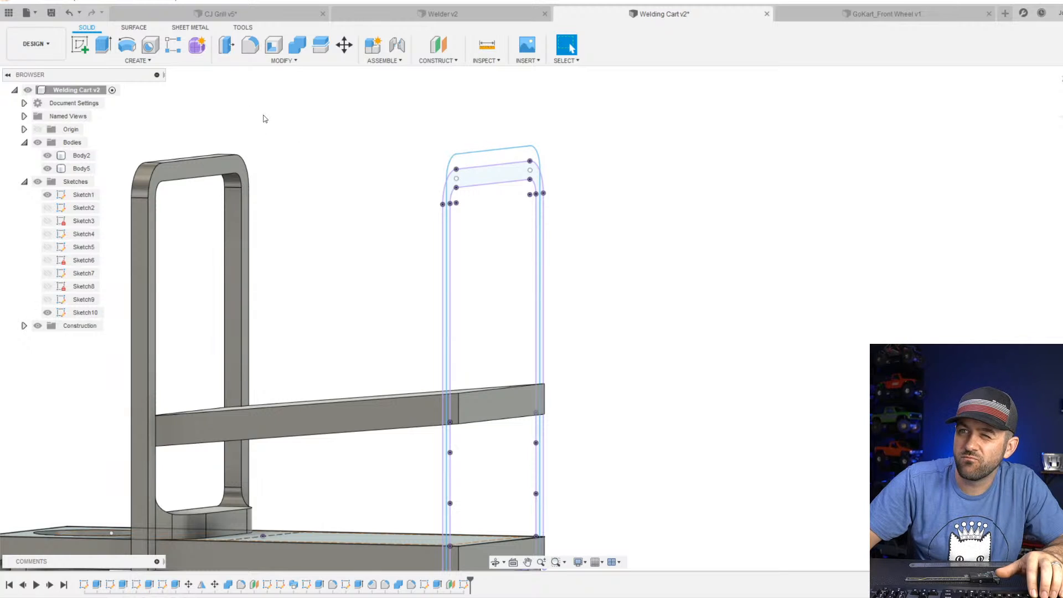
shift+middle_drag(557, 281, 532, 171)
scroll(489, 206, up, 3)
click(464, 585)
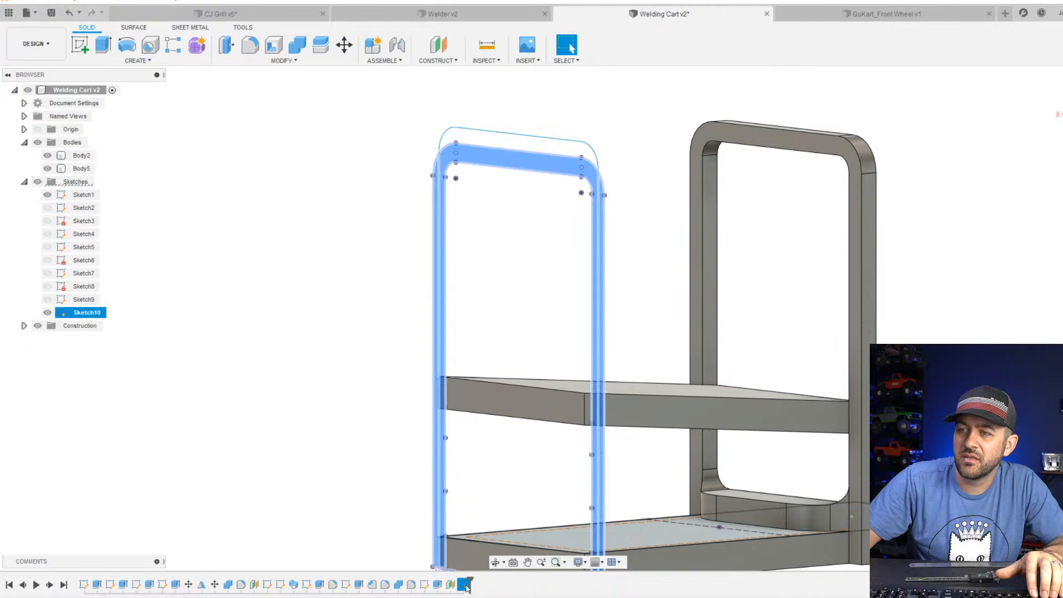
key(Delete)
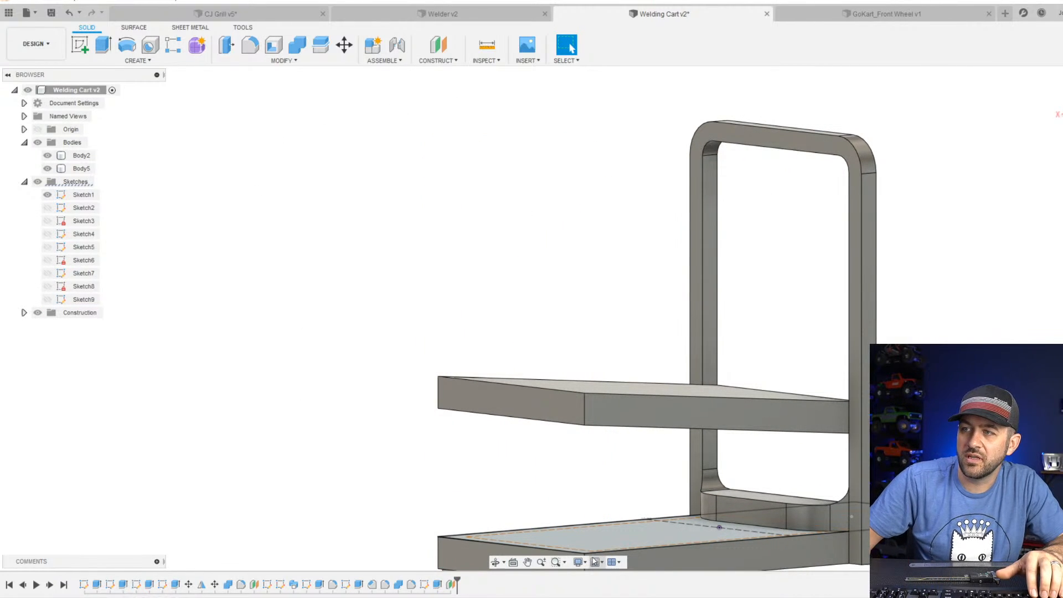
On the base's long side face, sketch a vertical line from the lower edge with an outward-angled end segment, about 67 mm tall overall.
scroll(516, 511, down, 3)
middle_drag(642, 386, 629, 254)
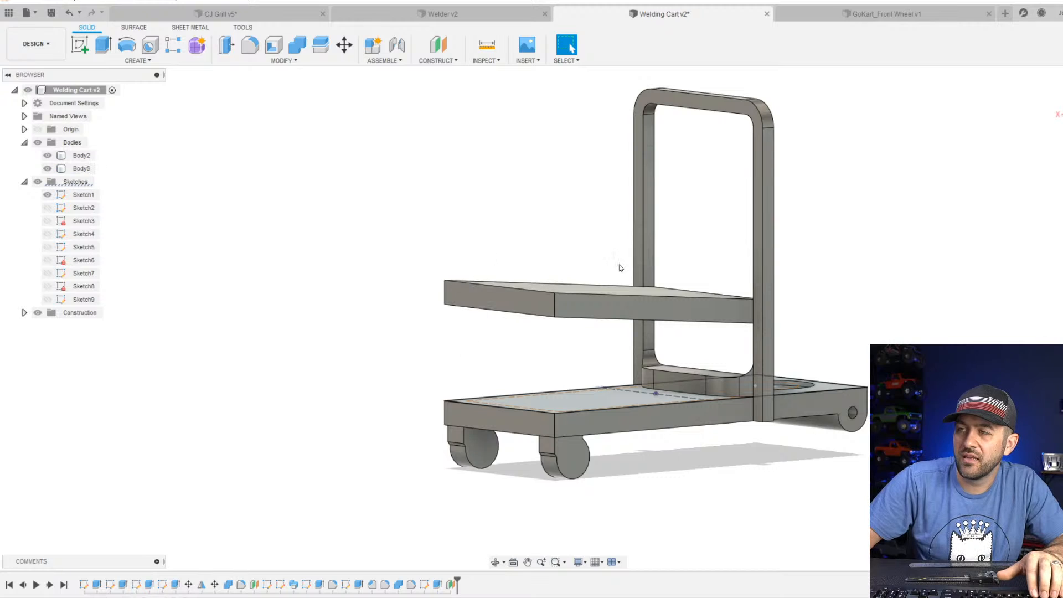
click(90, 40)
click(642, 363)
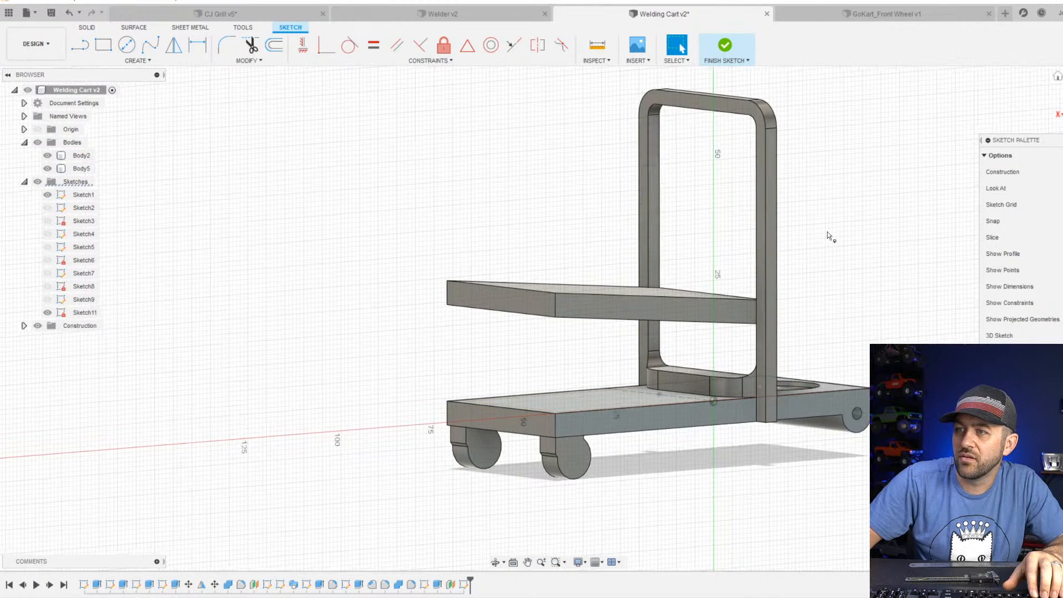
click(83, 52)
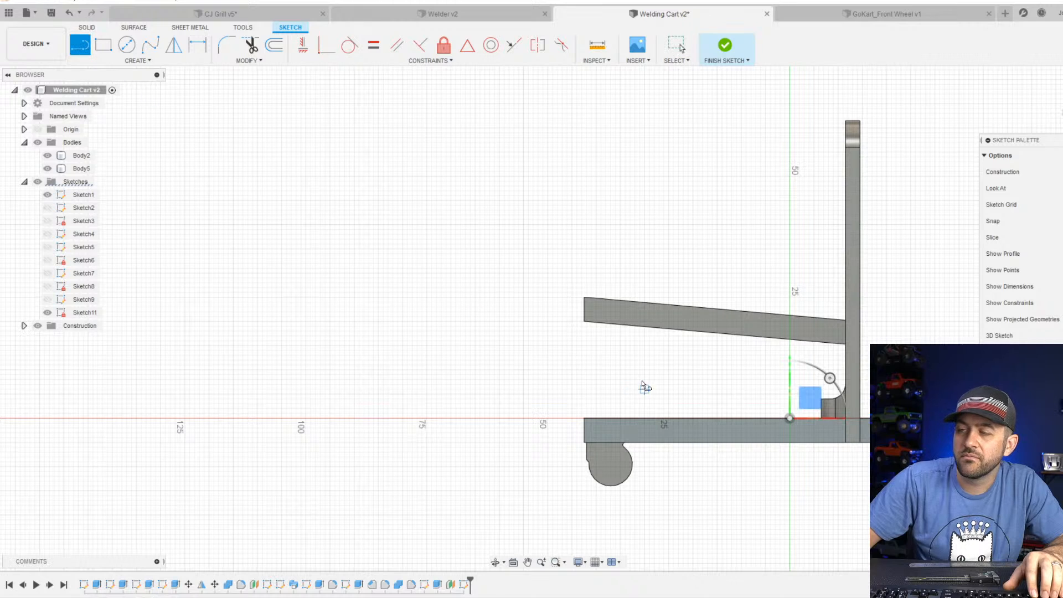
scroll(636, 383, up, 3)
click(576, 473)
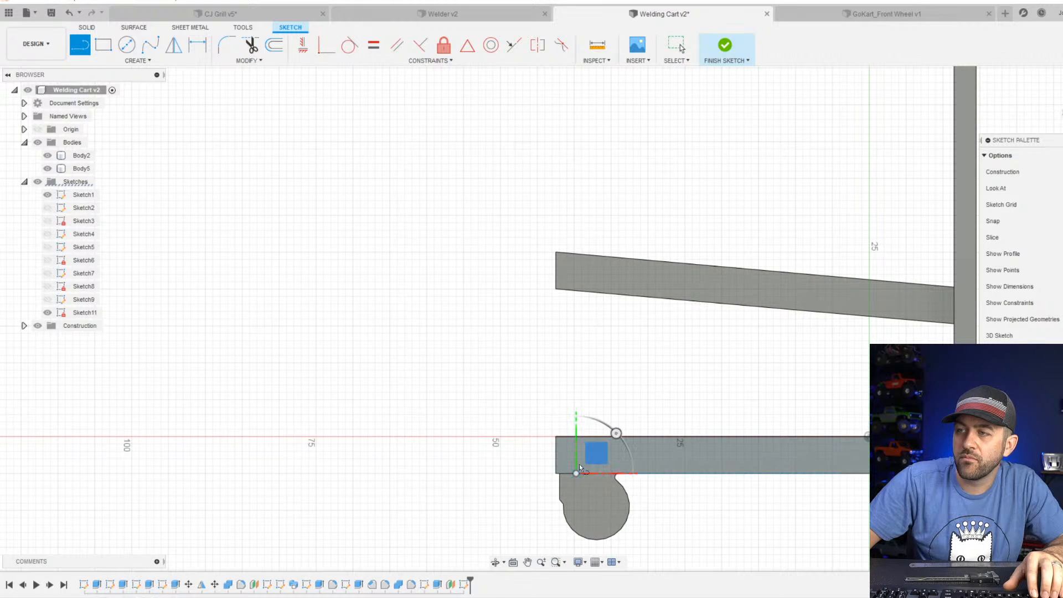
scroll(576, 160, down, 4)
scroll(600, 294, up, 2)
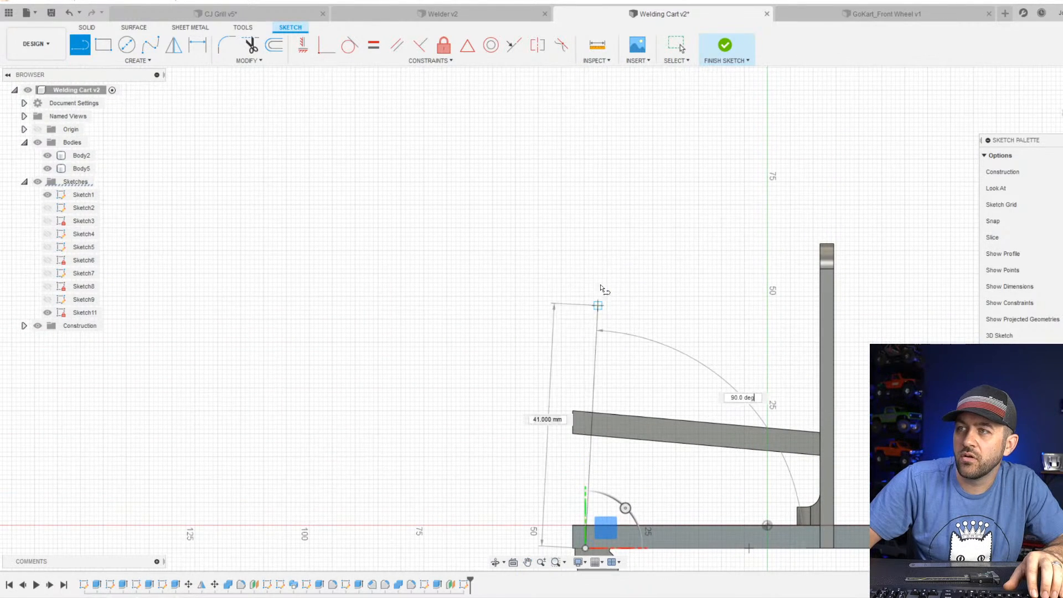
click(585, 276)
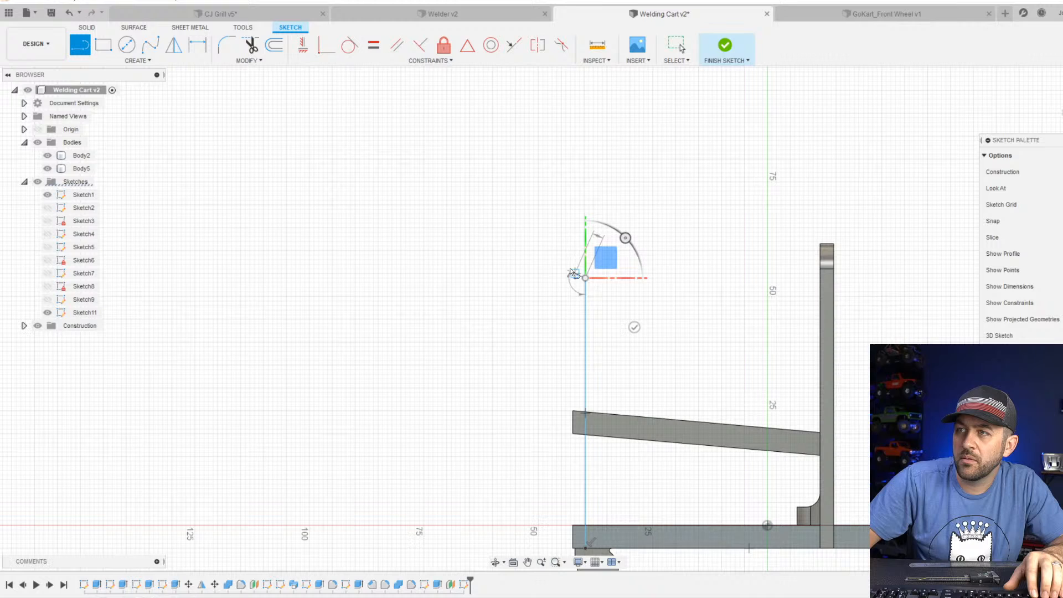
click(544, 242)
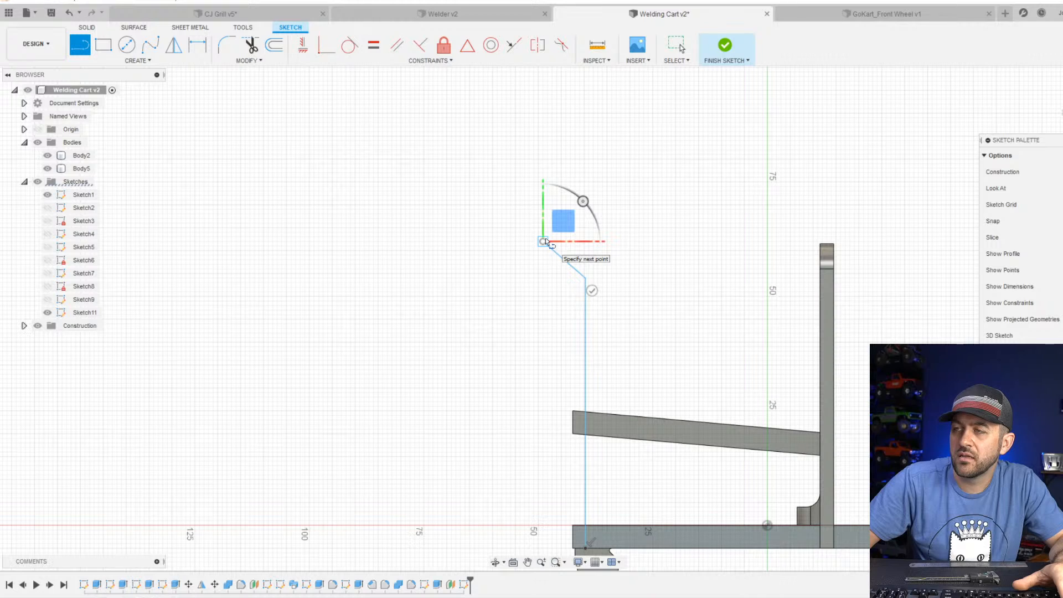
key(Escape)
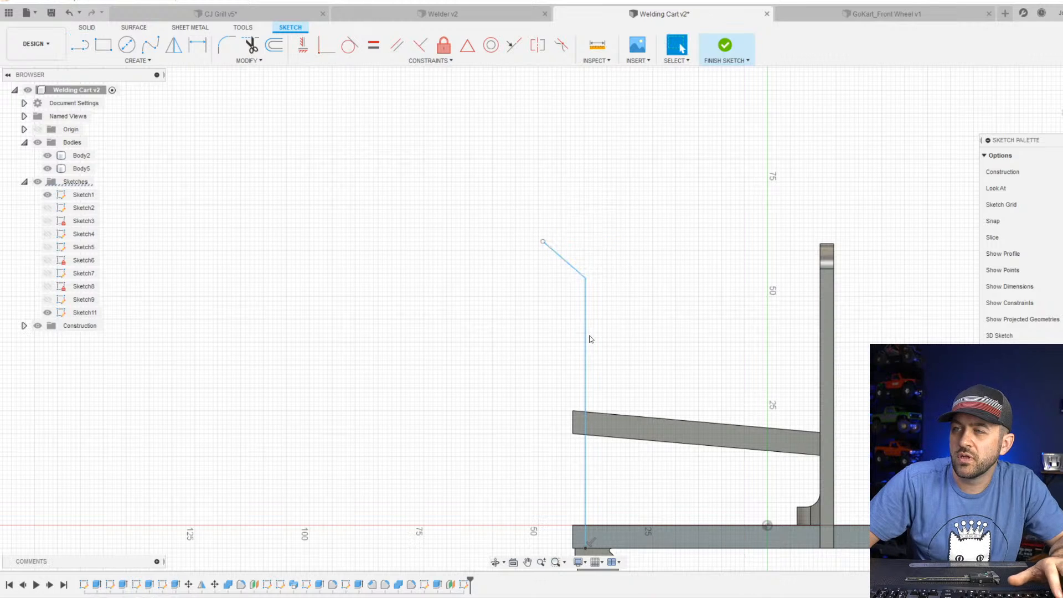
Fillet the corner between the vertical and angled handle lines with a 10 mm radius.
click(226, 44)
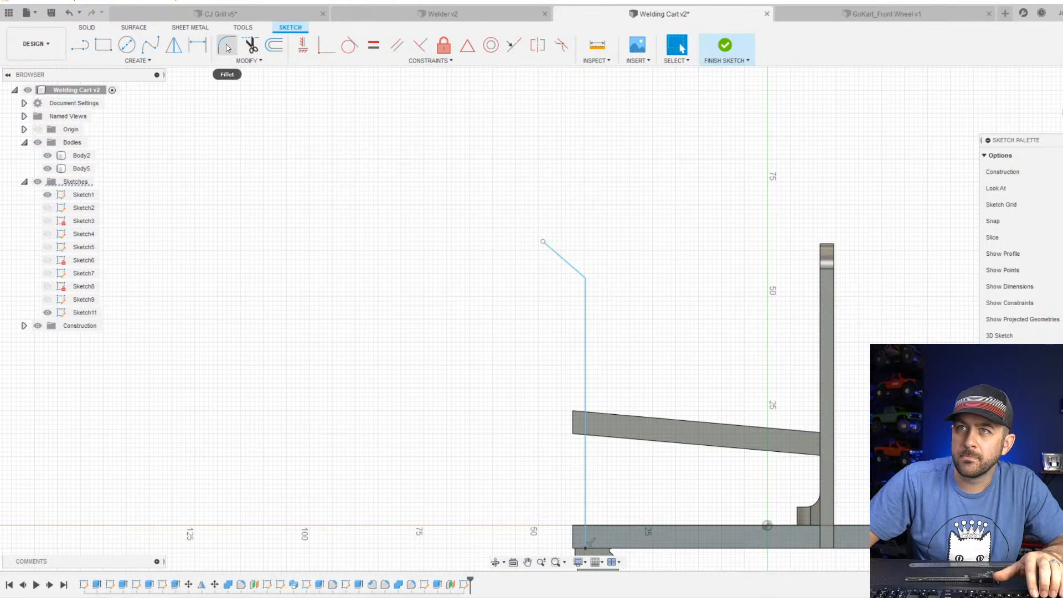
click(575, 267)
click(586, 298)
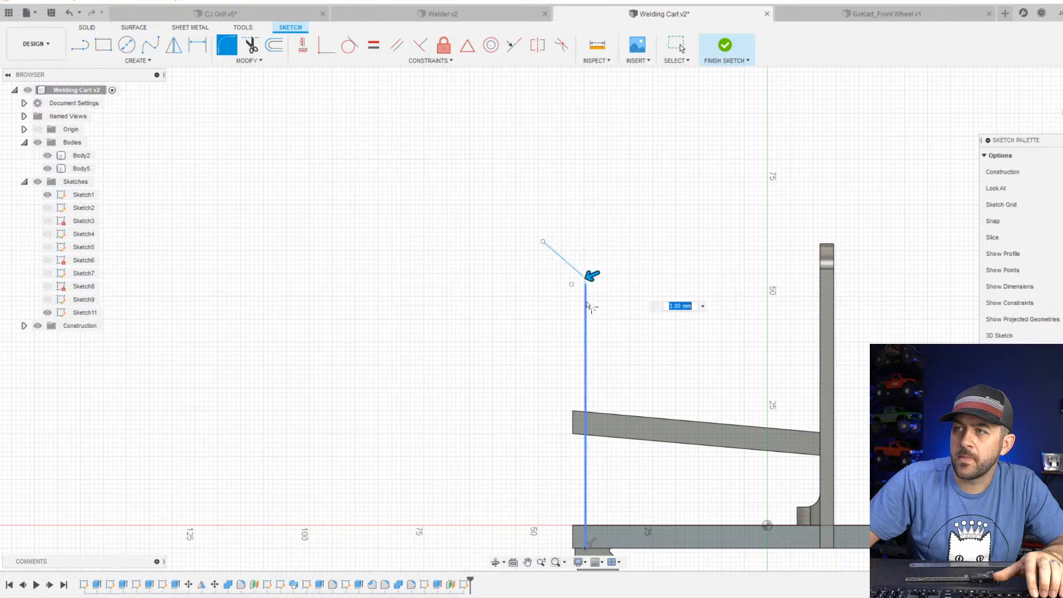
key(Return)
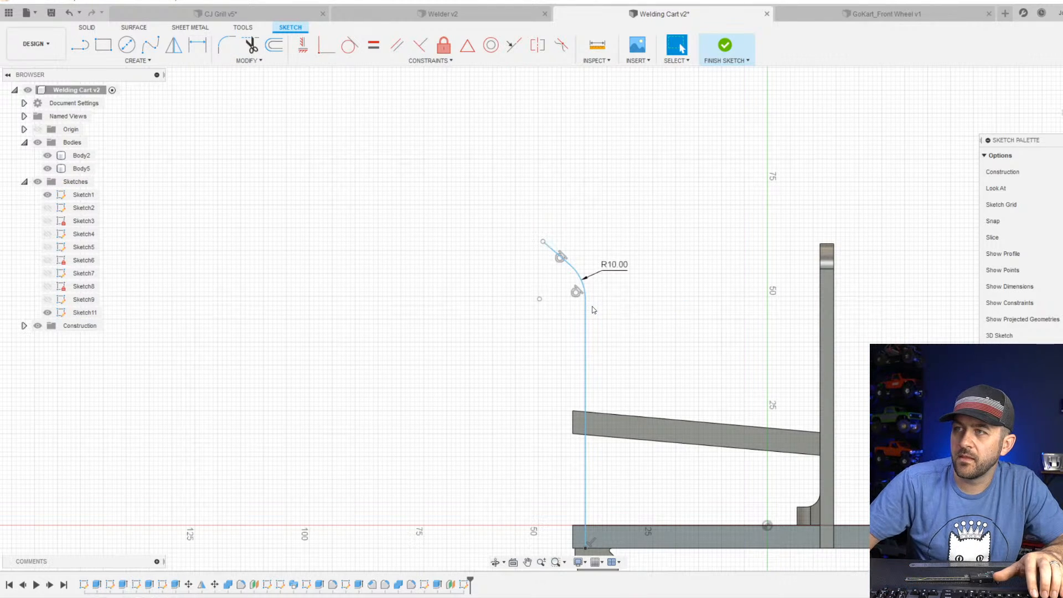
Dimension the handle profile's overall height from the base's lower edge to the upper endpoint as 69 mm.
key(d)
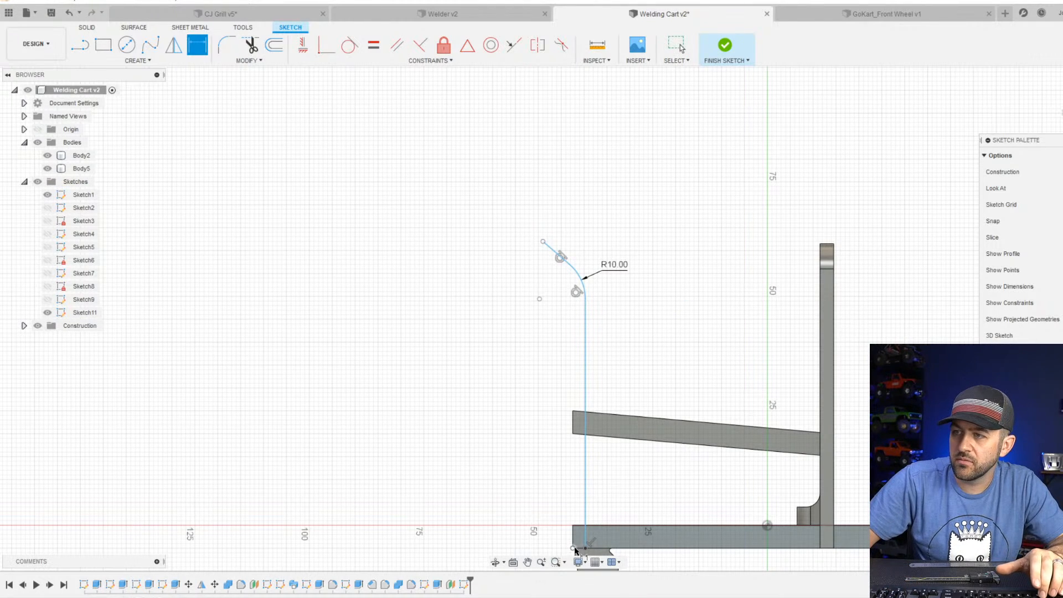
click(542, 242)
click(585, 547)
click(474, 368)
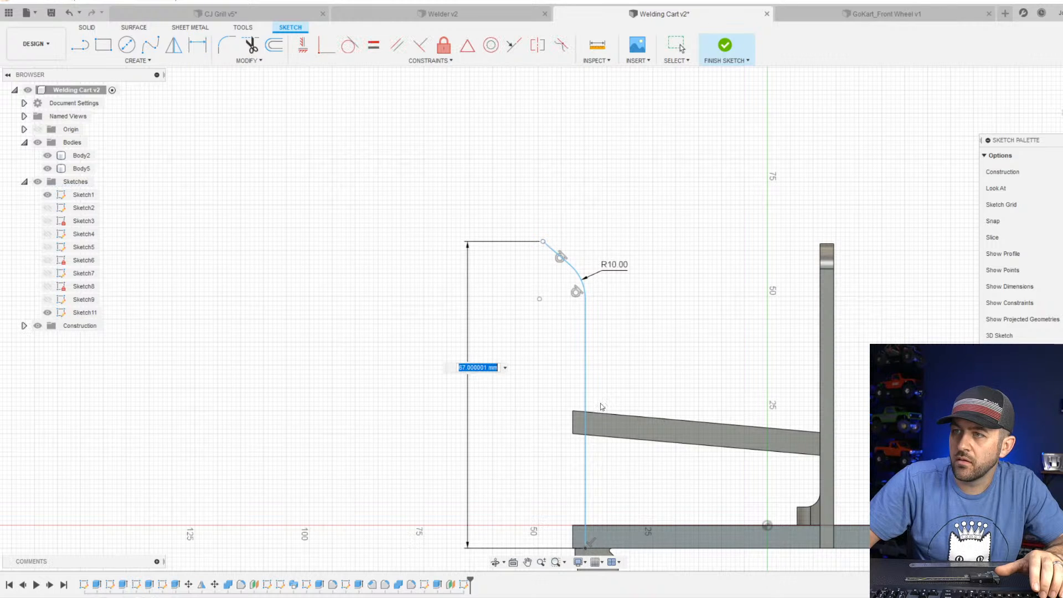
text(69)
key(Return)
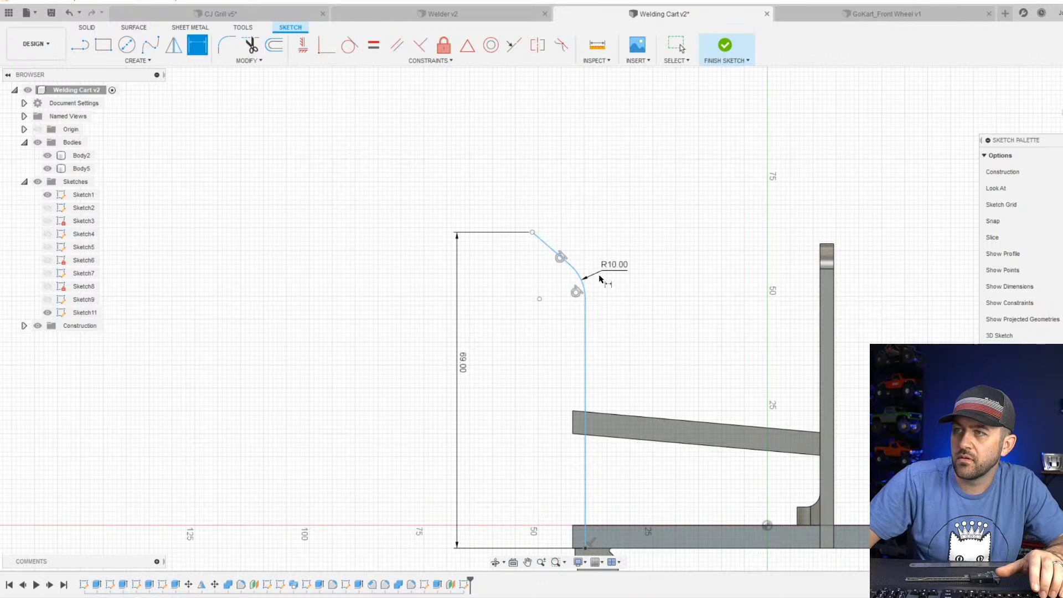
Dimension the length of the handle's vertical line as 55 mm.
scroll(591, 309, up, 1)
scroll(591, 309, down, 2)
click(590, 290)
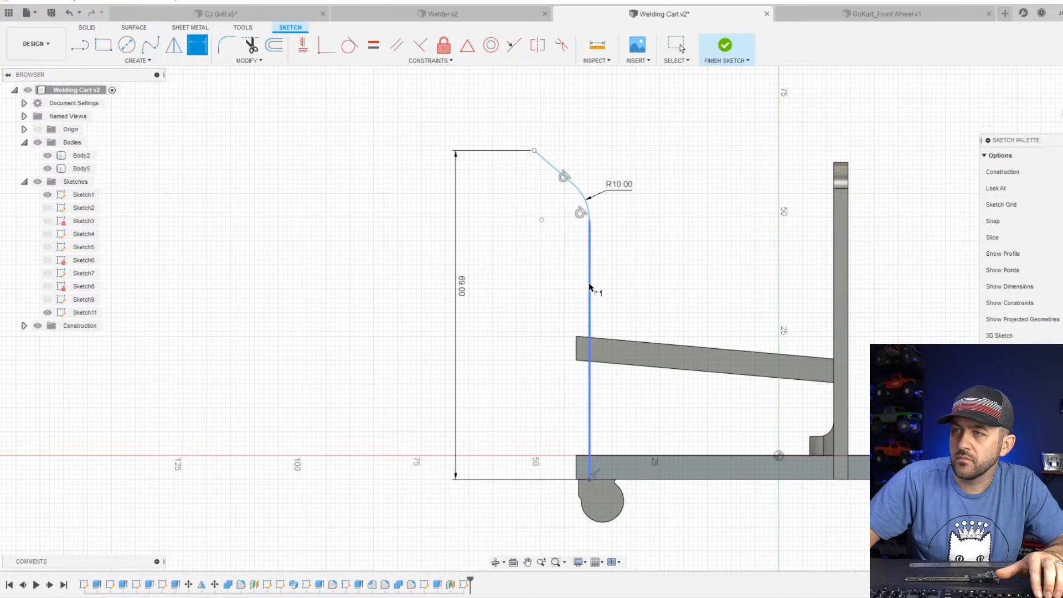
click(515, 331)
text(55)
key(Return)
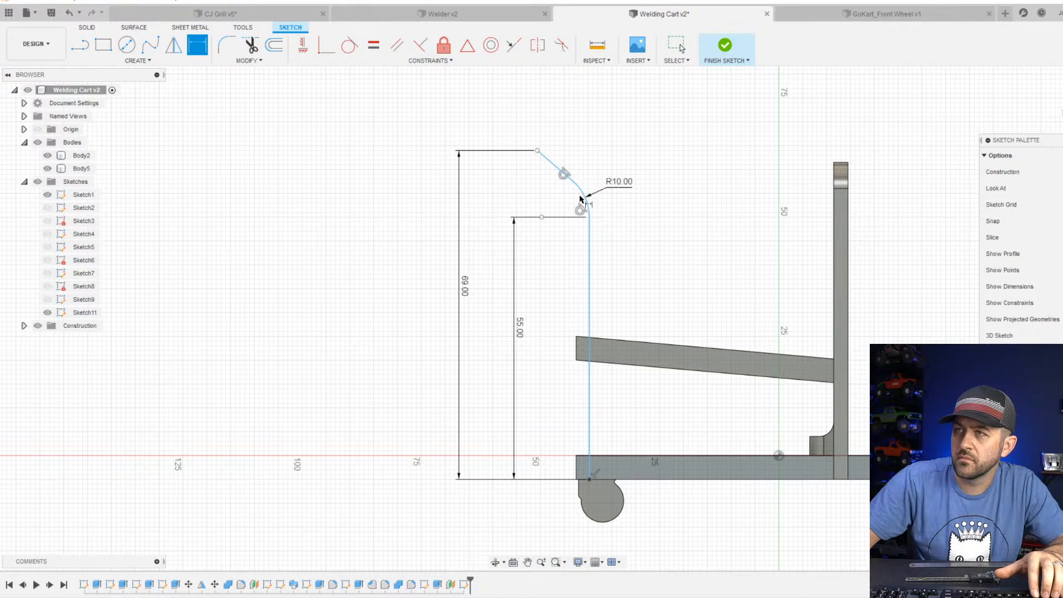
Dimension the horizontal distance between the handle's upper endpoint and its vertical line as 10 mm.
click(540, 153)
click(589, 266)
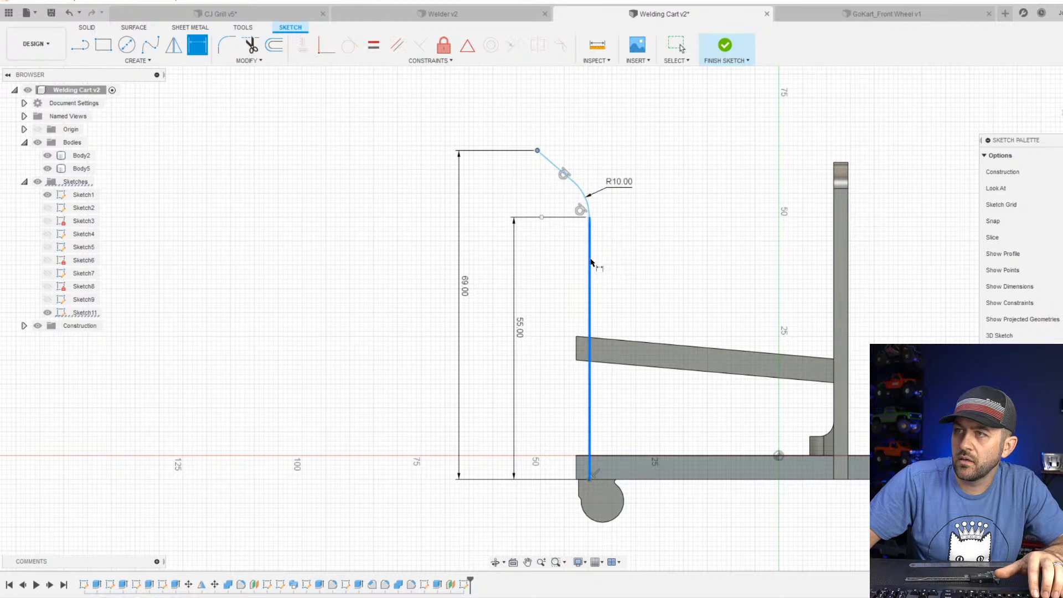
click(572, 101)
text(10)
key(Return)
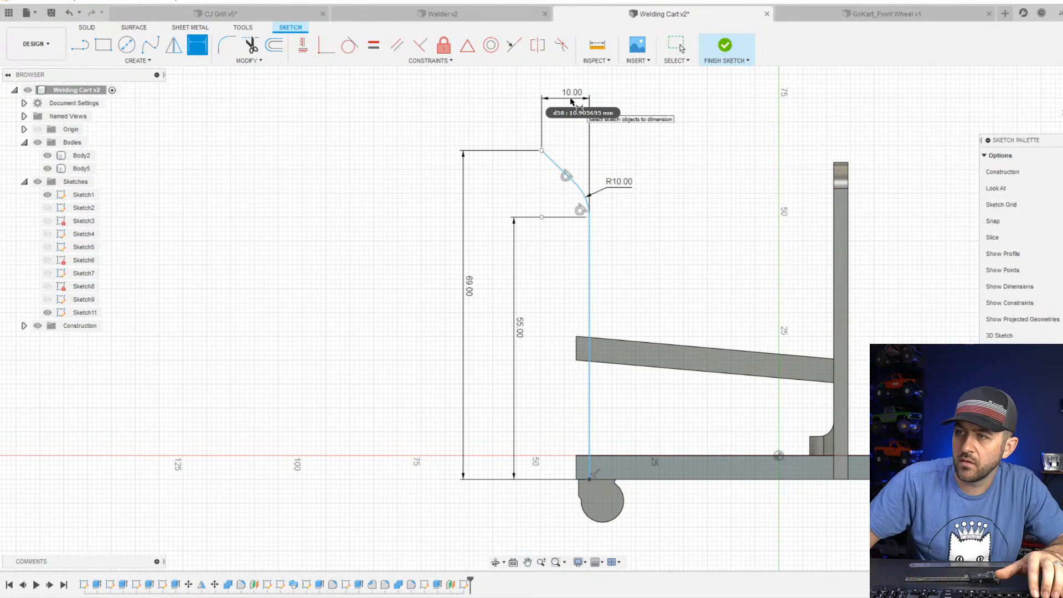
Dimension the vertical line's distance from the base's caster-end edge as 1.5 mm, then change it to 2.5 mm.
scroll(579, 470, up, 3)
click(584, 468)
click(605, 462)
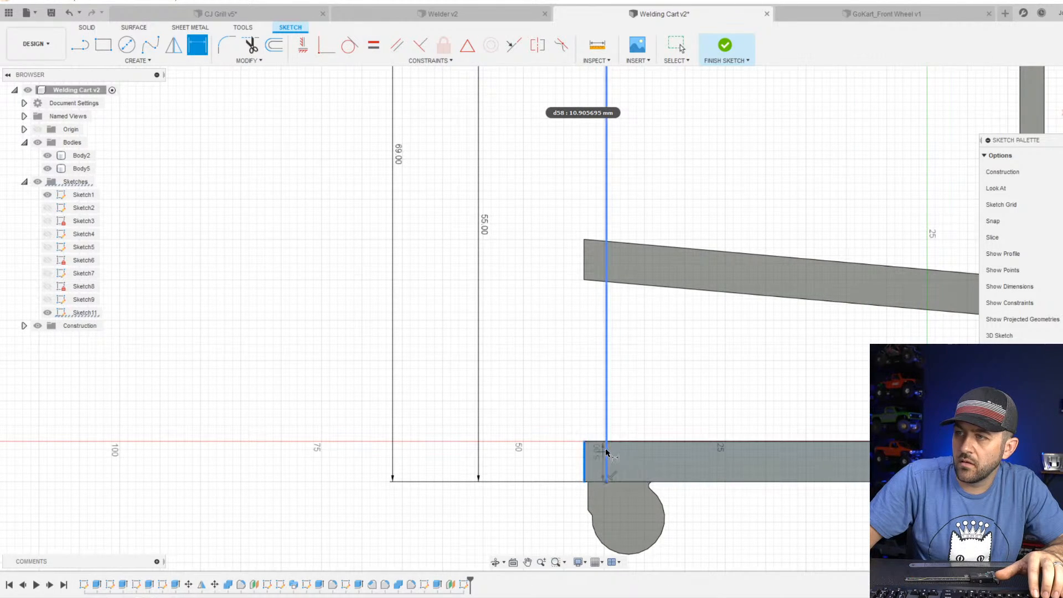
click(542, 414)
text(1.5)
key(Return)
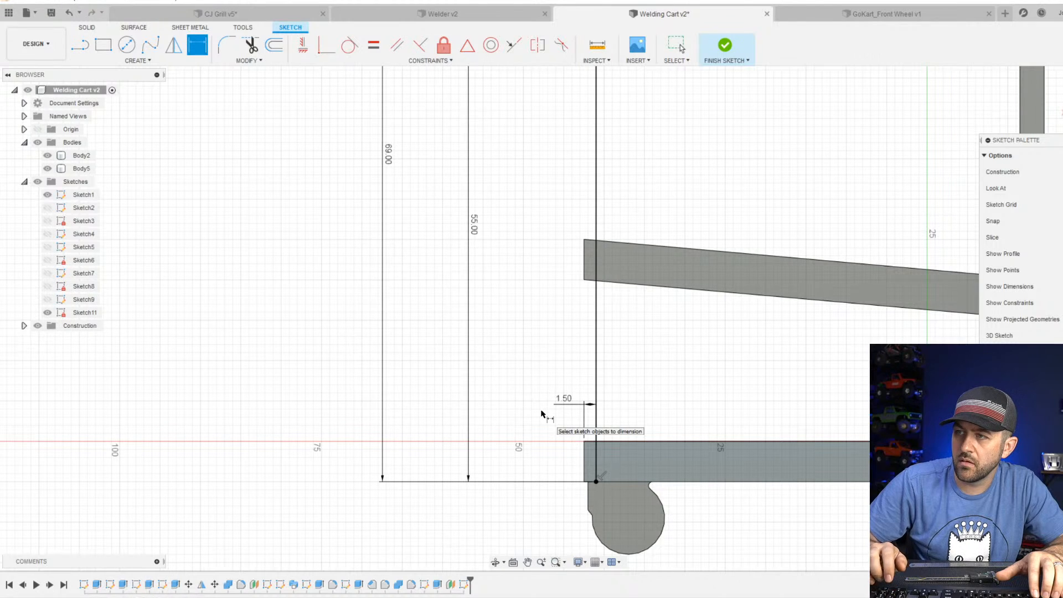
double_click(563, 398)
text(2.5)
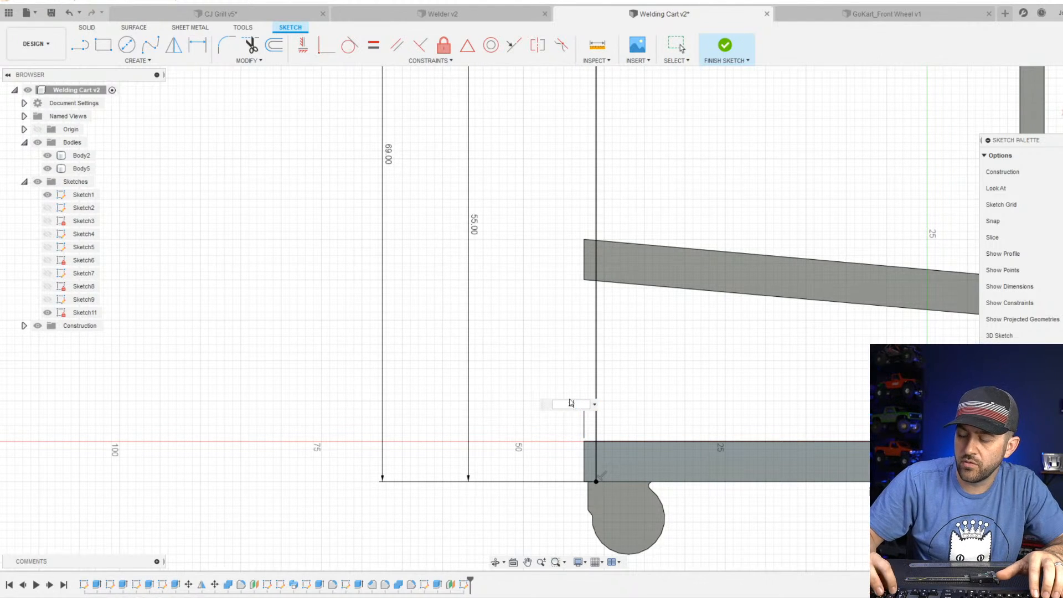
key(Return)
Offset the whole handle line chain 3 mm inward toward the upright frame.
scroll(519, 337, down, 3)
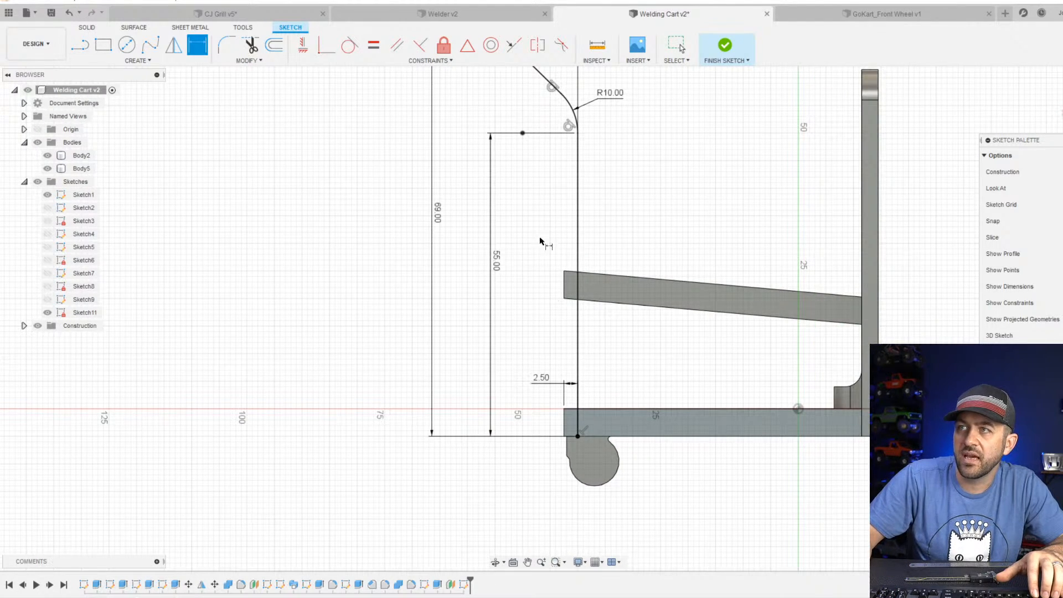
click(271, 49)
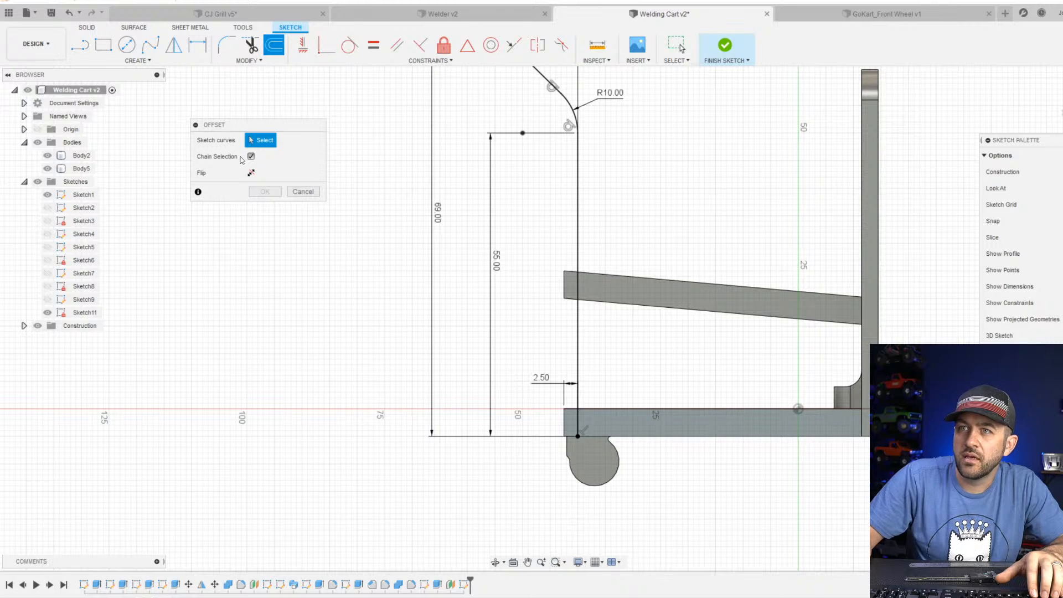
click(578, 224)
scroll(587, 219, down, 2)
scroll(563, 119, up, 3)
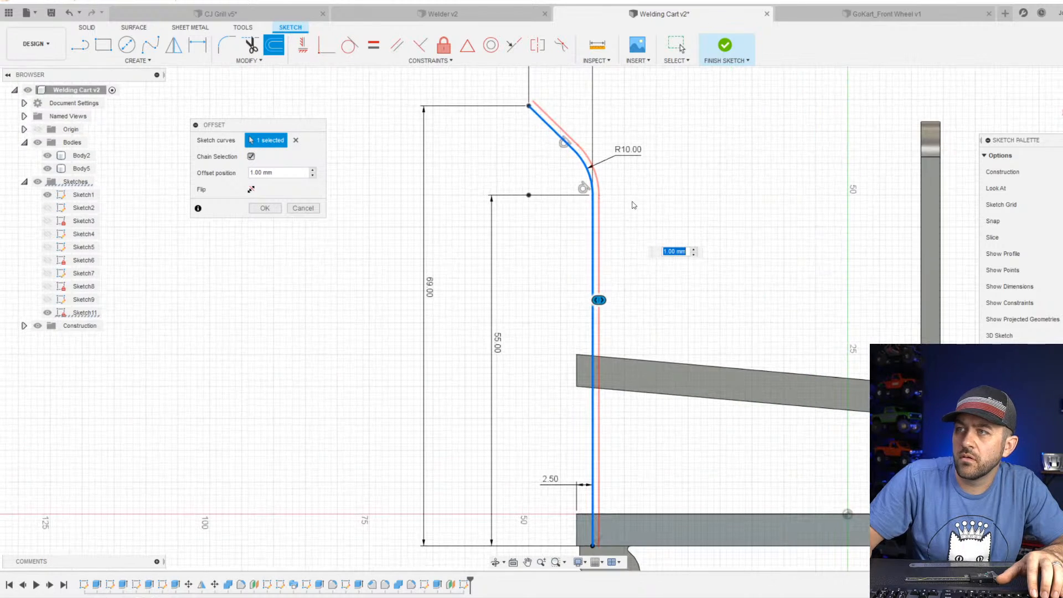
text(3)
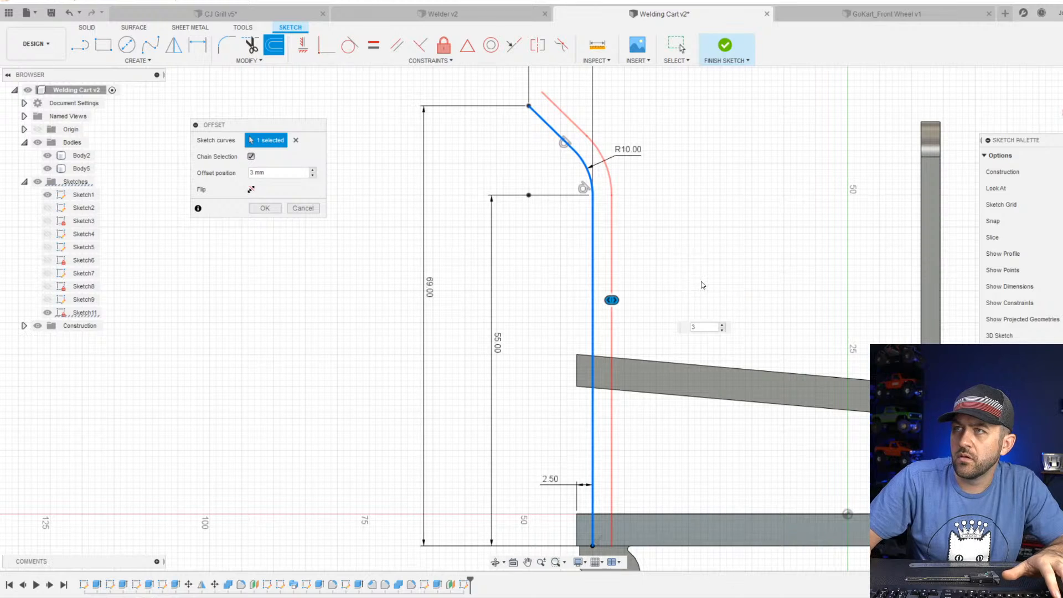
scroll(699, 282, down, 2)
scroll(656, 395, up, 2)
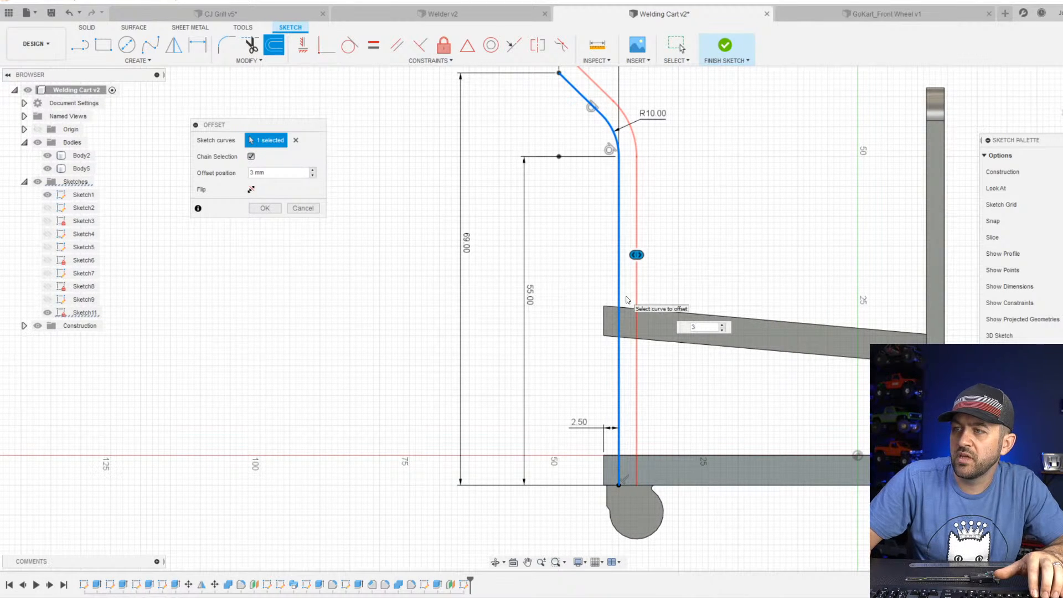
scroll(648, 343, down, 2)
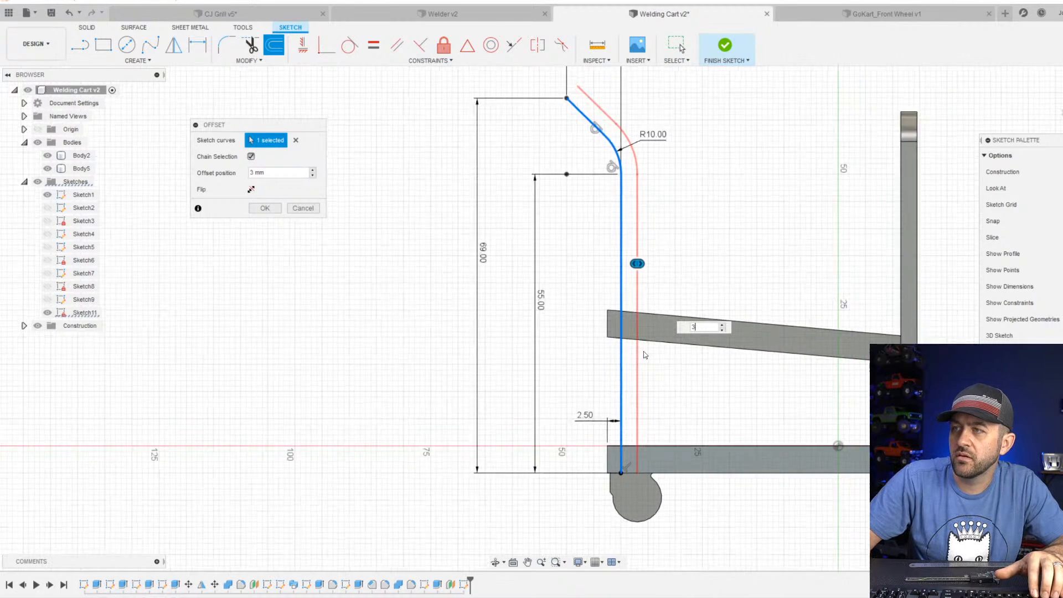
click(263, 209)
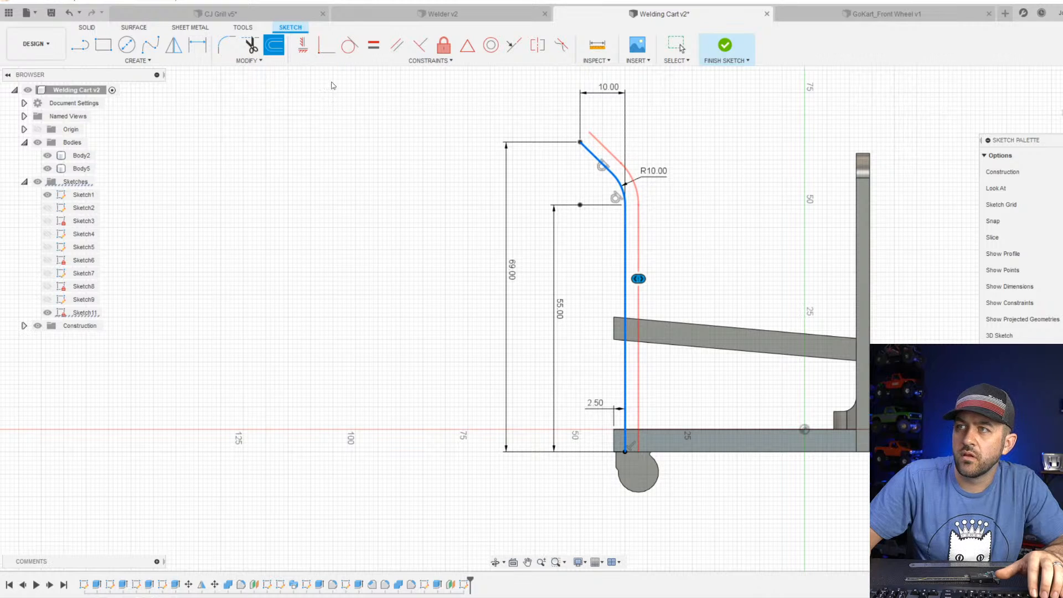
Close the handle profile with lines across its upper and lower ends and finish the sketch.
key(l)
scroll(615, 147, up, 3)
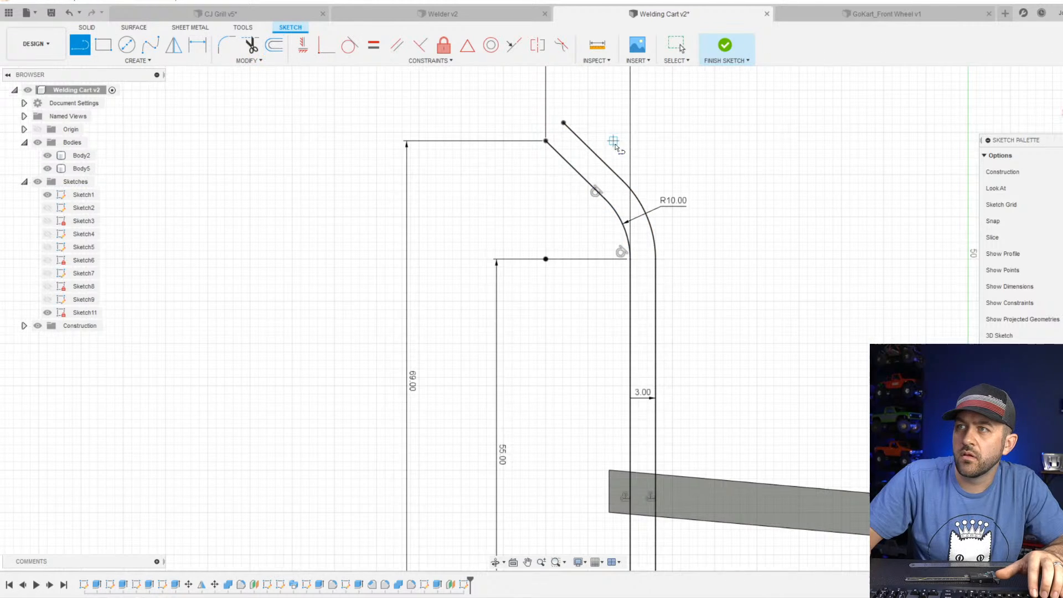
click(544, 141)
click(563, 121)
scroll(594, 159, down, 2)
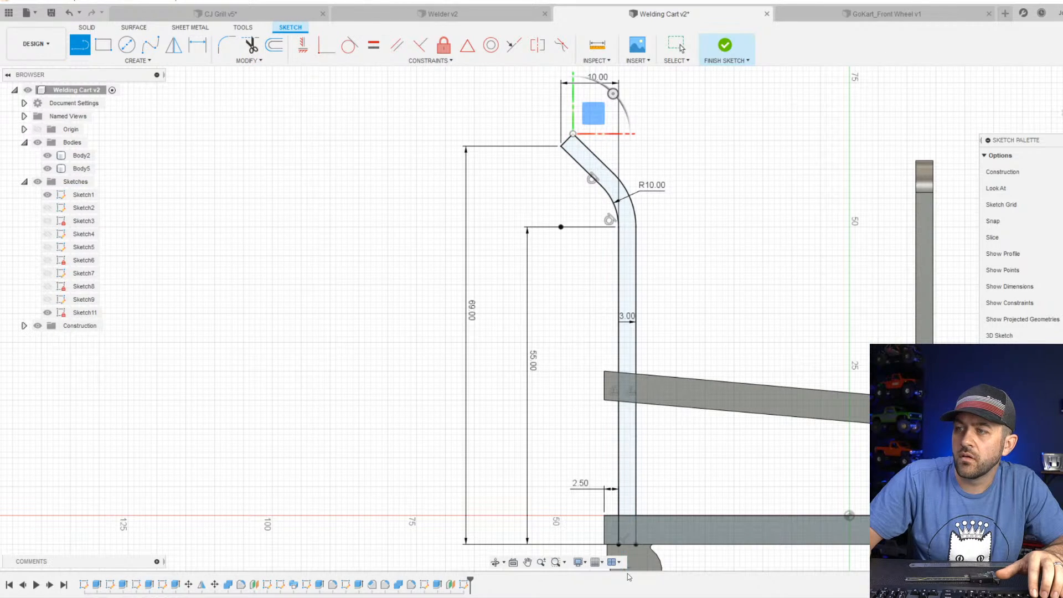
click(636, 543)
scroll(637, 544, down, 2)
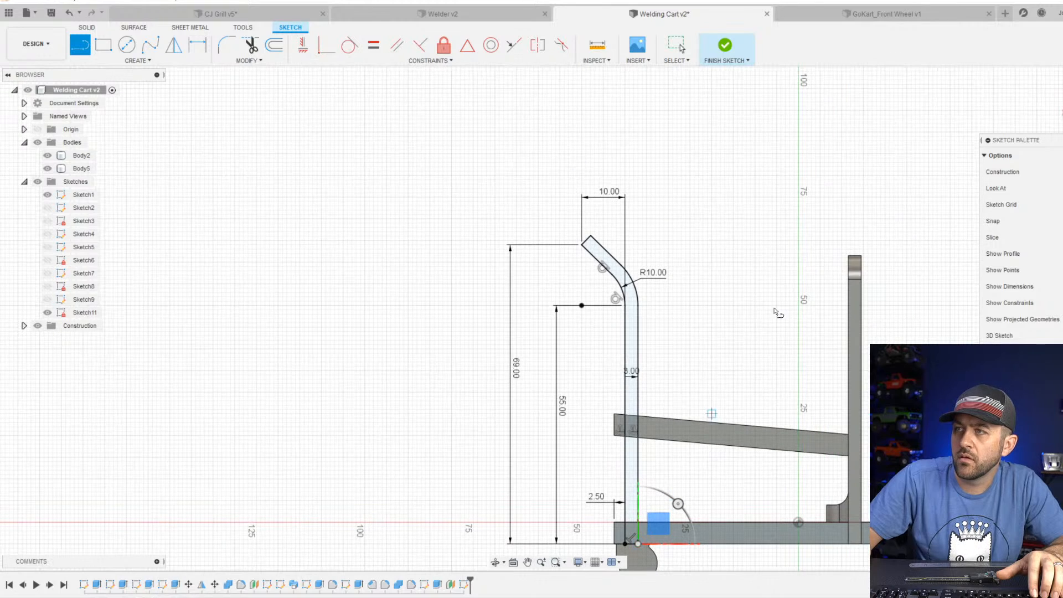
click(725, 46)
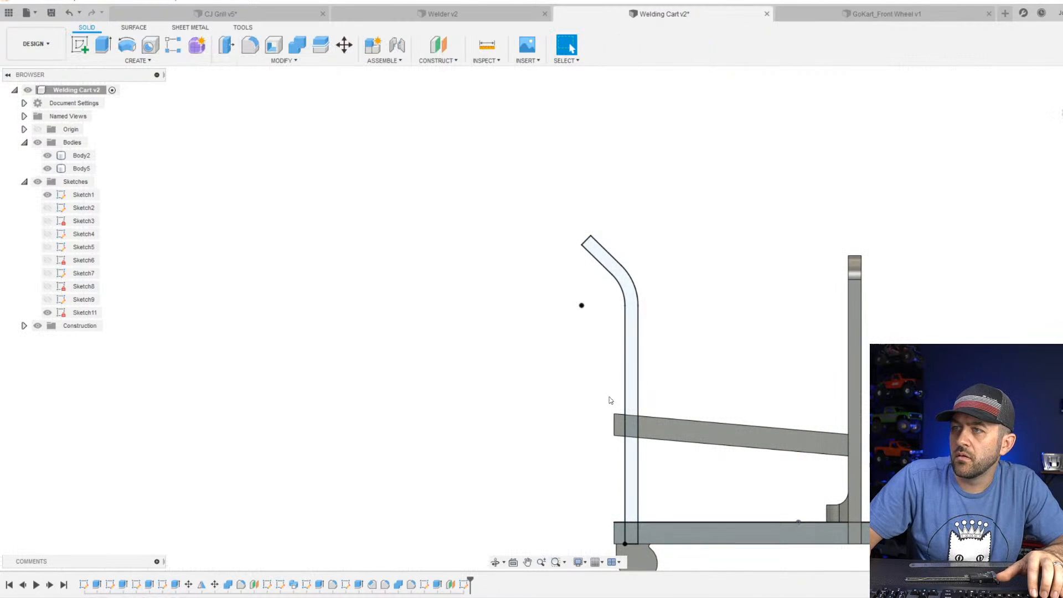
Extrude both regions of the bent handle profile 3 mm as a new body.
click(103, 44)
click(611, 269)
shift+middle_drag(582, 285, 756, 428)
text(3)
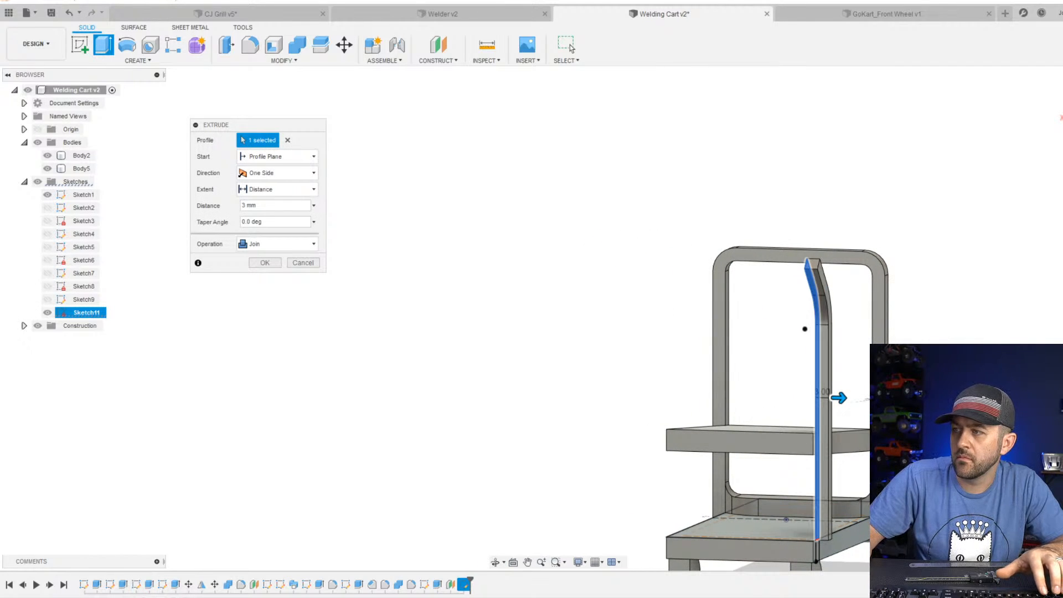
scroll(613, 316, up, 10)
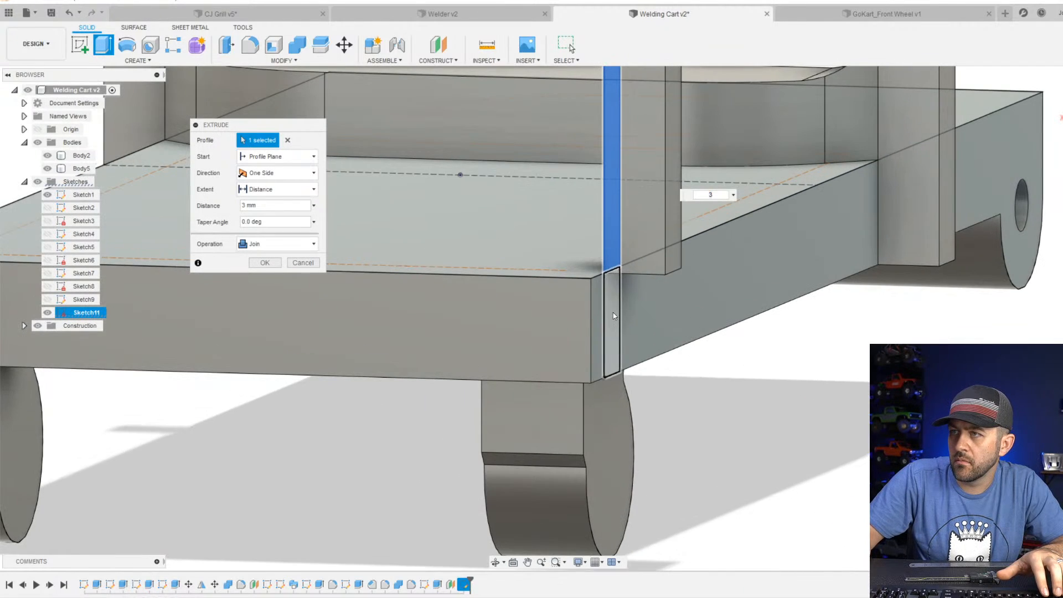
click(613, 315)
scroll(613, 316, down, 10)
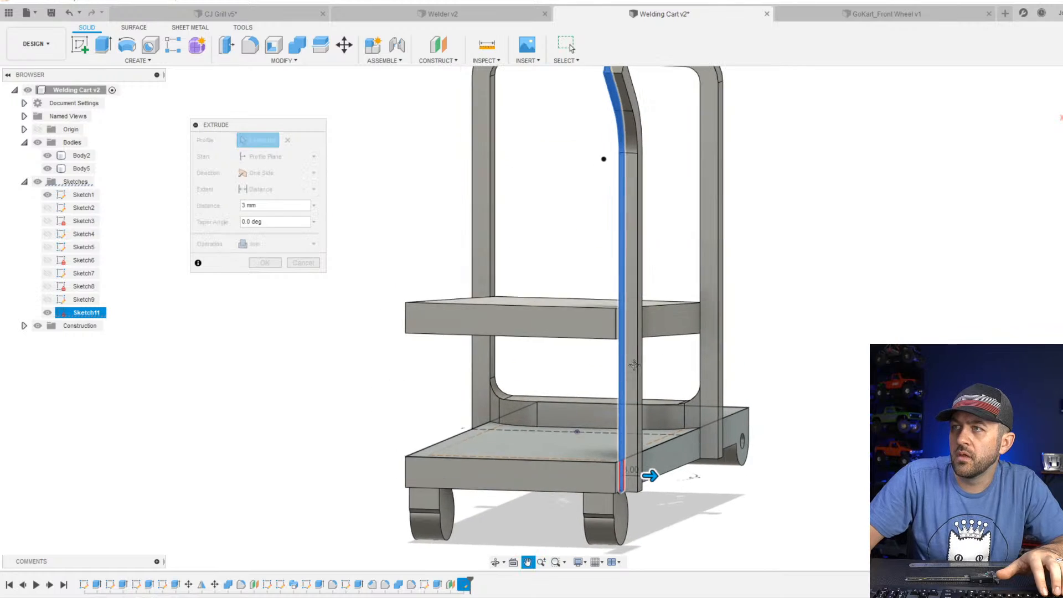
click(254, 245)
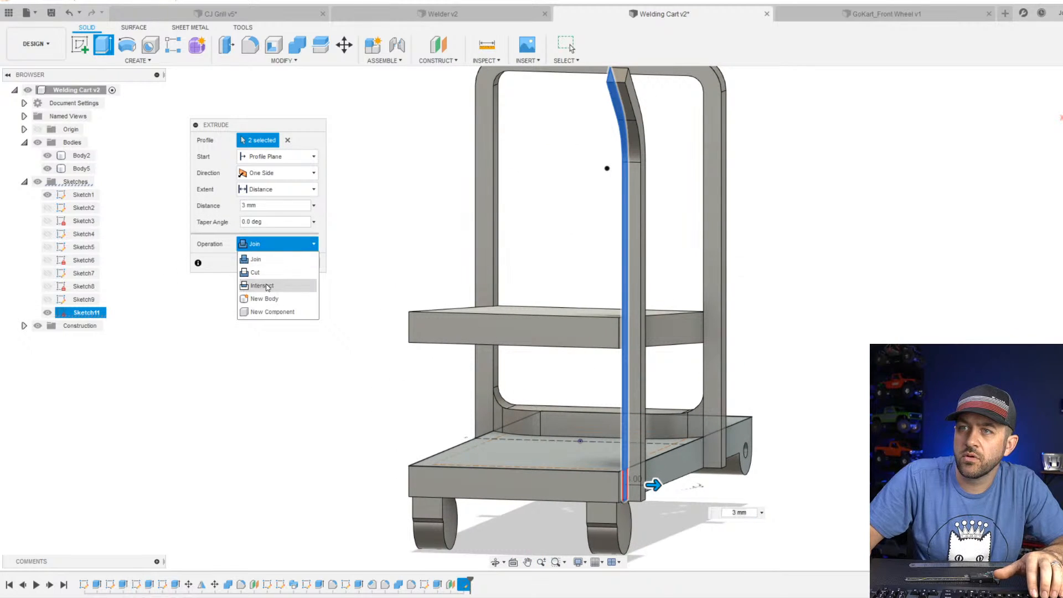
click(270, 299)
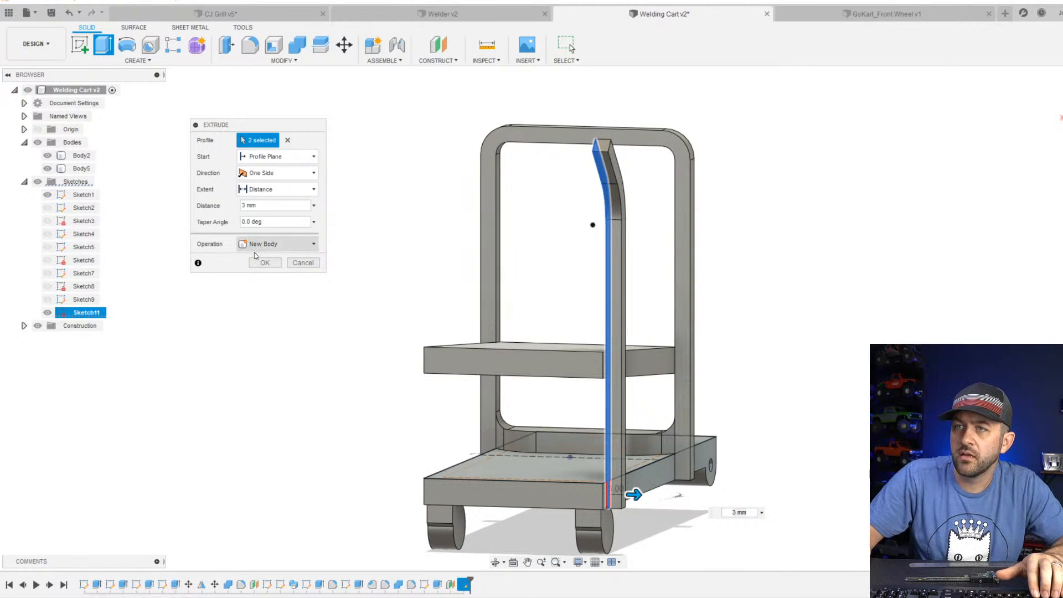
click(264, 263)
Mirror the bent handle post across the cart's central origin plane onto the opposite side.
scroll(552, 302, down, 3)
shift+middle_drag(526, 275, 642, 318)
click(138, 60)
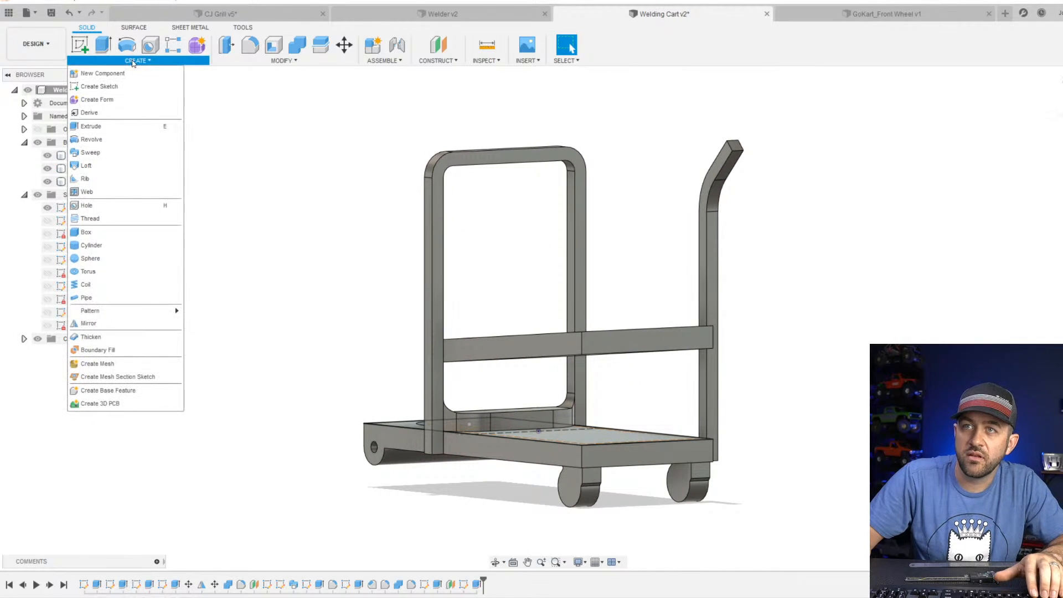
click(125, 320)
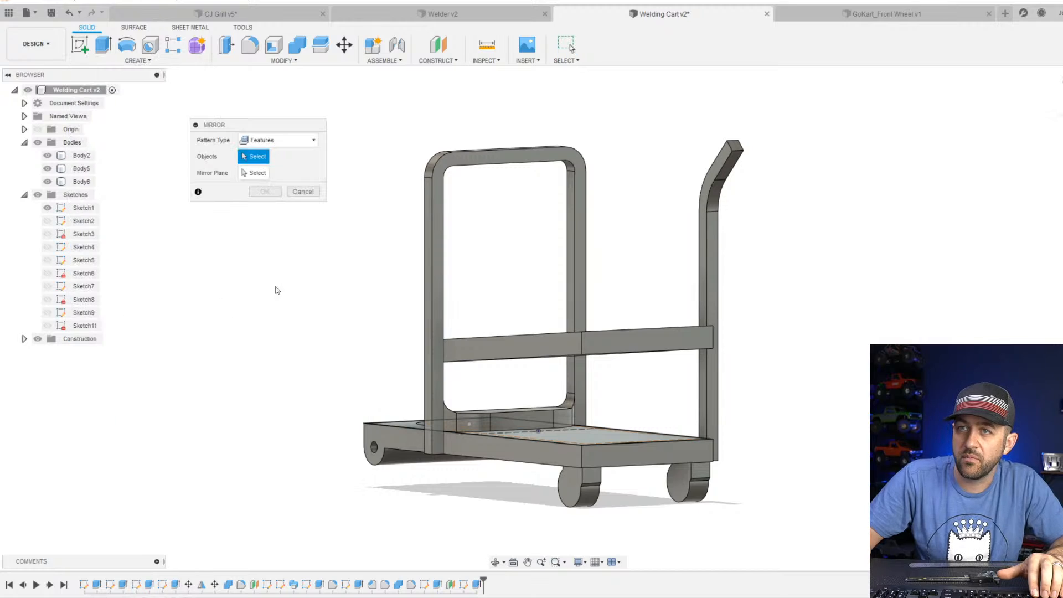
click(721, 221)
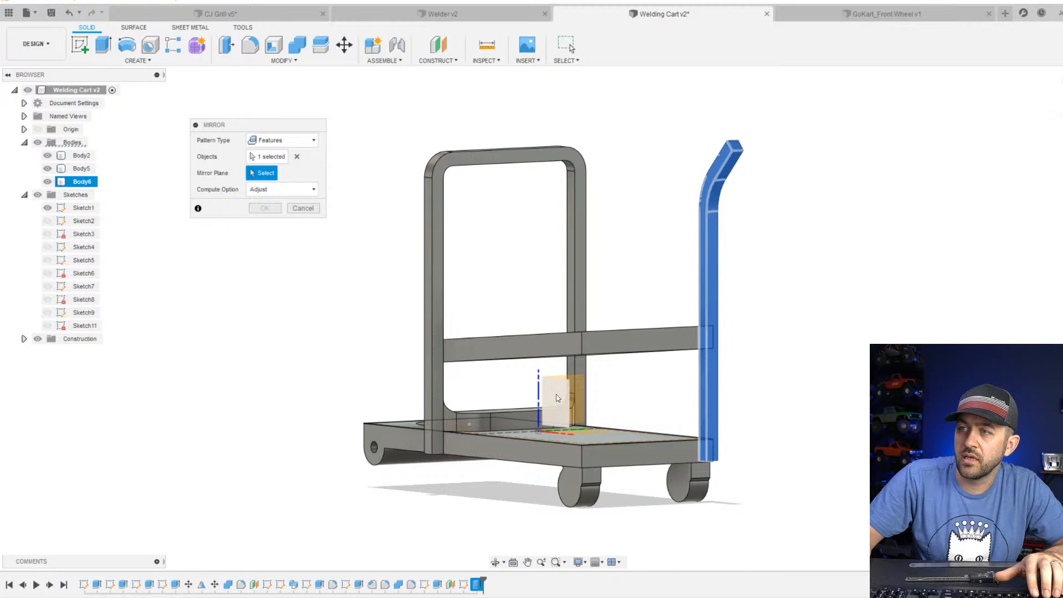
click(558, 398)
key(Return)
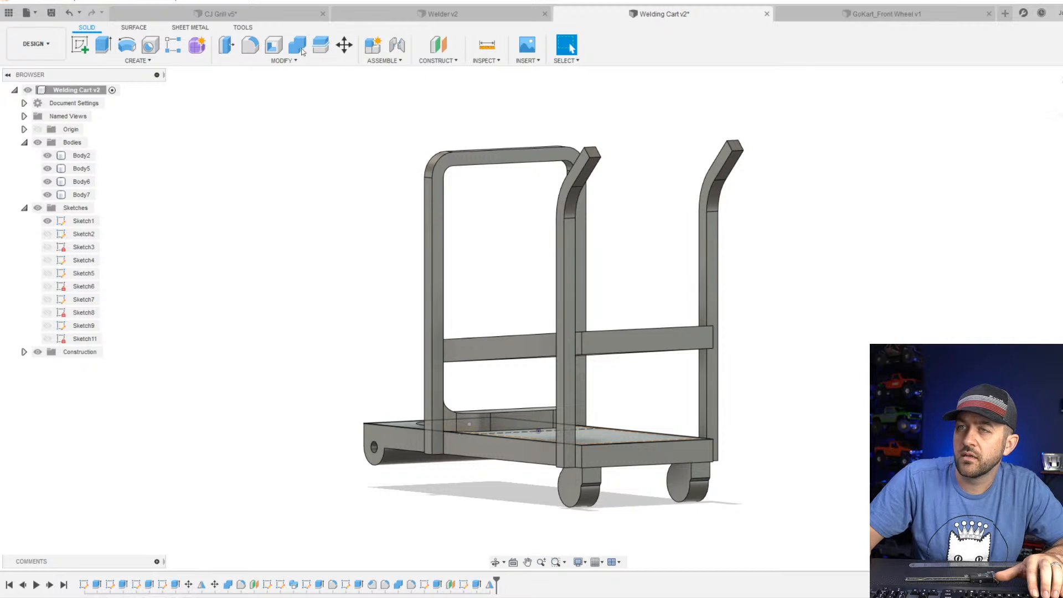
On the inner face of the original handle post, sketch a 3 mm long three-point rectangle flush with its upper end and finish the sketch.
click(87, 48)
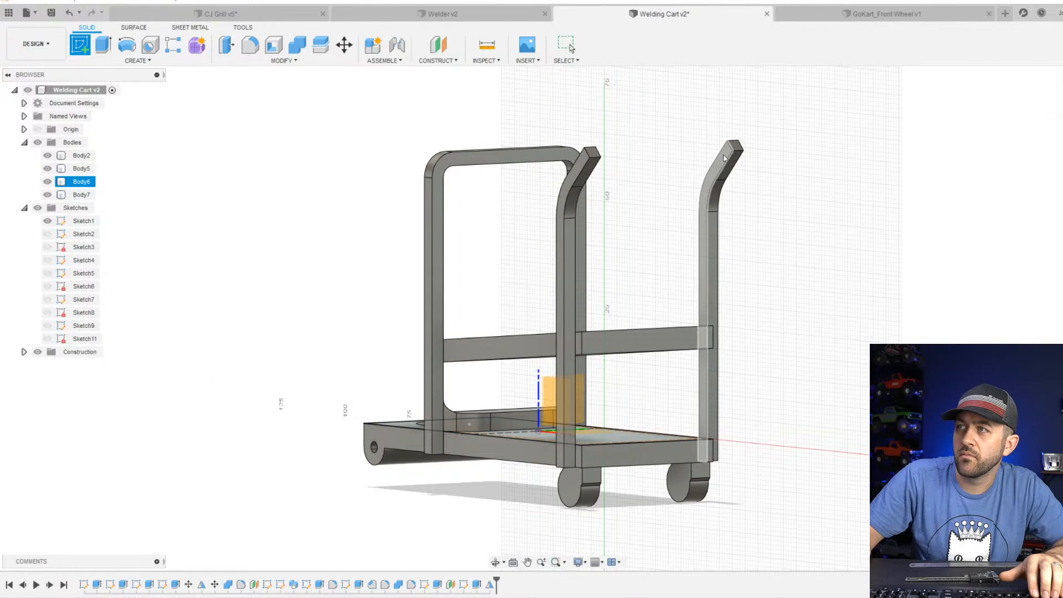
click(723, 158)
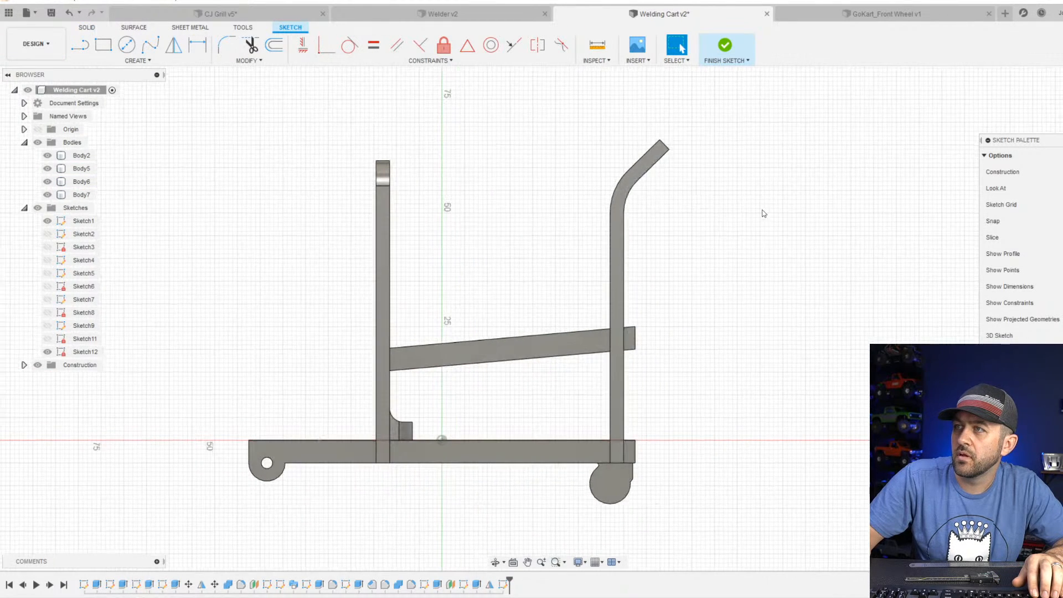
scroll(642, 166, up, 3)
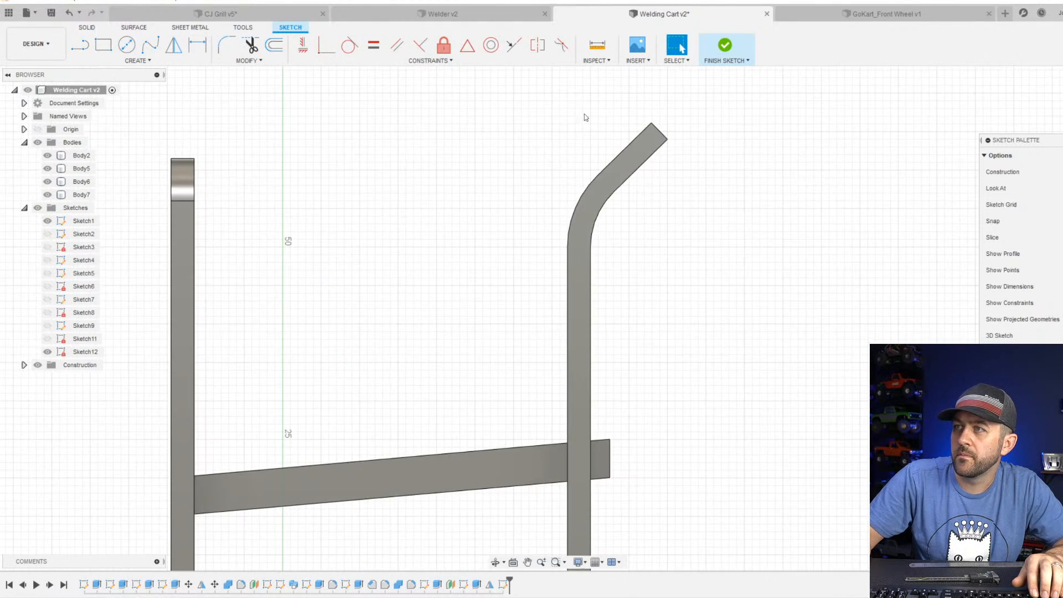
click(110, 55)
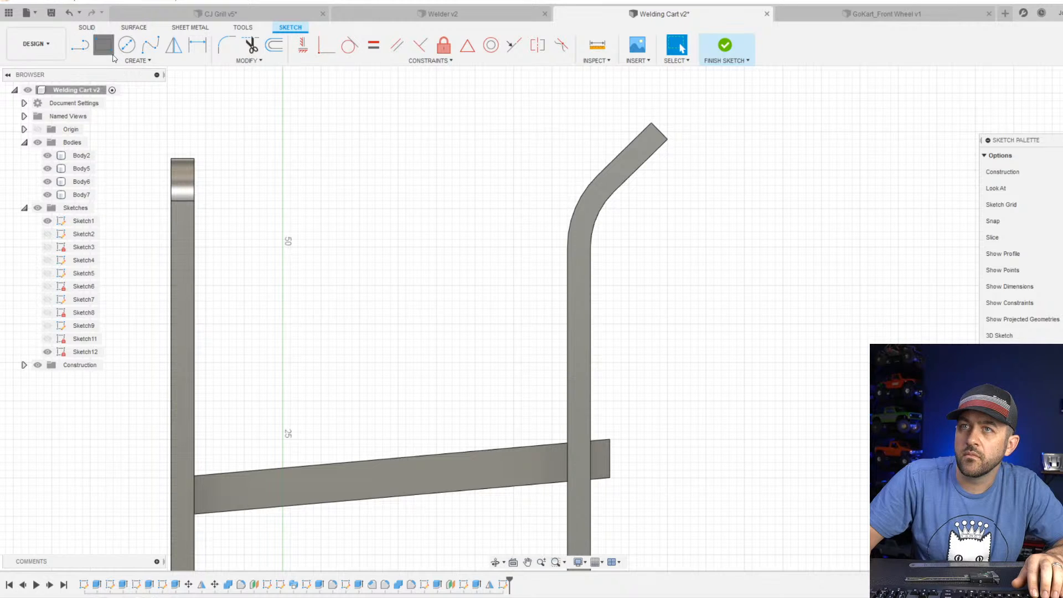
scroll(660, 152, up, 3)
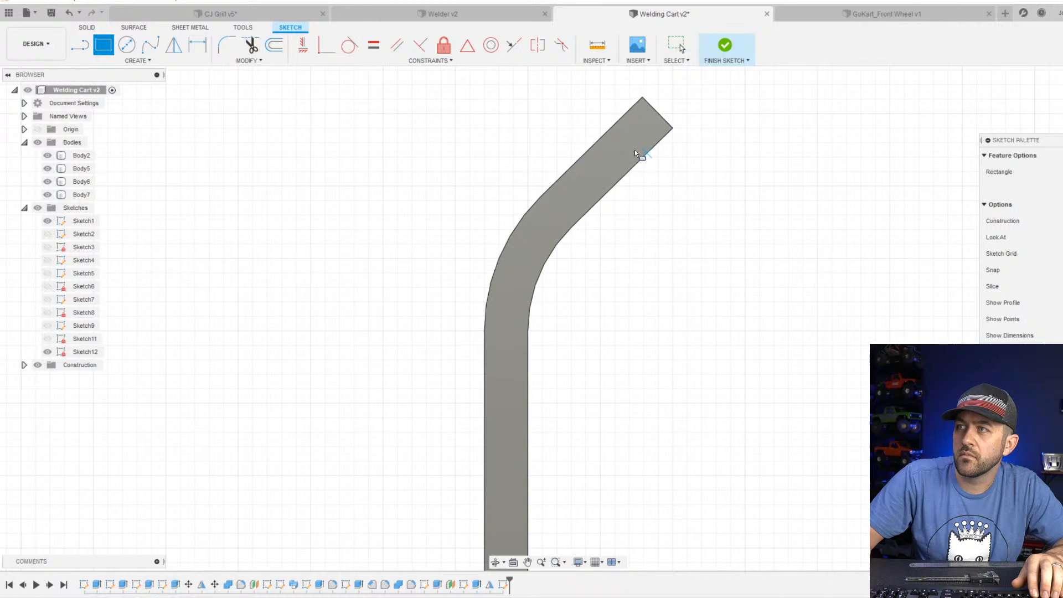
click(170, 62)
mouse_move(168, 87)
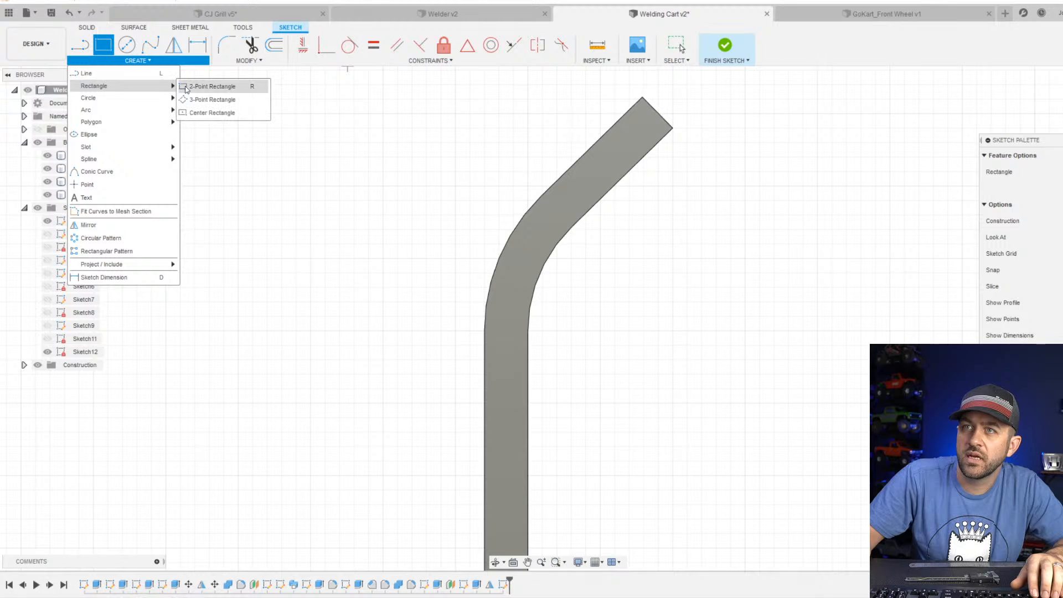
click(205, 87)
scroll(616, 104, up, 3)
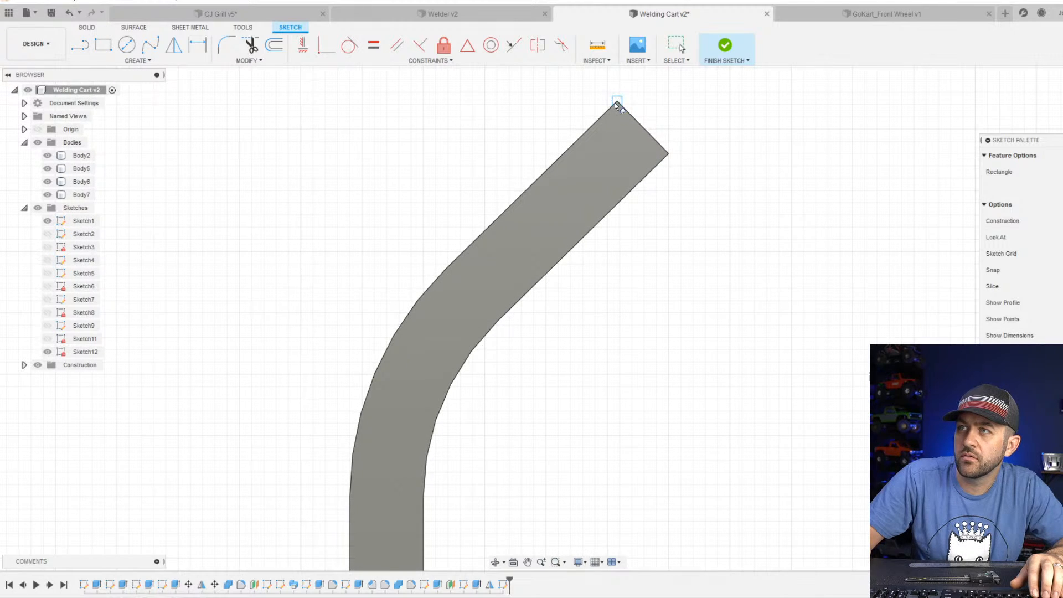
click(615, 103)
click(665, 157)
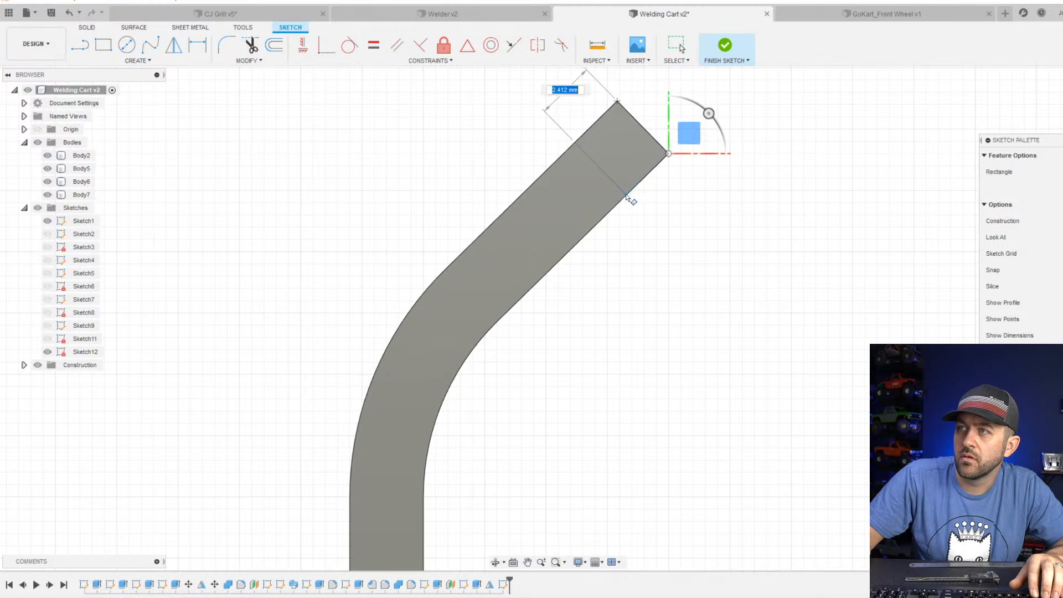
text(3)
key(Return)
key(Escape)
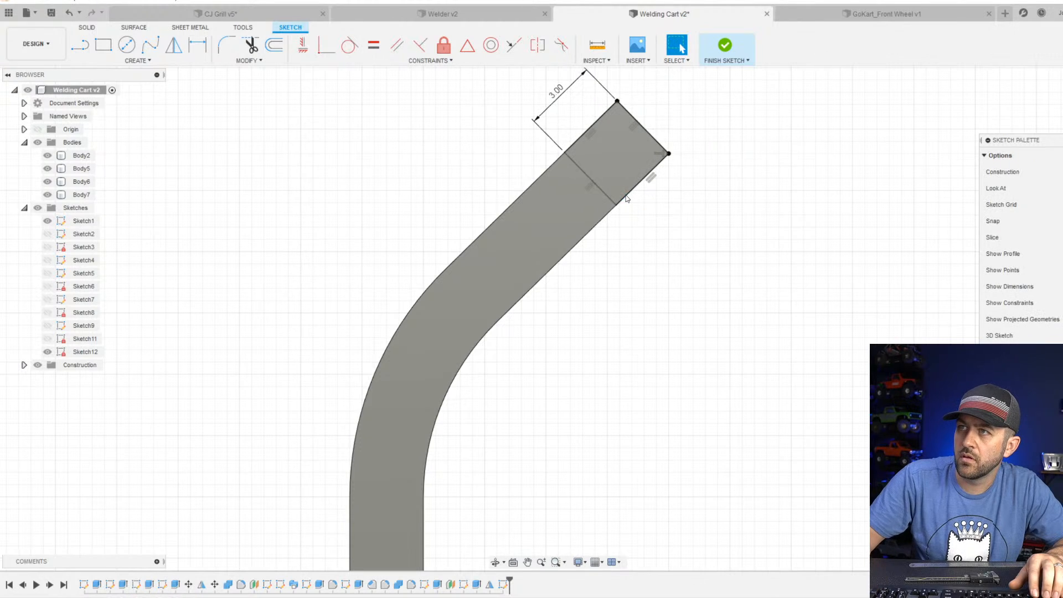
scroll(552, 271, down, 2)
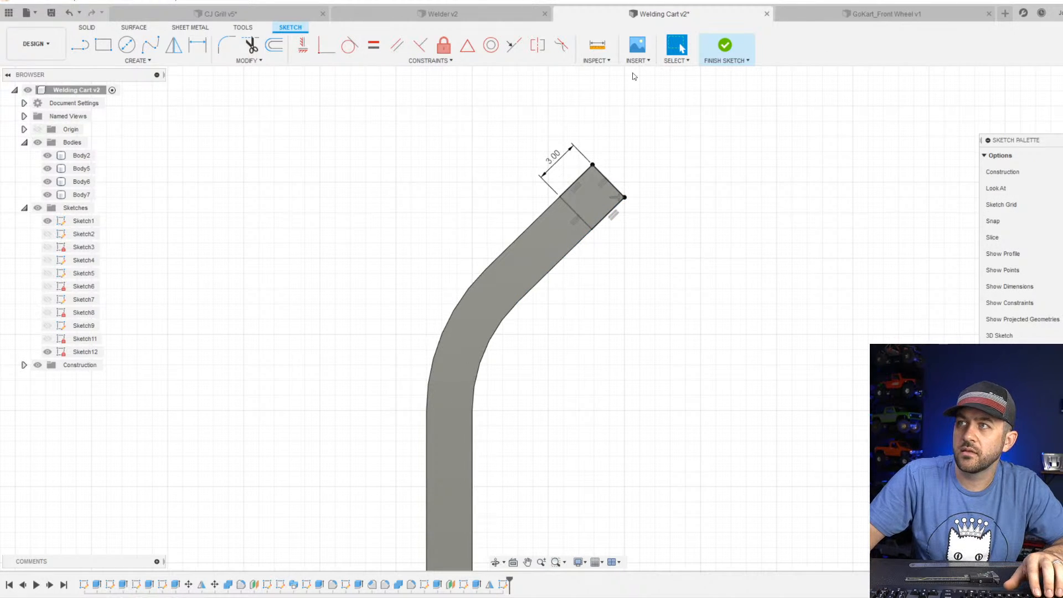
click(725, 45)
Extrude the rectangle 38 mm to the outer face of the opposite handle post as a new body.
click(105, 50)
shift+middle_drag(357, 145, 394, 173)
scroll(479, 190, down, 2)
mouse_move(933, 244)
shift+middle_down()
mouse_move(955, 244)
mouse_move(903, 211)
mouse_move(841, 226)
shift+middle_up()
click(825, 225)
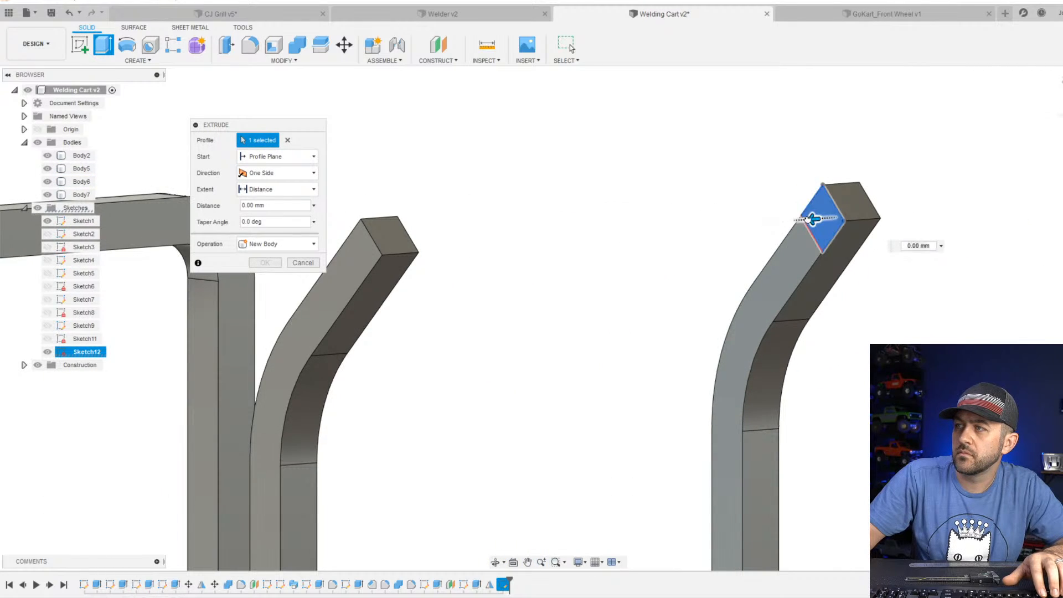
drag(812, 219, 352, 253)
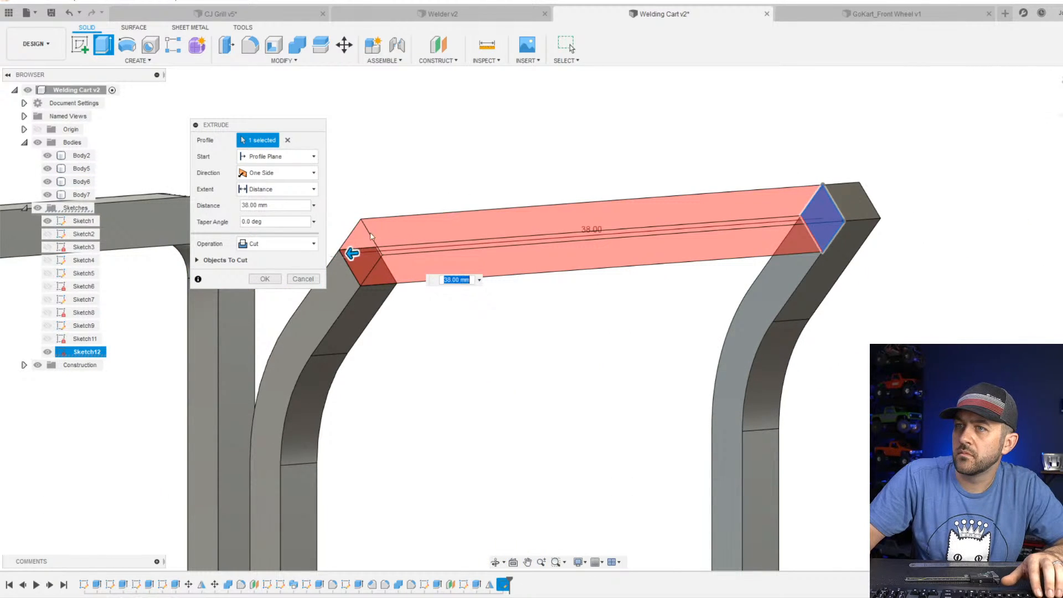
click(276, 244)
click(285, 292)
key(Return)
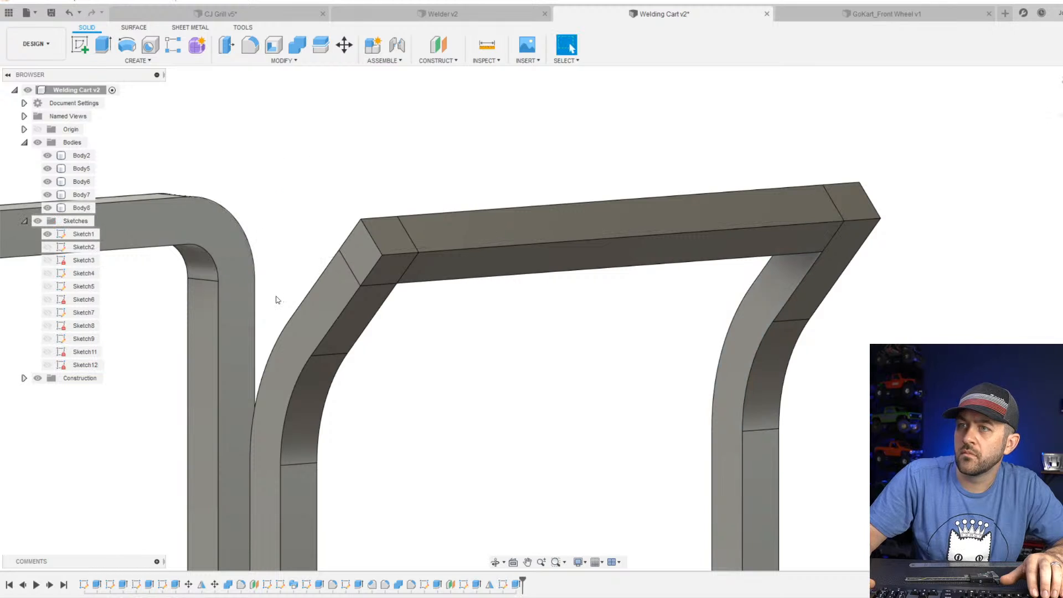
Join the handle crossbar and both bent posts into one body with Combine.
shift+middle_drag(277, 299, 231, 210)
click(297, 44)
click(388, 244)
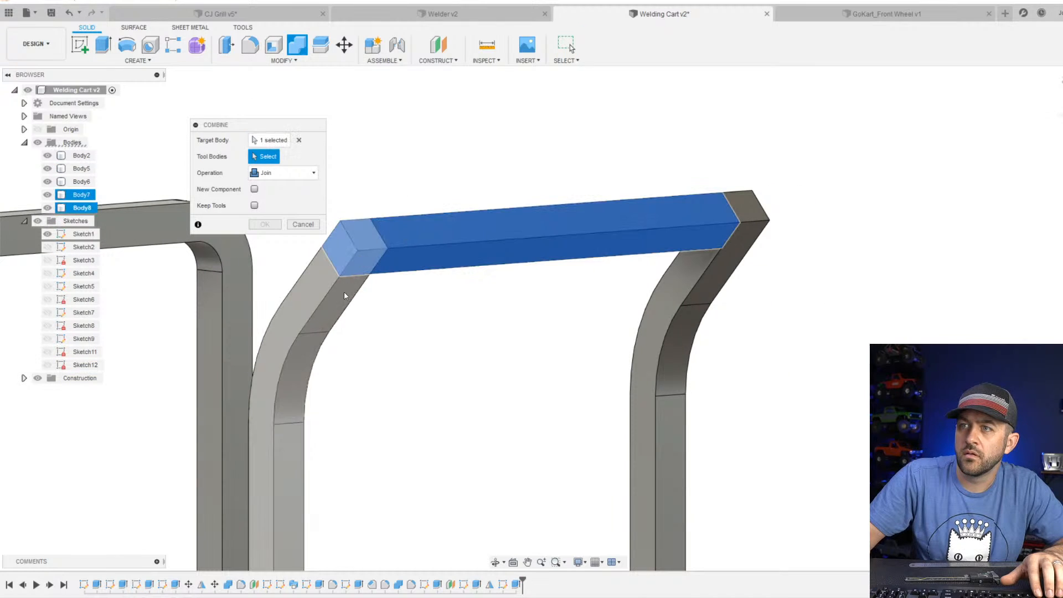
click(340, 291)
click(683, 309)
key(Return)
Fillet the two inner corners between the handle's crossbar and posts with a 7 mm radius.
scroll(683, 308, down, 4)
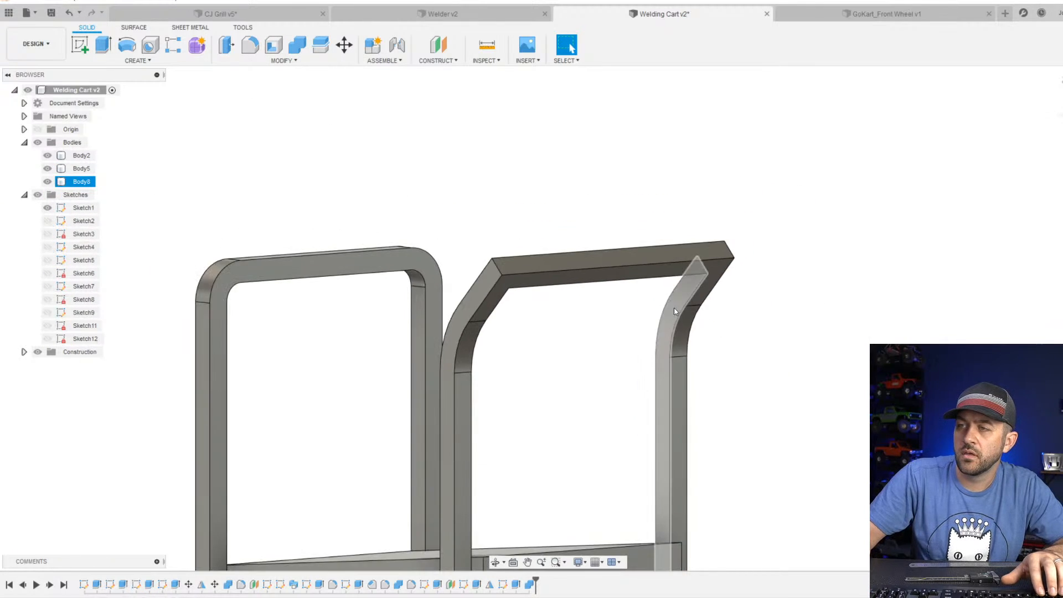
shift+middle_drag(673, 308, 595, 353)
scroll(593, 352, down, 4)
click(250, 44)
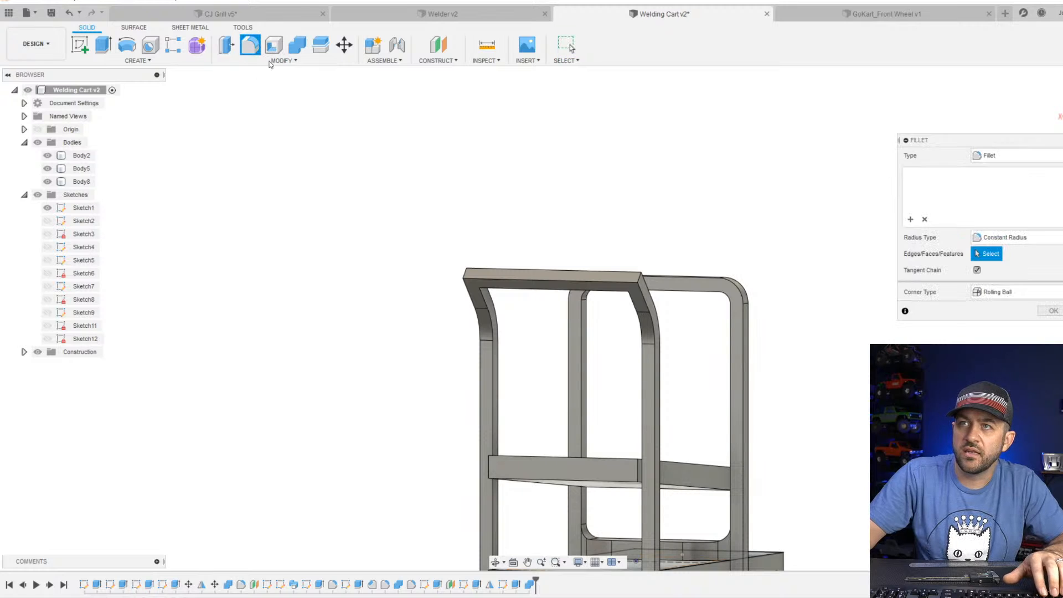
scroll(502, 324, up, 4)
shift+middle_drag(501, 324, 457, 336)
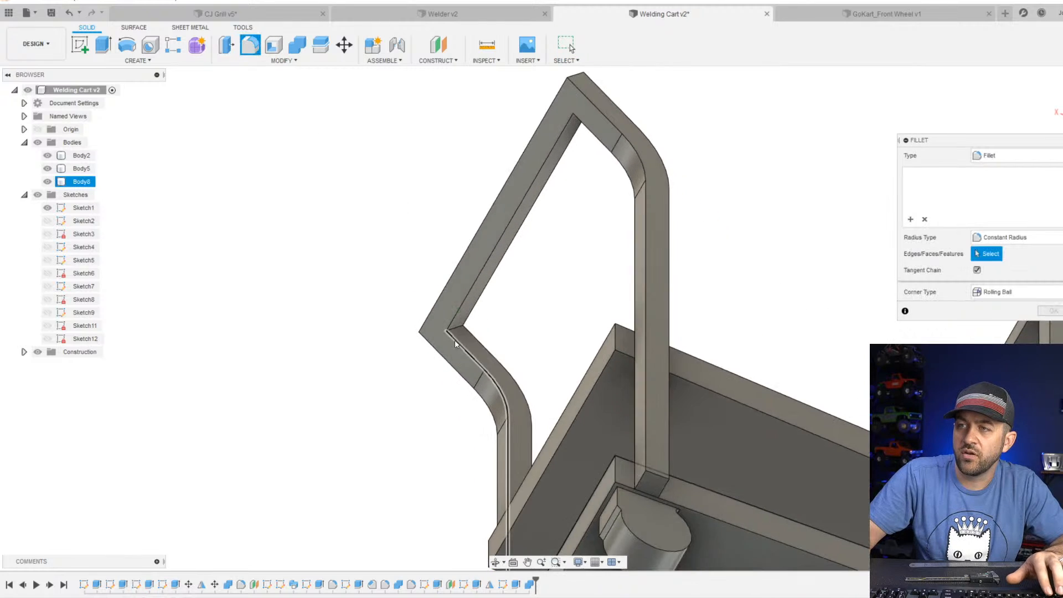
scroll(457, 337, up, 3)
click(464, 324)
shift+middle_drag(505, 300, 593, 202)
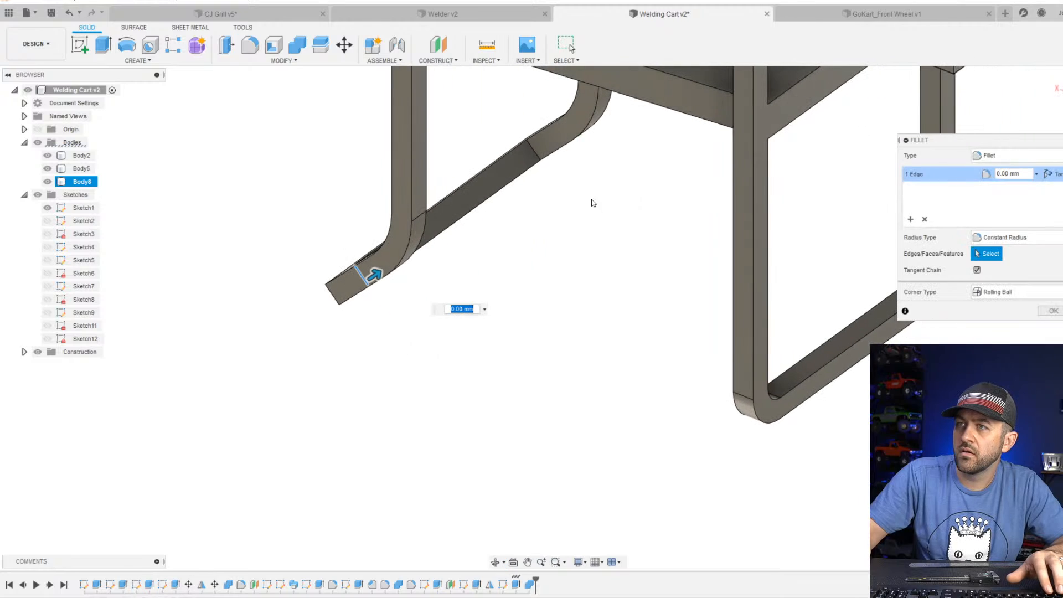
click(529, 160)
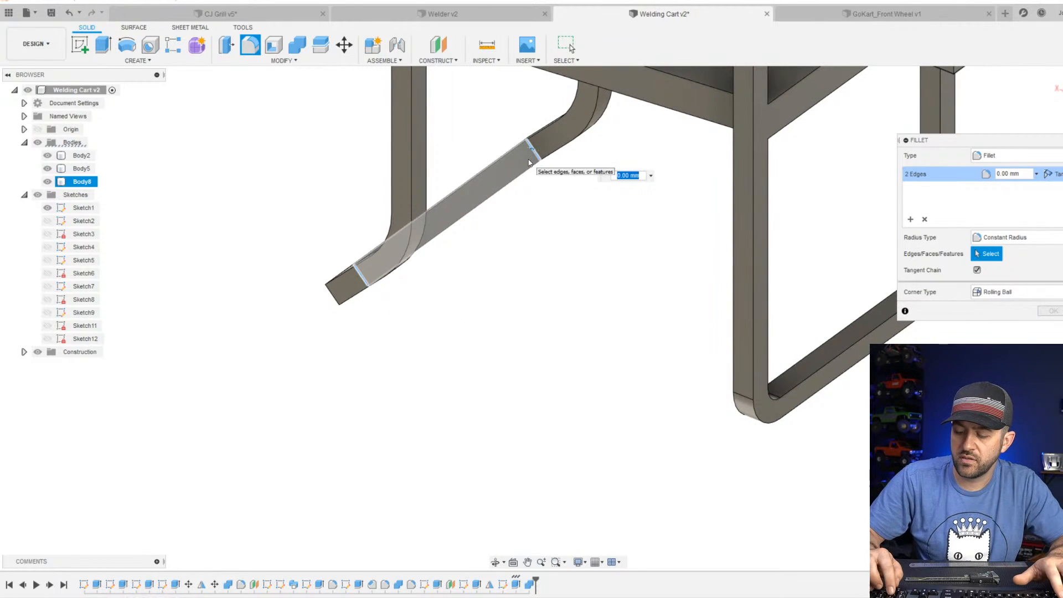
text(7)
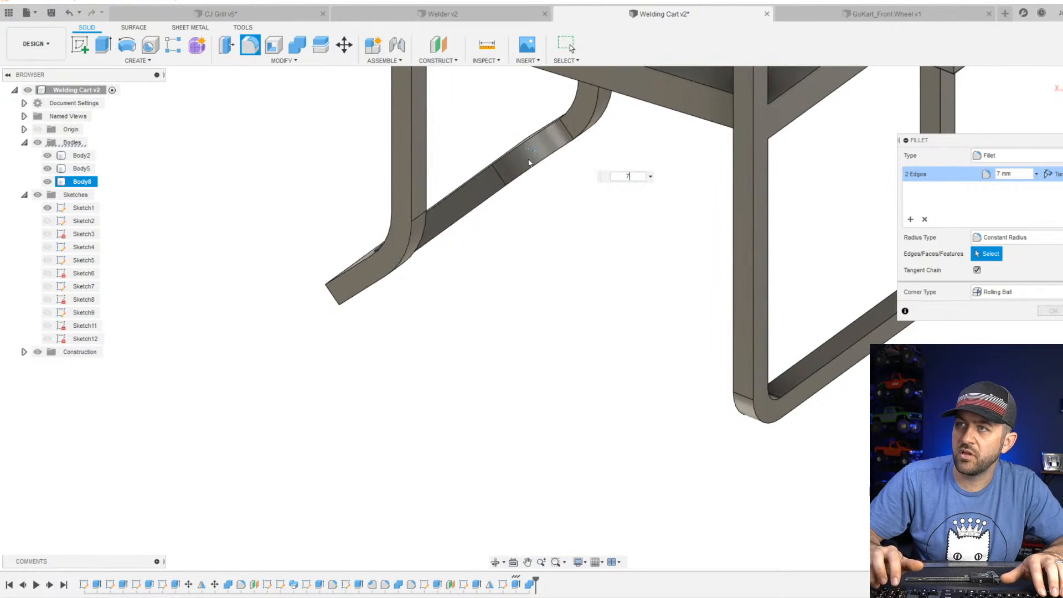
shift+middle_drag(696, 133, 556, 284)
click(556, 283)
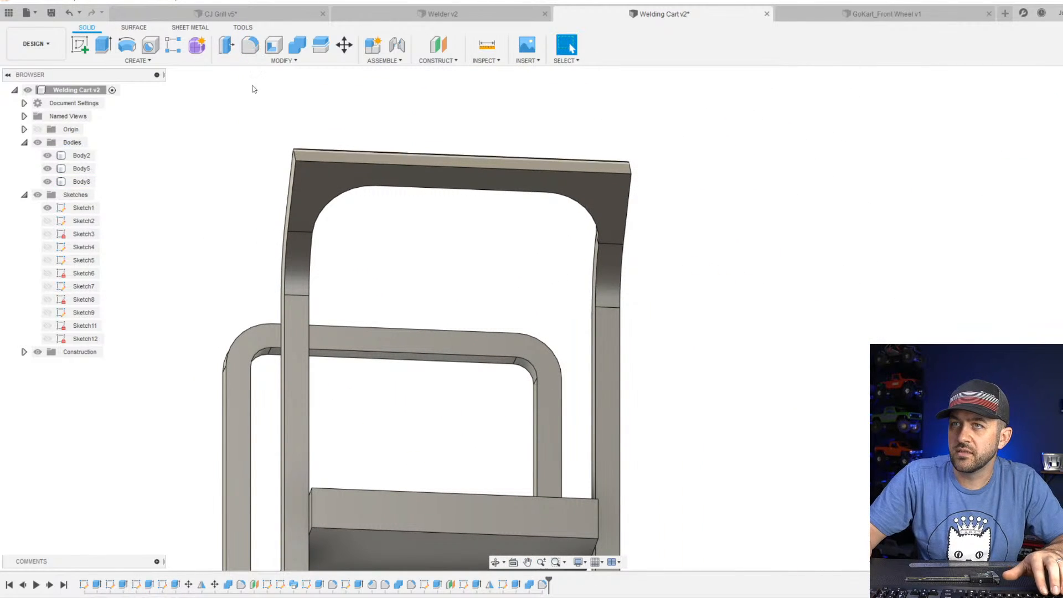
Fillet the two outer corners of the handle's crossbar with a 10 mm radius.
click(294, 157)
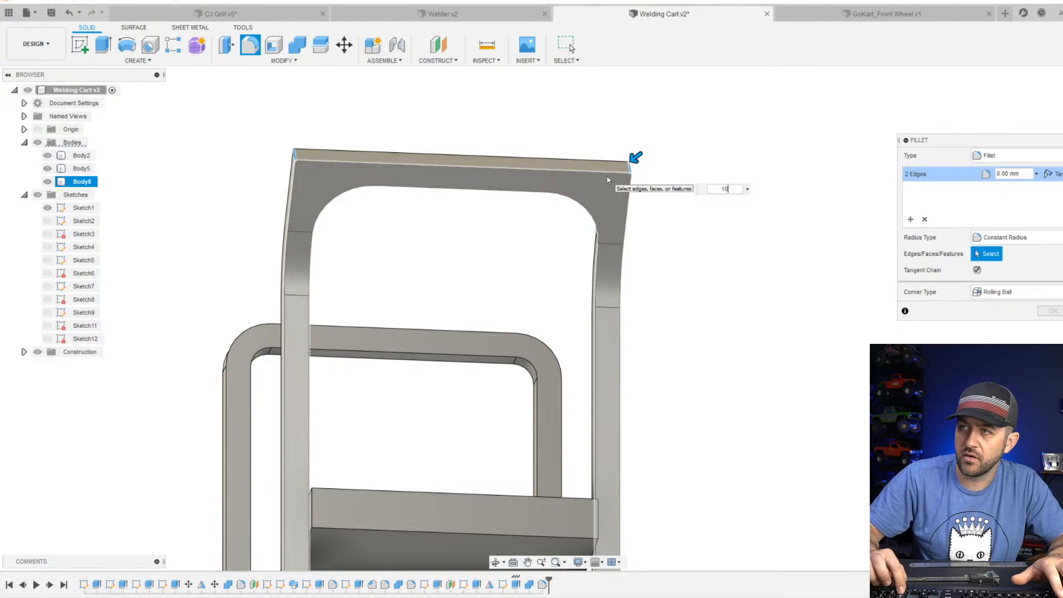
text(10)
key(Return)
Open the handle's inner-corner fillet for editing to check its radius, and close it.
shift+middle_drag(528, 237, 494, 269)
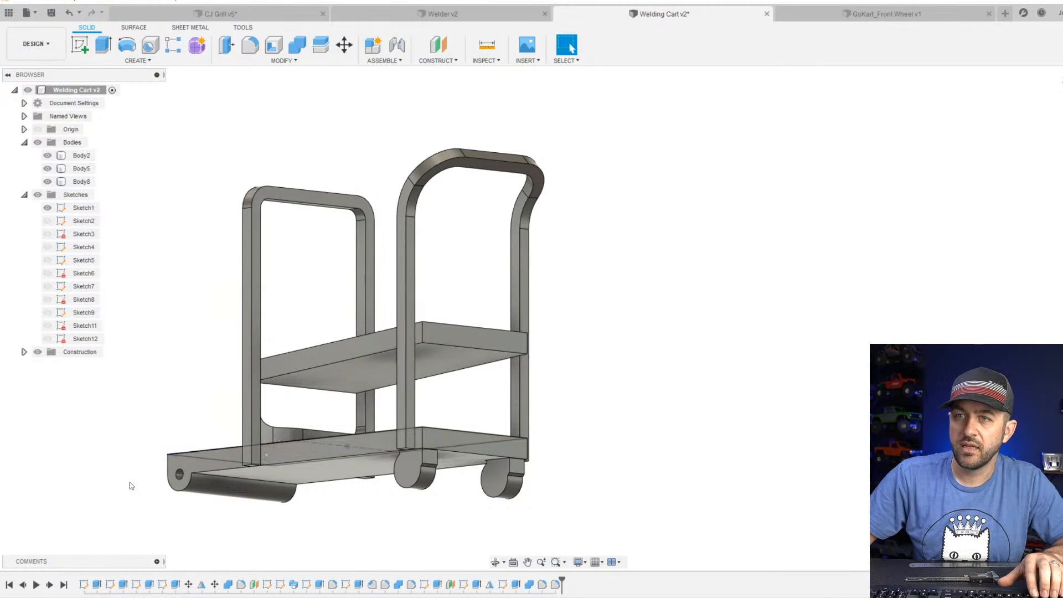
right_click(542, 585)
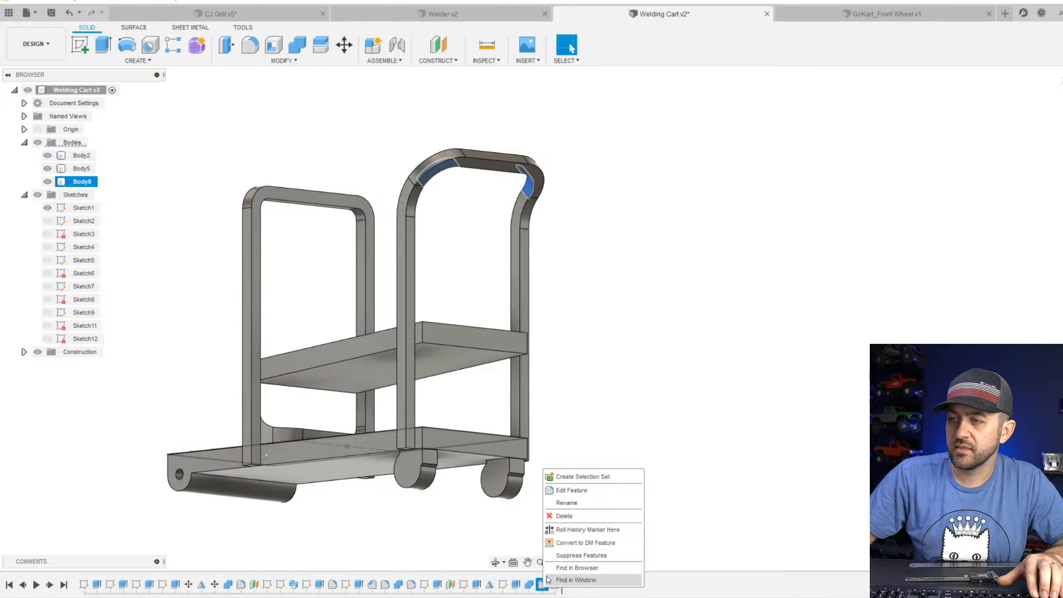
click(564, 496)
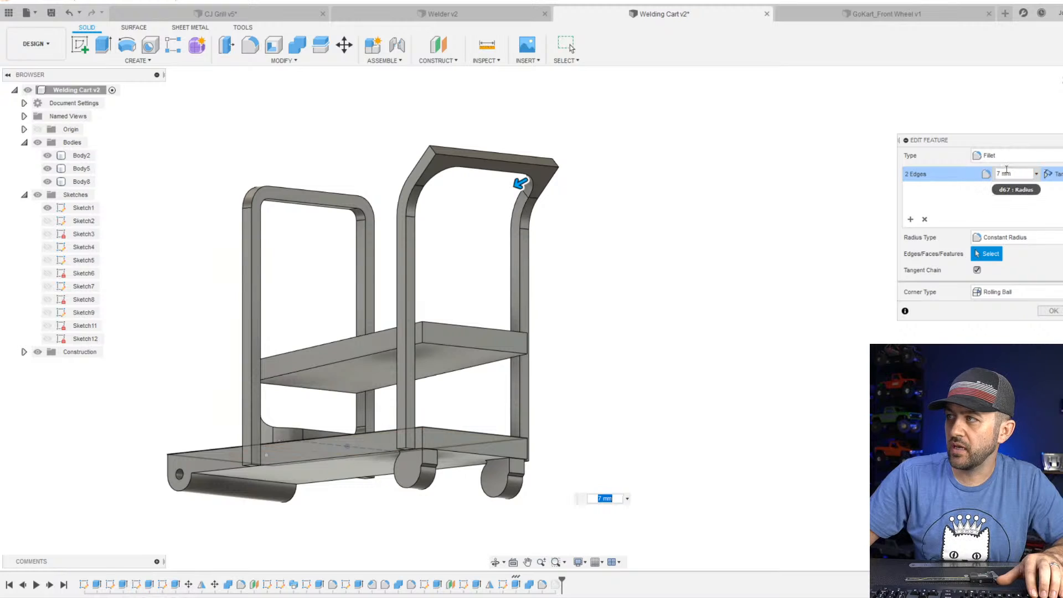
key(Return)
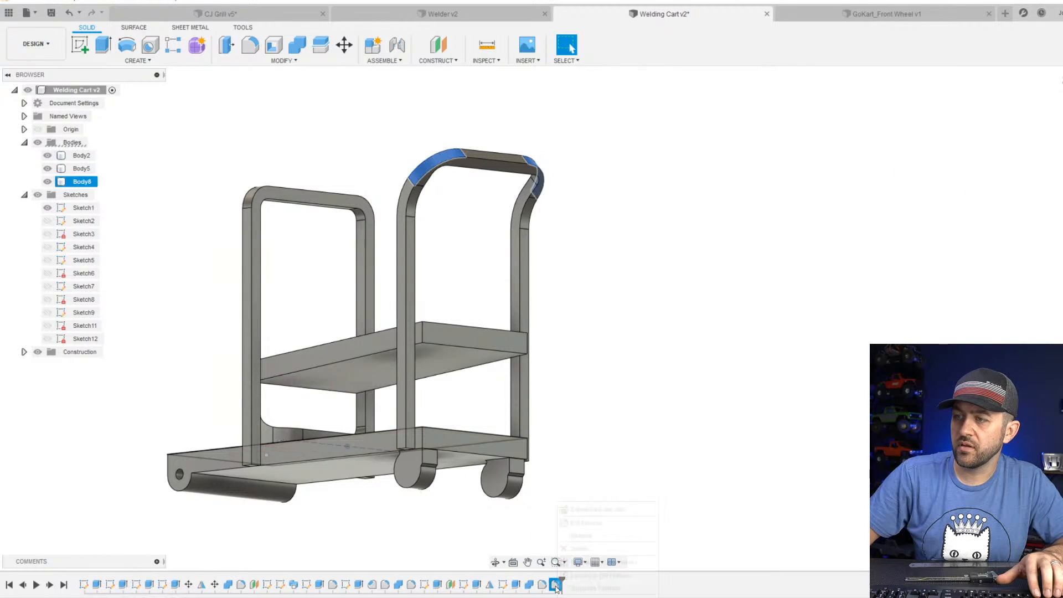
Open the handle's outer-corner fillet for editing to check its radius, close it, and inspect the cart frame from several sides.
right_click(562, 585)
click(577, 526)
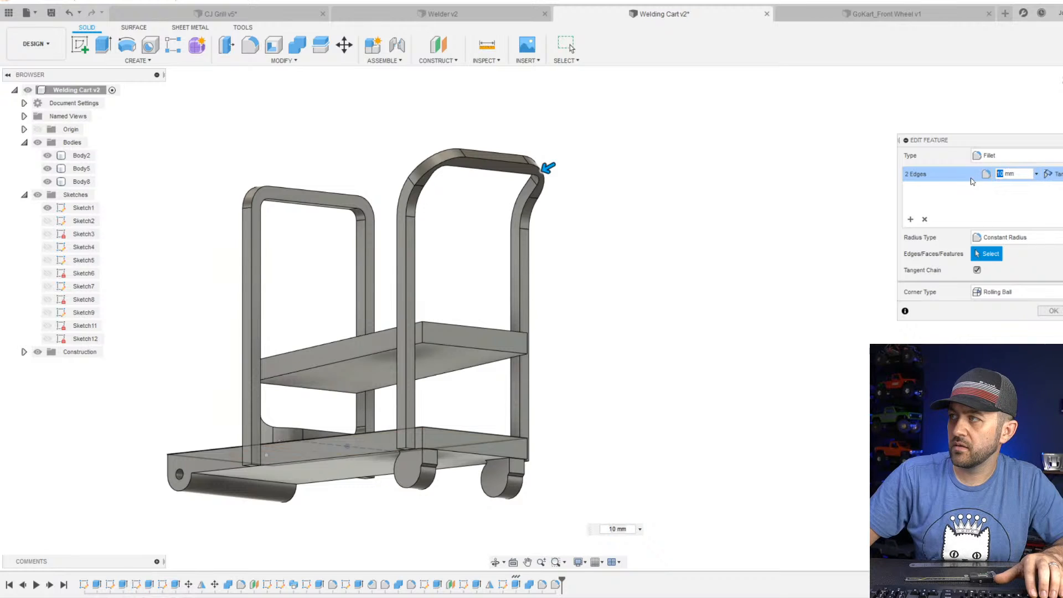
key(Return)
scroll(488, 167, up, 3)
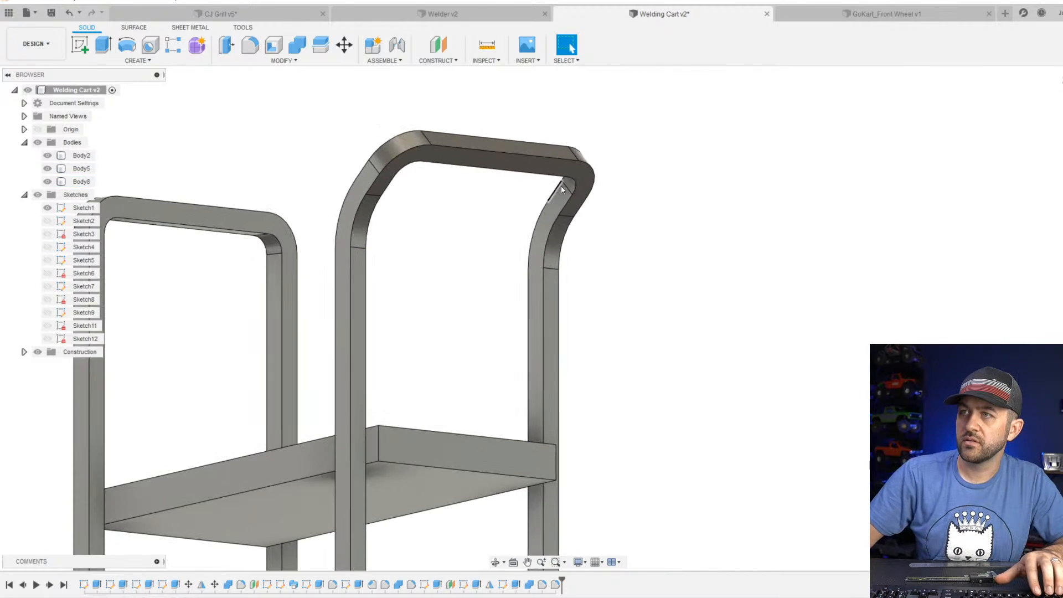
shift+middle_drag(561, 186, 627, 216)
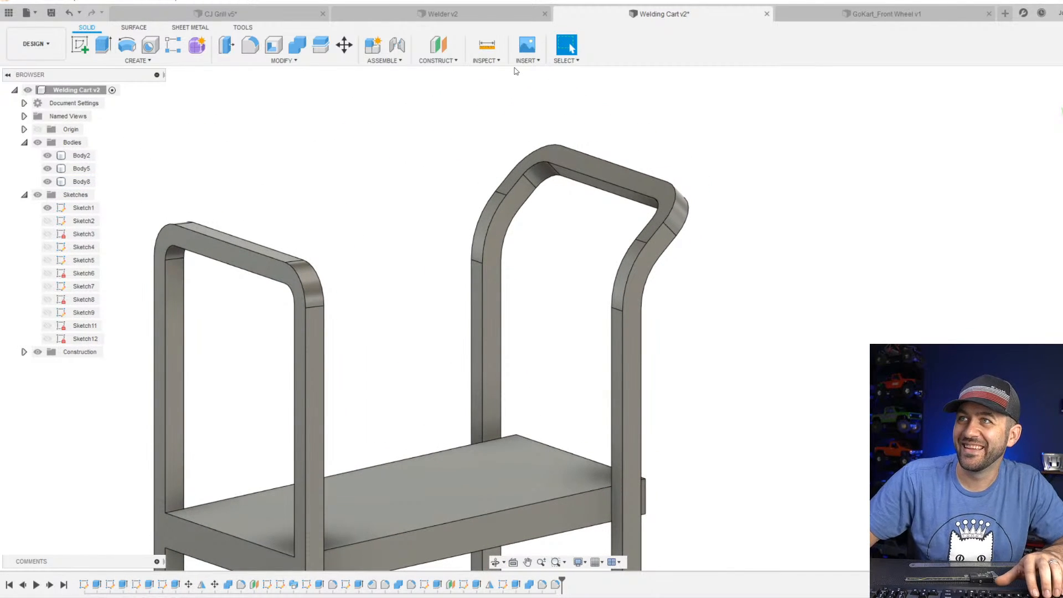
scroll(584, 294, down, 2)
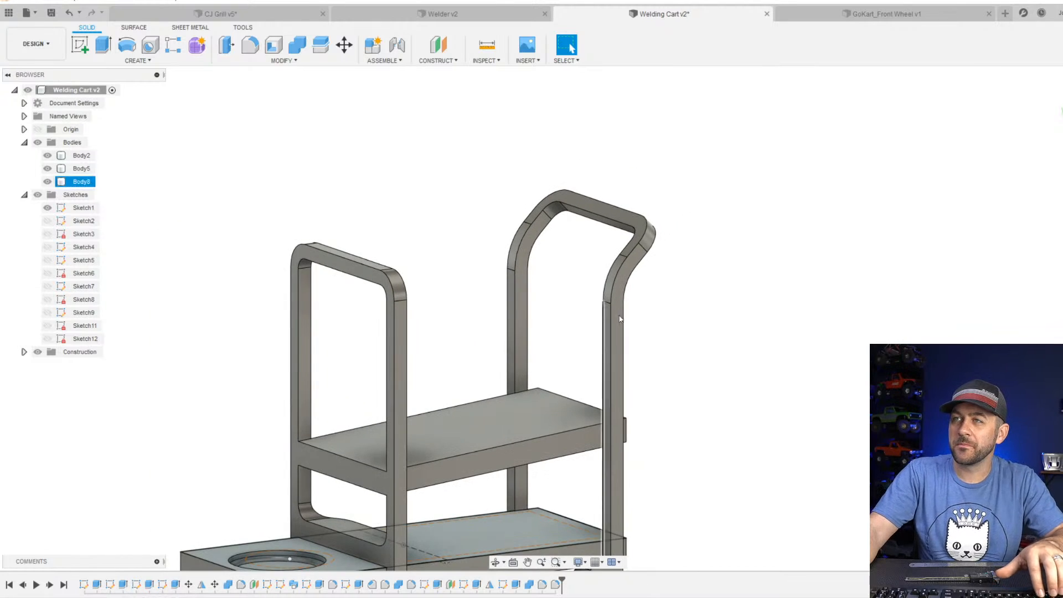
shift+middle_drag(620, 315, 540, 331)
scroll(541, 334, down, 3)
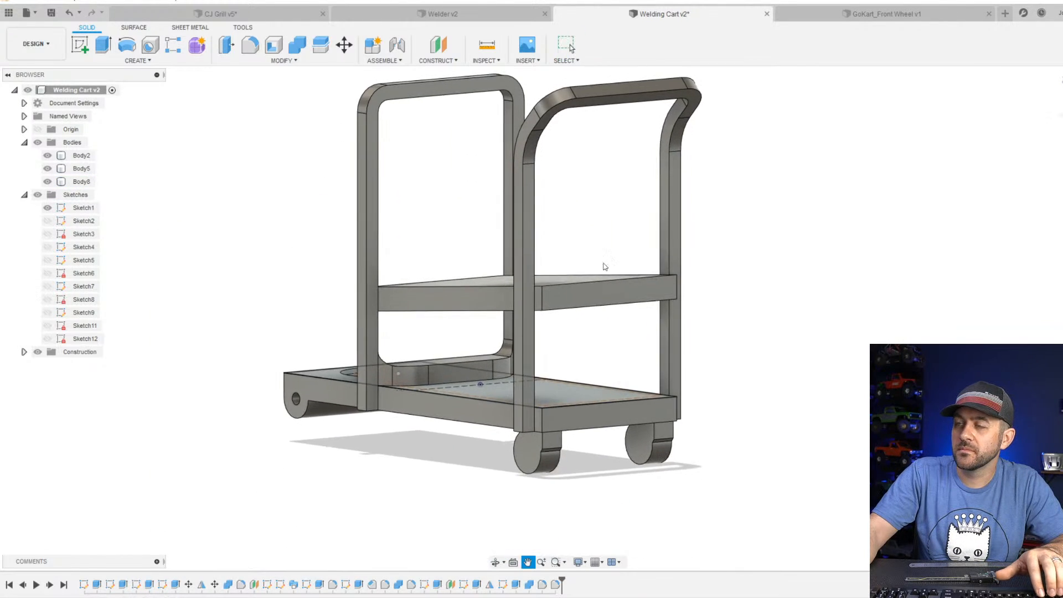
shift+middle_drag(605, 265, 615, 310)
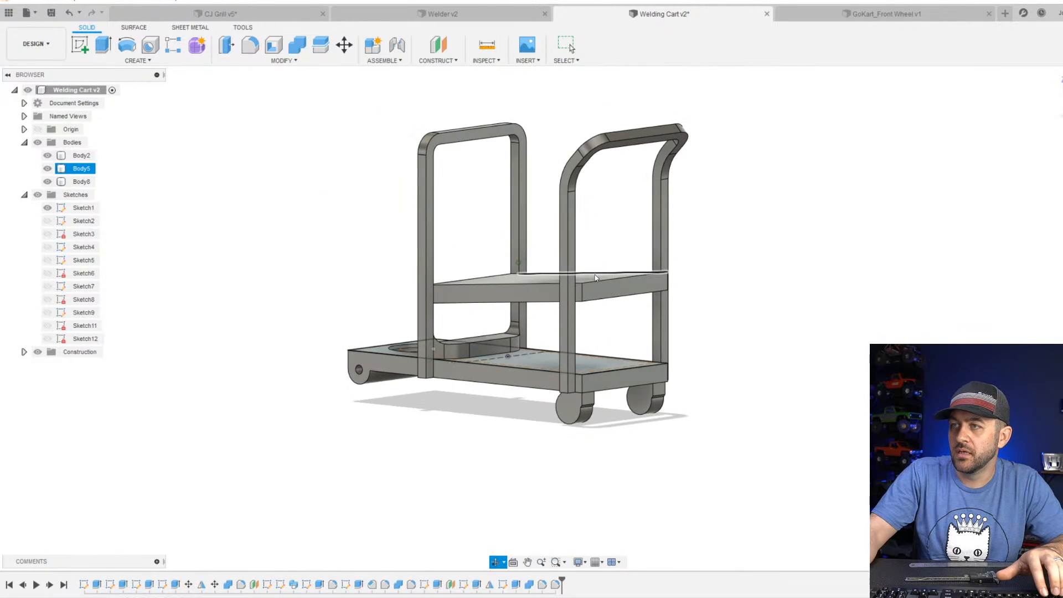
scroll(619, 320, up, 5)
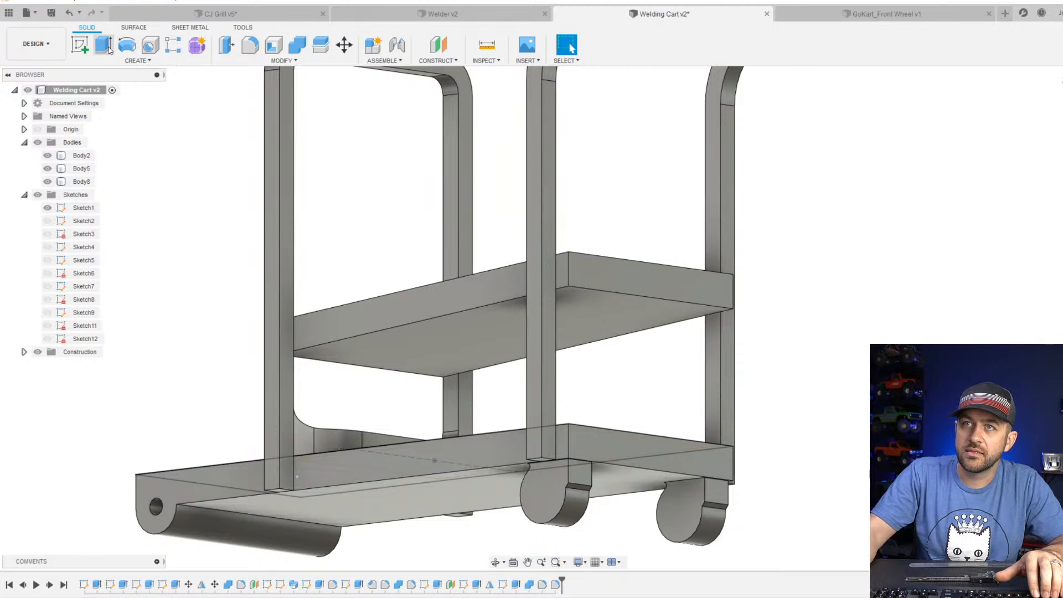
Start a sketch on the vertical origin plane parallel to the cart's side and project the upper shelf's outline into it.
click(81, 45)
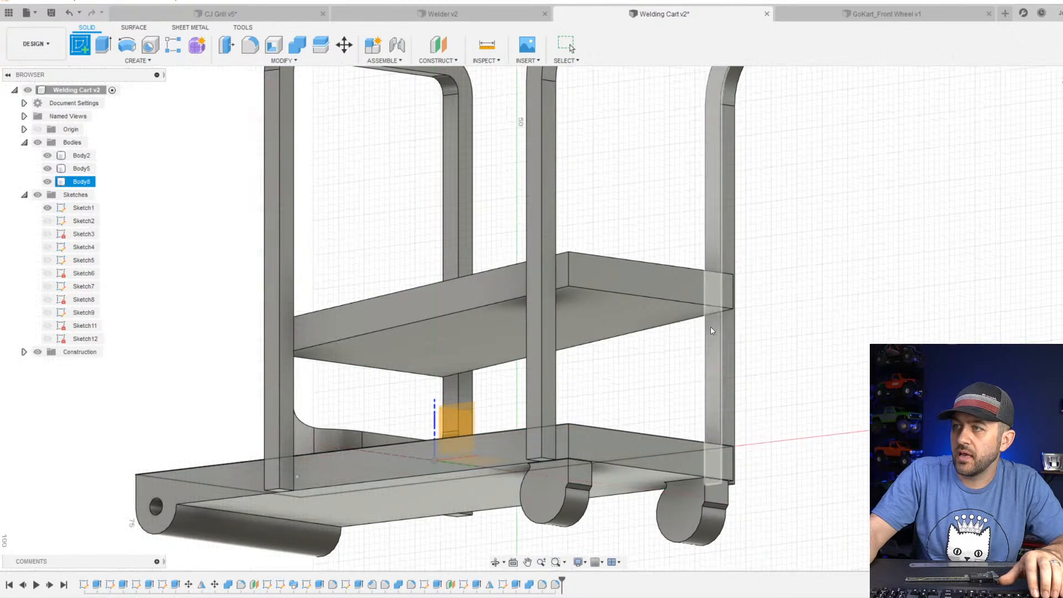
click(451, 426)
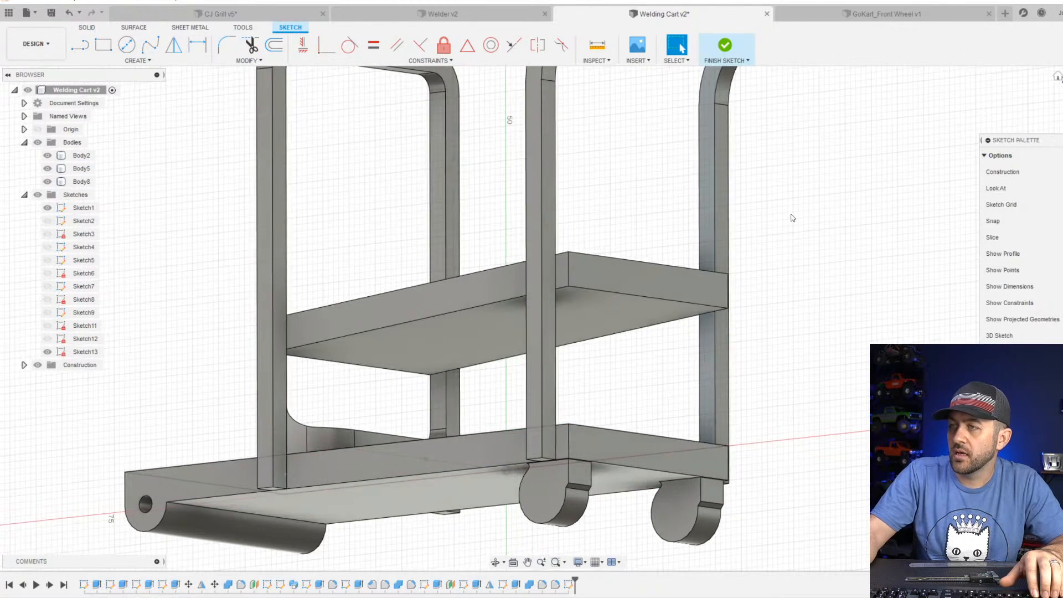
click(106, 46)
scroll(593, 260, up, 3)
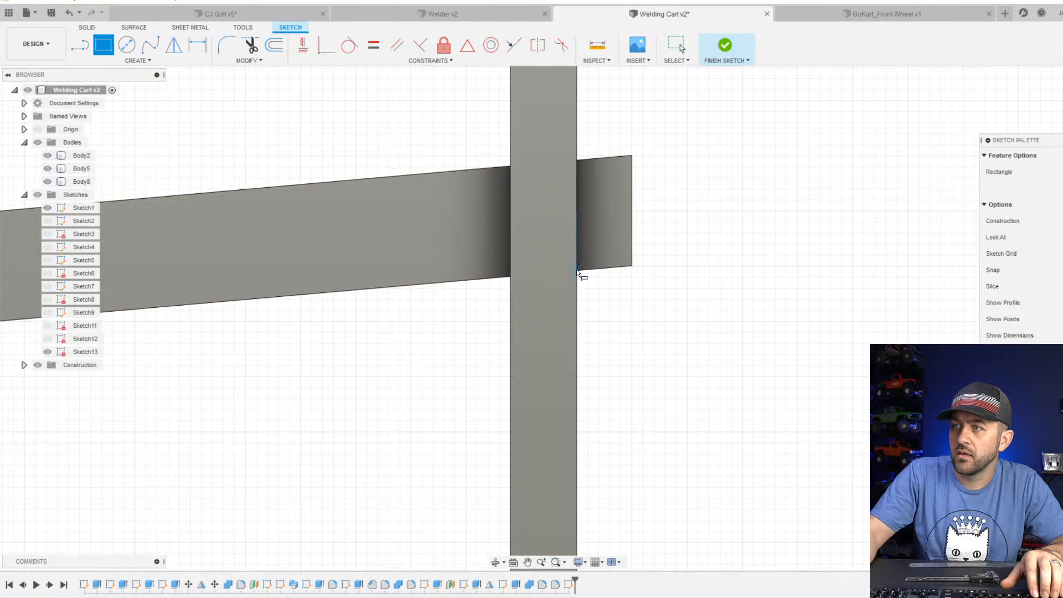
scroll(576, 271, up, 2)
key(p)
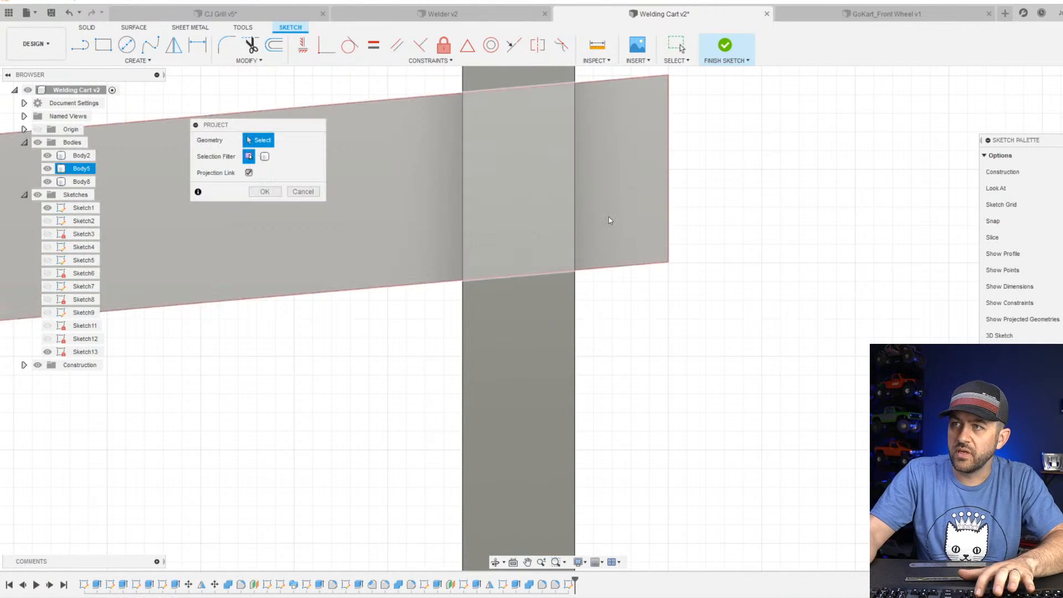
click(609, 218)
key(Return)
scroll(615, 229, down, 1)
scroll(613, 229, down, 2)
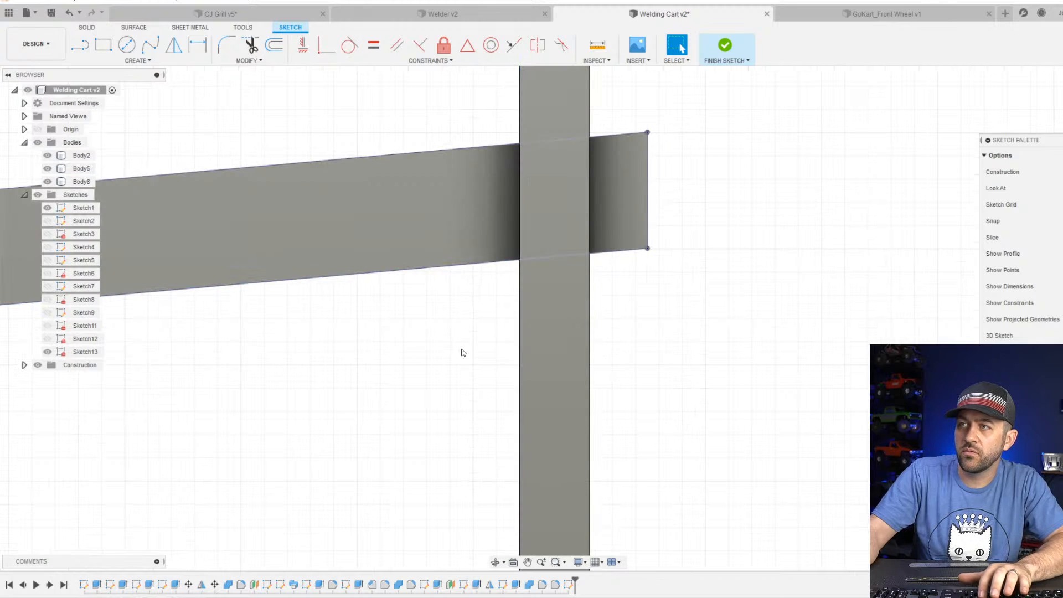
key(p)
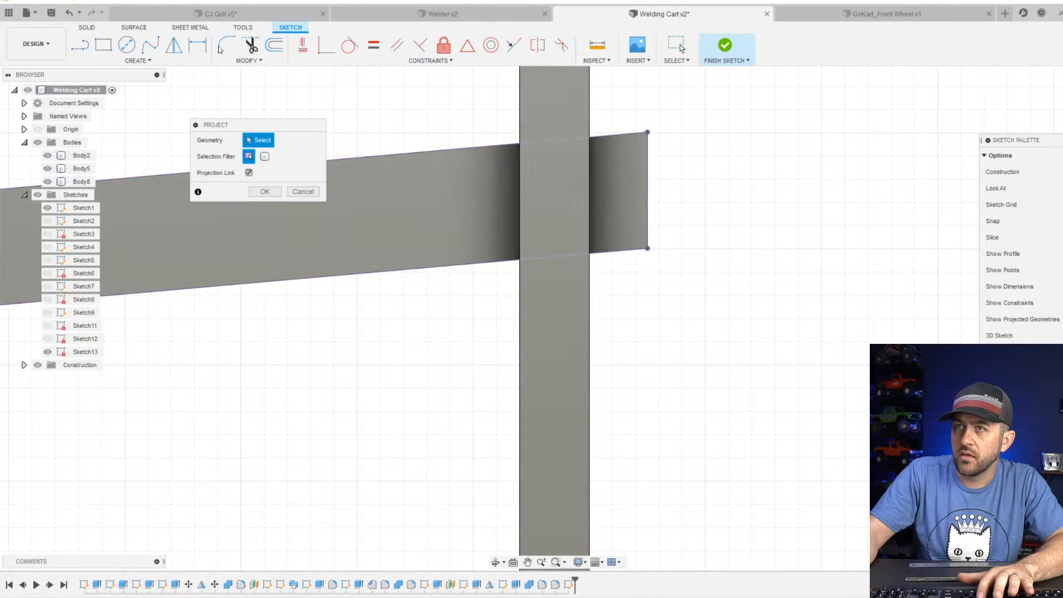
key(r)
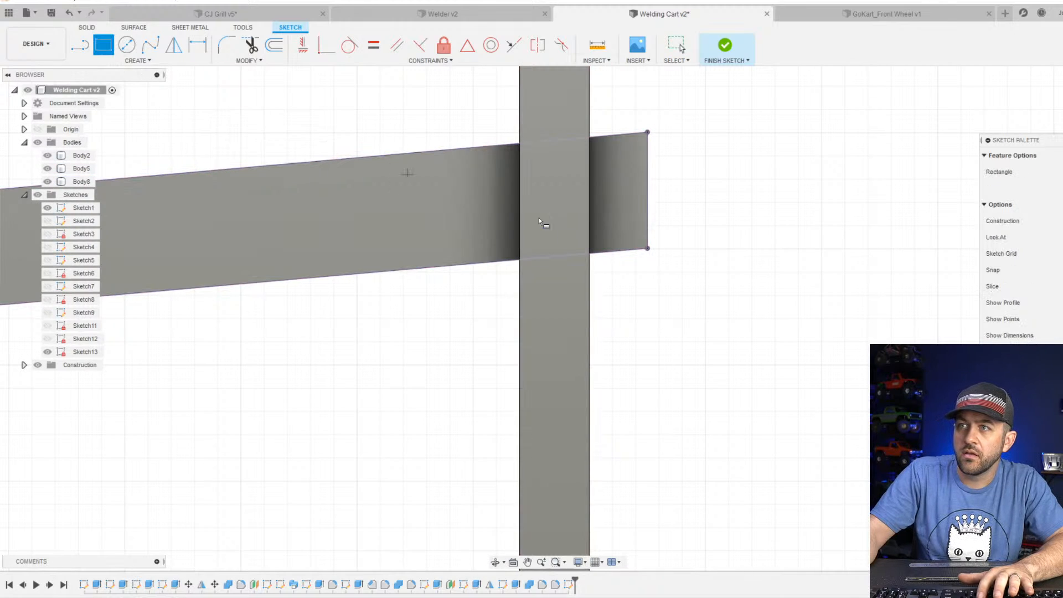
click(518, 260)
click(144, 67)
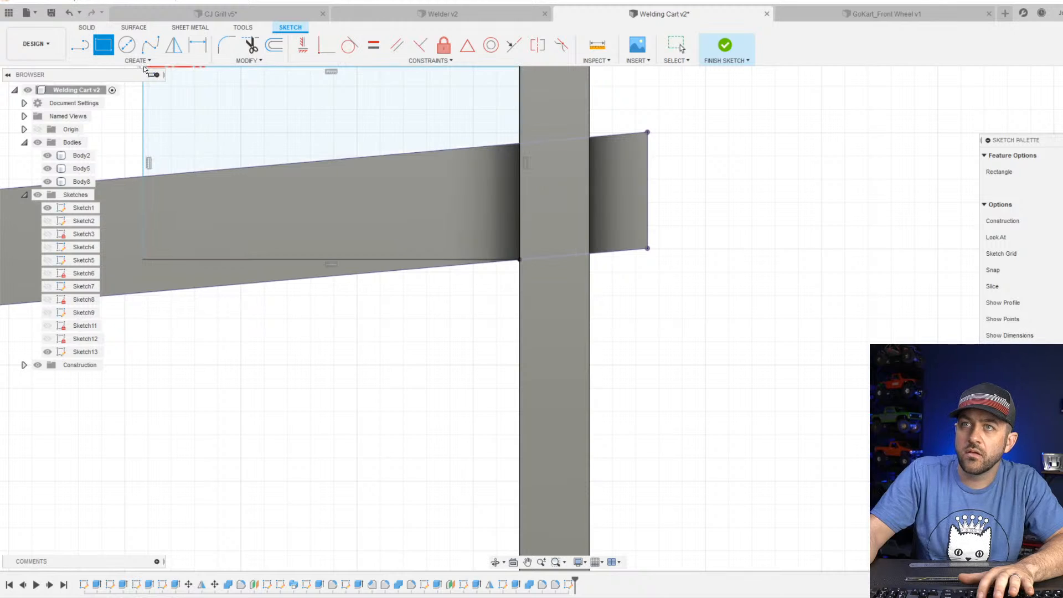
key(Escape)
key(ctrl+z)
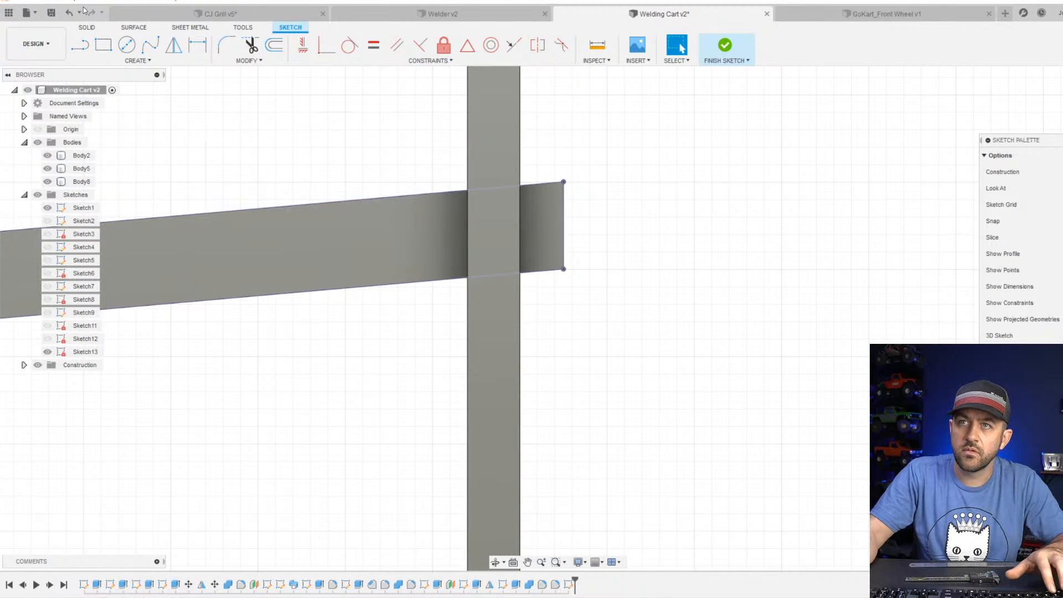
click(140, 62)
mouse_move(155, 87)
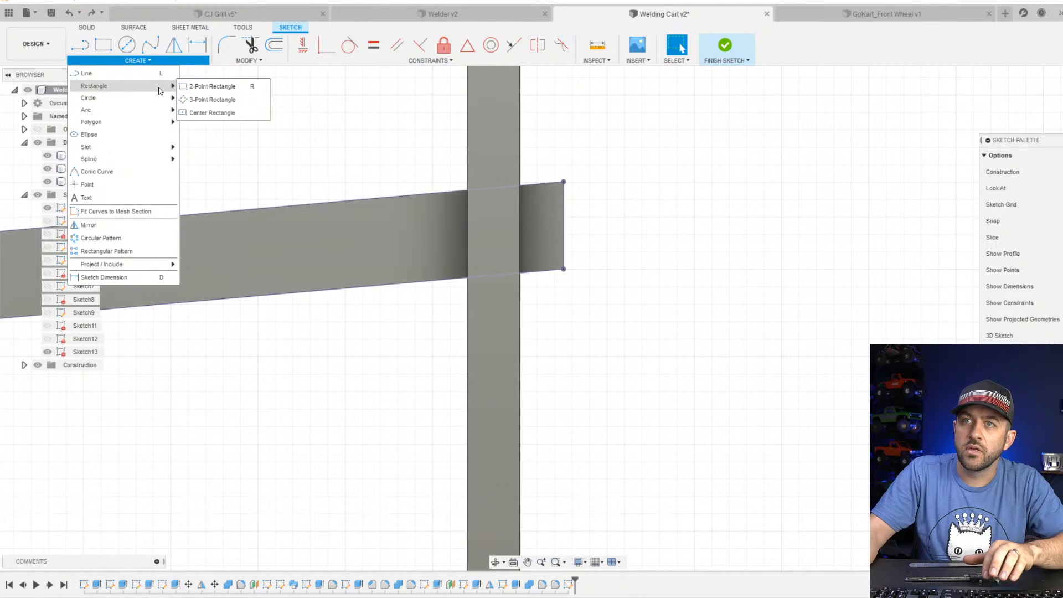
click(206, 100)
click(433, 264)
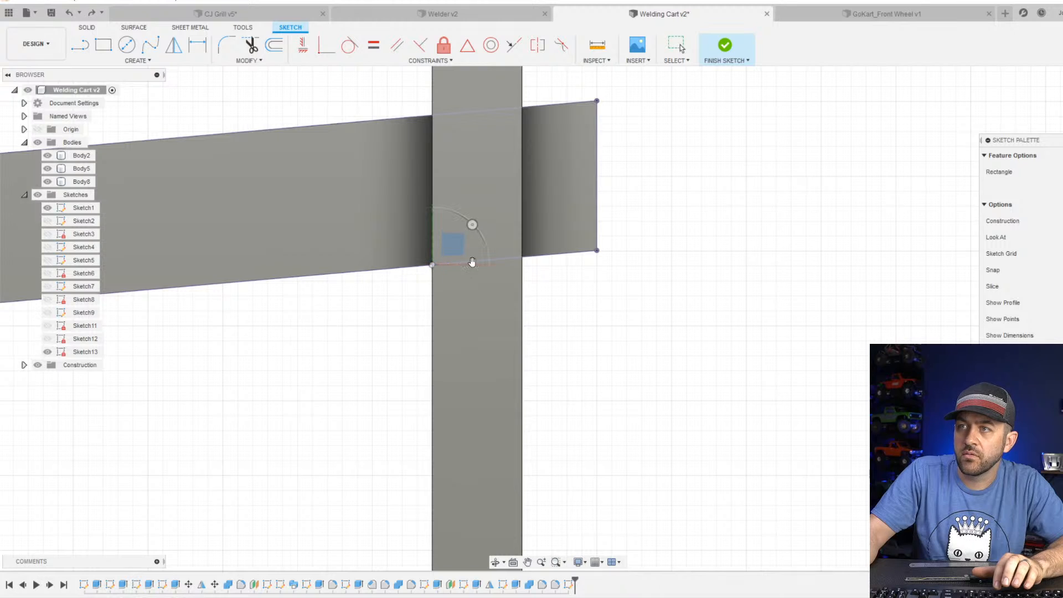
click(596, 251)
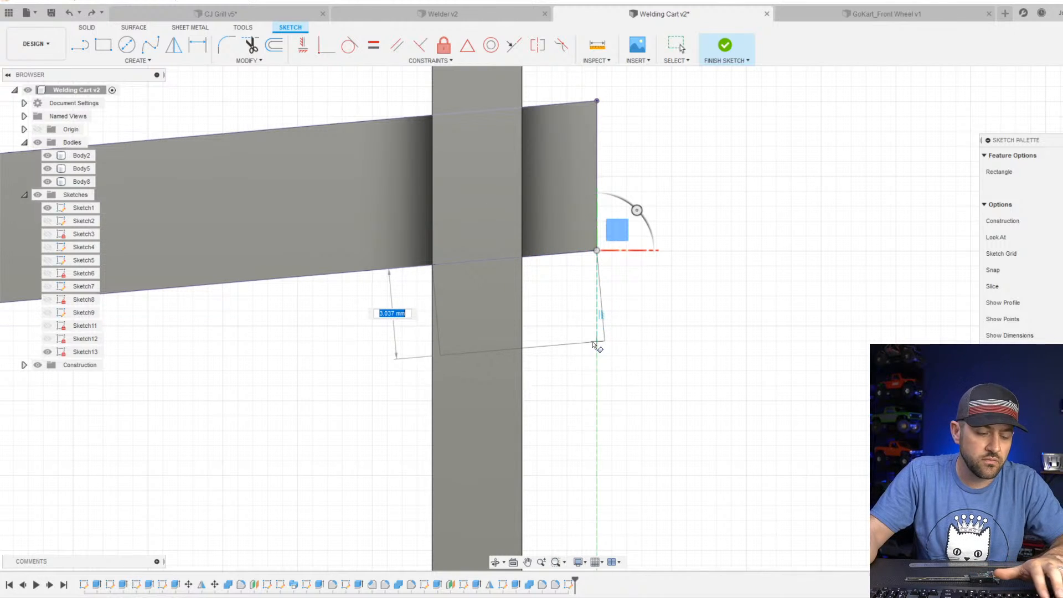
key(Escape)
Draw a line along the upper shelf's lower edge from the handle post's inner side to the shelf end, and a parallel line below it.
click(137, 60)
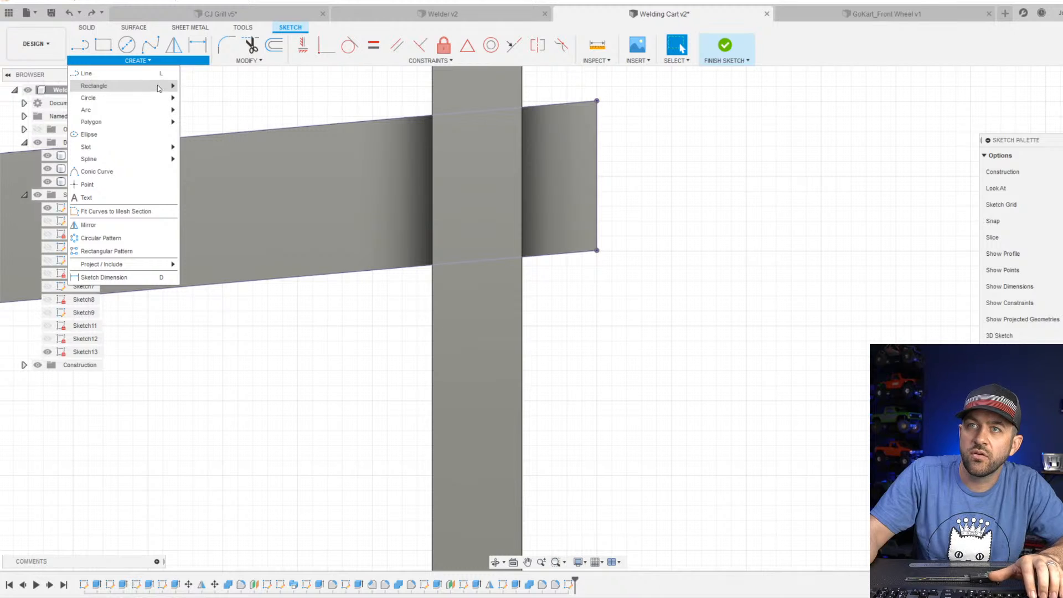
mouse_move(158, 85)
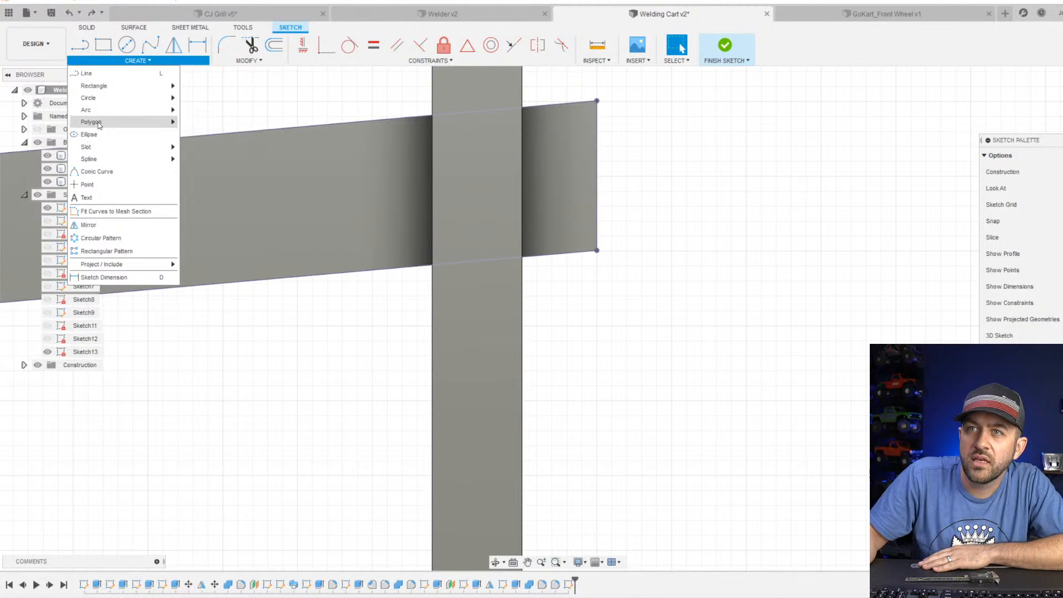
mouse_move(100, 124)
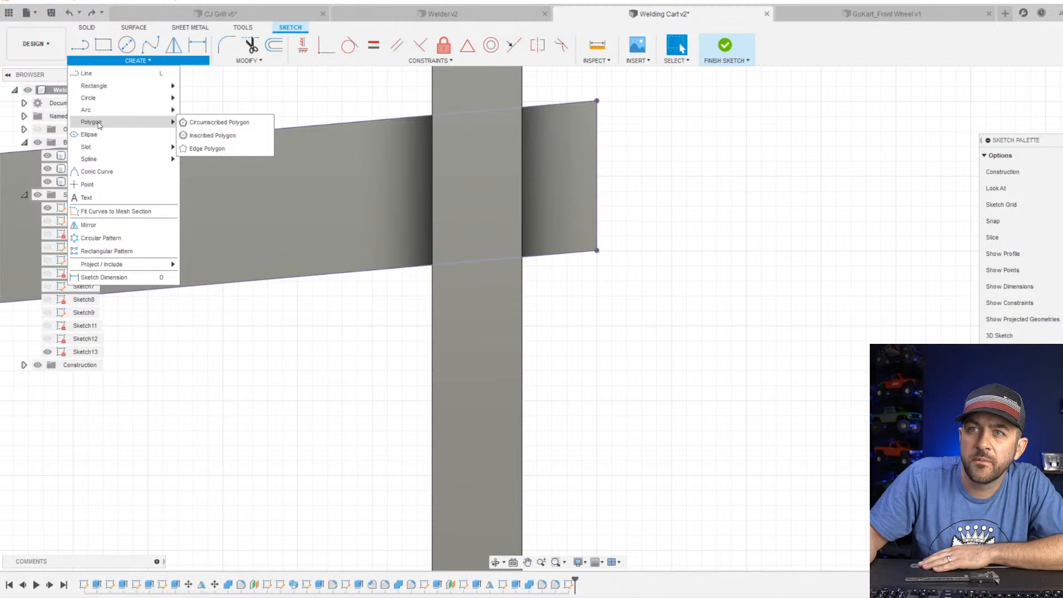
click(87, 73)
click(433, 263)
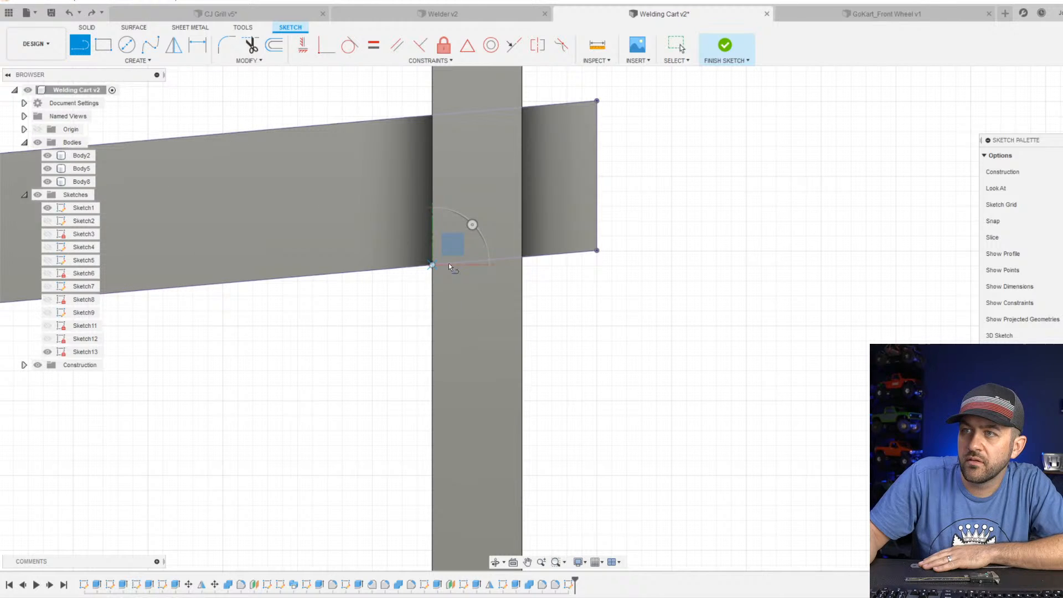
click(596, 250)
click(597, 340)
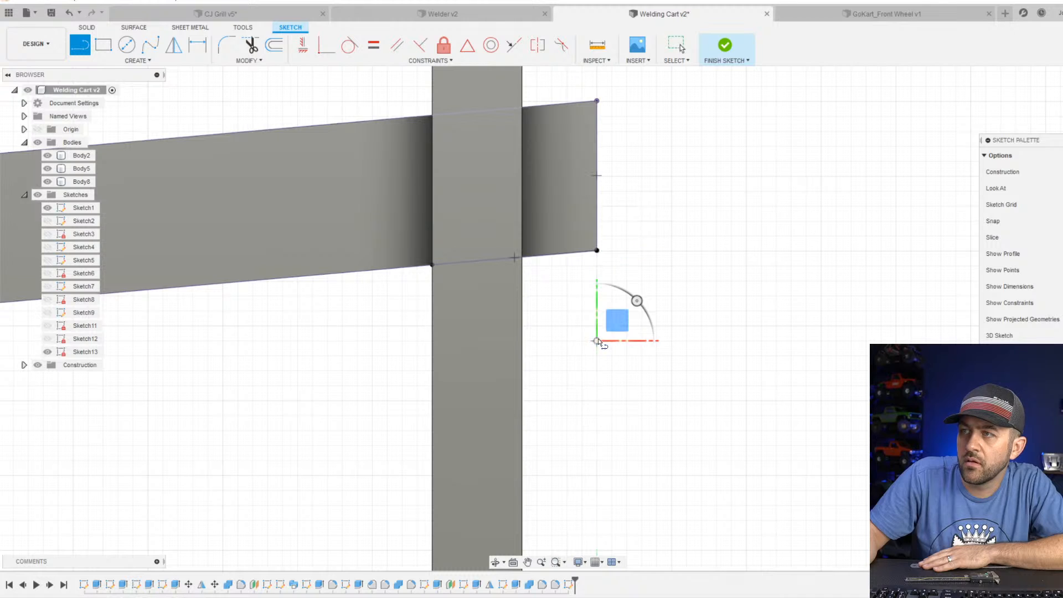
click(432, 355)
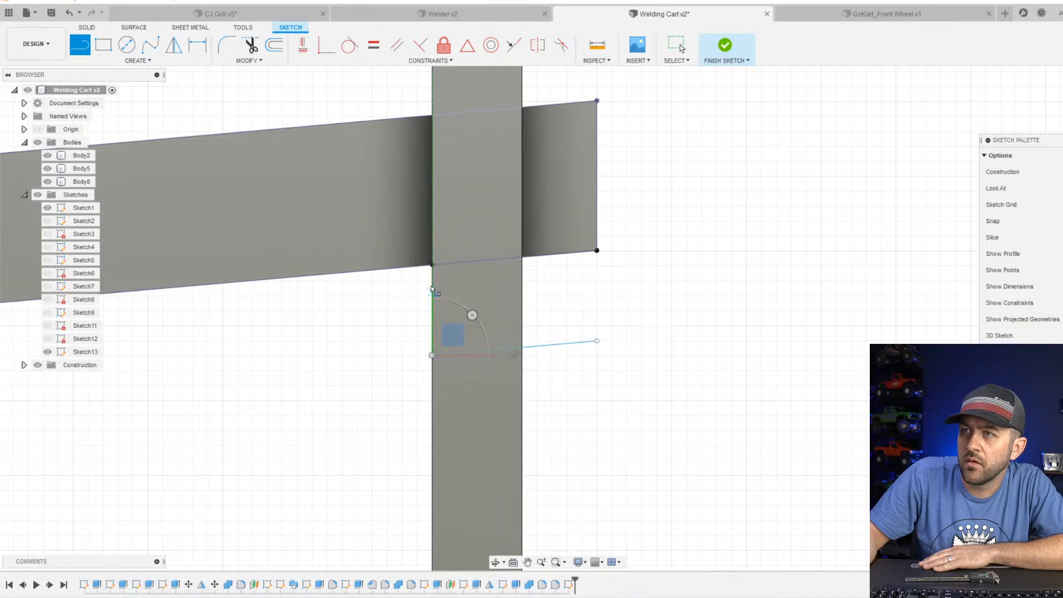
click(432, 262)
key(Escape)
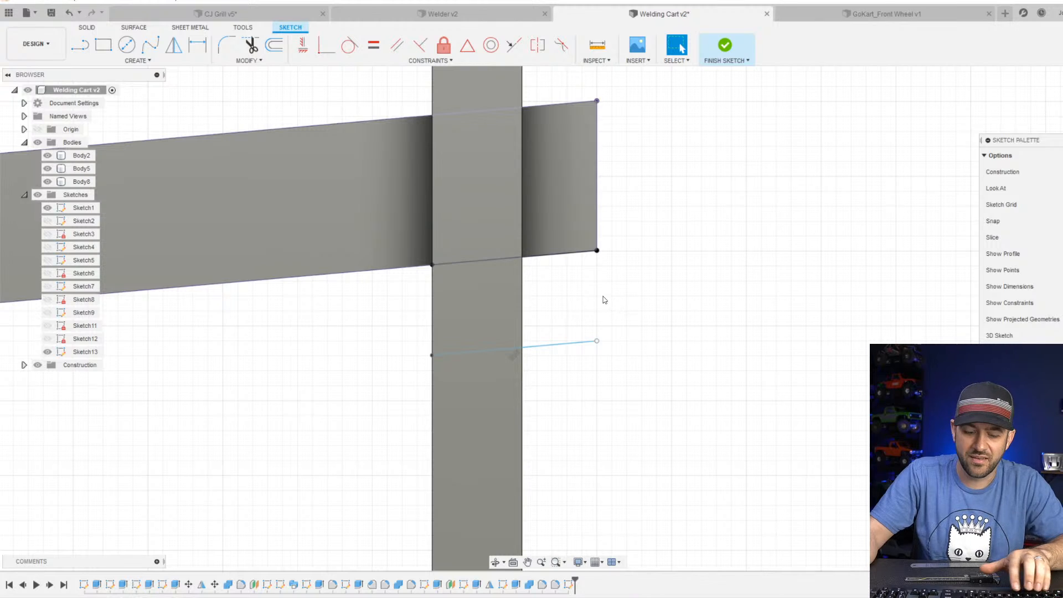
Draw a vertical line joining the two sloped lines at the shelf's end, and dimension its length to 4 mm.
click(596, 250)
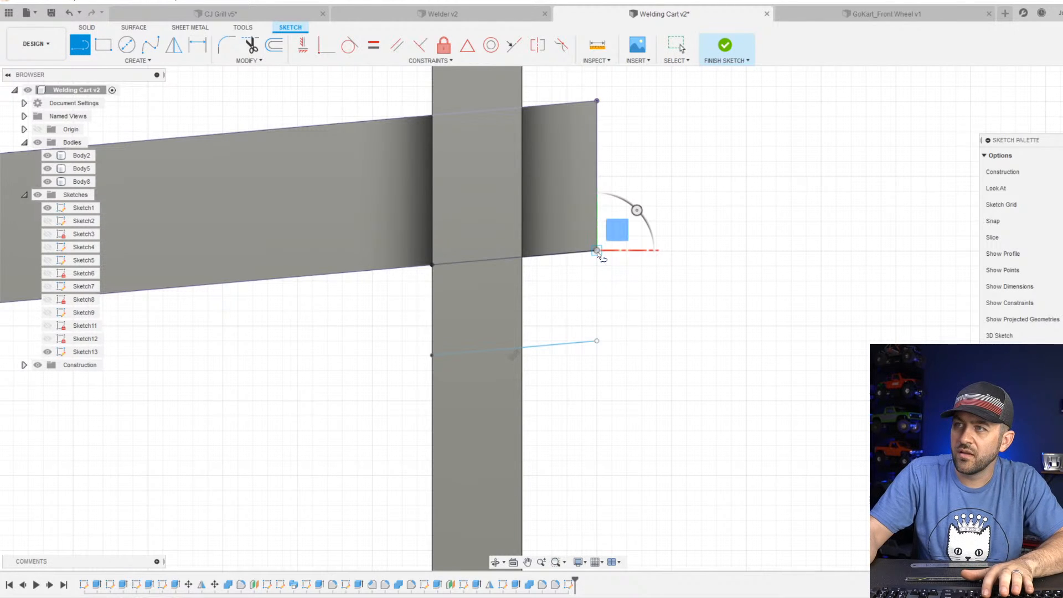
click(597, 340)
key(Escape)
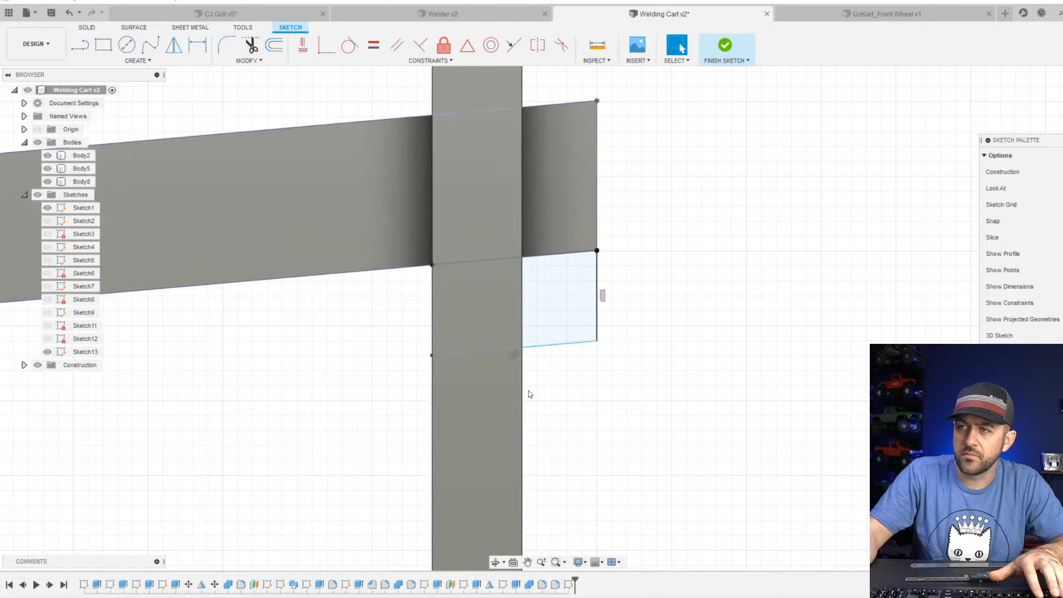
scroll(528, 394, down, 3)
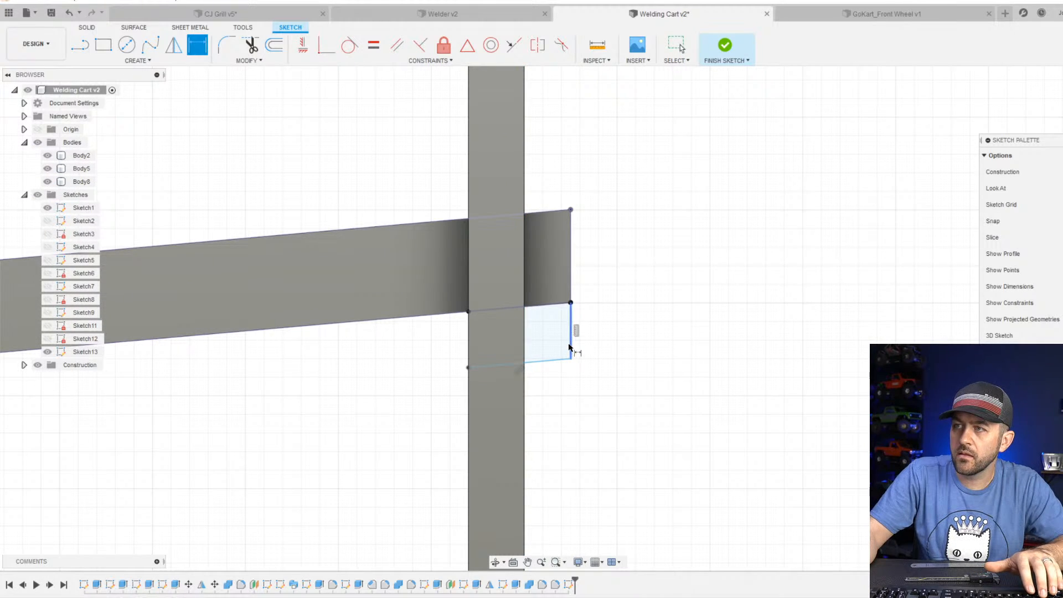
click(619, 336)
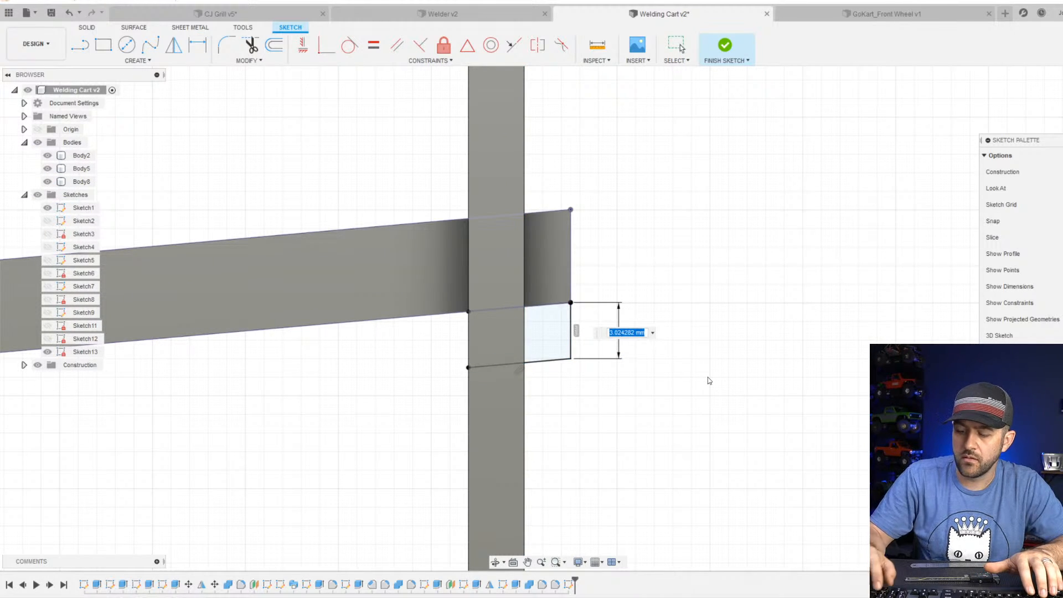
text(4)
key(Return)
scroll(579, 341, up, 2)
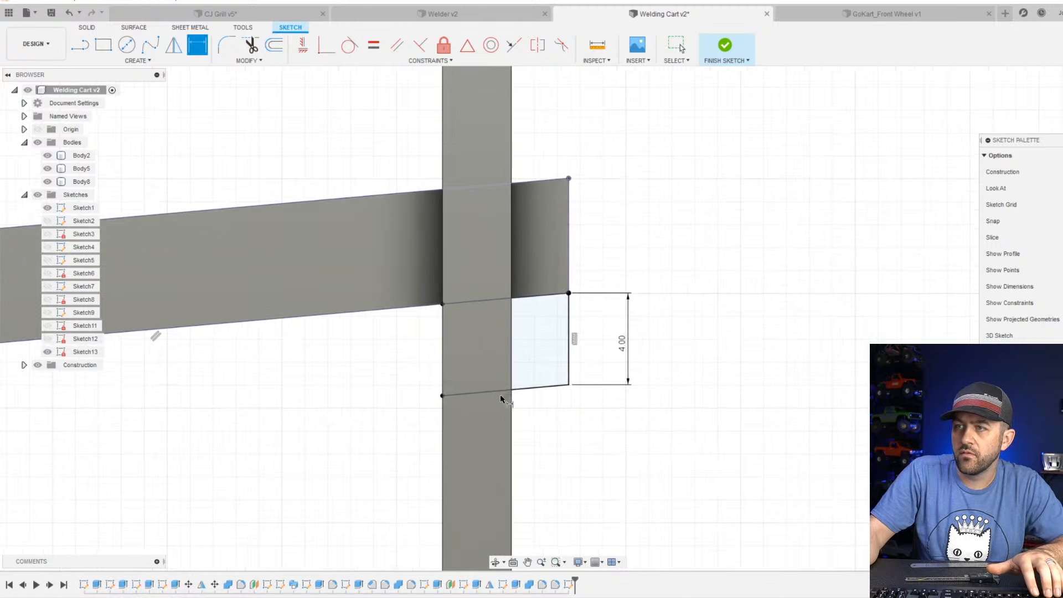
key(Escape)
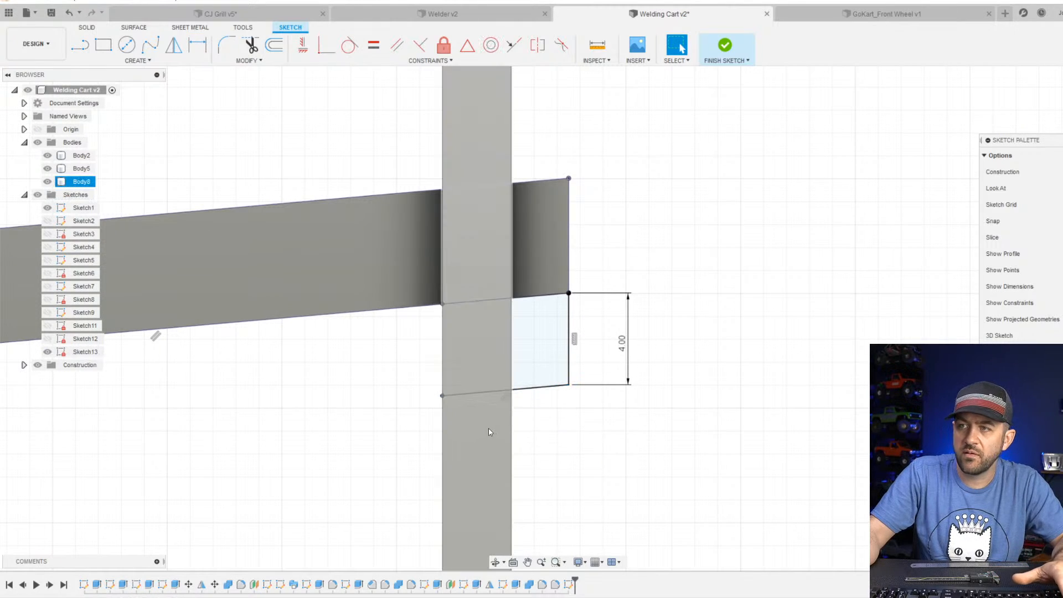
Close the profile under the shelf with a vertical line along the post's inner side, and finish the sketch.
shift+middle_drag(423, 379, 431, 349)
key(l)
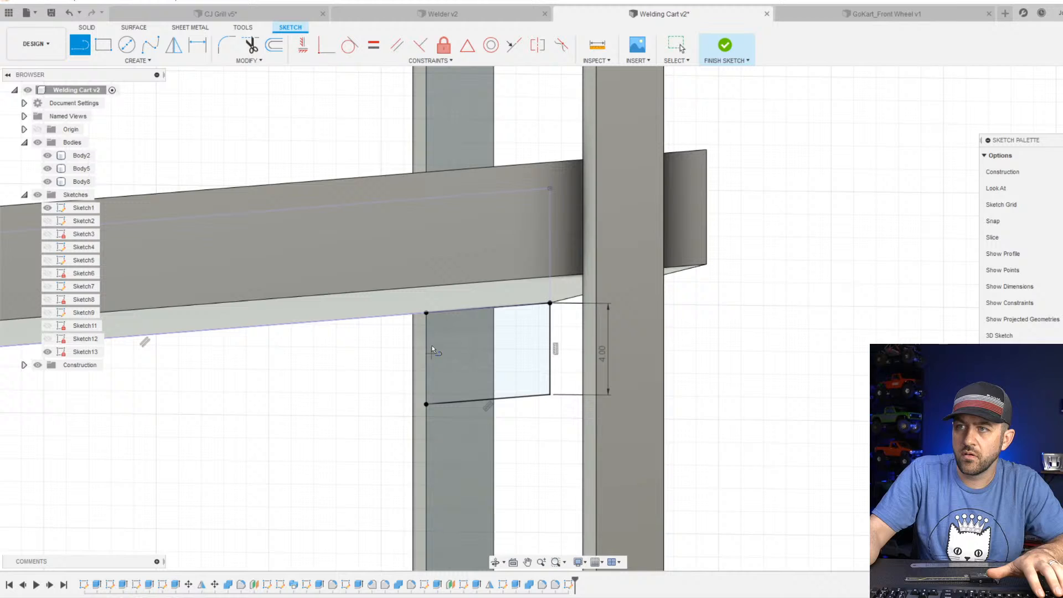
click(425, 313)
click(426, 403)
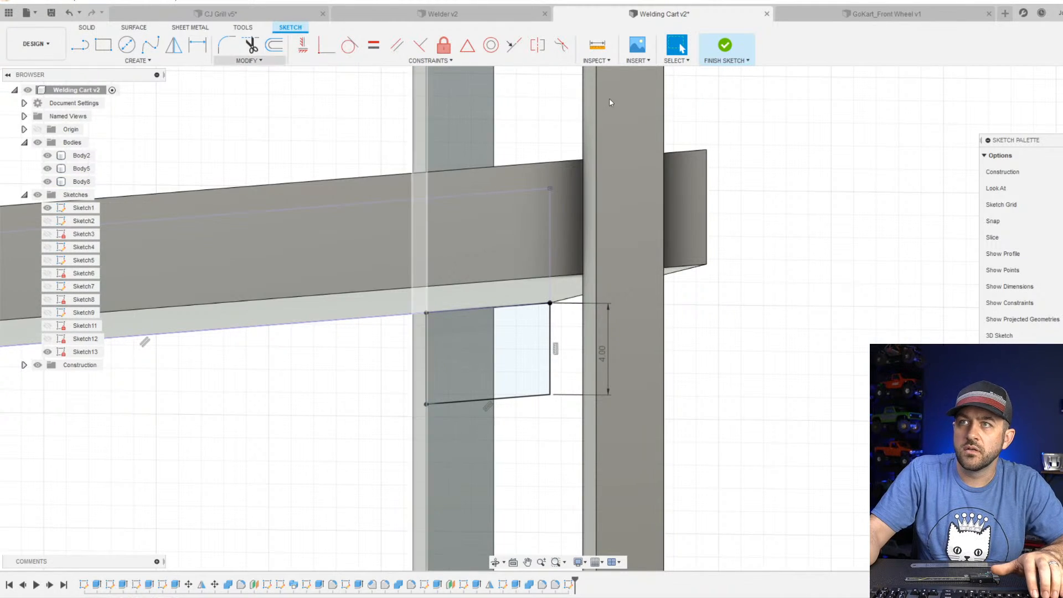
click(724, 46)
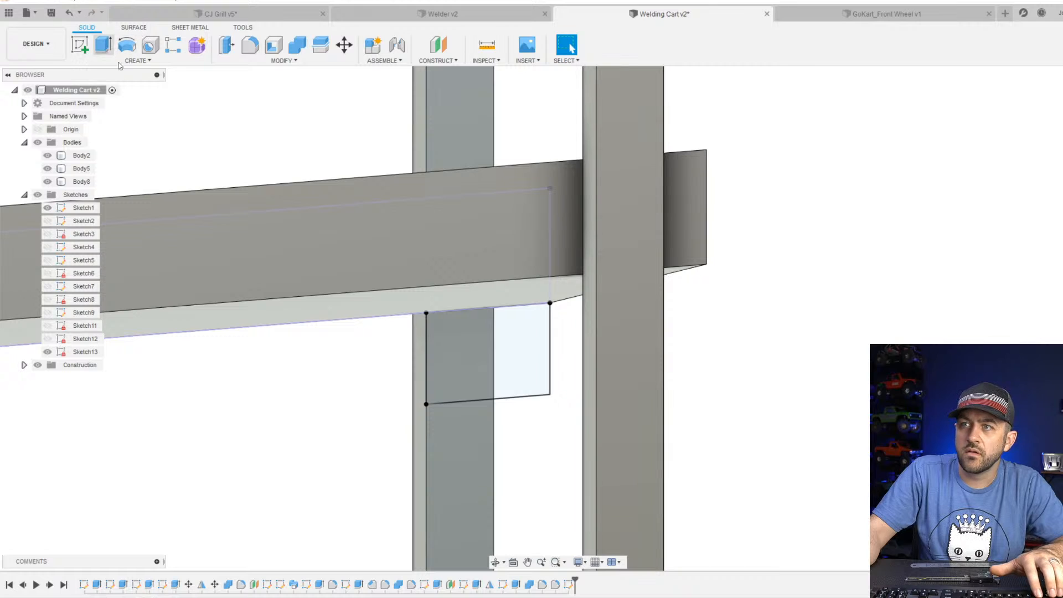
Extrude both closed regions beneath the upper shelf 35 mm across toward the opposite handle post.
click(104, 47)
click(477, 354)
click(520, 352)
mouse_move(532, 379)
shift+middle_down()
mouse_move(494, 366)
mouse_move(459, 398)
mouse_move(598, 357)
shift+middle_up()
scroll(500, 371, down, 3)
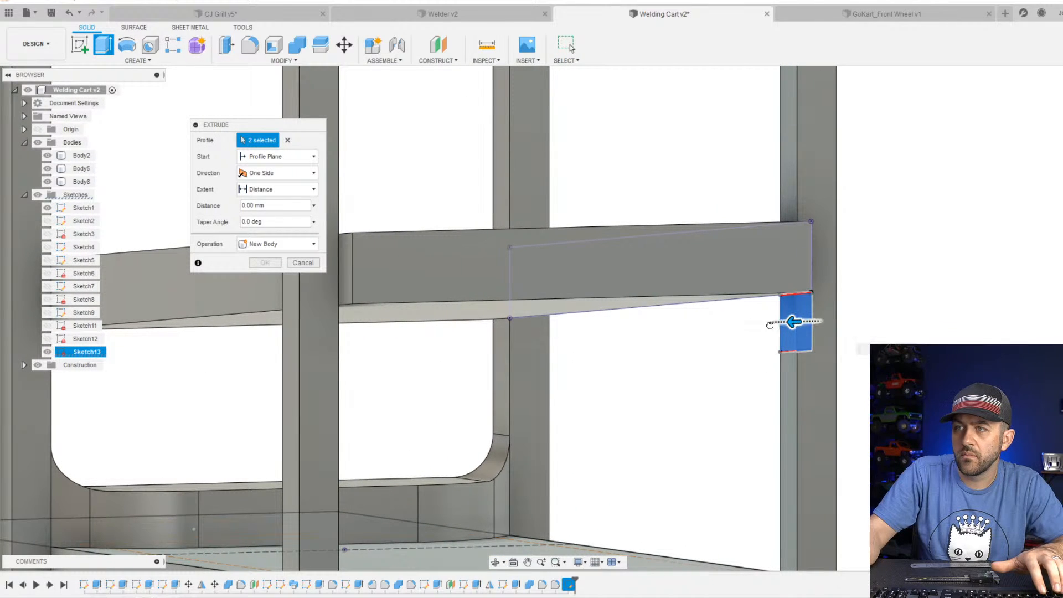
drag(770, 325, 337, 335)
scroll(394, 359, down, 2)
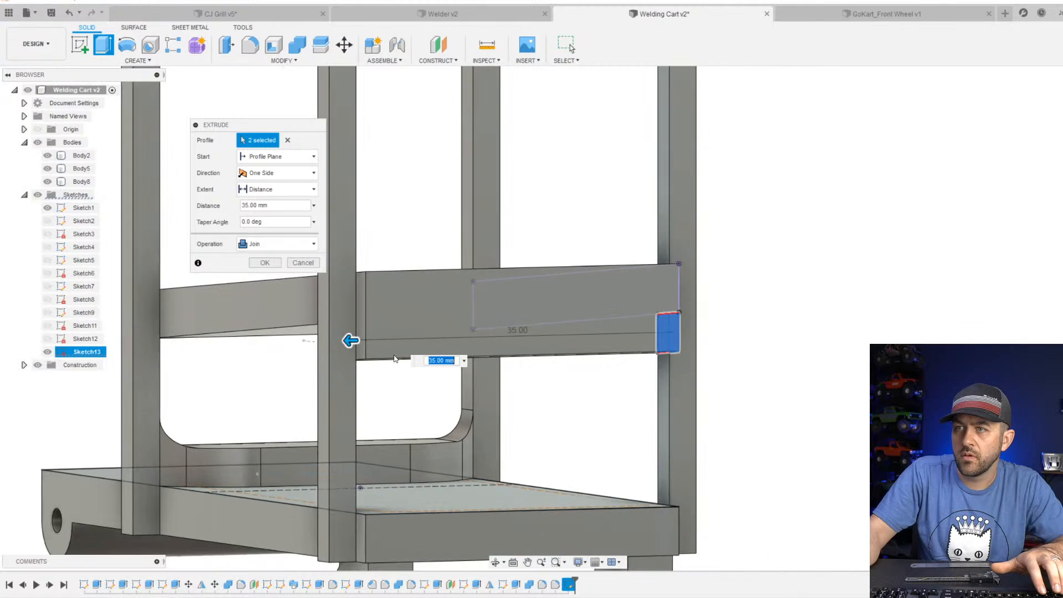
Examine the extrusion preview from the side and behind, checking its fit against the sloped shelf and the handle posts.
shift+middle_drag(395, 359, 452, 363)
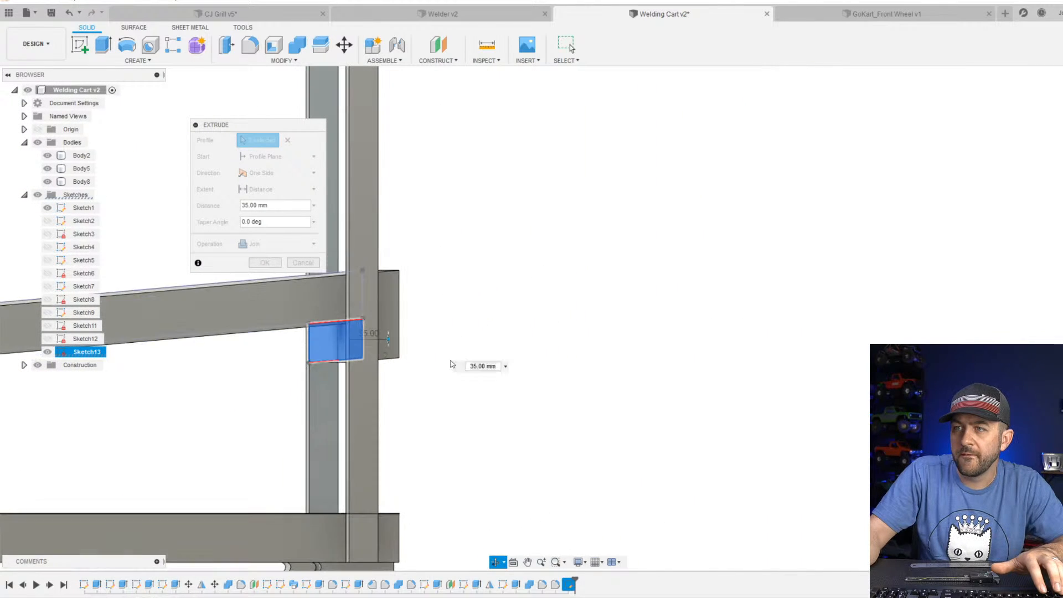
scroll(449, 365, down, 2)
scroll(394, 336, up, 3)
middle_drag(372, 384, 395, 427)
scroll(443, 425, down, 3)
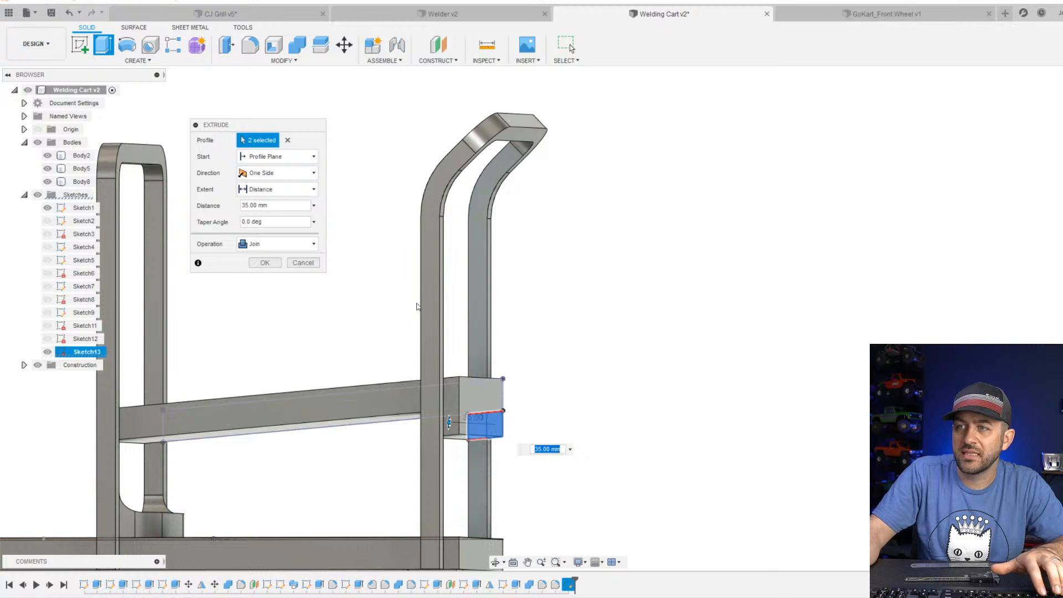
shift+middle_drag(447, 382, 489, 407)
scroll(488, 415, down, 3)
scroll(491, 423, up, 3)
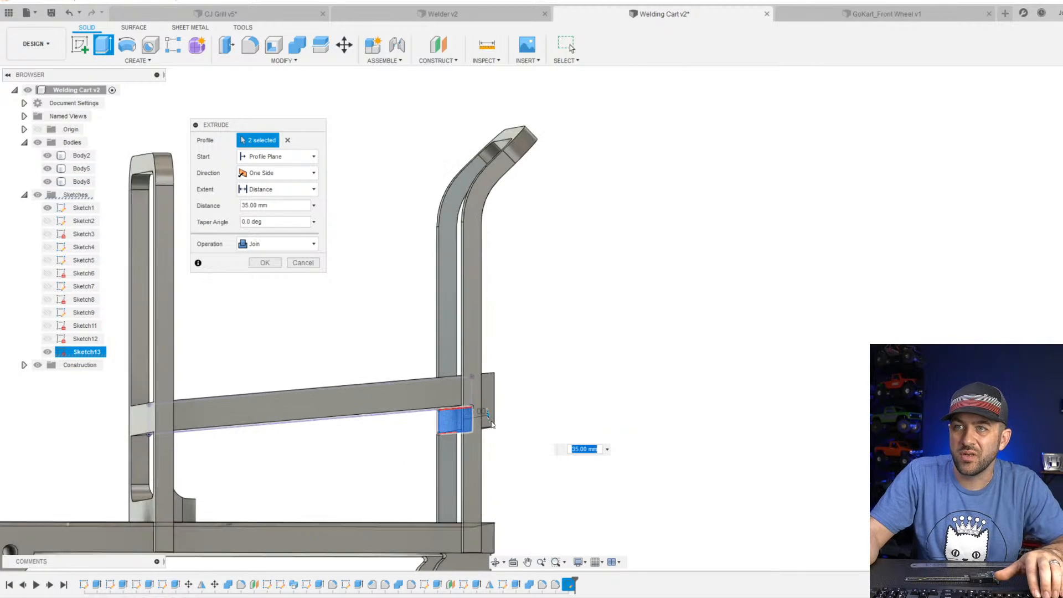
scroll(487, 426, up, 5)
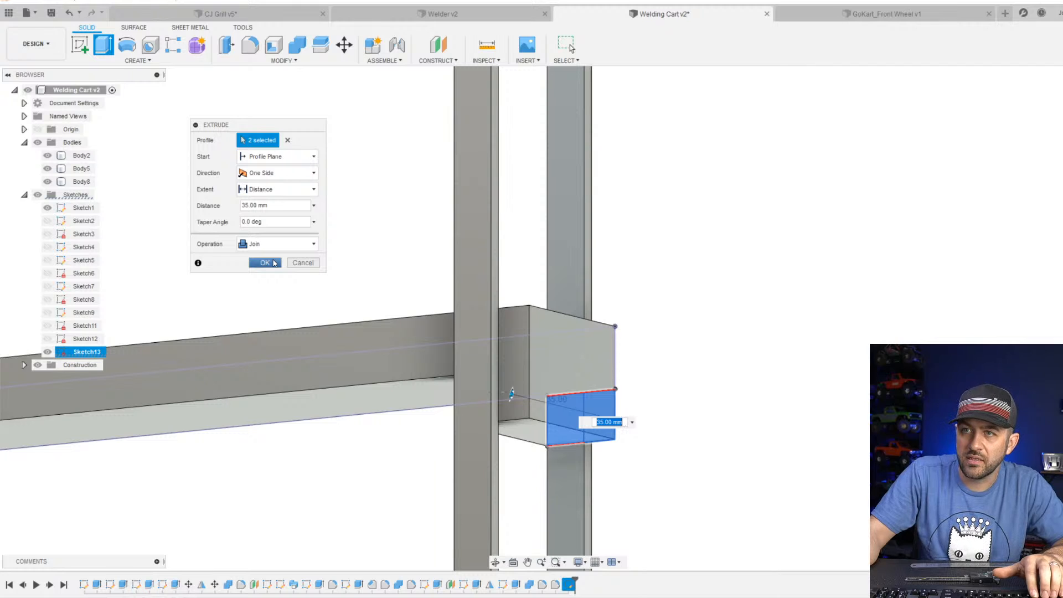
Change the extrusion's operation to New Body and complete the block beneath the upper shelf.
click(261, 244)
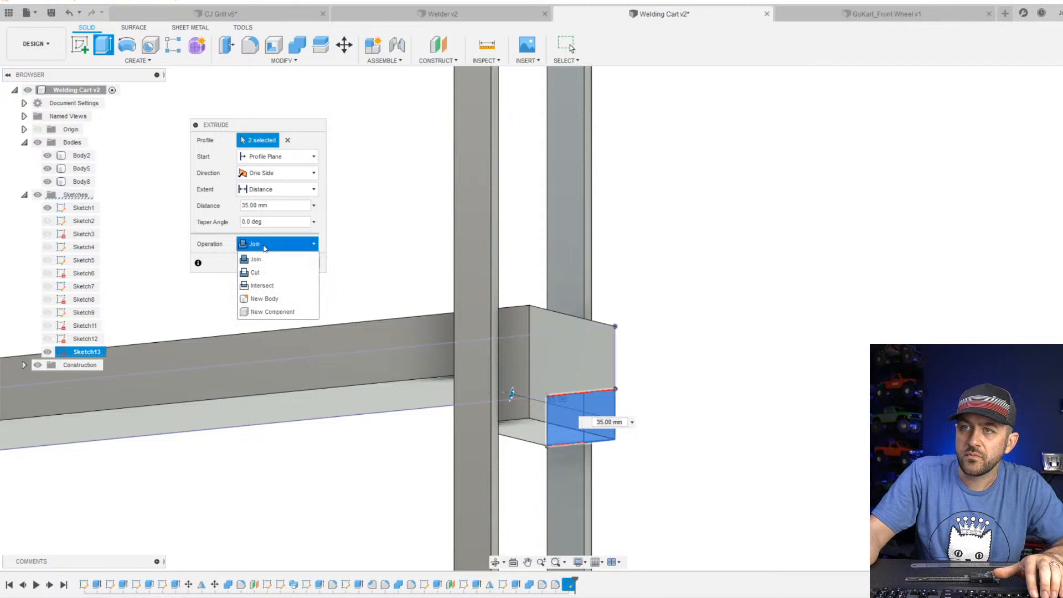
click(275, 299)
key(Return)
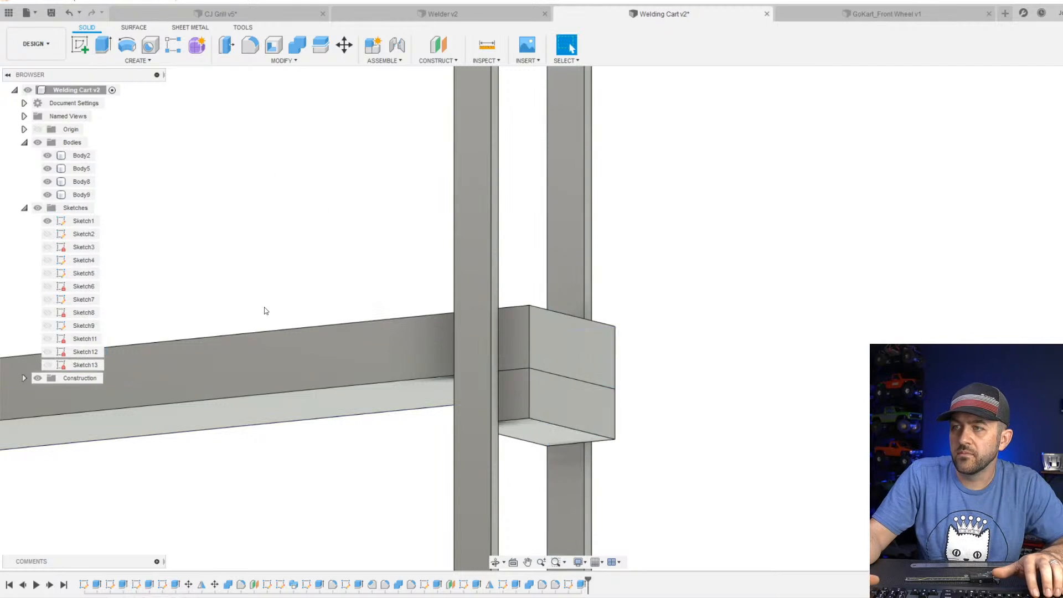
shift+middle_drag(546, 401, 505, 407)
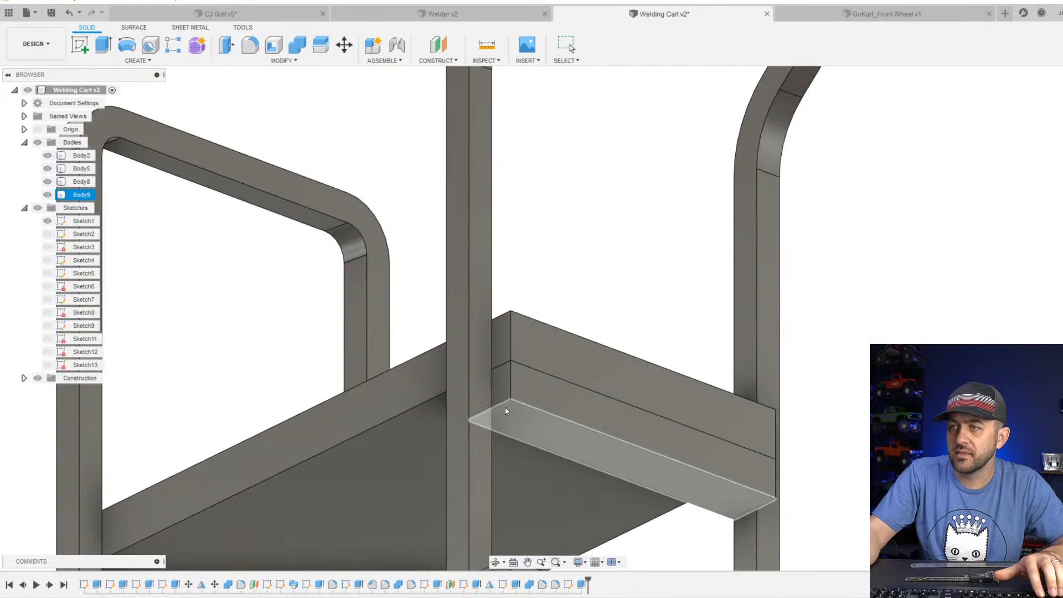
scroll(542, 384, down, 3)
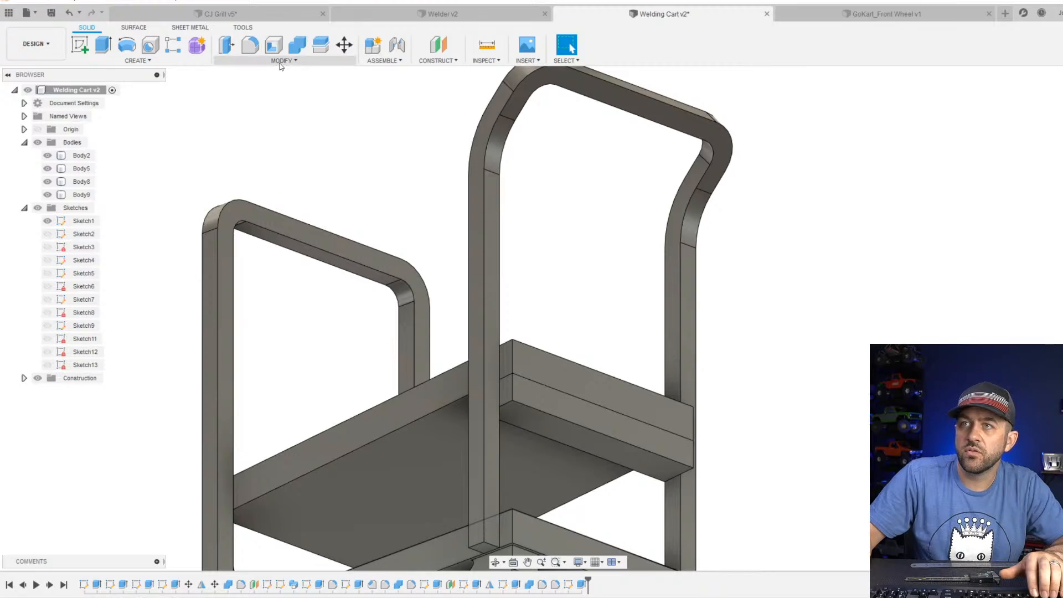
Start a sketch on the new block's underside and hide Body2, which covers the shelf from below.
click(84, 48)
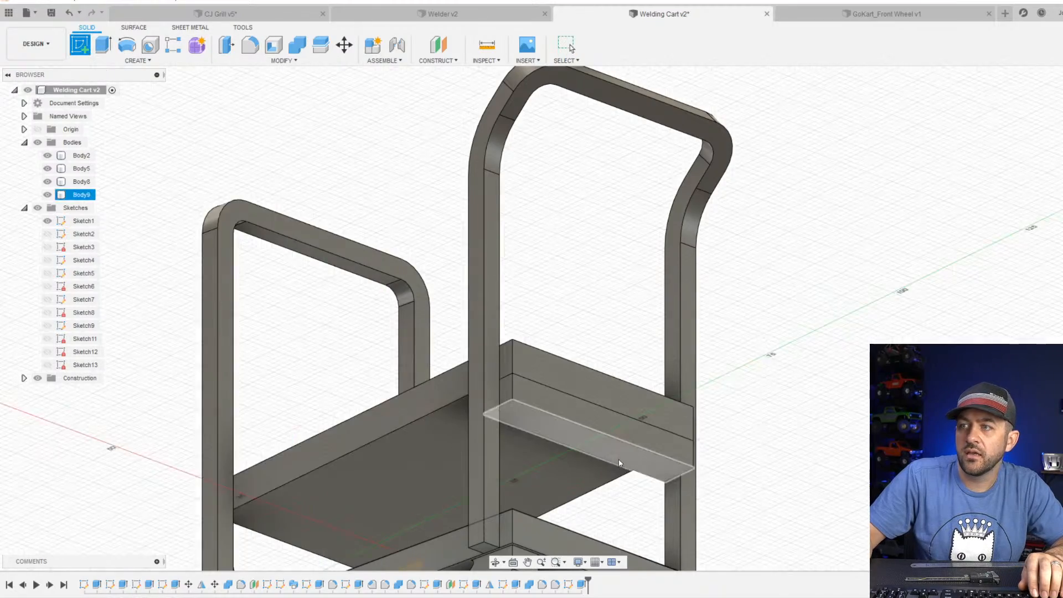
scroll(586, 433, up, 5)
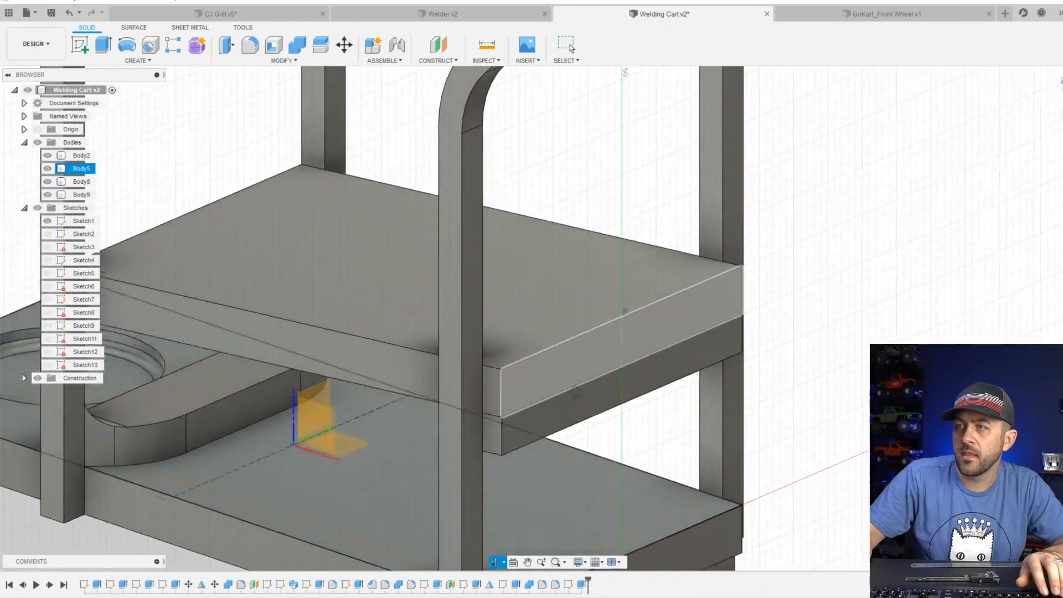
shift+middle_drag(576, 390, 549, 329)
shift+middle_drag(561, 310, 563, 316)
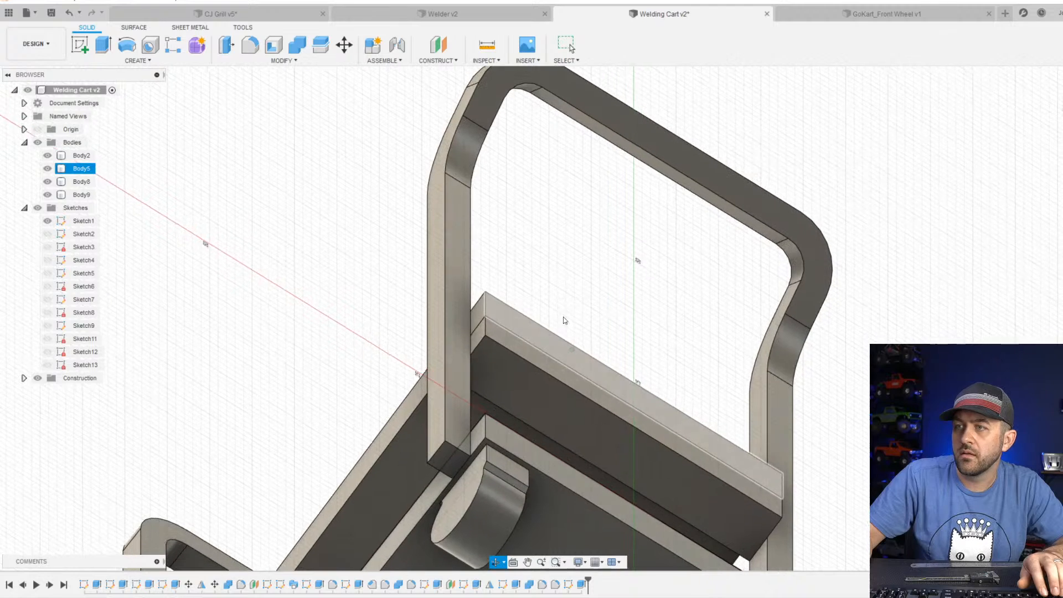
click(595, 419)
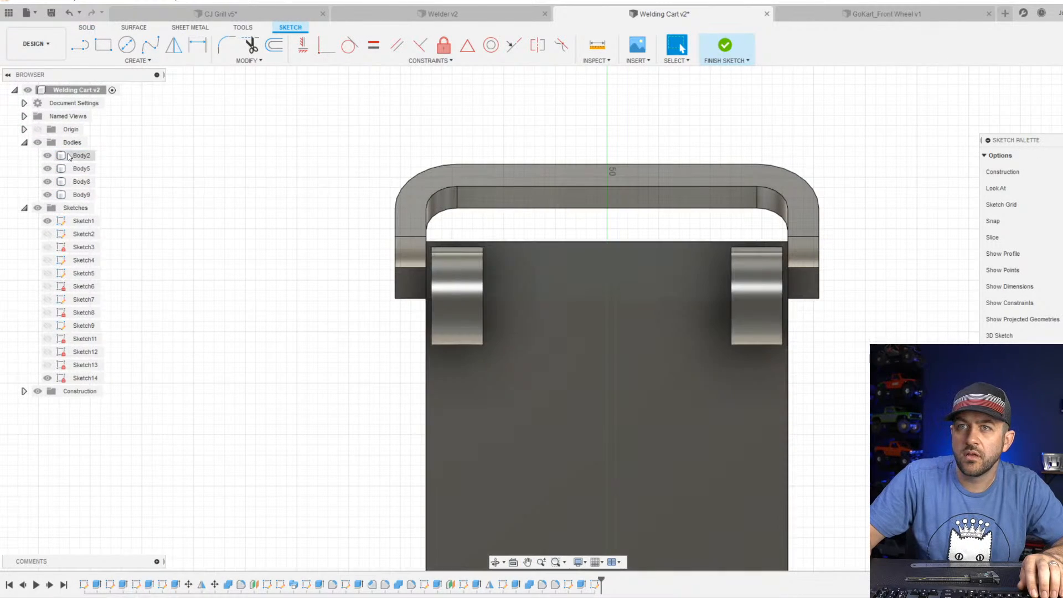
click(48, 155)
scroll(613, 341, down, 3)
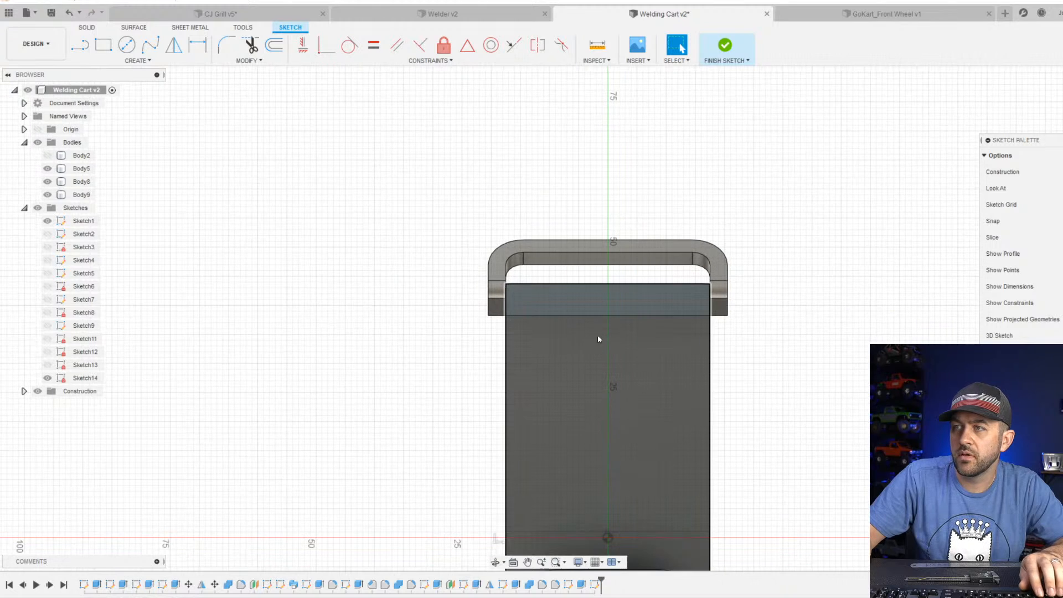
scroll(606, 324, up, 3)
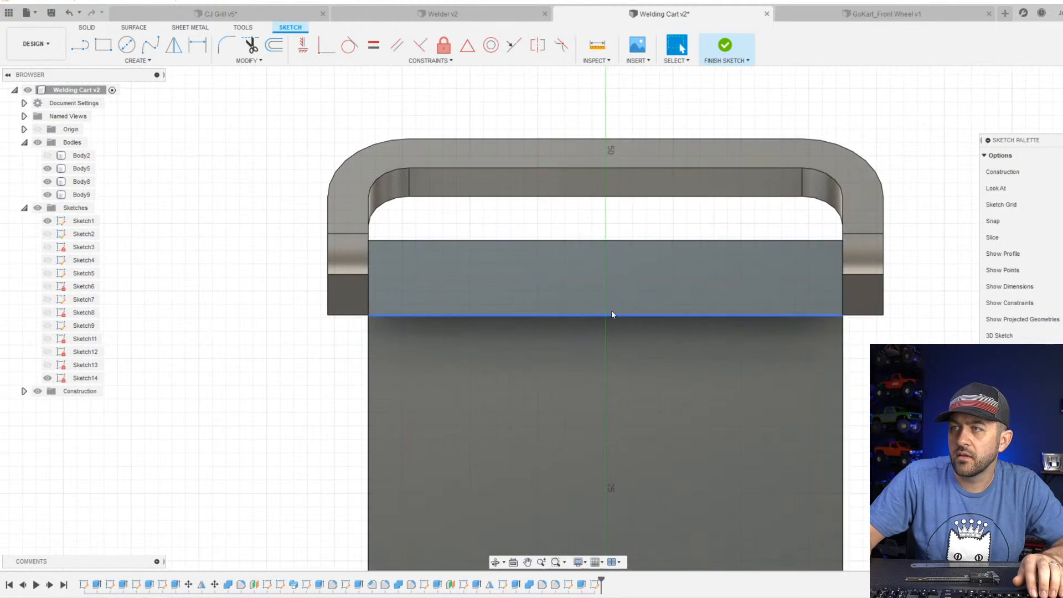
Draw a circle about 3.12 mm in diameter centred on the block's underside.
click(126, 46)
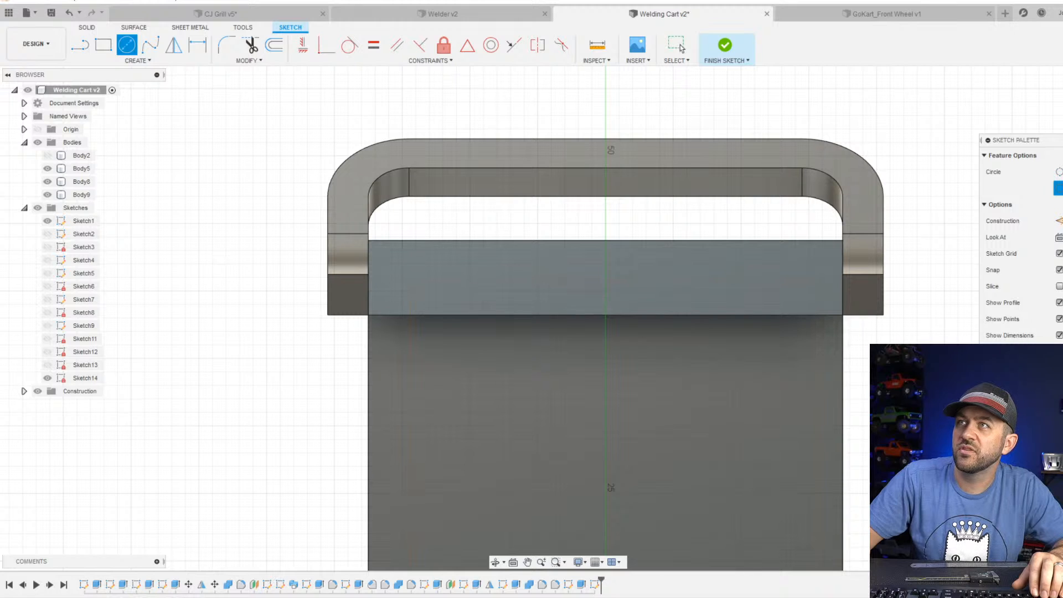
scroll(567, 223, down, 3)
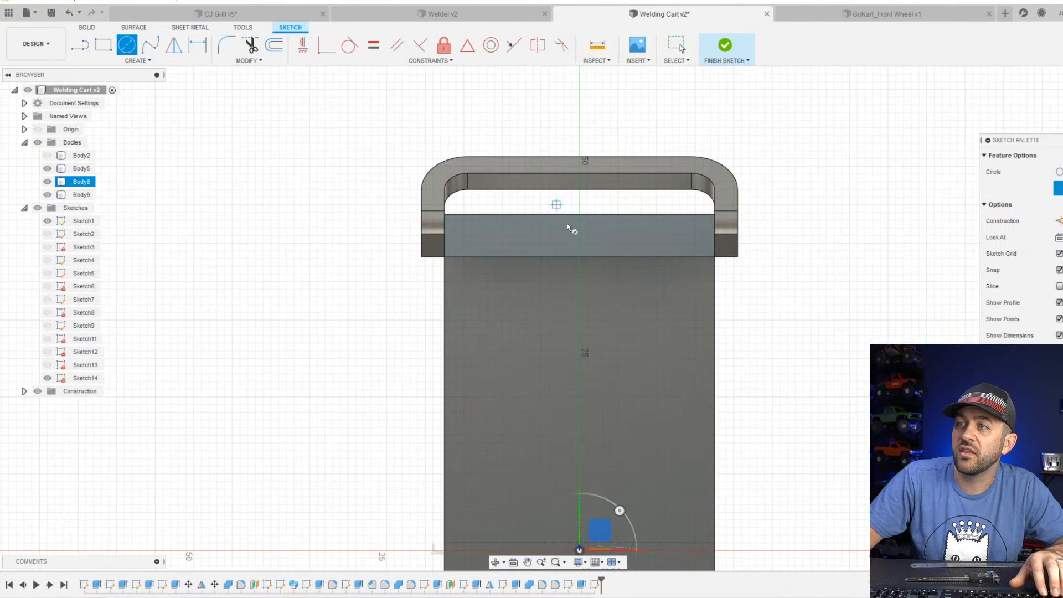
scroll(586, 241, up, 5)
click(584, 241)
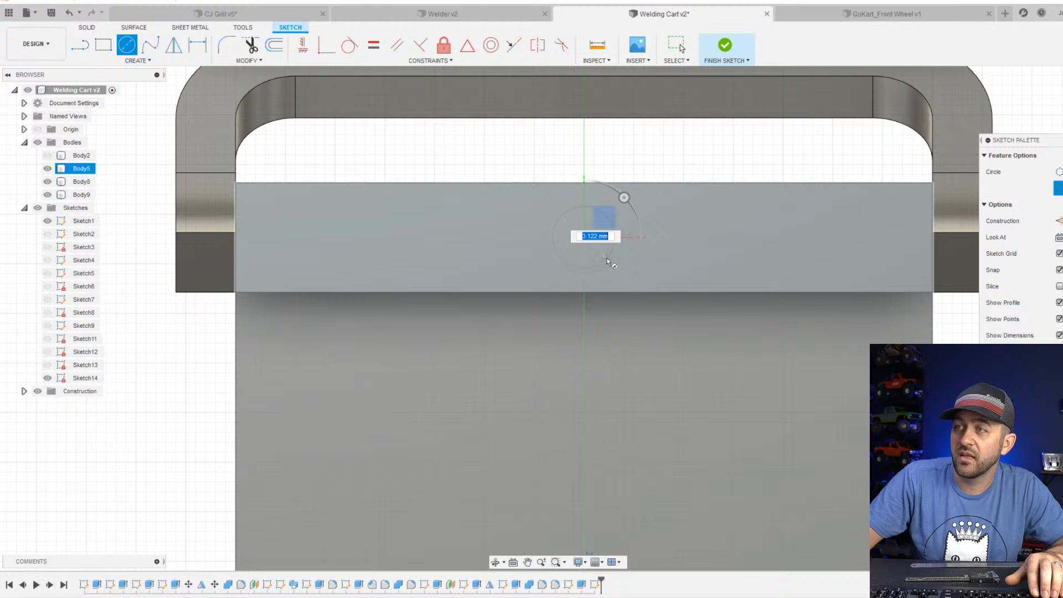
click(607, 258)
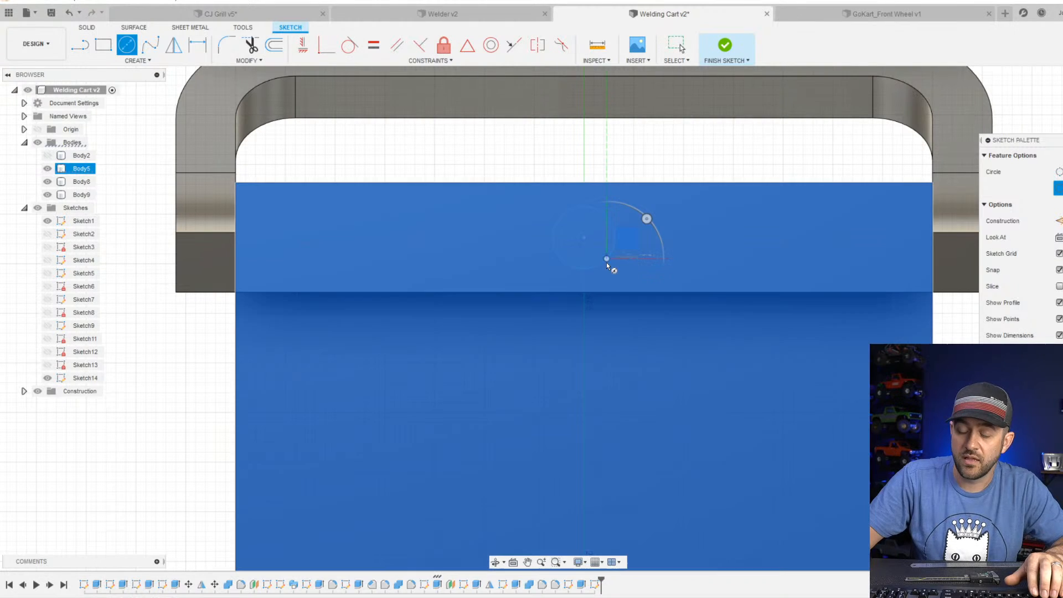
Dimension the circle's diameter to 2.5 mm and finish the sketch.
key(d)
click(609, 264)
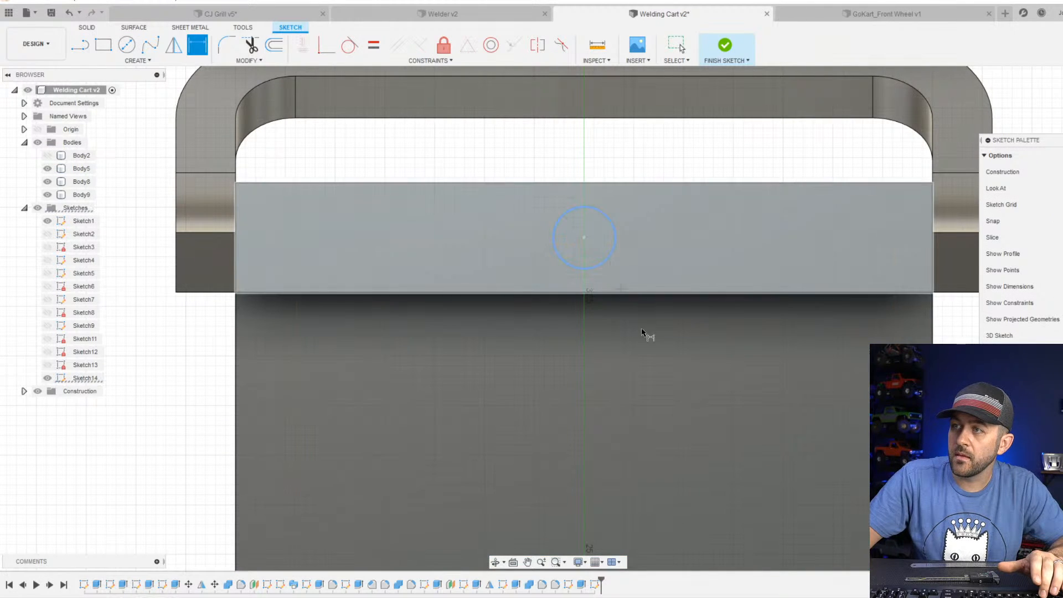
click(678, 395)
text(2.5)
key(Return)
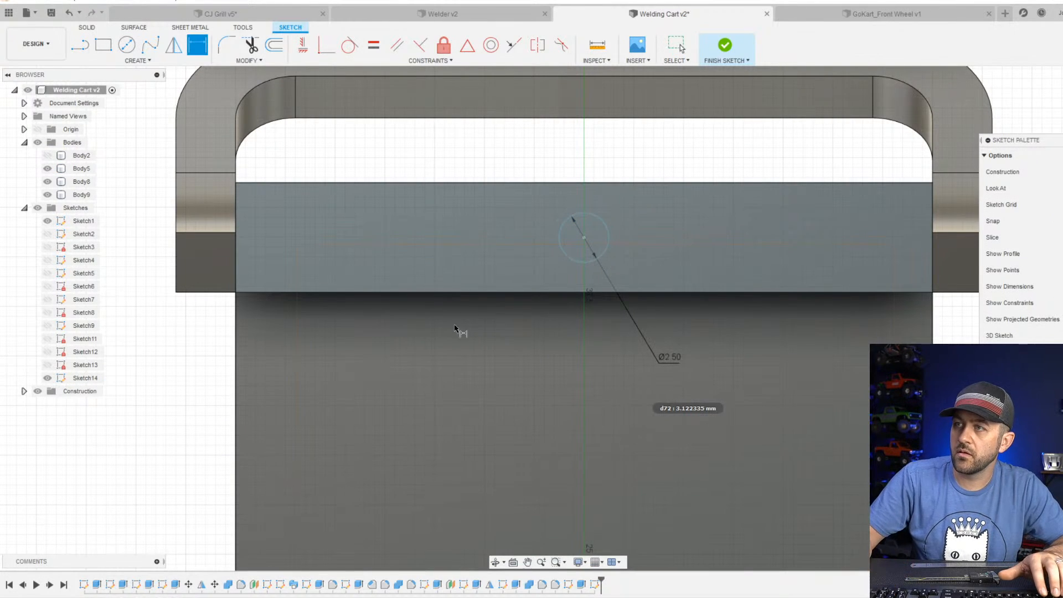
scroll(457, 326, down, 3)
shift+middle_drag(500, 267, 595, 364)
scroll(673, 374, up, 2)
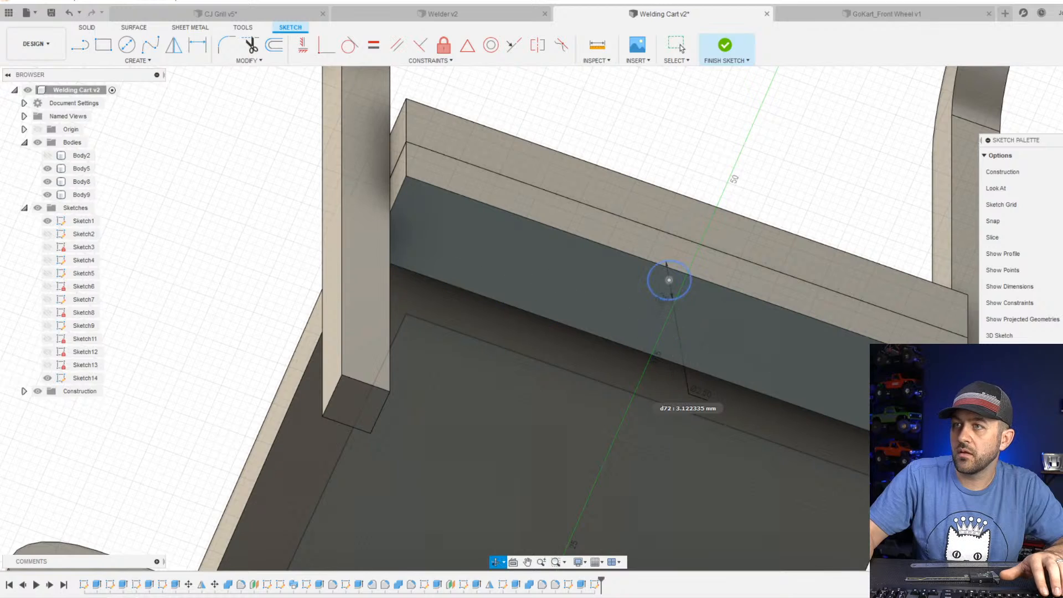
mouse_move(662, 297)
shift+middle_down()
mouse_move(681, 372)
mouse_move(600, 118)
shift+middle_up()
scroll(600, 119, down, 2)
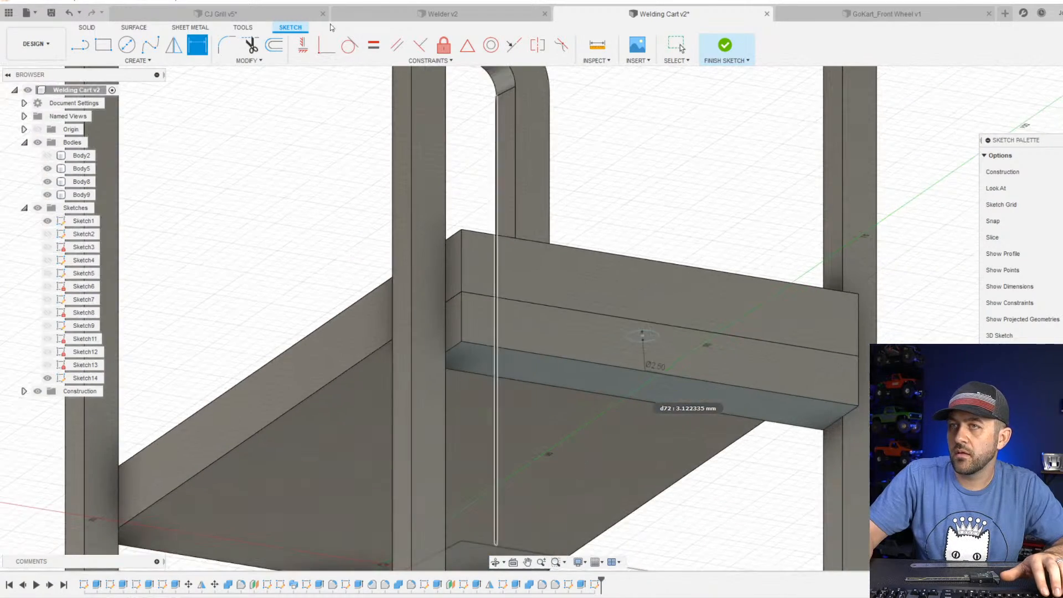
click(724, 46)
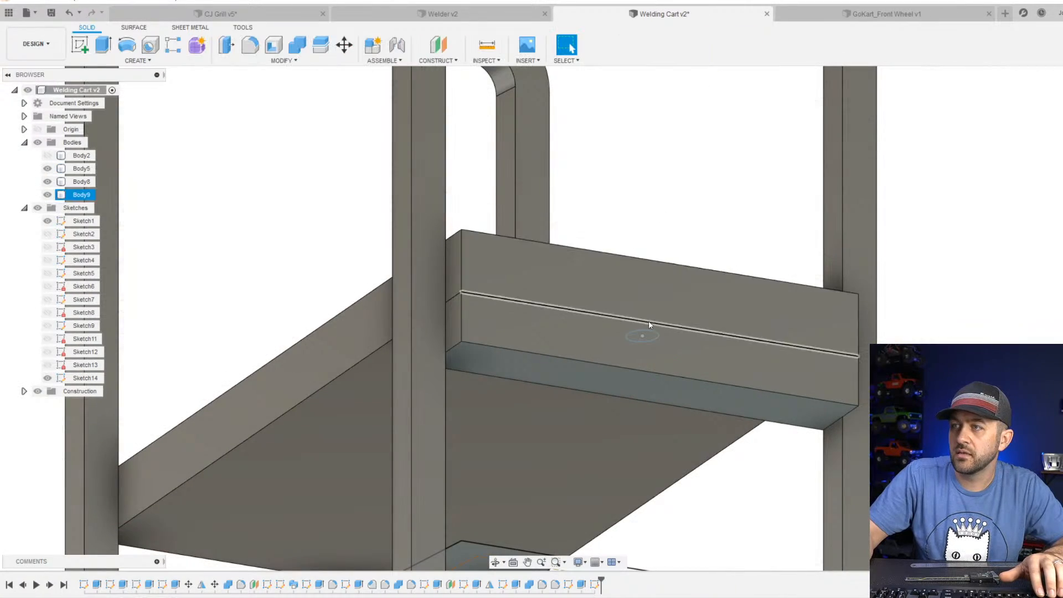
Hide the block and extrude the circle symmetrically by 8 mm as a cut through the upper shelf.
key(e)
scroll(642, 318, up, 3)
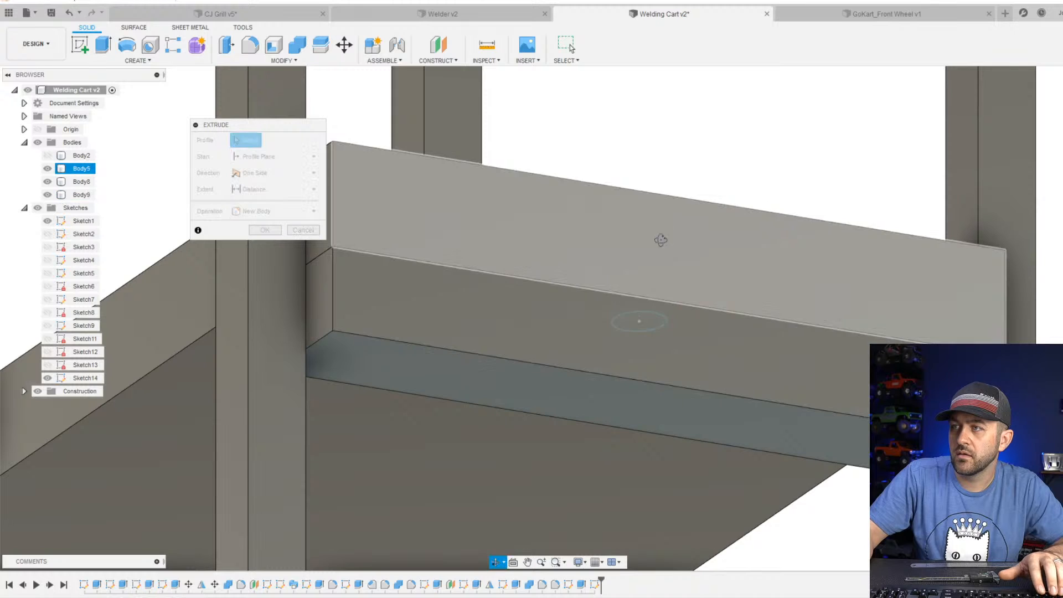
shift+middle_drag(661, 240, 636, 319)
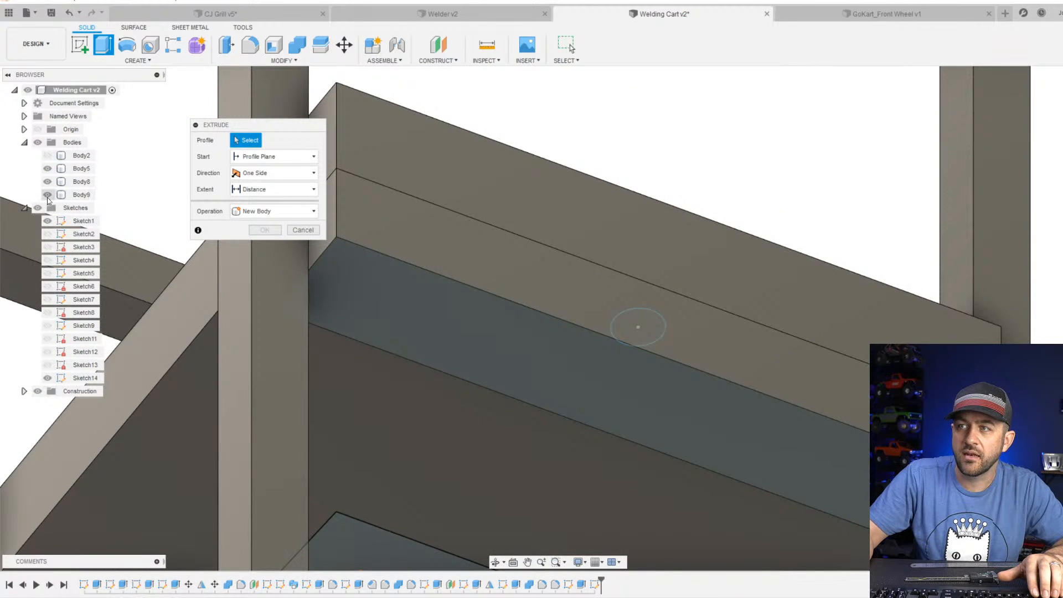
click(48, 195)
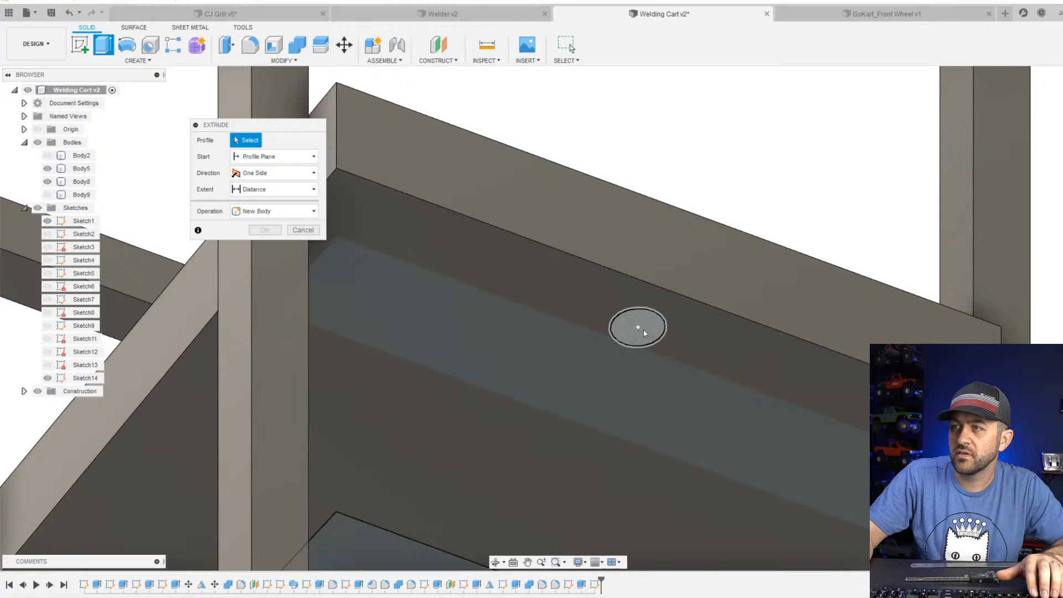
click(638, 328)
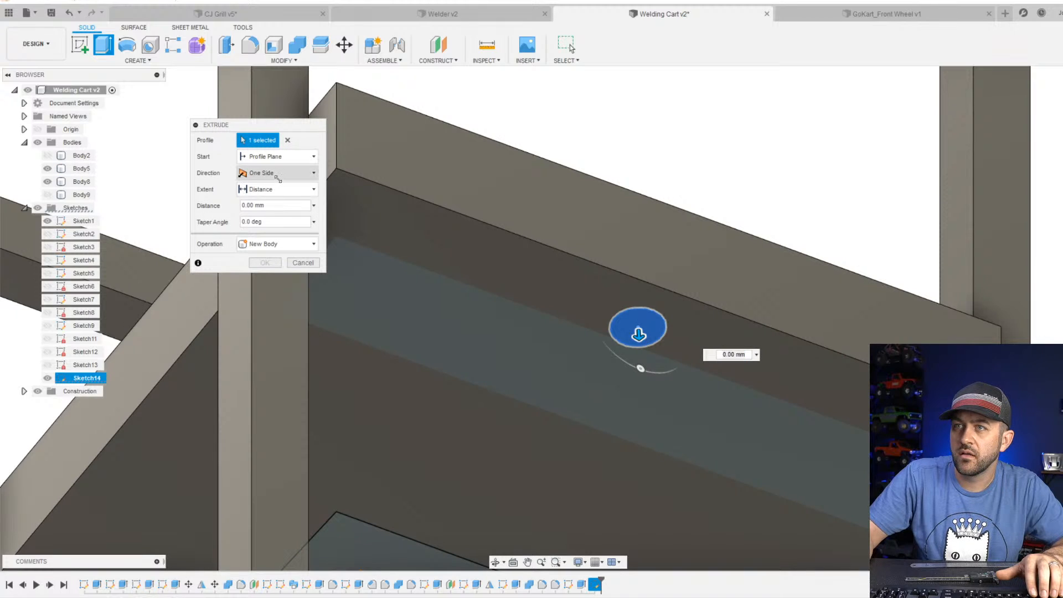
click(278, 174)
click(283, 212)
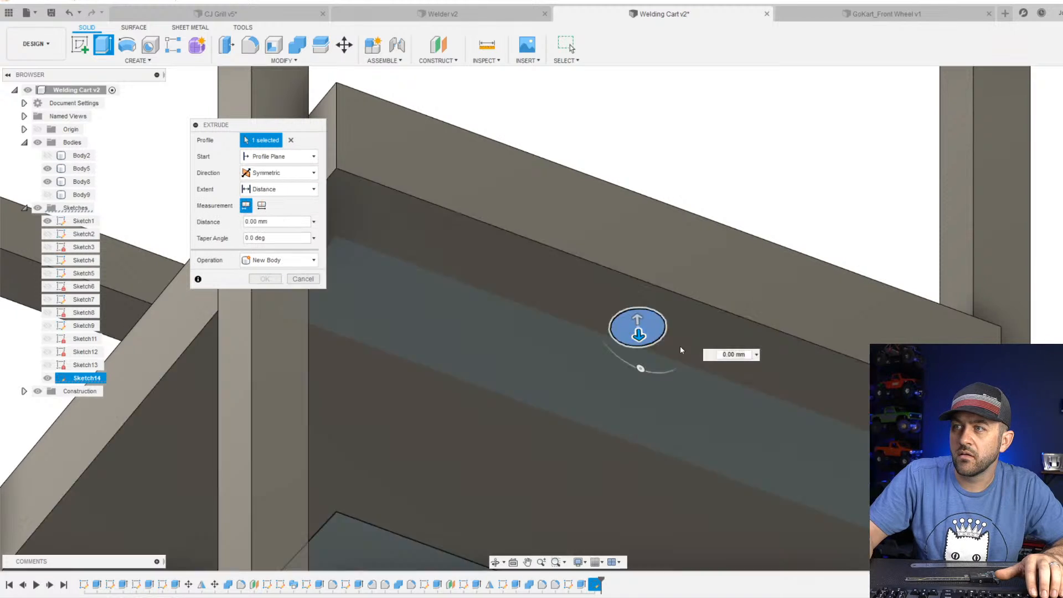
drag(639, 334, 645, 463)
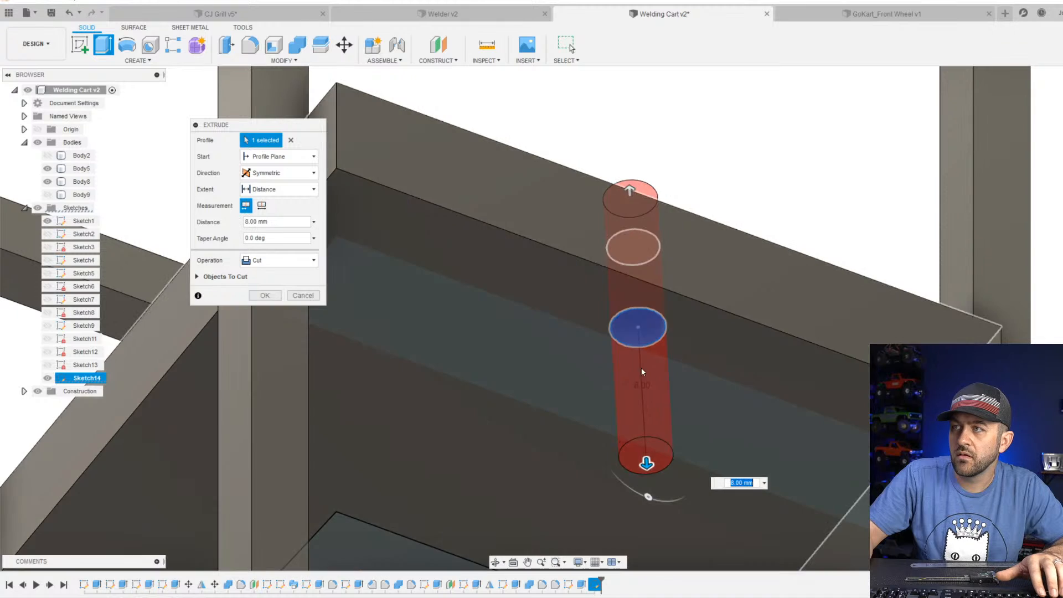
shift+middle_drag(640, 368, 640, 337)
scroll(584, 317, down, 1)
key(Return)
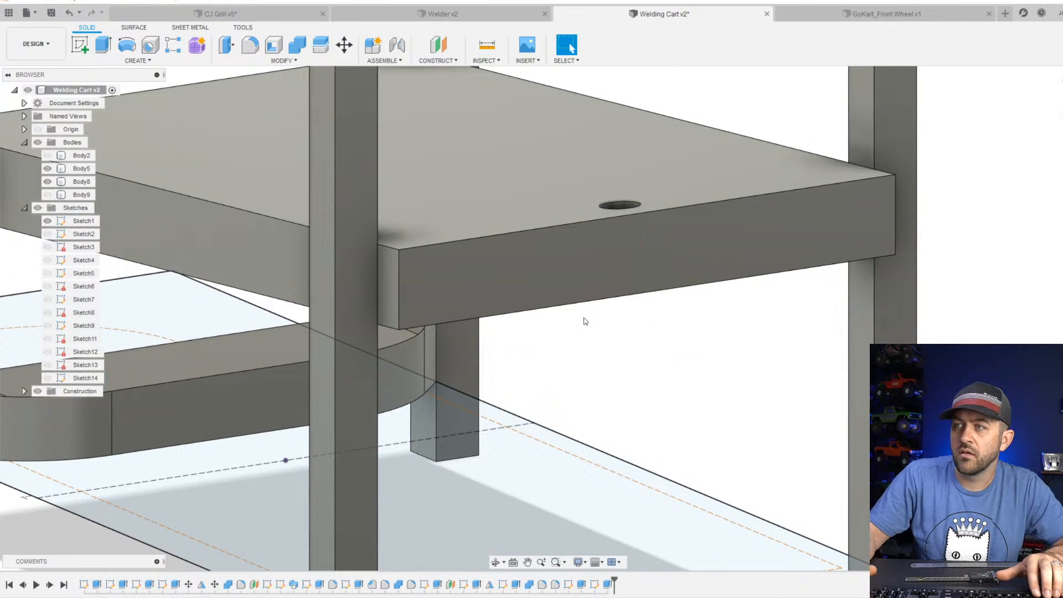
Show the block again and edit the hole's extrusion so that it also cuts Body9.
click(47, 195)
shift+middle_drag(717, 393, 695, 332)
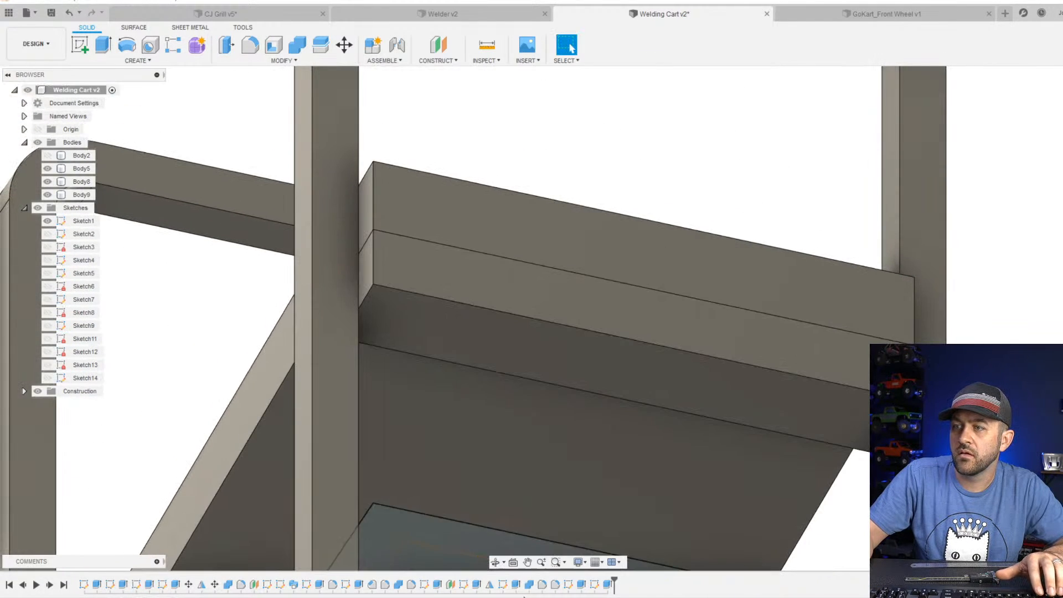
right_click(607, 585)
click(647, 461)
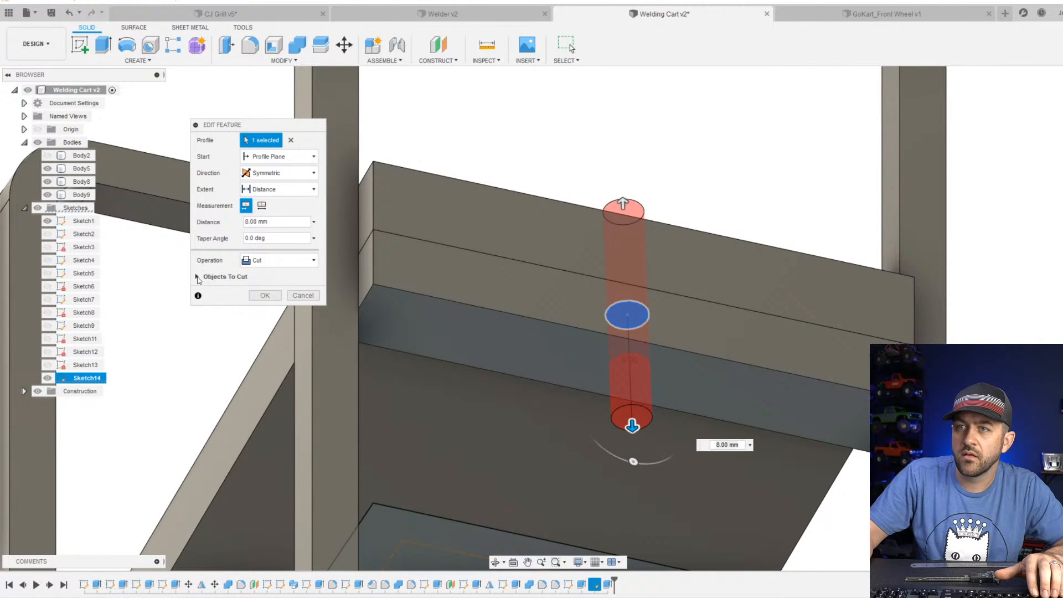
click(198, 277)
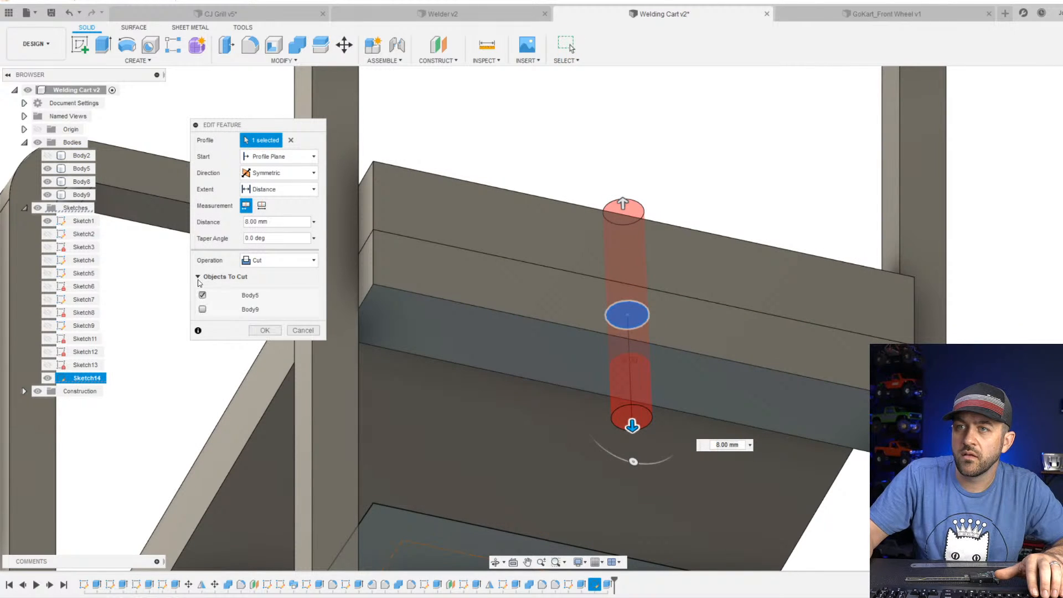
click(201, 311)
click(265, 331)
scroll(620, 332, down, 3)
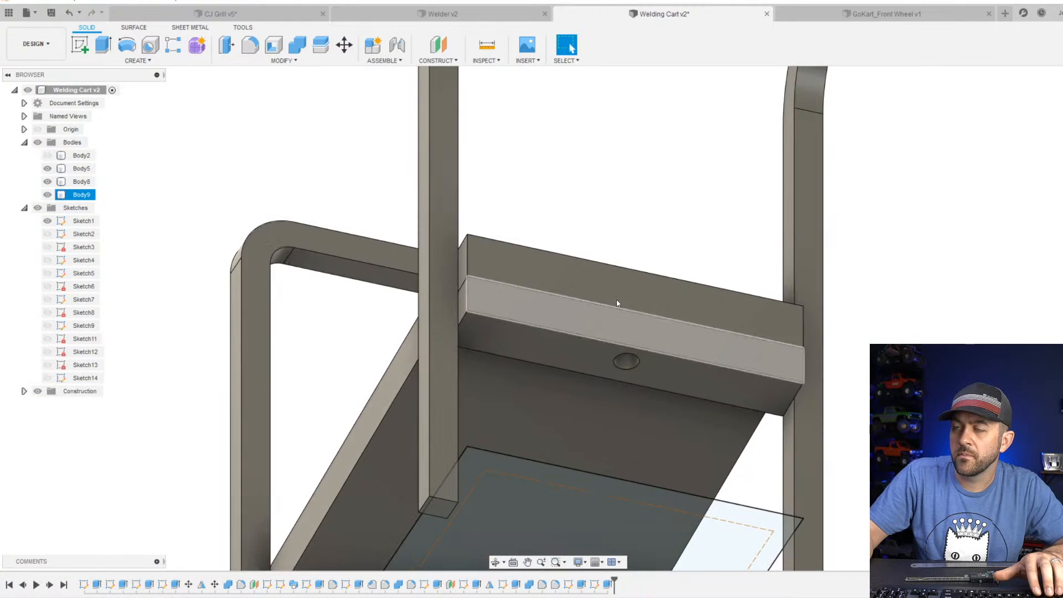
Show the cart's base body again and inspect the drilled block and upper shelf from above and below.
shift+middle_drag(618, 287, 657, 335)
scroll(657, 335, down, 2)
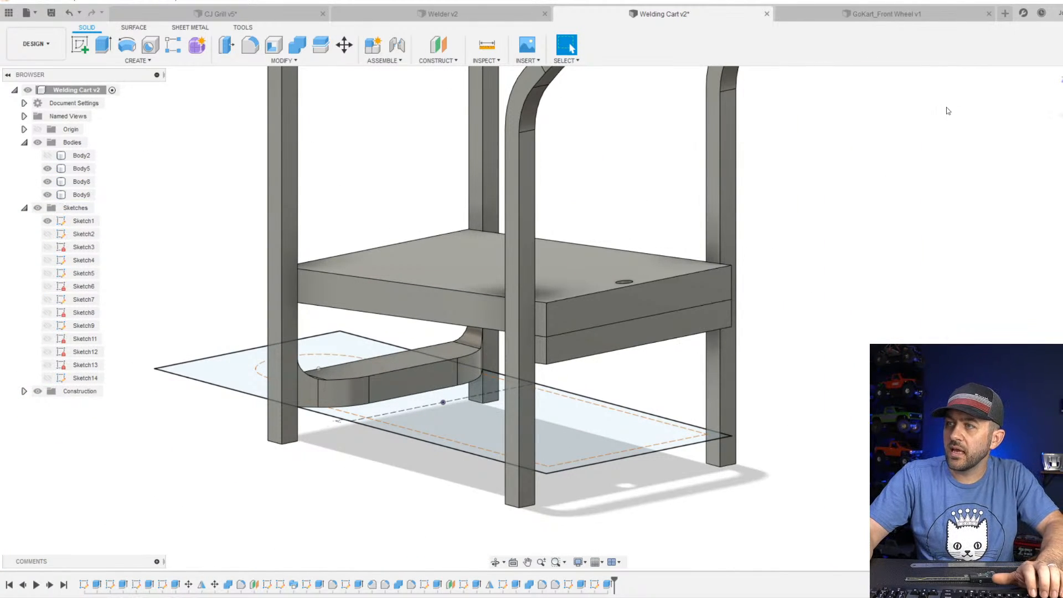
scroll(657, 409, down, 4)
scroll(500, 277, up, 4)
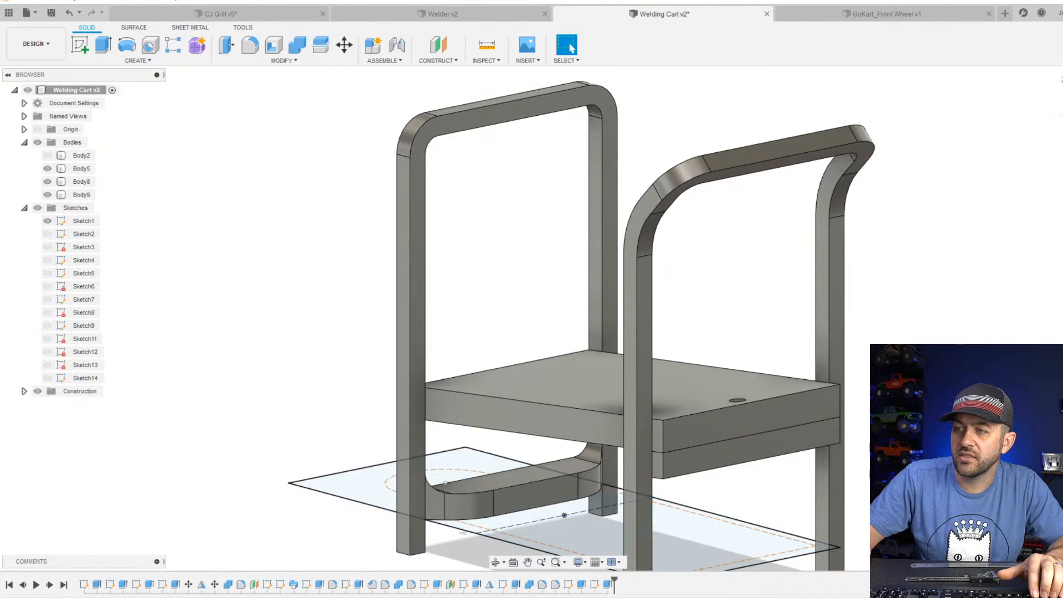
click(48, 156)
scroll(637, 476, down, 3)
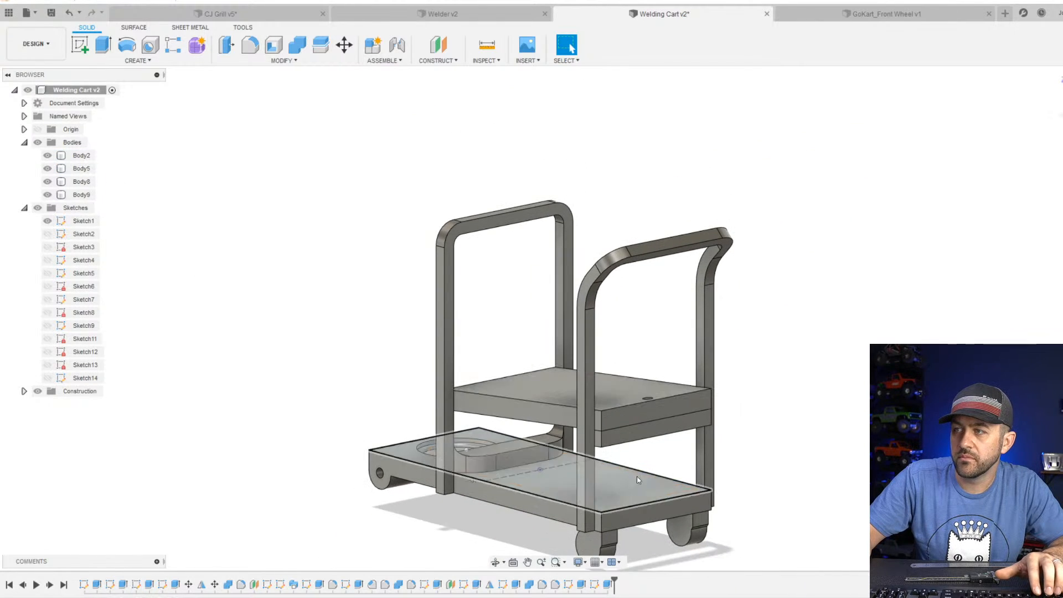
shift+middle_drag(637, 476, 739, 393)
scroll(719, 409, up, 8)
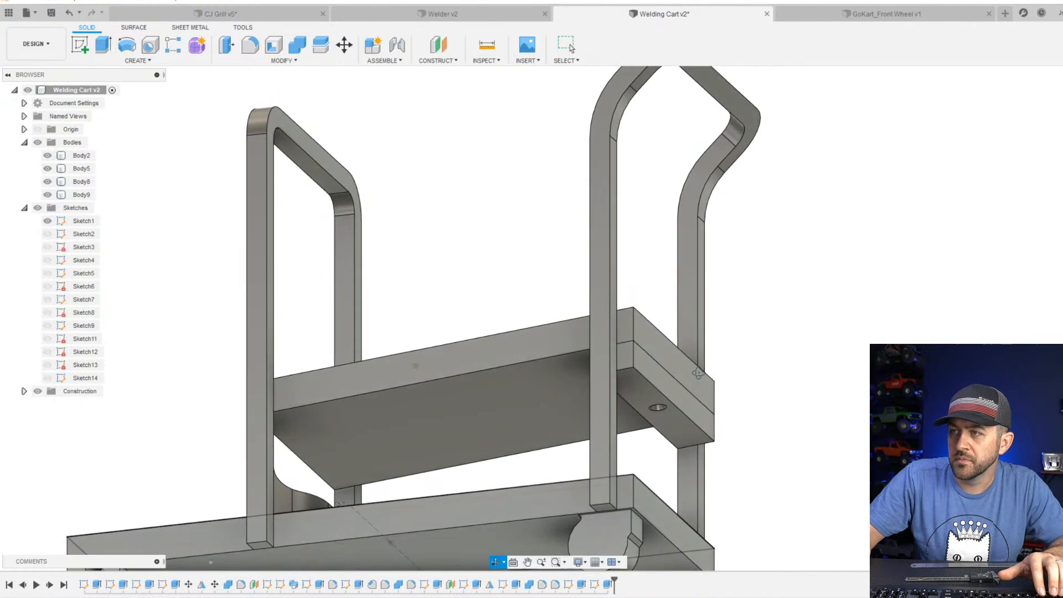
shift+middle_drag(685, 429, 338, 255)
scroll(644, 416, down, 3)
scroll(654, 369, down, 3)
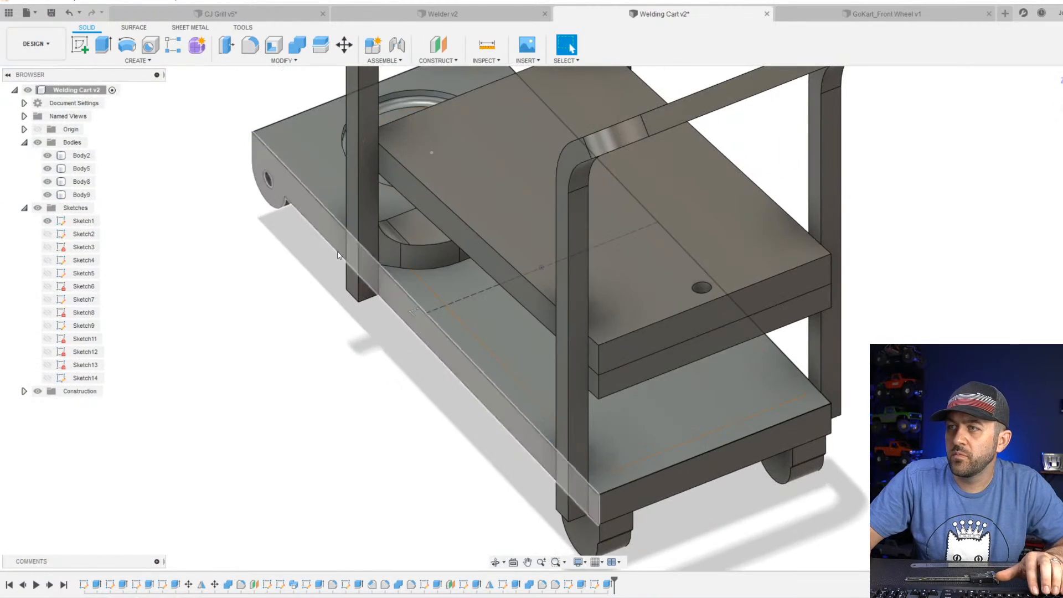
click(105, 46)
shift+middle_drag(732, 294, 751, 274)
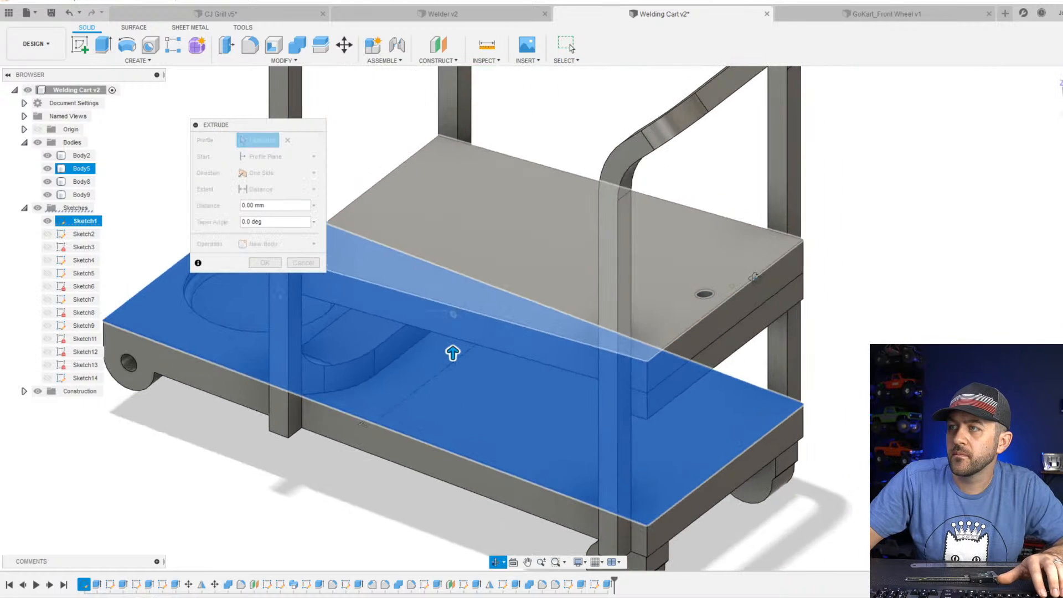
key(Escape)
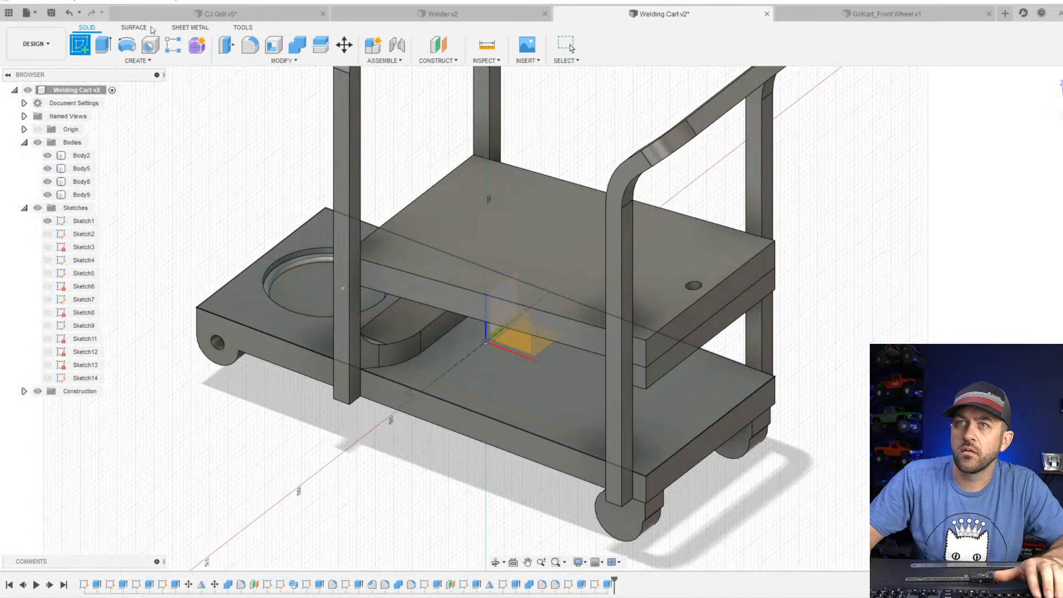
Save the welding cart with the version description "User Saved" and close the CJ Grill document.
click(53, 13)
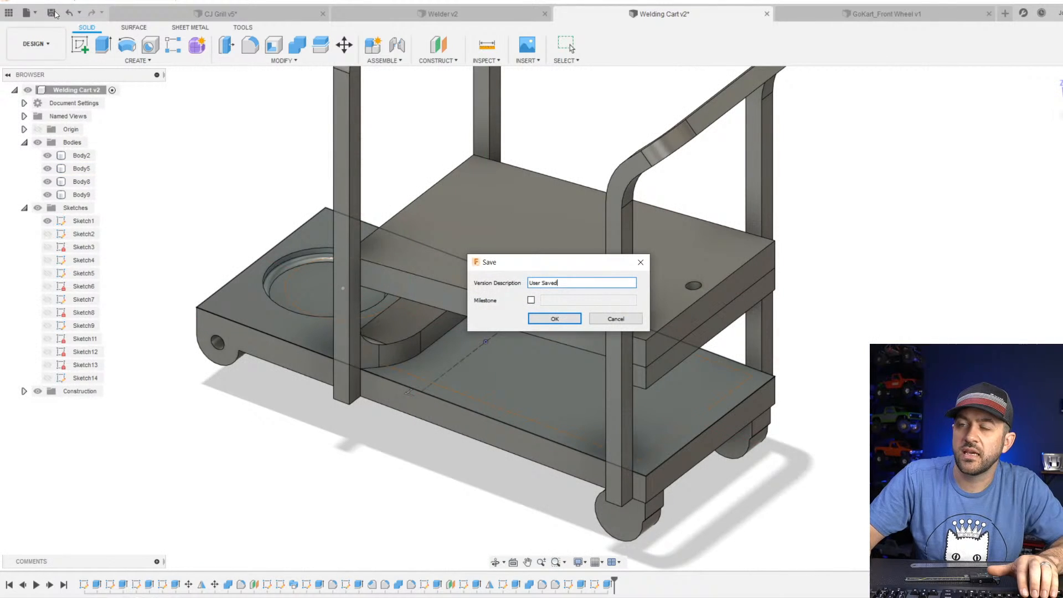
click(555, 319)
click(294, 15)
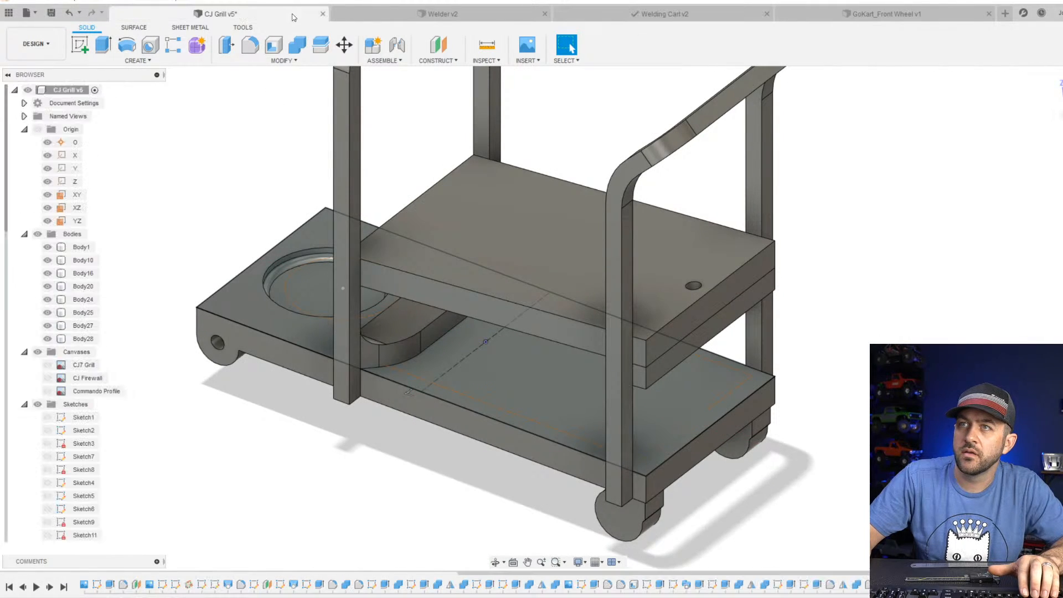
click(323, 14)
click(514, 314)
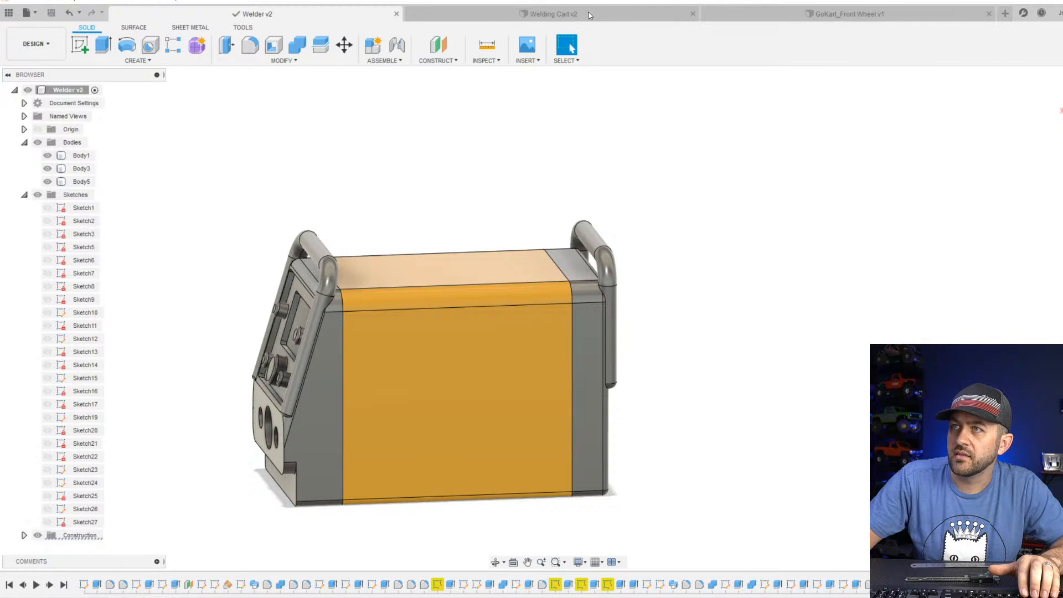
Return to the welding cart and sketch a circle about 6.14 mm in diameter on the upper shelf's top face, concentric with the hole.
click(589, 15)
scroll(607, 199, down, 4)
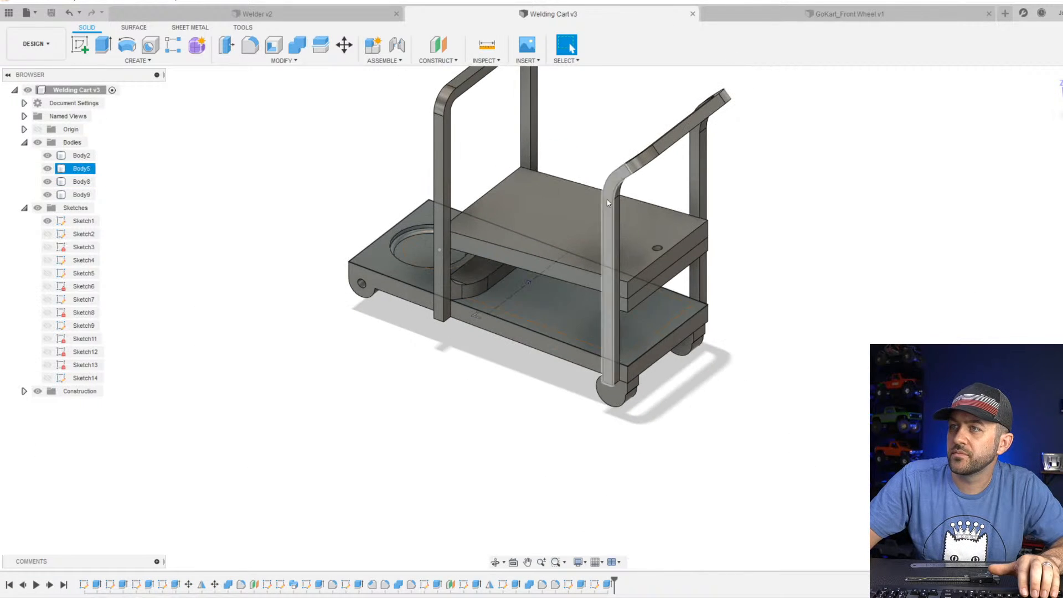
scroll(636, 262, up, 4)
scroll(779, 190, up, 3)
middle_drag(768, 225, 742, 273)
scroll(632, 350, up, 3)
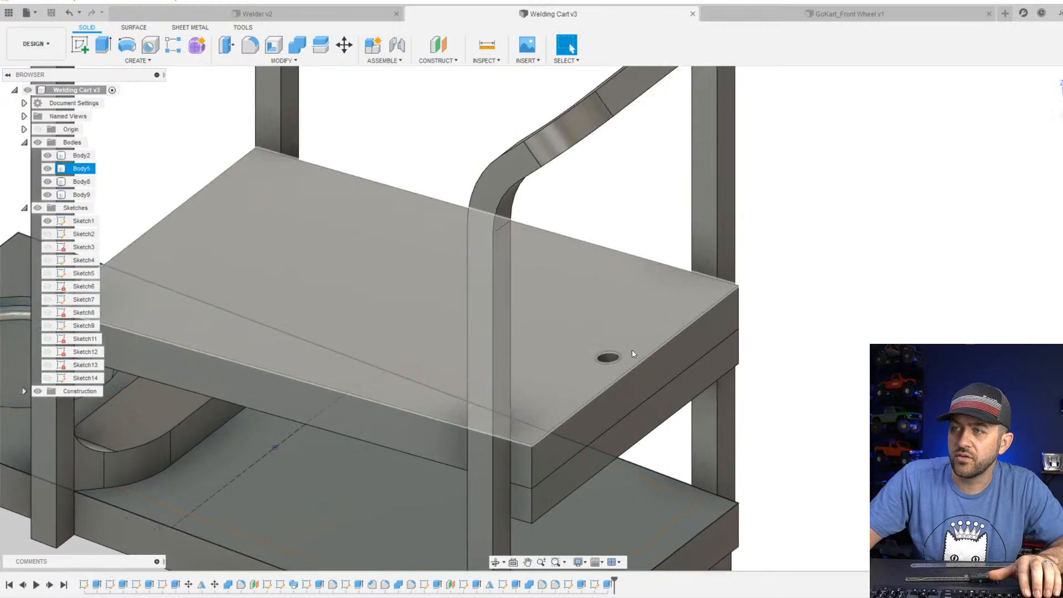
click(80, 44)
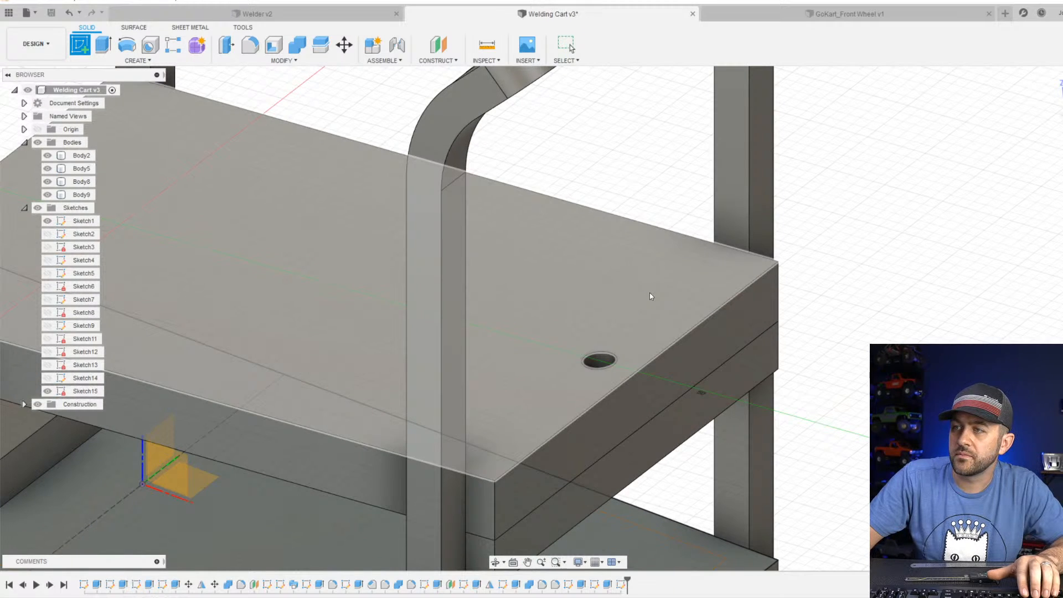
click(648, 293)
key(r)
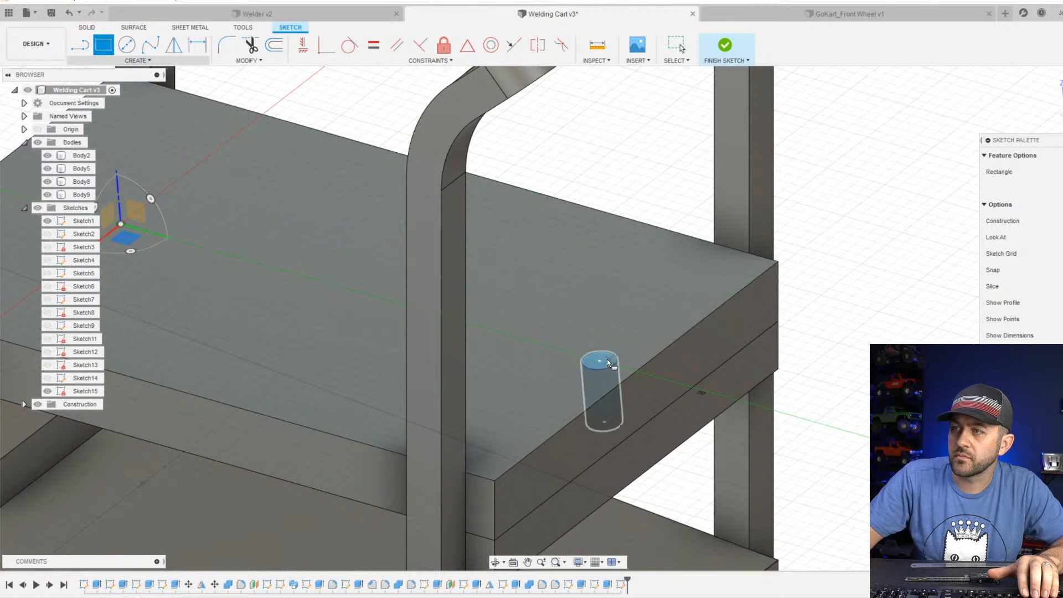
click(127, 45)
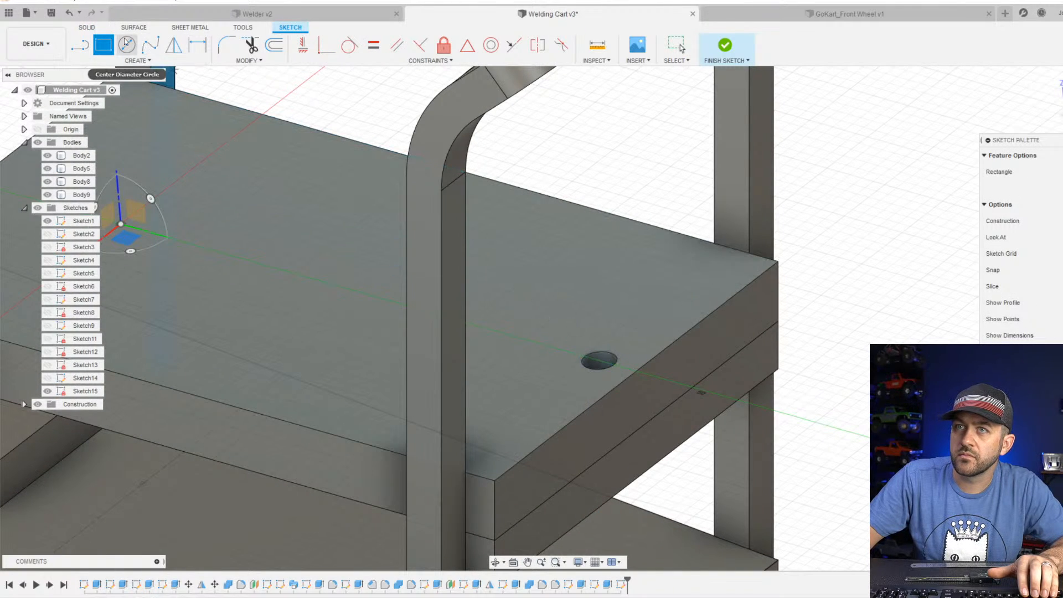
click(601, 360)
click(583, 382)
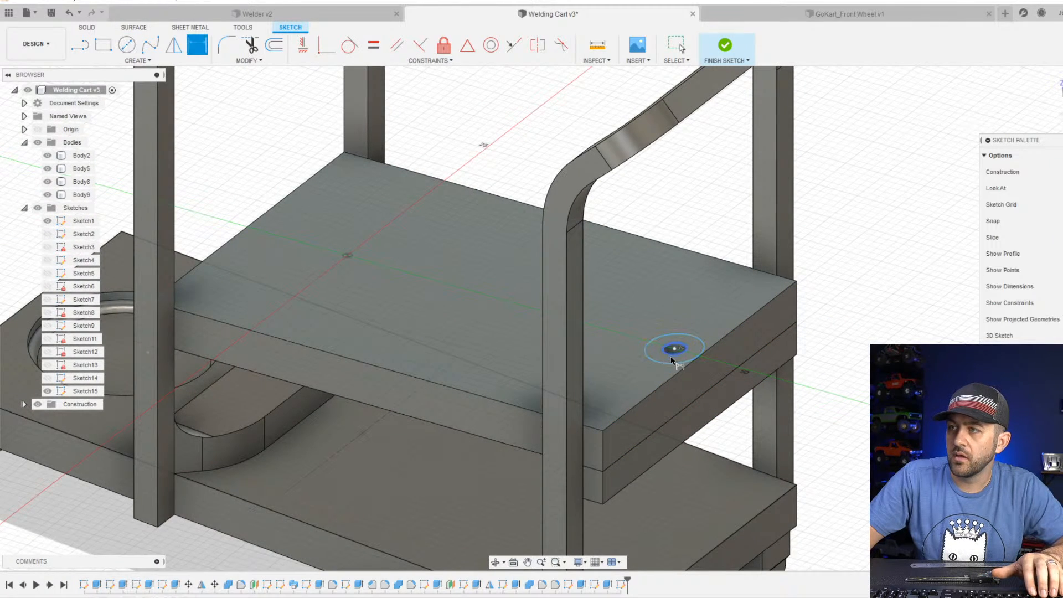
Dimension the circle's diameter to 3.2 mm and finish the sketch.
click(888, 339)
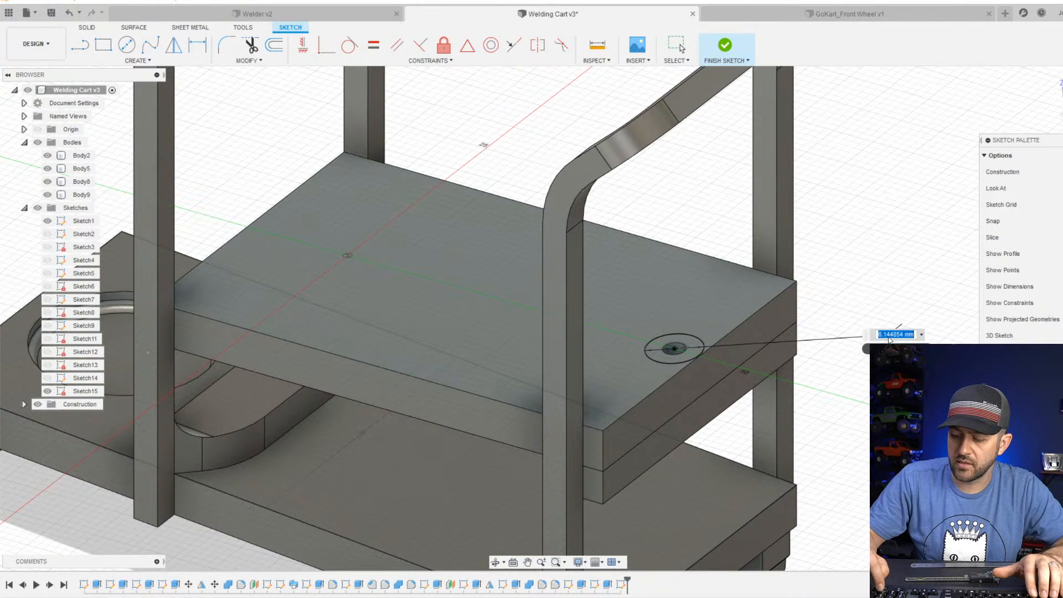
text(3.2)
key(Return)
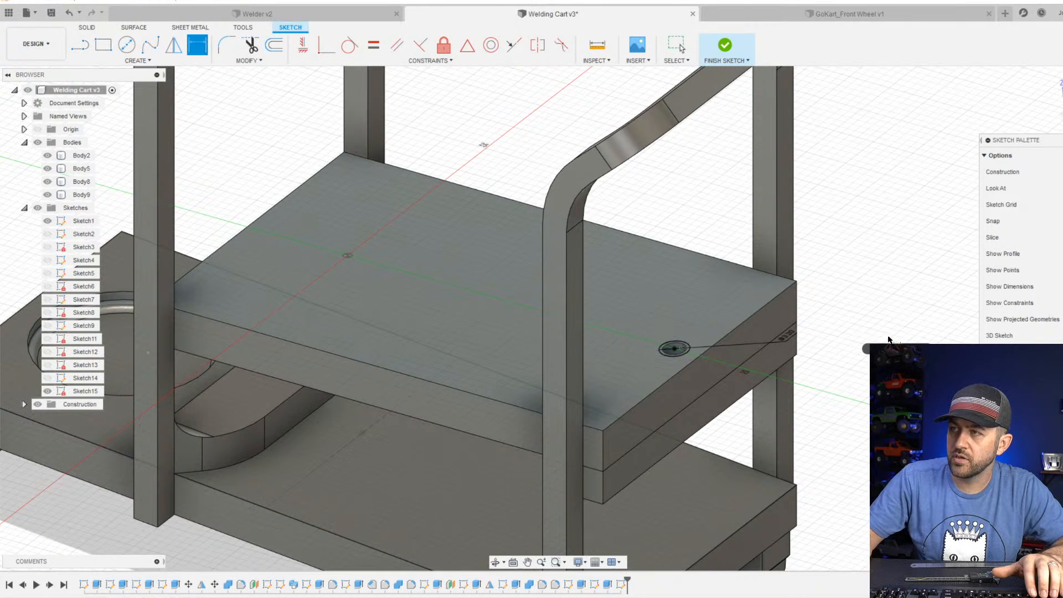
click(723, 50)
Extrude the ring around the hole 7 mm downward as a cut, affecting only Body5 and excluding Body9.
scroll(766, 368, up, 3)
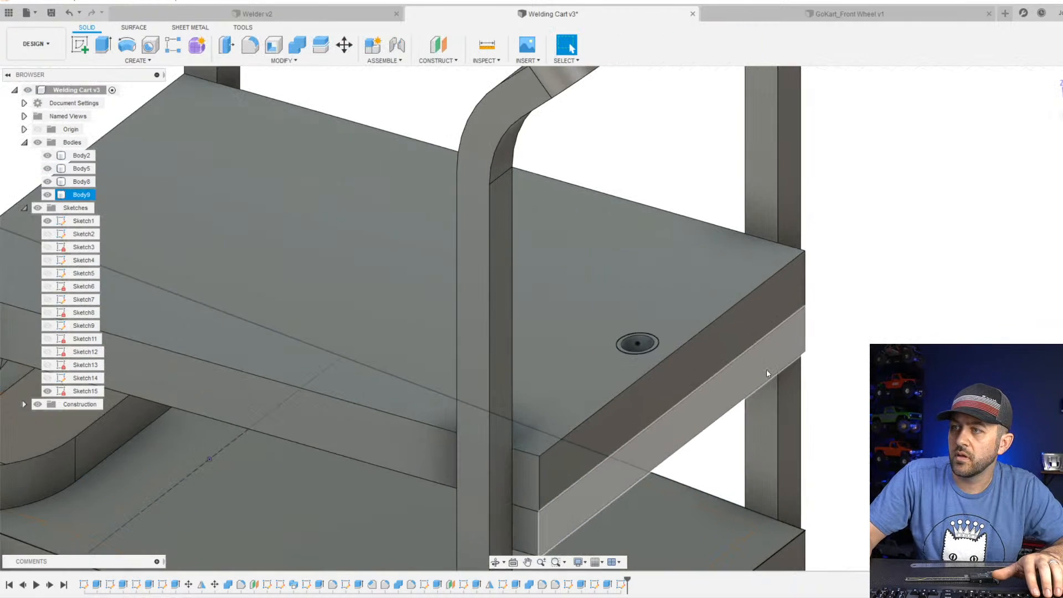
click(103, 45)
scroll(653, 343, up, 5)
click(655, 346)
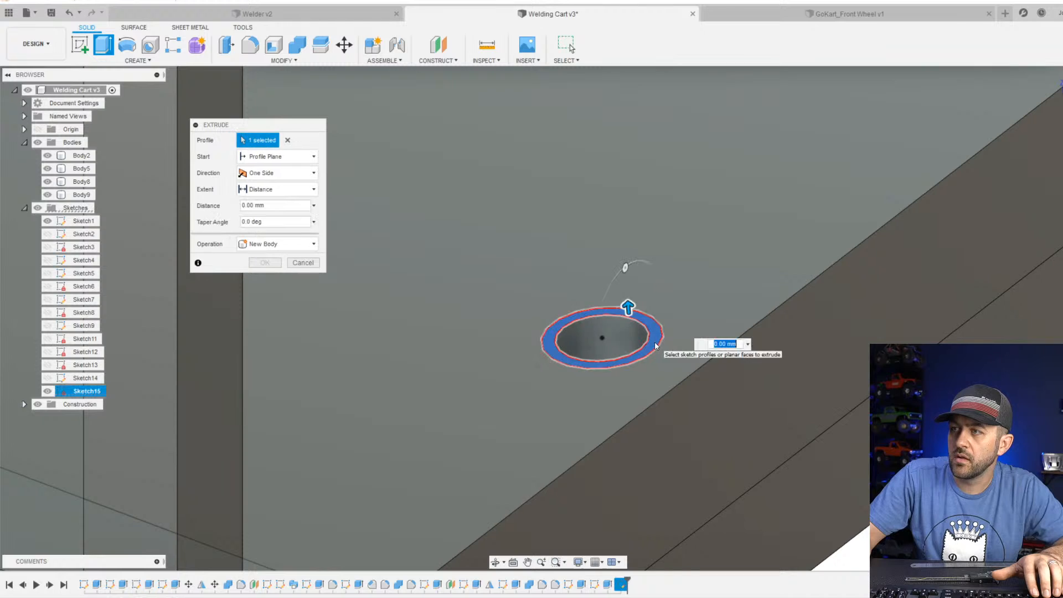
drag(629, 309, 652, 557)
middle_drag(692, 481, 688, 352)
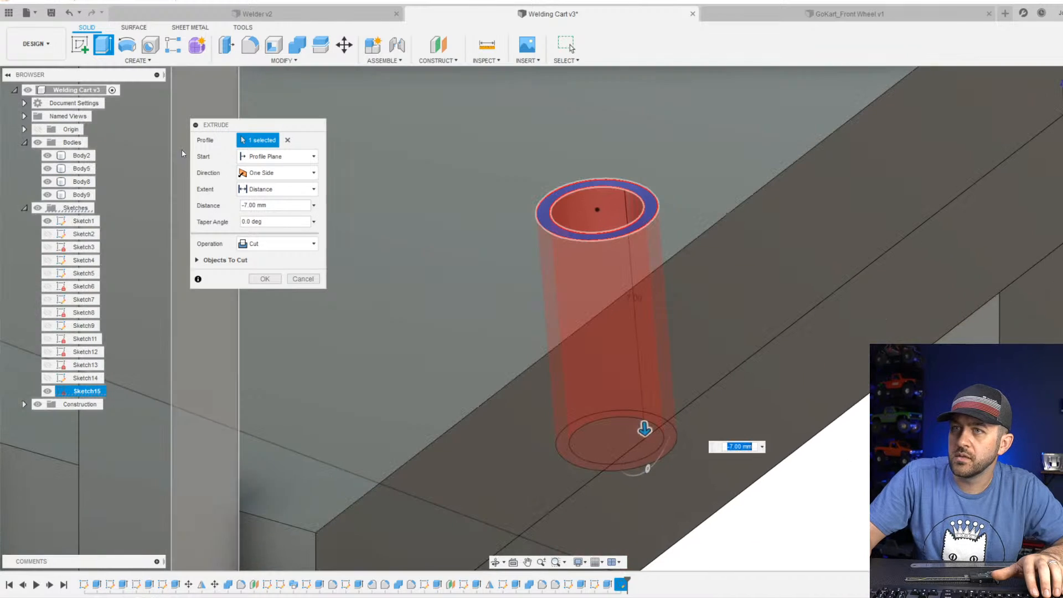
click(200, 260)
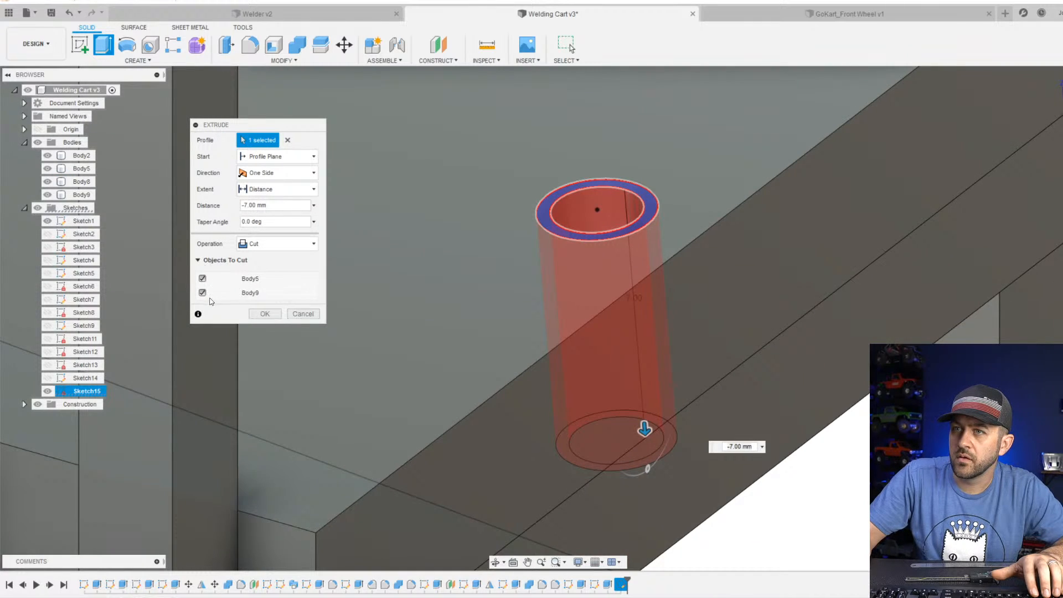
click(203, 297)
scroll(425, 291, down, 3)
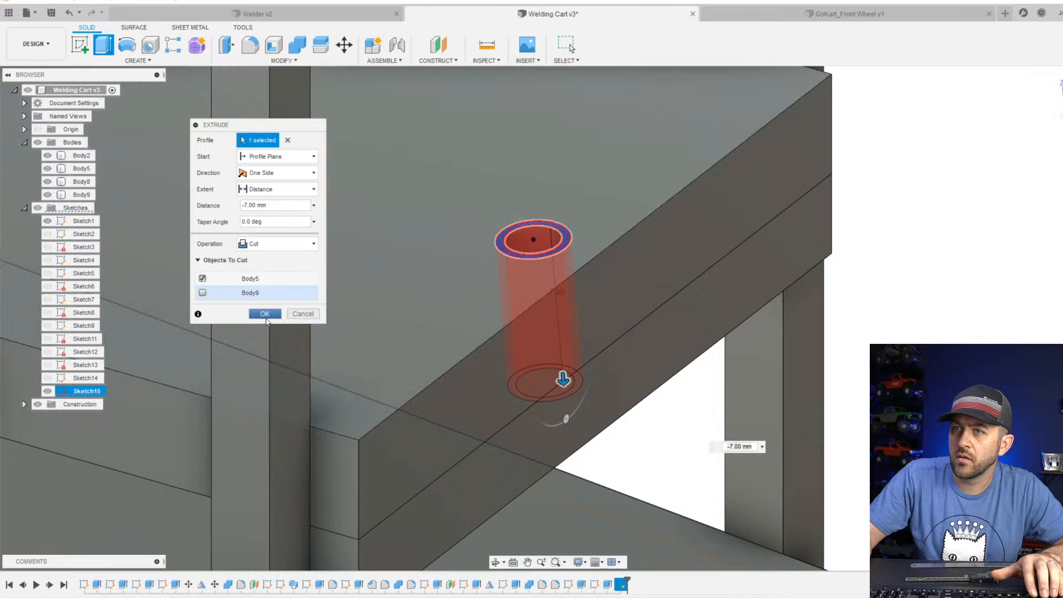
click(266, 315)
Examine the enlarged hole, reopen its sketch to check the circles on the shelf's top face, and finish the sketch.
scroll(548, 240, up, 3)
mouse_move(560, 239)
shift+middle_down()
mouse_move(620, 260)
mouse_move(546, 247)
shift+middle_up()
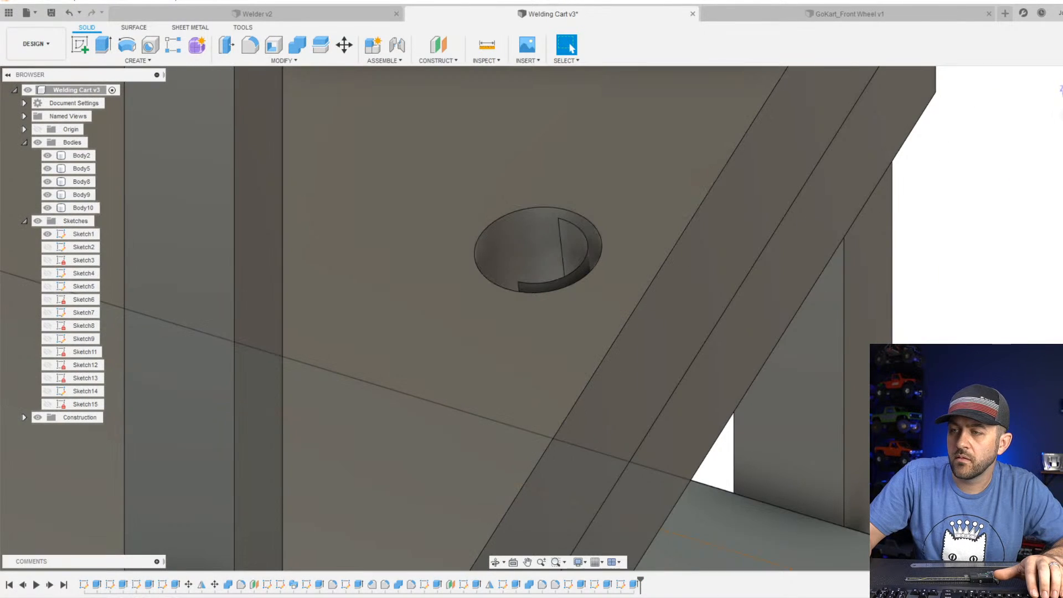
right_click(623, 585)
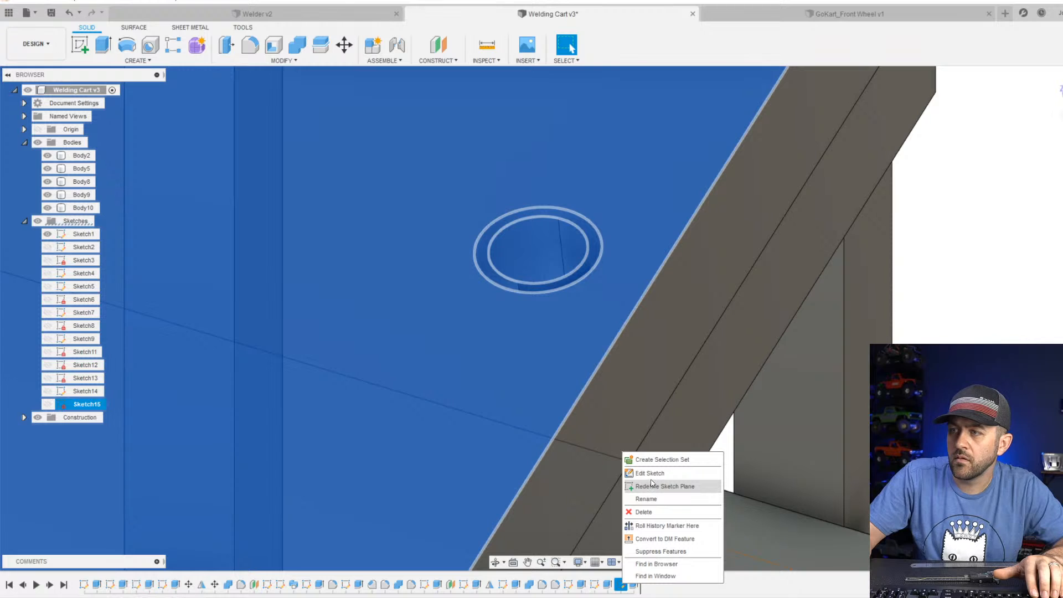
click(654, 473)
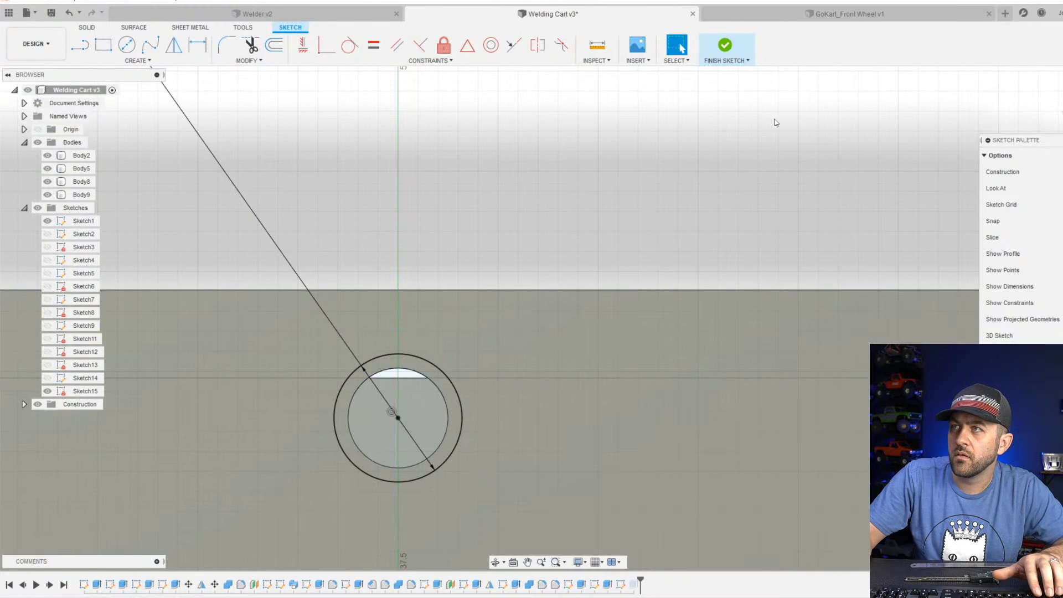
mouse_move(654, 210)
shift+middle_down()
mouse_move(372, 364)
mouse_move(305, 335)
mouse_move(567, 355)
shift+middle_up()
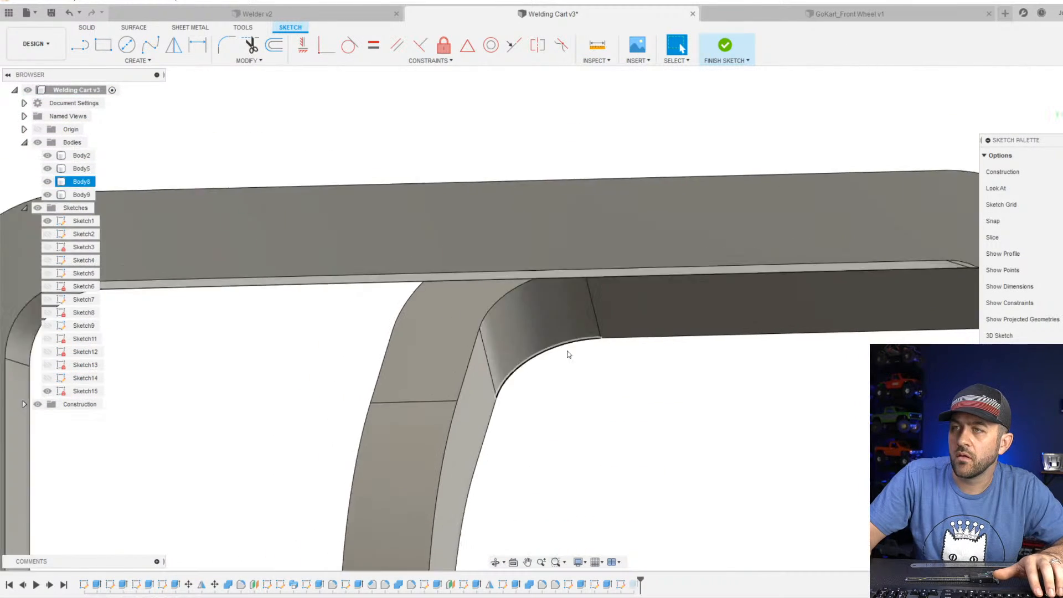
scroll(568, 354, down, 3)
scroll(606, 388, down, 8)
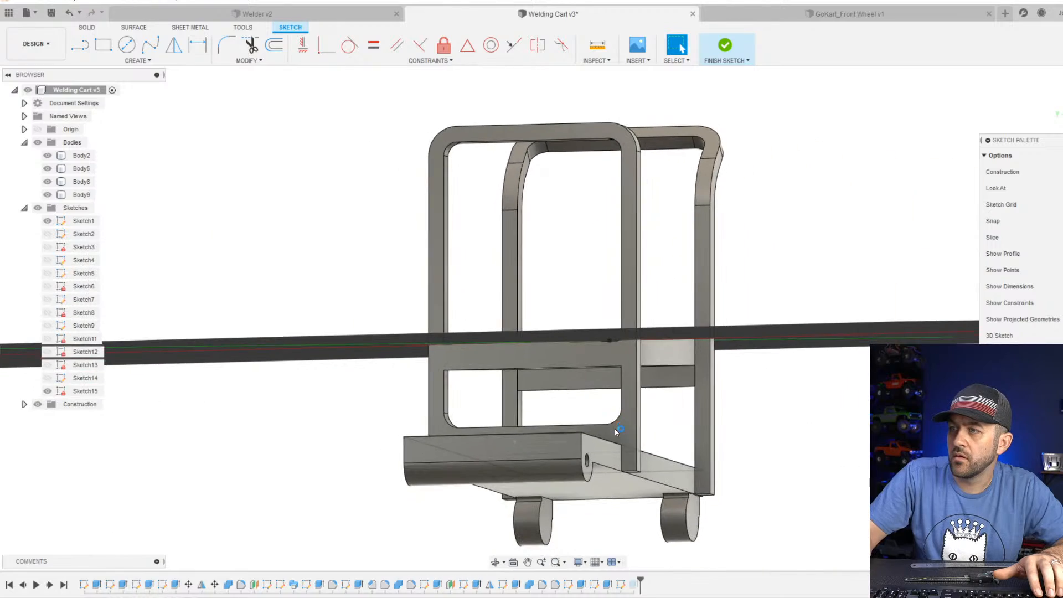
shift+middle_drag(616, 430, 642, 514)
scroll(578, 194, up, 4)
scroll(561, 171, up, 3)
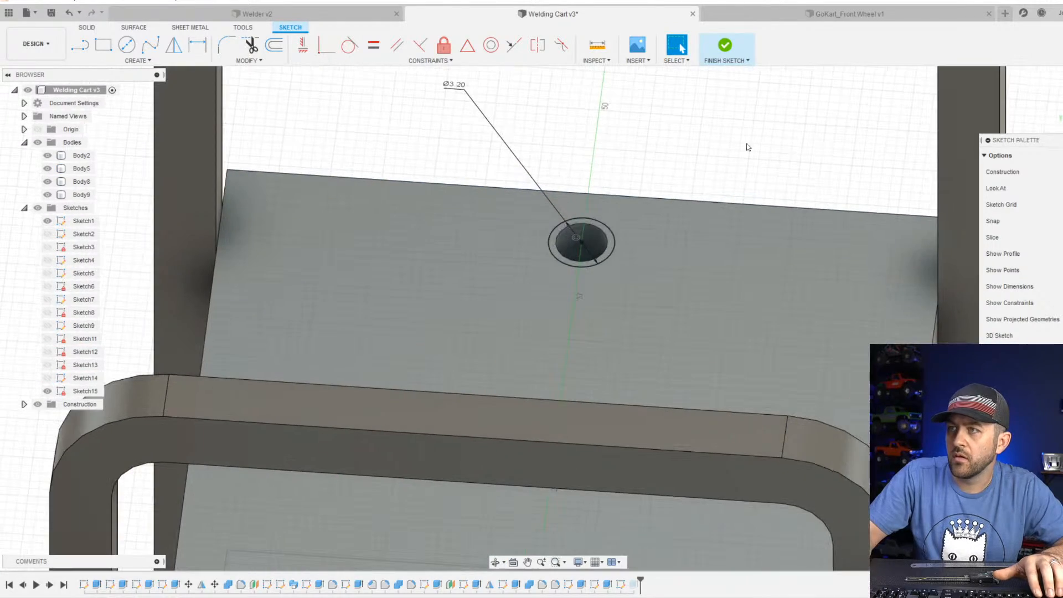
click(725, 47)
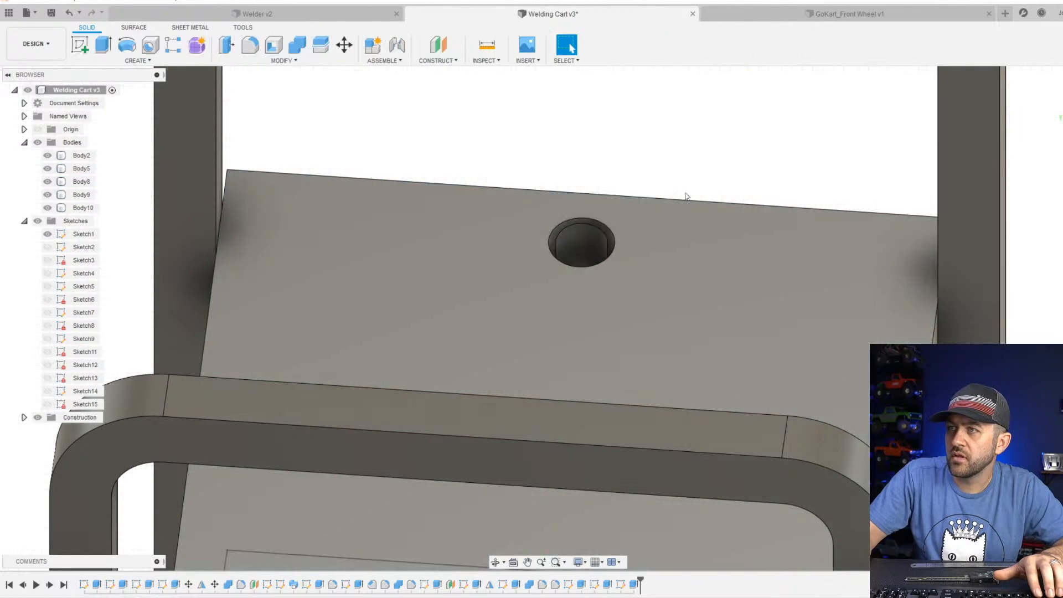
Edit the 7 mm cut extrusion to add the inner circle to its profile, so the full 3.2 mm circle is cut.
scroll(659, 255, up, 2)
right_click(630, 590)
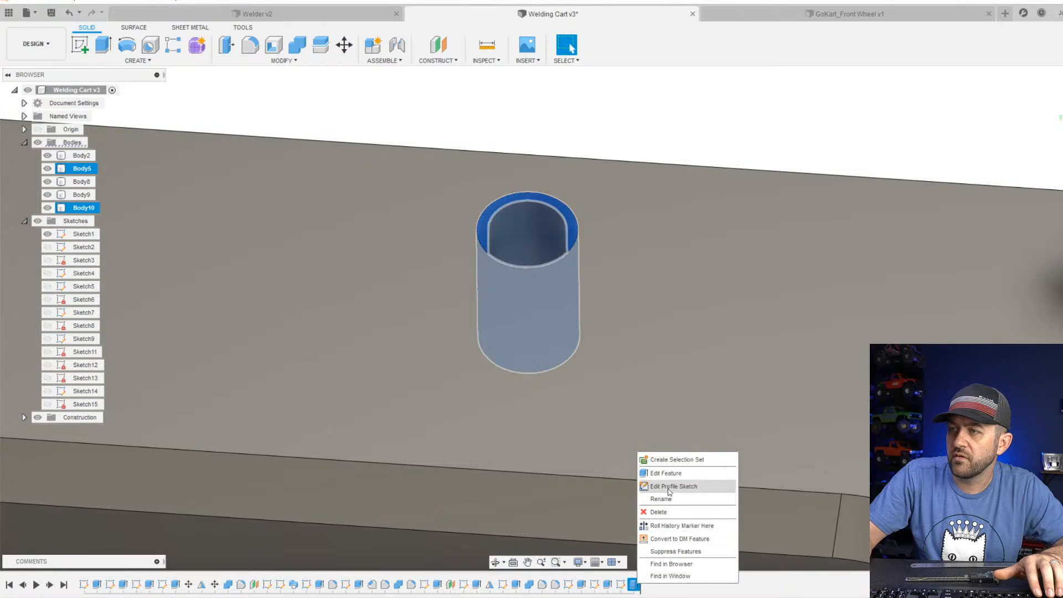
click(667, 473)
click(536, 227)
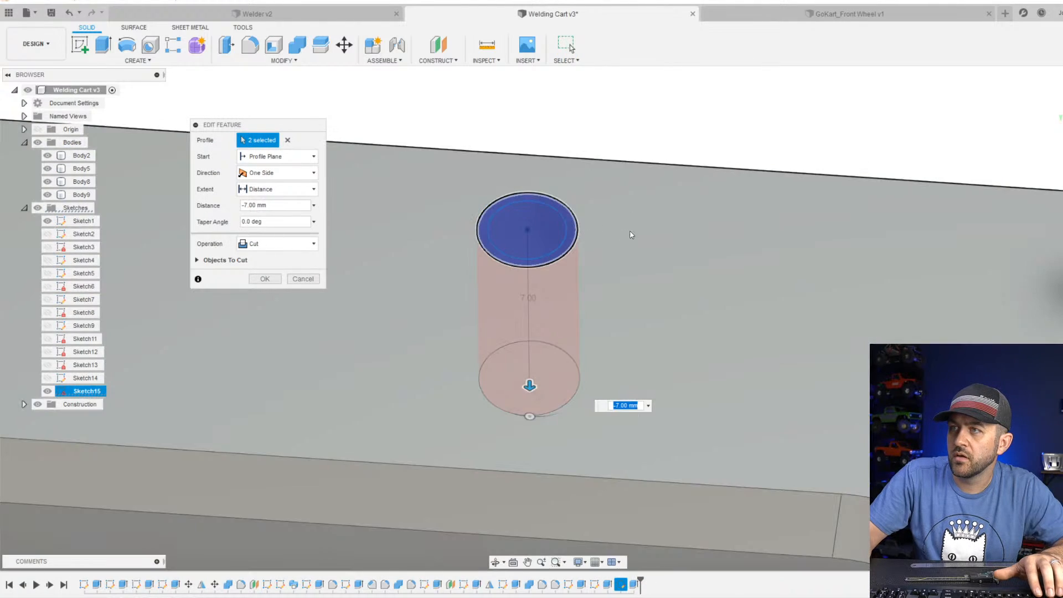
key(Return)
shift+middle_drag(584, 248, 620, 282)
scroll(619, 281, down, 10)
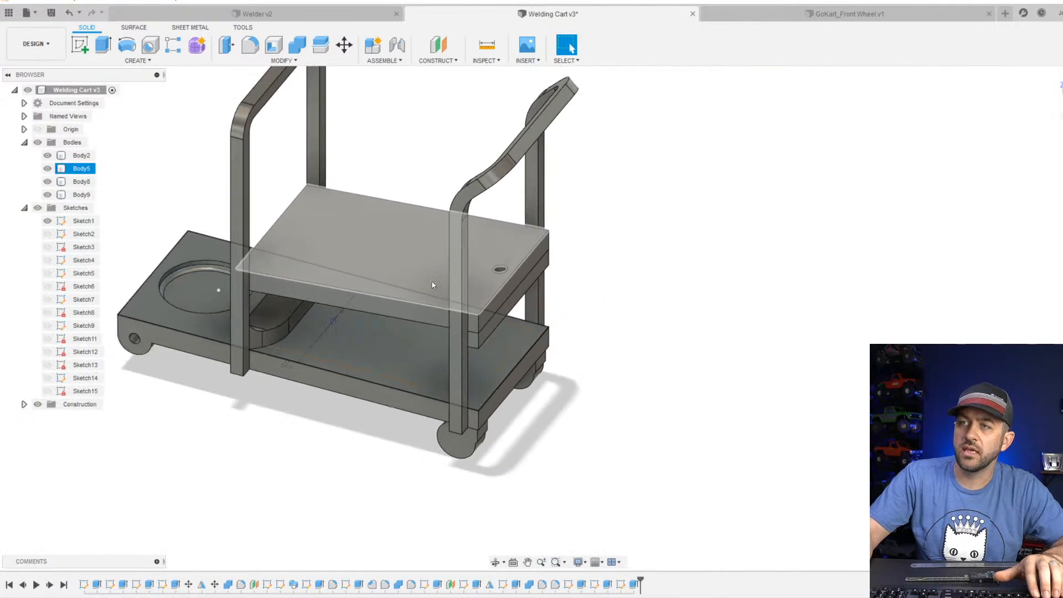
scroll(497, 381, up, 10)
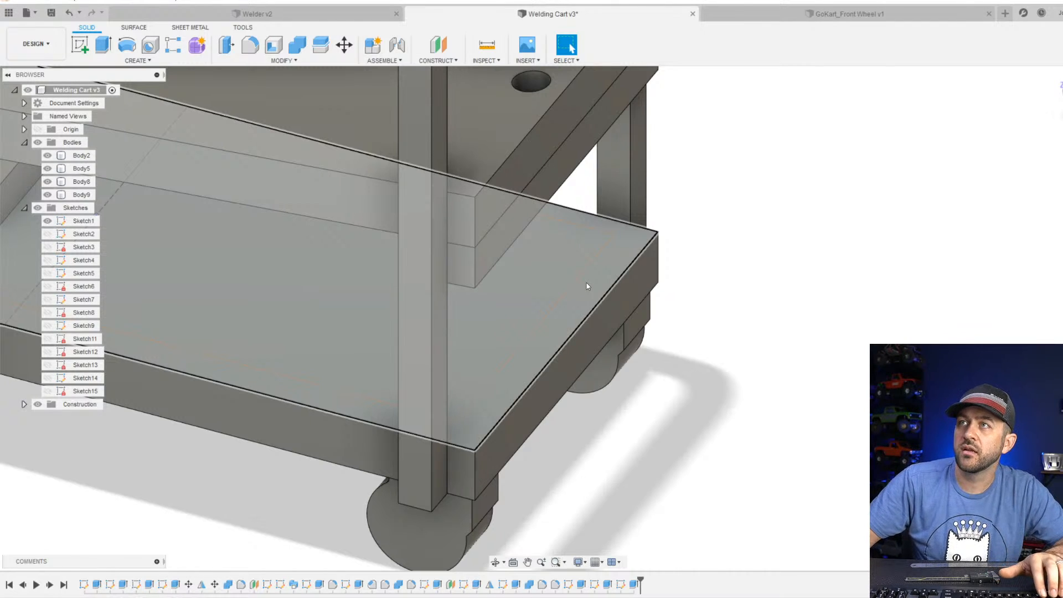
scroll(527, 311, down, 3)
scroll(515, 153, up, 3)
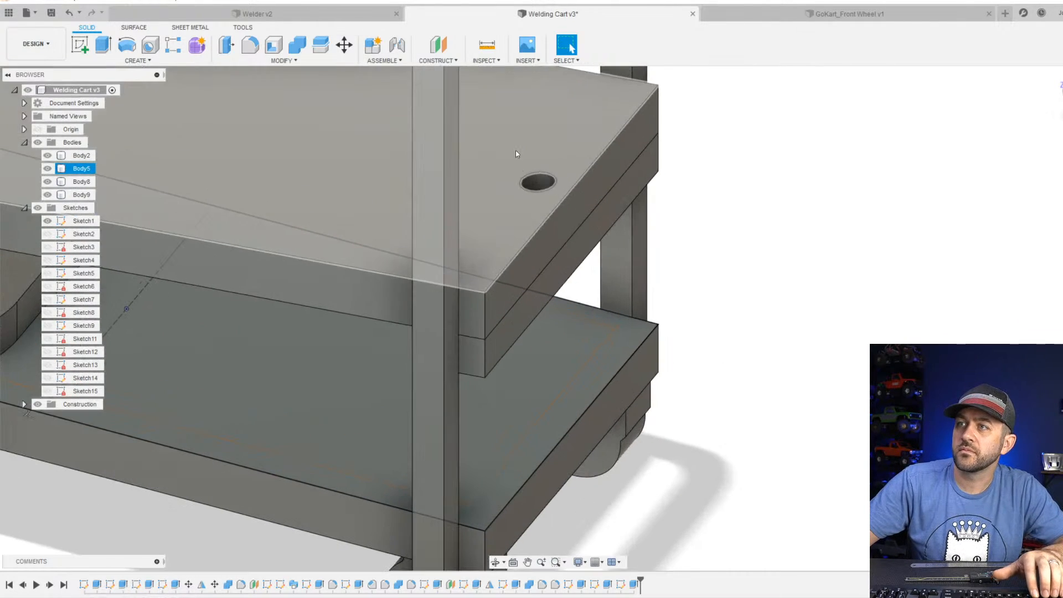
Start a sketch on the shelf's top face and draw a circle about 7.1 mm in diameter centred on the hole.
shift+middle_drag(541, 202, 482, 185)
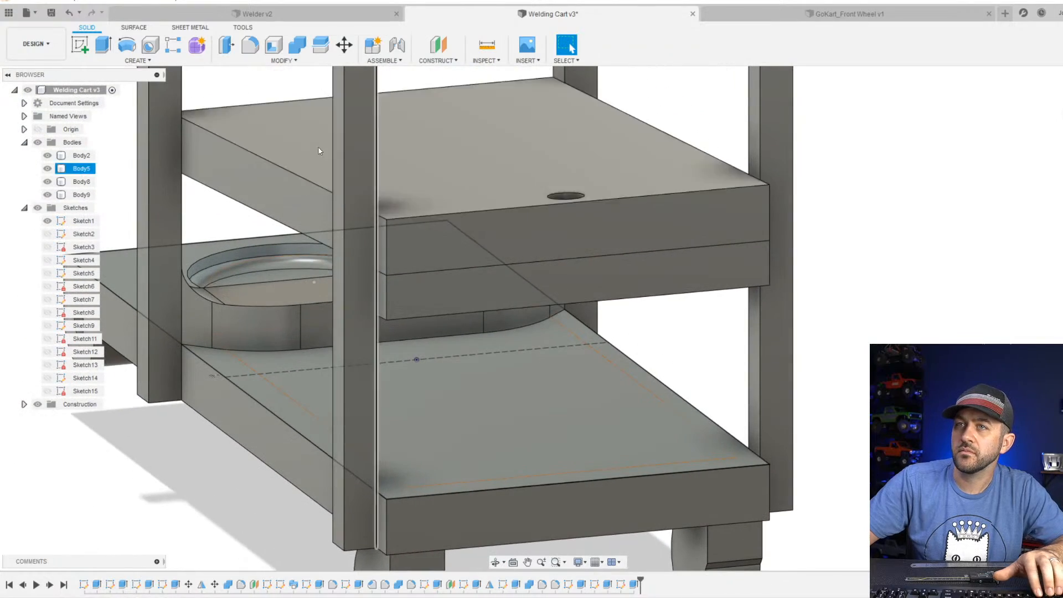
click(87, 43)
click(603, 171)
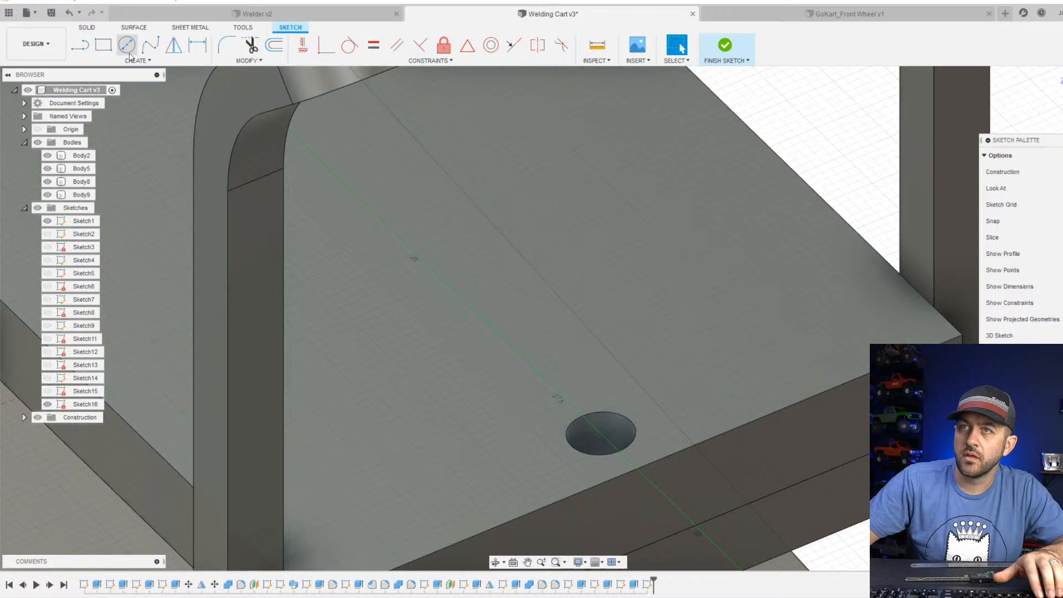
click(128, 54)
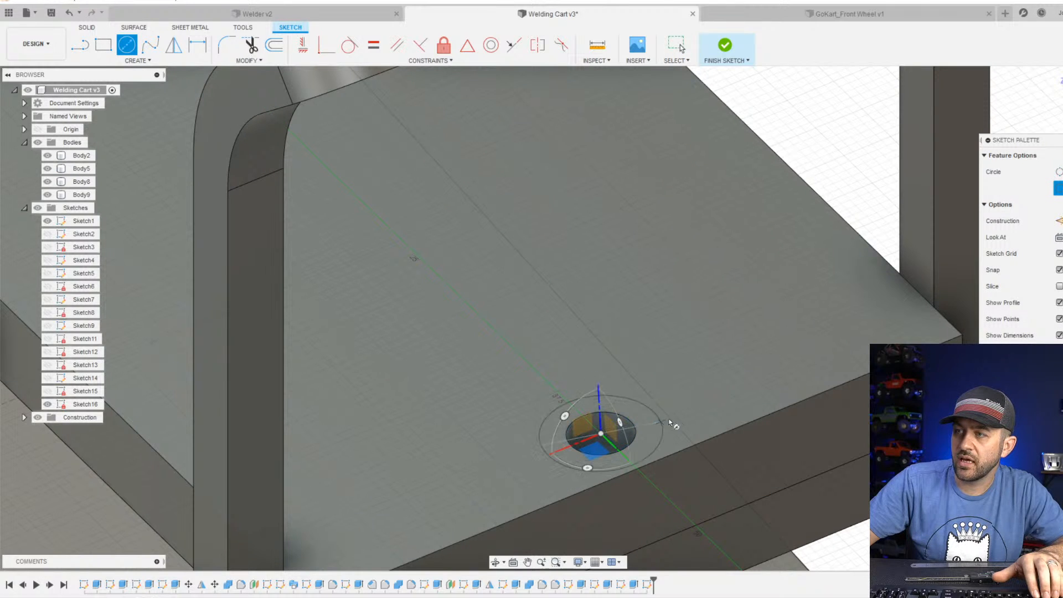
click(673, 413)
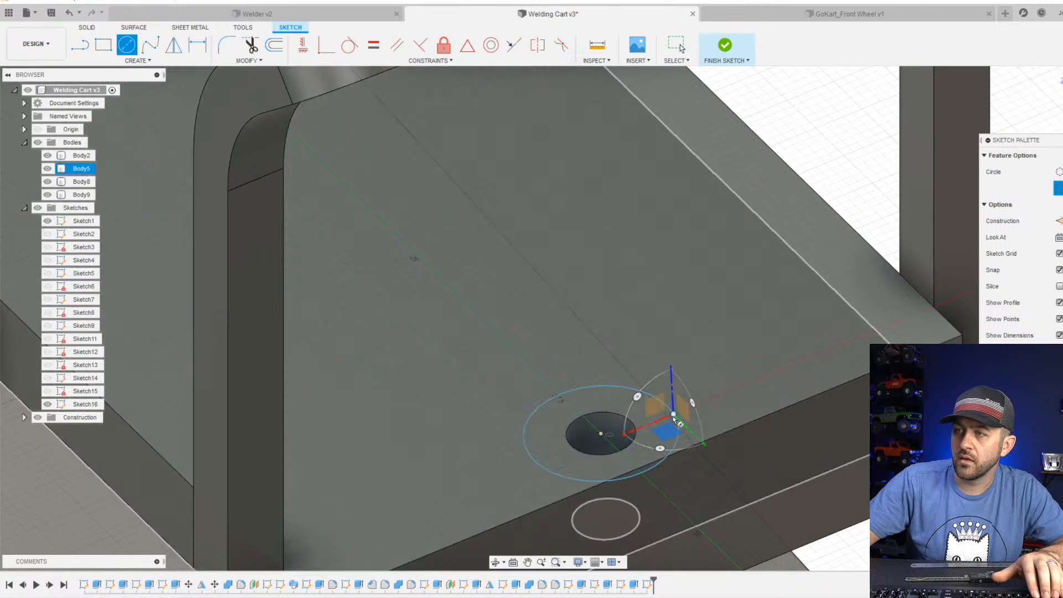
Dimension the outer circle's diameter to 6.5 mm.
key(d)
click(678, 434)
click(724, 395)
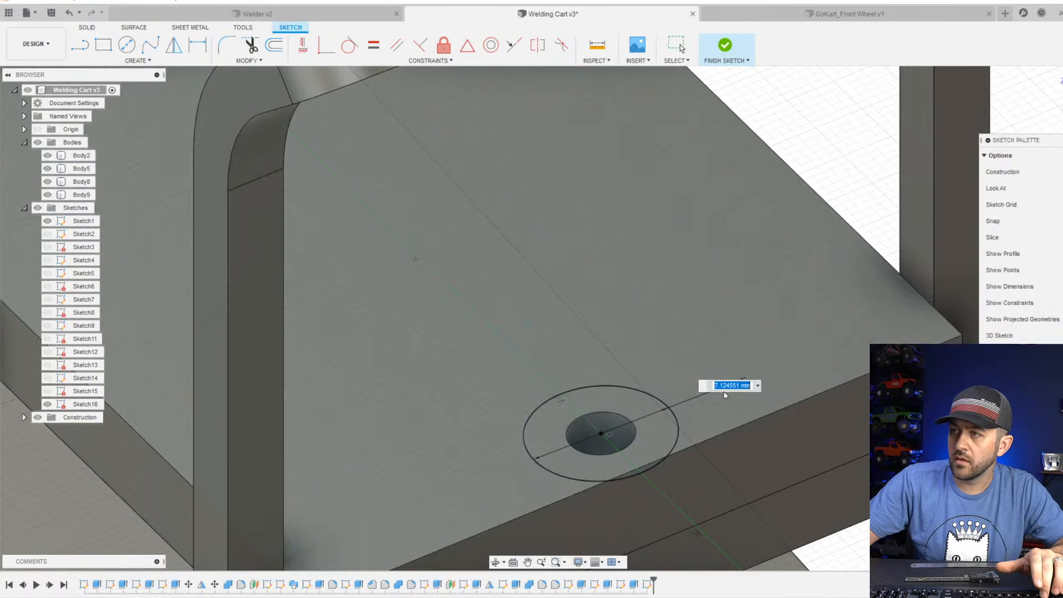
text(6.5)
key(Return)
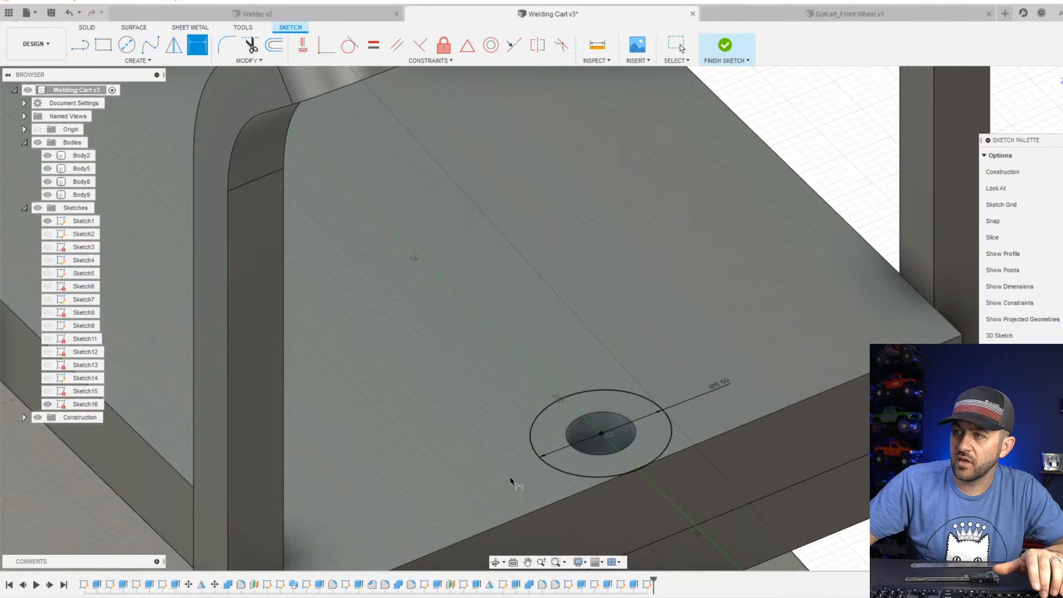
Reduce the outer circle's diameter to 6 mm, refine it to 5.75 mm, and finish the sketch.
scroll(534, 476, up, 2)
scroll(767, 390, down, 2)
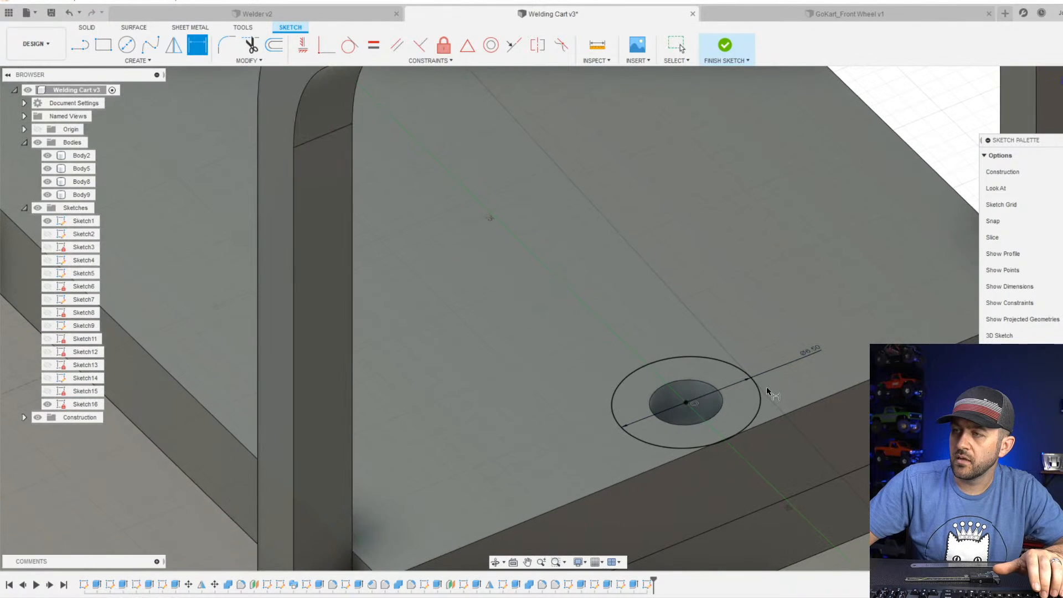
click(808, 358)
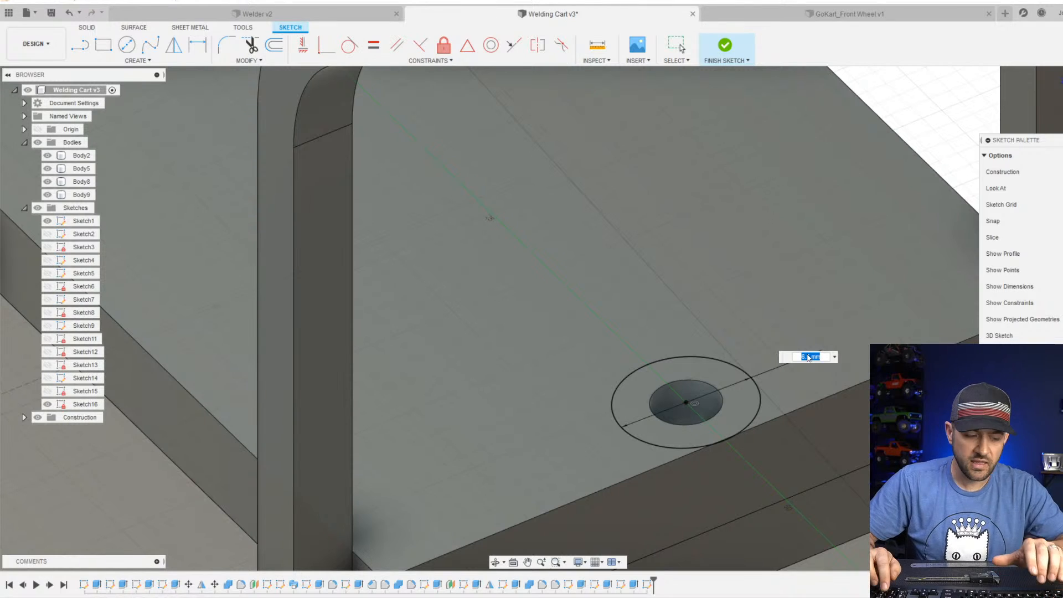
text(6)
key(Return)
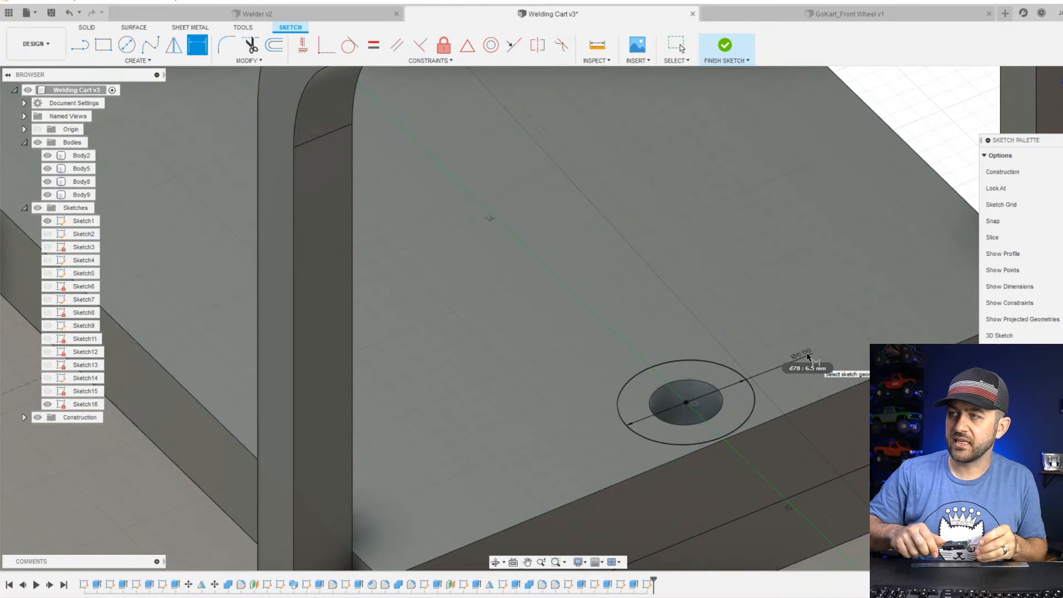
double_click(807, 357)
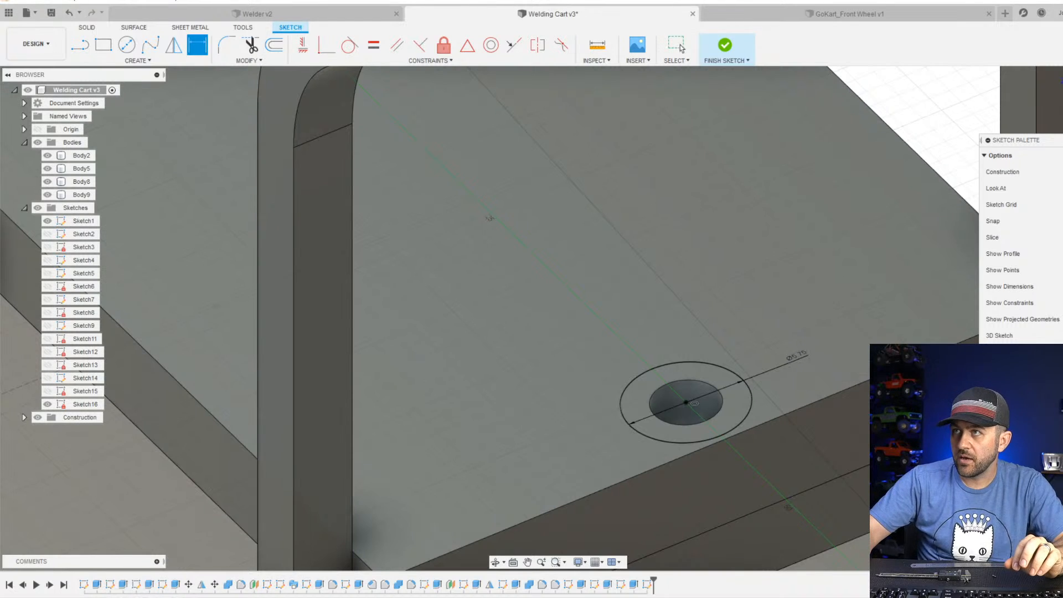
click(726, 45)
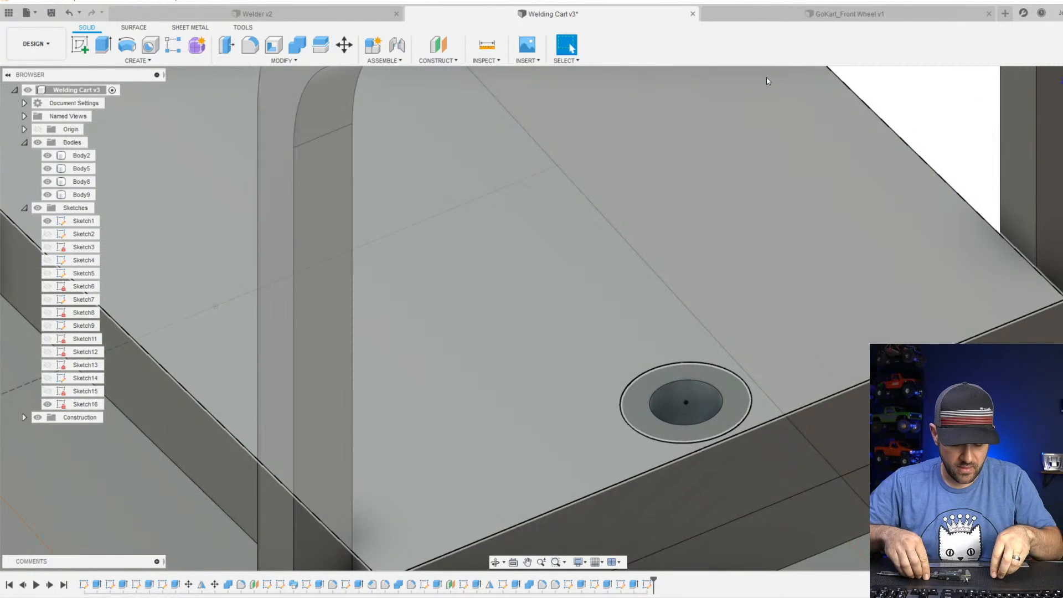
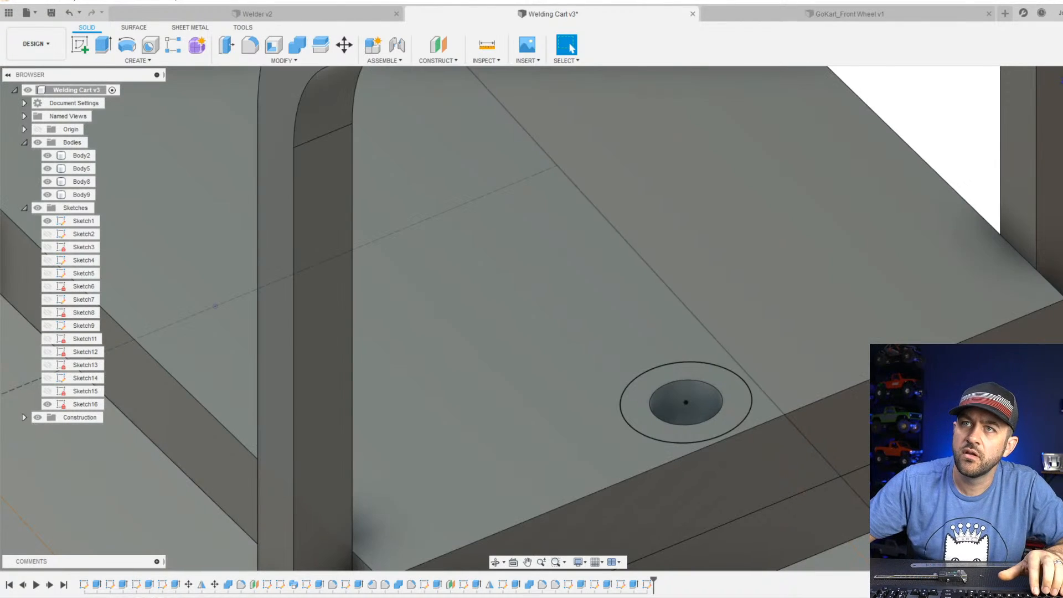
Extrude the ring profile around the upper shelf's hole as a cut 1 mm deep.
click(98, 42)
click(667, 382)
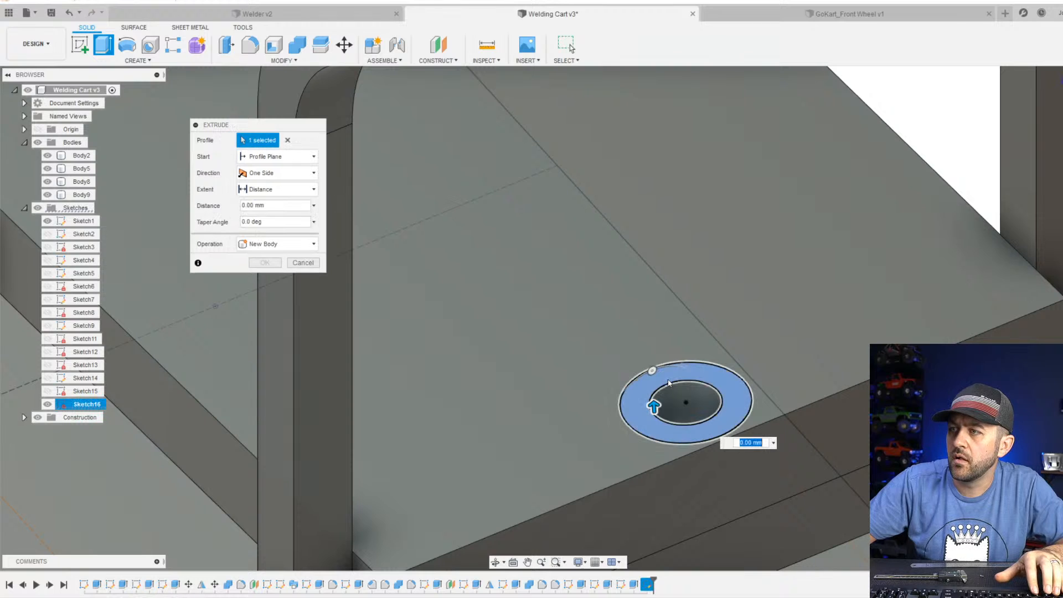
drag(655, 407, 658, 431)
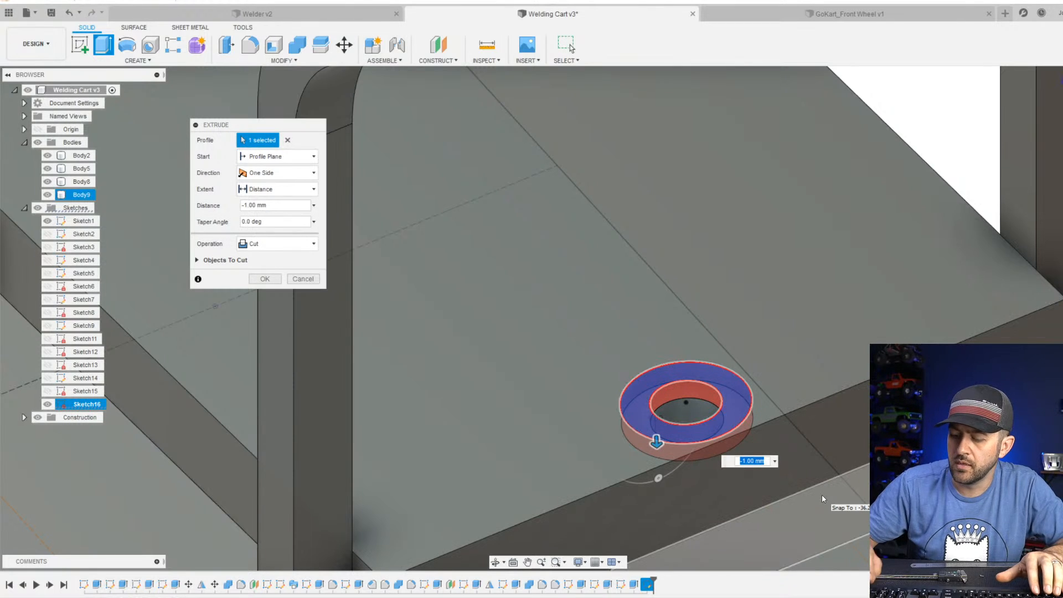
key(Return)
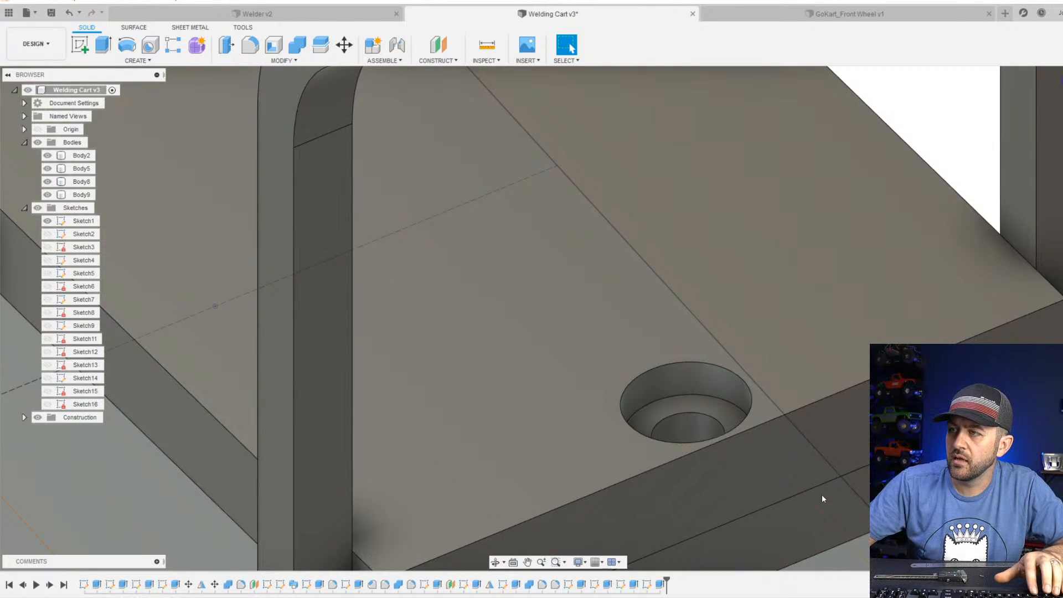
Examine the counterbored hole in the upper shelf and the whole cart from several angles.
shift+middle_drag(823, 498, 622, 373)
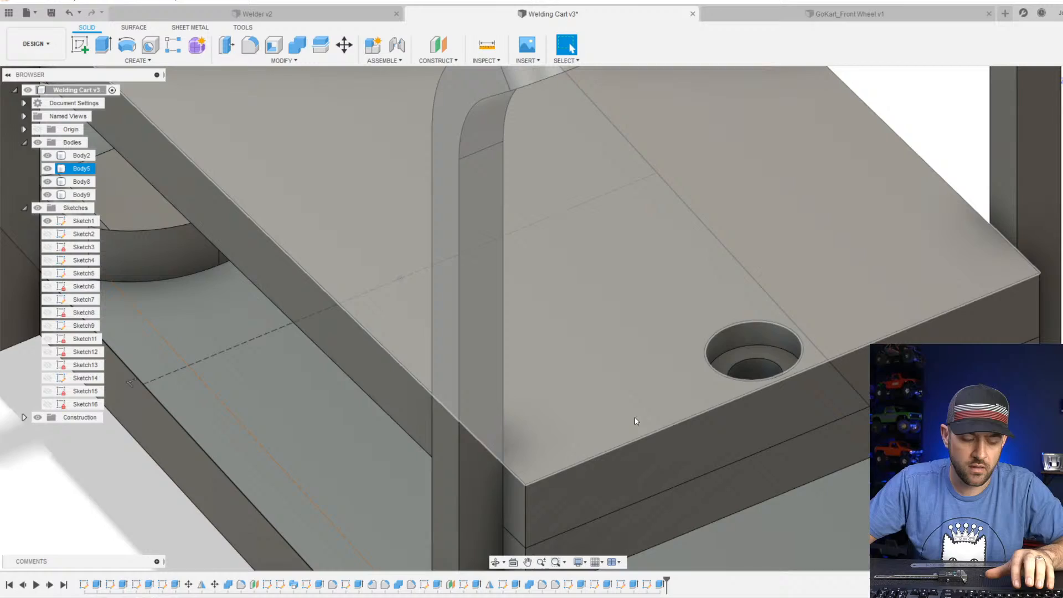
shift+middle_drag(635, 418, 634, 366)
scroll(666, 369, down, 2)
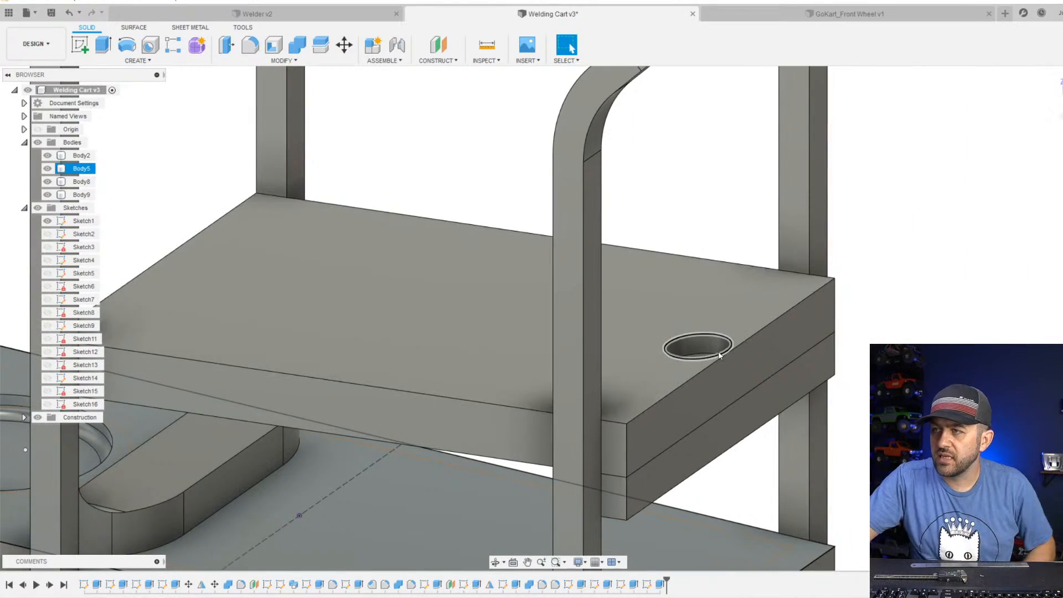
scroll(722, 359, up, 2)
middle_drag(703, 426, 700, 294)
scroll(739, 276, down, 2)
scroll(715, 276, down, 1)
scroll(715, 275, down, 2)
scroll(681, 290, up, 3)
scroll(699, 295, down, 3)
scroll(689, 252, down, 3)
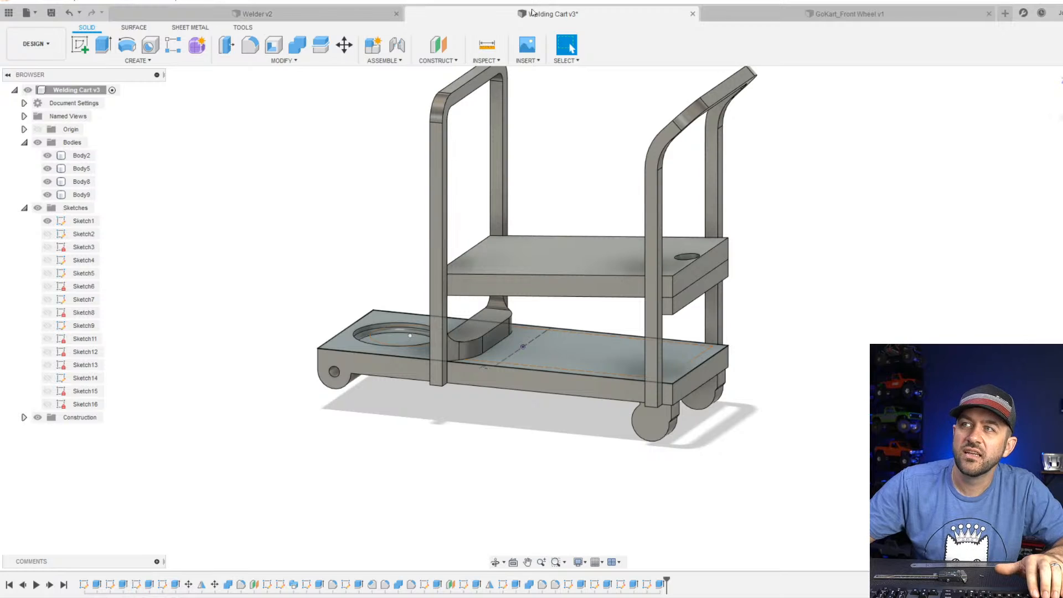
Start a Derive into the cart design and choose the Welder model from the Admin Project as its source.
click(538, 74)
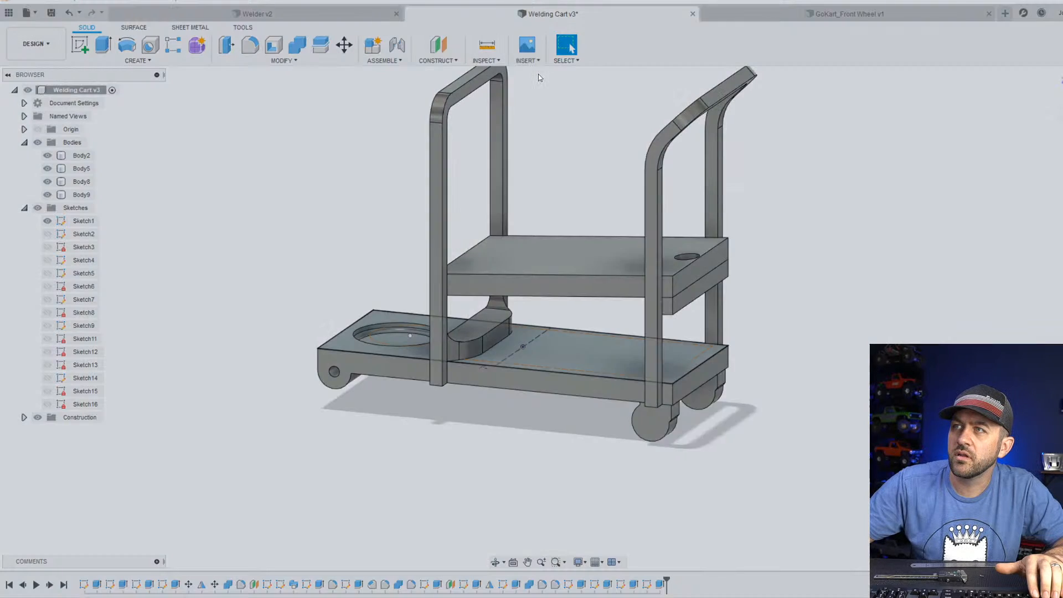
click(548, 318)
scroll(550, 324, down, 10)
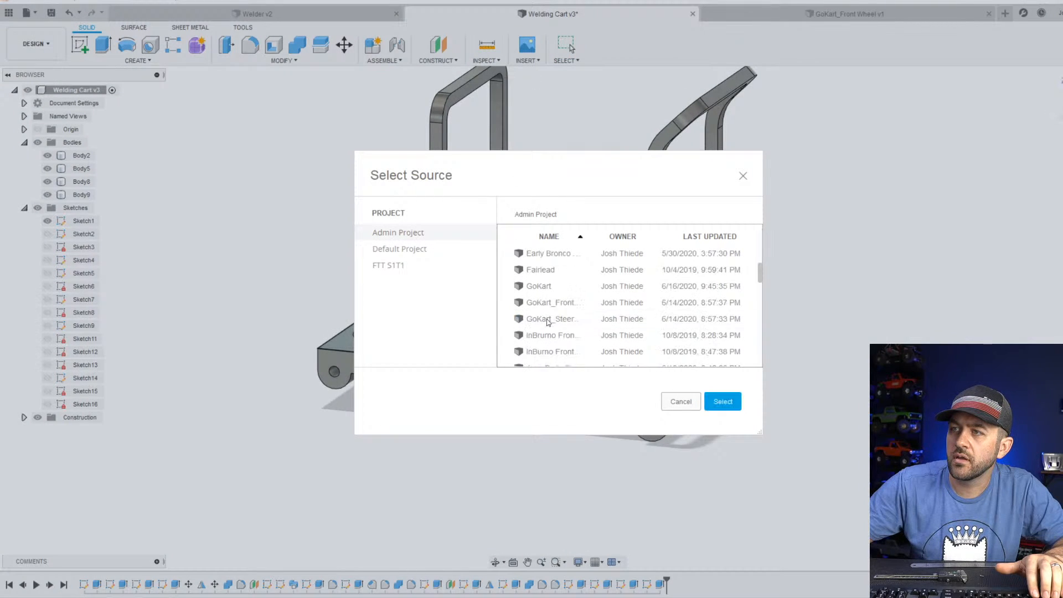
scroll(549, 317, up, 2)
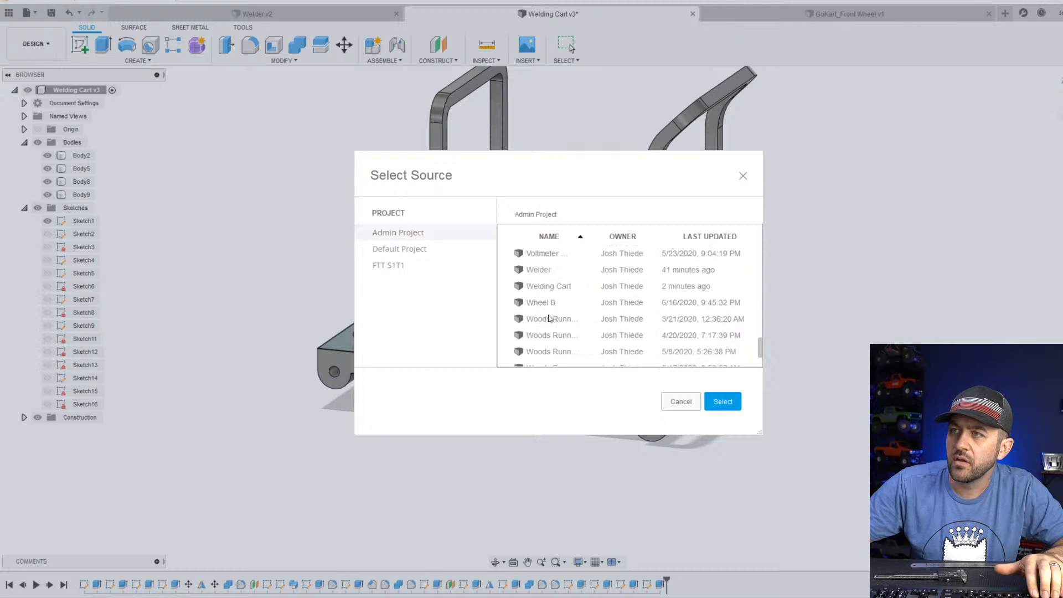
click(736, 402)
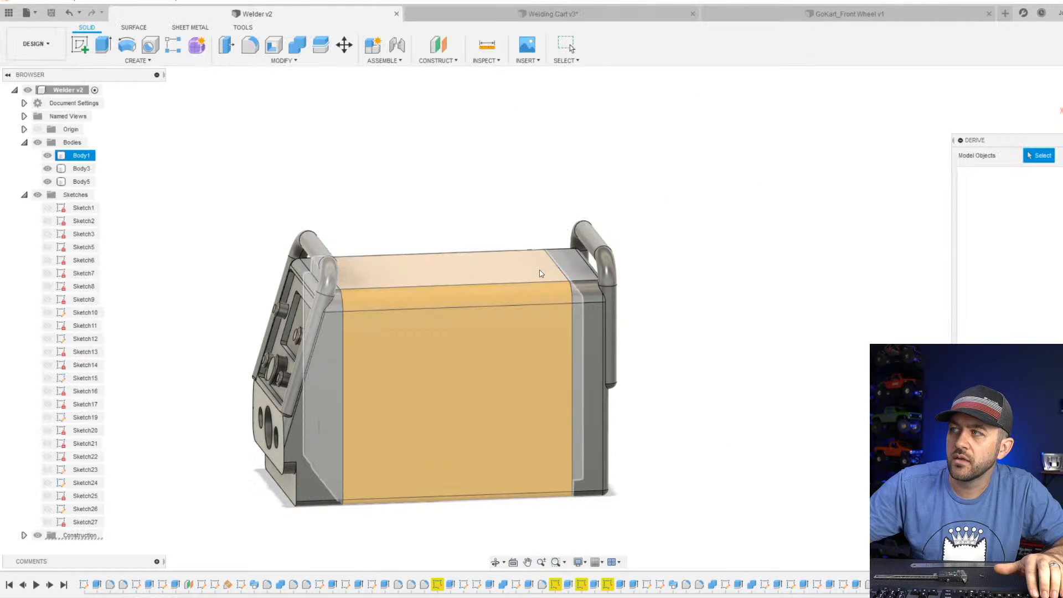
Derive all three welder bodies, Body1, Body3 and Body5, into the cart design.
click(443, 353)
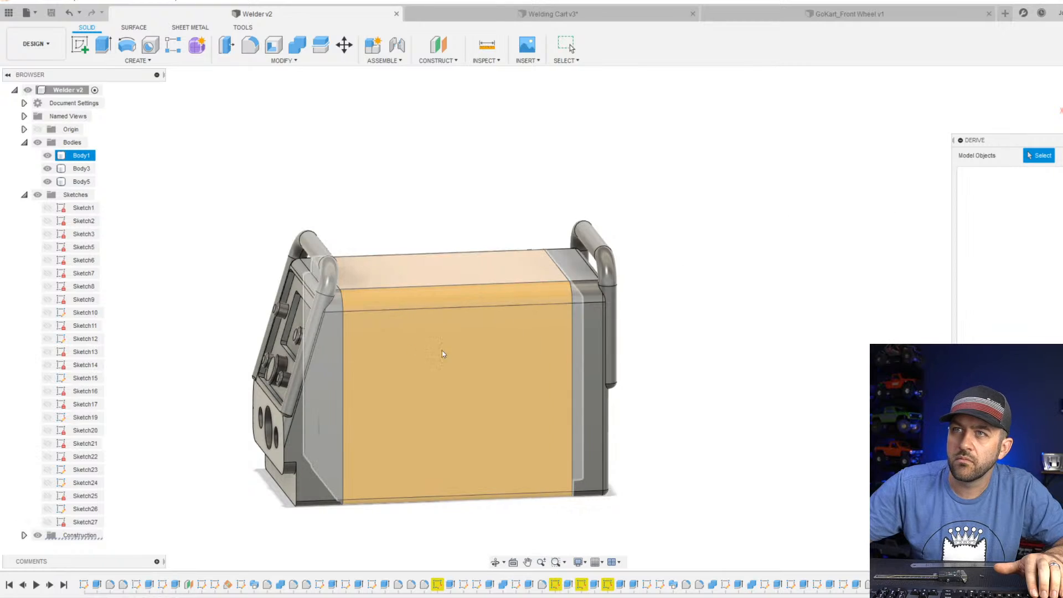
scroll(443, 353, down, 4)
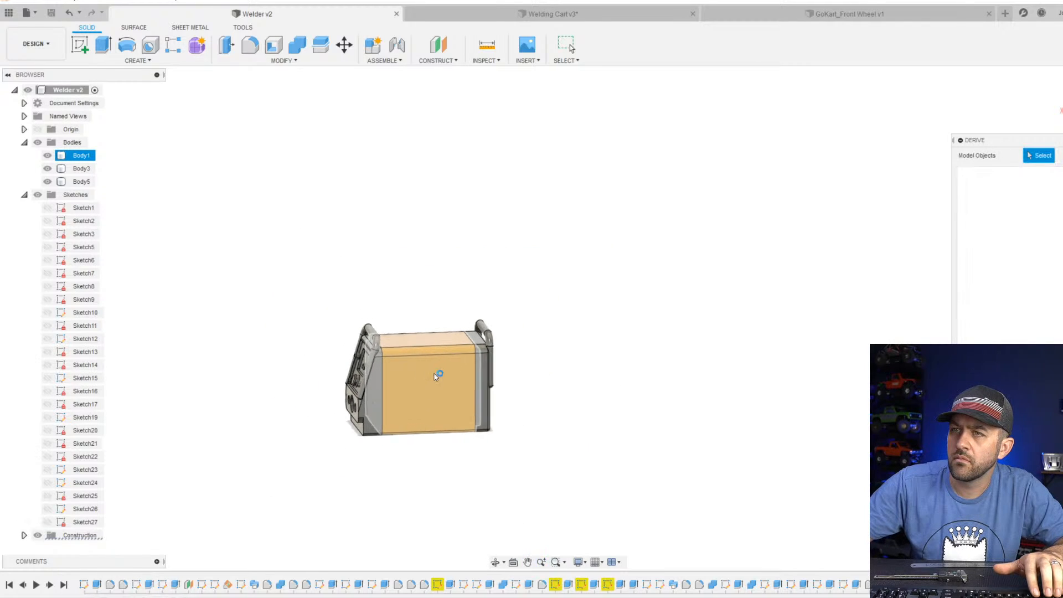
scroll(443, 387, up, 5)
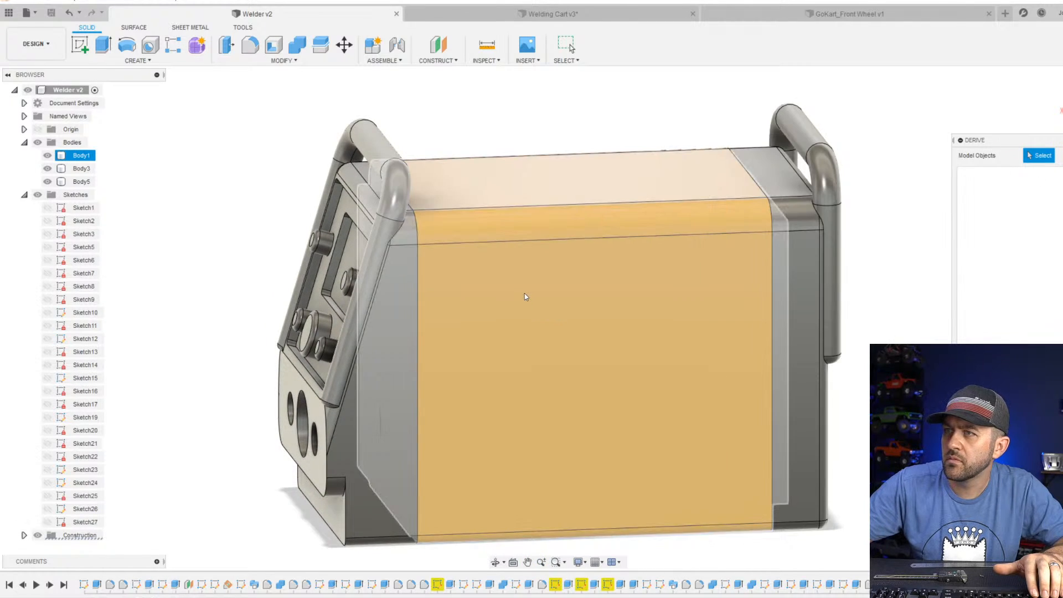
click(524, 293)
click(391, 311)
click(818, 255)
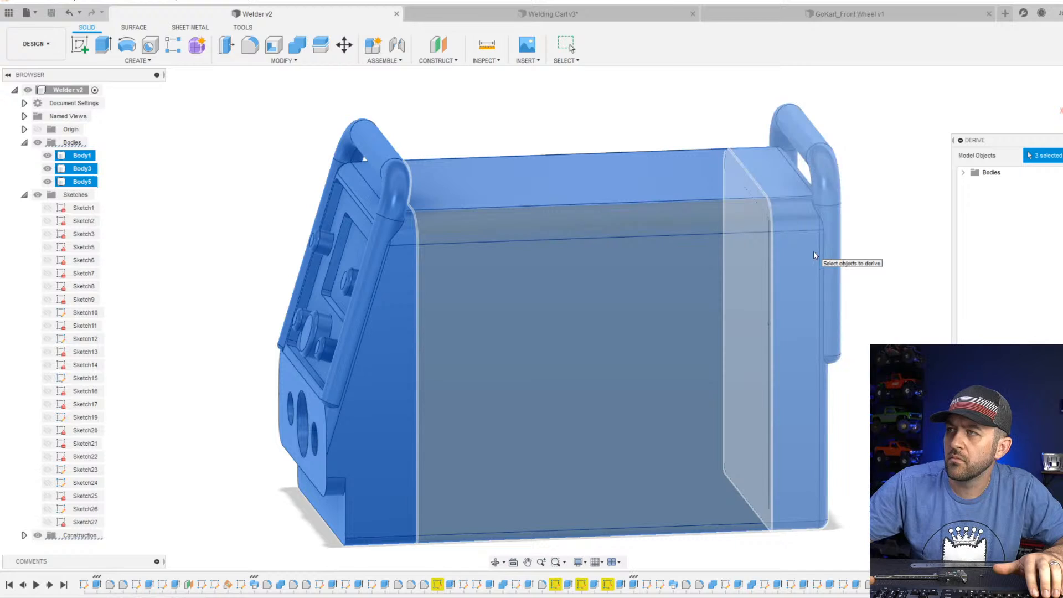
key(Return)
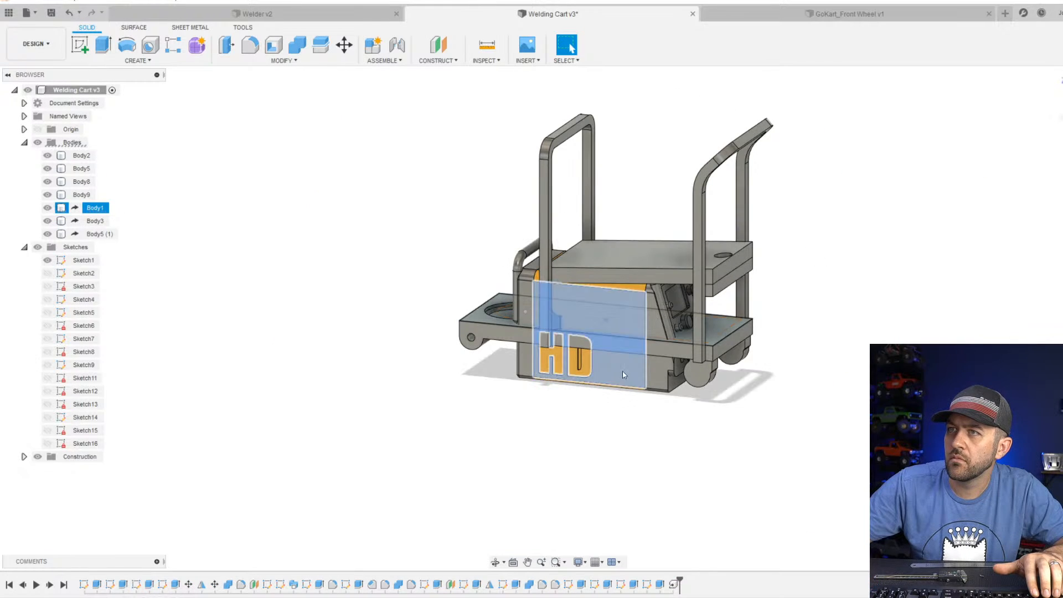
click(623, 371)
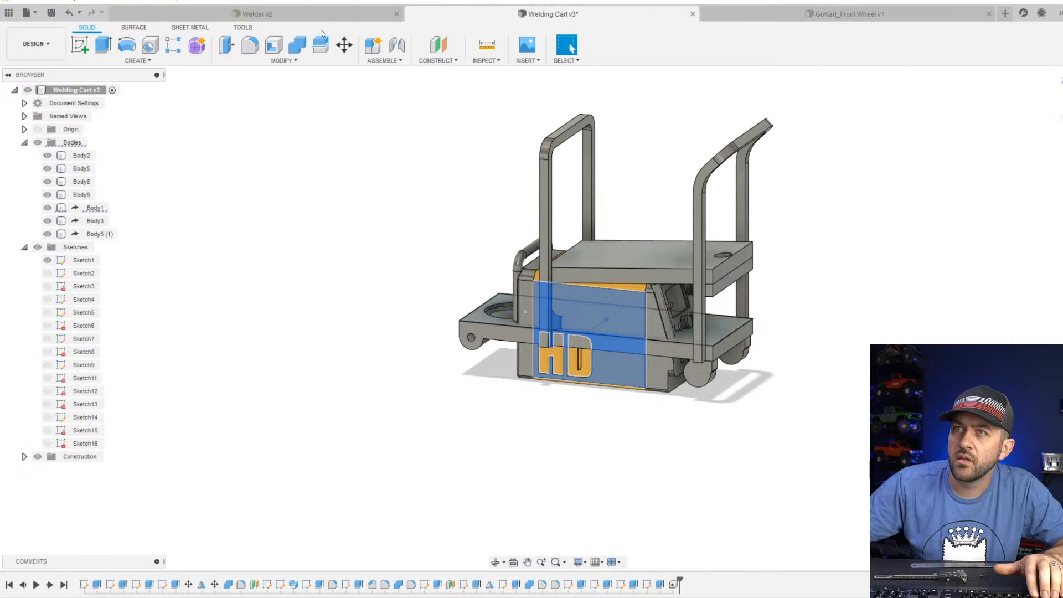
click(95, 208)
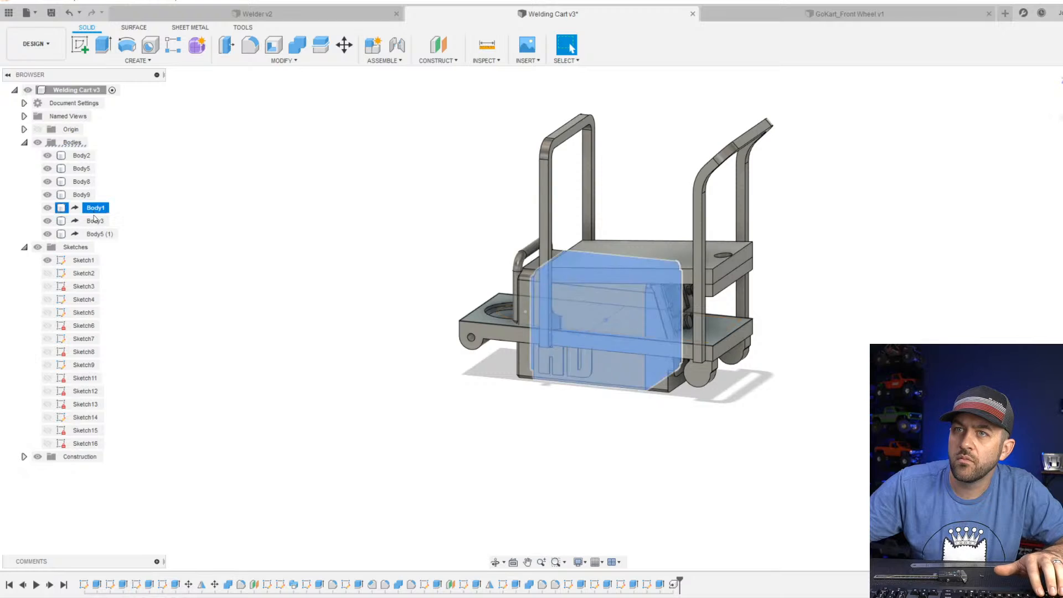
shift+click(100, 233)
right_click(94, 227)
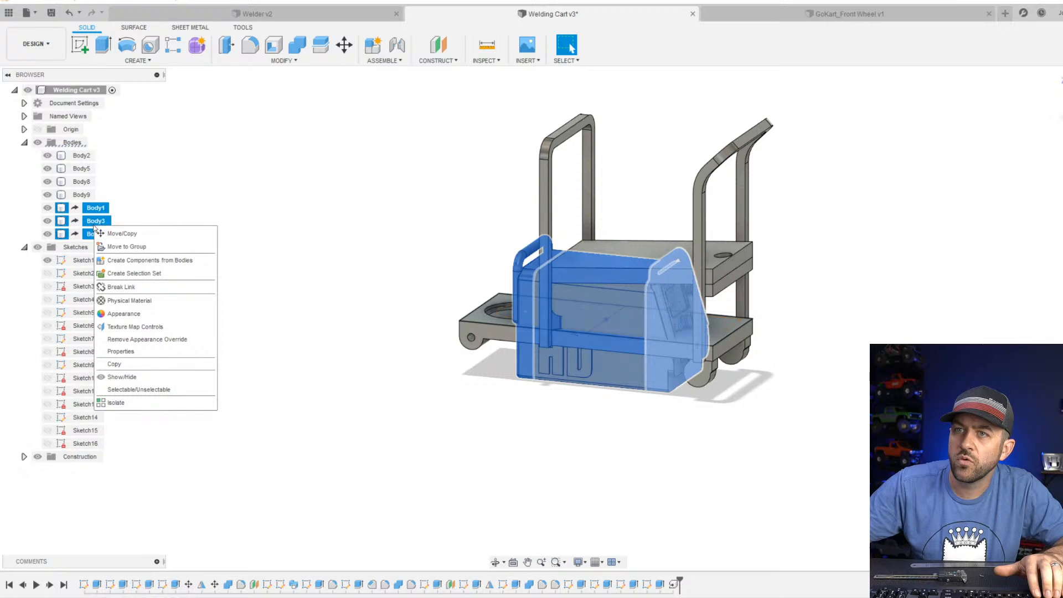
click(142, 247)
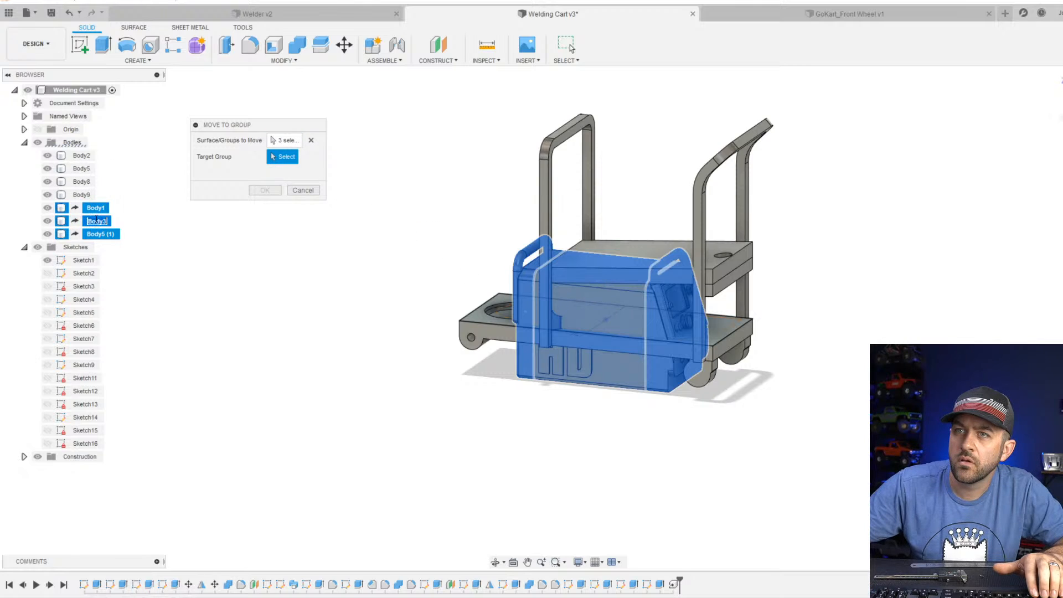
click(311, 140)
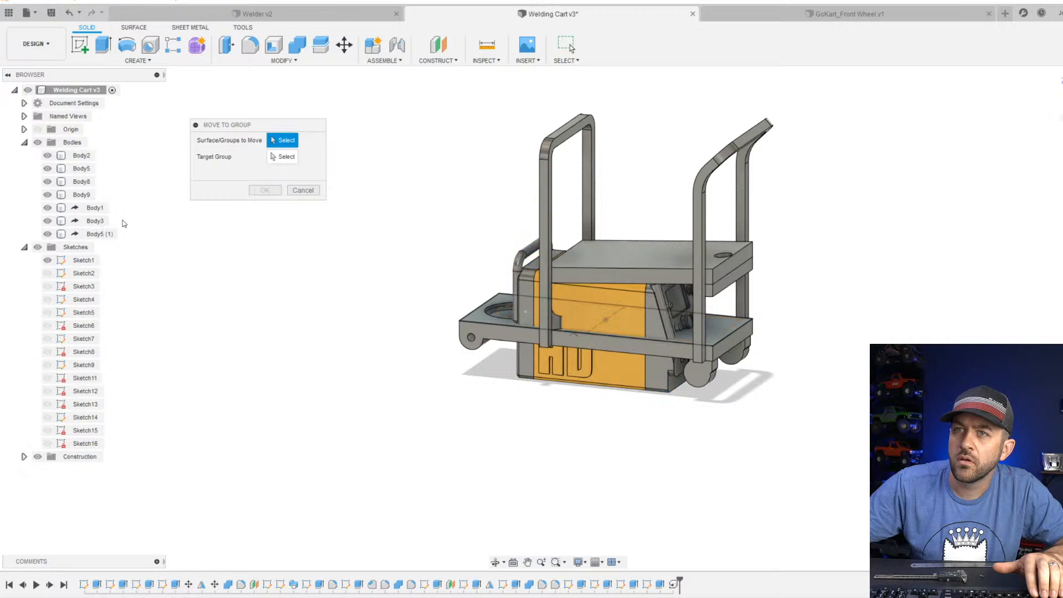
click(96, 208)
shift+click(95, 232)
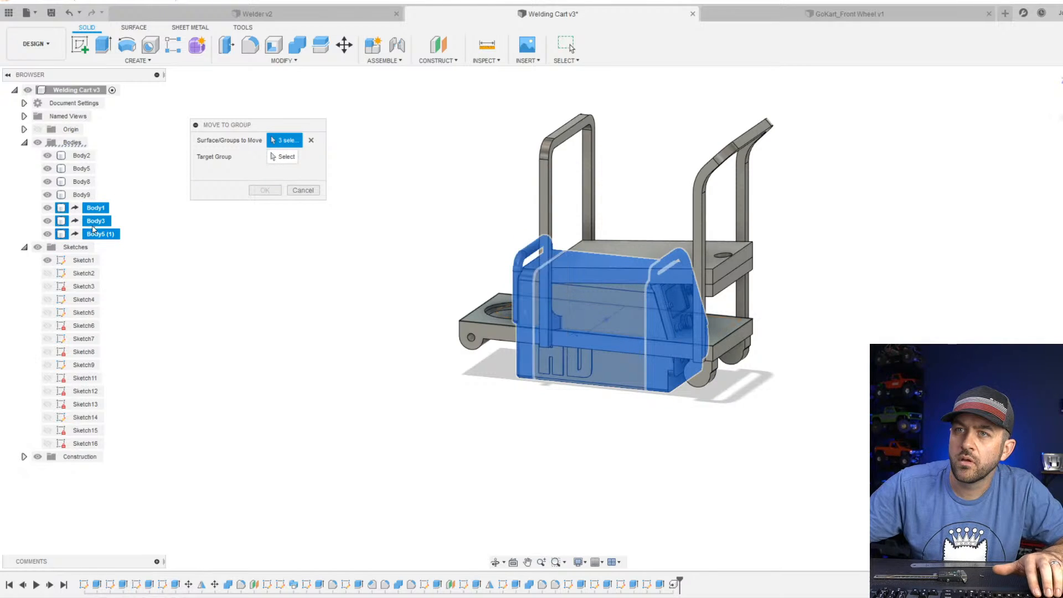
click(301, 190)
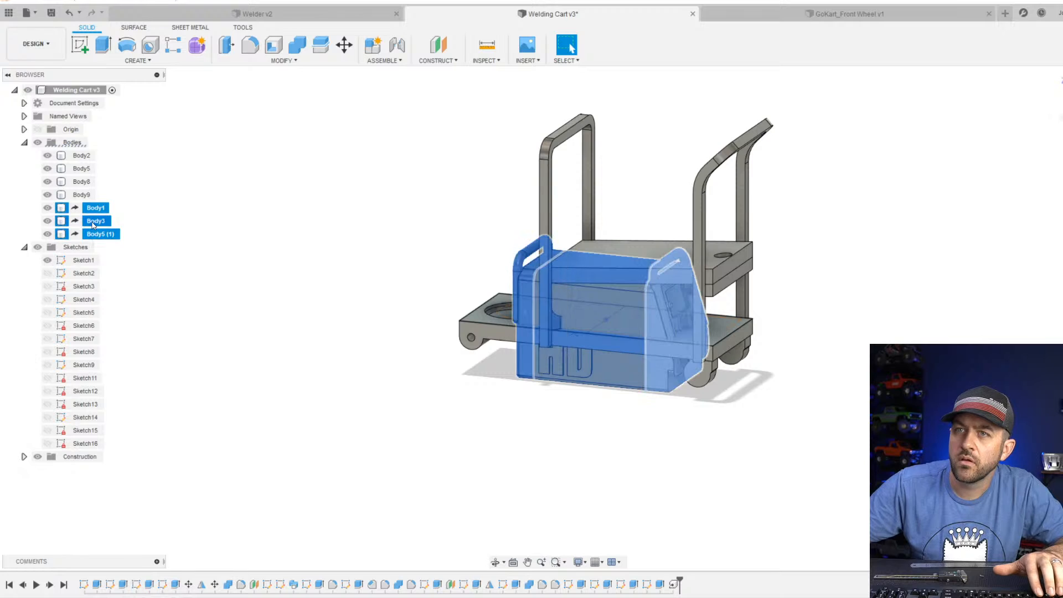
Move the three derived welder bodies above the upper shelf between the frame uprights and rotate them -5° about the Y axis.
right_click(93, 224)
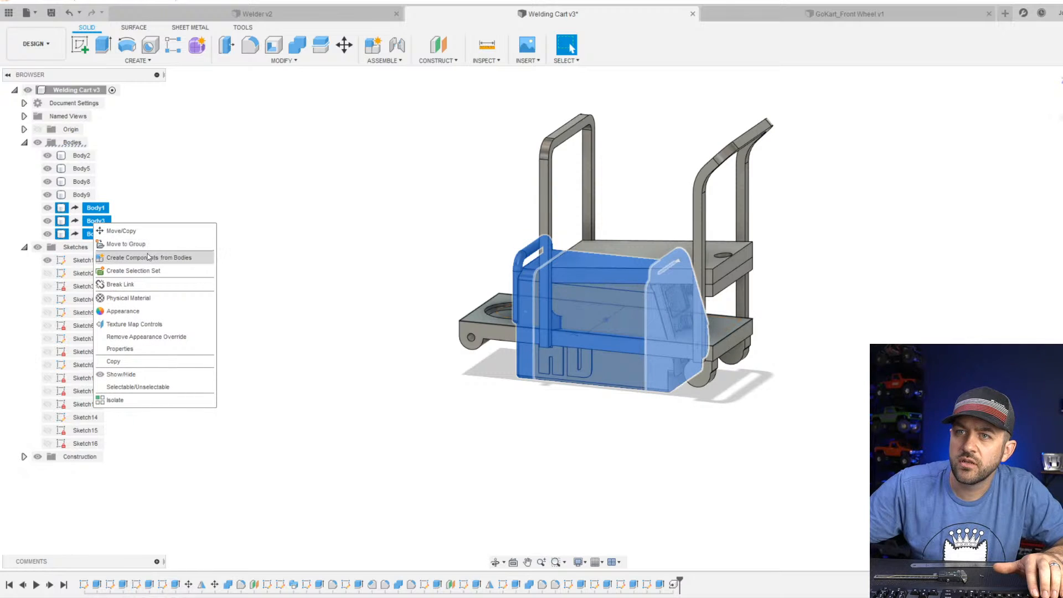
click(141, 231)
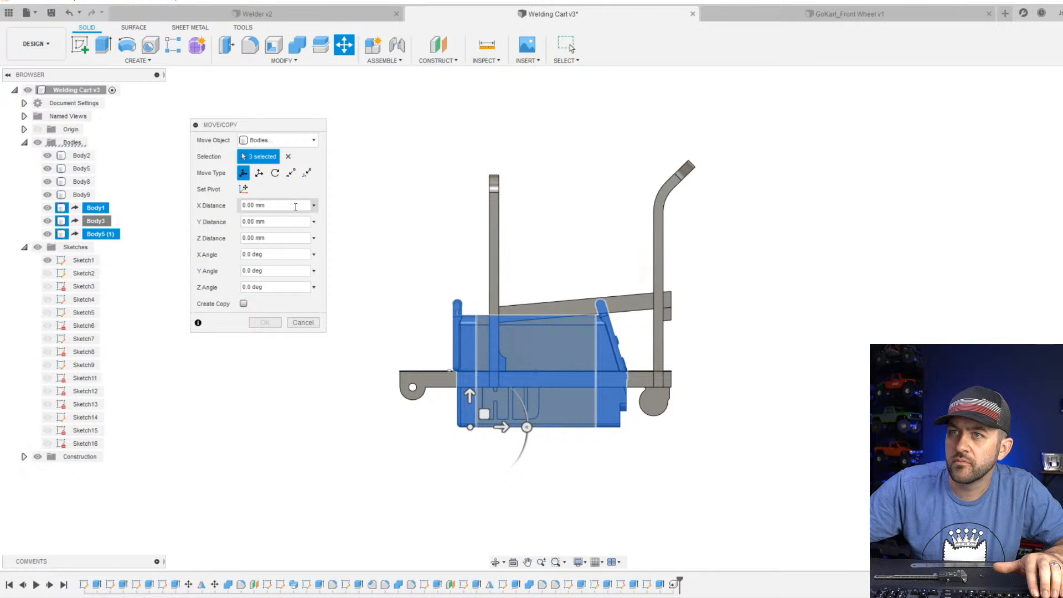
scroll(533, 357, up, 2)
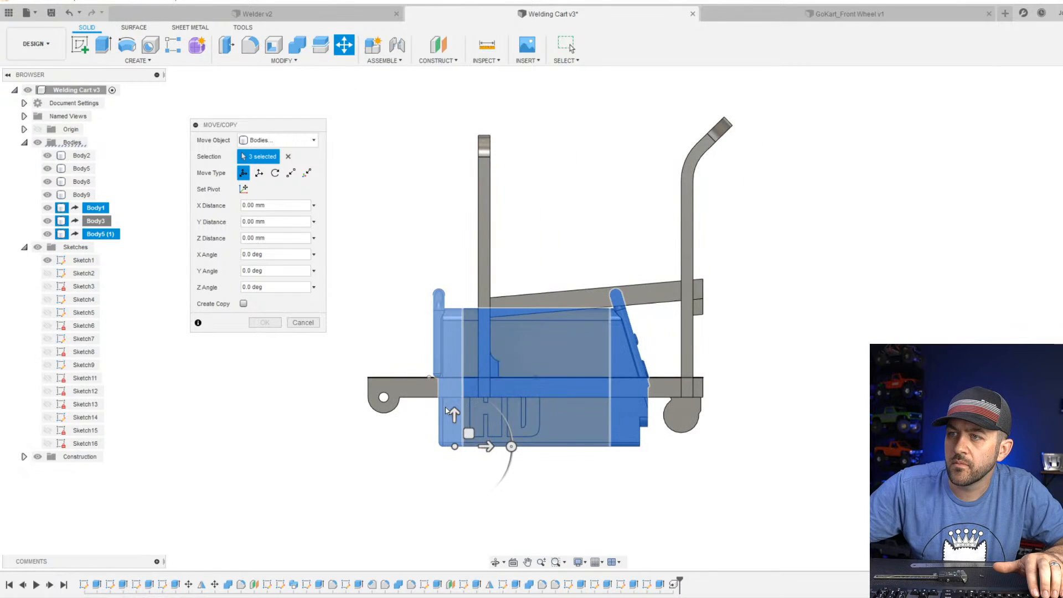
drag(457, 401, 514, 263)
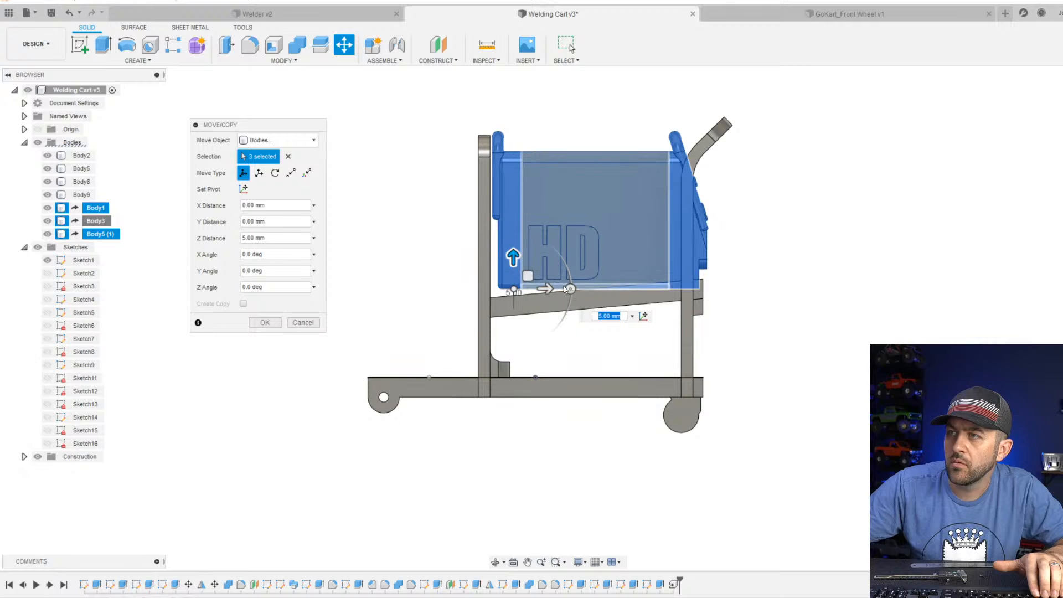
drag(569, 286, 572, 279)
scroll(549, 284, up, 3)
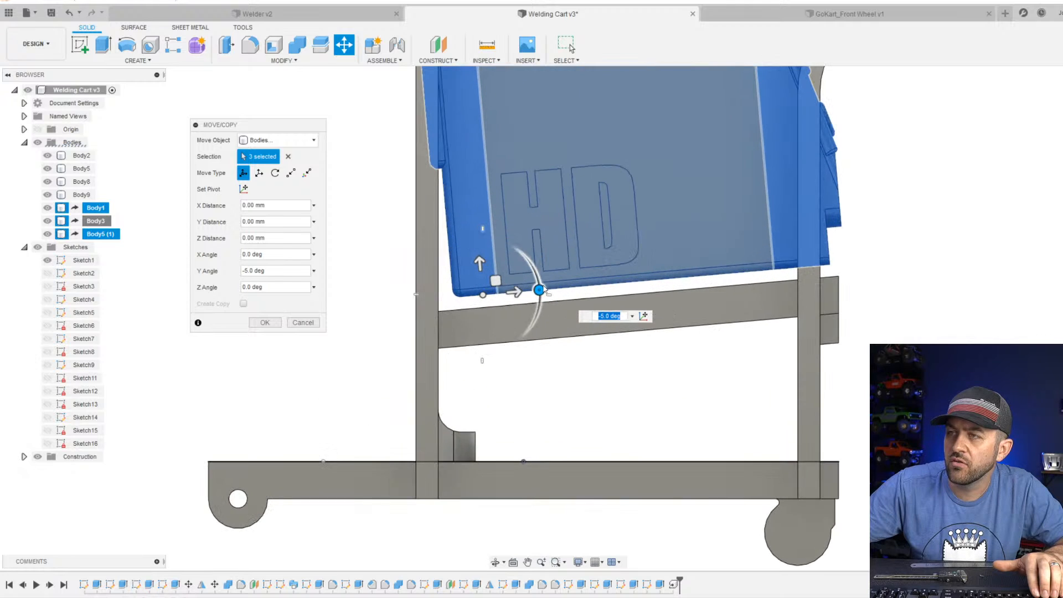
Lower the tilted welder bodies 1.5 mm onto the sloped upper shelf and finish the move.
scroll(485, 296, up, 5)
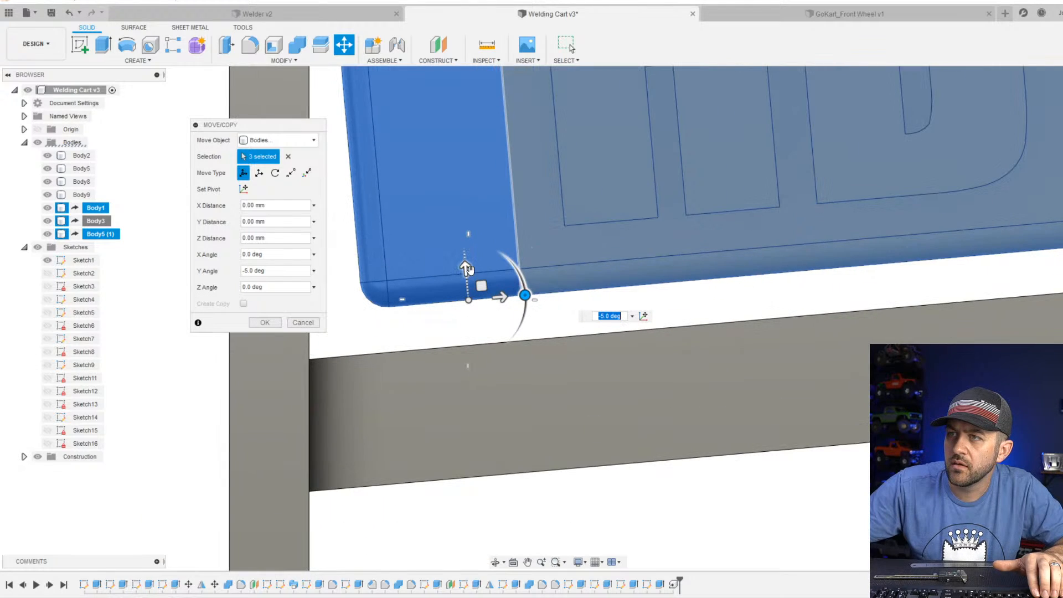
drag(470, 270, 474, 306)
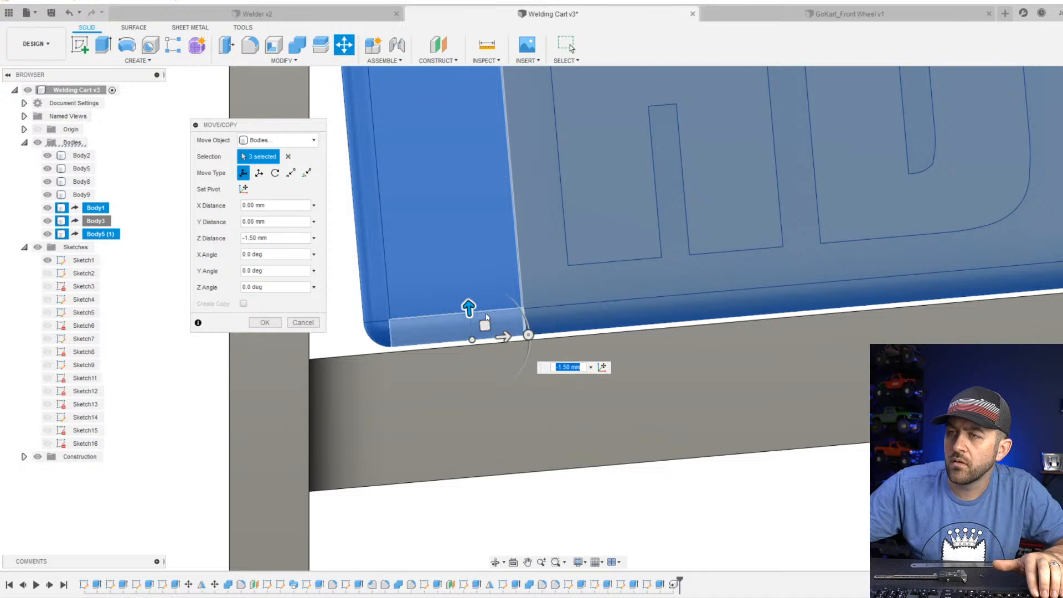
scroll(471, 309, down, 5)
scroll(864, 302, up, 2)
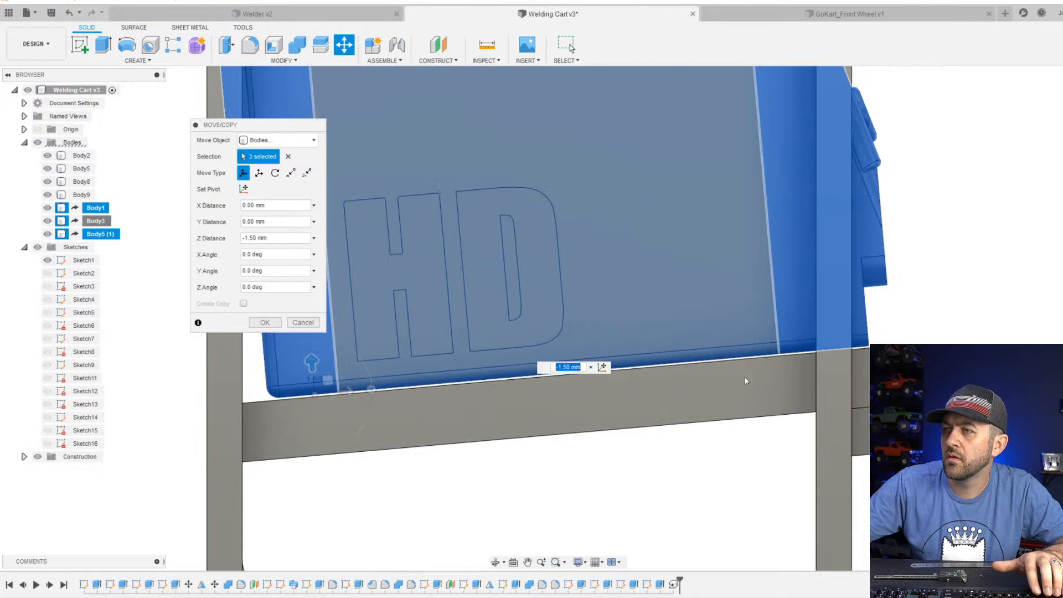
scroll(563, 373, up, 2)
shift+middle_drag(1016, 310, 912, 327)
scroll(912, 327, down, 5)
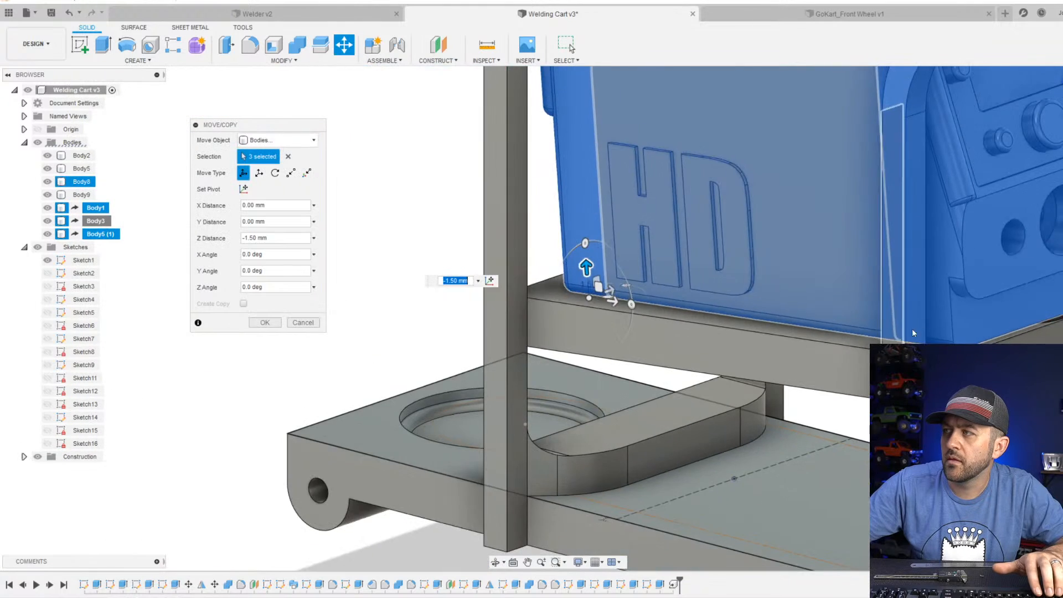
shift+middle_drag(1011, 258, 949, 288)
scroll(919, 443, down, 5)
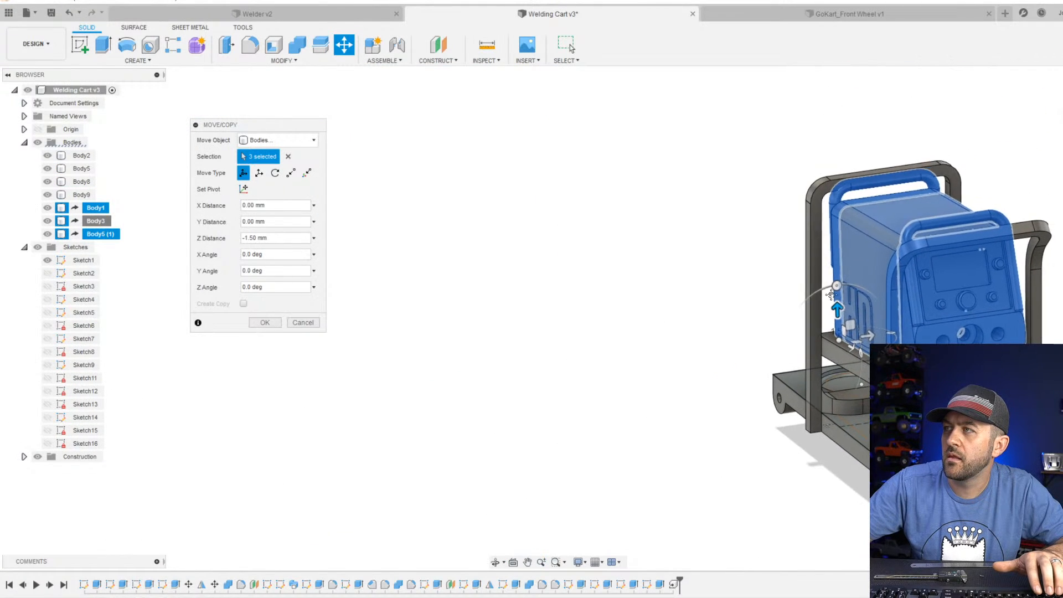
click(265, 322)
Examine how the welder and its handles fit against the cart frame, and select the outer face of the upright behind it.
scroll(830, 251, up, 4)
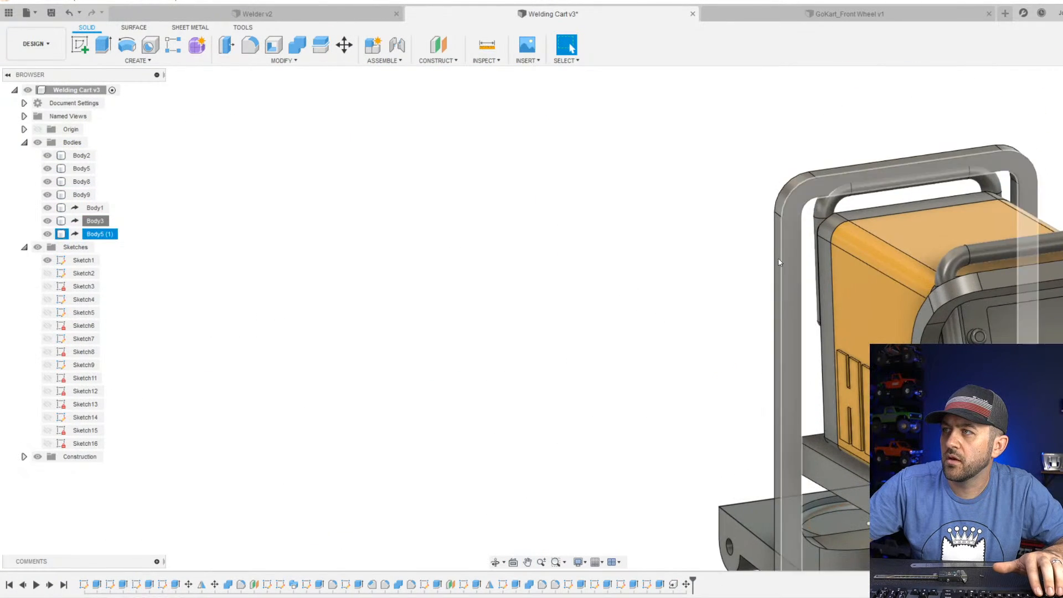
scroll(830, 251, down, 3)
click(877, 264)
shift+middle_drag(877, 264, 830, 310)
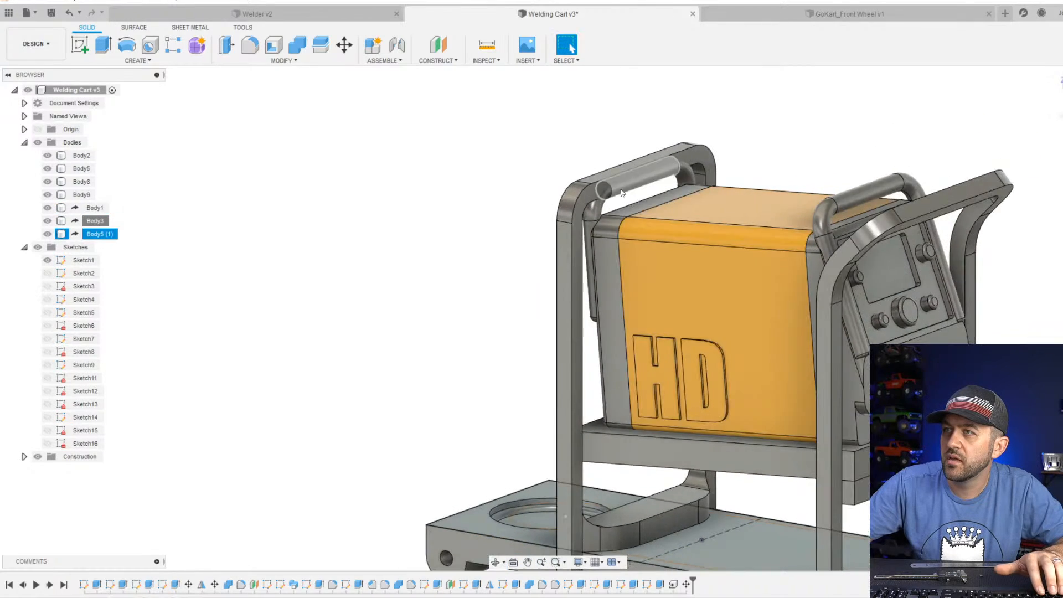
scroll(774, 337, up, 4)
scroll(774, 338, down, 3)
mouse_move(773, 337)
shift+middle_down()
mouse_move(642, 323)
mouse_move(761, 336)
shift+middle_up()
shift+middle_drag(636, 291, 601, 301)
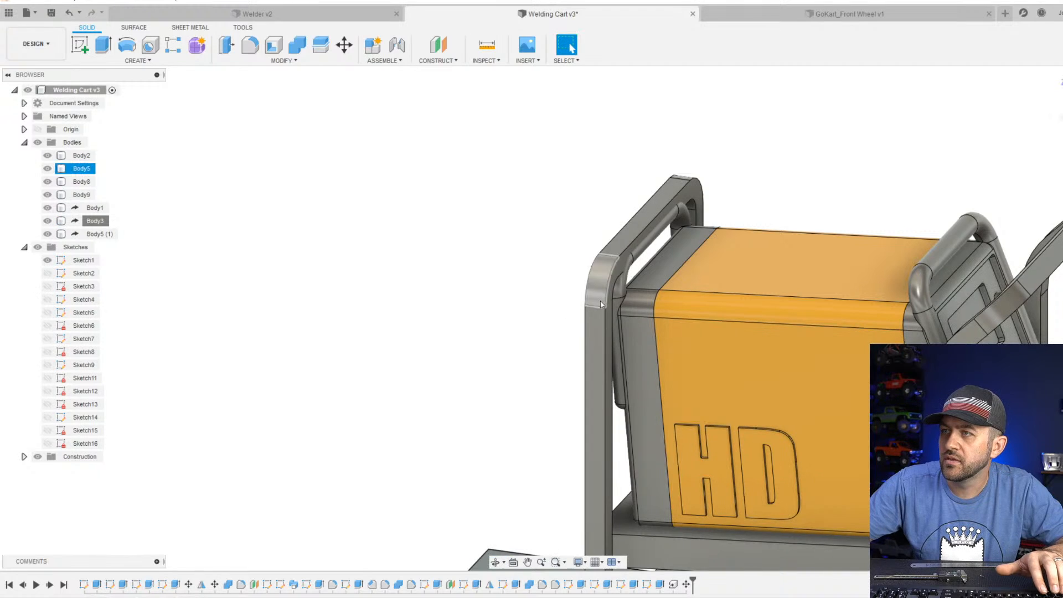
click(590, 318)
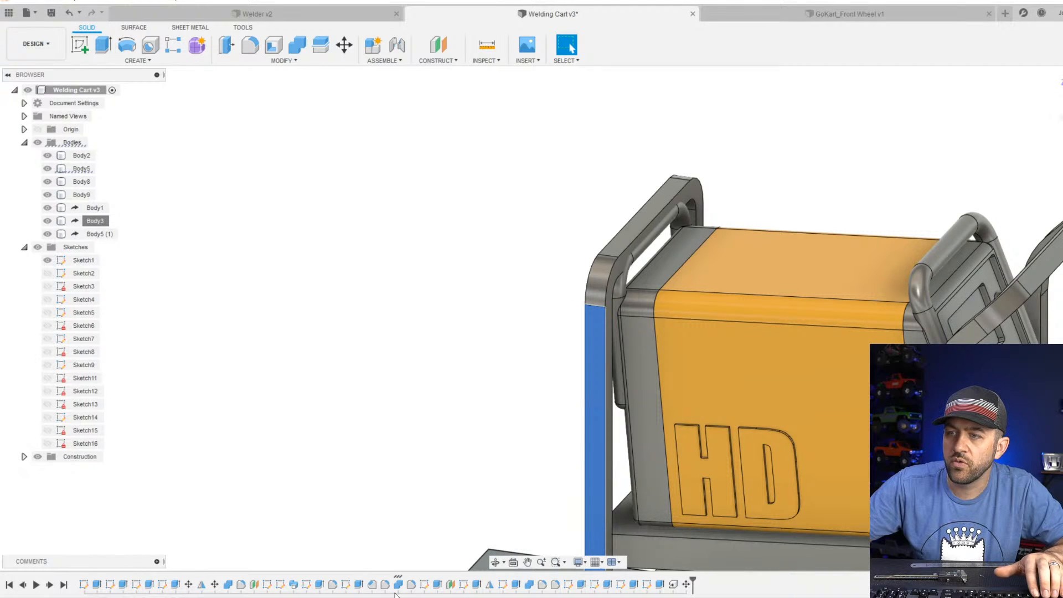
Find the sketch of the cart's rear upright frame and set its overall height to 65 mm.
click(348, 586)
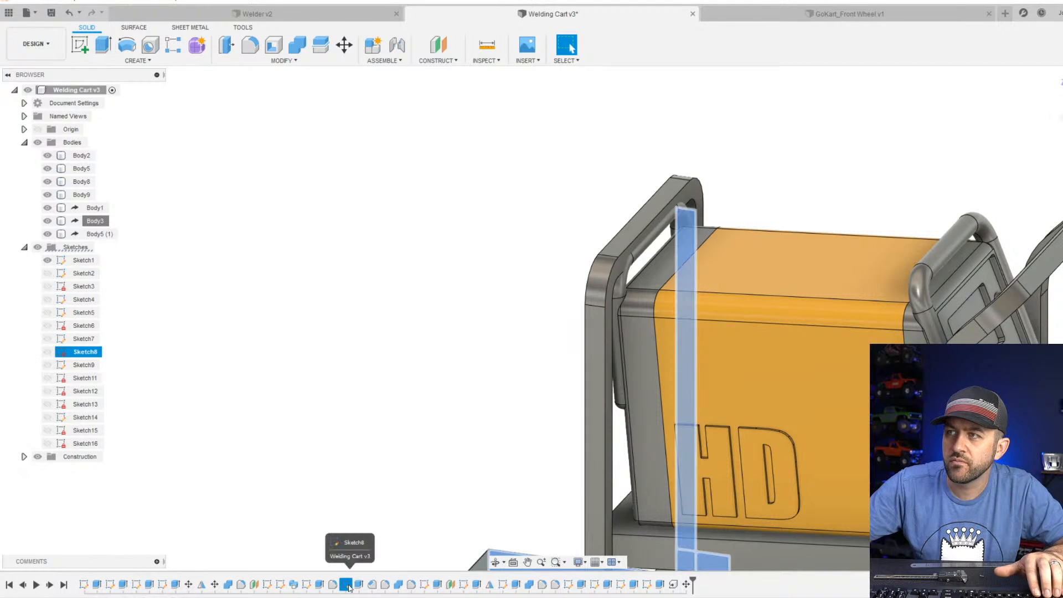
mouse_move(401, 493)
shift+middle_down()
mouse_move(469, 451)
mouse_move(453, 531)
shift+middle_up()
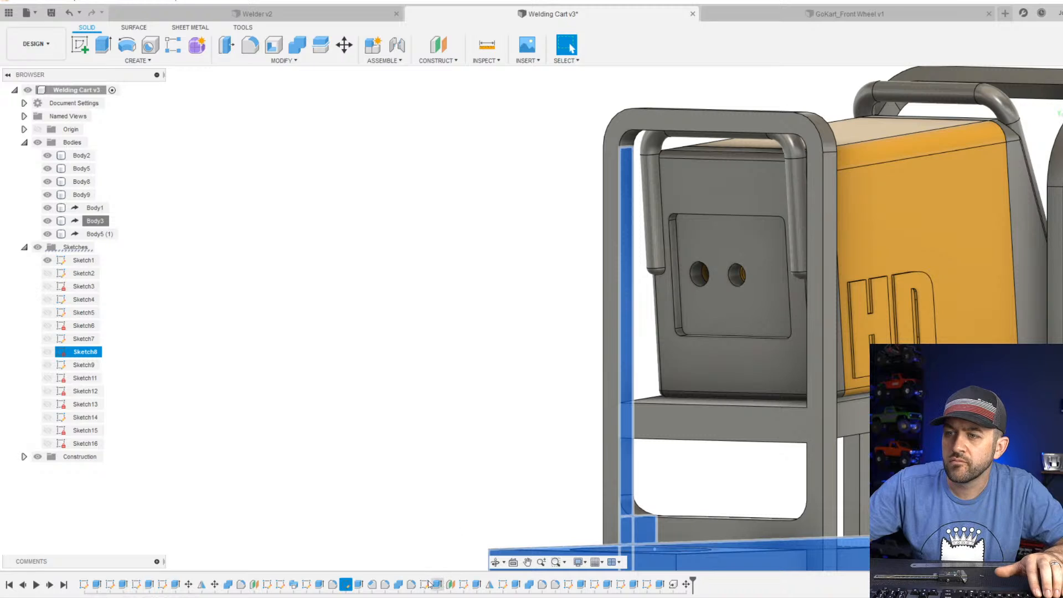
click(307, 586)
scroll(468, 464, down, 5)
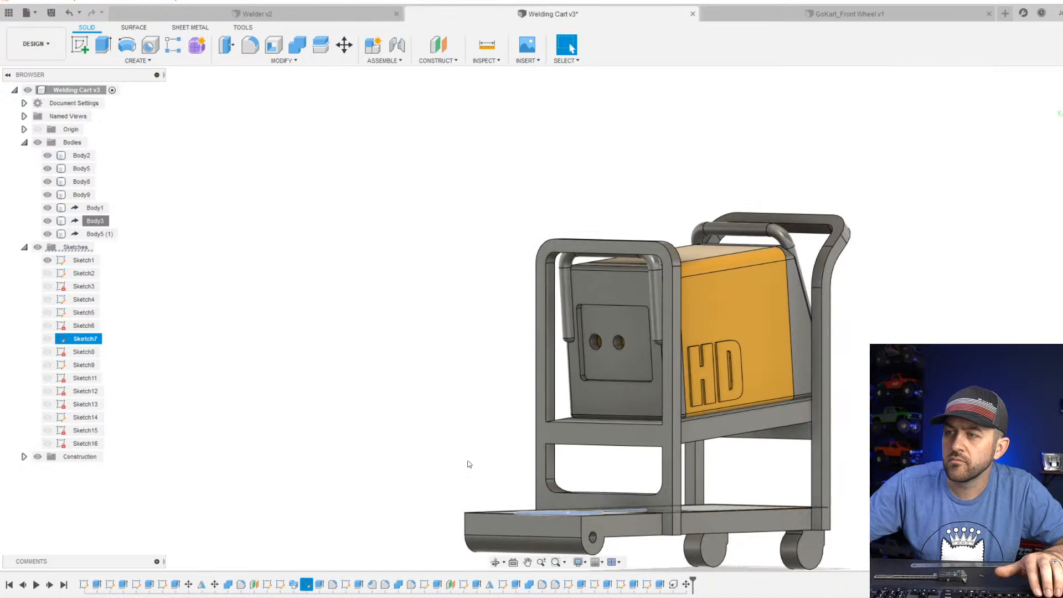
mouse_move(467, 463)
shift+middle_down()
mouse_move(508, 442)
mouse_move(398, 455)
shift+middle_up()
click(280, 585)
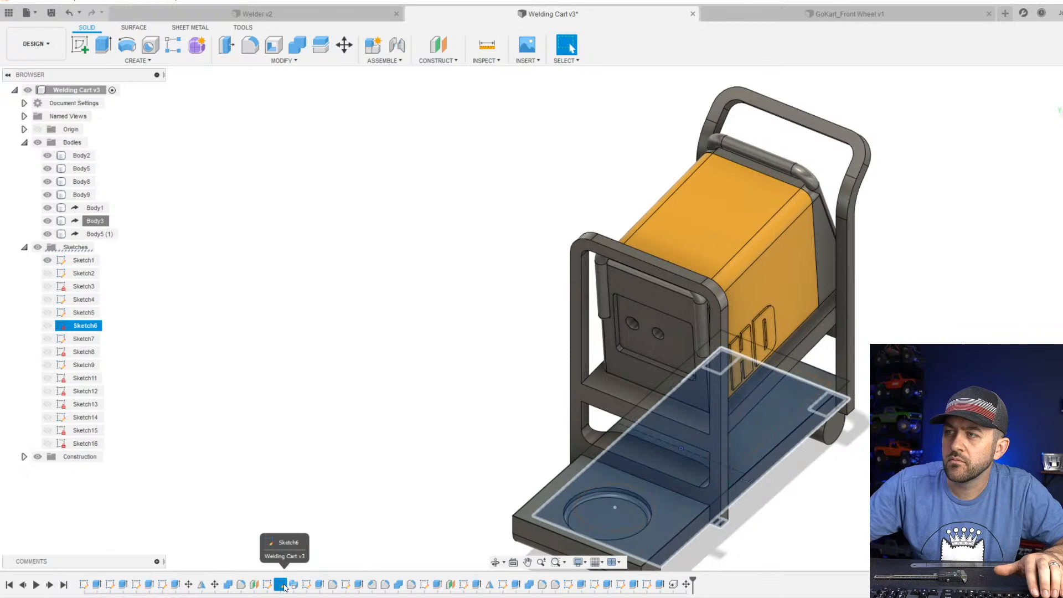
click(267, 585)
right_click(267, 585)
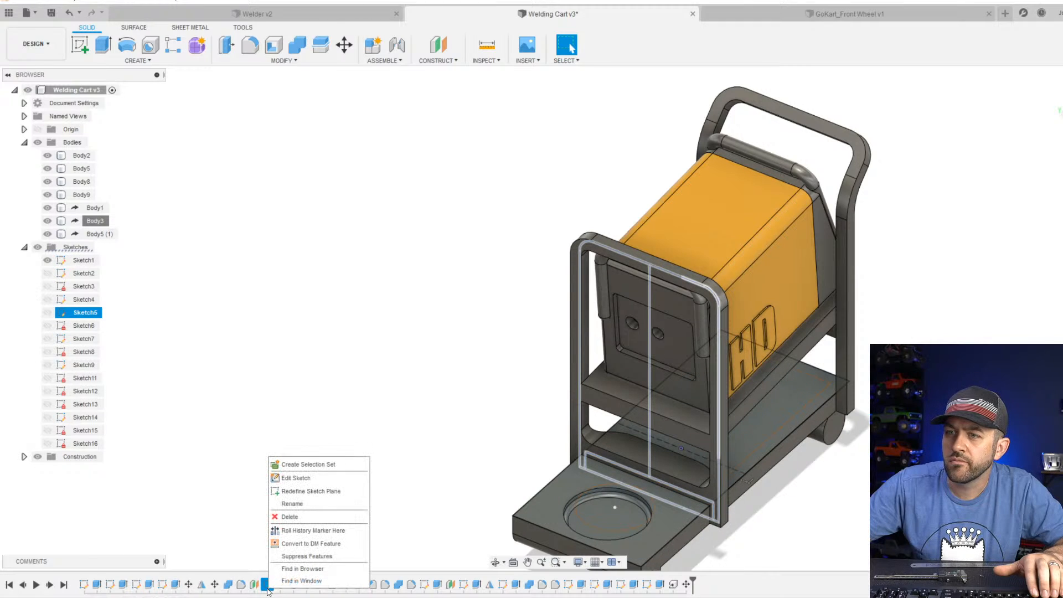
click(284, 477)
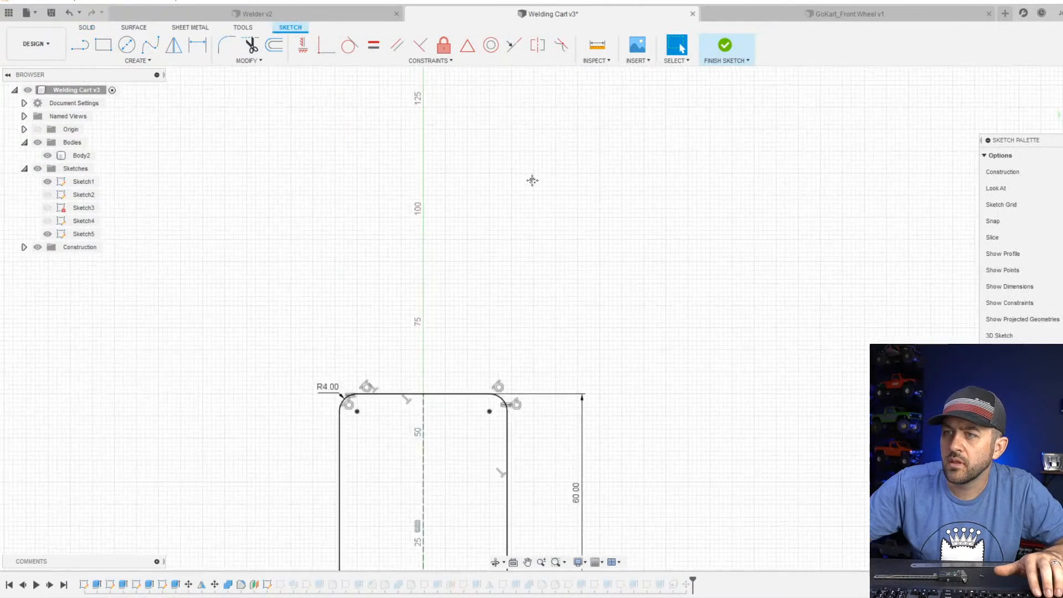
middle_drag(574, 471, 592, 407)
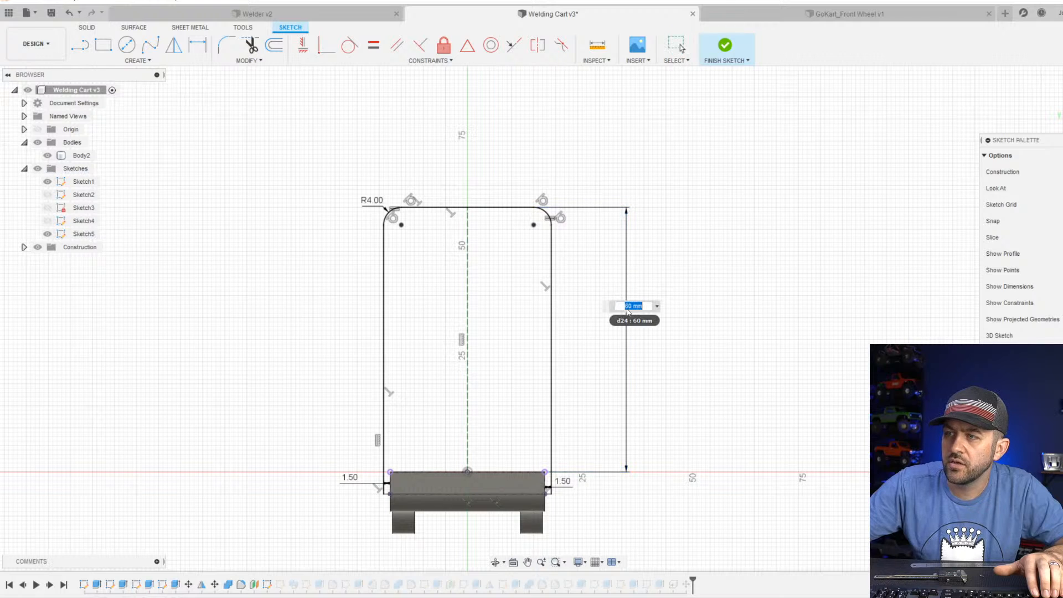
key(Return)
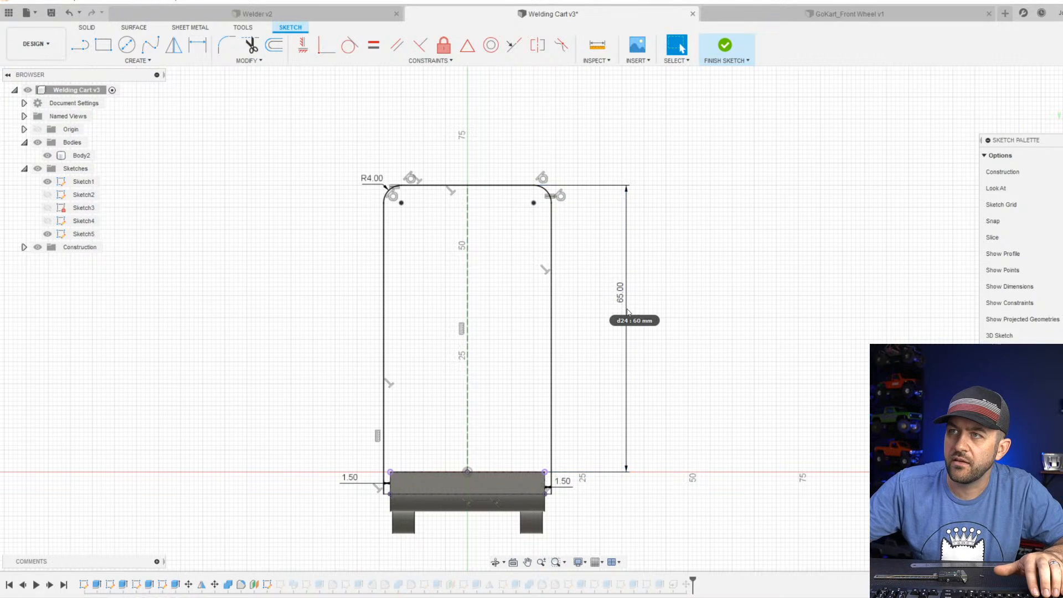
click(725, 49)
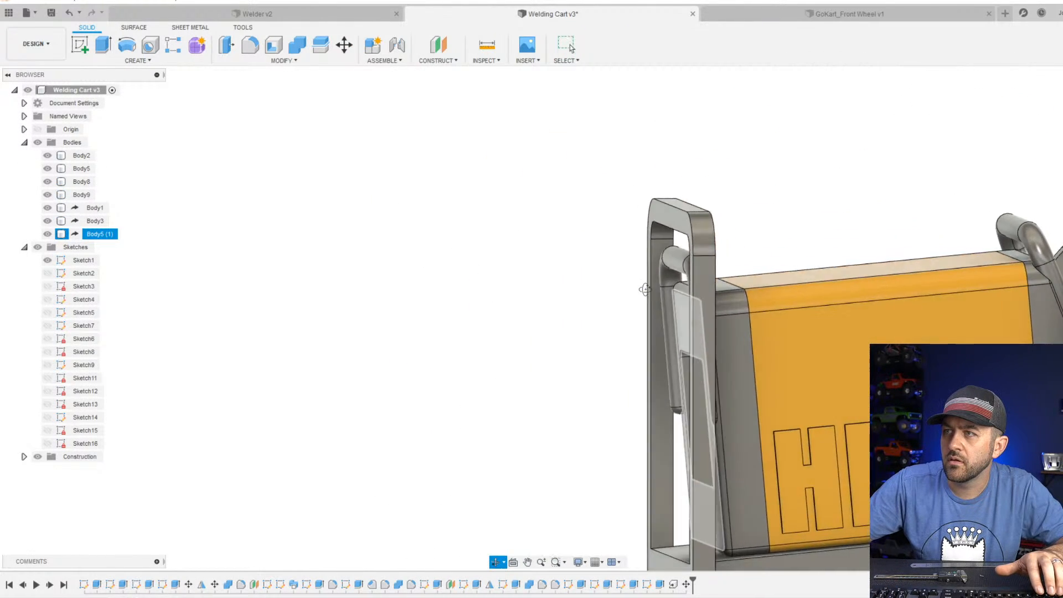
Examine from several sides how the welder and its handles fit inside the raised cart frame.
shift+middle_drag(644, 290, 606, 315)
scroll(675, 306, down, 2)
key(Escape)
middle_drag(935, 332, 701, 296)
scroll(849, 334, up, 3)
shift+middle_drag(886, 396, 853, 389)
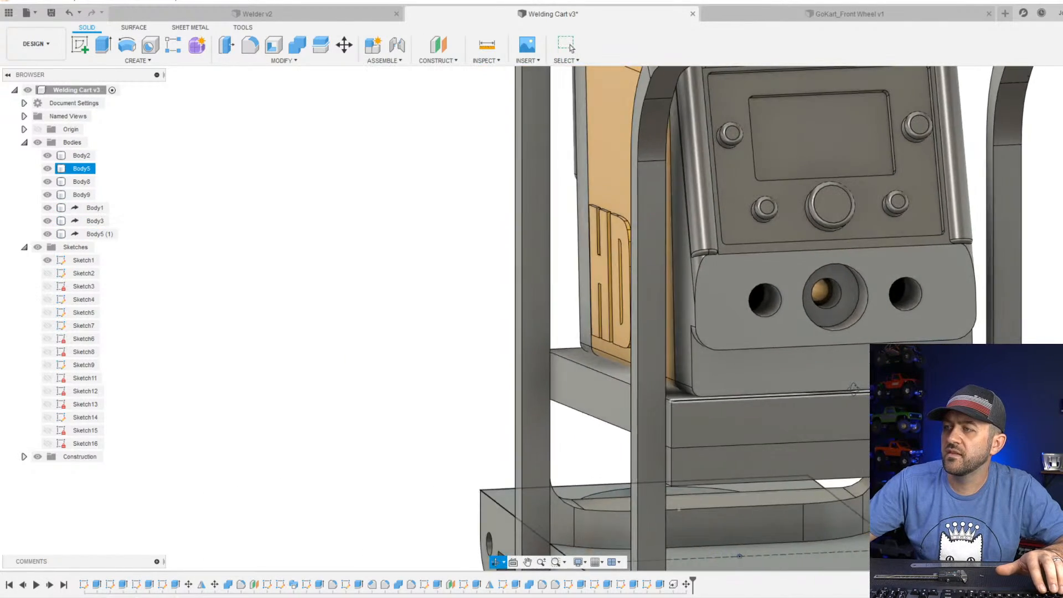
scroll(831, 394, down, 3)
scroll(837, 406, up, 3)
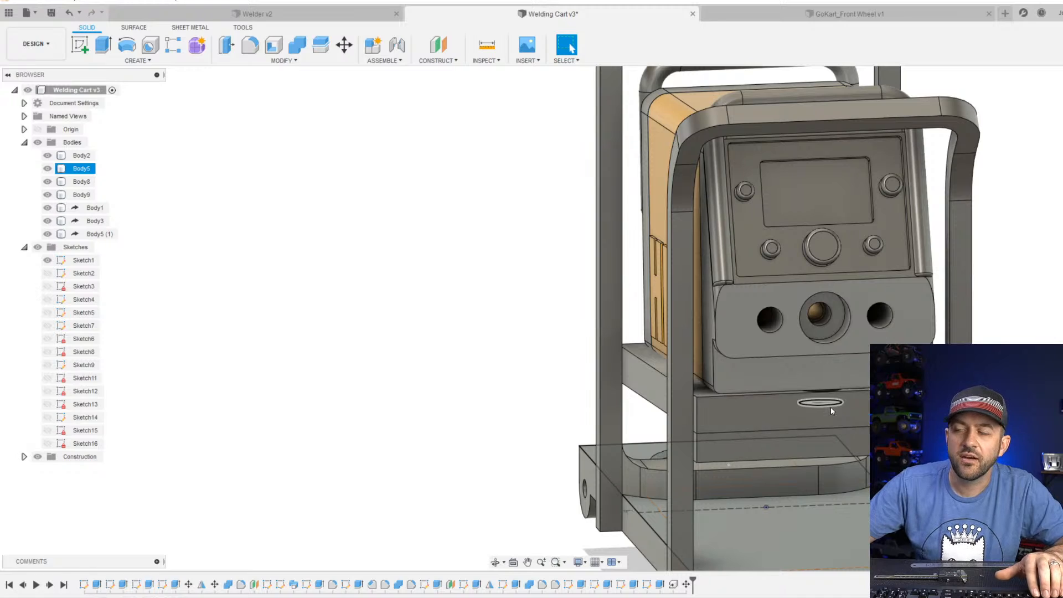
scroll(831, 407, down, 3)
shift+middle_drag(830, 406, 853, 444)
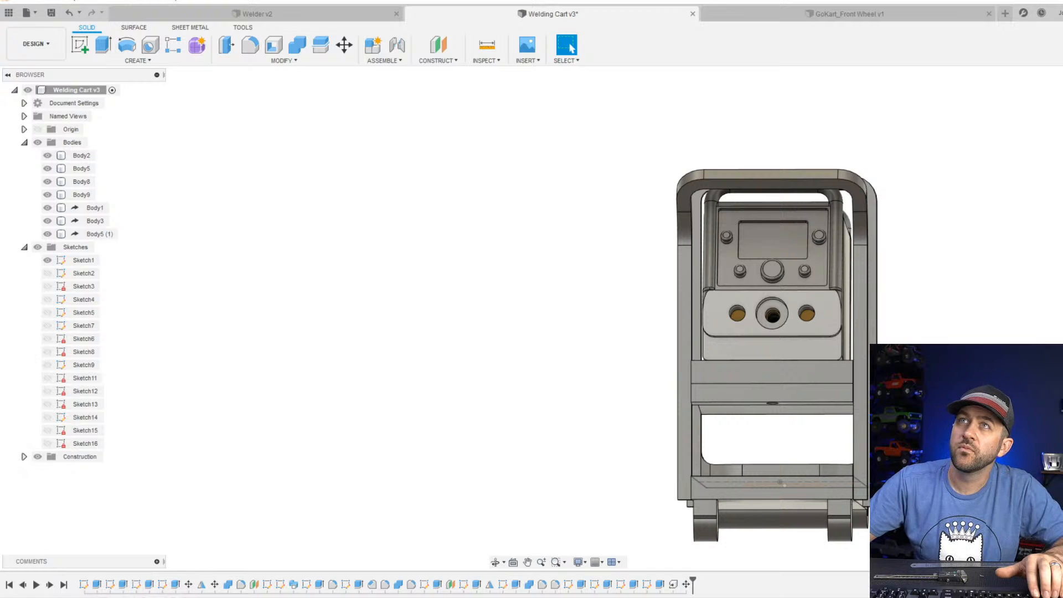
click(744, 290)
scroll(765, 332, up, 5)
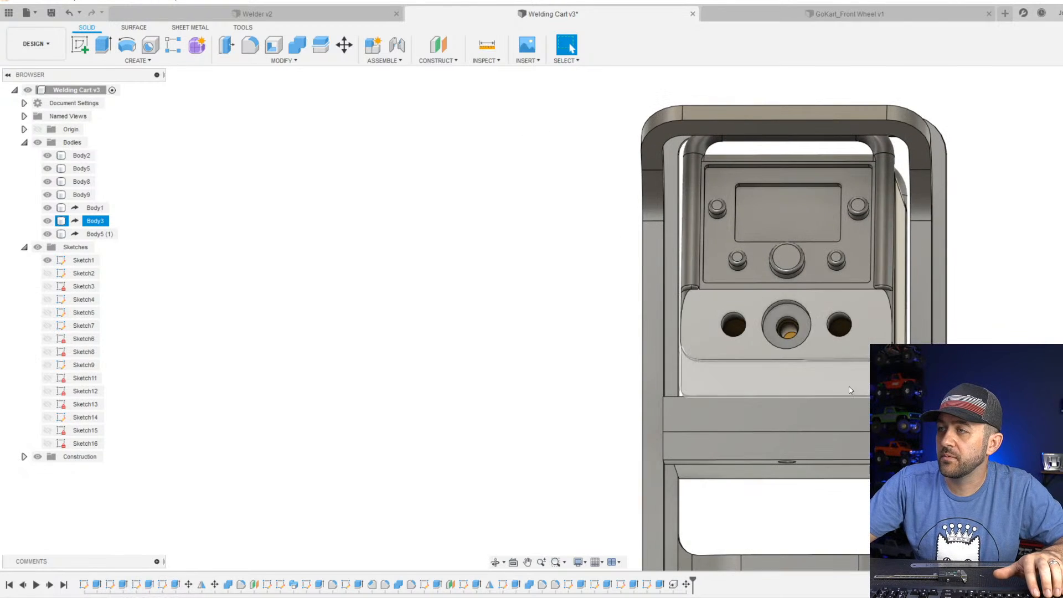
shift+middle_drag(765, 333, 829, 385)
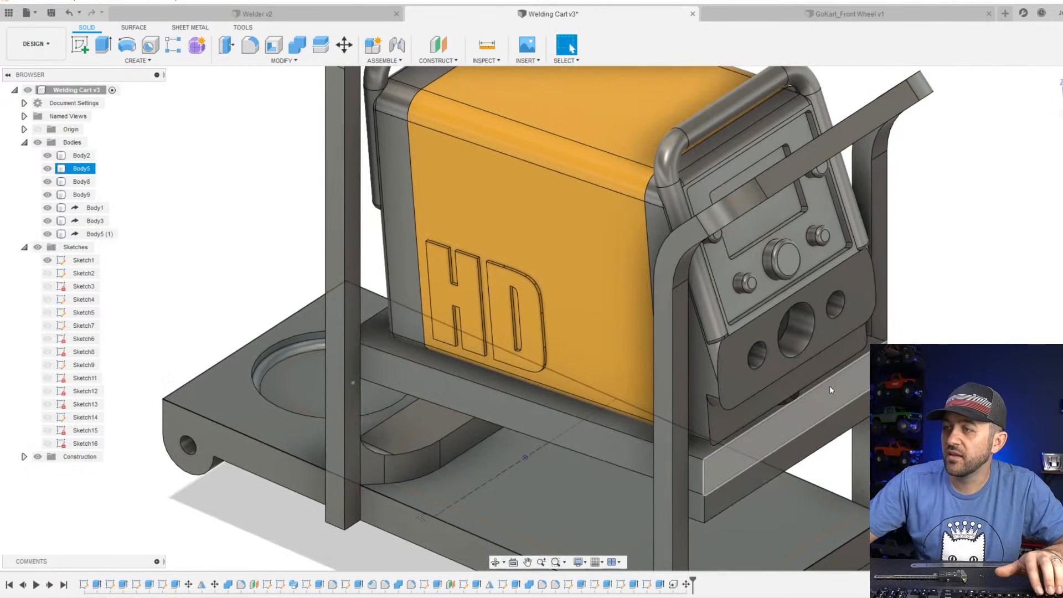
scroll(823, 353, down, 2)
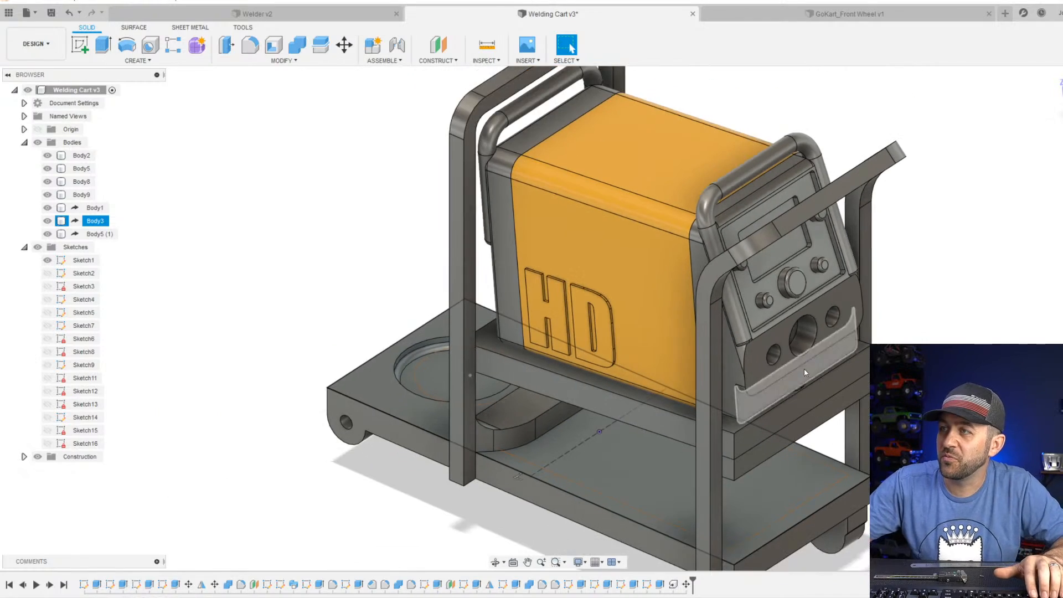
shift+middle_drag(798, 285, 779, 316)
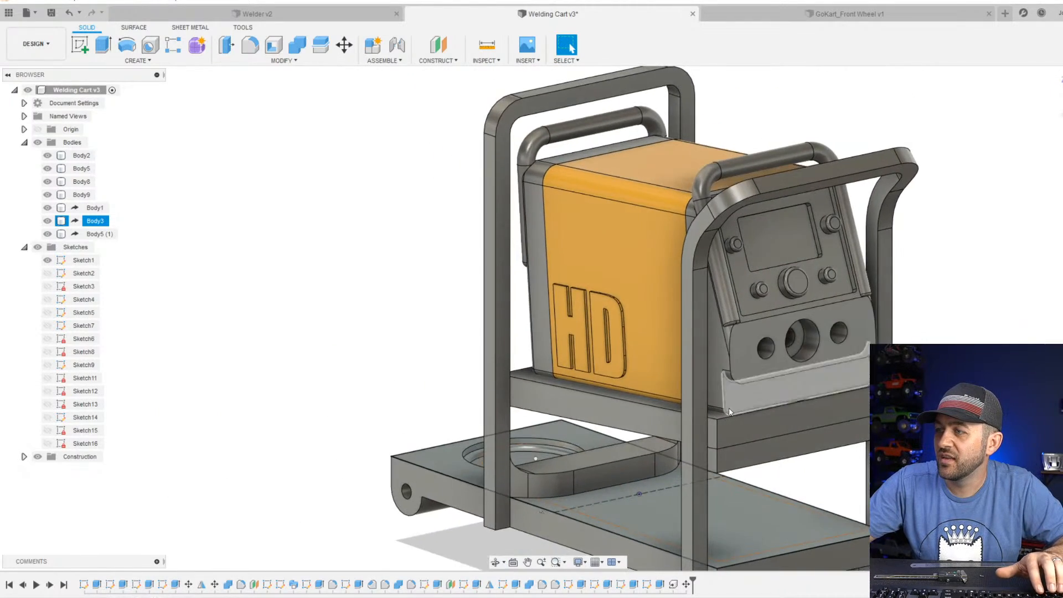
Try a 3 mm equal-distance chamfer on one vertical corner edge of the block with the hole beneath the upper shelf.
click(795, 468)
shift+middle_drag(786, 476, 781, 436)
scroll(781, 436, up, 5)
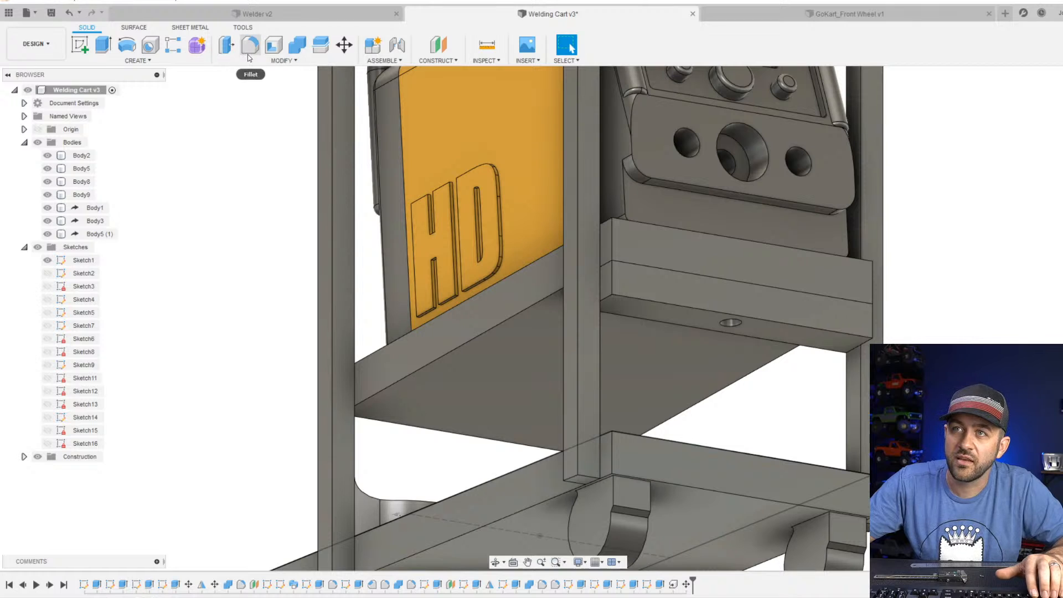
click(277, 60)
click(249, 98)
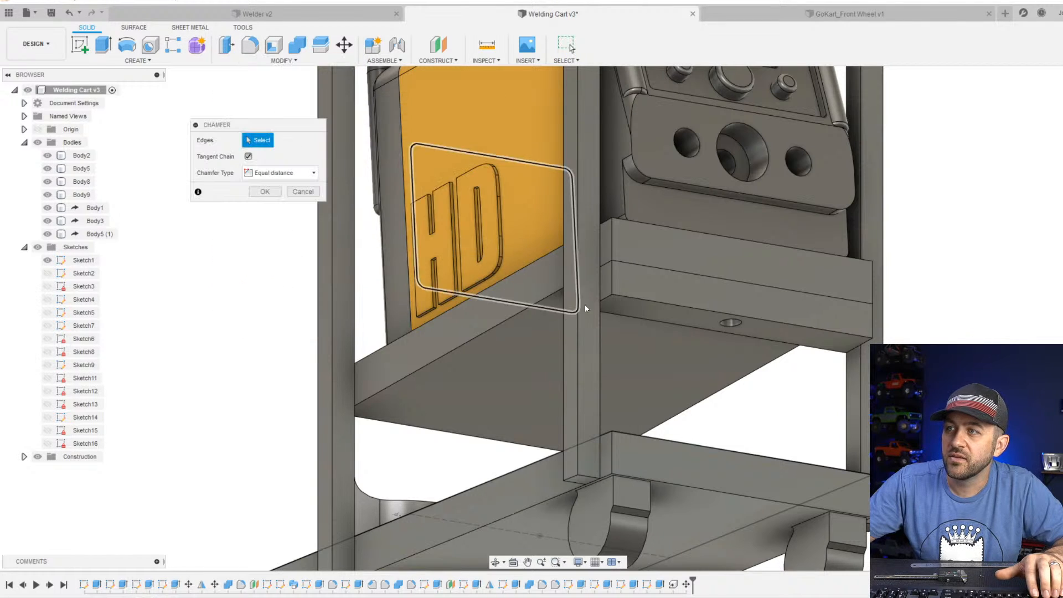
click(618, 284)
scroll(618, 285, up, 5)
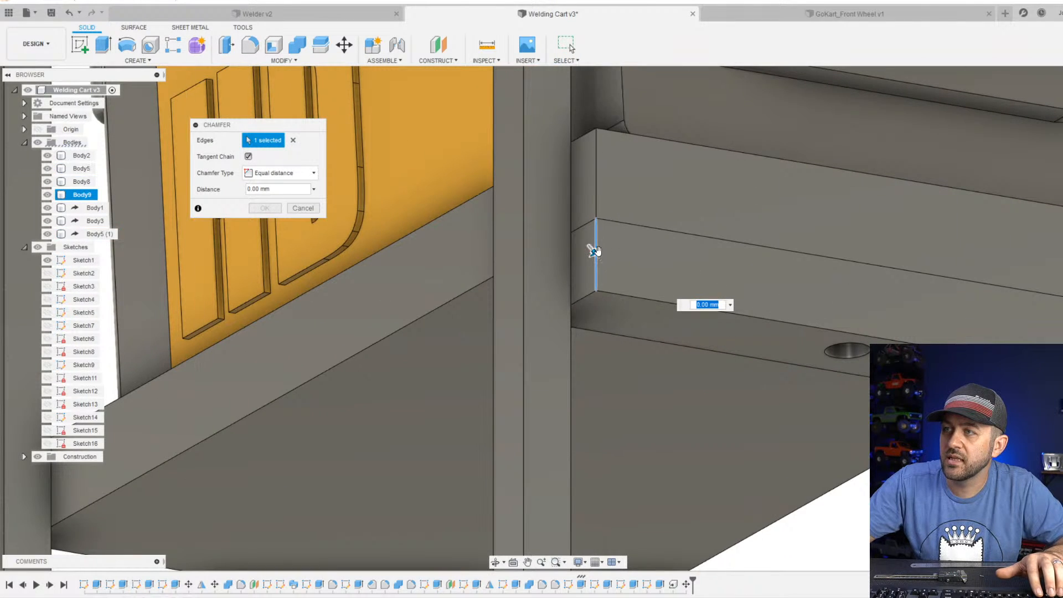
scroll(731, 351, down, 4)
shift+middle_drag(731, 352, 581, 321)
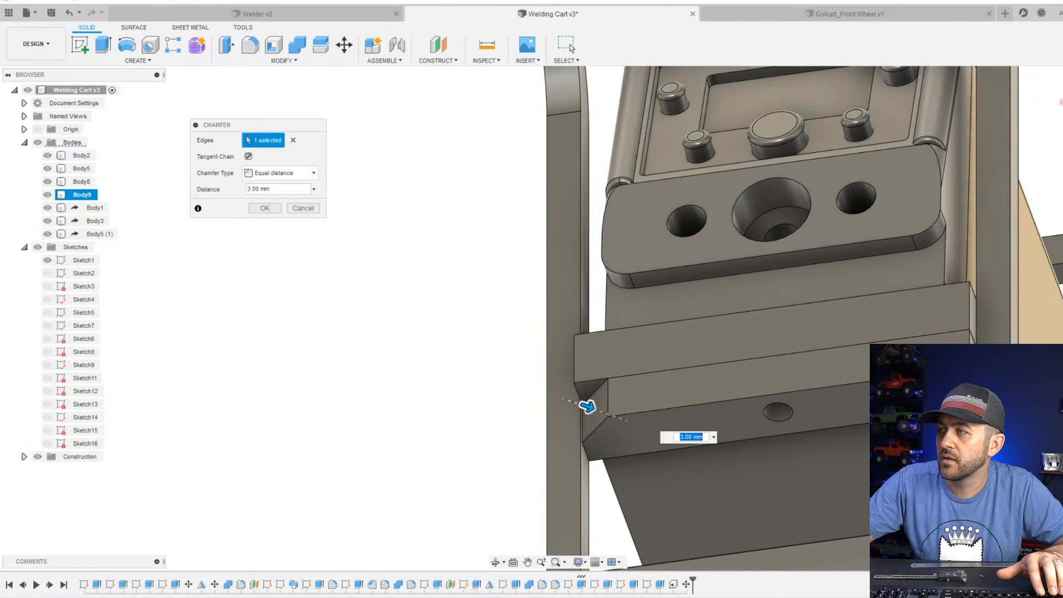
click(261, 206)
Try a matching 3 mm chamfer on the block's opposite corner edge, and undo both corner chamfers.
click(285, 61)
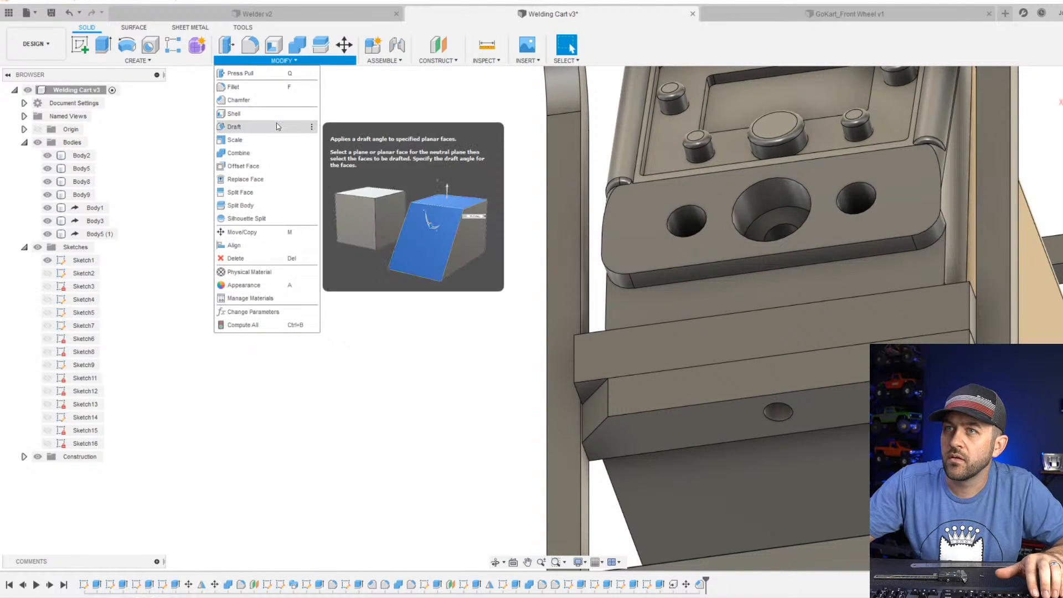
click(249, 98)
click(984, 338)
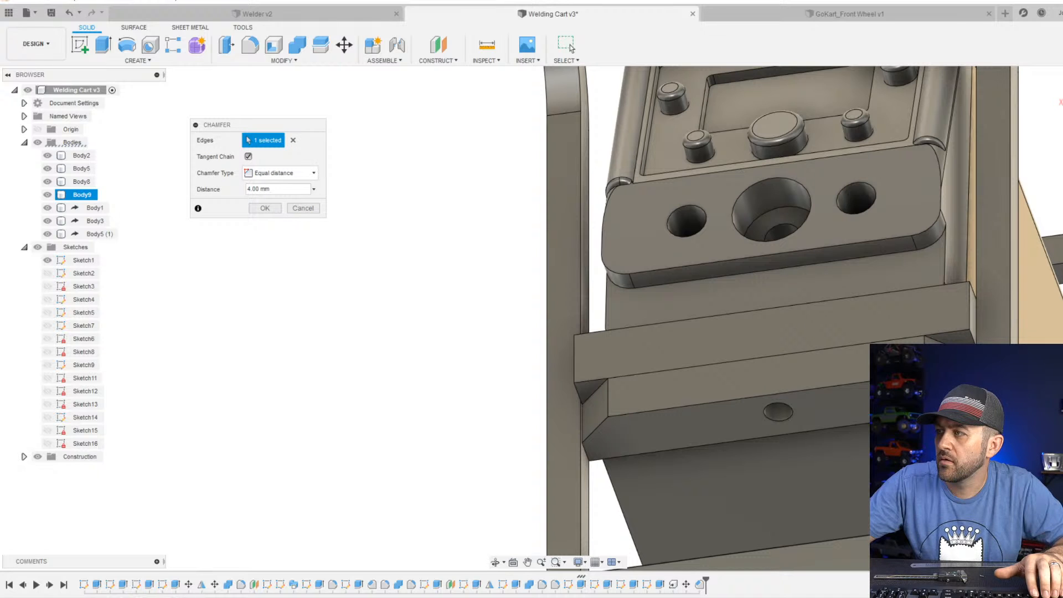
shift+middle_drag(553, 310, 537, 276)
shift+middle_drag(810, 441, 809, 437)
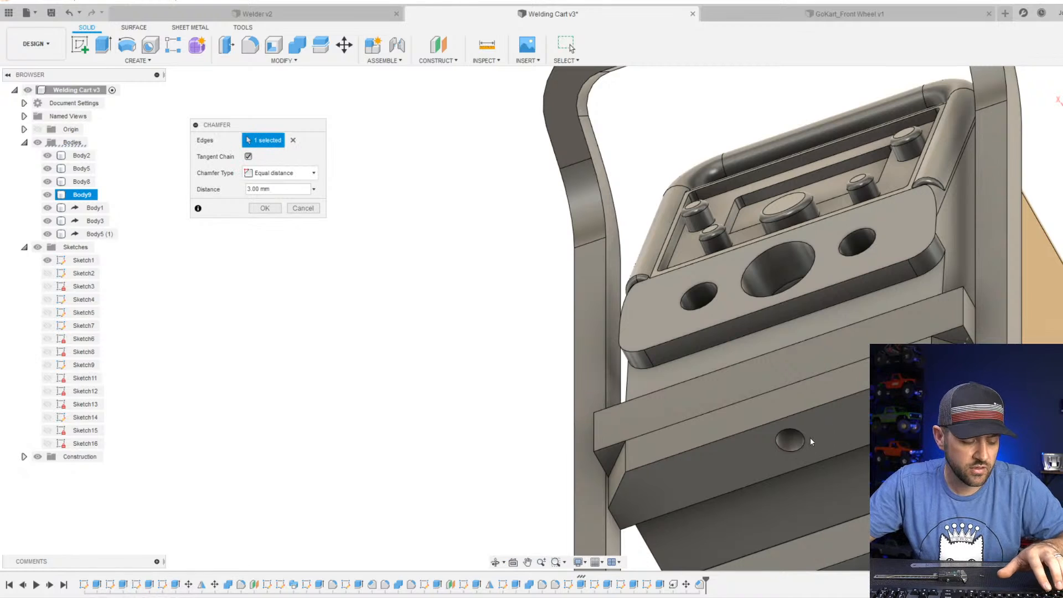
key(Return)
click(654, 422)
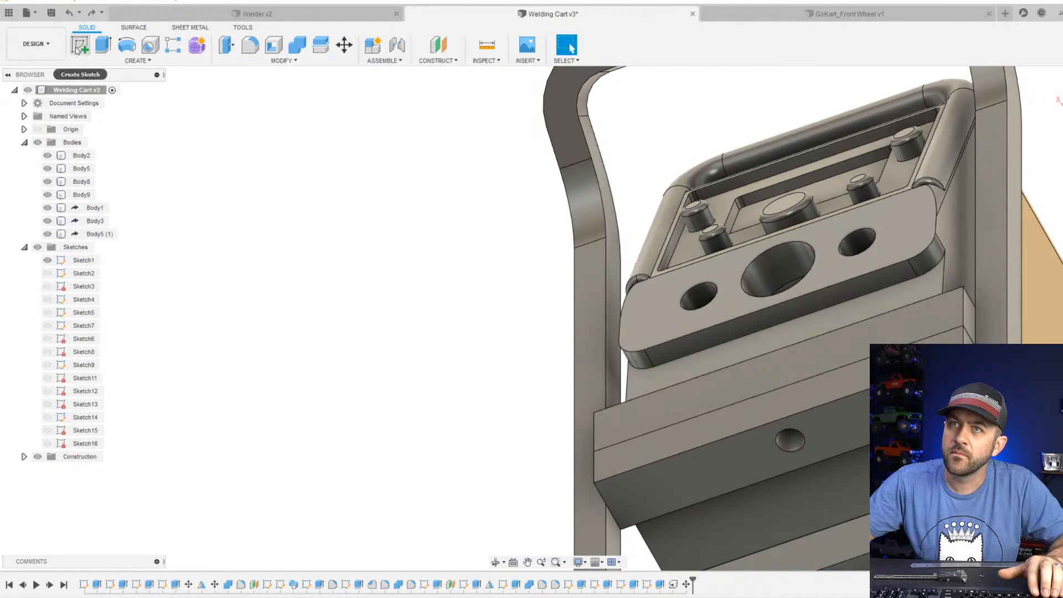
Hide the cart's base body, Body2, and Sketch1 to expose the underside of the upper shelf.
click(48, 156)
scroll(306, 285, down, 3)
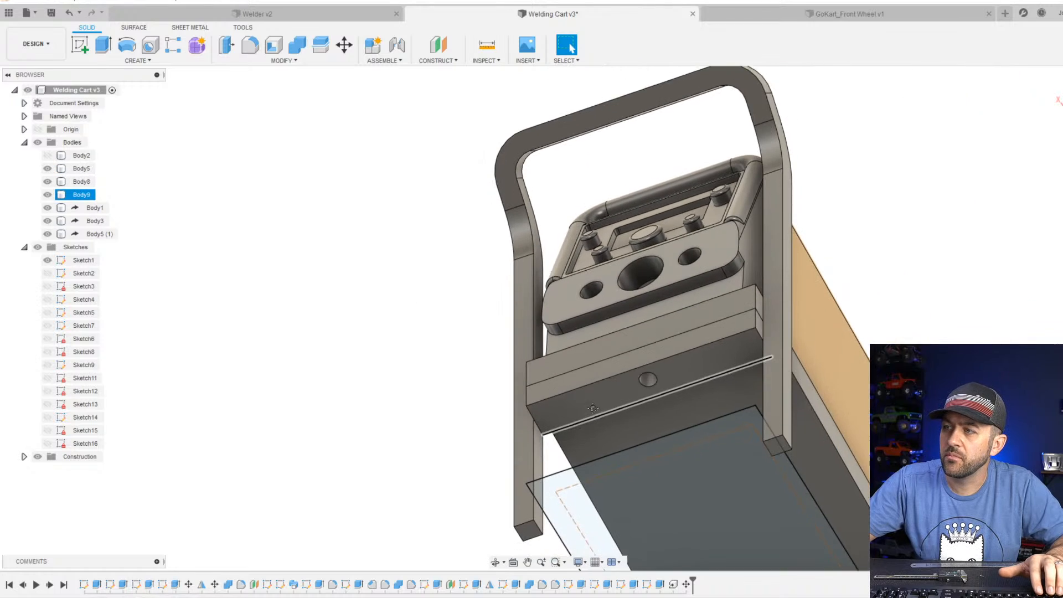
middle_drag(626, 396, 634, 357)
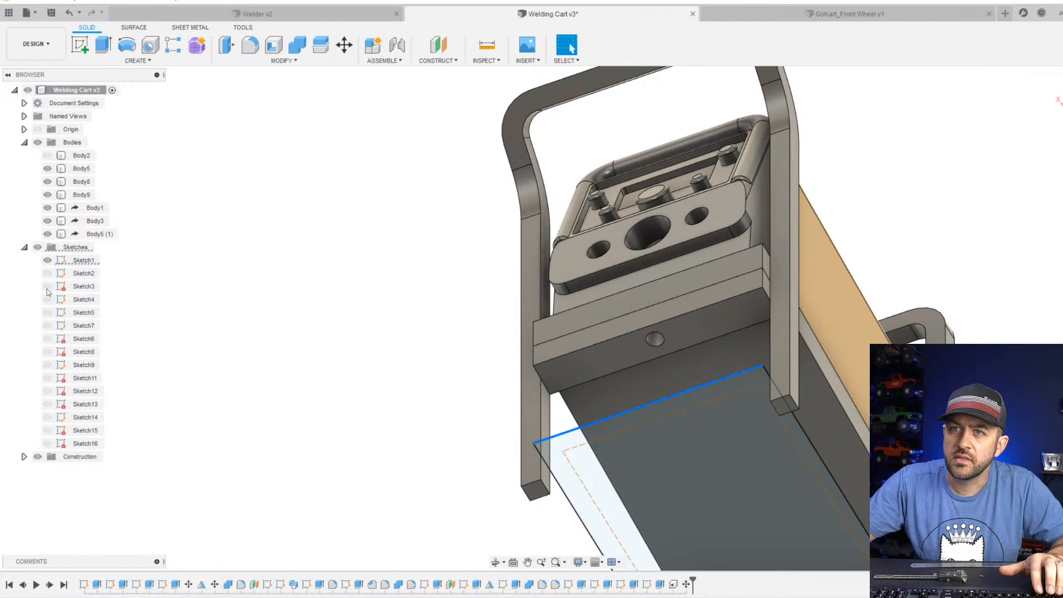
click(48, 261)
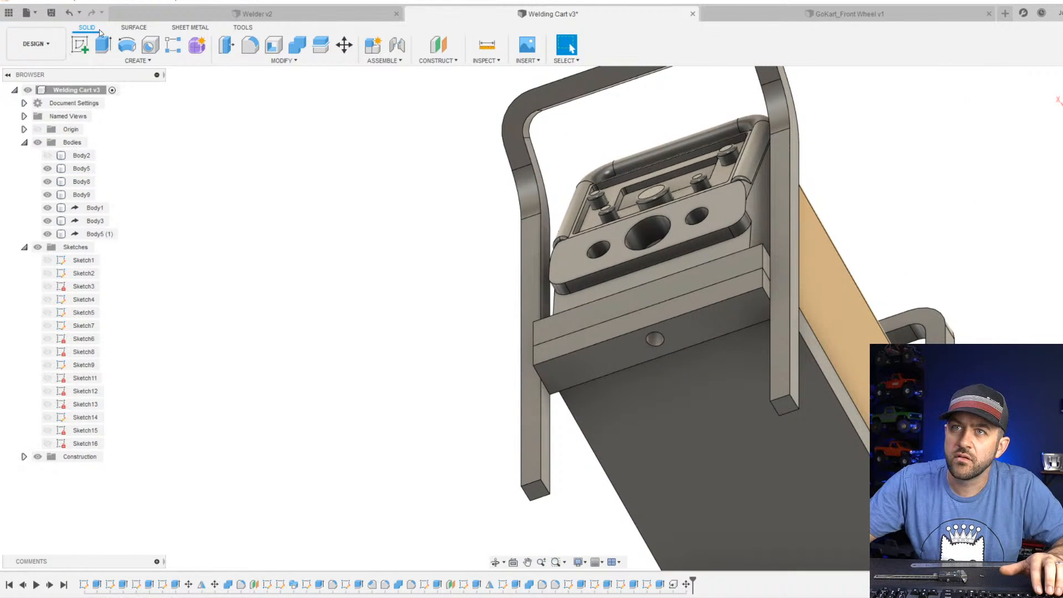
Start a sketch on the underside face of the block with the hole, finish it empty and delete it.
click(80, 44)
click(652, 355)
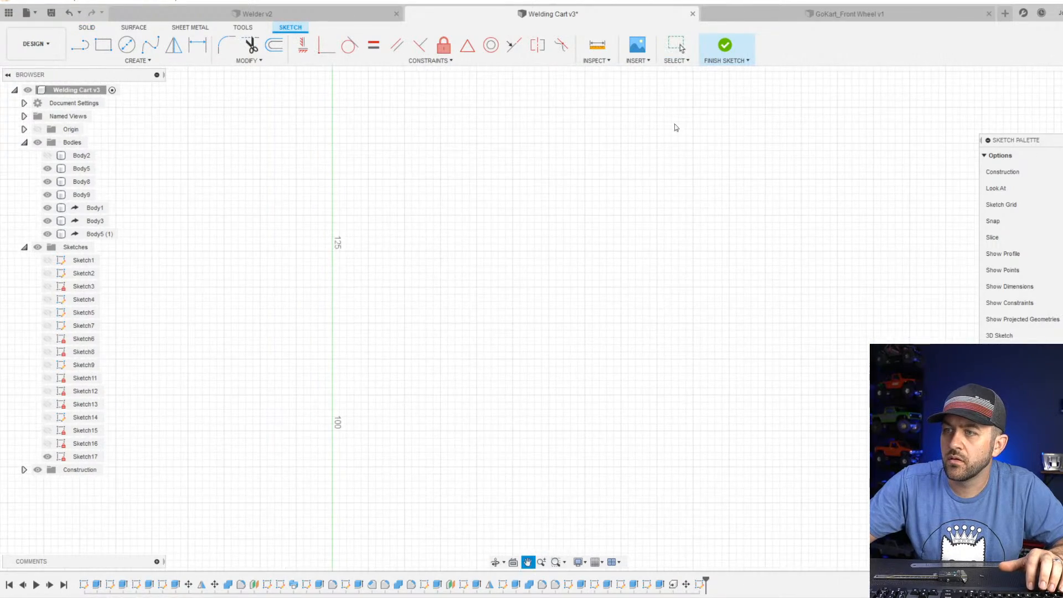
middle_drag(572, 203, 581, 260)
scroll(581, 260, down, 2)
scroll(484, 510, up, 5)
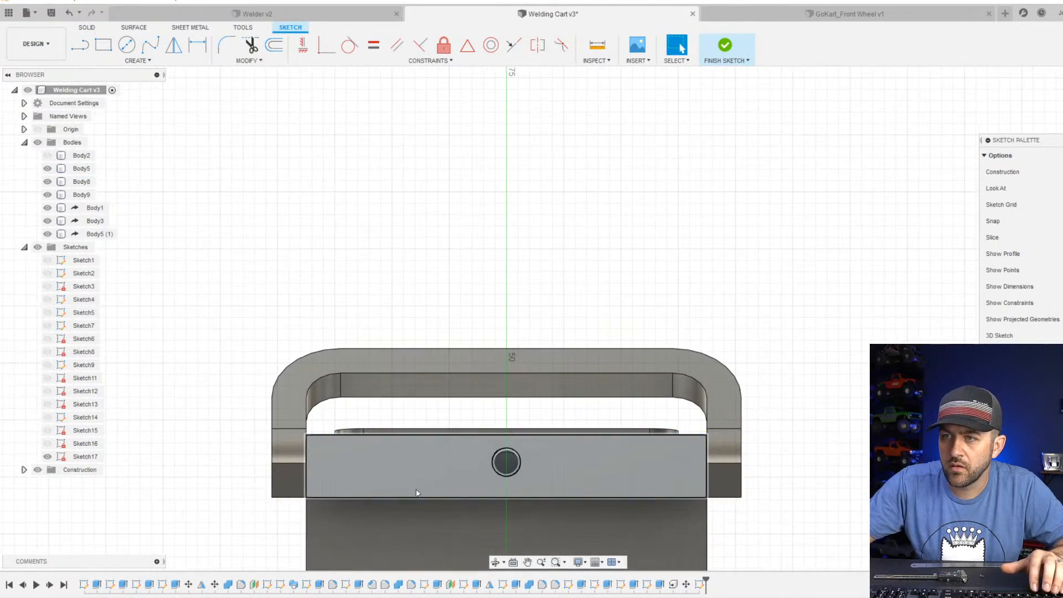
shift+middle_drag(474, 446, 551, 371)
click(725, 45)
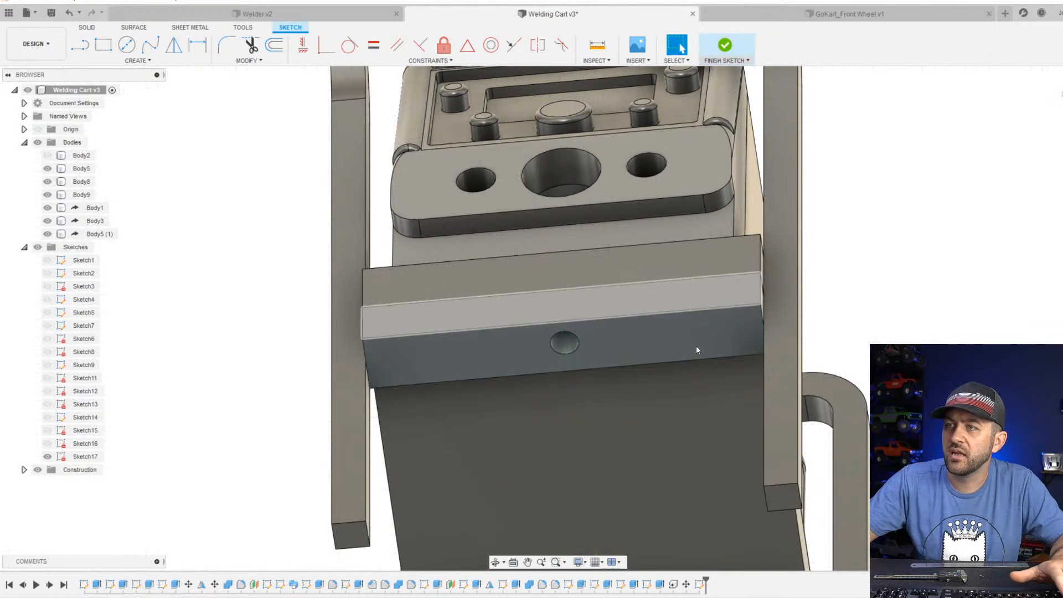
click(700, 585)
key(Delete)
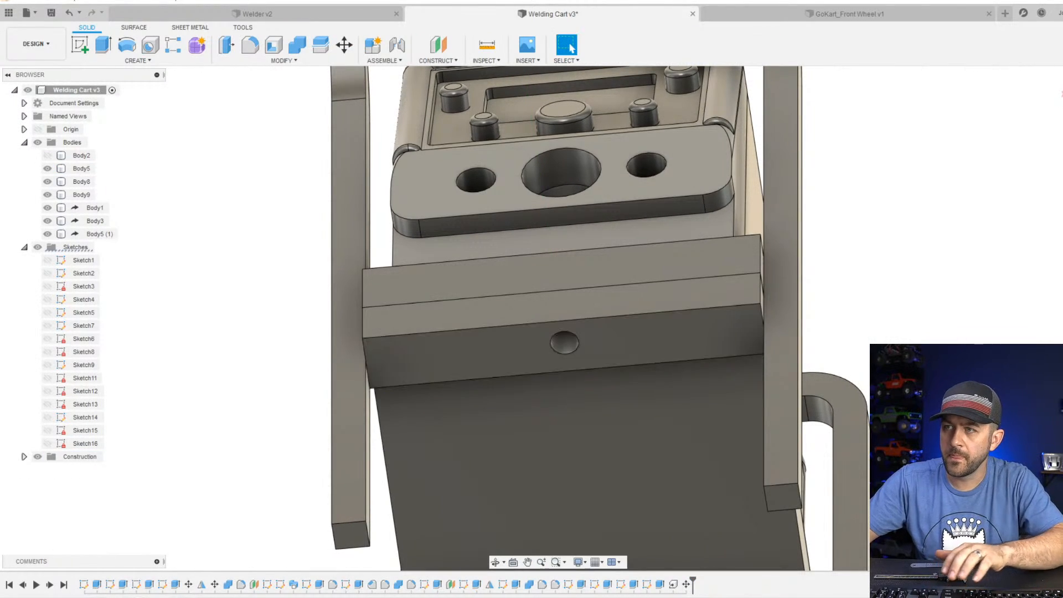
Chamfer both outer vertical corner edges of the block with the hole beneath the shelf by an equal distance of 2 mm.
click(280, 60)
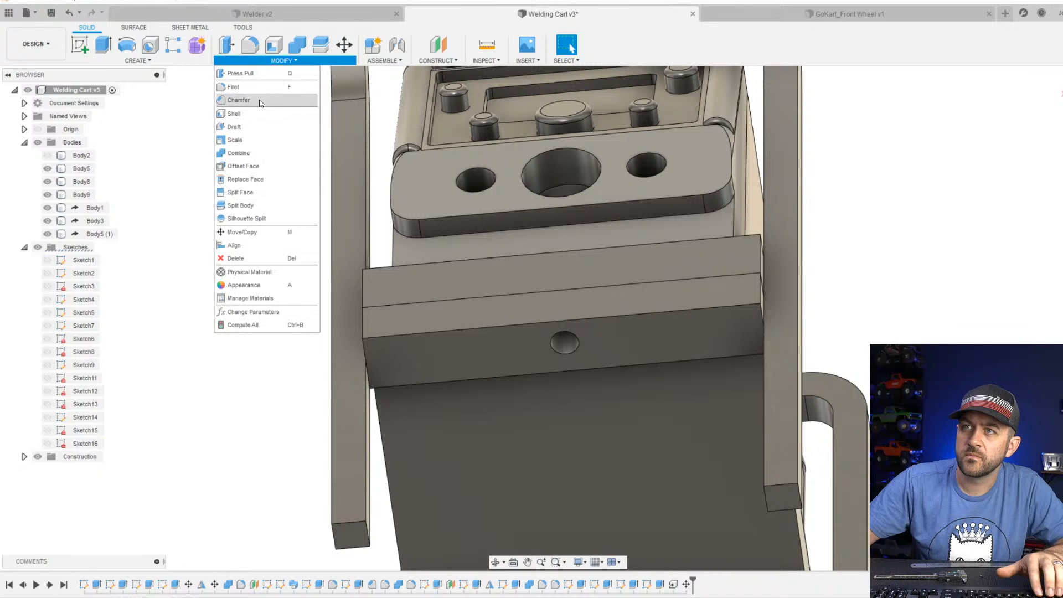
click(244, 100)
shift+middle_drag(355, 332, 397, 369)
click(380, 338)
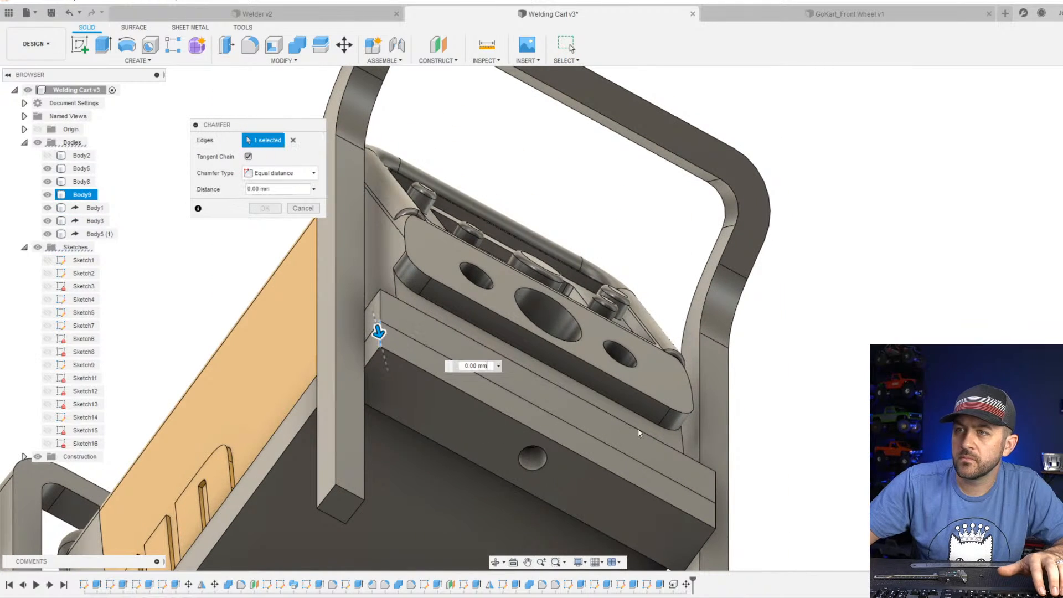
shift+middle_drag(466, 440, 478, 288)
scroll(479, 287, up, 3)
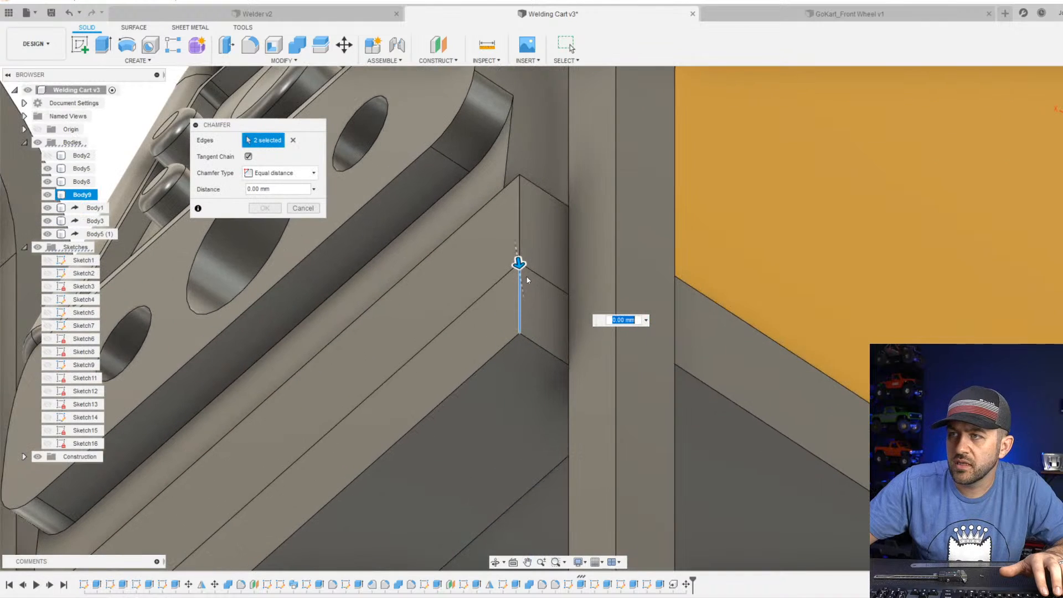
drag(523, 271, 522, 289)
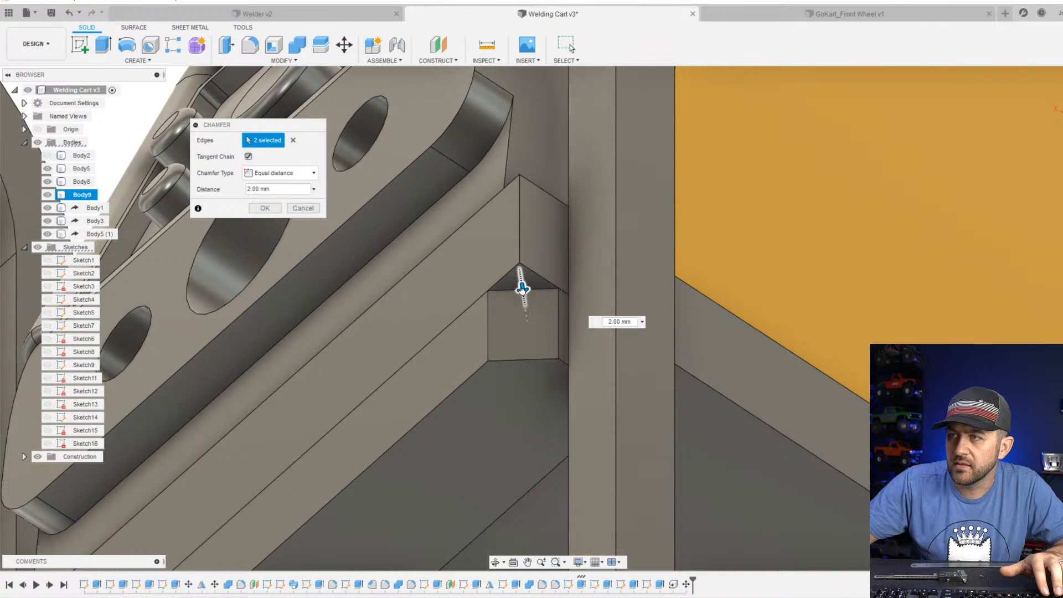
shift+middle_drag(390, 441, 604, 264)
key(Return)
Fillet the two chamfered corner edges on the block's front face with a 60.5 mm constant radius.
key(f)
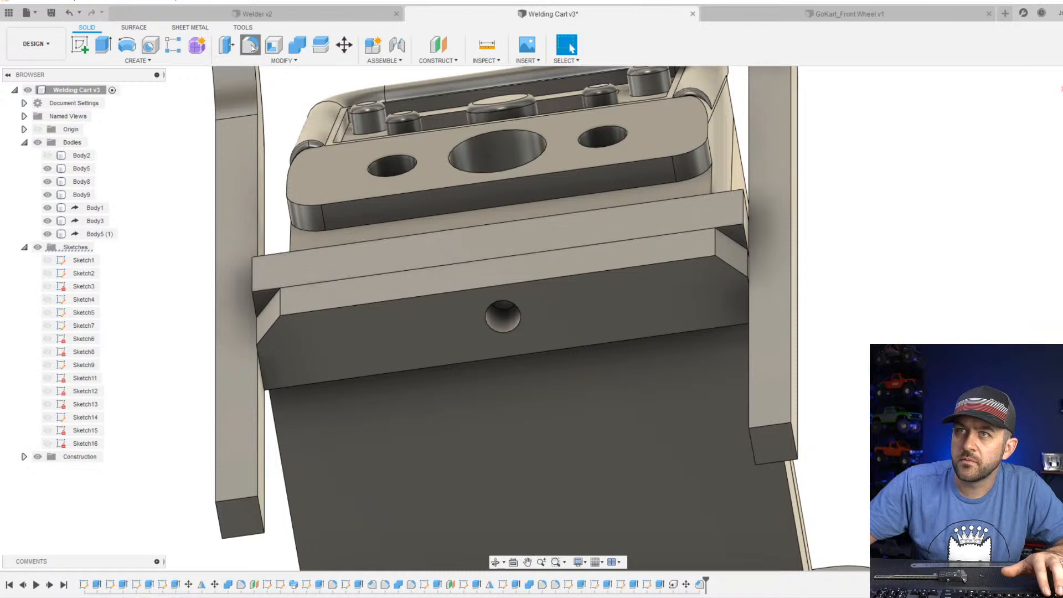
click(280, 307)
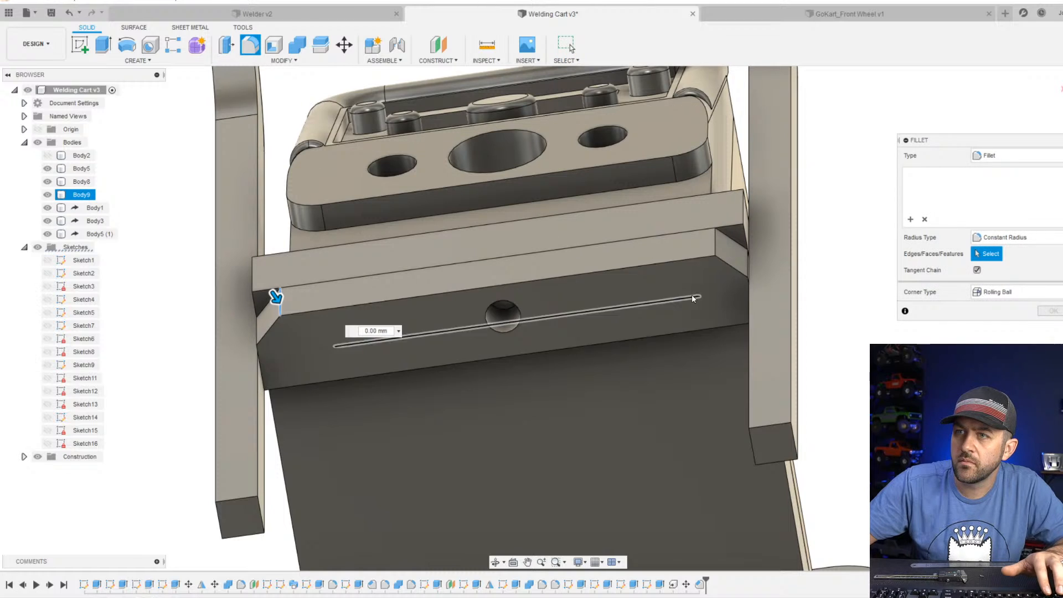
click(717, 240)
drag(717, 241, 652, 297)
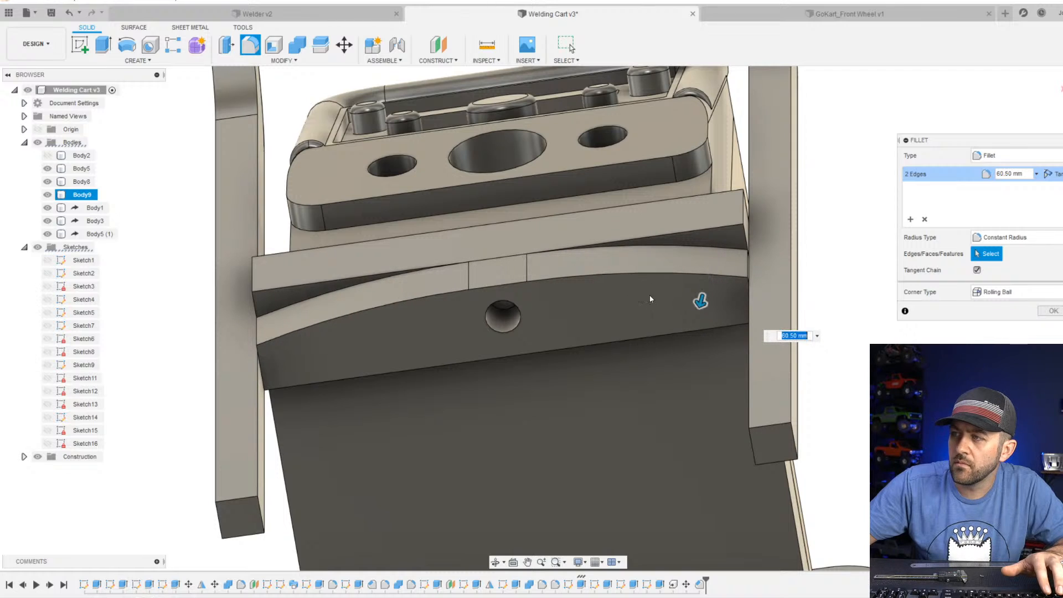
key(Return)
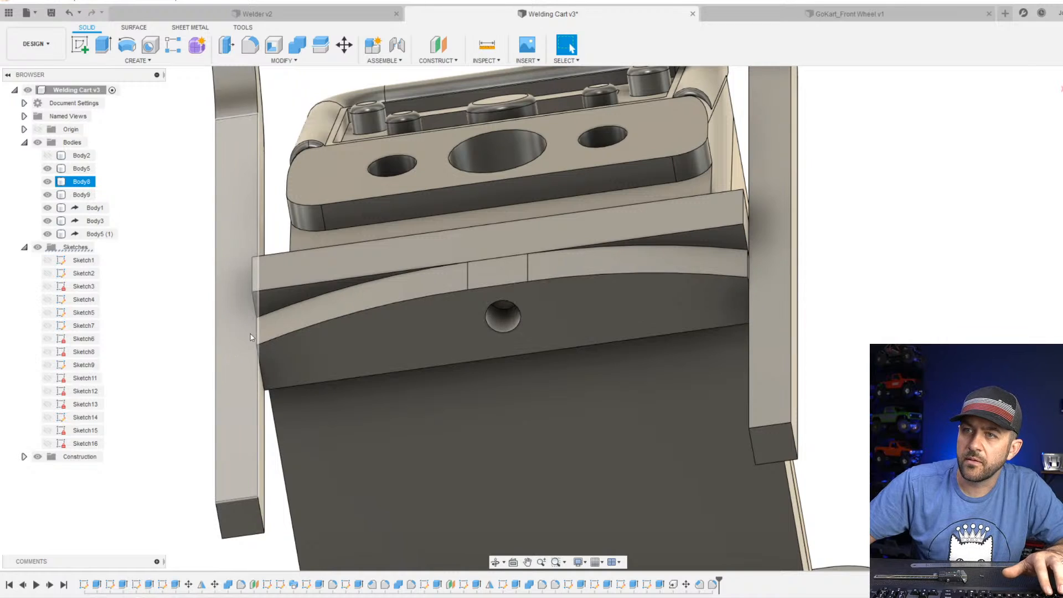
Combine the curved block with the handle frame, using the block as target body and the Join operation.
mouse_move(250, 334)
shift+middle_down()
mouse_move(294, 329)
mouse_move(308, 367)
mouse_move(246, 354)
shift+middle_up()
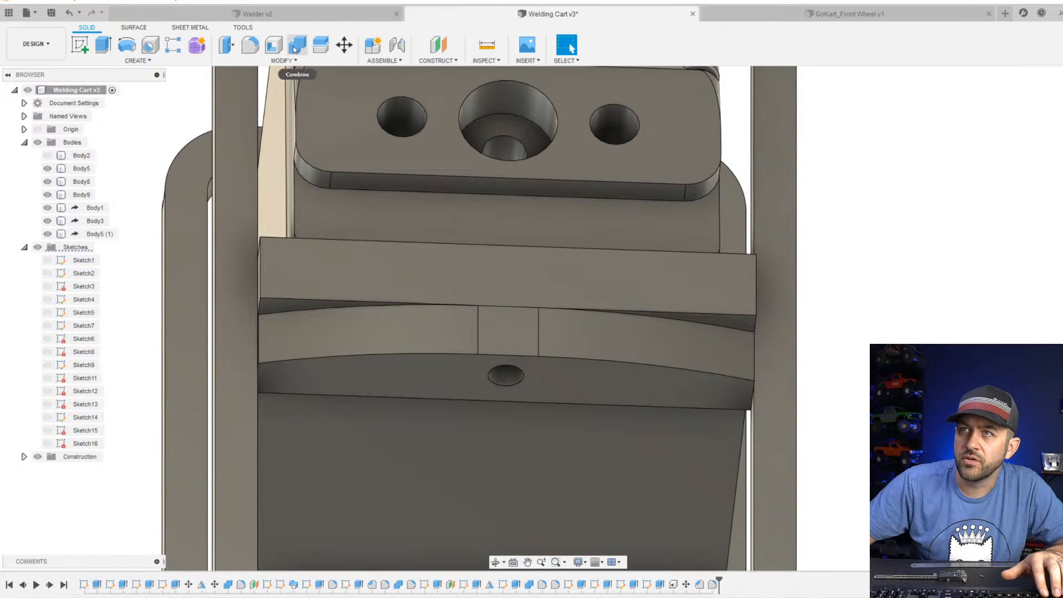
click(293, 49)
click(303, 317)
click(244, 332)
scroll(712, 474, down, 3)
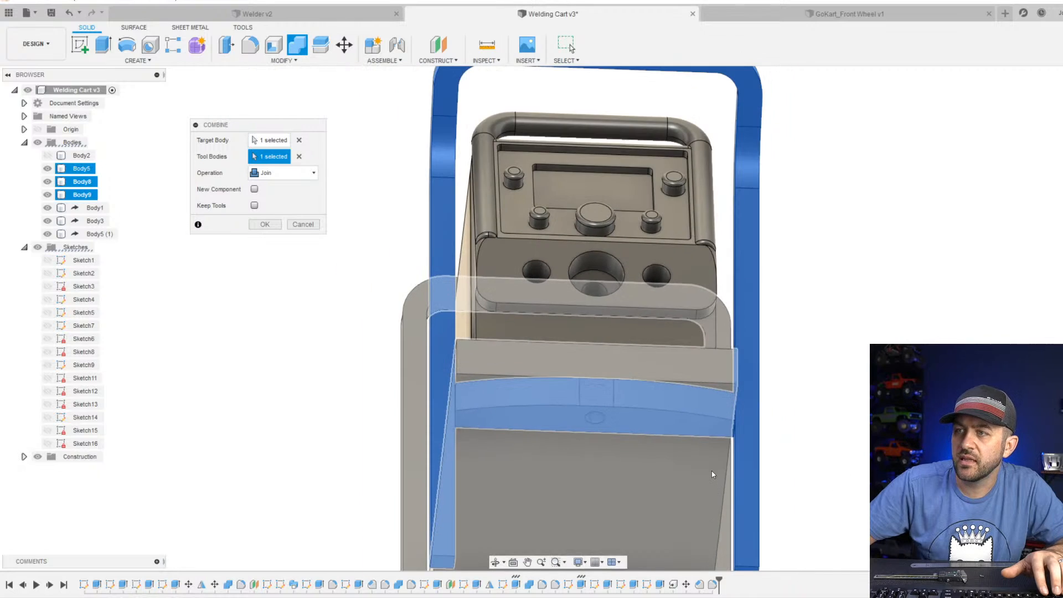
scroll(703, 476, down, 4)
key(Return)
scroll(687, 343, down, 2)
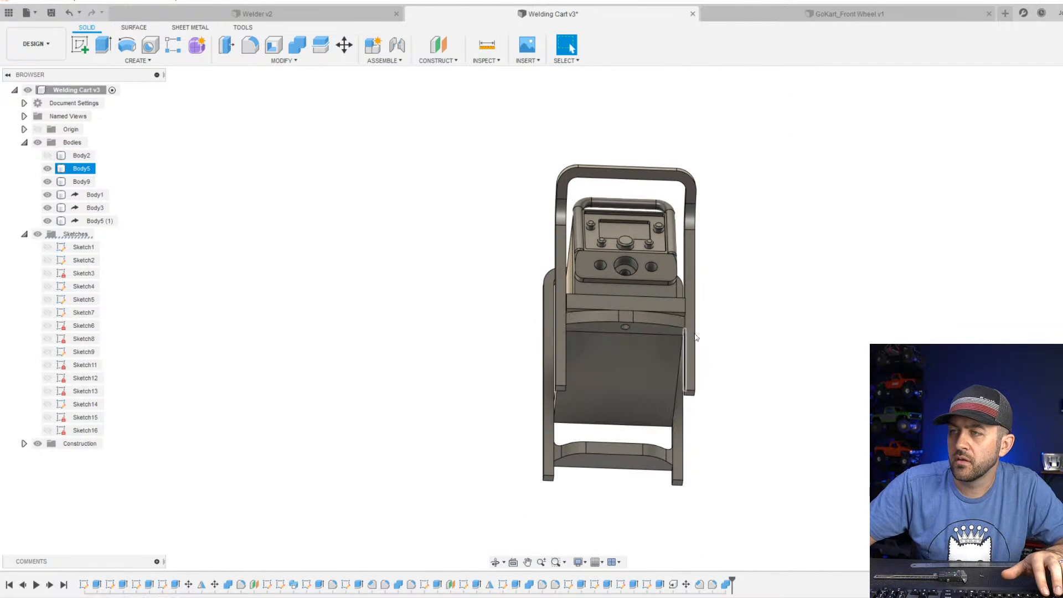
Examine from the side and below how the curved crosspiece and the frame legs meet the underside of the sloped shelf.
shift+middle_drag(456, 359, 614, 386)
scroll(662, 387, up, 5)
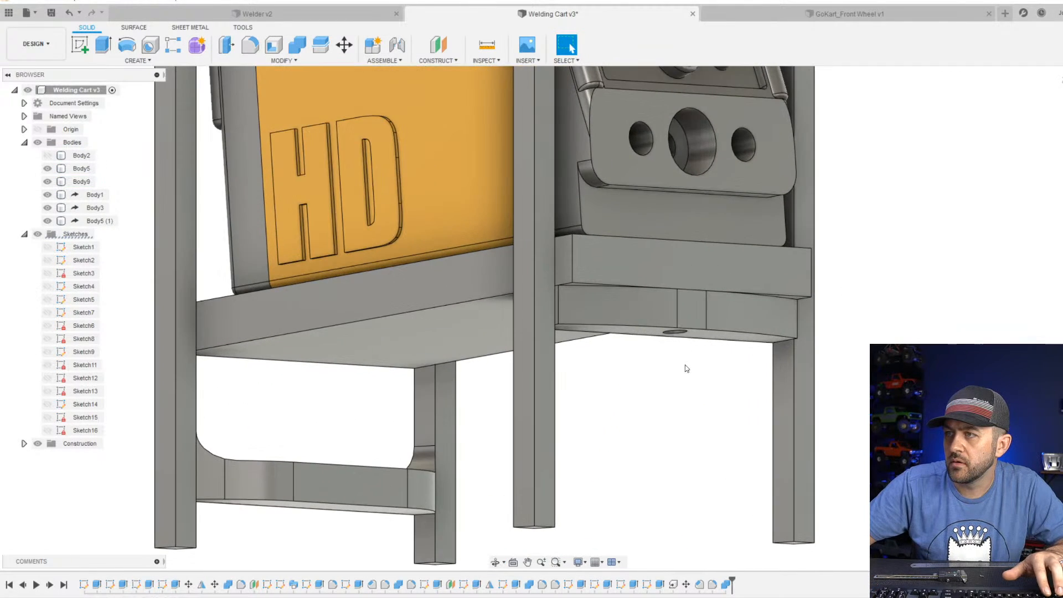
shift+middle_drag(686, 368, 522, 306)
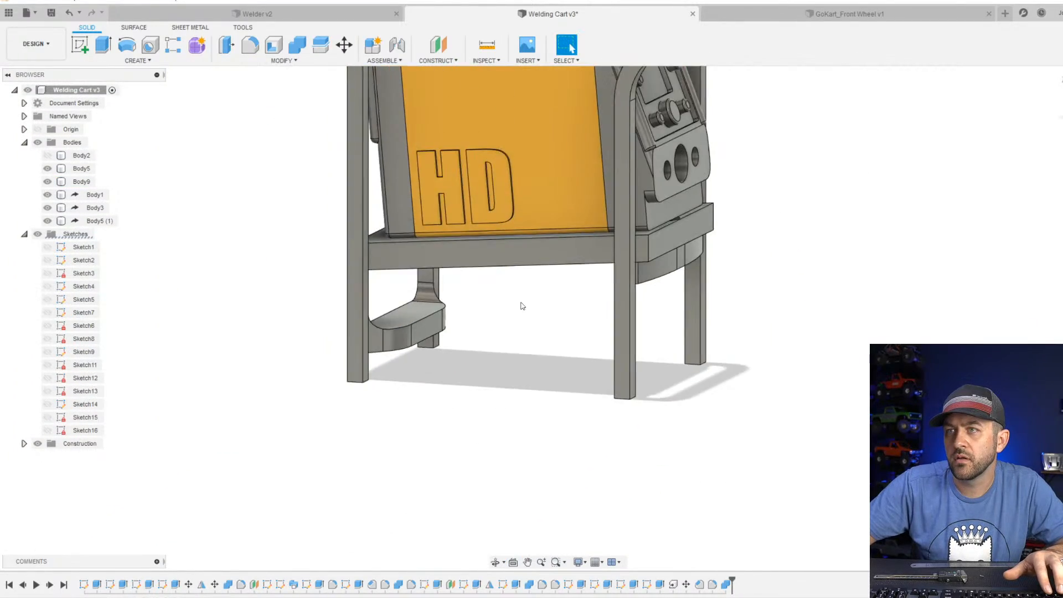
scroll(522, 305, down, 3)
shift+middle_drag(553, 347, 576, 326)
scroll(635, 243, up, 2)
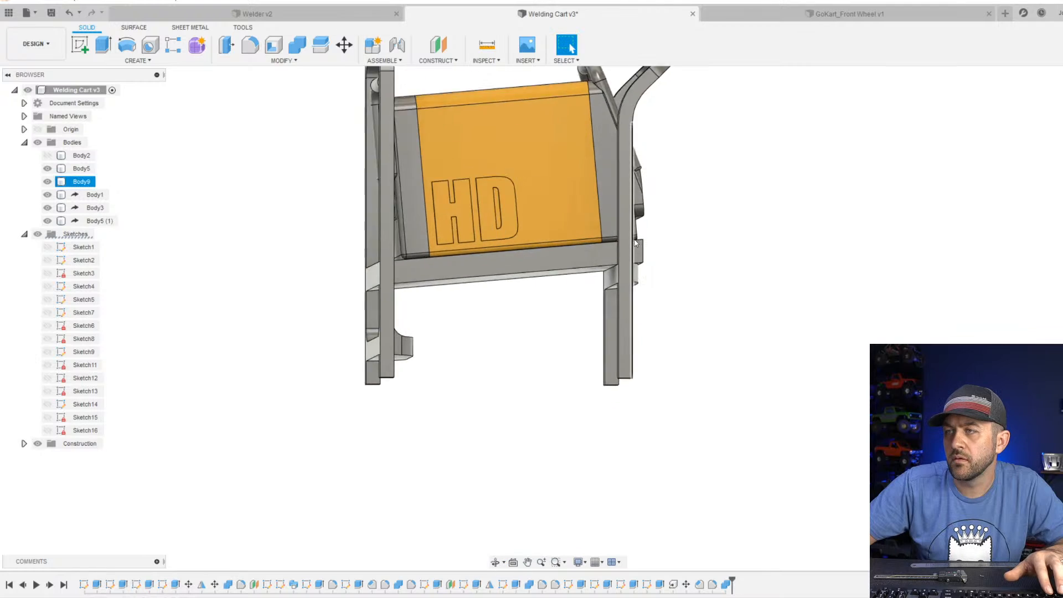
scroll(634, 242, up, 3)
scroll(629, 314, up, 2)
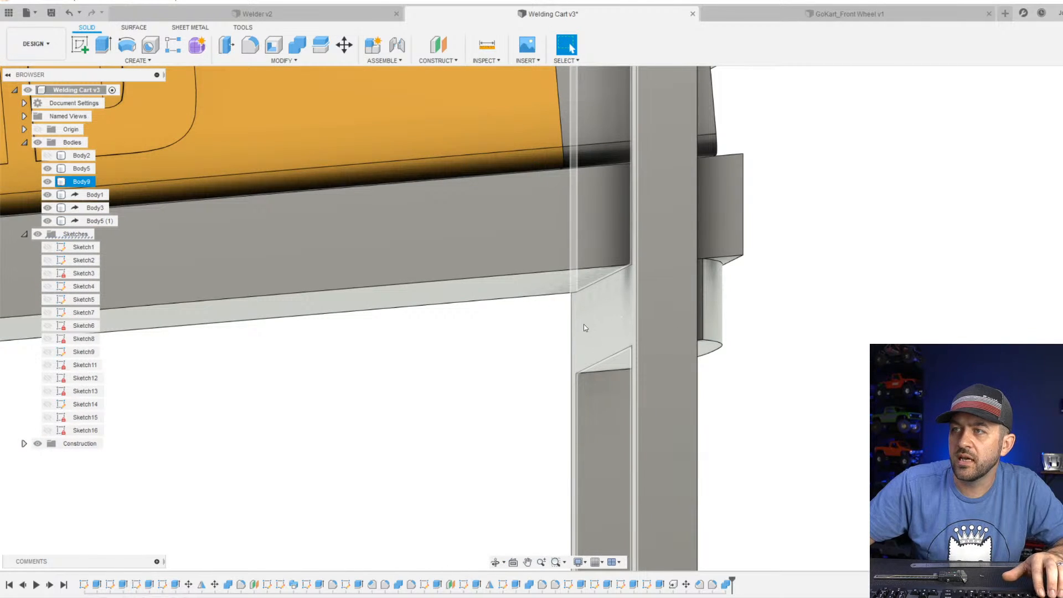
scroll(584, 328, down, 2)
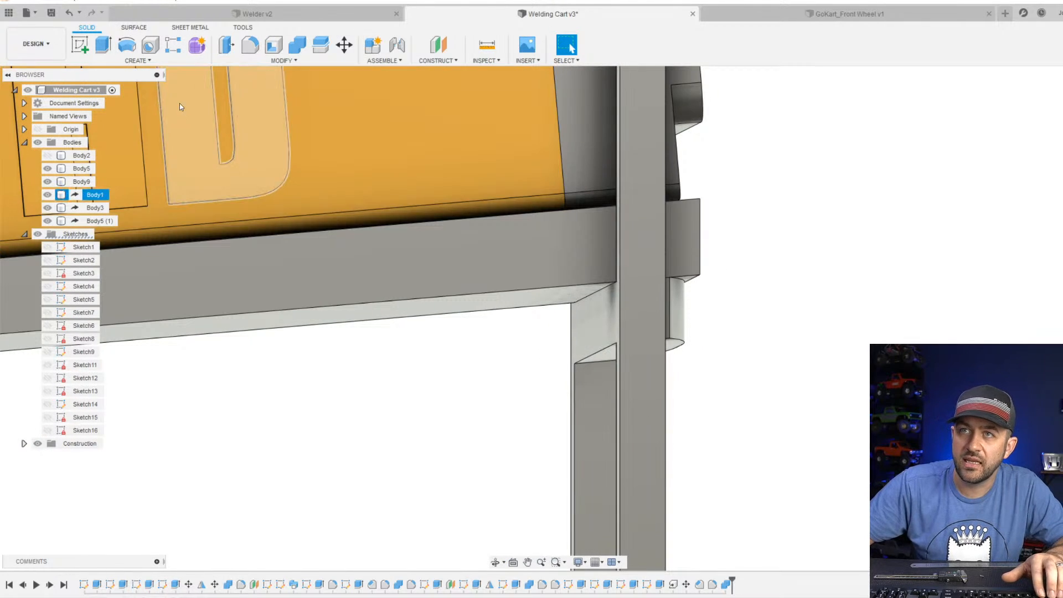
Sketch a rectangle on the crosspiece's inner face beneath the shelf, spanning from leg to leg over the crosspiece's height.
click(80, 44)
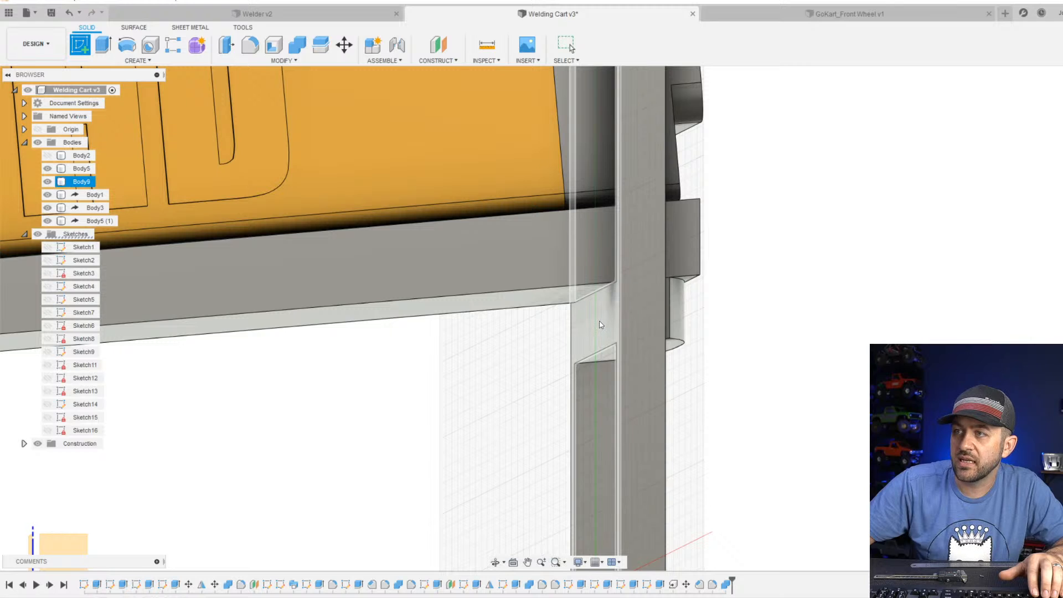
click(601, 325)
key(r)
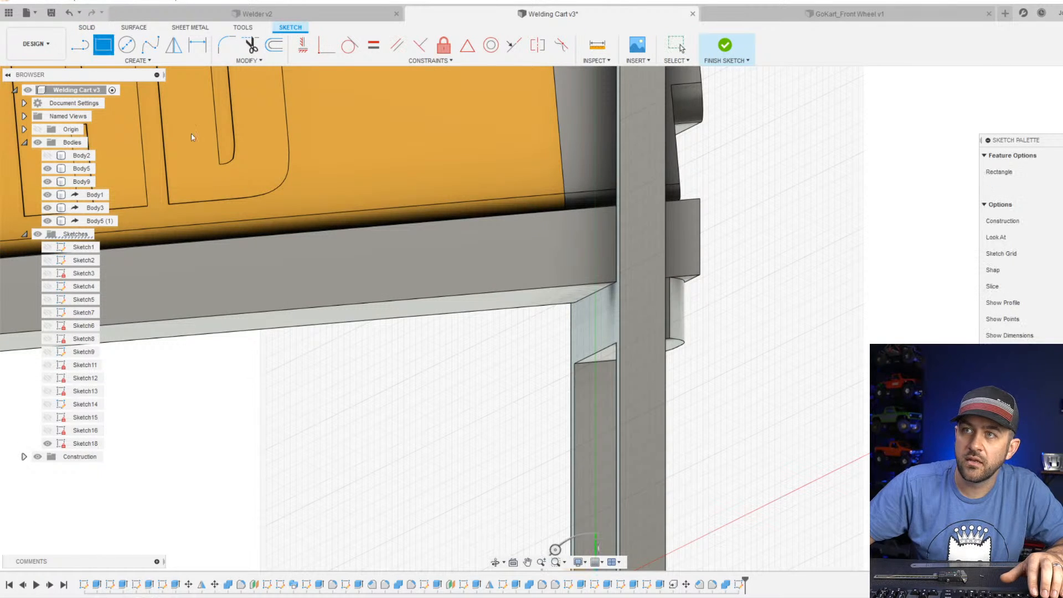
shift+middle_drag(545, 387, 579, 378)
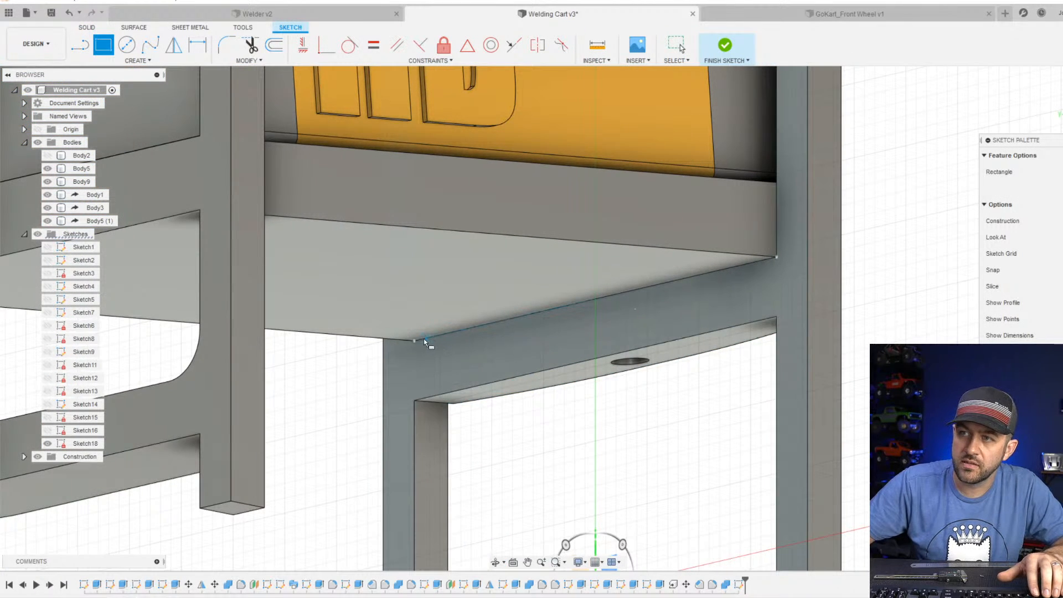
click(775, 314)
scroll(769, 329, down, 3)
scroll(778, 349, up, 4)
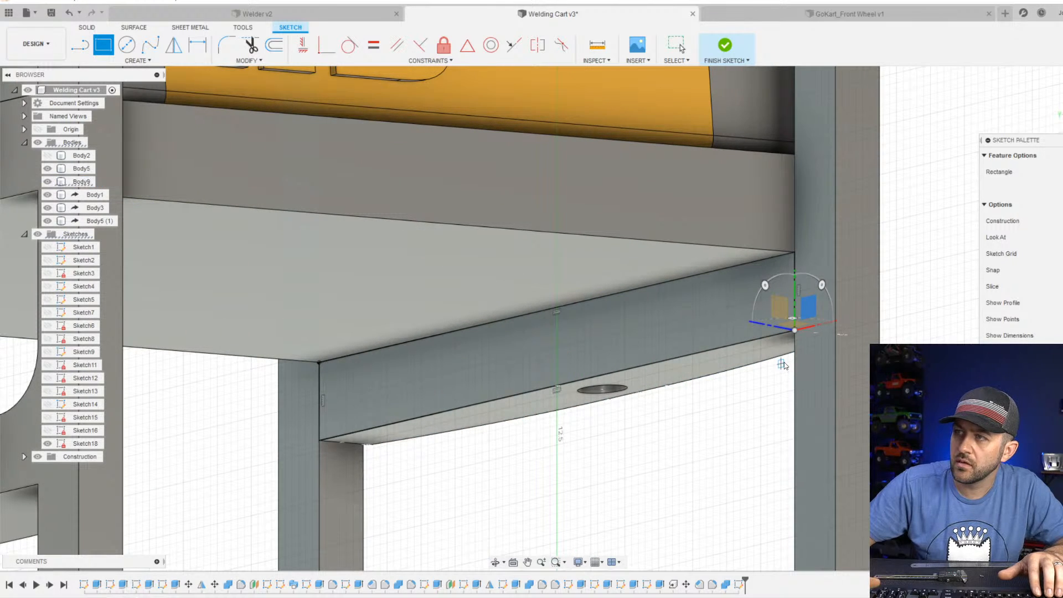
key(Escape)
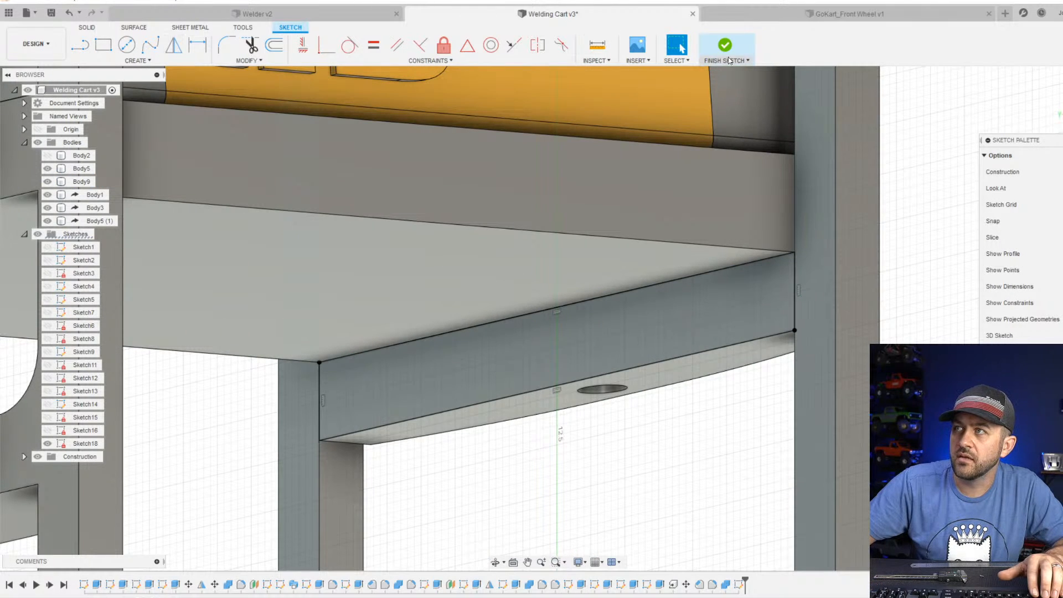
click(725, 47)
click(102, 46)
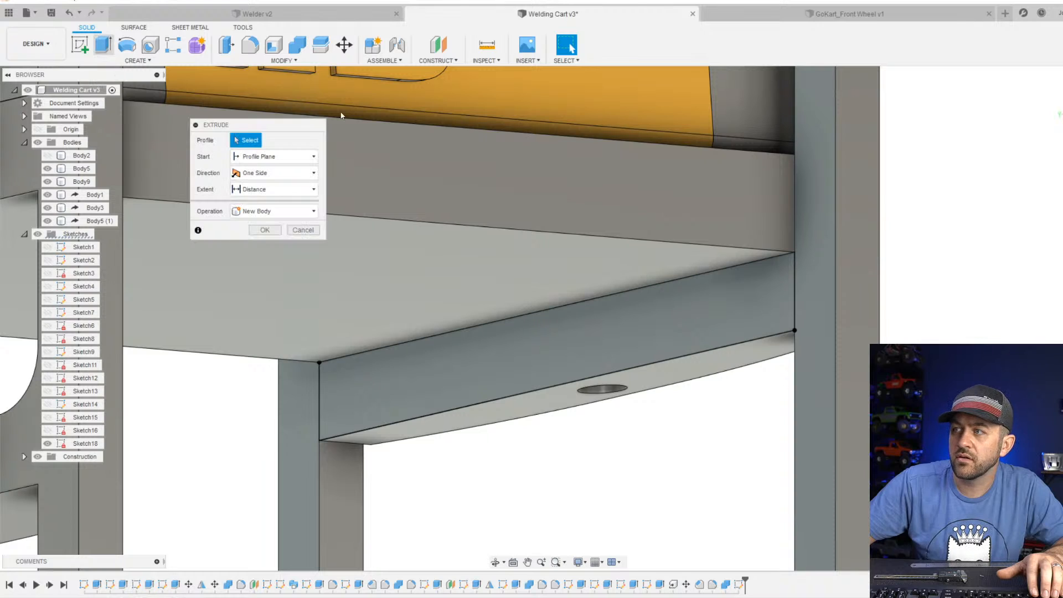
click(770, 302)
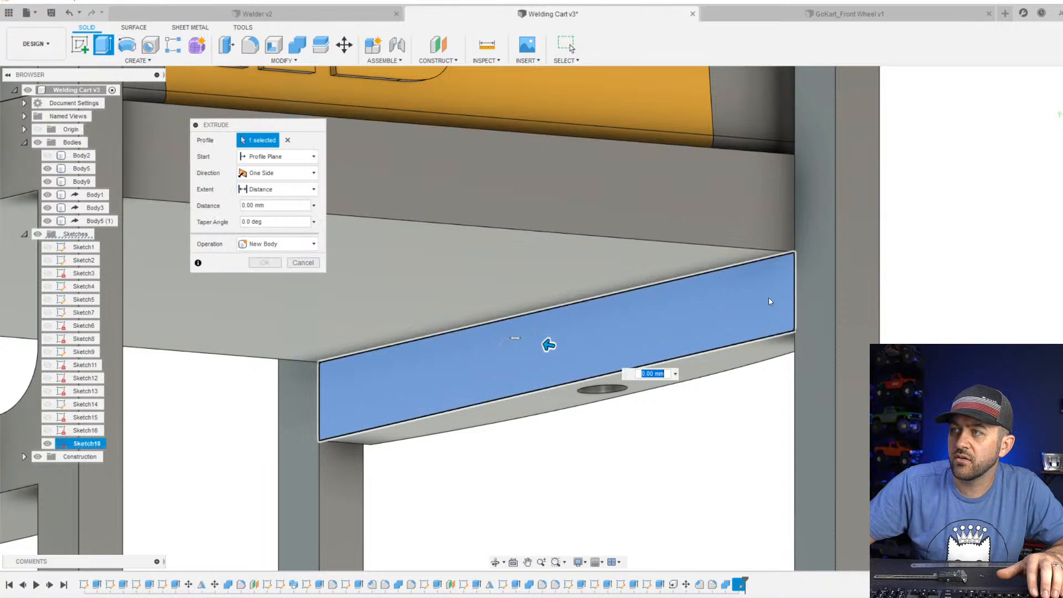
click(544, 345)
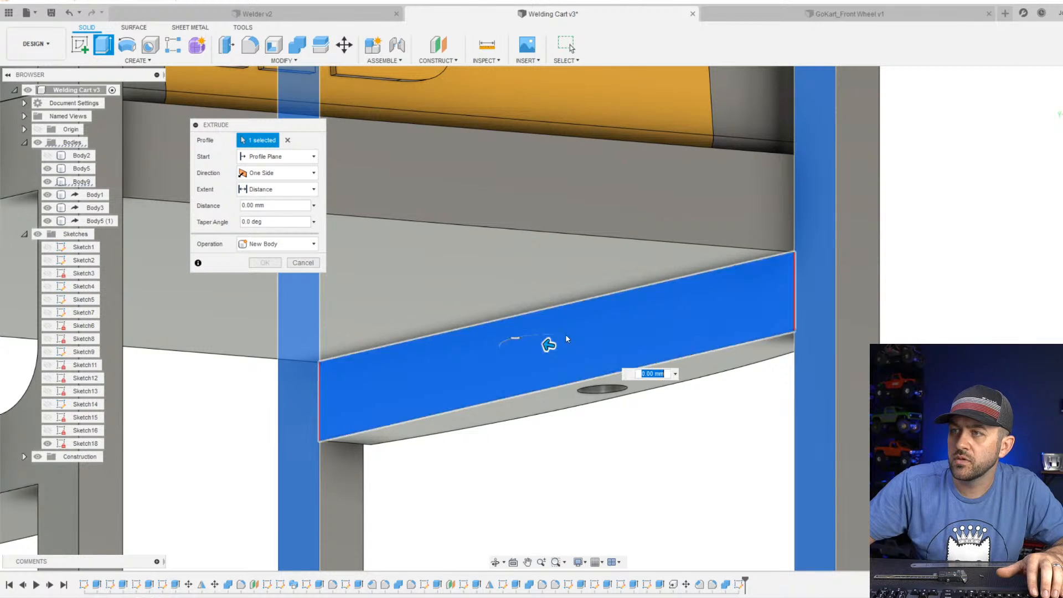
click(547, 344)
text(3)
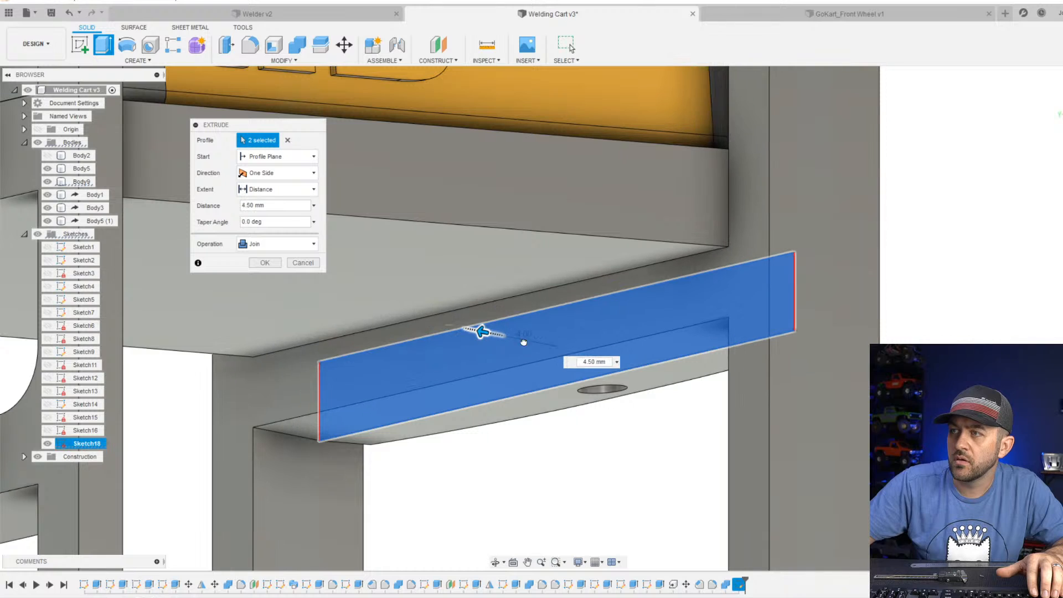
key(Return)
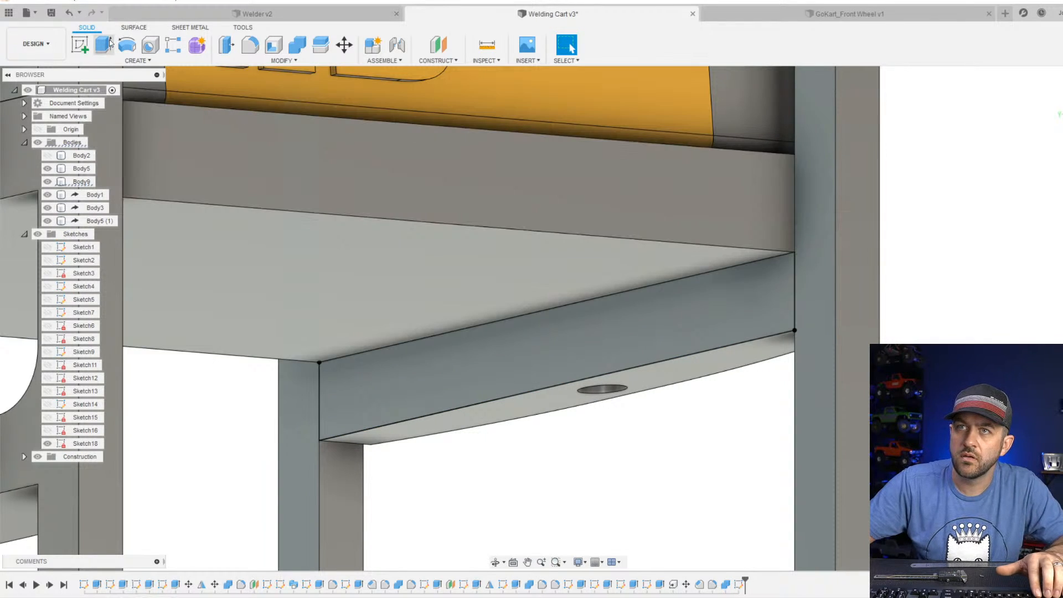
click(103, 44)
click(303, 230)
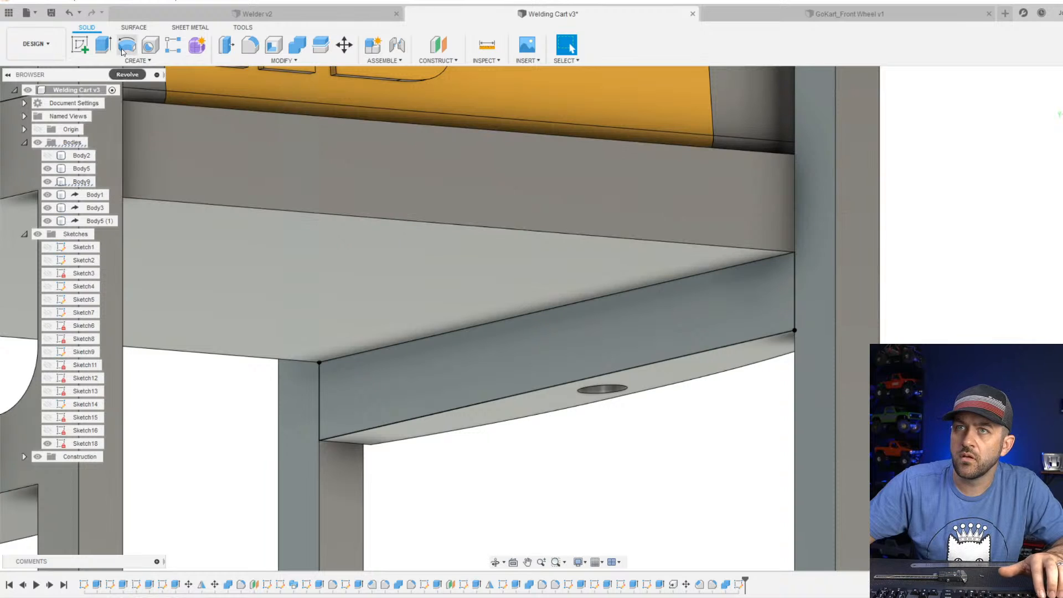
Extrude the rectangle 5 mm inward under the shelf as a new body.
key(e)
click(554, 373)
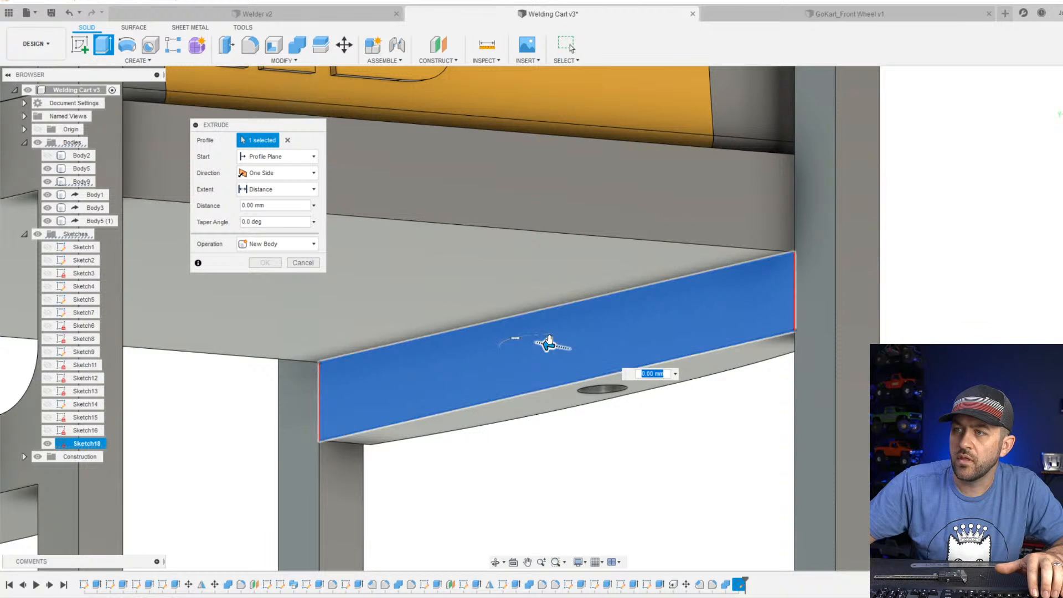
drag(549, 345, 475, 332)
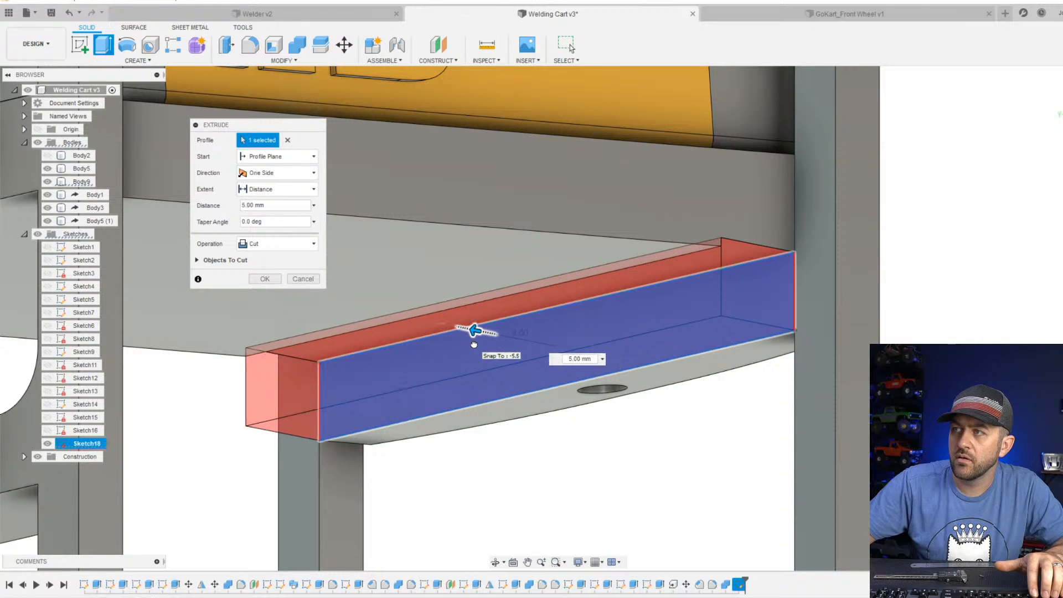
shift+middle_drag(581, 334, 701, 371)
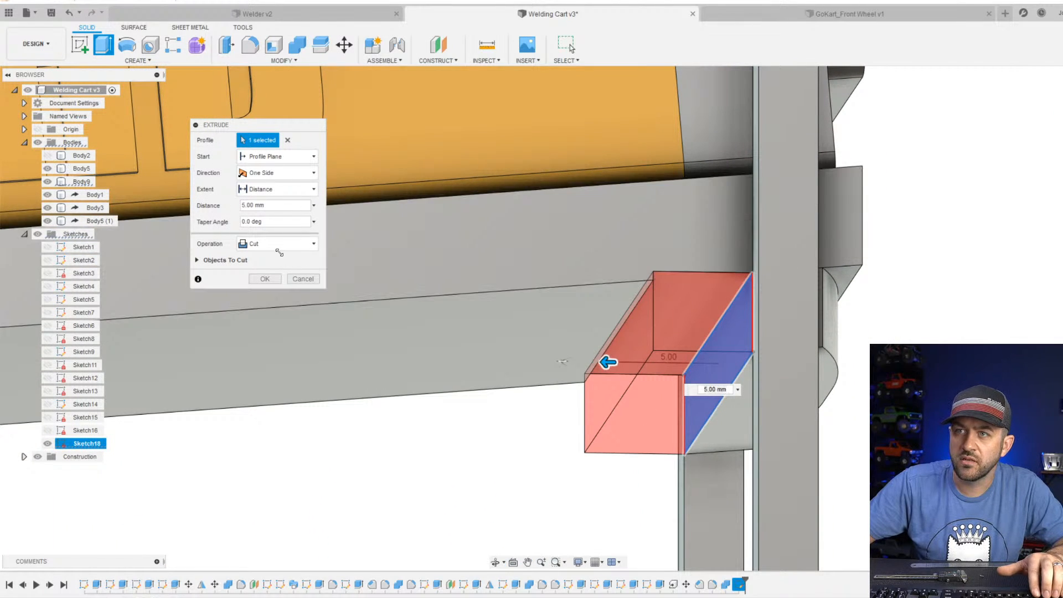
click(278, 244)
click(263, 299)
shift+middle_drag(542, 385, 556, 393)
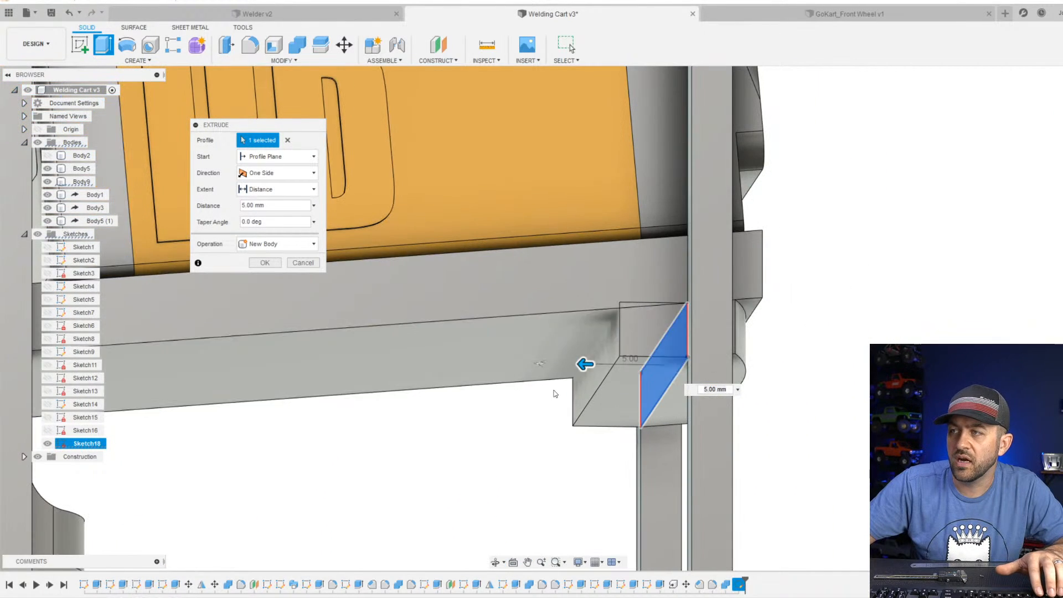
click(264, 262)
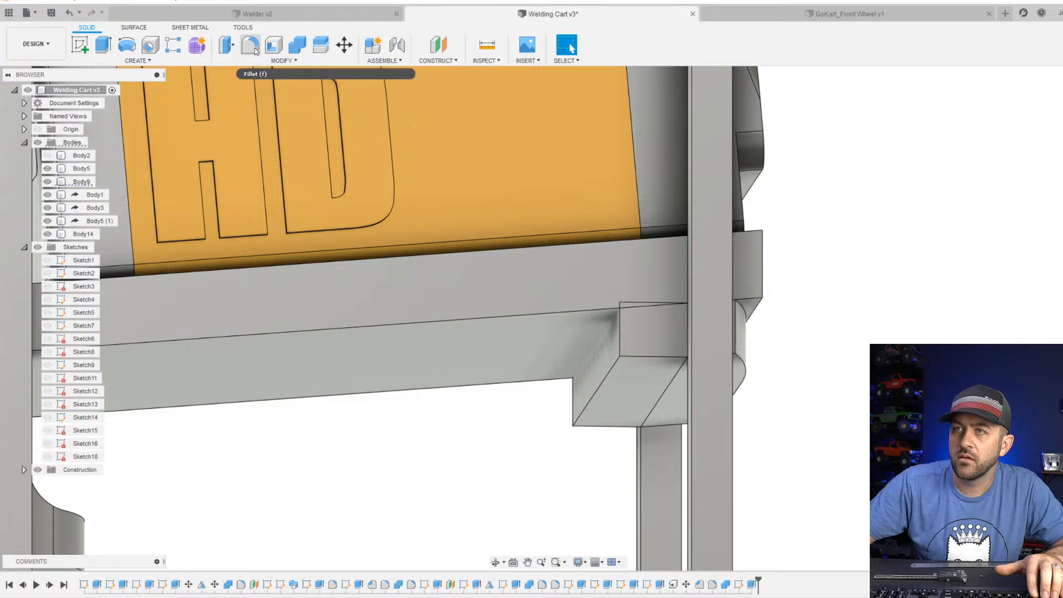
Combine the new block with the sloped shelf, using the shelf as target body and the Join operation.
click(281, 60)
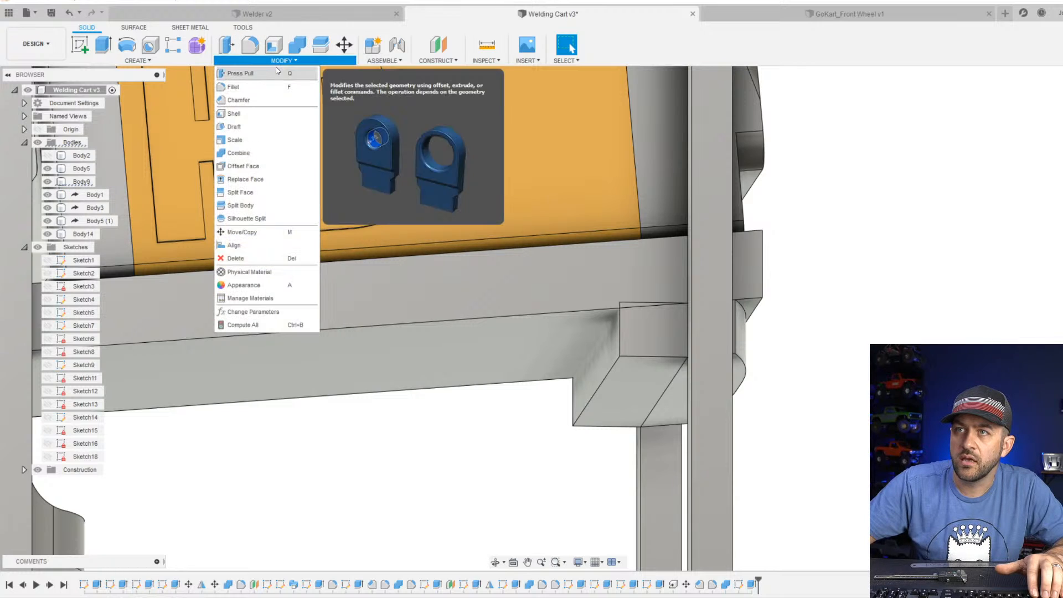
click(297, 44)
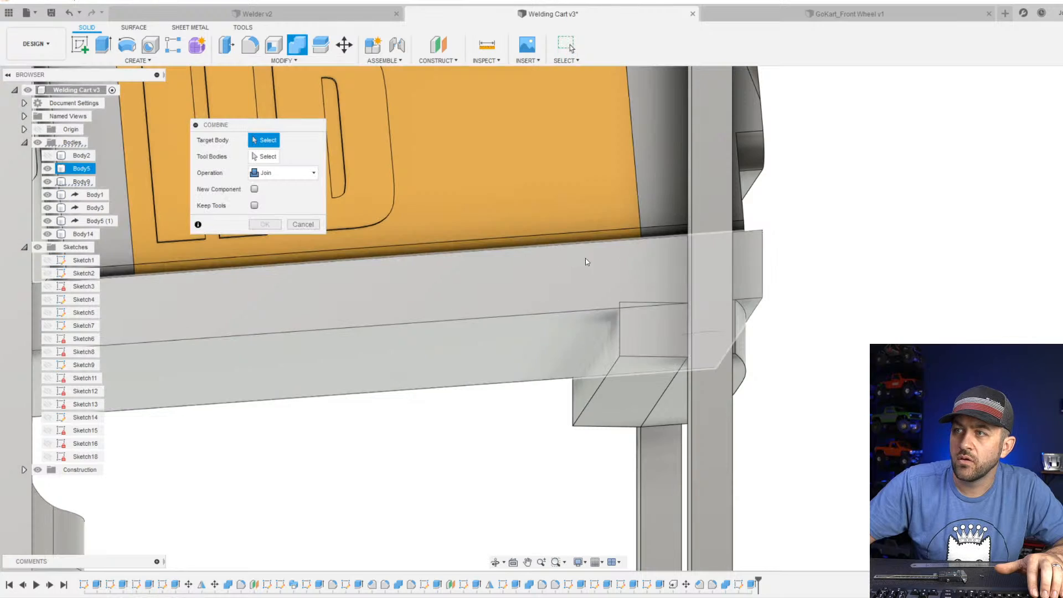
click(585, 258)
click(614, 404)
key(Return)
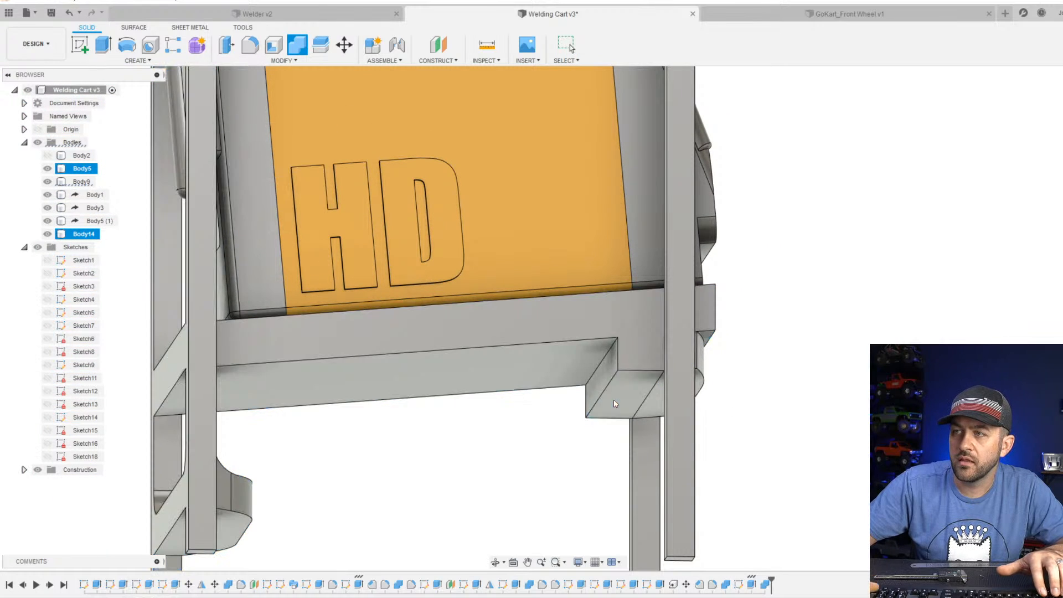
scroll(624, 360, up, 3)
shift+middle_drag(623, 352, 632, 414)
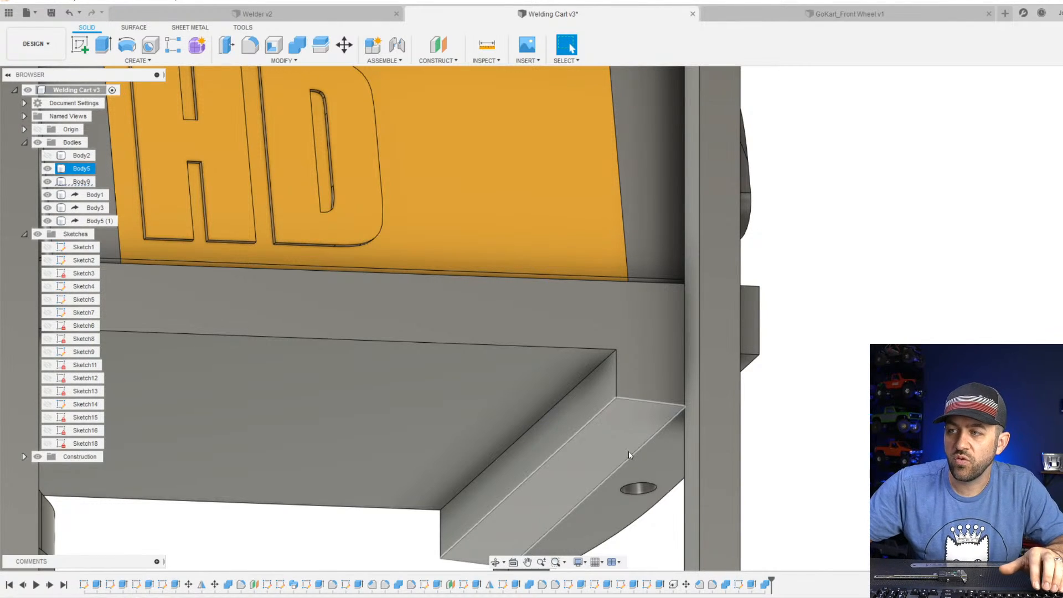
scroll(628, 451, down, 1)
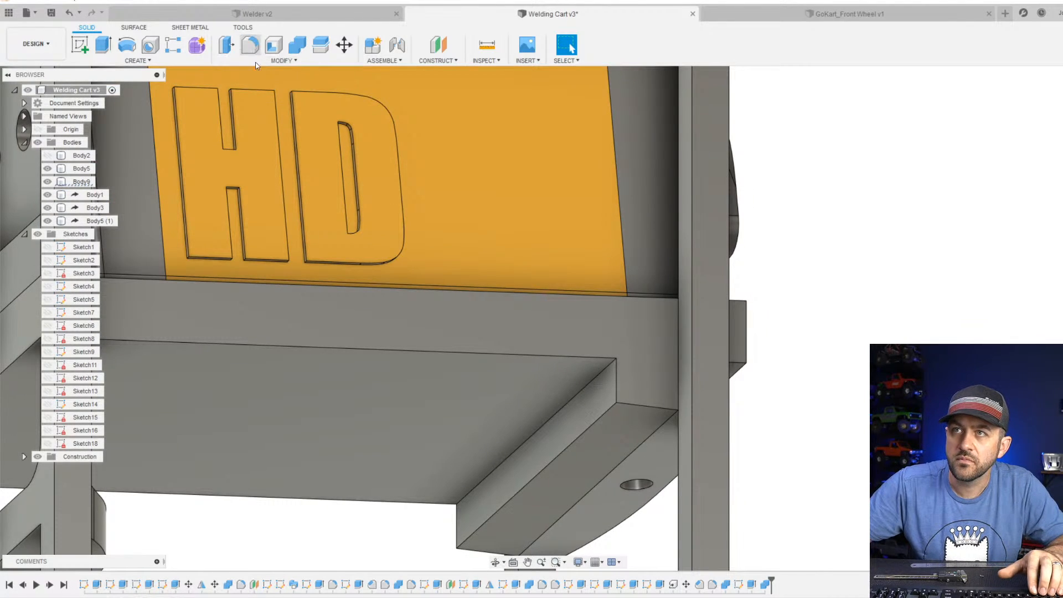
click(250, 46)
click(589, 382)
drag(590, 392, 565, 400)
scroll(564, 401, down, 5)
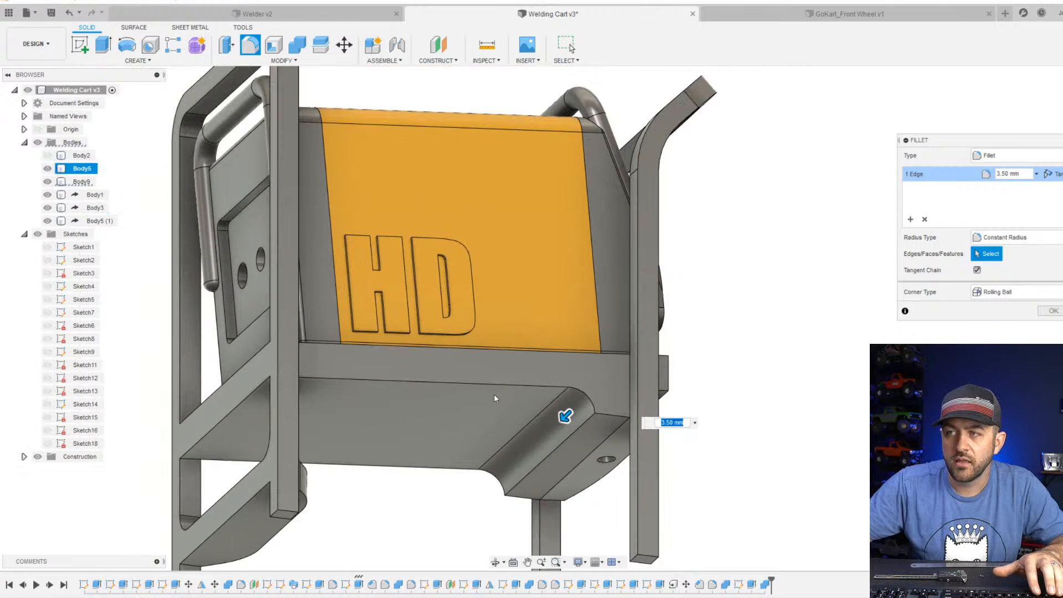
shift+middle_drag(494, 394, 479, 415)
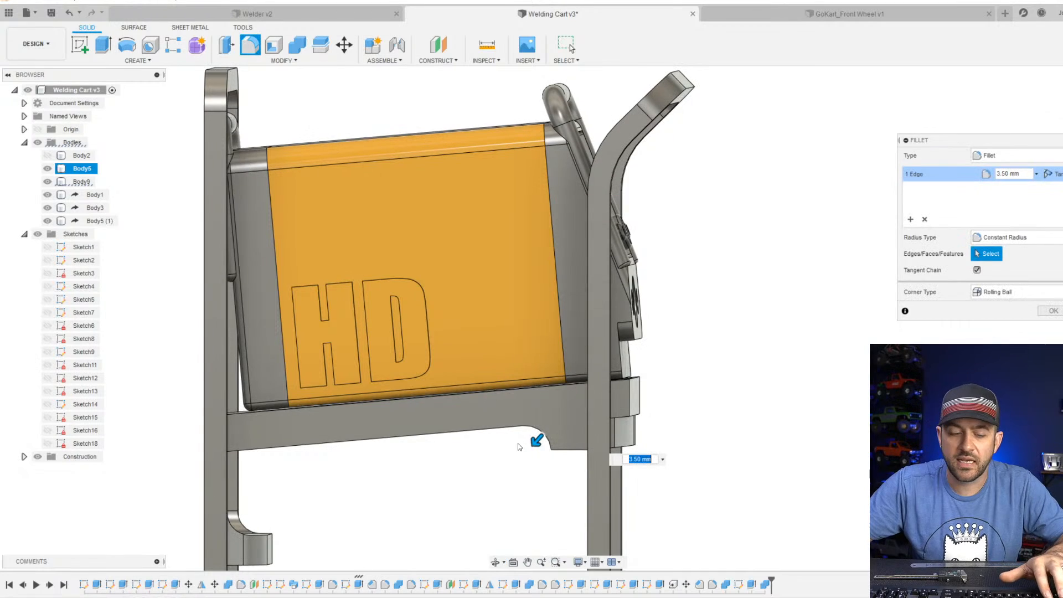
key(Escape)
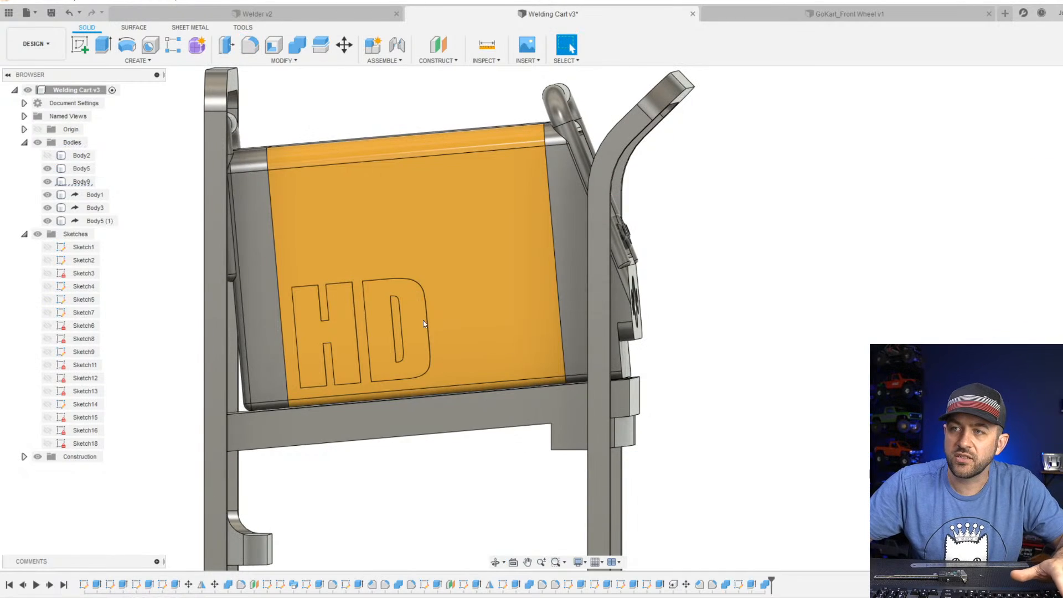
click(296, 61)
click(277, 98)
shift+middle_drag(615, 390, 588, 397)
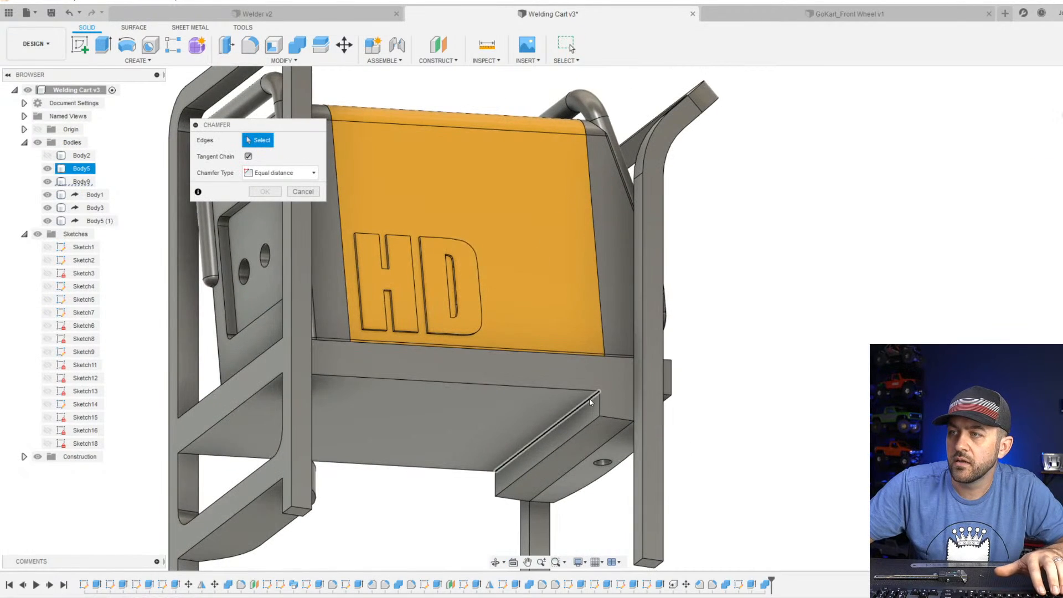
click(589, 402)
mouse_move(580, 407)
mouse_down()
mouse_move(570, 422)
mouse_move(574, 413)
mouse_up()
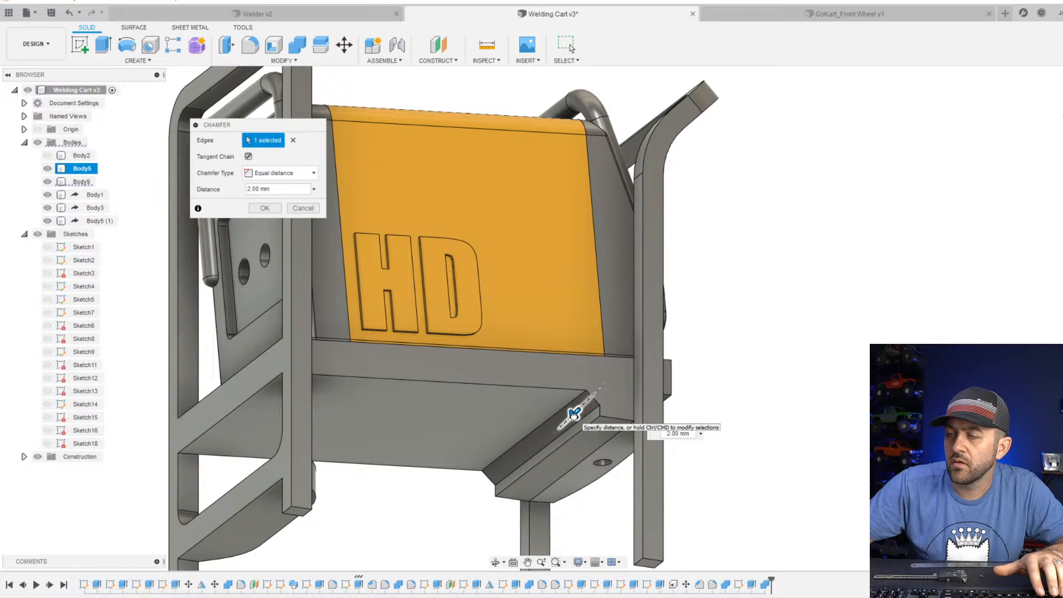
key(Return)
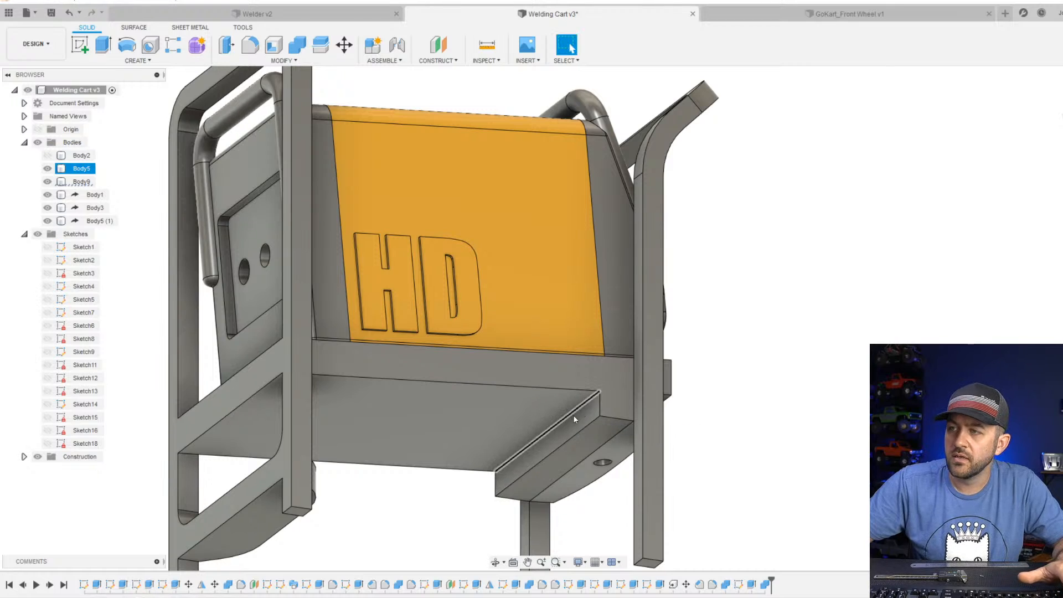
Chamfer the lower inner edge of the support block under the shelf with an equal distance of 3 mm.
click(287, 61)
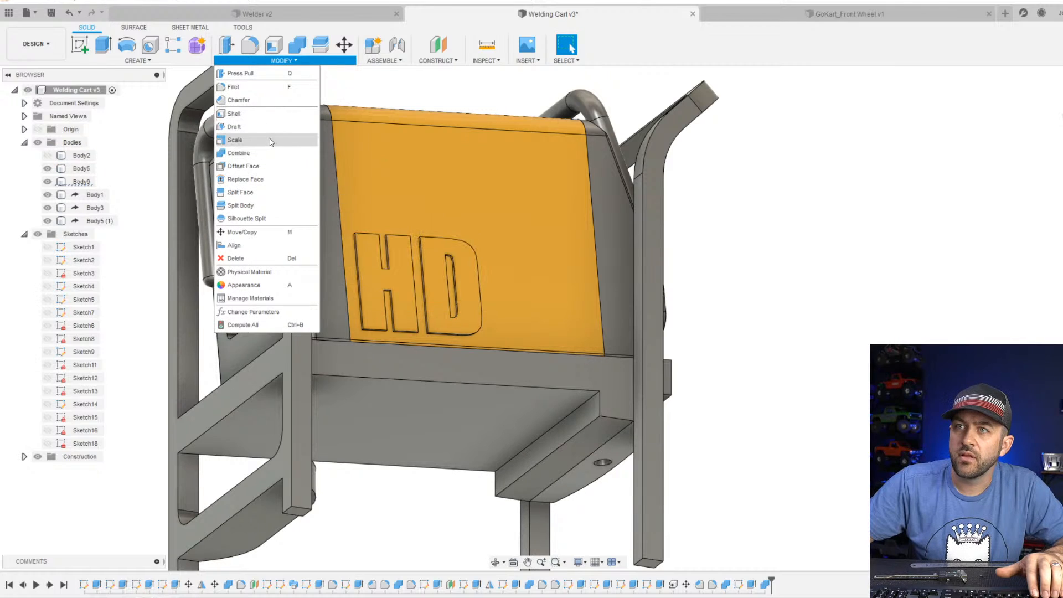
click(566, 442)
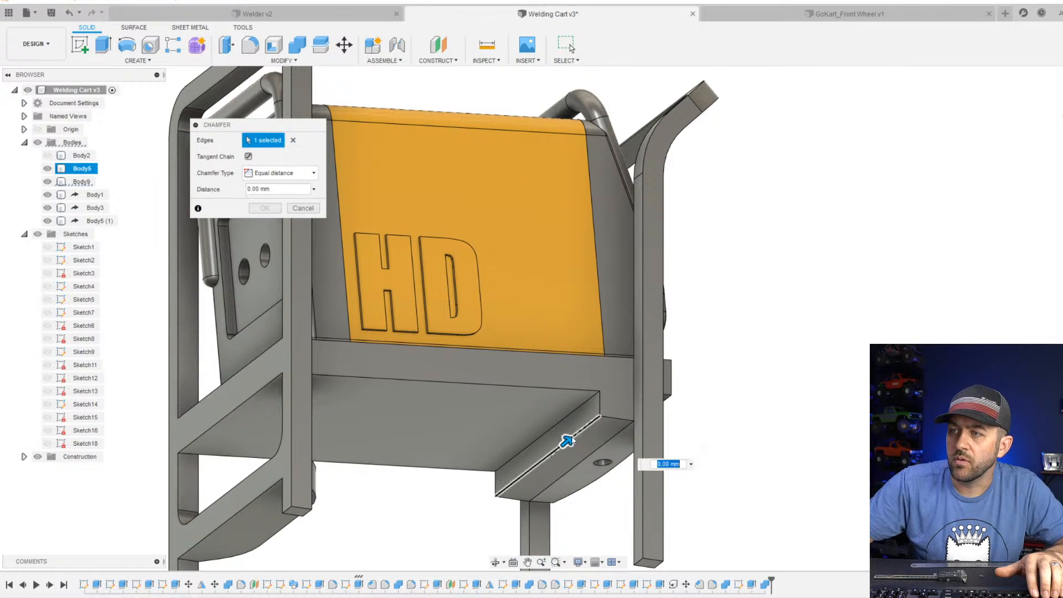
scroll(565, 442, up, 3)
drag(570, 420, 572, 416)
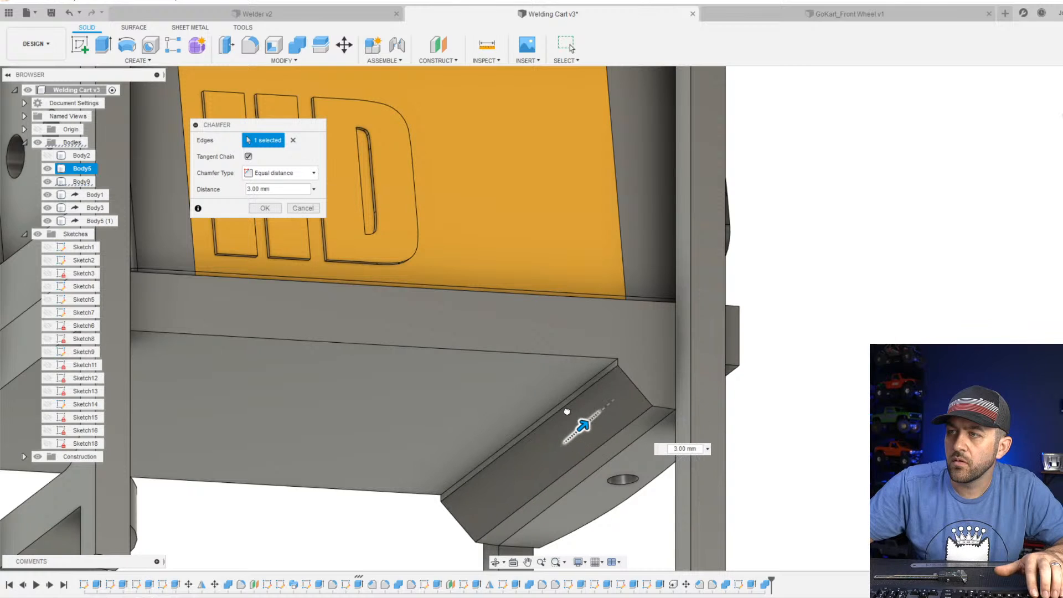
key(Return)
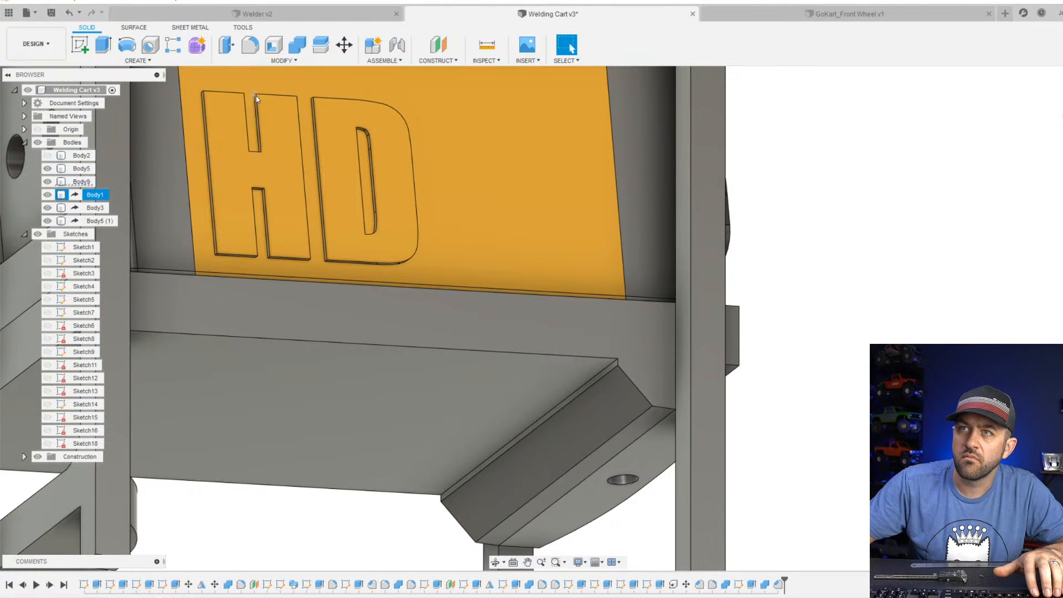
Fillet the inner corner edge where the support block meets the shelf's underside with a 4.5 mm radius.
click(254, 50)
scroll(596, 381, up, 5)
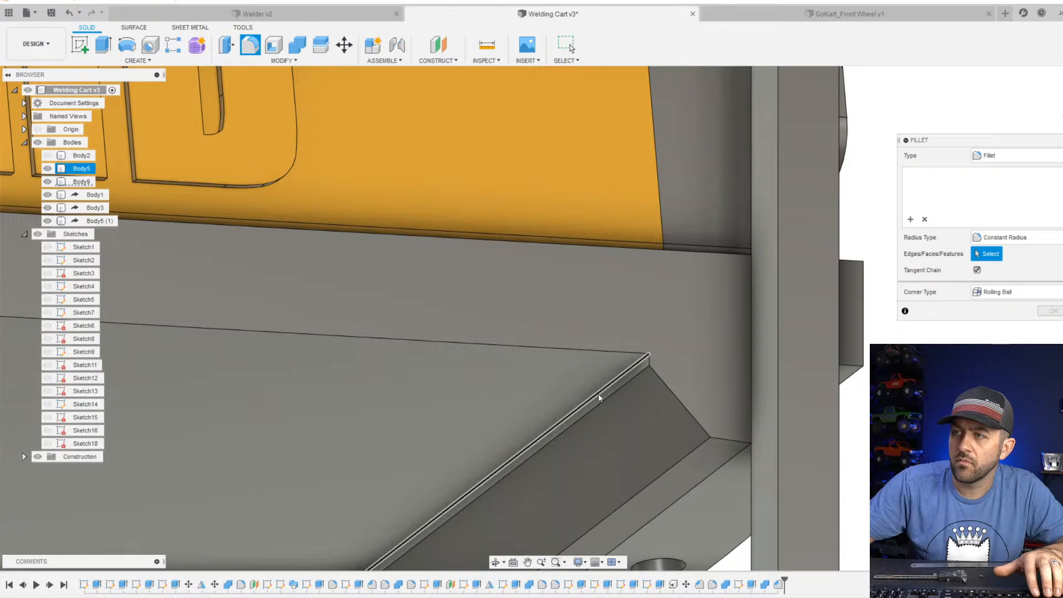
click(590, 400)
drag(590, 400, 549, 421)
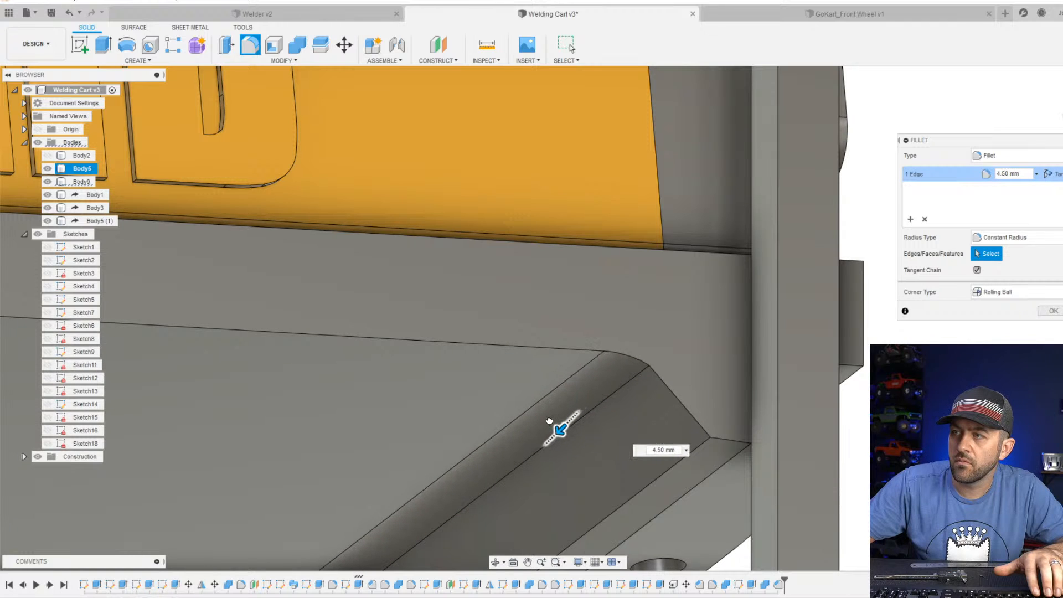
key(Return)
Examine the whole cart with the welder in place from several sides, including the sloped shelf's underside.
scroll(548, 388, down, 10)
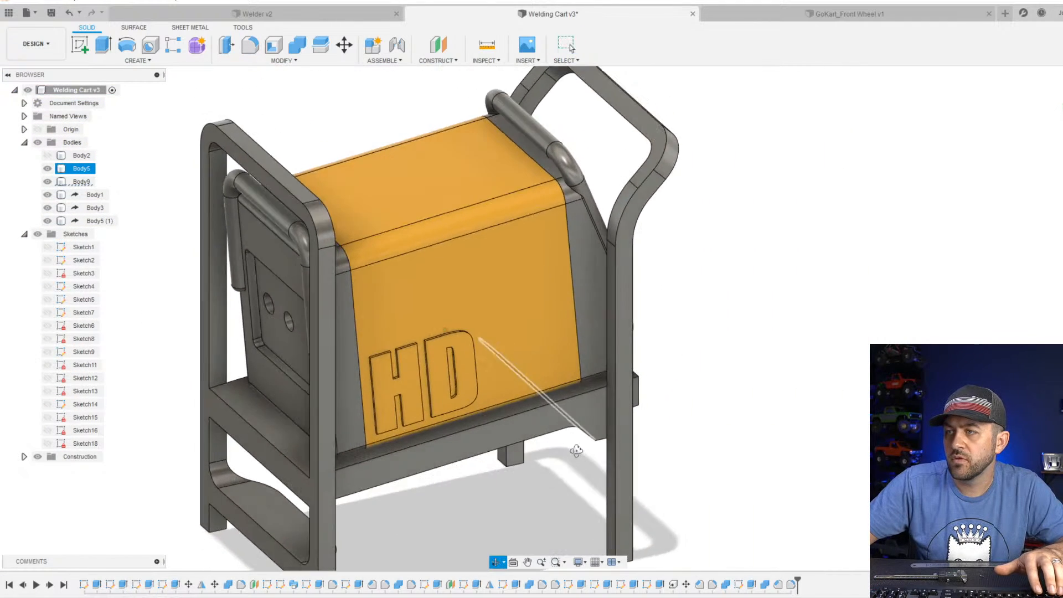
shift+middle_drag(561, 446, 500, 430)
click(567, 45)
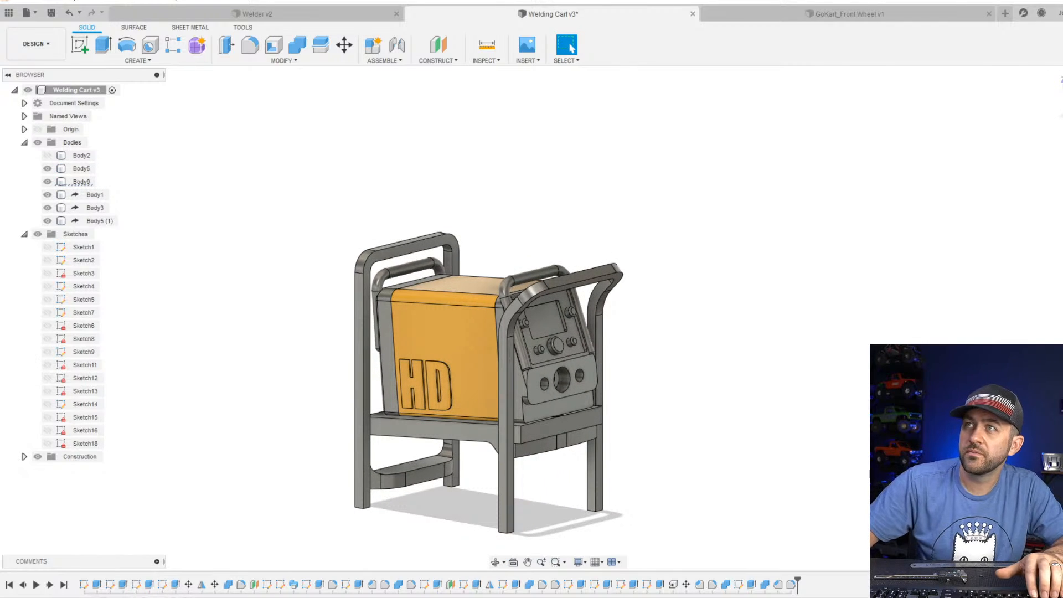
click(446, 350)
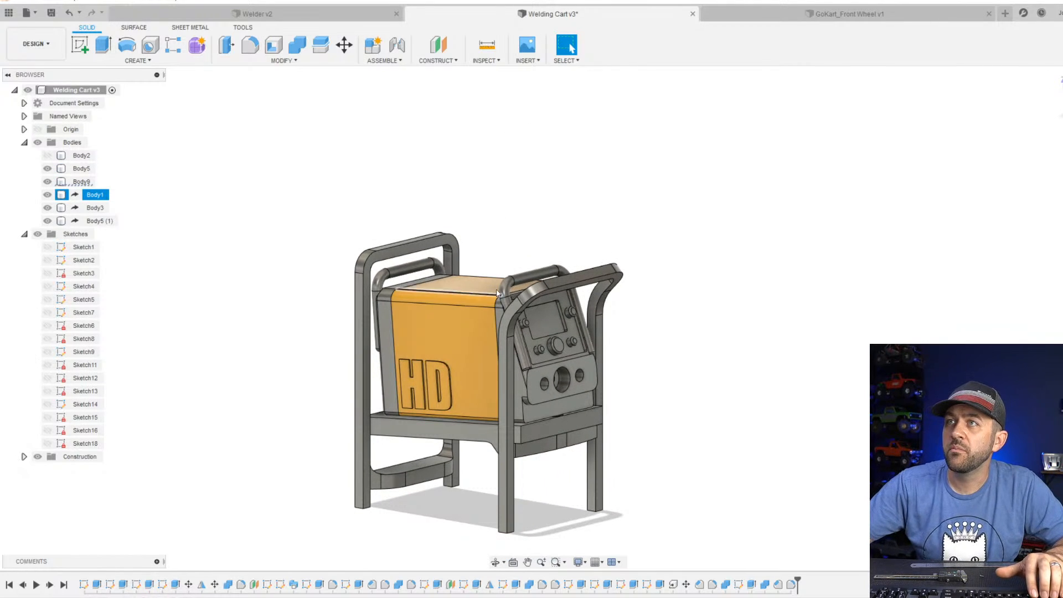
mouse_move(493, 383)
shift+middle_down()
mouse_move(525, 348)
mouse_move(487, 390)
shift+middle_up()
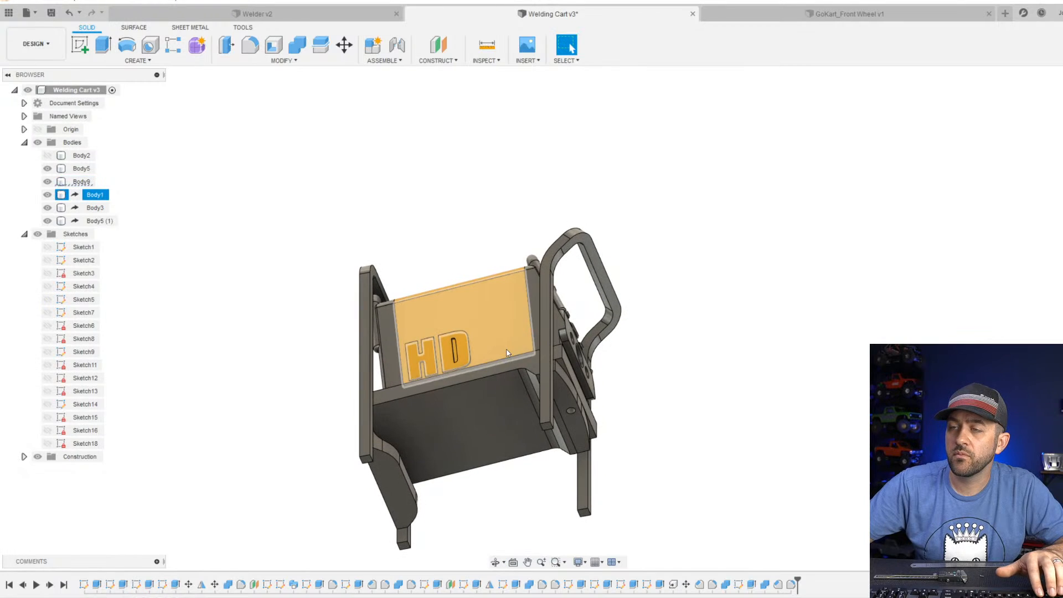
click(471, 412)
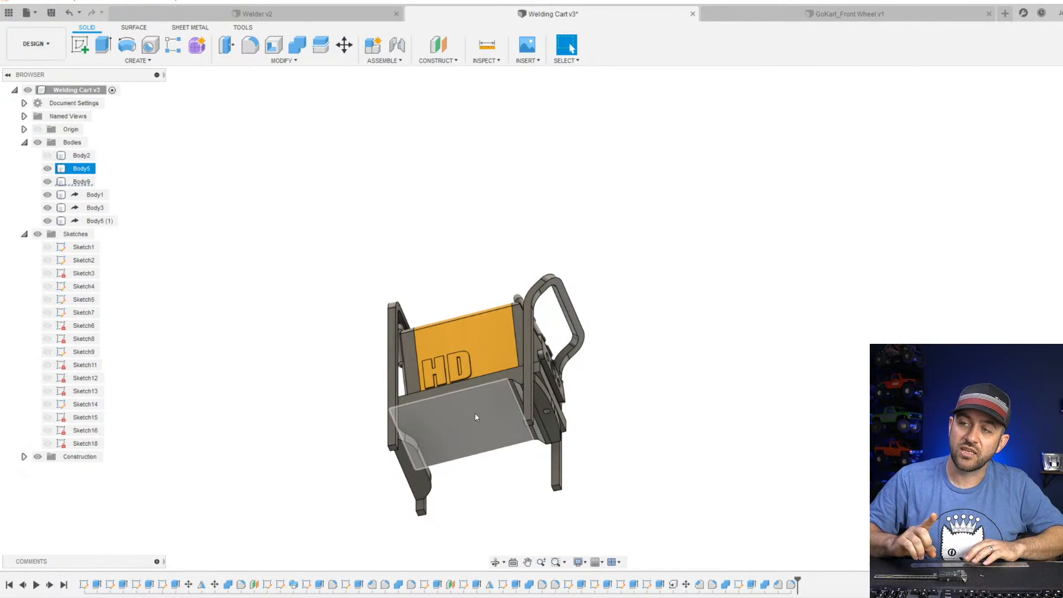
scroll(475, 417, down, 2)
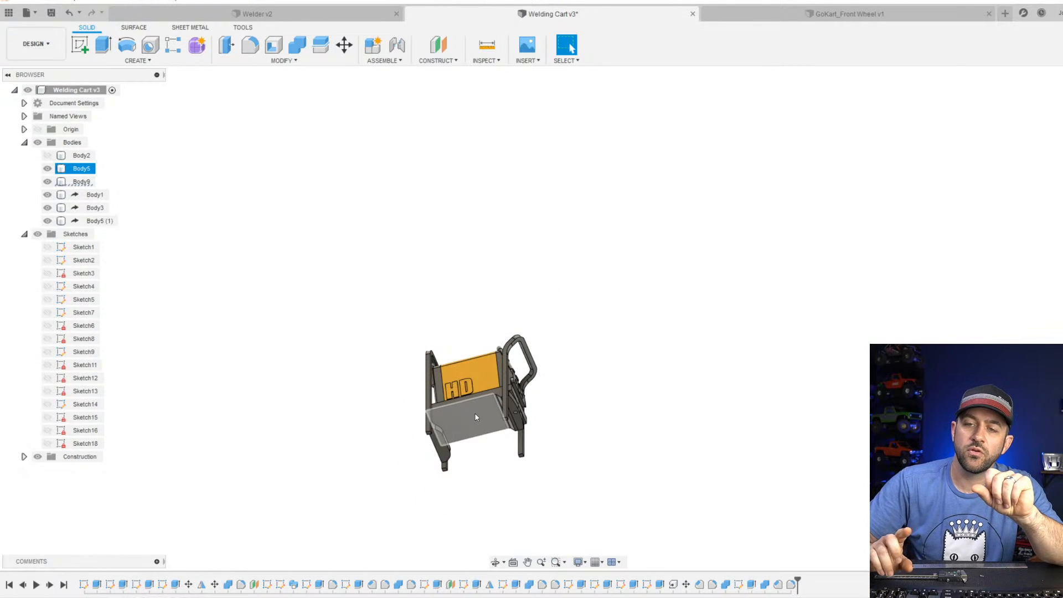
scroll(404, 415, up, 3)
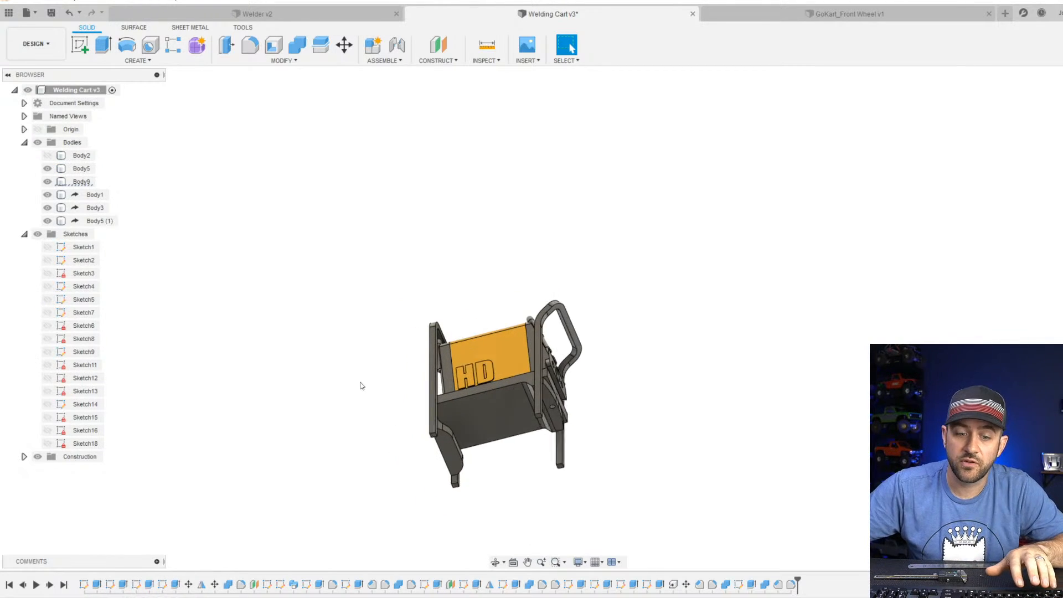
scroll(488, 434, up, 2)
shift+middle_drag(490, 437, 534, 456)
key(Escape)
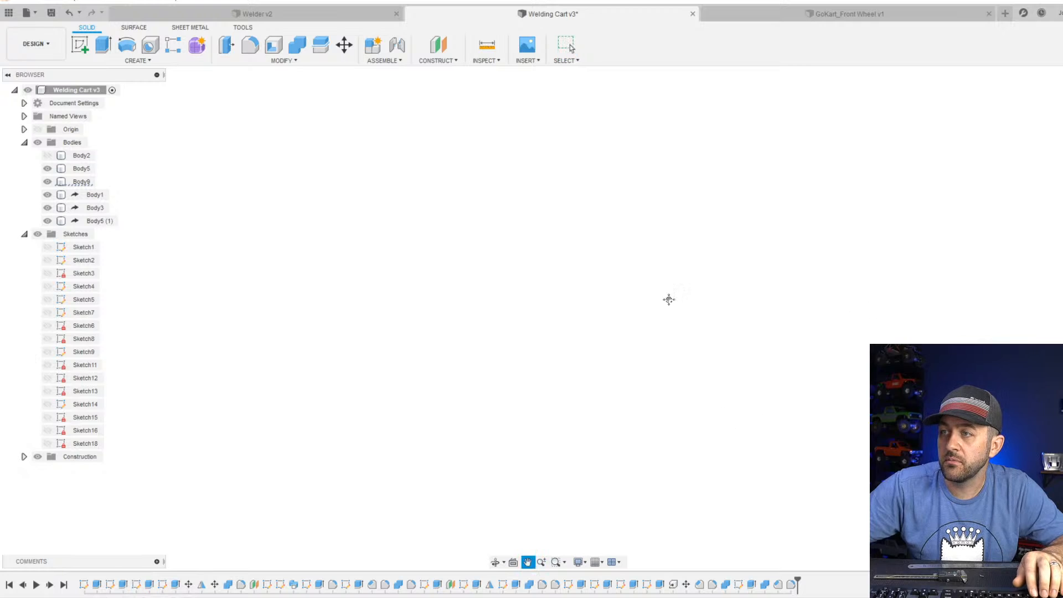
middle_drag(669, 300, 671, 410)
scroll(671, 410, down, 5)
middle_drag(658, 542, 655, 339)
scroll(648, 341, up, 2)
shift+middle_drag(652, 268, 638, 302)
scroll(639, 304, up, 4)
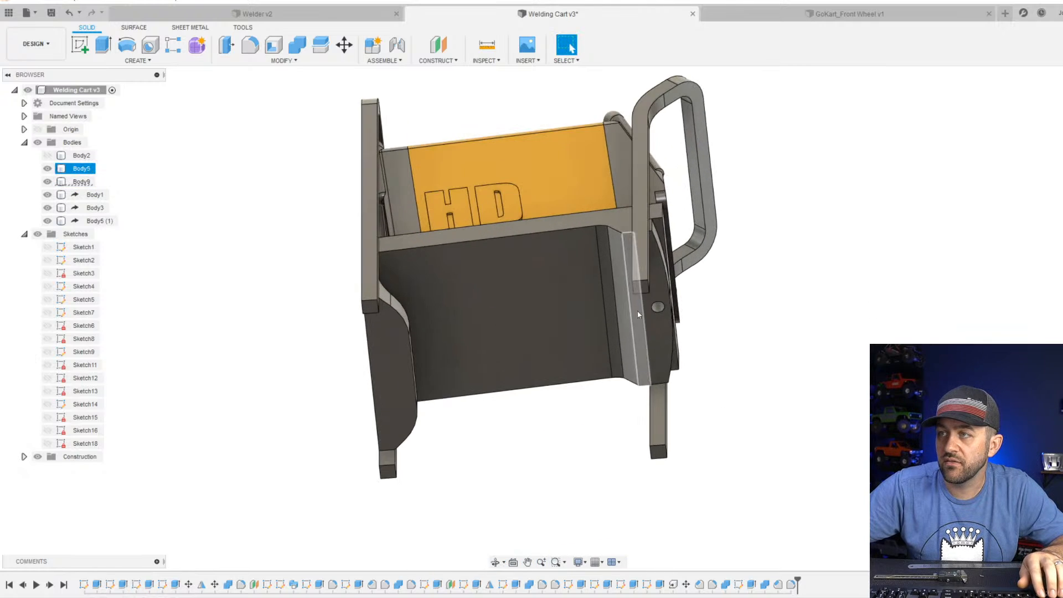
Start a sketch on the sloped shelf's underside and display the model shaded with hidden edges.
click(79, 45)
click(520, 305)
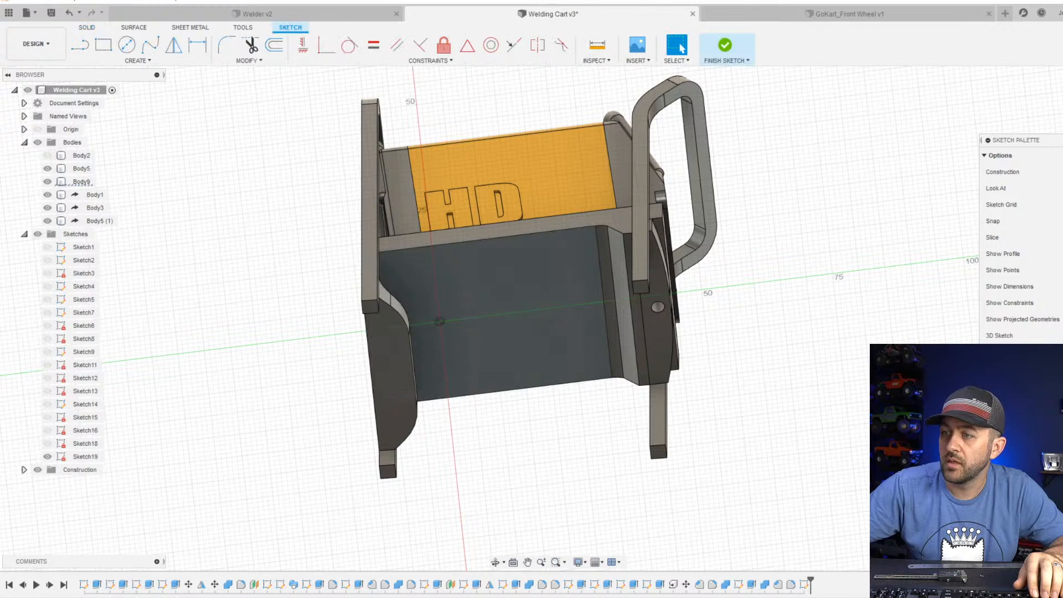
click(585, 564)
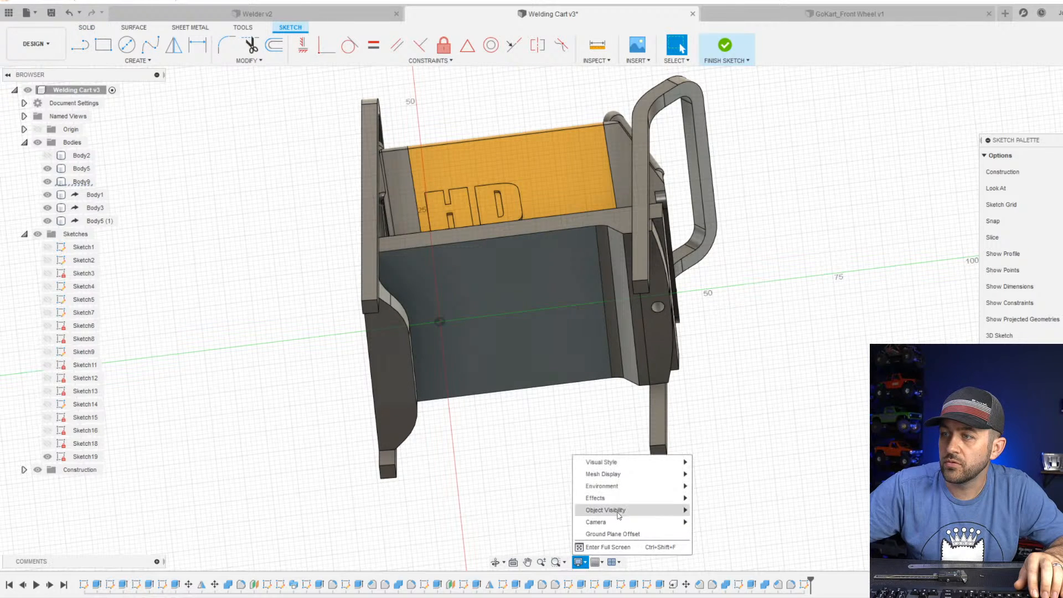
mouse_move(653, 462)
click(737, 475)
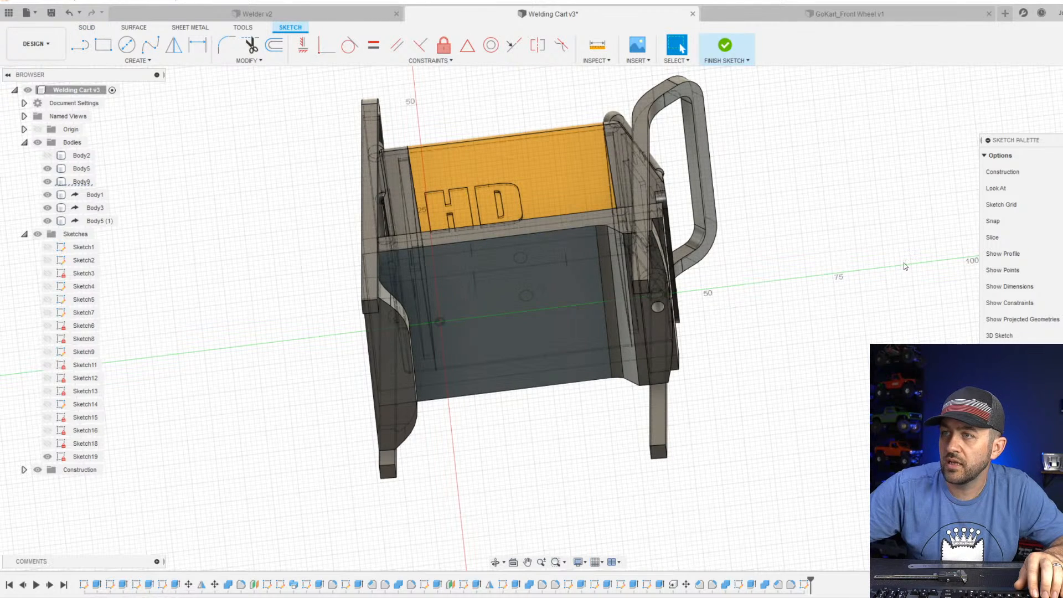
scroll(501, 437, up, 5)
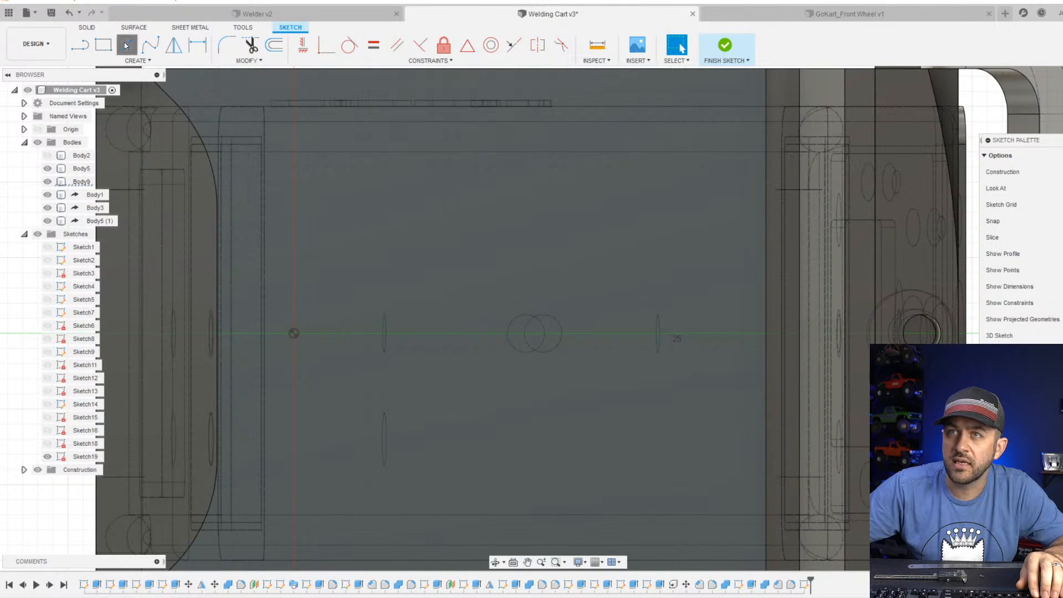
click(127, 47)
scroll(553, 307, up, 3)
key(Escape)
scroll(545, 357, down, 2)
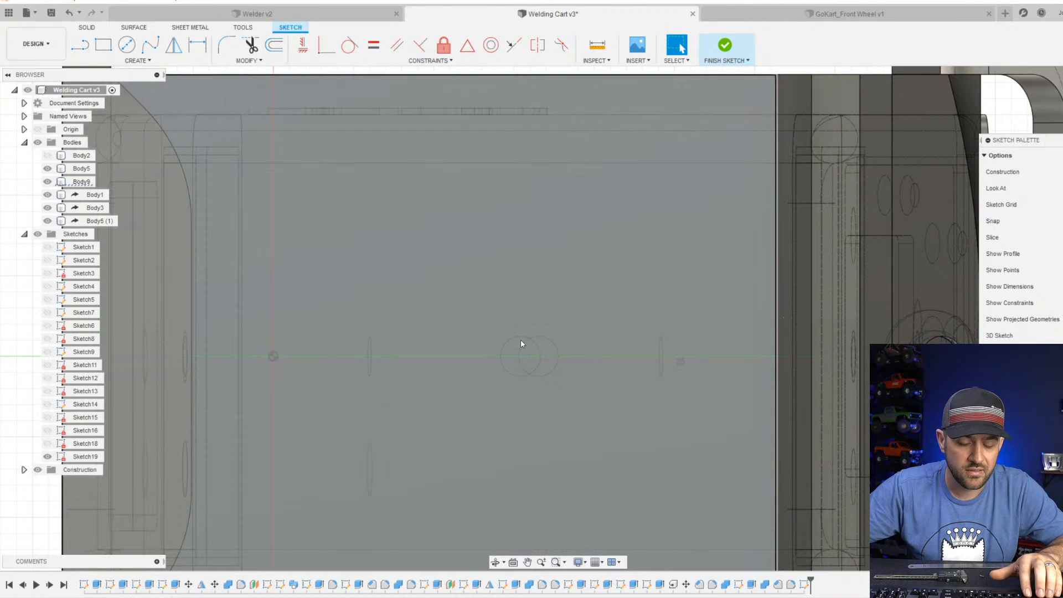
Hide the sloped shelf body and project the round hole in the welder's underside into the sketch.
scroll(520, 343, down, 2)
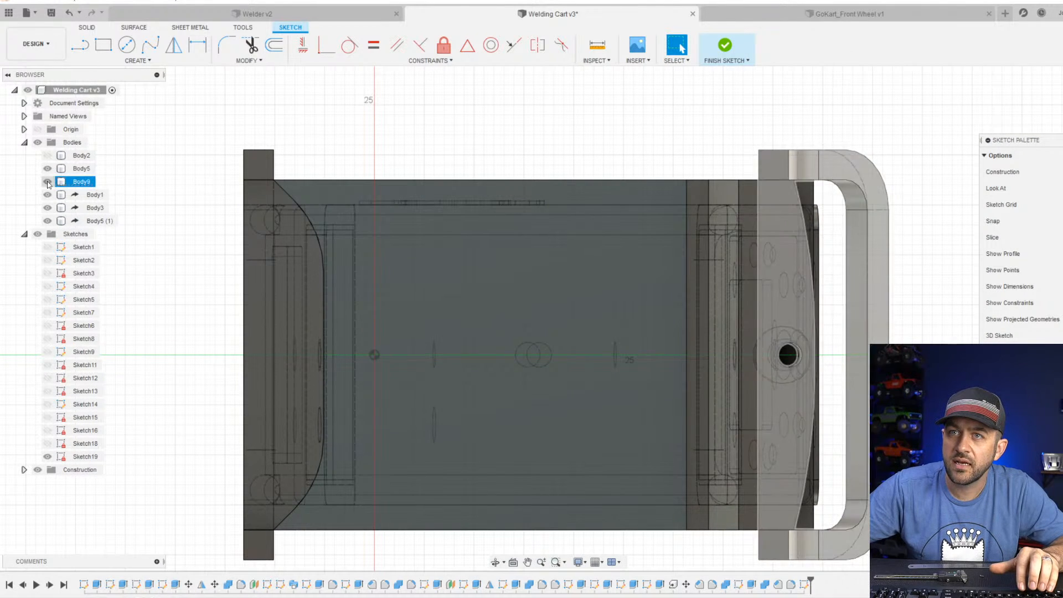
click(47, 168)
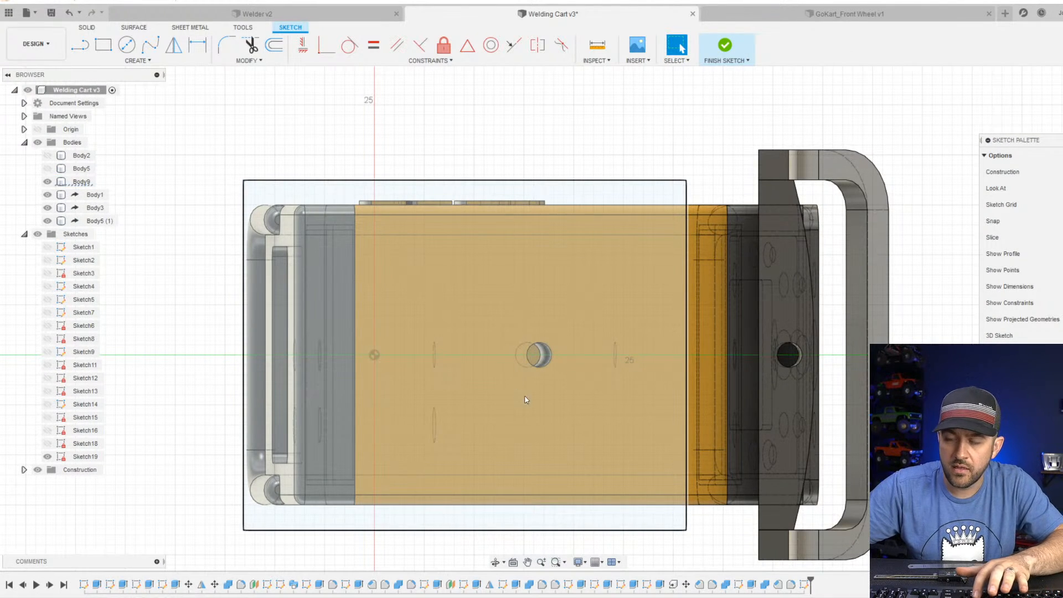
key(p)
click(534, 390)
scroll(576, 354, up, 3)
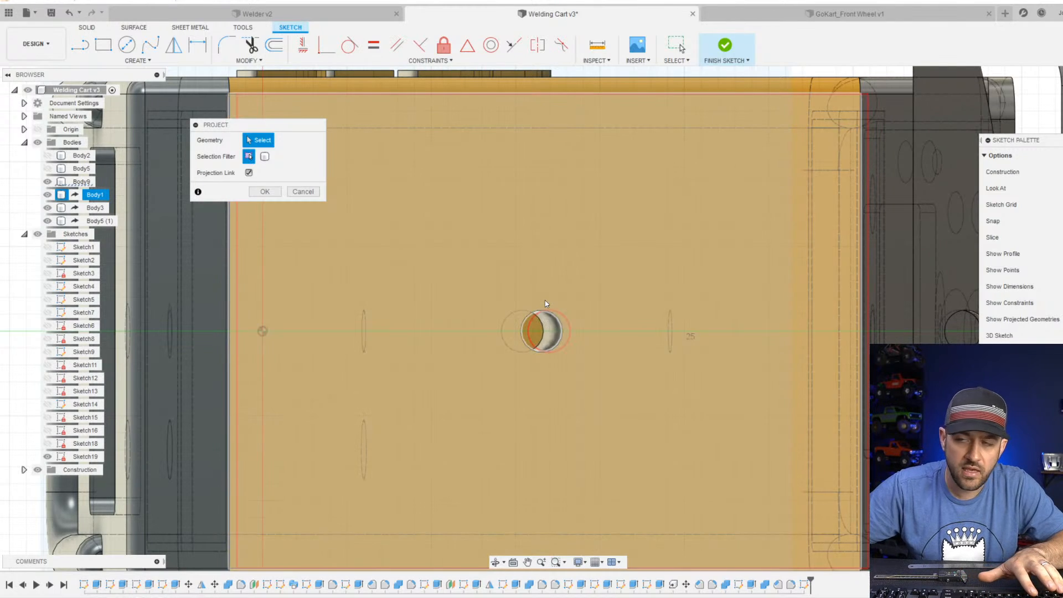
shift+middle_drag(545, 300, 558, 342)
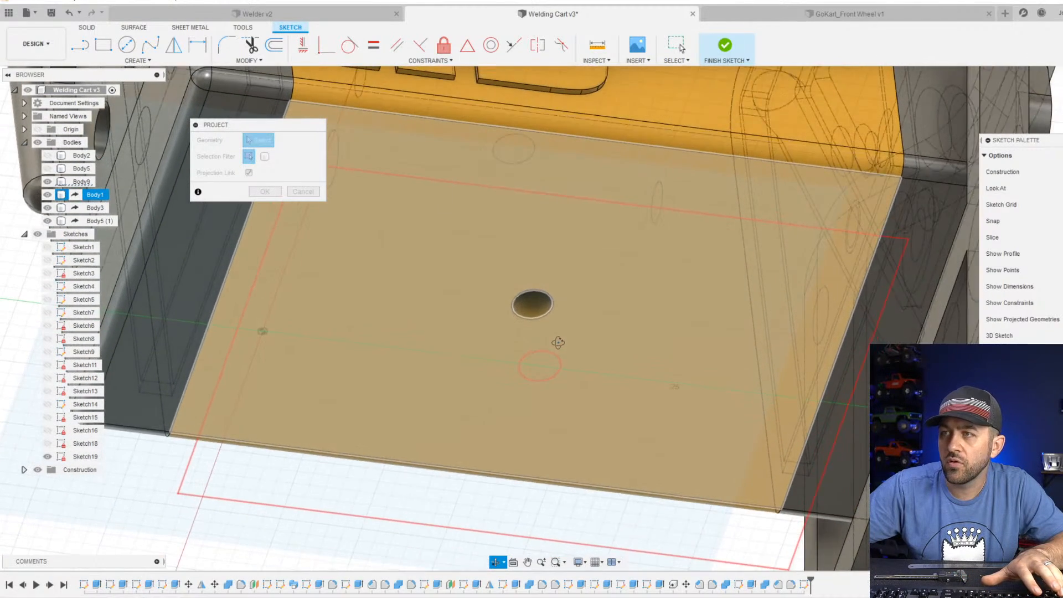
key(Return)
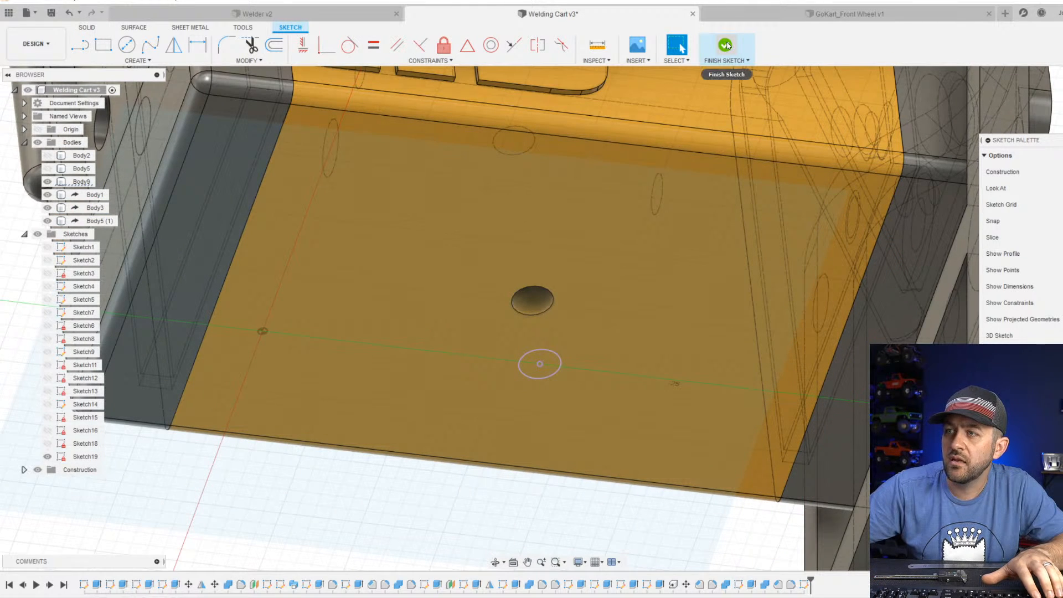
Draw a circle concentric with the projected welder hole, set its diameter to 3.5 mm, and finish the sketch.
click(127, 45)
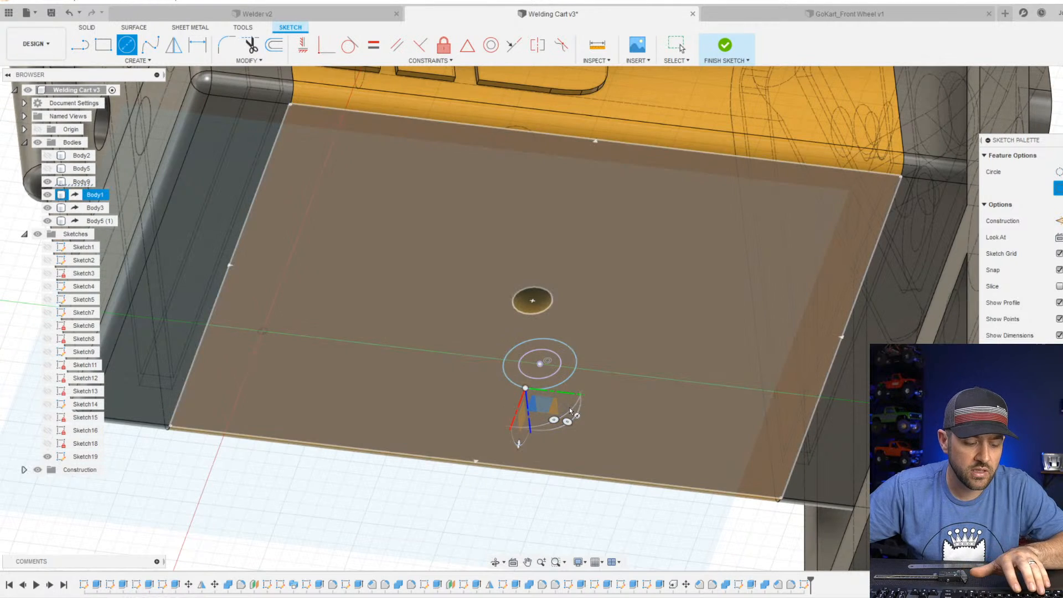
key(d)
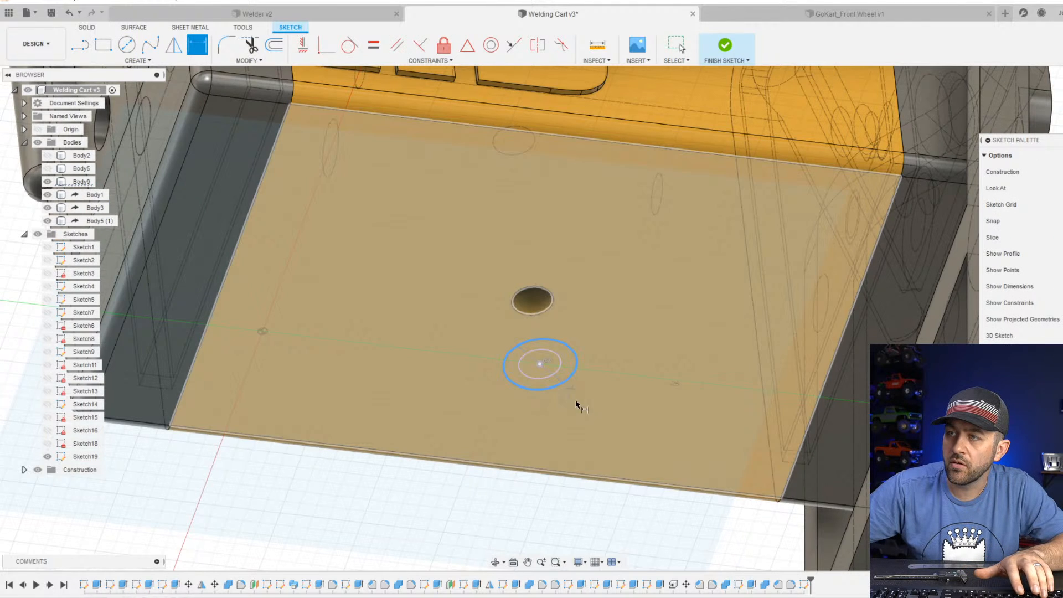
click(583, 408)
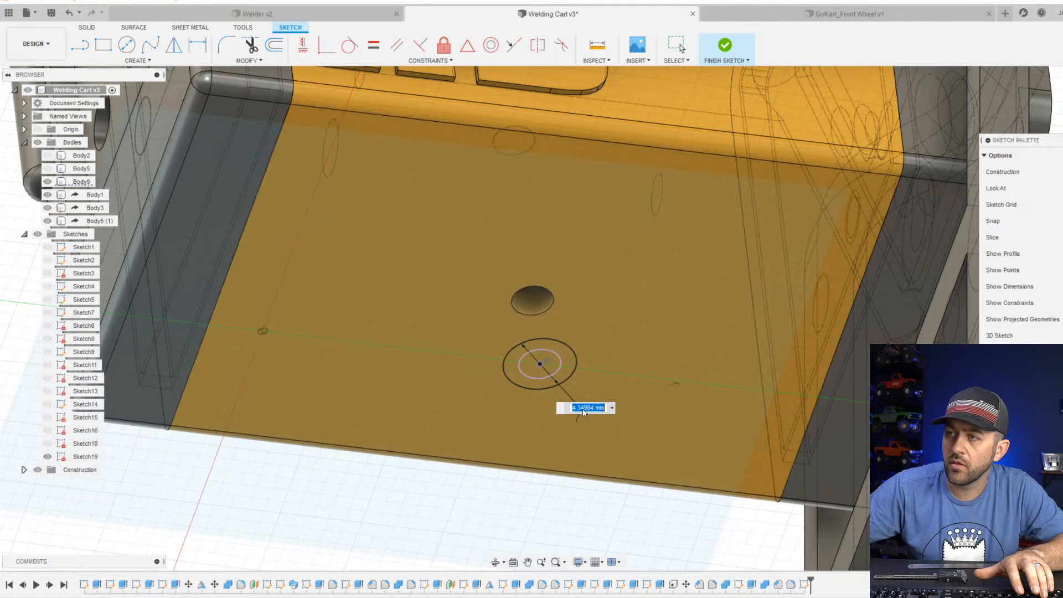
text(3.2)
key(Return)
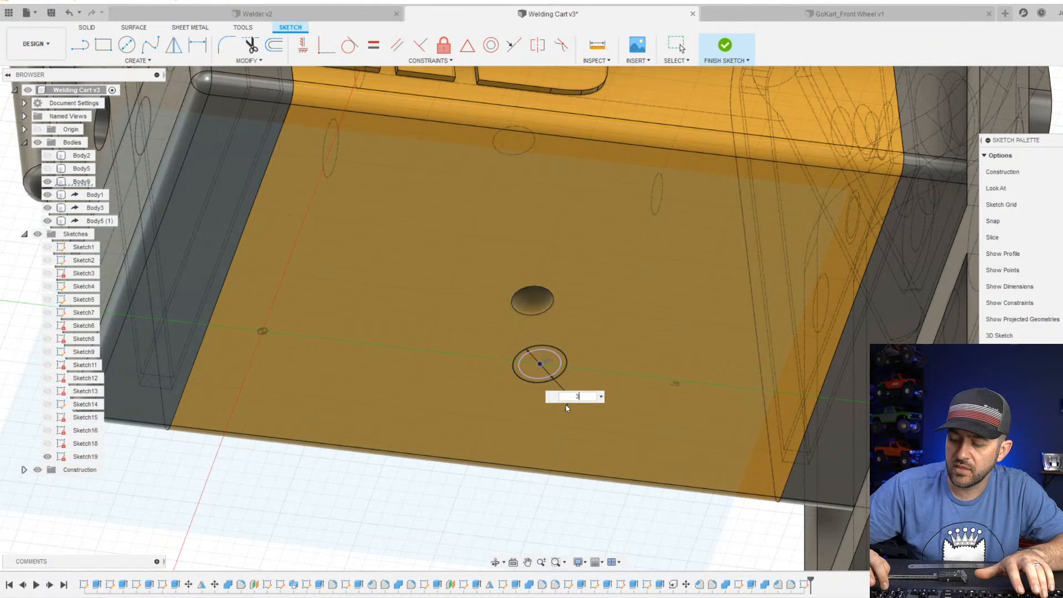
key(Return)
double_click(565, 406)
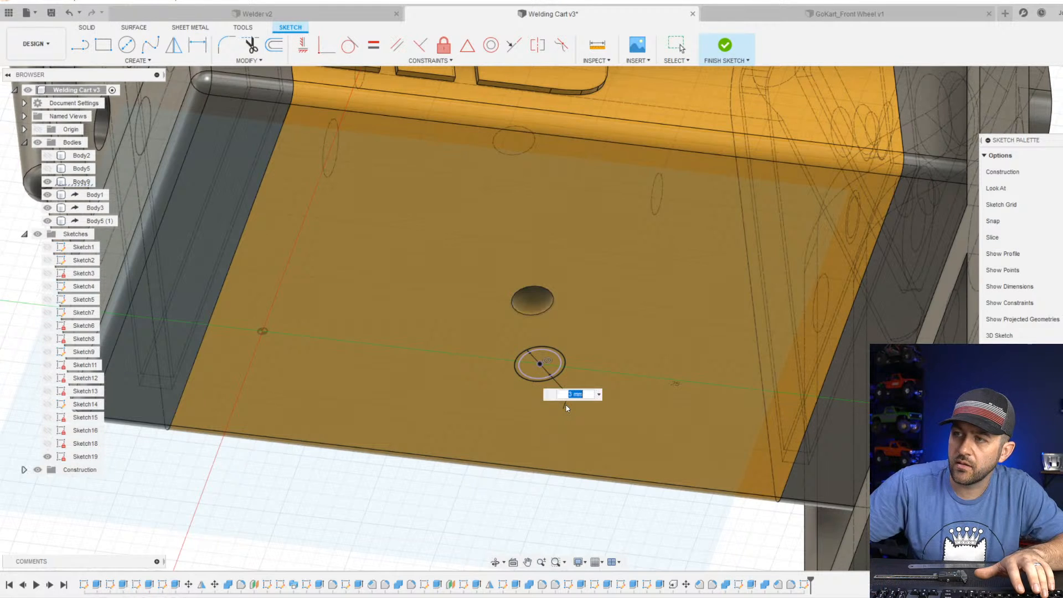
text(3)
key(Return)
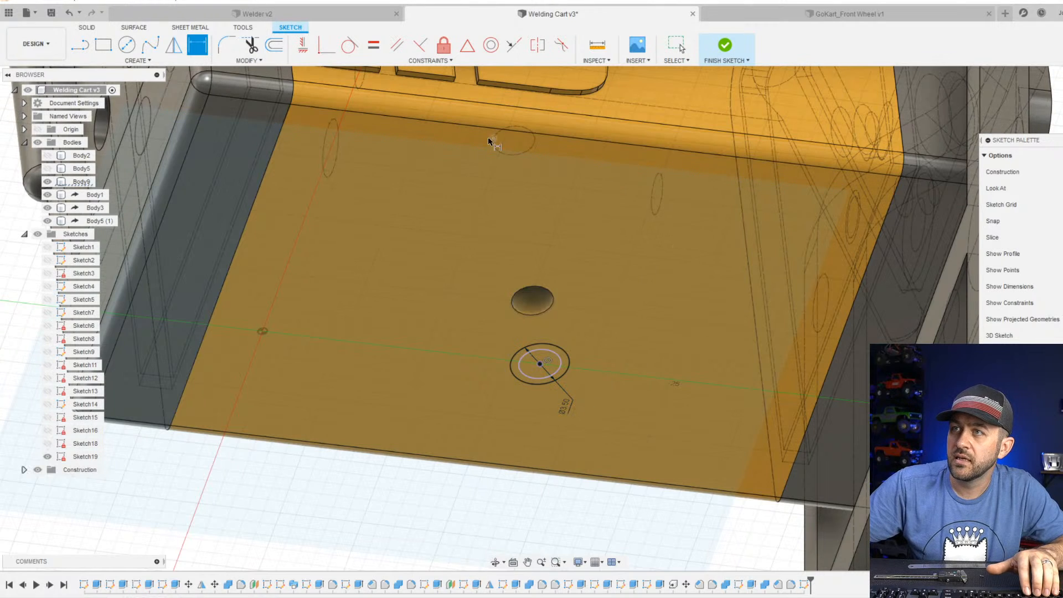
click(725, 47)
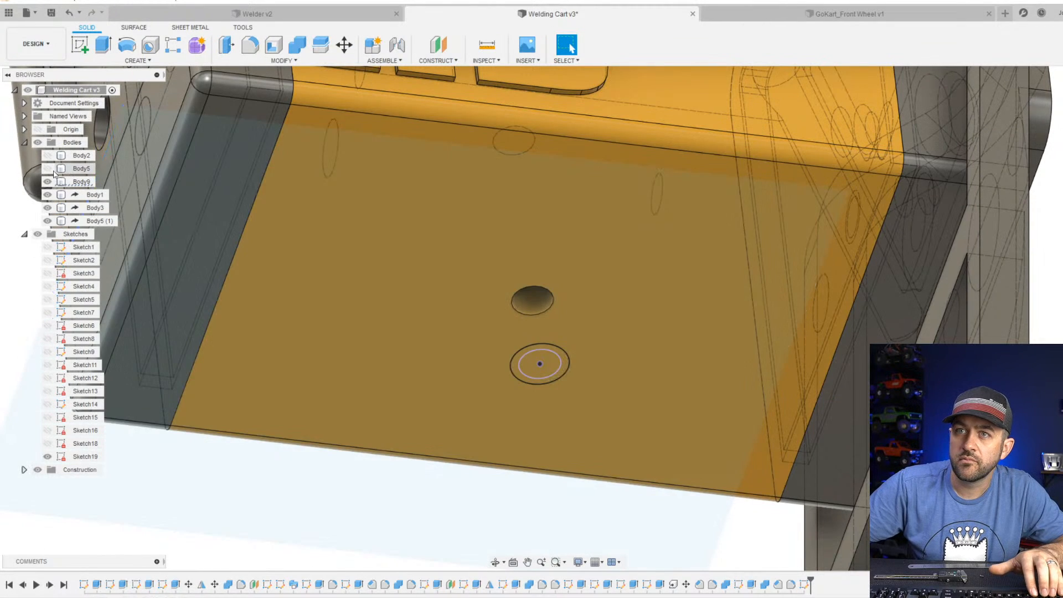
Show the sloped shelf body and cut both concentric circle profiles 5 mm up through the shelf.
click(48, 168)
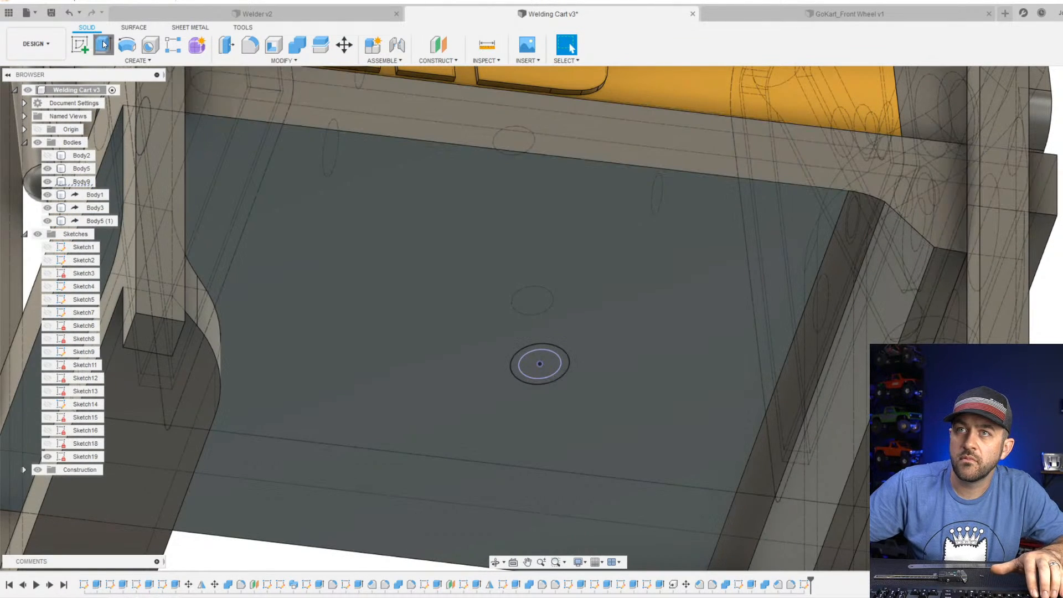
click(103, 45)
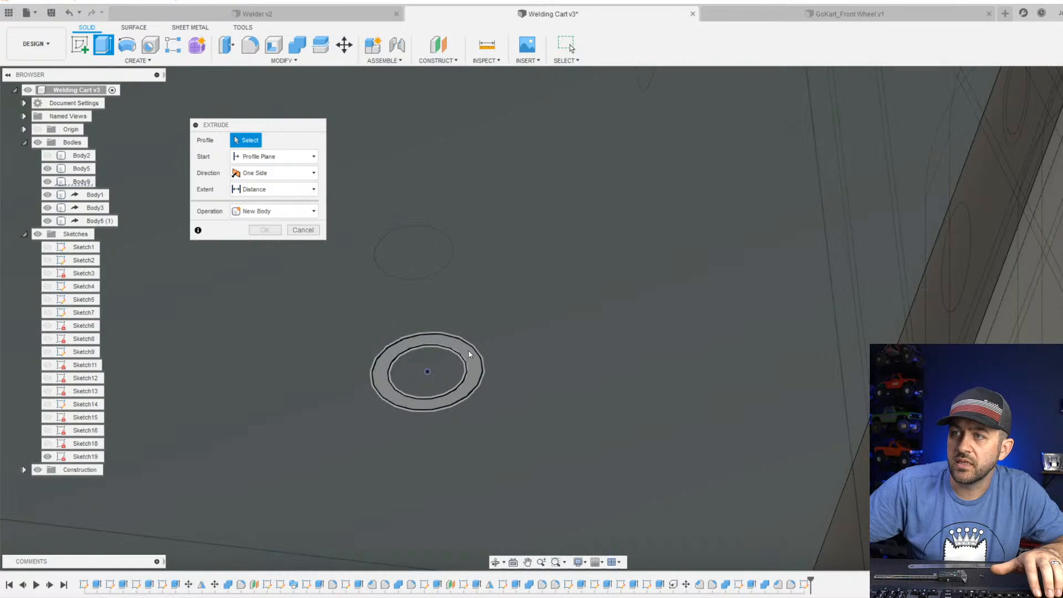
click(462, 375)
shift+middle_drag(462, 377, 477, 387)
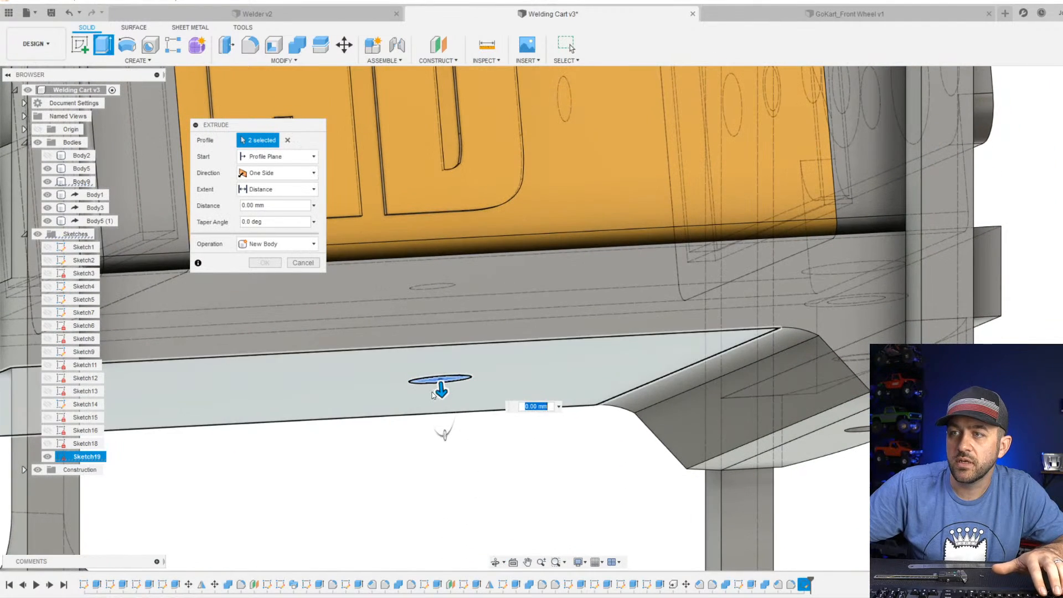
drag(441, 392, 443, 292)
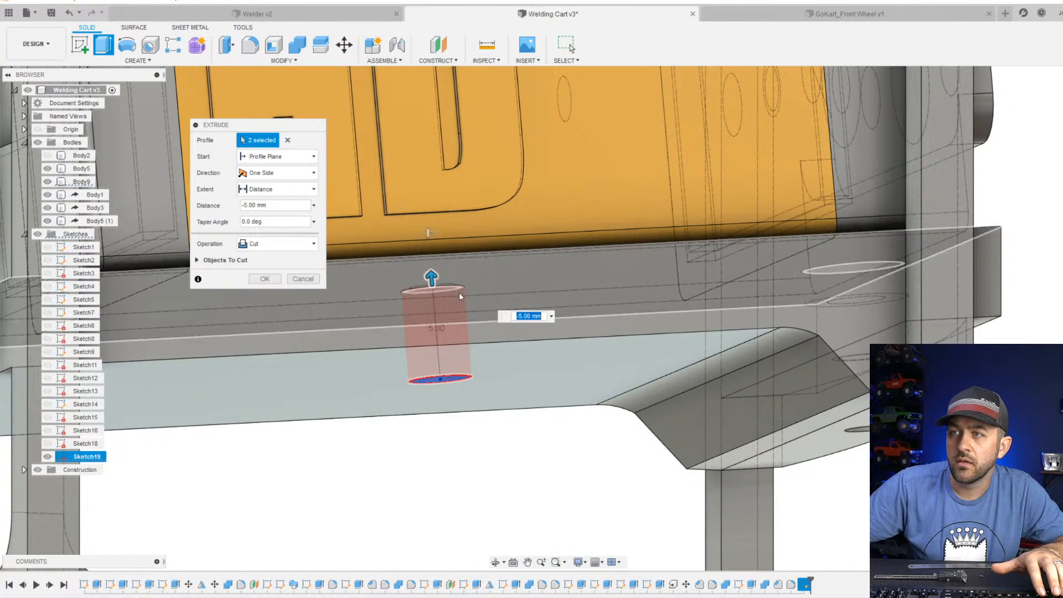
shift+middle_drag(459, 292, 427, 232)
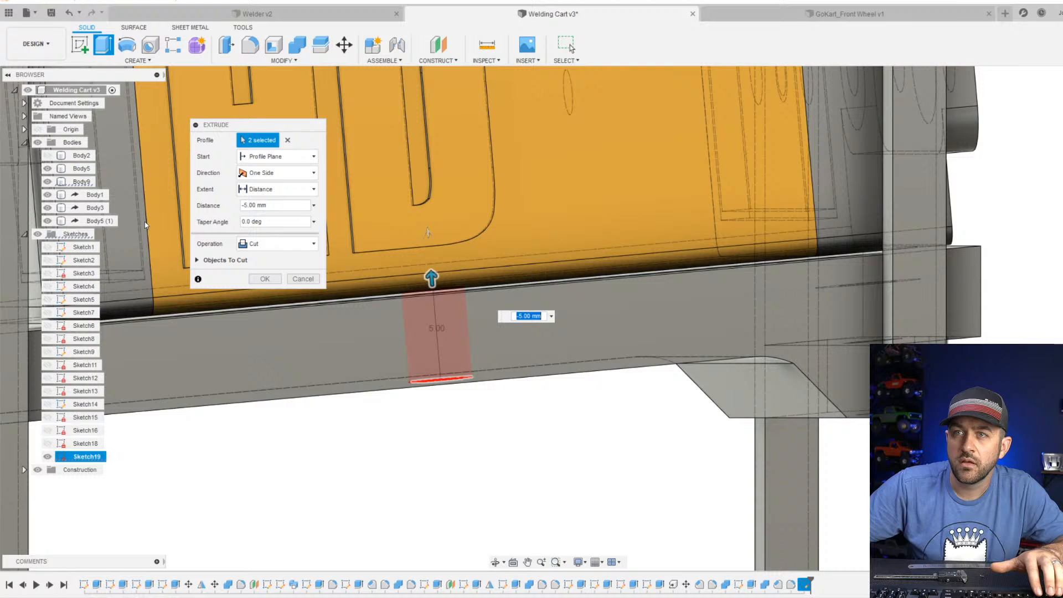
click(205, 260)
click(265, 314)
Display the model shaded with visible edges only.
scroll(429, 353, down, 3)
shift+middle_drag(428, 353, 603, 539)
scroll(515, 313, down, 3)
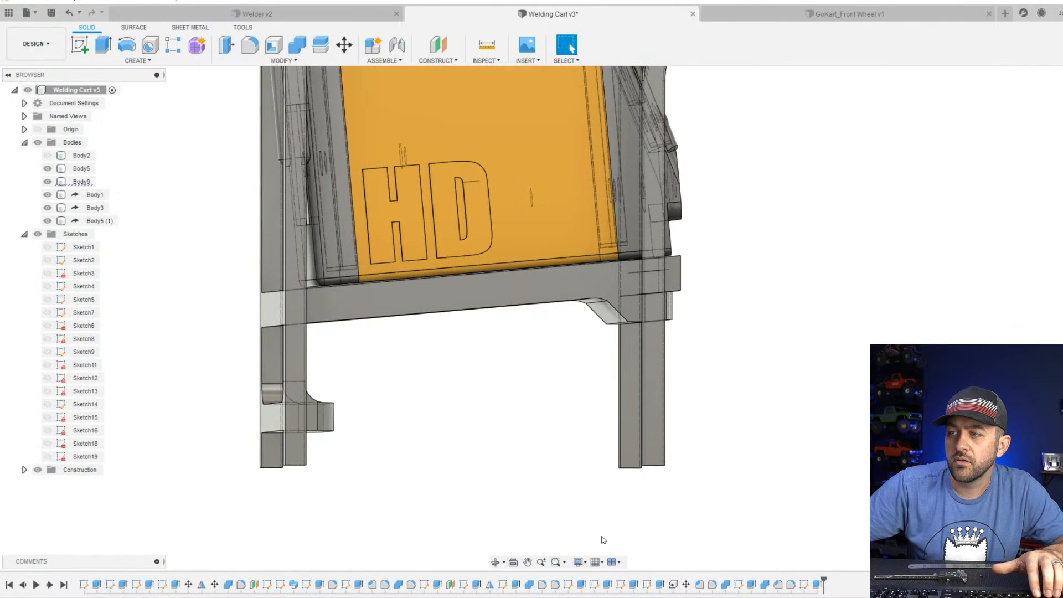
click(577, 562)
mouse_move(679, 464)
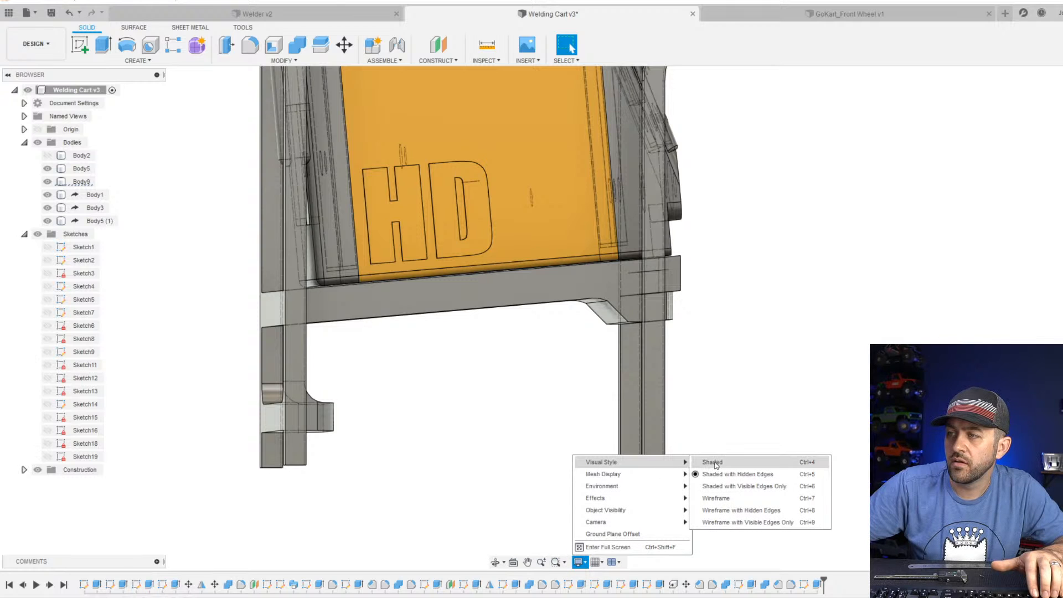
click(722, 484)
Show the hidden lower base body with its casters beneath the cart frame.
scroll(539, 313, down, 2)
shift+middle_drag(539, 314, 438, 405)
shift+middle_drag(519, 403, 407, 385)
scroll(404, 384, down, 1)
scroll(400, 351, up, 4)
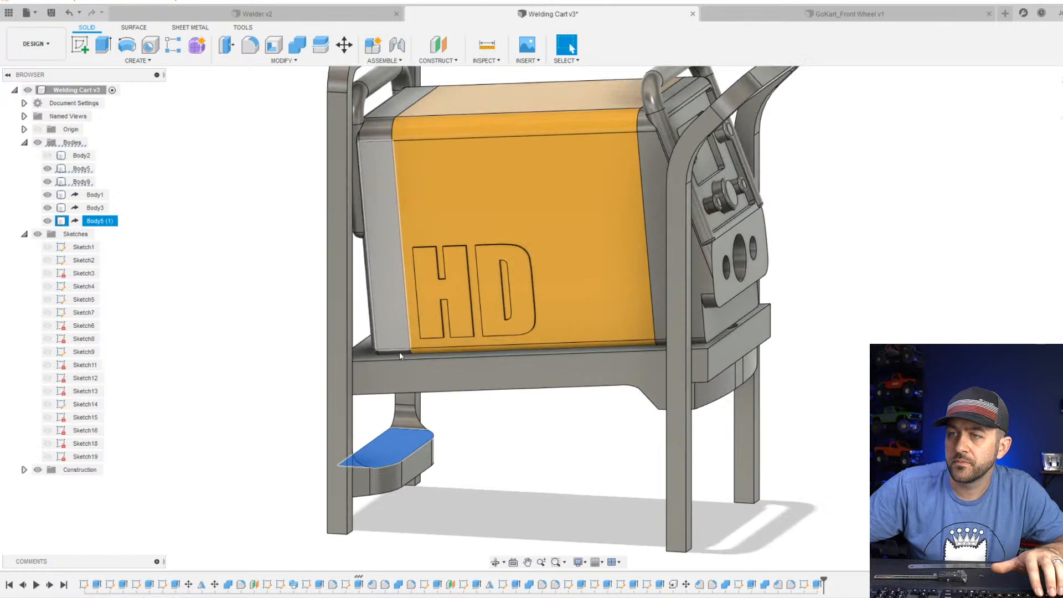
shift+middle_drag(577, 487, 563, 506)
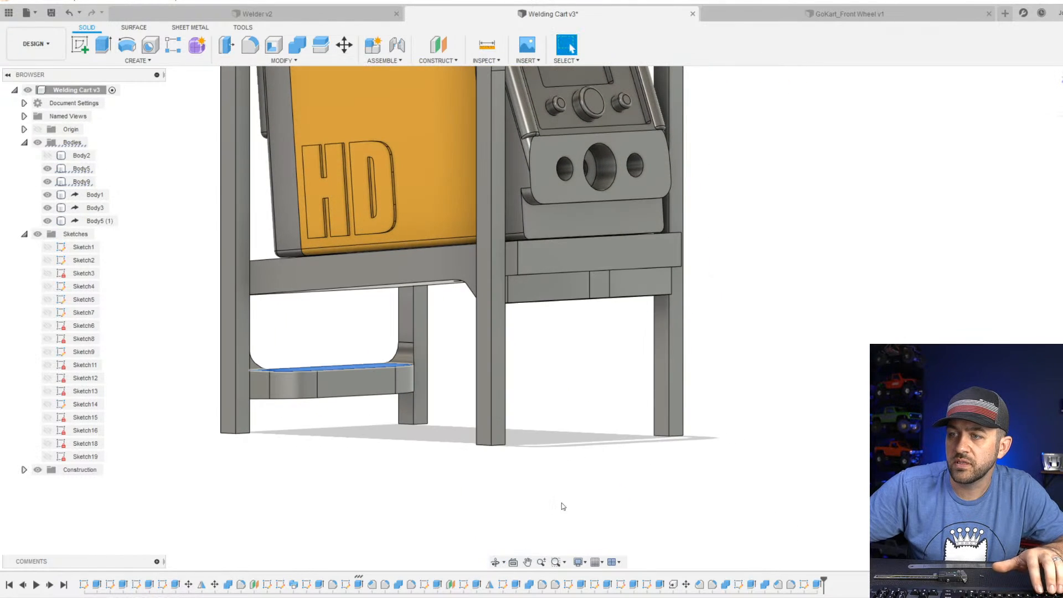
click(49, 156)
scroll(507, 370, down, 2)
scroll(506, 367, up, 3)
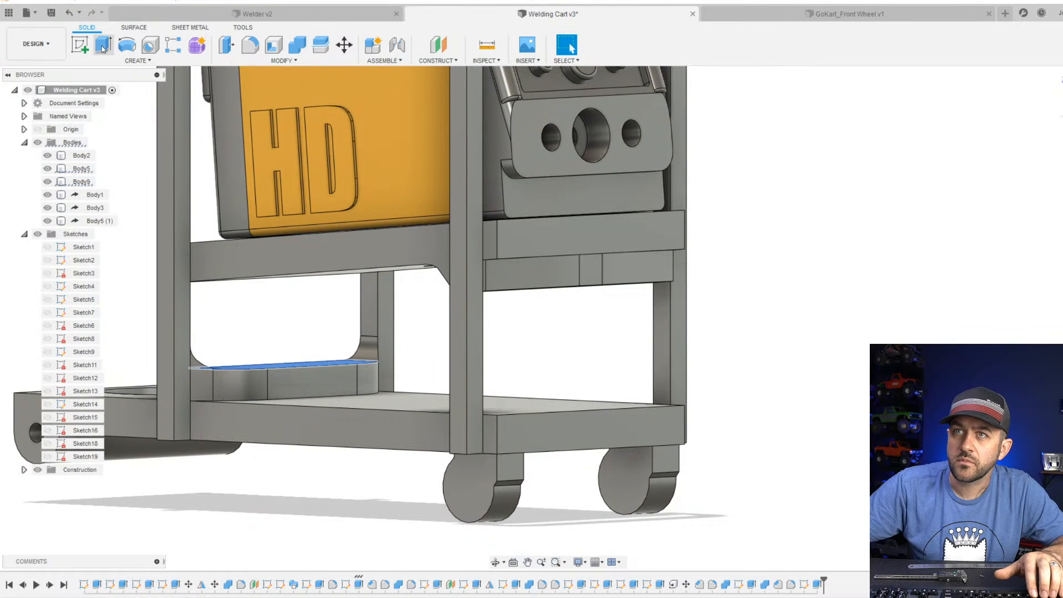
click(80, 44)
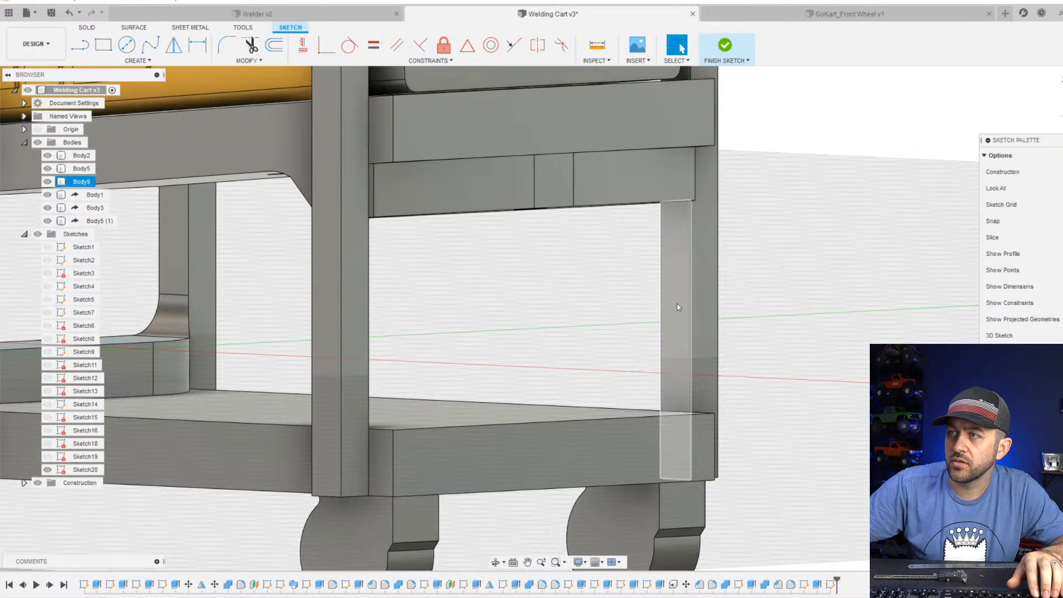
click(652, 368)
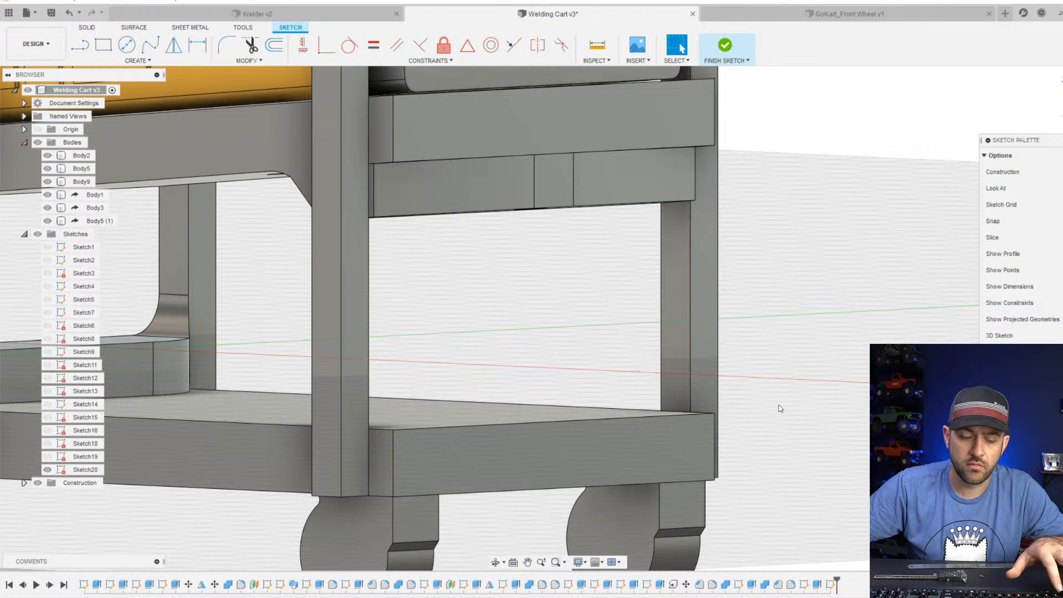
click(830, 584)
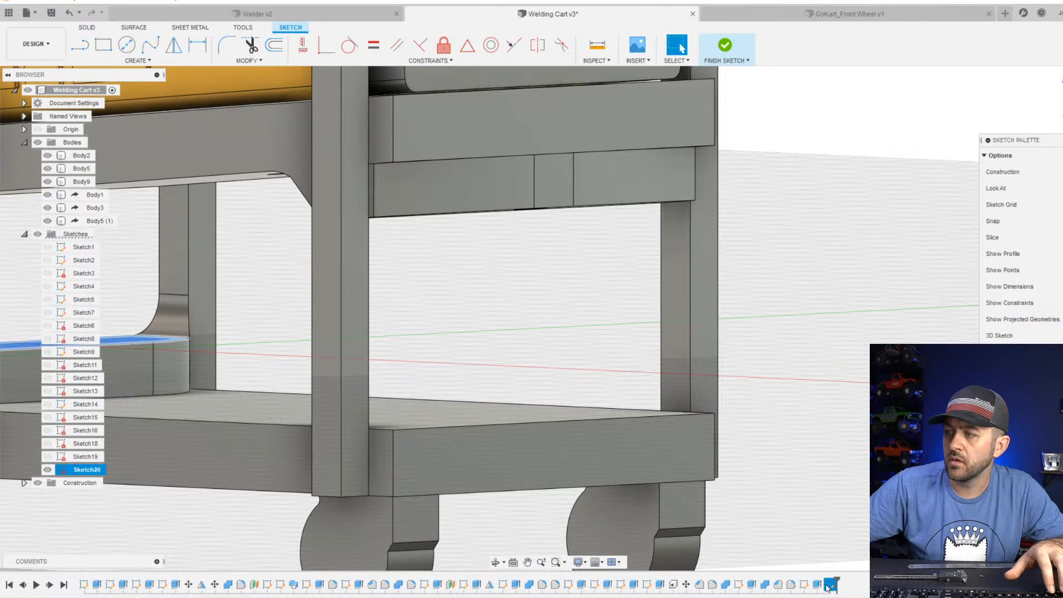
key(Escape)
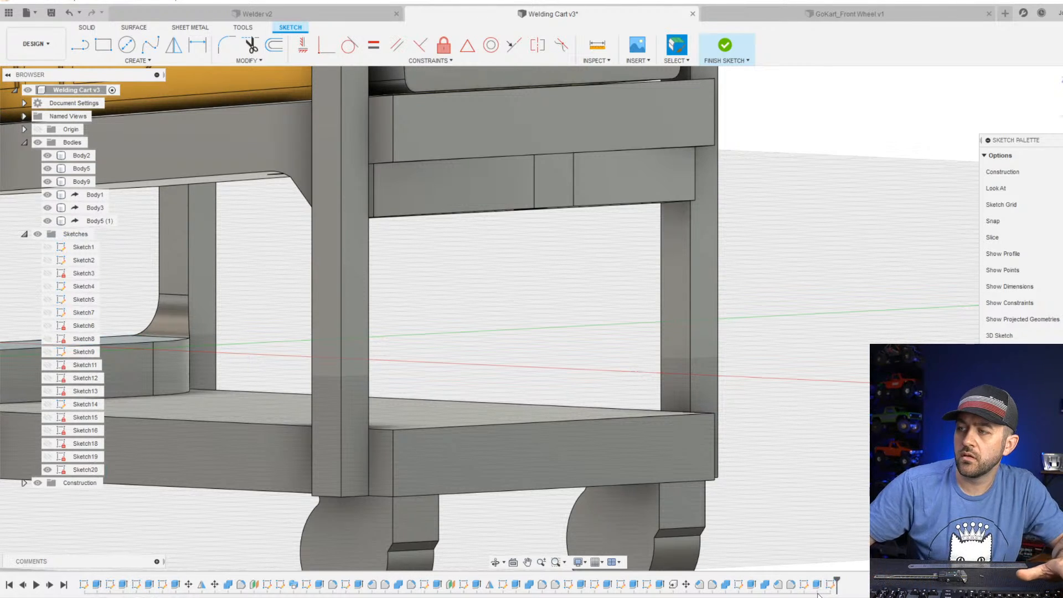
click(726, 46)
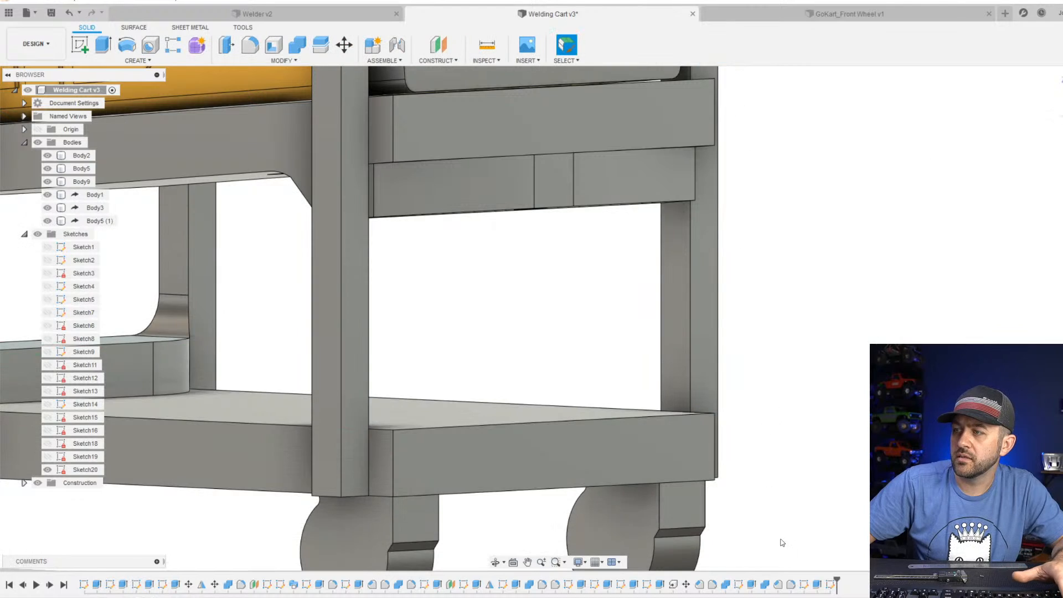
drag(837, 587, 824, 584)
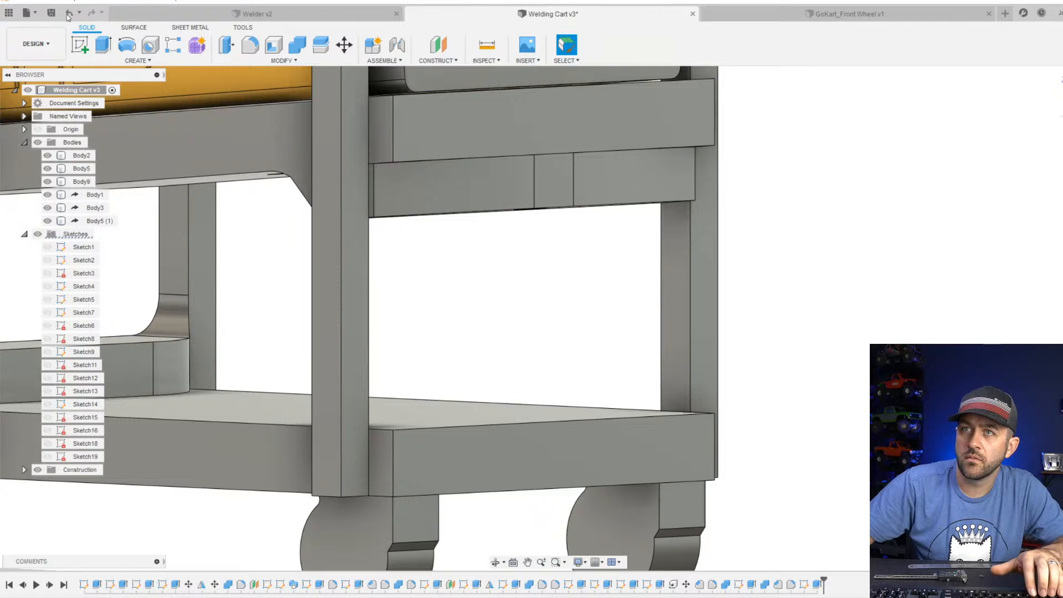
Start a sketch on the inner side face of the leg above the front casters and project the base's side face into it.
click(81, 45)
click(682, 278)
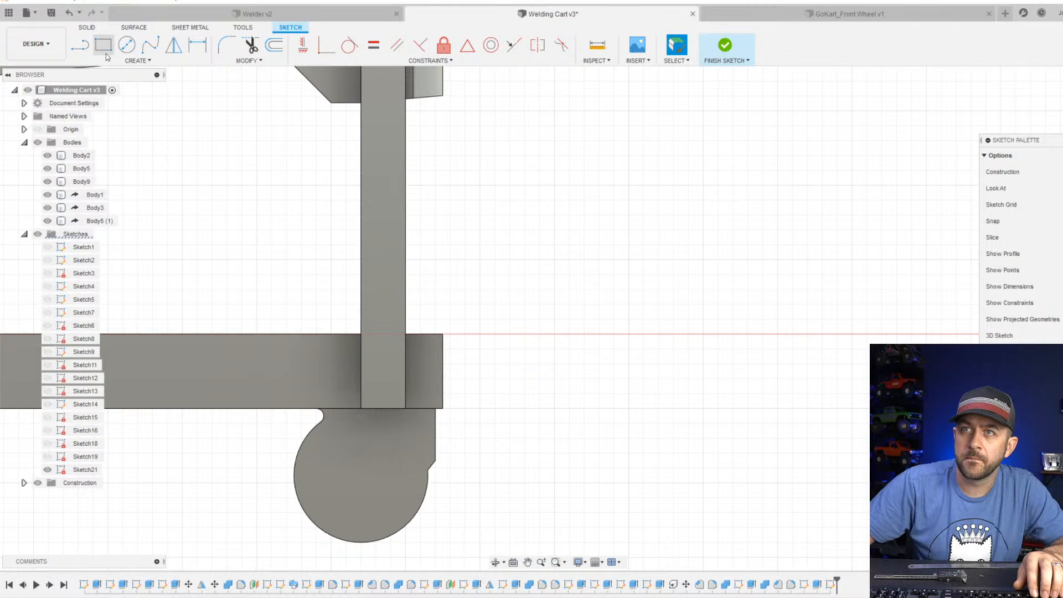
key(p)
click(313, 387)
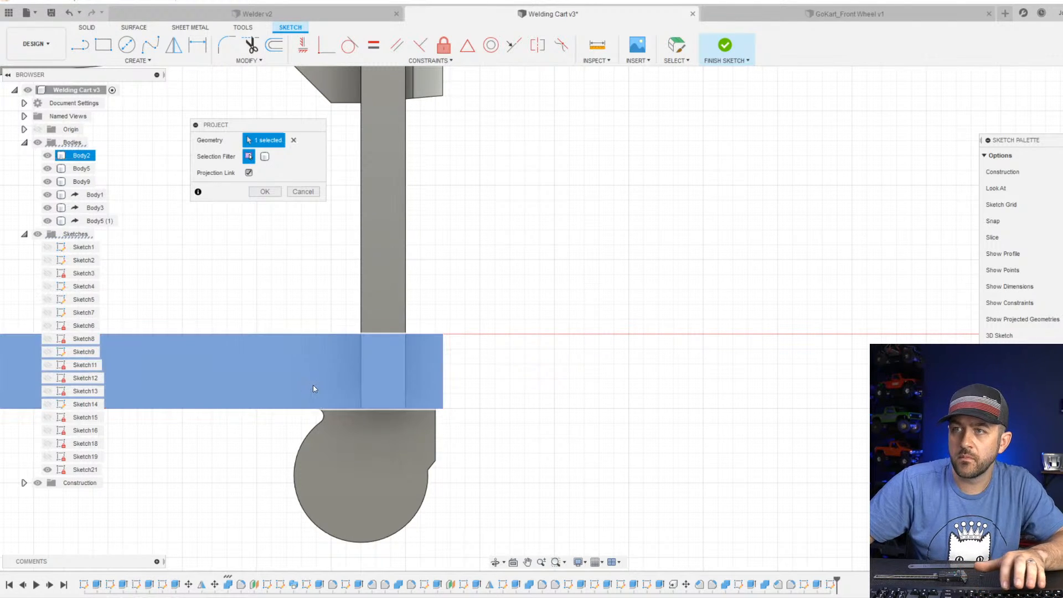
key(Return)
scroll(242, 164, up, 2)
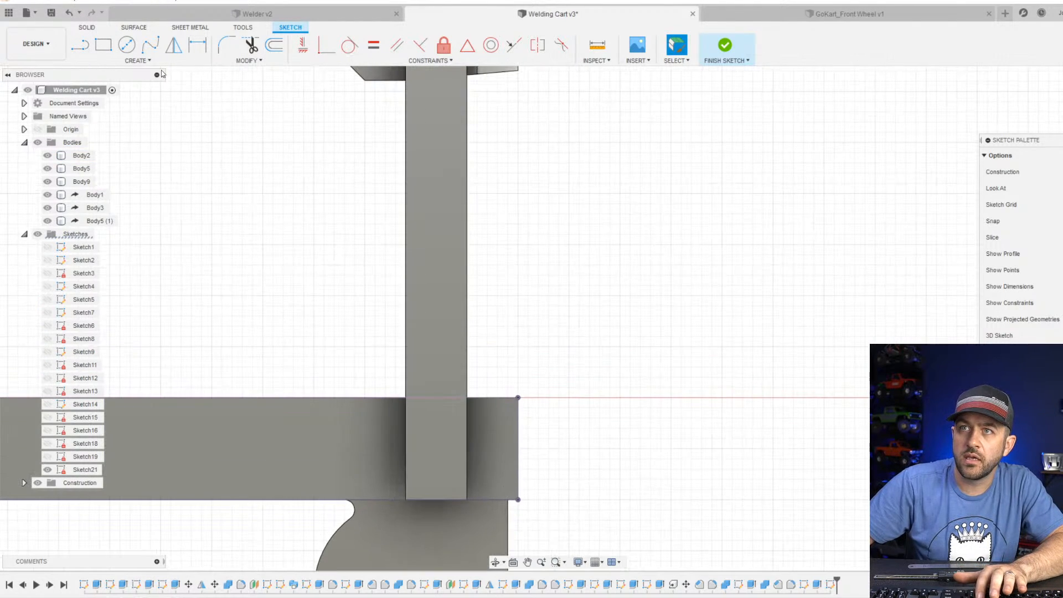
Sketch a rectangle about 5.5 mm wide and 4.8 mm high on the base's upper edge, from the leg's inner edge to the base's front end.
click(105, 46)
click(407, 397)
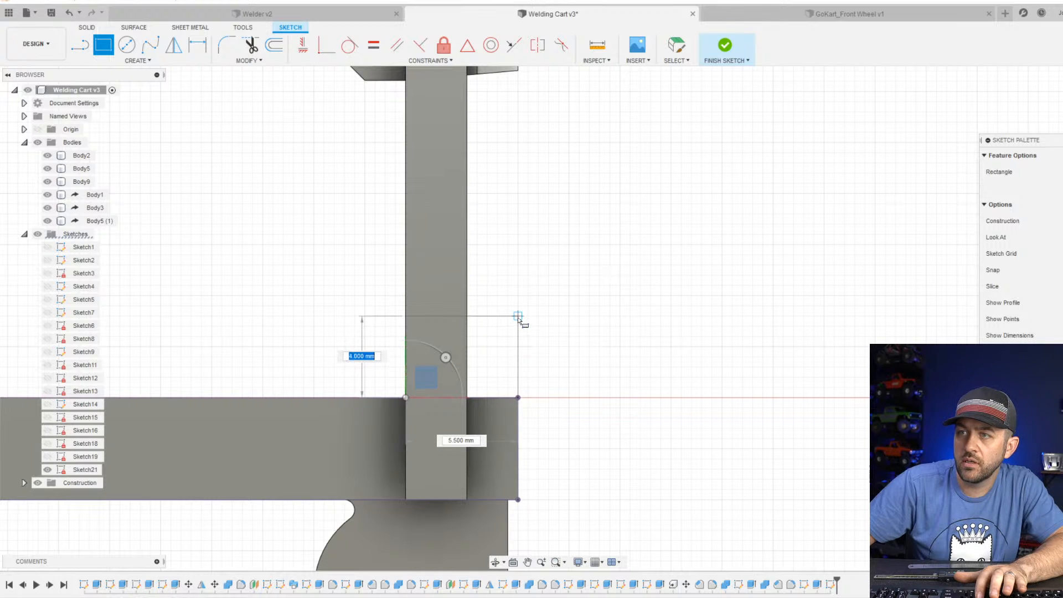
click(518, 317)
key(Escape)
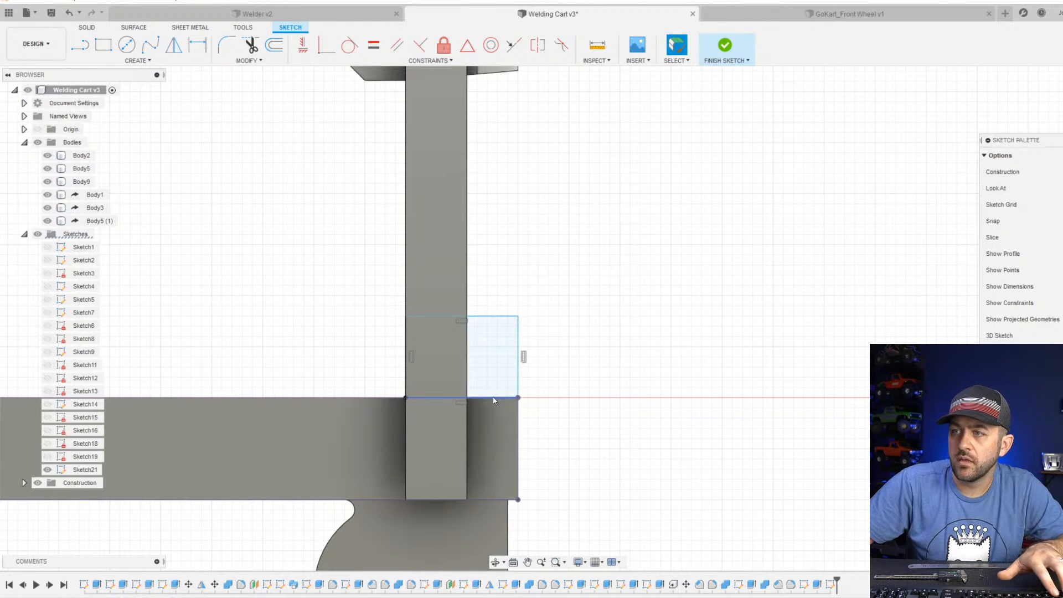
Examine the new rectangle's position relative to the leg, the base and the sloped shelf above.
scroll(494, 411, down, 5)
scroll(496, 373, up, 4)
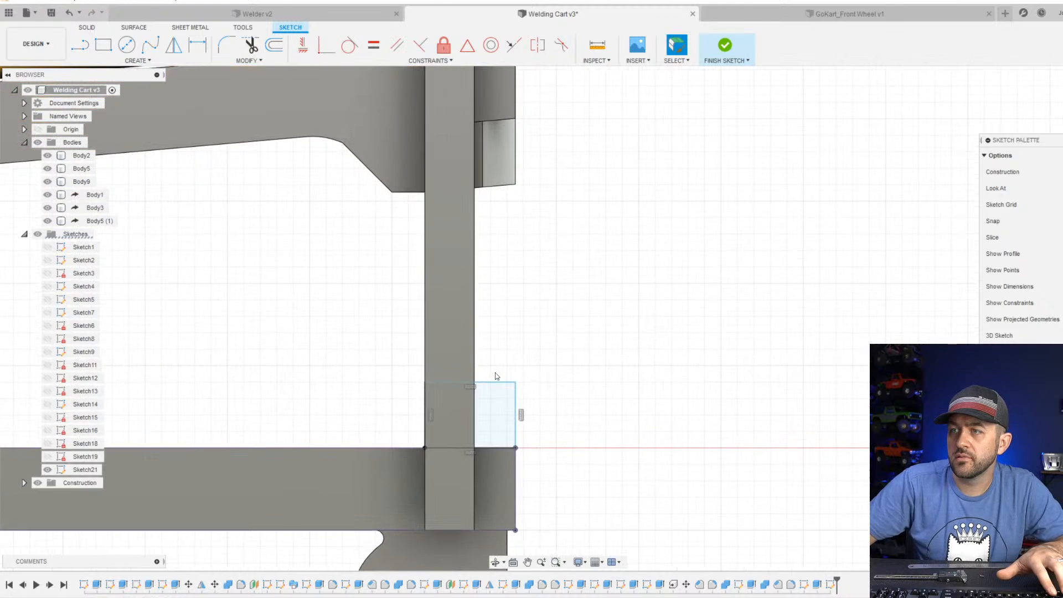
scroll(437, 463, up, 2)
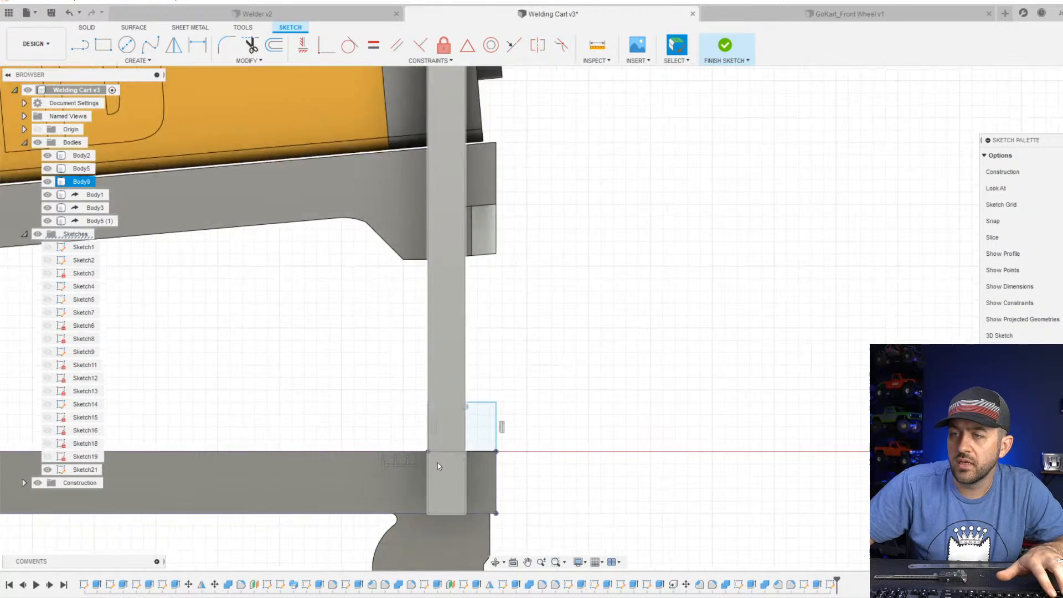
scroll(486, 450, up, 2)
scroll(484, 377, down, 4)
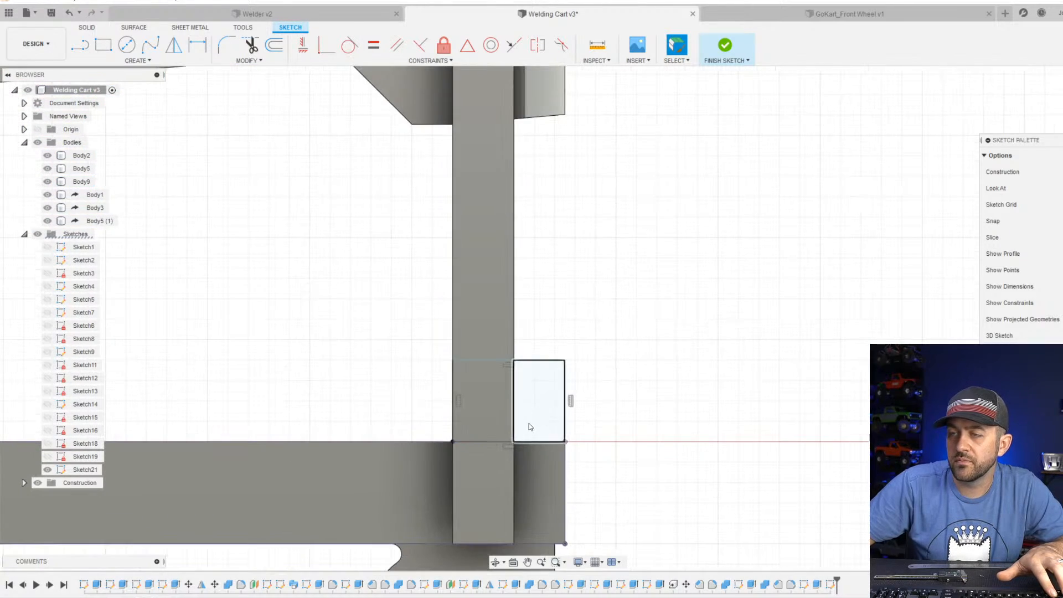
click(483, 363)
scroll(484, 368, down, 6)
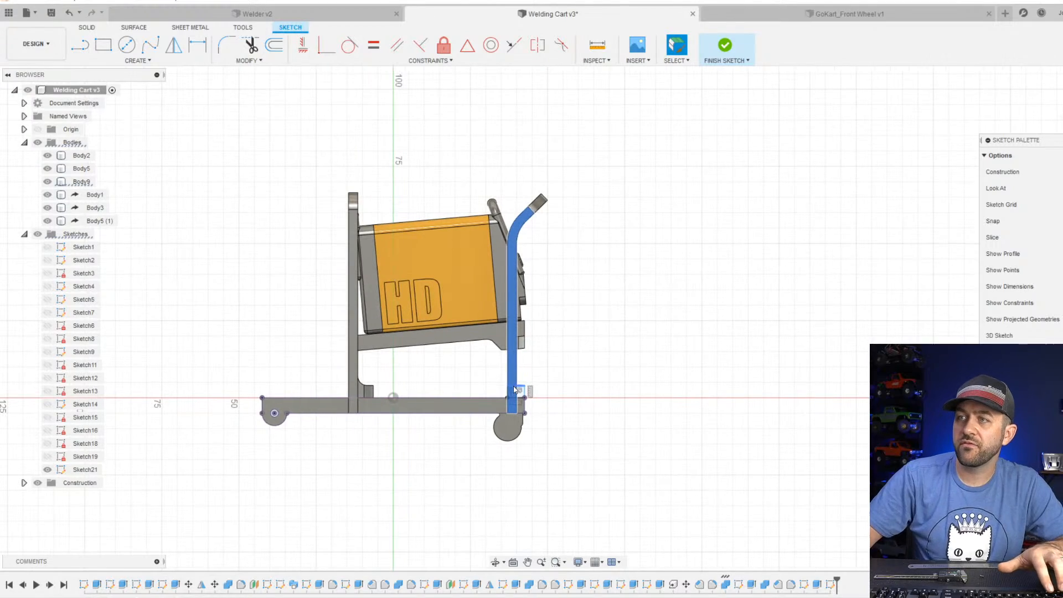
scroll(513, 387, up, 2)
mouse_move(557, 303)
shift+middle_down()
mouse_move(524, 302)
mouse_move(559, 293)
mouse_move(555, 303)
shift+middle_up()
scroll(523, 391, up, 1)
scroll(522, 390, up, 5)
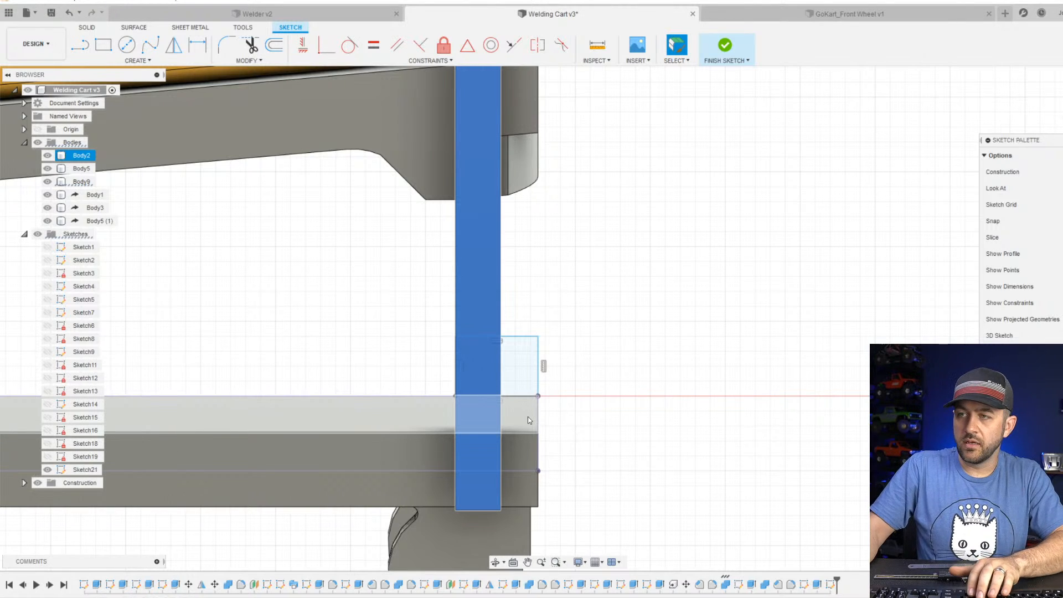
Dimension the rectangle's height to 4 mm along its outer vertical edge.
key(p)
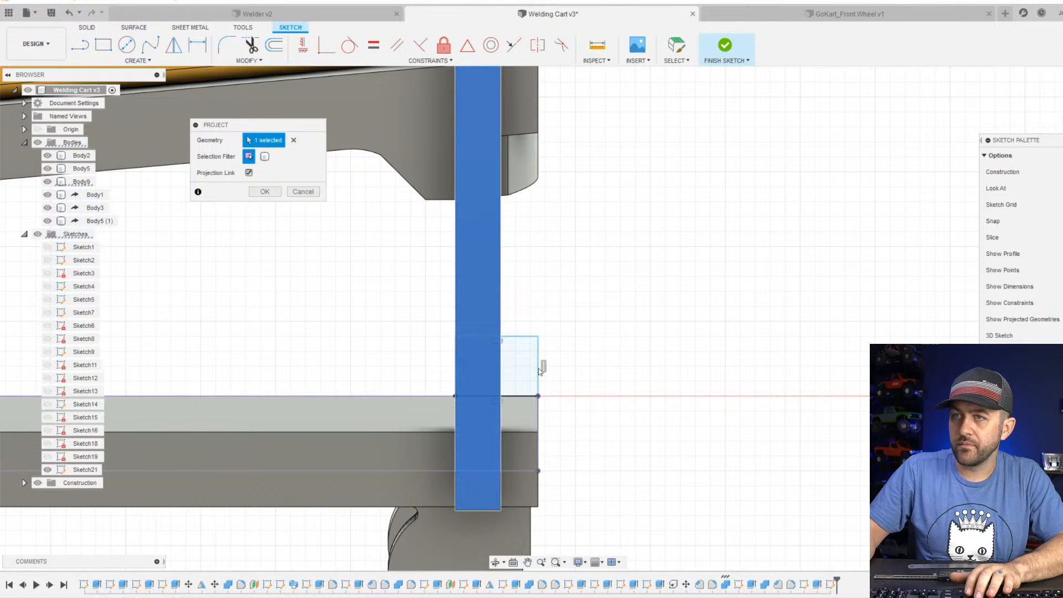
key(Return)
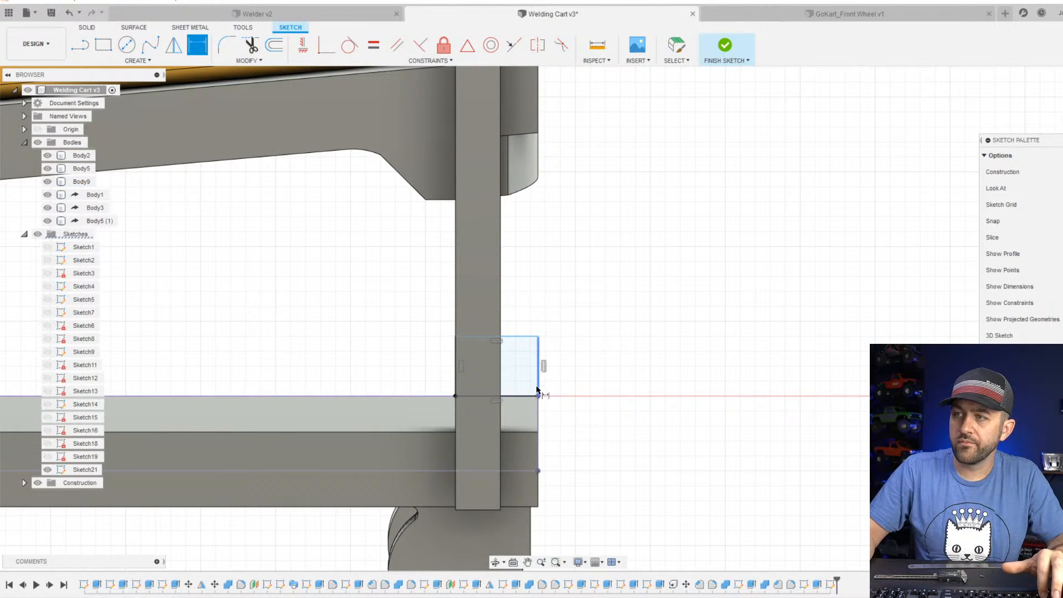
click(537, 389)
click(587, 373)
key(Return)
scroll(584, 373, down, 3)
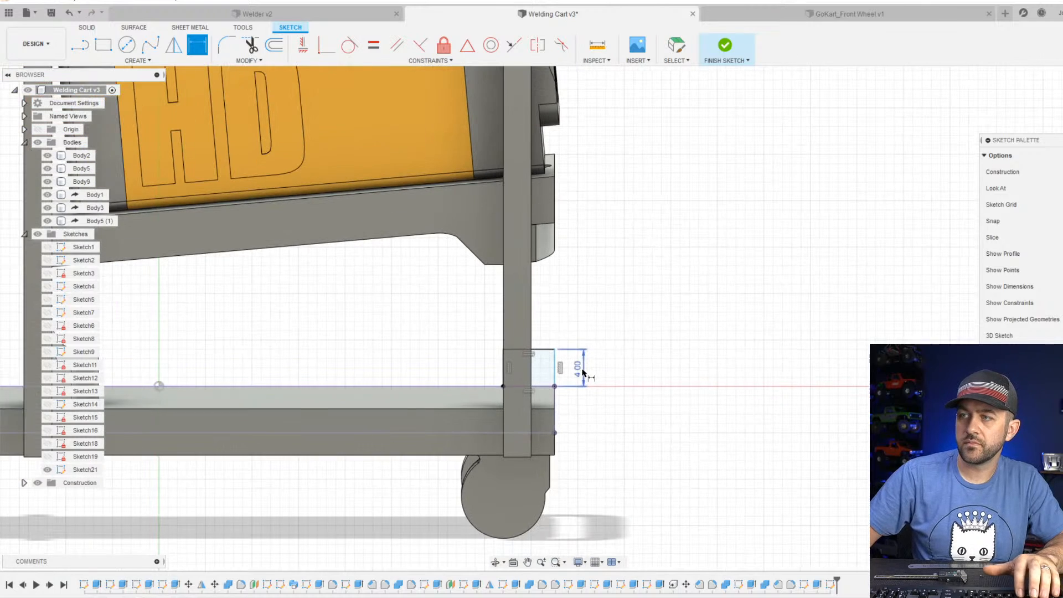
Finish the sketch and extrude both parts of the rectangle 35 mm across the base between the front legs as a new body.
scroll(557, 384, up, 3)
key(Escape)
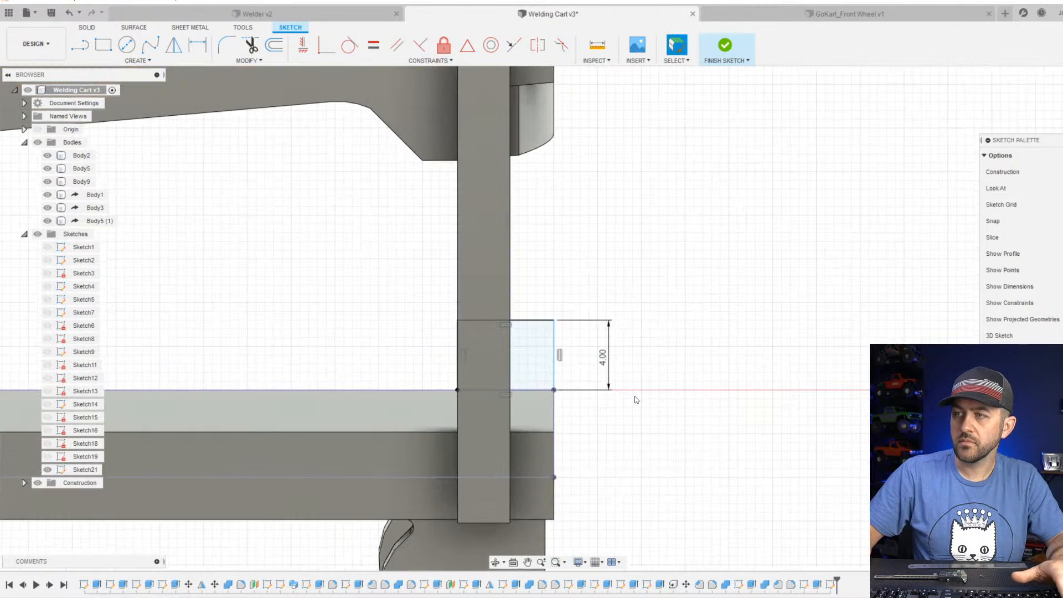
click(724, 44)
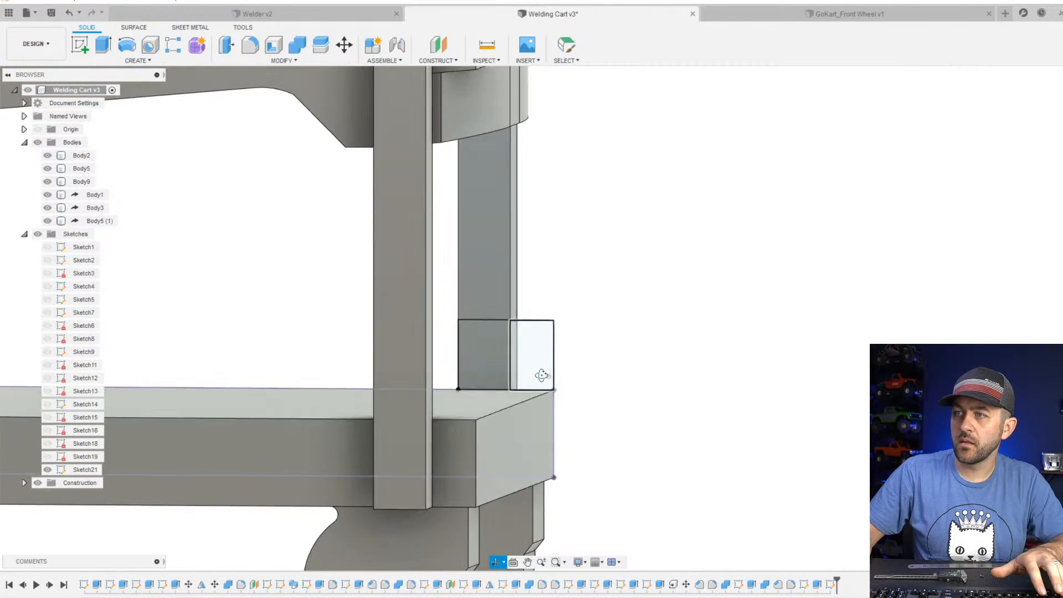
click(103, 44)
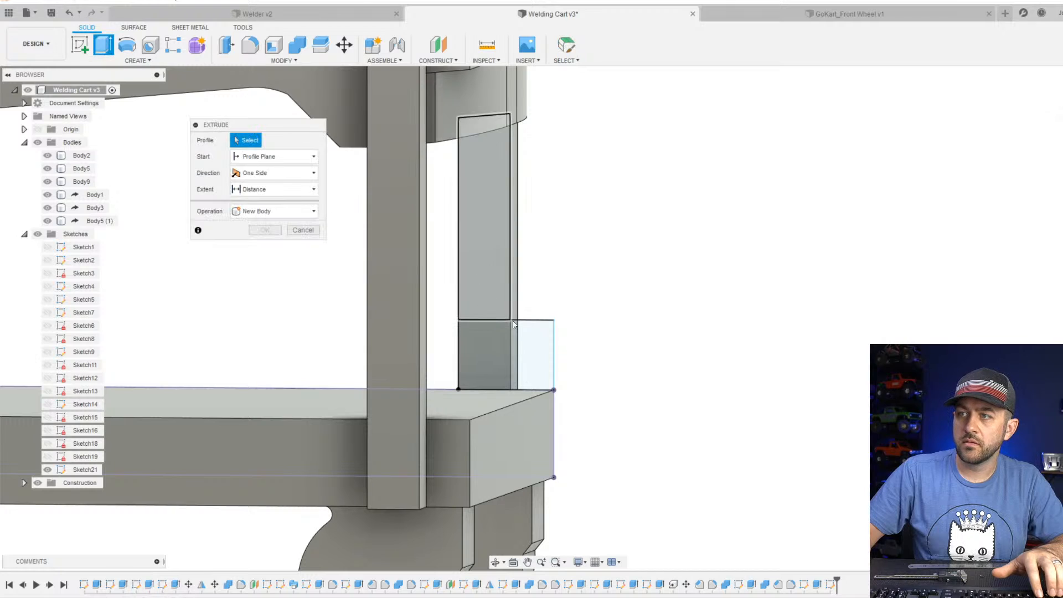
click(496, 353)
text(35)
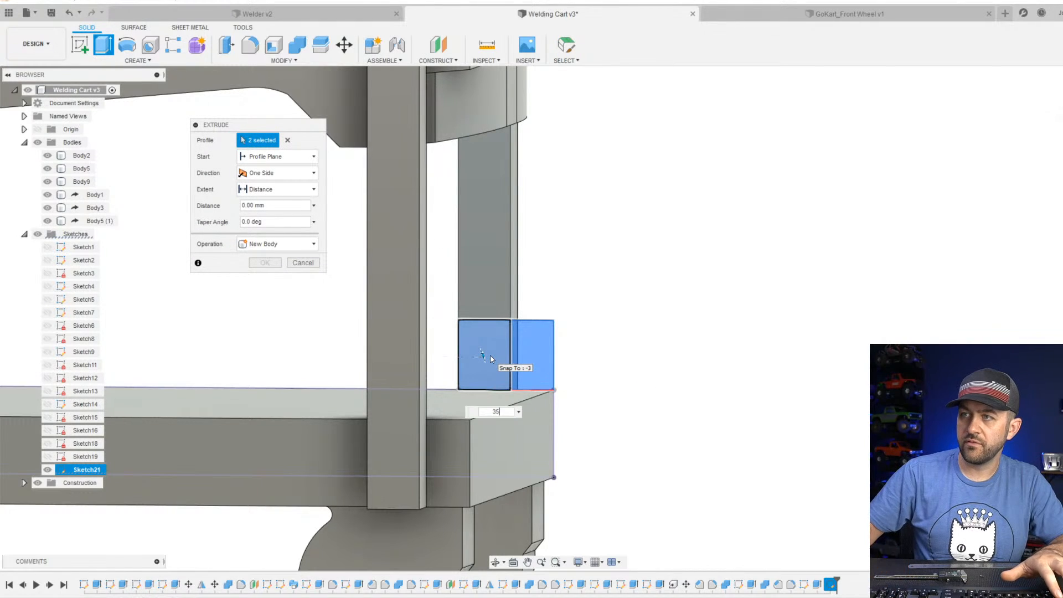
click(310, 244)
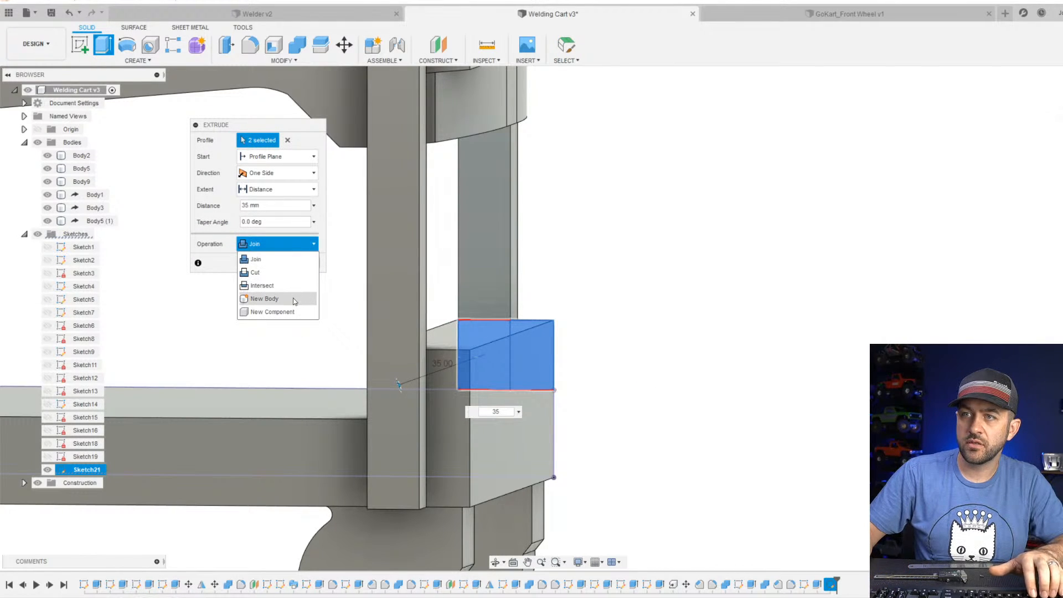
click(264, 298)
key(Return)
Combine the new block with the front leg frame using the Join operation.
scroll(325, 311, down, 2)
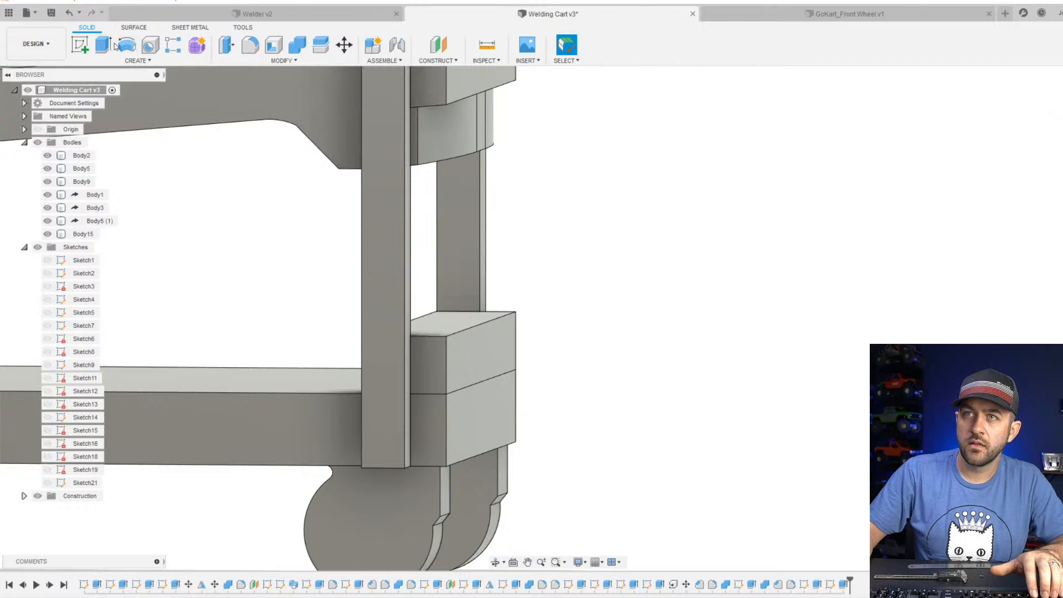
click(294, 47)
click(498, 329)
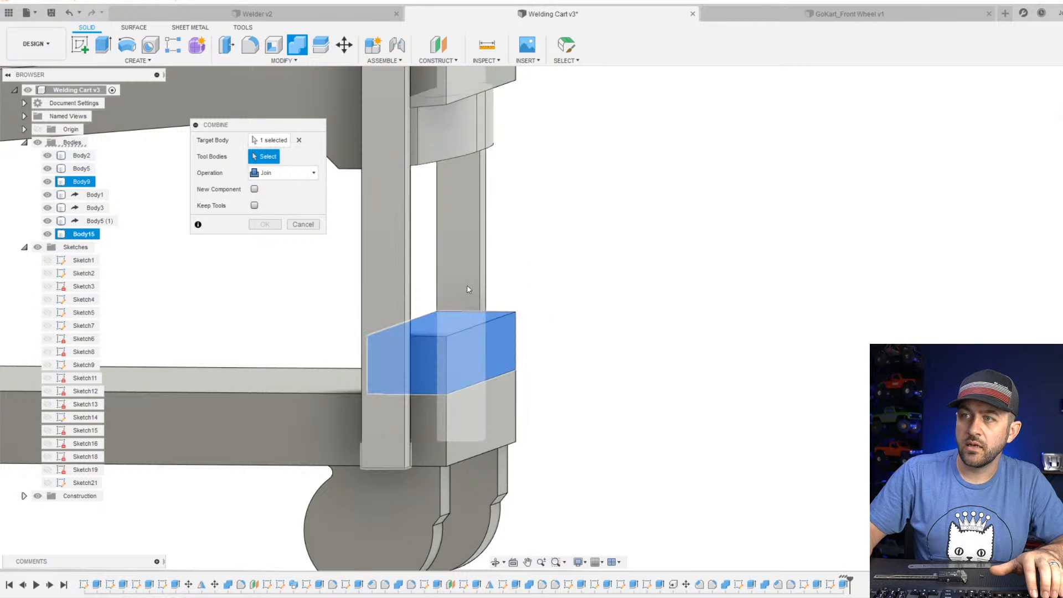
click(468, 288)
key(Return)
scroll(493, 321, down, 3)
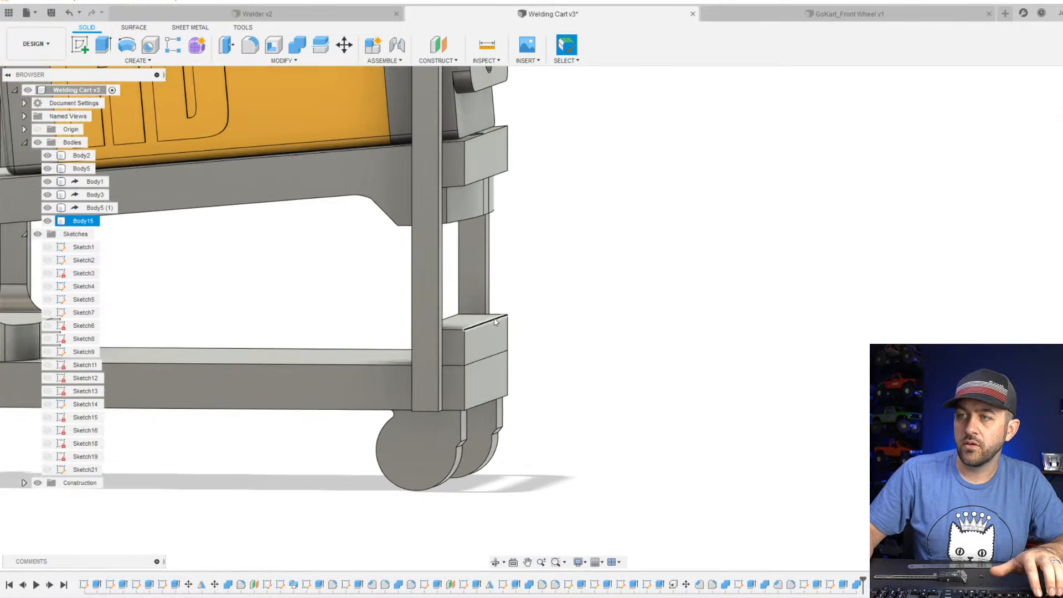
shift+middle_drag(478, 339, 434, 380)
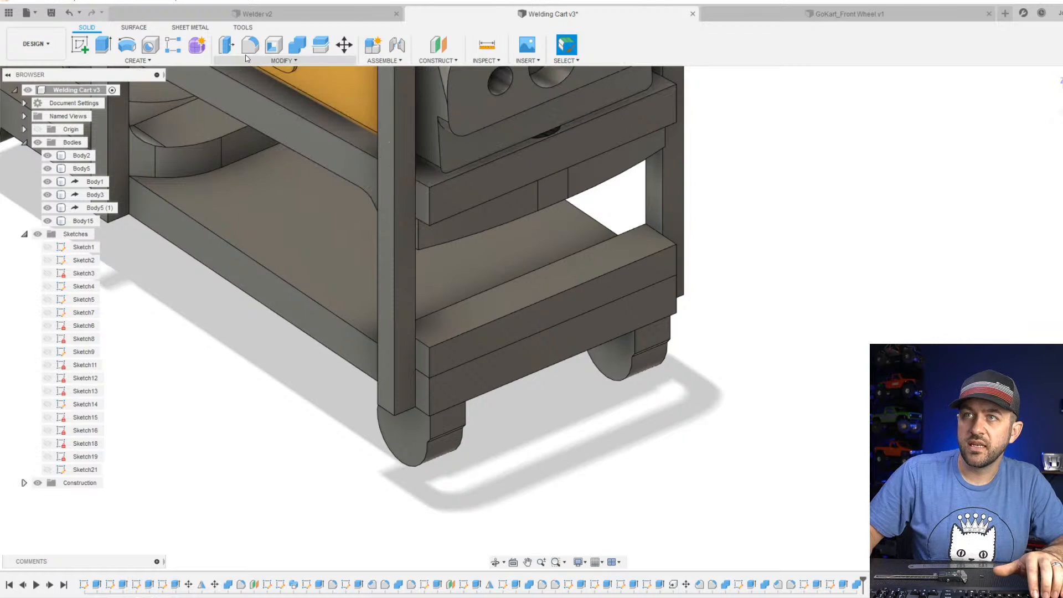
click(271, 61)
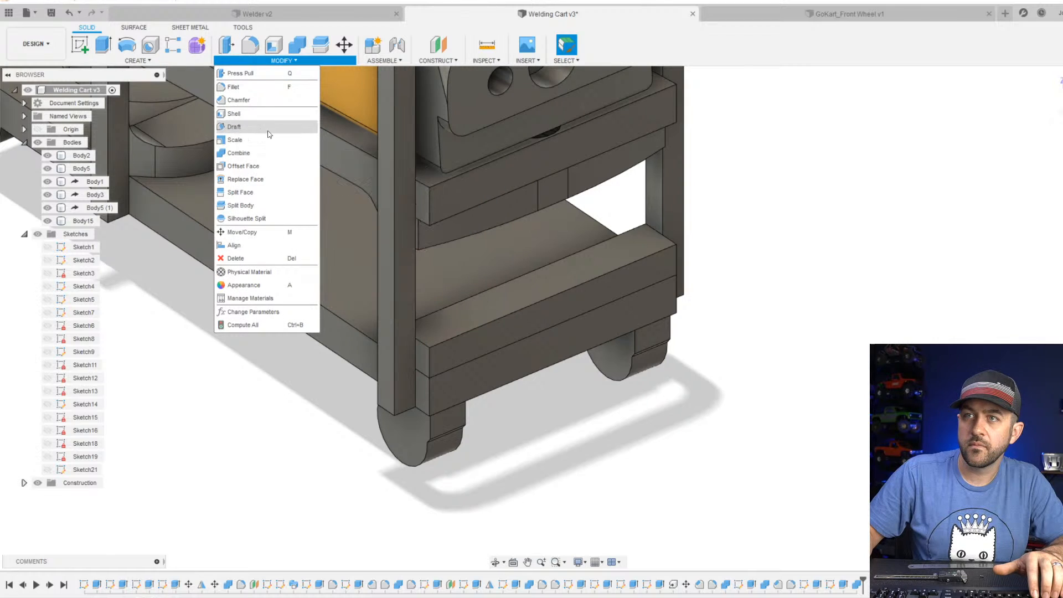
click(278, 98)
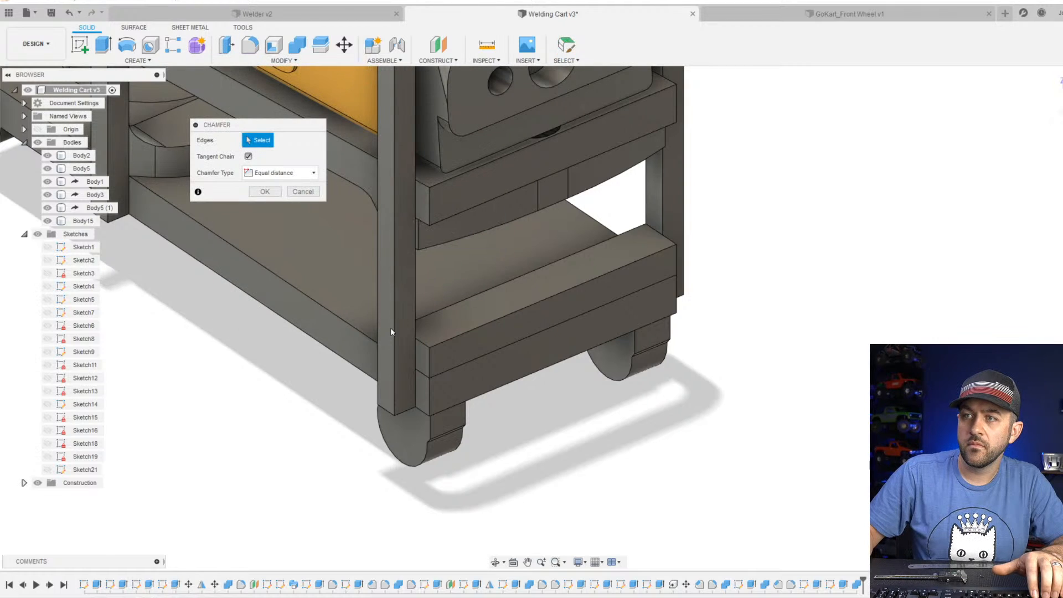
click(431, 360)
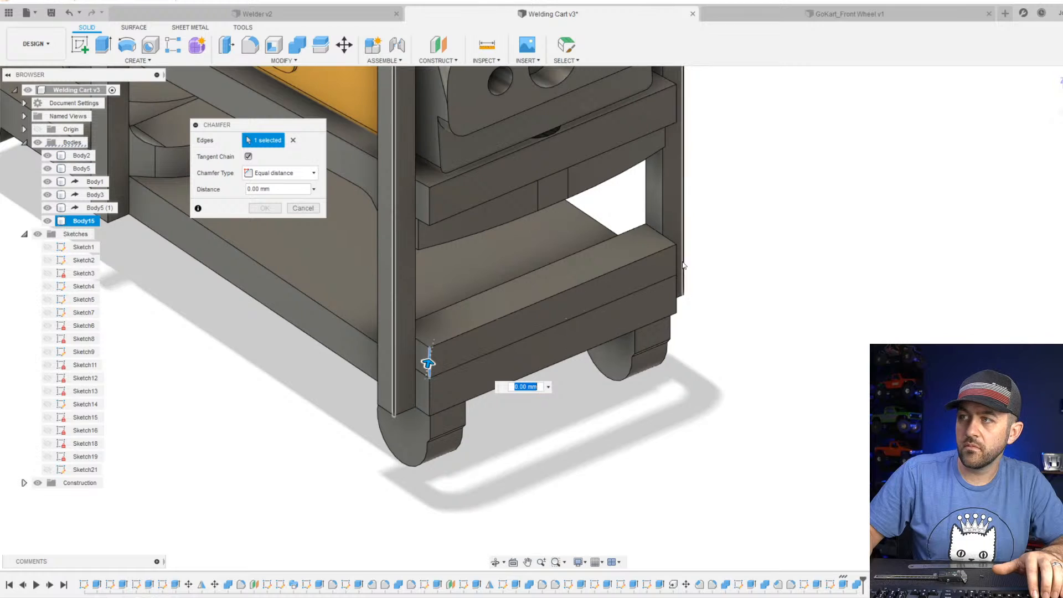
drag(682, 262, 664, 264)
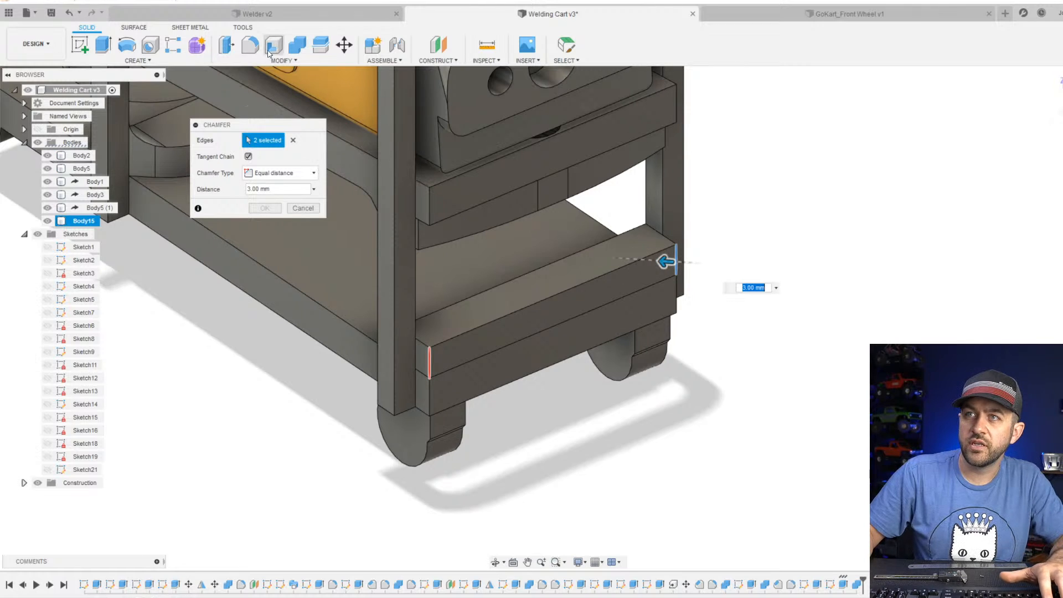
Fillet the two vertical outer corner edges of the raised front block with a radius of about 42.5 mm.
click(250, 46)
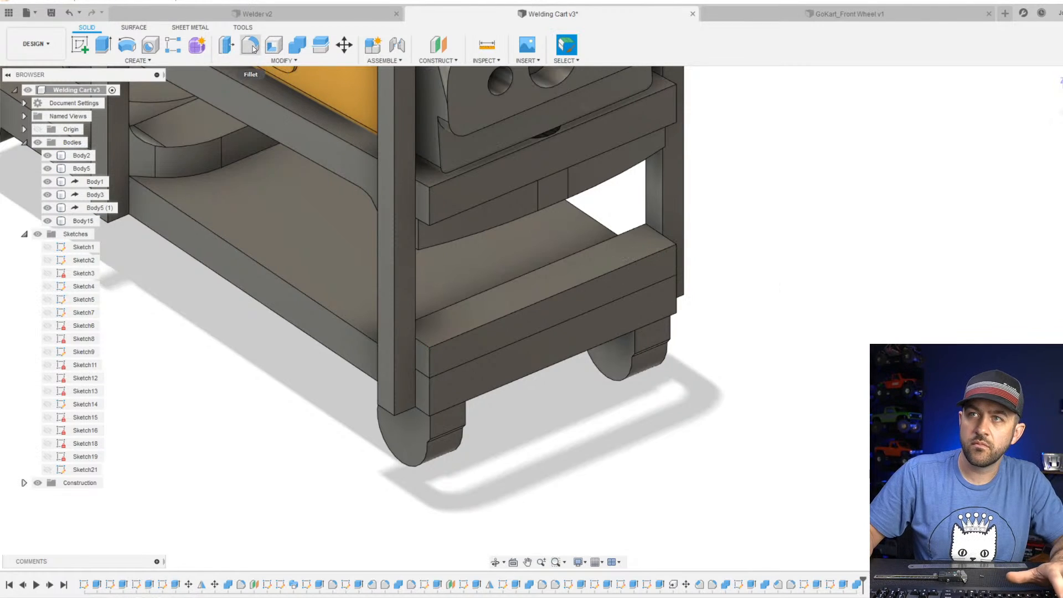
click(432, 364)
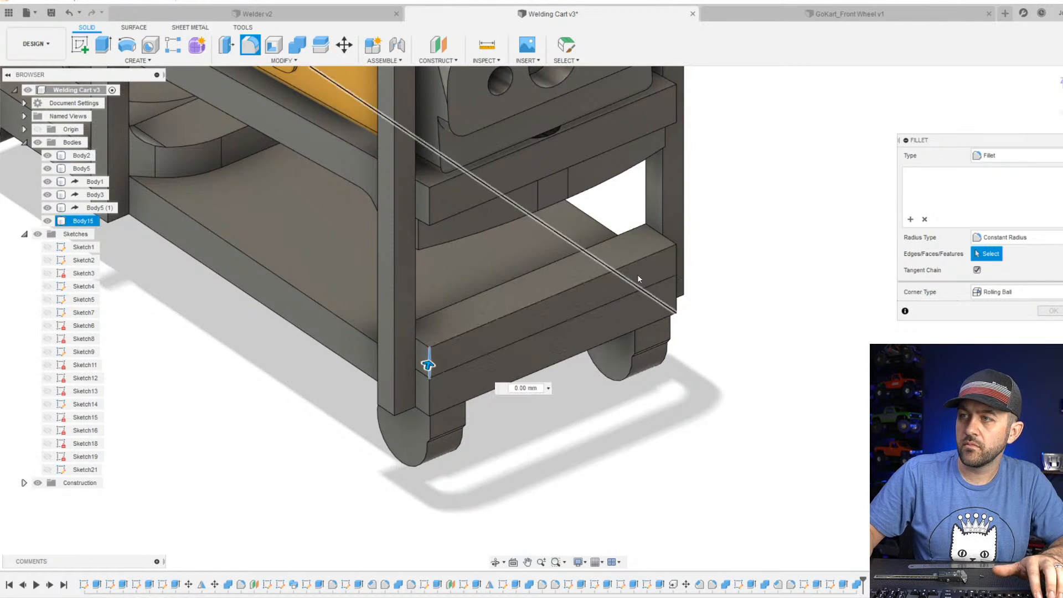
click(677, 259)
drag(679, 262, 526, 291)
scroll(561, 408, down, 2)
key(Return)
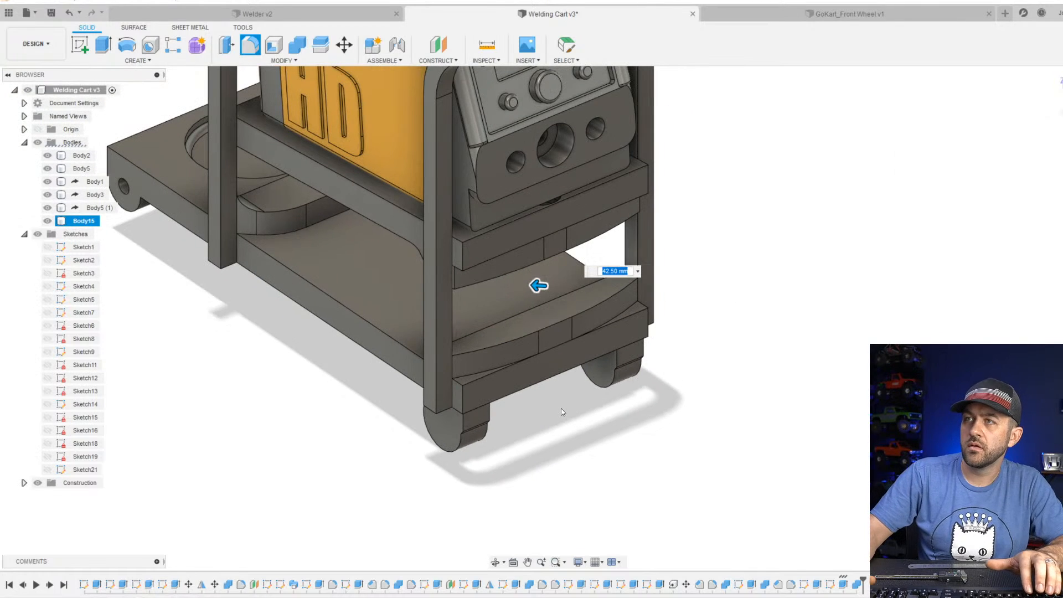
Start a sketch on the top face of the lower rear crossbar and draw a circle about 3.2 mm in diameter at its middle.
scroll(560, 407, down, 2)
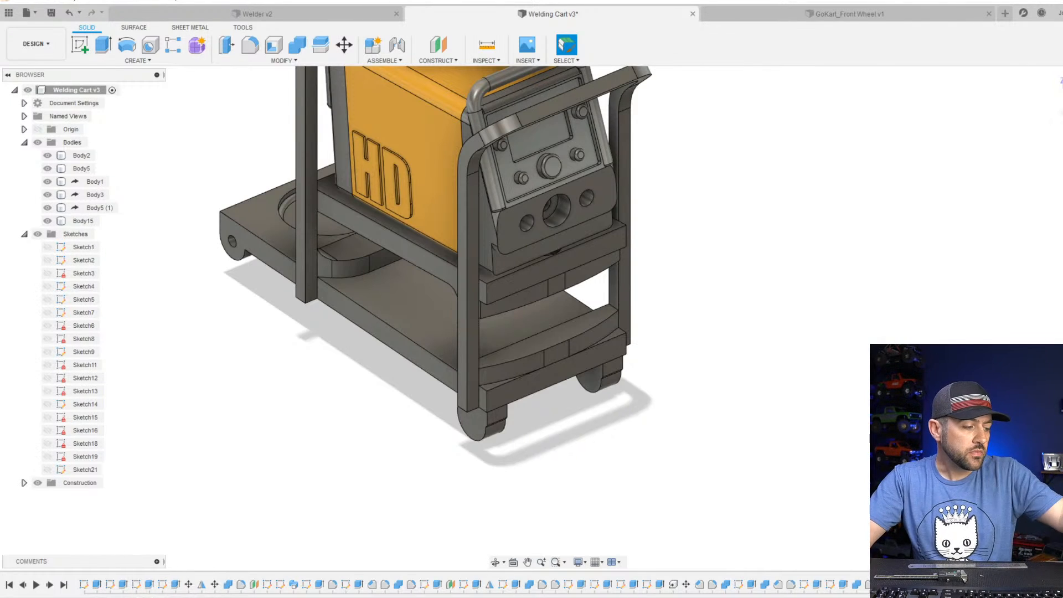
scroll(531, 366, down, 1)
scroll(543, 369, up, 3)
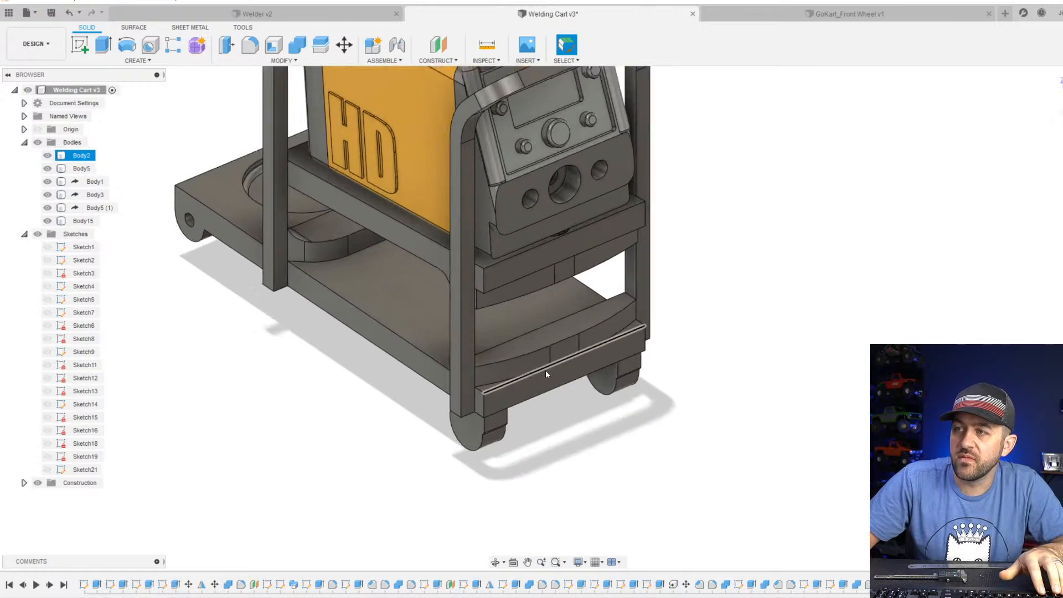
shift+middle_drag(493, 324, 608, 324)
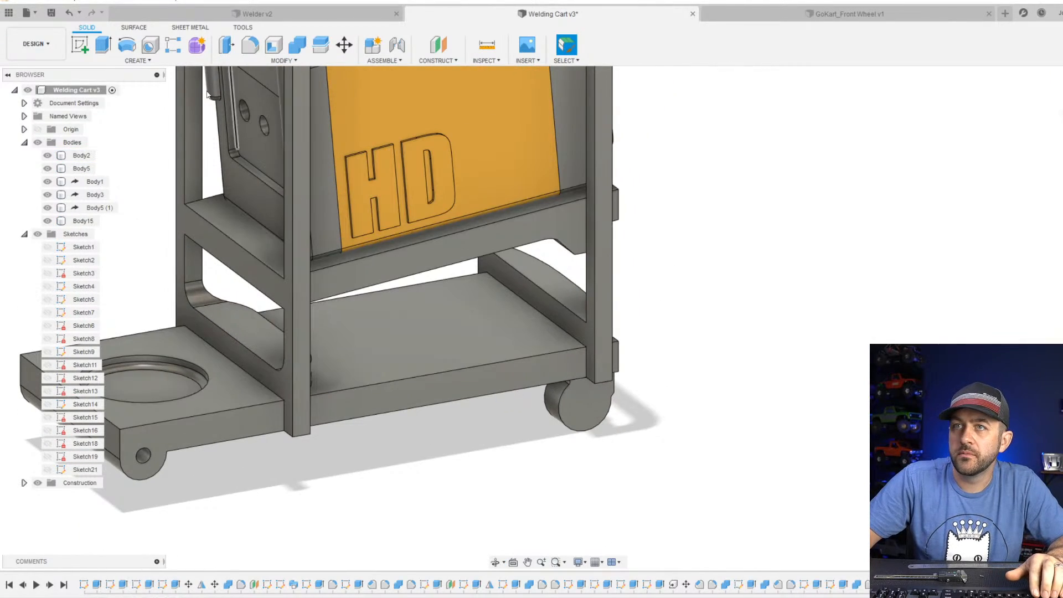
click(80, 44)
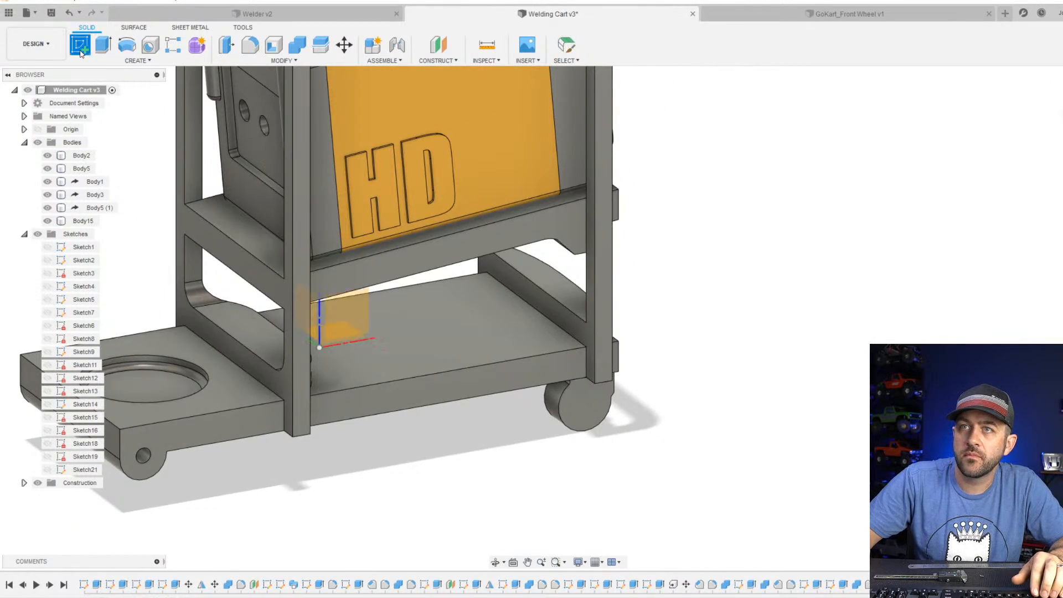
click(257, 346)
click(127, 44)
scroll(269, 346, up, 4)
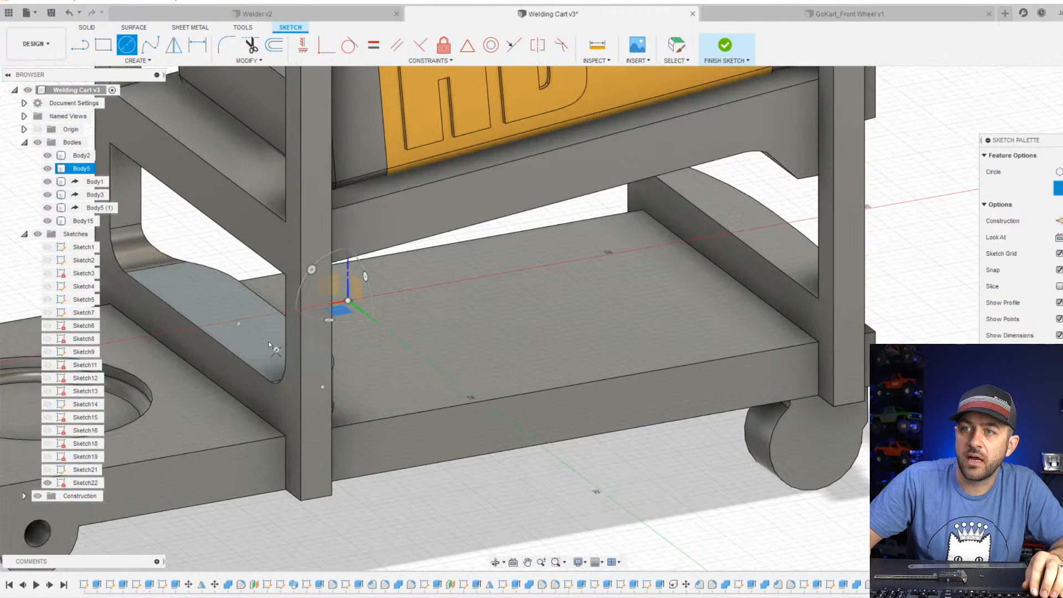
shift+middle_drag(249, 328, 315, 326)
click(357, 340)
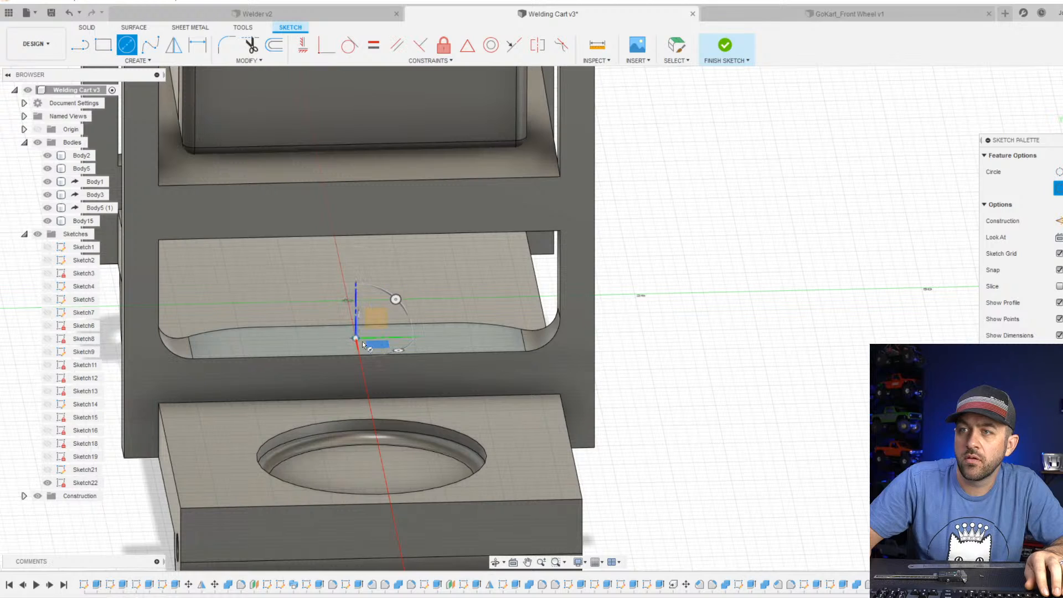
scroll(374, 337, up, 5)
click(377, 338)
Sketch a second circle at the middle of the front block's top face and set its diameter to 2.5 mm.
shift+middle_drag(649, 300, 391, 372)
click(816, 224)
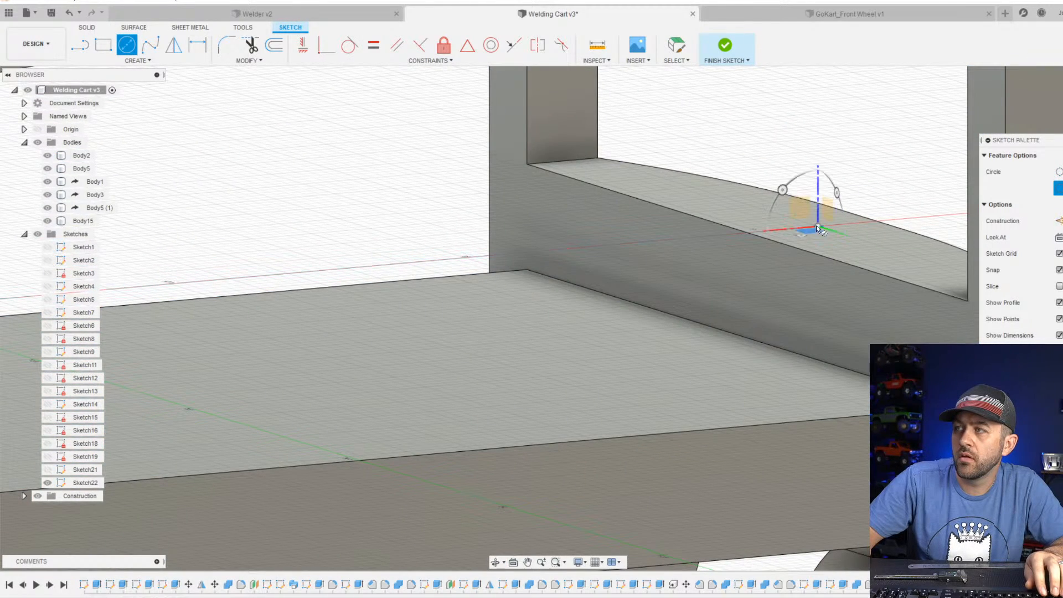
key(d)
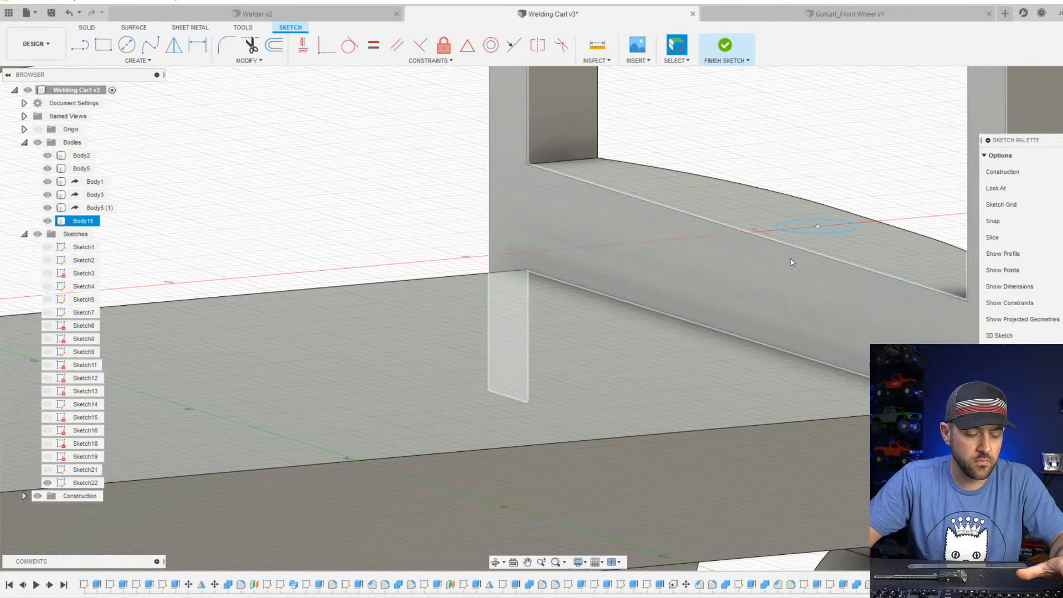
click(831, 233)
click(892, 176)
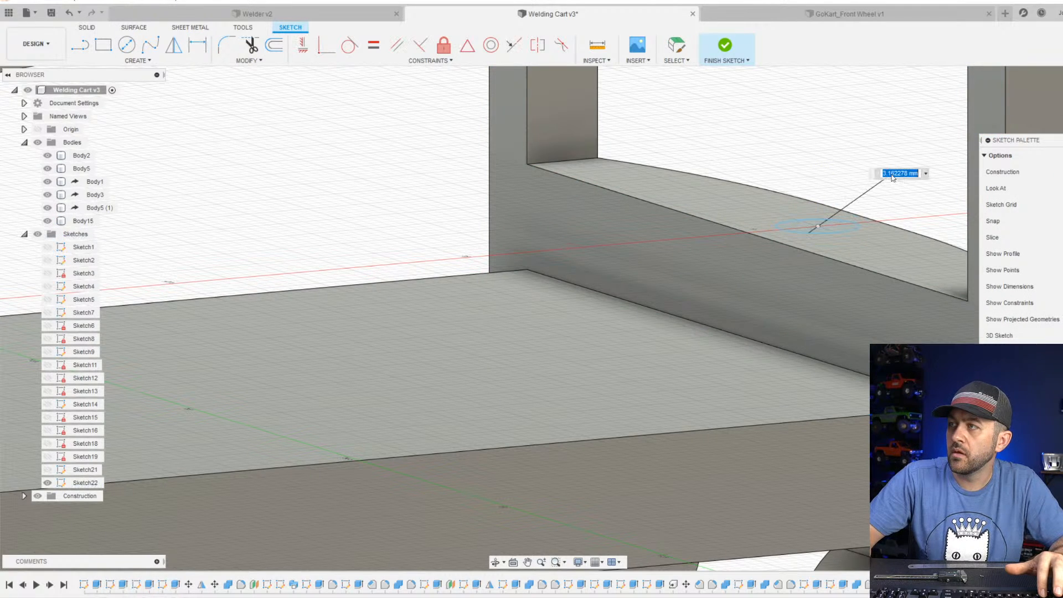
text(2.5)
key(Return)
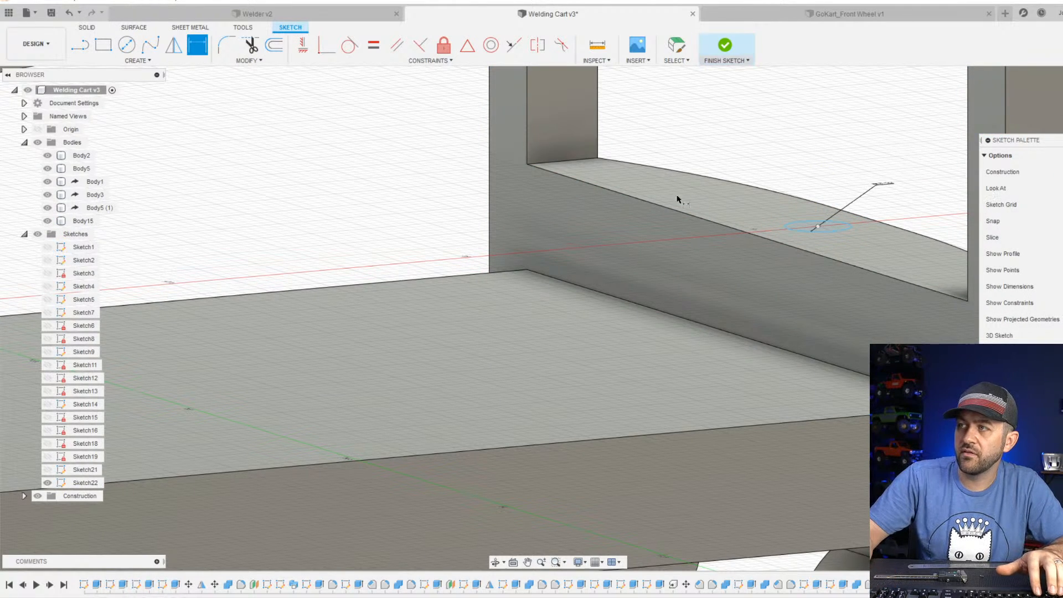
Dimension the circle on the rear crossbar's top face to a diameter of 2 mm.
scroll(535, 271, down, 3)
middle_drag(207, 360, 728, 390)
scroll(597, 324, up, 2)
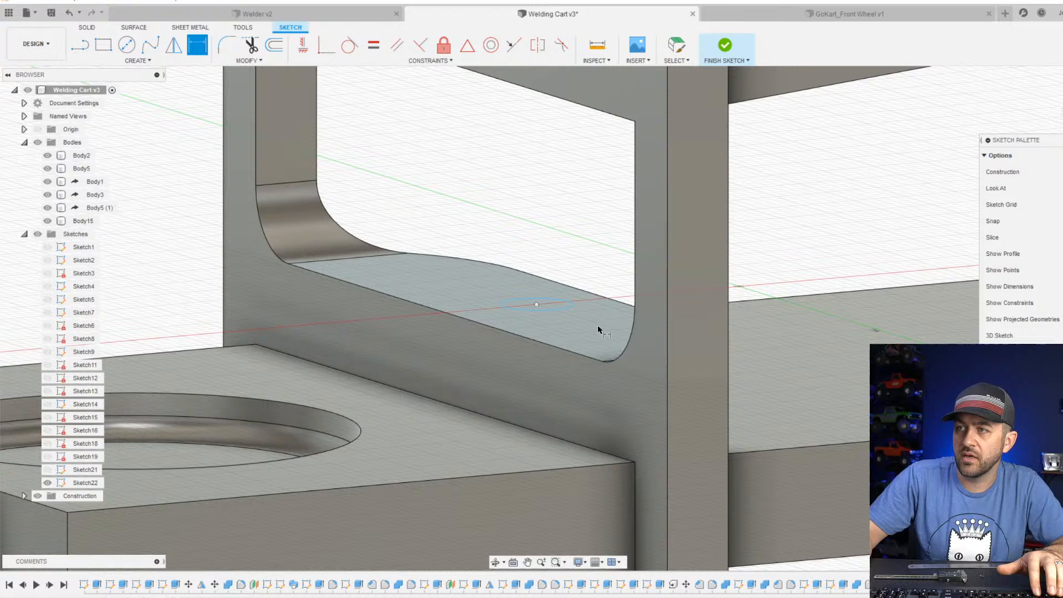
click(556, 304)
click(560, 260)
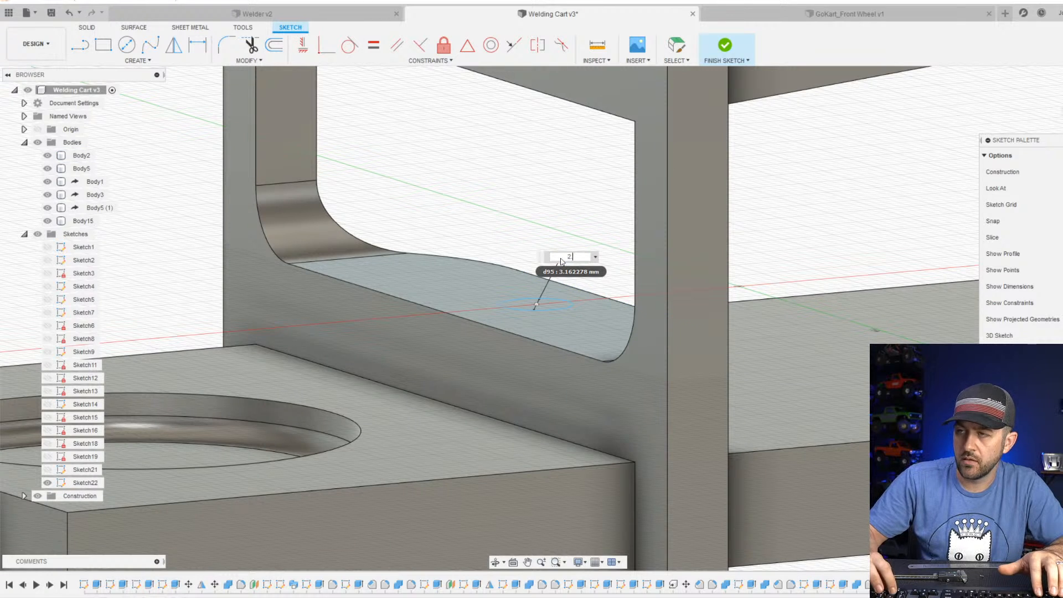
text(2)
key(Return)
Draw a line across the rear crossbar's top face from the midpoint of its outer edge to the opposite edge.
scroll(674, 280, down, 2)
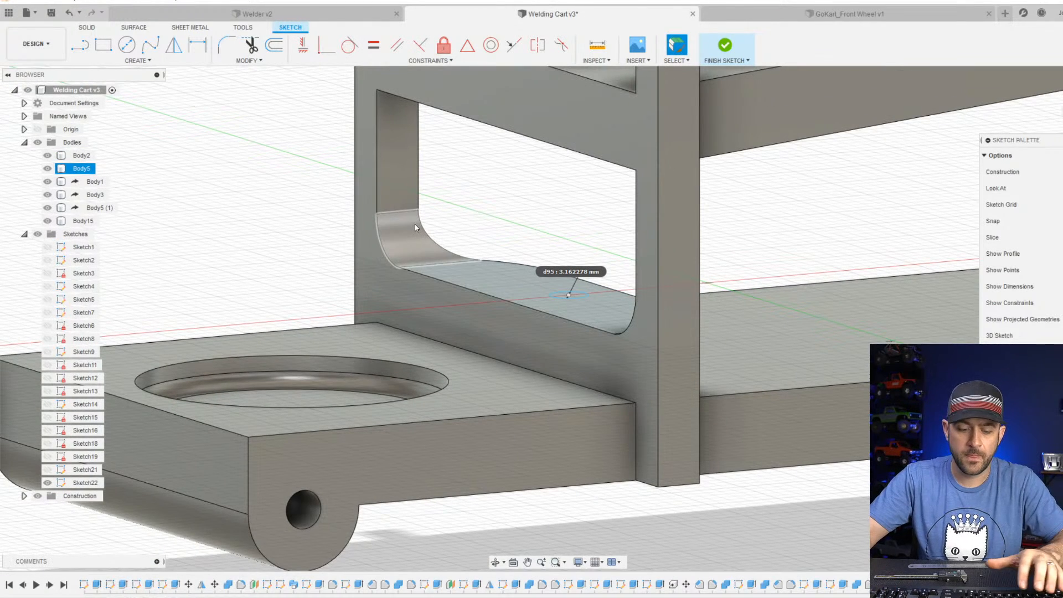
key(l)
scroll(627, 364, up, 3)
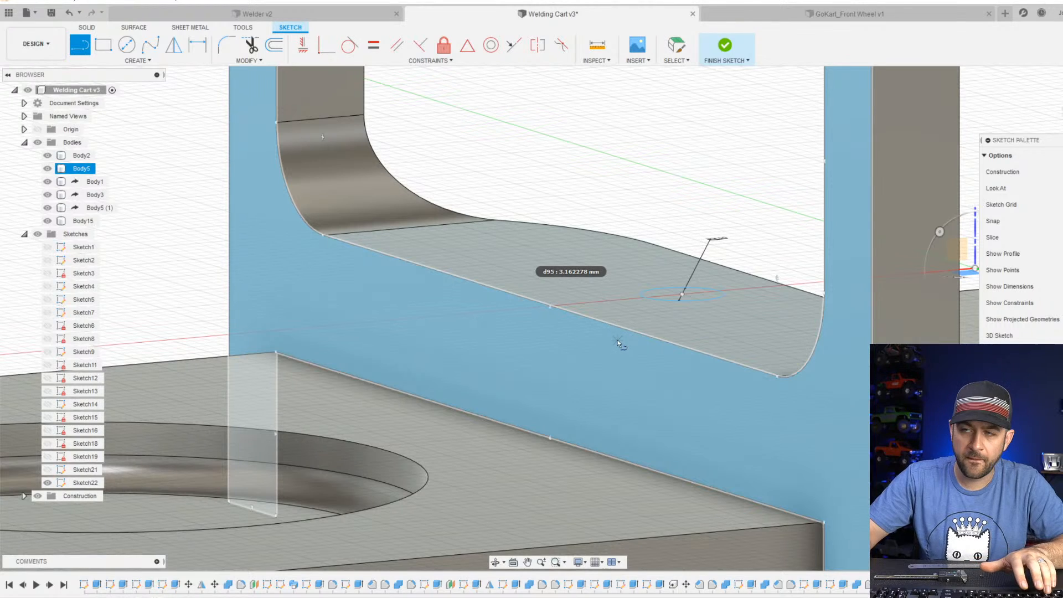
click(549, 305)
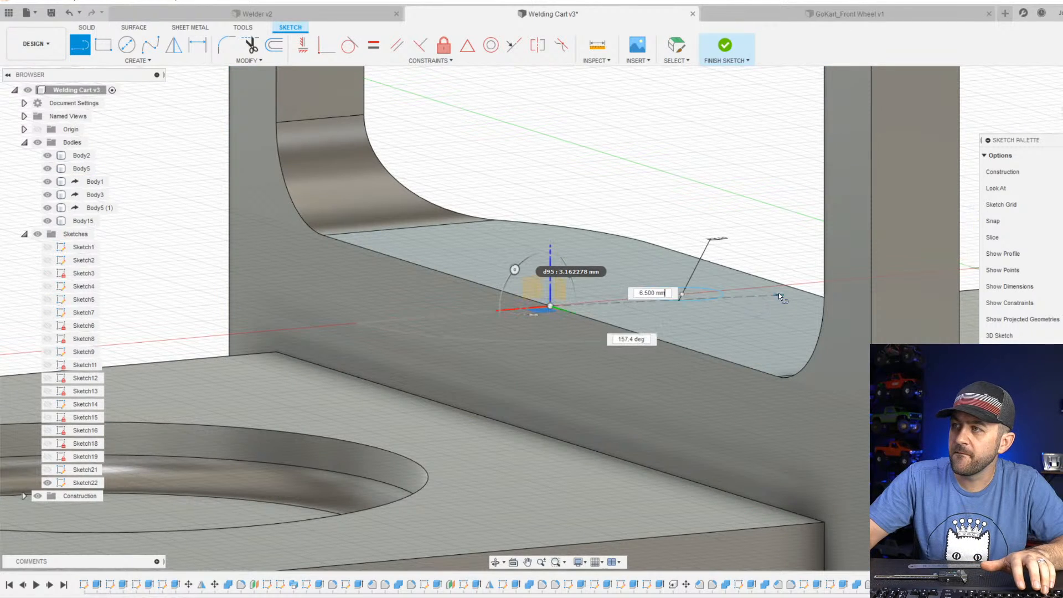
click(783, 284)
Draw a 5.5 mm line across the front block's top face from the inner edge's midpoint to the middle of the outer edge.
scroll(781, 330, down, 2)
middle_drag(830, 332, 161, 355)
middle_drag(748, 327, 285, 358)
scroll(515, 313, up, 2)
click(549, 329)
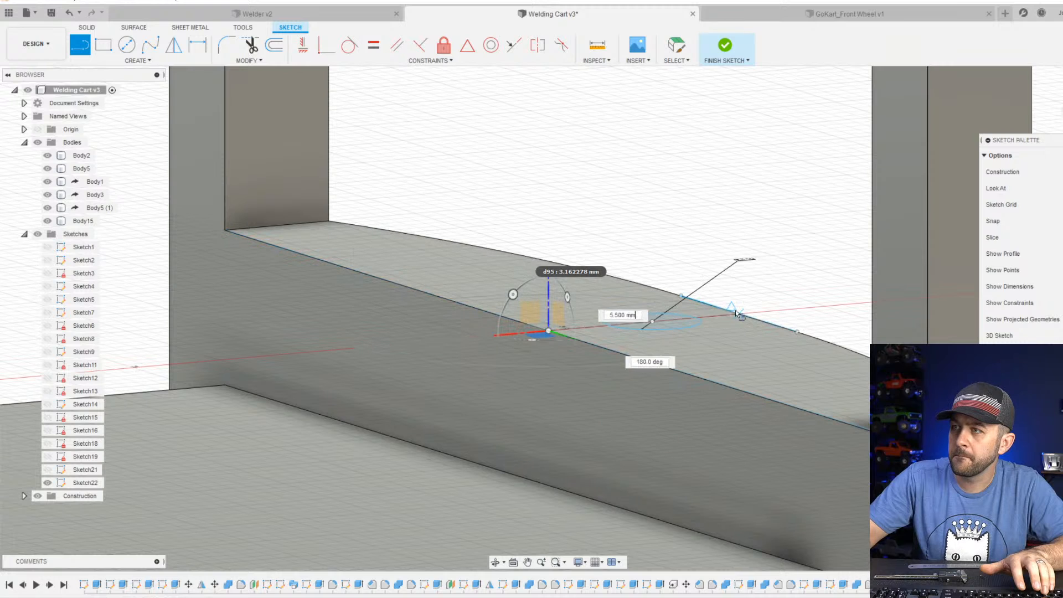
scroll(736, 315, up, 3)
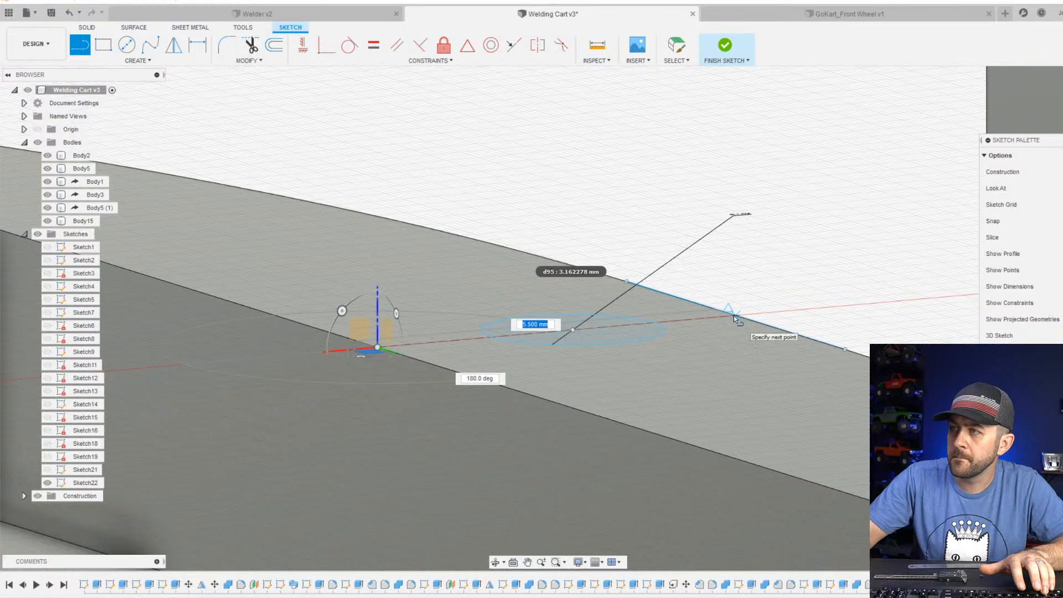
click(733, 315)
scroll(733, 316, down, 2)
key(Escape)
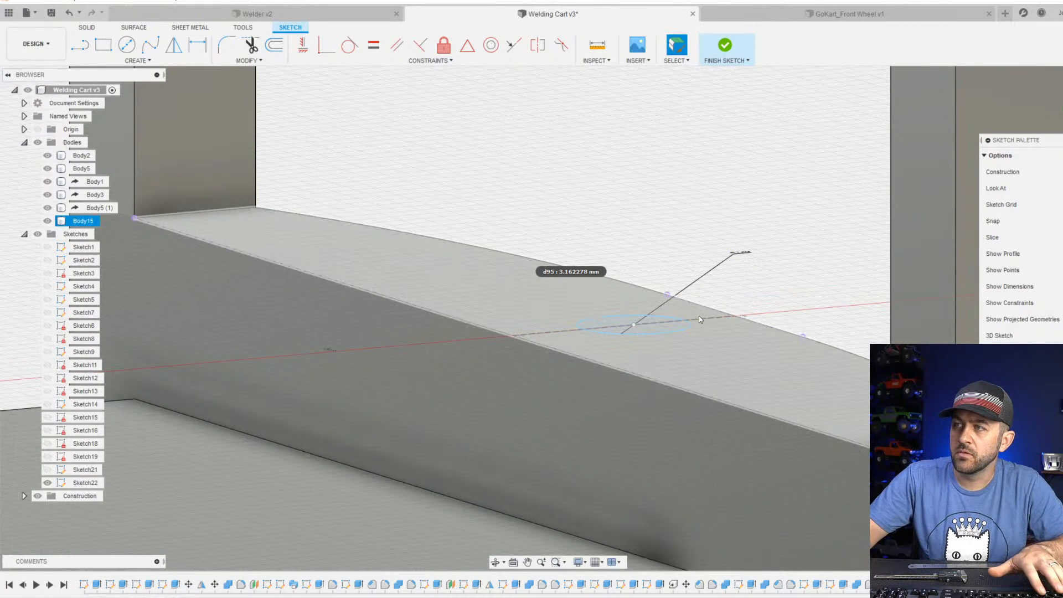
Constrain the rear crossbar circle's centre to the midpoint of the line across the crossbar's top face.
click(698, 317)
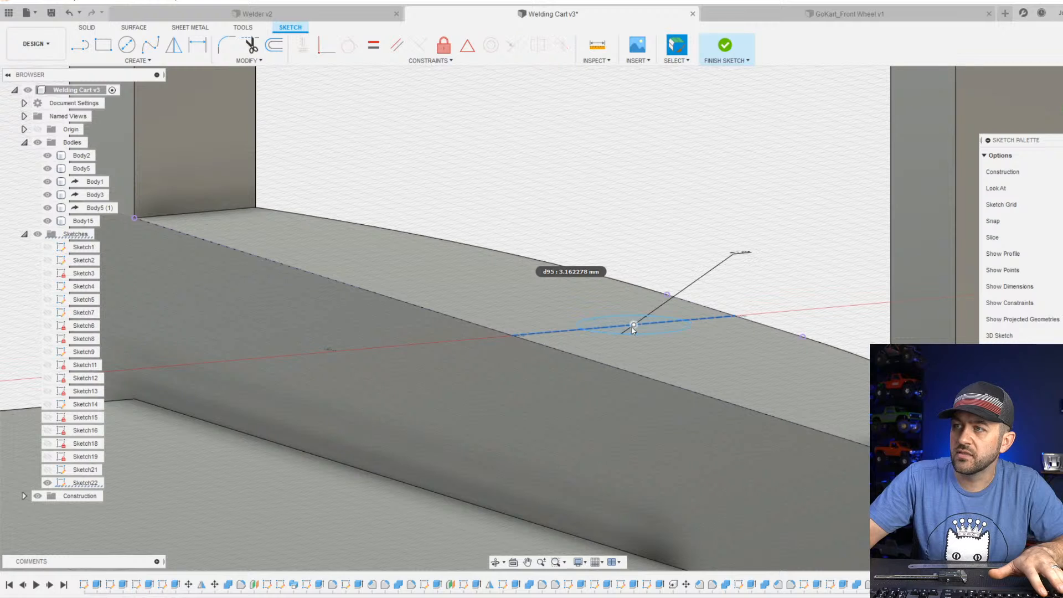
click(468, 46)
scroll(642, 264, down, 3)
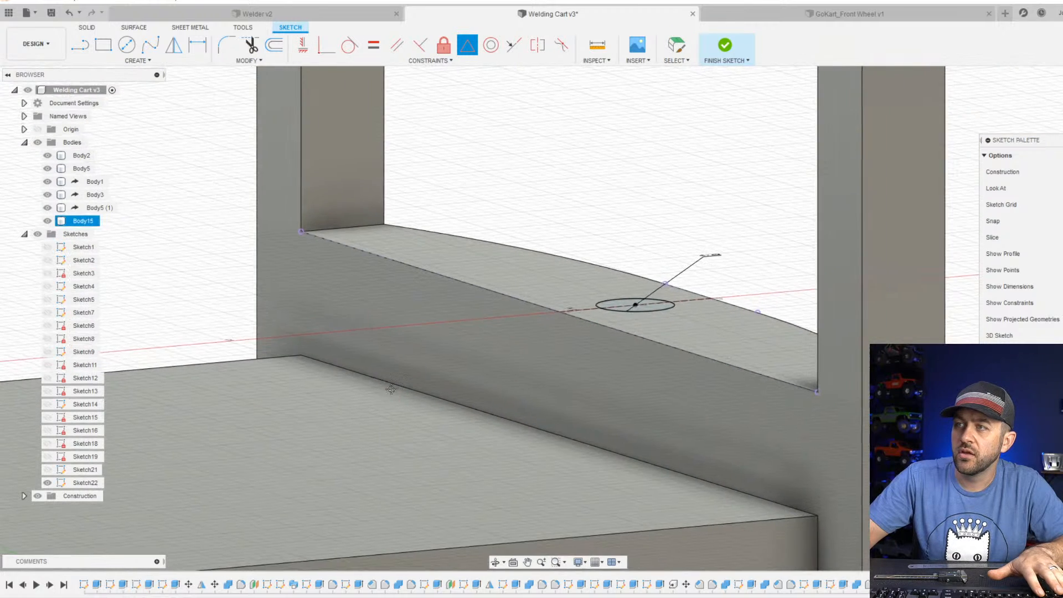
Constrain the front block circle's centre to the midpoint of the line across the block's top face.
middle_drag(183, 390, 365, 370)
scroll(373, 370, down, 1)
scroll(376, 370, down, 2)
middle_drag(133, 365, 654, 363)
scroll(648, 363, up, 4)
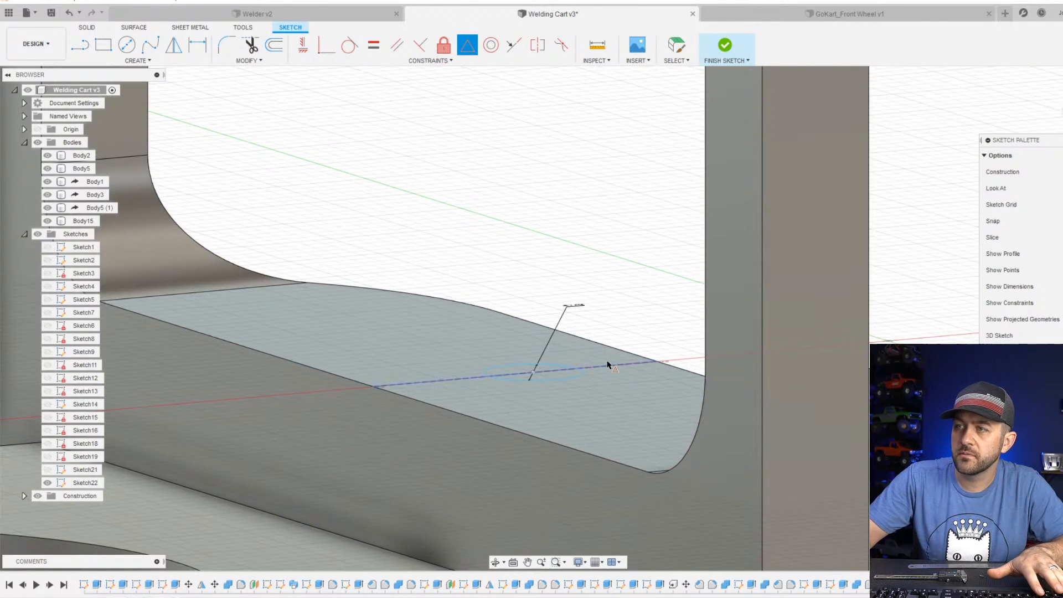
click(532, 375)
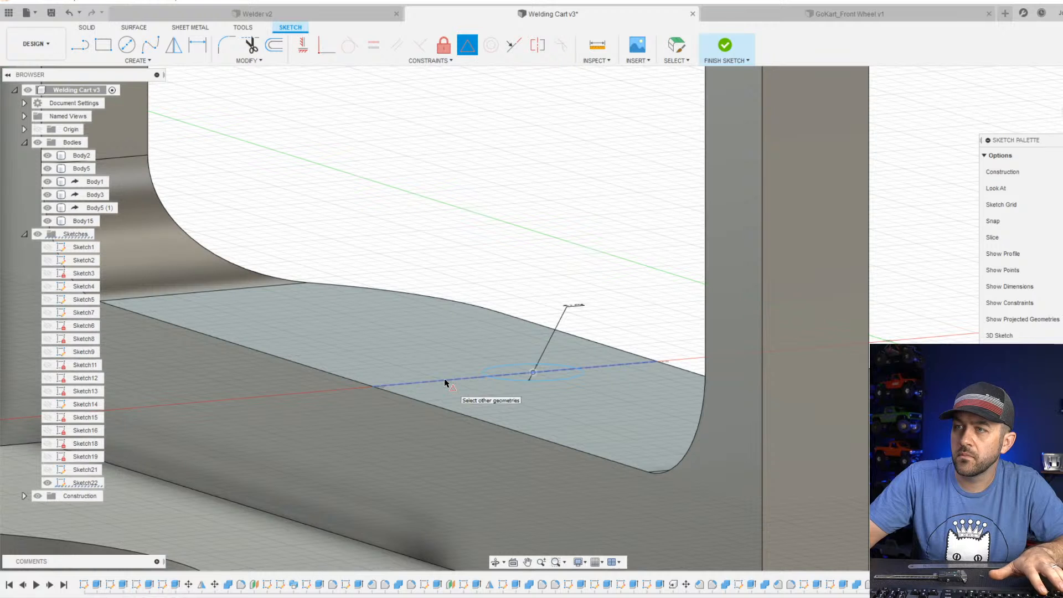
click(444, 380)
scroll(468, 387, down, 3)
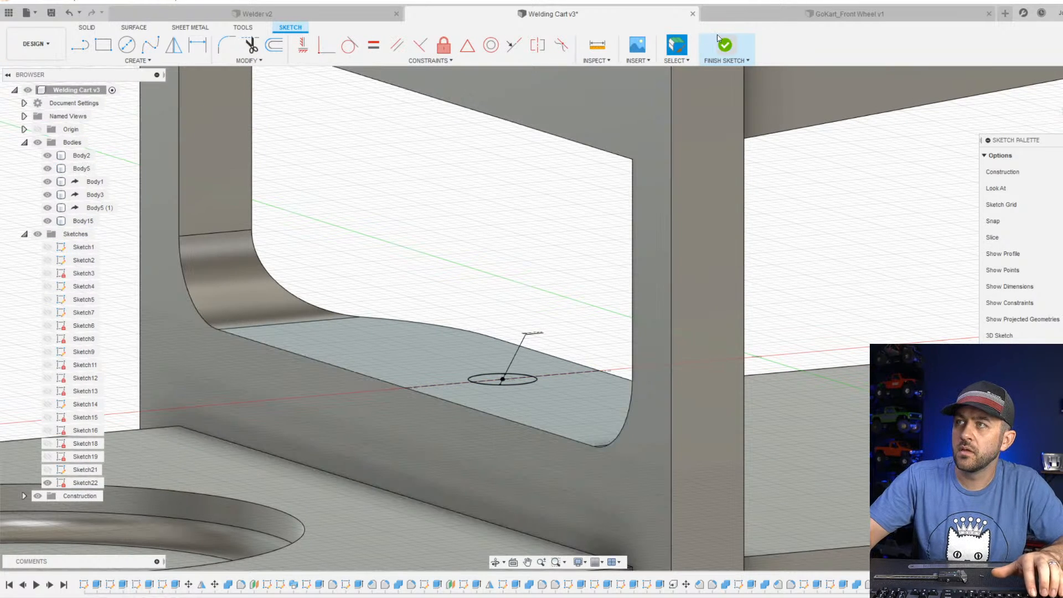
Finish the sketch and extrude-cut both circles down through the front block, the rear crossbar and the base plate.
click(723, 44)
click(102, 45)
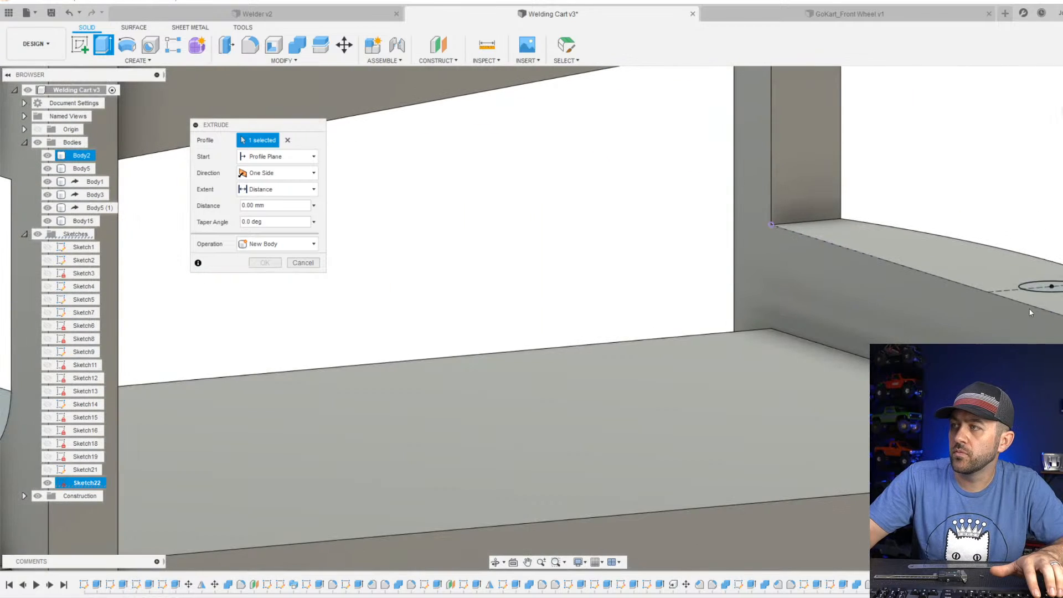
drag(1052, 276, 1052, 438)
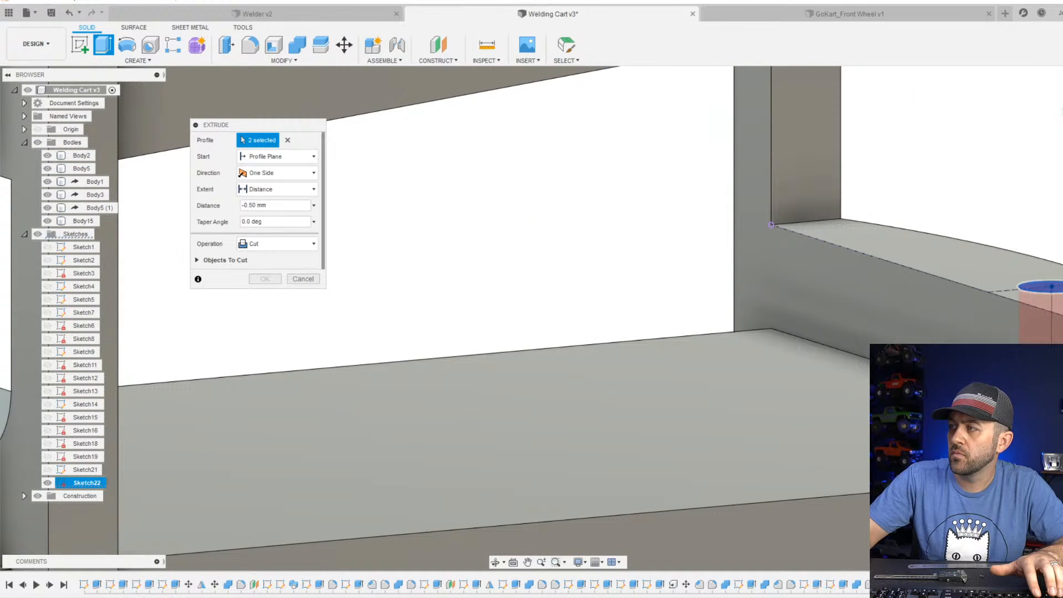
shift+middle_drag(964, 432, 664, 220)
scroll(833, 233, down, 3)
key(Return)
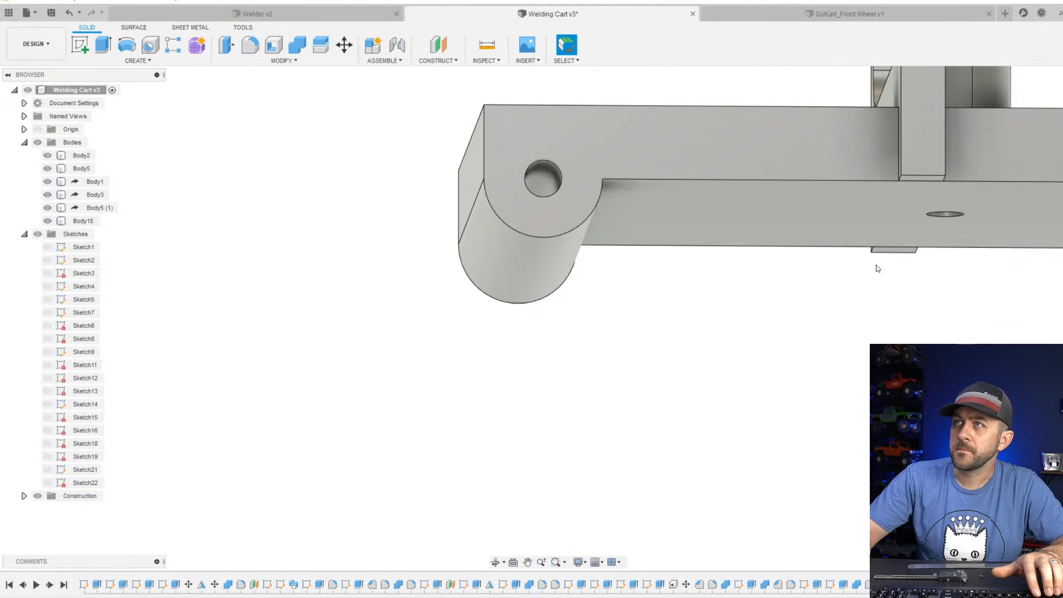
Start a sketch on the base plate's underside and draw a larger circle concentric with each of the front and rear screw holes.
shift+middle_drag(877, 266, 573, 418)
click(82, 44)
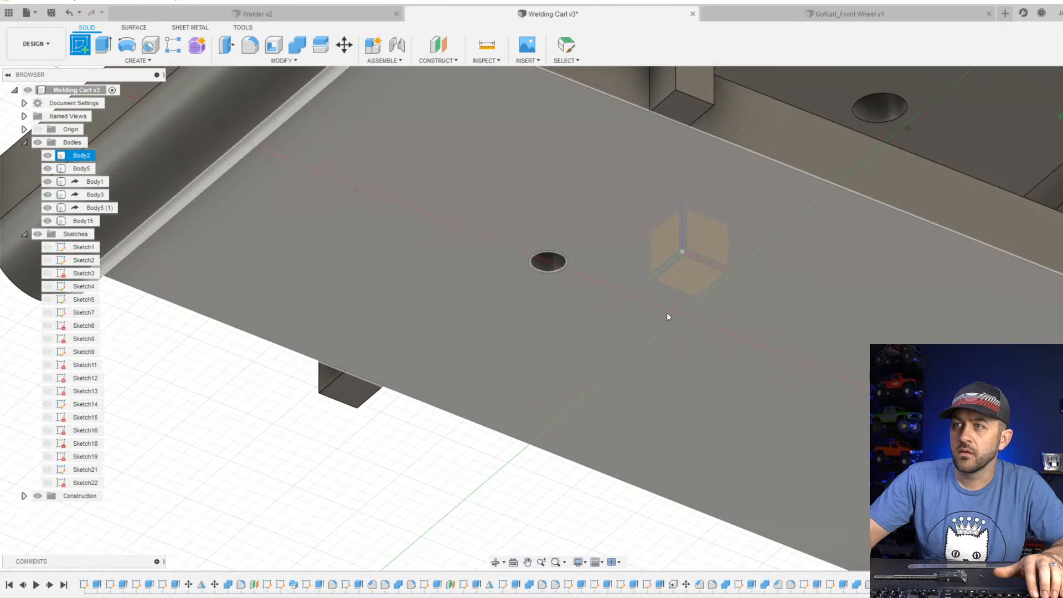
click(583, 290)
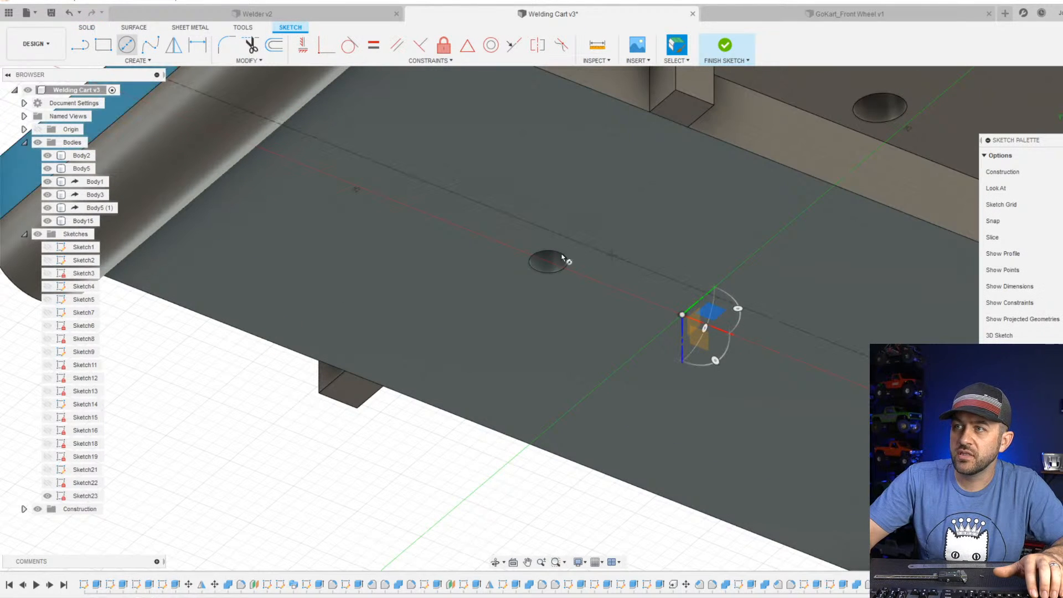
key(c)
scroll(547, 264, up, 3)
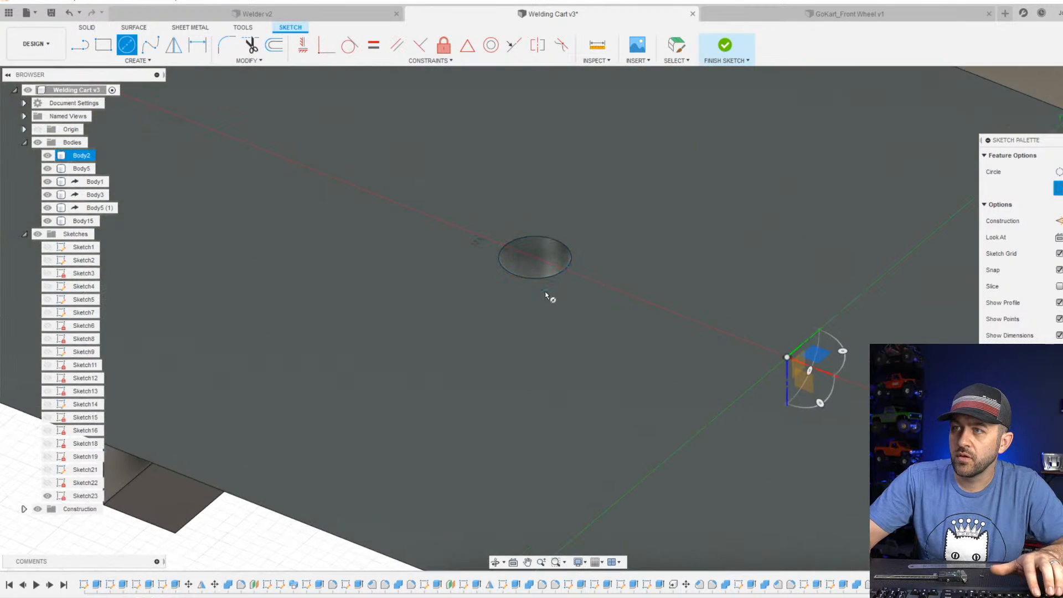
shift+middle_drag(545, 292, 141, 213)
click(565, 320)
scroll(567, 321, down, 3)
scroll(808, 394, up, 4)
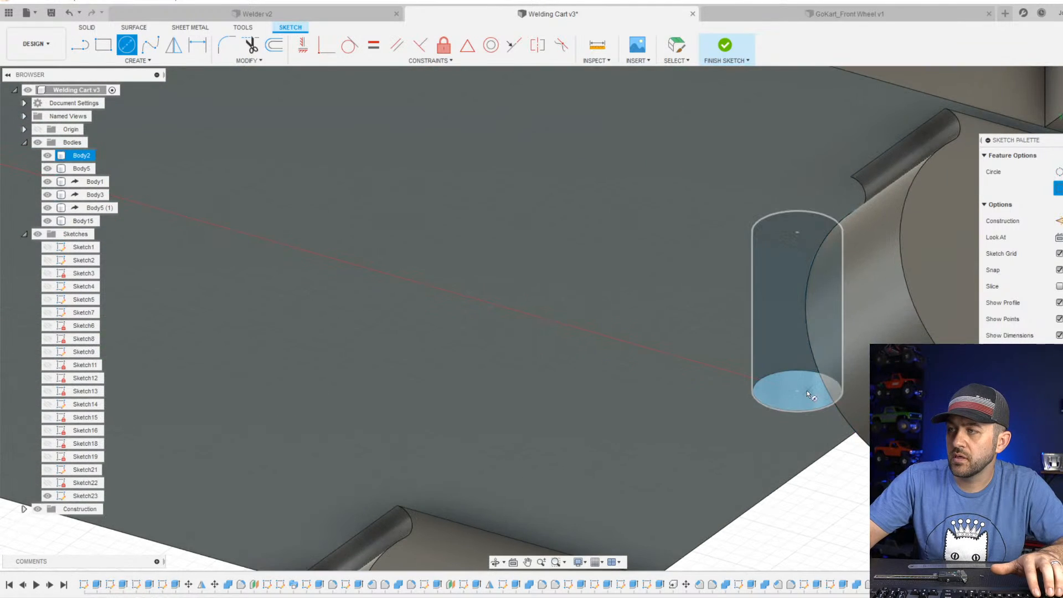
click(796, 391)
click(741, 394)
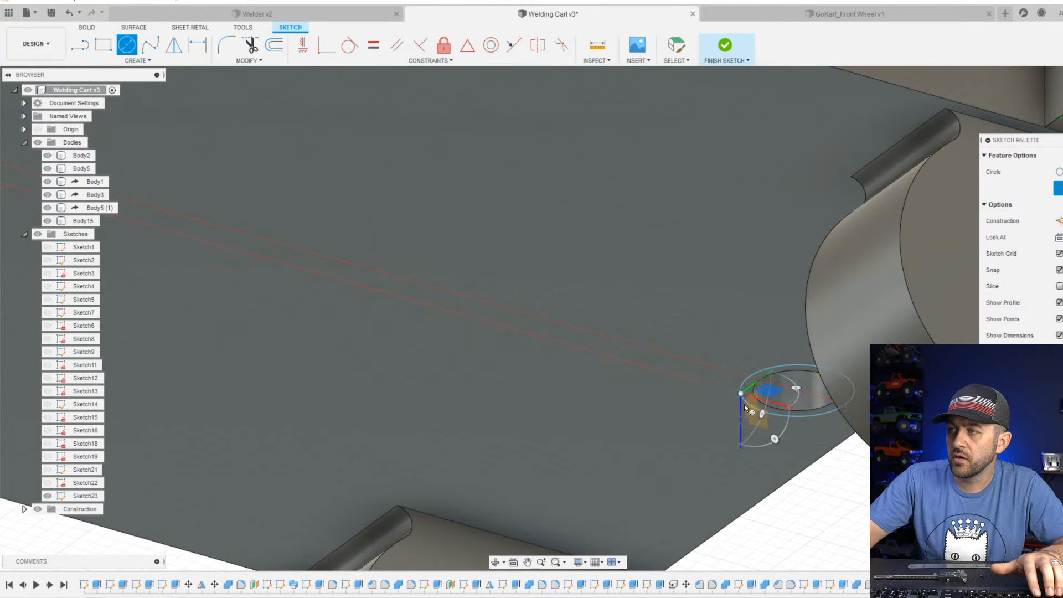
Dimension the diameters of both underside circles, setting the front one to 3.5 mm.
key(d)
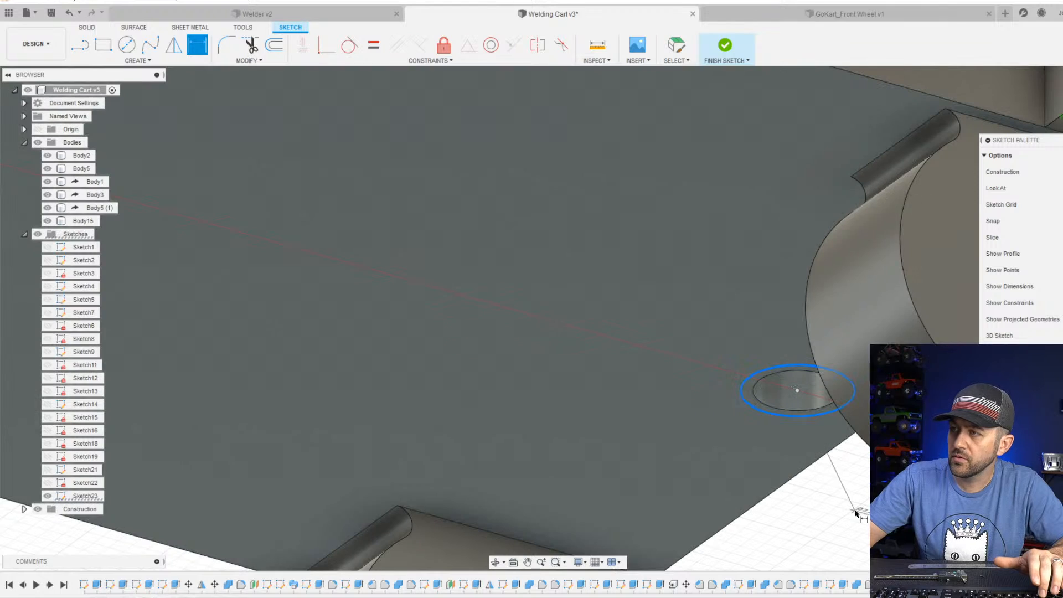
key(Return)
scroll(856, 510, down, 5)
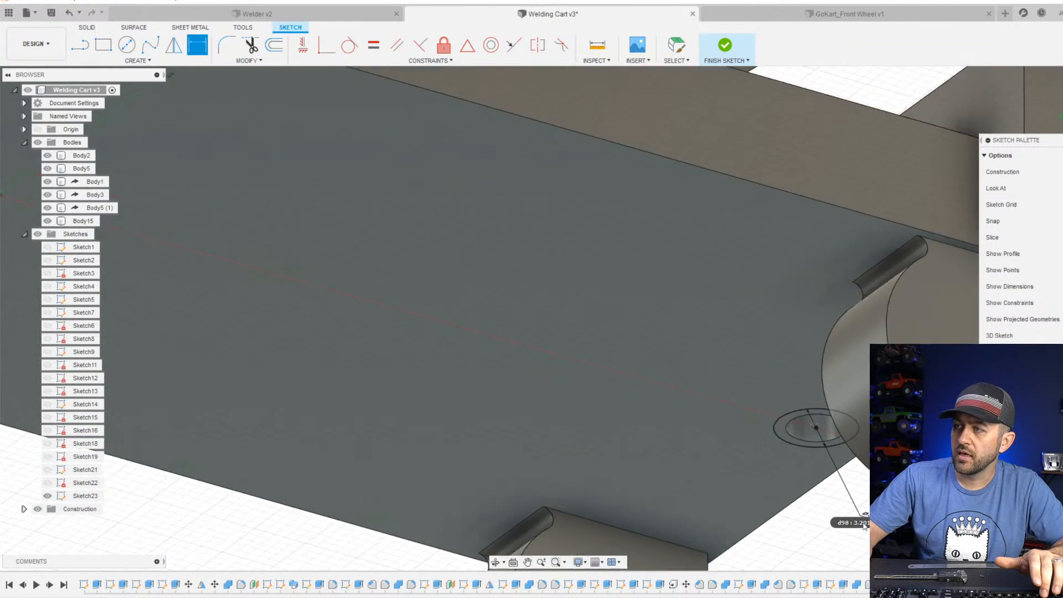
middle_drag(232, 303, 423, 330)
scroll(429, 343, up, 3)
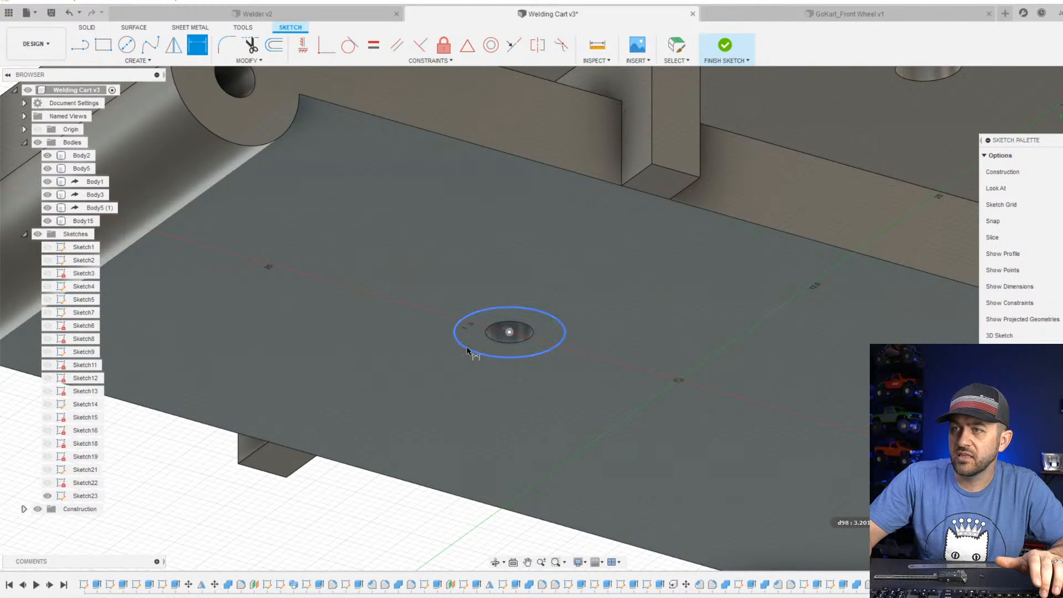
click(466, 350)
text(3.5)
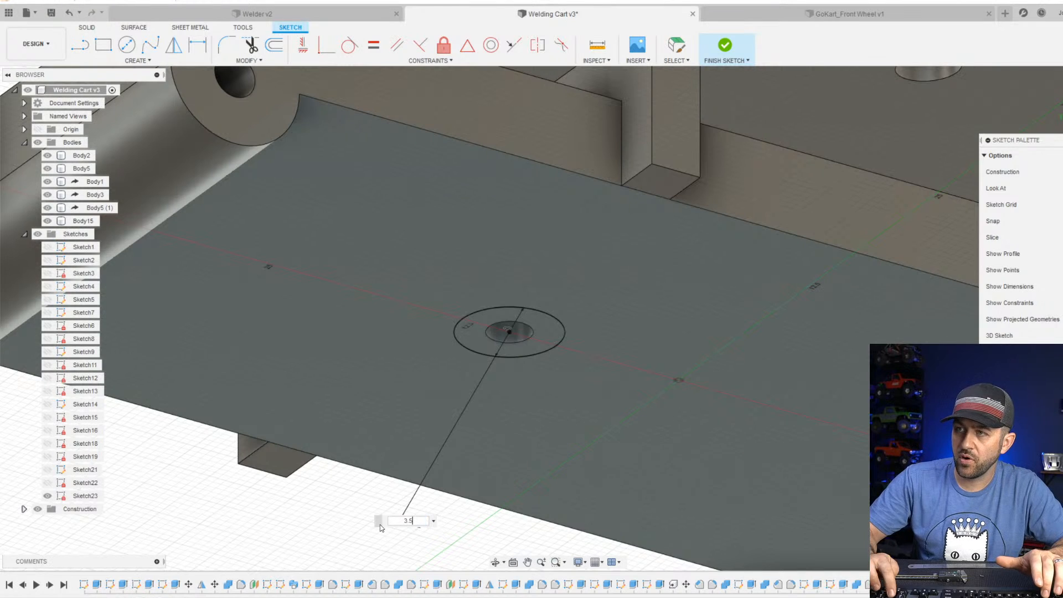
key(Return)
scroll(380, 526, down, 2)
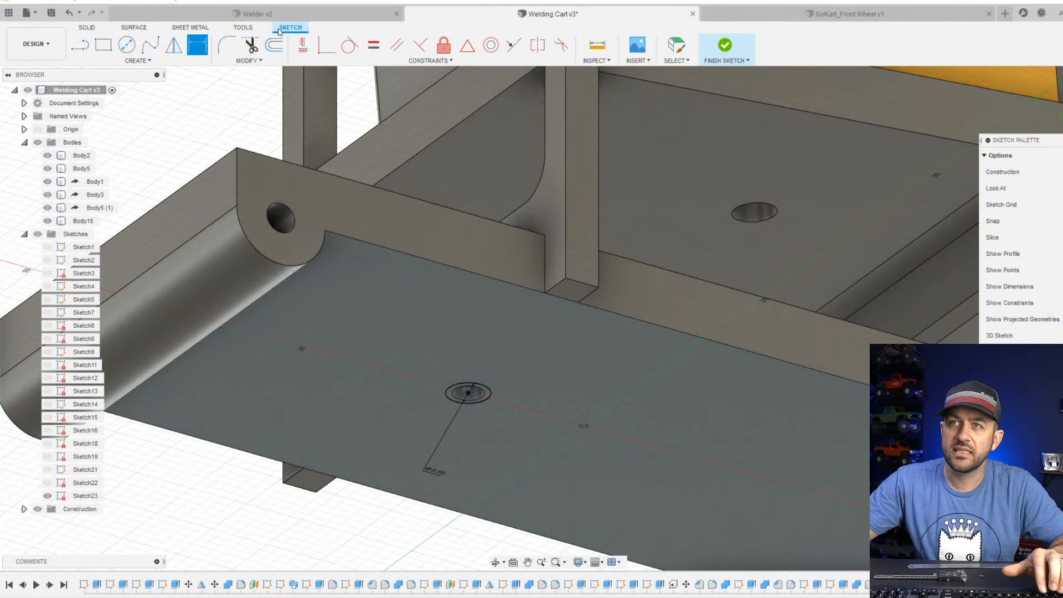
Finish the sketch and extrude-cut both full underside circles 5 mm up into the base plate as screw-head recesses.
click(720, 46)
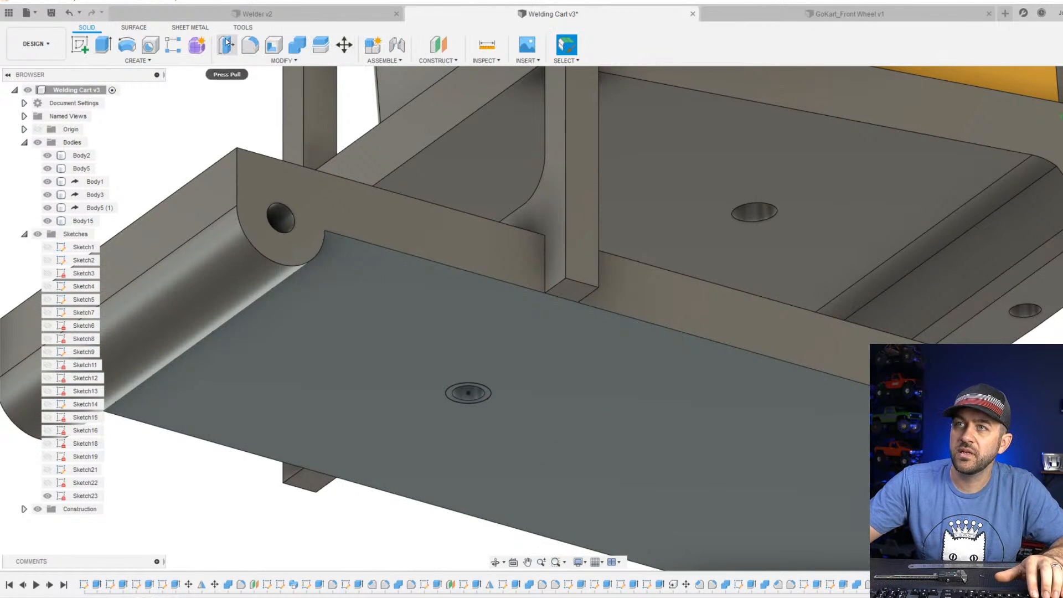
click(105, 54)
scroll(543, 459, up, 5)
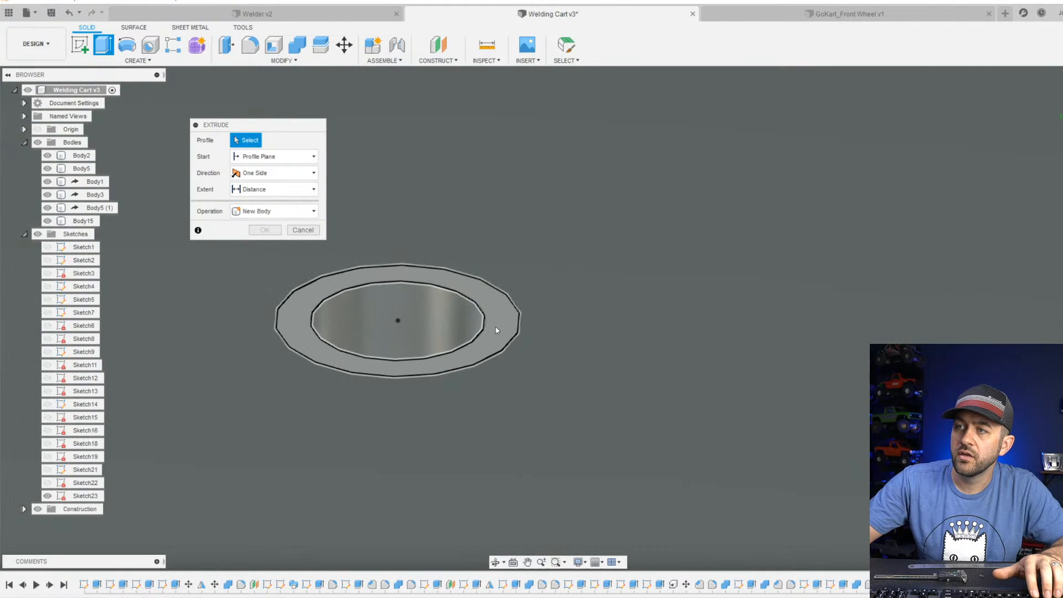
click(456, 333)
click(456, 337)
scroll(553, 400, down, 5)
scroll(796, 480, up, 6)
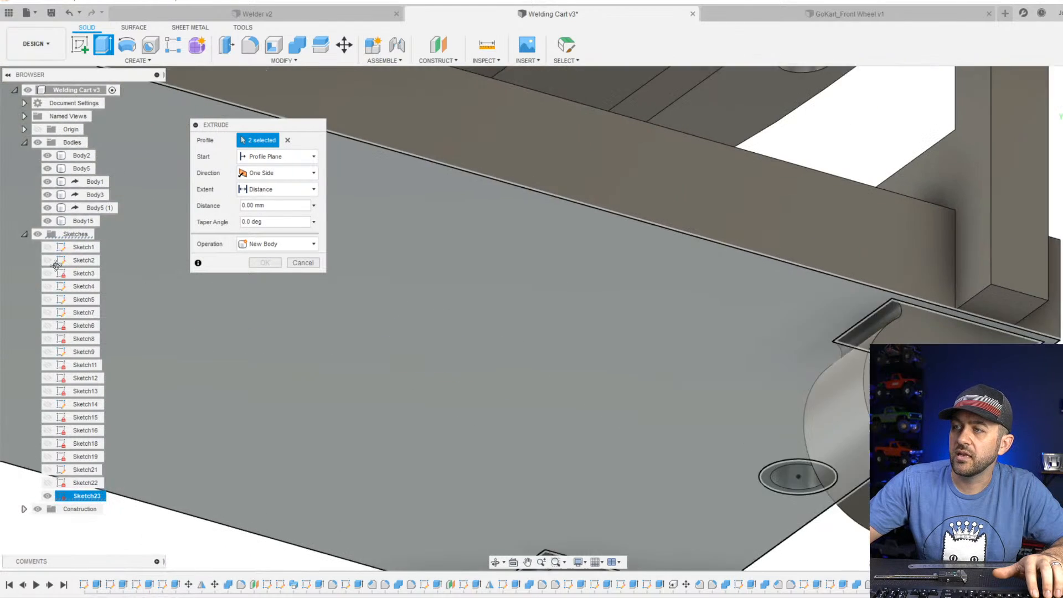
scroll(704, 454, up, 1)
click(719, 457)
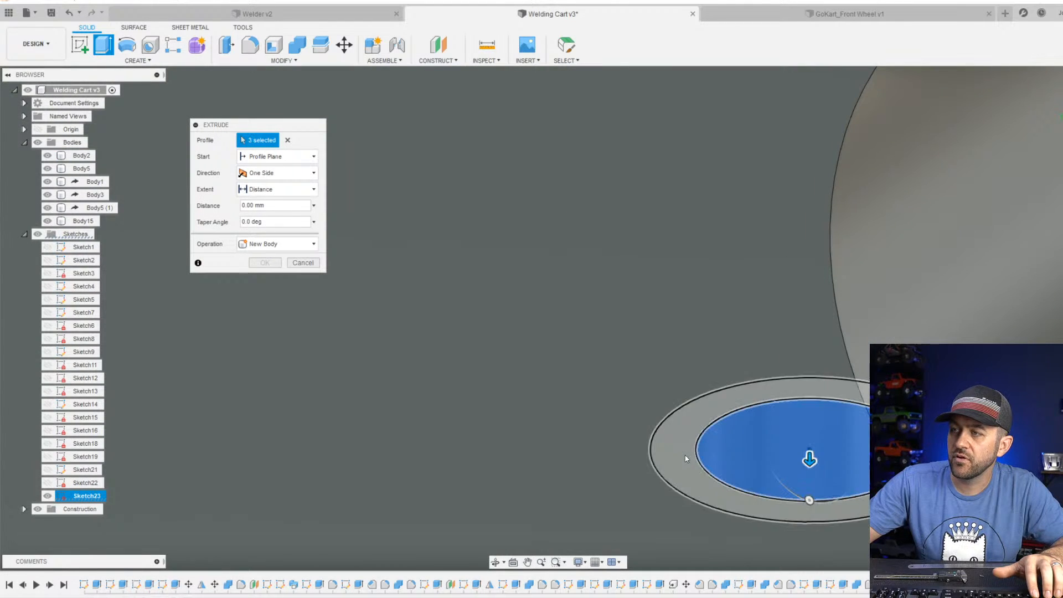
click(685, 455)
scroll(697, 453, down, 3)
drag(814, 470, 828, 296)
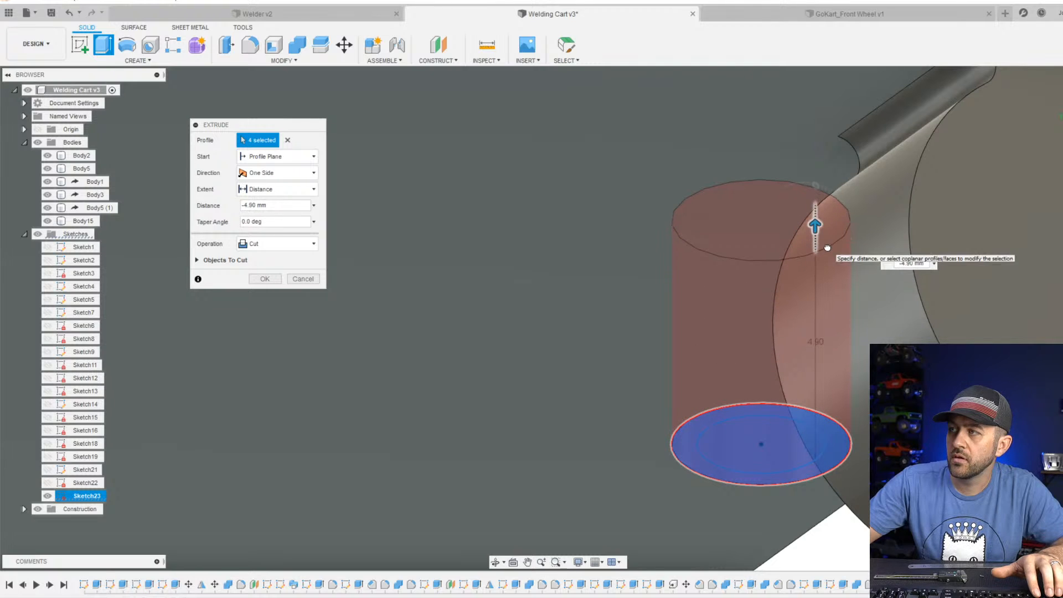
drag(827, 247, 828, 239)
scroll(732, 307, down, 3)
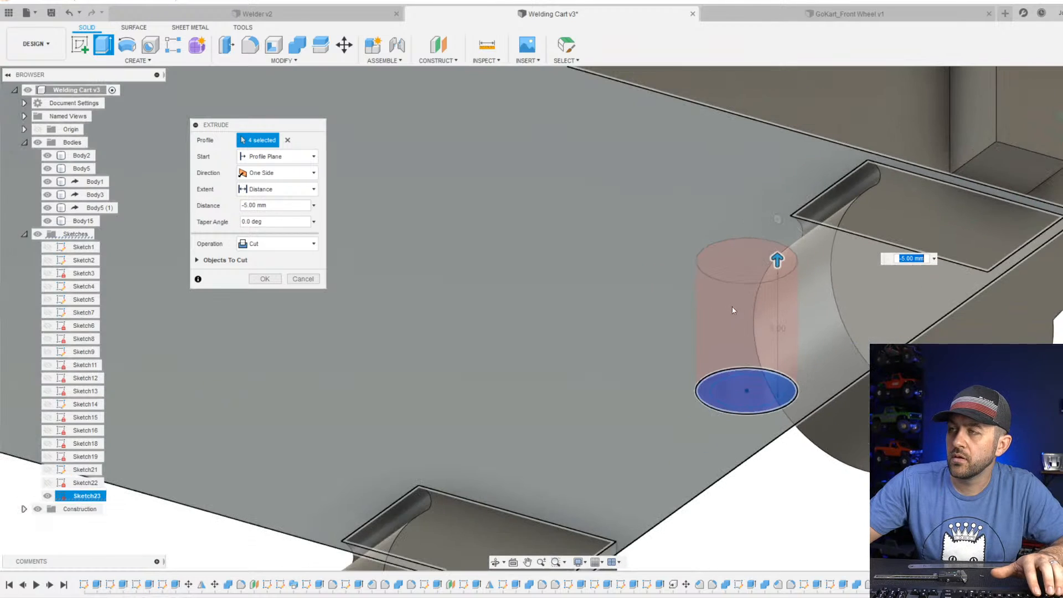
shift+middle_drag(732, 307, 880, 252)
scroll(853, 327, down, 3)
scroll(582, 398, down, 3)
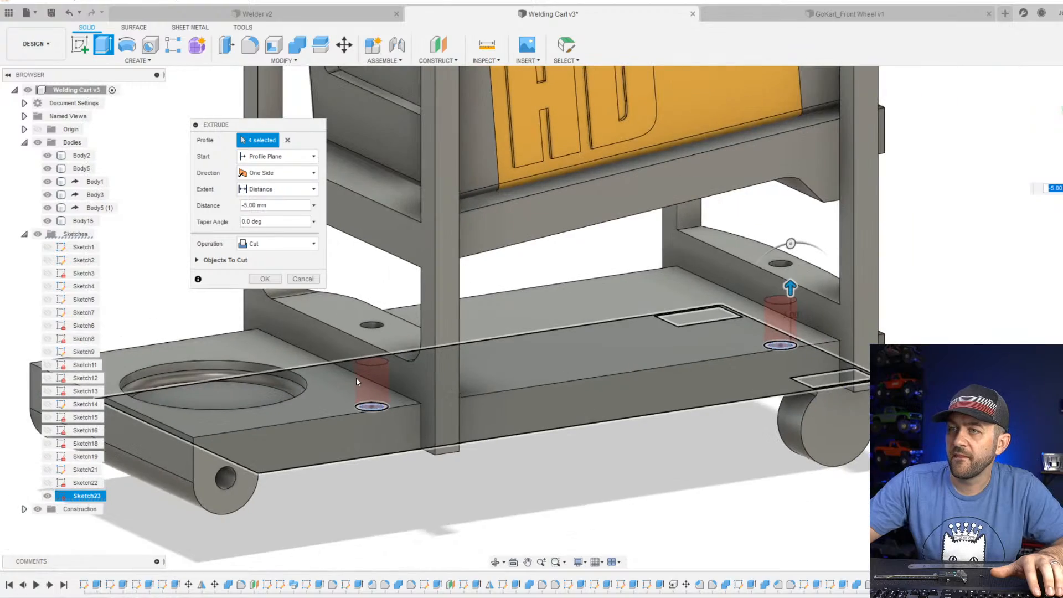
scroll(304, 304, up, 2)
click(272, 280)
Examine the finished screw holes and the overall cart assembly from several angles.
mouse_move(400, 437)
shift+middle_down()
mouse_move(429, 390)
mouse_move(414, 398)
mouse_move(412, 421)
shift+middle_up()
scroll(412, 422, down, 3)
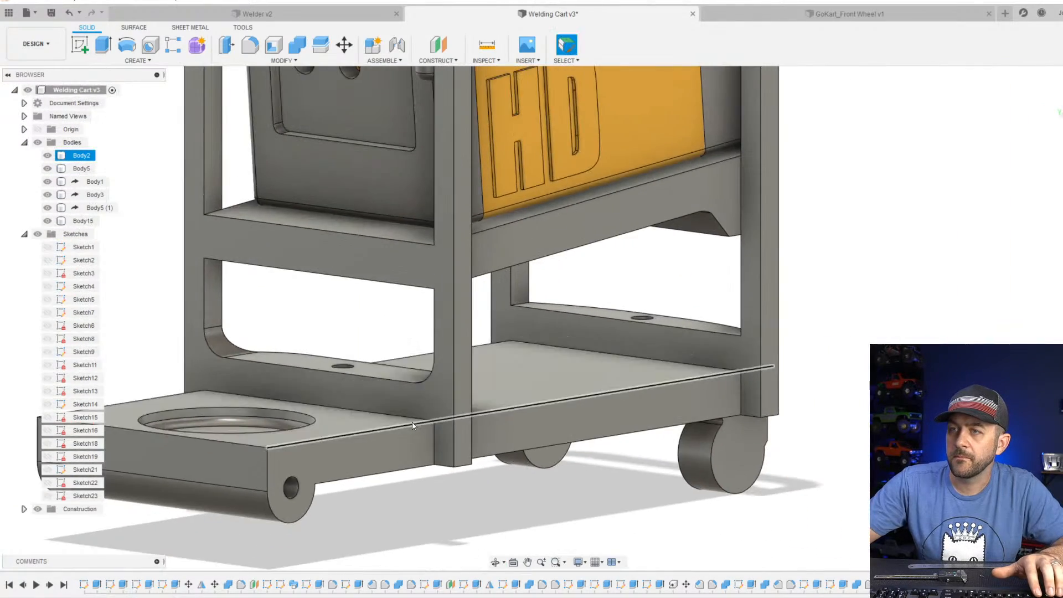
scroll(382, 403, up, 3)
shift+middle_drag(368, 383, 343, 387)
scroll(354, 397, down, 4)
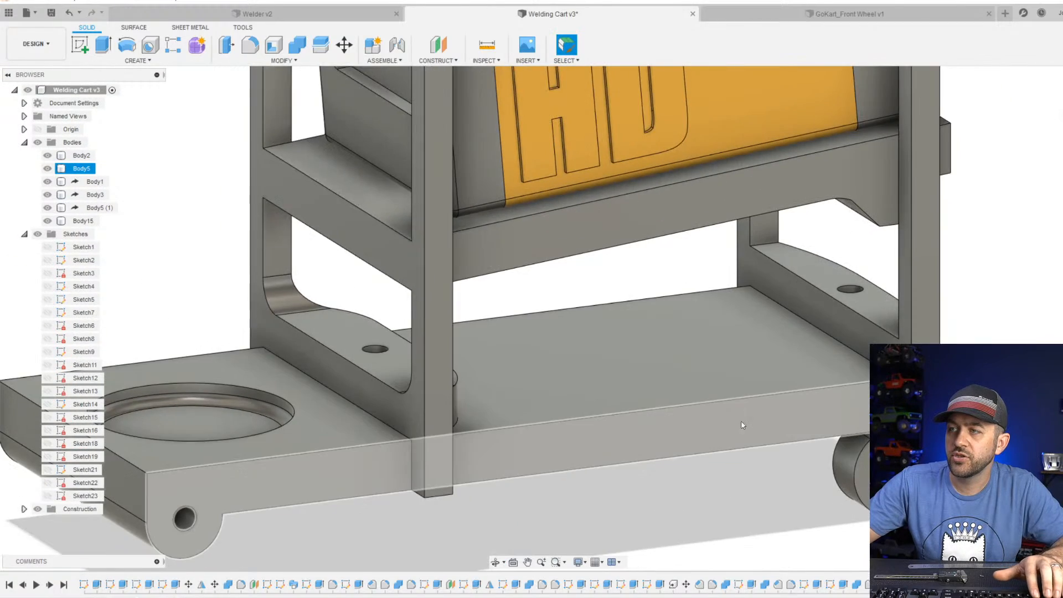
middle_drag(740, 427, 579, 413)
scroll(707, 353, down, 2)
scroll(630, 368, down, 5)
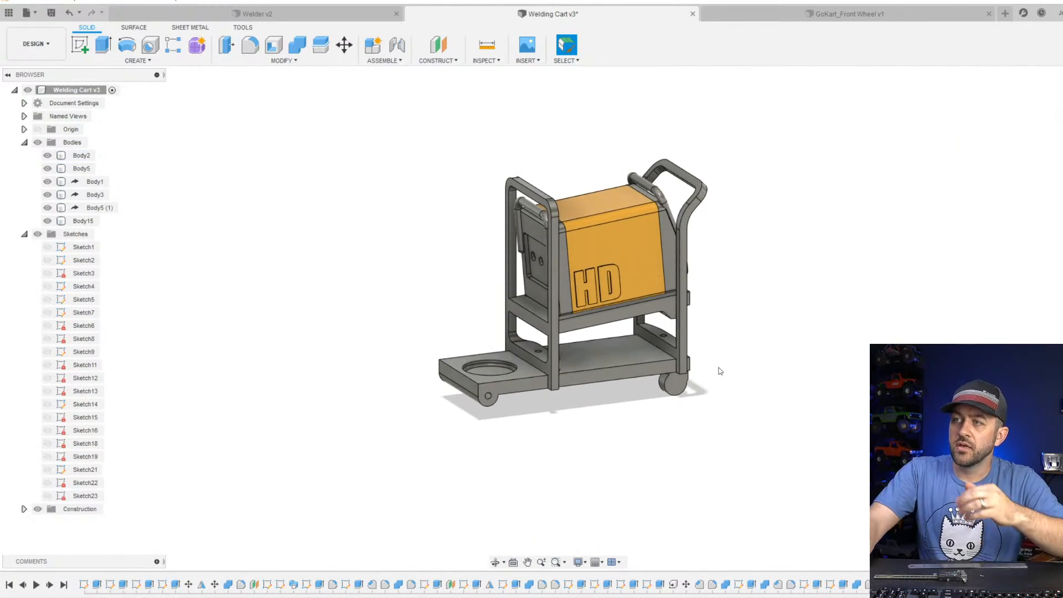
scroll(680, 291, up, 4)
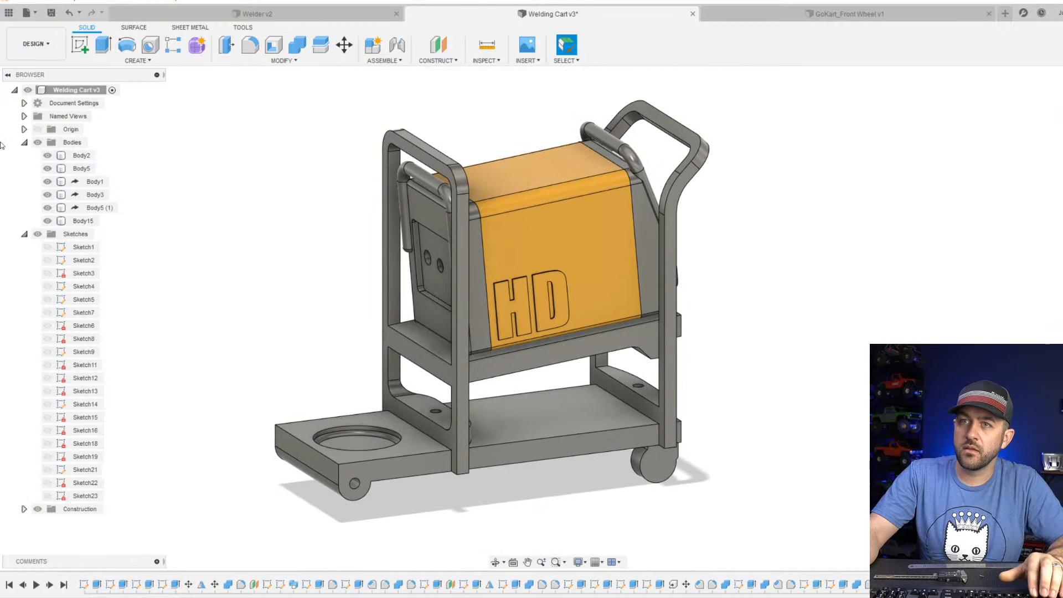
Hide the three derived welder bodies and the rear handle frame body.
click(50, 171)
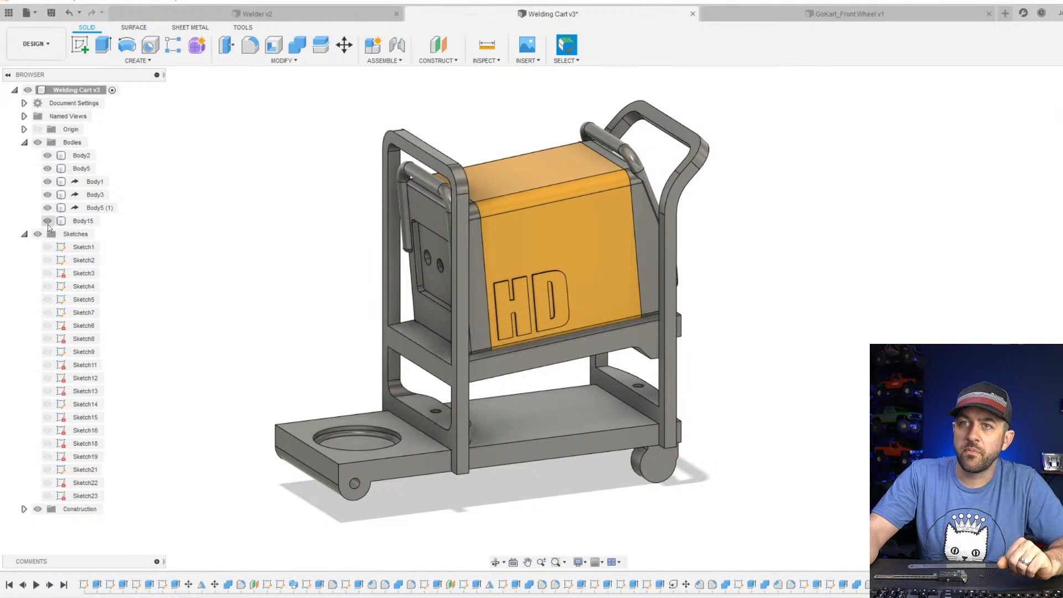
click(47, 207)
click(47, 194)
click(48, 181)
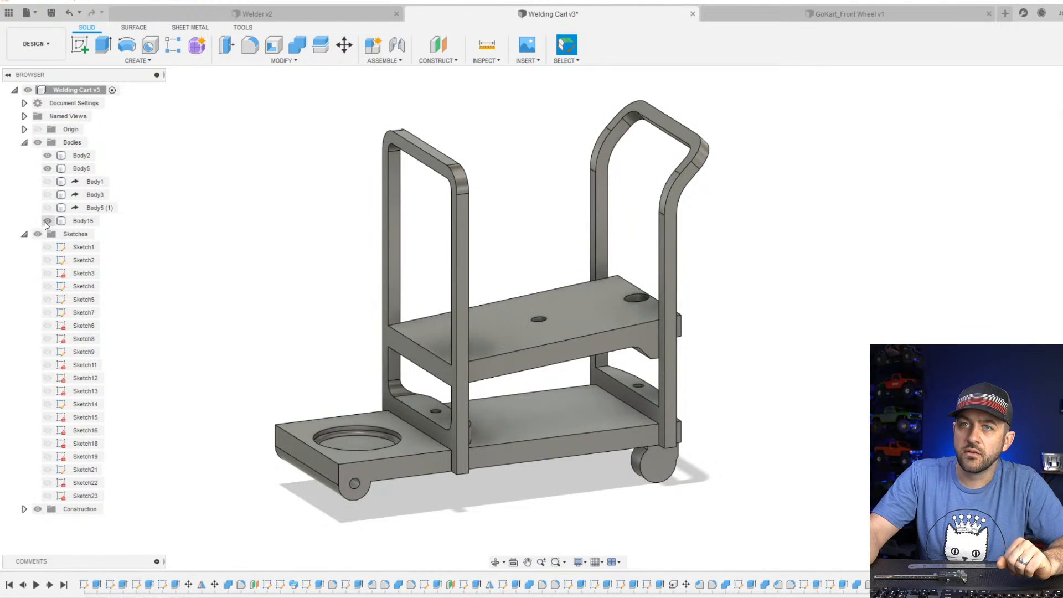
click(47, 221)
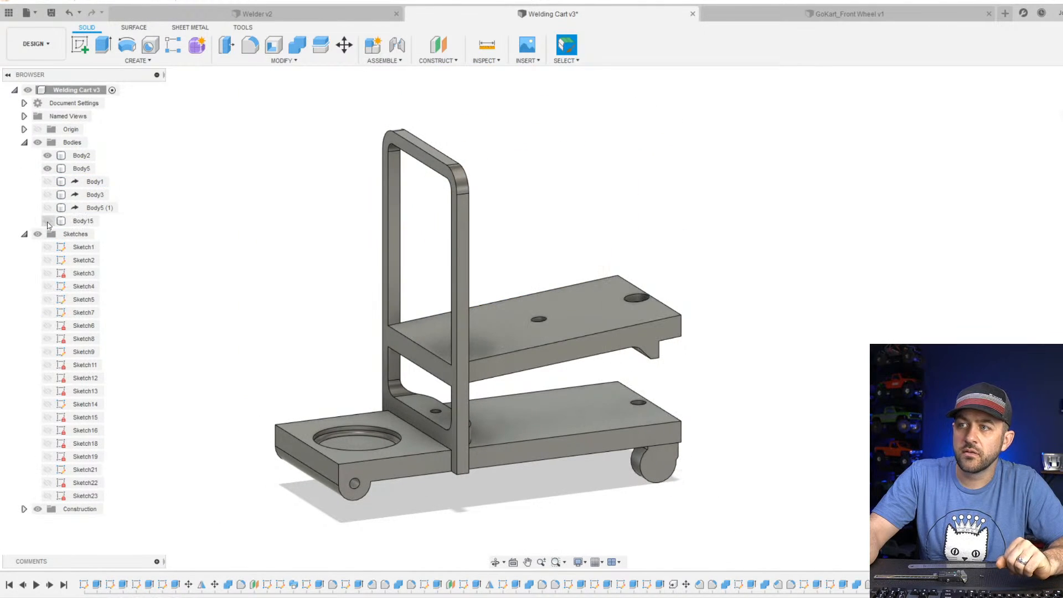
Hide the front frame and shelf body to inspect the base plate alone, show it again, and select it.
click(48, 169)
scroll(516, 483, up, 3)
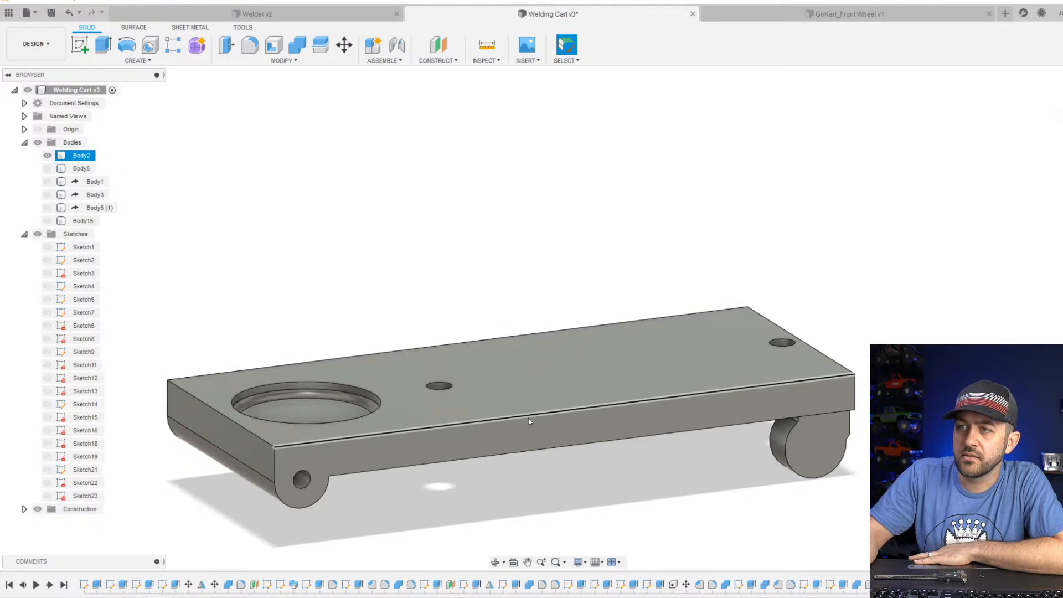
click(48, 169)
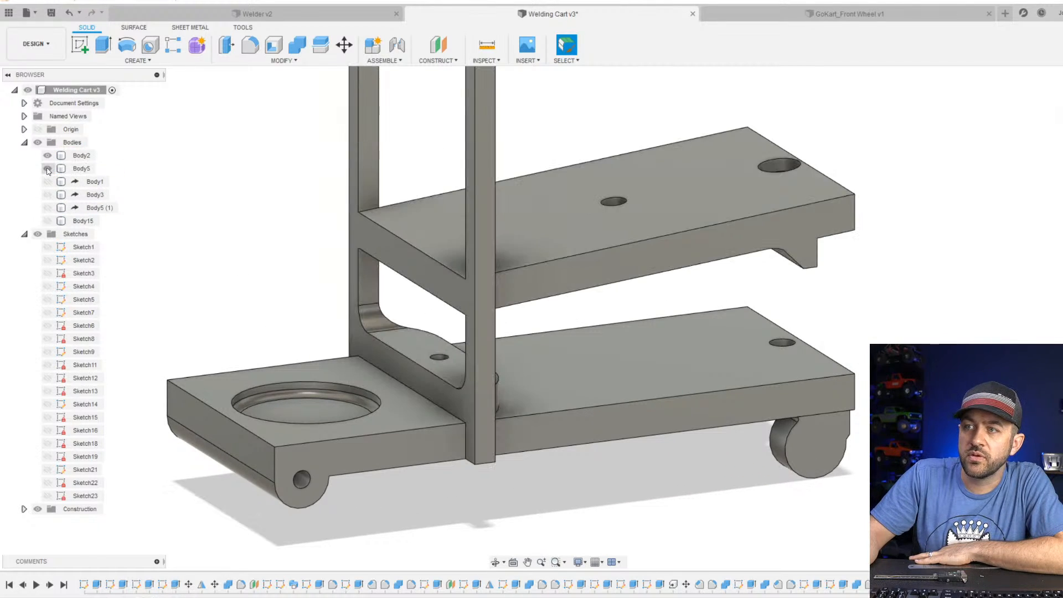
click(77, 168)
scroll(433, 355, up, 3)
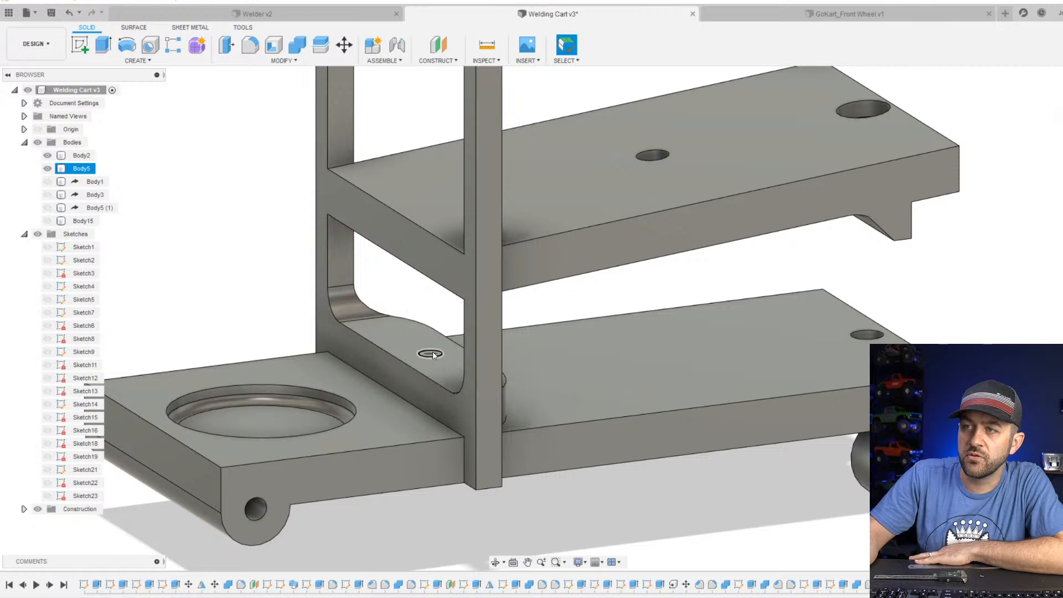
Examine the front frame's foot, the shelf and the base plate's screw holes from several angles.
scroll(433, 355, up, 2)
scroll(430, 367, down, 4)
shift+middle_drag(429, 367, 464, 336)
middle_drag(494, 468, 483, 227)
scroll(487, 326, up, 4)
shift+middle_drag(488, 326, 529, 396)
scroll(537, 318, down, 4)
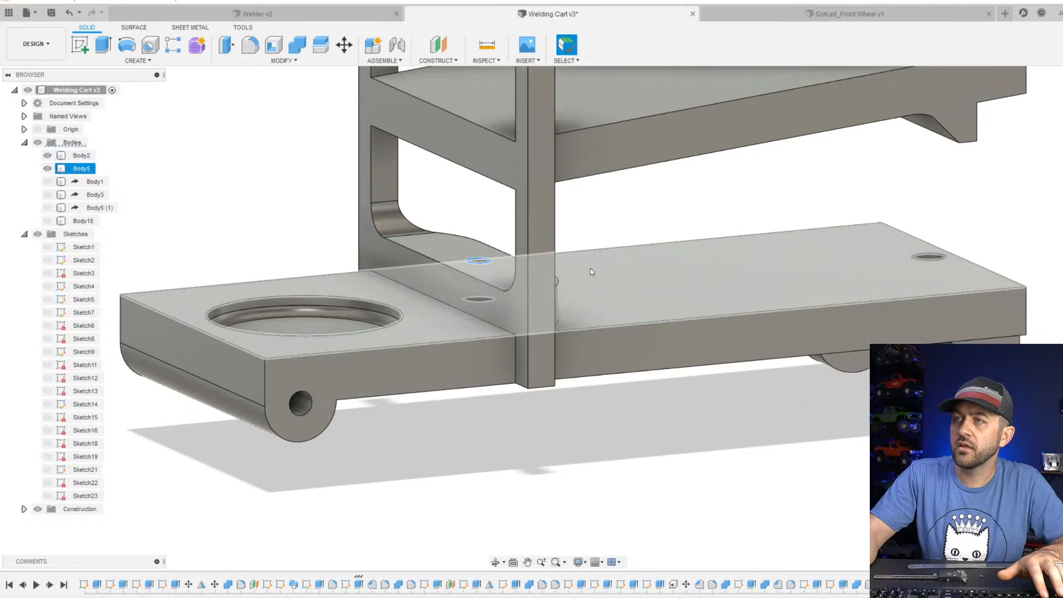
middle_drag(699, 235, 370, 392)
scroll(447, 334, down, 3)
mouse_move(555, 318)
shift+middle_down()
mouse_move(462, 296)
mouse_move(540, 328)
shift+middle_up()
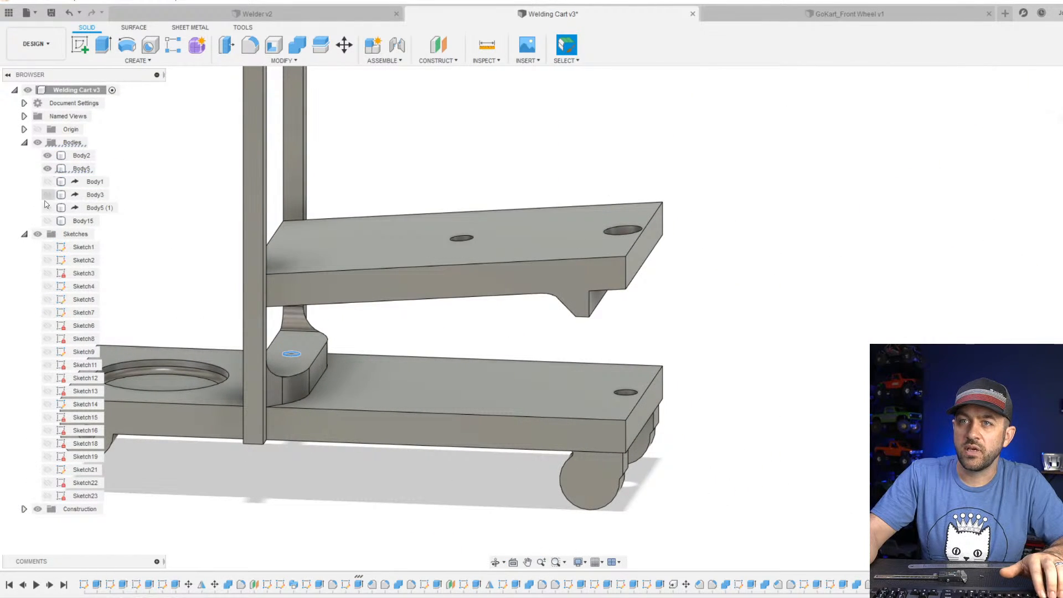
Show the rear handle frame body again and inspect the assembled cart from above and below.
click(48, 220)
click(84, 220)
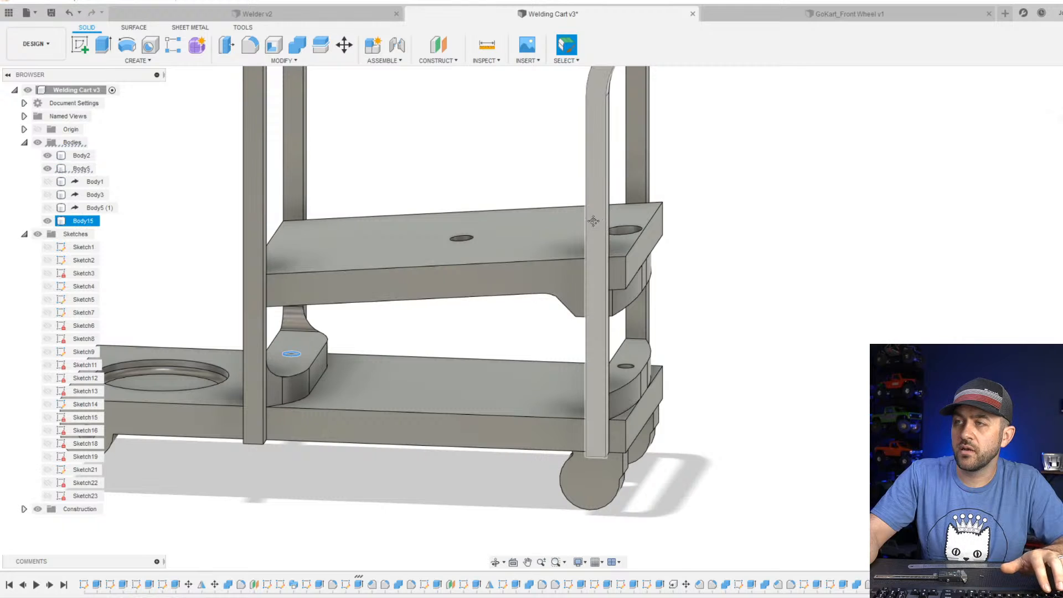
middle_drag(595, 224, 512, 276)
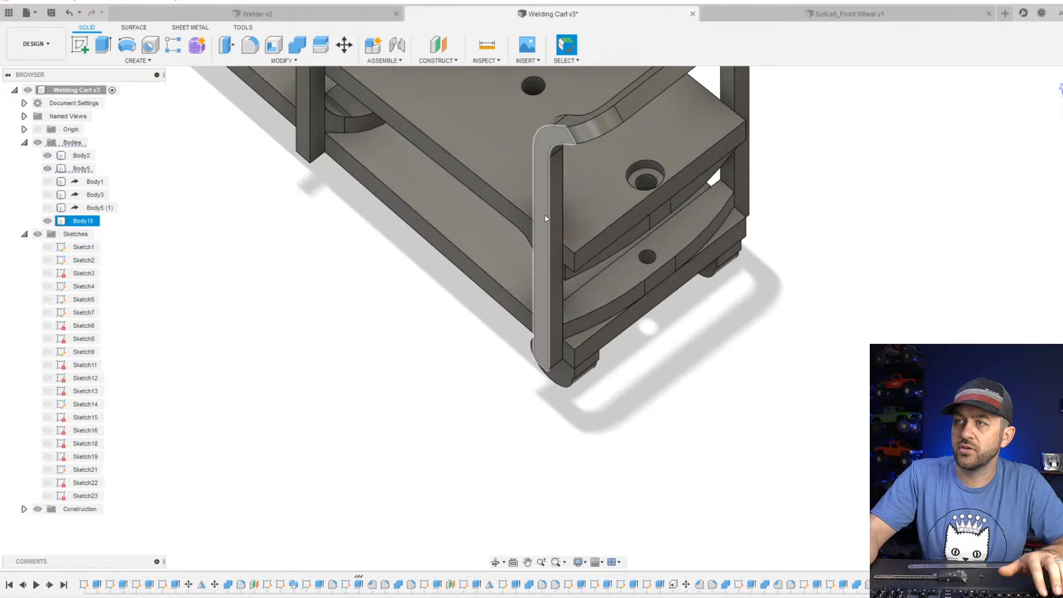
click(545, 215)
middle_drag(627, 189, 597, 236)
shift+middle_drag(638, 286, 612, 361)
scroll(619, 417, down, 5)
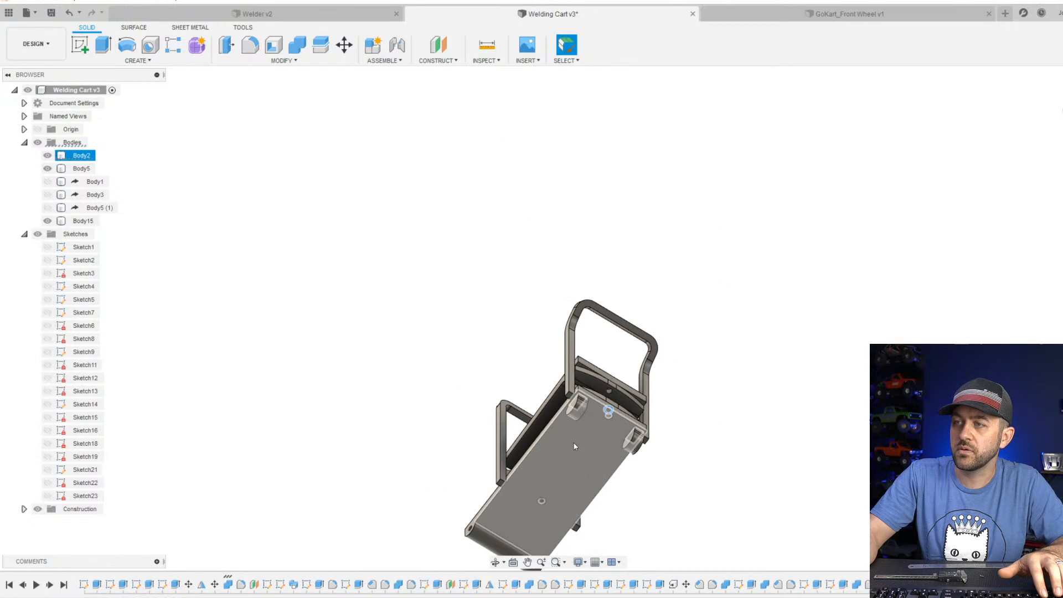
click(466, 339)
shift+middle_drag(501, 301, 564, 387)
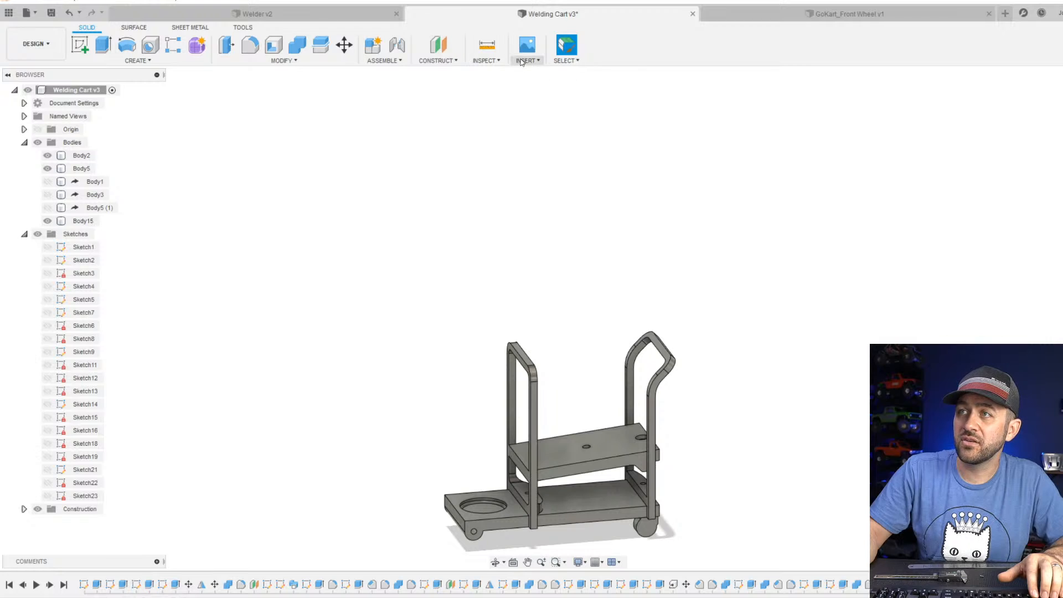
Derive the GoKart_Front Wheel design from the Admin Project into the welding cart.
click(540, 73)
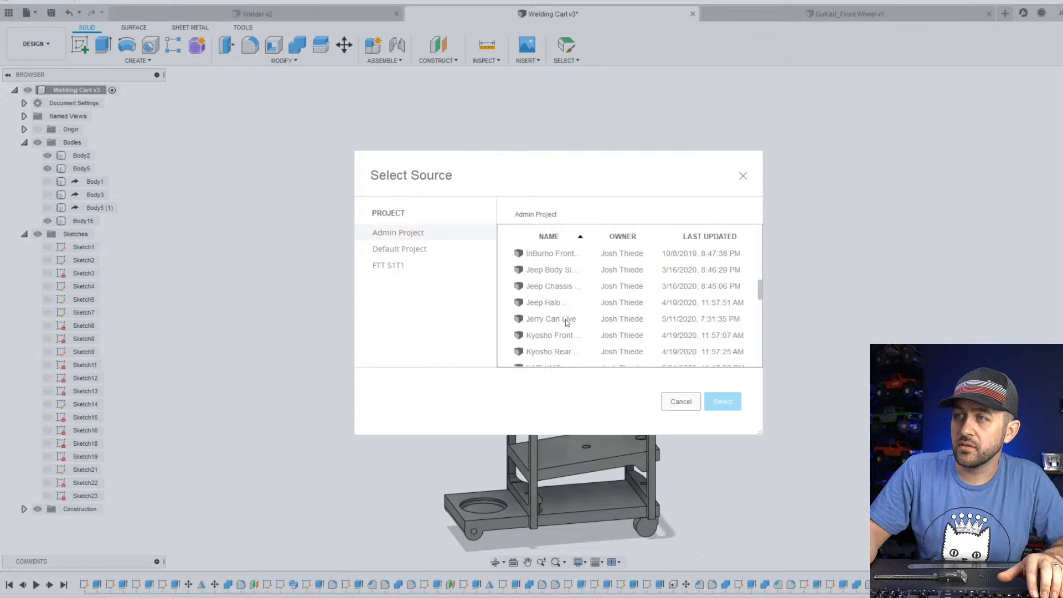
scroll(582, 326, up, 1)
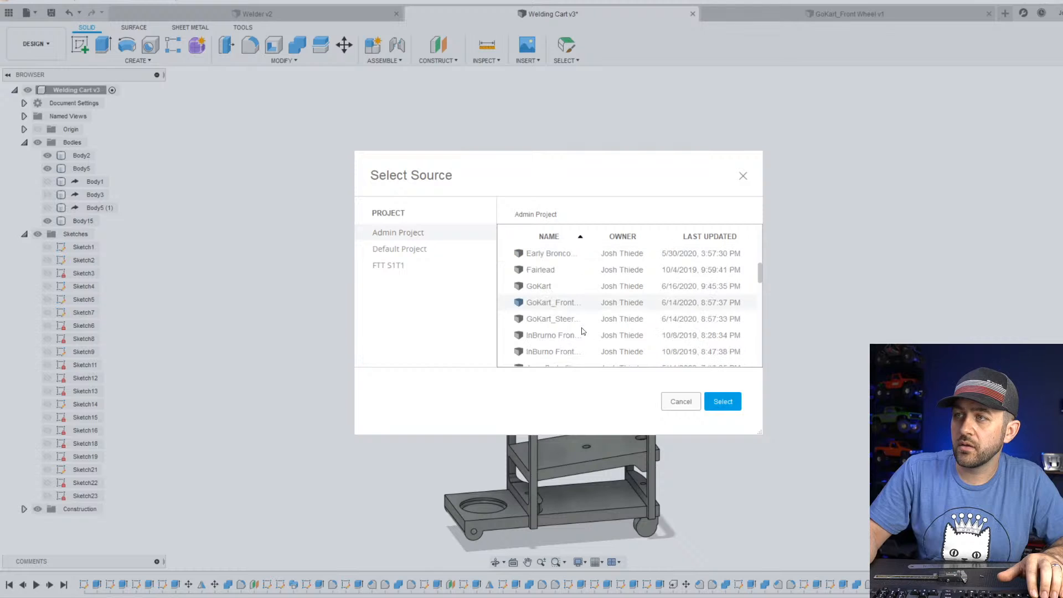
click(722, 404)
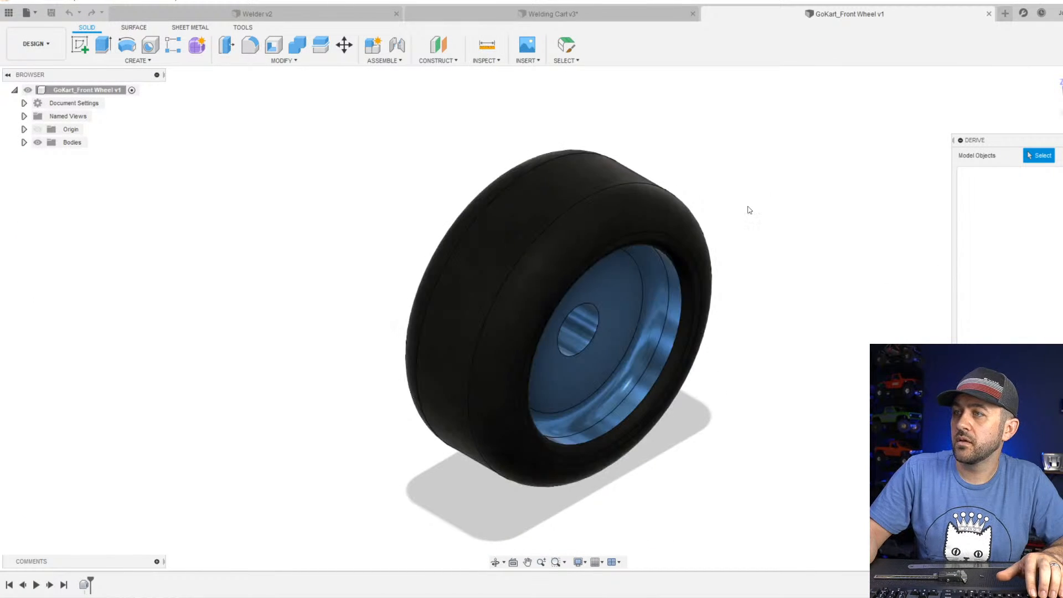
click(1047, 399)
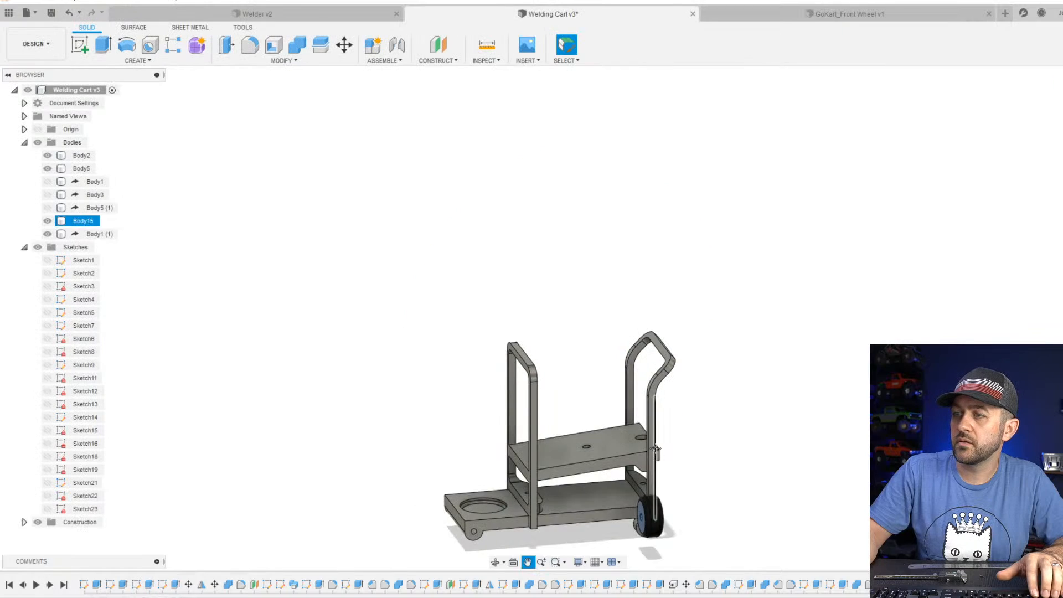
Move the derived wheel body about 65 mm along Z towards the front end of the base.
middle_drag(650, 470, 645, 255)
scroll(612, 292, up, 3)
click(678, 323)
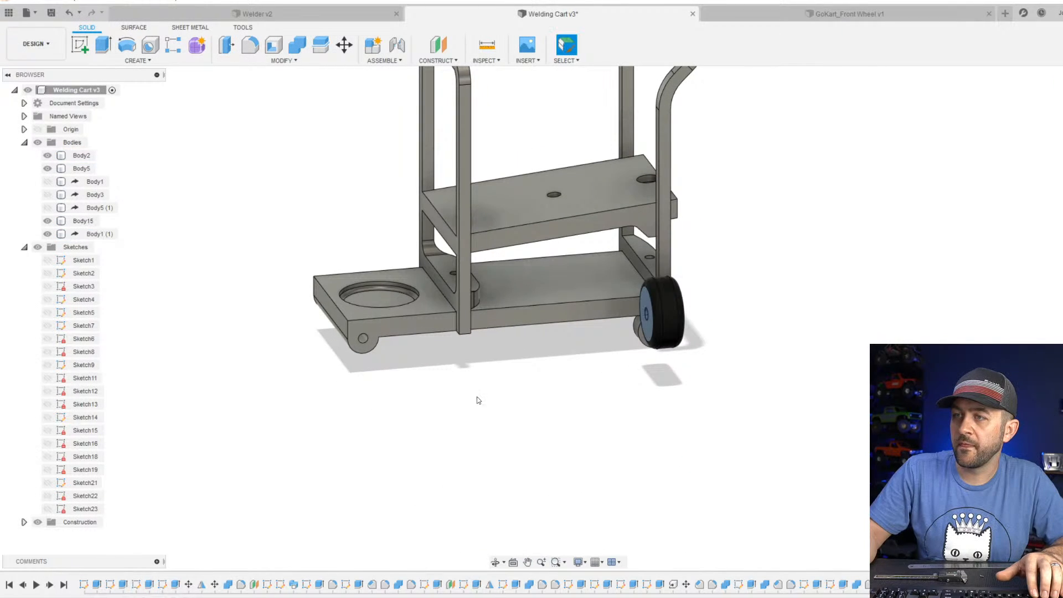
click(344, 45)
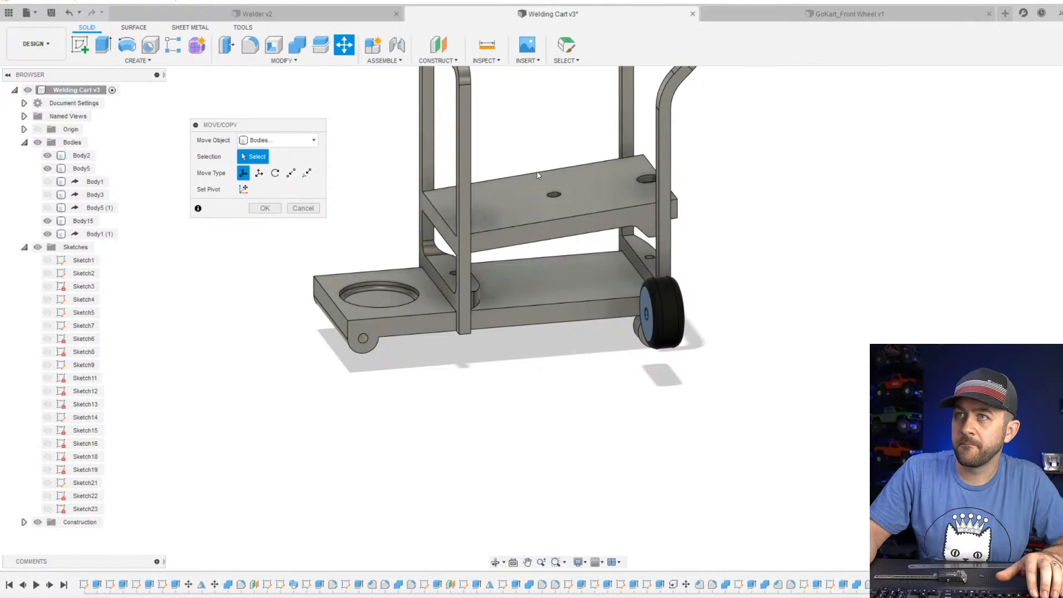
click(664, 318)
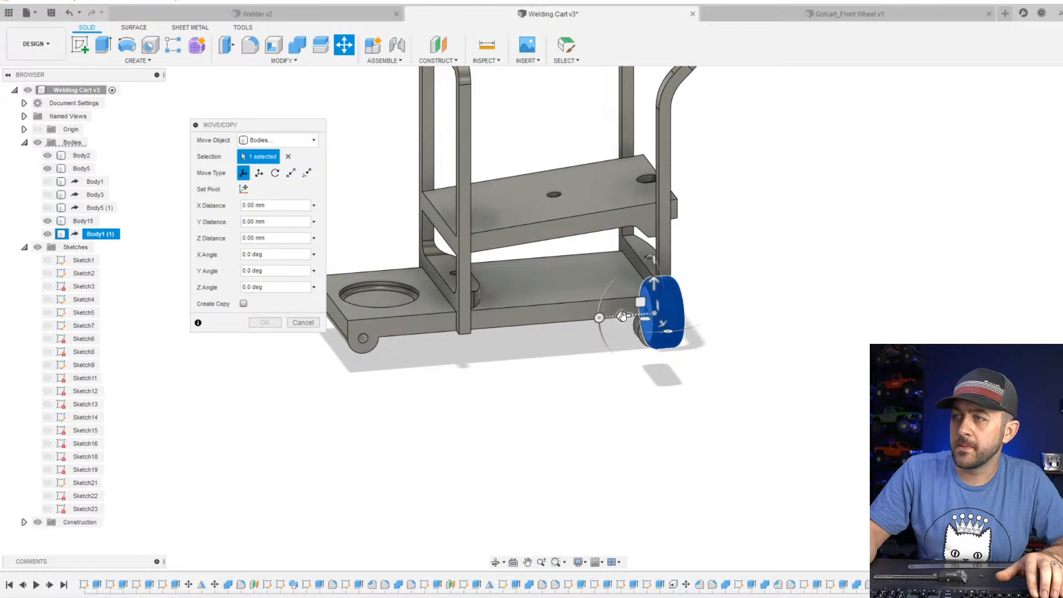
drag(622, 316, 370, 360)
shift+middle_drag(379, 331, 476, 335)
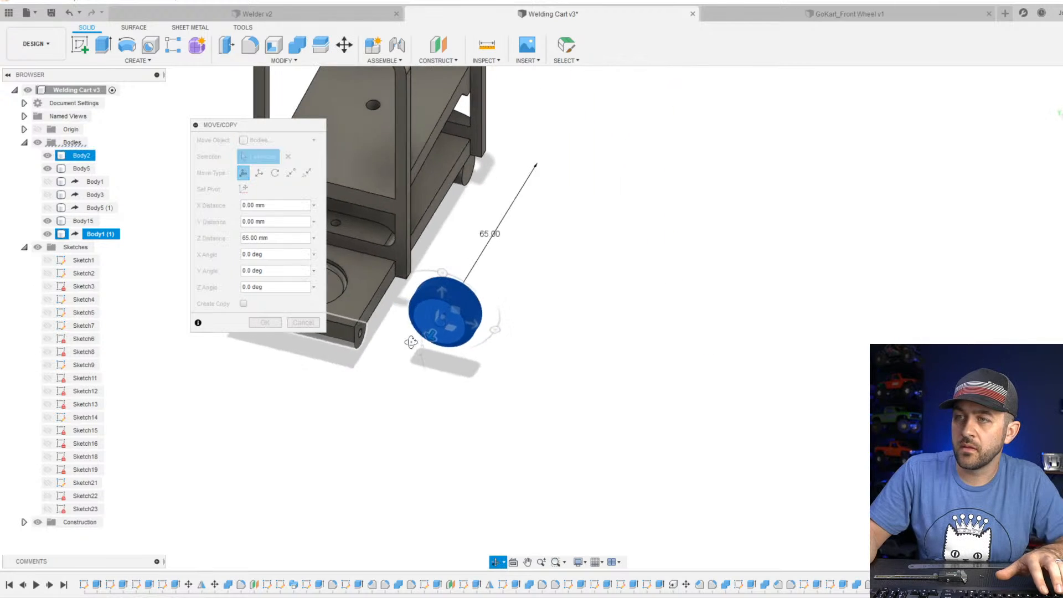
Rotate the wheel -90 degrees about the Y axis so that it stands parallel to the cart's side.
scroll(478, 328, up, 4)
drag(476, 332, 387, 365)
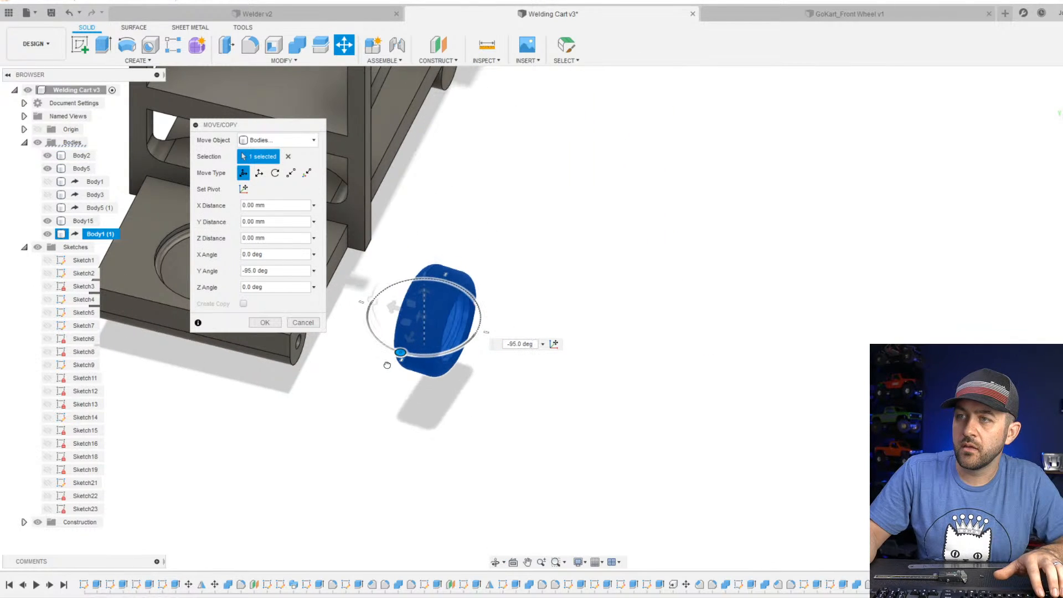
middle_drag(393, 366, 581, 336)
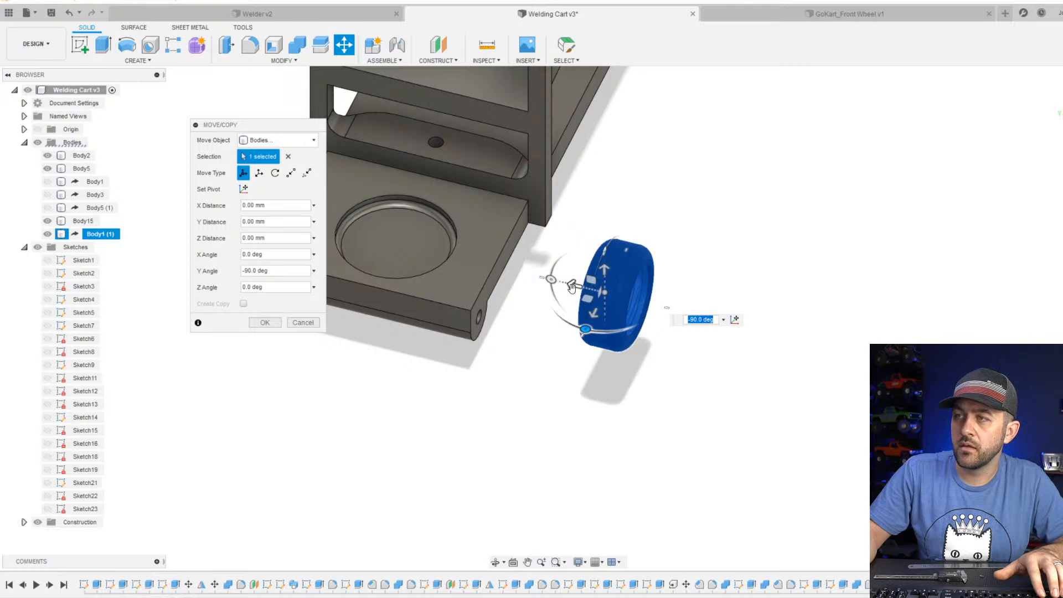
Shift the wheel along its axes until its bore is centred on the base's front axle hole, and finish the move.
drag(571, 286, 482, 338)
shift+middle_drag(518, 332, 570, 343)
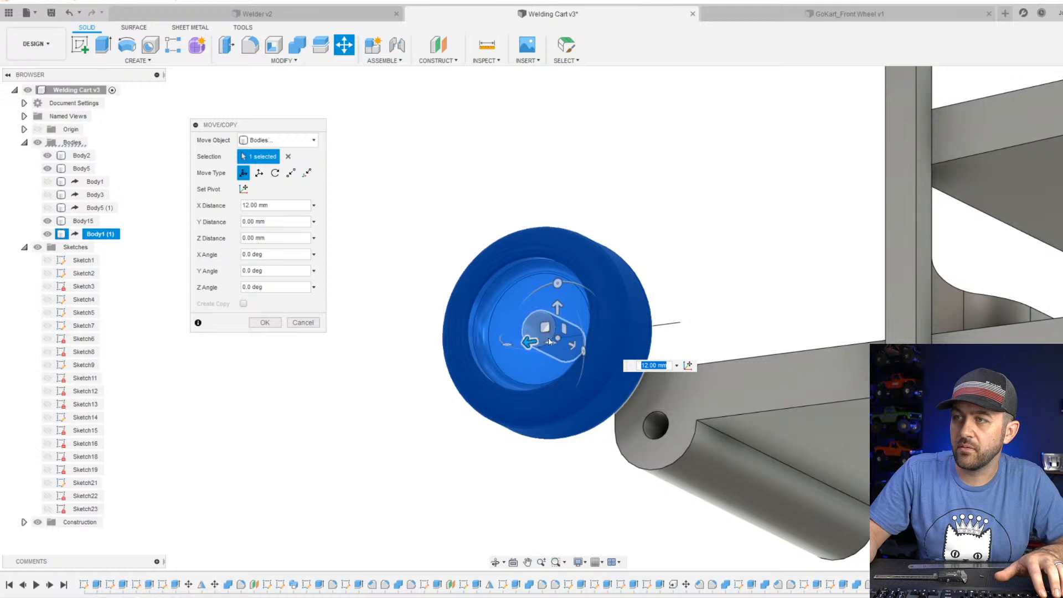
drag(531, 340, 626, 360)
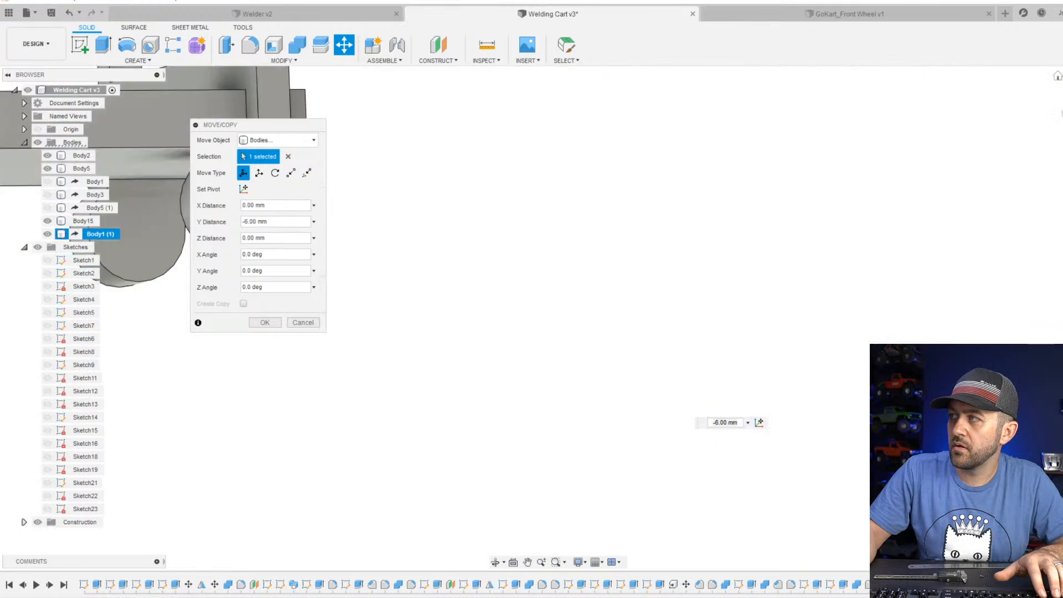
middle_drag(530, 290, 943, 458)
middle_drag(559, 258, 682, 289)
scroll(448, 166, up, 3)
drag(423, 157, 425, 187)
key(Return)
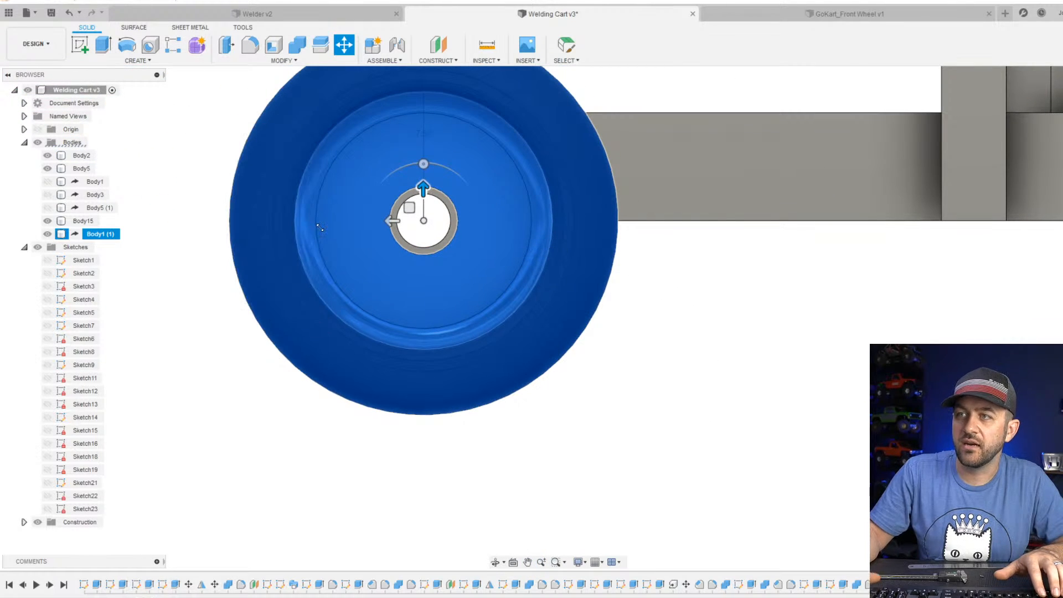
key(Escape)
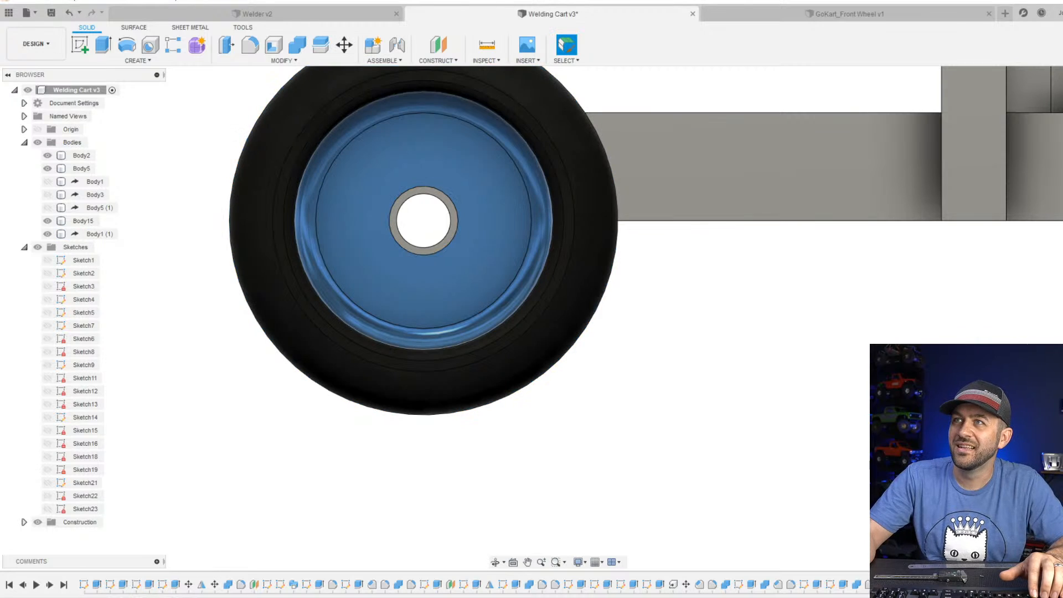
Examine the gap between the wheel and the front axle end of the base from several angles.
scroll(500, 249, down, 4)
shift+middle_drag(332, 262, 429, 330)
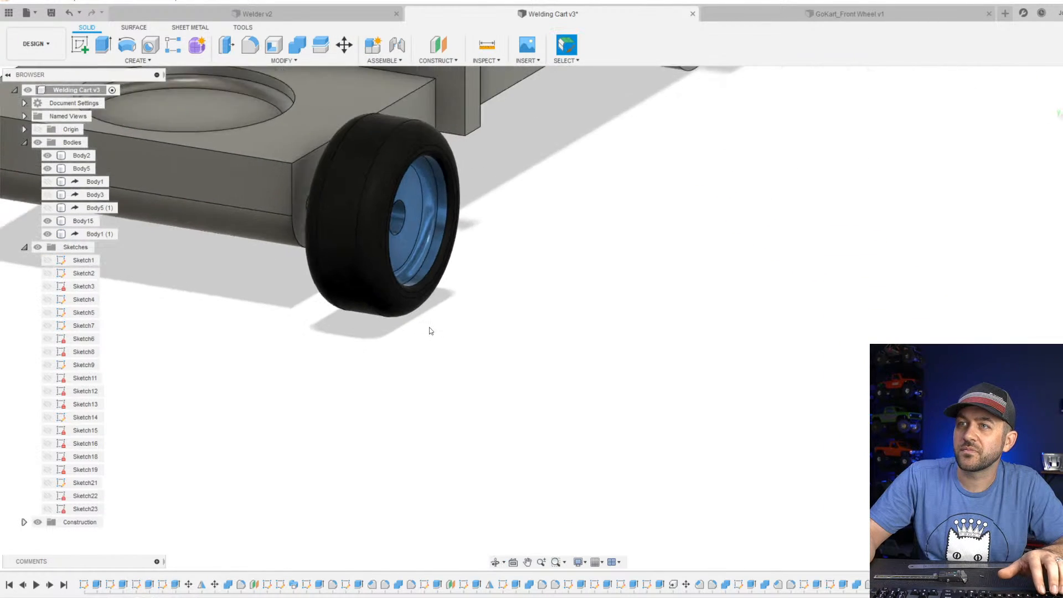
scroll(430, 330, down, 2)
middle_drag(275, 318, 528, 354)
scroll(604, 282, up, 4)
shift+middle_drag(599, 286, 619, 290)
scroll(620, 291, up, 4)
shift+middle_drag(545, 316, 455, 316)
scroll(509, 317, up, 1)
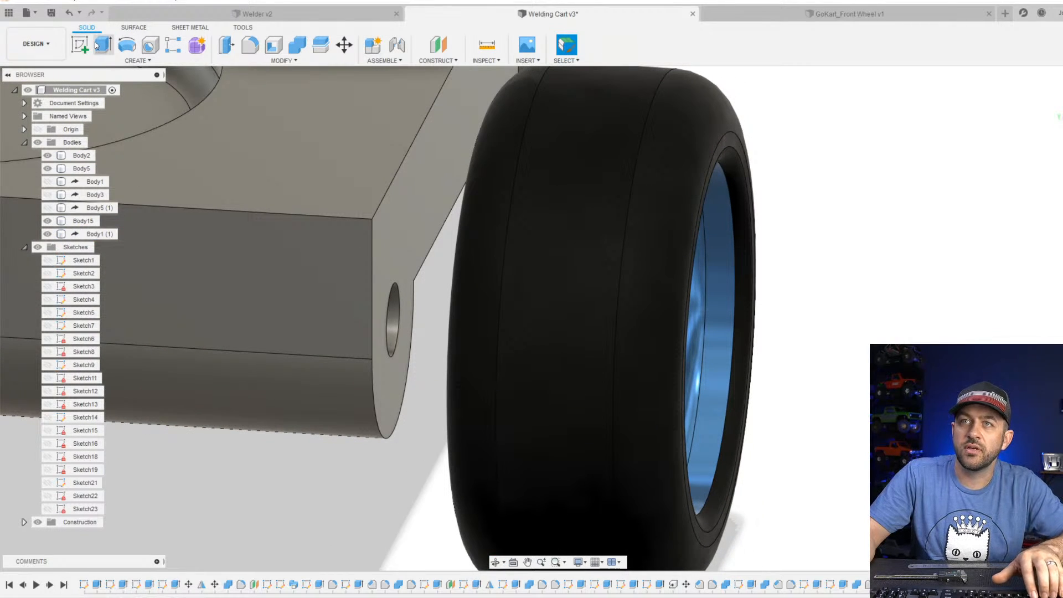
scroll(418, 349, down, 6)
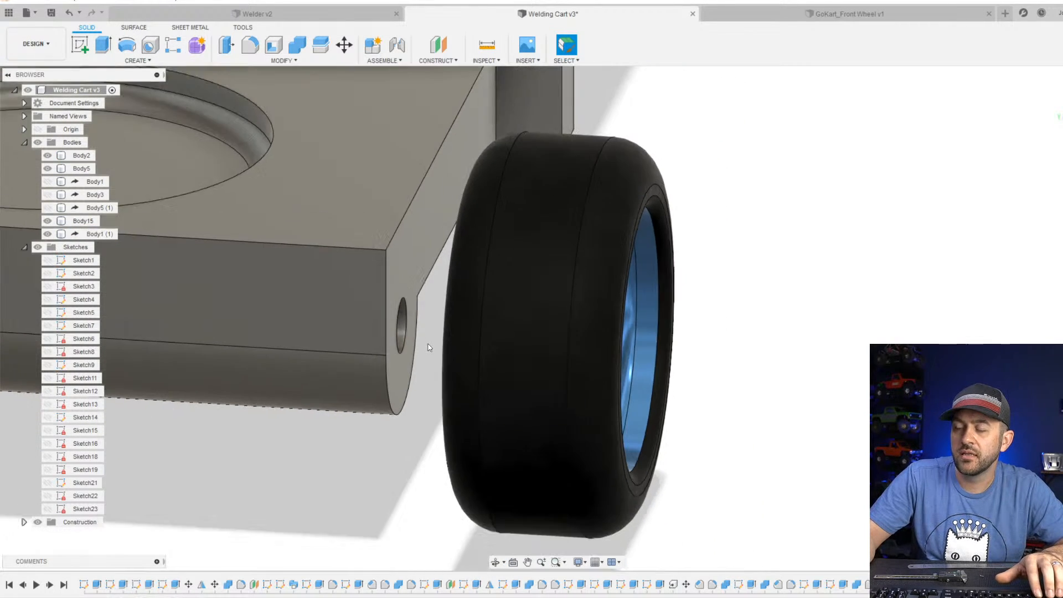
middle_drag(363, 400, 523, 364)
Move the wheel inward along its axle until it sits close to the side of the base.
click(629, 350)
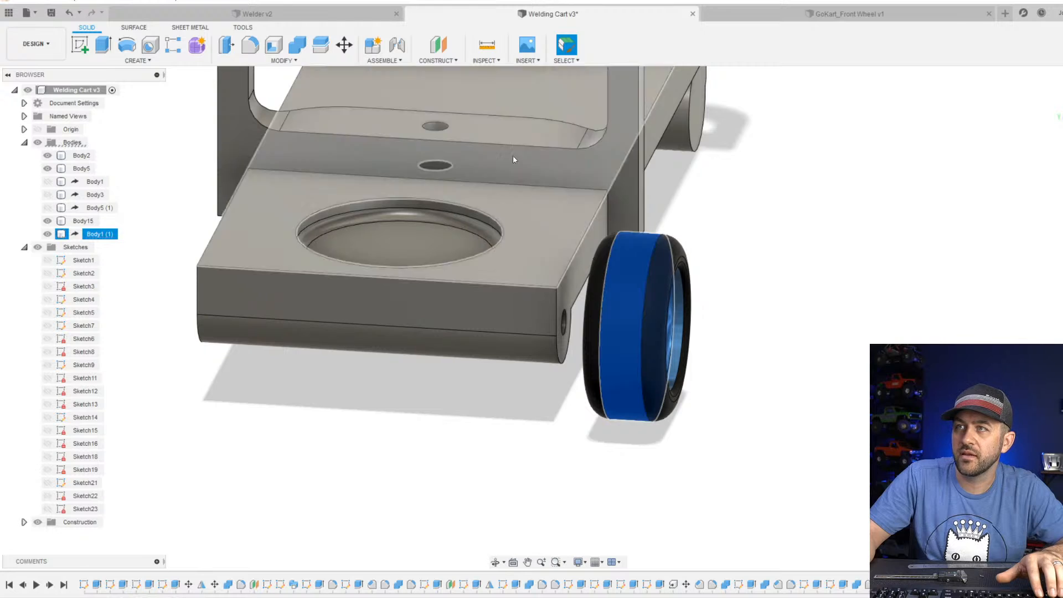
key(Escape)
click(344, 46)
click(612, 277)
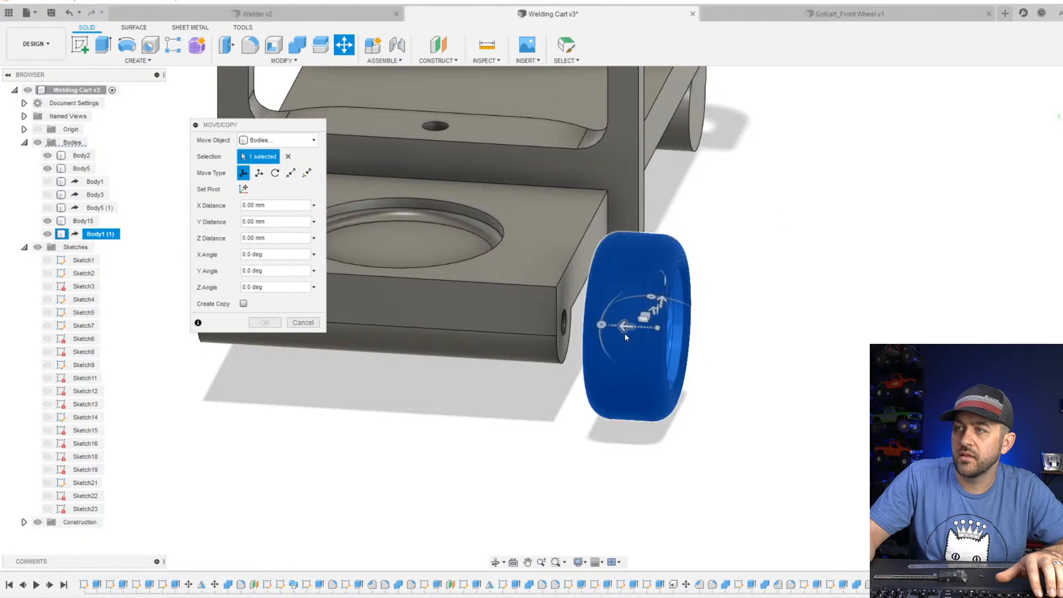
scroll(624, 333, up, 5)
drag(659, 316, 617, 328)
shift+middle_drag(534, 296, 501, 299)
click(265, 322)
scroll(498, 332, down, 6)
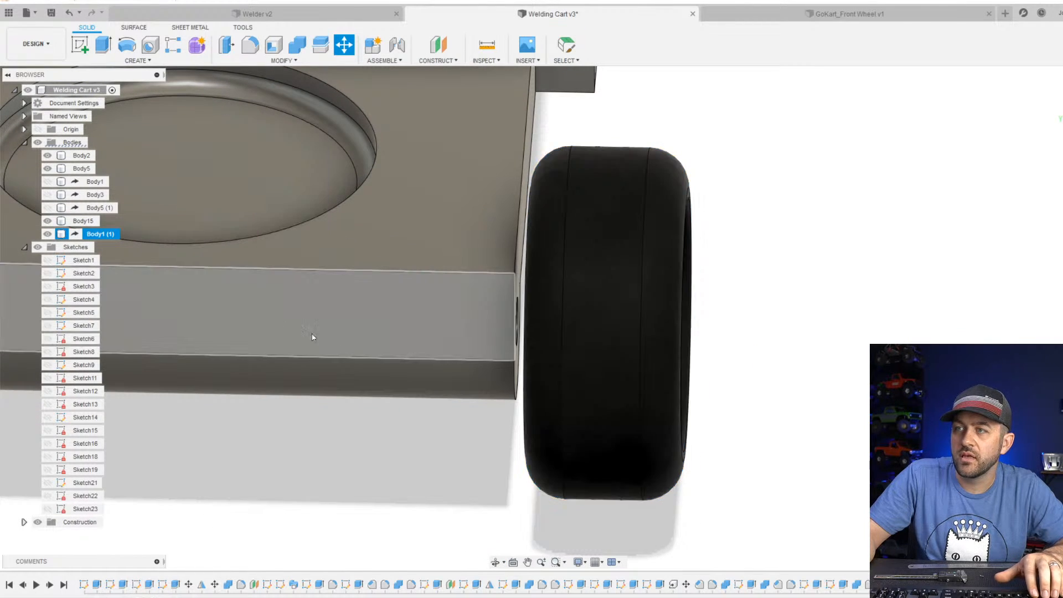
Mirror the front wheel across a selected plane to create a second wheel body.
scroll(481, 347, down, 1)
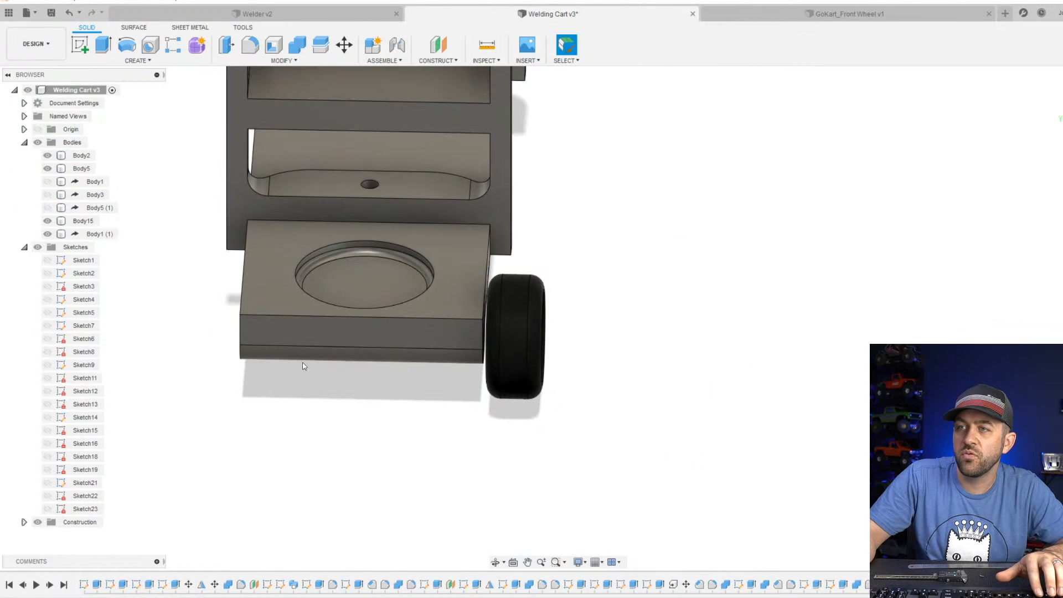
click(138, 60)
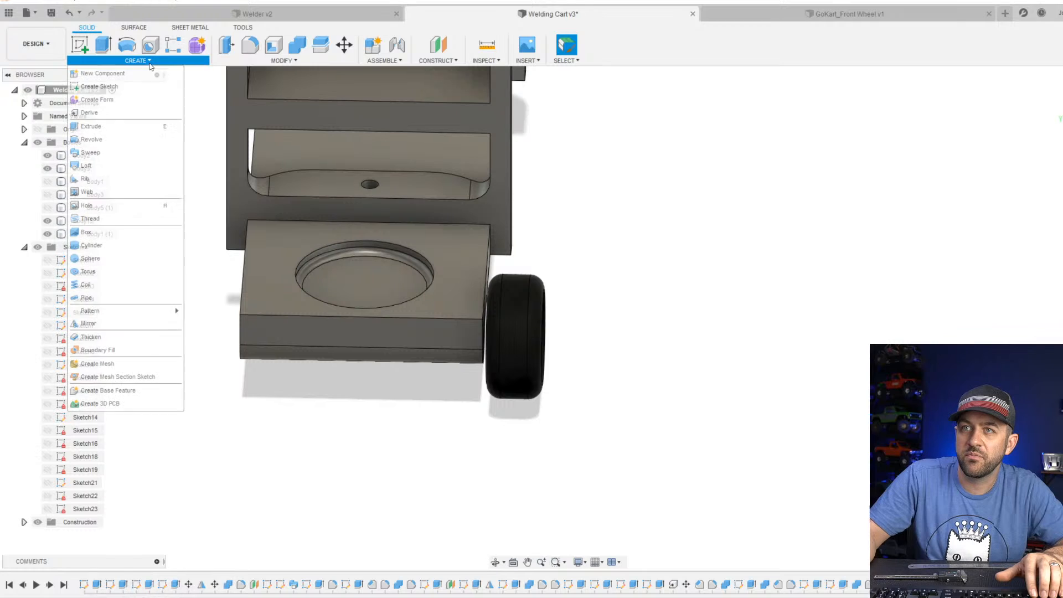
click(121, 323)
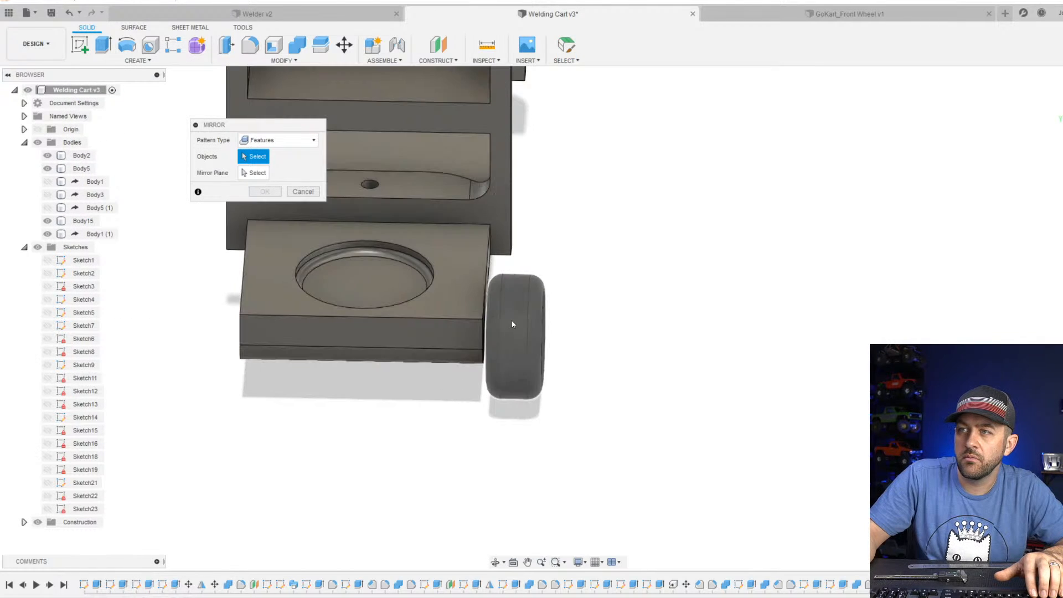
click(512, 324)
click(265, 177)
shift+middle_drag(496, 166, 394, 131)
click(394, 127)
key(Return)
scroll(377, 127, down, 3)
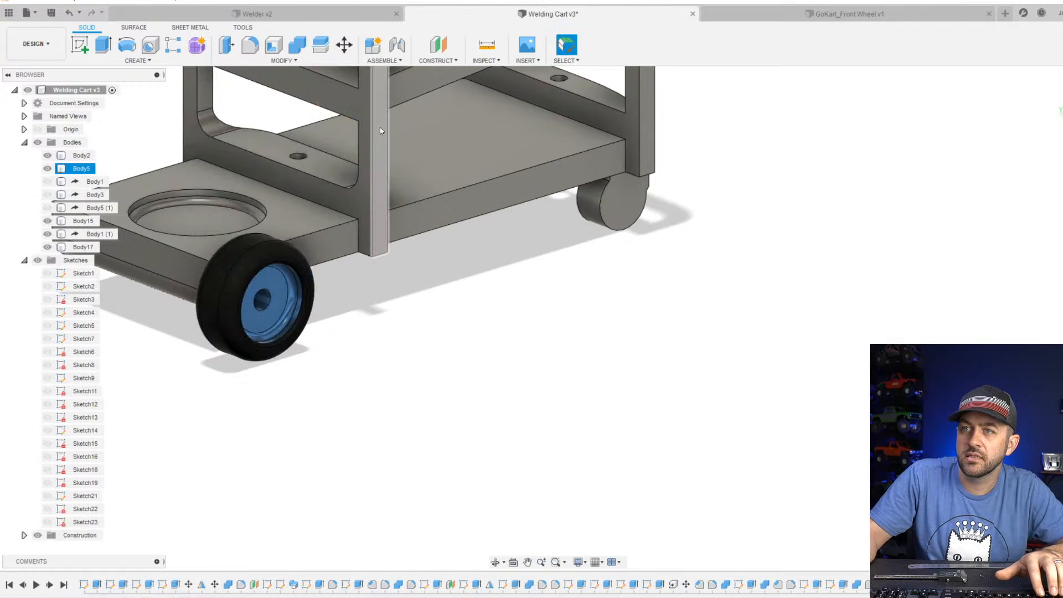
Start moving the mirrored wheel body Body17 and rotate it 90 degrees about the Z axis.
middle_drag(164, 320, 482, 331)
scroll(395, 322, up, 2)
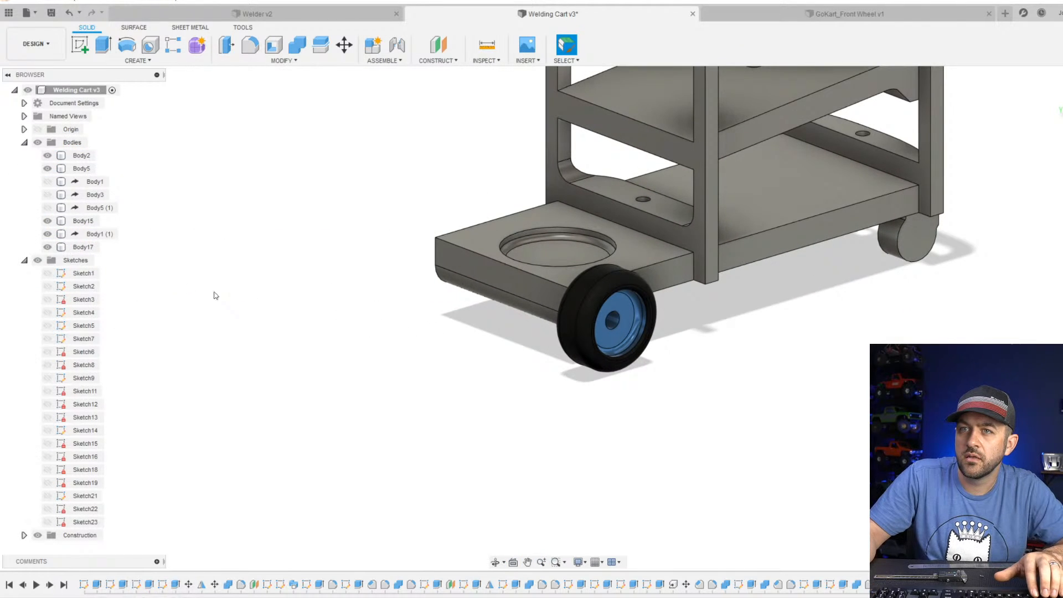
click(98, 252)
scroll(570, 354, down, 3)
shift+middle_drag(637, 270, 774, 266)
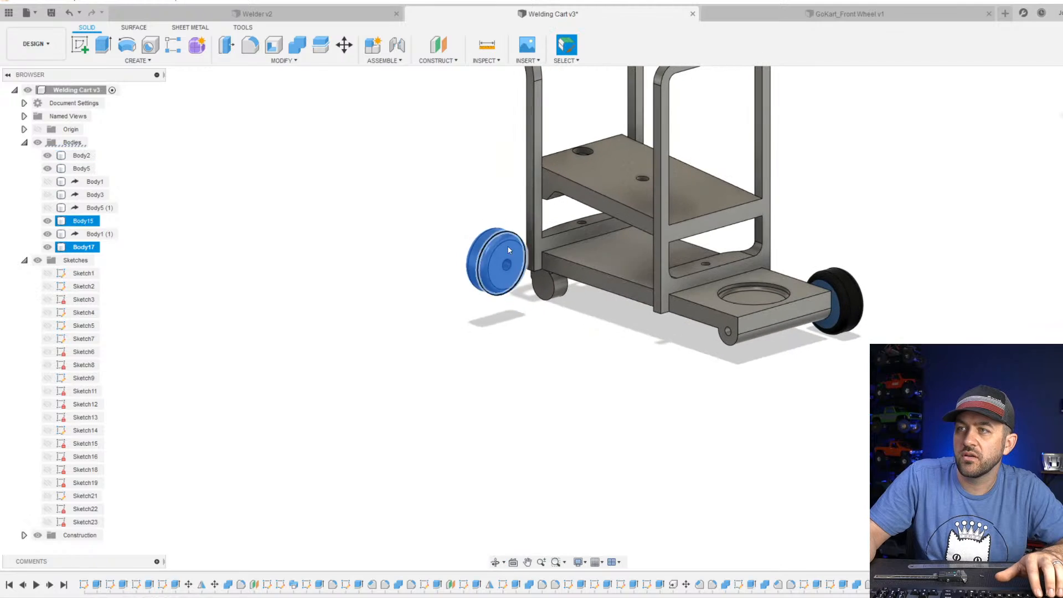
click(345, 44)
shift+middle_drag(519, 265, 516, 379)
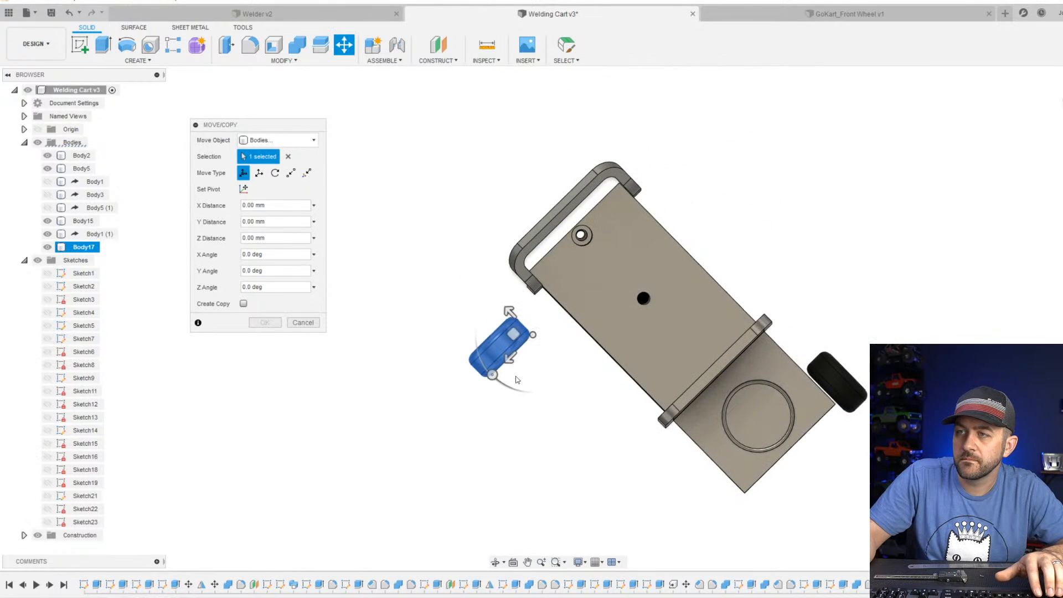
drag(492, 376, 560, 381)
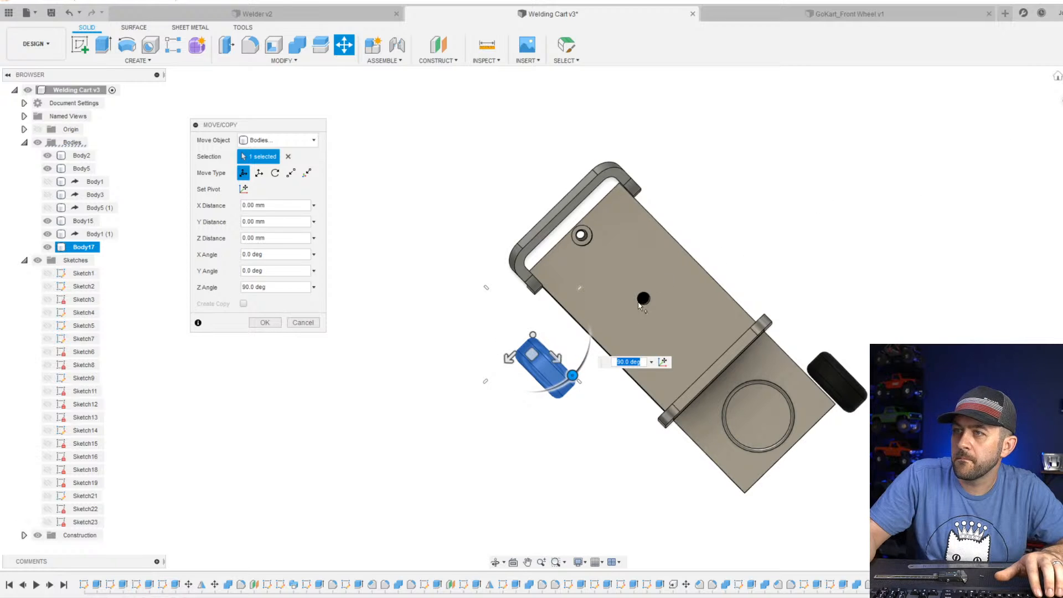
Shift the mirrored wheel -10 mm in X toward the cart and 59 mm in Y to the base's front axle.
drag(508, 357, 546, 348)
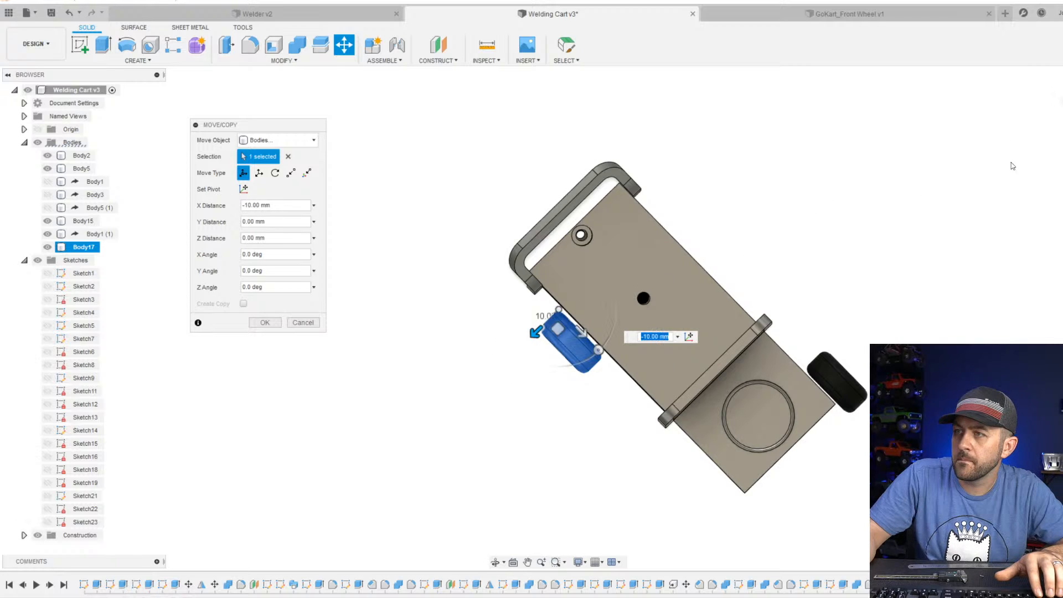
click(1057, 76)
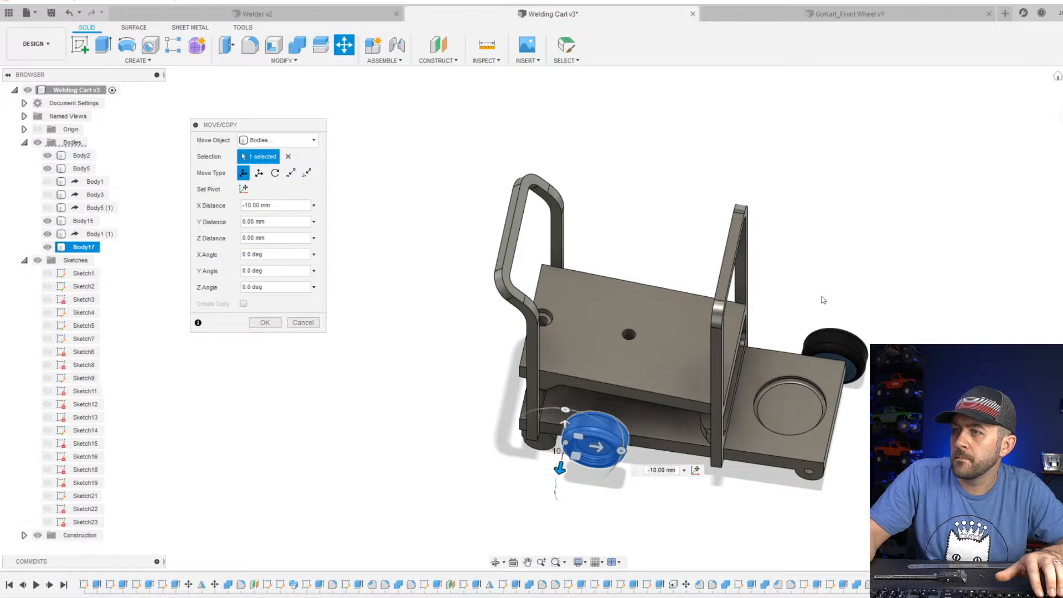
middle_drag(559, 534, 549, 404)
middle_drag(532, 473, 519, 294)
scroll(488, 331, up, 4)
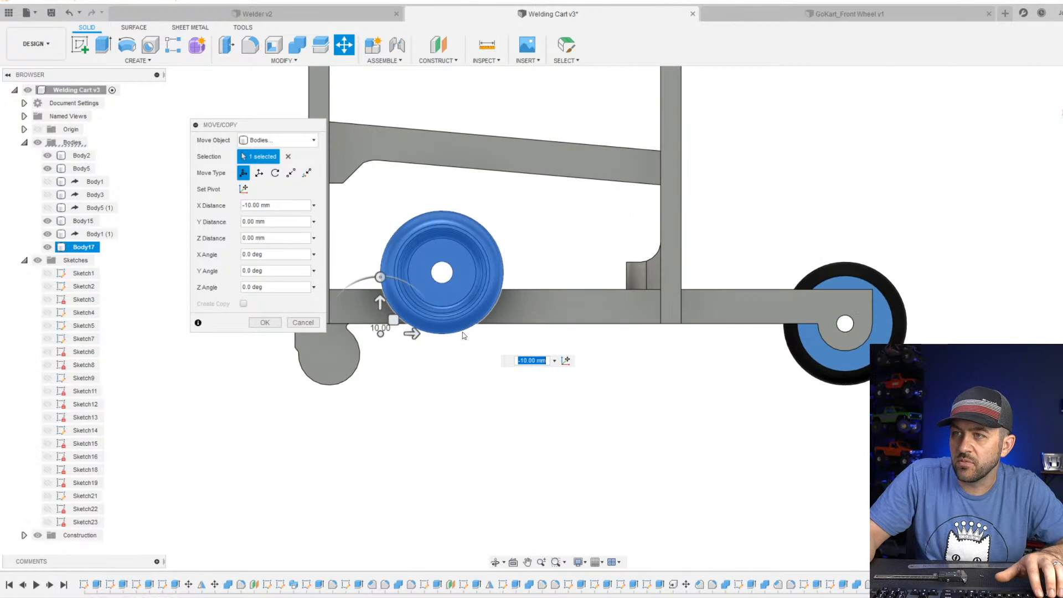
drag(415, 336, 817, 382)
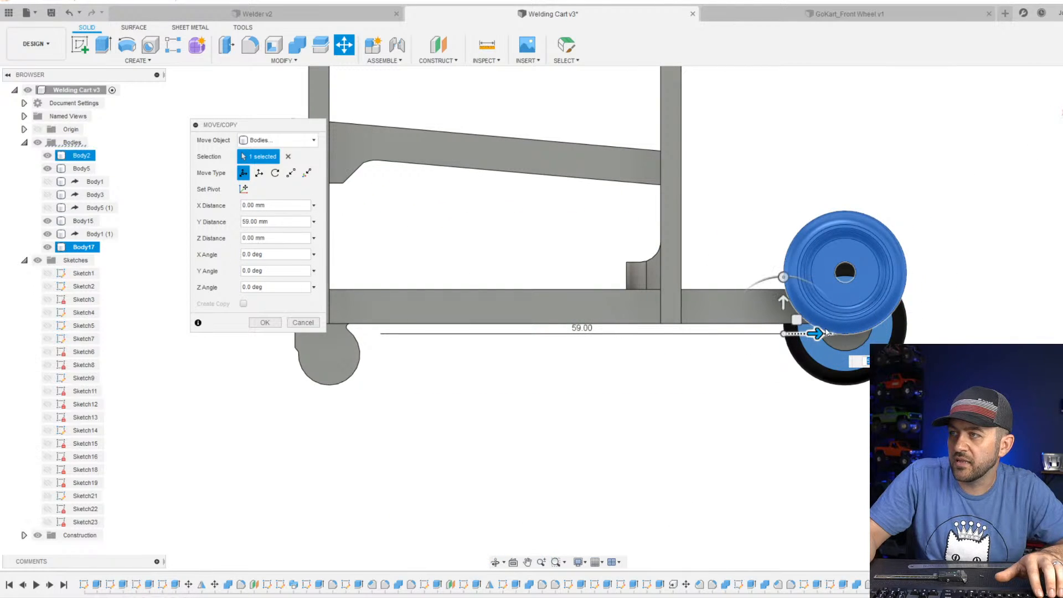
Lower the mirrored wheel with a Z distance of -7.5 mm to centre its bore on the axle hole, and finish the move.
drag(787, 299, 784, 354)
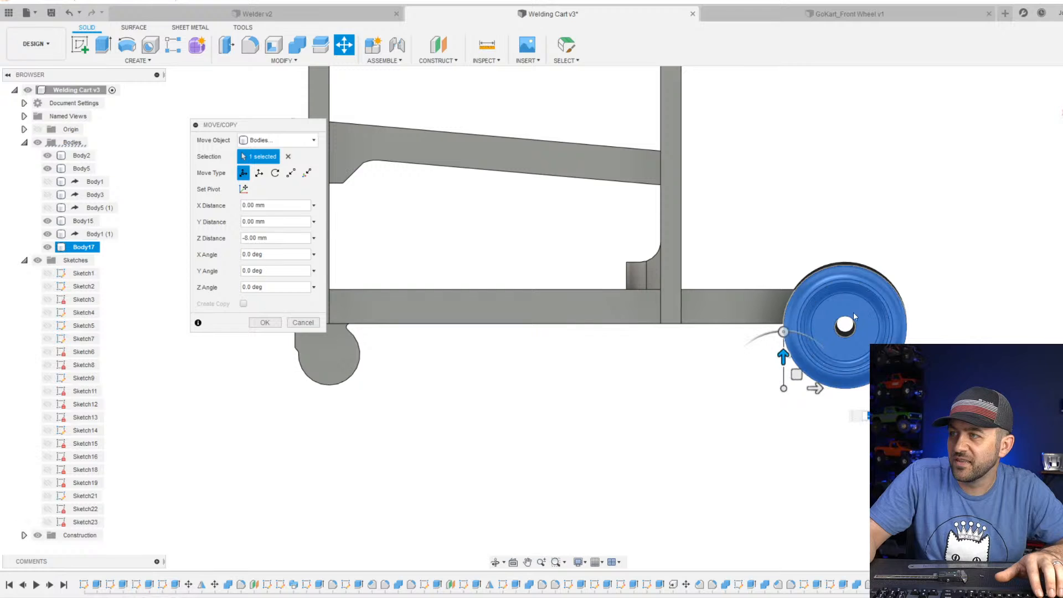
scroll(853, 311, up, 5)
middle_drag(613, 513, 501, 410)
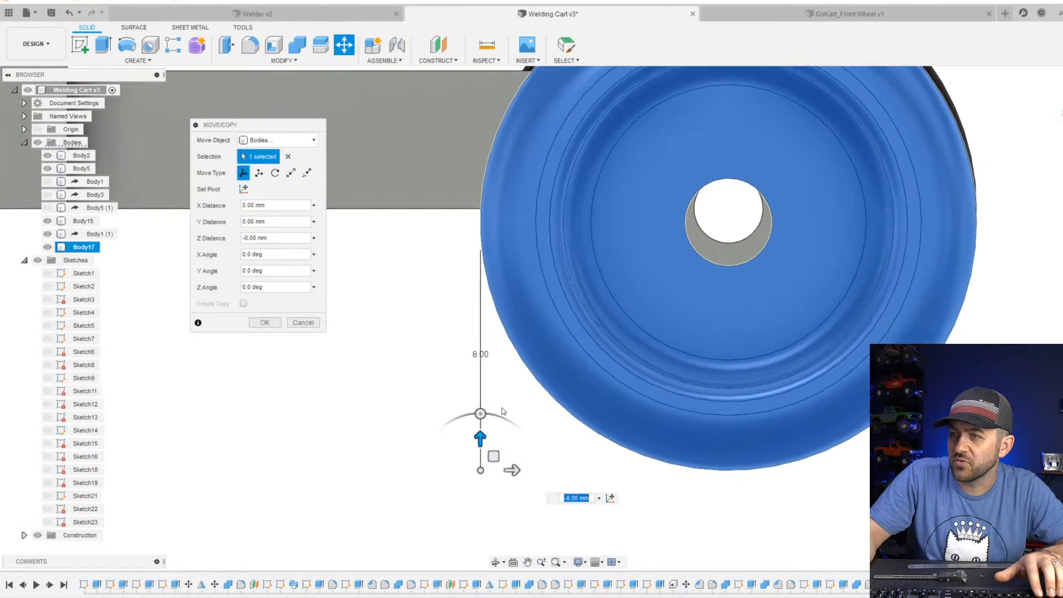
drag(484, 433, 485, 424)
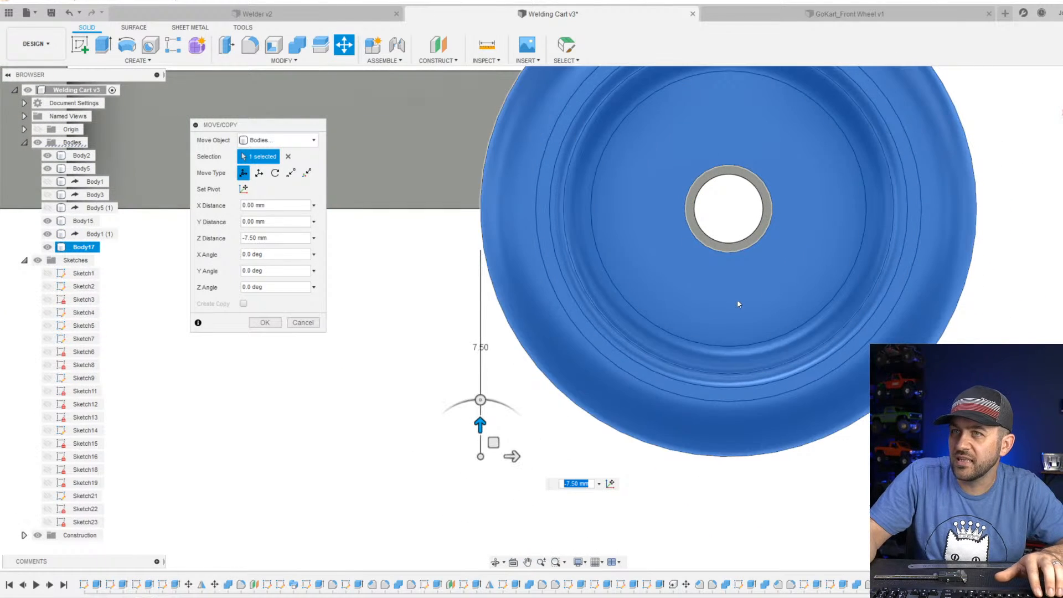
key(Return)
Examine the fit of both front wheels and the rear end of the cart from several sides.
scroll(738, 304, down, 6)
shift+middle_drag(703, 311, 648, 344)
scroll(758, 282, down, 3)
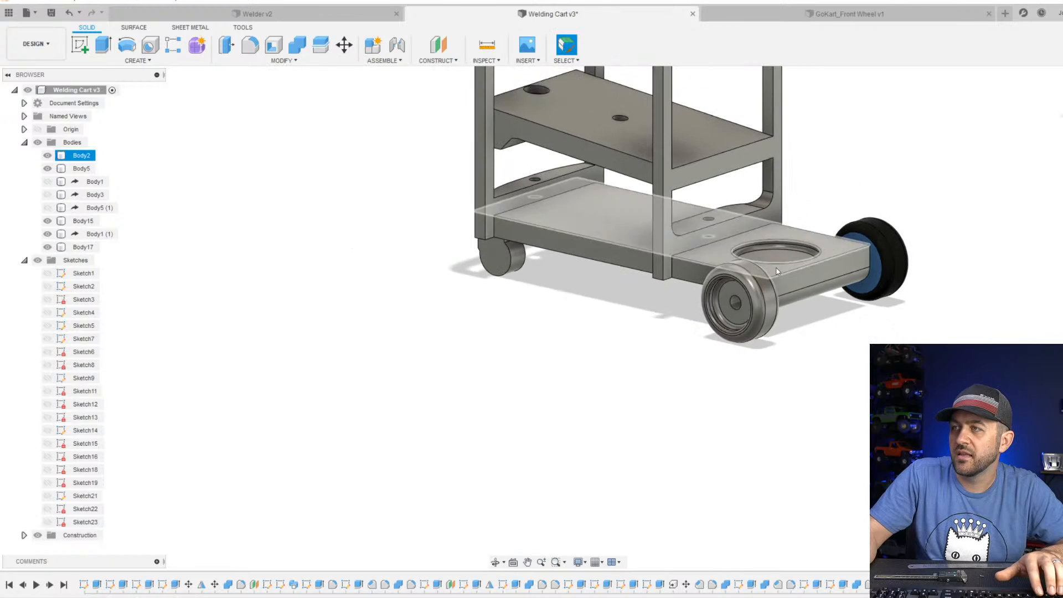
shift+middle_drag(776, 272, 725, 266)
scroll(731, 263, down, 1)
shift+middle_drag(931, 269, 859, 266)
middle_drag(860, 267, 260, 315)
scroll(620, 294, up, 3)
shift+middle_drag(636, 293, 545, 287)
scroll(604, 332, down, 3)
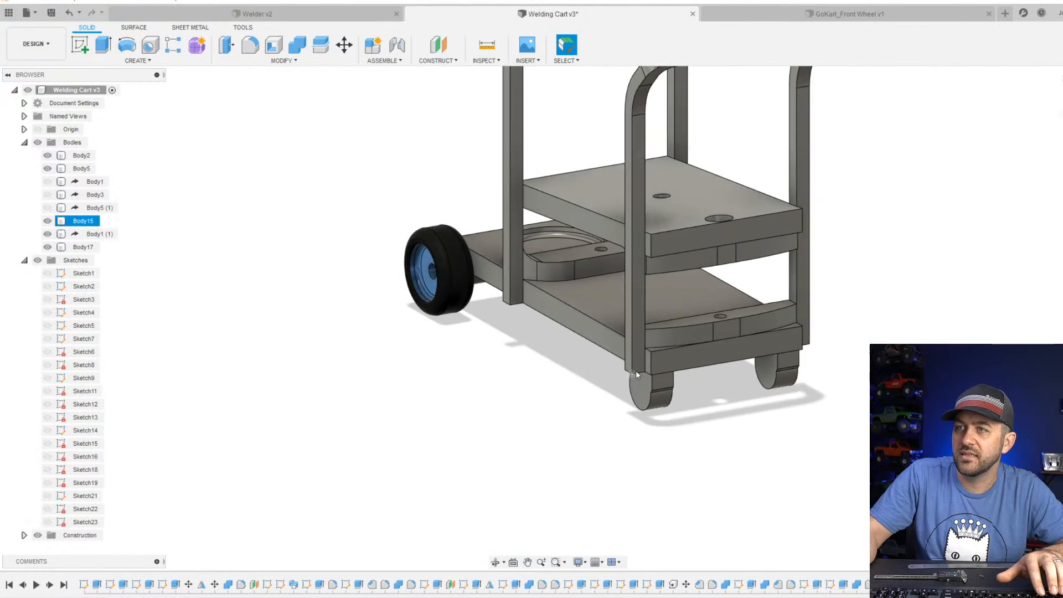
scroll(636, 372, down, 4)
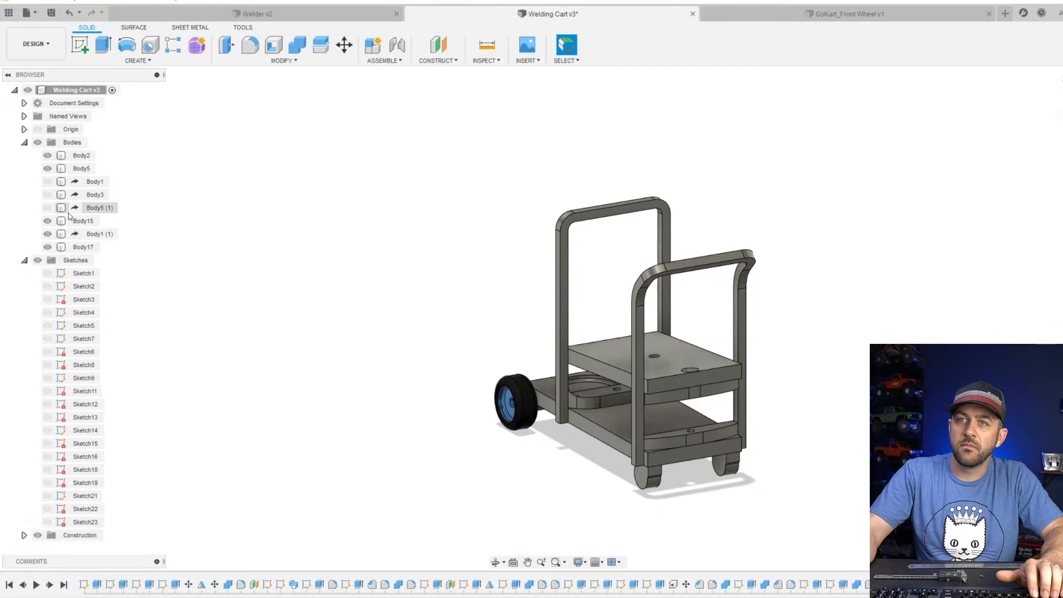
Show the hidden welder bodies Body5 (1), Body3 and Body1 and inspect the welder on the wheeled cart.
click(51, 208)
click(49, 195)
click(49, 182)
scroll(384, 253, down, 3)
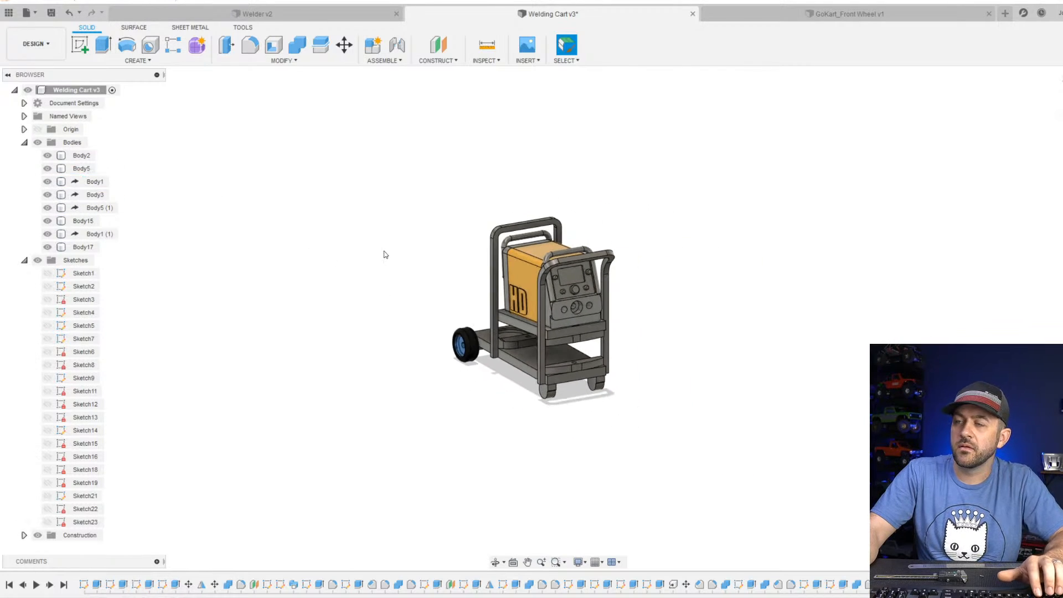
scroll(503, 342, up, 3)
shift+middle_drag(507, 346, 562, 361)
scroll(561, 362, down, 2)
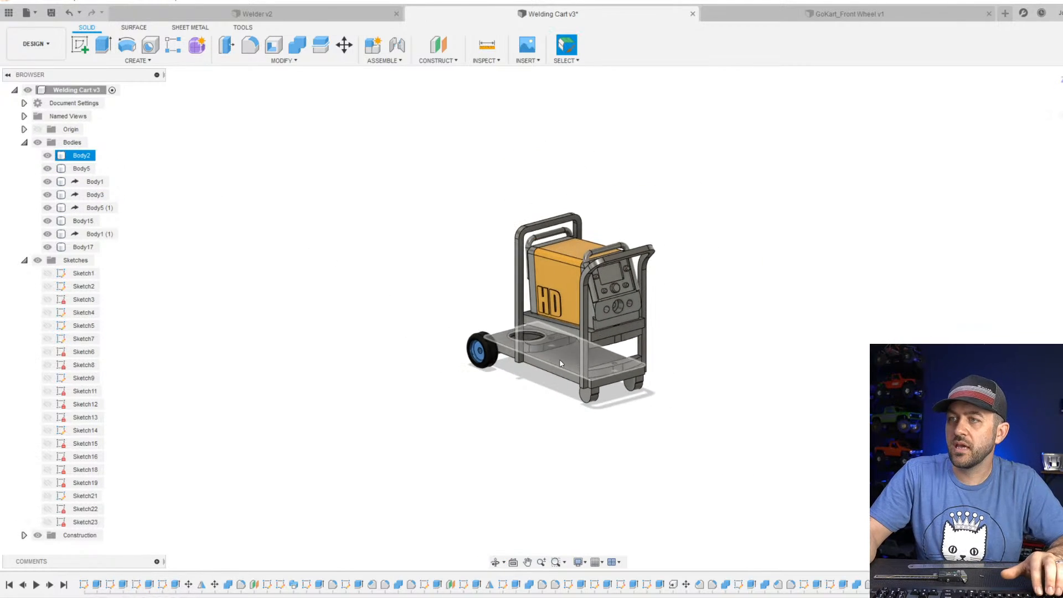
scroll(540, 362, up, 4)
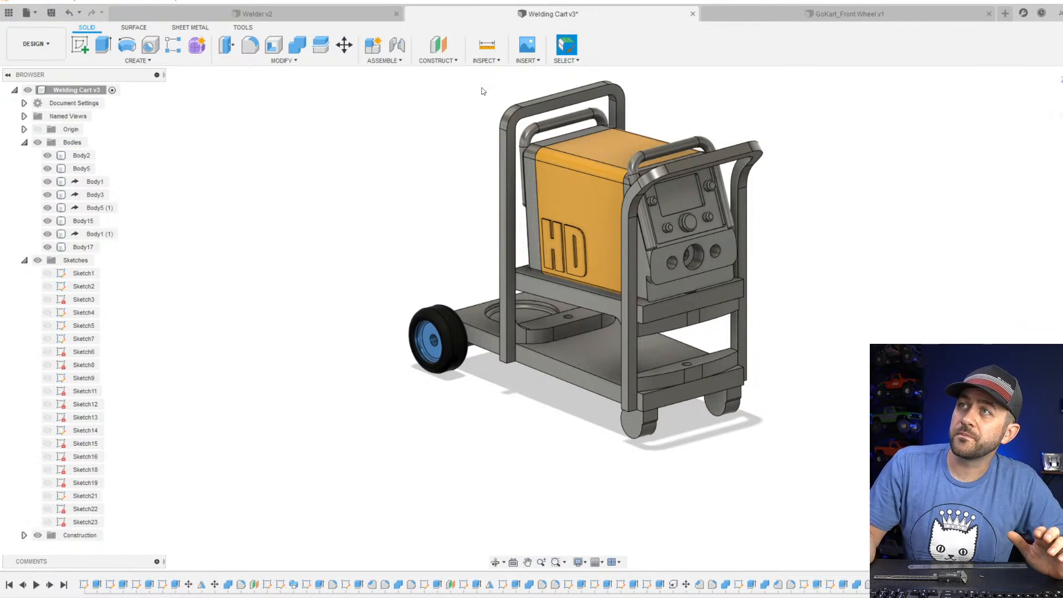
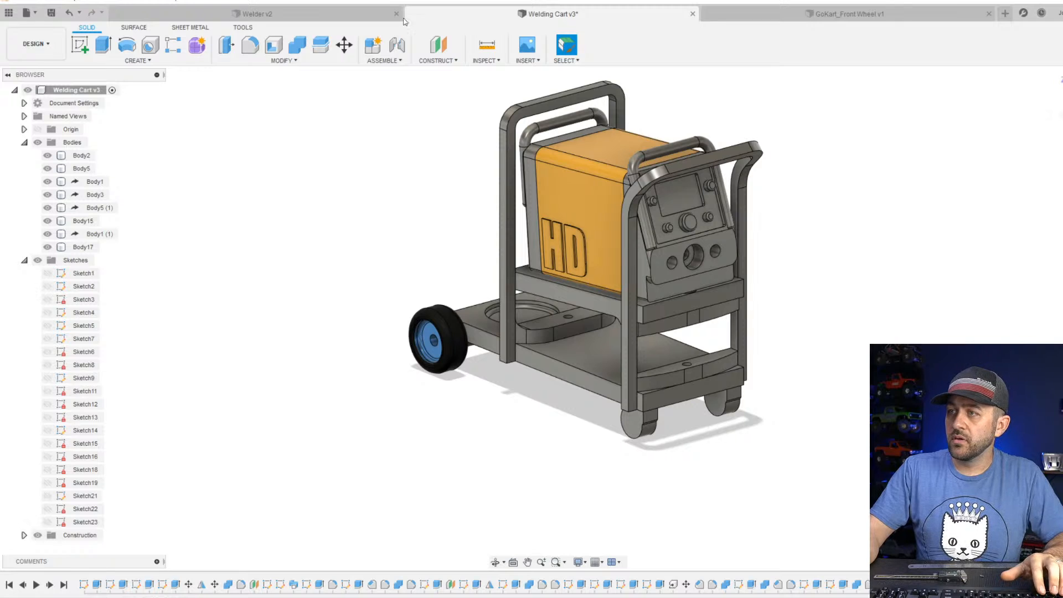
Examine how the welder sits in the cart frame from the side and from the wheel end.
shift+middle_drag(522, 356, 564, 370)
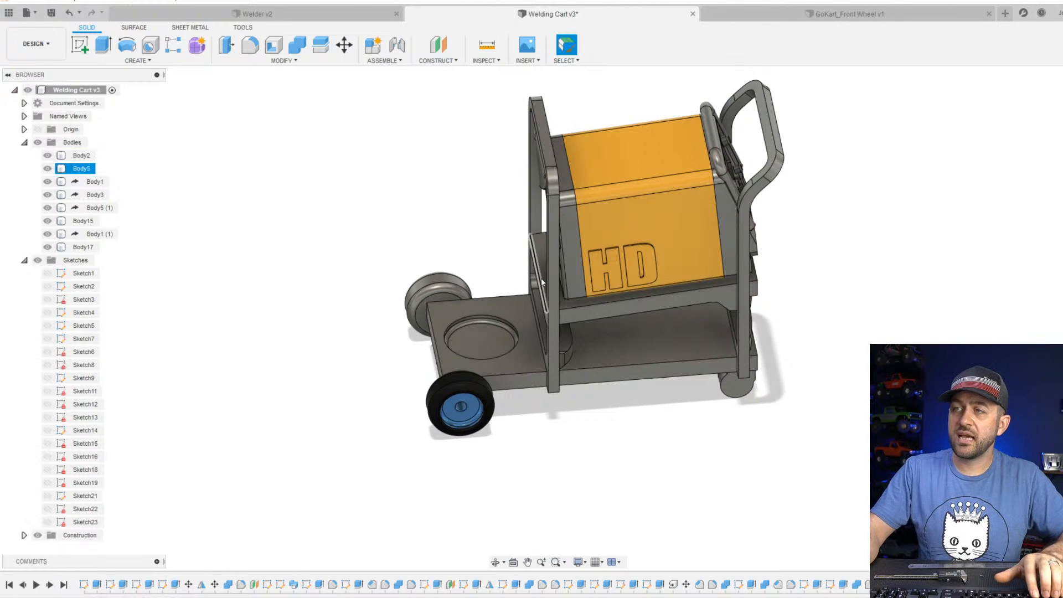
scroll(521, 236, down, 1)
scroll(520, 235, up, 2)
shift+middle_drag(520, 234, 629, 192)
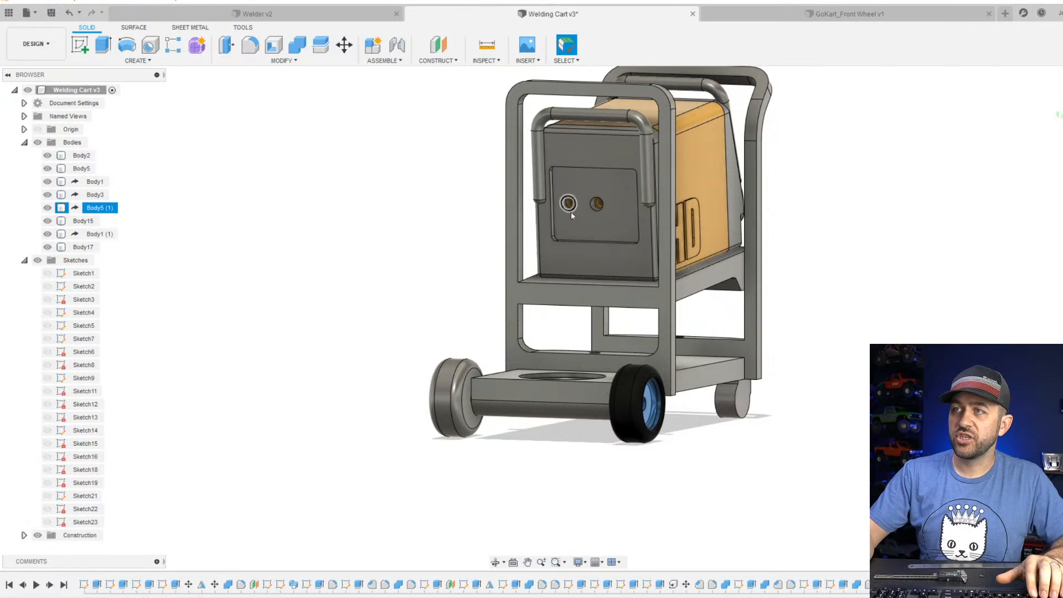
scroll(476, 105, up, 1)
scroll(582, 150, up, 2)
shift+middle_drag(618, 181, 583, 201)
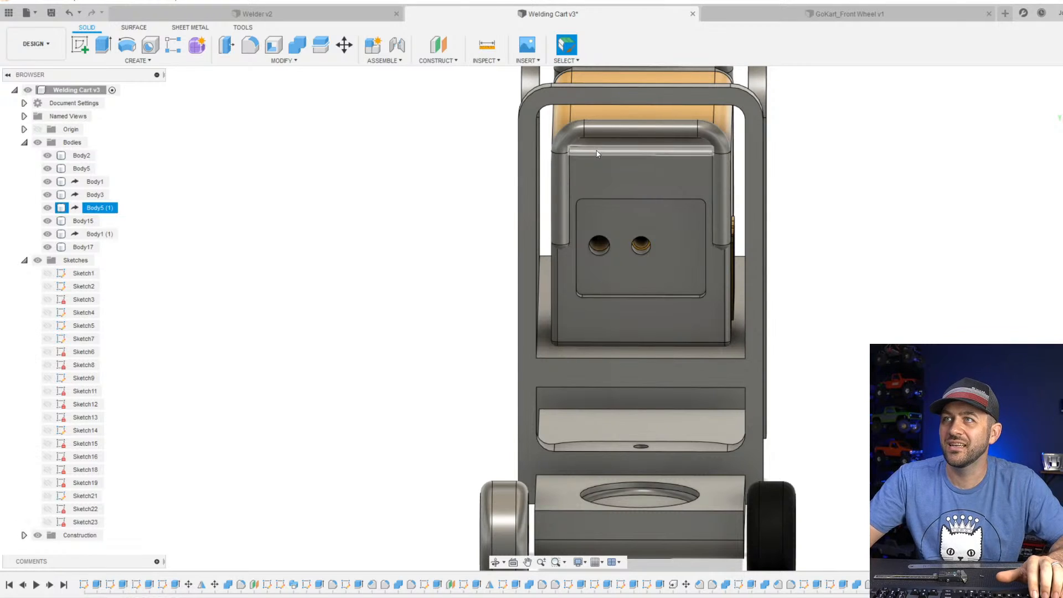
scroll(573, 244, down, 3)
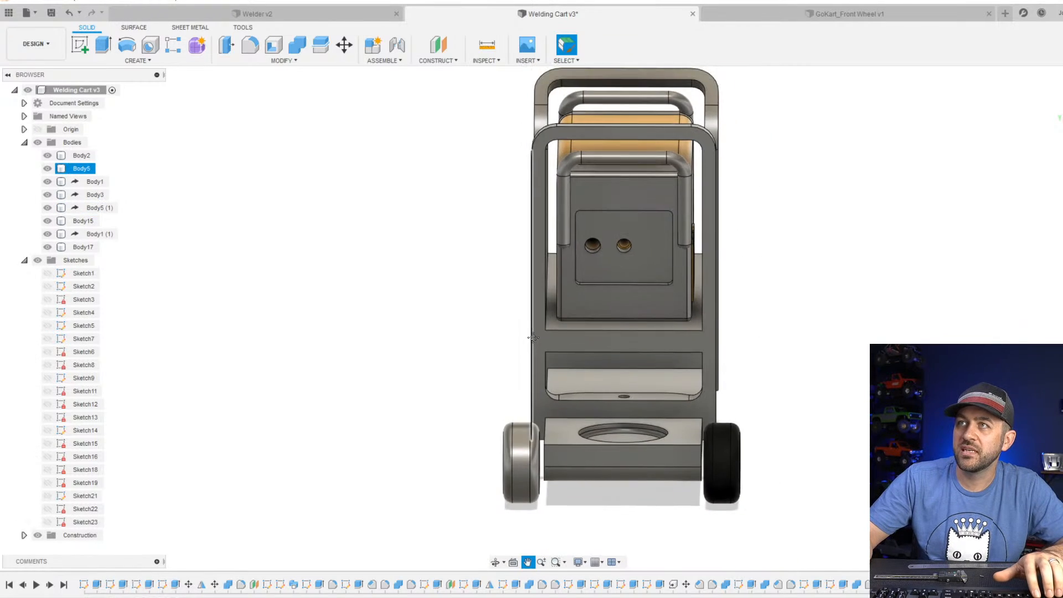
Set appearances to apply to faces and put the design's blue appearance on the uncoloured wheel's inner hub face.
scroll(606, 343, up, 4)
shift+middle_drag(771, 411, 754, 428)
middle_drag(834, 427, 695, 390)
scroll(695, 390, up, 4)
mouse_move(736, 476)
shift+middle_down()
mouse_move(707, 455)
mouse_move(668, 472)
mouse_move(741, 463)
mouse_move(735, 455)
shift+middle_up()
scroll(733, 456, down, 3)
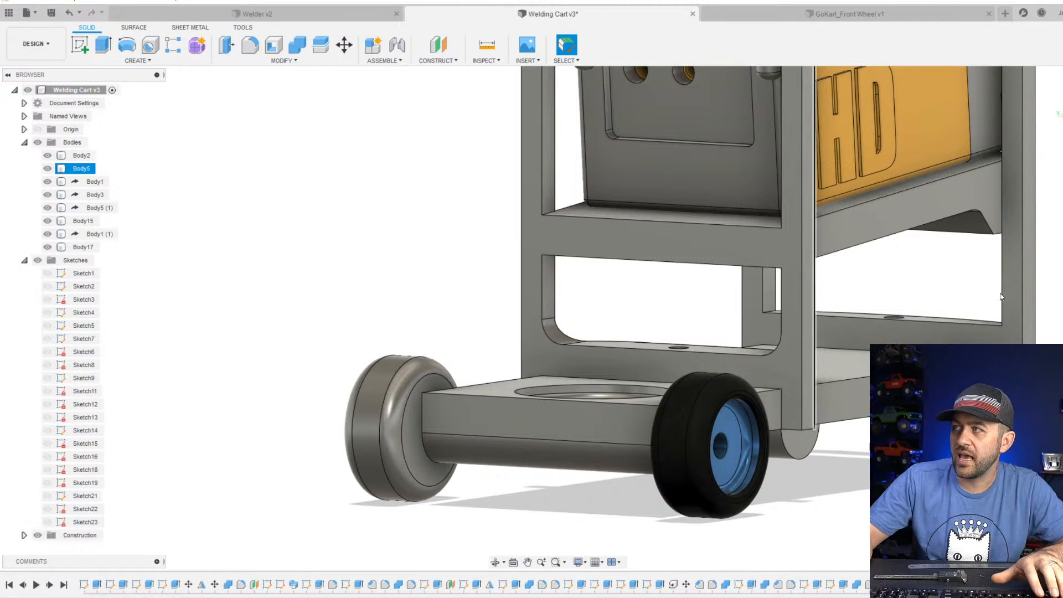
key(a)
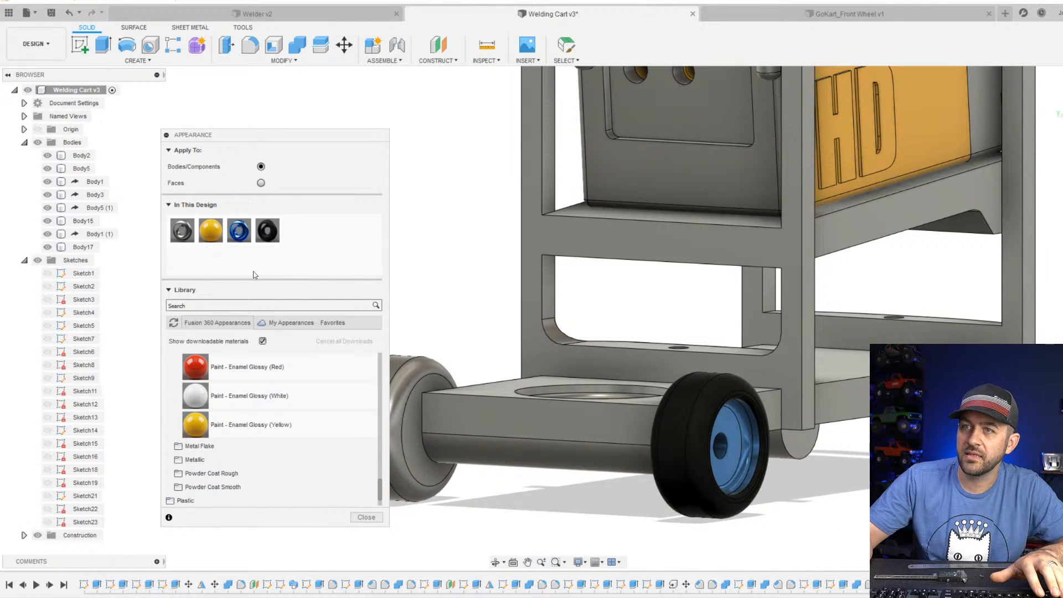
middle_drag(498, 348, 663, 299)
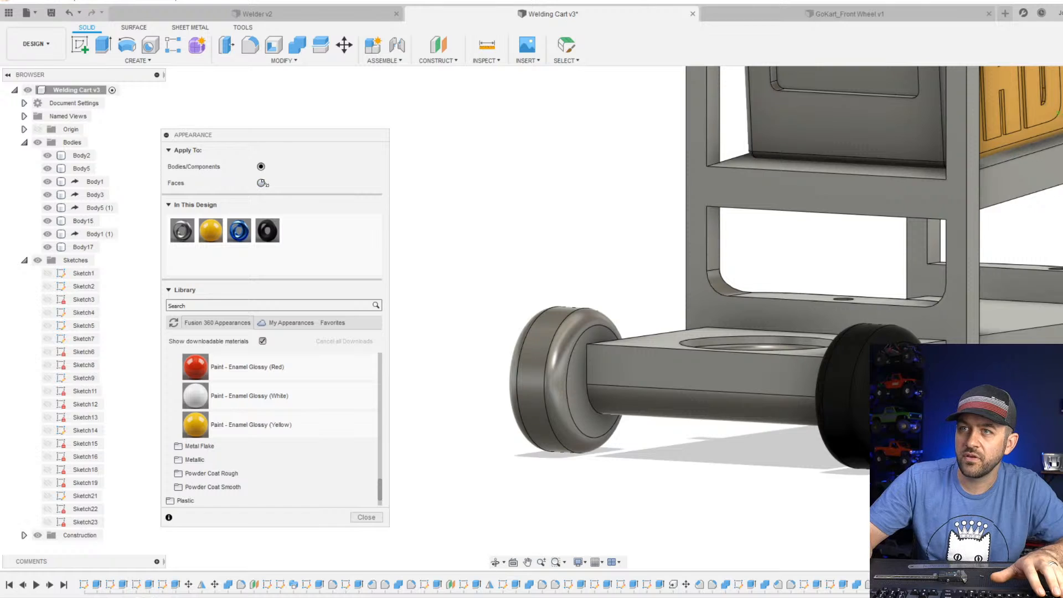
drag(241, 232, 574, 381)
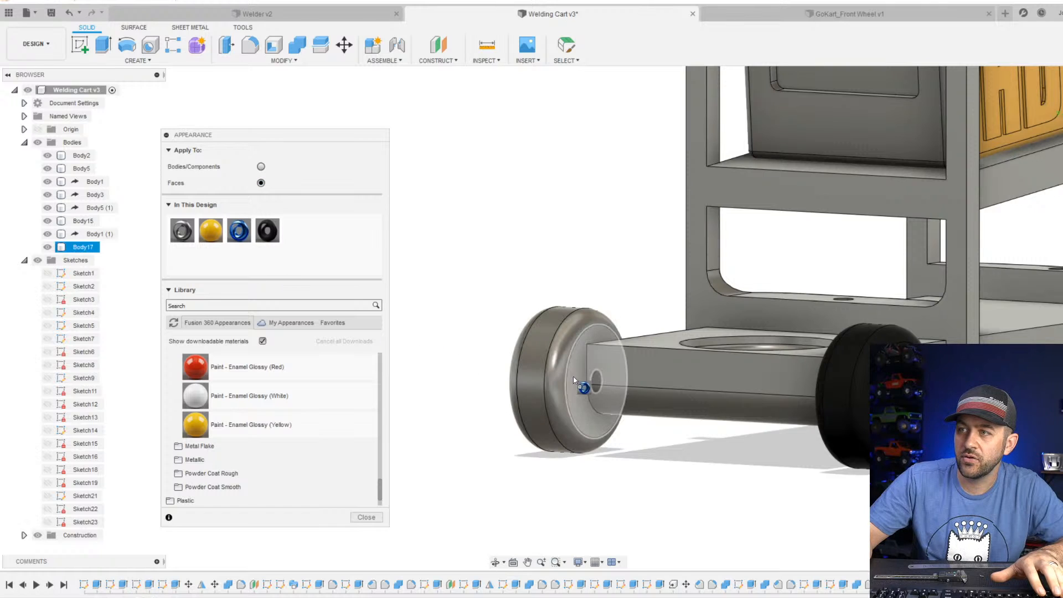
Apply the blue appearance to the recessed hub faces on the outer side of the same wheel.
shift+middle_drag(573, 380, 703, 385)
shift+middle_drag(472, 380, 526, 374)
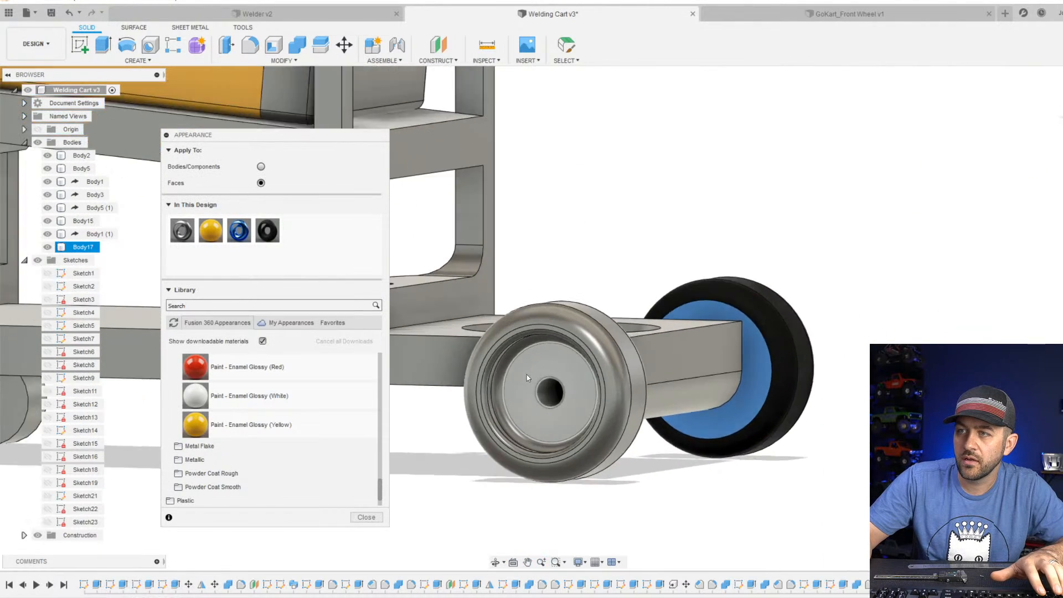
scroll(526, 374, up, 3)
mouse_move(248, 227)
mouse_down()
mouse_move(458, 372)
mouse_move(506, 367)
mouse_move(242, 236)
mouse_up()
drag(463, 356, 491, 363)
drag(238, 233, 463, 378)
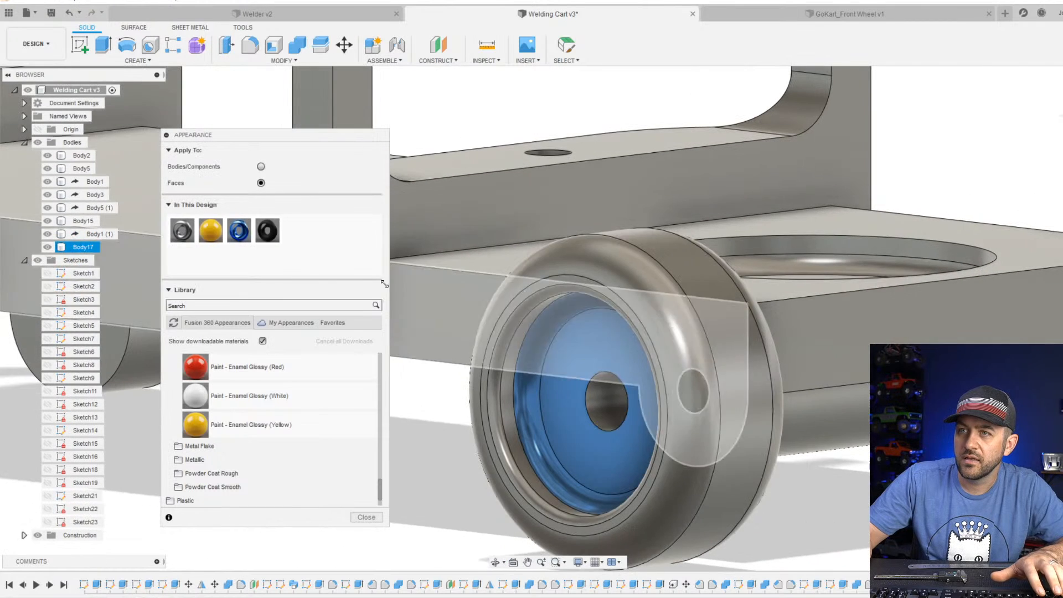
Apply the black appearance to the wheel's tread and to the rounded tyre faces on both sides.
drag(267, 230, 715, 303)
drag(439, 276, 745, 301)
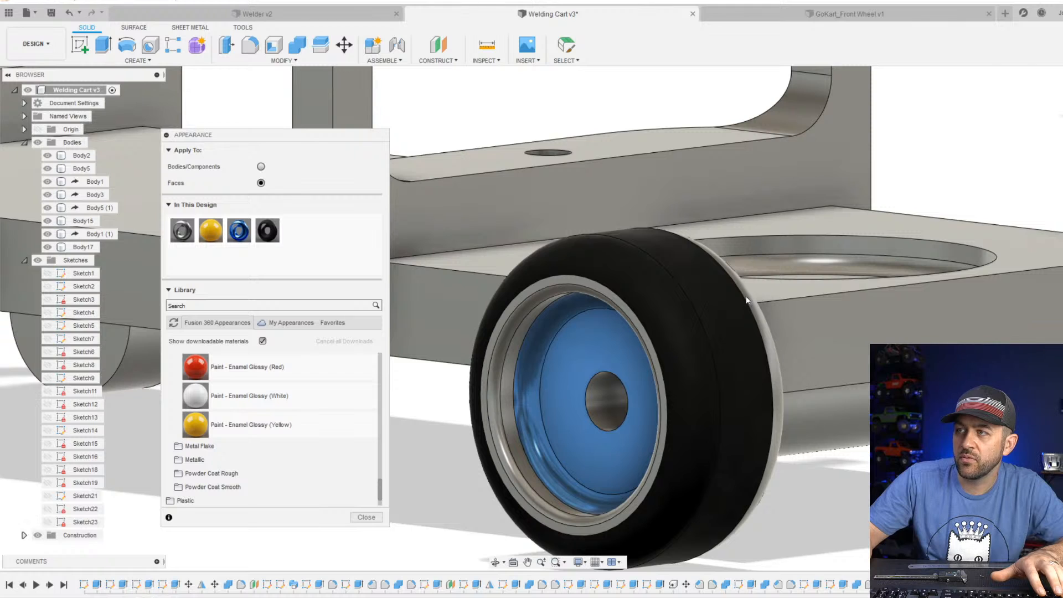
shift+middle_drag(767, 357, 666, 360)
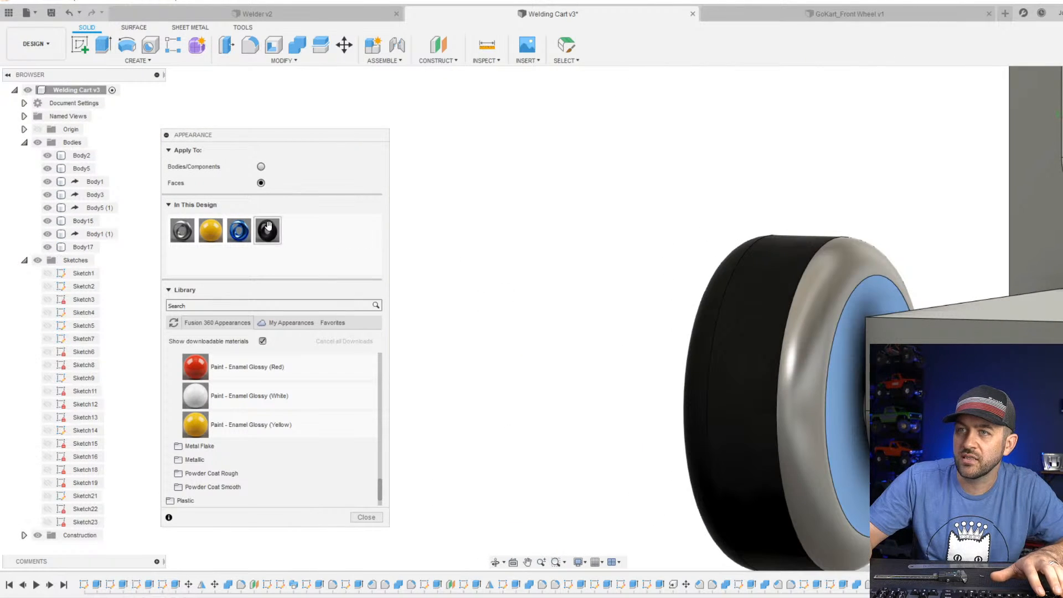
drag(267, 226, 798, 335)
Check the recoloured wheel from its outer and inner sides and close the appearance settings.
shift+middle_drag(746, 344, 562, 337)
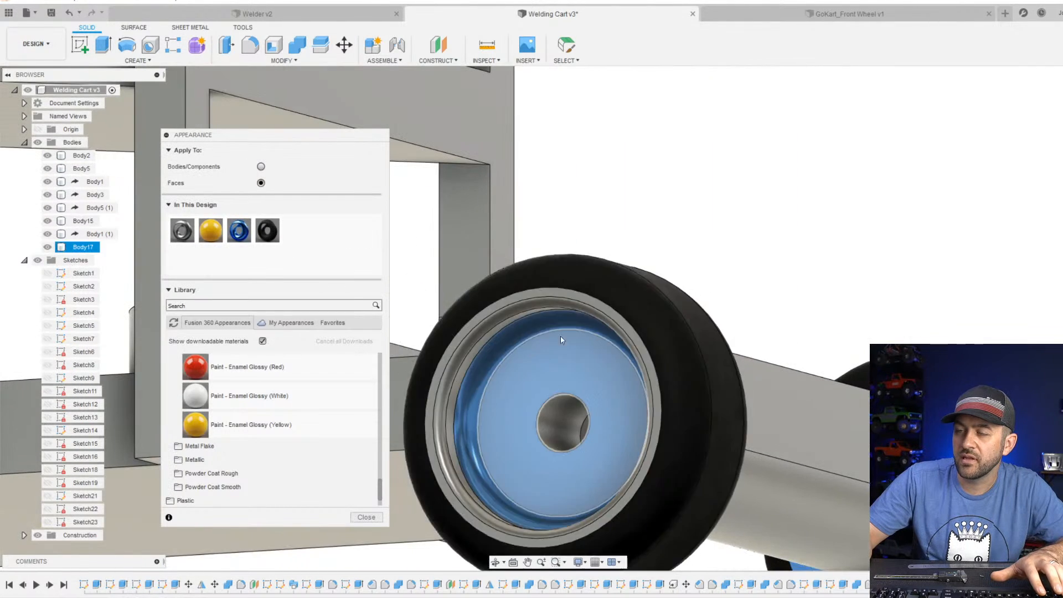
scroll(535, 358, up, 3)
scroll(786, 426, down, 5)
shift+middle_drag(786, 427, 740, 434)
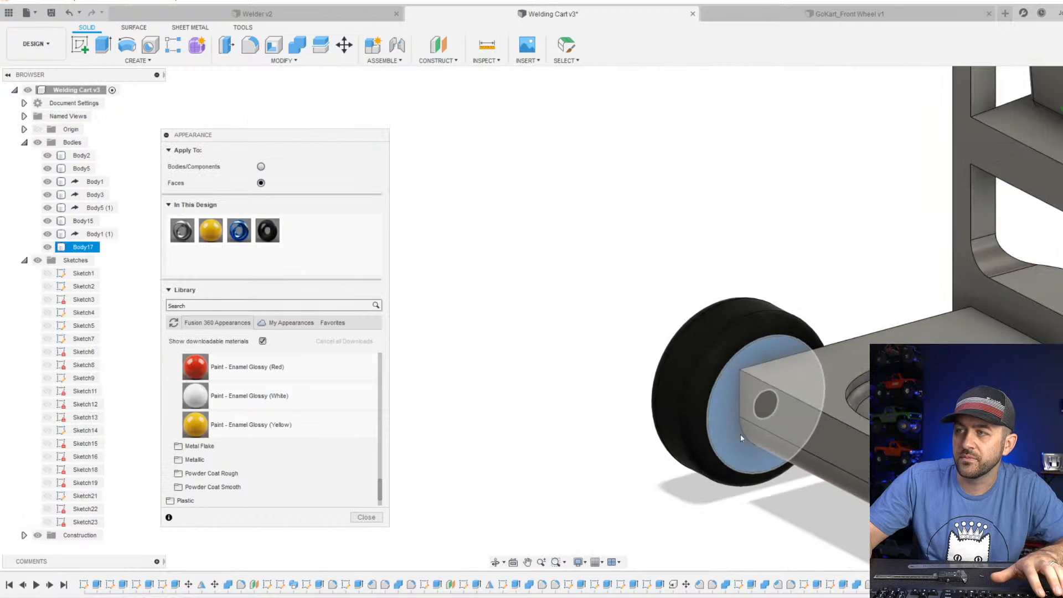
scroll(802, 454, down, 4)
shift+middle_drag(801, 454, 833, 483)
scroll(833, 483, down, 3)
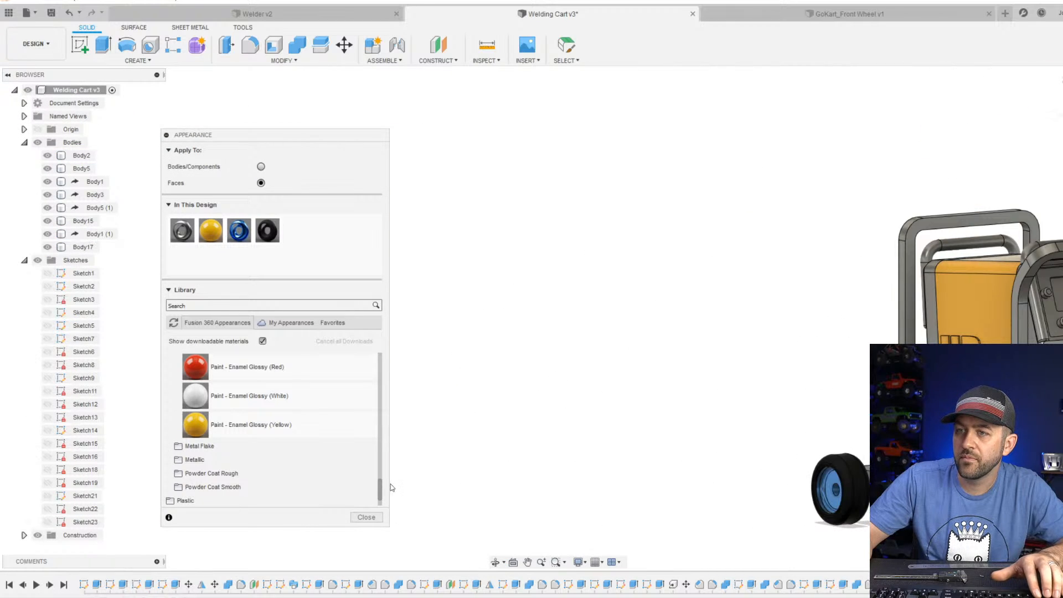
click(367, 517)
Start a sketch on the underside of the cart's base and set the visual style to Shaded with Hidden Edges.
scroll(640, 463, down, 4)
middle_drag(858, 423, 518, 312)
scroll(612, 325, up, 4)
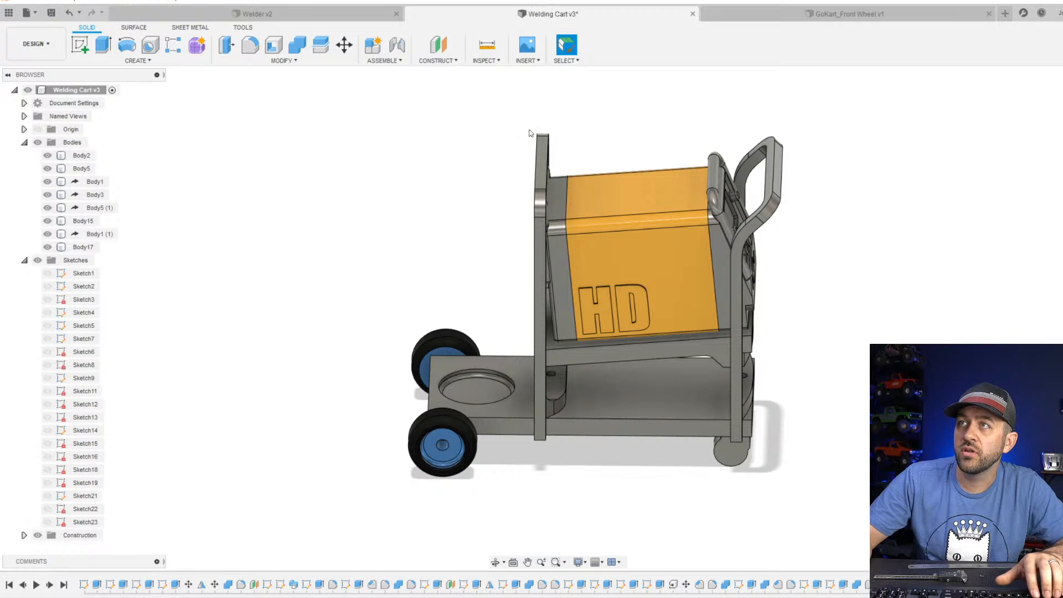
shift+middle_drag(494, 306, 487, 213)
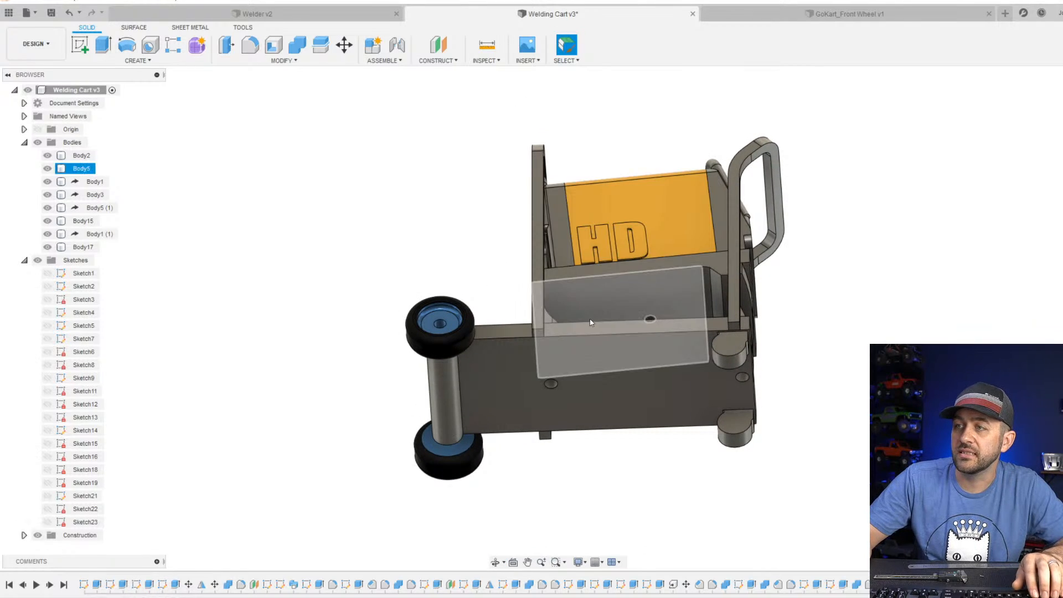
click(1062, 108)
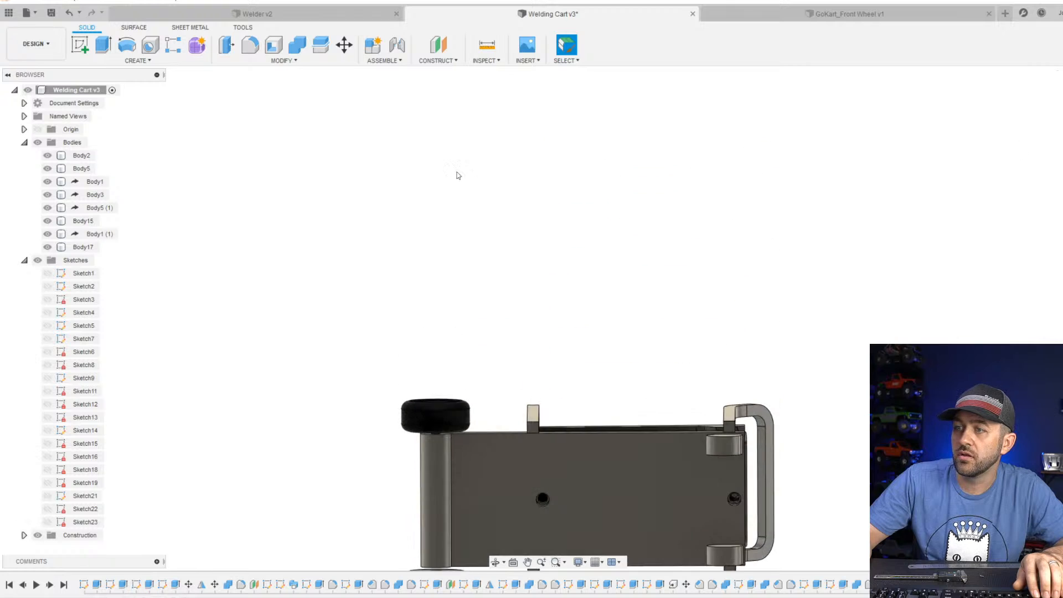
click(81, 46)
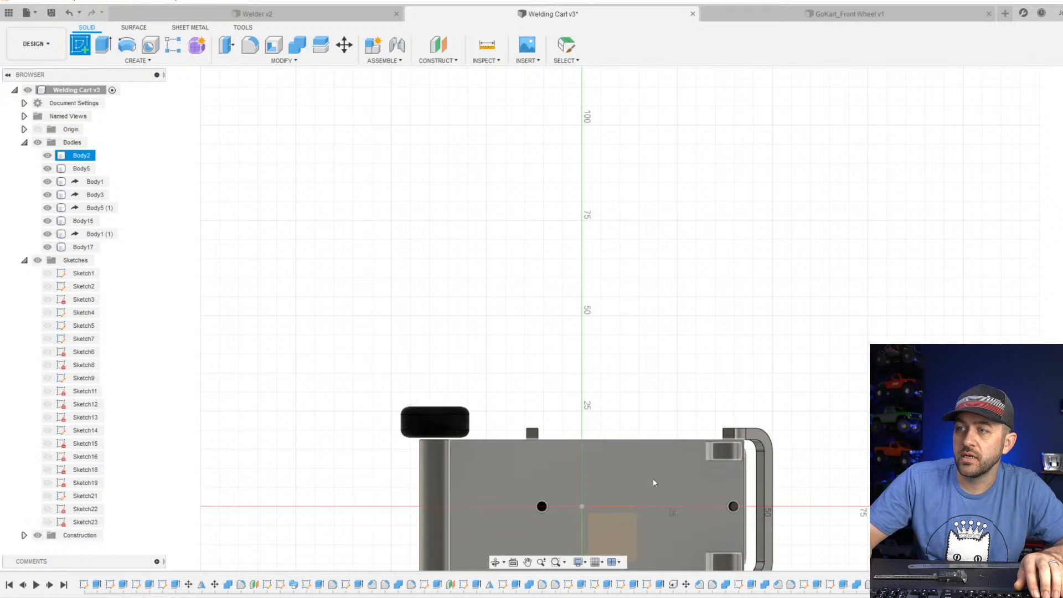
click(664, 507)
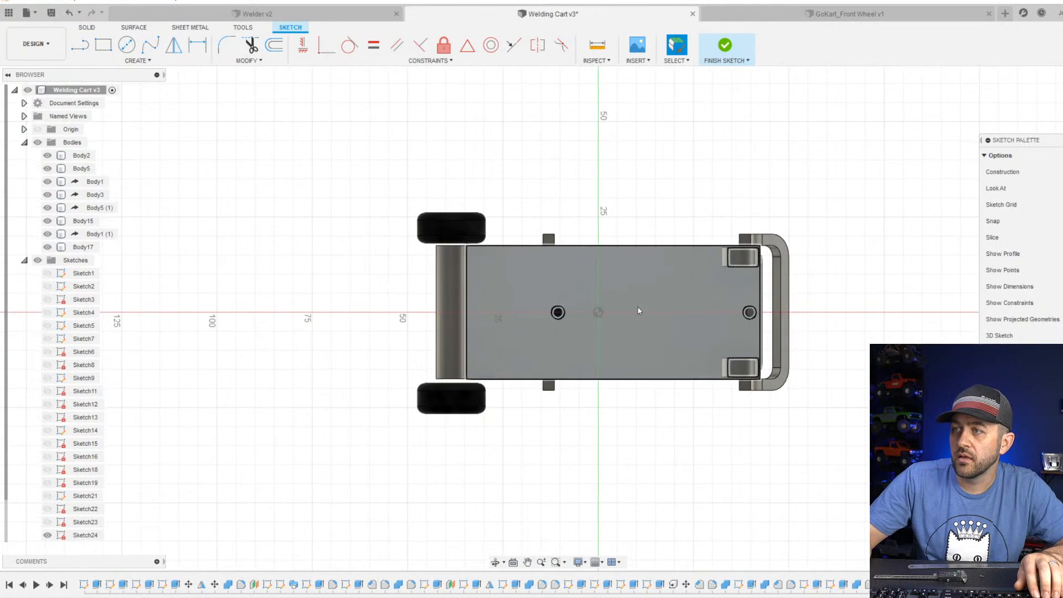
click(587, 563)
mouse_move(645, 462)
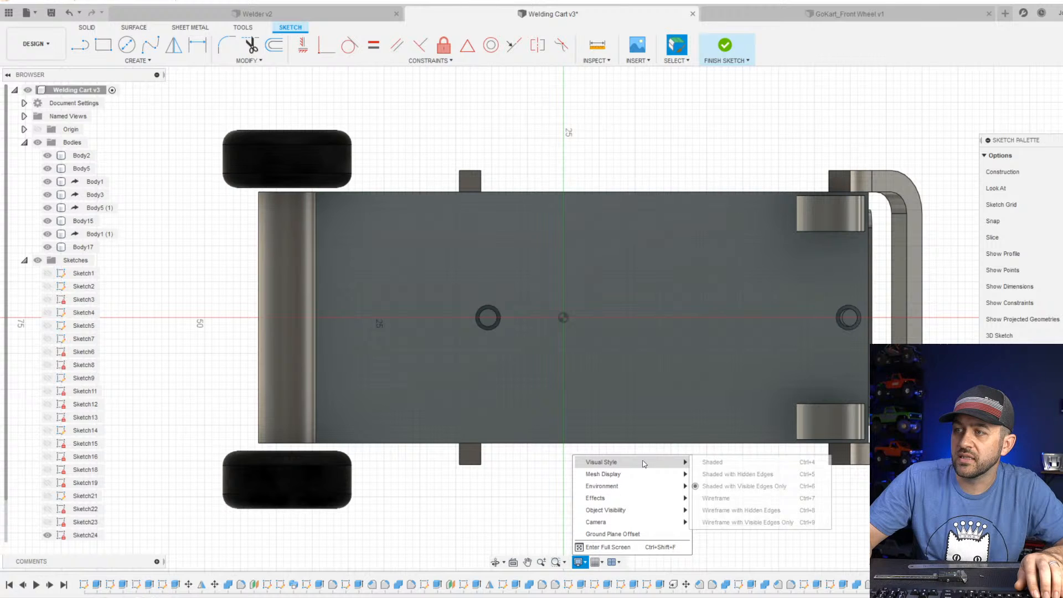
click(738, 475)
Sketch a circle about 8 mm in diameter on the base's underside, centred on the welder shelf's screw hole.
scroll(653, 324, up, 3)
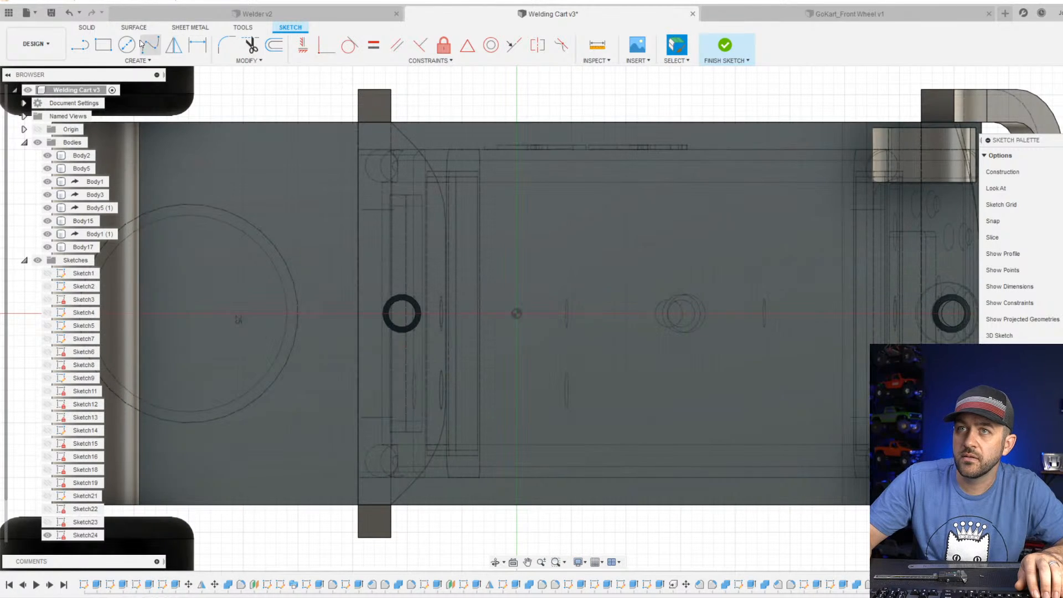
click(127, 44)
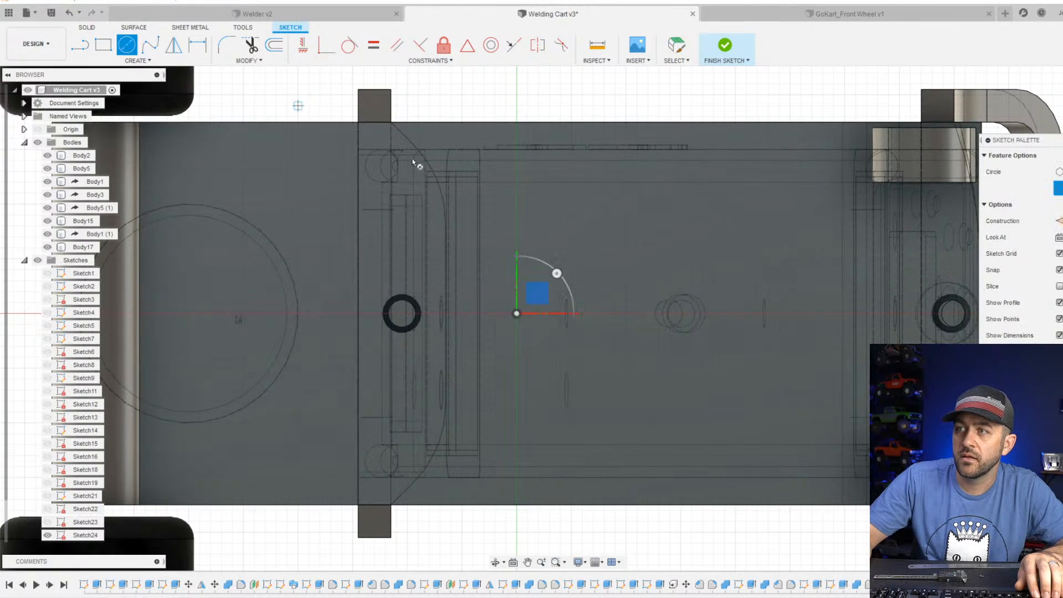
click(681, 313)
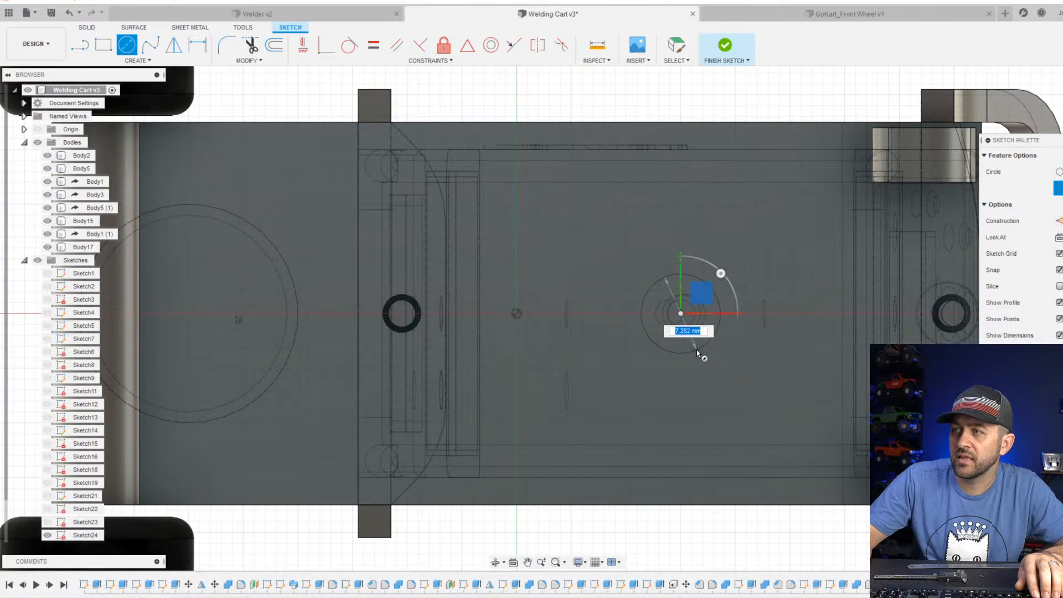
click(698, 353)
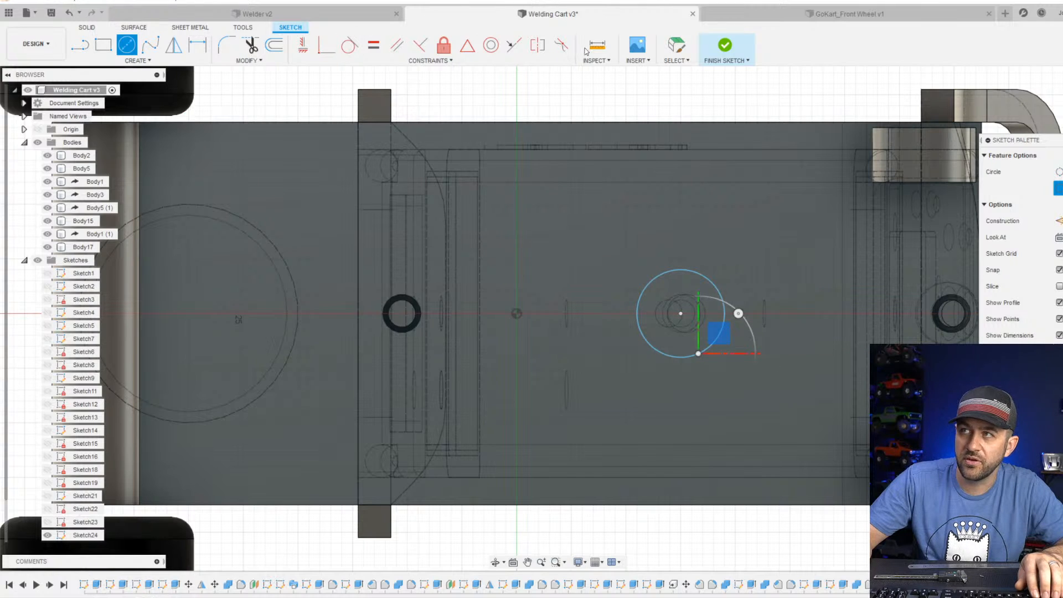
Dimension the circle's diameter to 7 mm and finish the sketch.
key(Escape)
key(d)
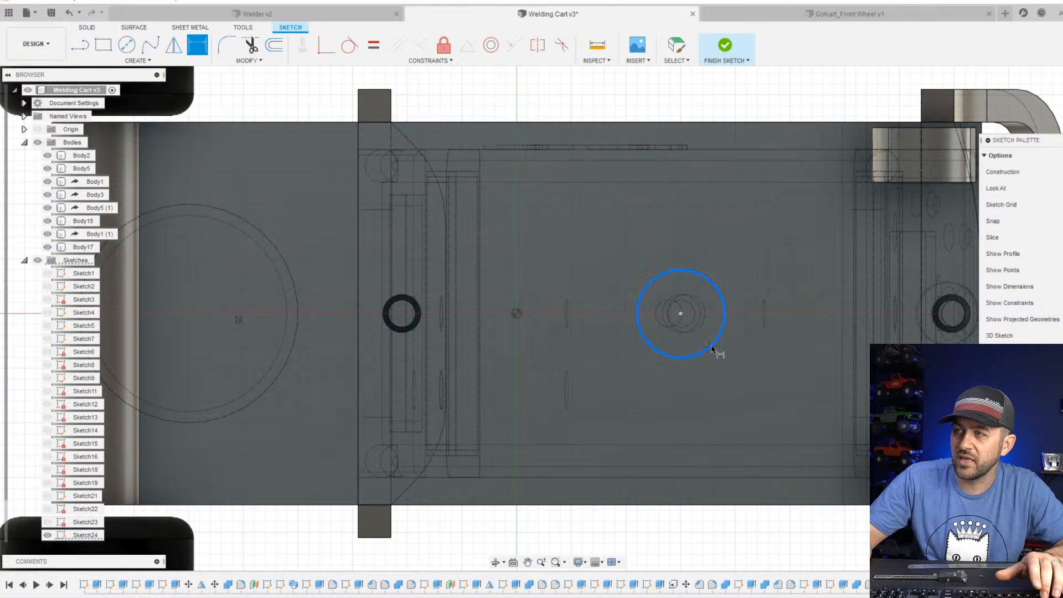
scroll(712, 348, up, 4)
scroll(688, 419, down, 3)
middle_drag(699, 413, 681, 276)
click(676, 472)
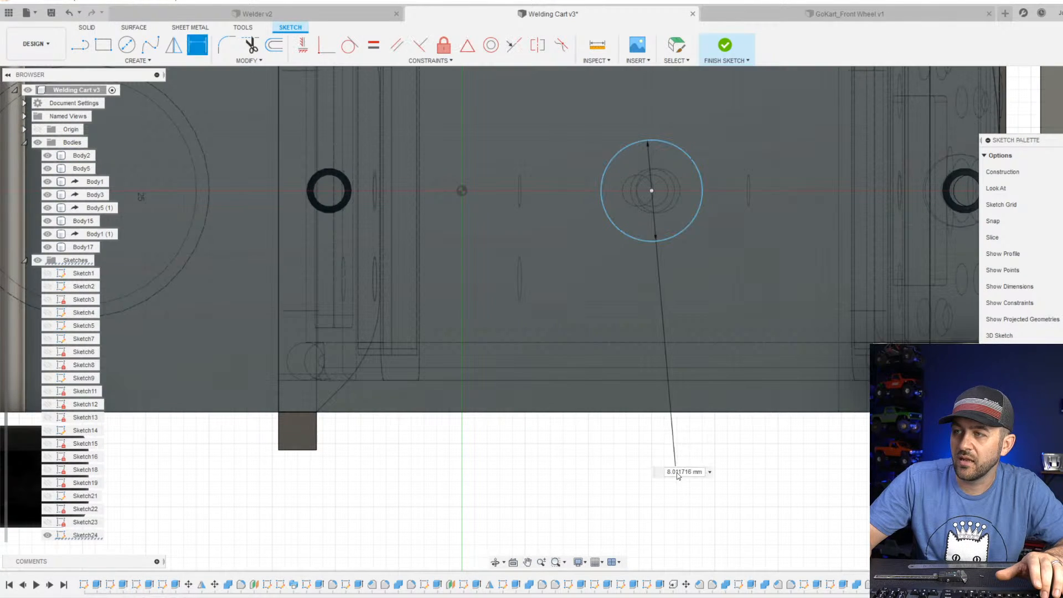
text(87)
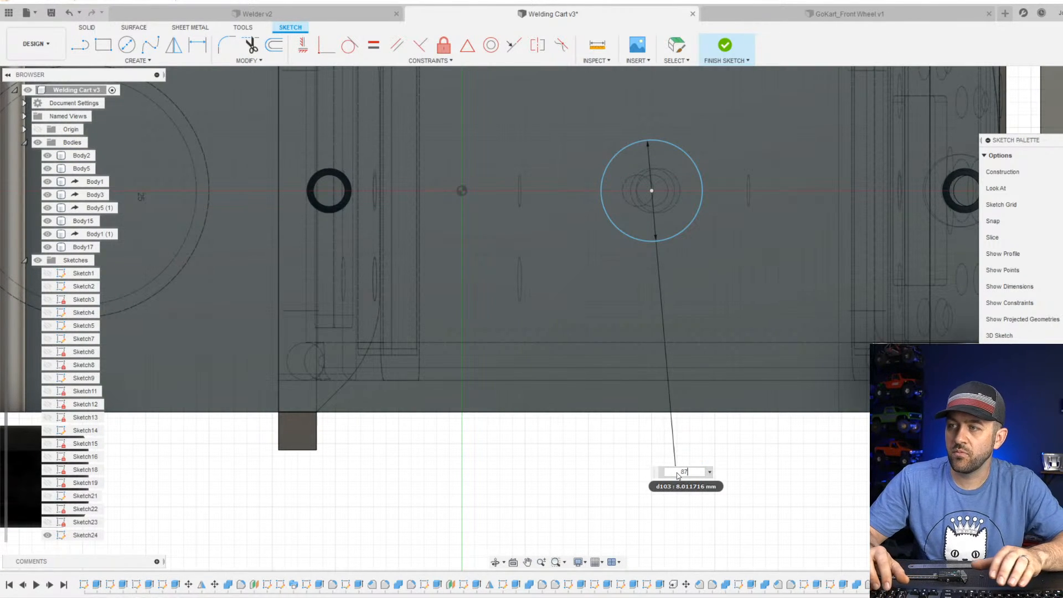
key(Return)
scroll(593, 458, down, 3)
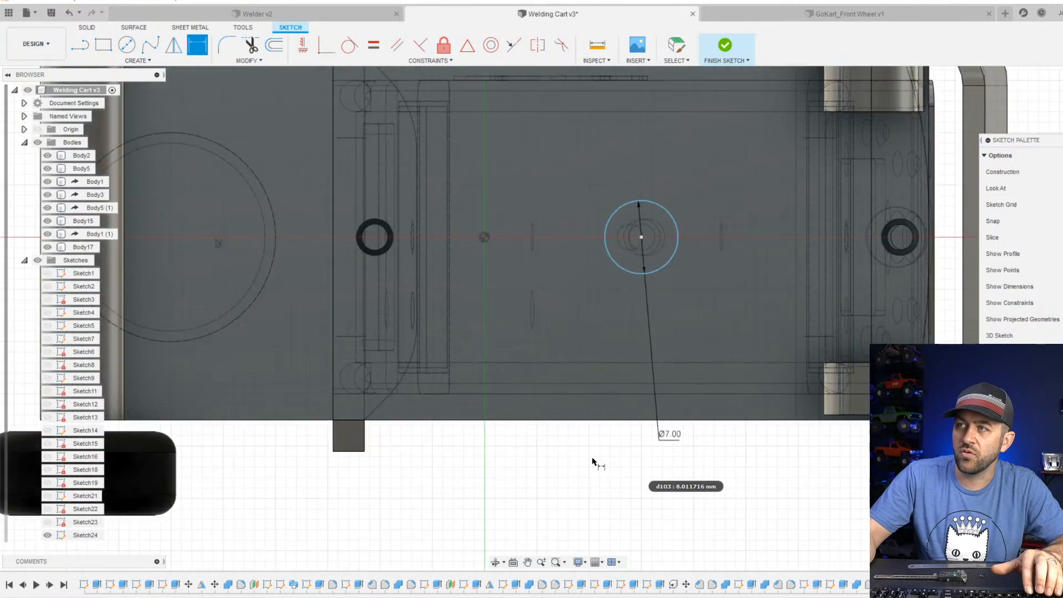
scroll(678, 290, up, 3)
scroll(633, 303, up, 2)
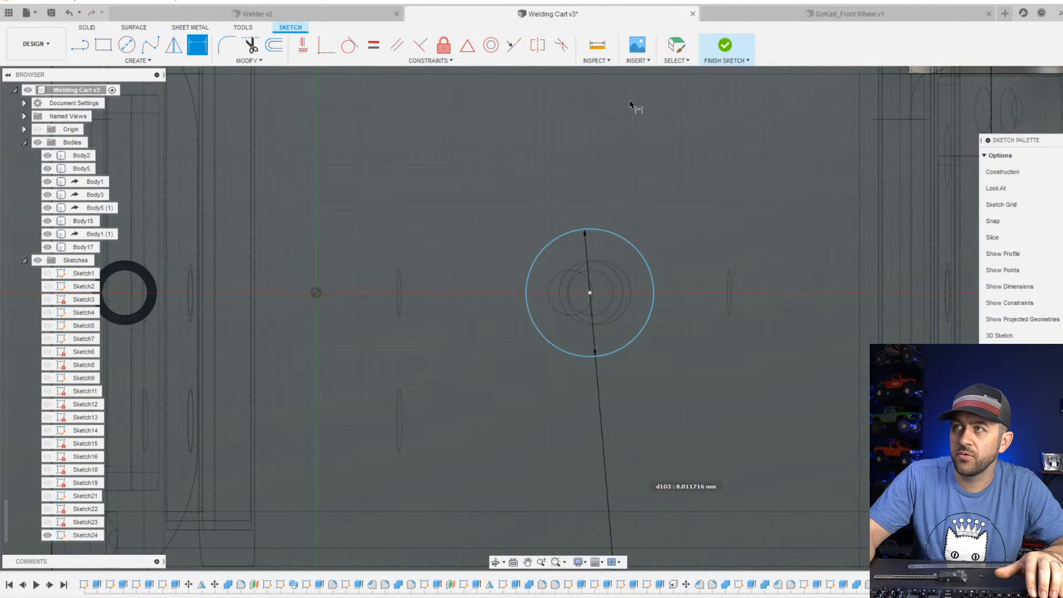
click(723, 47)
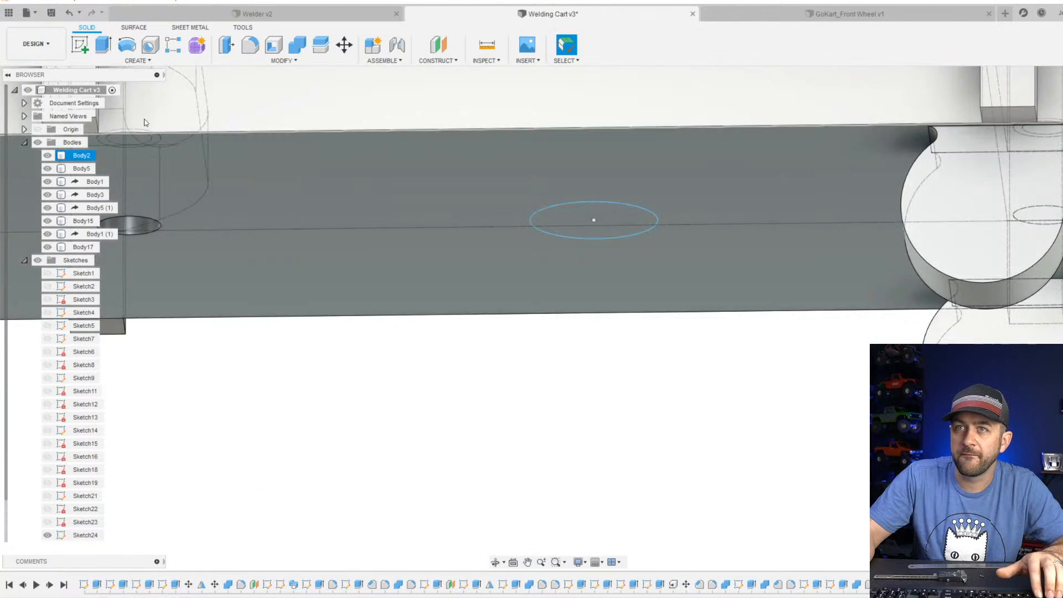
Extrude the 7 mm circle as a cut through the full thickness of the cart's base.
click(110, 44)
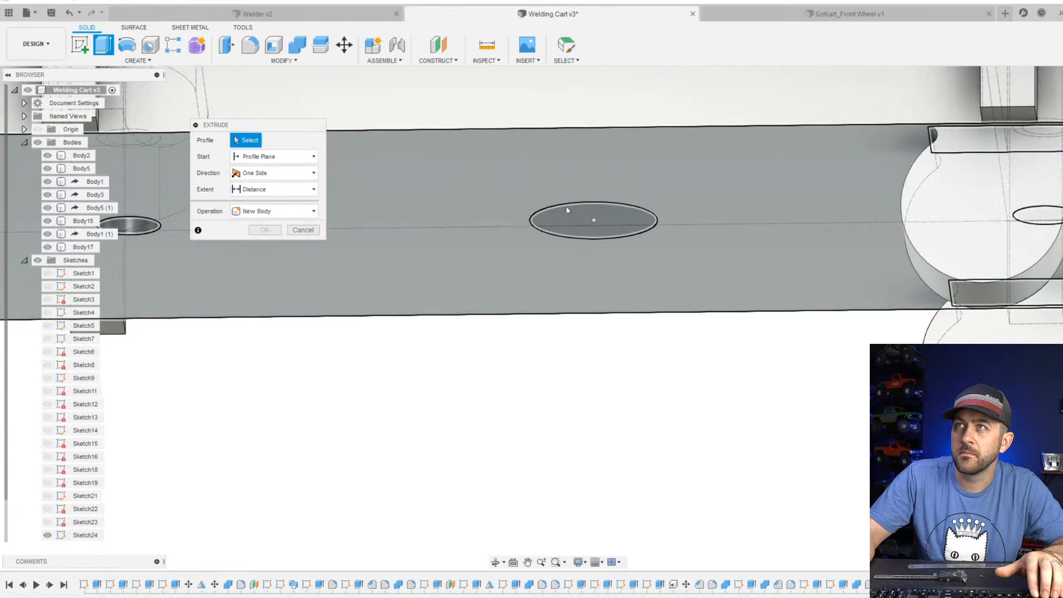
click(597, 217)
drag(594, 230, 612, 146)
shift+middle_drag(604, 191, 582, 335)
scroll(609, 229, down, 2)
key(Return)
Inspect the new hole in the base and its alignment with the shelf's screw hole from below and above.
scroll(648, 210, down, 4)
scroll(636, 192, down, 4)
scroll(649, 233, up, 2)
scroll(599, 370, down, 3)
scroll(614, 362, up, 6)
shift+middle_drag(631, 359, 630, 317)
scroll(615, 471, down, 2)
scroll(614, 469, down, 3)
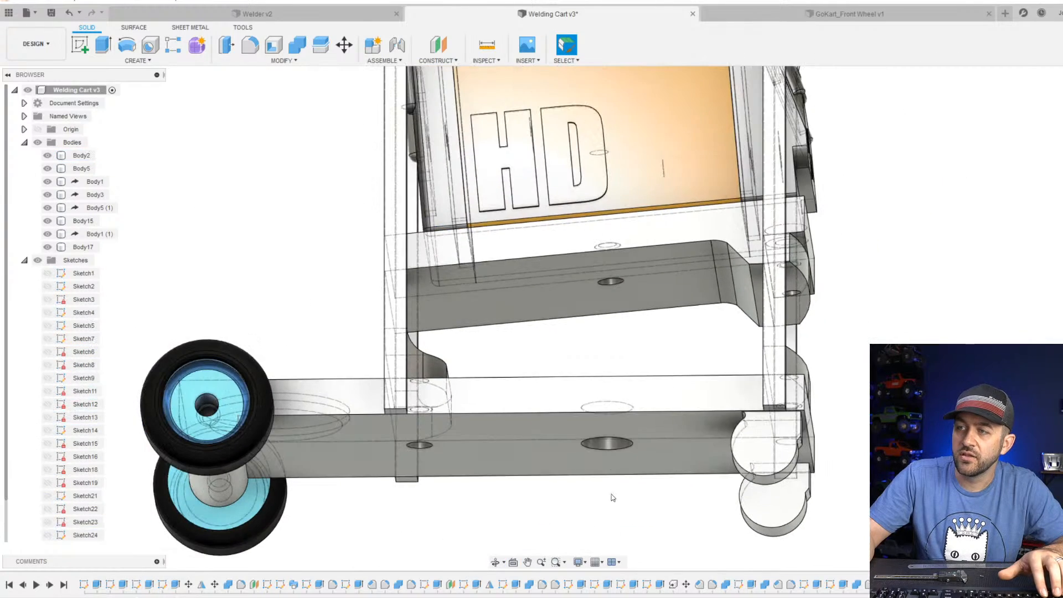
scroll(629, 275, down, 3)
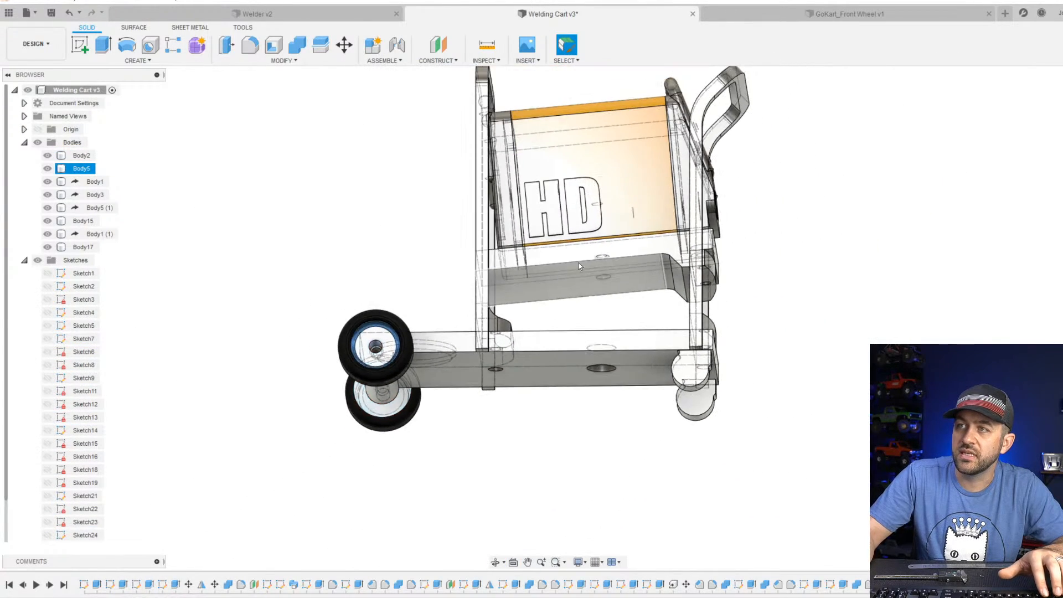
shift+middle_drag(629, 276, 556, 284)
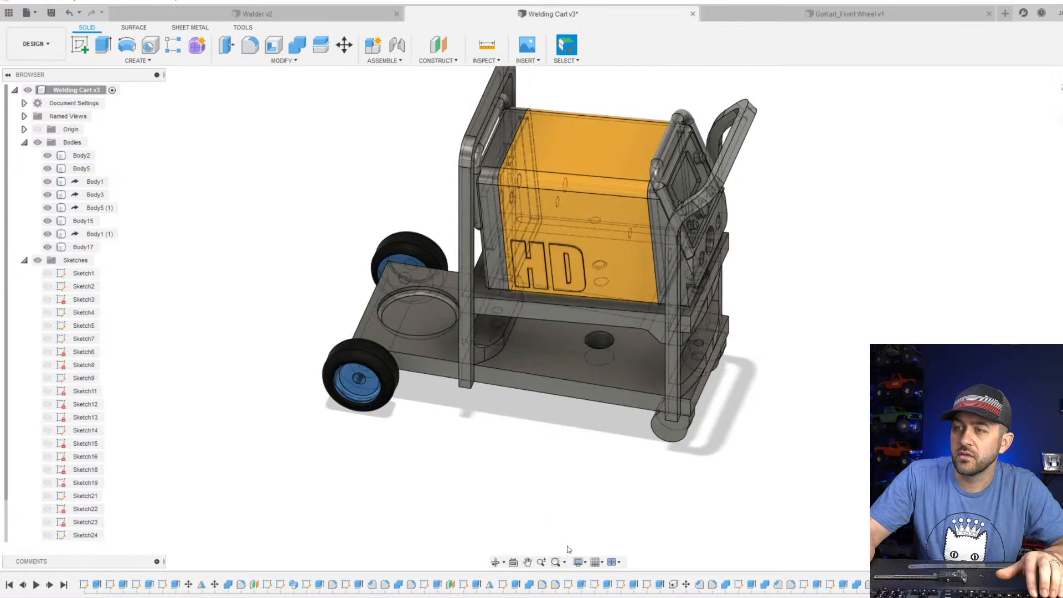
Switch the visual style to Shaded with Visible Edges Only.
click(585, 563)
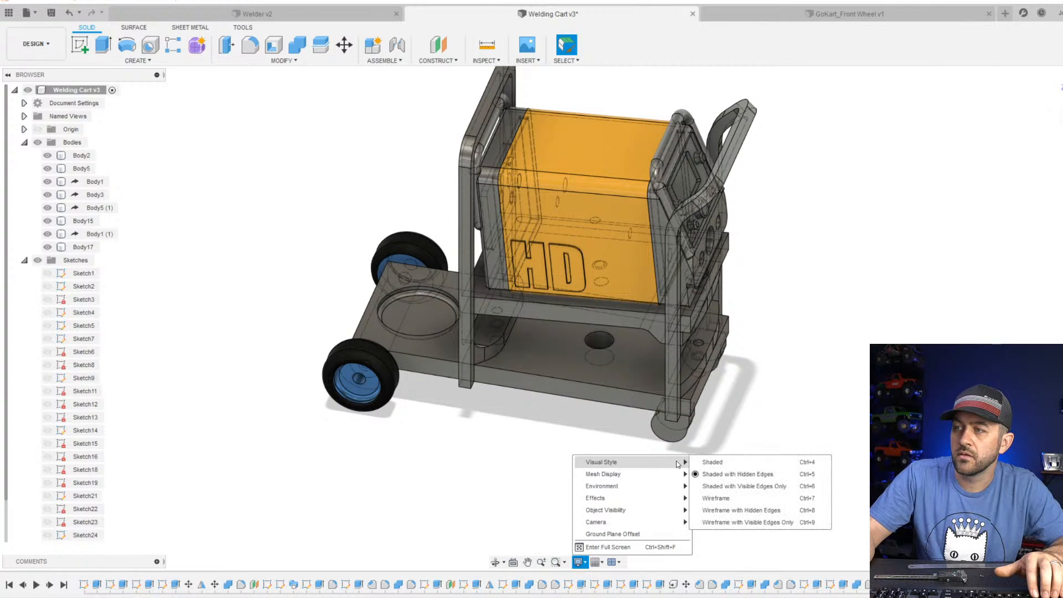
click(734, 486)
scroll(576, 438, down, 2)
shift+middle_drag(535, 365, 519, 347)
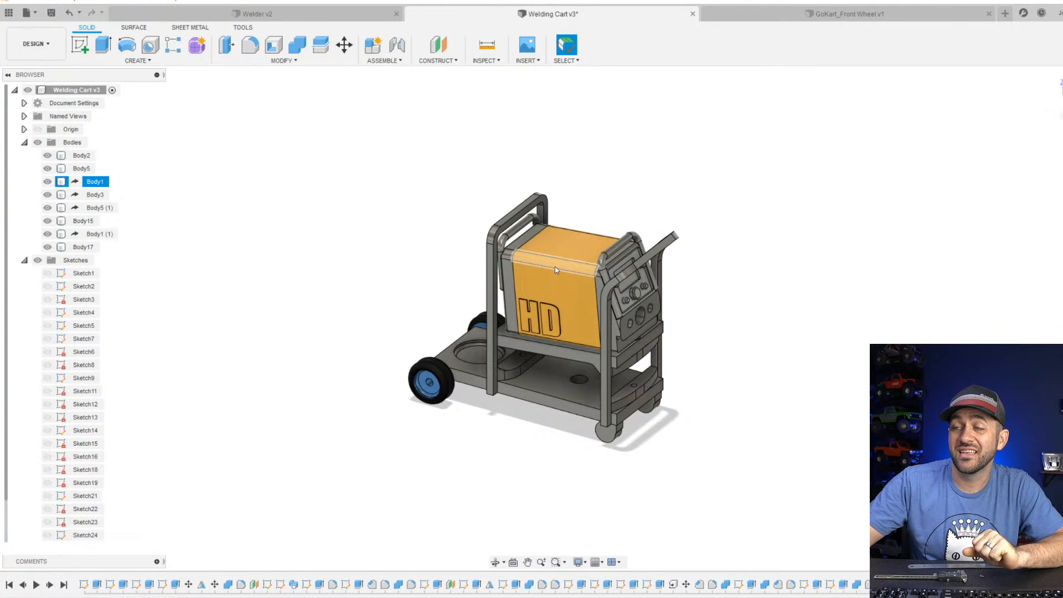
Examine the whole cart with the welder, base and wheels from the front, side and rear.
scroll(555, 268, down, 3)
scroll(558, 282, up, 5)
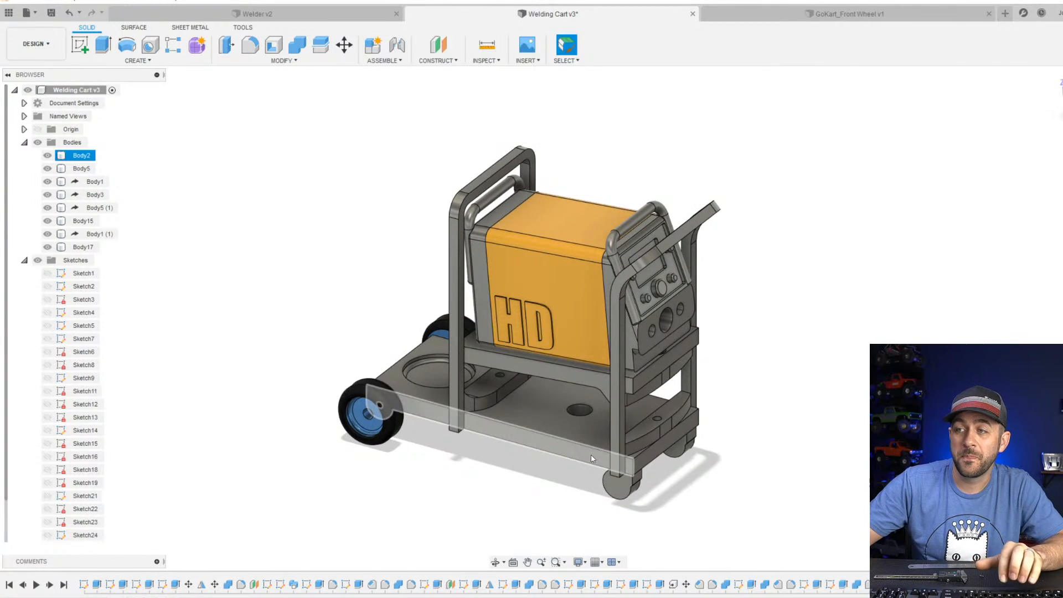
scroll(593, 457, up, 3)
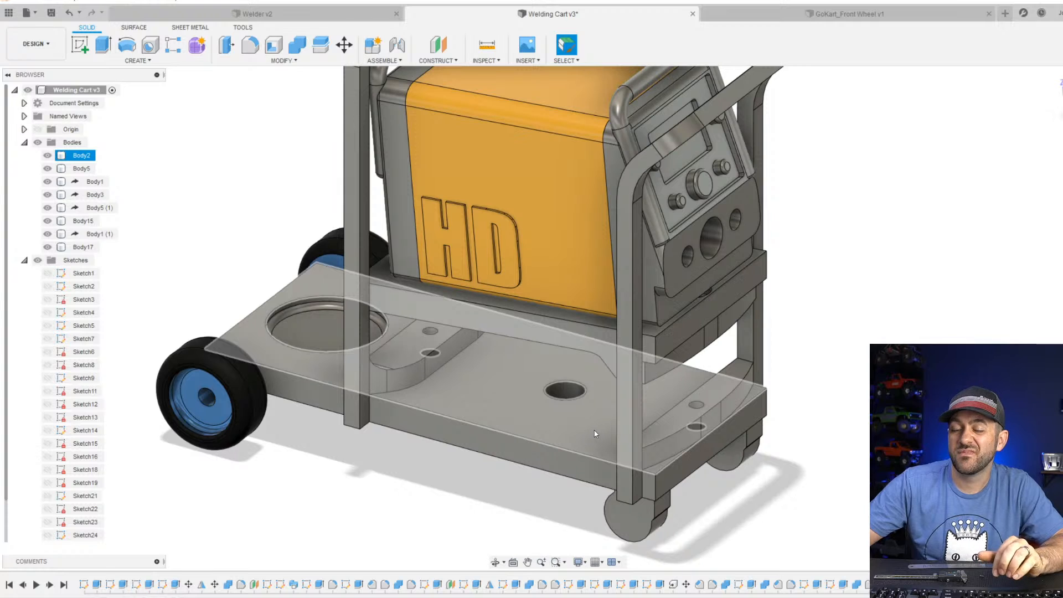
scroll(599, 407, down, 5)
shift+middle_drag(599, 407, 573, 342)
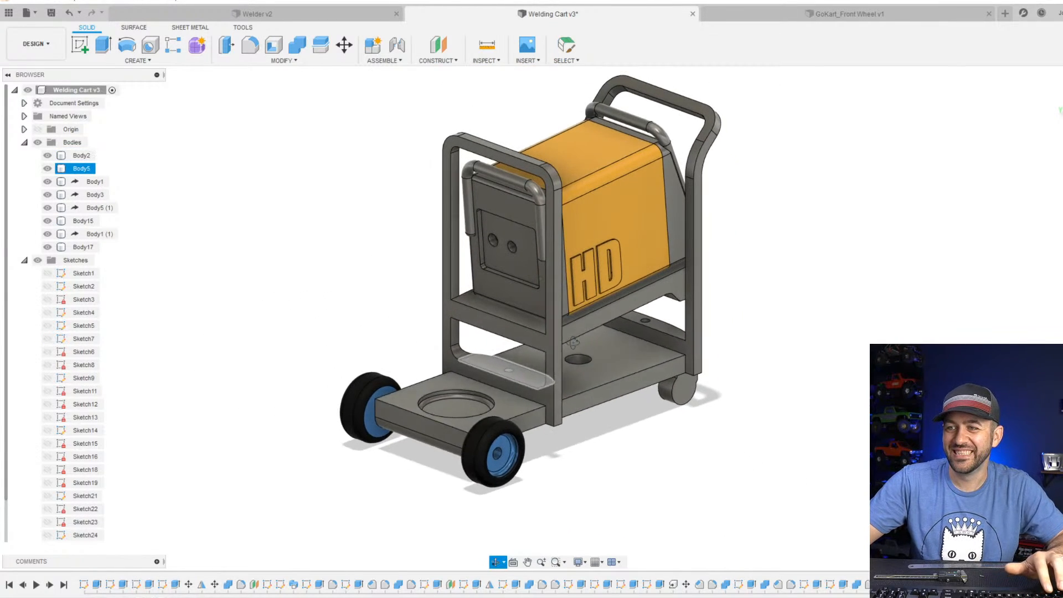
scroll(587, 399, down, 3)
click(594, 400)
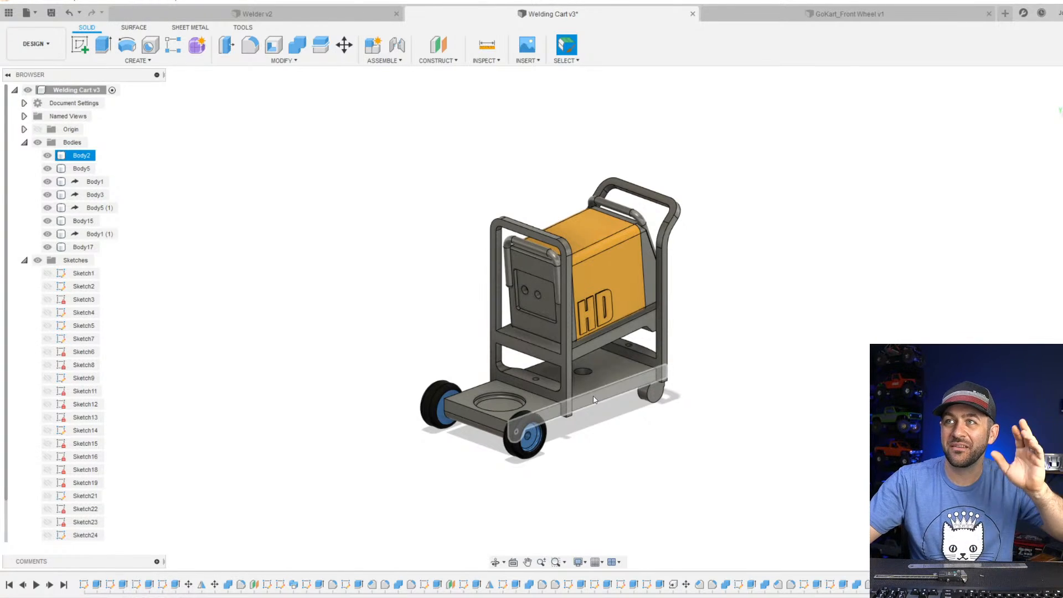
scroll(506, 390, down, 3)
scroll(505, 392, up, 5)
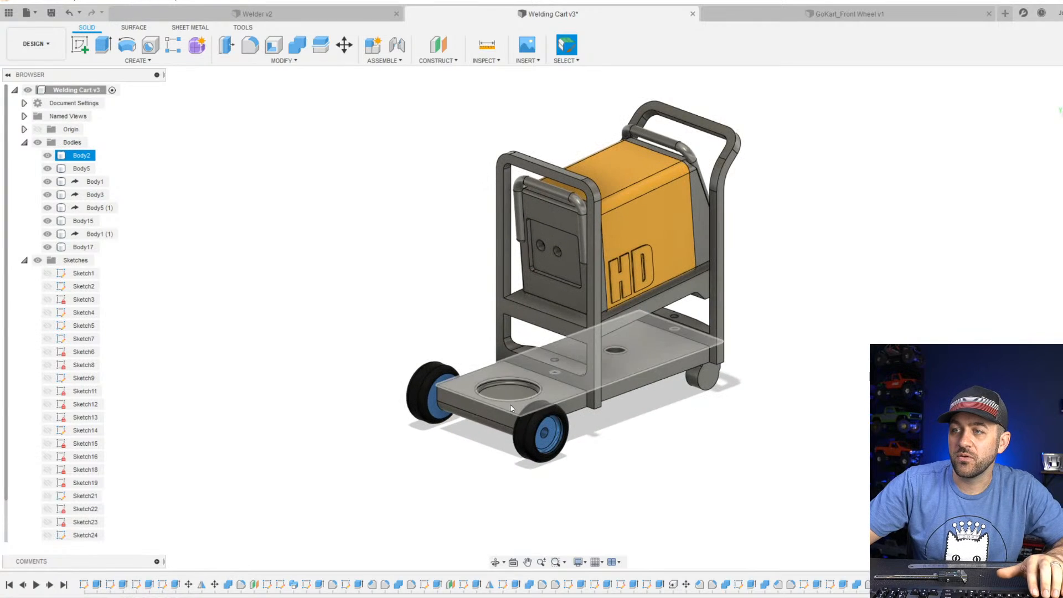
scroll(517, 403, down, 1)
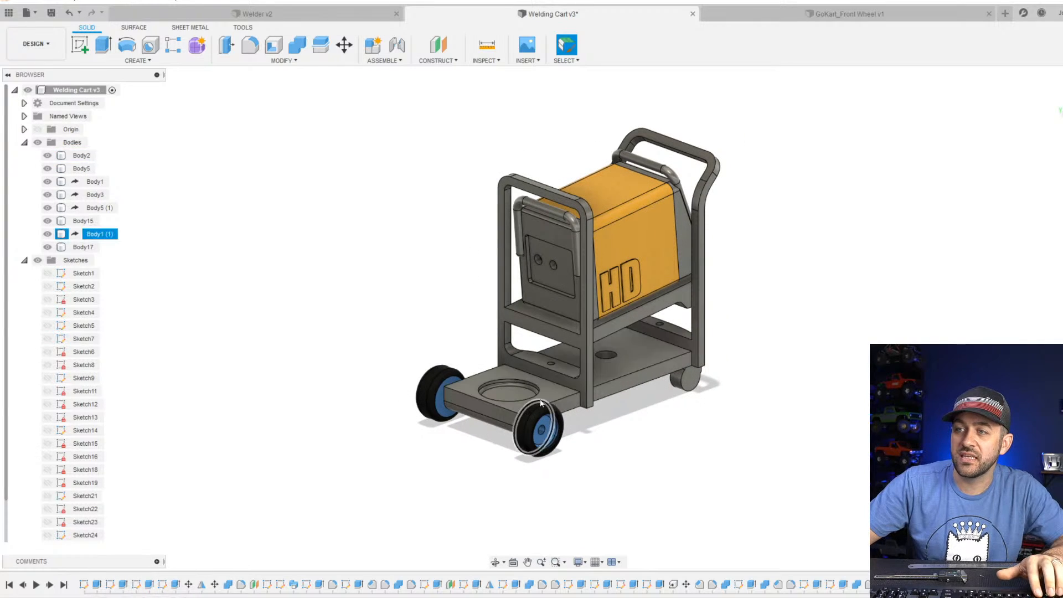
scroll(535, 408, up, 5)
scroll(491, 400, down, 4)
shift+middle_drag(529, 350, 491, 358)
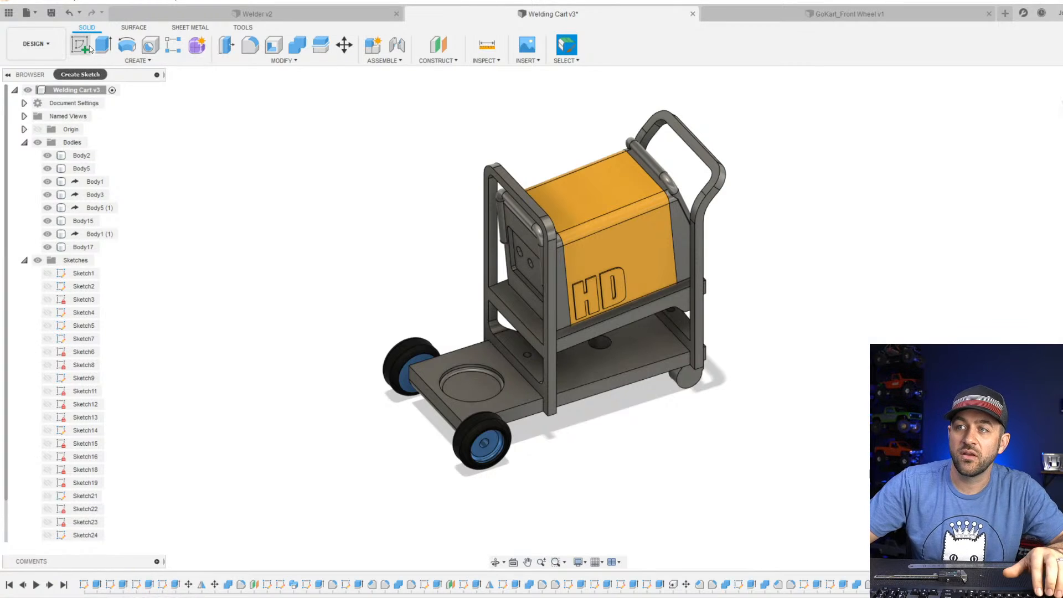
Start a sketch on the vertical origin plane that runs lengthwise through the middle of the cart.
click(1062, 111)
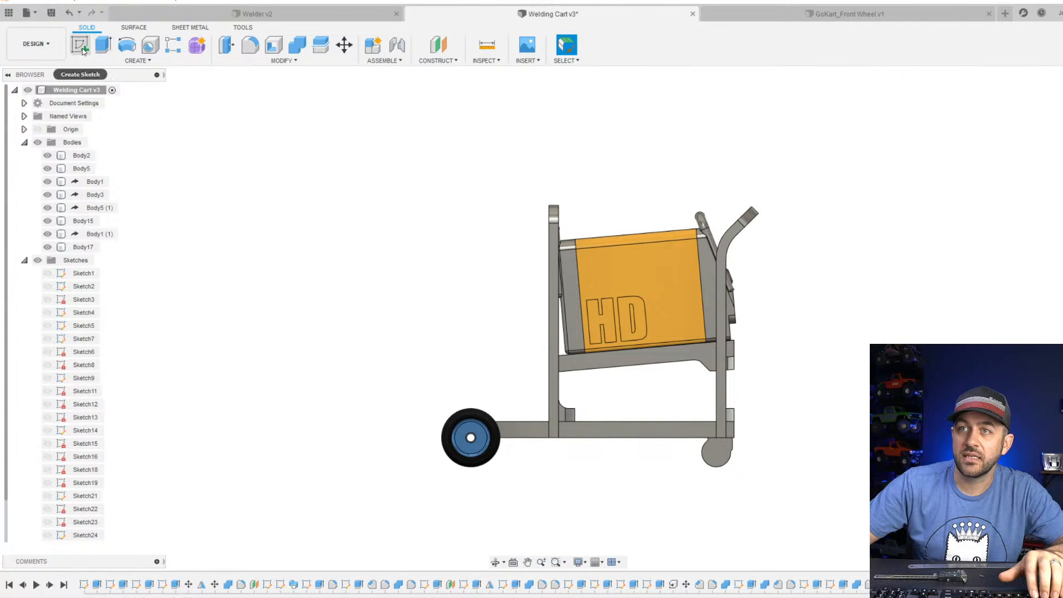
scroll(420, 354, up, 3)
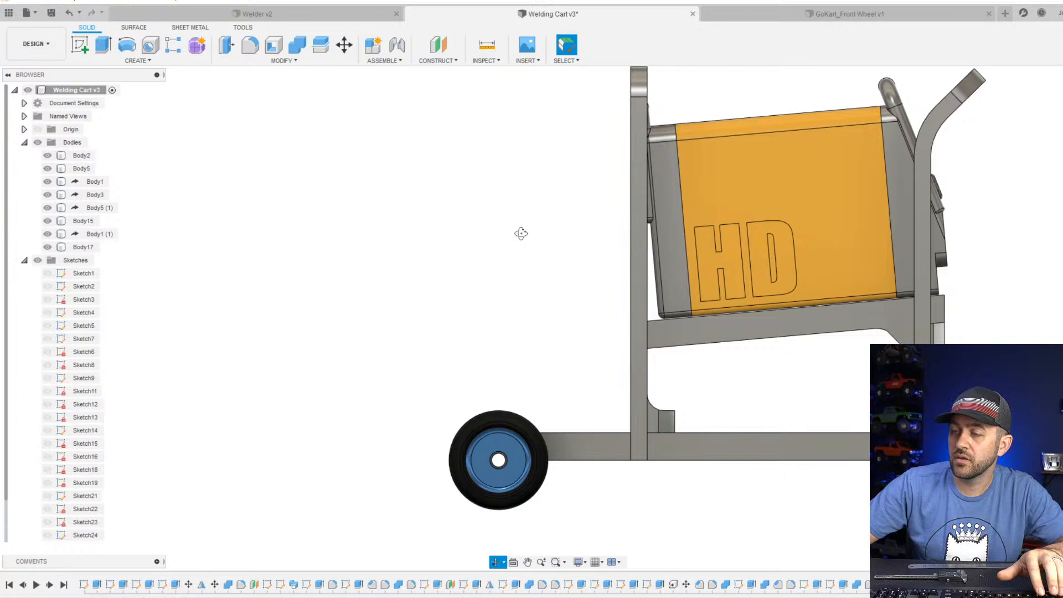
shift+middle_drag(520, 233, 522, 266)
click(85, 45)
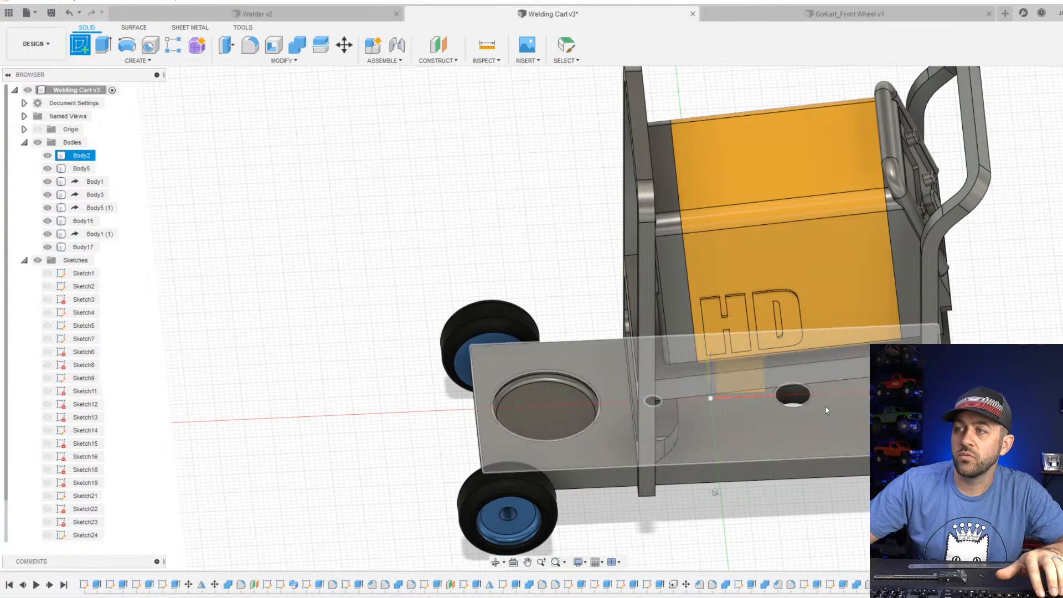
click(825, 405)
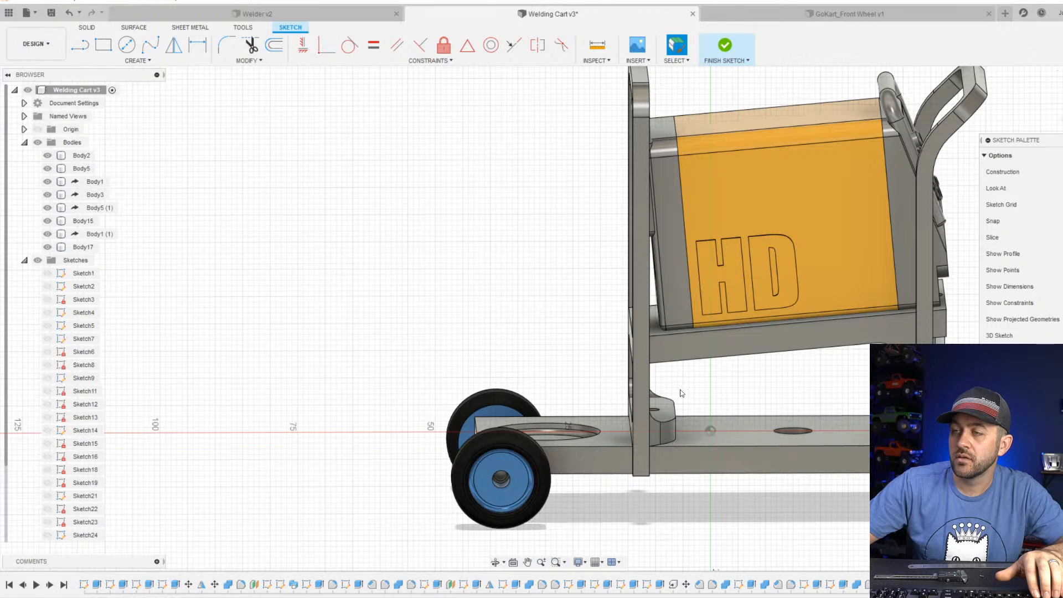
Project the wall of the round recess between the rear wheels into the side-view sketch.
scroll(565, 440, up, 4)
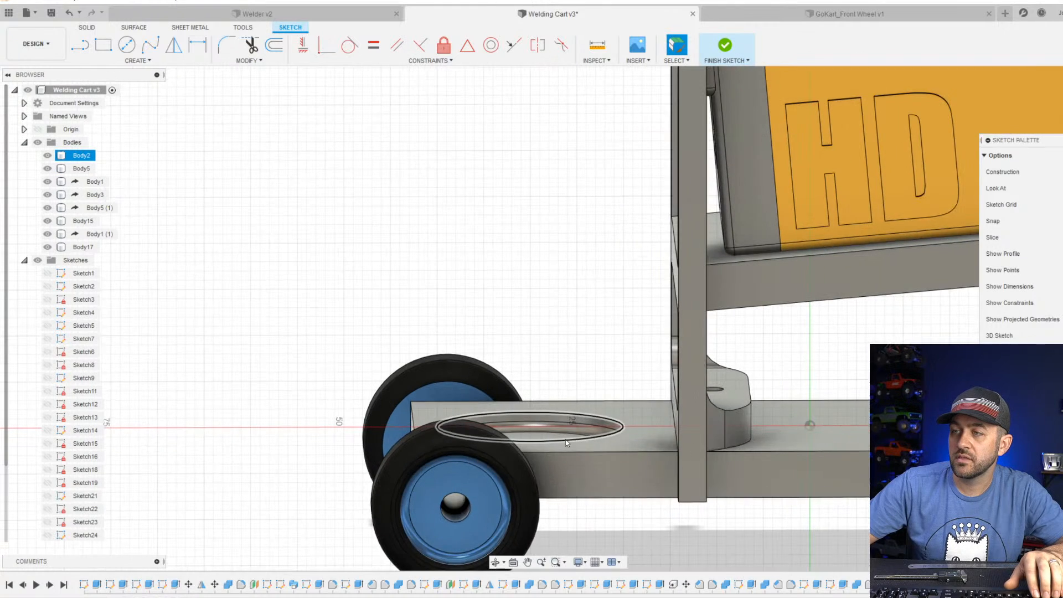
click(549, 416)
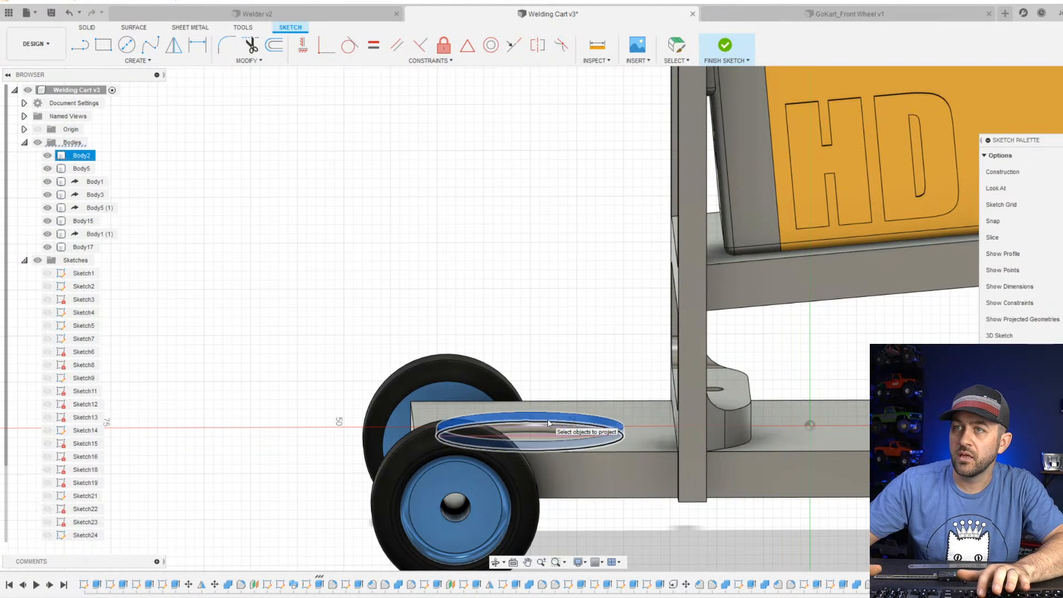
click(1062, 106)
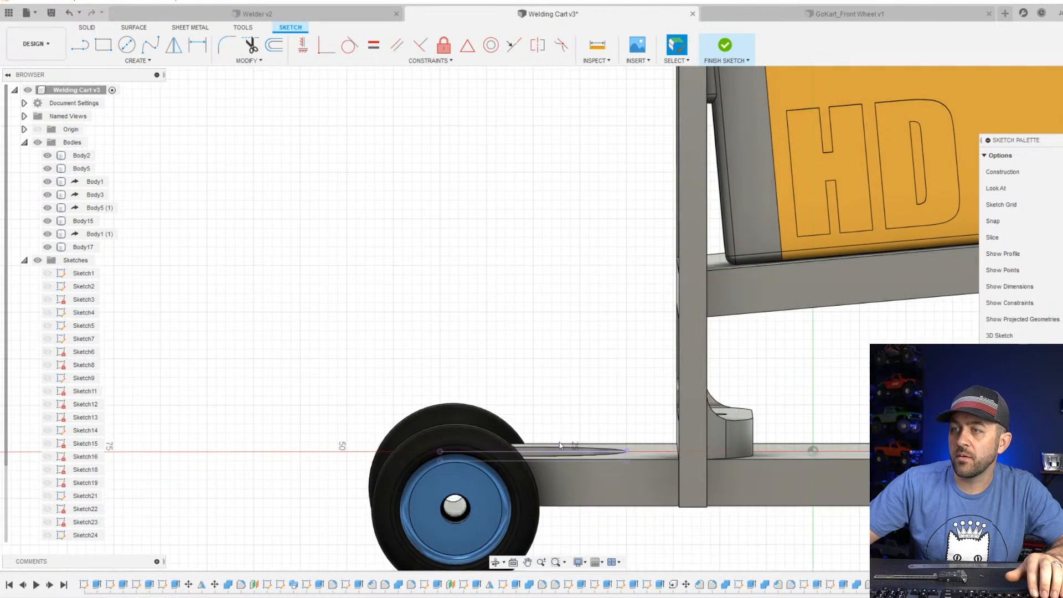
Hide the bodies Body1 (1), Body5 (1) and Body17 to clear the side view of the base.
click(48, 234)
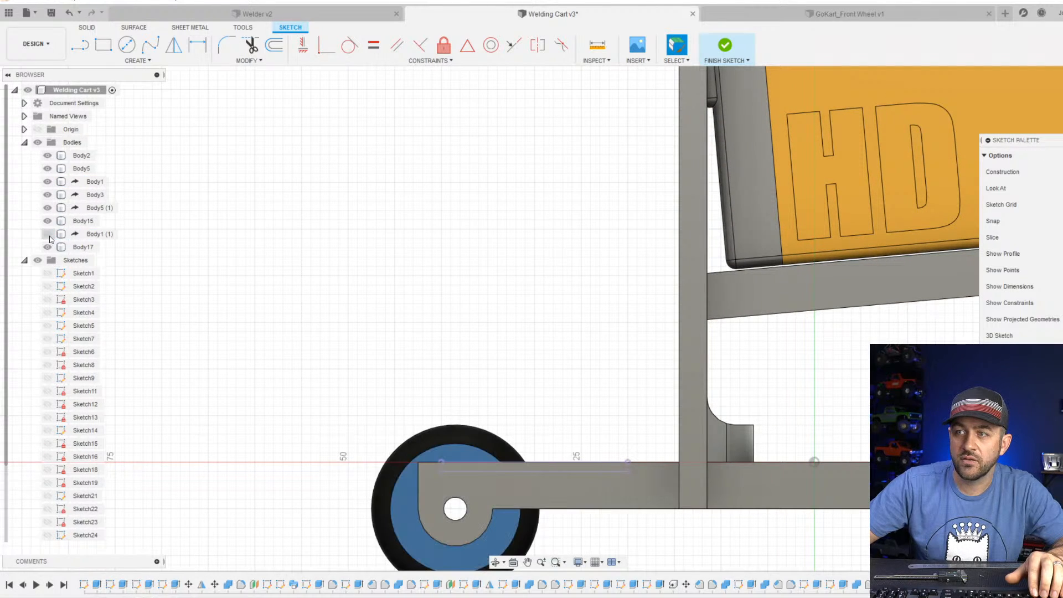
click(49, 208)
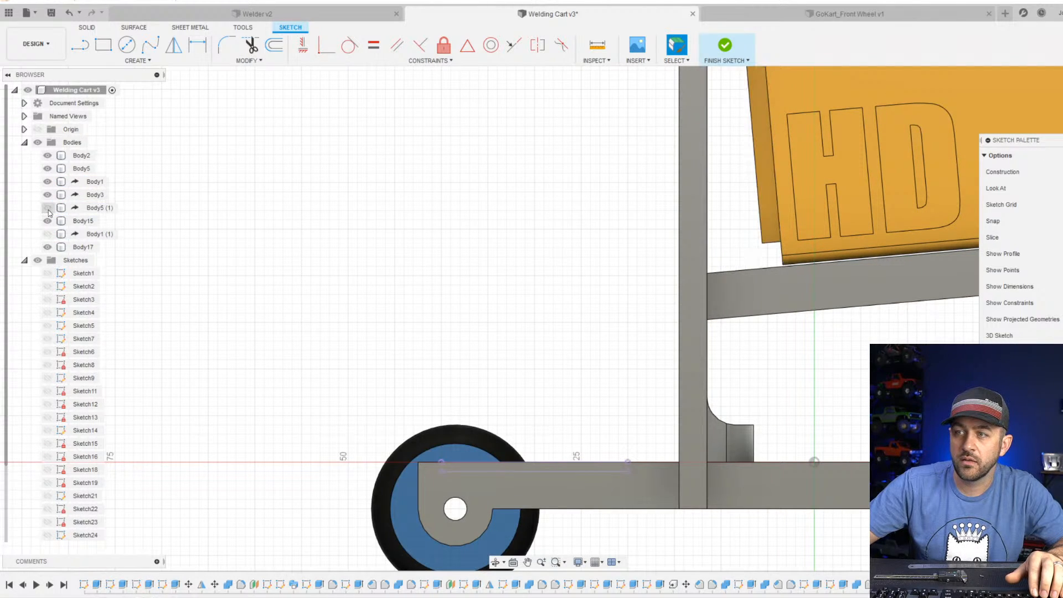
click(45, 247)
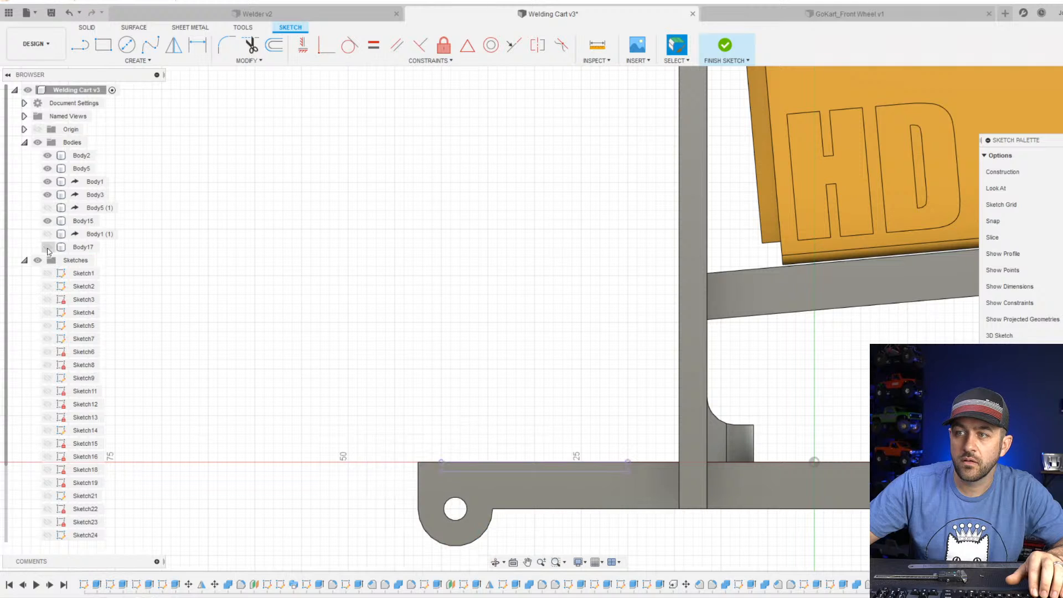
Project the lower inner circular edge of the base's round recess into the sketch.
middle_drag(477, 487, 468, 390)
scroll(468, 392, up, 4)
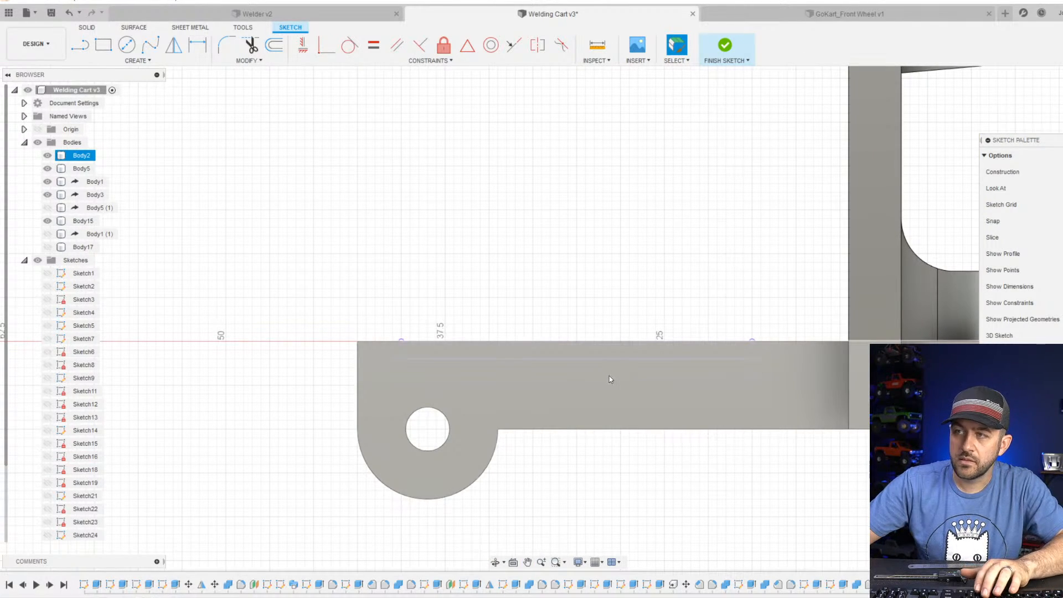
scroll(618, 385, down, 3)
key(p)
shift+middle_drag(602, 351, 600, 365)
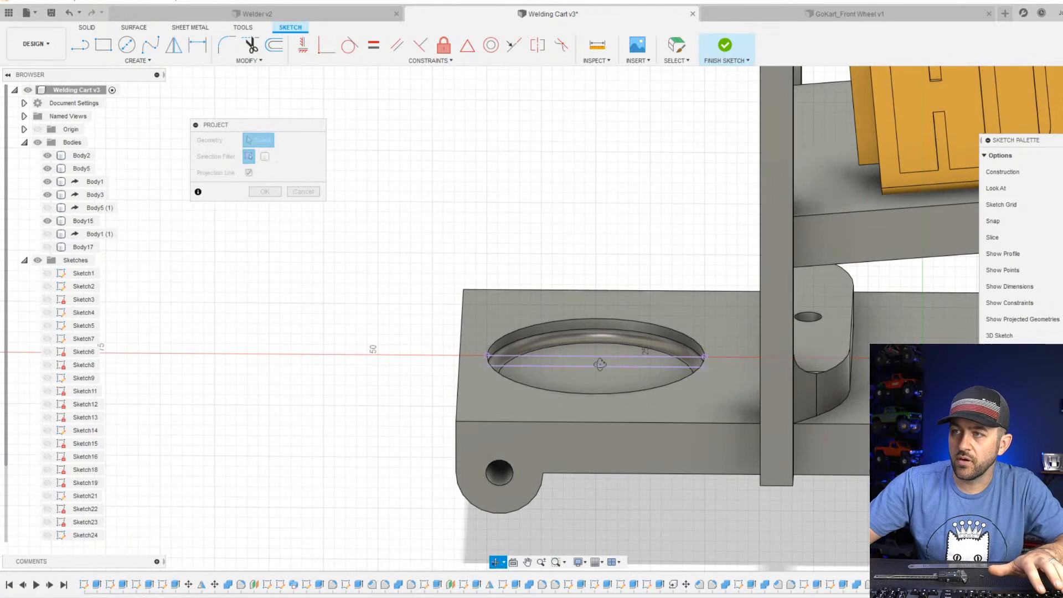
click(598, 346)
key(Return)
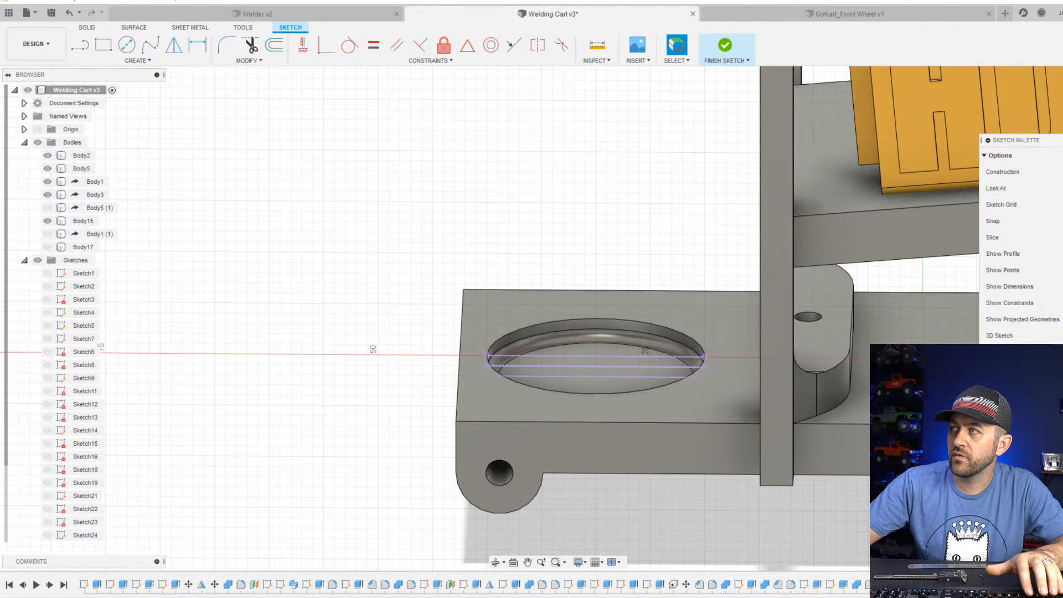
click(1061, 105)
middle_drag(597, 477, 577, 454)
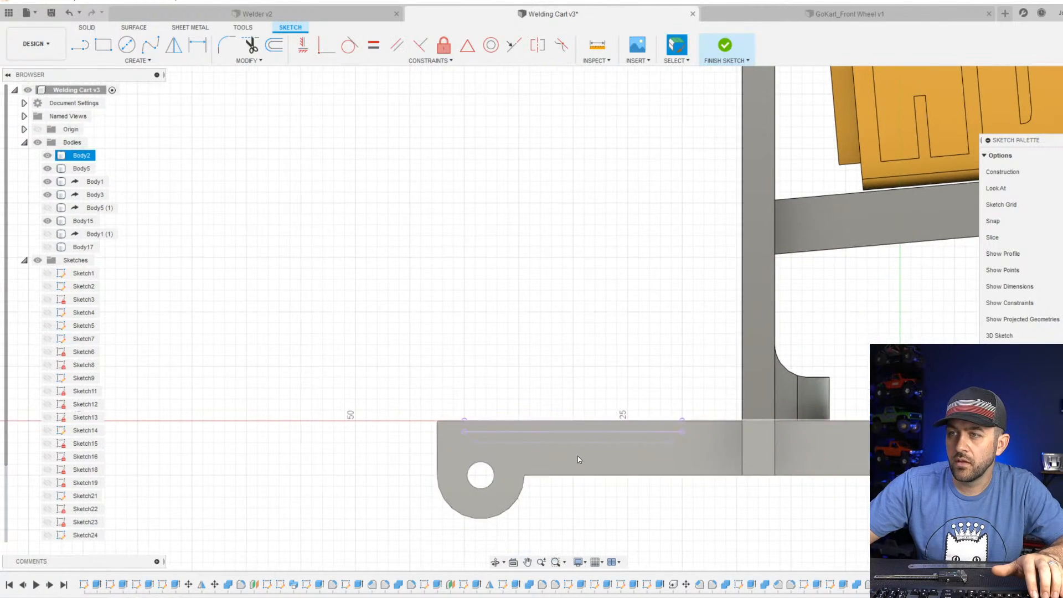
Draw a vertical line about 90 mm tall upward from the midpoint of the lowest projected recess line and make it a construction line.
scroll(577, 449, up, 4)
key(Escape)
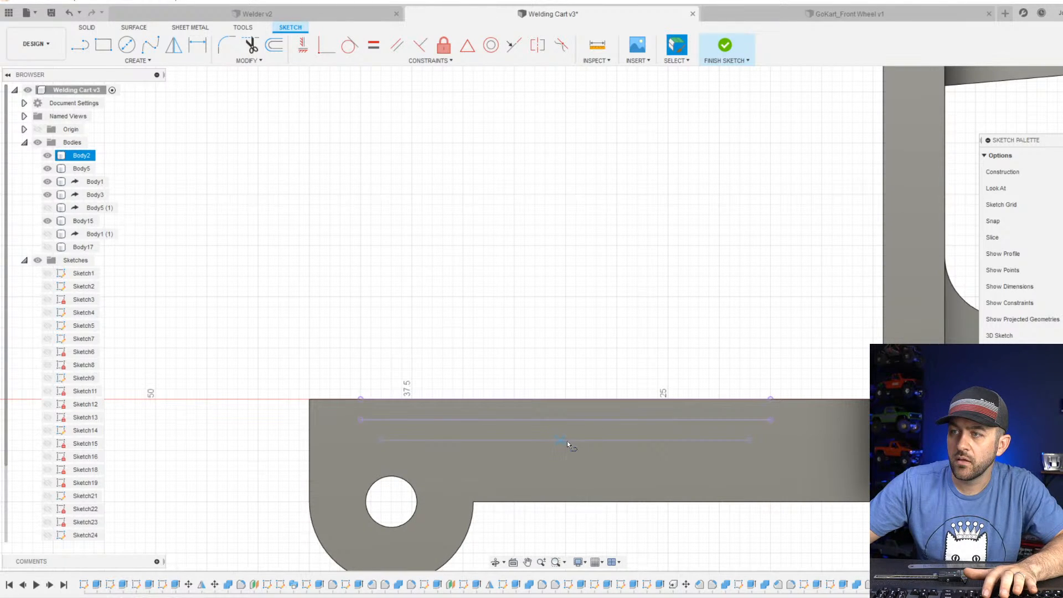
key(l)
click(564, 440)
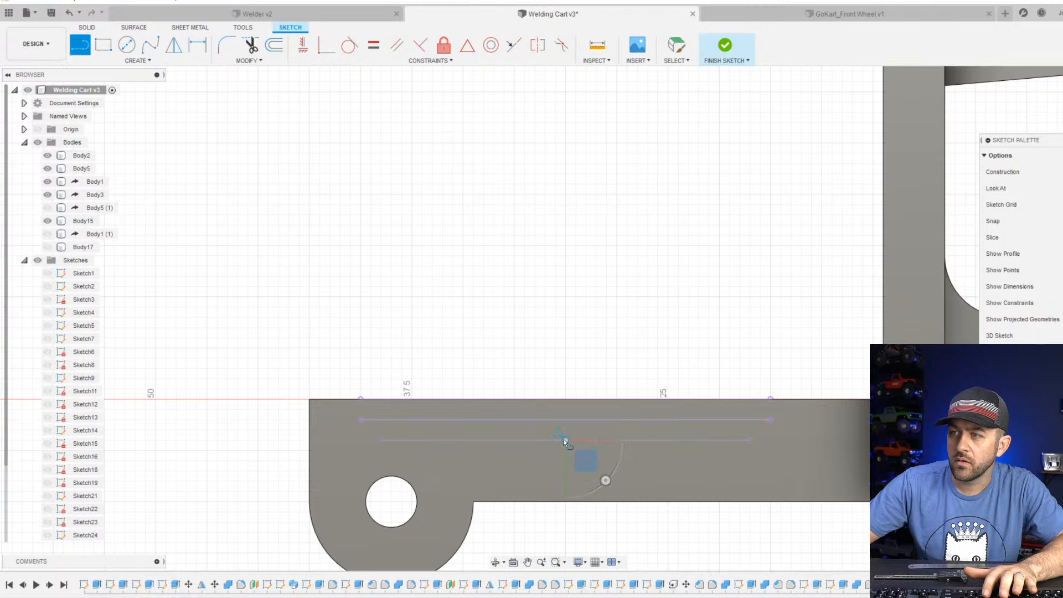
scroll(565, 421, down, 4)
scroll(574, 209, down, 5)
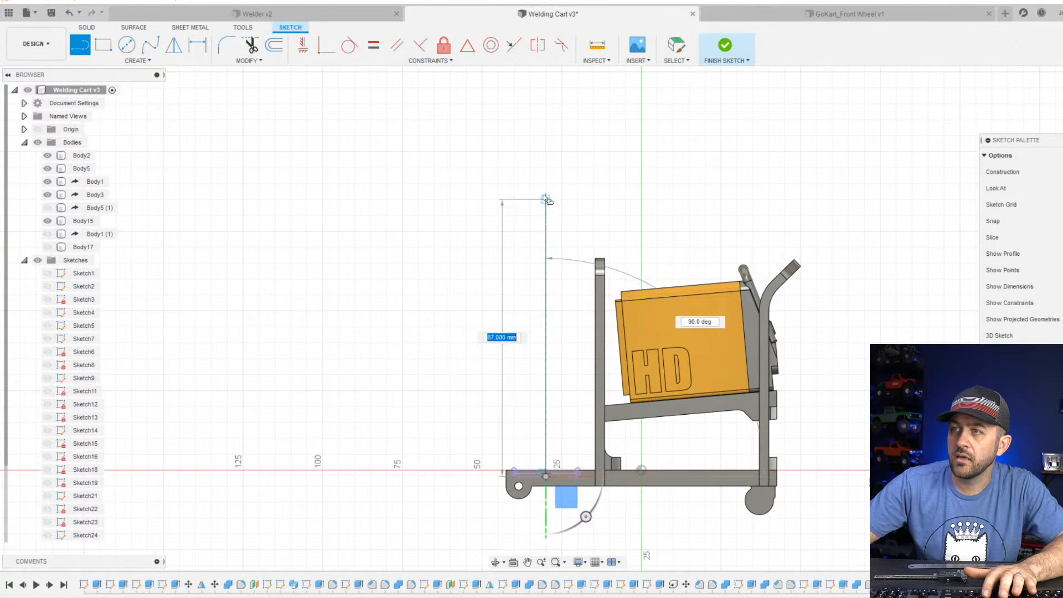
click(546, 184)
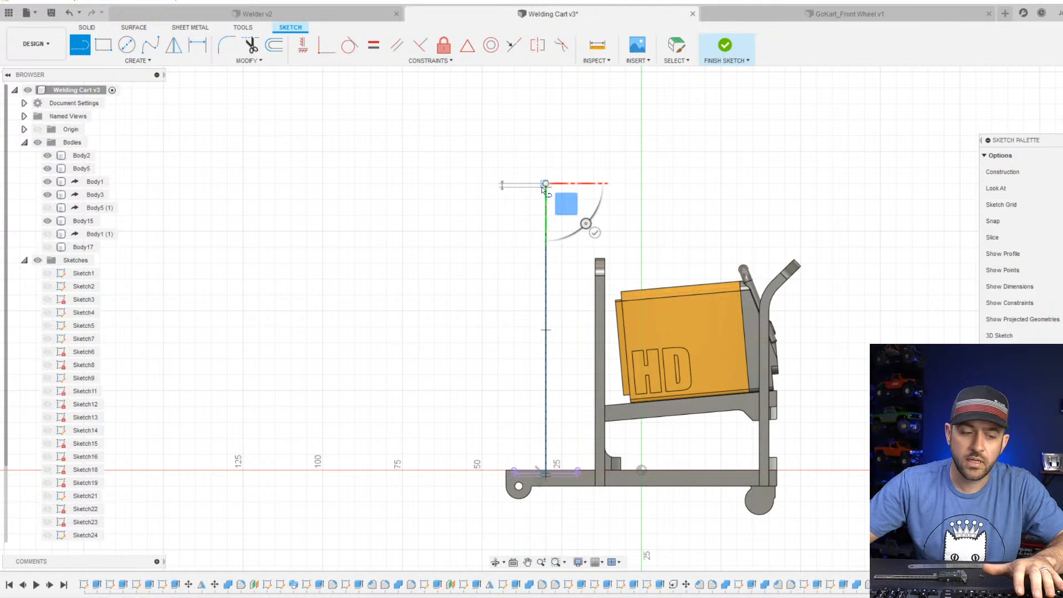
key(Escape)
click(546, 217)
key(x)
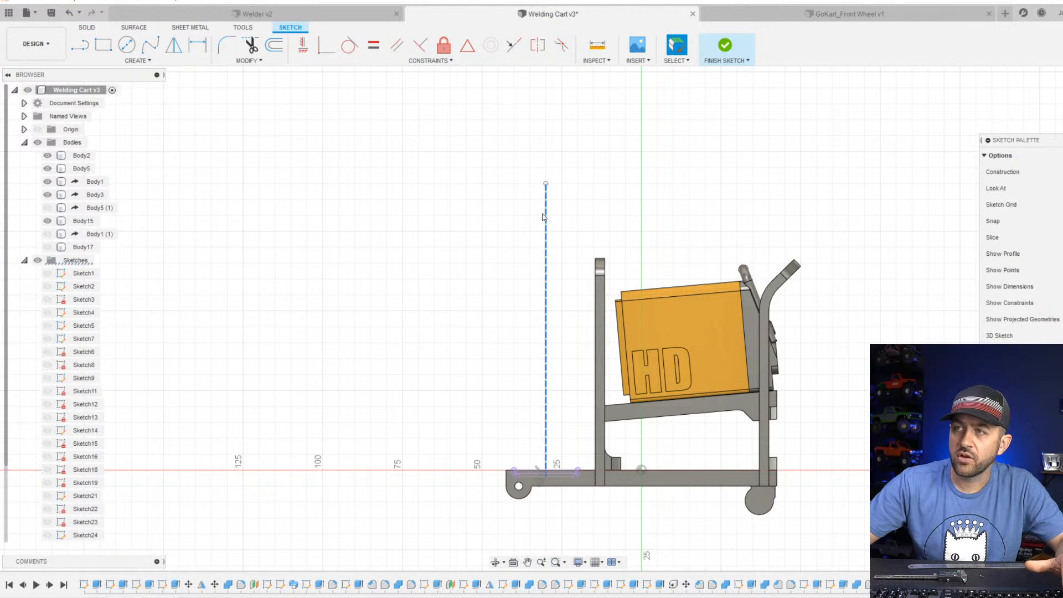
click(604, 233)
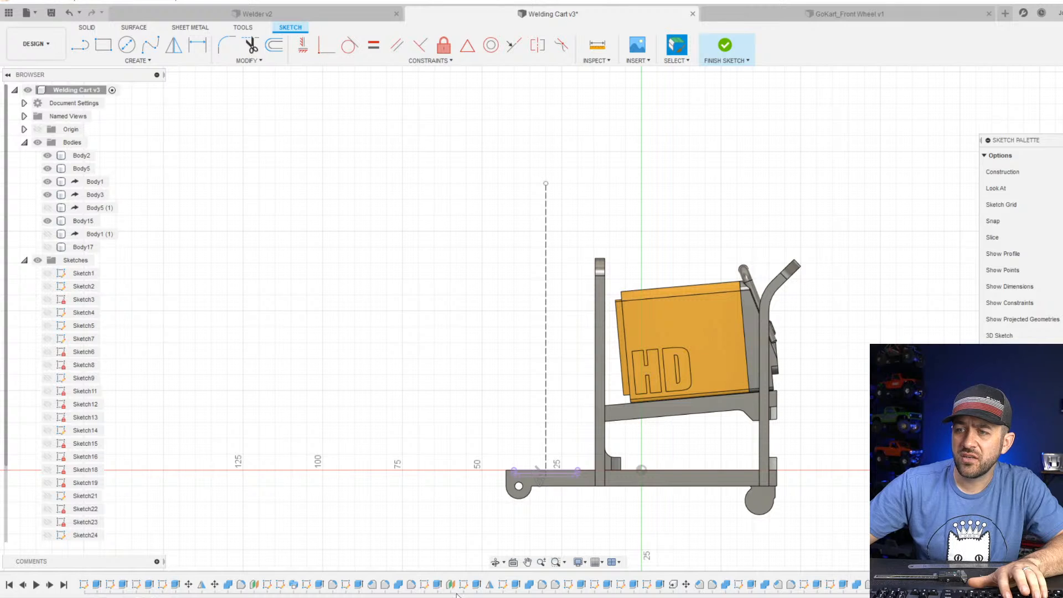
Calculate 5 × 25.4 in the Windows Calculator, then close it.
key(super)
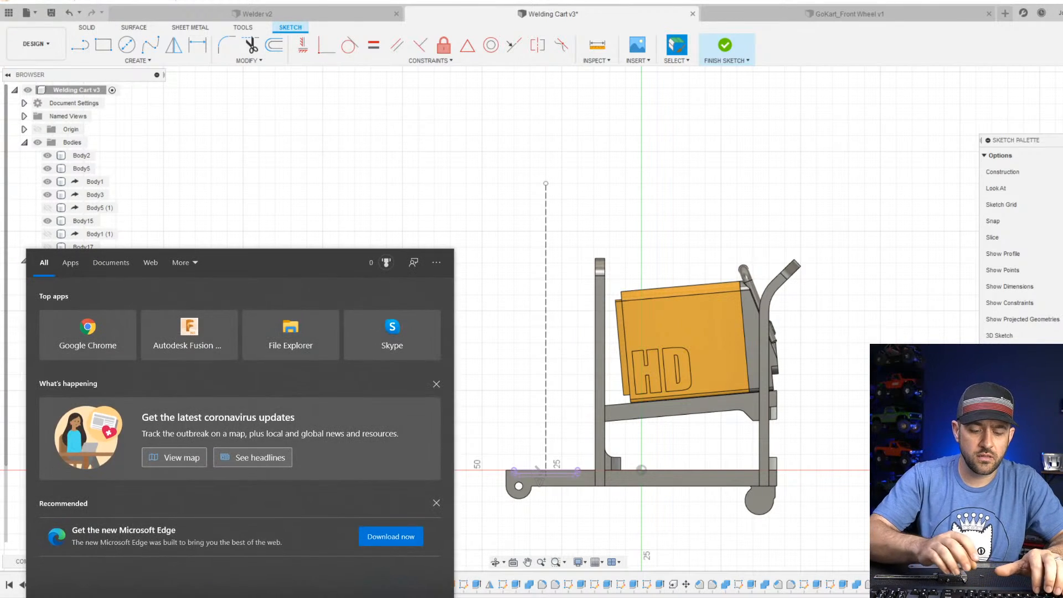
text(calc)
key(Return)
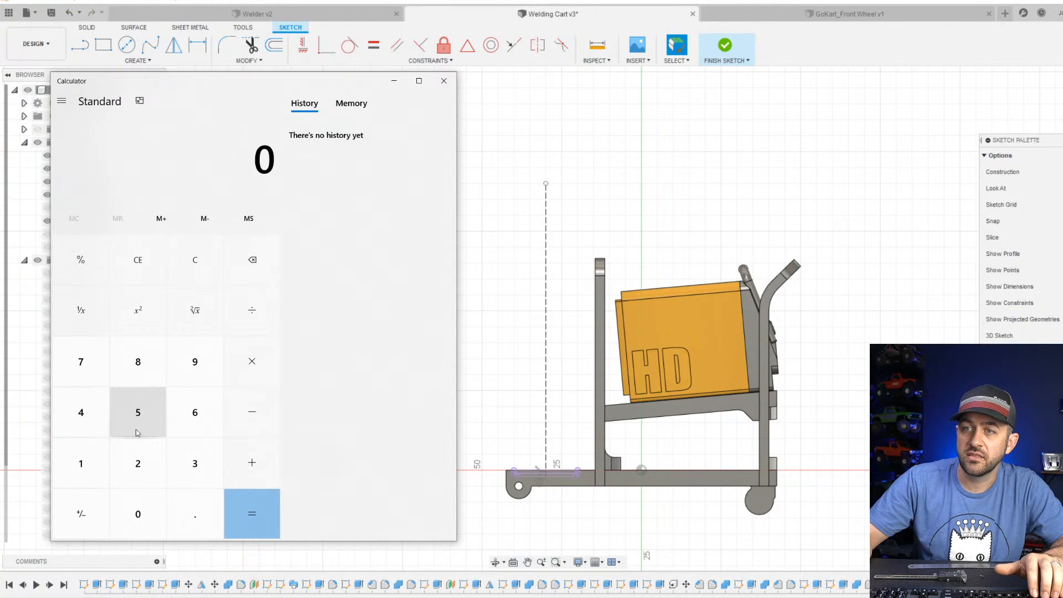
text(*25.4)
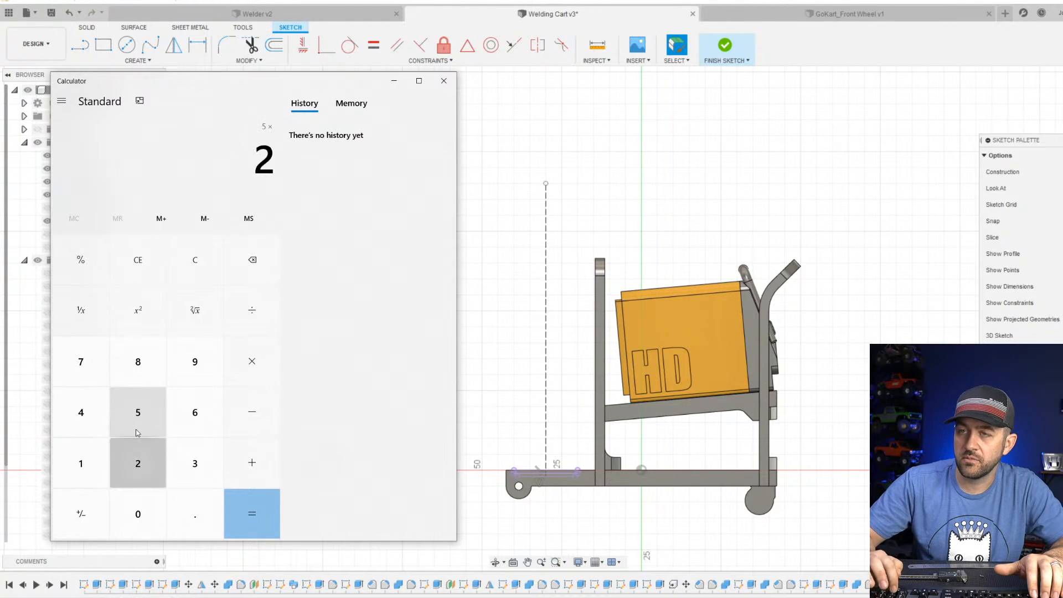
key(Return)
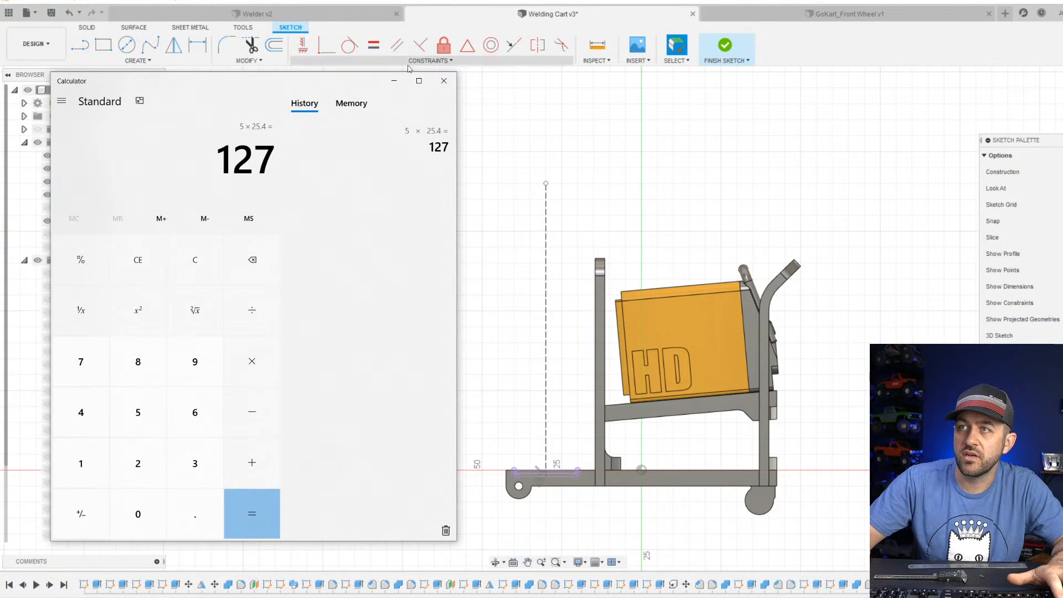
click(443, 81)
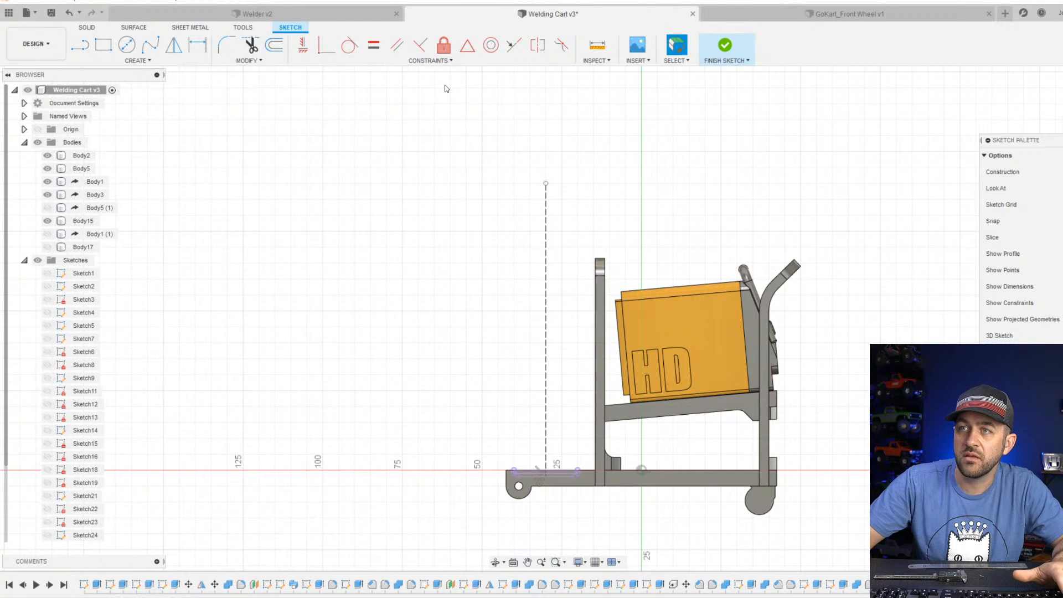
Dimension the vertical construction line above the base's round recess to a height of 127 mm.
key(d)
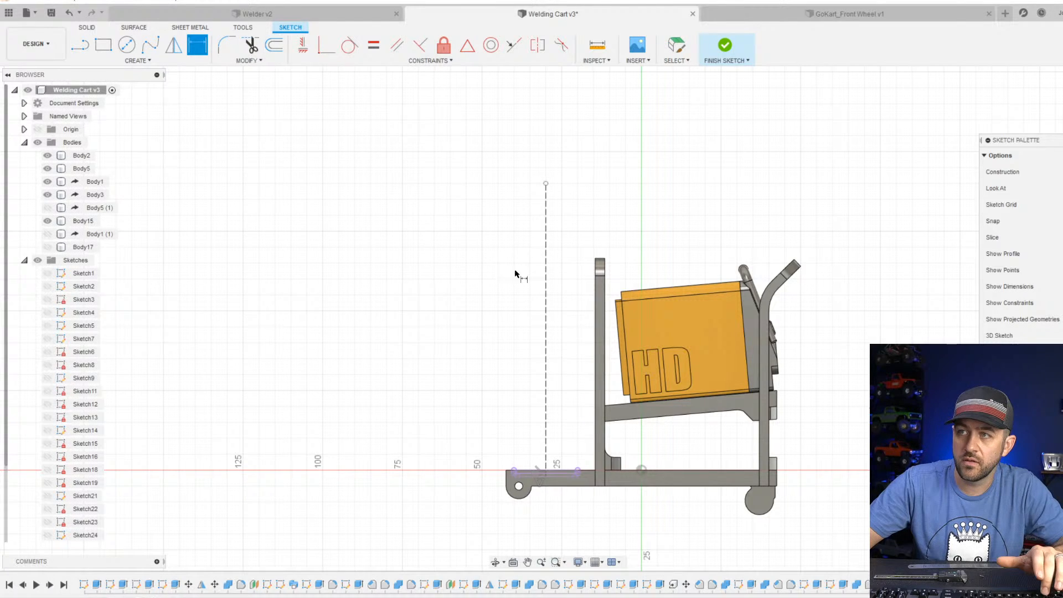
click(546, 268)
click(397, 304)
text(12)
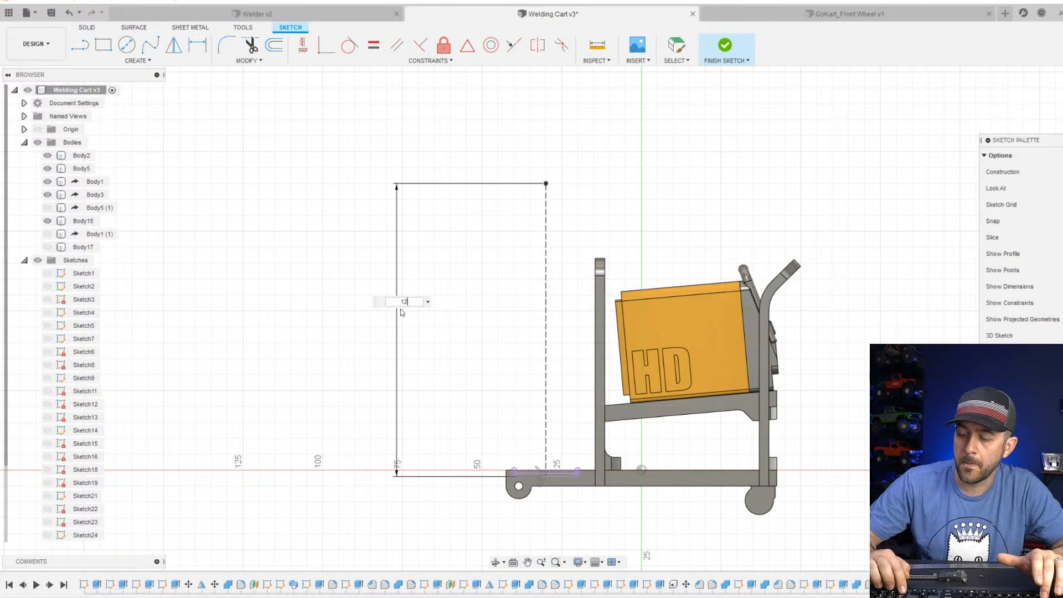
text(7)
key(Return)
scroll(430, 306, down, 1)
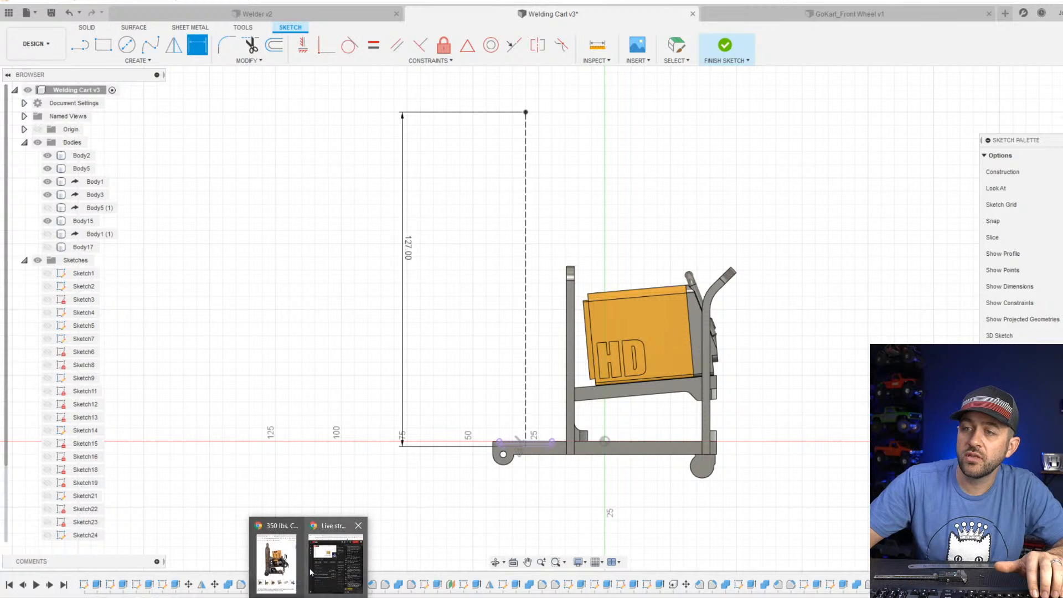
Switch to Chrome, search Google in a new tab for "design of a argon bottle?" and look through the results.
click(335, 554)
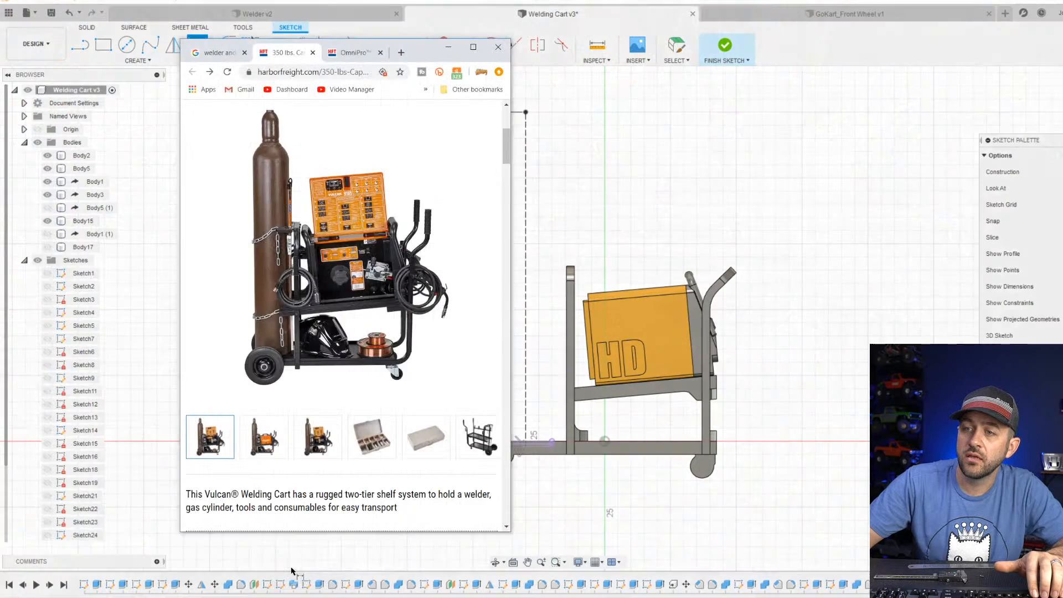
click(401, 52)
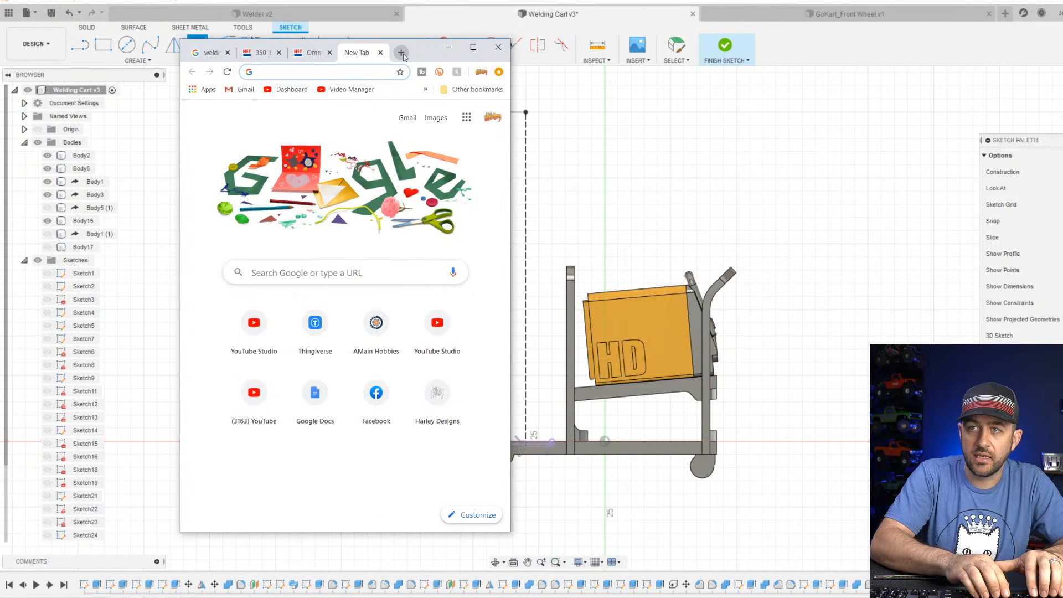
text(design of a )
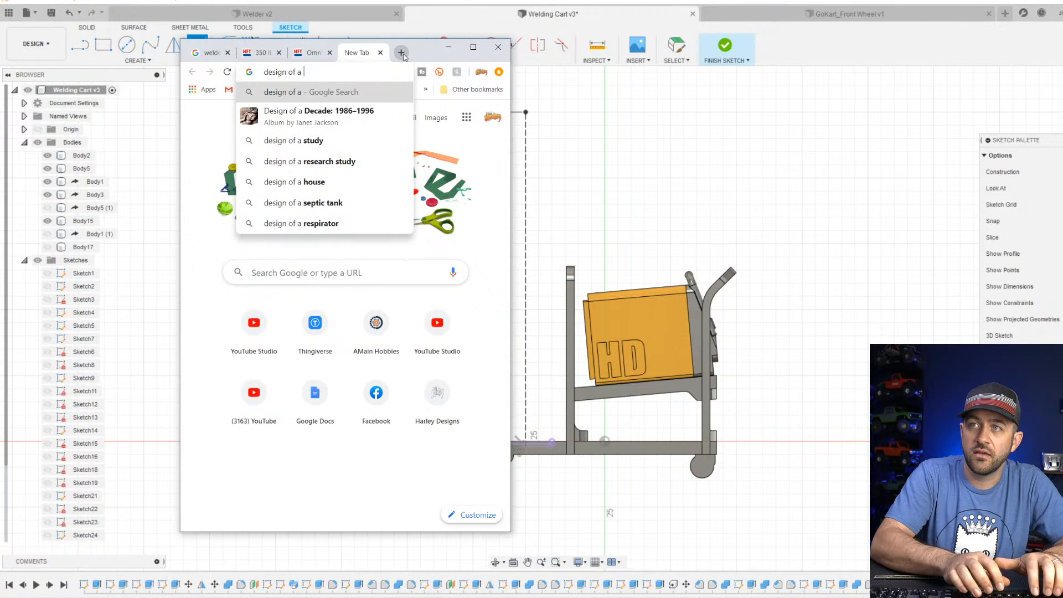
text(argon bot)
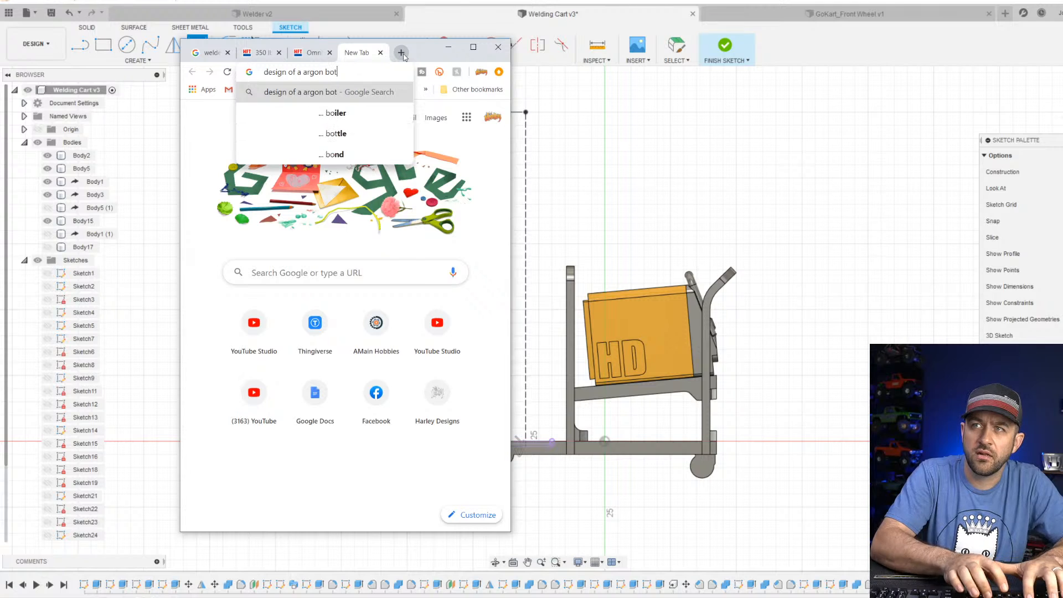
text(tle?)
key(Return)
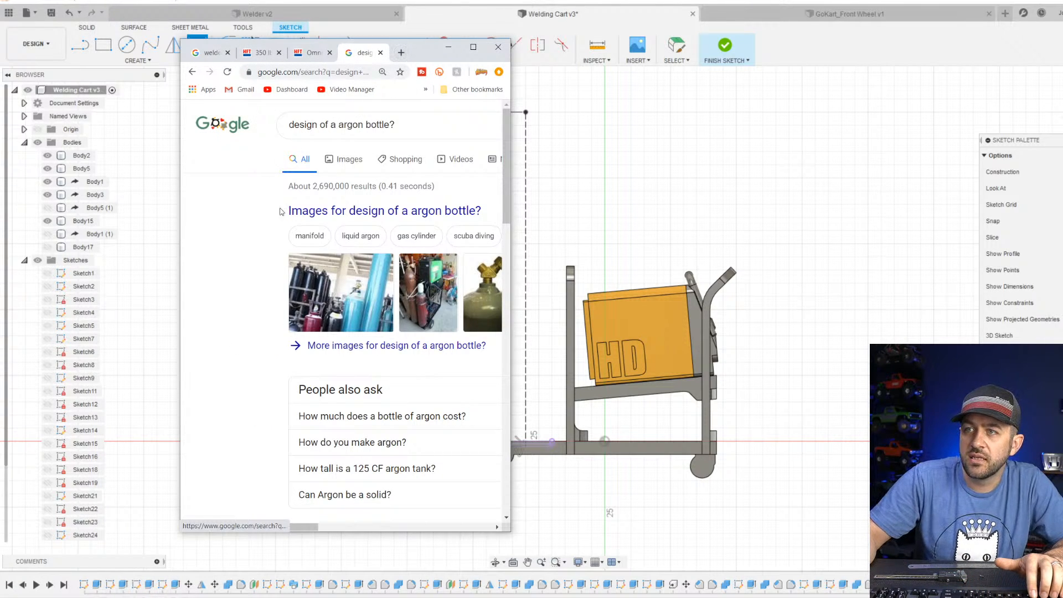
scroll(355, 248, down, 1)
scroll(356, 247, down, 2)
scroll(424, 410, down, 2)
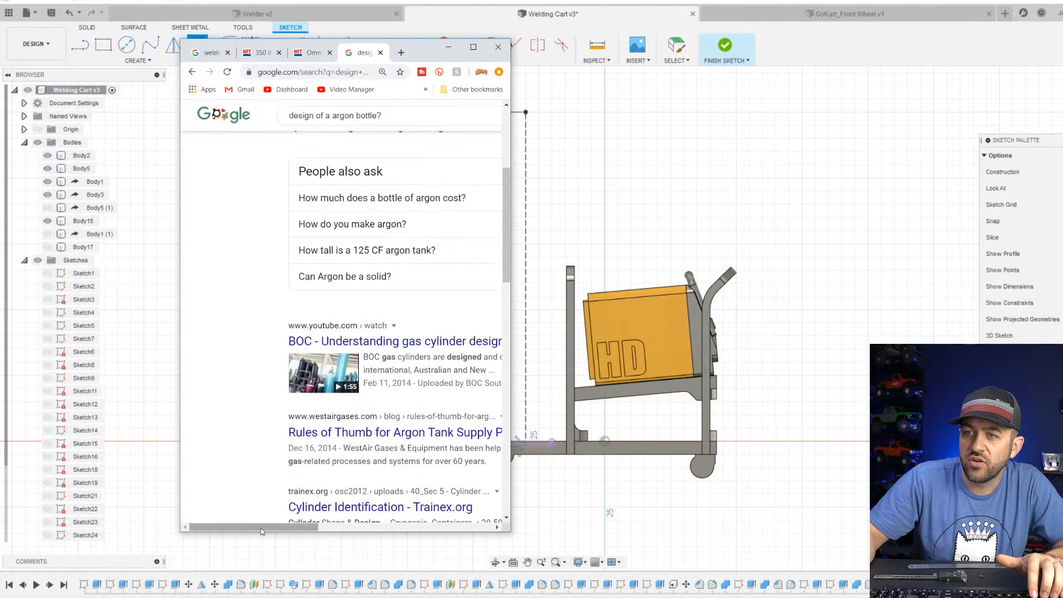
drag(265, 528, 293, 532)
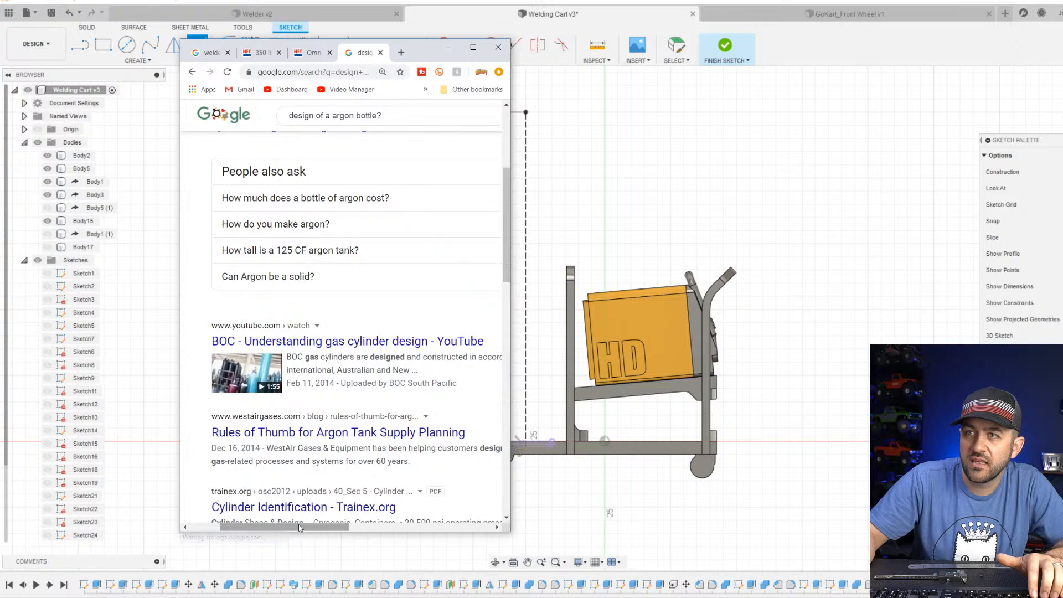
scroll(304, 353, up, 3)
scroll(276, 166, up, 1)
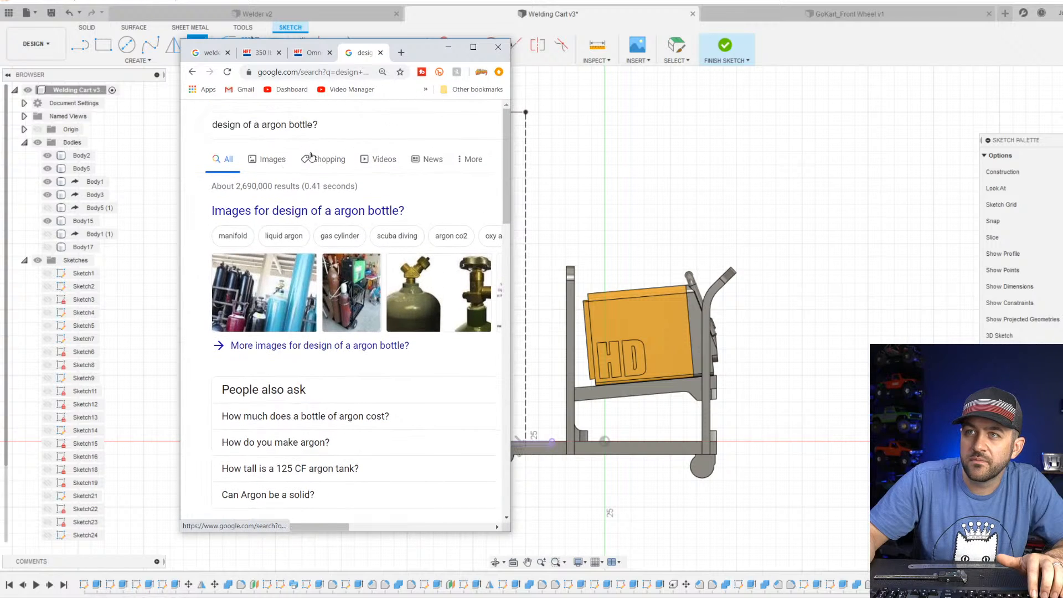
Change the search to "profile of a argon bottle?", show the image results and open the preview of the green SEFIC cylinder.
drag(210, 128, 210, 128)
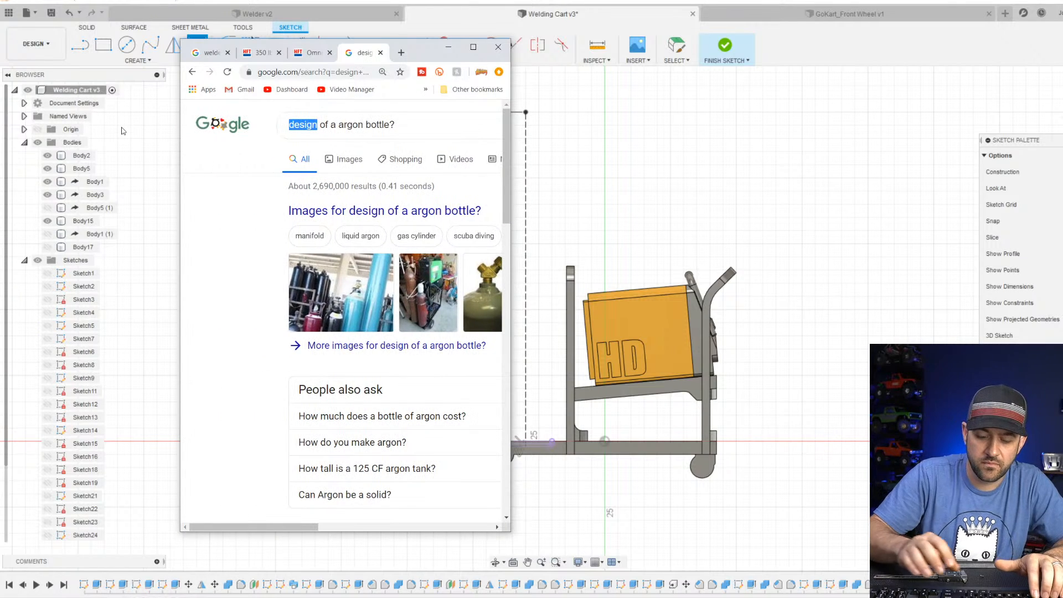
text(profile)
key(Return)
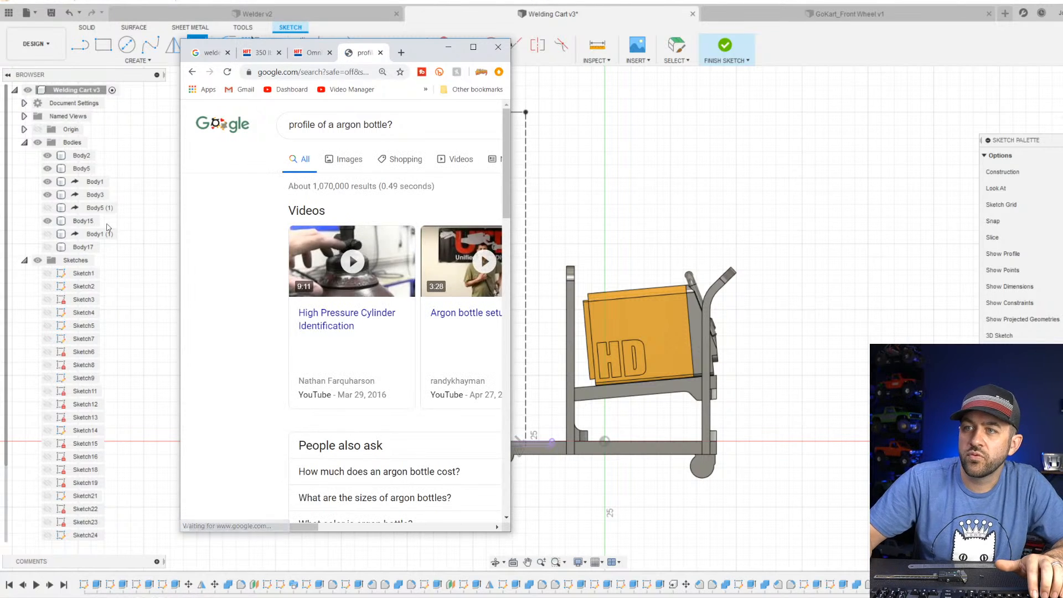
drag(309, 527, 333, 528)
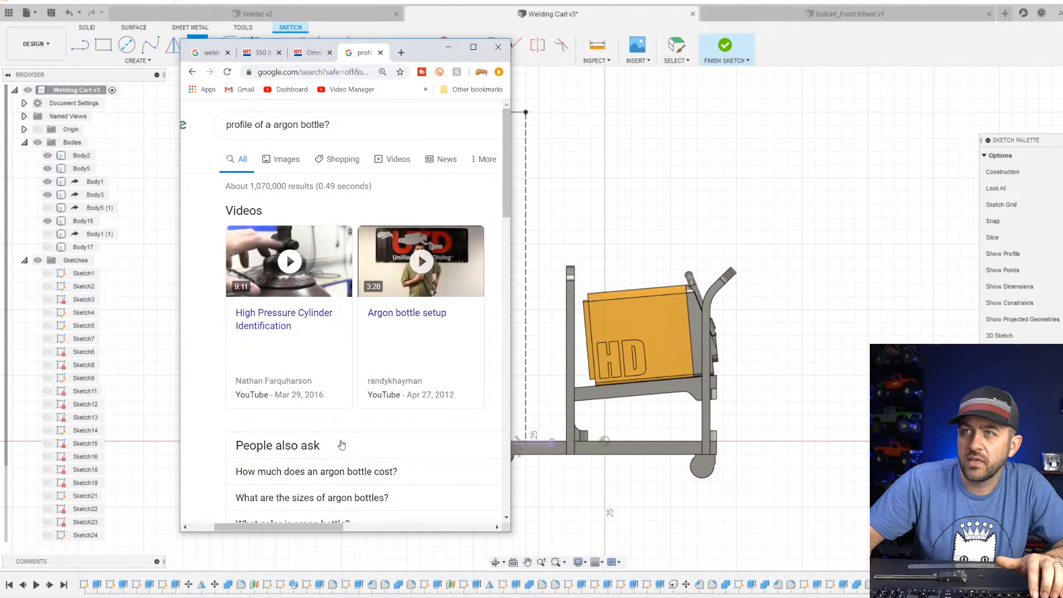
click(282, 159)
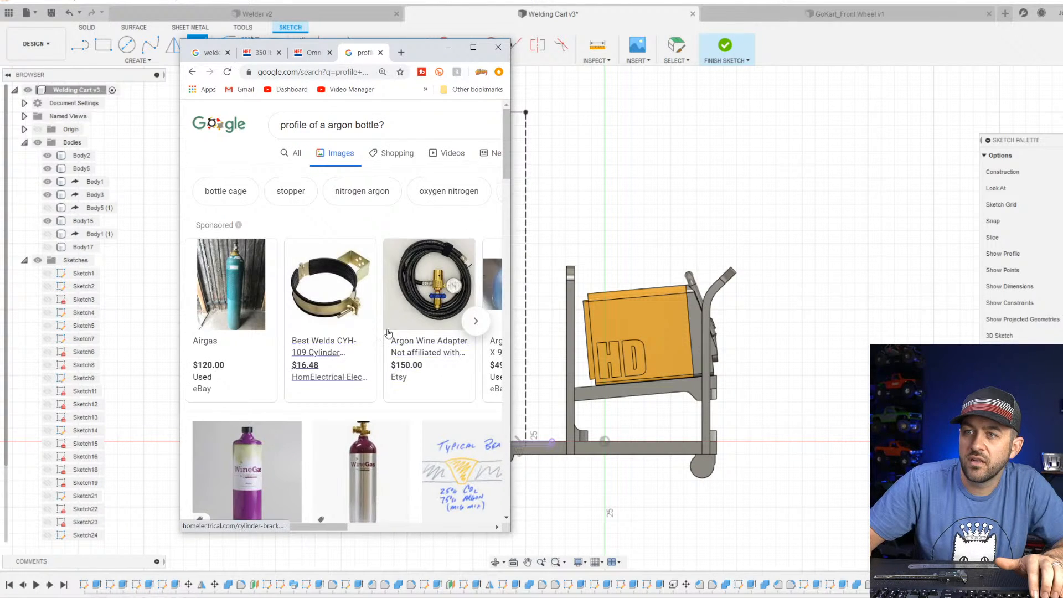
scroll(398, 388, down, 6)
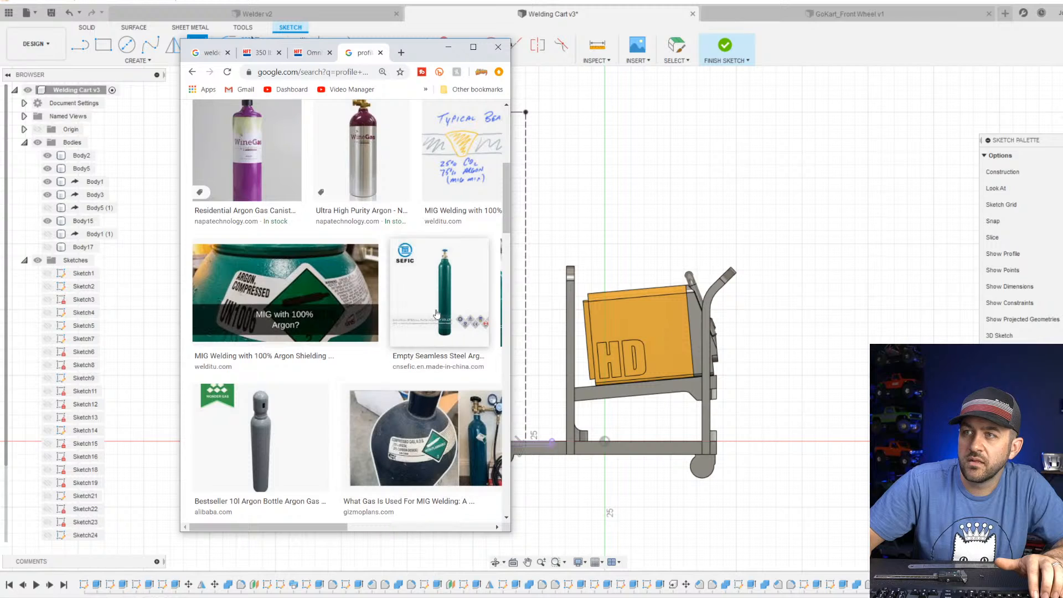
click(448, 280)
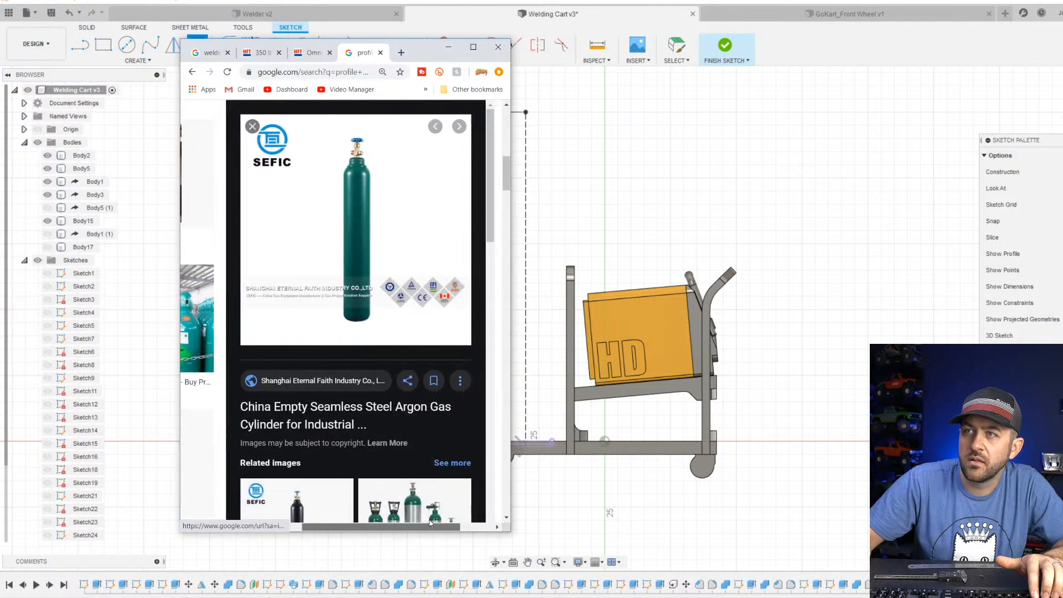
Try to save the cylinder picture from the supplier's product page in a maximized window, and close that page.
click(371, 225)
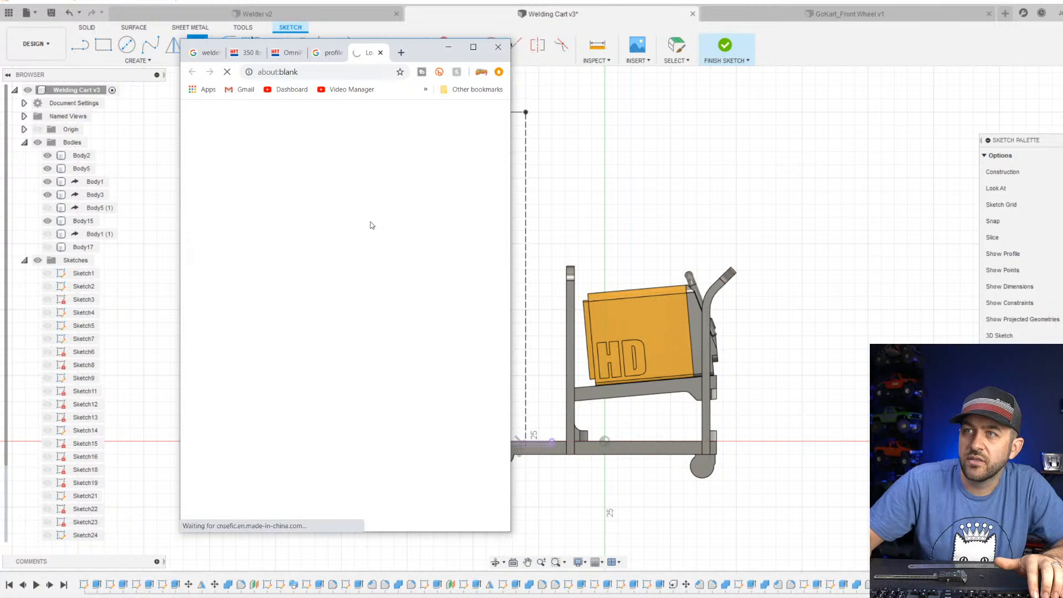
scroll(381, 336, down, 2)
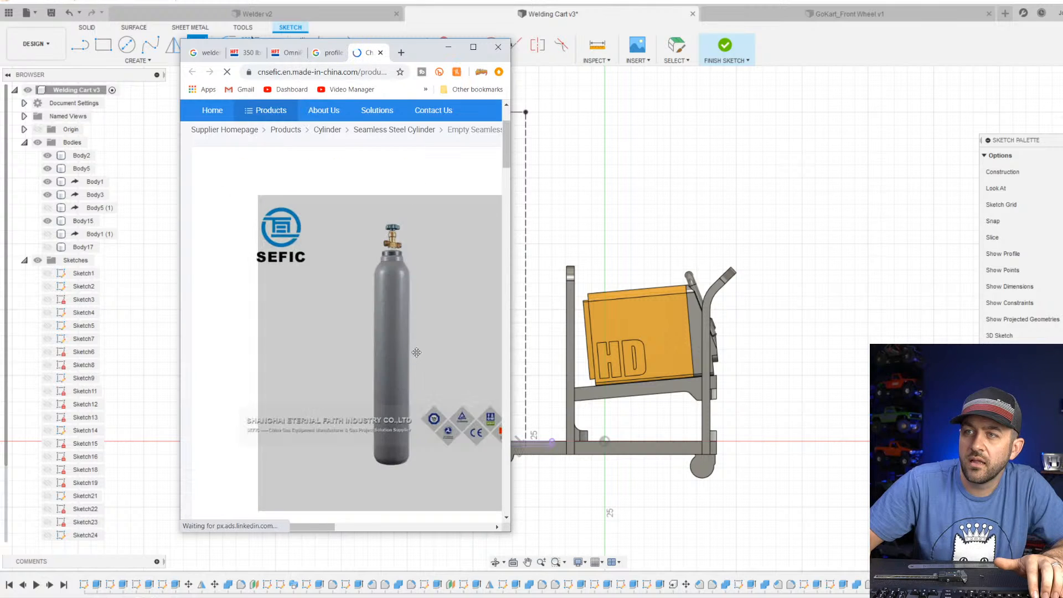
right_click(395, 336)
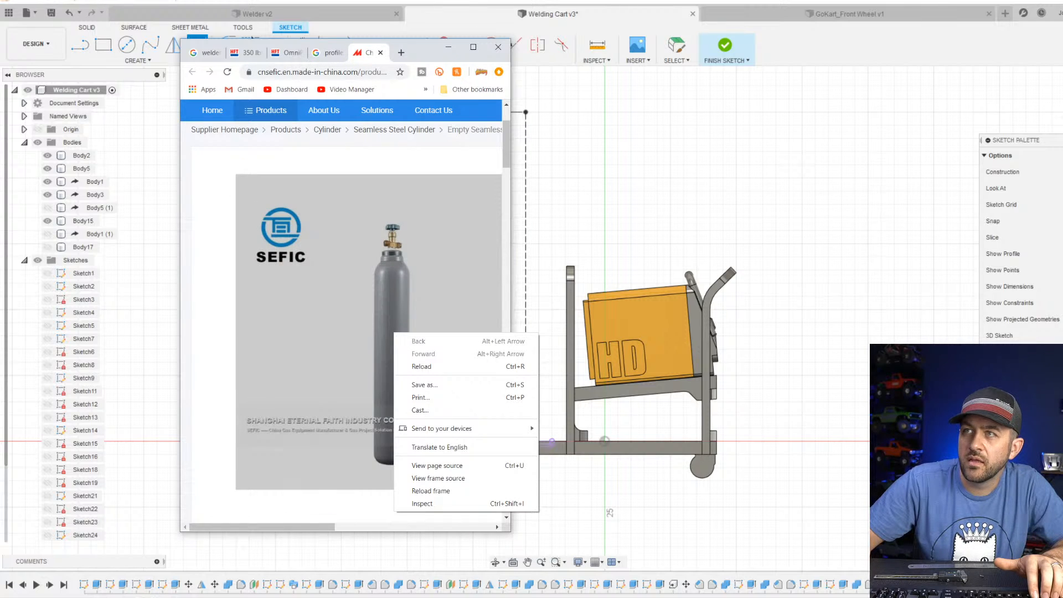
click(477, 52)
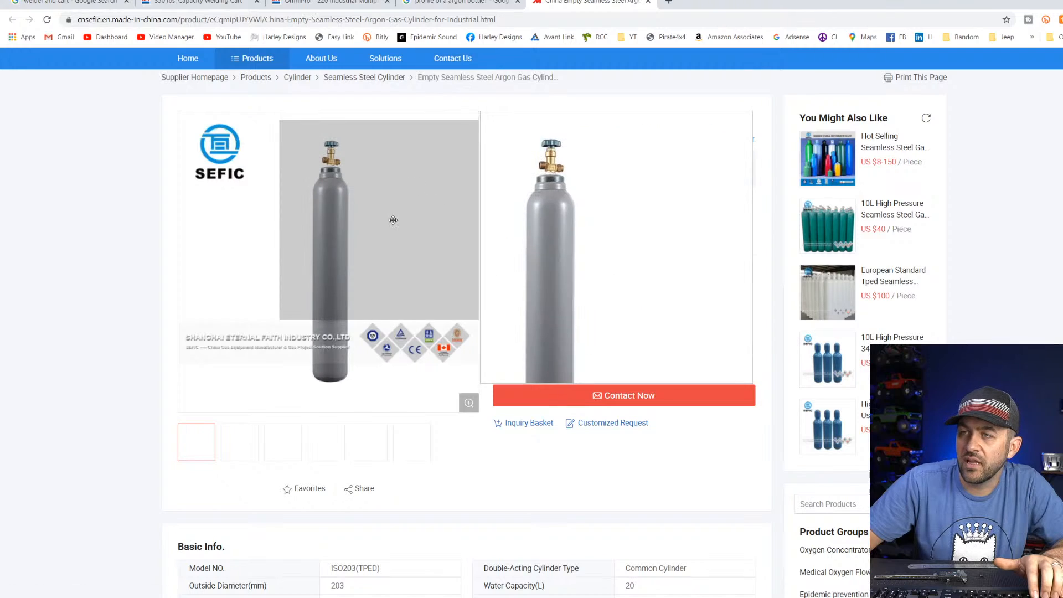
right_click(347, 249)
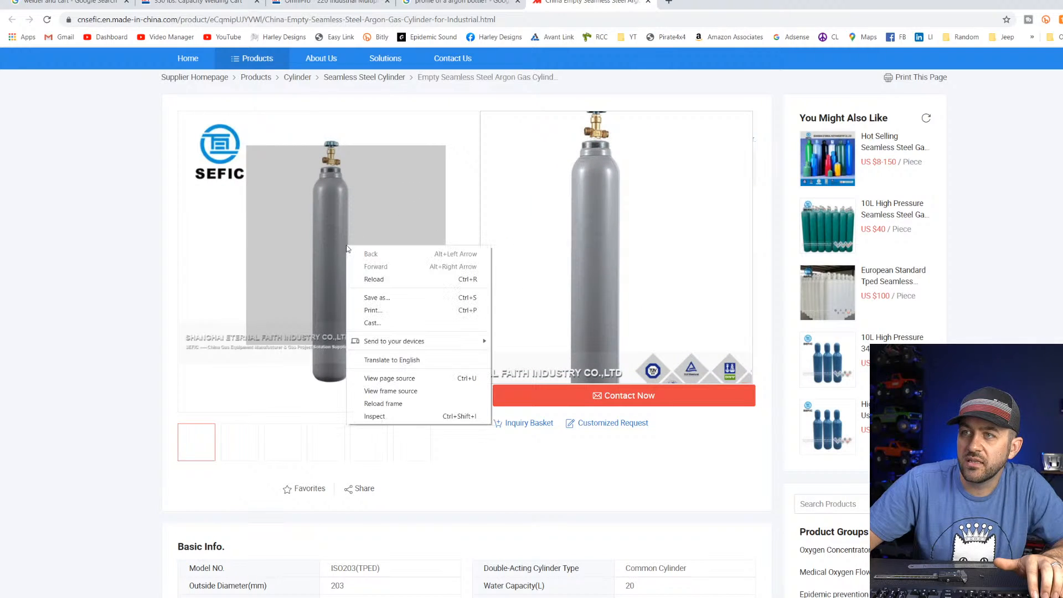
click(613, 236)
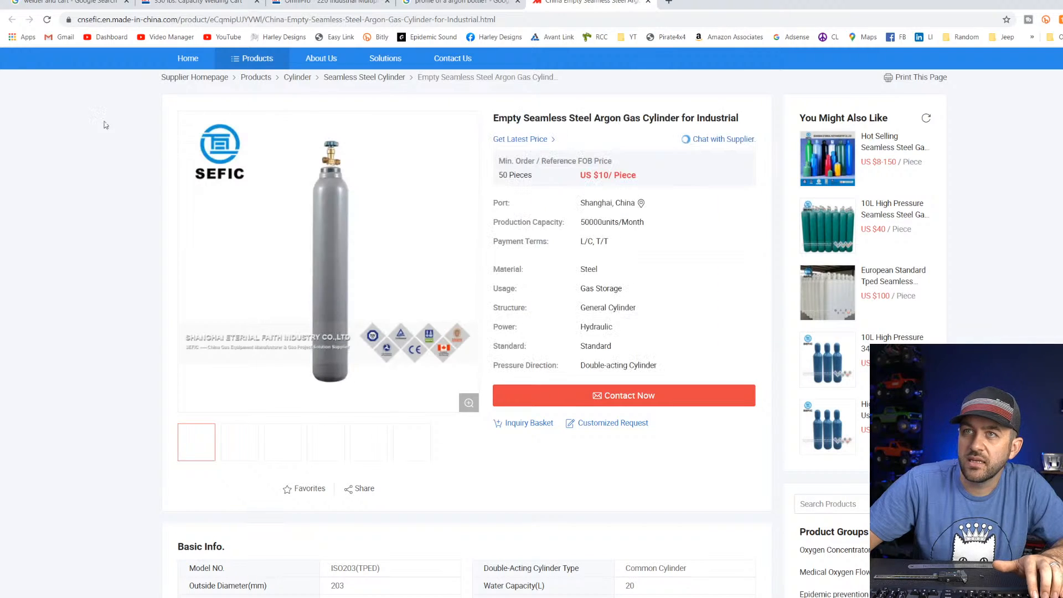
click(646, 2)
Save the previewed green cylinder image to the Desktop as JPEG Empty-Seamless-Steel-Argon-Gas-Cylinder-for-Industrial and minimize the browser.
right_click(859, 230)
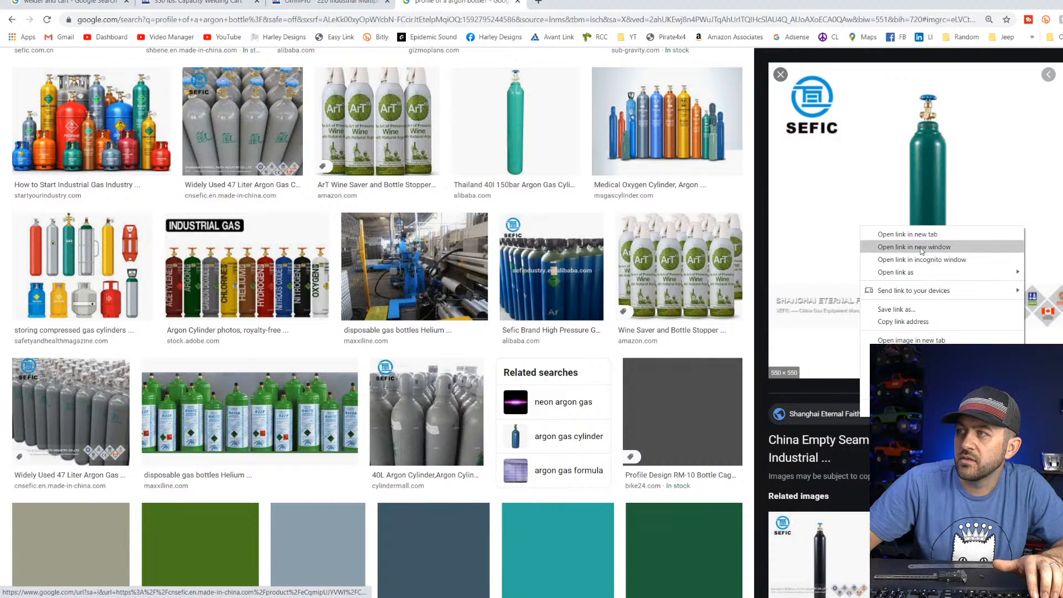
click(919, 352)
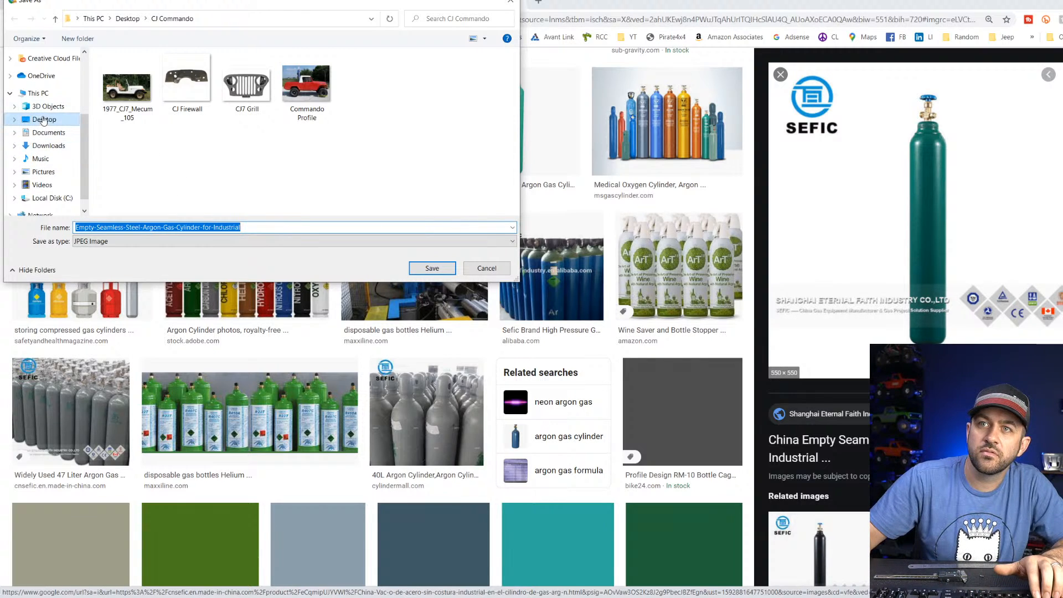
click(45, 120)
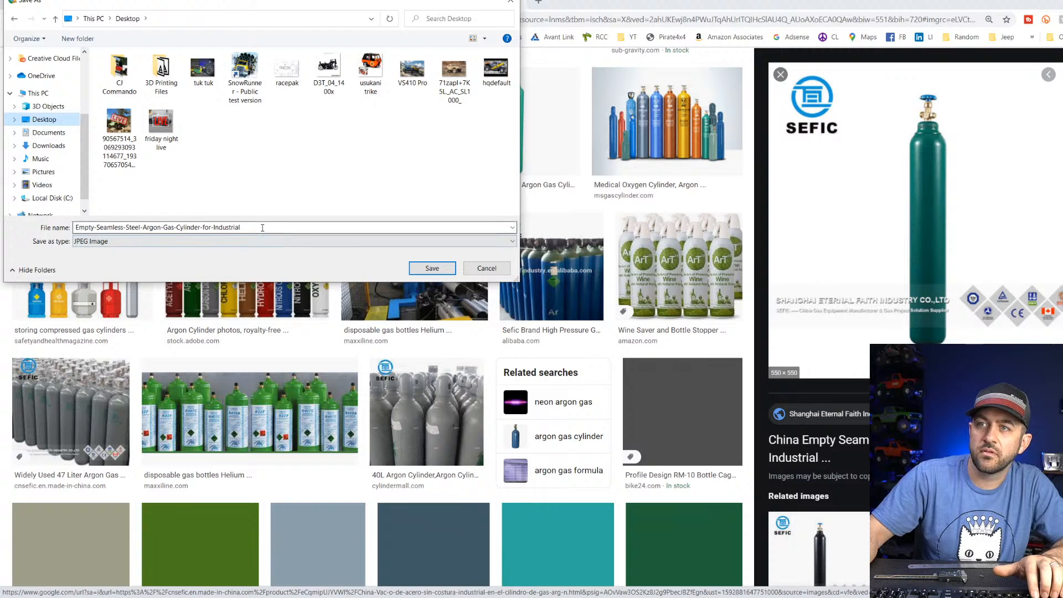
click(431, 268)
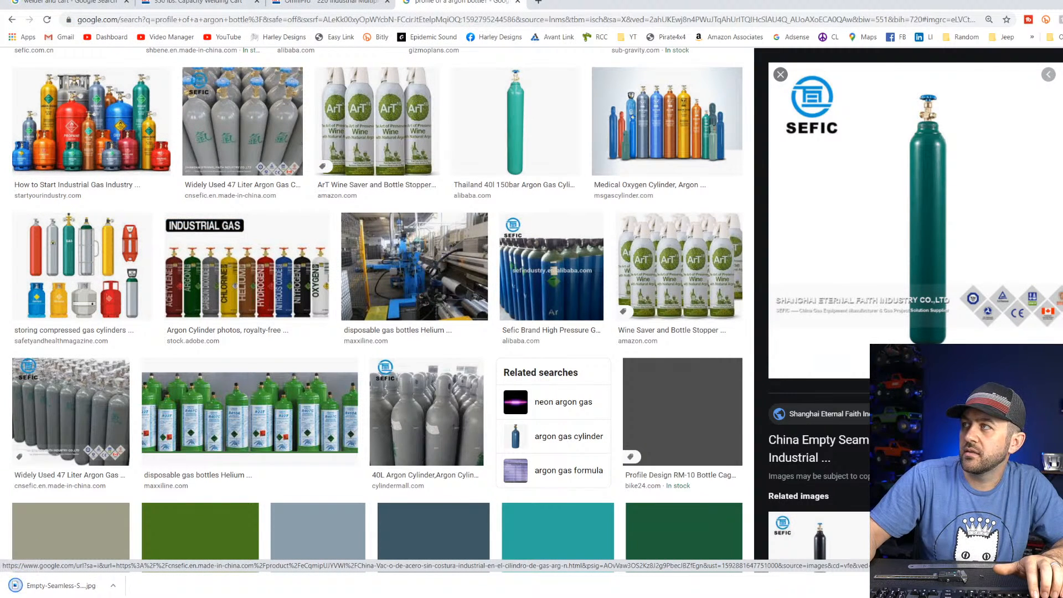
click(1060, 2)
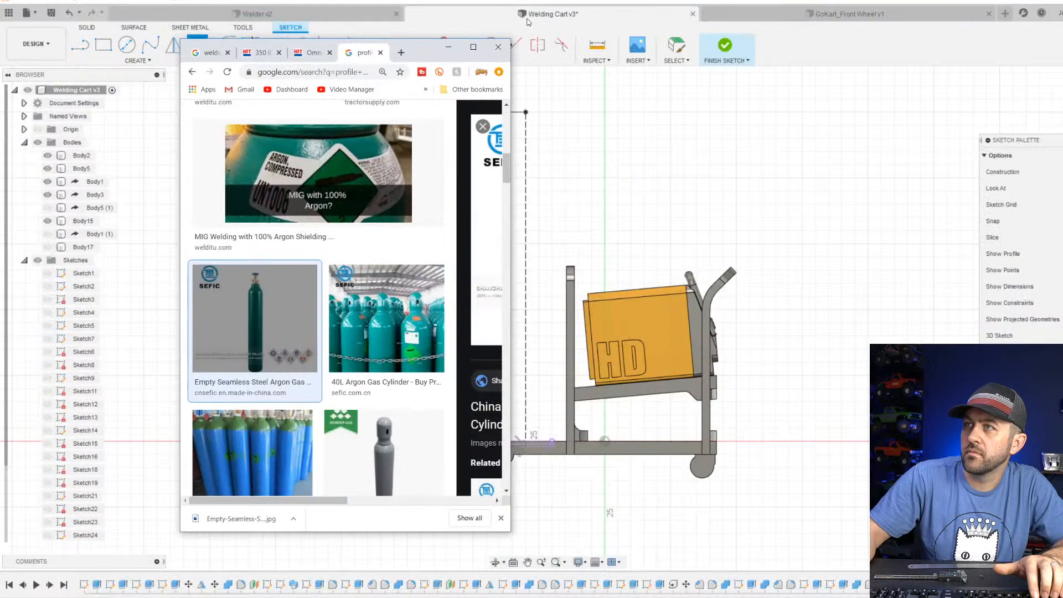
click(448, 46)
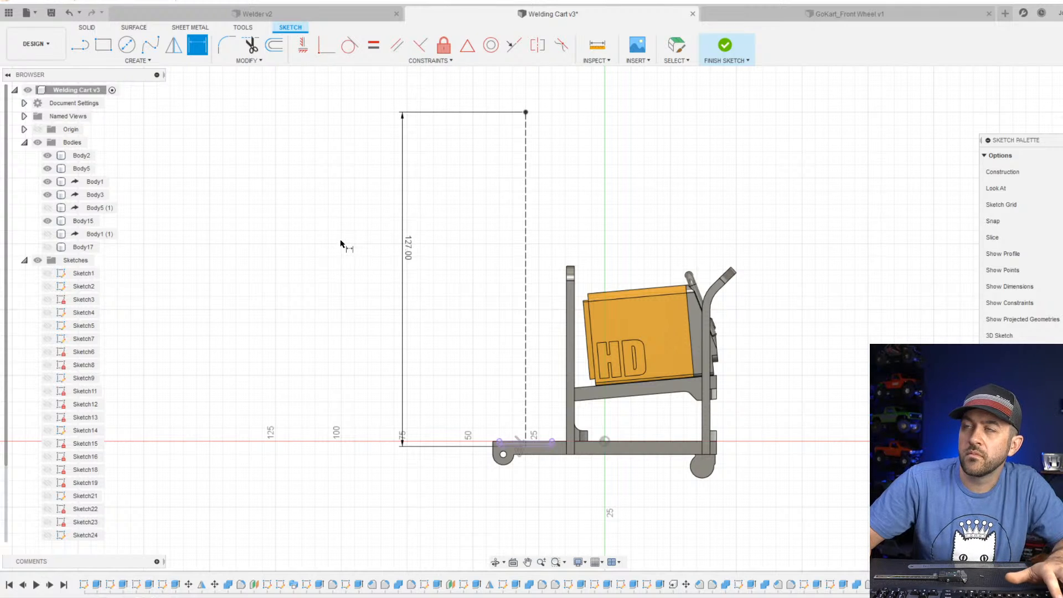
Insert the Desktop image Empty-Seamless-Steel-Argon-Gas-Cylinder-for-Industrial as a canvas on the upright origin plane facing the cart's side view.
key(Escape)
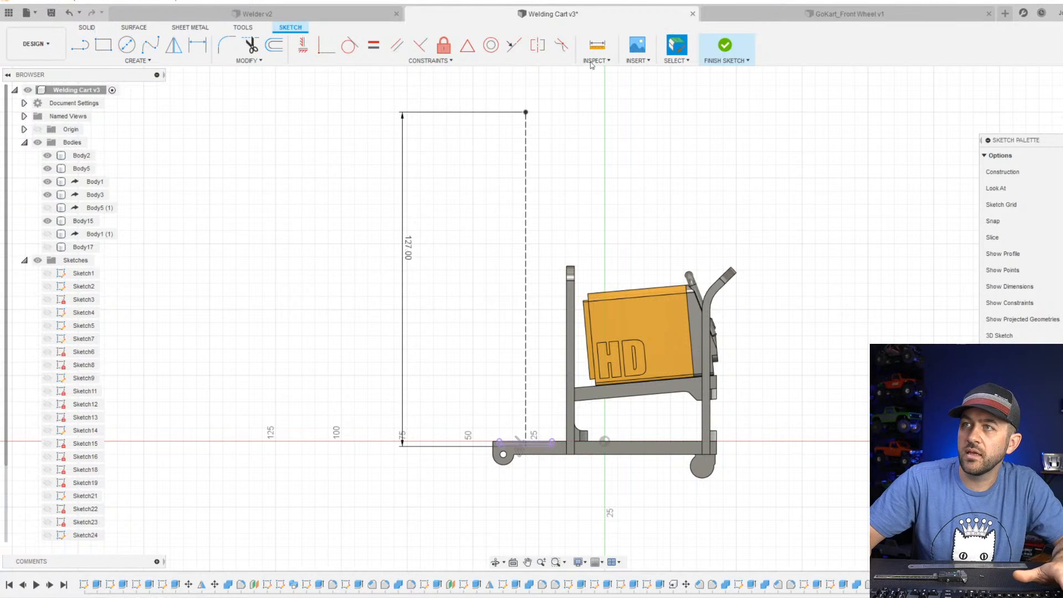
click(637, 46)
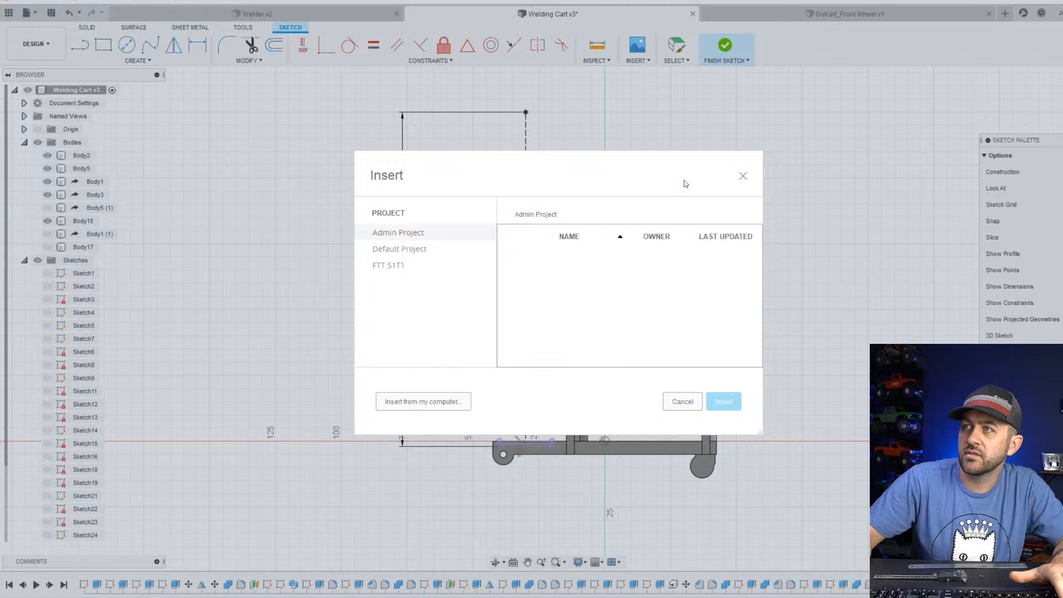
click(431, 405)
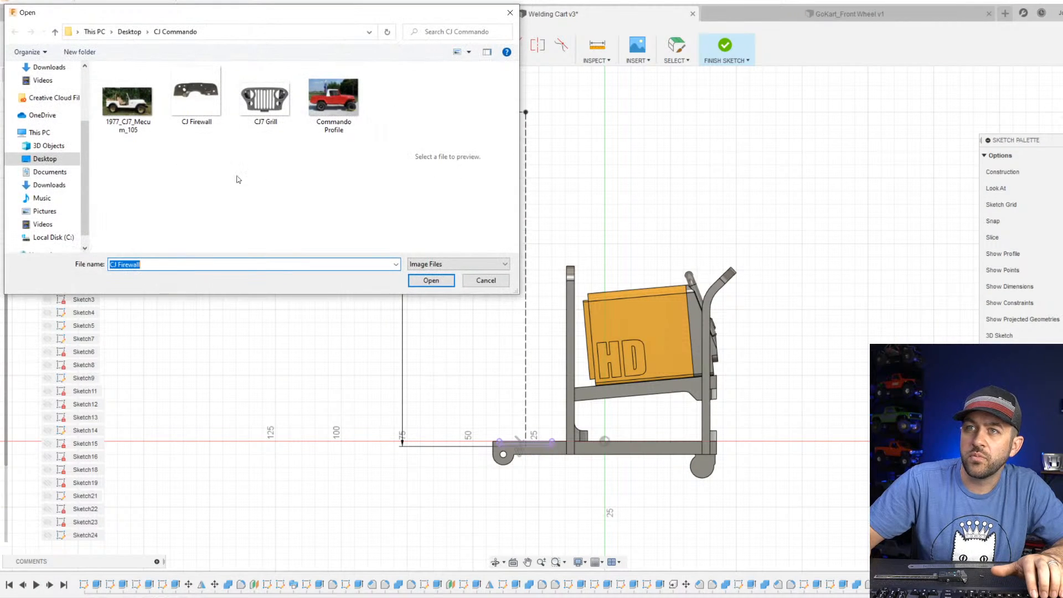
click(52, 159)
click(208, 94)
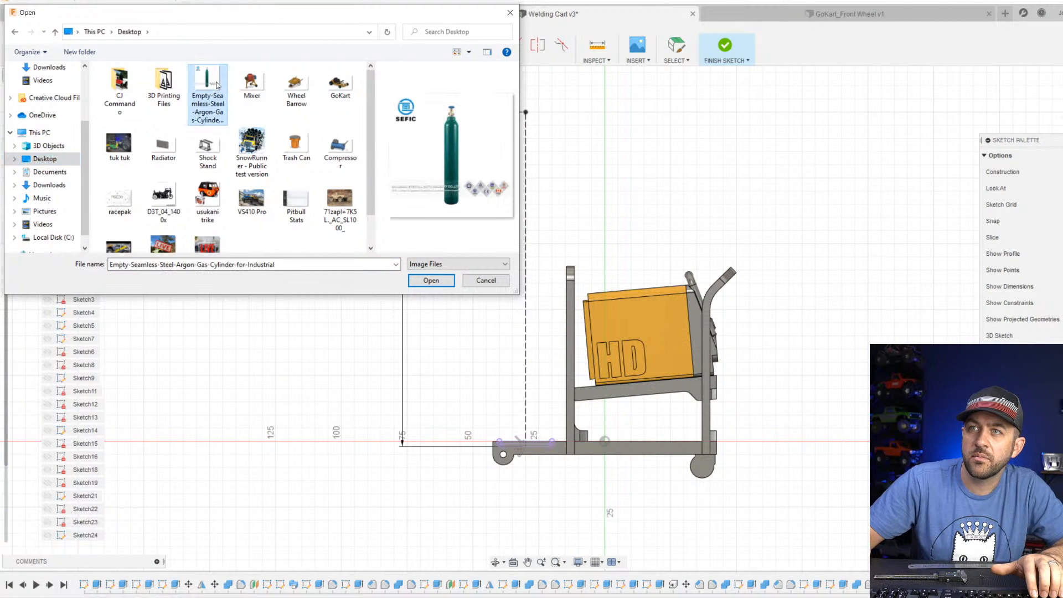
click(430, 281)
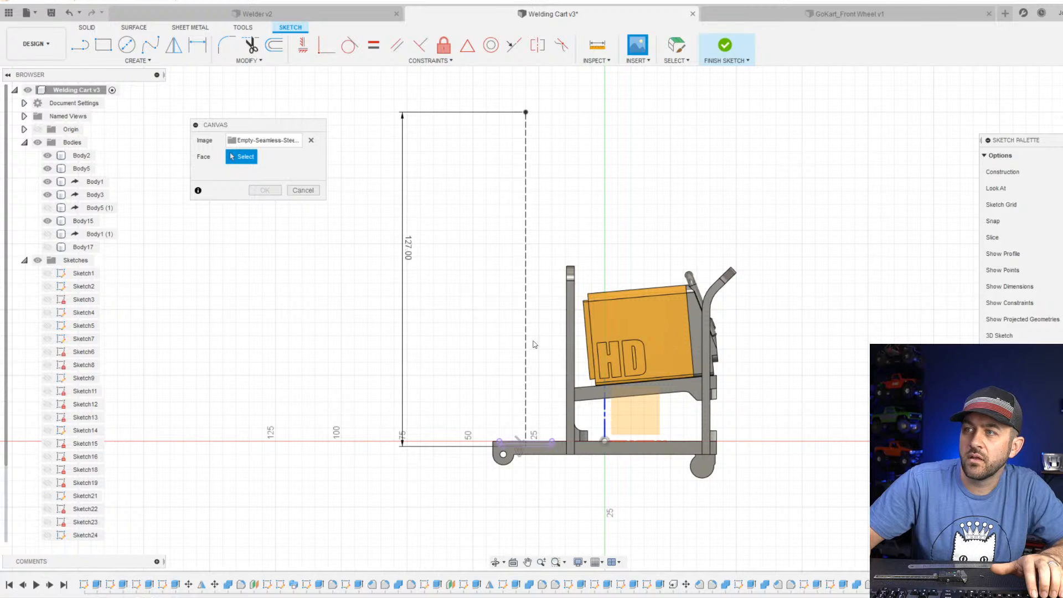
click(609, 406)
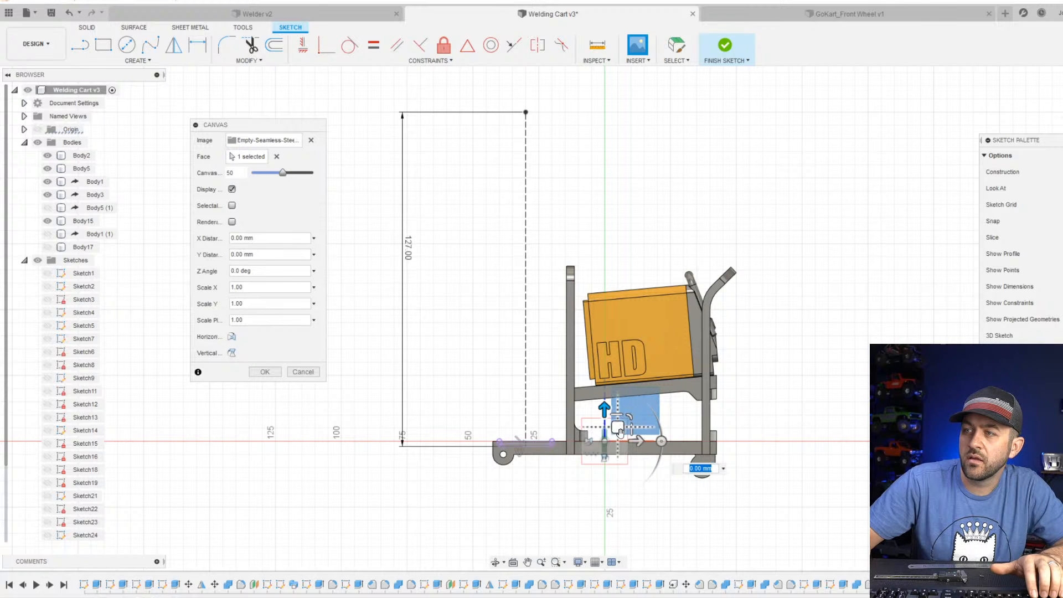
Move the canvas sideways until the cylinder is centered on the dashed construction line, raise it 5 mm, and accept the placement.
drag(638, 440, 547, 440)
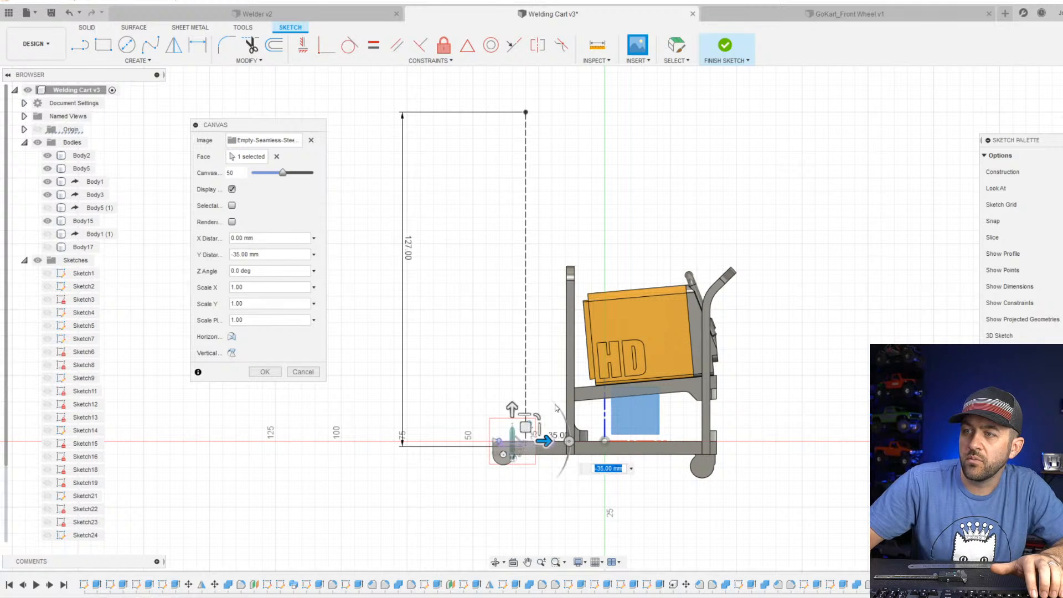
scroll(546, 443, up, 5)
scroll(501, 506, up, 3)
middle_drag(501, 506, 510, 389)
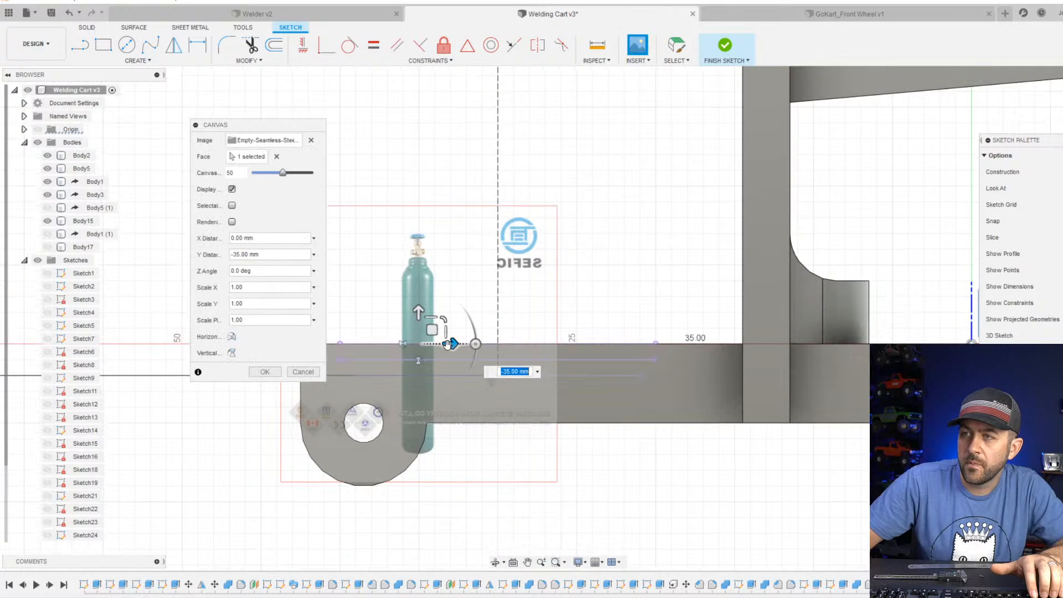
drag(453, 343, 497, 233)
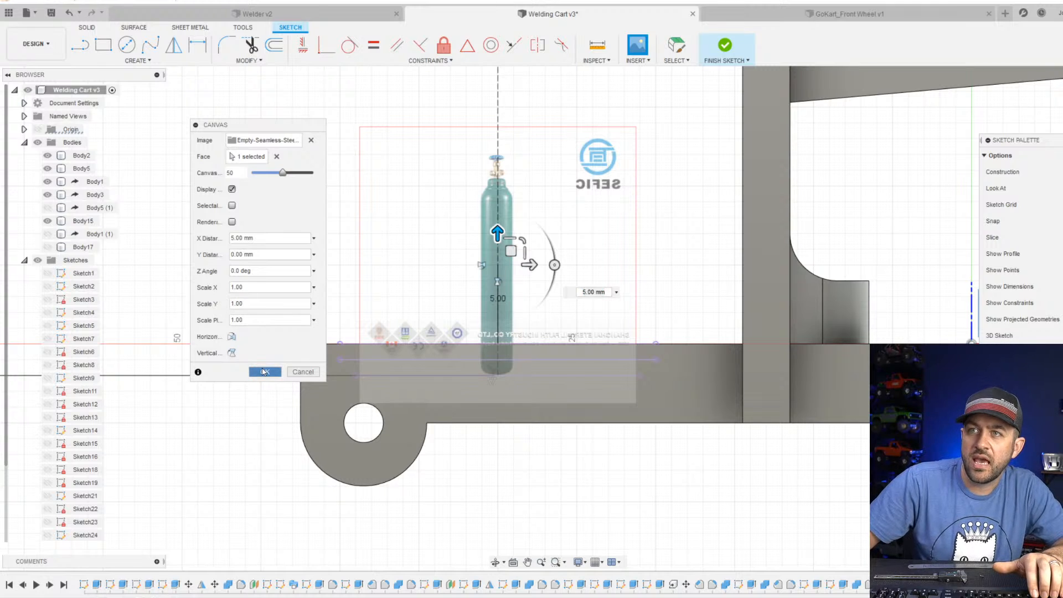
click(263, 371)
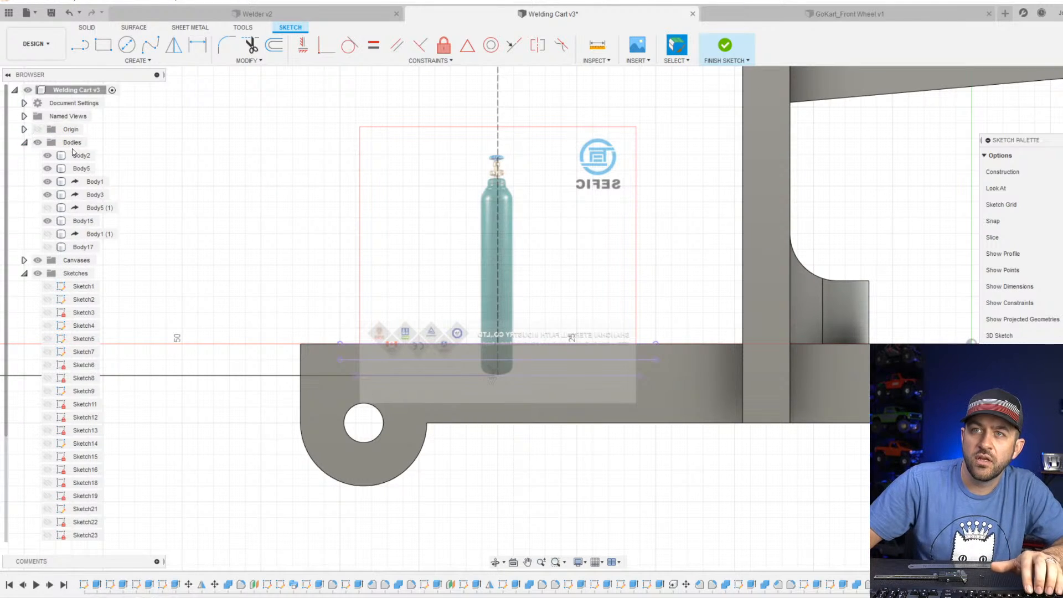
Start calibrating the cylinder canvas, picking the bottle's lowest point on the dashed centerline as the first point.
click(24, 274)
click(24, 261)
click(99, 274)
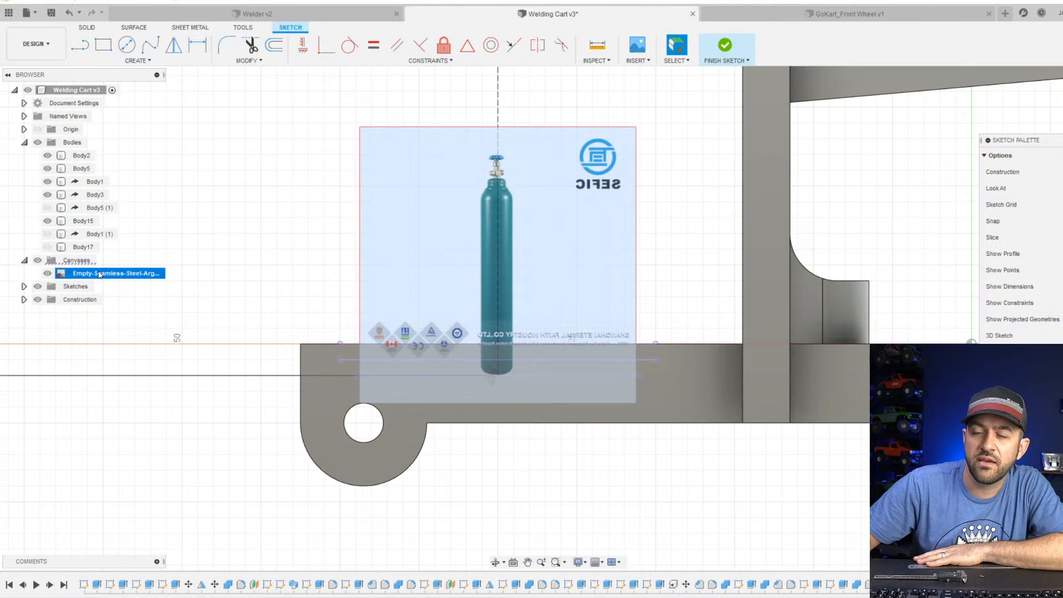
right_click(99, 274)
click(139, 313)
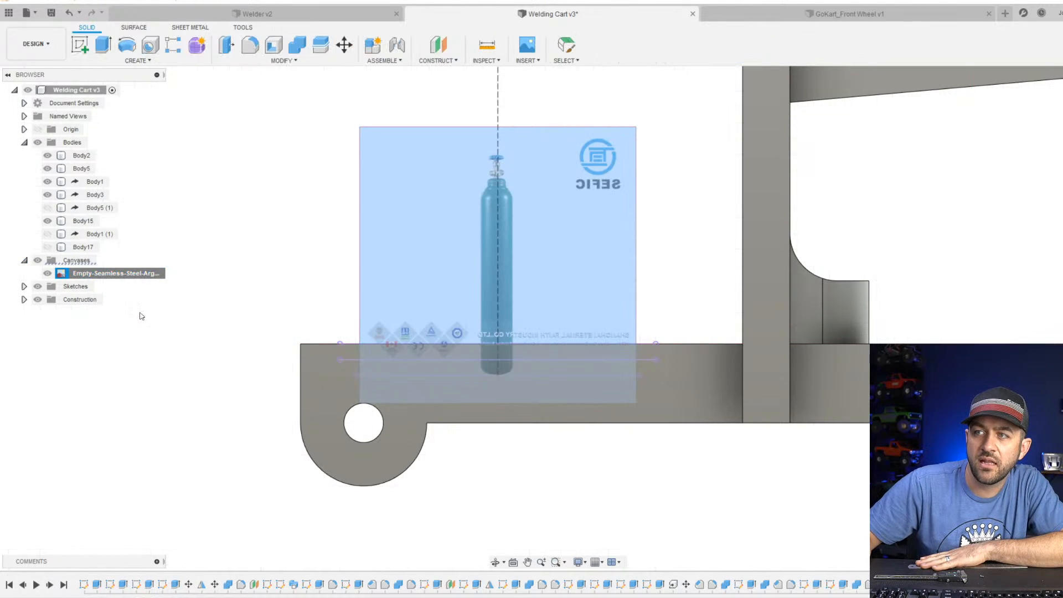
scroll(468, 365, up, 5)
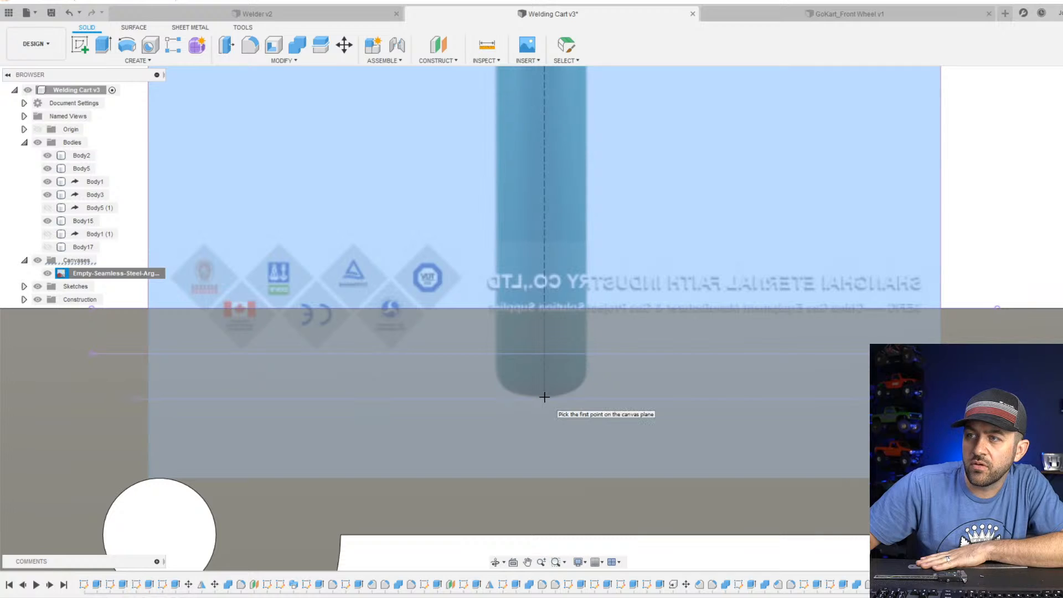
click(545, 397)
Pick the top of the valve handwheel as the second calibration point and set the distance to 125 mm.
scroll(544, 397, down, 5)
scroll(548, 144, up, 6)
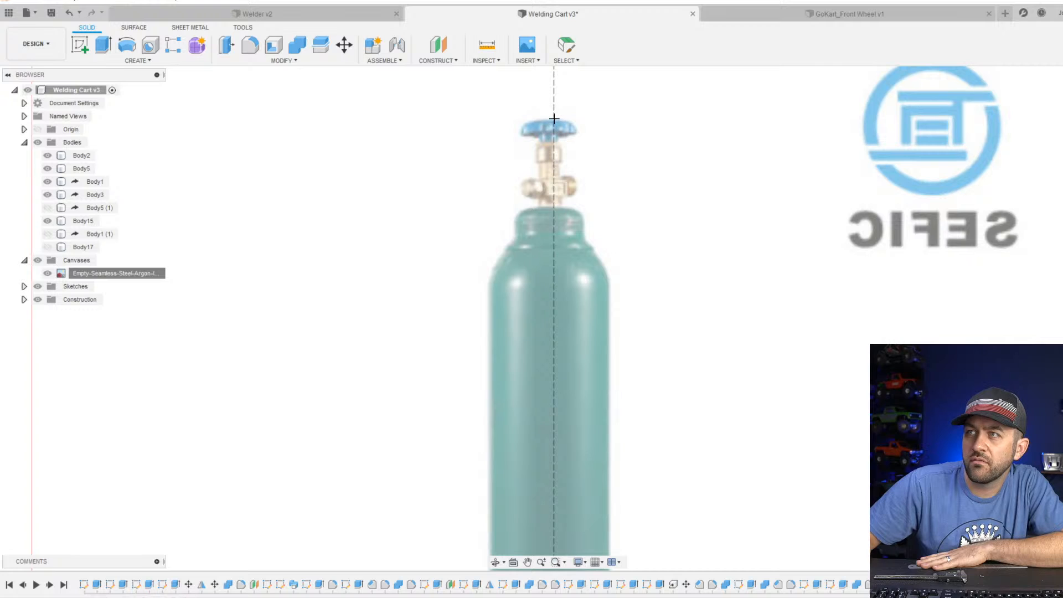
click(553, 118)
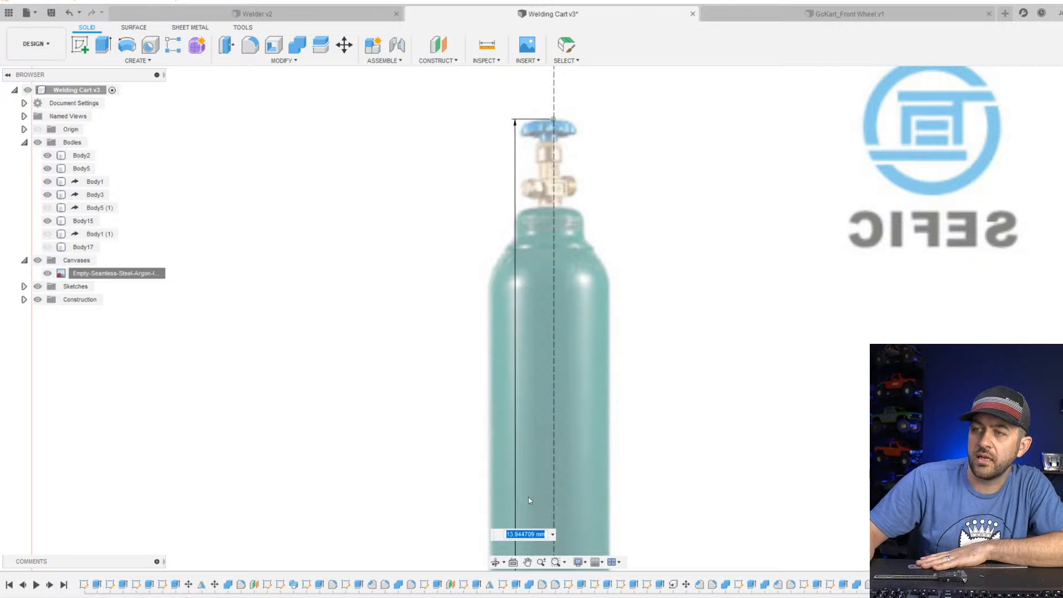
middle_drag(549, 520, 537, 392)
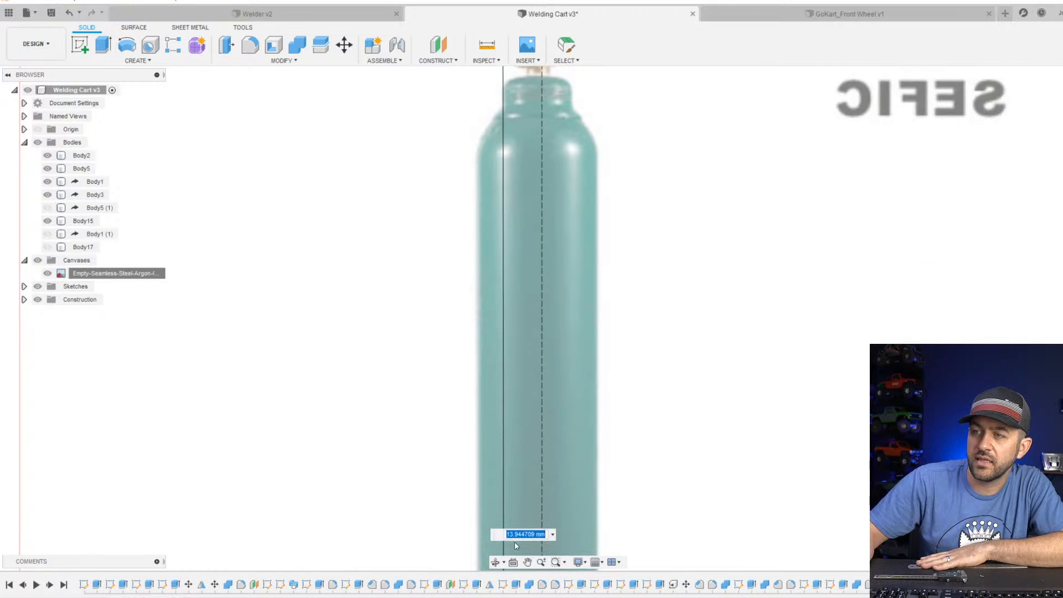
text(125)
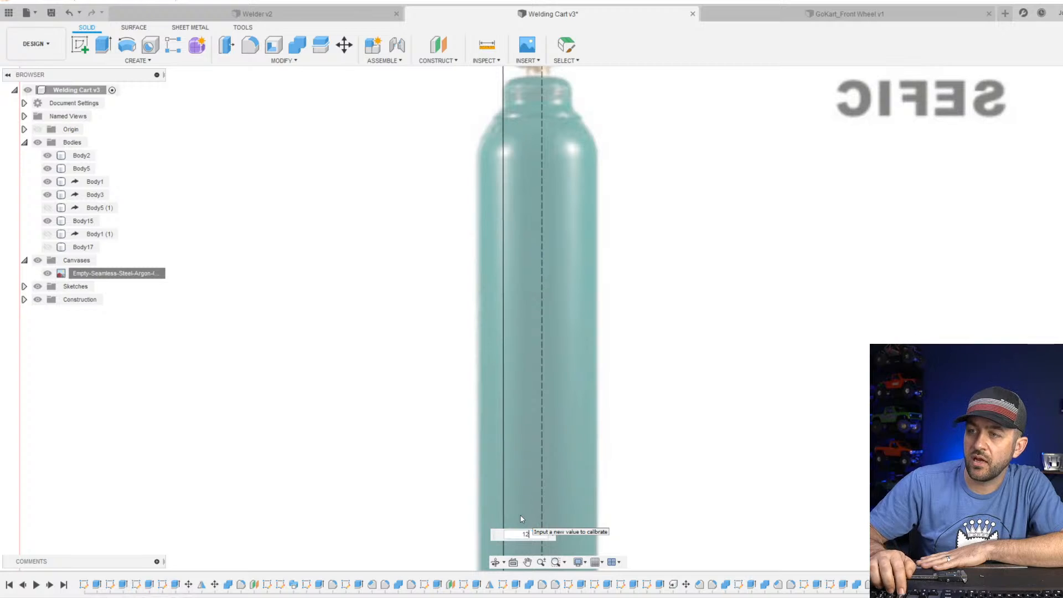
key(Return)
Edit the cylinder canvas to raise it 50 mm toward the cart base and accept the change.
scroll(520, 518, down, 10)
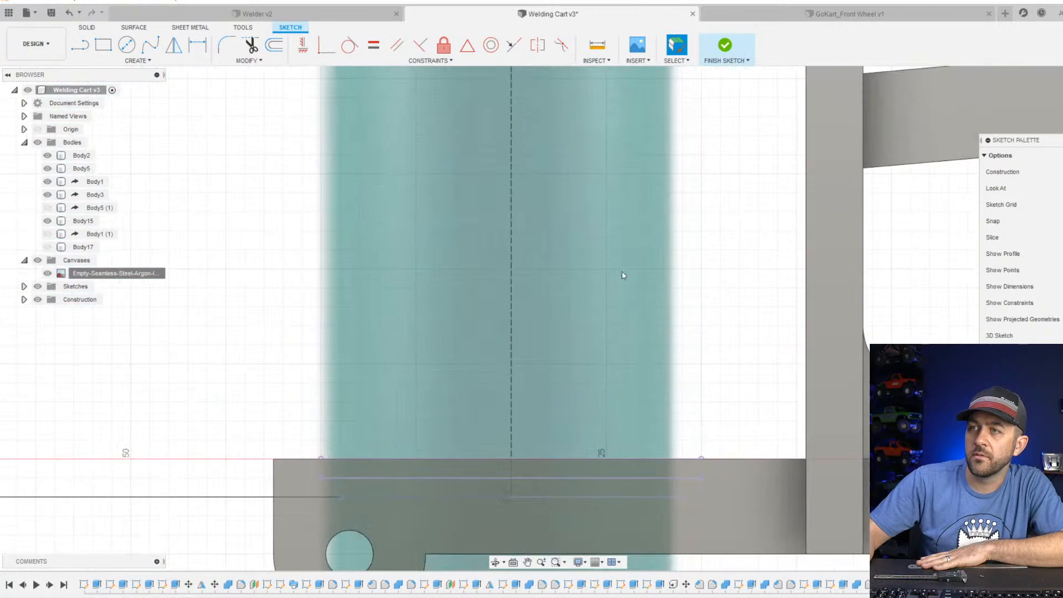
scroll(593, 375, down, 5)
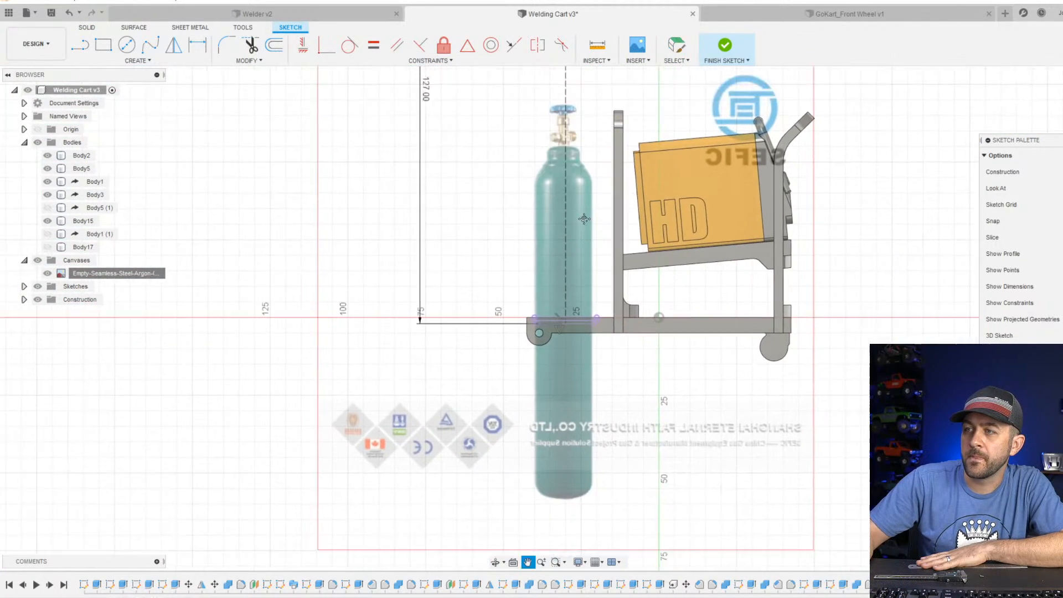
right_click(93, 273)
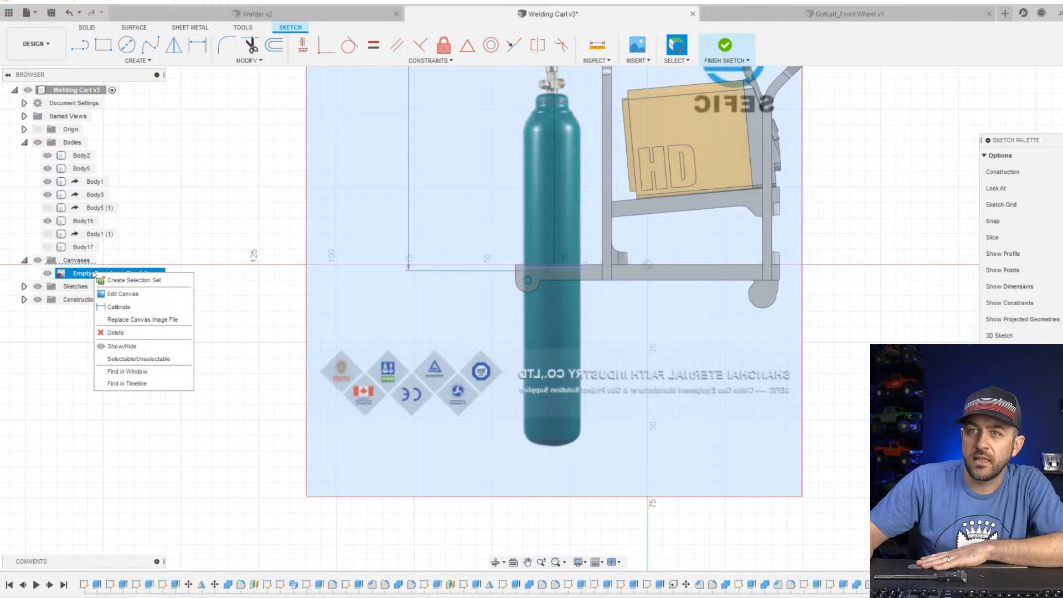
click(133, 294)
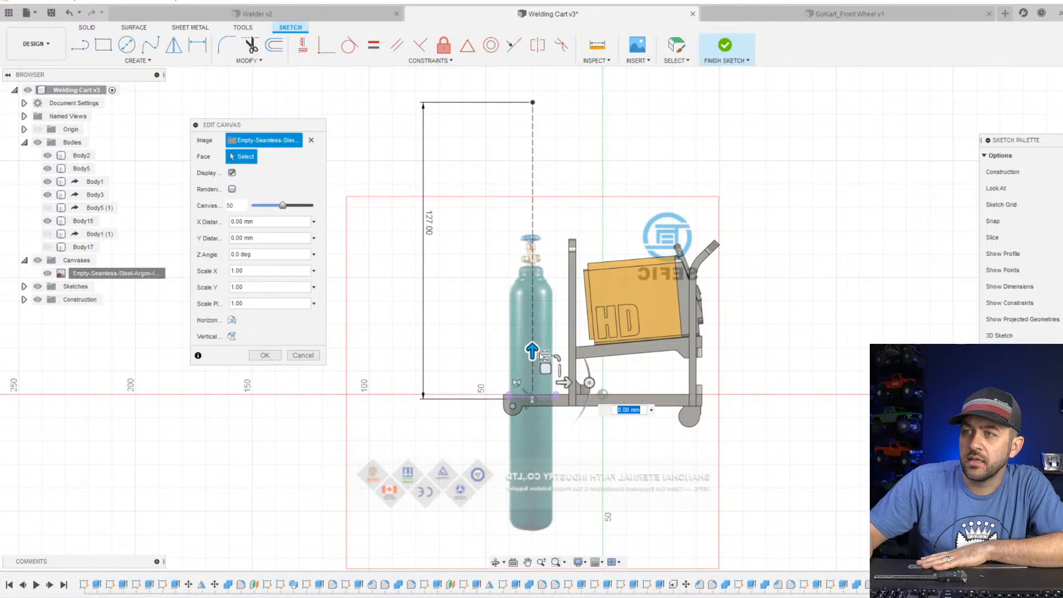
drag(541, 355, 538, 229)
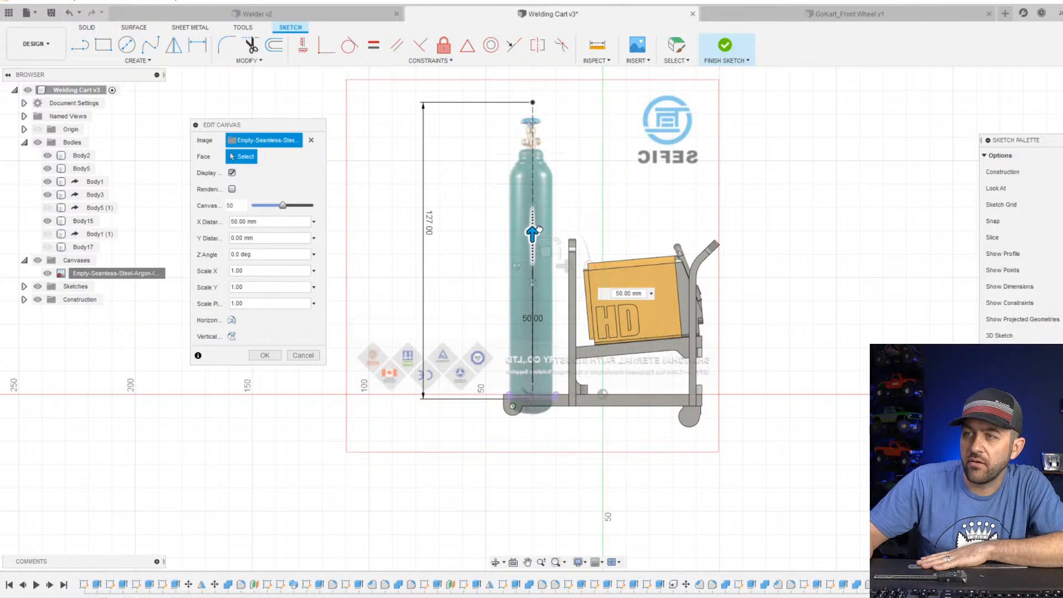
scroll(519, 361, up, 7)
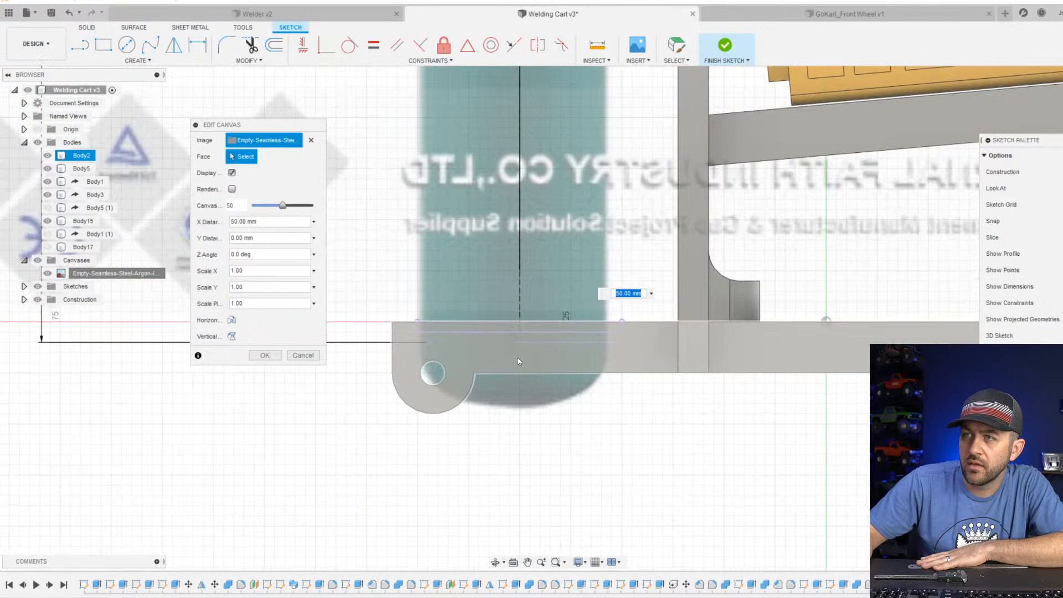
key(Return)
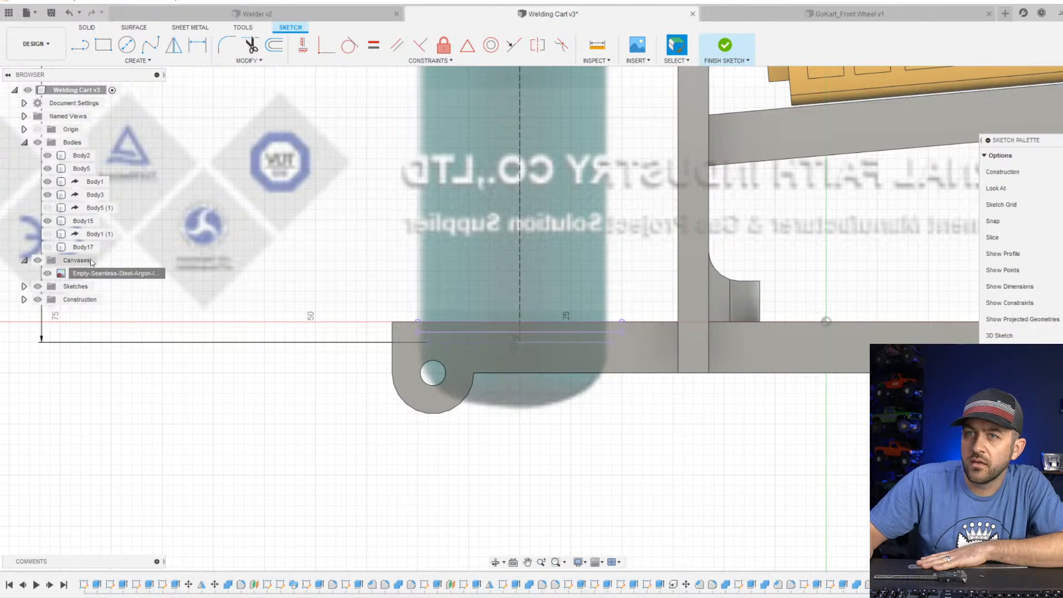
Reopen the cylinder canvas for editing and try a 10-degree Z angle and a 10 mm Y distance, resetting both to 0.
right_click(108, 277)
click(140, 299)
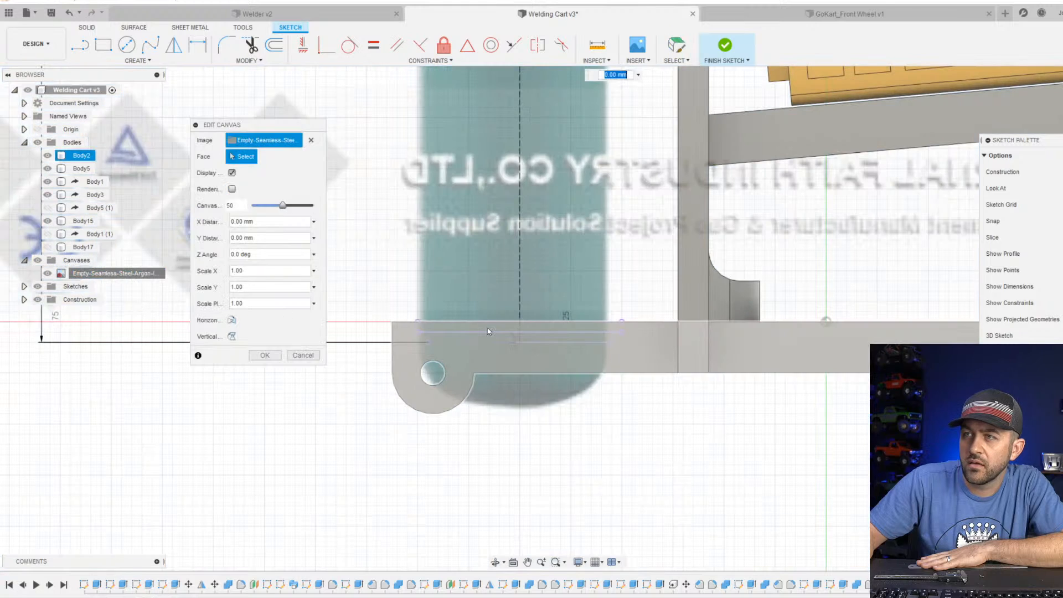
scroll(521, 376, down, 3)
scroll(334, 304, up, 3)
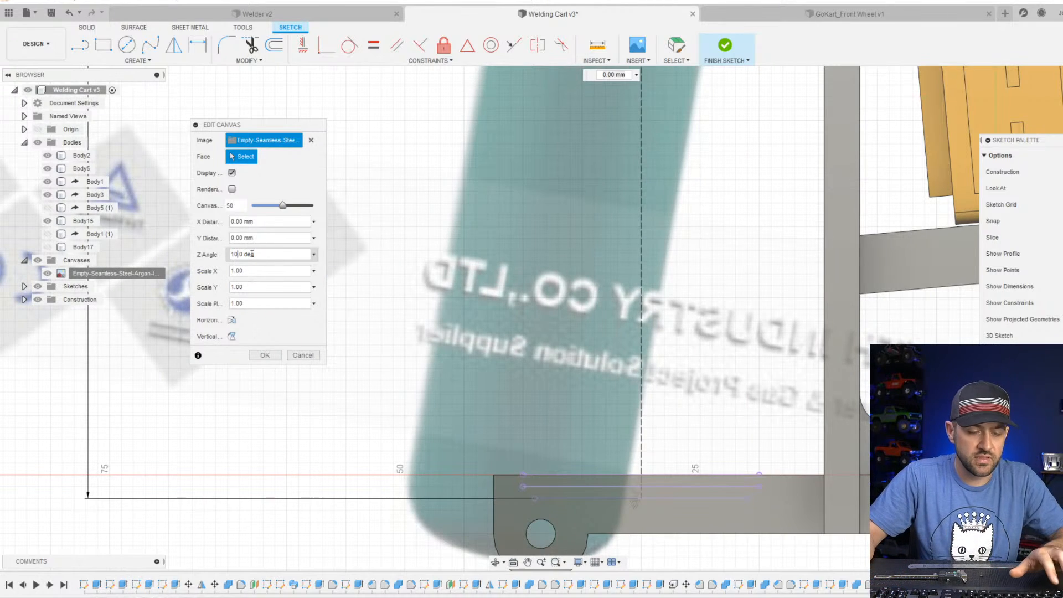
text(0)
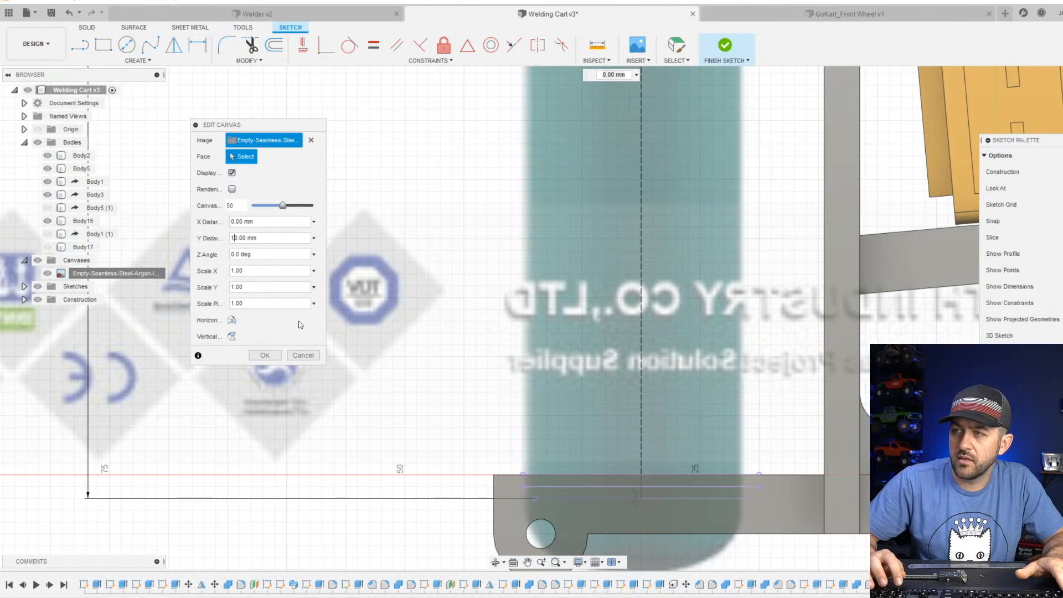
key(BackSpace)
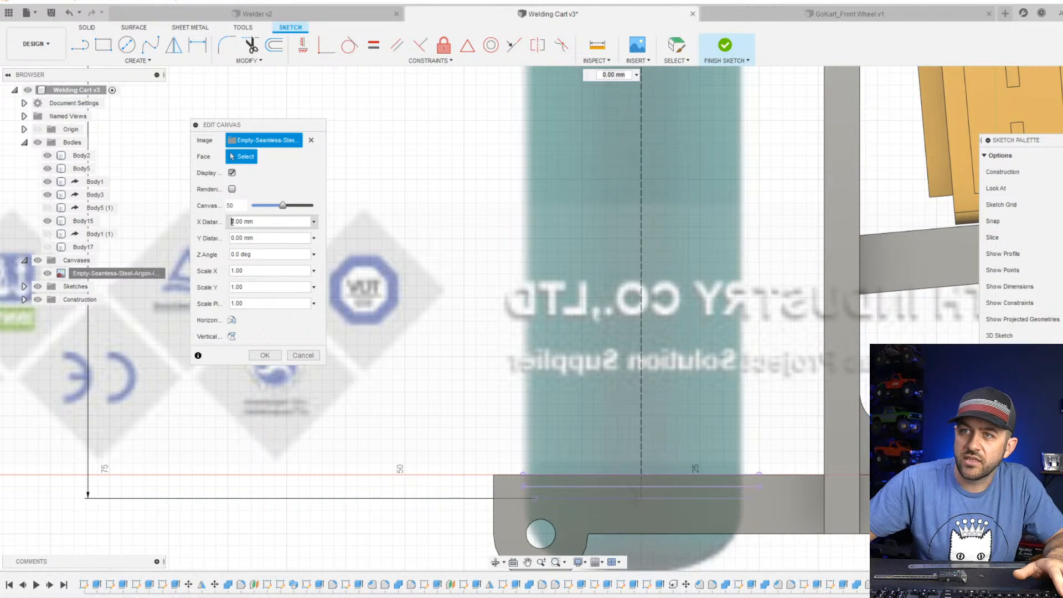
Set the canvas's X distance to 7 mm so the bottle's bottom sits in the base recess, and accept the edit.
text(1)
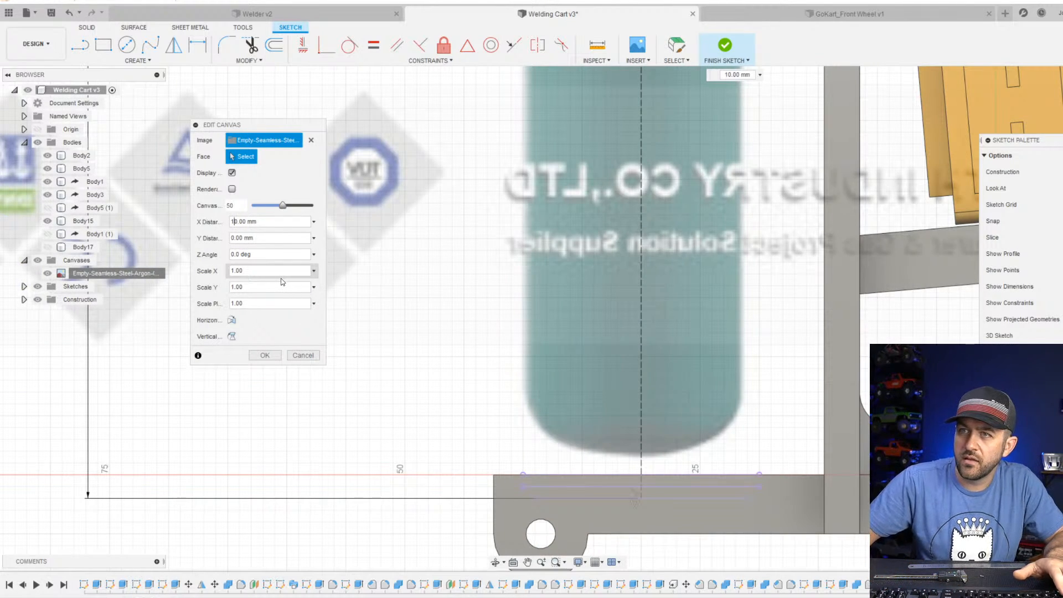
key(BackSpace)
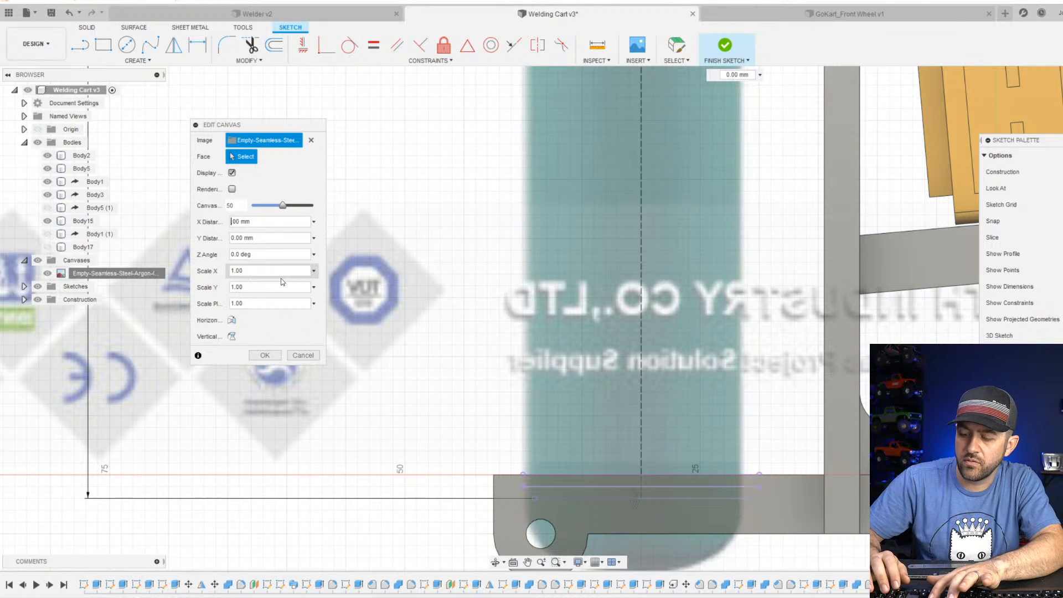
text(98)
key(Left)
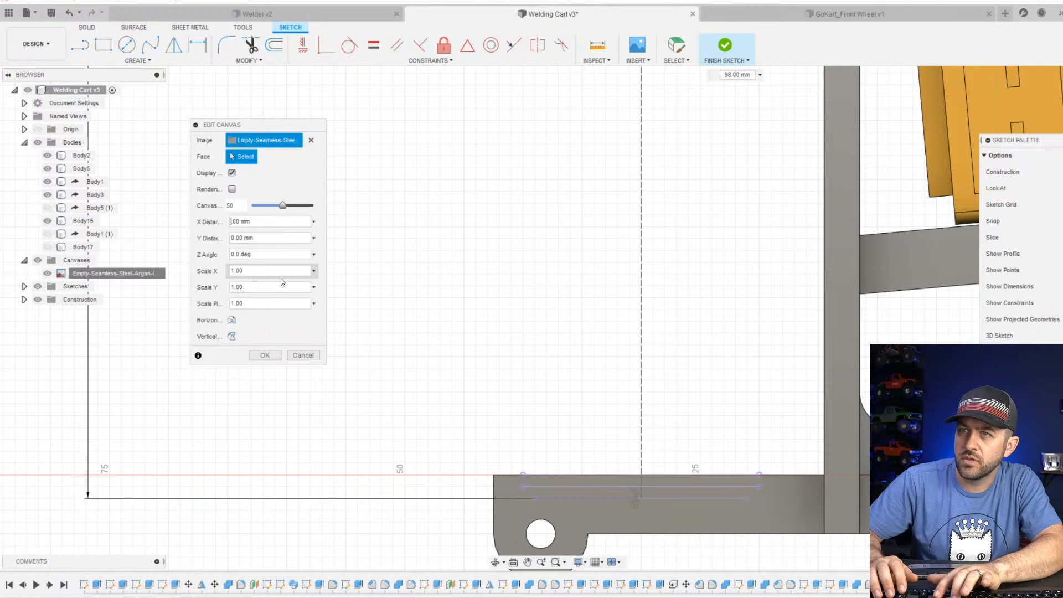
key(BackSpace)
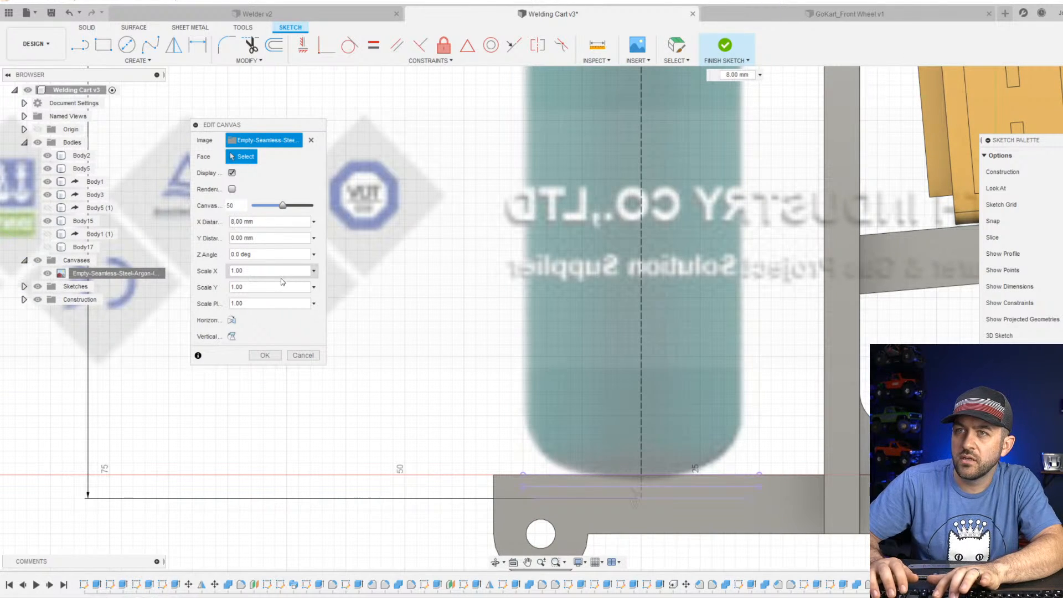
key(BackSpace)
key(Delete)
text(7.)
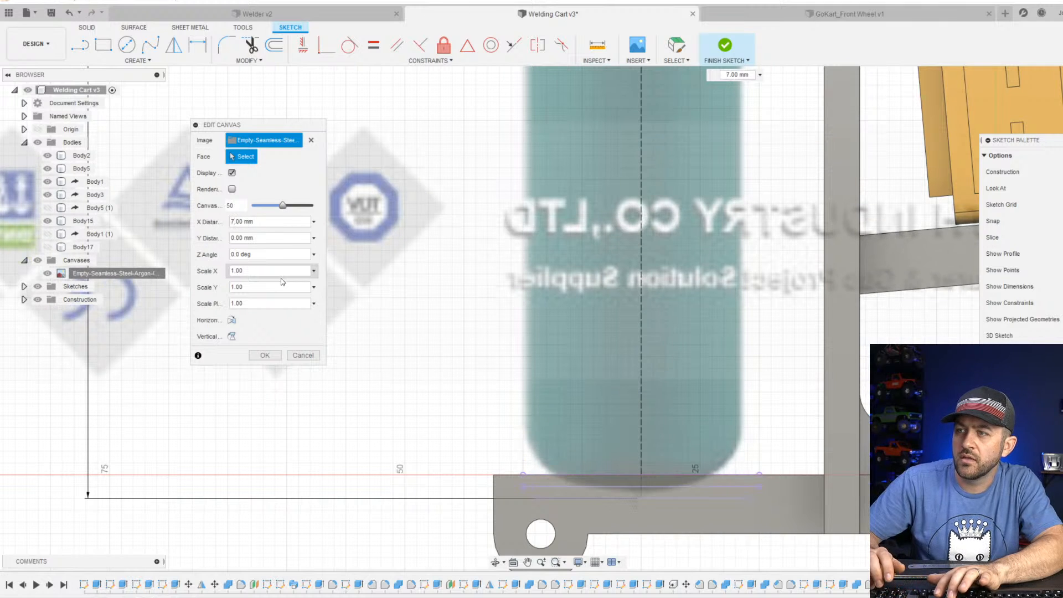
click(265, 356)
scroll(547, 257, down, 6)
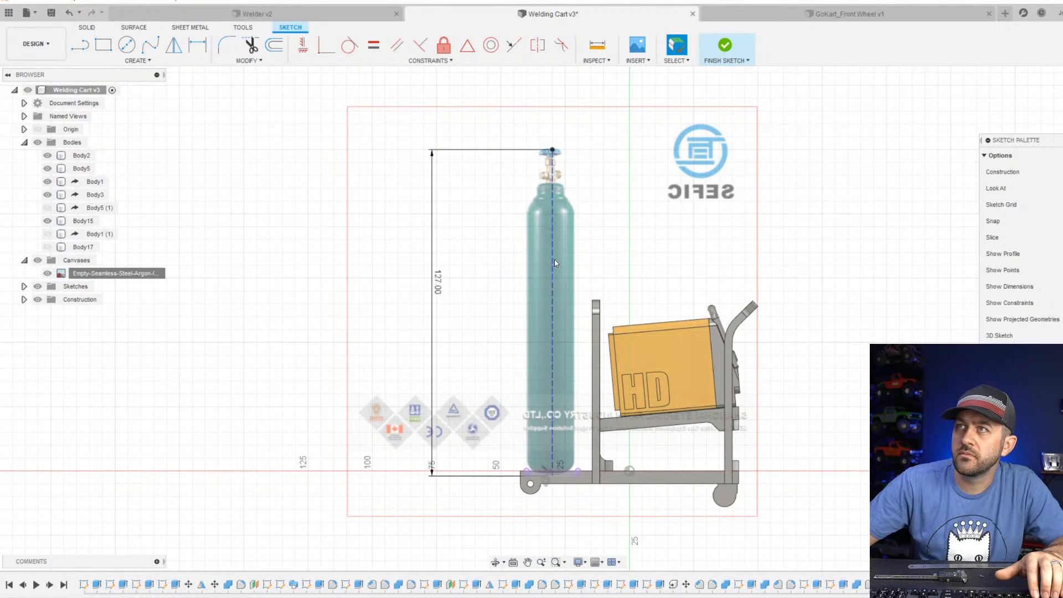
scroll(545, 506, up, 8)
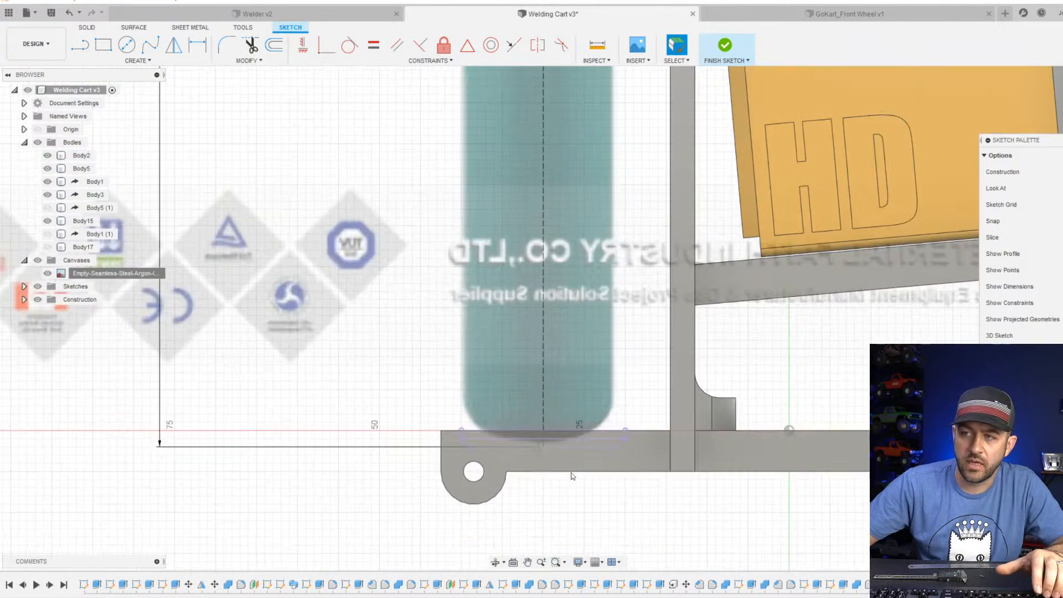
Draw a horizontal line from the lower end of the bottle's dashed centerline outward beneath the bottle, away from the welder.
scroll(572, 475, up, 4)
key(l)
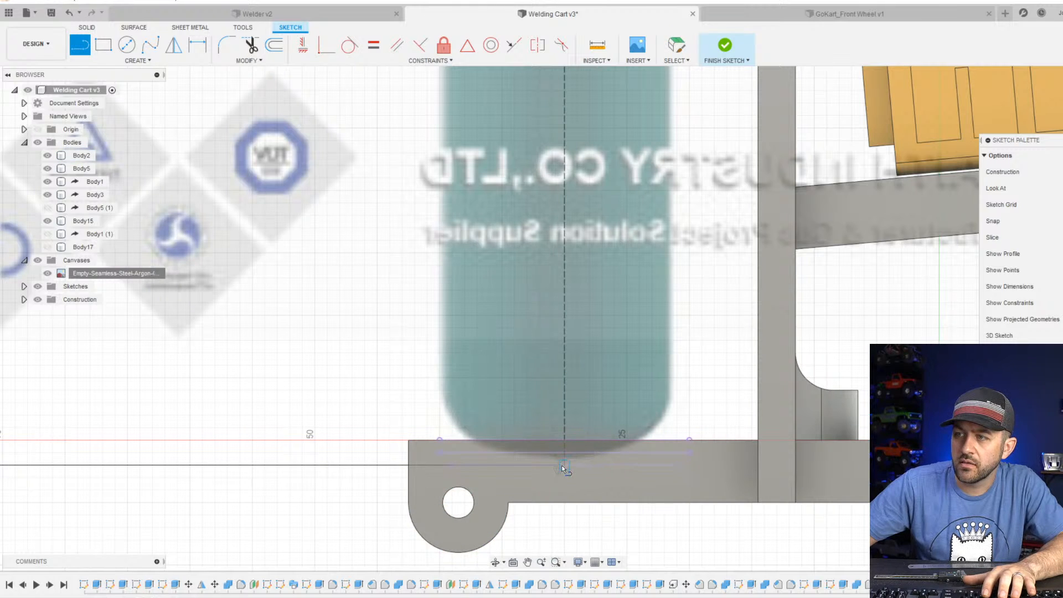
scroll(516, 459, up, 3)
click(563, 465)
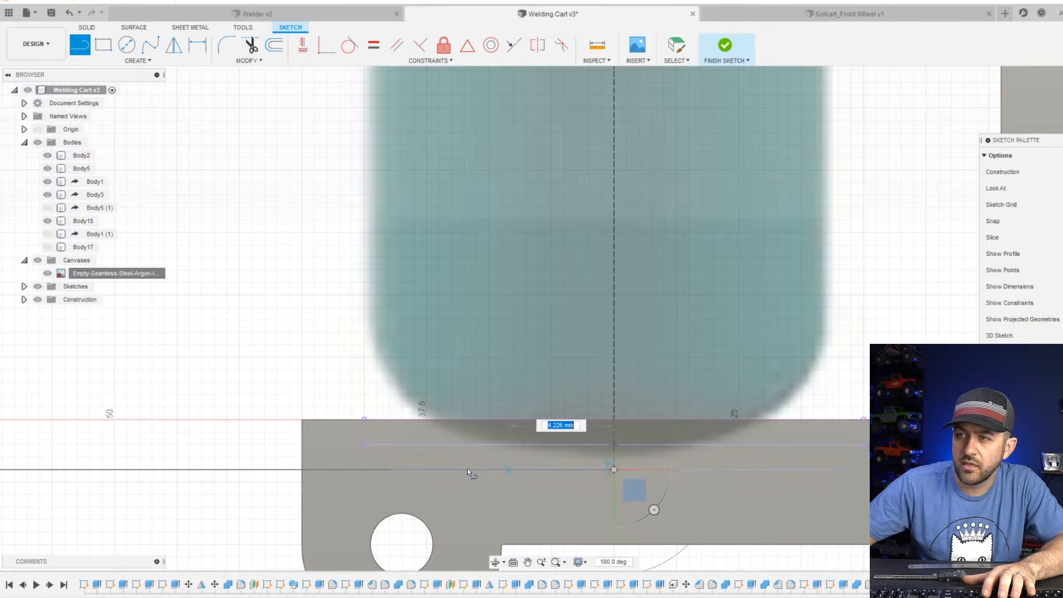
click(417, 470)
key(Escape)
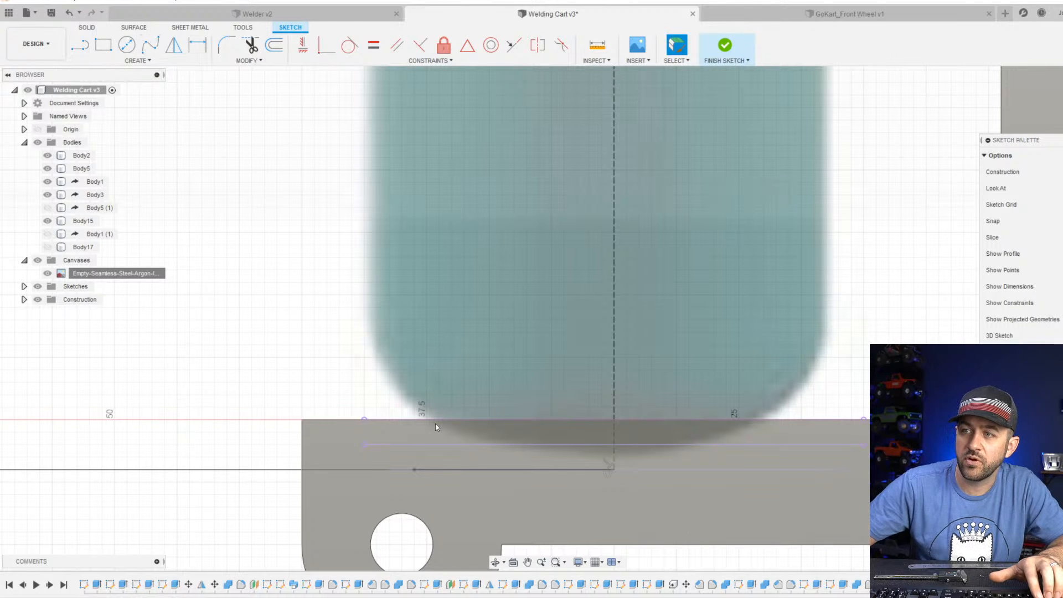
Draw a vertical line about 103 mm long from the base line's free end up to where the bottle's shoulder begins.
key(l)
click(414, 468)
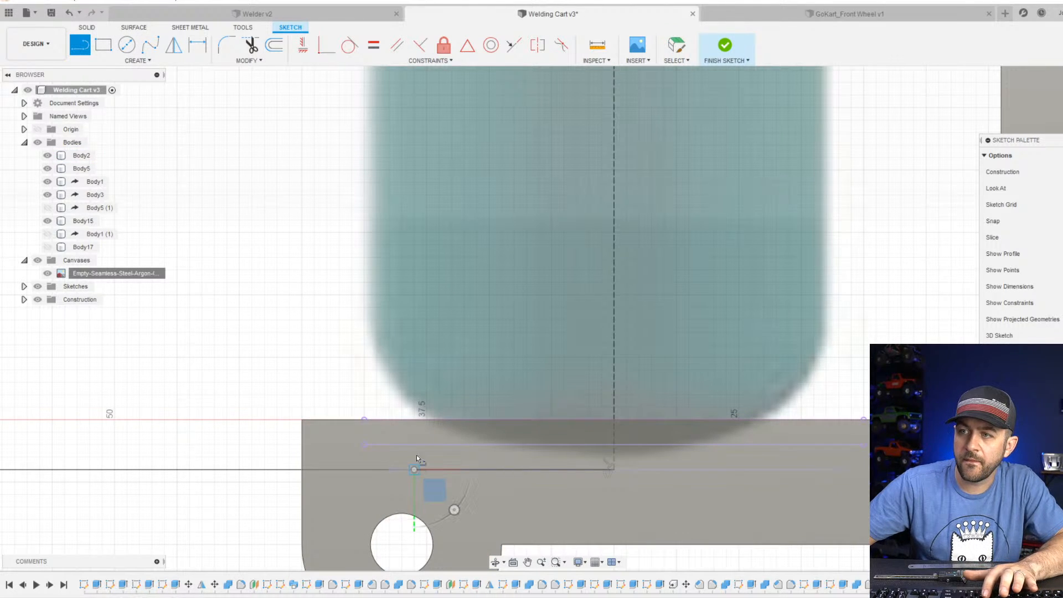
scroll(417, 449, down, 6)
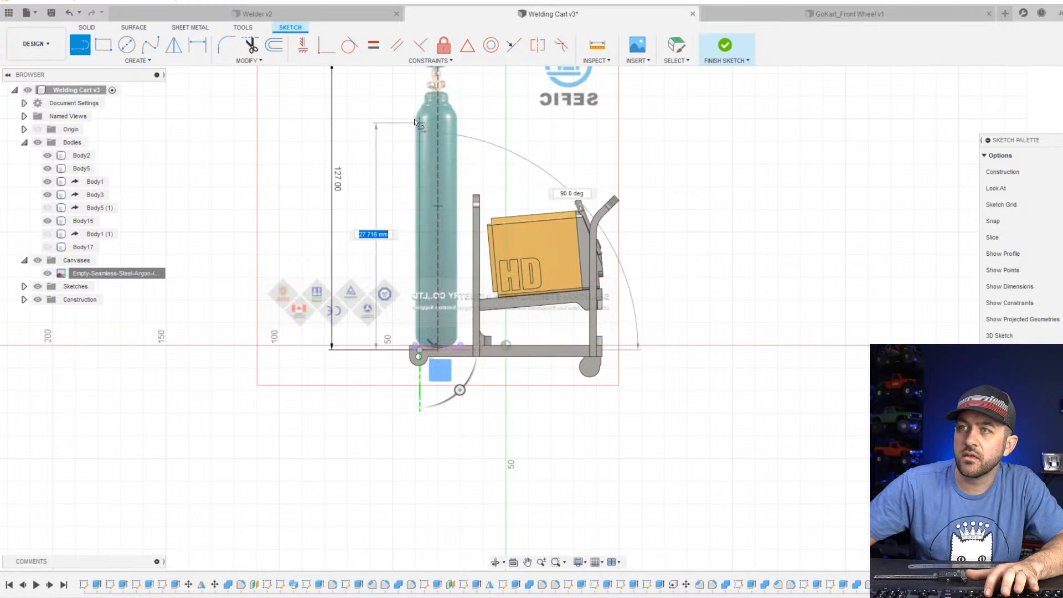
scroll(417, 99, up, 3)
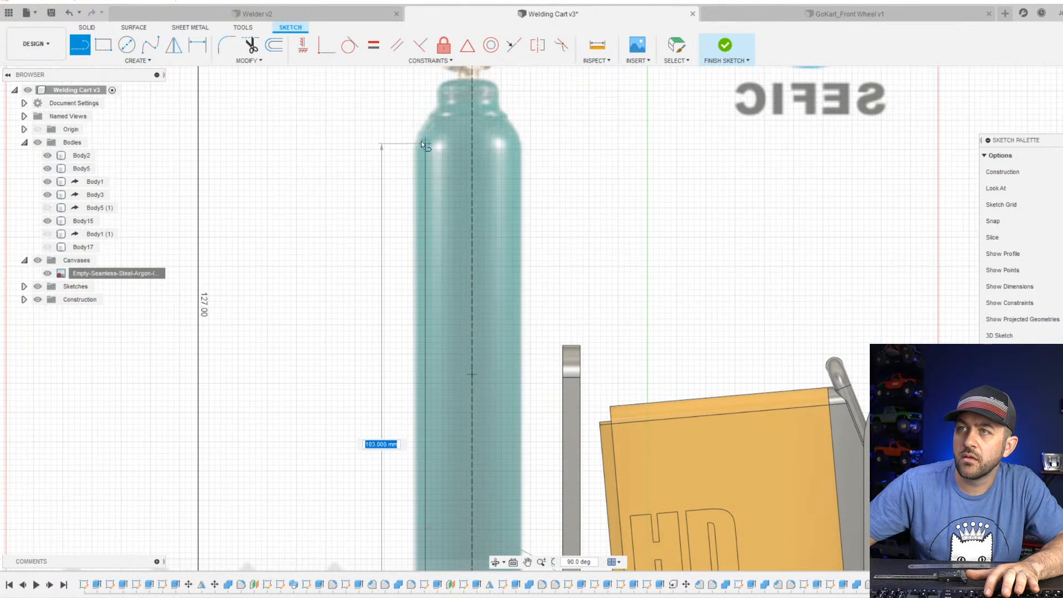
click(424, 160)
key(Escape)
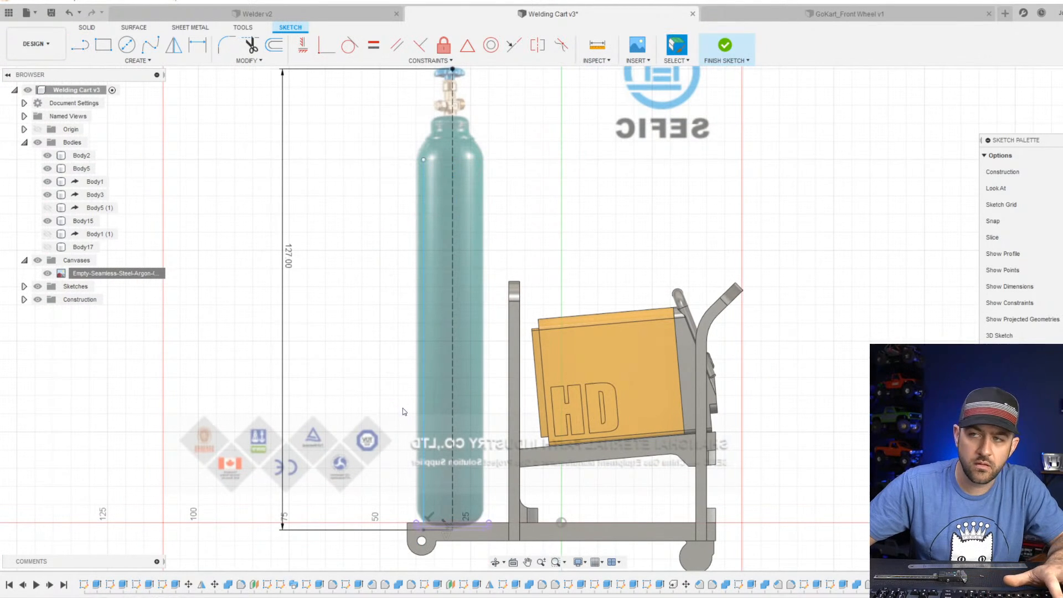
Move the vertical line slightly outward so it lies on the bottle's outer edge in the canvas.
click(420, 444)
drag(420, 444, 418, 447)
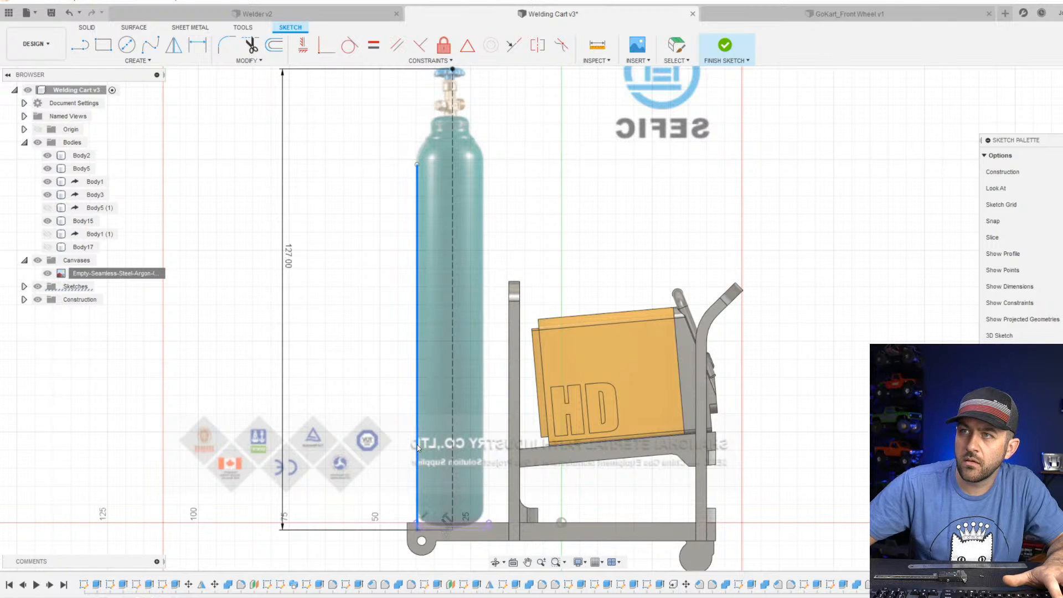
click(390, 238)
Trace the bottle's shoulder with a three-point arc of about 6.3 mm chord, starting at the upper end of the vertical line.
scroll(435, 133, up, 4)
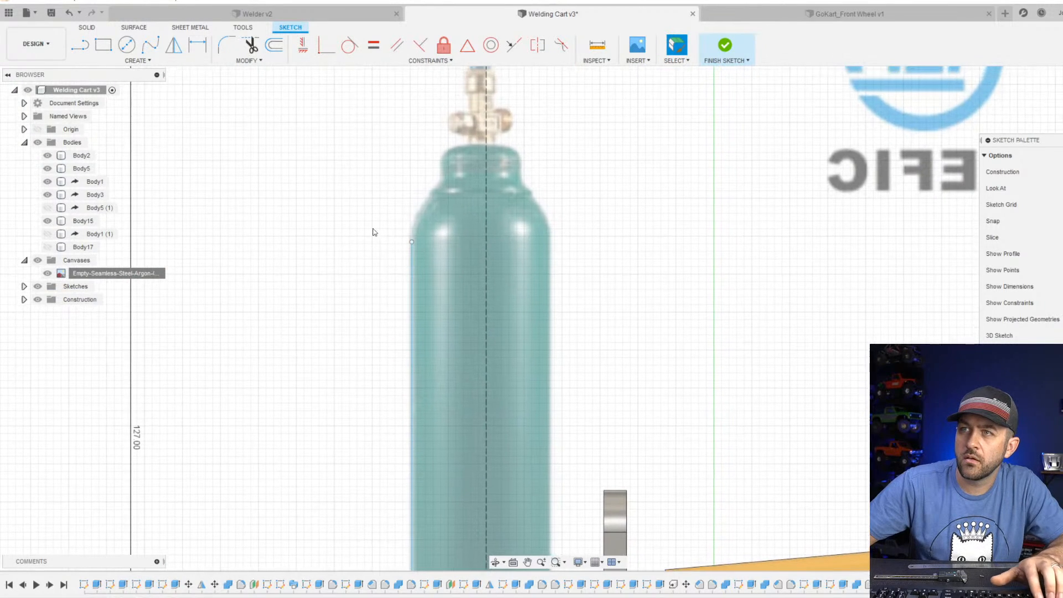
click(138, 60)
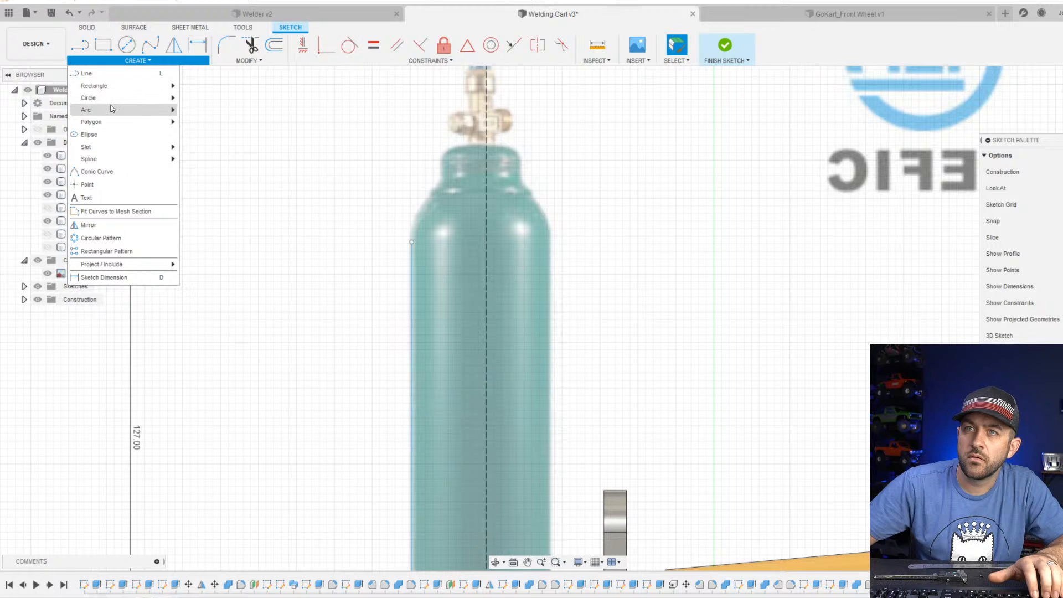
mouse_move(113, 108)
click(196, 109)
scroll(414, 258, up, 3)
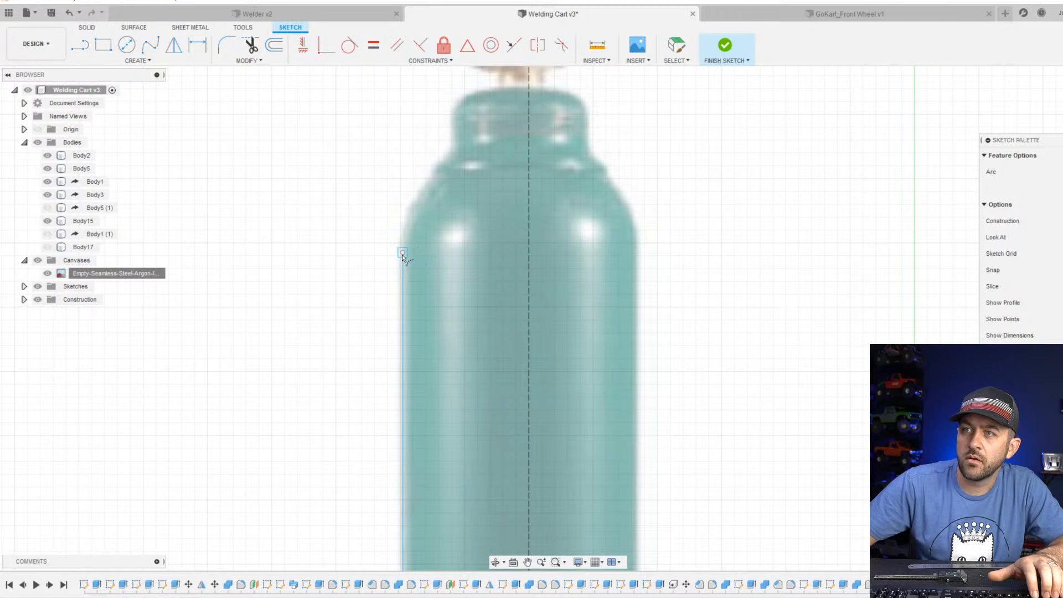
click(402, 253)
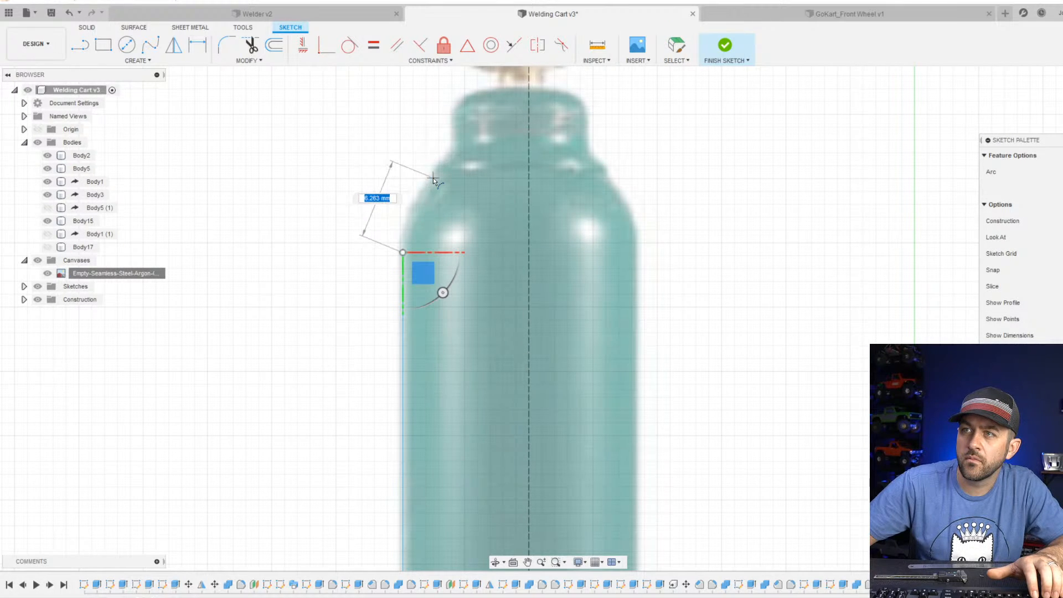
click(433, 177)
click(411, 214)
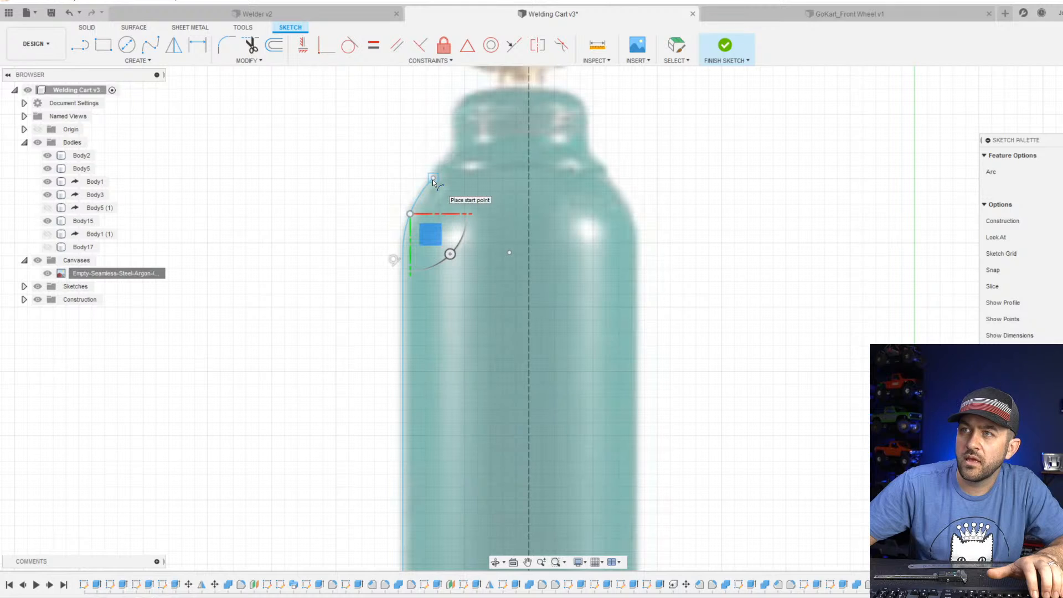
Continue the profile with two small three-point arcs, one bulging around the shoulder ridge and one curving inward to the neck's base.
click(433, 179)
scroll(450, 151, up, 3)
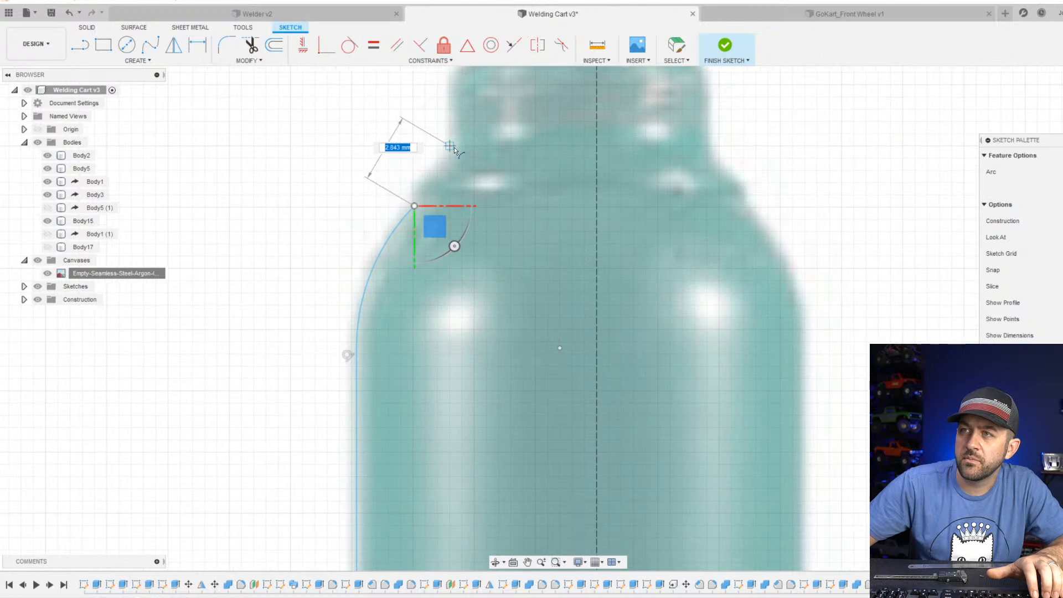
click(426, 177)
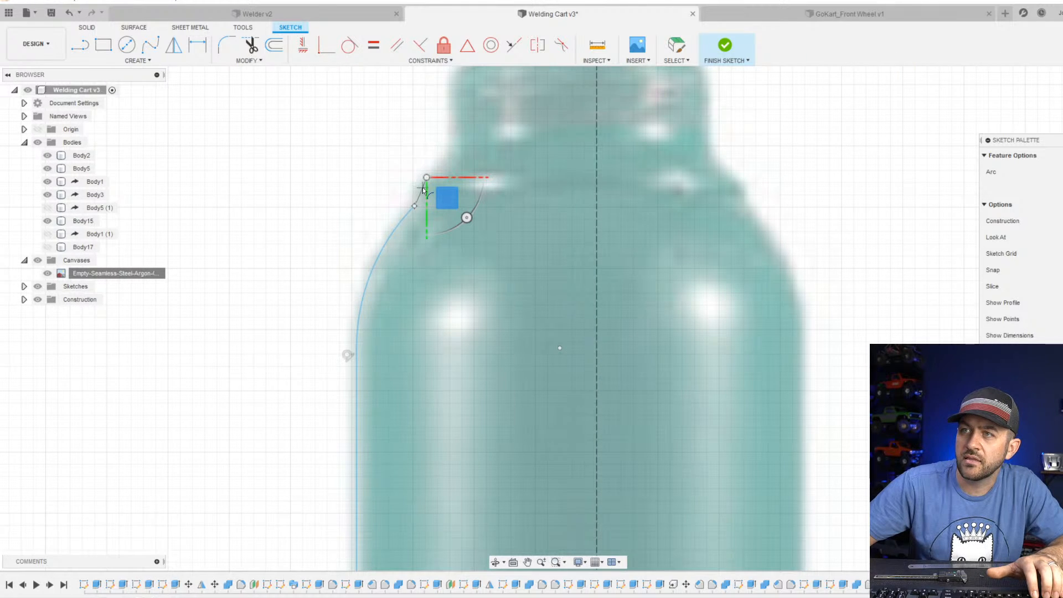
click(421, 188)
click(426, 178)
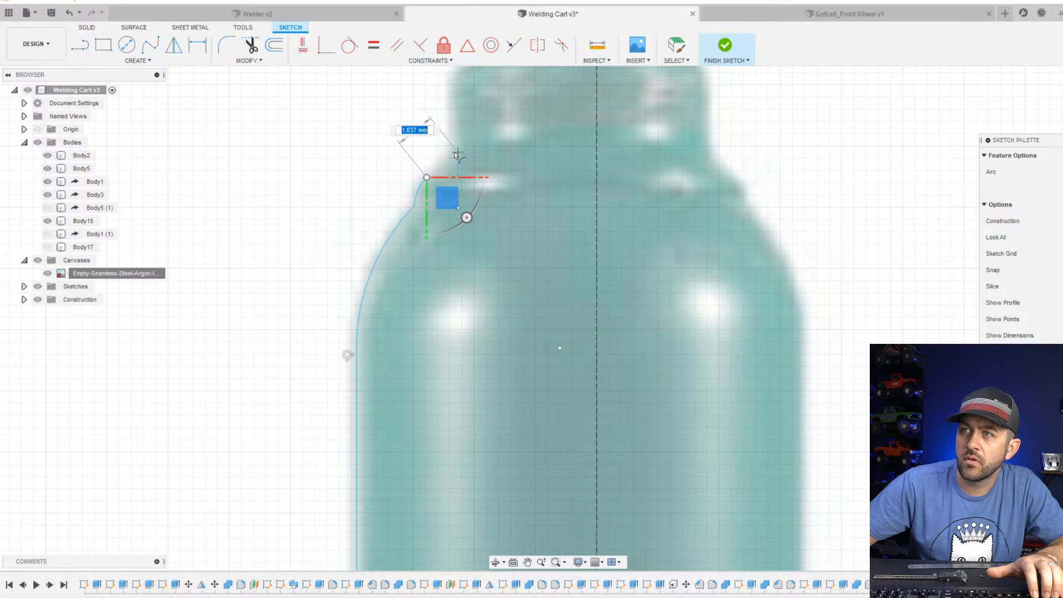
click(449, 147)
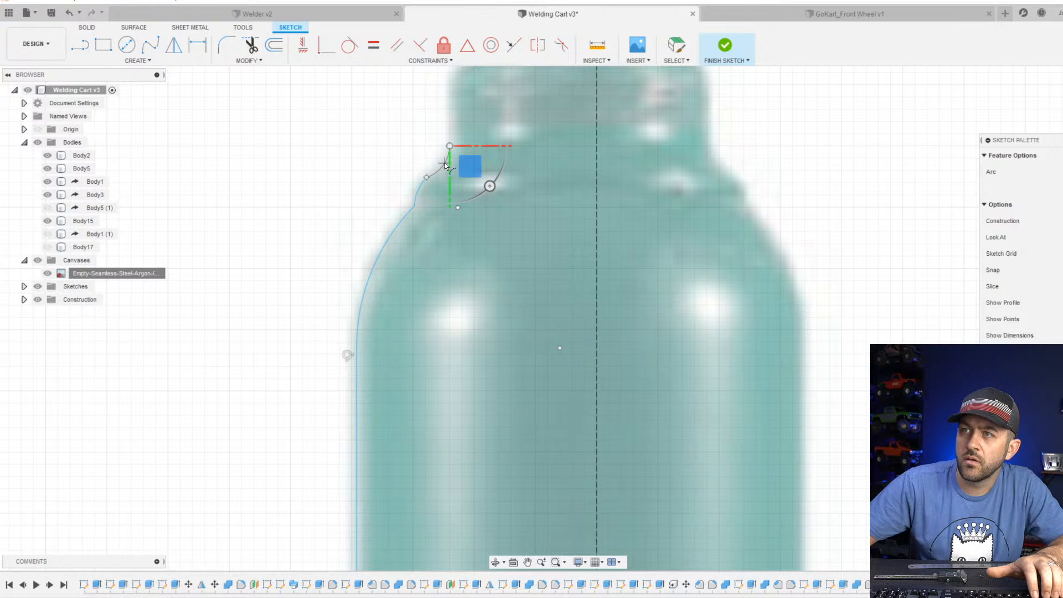
click(444, 164)
Draw a vertical line about 3 mm long from the last arc's end up the side of the neck.
scroll(445, 165, down, 5)
middle_drag(444, 164, 428, 265)
scroll(429, 249, up, 3)
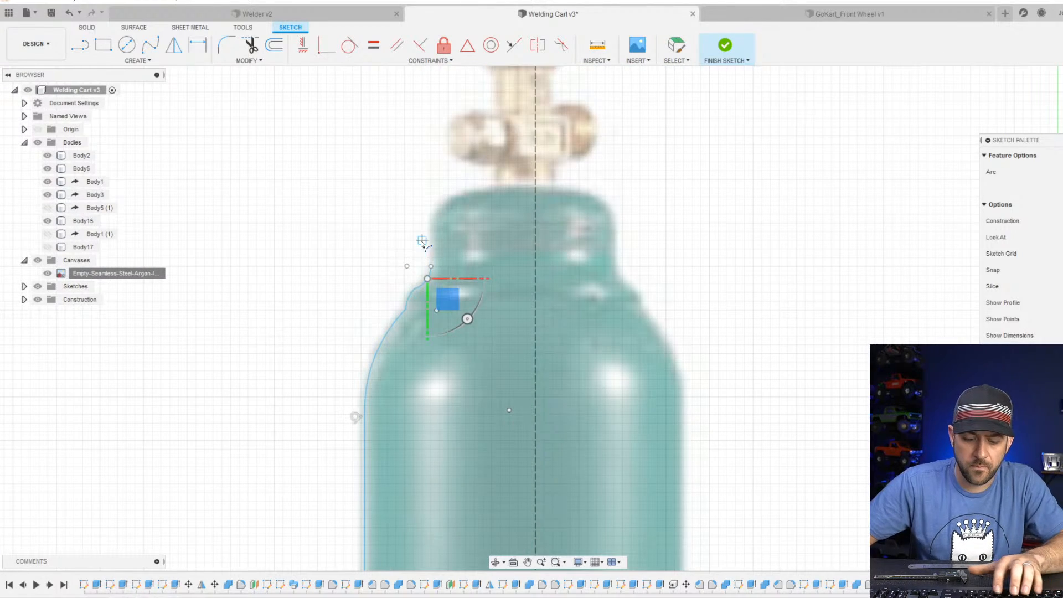
key(l)
click(431, 267)
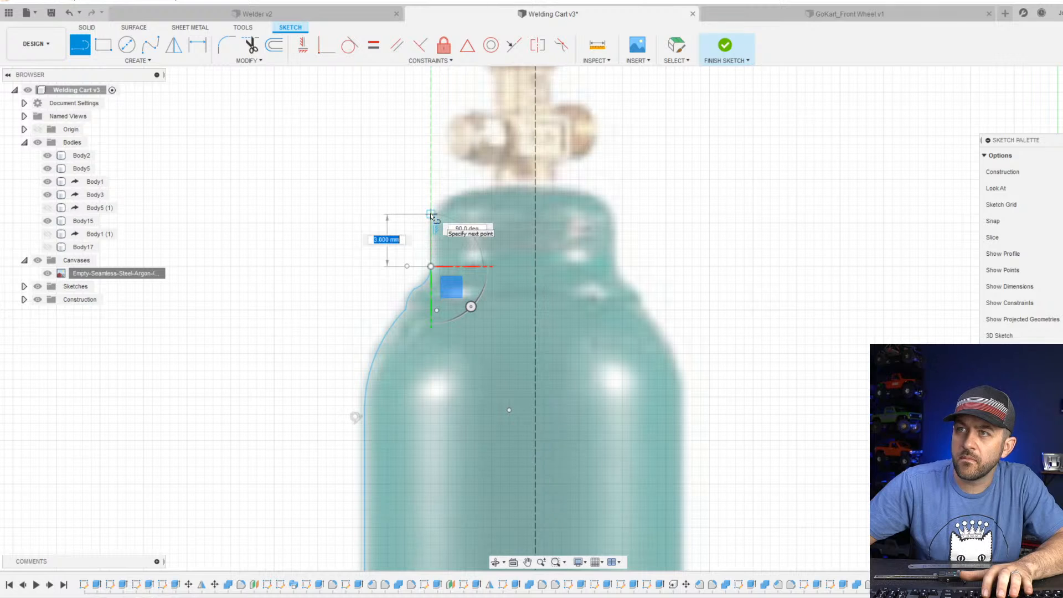
scroll(446, 257, up, 3)
key(Escape)
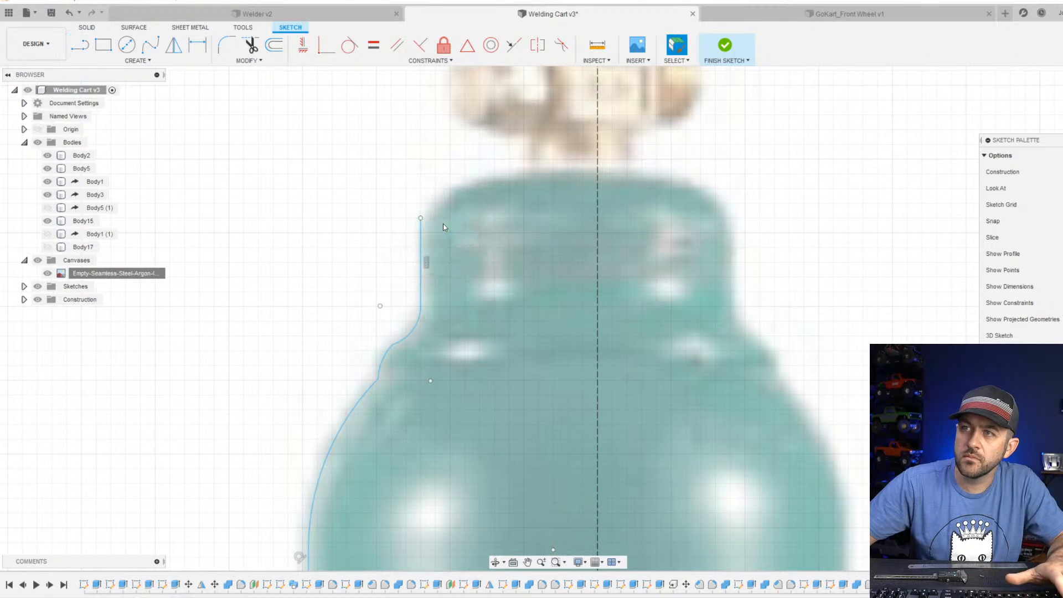
Try a rectangle of about 3.3 by 1.7 mm over the neck's rounded upper corner, and undo it.
key(r)
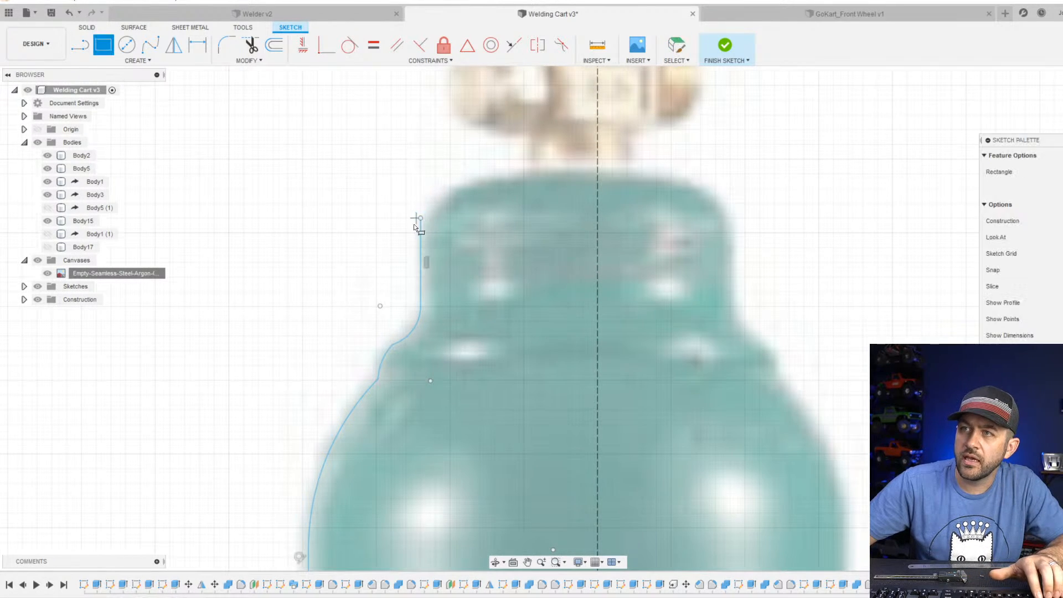
click(421, 218)
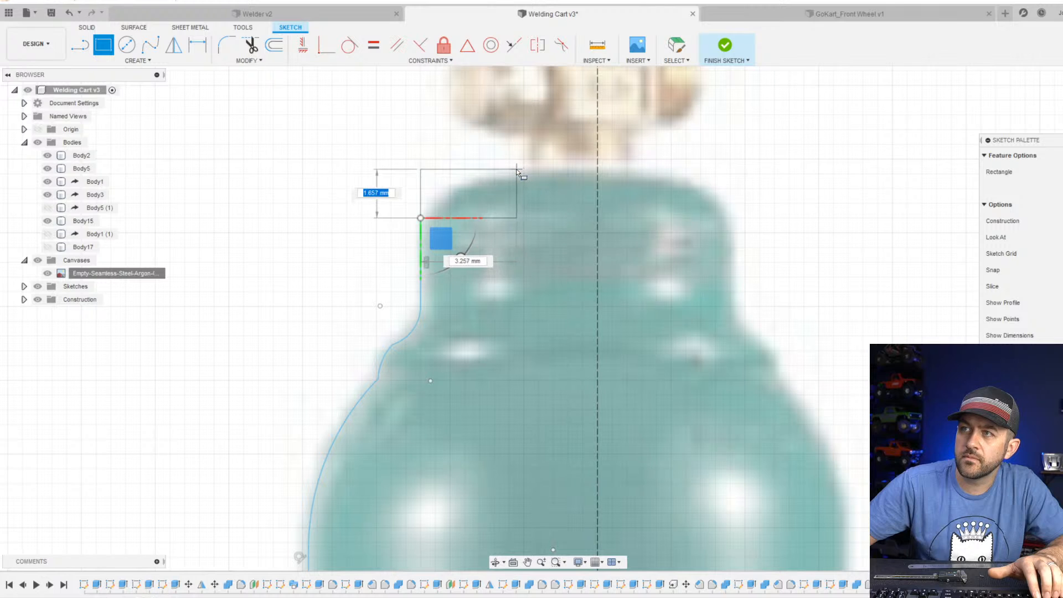
click(519, 169)
key(Escape)
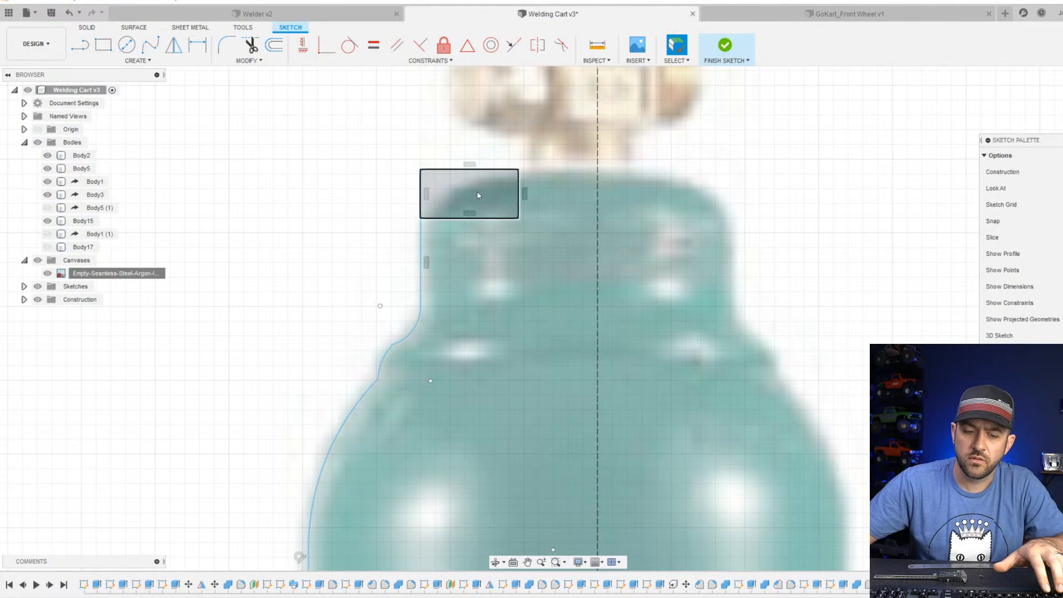
key(ctrl+z)
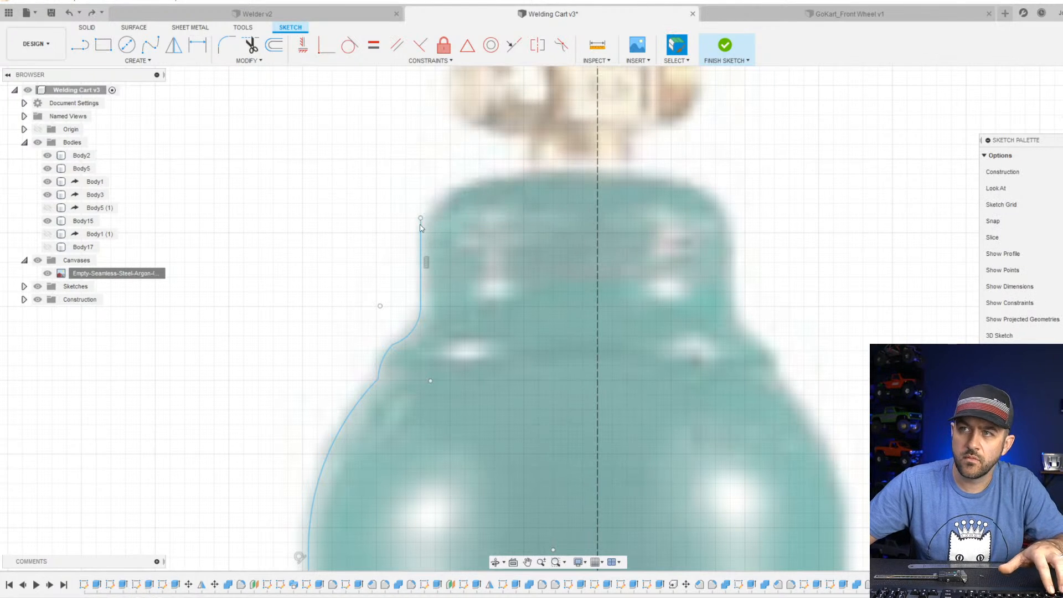
Trace the neck's rounded upper corner with a three-point arc of about 3.6 mm chord, starting at the neck line's upper end.
click(125, 60)
mouse_move(127, 110)
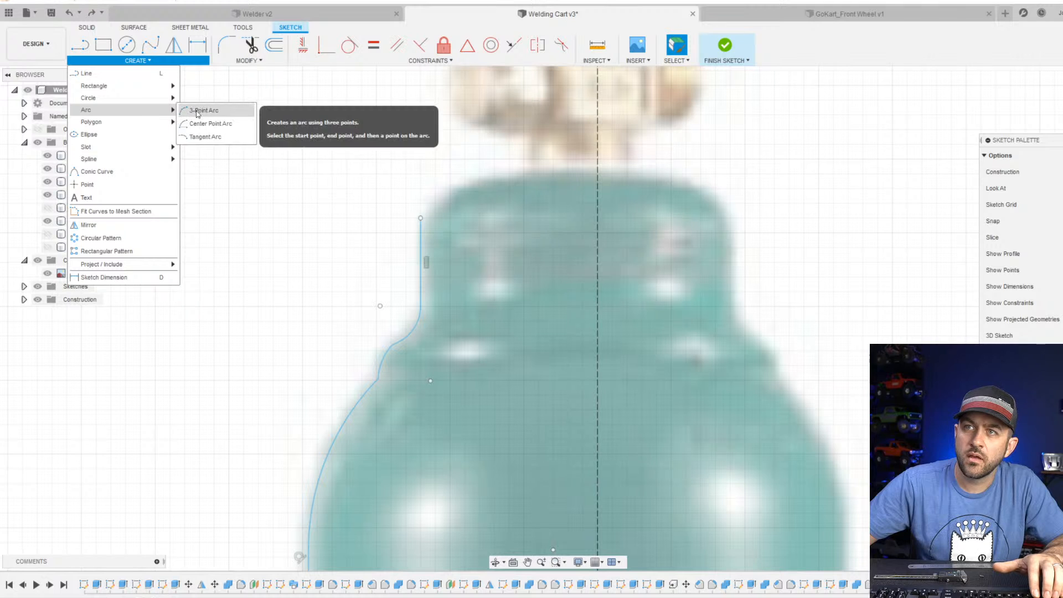
click(198, 111)
click(420, 218)
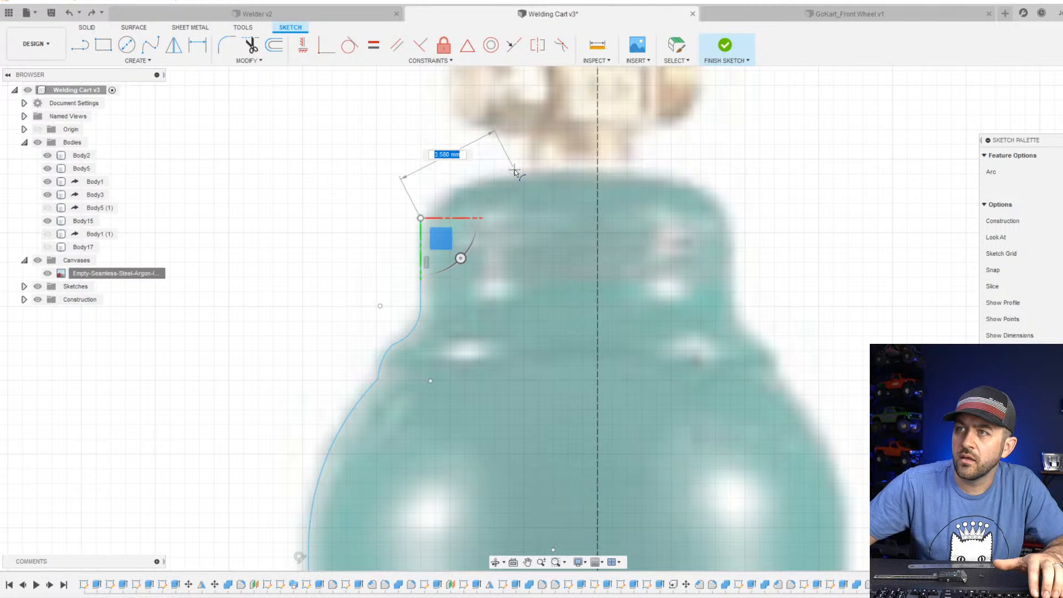
click(514, 170)
scroll(476, 205, down, 5)
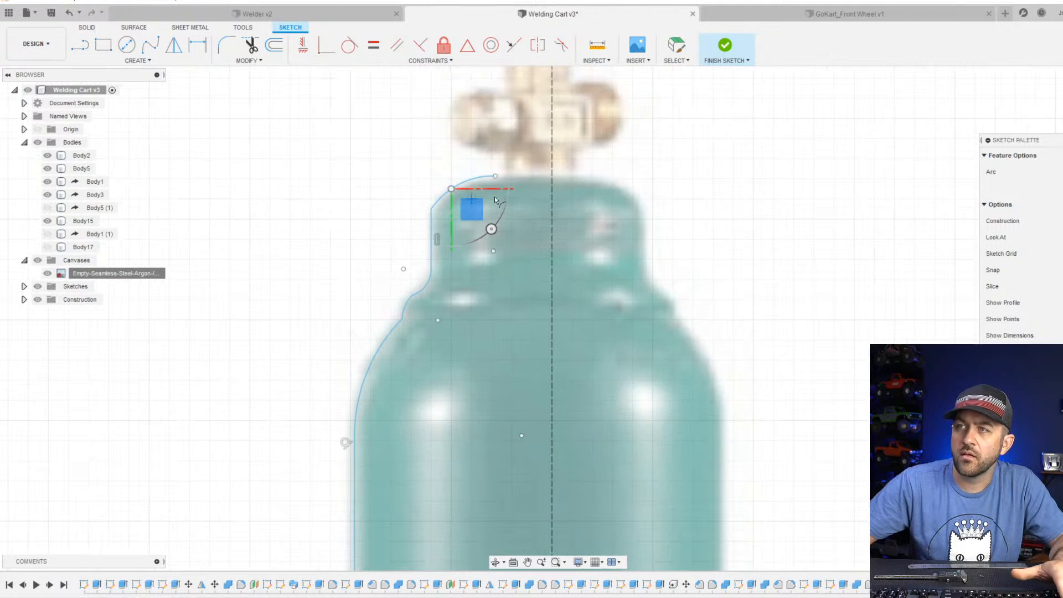
scroll(512, 242, up, 3)
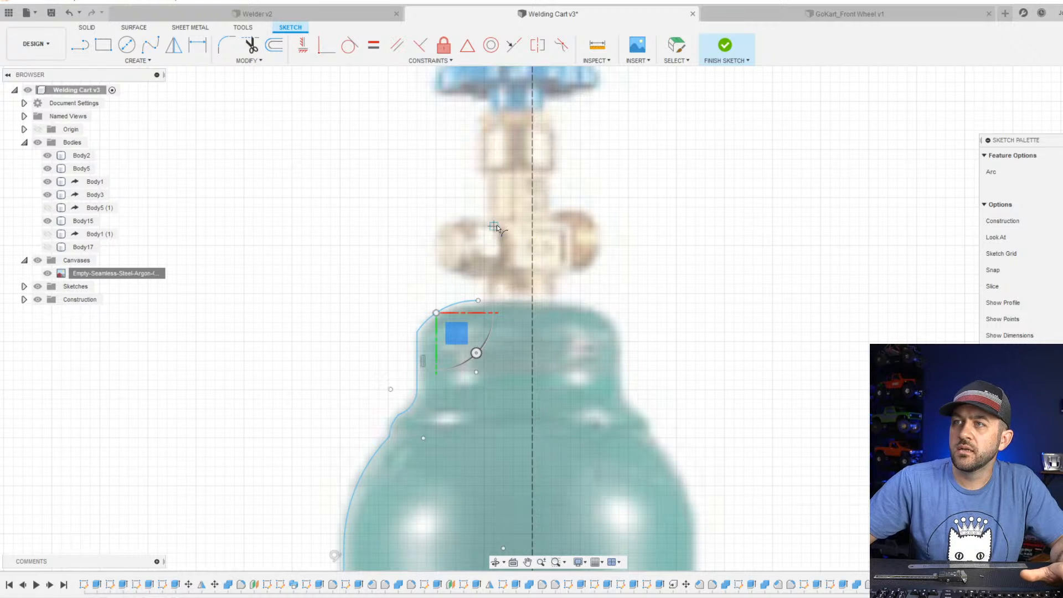
scroll(497, 233, down, 3)
key(Escape)
Apply a tangent constraint between the two small arcs that join the shoulder to the neck.
scroll(479, 299, up, 3)
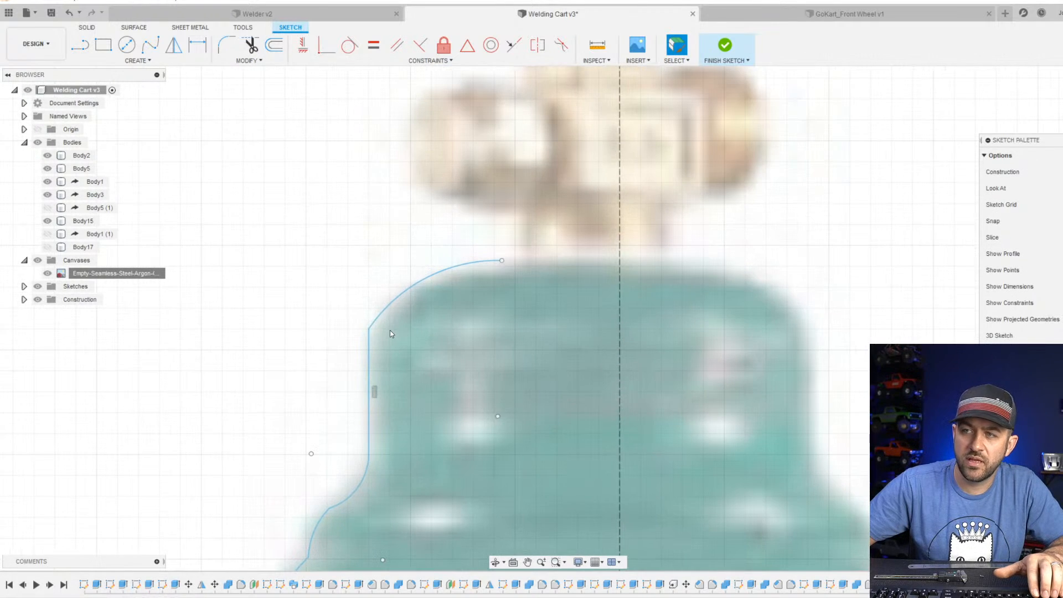
scroll(390, 330, down, 2)
scroll(447, 316, up, 1)
scroll(447, 316, down, 3)
scroll(410, 324, up, 5)
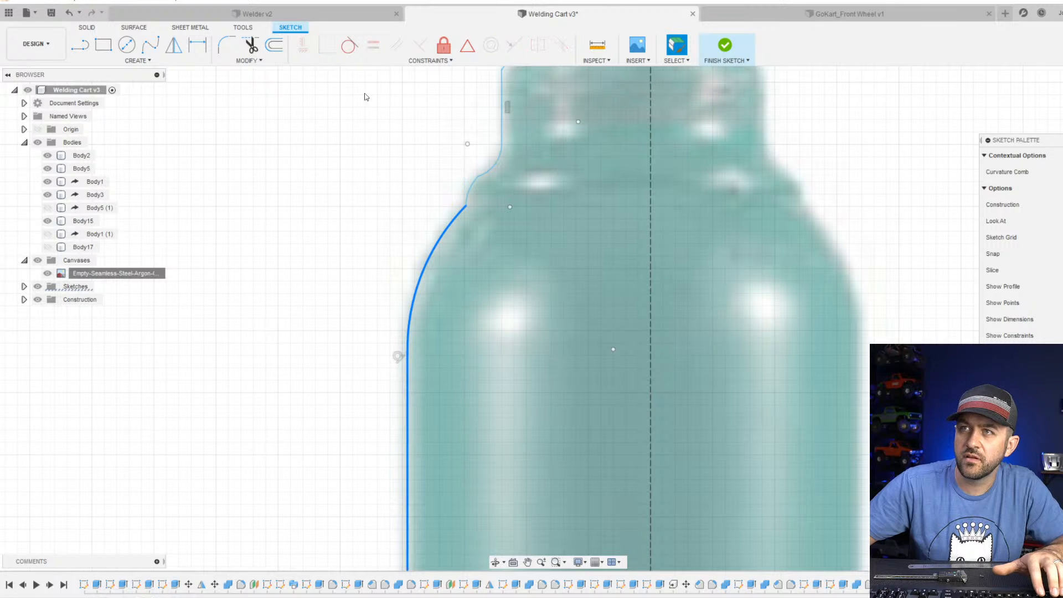
click(349, 44)
scroll(466, 205, up, 3)
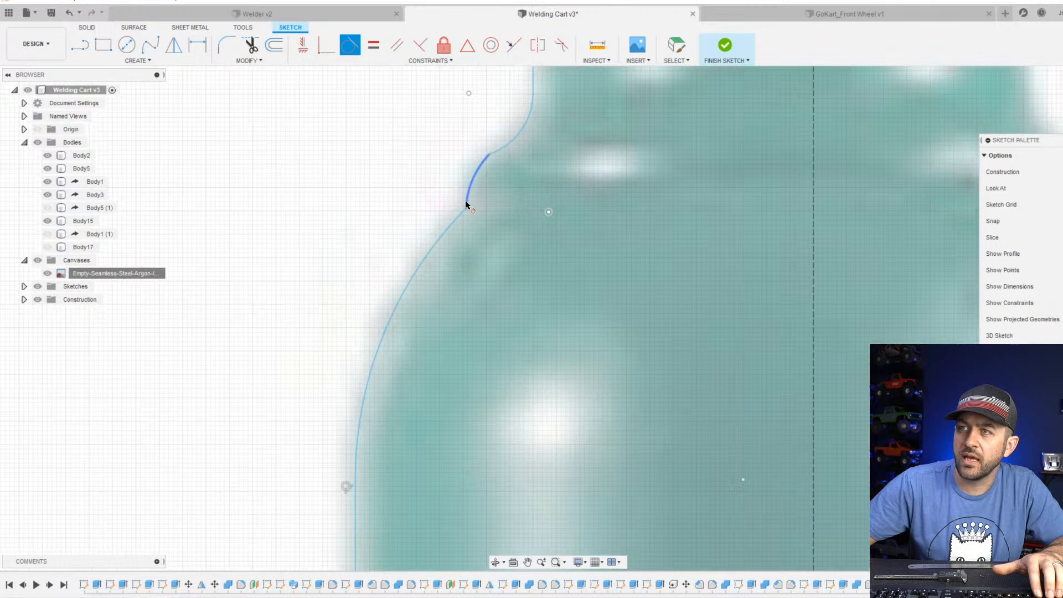
scroll(457, 216, down, 2)
click(472, 183)
click(492, 167)
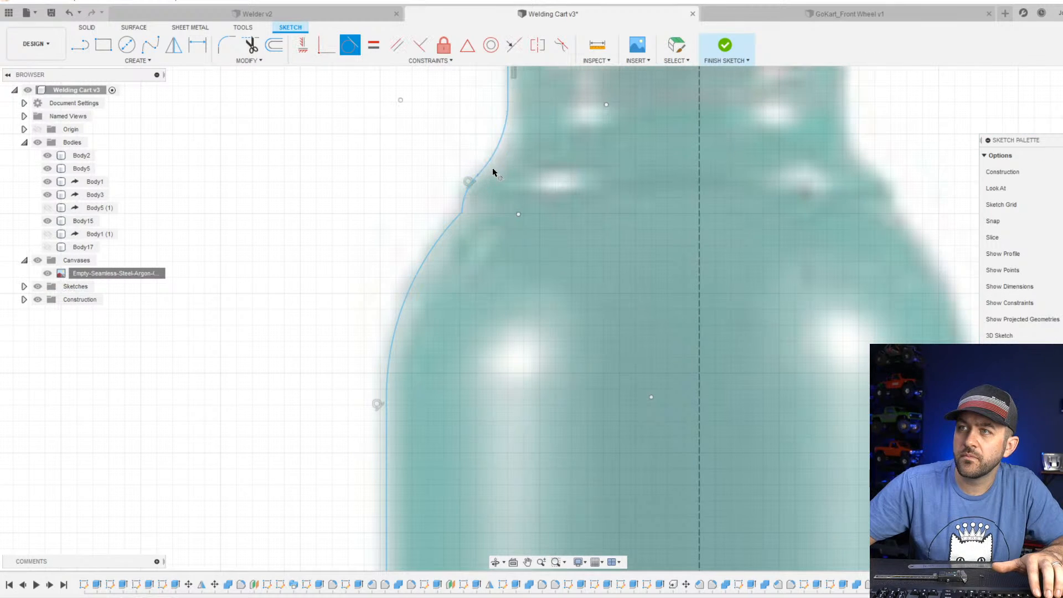
middle_drag(497, 157, 478, 243)
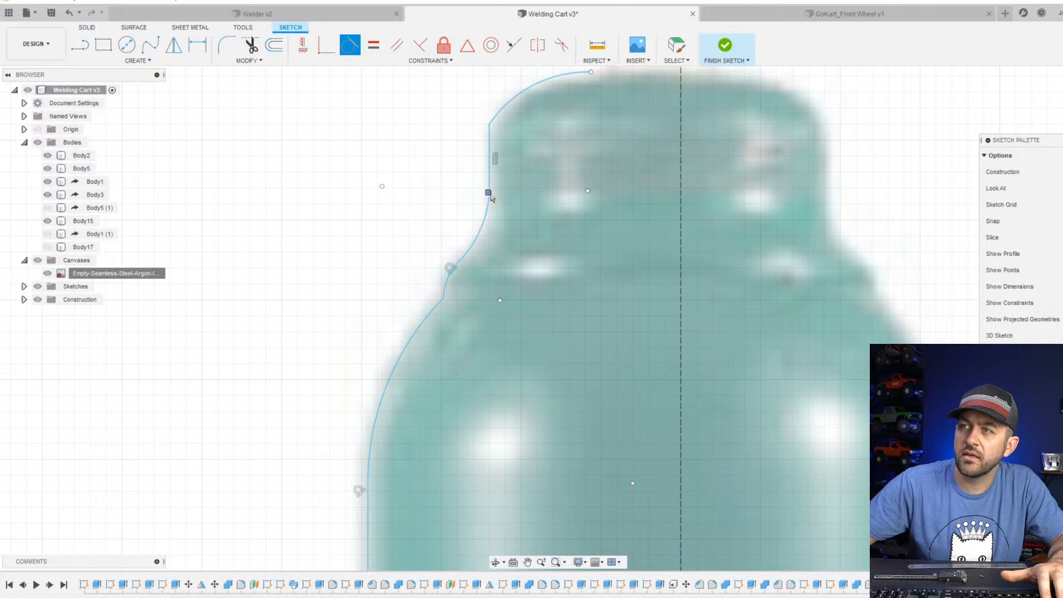
key(Escape)
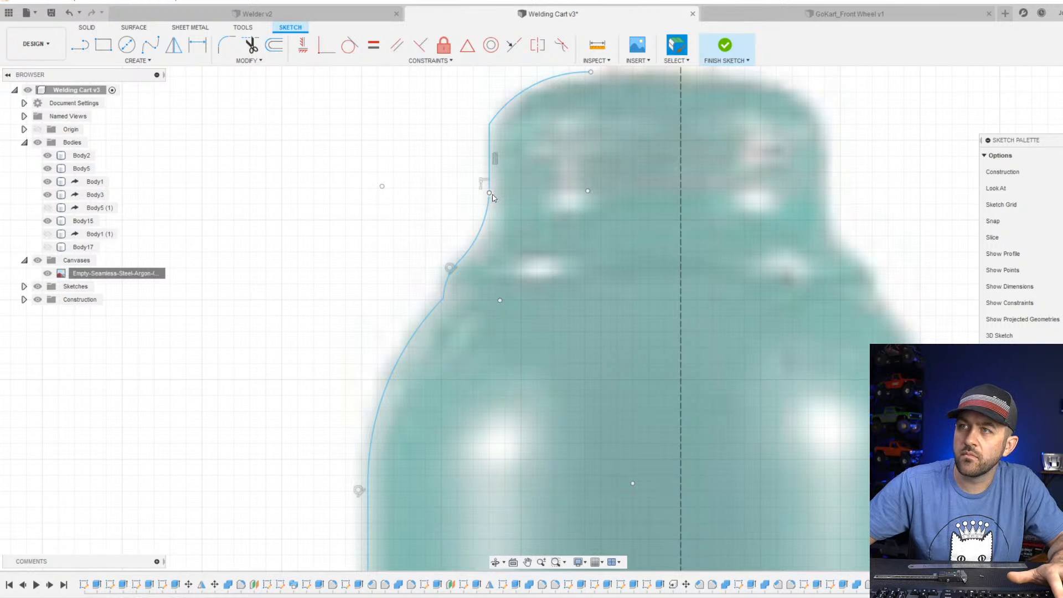
Lower the point where the neck's vertical line meets the arc beneath it.
drag(491, 194, 490, 221)
middle_drag(494, 180, 461, 249)
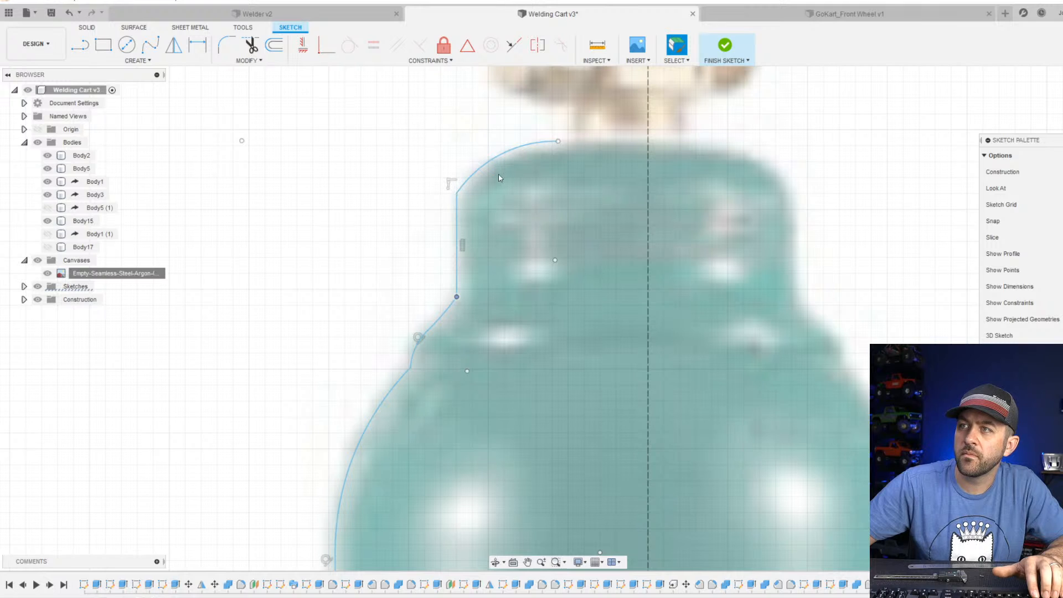
Draw a horizontal line about 2.8 mm long from the upper end of the neck's corner arc to the centreline.
key(l)
click(558, 141)
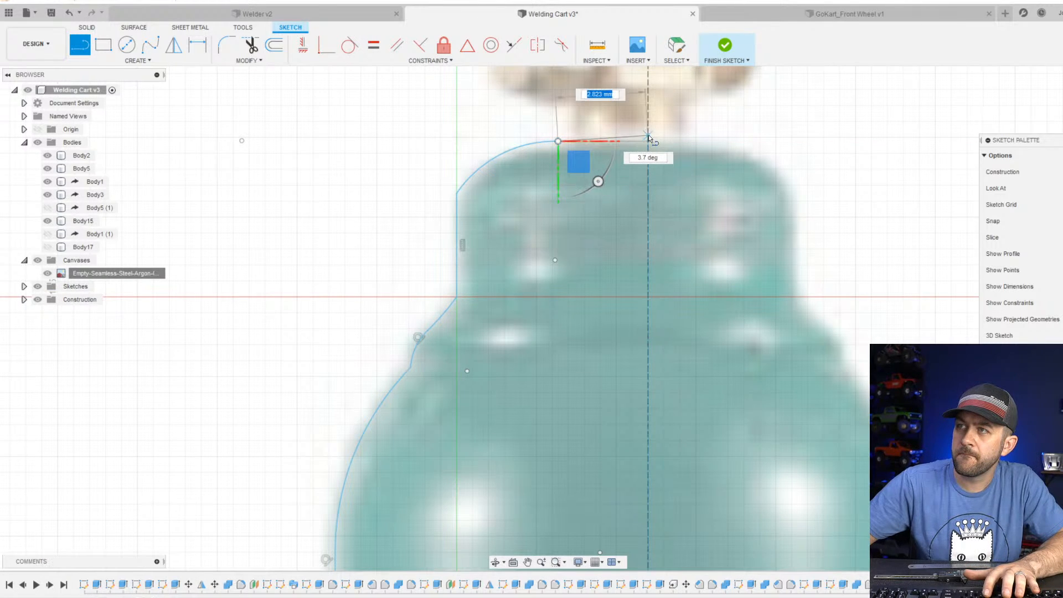
click(647, 143)
scroll(631, 178, down, 3)
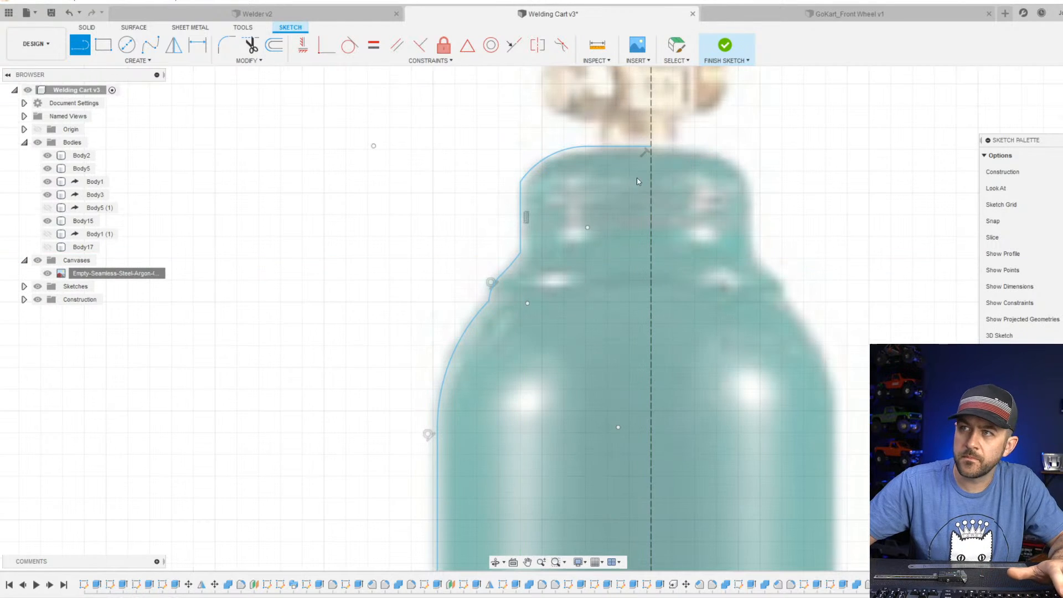
key(Escape)
Dimension the distance between the bottle's long side line and the centreline as 18 mm.
scroll(534, 183, up, 3)
middle_drag(491, 403, 510, 244)
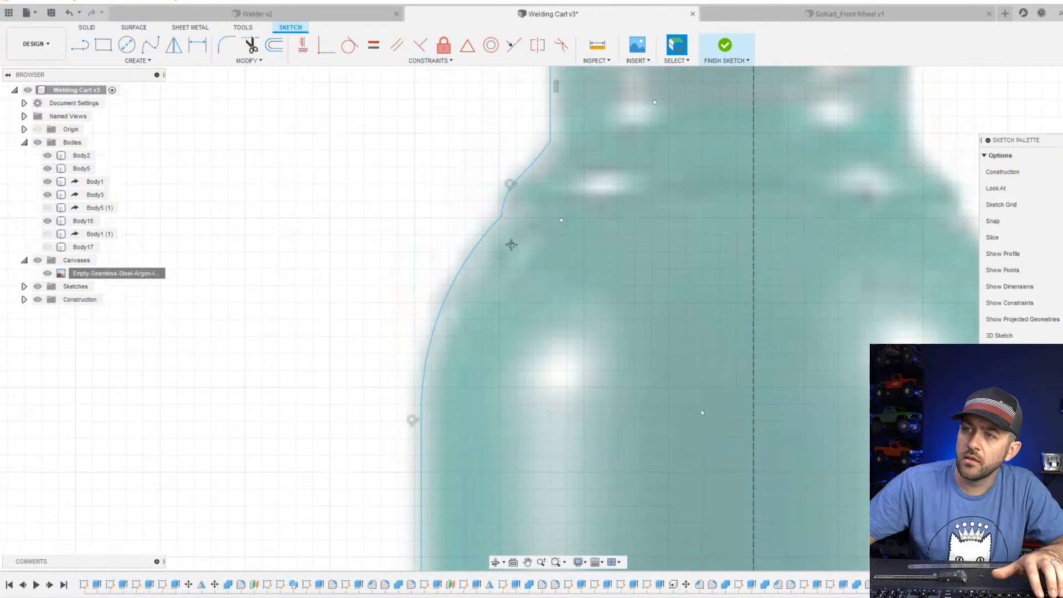
scroll(509, 333, down, 3)
middle_drag(559, 465, 576, 232)
key(d)
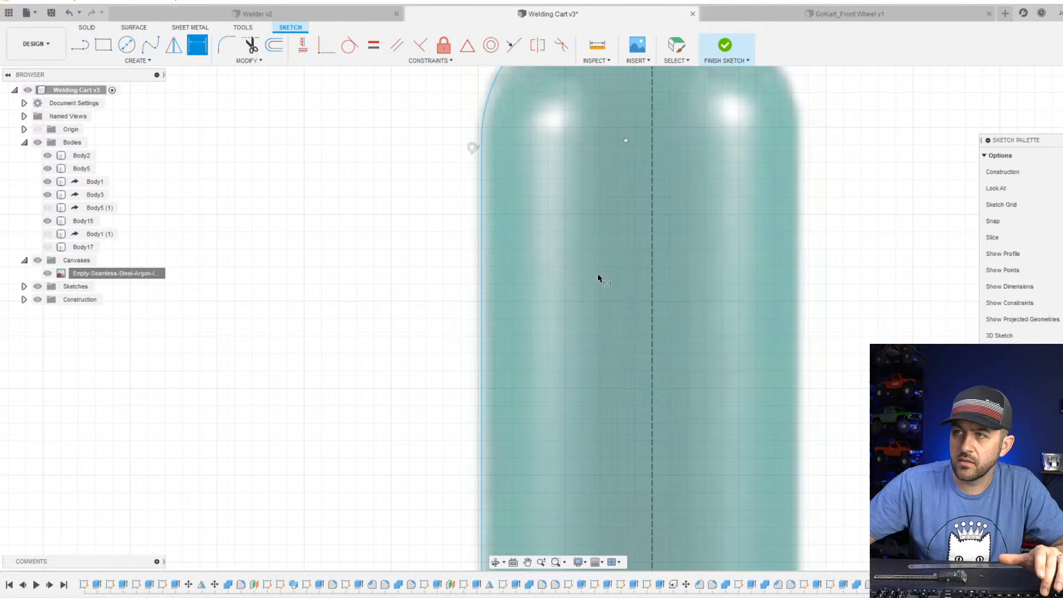
click(482, 278)
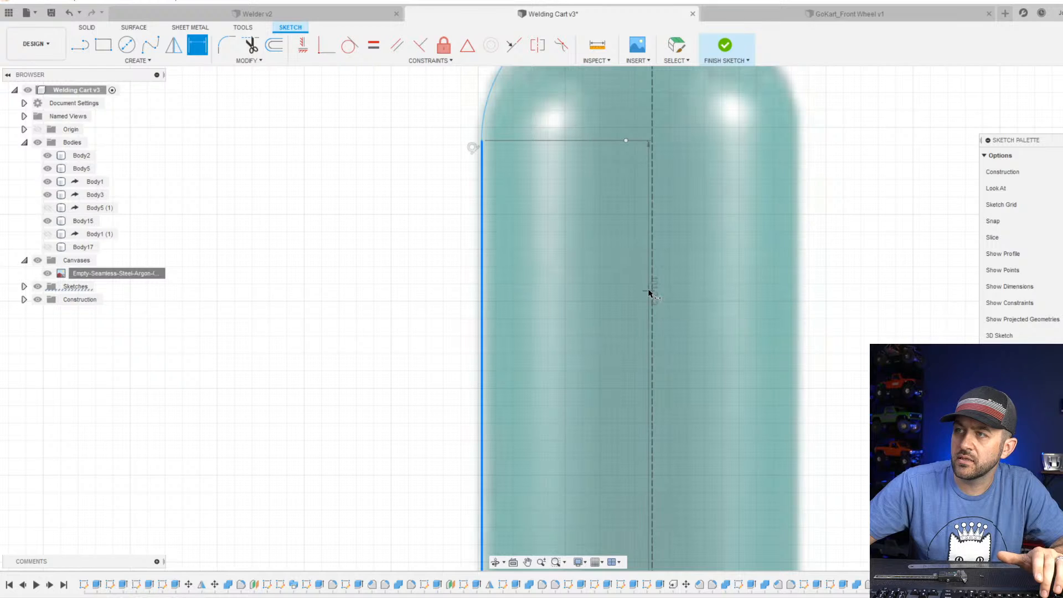
click(650, 292)
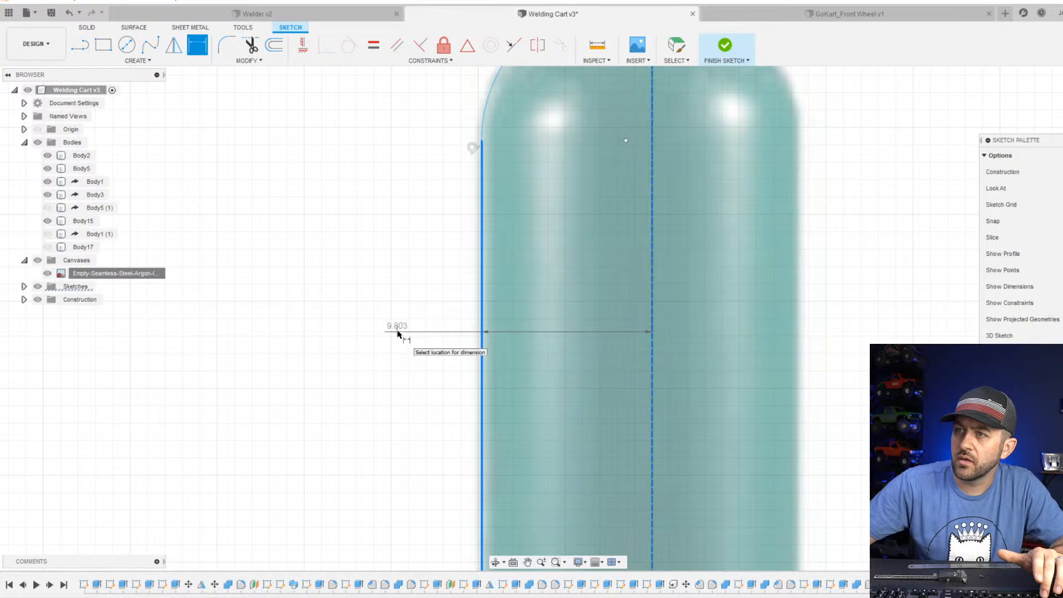
click(399, 331)
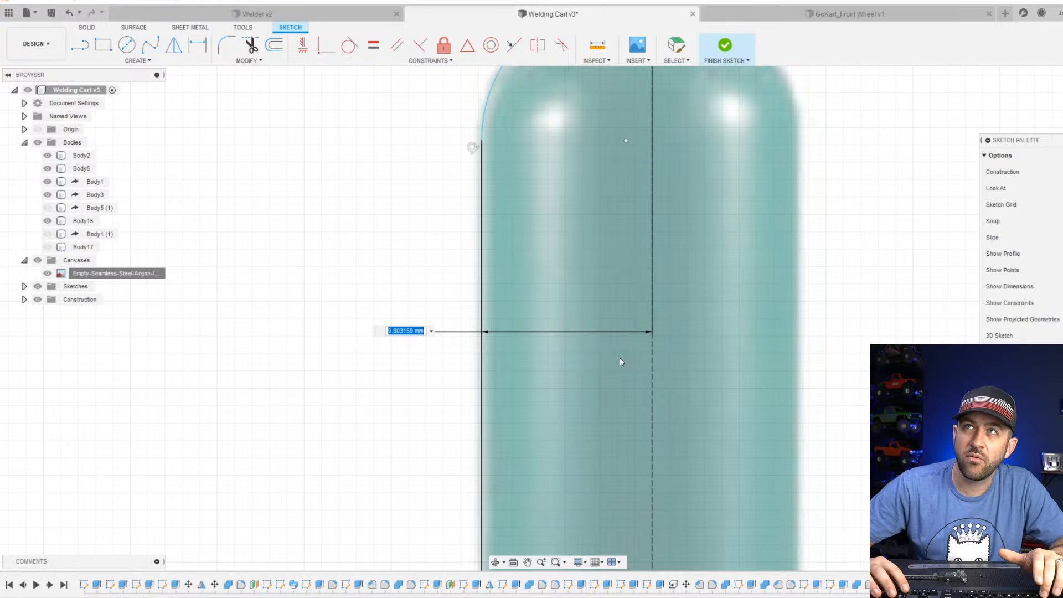
text(18)
key(Return)
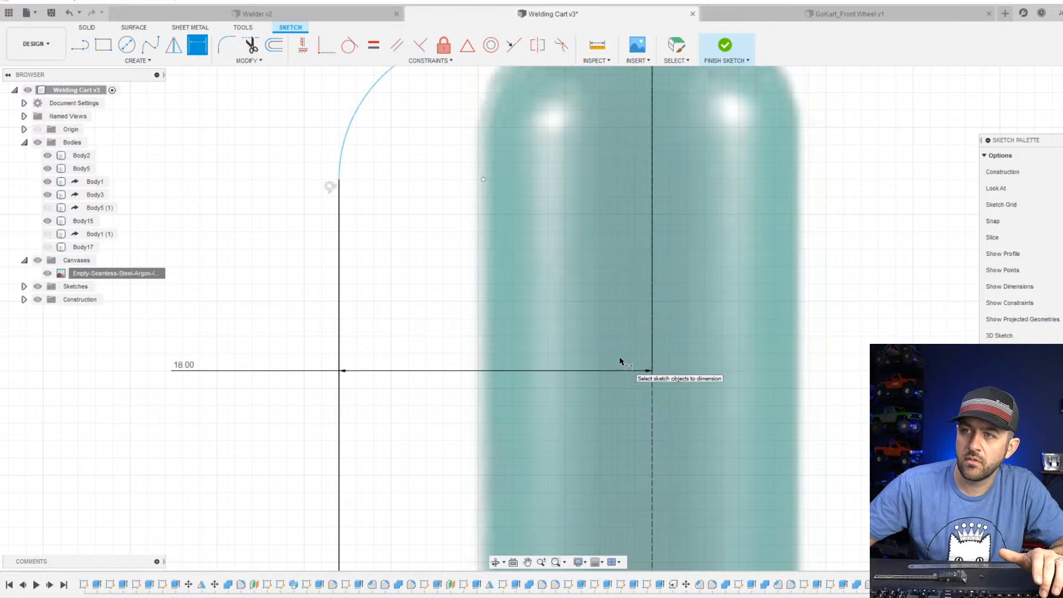
Correct the distance from the bottle's side line to the centreline to 9 mm.
double_click(184, 364)
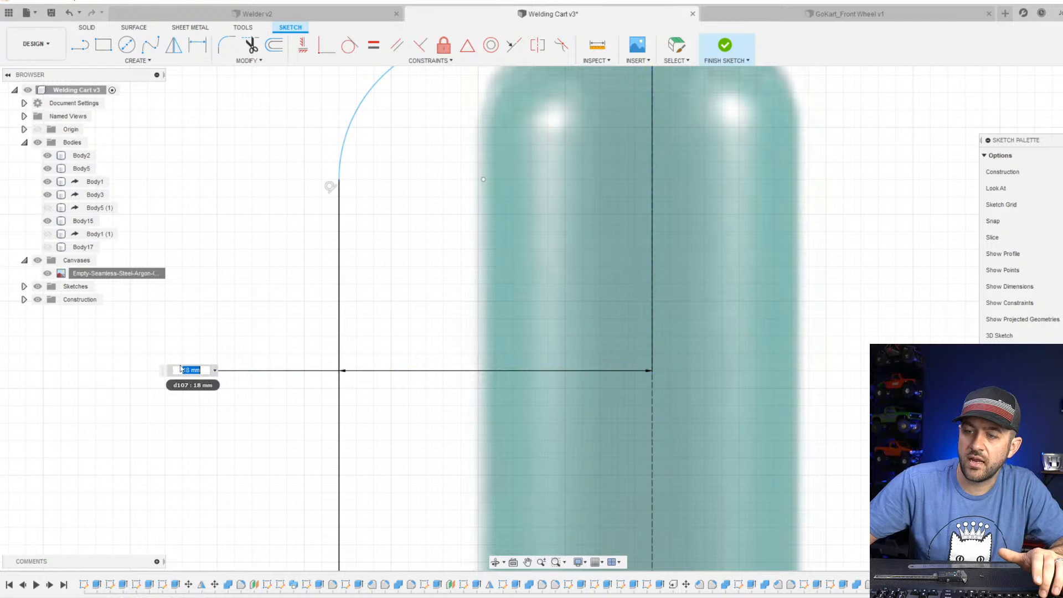
text(9)
key(Return)
Examine how the neck and shoulder profile lines up with the bottle on the canvas.
scroll(249, 346, down, 3)
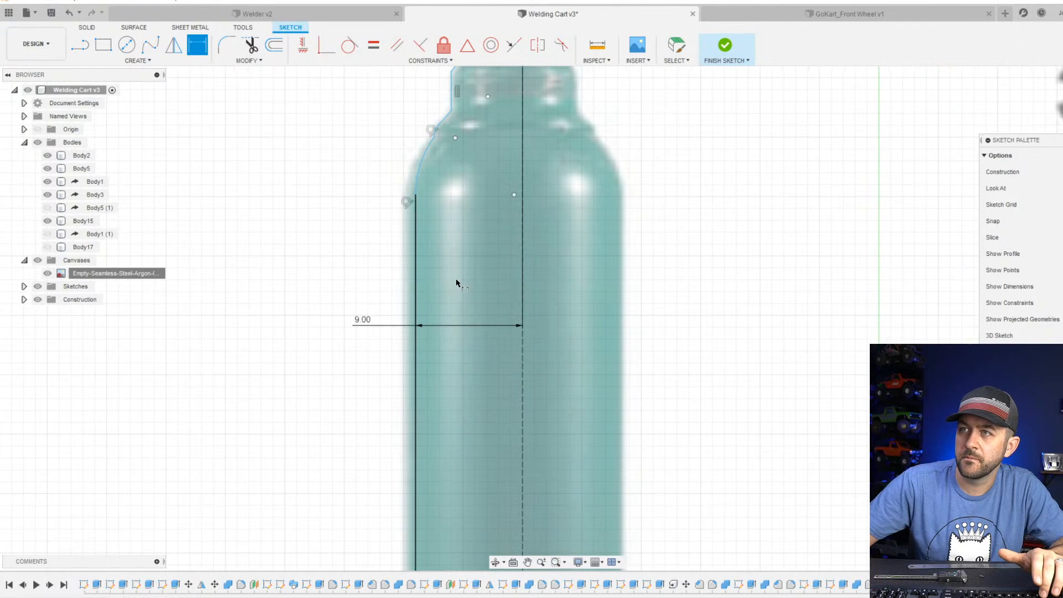
scroll(457, 261, down, 3)
scroll(465, 138, up, 4)
scroll(442, 220, up, 2)
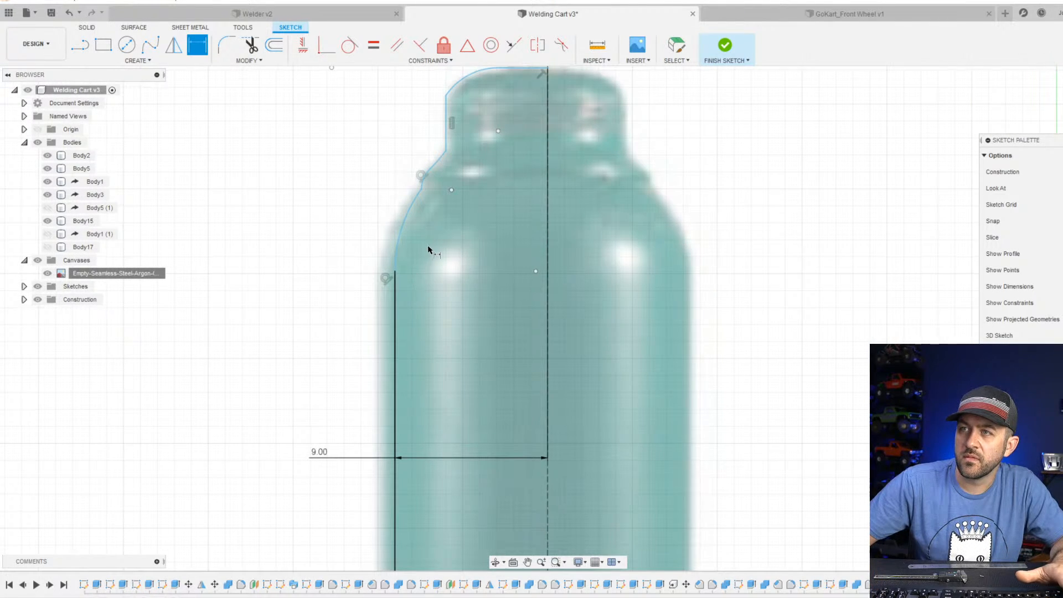
scroll(429, 251, up, 3)
middle_drag(444, 334, 440, 324)
scroll(445, 332, down, 4)
scroll(494, 319, down, 4)
Fillet the lower outer corner of the bottle's half profile with a 4 mm radius.
middle_drag(538, 494, 523, 283)
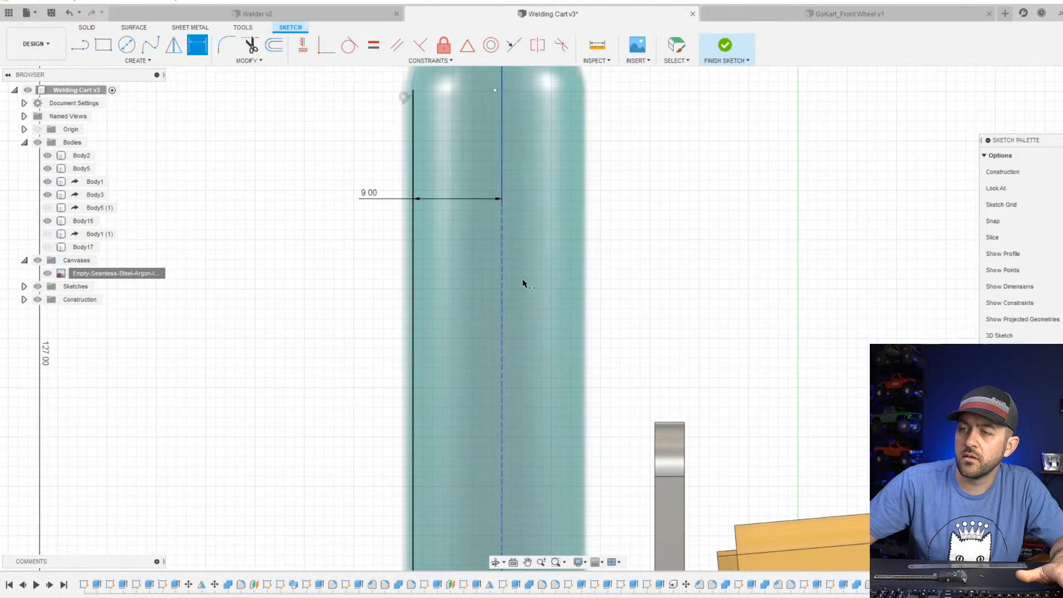
scroll(522, 283, down, 3)
middle_drag(515, 413, 514, 206)
middle_drag(525, 559, 526, 245)
scroll(434, 362, up, 4)
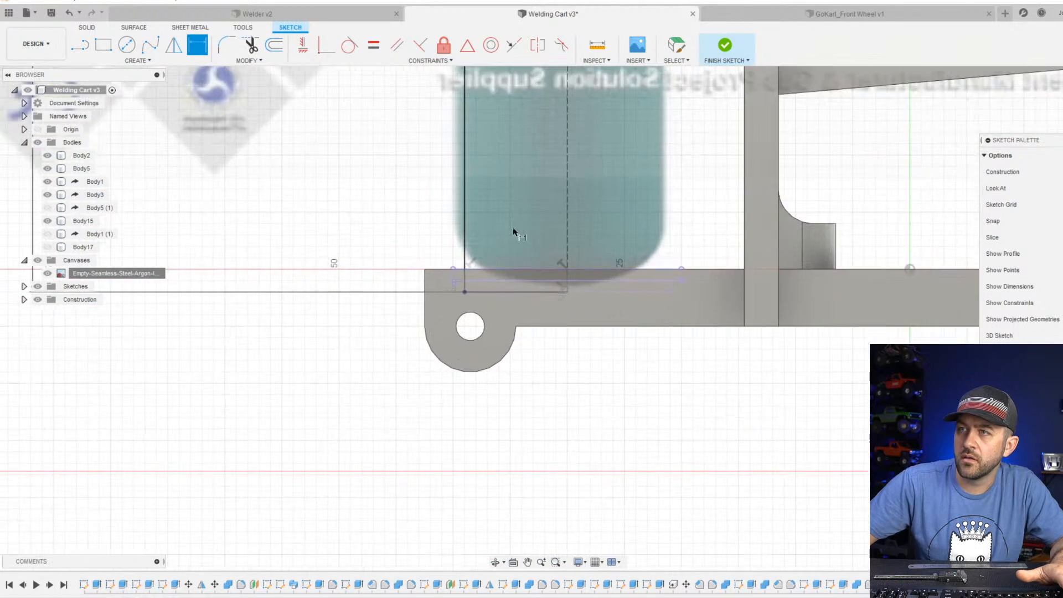
scroll(513, 231, up, 3)
key(Escape)
click(227, 46)
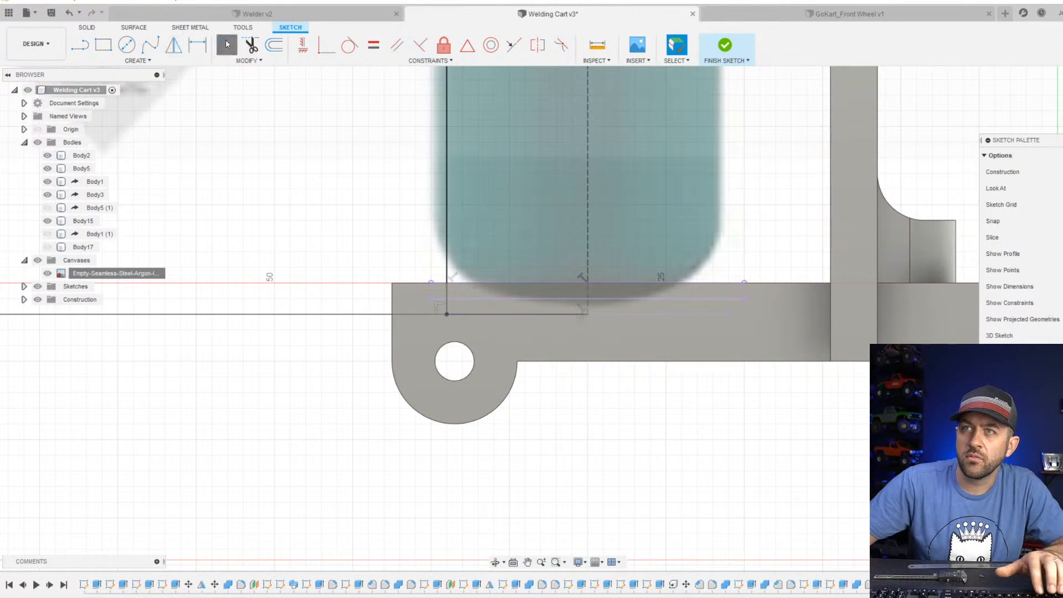
click(447, 259)
scroll(463, 300, up, 3)
mouse_move(446, 327)
mouse_down()
mouse_move(470, 310)
mouse_move(461, 317)
mouse_up()
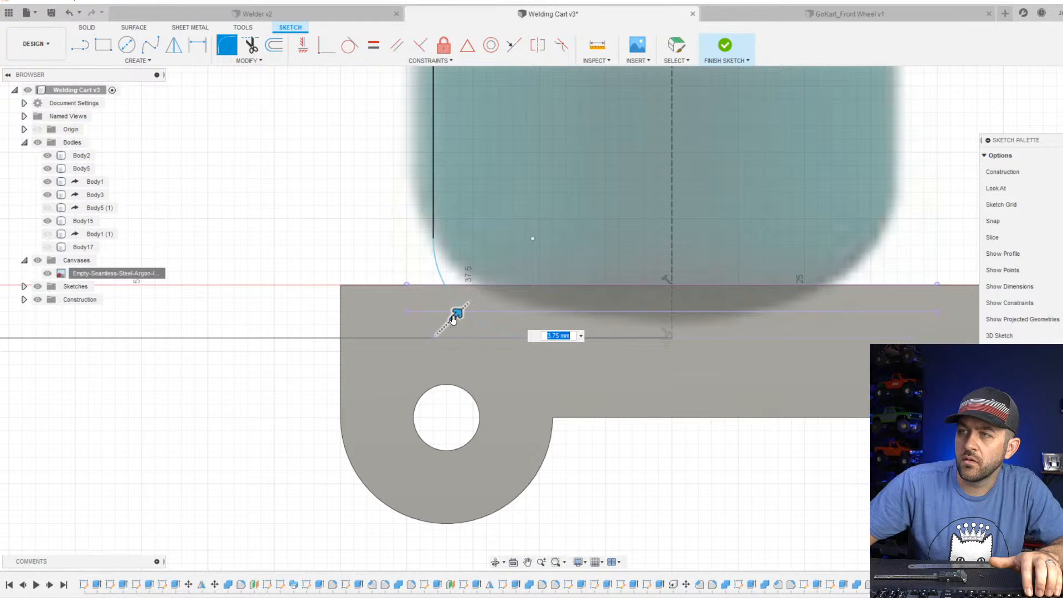
text(4)
key(Return)
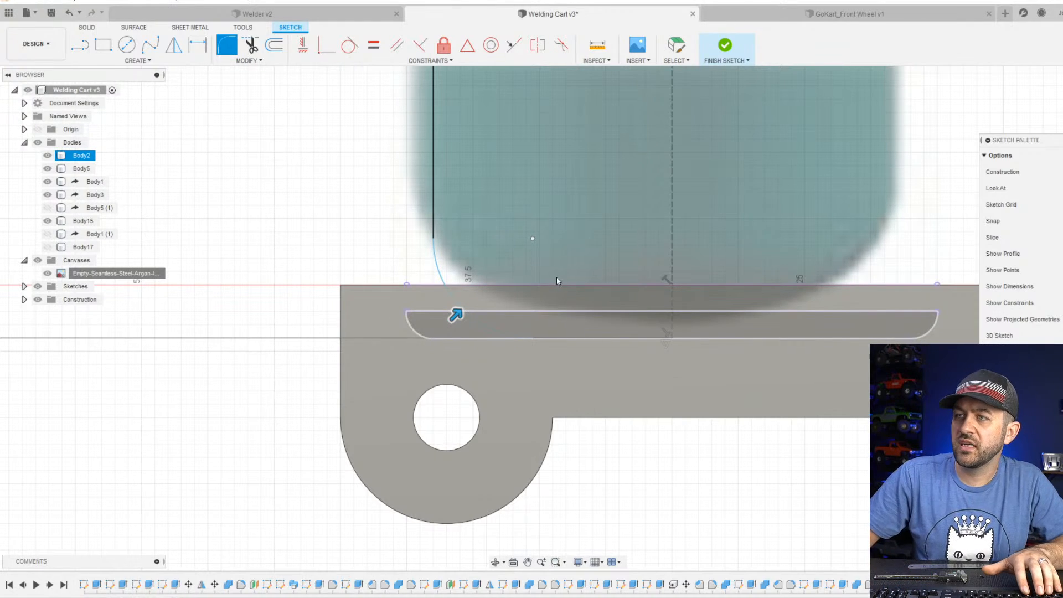
key(Escape)
Convert the bottle's centreline from a construction line to a normal line and finish the sketch.
scroll(597, 494, down, 10)
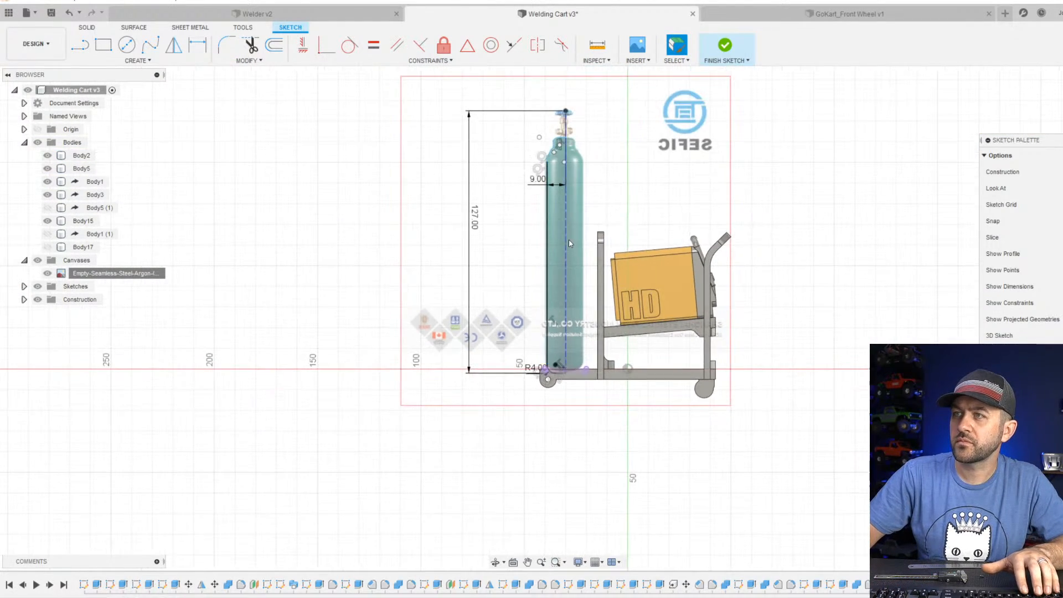
scroll(554, 349, up, 3)
scroll(569, 187, up, 3)
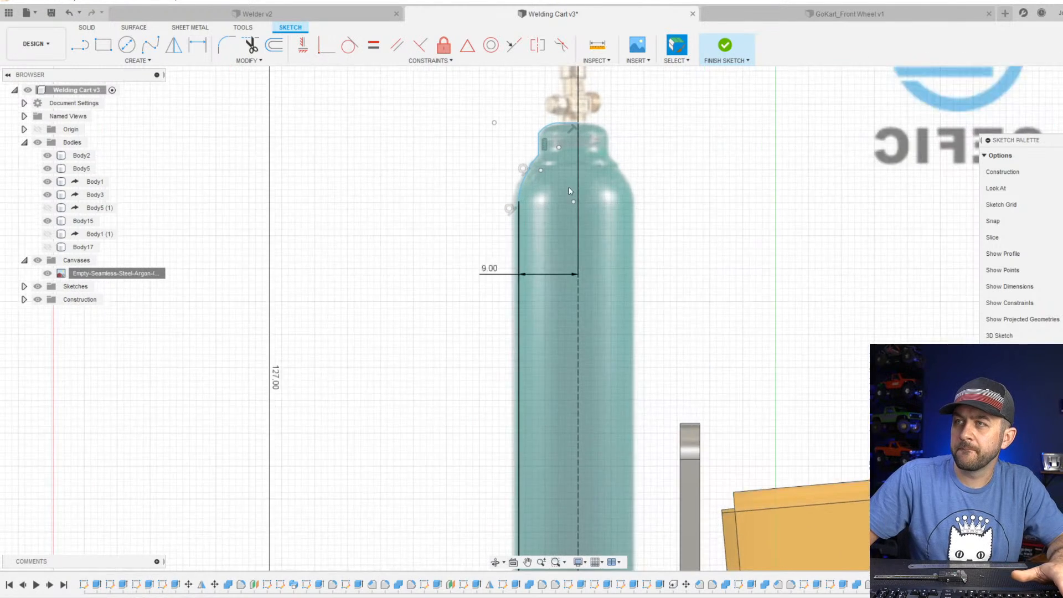
scroll(641, 184, down, 2)
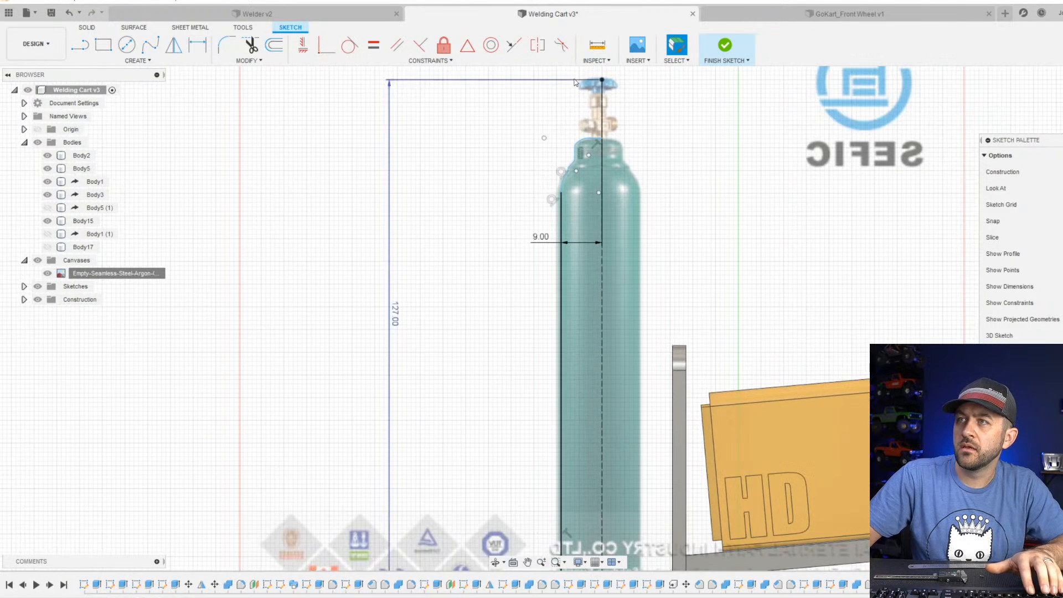
click(602, 105)
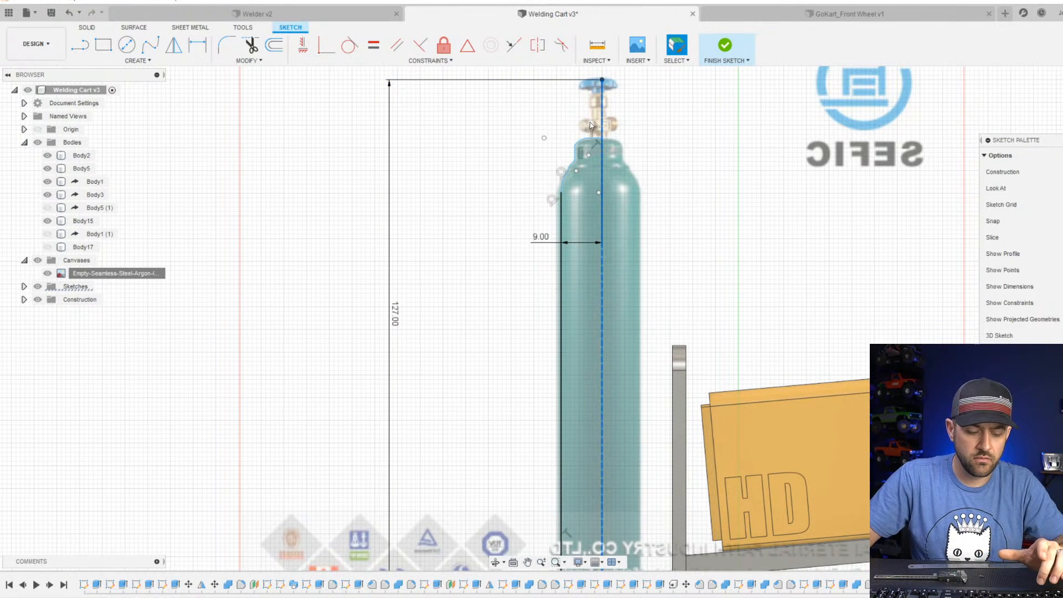
click(710, 218)
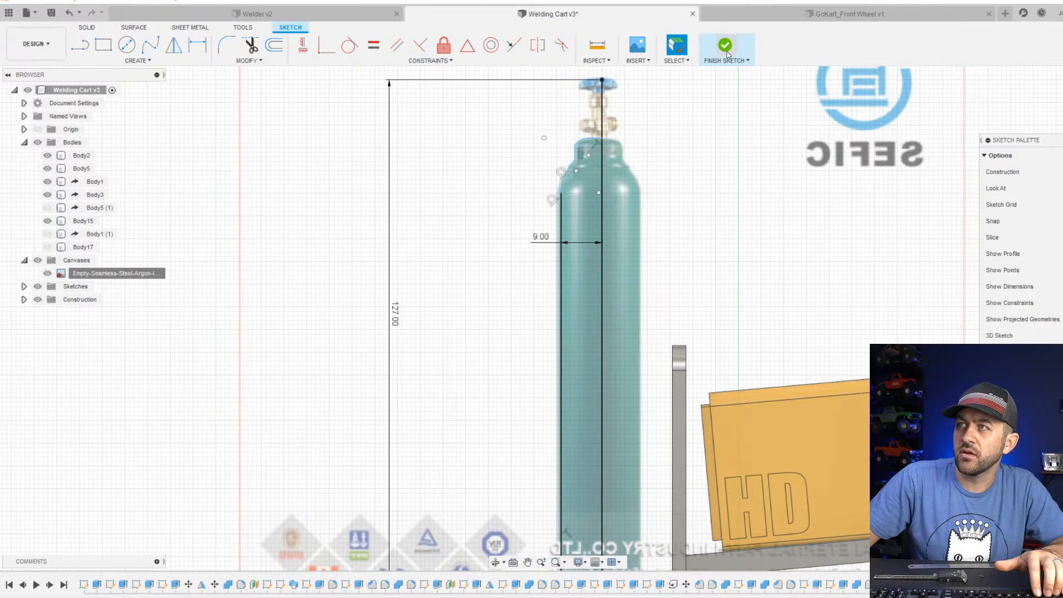
click(725, 50)
Revolve the bottle's half profile 360 degrees about the centreline as a new body, and hide the argon bottle canvas.
click(137, 60)
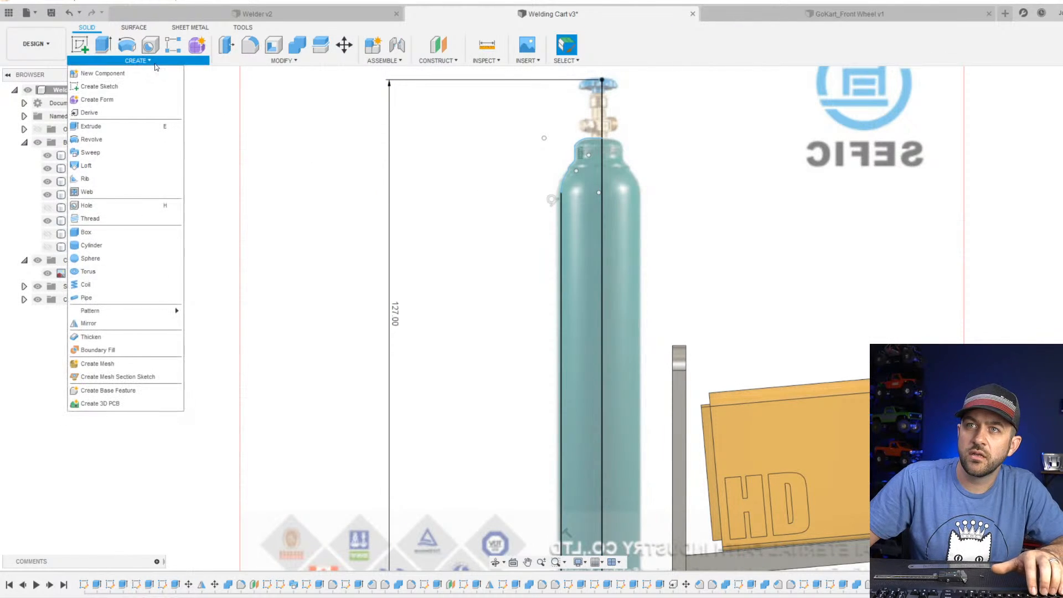
click(91, 140)
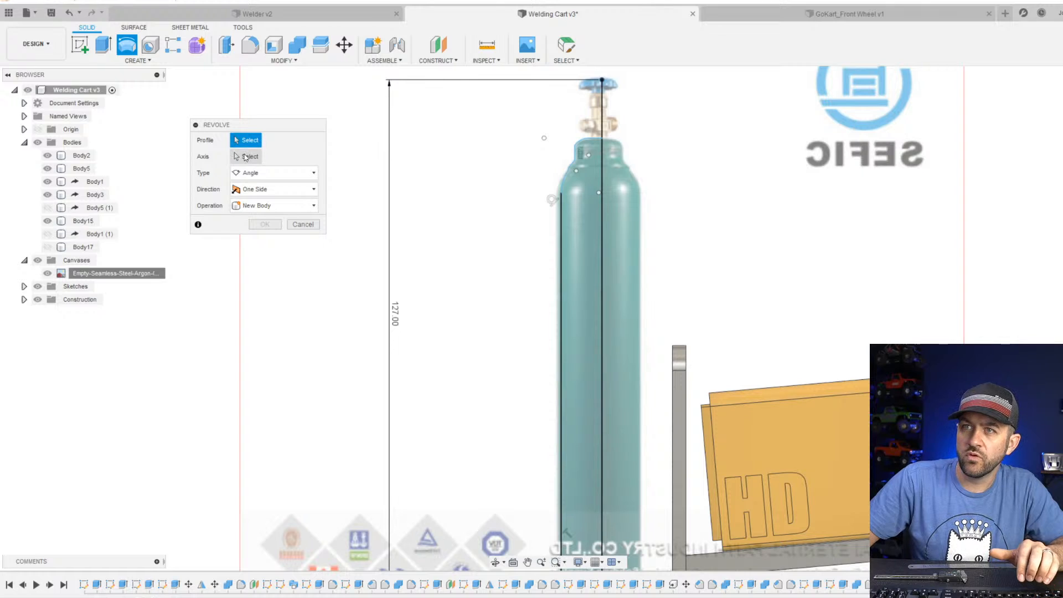
click(576, 174)
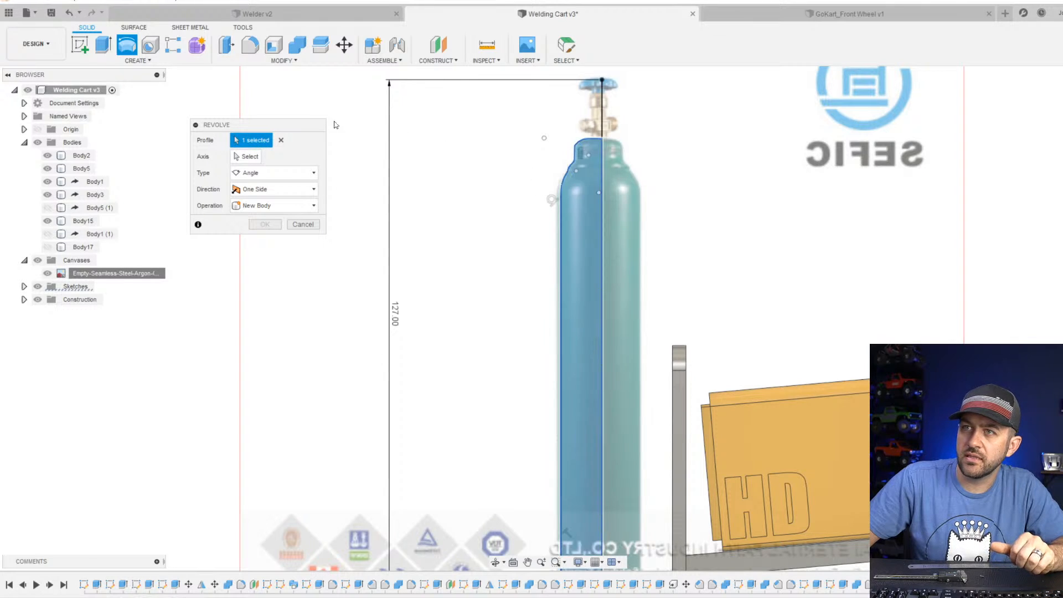
click(247, 157)
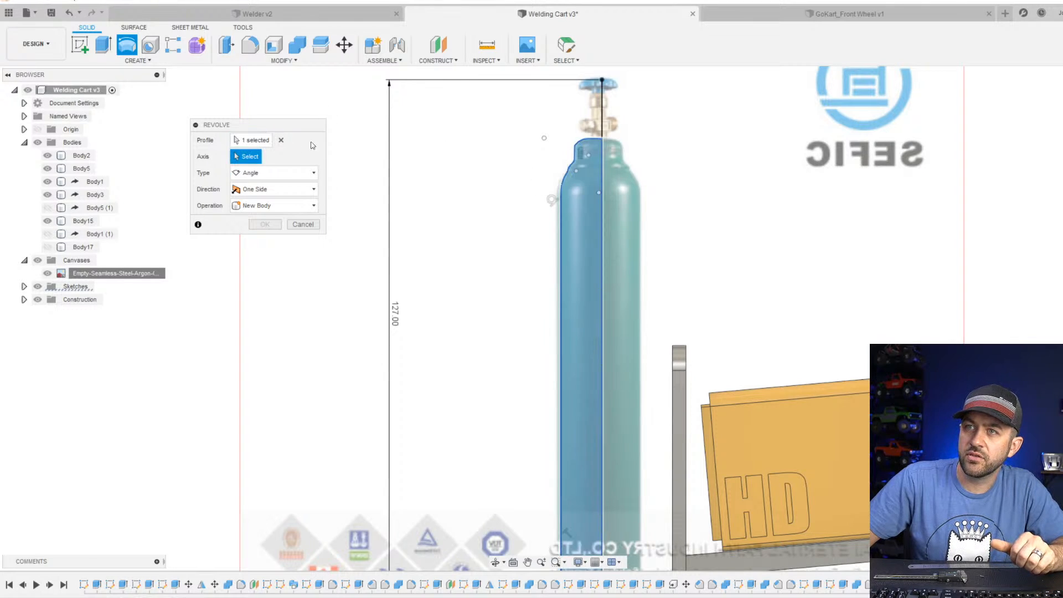
click(602, 119)
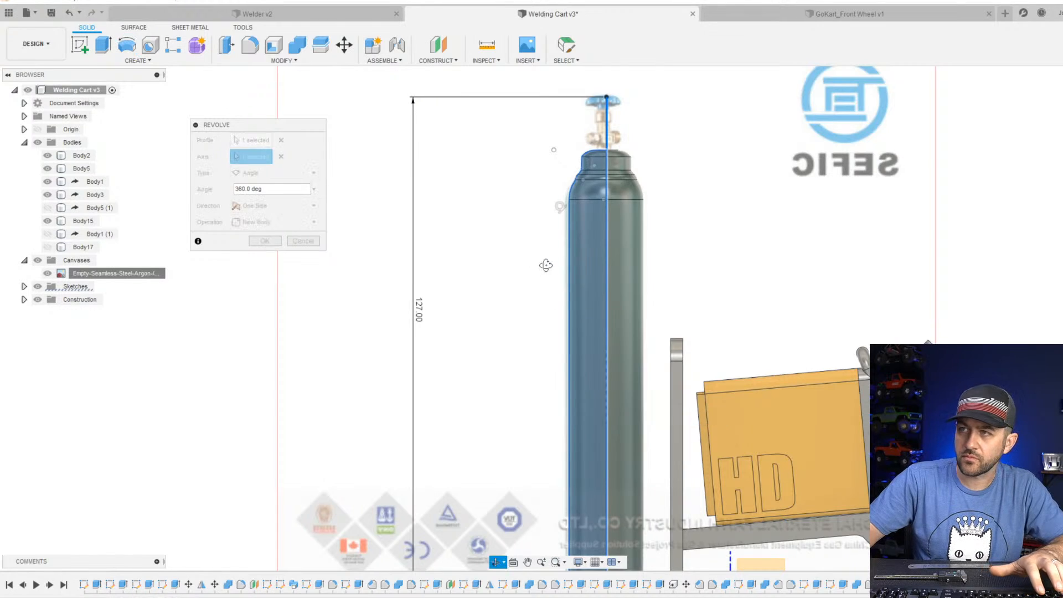
shift+middle_drag(545, 266, 583, 283)
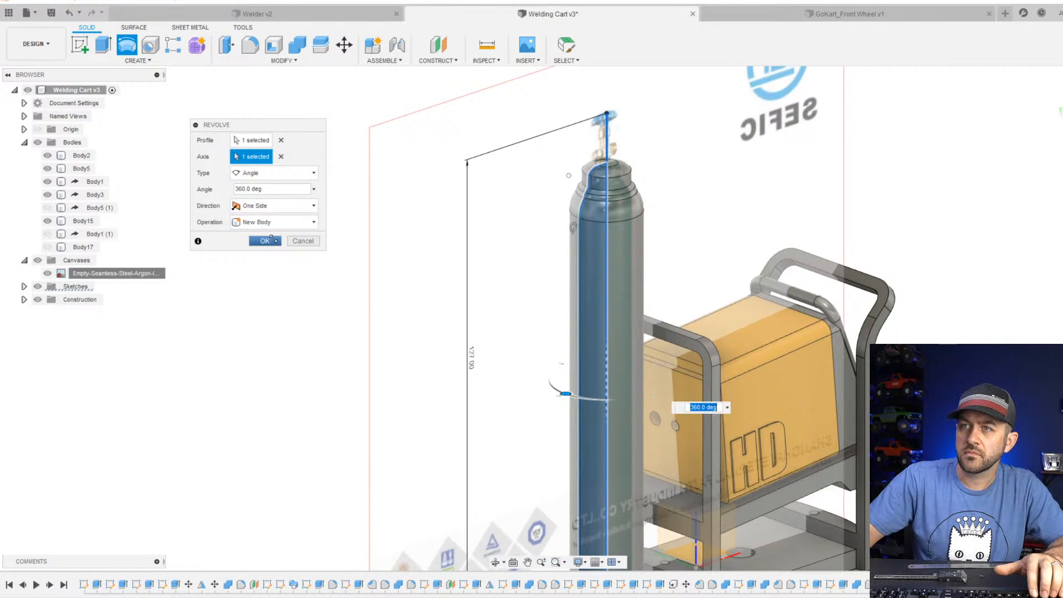
click(286, 223)
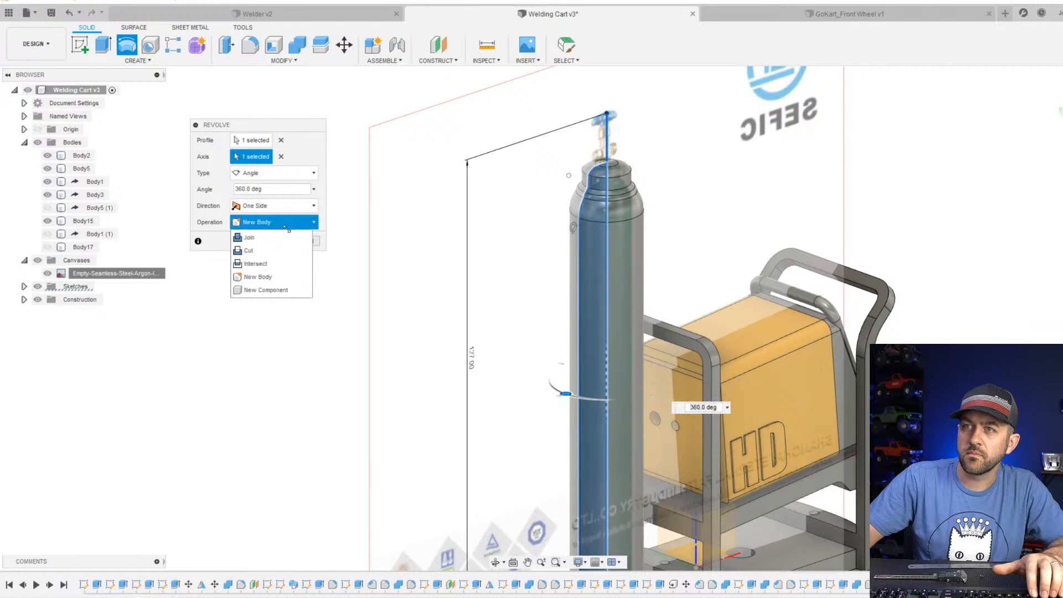
click(286, 224)
click(264, 241)
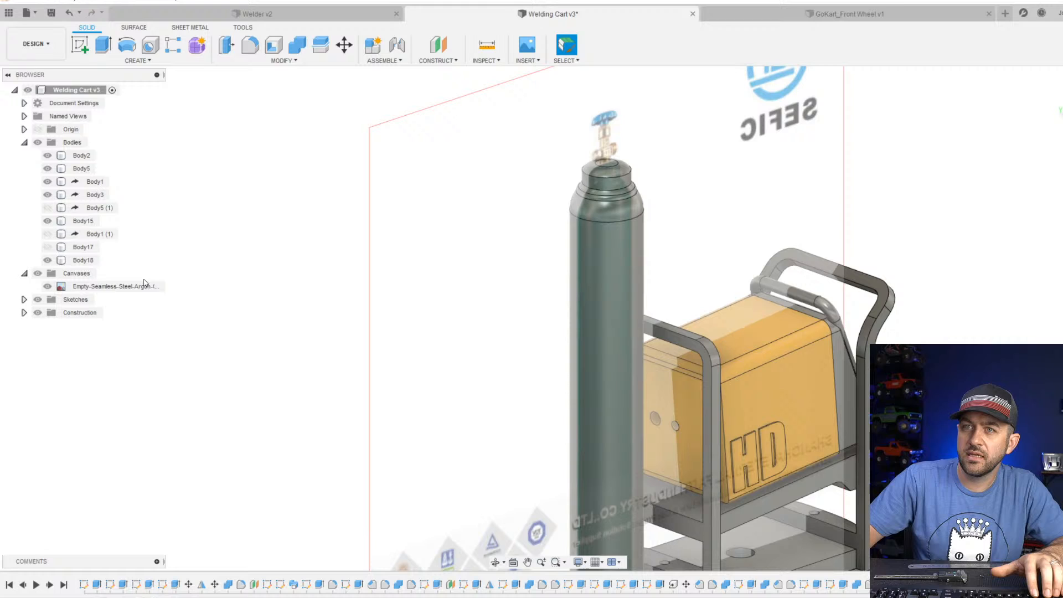
click(48, 286)
Fillet the sharp circular edge between the bottle's neck wall and its domed top with a 2.25 mm radius.
scroll(502, 310, down, 3)
middle_drag(557, 375, 535, 305)
scroll(537, 321, up, 4)
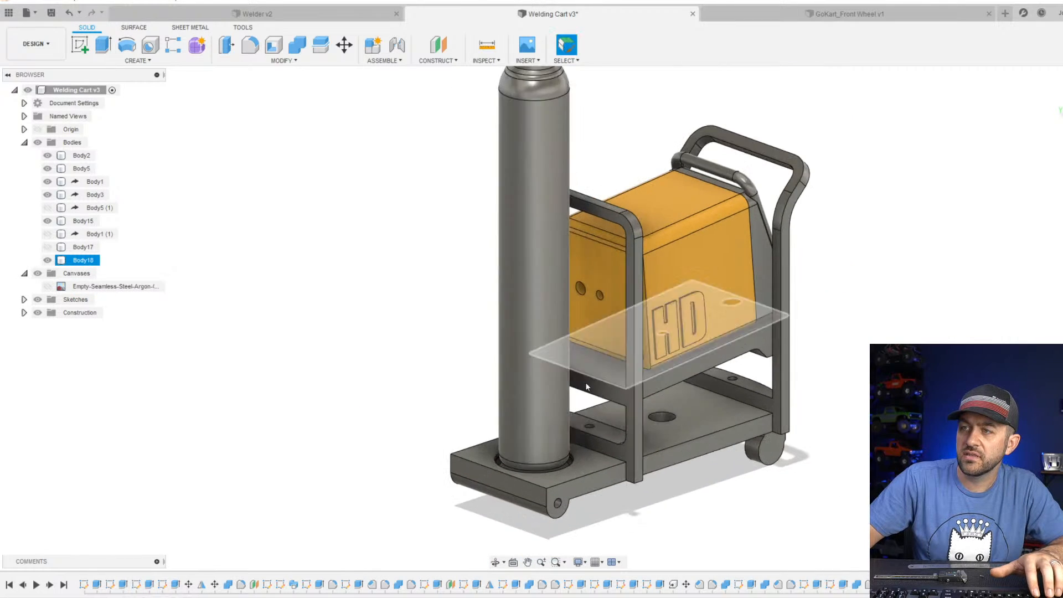
shift+middle_drag(595, 384, 498, 396)
middle_drag(514, 301, 510, 401)
scroll(515, 220, up, 4)
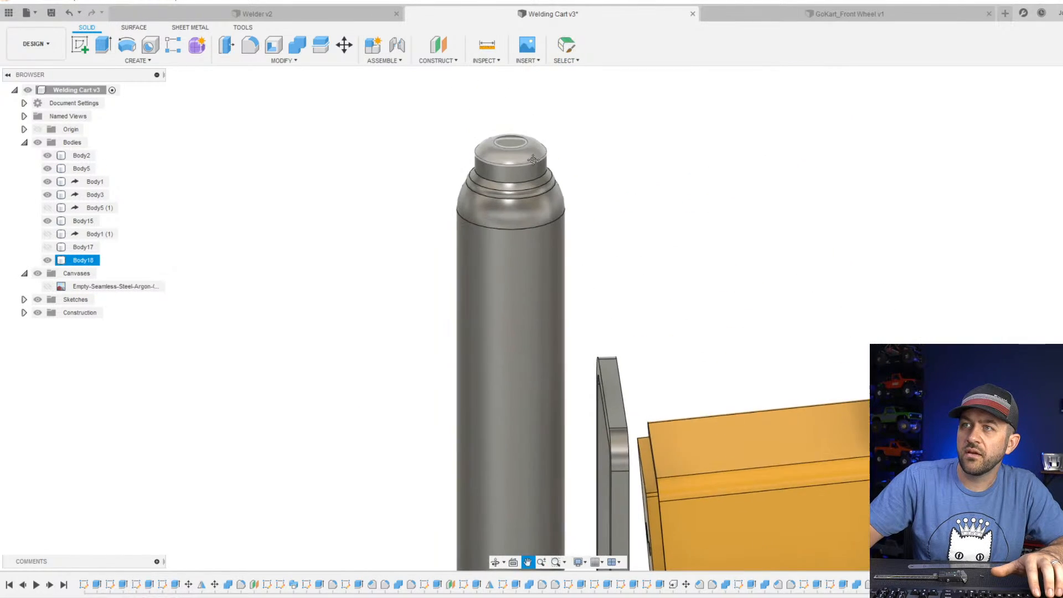
key(f)
scroll(464, 184, up, 3)
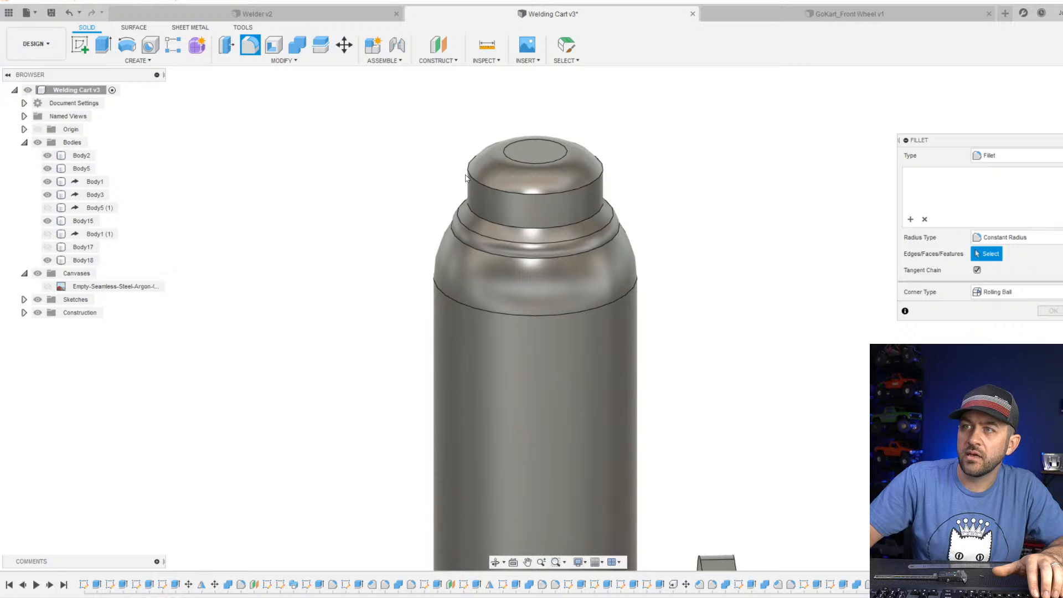
click(466, 176)
scroll(466, 178, up, 3)
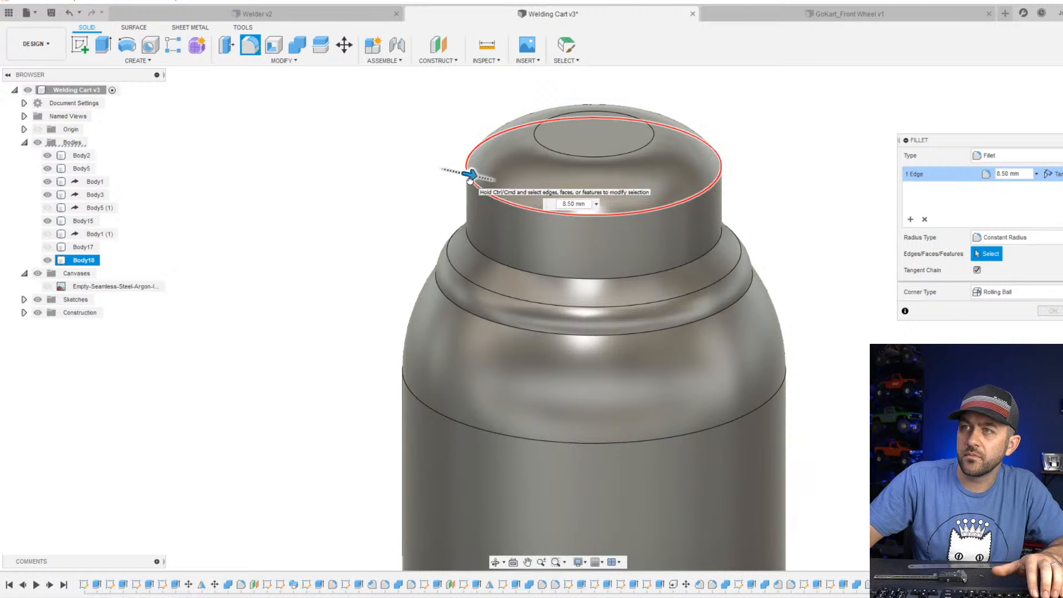
drag(469, 176, 463, 174)
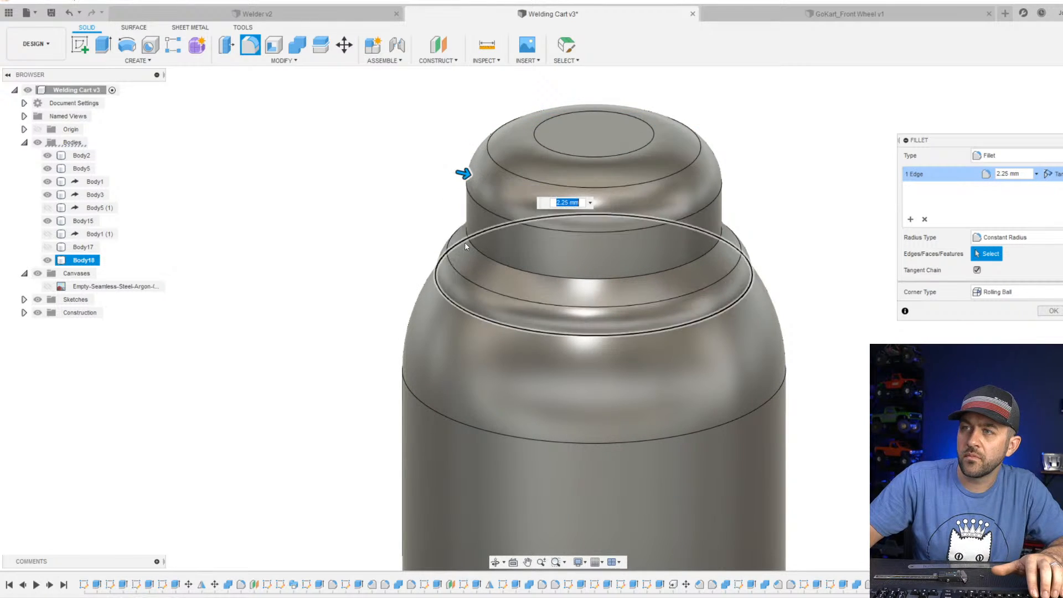
scroll(465, 246, up, 3)
key(Return)
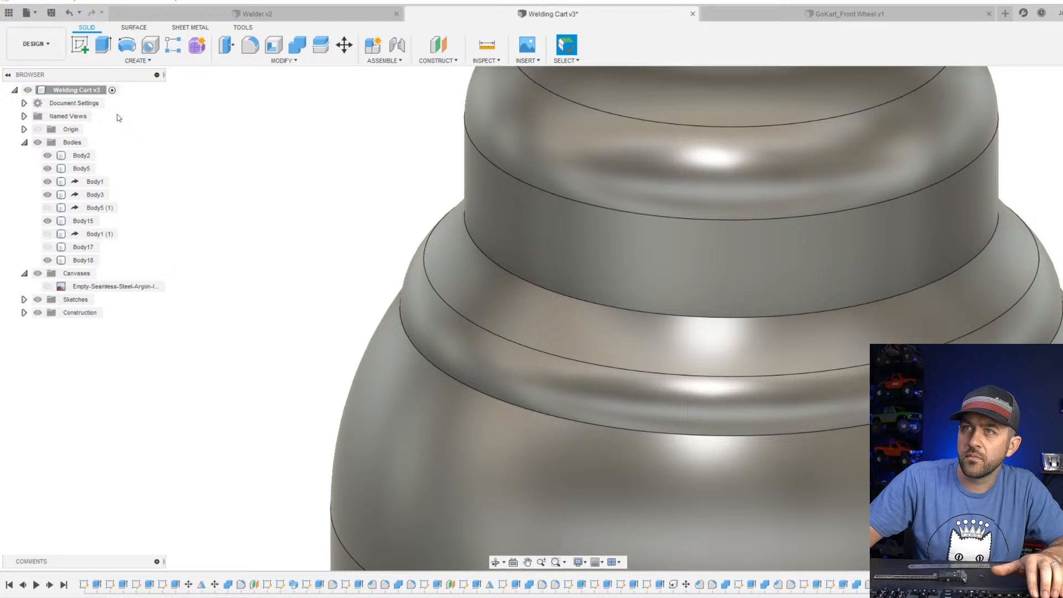
Fillet the circular edge where the bottle's neck wall meets the sloped shoulder with a 1.6 mm radius.
click(252, 47)
scroll(472, 252, up, 3)
click(468, 247)
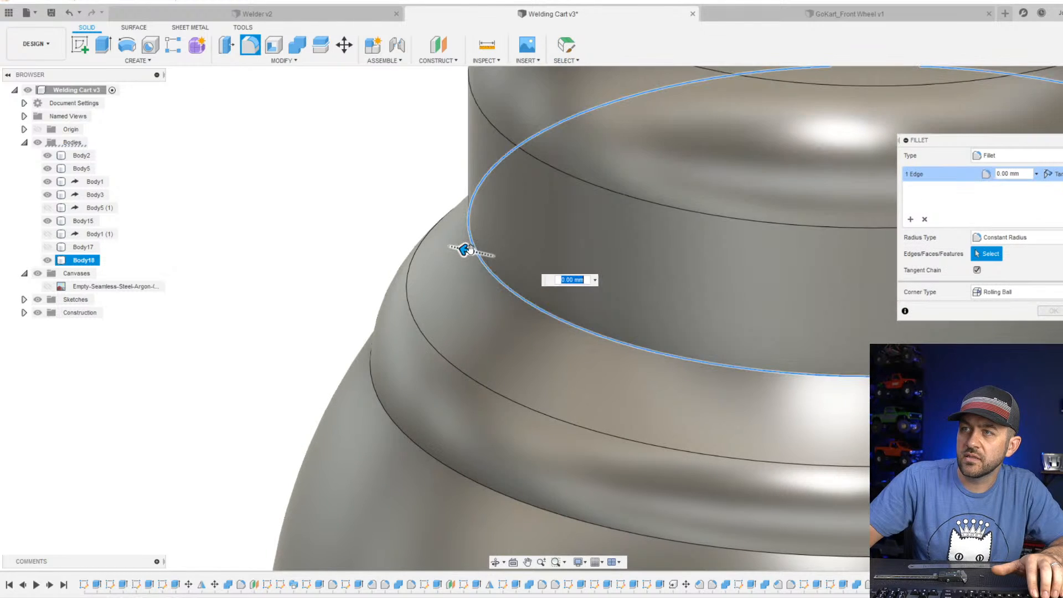
drag(465, 251, 460, 249)
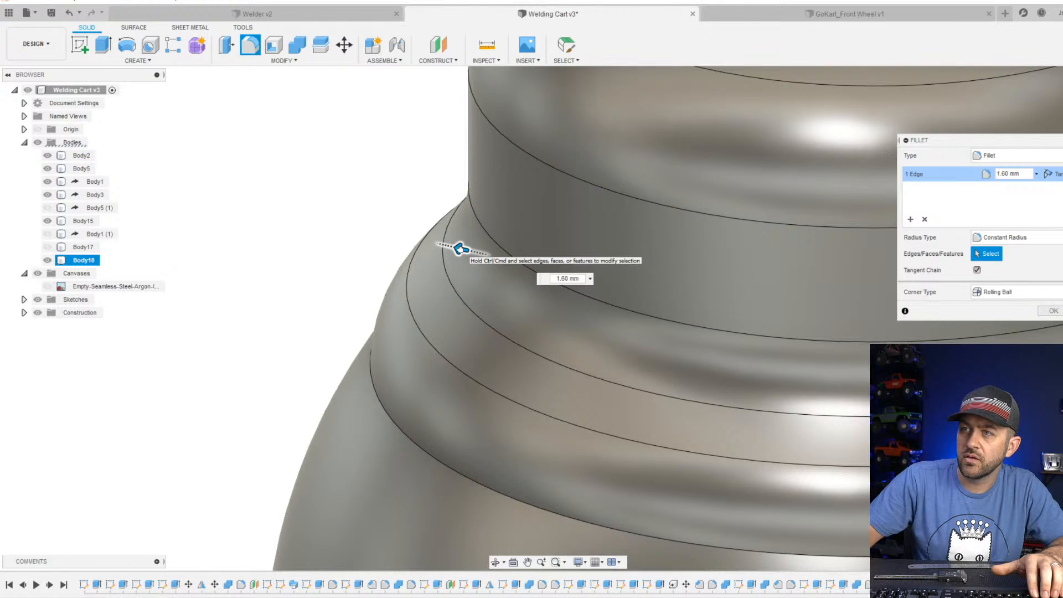
click(462, 244)
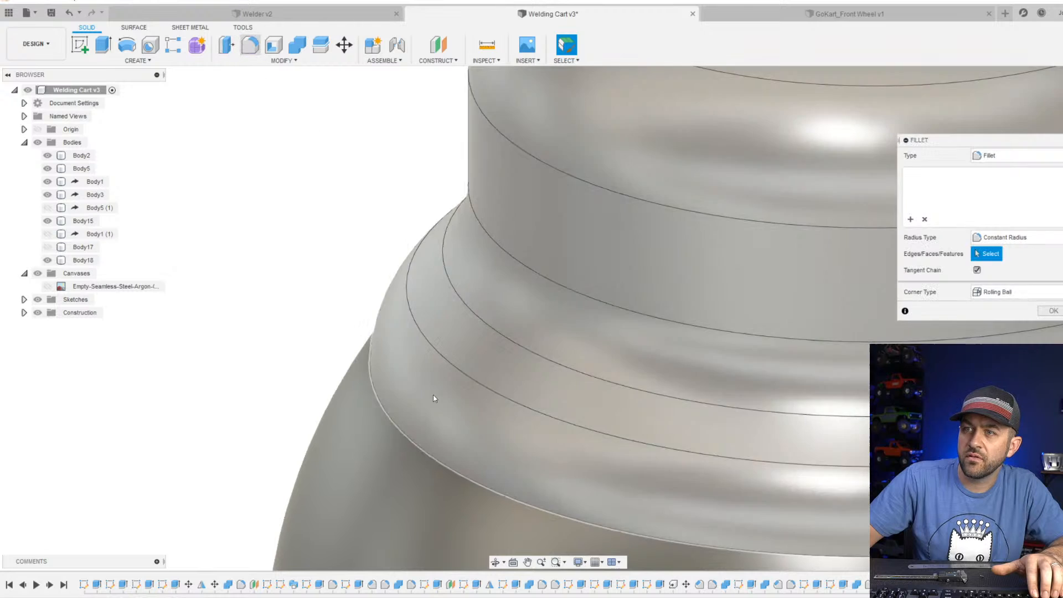
Fillet the lower circular edge of the shoulder ring where it meets the bottle's domed top.
click(384, 415)
drag(384, 414, 362, 407)
key(Return)
scroll(398, 406, down, 6)
middle_drag(619, 394, 615, 378)
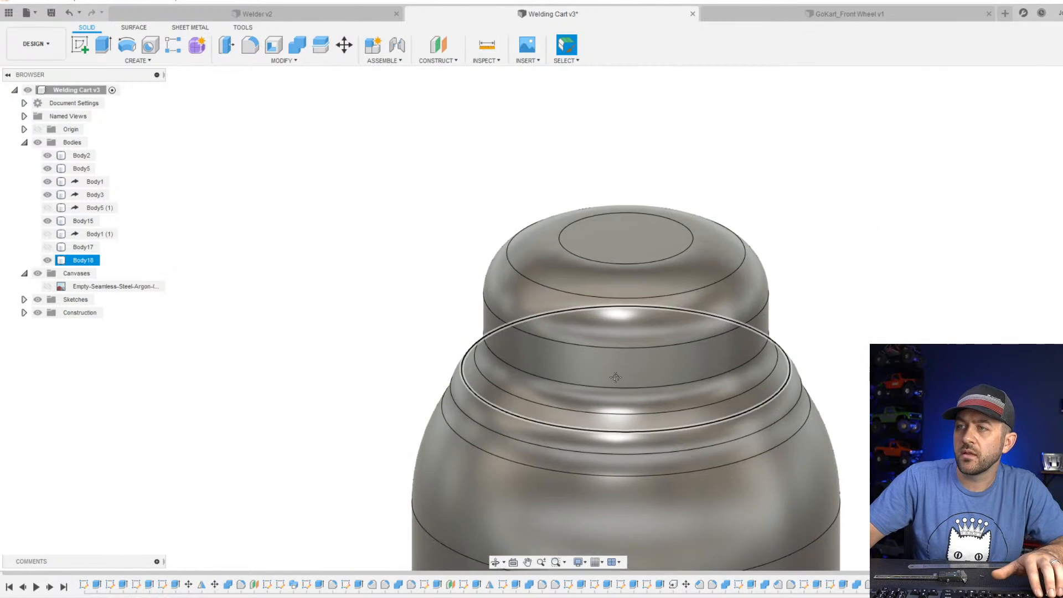
Examine the rounded argon bottle standing on the cart next to the welder and the side frames.
scroll(615, 377, down, 8)
click(475, 354)
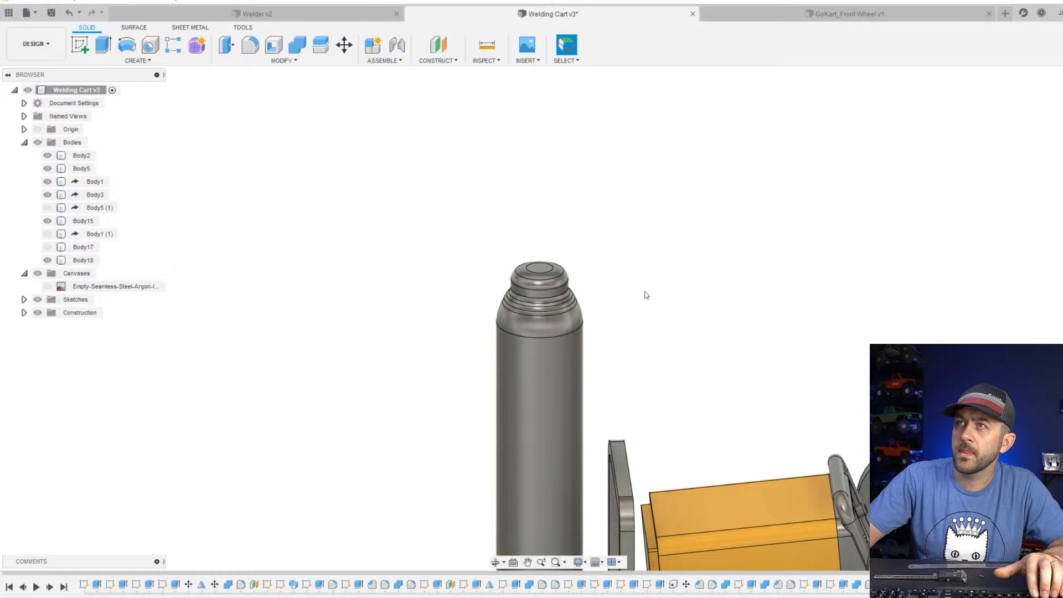
middle_drag(645, 310, 640, 228)
scroll(625, 302, down, 3)
middle_drag(621, 421, 608, 249)
scroll(566, 288, up, 3)
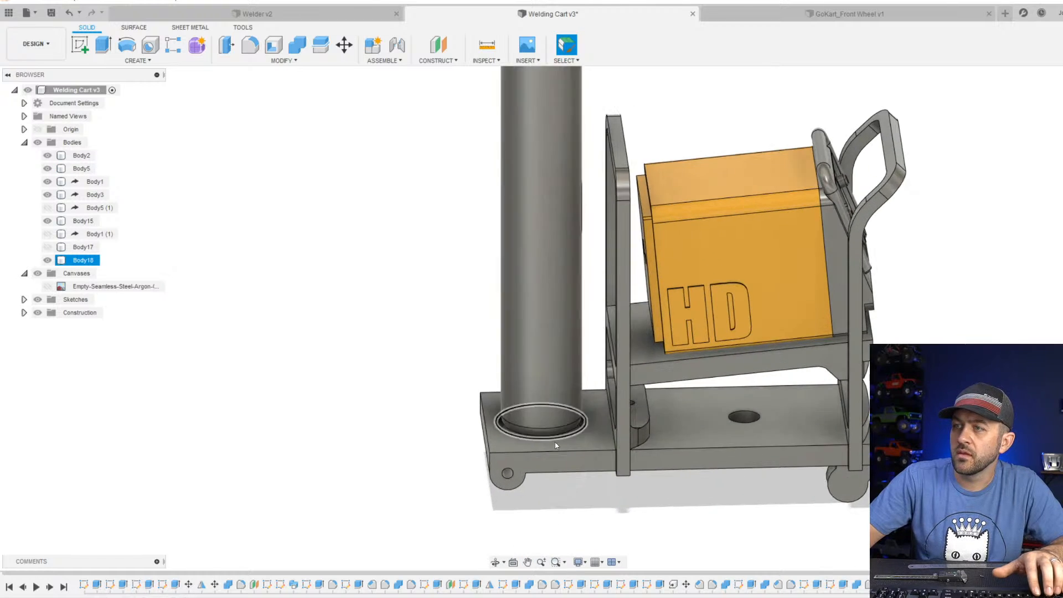
scroll(554, 443, down, 3)
mouse_move(543, 410)
shift+middle_down()
mouse_move(596, 391)
mouse_move(564, 406)
shift+middle_up()
key(Escape)
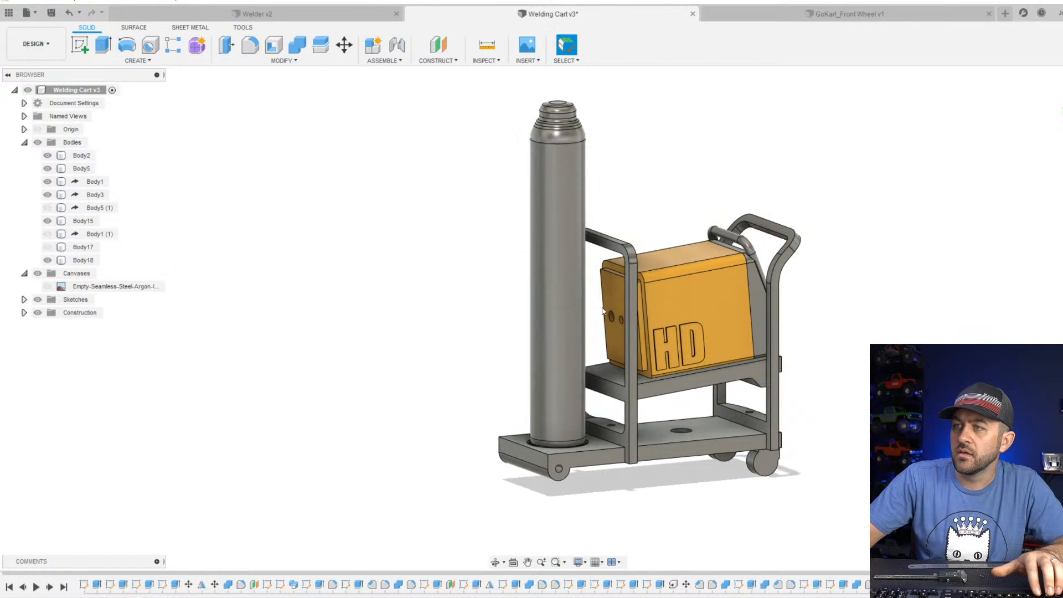
scroll(614, 316, up, 2)
click(617, 223)
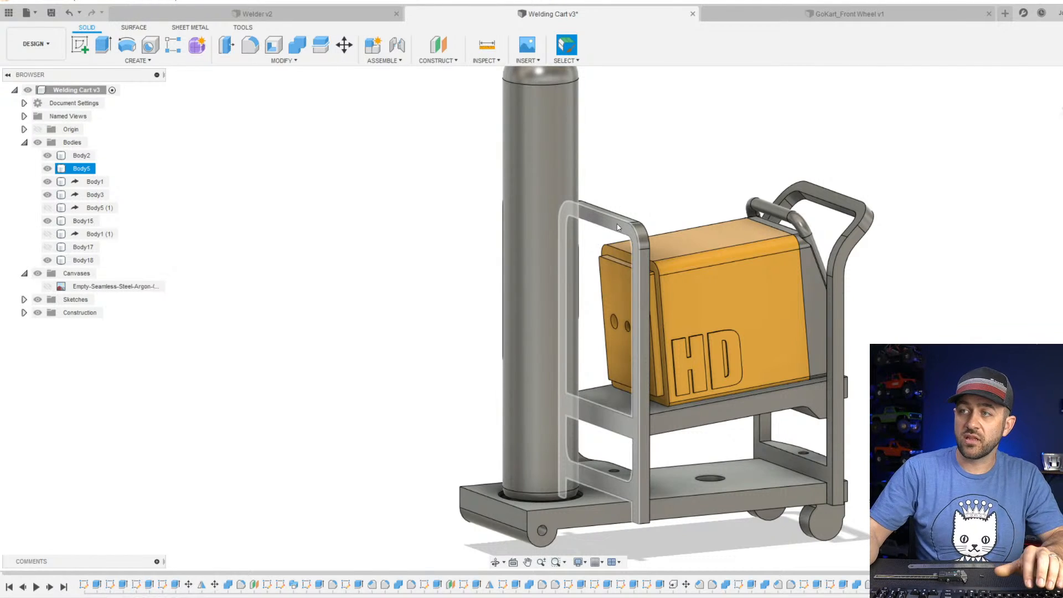
click(443, 333)
Examine the underside of the cart's base below the bottle and how the bottle sits on it.
click(518, 537)
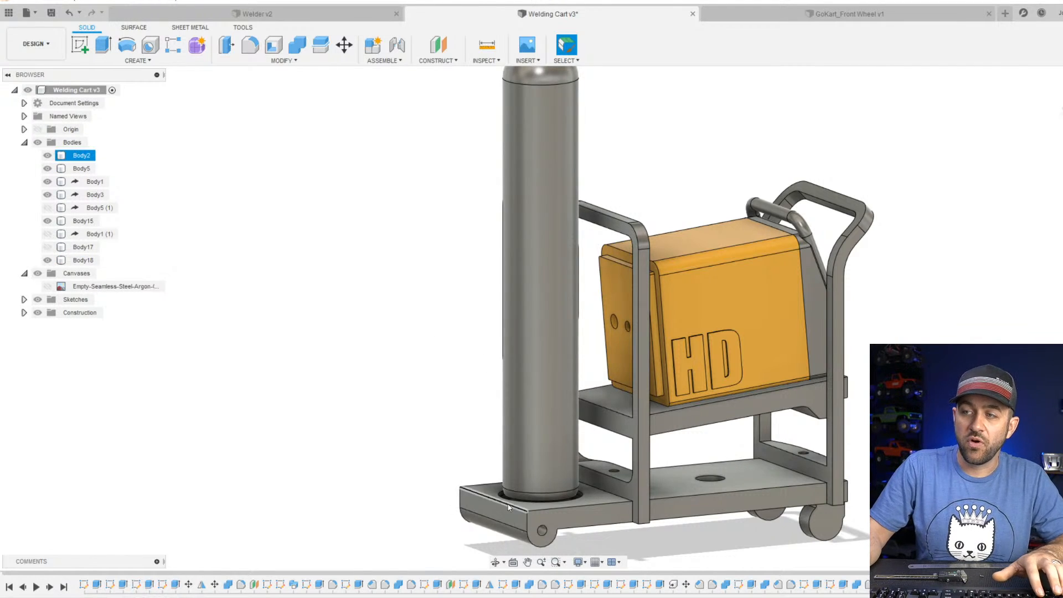
shift+middle_drag(518, 536, 479, 440)
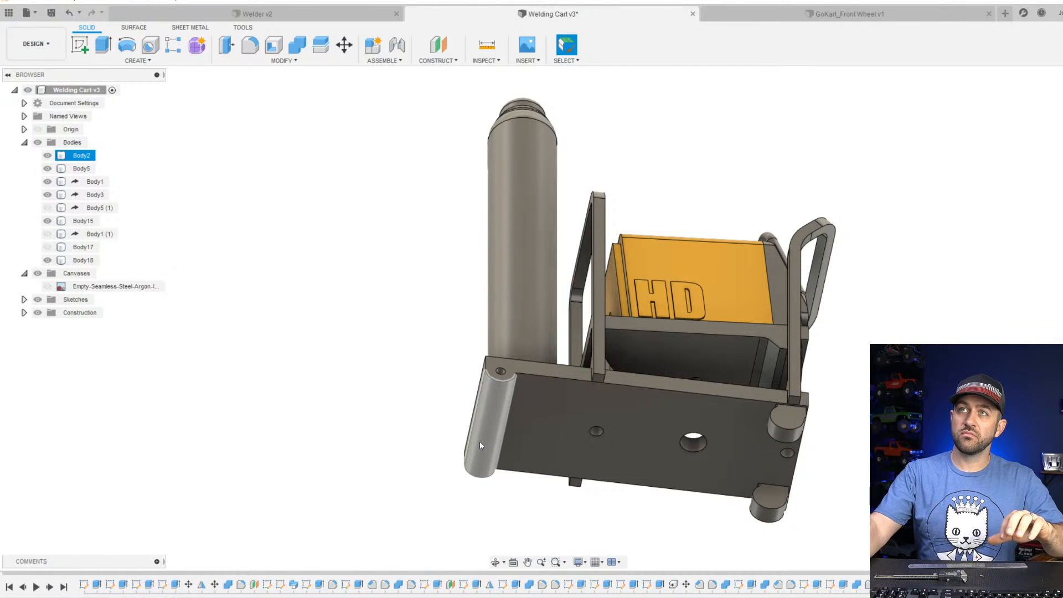
click(523, 249)
click(647, 175)
click(541, 299)
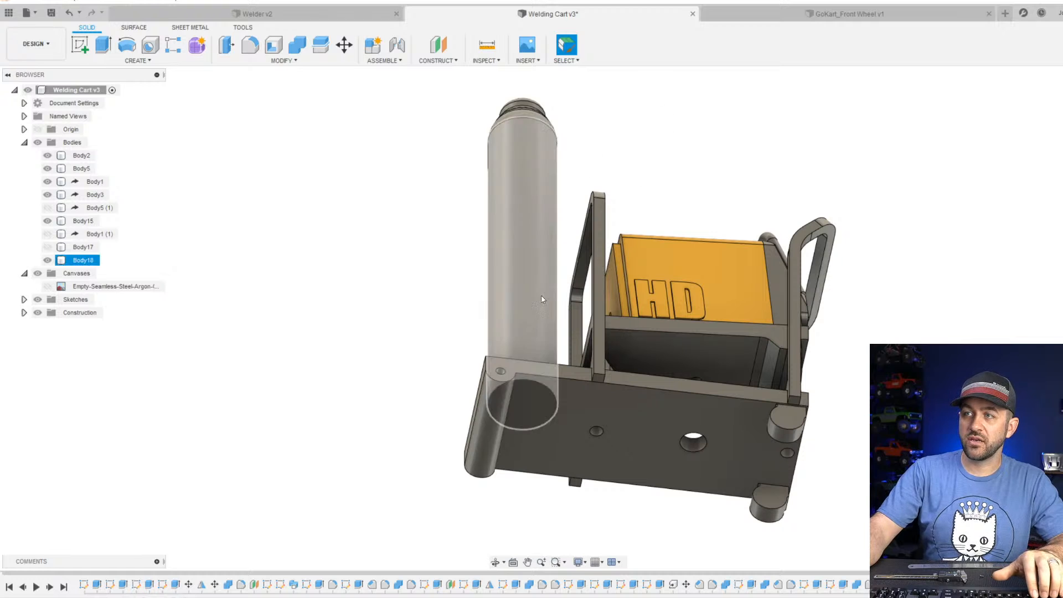
scroll(542, 299, down, 3)
scroll(591, 249, up, 3)
shift+middle_drag(593, 251, 510, 406)
scroll(514, 427, down, 3)
scroll(513, 429, up, 4)
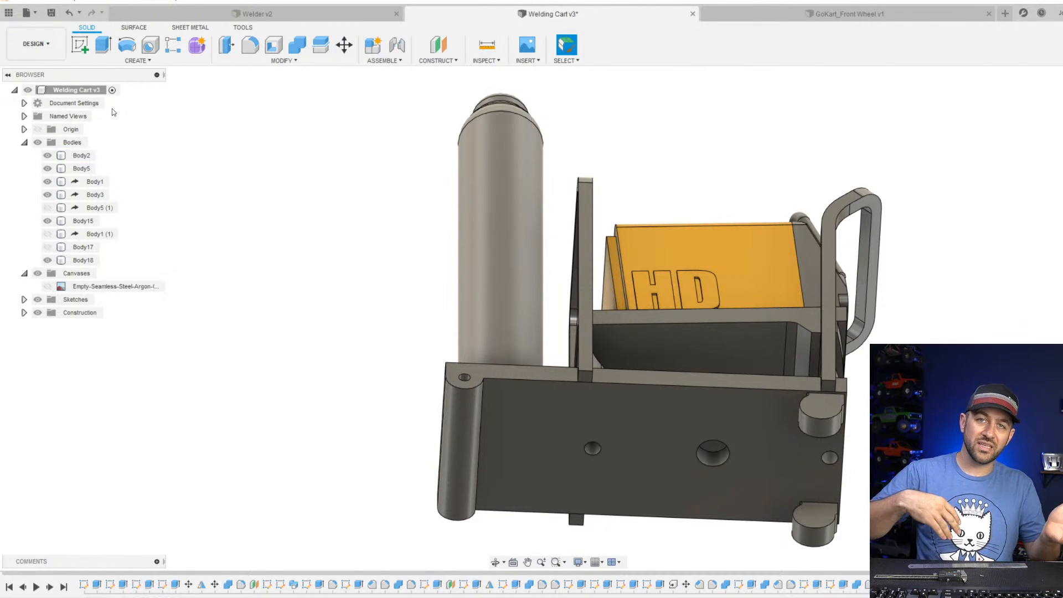
Start a sketch on the underside of the cart's base and set the visual style to Shaded with Hidden Edges.
click(77, 48)
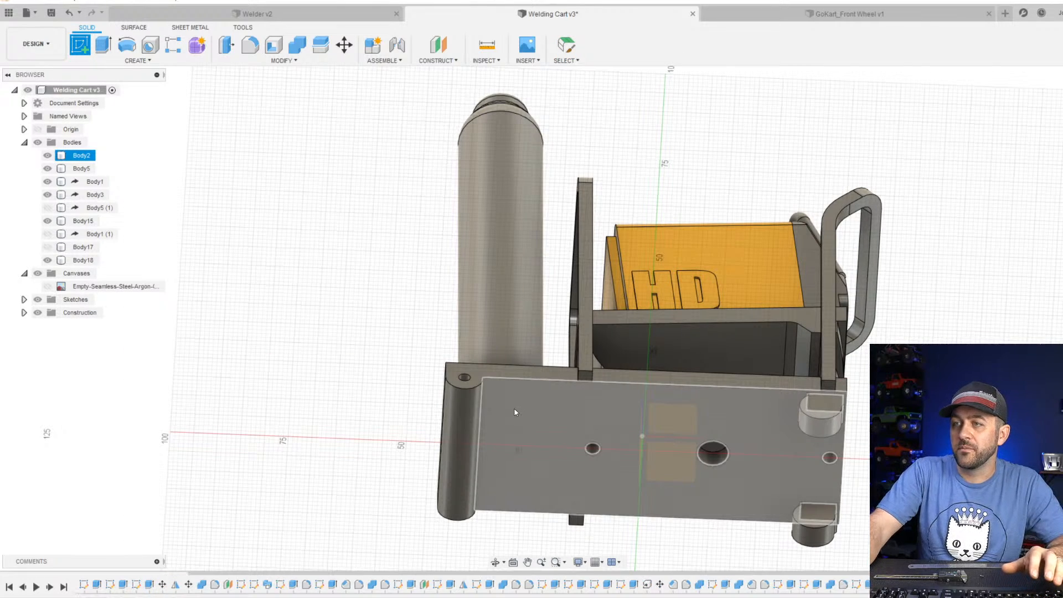
click(513, 407)
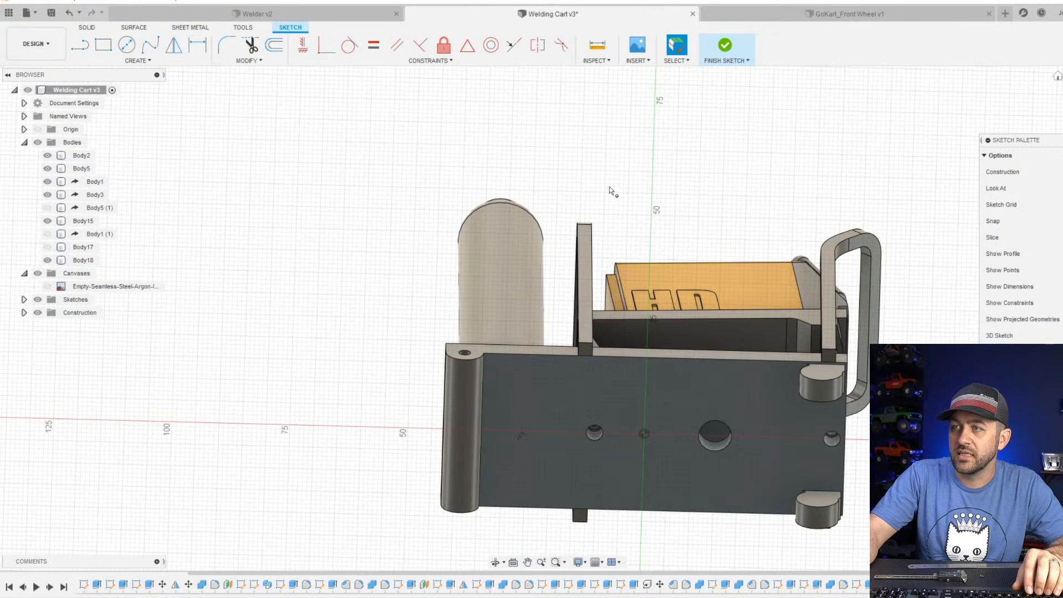
click(578, 562)
mouse_move(627, 465)
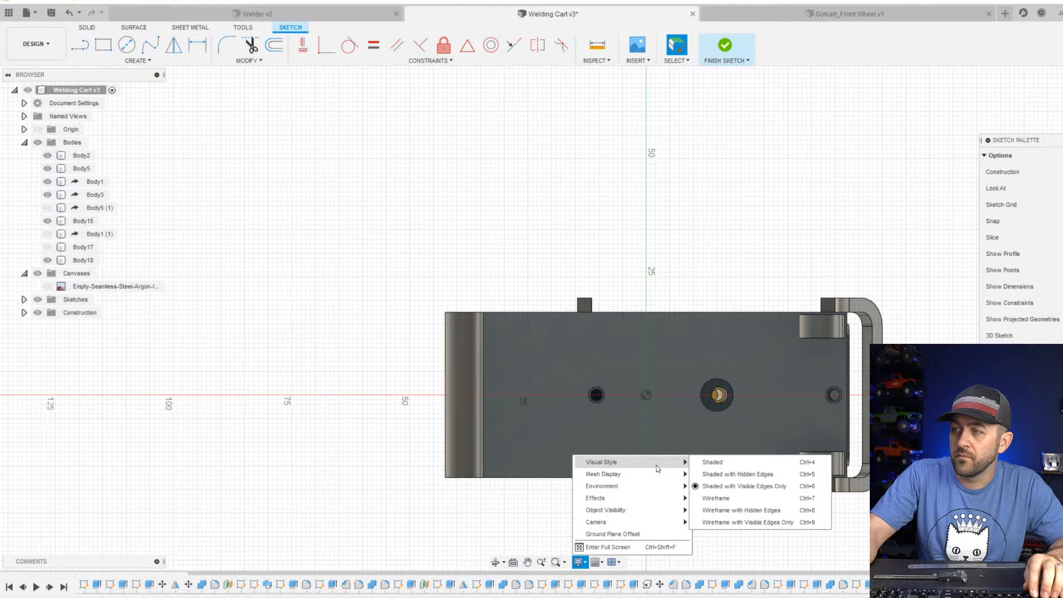
click(725, 474)
Sketch a circle about 1.7 mm in diameter centred on the bottle's hidden circular edges.
scroll(472, 367, up, 3)
click(127, 44)
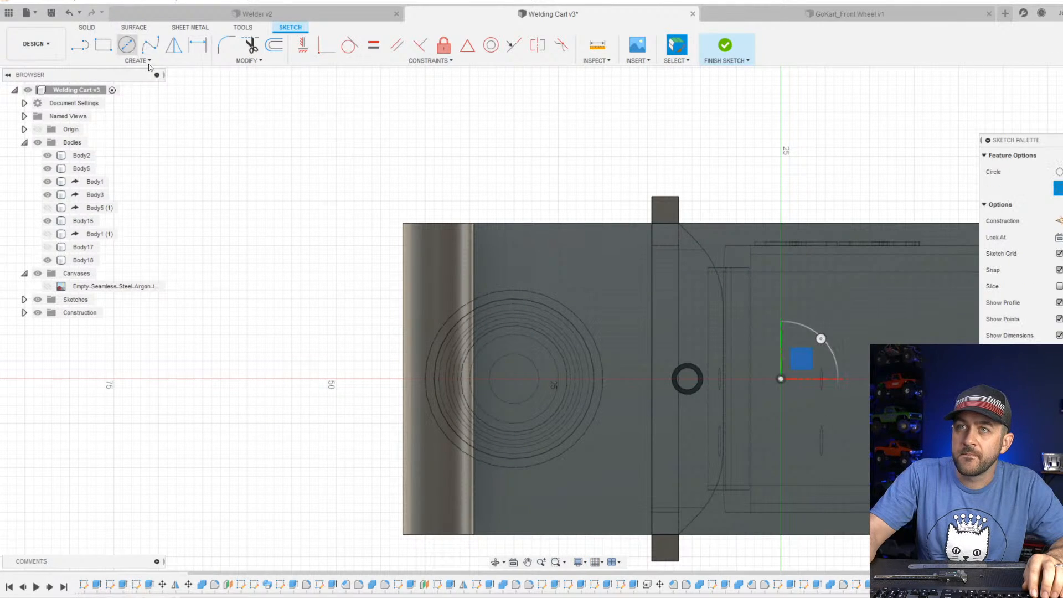
click(516, 380)
scroll(516, 380, up, 5)
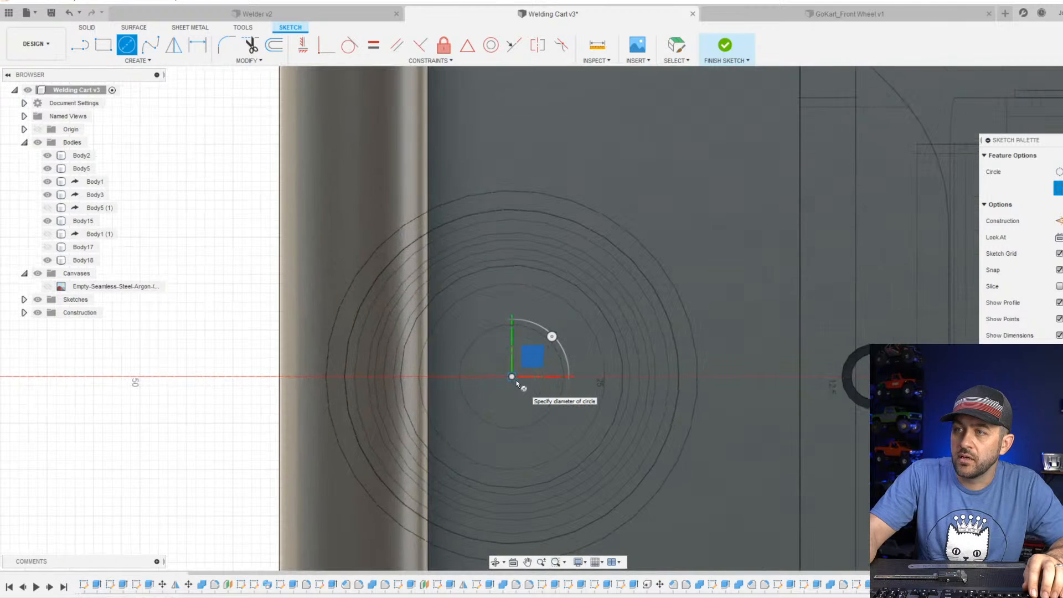
click(506, 398)
key(Escape)
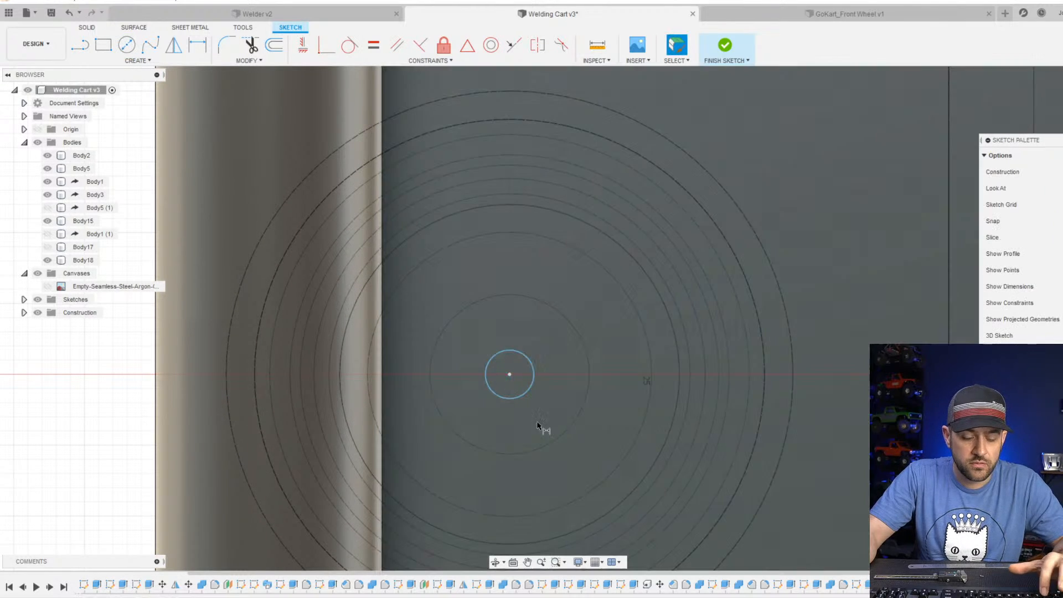
Set the diameter of the circle below the bottle to 2.5 mm and finish the sketch.
click(533, 416)
click(546, 422)
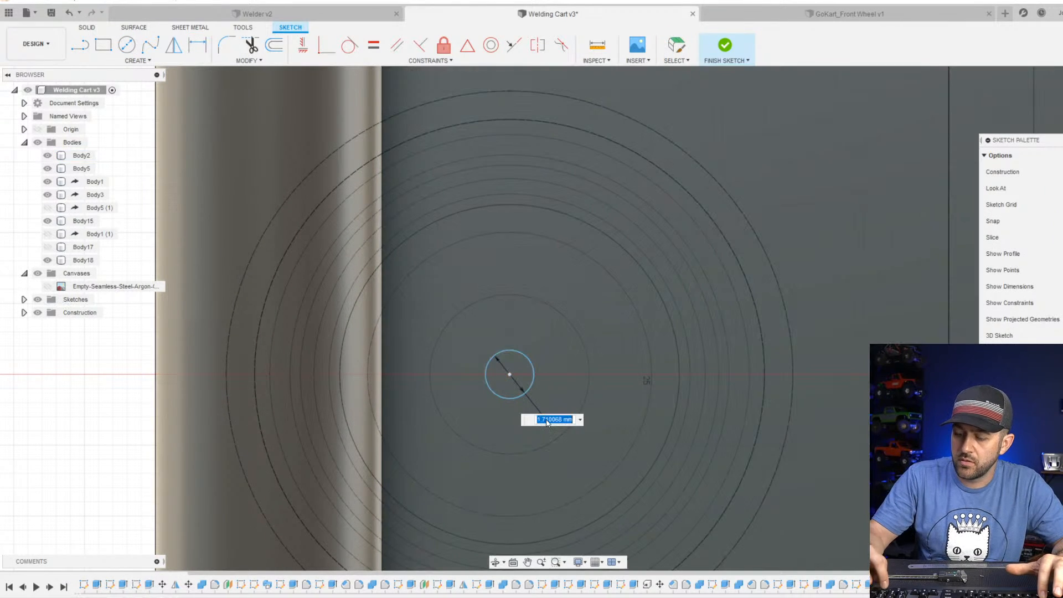
key(Return)
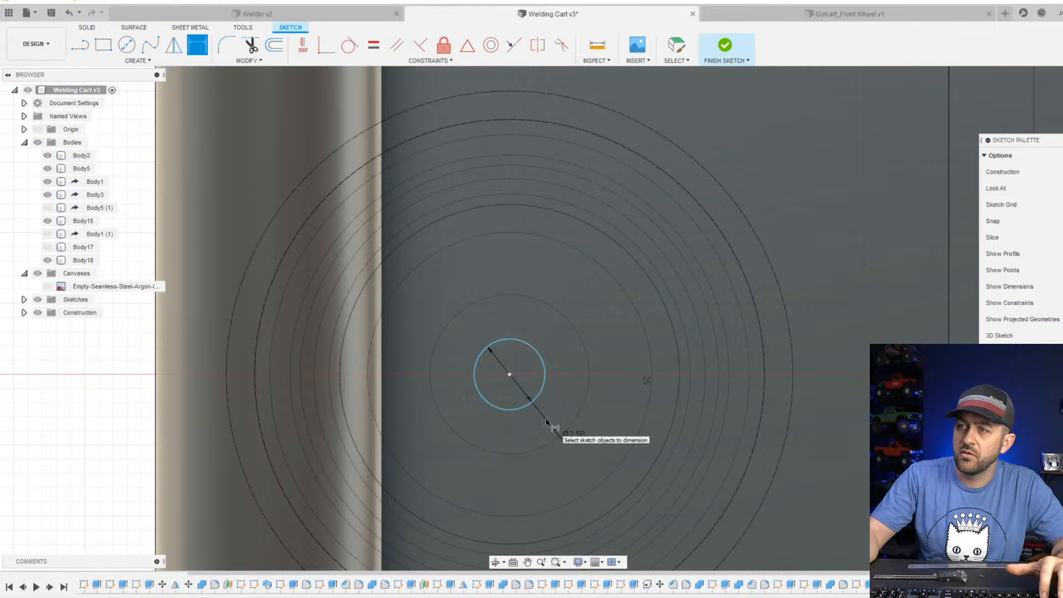
click(725, 43)
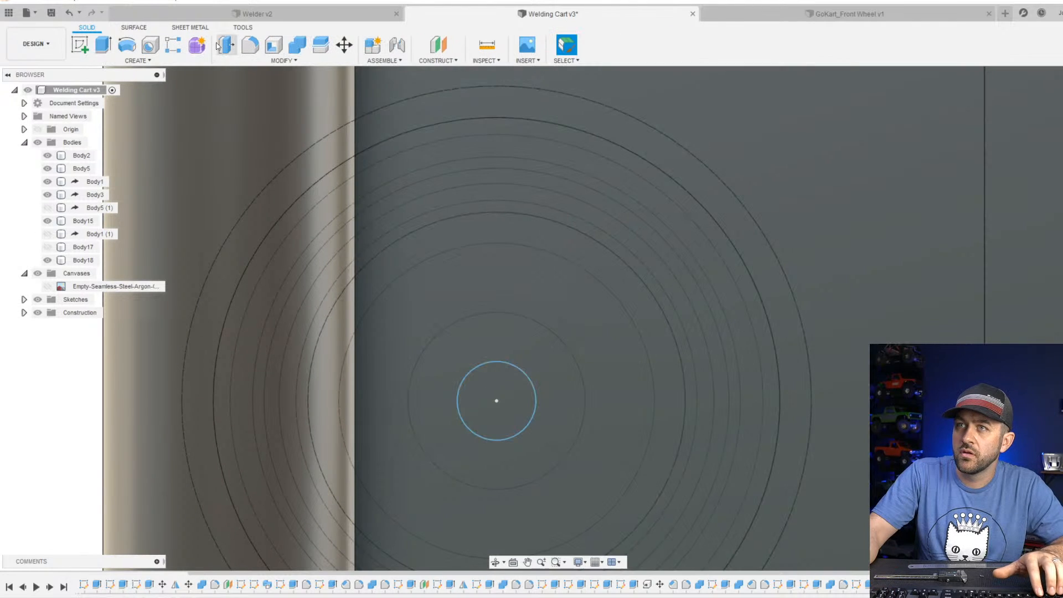
Extrude the 2.5 mm circle -13 mm as a cut up through the base and into the bottle.
click(104, 45)
click(506, 380)
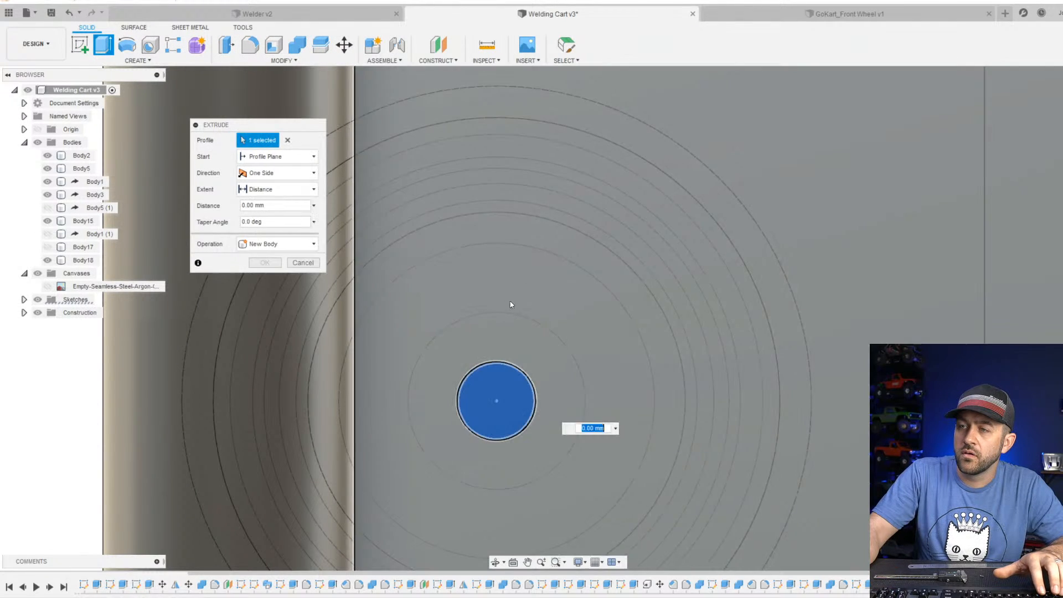
shift+middle_drag(506, 381, 520, 412)
scroll(515, 402, down, 3)
drag(484, 309, 504, 103)
scroll(524, 98, down, 3)
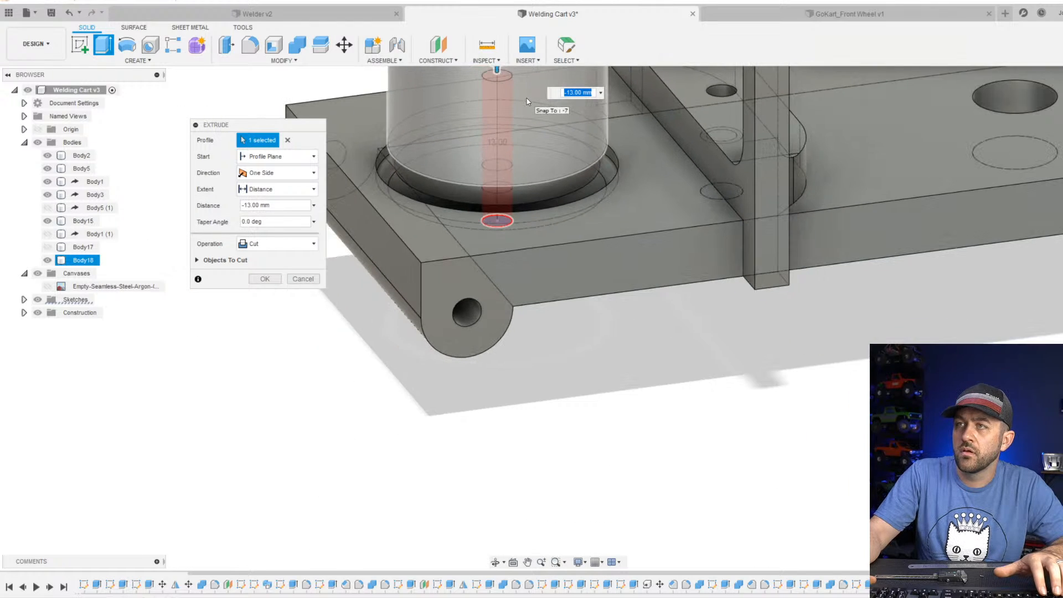
key(Return)
Start a sketch on the base's underside and draw a circle about 3.6 mm in diameter concentric with the new hole.
shift+middle_drag(602, 339, 577, 249)
scroll(637, 416, up, 3)
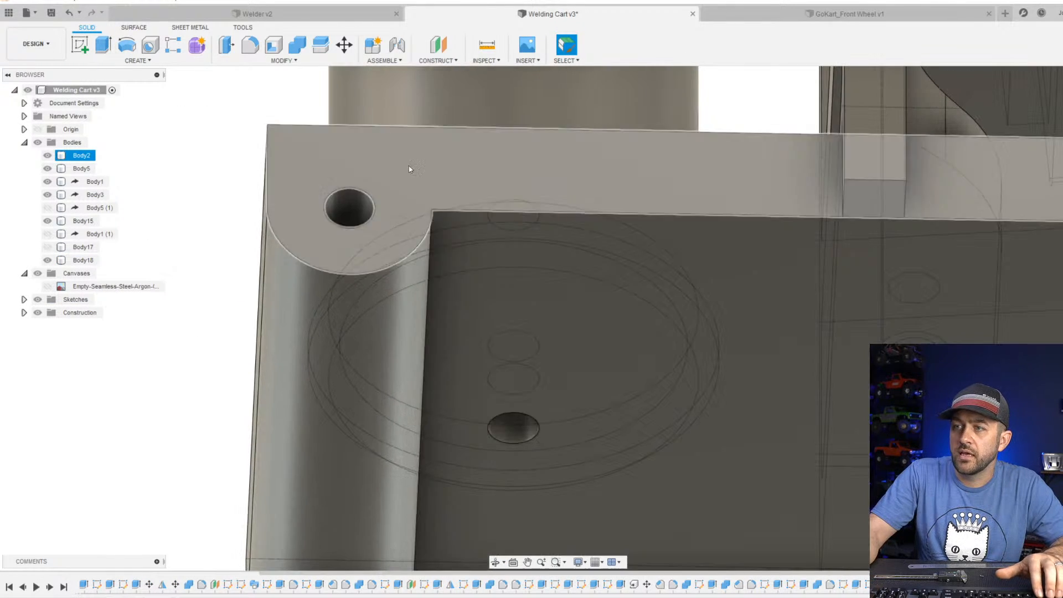
click(83, 49)
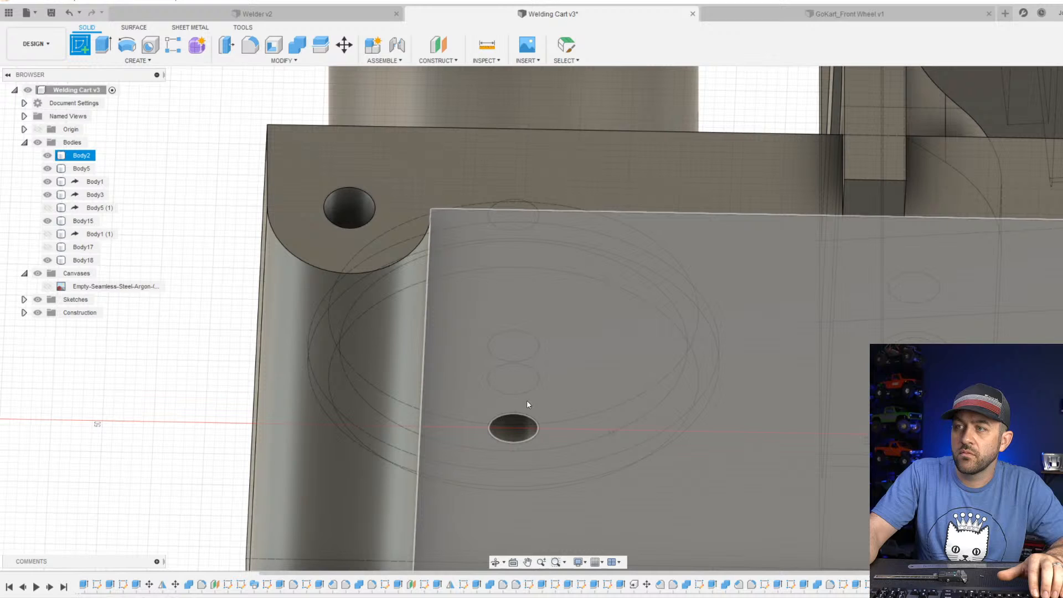
click(564, 416)
click(126, 44)
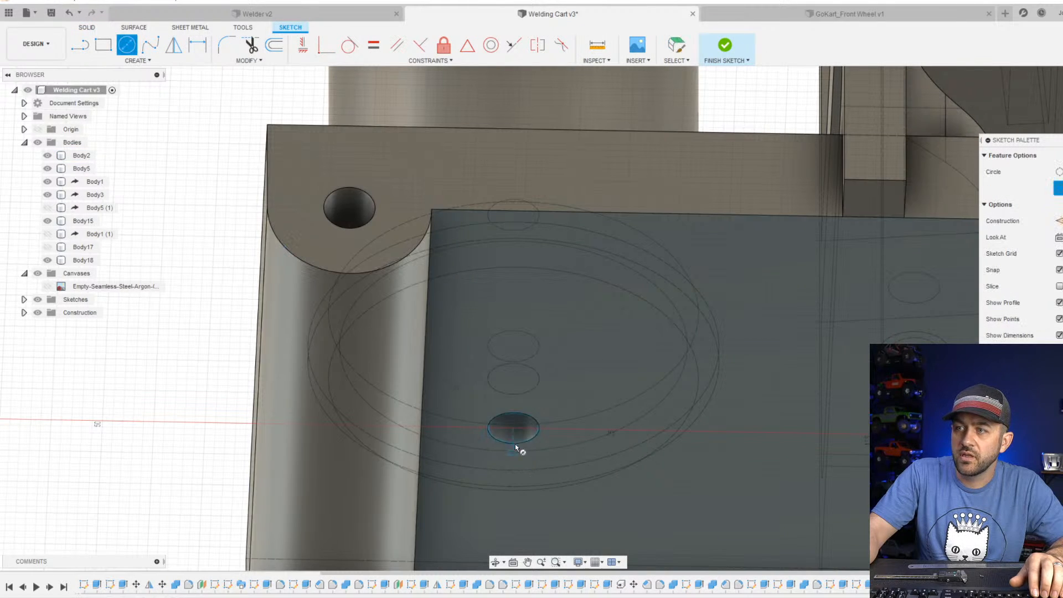
click(513, 427)
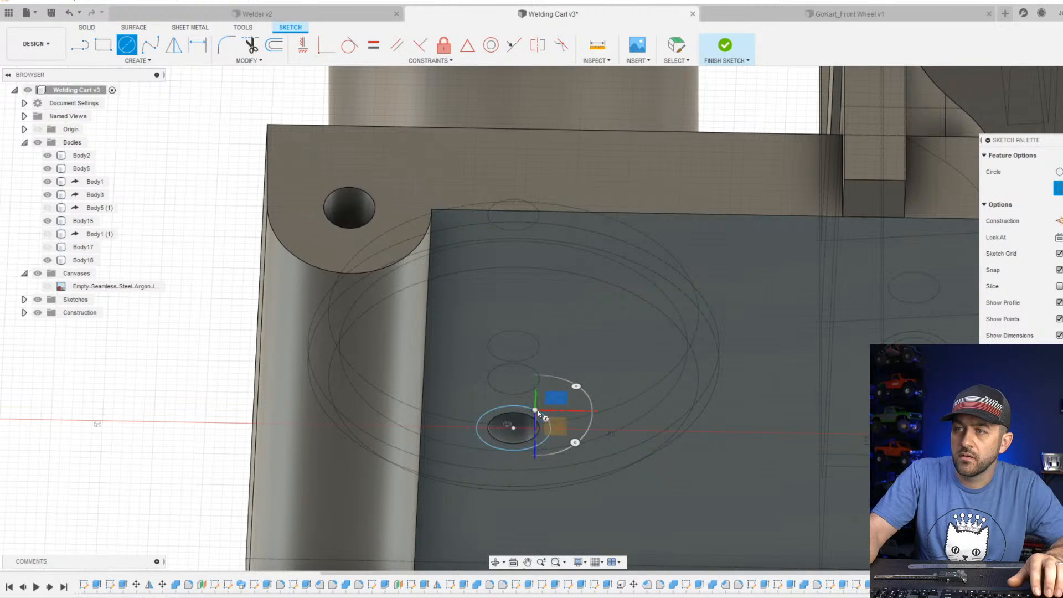
click(538, 412)
key(Escape)
Set the diameter of the circle around the hole to 3.2 mm and finish the sketch.
key(d)
click(537, 416)
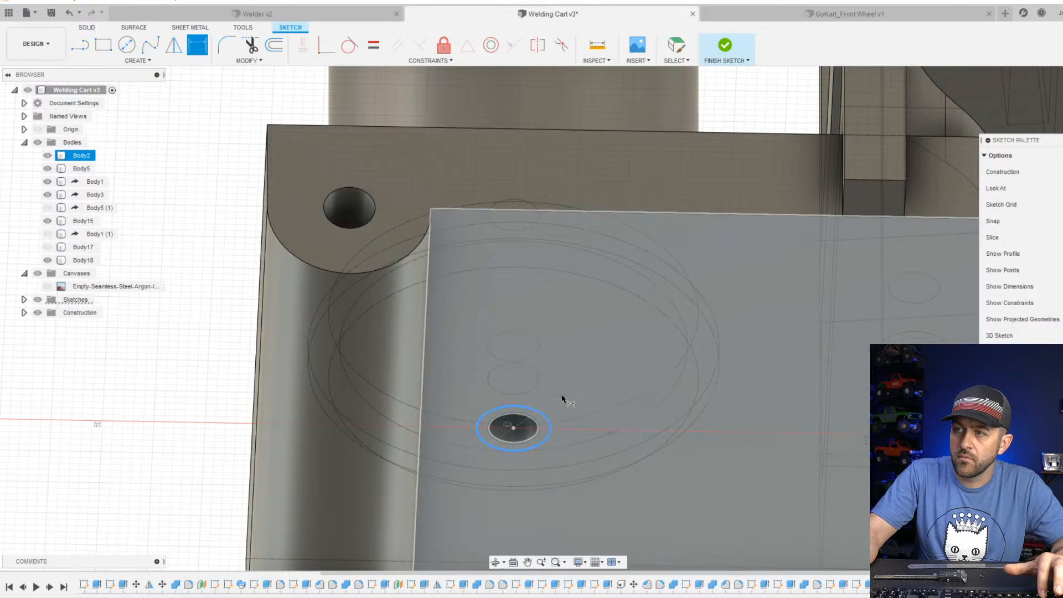
click(553, 395)
text(3)
key(Return)
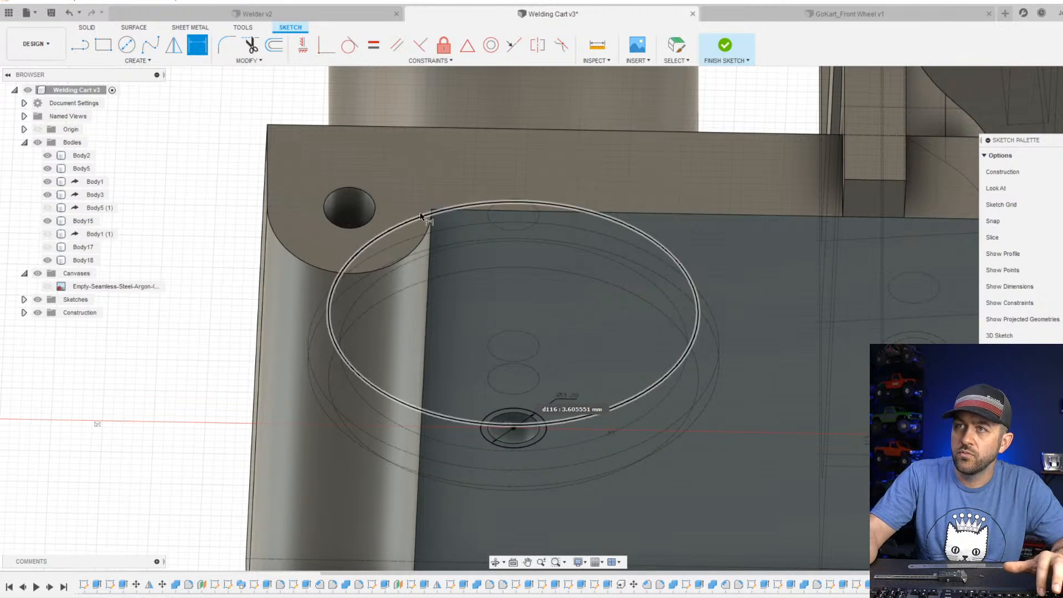
click(724, 45)
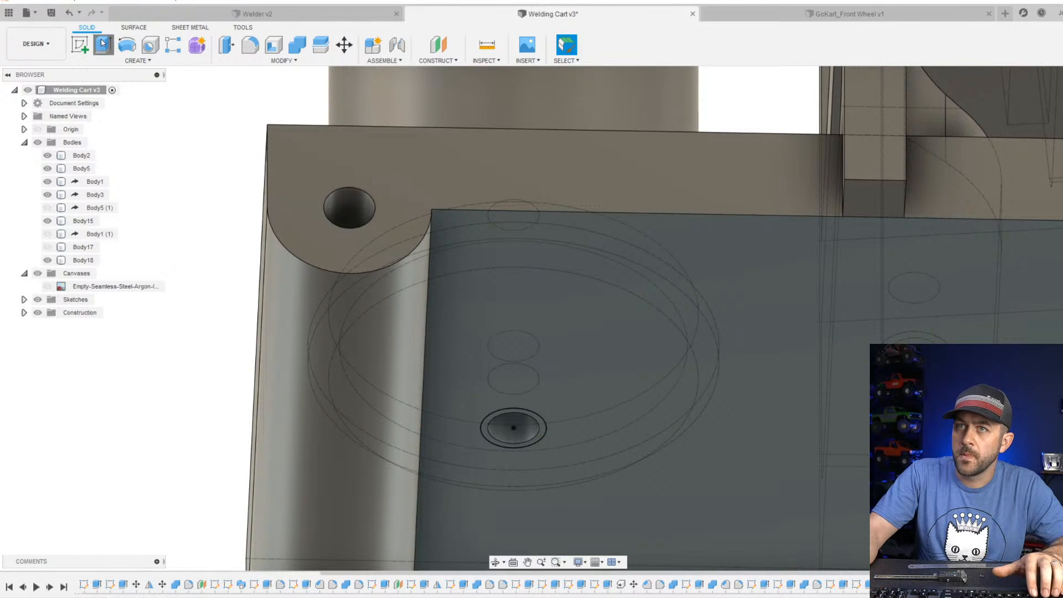
Extrude the ring around the hole -3 mm as a cut to counterbore the base's underside.
click(102, 43)
scroll(554, 467, up, 6)
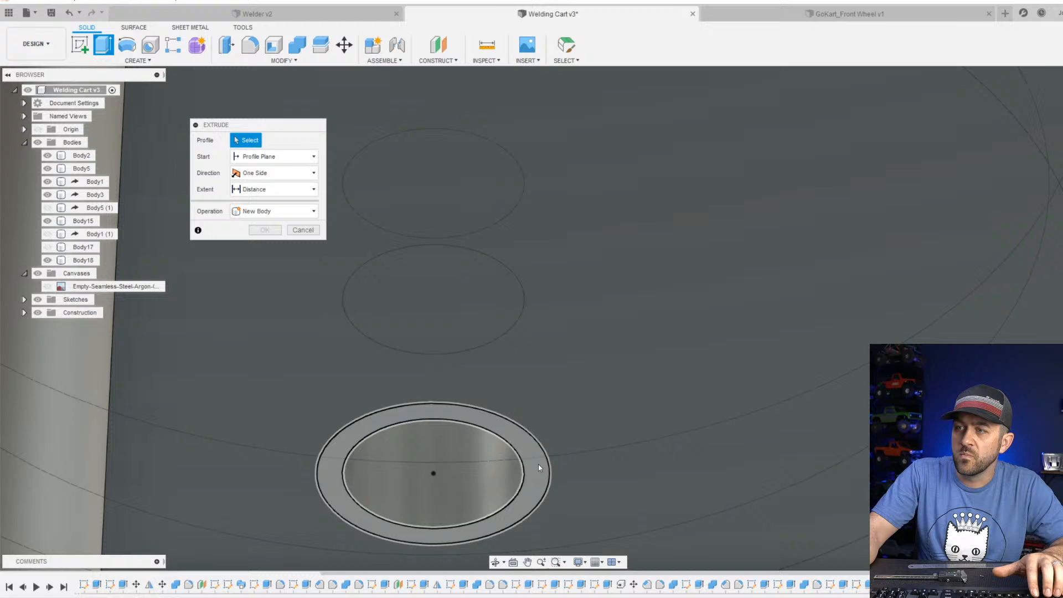
click(538, 467)
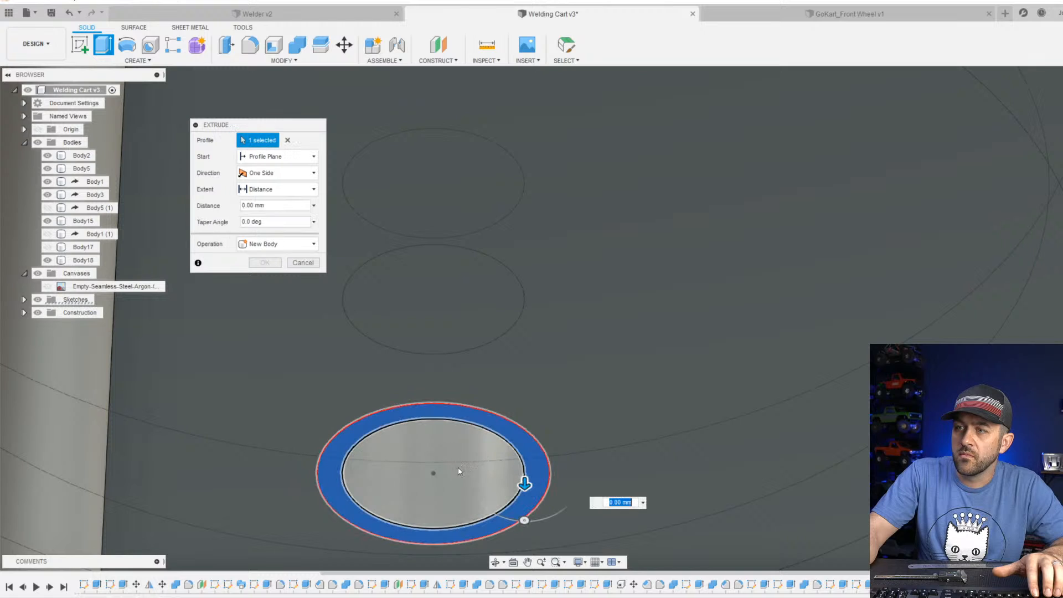
drag(524, 483, 543, 315)
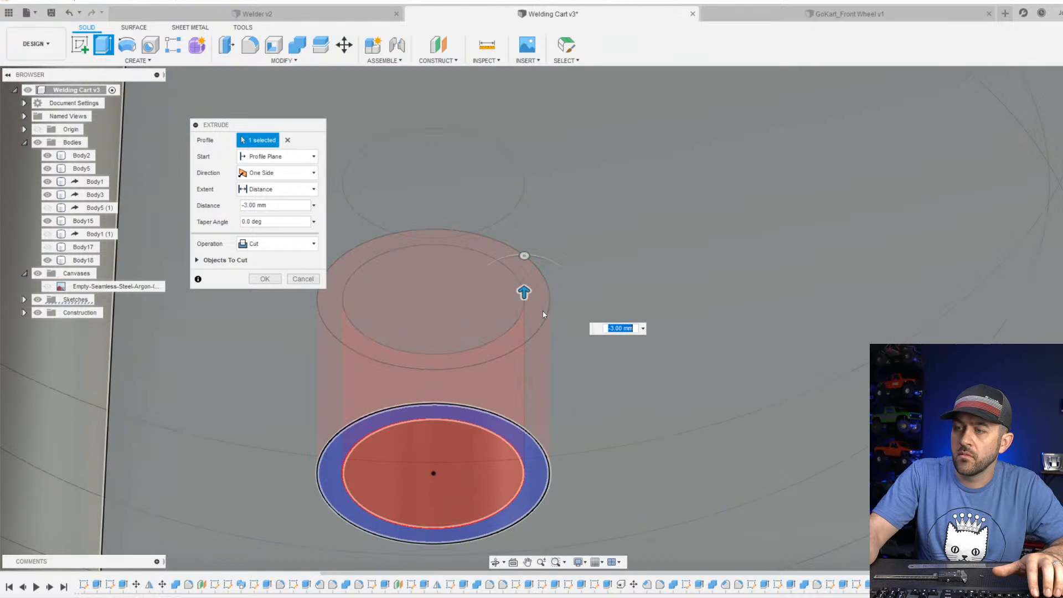
text(-3)
key(Return)
Set the visual style to Shaded with Visible Edges Only so hidden edges are not drawn on the cart.
scroll(560, 307, down, 6)
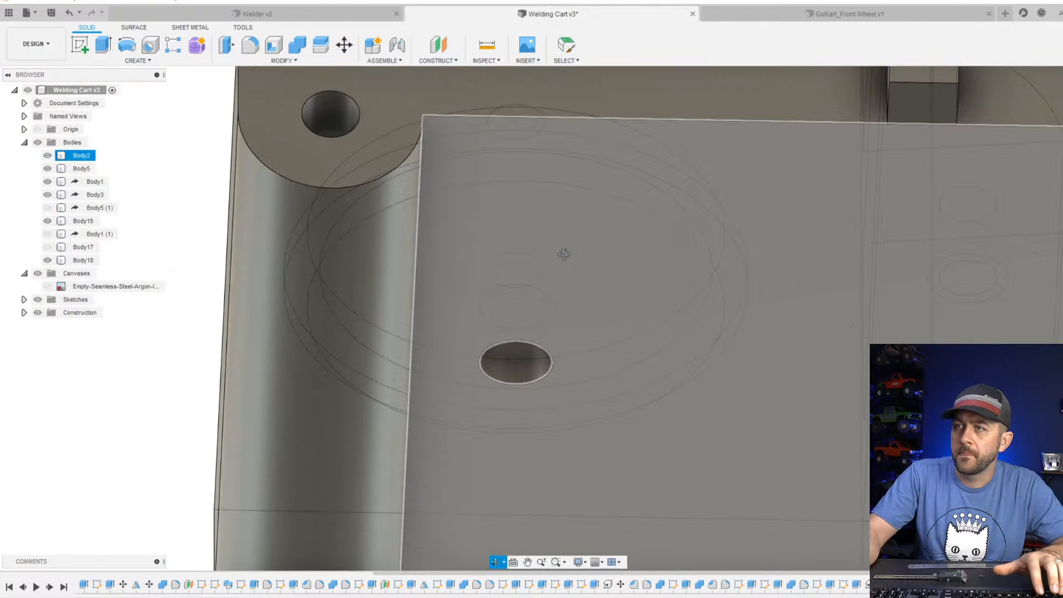
shift+middle_drag(562, 253, 572, 321)
scroll(573, 471, down, 6)
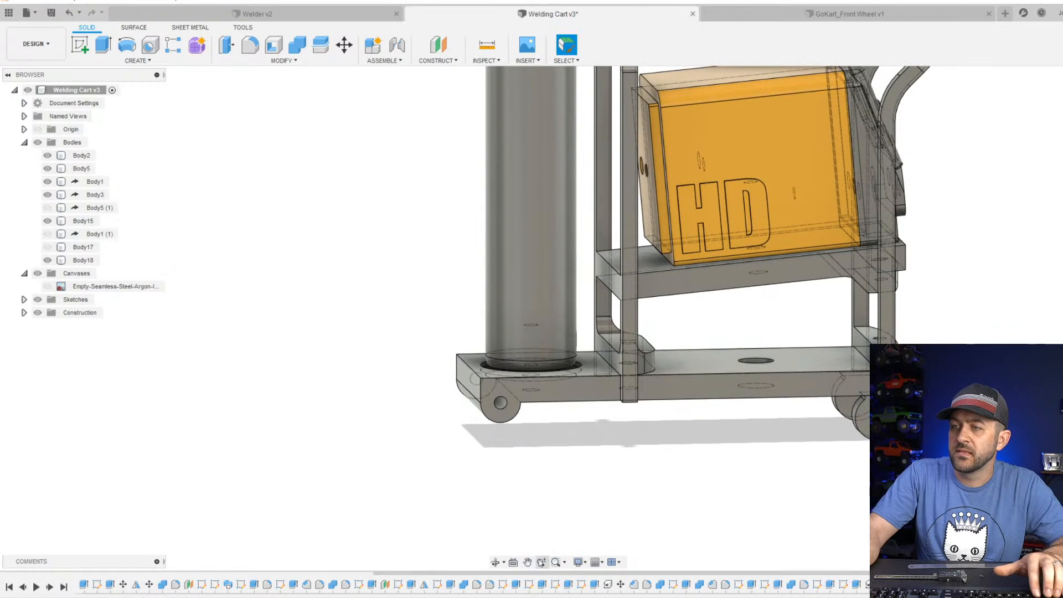
click(577, 561)
mouse_move(636, 461)
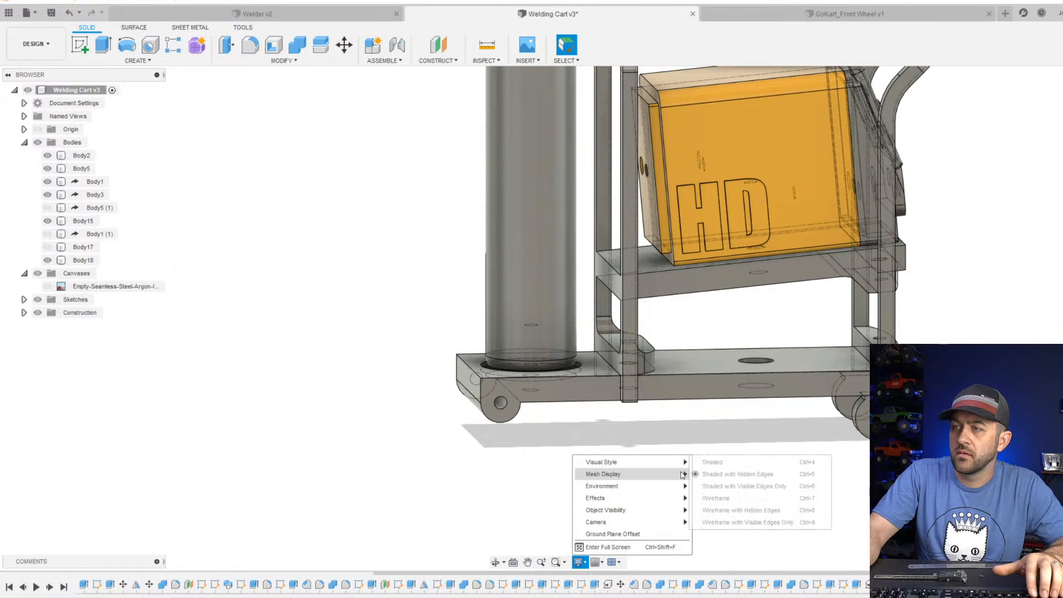
click(744, 486)
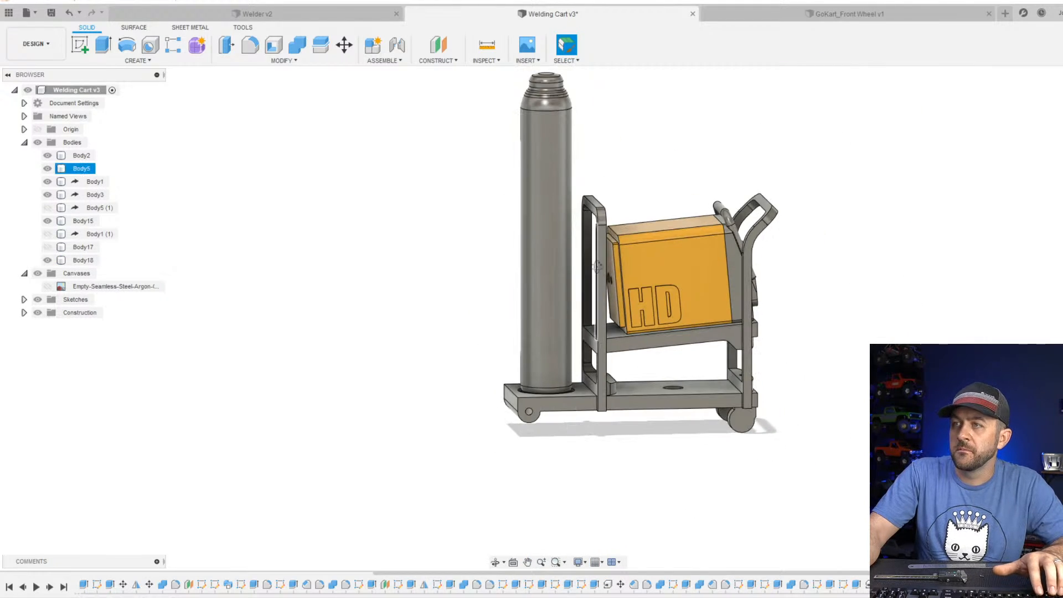
Show both wheel bodies, Body1 (1) and Body17, and inspect the assembled cart with the welder and argon bottle.
click(47, 234)
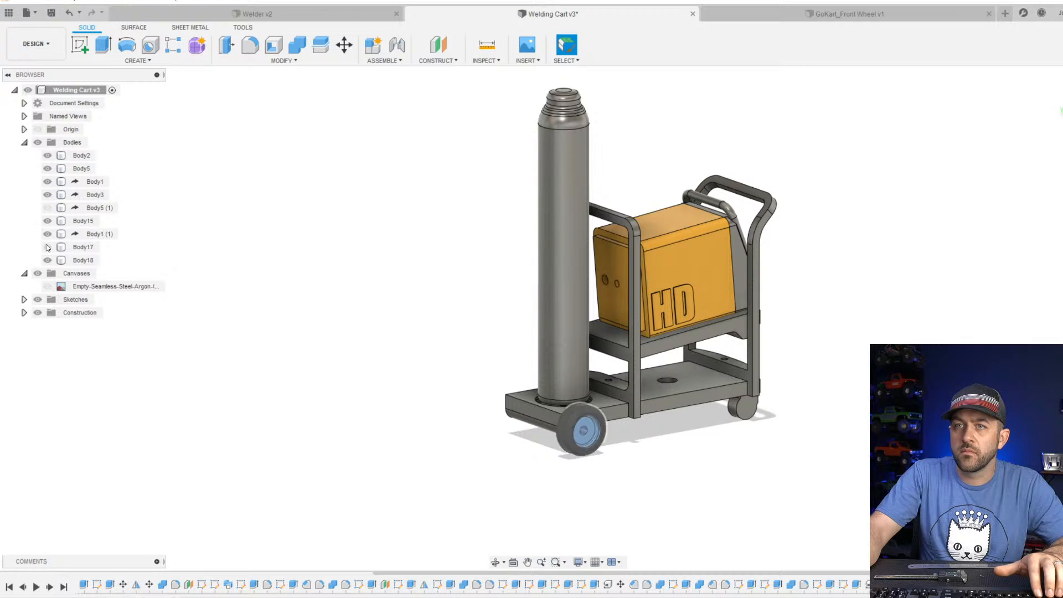
click(47, 247)
scroll(487, 332, down, 3)
shift+middle_drag(589, 336, 564, 343)
scroll(545, 319, up, 3)
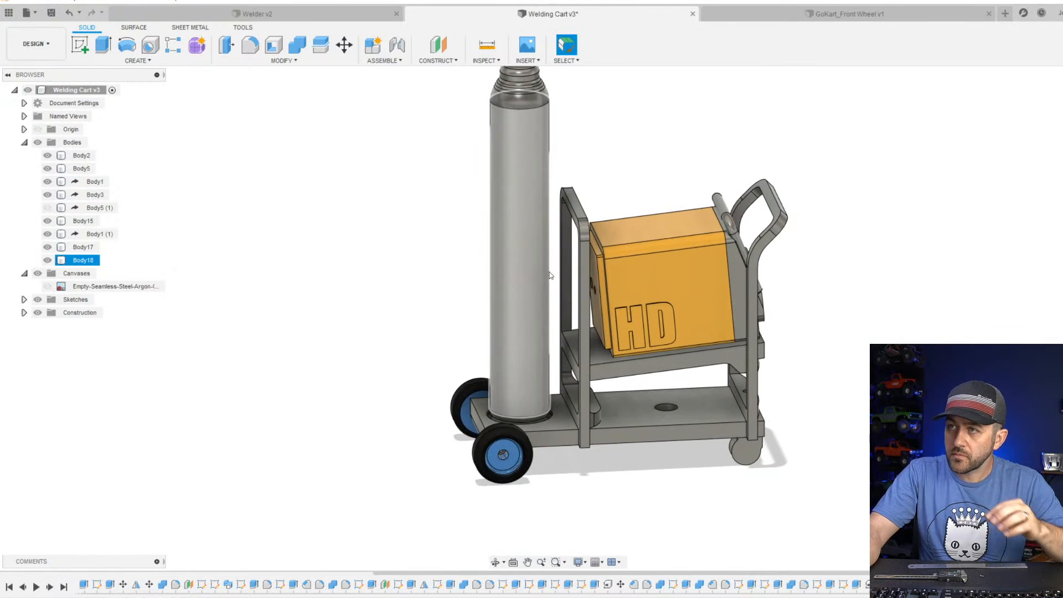
middle_drag(564, 277, 562, 320)
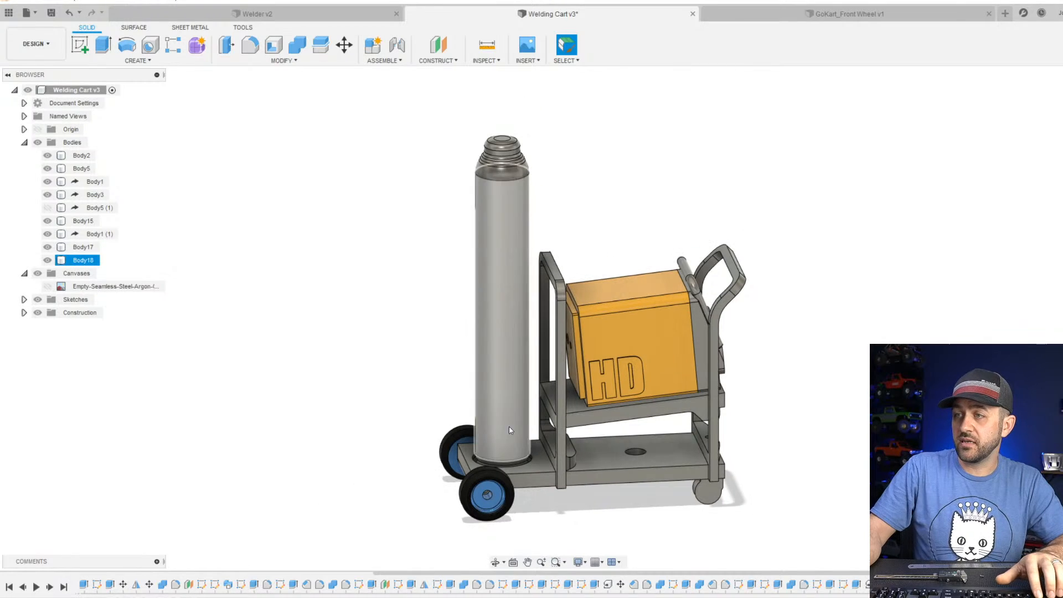
scroll(532, 354, down, 3)
scroll(537, 346, up, 4)
shift+middle_drag(540, 344, 490, 306)
scroll(607, 318, up, 4)
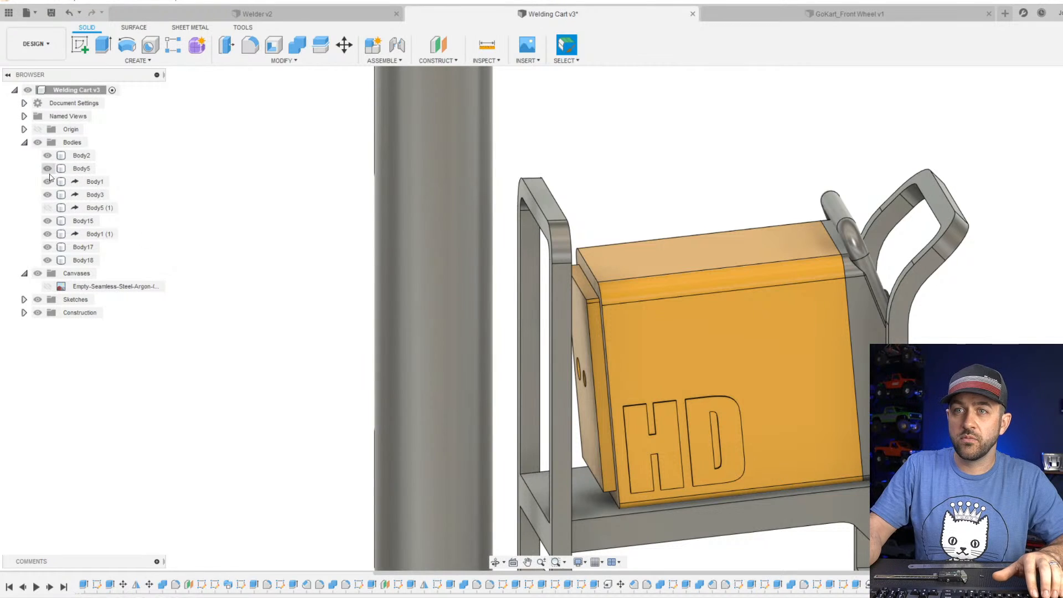
Show Body5 (1) and examine how the welder's end and its handle fit inside the upright frame behind the bottle.
click(47, 209)
scroll(573, 356, up, 3)
shift+middle_drag(573, 357, 622, 370)
scroll(570, 312, down, 2)
scroll(559, 297, up, 1)
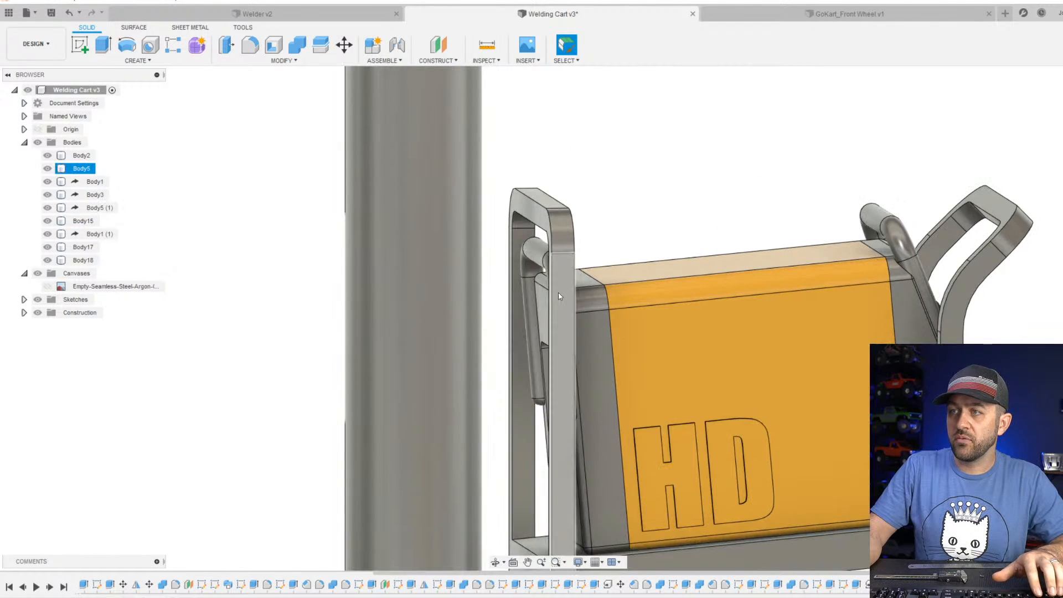
shift+middle_drag(558, 293, 618, 347)
scroll(558, 299, up, 3)
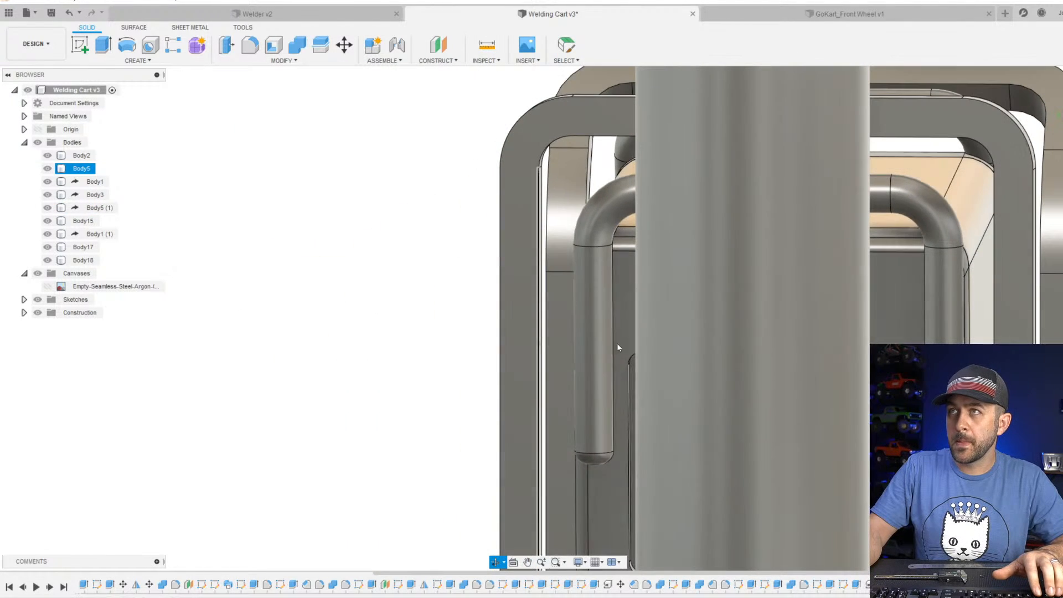
click(563, 325)
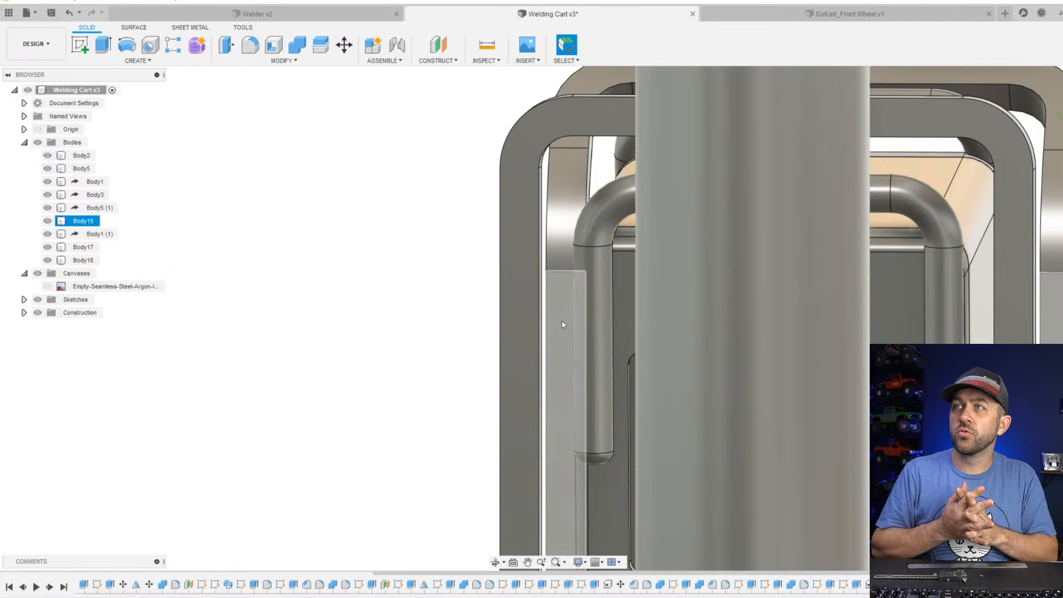
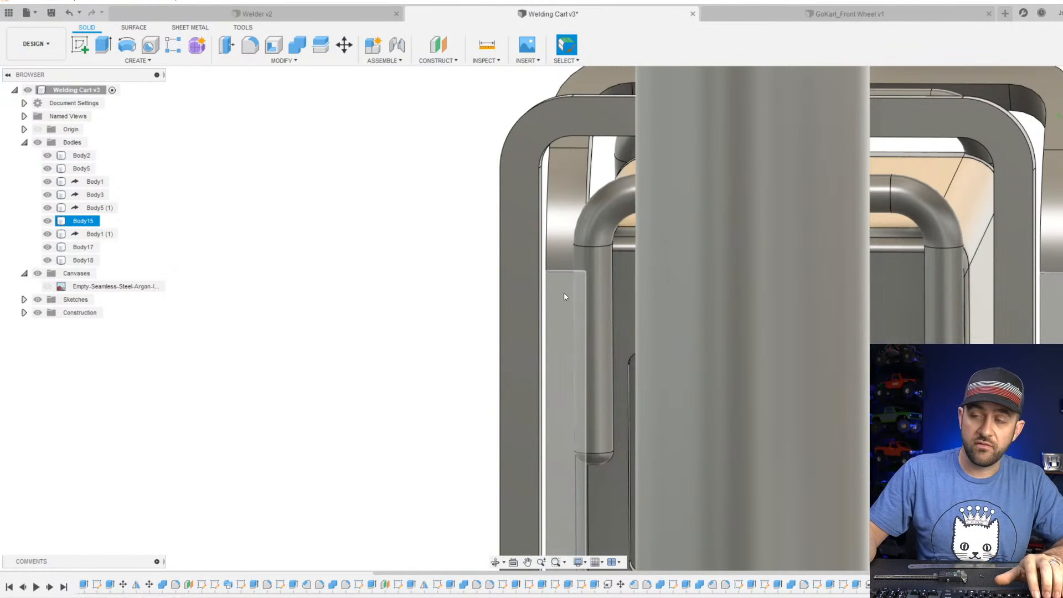
Start a sketch on the upright frame's flat face that faces the argon bottle.
scroll(542, 310, down, 5)
shift+middle_drag(502, 382, 520, 380)
click(551, 367)
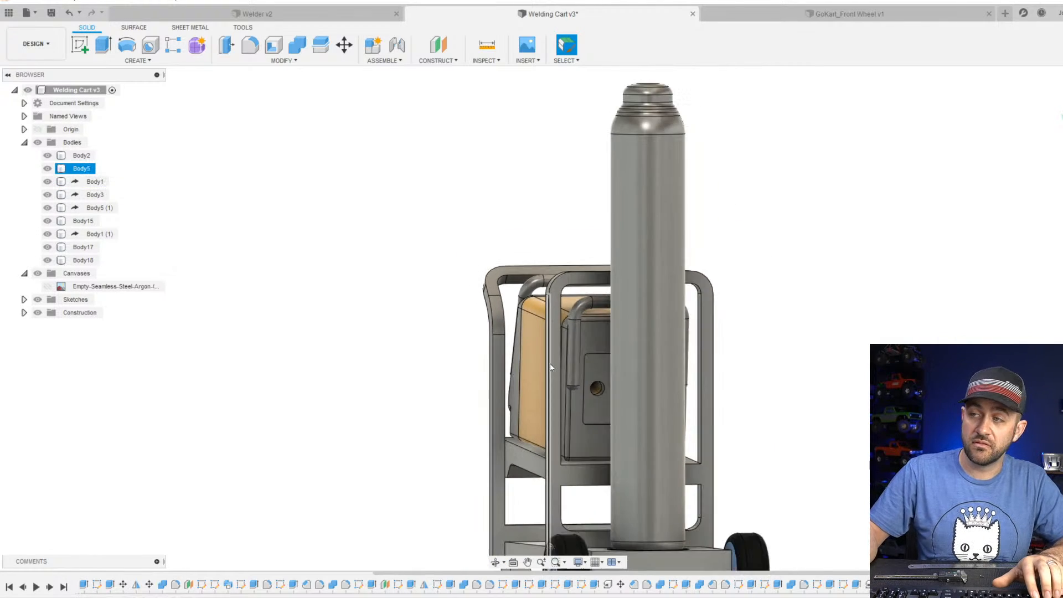
scroll(570, 330, up, 5)
shift+middle_drag(570, 329, 469, 334)
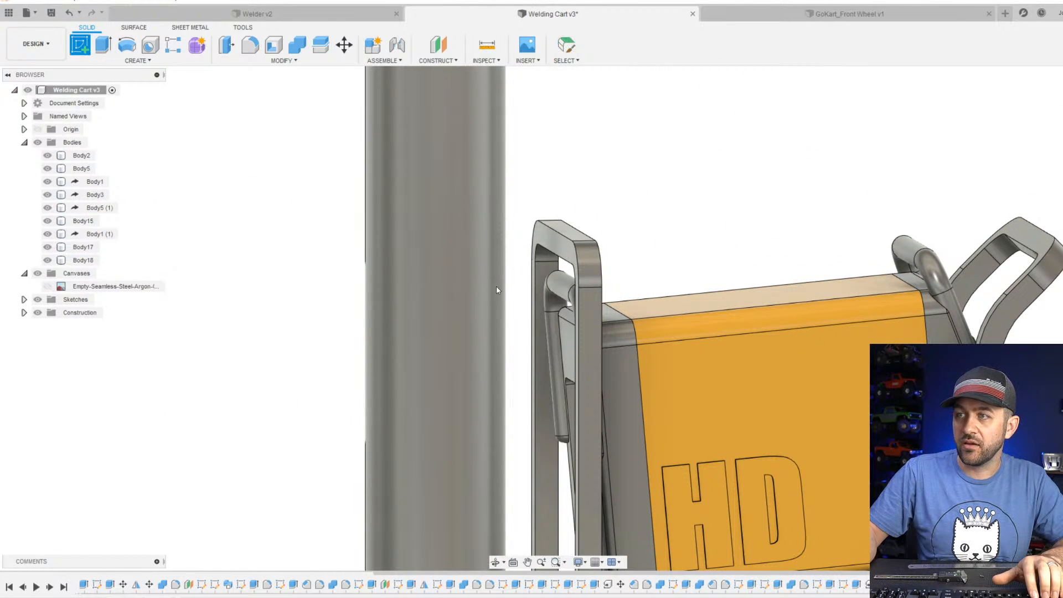
click(496, 288)
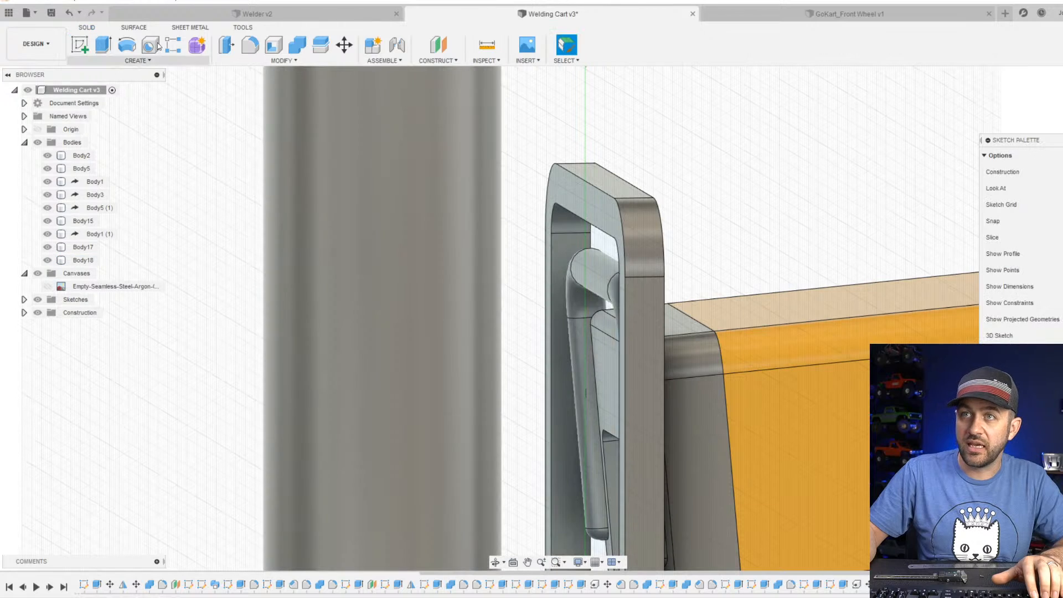
click(85, 51)
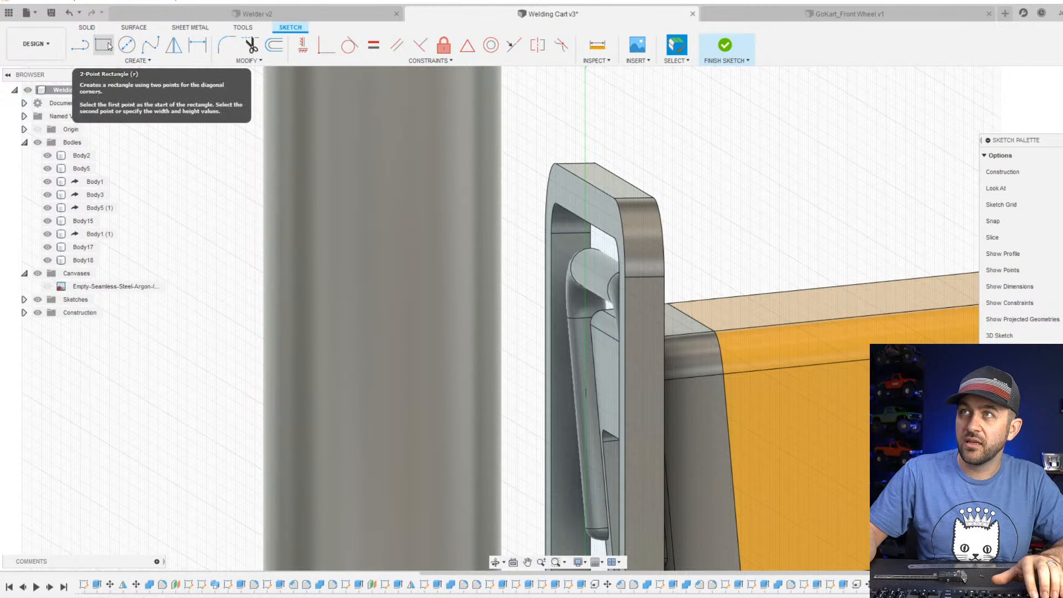
Sketch a rectangle about 7.8 mm tall across the upright frame's opening, spanning between its two inner side edges.
click(104, 45)
middle_drag(646, 344, 611, 277)
scroll(564, 258, up, 3)
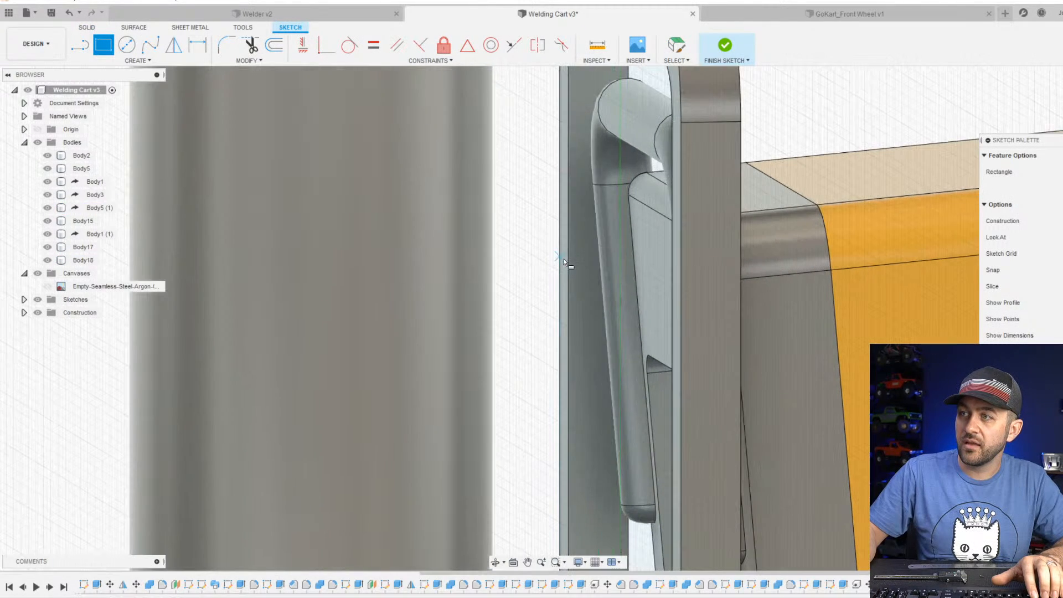
click(566, 247)
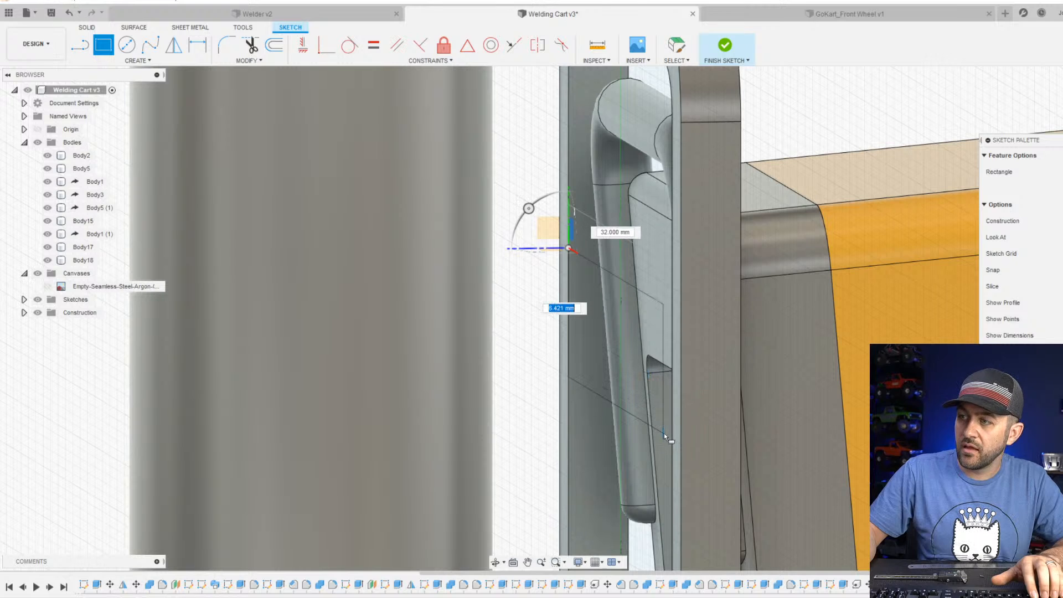
click(672, 467)
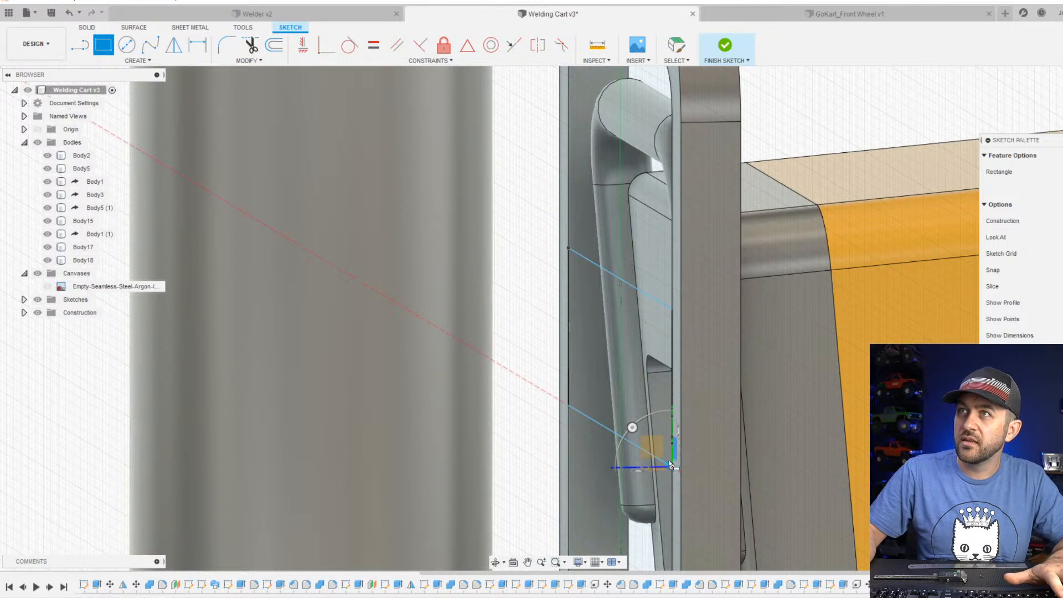
click(607, 387)
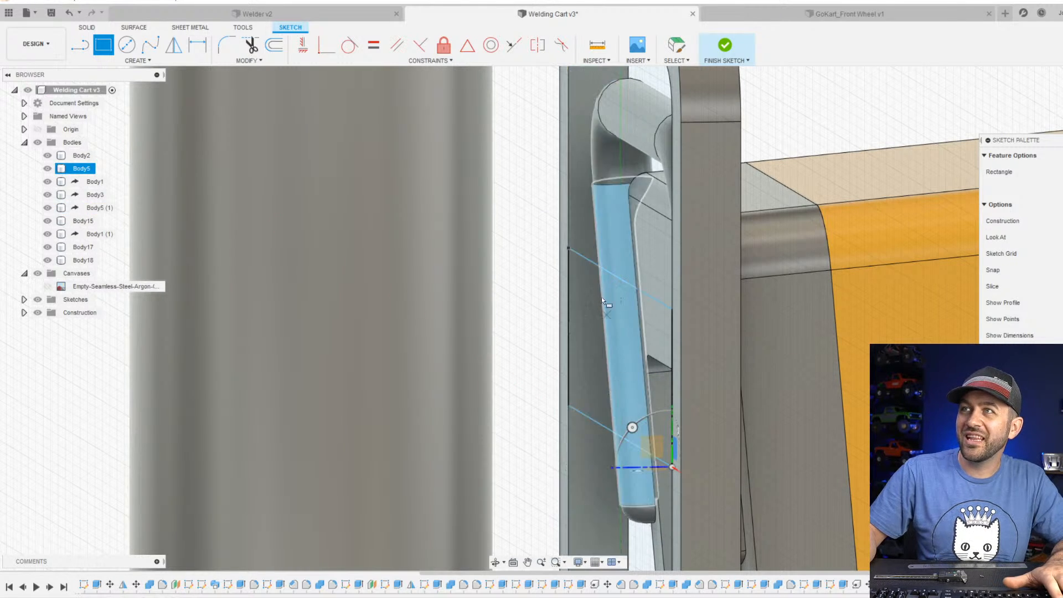
scroll(606, 372, down, 2)
key(Escape)
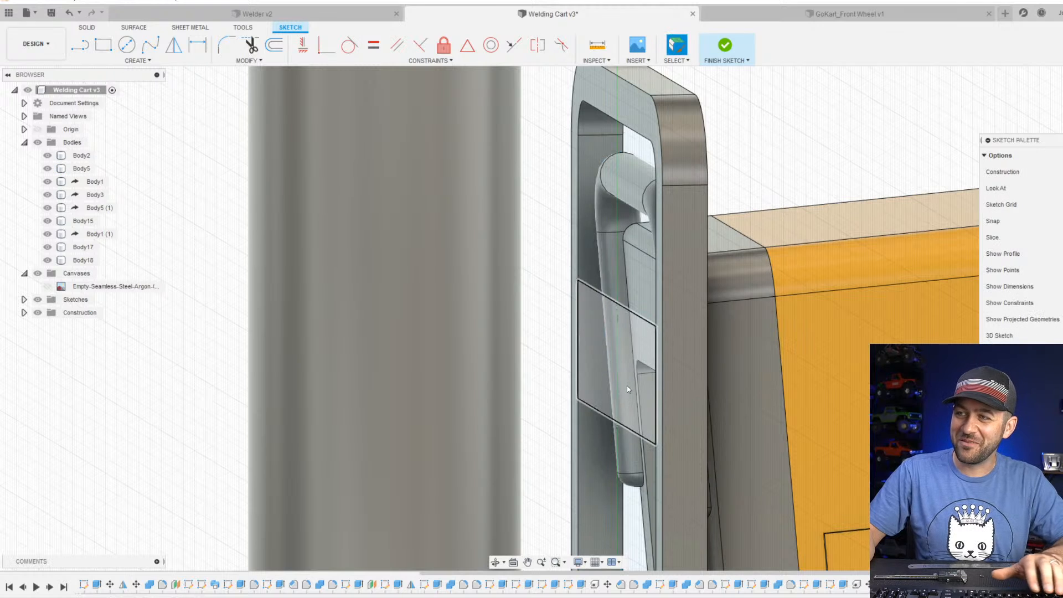
Dimension the rectangle's height to 8 mm.
middle_drag(628, 388, 626, 257)
key(d)
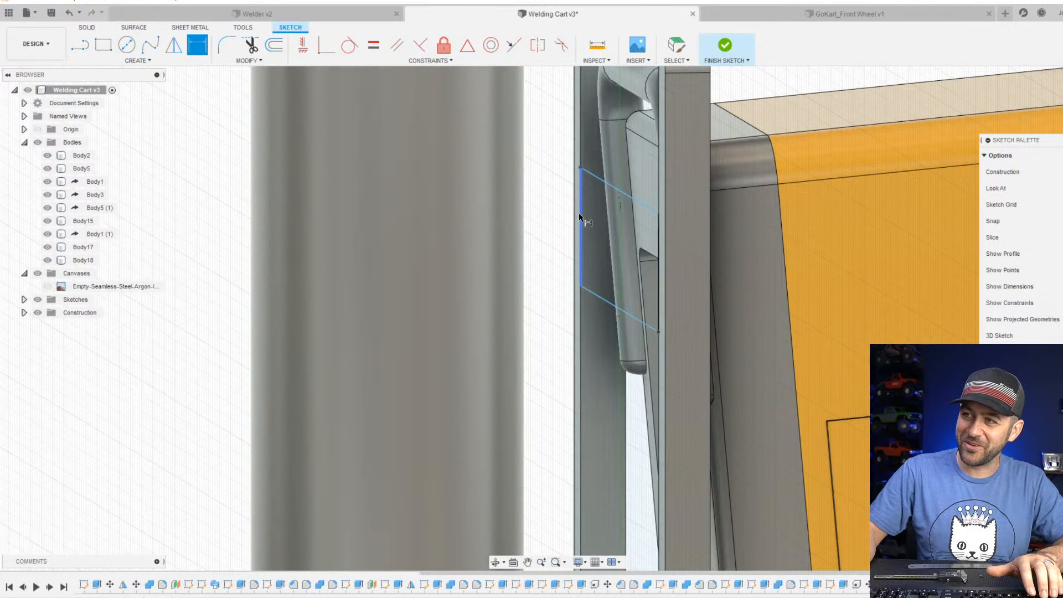
click(579, 221)
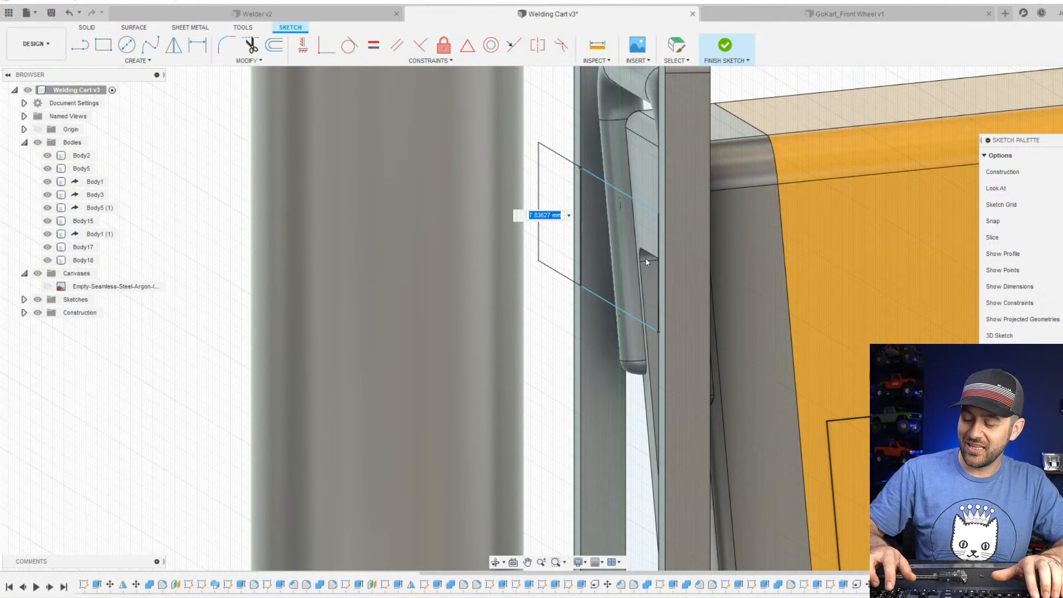
key(Return)
Dimension the rectangle's upper edge 15 mm below the inner upper edge of the frame opening and finish the sketch.
scroll(605, 152, down, 2)
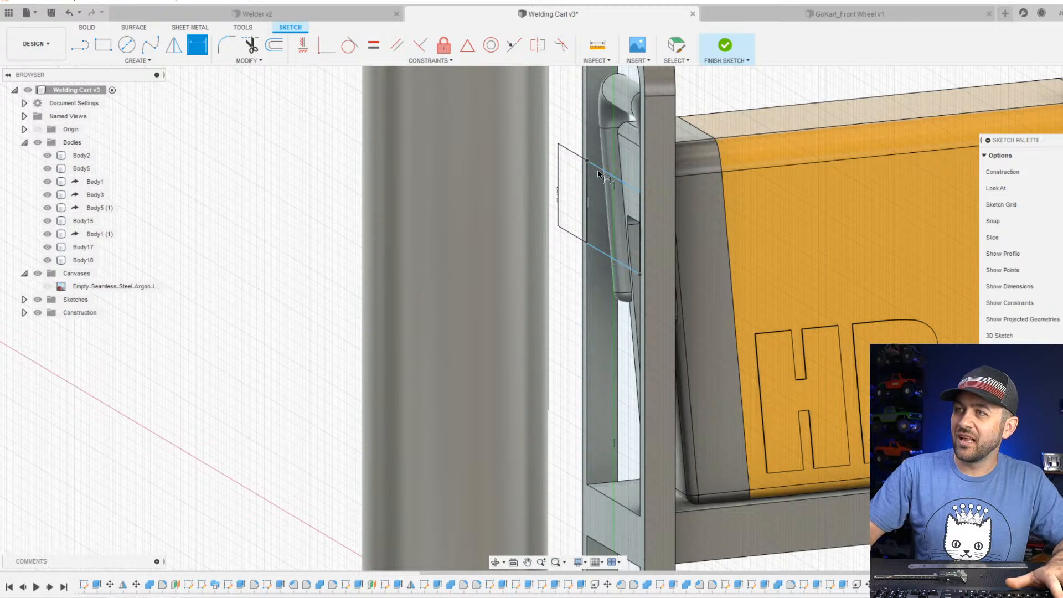
shift+middle_drag(616, 176, 620, 241)
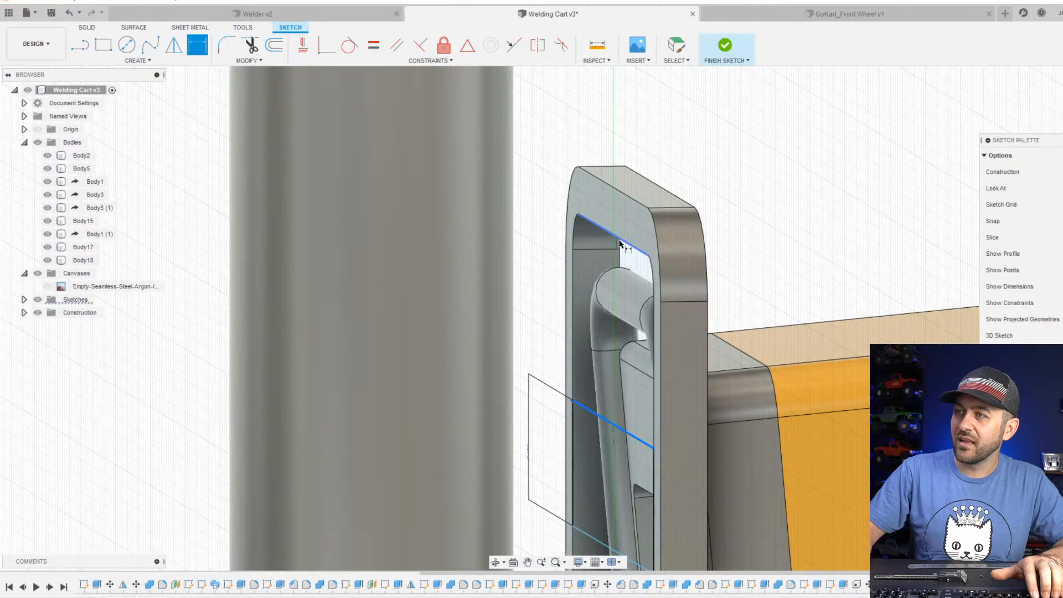
click(530, 284)
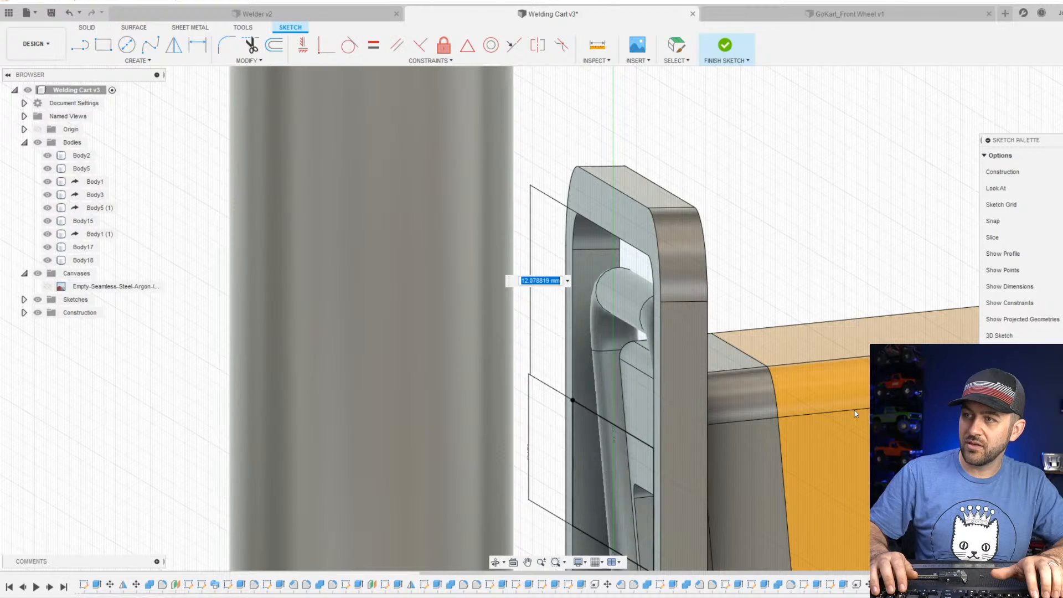
text(1)
key(Return)
scroll(724, 465, down, 4)
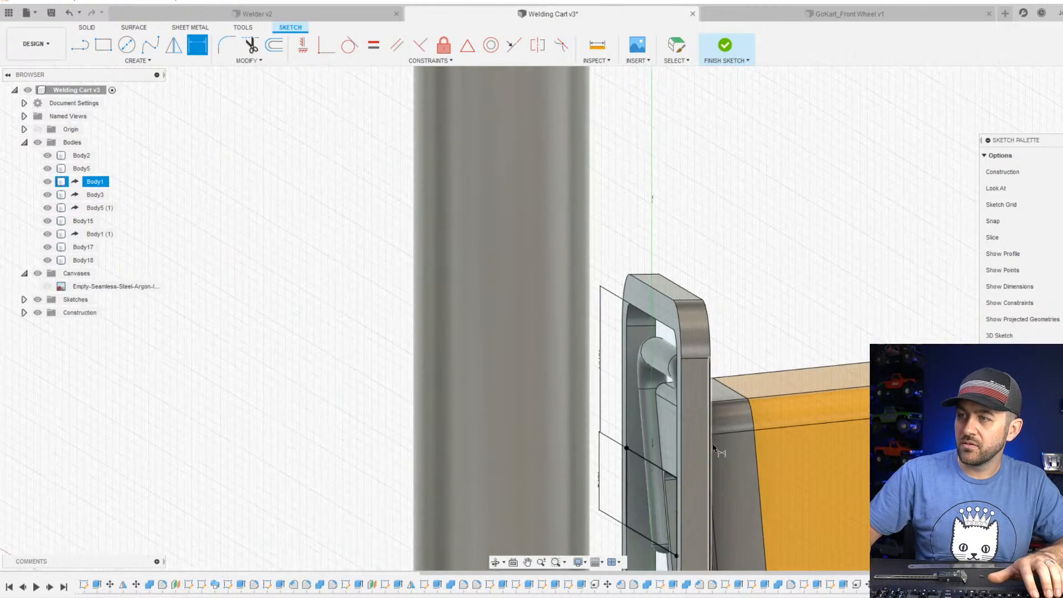
mouse_move(662, 477)
shift+middle_down()
mouse_move(667, 461)
mouse_move(786, 483)
mouse_move(681, 479)
shift+middle_up()
middle_drag(693, 526, 698, 344)
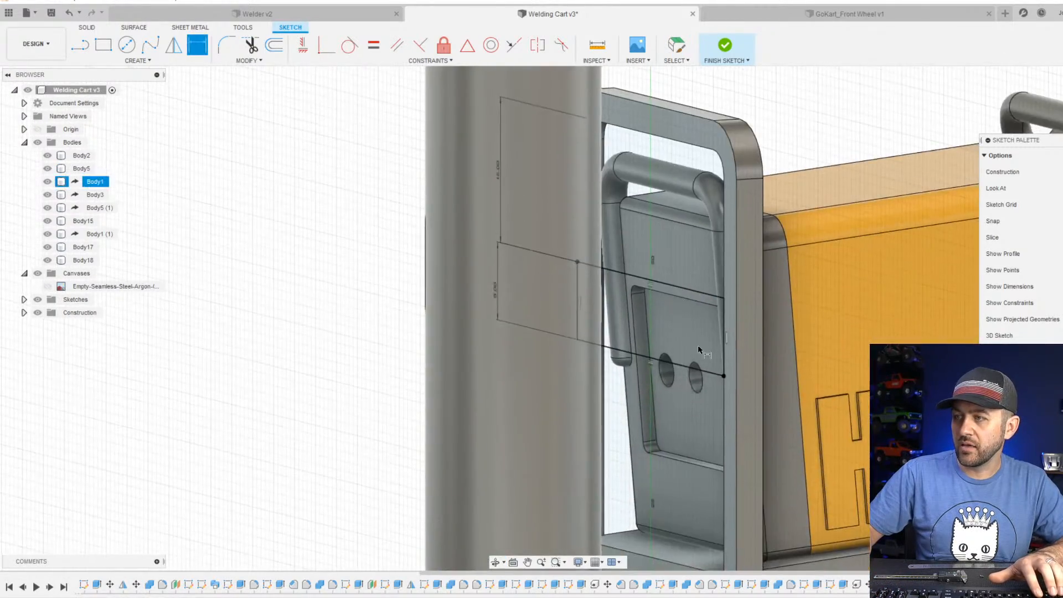
scroll(697, 360, up, 3)
mouse_move(611, 398)
shift+middle_down()
mouse_move(600, 343)
mouse_move(818, 367)
mouse_move(675, 372)
mouse_move(387, 143)
shift+middle_up()
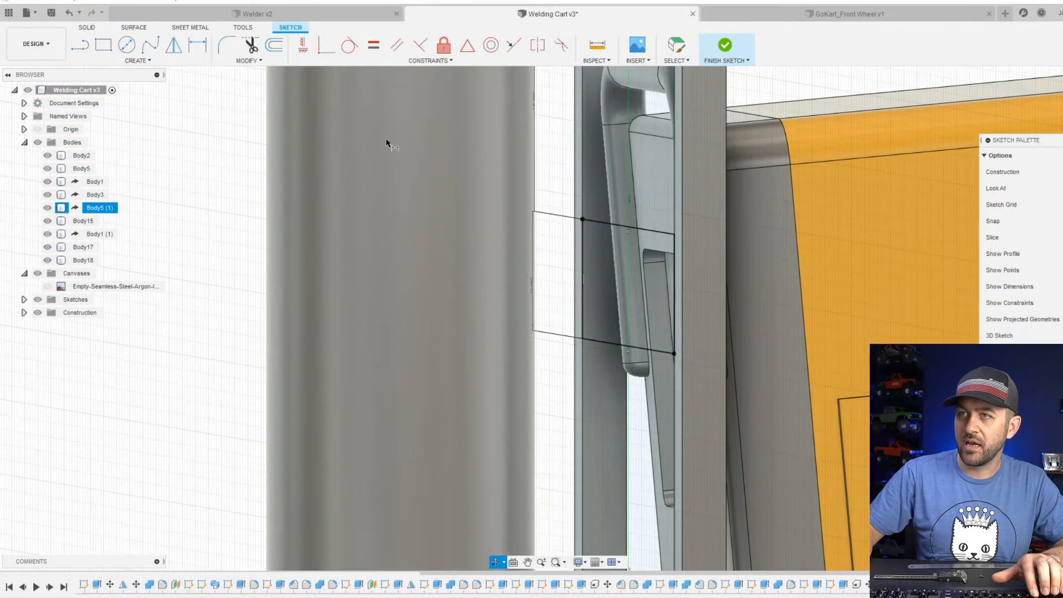
click(724, 45)
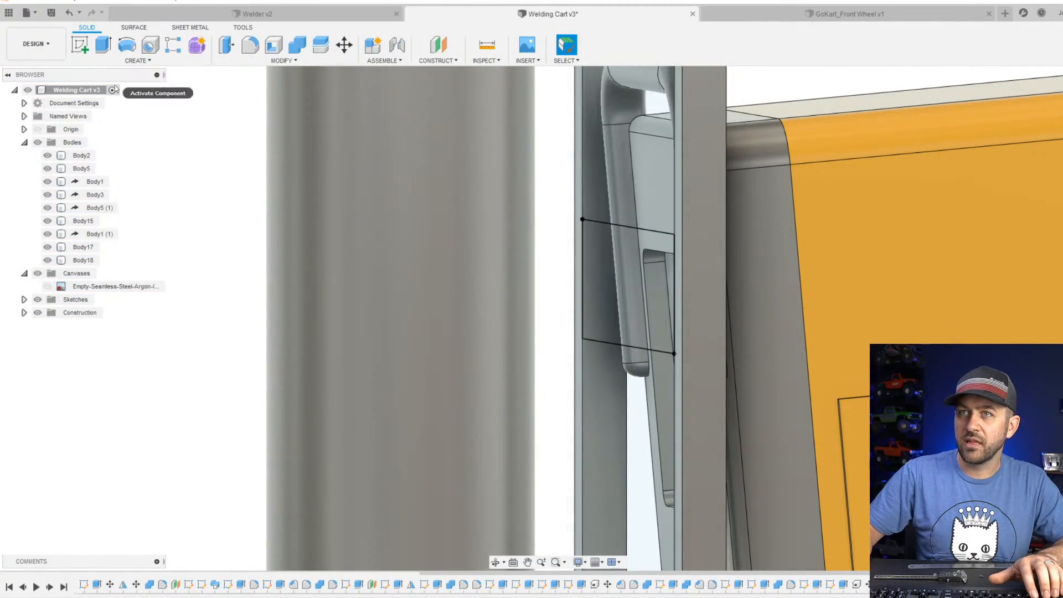
Extrude the rectangle -1 mm toward the welder as a crossbar in the upright frame.
click(104, 45)
scroll(589, 265, up, 3)
click(595, 273)
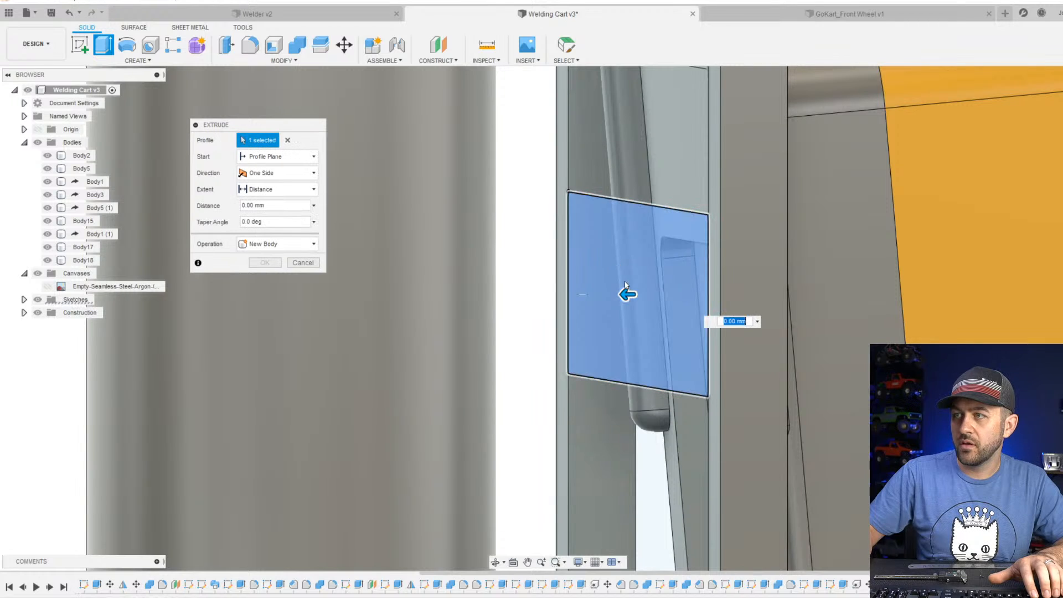
drag(655, 296, 647, 298)
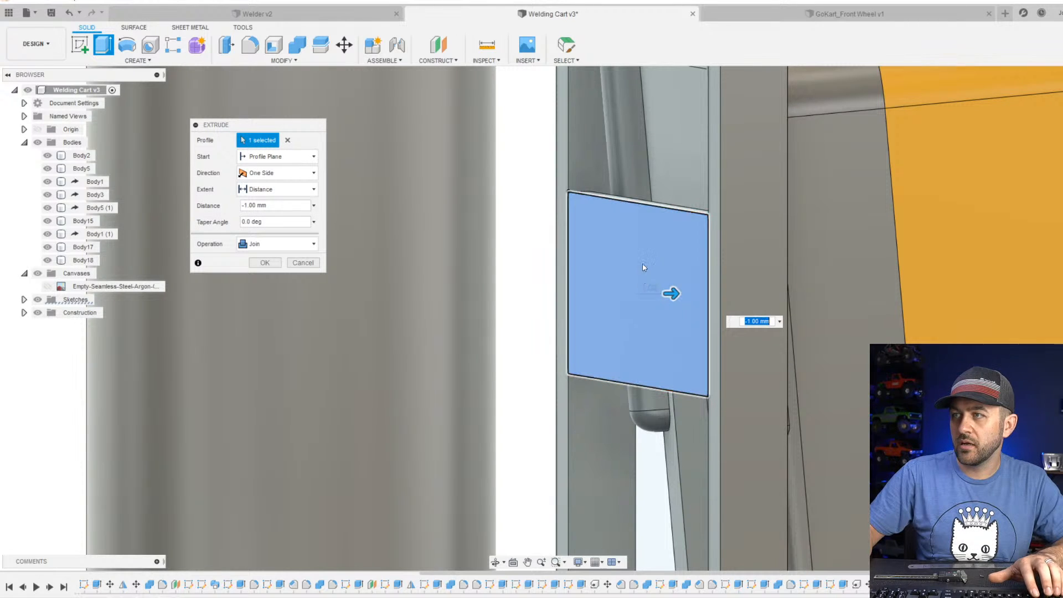
shift+middle_drag(643, 269, 630, 288)
scroll(630, 288, down, 2)
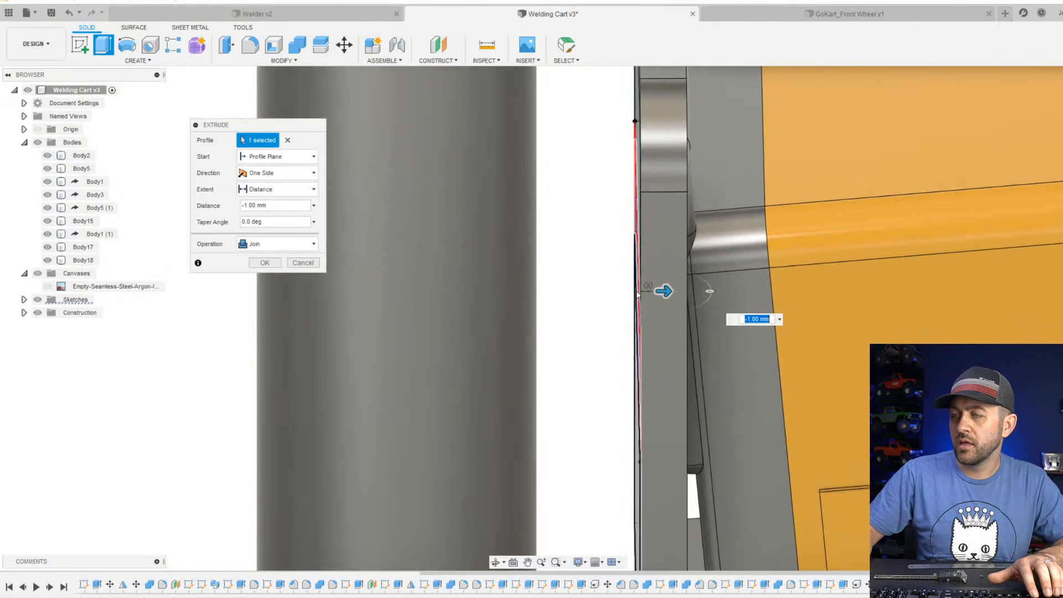
Try crossbar extrusion distances of -2 mm and -1.5 mm and check the preview against the welder's handle.
text(-2)
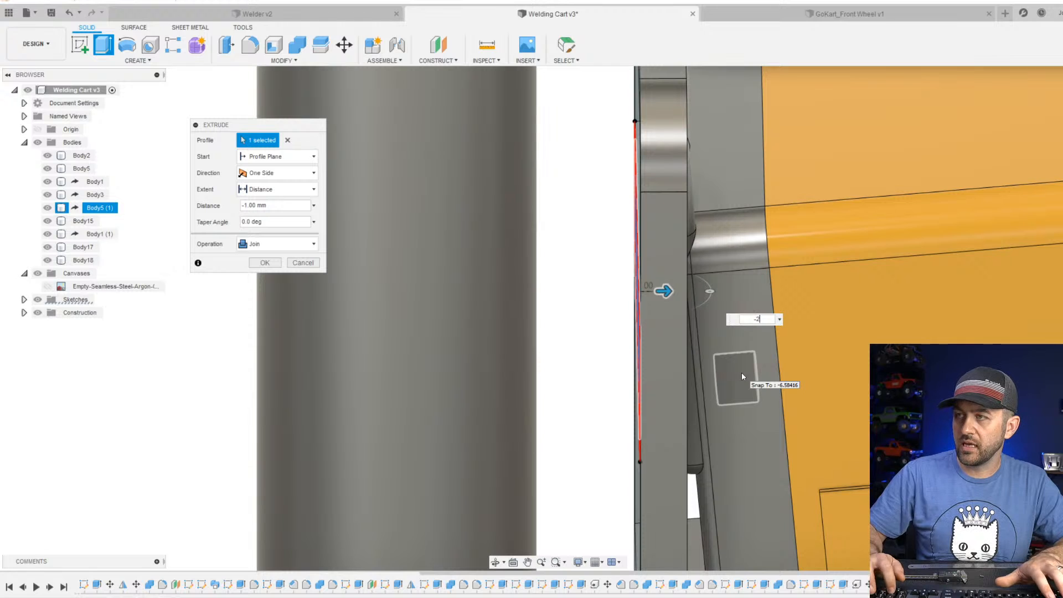
key(Return)
shift+middle_drag(743, 376, 732, 363)
scroll(559, 228, up, 3)
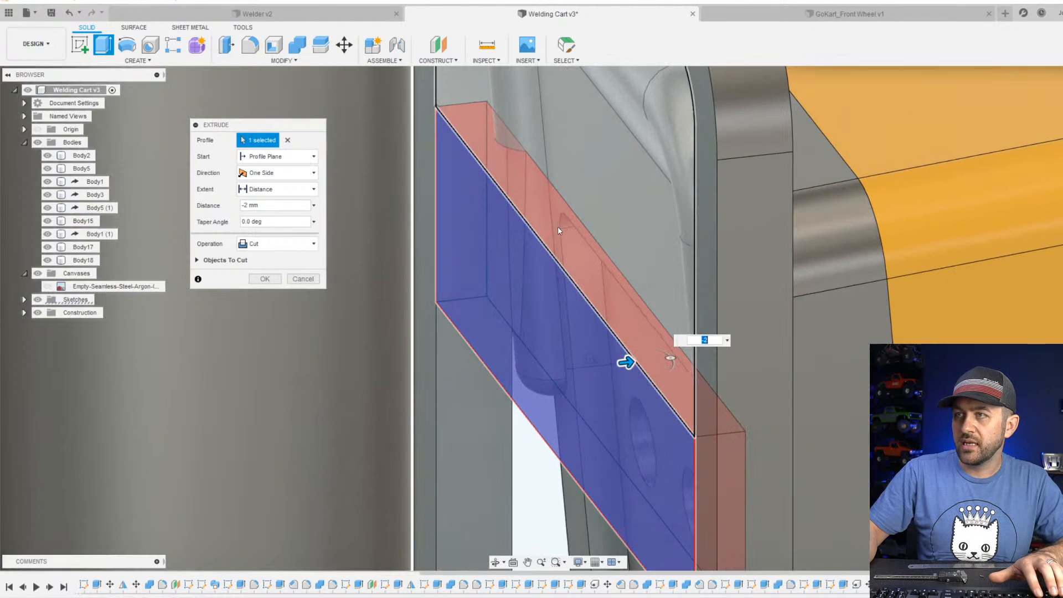
middle_drag(563, 261, 529, 215)
scroll(499, 278, down, 3)
scroll(648, 282, down, 3)
middle_drag(734, 284, 721, 278)
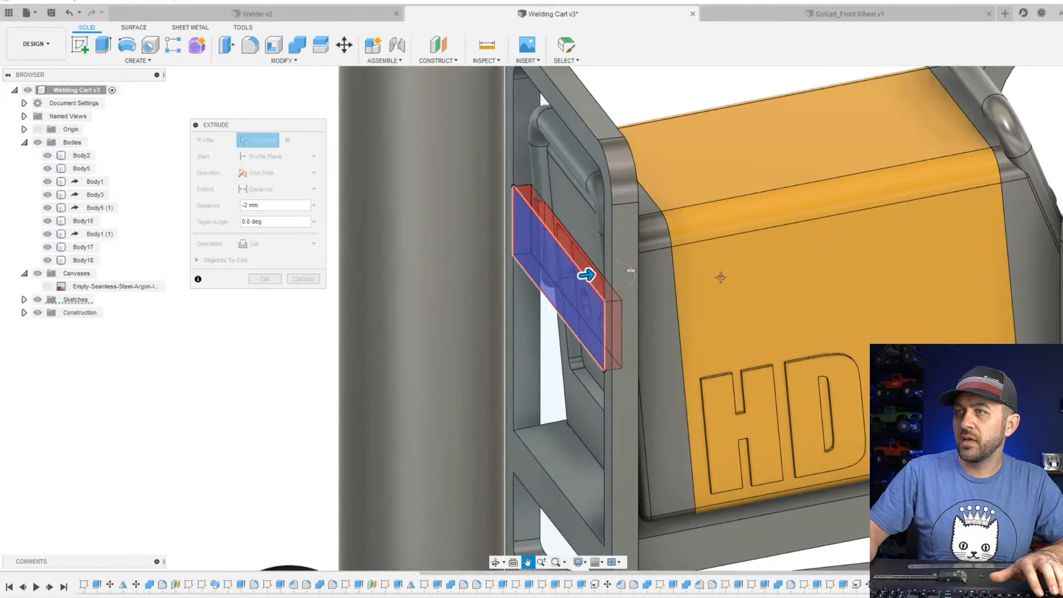
scroll(517, 283, up, 3)
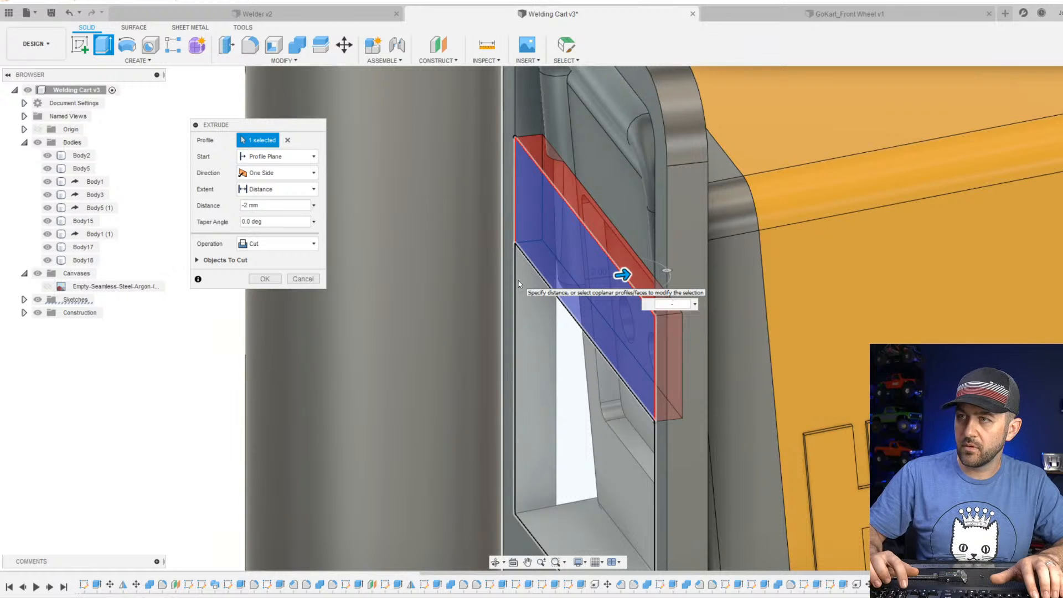
scroll(578, 275, down, 3)
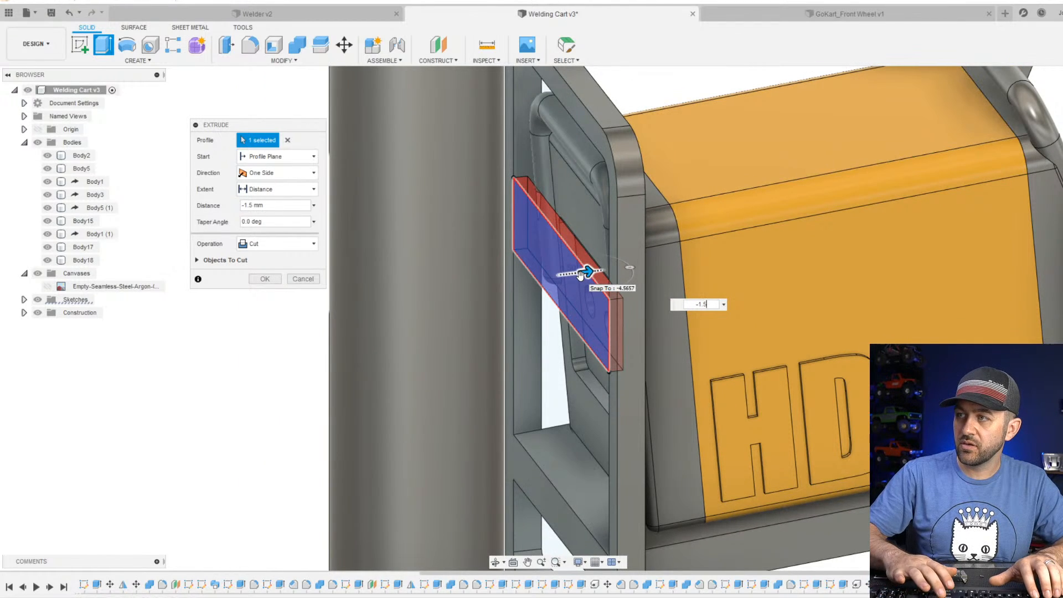
Set the crossbar's extrusion distance to -1 mm and complete it as a join with the frame.
text(.)
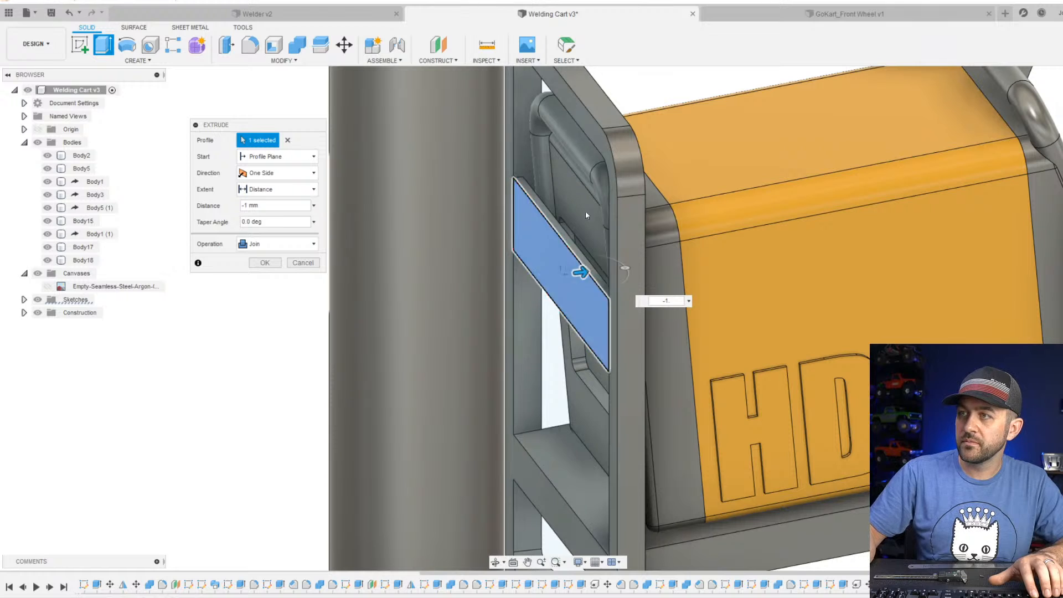
scroll(587, 266, up, 4)
key(Return)
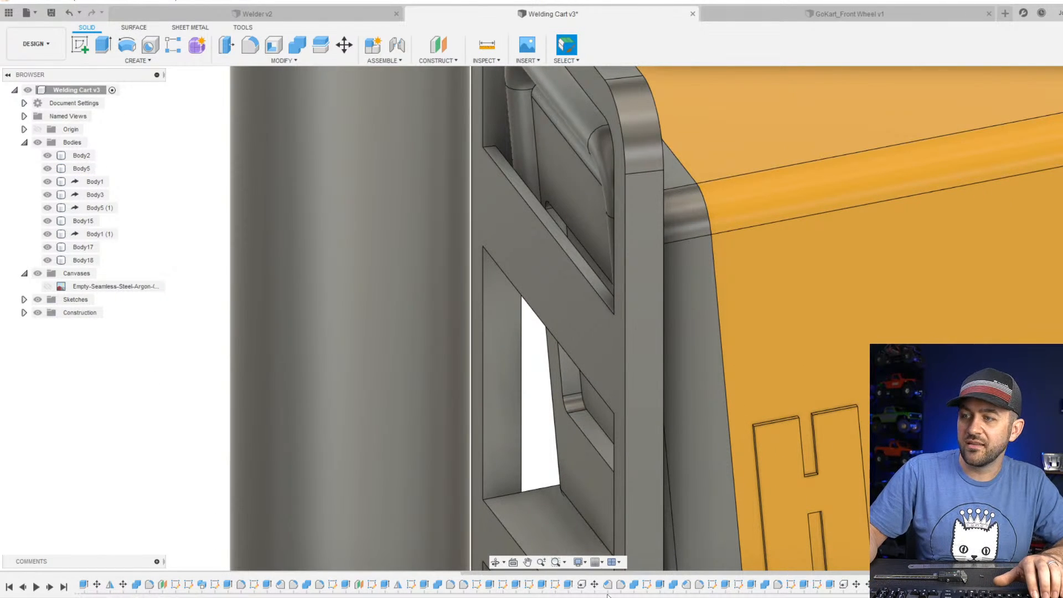
Open the crossbar's sketch for editing.
click(941, 584)
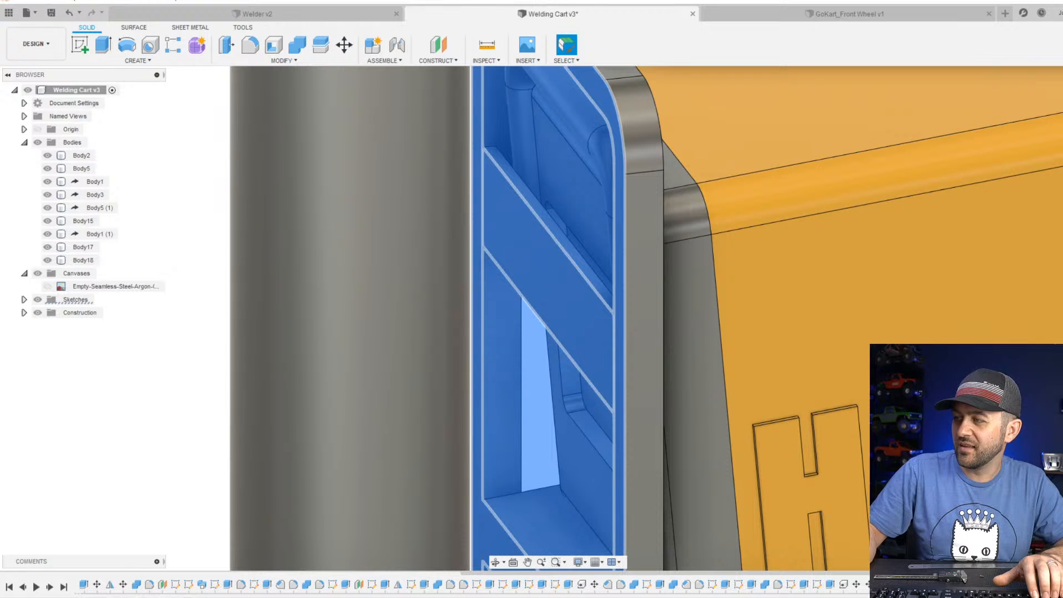
scroll(795, 326, down, 3)
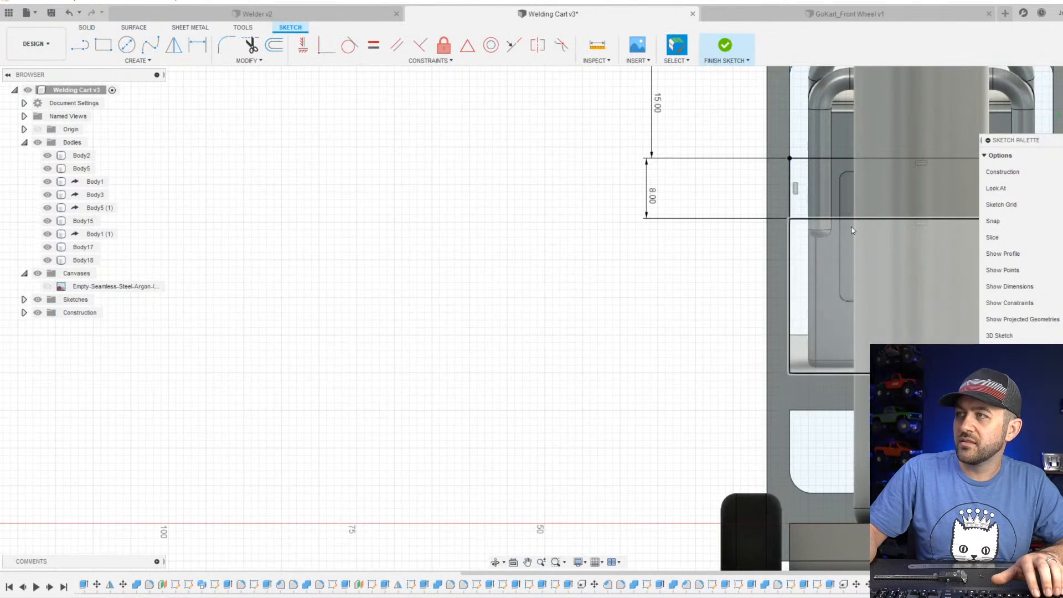
middle_drag(853, 228, 766, 271)
scroll(765, 225, up, 3)
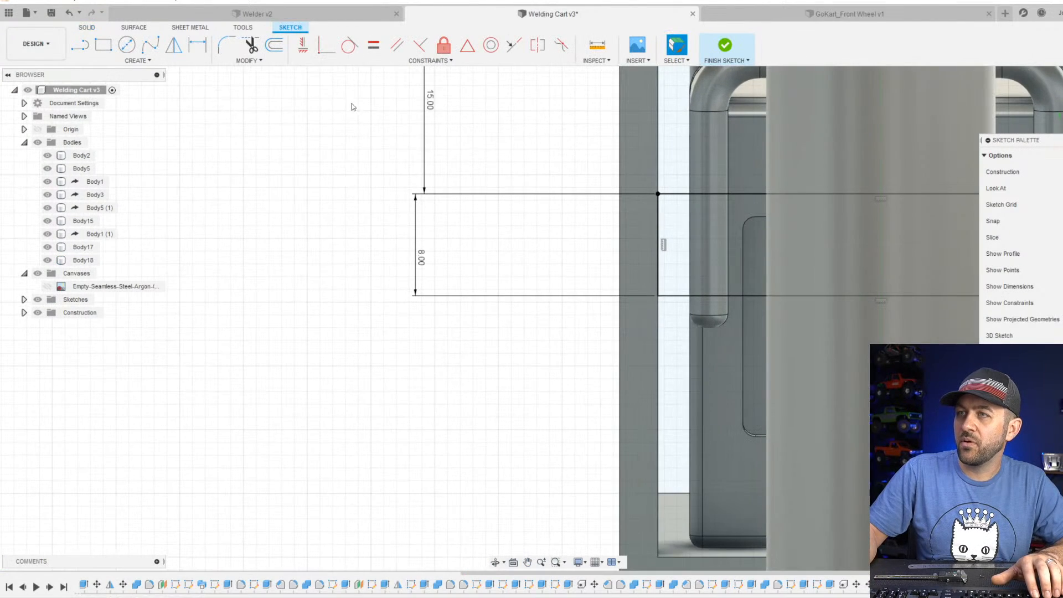
Draw a small rectangle near each end of the crossbar profile and attach the left one's outer corner to the end edge.
click(103, 44)
scroll(635, 241, up, 3)
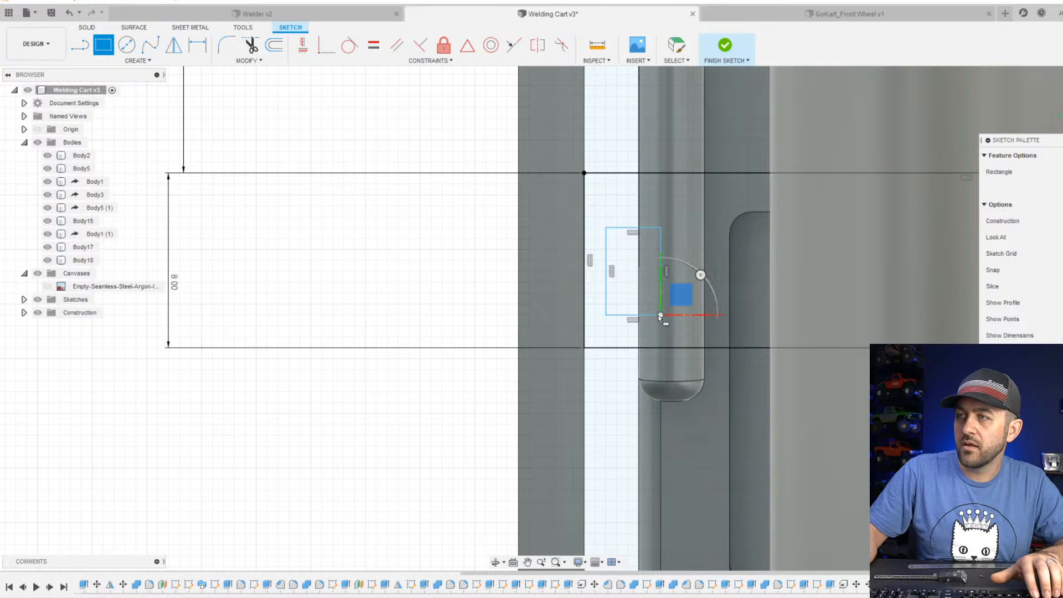
scroll(659, 314, down, 5)
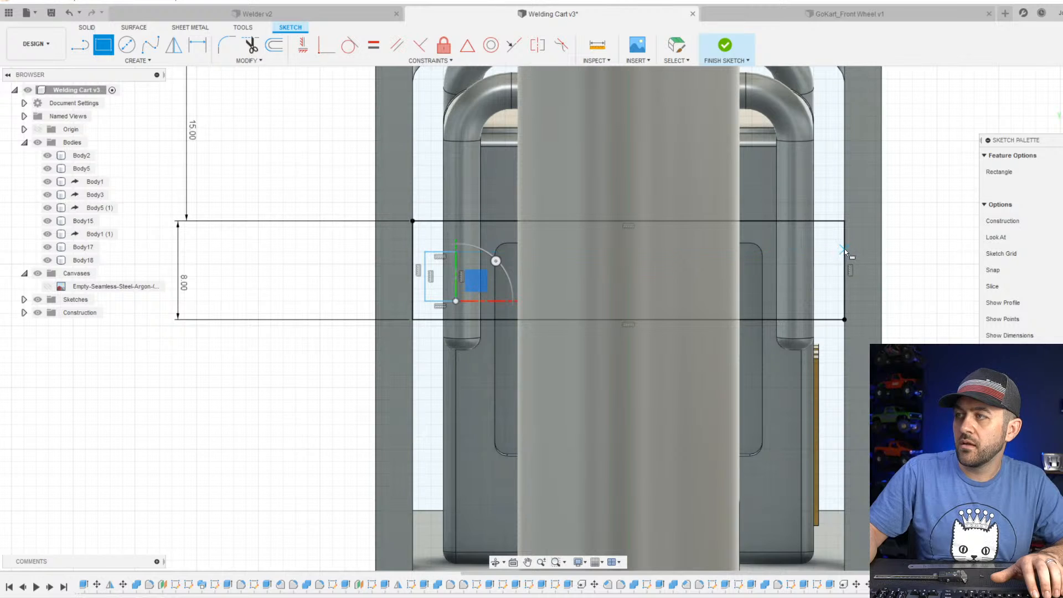
scroll(830, 290, up, 3)
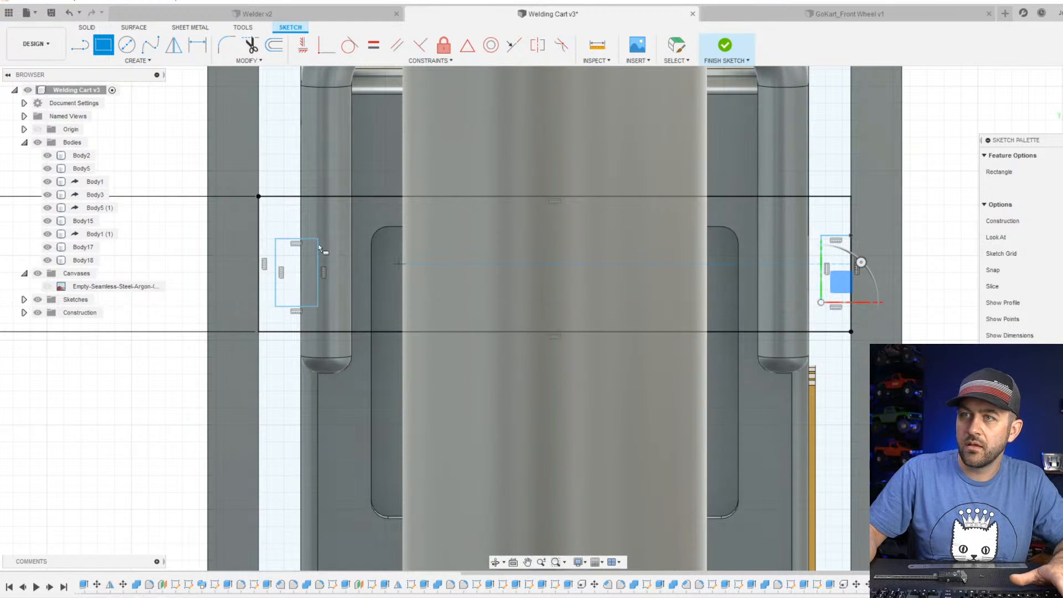
key(Escape)
drag(275, 239, 268, 232)
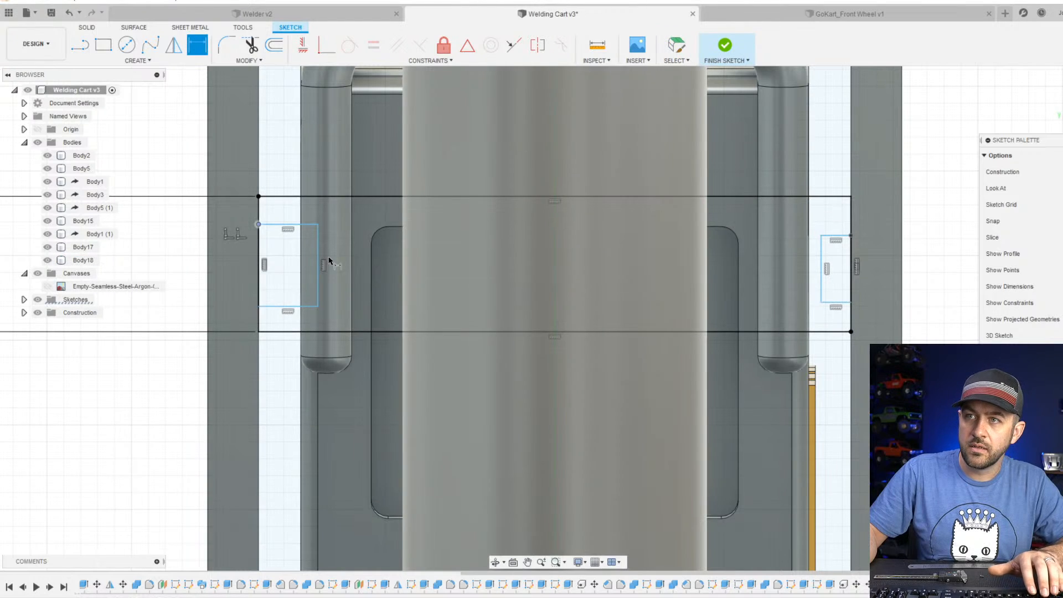
Dimension the left rectangle 3 mm wide and 4 mm high, and place it 2 mm below the crossbar's top edge.
key(d)
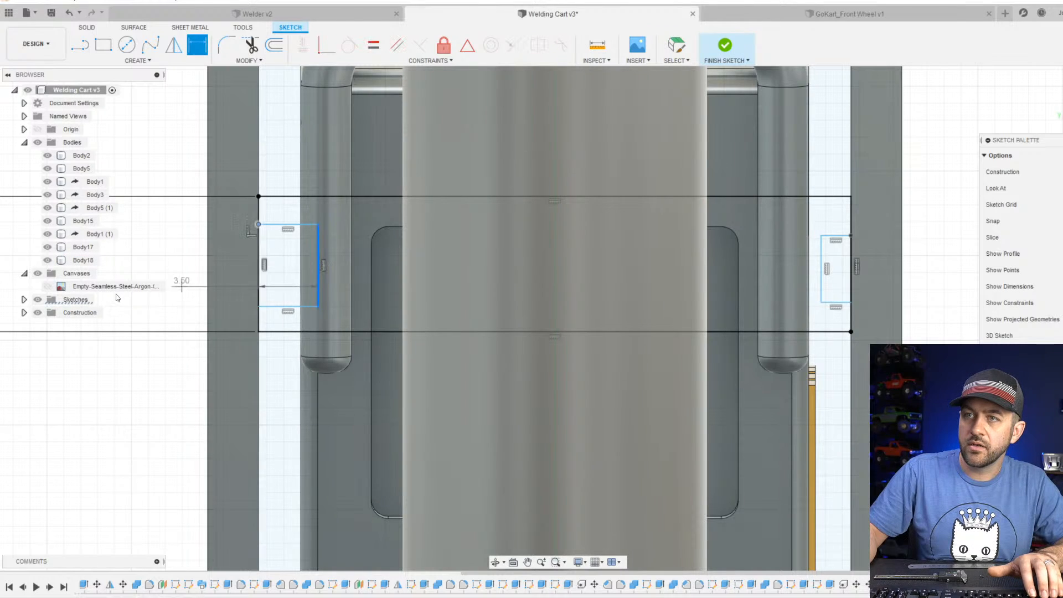
click(275, 371)
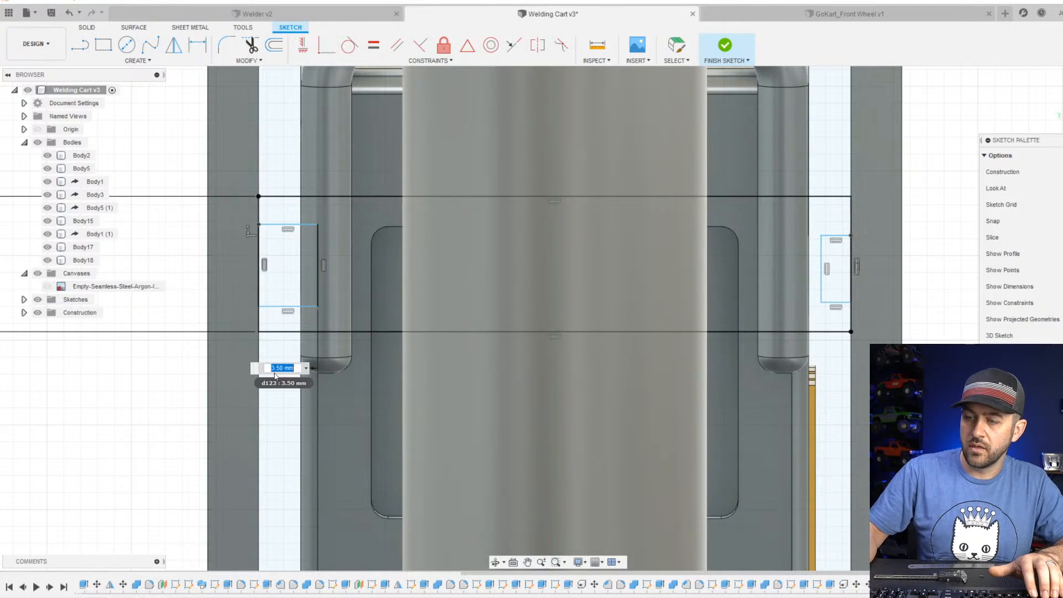
text(3)
key(Return)
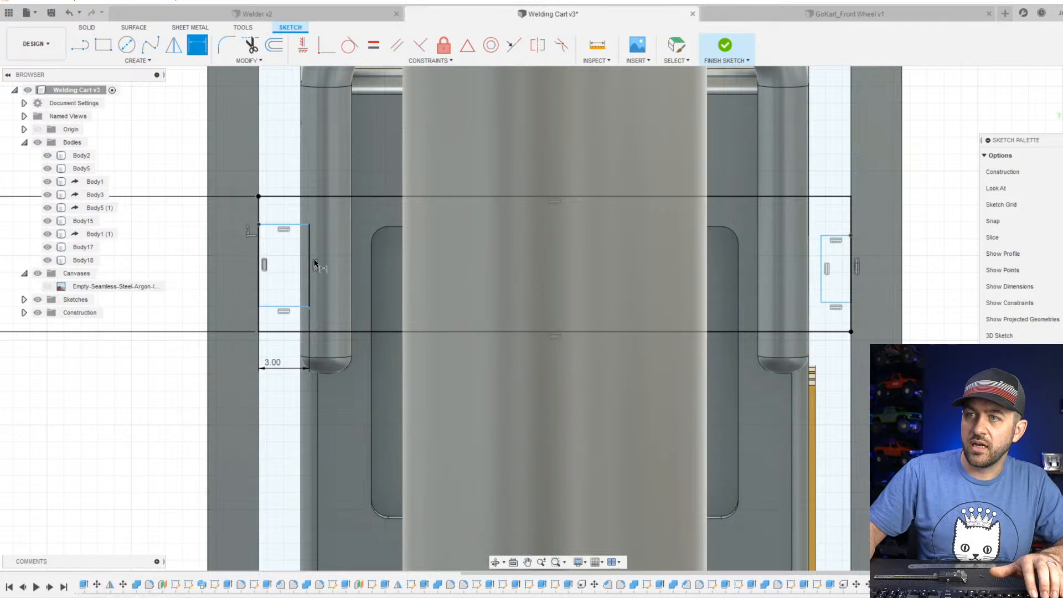
click(177, 267)
text(4)
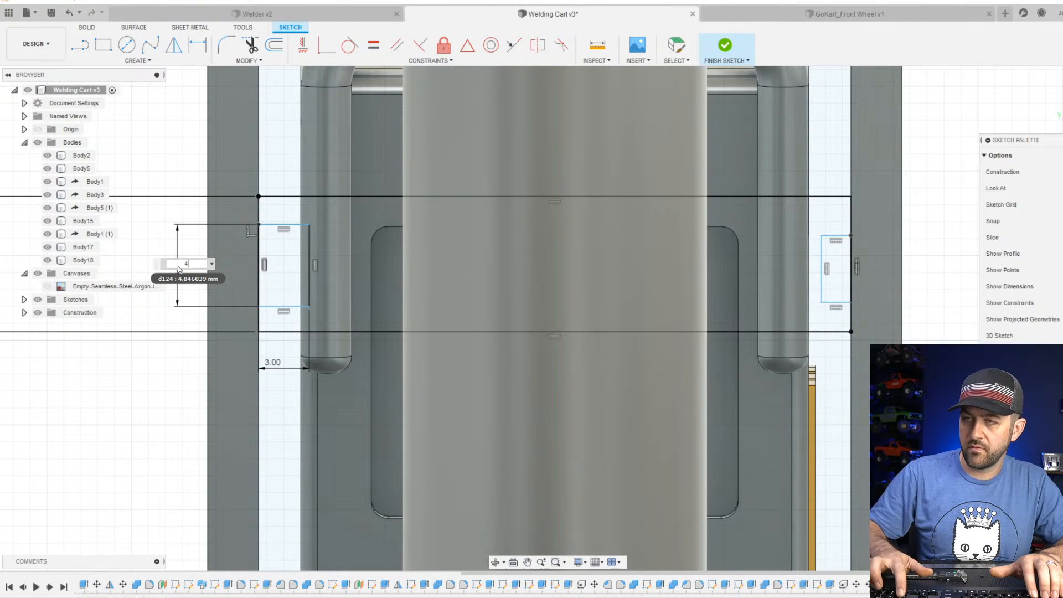
key(Return)
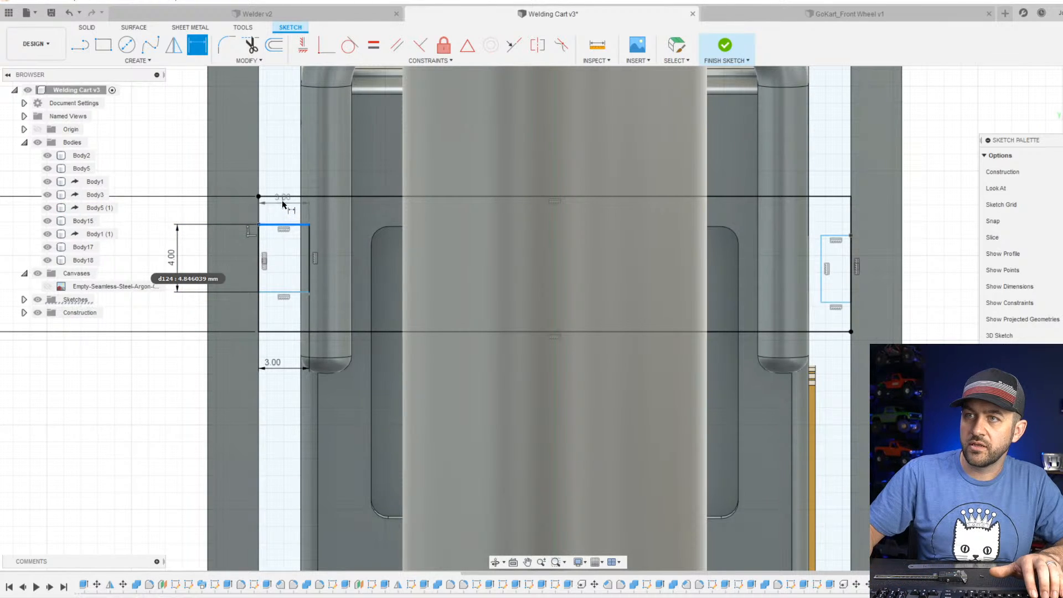
click(282, 198)
text(2)
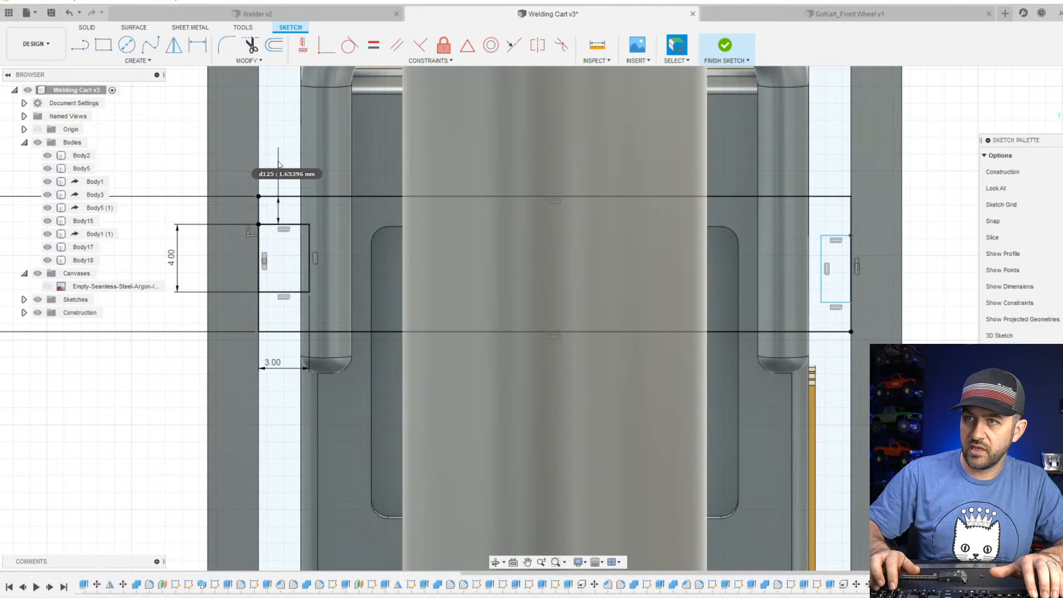
key(Return)
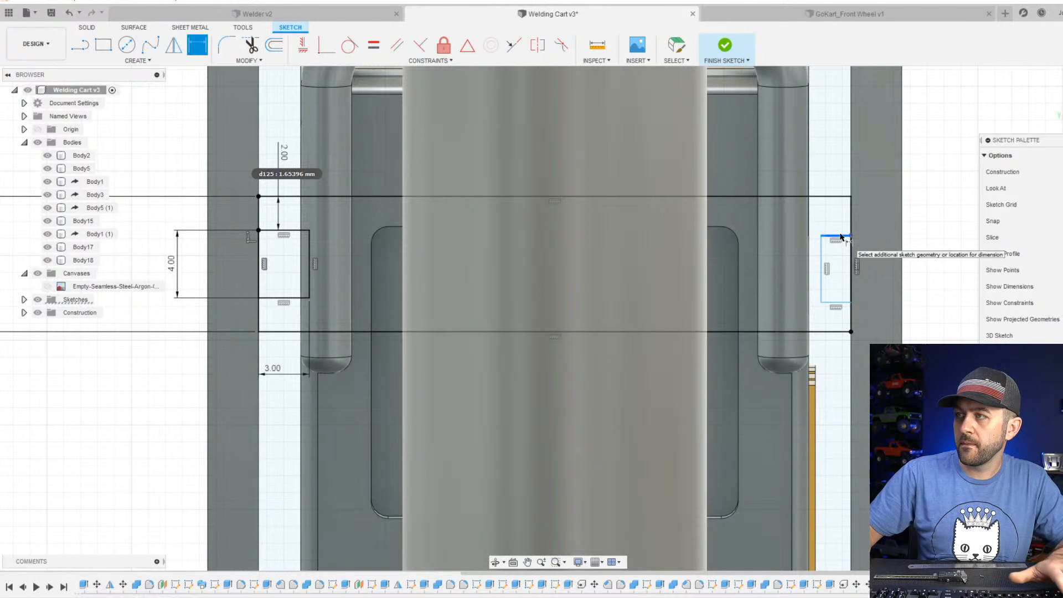
key(Escape)
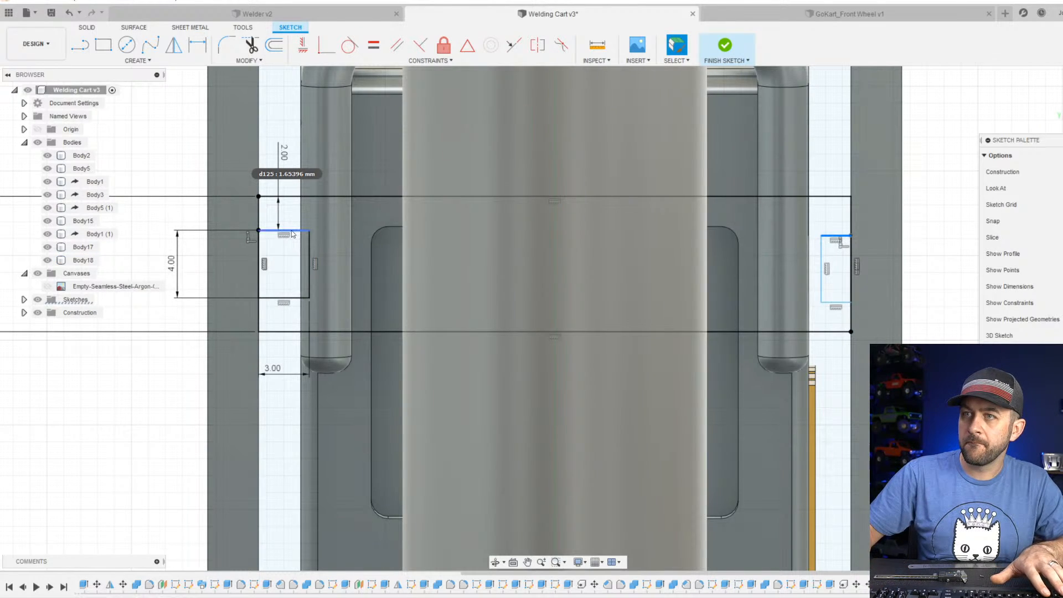
Make the top edges of the two small rectangles collinear and their inner vertical edges equal in length.
shift+click(295, 231)
click(513, 46)
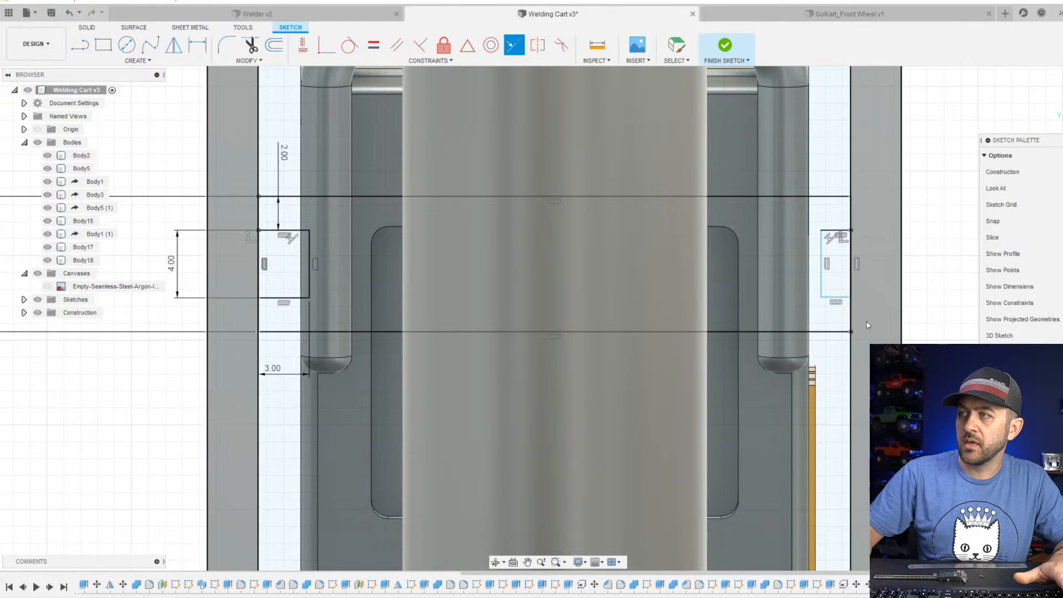
key(Escape)
shift+click(308, 249)
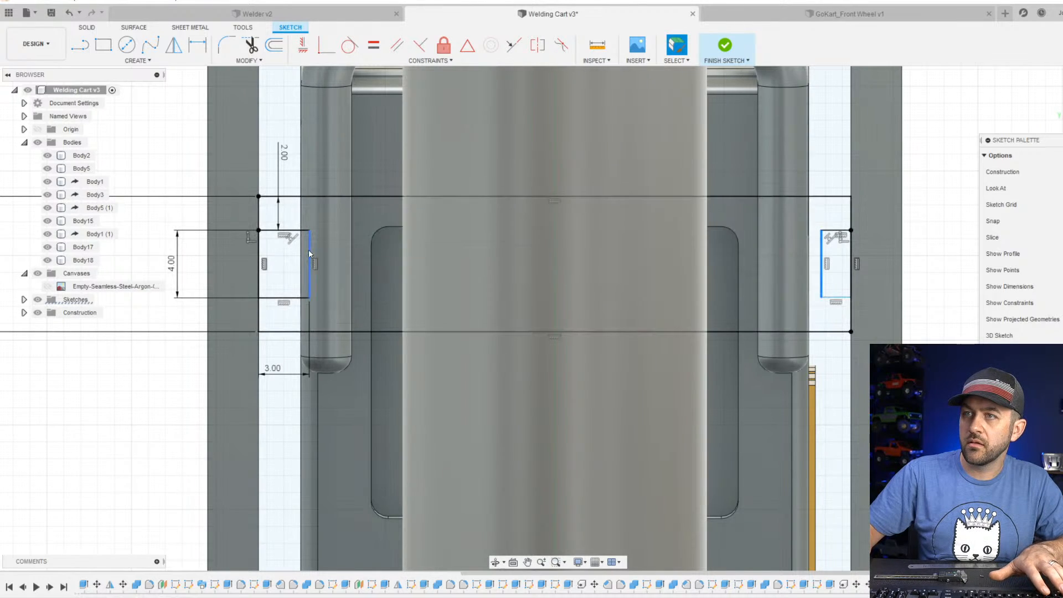
click(373, 45)
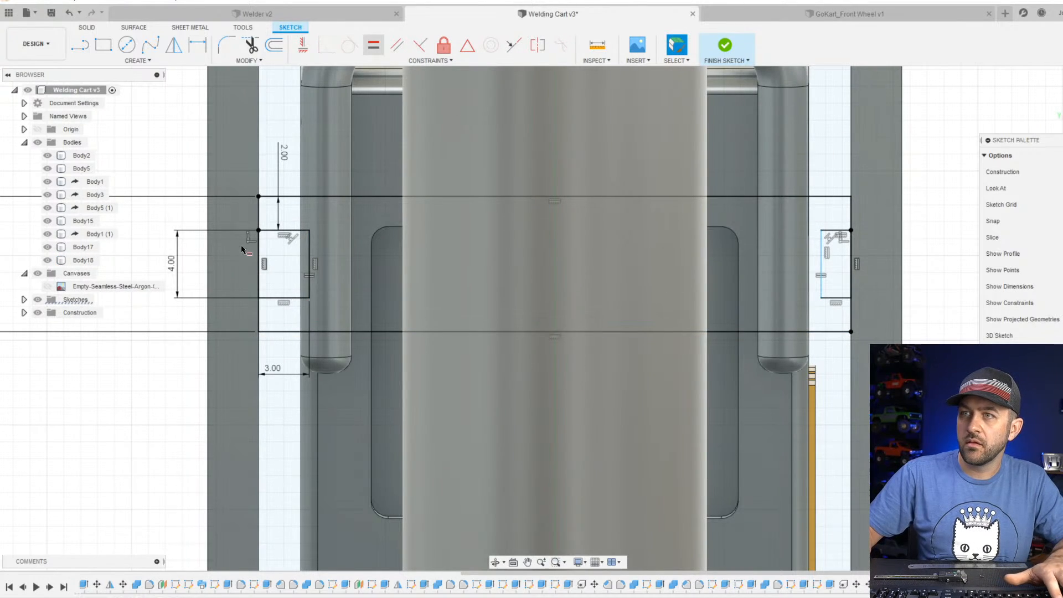
key(Escape)
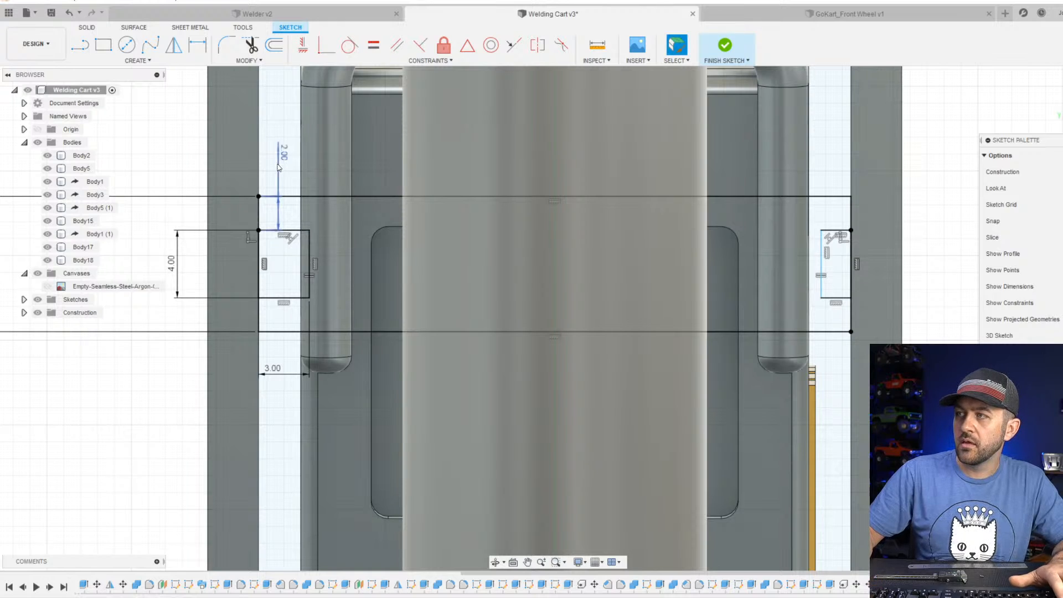
Set the left rectangle's width to 2 mm and finish the crossbar sketch.
double_click(270, 375)
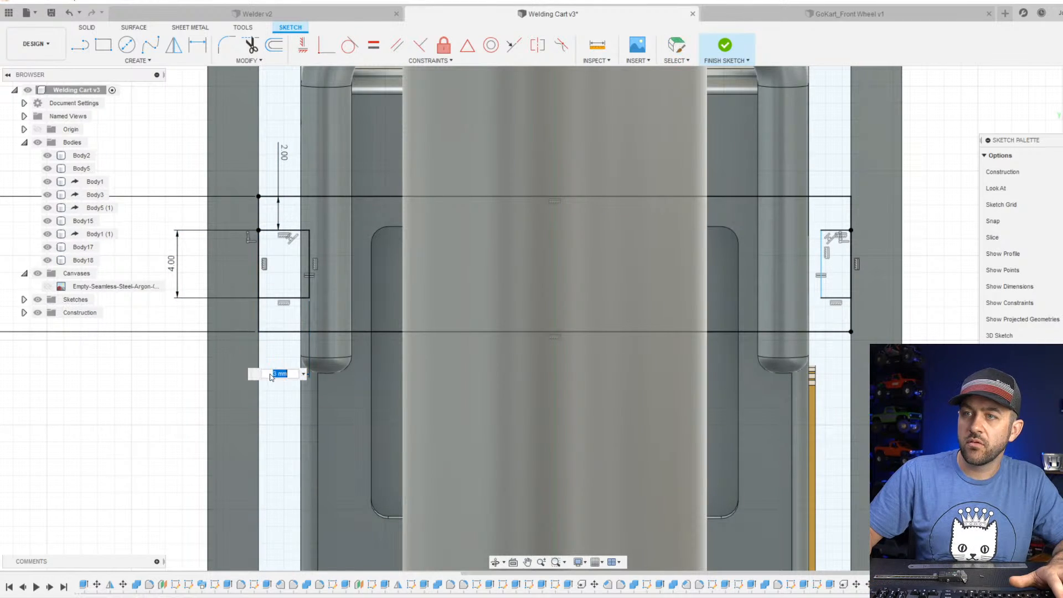
text(2)
key(Return)
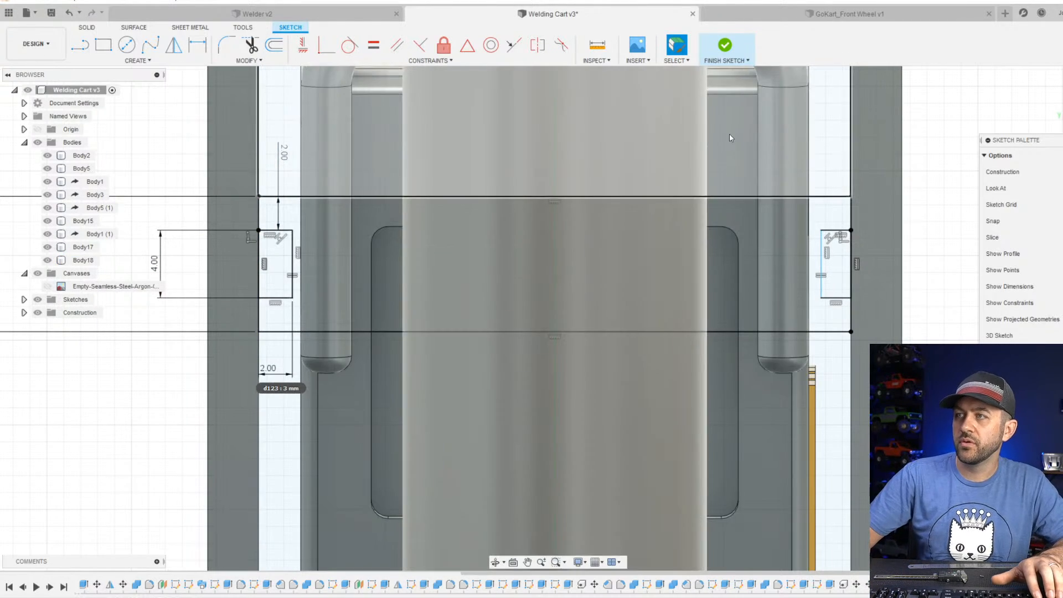
click(721, 60)
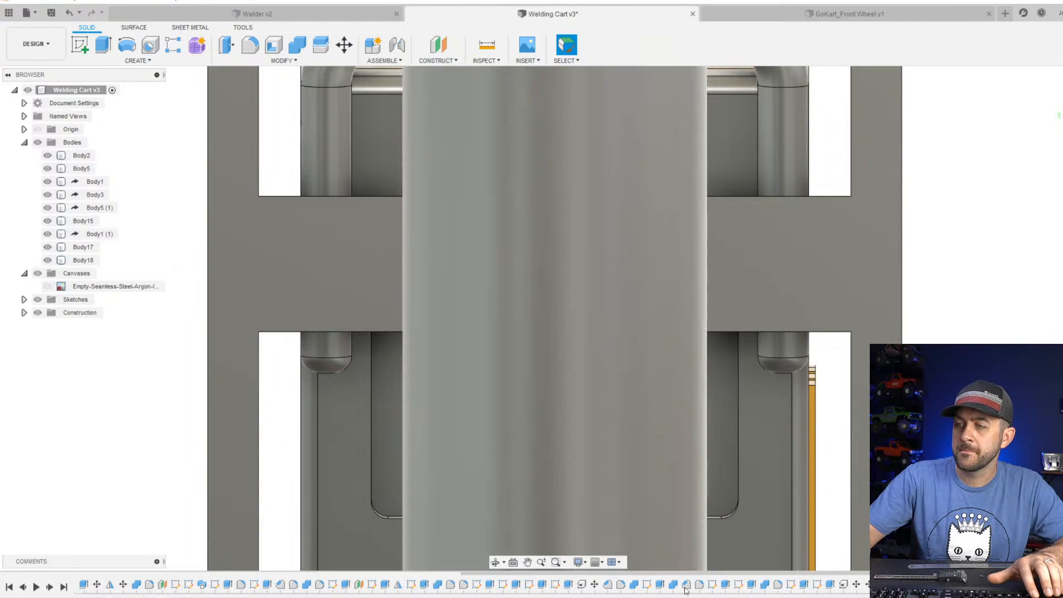
Edit the crossbar's extrusion so its profile excludes the two small rectangles, leaving a slot at each end.
click(936, 585)
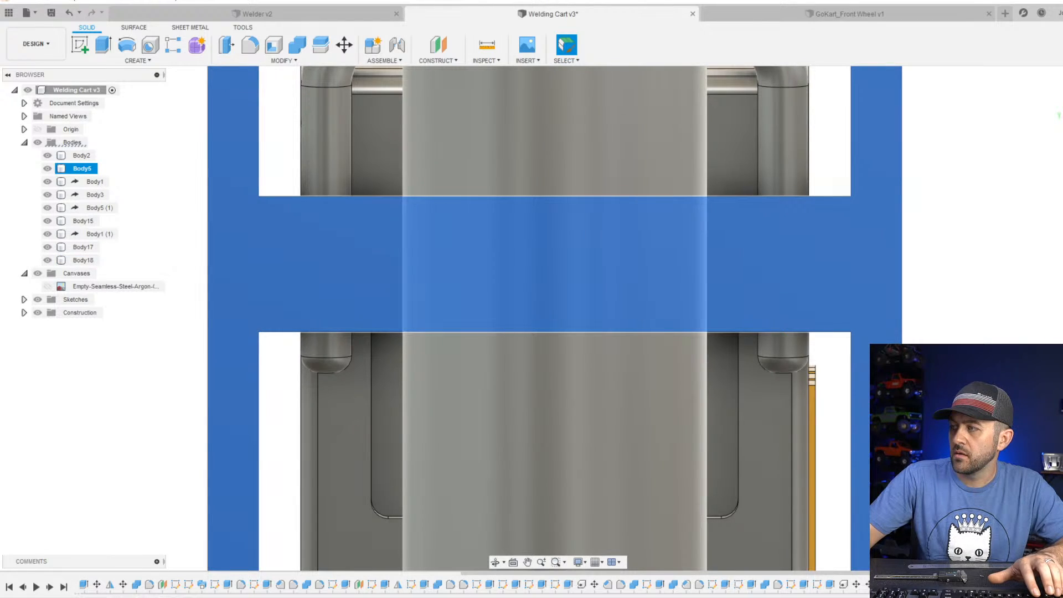
double_click(936, 584)
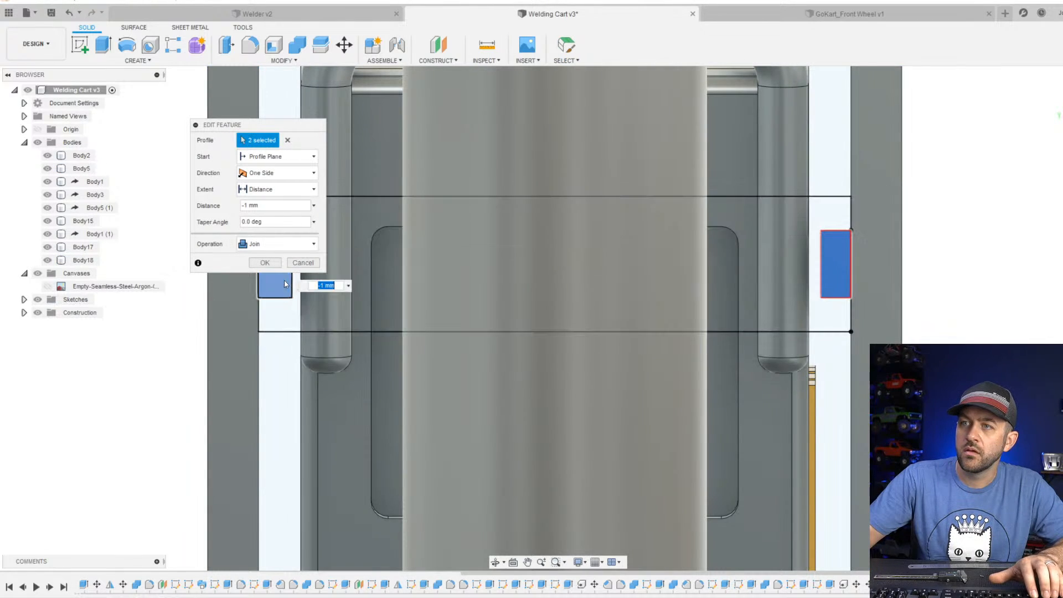
click(276, 285)
click(837, 261)
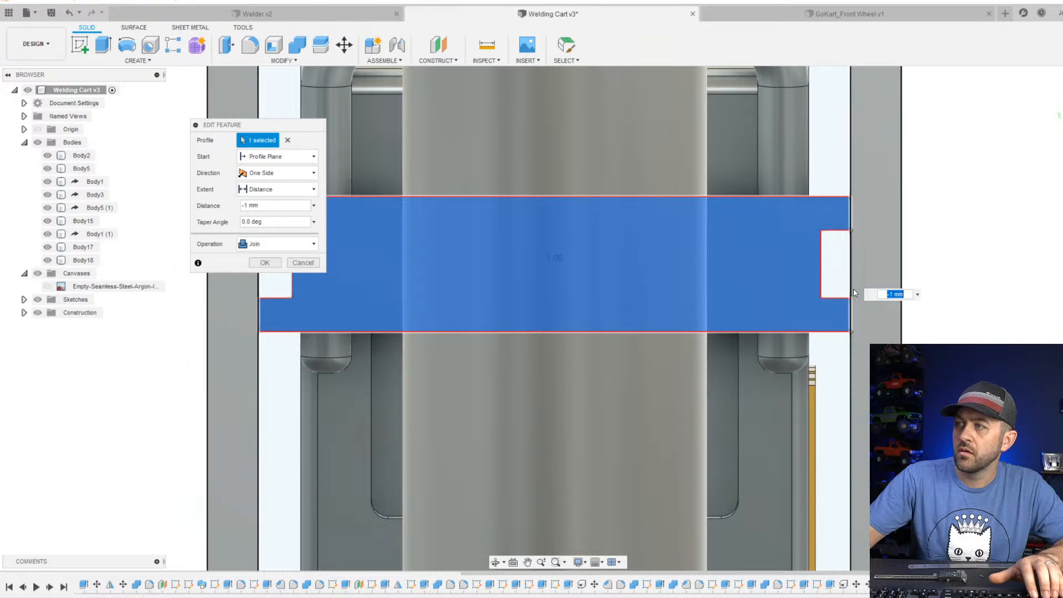
key(Return)
Examine the slotted crossbar behind the argon bottle and its fit with the upright frame and welder.
scroll(803, 266, down, 4)
shift+middle_drag(641, 277, 559, 294)
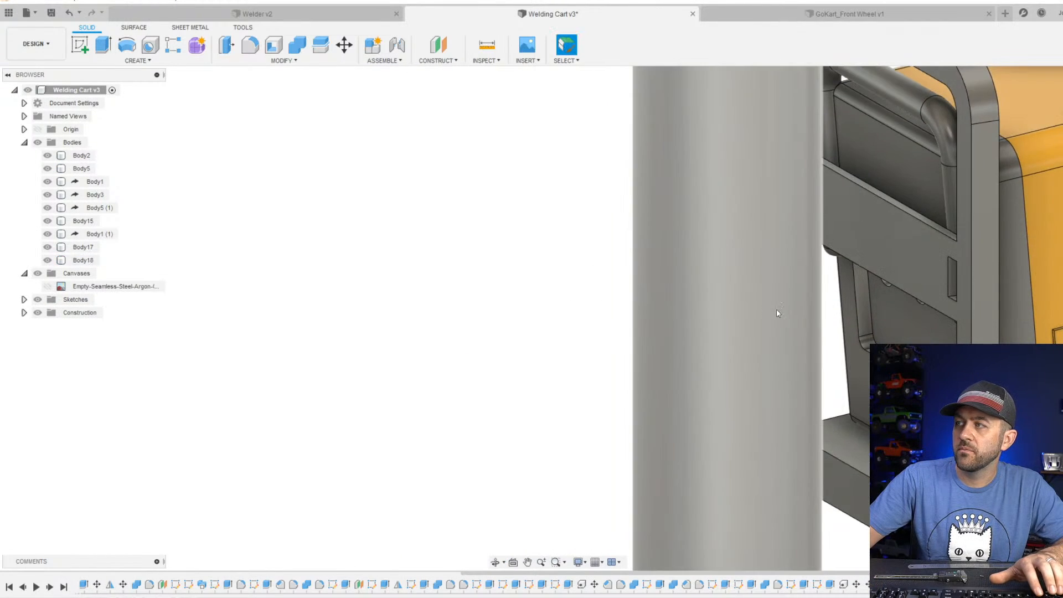
scroll(776, 308, down, 3)
middle_drag(930, 266, 744, 309)
scroll(720, 311, up, 3)
scroll(745, 304, down, 5)
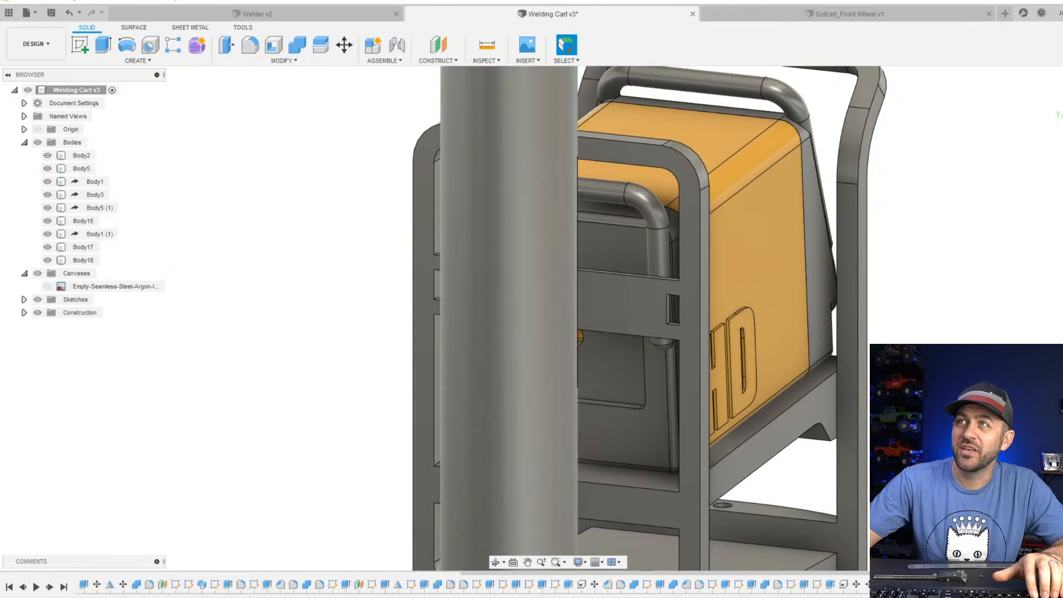
scroll(580, 373, down, 8)
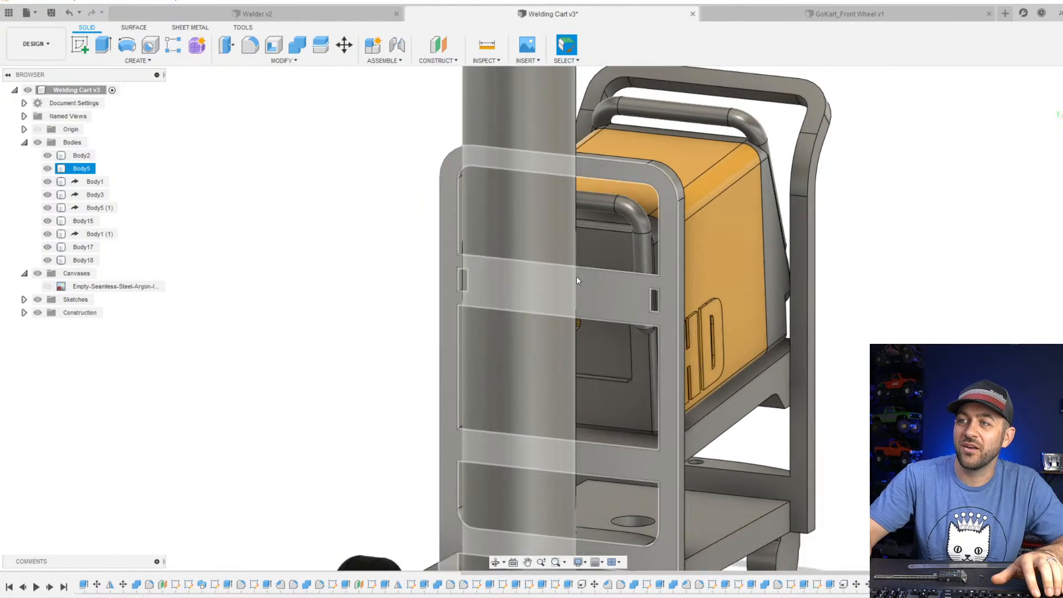
Edit the sketch of the base plate hole nearest the axle, set its circle's diameter to 4 mm and finish the sketch.
shift+middle_drag(580, 373, 541, 308)
scroll(622, 467, up, 9)
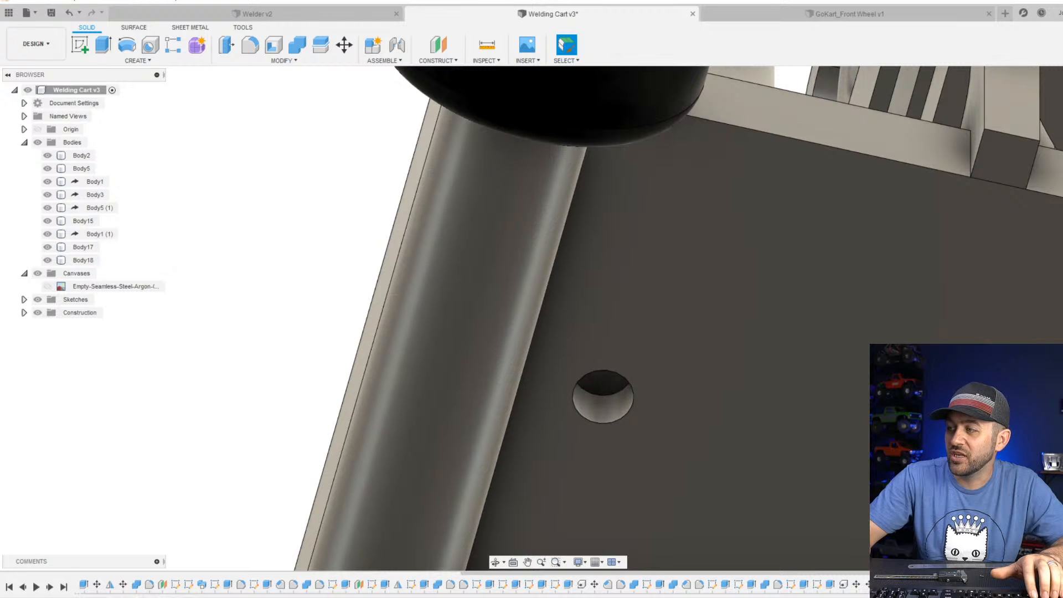
click(625, 418)
click(628, 420)
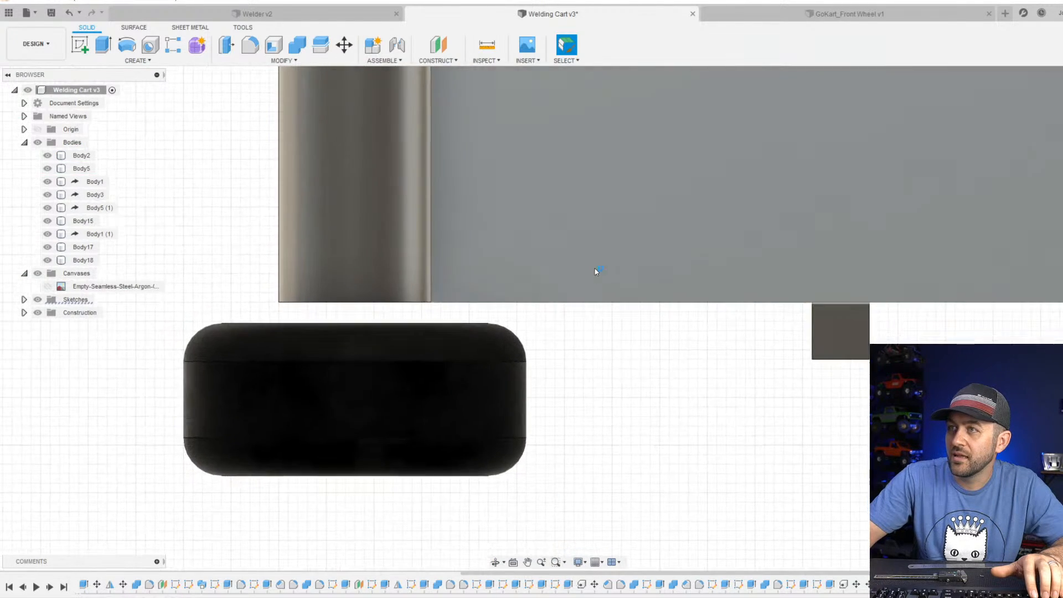
middle_drag(596, 270, 517, 481)
scroll(517, 481, down, 2)
scroll(496, 161, up, 3)
scroll(515, 184, down, 2)
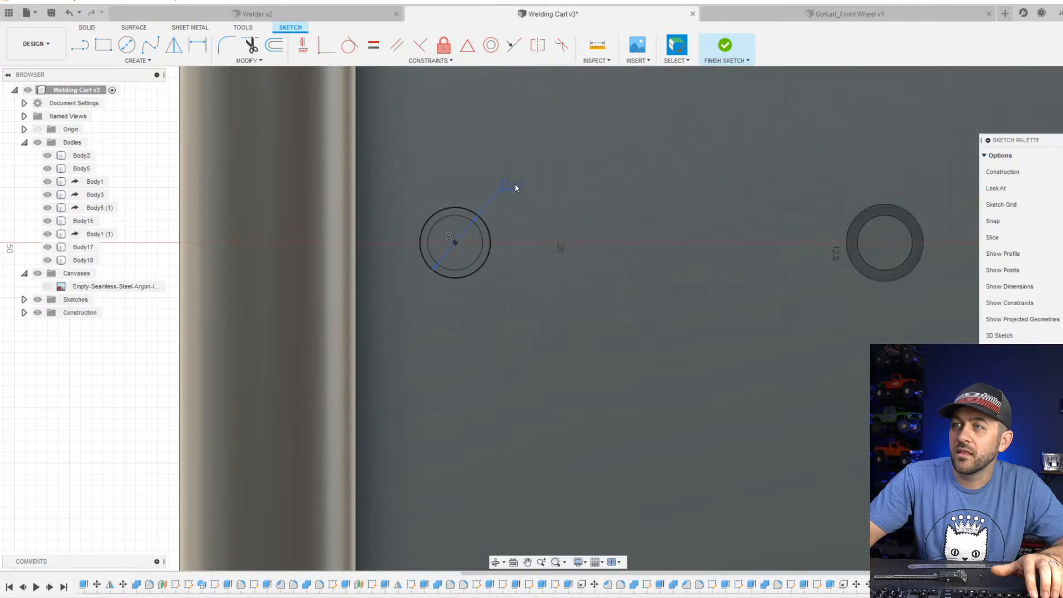
double_click(505, 189)
text(4)
key(Return)
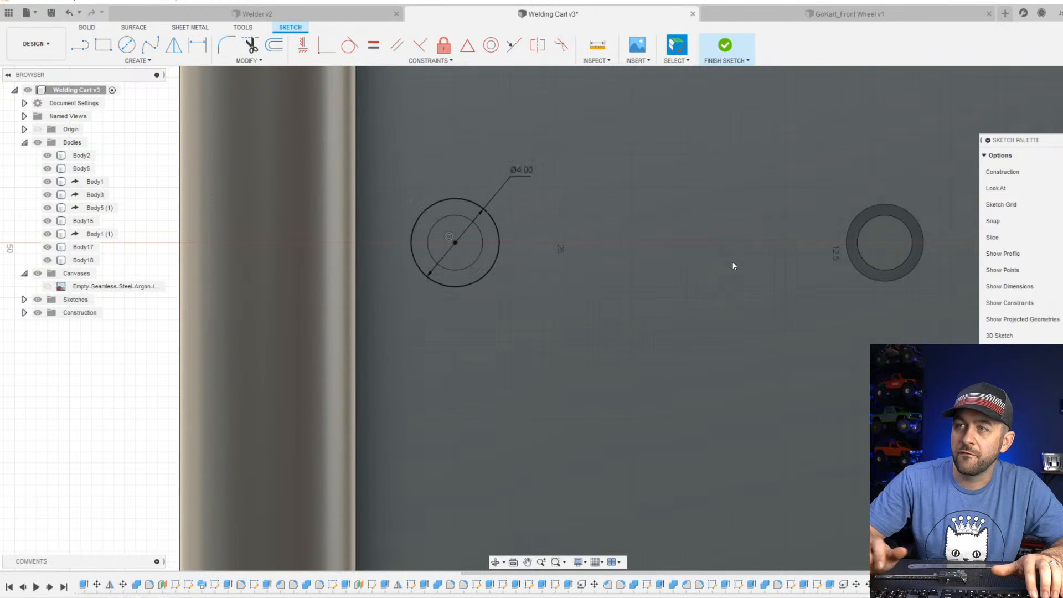
click(733, 54)
Inspect the resized hole under the base plate, the wheels and the bottle's seat in its recess.
scroll(622, 261, down, 3)
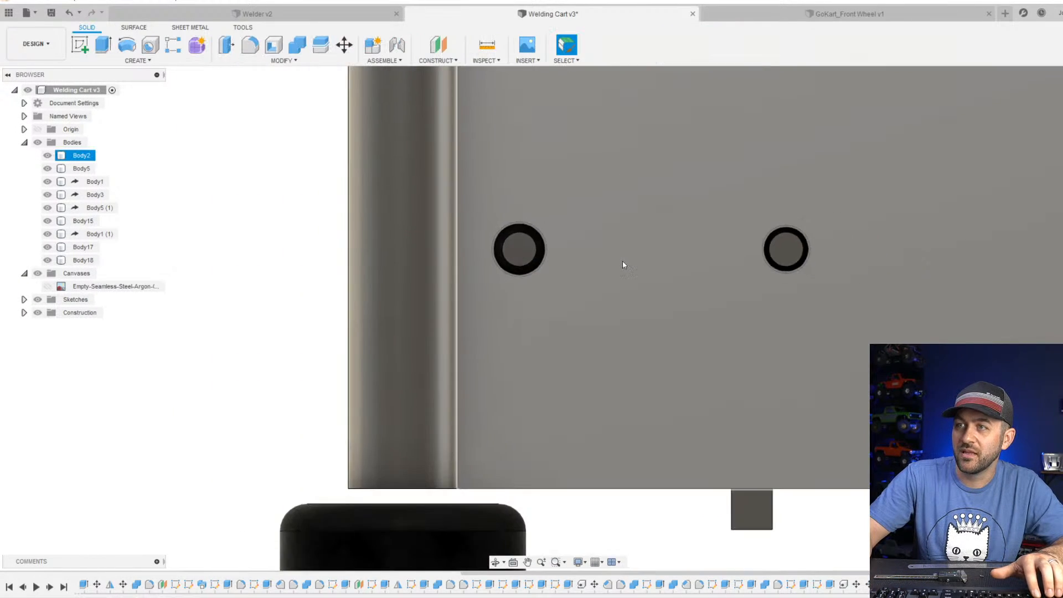
mouse_move(519, 249)
shift+middle_down()
mouse_move(521, 211)
mouse_move(547, 320)
shift+middle_up()
scroll(547, 320, down, 3)
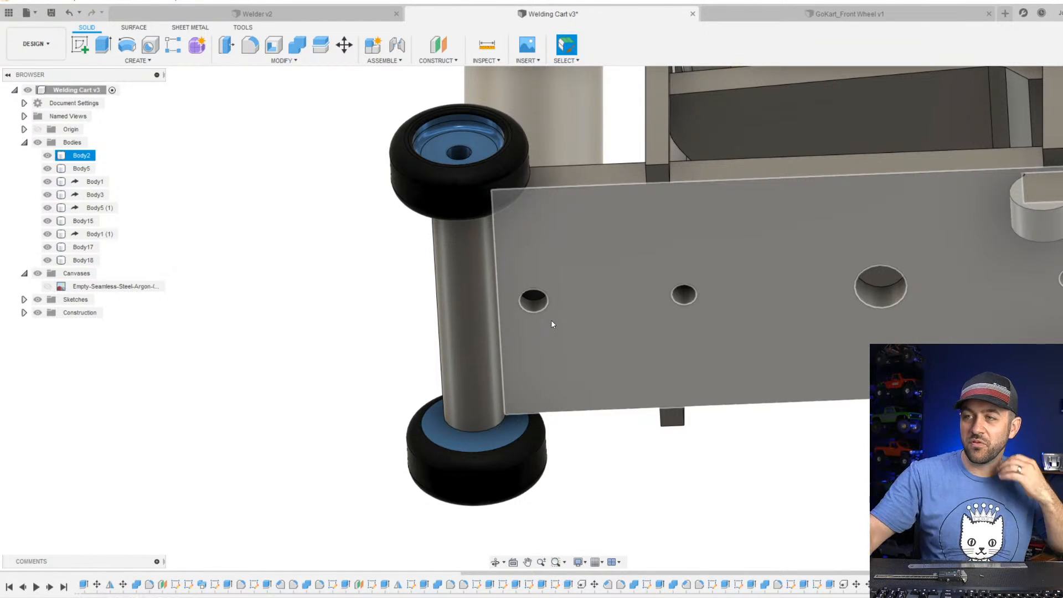
click(470, 228)
shift+middle_drag(469, 172, 496, 241)
middle_drag(506, 200, 553, 490)
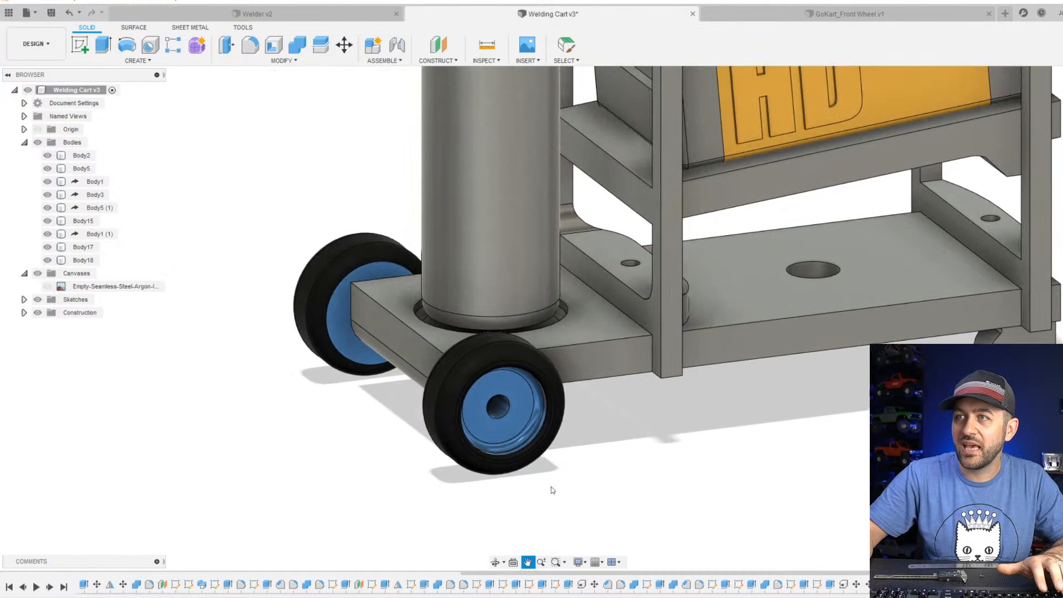
scroll(509, 338, up, 3)
scroll(585, 293, up, 8)
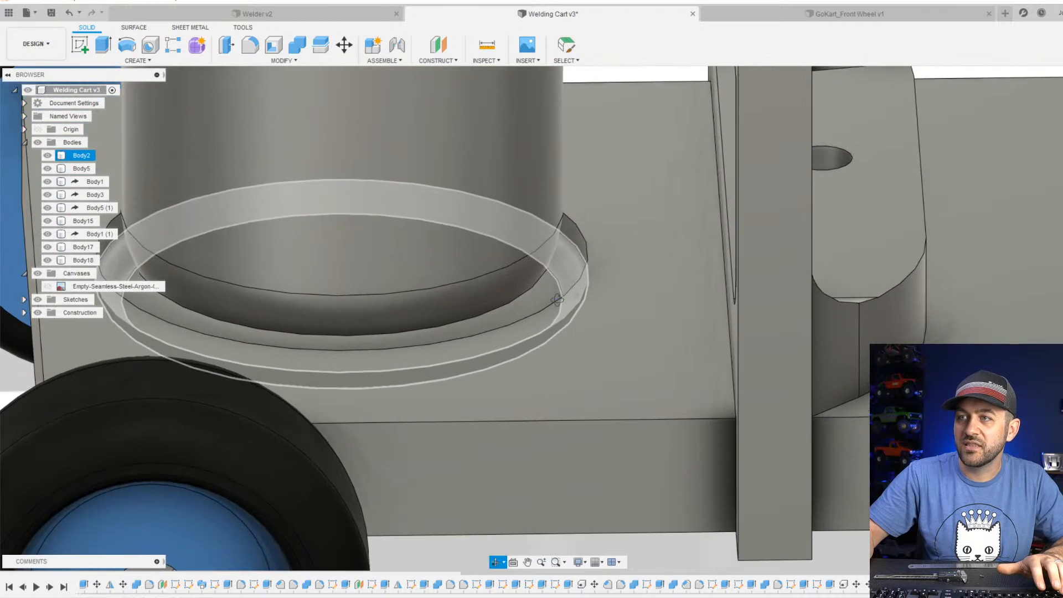
shift+middle_drag(584, 293, 570, 311)
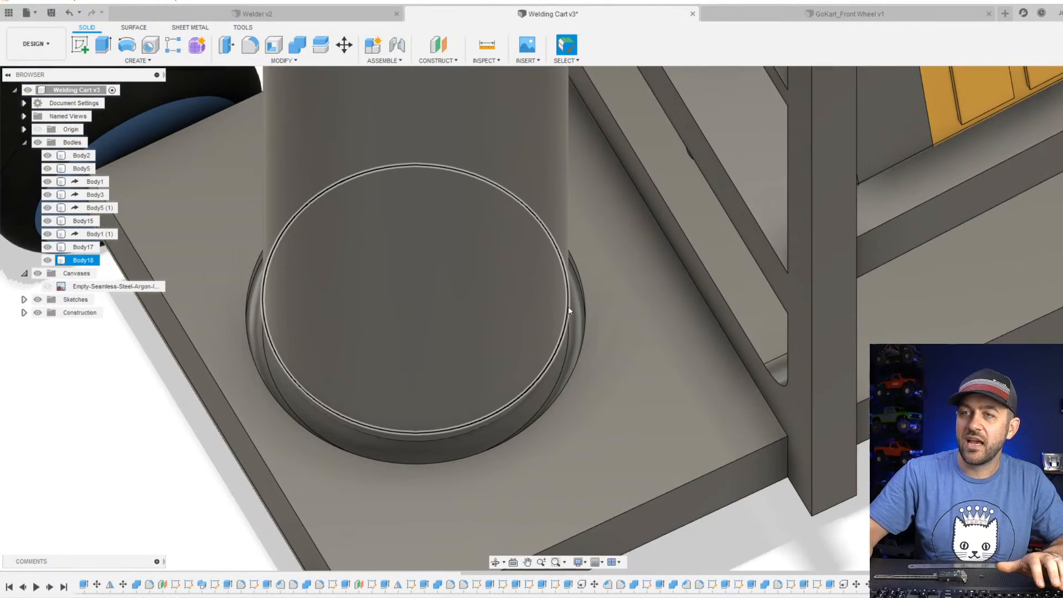
click(569, 310)
scroll(569, 311, down, 4)
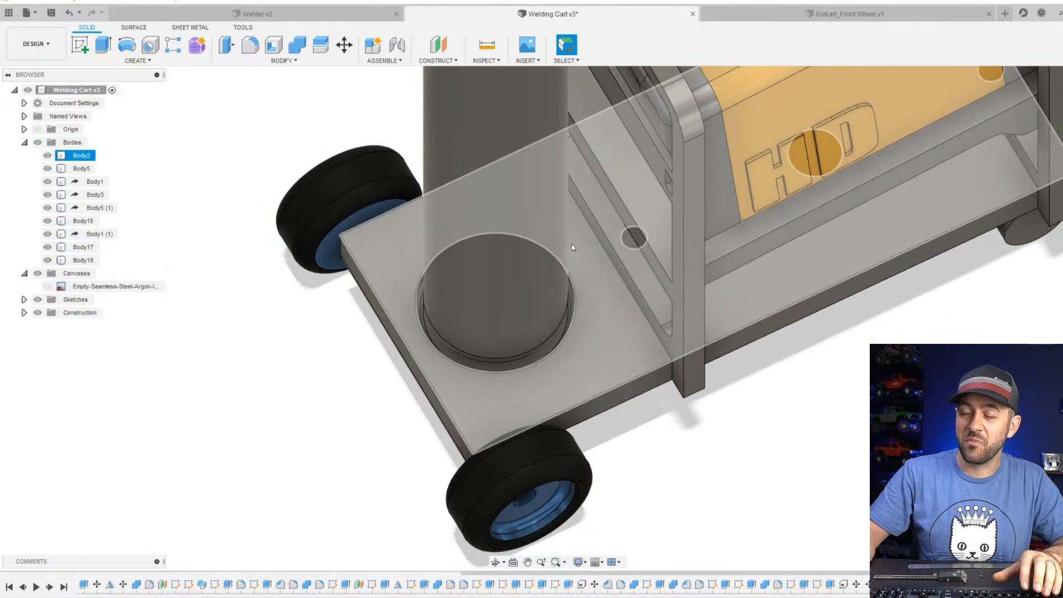
Review the complete cart with the bottle and welder from the rear and the side.
scroll(575, 289, down, 3)
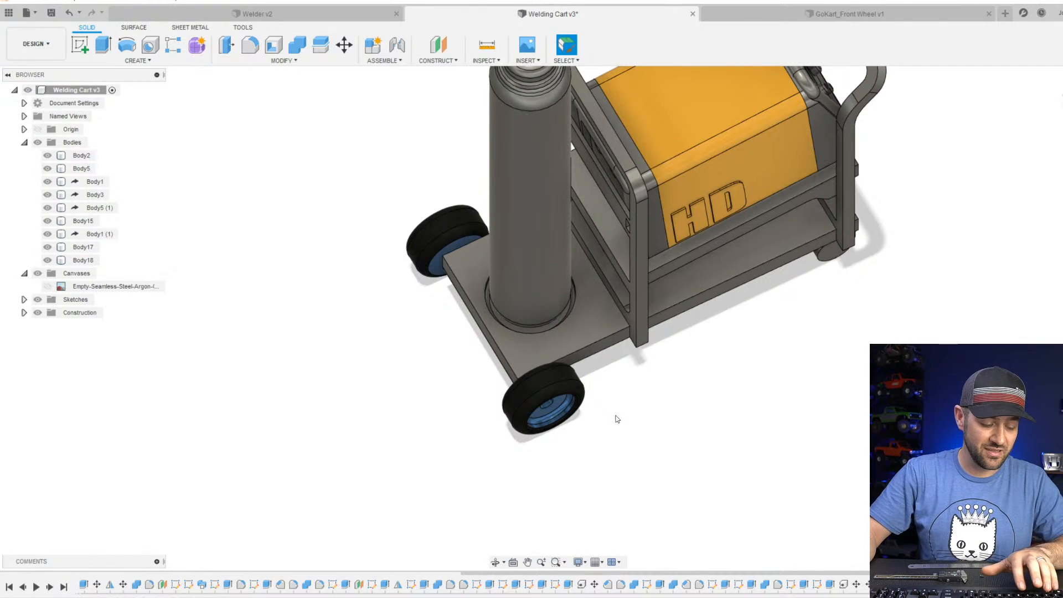
shift+middle_drag(666, 449, 705, 327)
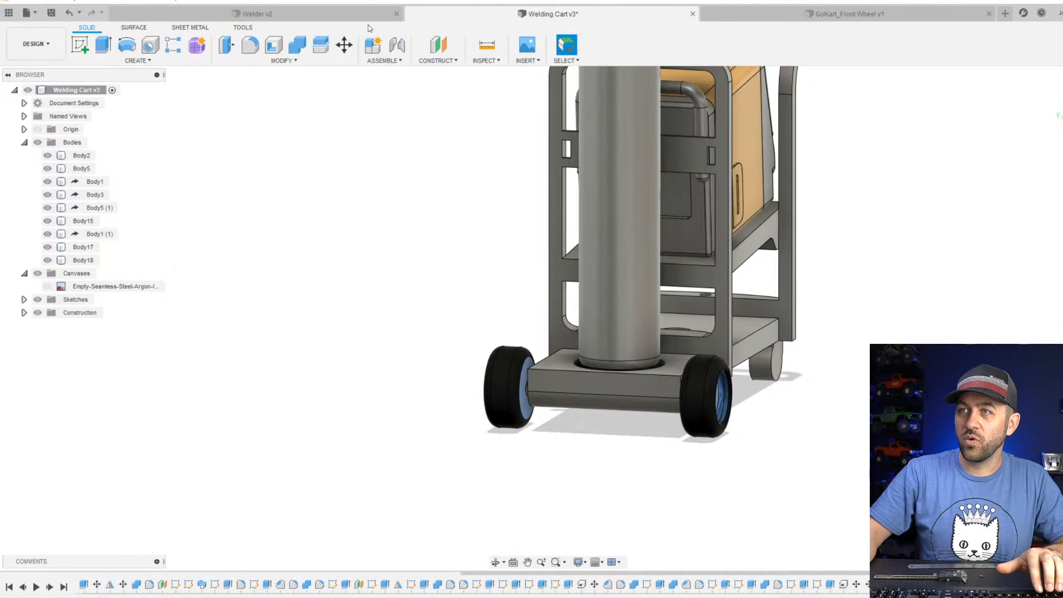
scroll(507, 252, down, 3)
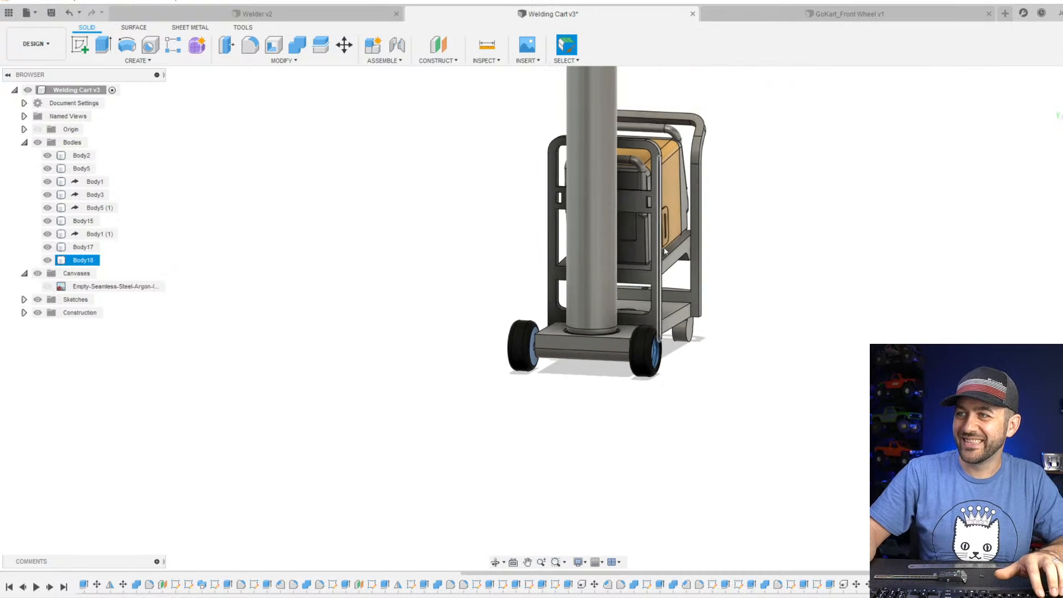
shift+middle_drag(653, 243, 617, 247)
shift+middle_drag(665, 288, 637, 291)
scroll(638, 293, down, 3)
scroll(735, 320, up, 4)
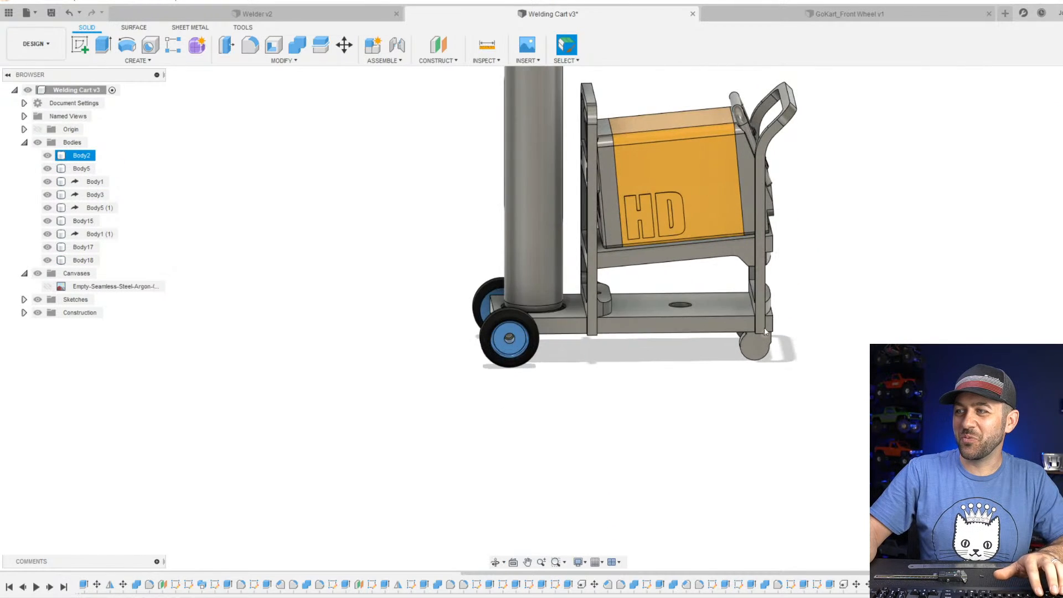
Examine the whole cart and the argon bottle's height and top shape beside the welder.
shift+middle_drag(764, 327, 789, 327)
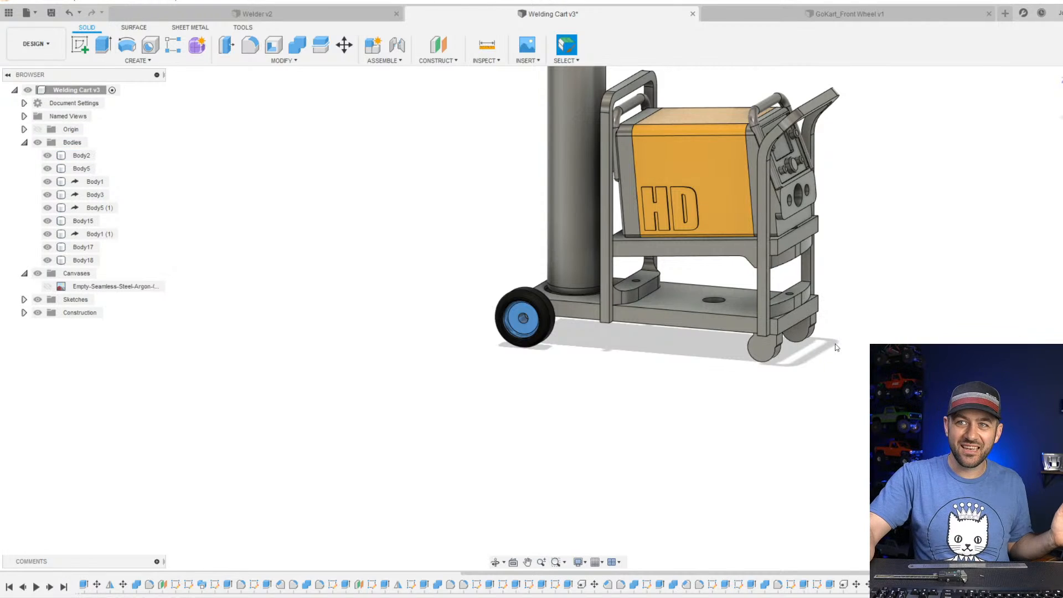
scroll(761, 339, down, 2)
middle_drag(720, 195, 693, 323)
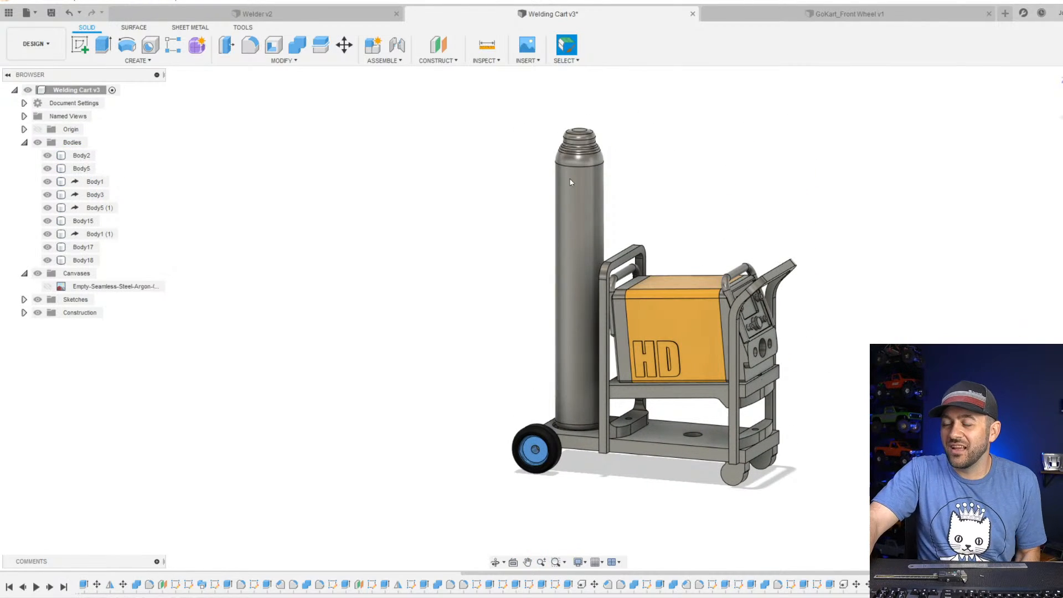
scroll(589, 175, up, 3)
click(602, 231)
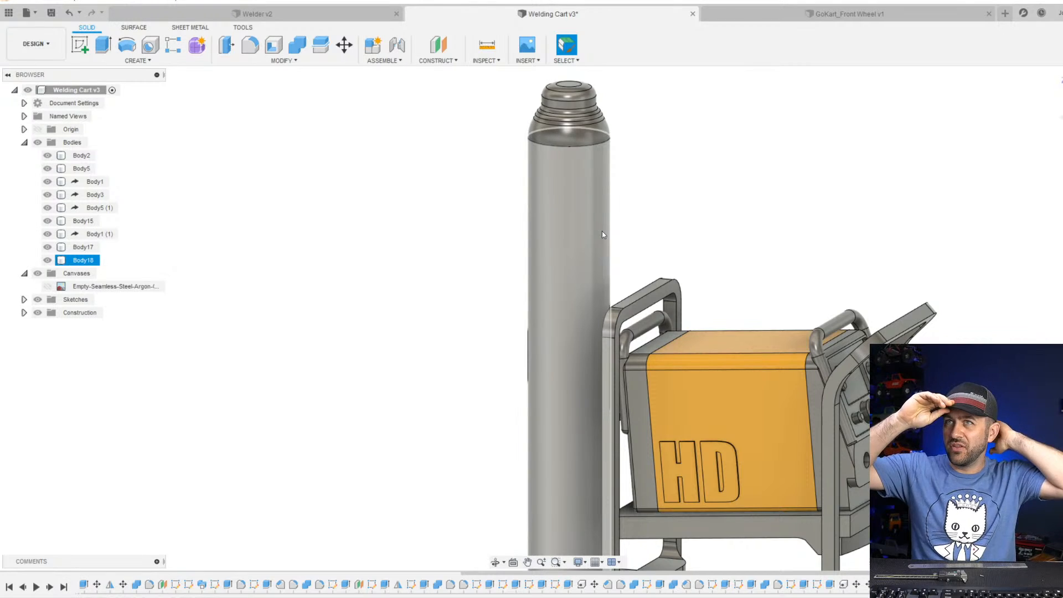
key(Escape)
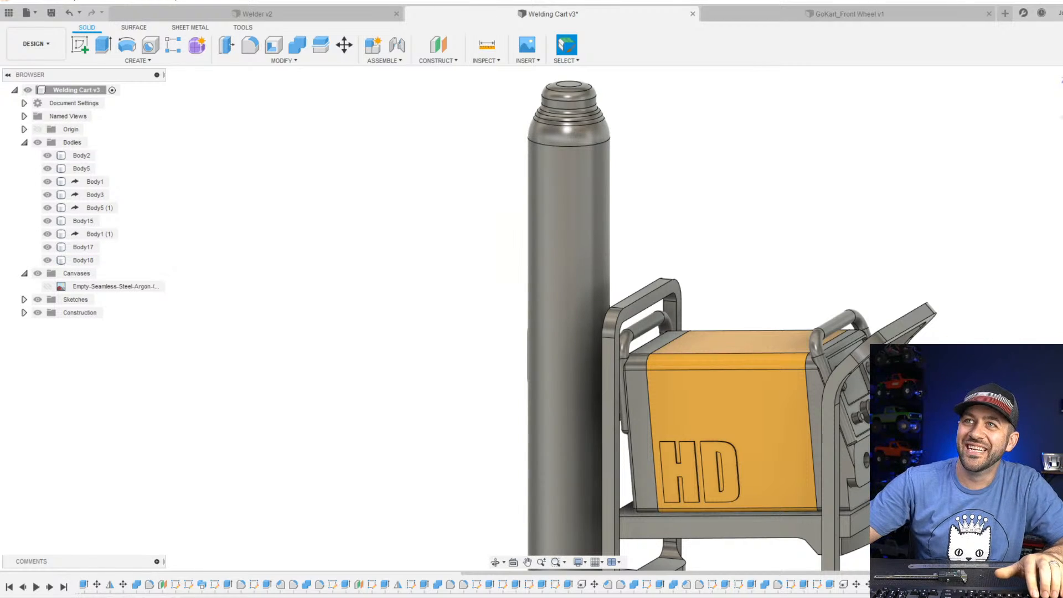
middle_drag(702, 139, 655, 223)
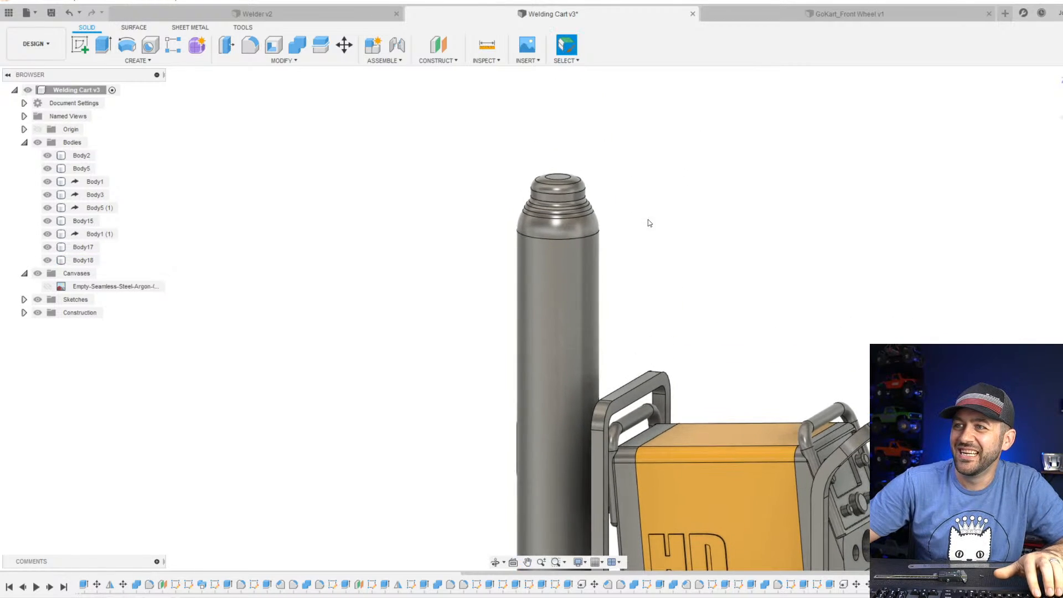
click(81, 44)
click(585, 394)
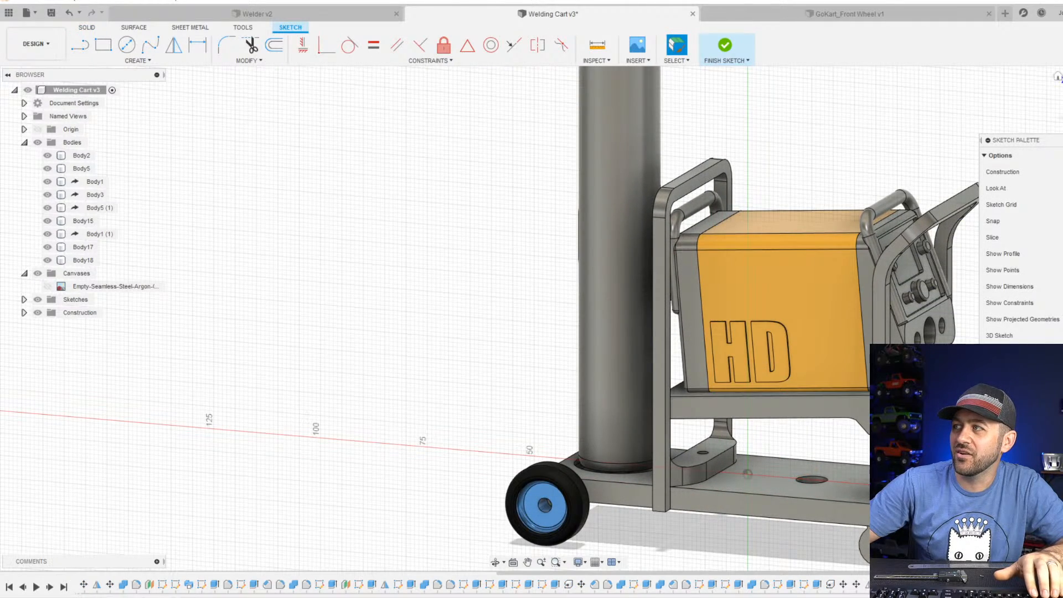
middle_drag(613, 248, 579, 521)
key(Escape)
scroll(524, 242, up, 5)
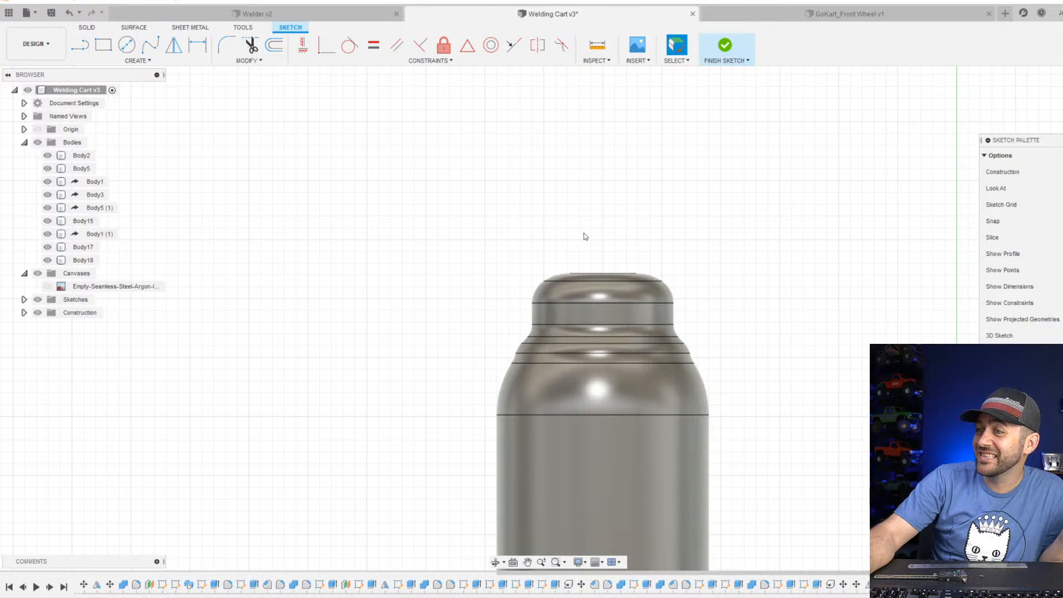
click(569, 275)
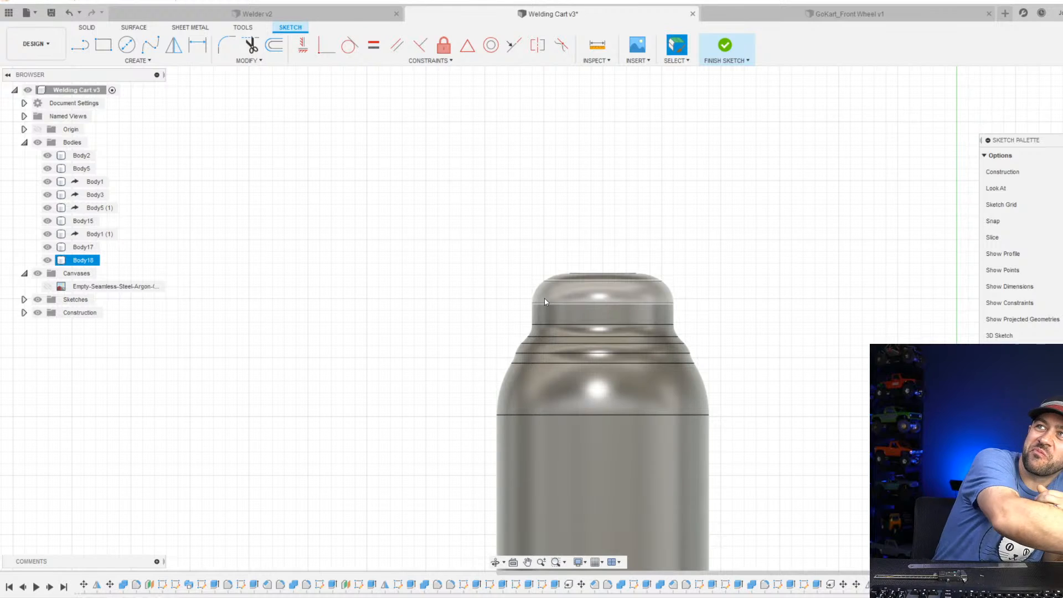
click(544, 302)
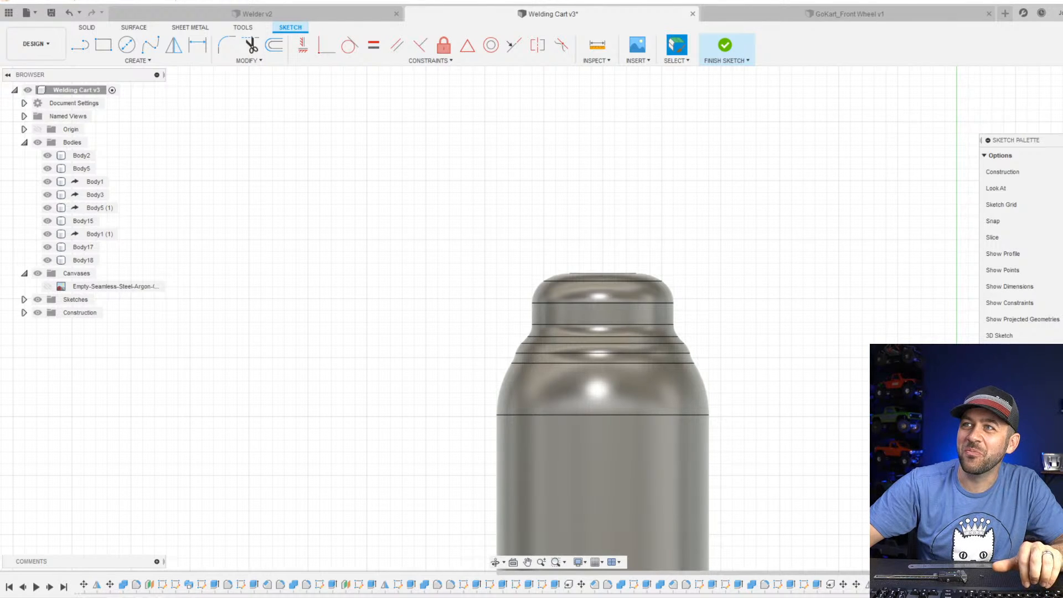
scroll(620, 240, up, 3)
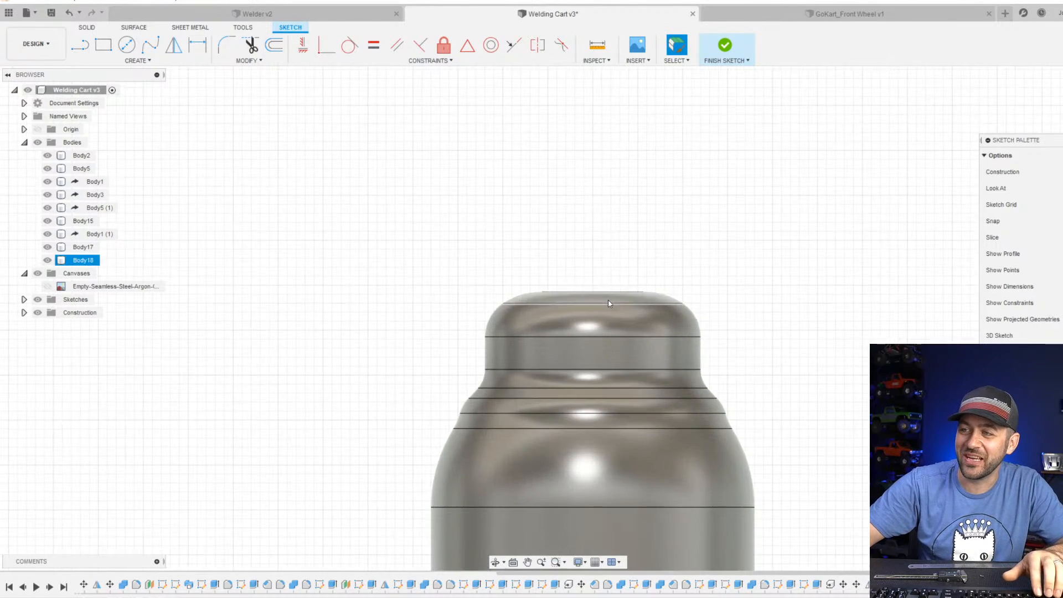
Edit the argon bottle's revolve profile sketch and delete the short horizontal line closing its top.
scroll(606, 297, down, 3)
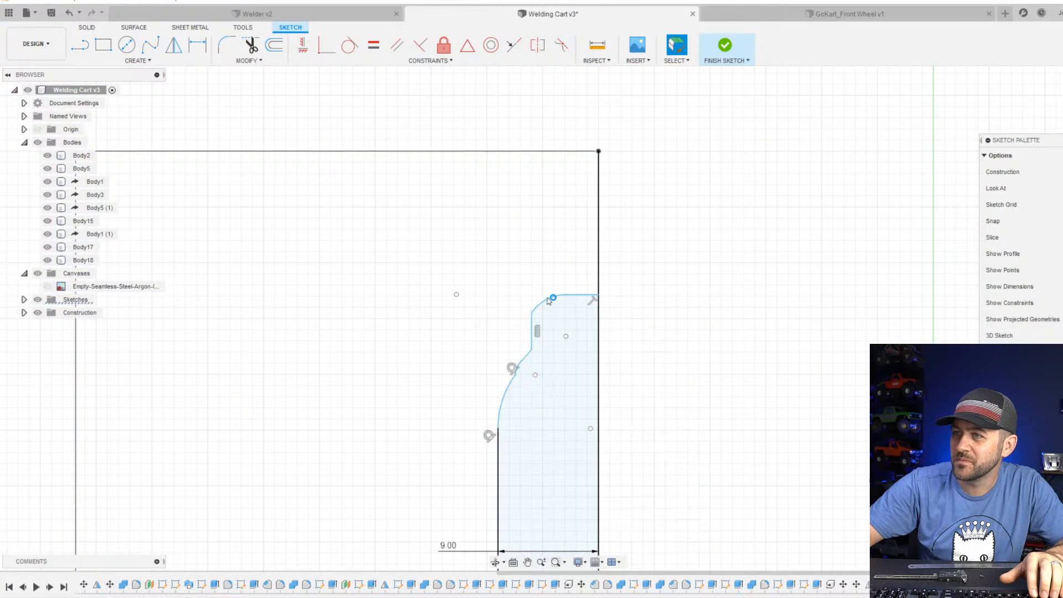
scroll(552, 299, down, 1)
scroll(574, 299, up, 4)
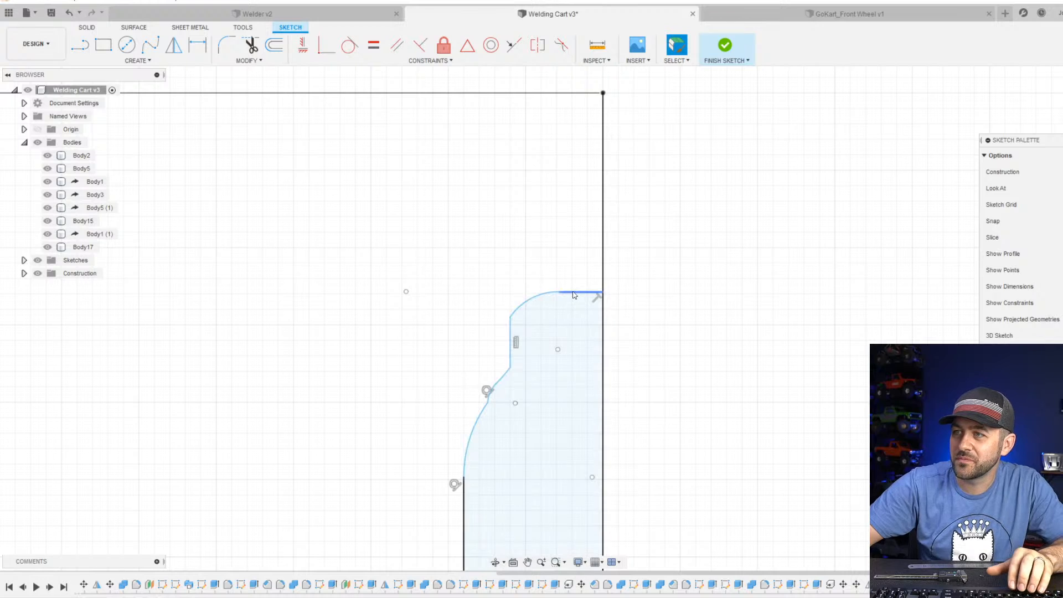
click(575, 292)
key(Delete)
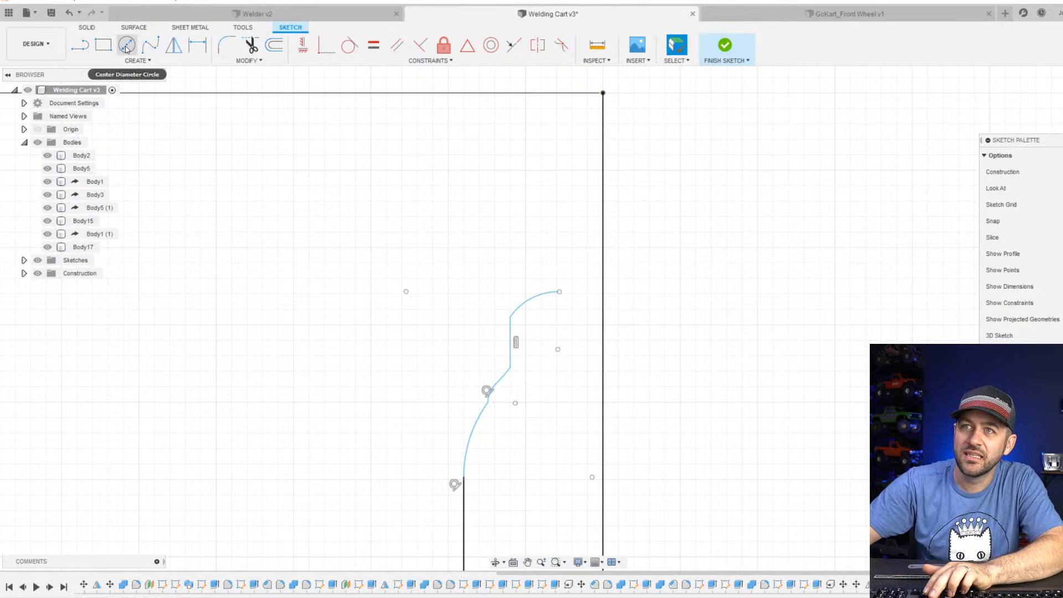
Draw a vertical line upward from the open end of the bottle profile's uppermost arc.
click(80, 44)
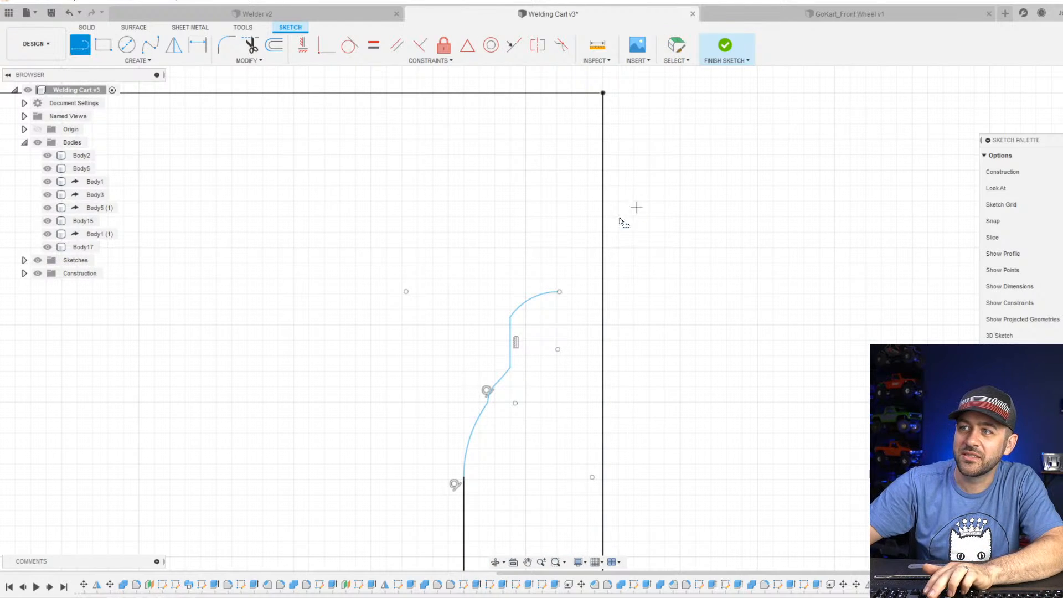
click(559, 291)
click(556, 181)
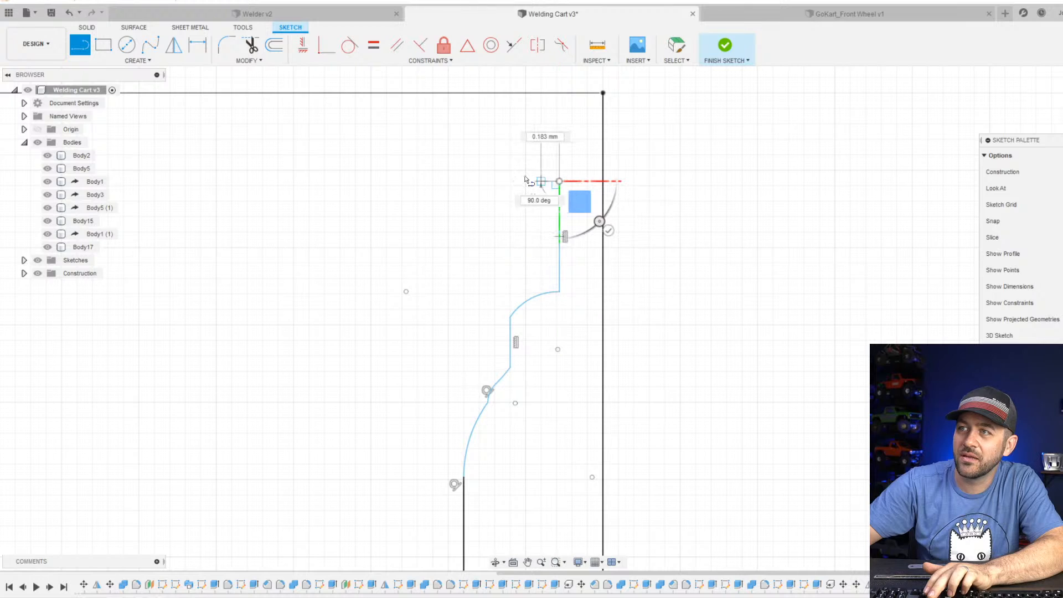
key(Escape)
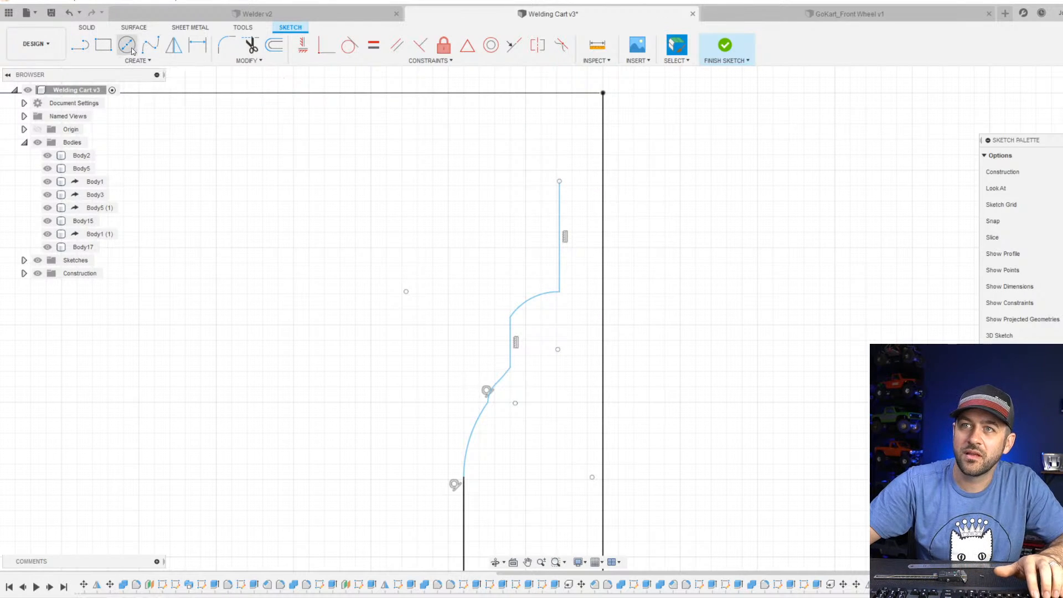
Close the cap profile with a tangent arc from the vertical line's upper end to the bottle's center axis and finish the sketch.
click(137, 60)
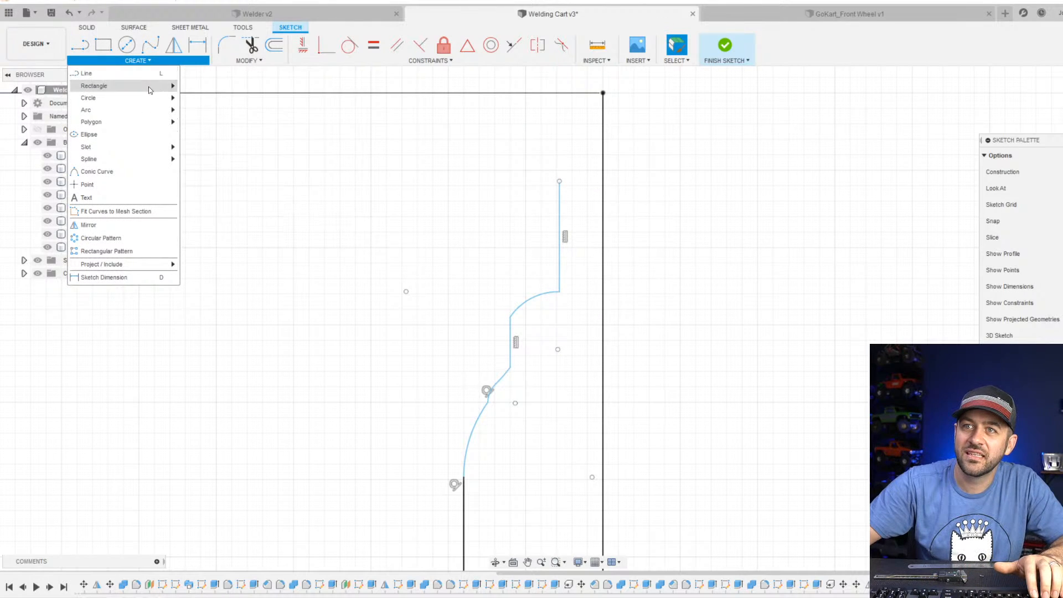
click(243, 121)
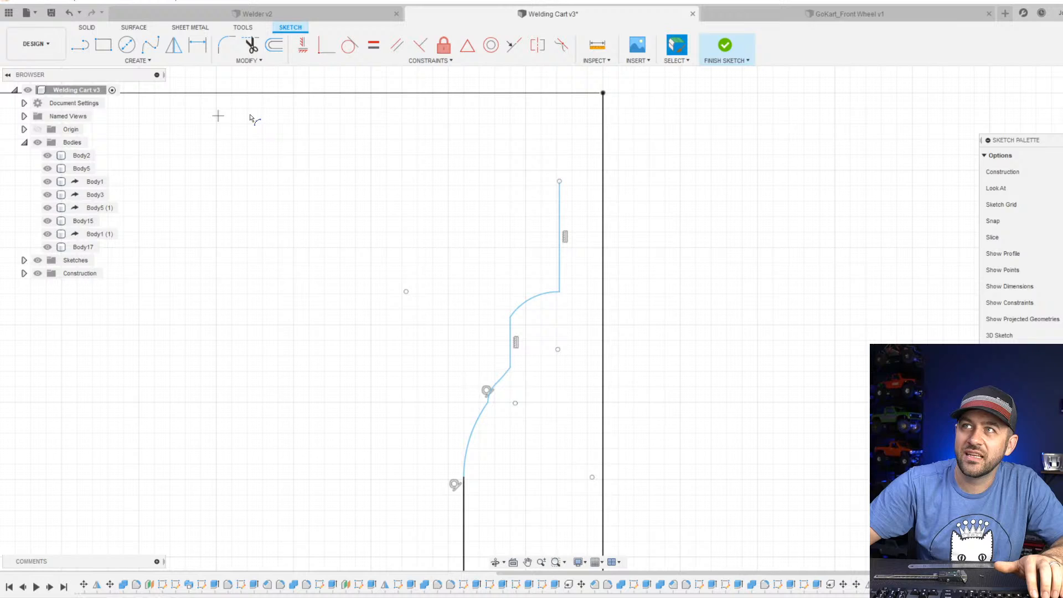
click(560, 181)
click(605, 143)
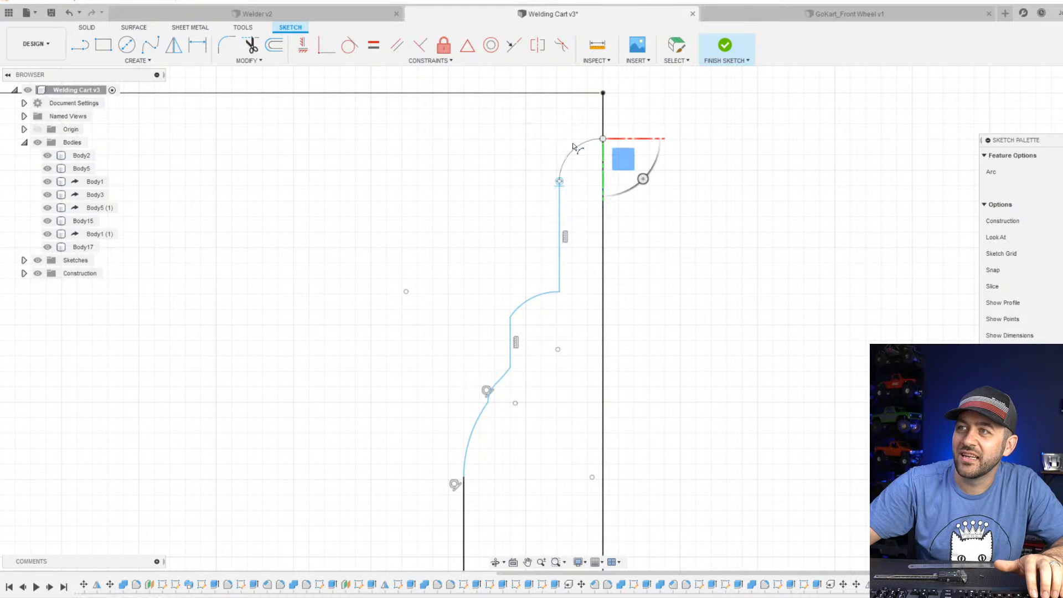
key(Escape)
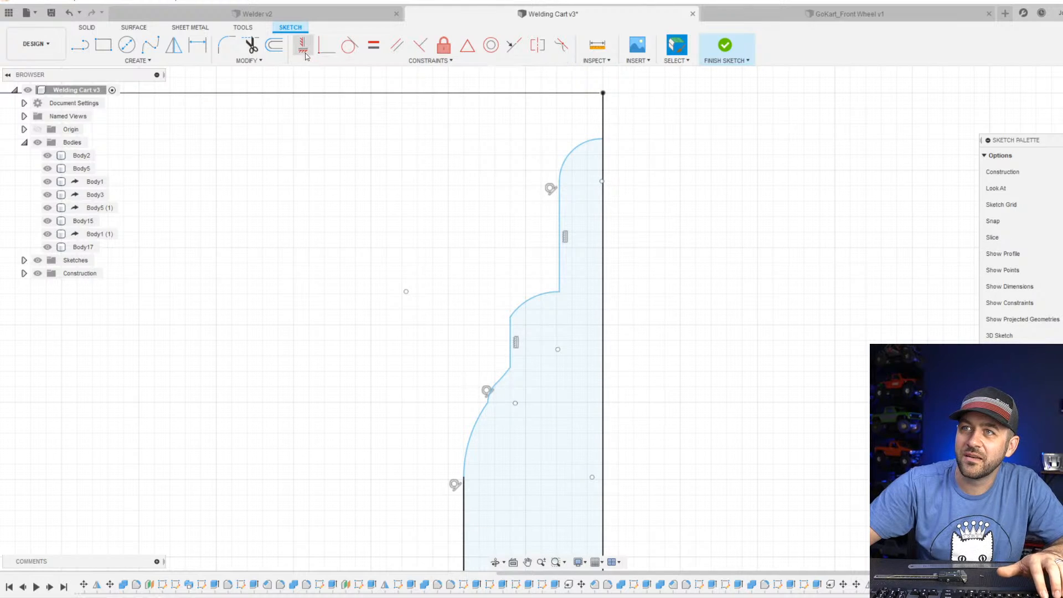
click(350, 45)
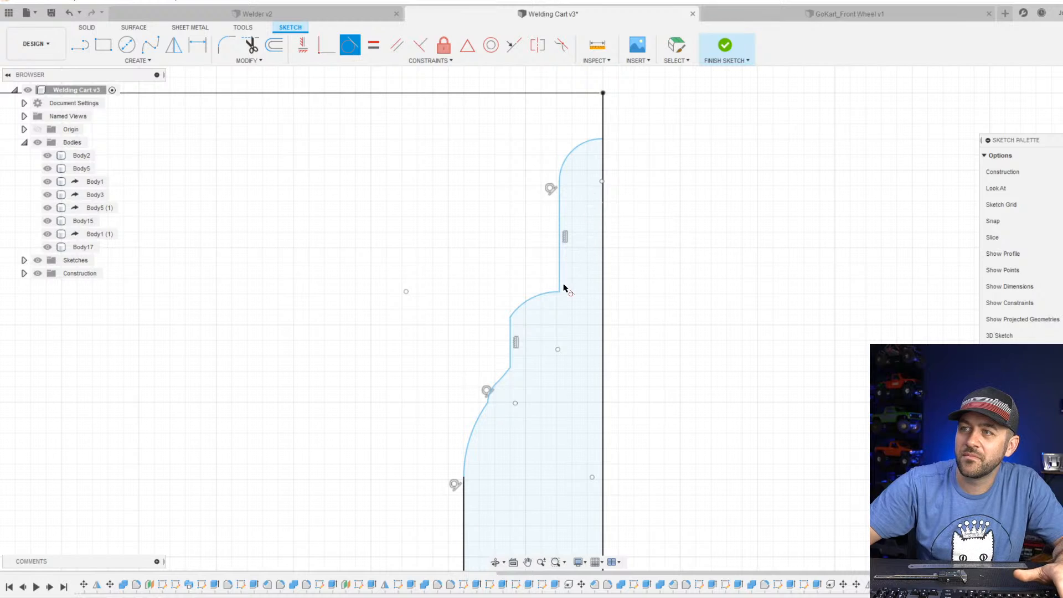
key(Escape)
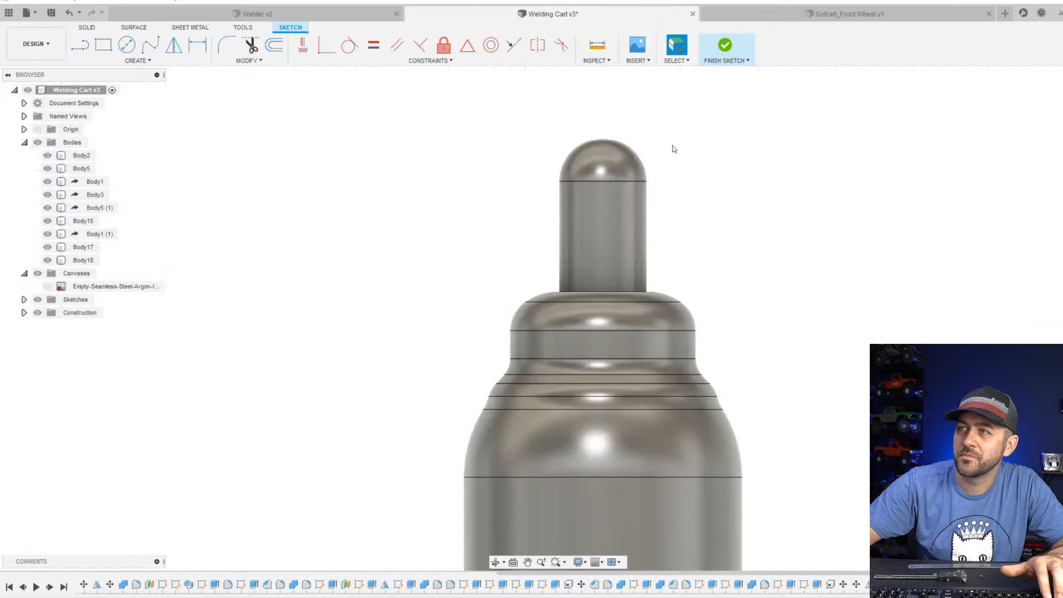
click(724, 45)
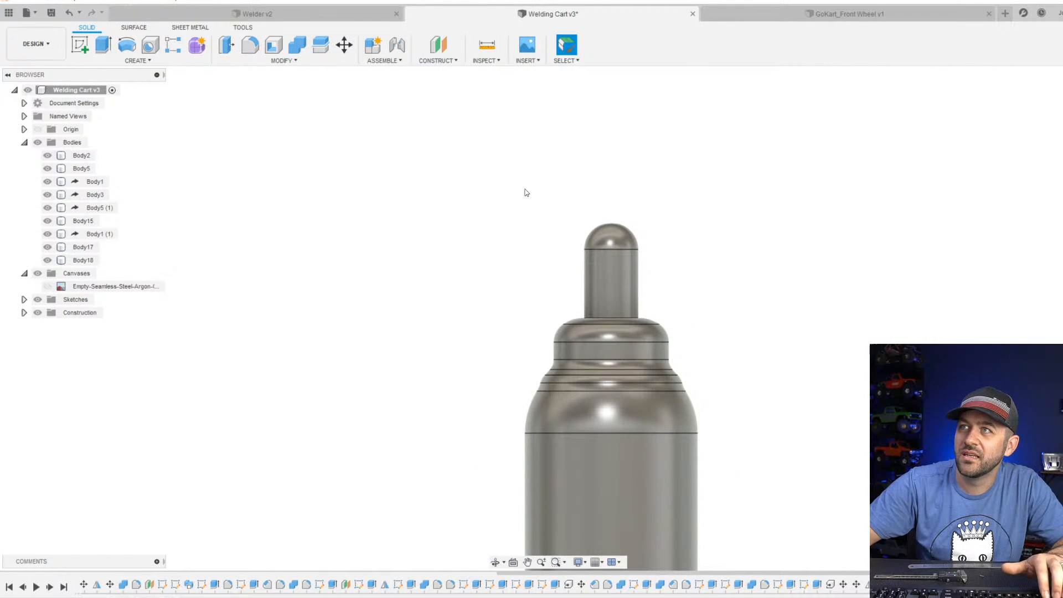
click(250, 45)
shift+middle_drag(587, 206, 603, 255)
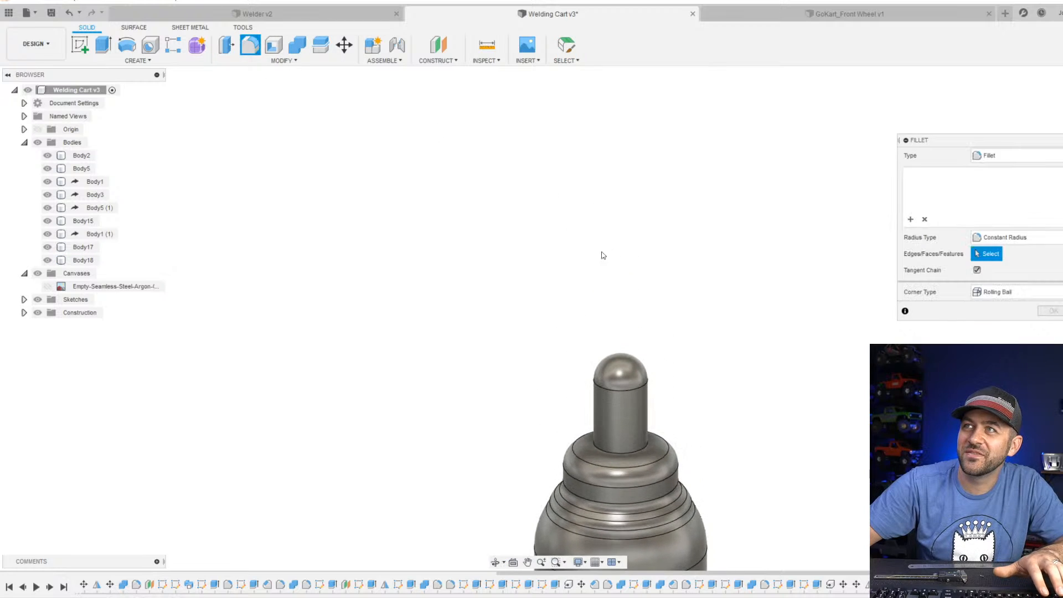
middle_drag(621, 313, 564, 123)
scroll(571, 244, up, 4)
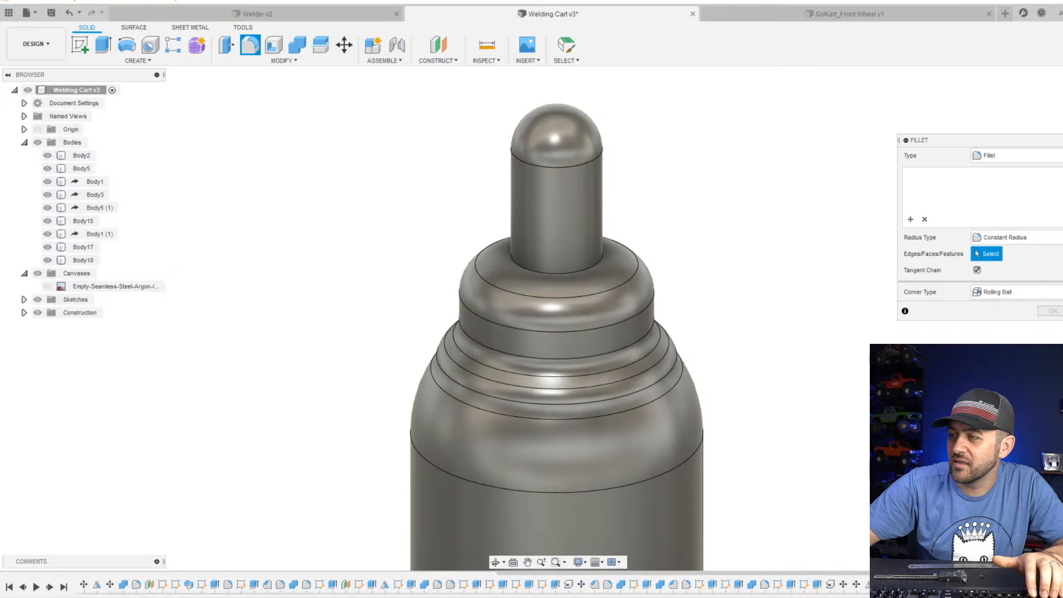
key(Escape)
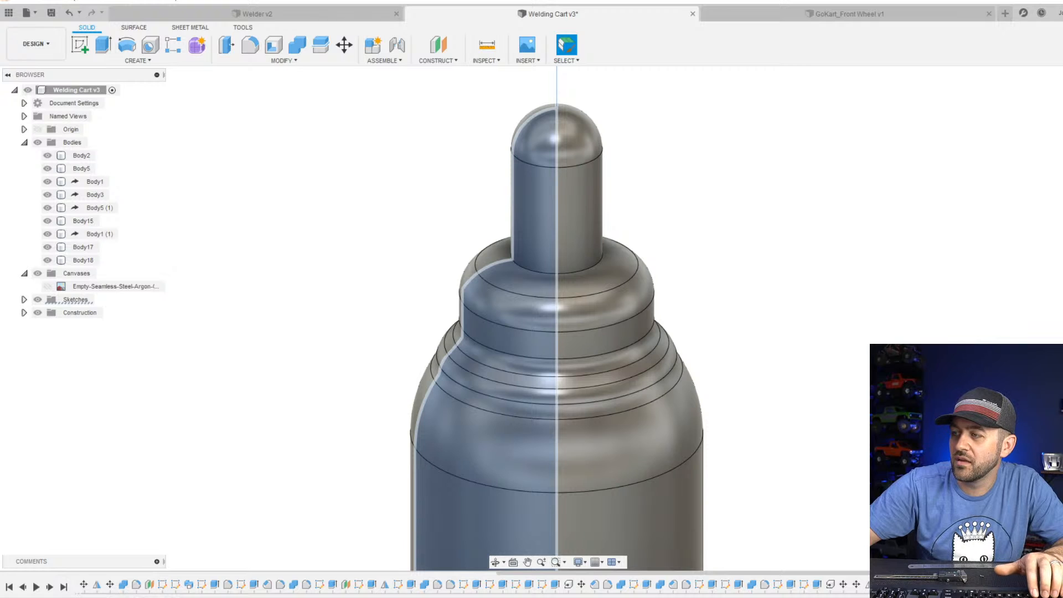
Reopen the bottle's profile sketch, widen the cap by moving its vertical line outward, and raise the arc's end along the center axis.
double_click(963, 585)
middle_drag(470, 197, 502, 306)
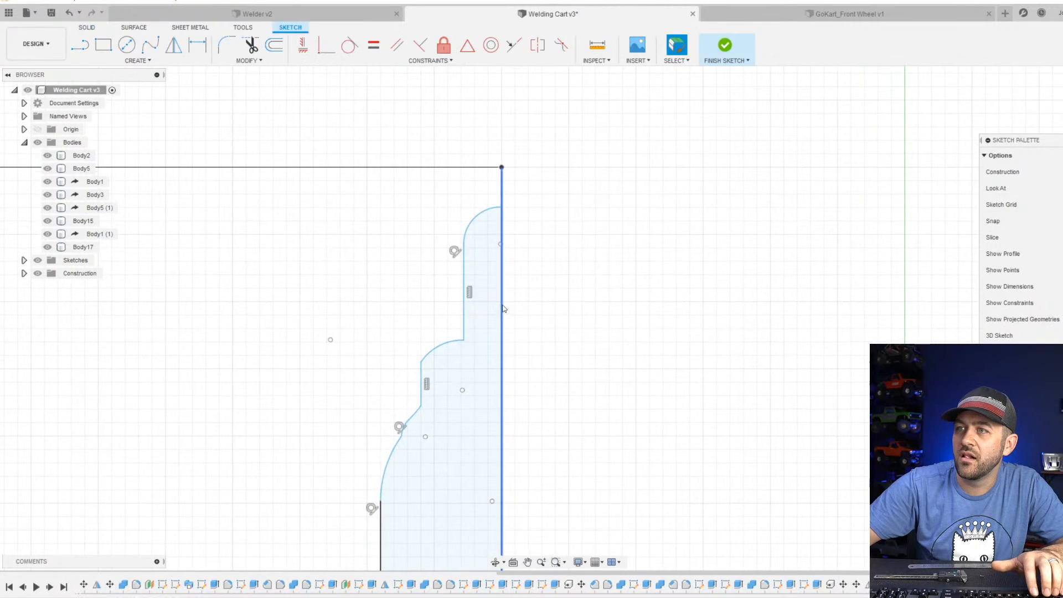
drag(464, 308, 448, 302)
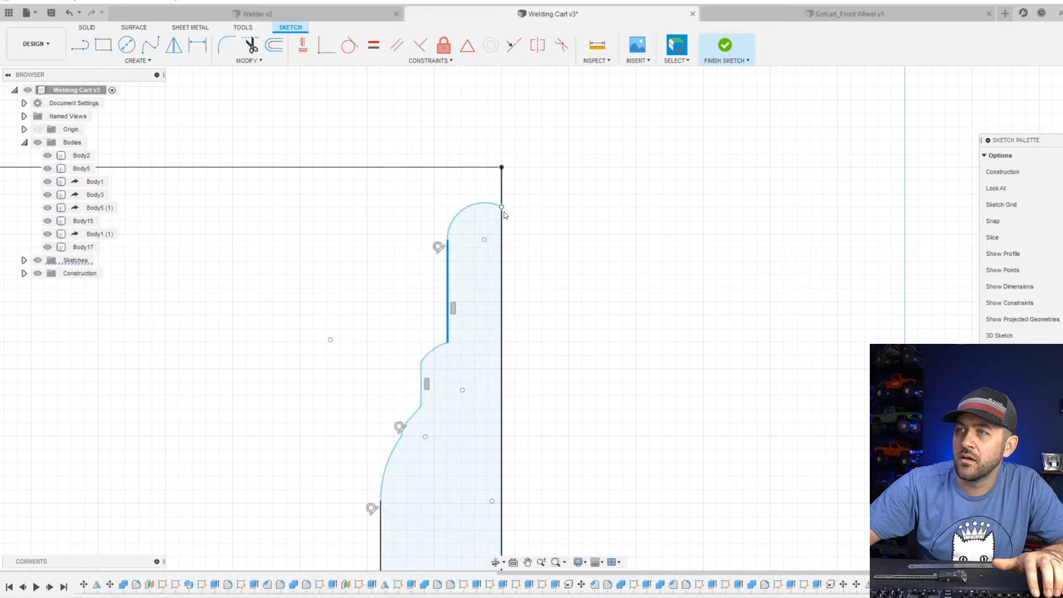
drag(501, 207, 522, 191)
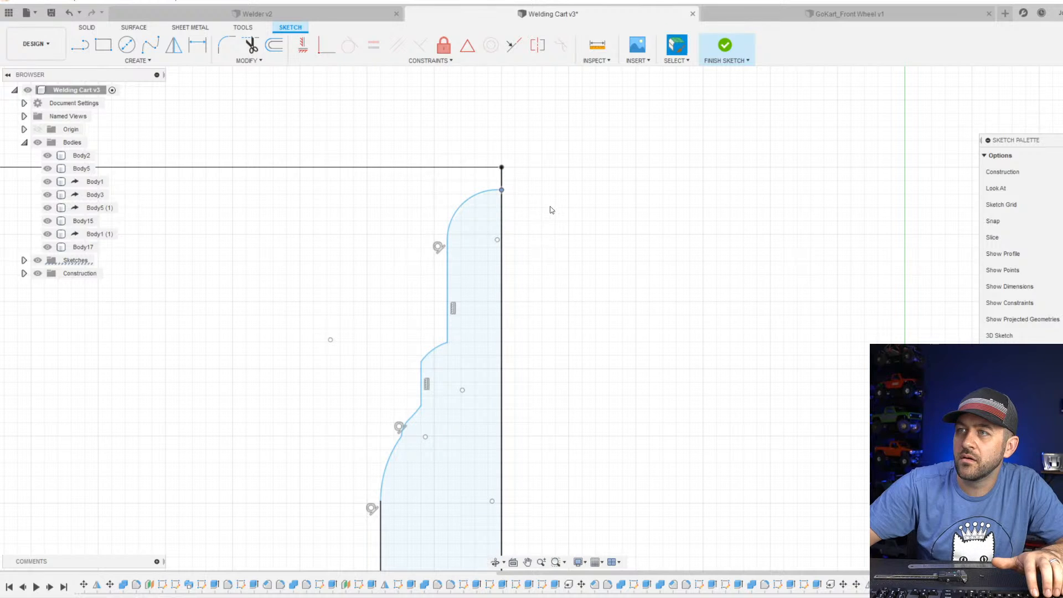
Draw a horizontal line outward from the cap arc's upper end and constrain the arc tangent to it.
key(l)
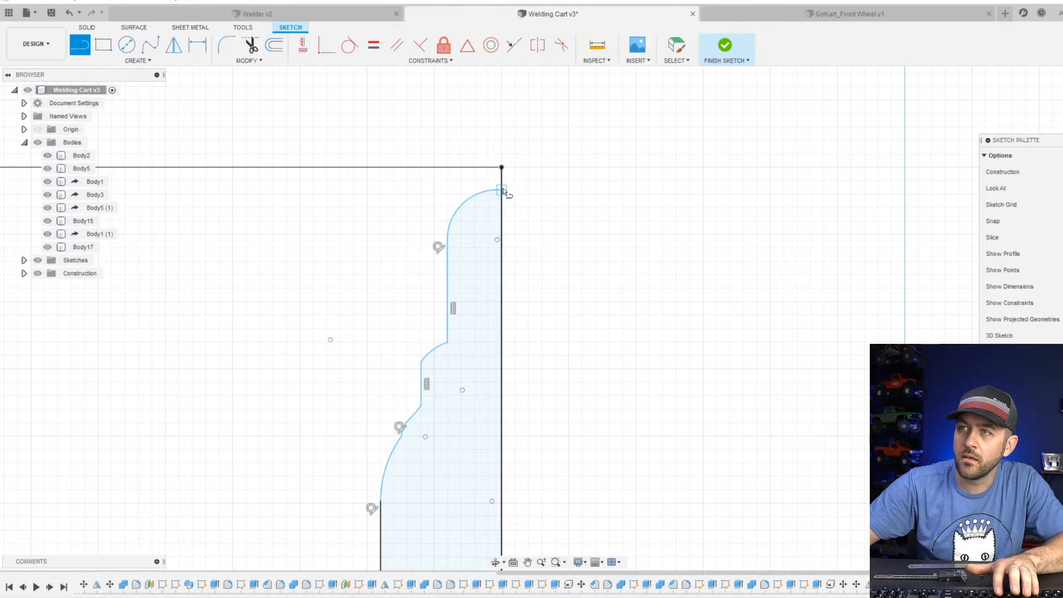
click(502, 189)
click(604, 189)
scroll(510, 192, up, 3)
key(Escape)
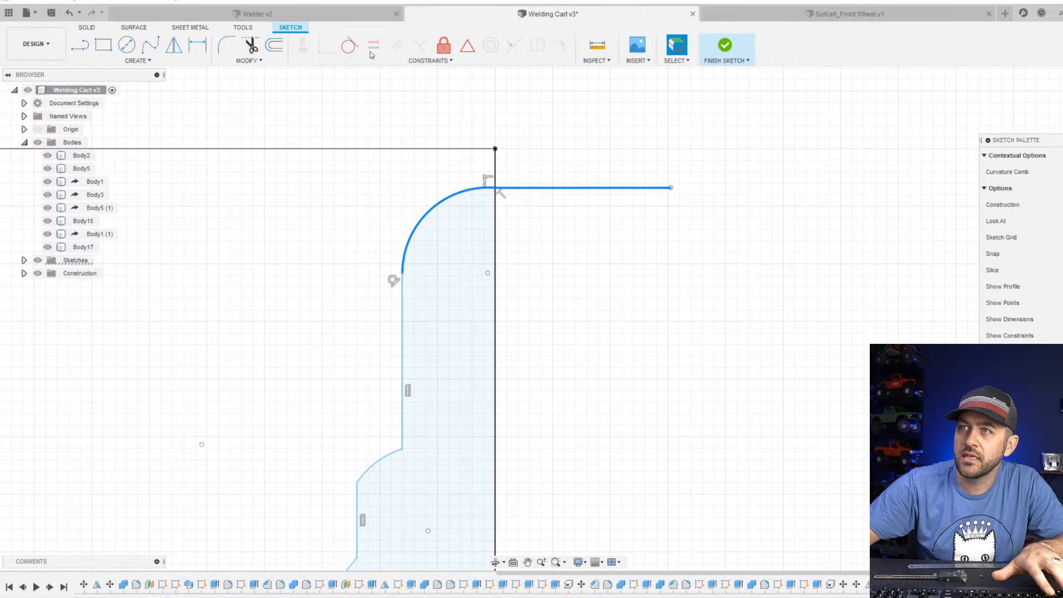
click(349, 44)
key(Escape)
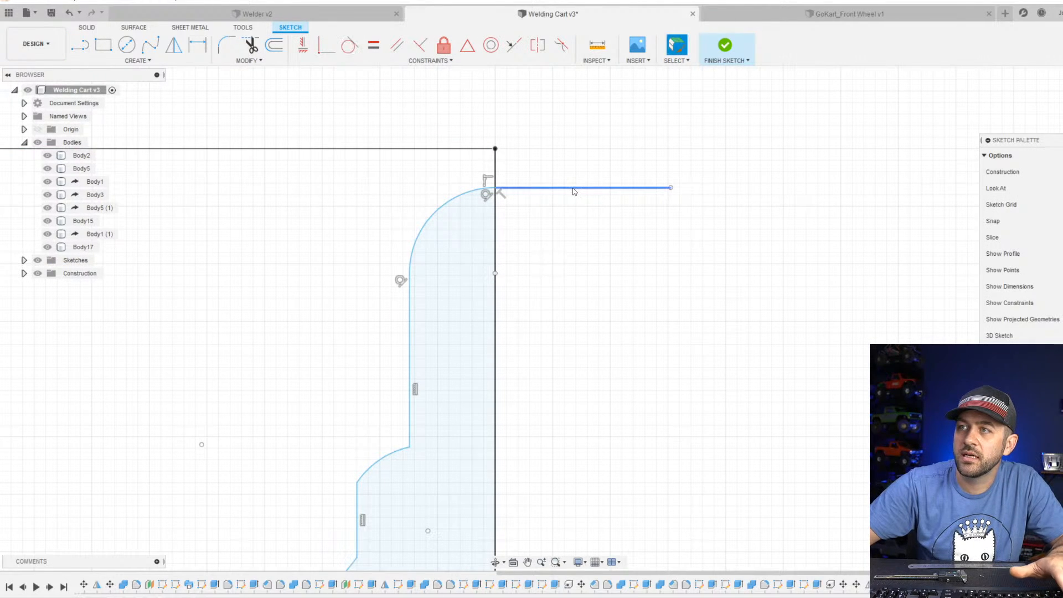
Convert the horizontal line above the cap to construction geometry and finish the sketch.
click(557, 190)
key(Escape)
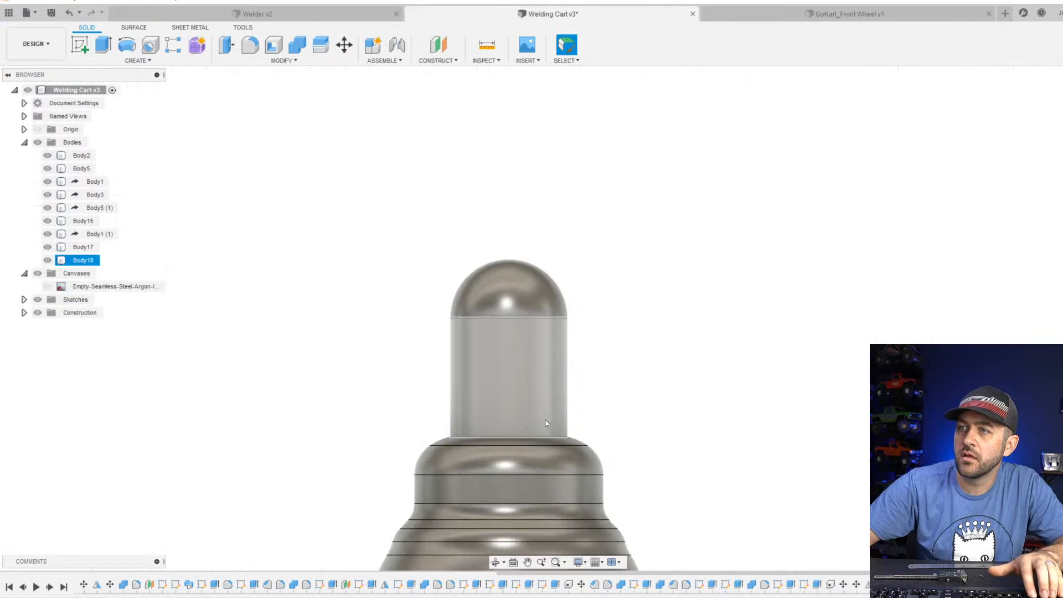
scroll(560, 465, down, 3)
shift+middle_drag(542, 397, 537, 451)
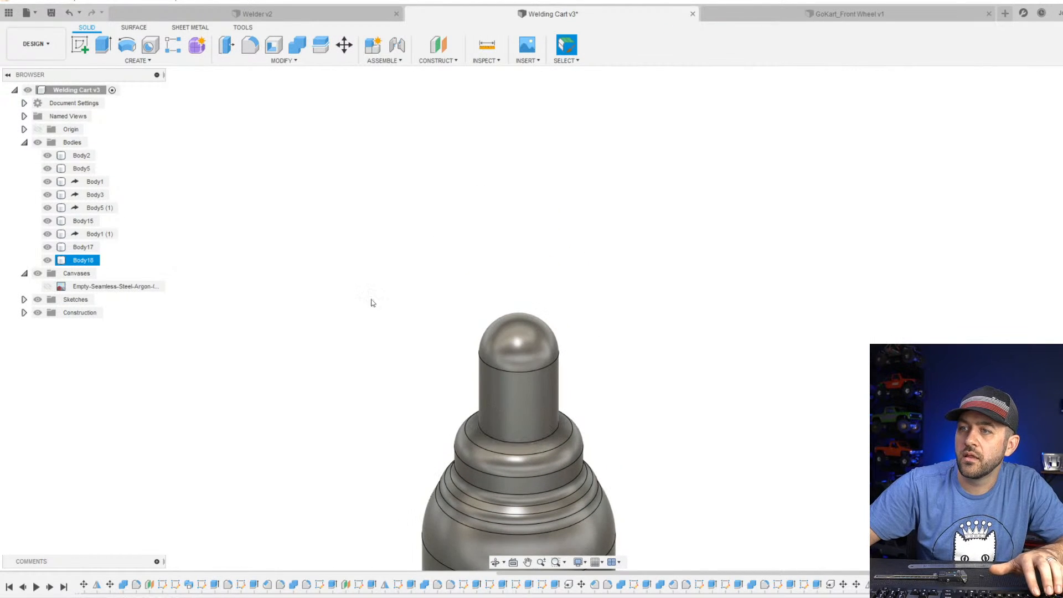
click(250, 45)
scroll(508, 428, up, 1)
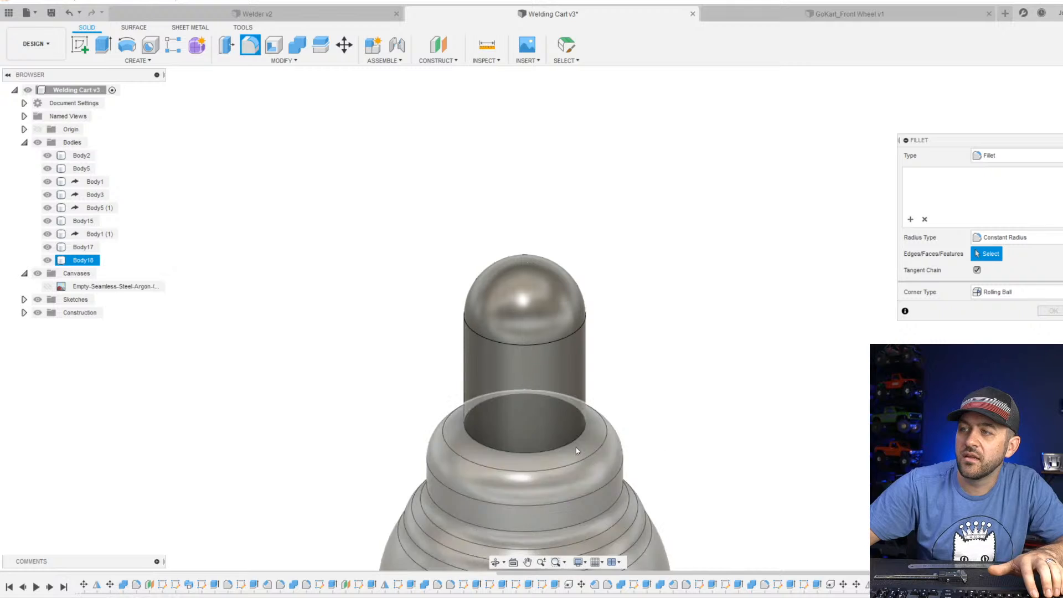
shift+middle_drag(577, 446, 584, 422)
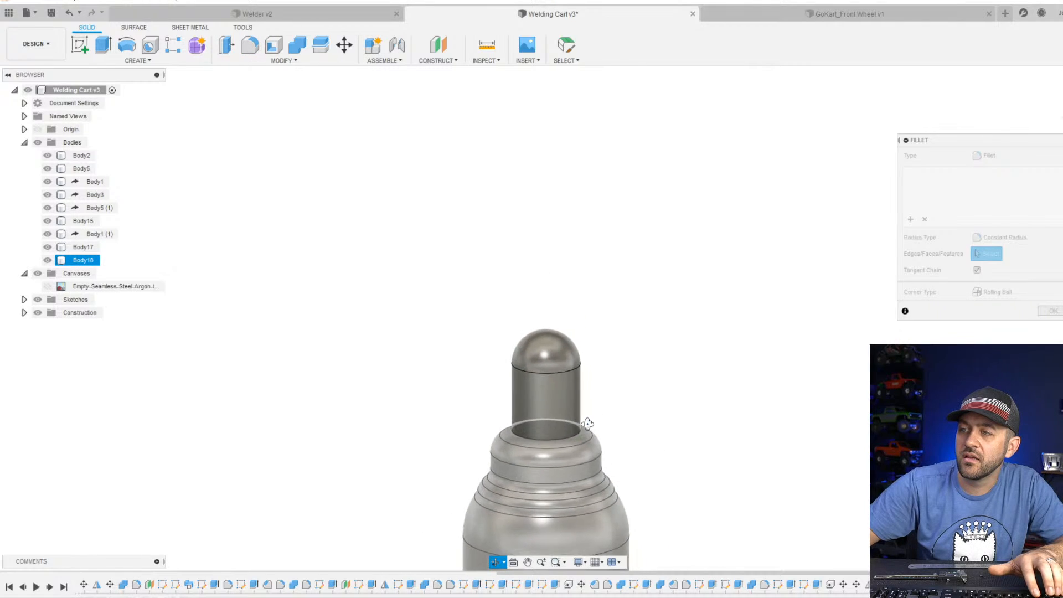
scroll(534, 393, down, 2)
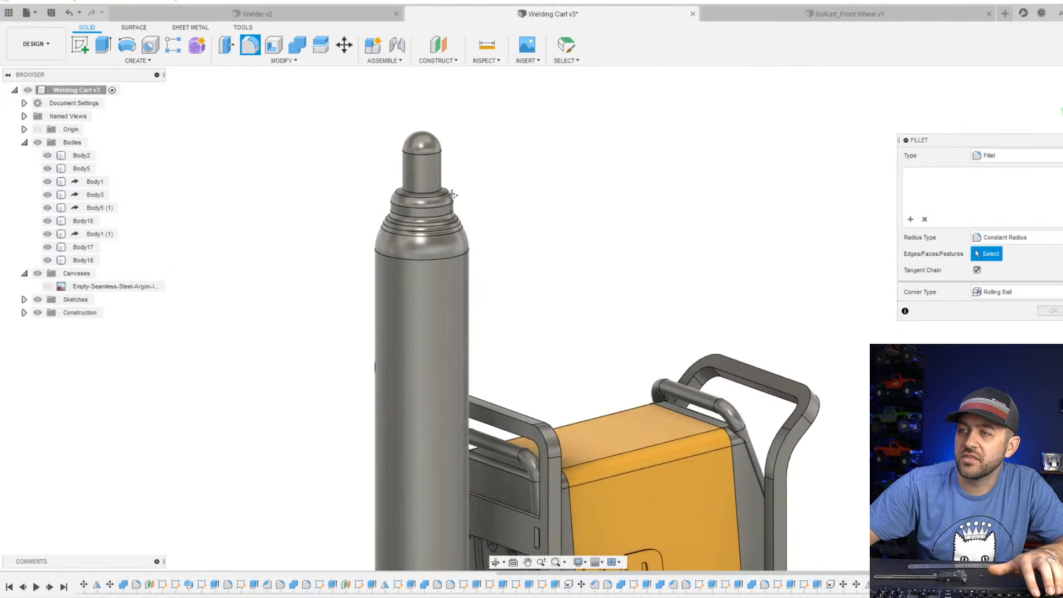
scroll(454, 222, down, 5)
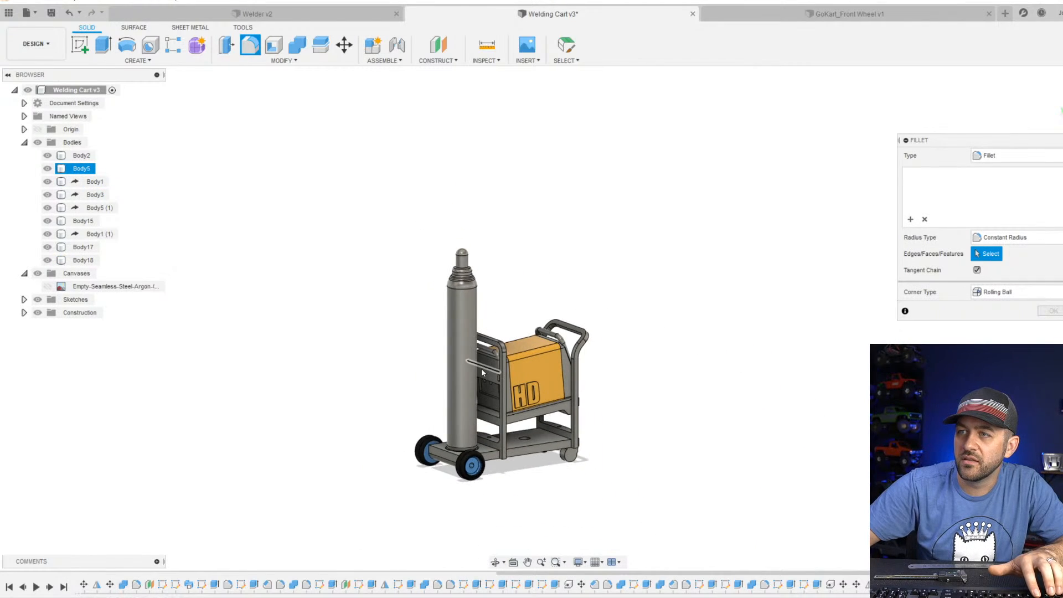
shift+middle_drag(483, 367, 423, 365)
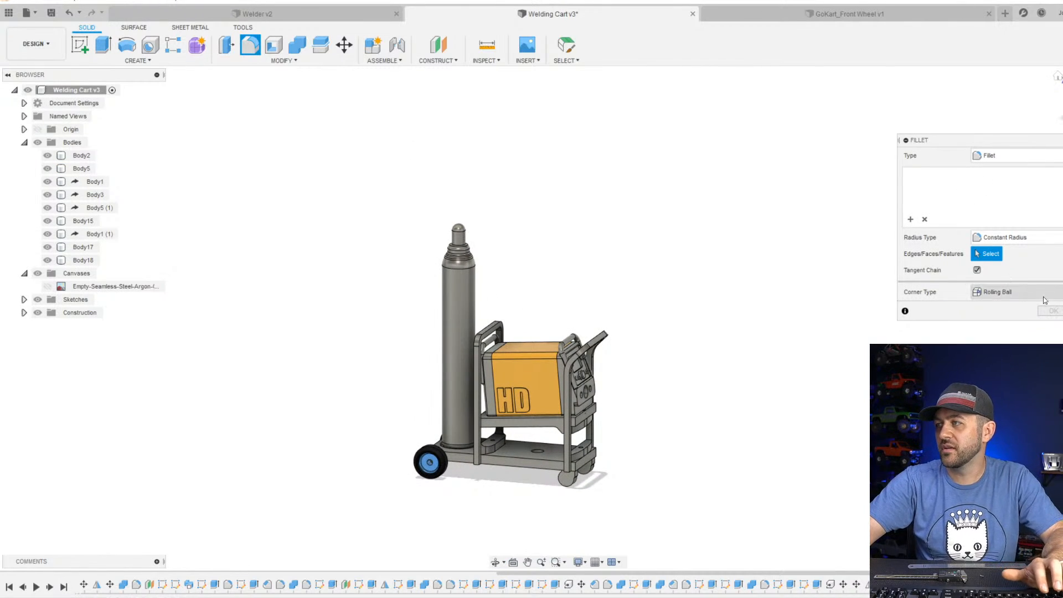
key(Escape)
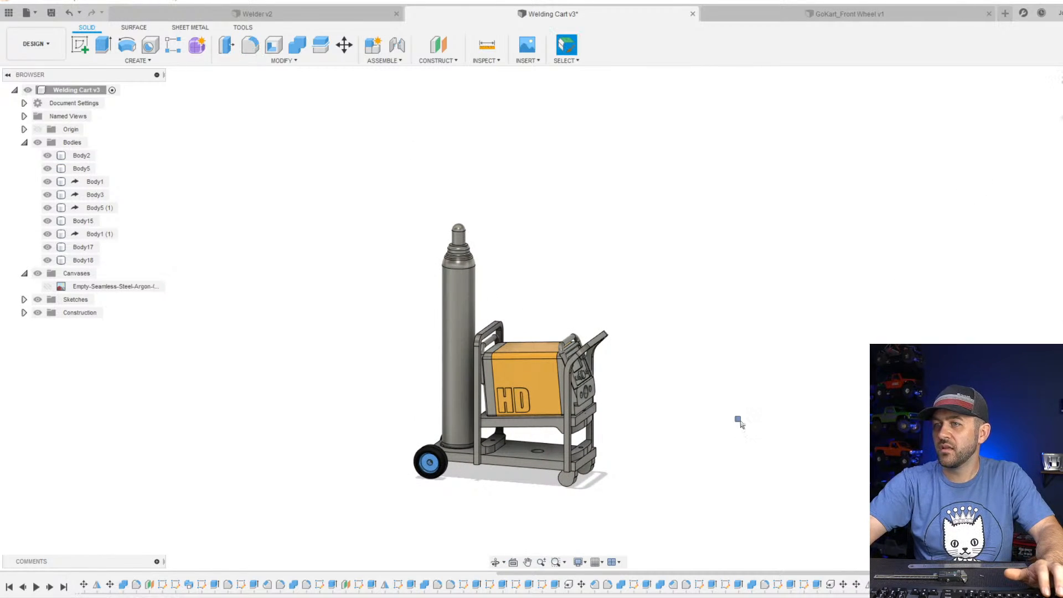
Apply the Paint - Enamel Glossy (Red) appearance to the argon bottle body.
scroll(394, 408, down, 3)
scroll(455, 400, up, 4)
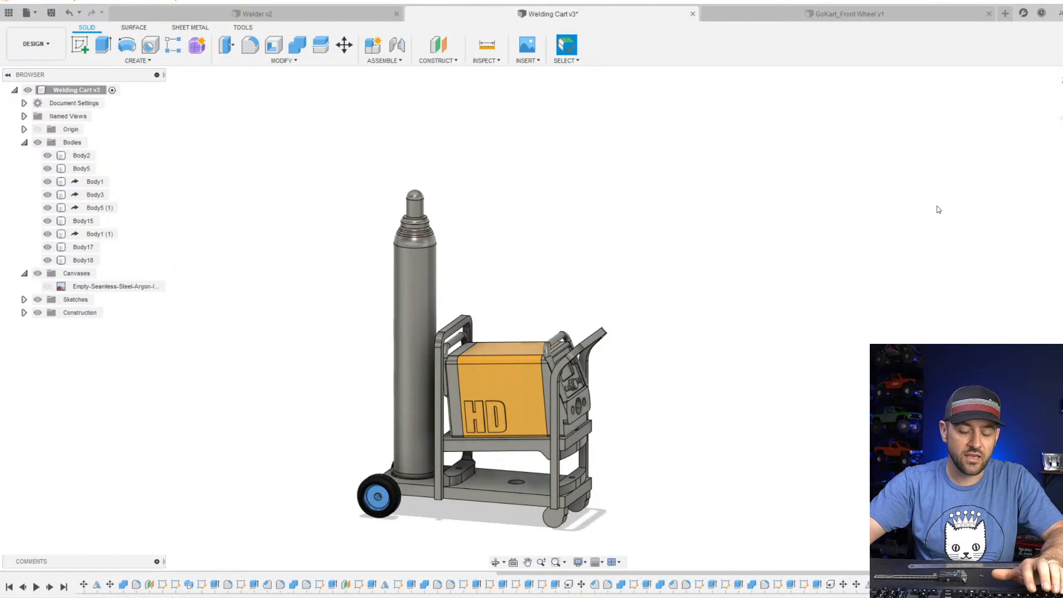
key(a)
mouse_move(197, 380)
mouse_down()
mouse_move(395, 321)
mouse_move(407, 293)
mouse_up()
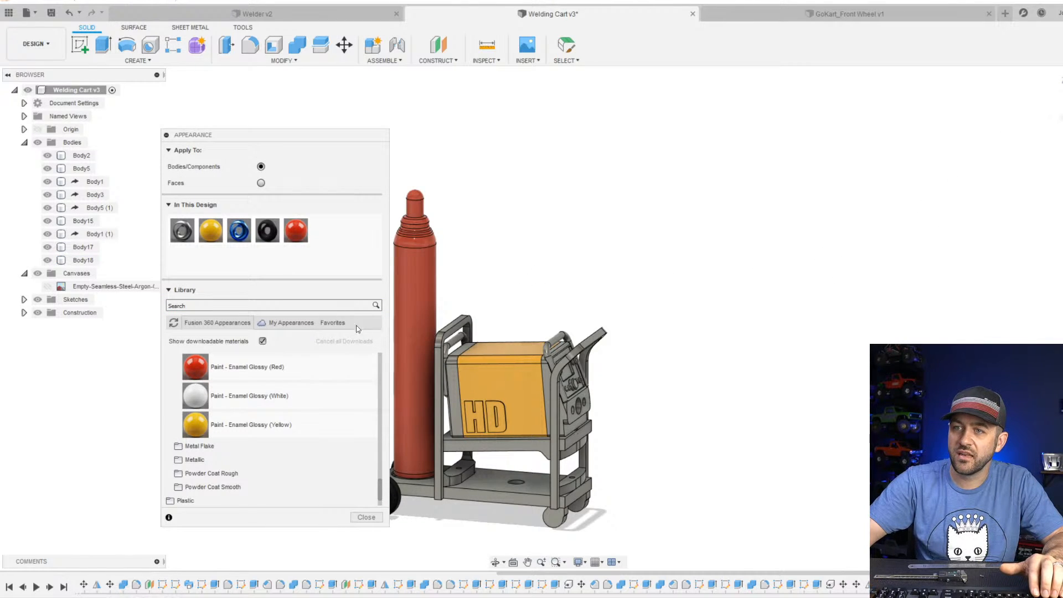
Apply the Paint - Enamel Glossy (Dark Grey) appearance to the cart's base, upright frame and legs.
middle_drag(477, 425, 581, 321)
scroll(407, 361, up, 3)
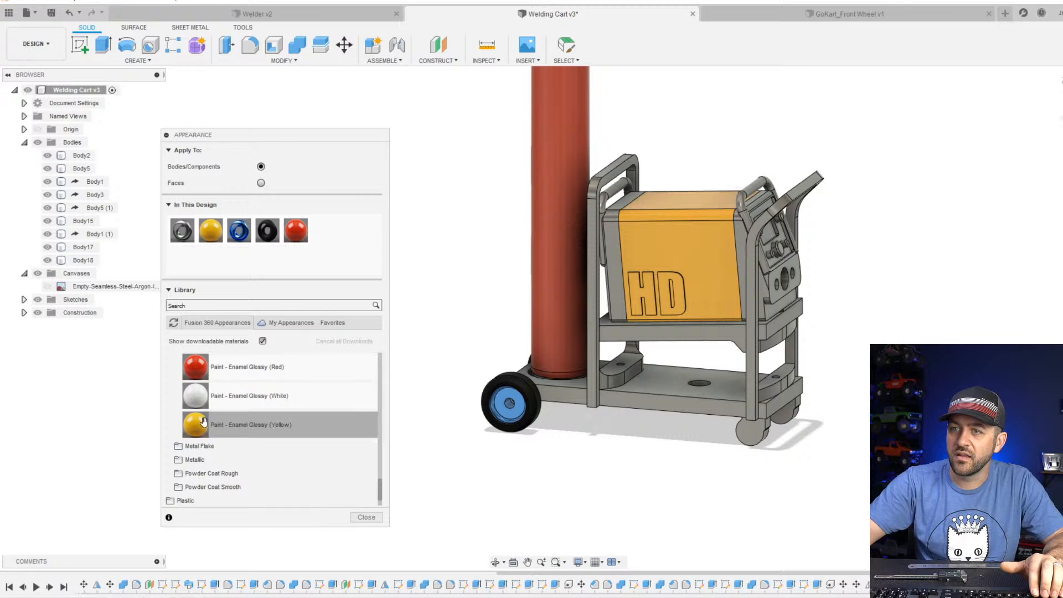
scroll(254, 403, down, 1)
scroll(252, 403, up, 3)
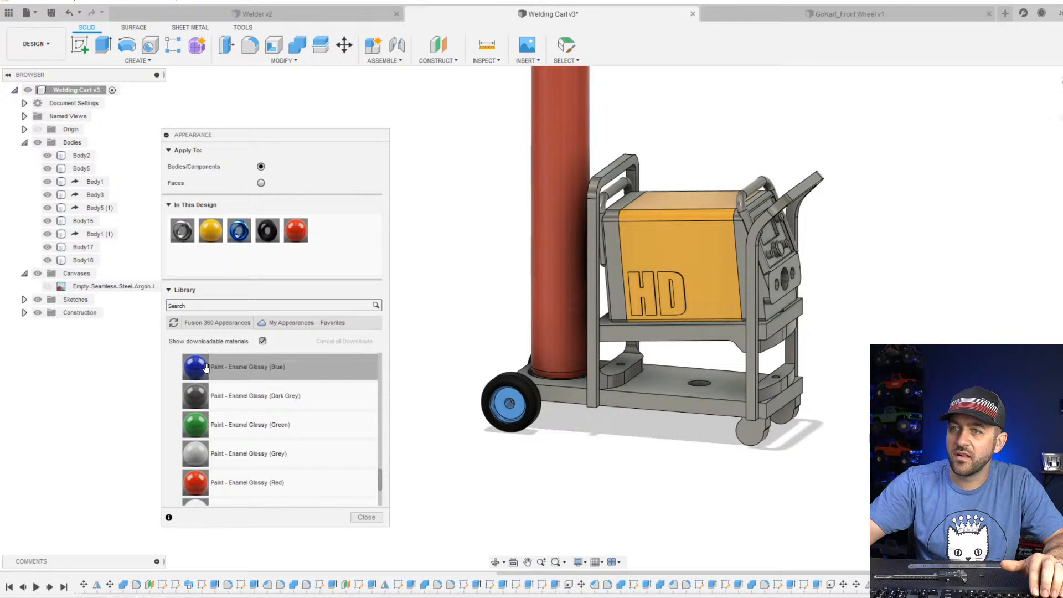
mouse_move(204, 366)
mouse_down()
mouse_move(635, 400)
mouse_move(221, 372)
mouse_up()
drag(200, 421, 624, 397)
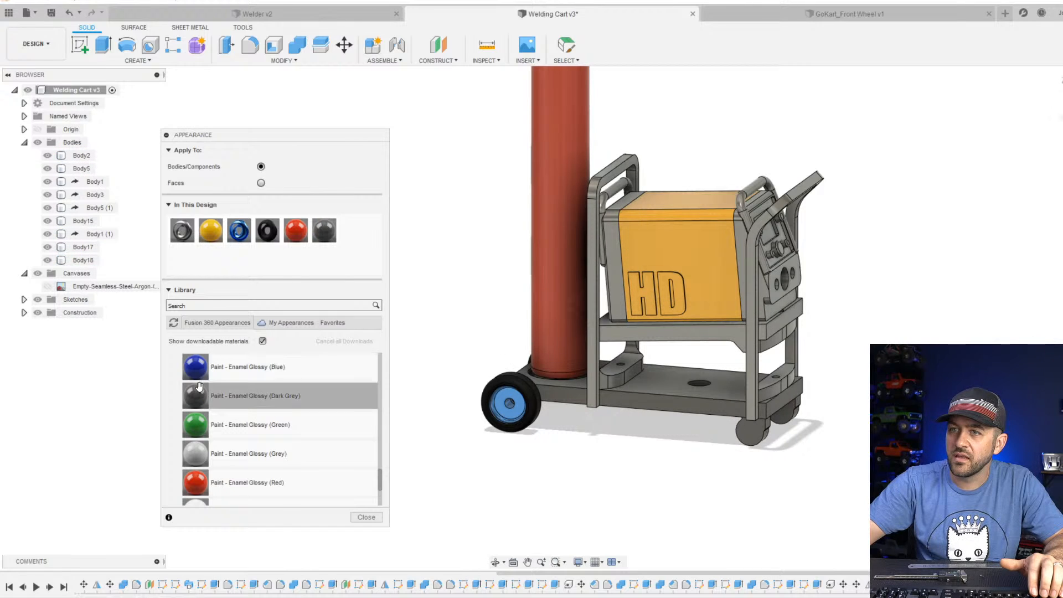
click(591, 337)
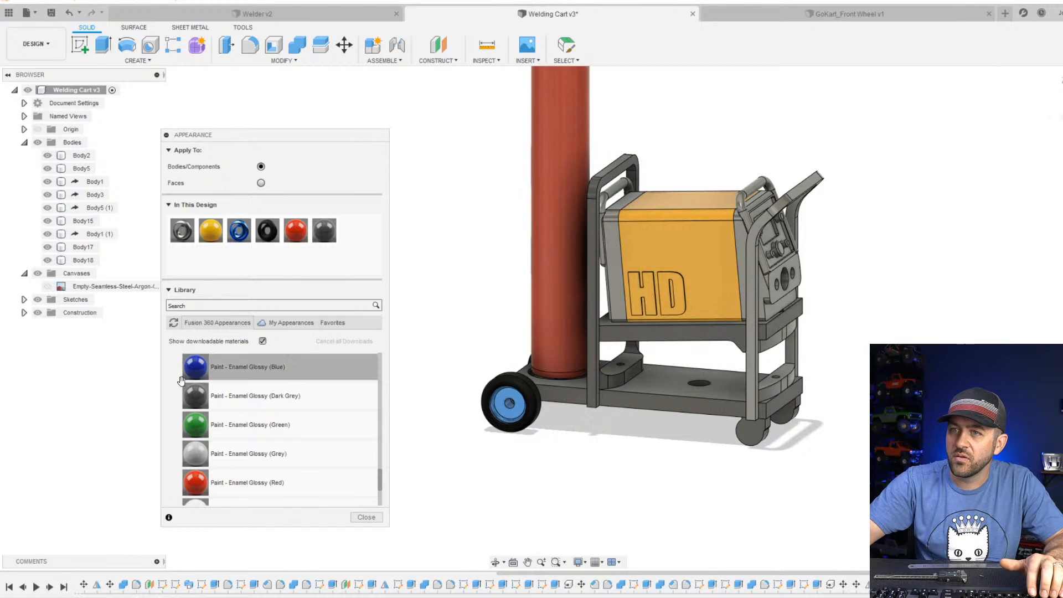
click(755, 373)
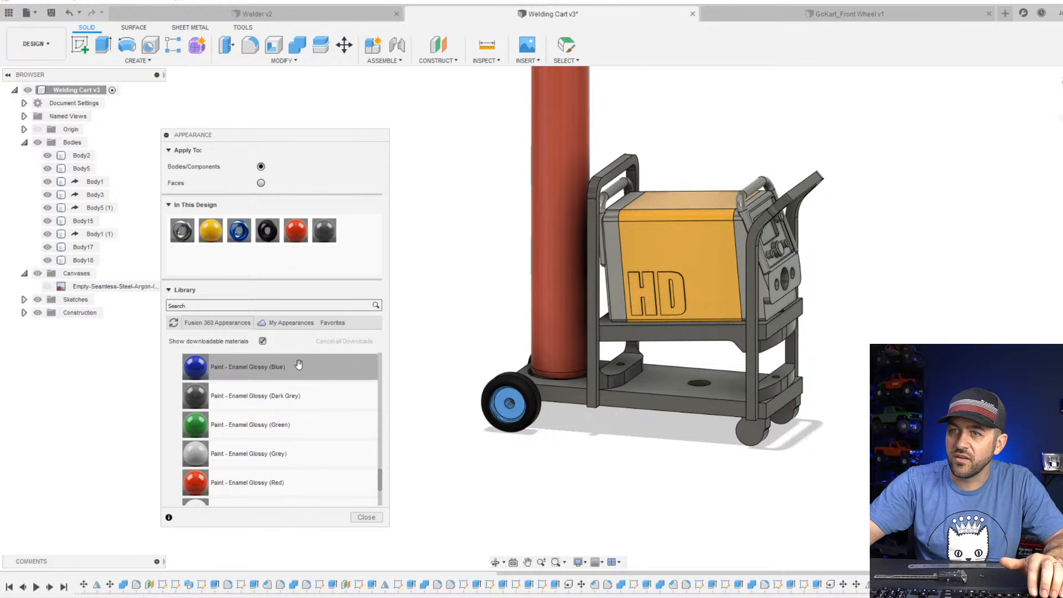
Apply the design's Rubber - Soft appearance to the welder's rear and front end bodies and finish assigning appearances.
scroll(230, 403, down, 2)
scroll(246, 370, up, 1)
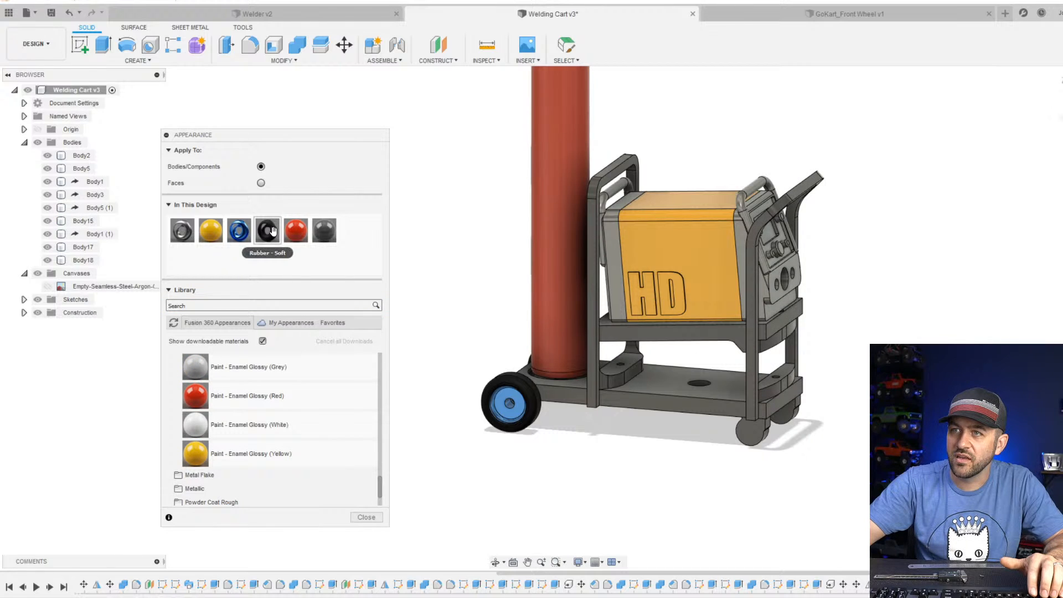
drag(275, 219, 619, 201)
drag(329, 227, 756, 200)
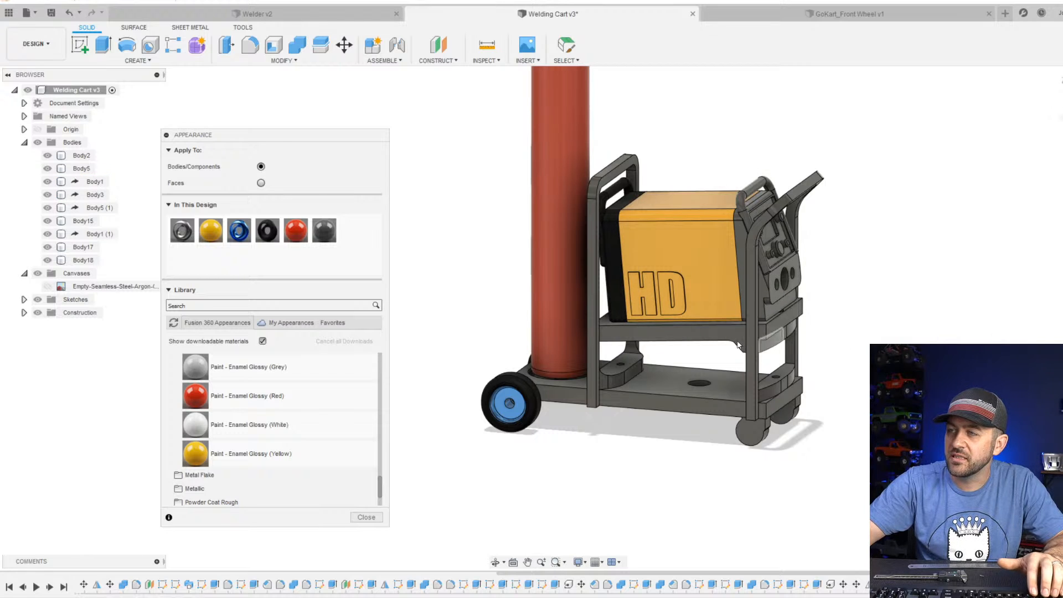
drag(268, 230, 755, 209)
scroll(859, 339, down, 3)
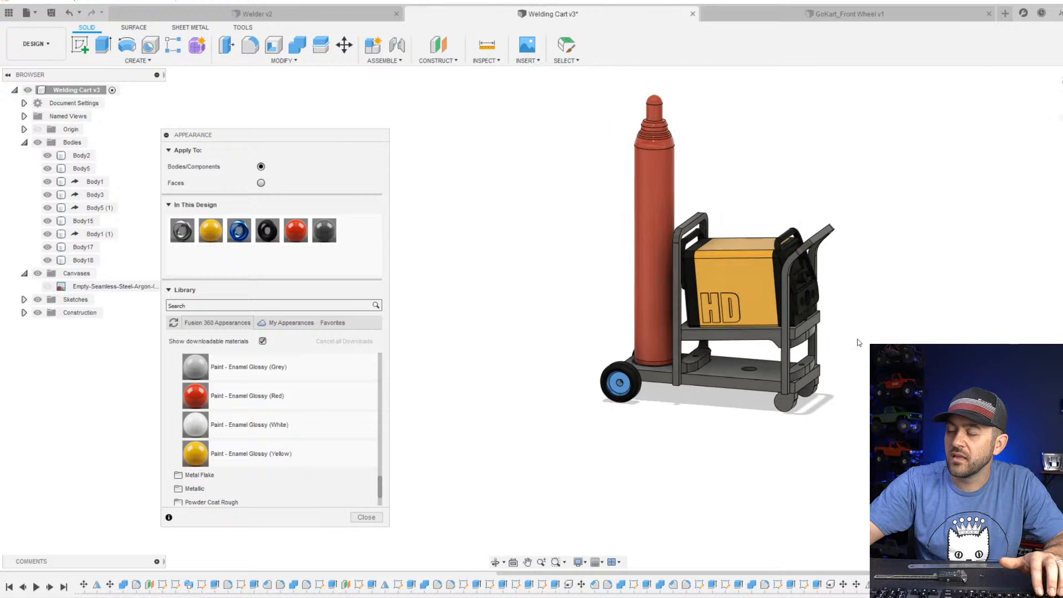
click(368, 516)
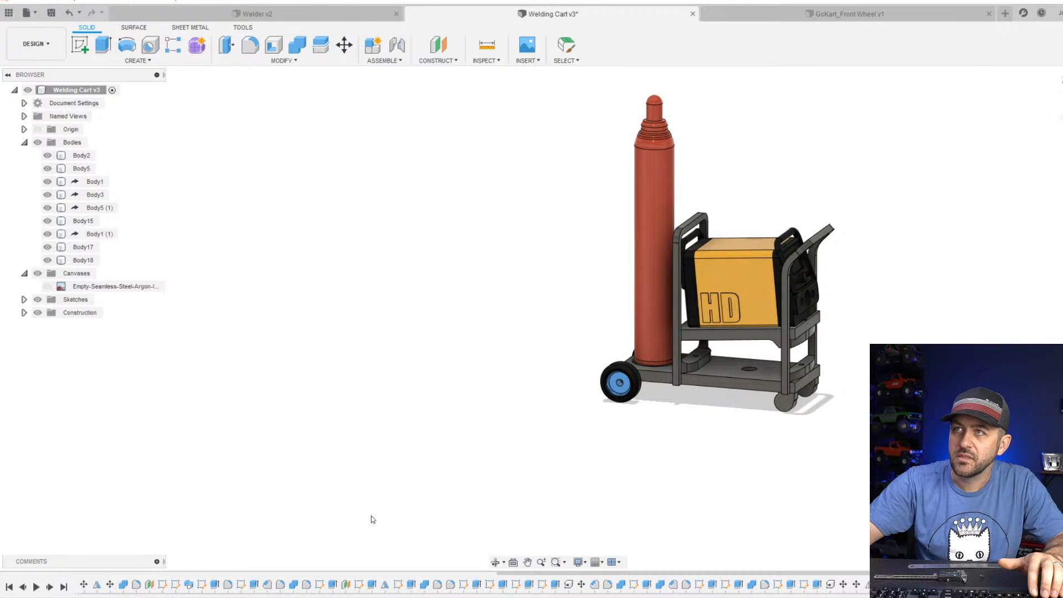
Examine the coloured cart with its welder and bottle from several angles, including where the bottle sits on the base.
scroll(654, 260, down, 4)
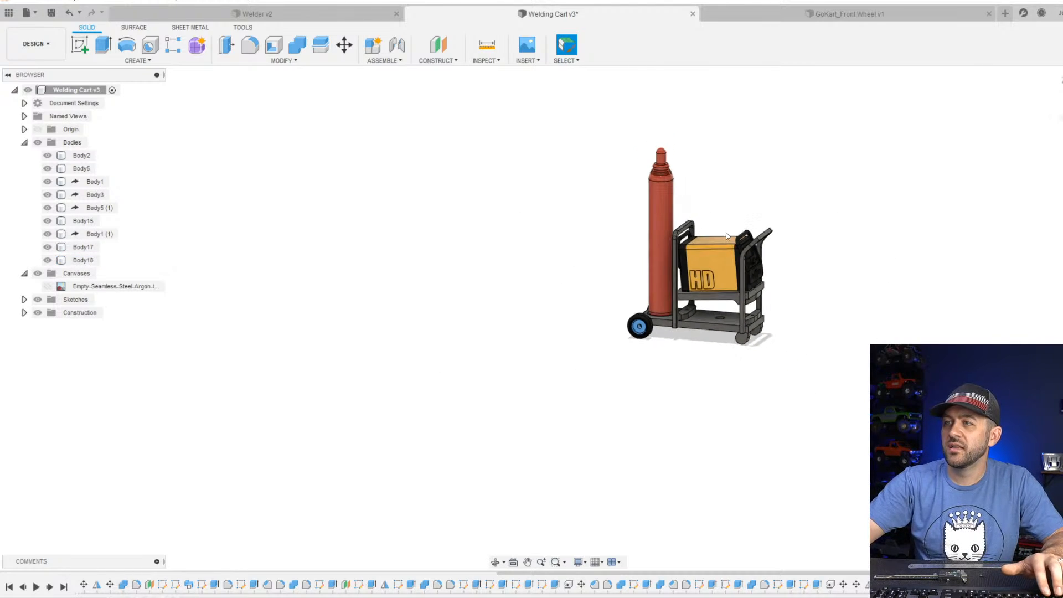
shift+middle_drag(722, 235, 673, 274)
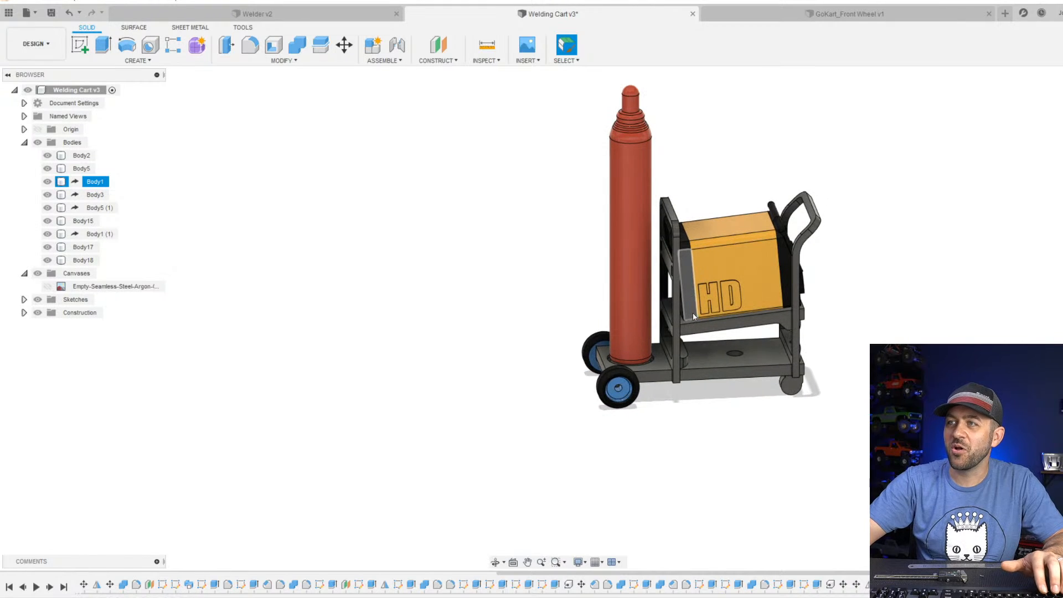
scroll(655, 318, up, 6)
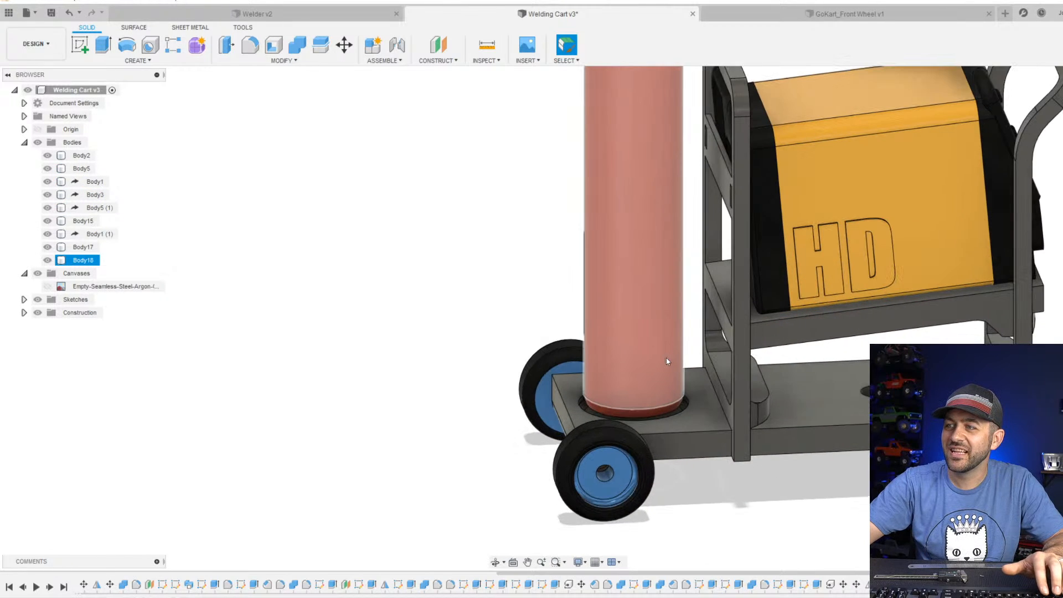
mouse_move(667, 360)
shift+middle_down()
mouse_move(661, 373)
mouse_move(671, 367)
mouse_move(648, 361)
mouse_move(662, 350)
shift+middle_up()
scroll(660, 343, down, 10)
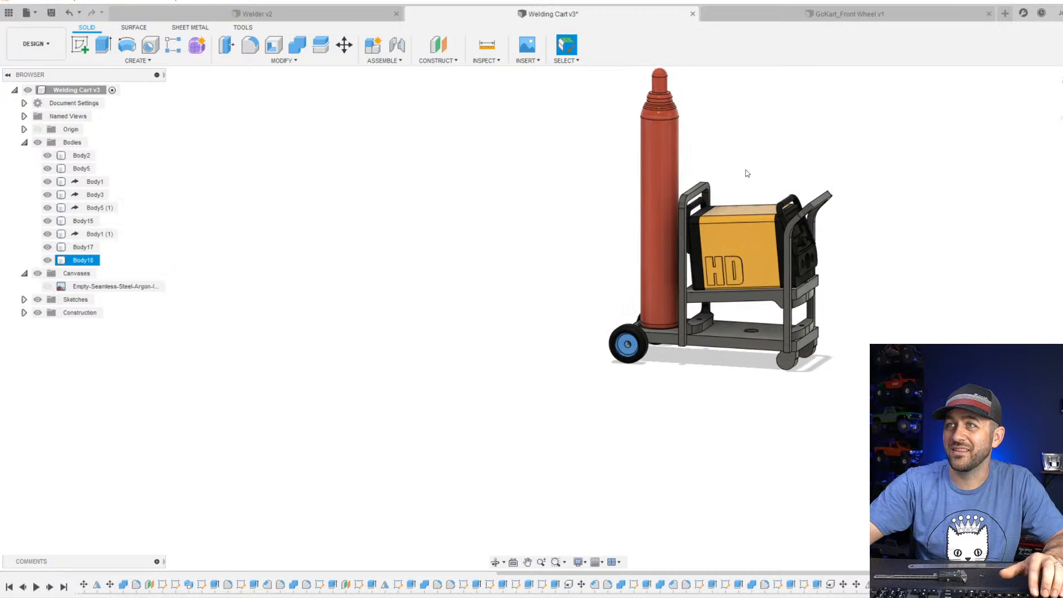
shift+middle_drag(699, 250, 650, 286)
scroll(706, 283, down, 3)
scroll(706, 284, up, 4)
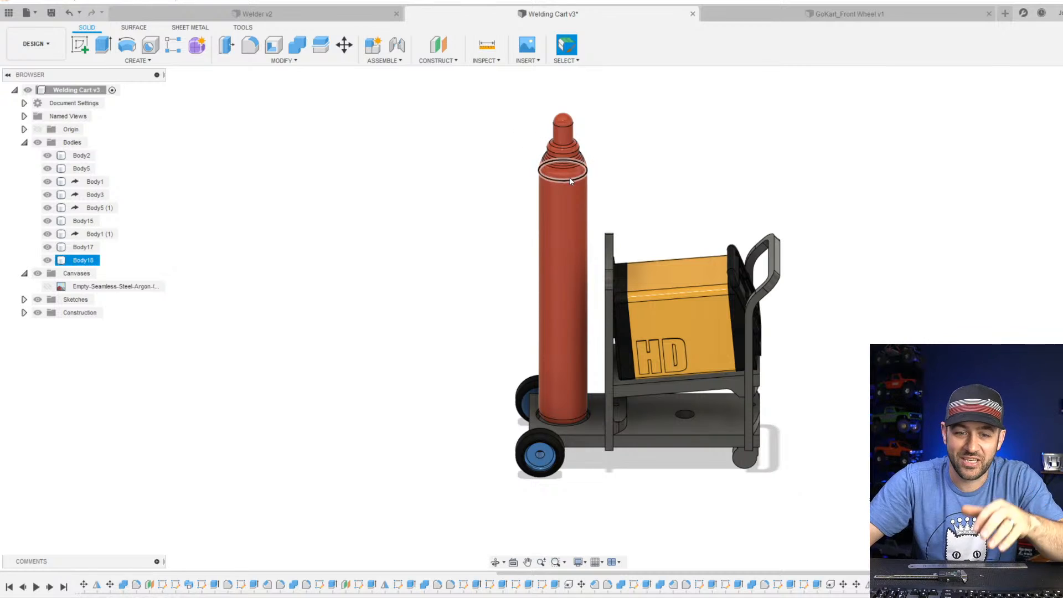
scroll(621, 264, down, 3)
scroll(621, 277, up, 3)
shift+middle_drag(700, 314, 645, 308)
scroll(646, 308, down, 3)
scroll(645, 308, up, 3)
shift+middle_drag(601, 341, 646, 316)
scroll(645, 315, up, 3)
scroll(655, 276, down, 3)
mouse_move(655, 275)
shift+middle_down()
mouse_move(668, 260)
mouse_move(668, 277)
shift+middle_up()
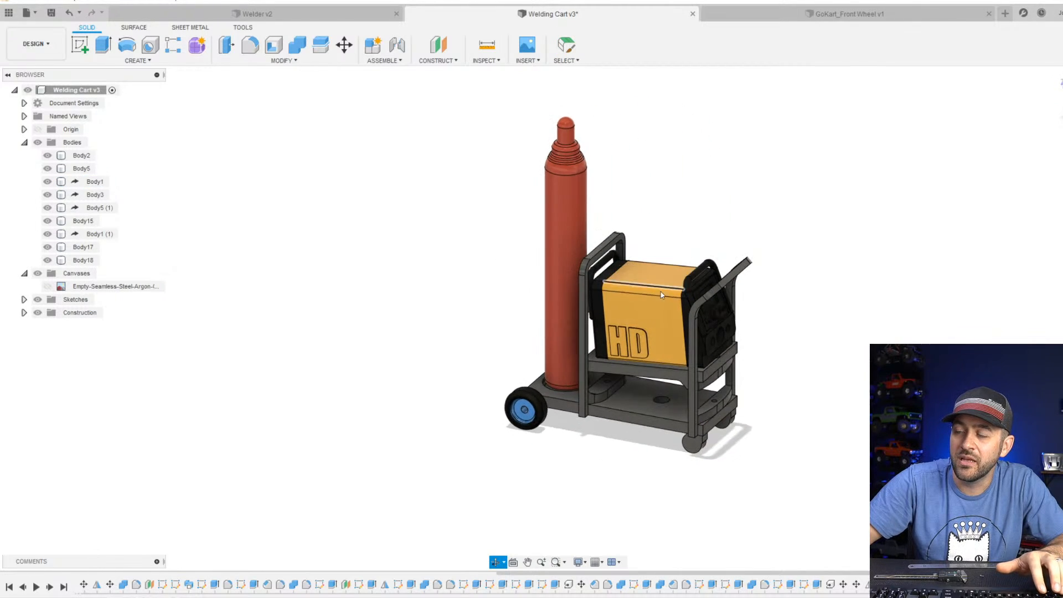
scroll(664, 266, up, 3)
scroll(670, 372, down, 3)
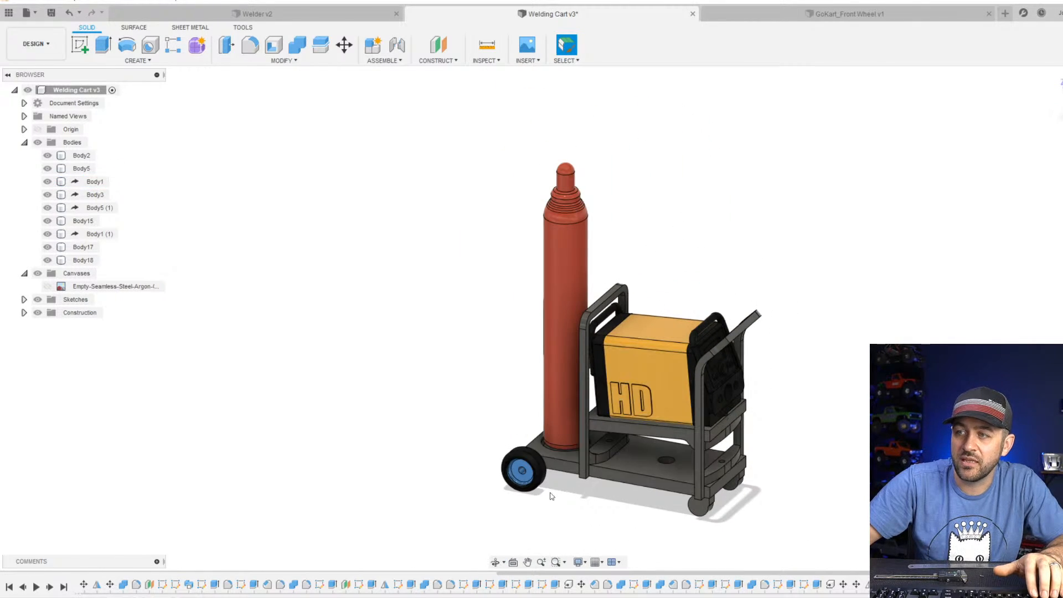
scroll(535, 477, down, 3)
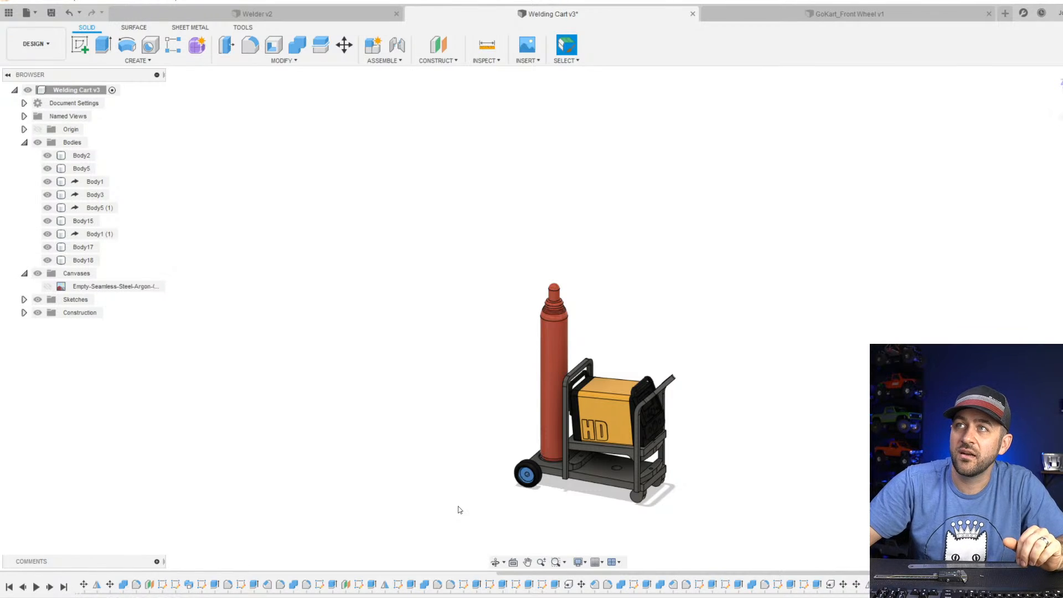